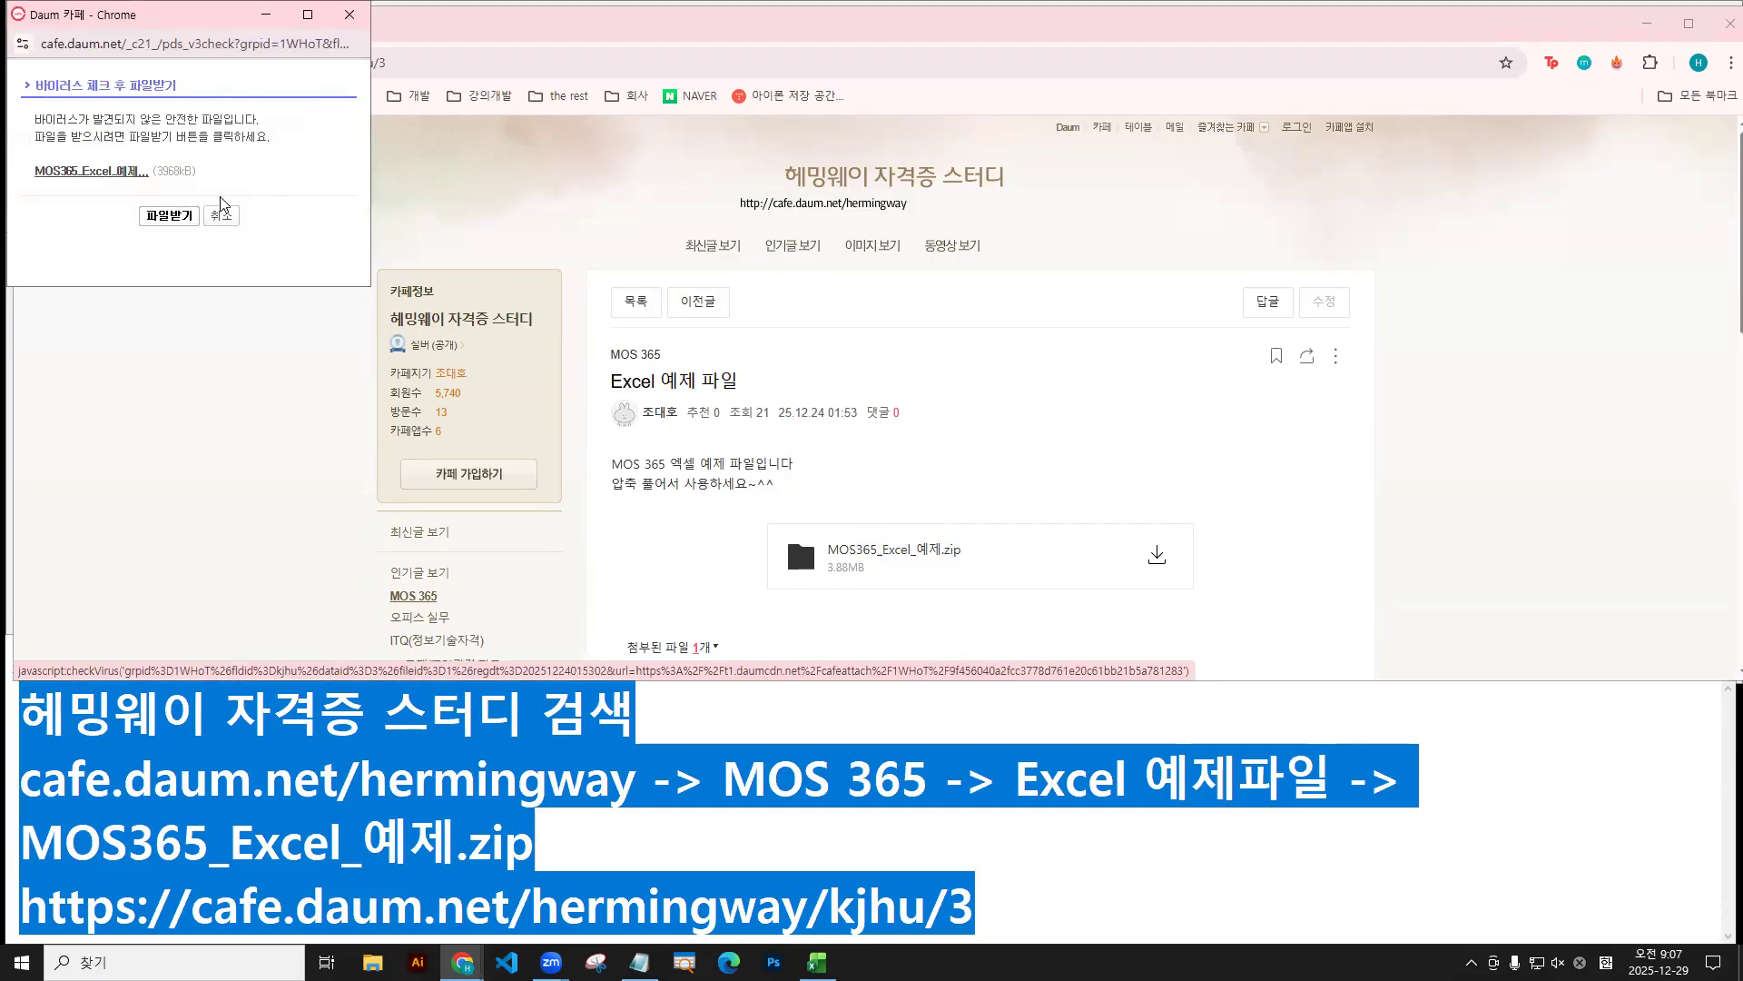
Download MOS365_Excel_예제.zip and extract all its files into a subfolder named after the archive in the Documents folder.
click(197, 222)
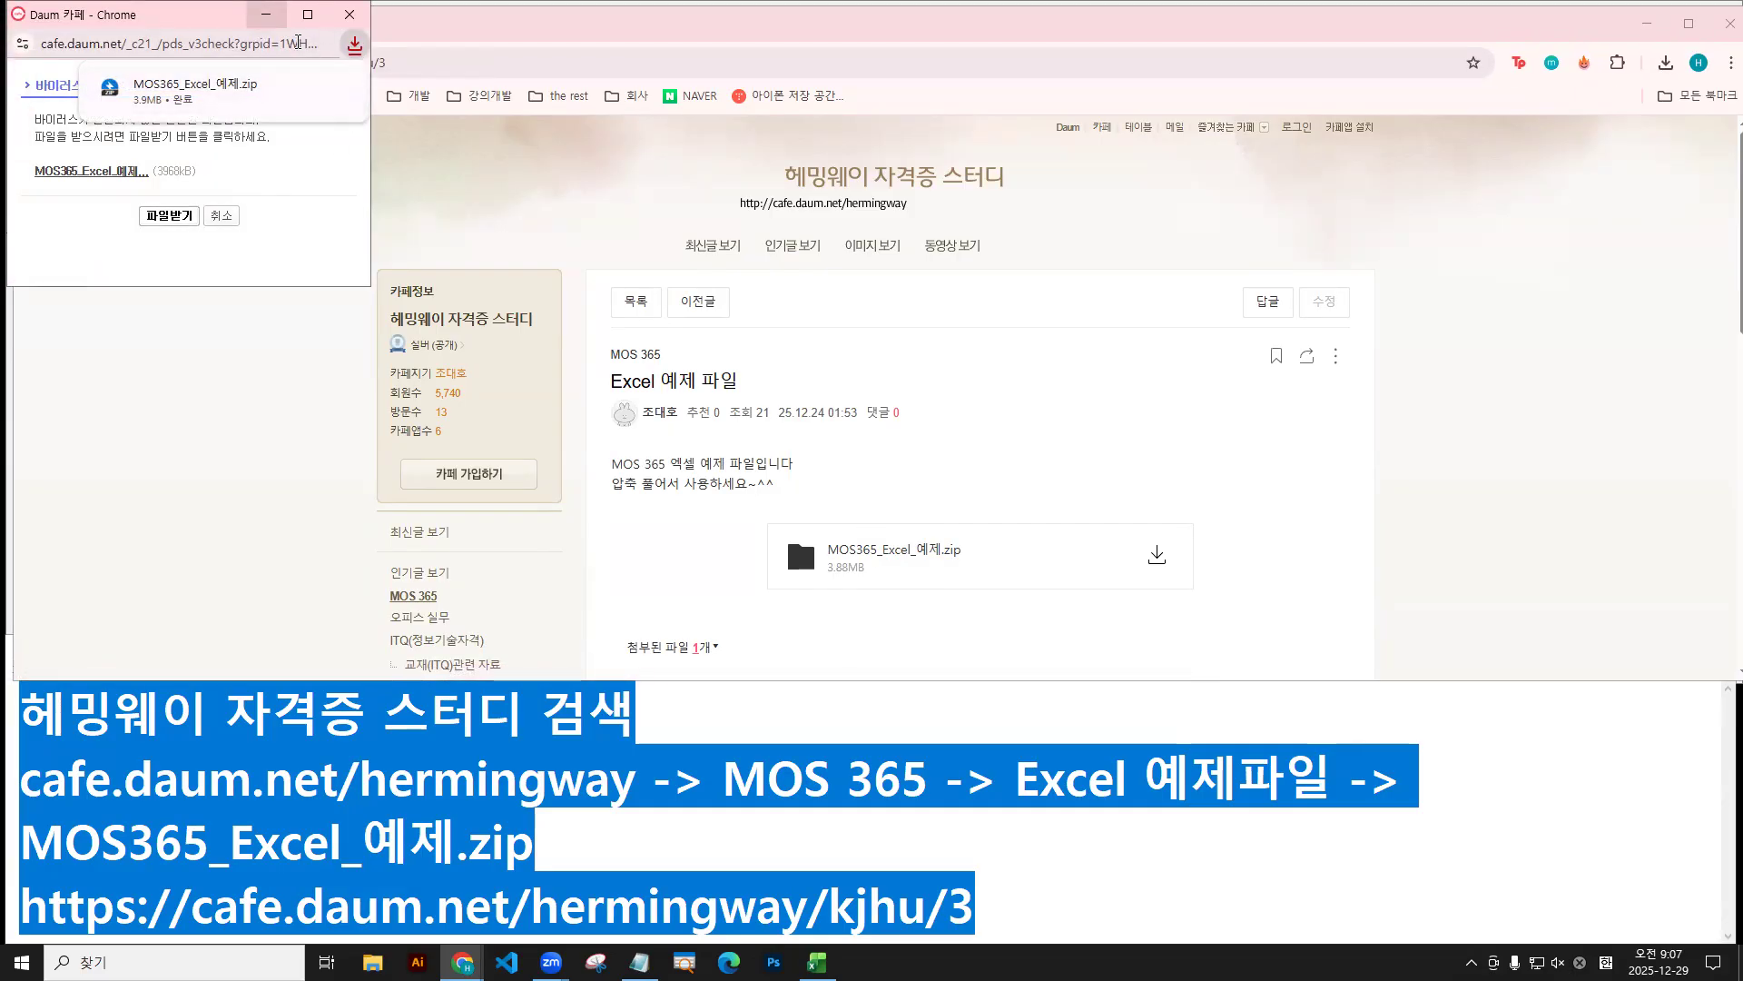
click(181, 92)
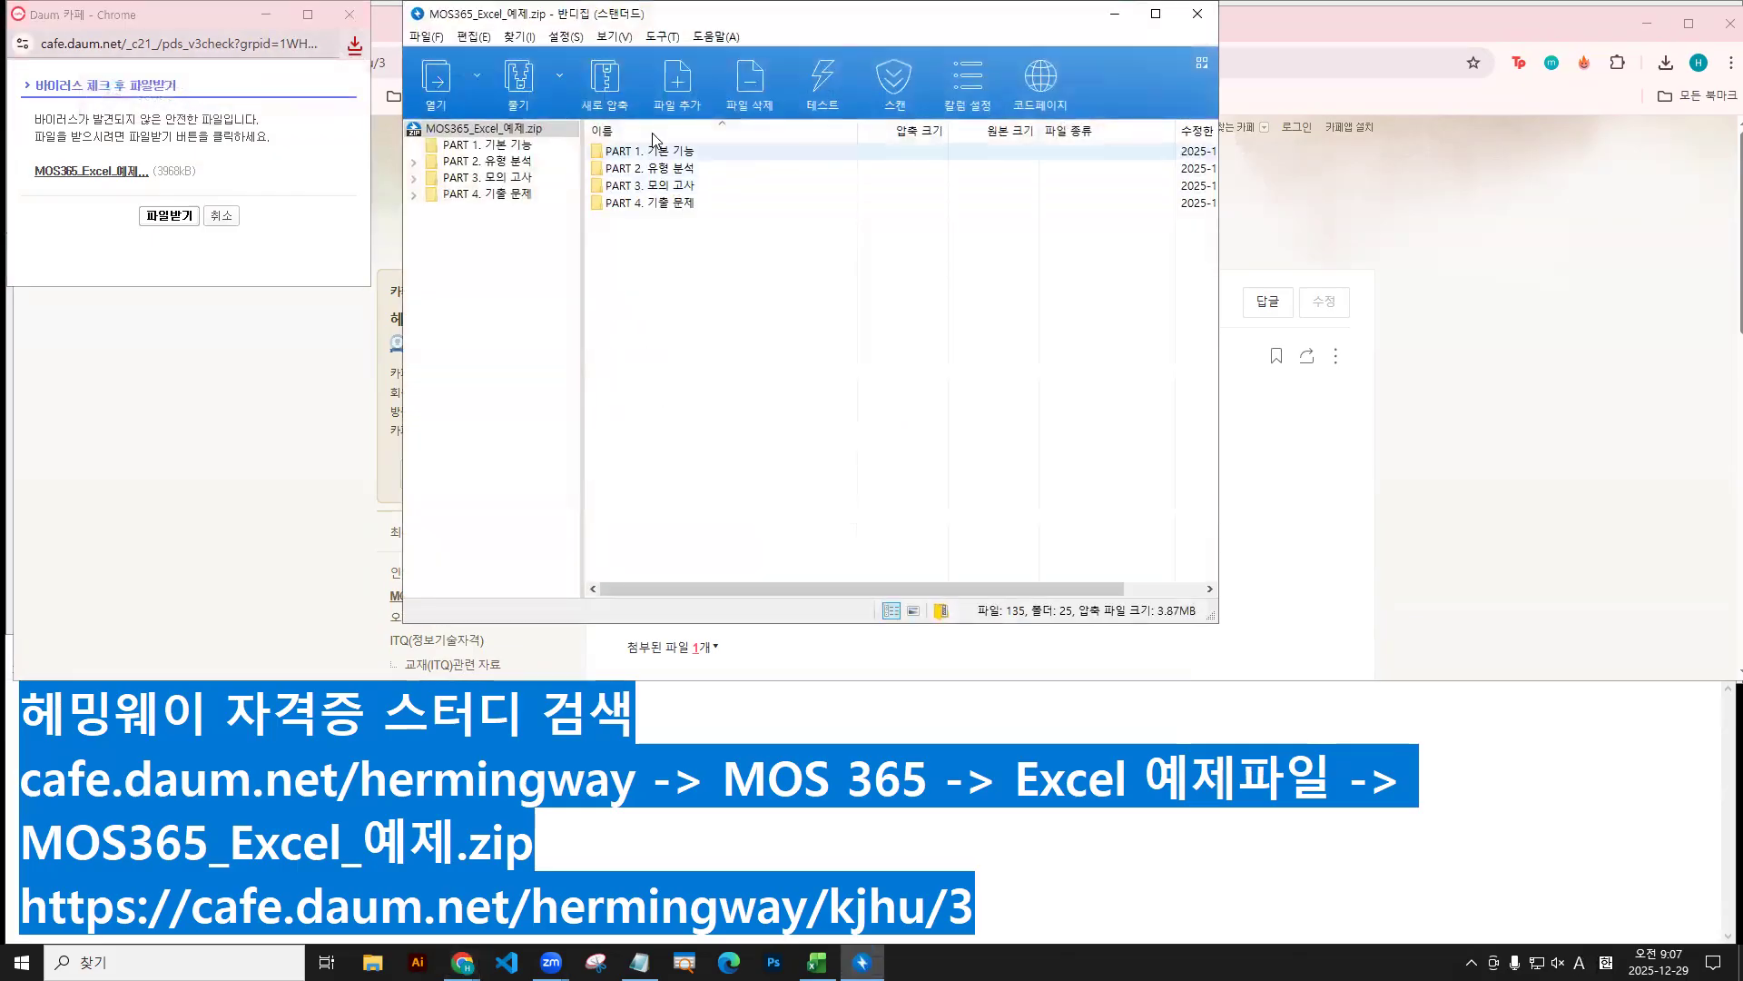
click(522, 82)
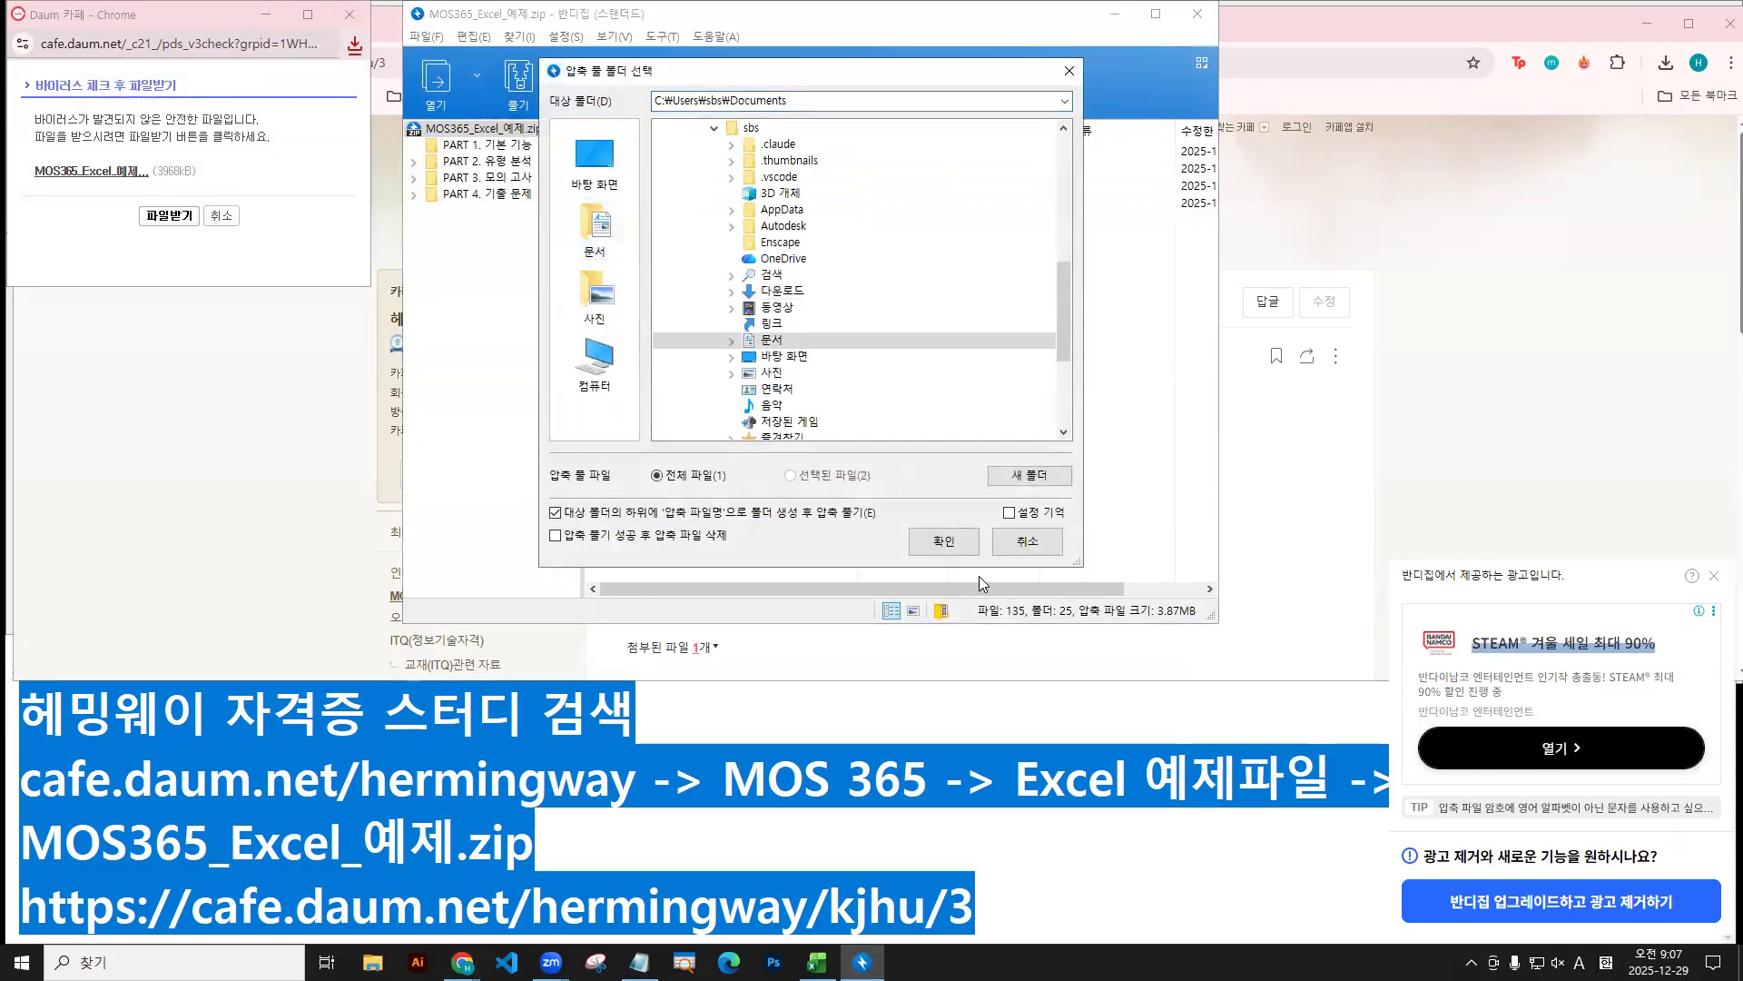
click(945, 541)
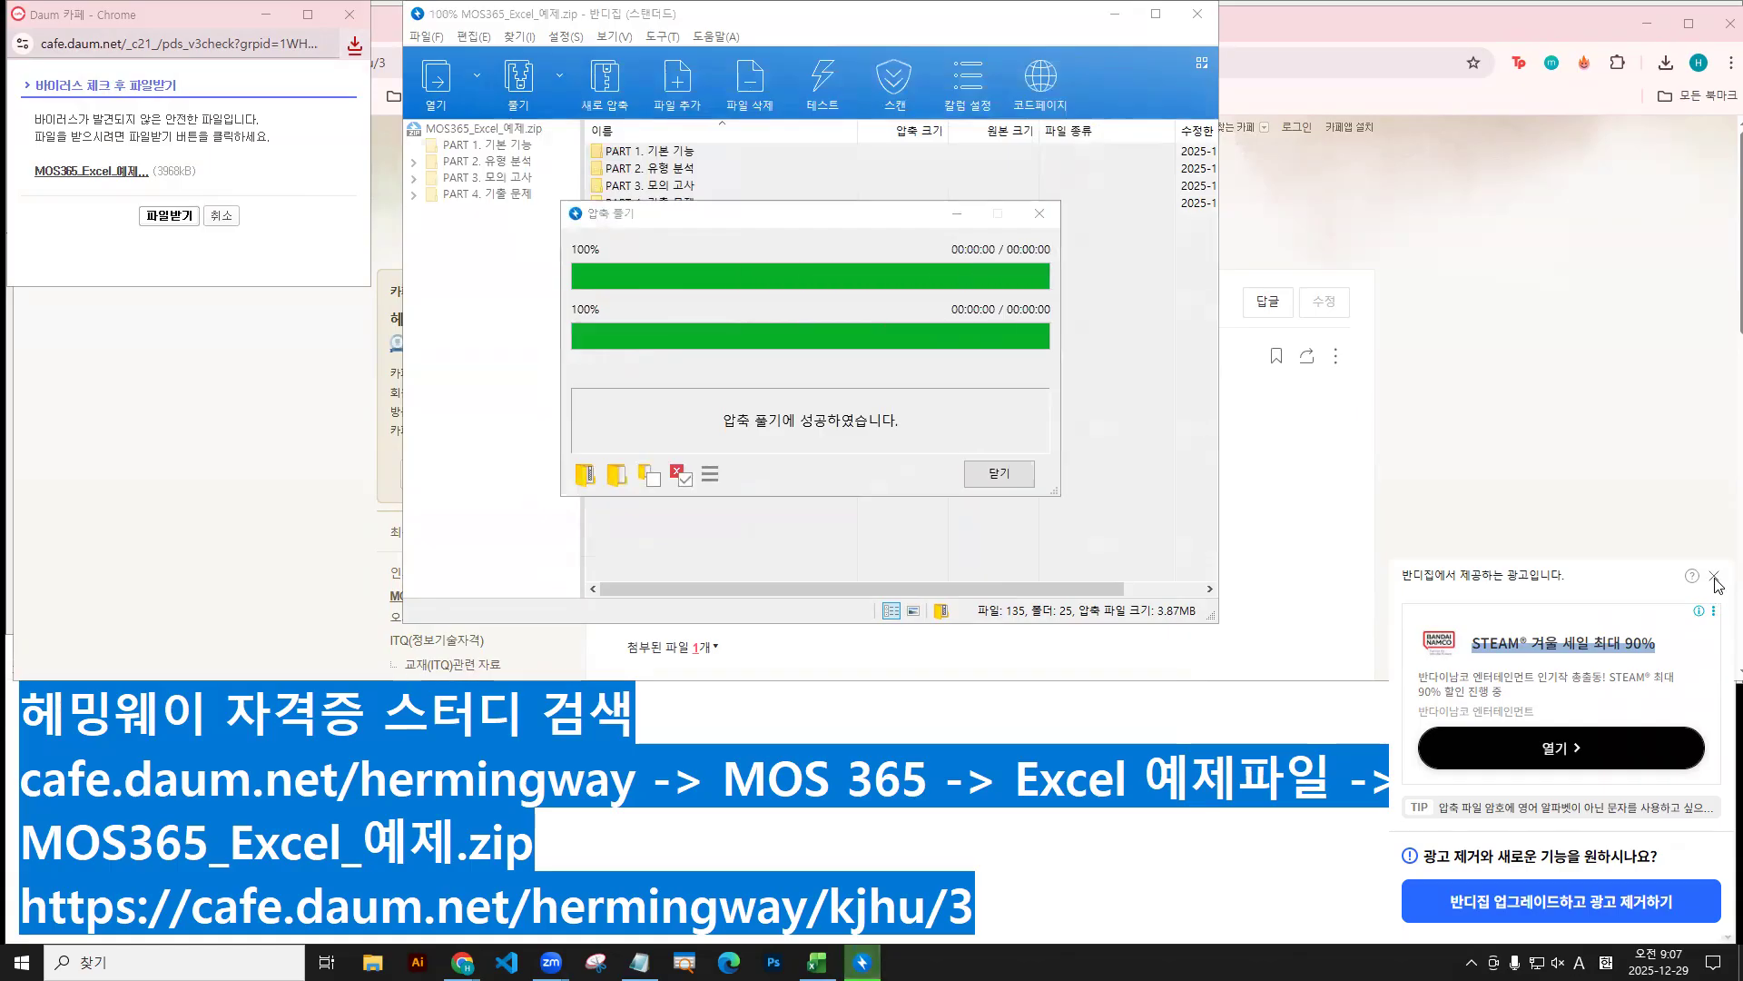
click(999, 473)
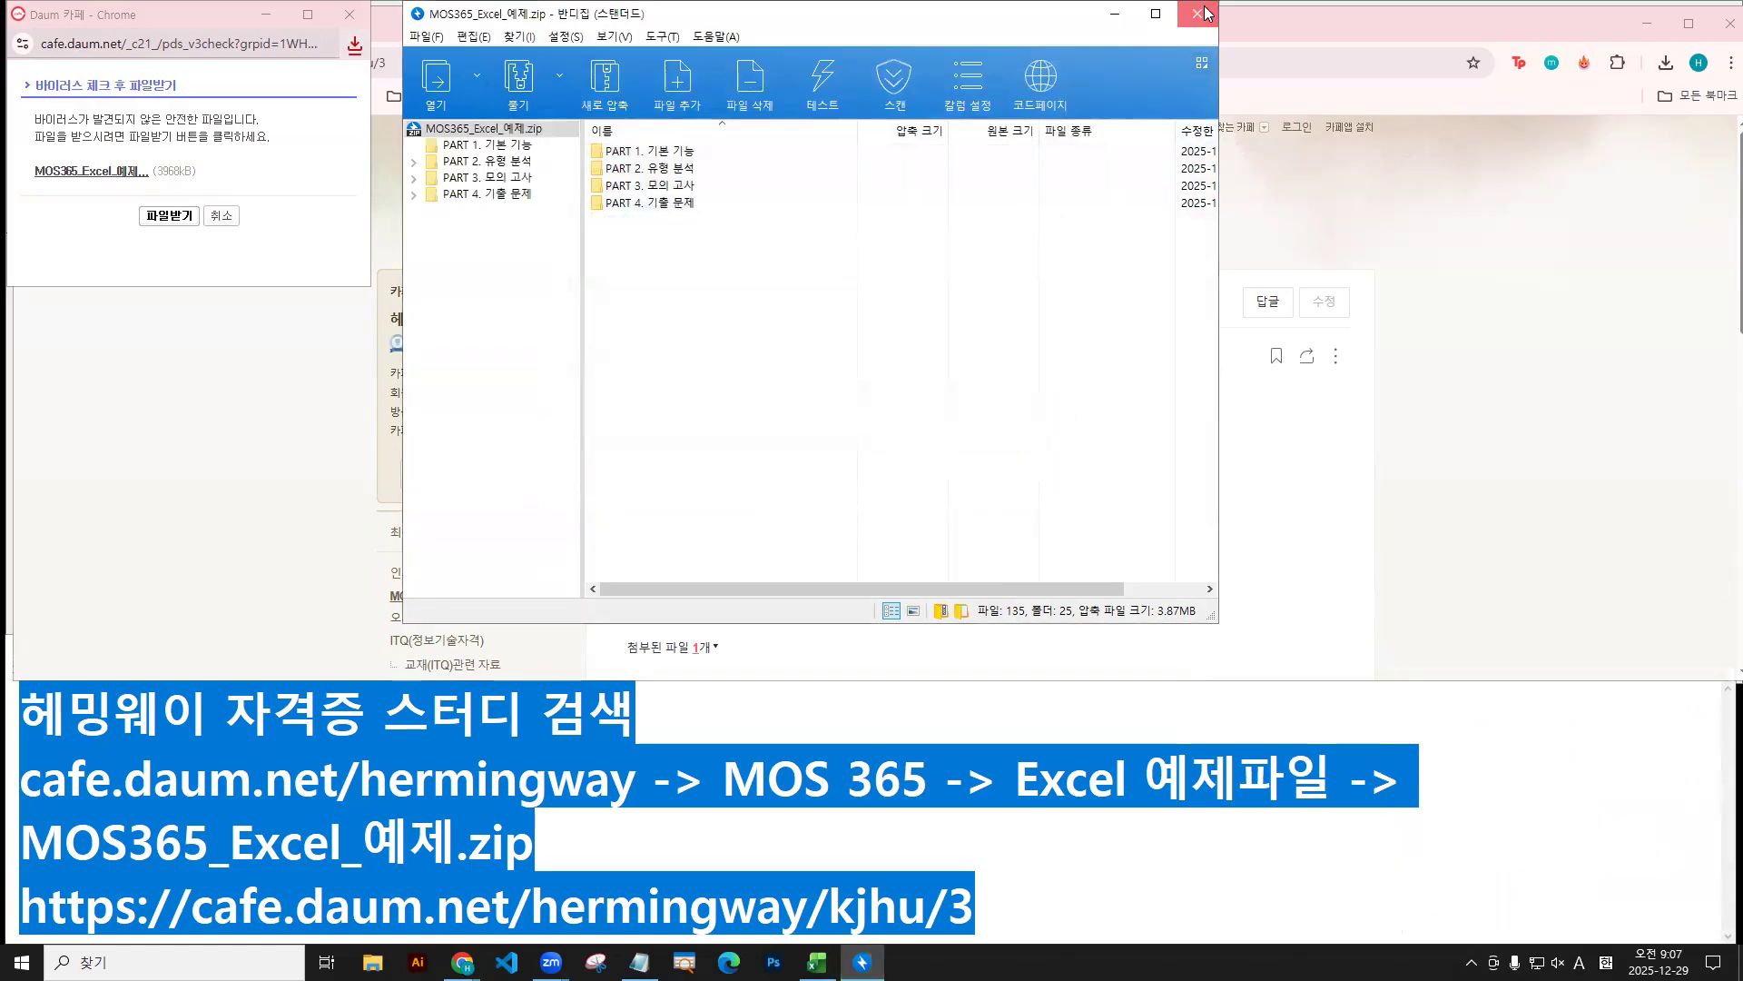
click(1198, 13)
Close the download window, minimise the browser, and switch to Excel to close the 참가비 내역.xlsx workbook.
click(350, 13)
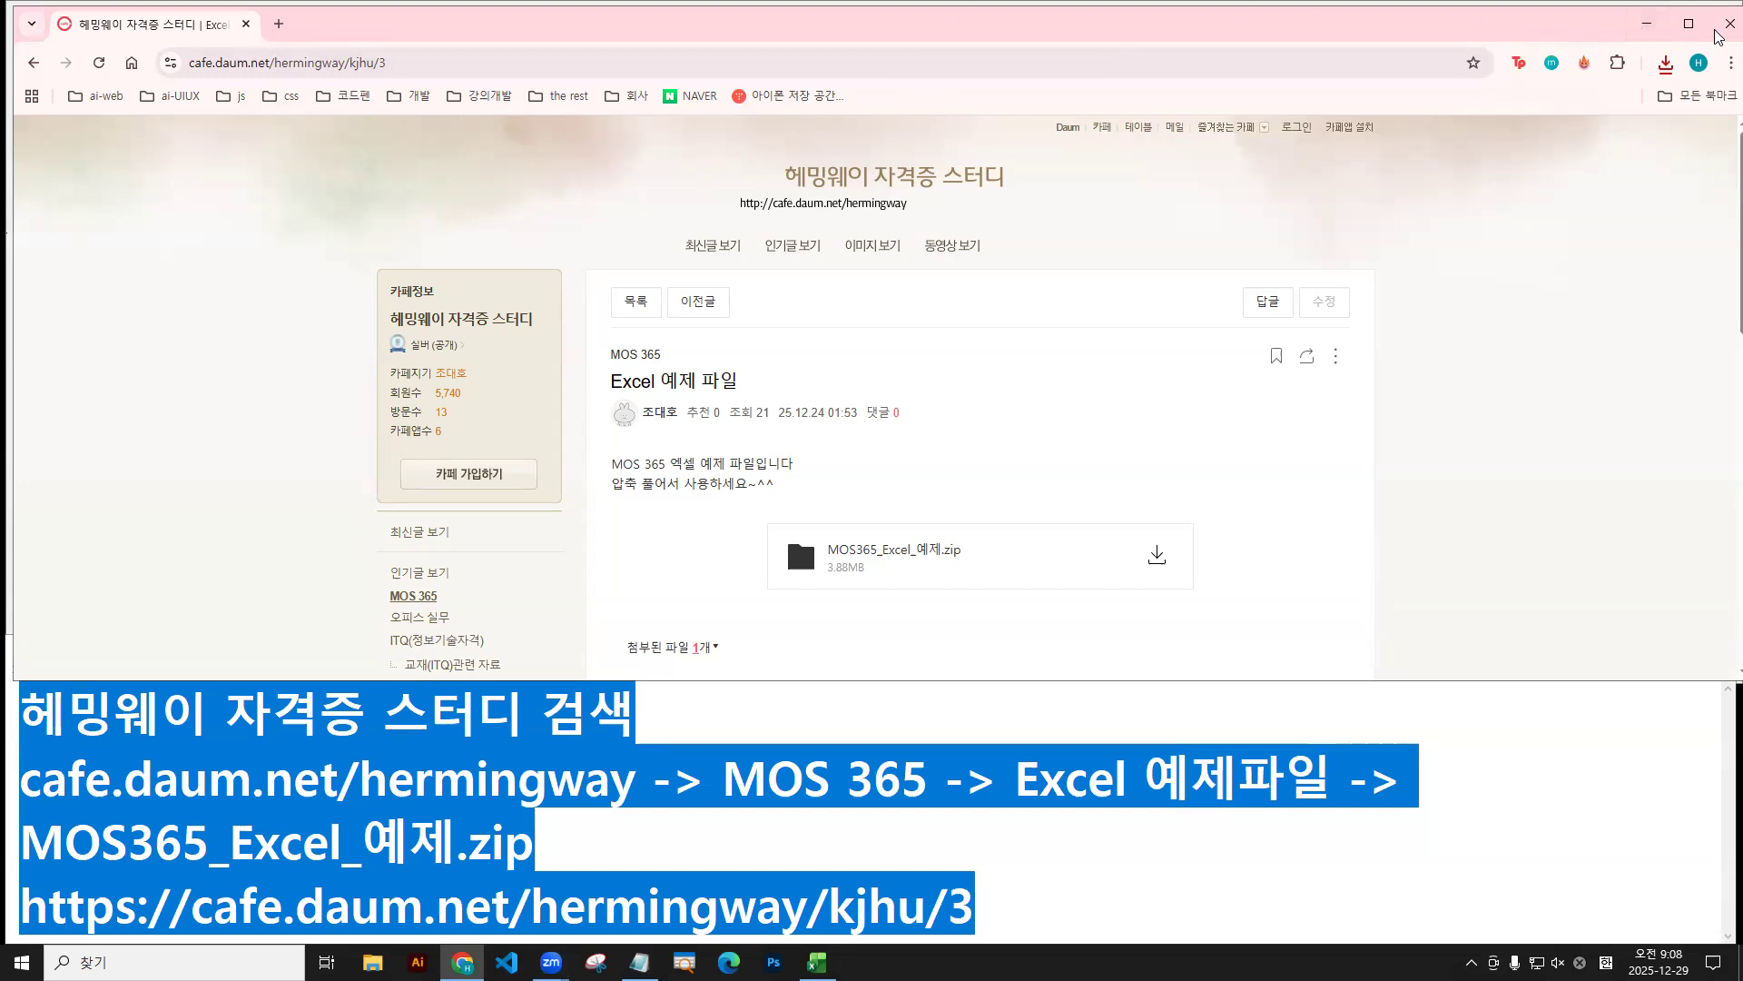
click(1646, 27)
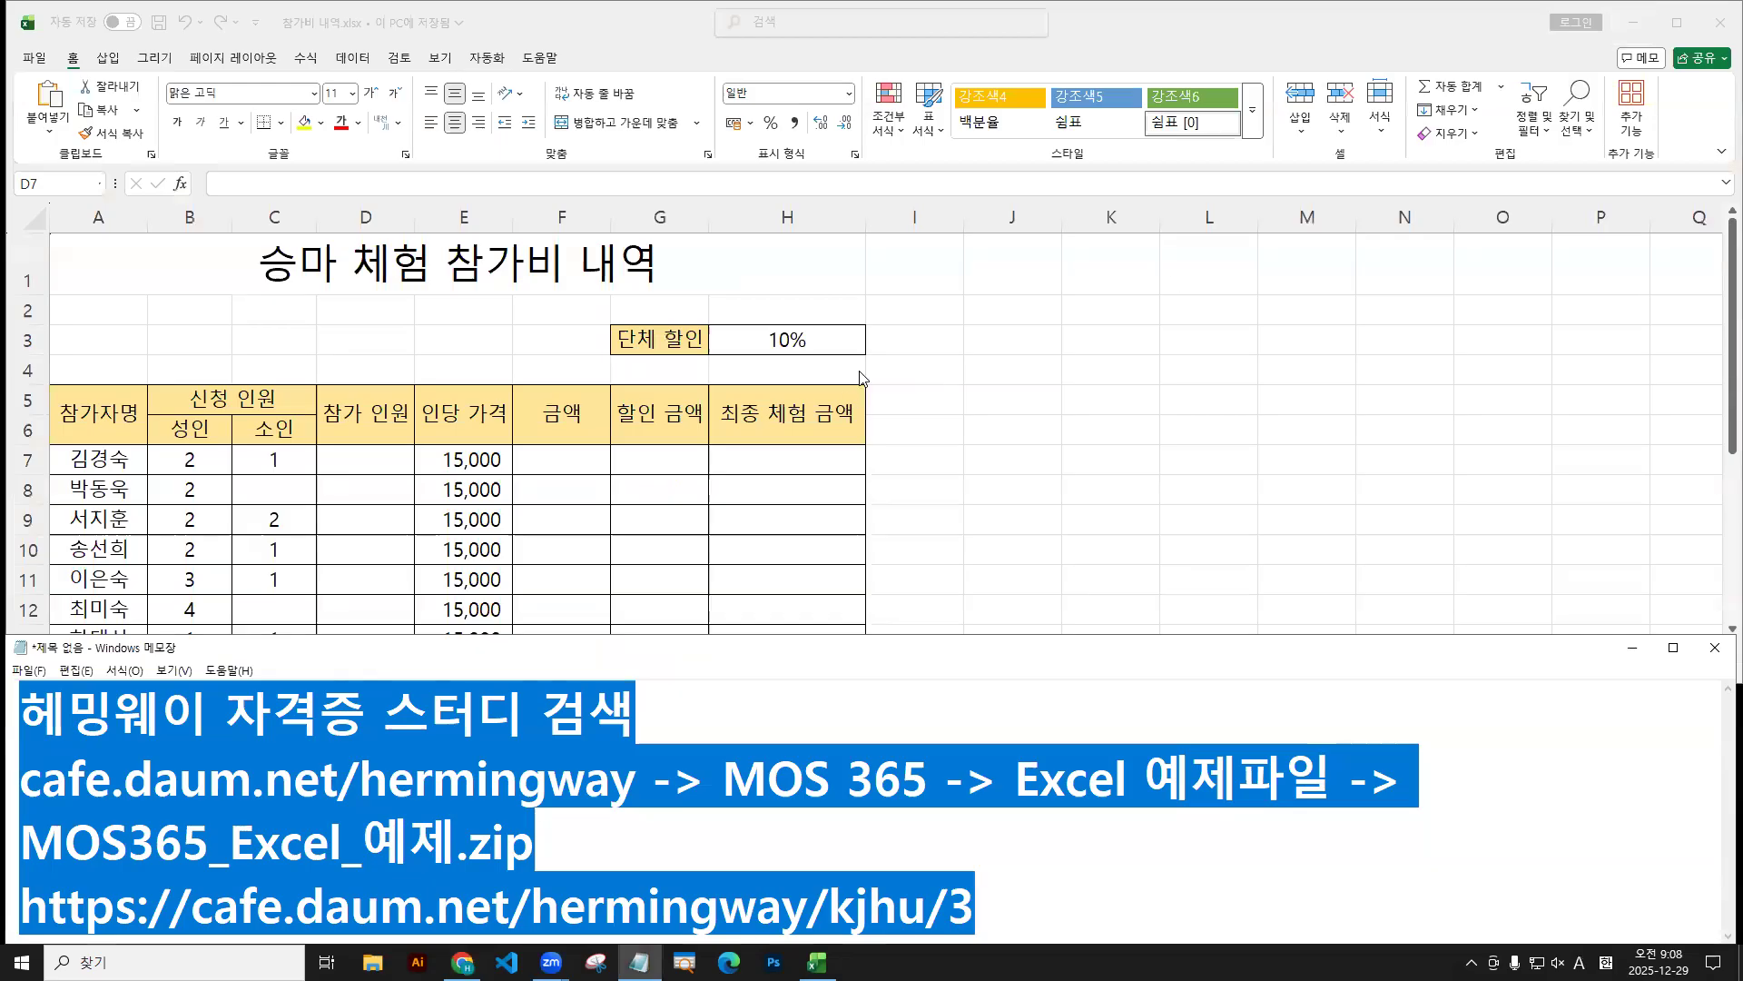
key(alt+Tab)
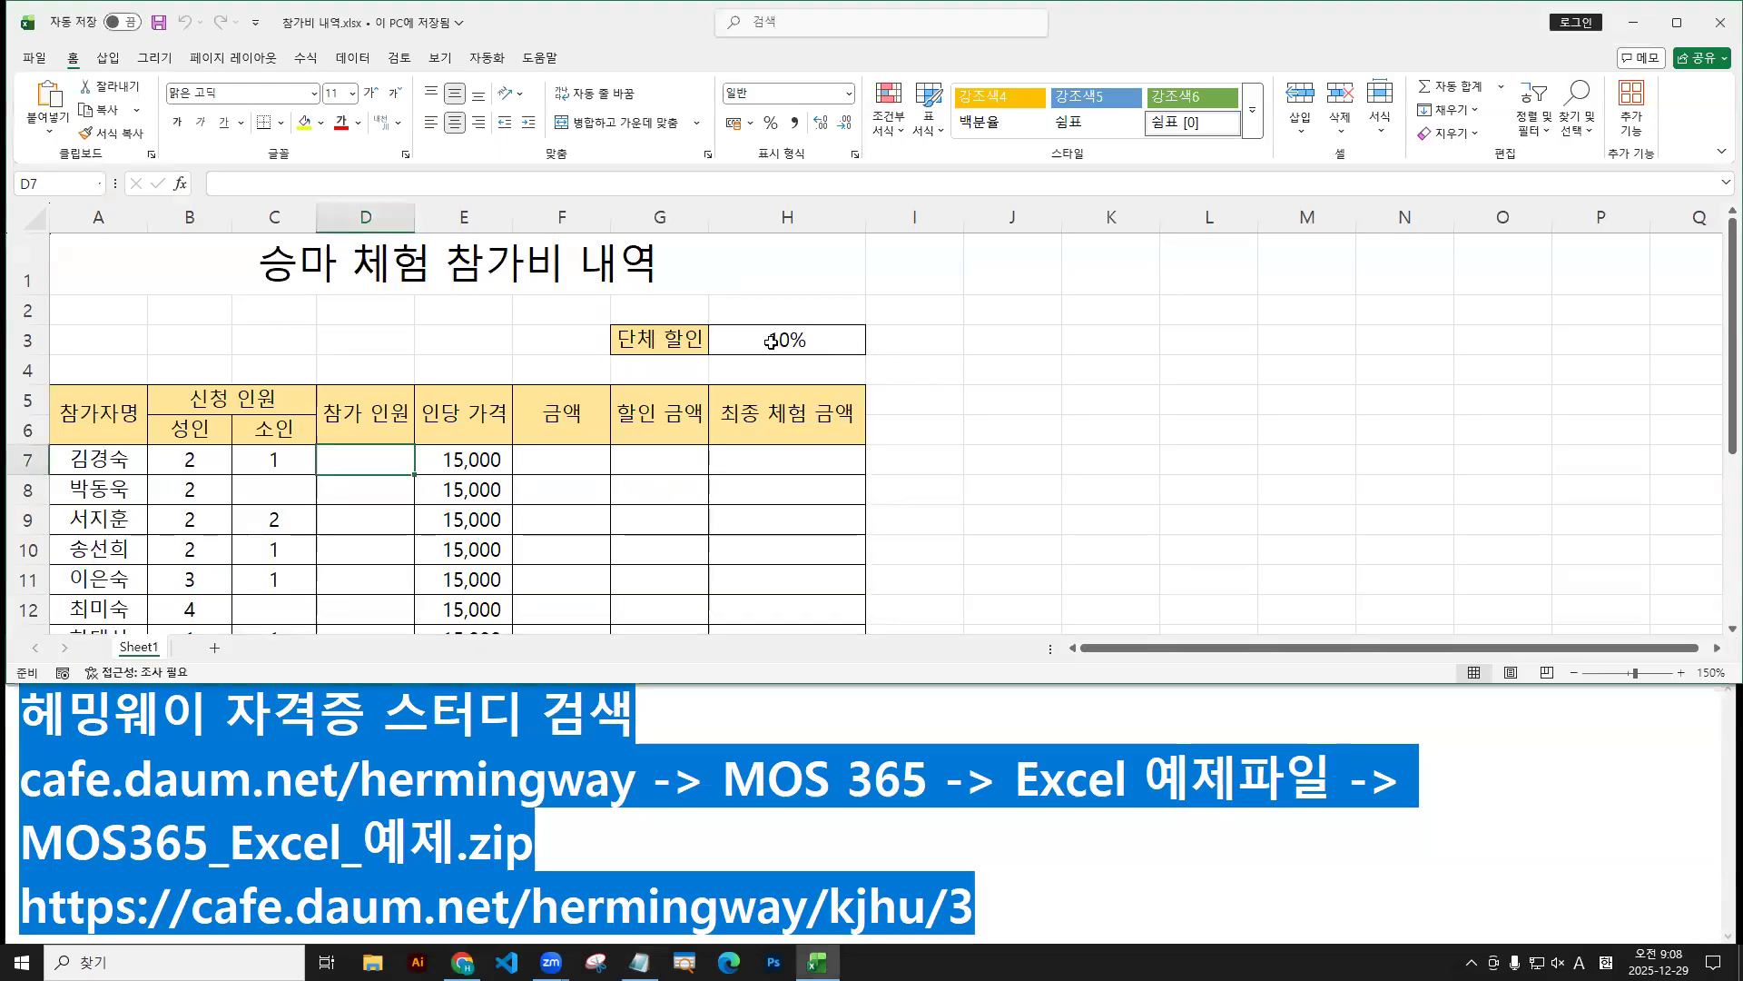
click(772, 341)
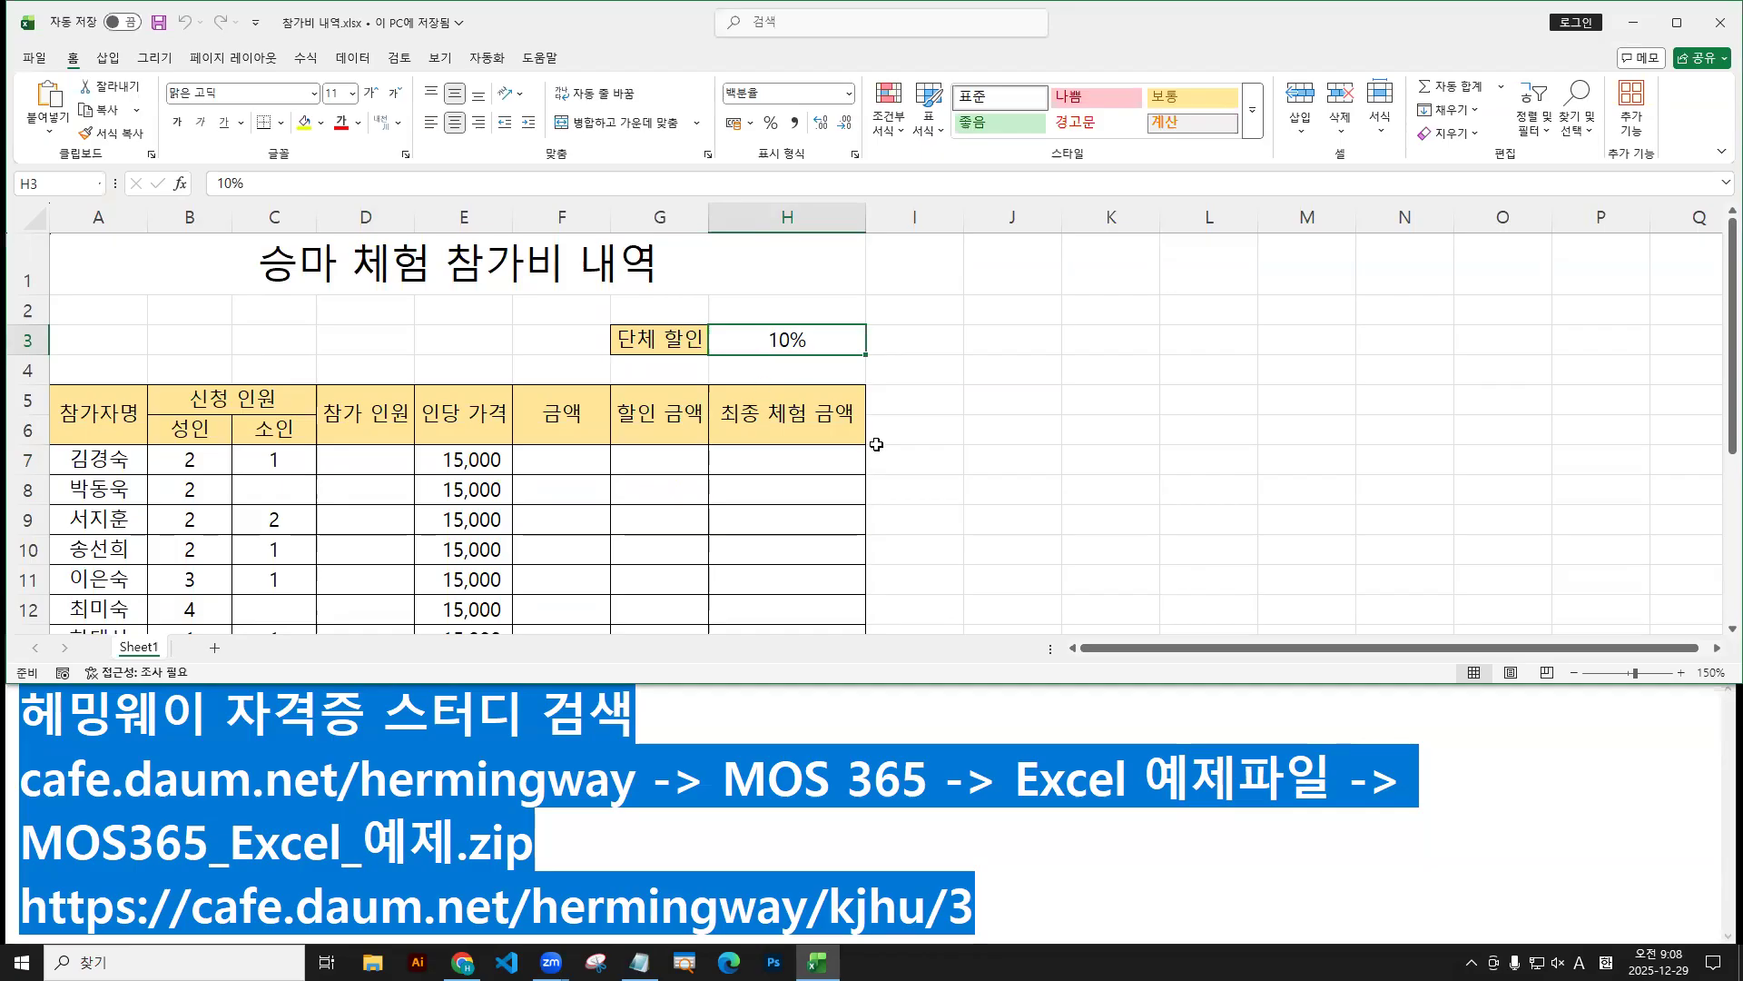
click(33, 57)
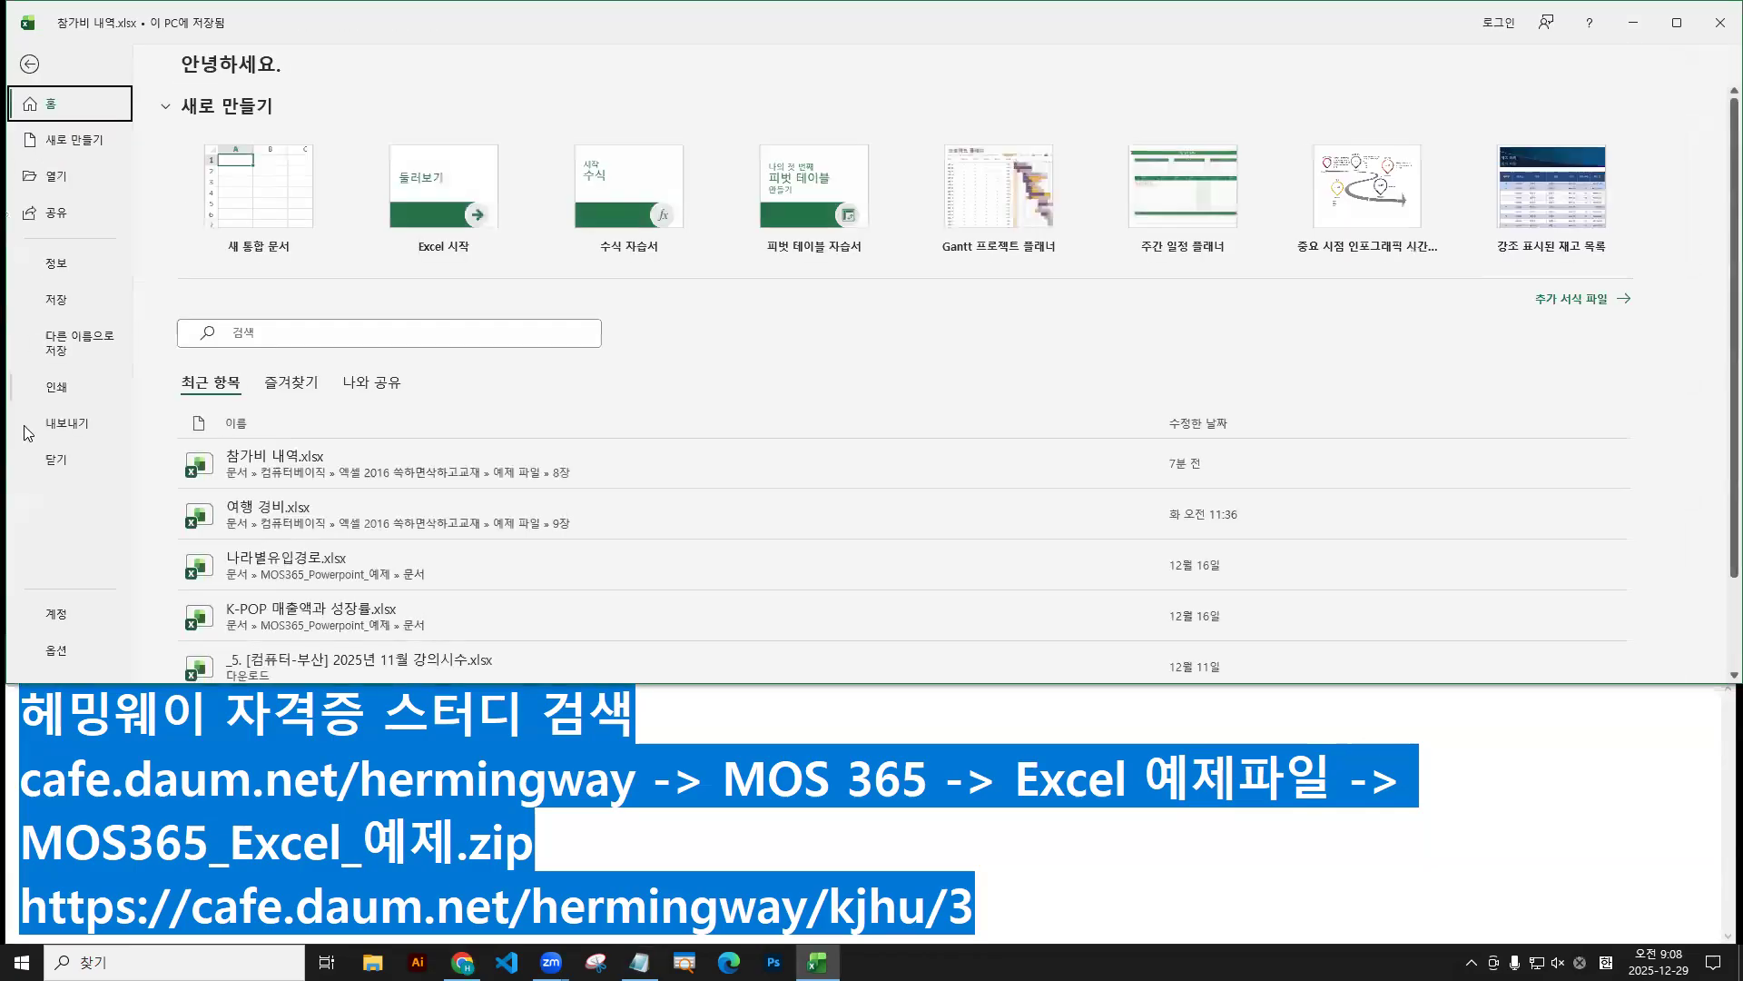
click(80, 468)
Open Excel 기본기능.xlsx from the PART 1. 기본 기능 folder inside MOS365_Excel_예제 in Documents.
click(33, 57)
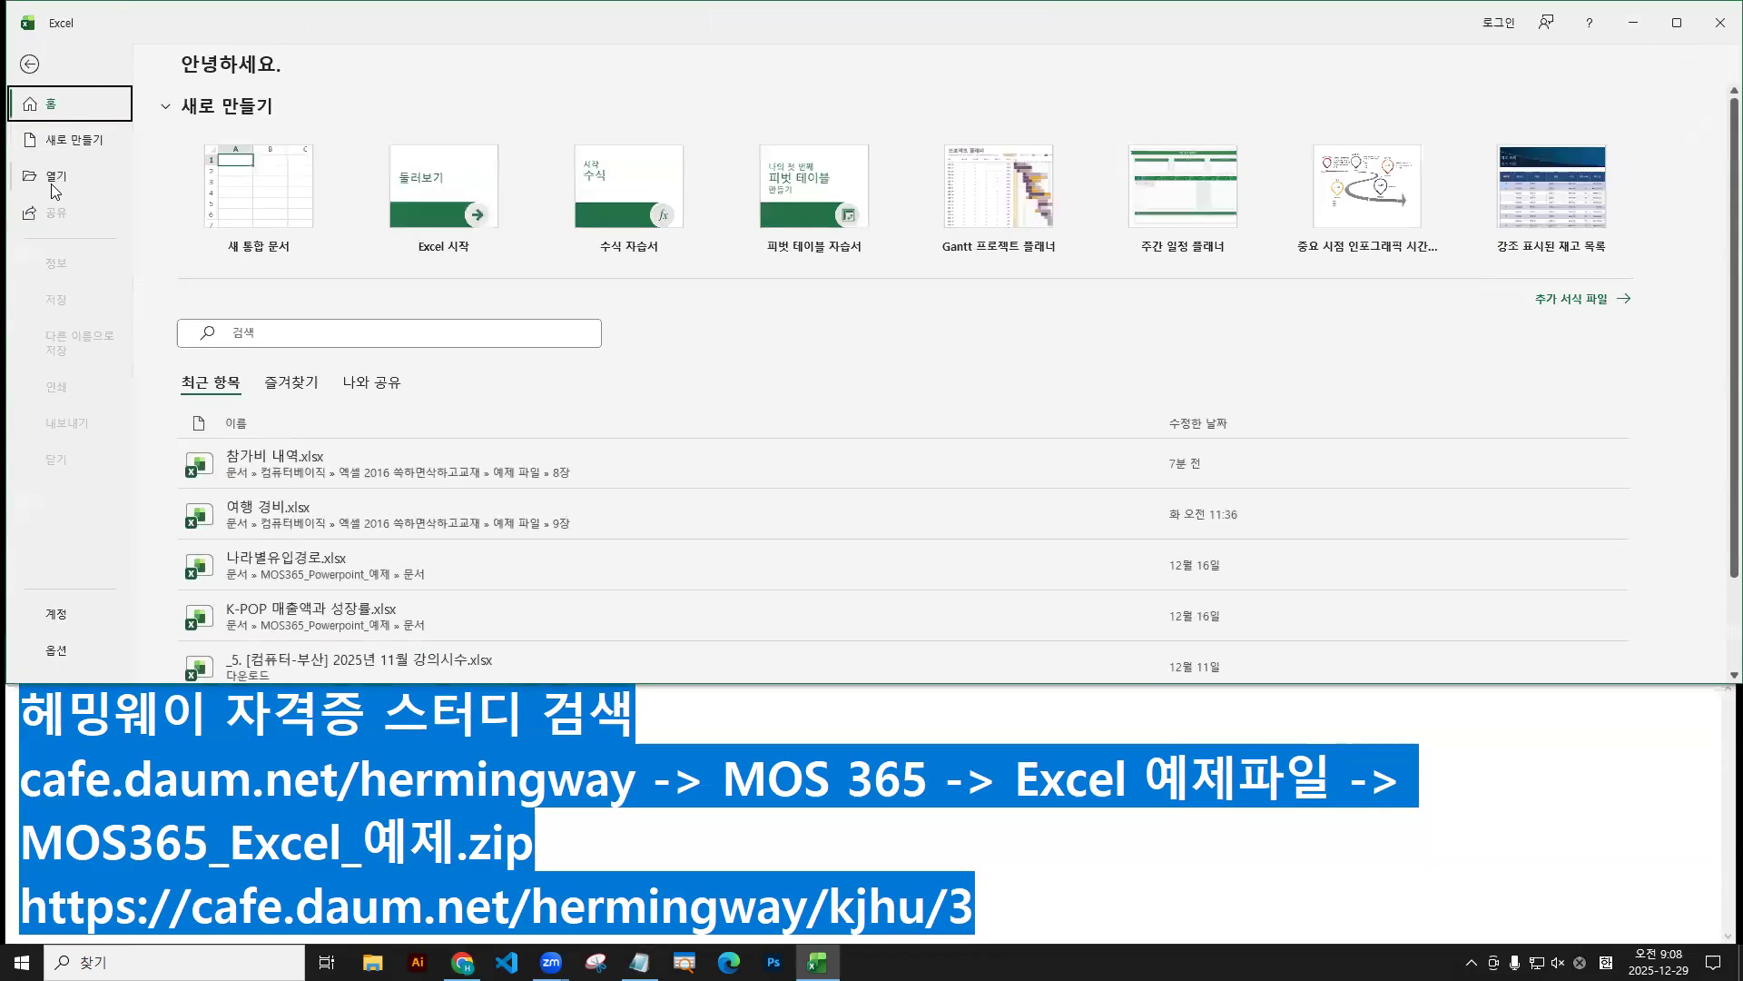
click(54, 175)
click(226, 350)
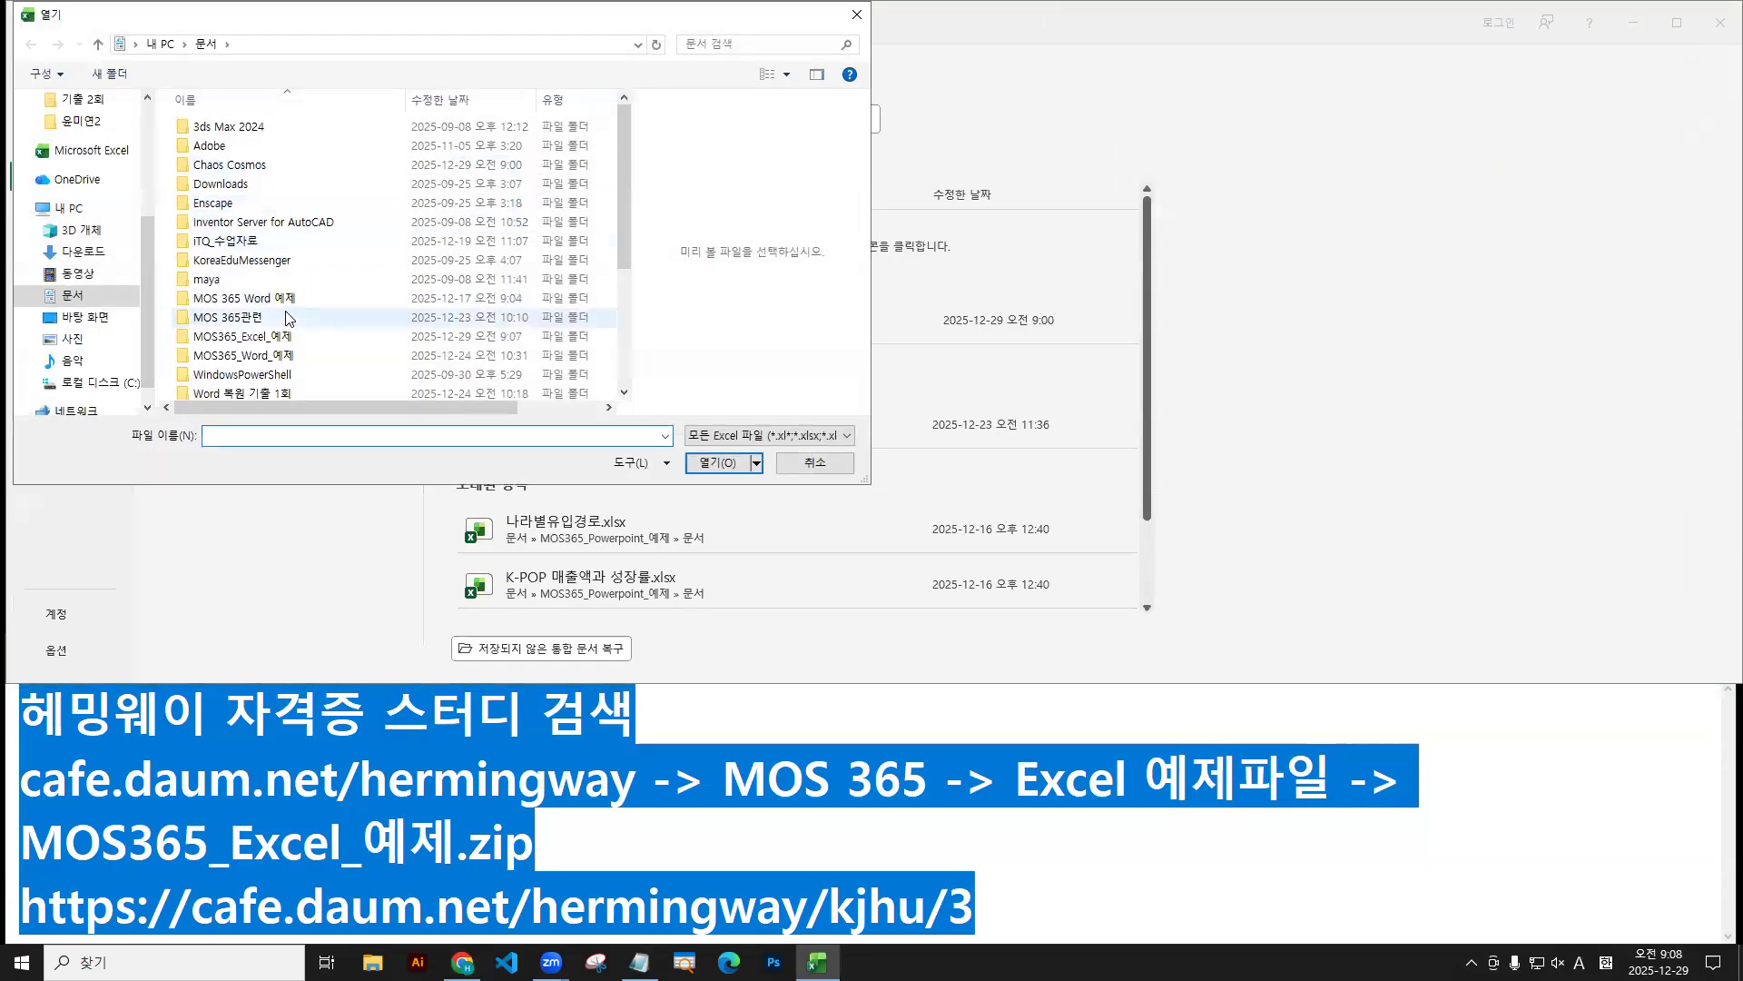
scroll(245, 245, down, 2)
double_click(243, 238)
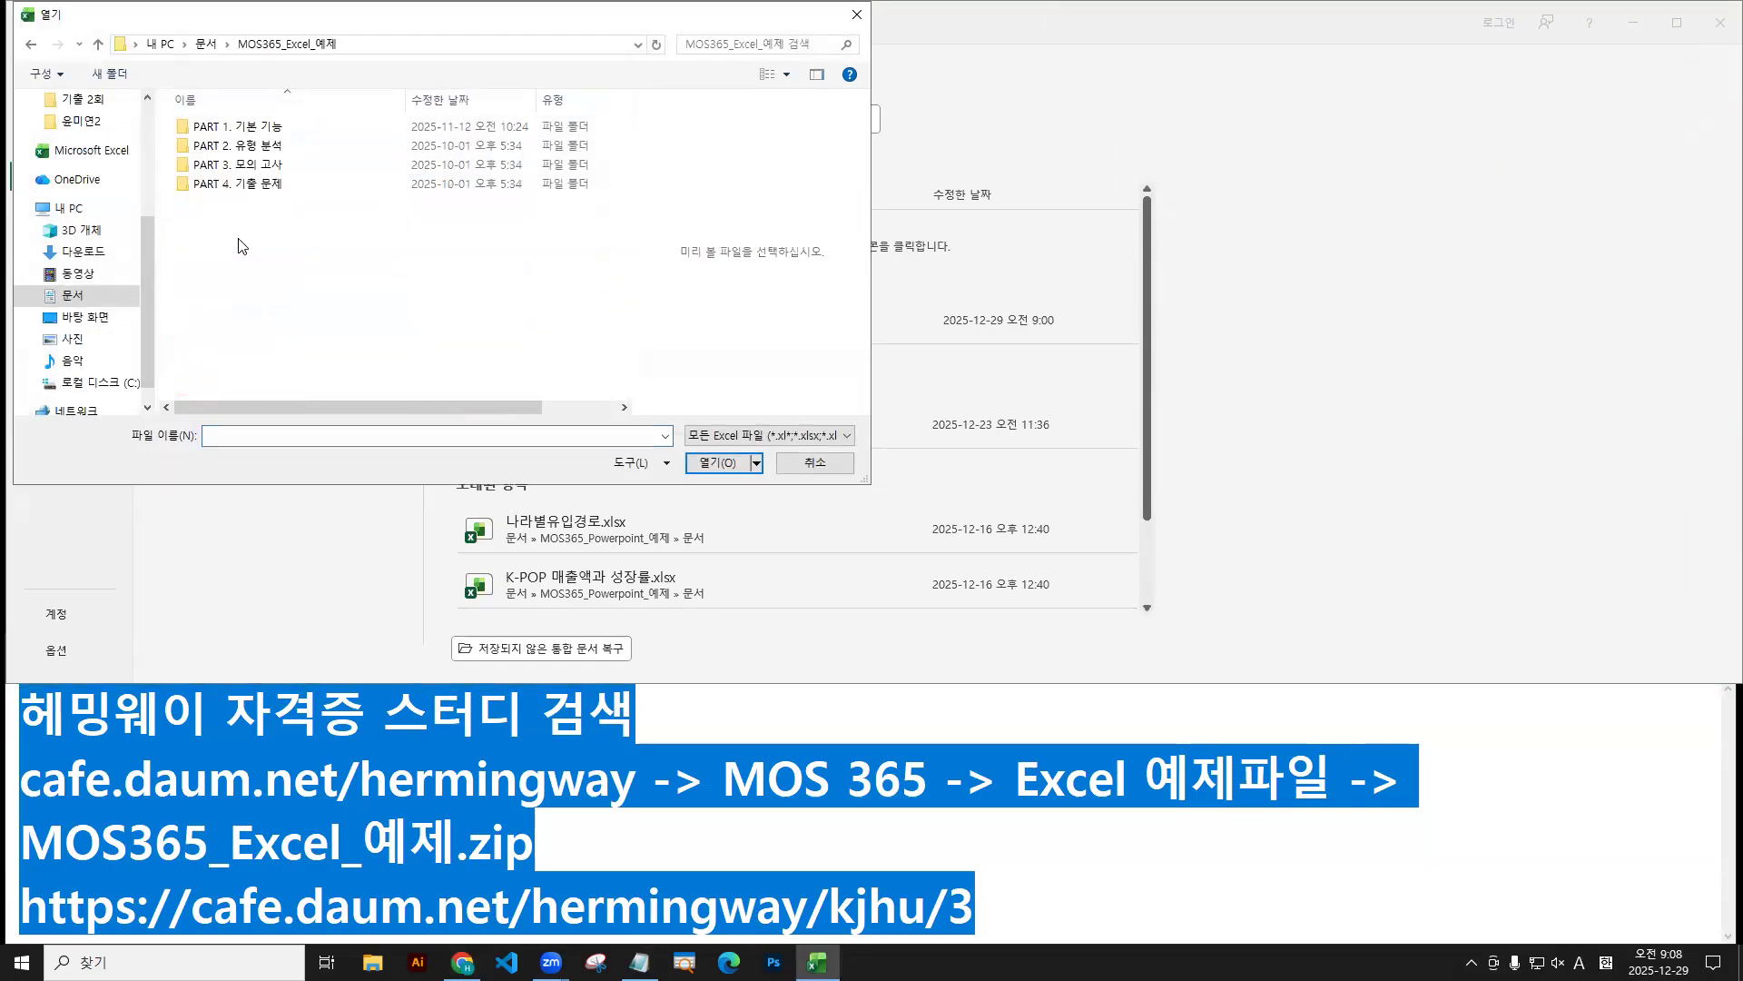
double_click(228, 135)
click(231, 148)
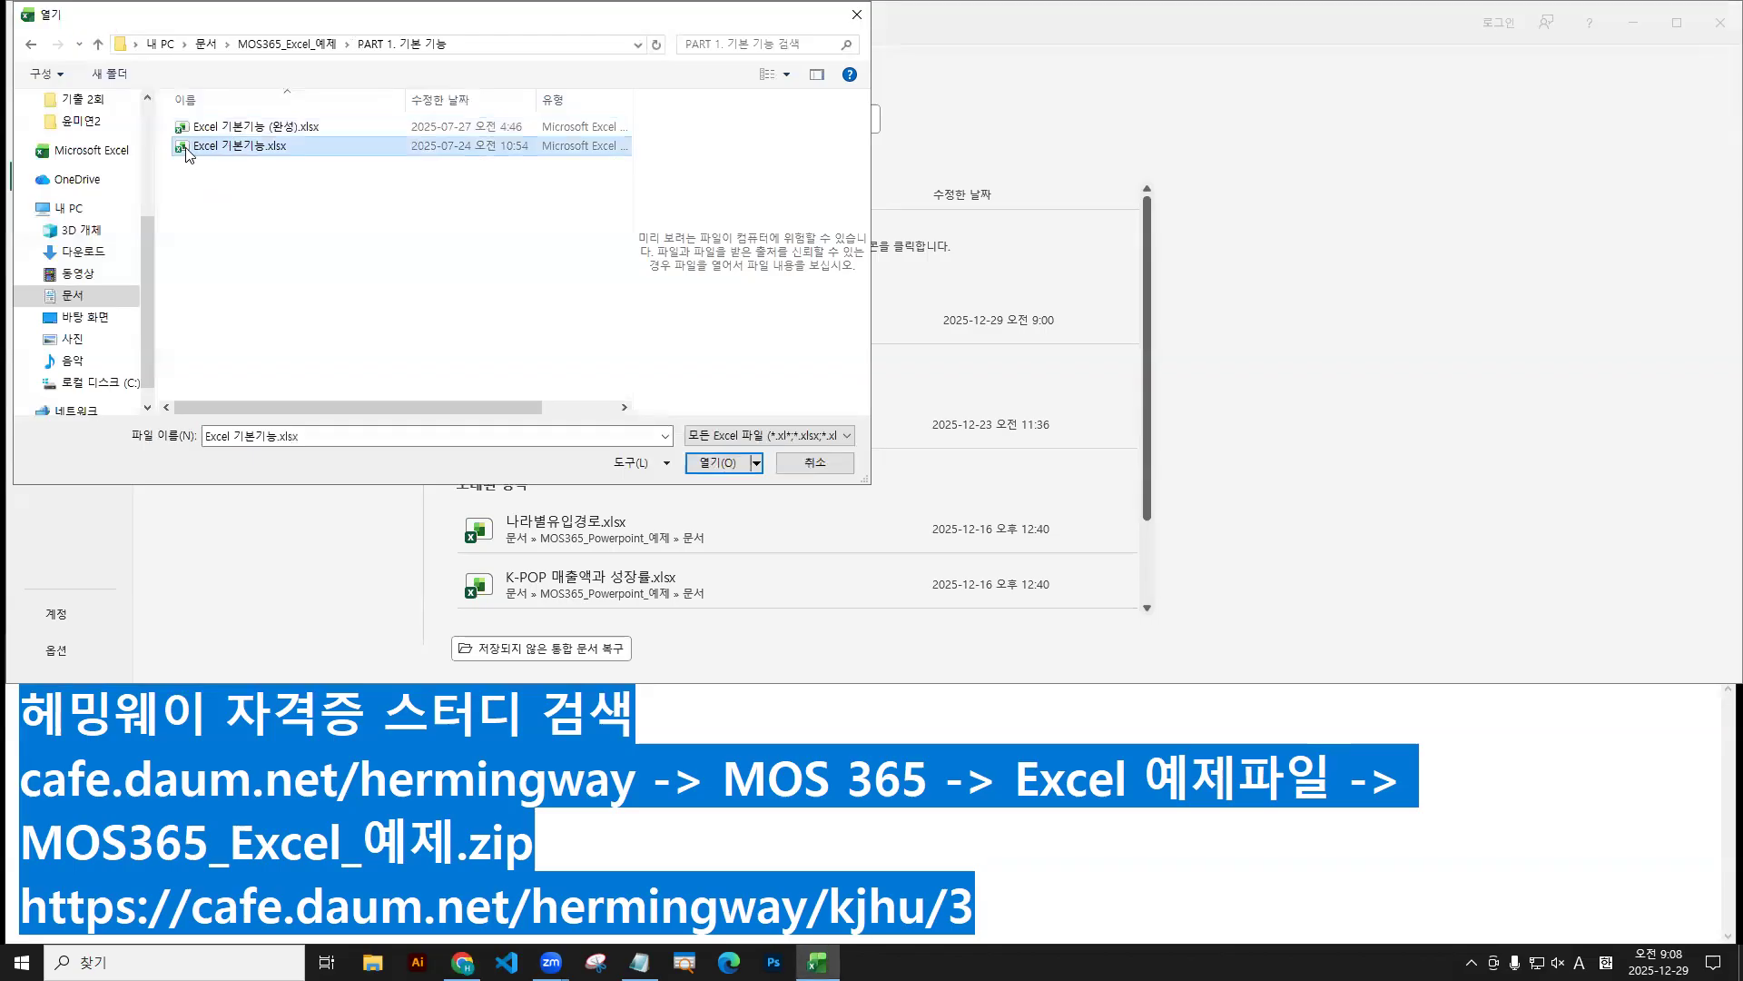
double_click(368, 292)
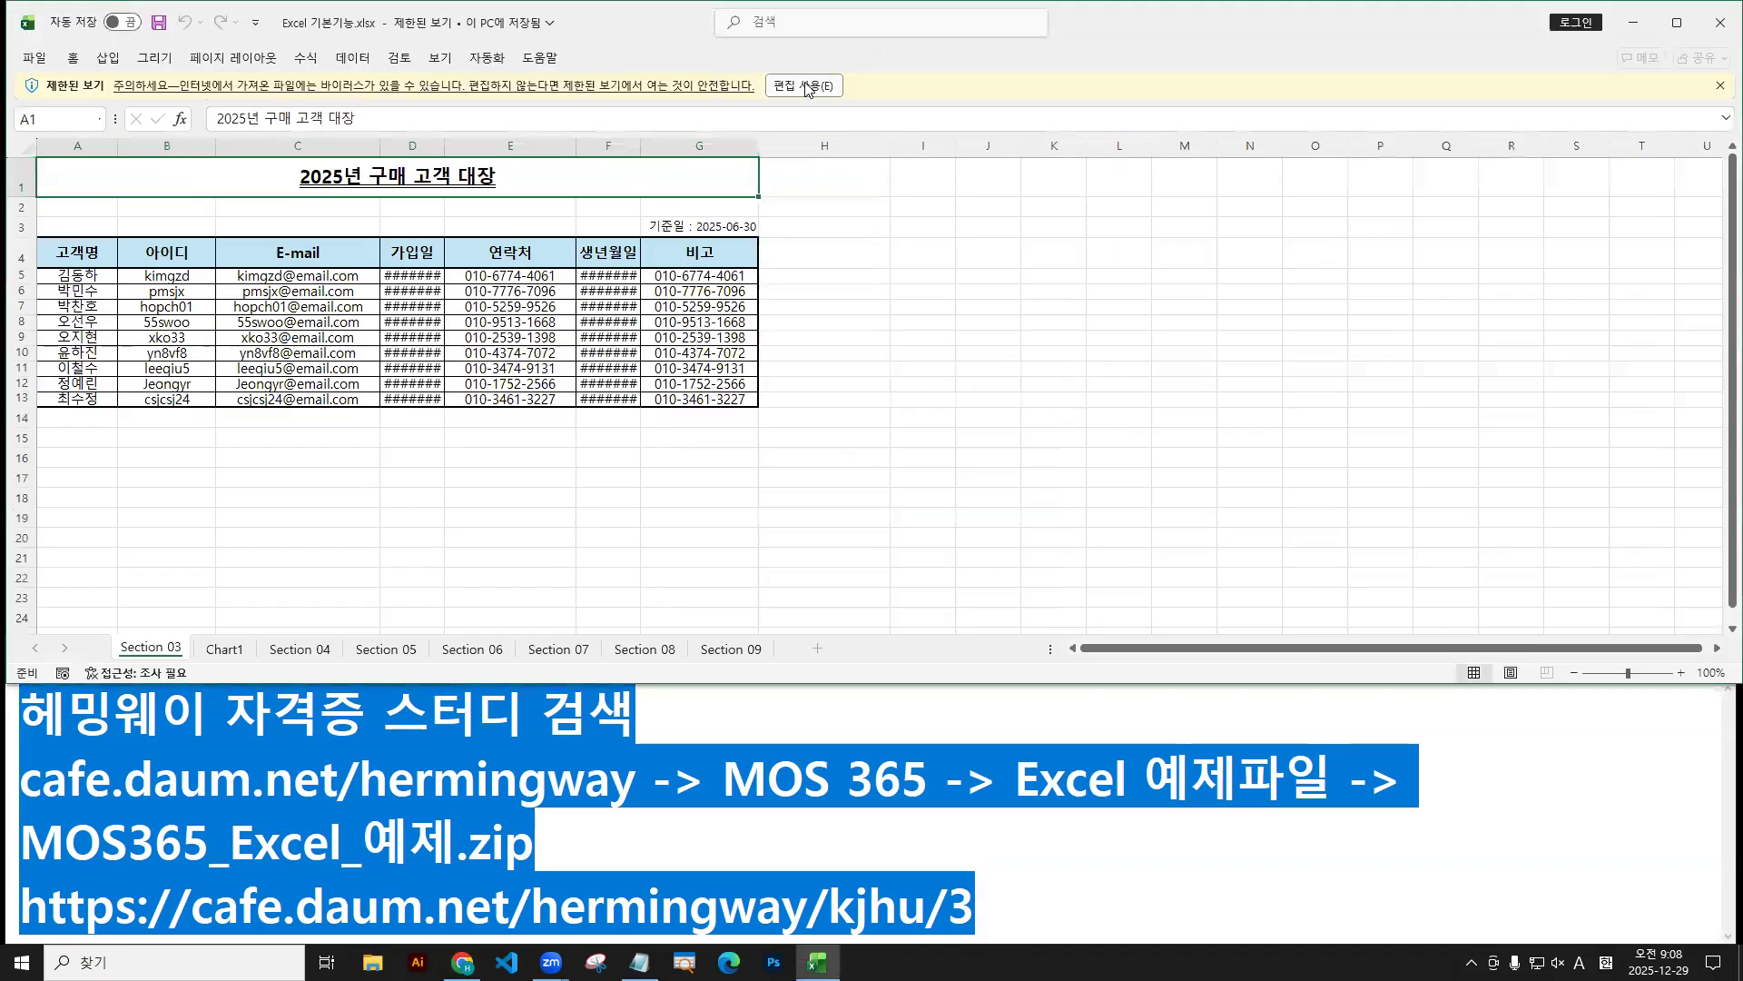
Enable editing and the blocked content for the Excel 기본기능.xlsx workbook, dismissing the feature tip.
click(805, 86)
drag(650, 20, 650, 91)
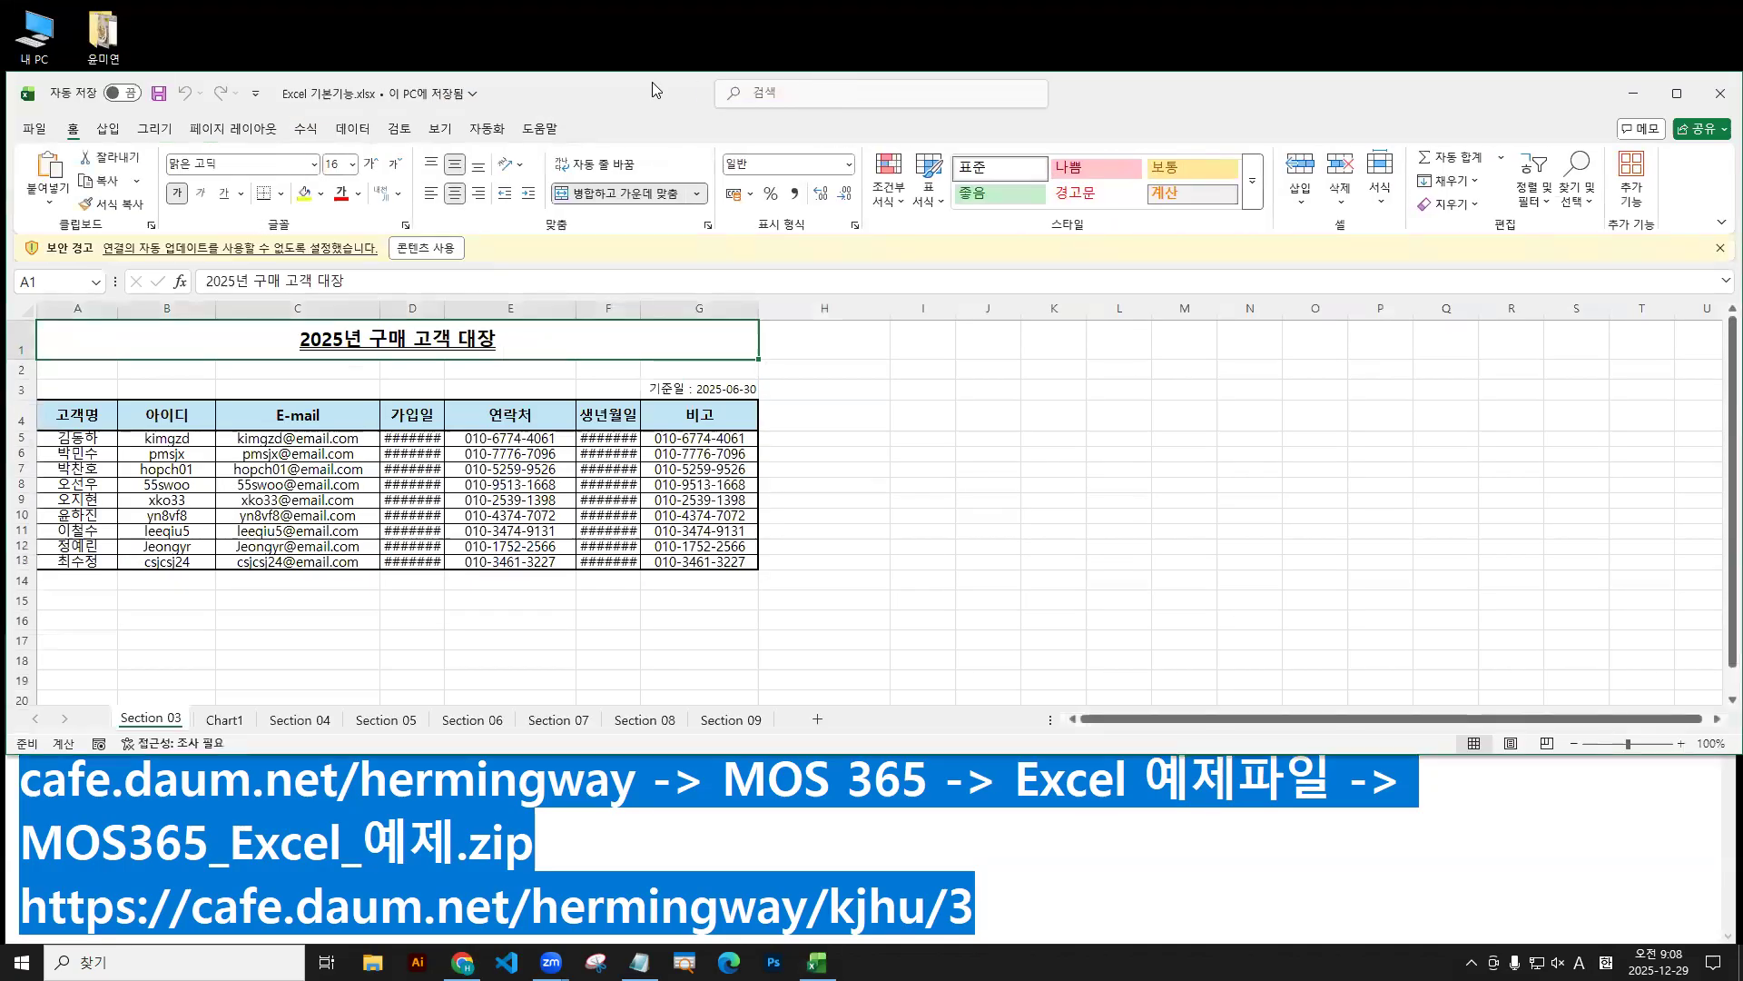
drag(652, 82, 652, 12)
click(654, 713)
click(817, 962)
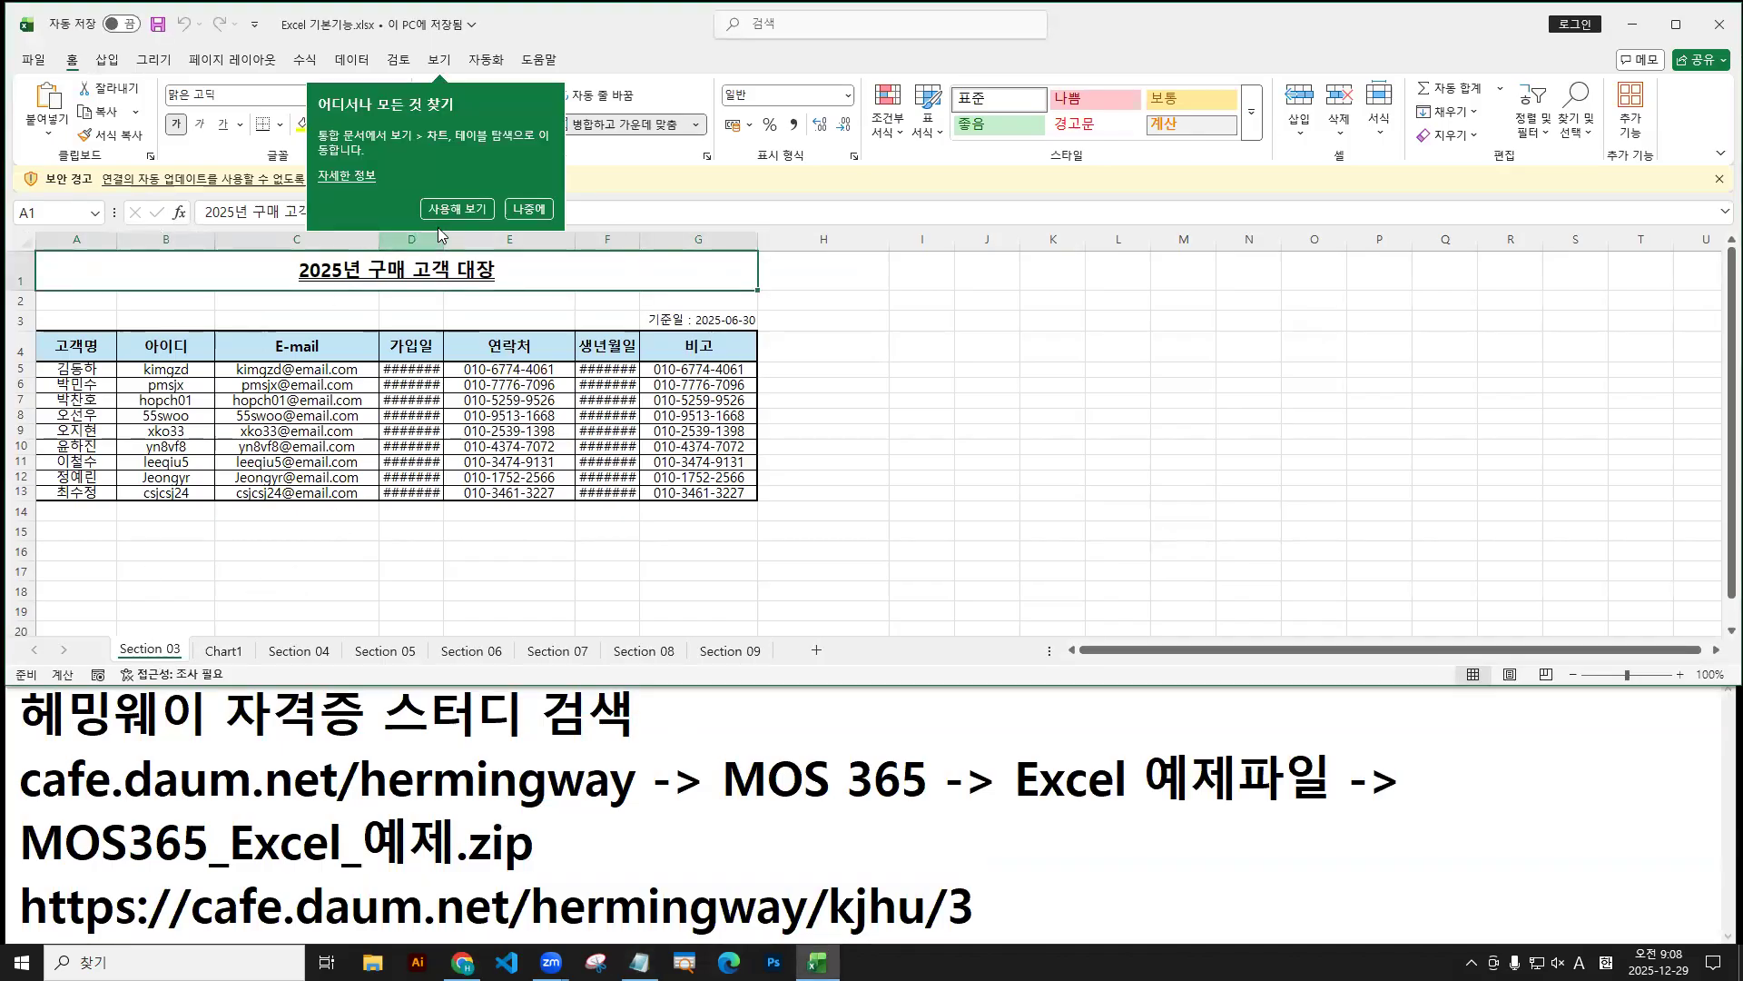
click(530, 211)
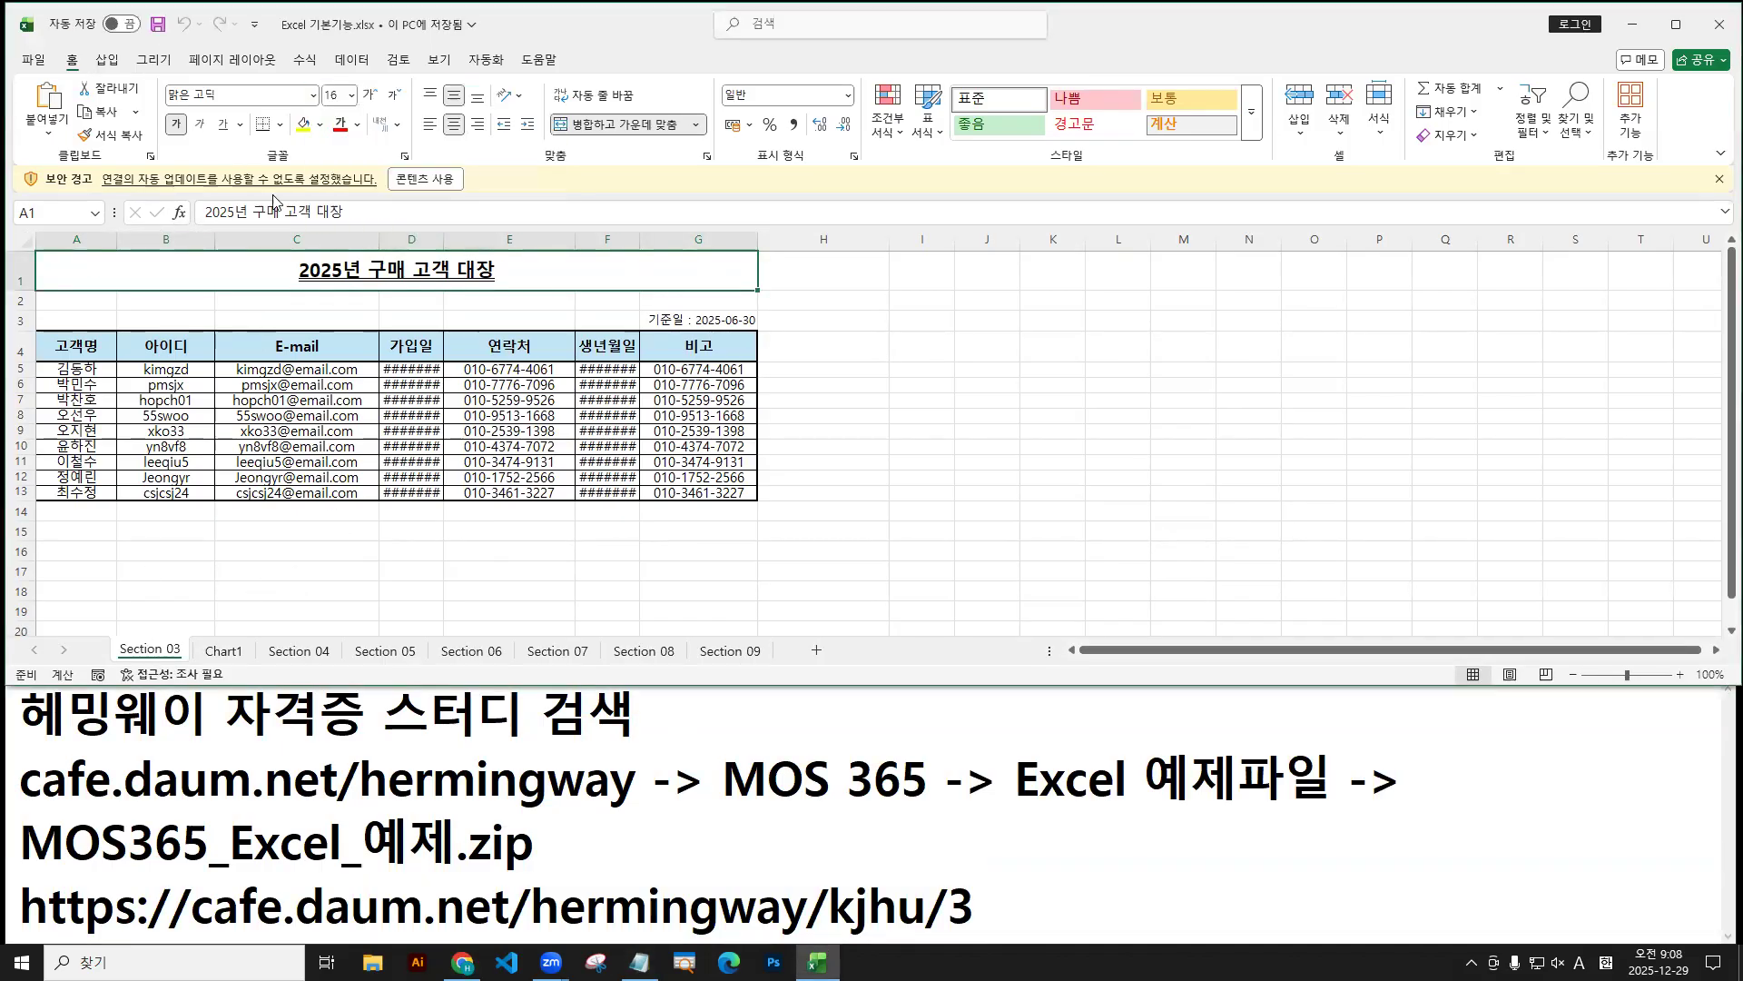
drag(432, 189, 443, 220)
key(r)
drag(386, 165, 463, 190)
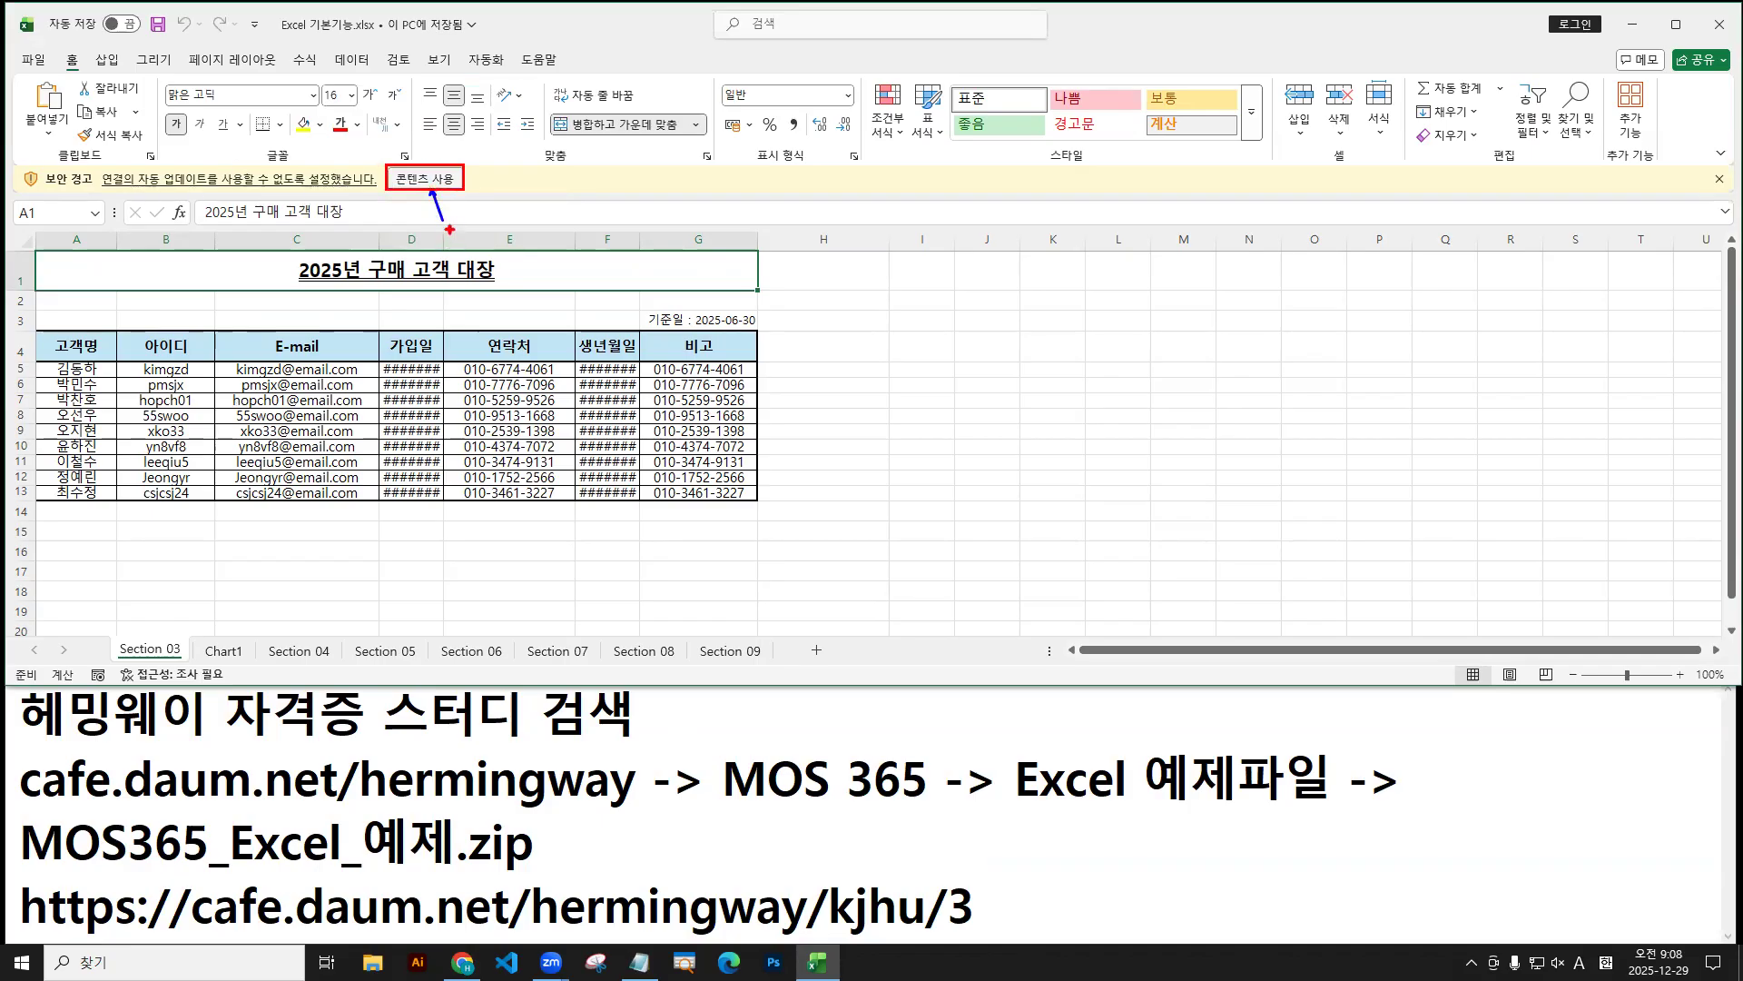
click(429, 181)
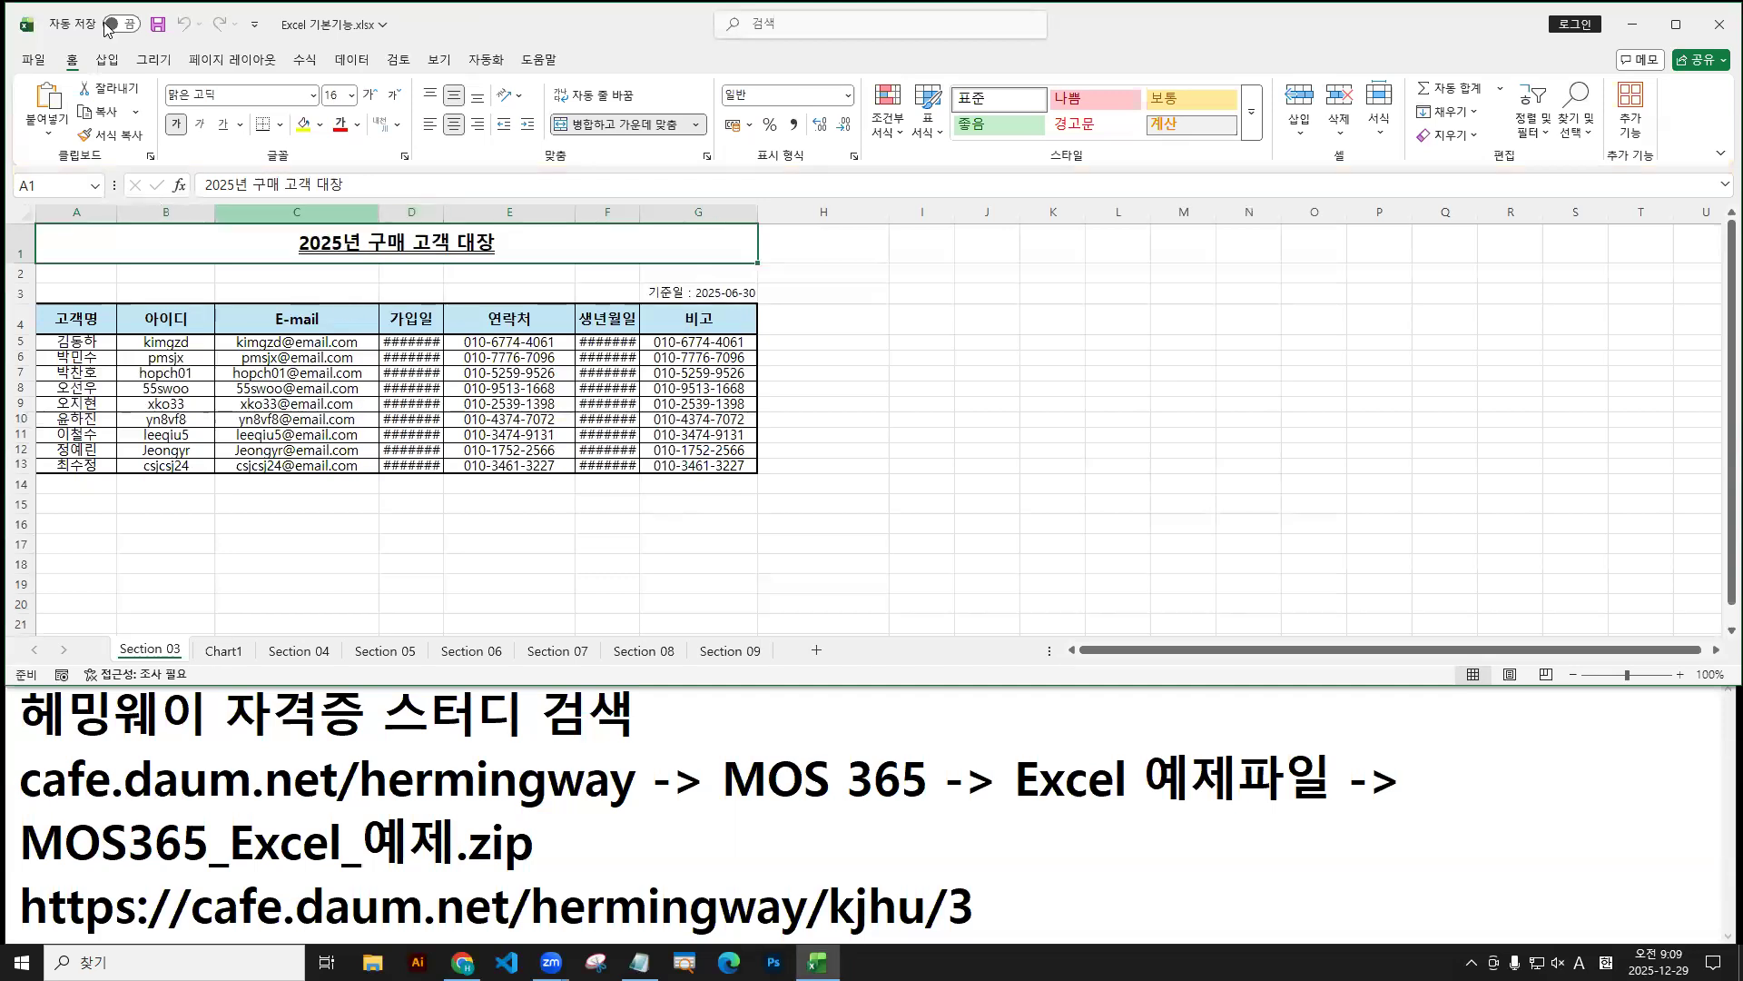
drag(57, 47, 84, 77)
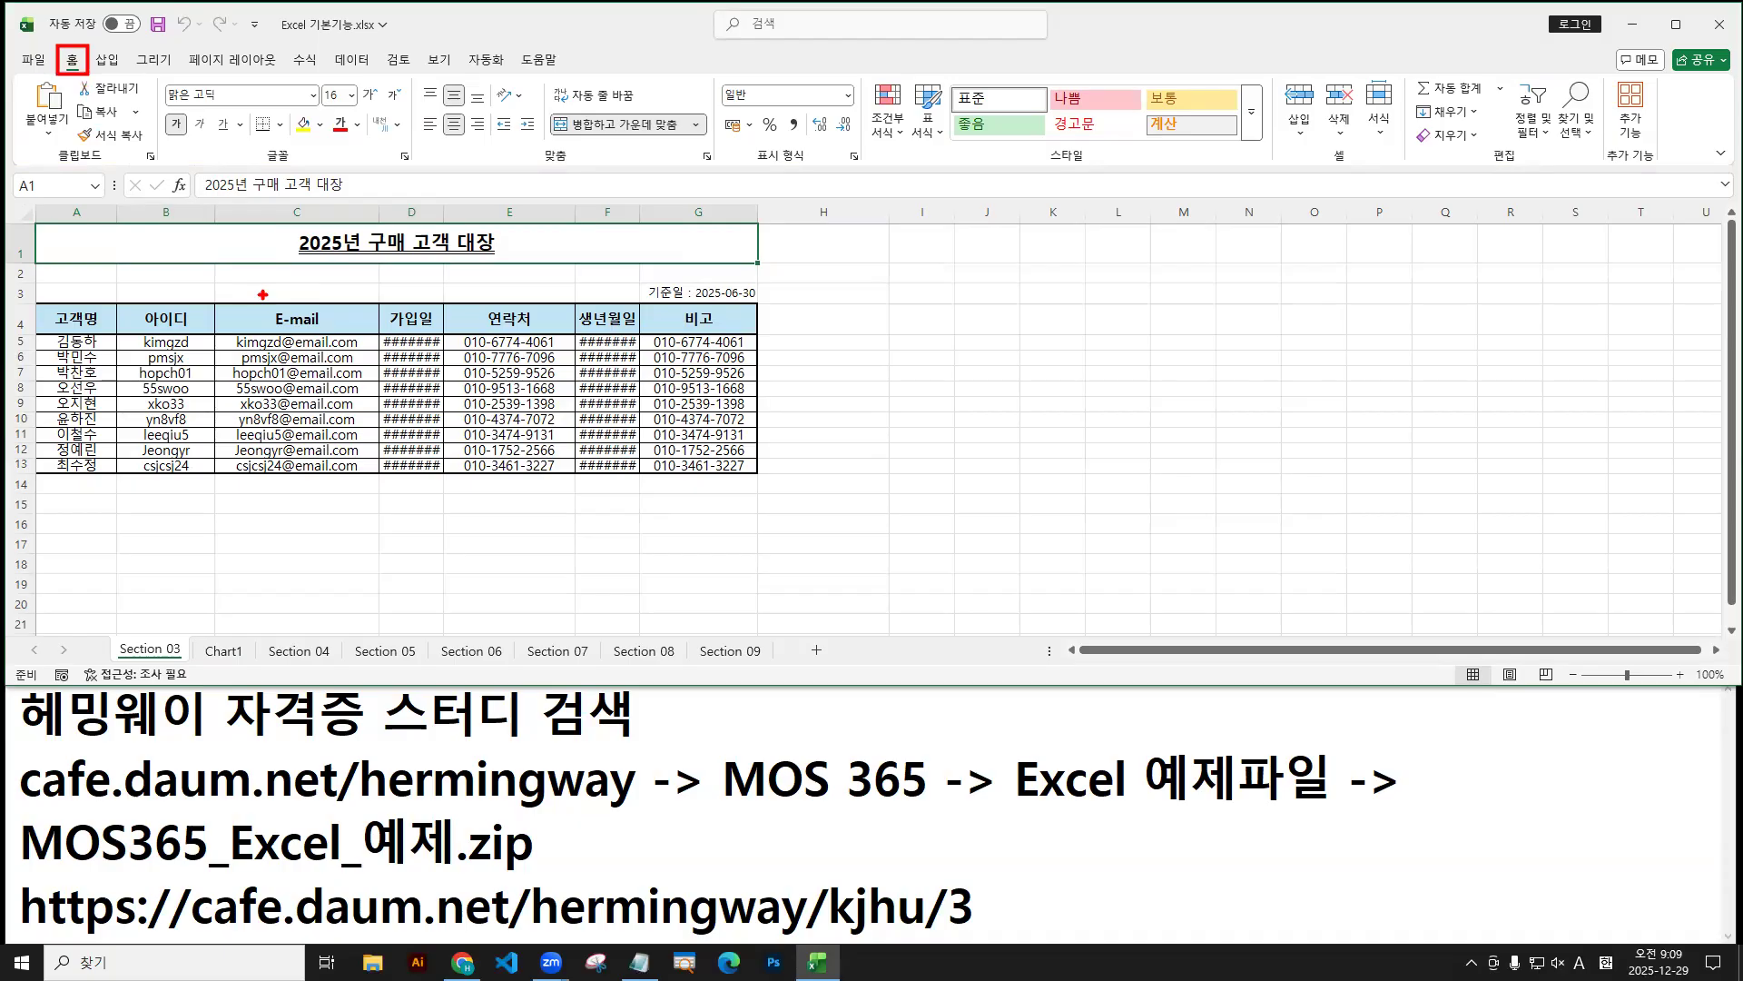
drag(1269, 72, 1403, 169)
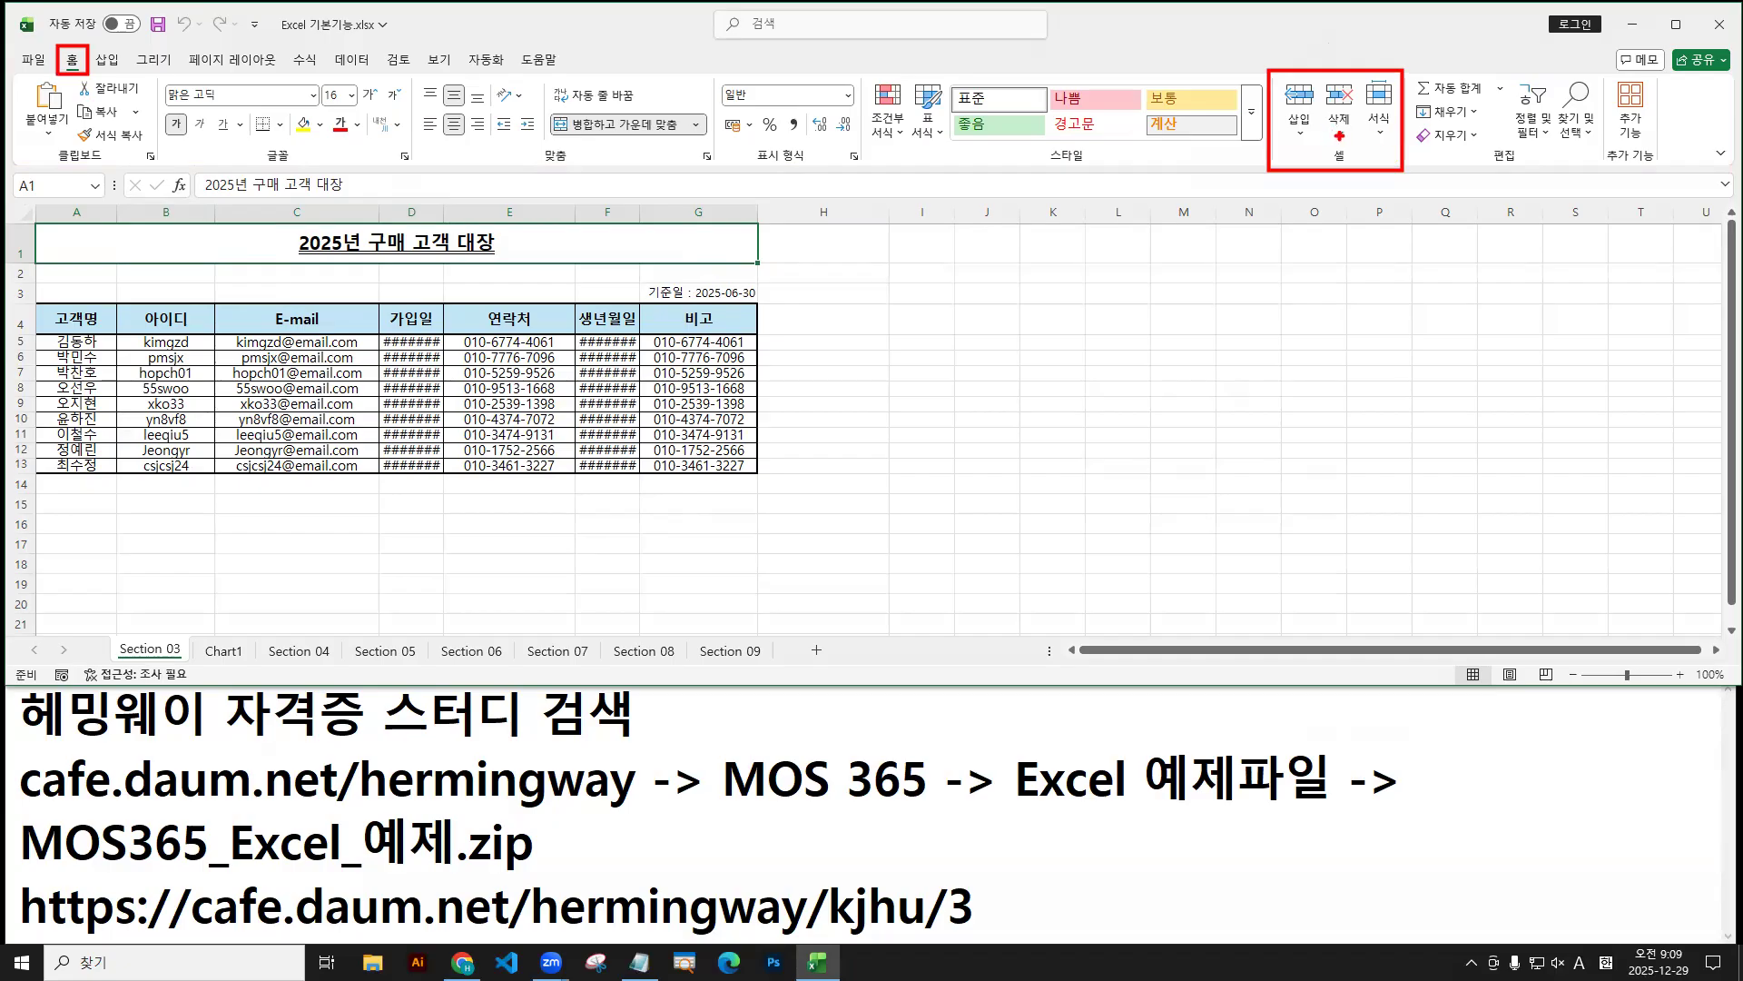
drag(1335, 129, 1387, 127)
drag(1414, 125, 1482, 148)
drag(65, 90, 76, 68)
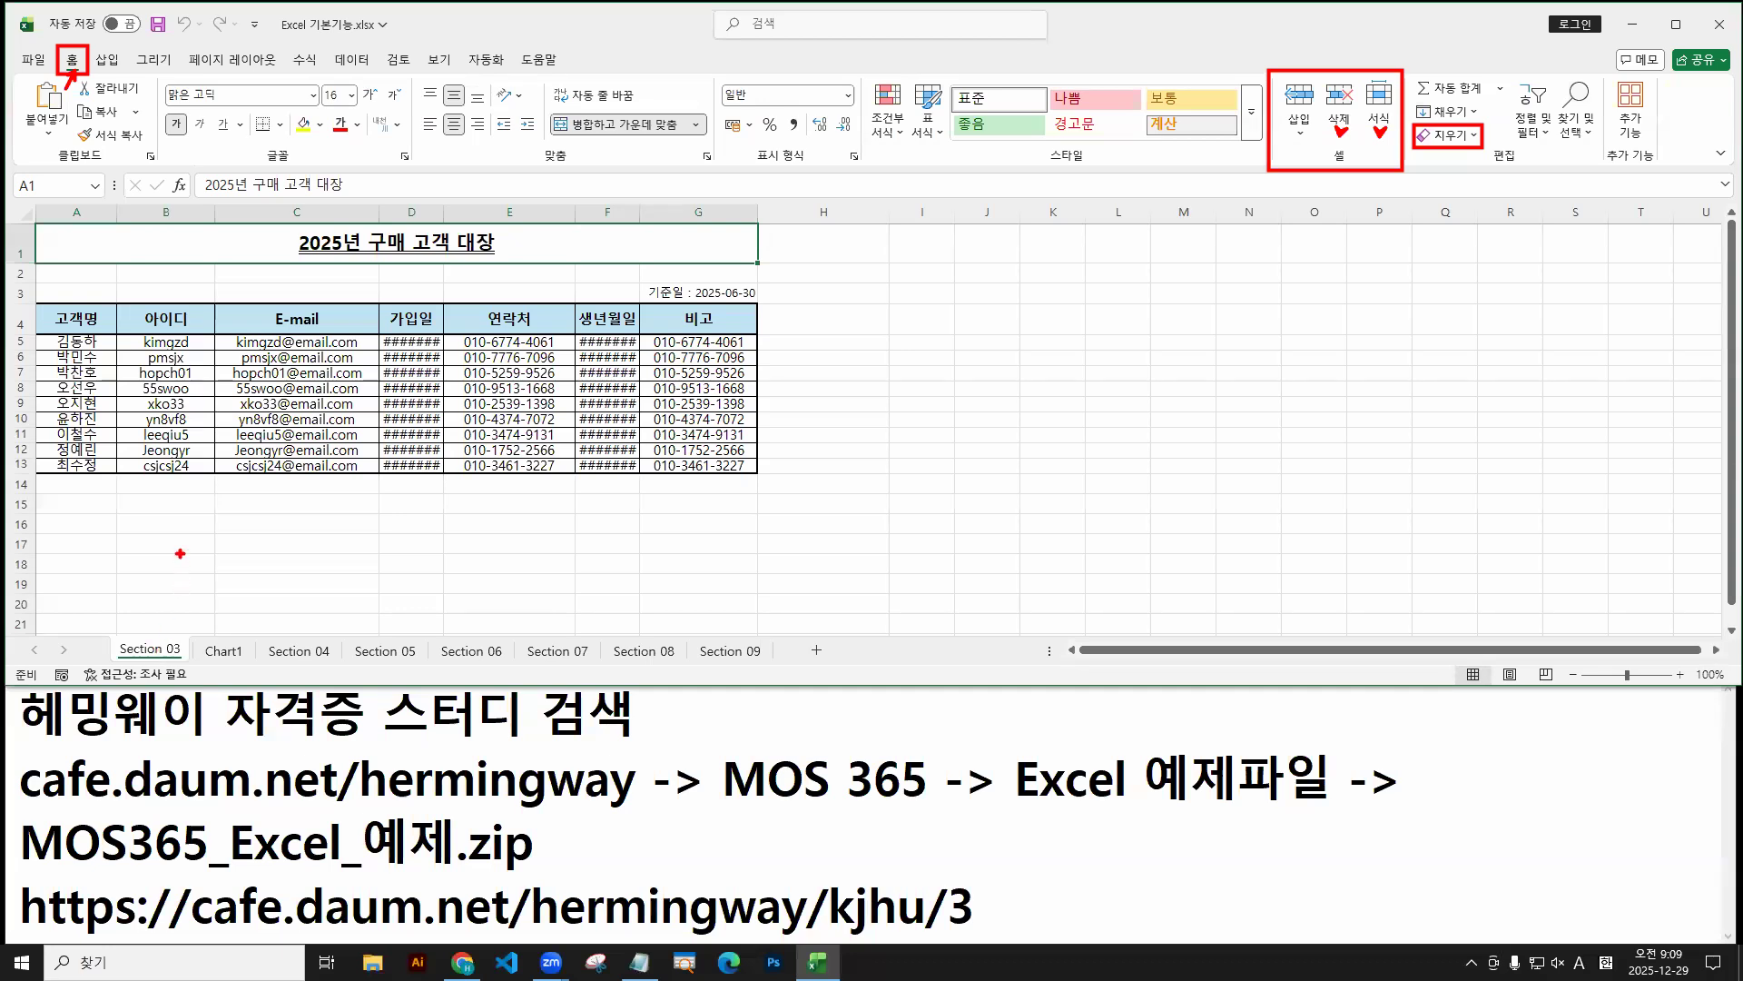
Look through the Section 03, Chart1, Section 04, Section 05 and Section 06 sheets to compare their contents.
click(225, 650)
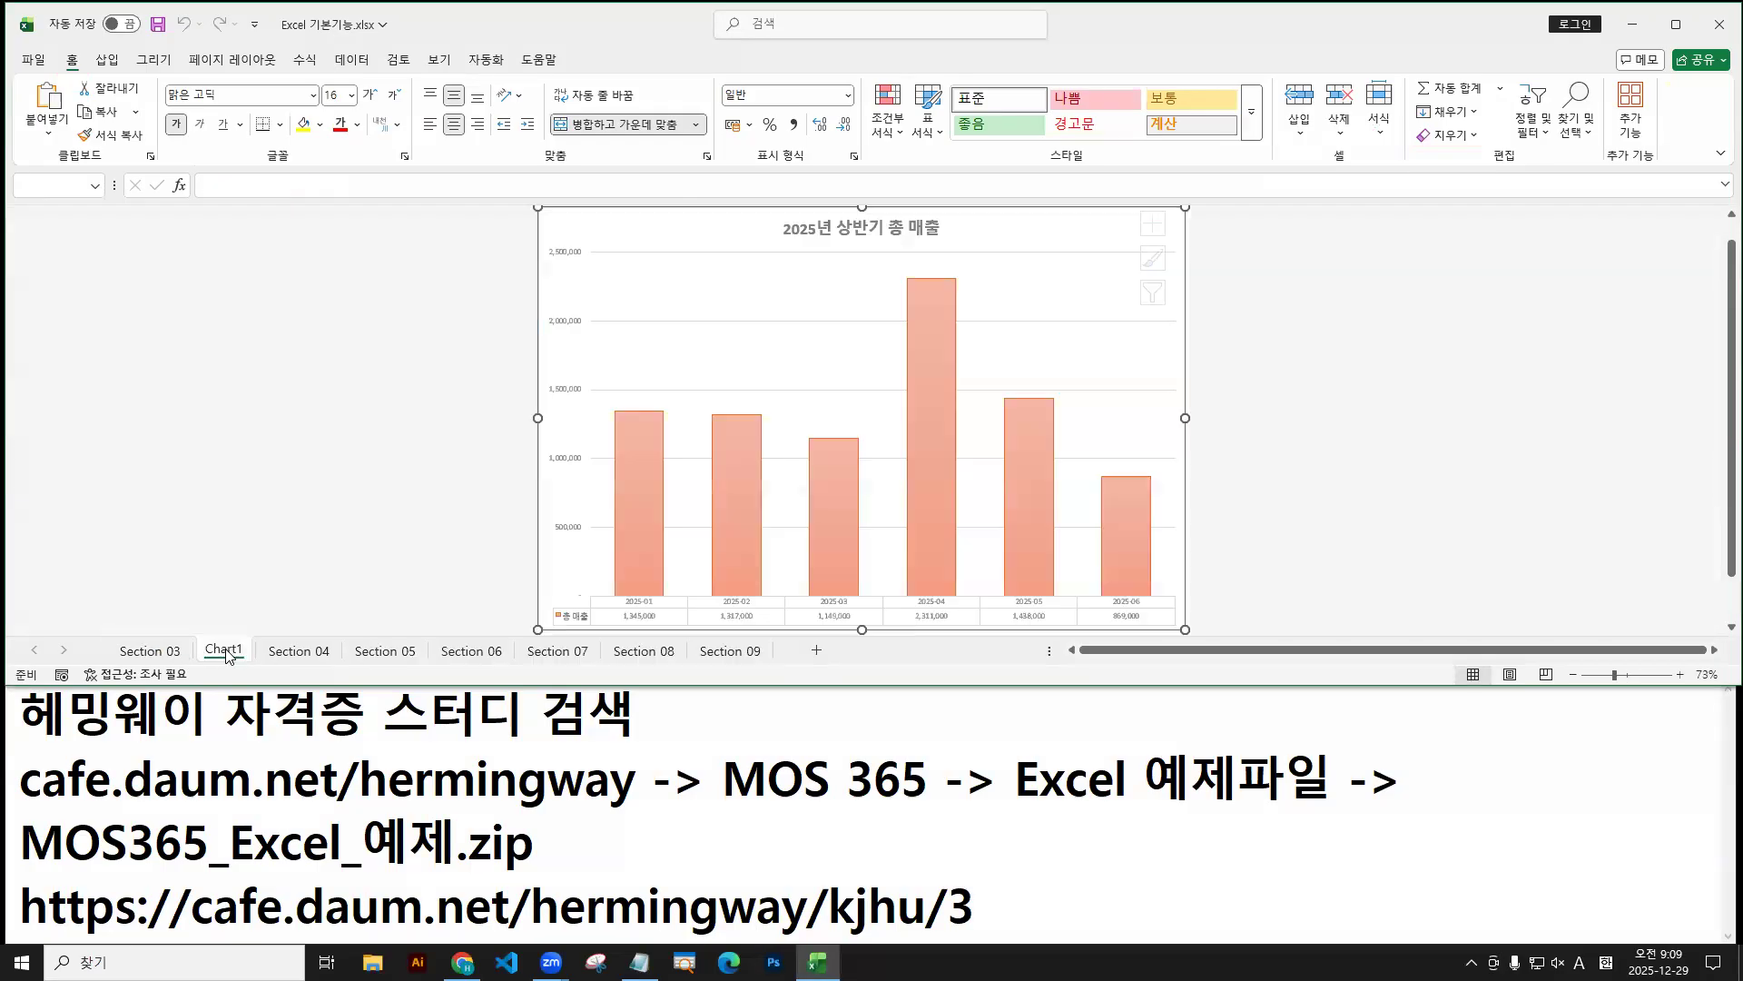
click(148, 650)
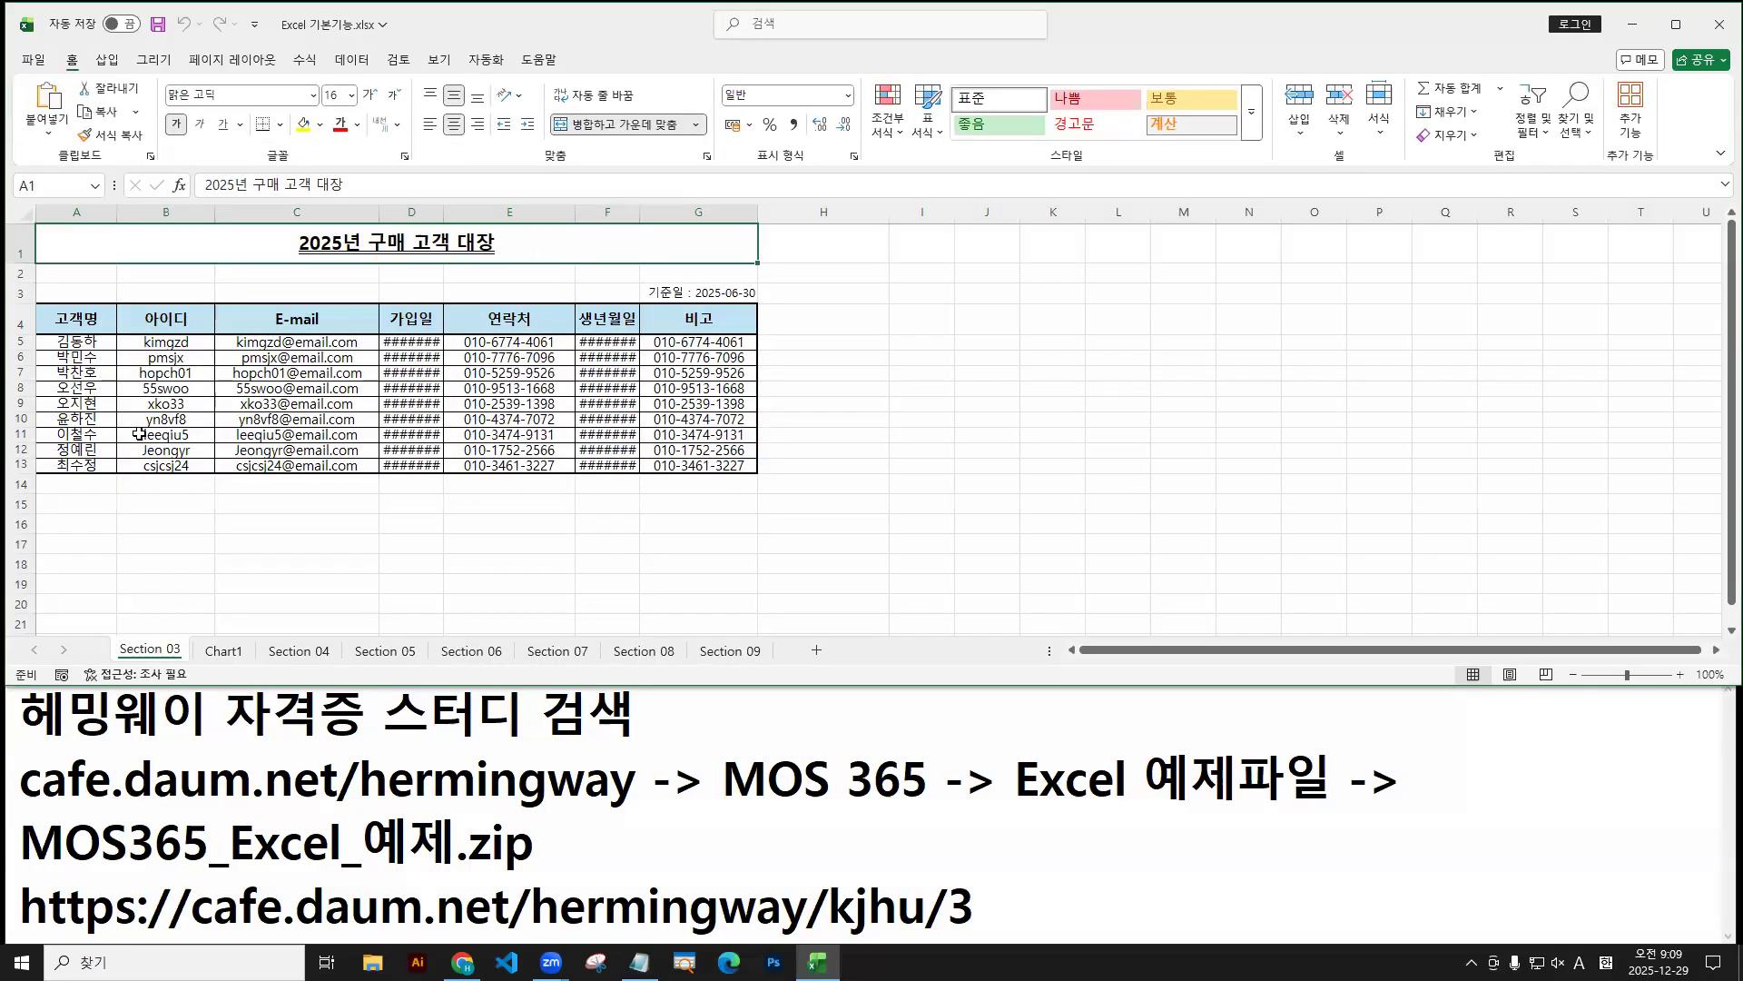
scroll(138, 433, up, 2)
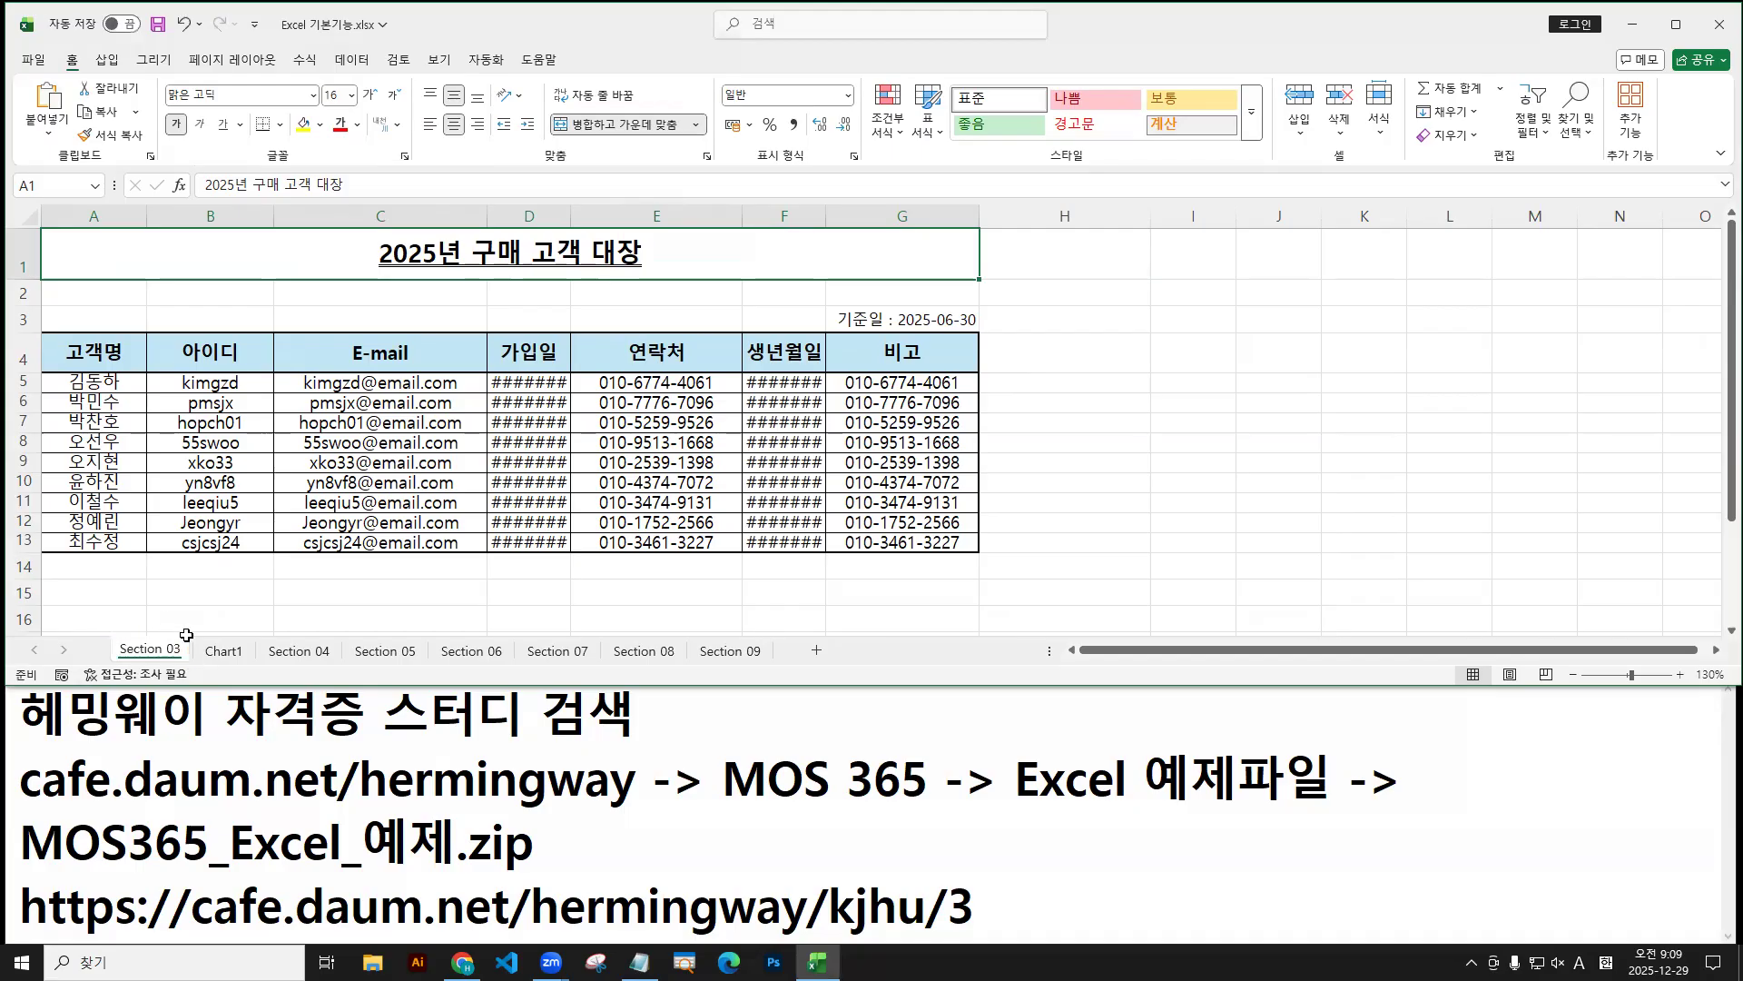
click(234, 654)
click(307, 654)
click(374, 657)
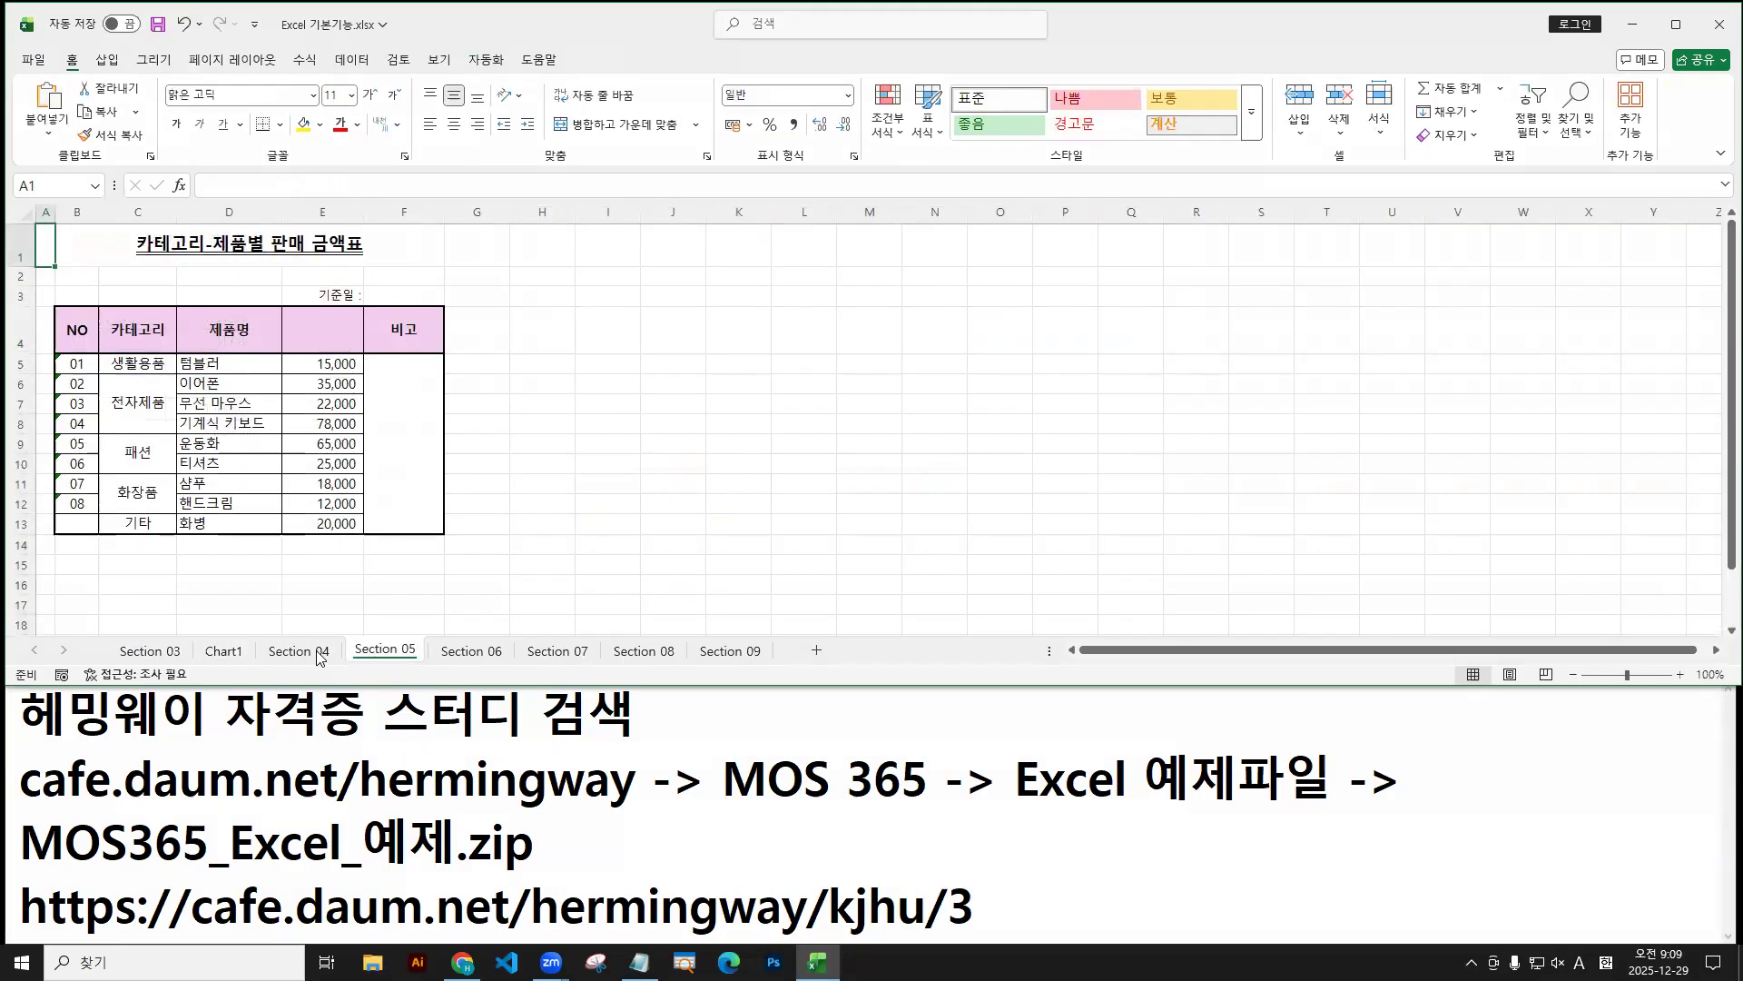
click(447, 657)
click(314, 654)
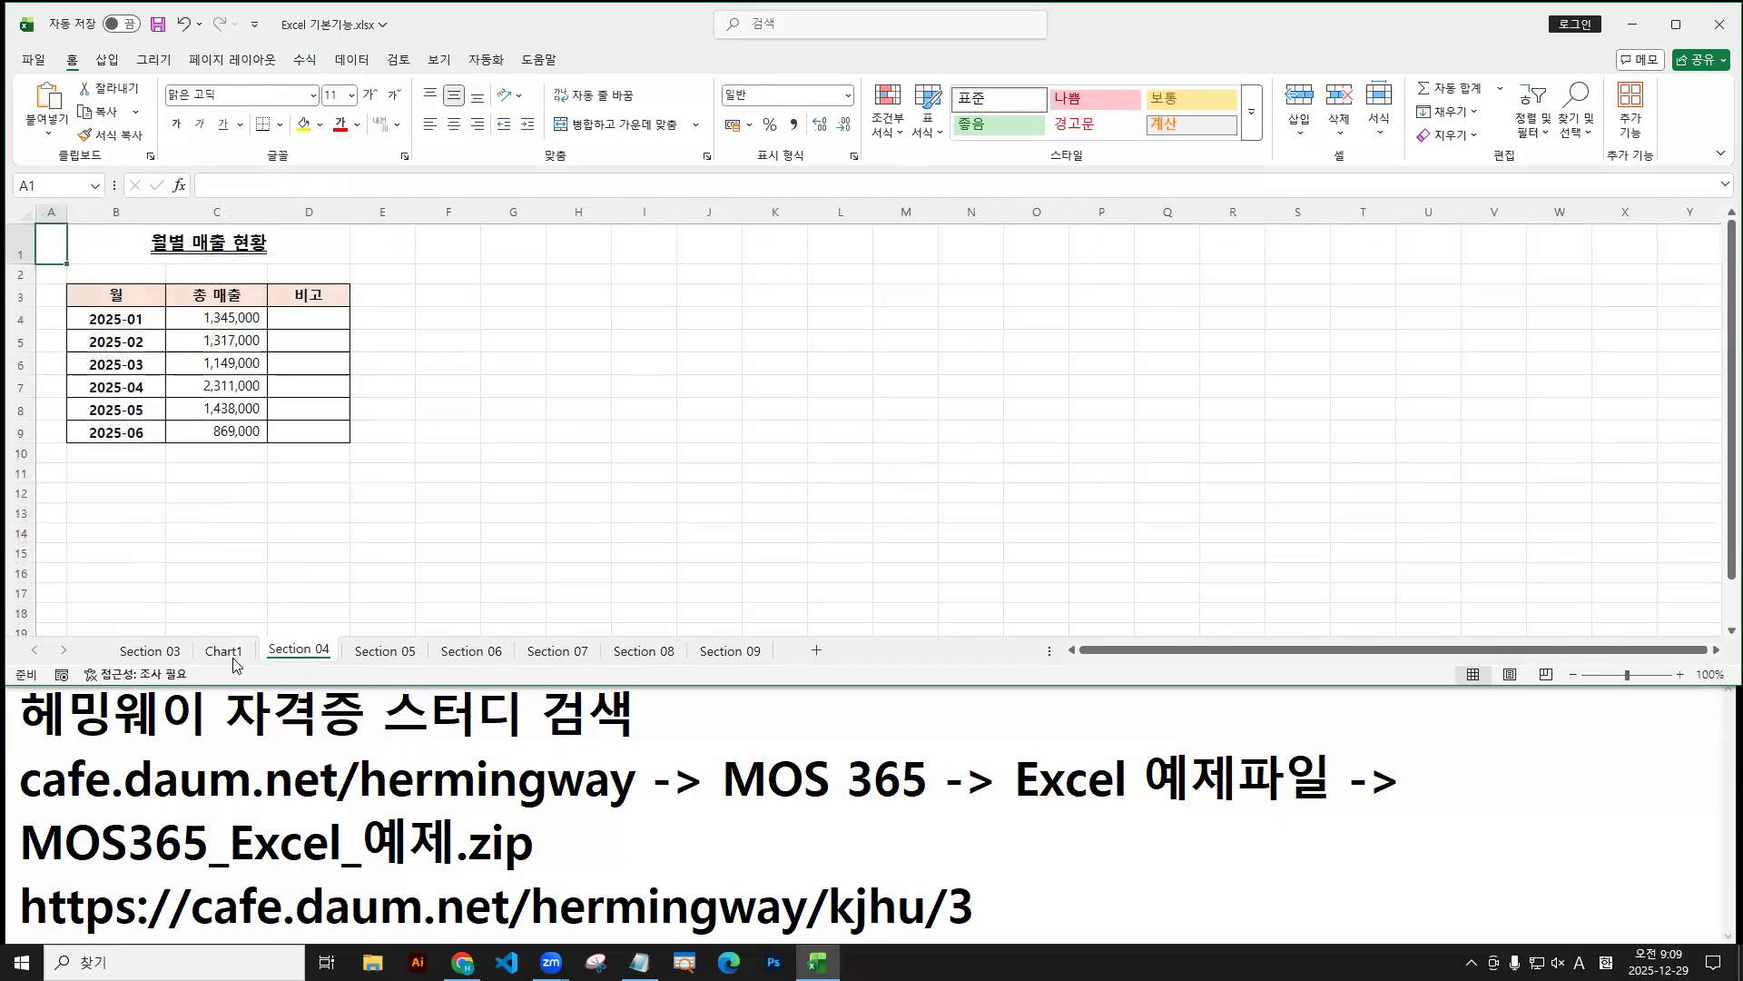
click(233, 655)
click(268, 654)
click(151, 653)
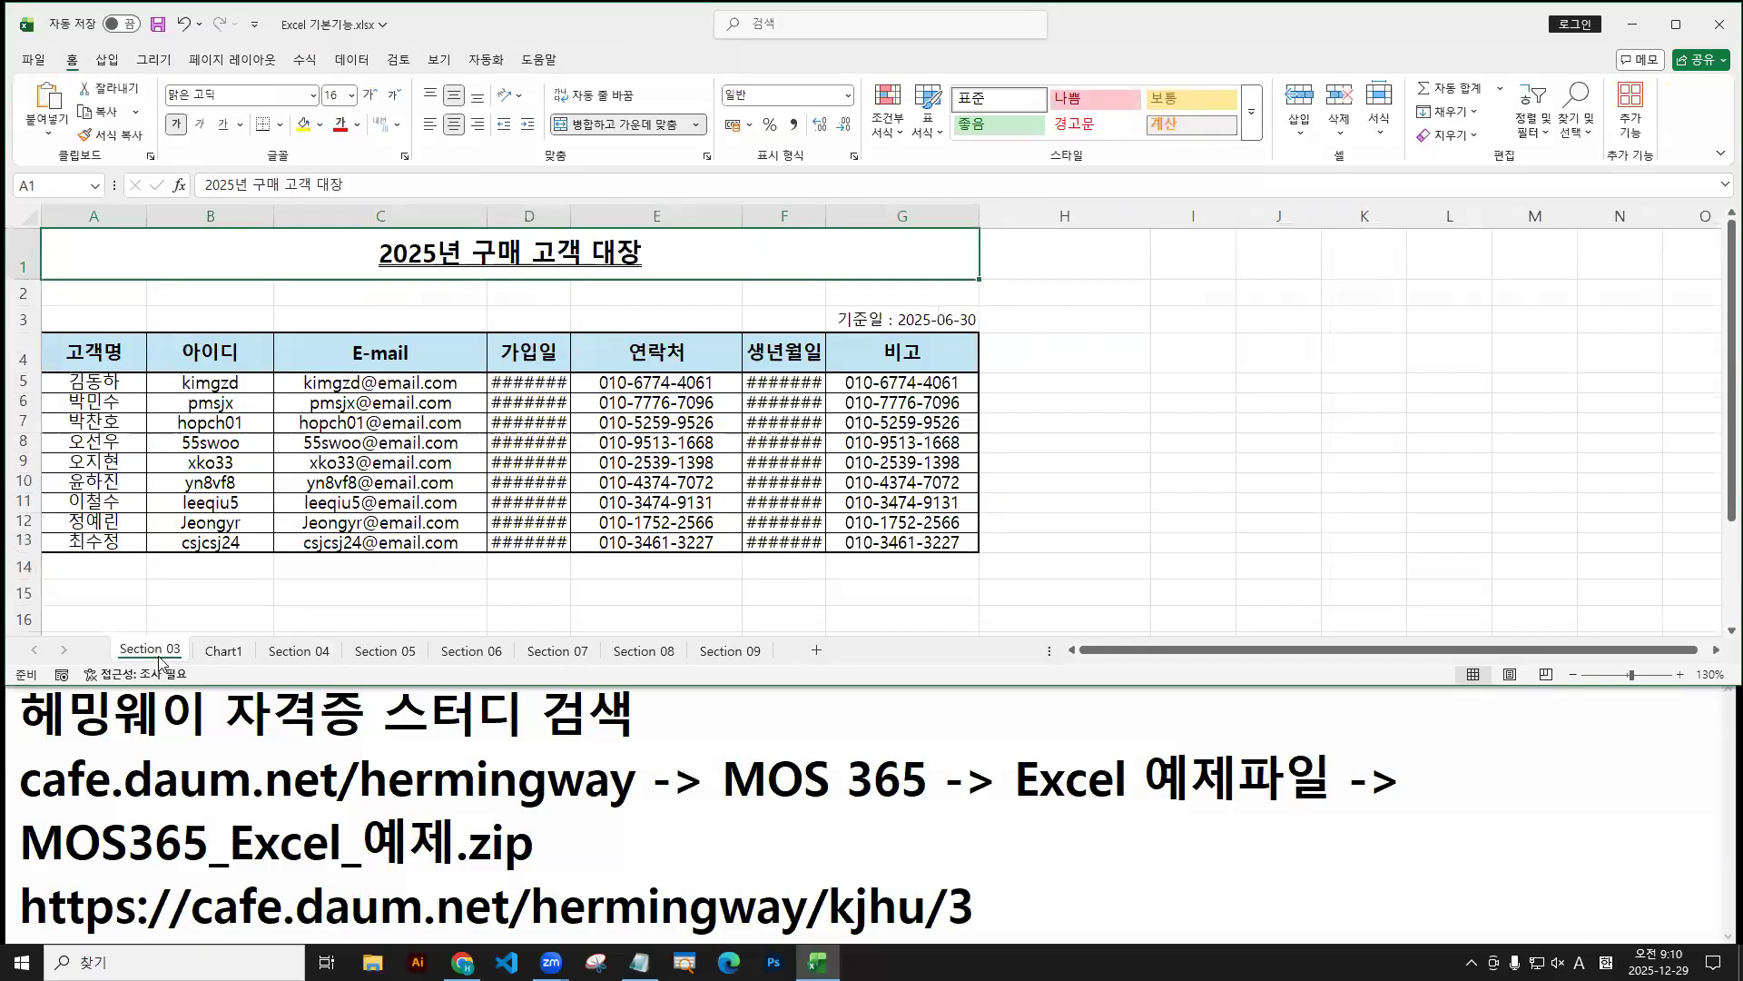
click(223, 653)
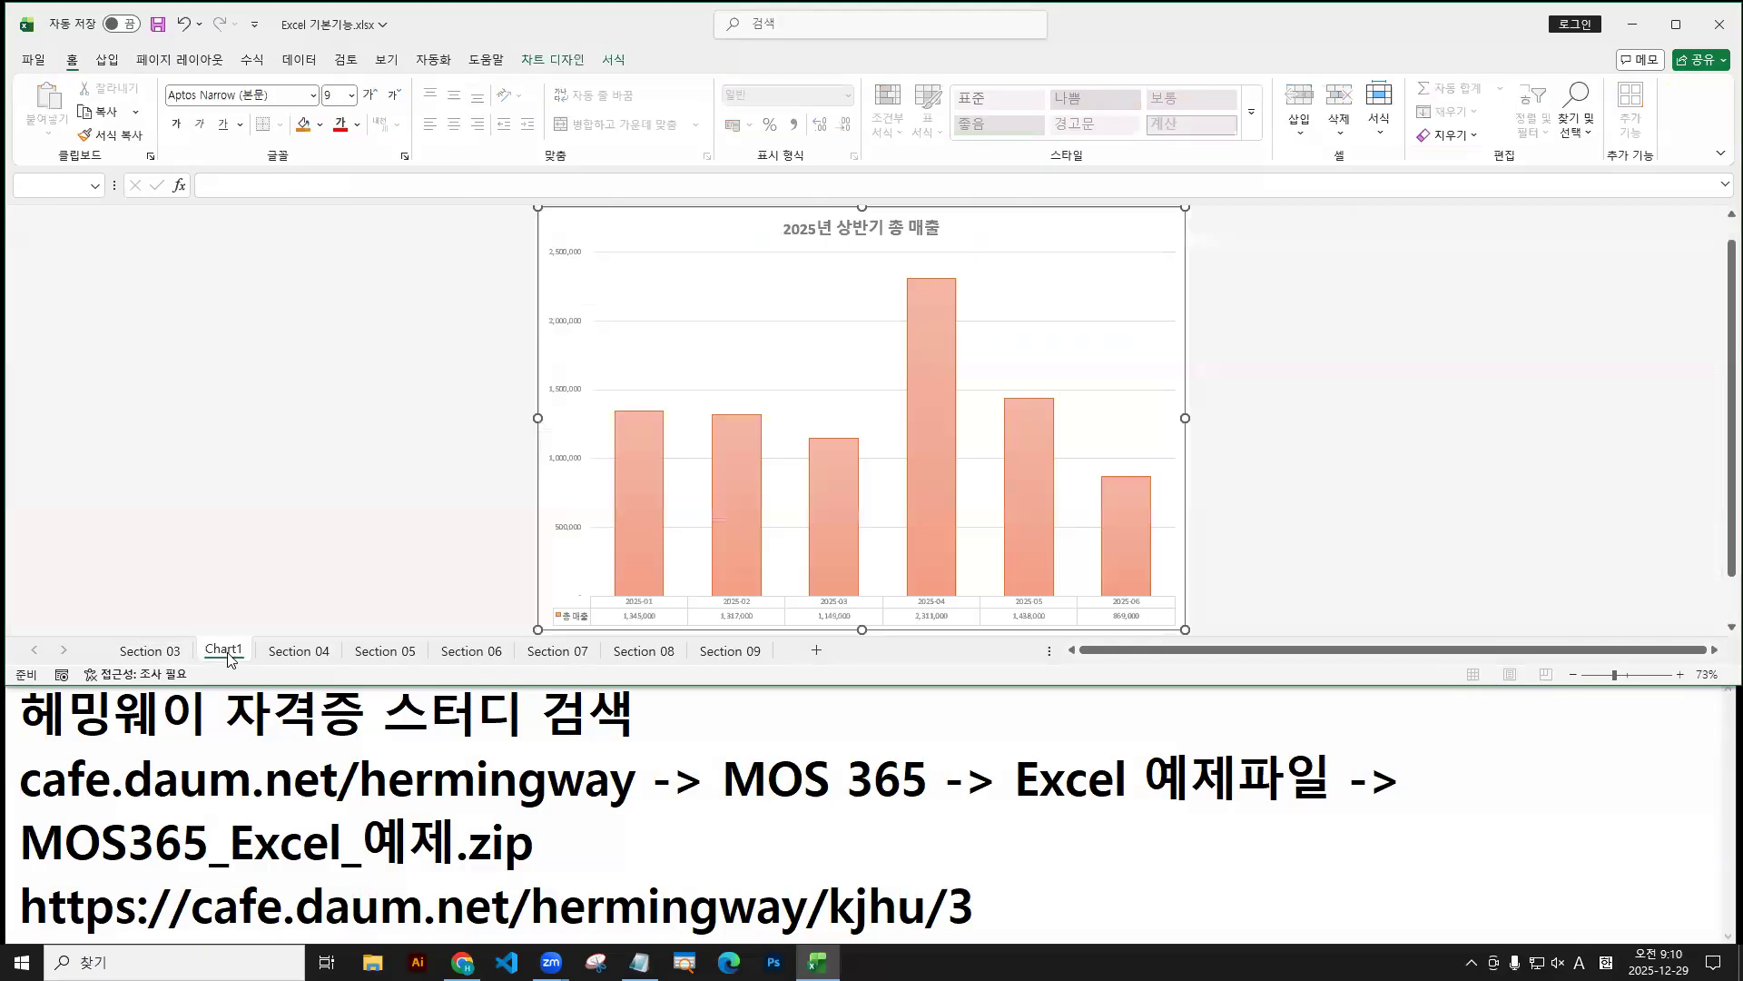
click(302, 653)
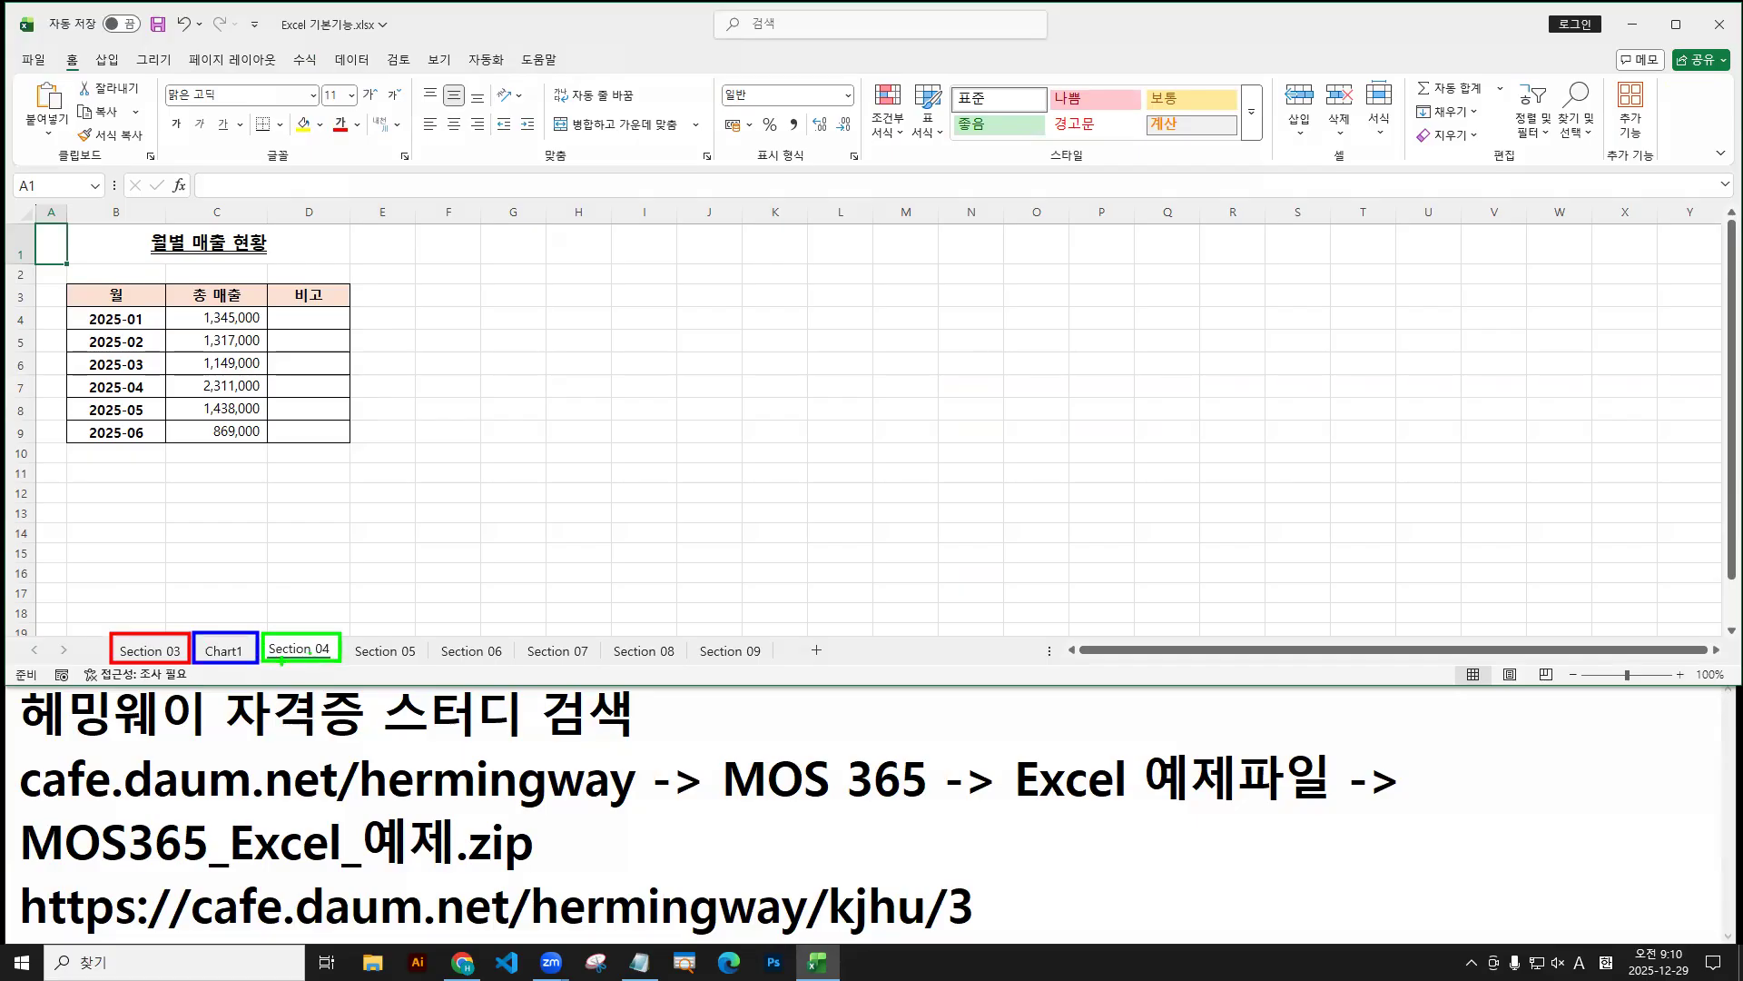
Switch to the Section 03 sheet and select the customer name in cell A11.
click(150, 651)
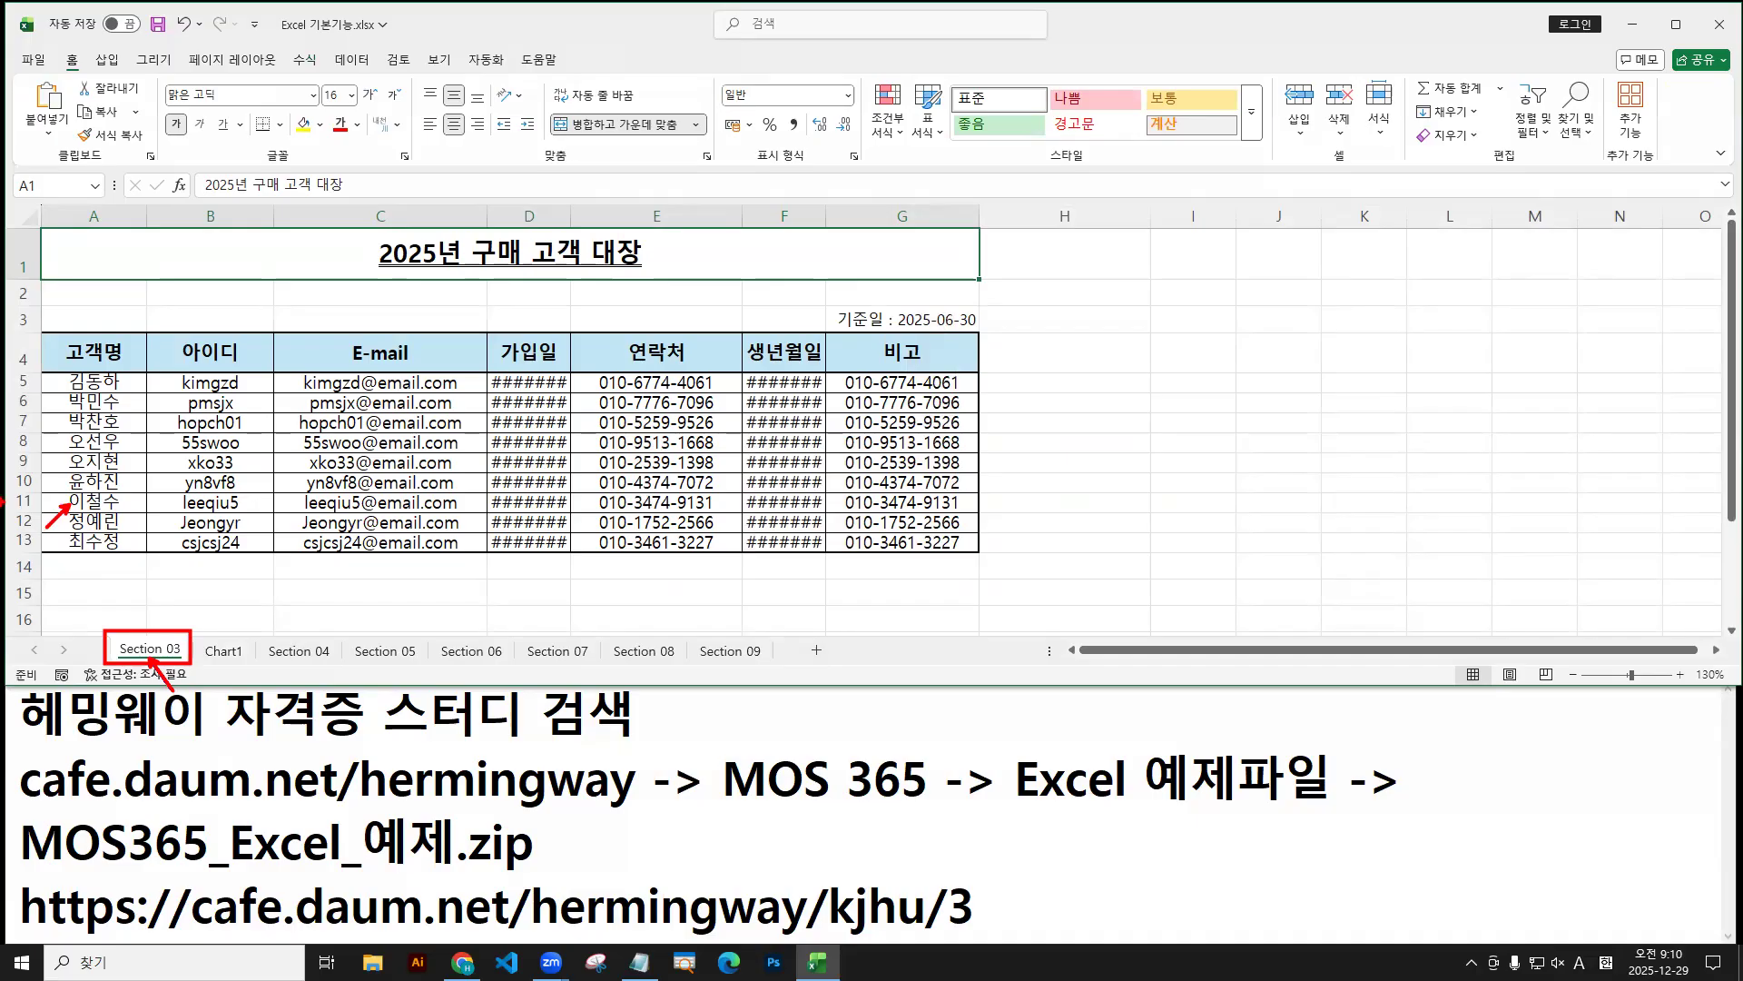
click(91, 502)
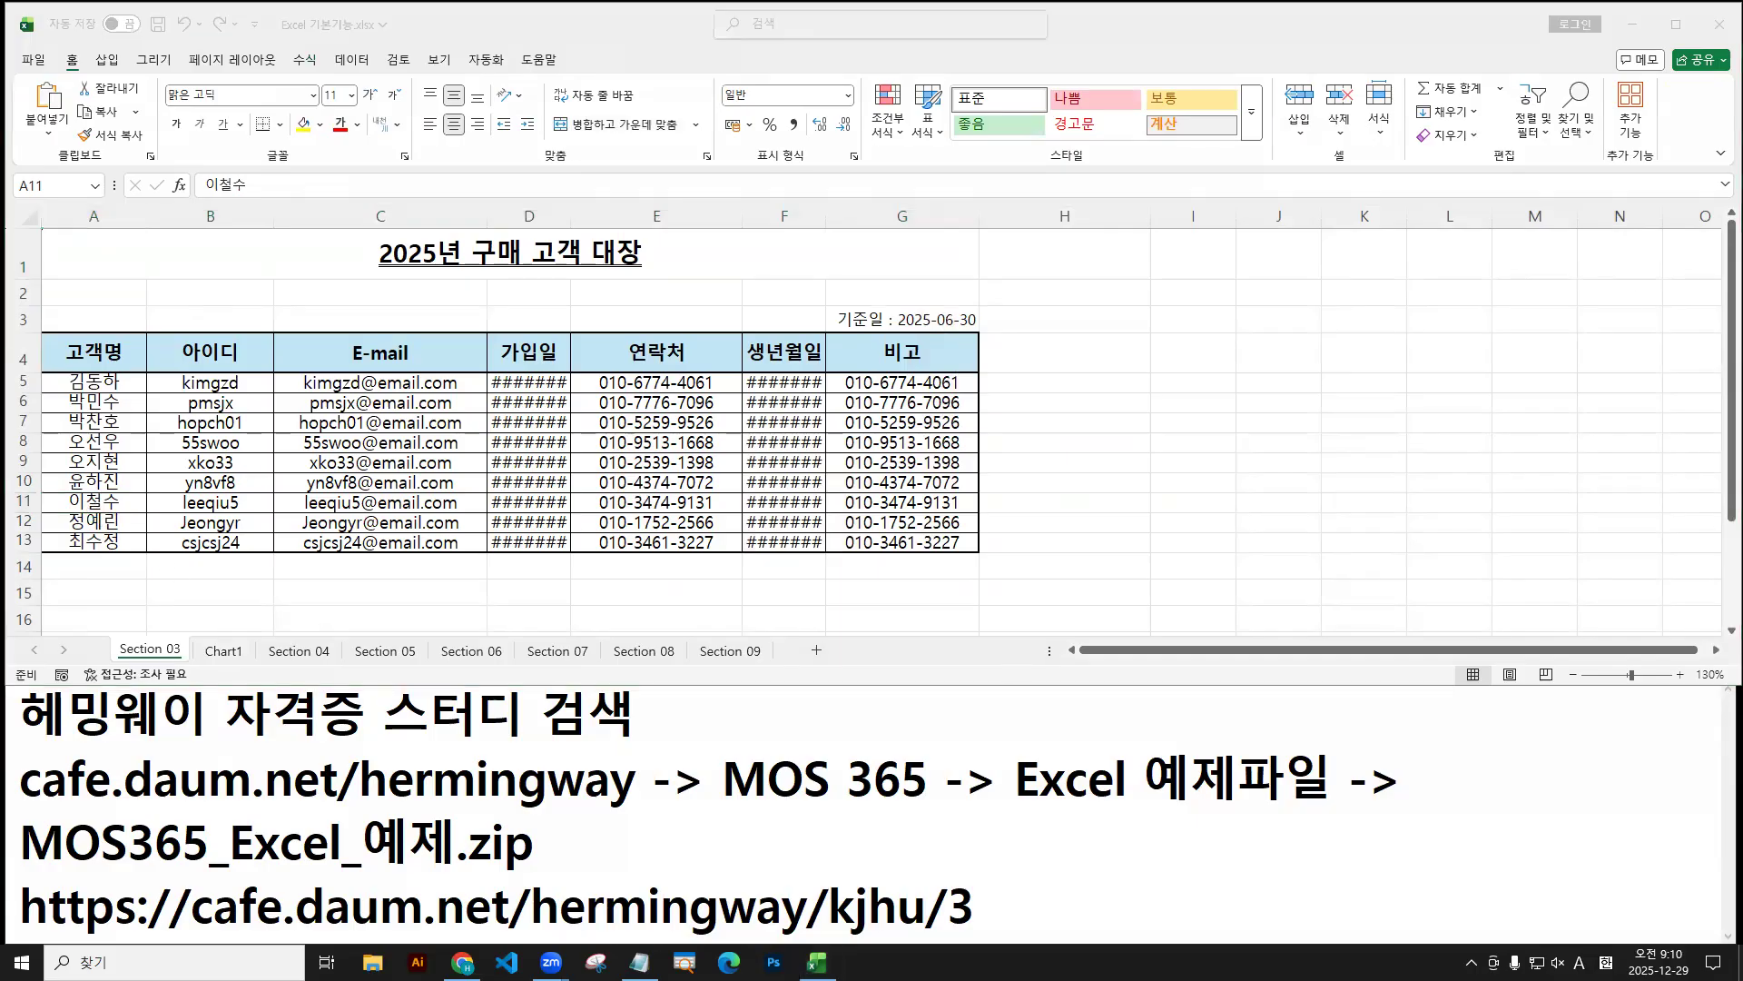
click(106, 505)
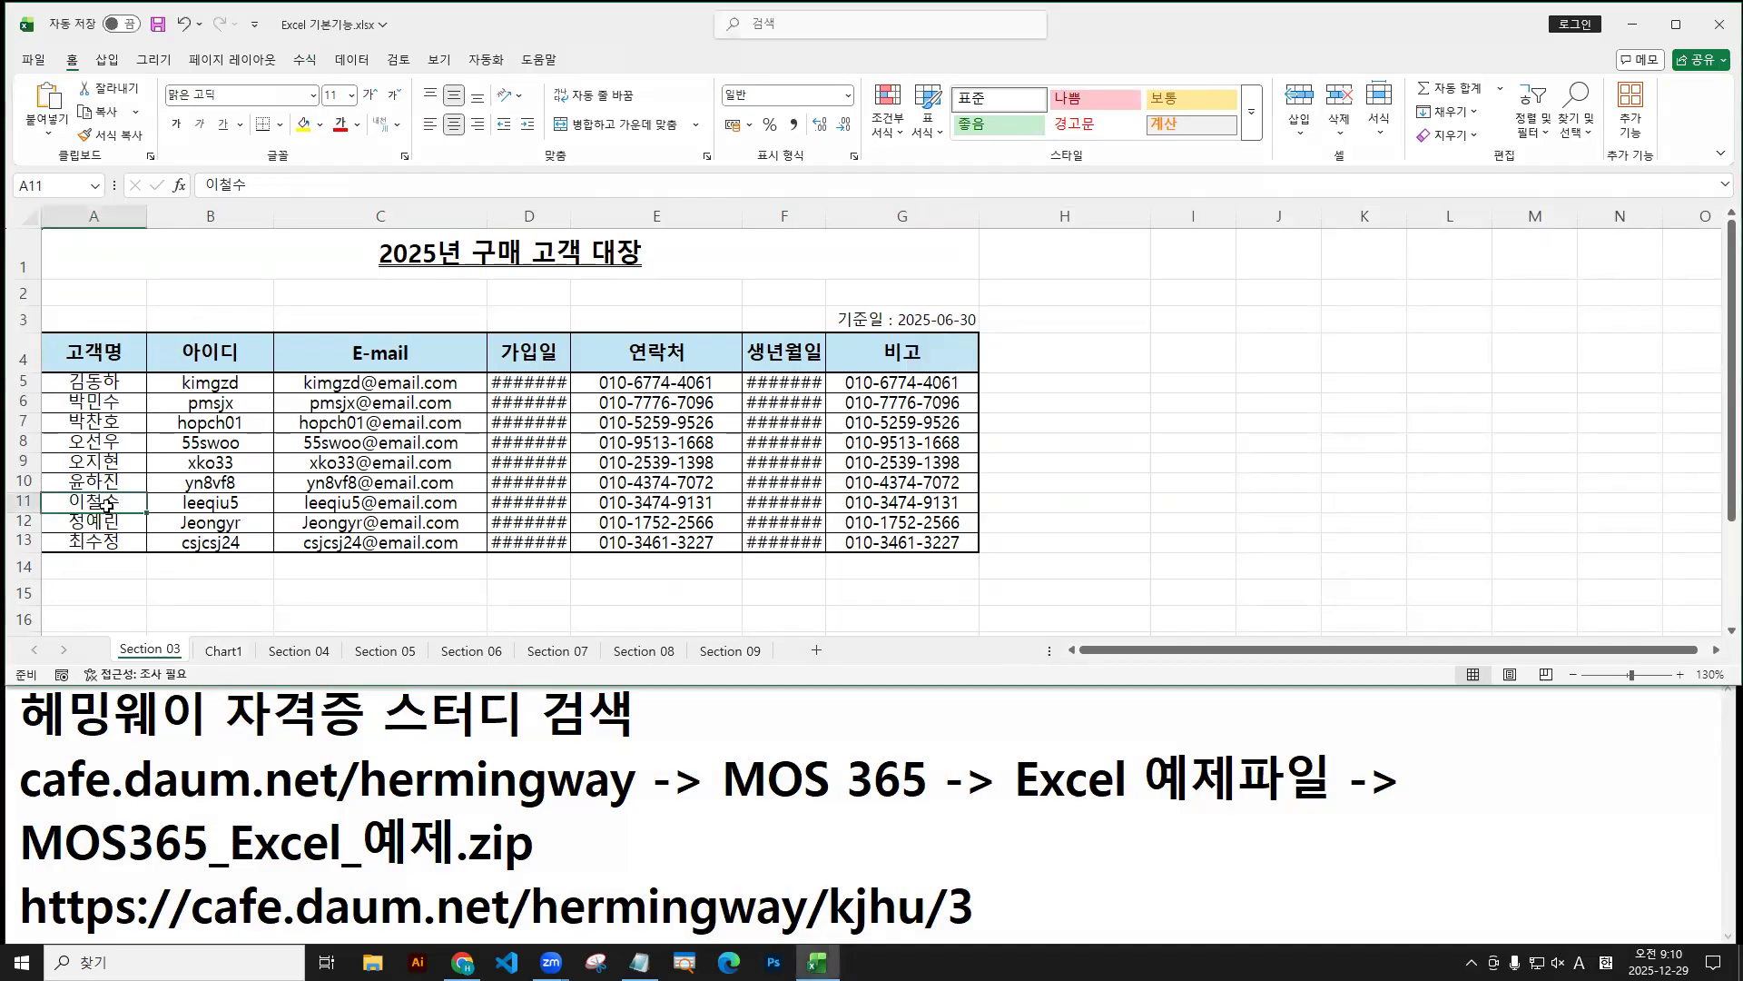
drag(58, 44, 86, 74)
mouse_move(1276, 65)
mouse_down()
mouse_move(1321, 120)
mouse_move(1410, 170)
mouse_up()
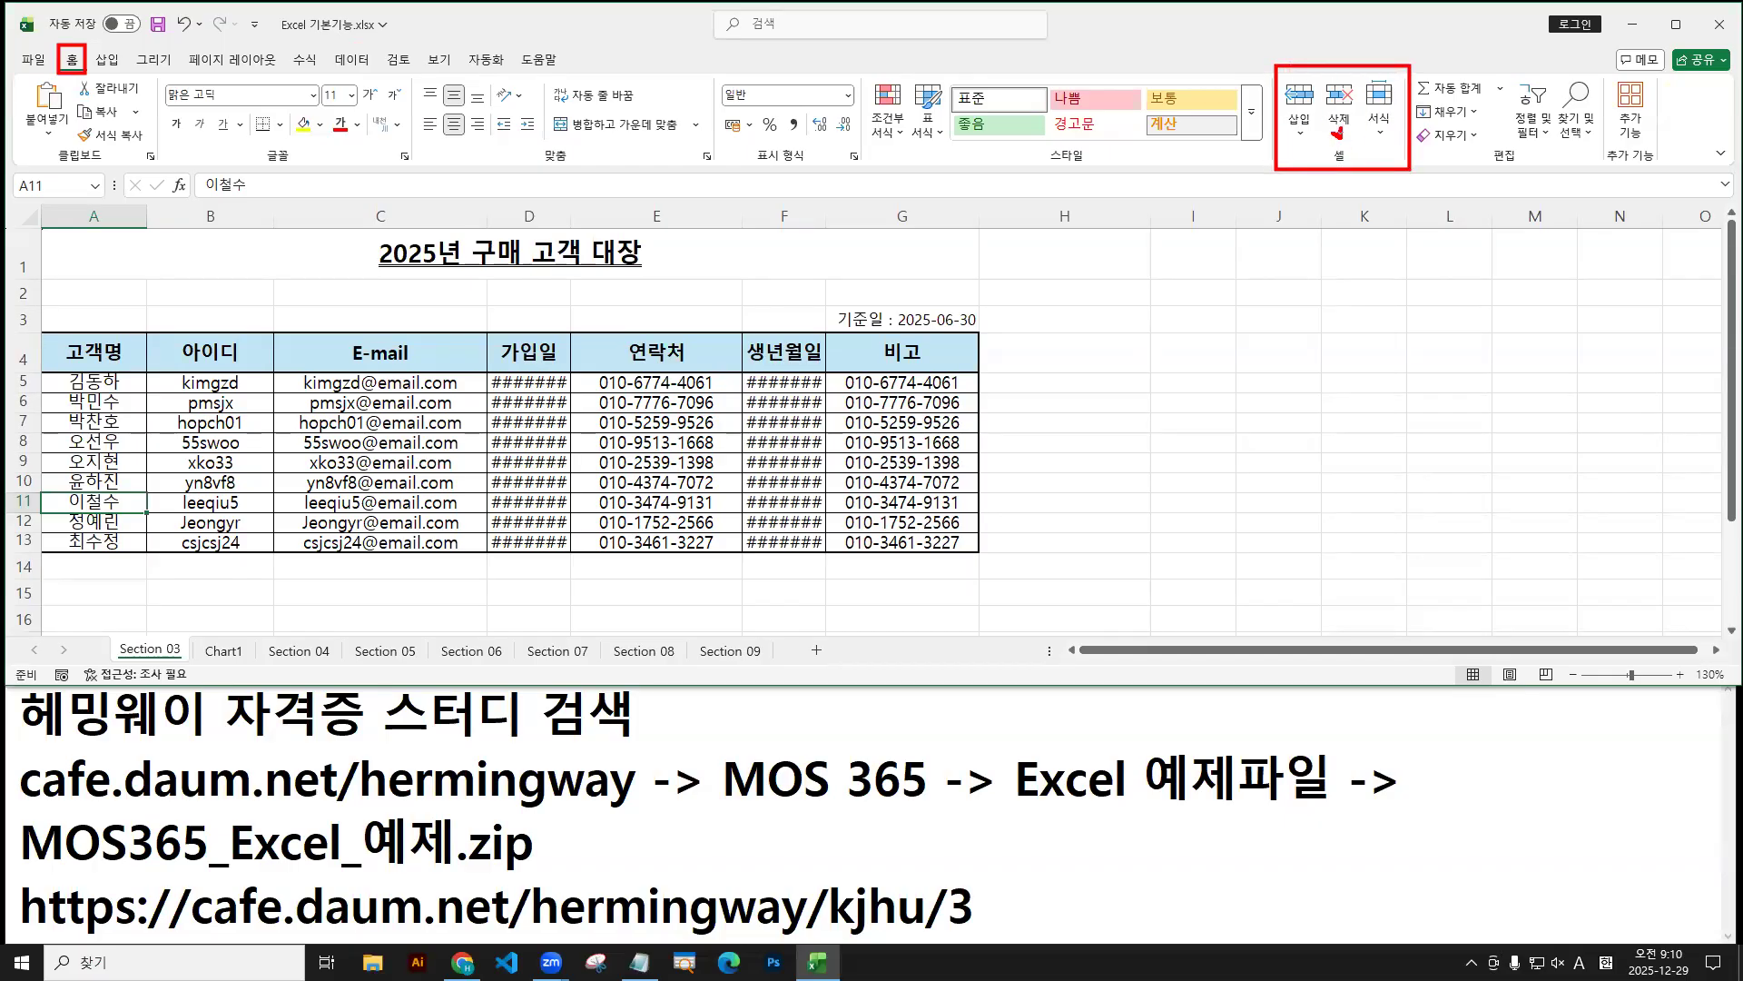
drag(1331, 130, 1342, 136)
click(1339, 134)
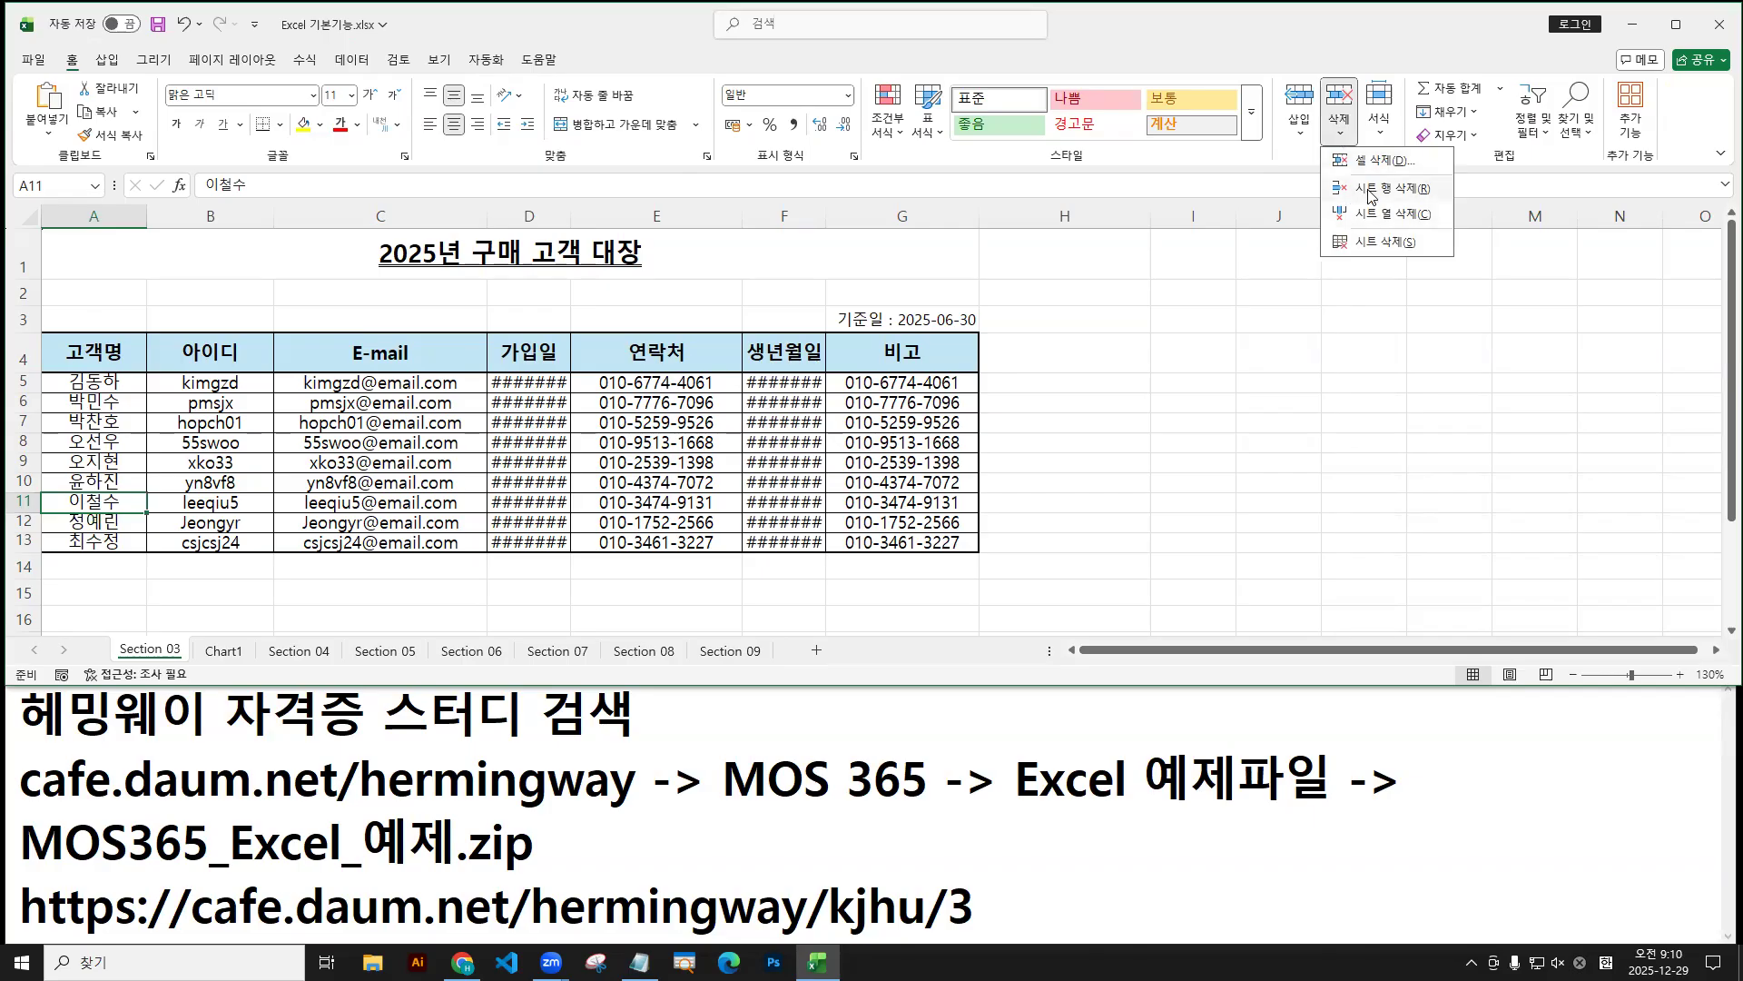
drag(1316, 174, 1450, 202)
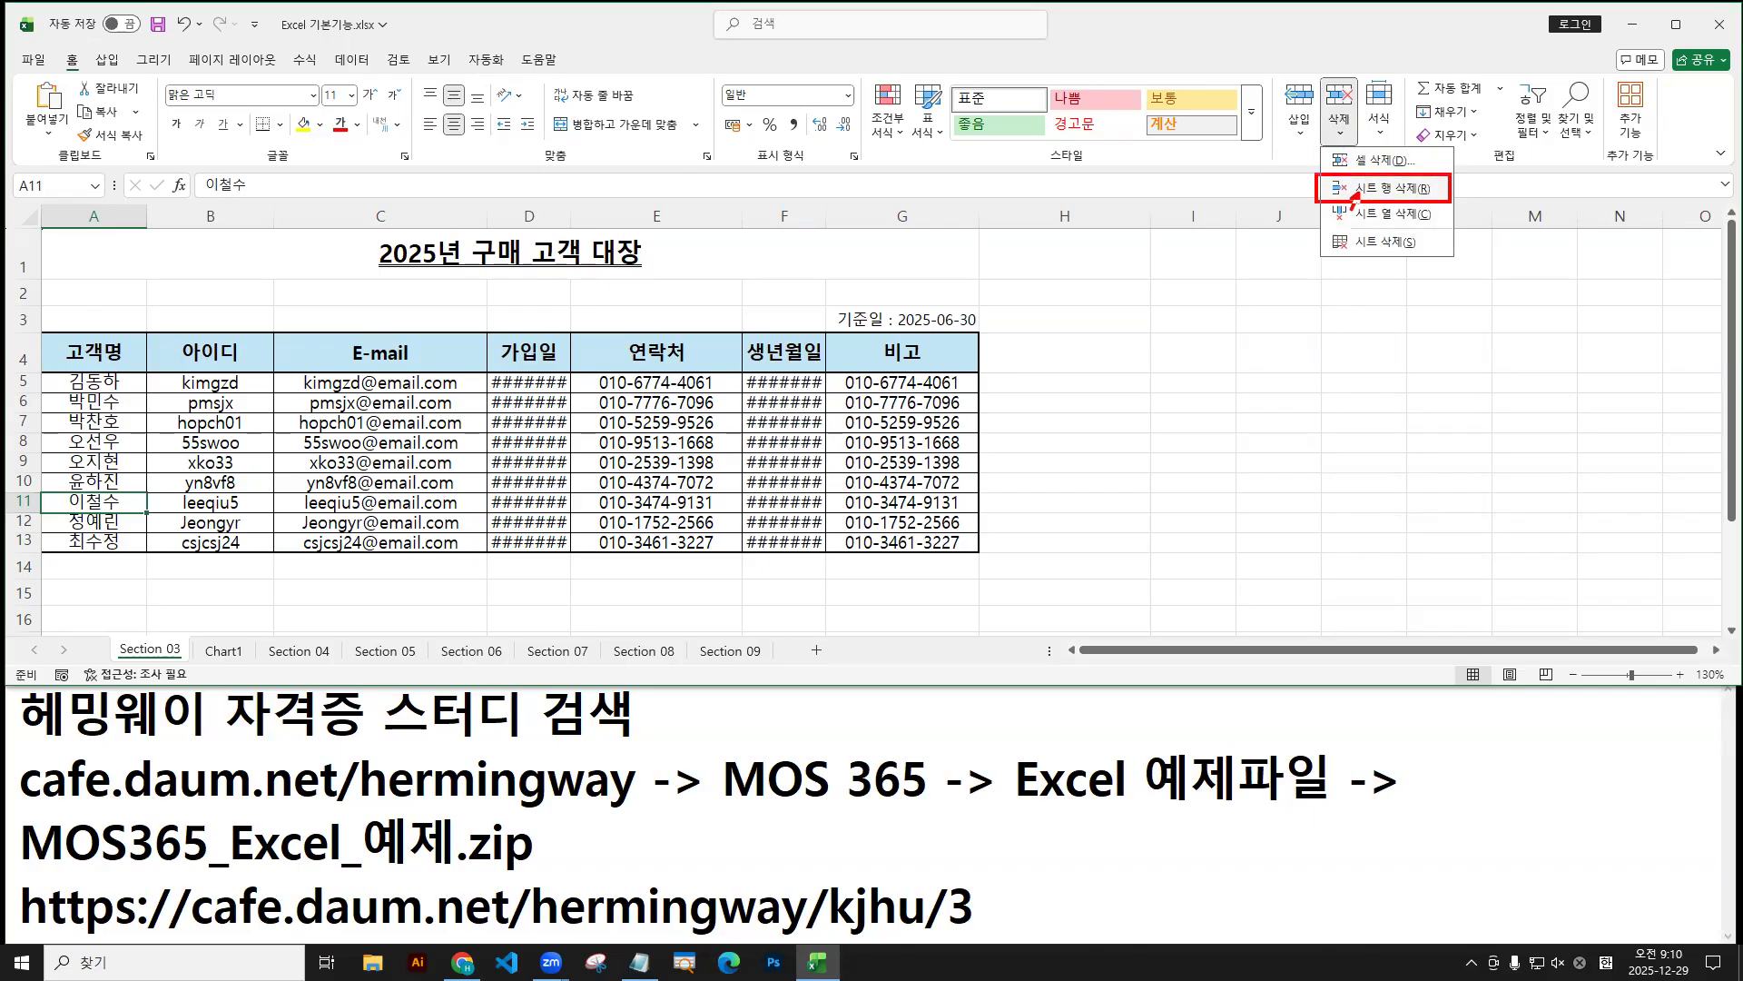
mouse_move(4, 488)
mouse_down()
mouse_move(571, 521)
mouse_move(1738, 516)
mouse_up()
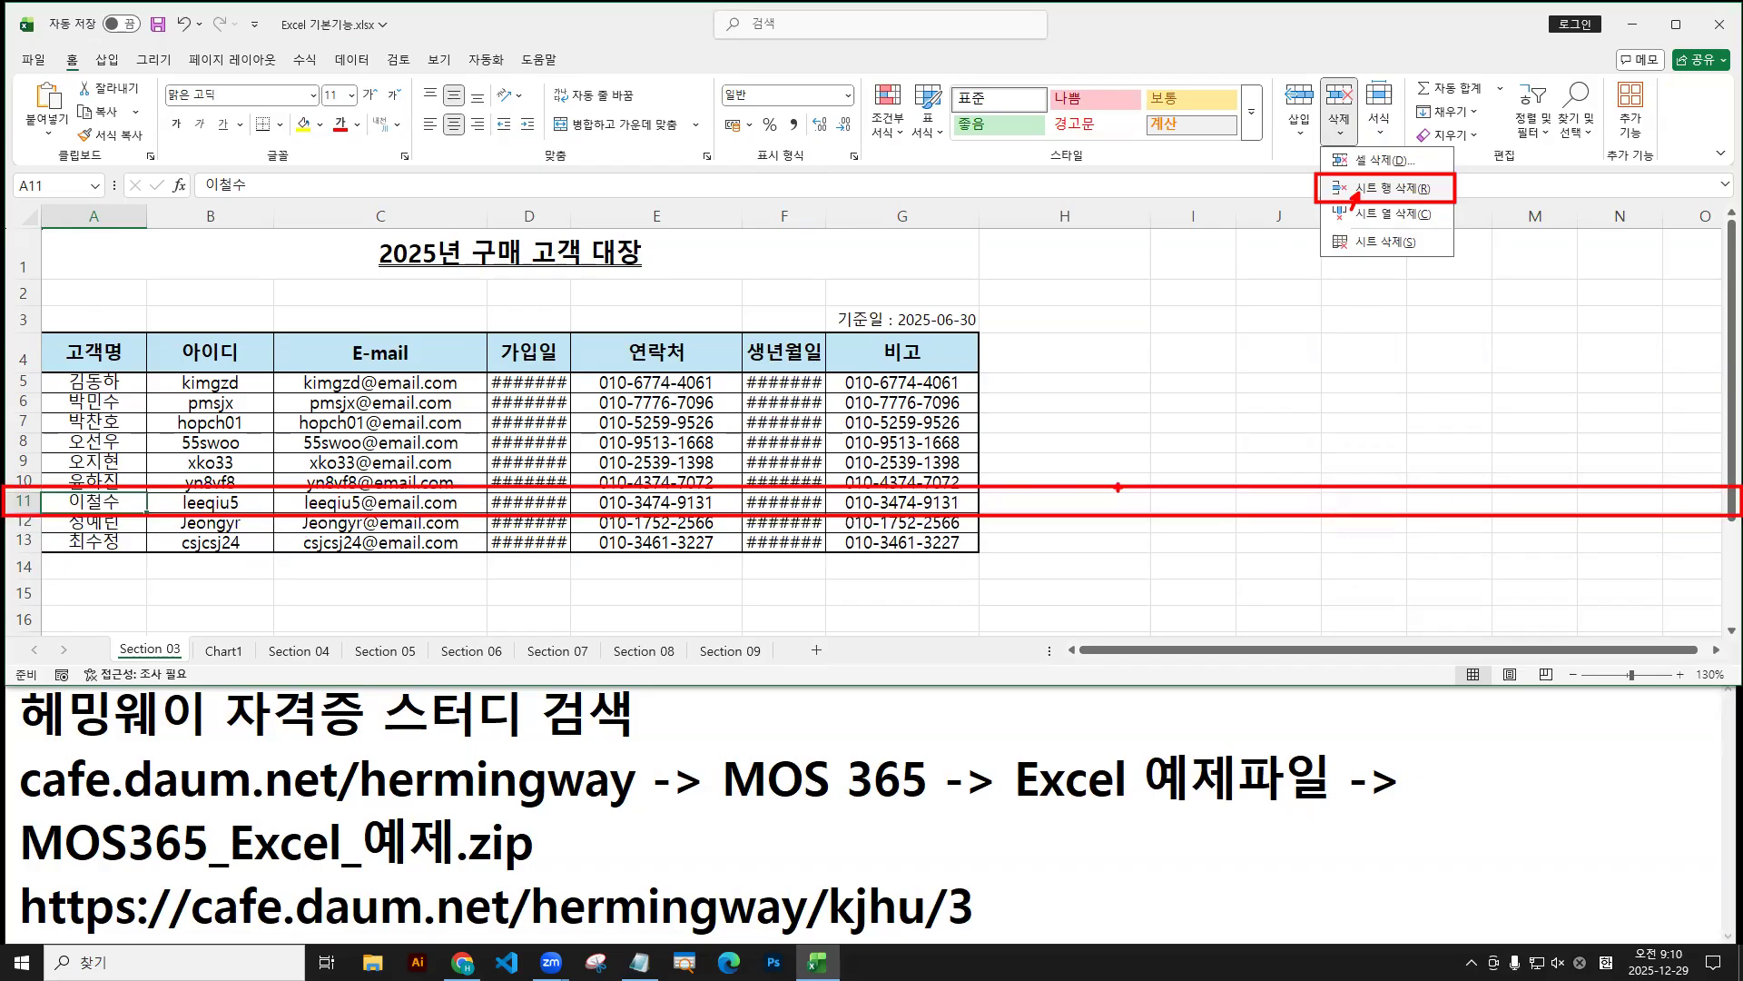
mouse_move(20, 502)
mouse_down()
mouse_move(44, 568)
mouse_move(100, 588)
mouse_move(120, 558)
mouse_move(132, 613)
mouse_up()
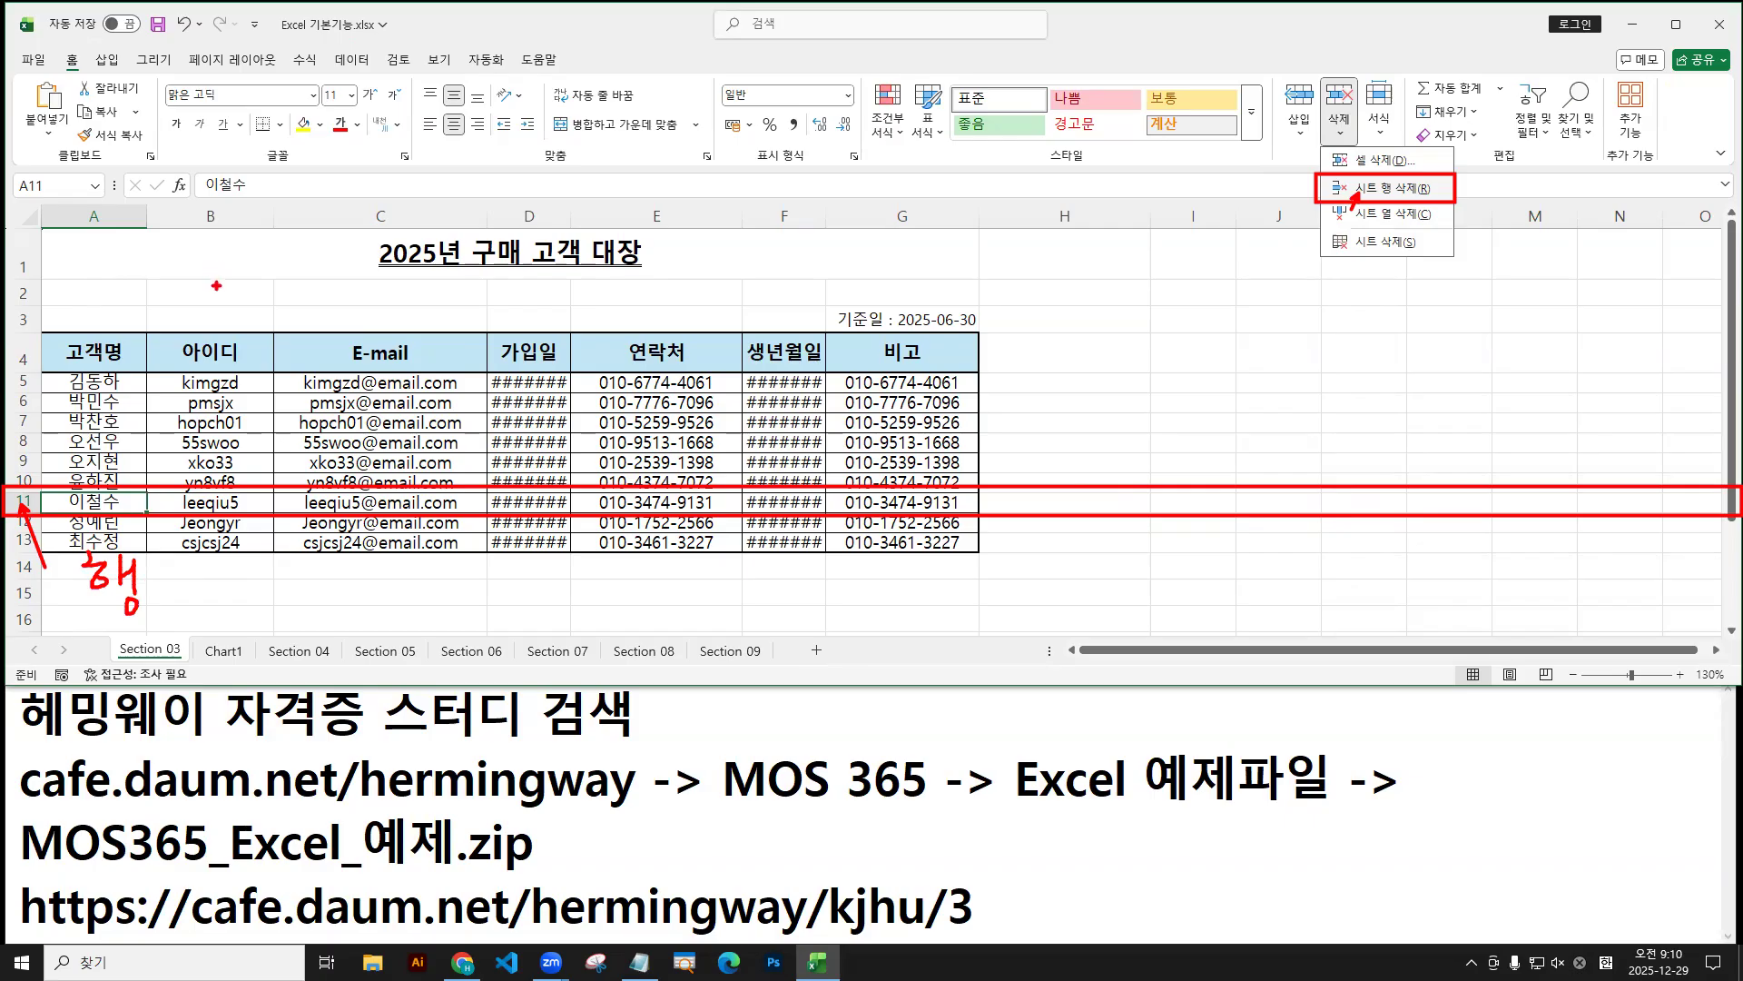
drag(144, 199, 277, 687)
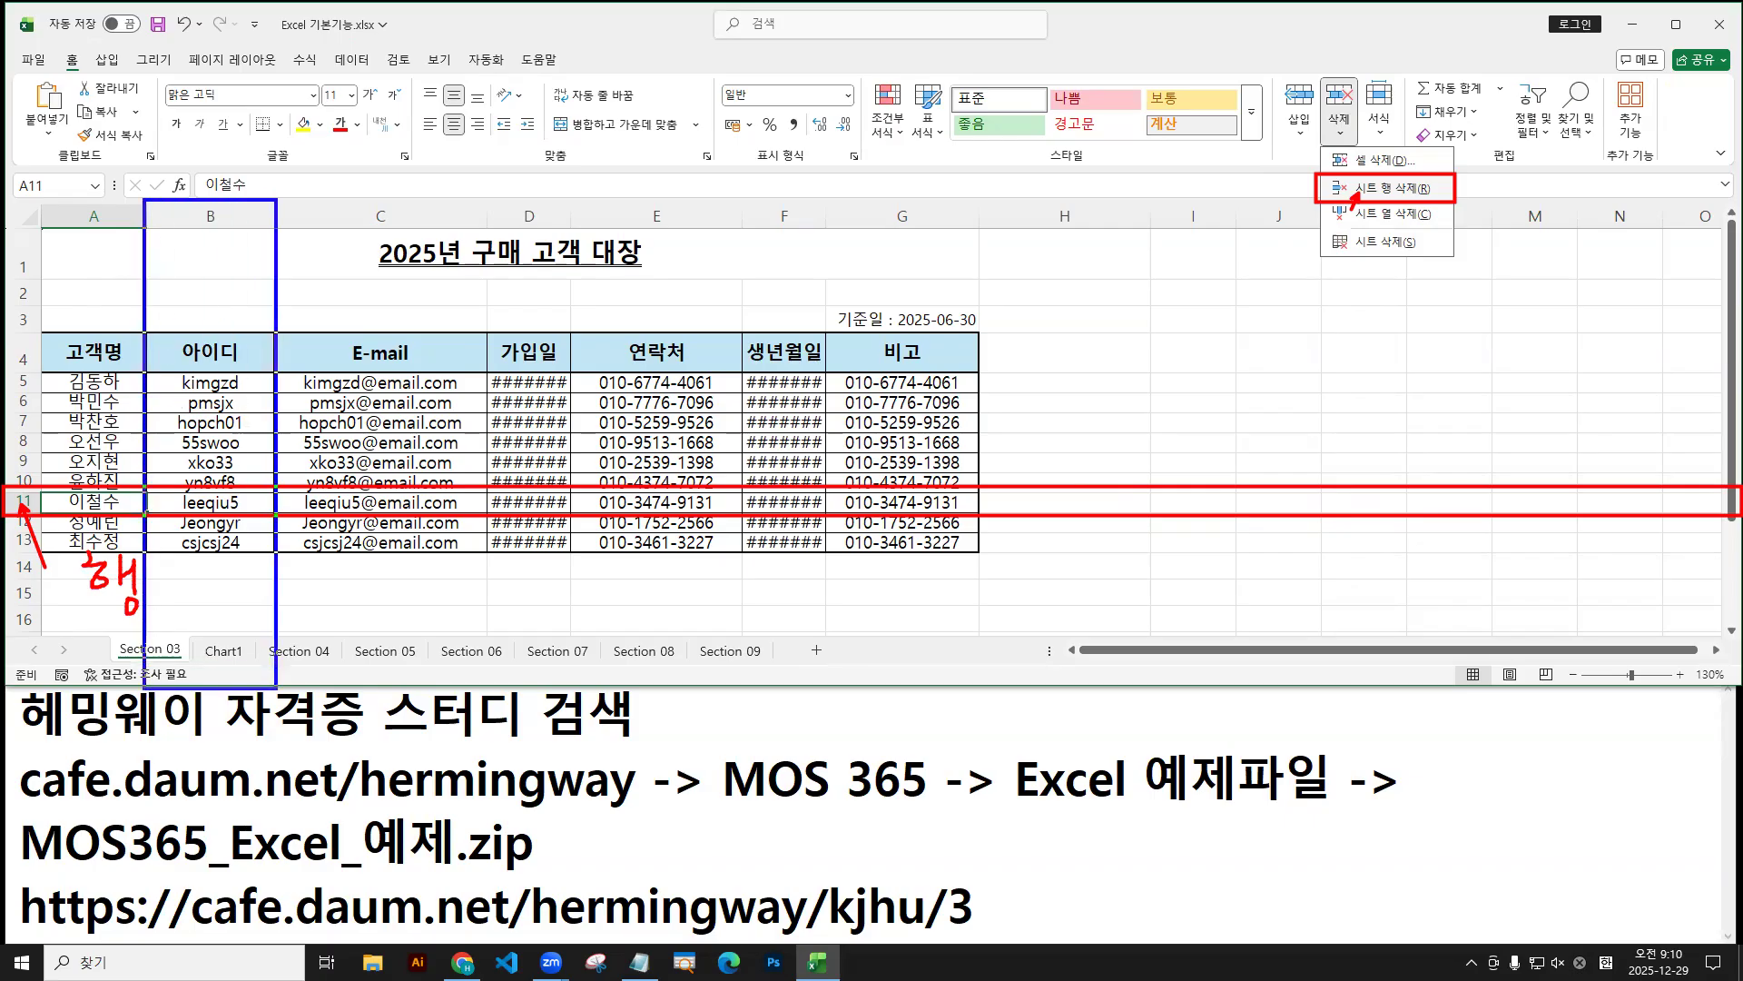
mouse_move(217, 211)
mouse_down()
mouse_move(285, 148)
mouse_move(288, 196)
mouse_move(223, 304)
mouse_move(222, 681)
mouse_move(243, 644)
mouse_up()
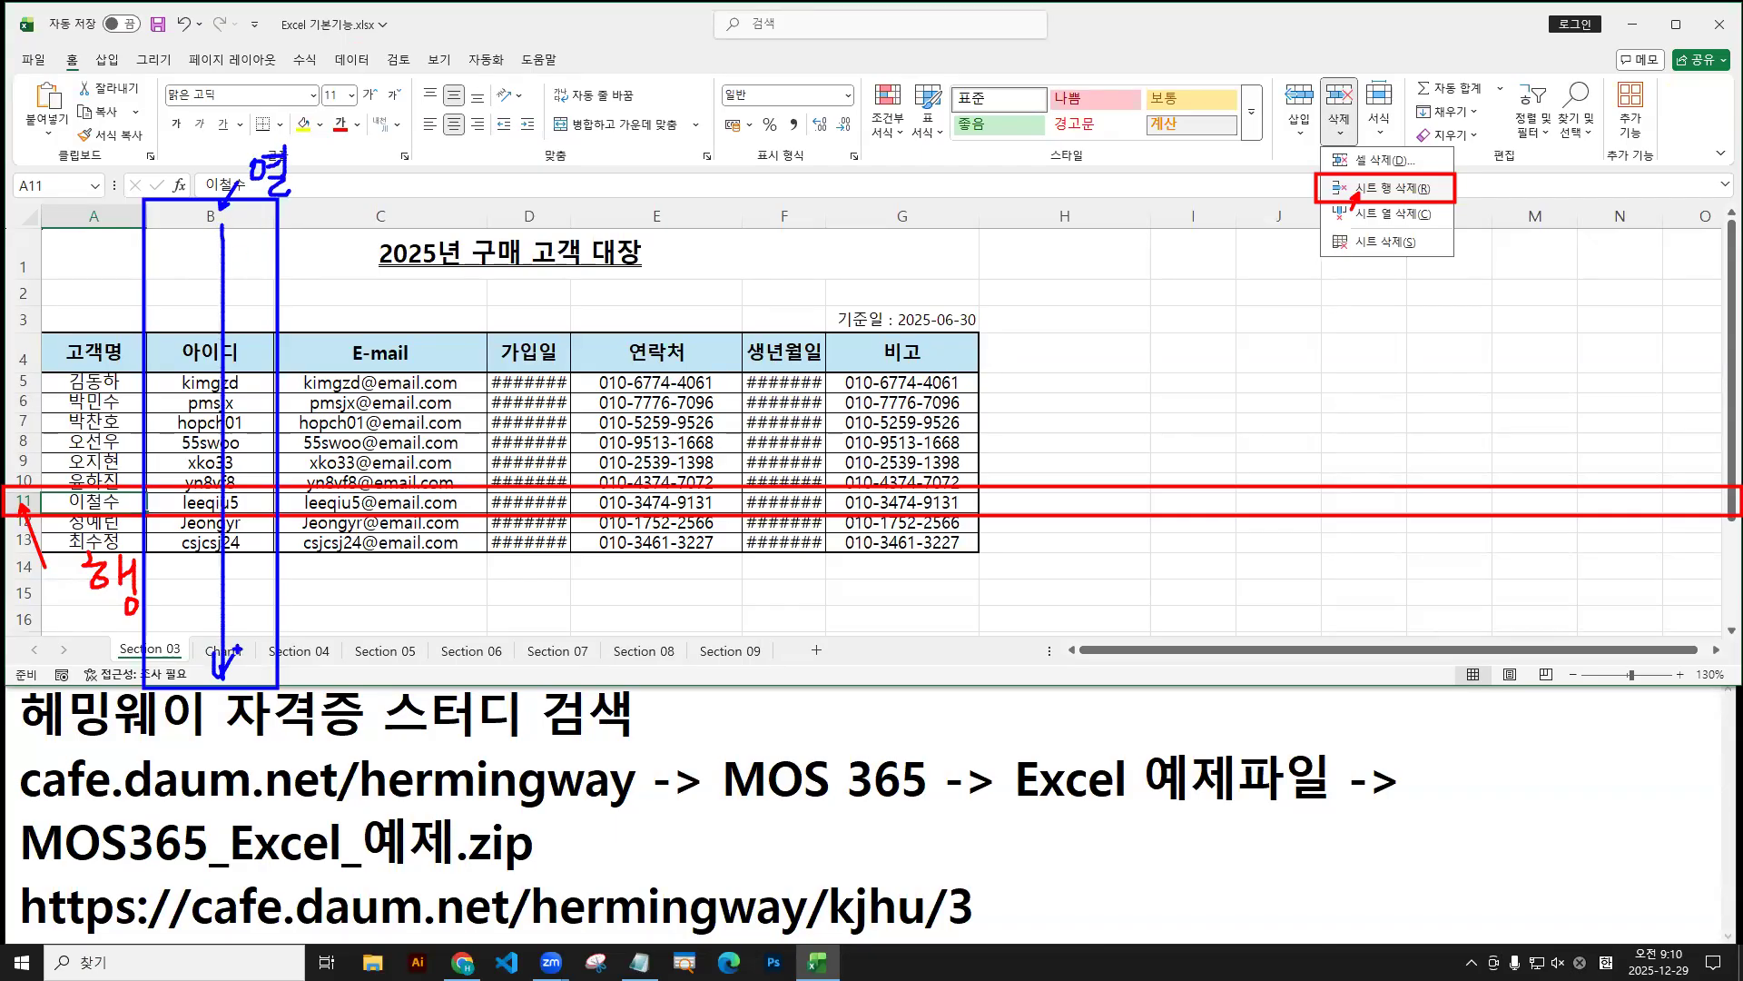
mouse_move(62, 500)
mouse_down()
mouse_move(1676, 497)
mouse_move(1632, 516)
mouse_up()
key(b)
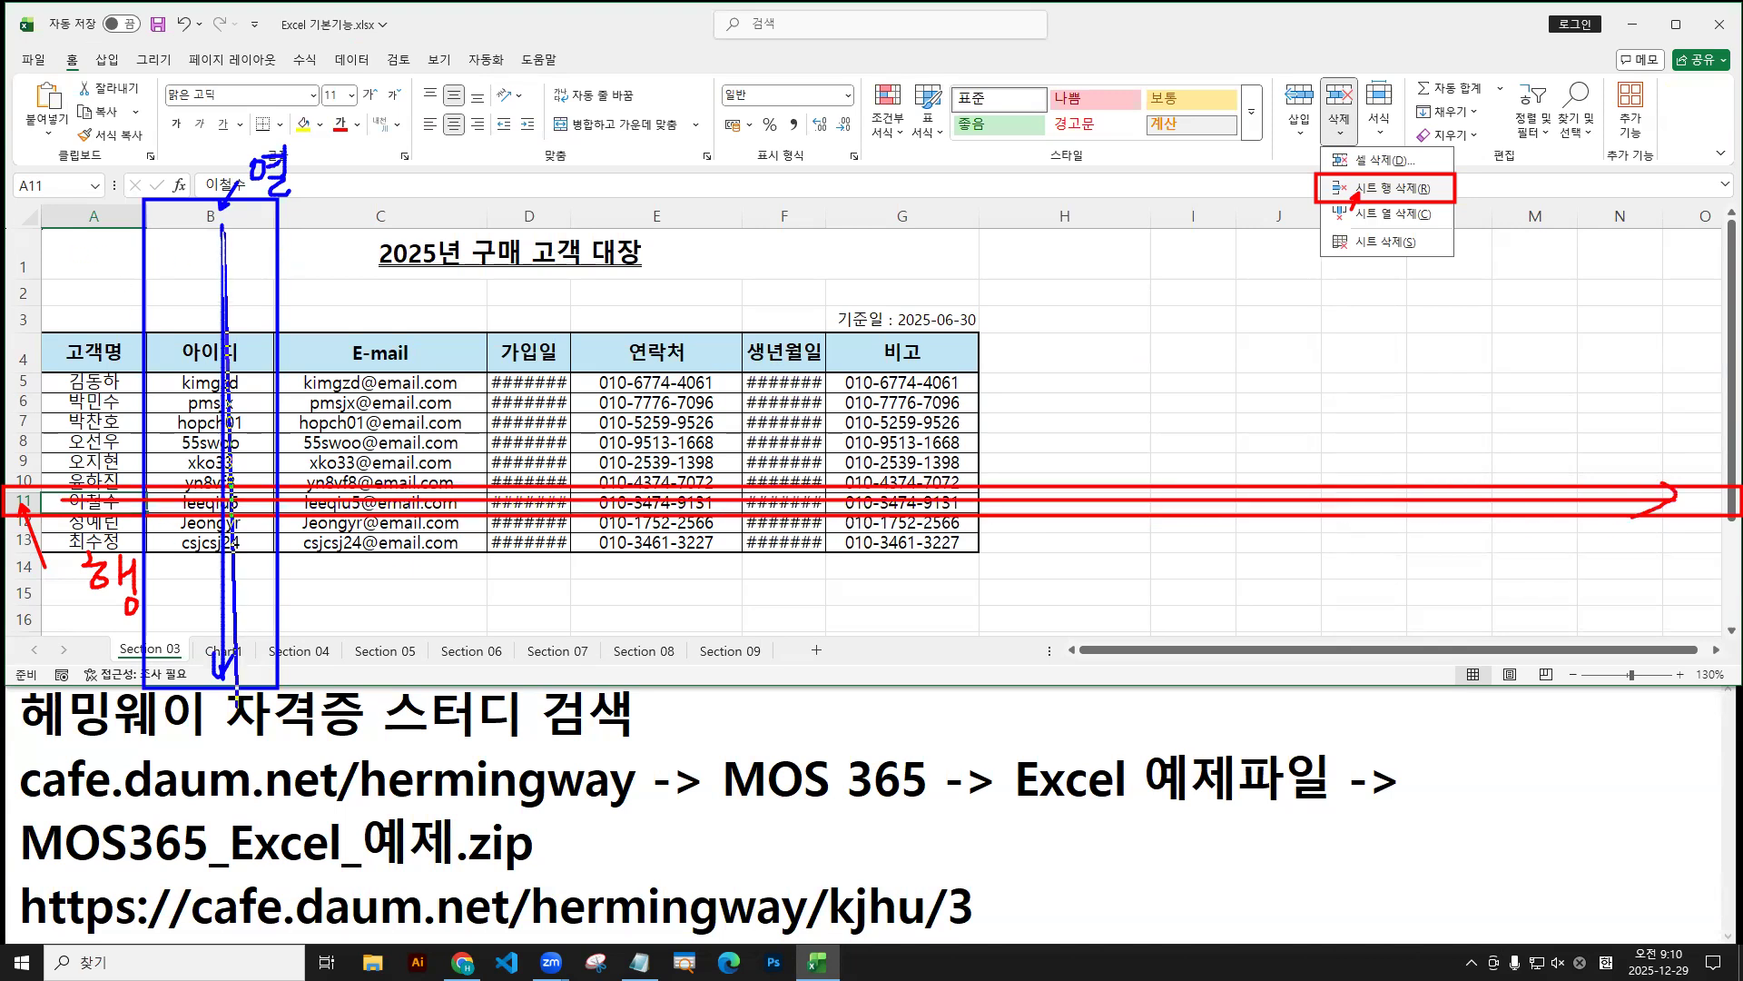
mouse_move(99, 207)
mouse_down()
mouse_move(87, 220)
mouse_move(98, 209)
mouse_up()
mouse_move(227, 220)
mouse_down()
mouse_move(202, 229)
mouse_move(225, 216)
mouse_up()
drag(398, 225, 396, 205)
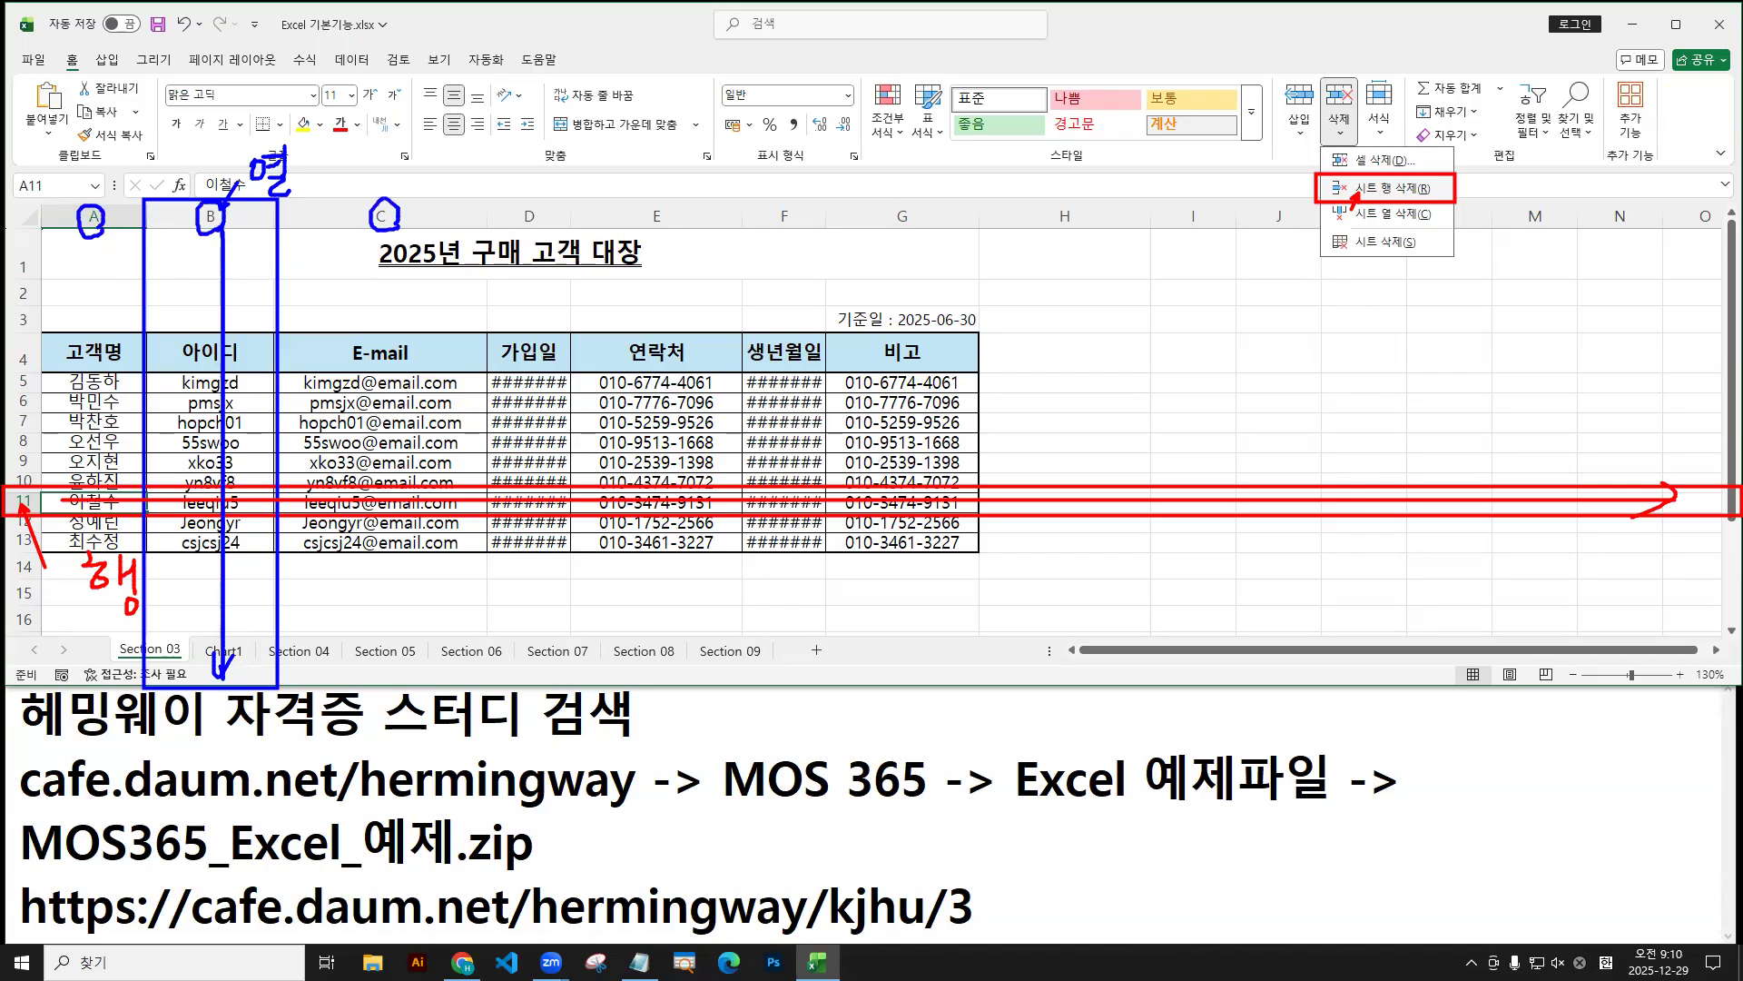
key(r)
mouse_move(9, 265)
mouse_down()
mouse_move(35, 284)
mouse_move(18, 328)
mouse_up()
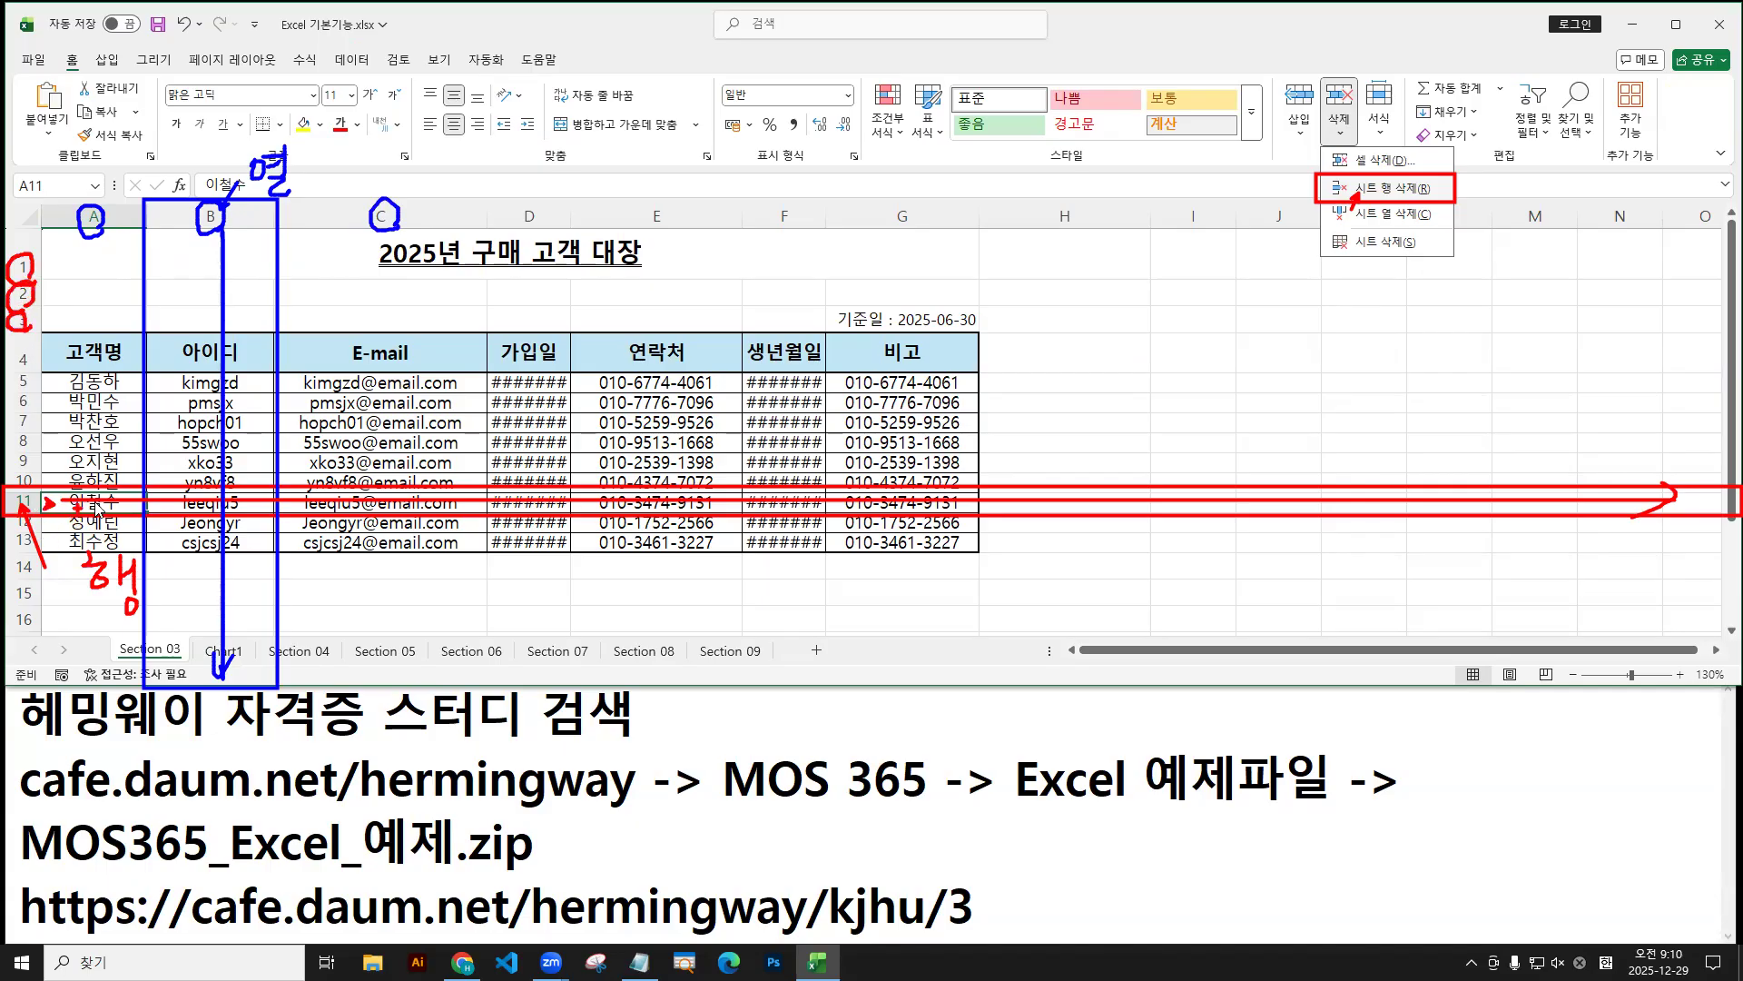
key(Escape)
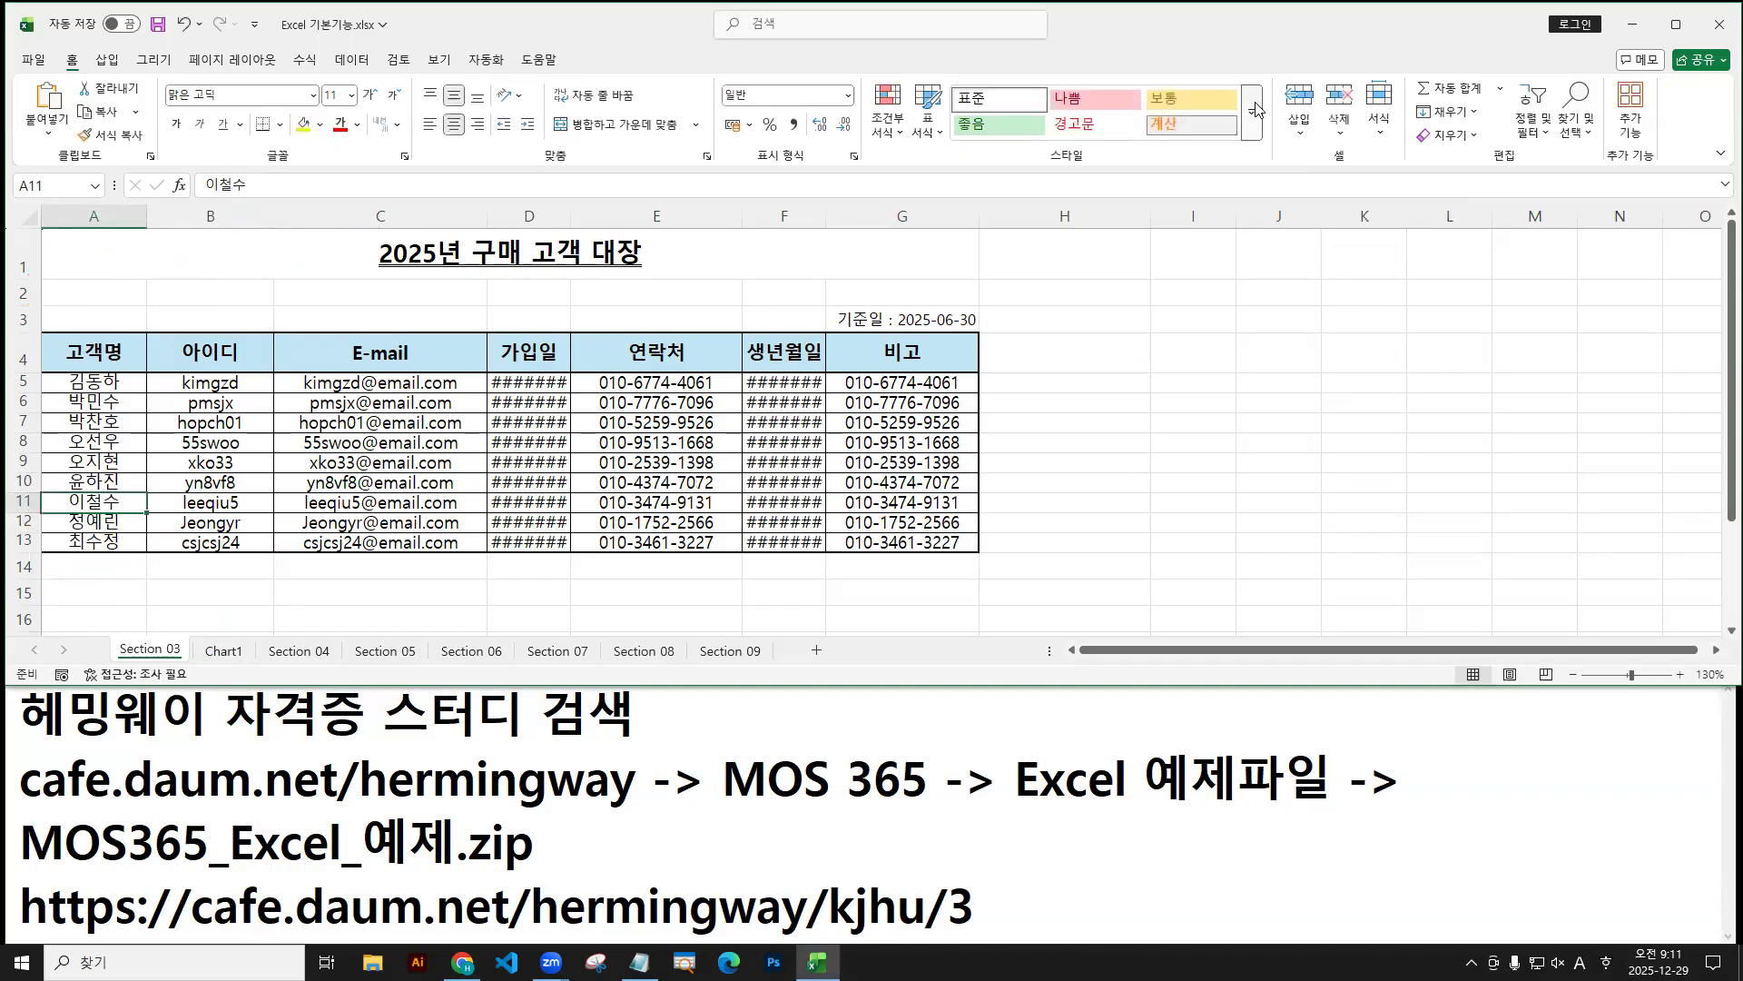
Delete the entire sheet row 11 containing the selected customer's record.
click(1380, 127)
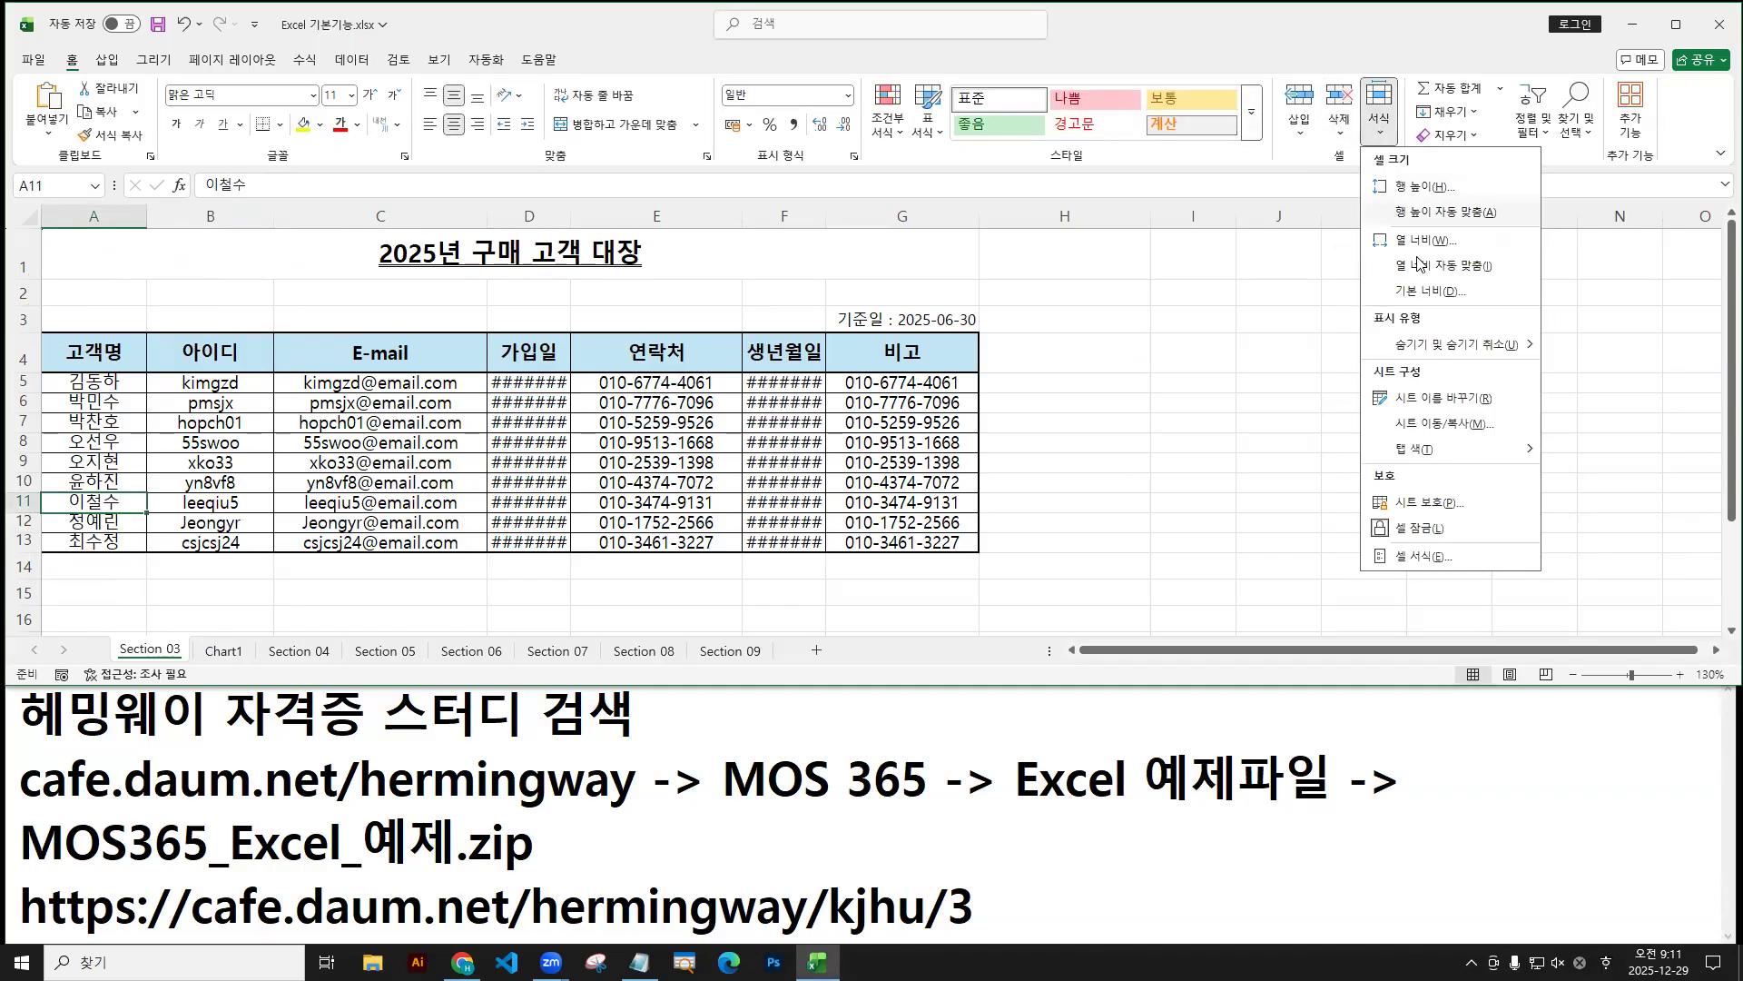
click(1341, 135)
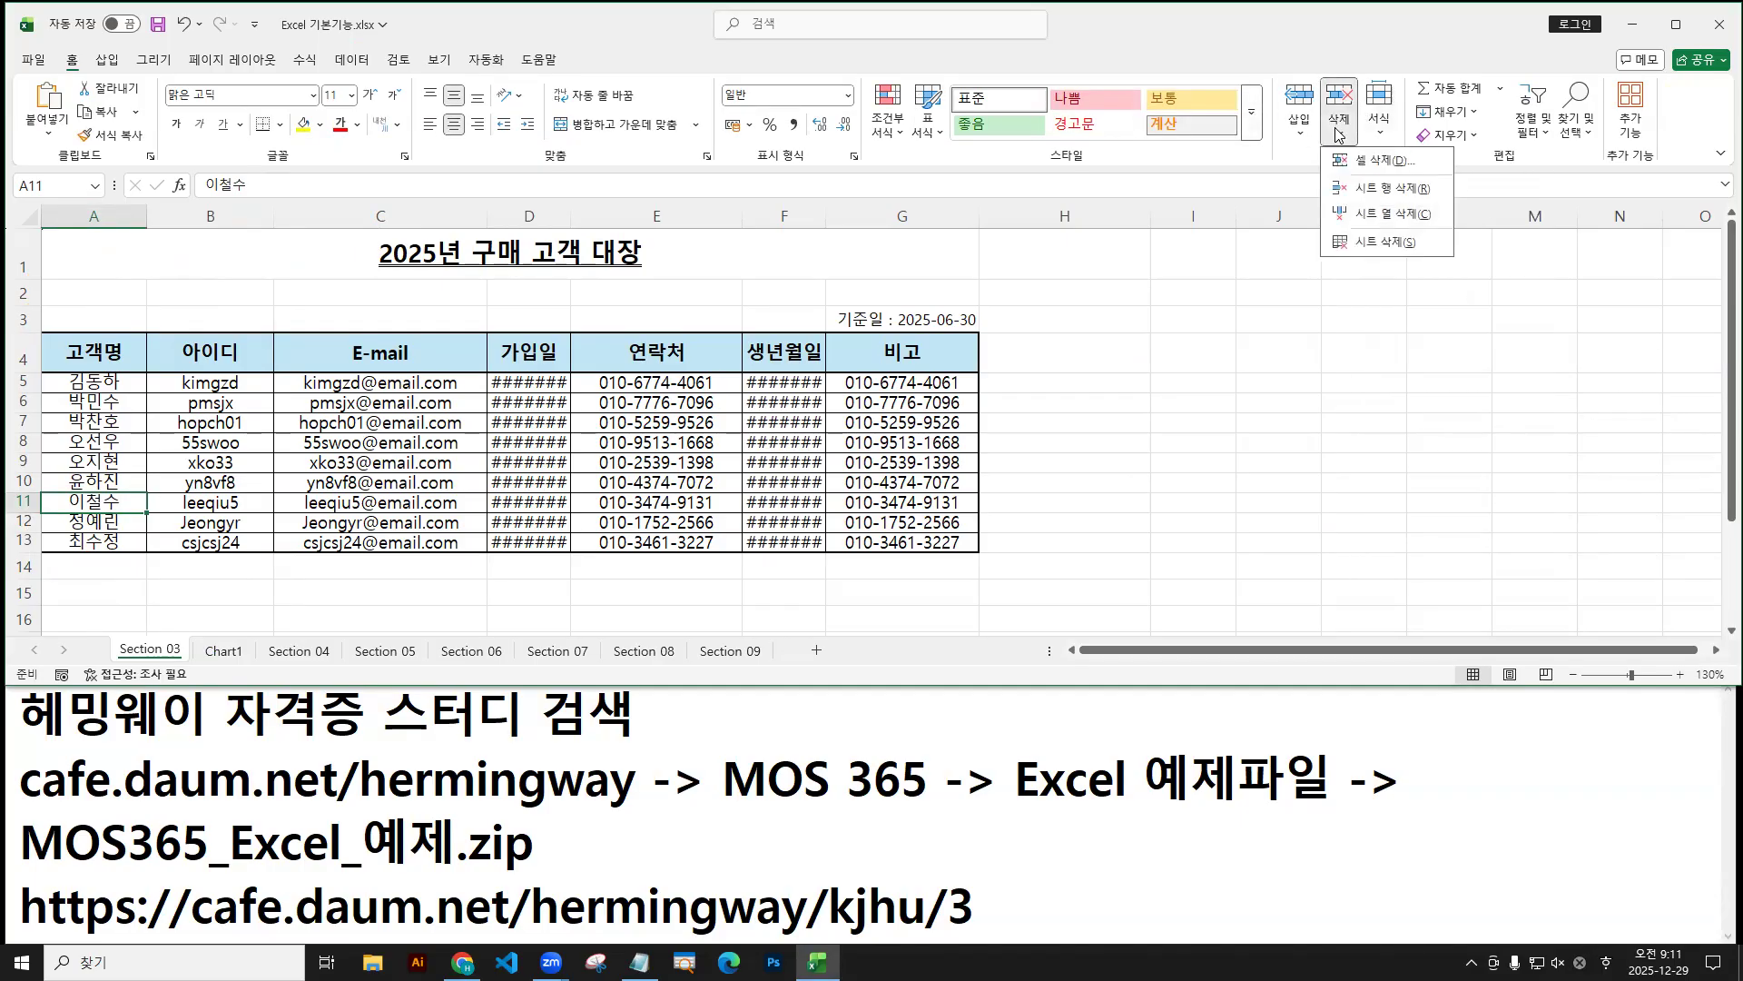
click(1340, 142)
click(1341, 139)
click(1358, 194)
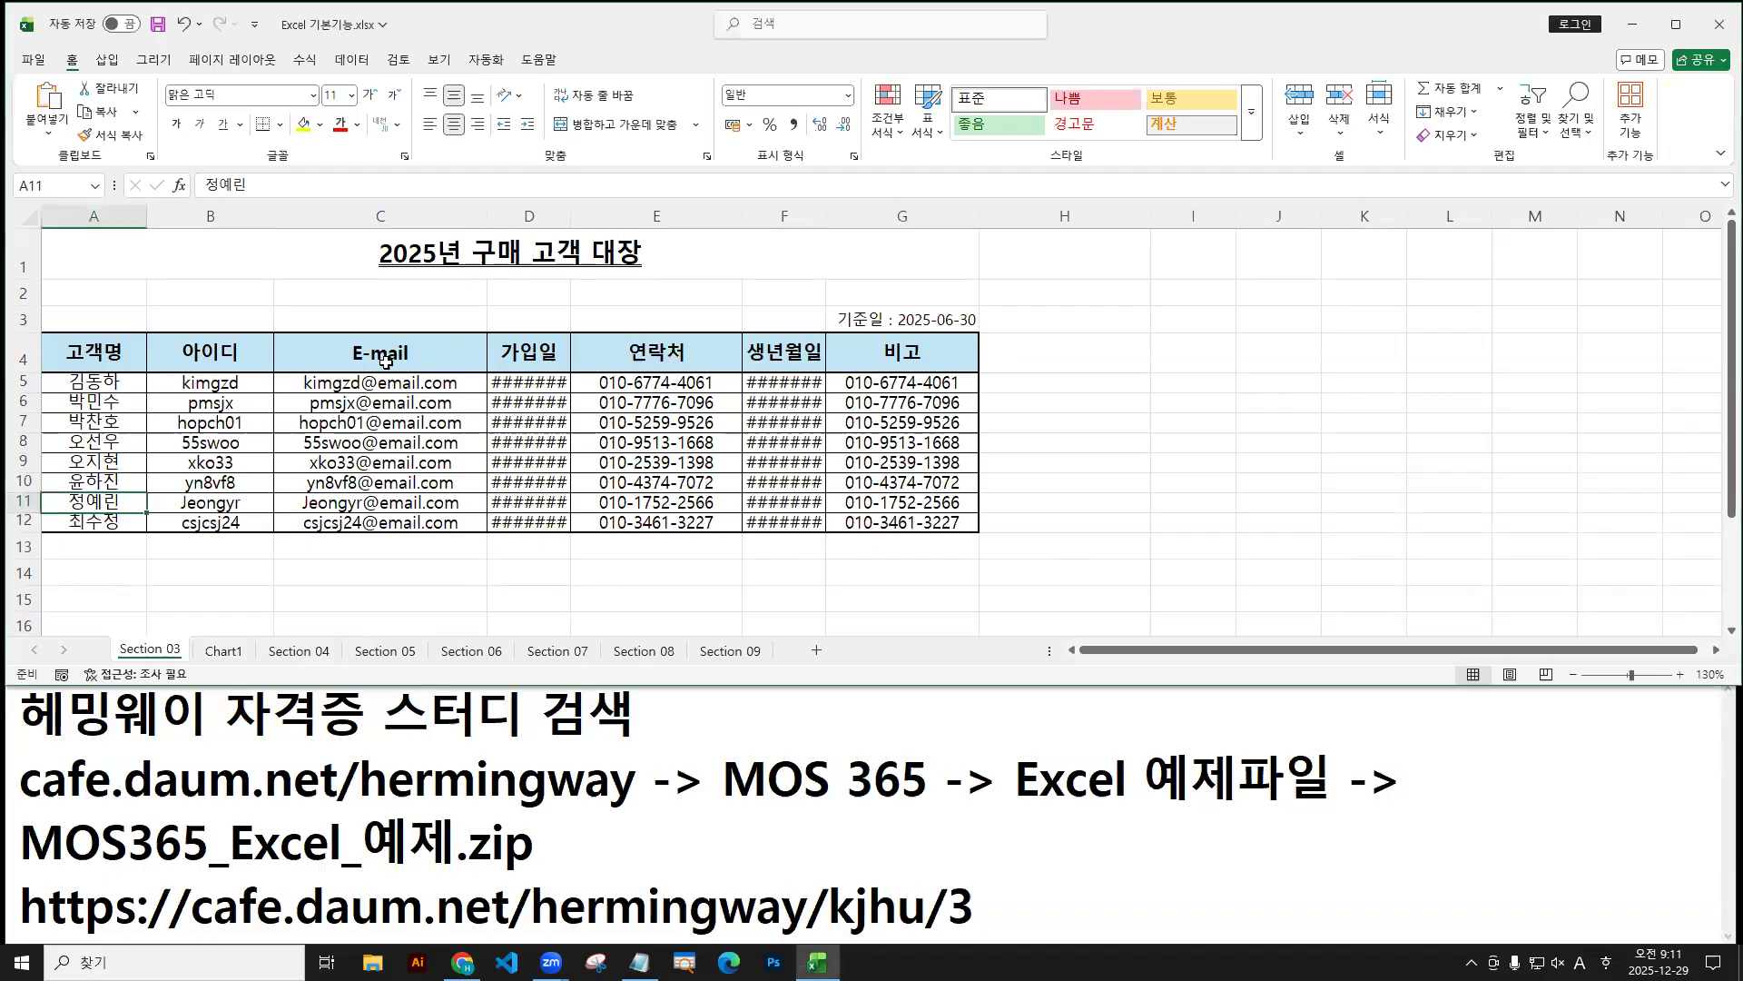
Delete the entire E-mail column (column C) from the customer table.
click(398, 213)
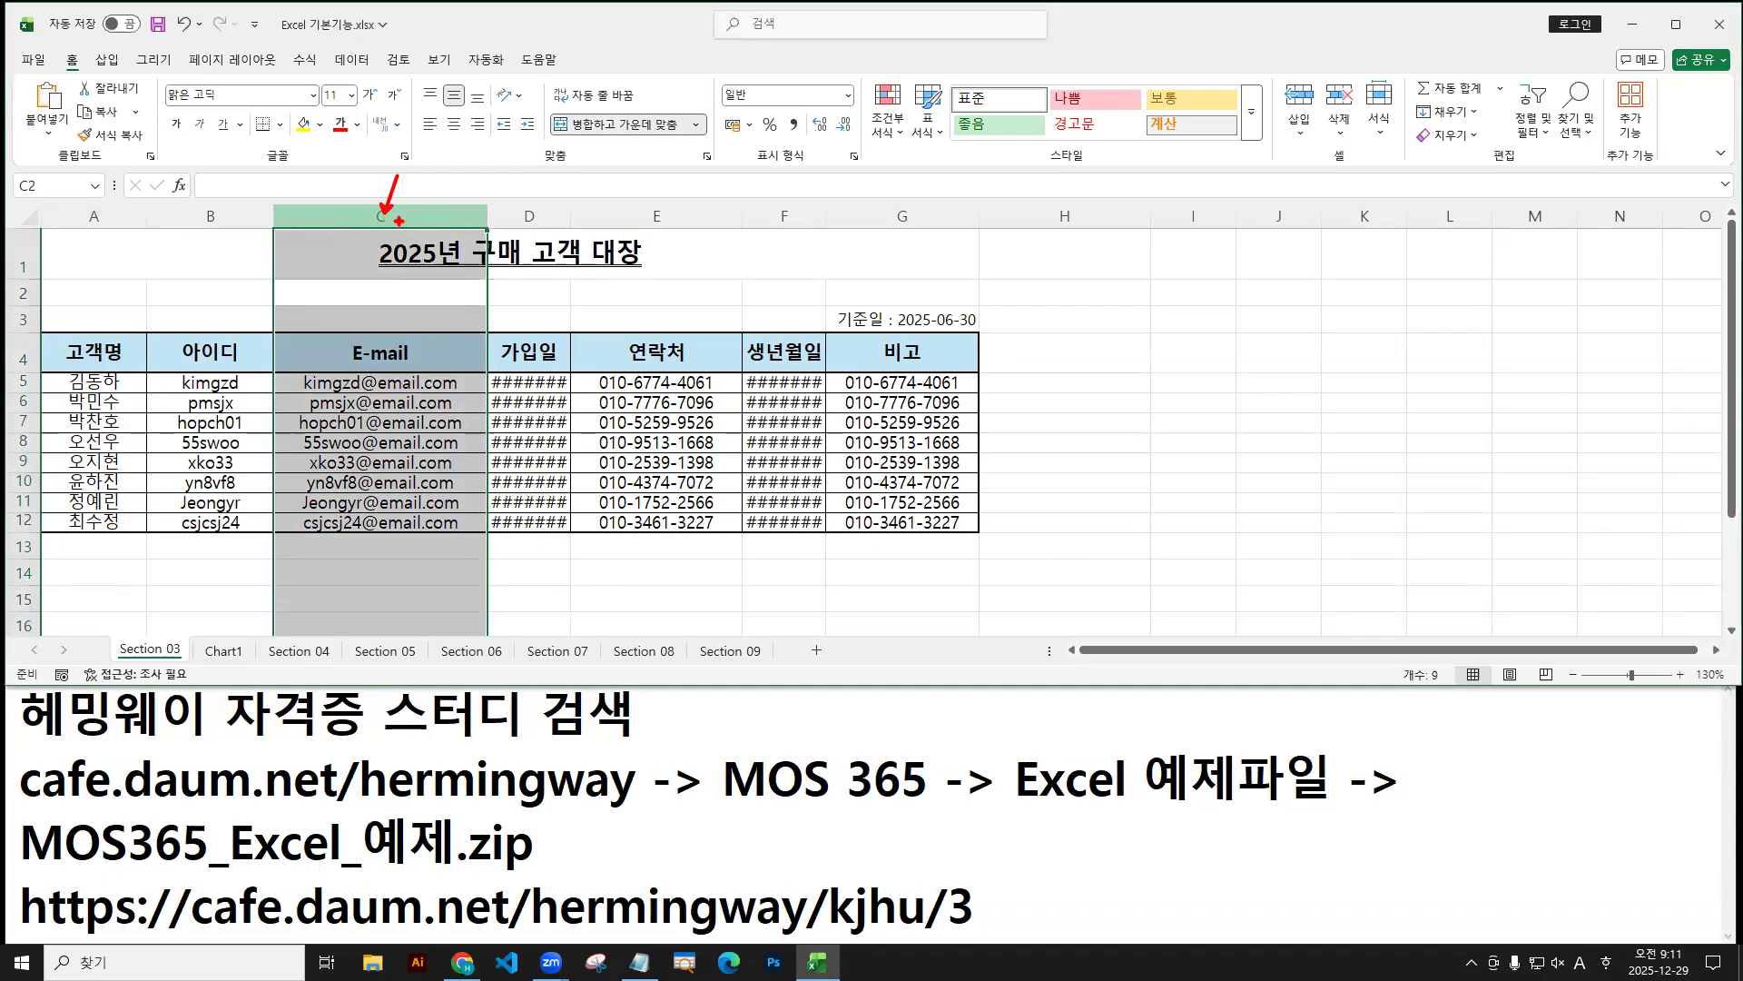
drag(403, 363, 385, 381)
click(1338, 133)
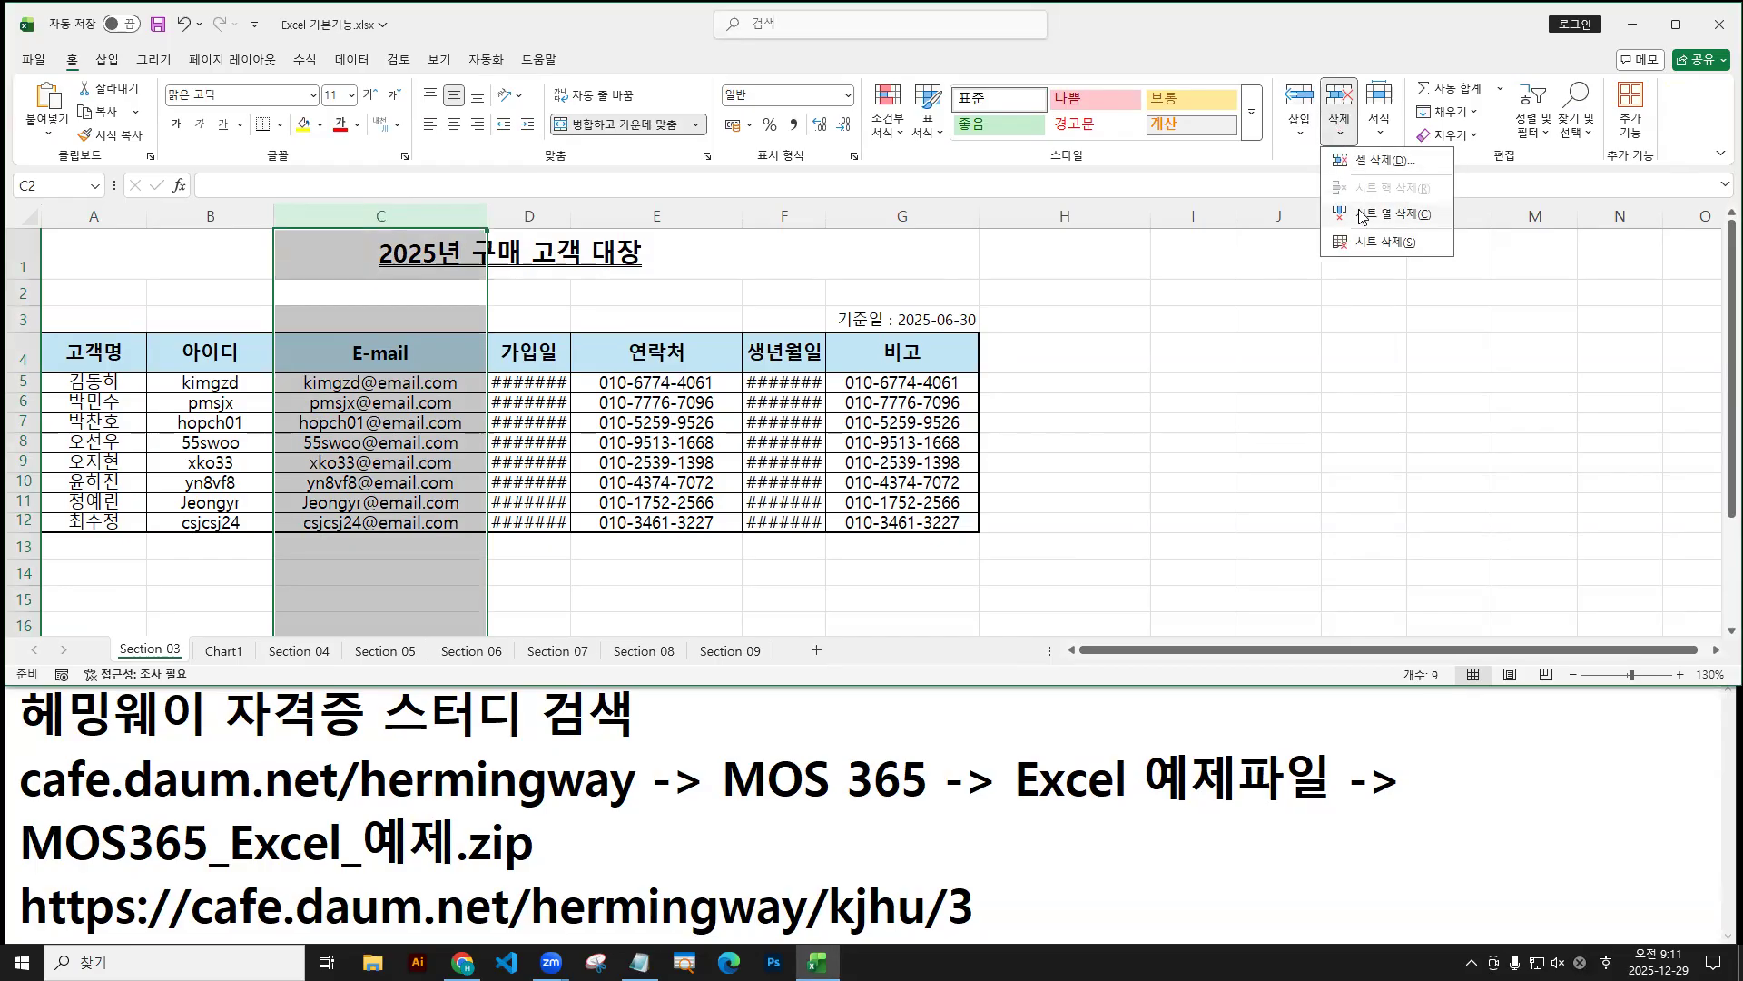
right_click(379, 218)
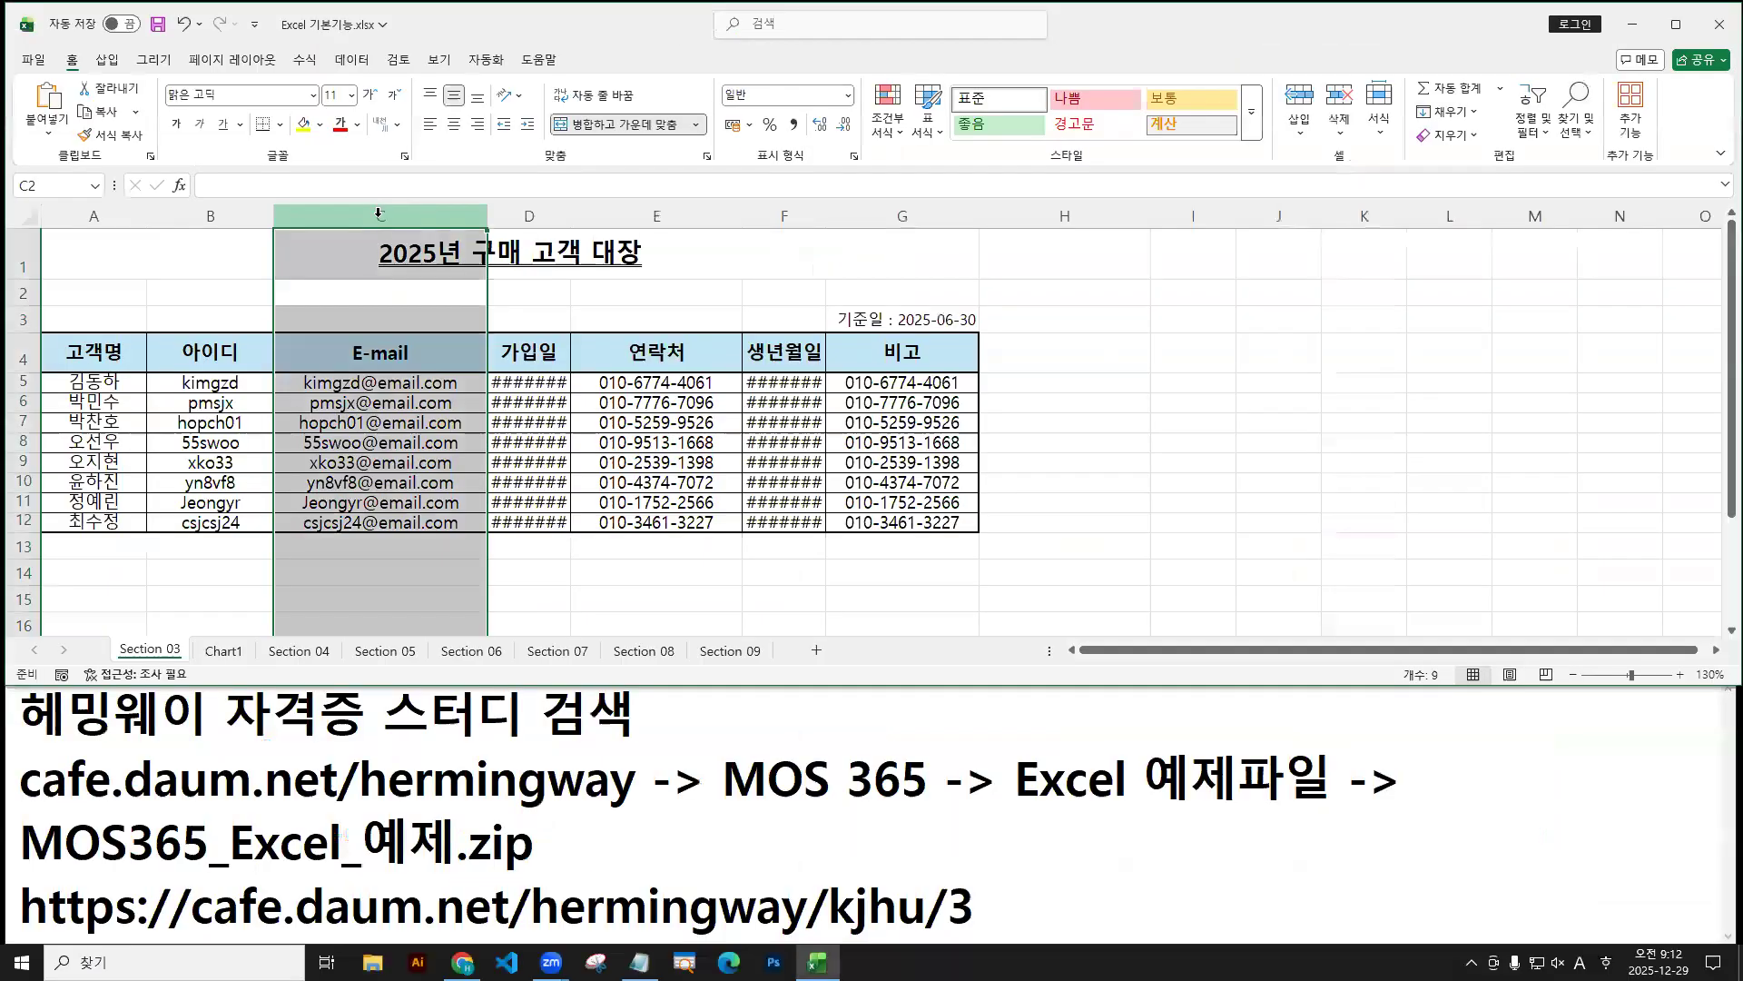
click(386, 213)
right_click(378, 214)
click(417, 425)
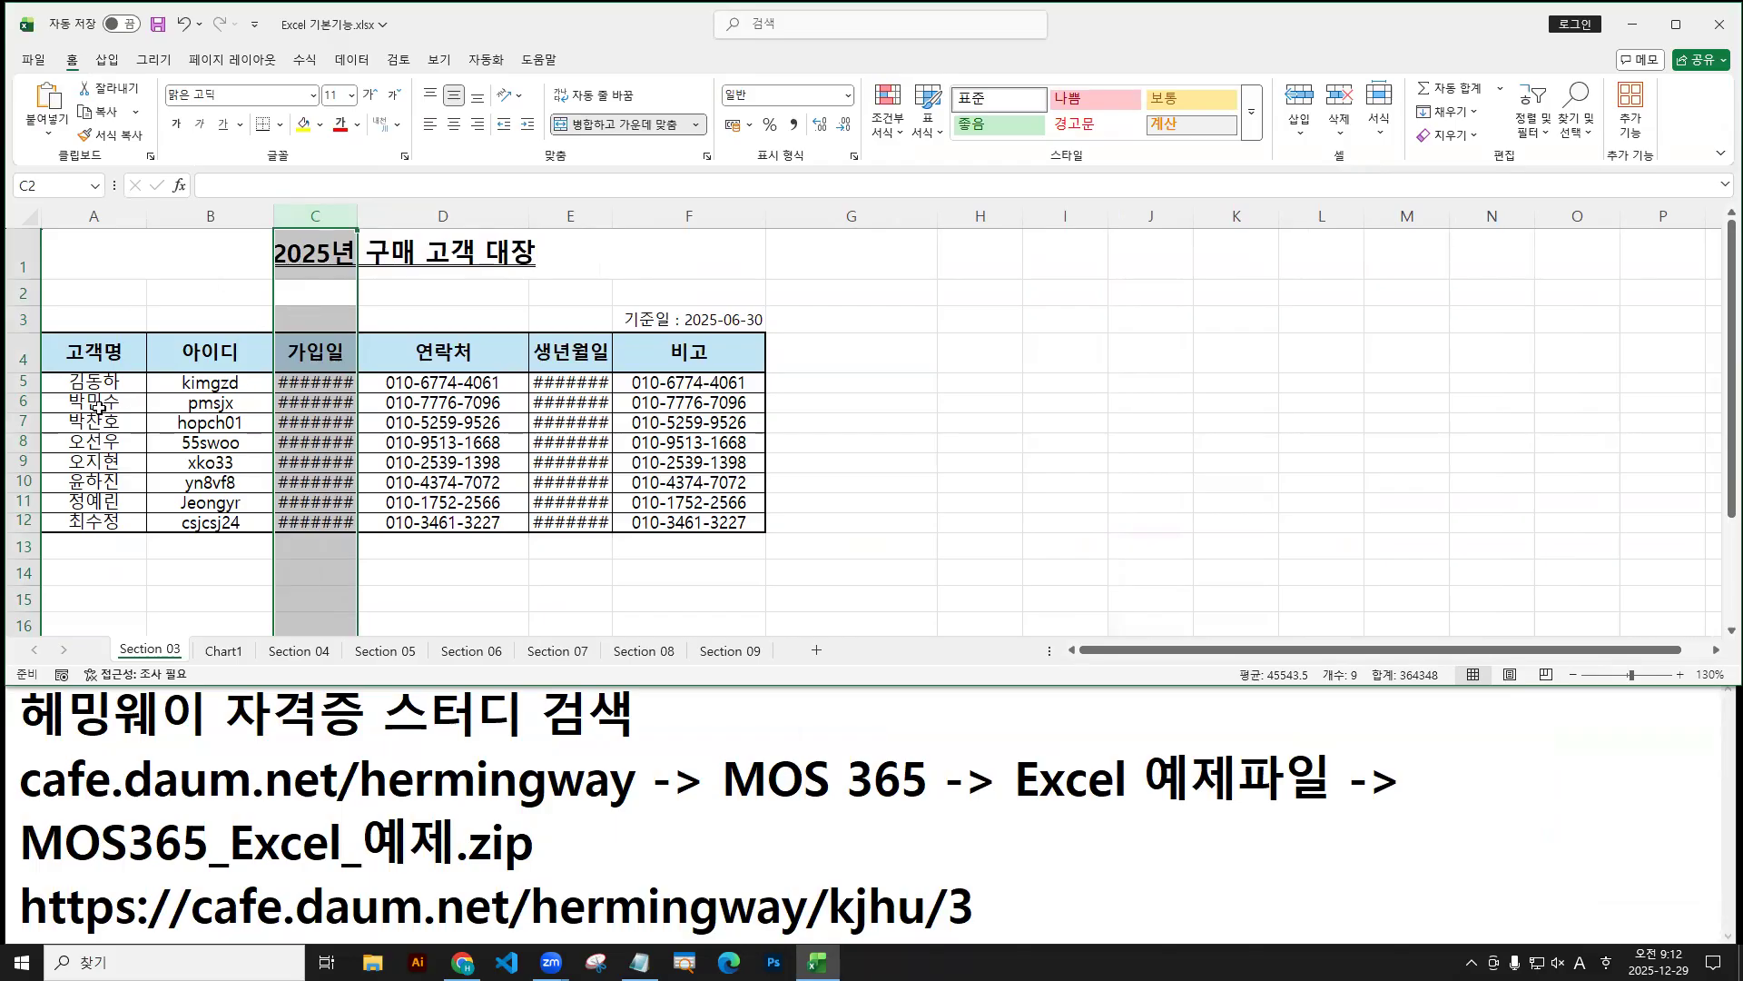
Select the customer name cells A5:A12 so the selection spans all the data rows.
drag(18, 382, 25, 523)
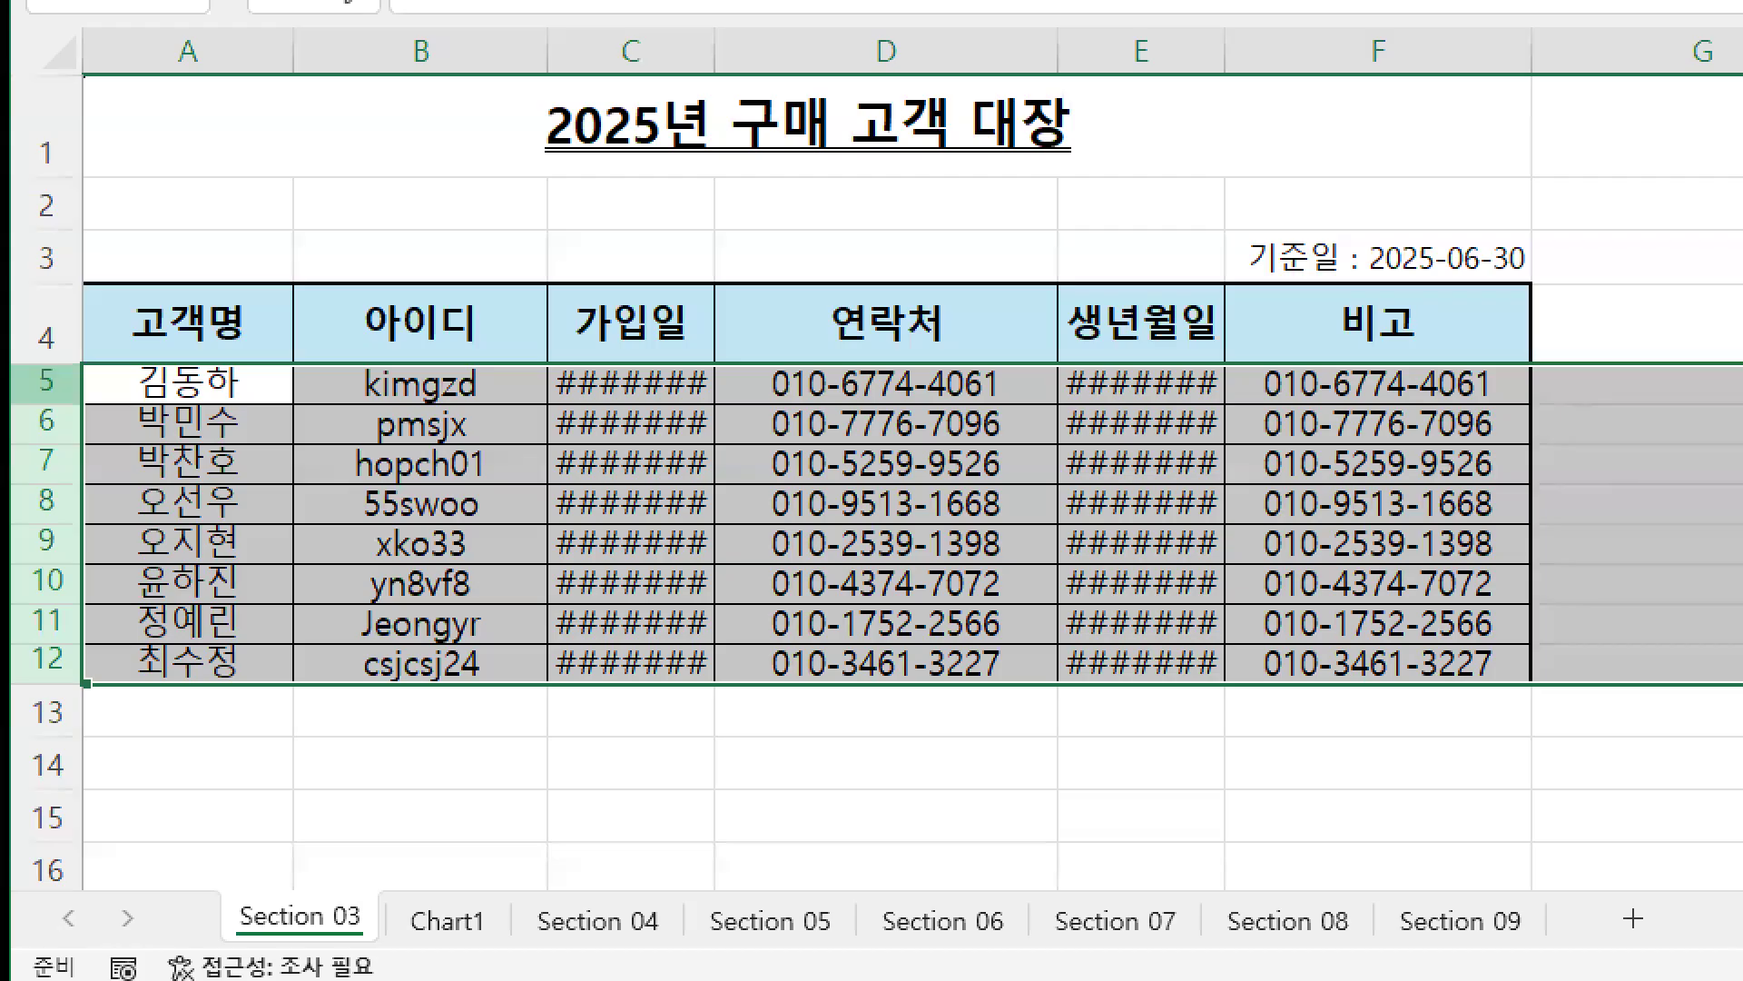
mouse_move(21, 380)
mouse_down()
mouse_move(36, 679)
mouse_move(73, 668)
mouse_move(77, 635)
mouse_up()
drag(95, 383, 96, 521)
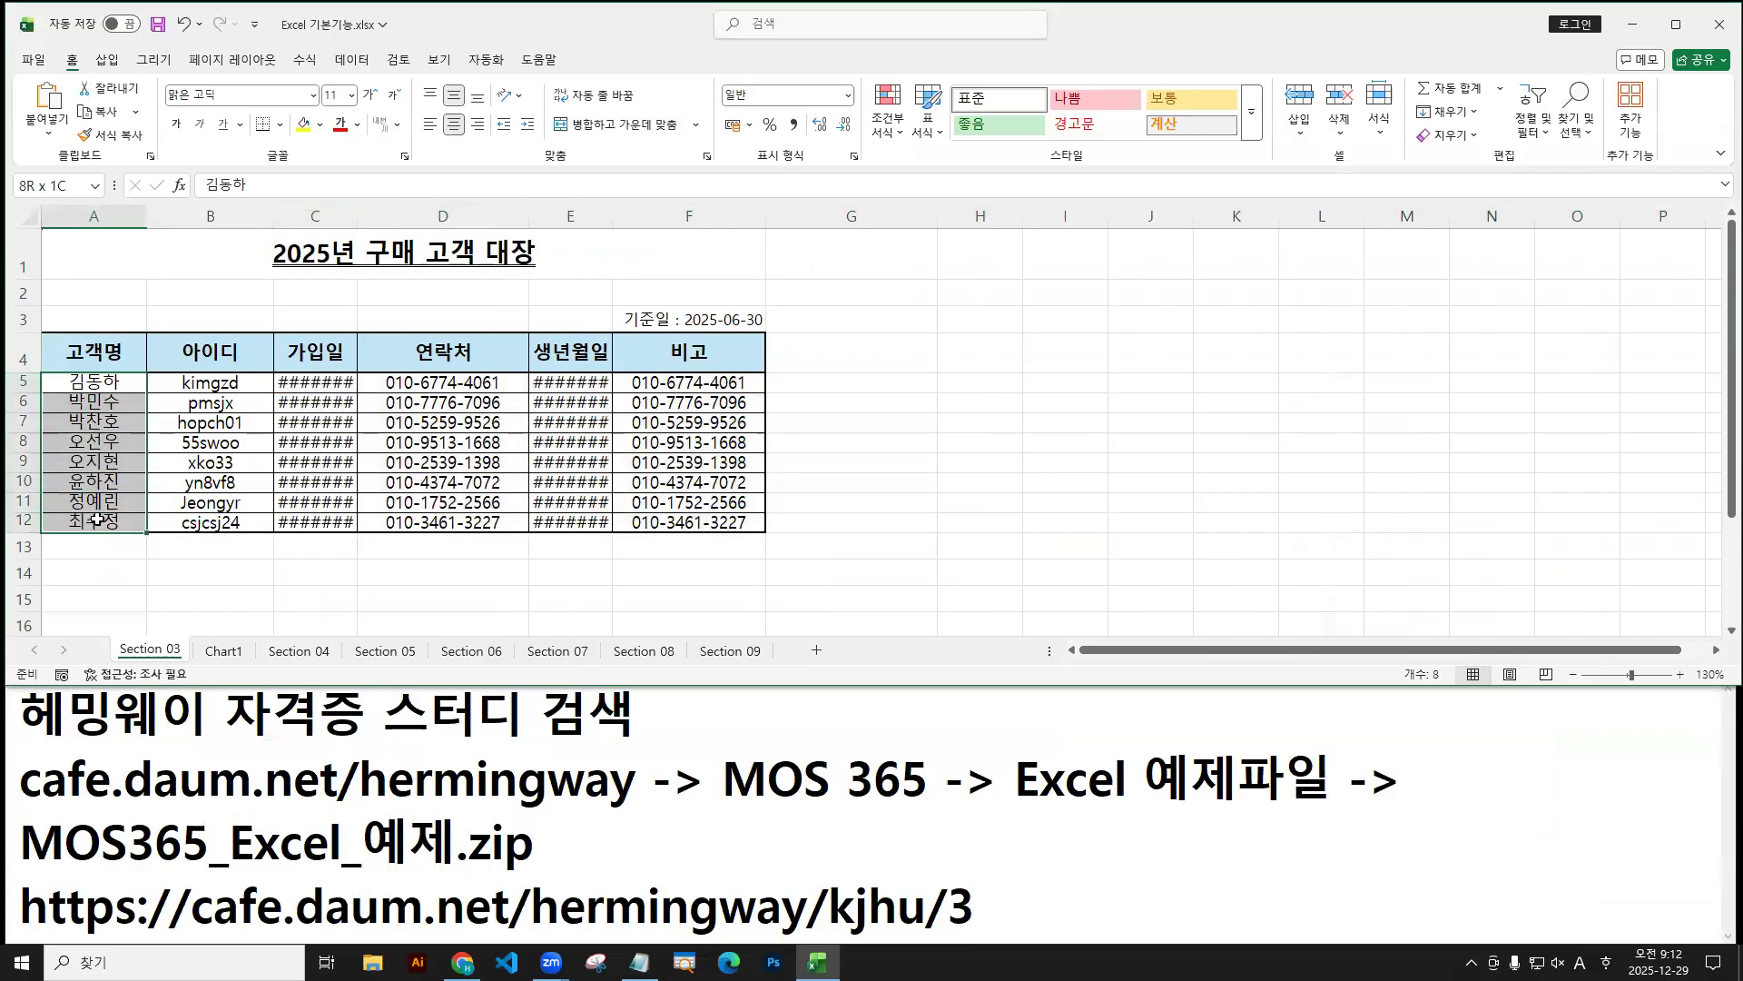
mouse_move(97, 382)
mouse_down()
mouse_move(97, 520)
mouse_move(110, 509)
mouse_up()
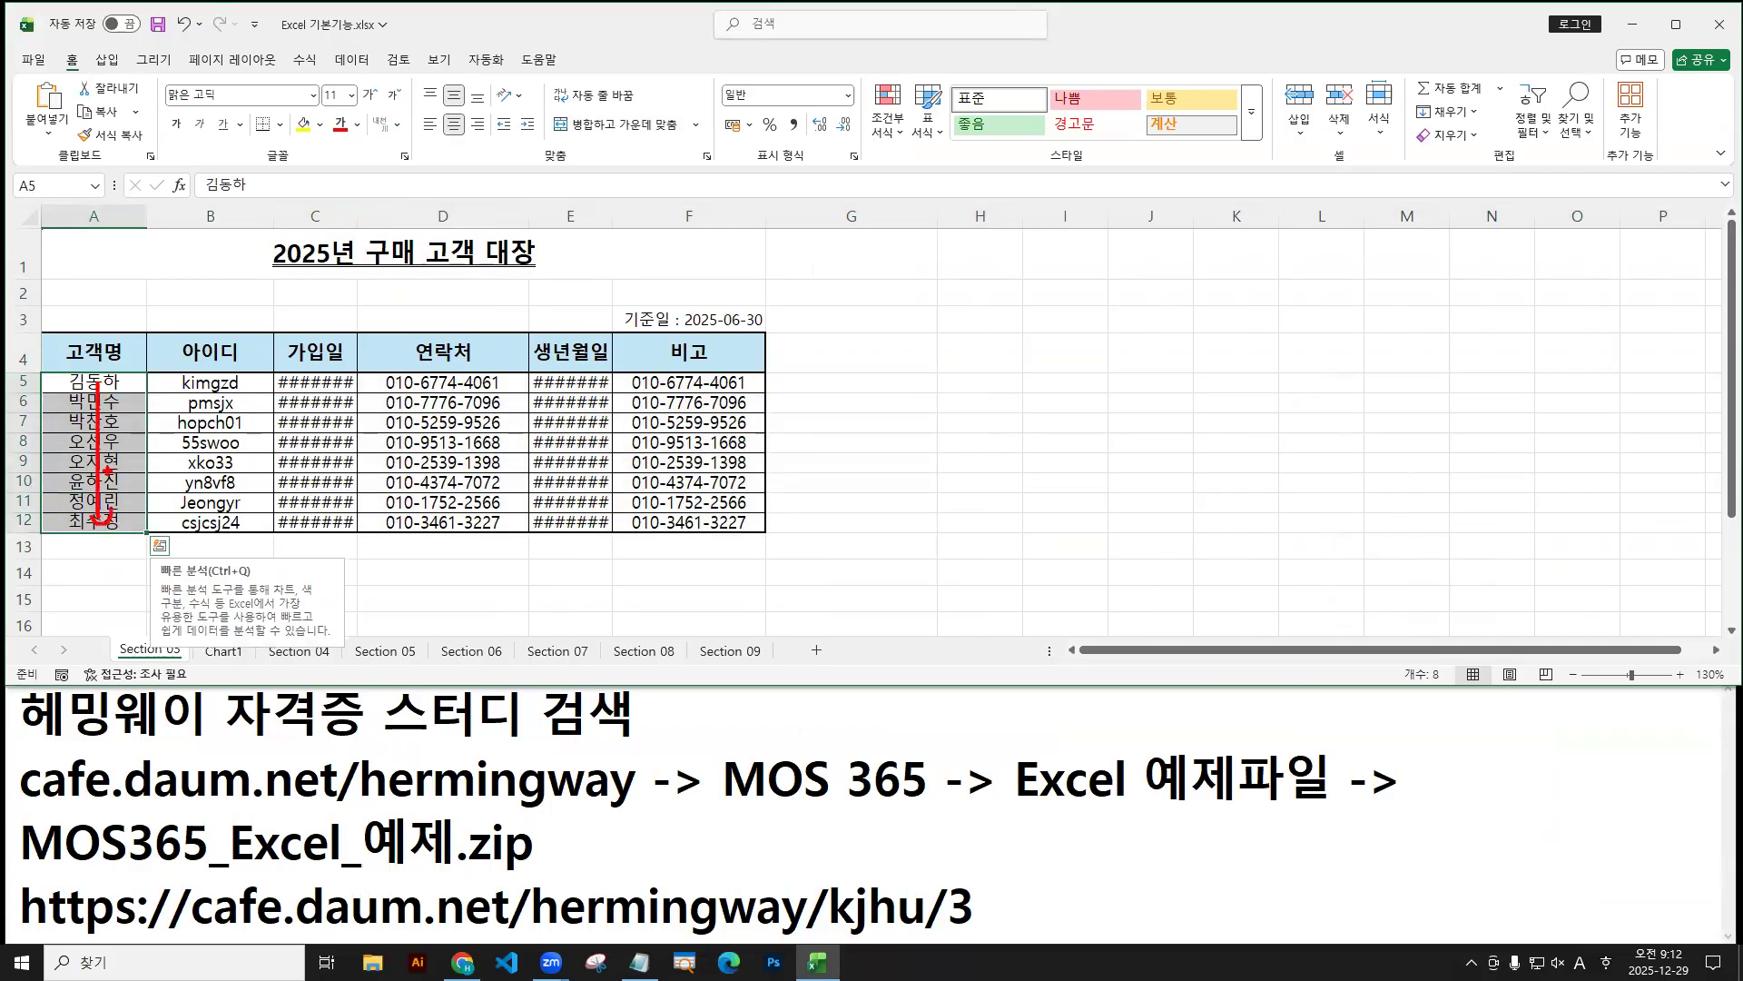
drag(43, 371, 145, 534)
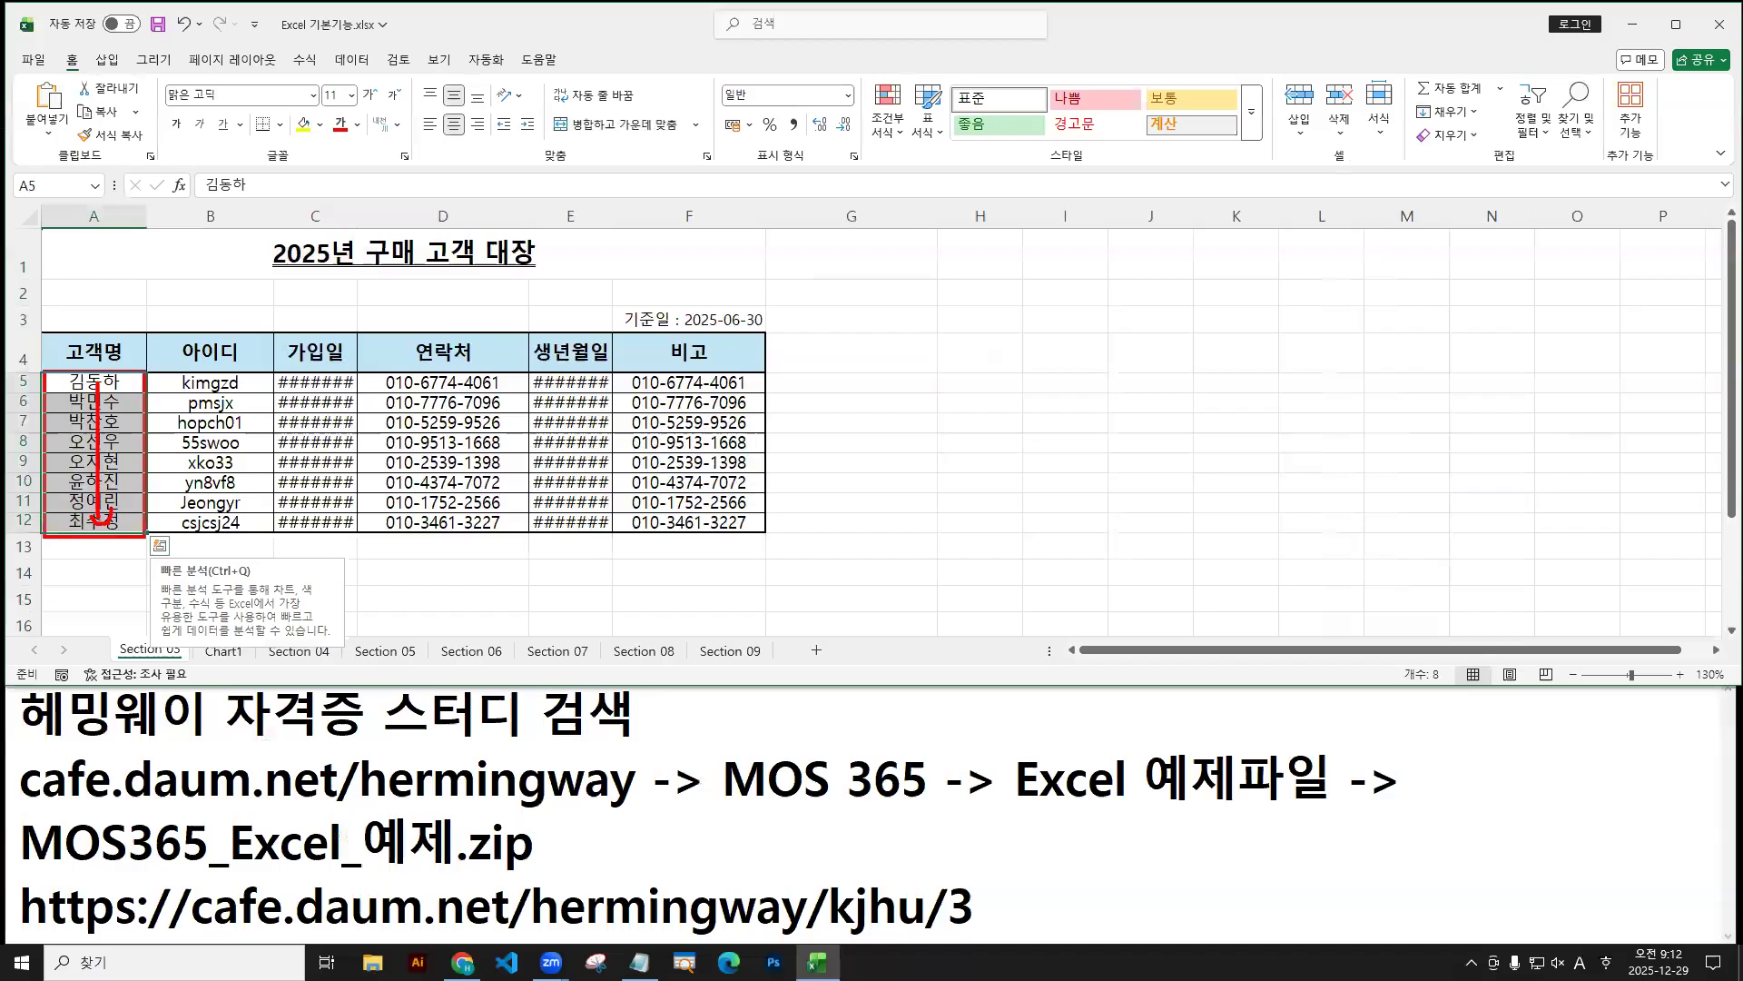
key(Escape)
click(1378, 136)
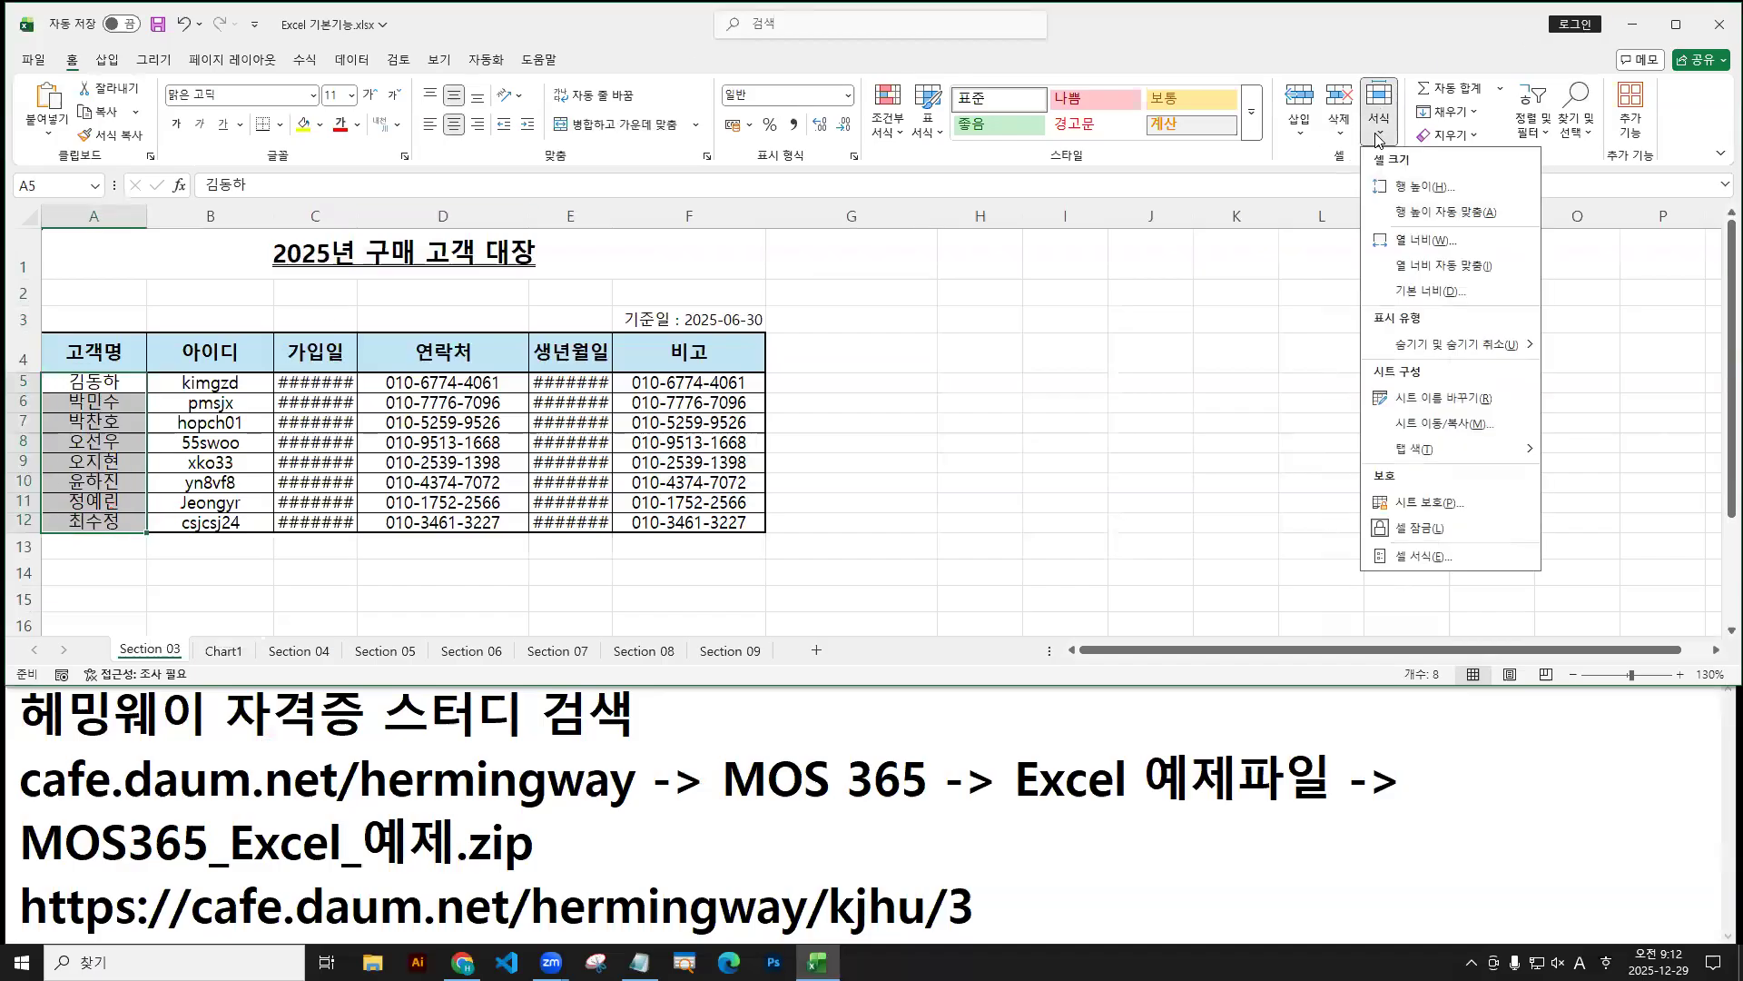
drag(55, 45, 88, 78)
drag(1266, 69, 1407, 169)
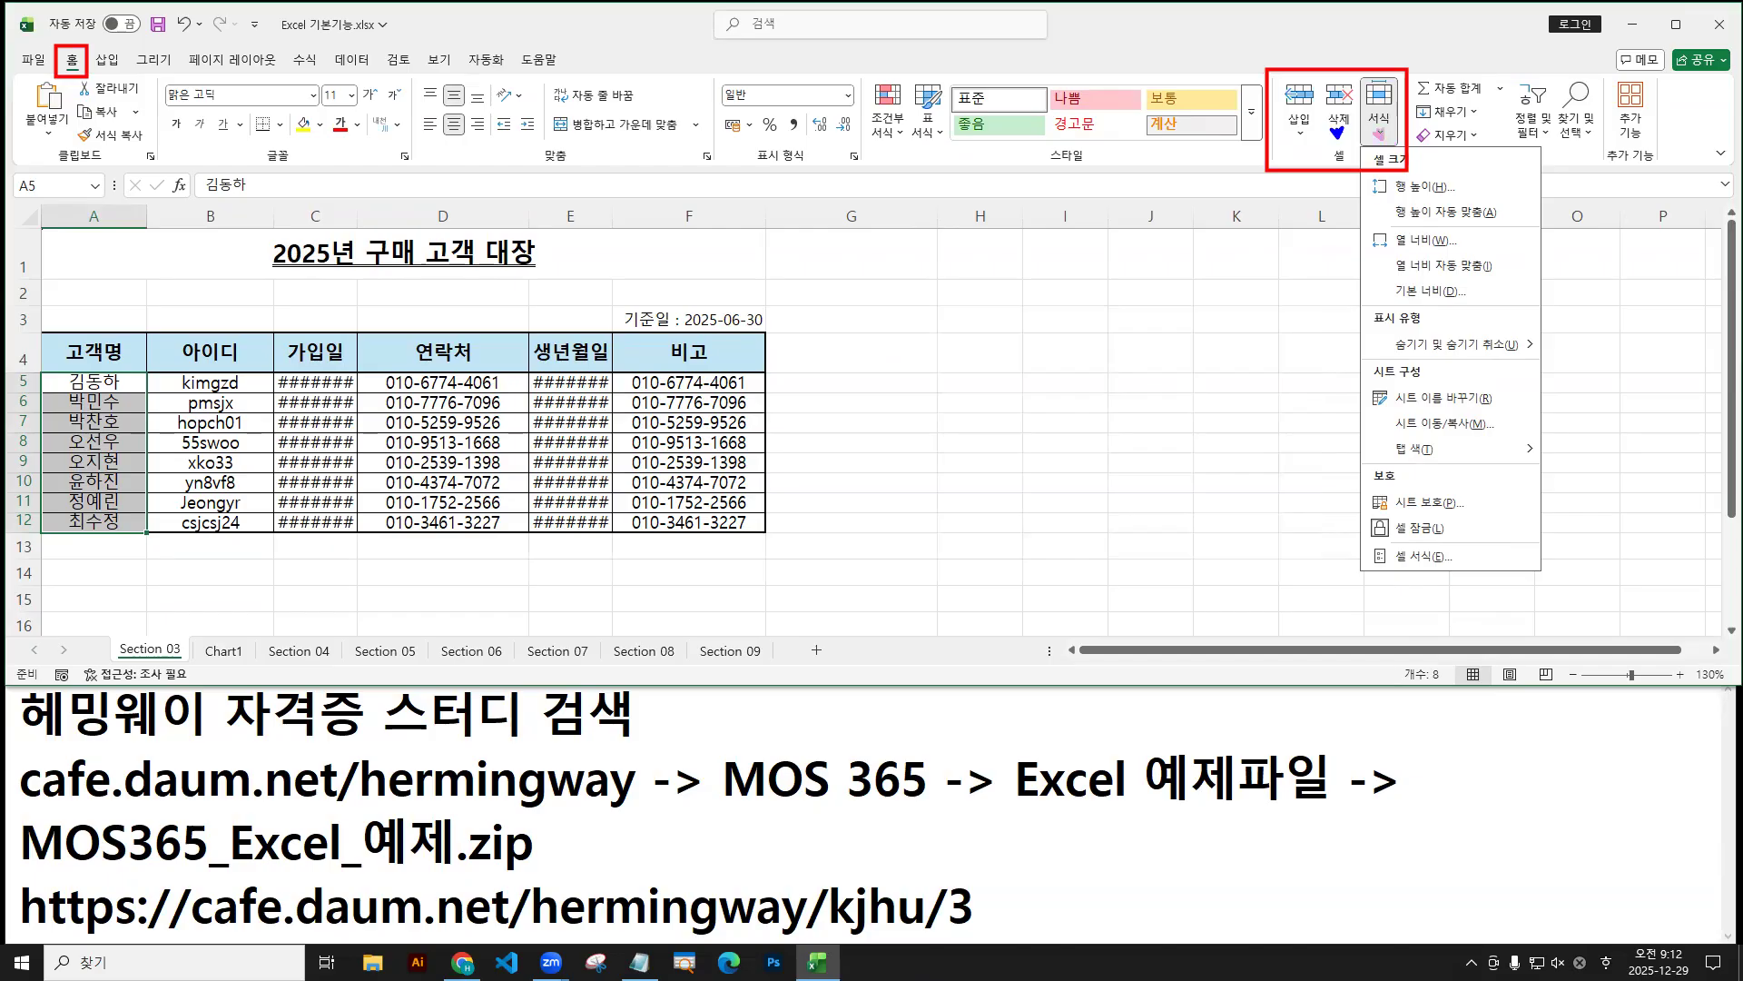
drag(1368, 172, 1457, 198)
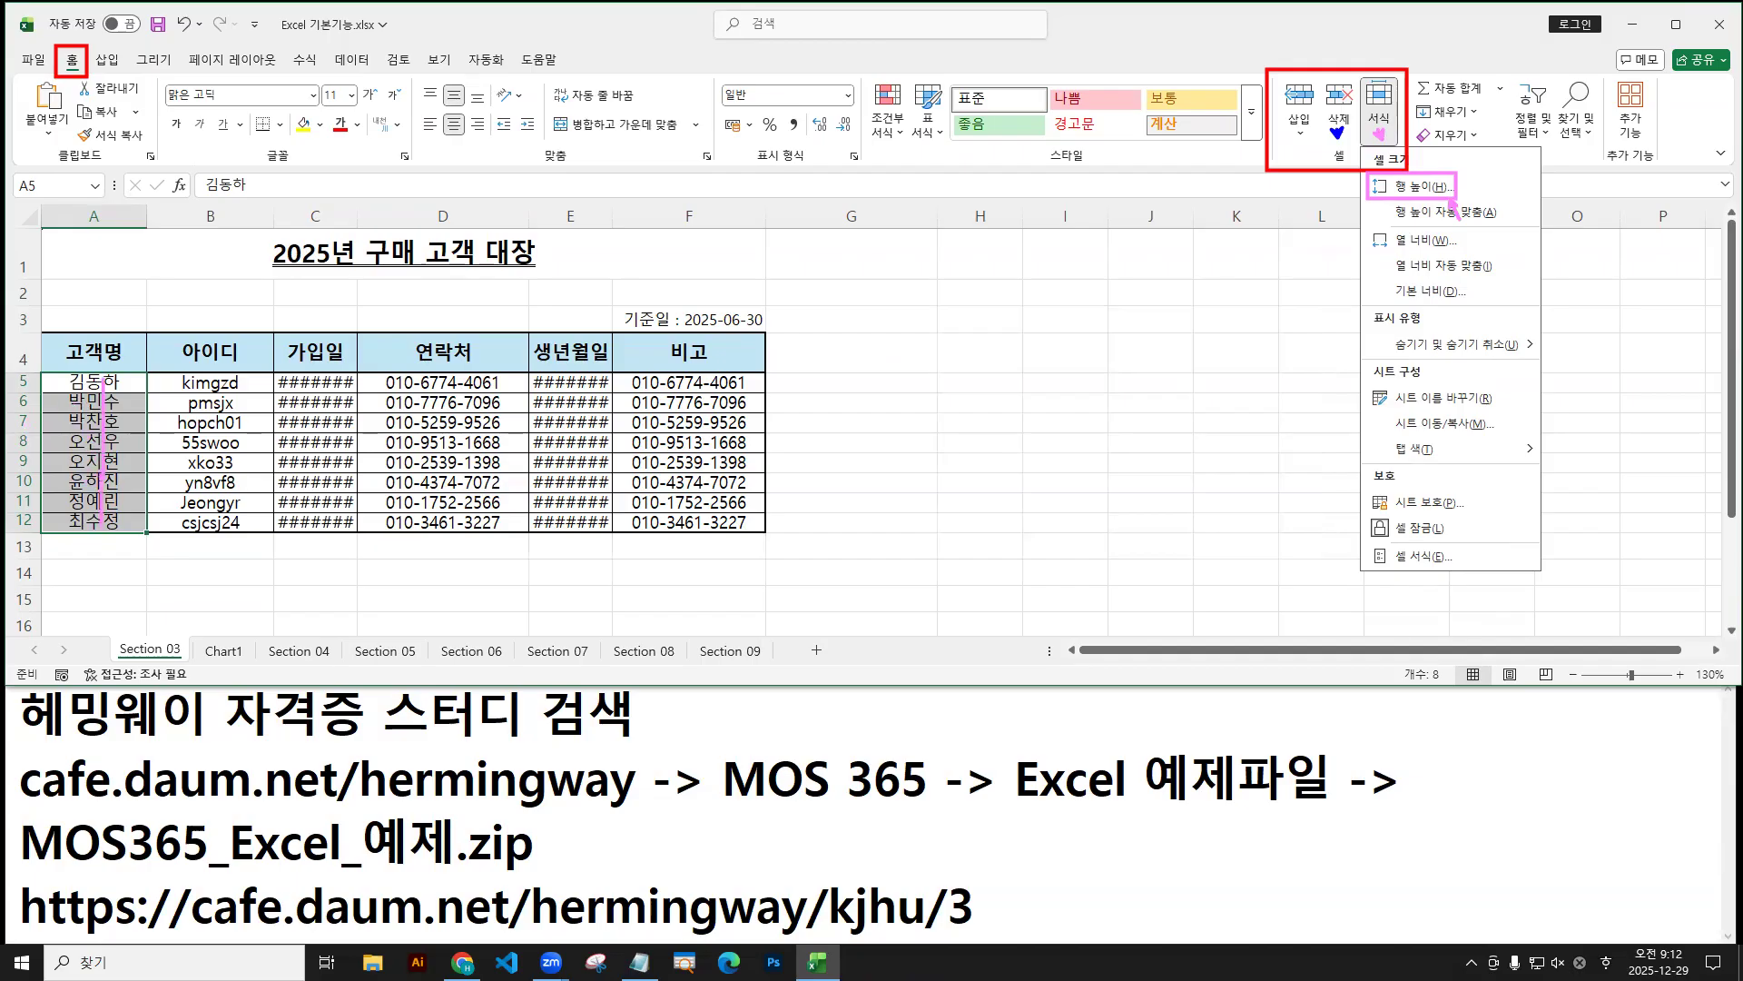
drag(22, 415, 21, 513)
drag(107, 381, 107, 517)
key(Escape)
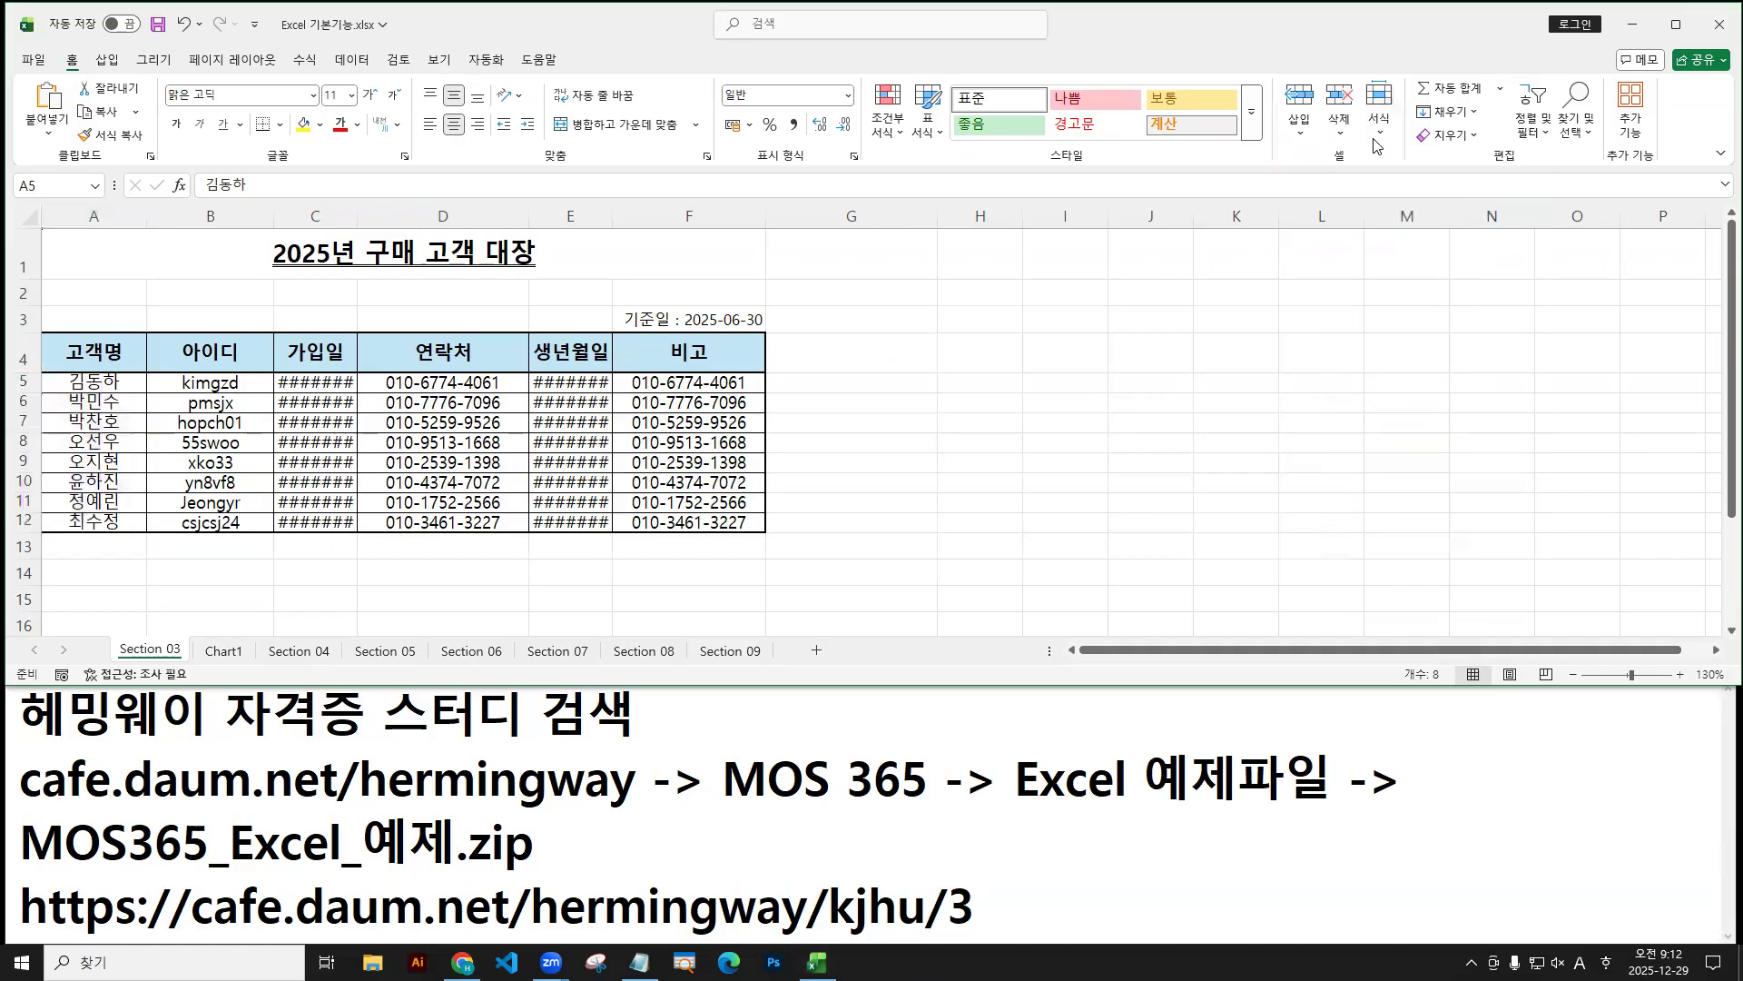
Set the row height of the selected customer rows 5 to 12 to 20.
click(1380, 109)
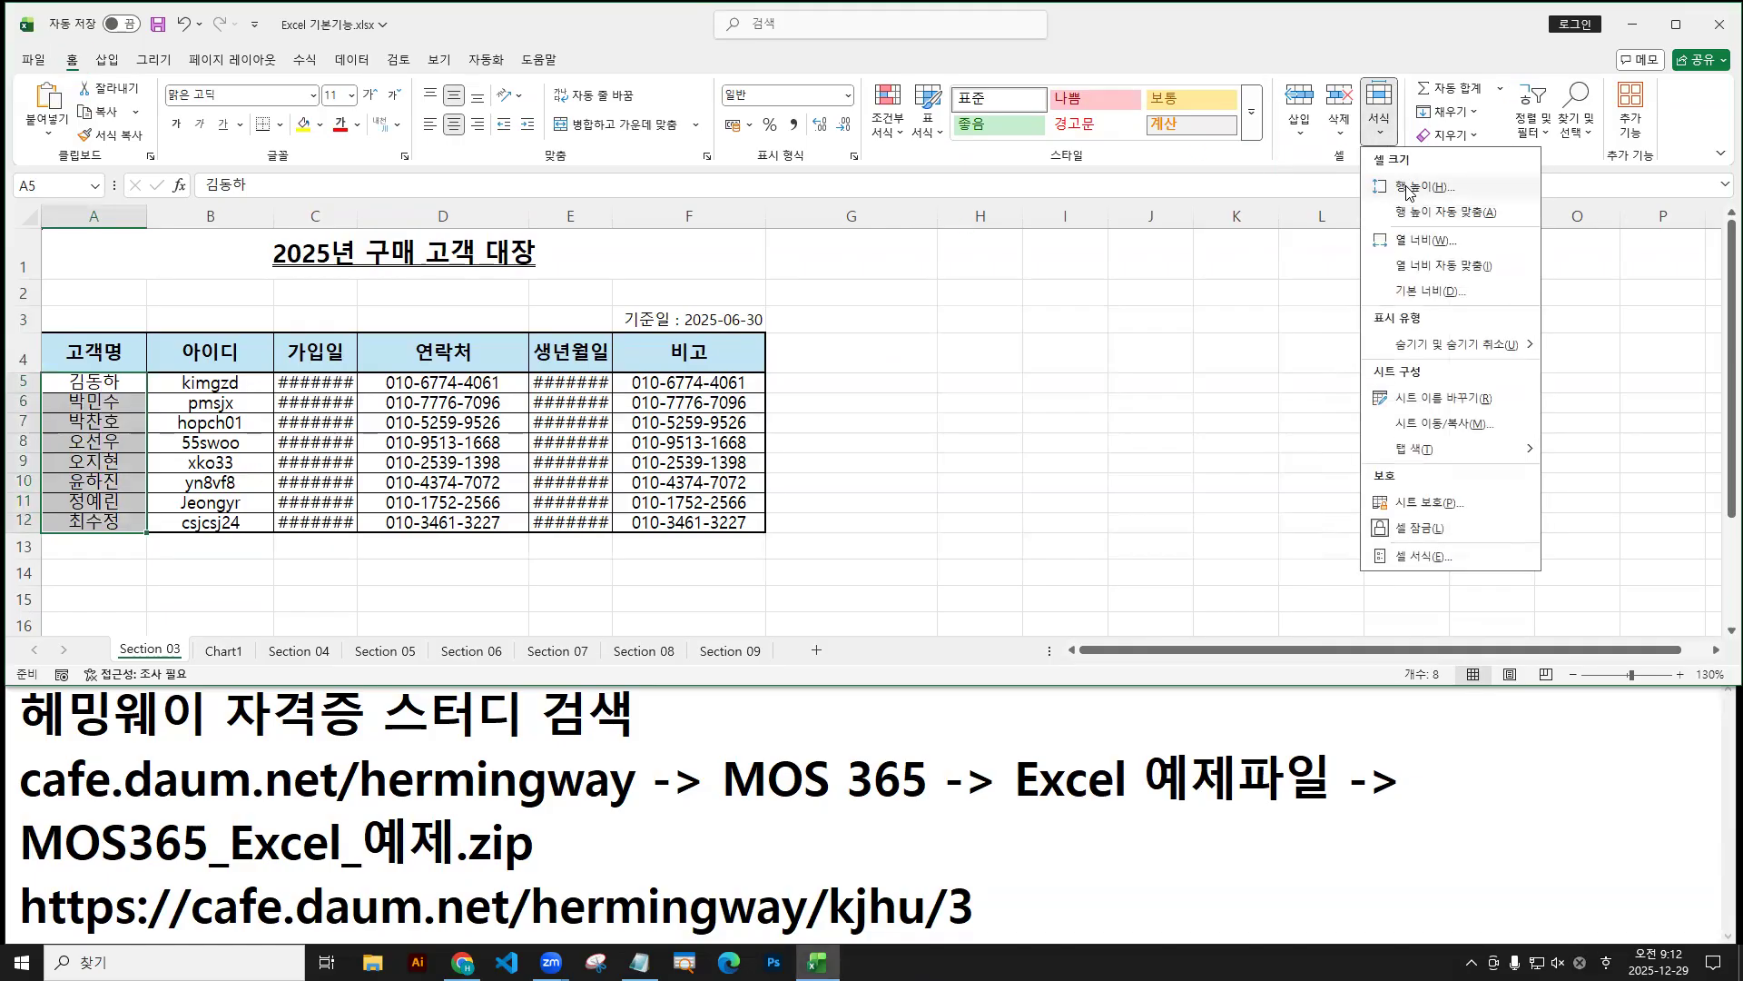
click(1410, 187)
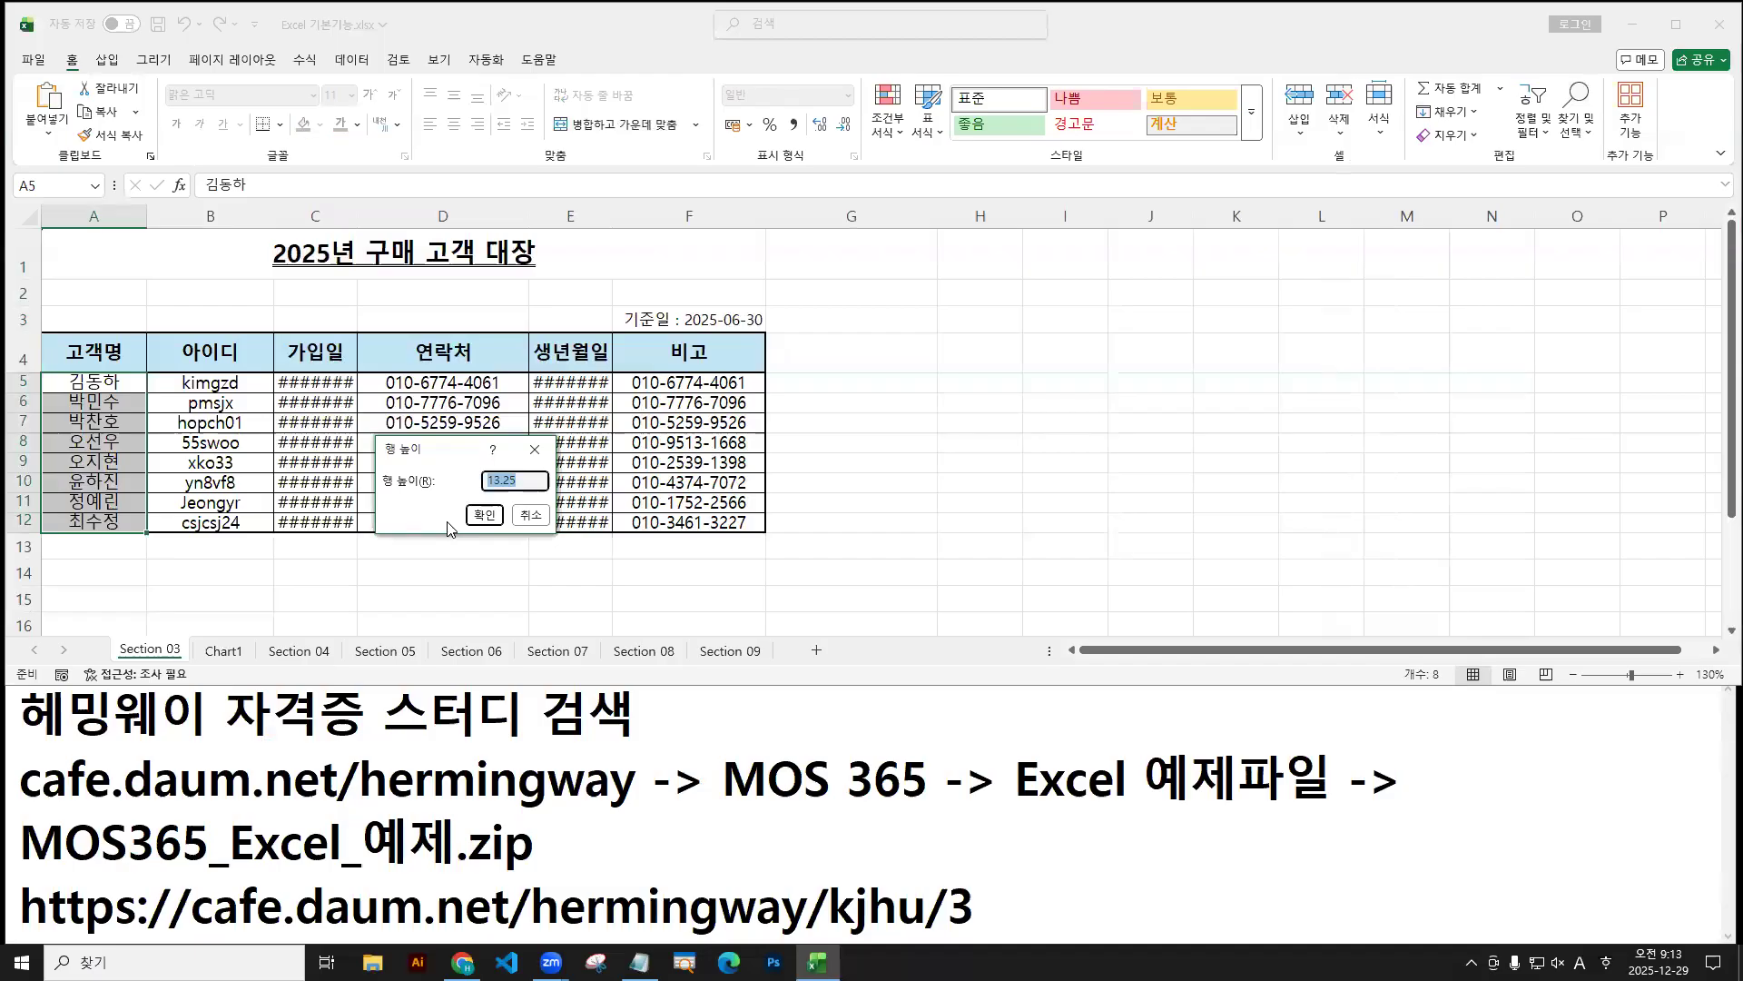
text(29)
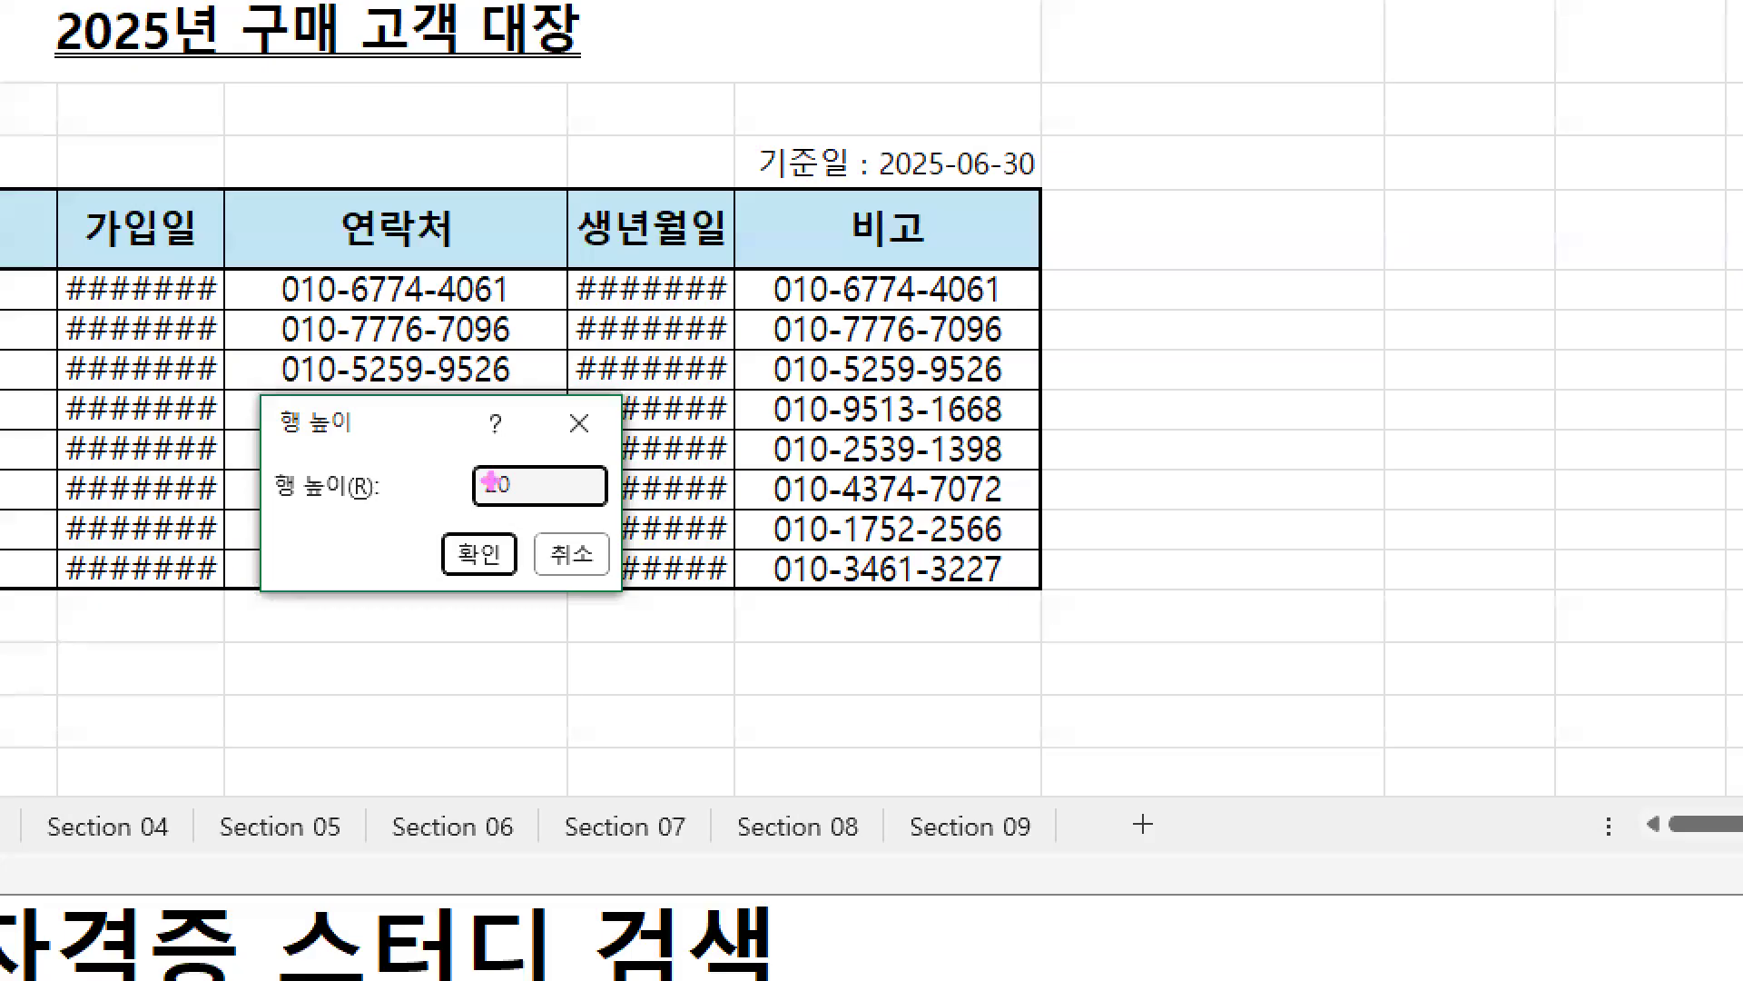
drag(483, 488, 504, 488)
click(479, 553)
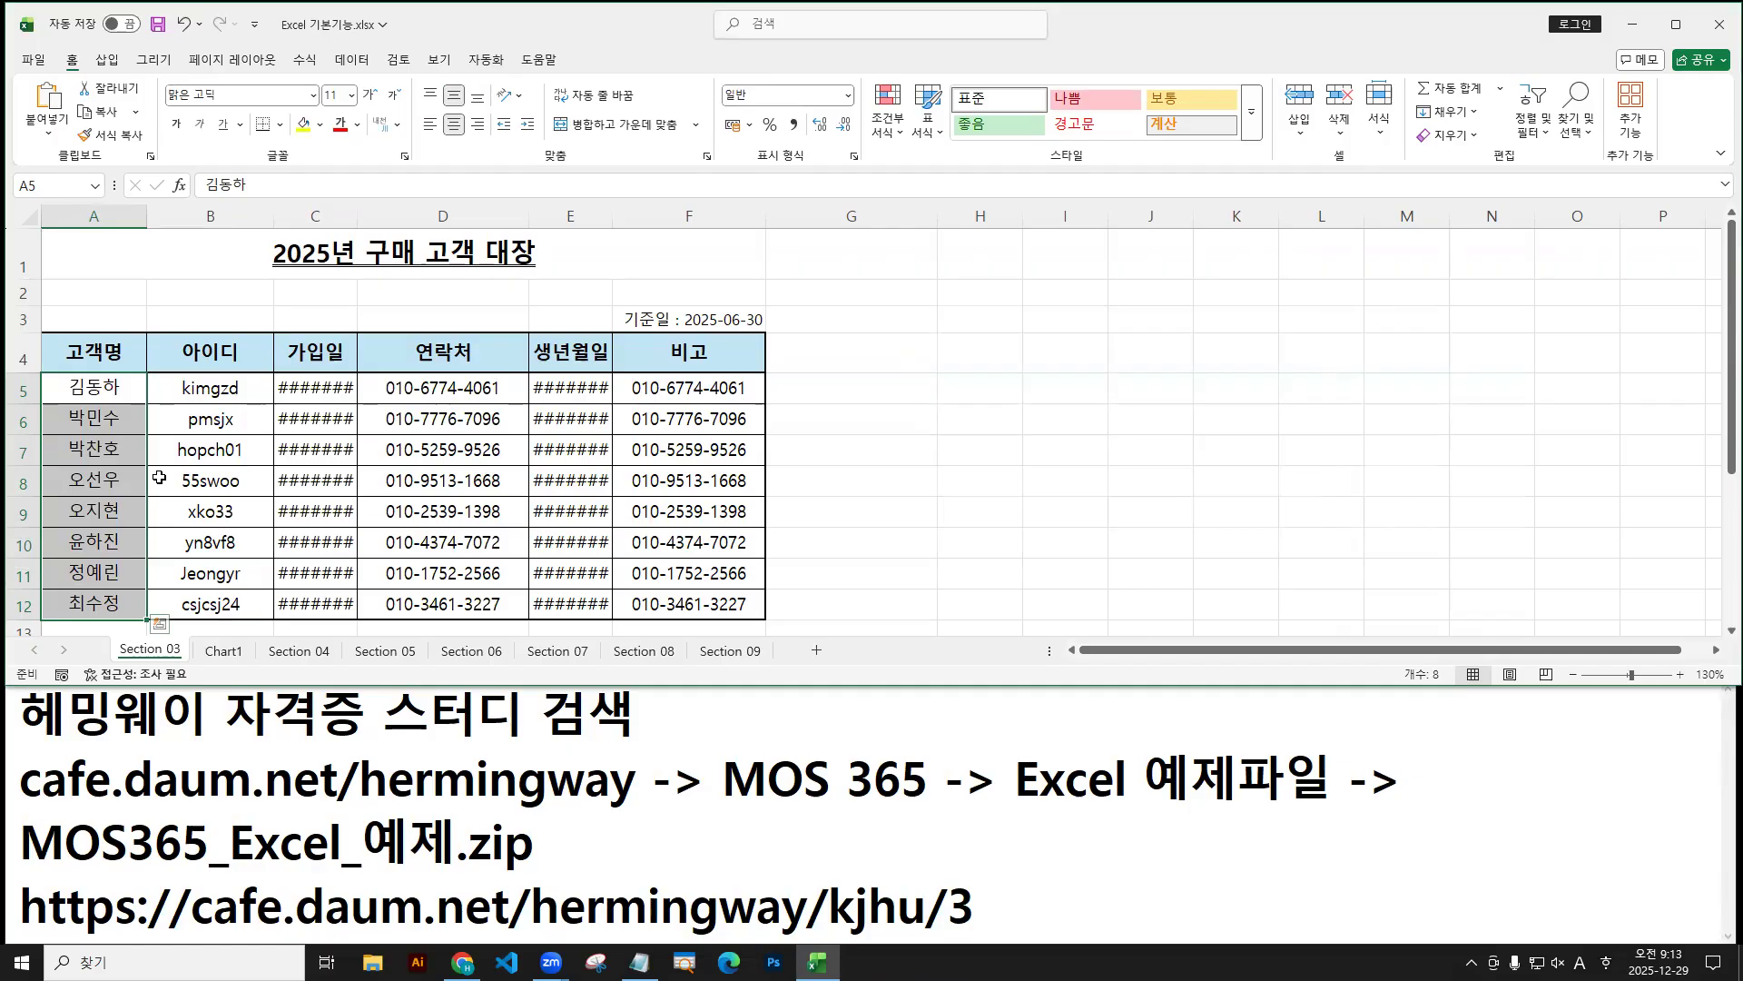
Try auto-fitting the width of the 가입일 column (column C) to its contents, and restore its narrower width.
click(325, 217)
click(570, 216)
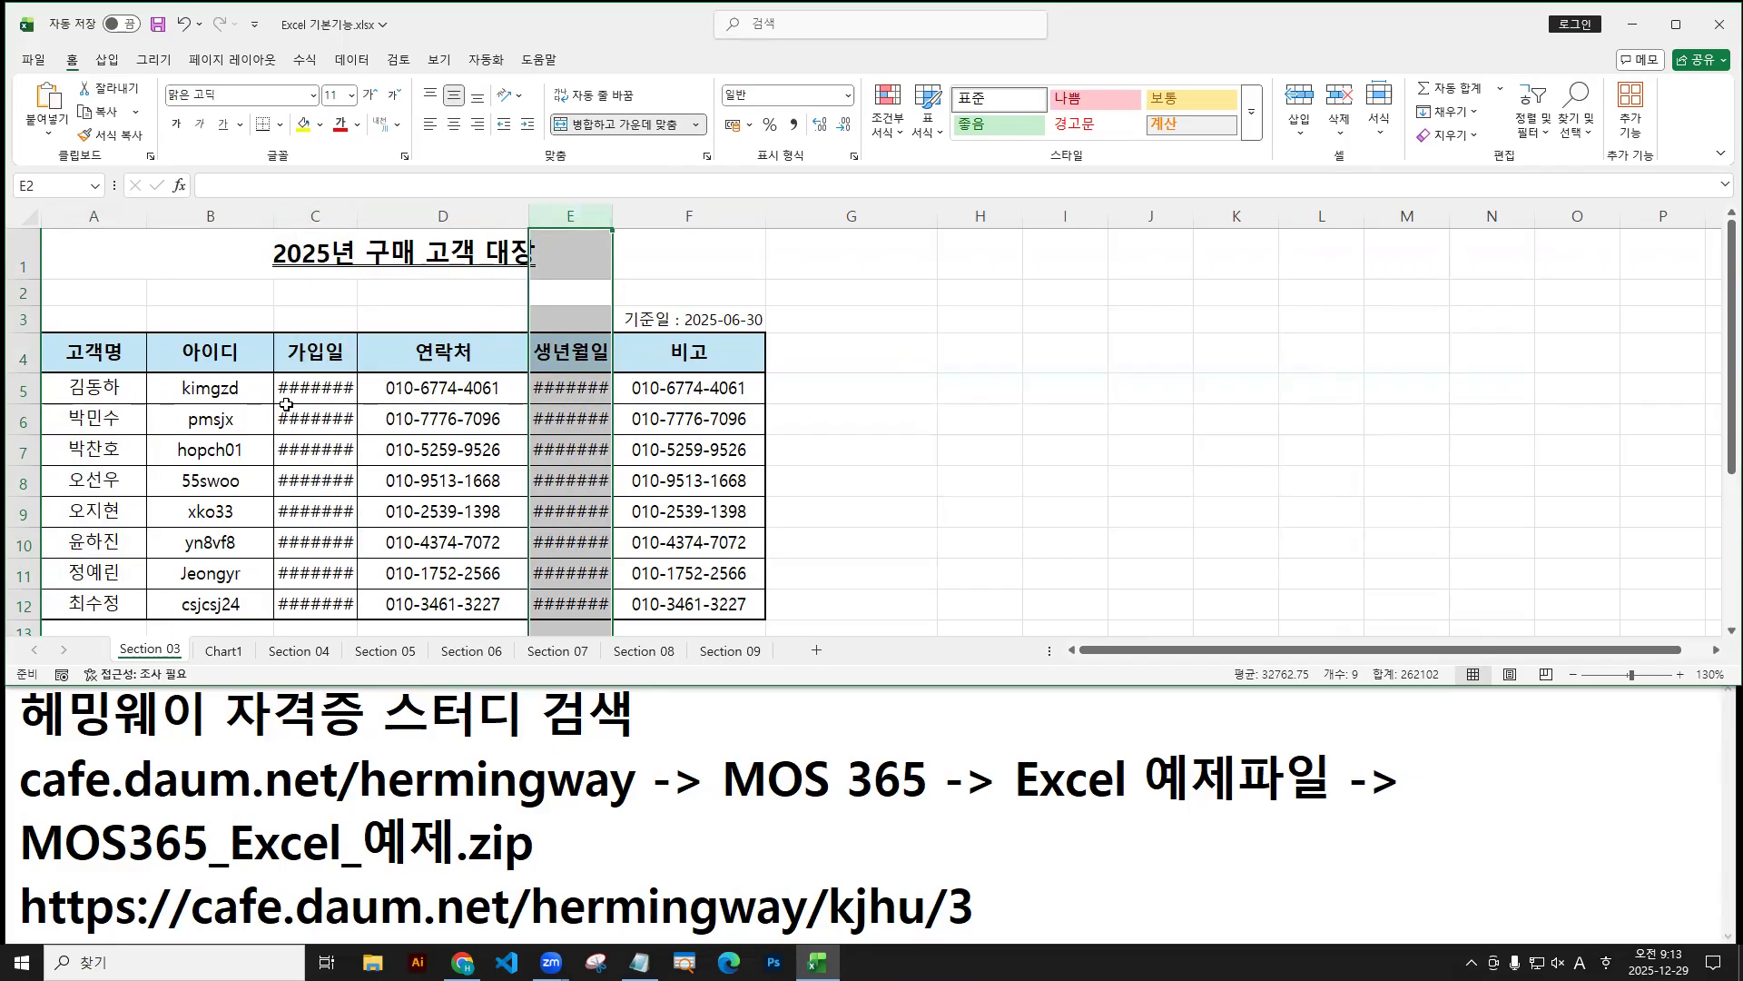
click(321, 209)
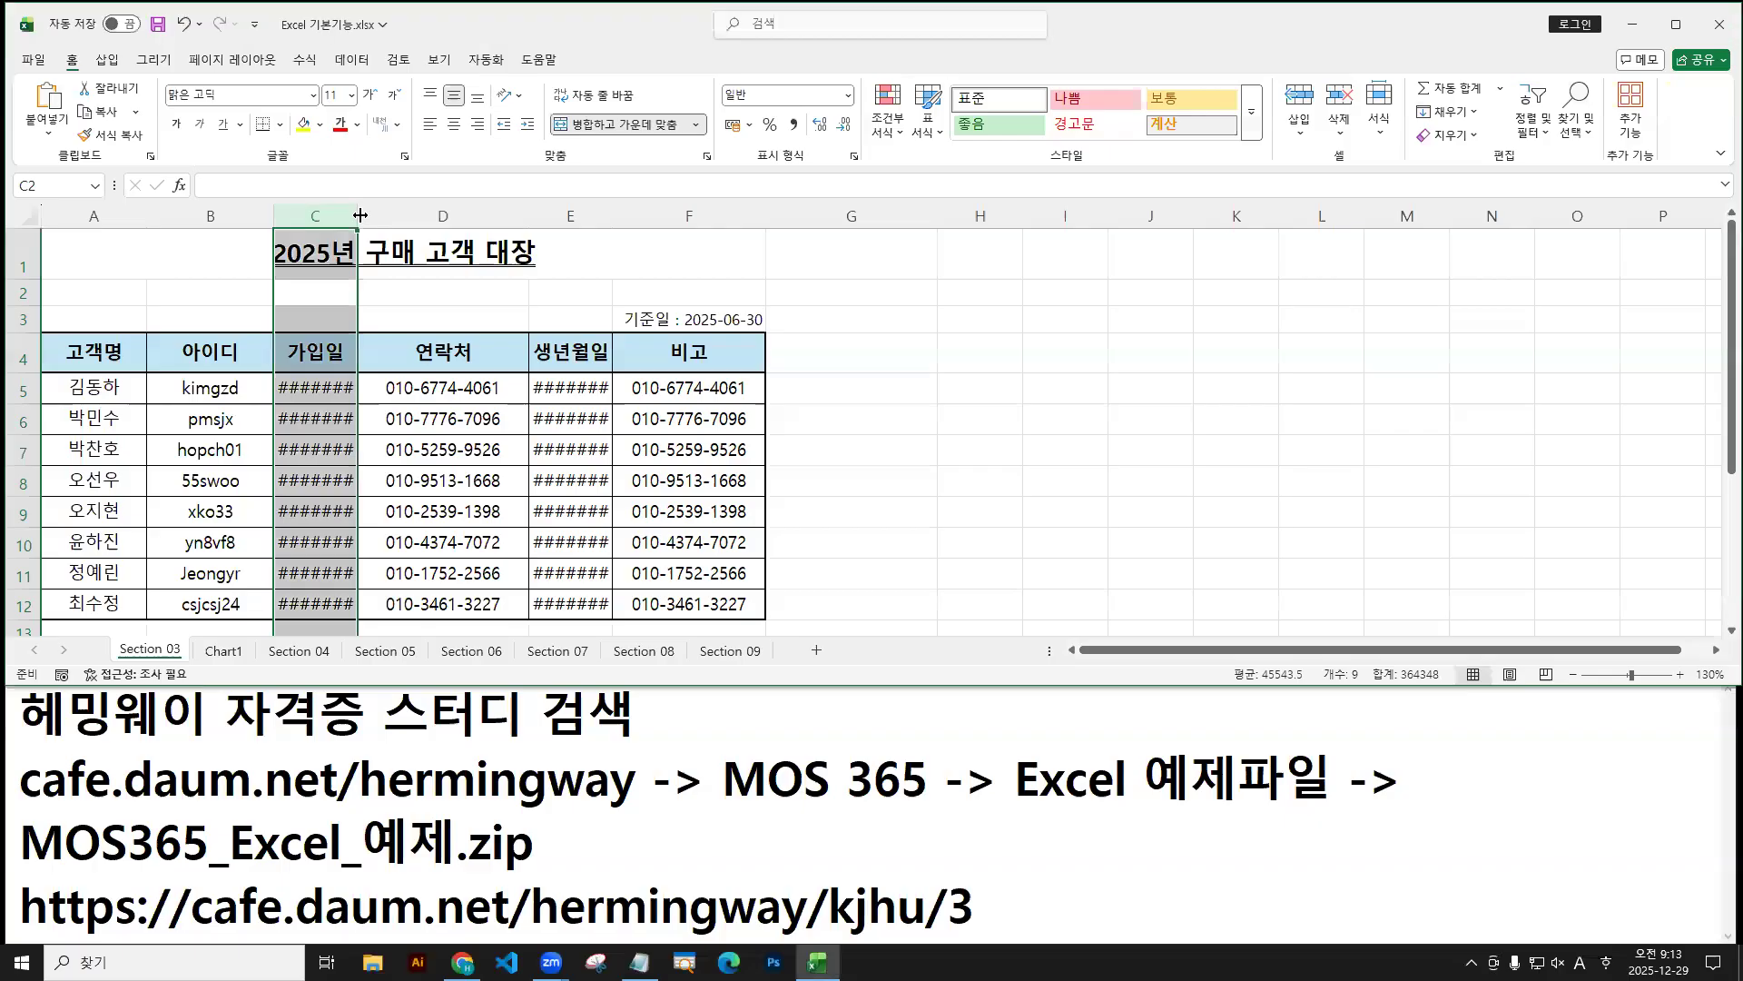
double_click(354, 216)
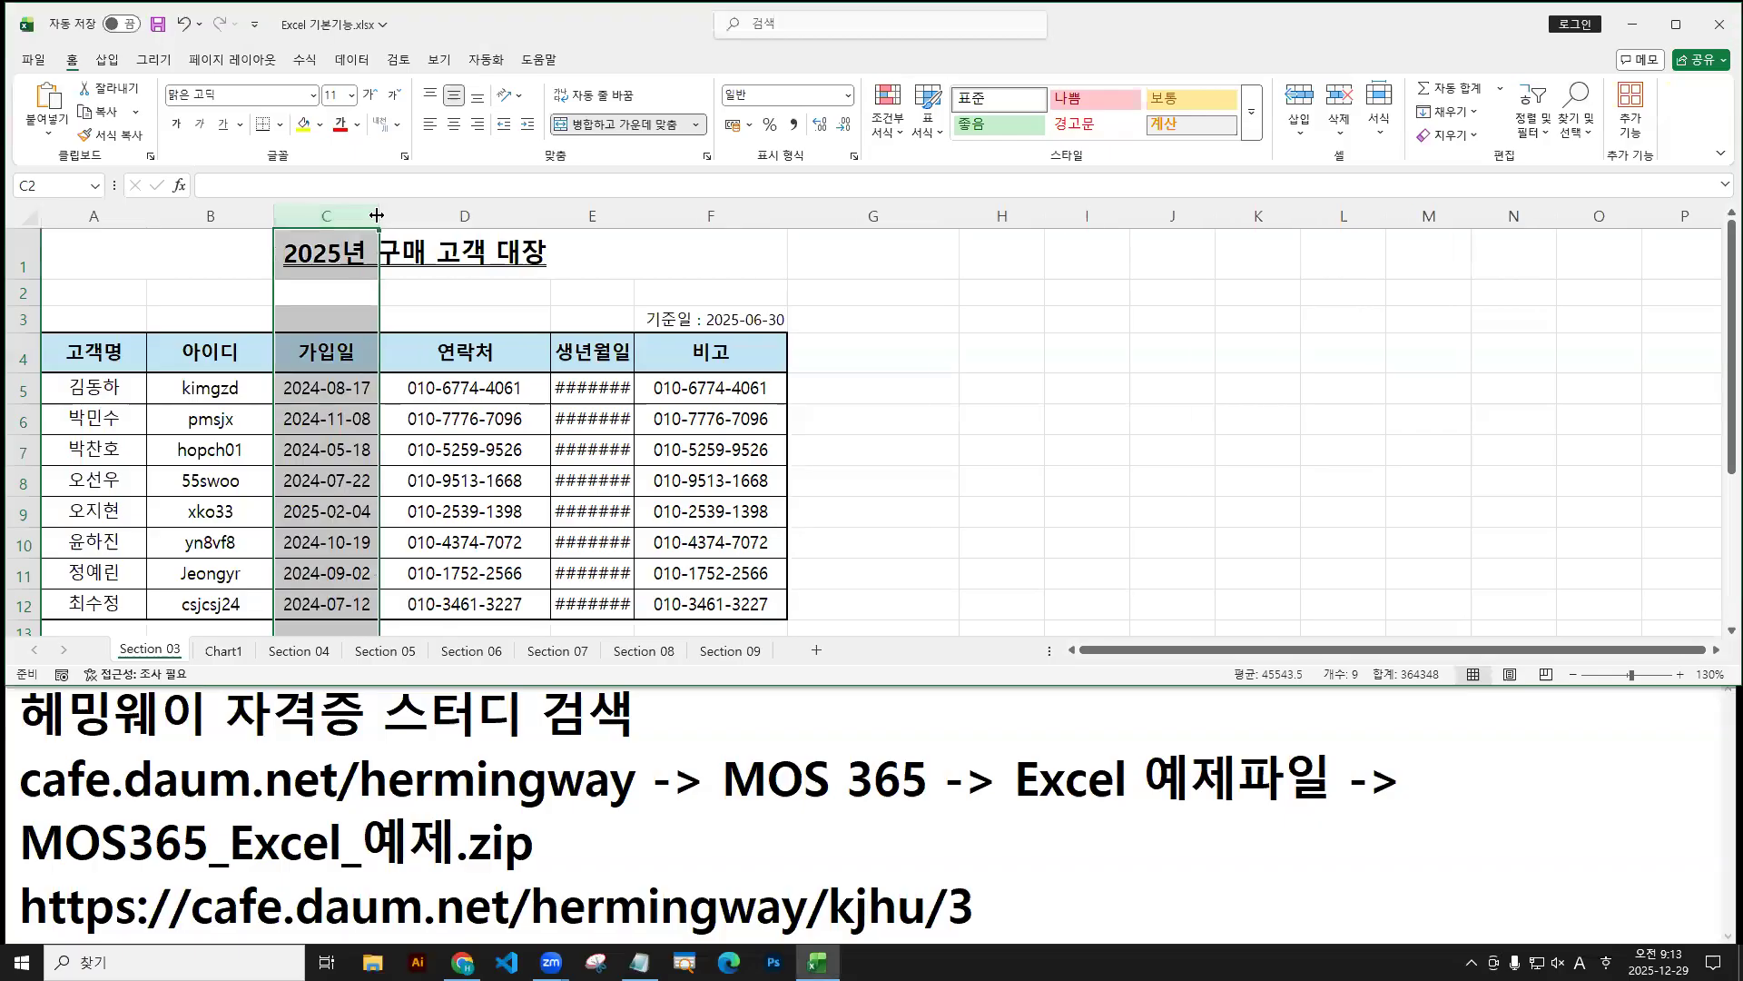
drag(378, 215, 357, 215)
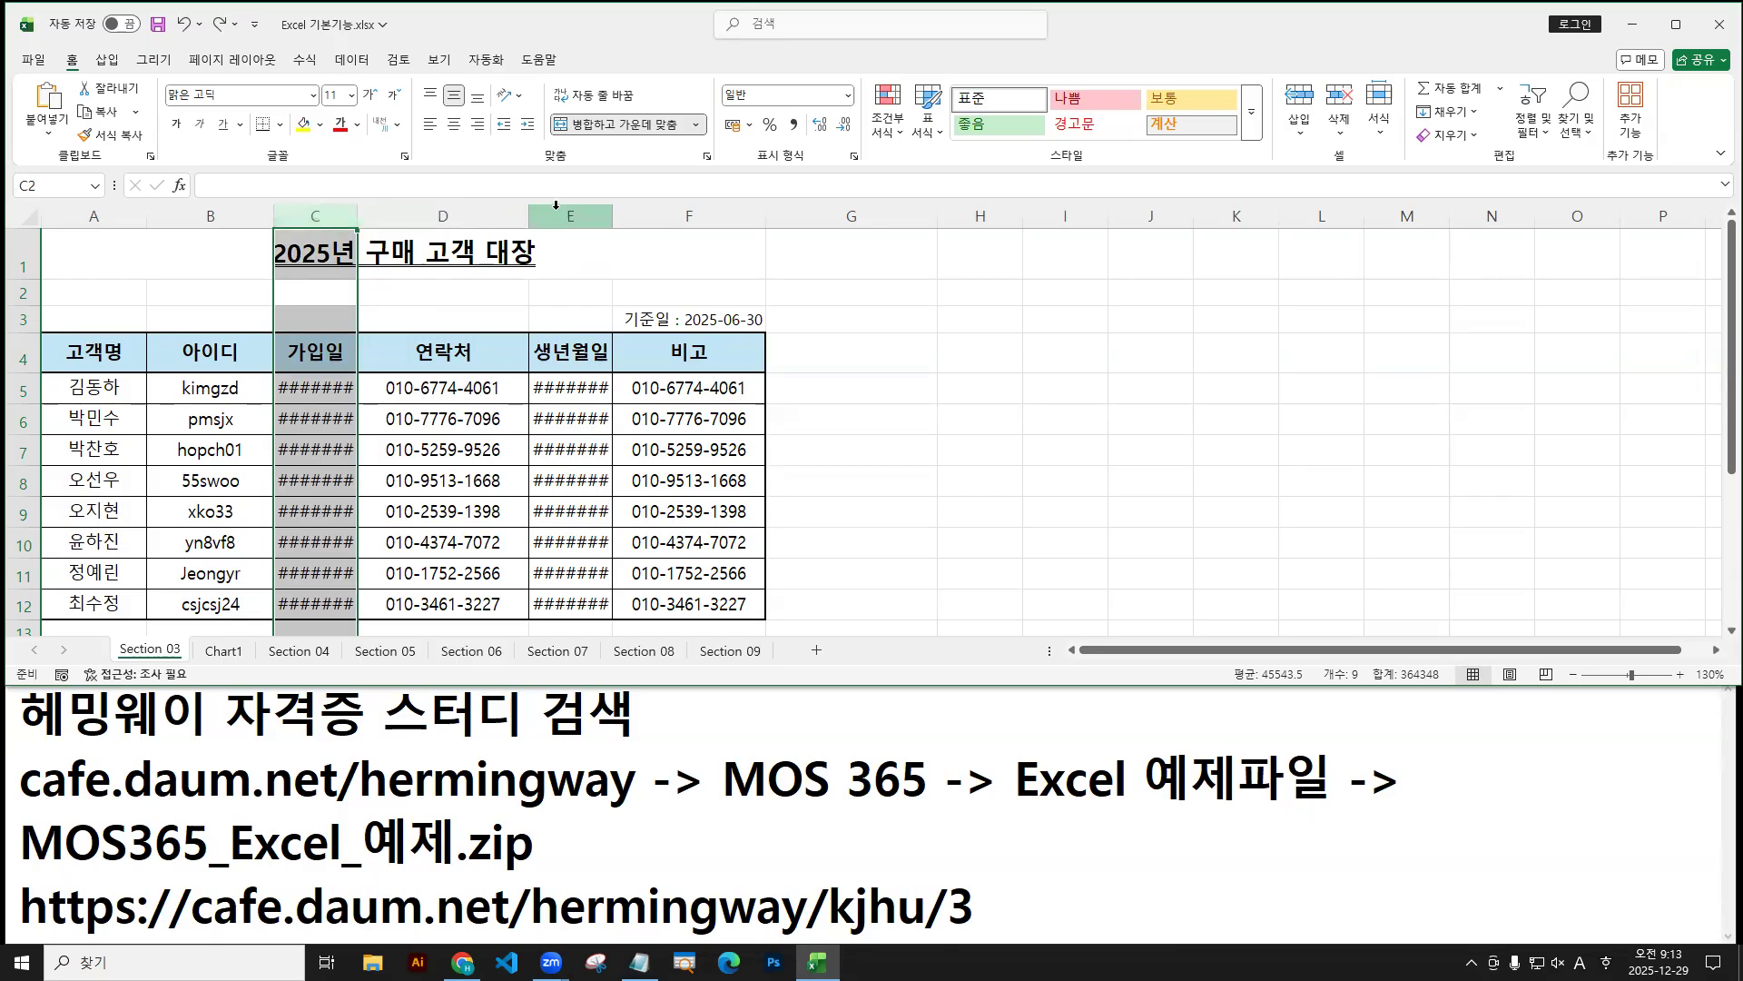
Select the 가입일 and 생년월일 columns (C and E) together, leaving the column between them unselected.
ctrl+click(582, 211)
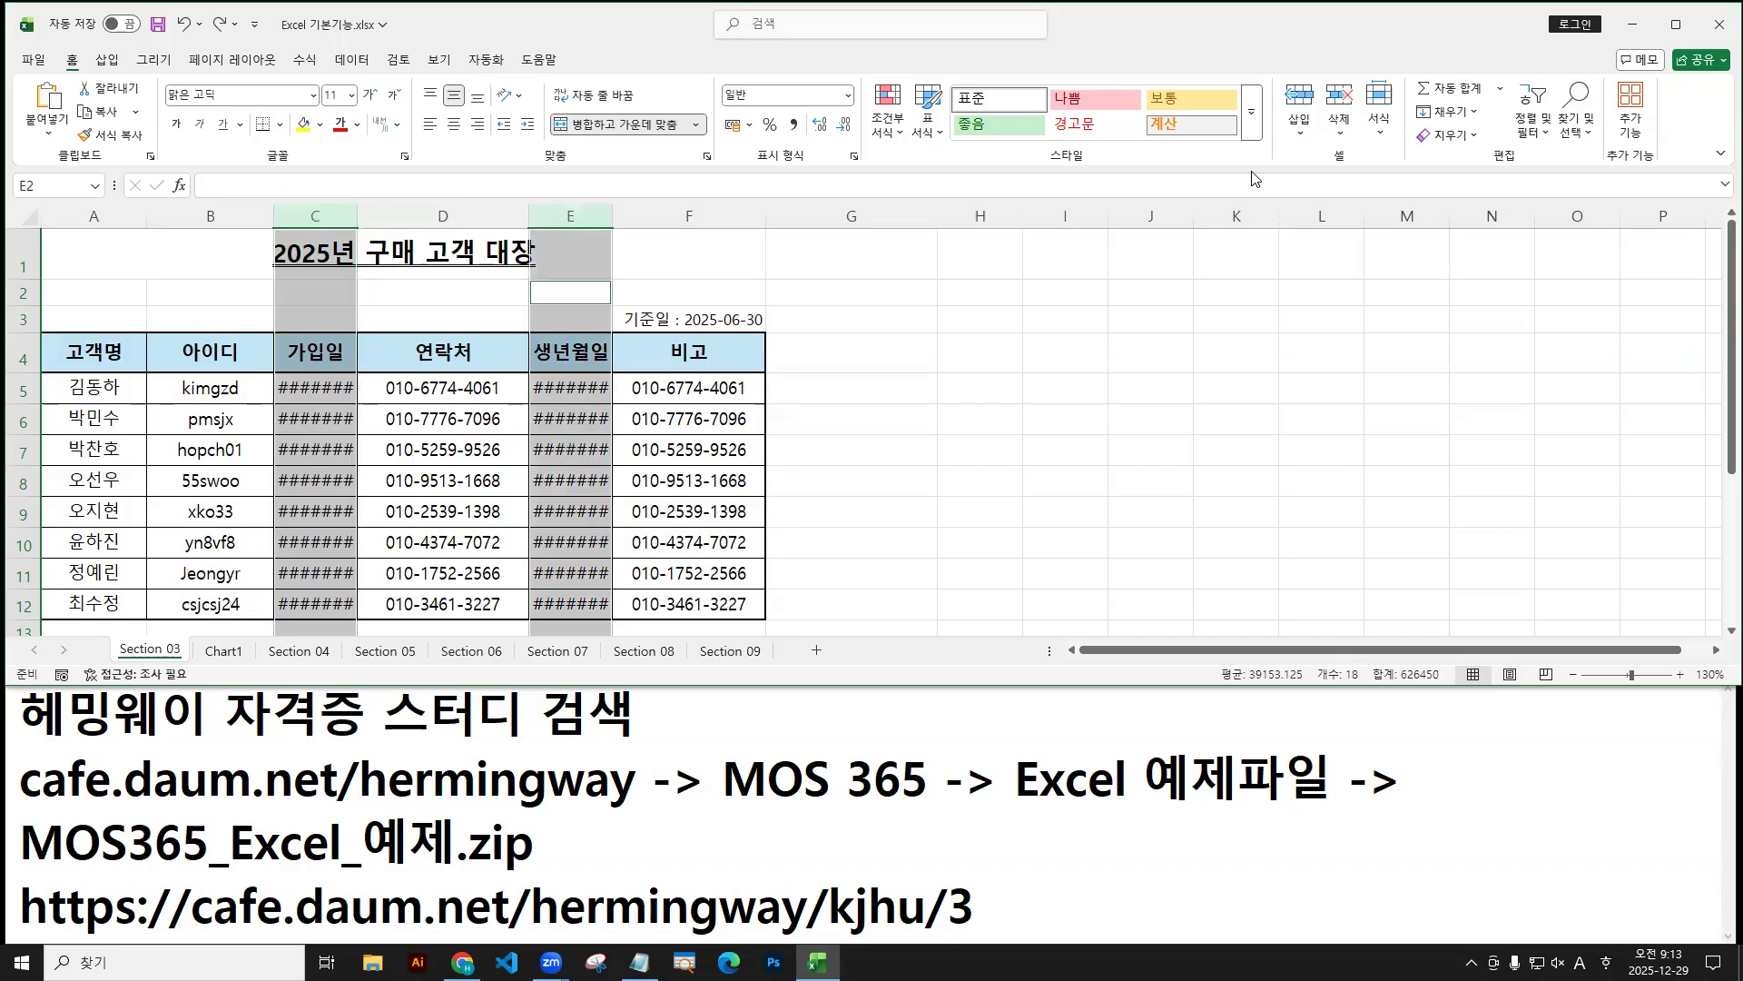
click(1387, 130)
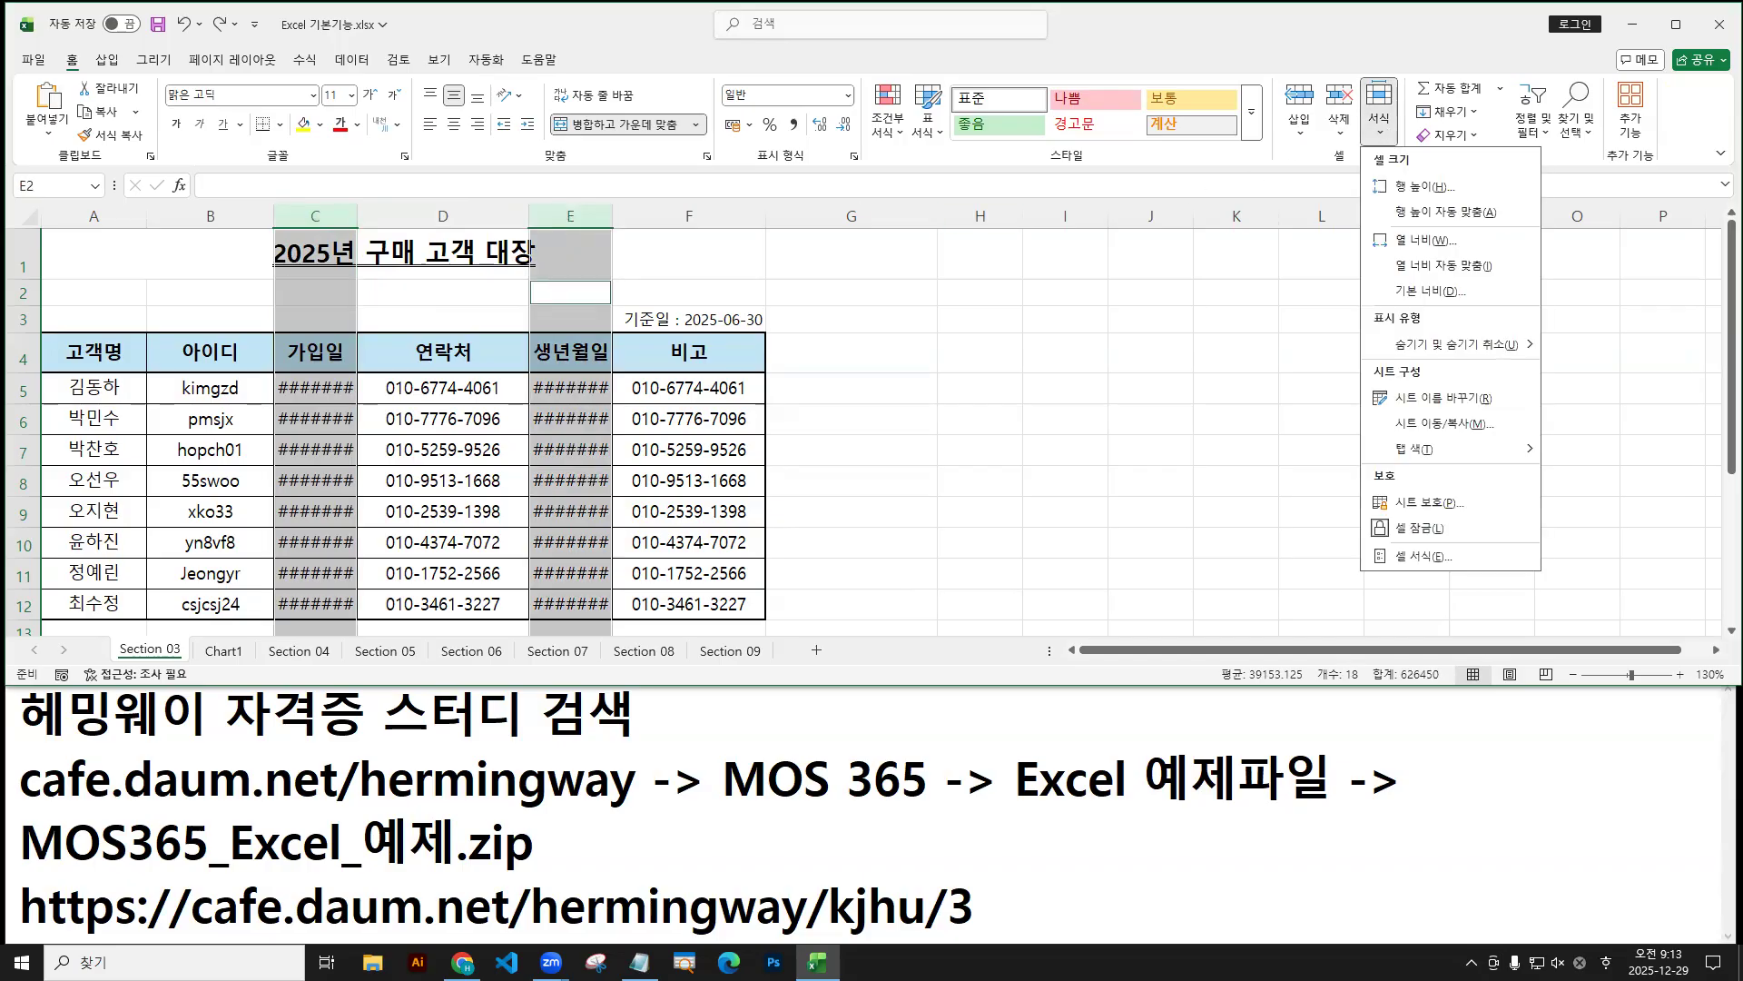
click(1377, 131)
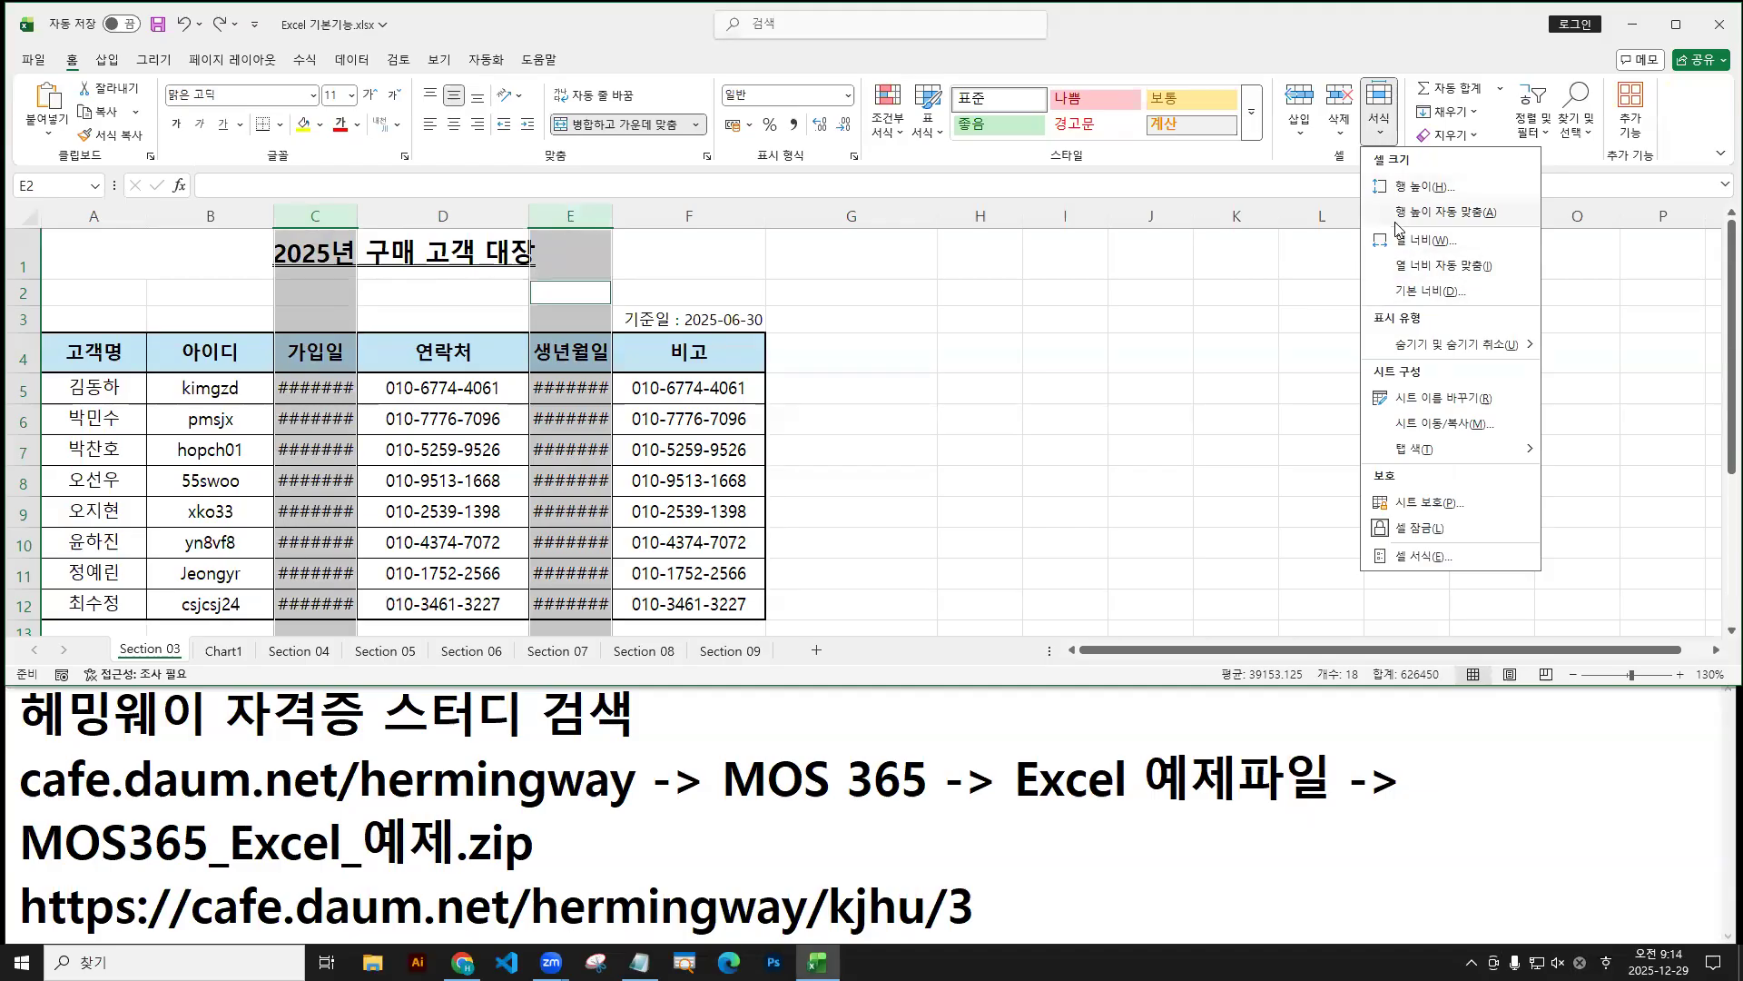
click(316, 215)
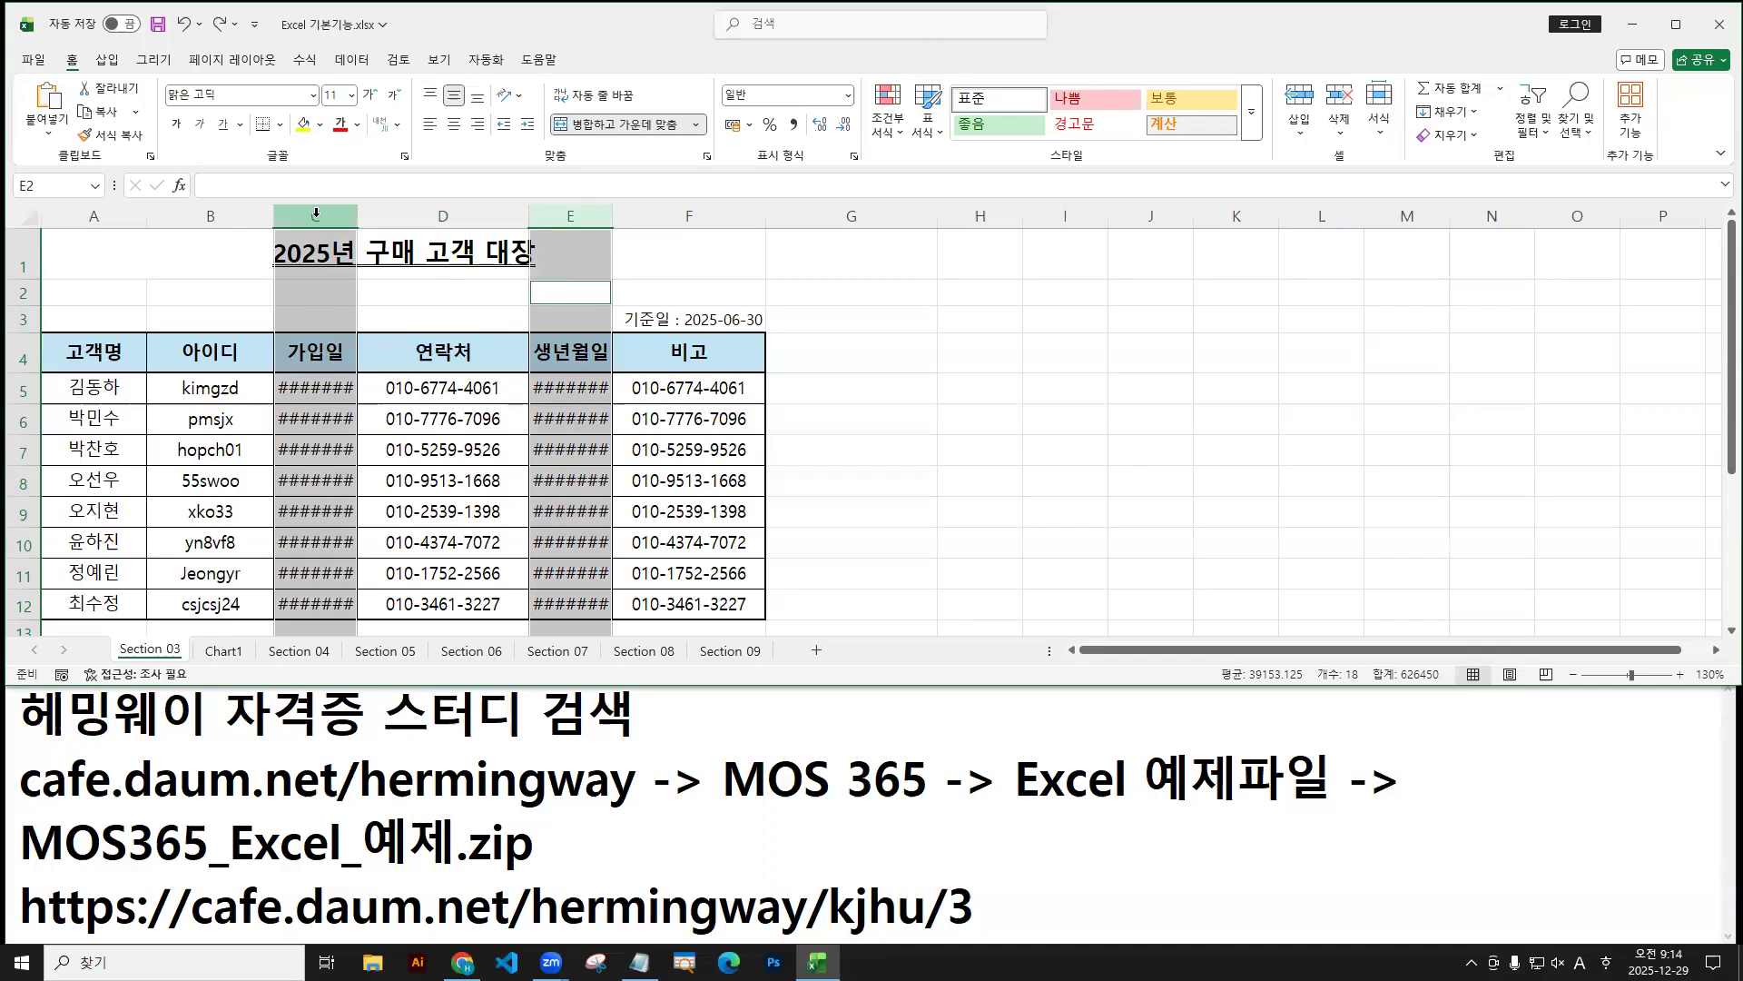
drag(332, 166, 330, 229)
mouse_move(421, 152)
mouse_down()
mouse_move(399, 165)
mouse_move(420, 180)
mouse_up()
drag(439, 133, 439, 185)
text(trl)
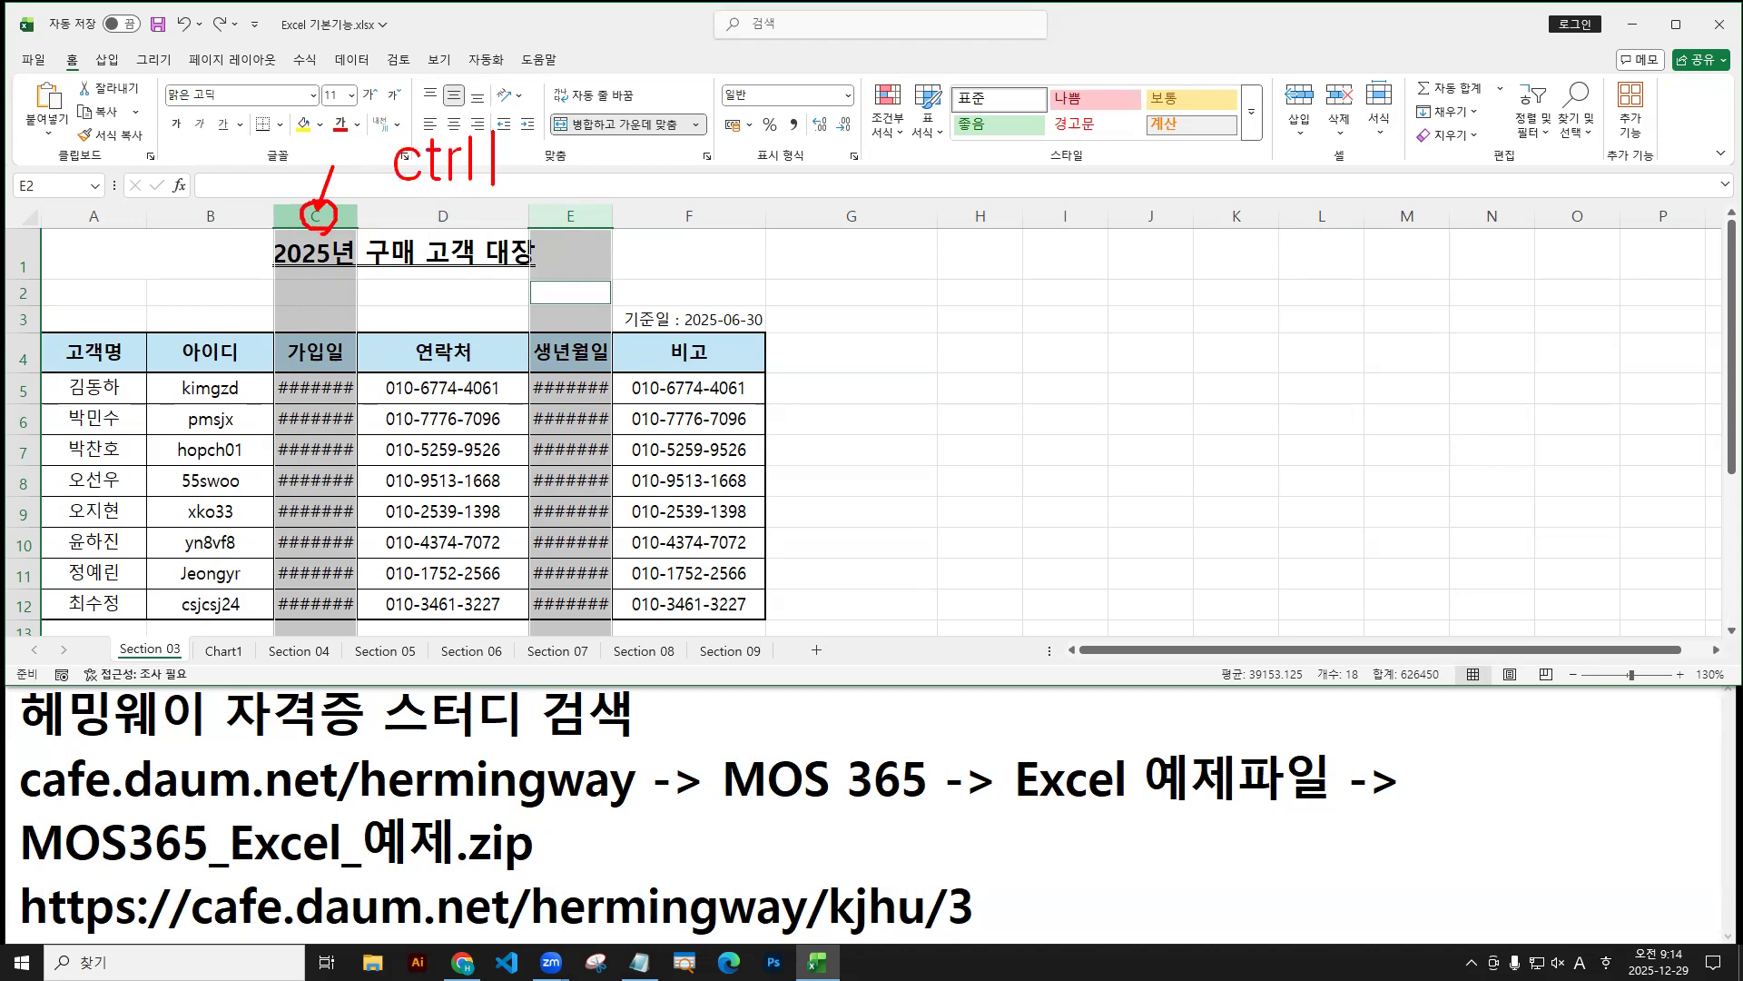
mouse_move(370, 113)
mouse_down()
mouse_move(474, 191)
mouse_move(500, 196)
mouse_move(547, 158)
mouse_up()
mouse_move(587, 227)
mouse_down()
mouse_move(556, 232)
mouse_move(589, 206)
mouse_up()
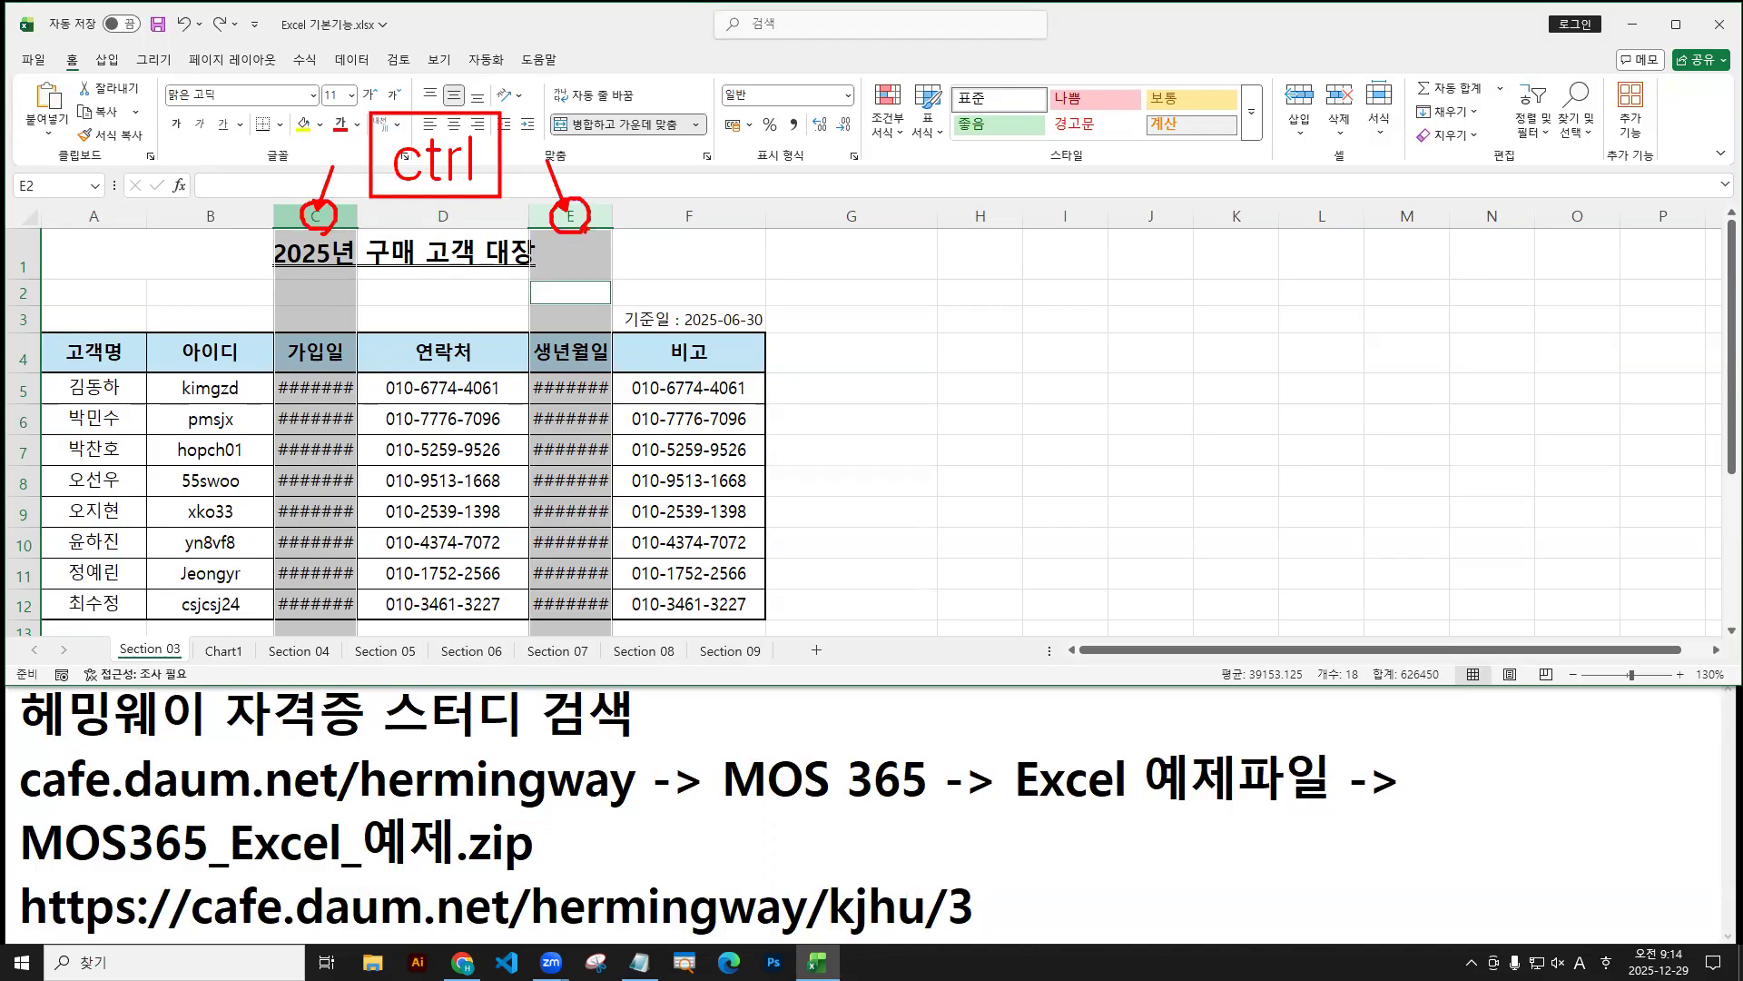
key(Escape)
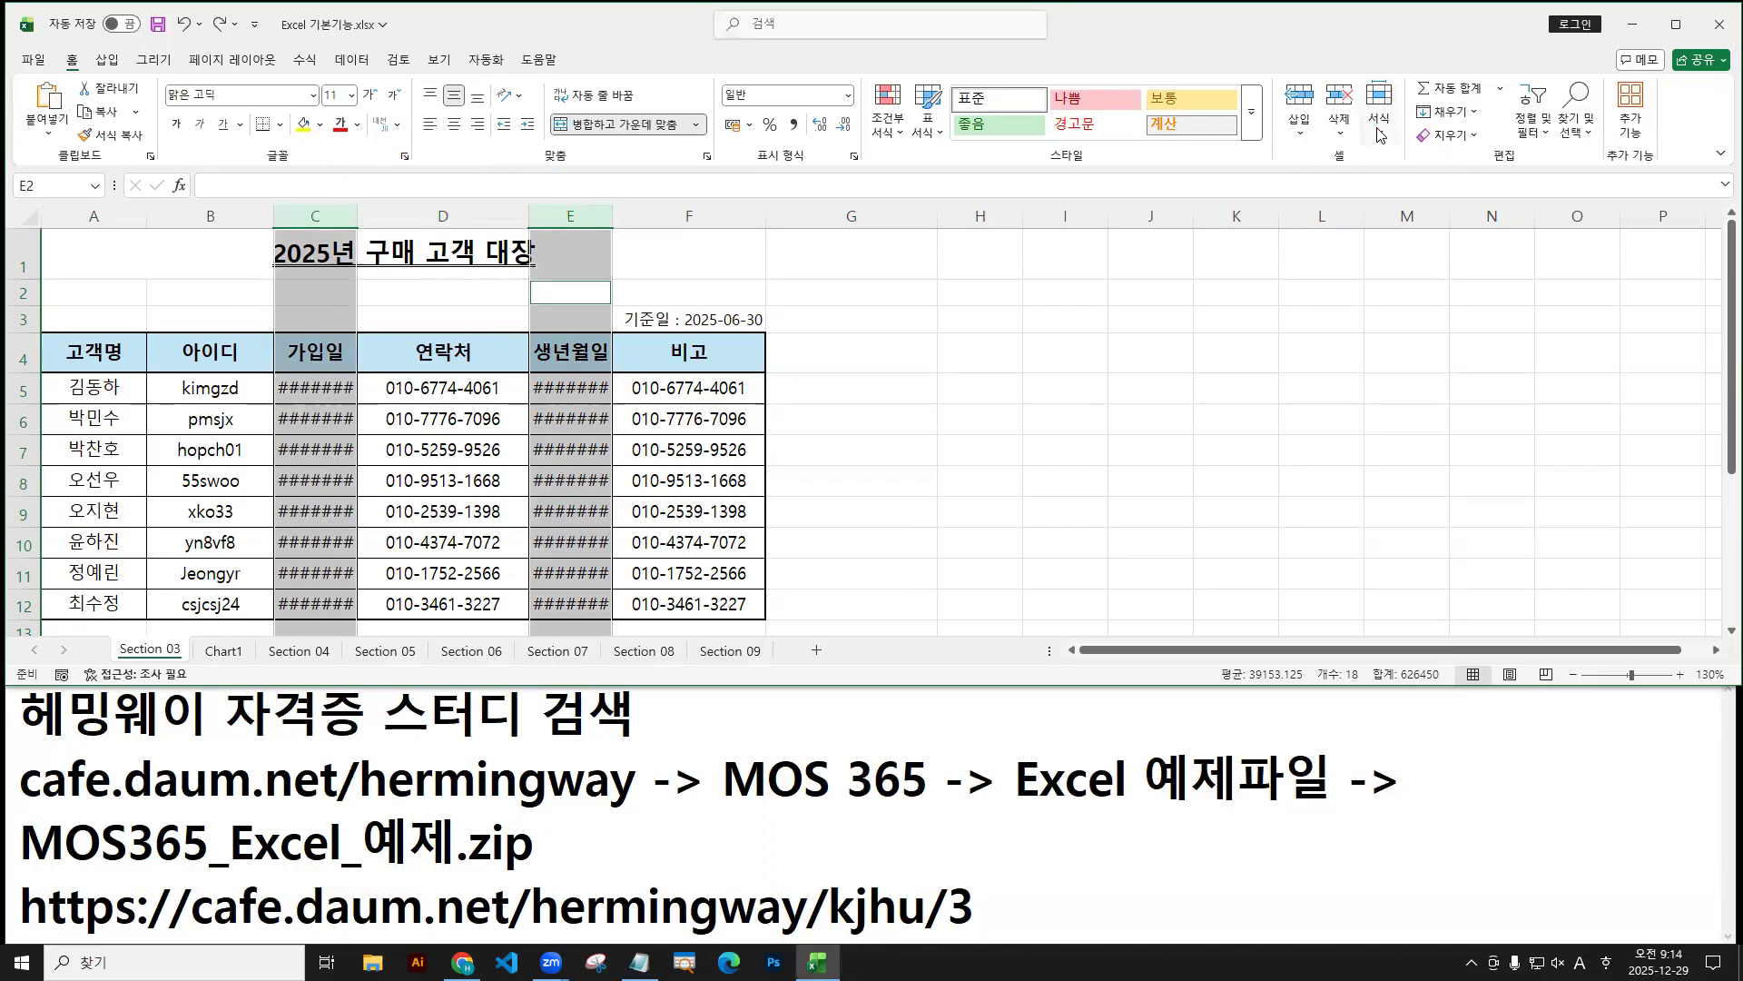
Auto-fit the widths of the selected 가입일 and 생년월일 columns to their contents and clear the selection.
click(1379, 135)
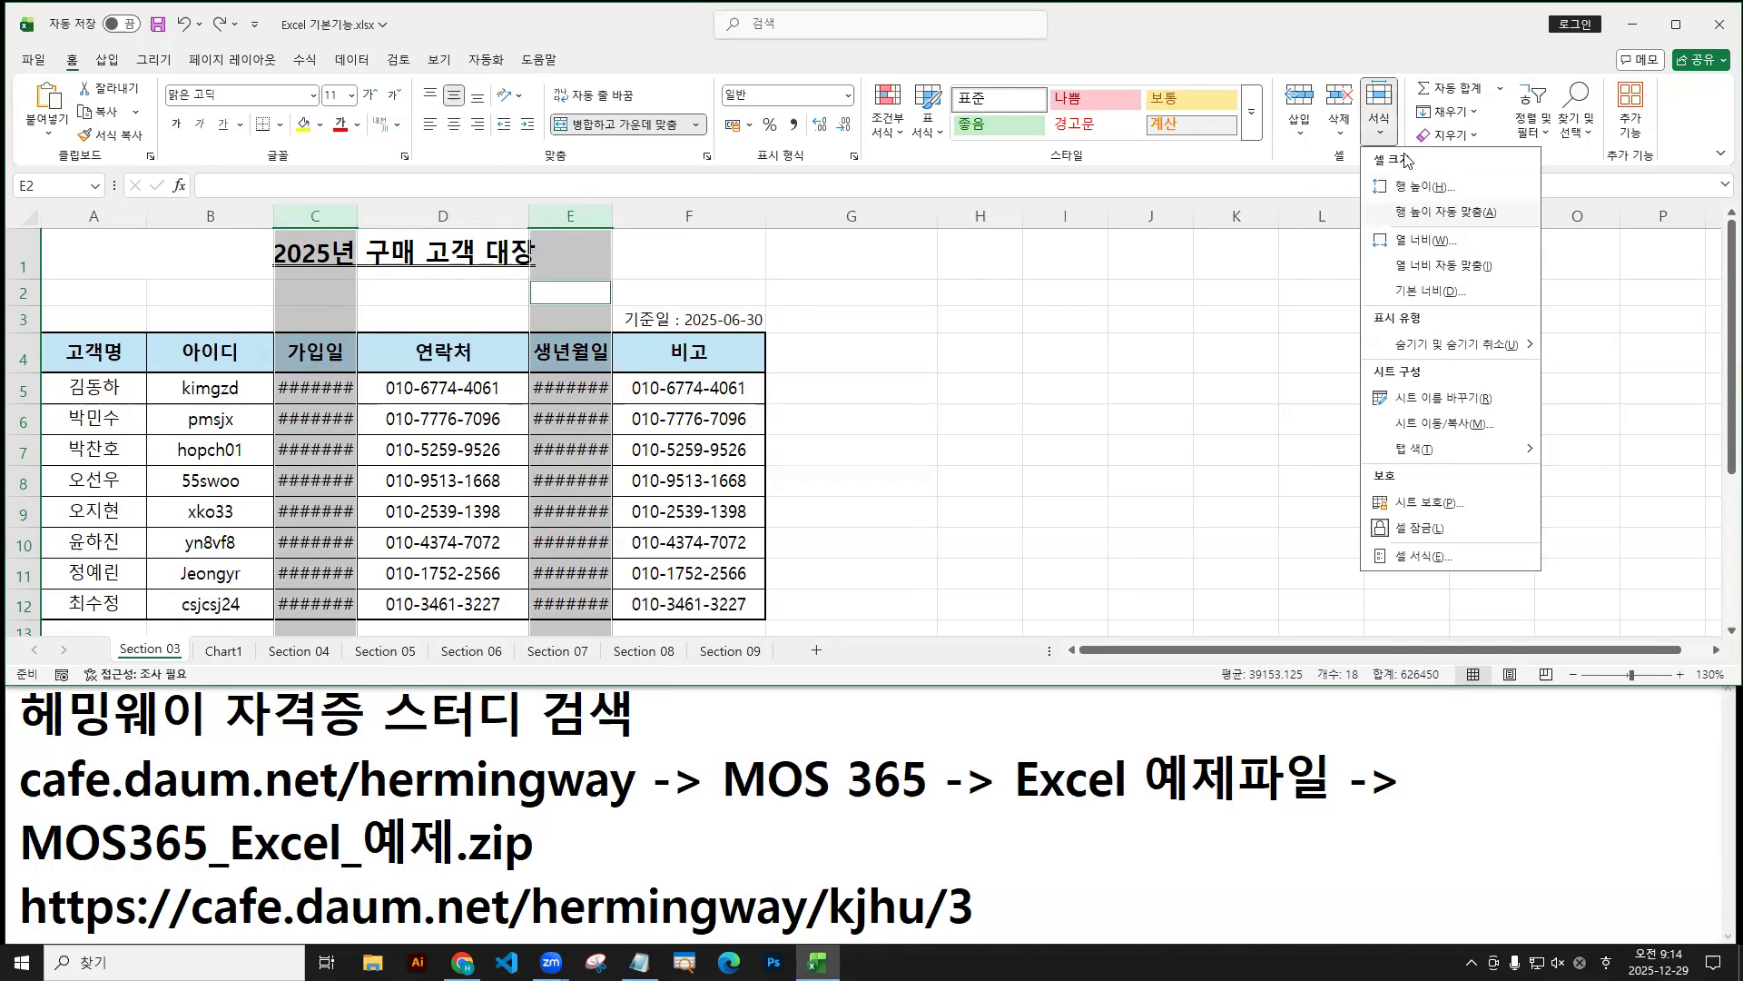
click(1413, 266)
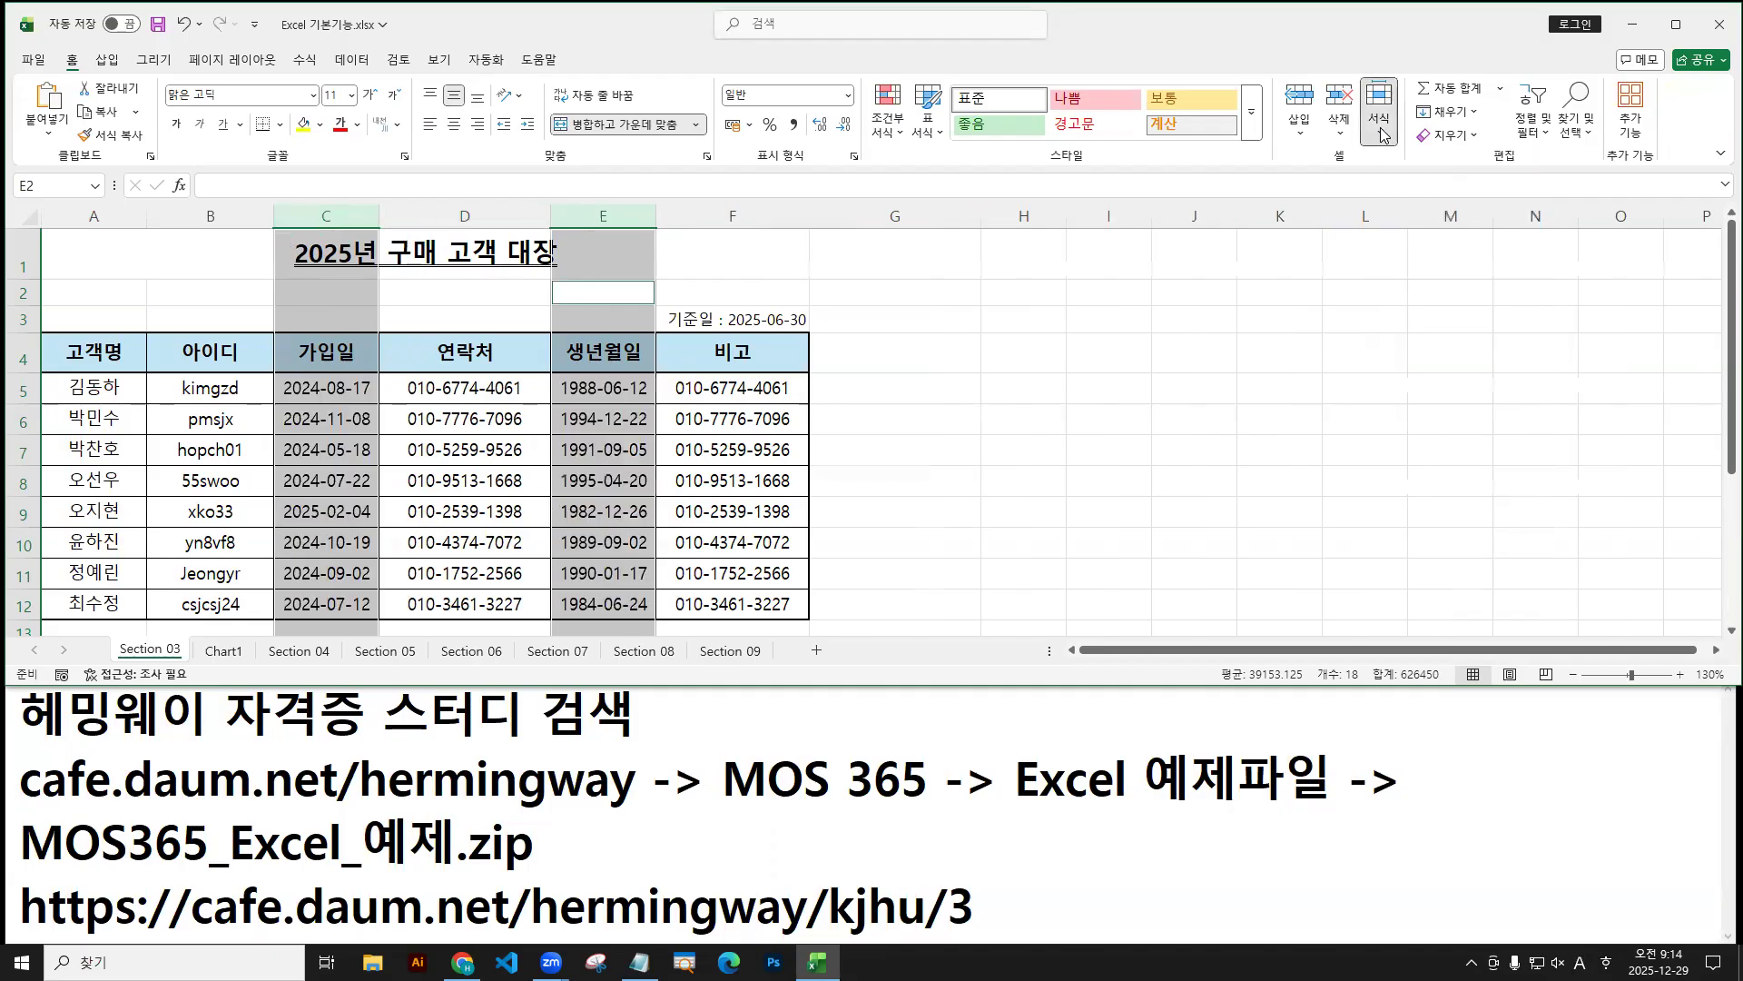
click(1379, 114)
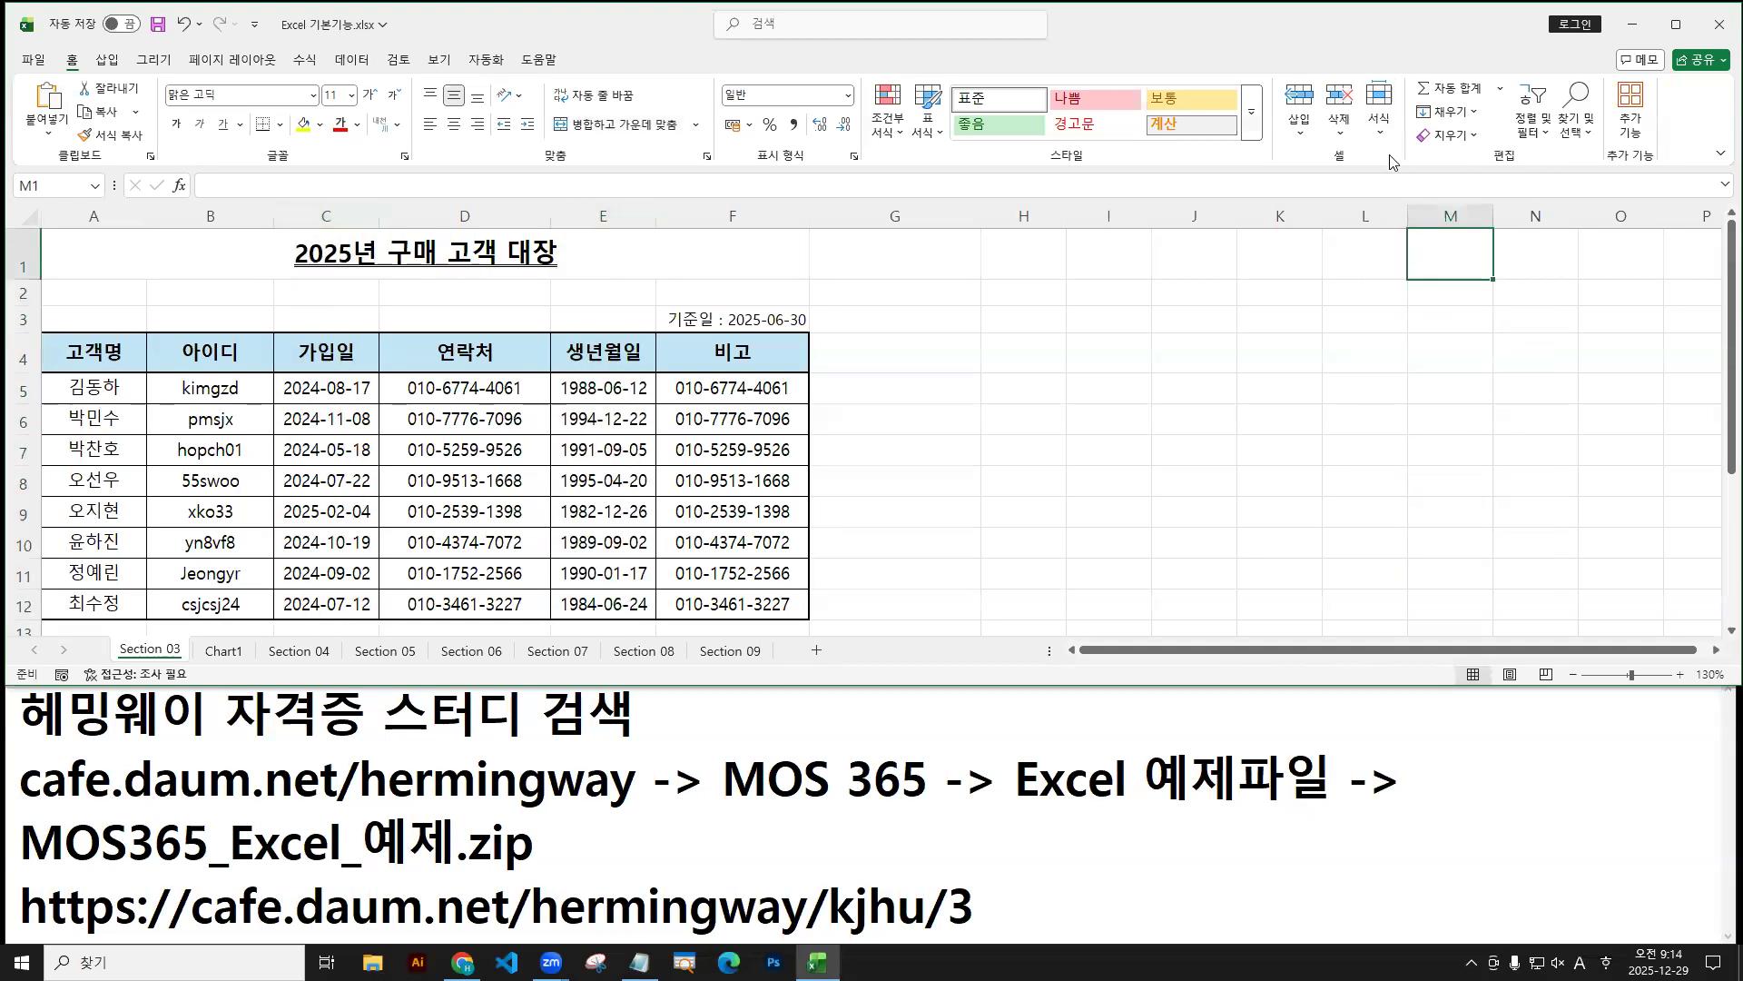
click(1378, 118)
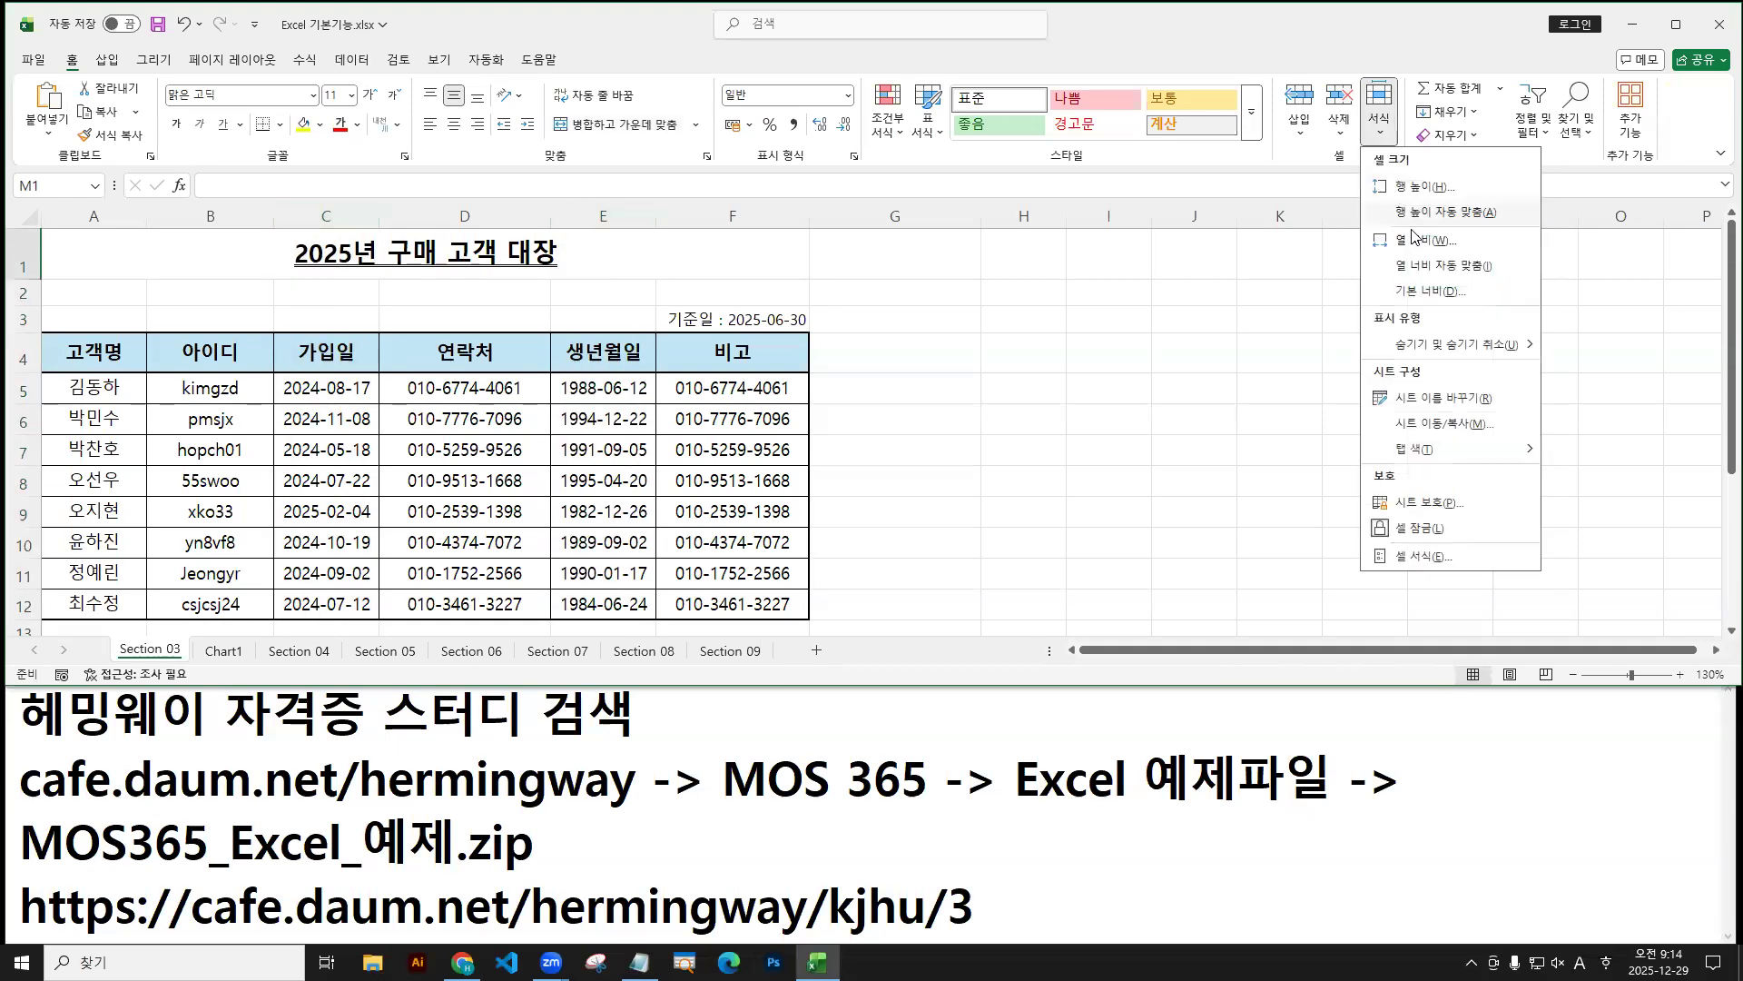
click(1382, 125)
click(434, 477)
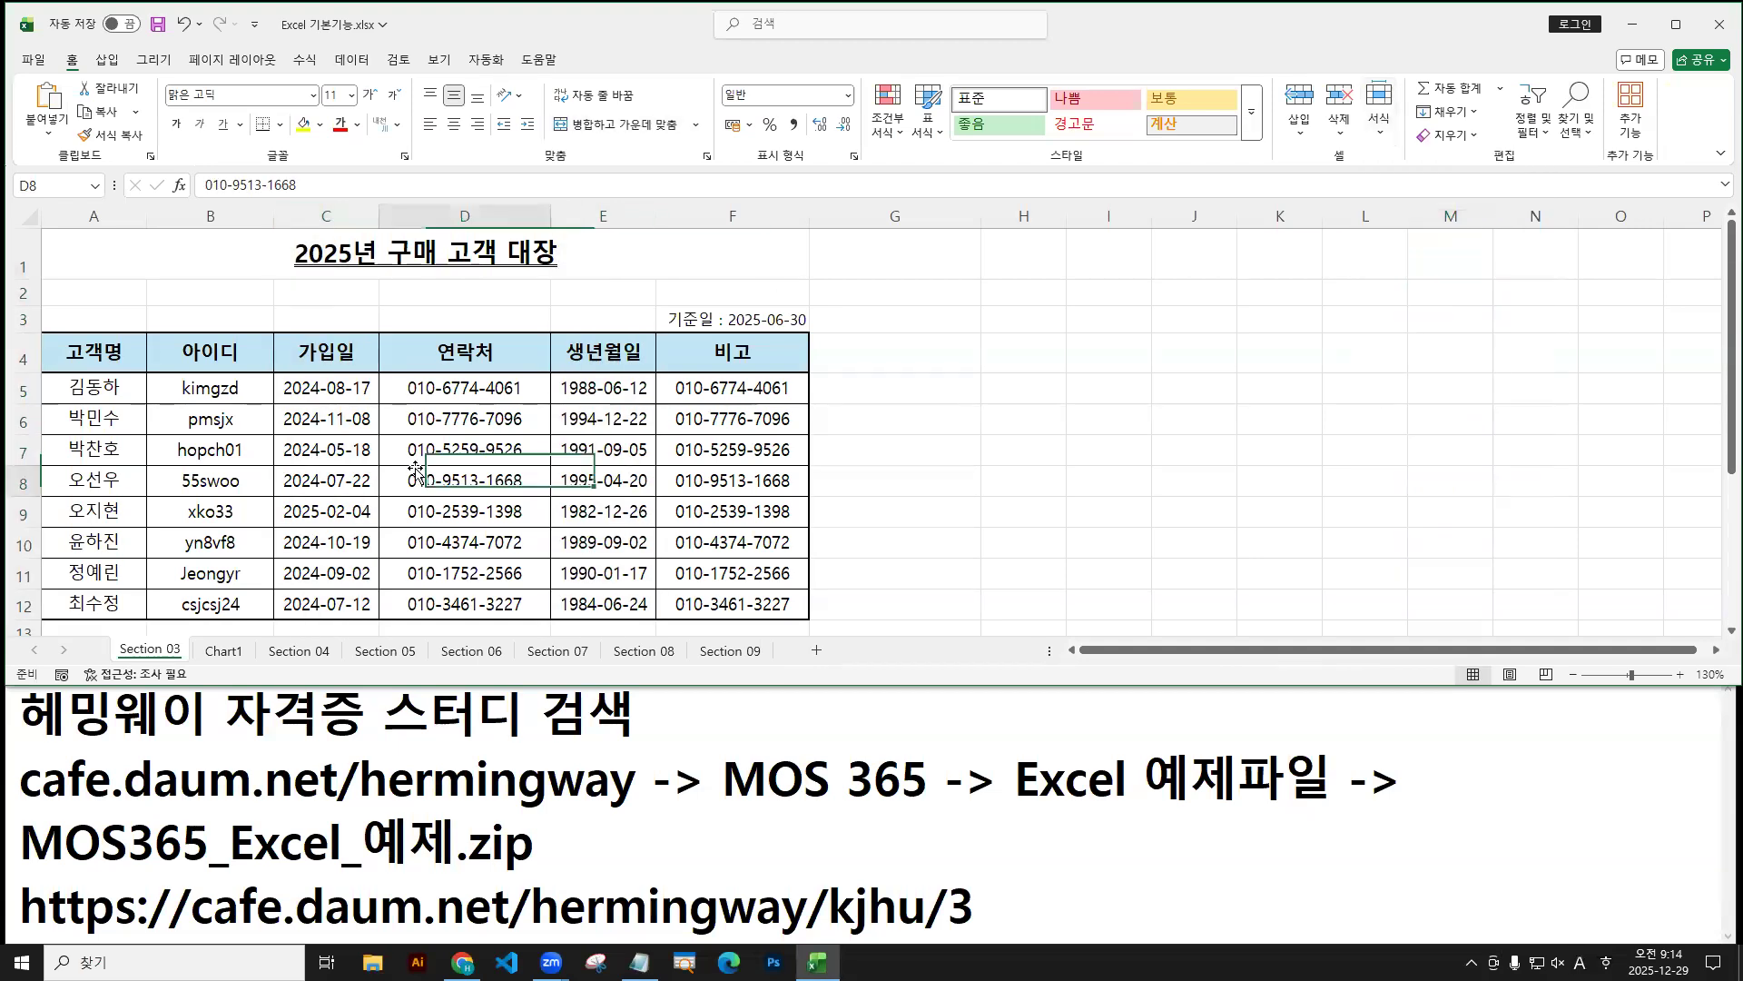
Set the column width of both the 가입일 and 생년월일 columns (C and E) to 17.
click(330, 217)
ctrl+click(603, 217)
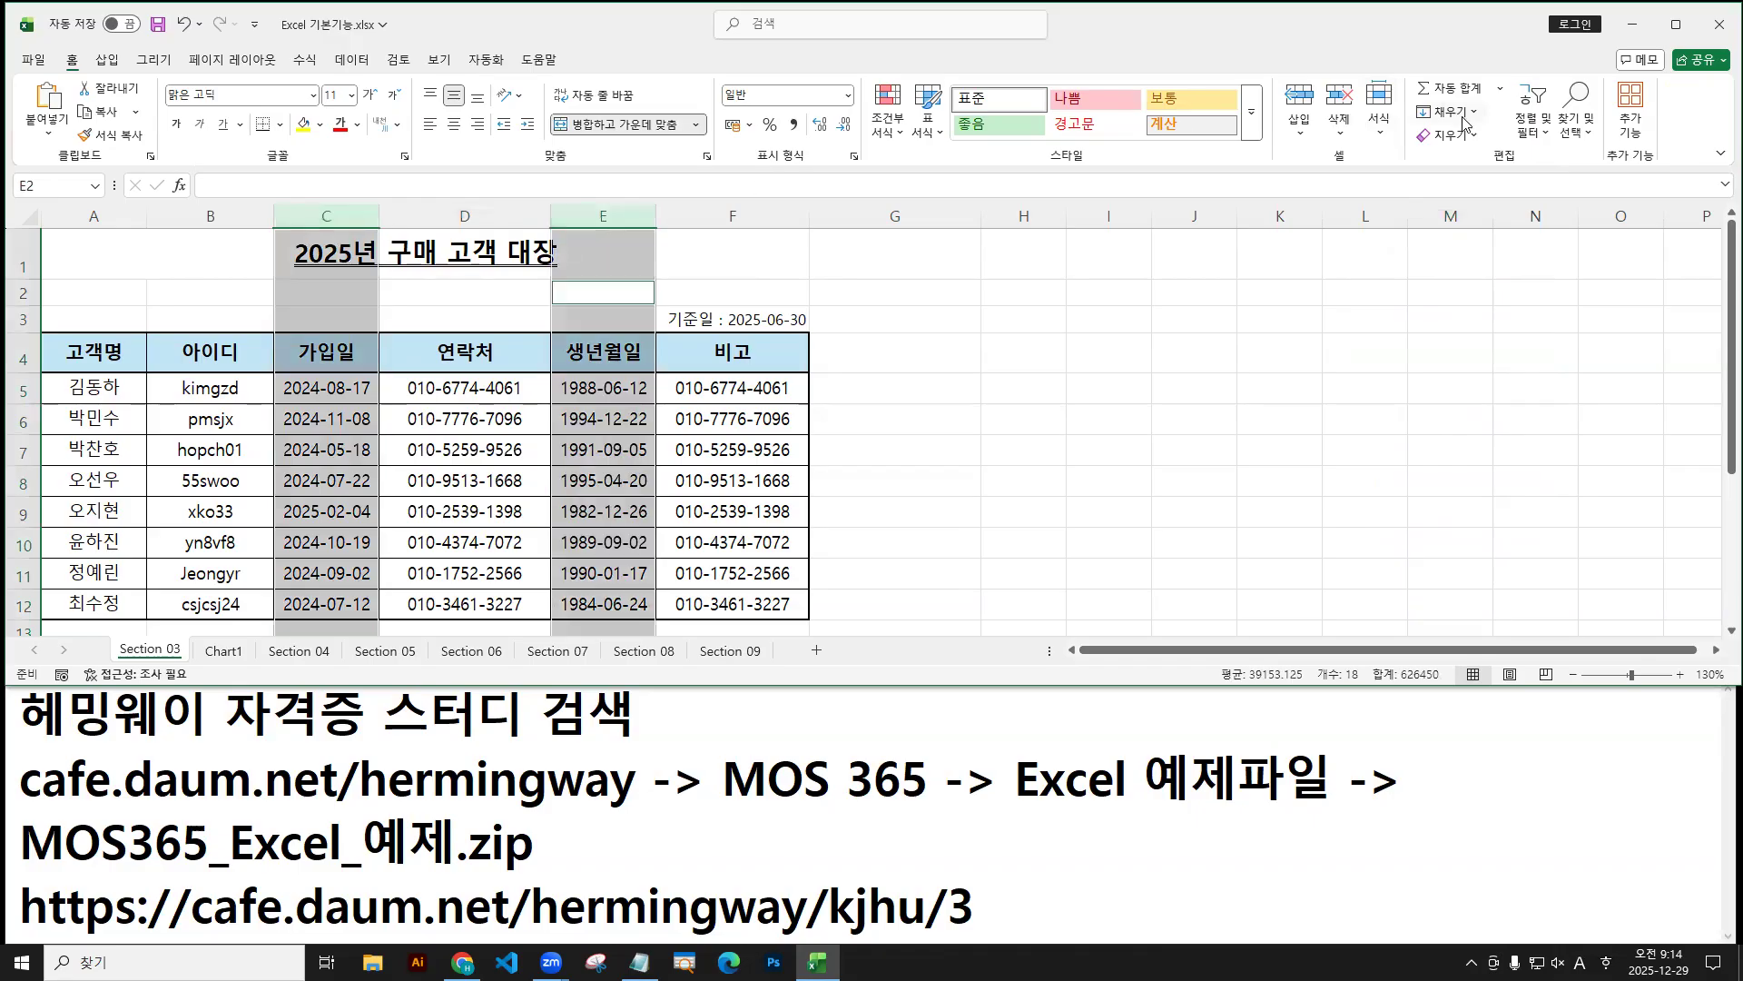
click(1379, 109)
click(1423, 241)
text(1)
text(7)
click(484, 515)
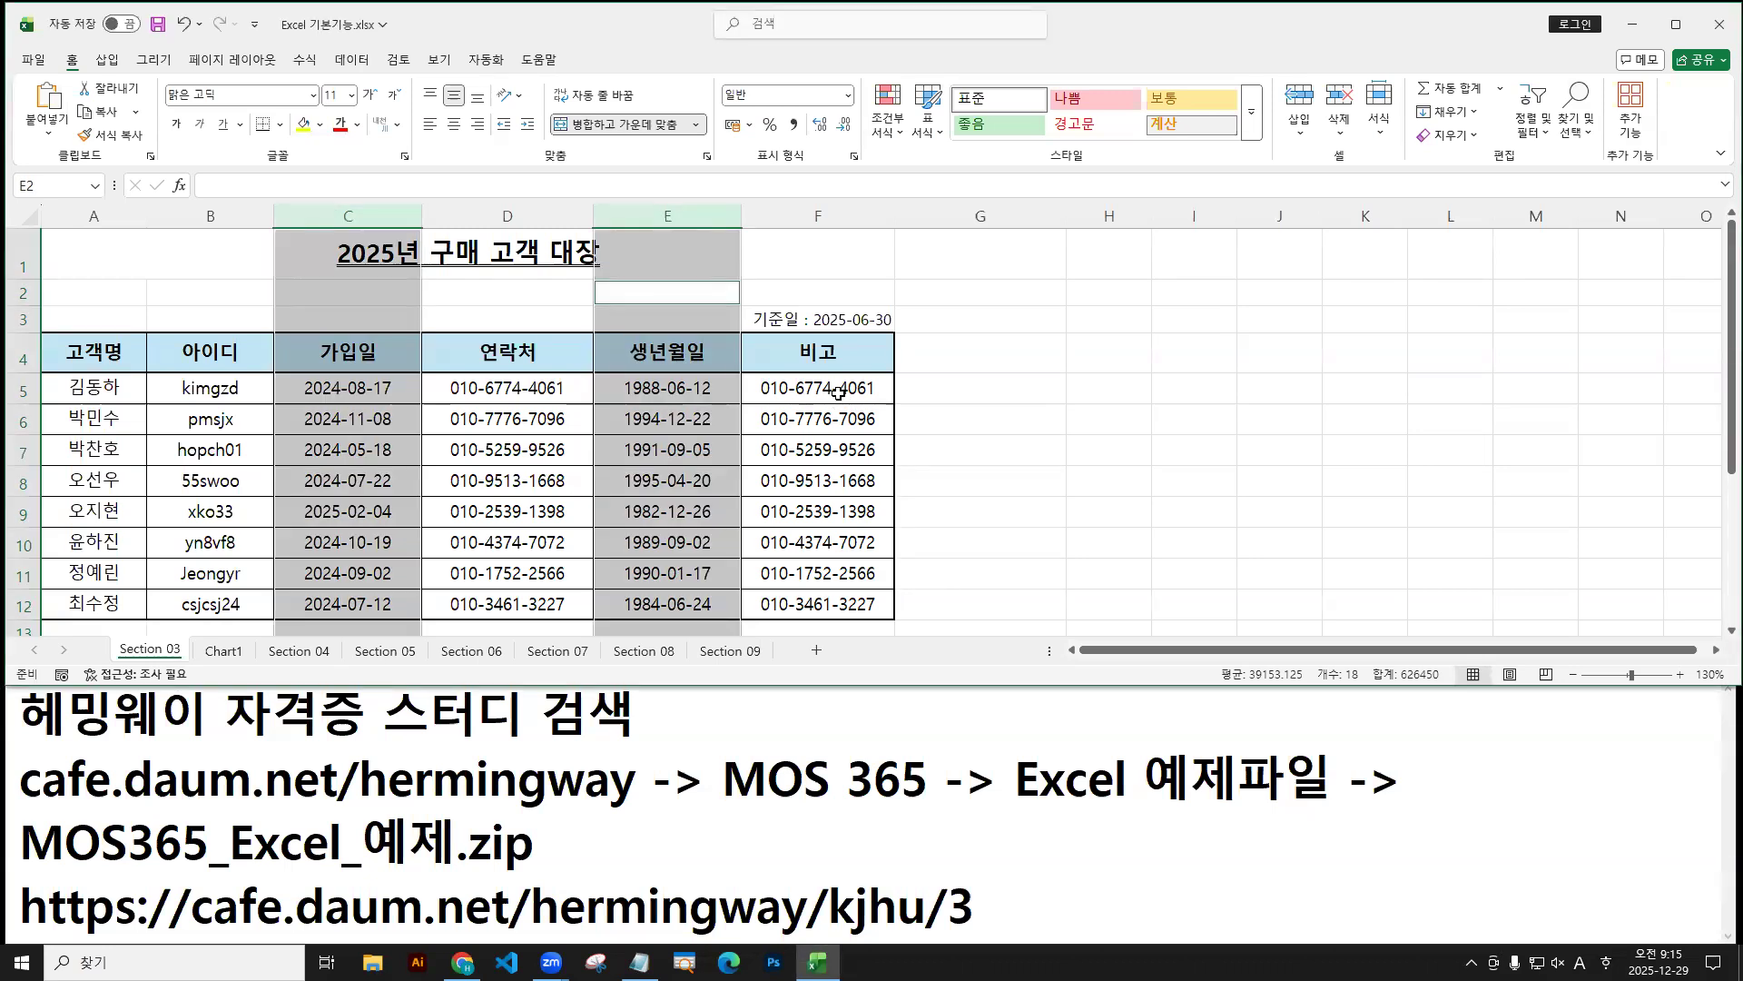
click(836, 392)
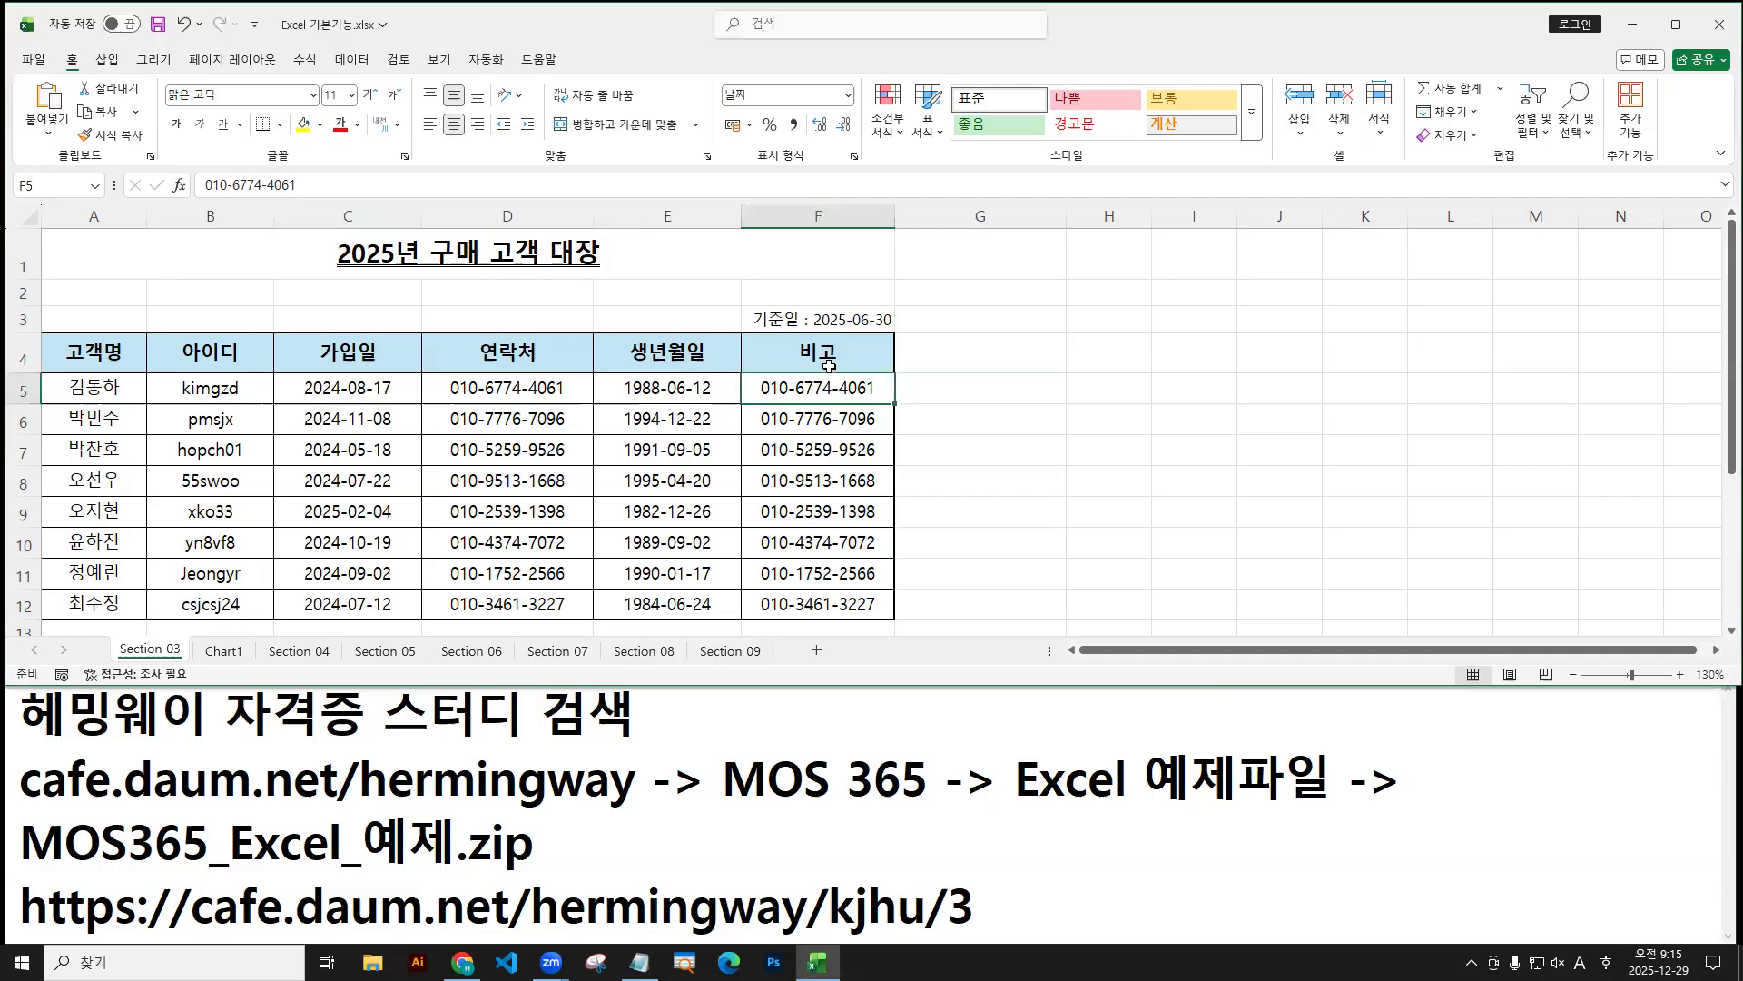
mouse_move(841, 371)
mouse_down()
mouse_move(782, 349)
mouse_move(854, 350)
mouse_up()
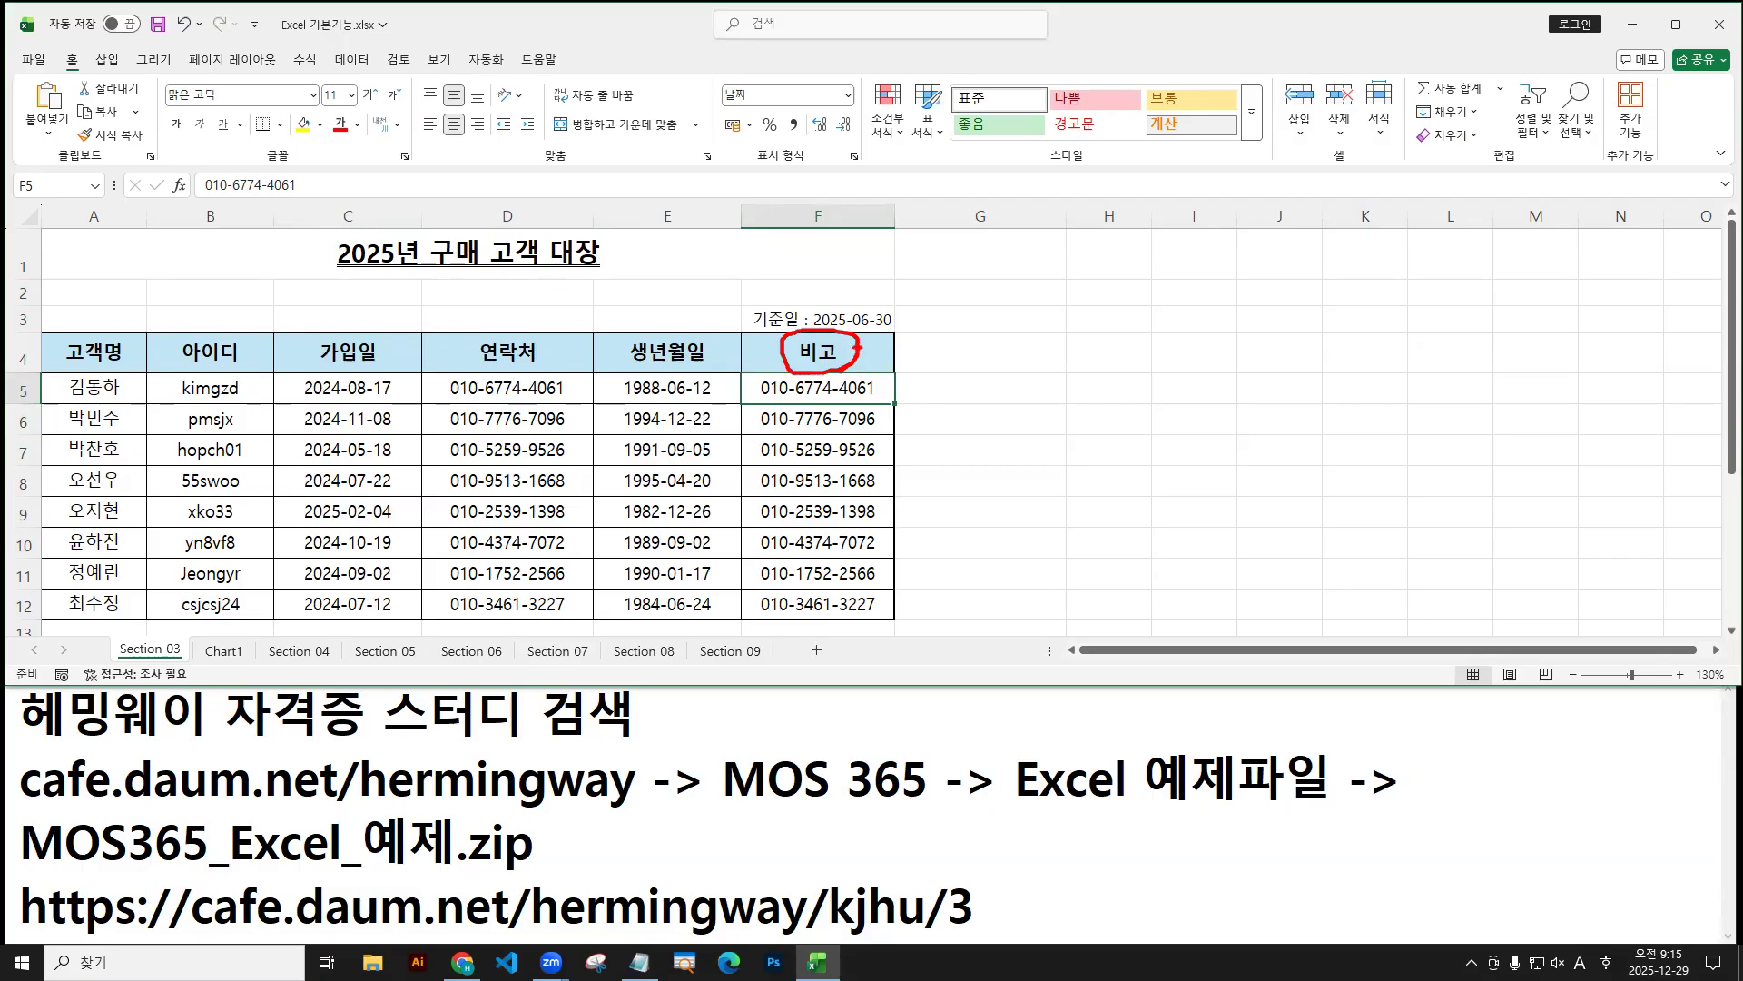
key(b)
mouse_move(143, 325)
mouse_down()
mouse_move(215, 577)
mouse_move(278, 623)
mouse_up()
key(g)
mouse_move(426, 328)
mouse_down()
mouse_move(518, 517)
mouse_move(595, 619)
mouse_up()
key(b)
mouse_move(212, 377)
mouse_down()
mouse_move(211, 585)
mouse_move(229, 570)
mouse_up()
key(g)
mouse_move(514, 376)
mouse_down()
mouse_move(500, 582)
mouse_move(565, 579)
mouse_up()
key(r)
mouse_move(820, 376)
mouse_down()
mouse_move(822, 586)
mouse_move(833, 563)
mouse_up()
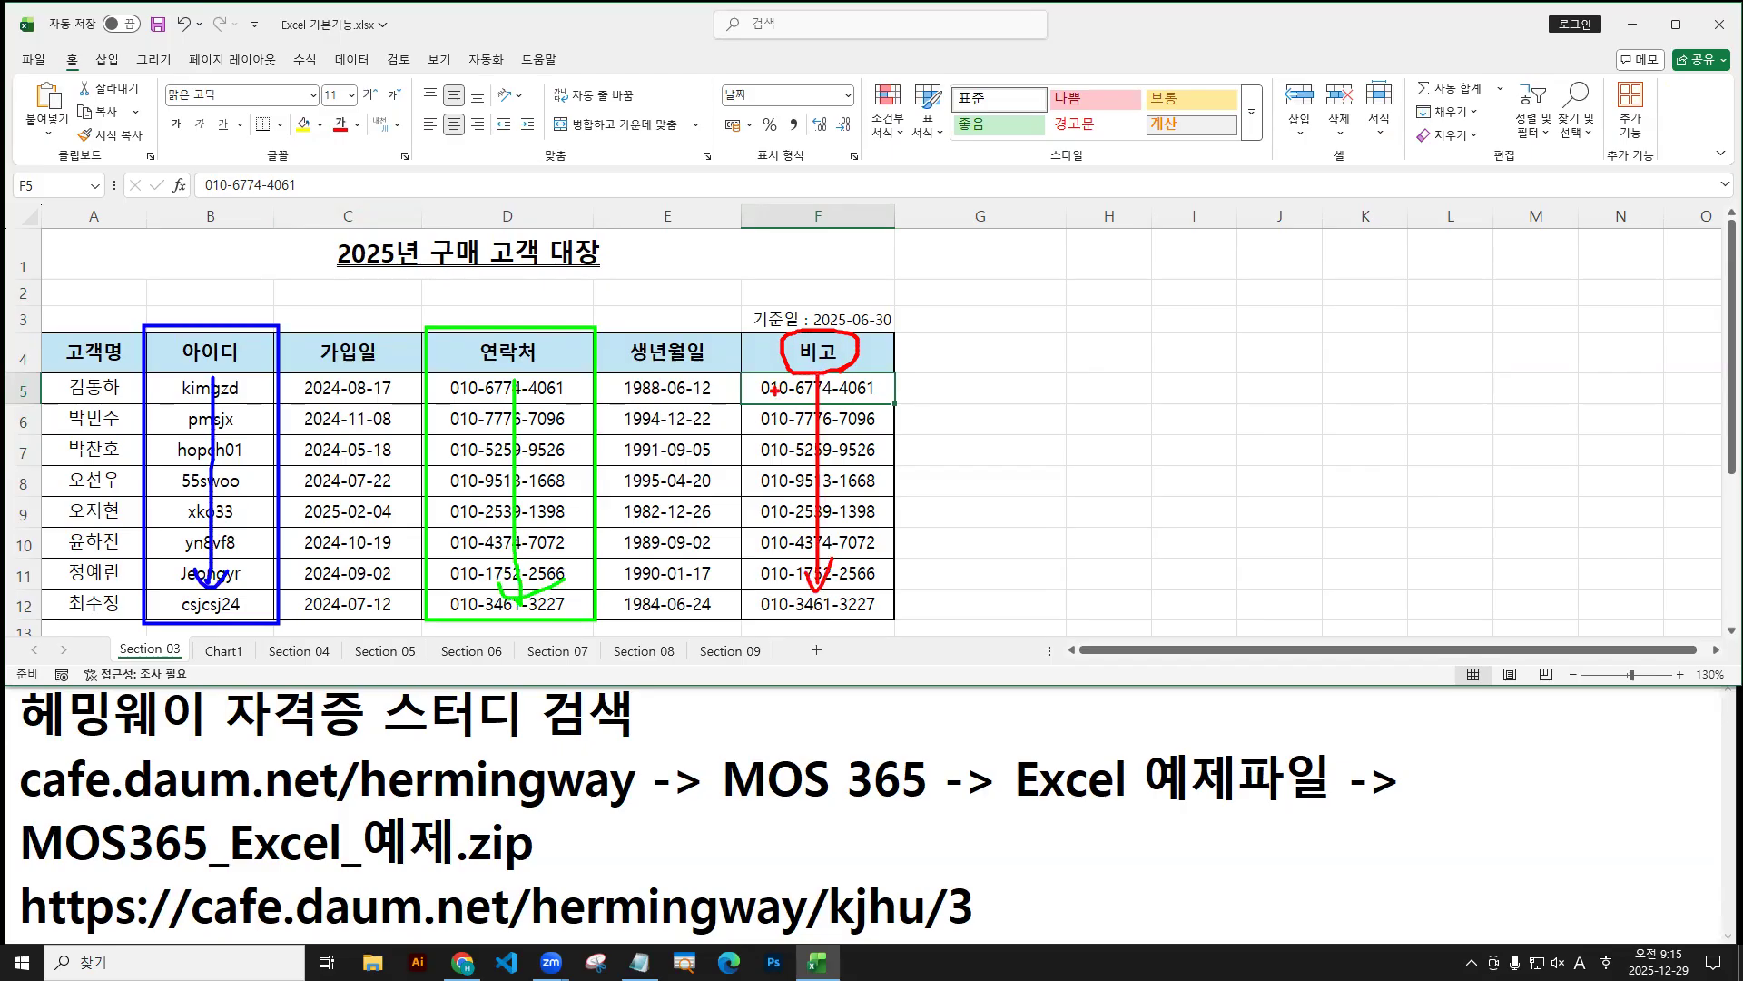
drag(738, 332, 899, 622)
mouse_move(910, 342)
mouse_down()
mouse_move(981, 317)
mouse_move(964, 296)
mouse_move(972, 342)
mouse_move(1019, 338)
mouse_up()
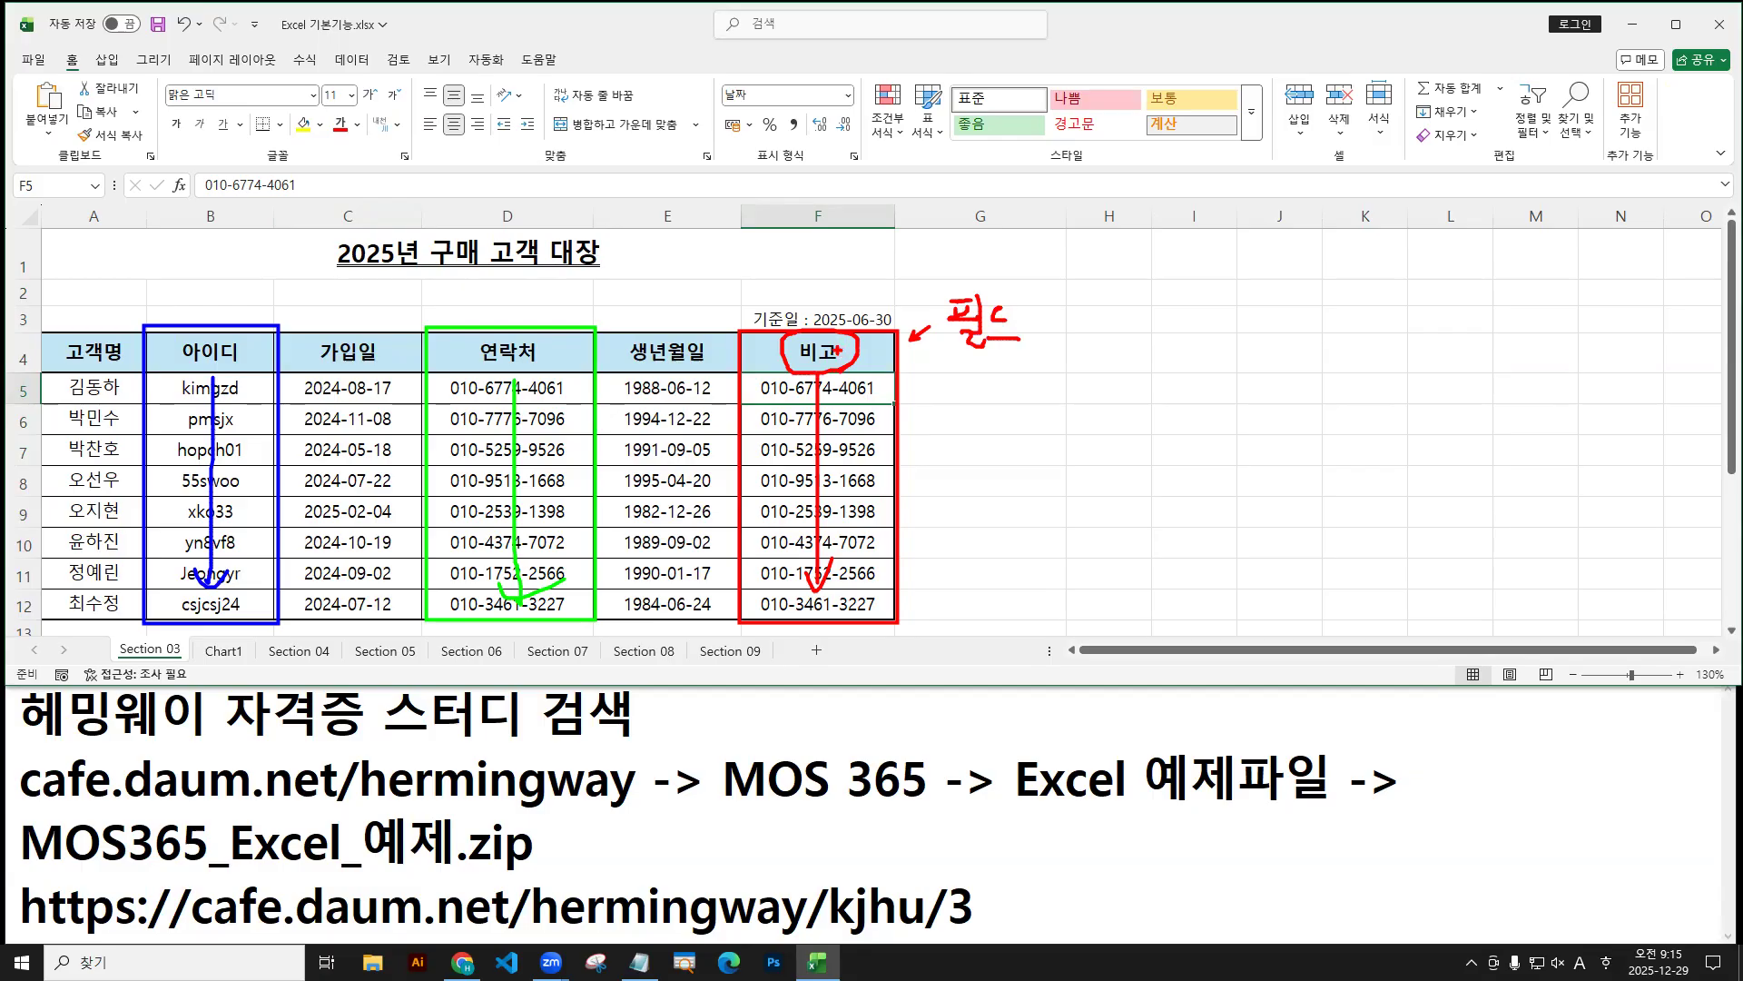
key(g)
key(b)
drag(748, 375, 891, 617)
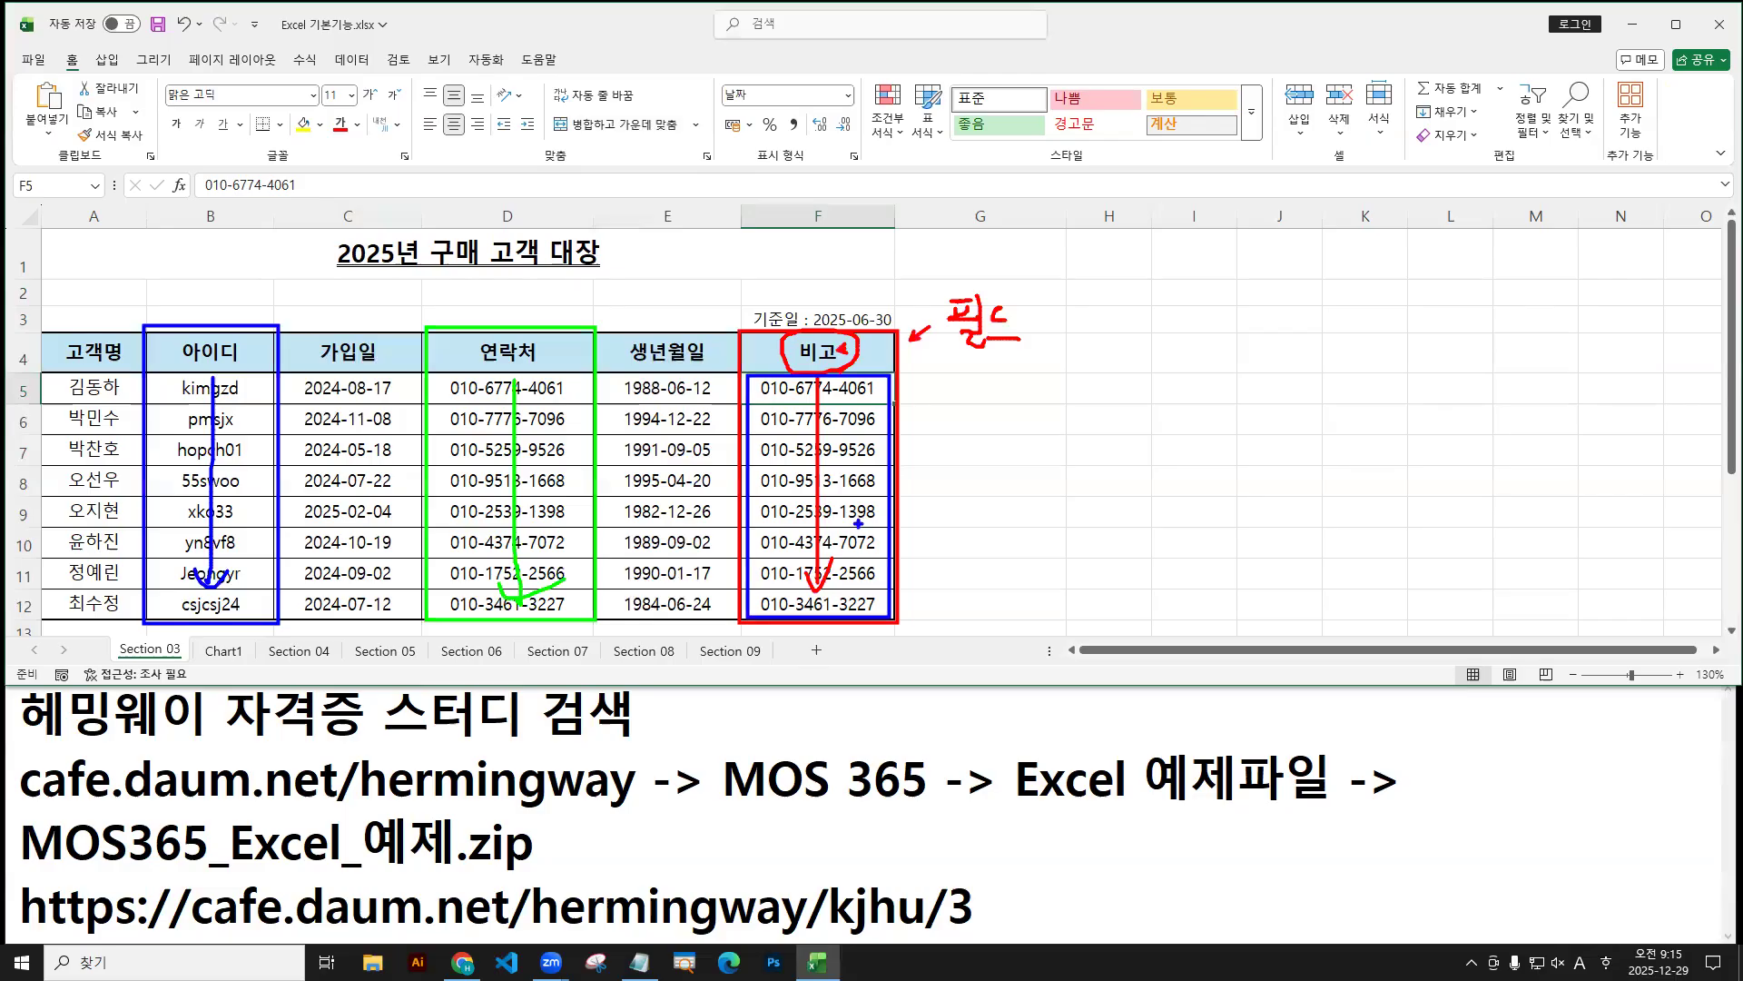
key(Escape)
Select the data cells F5:F12 under the 비고 header.
drag(820, 391, 820, 604)
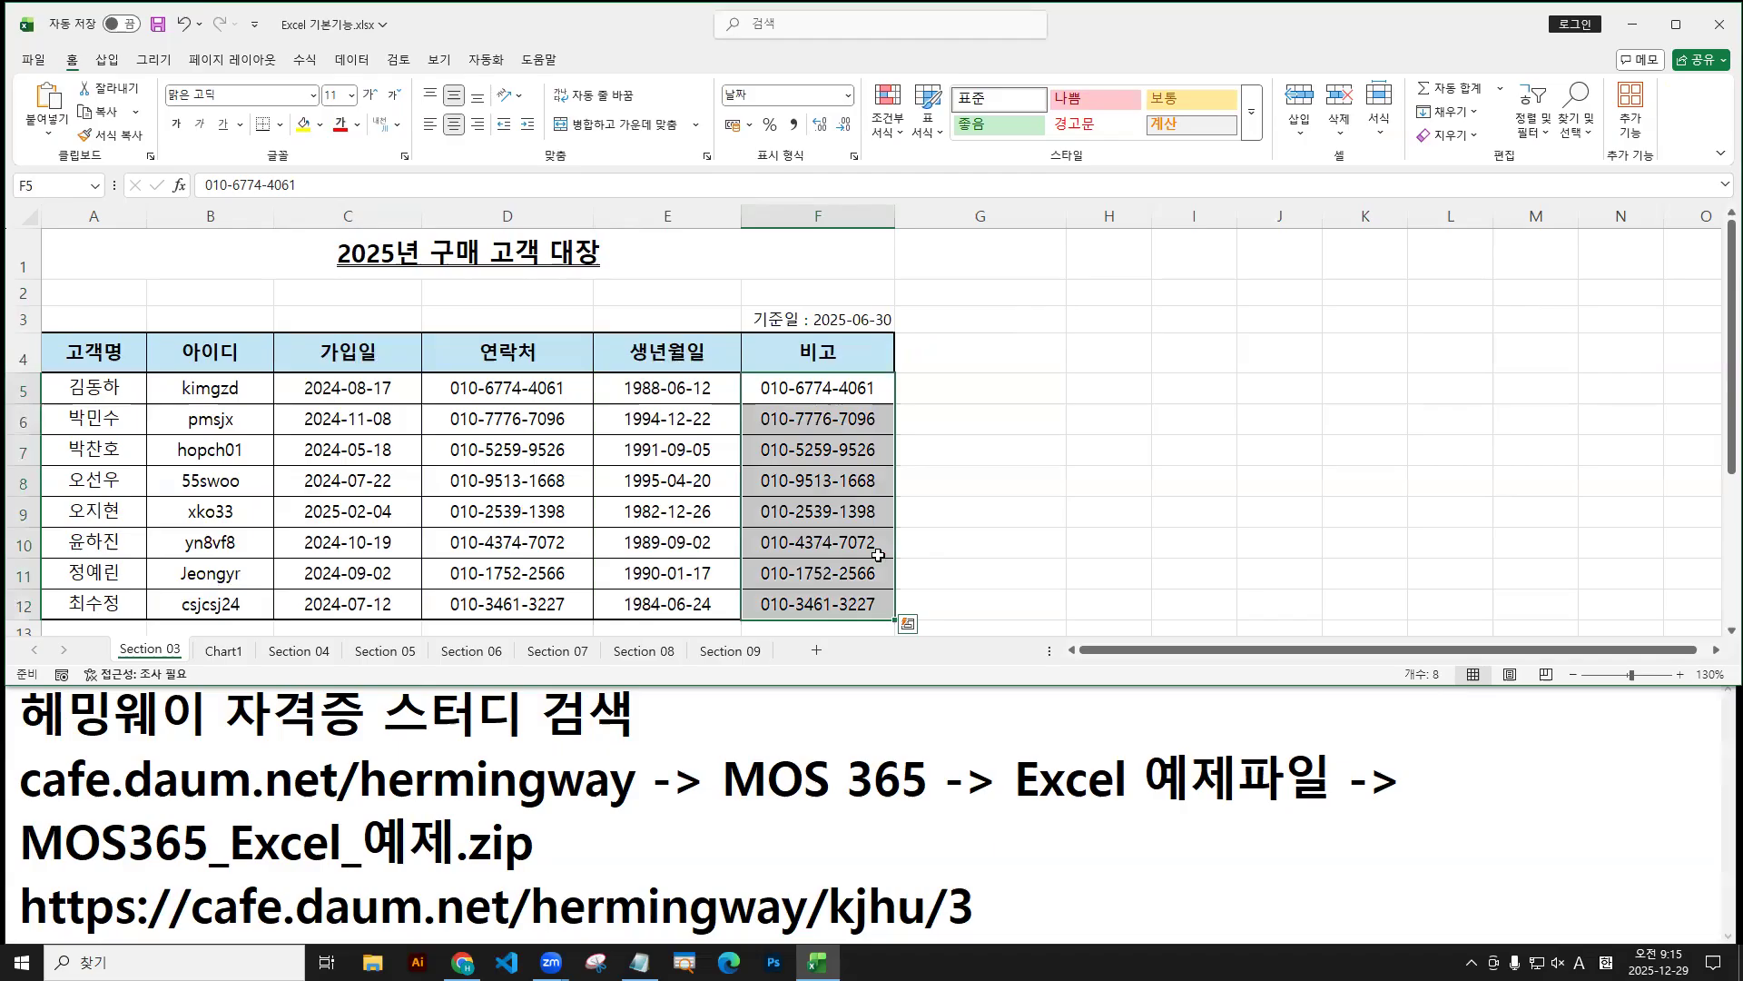
click(1465, 136)
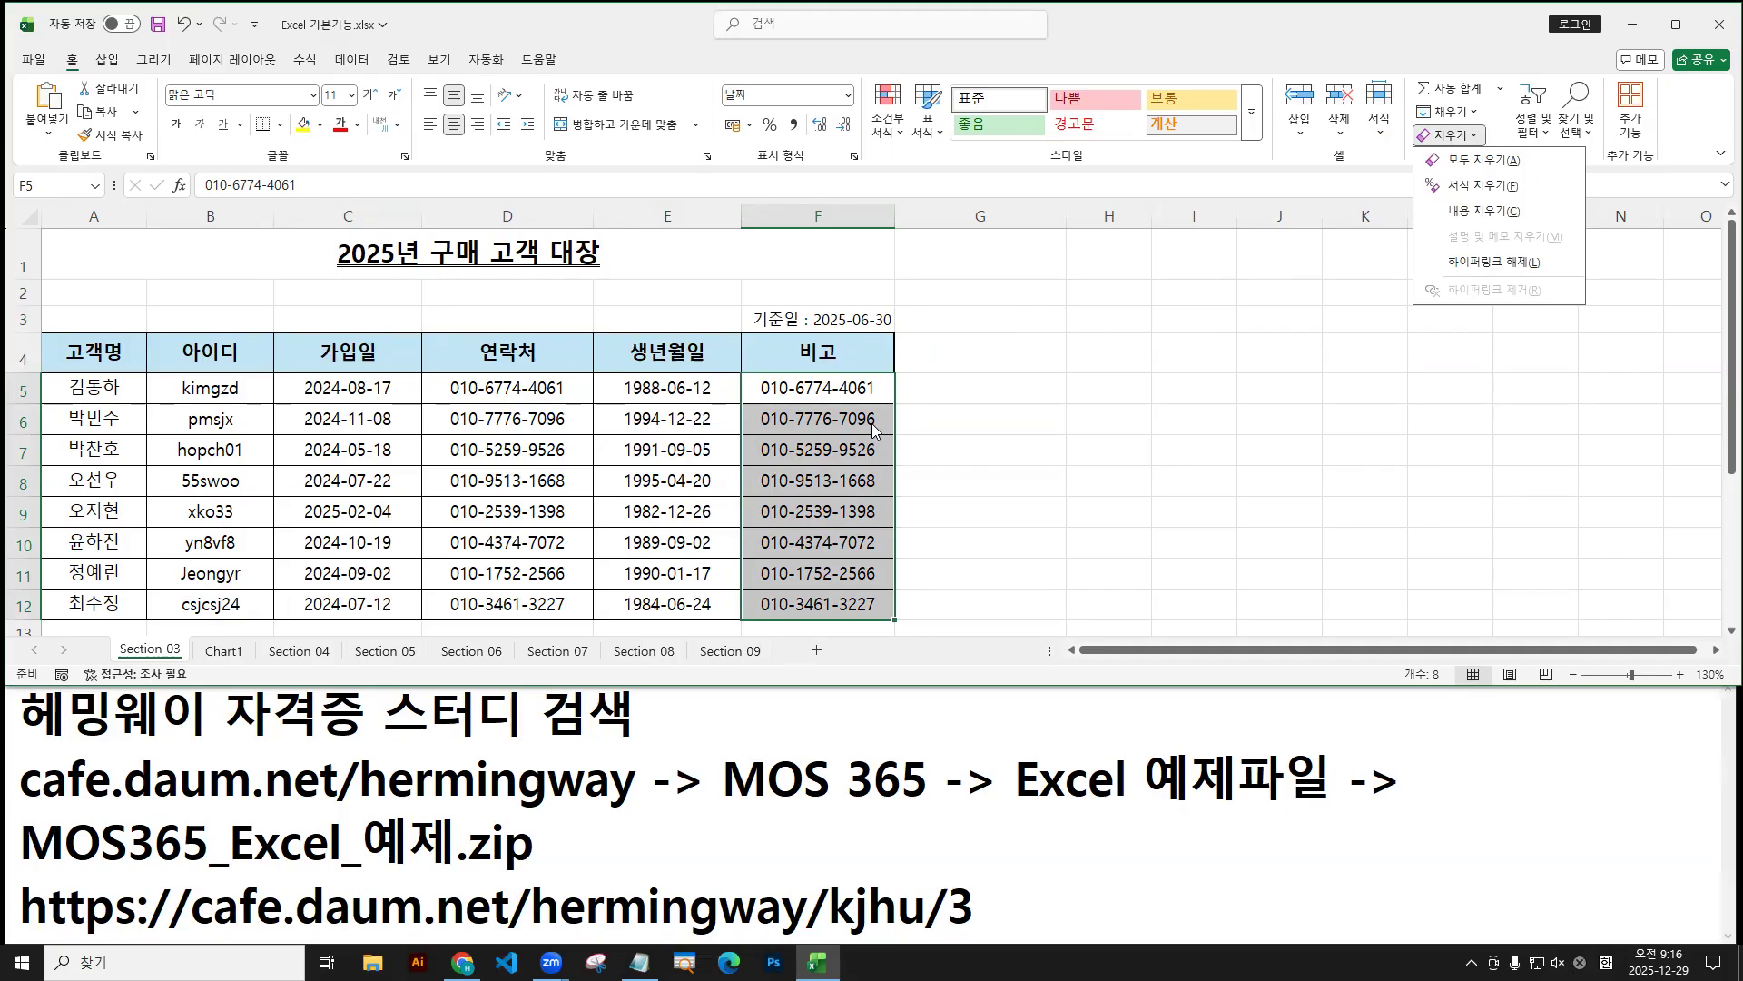
click(820, 406)
drag(826, 386, 829, 597)
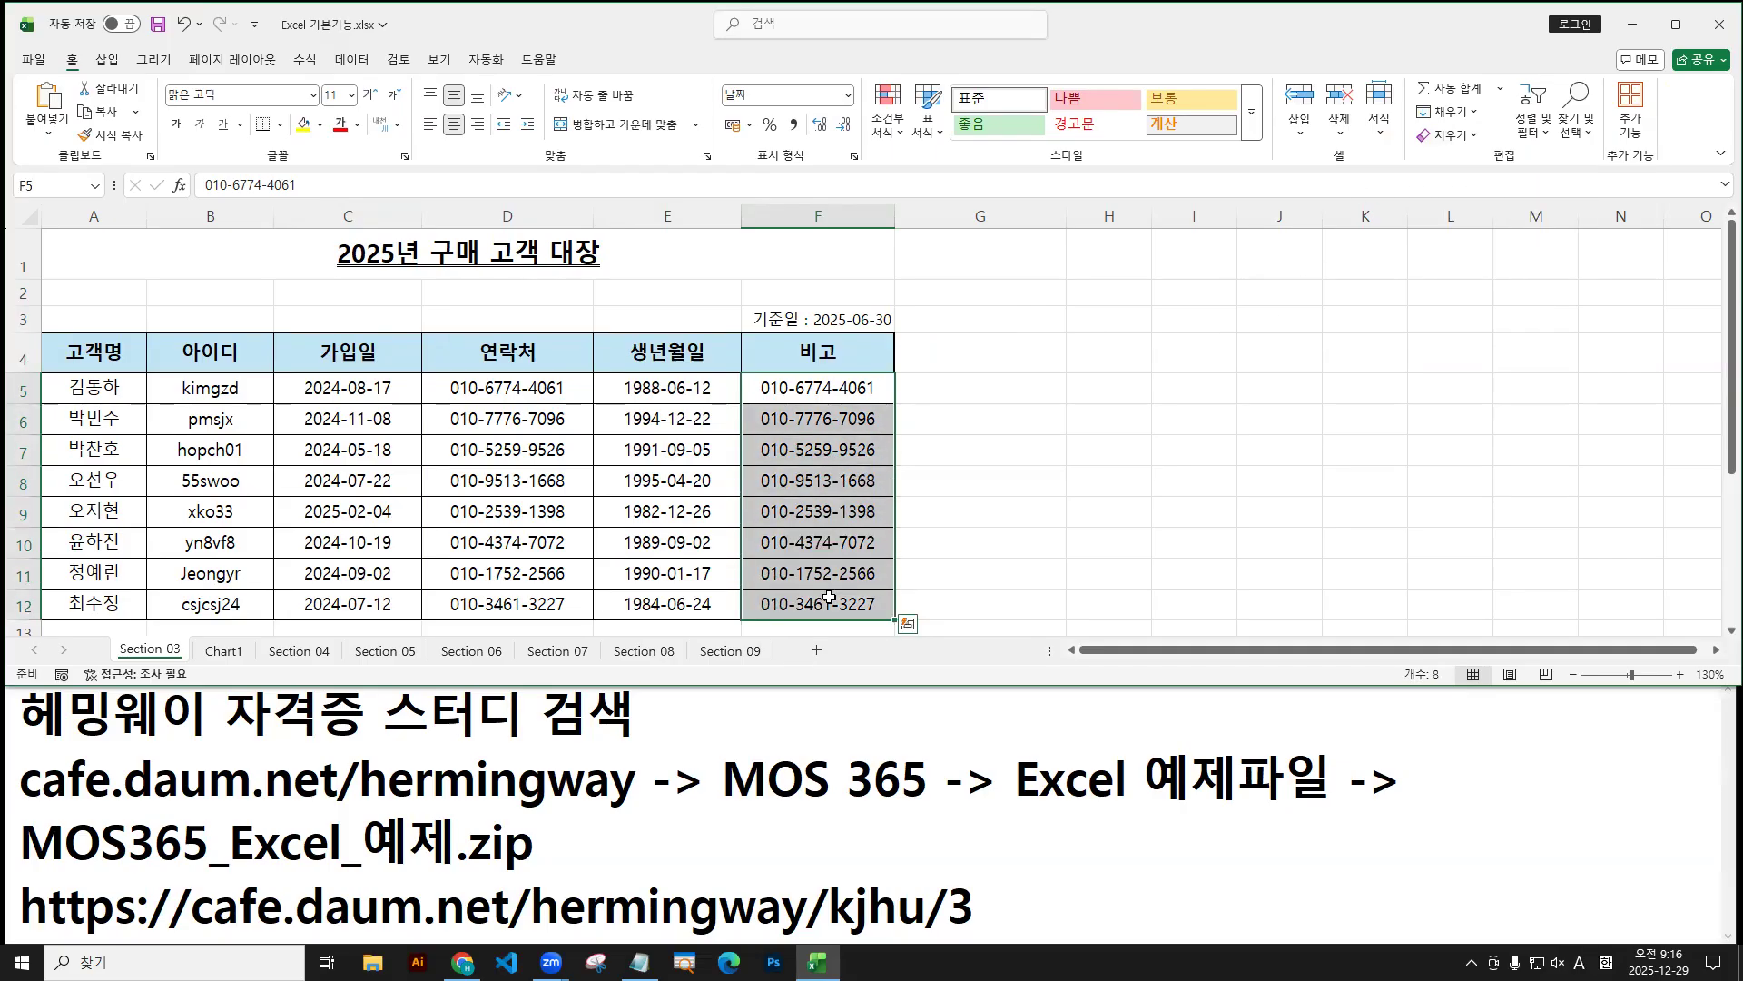
mouse_move(837, 386)
mouse_down()
mouse_move(838, 592)
mouse_move(859, 564)
mouse_up()
text(tde)
text(lete)
key(Escape)
drag(935, 438, 1124, 539)
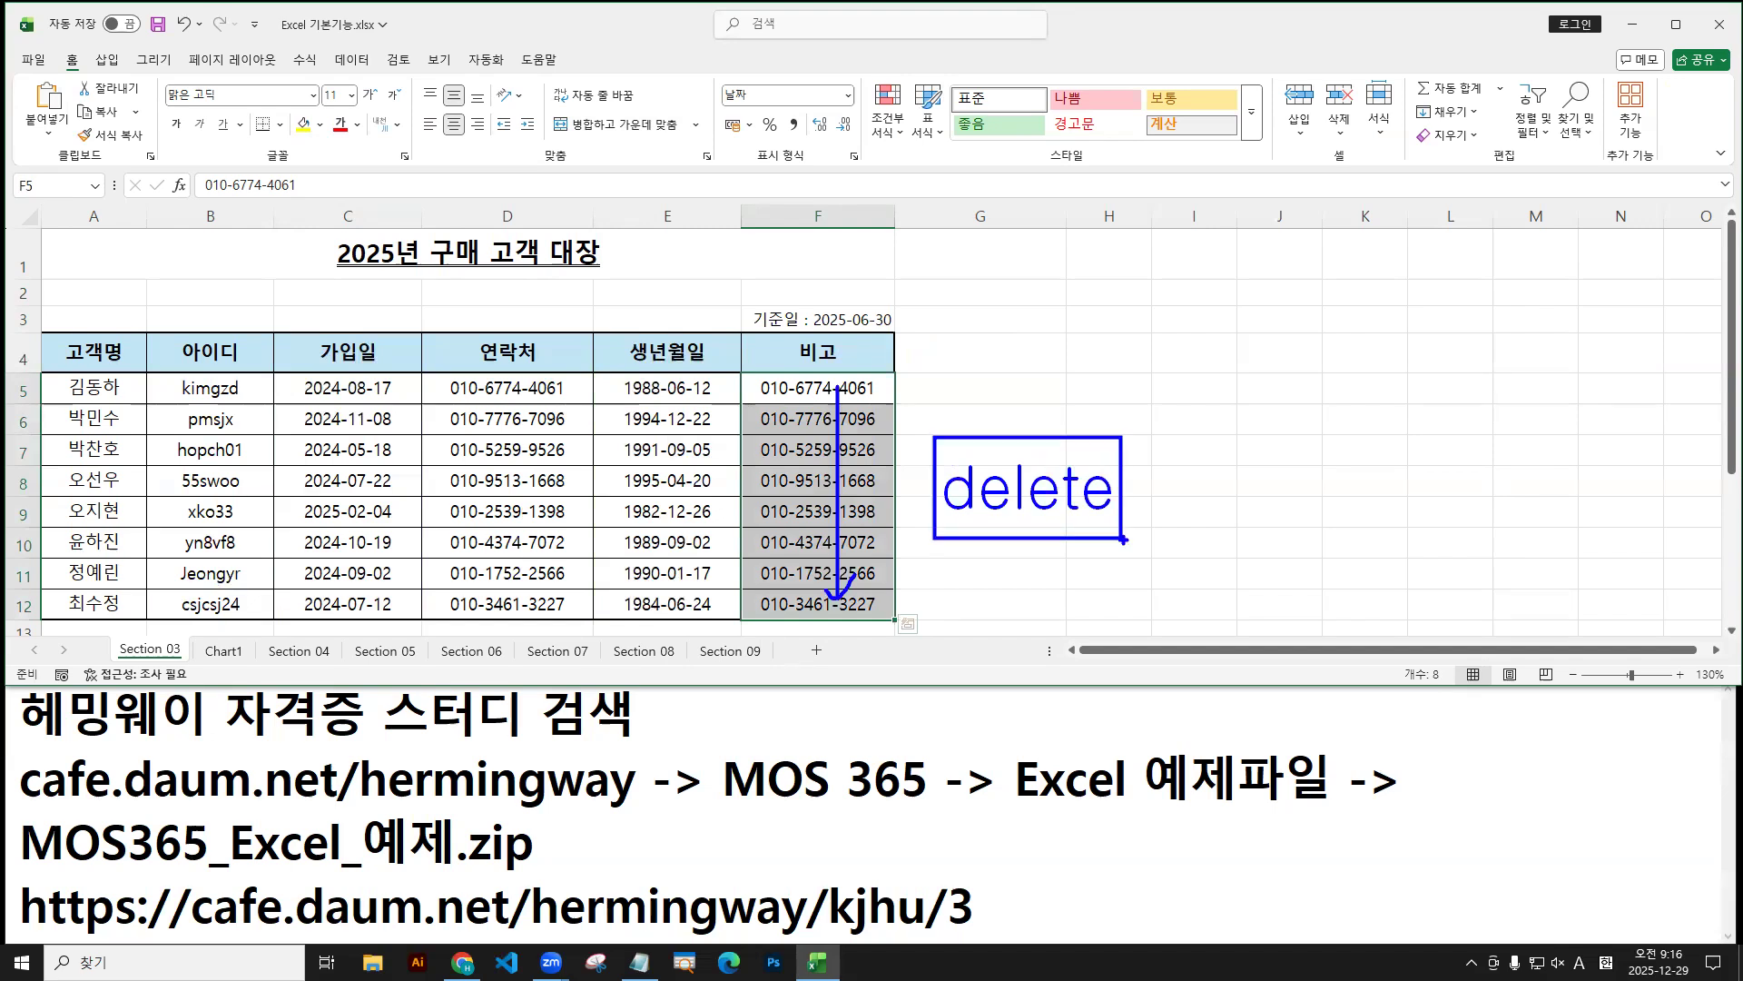
key(Escape)
Delete only the contents of the selected 비고 cells F5:F12, keeping their formatting.
key(Delete)
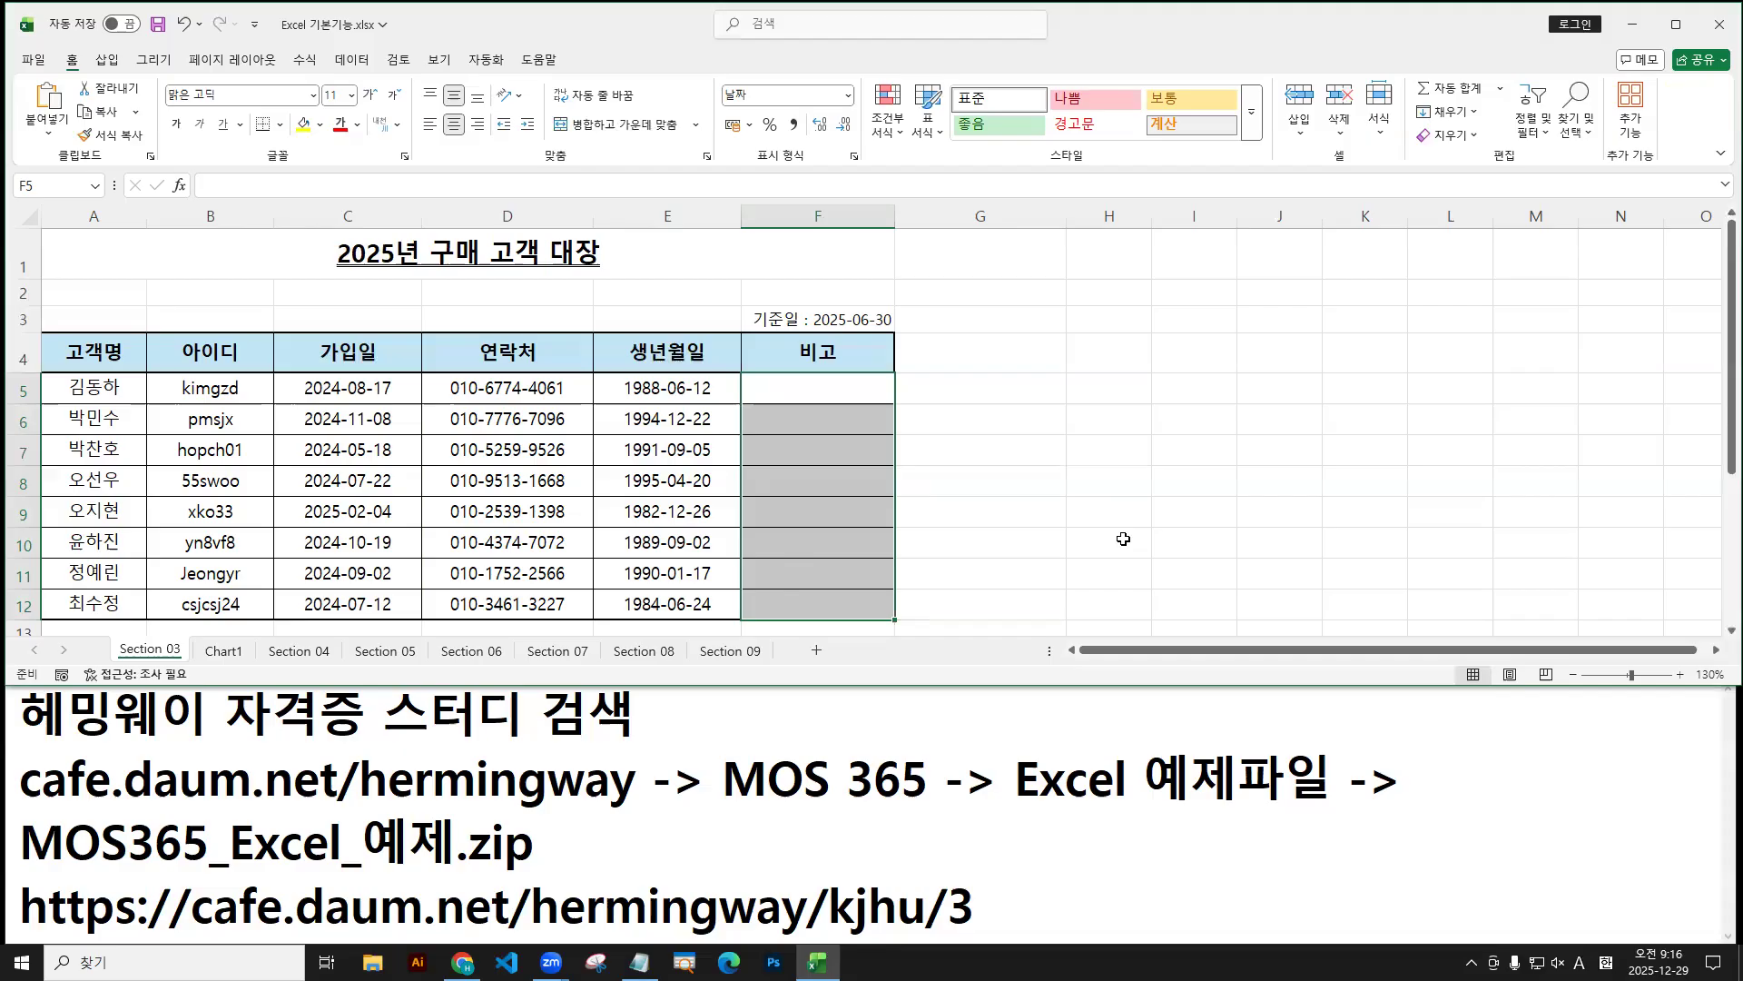
Try Clear All on the 비고 cells F5:F12 and undo it.
click(1450, 136)
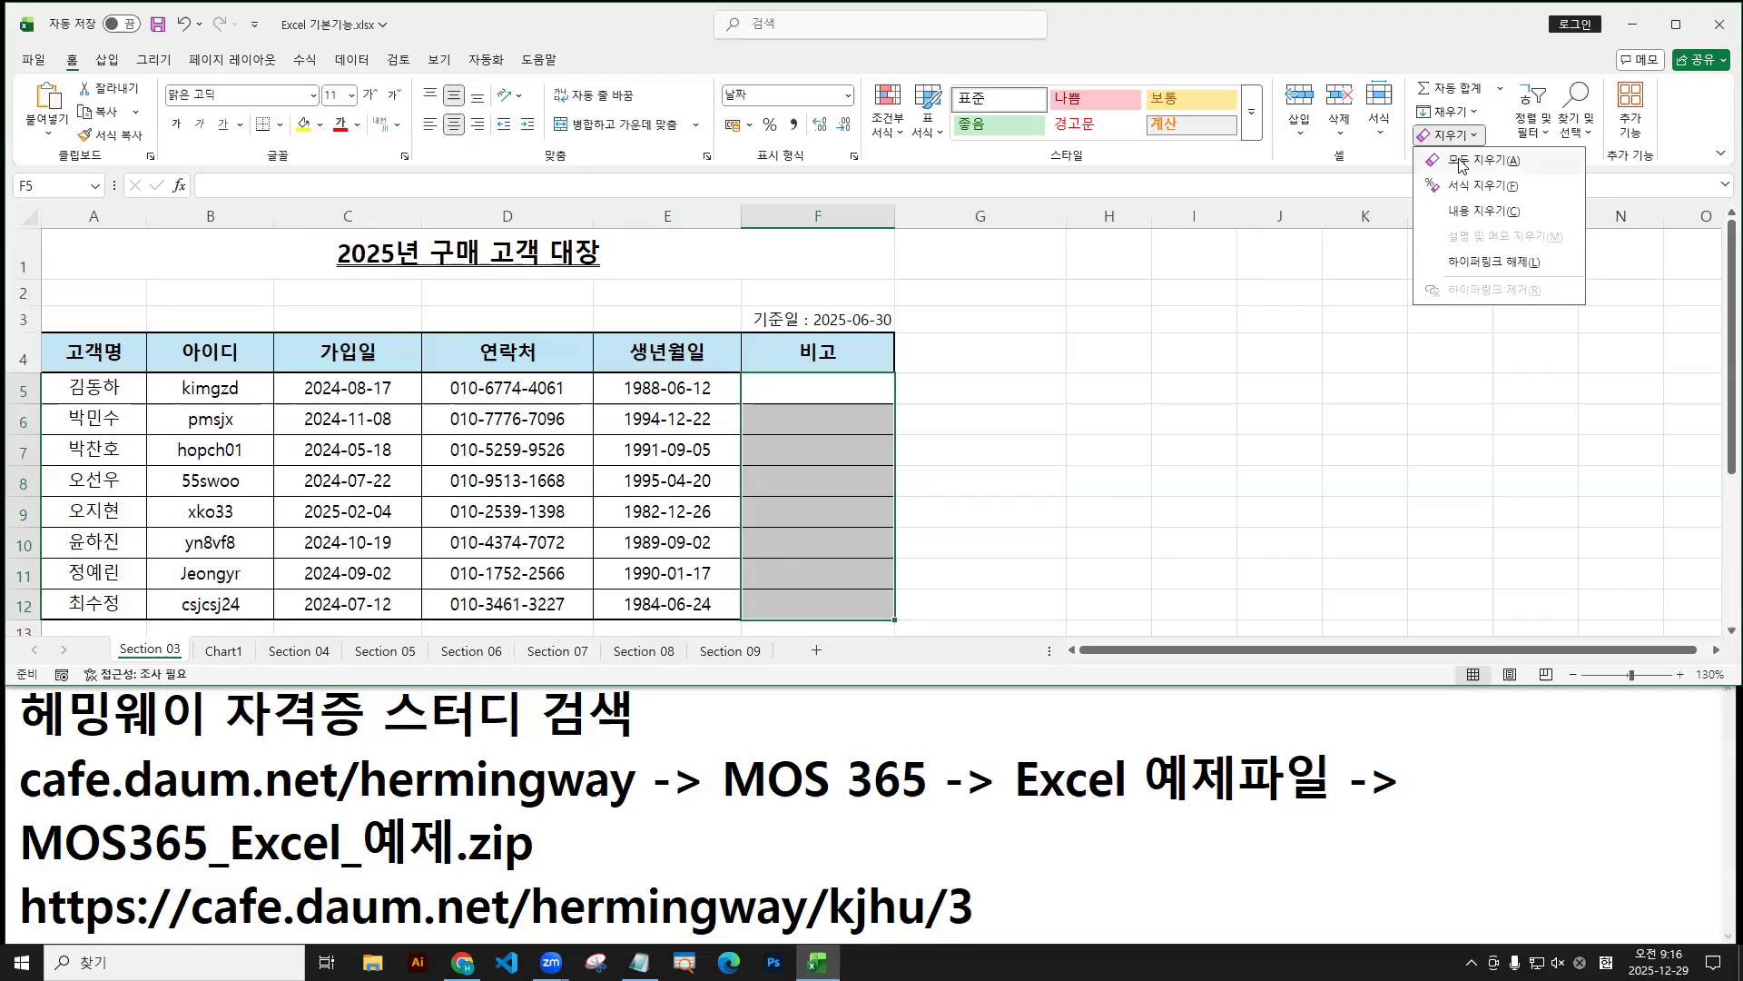
click(1462, 166)
click(962, 481)
drag(869, 392, 797, 481)
drag(793, 416, 854, 470)
key(Escape)
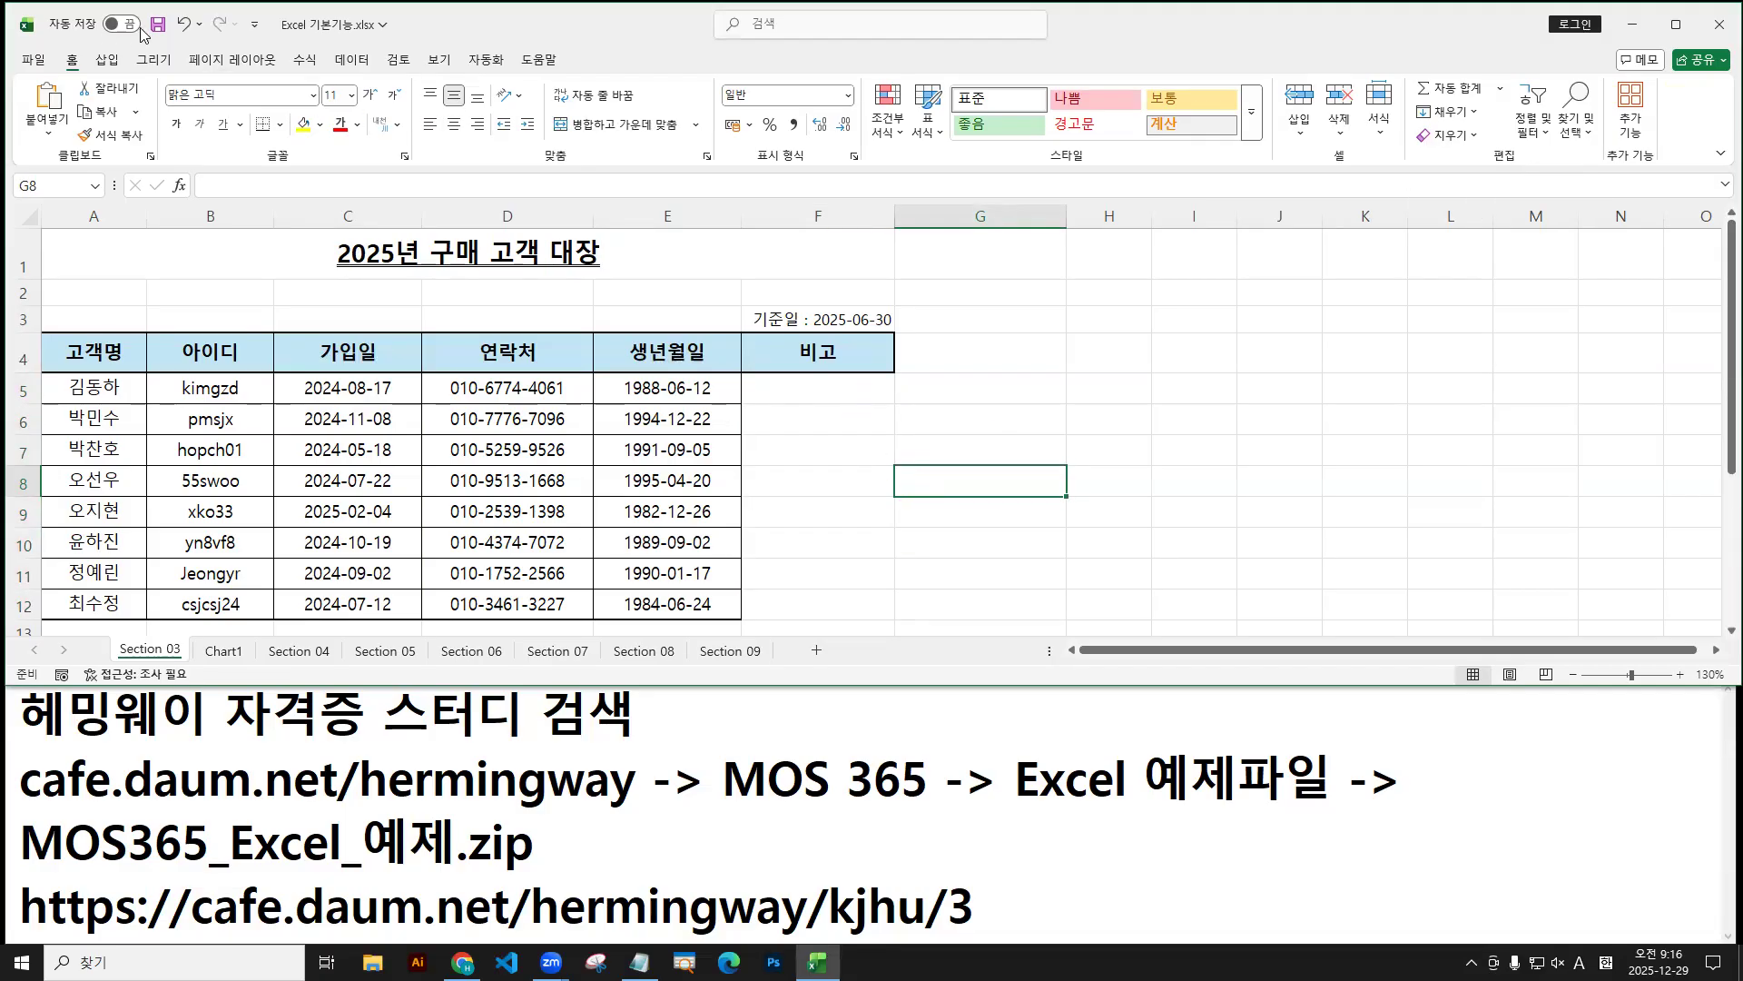
click(186, 24)
click(1449, 136)
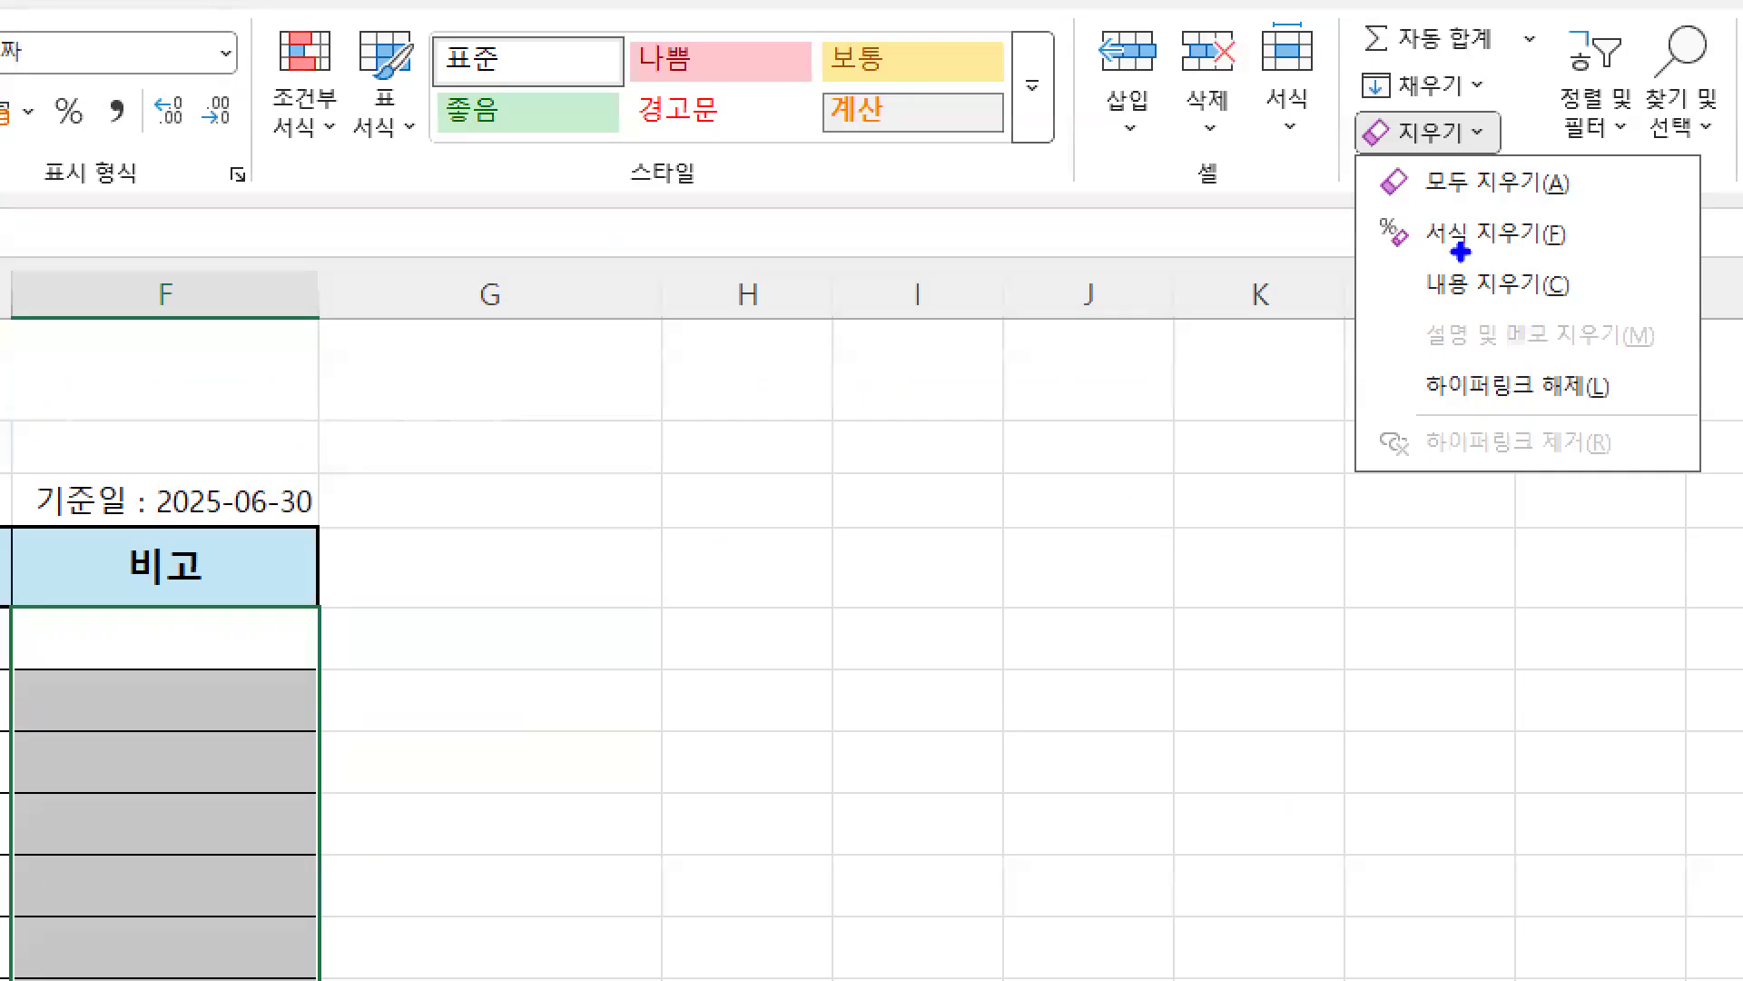
drag(1407, 265, 1594, 309)
mouse_move(1465, 118)
mouse_down()
mouse_move(1480, 140)
mouse_move(1494, 116)
mouse_up()
key(Escape)
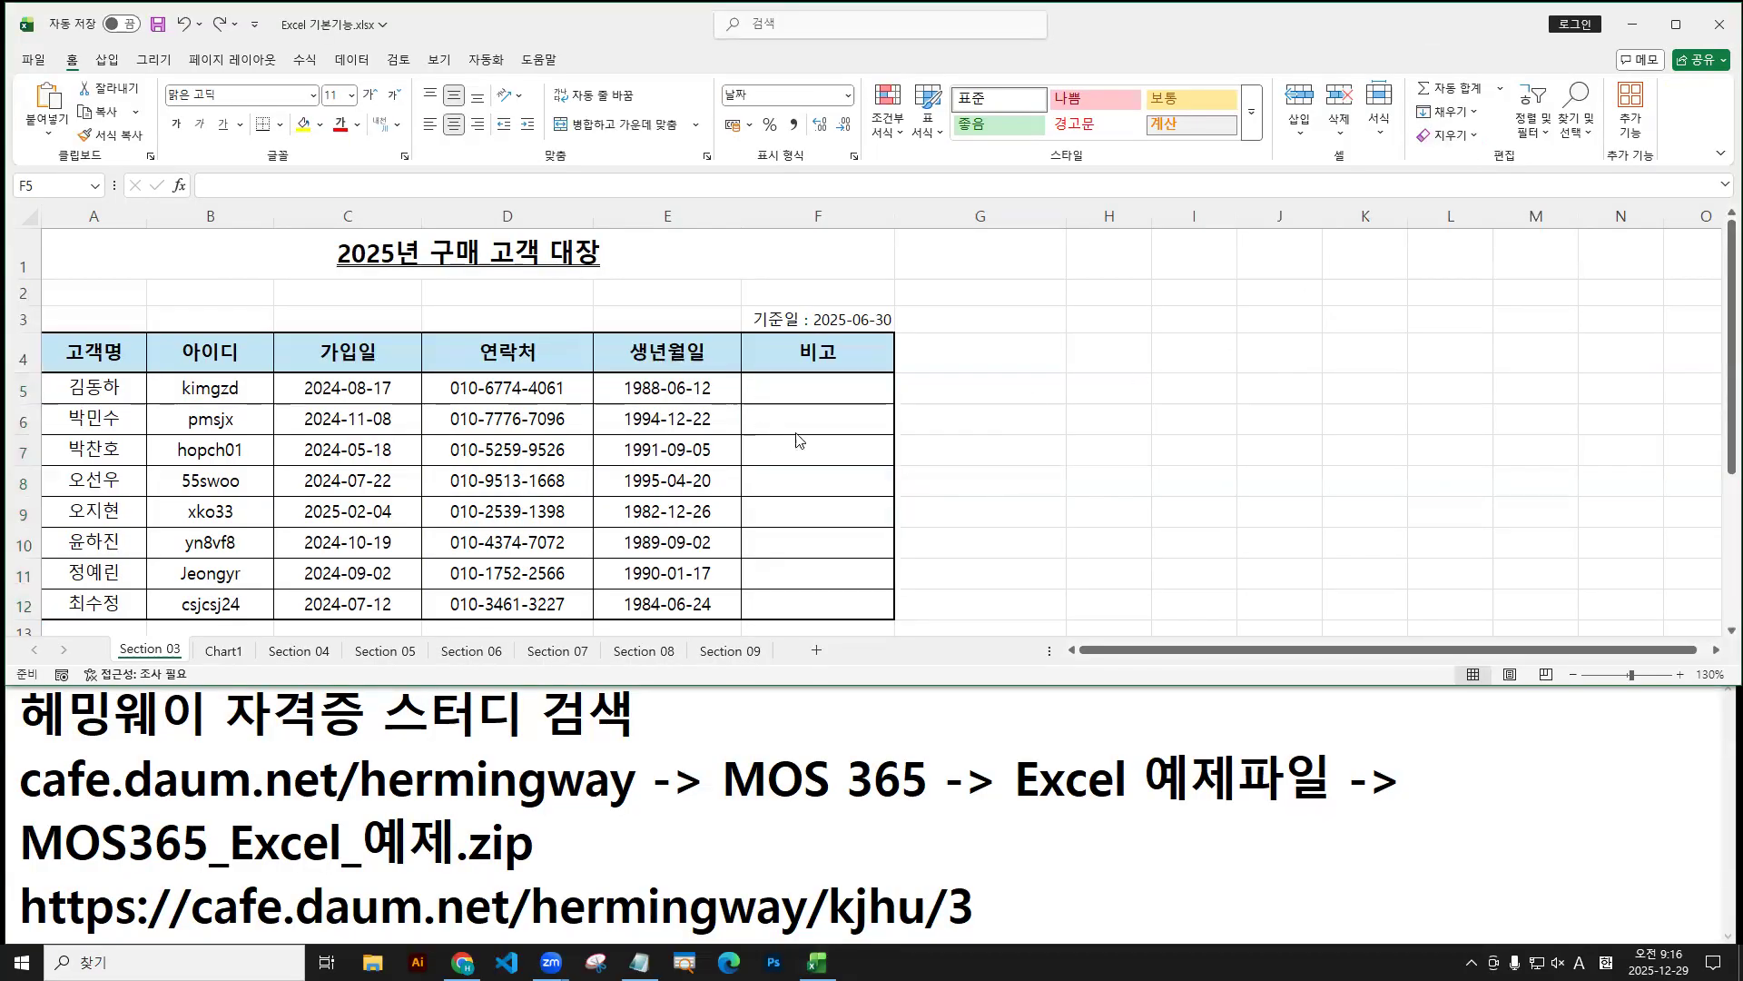
drag(826, 389, 827, 608)
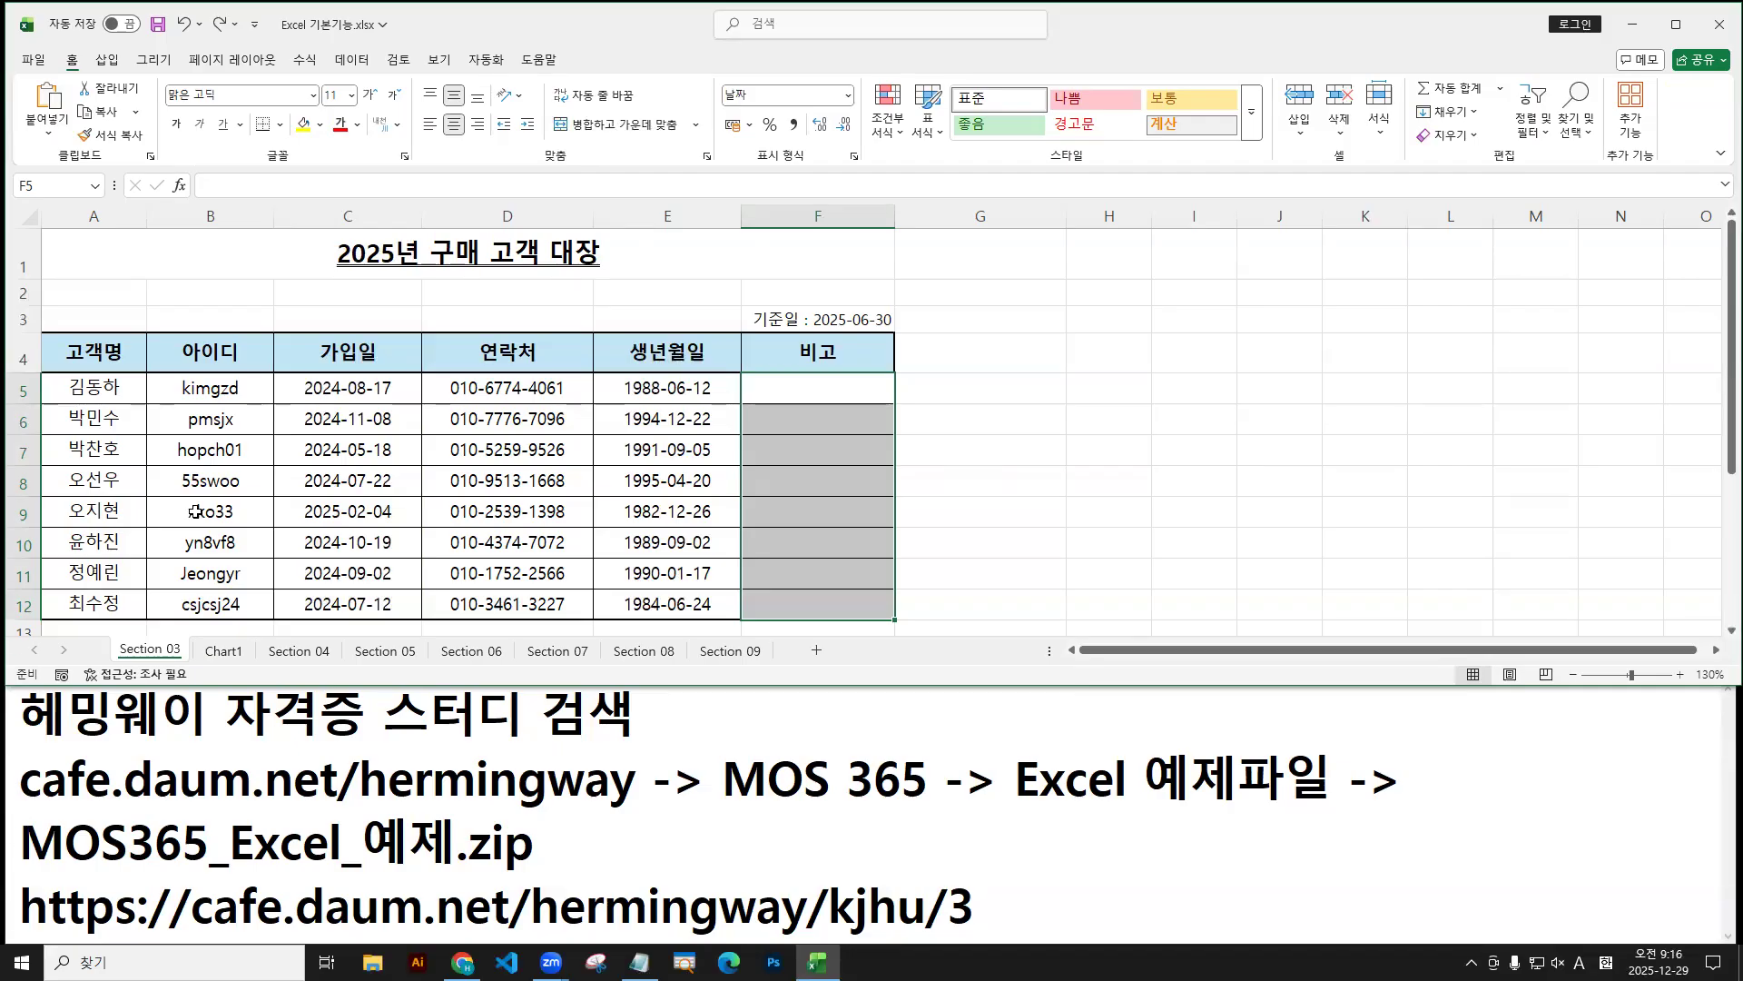
Select the entire 고객명 column (column A).
click(91, 216)
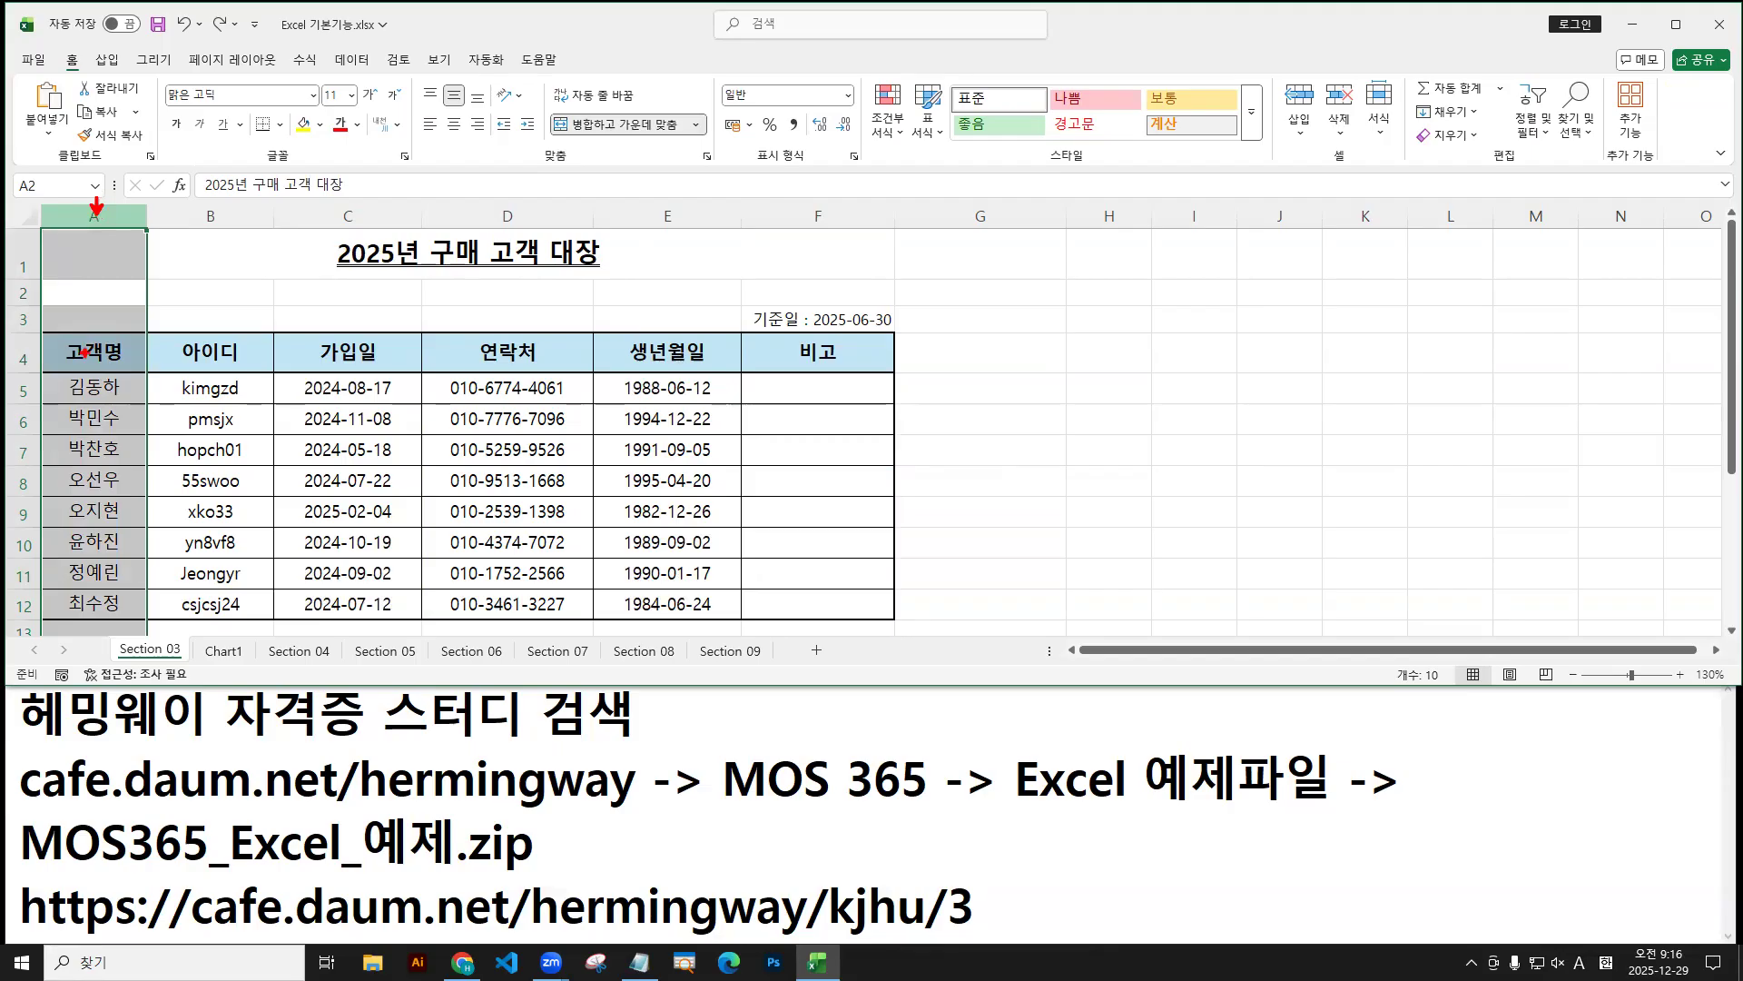
drag(95, 348, 100, 366)
drag(1293, 129, 1304, 134)
drag(1271, 72, 1418, 169)
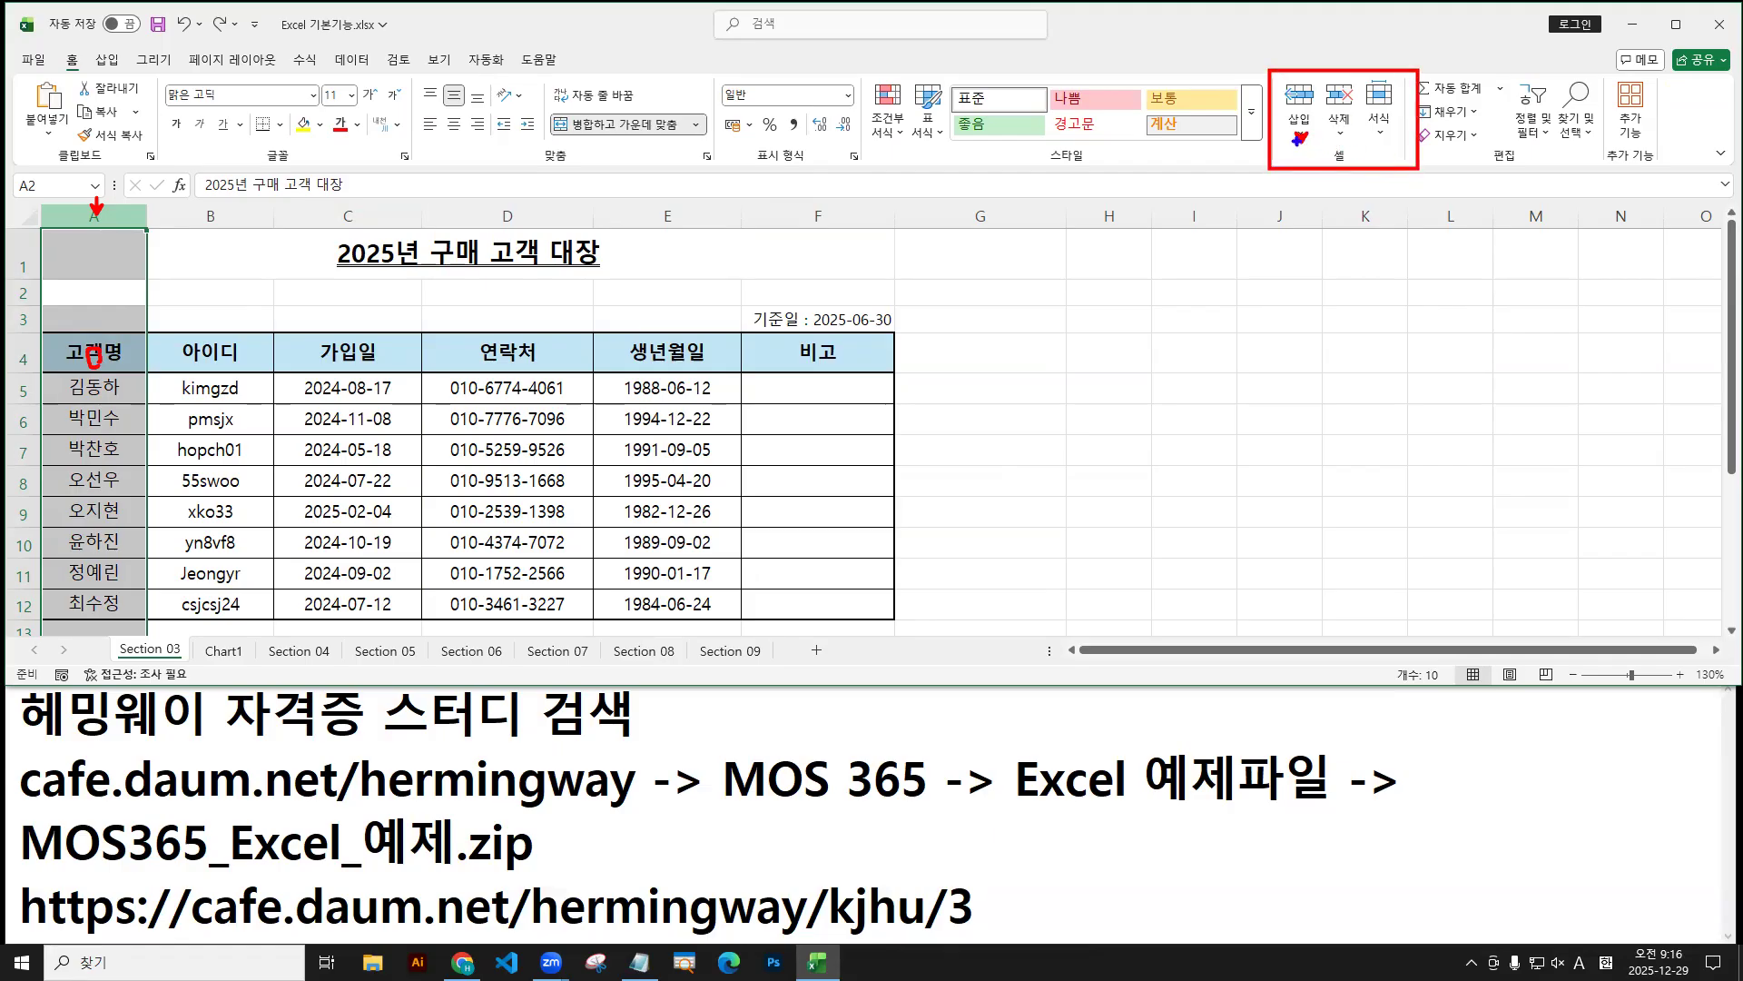
Insert a new empty sheet column in front of the selected 고객명 column.
click(1301, 136)
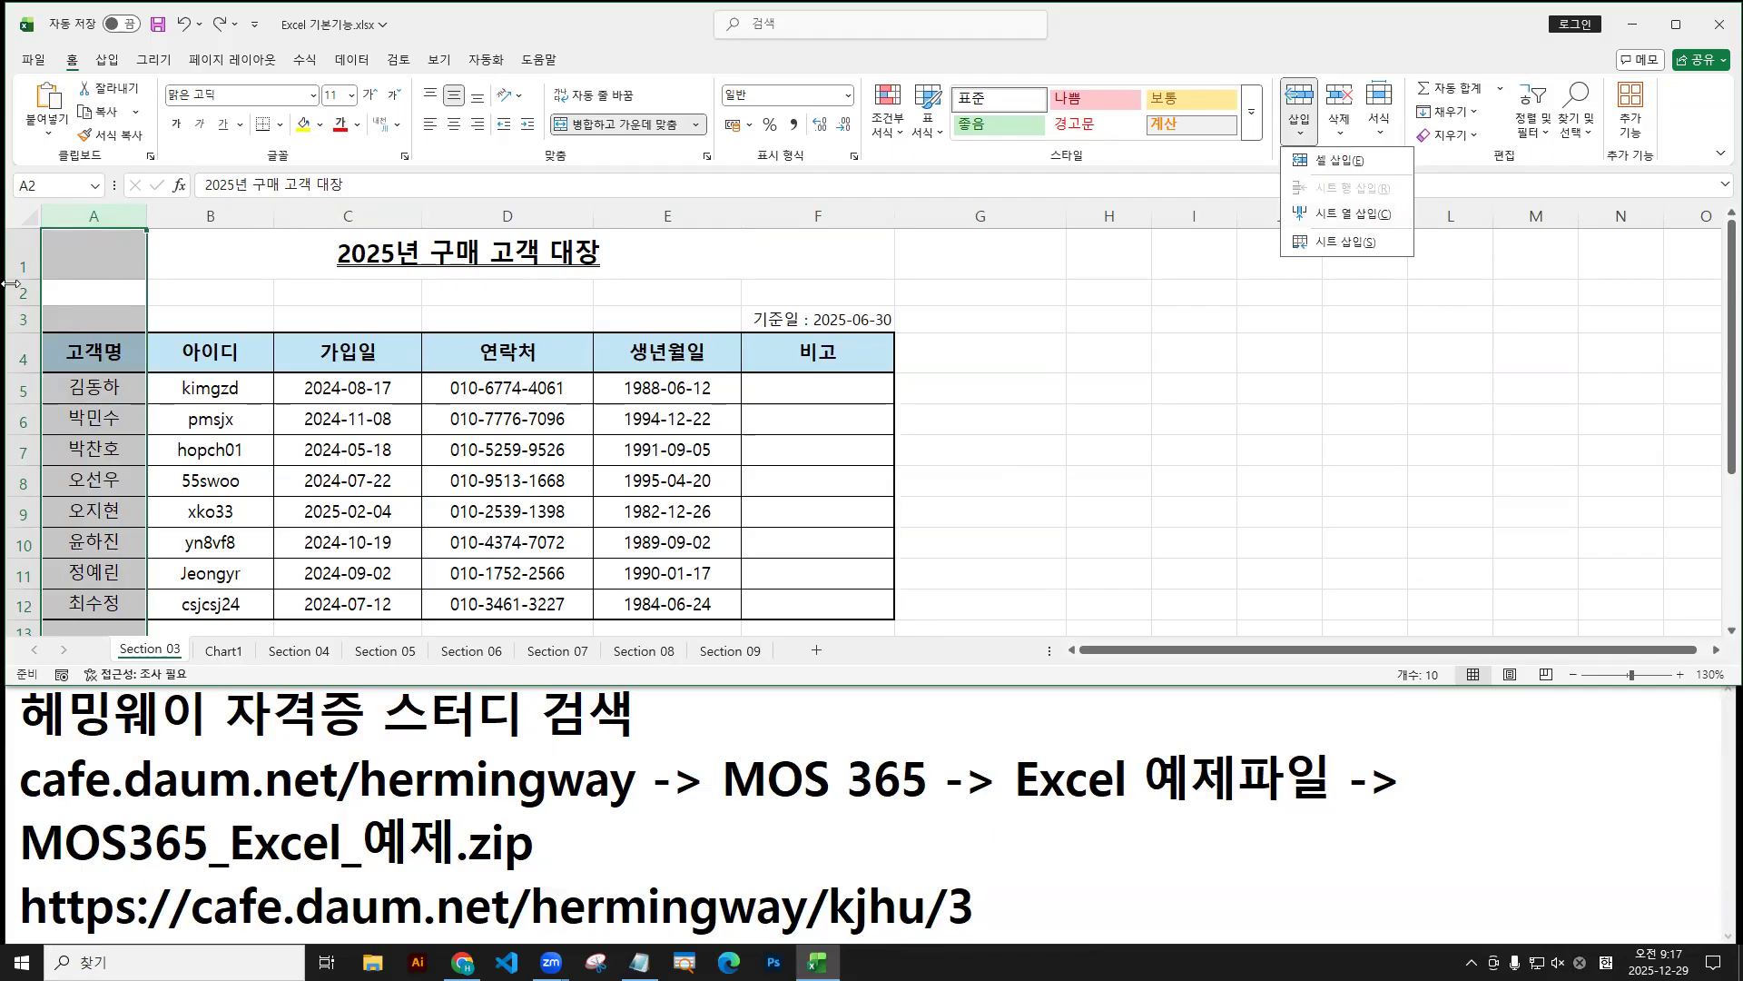
drag(100, 212, 119, 186)
drag(96, 357, 102, 335)
drag(99, 397, 103, 387)
drag(98, 446, 104, 439)
drag(1299, 143, 1304, 136)
drag(65, 76, 80, 76)
drag(1286, 198, 1400, 235)
key(Escape)
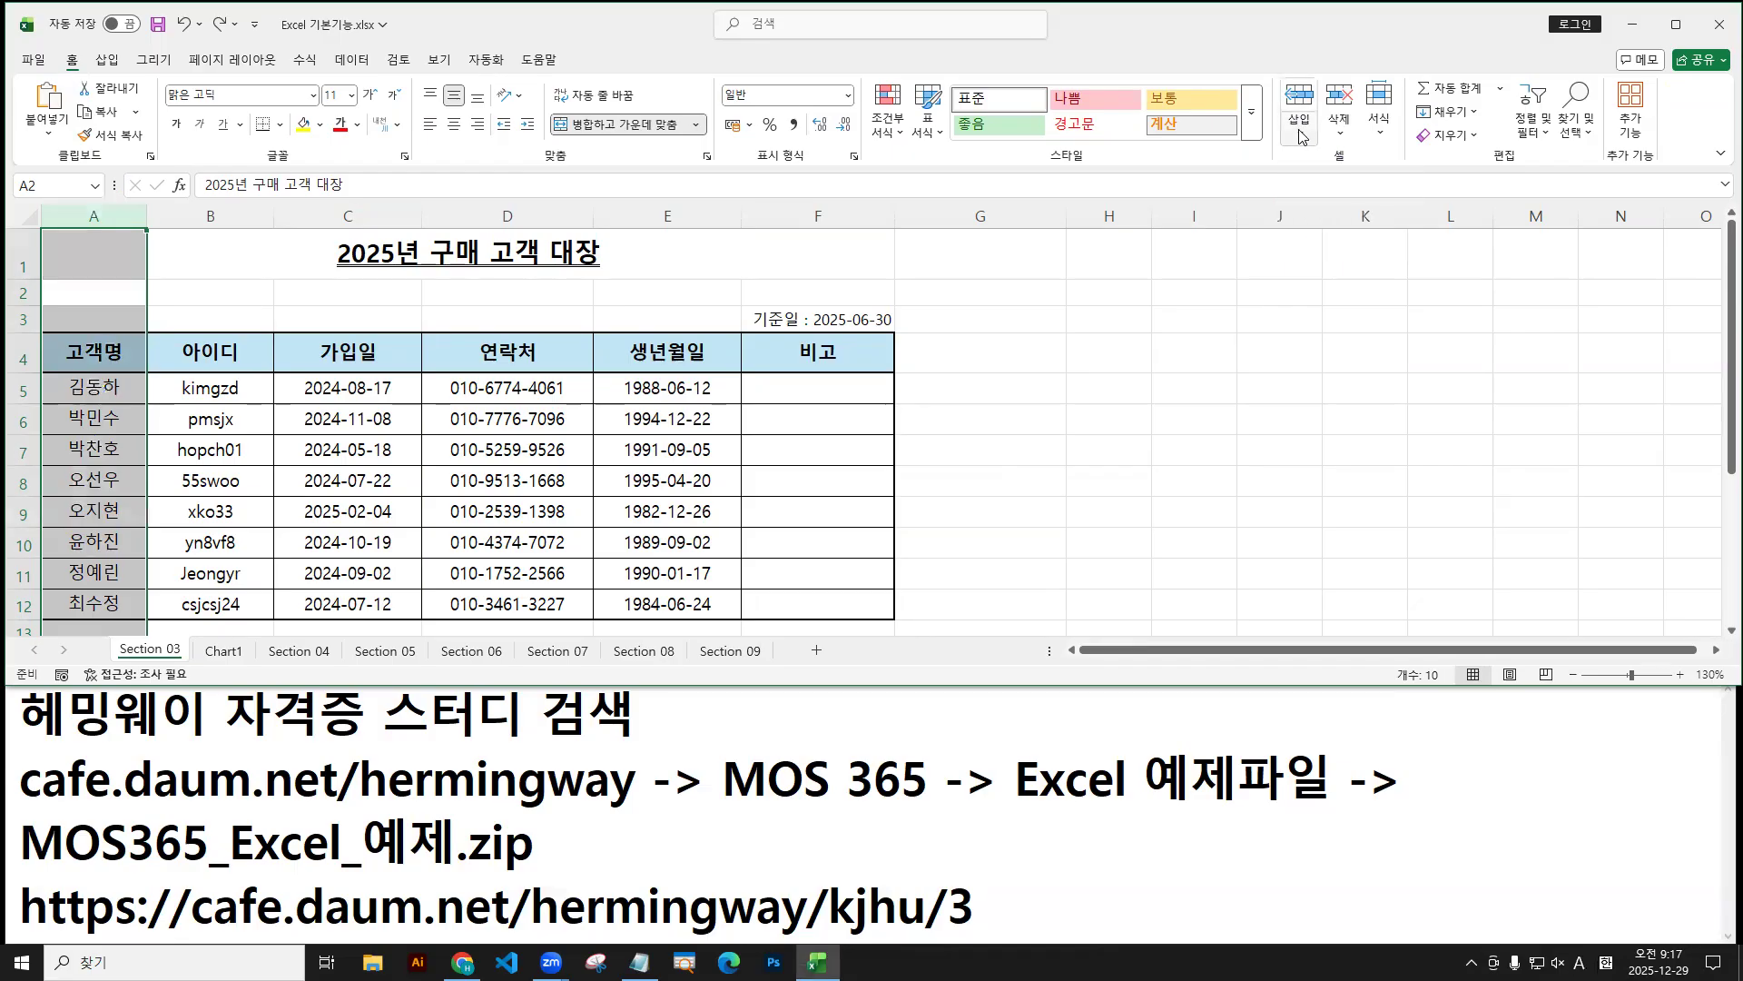
click(1300, 135)
click(1342, 209)
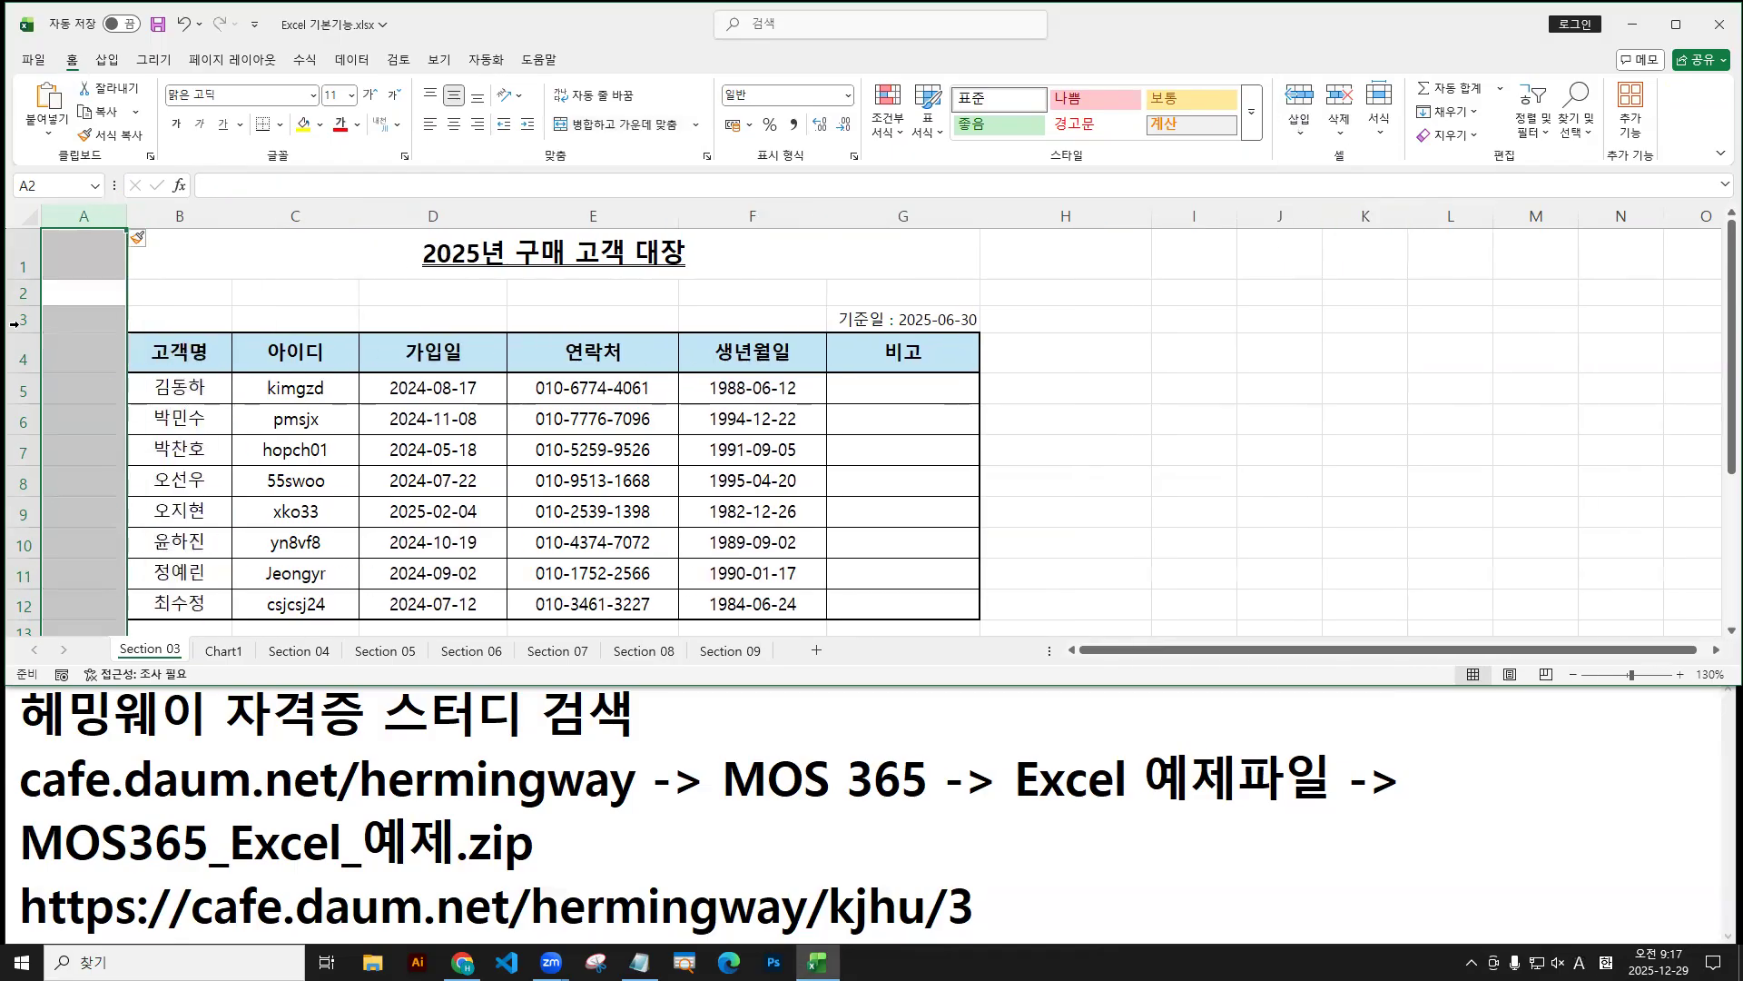
Set the width of the newly inserted column A to 2.
click(1380, 127)
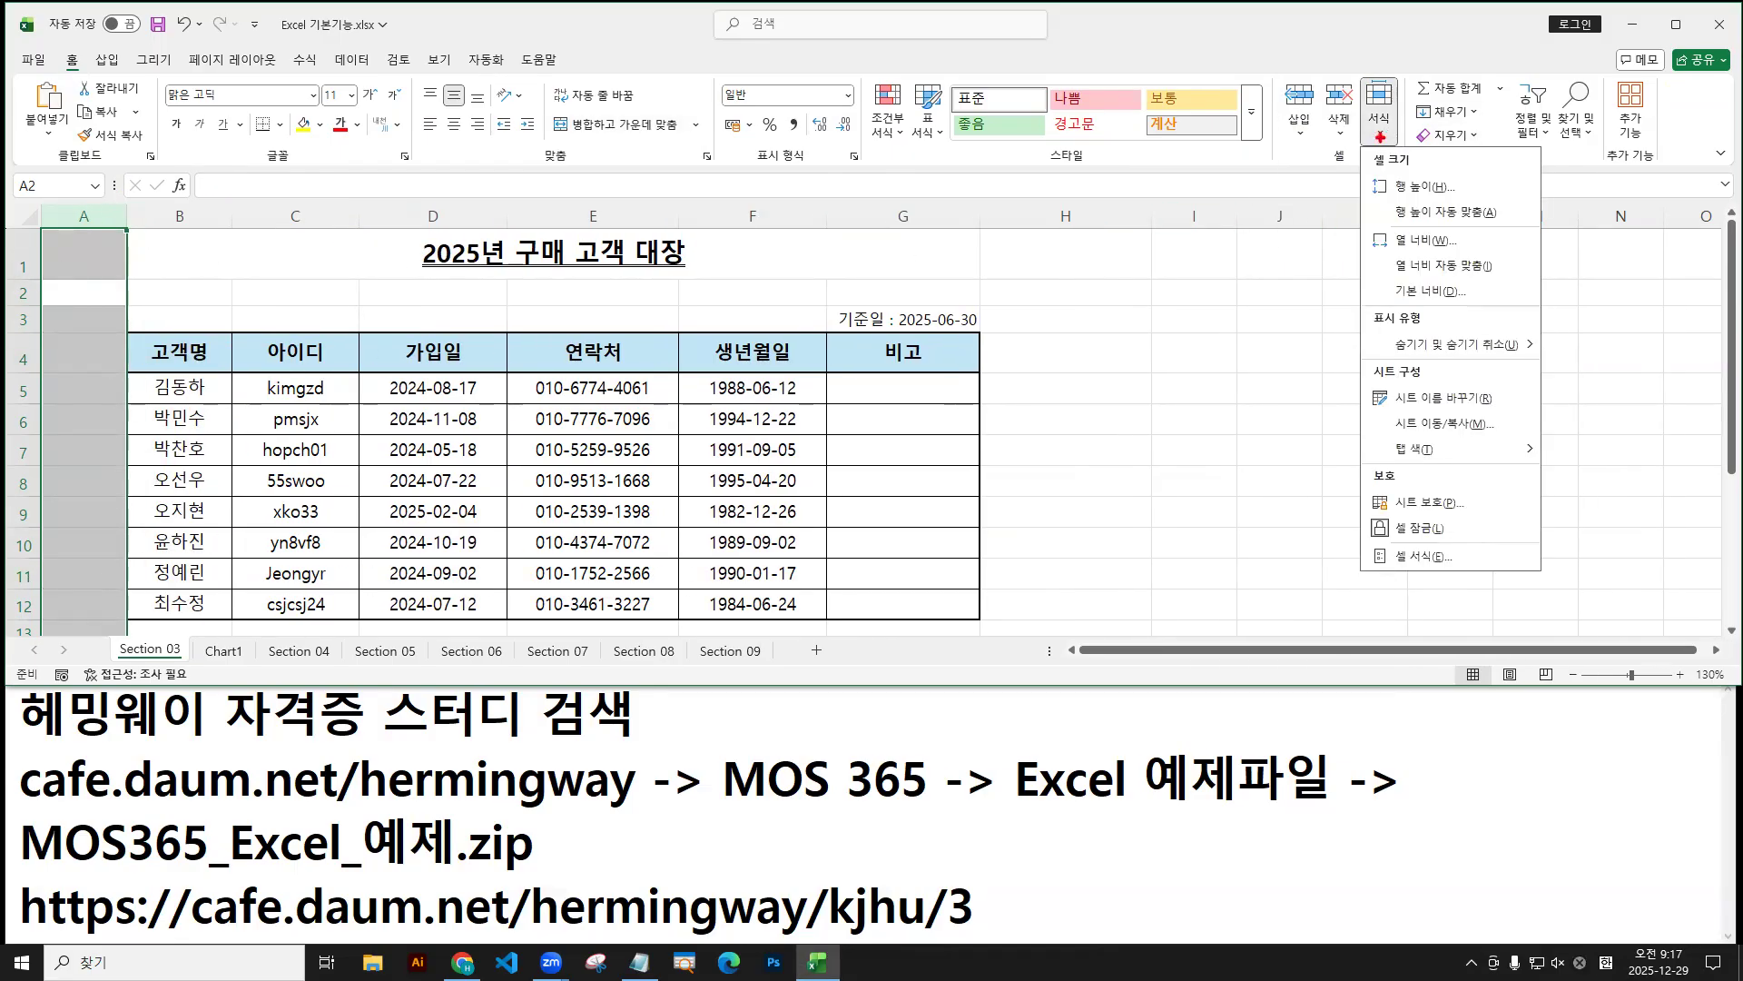
mouse_move(1368, 228)
mouse_down()
mouse_move(1480, 256)
mouse_move(1440, 255)
mouse_up()
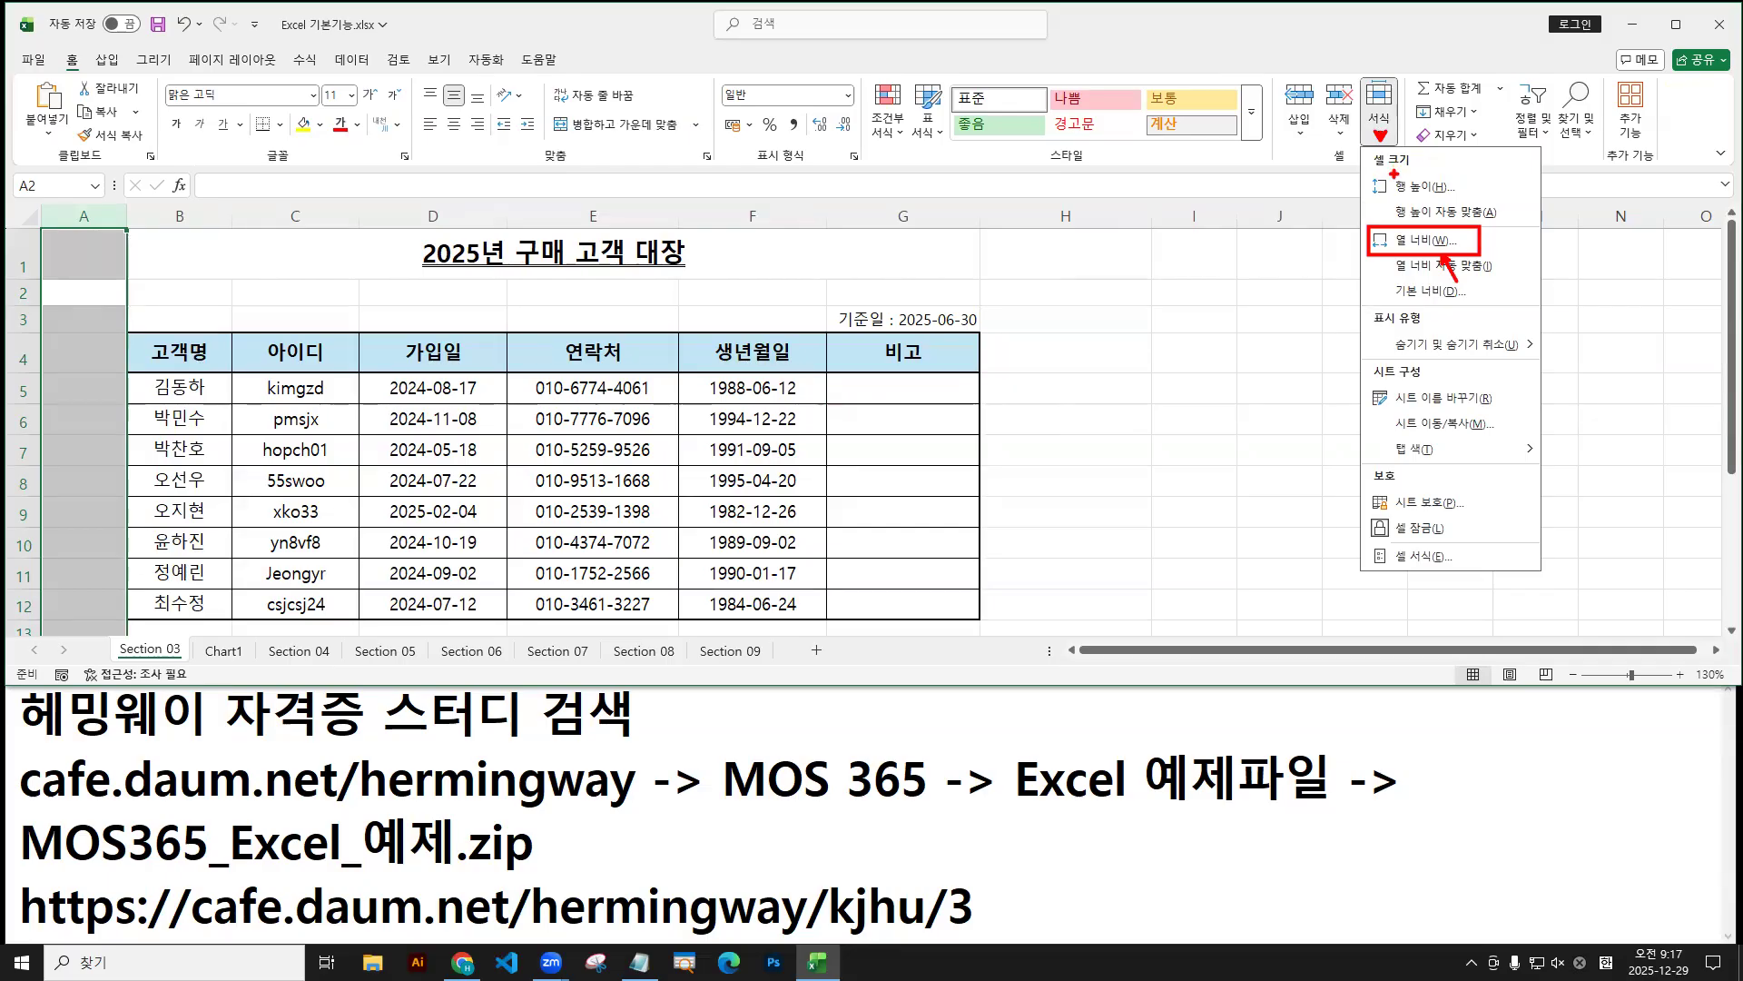
key(Escape)
click(1413, 248)
text(2)
click(484, 514)
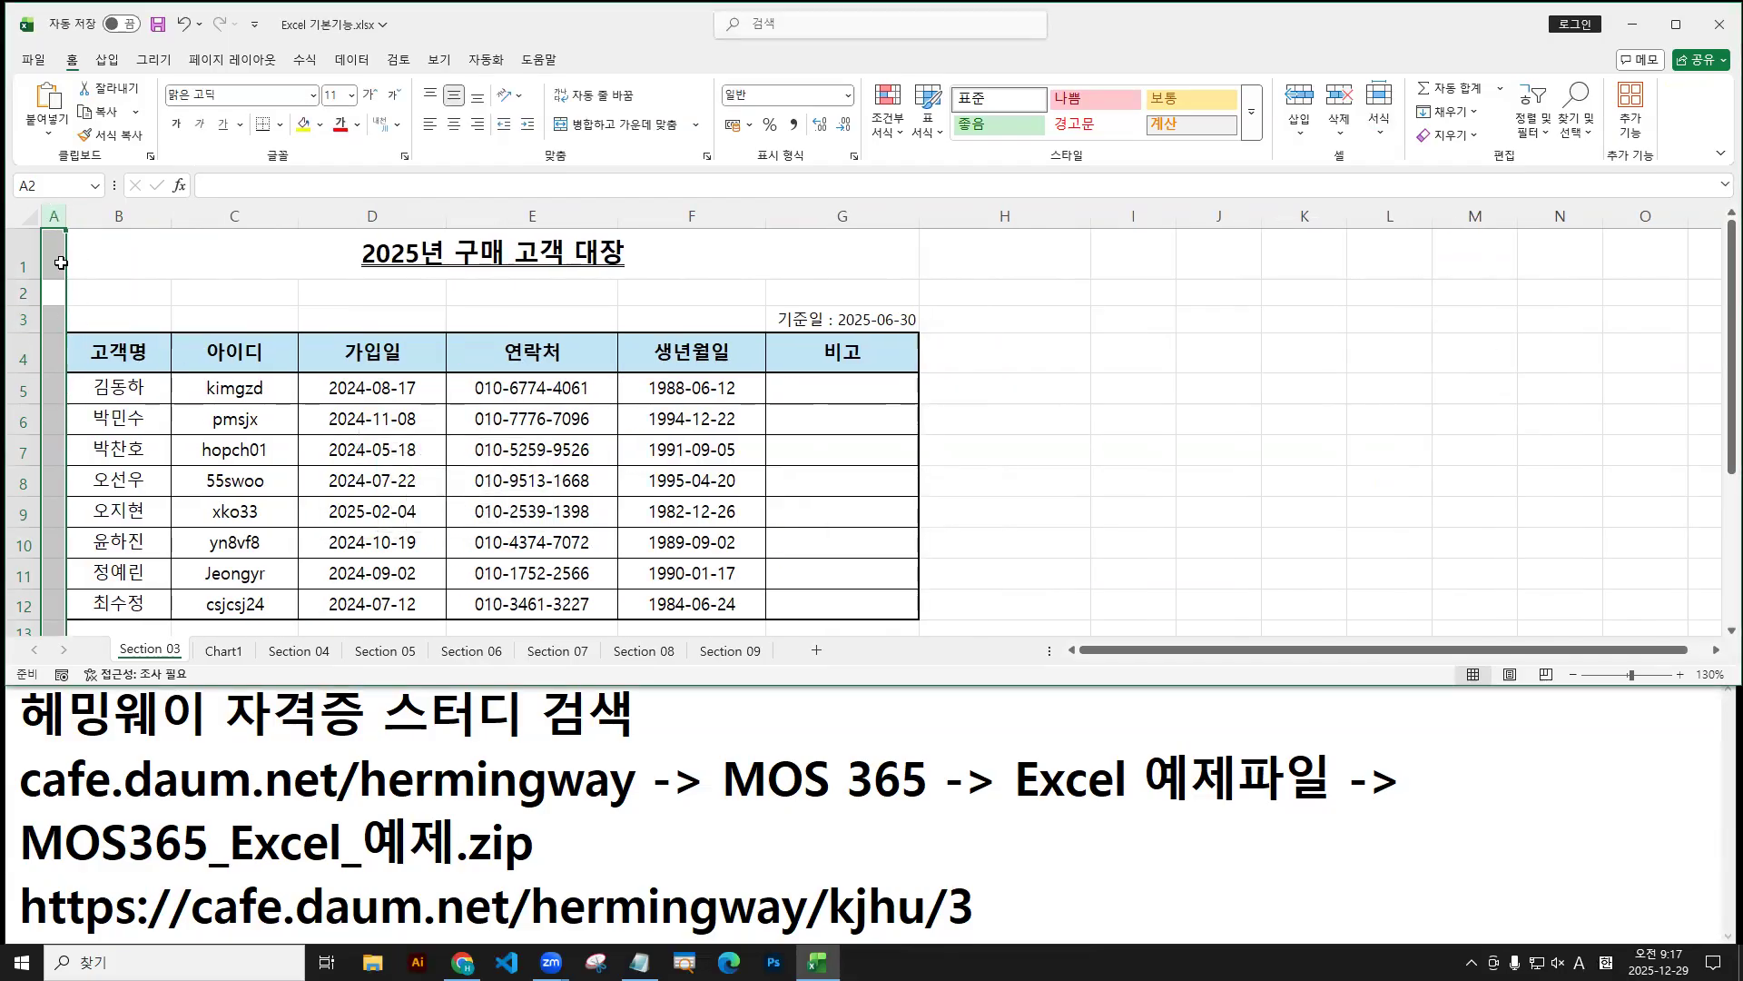
click(118, 375)
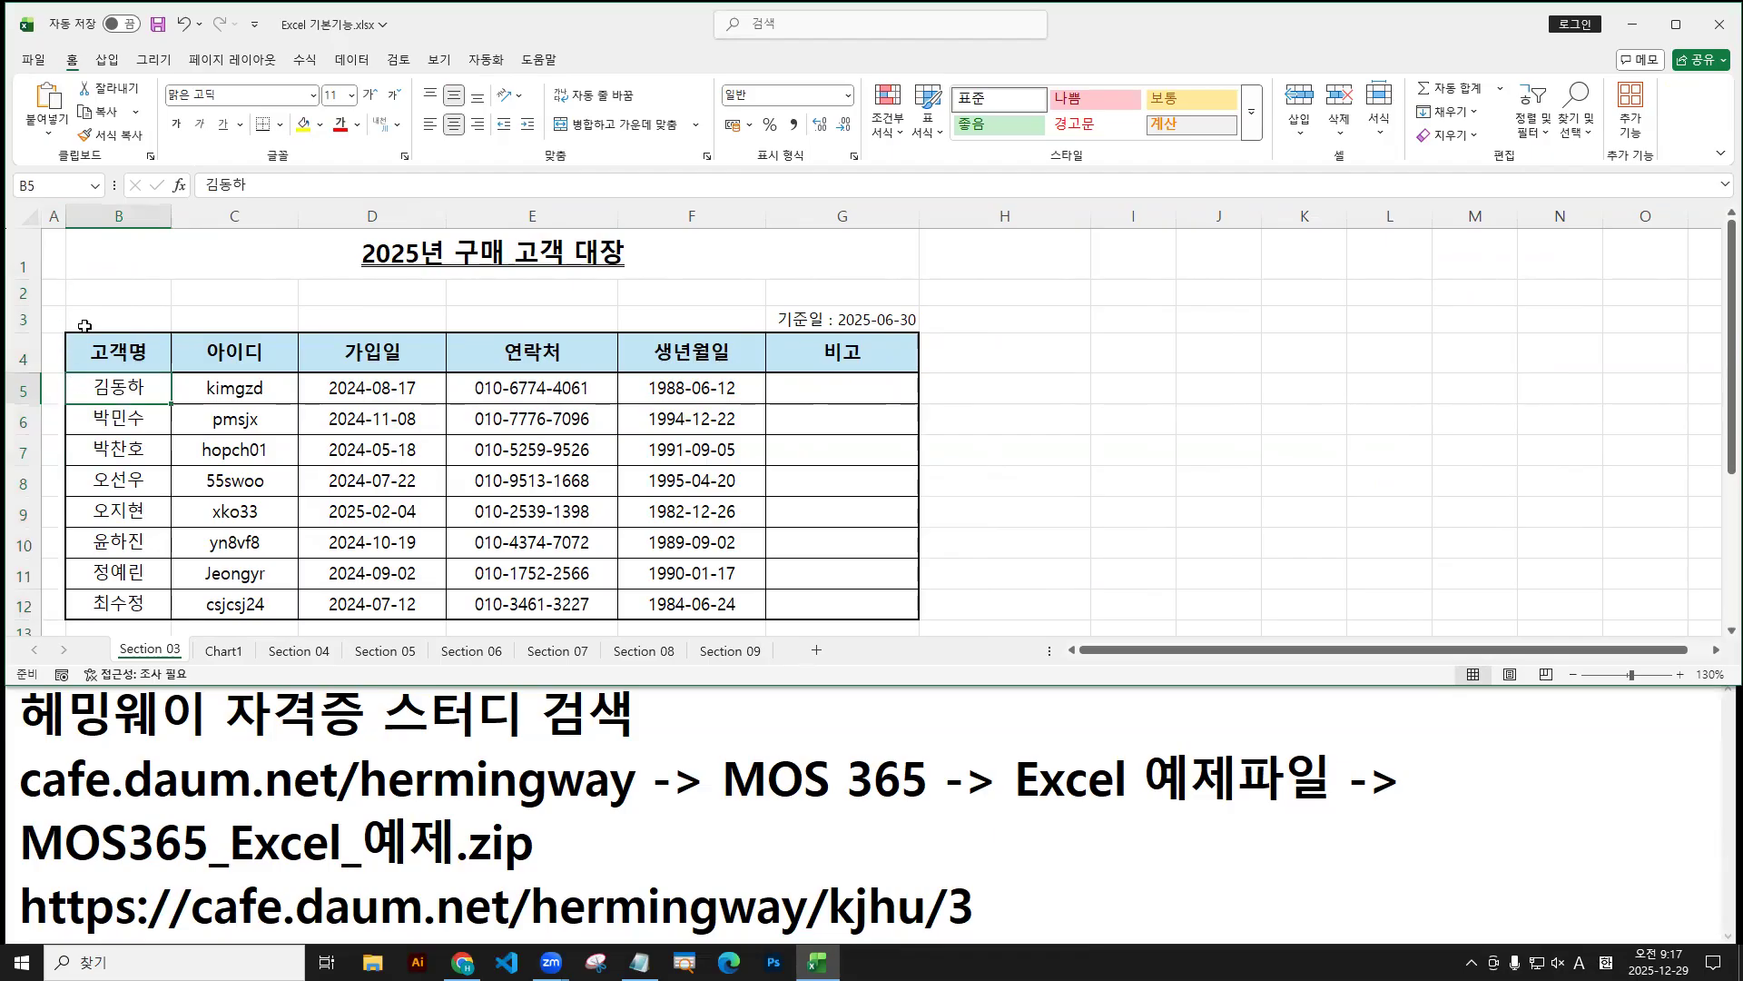
key(Right)
drag(66, 329, 65, 600)
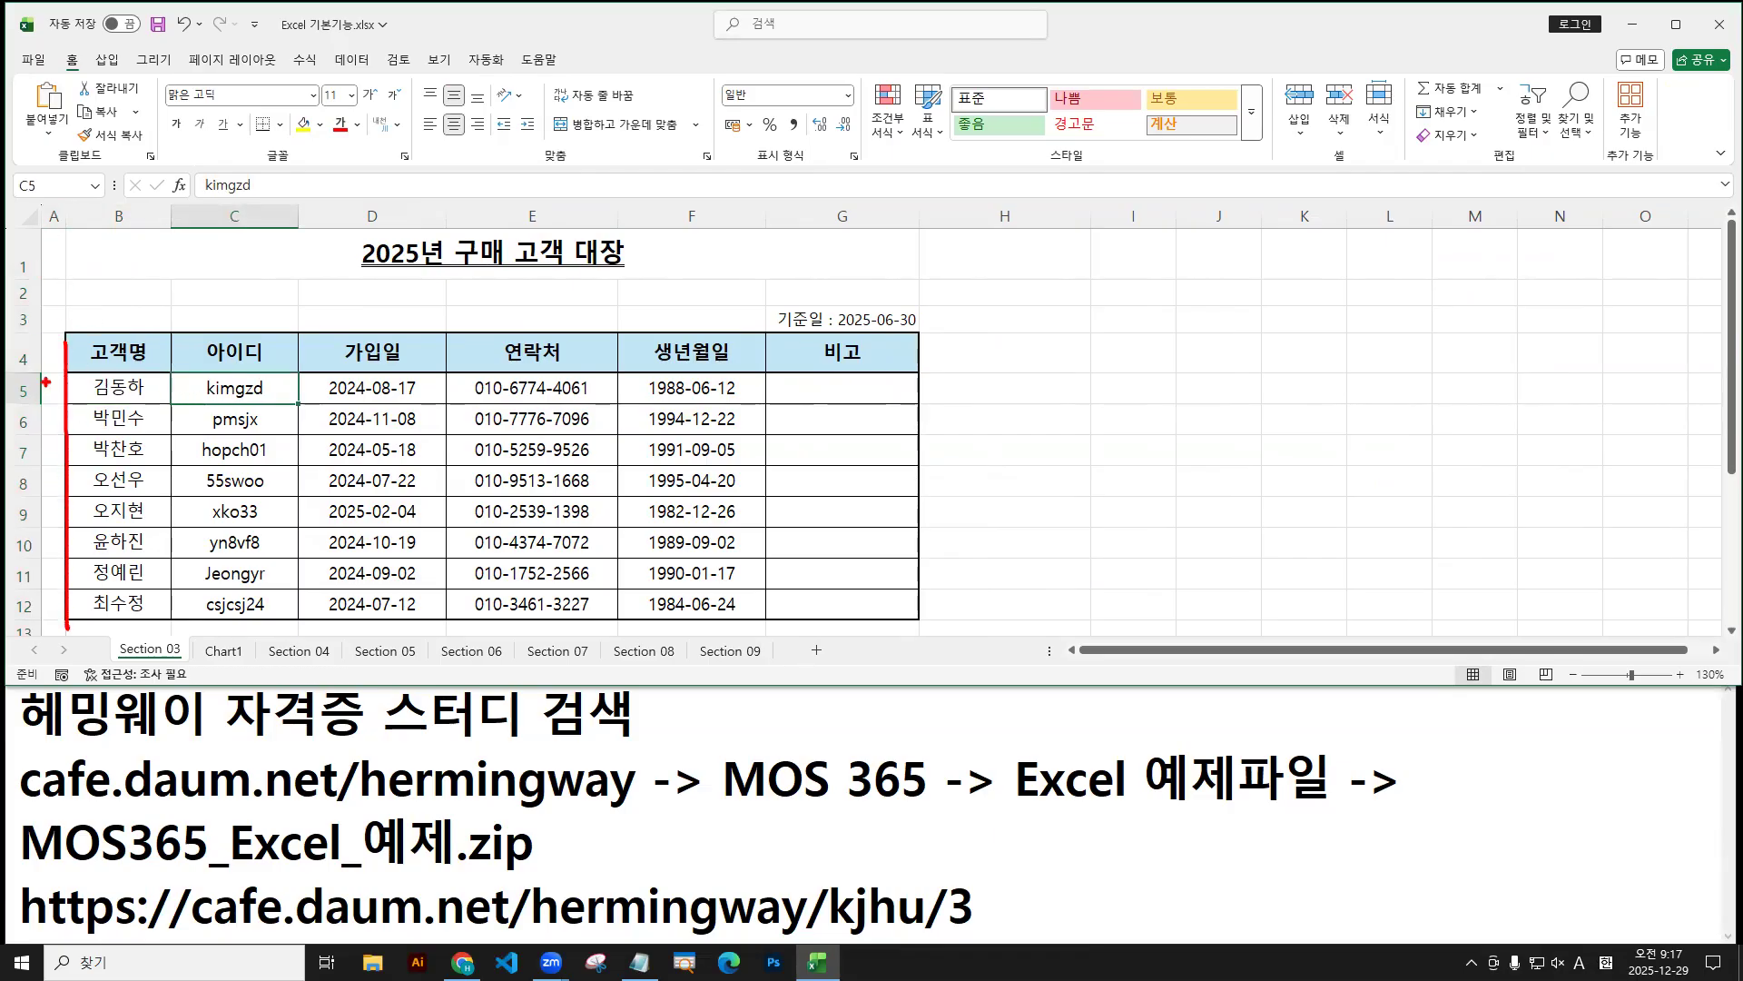
drag(38, 334, 43, 586)
key(Escape)
key(Left)
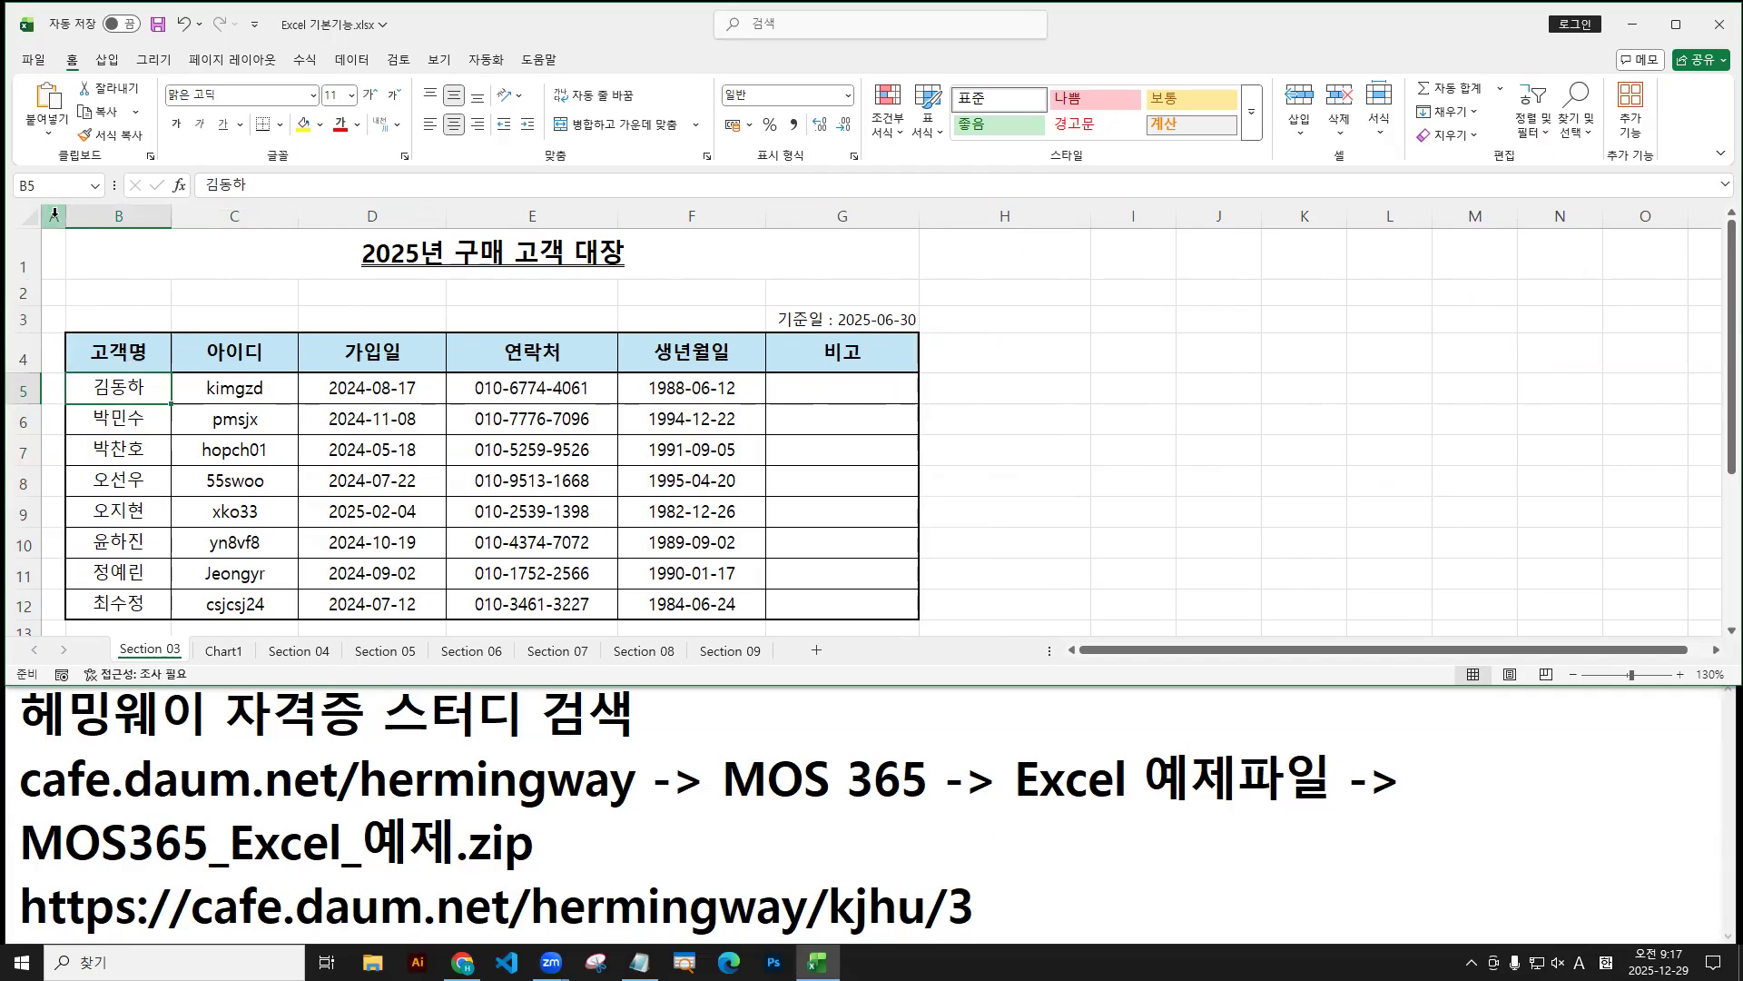
click(150, 349)
click(138, 392)
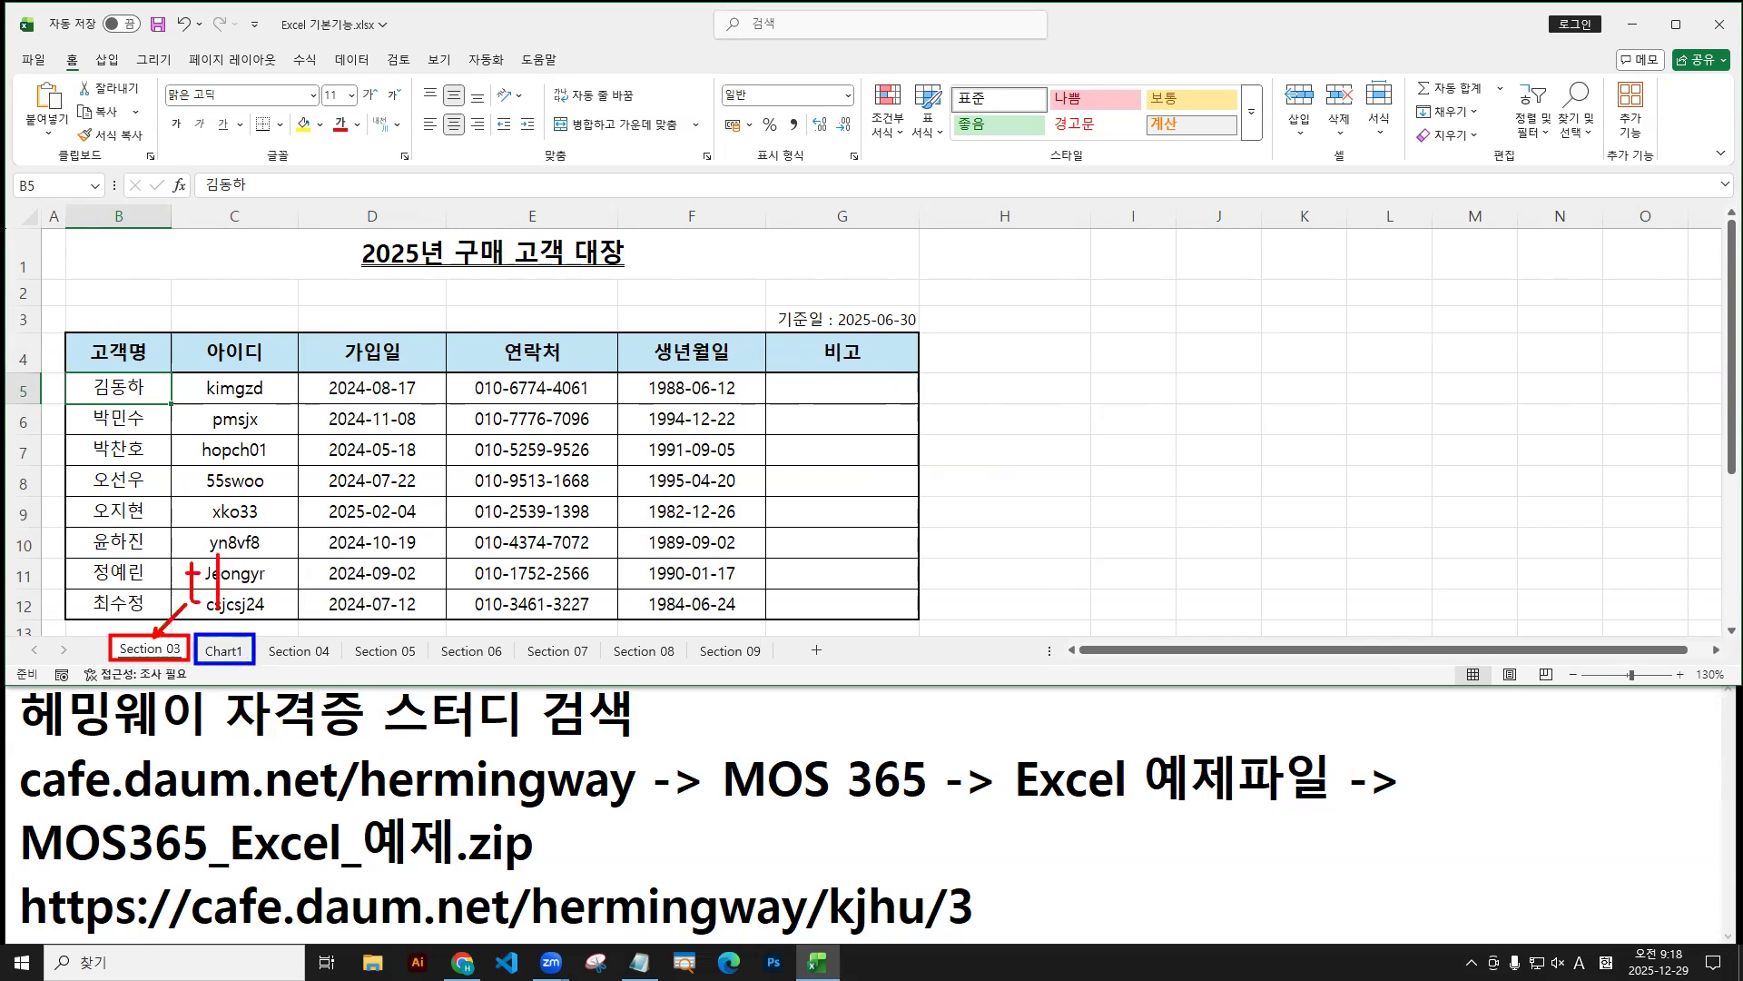
right_click(159, 646)
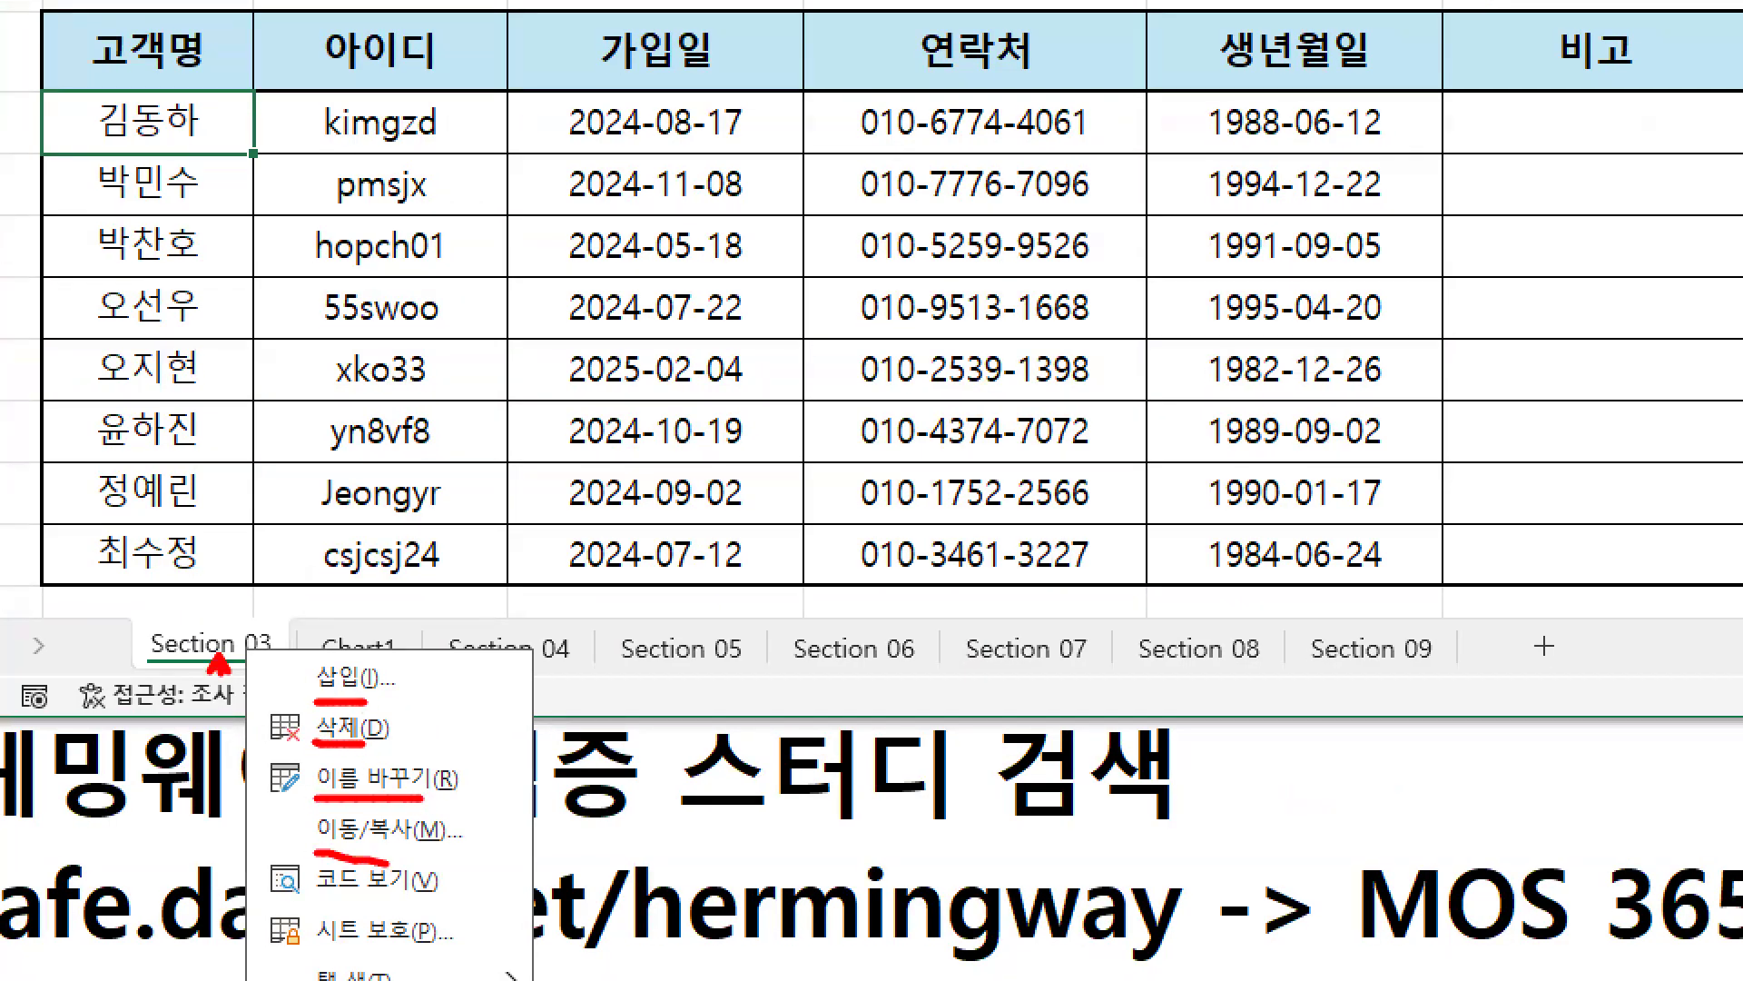
key(Escape)
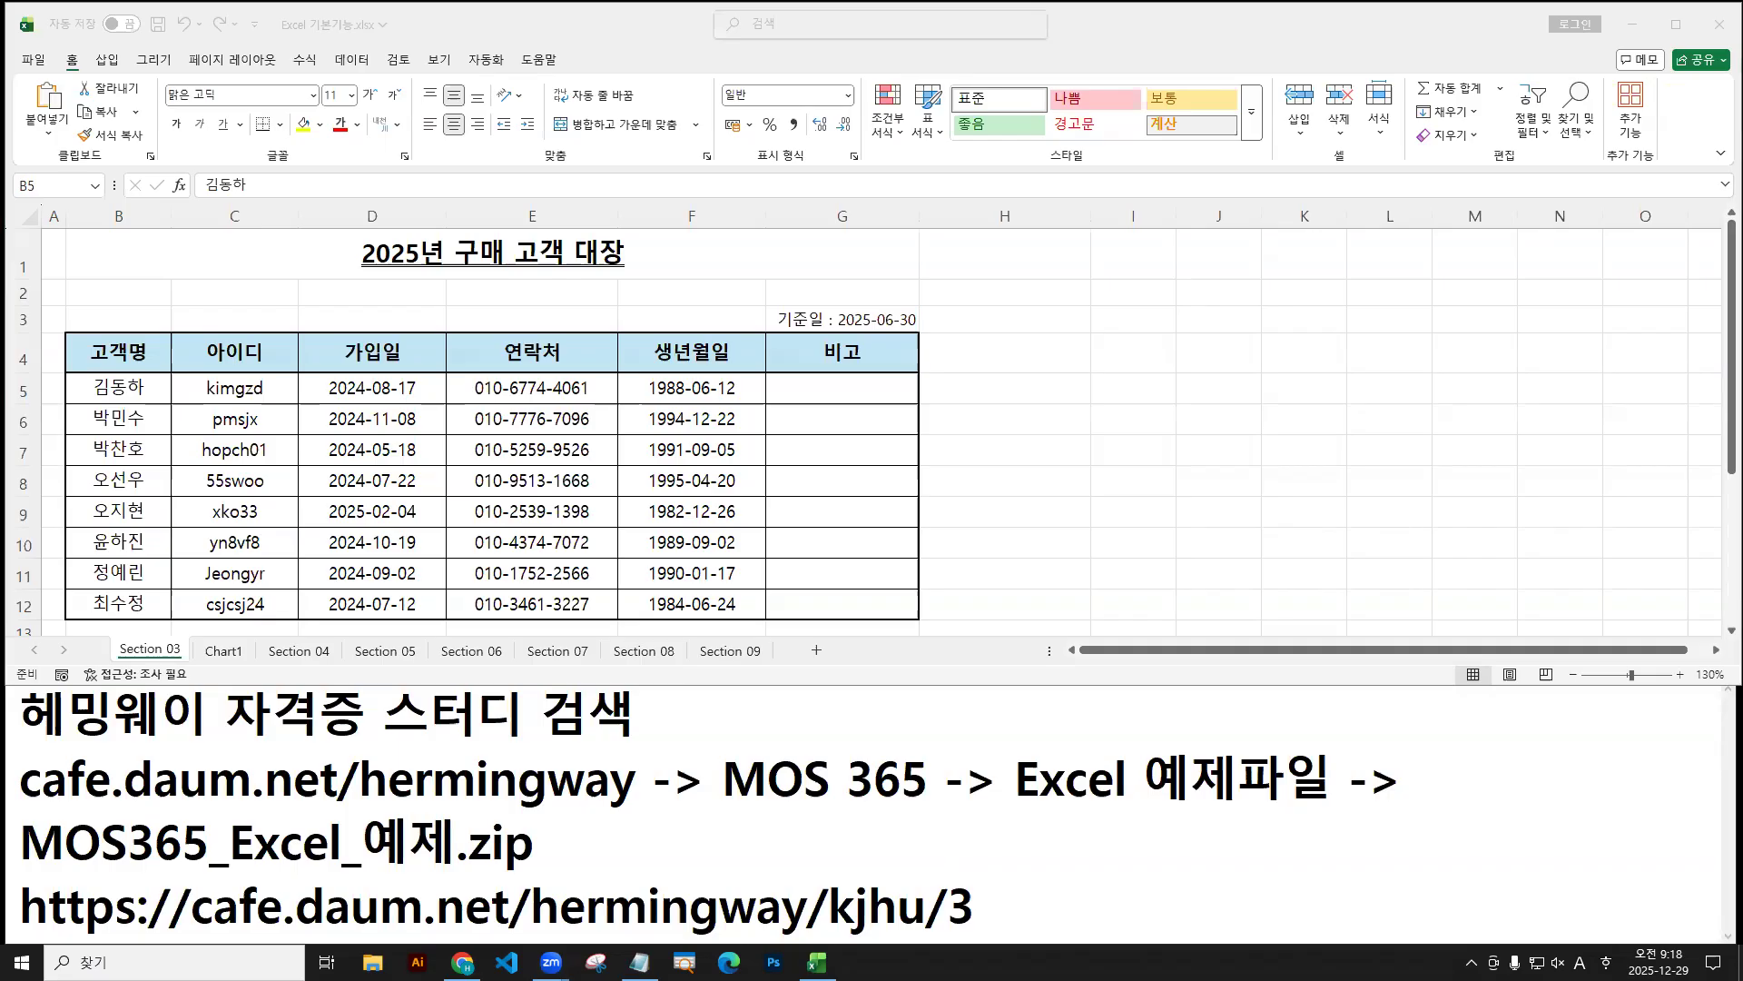
click(258, 502)
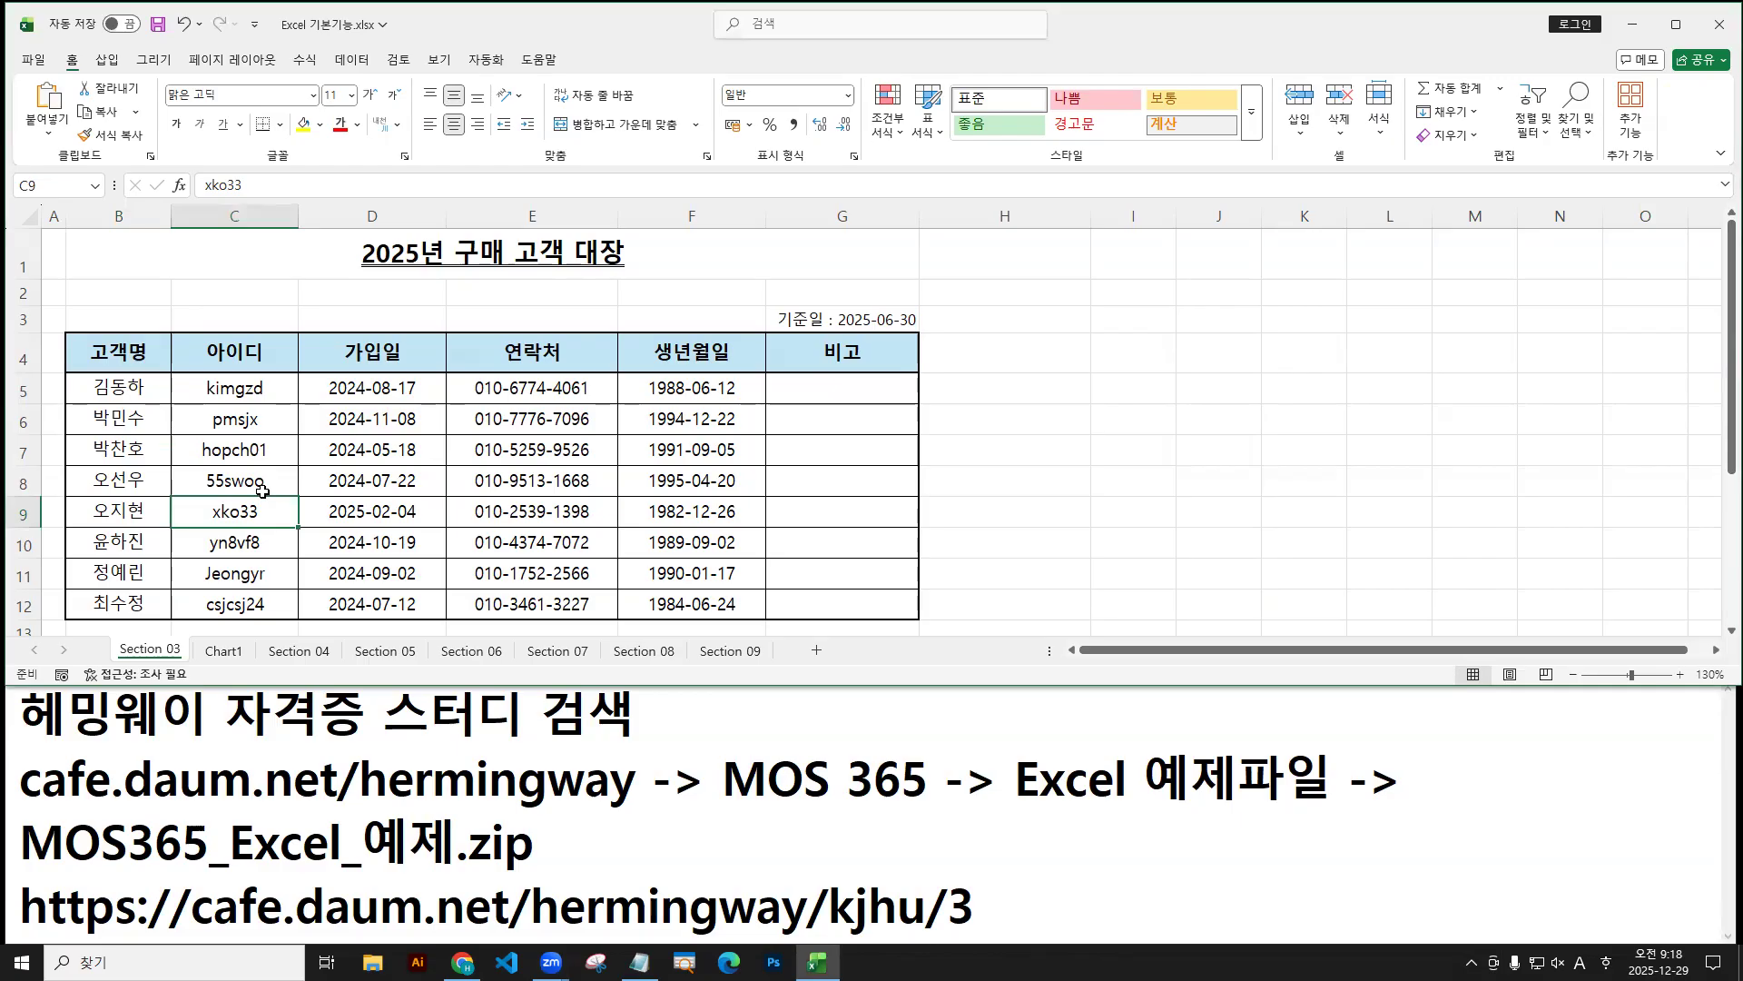
Rename the Chart1 sheet as 총 매출 차트.
click(224, 650)
click(172, 650)
click(227, 650)
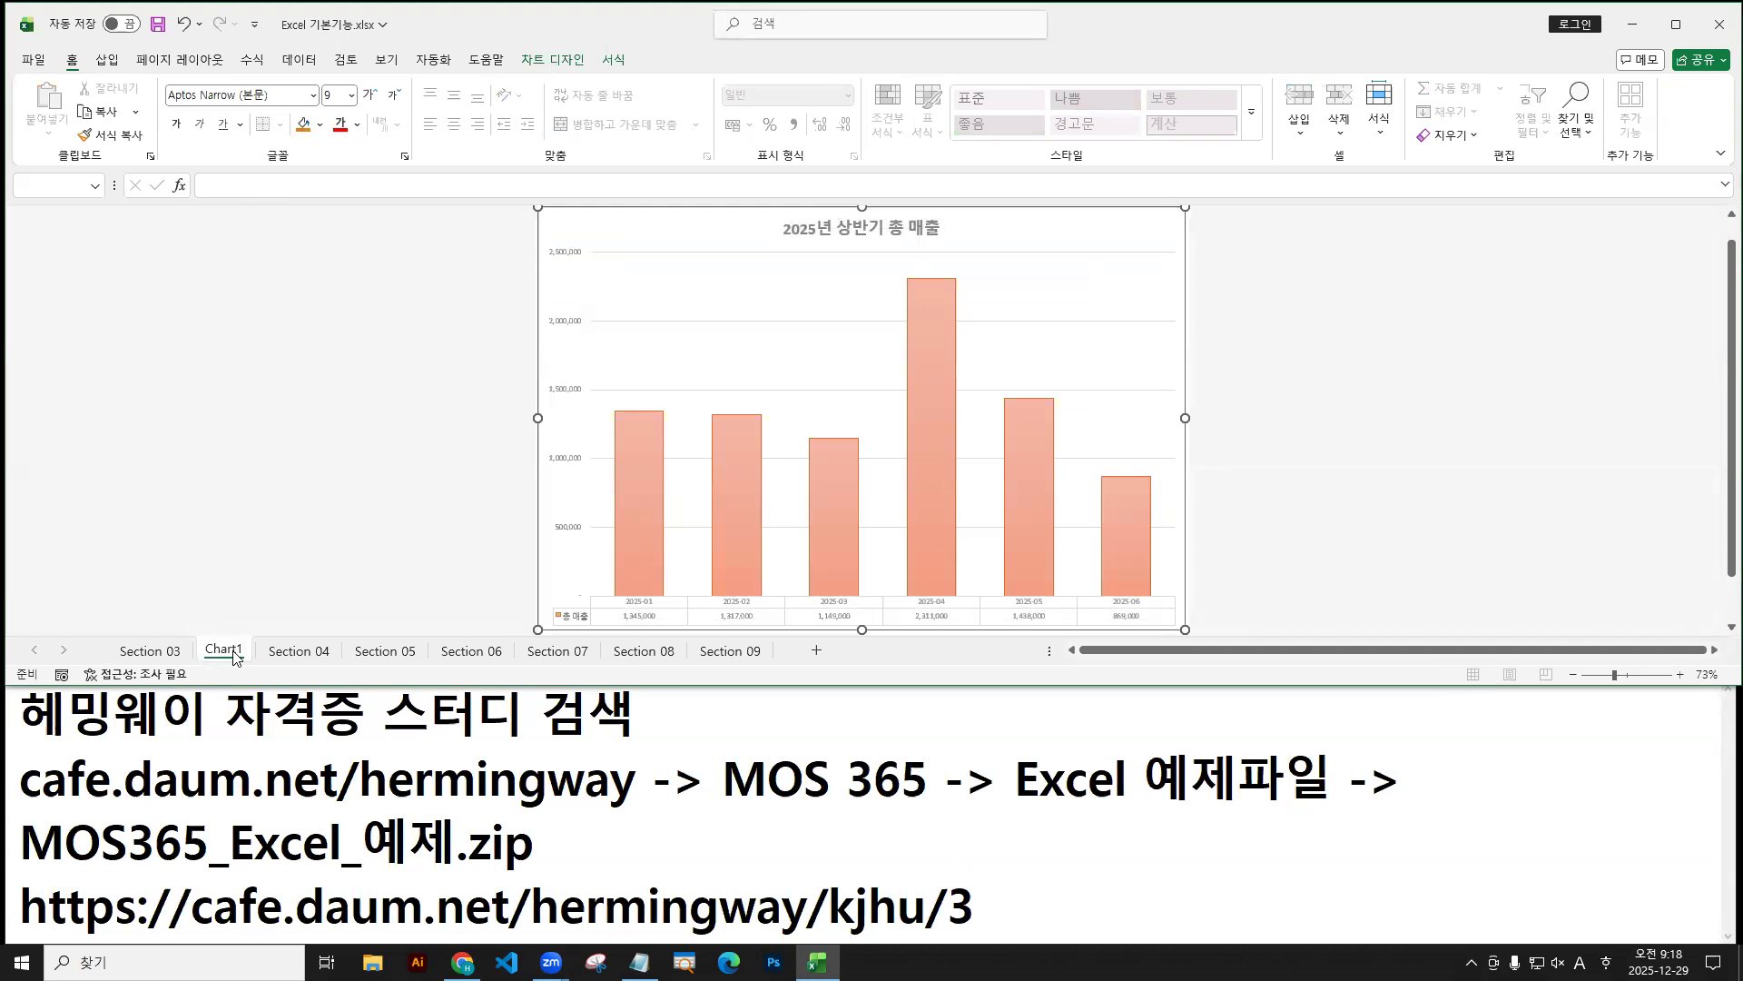
right_click(227, 650)
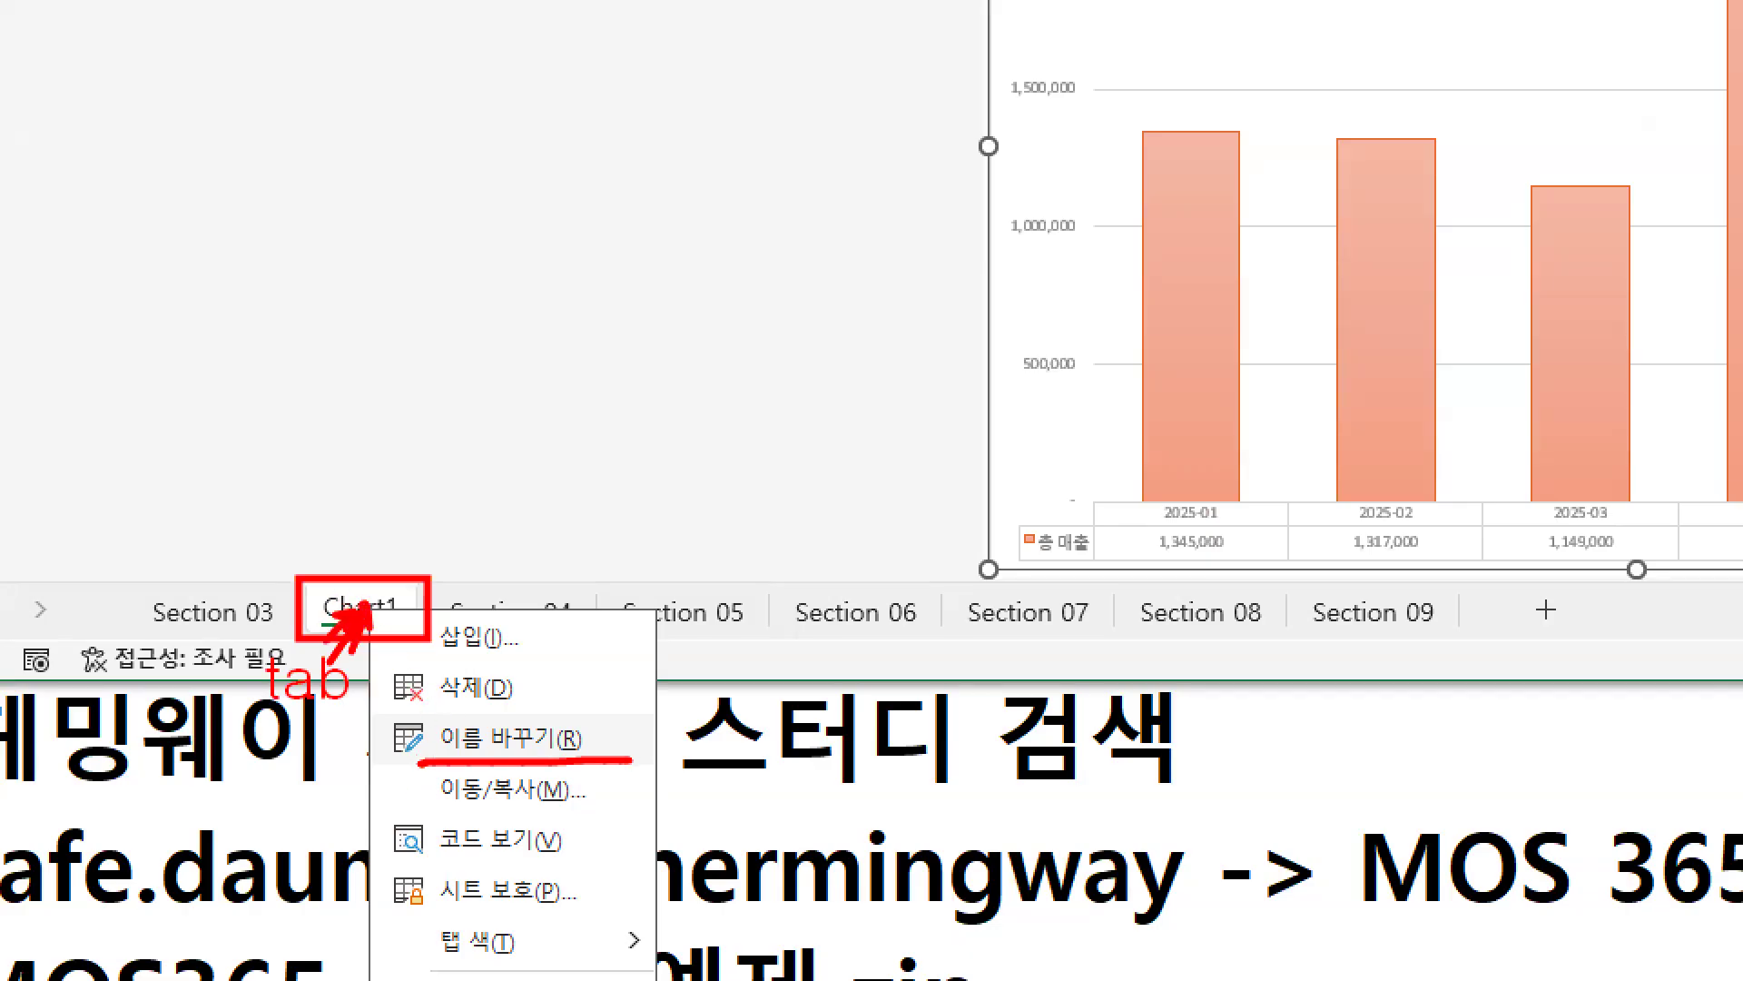
key(r)
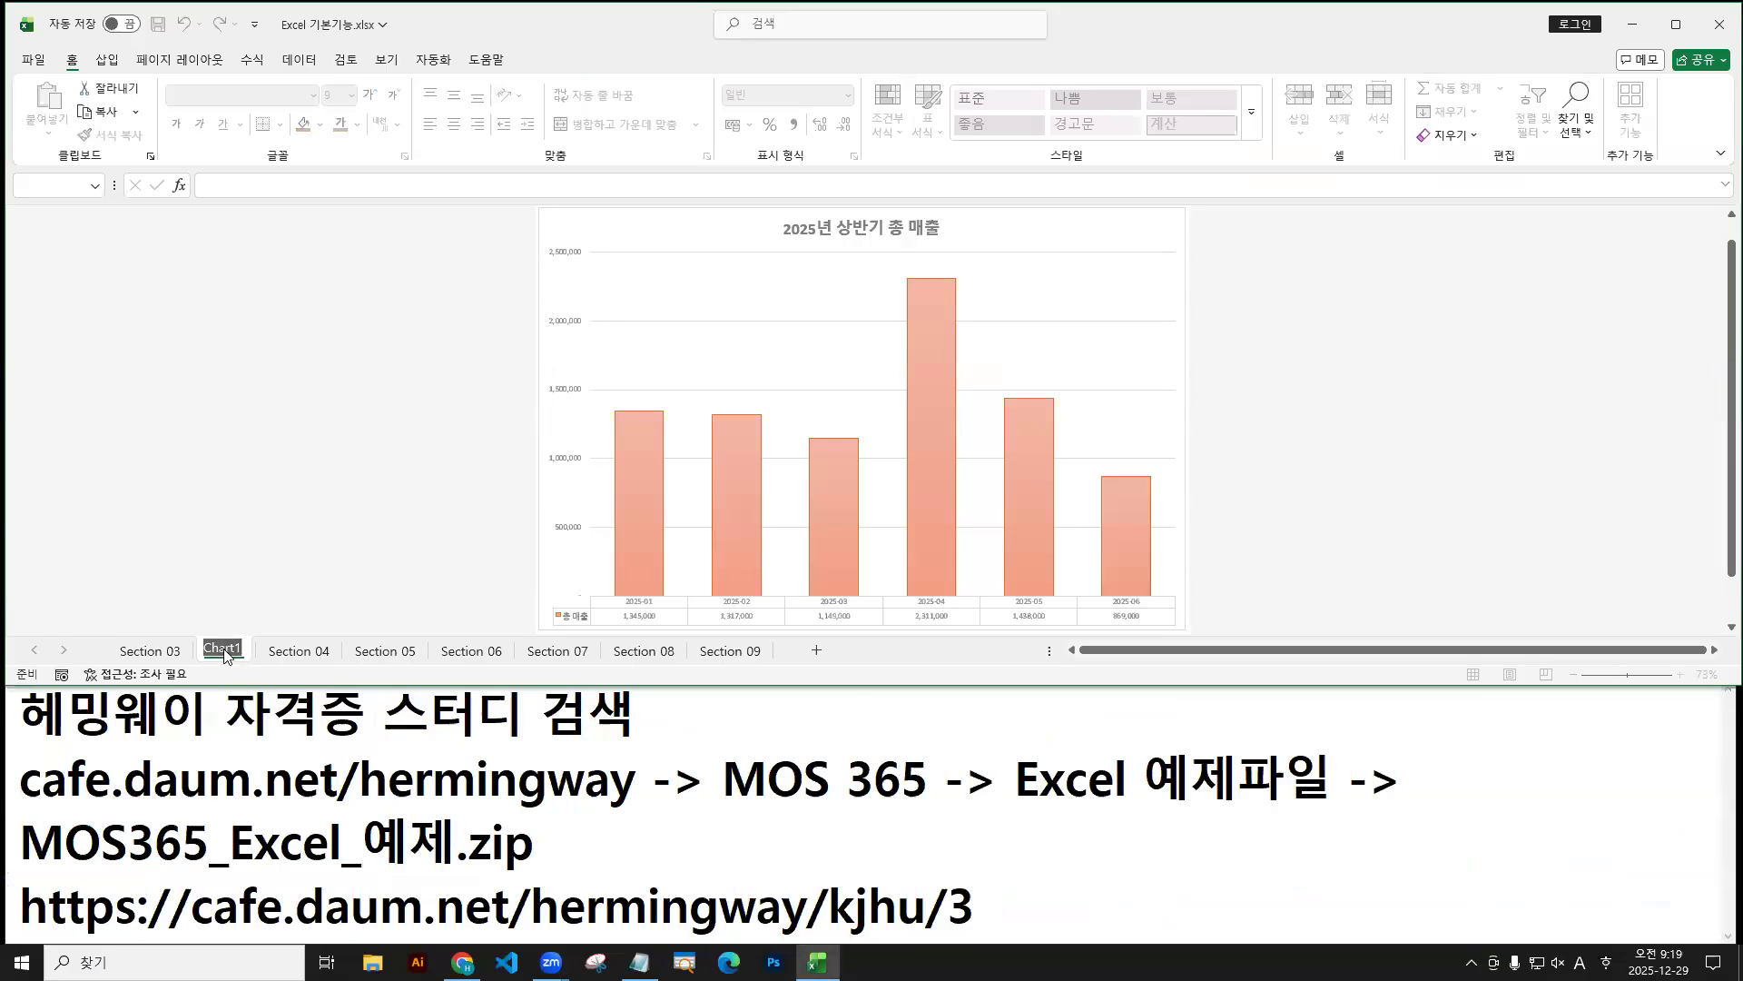
text(C총)
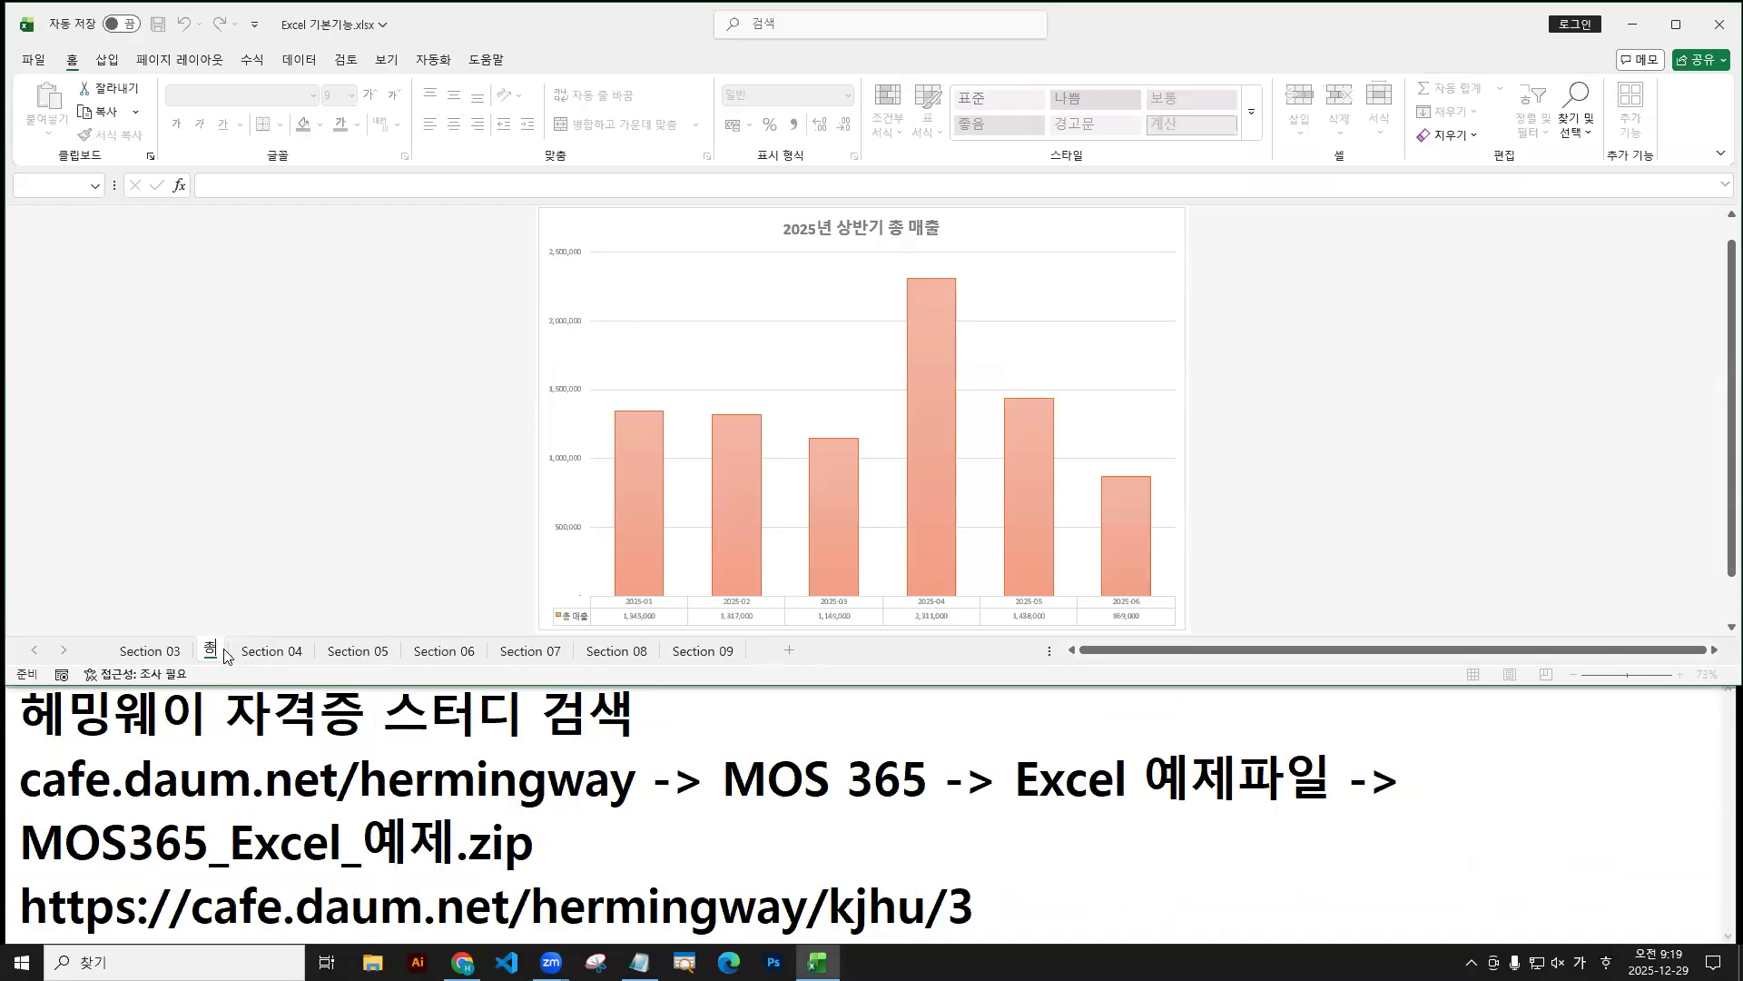
text( 매추ㄹ 차트)
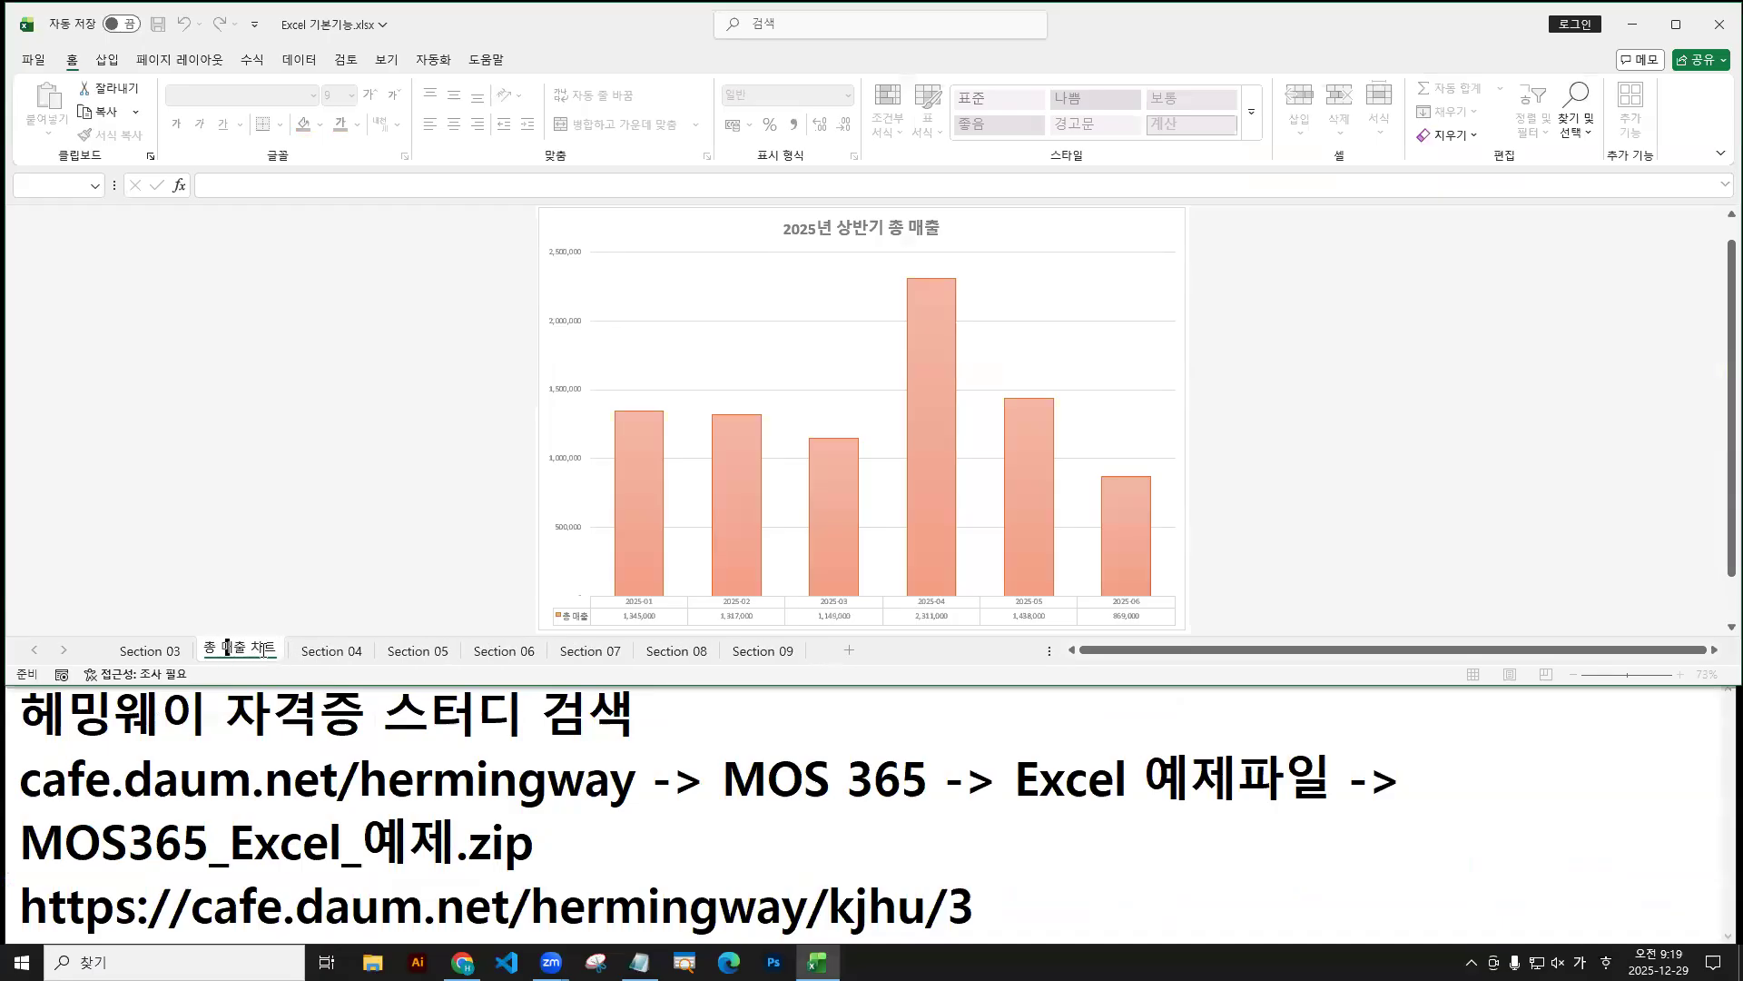
key(Return)
Move the 총 매출 차트 sheet so it sits between Section 04 and Section 05.
drag(283, 660, 276, 671)
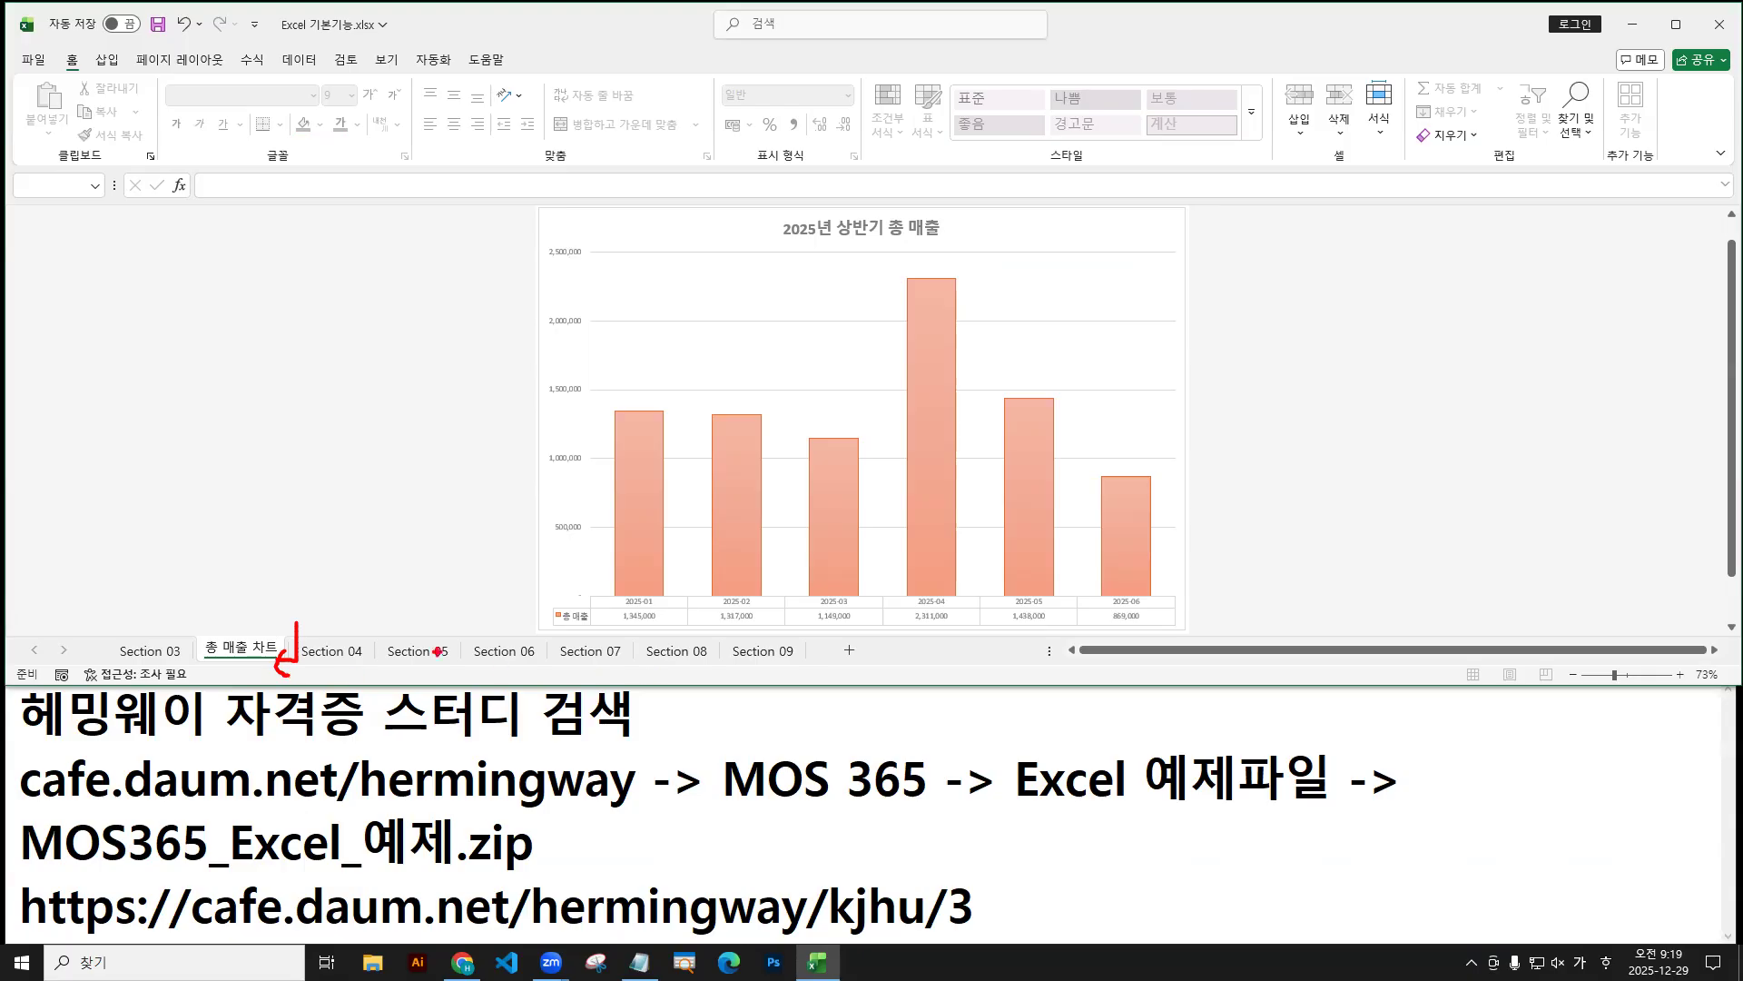
drag(247, 652, 381, 655)
key(ctrl+z)
mouse_move(194, 632)
mouse_down()
mouse_move(284, 665)
mouse_move(385, 649)
mouse_up()
key(Escape)
mouse_move(251, 649)
mouse_down()
mouse_move(396, 645)
mouse_move(227, 651)
mouse_move(463, 651)
mouse_move(459, 631)
mouse_up()
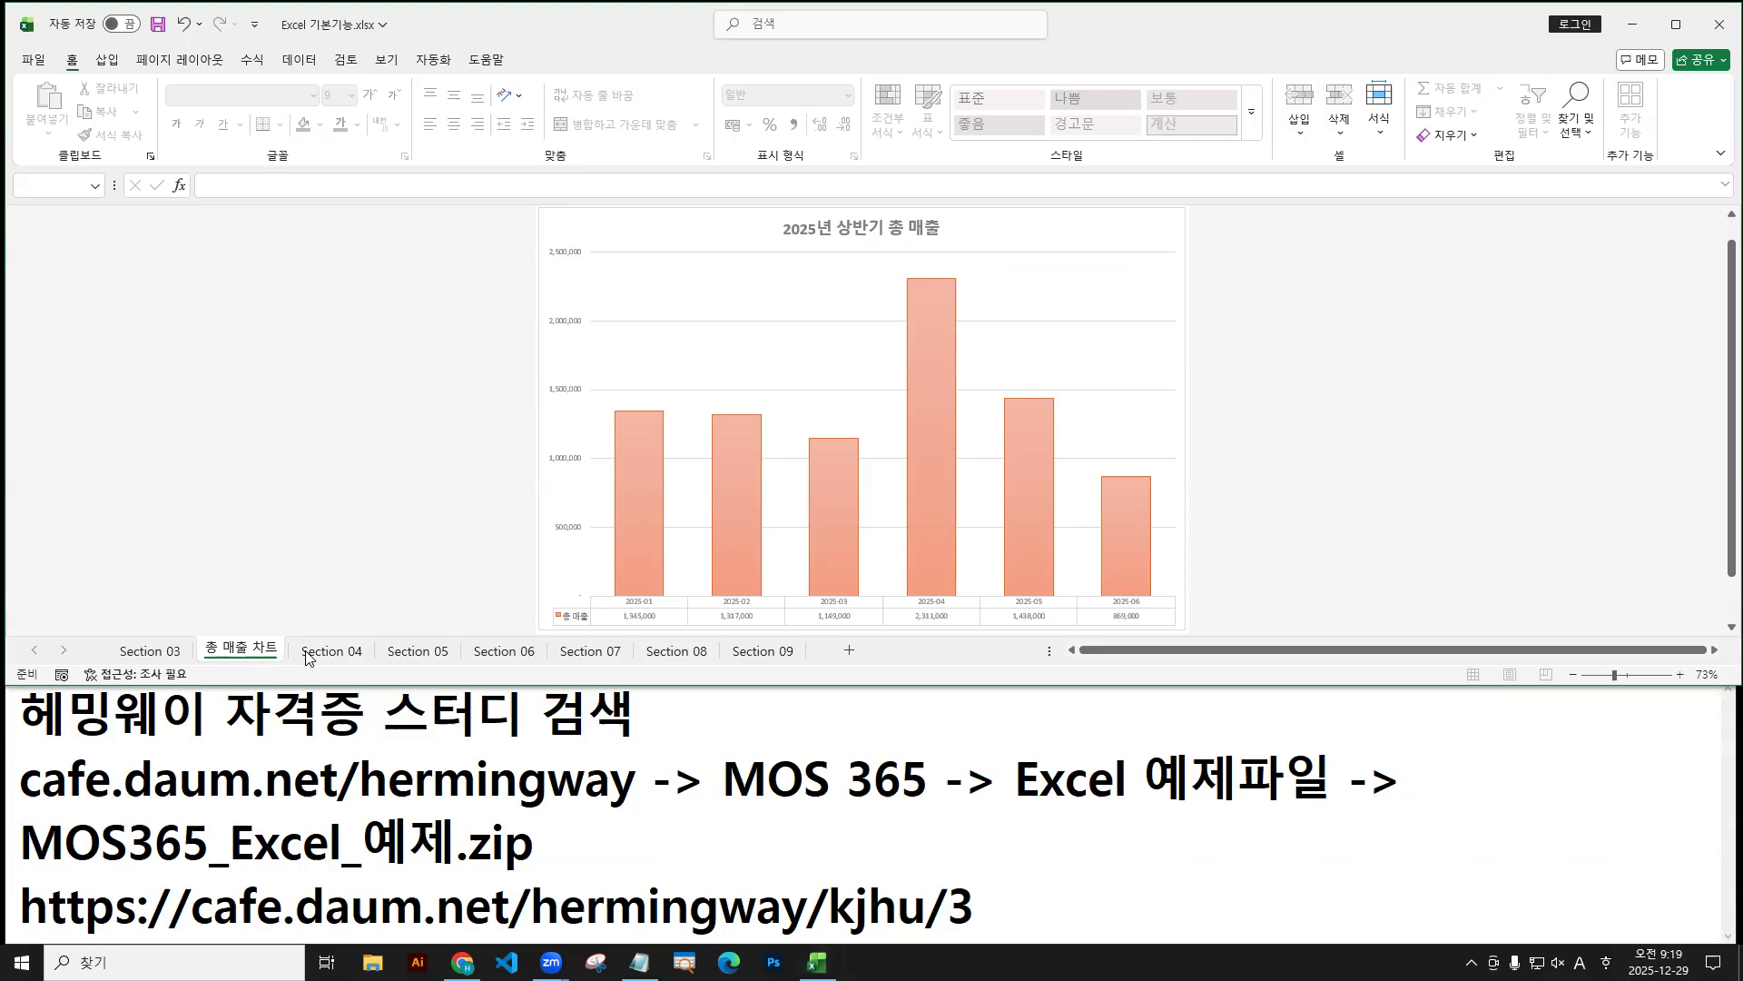
drag(254, 654, 306, 658)
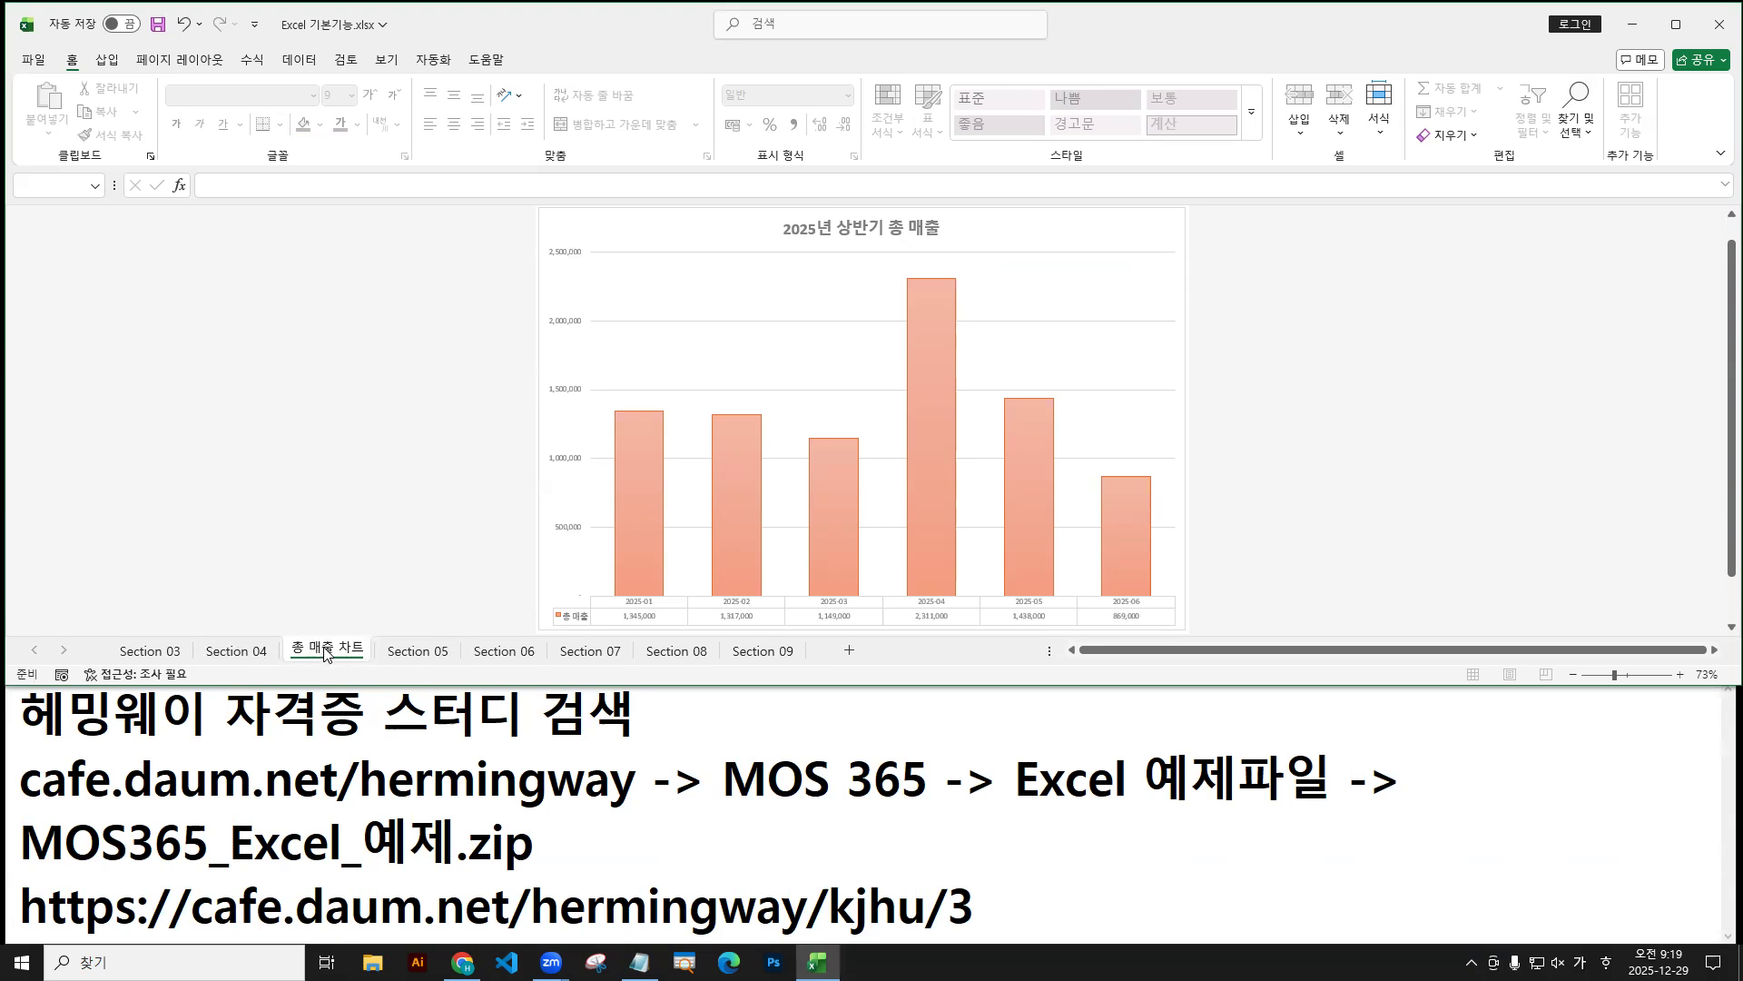
Try duplicating the 총 매출 차트 sheet twice and permanently delete both copies.
mouse_move(326, 658)
ctrl+mouse_down()
mouse_move(597, 652)
mouse_move(502, 652)
ctrl+mouse_up()
ctrl+click(445, 656)
right_click(445, 655)
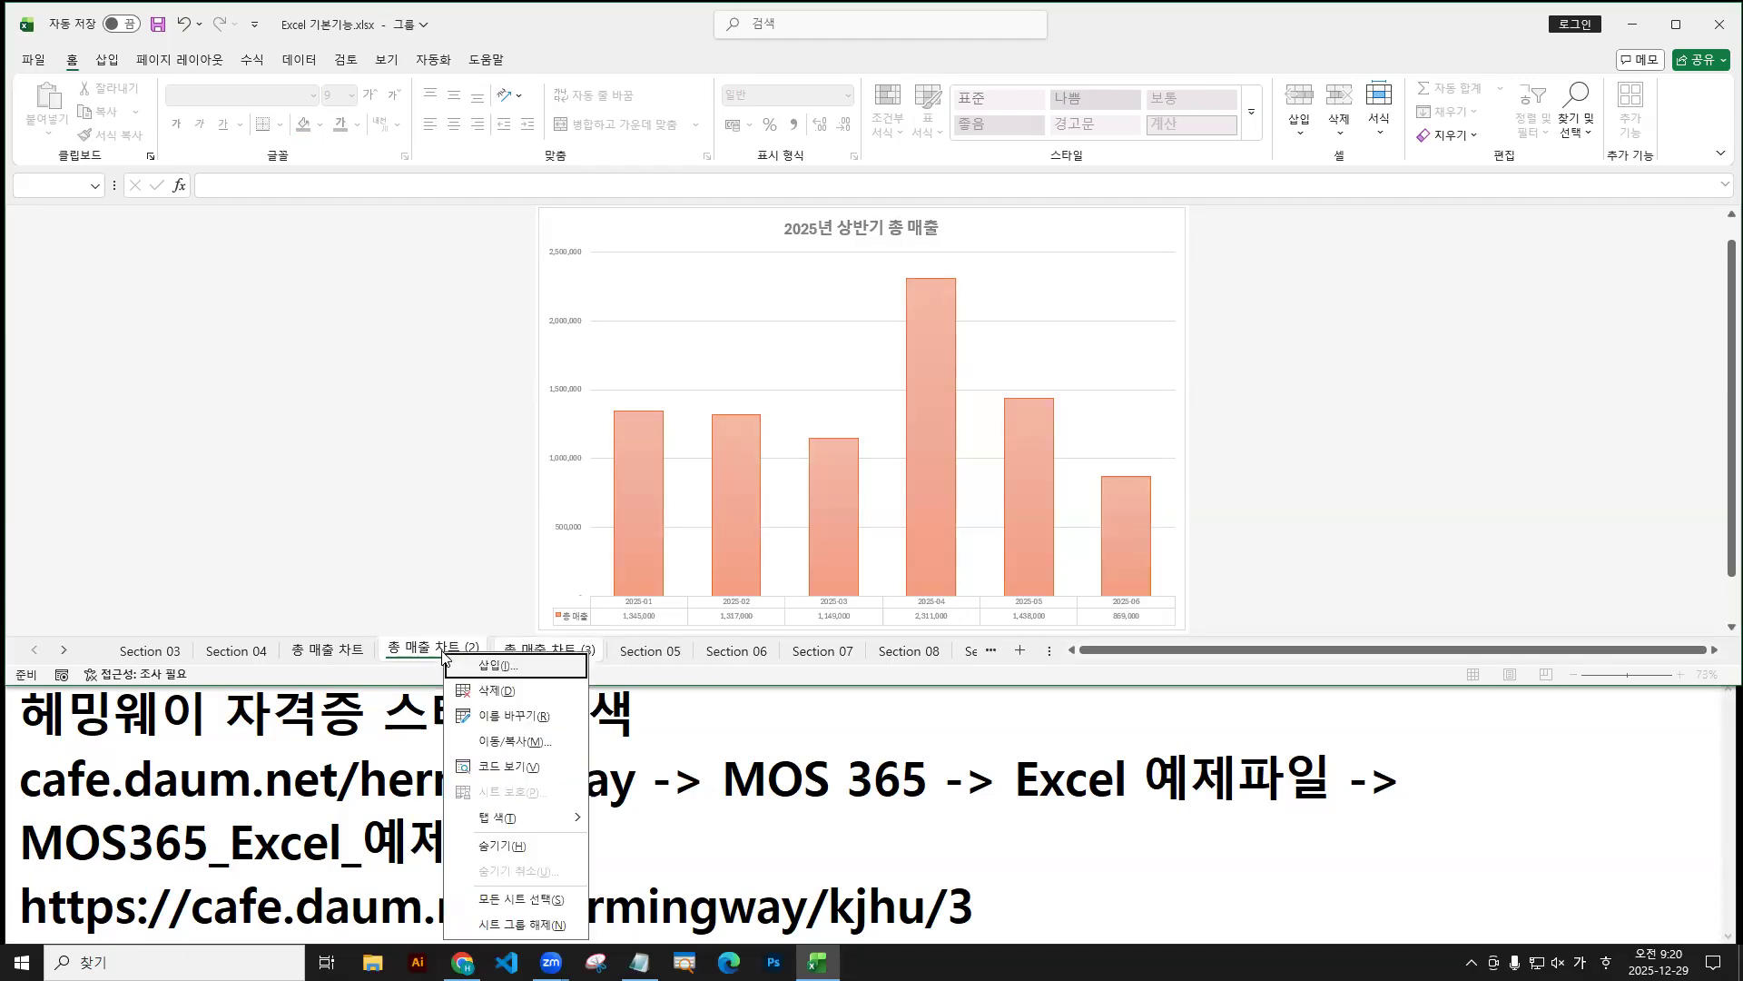
click(494, 693)
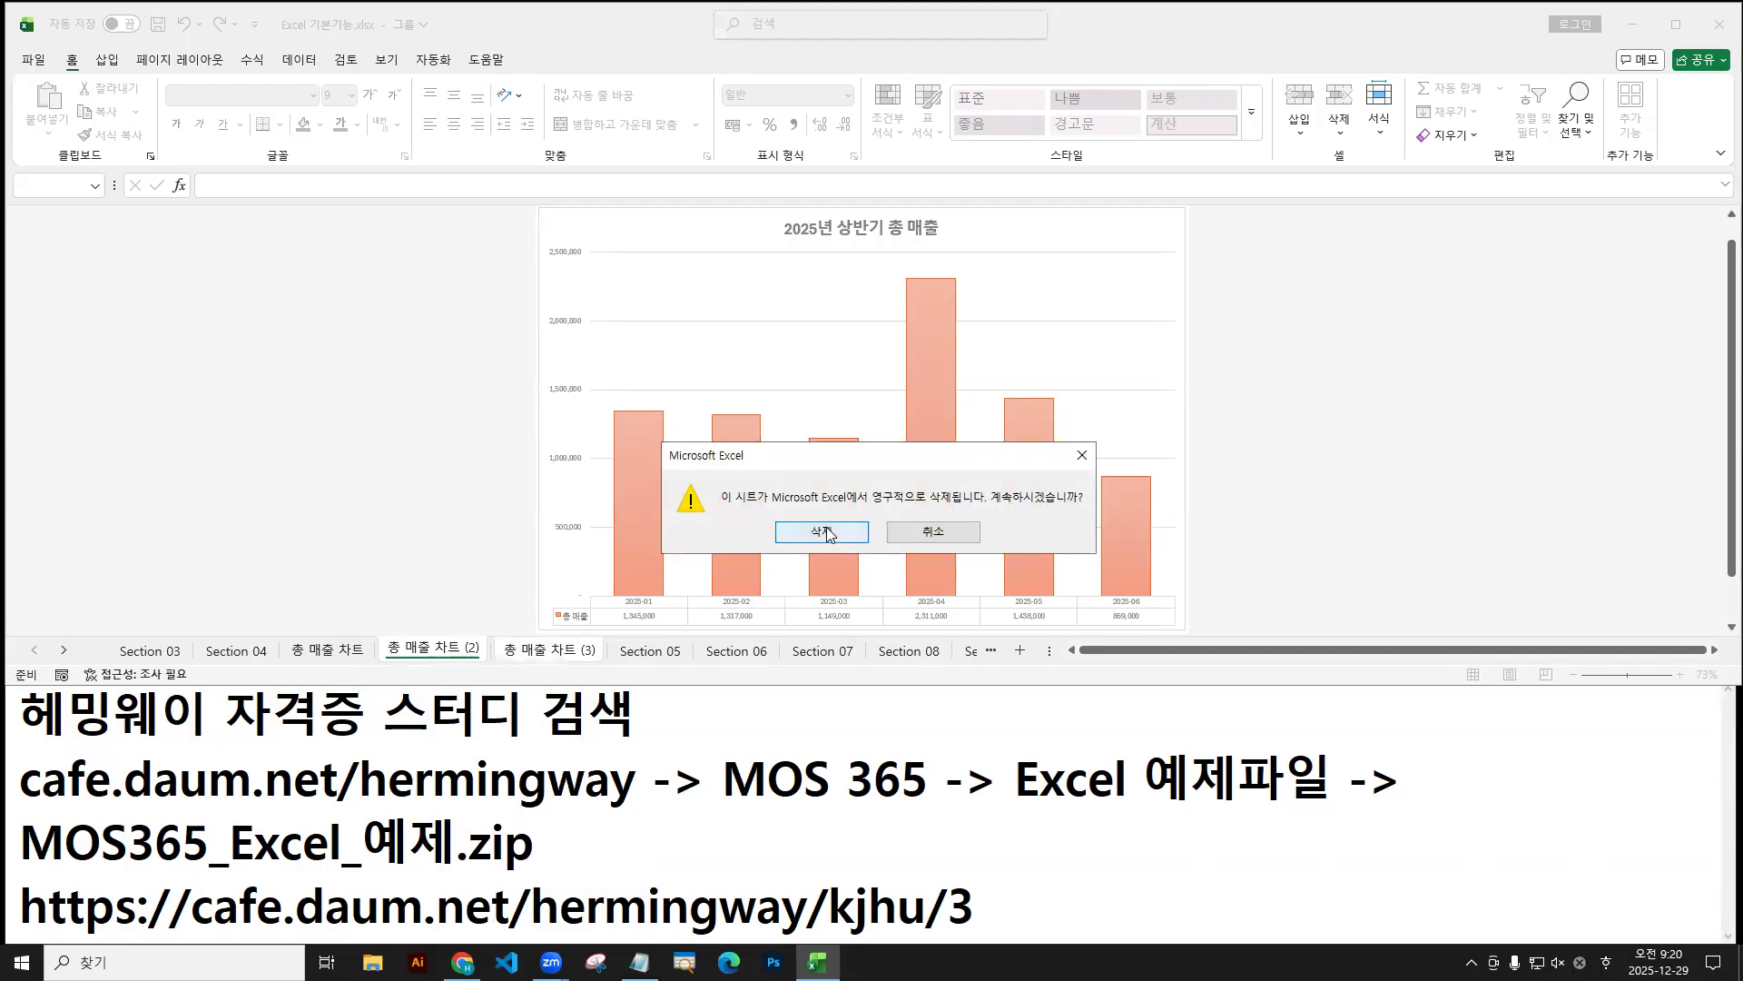
key(Return)
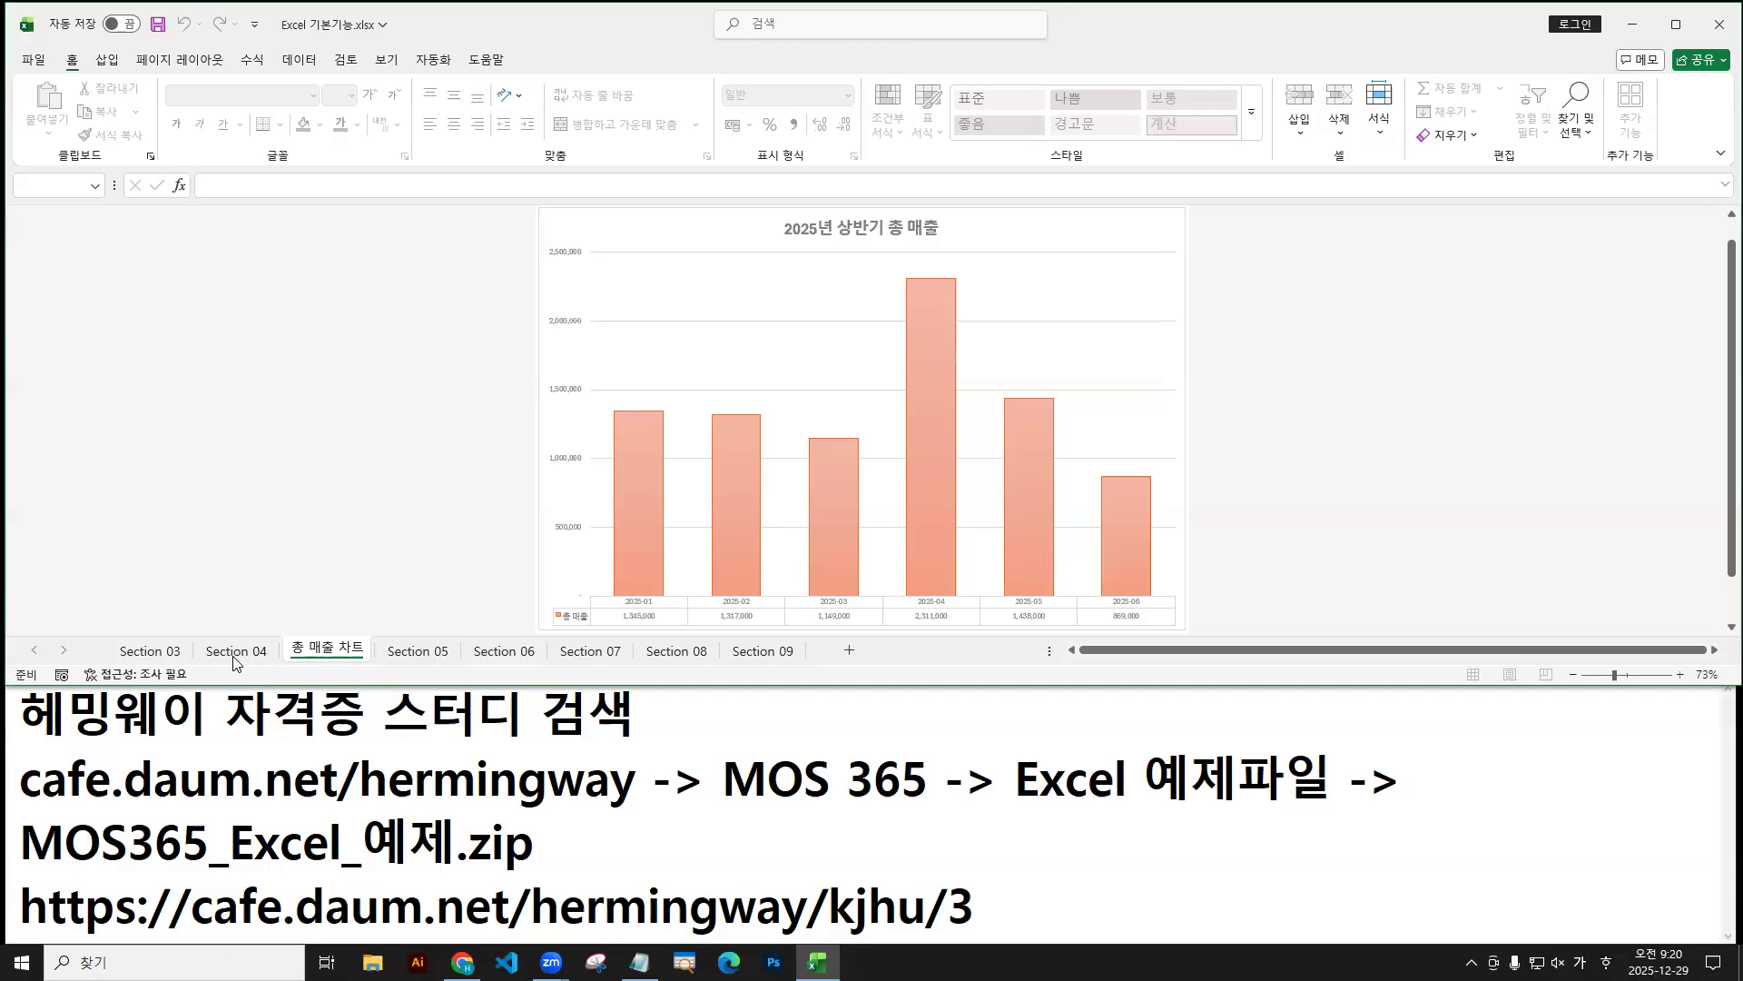
Open the Move or Copy settings for the Section 04 sheet and choose (끝으로 이동) as its destination.
click(238, 653)
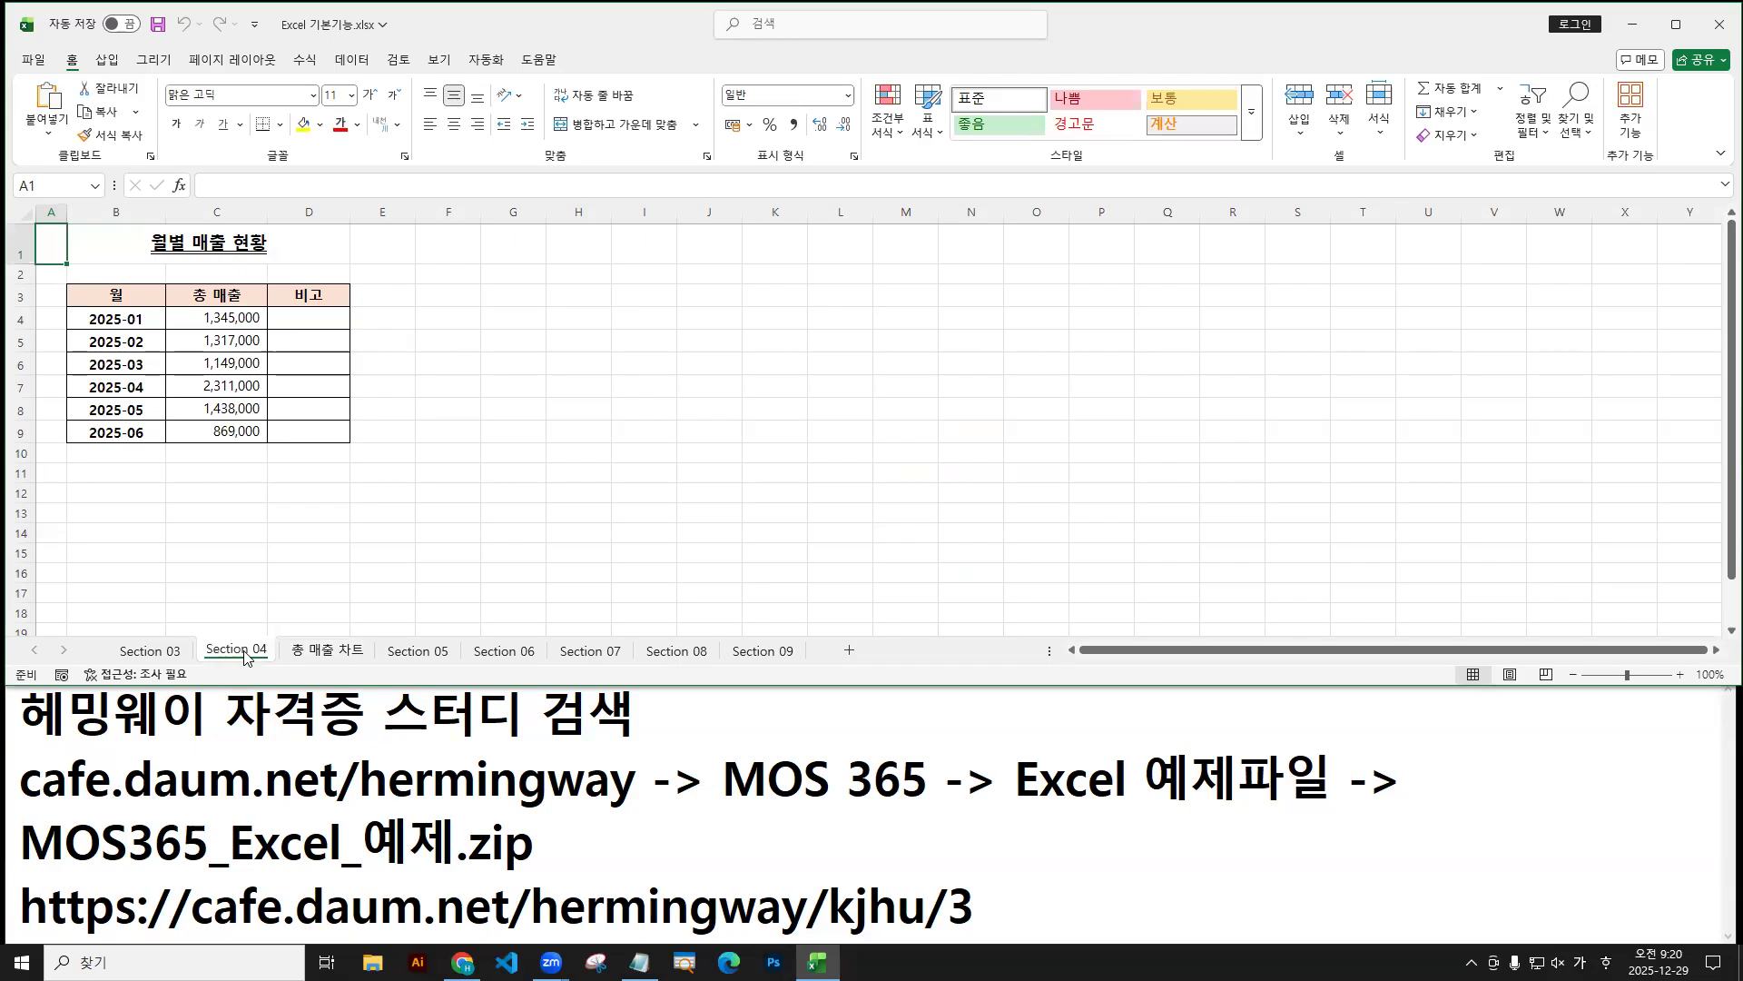
right_click(243, 655)
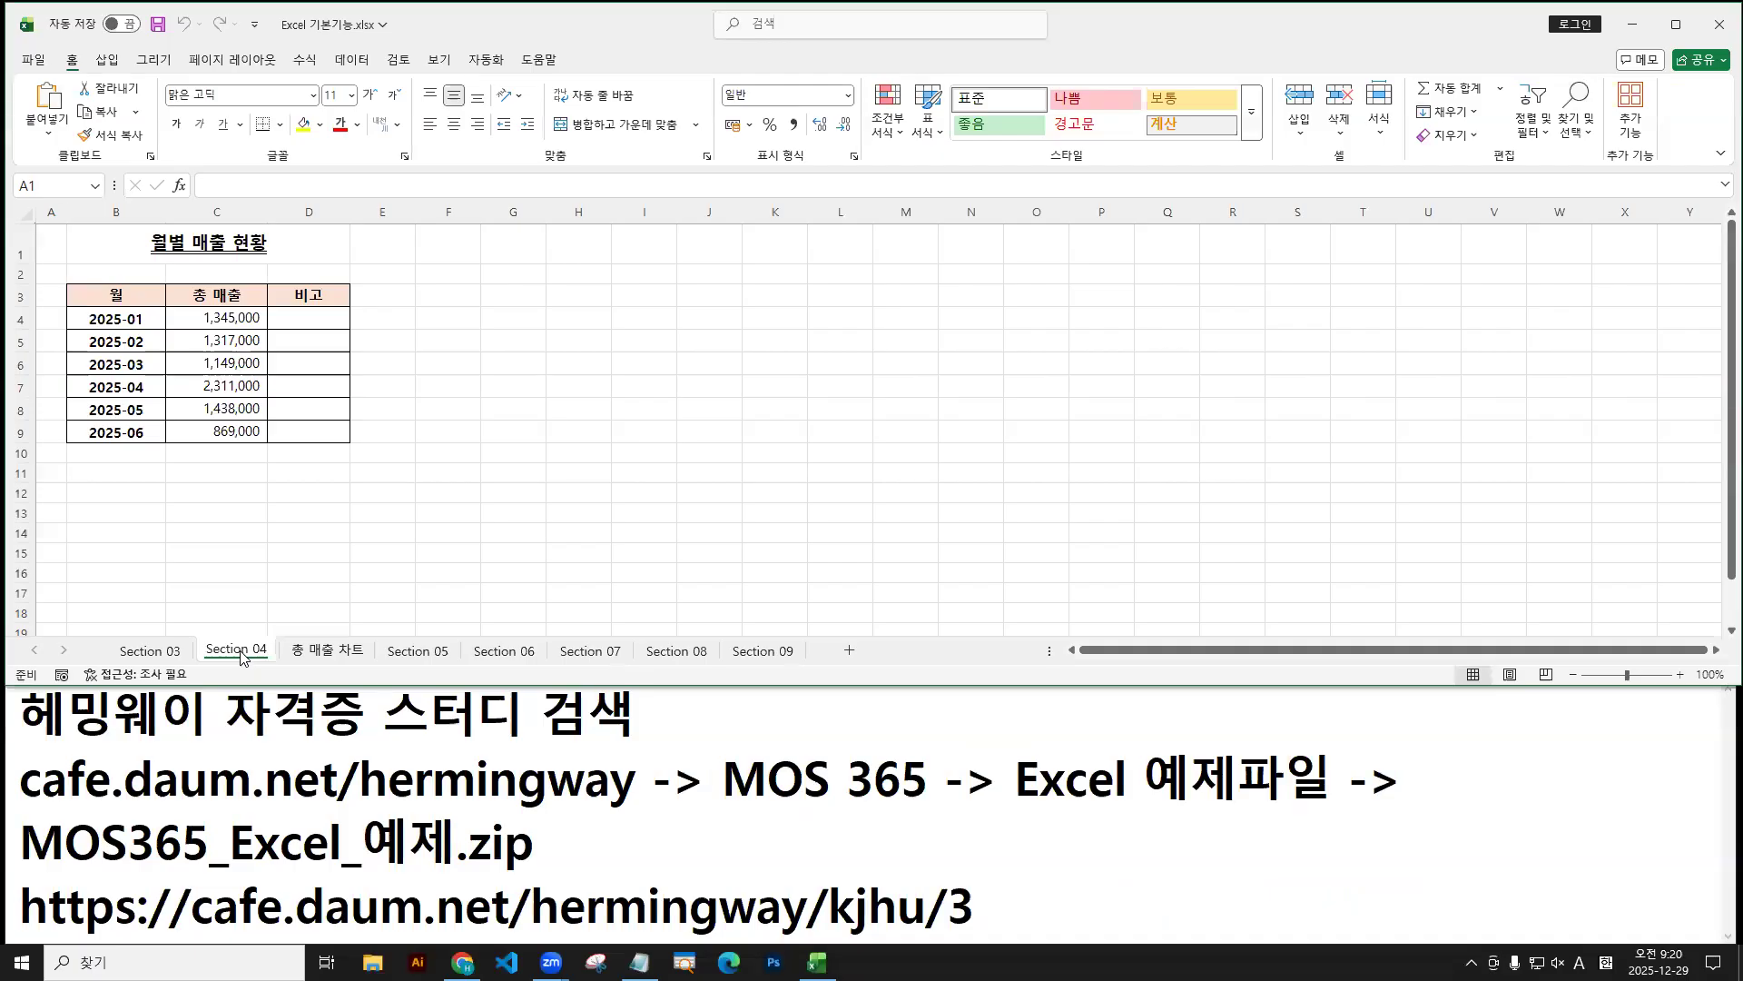
right_click(247, 656)
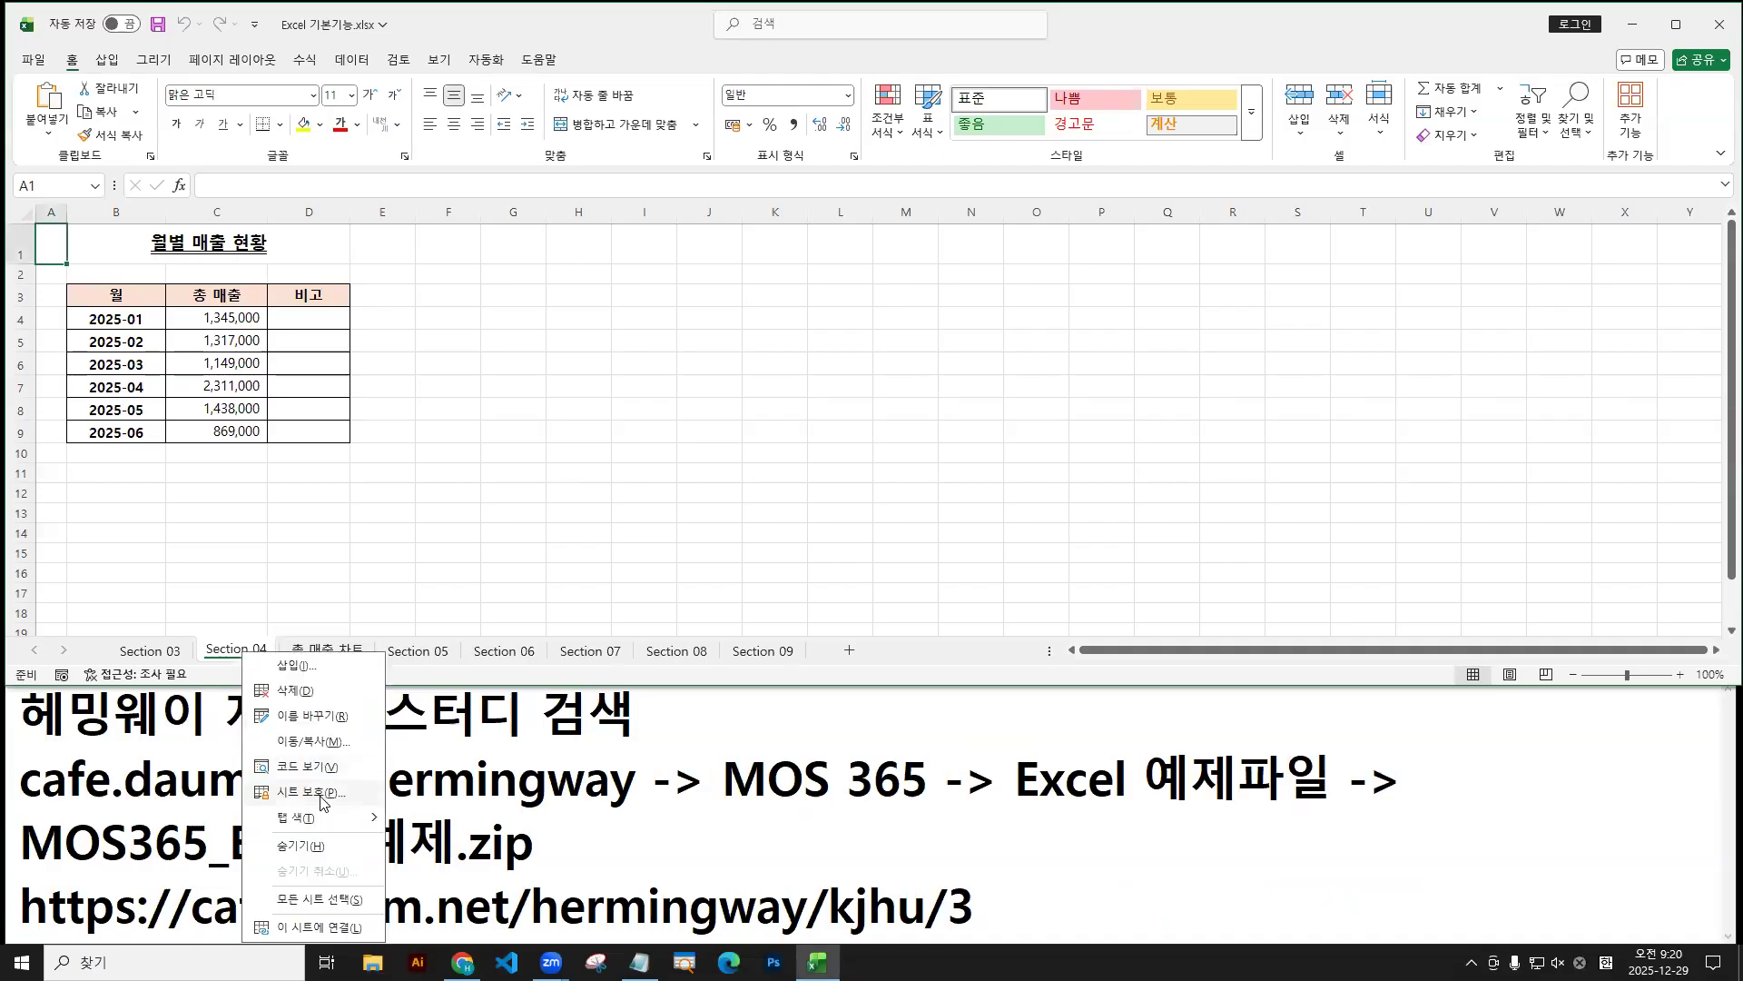
click(300, 743)
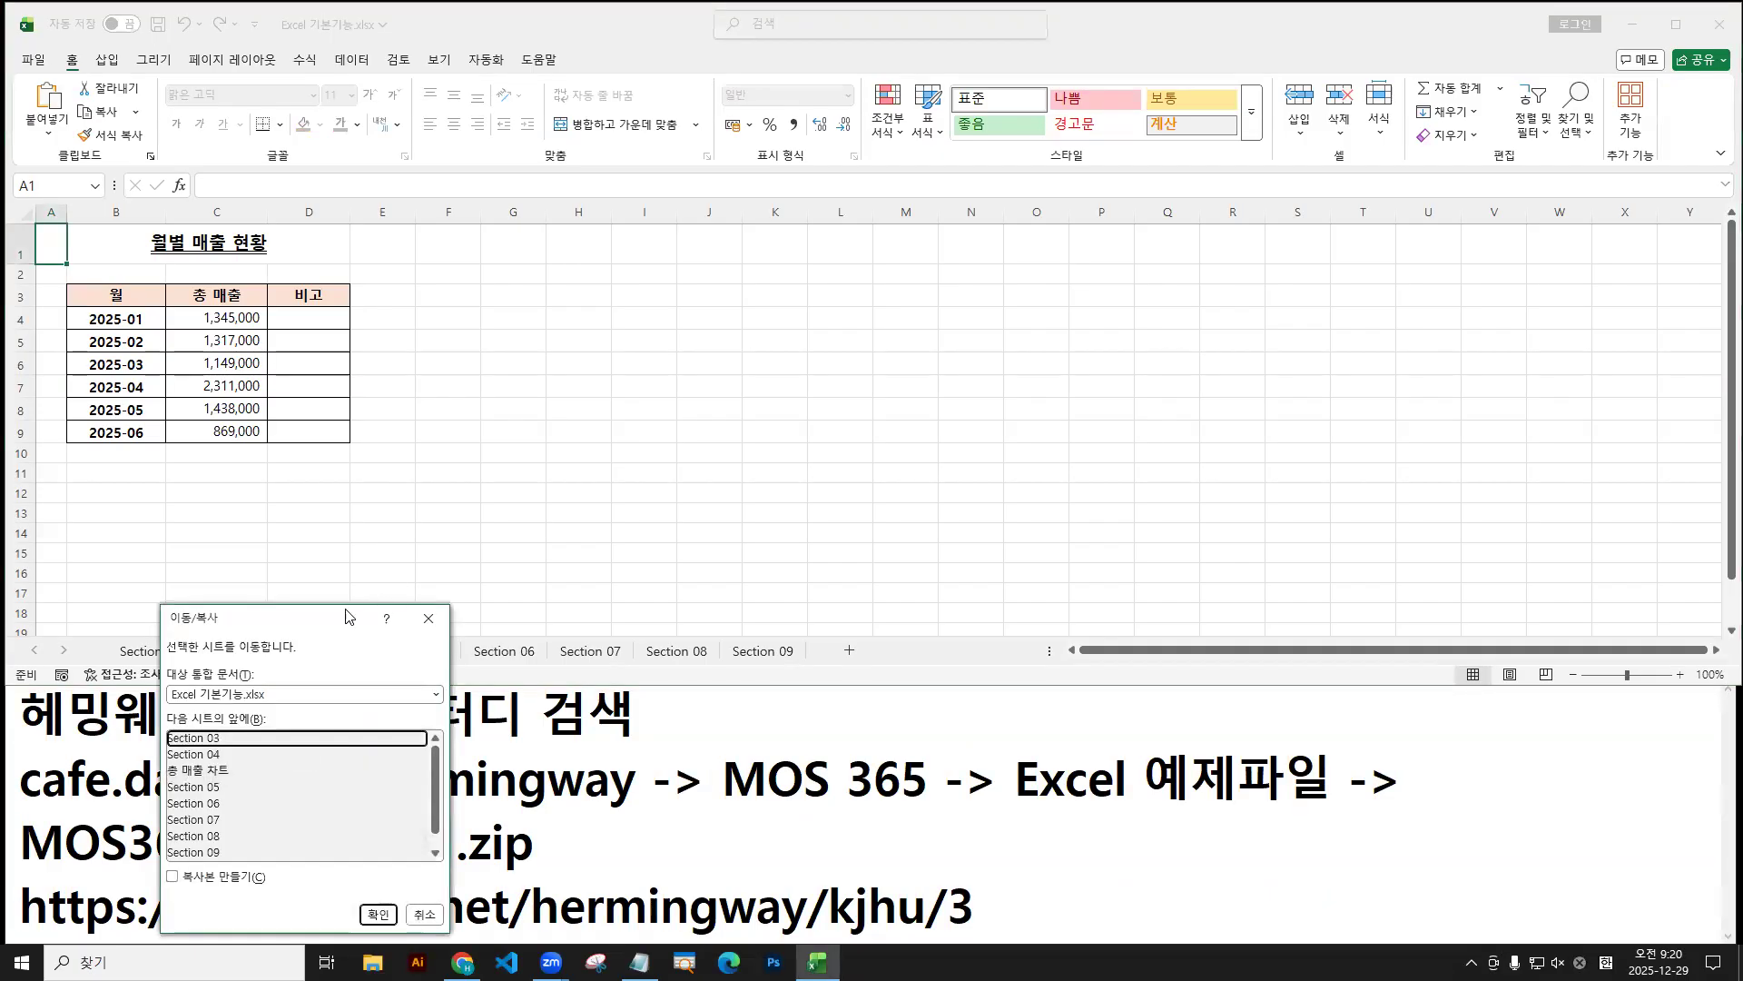
drag(350, 606, 482, 329)
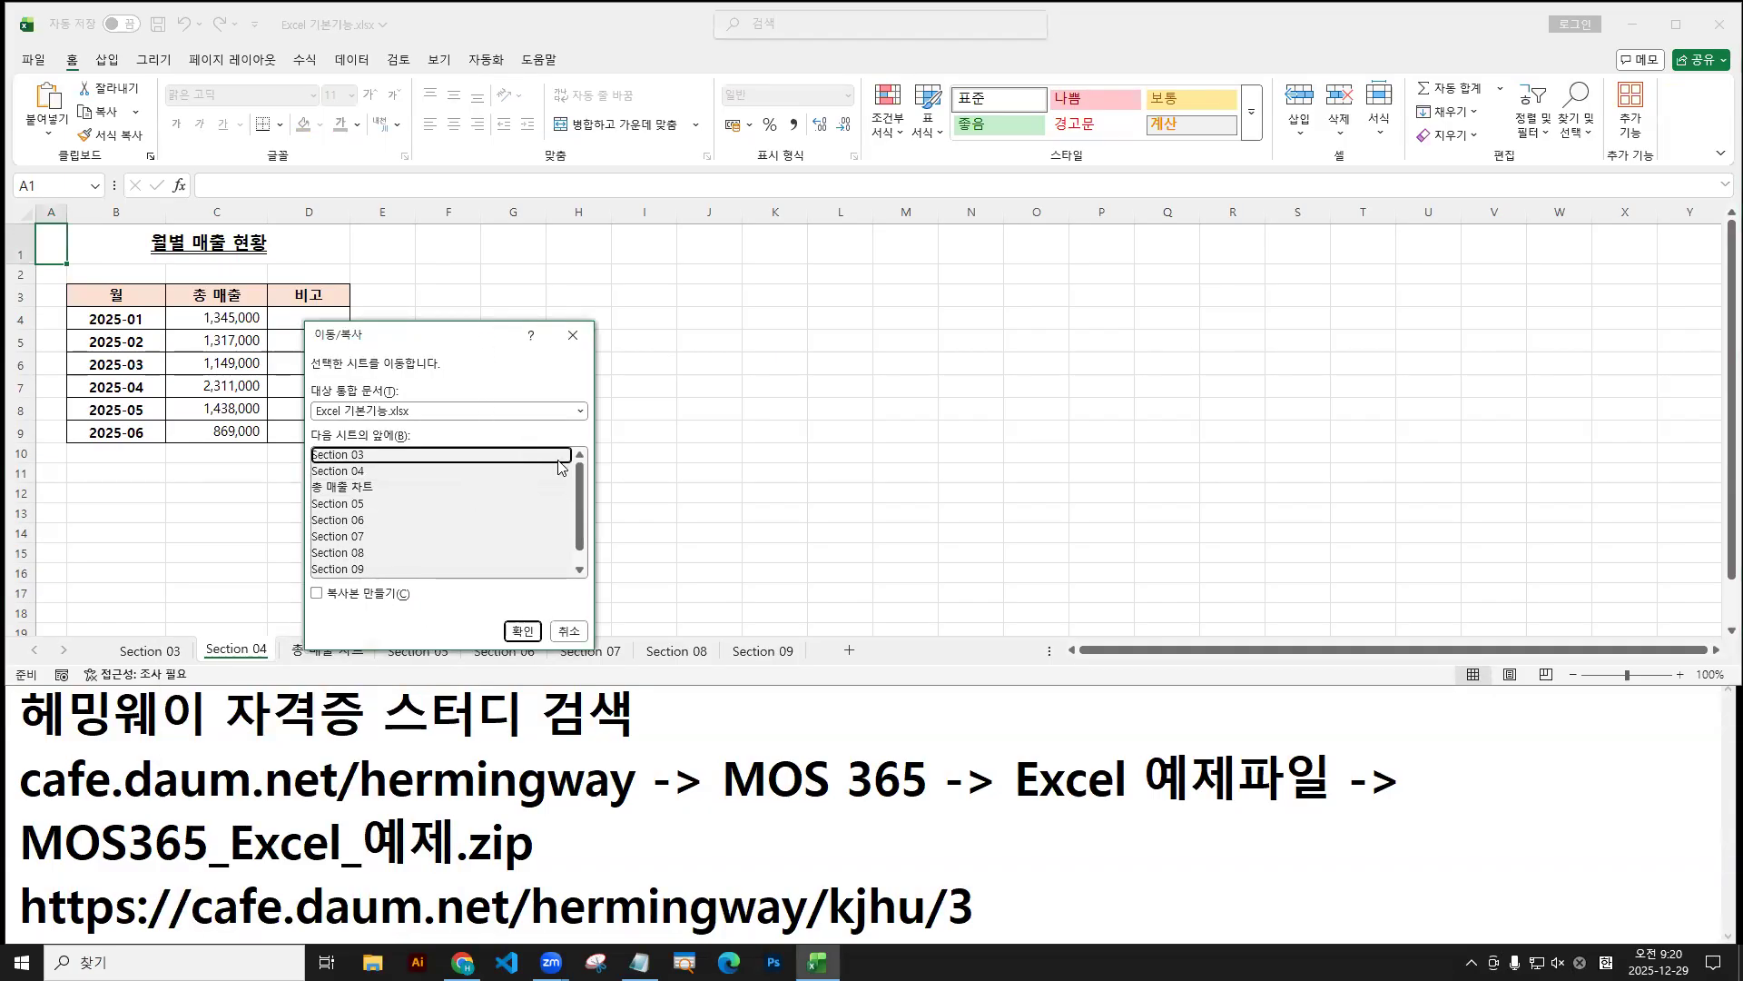
drag(582, 506, 582, 478)
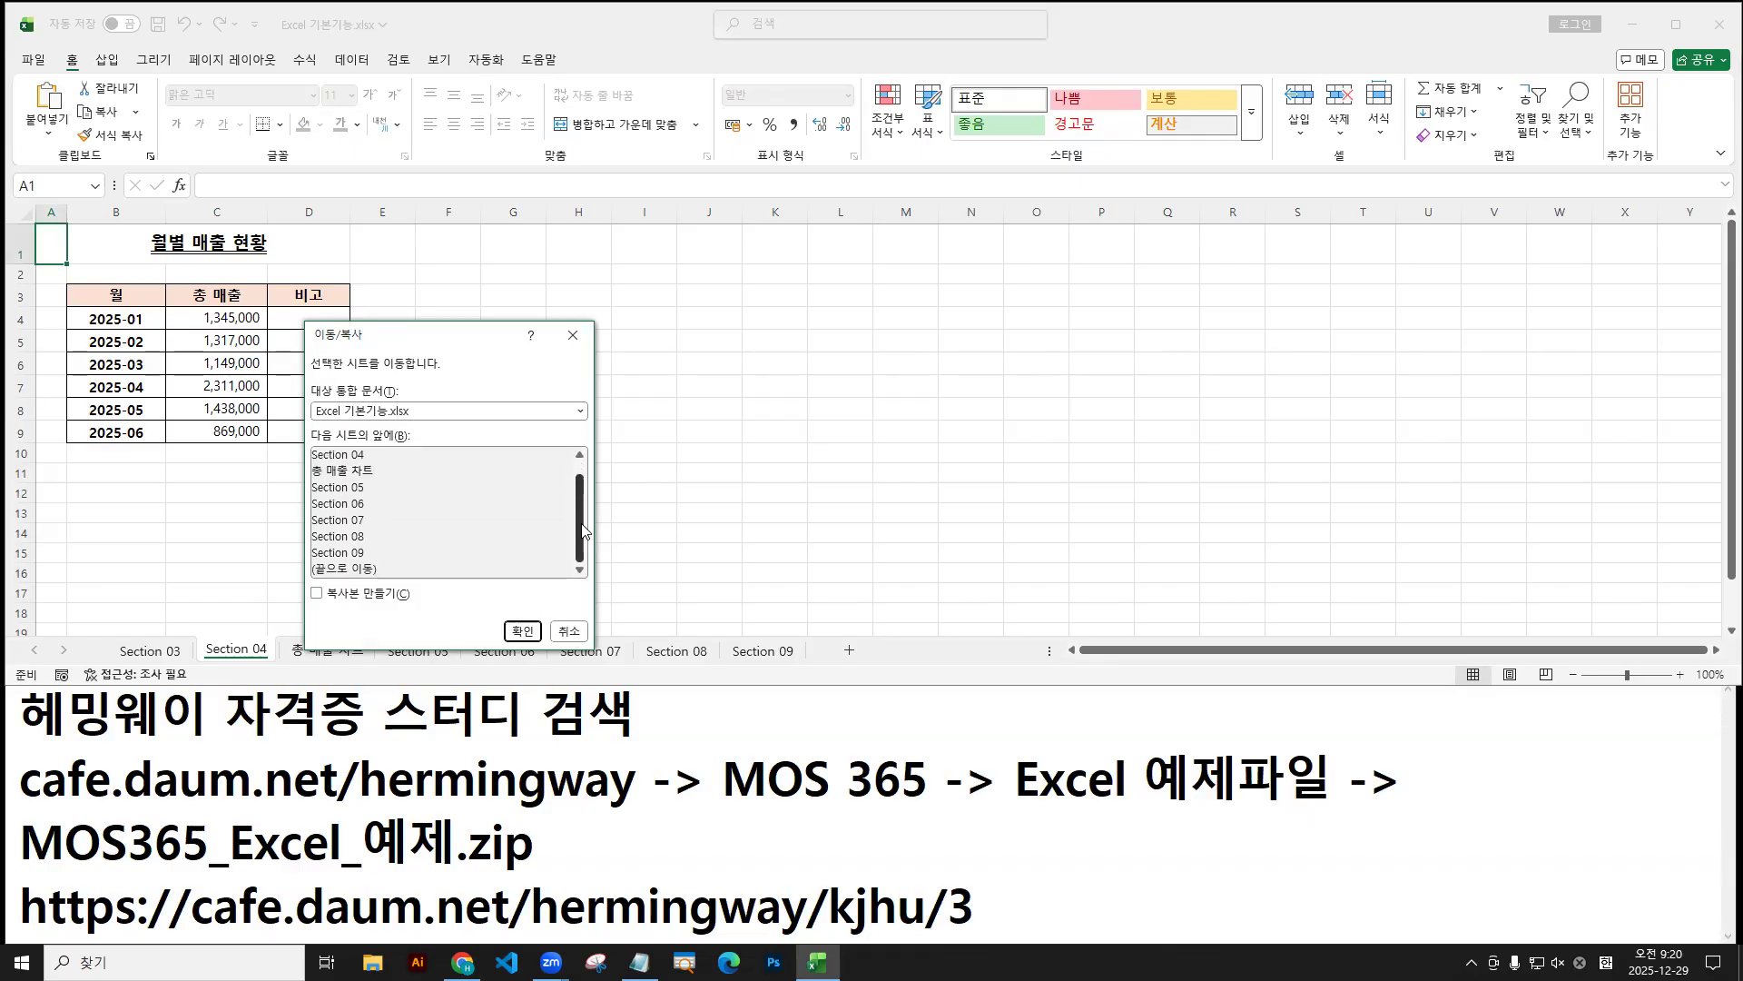
click(579, 570)
drag(393, 570, 325, 584)
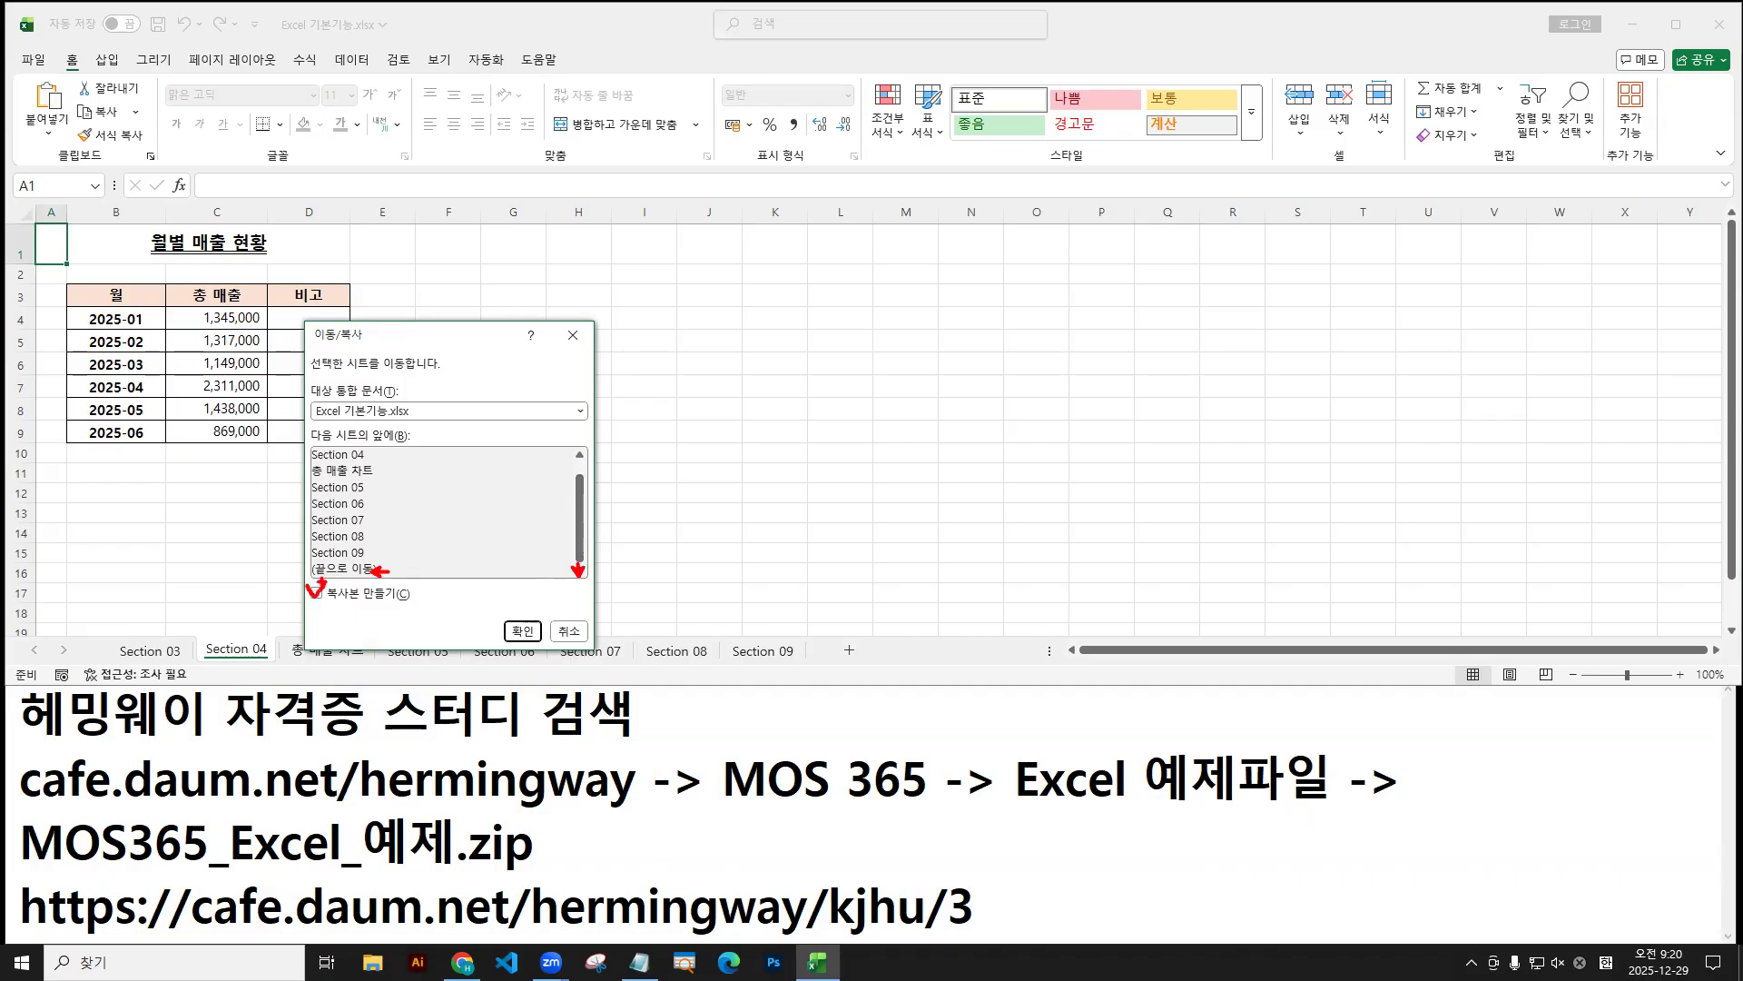
key(Escape)
mouse_move(246, 653)
mouse_down()
mouse_move(735, 727)
mouse_move(822, 650)
mouse_up()
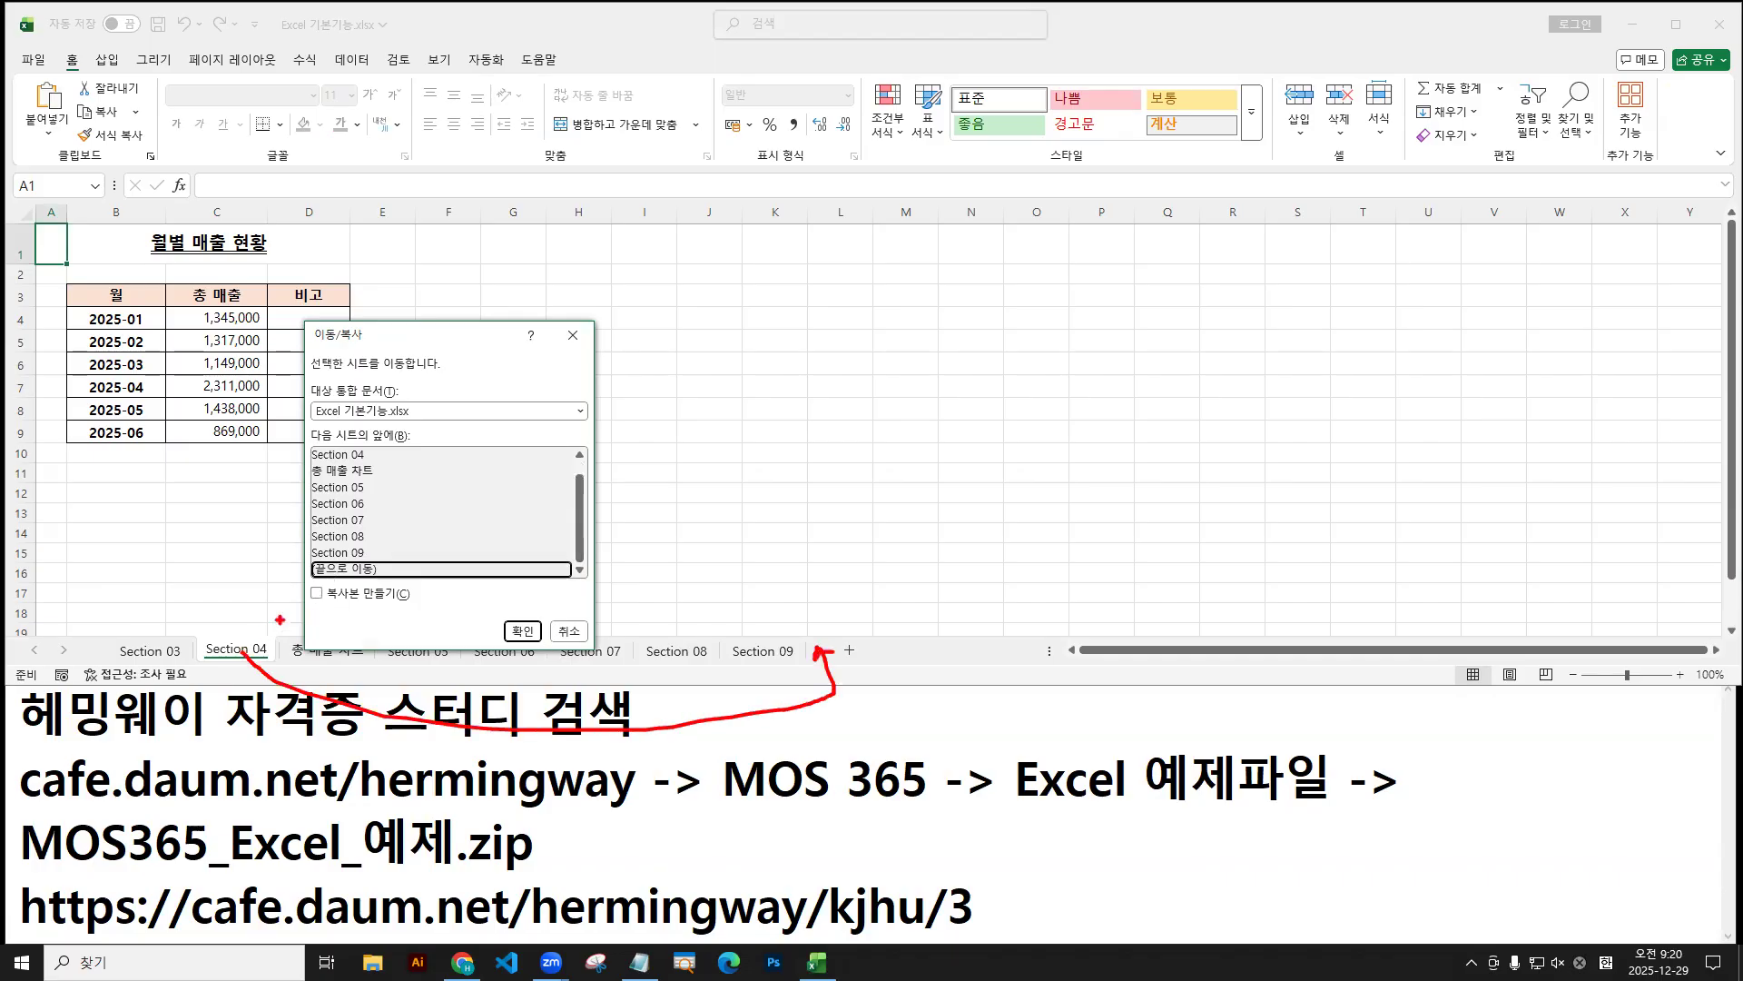
Enable 복사본 만들기 and confirm, placing a copy of Section 04 after the last sheet.
drag(311, 588, 325, 582)
mouse_move(238, 645)
mouse_down()
mouse_move(231, 665)
mouse_move(243, 646)
mouse_up()
drag(822, 658, 817, 652)
key(Escape)
click(317, 593)
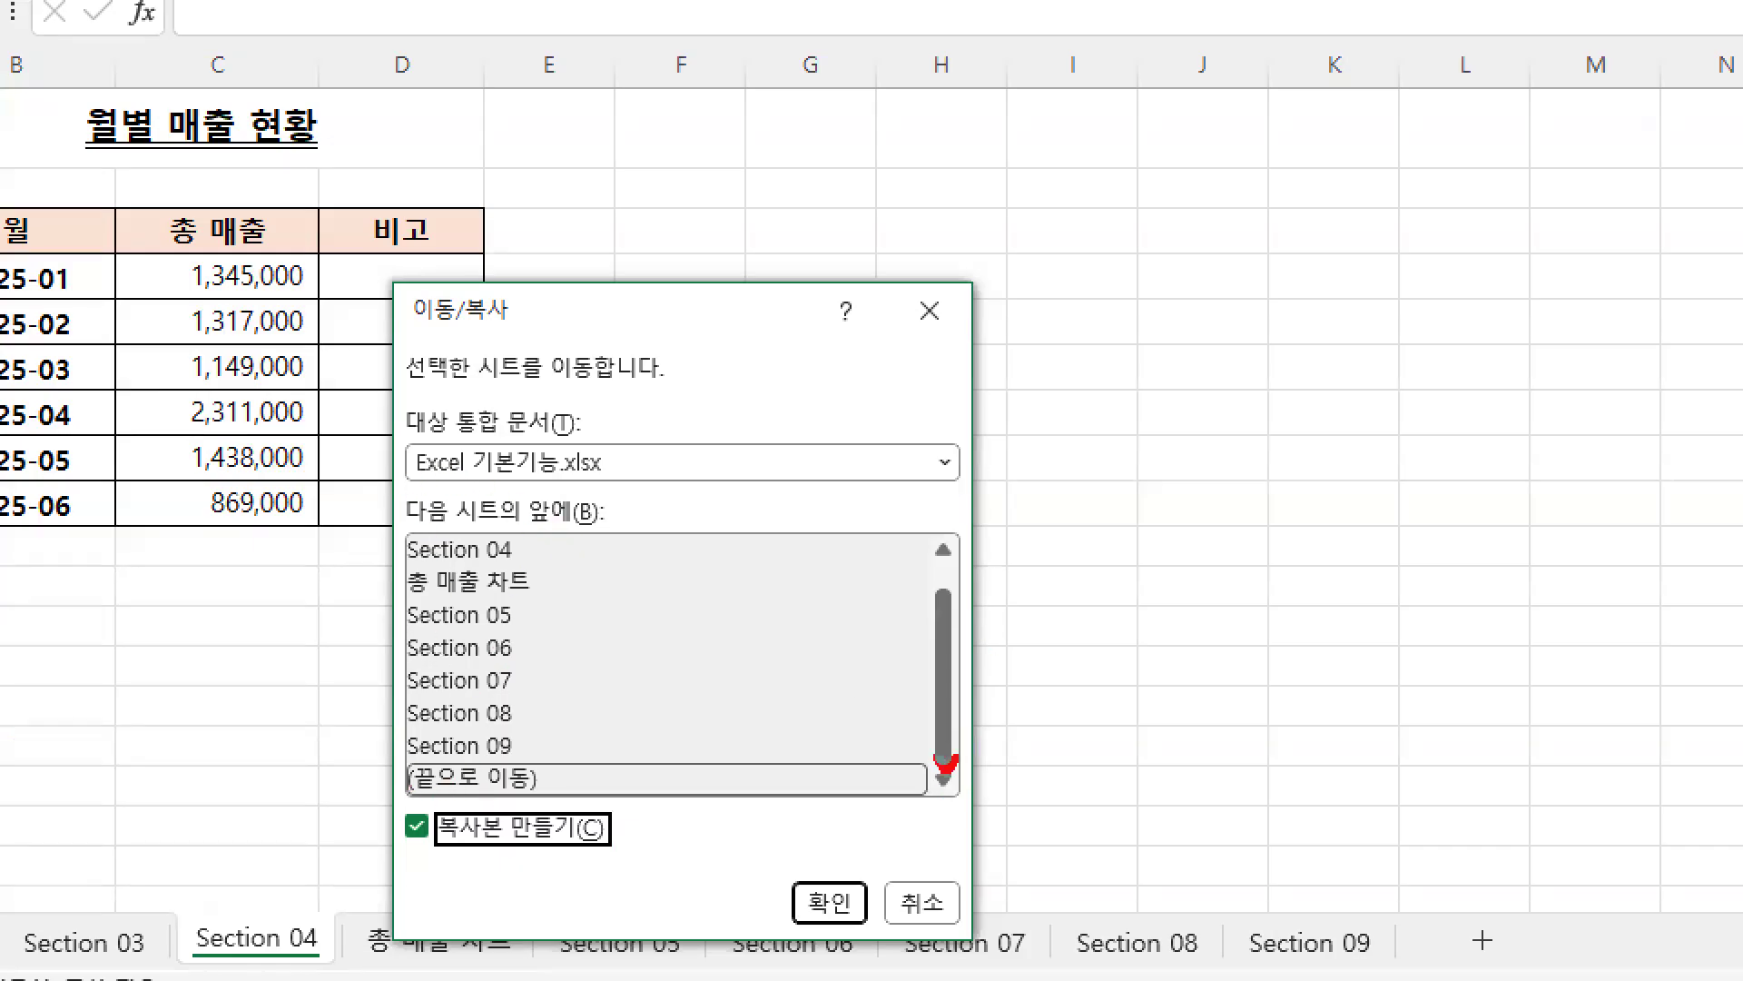
drag(943, 750, 966, 808)
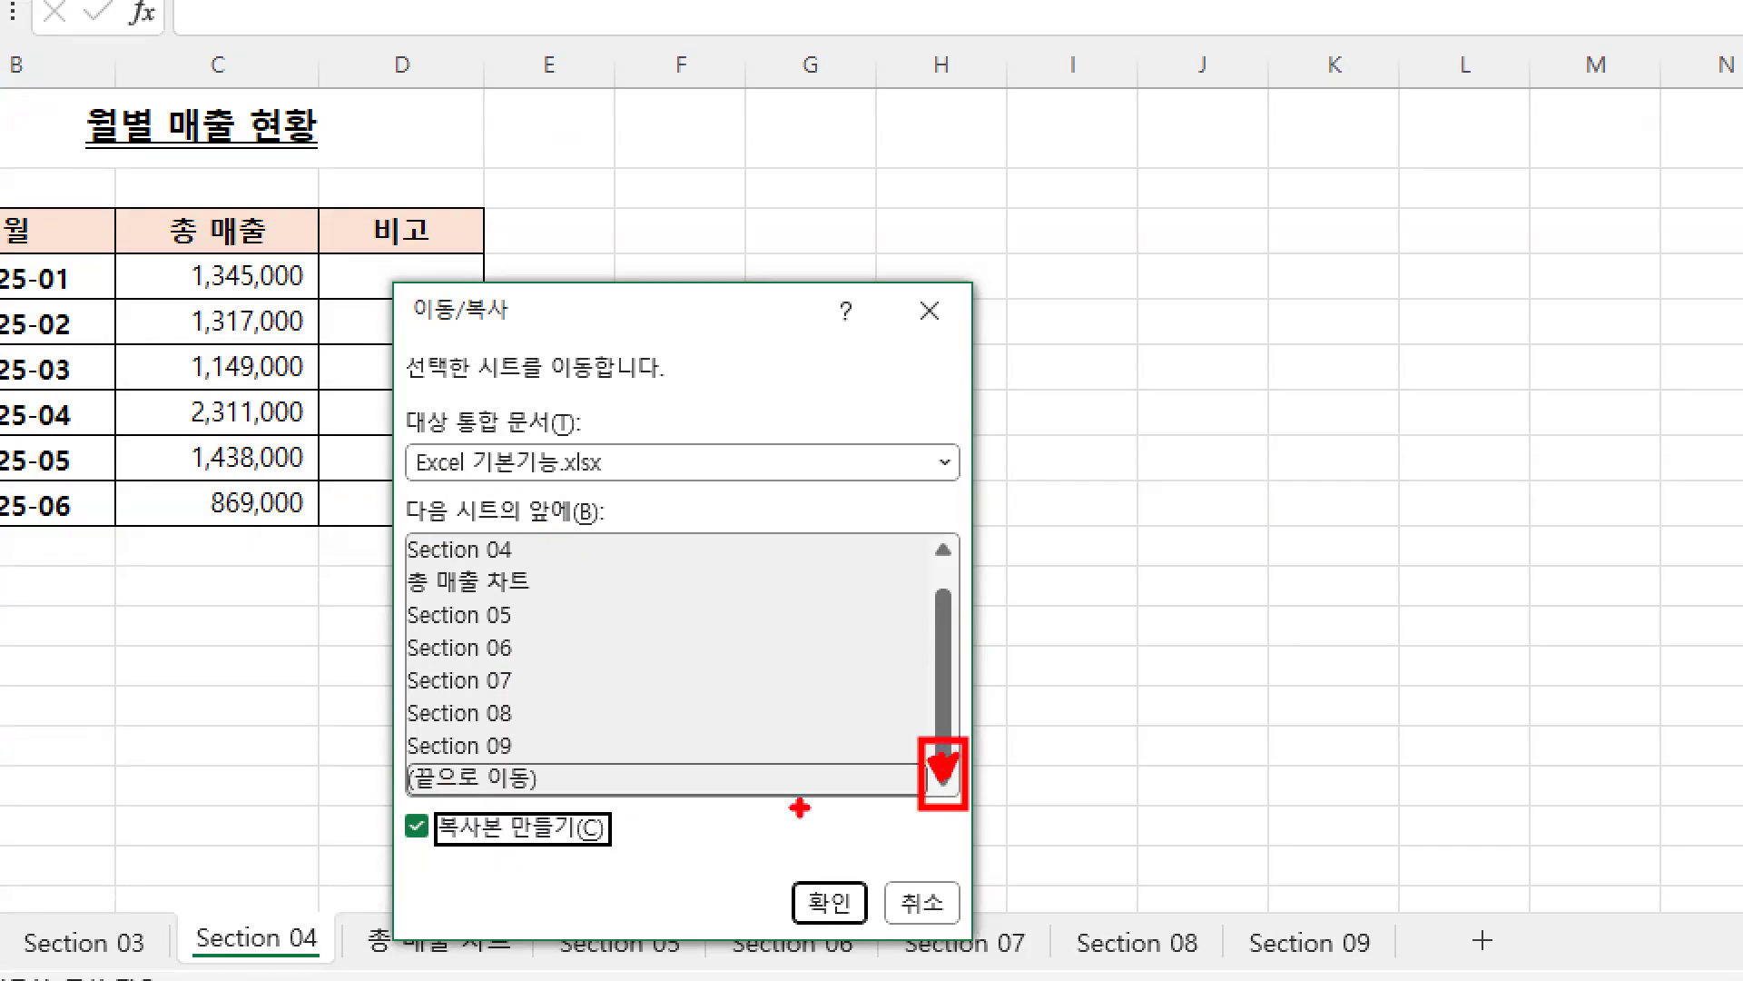
drag(517, 746, 487, 761)
drag(397, 811, 427, 802)
click(829, 902)
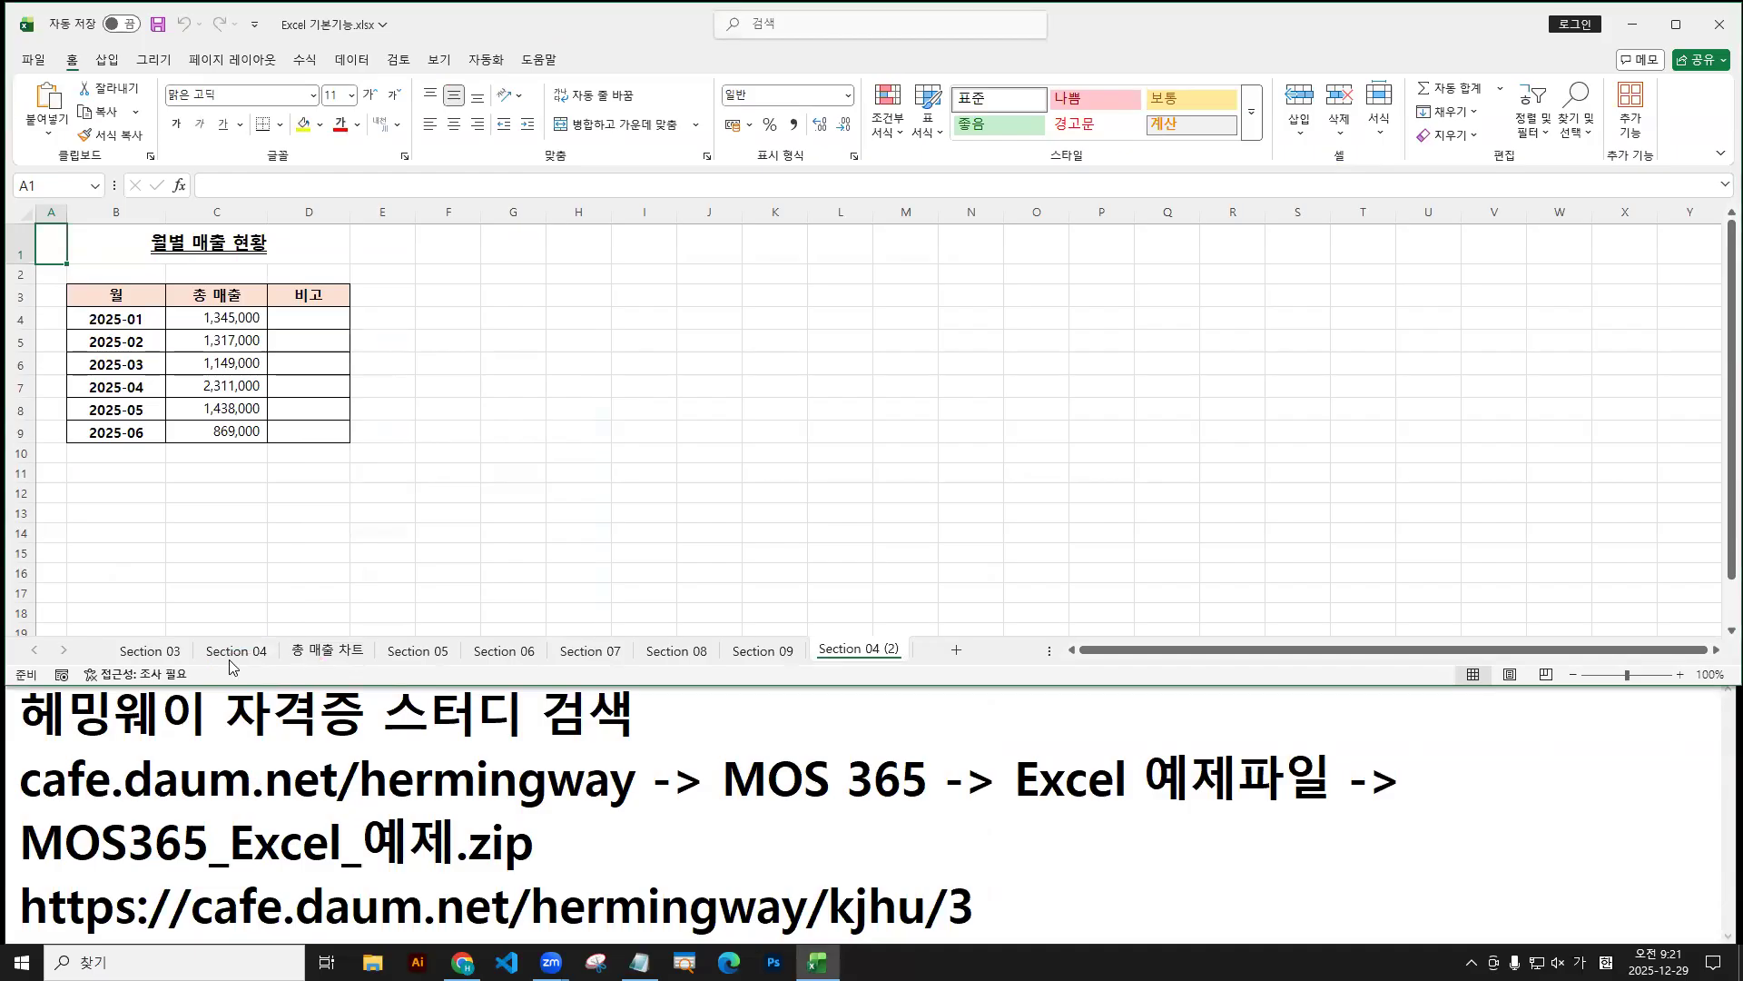
Group the Section 04 and Section 04 (2) sheets by selecting both together.
drag(202, 662, 261, 660)
drag(818, 662, 900, 661)
click(219, 648)
click(839, 652)
click(257, 654)
click(869, 651)
ctrl+click(244, 650)
click(243, 650)
mouse_move(237, 650)
mouse_down()
mouse_move(266, 606)
mouse_move(283, 663)
mouse_up()
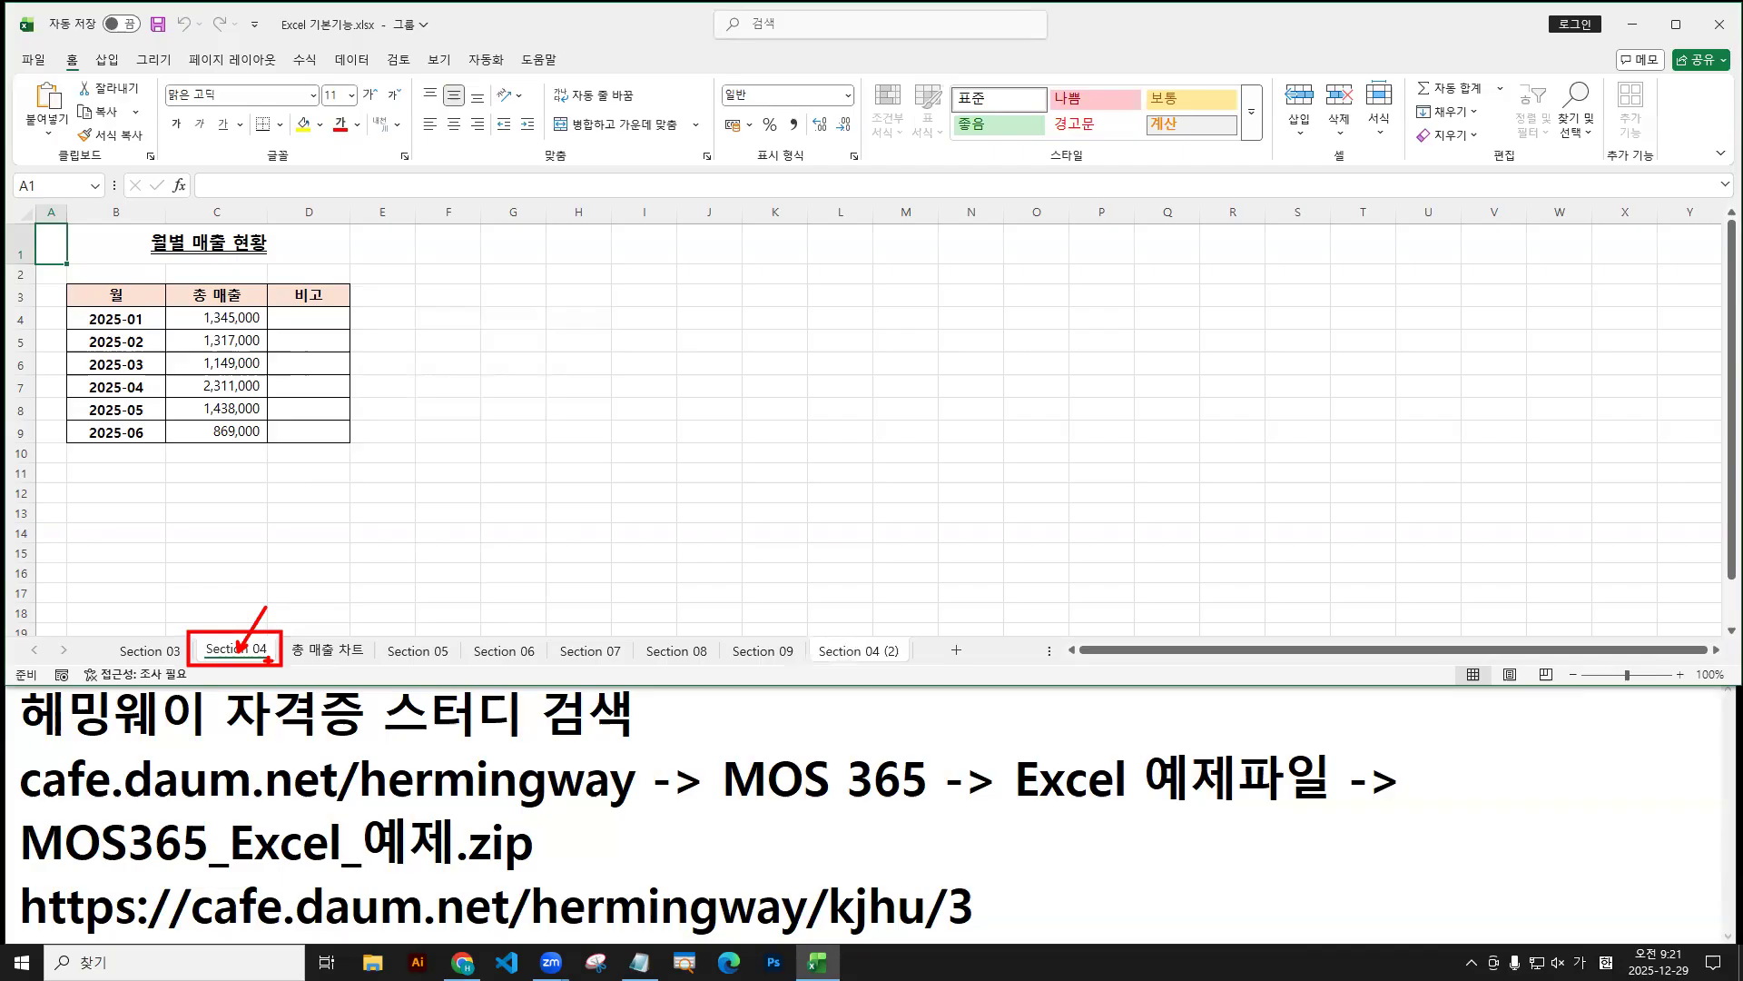
Set the tab colour of the grouped Section 04 and Section 04 (2) sheets to standard orange.
key(Escape)
right_click(239, 652)
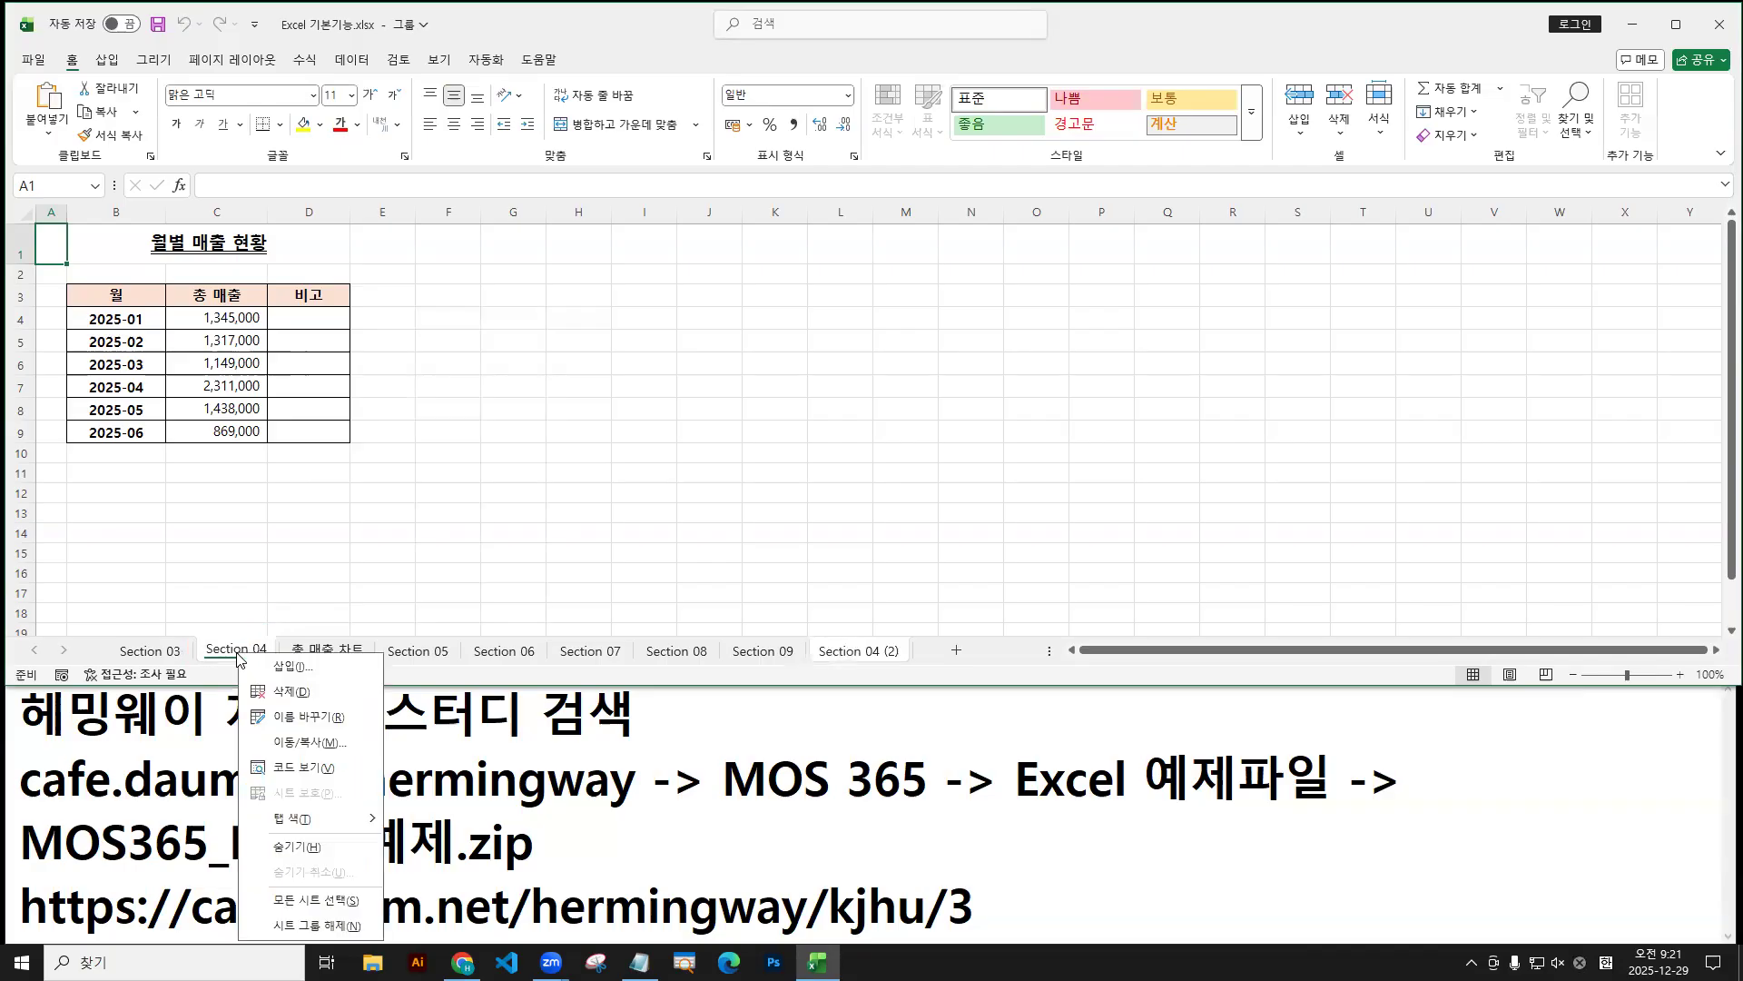
mouse_move(293, 818)
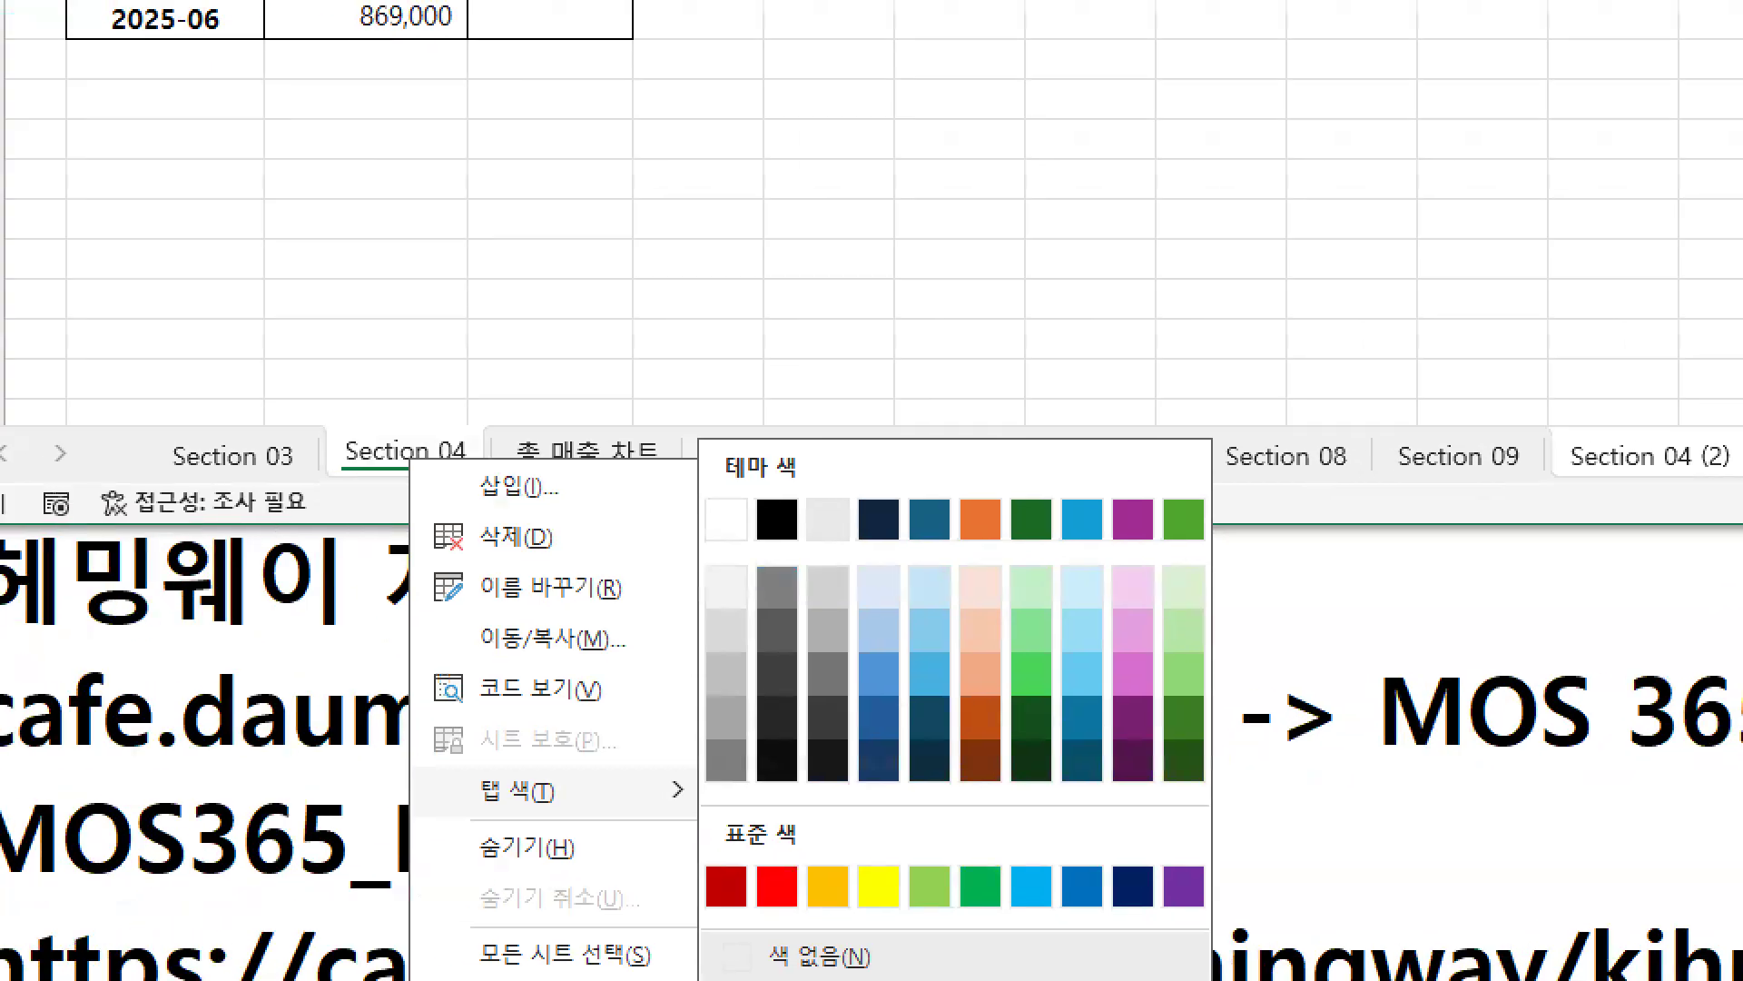
drag(428, 456, 400, 498)
mouse_move(488, 757)
mouse_down()
mouse_move(706, 804)
mouse_move(724, 825)
mouse_up()
drag(862, 875, 871, 827)
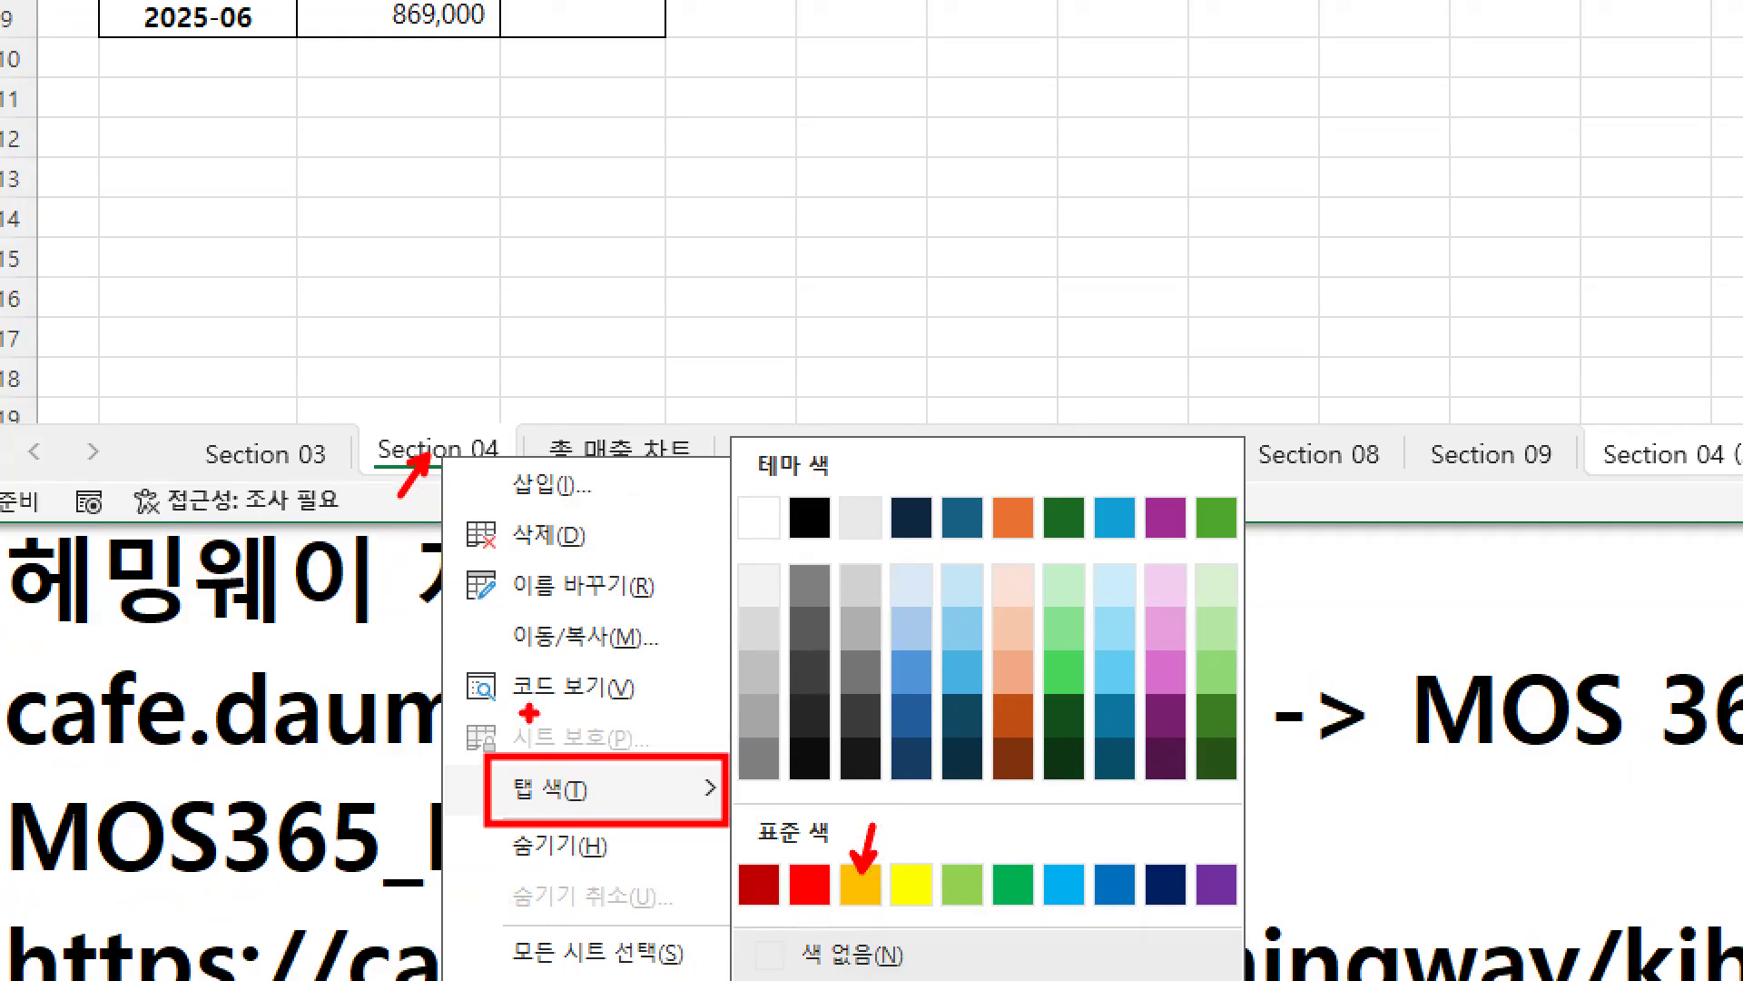
key(Escape)
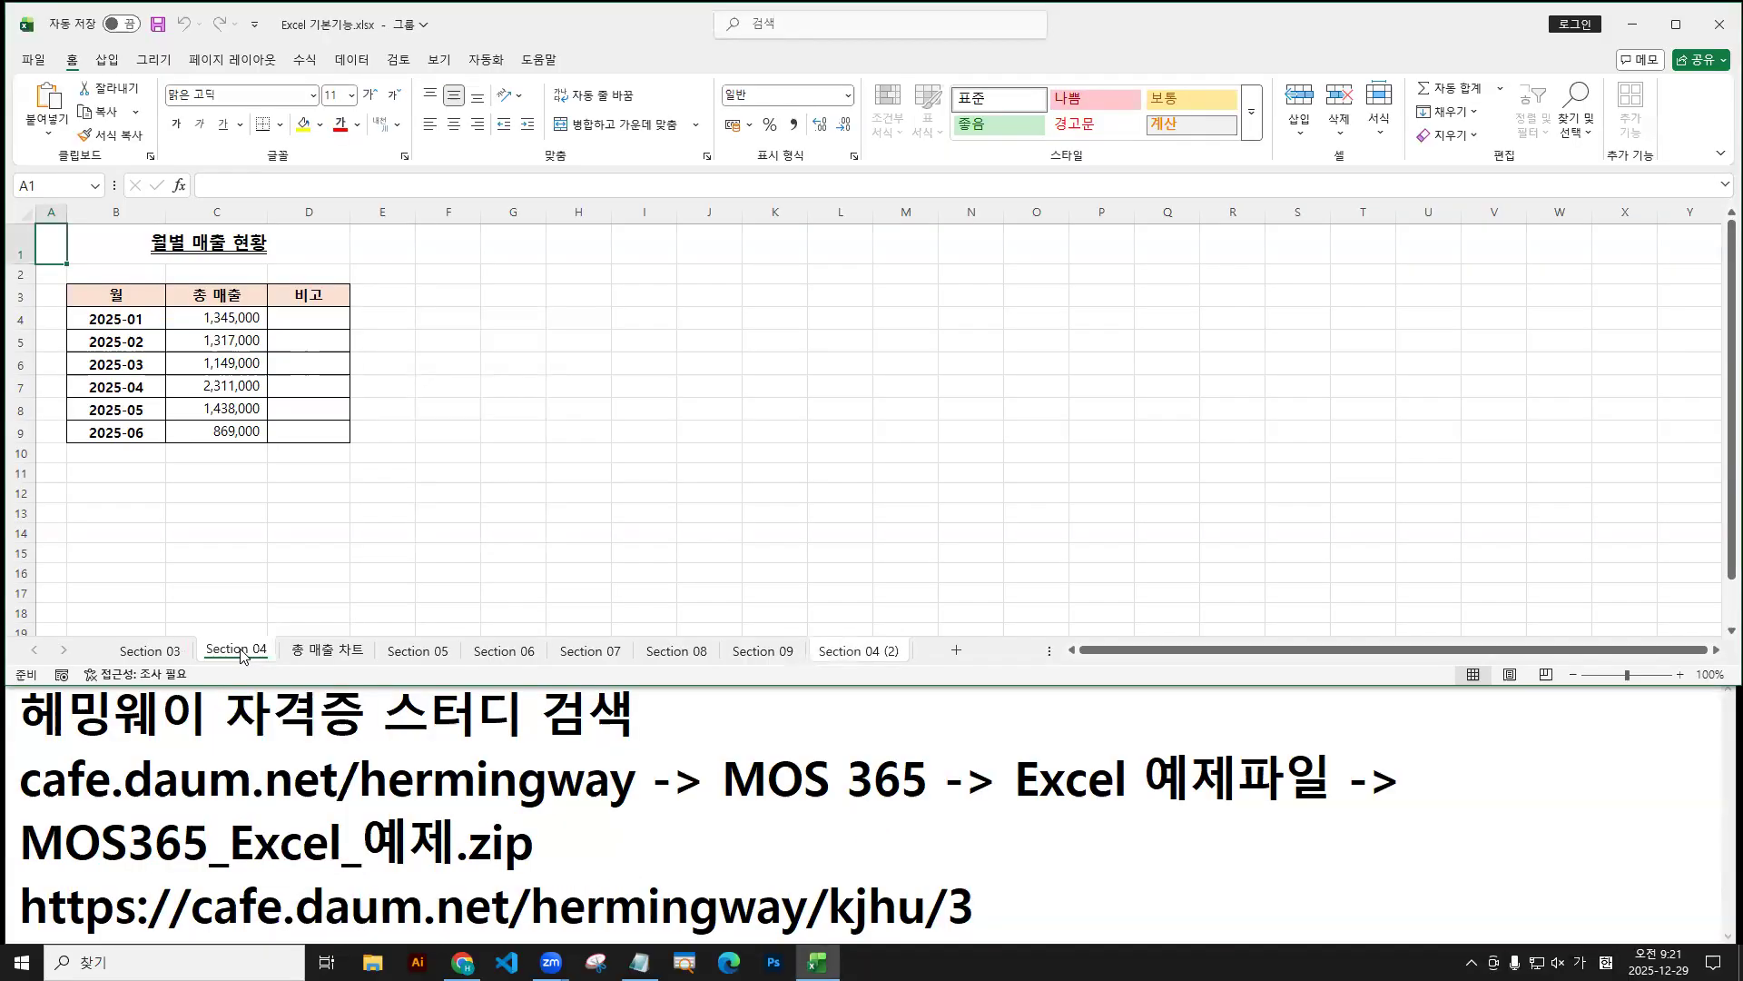
right_click(450, 454)
mouse_move(354, 828)
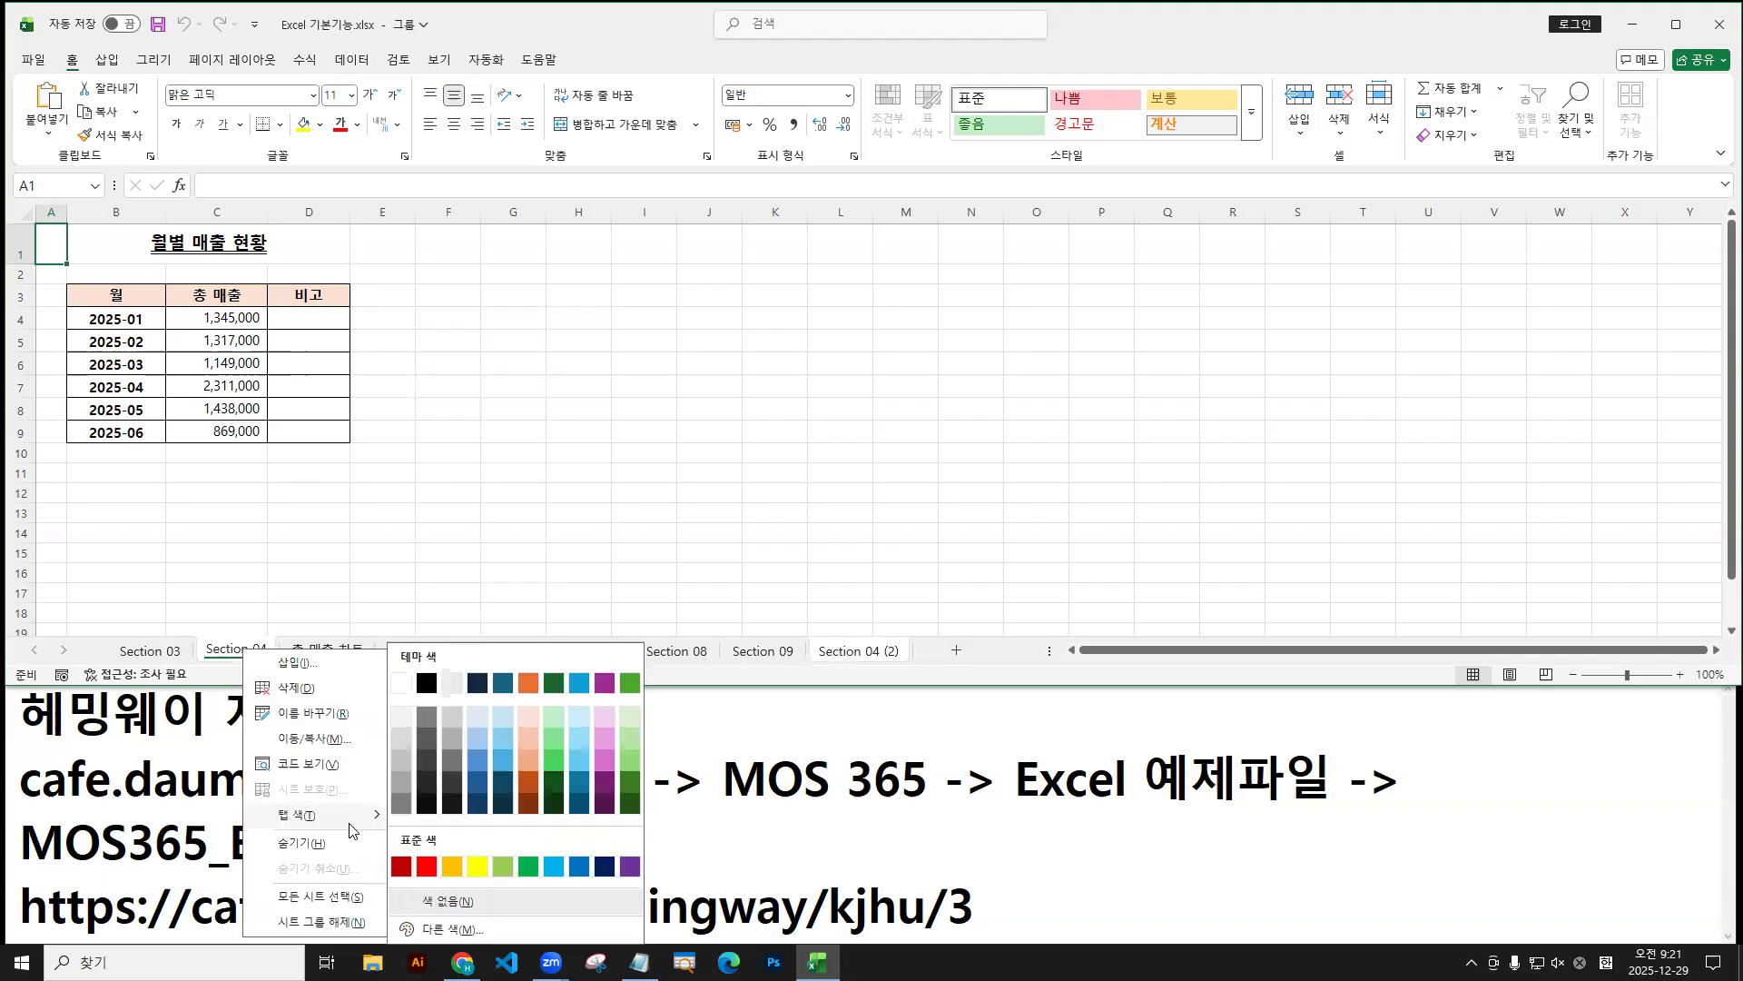
click(450, 869)
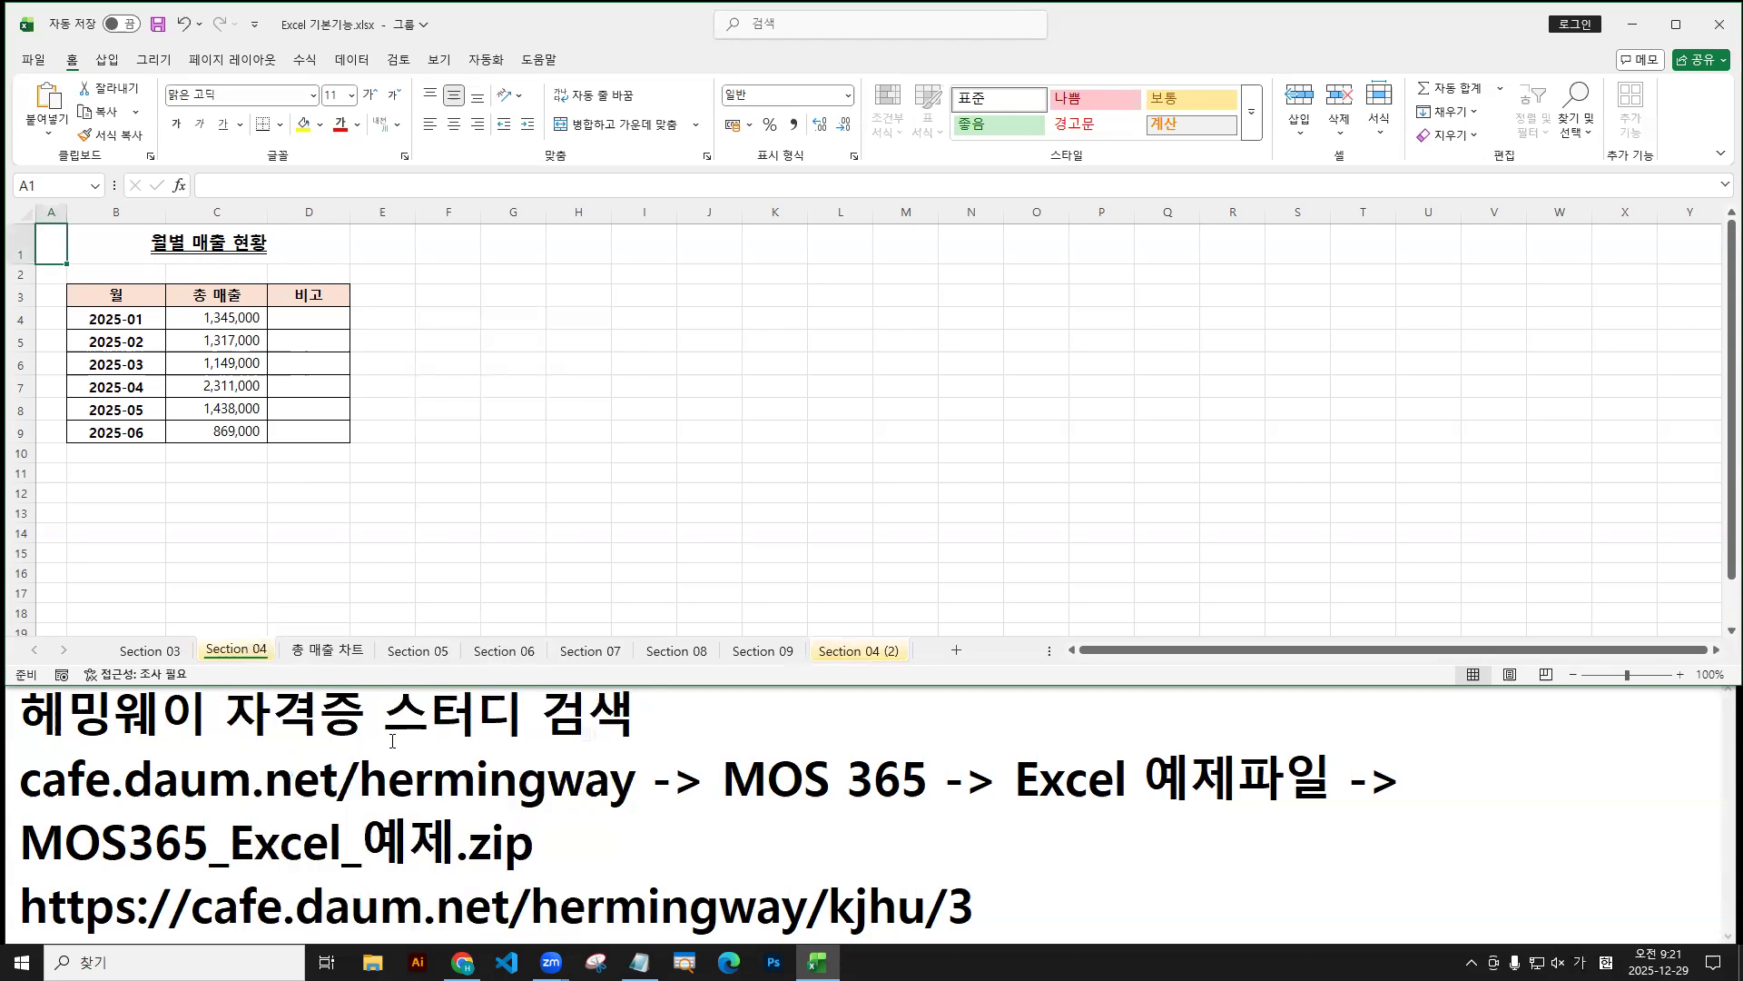
Leave the sheet group and inspect the tab colours while switching among 총 매출 차트, Section 05 and Section 03.
click(345, 652)
click(400, 654)
click(354, 652)
click(407, 654)
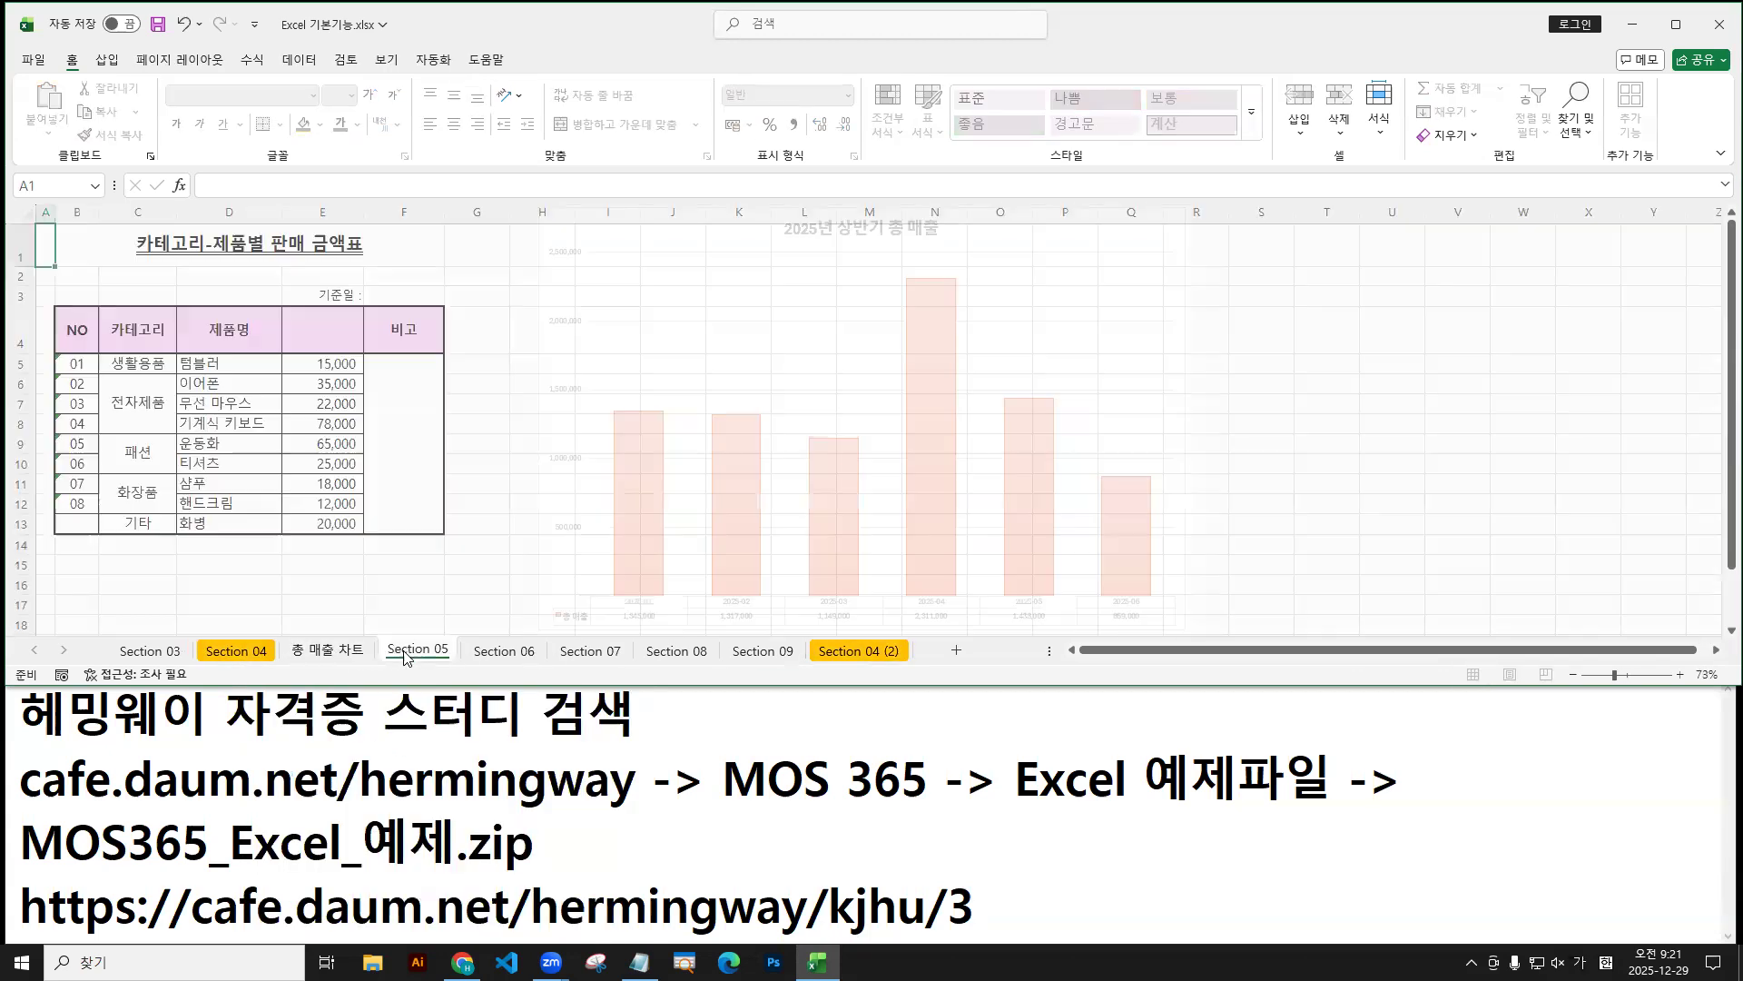
click(353, 658)
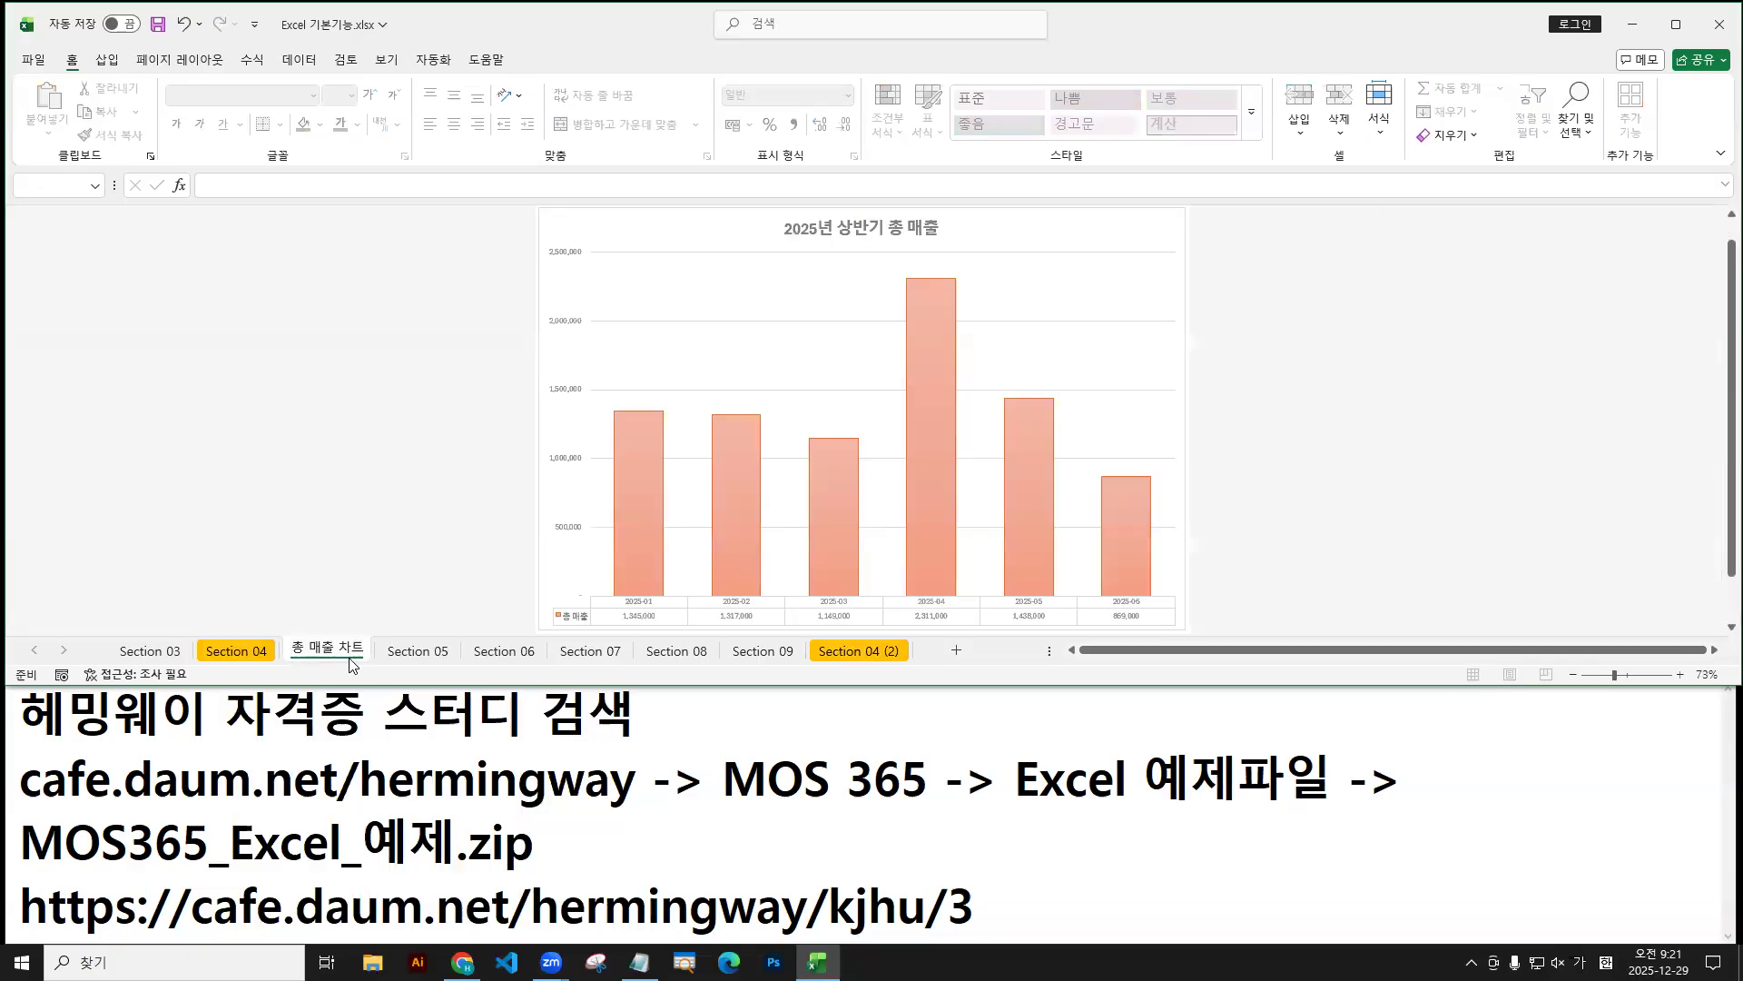
click(405, 654)
click(352, 653)
click(136, 652)
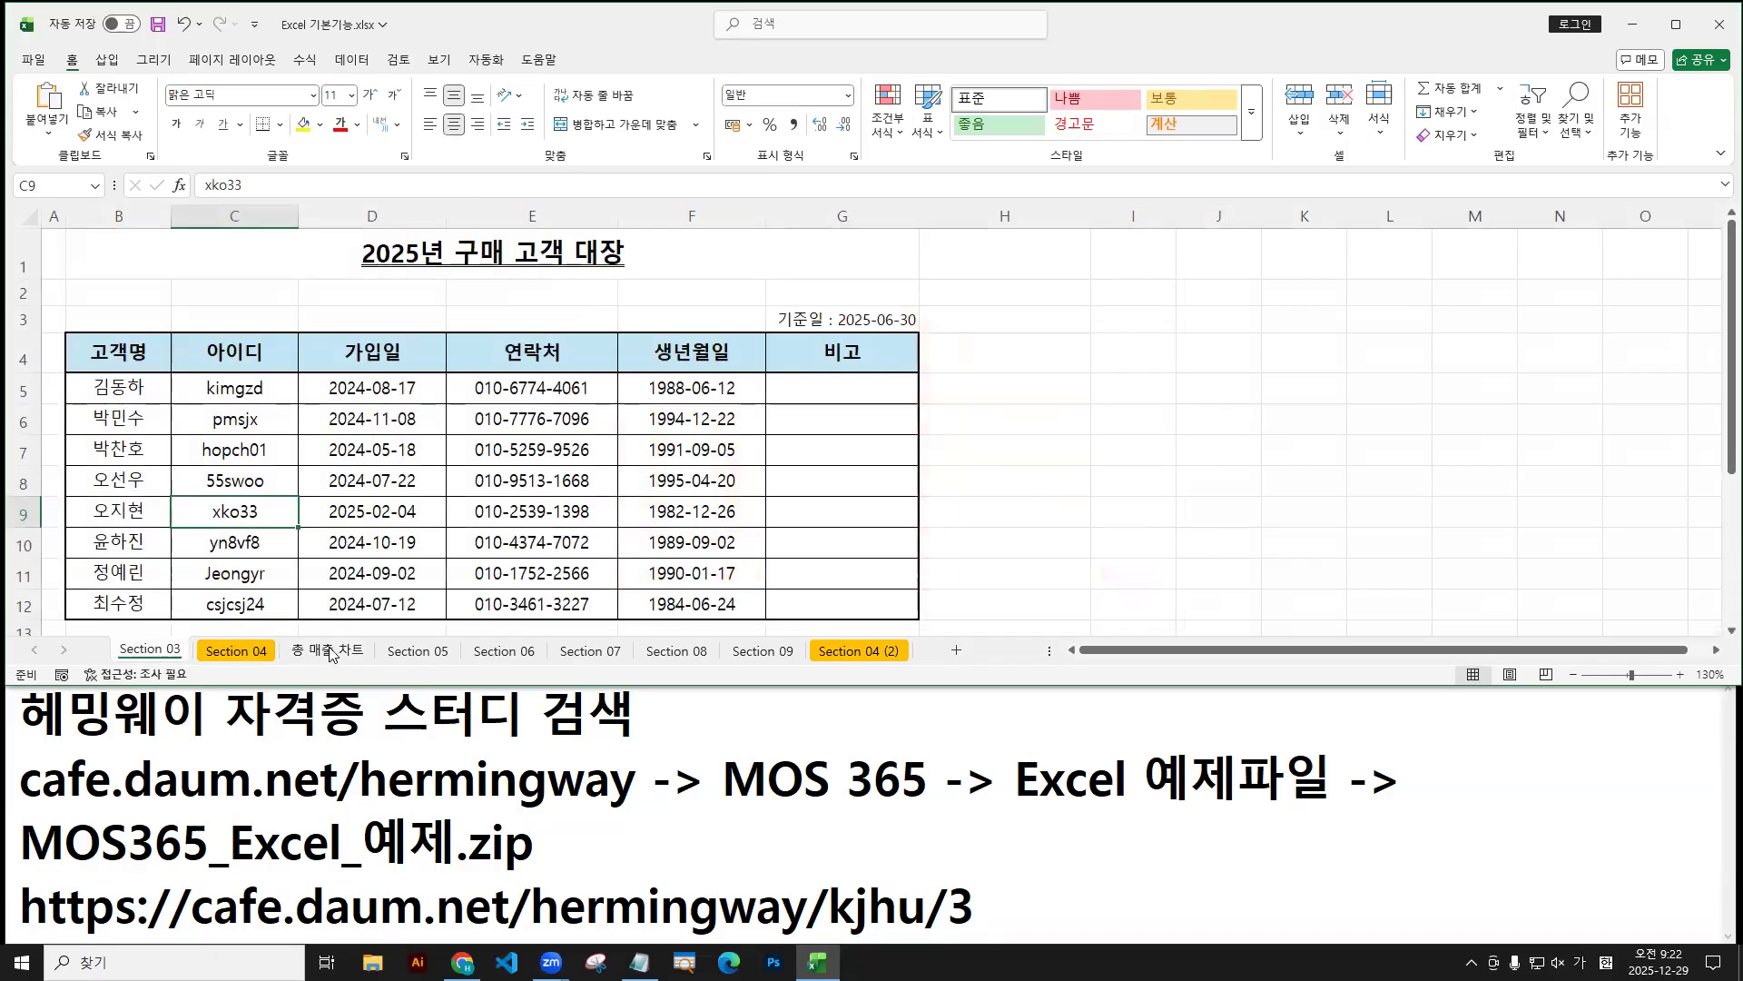
Set the tab colour of the 총 매출 차트 sheet to standard light green.
right_click(340, 653)
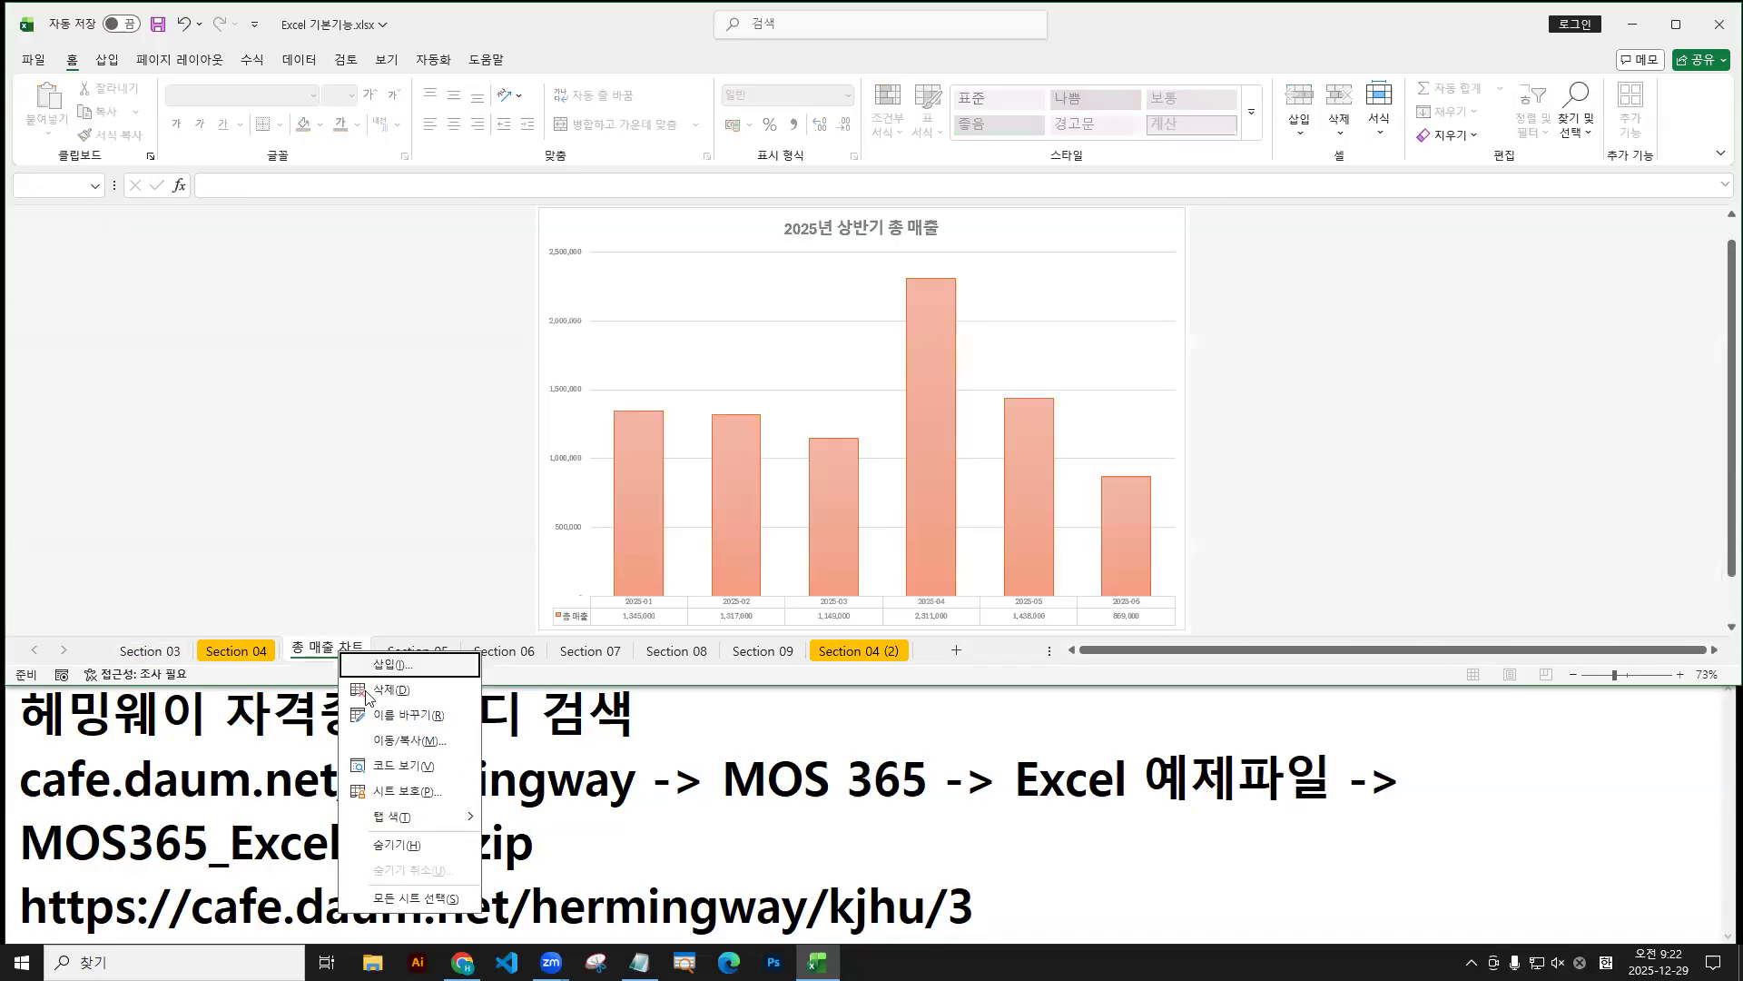
mouse_move(408, 816)
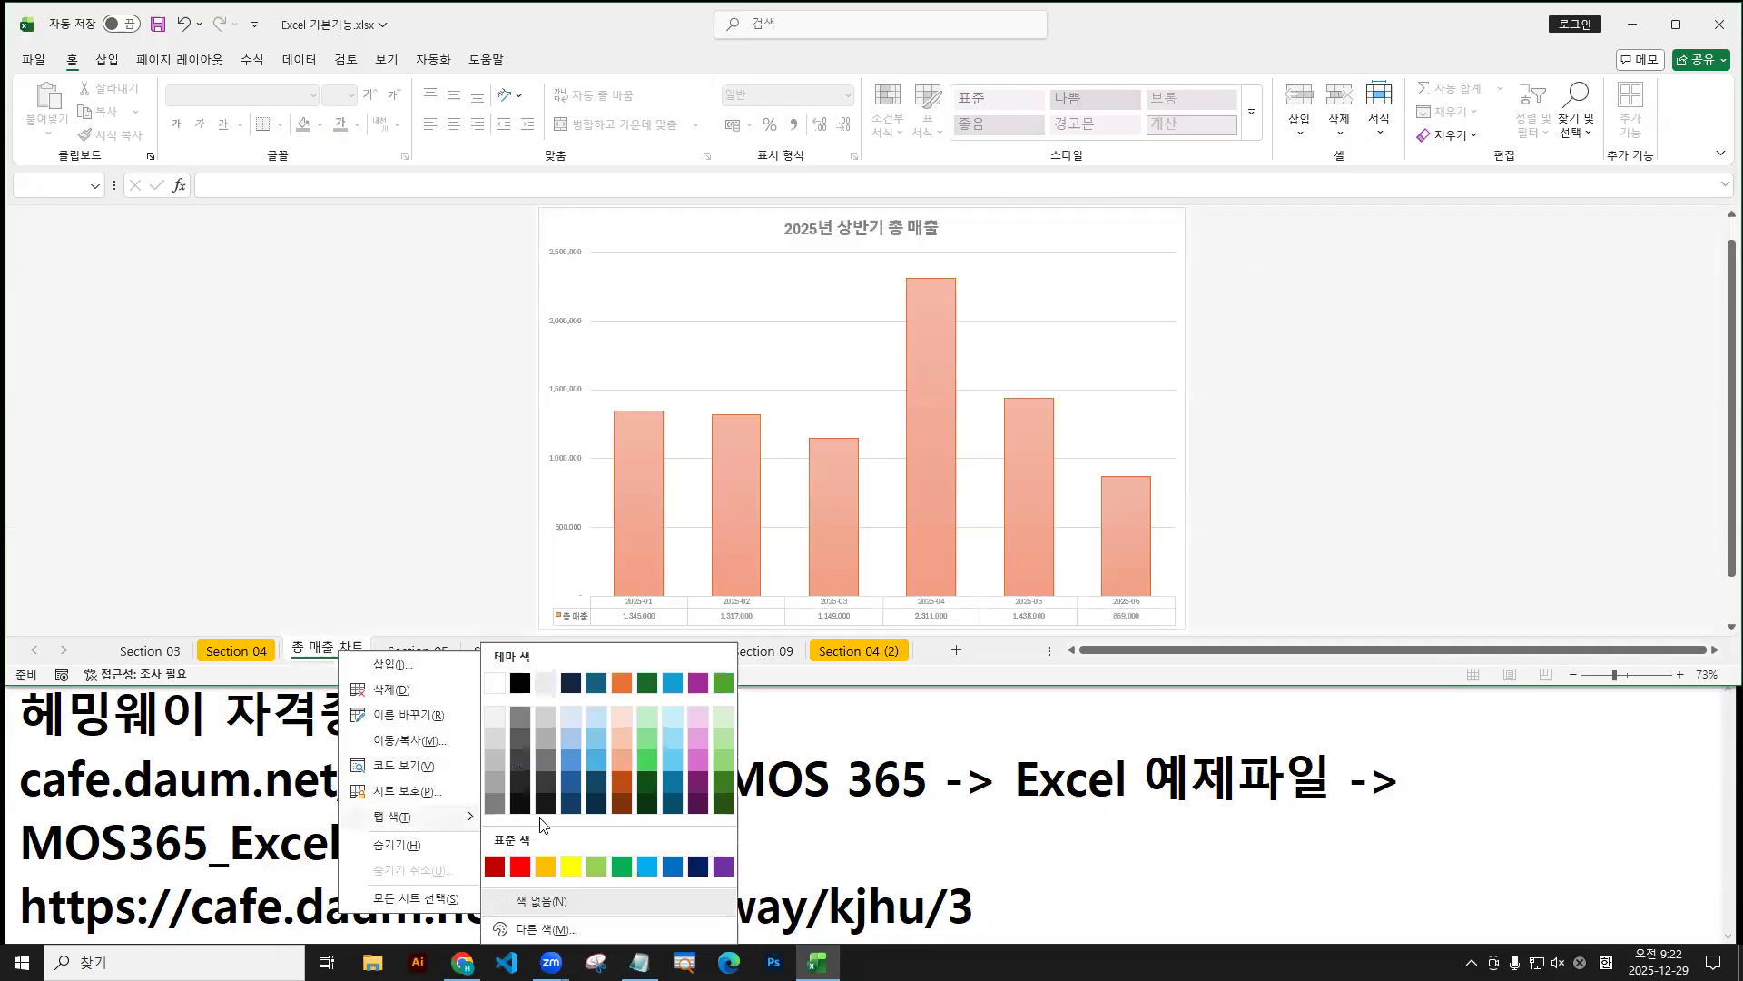
click(592, 865)
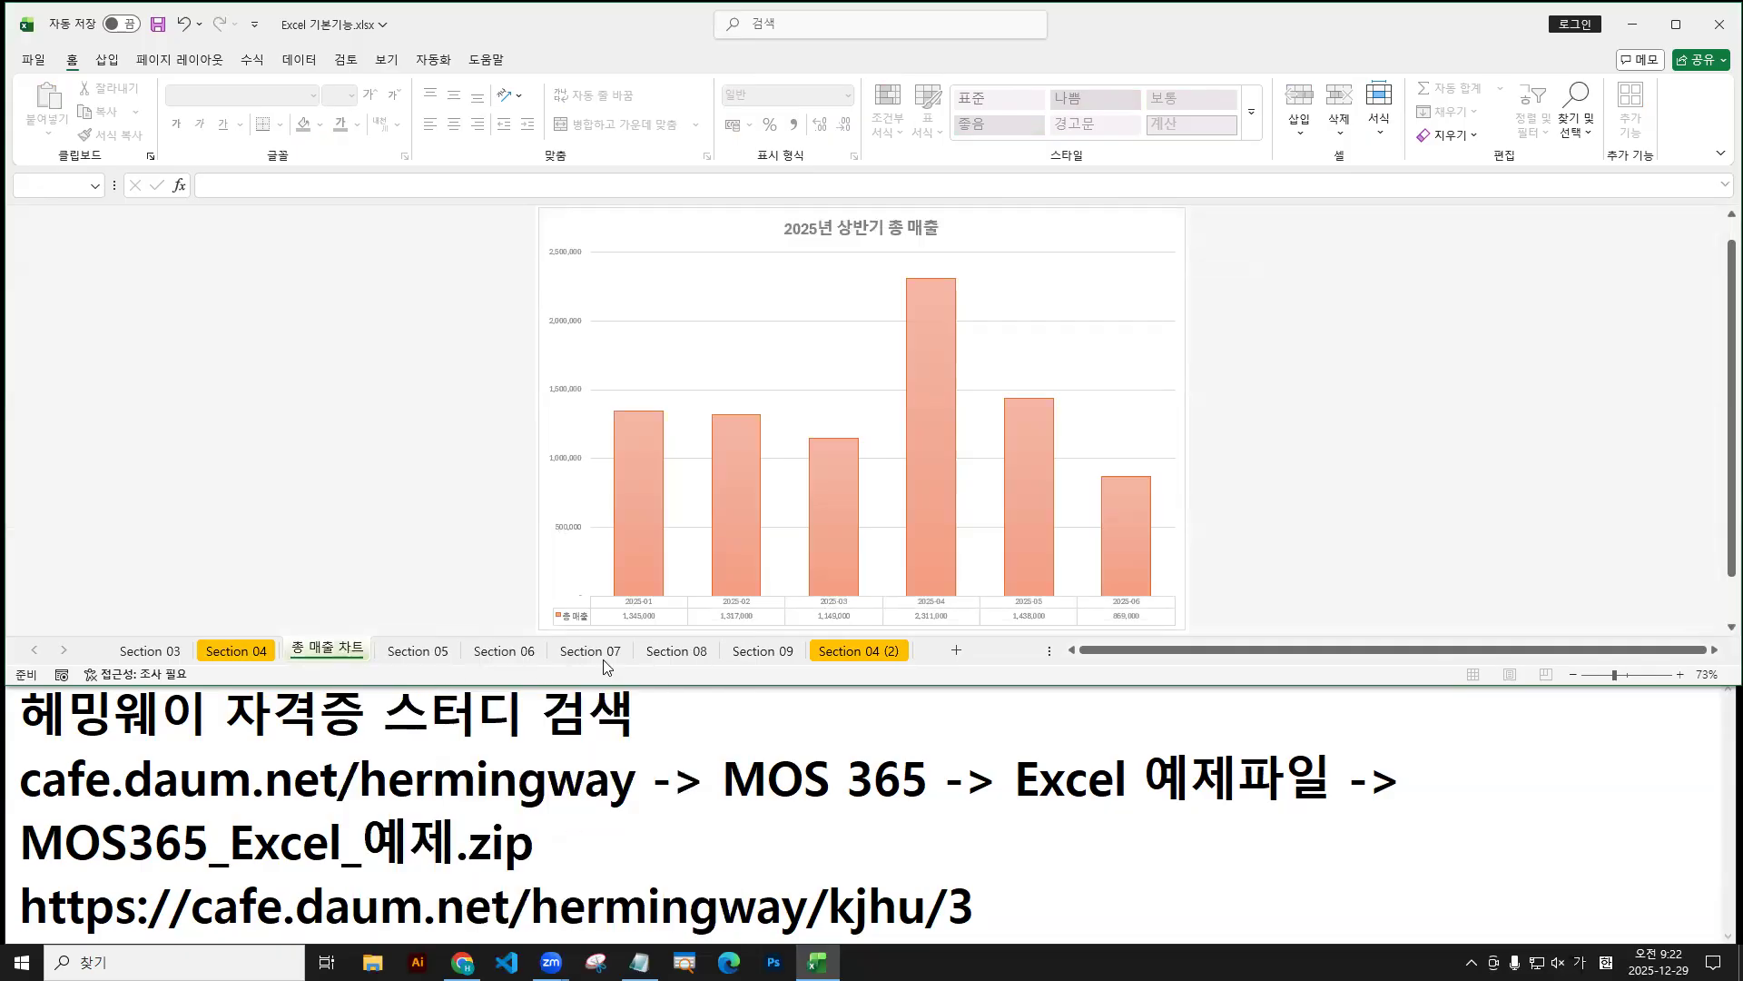
Set the tab colour of the Section 05 sheet to standard blue.
click(427, 652)
right_click(426, 651)
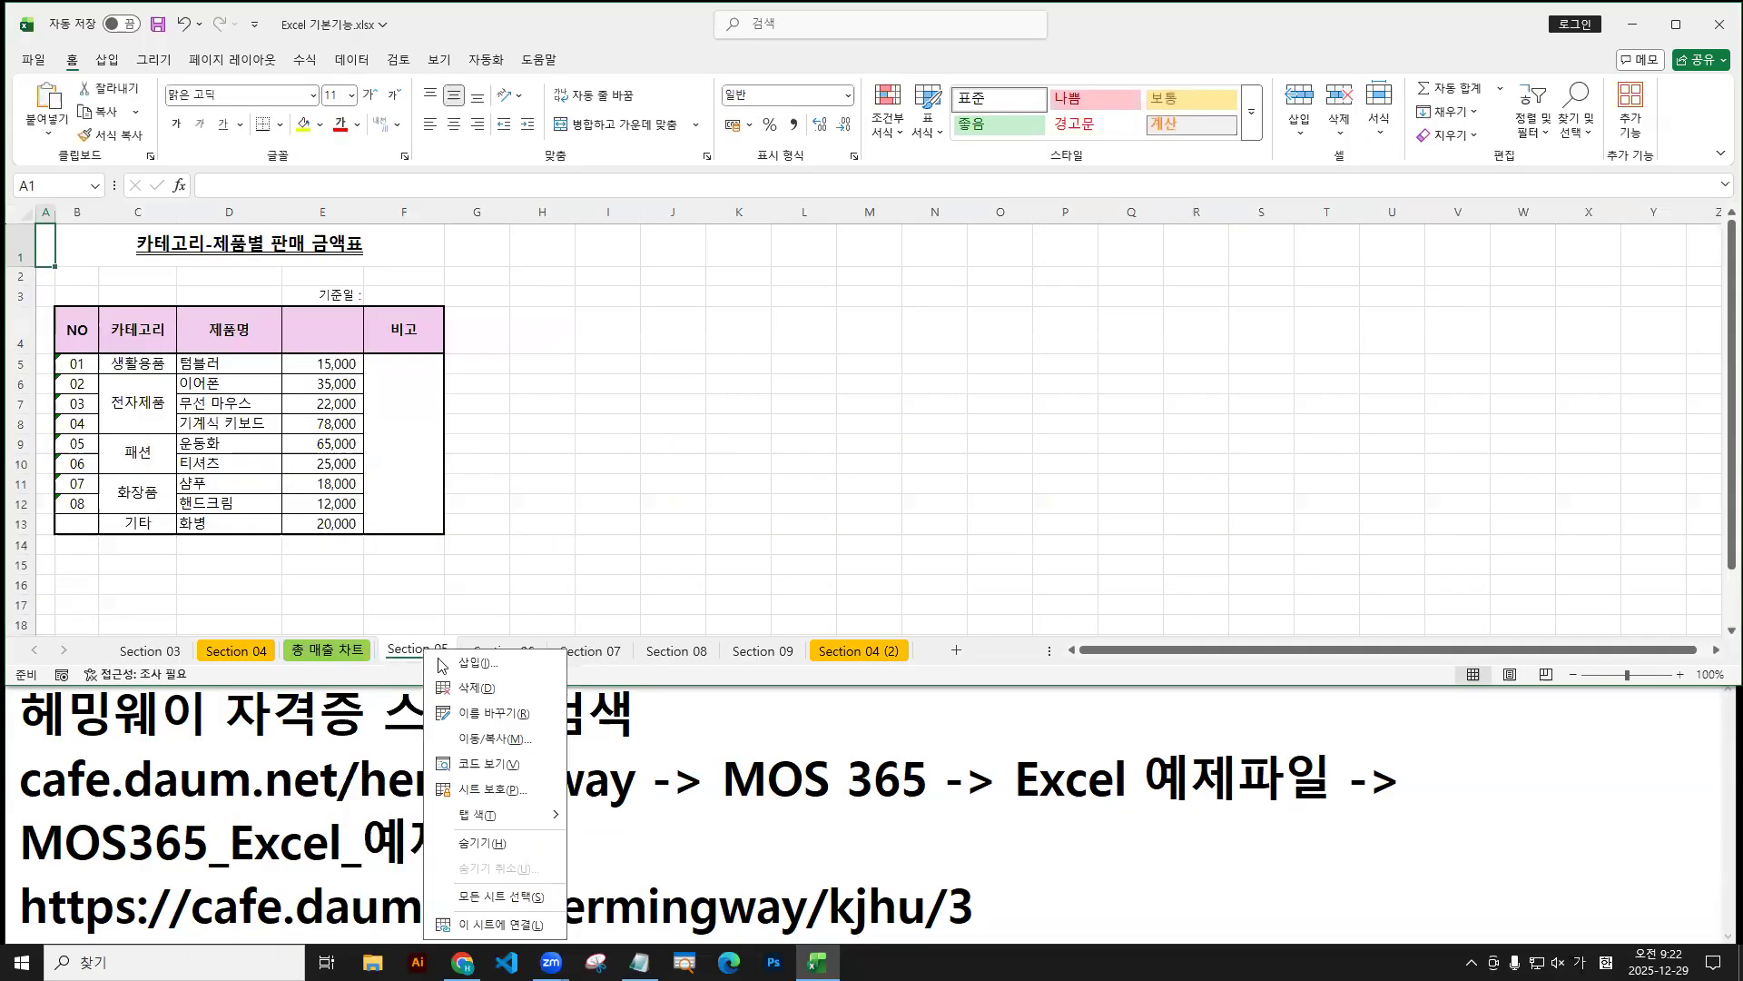
mouse_move(508, 816)
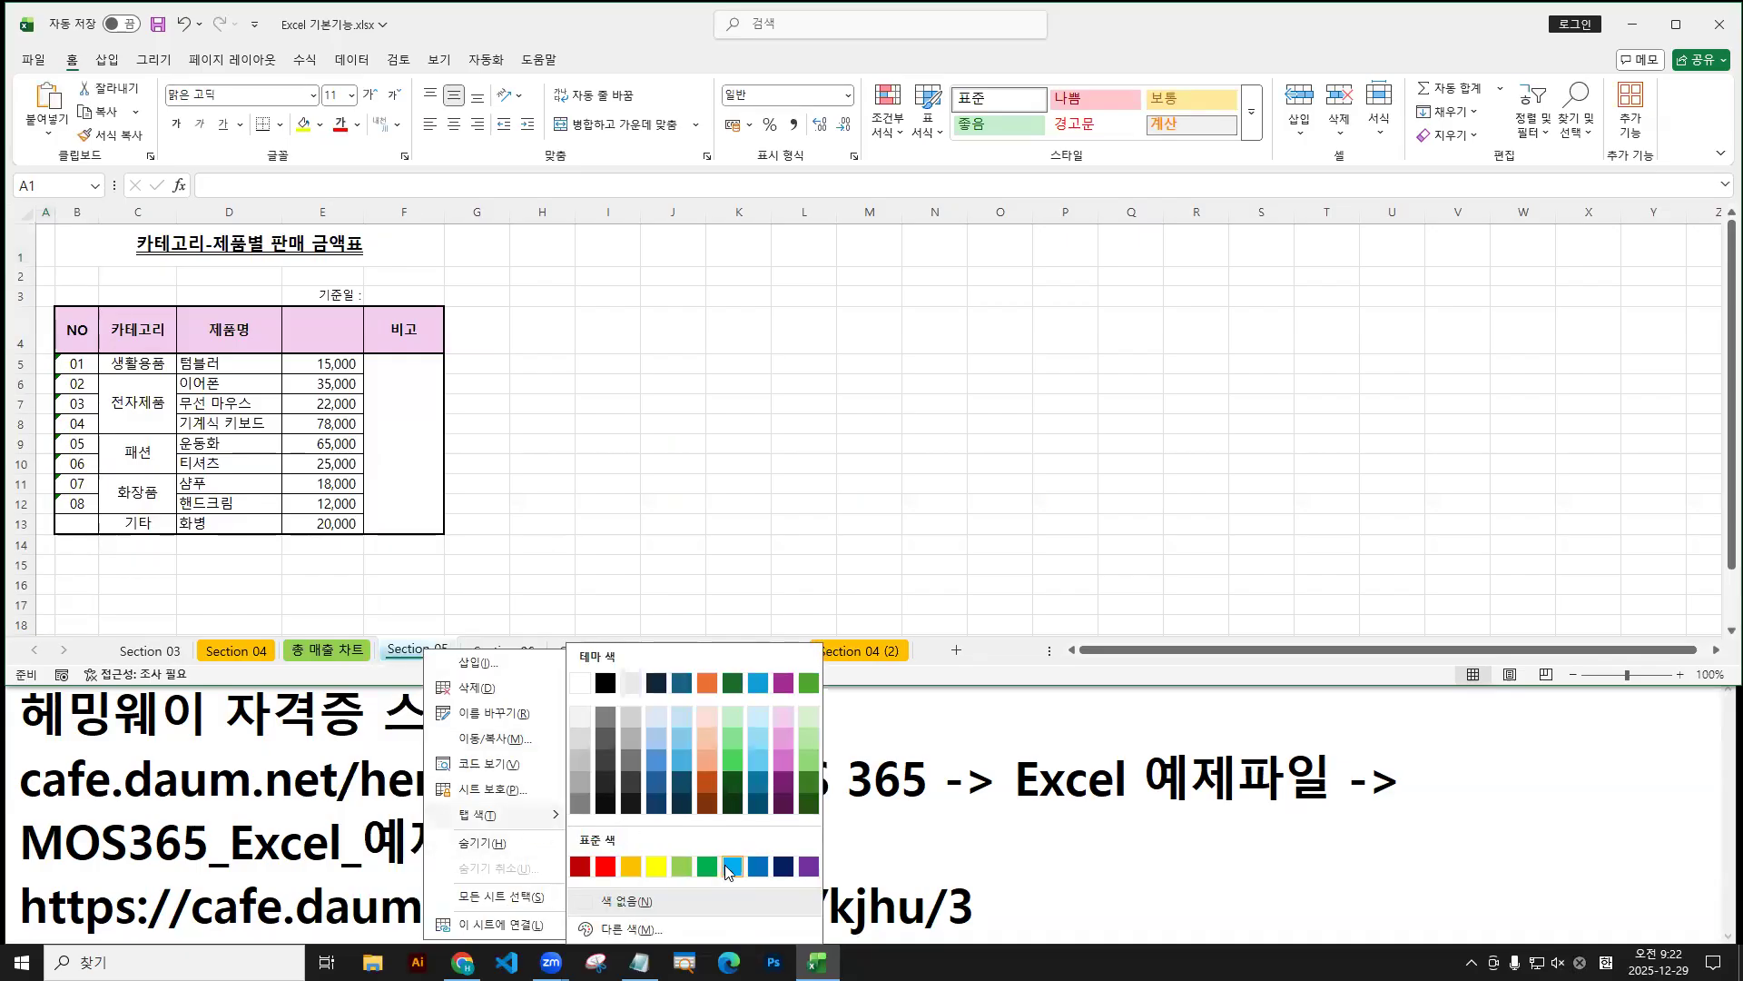
click(729, 869)
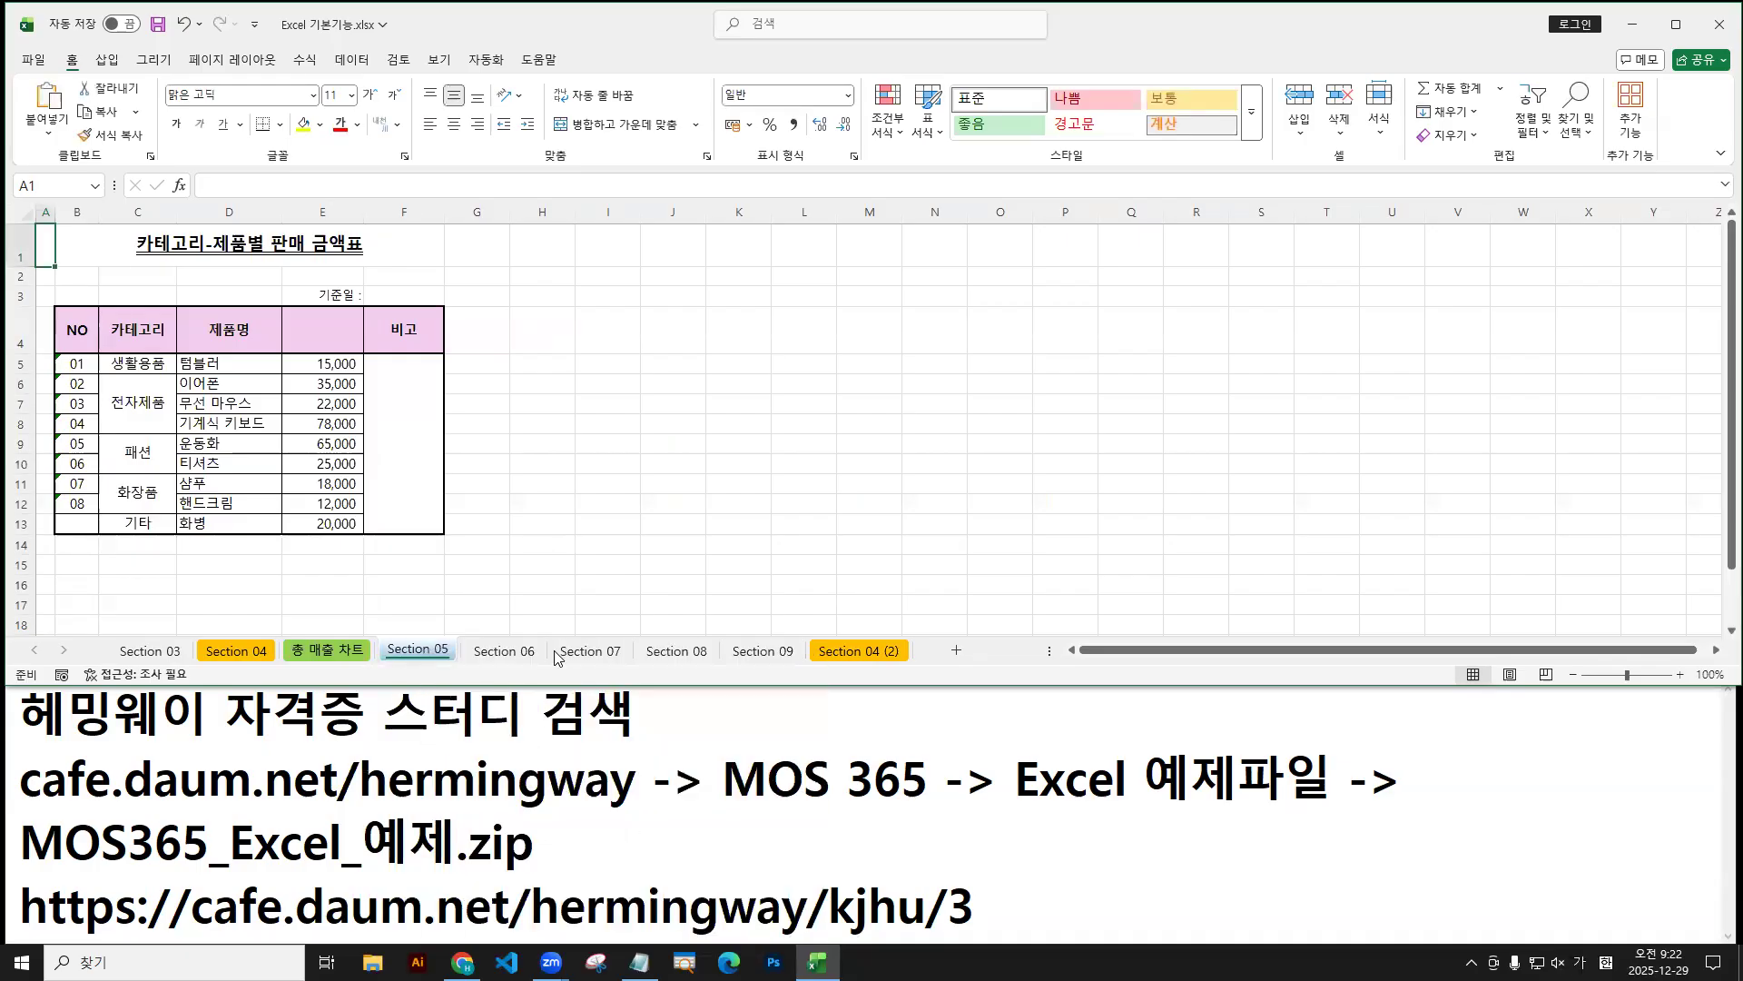
Check the coloured tabs by switching among the sheets, ending on Section 05.
click(525, 649)
click(327, 650)
click(238, 650)
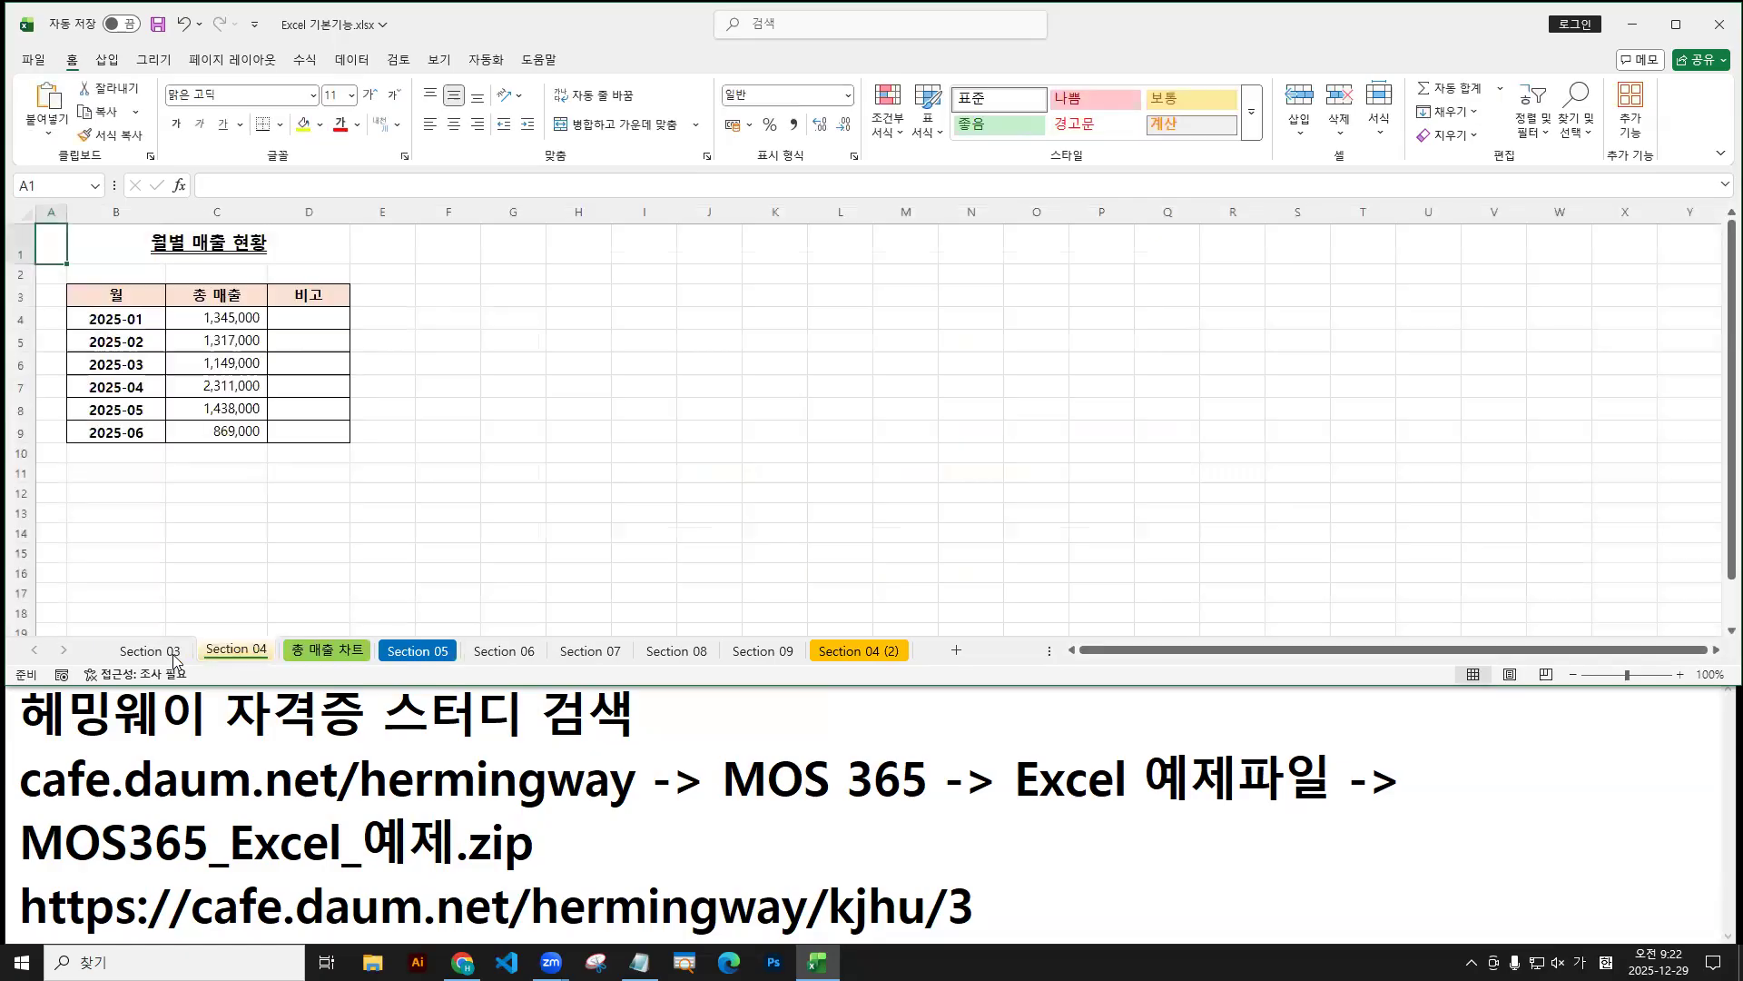
click(154, 652)
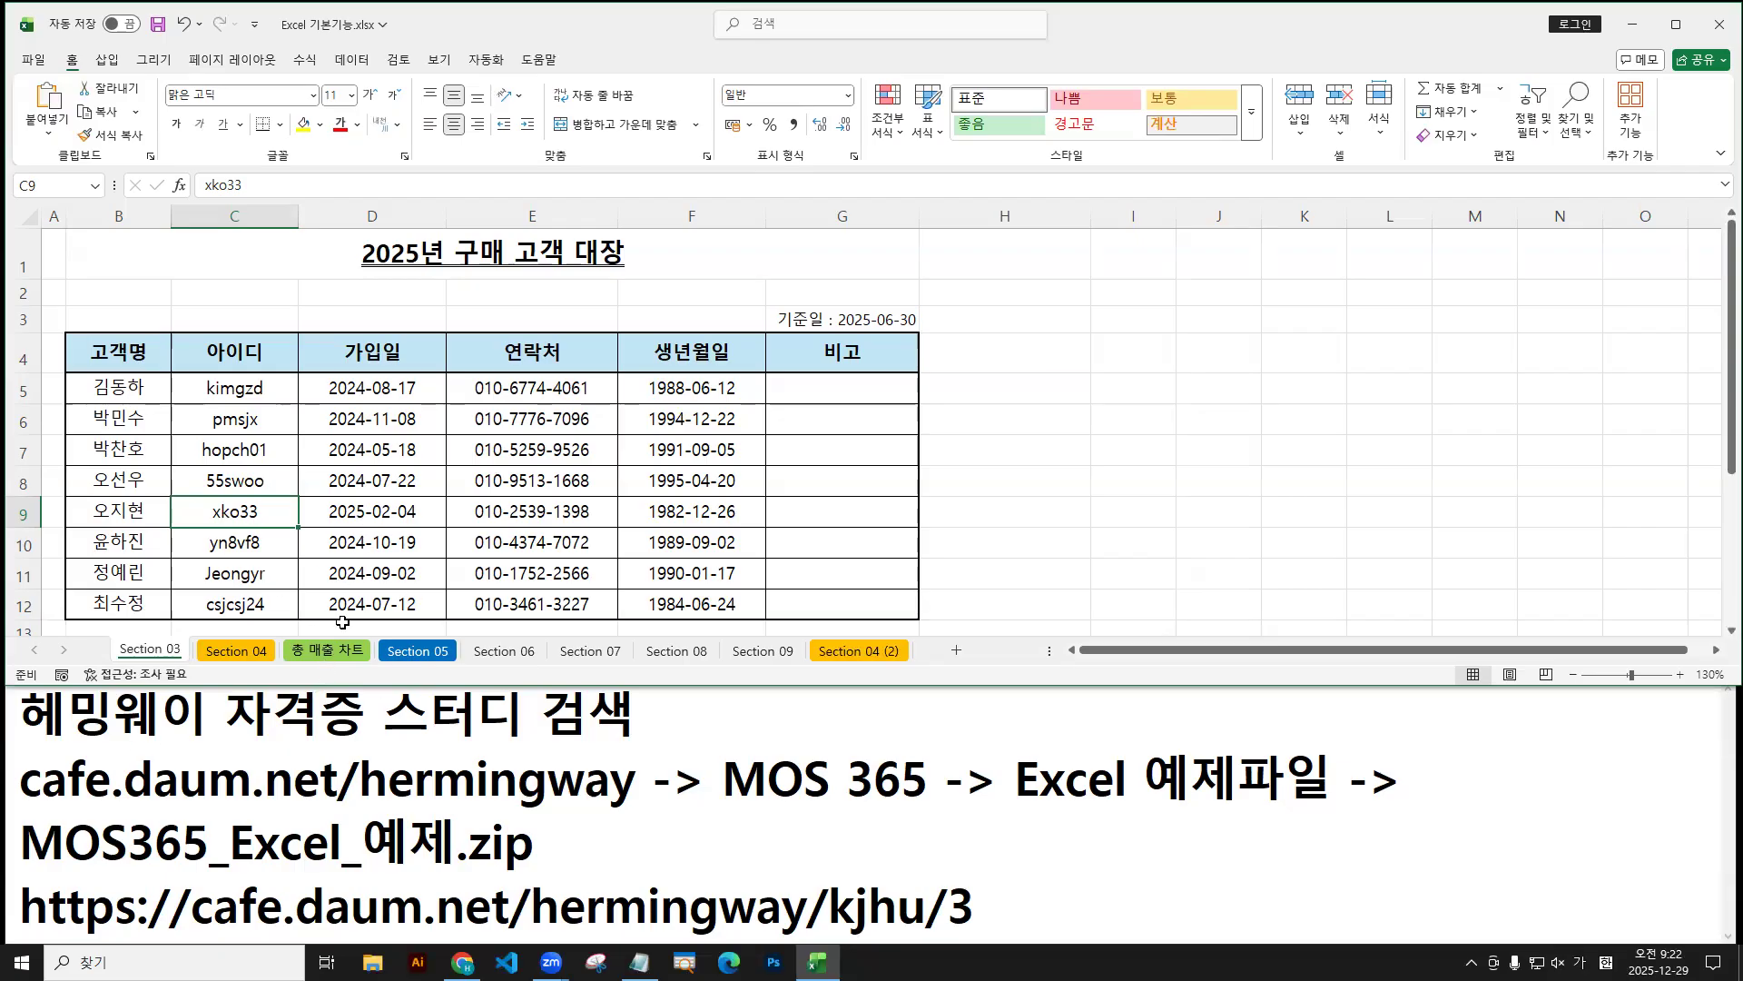
click(327, 650)
click(176, 653)
click(348, 654)
click(417, 652)
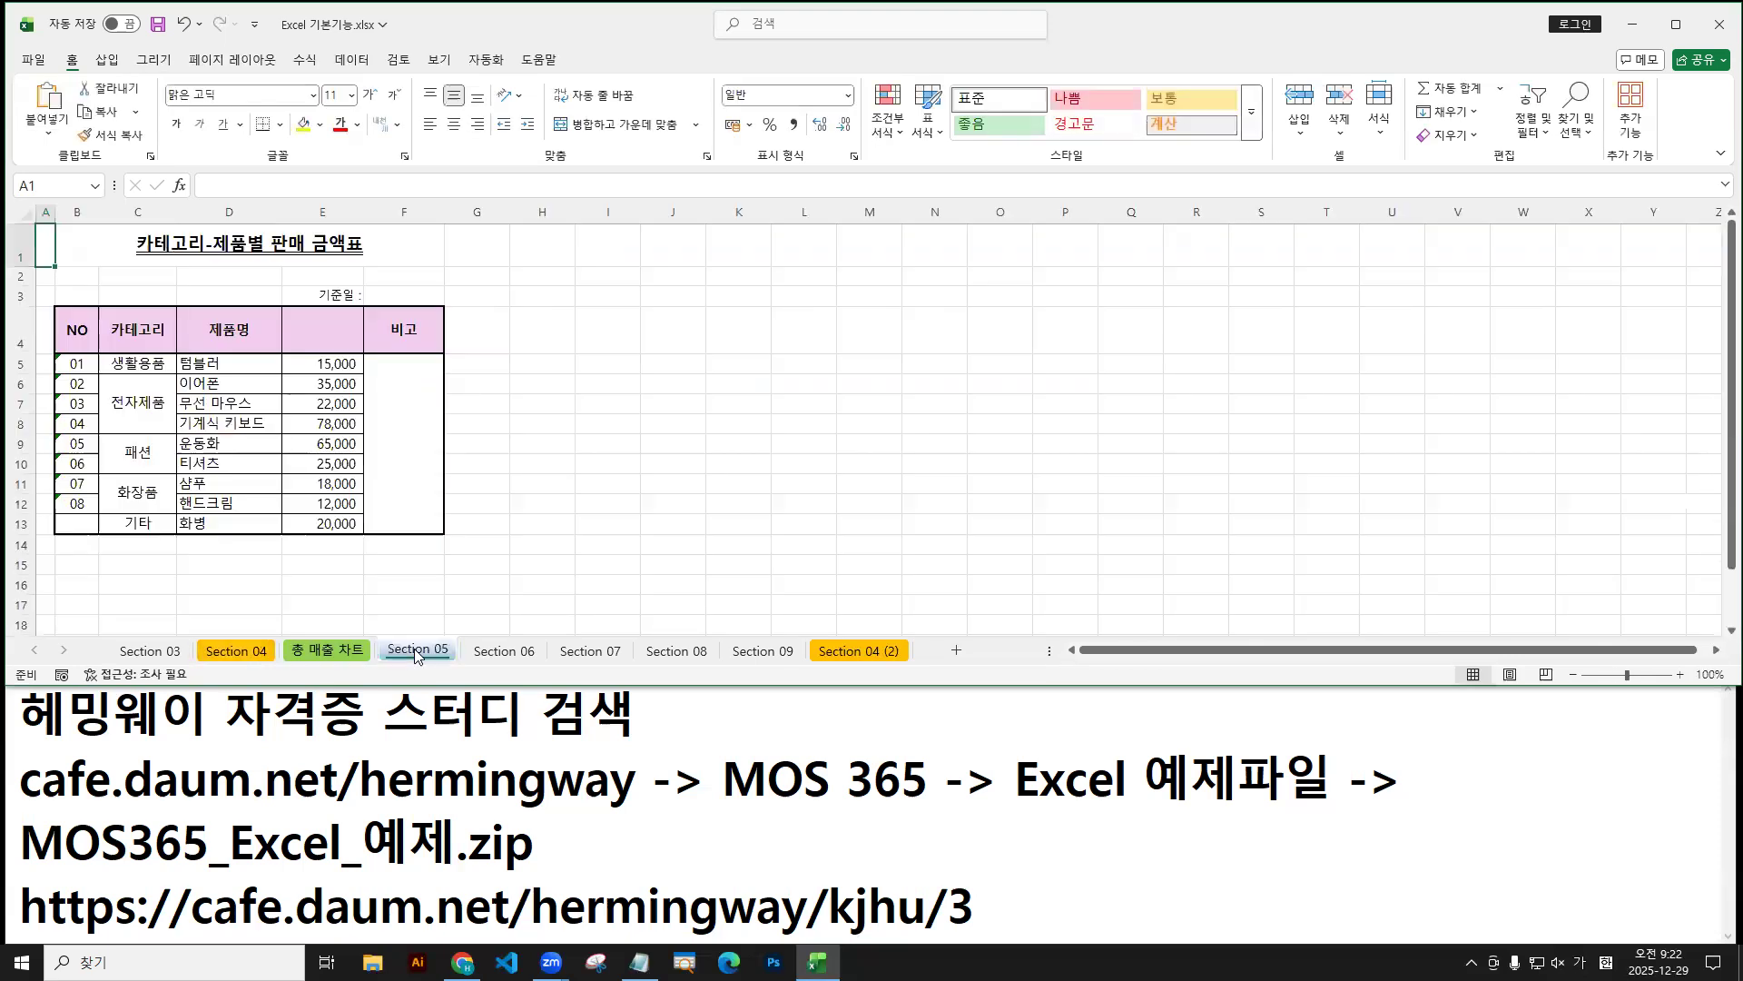
click(332, 656)
click(420, 654)
Examine how the NO values in B5 and B7 are stored, and select the empty NO cell B13 for 화병.
click(77, 363)
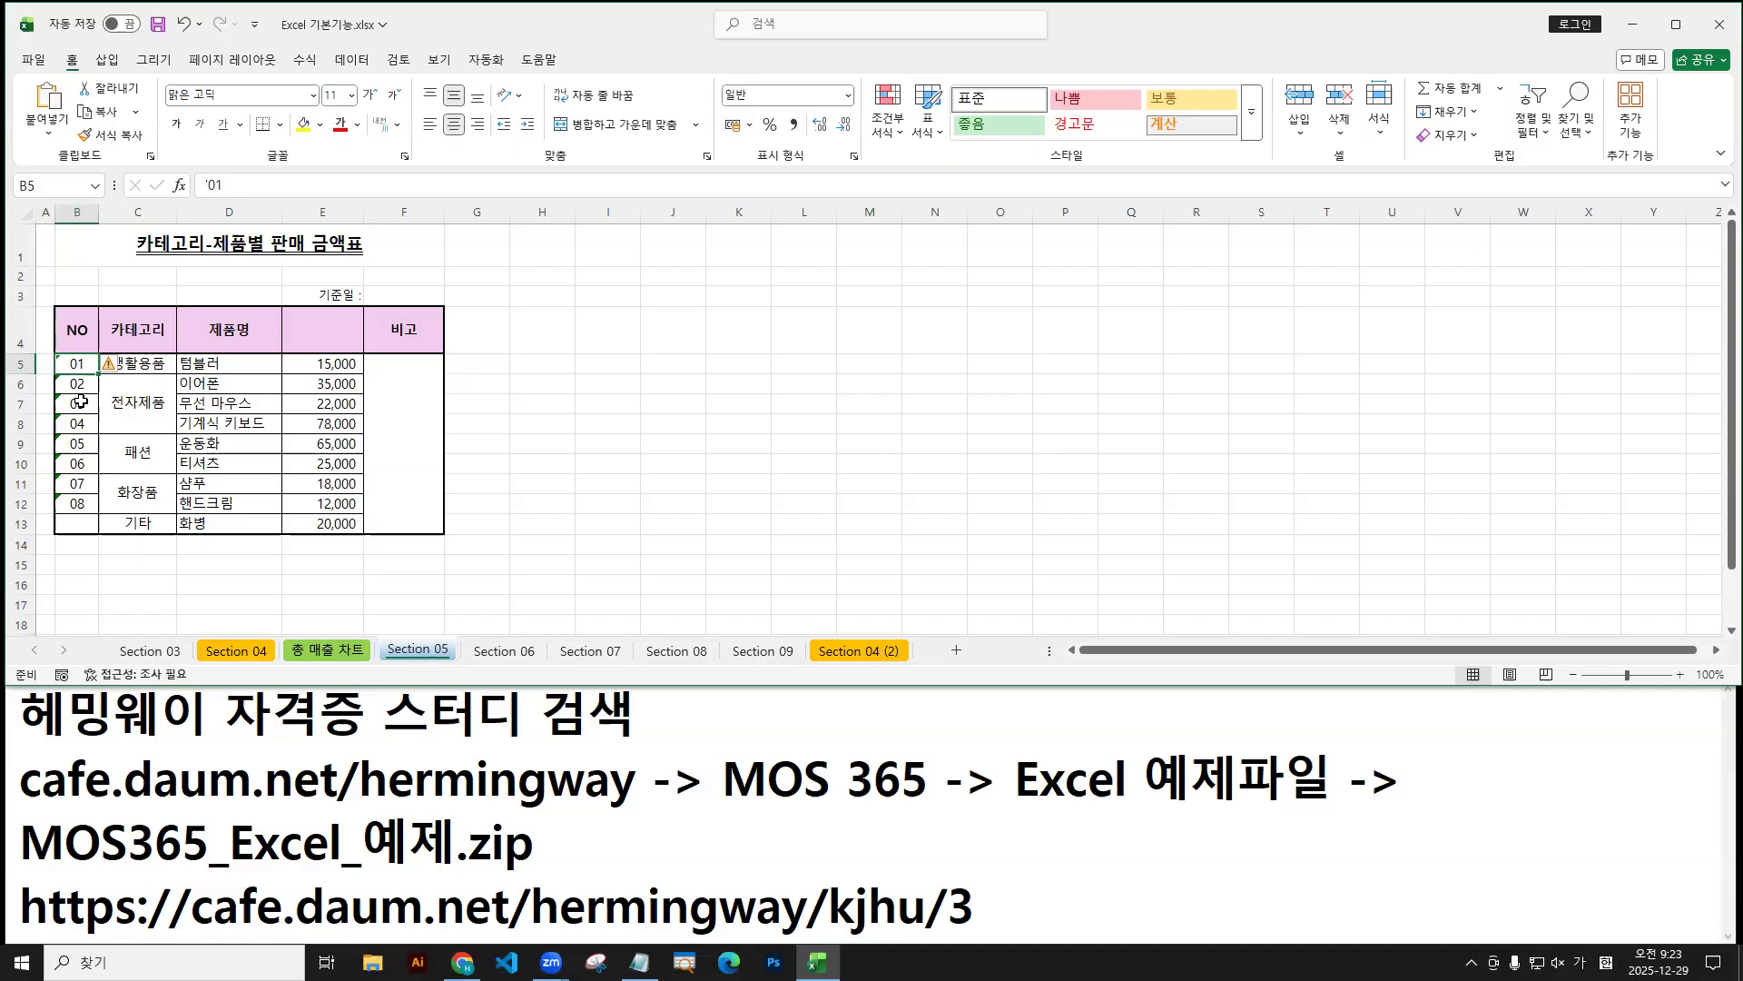
click(77, 404)
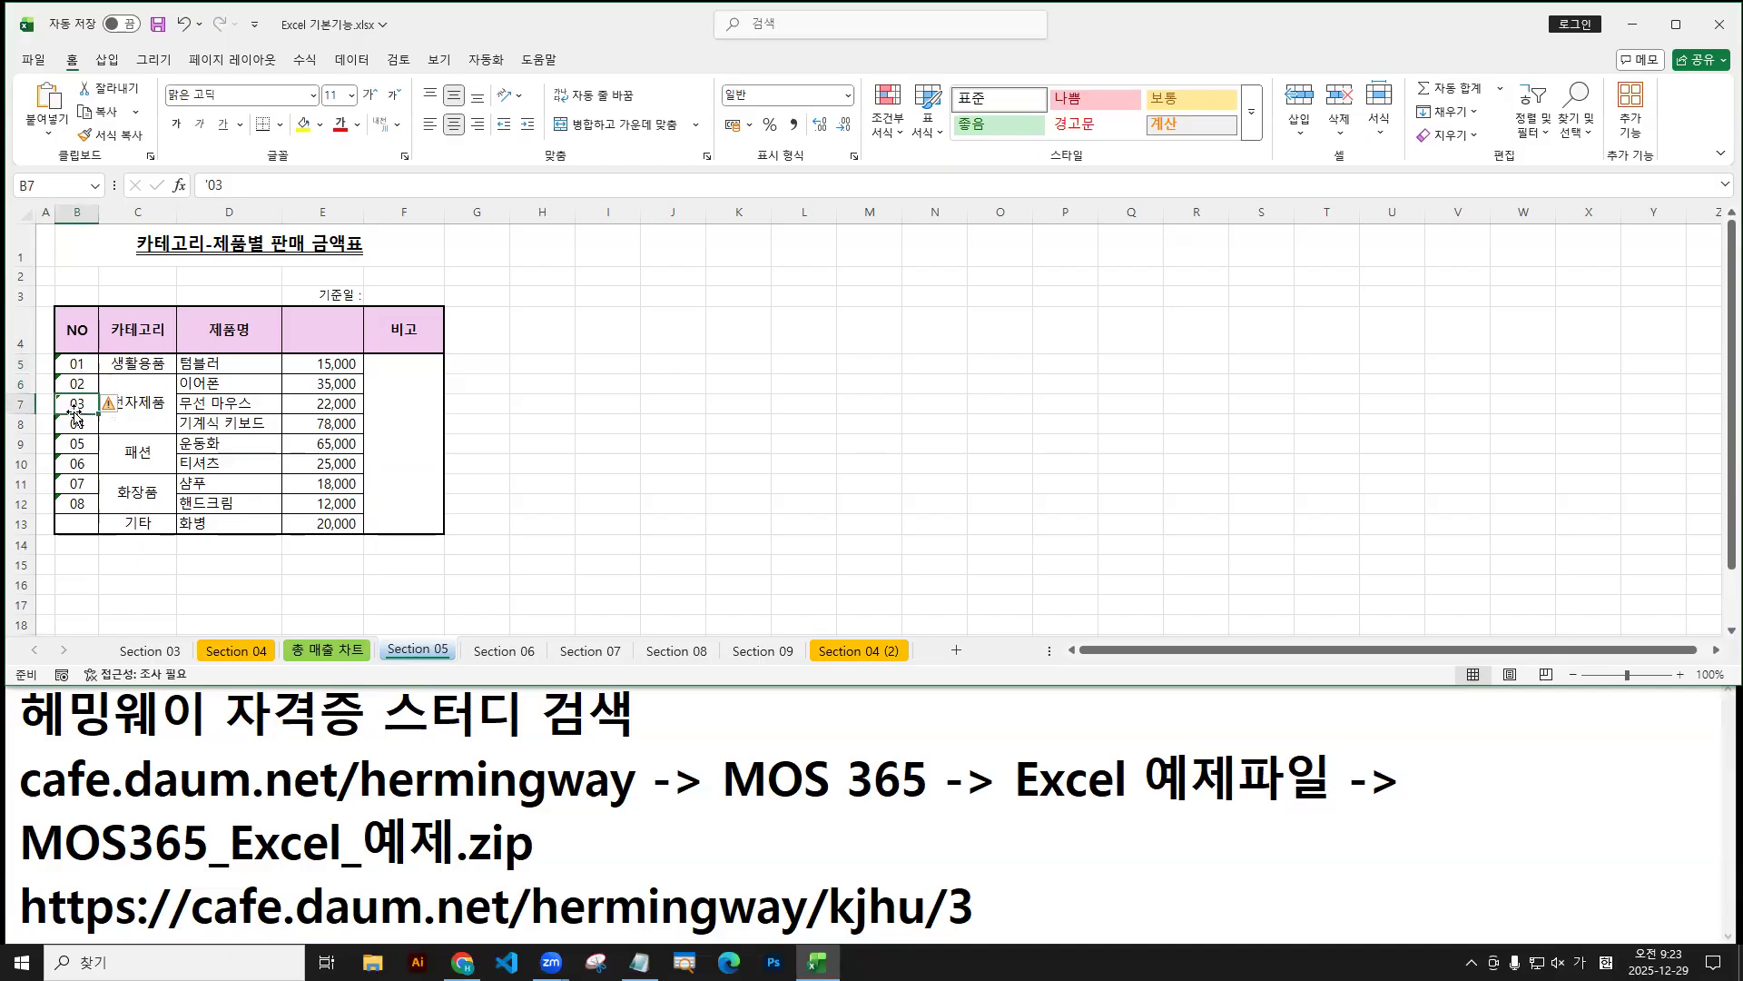
click(70, 525)
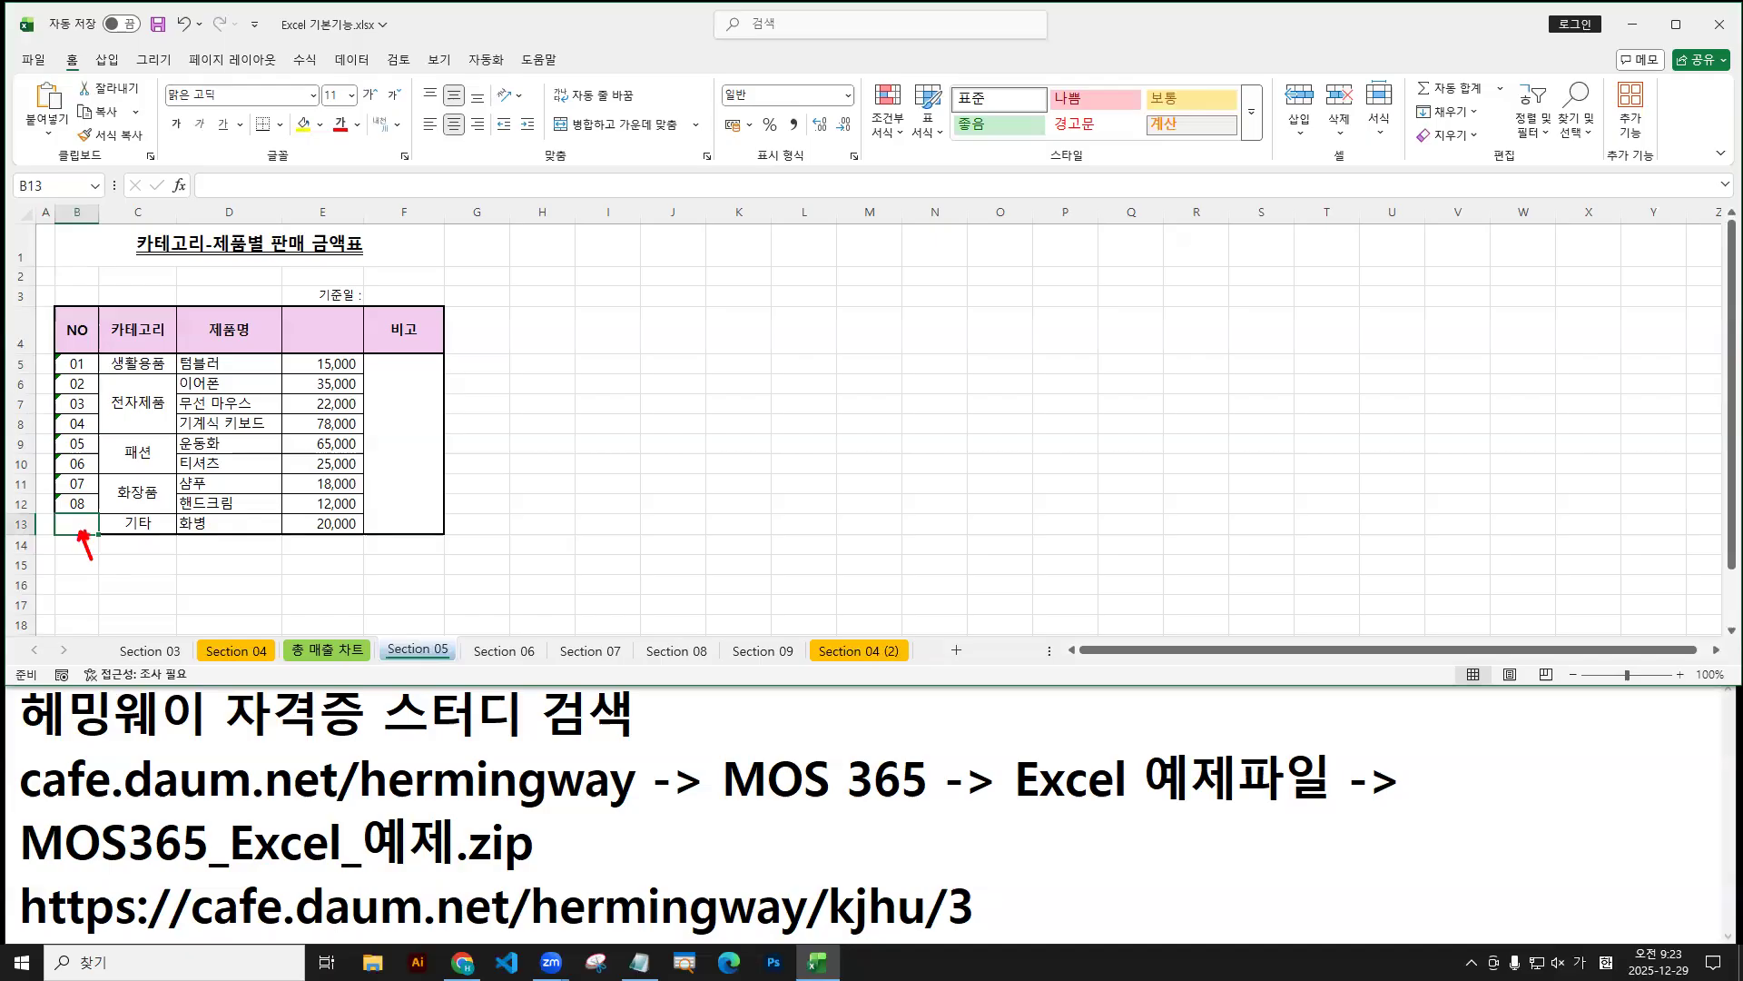
drag(377, 633, 462, 664)
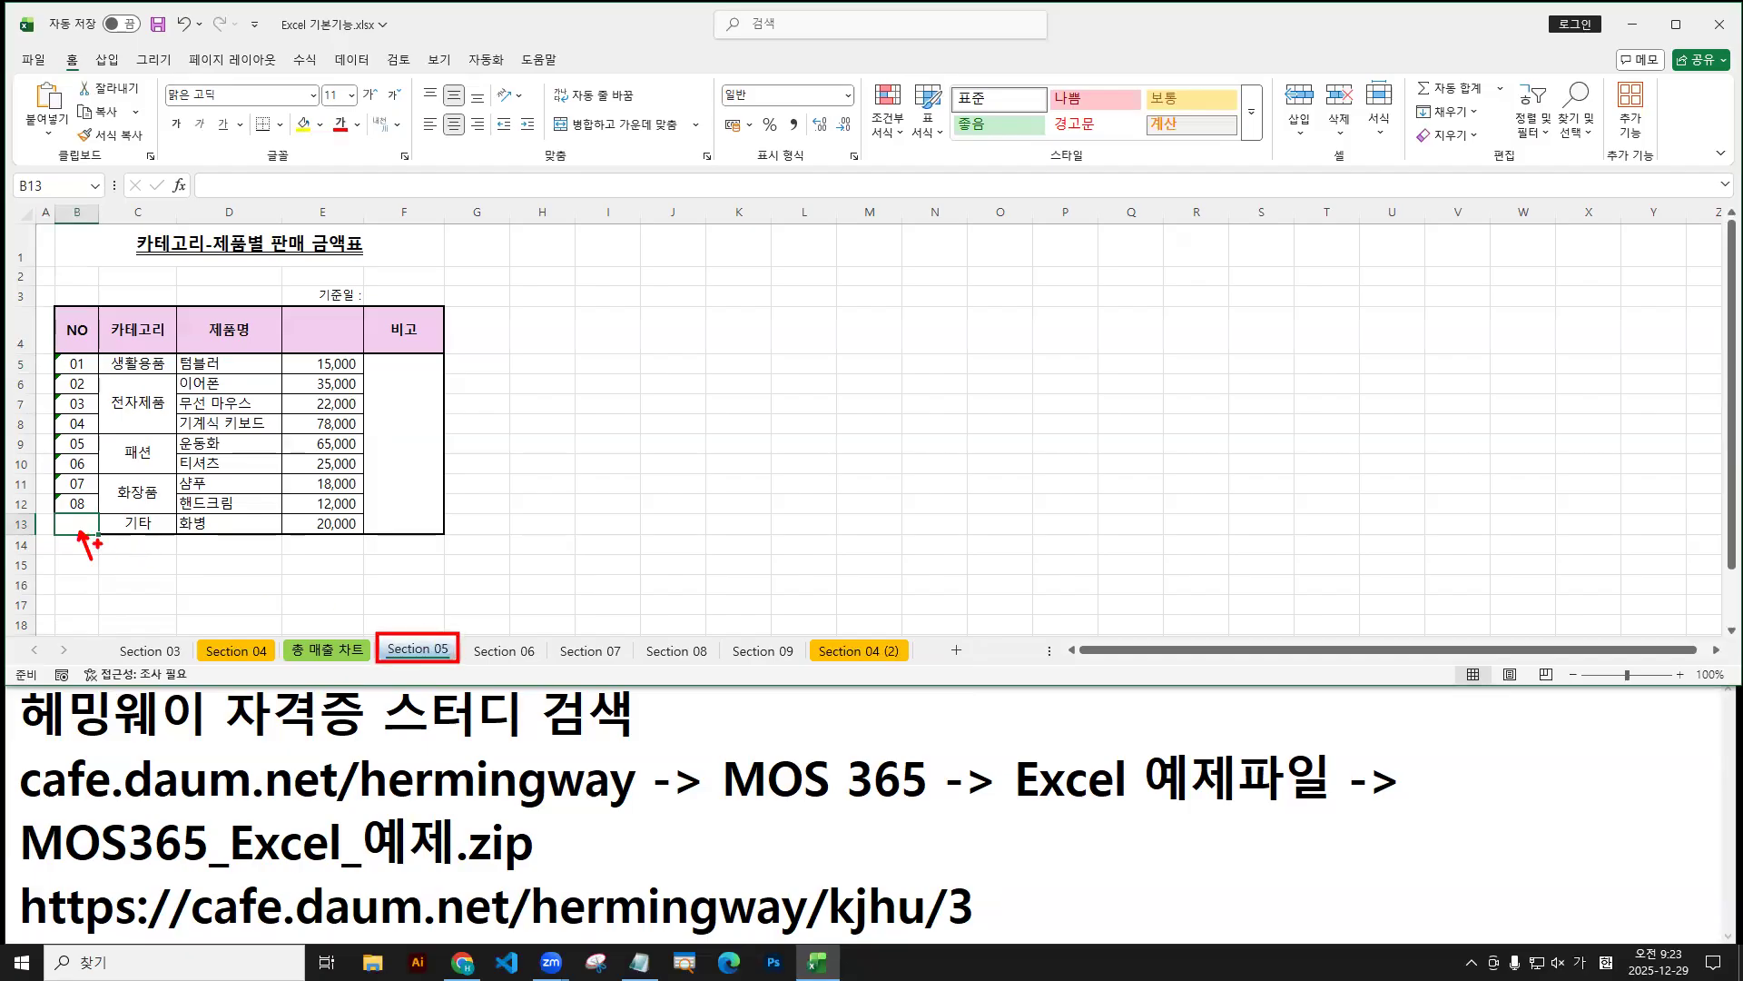
key(b)
drag(79, 505, 77, 215)
key(r)
drag(65, 524, 27, 523)
key(Escape)
scroll(87, 511, up, 1)
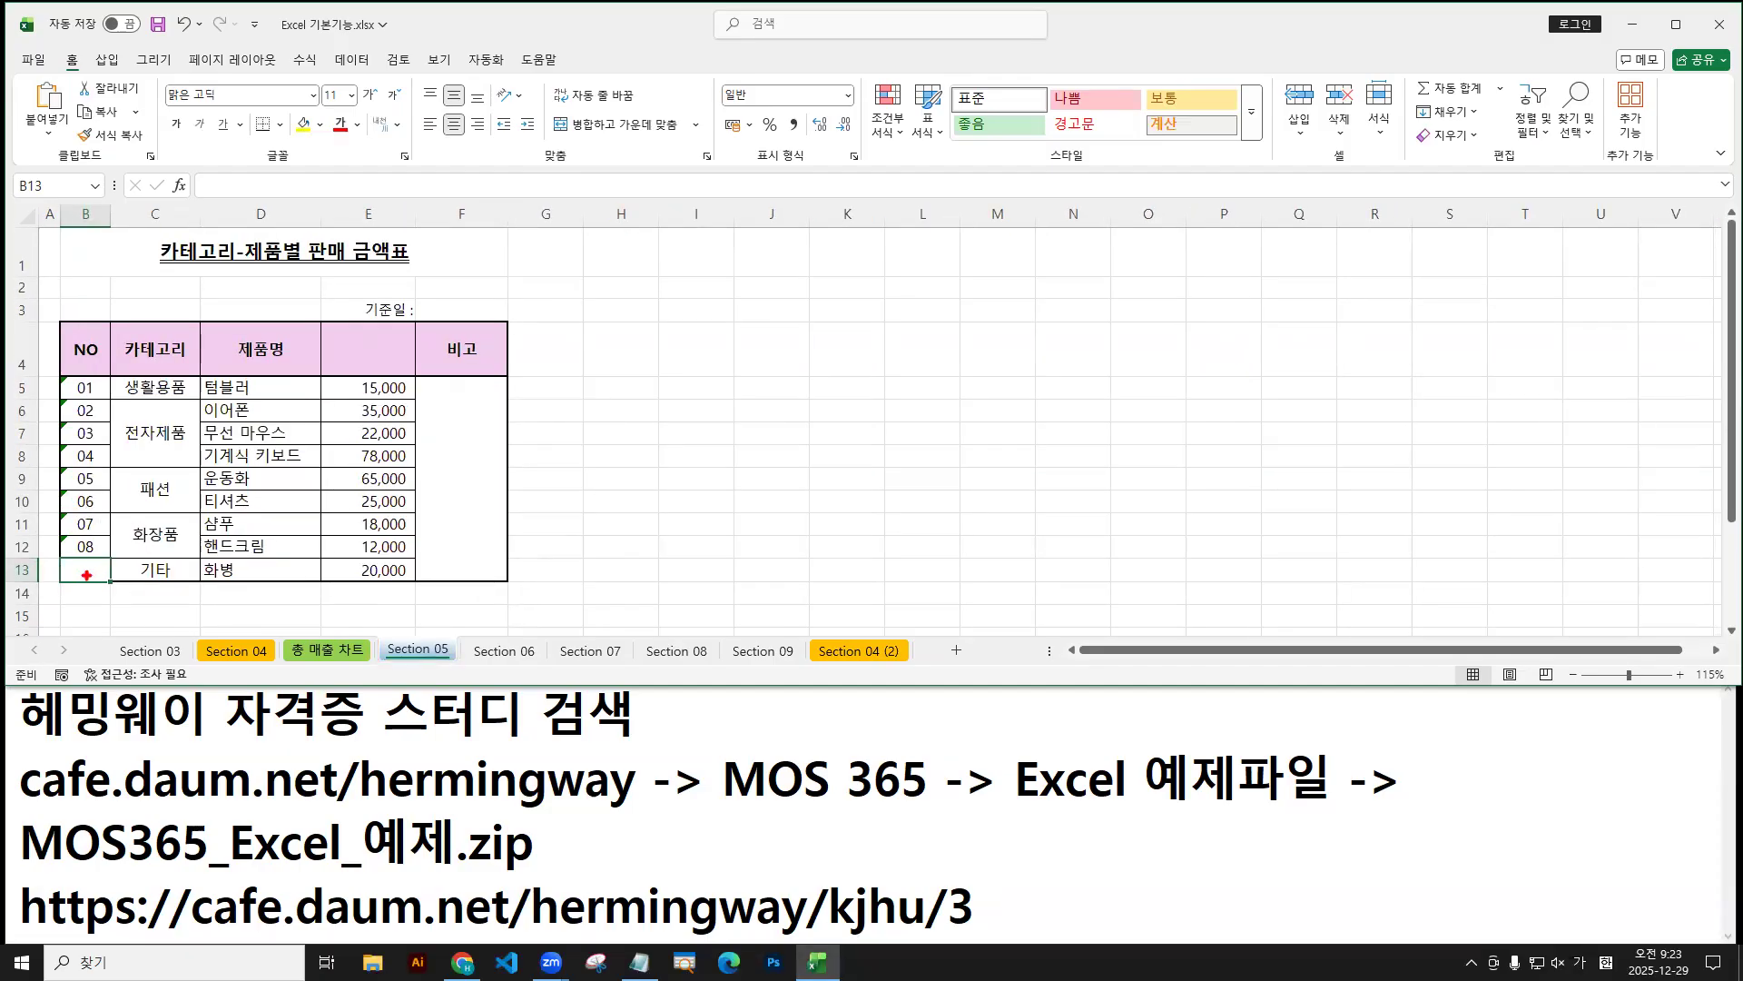
key(ctrl+1)
click(48, 192)
key(b)
drag(26, 235, 214, 287)
drag(56, 278, 56, 313)
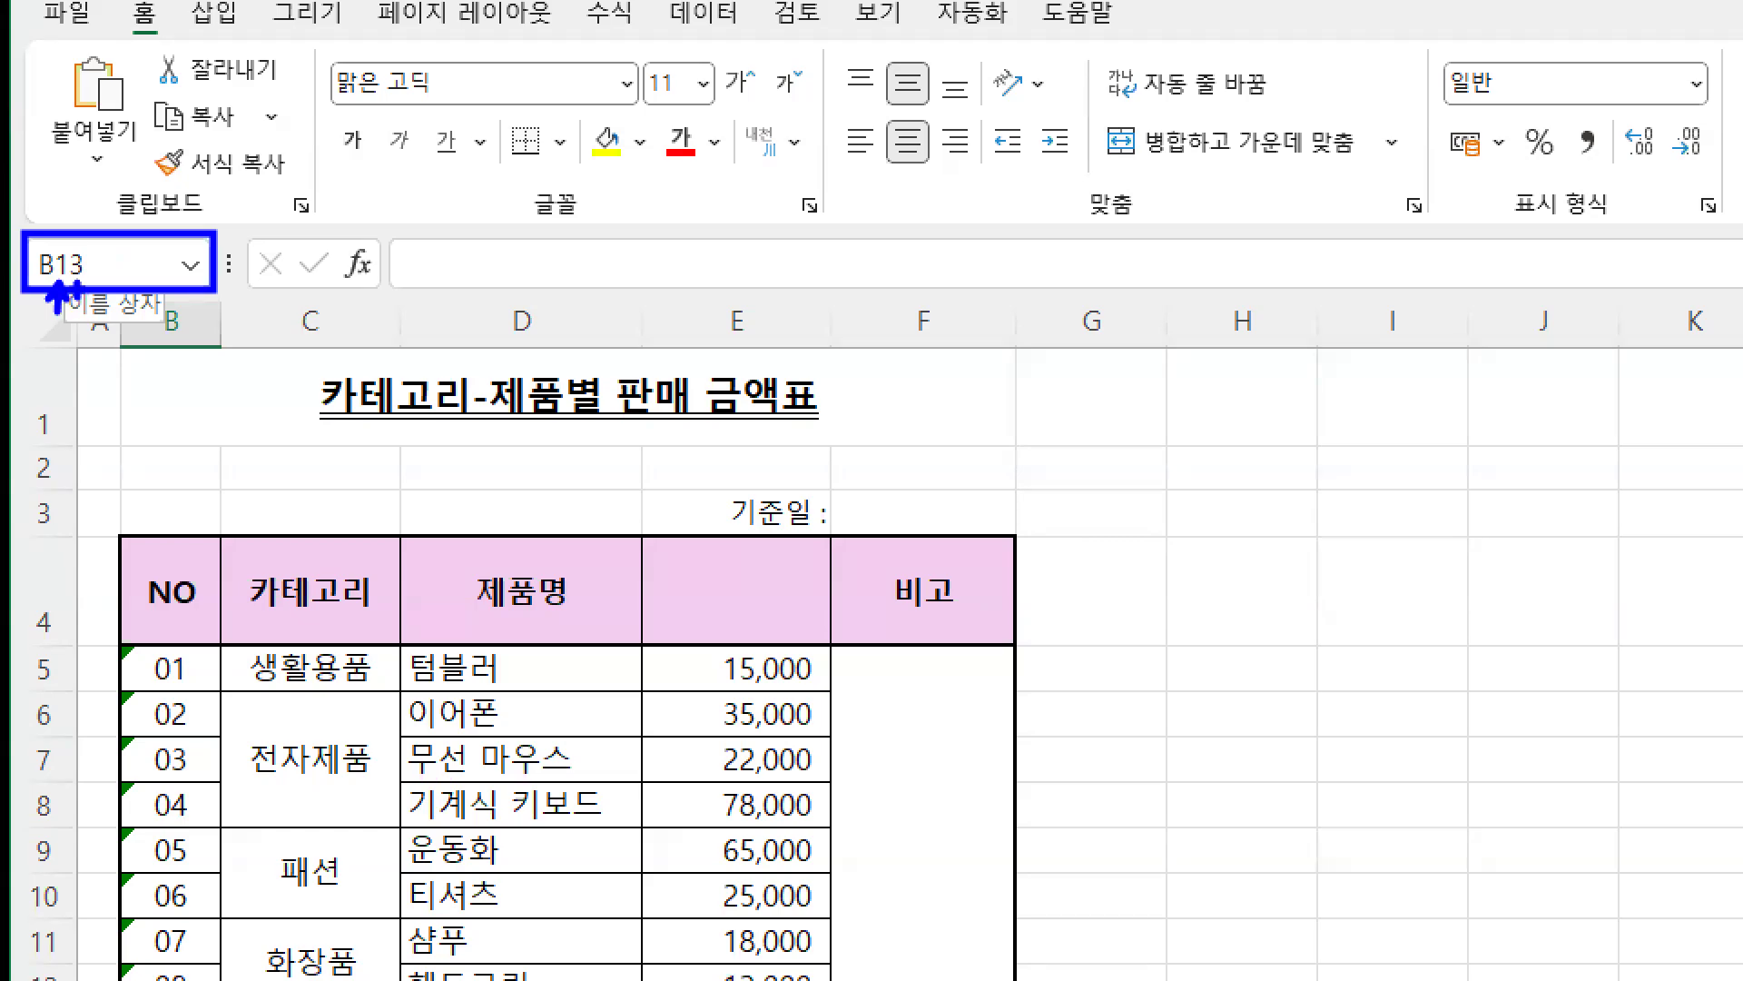
key(Escape)
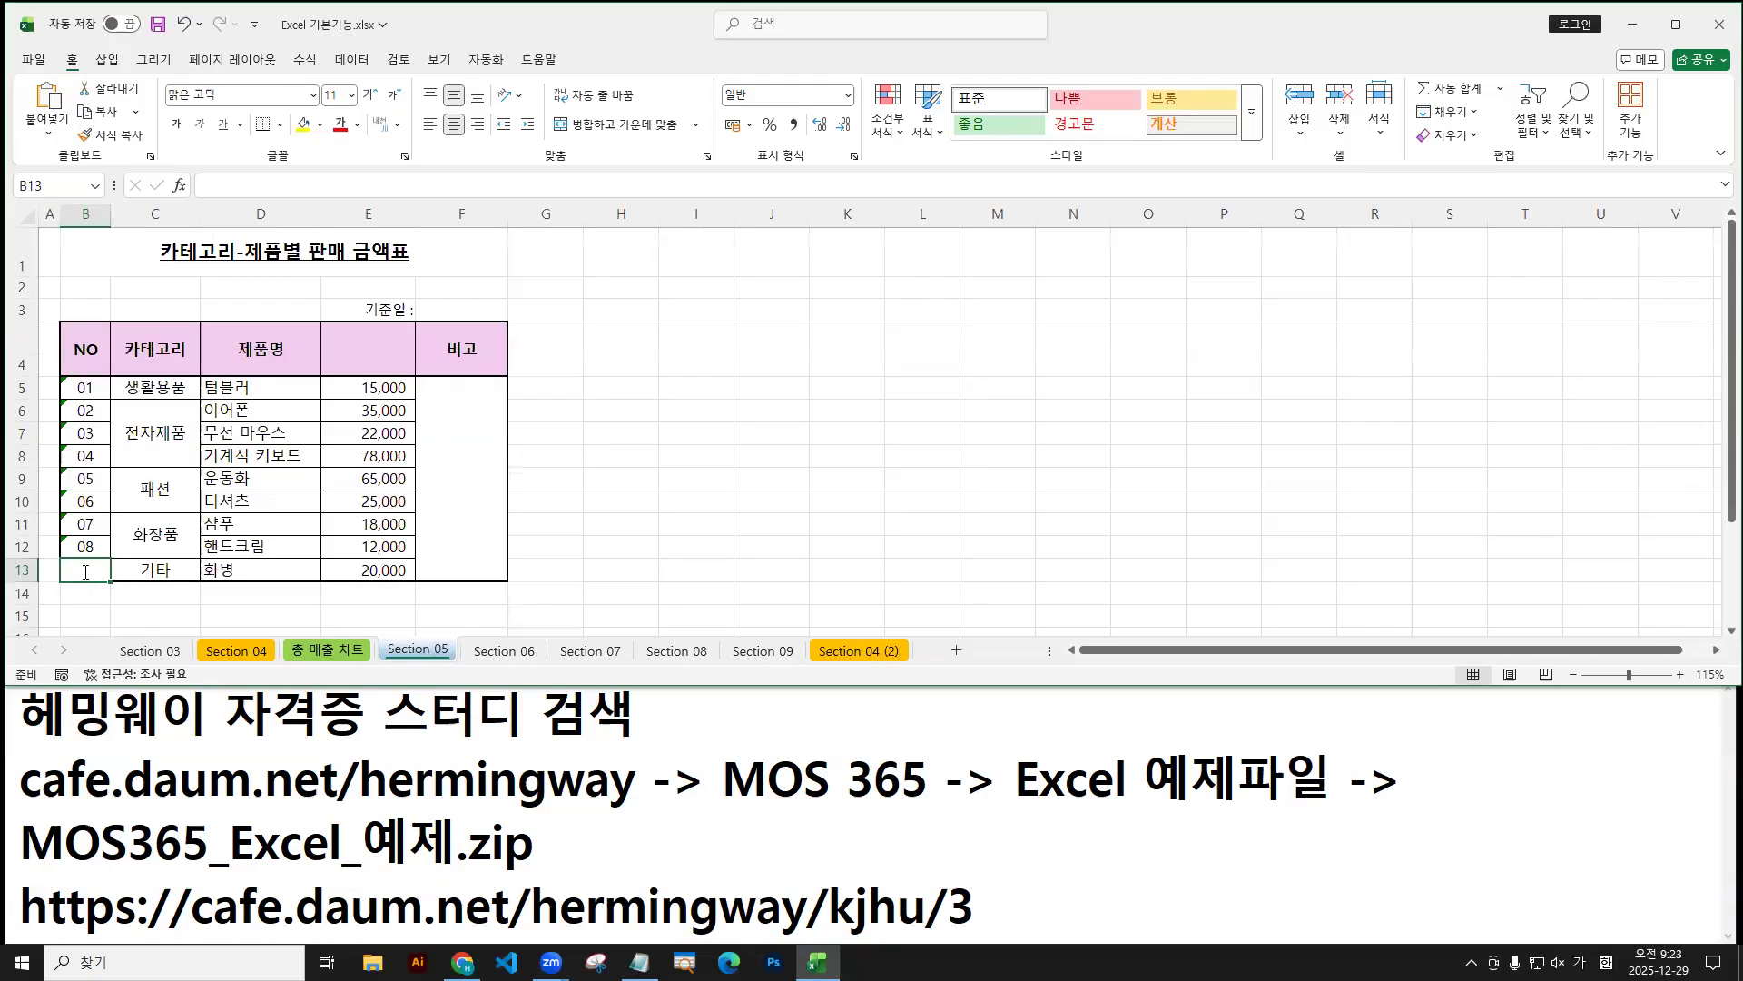
Try entering 09 in cell B13 without a leading apostrophe.
text('09)
key(Return)
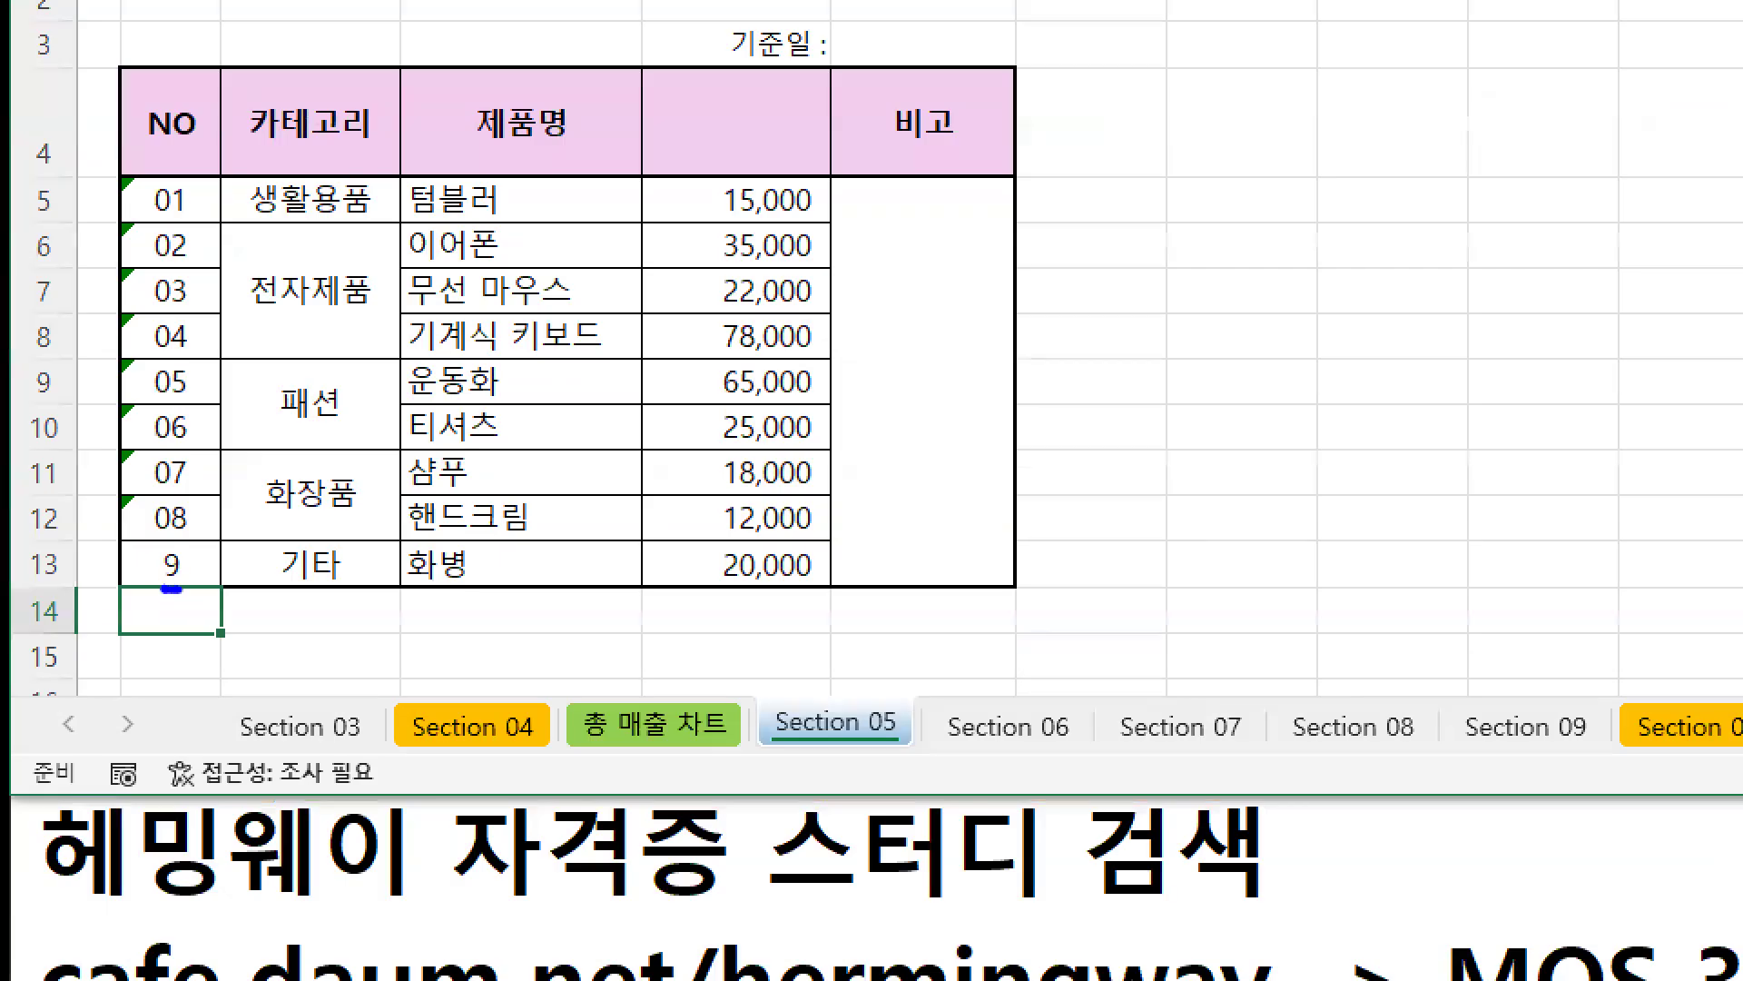
key(Up)
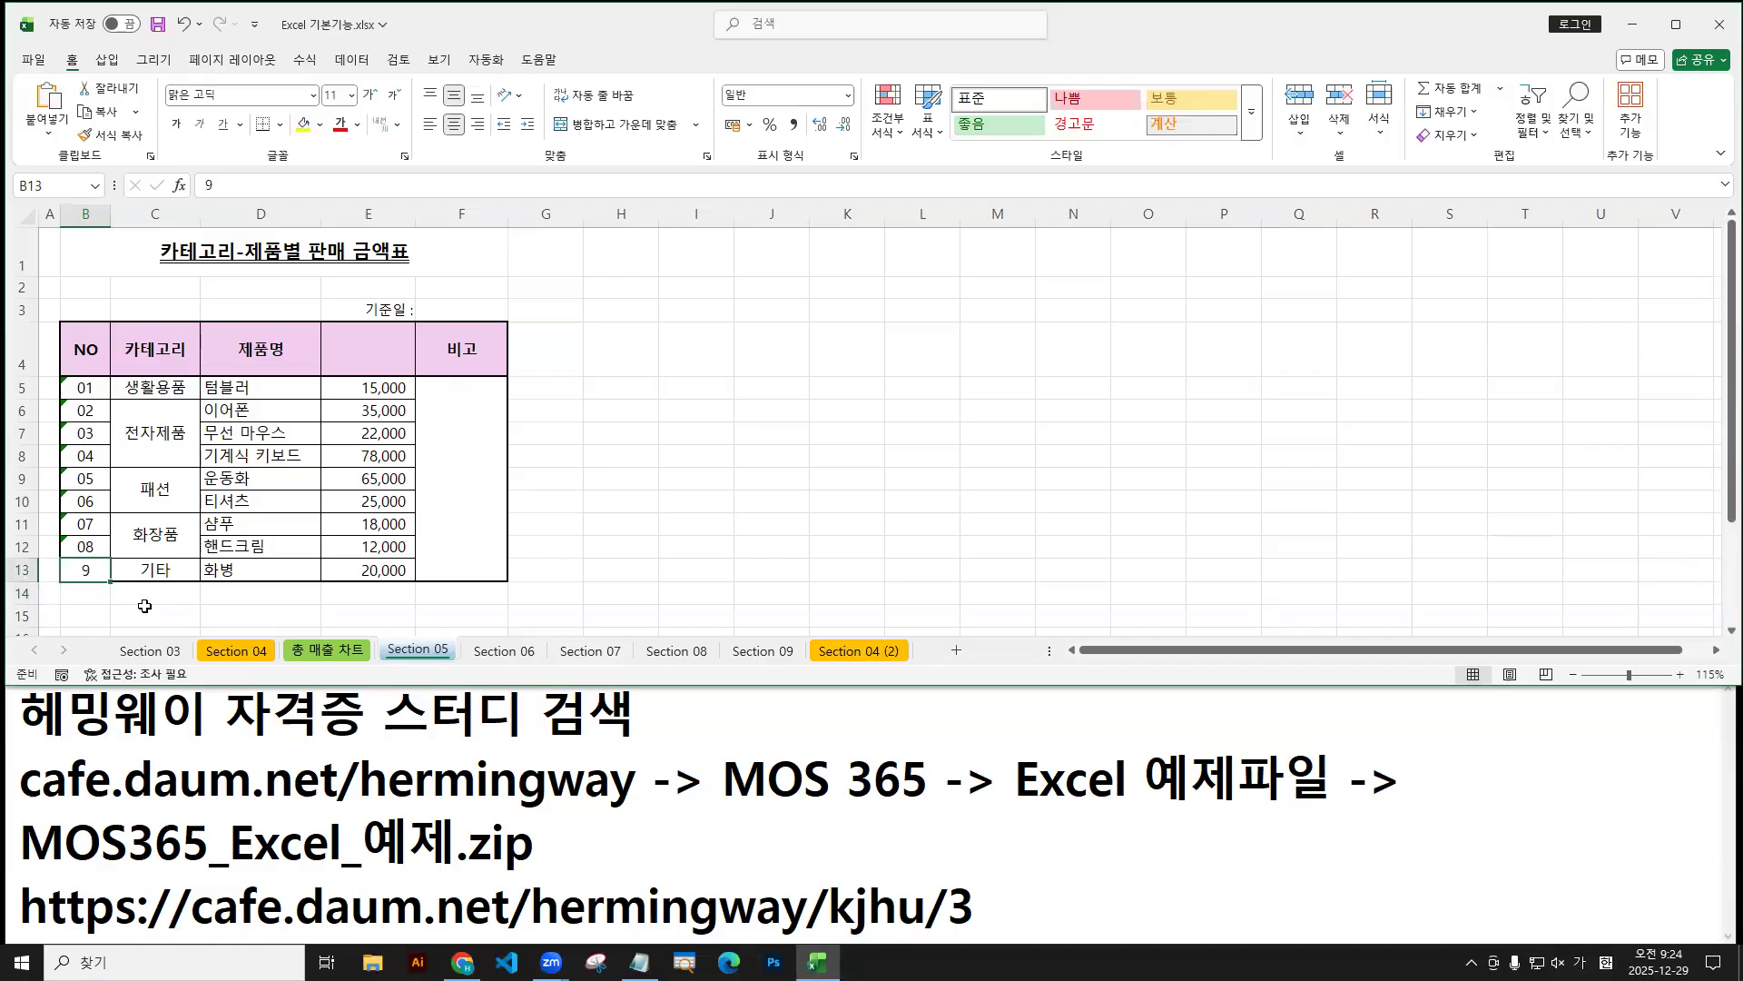
text(09)
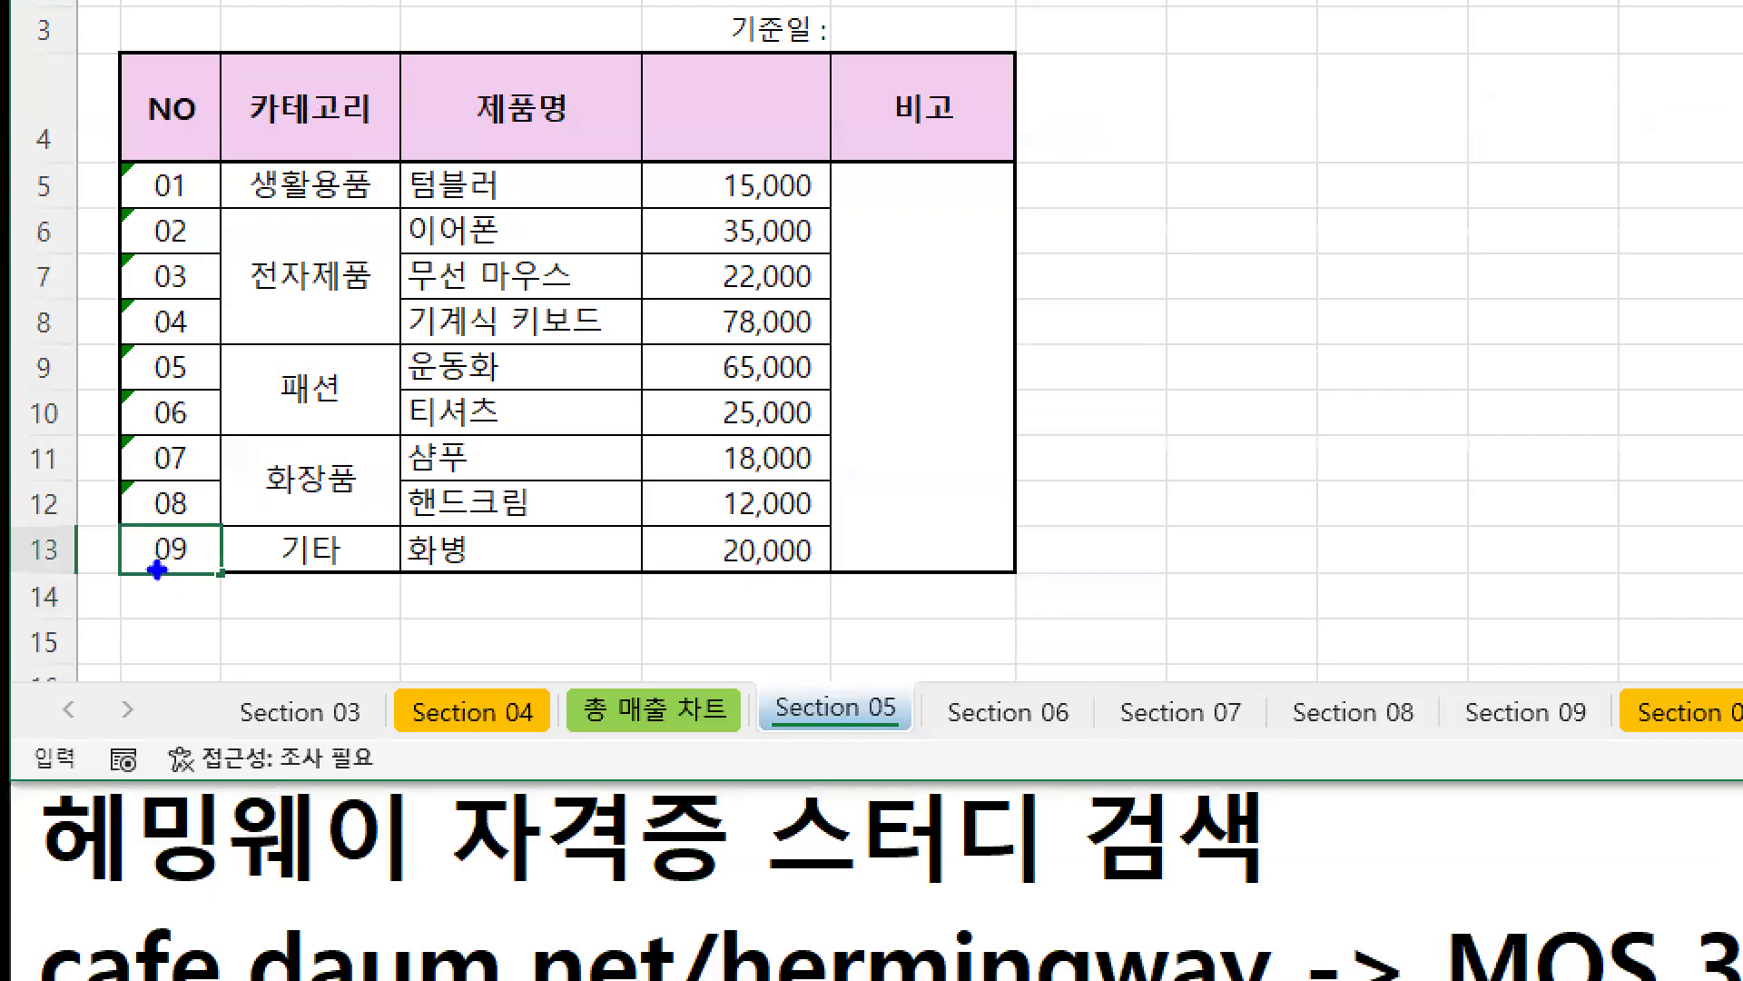
drag(157, 569, 191, 569)
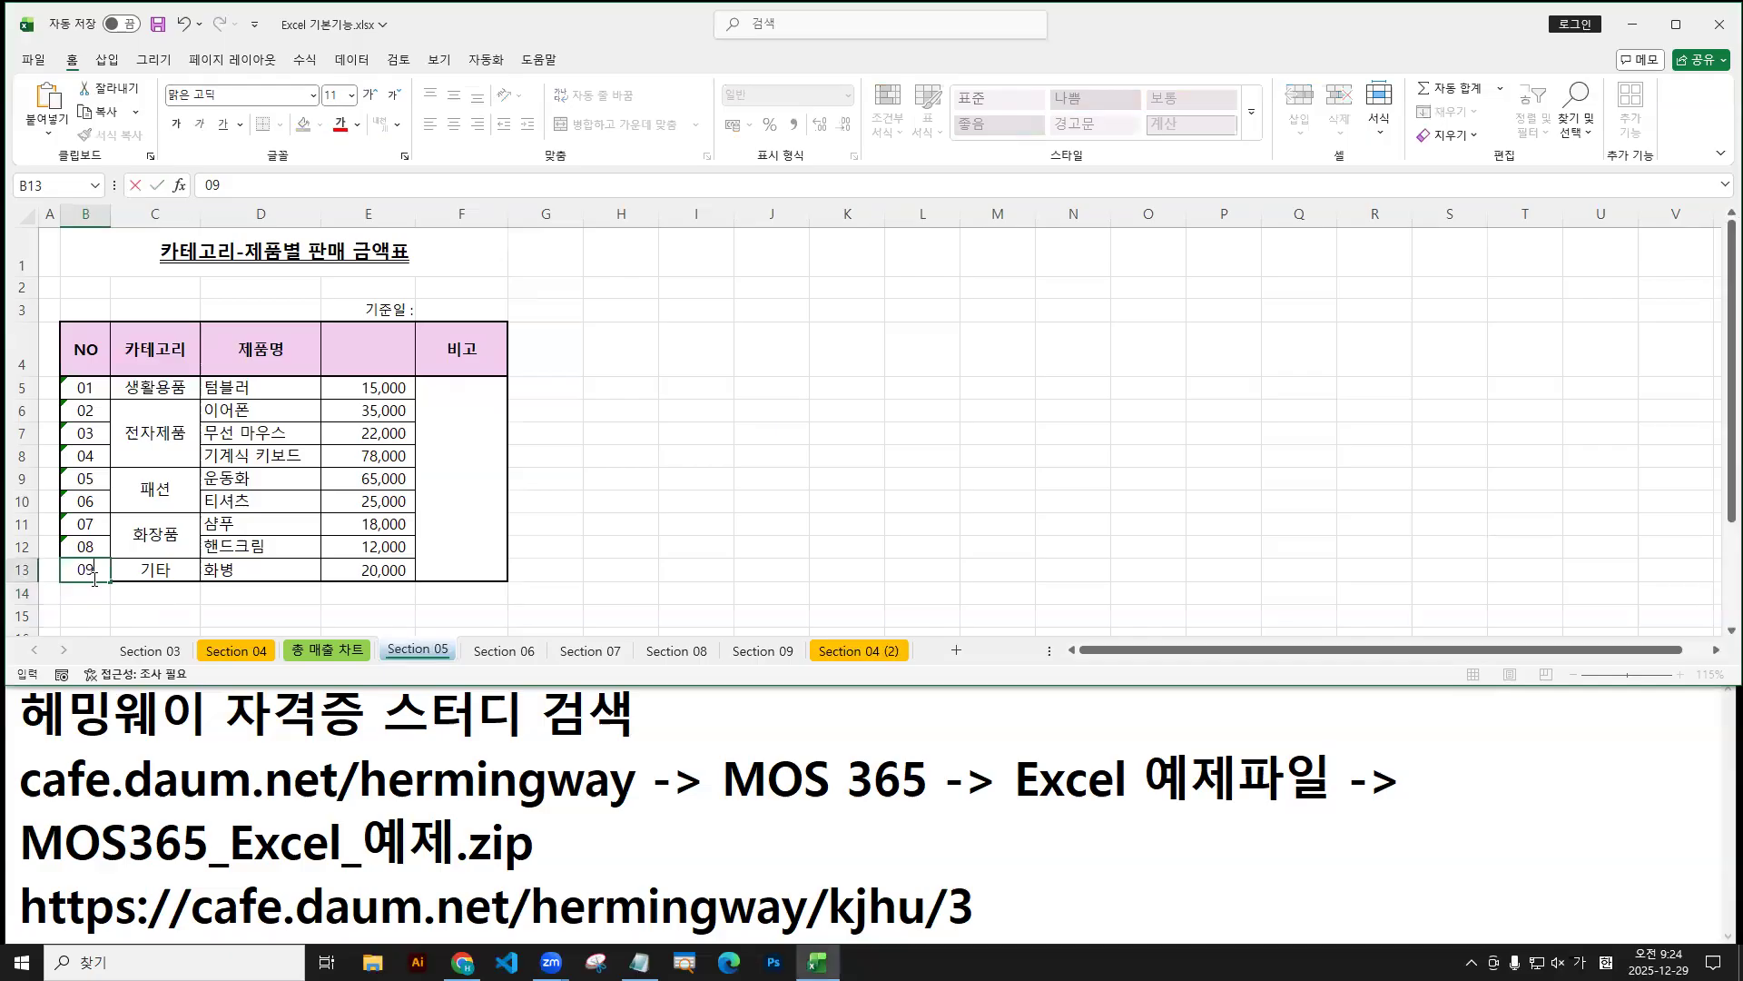
key(Return)
Enter '09 in cell B13 so the number is stored as text.
click(93, 570)
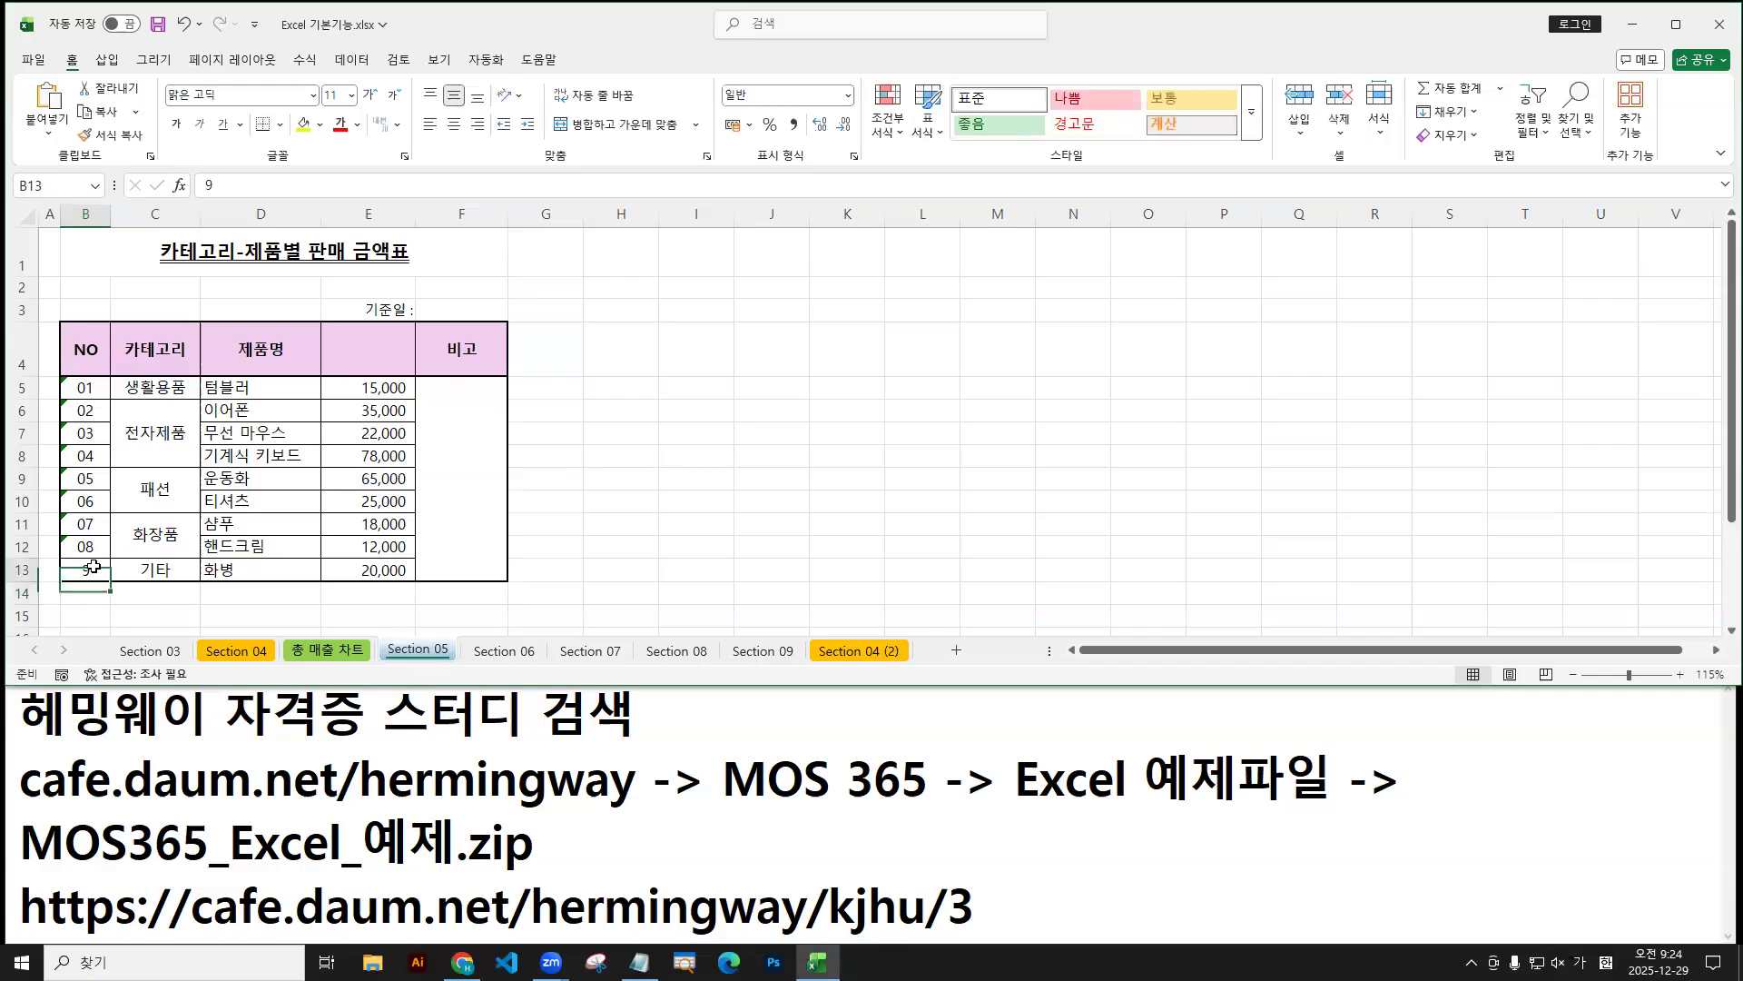
text(')
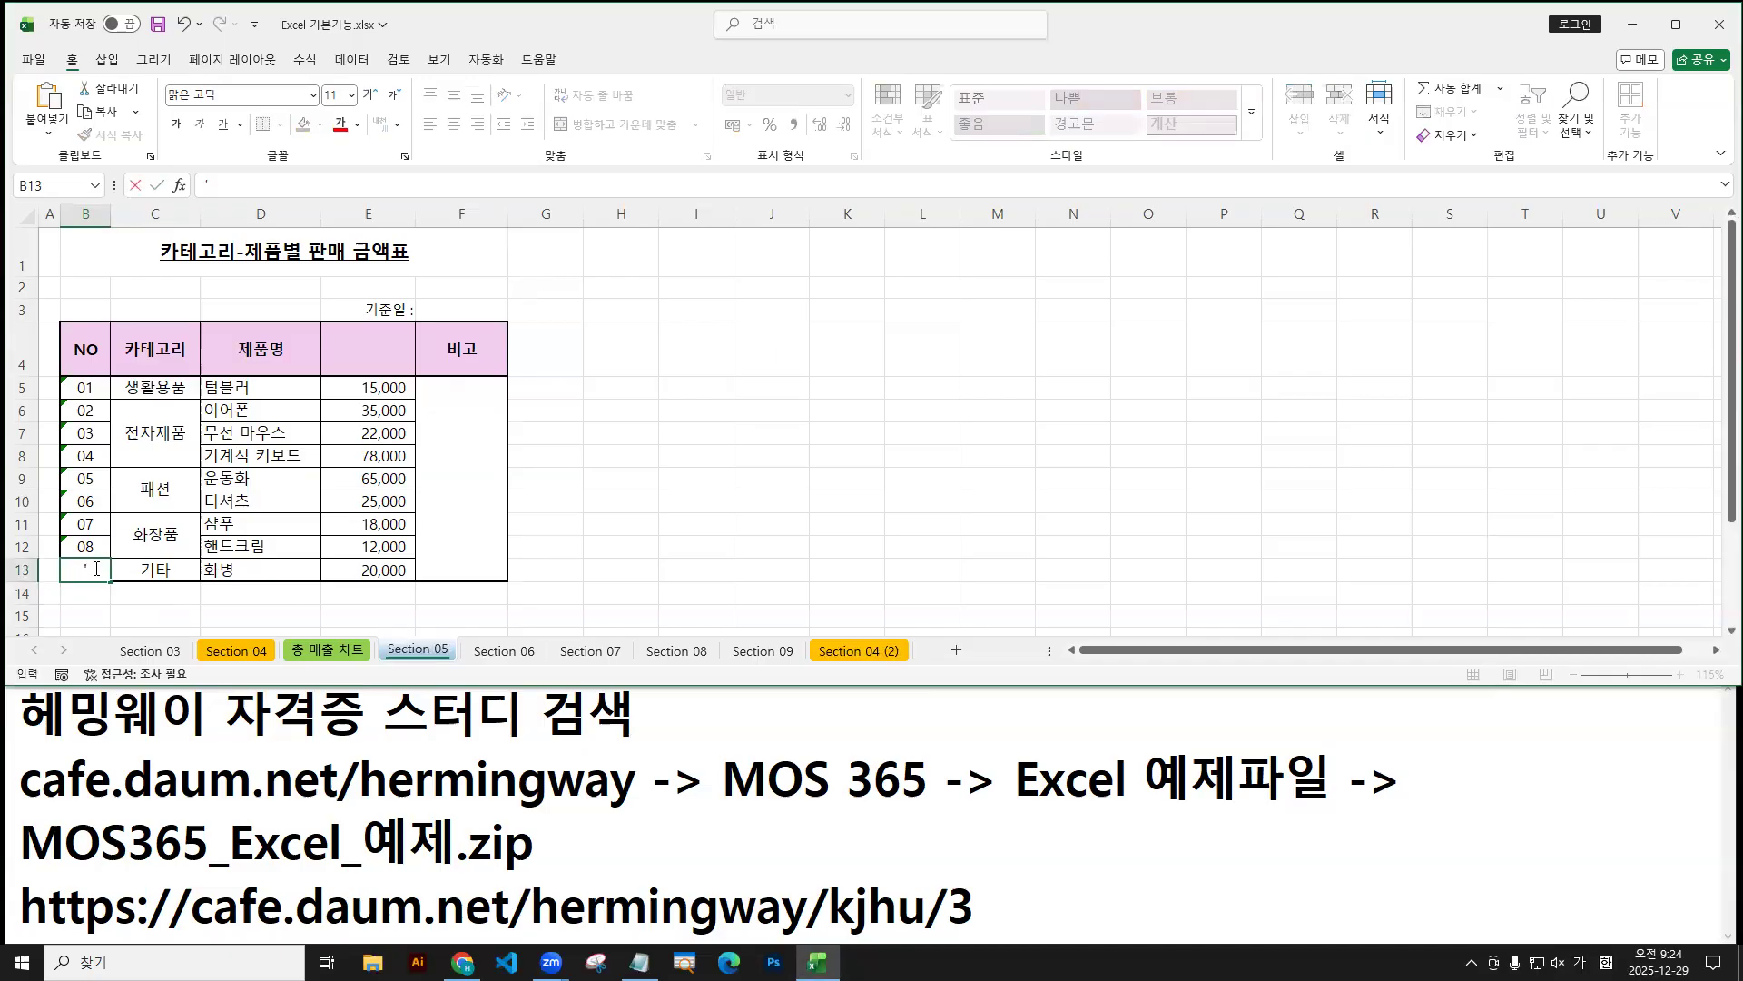
text(09)
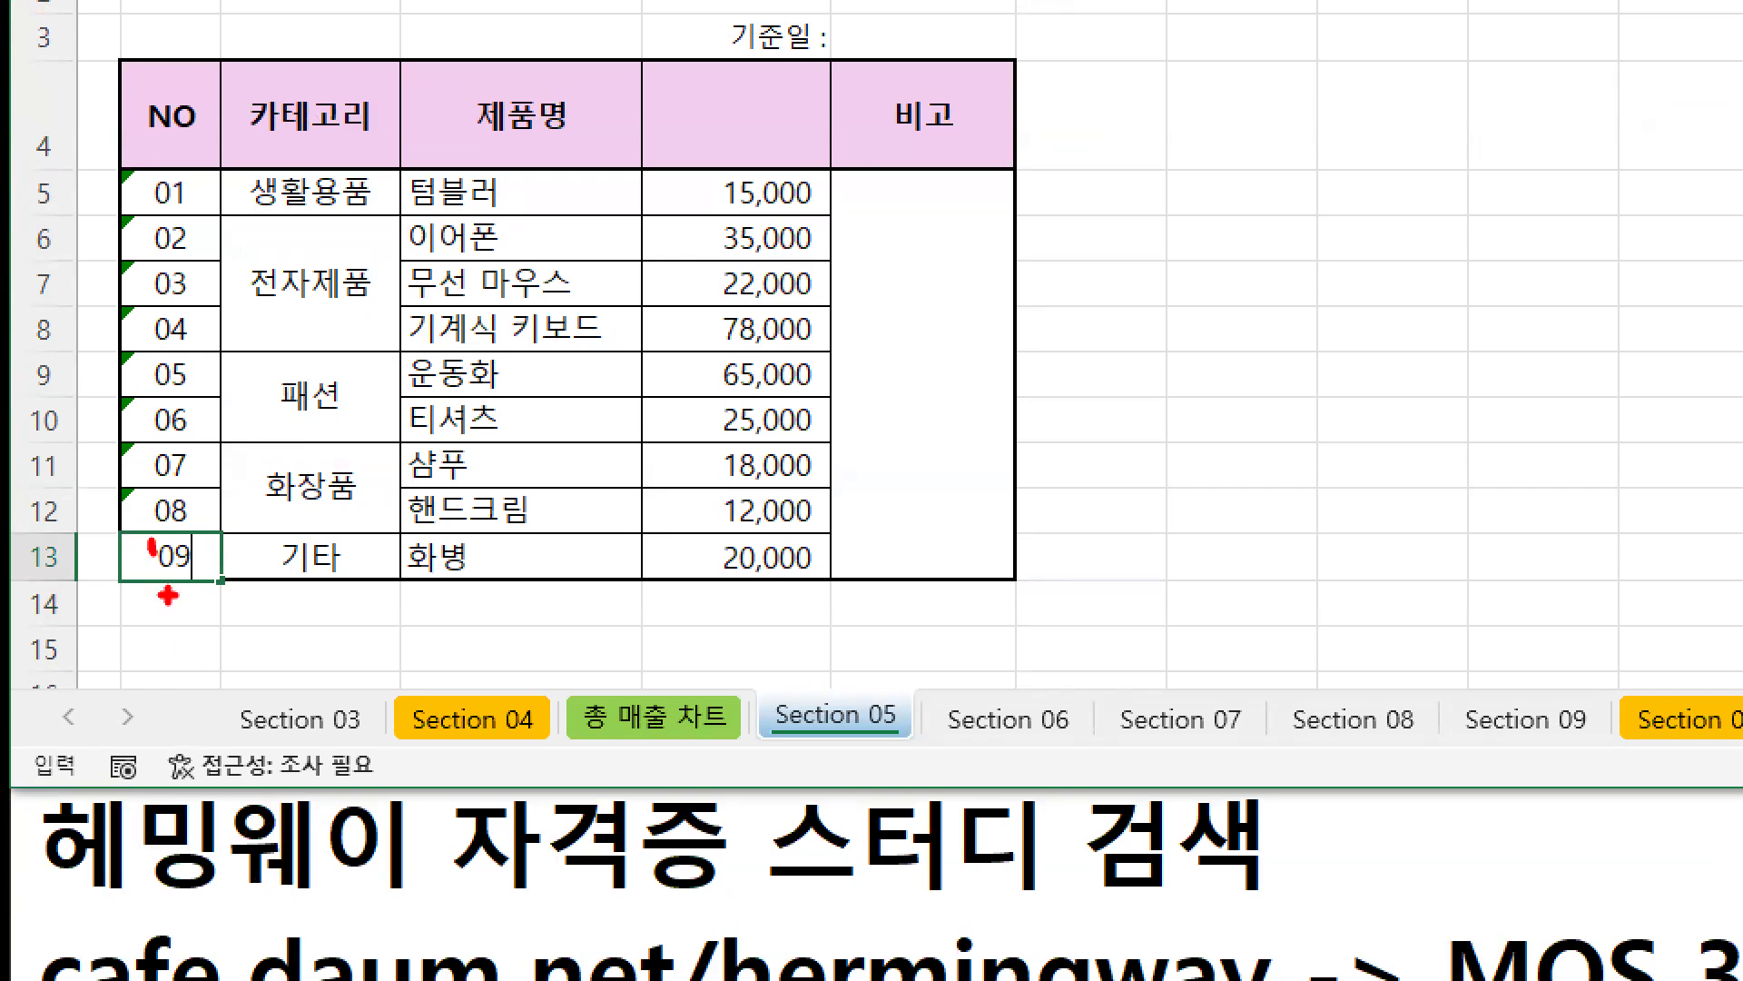
mouse_move(161, 578)
mouse_down()
mouse_move(180, 577)
mouse_move(169, 548)
mouse_up()
drag(151, 540, 187, 577)
key(Return)
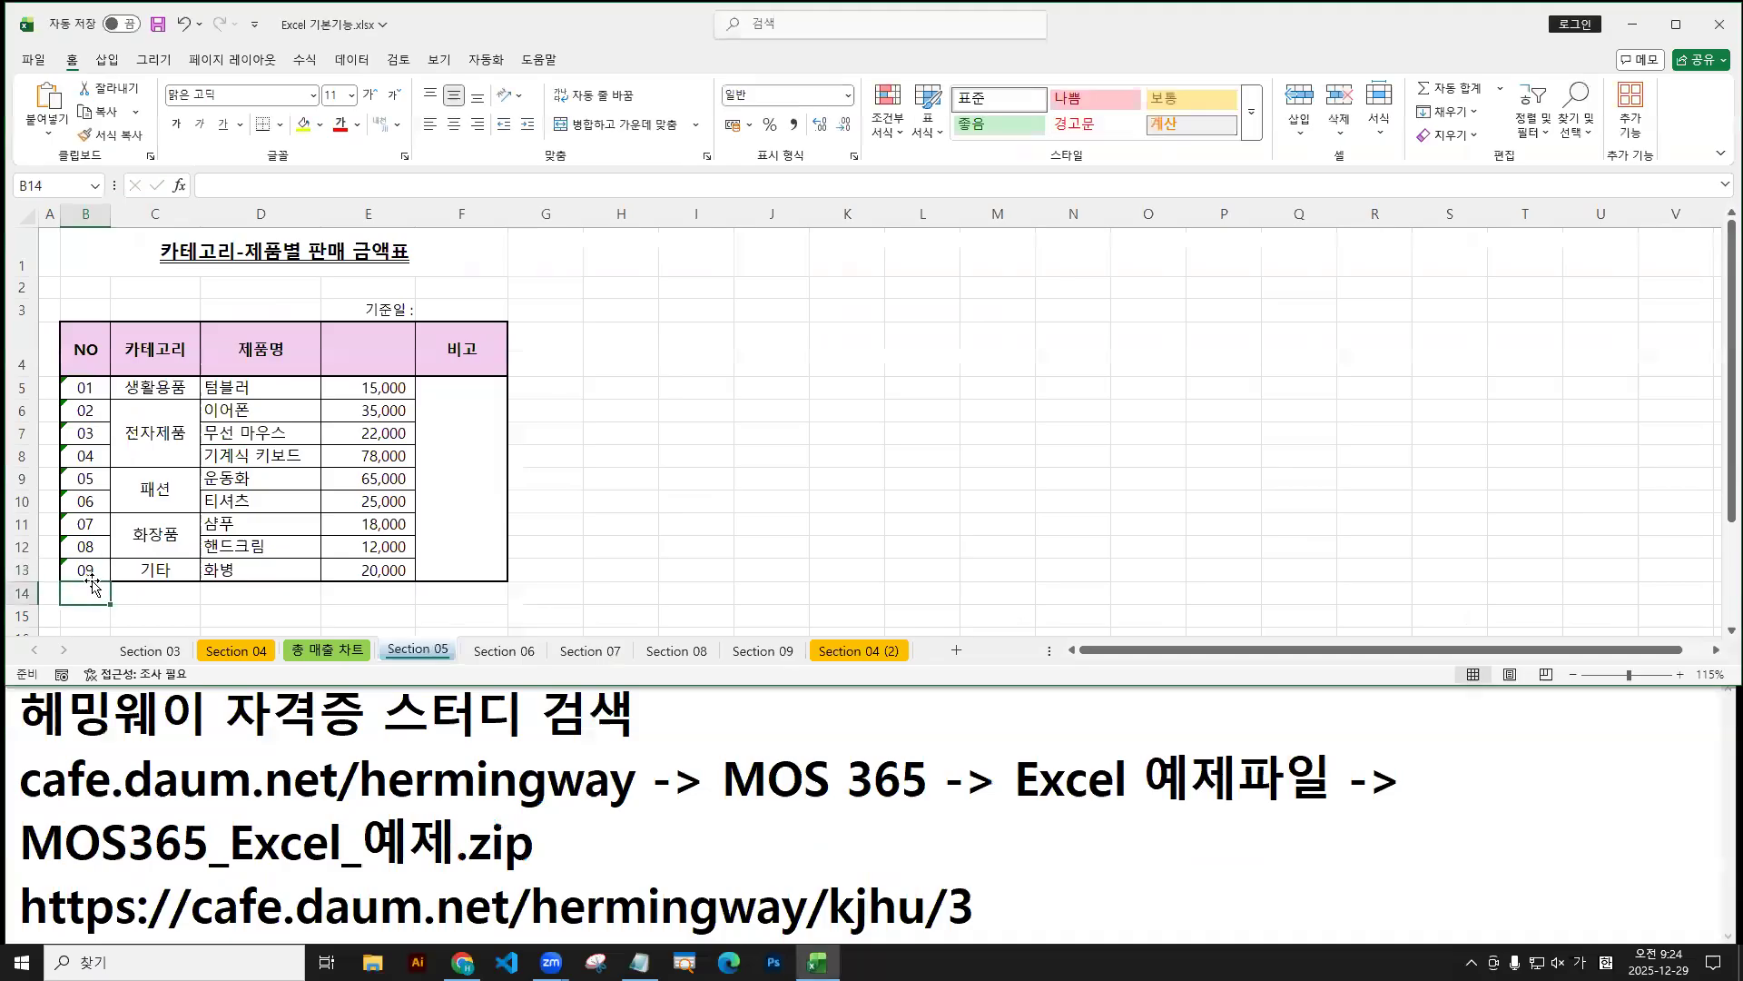
Check the error options offered for the number stored as text in cell B13.
click(89, 565)
click(119, 570)
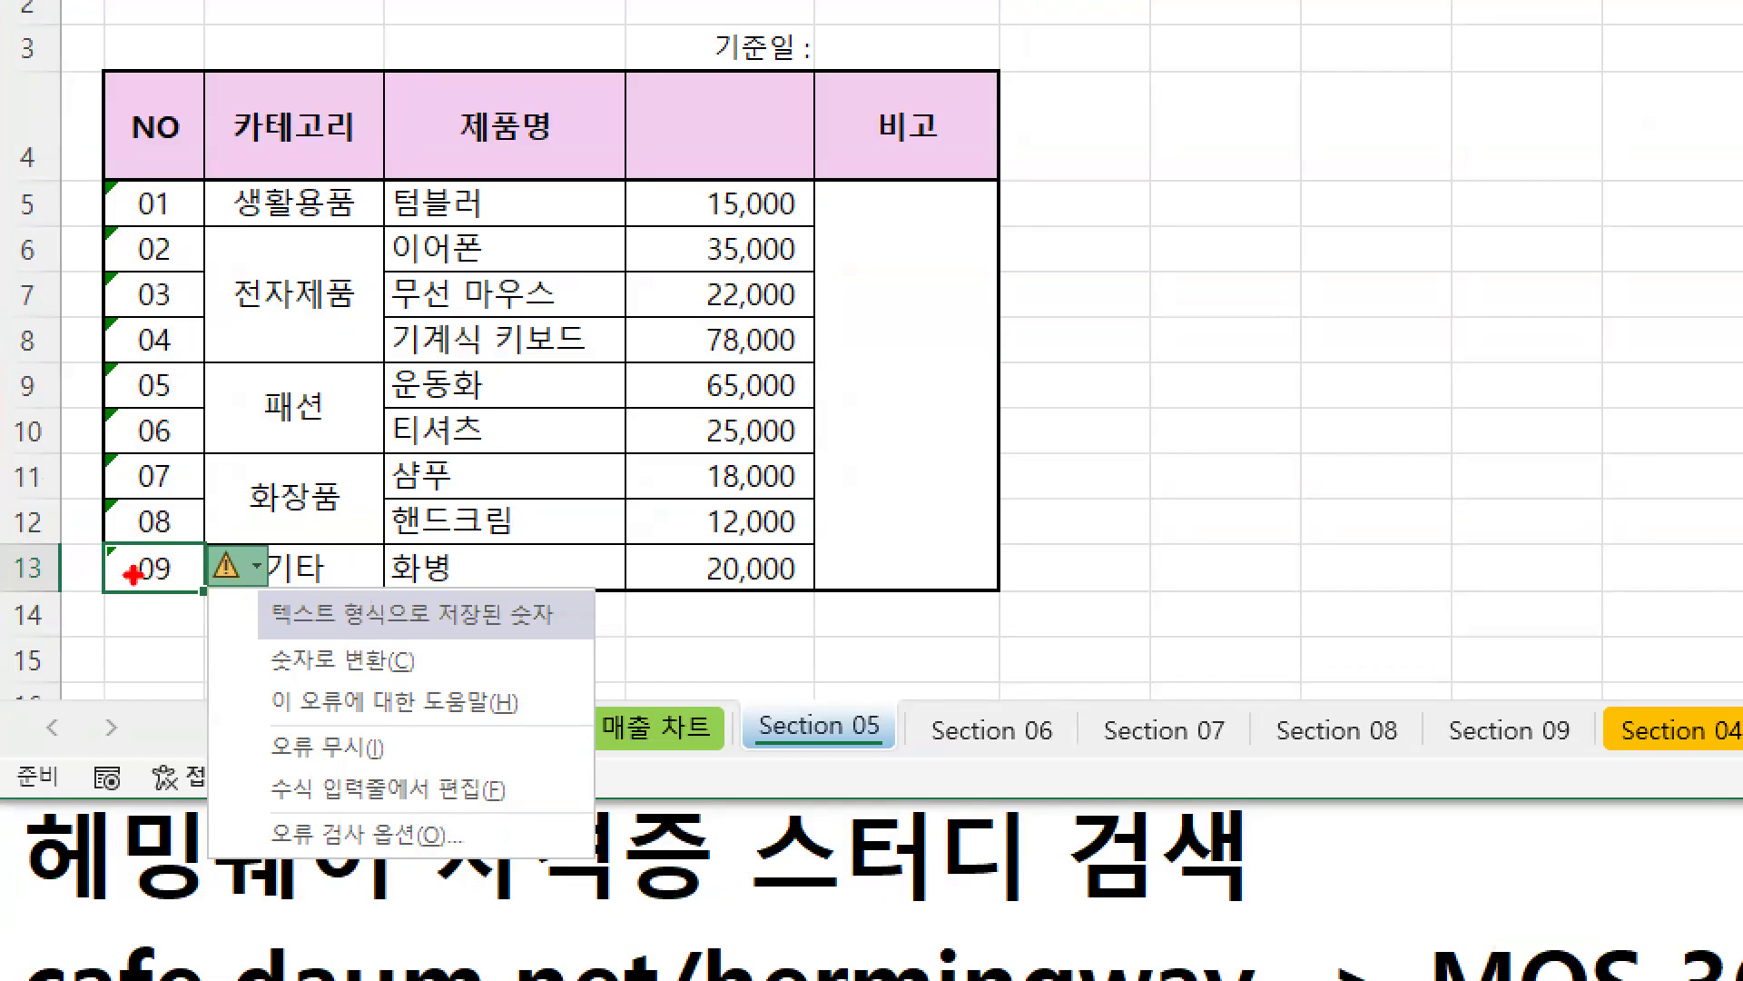
drag(150, 607, 151, 586)
drag(234, 544, 234, 570)
drag(258, 640, 600, 640)
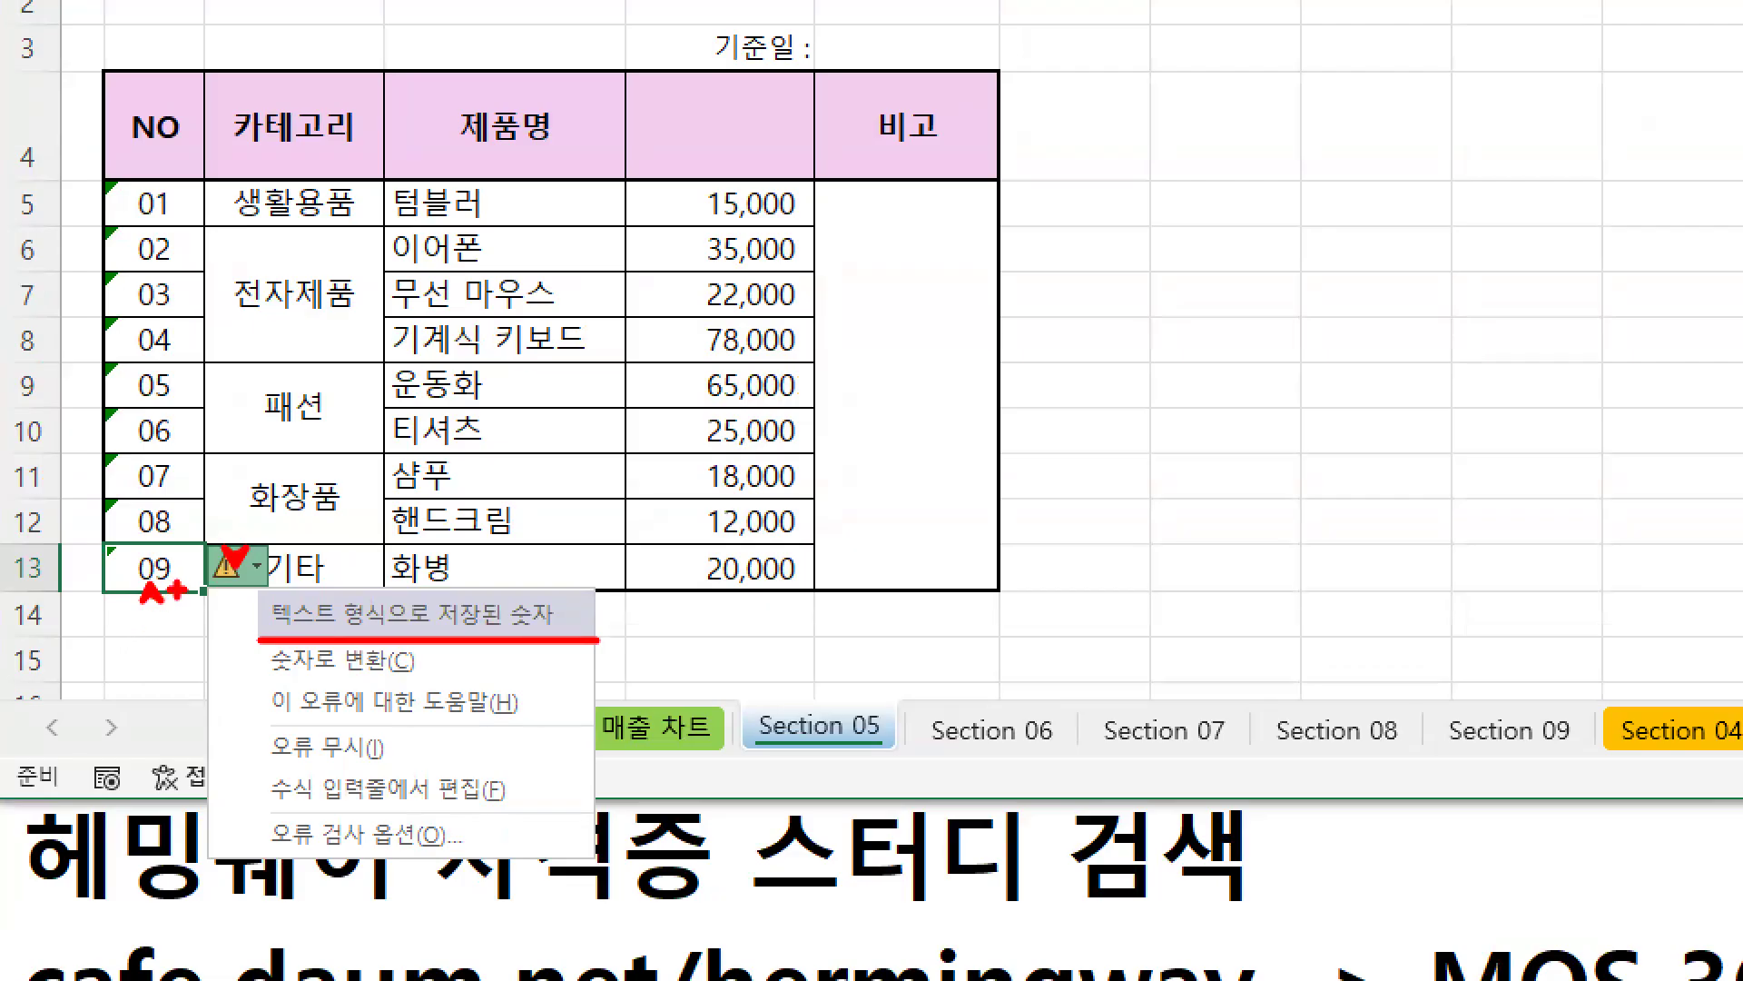
drag(93, 238, 116, 216)
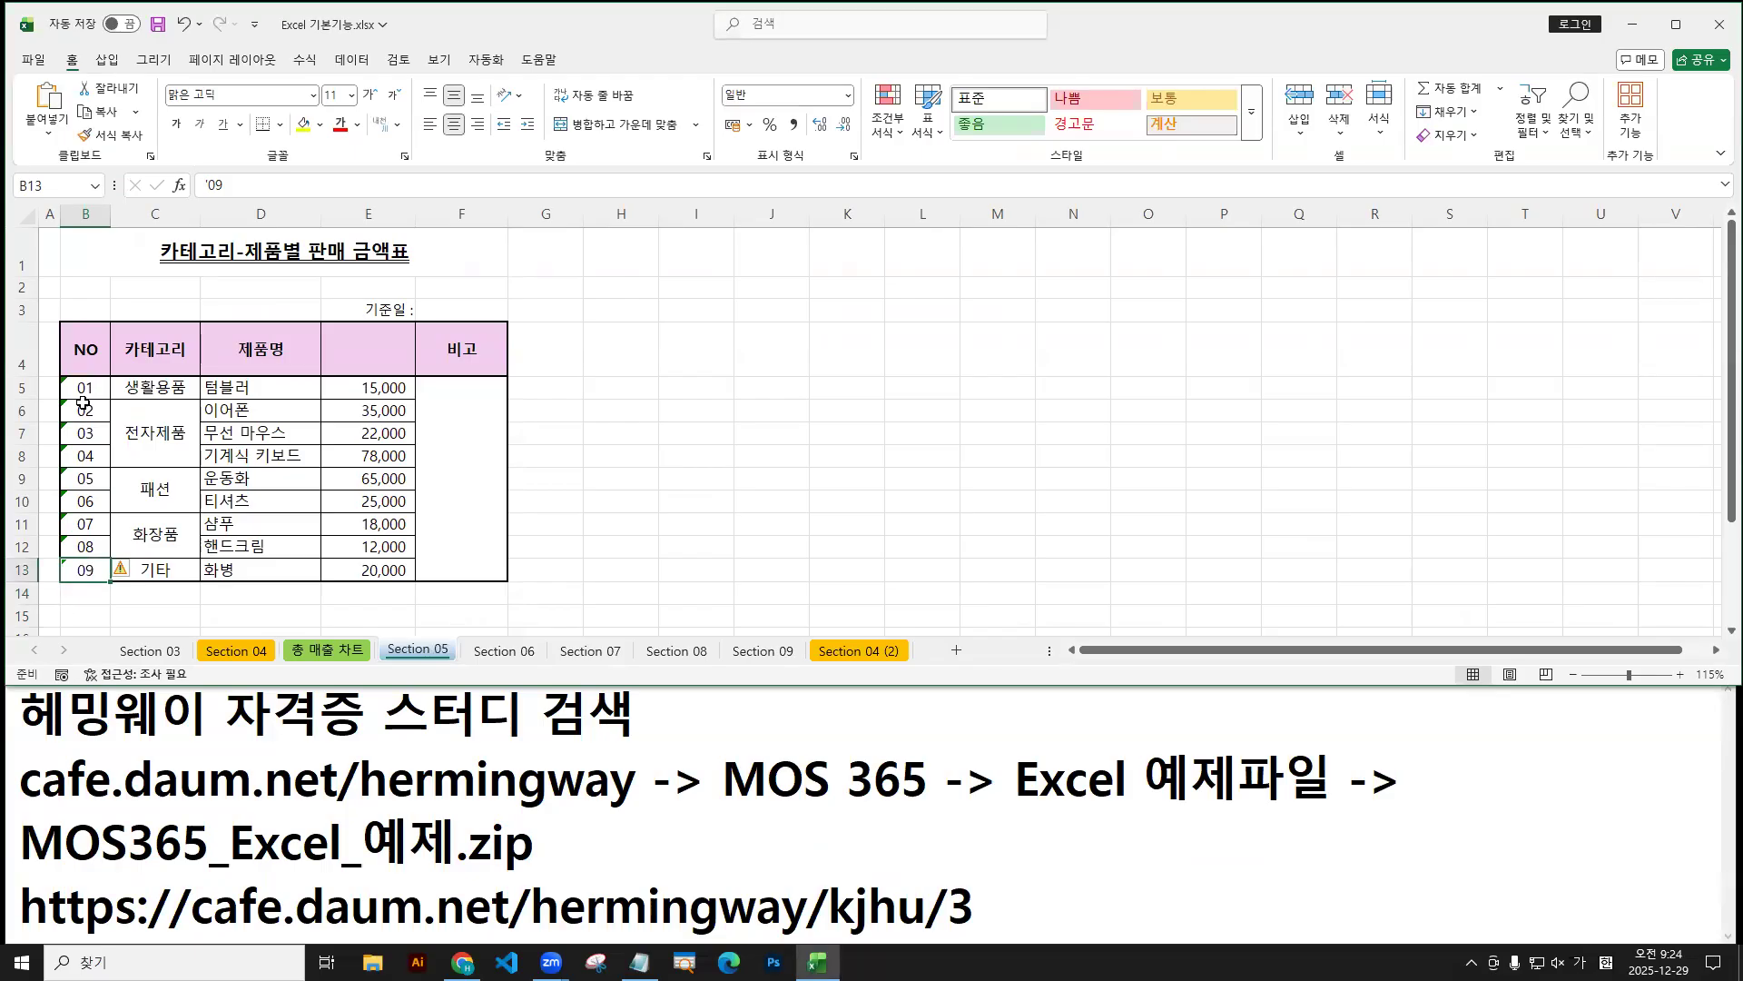
Ignore the number-stored-as-text errors for the NO cells B5:B13, undo that, and reselect B13.
click(153, 204)
drag(86, 388, 86, 570)
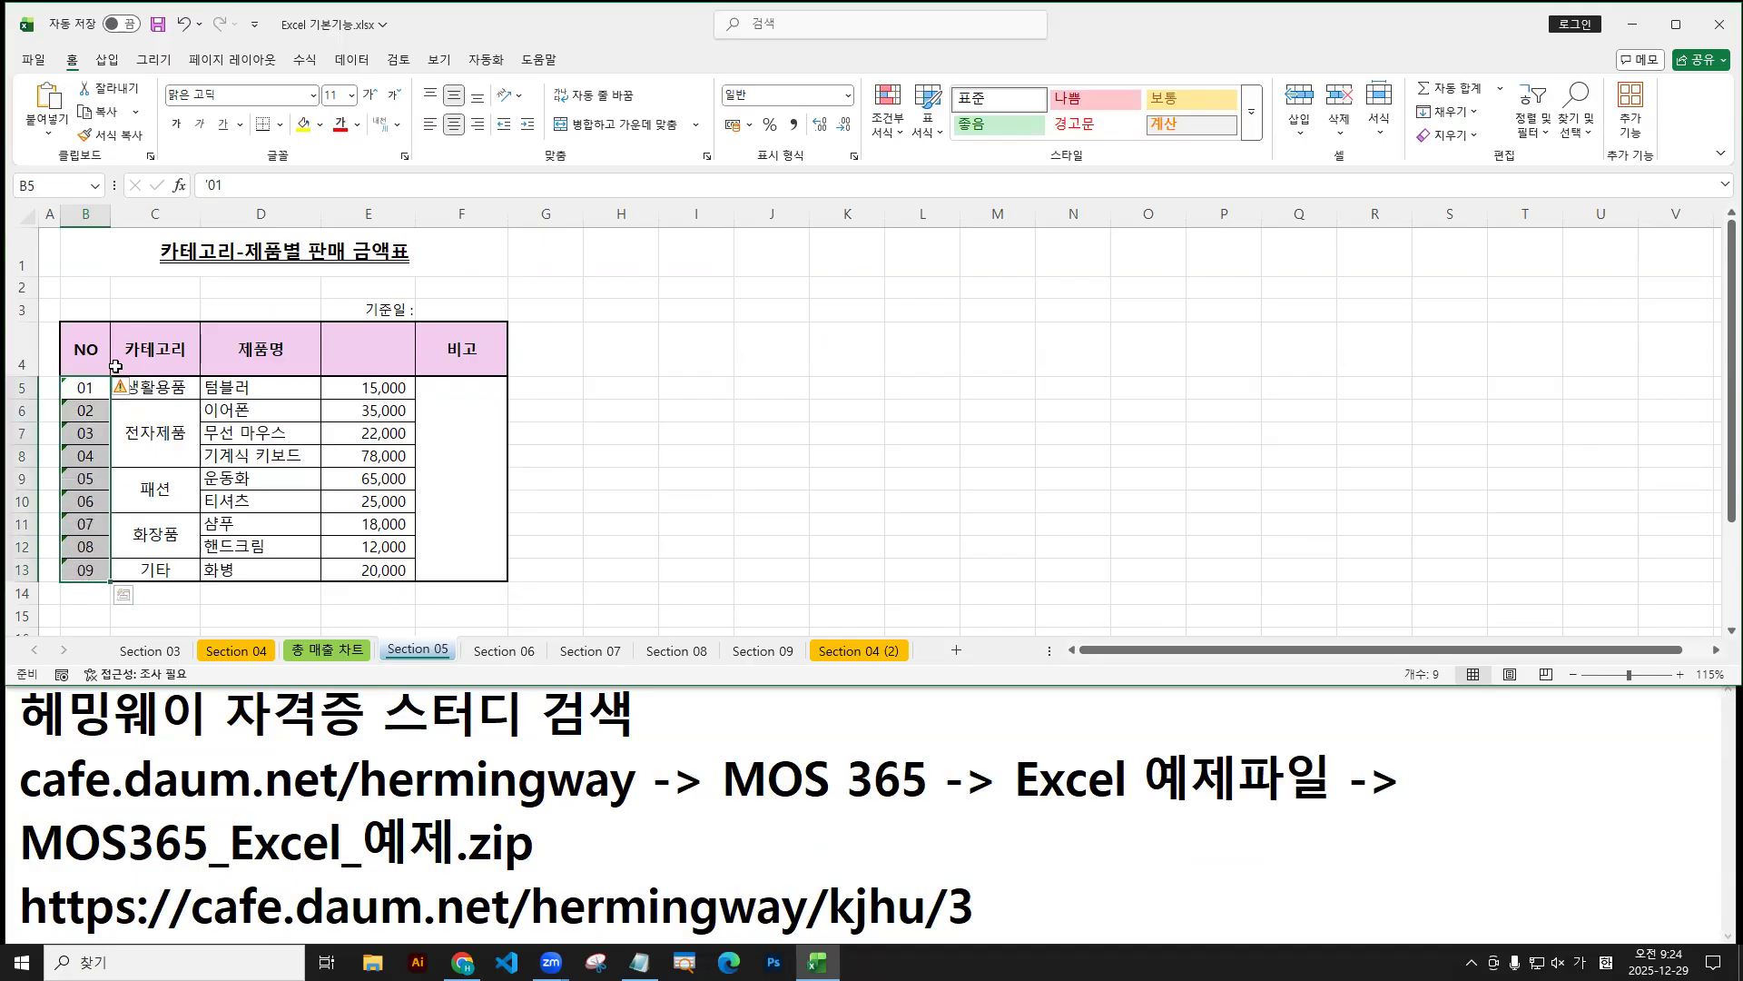
click(125, 387)
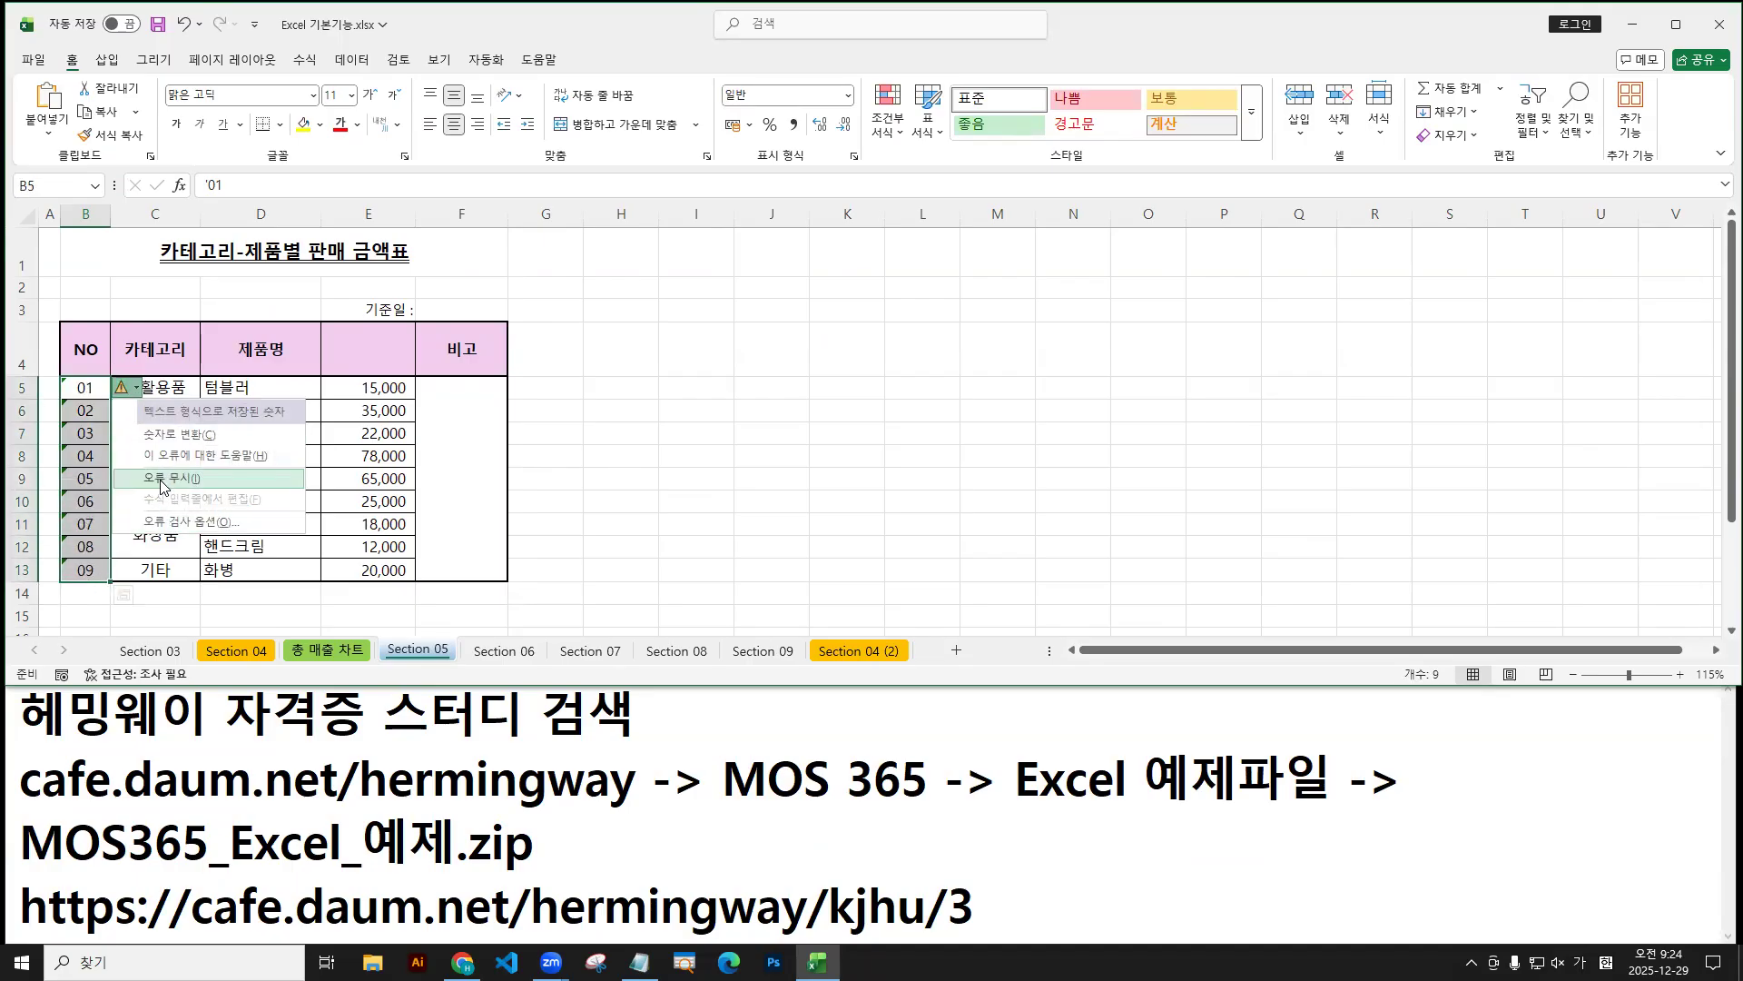
key(Escape)
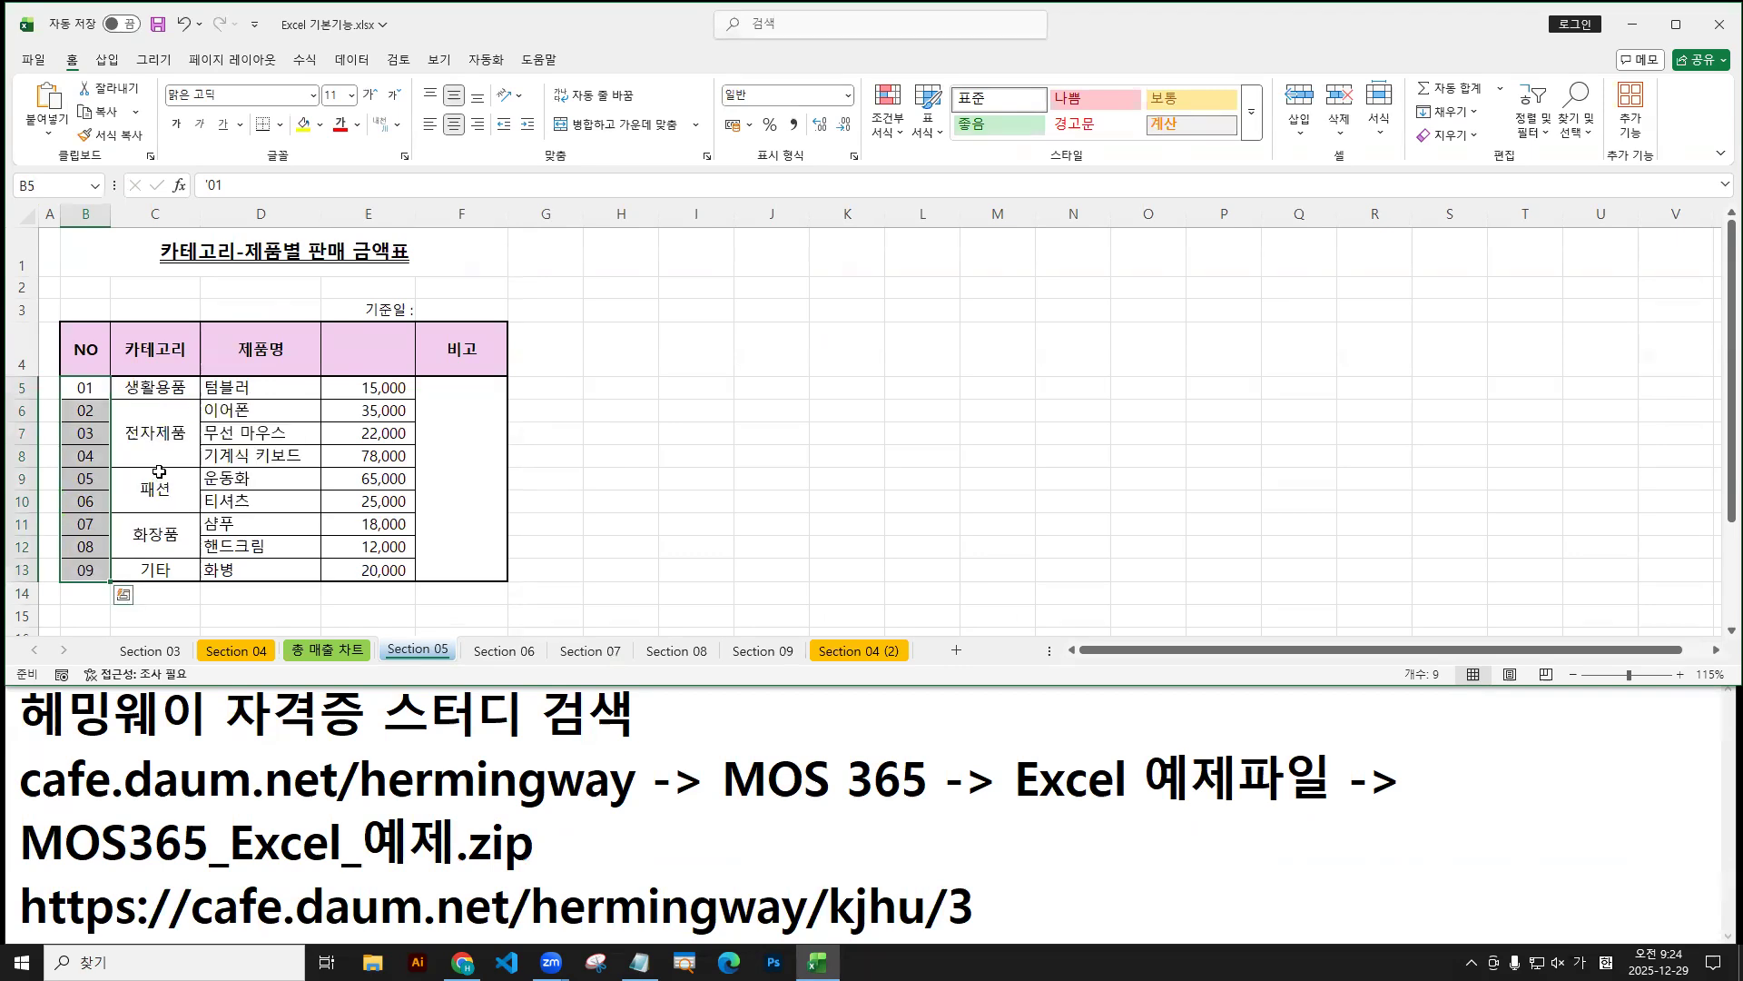
click(89, 568)
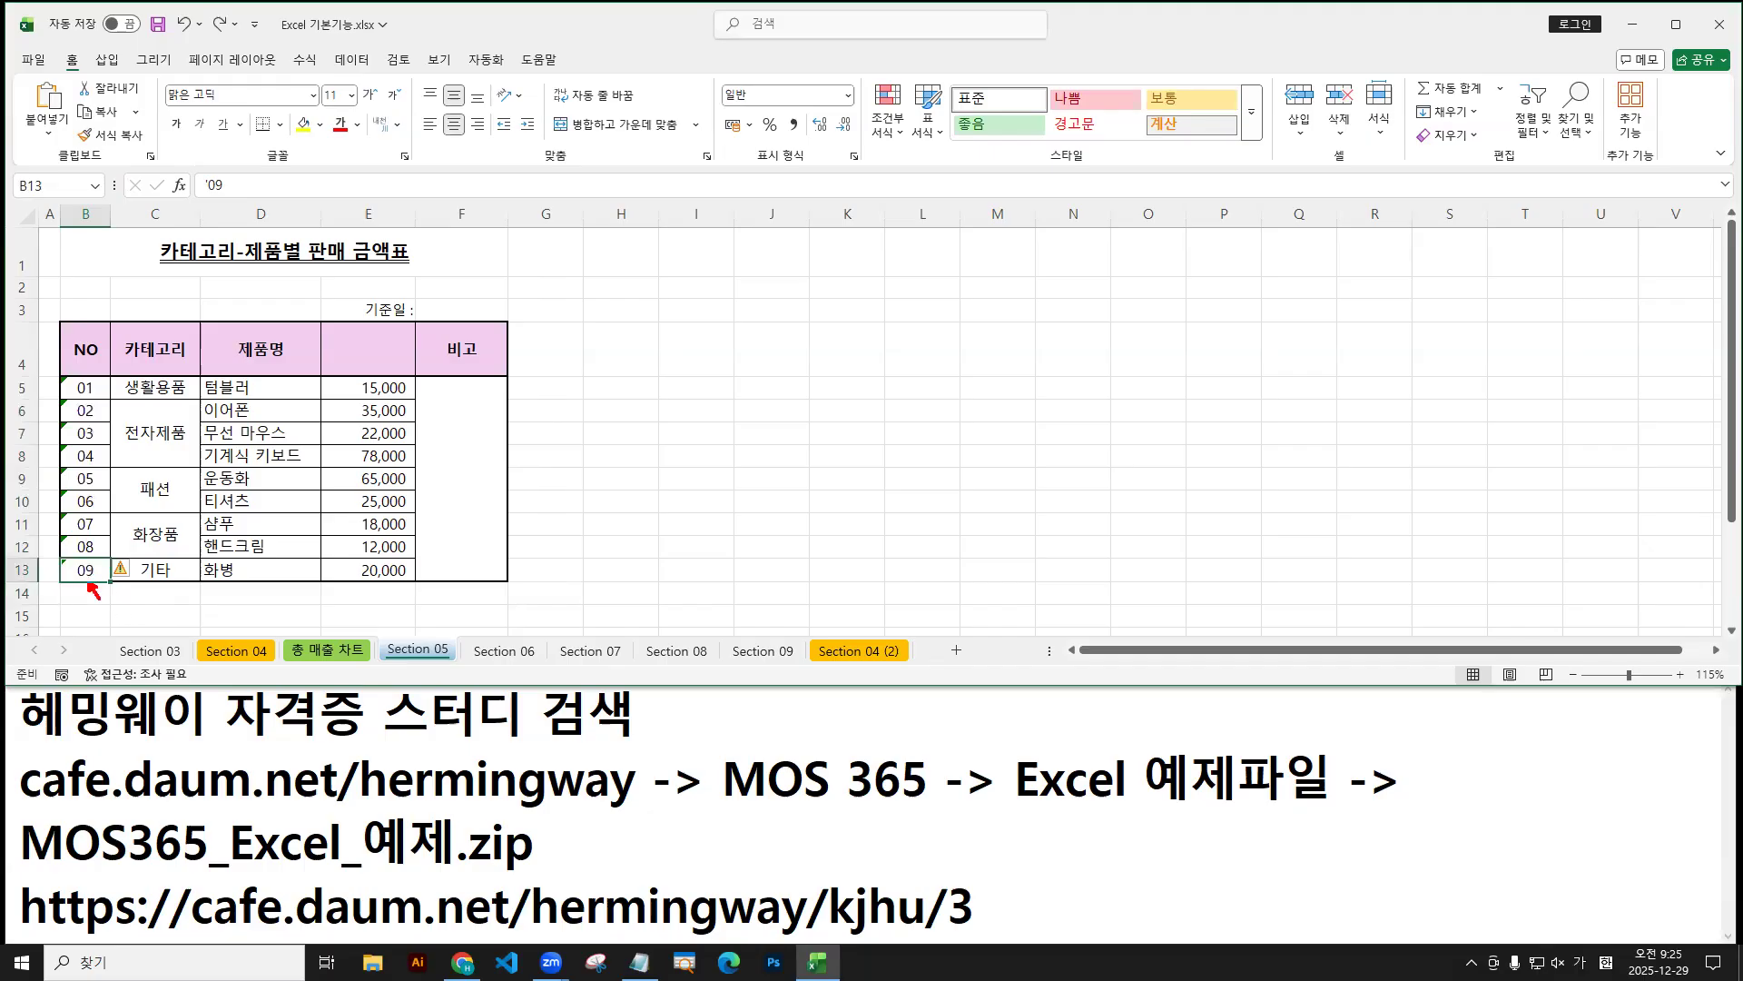
mouse_move(125, 641)
mouse_down()
mouse_move(125, 586)
mouse_move(141, 613)
mouse_up()
text(09)
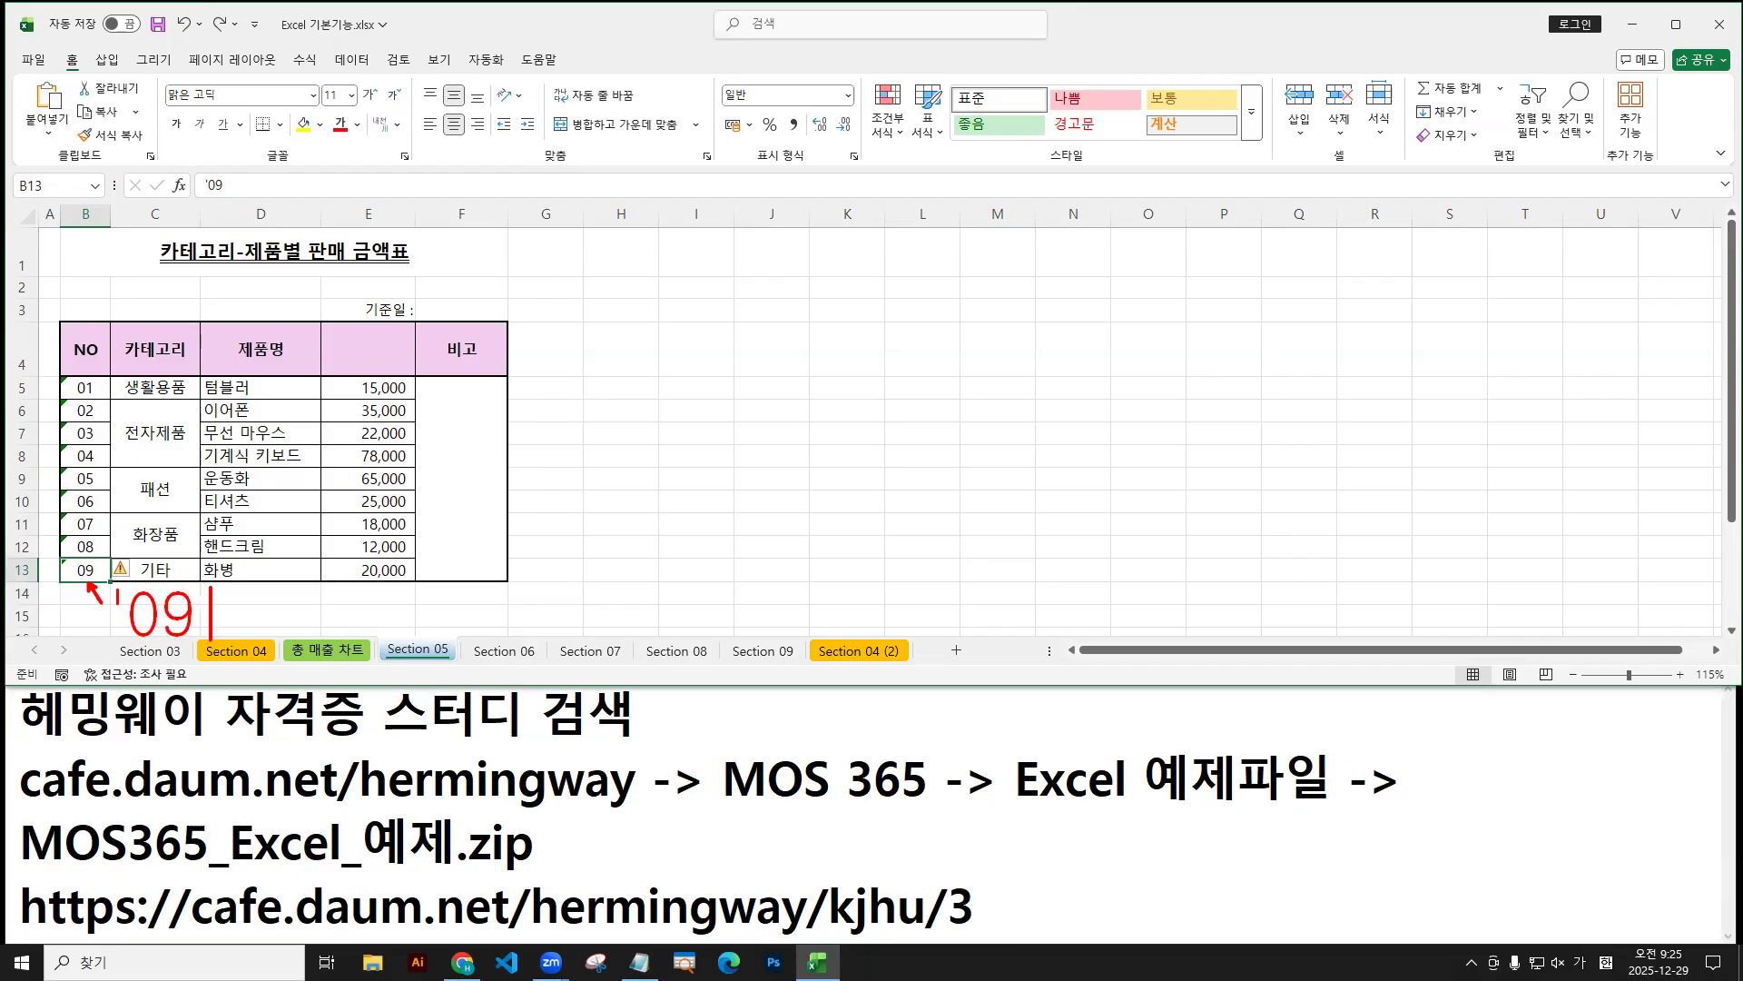
key(Escape)
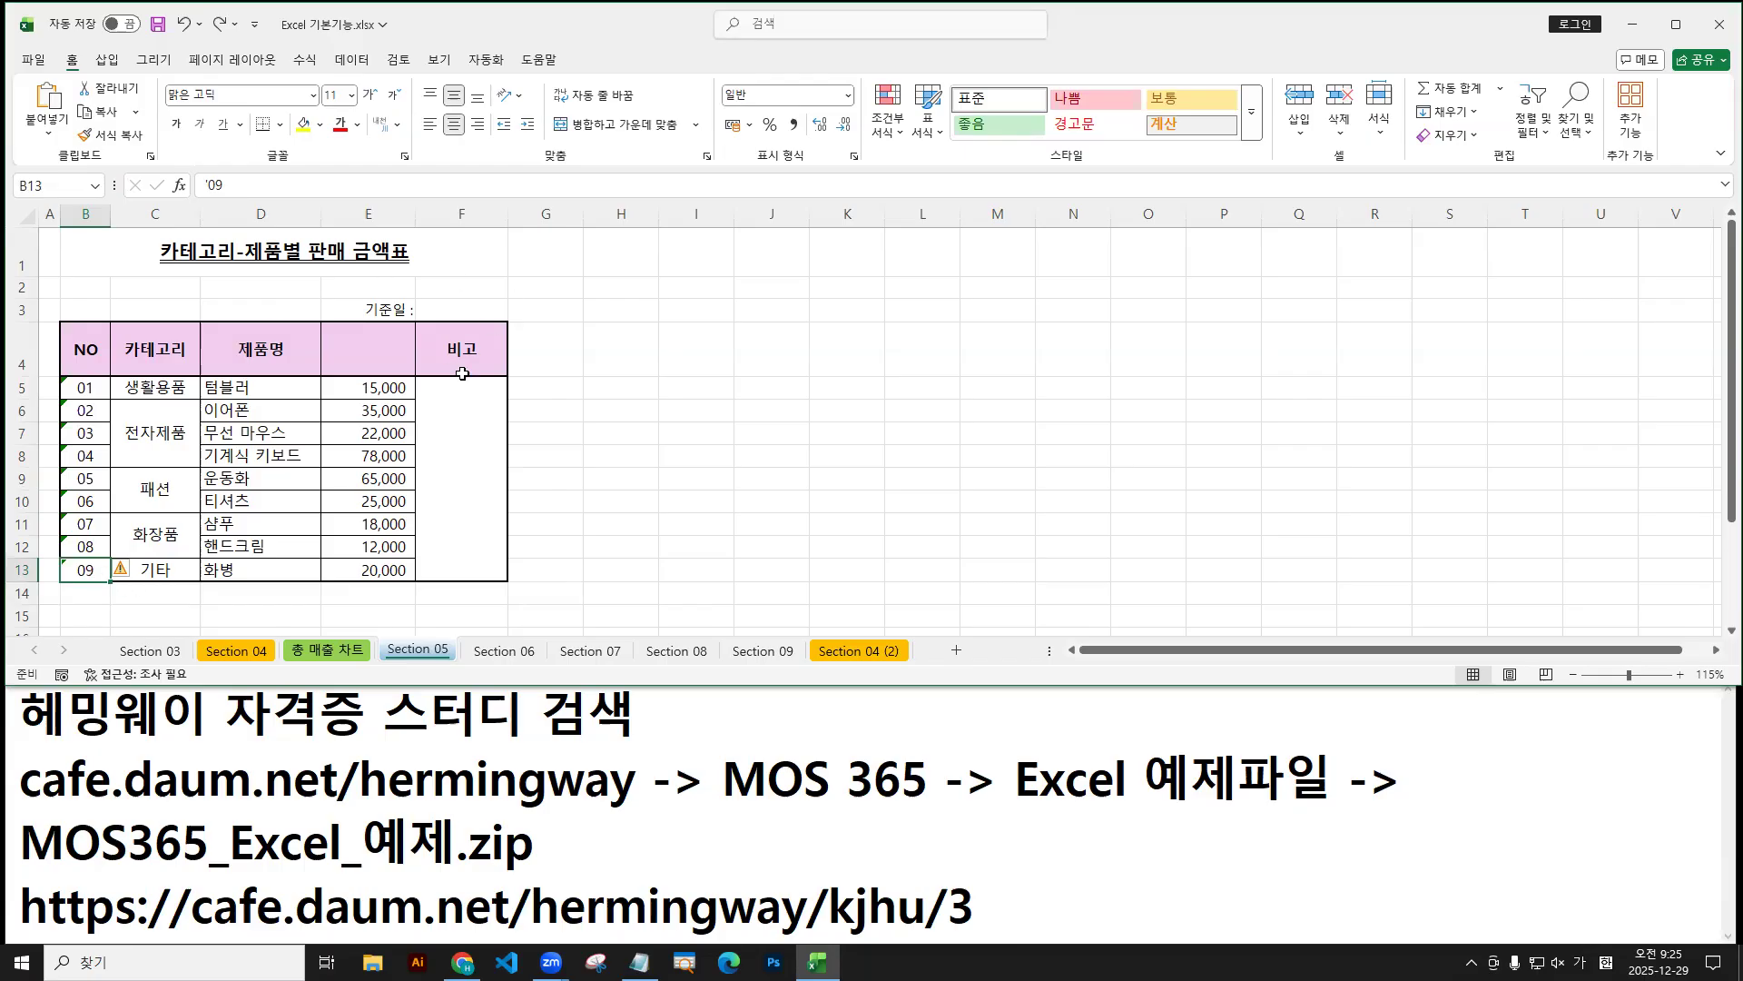
Enter the reference date 2025-06-30 in cell F3 beside 기준일.
click(466, 309)
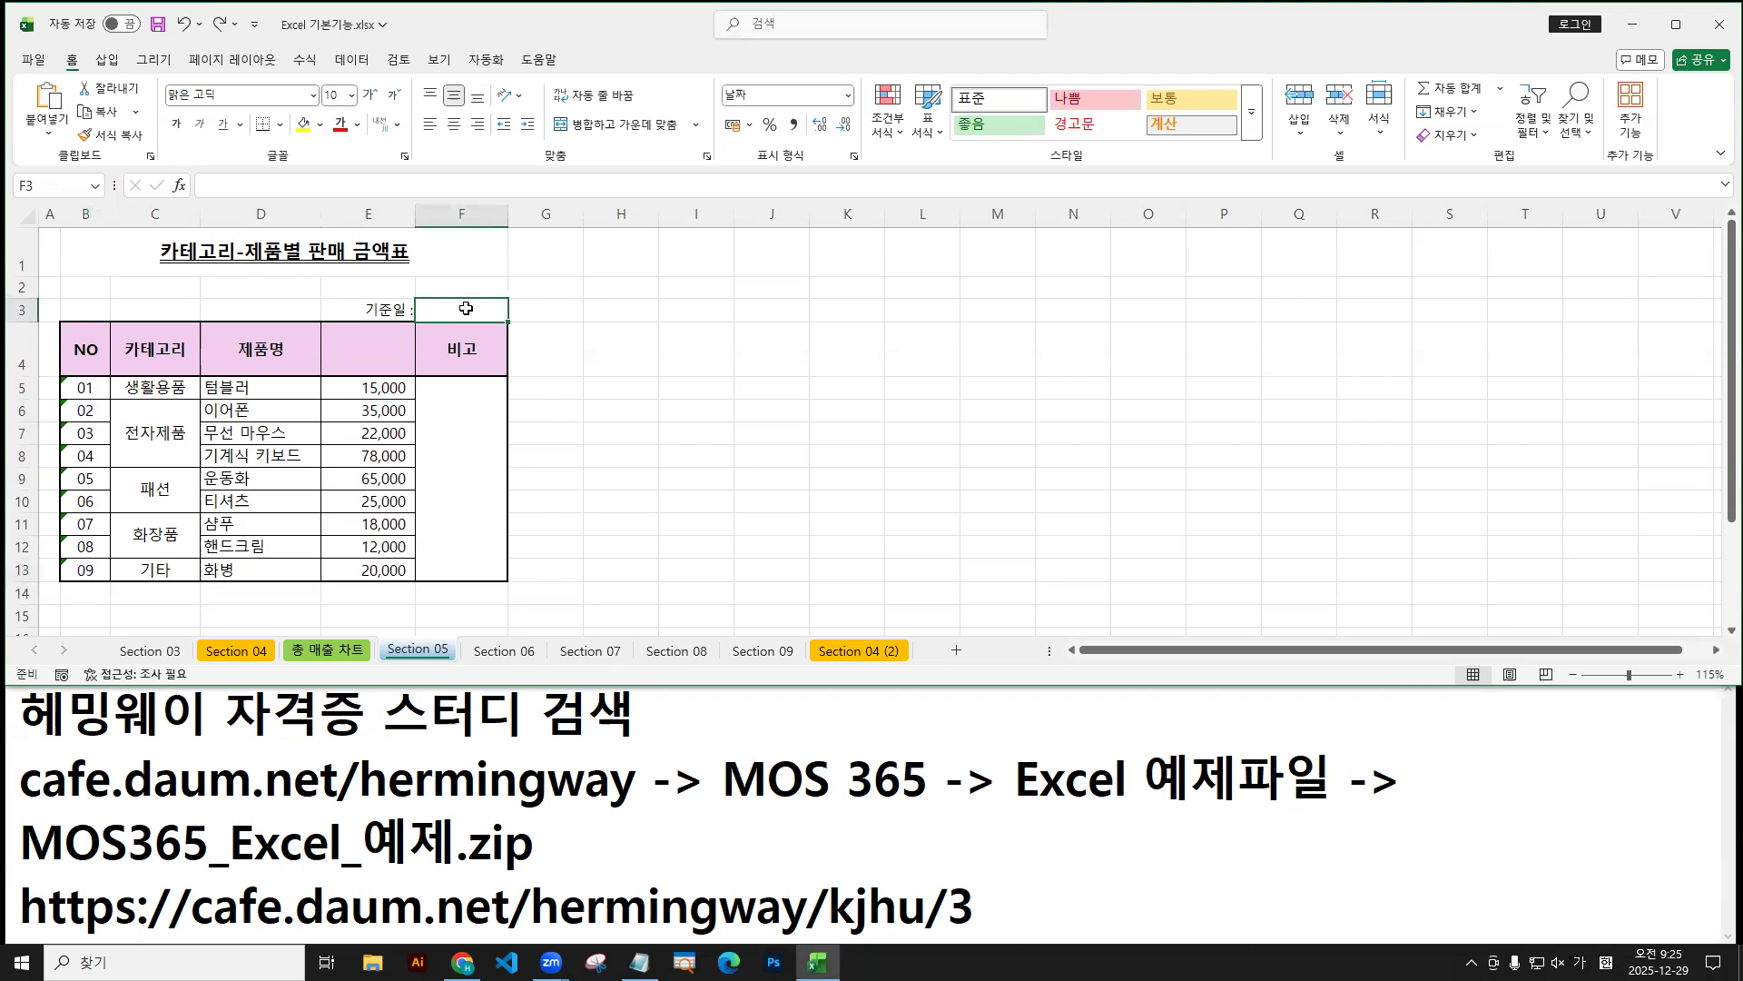
text(2025-06)
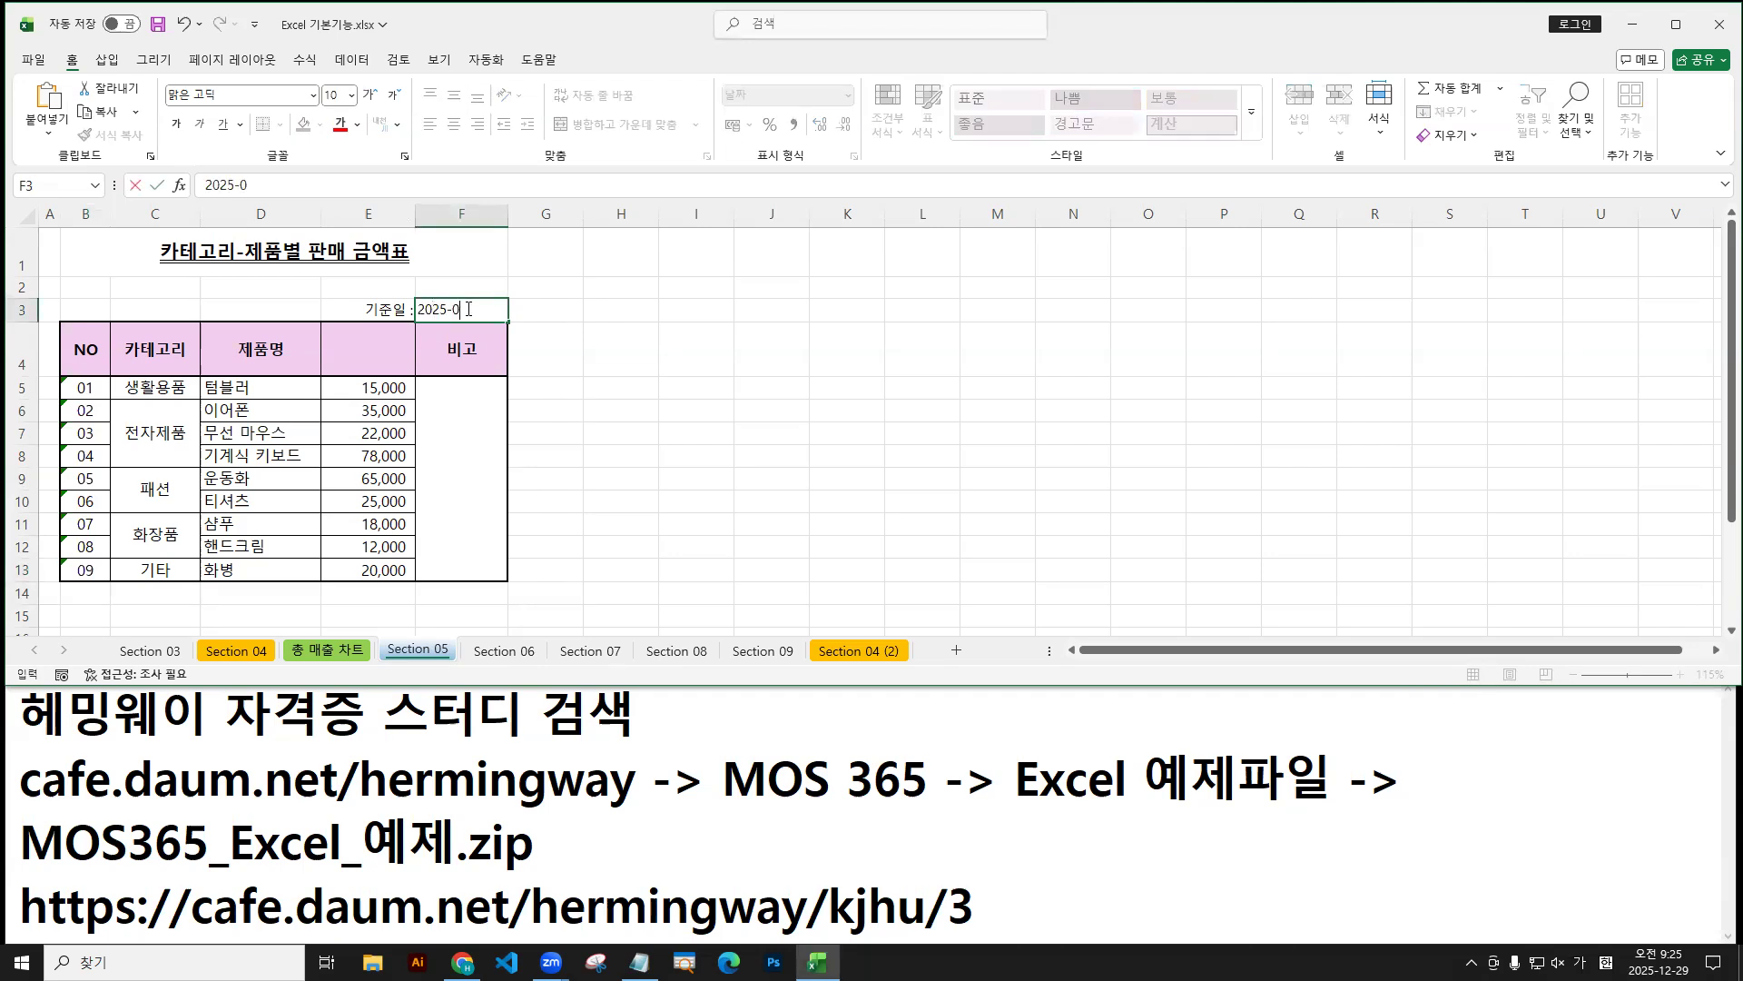
text(-30)
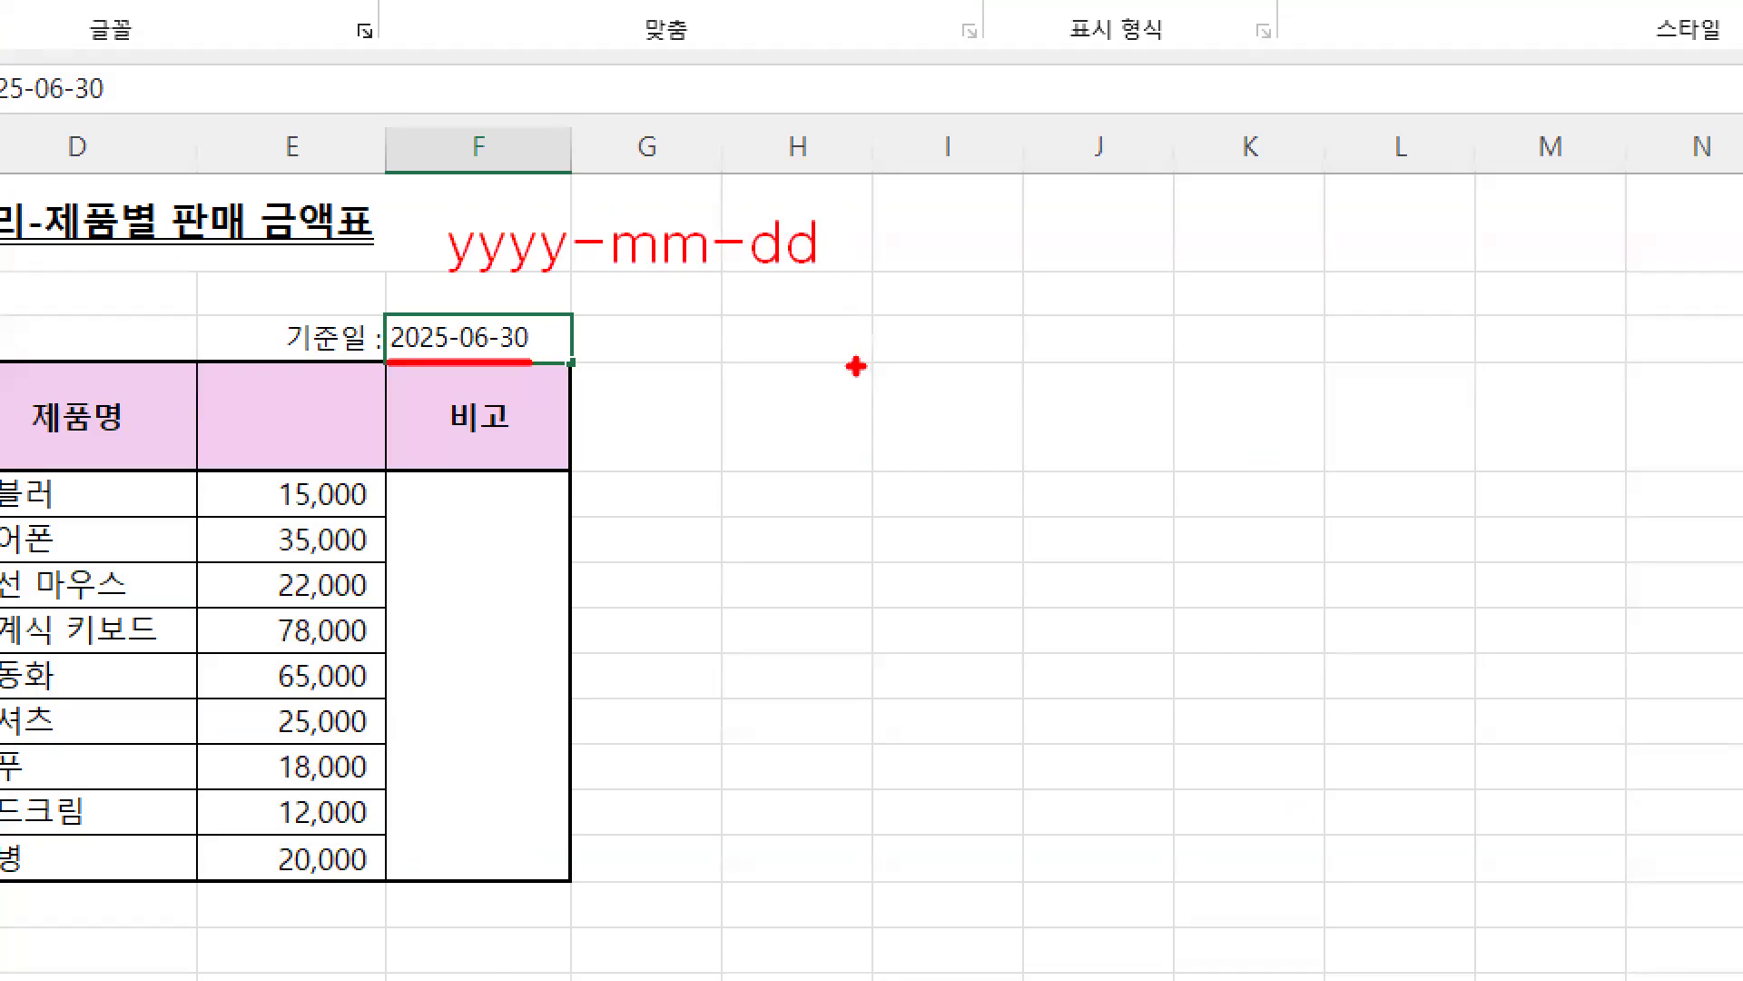
drag(600, 182, 575, 216)
drag(750, 180, 725, 219)
key(t)
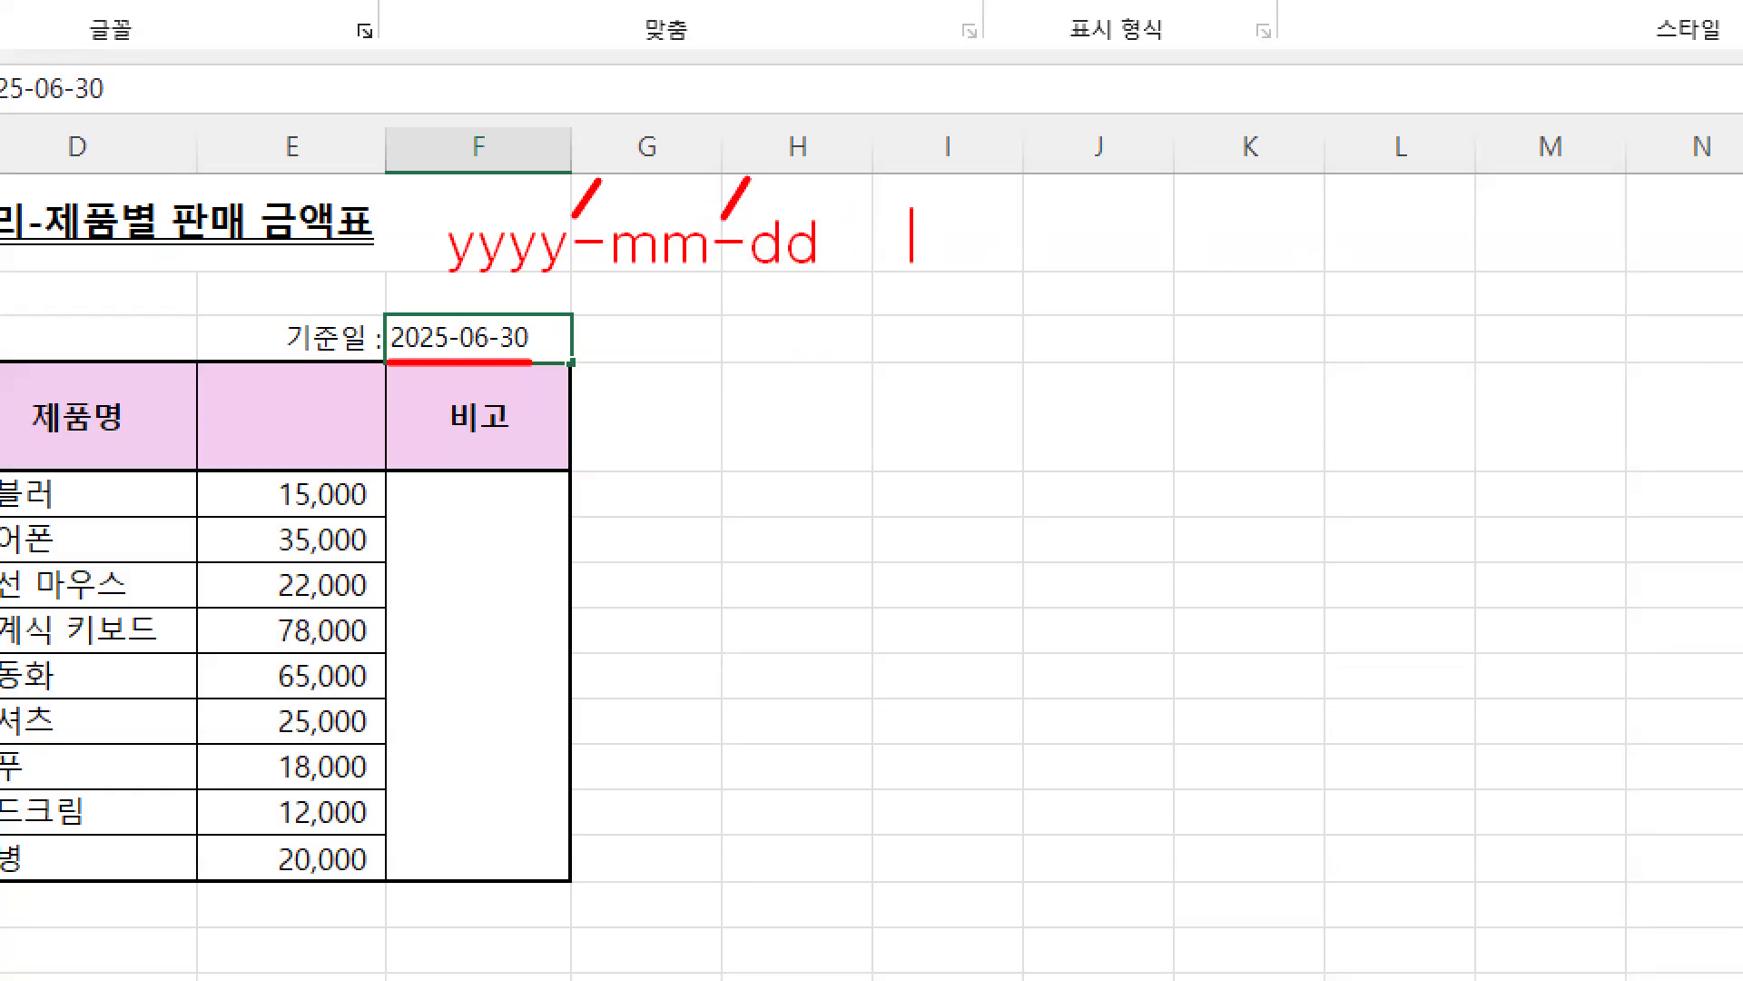
text(날짜)
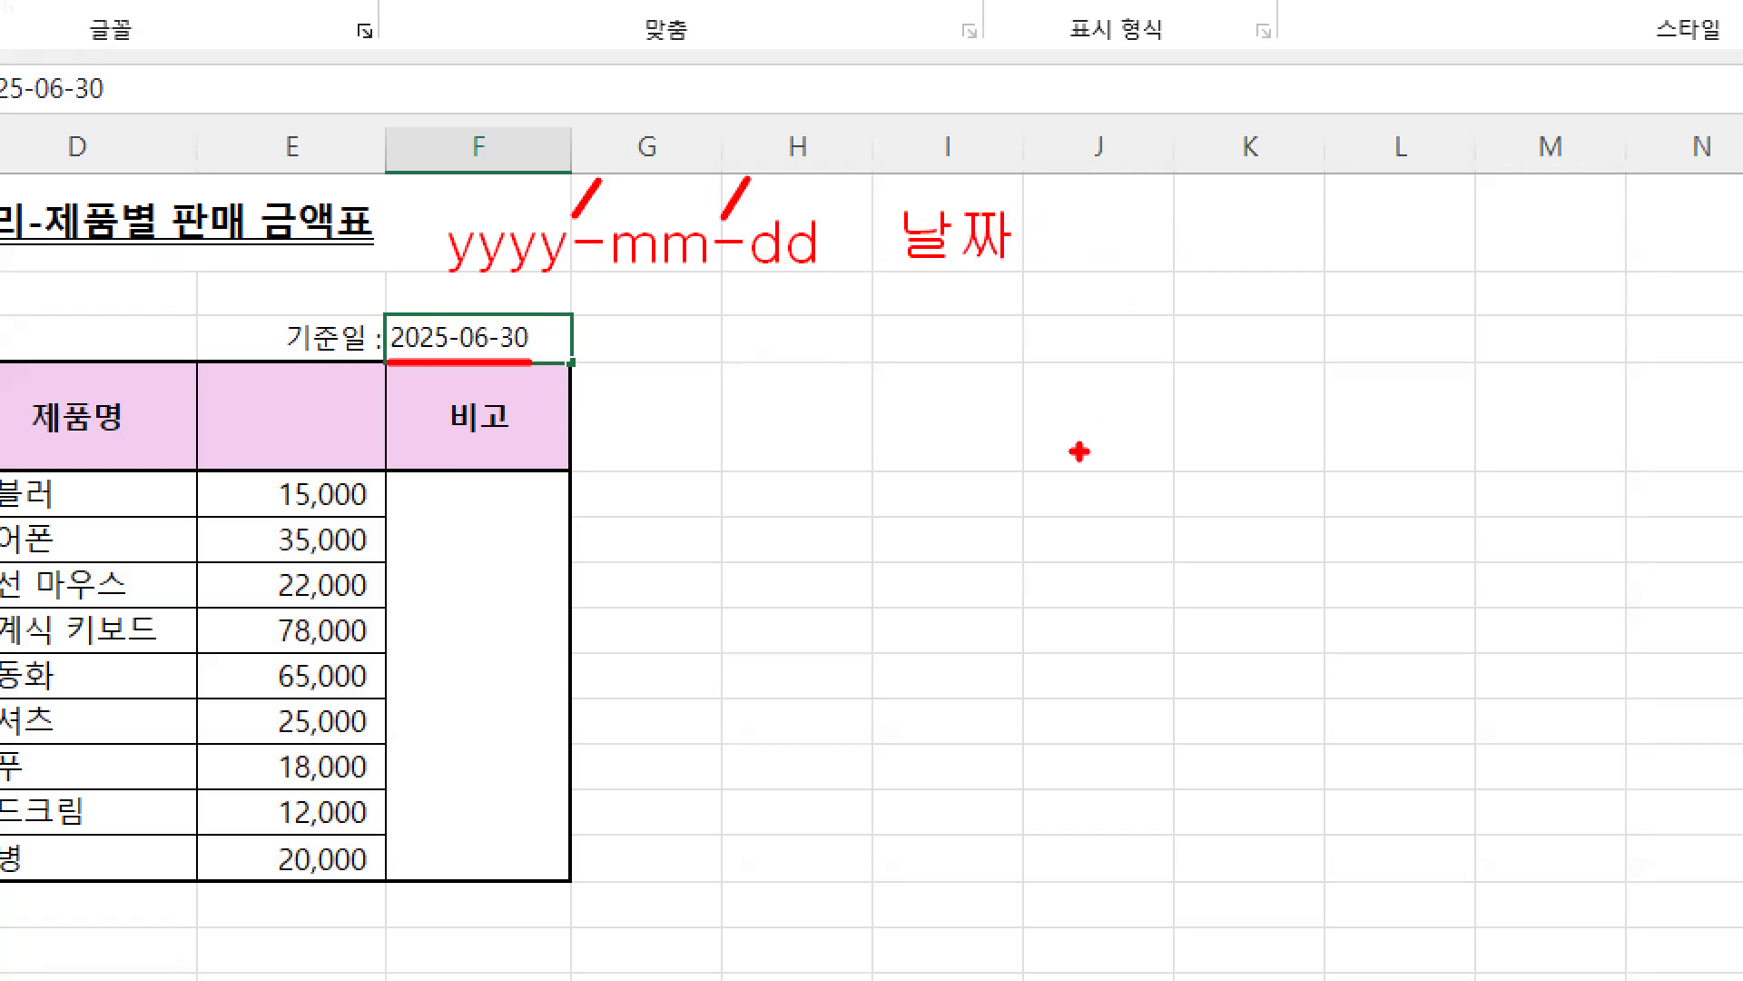
click(392, 363)
key(ctrl+z)
key(Escape)
Commit the date in F3 and reselect the cell to check its number format.
key(Down)
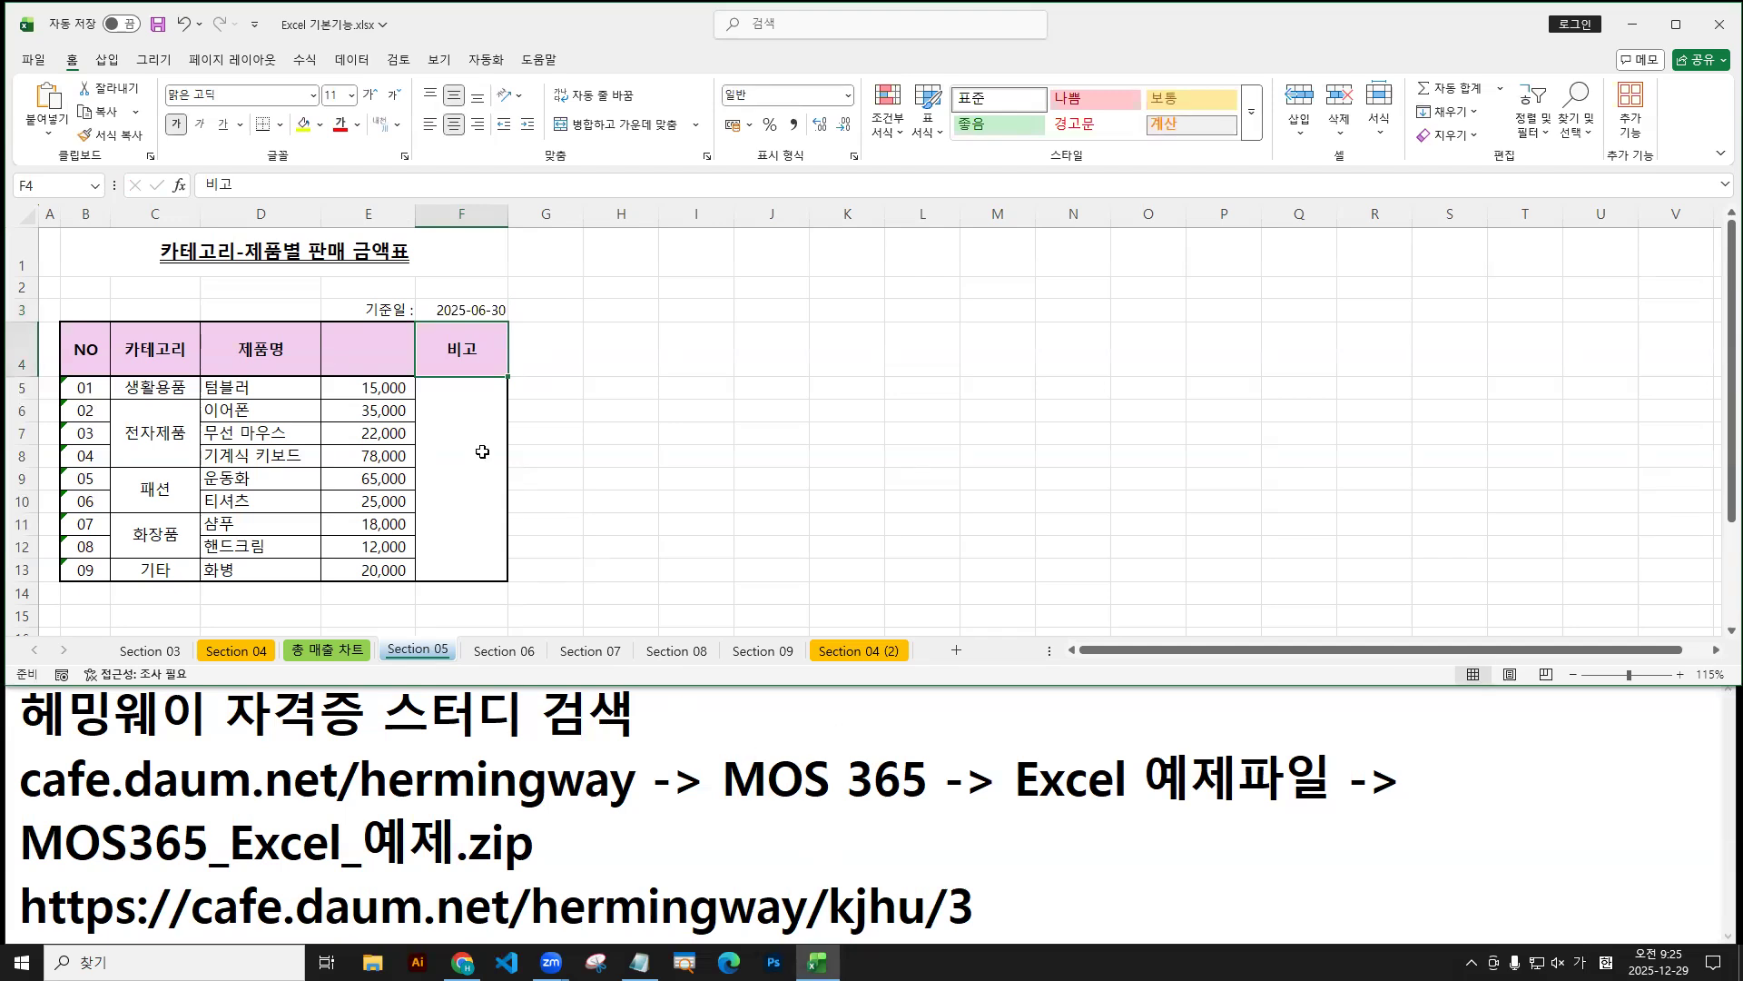
click(466, 309)
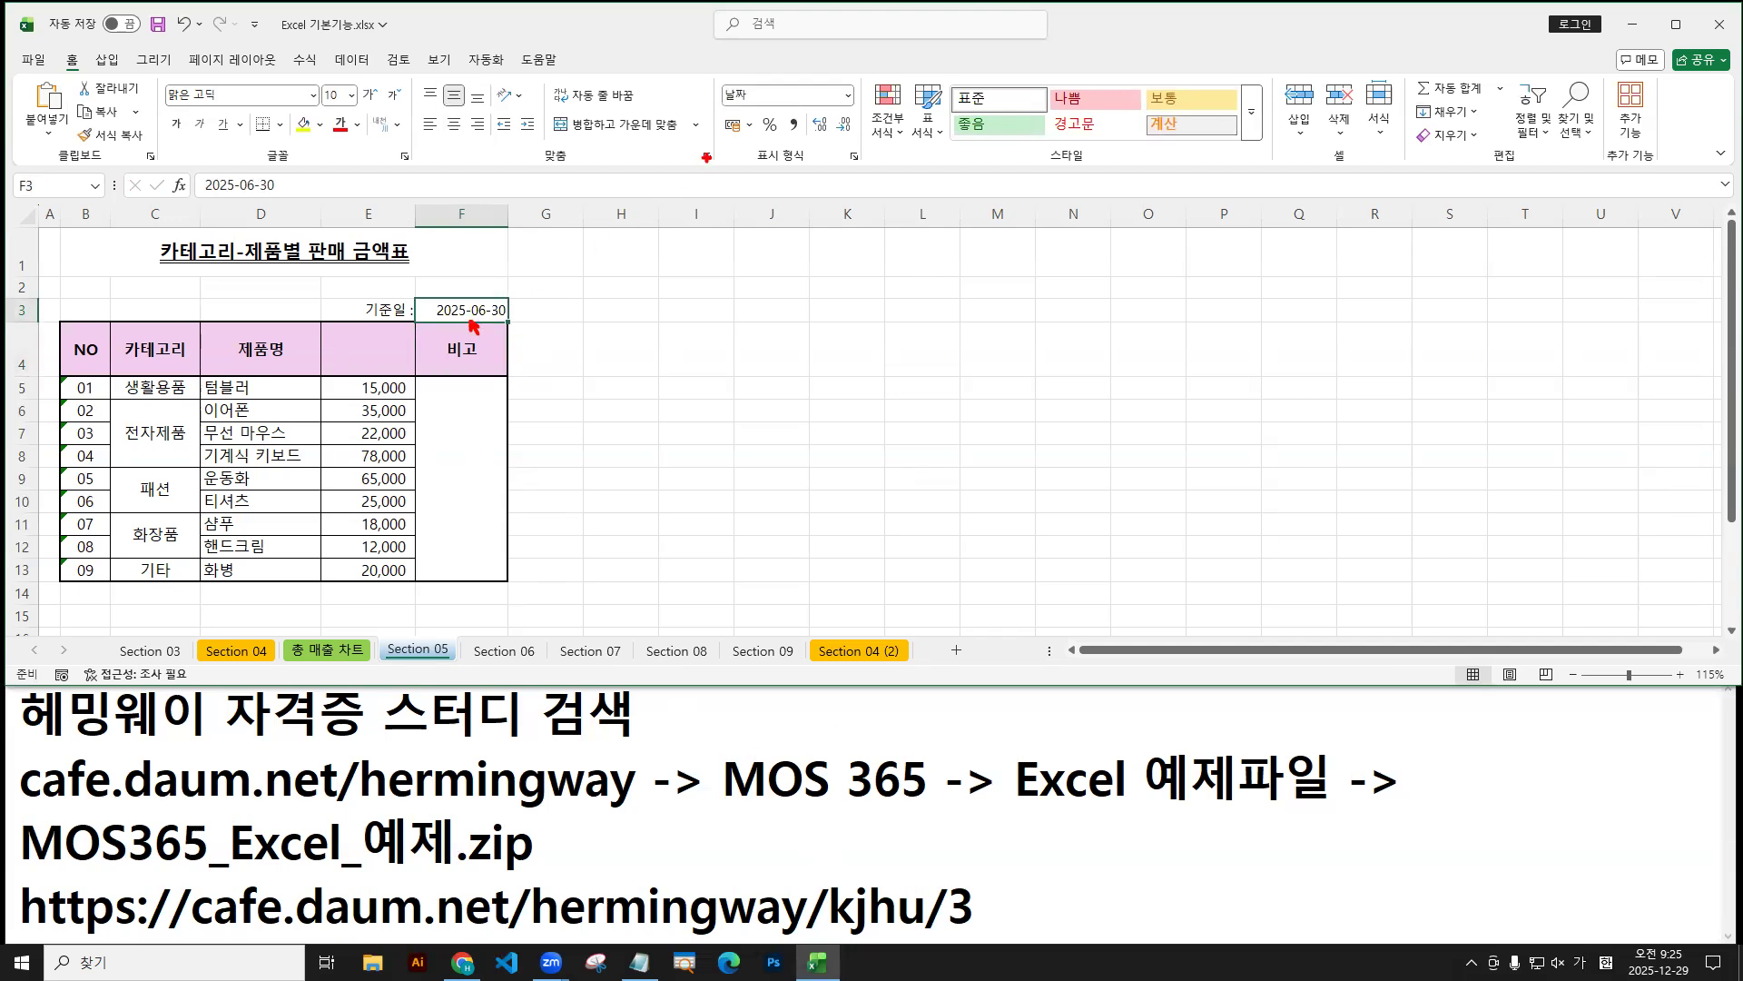
mouse_move(719, 107)
mouse_down()
mouse_move(779, 82)
mouse_move(719, 96)
mouse_up()
mouse_move(460, 315)
mouse_down()
mouse_move(478, 304)
mouse_move(471, 321)
mouse_up()
Enter 판매금액 as the first line of the empty header cell E4, keeping the cell in entry mode.
click(366, 351)
drag(366, 351, 381, 313)
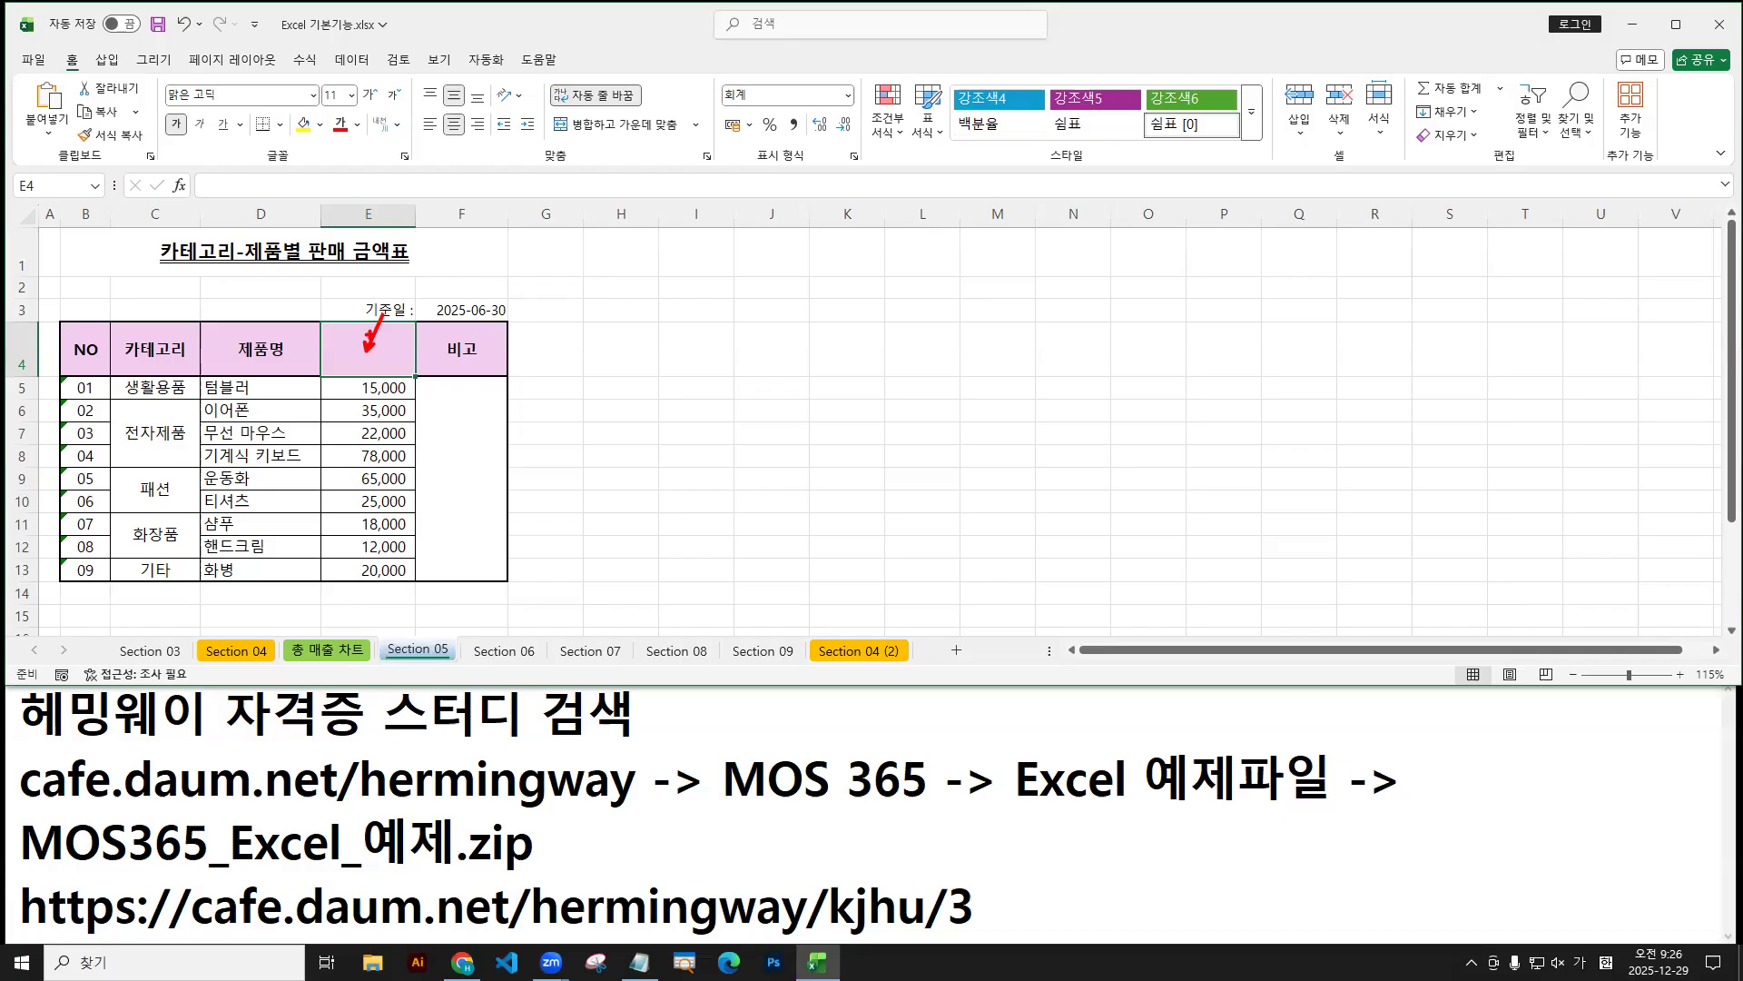
click(389, 349)
text(판매금액)
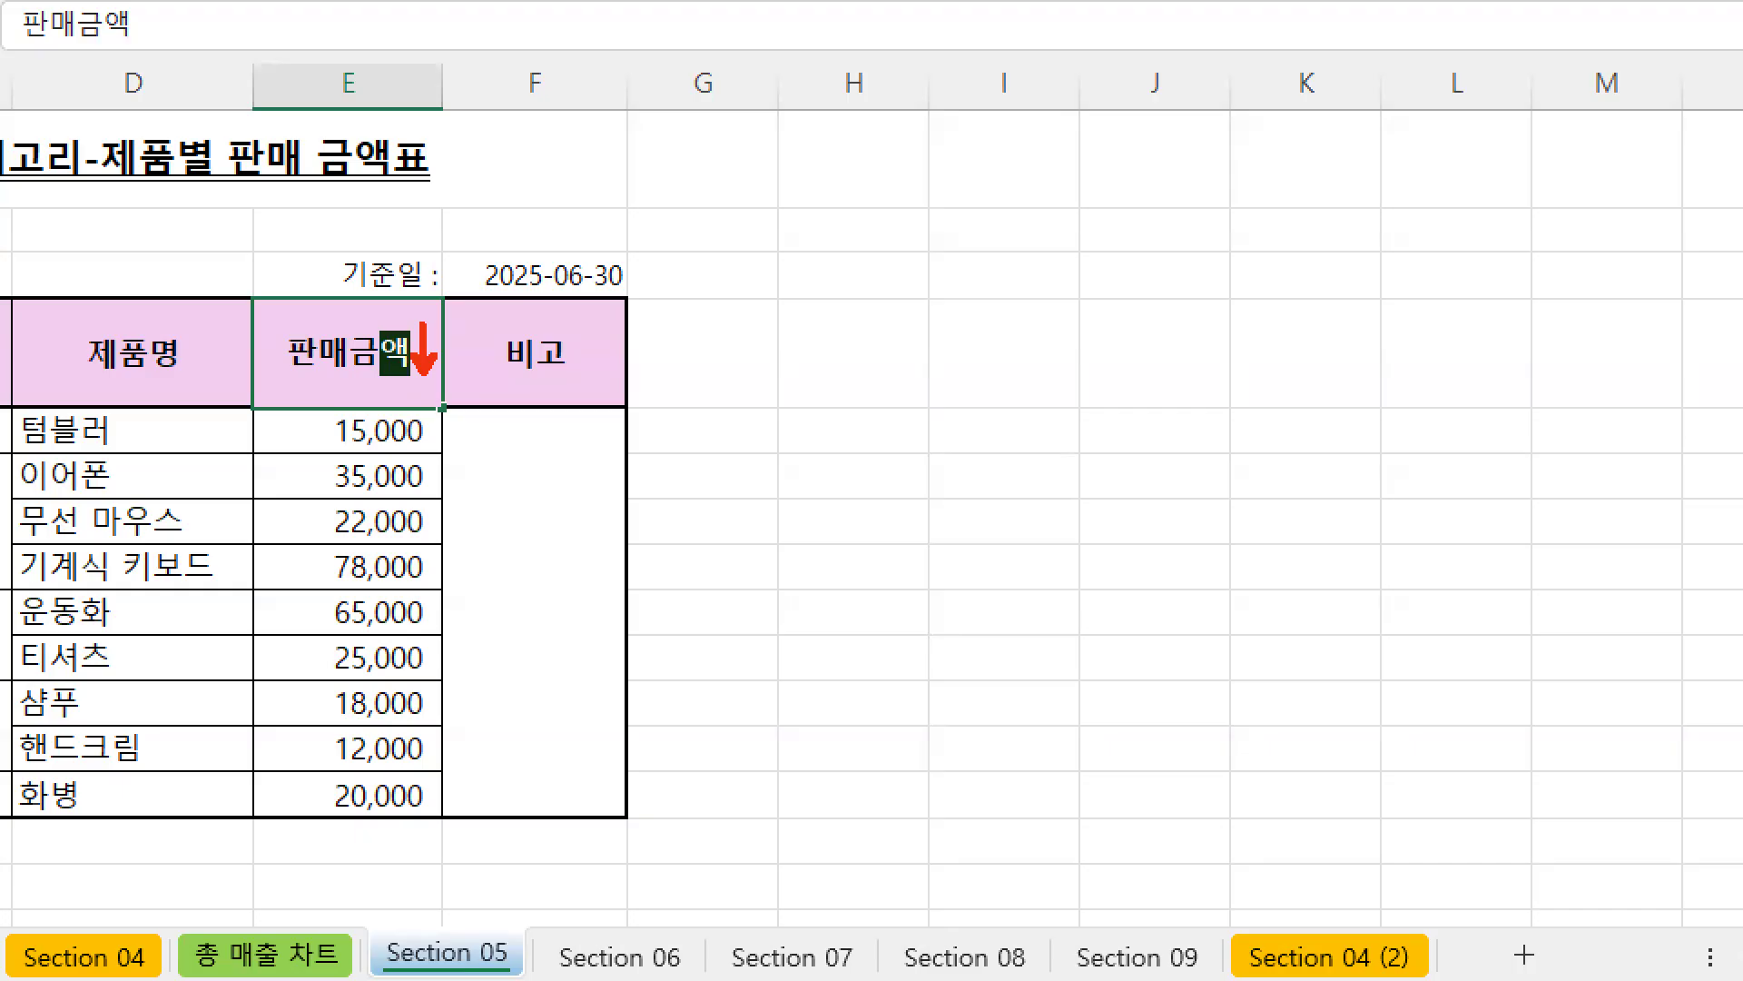
click(422, 215)
text(ㅅ)
key(BackSpace)
text(alt +)
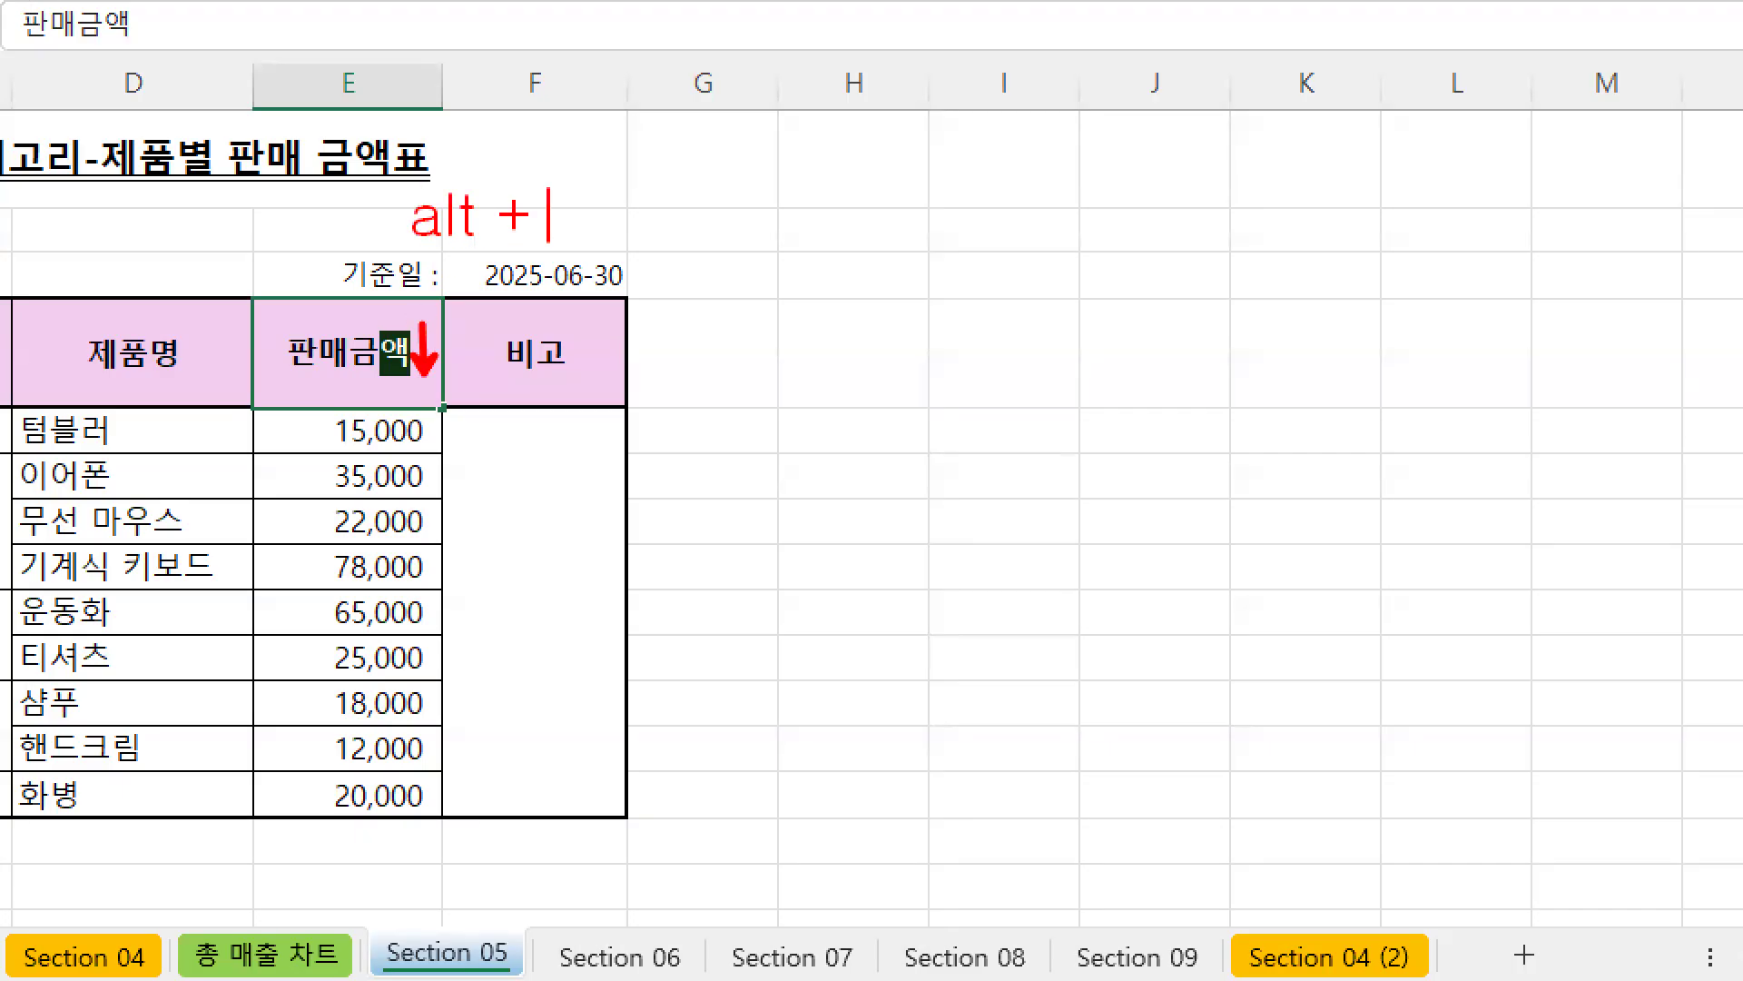
text( enter)
key(Escape)
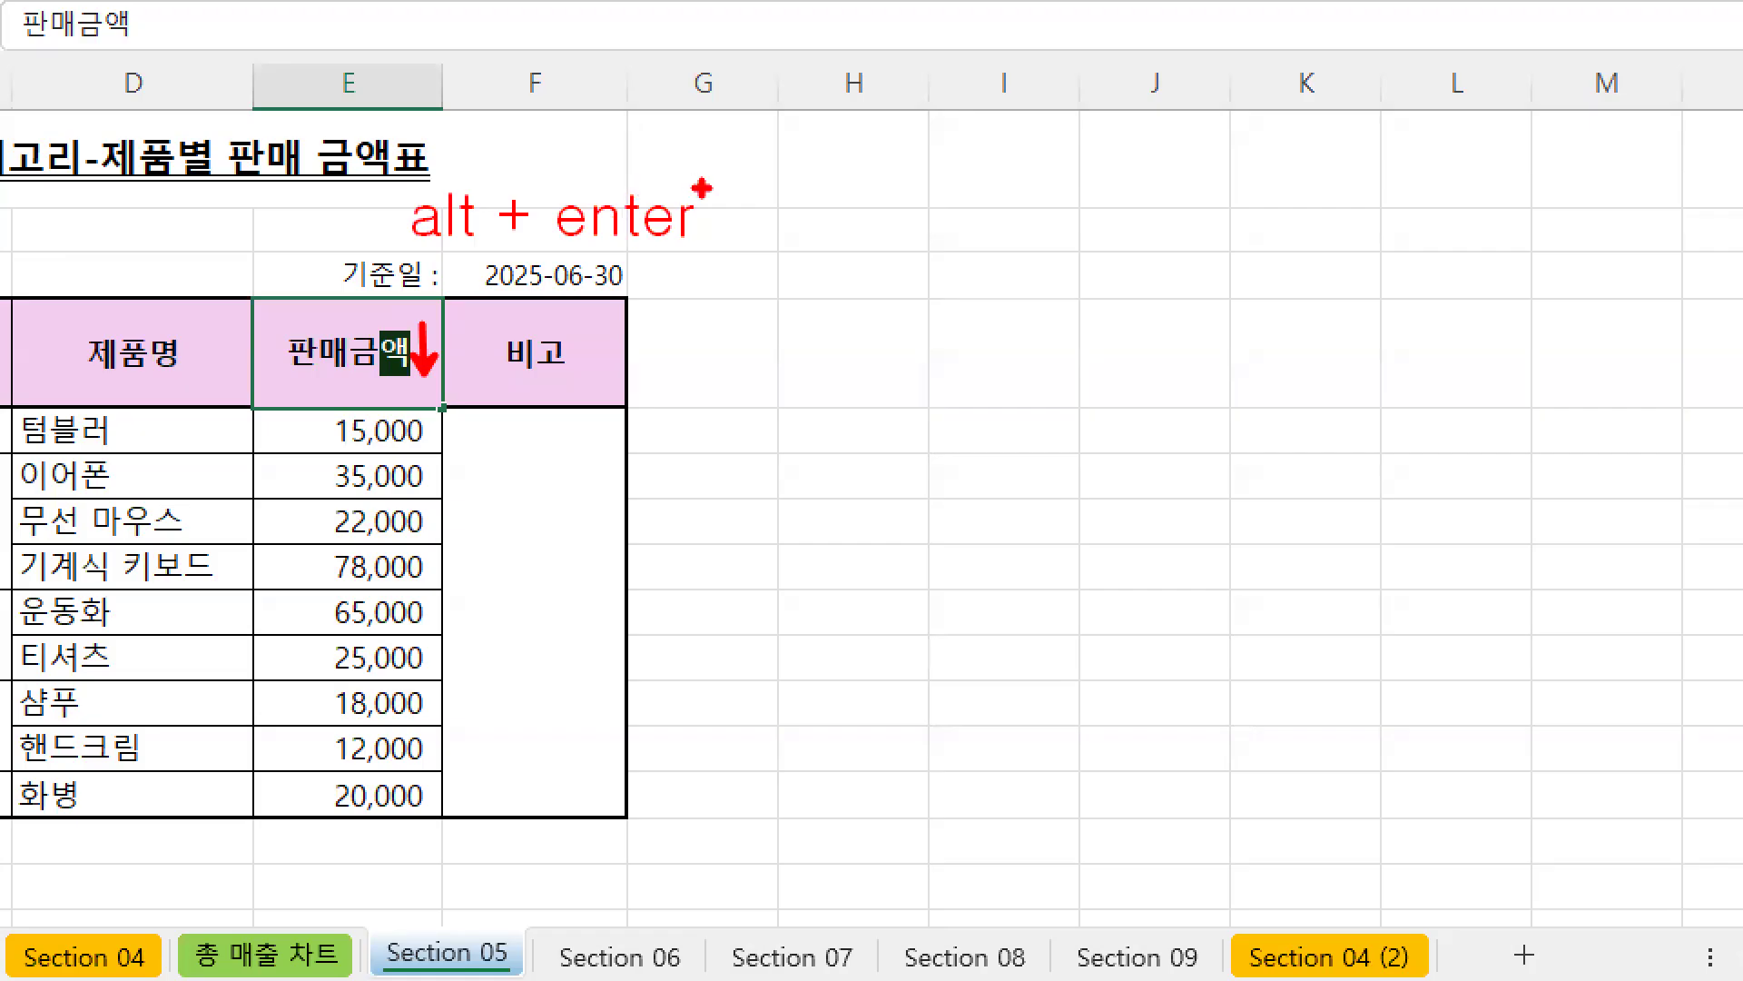
drag(452, 171, 477, 150)
drag(492, 61, 492, 58)
drag(499, 84, 531, 110)
mouse_move(512, 109)
mouse_down()
mouse_move(511, 129)
mouse_move(536, 132)
mouse_up()
text(ter : )
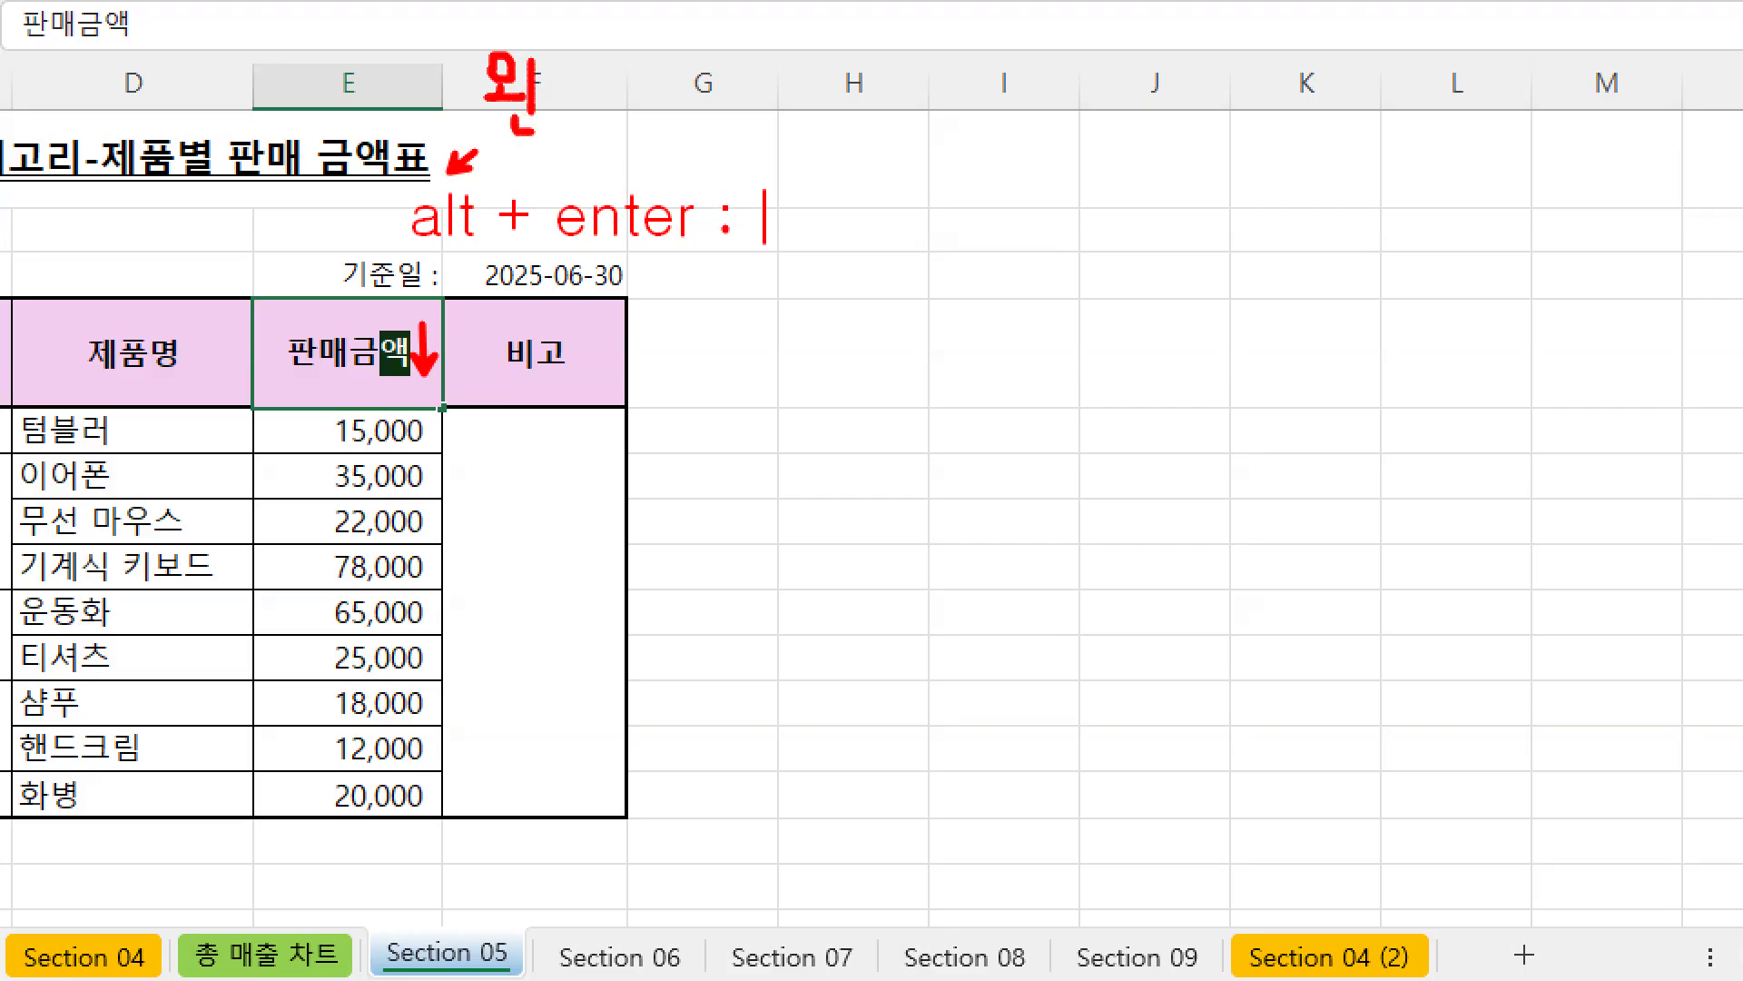
text(셀안)
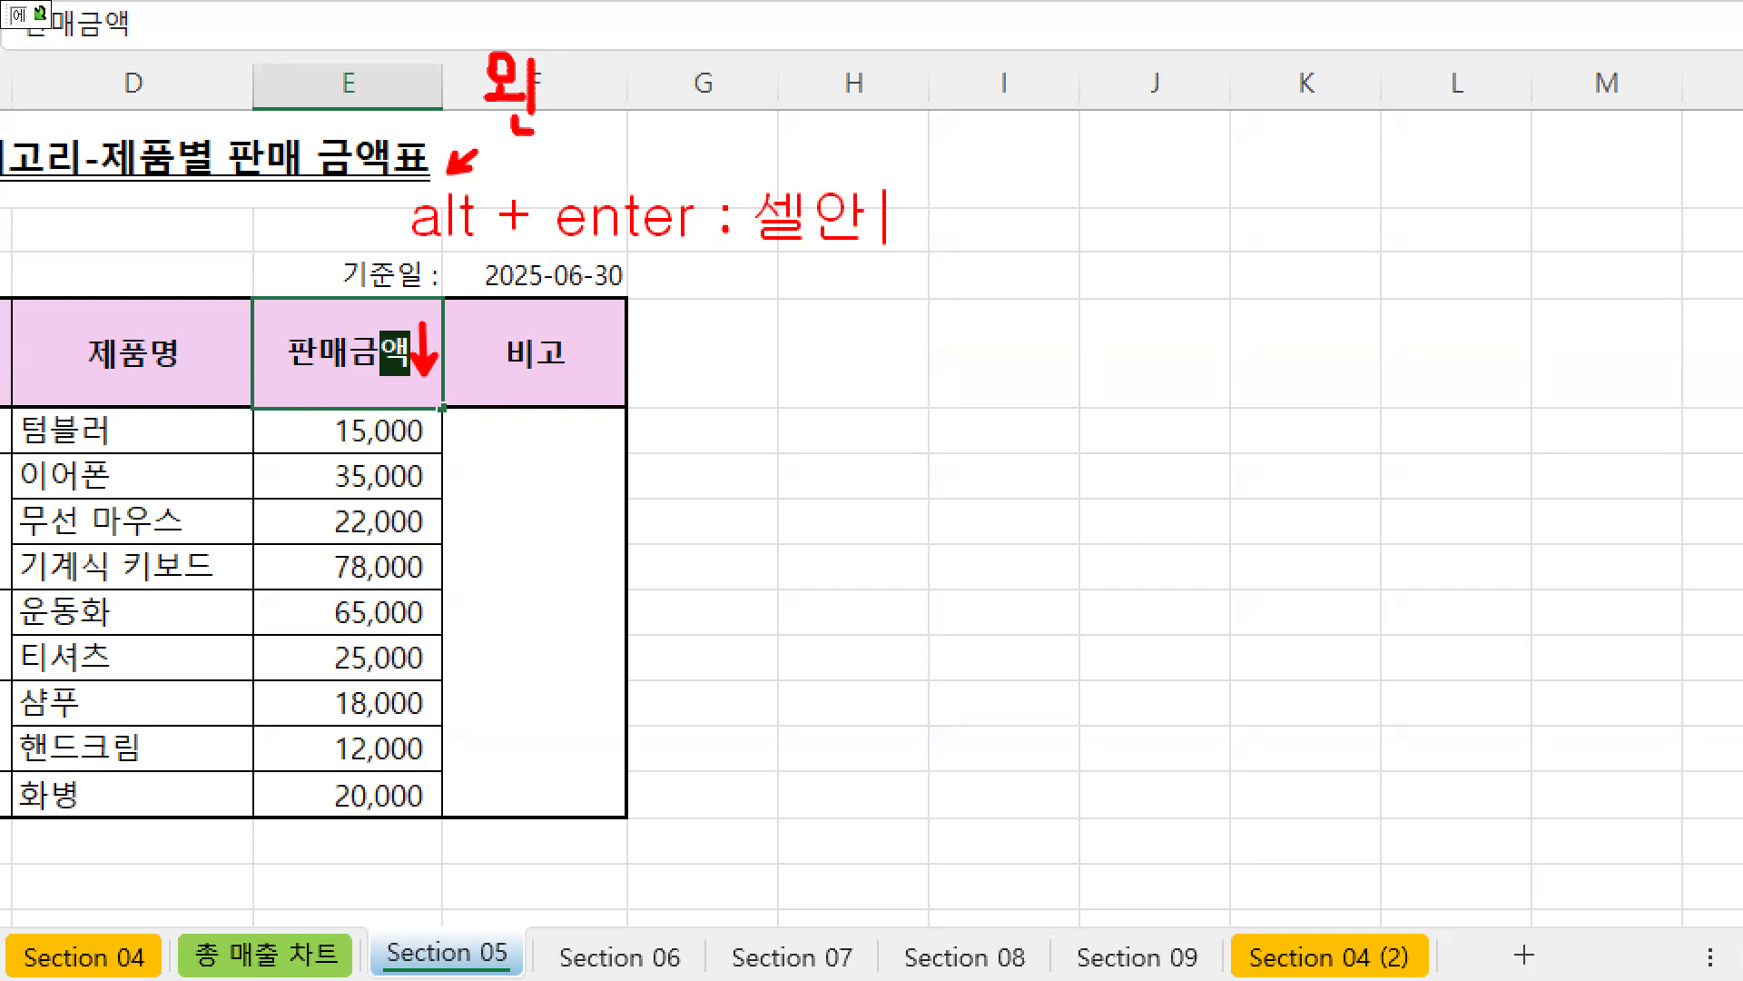
text(에서 줄바)
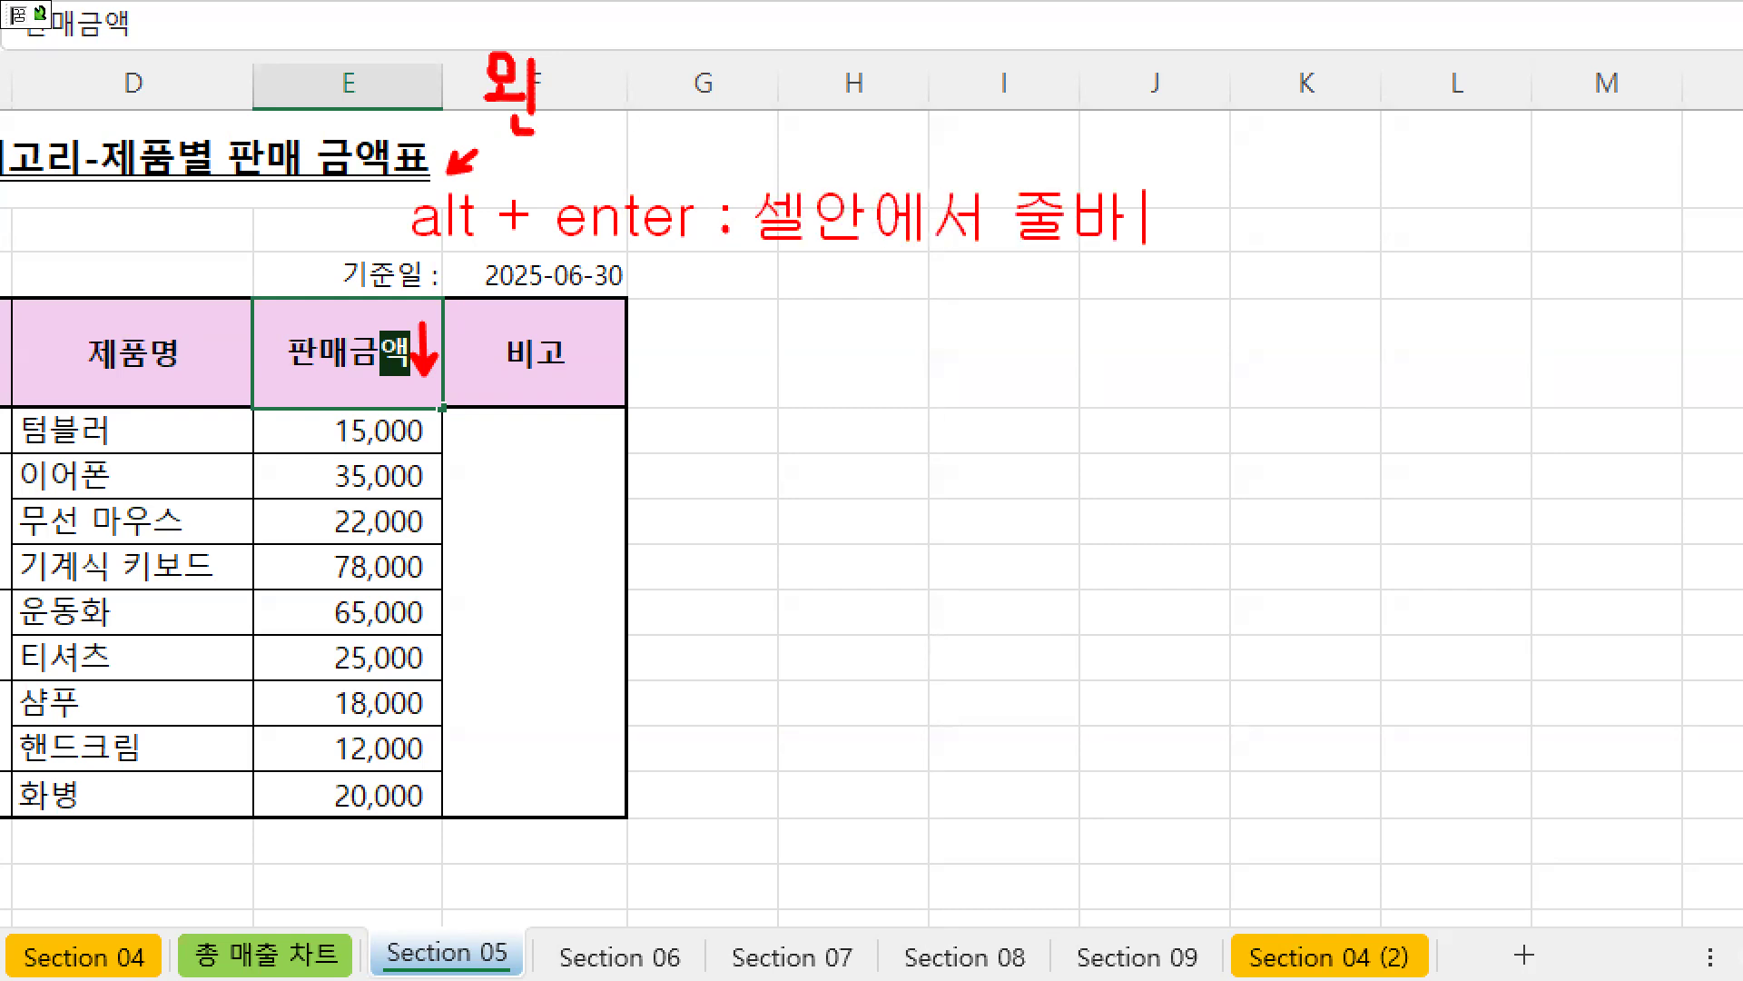
text(꿈)
key(Escape)
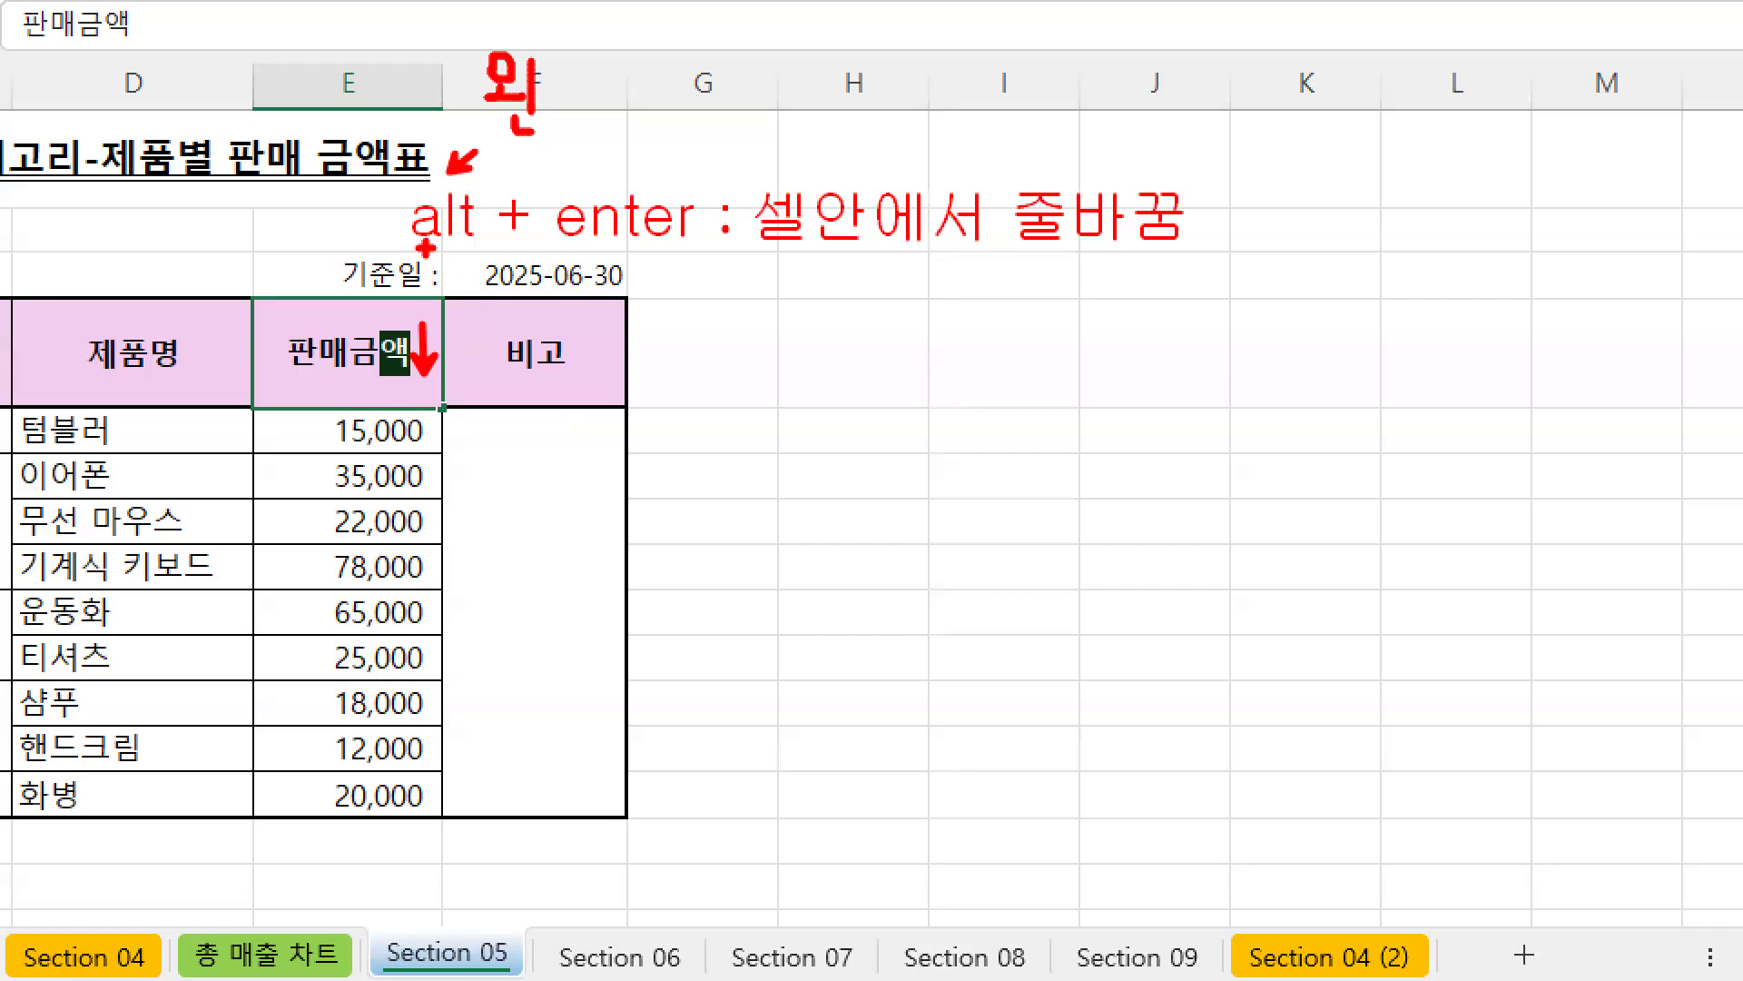
mouse_move(391, 181)
mouse_down()
mouse_move(462, 257)
mouse_move(492, 260)
mouse_up()
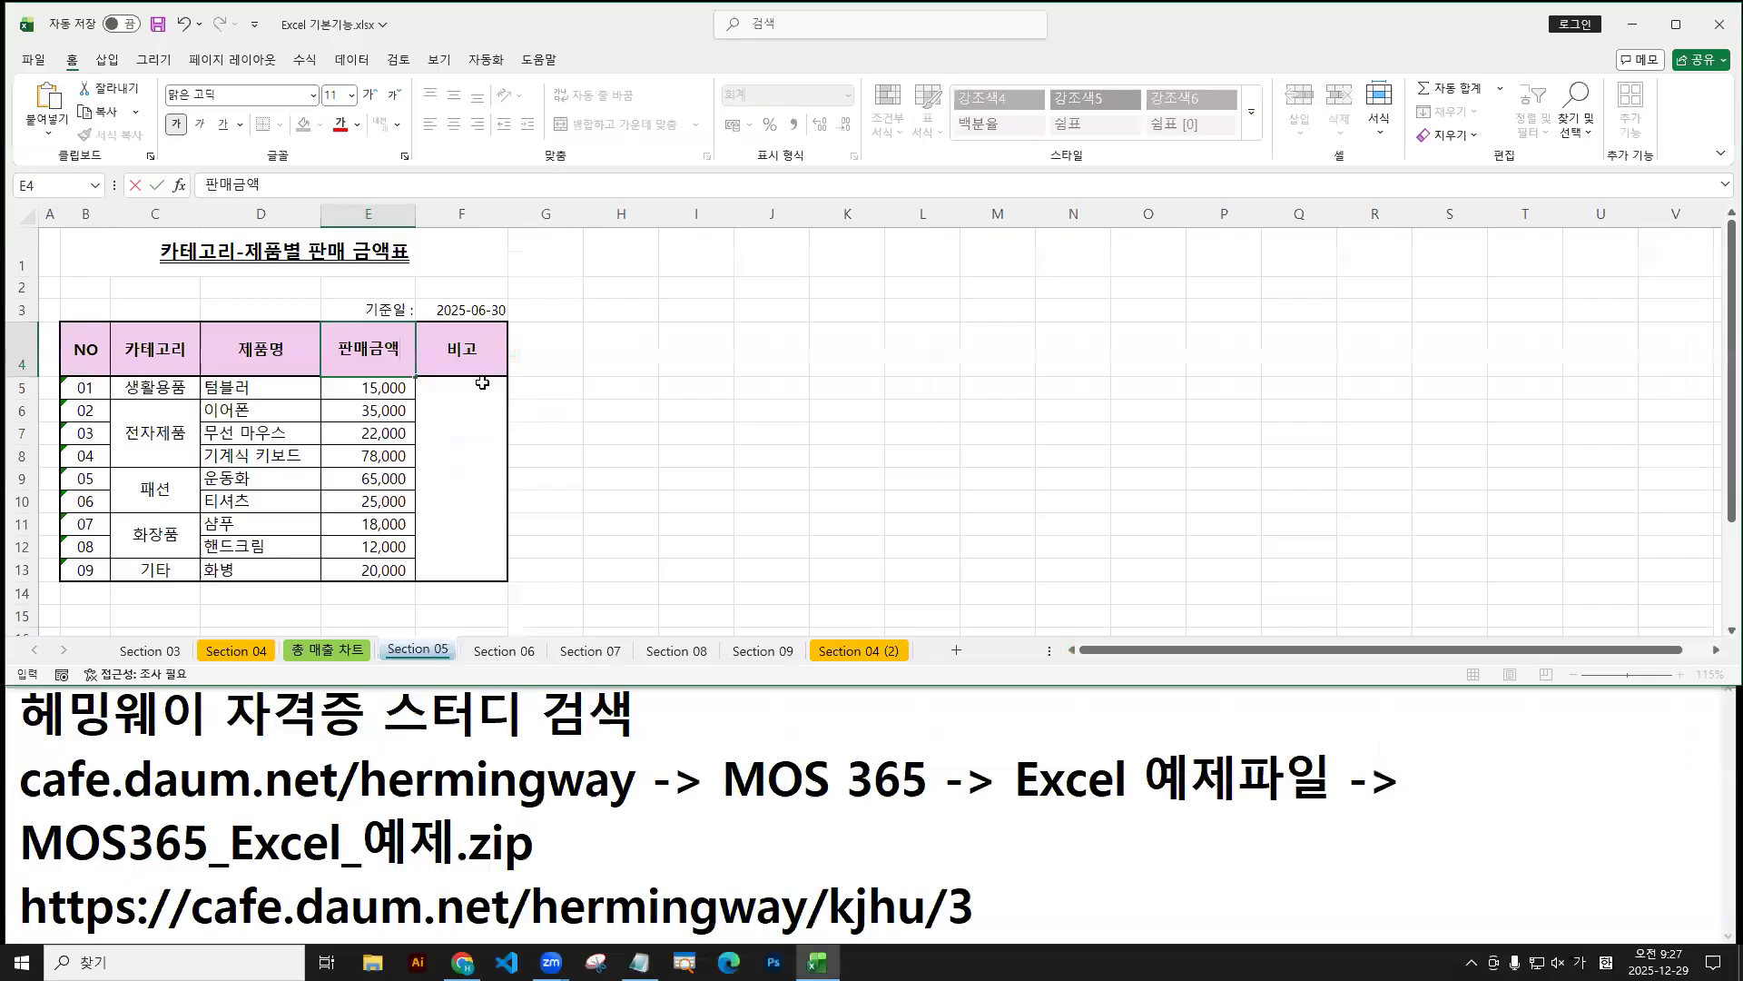
Add a line break inside header cell E4 and enter (단위:원) as its second line.
key(alt+Return)
text(단위)
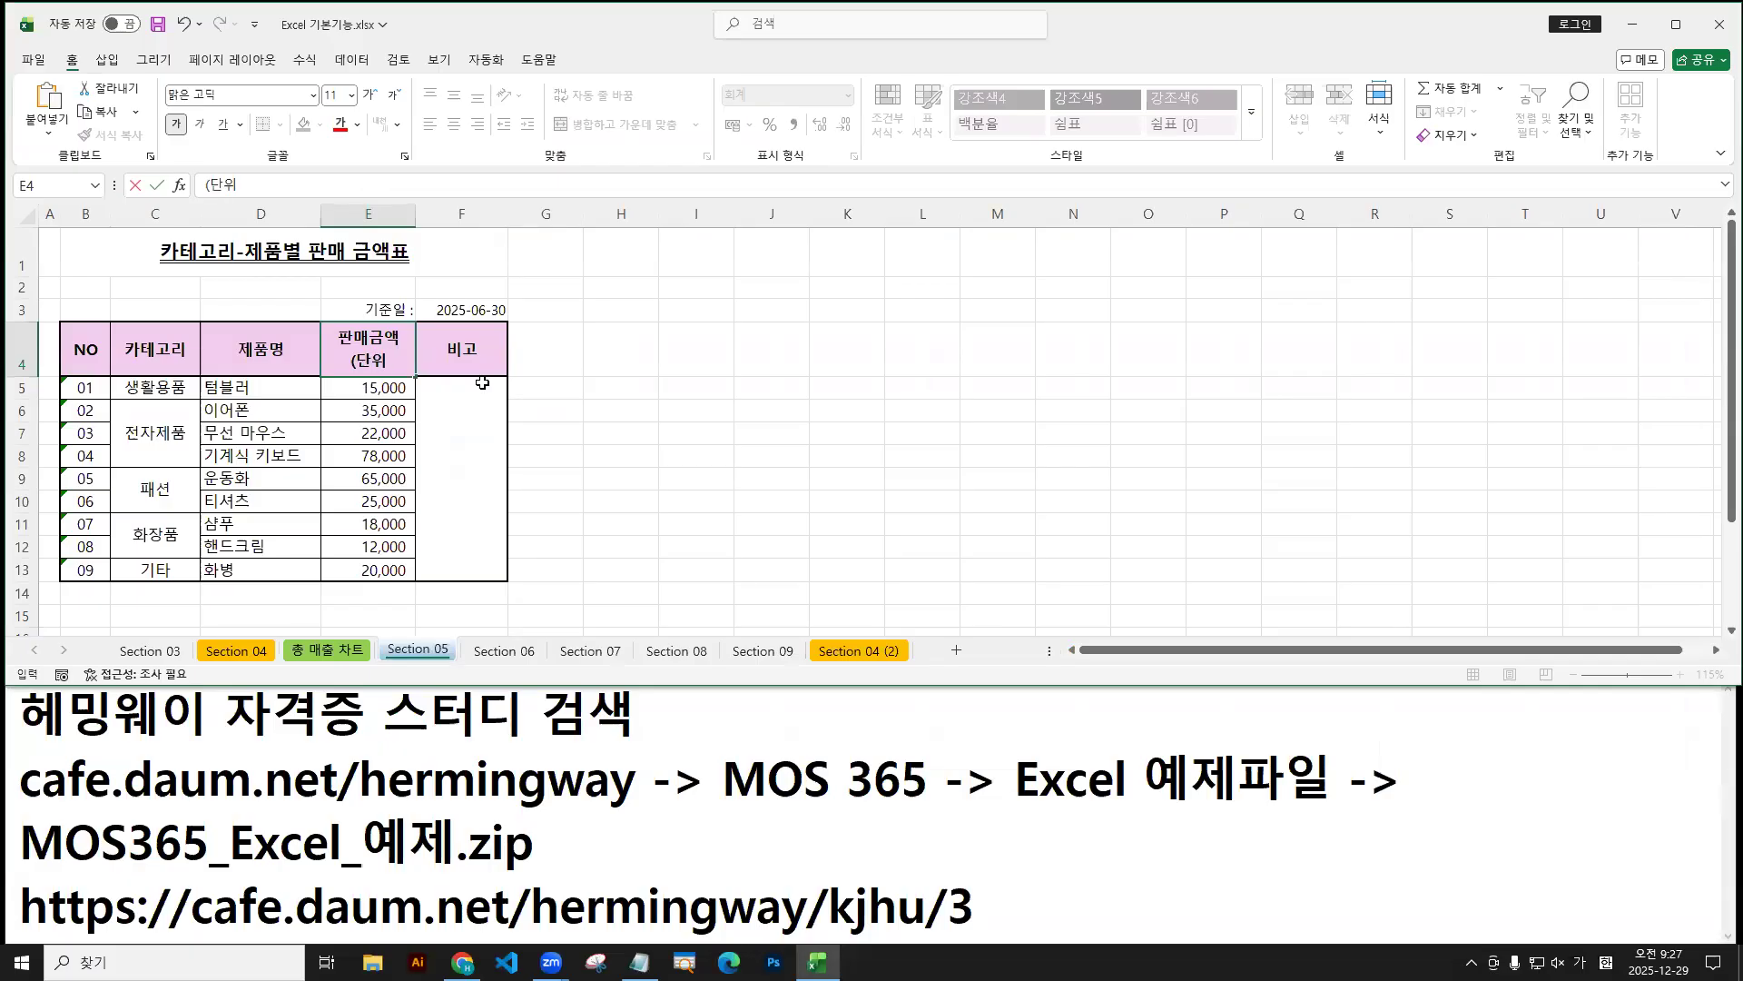
text(:원))
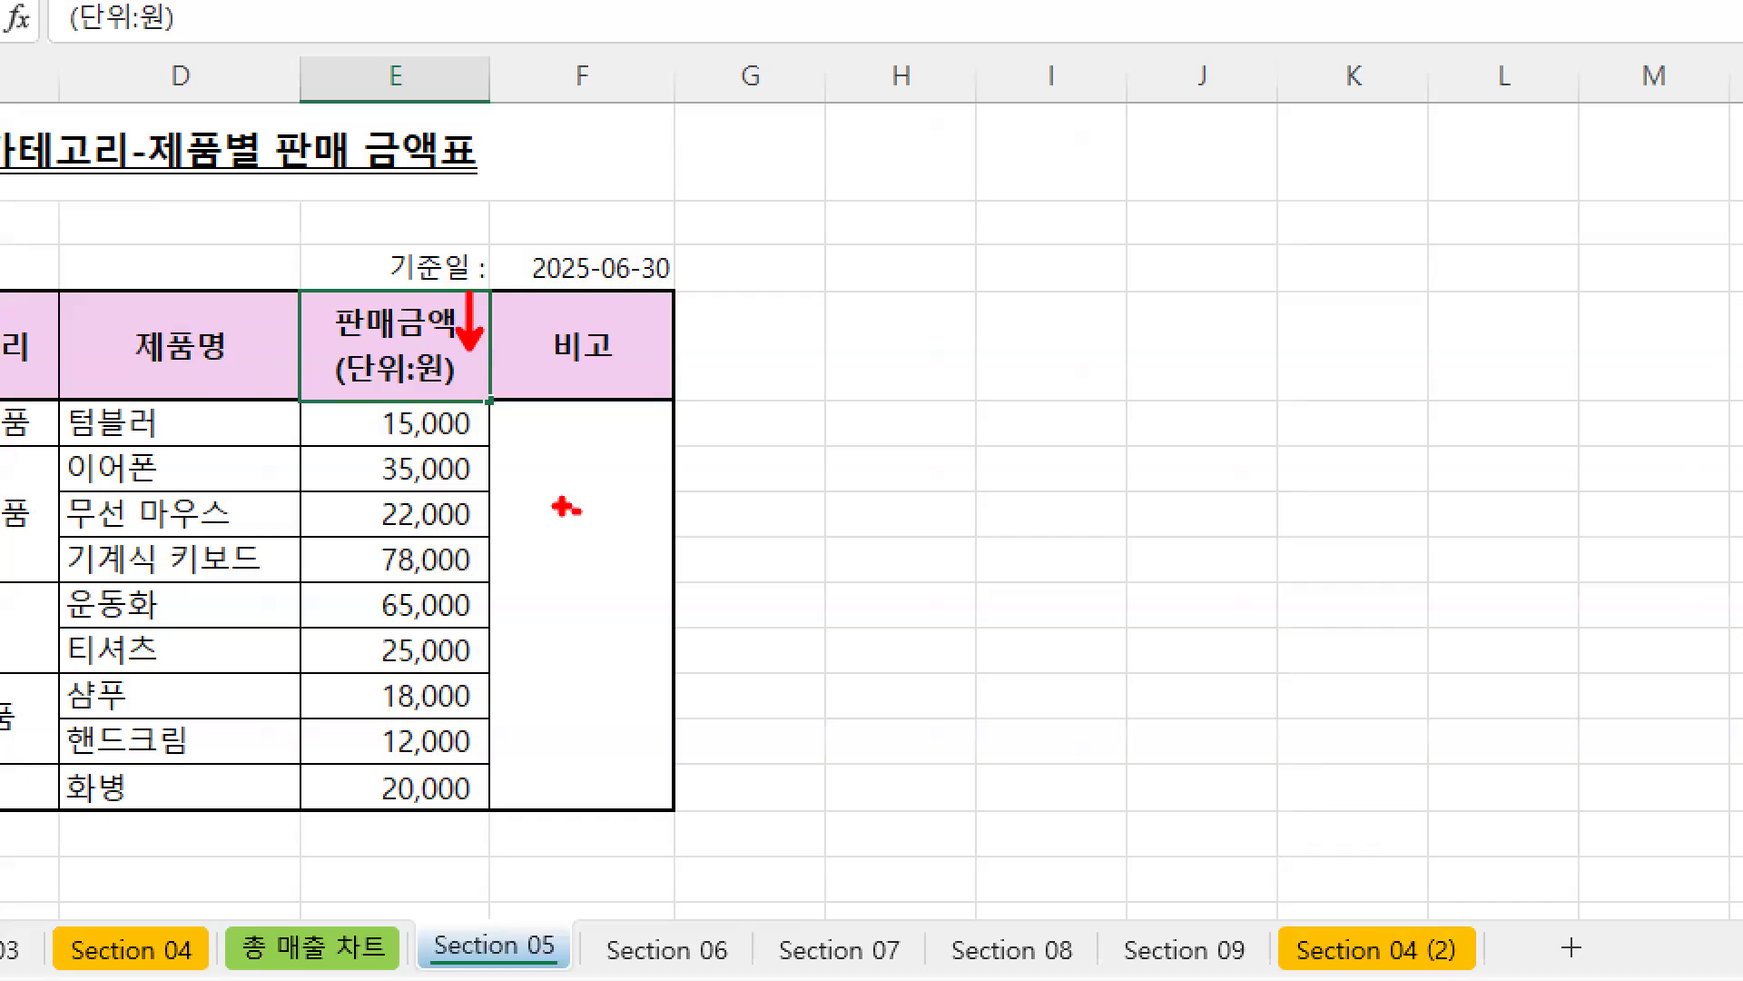
mouse_move(514, 341)
mouse_down()
mouse_move(516, 391)
mouse_move(472, 390)
mouse_move(479, 409)
mouse_up()
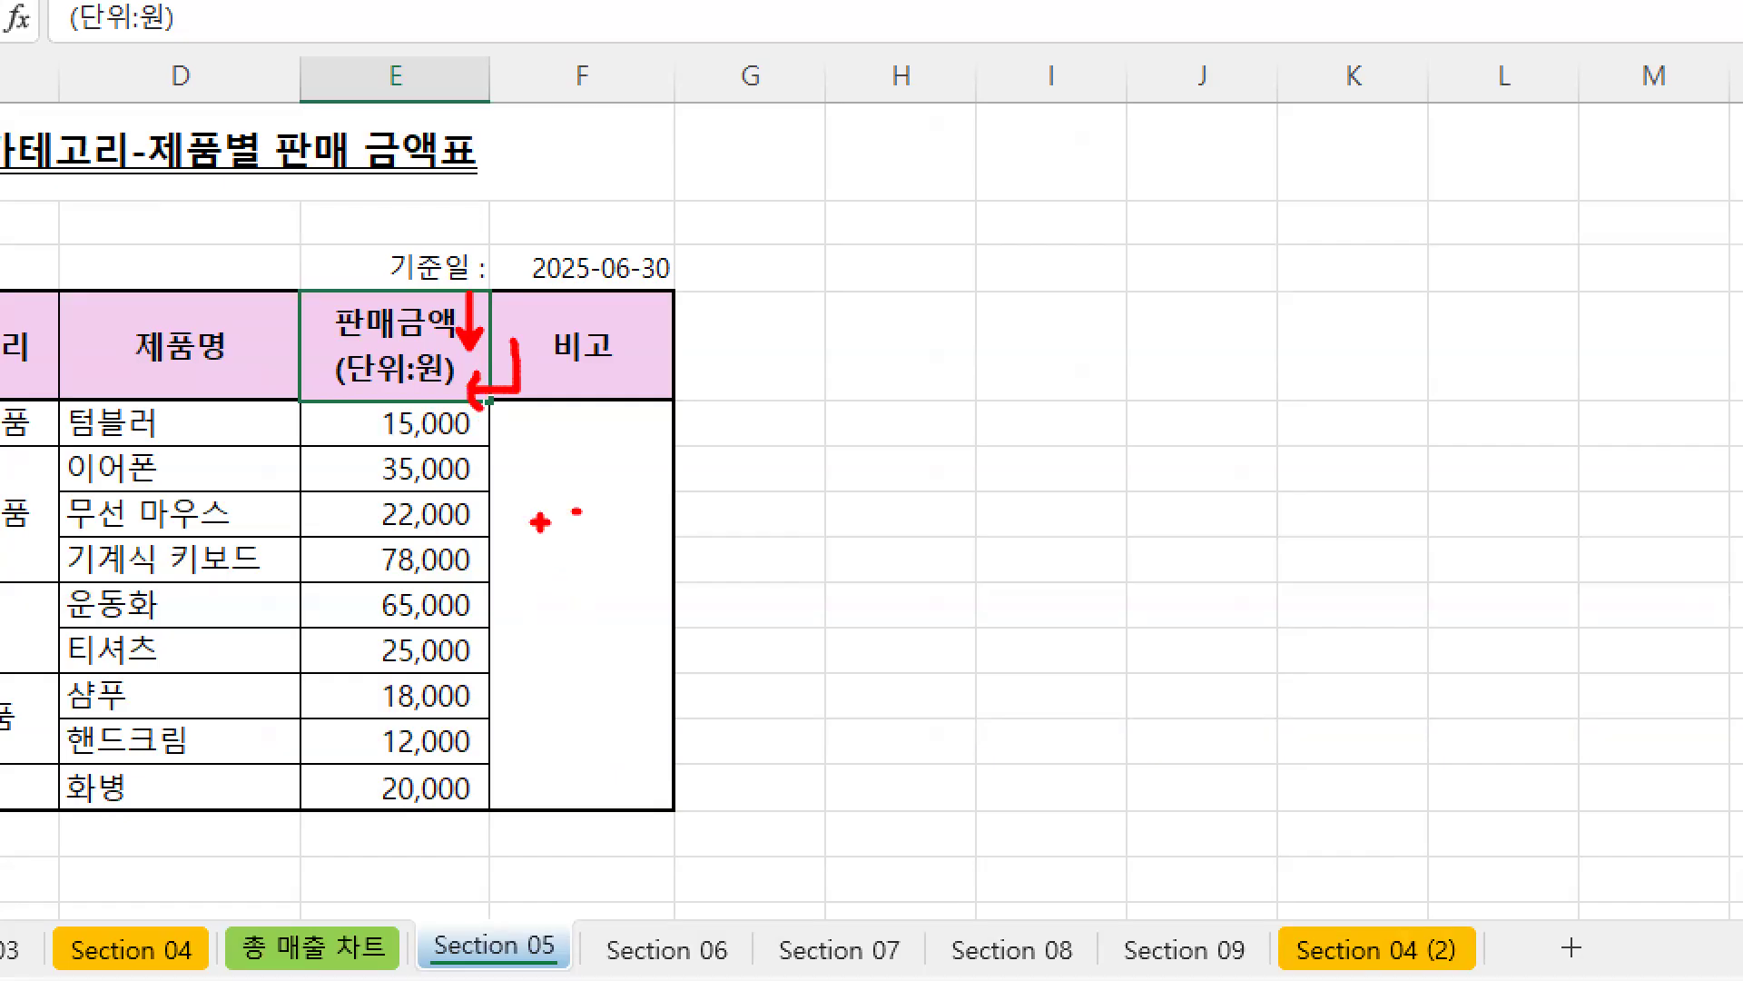
key(Escape)
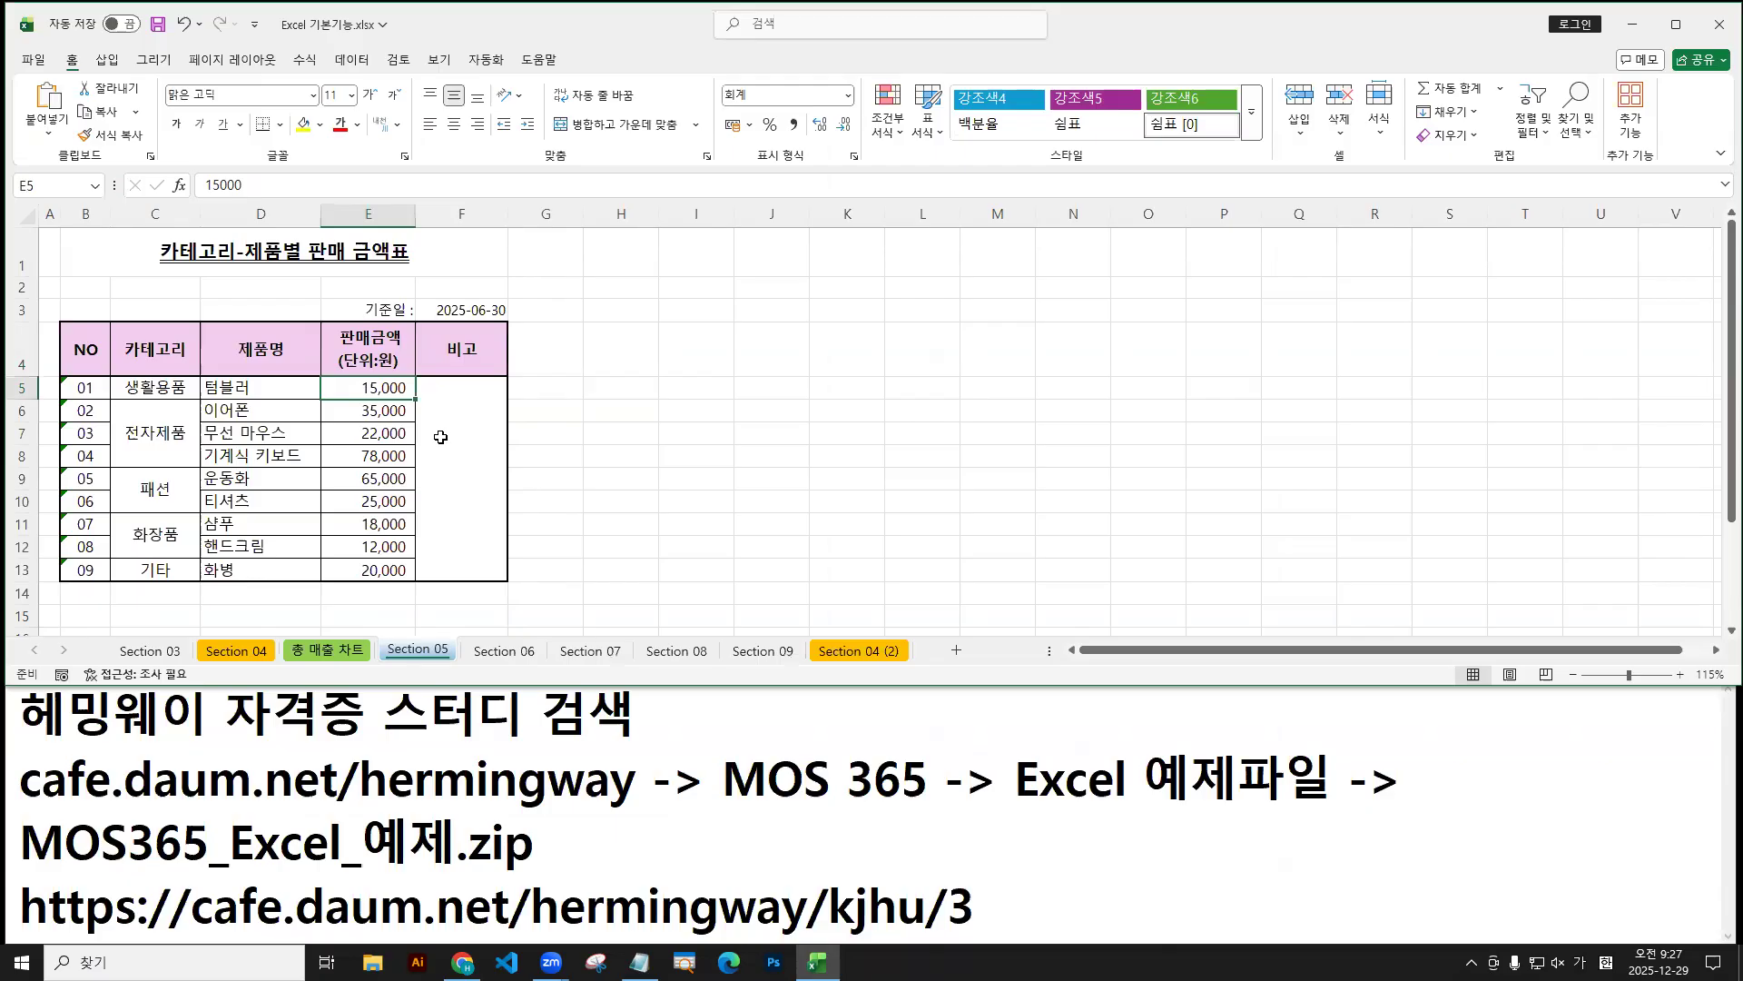
Open the merged title cell B1 for editing with the cursor before 카테고리.
click(137, 249)
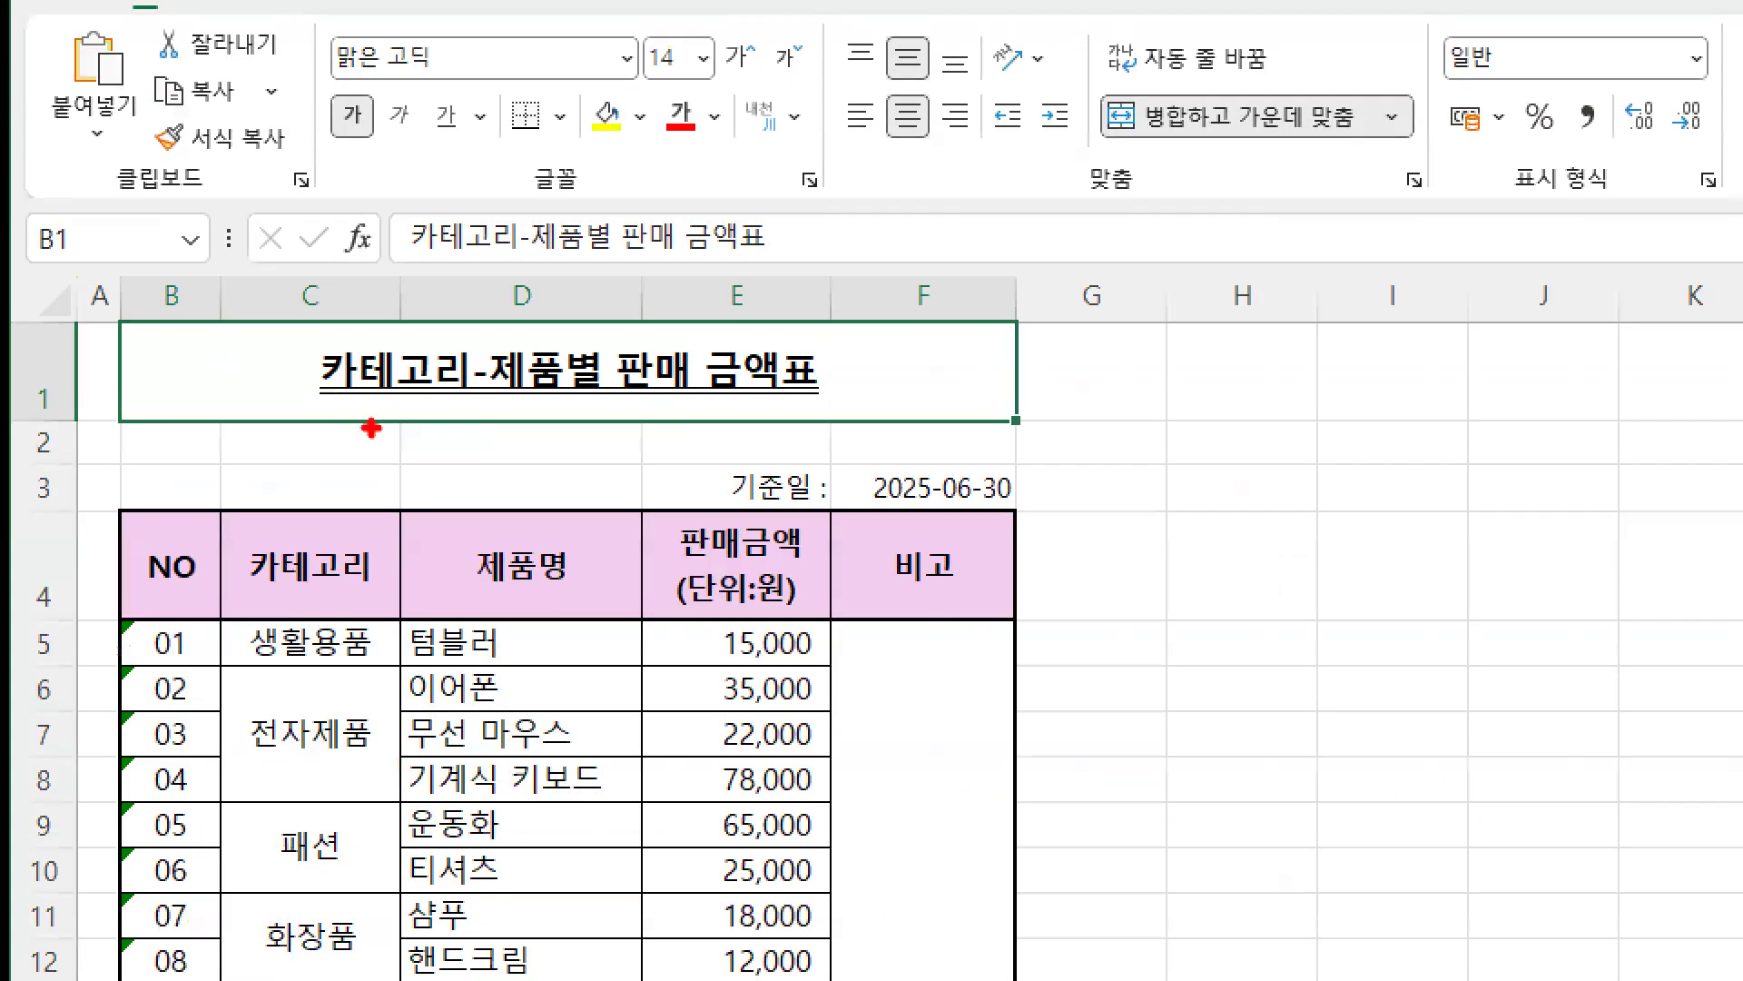
mouse_move(290, 363)
mouse_down()
mouse_move(313, 382)
mouse_move(300, 357)
mouse_up()
mouse_move(825, 376)
mouse_down()
mouse_move(857, 388)
mouse_move(844, 360)
mouse_up()
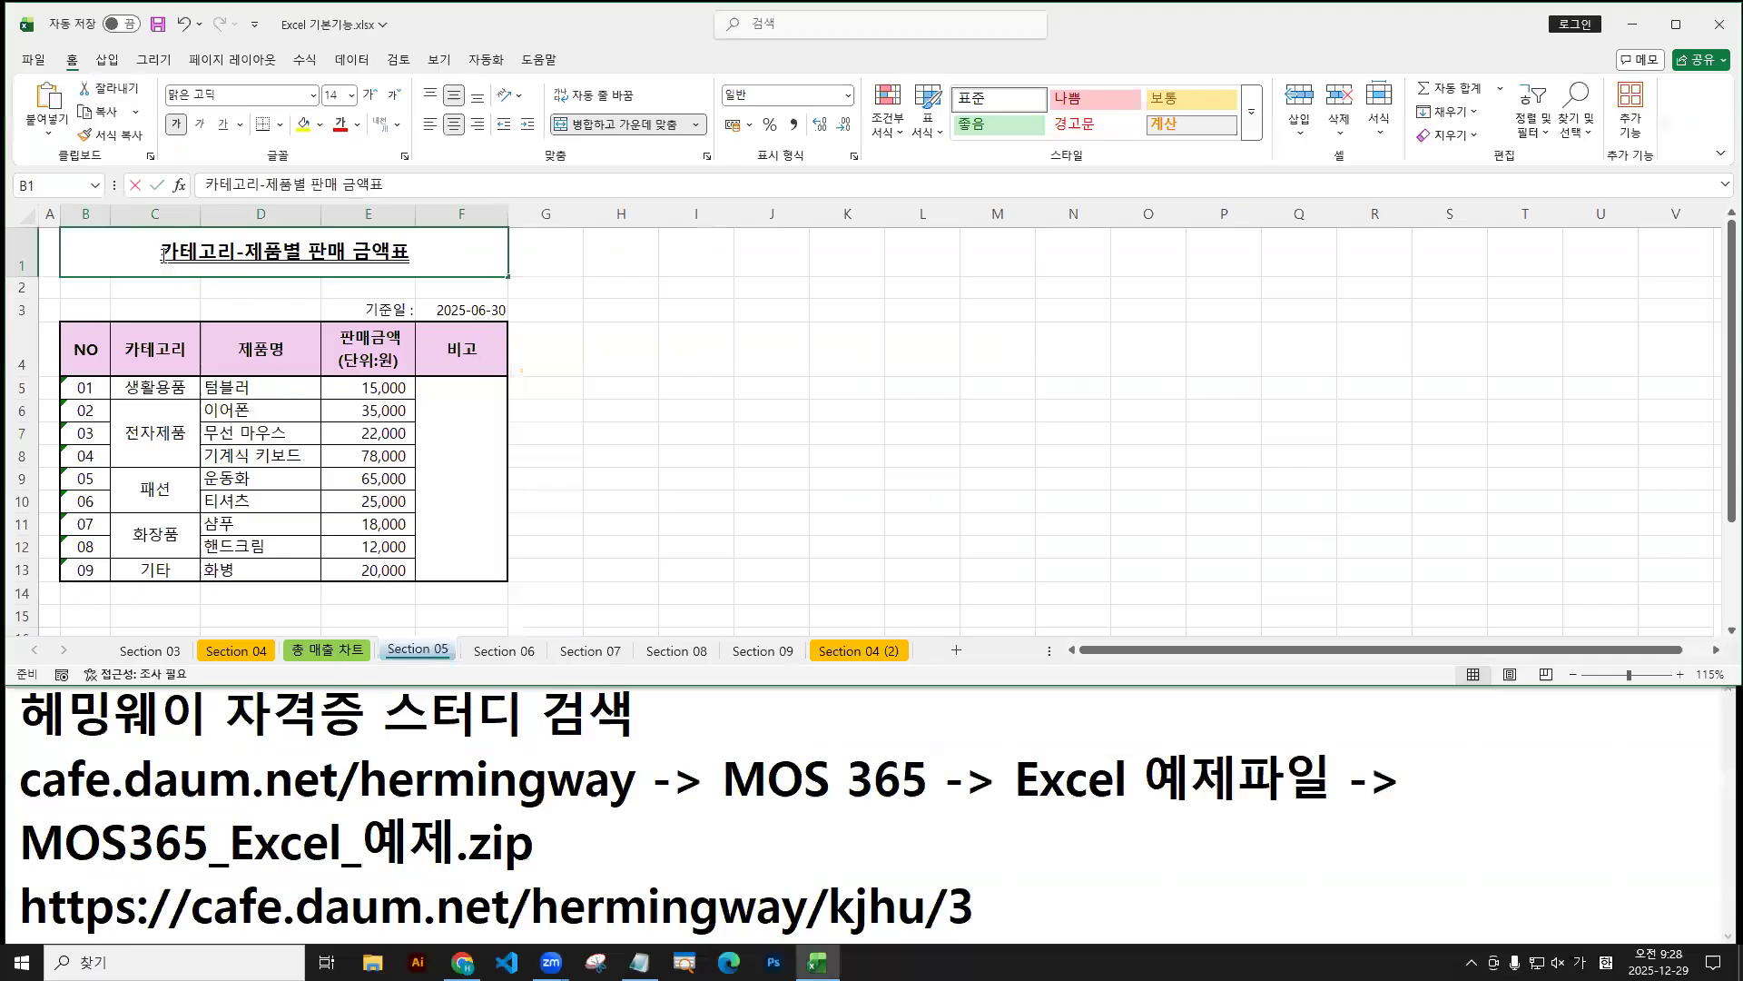
double_click(313, 399)
click(161, 269)
drag(158, 299, 170, 265)
drag(556, 304, 557, 248)
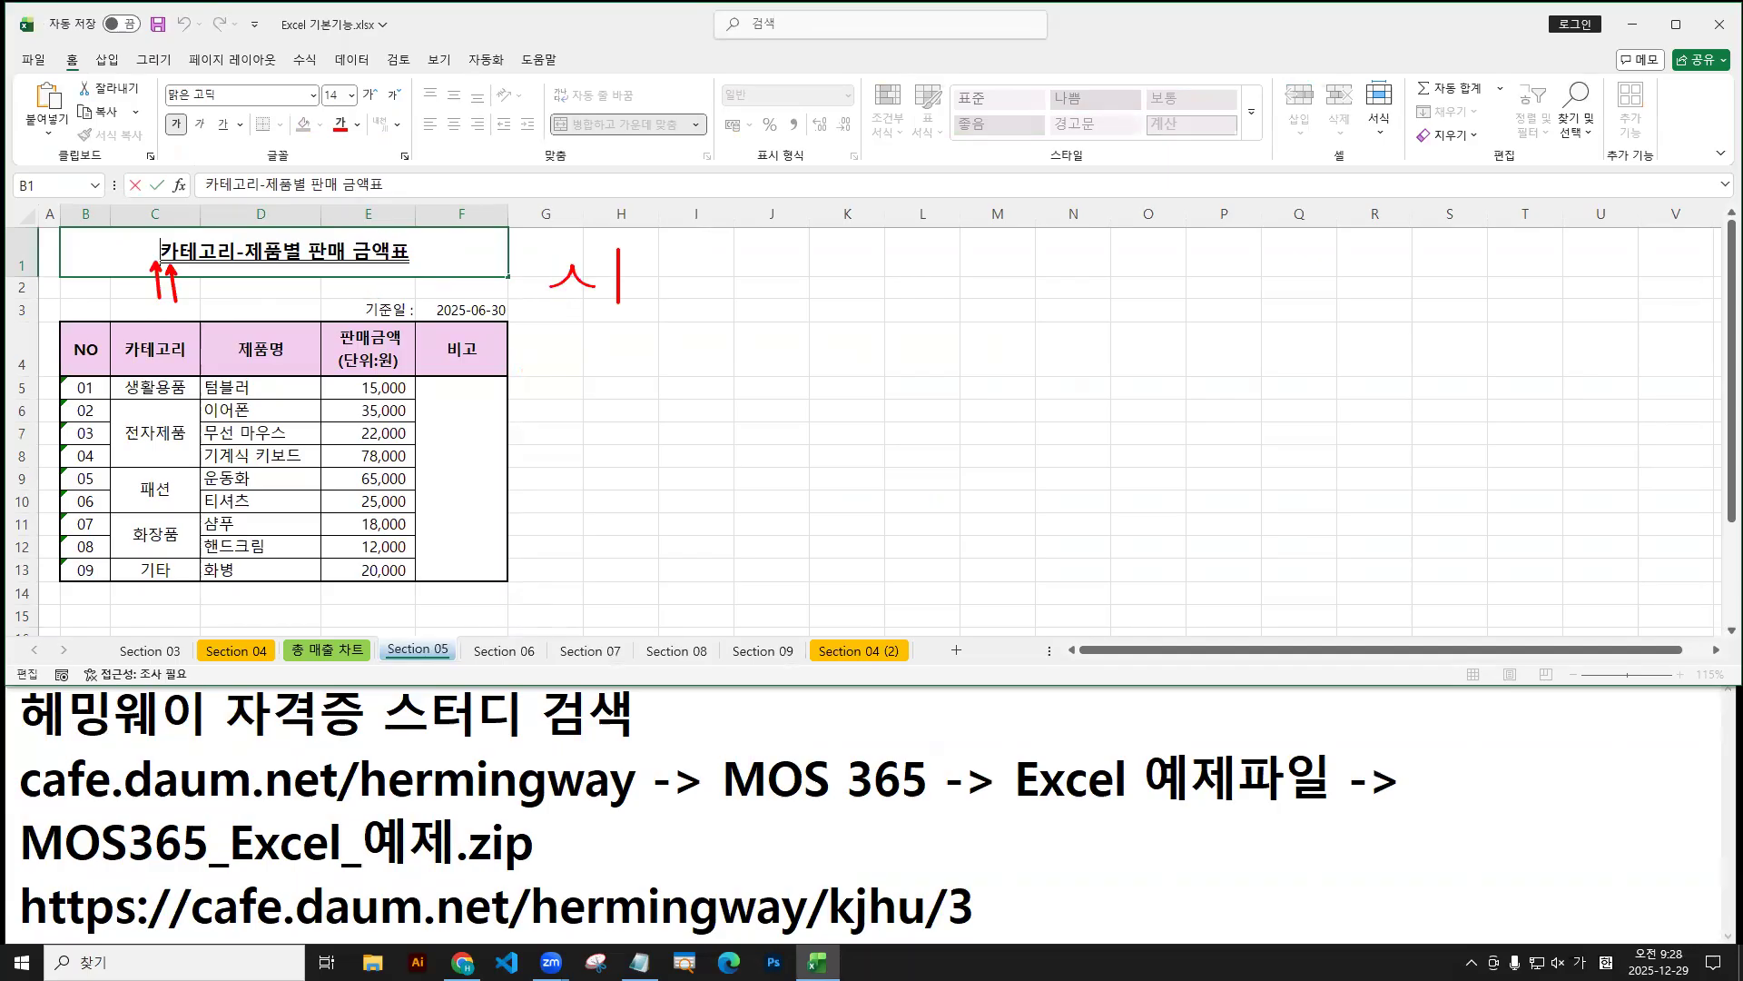
text(F2 : 편)
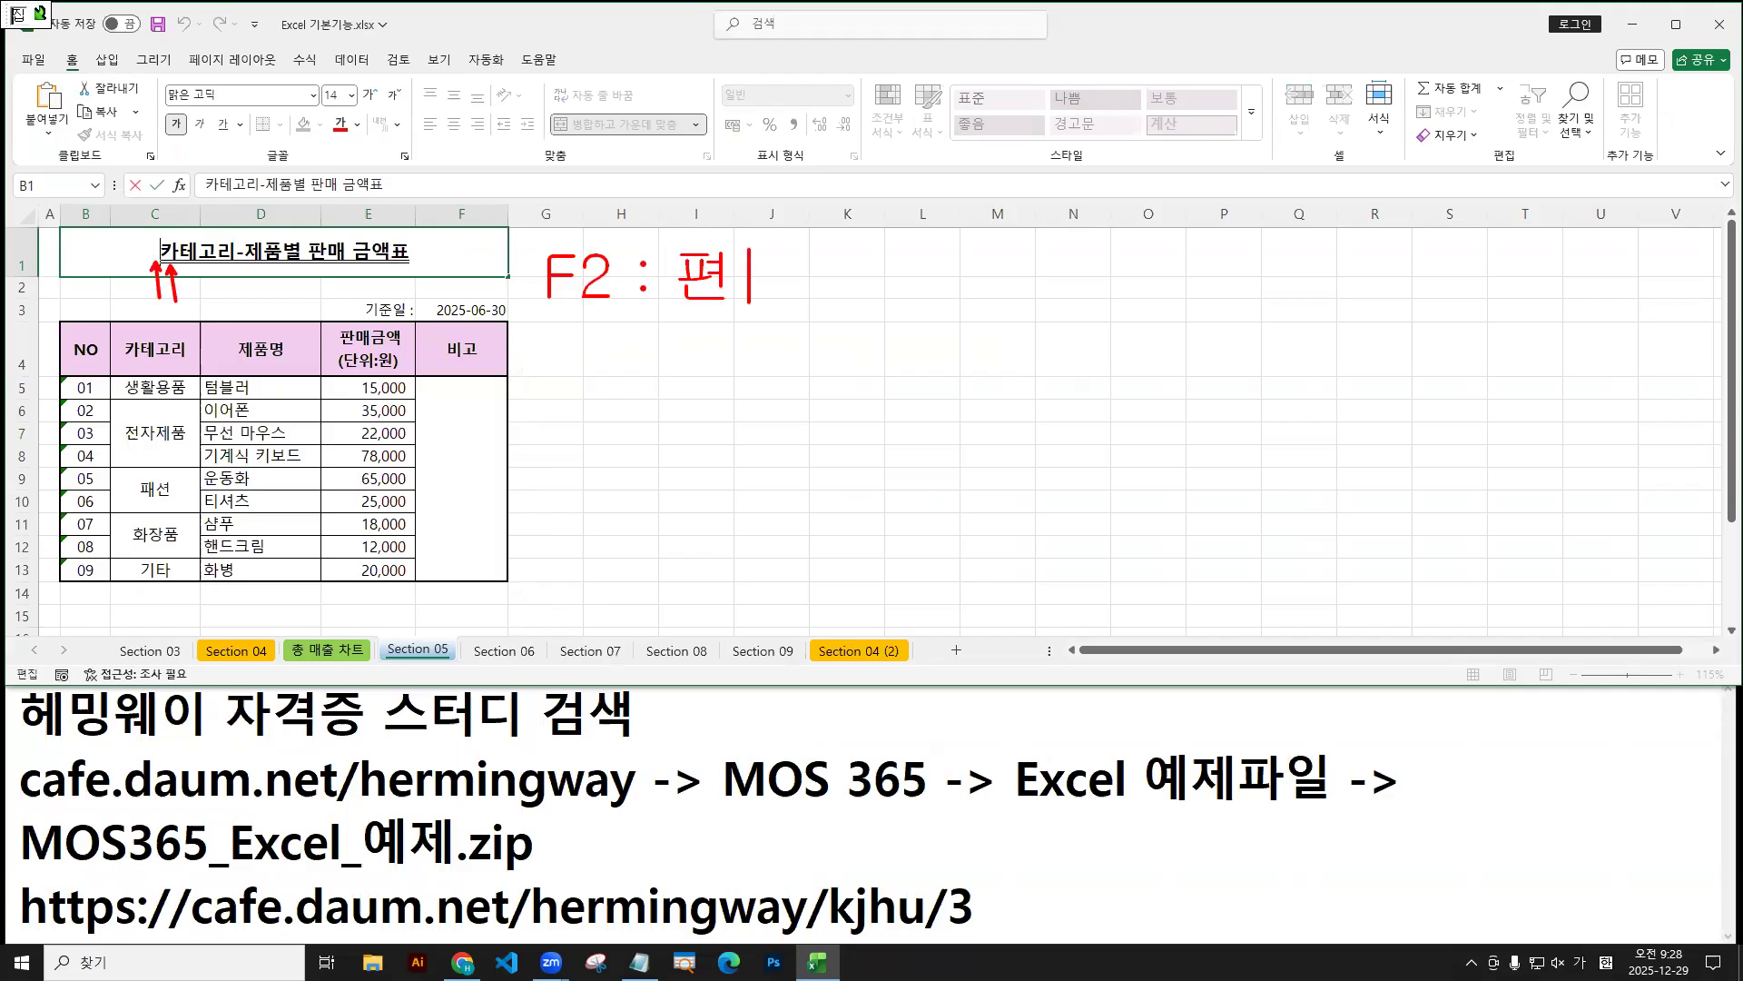
text(집)
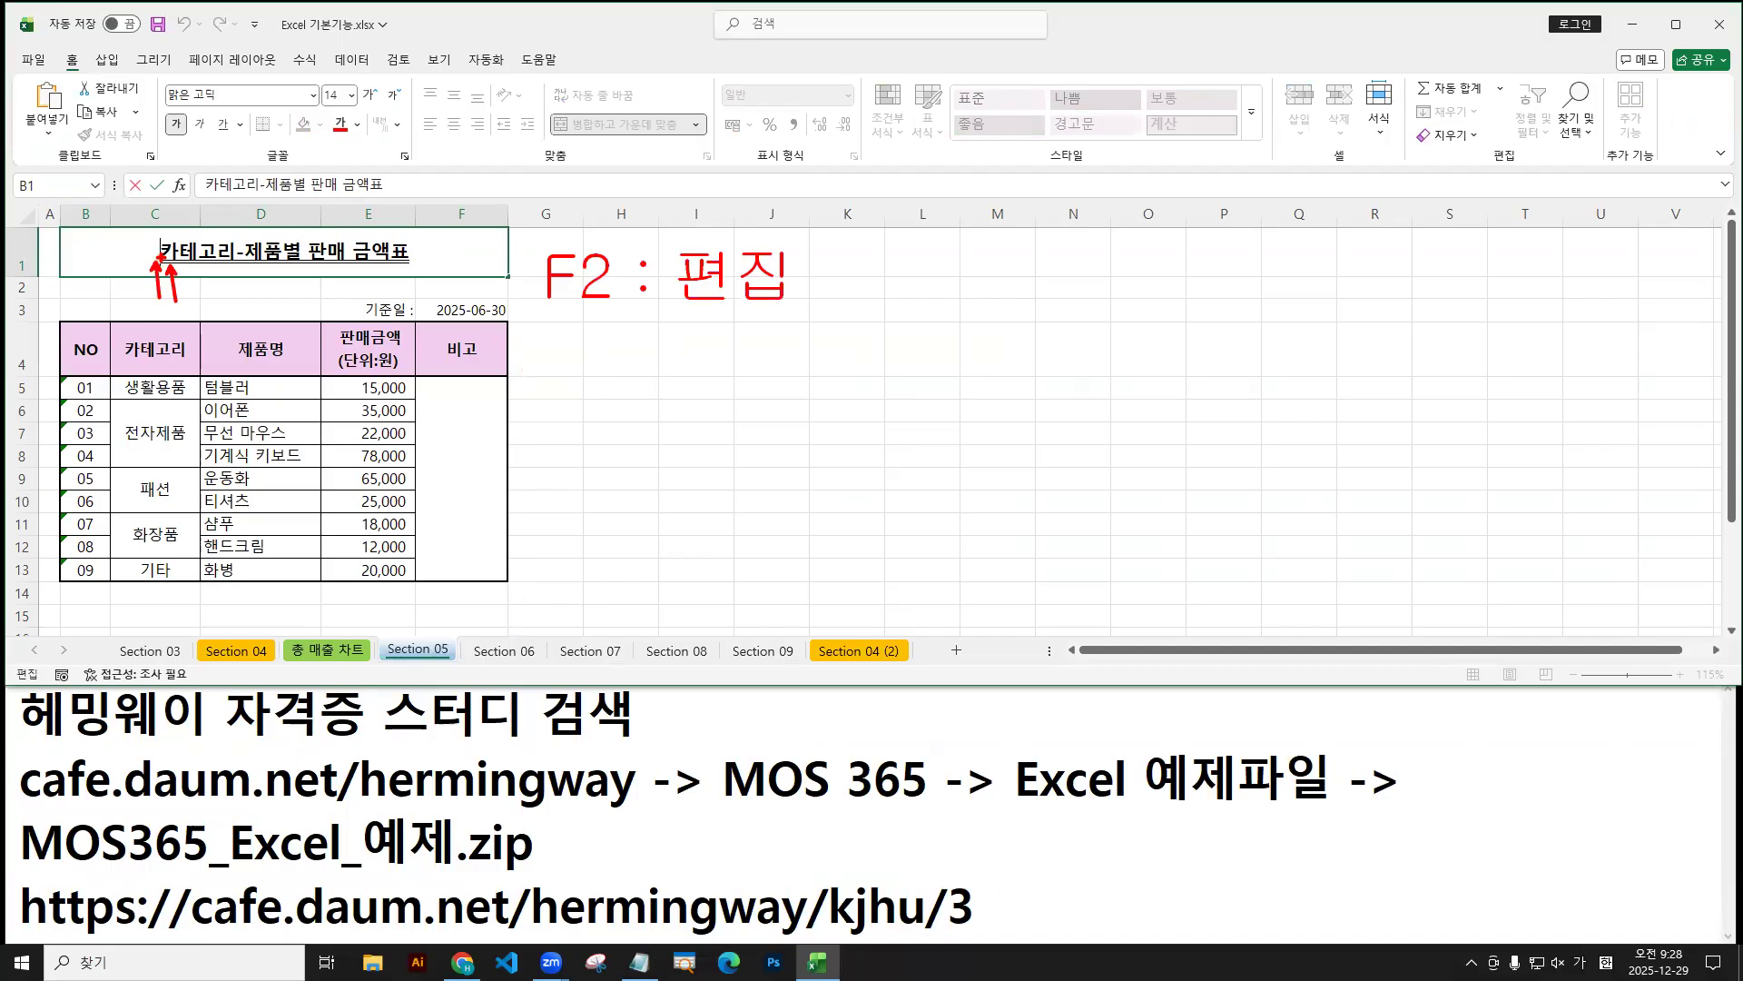
drag(522, 219, 627, 322)
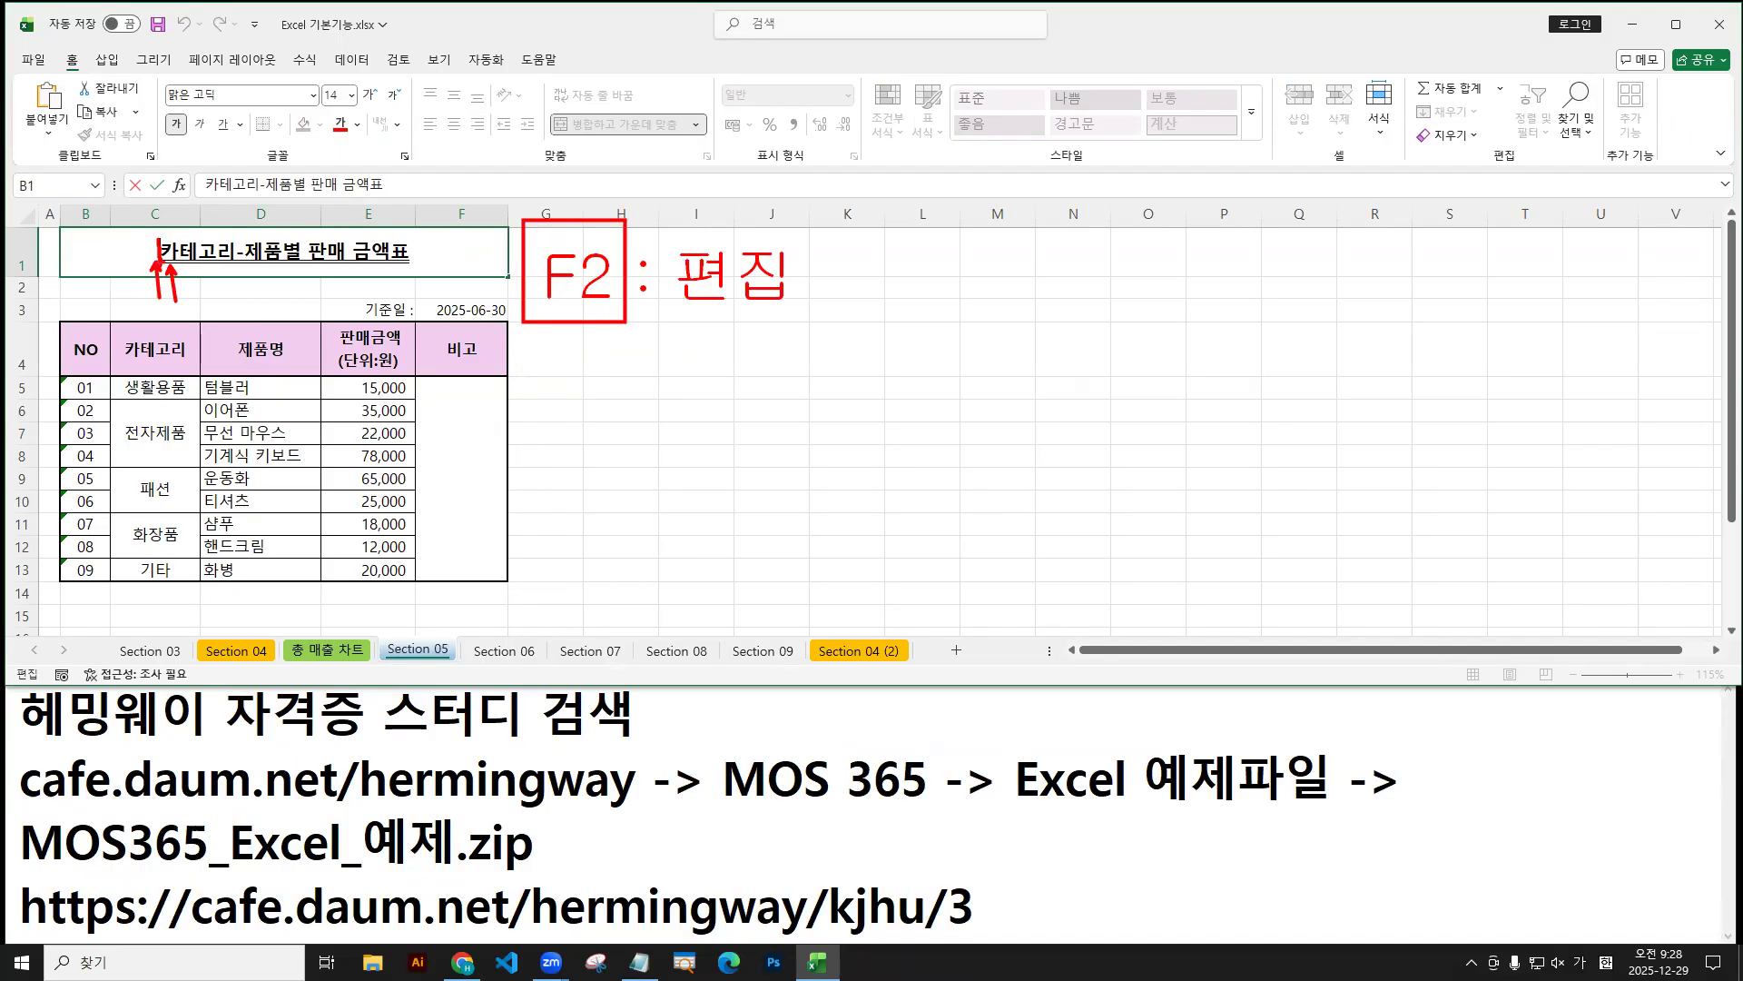
Switch to Notepad and add empty lines above the existing text, placing the cursor on the first one.
key(Escape)
click(680, 710)
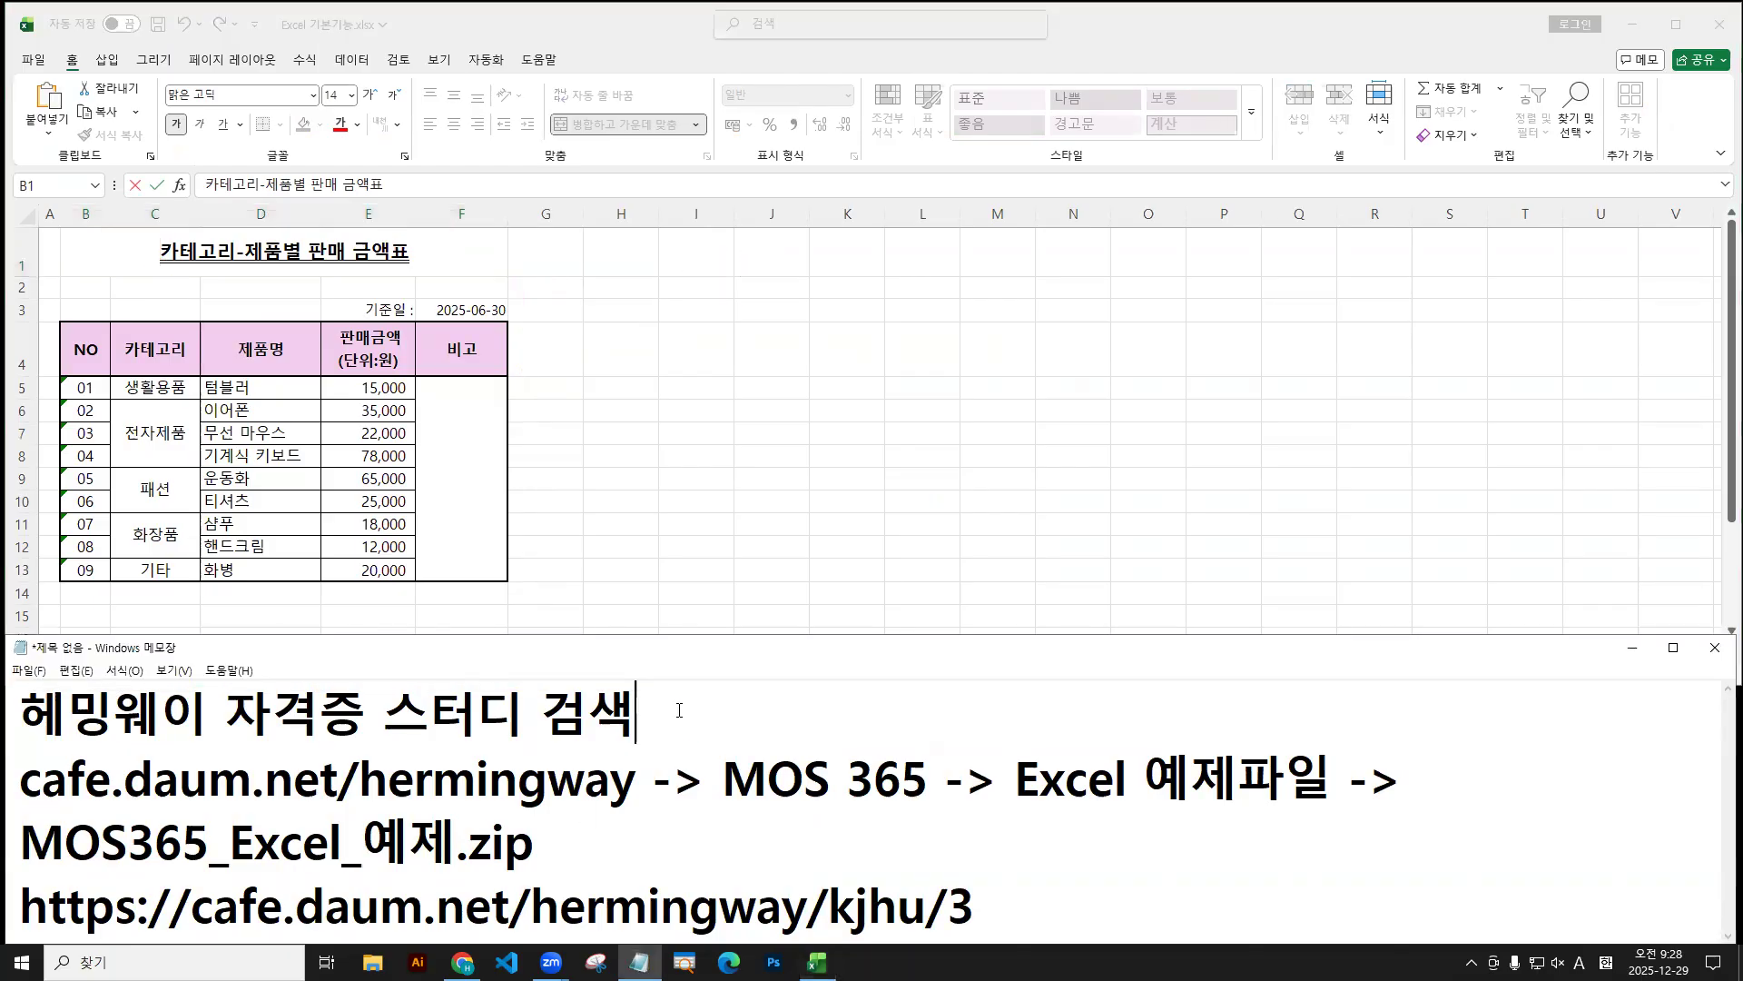
key(Return)
key(Up)
key(Return)
key(Up)
Enter the heading ※ 특수문자 삽입 on the first line of the note, choosing ※ from the special characters for ㅁ.
text(a)
key(BackSpace)
key(Hangul)
text(ㅁ)
key(Hangul_Hanja)
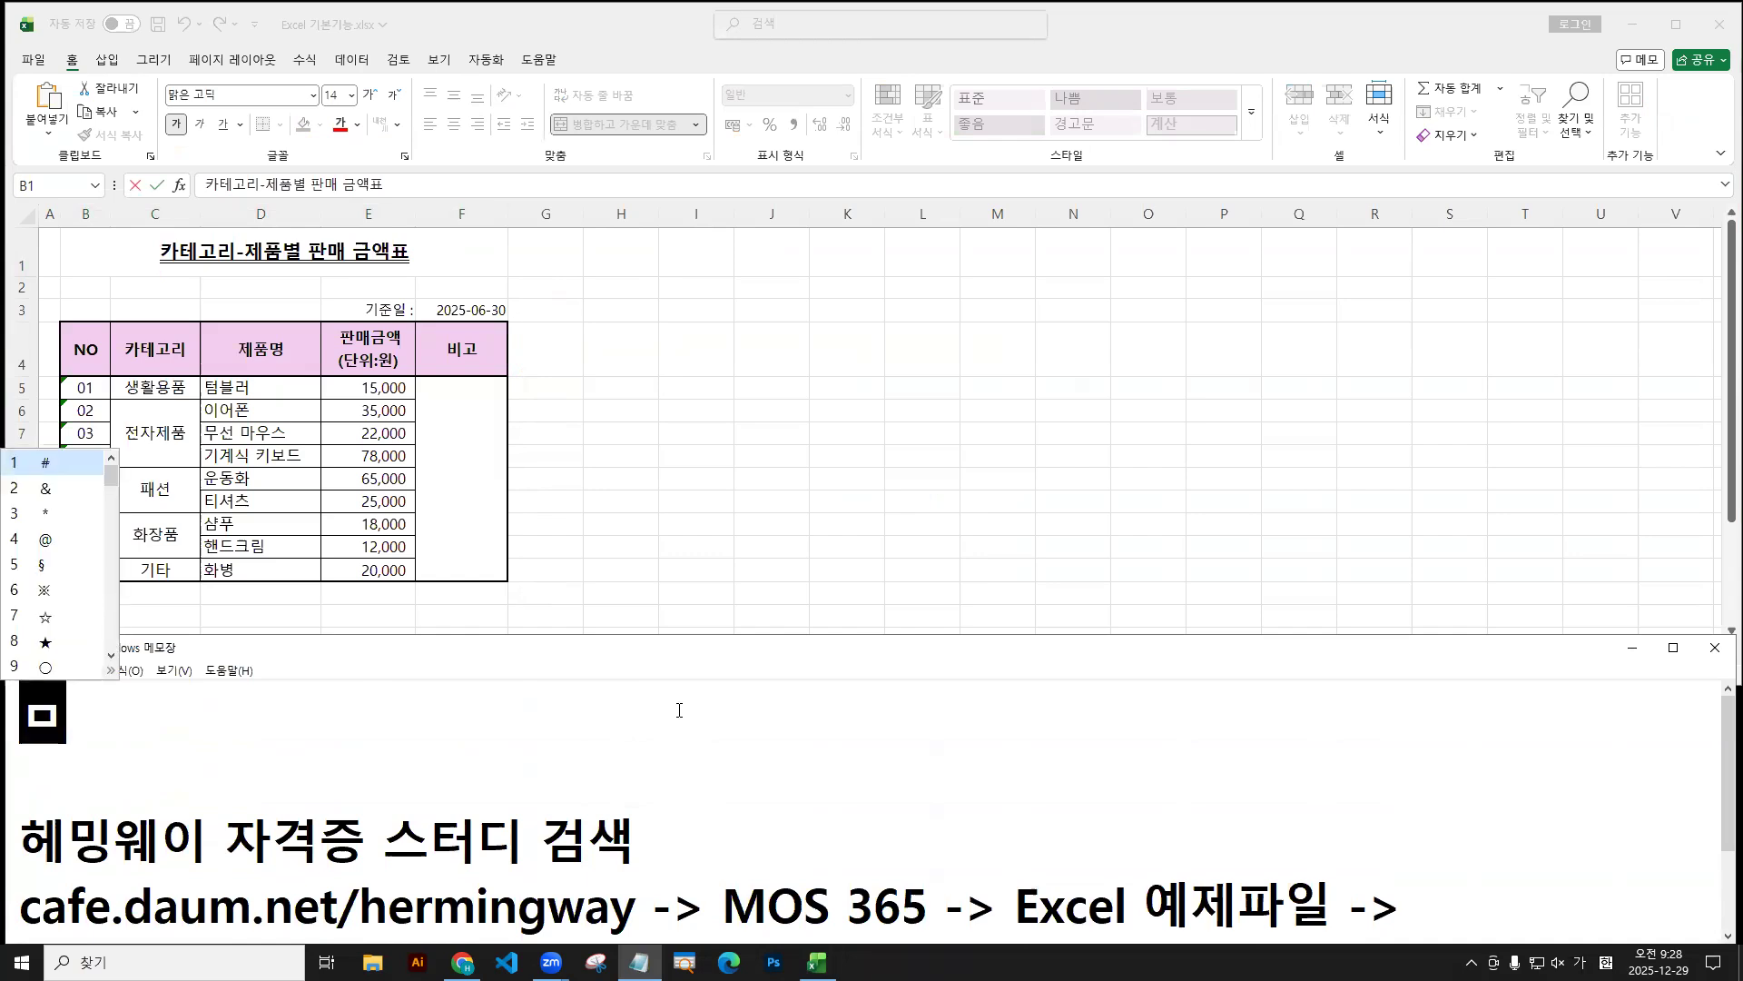
text(6 특수)
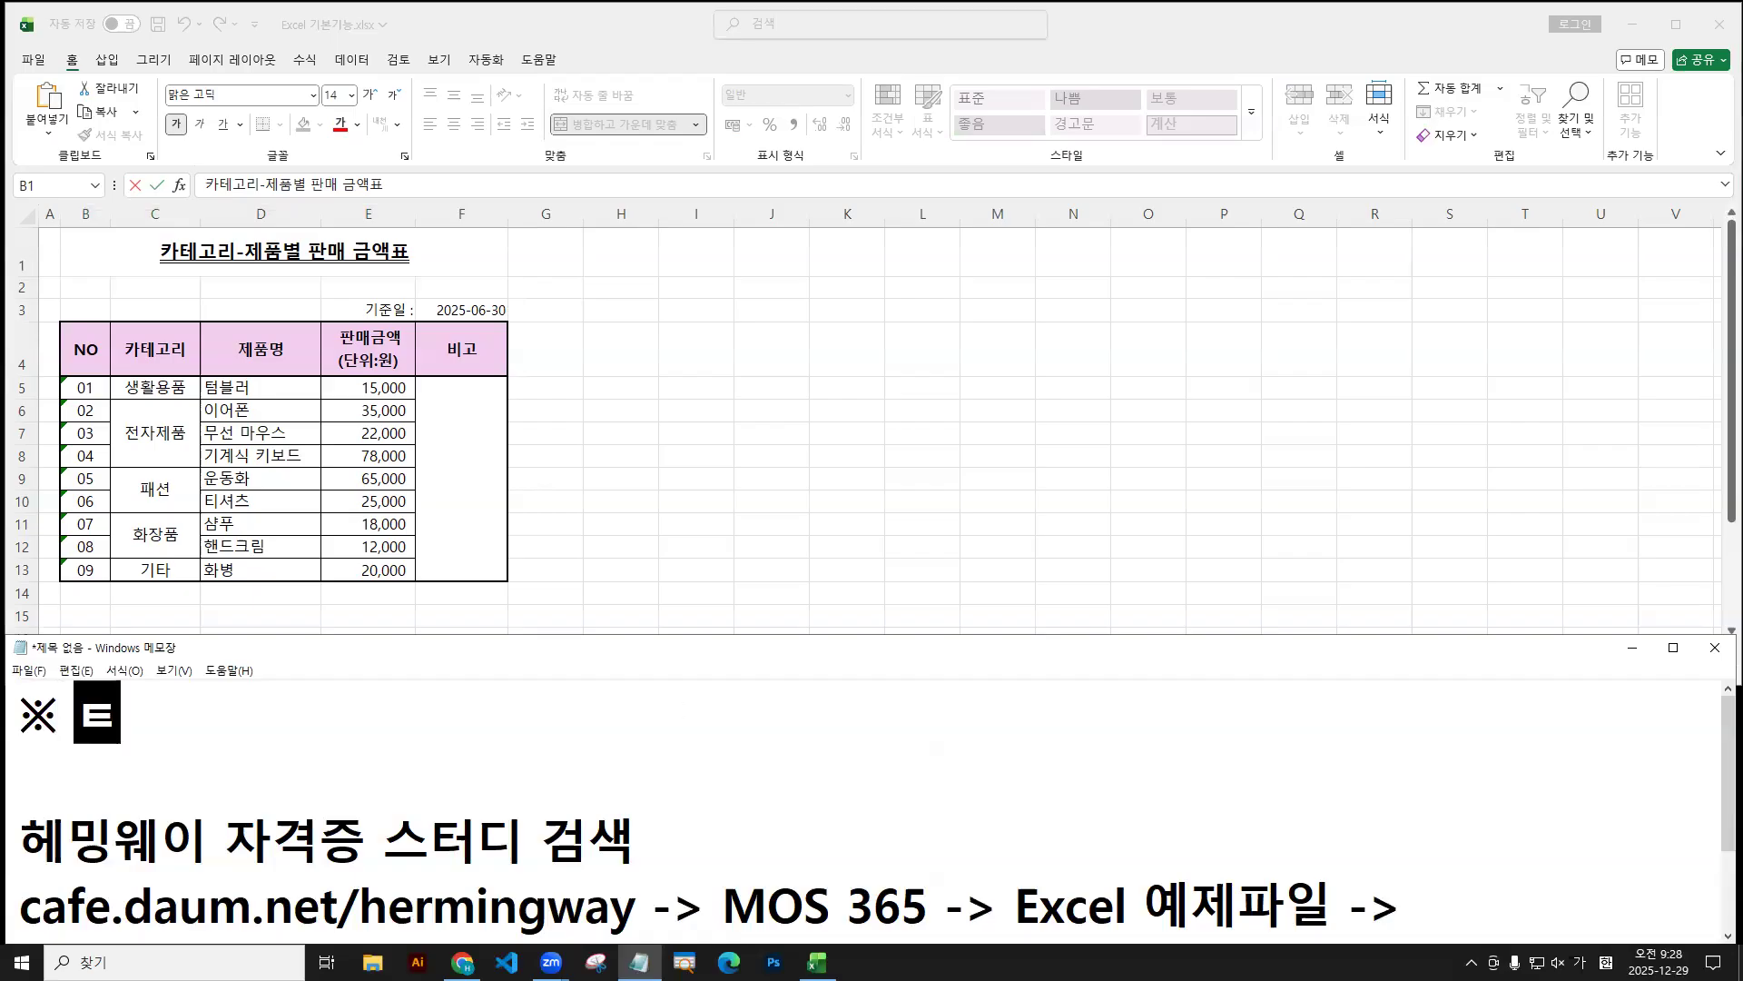
text( 문)
key(BackSpace)
key(BackSpace)
key(BackSpace)
key(BackSpace)
text(문자)
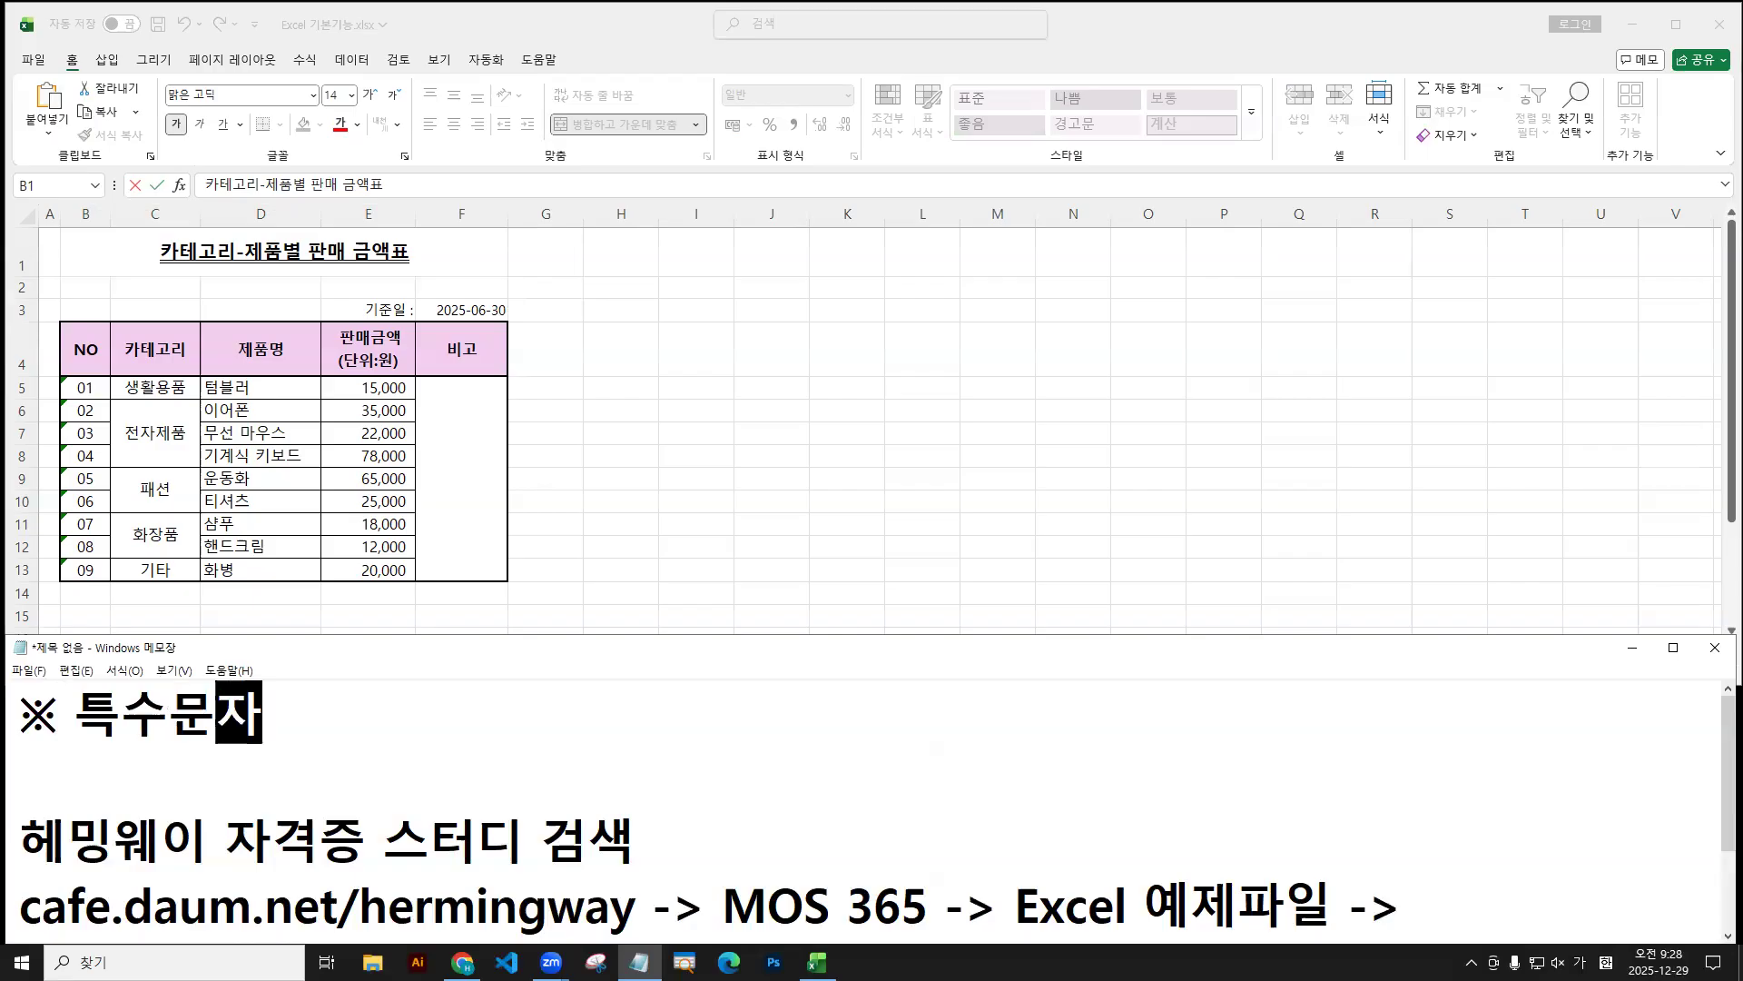
text( 삽입)
Add the line ㅁ -> 한자 키 -> tab below the special-character heading.
key(Return)
text(ㅁ -> 한자 키 -> ㅅ)
key(BackSpace)
key(Hangul)
text(tab)
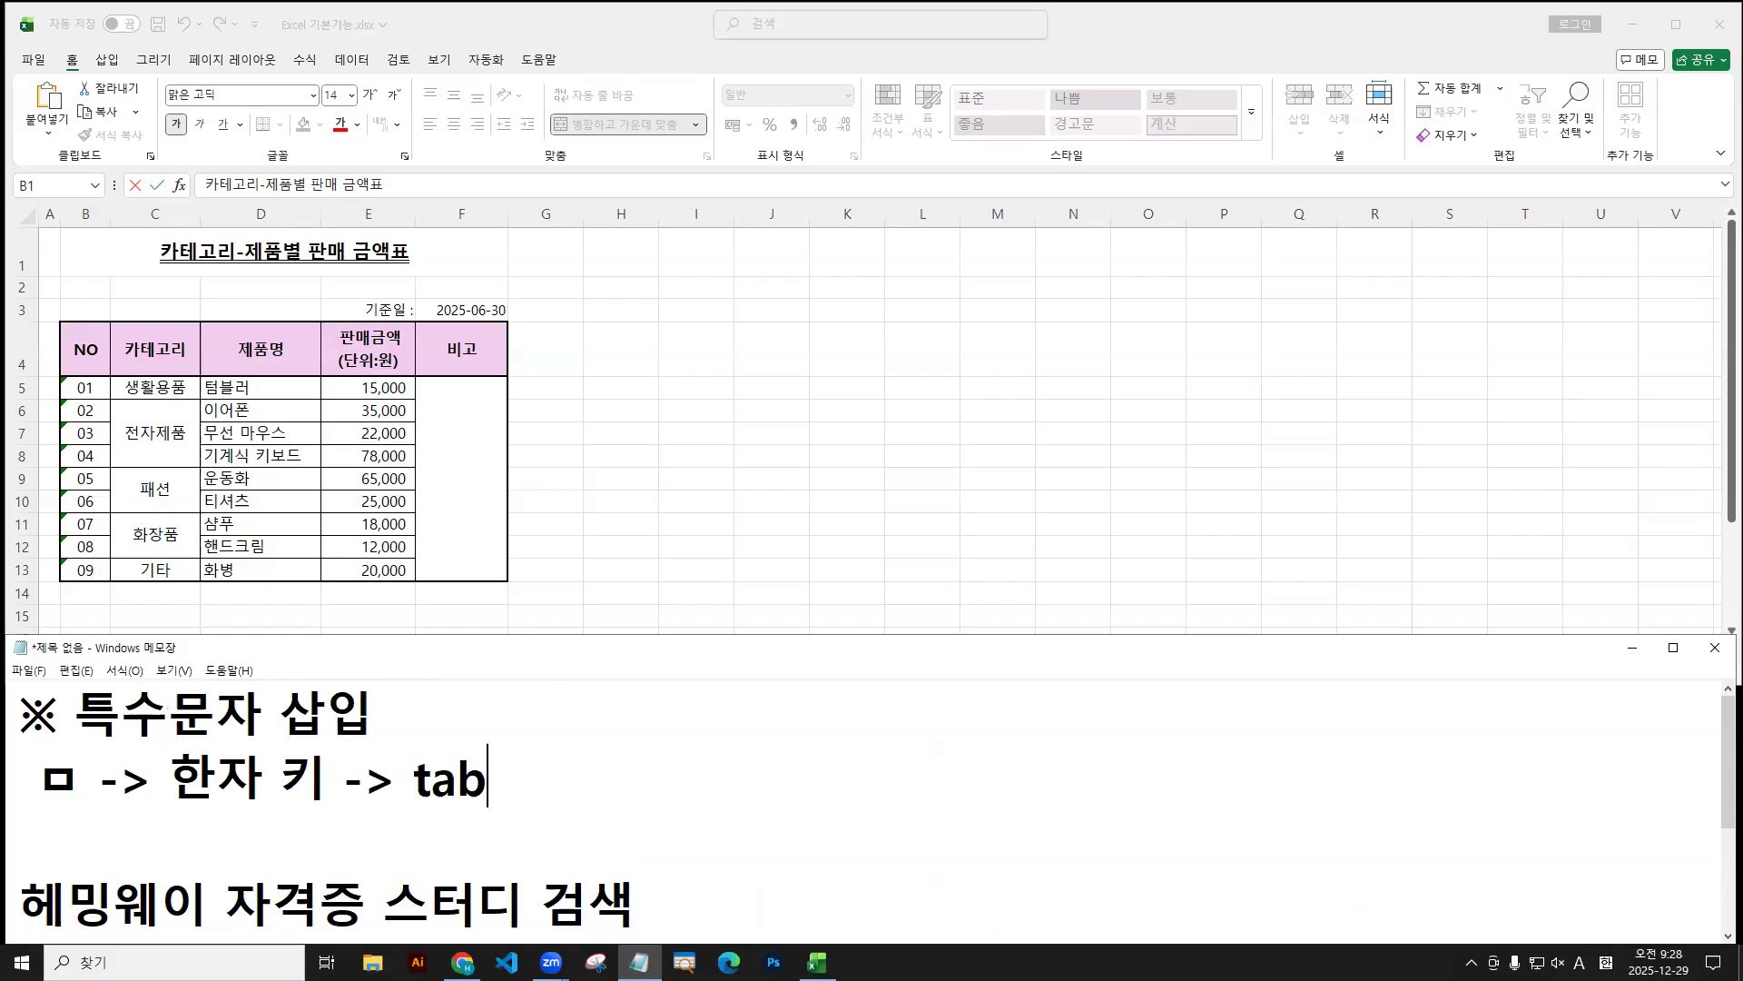
Switch back to Excel and insert the special character ○ before 카테고리 in title cell B1.
click(163, 251)
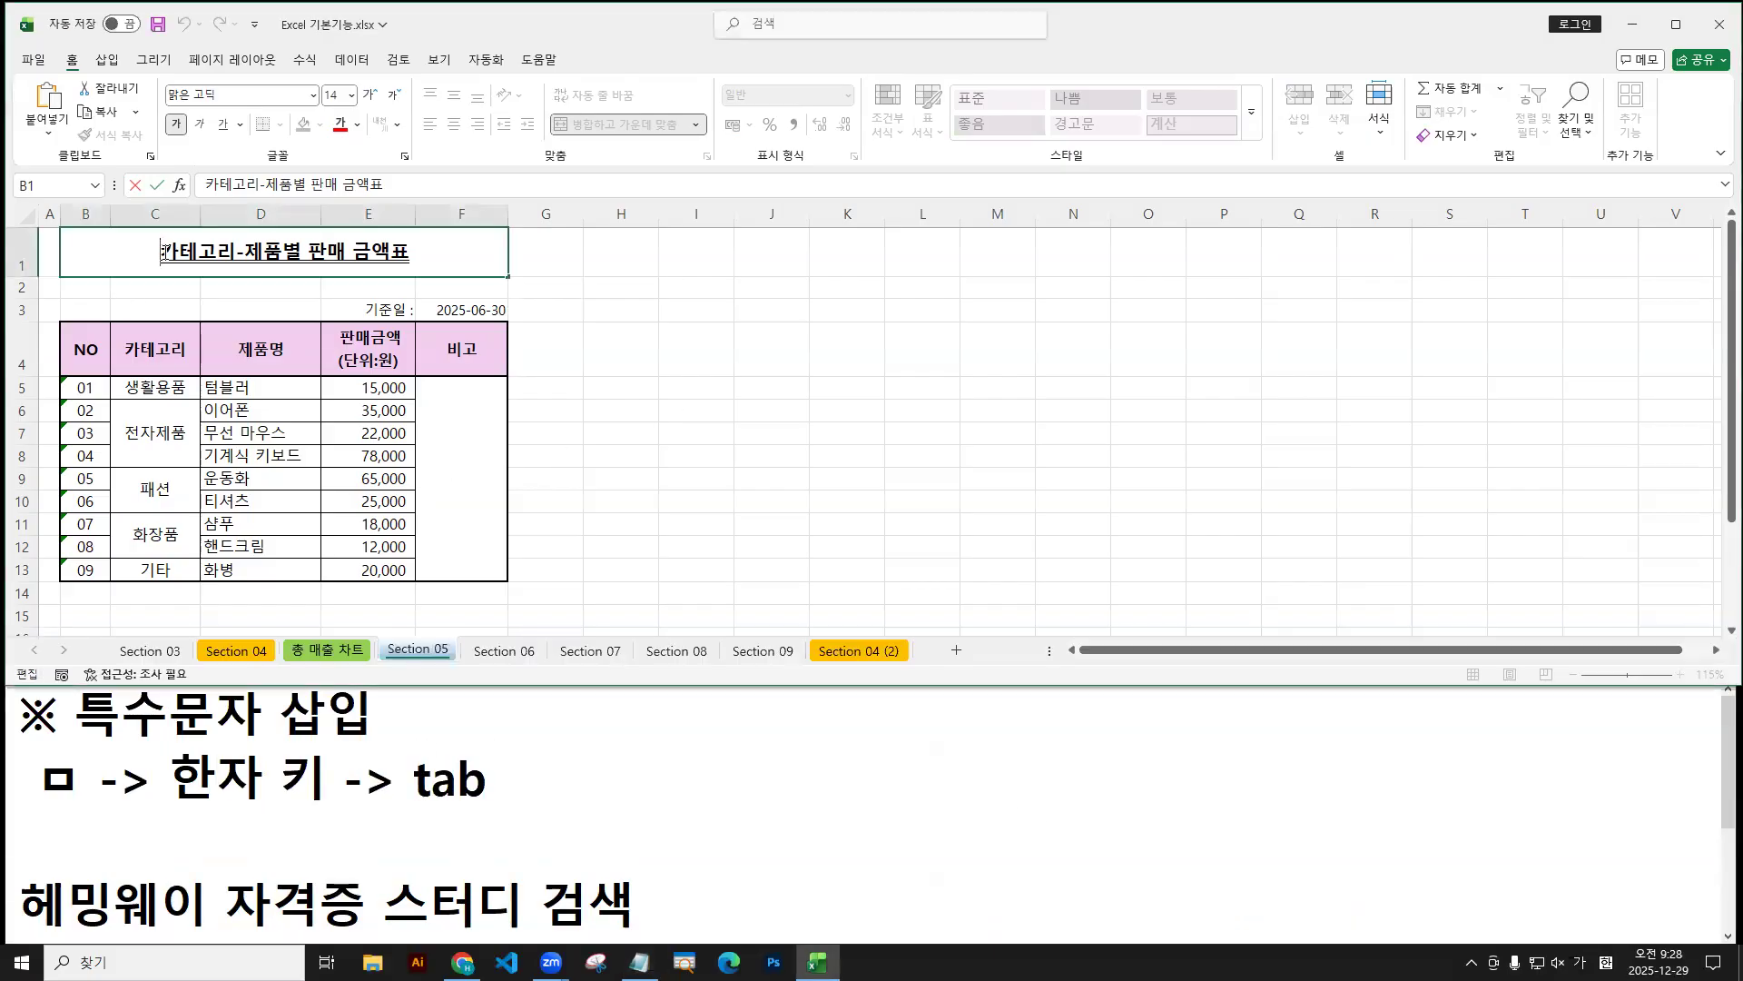
click(108, 60)
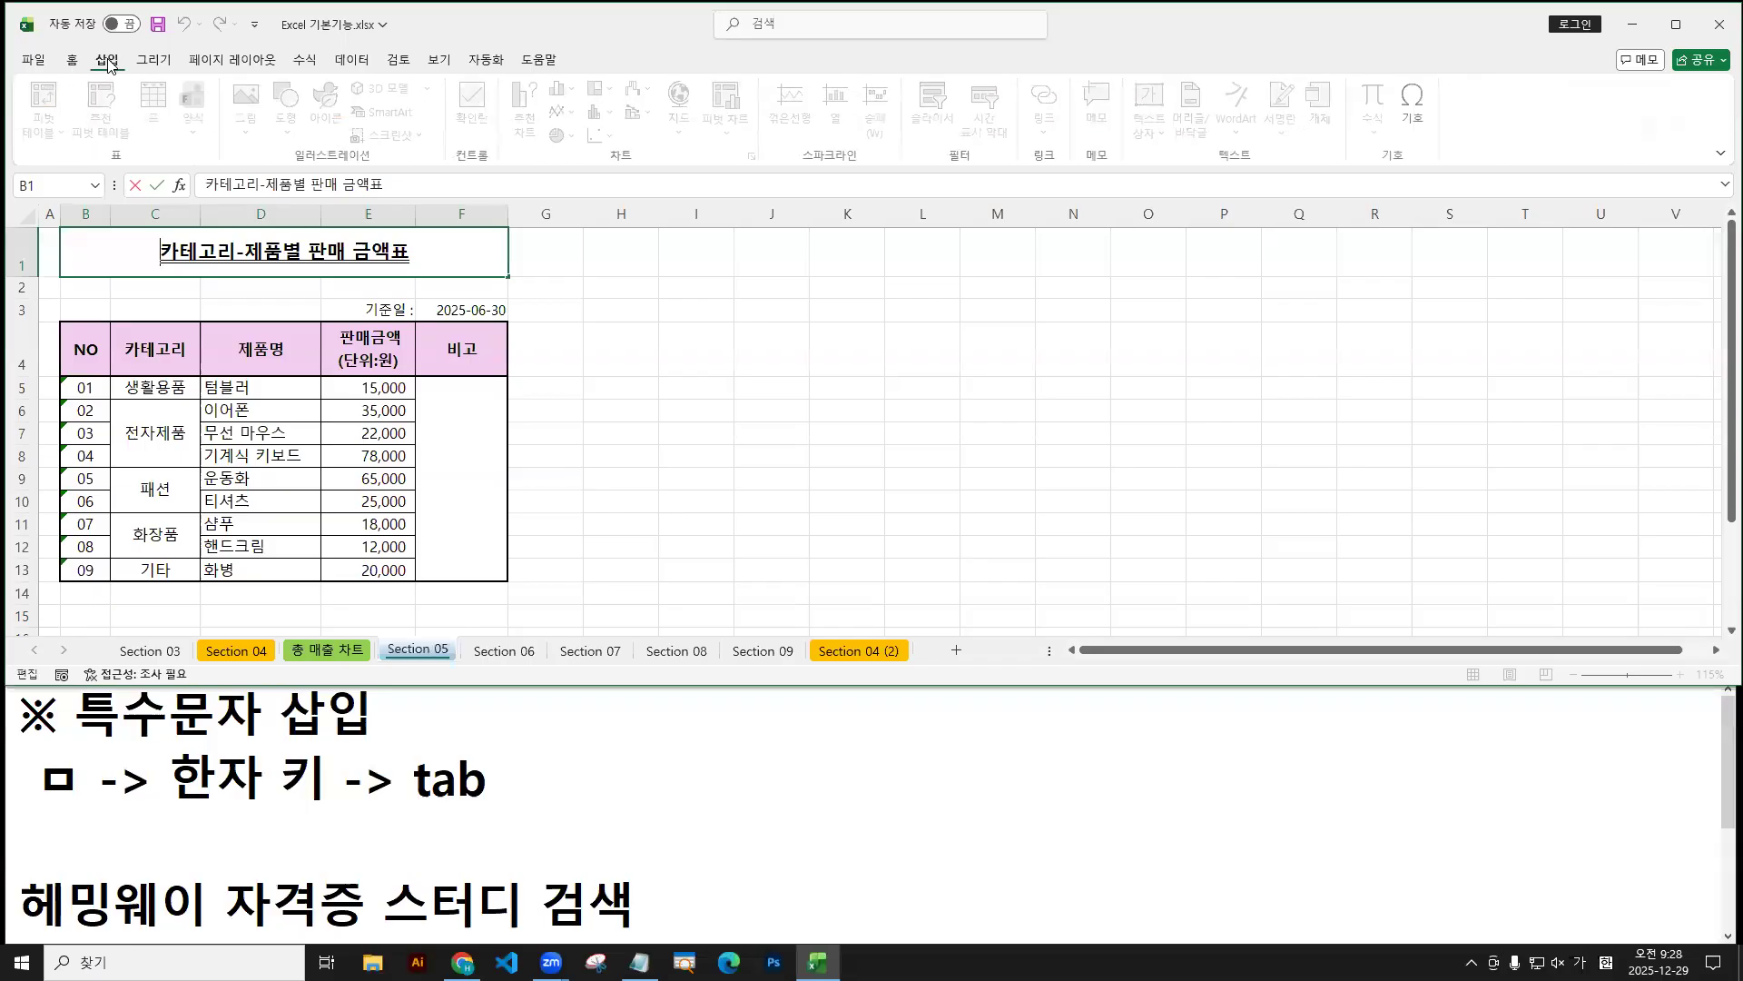
drag(104, 67, 97, 107)
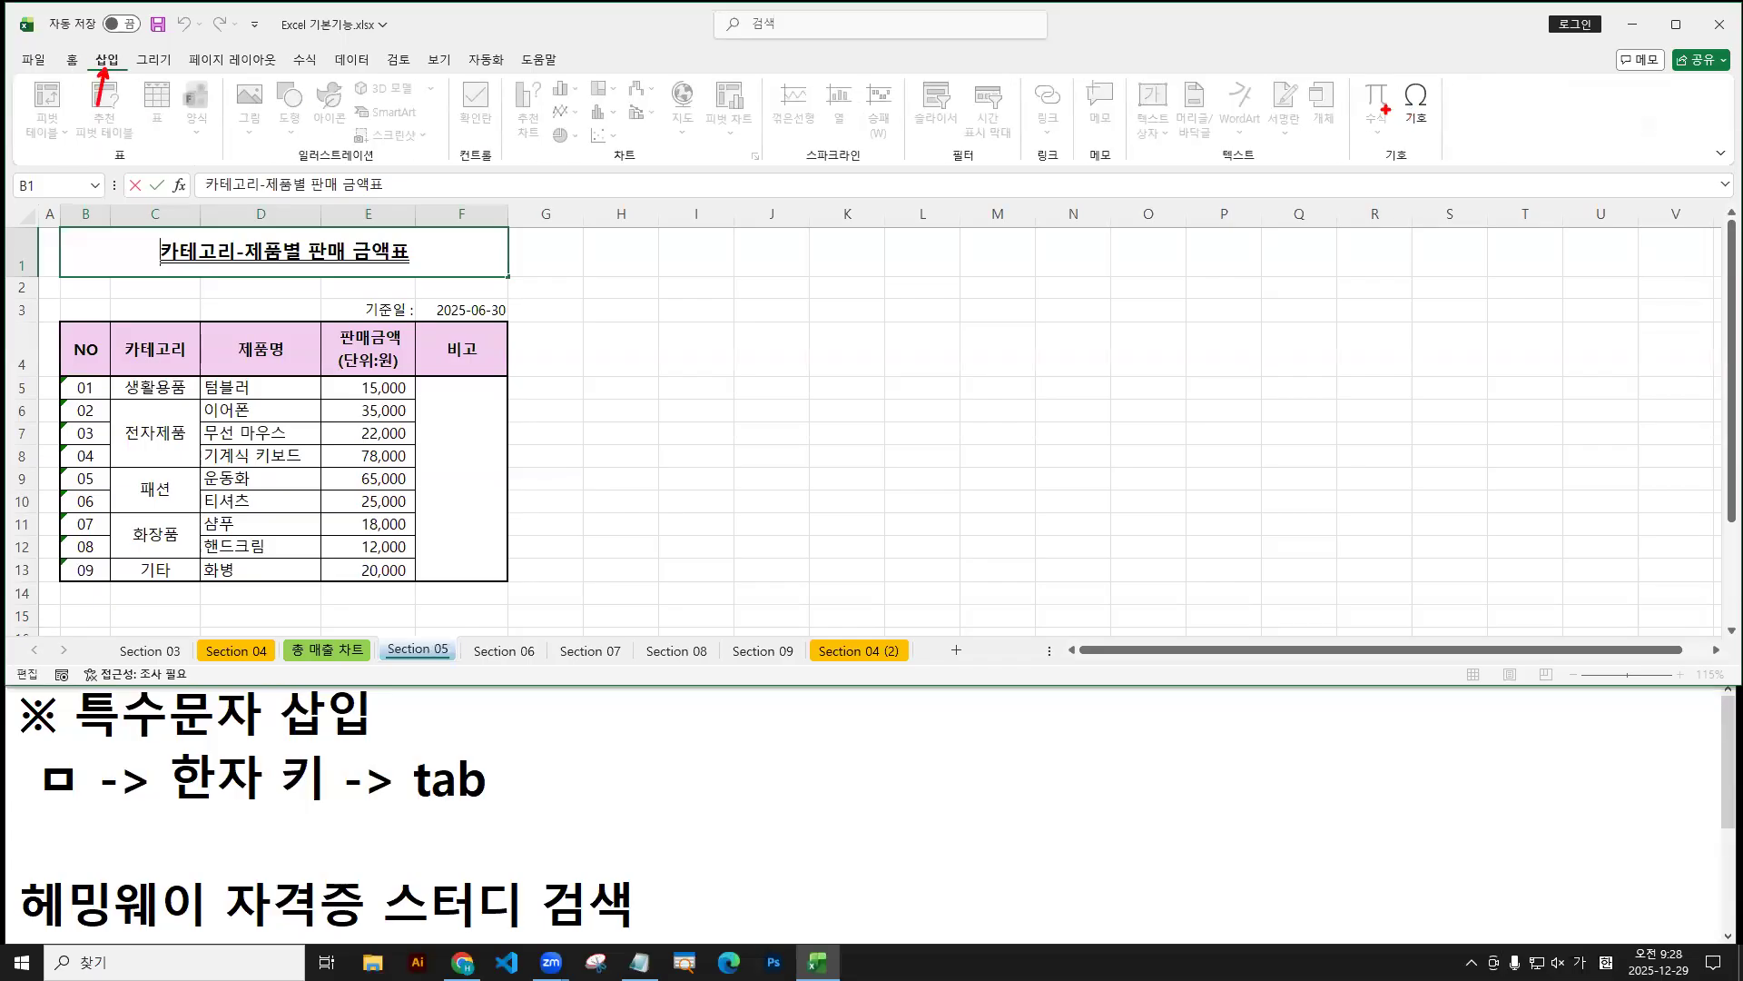
drag(1387, 64, 1448, 167)
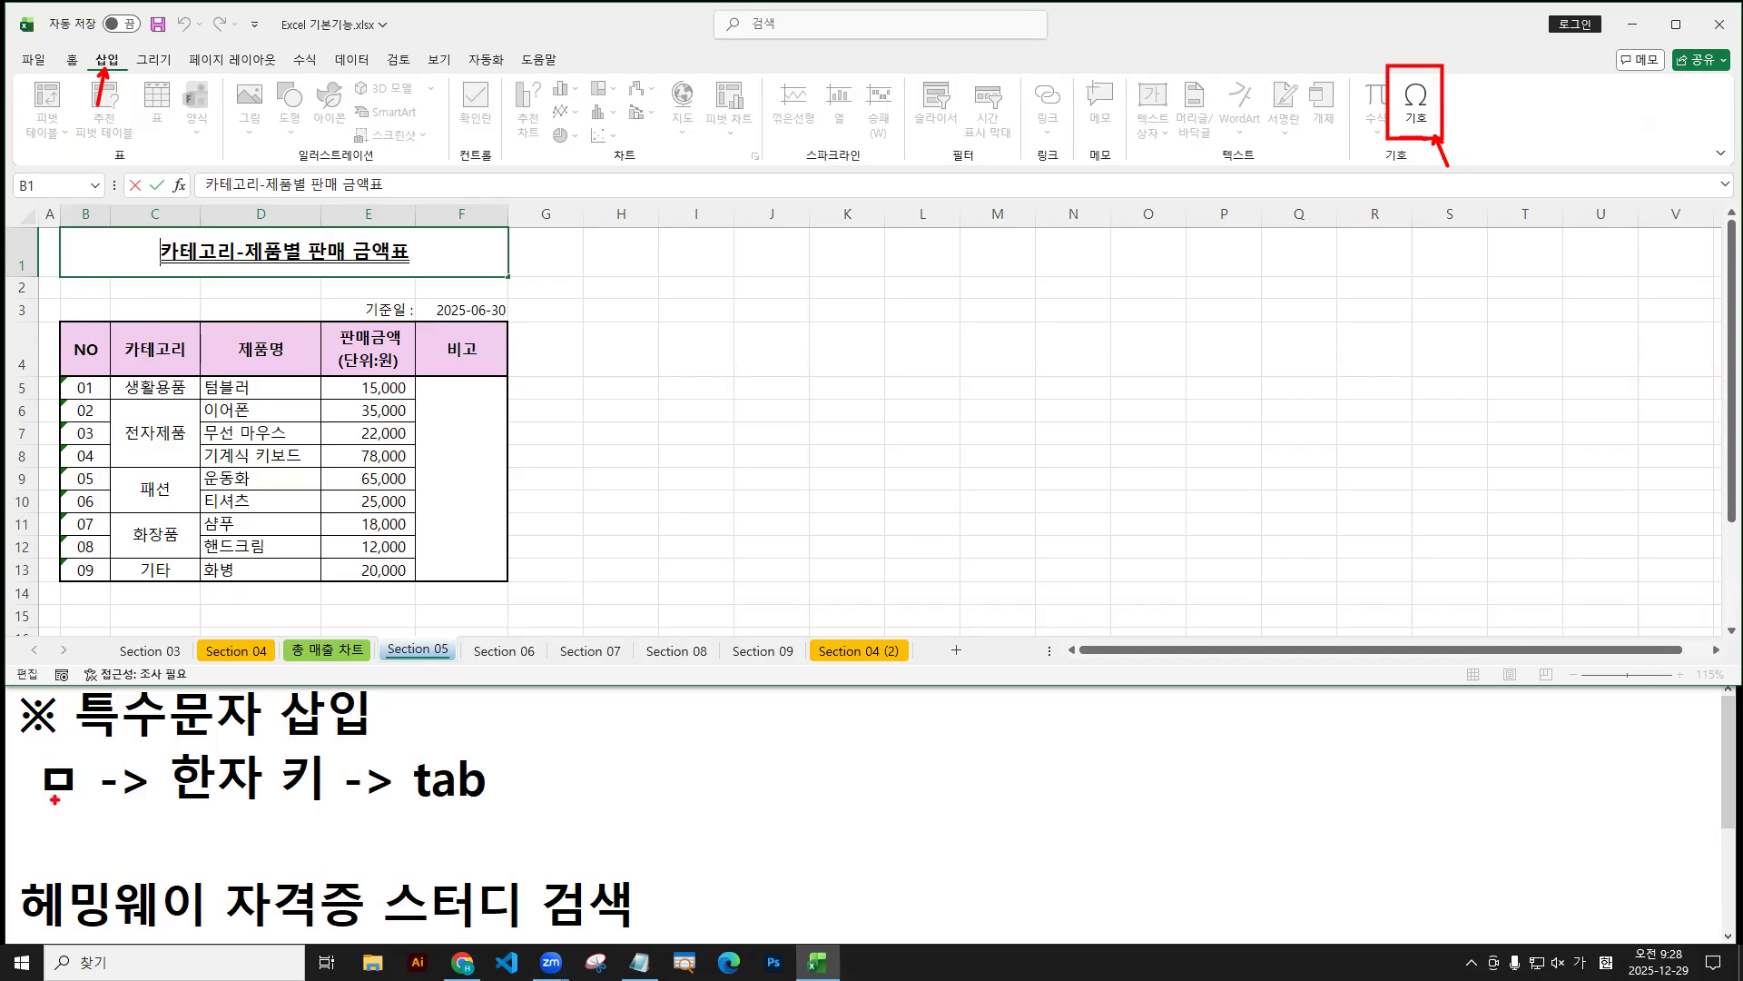
key(Escape)
text(ㅁ)
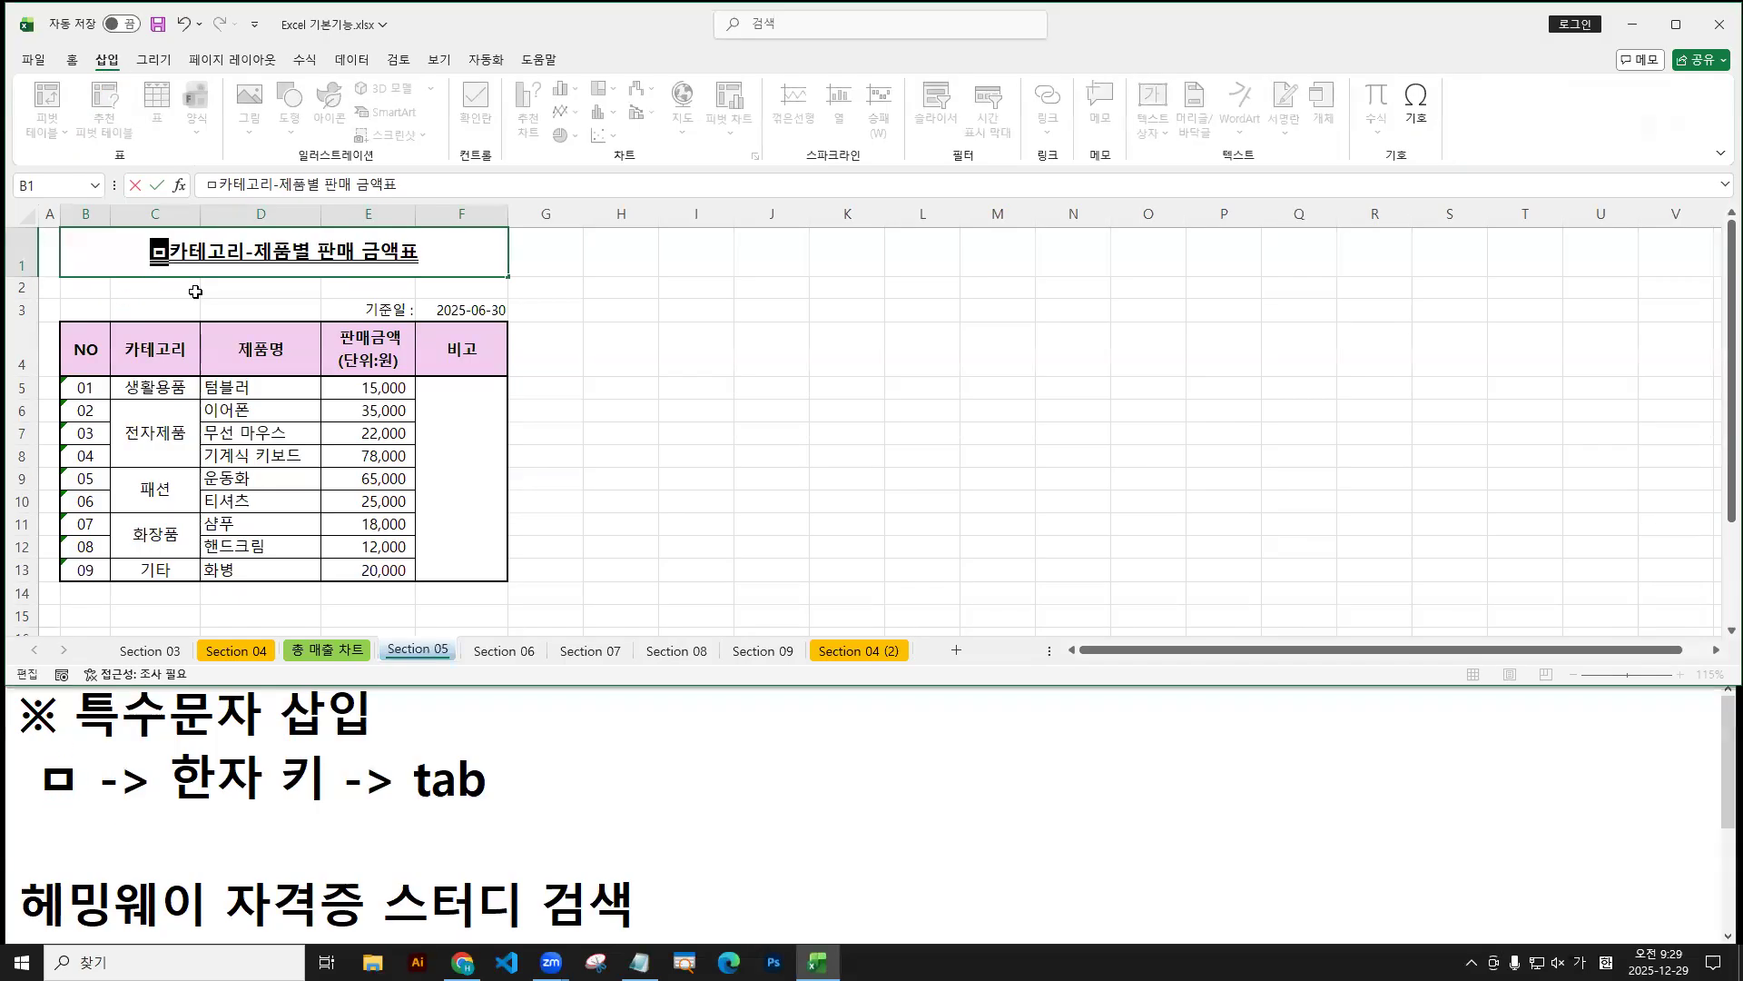
key(Hangul_Hanja)
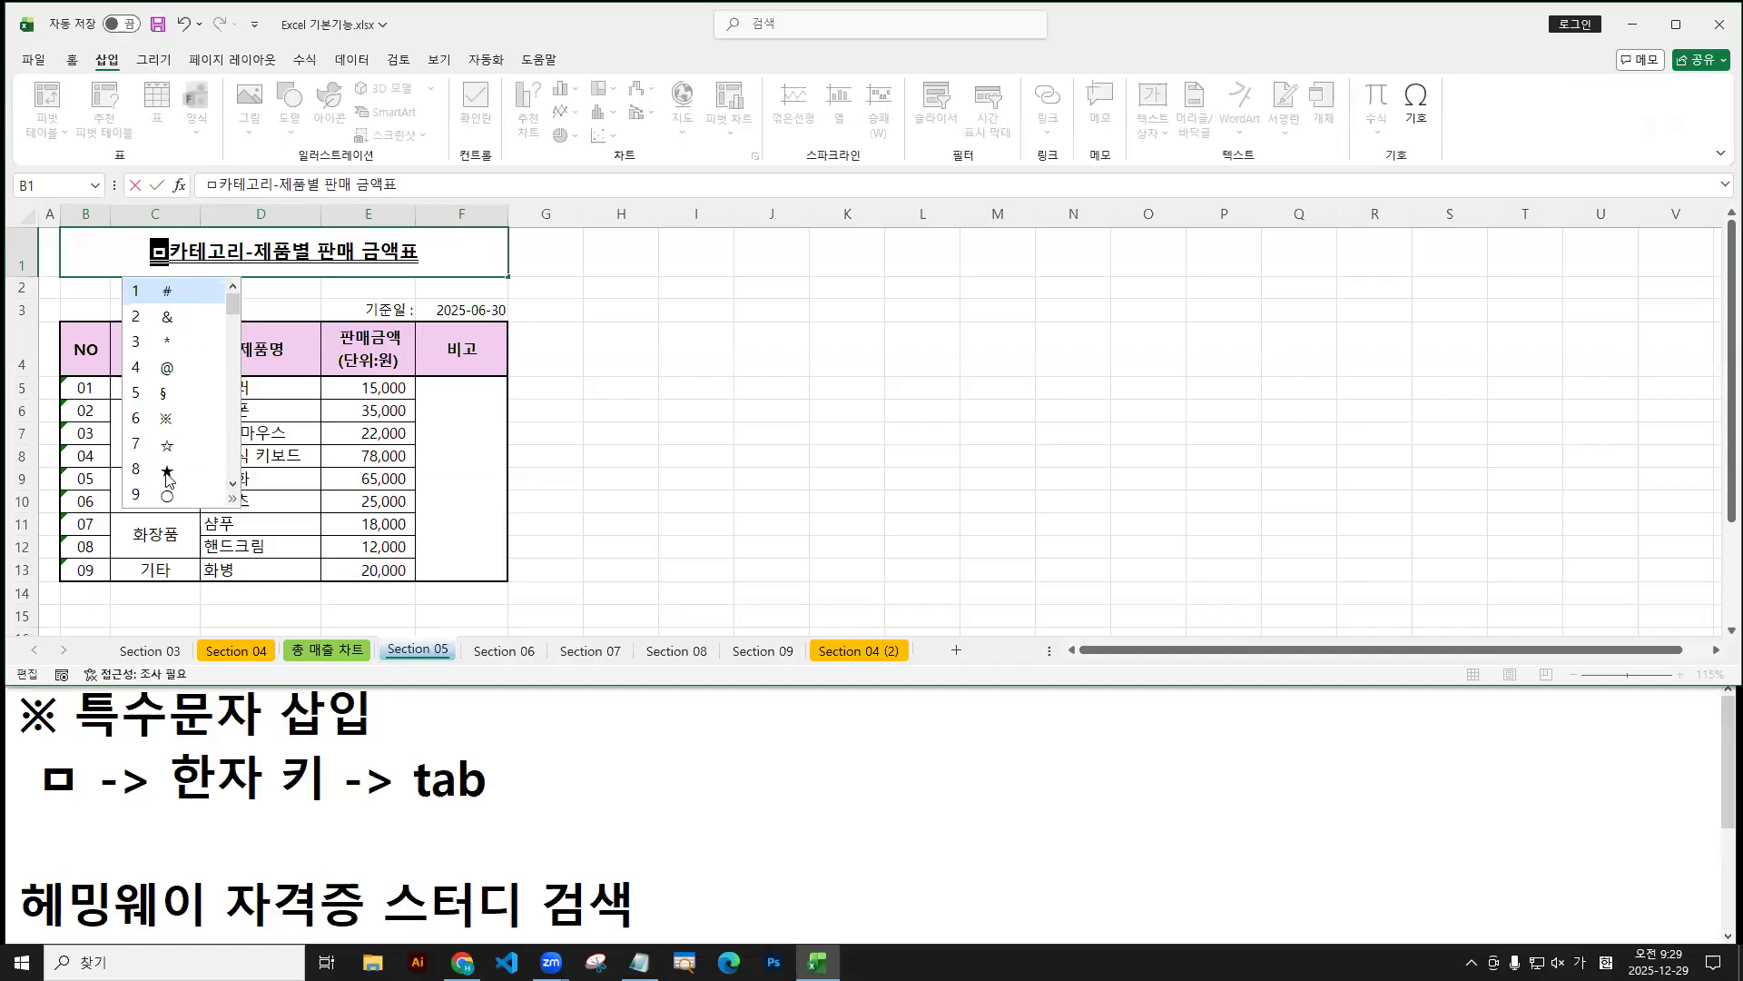
click(166, 496)
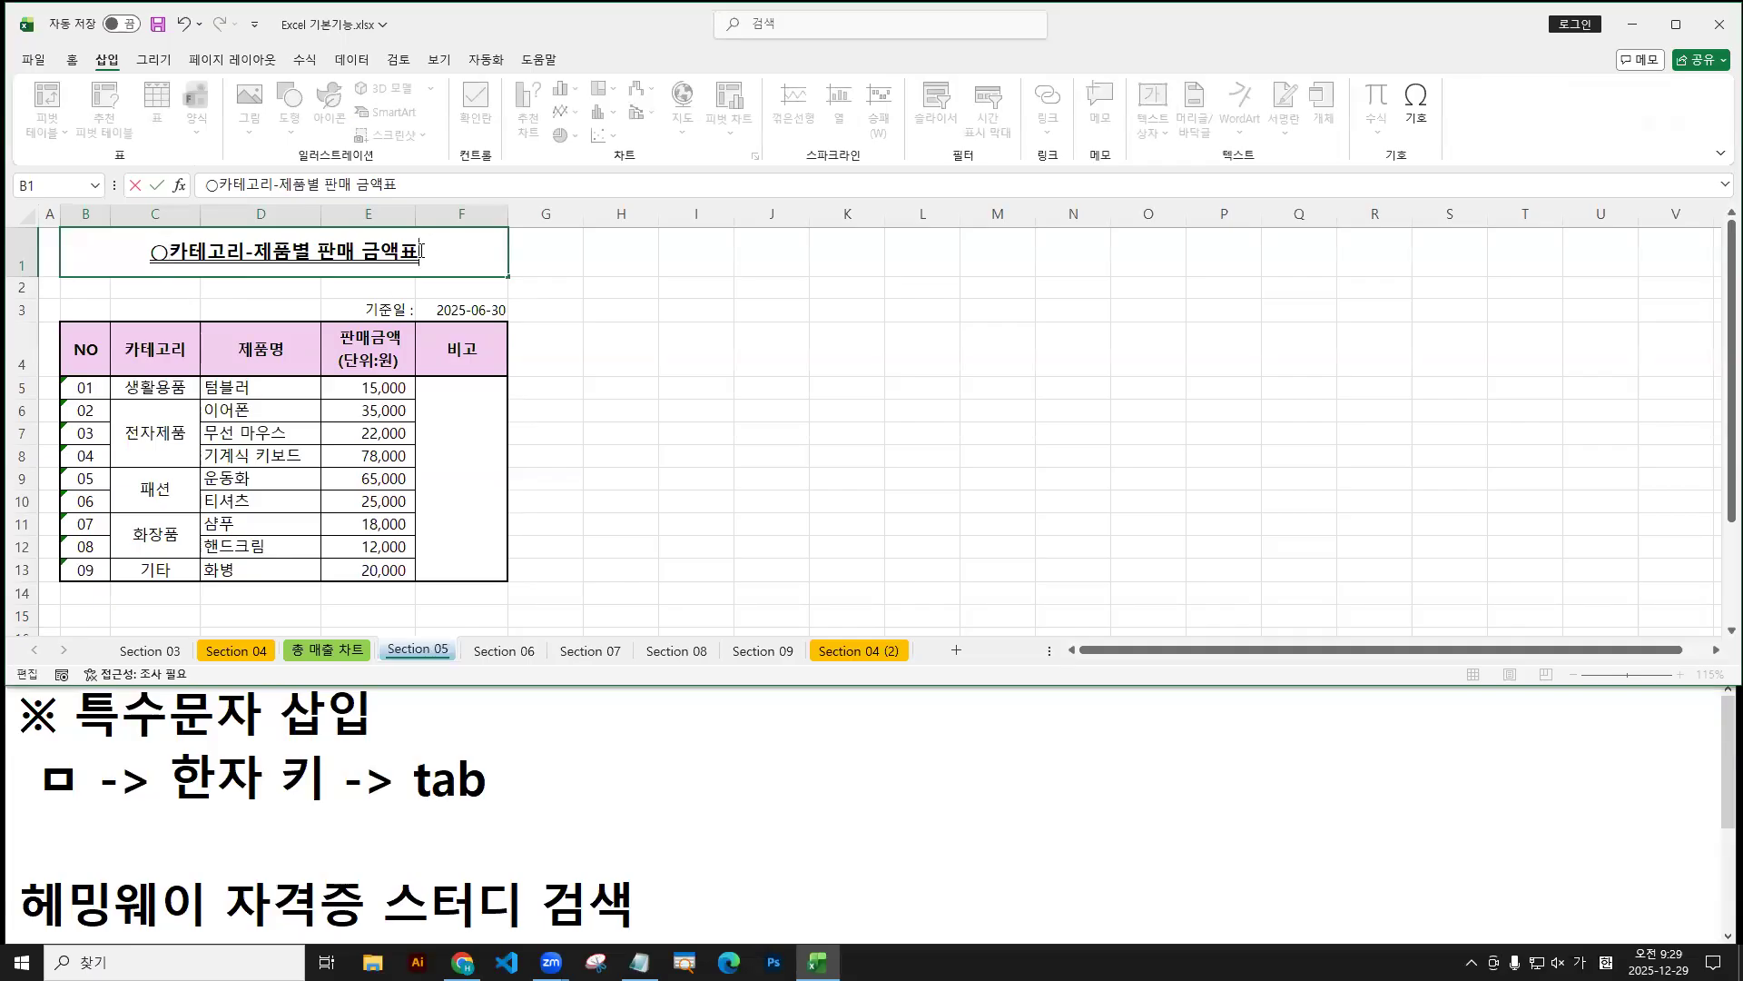
text(ㅁ)
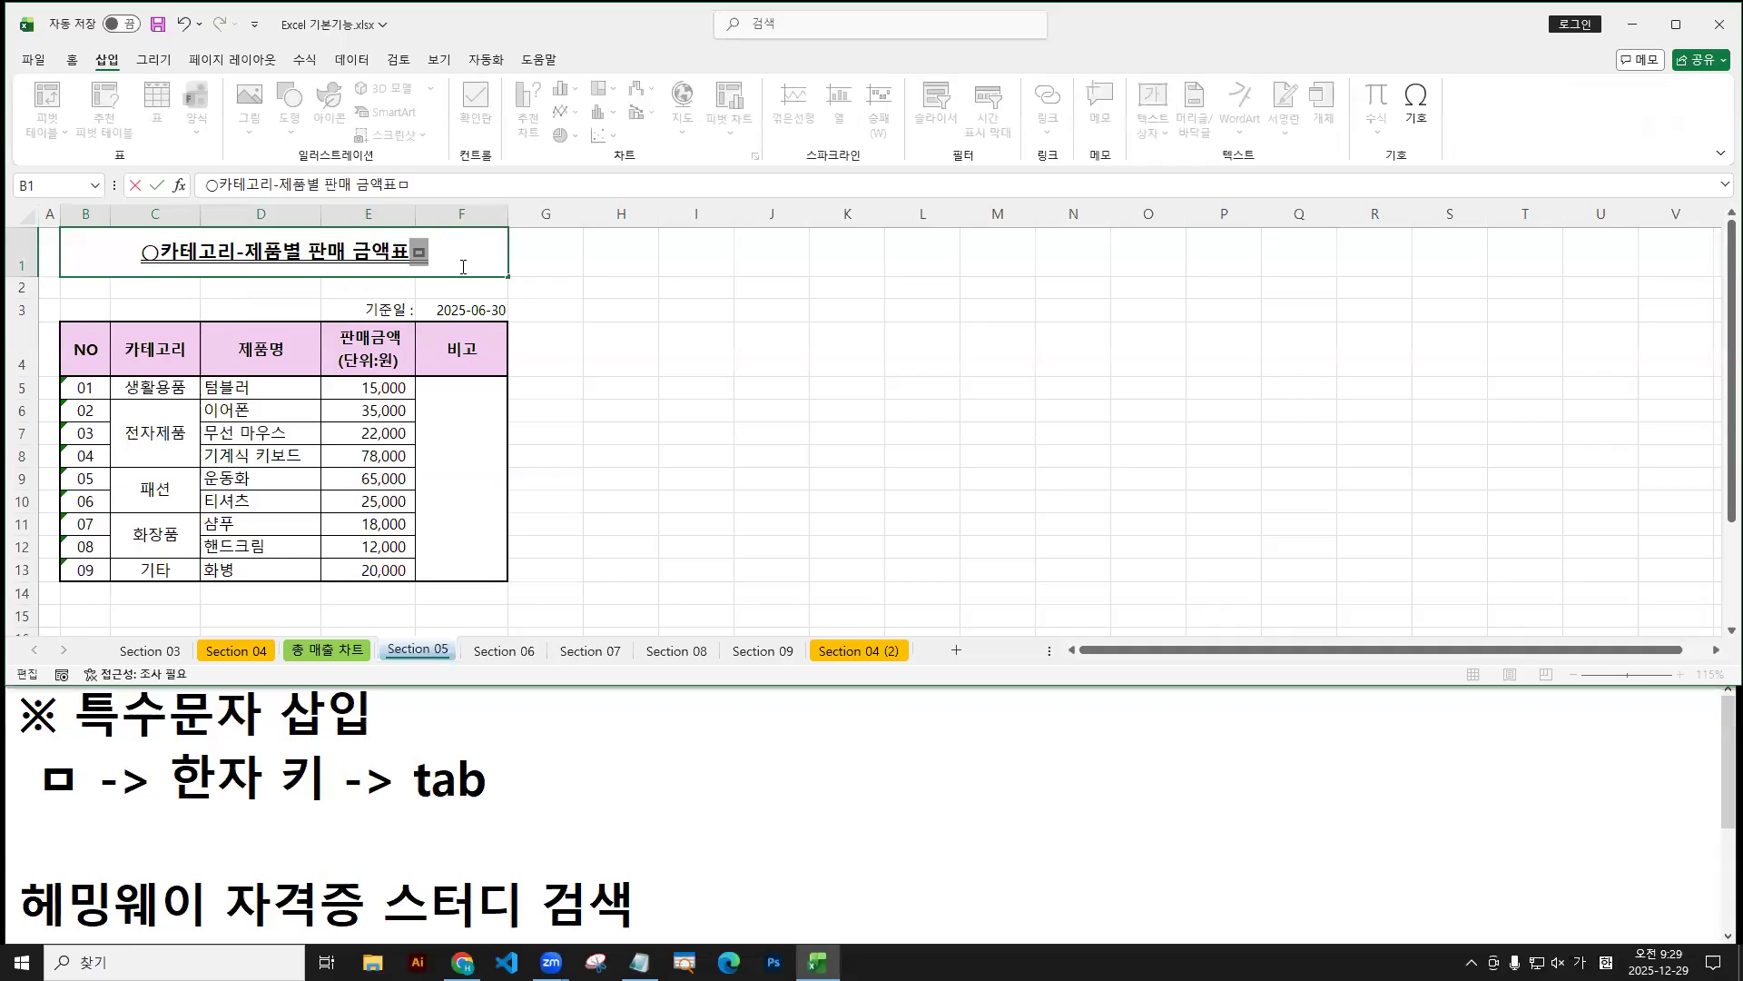
key(Hangul_Hanja)
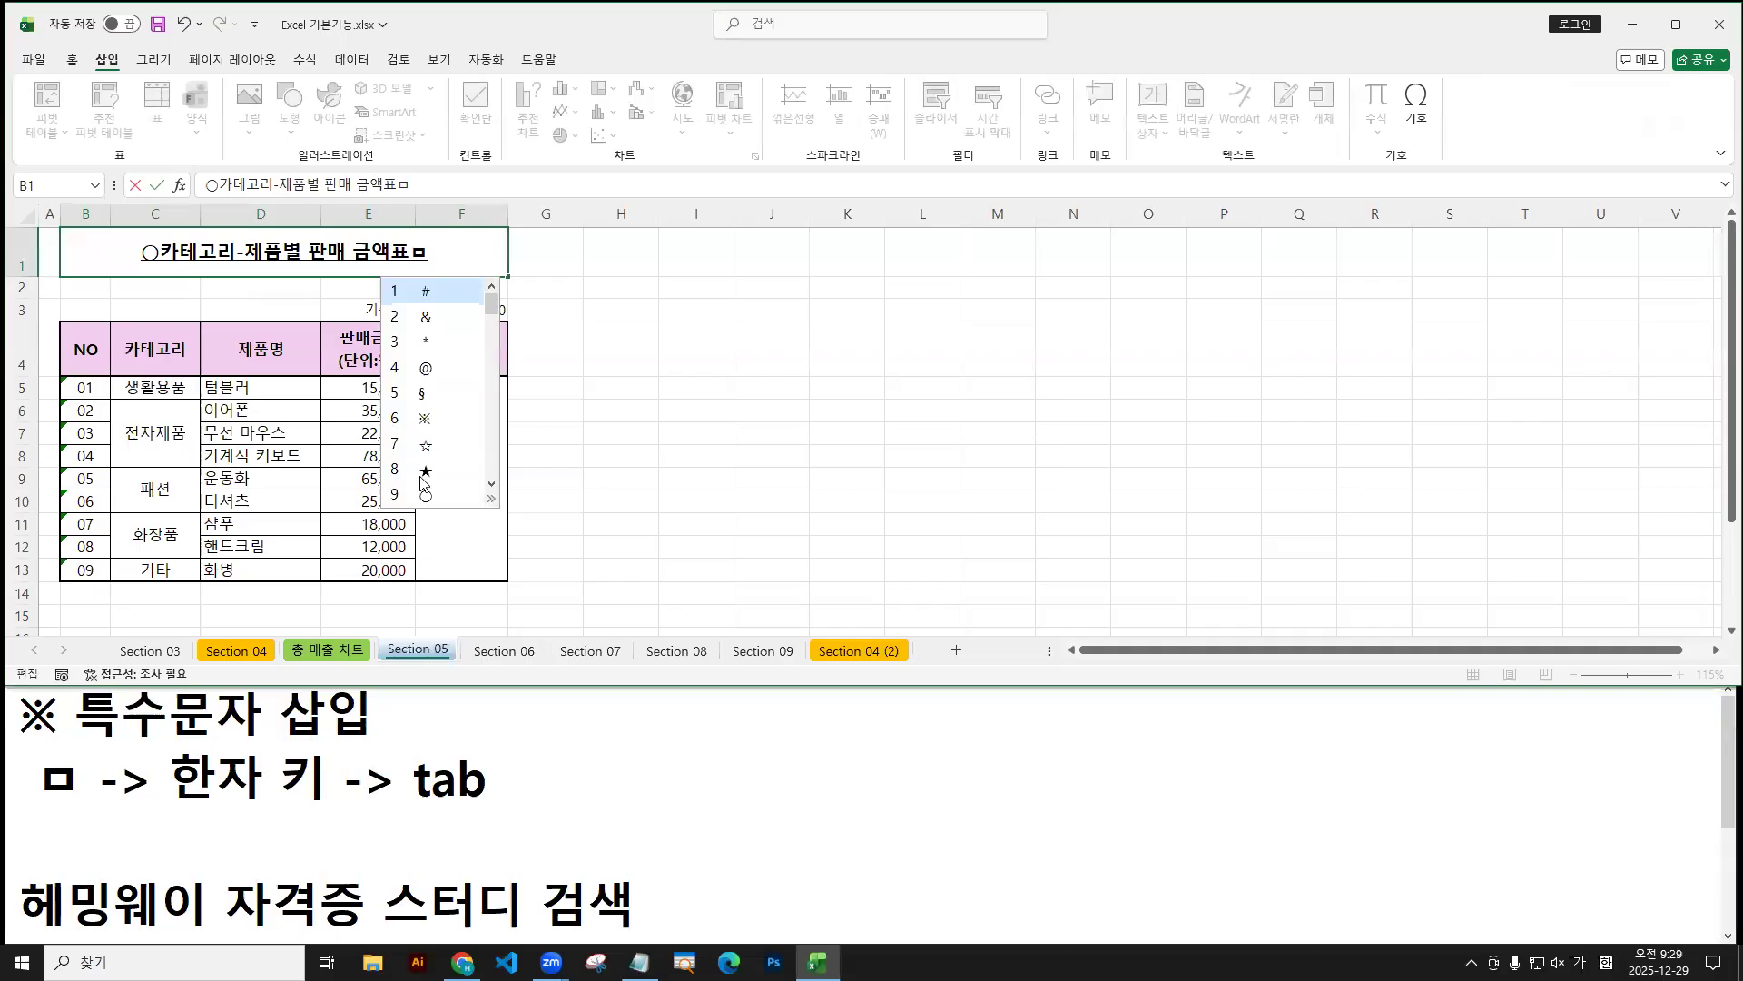
click(495, 505)
click(494, 502)
key(BackSpace)
text(ㅁ)
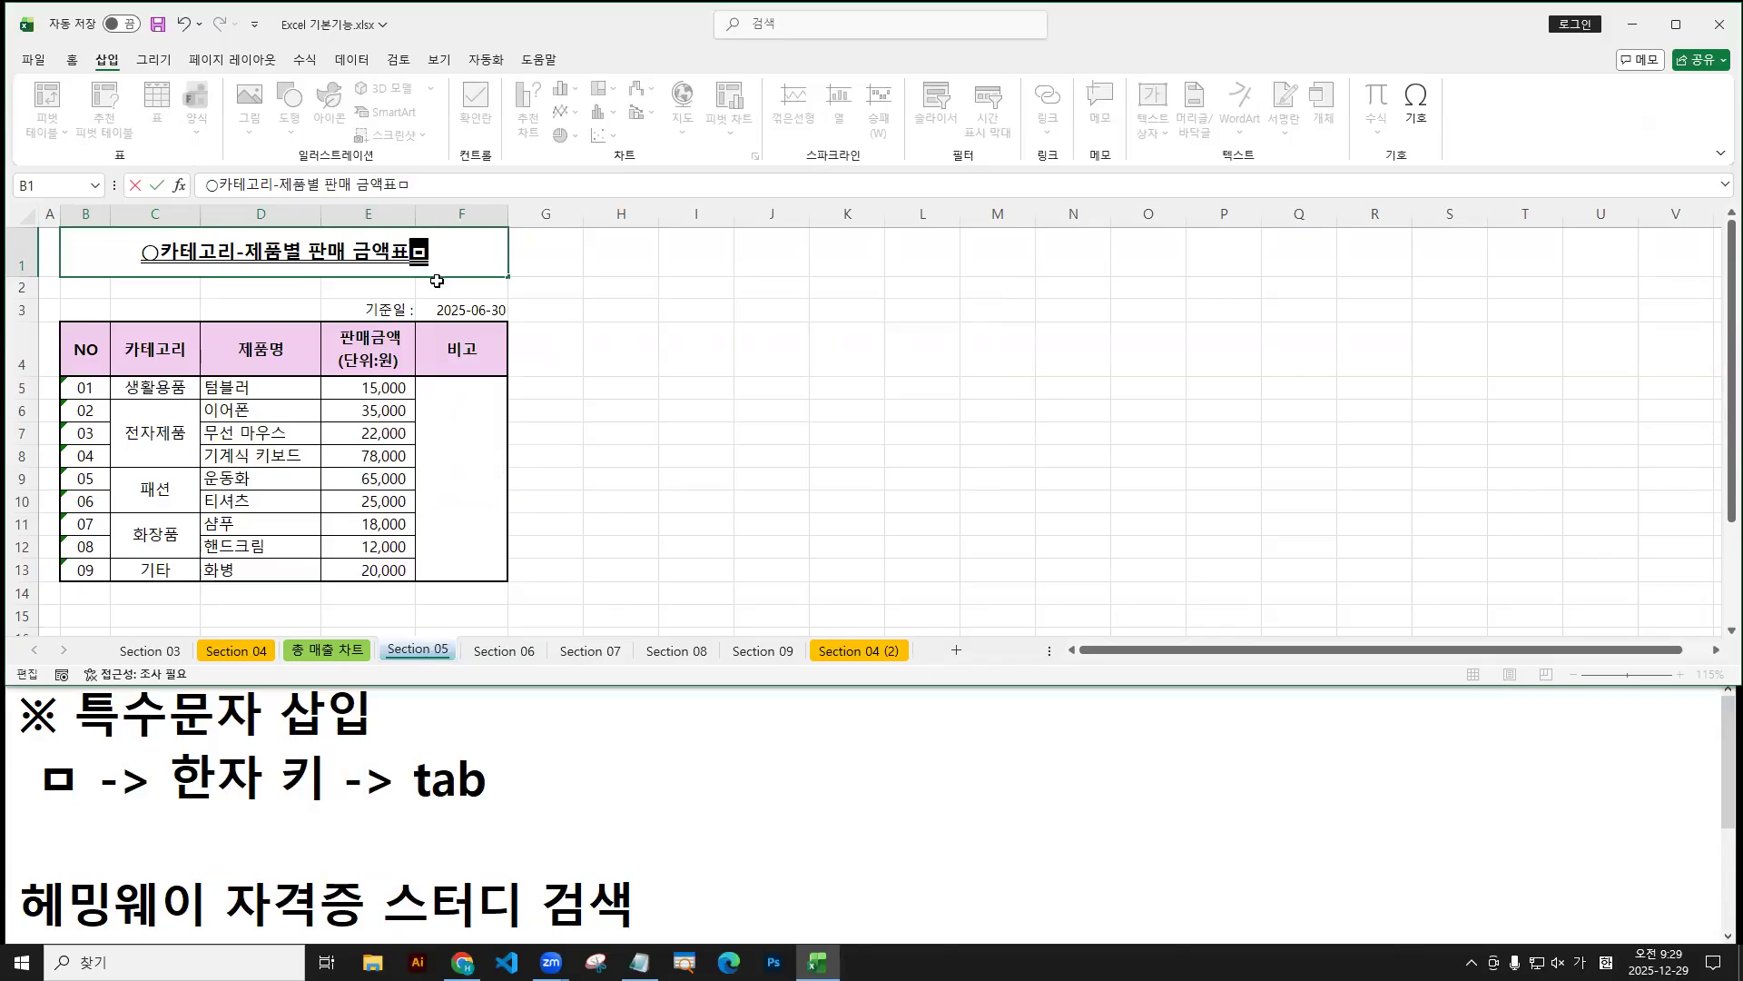
key(Hangul_Hanja)
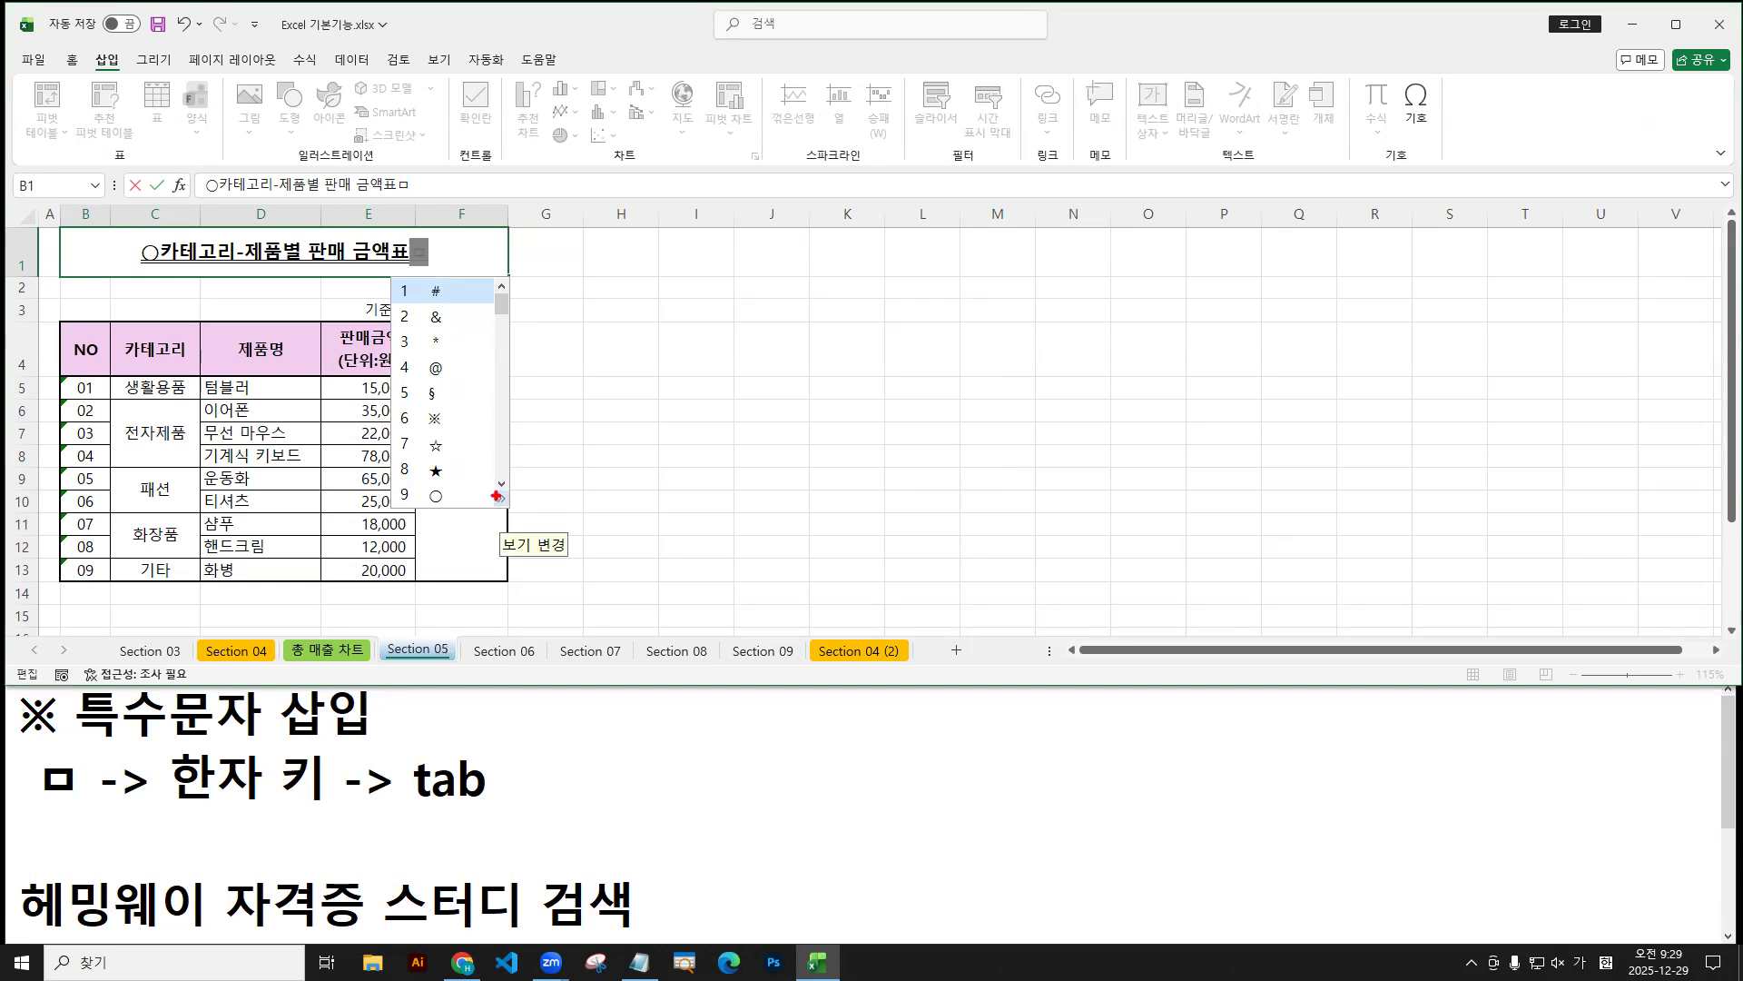
key(Escape)
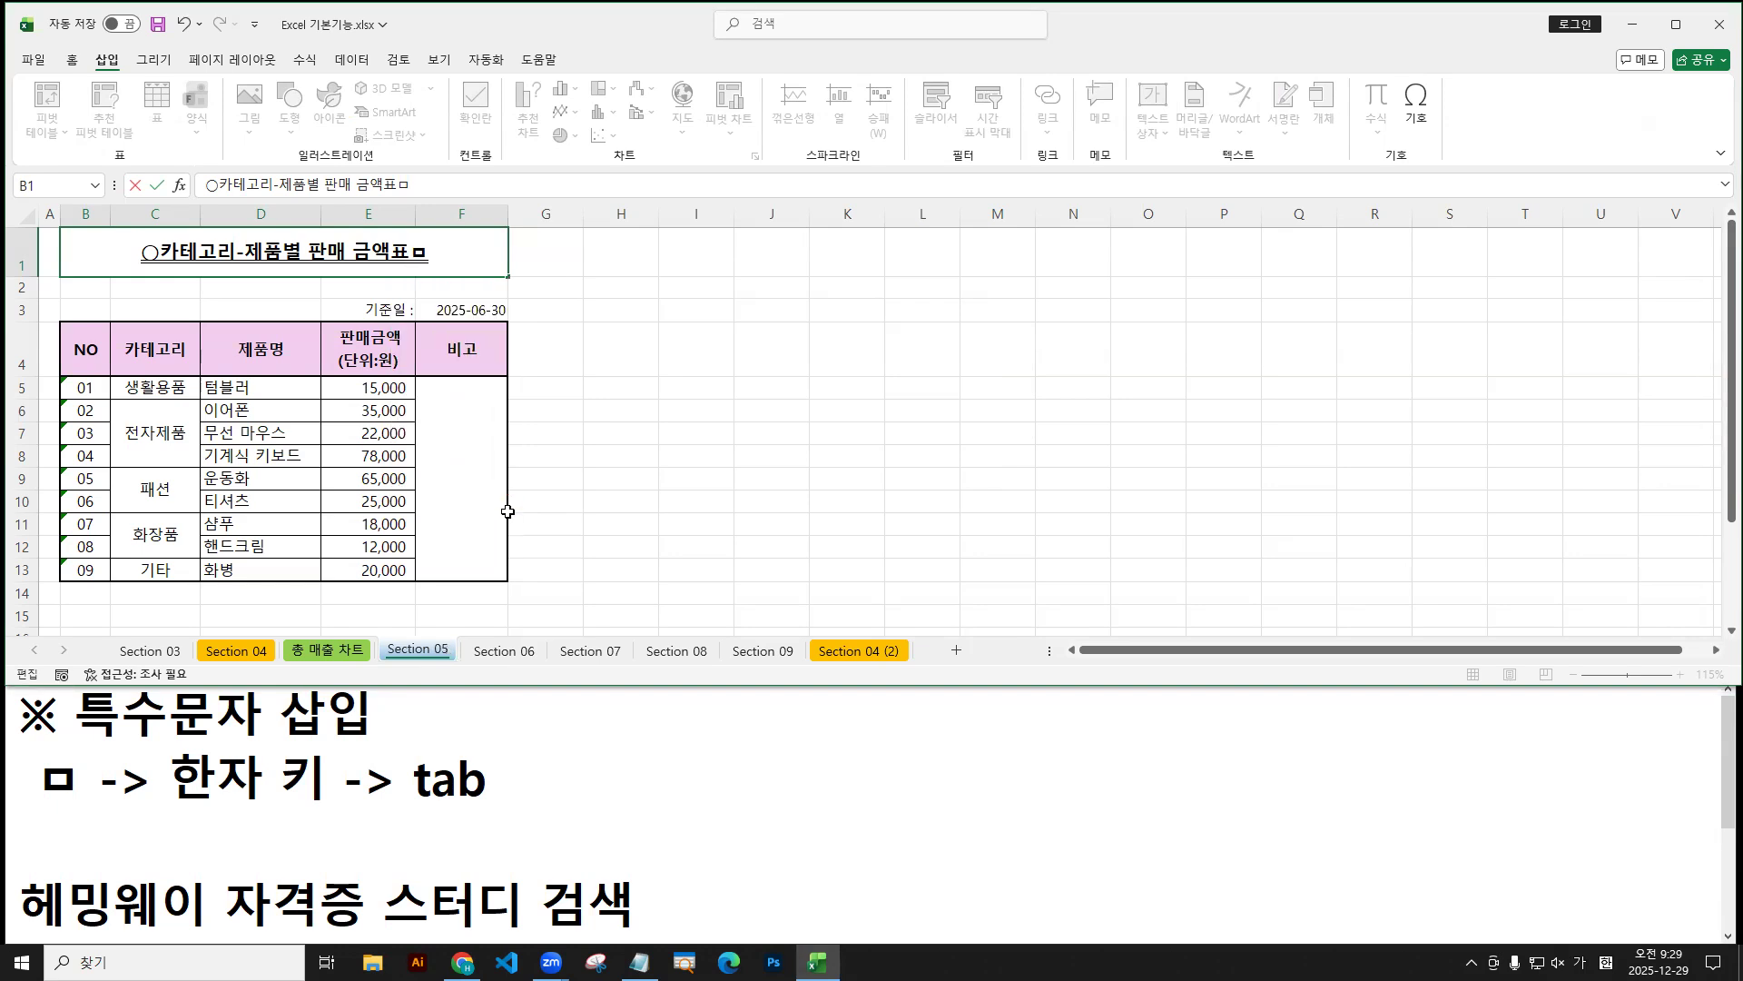
key(BackSpace)
Insert the special character ○ after 금액표 at the end of the B1 title, using the expanded character list for ㅁ.
text(ㅁ)
key(Hangul_Hanja)
click(491, 498)
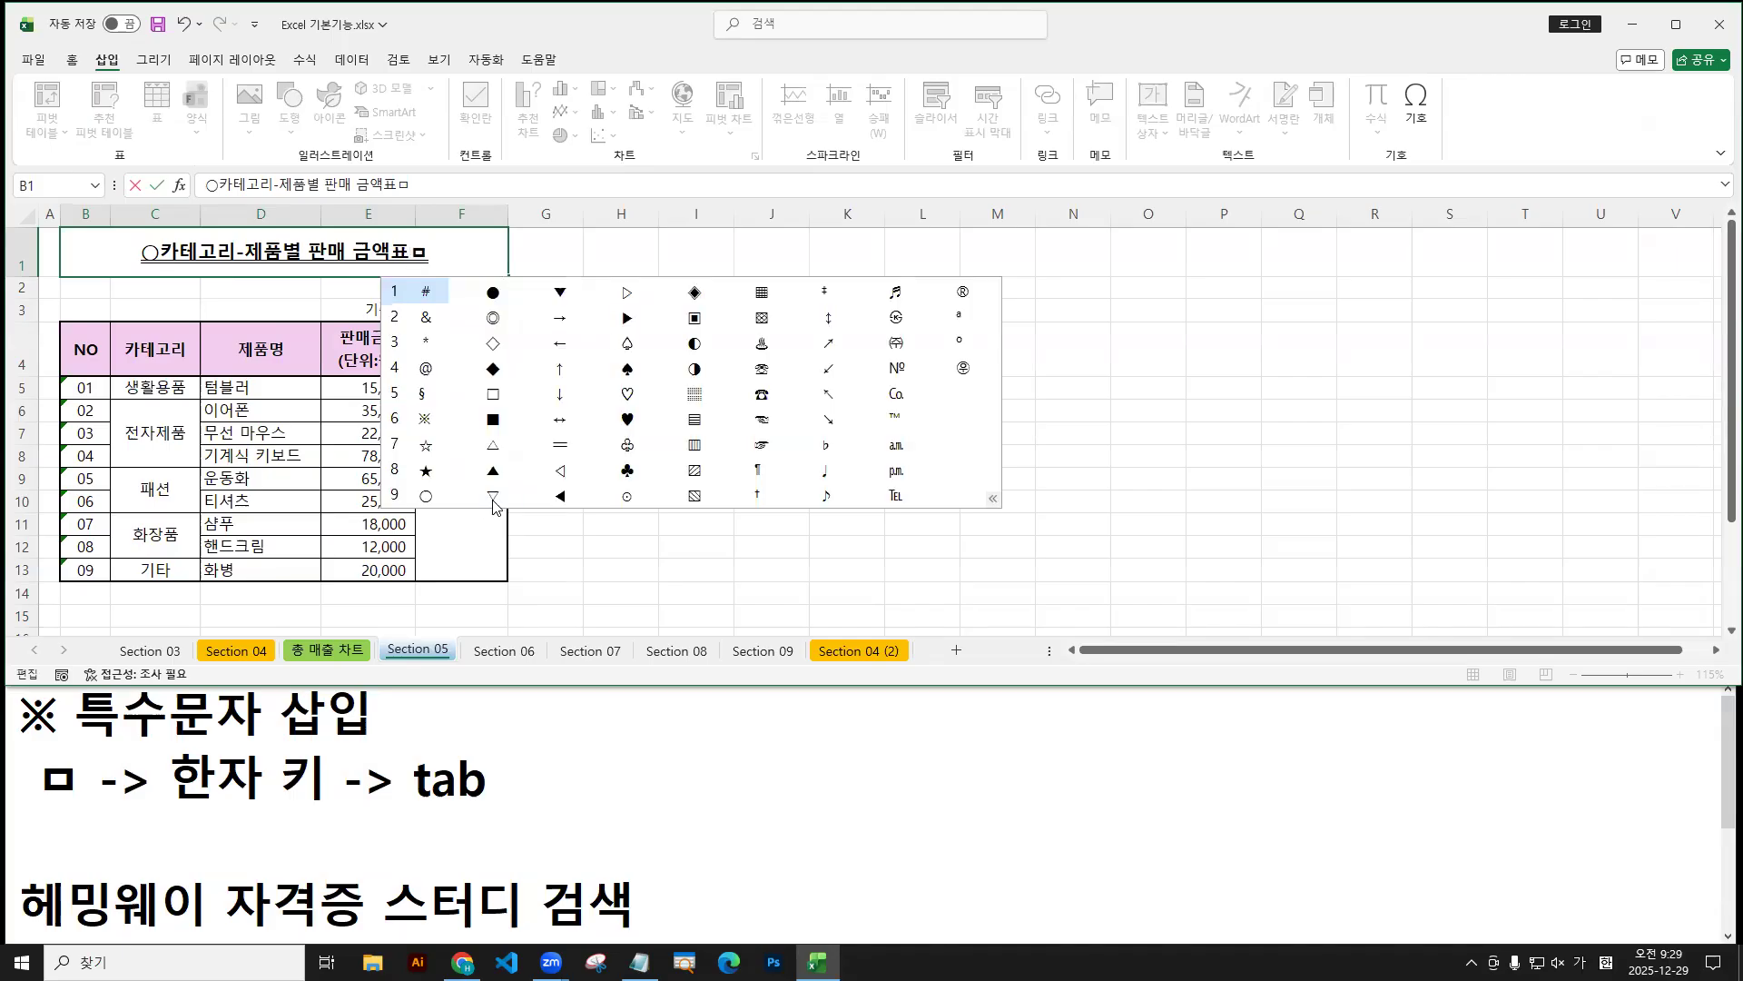
click(427, 497)
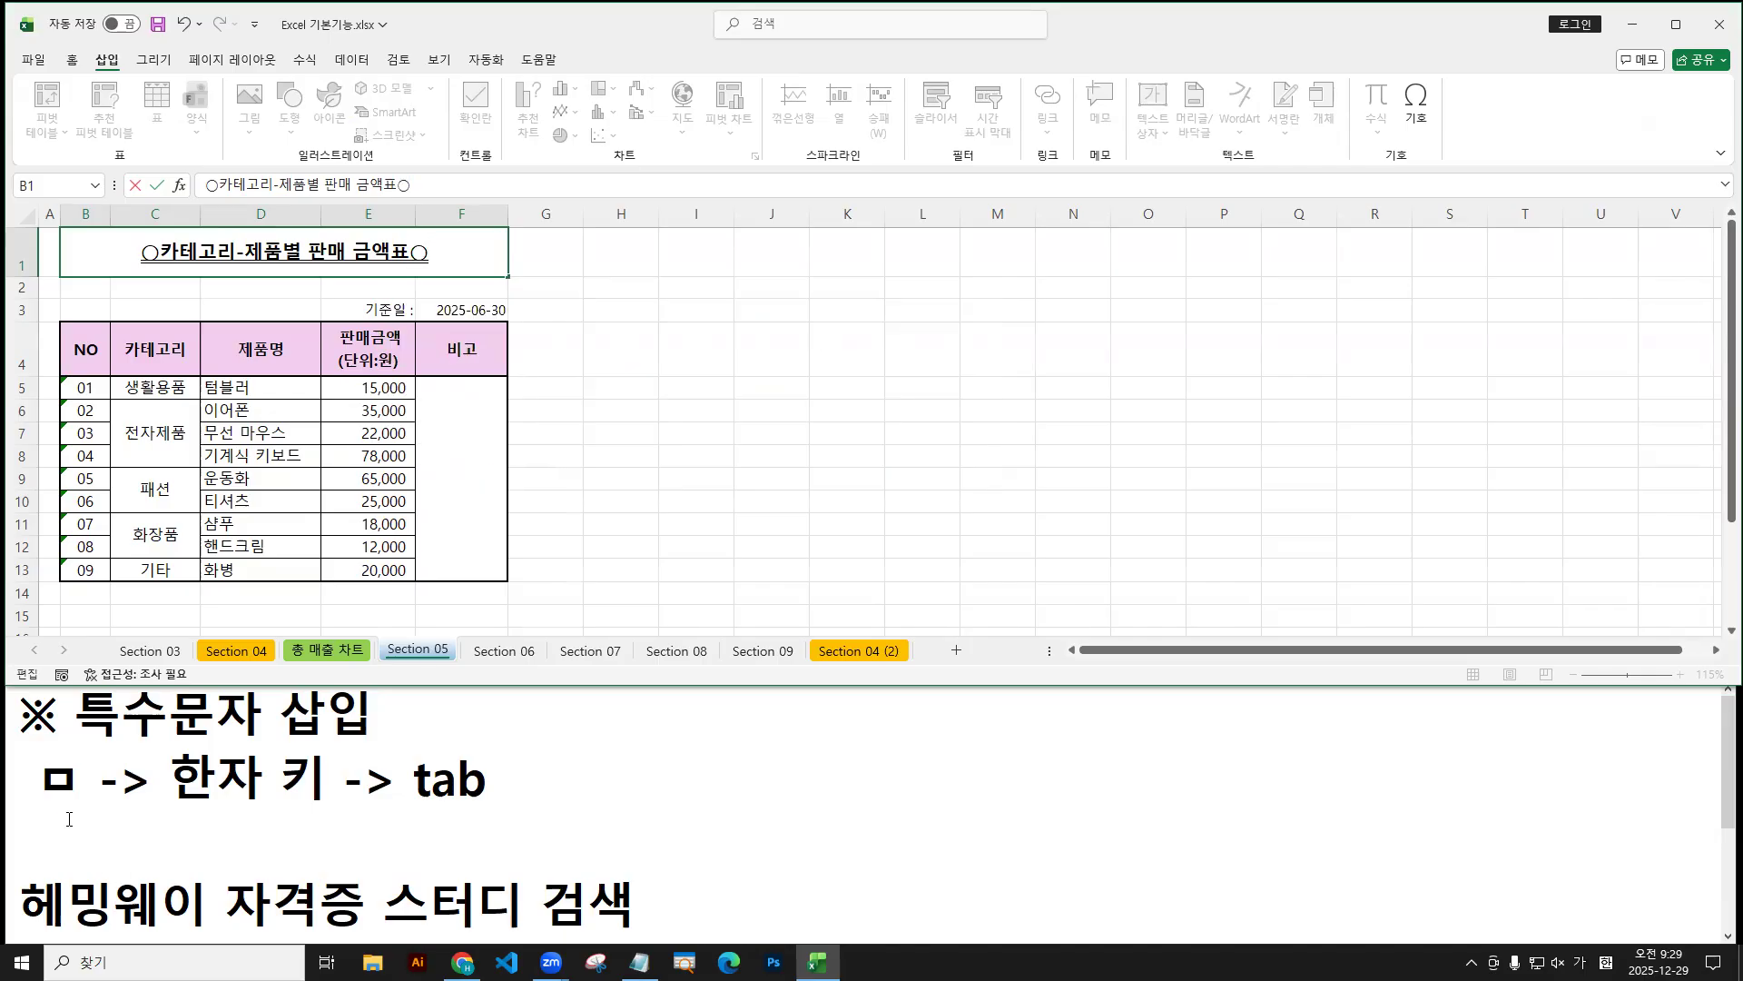
Select the ○ at the end of the B1 title and open the Symbol dialog.
click(36, 772)
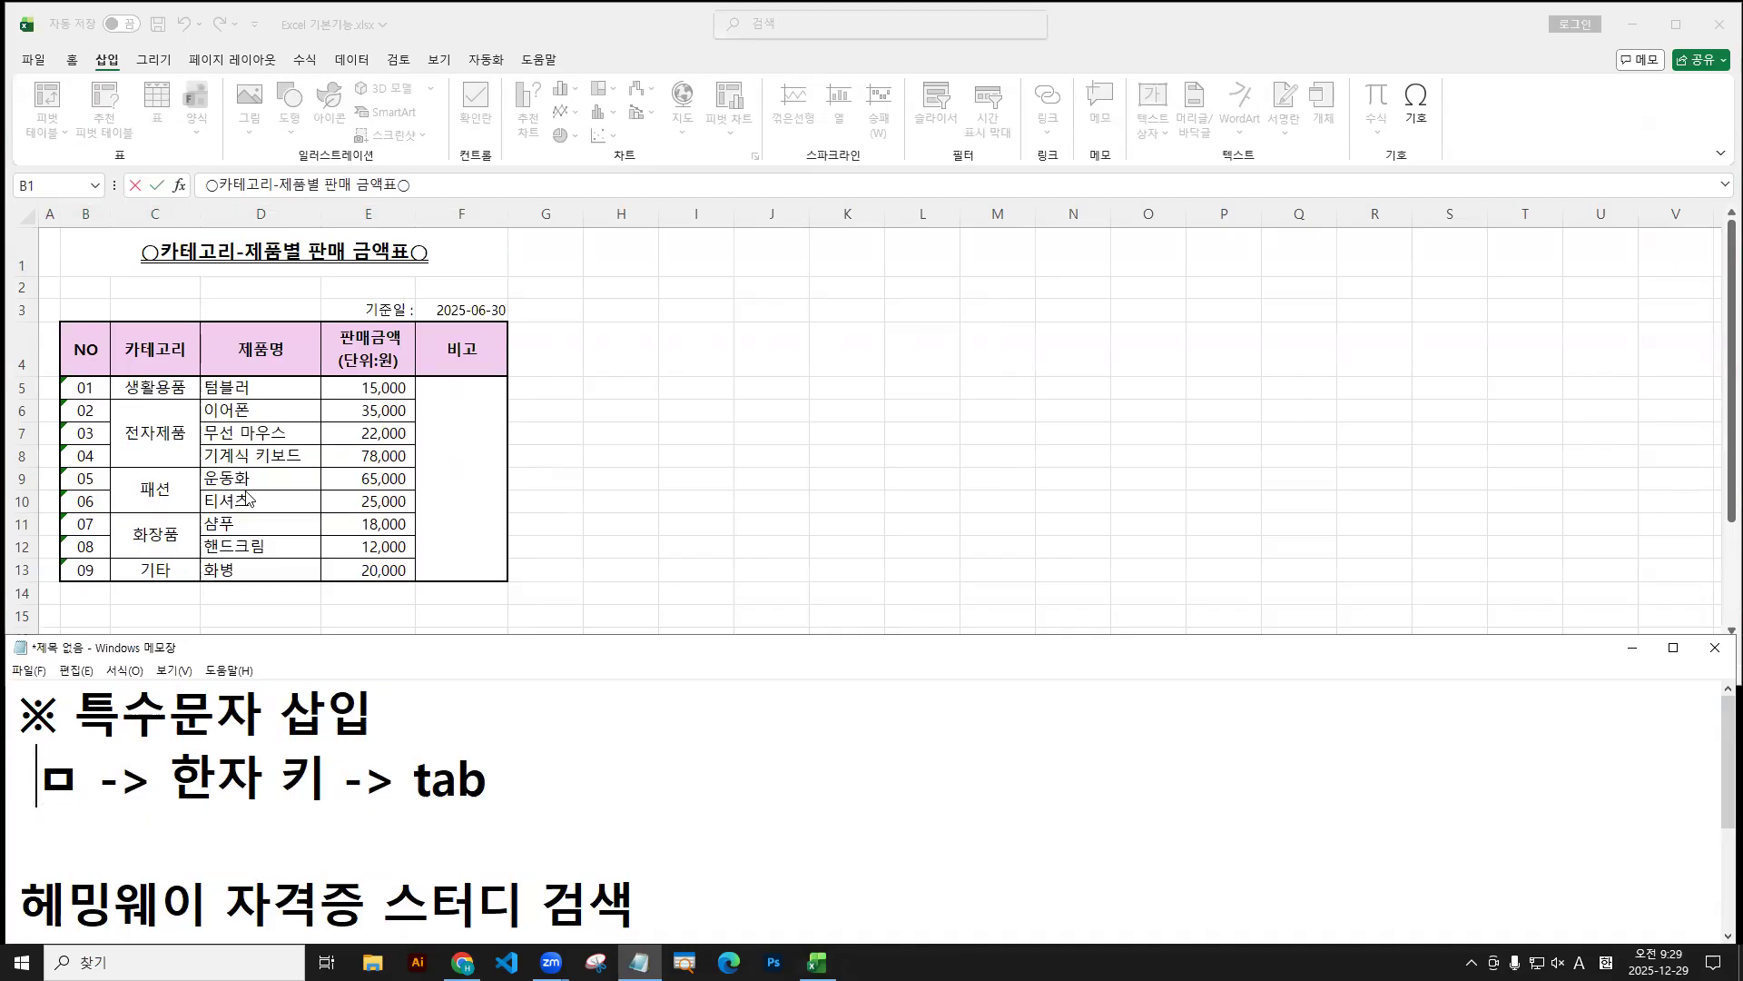
click(414, 247)
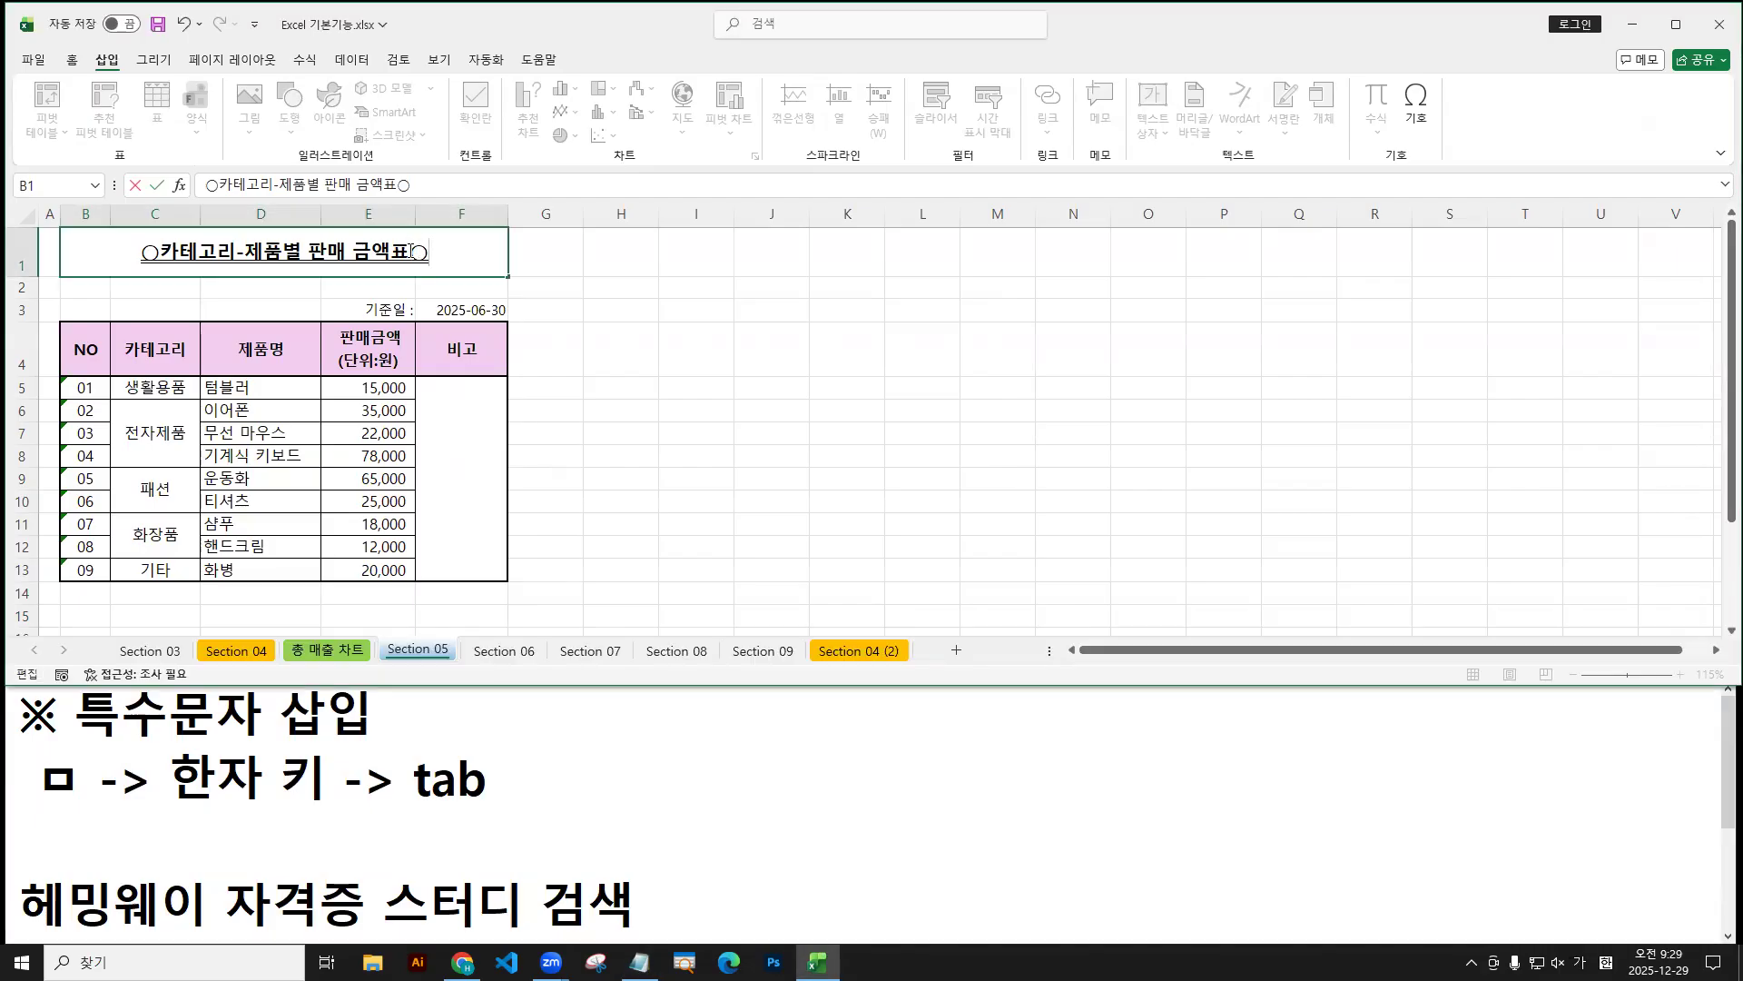
double_click(419, 252)
click(1418, 104)
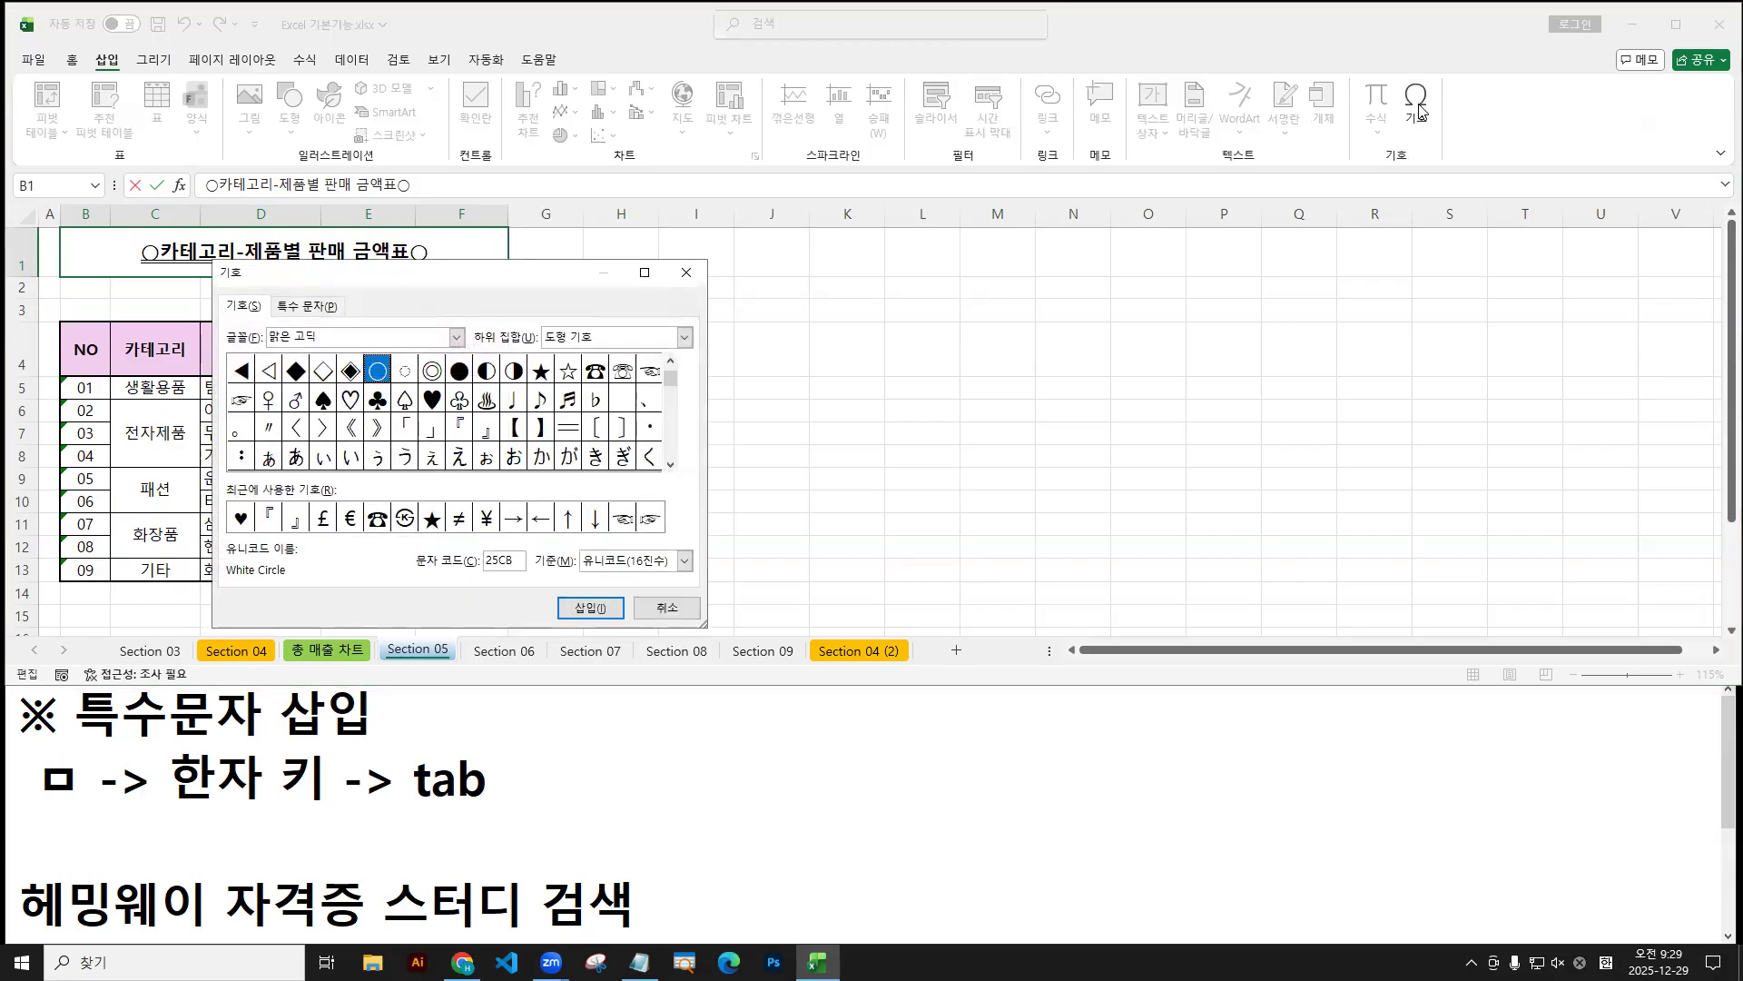
drag(84, 43, 124, 75)
drag(1450, 83, 1422, 95)
drag(532, 325, 699, 348)
key(Escape)
Examine the 네모 기호 and 도형 기호 subsets in the Symbol dialog, and close it without inserting anything.
click(684, 337)
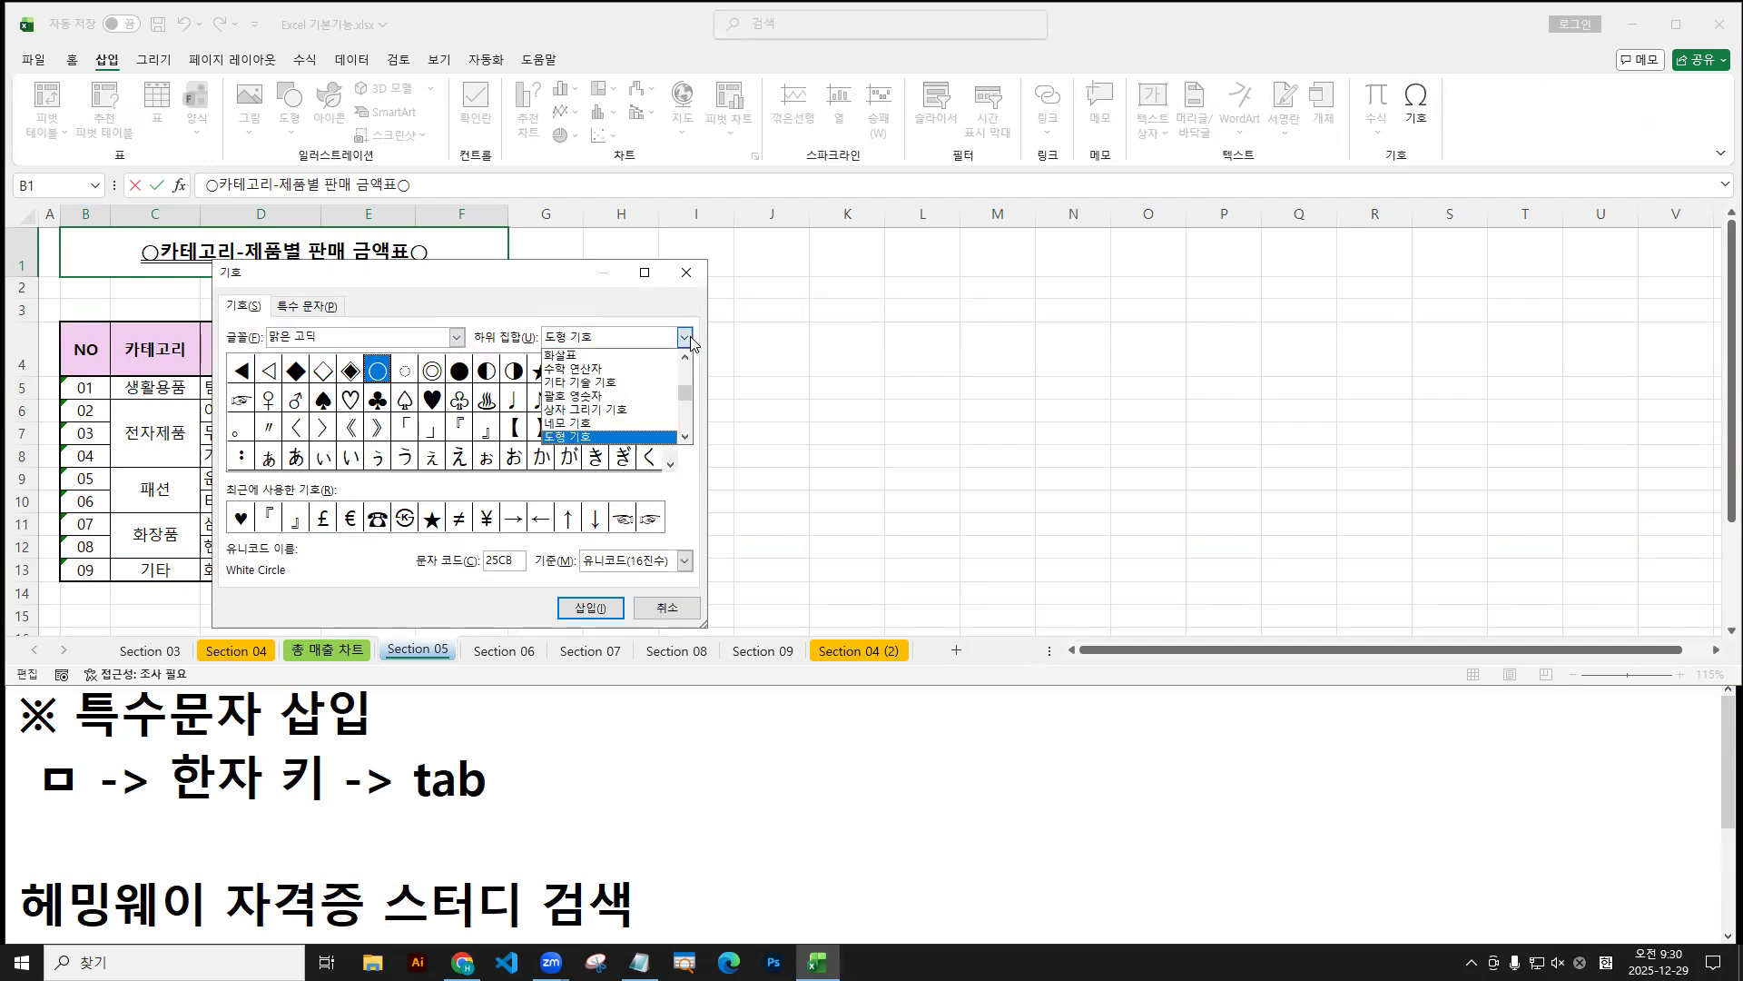
click(572, 422)
click(684, 337)
click(567, 436)
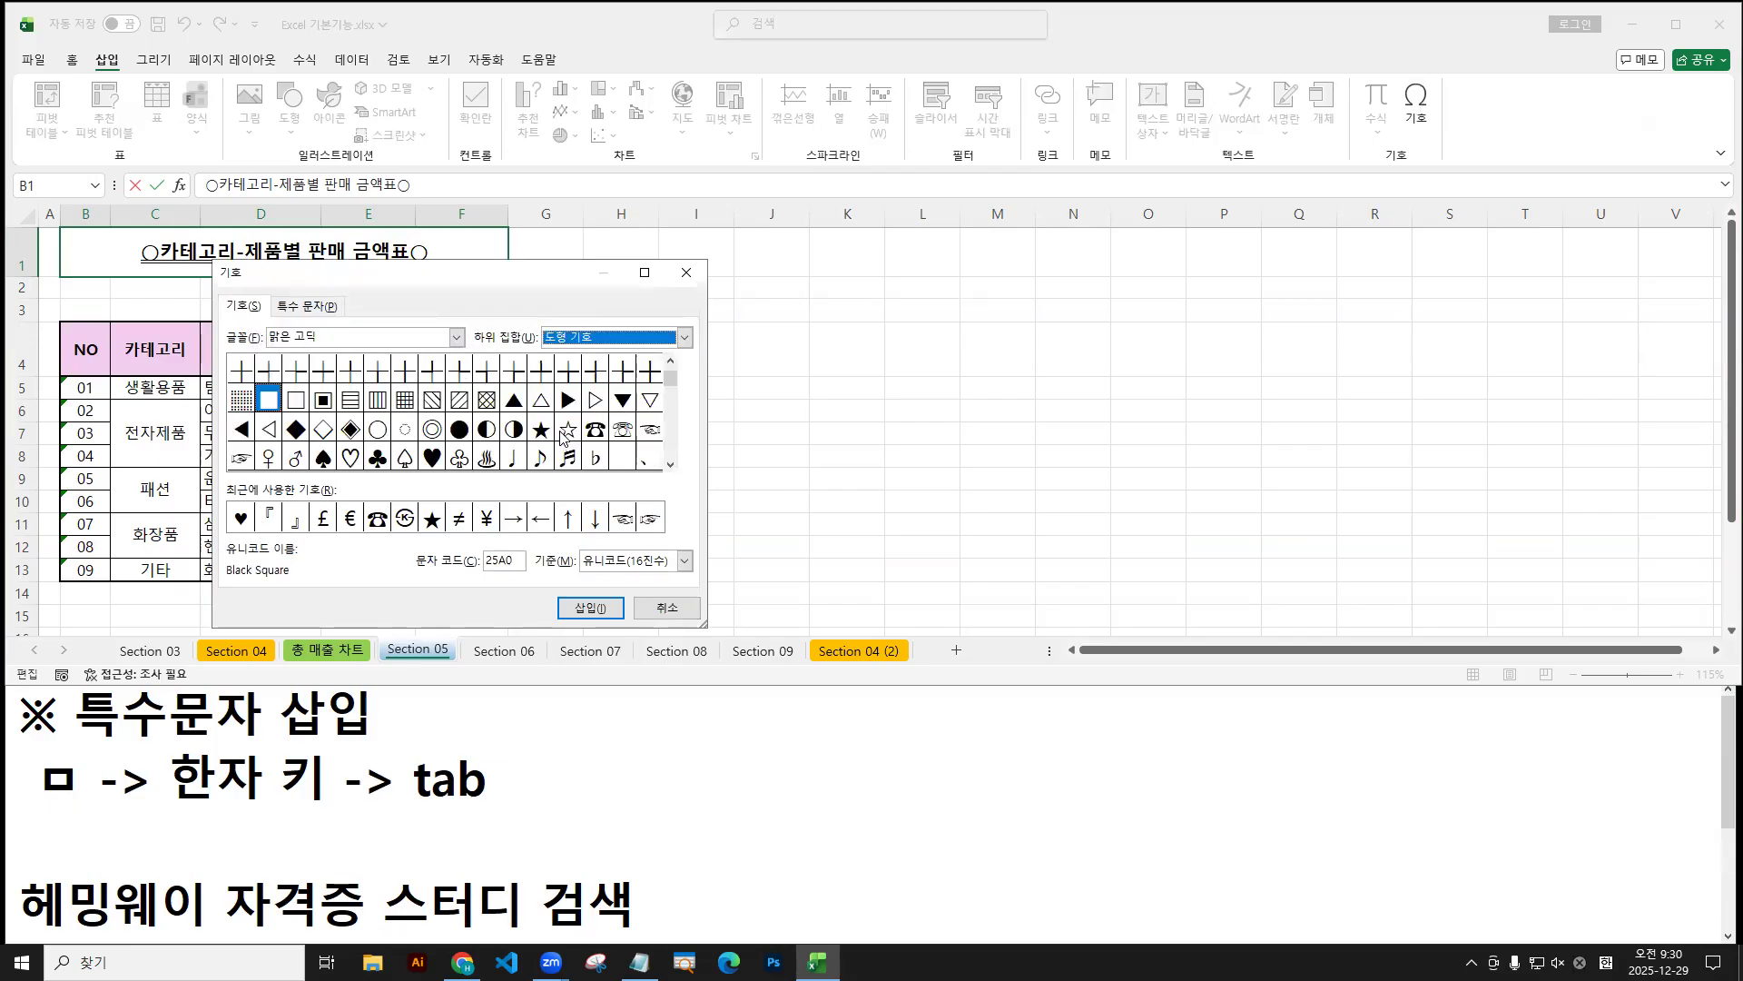
click(685, 337)
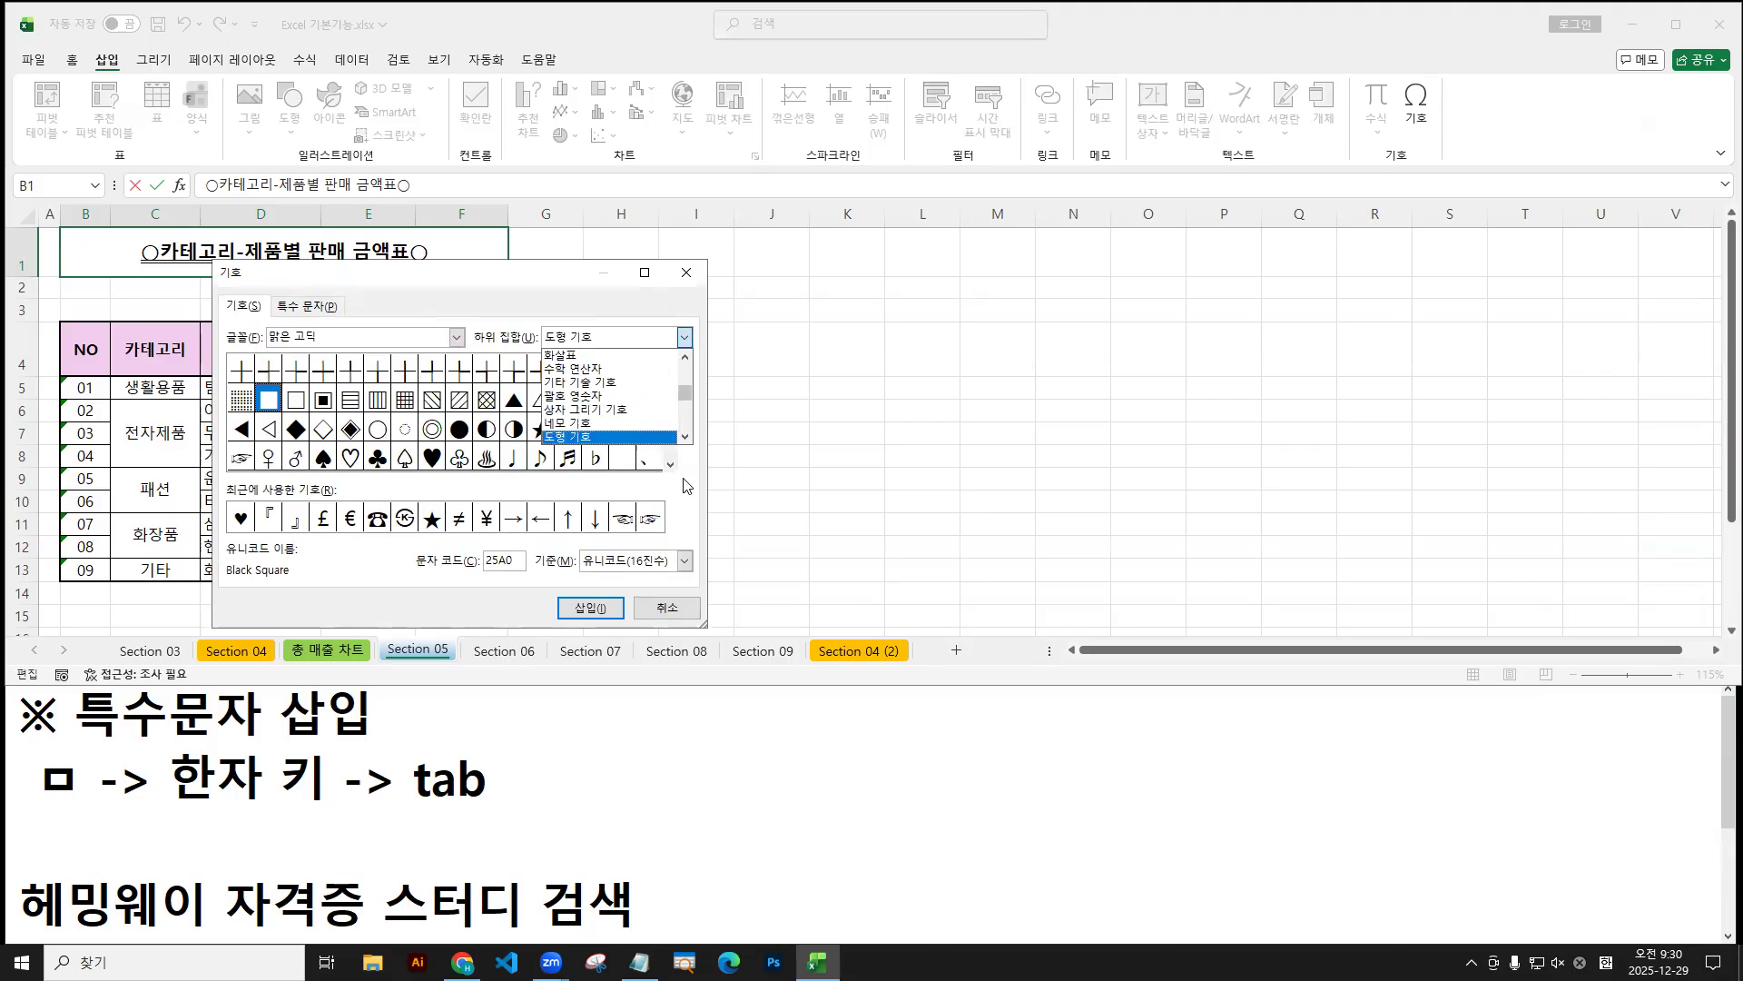
click(688, 337)
click(688, 273)
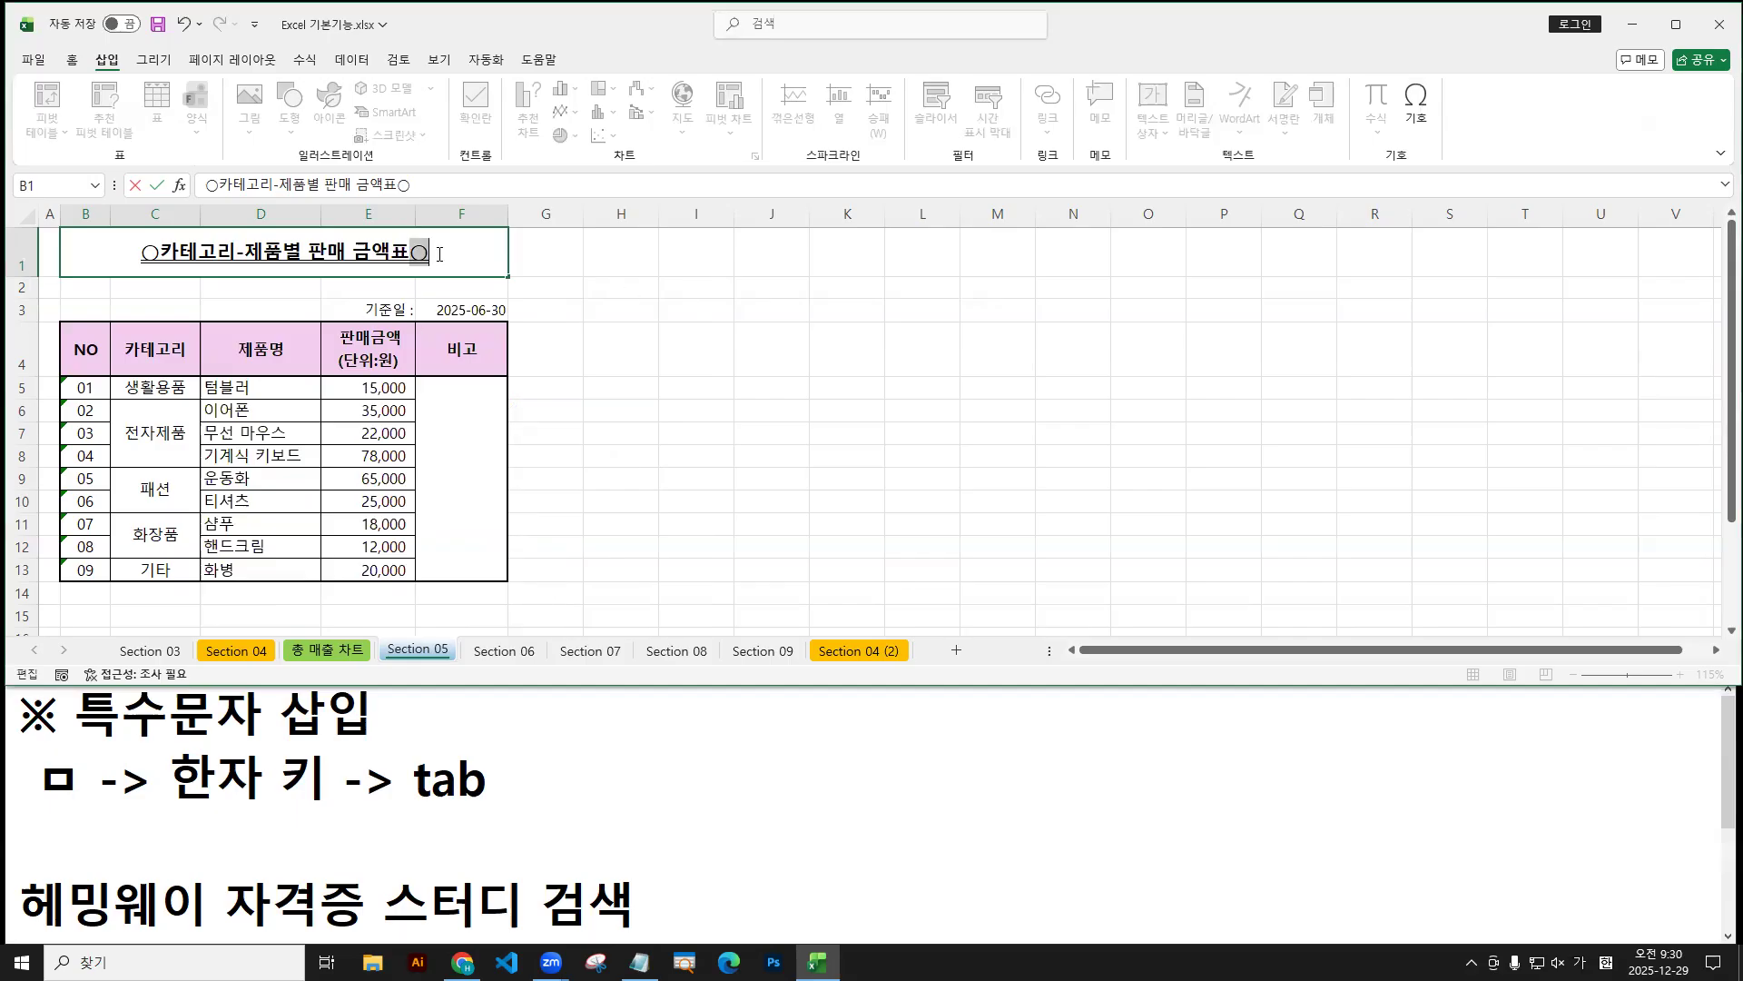
Commit the title in B1 and switch to the Section 06 sheet.
key(Return)
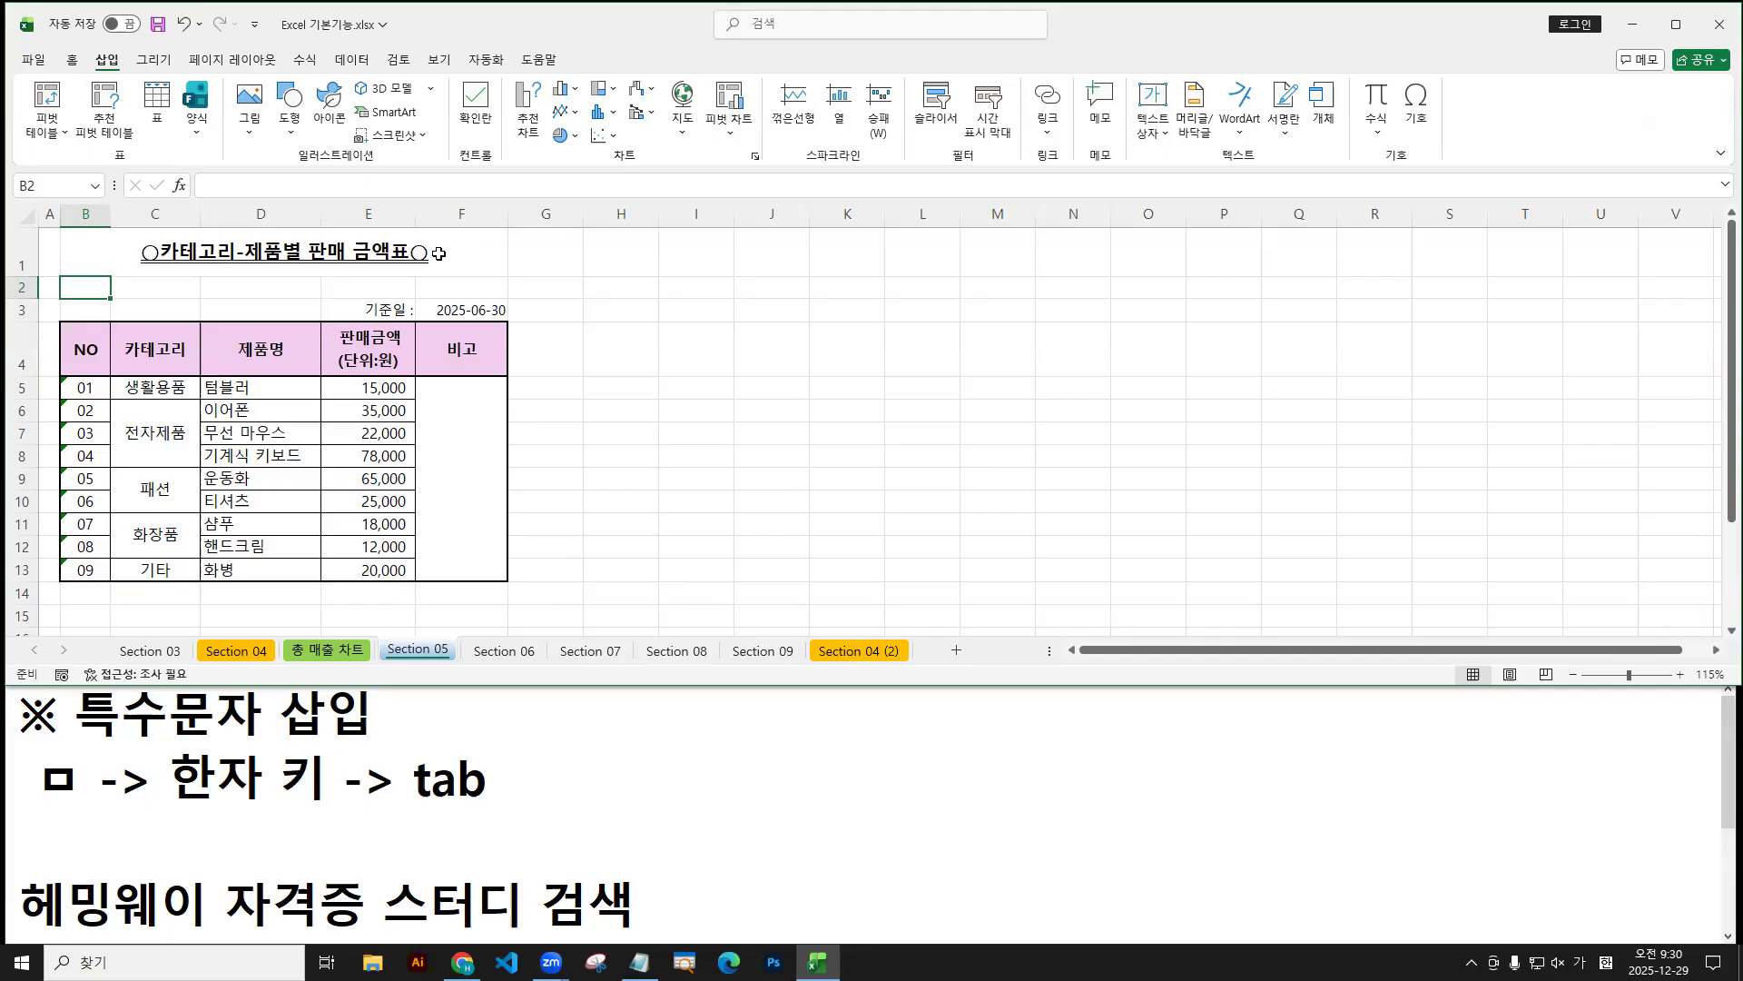
click(502, 650)
click(436, 651)
click(504, 650)
drag(507, 659, 542, 662)
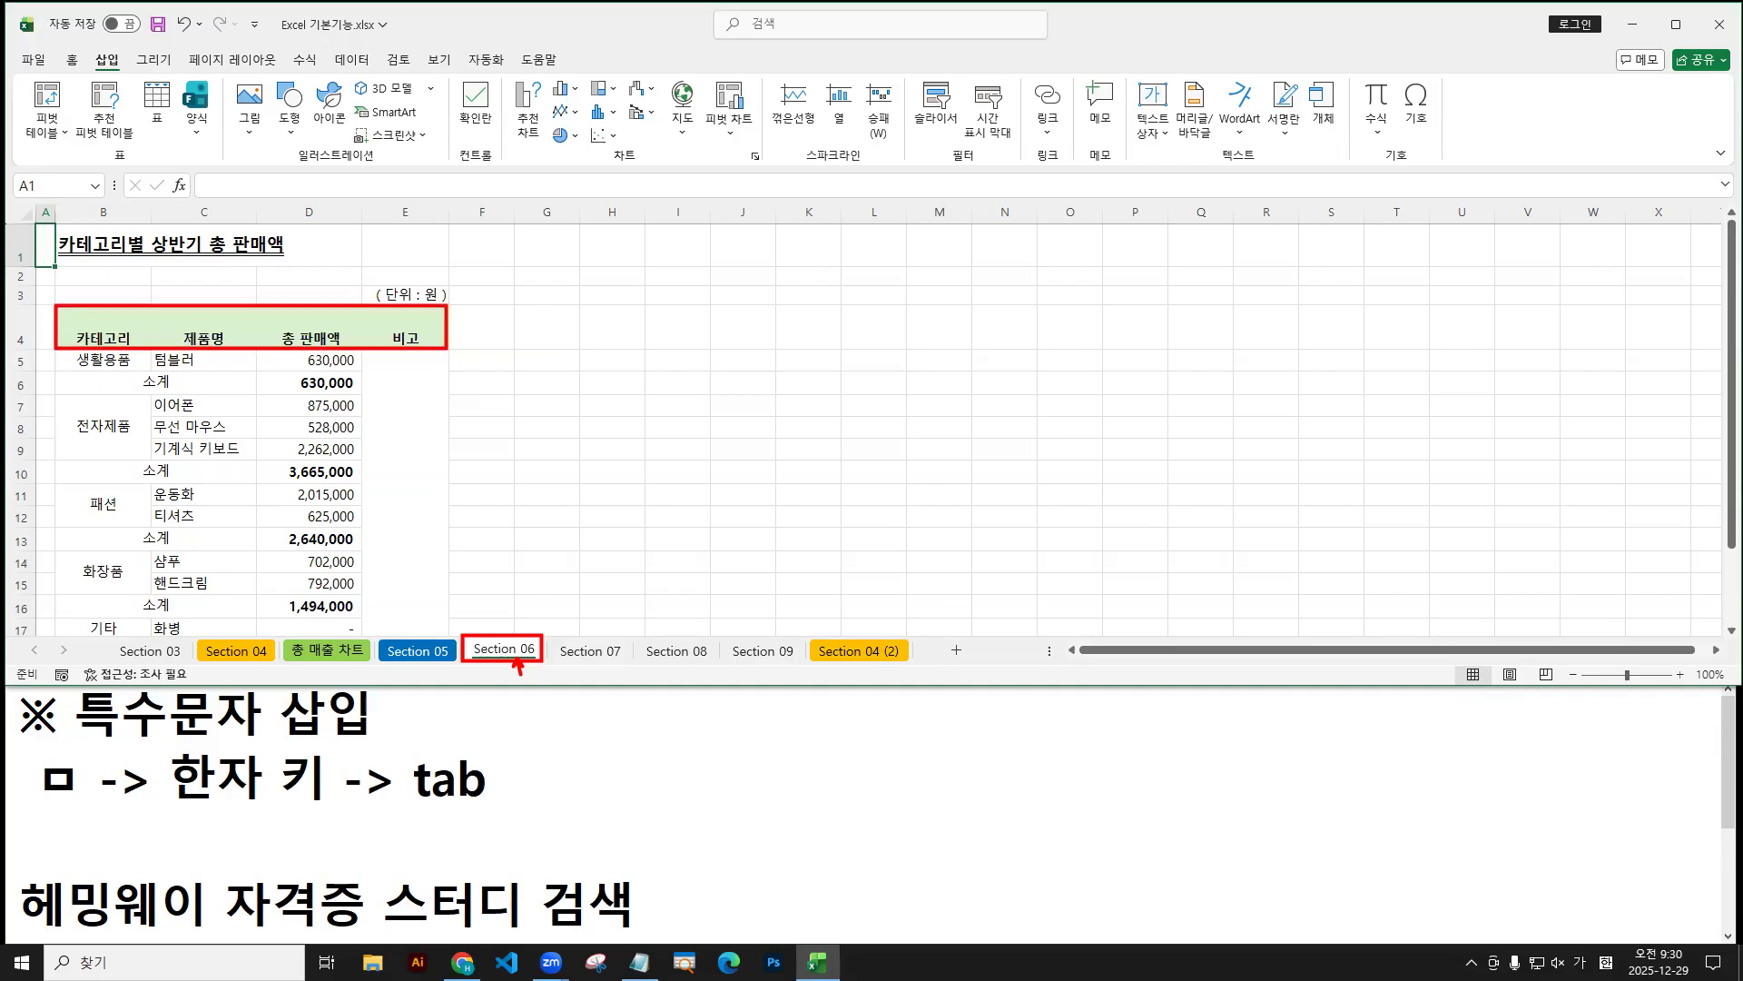
drag(91, 333, 426, 326)
Select header cell B4 on Section 06 and maximize the Excel window.
click(81, 329)
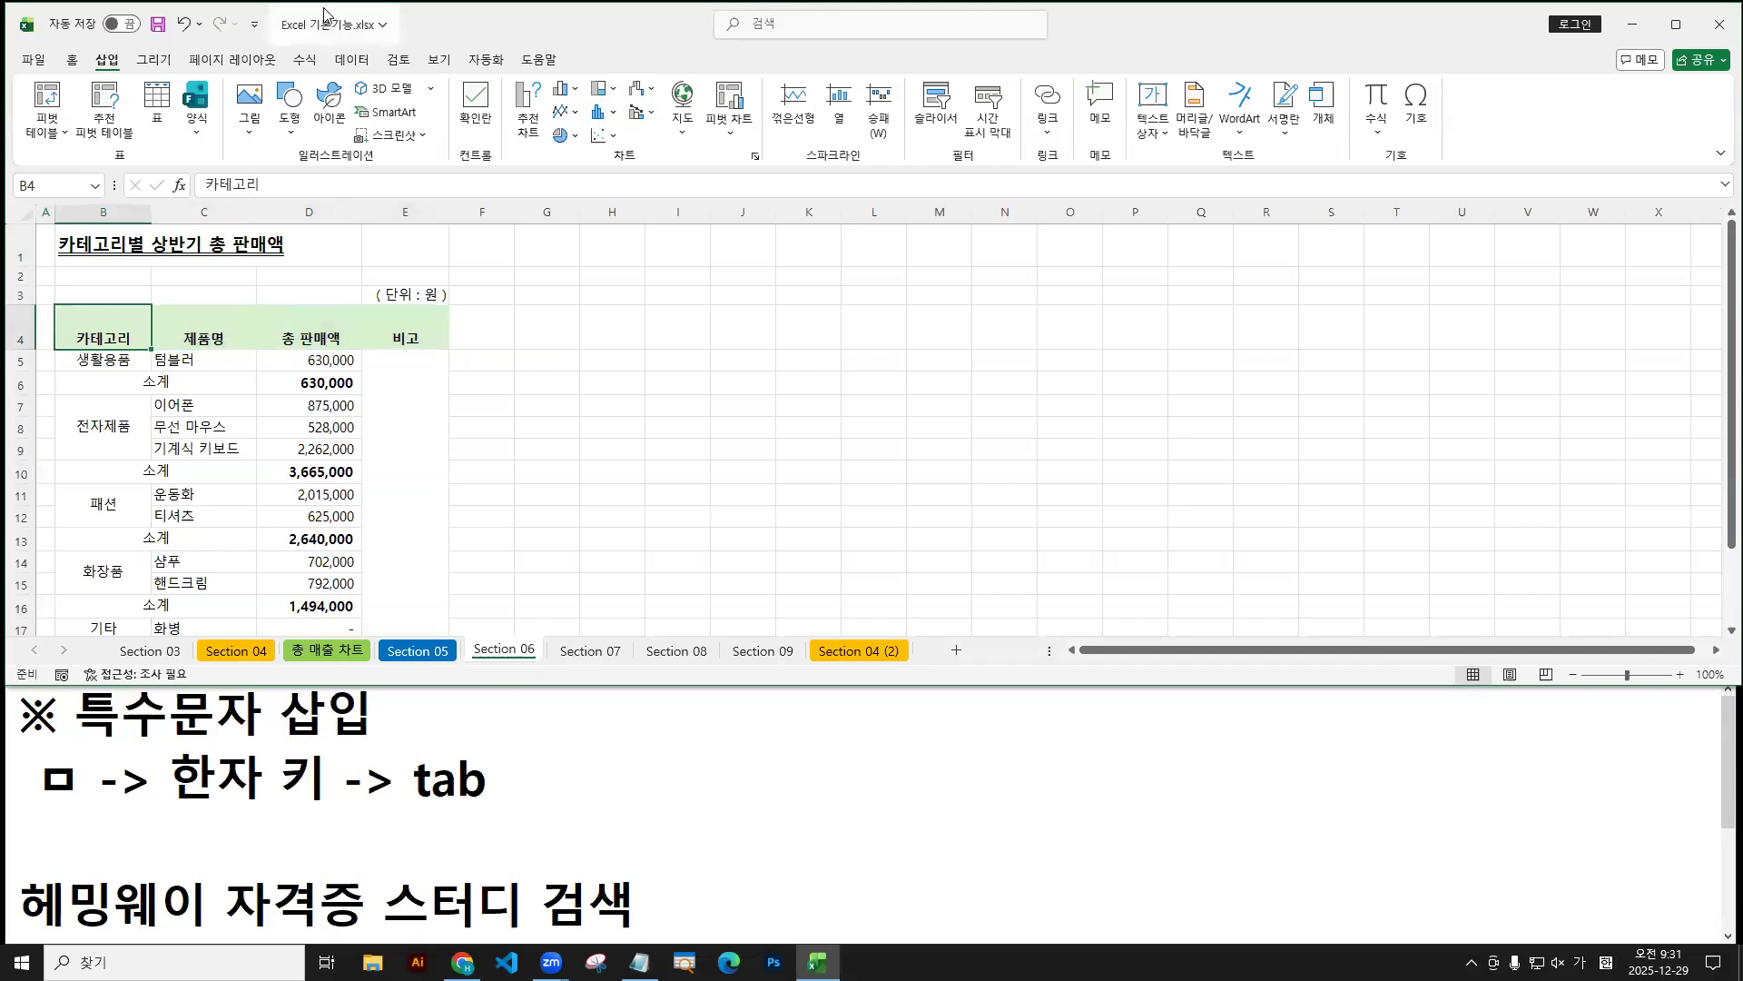
double_click(449, 18)
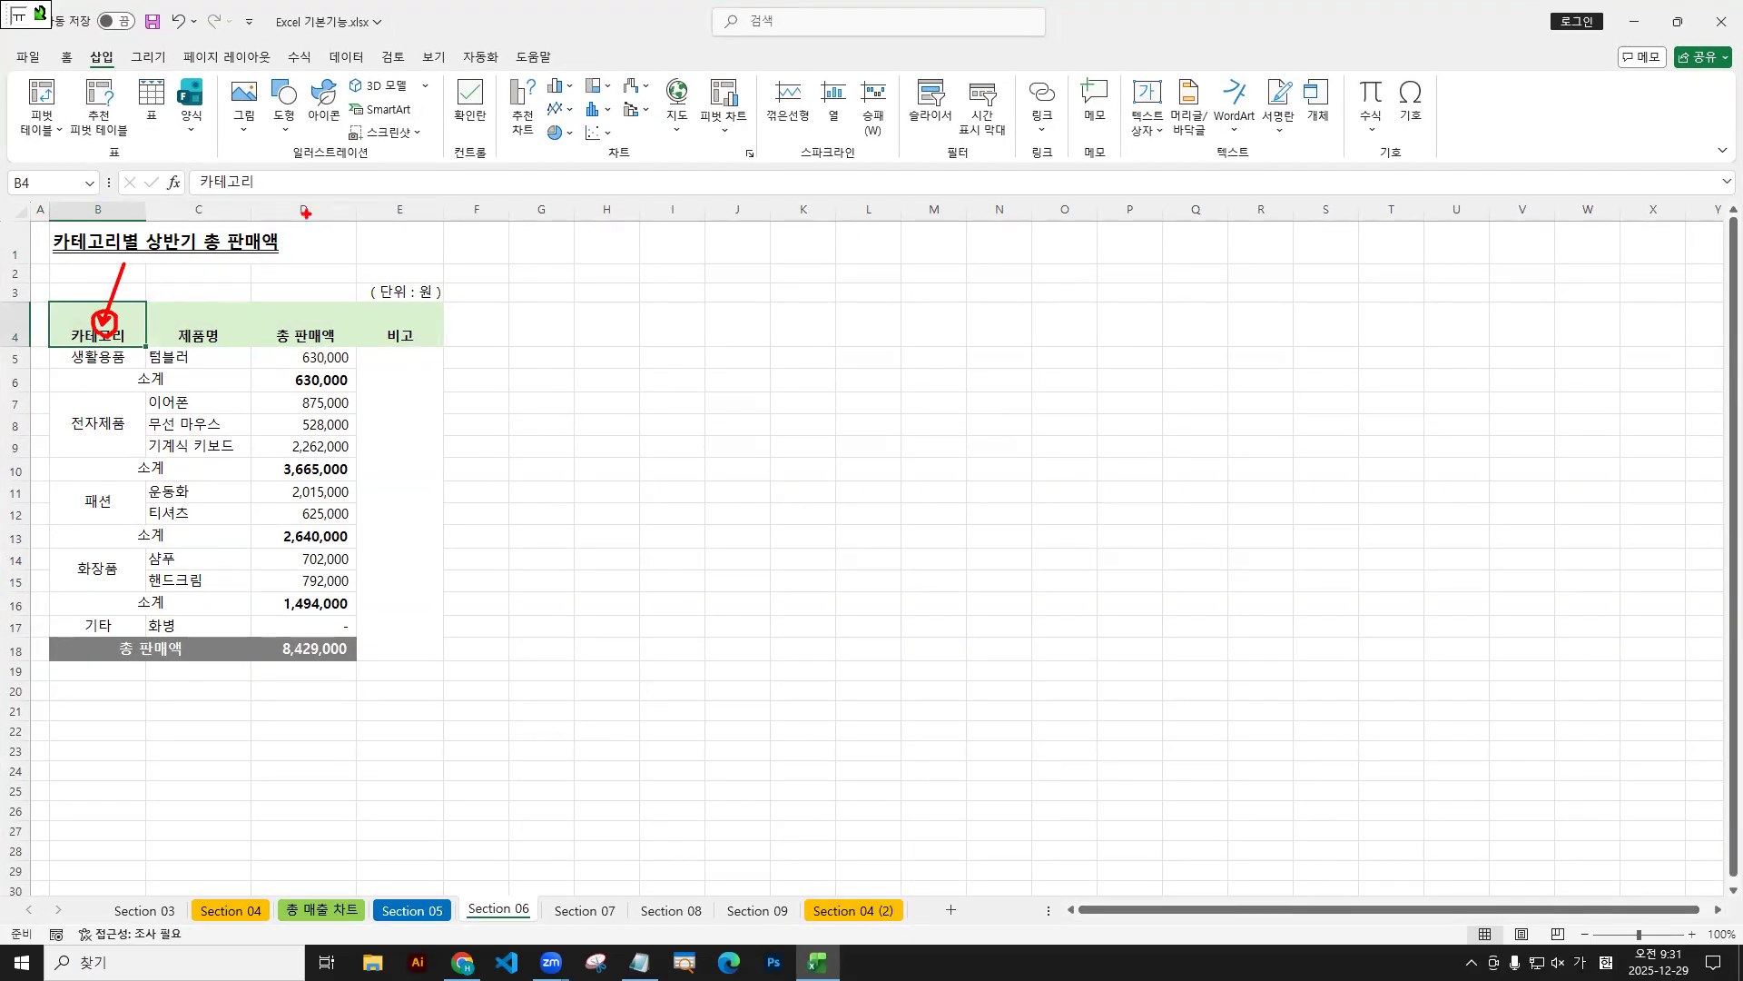
text(ctrl)
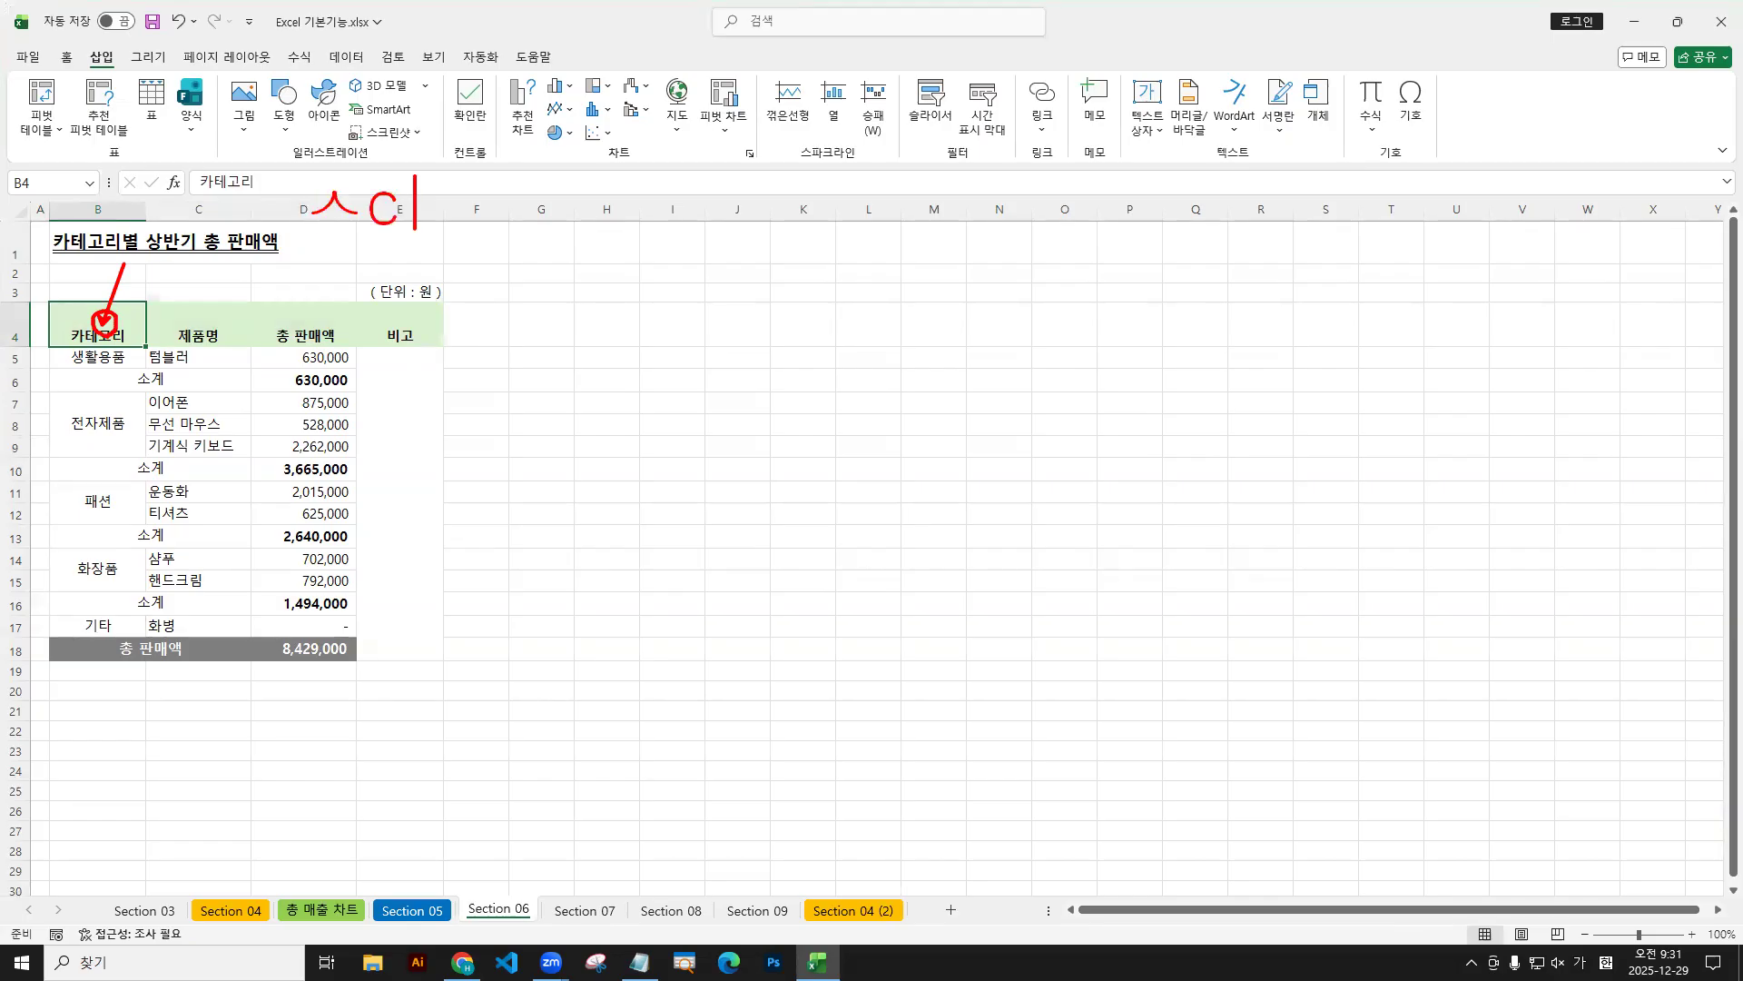
text( + shift +)
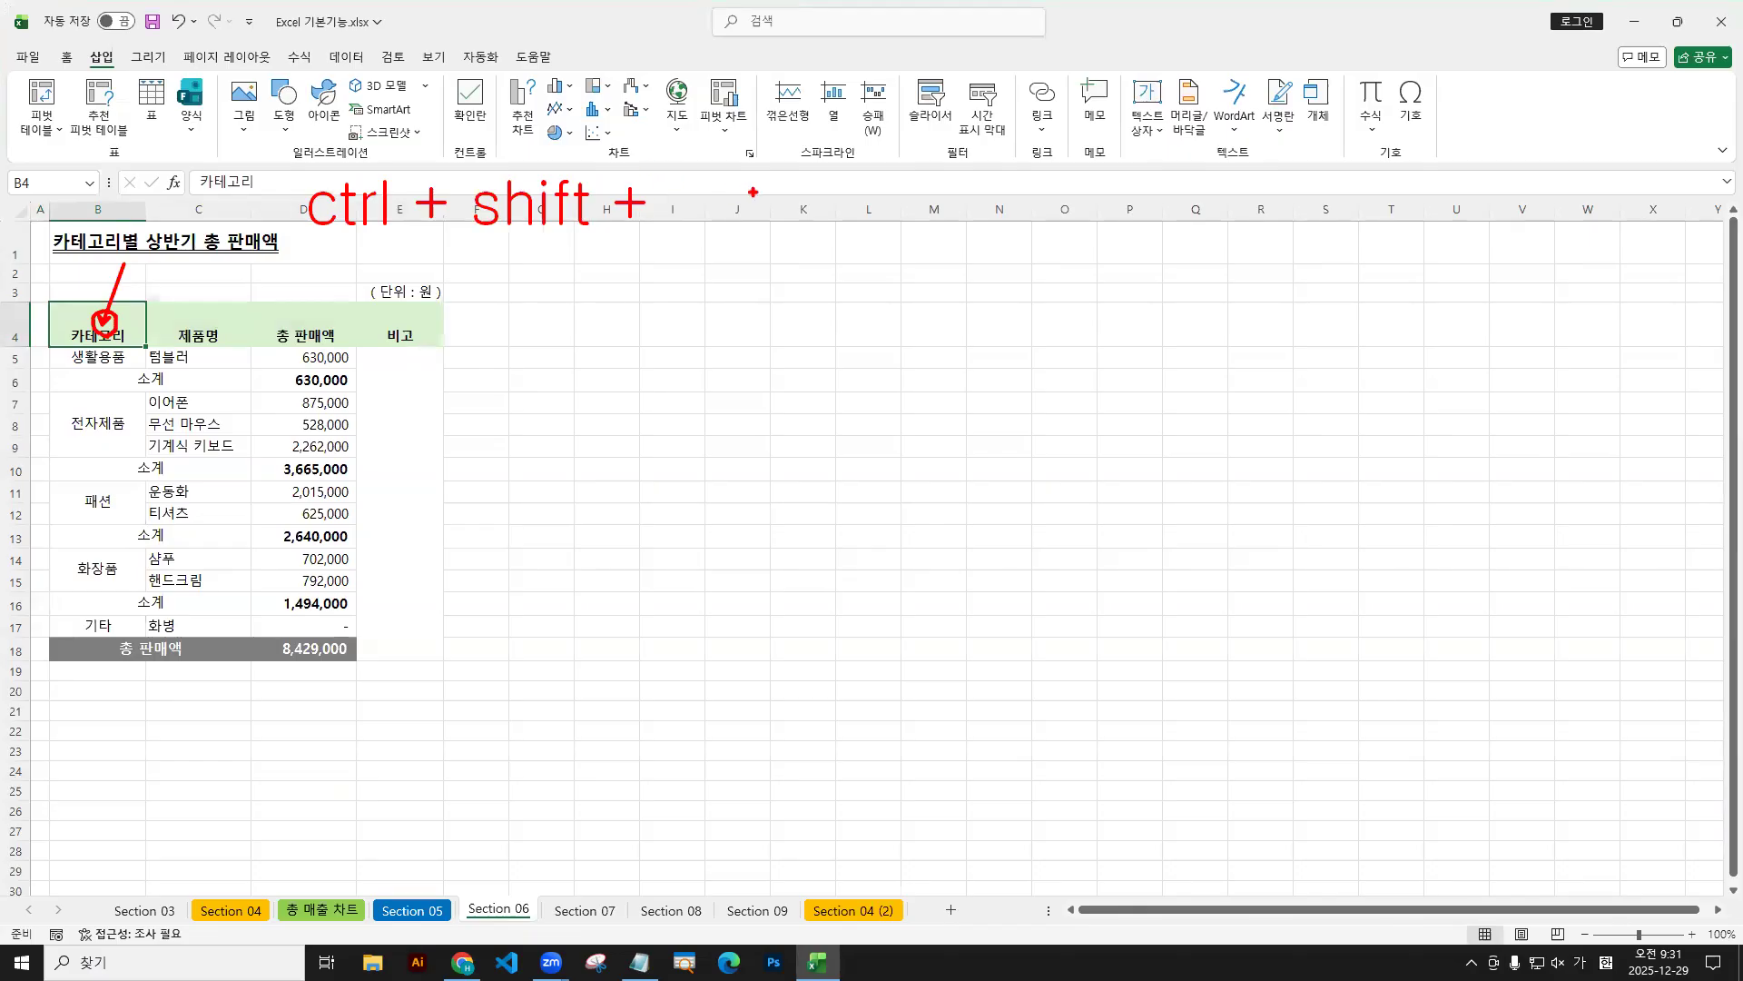
mouse_move(703, 191)
mouse_down()
mouse_move(757, 192)
mouse_move(717, 214)
mouse_move(779, 241)
mouse_up()
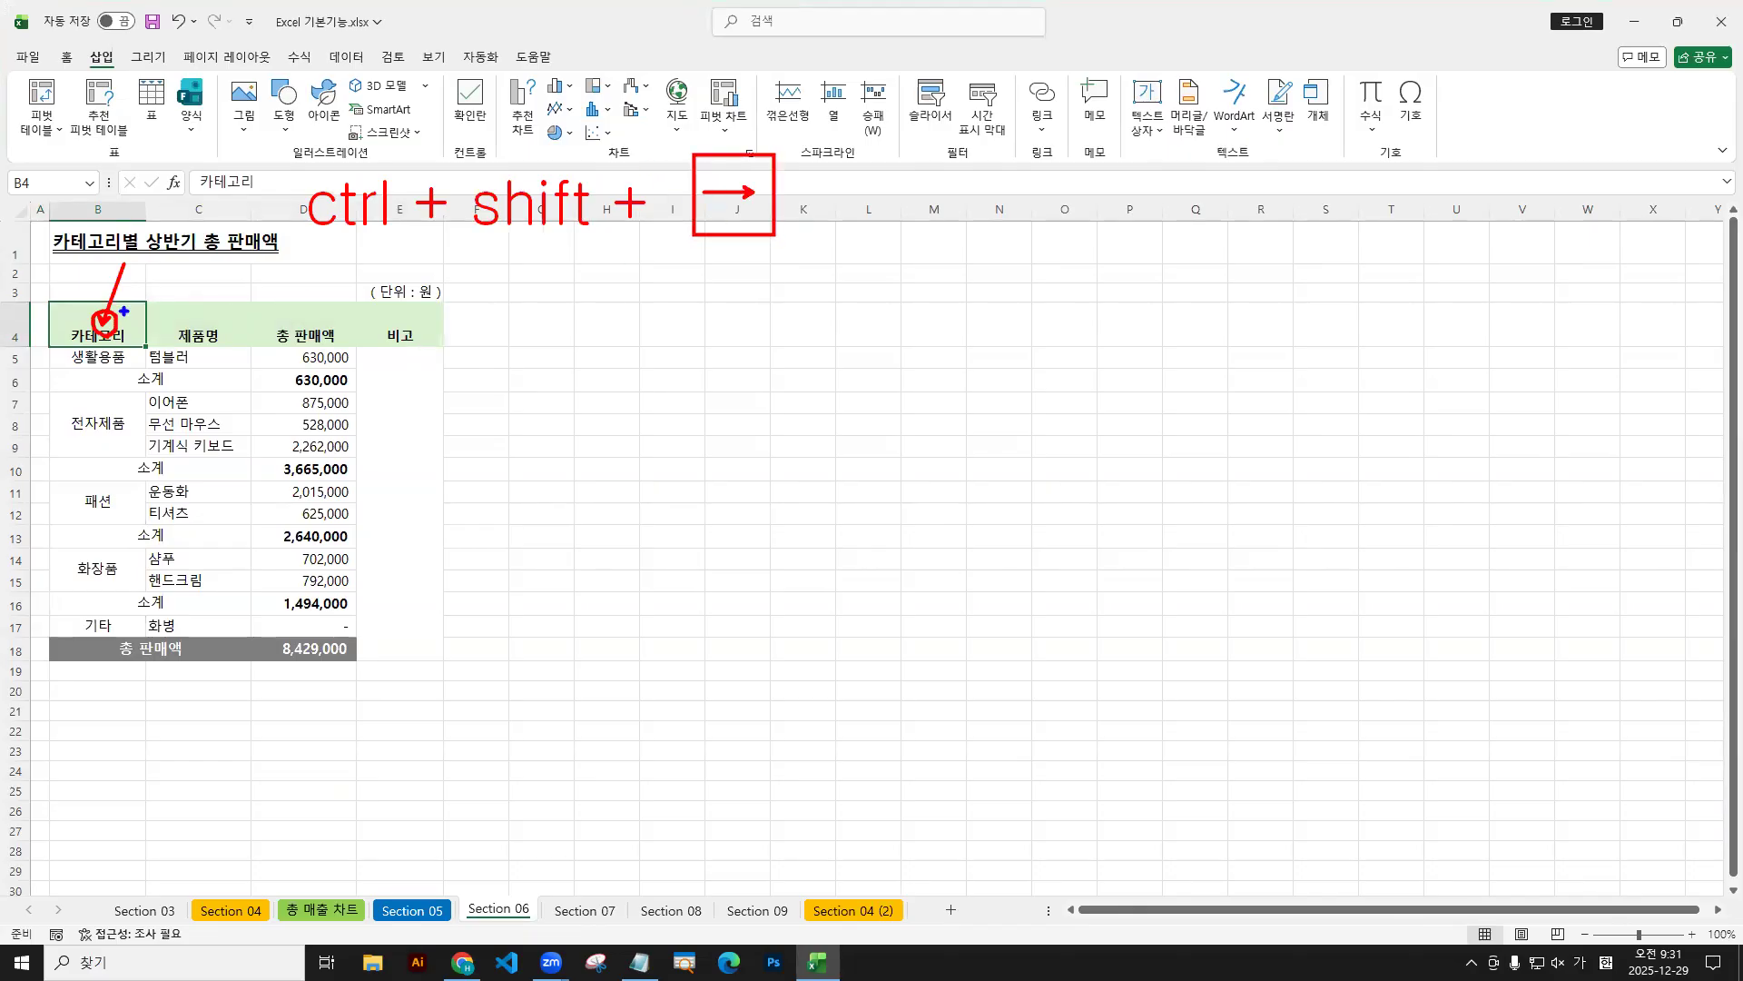
drag(309, 238, 589, 238)
drag(698, 191, 756, 191)
key(Escape)
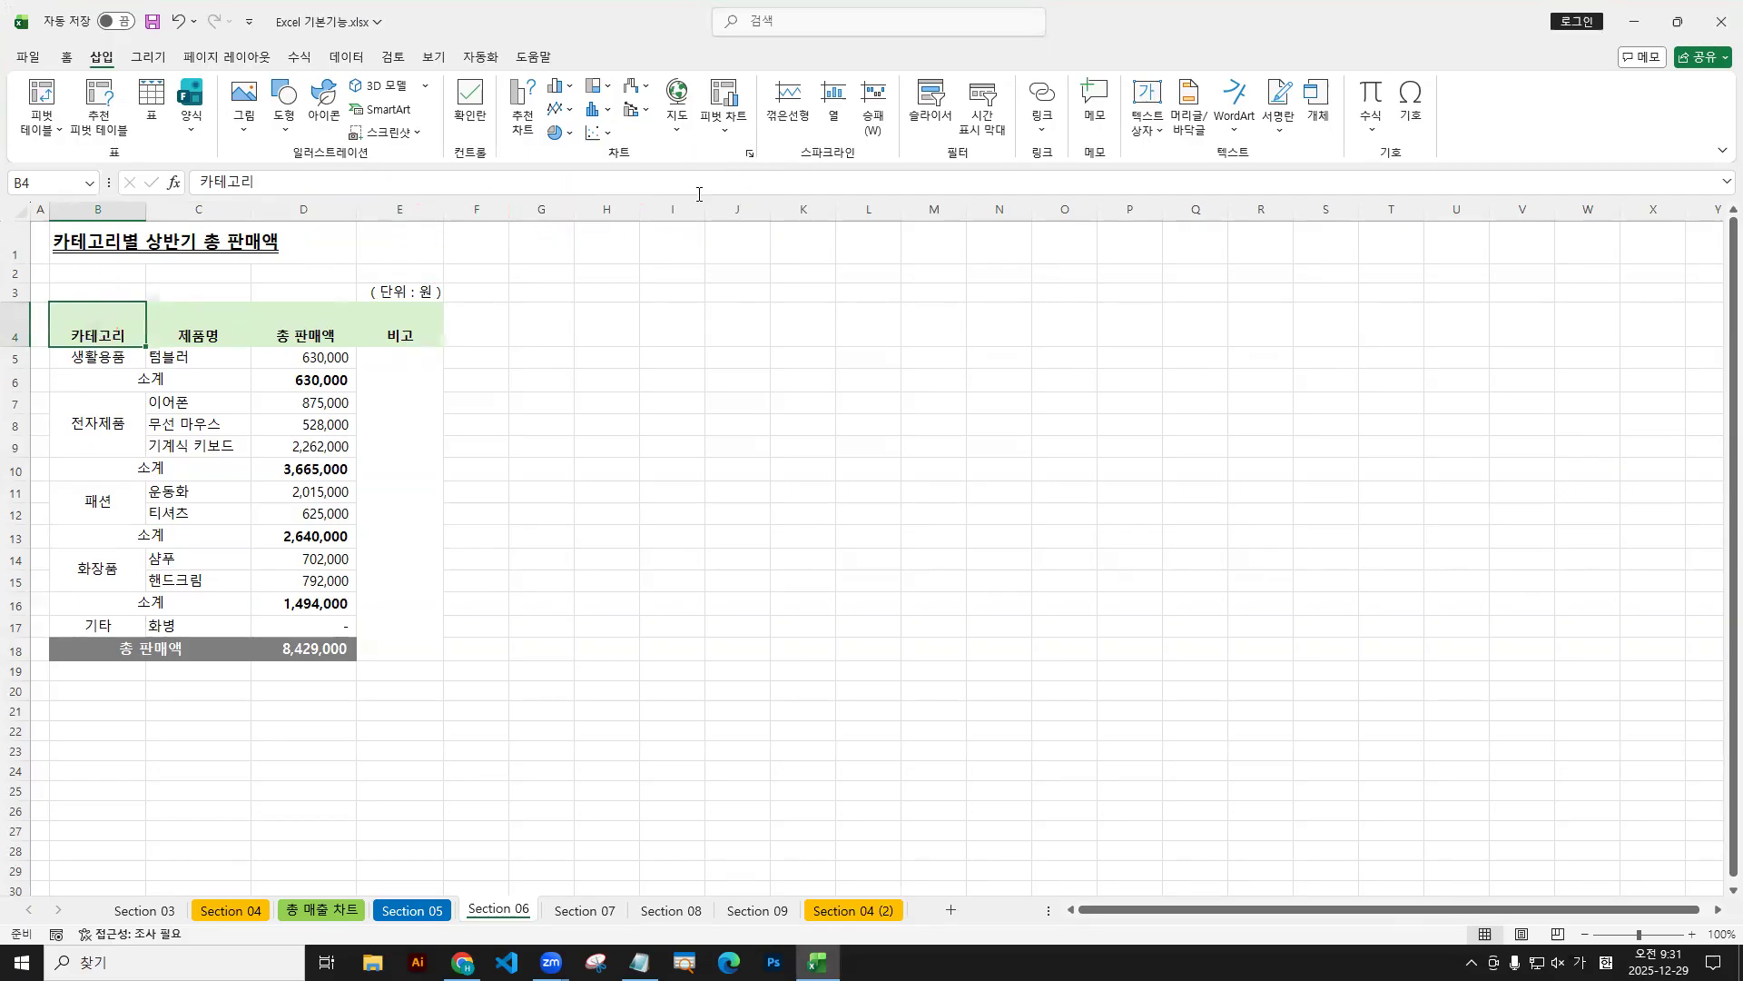
Extend the selection from B4 across the header row to E4.
key(ctrl+shift+Right)
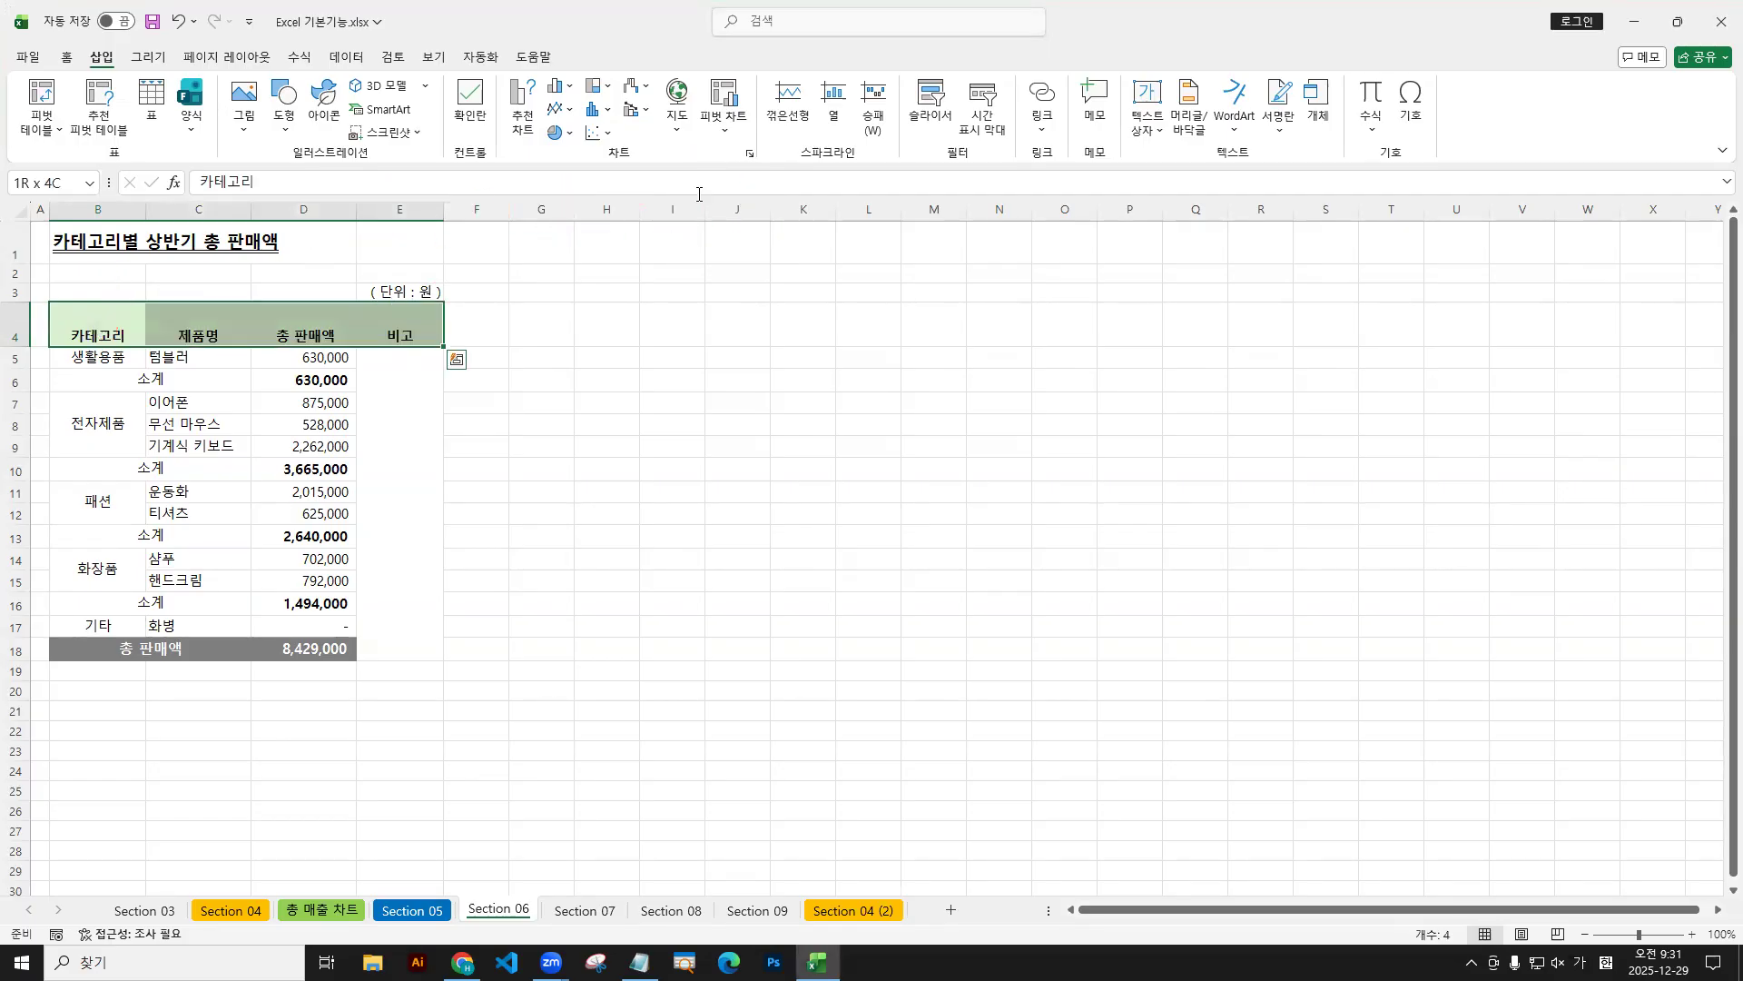
Select the total sales figures D5:D18 as one block, and reselect the header cells B4:E4.
click(308, 359)
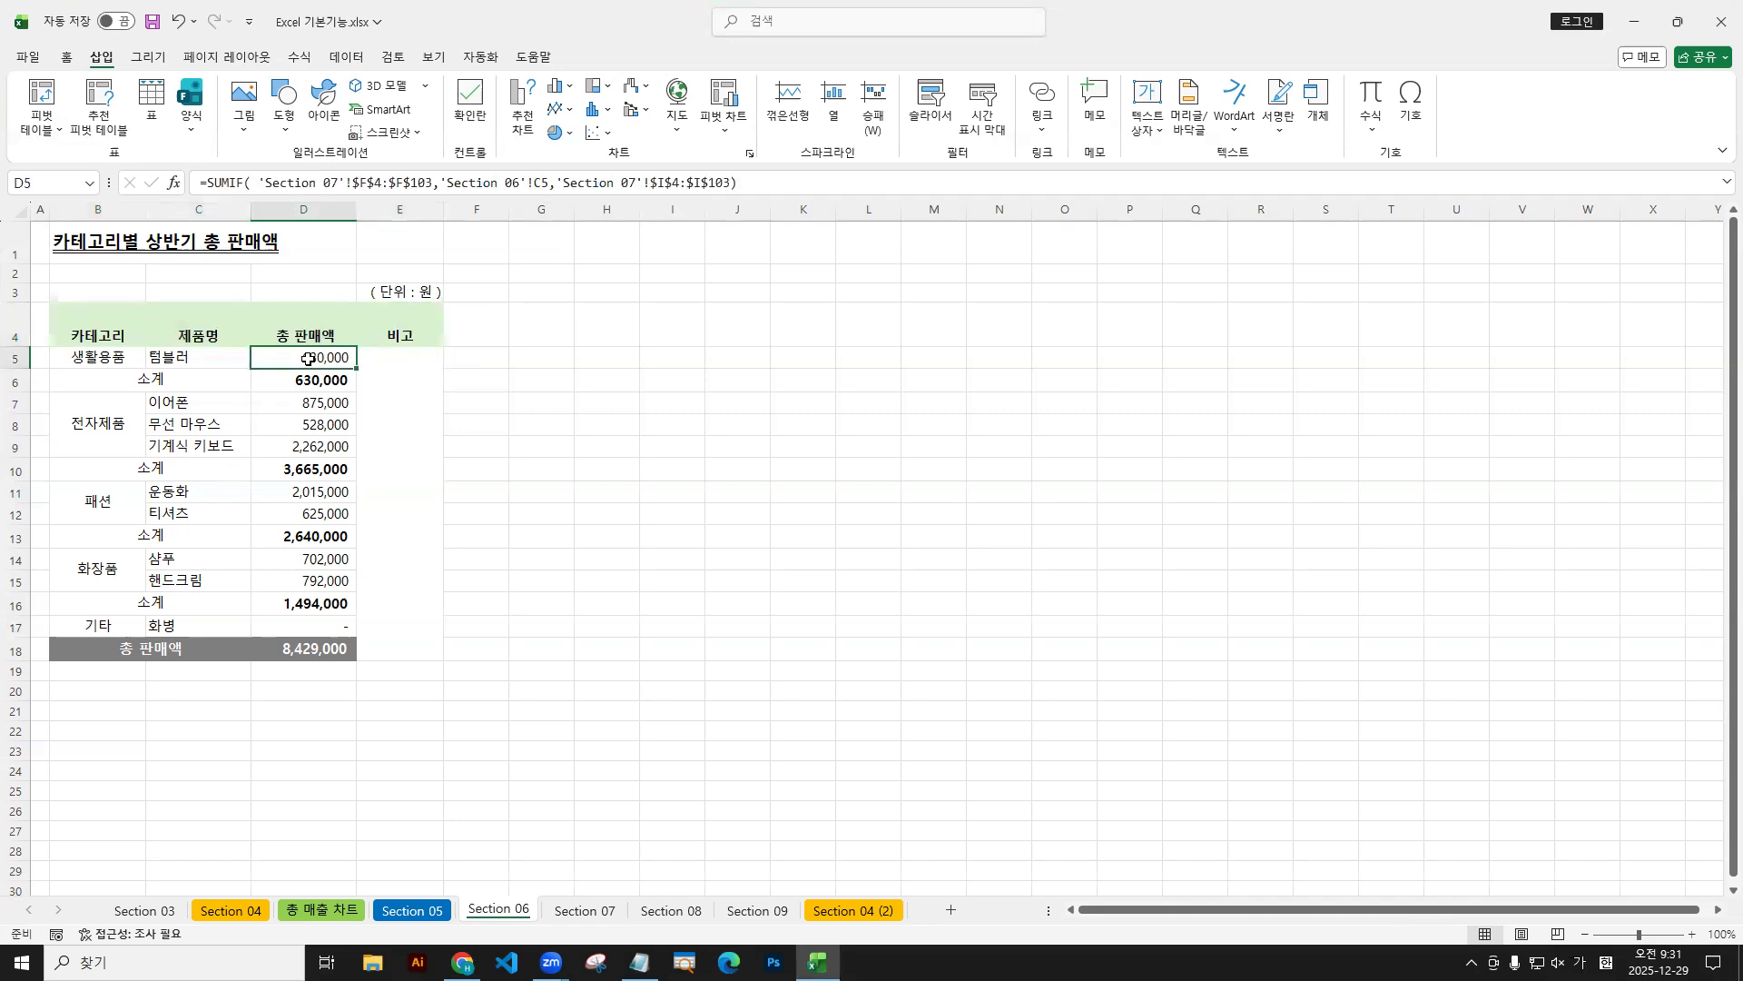
key(ctrl+shift+Down)
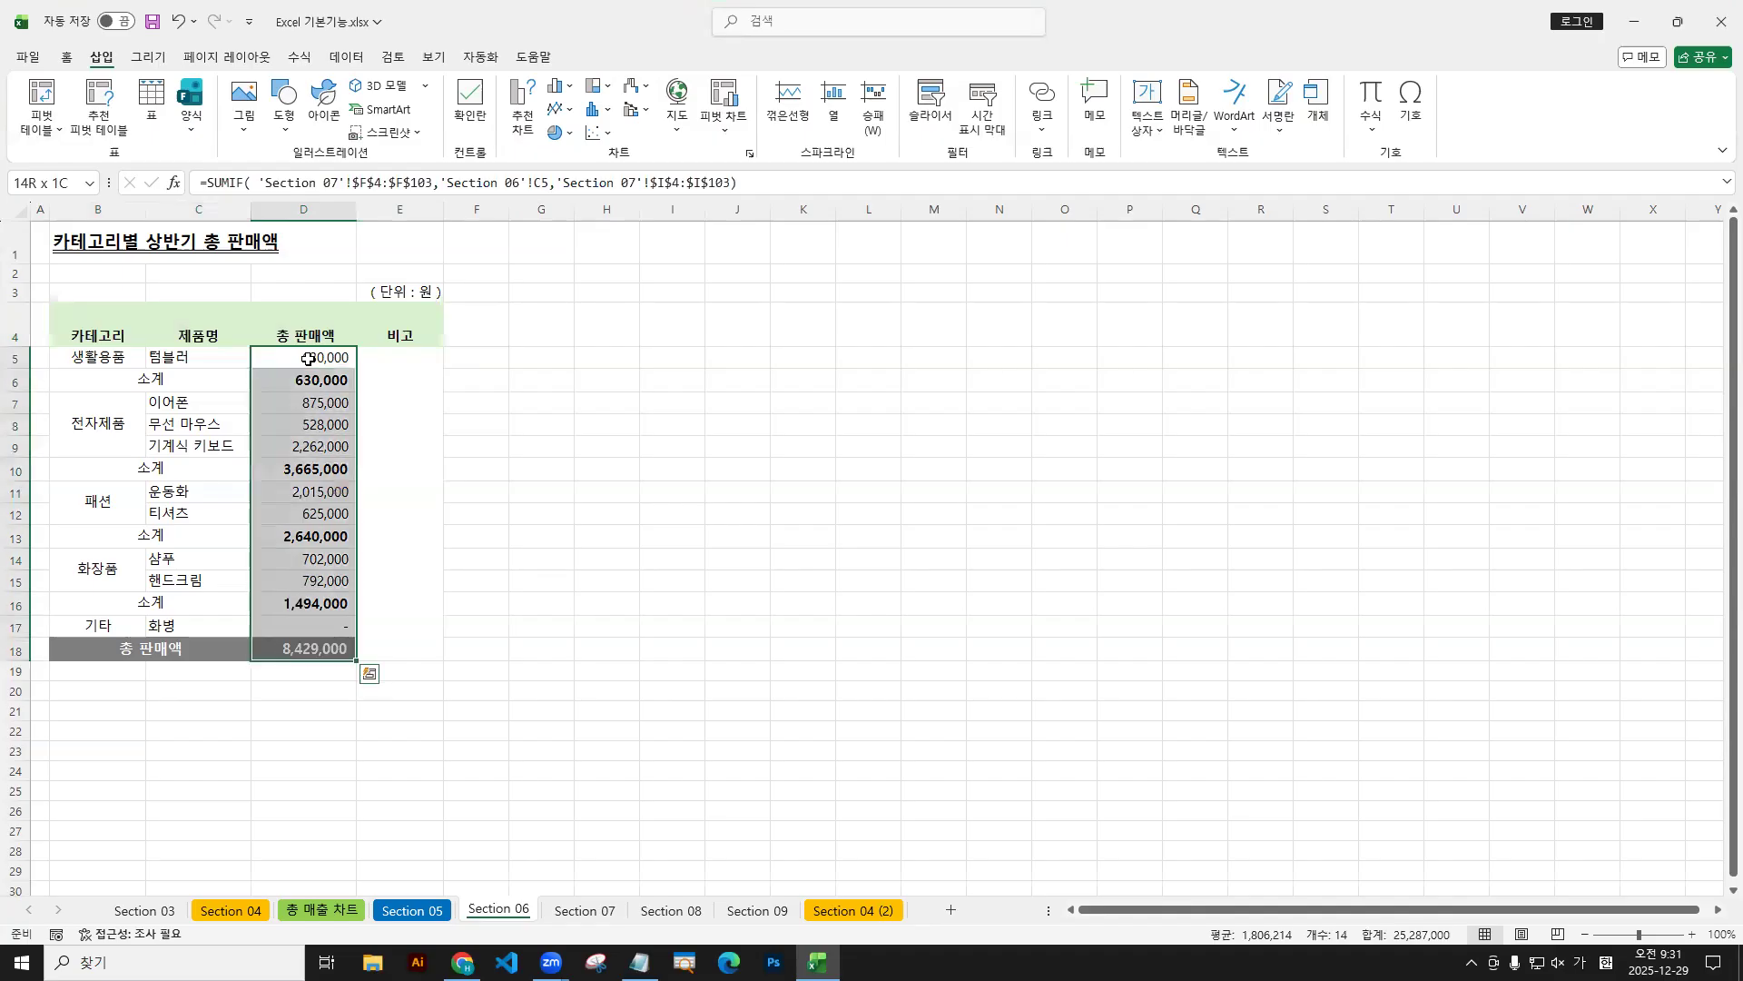
click(97, 327)
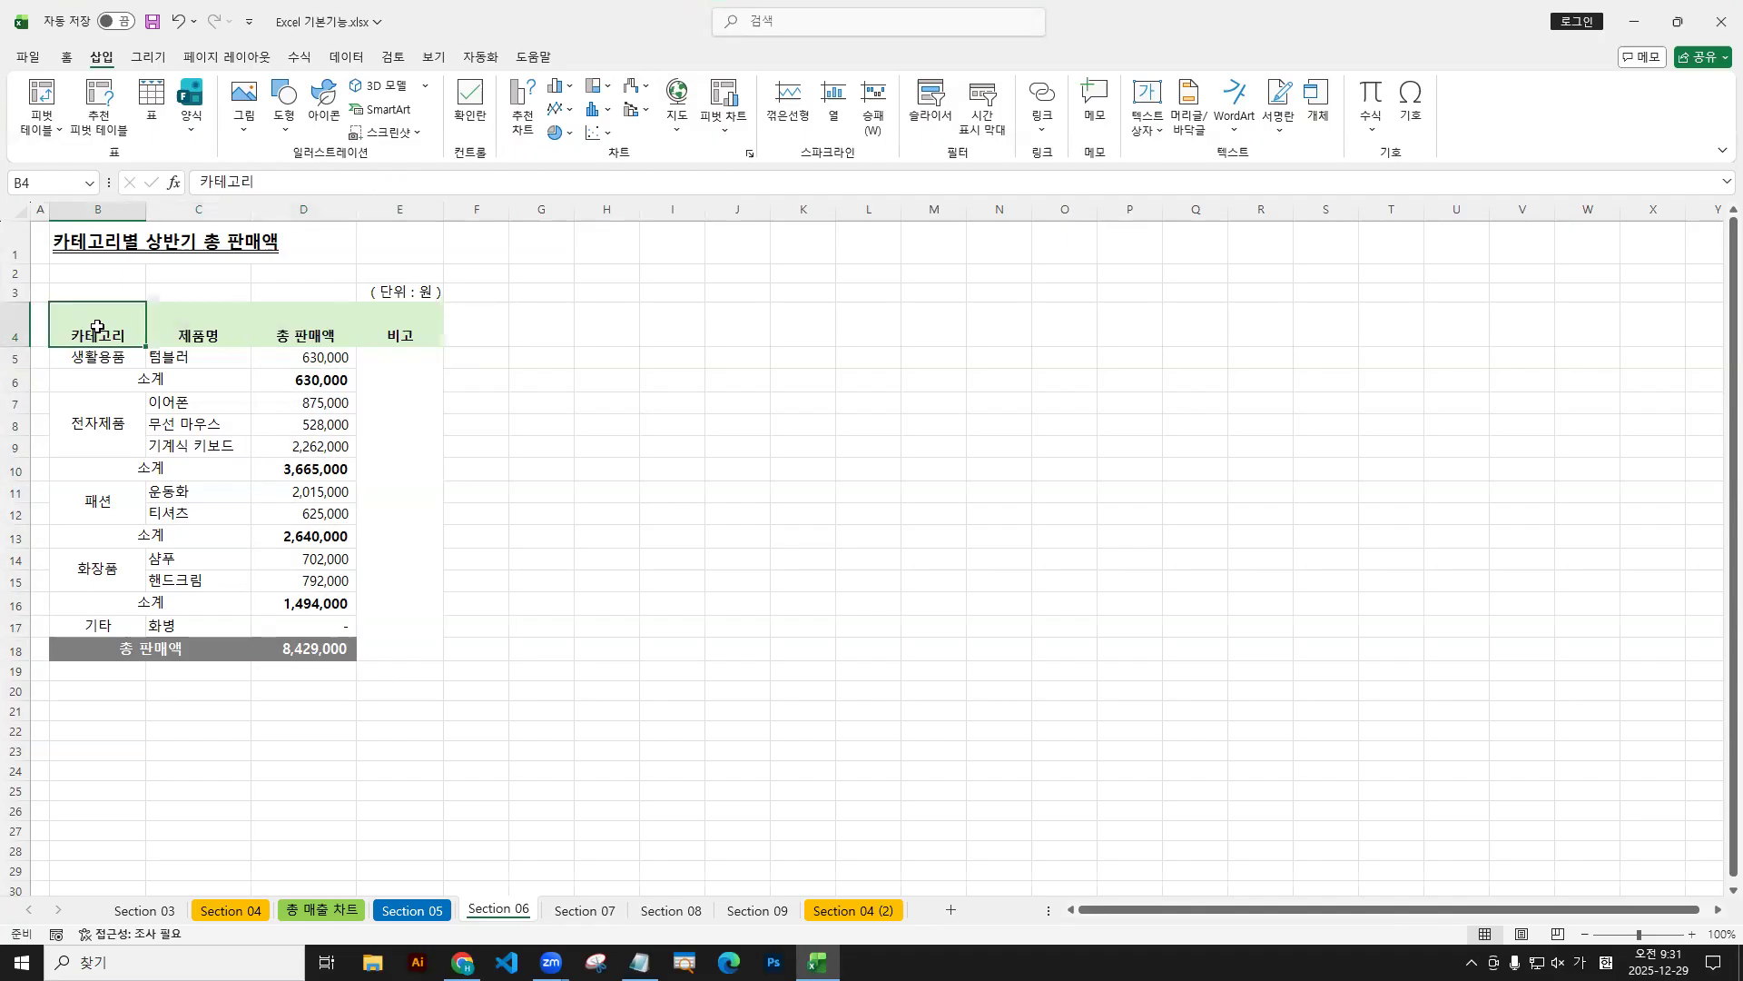
key(ctrl+shift+Right)
drag(97, 328, 435, 325)
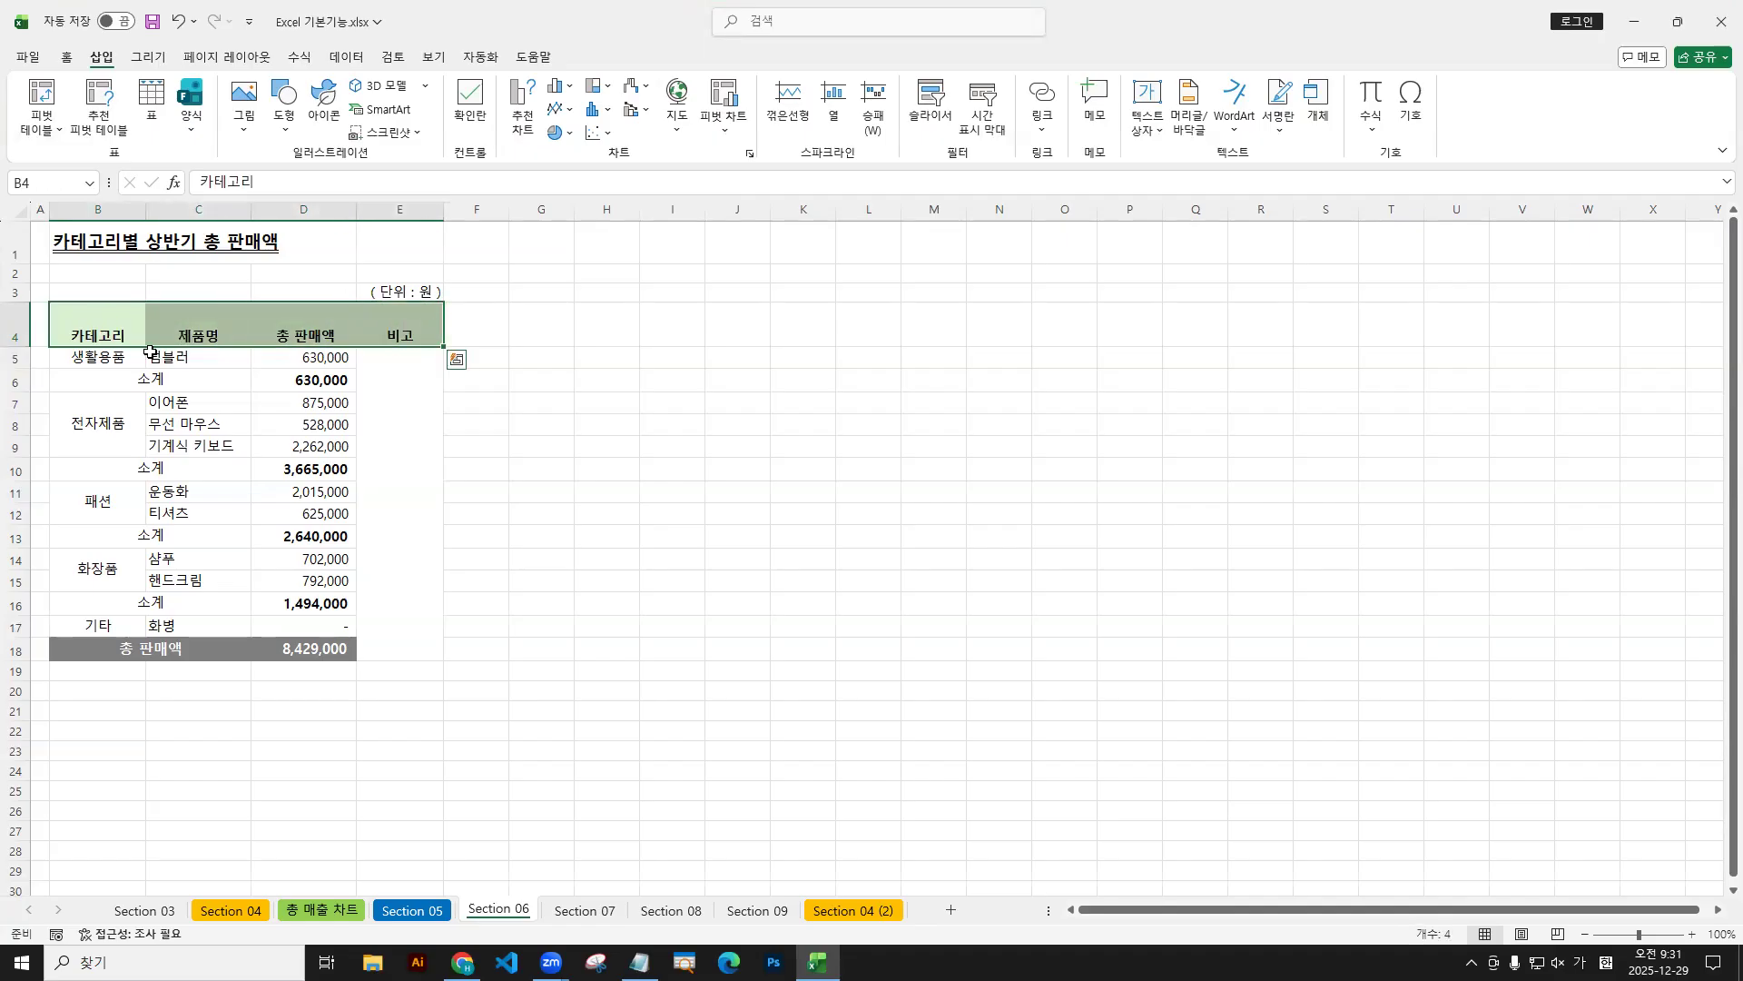
Try filling the 카테고리 header from B4 across to E4, and undo the fill.
click(104, 325)
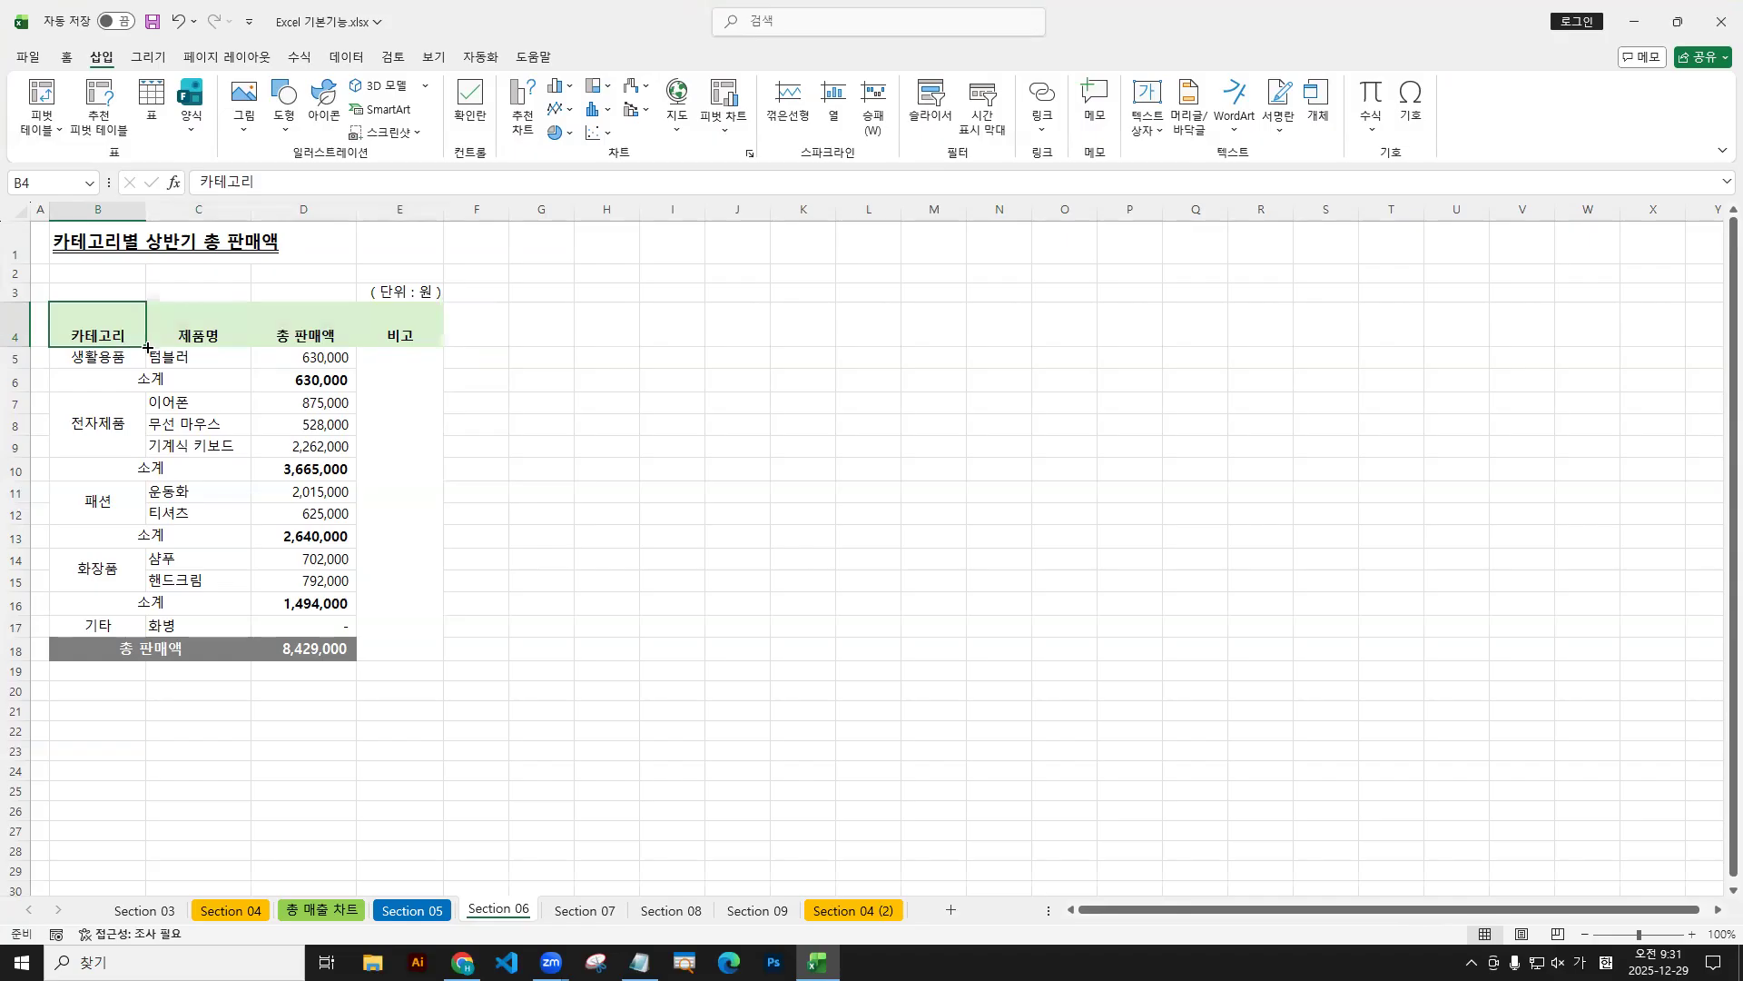
key(ctrl+2)
drag(390, 356, 662, 343)
key(Escape)
drag(147, 347, 431, 346)
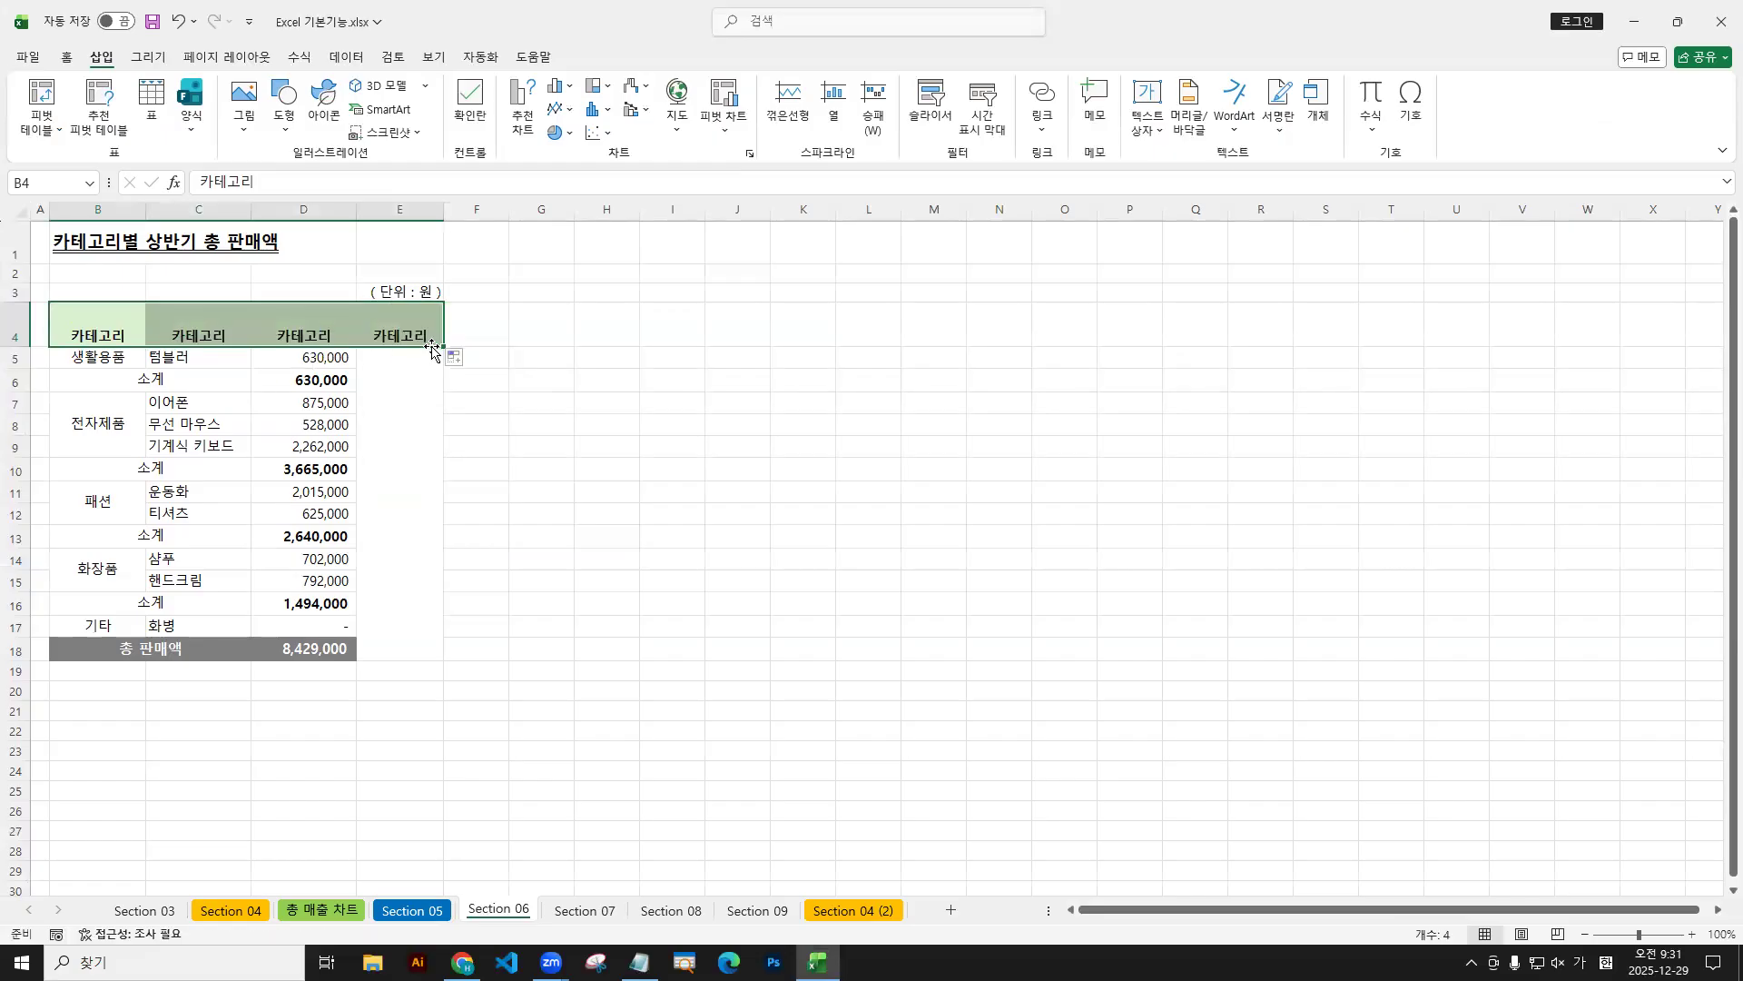
key(ctrl+z)
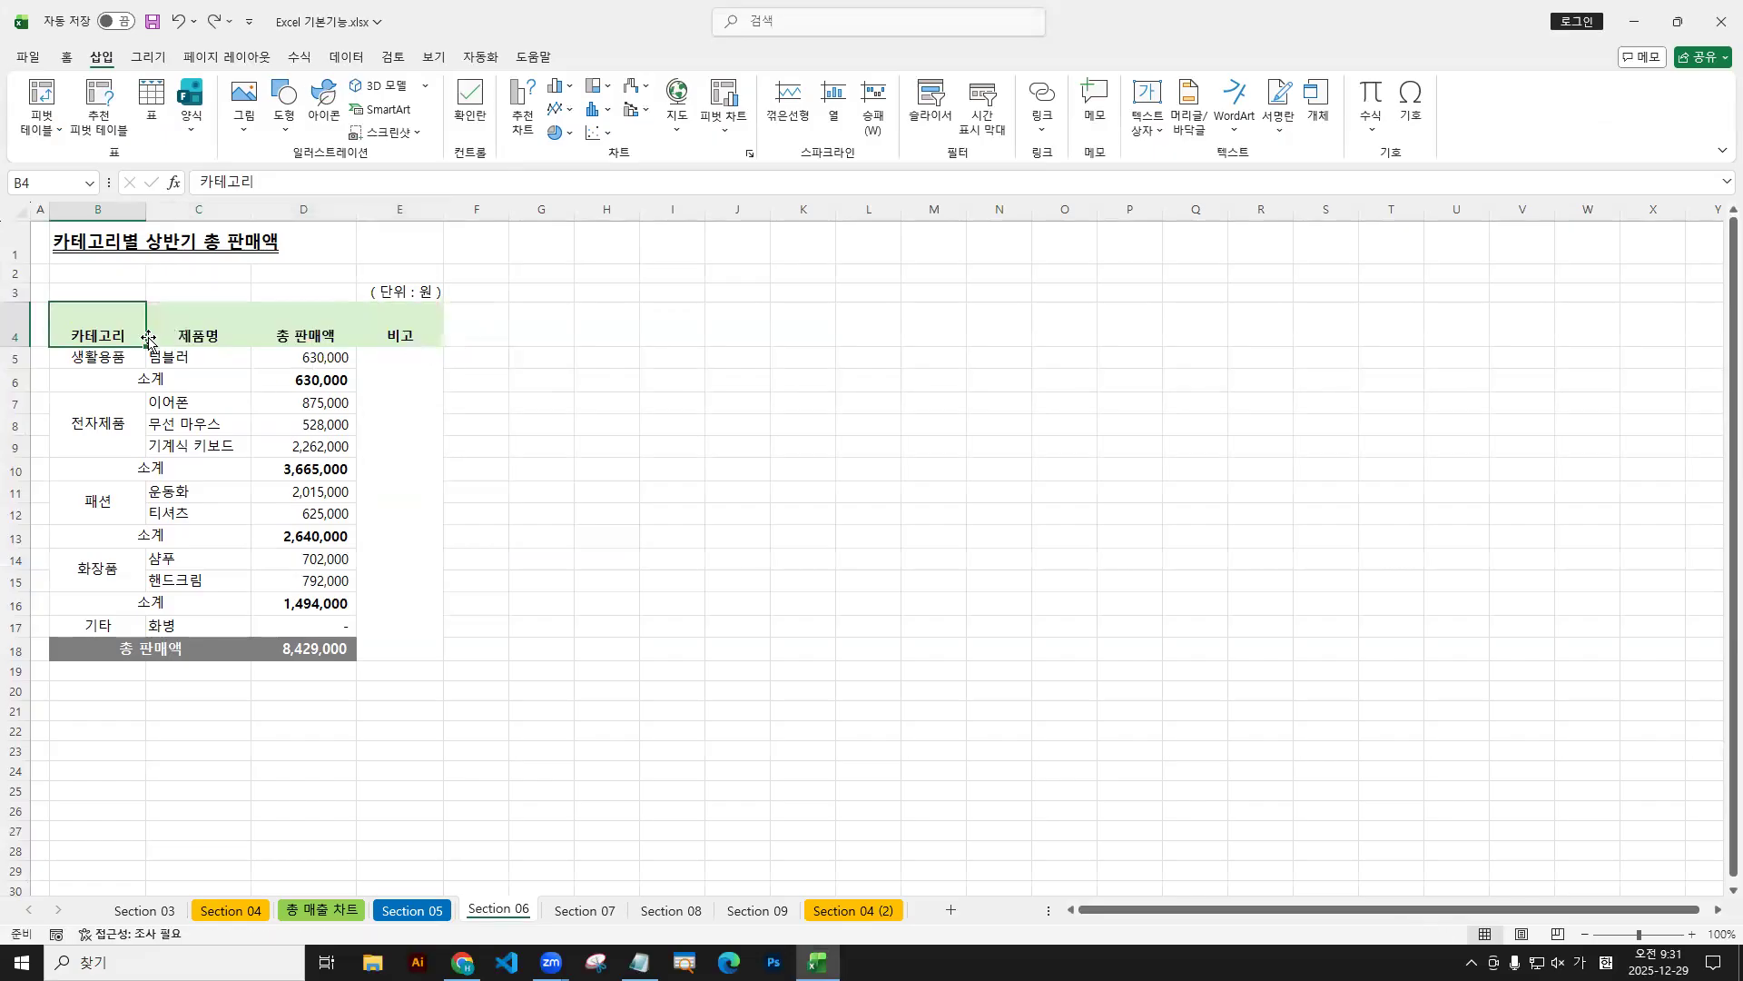
Align the header text in B4:E4 to the vertical middle, trying the top and bottom alignments as well.
drag(98, 343, 400, 343)
click(932, 532)
key(ctrl+shift+Right)
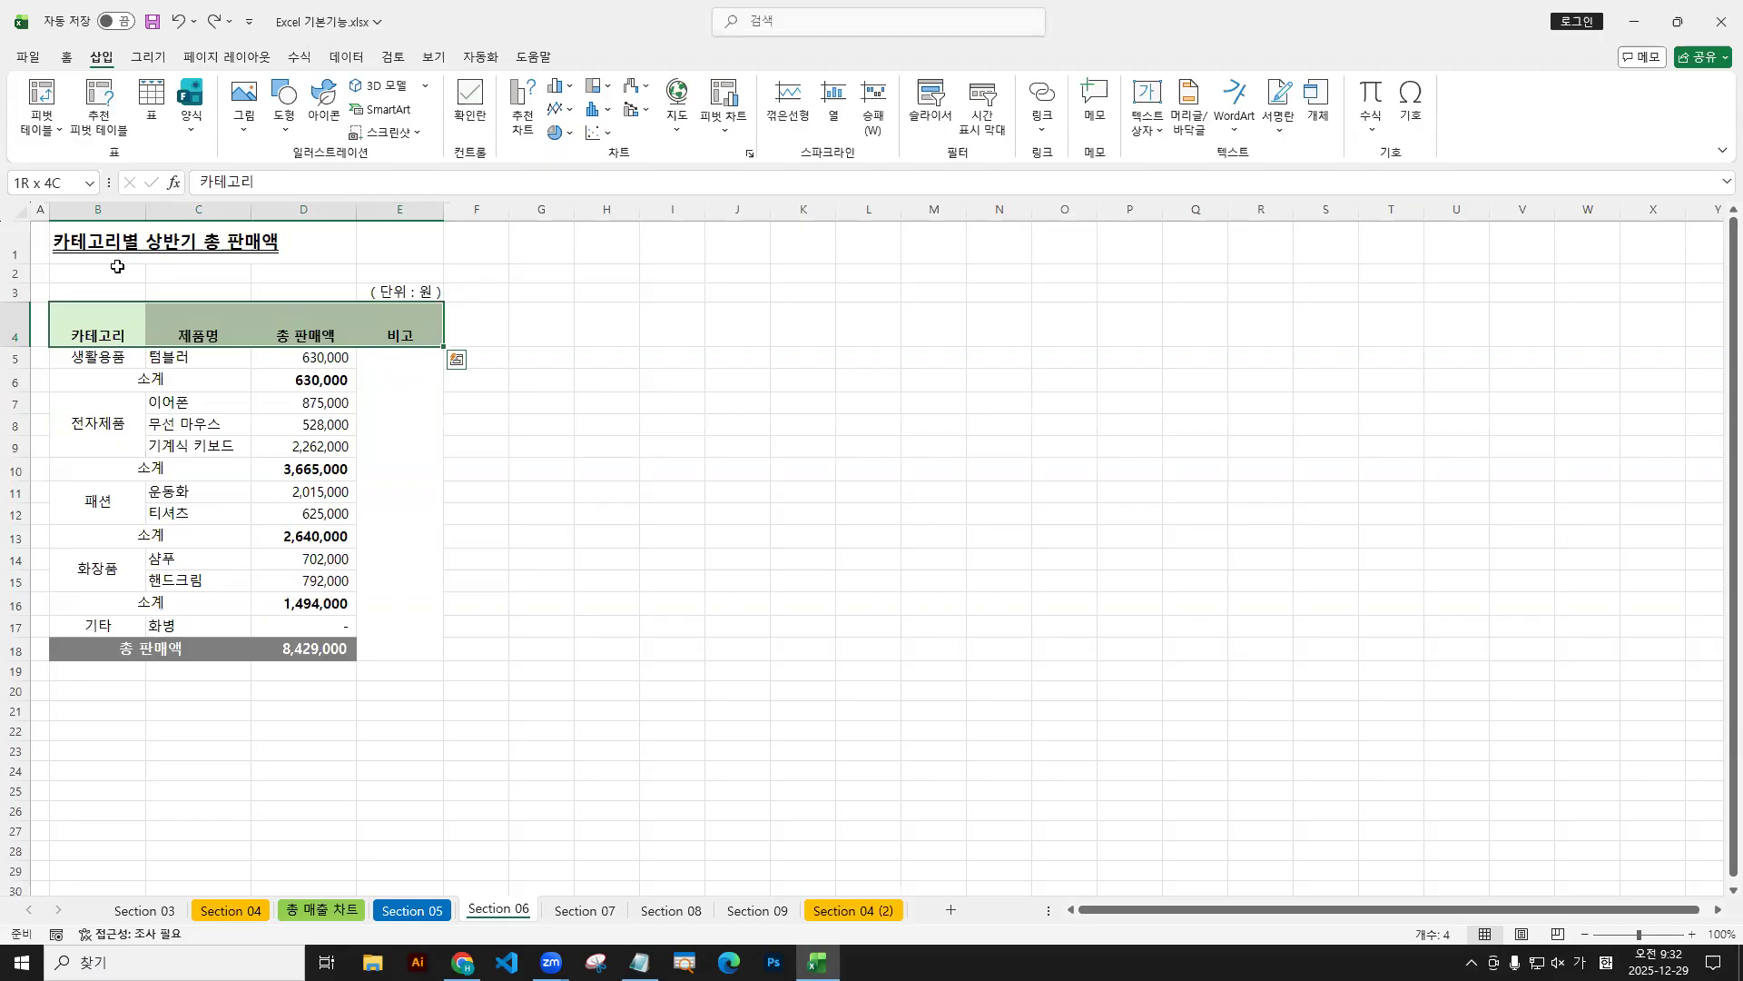
click(66, 56)
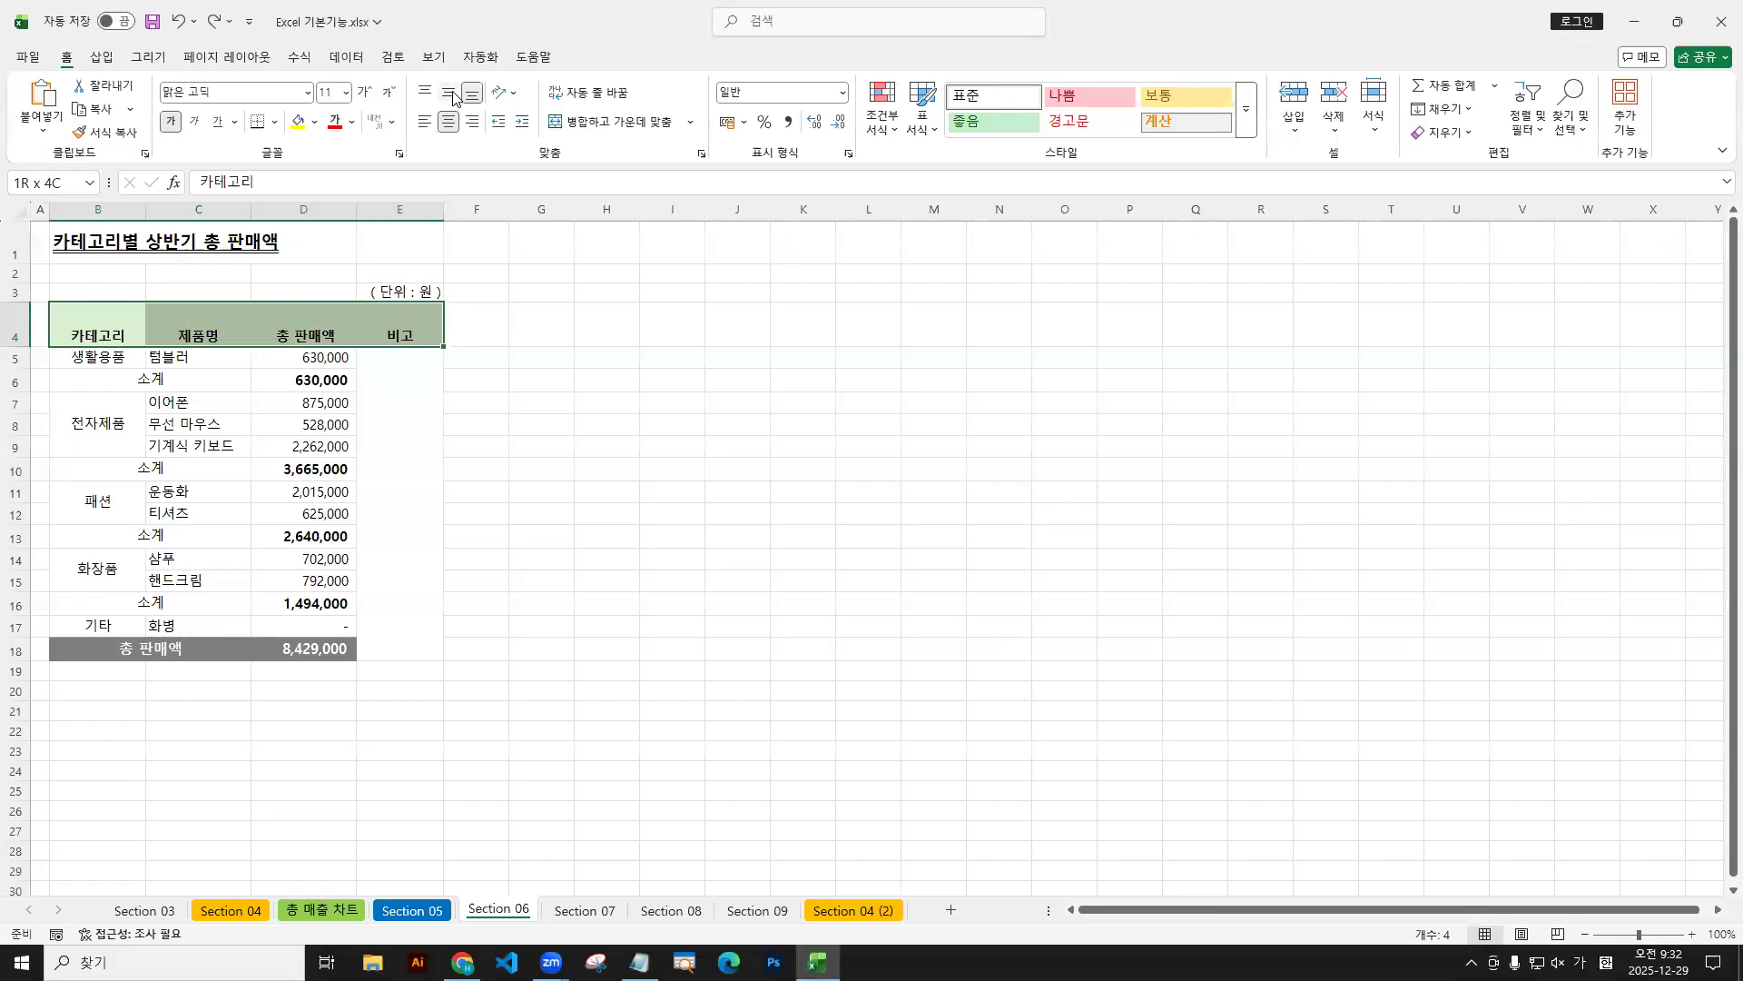
click(896, 178)
click(427, 100)
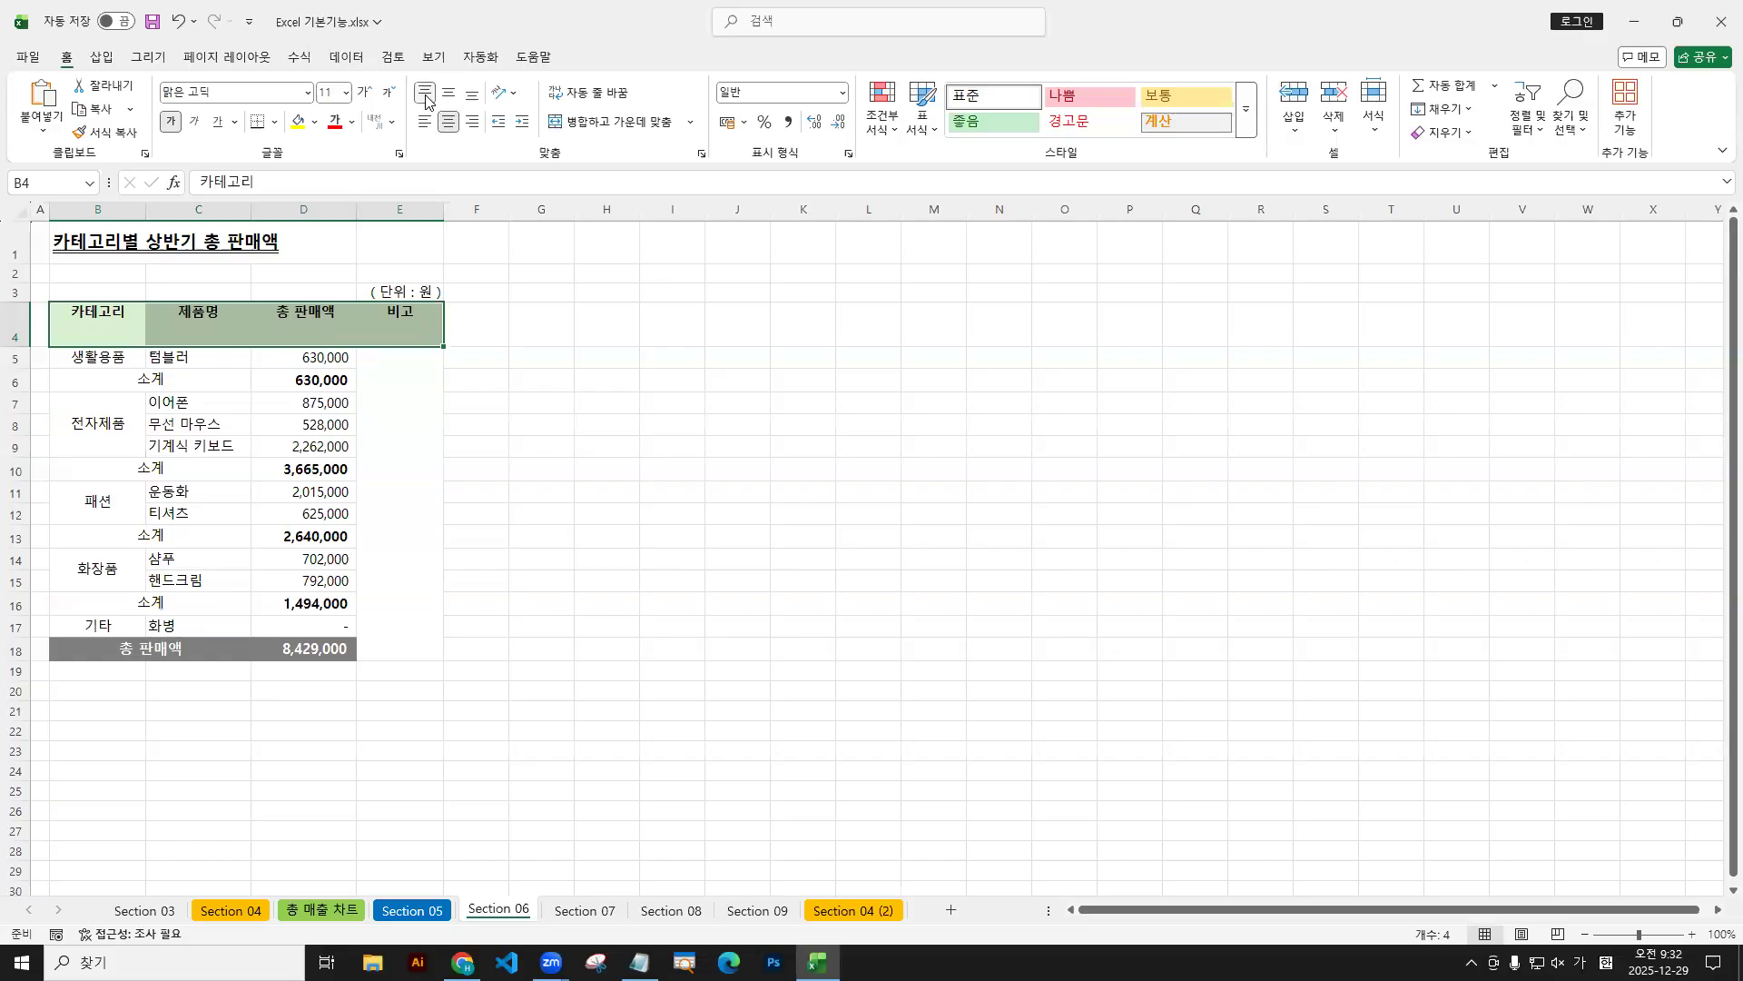
click(472, 94)
click(449, 95)
click(425, 93)
click(450, 97)
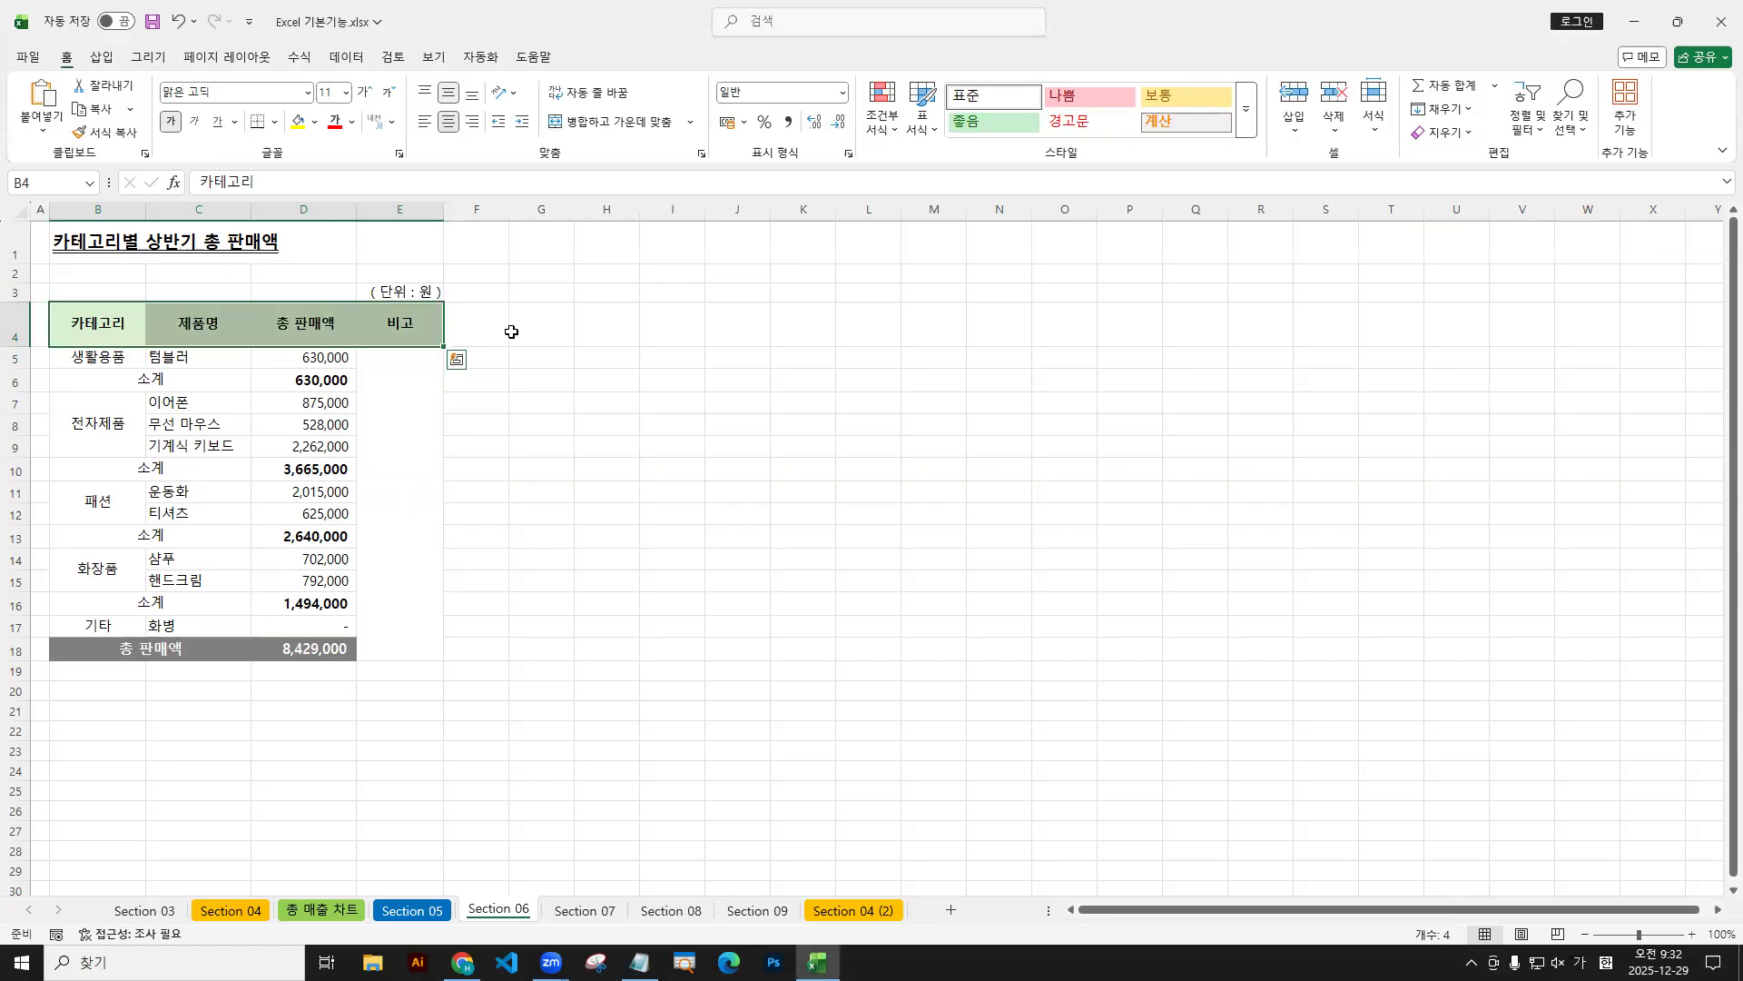
Select the merged 비고 block E5:E18 and toggle Merge & Center off and on, leaving it merged.
drag(398, 356, 400, 649)
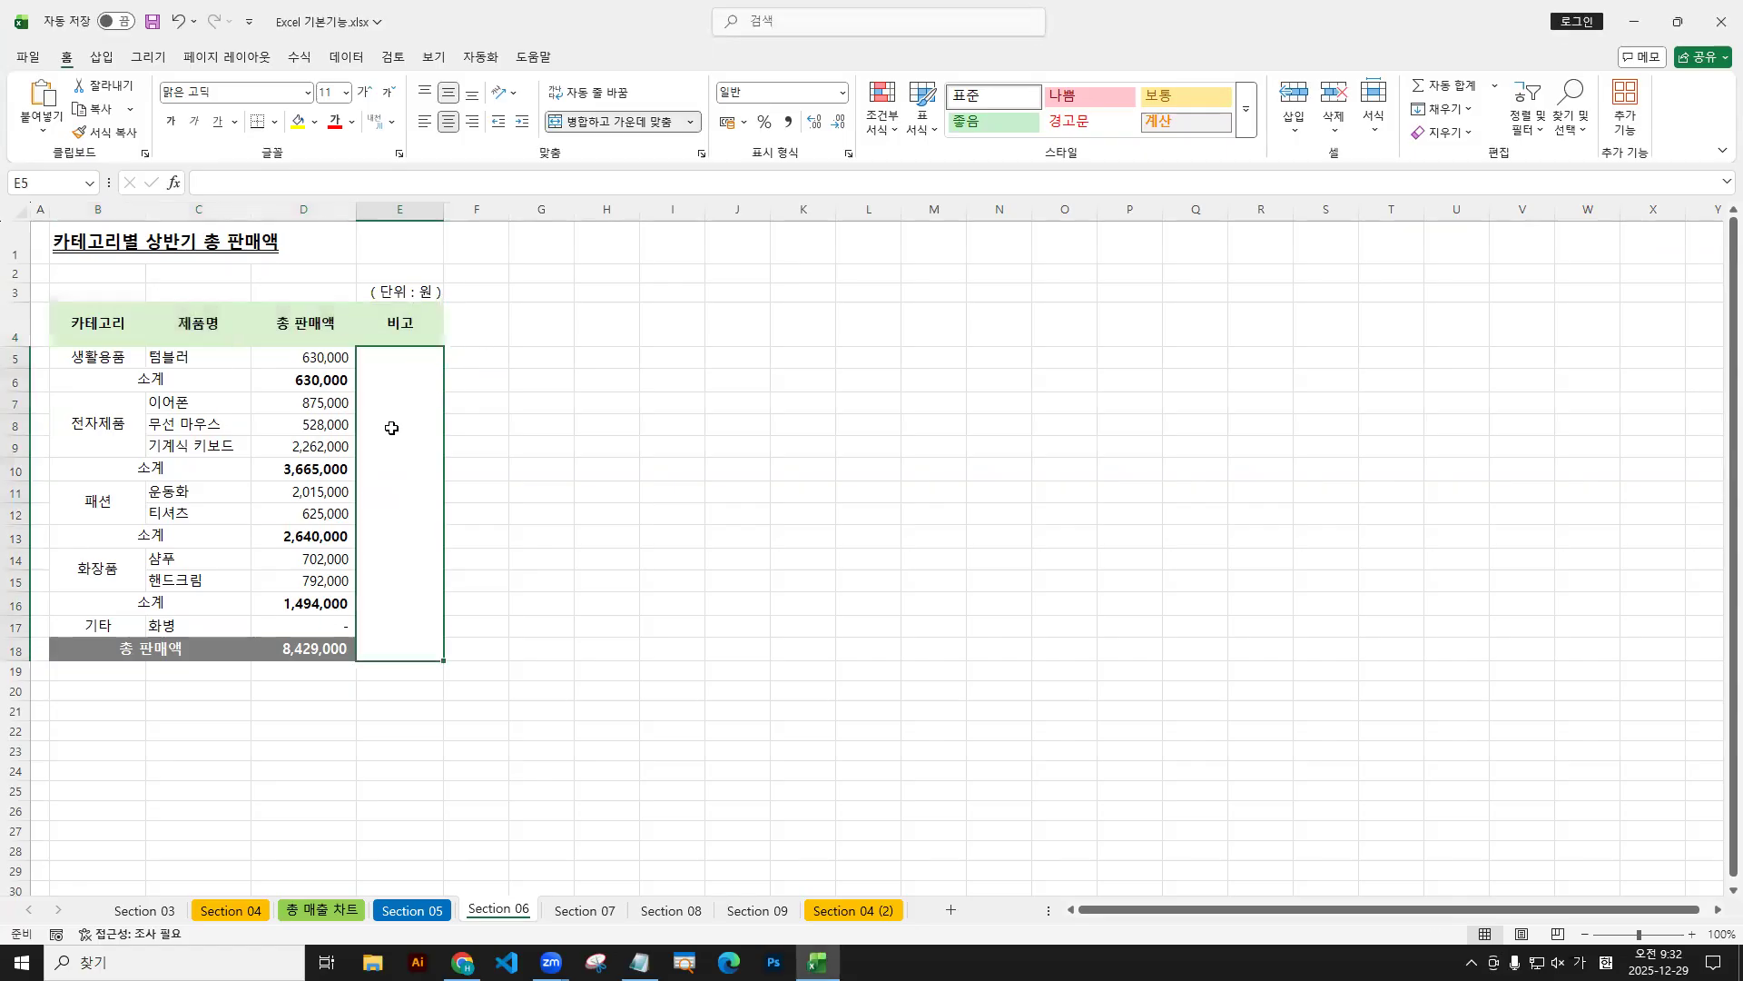
drag(406, 419, 450, 372)
key(r)
drag(617, 135, 625, 167)
drag(53, 37, 82, 73)
drag(543, 106, 699, 136)
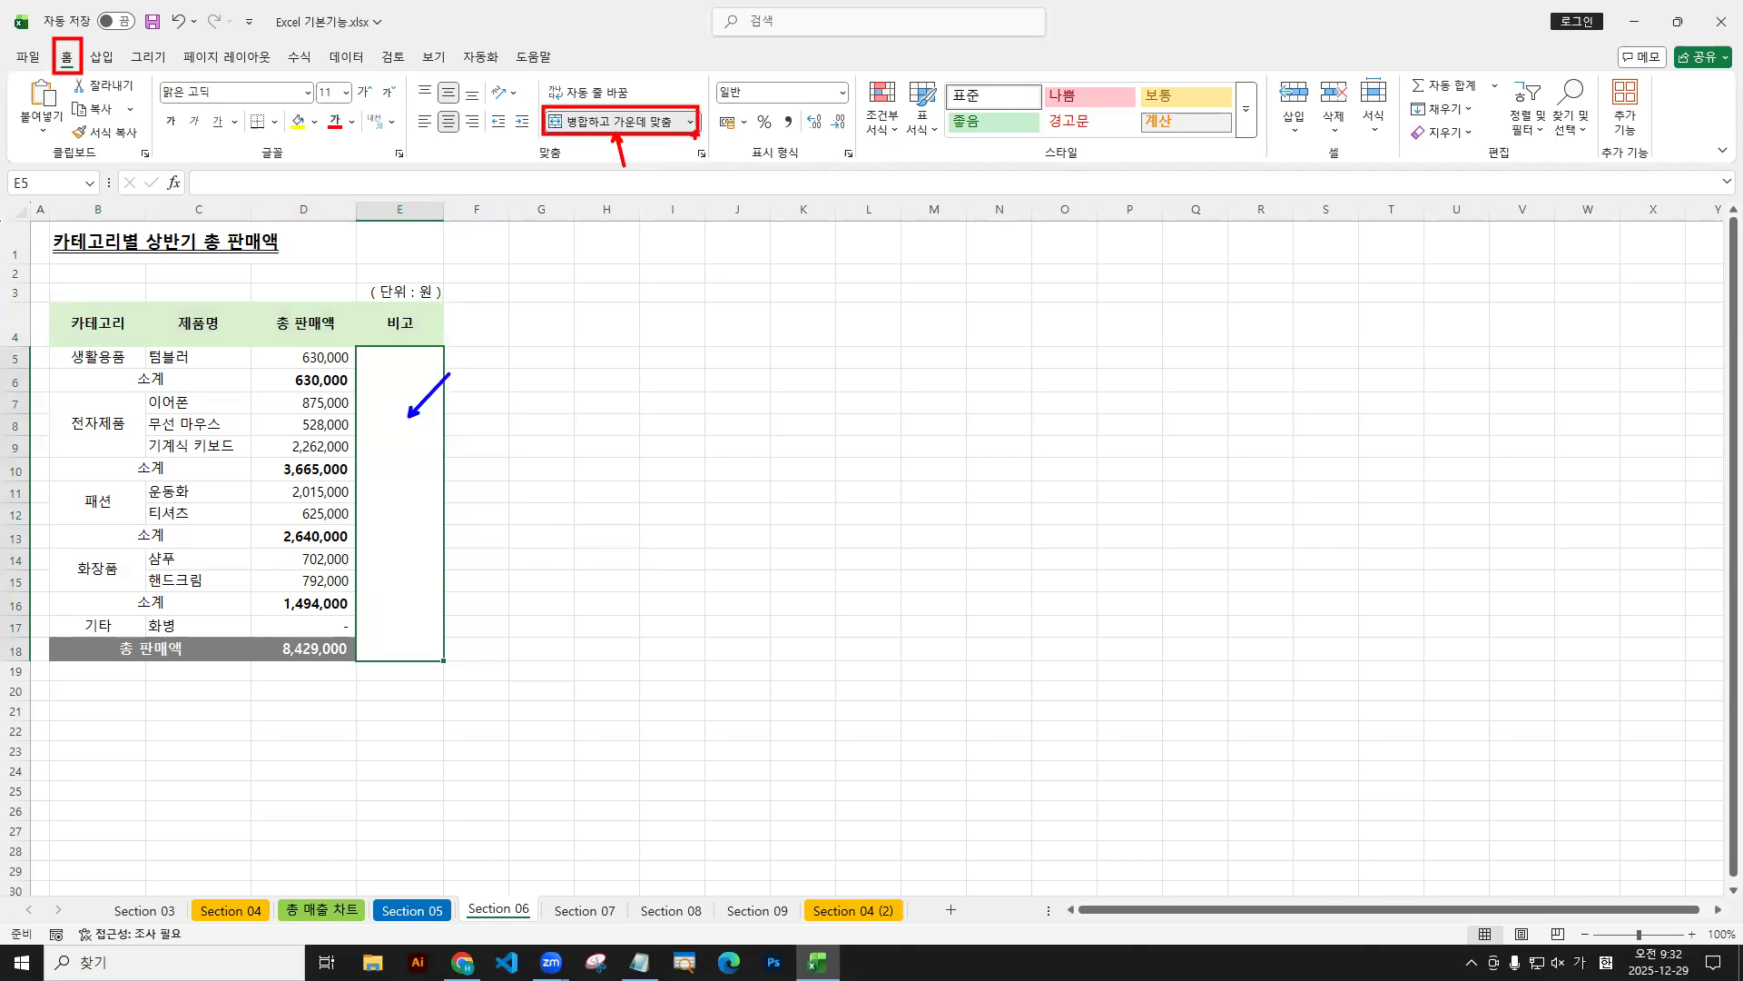
key(Escape)
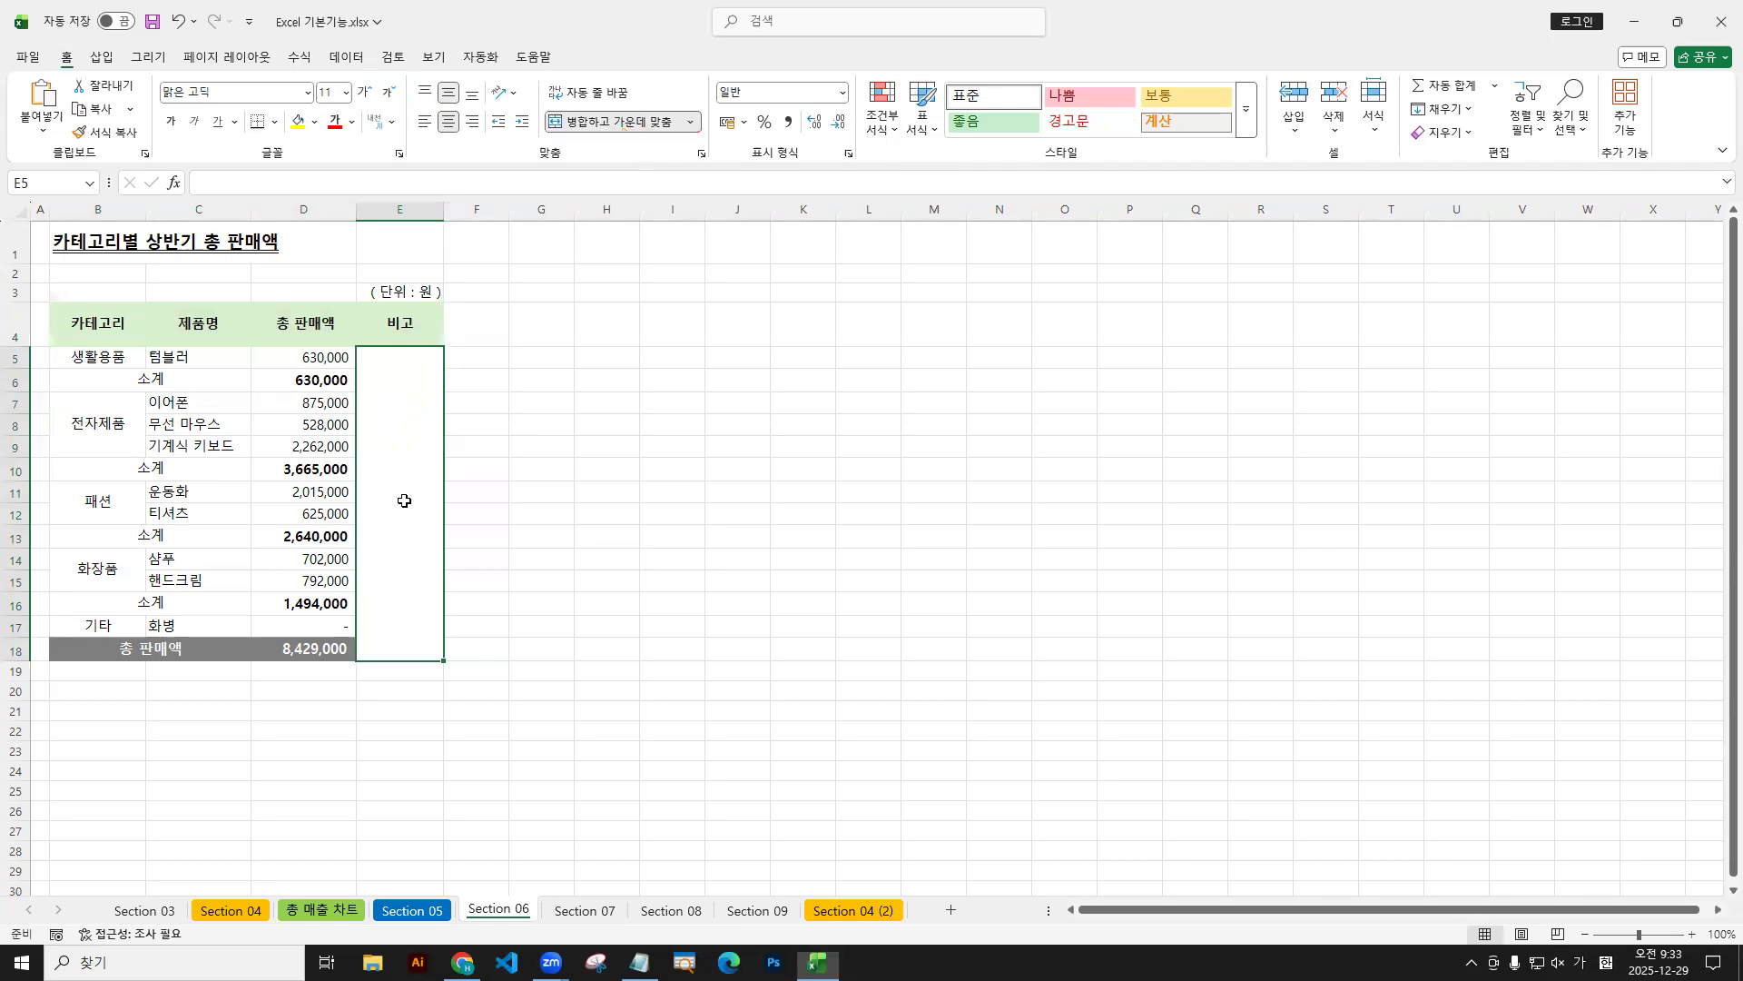
click(617, 121)
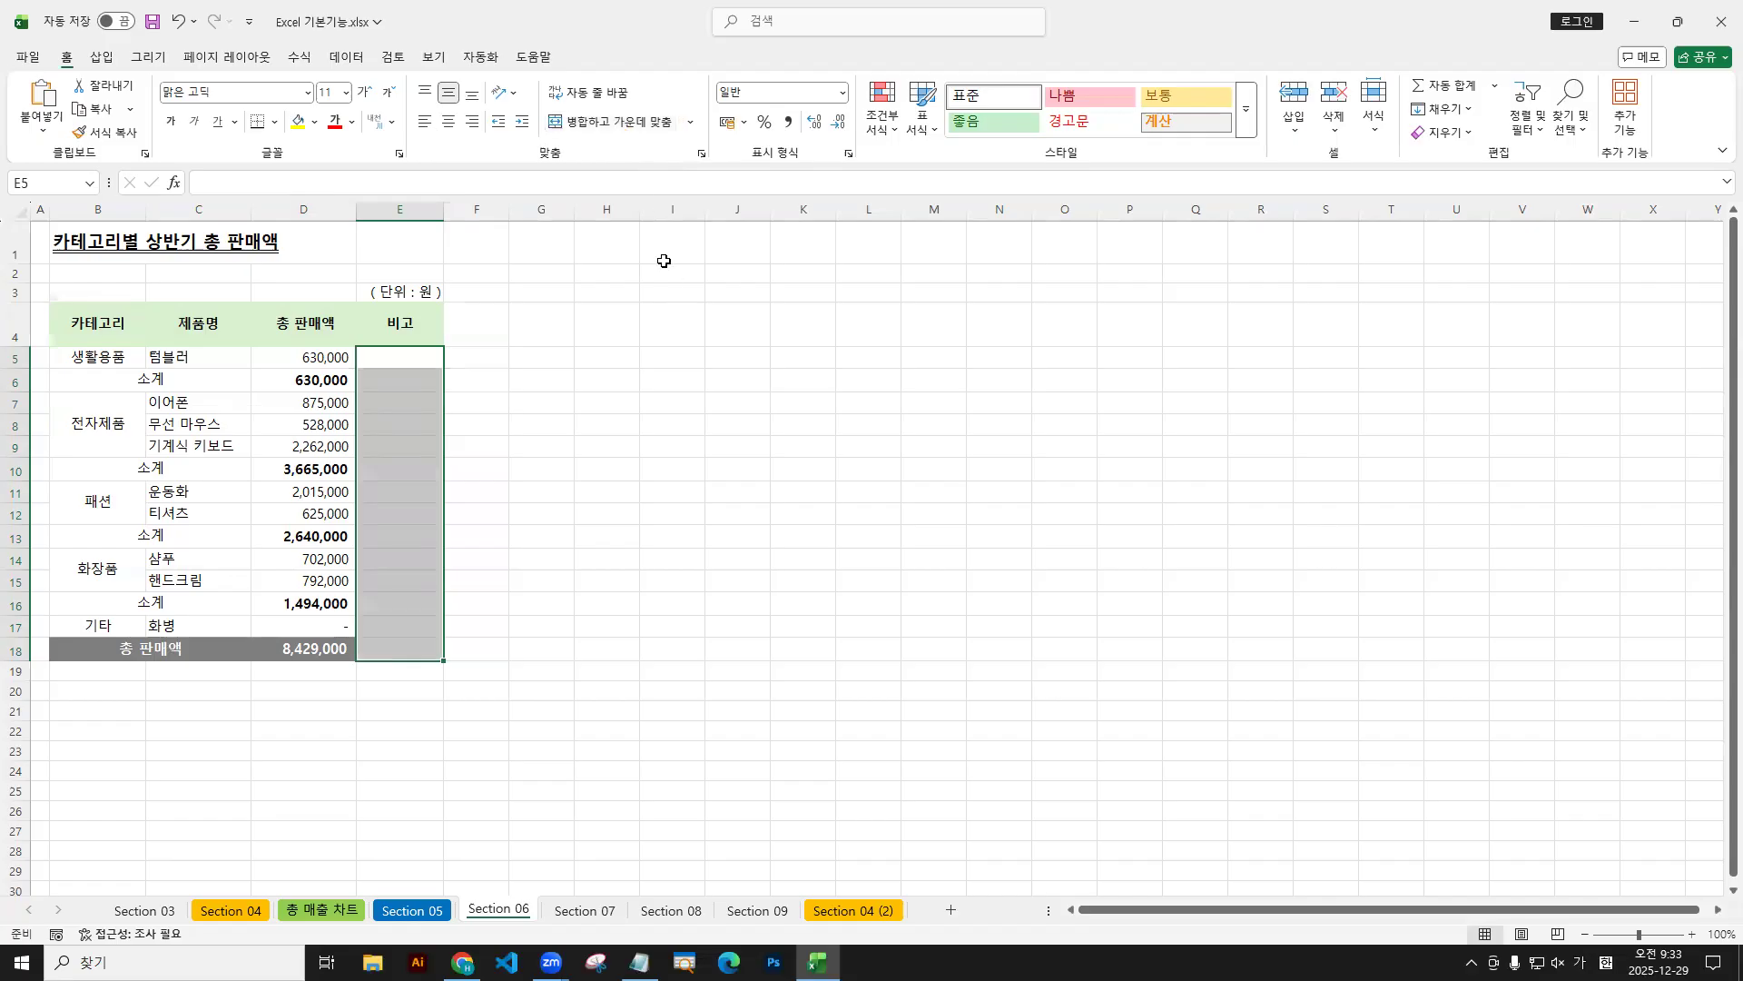
click(626, 126)
click(627, 125)
click(627, 127)
click(627, 127)
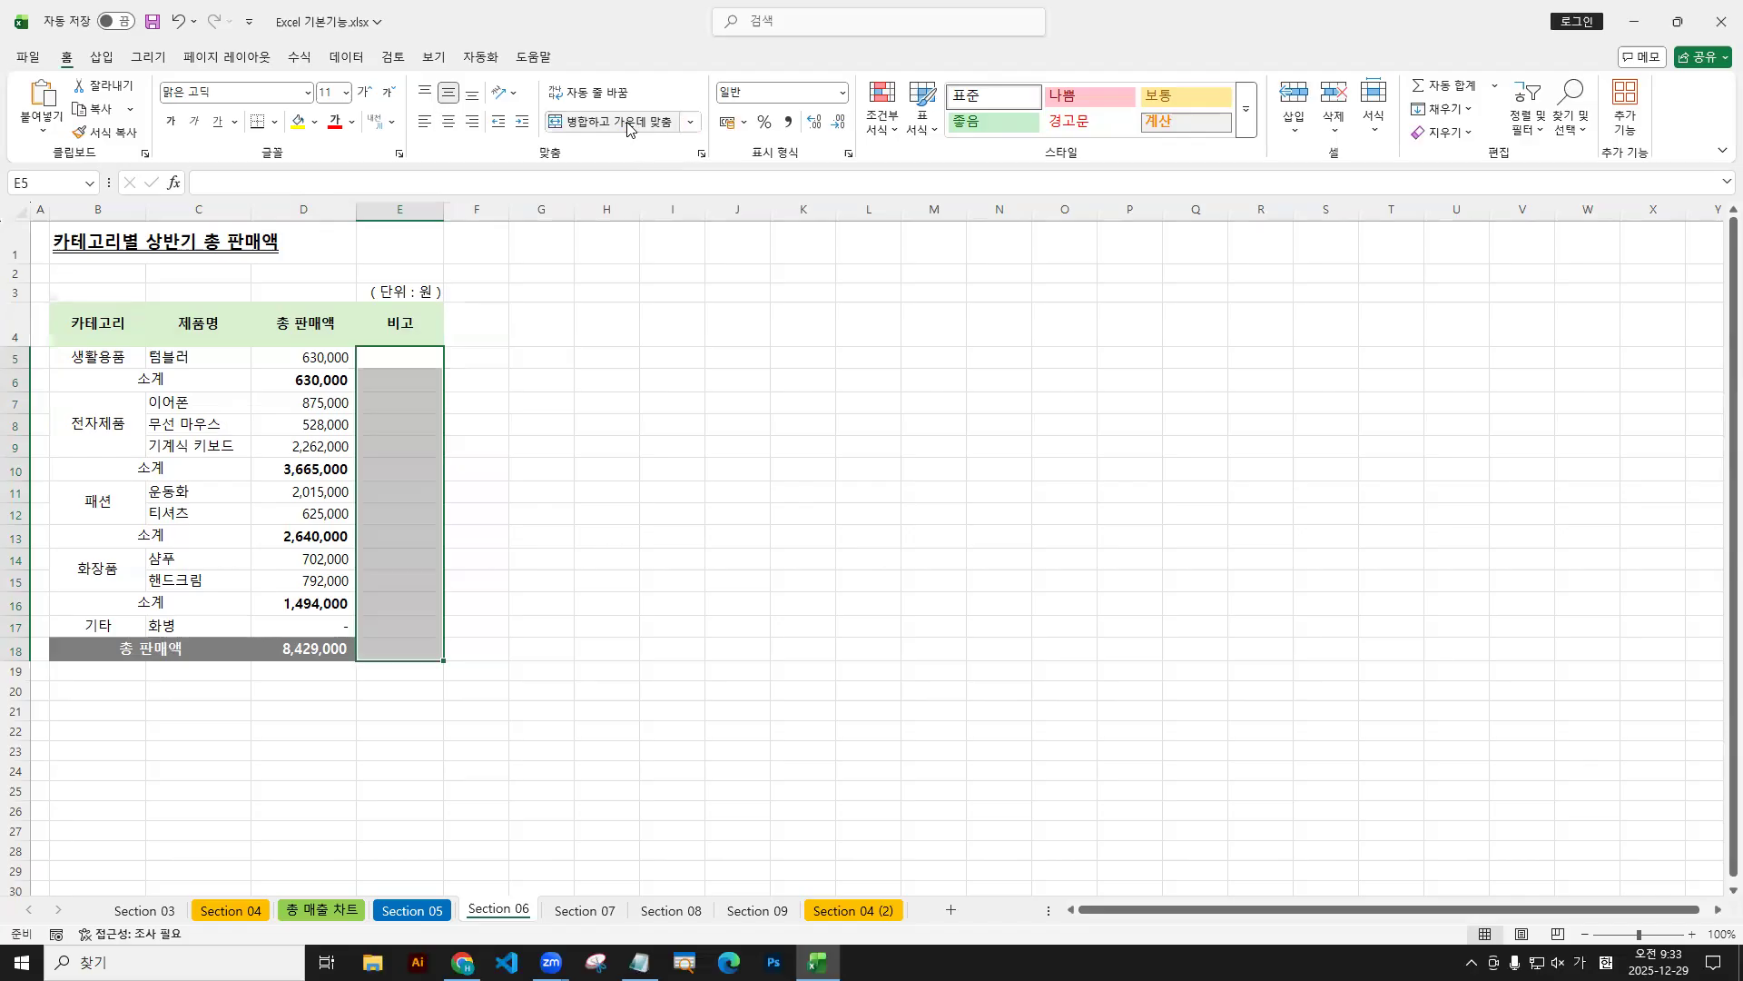
click(628, 127)
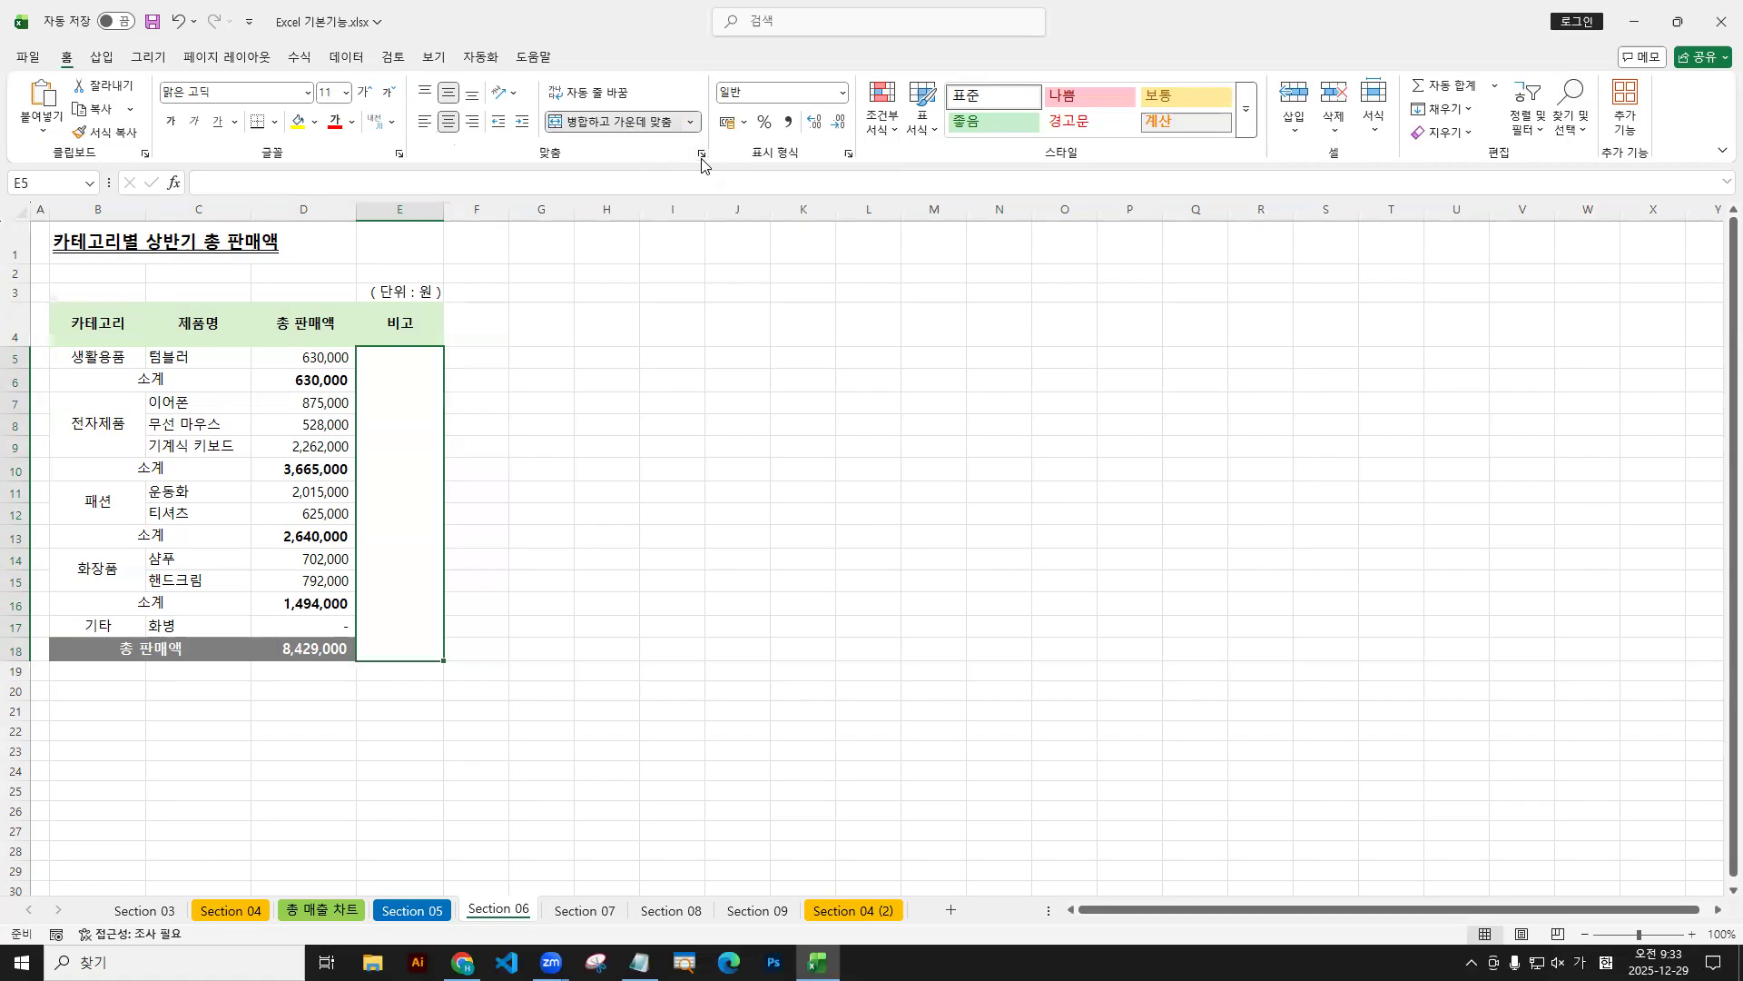
Unmerge E5:E18 through the cell merge option in Format Cells, and toggle Merge & Center on the range.
click(701, 154)
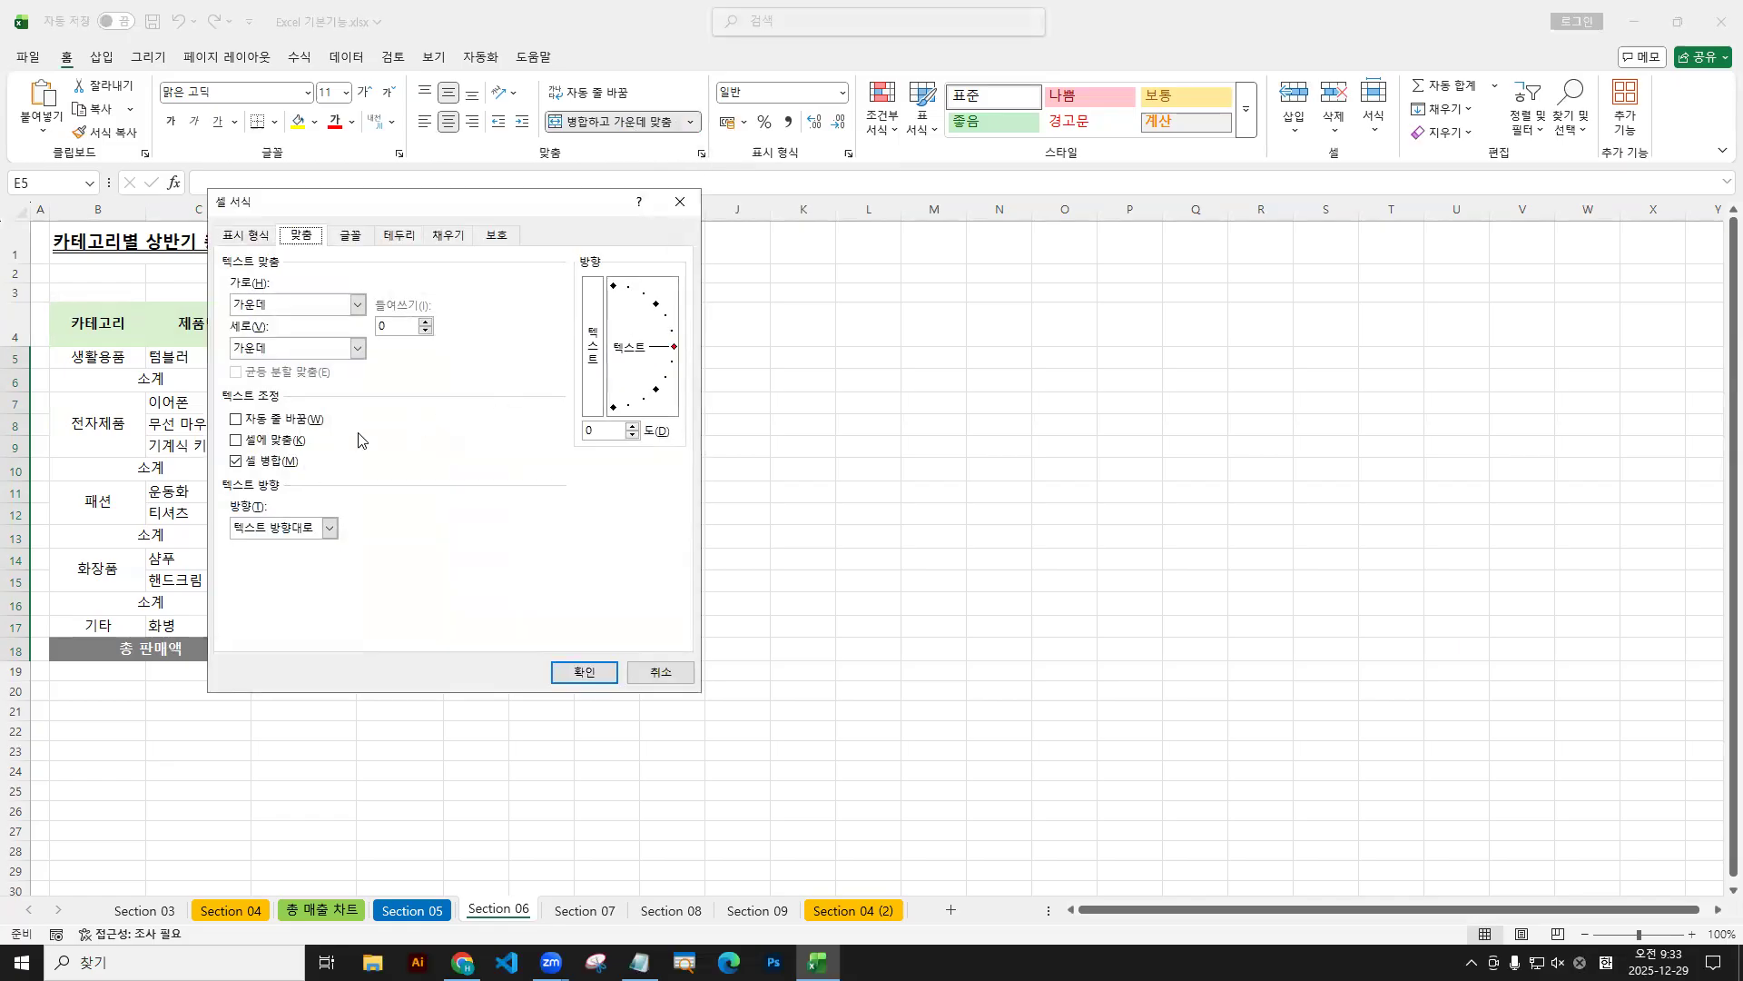
click(236, 462)
click(236, 462)
click(583, 672)
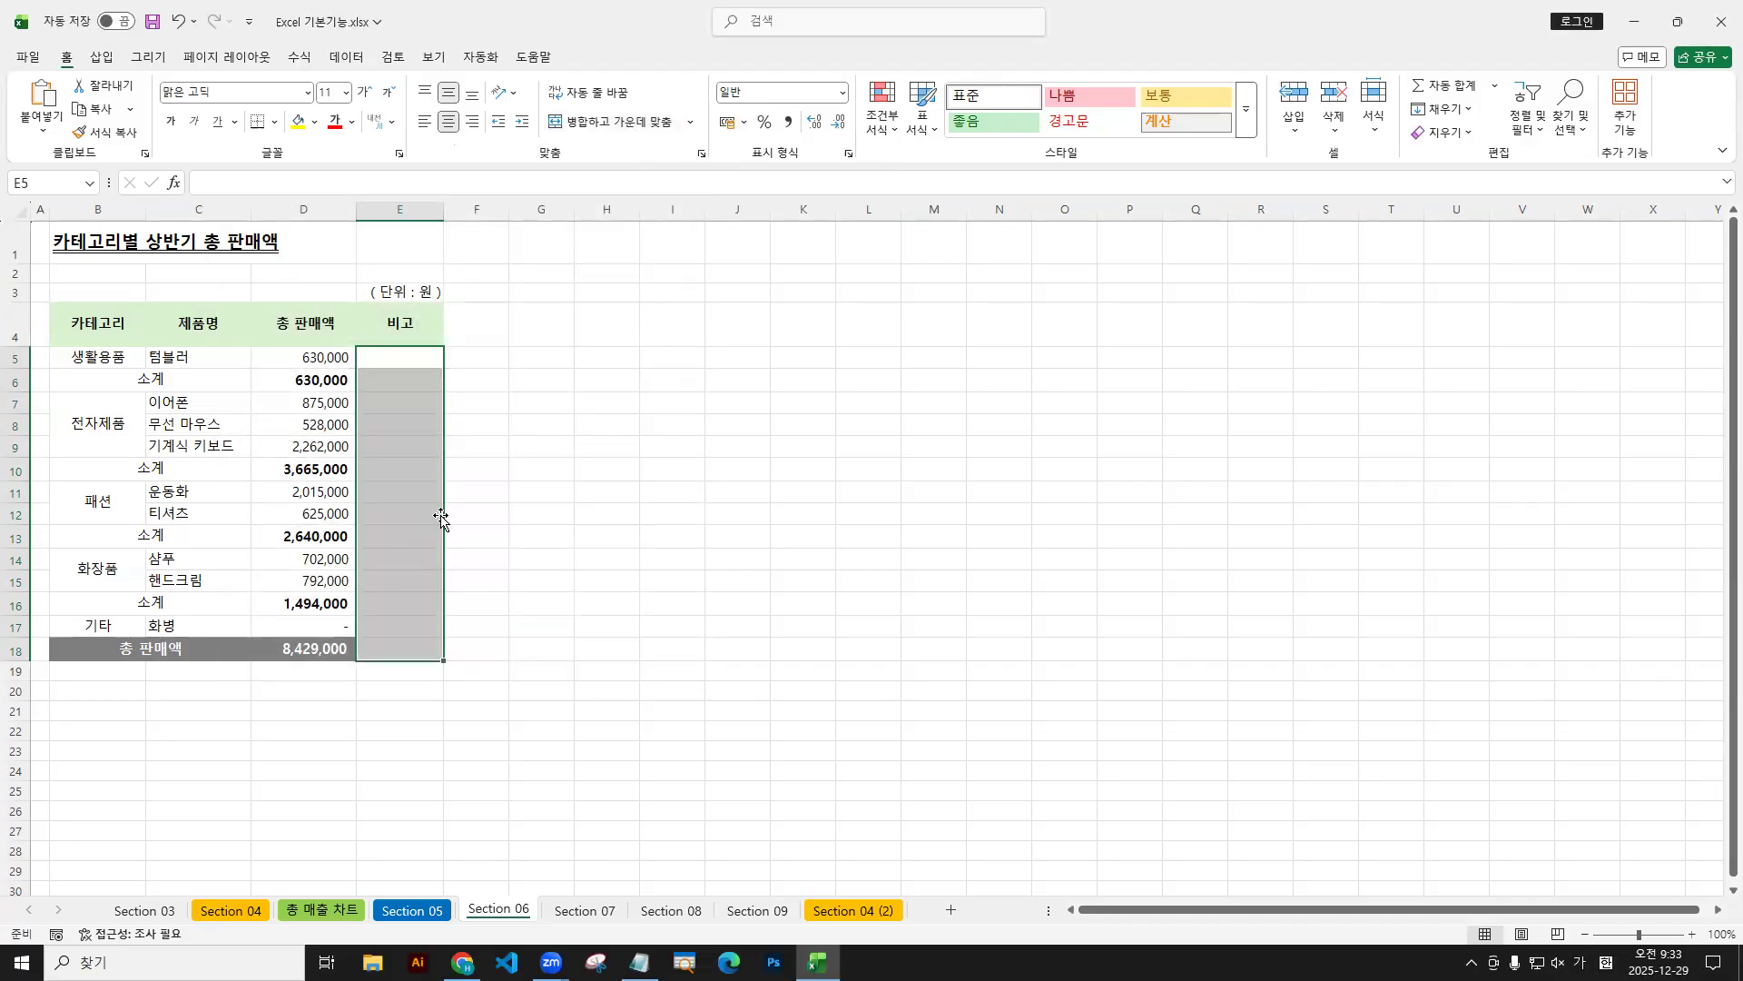
click(620, 133)
click(620, 133)
Select the title range B1:E1 as a block, extending the selection from B1 to E1.
click(74, 236)
drag(74, 236, 395, 235)
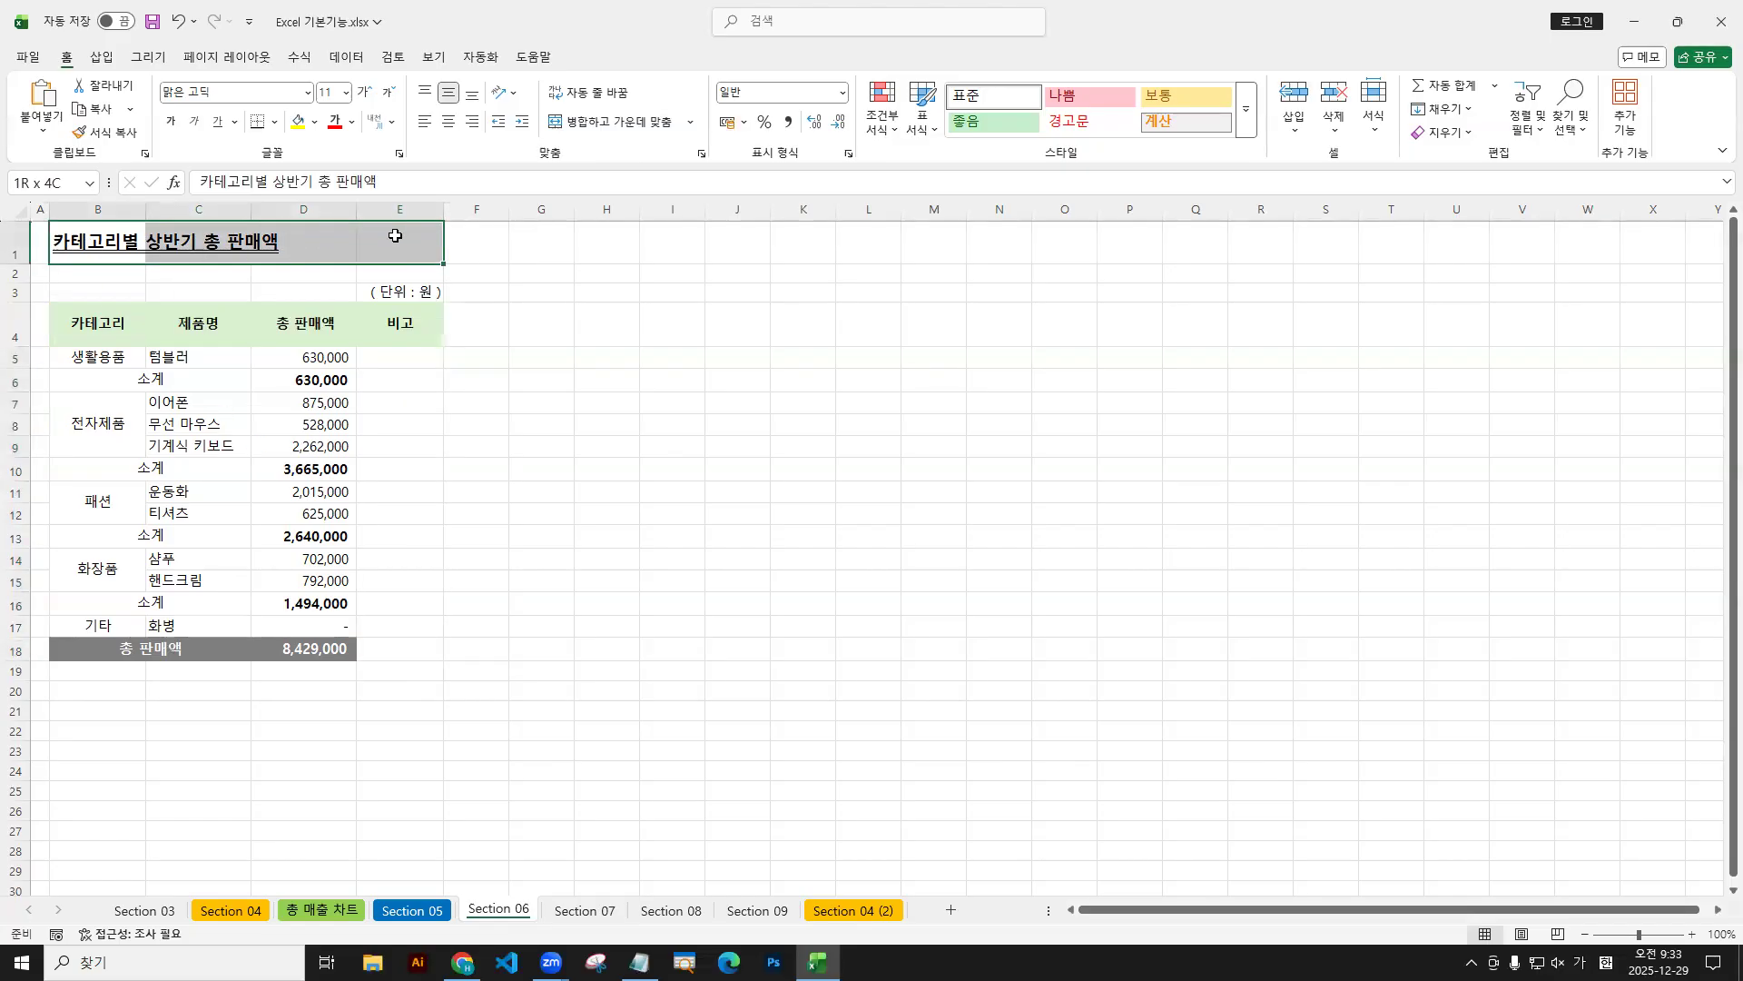
click(98, 243)
drag(106, 234, 132, 175)
text(tS)
mouse_move(237, 117)
mouse_down()
mouse_move(275, 146)
mouse_move(313, 108)
mouse_up()
drag(407, 236, 421, 177)
drag(409, 238, 405, 234)
drag(106, 238, 101, 234)
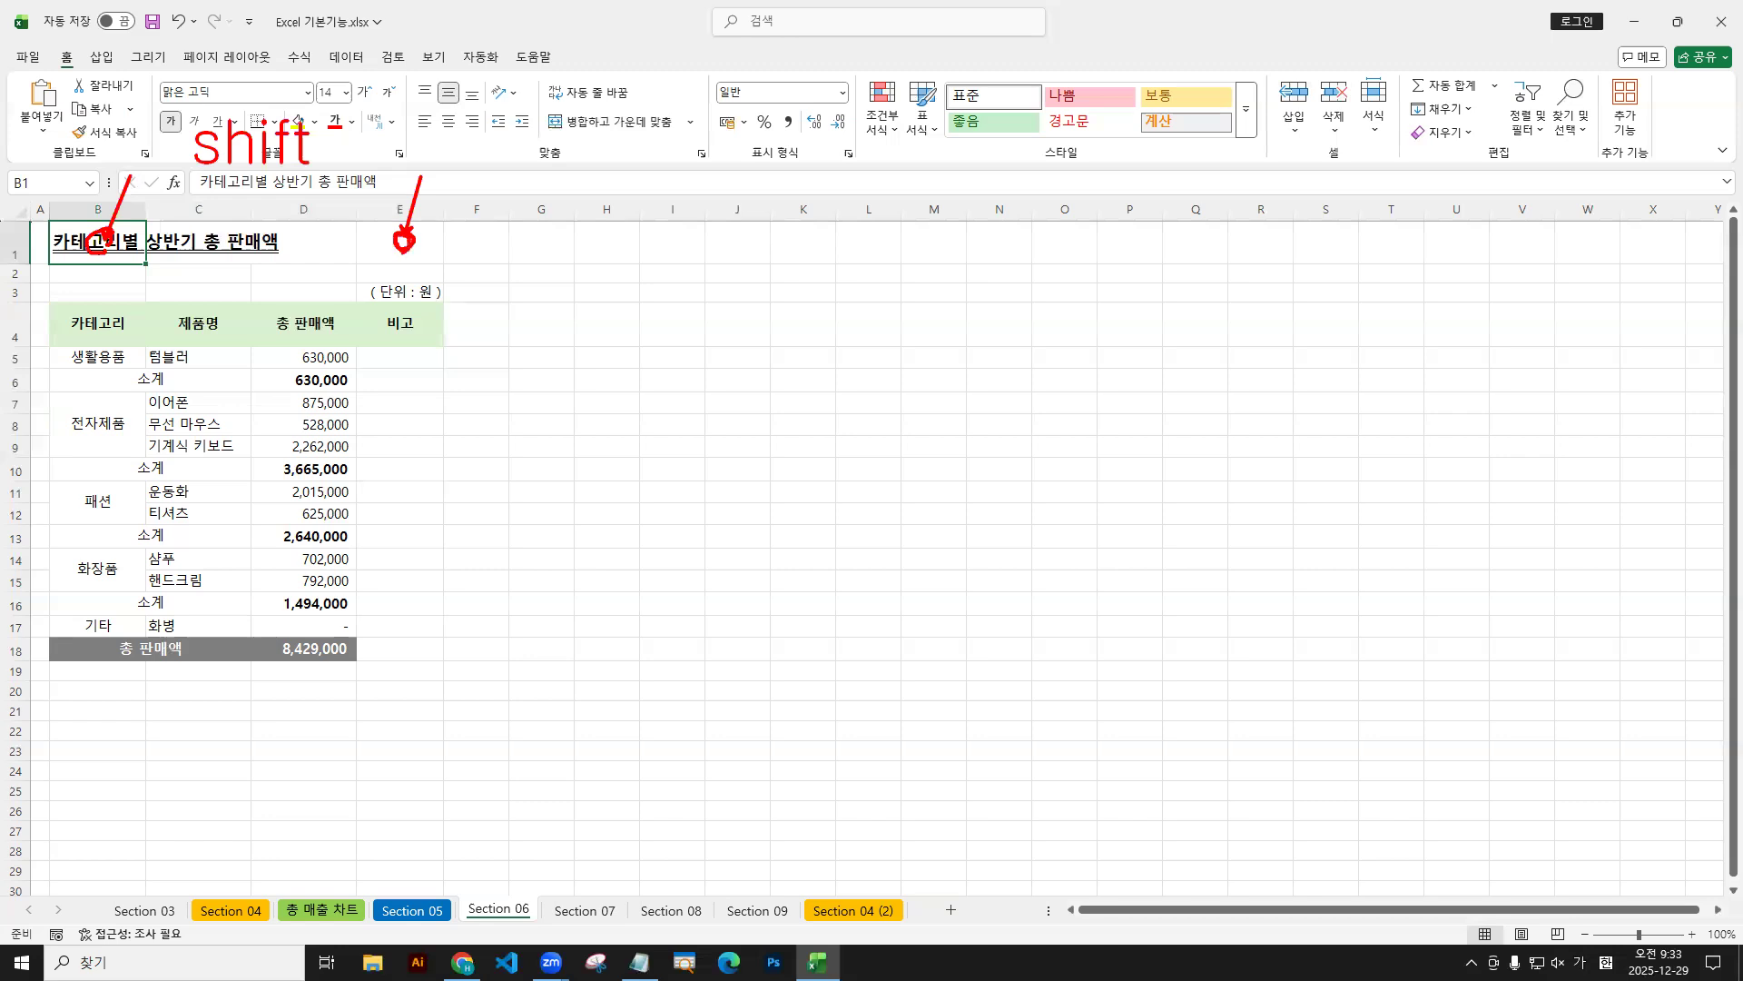
drag(112, 249, 395, 251)
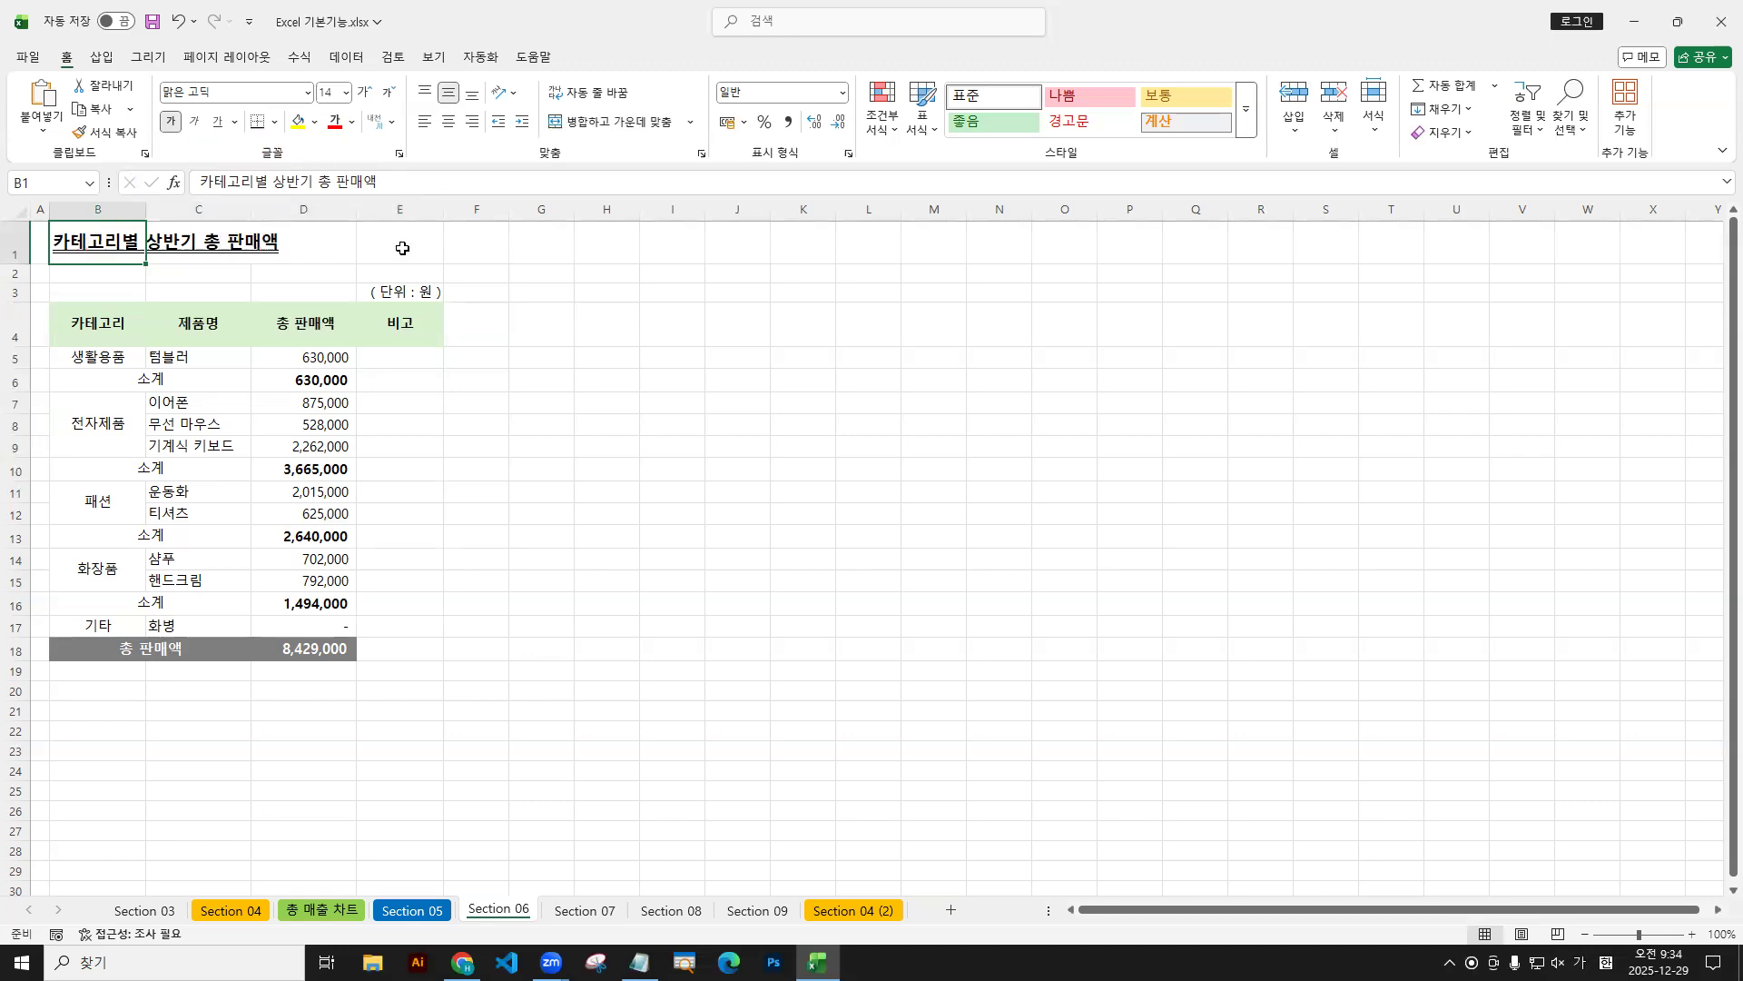
shift+click(400, 240)
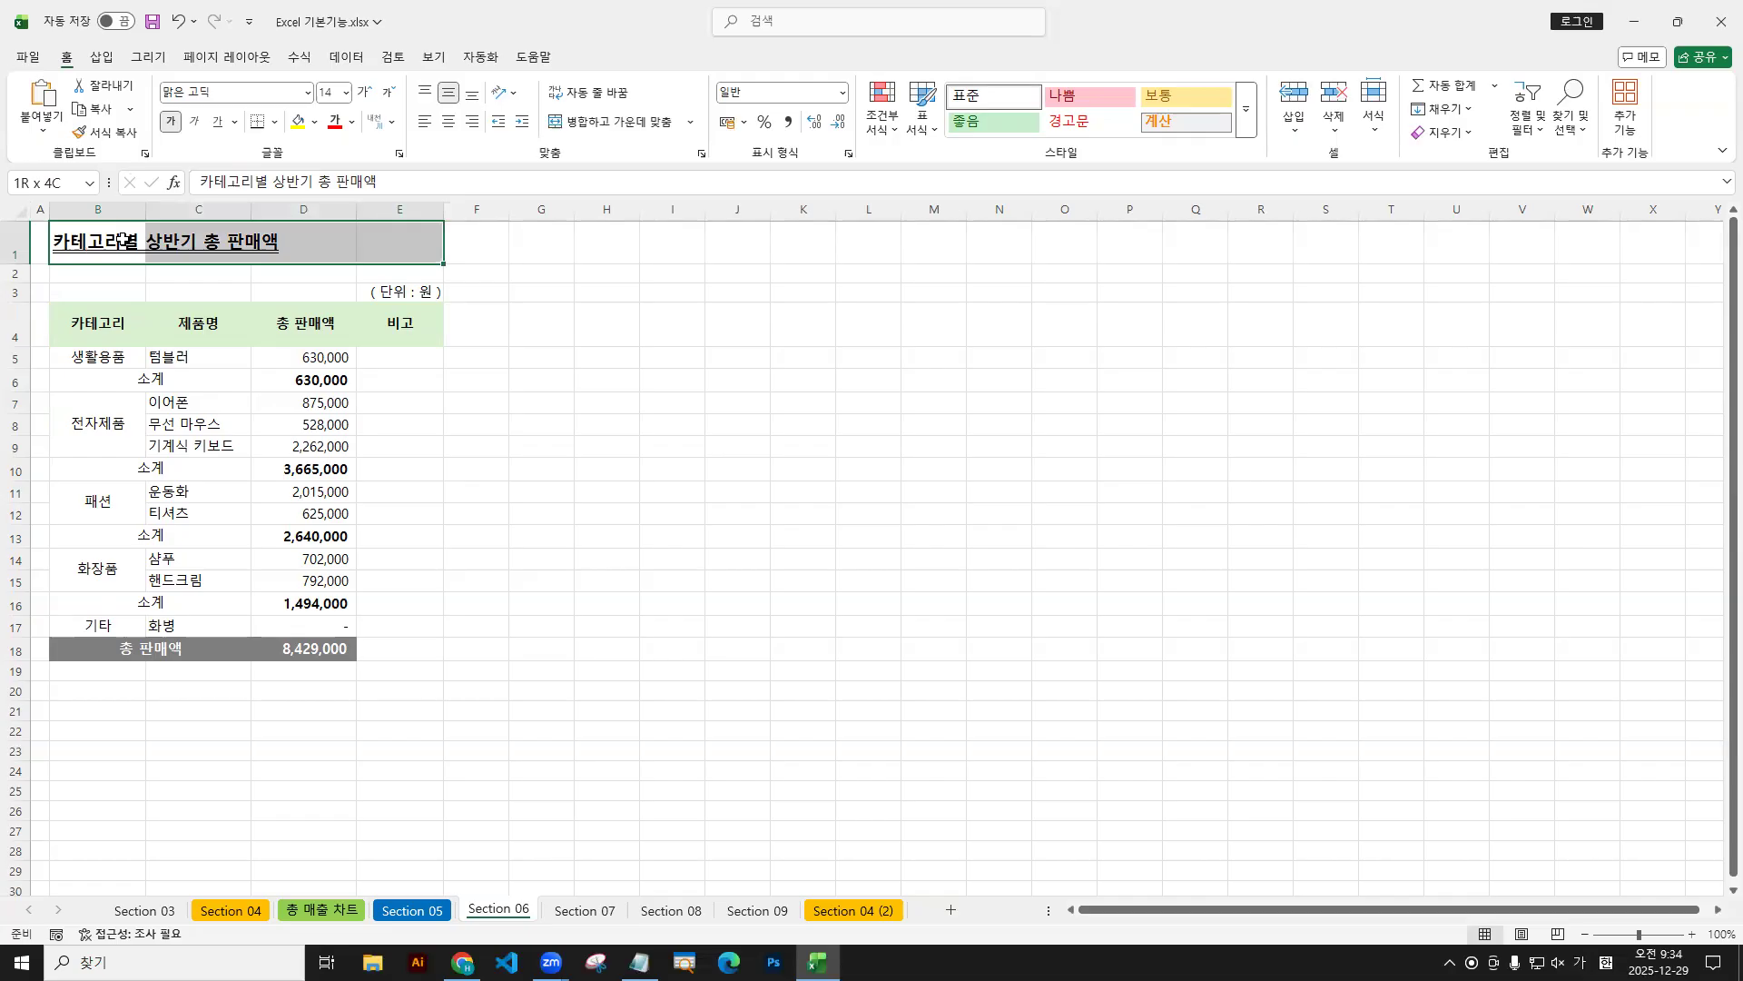
drag(51, 220, 444, 269)
drag(109, 243, 278, 240)
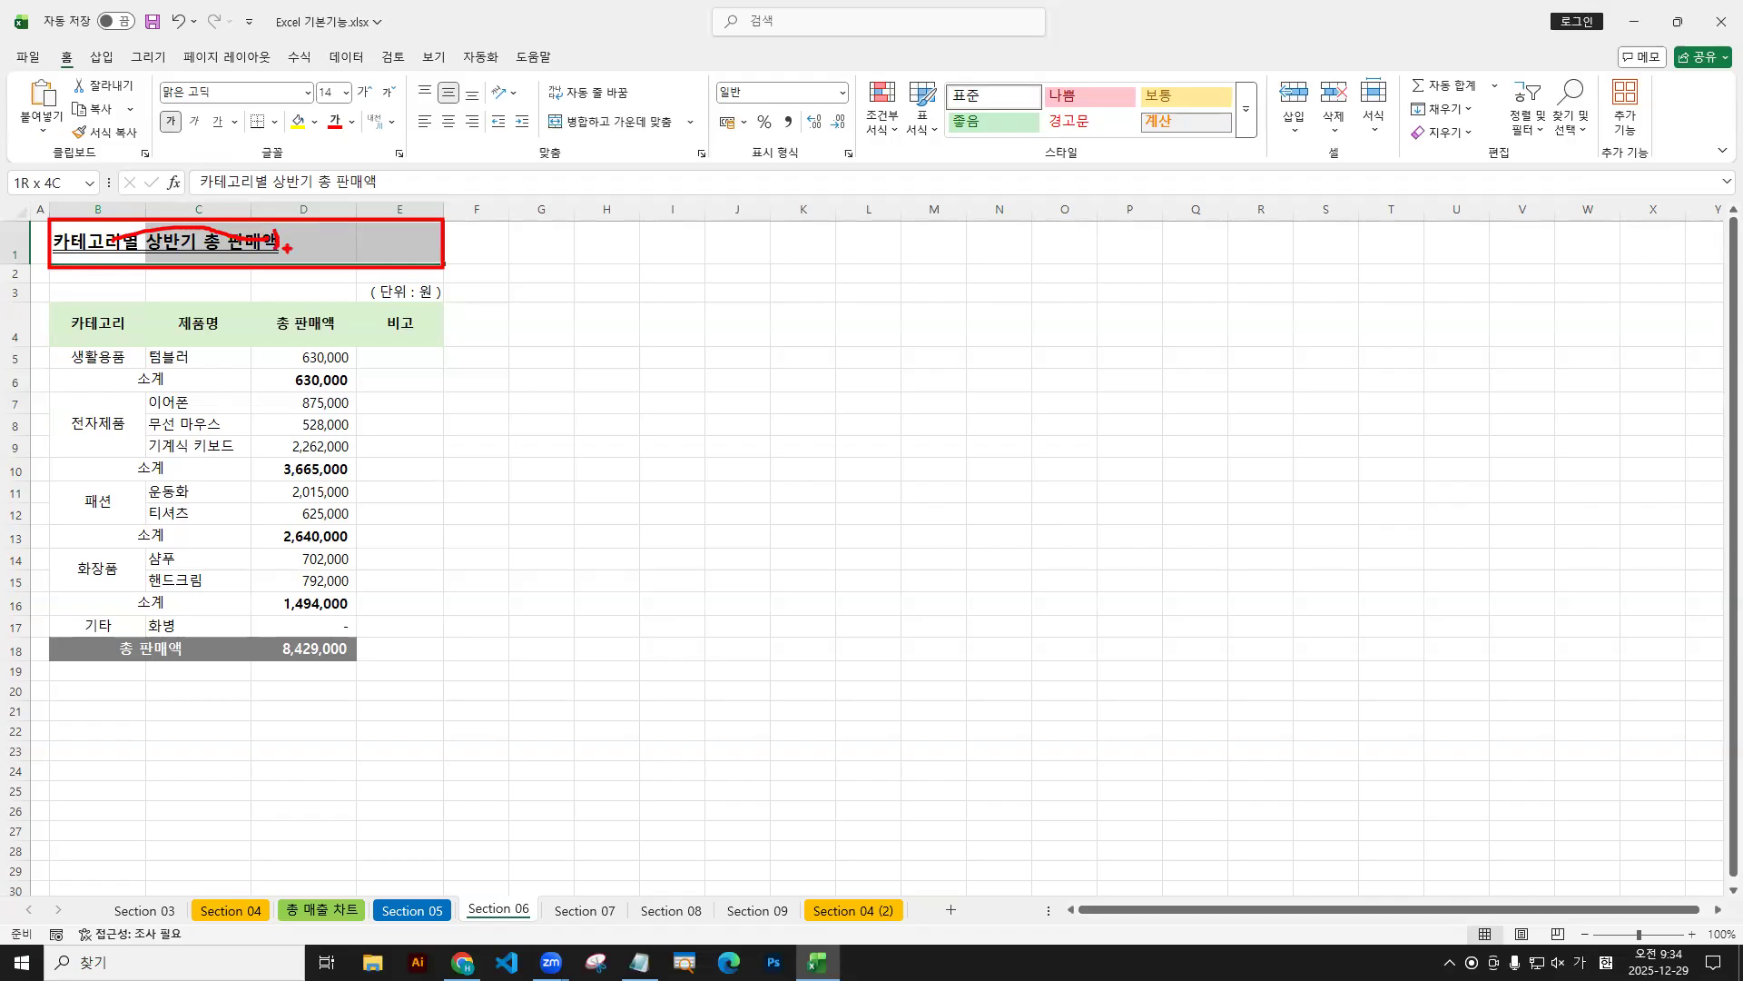
drag(646, 98, 548, 171)
drag(577, 101, 623, 159)
drag(313, 243, 327, 243)
drag(151, 233, 151, 261)
drag(257, 223, 257, 263)
drag(357, 224, 357, 264)
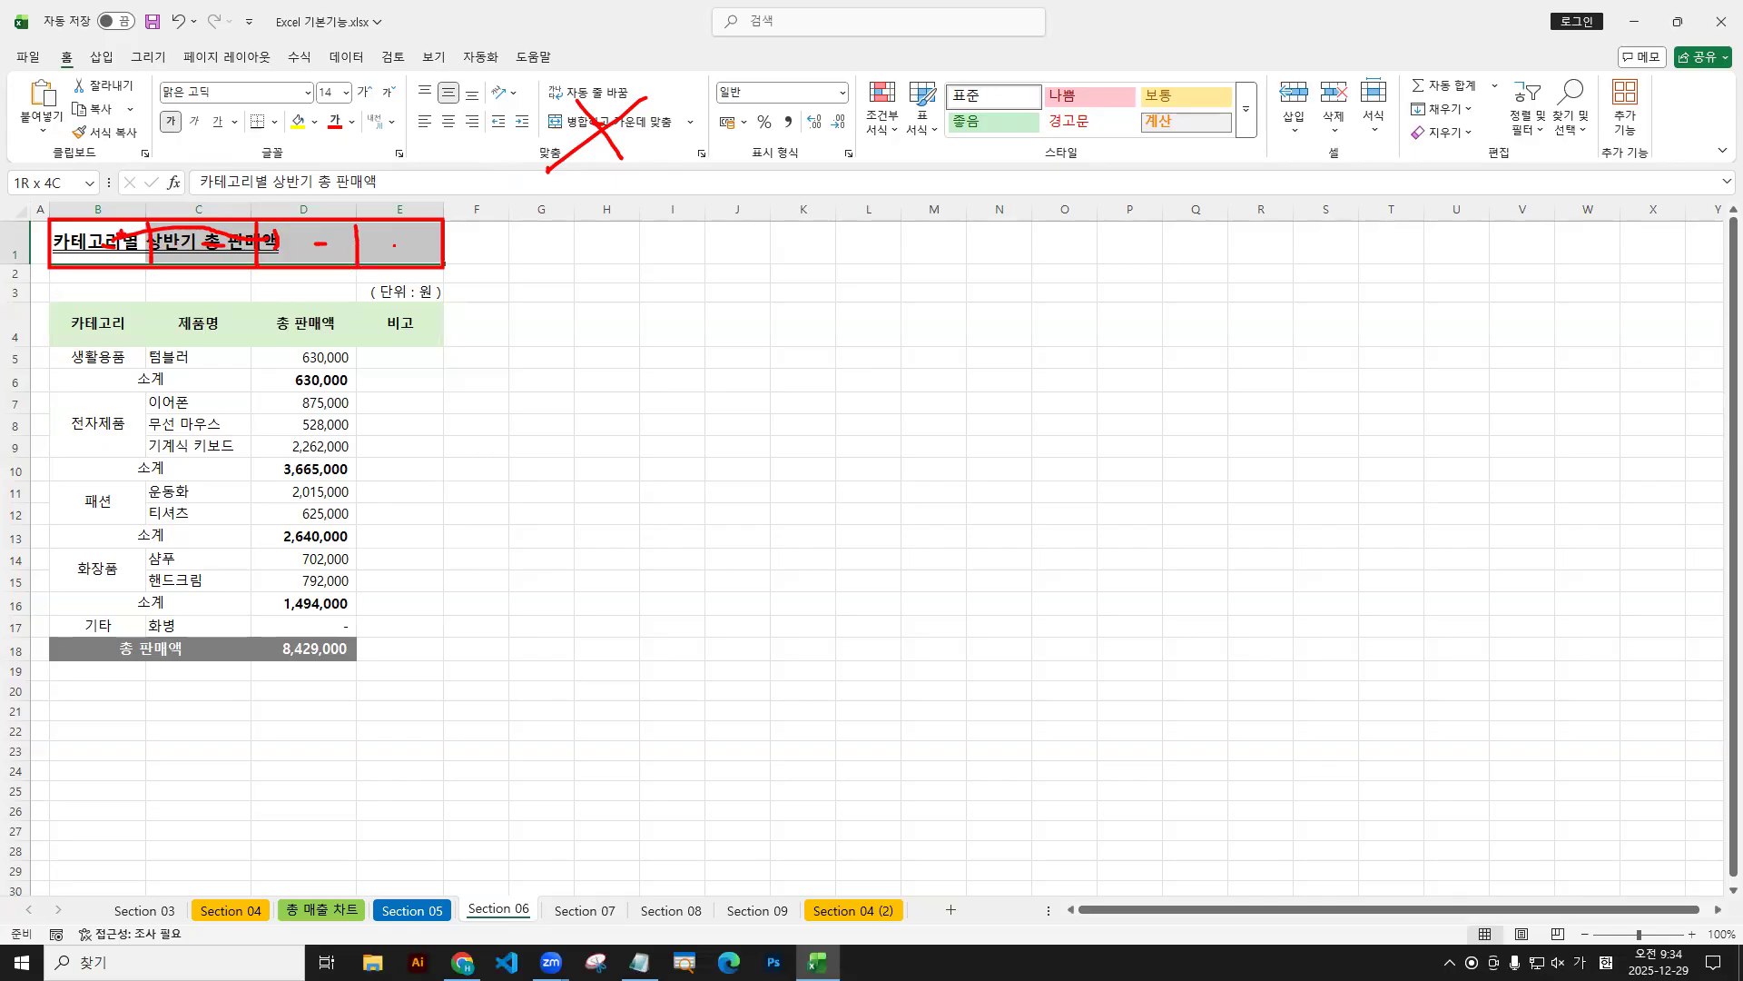
key(Escape)
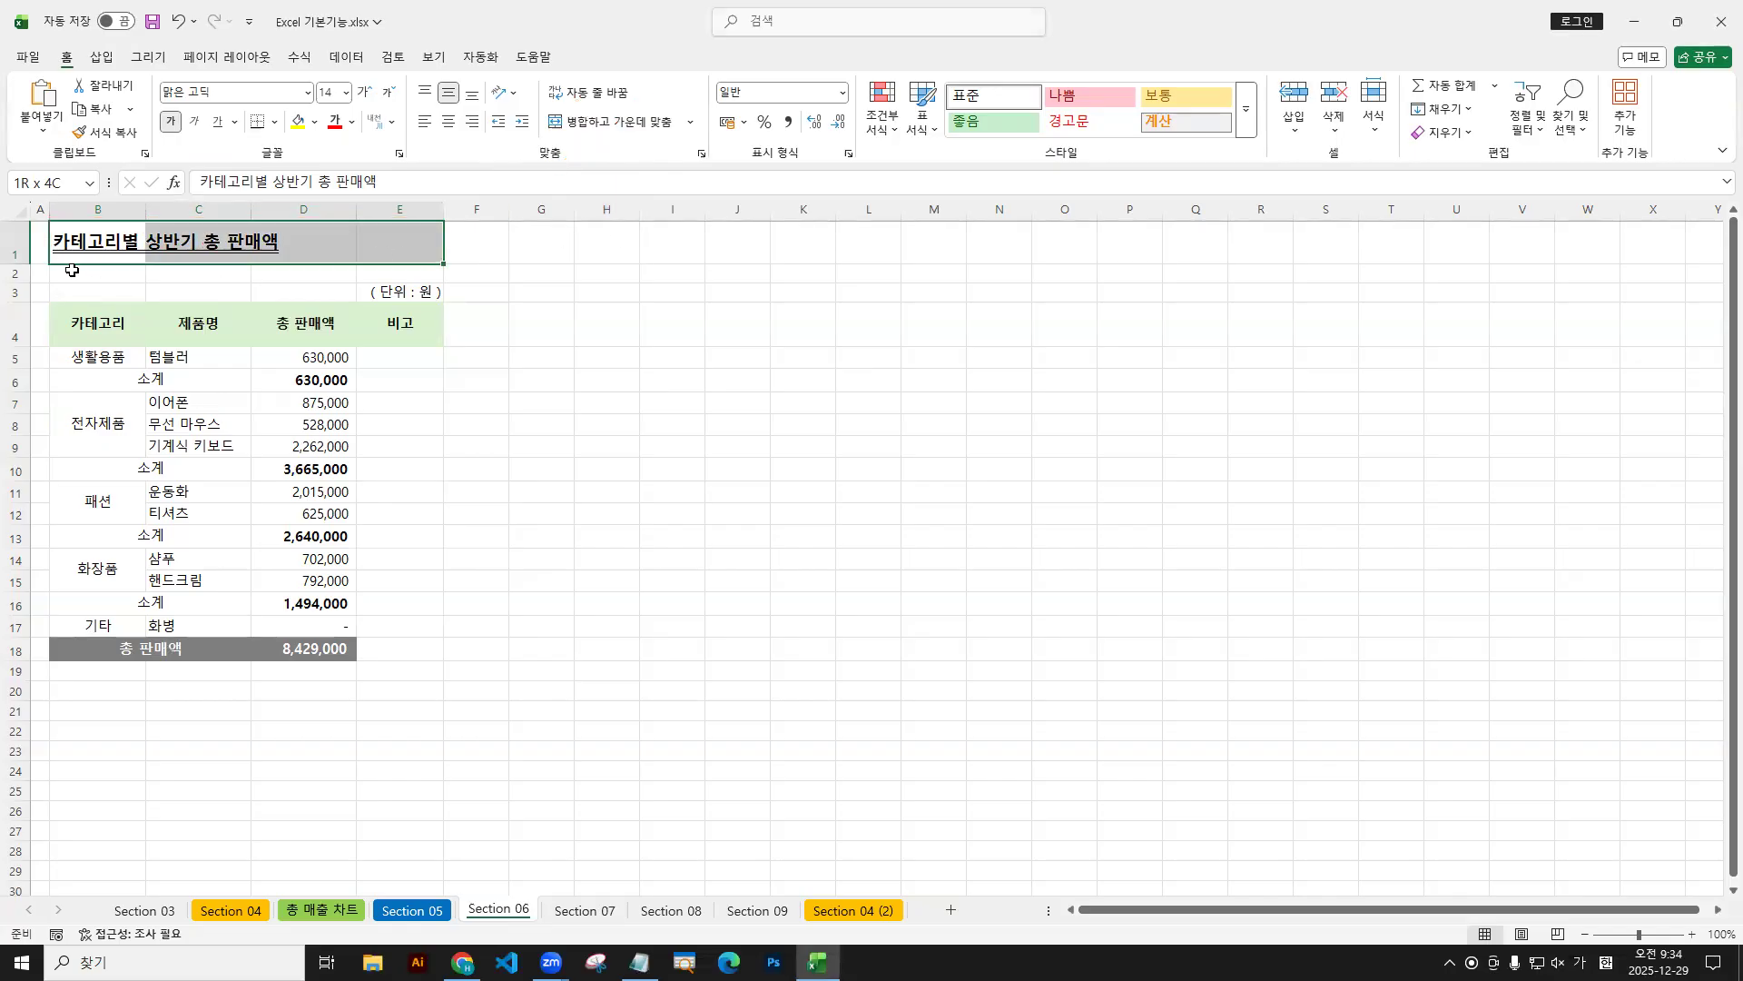
mouse_move(641, 108)
mouse_down()
mouse_move(576, 150)
mouse_move(645, 150)
mouse_up()
key(Escape)
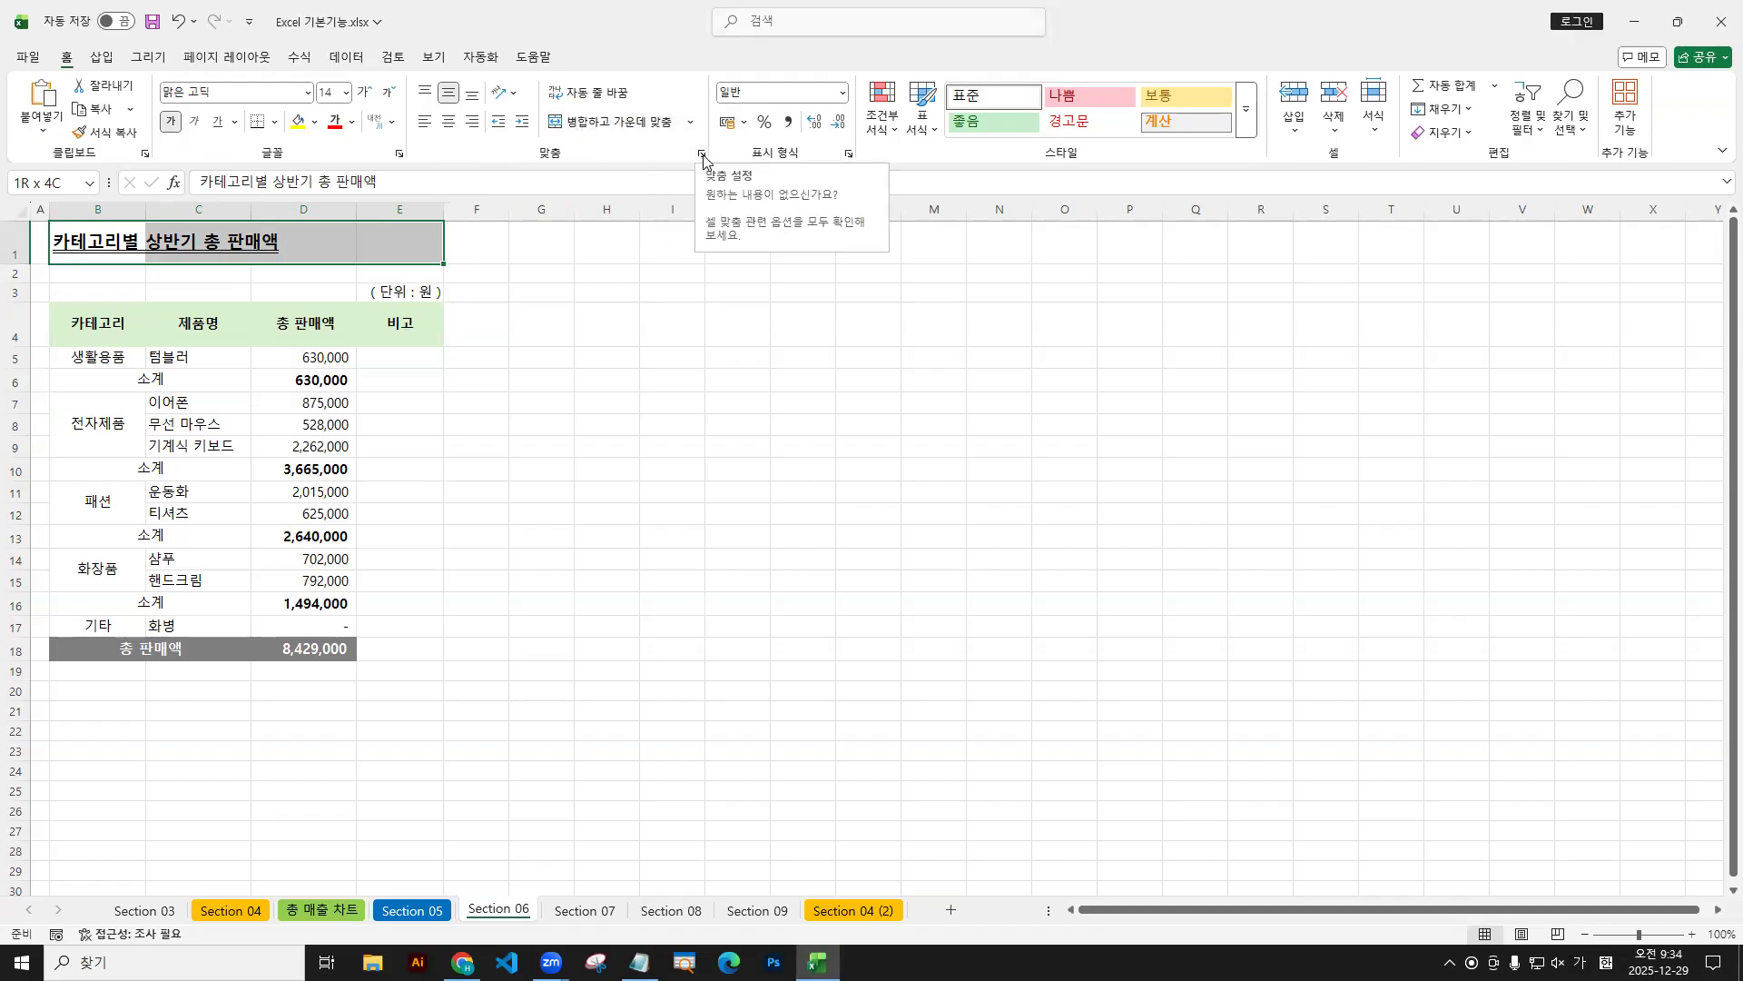
drag(712, 143, 667, 198)
key(Escape)
right_click(364, 248)
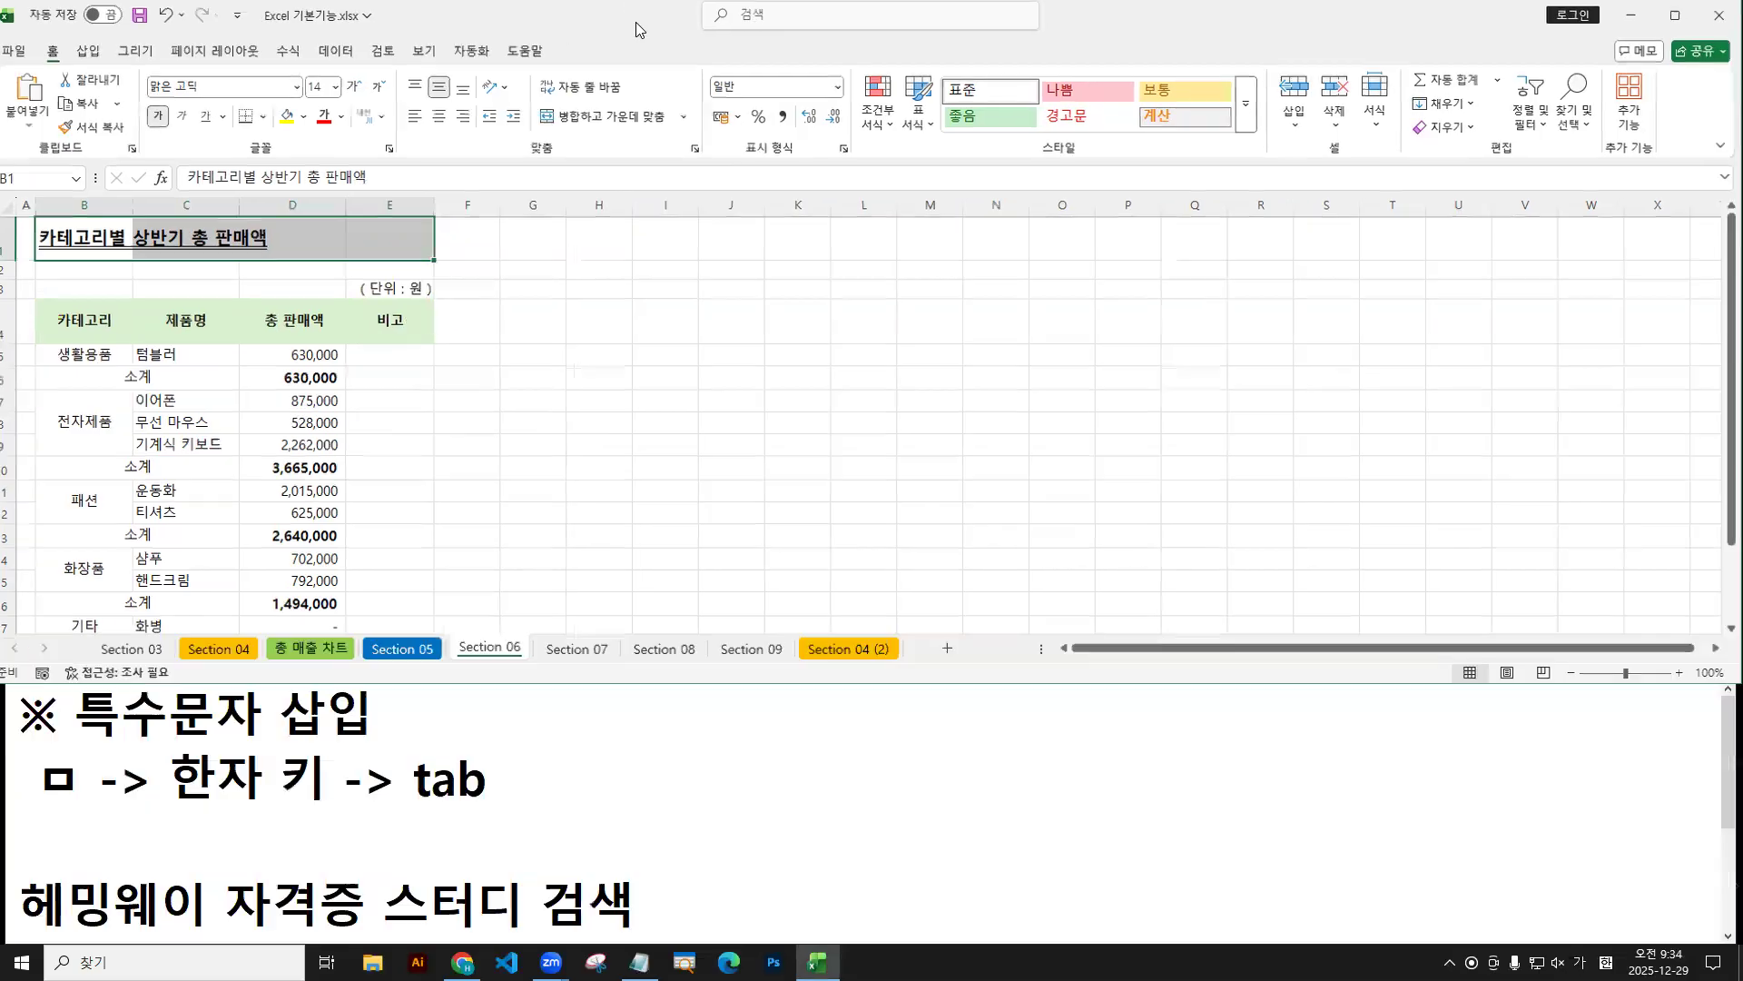
Restore the smaller Excel window, switch to Notepad and add the heading ☆ 셀 서식 above the 특수문자 삽입 note.
double_click(636, 22)
click(383, 722)
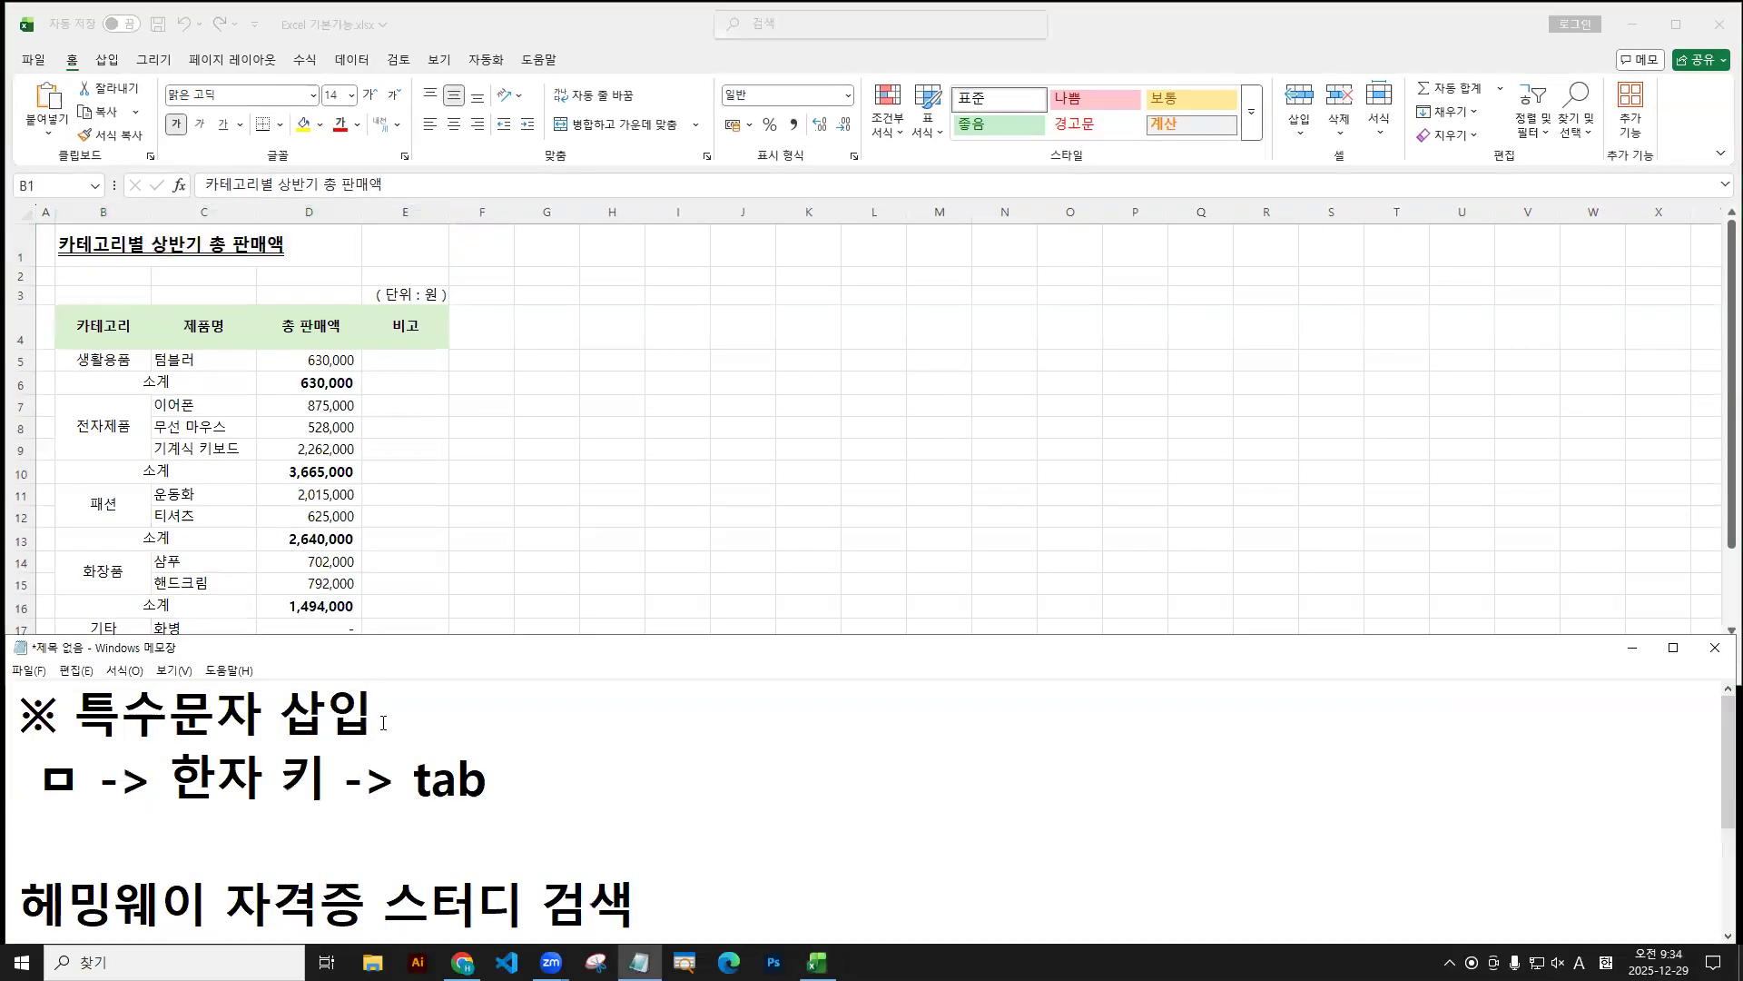
key(Home)
key(Return)
key(Up)
text(A)
key(BackSpace)
key(Hangul)
text(ㅁ)
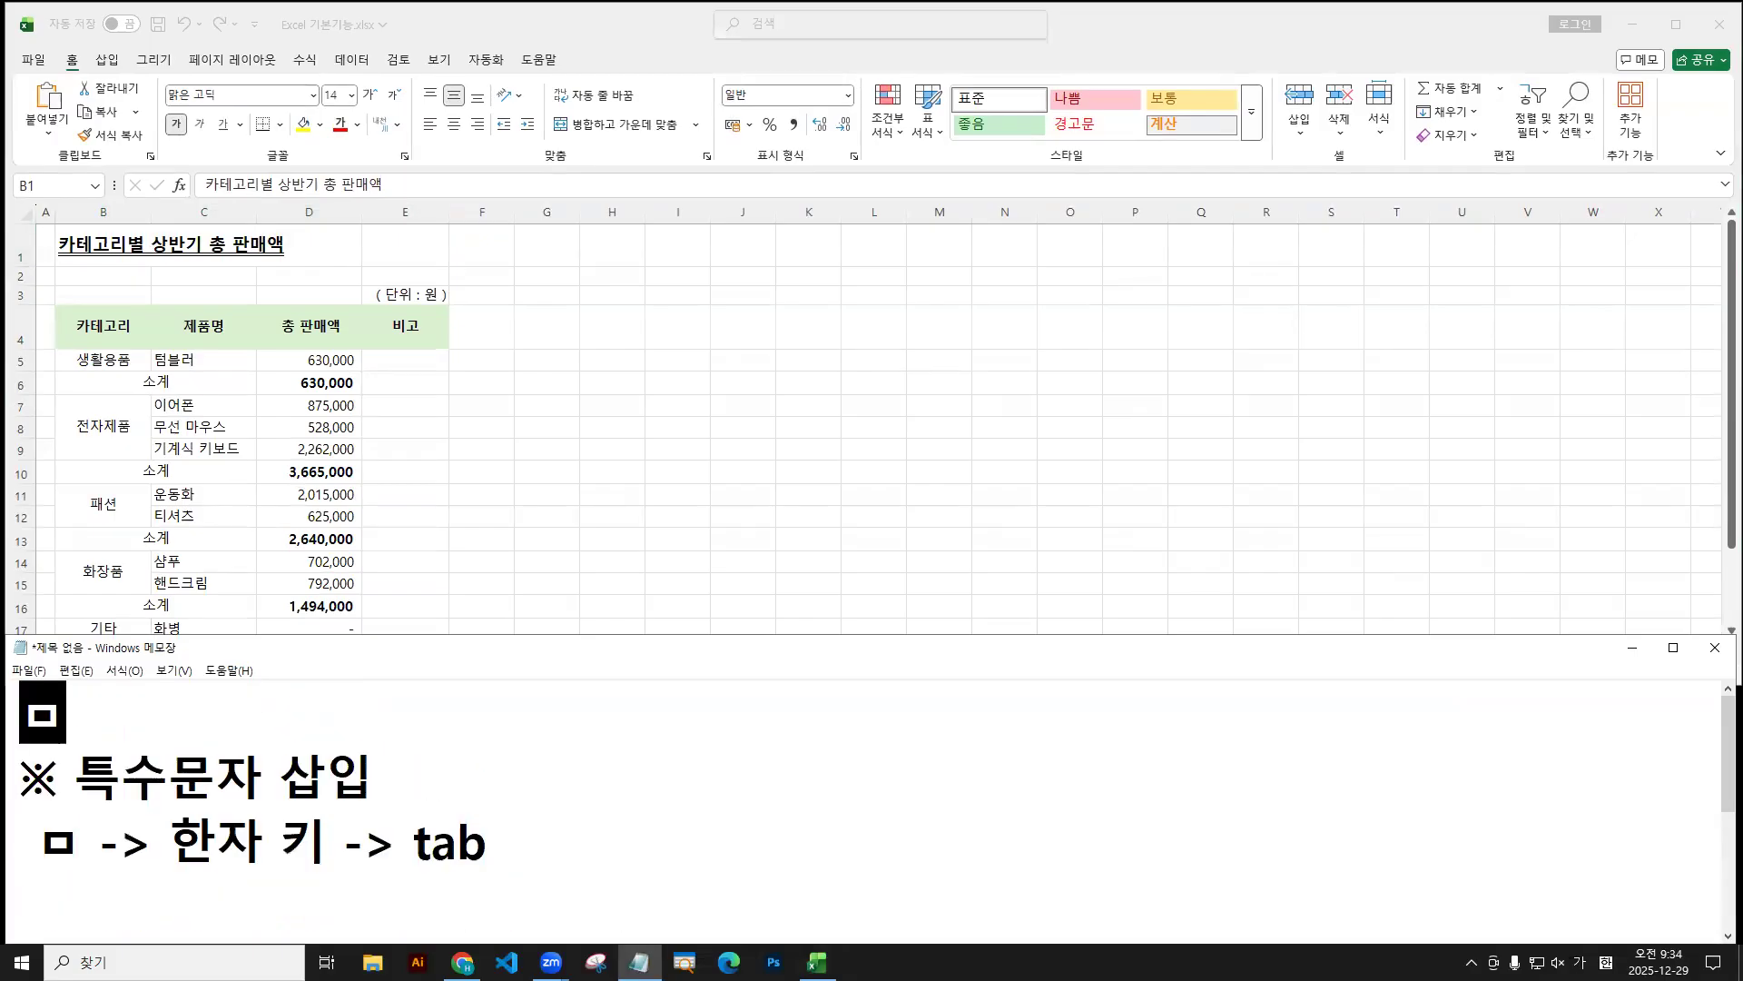
key(Hangul_Hanja)
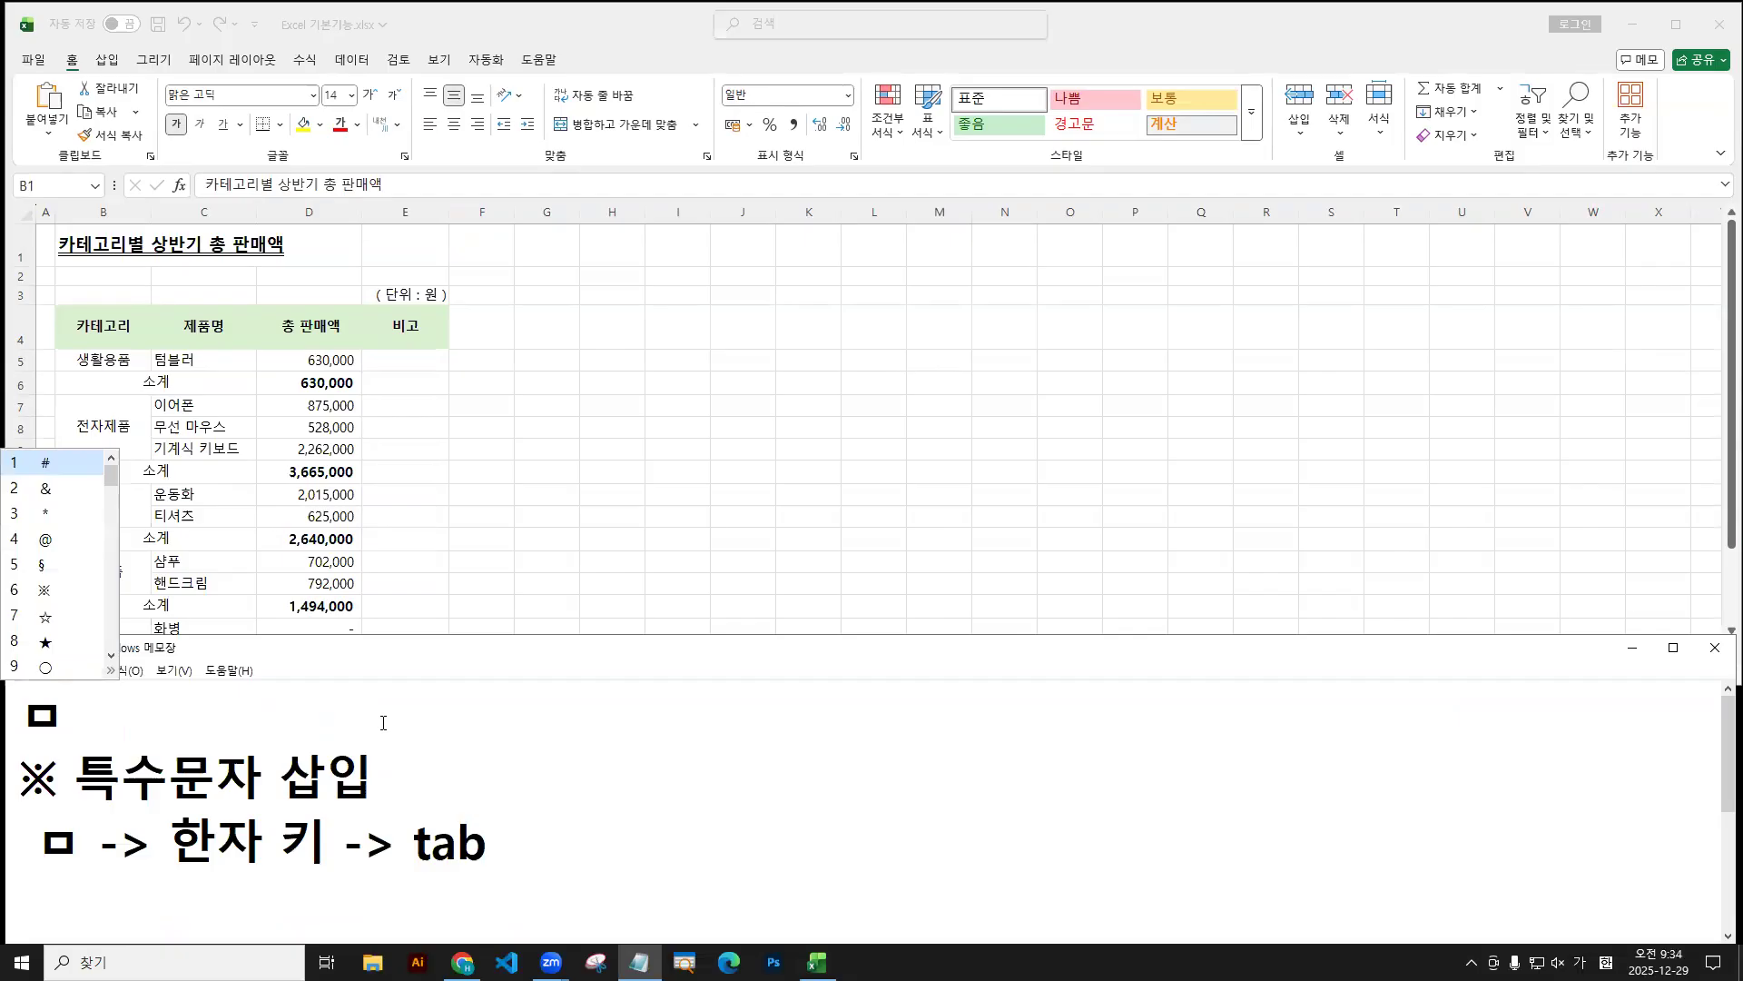
text(7 )
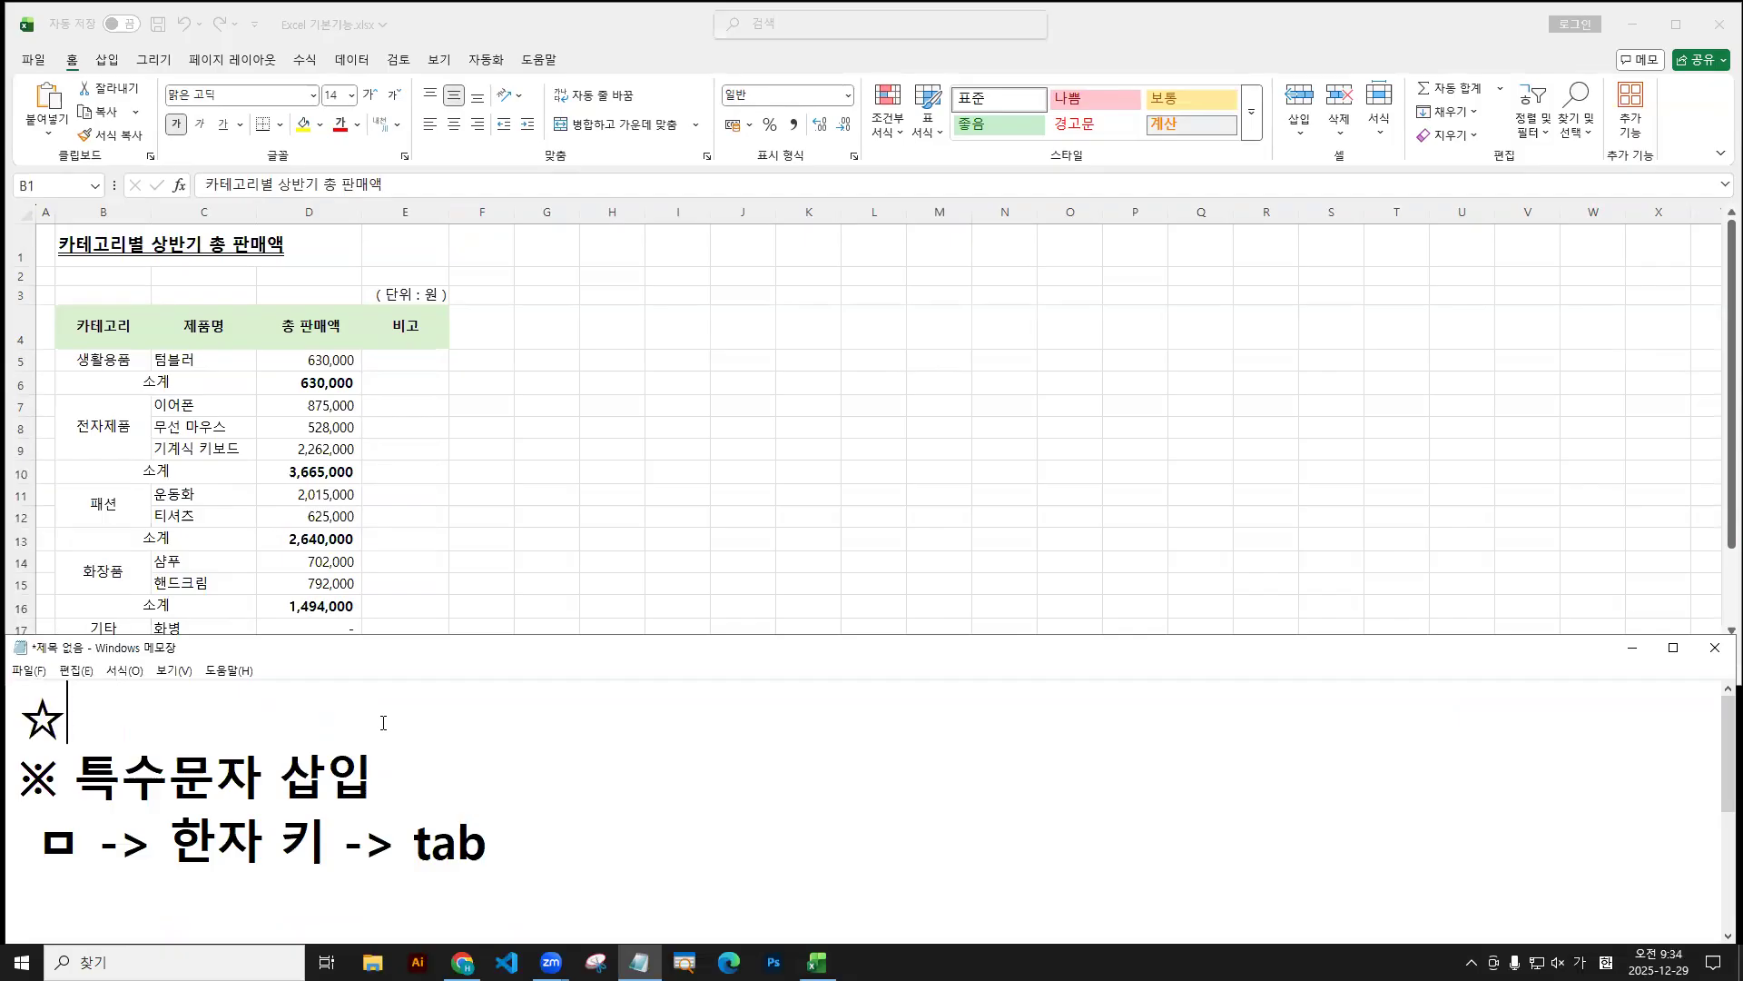
text(셀 서식)
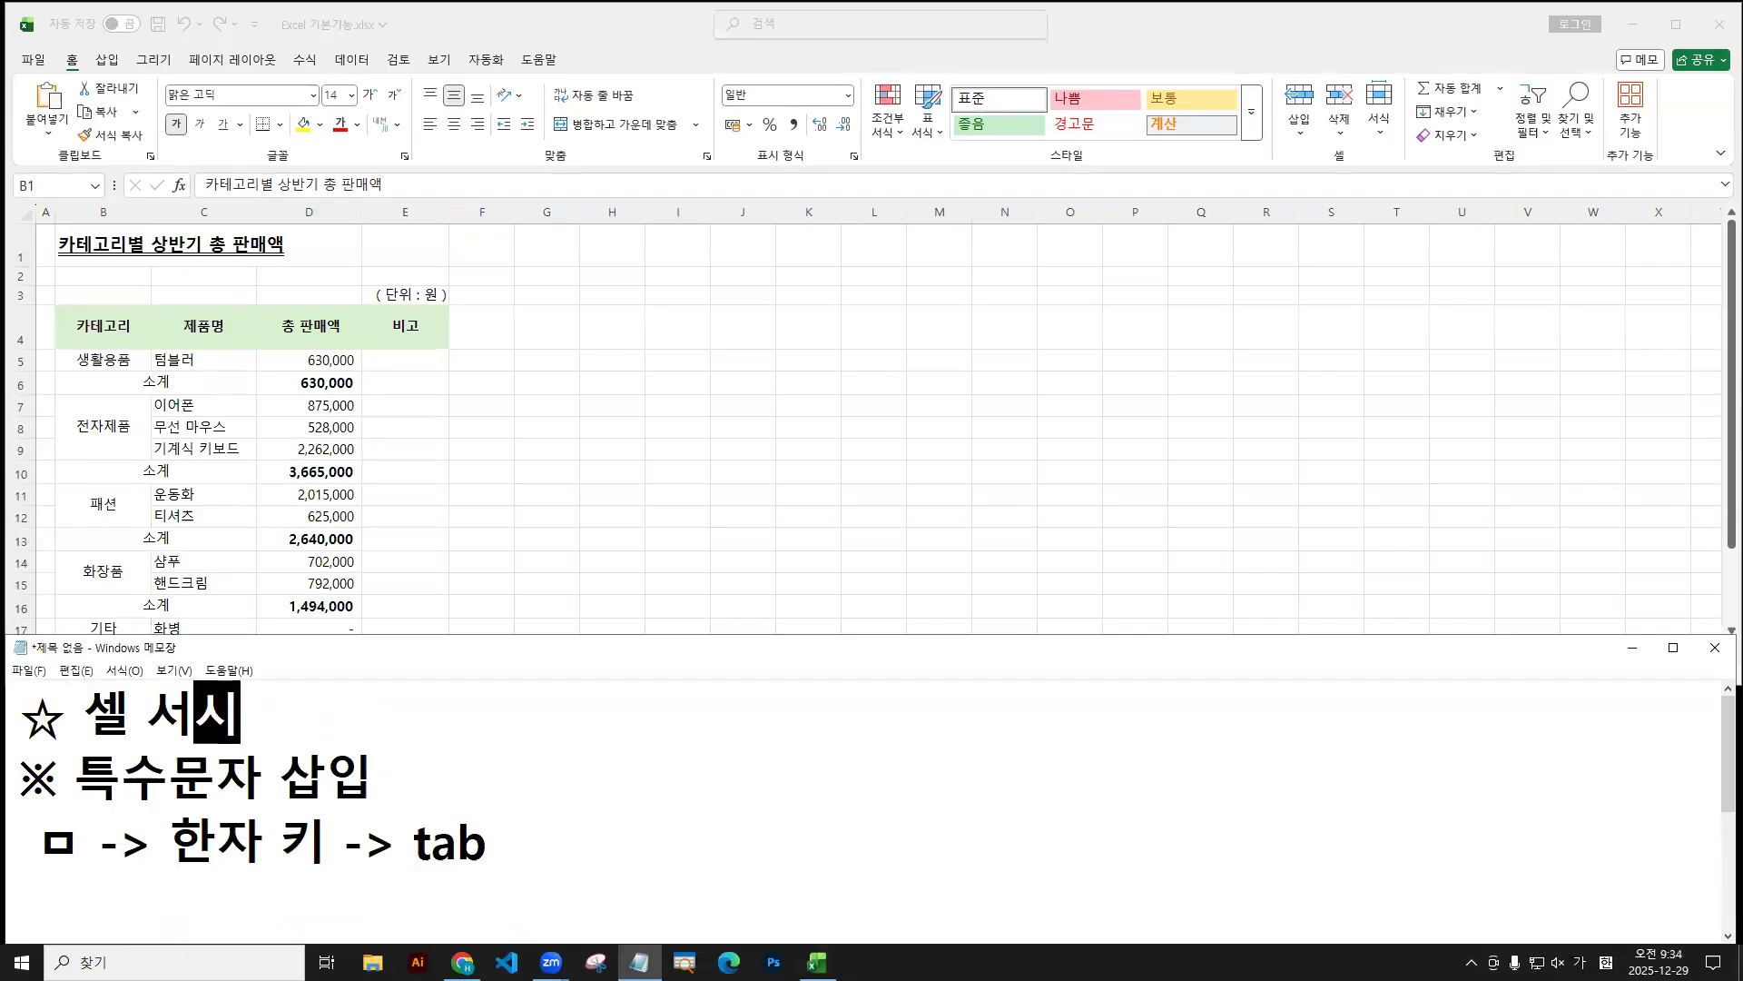
Start an indented note line under the ☆ 셀 서식 heading in Notepad reading 마우스 오른쪽 ->.
key(Return)
text(마)
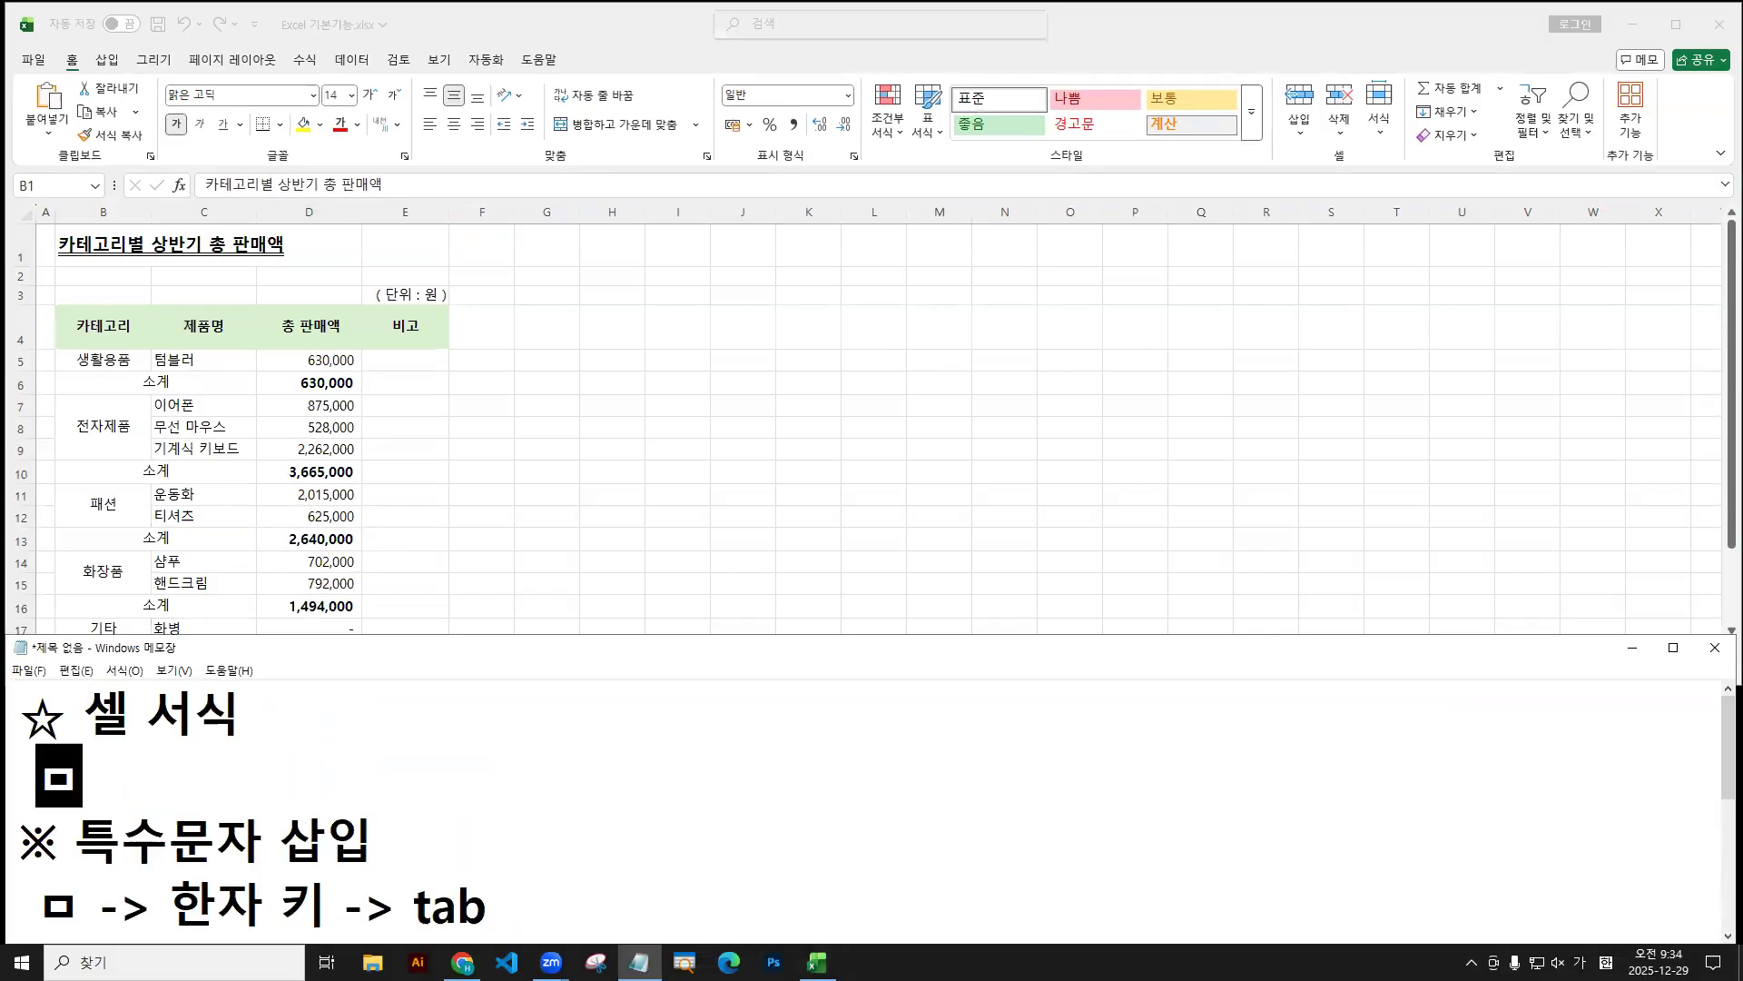
text(우스 오른)
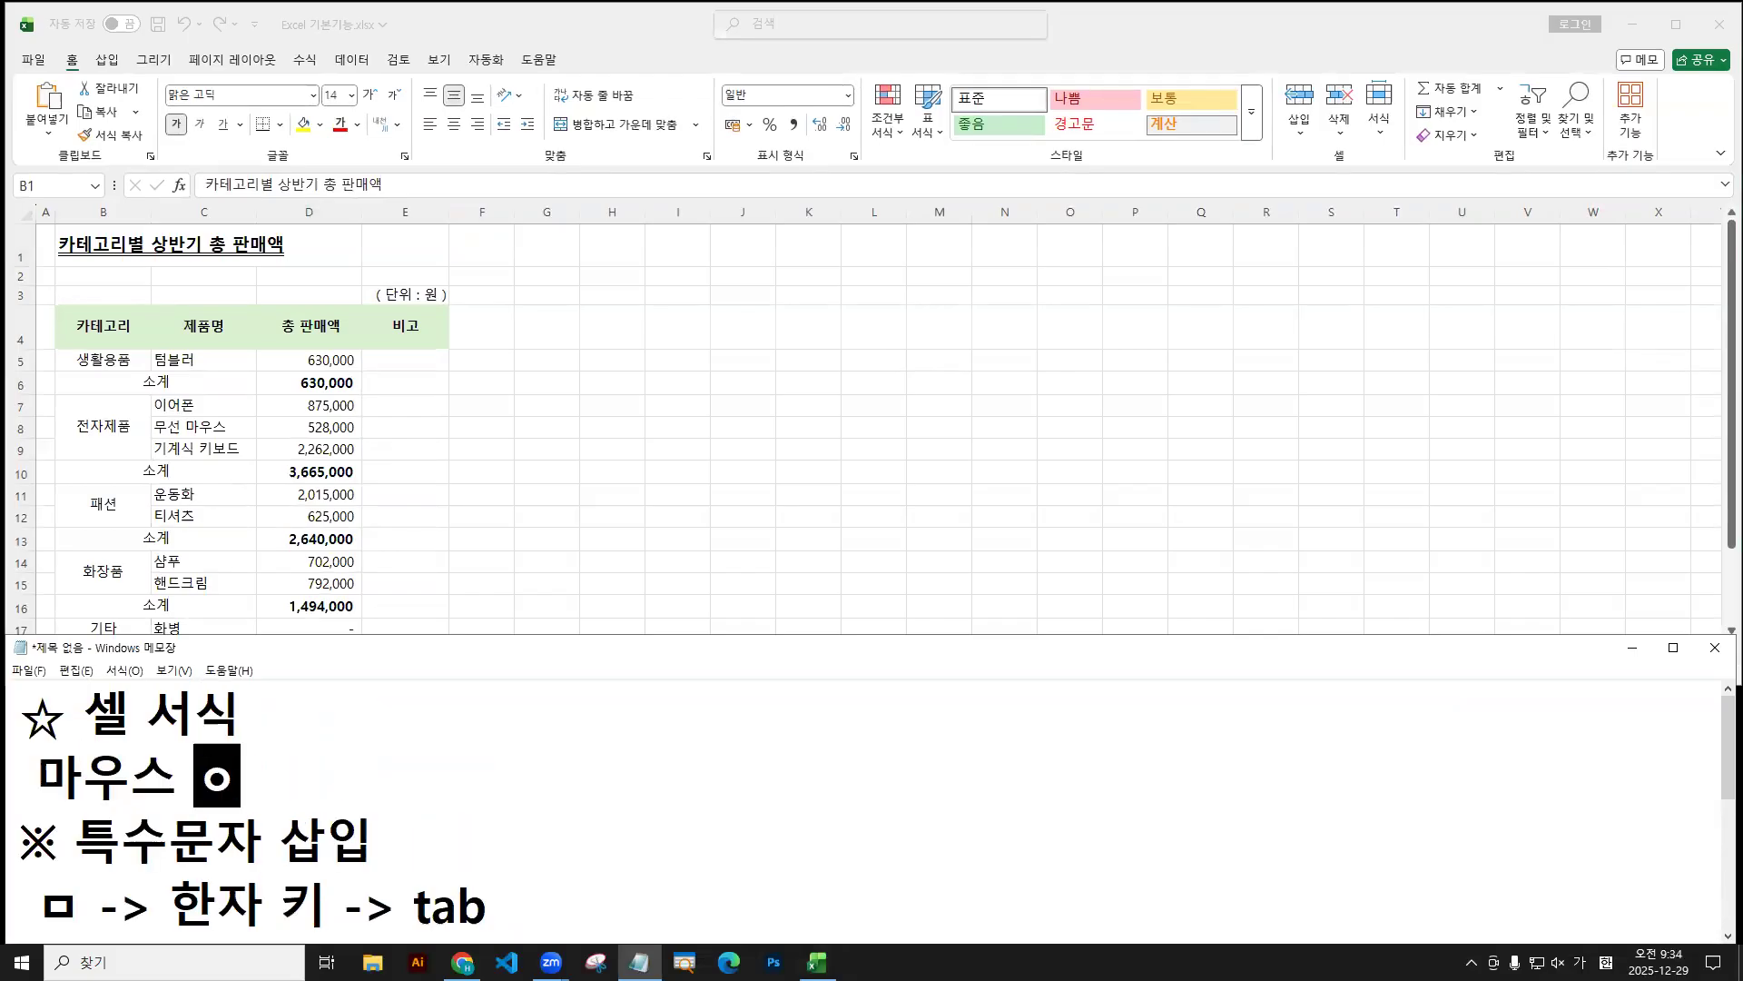
text(쪽 -<)
key(BackSpace)
text(><)
key(BackSpace)
Complete the 마우스 오른쪽 note line with the text 셀 서식(ctrl + 1).
text(셀)
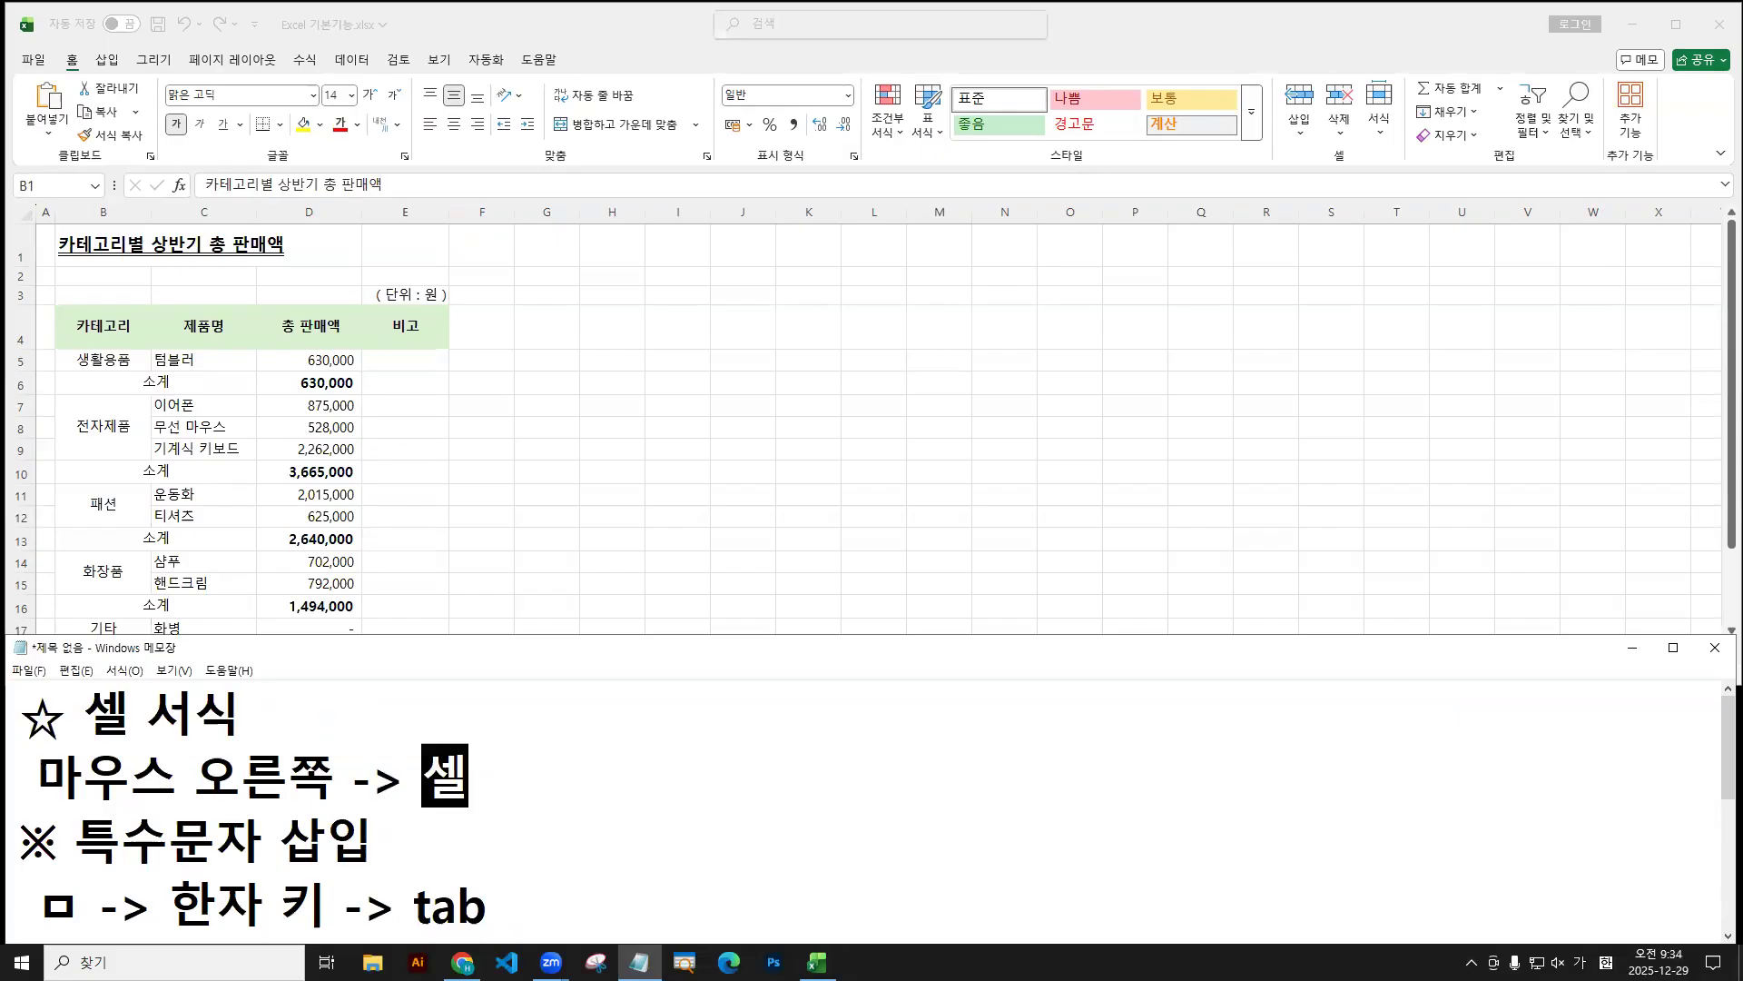
text( 서식()
key(Hangul)
text(CT)
key(BackSpace)
key(BackSpace)
text(ctrl +)
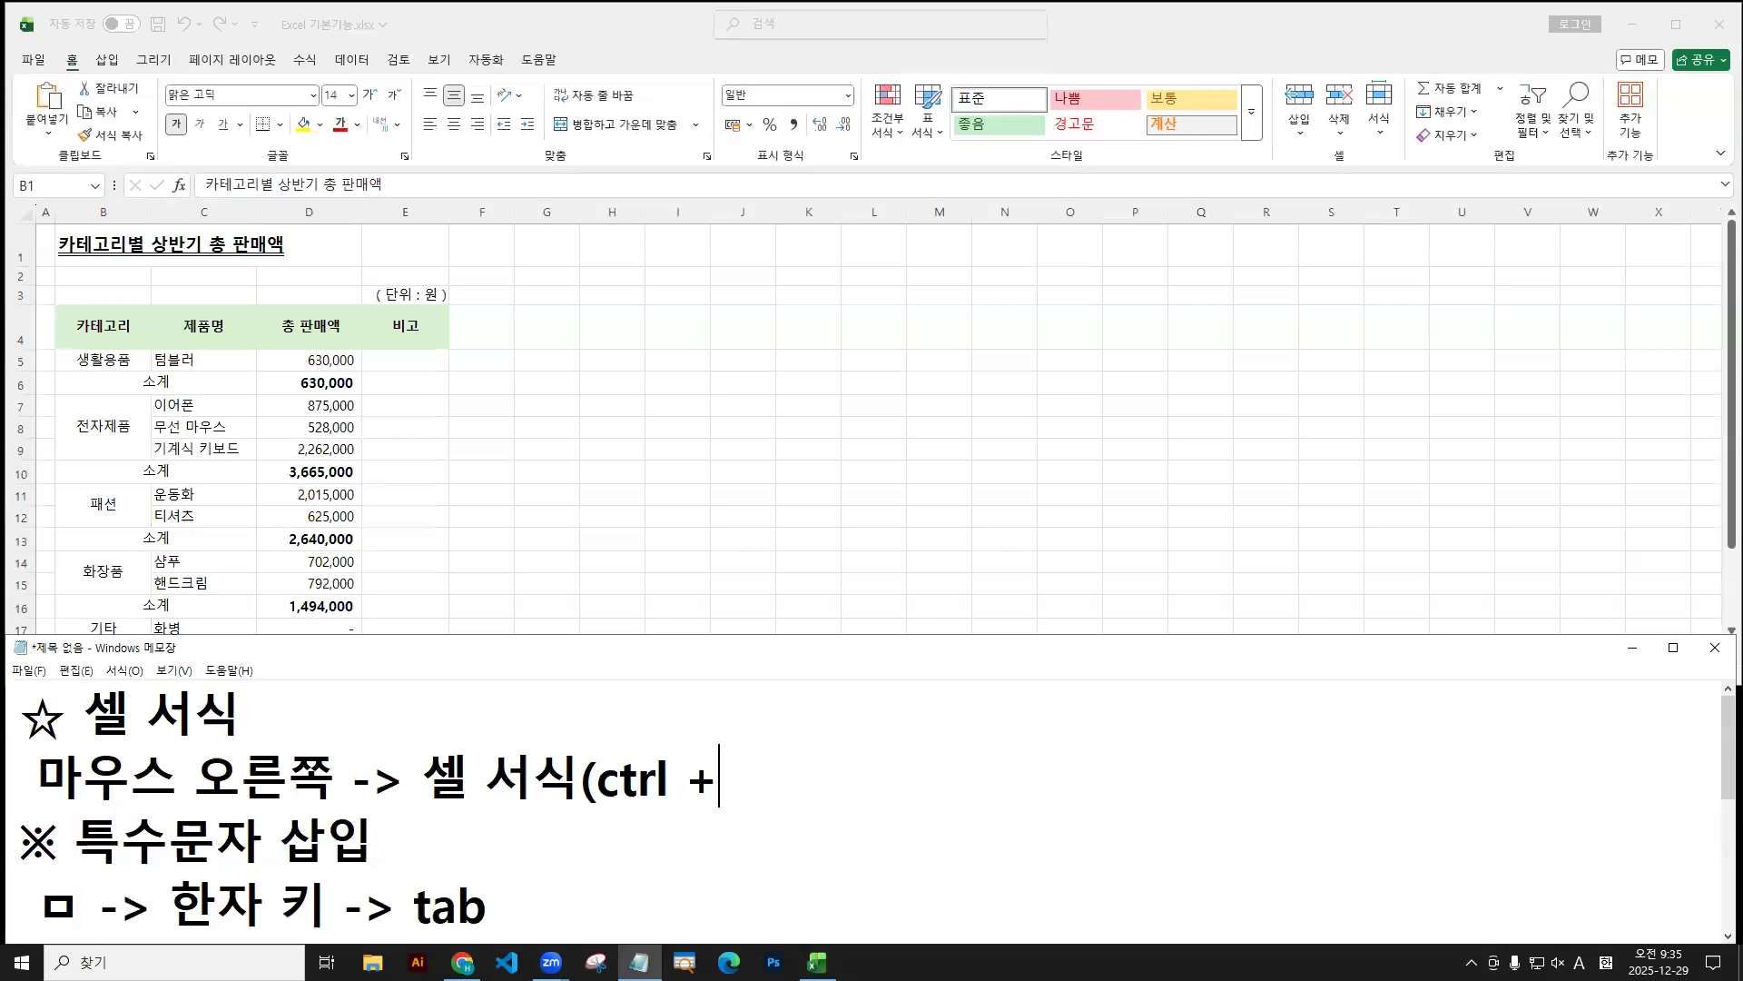
text( 1))
Point out the selected title range B1:E1 in Excel and highlight the text ctrl + 1 in the Notepad note.
click(144, 257)
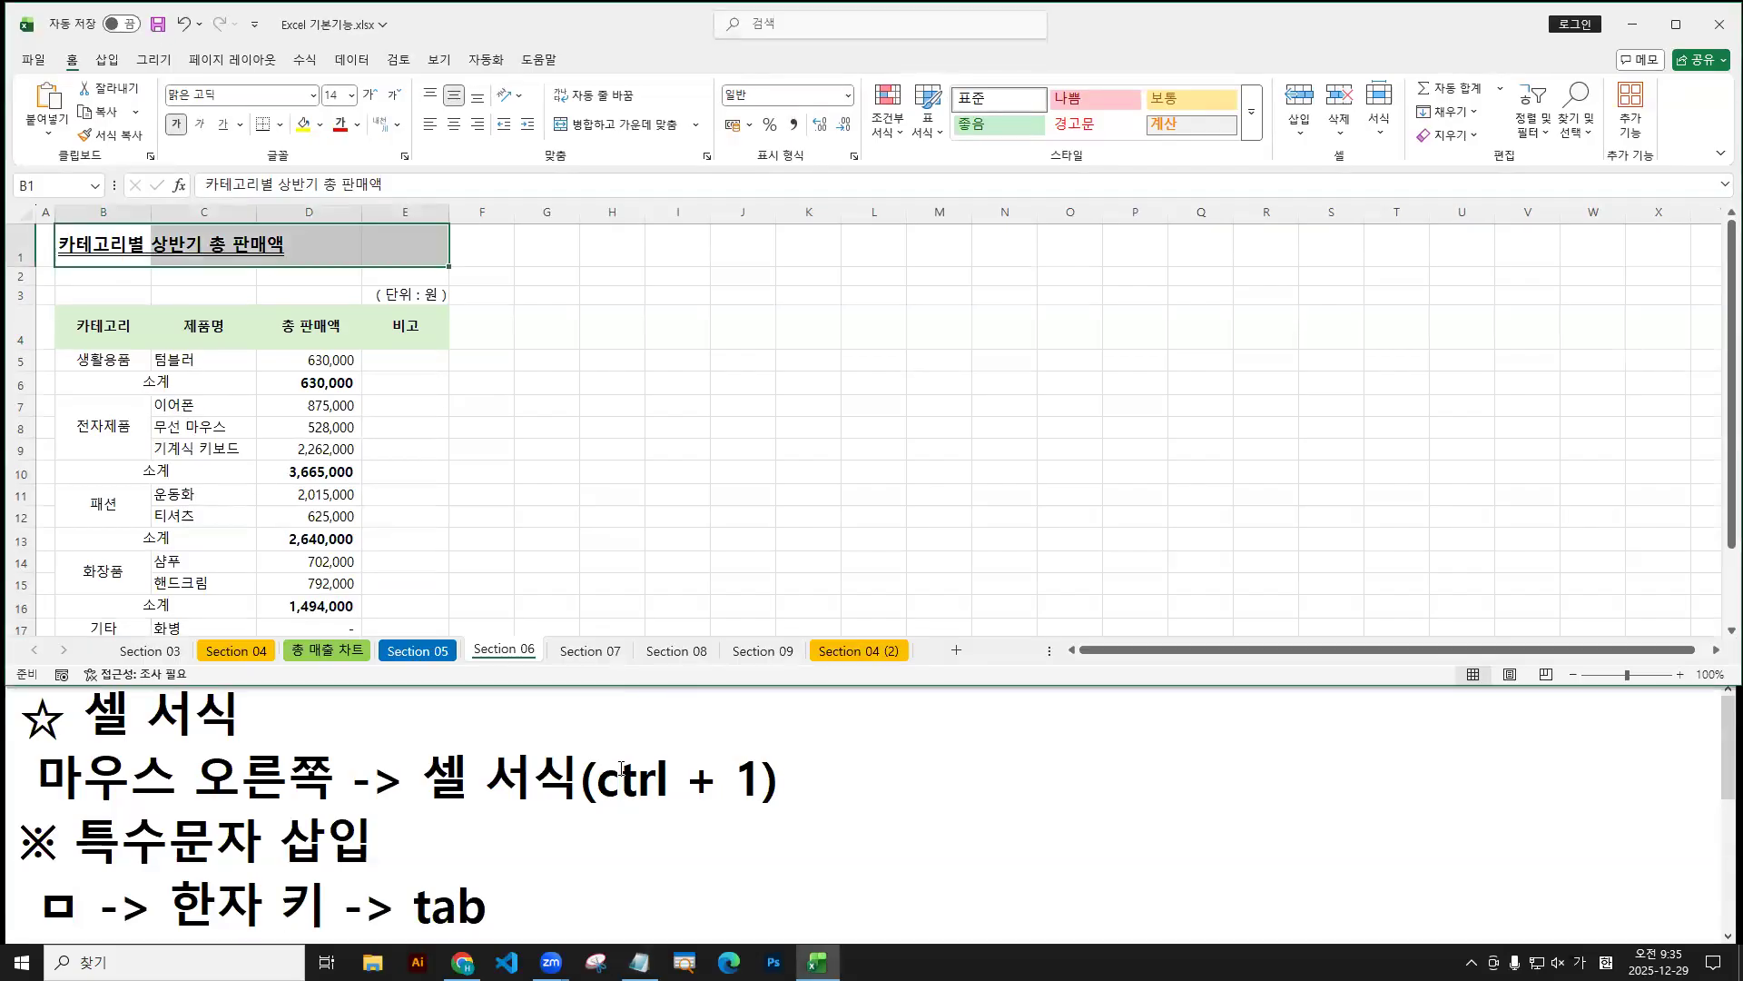
drag(738, 786, 755, 783)
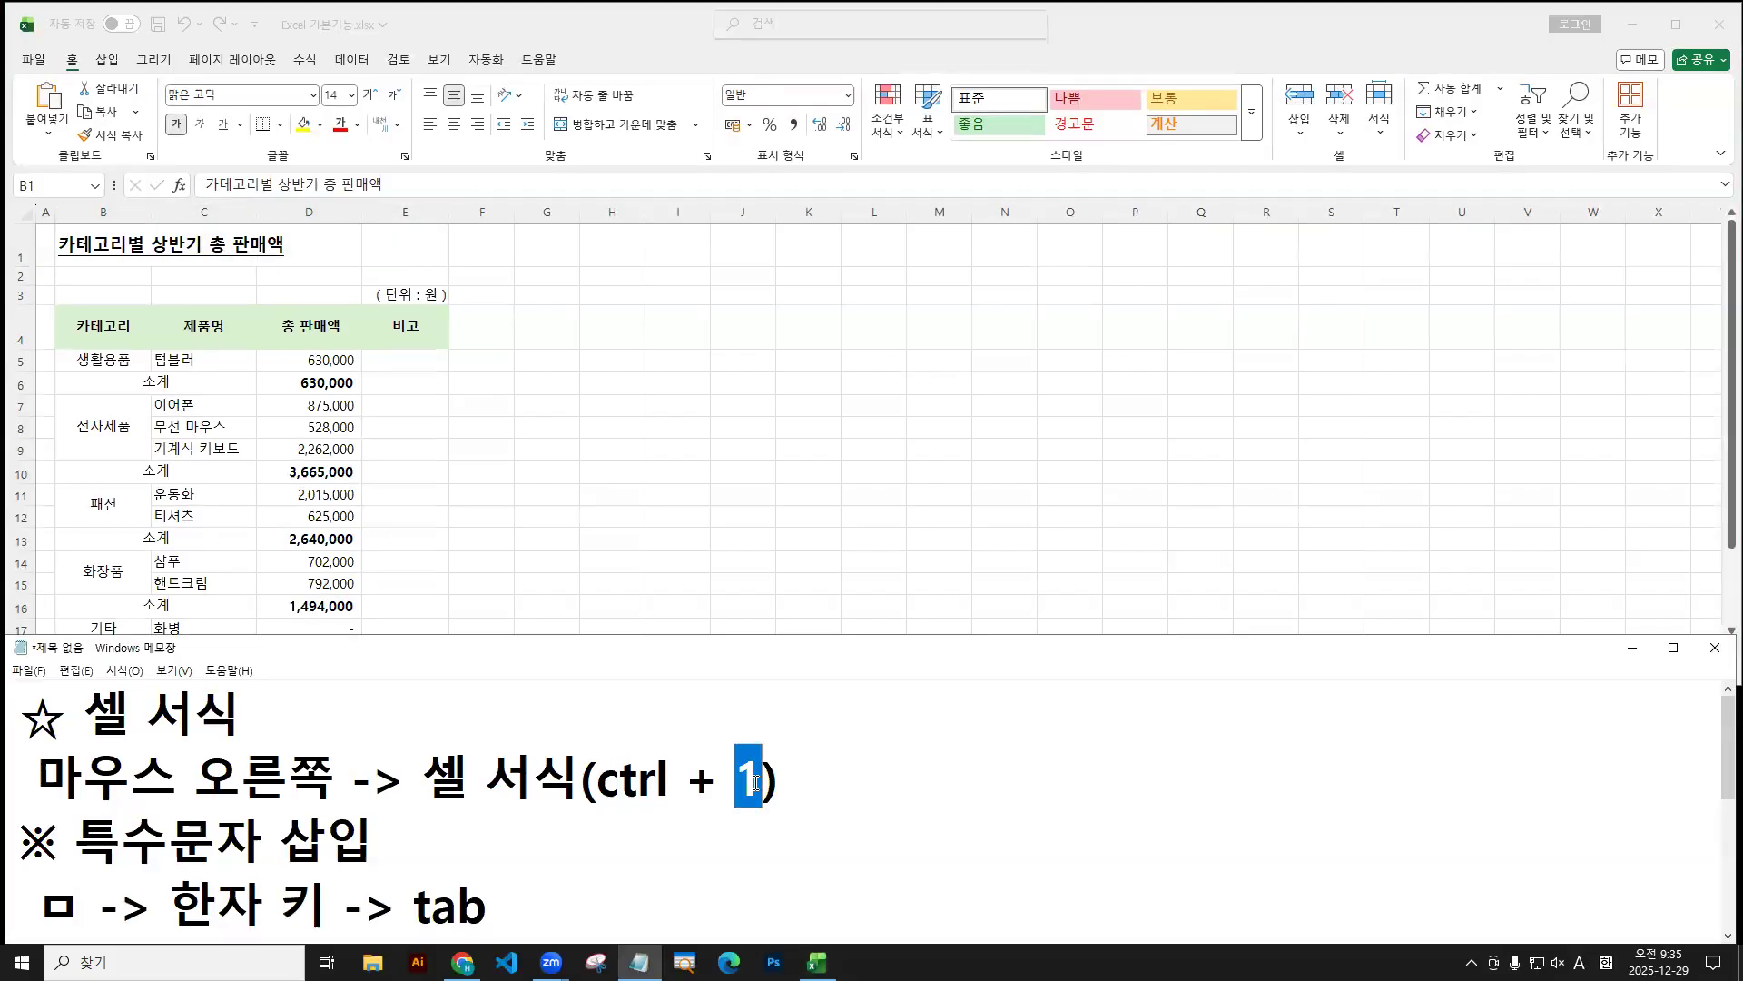
click(263, 173)
drag(104, 243, 404, 242)
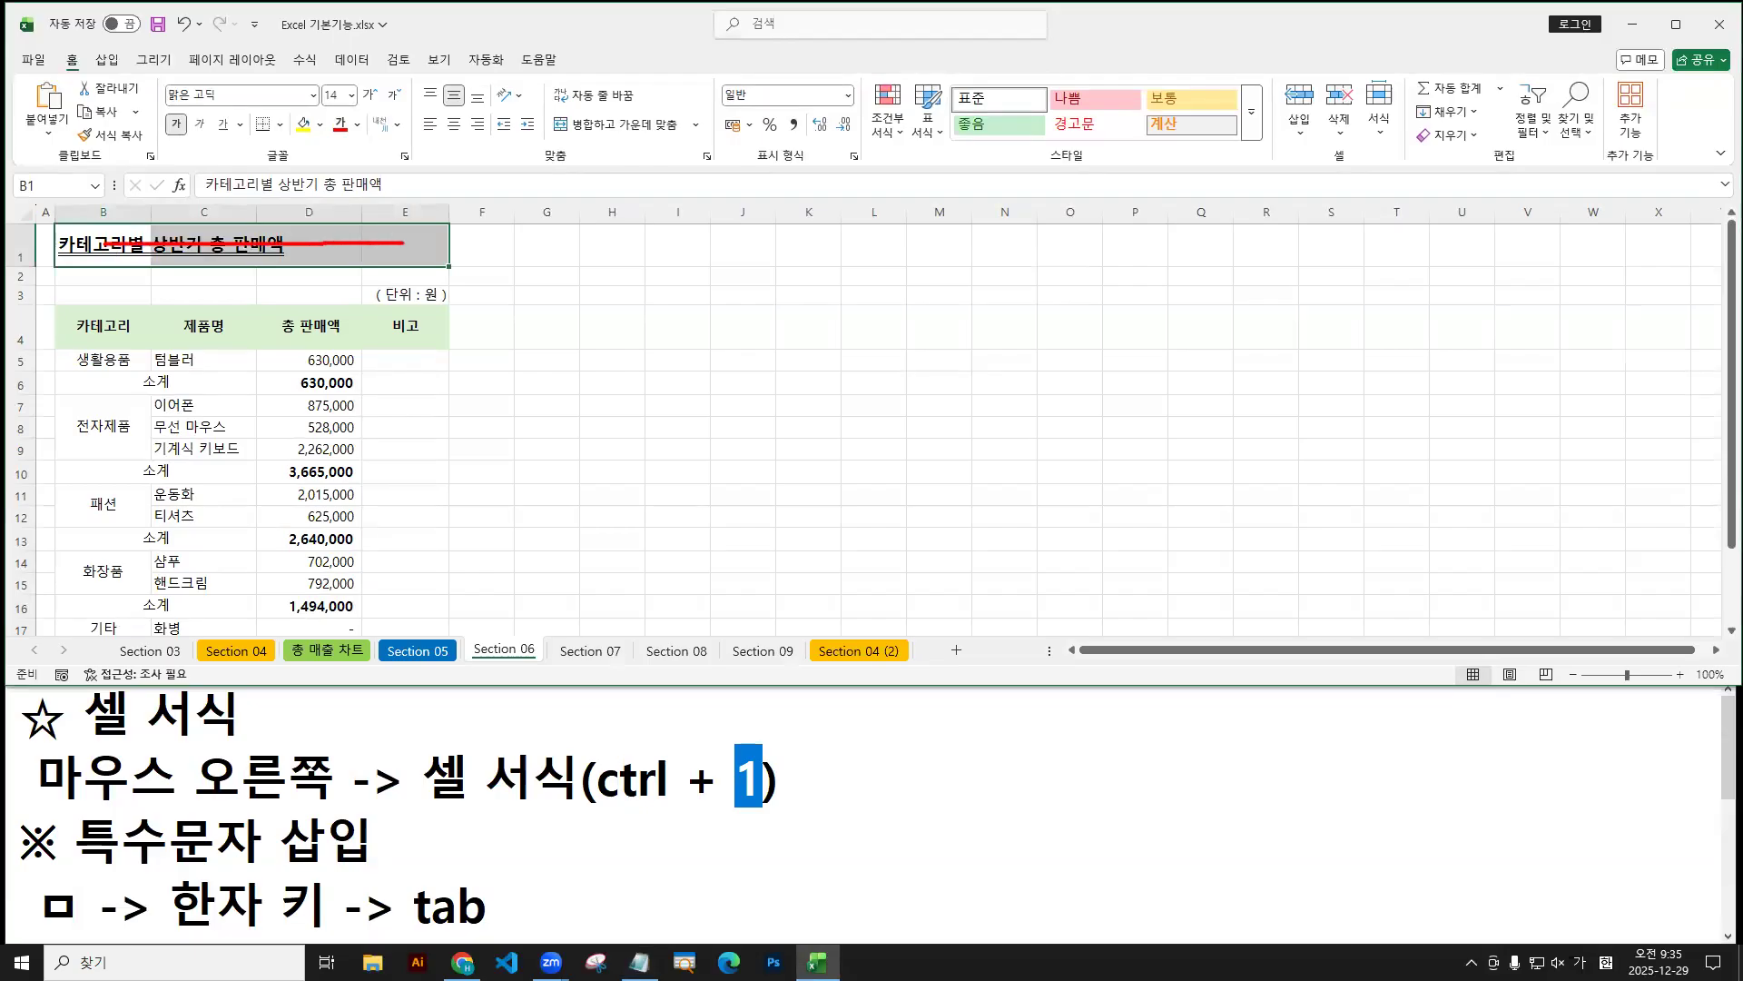
drag(596, 778, 762, 778)
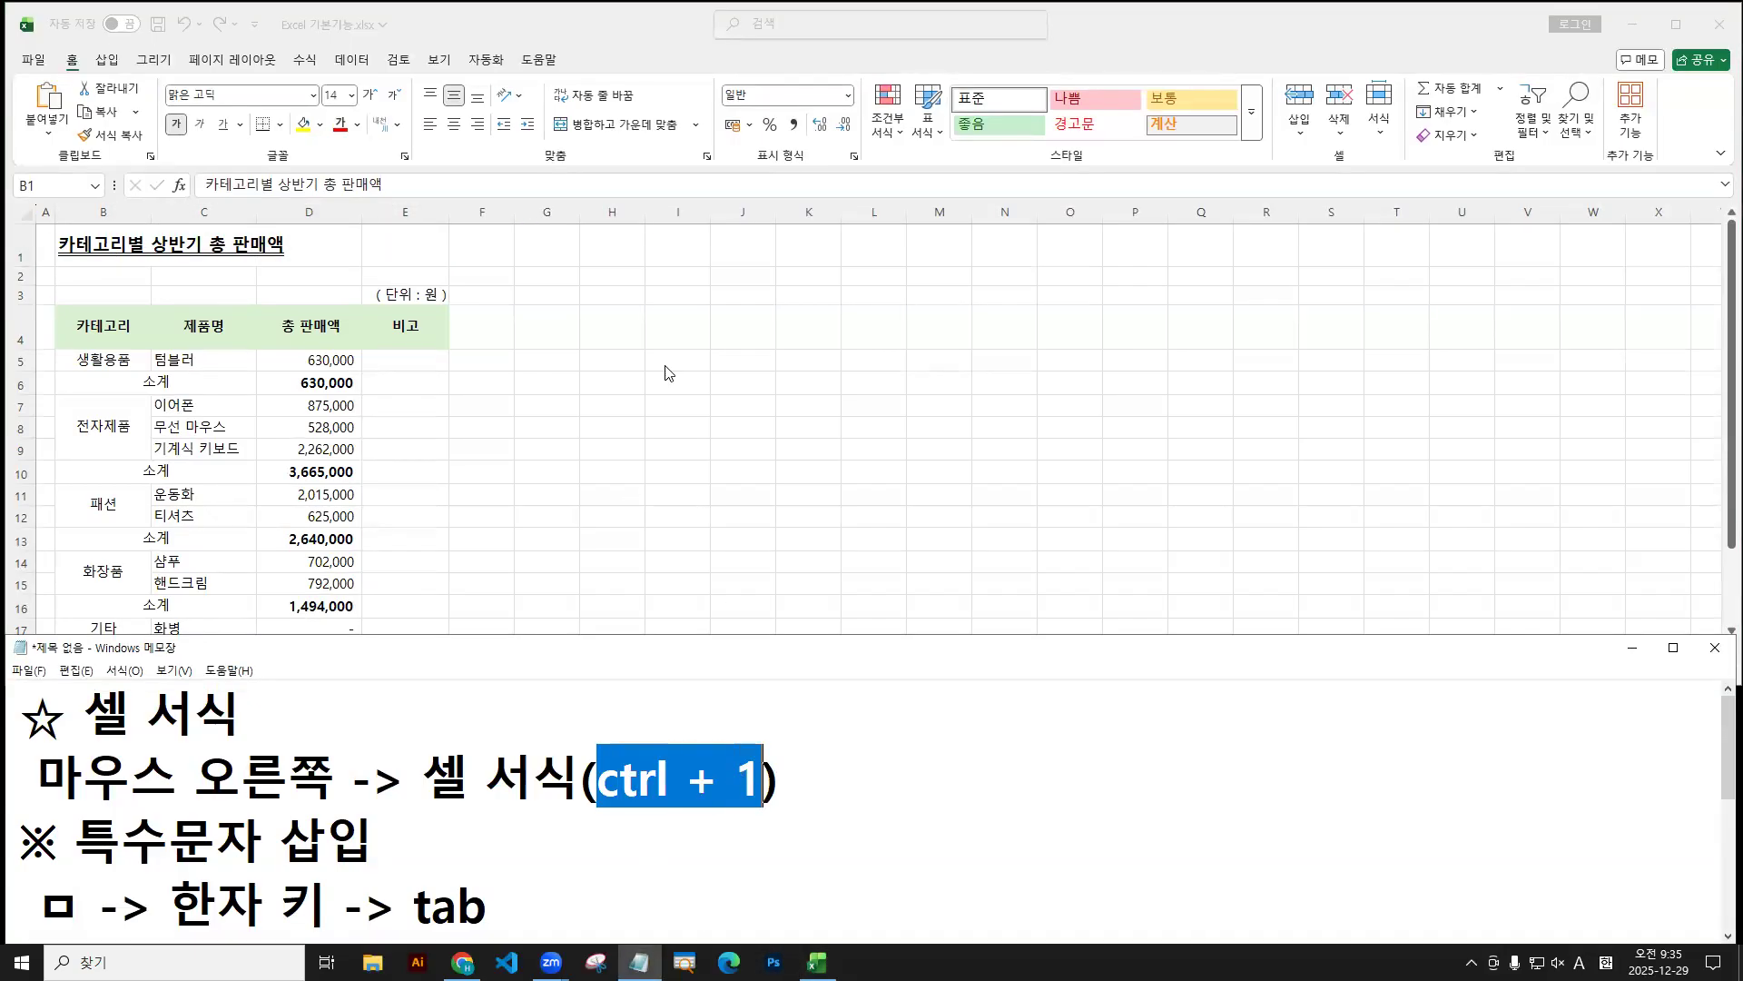
Open the 맞춤 settings of Format Cells for the title range B1:E1 in Excel and move the dialog clear of the table.
click(707, 158)
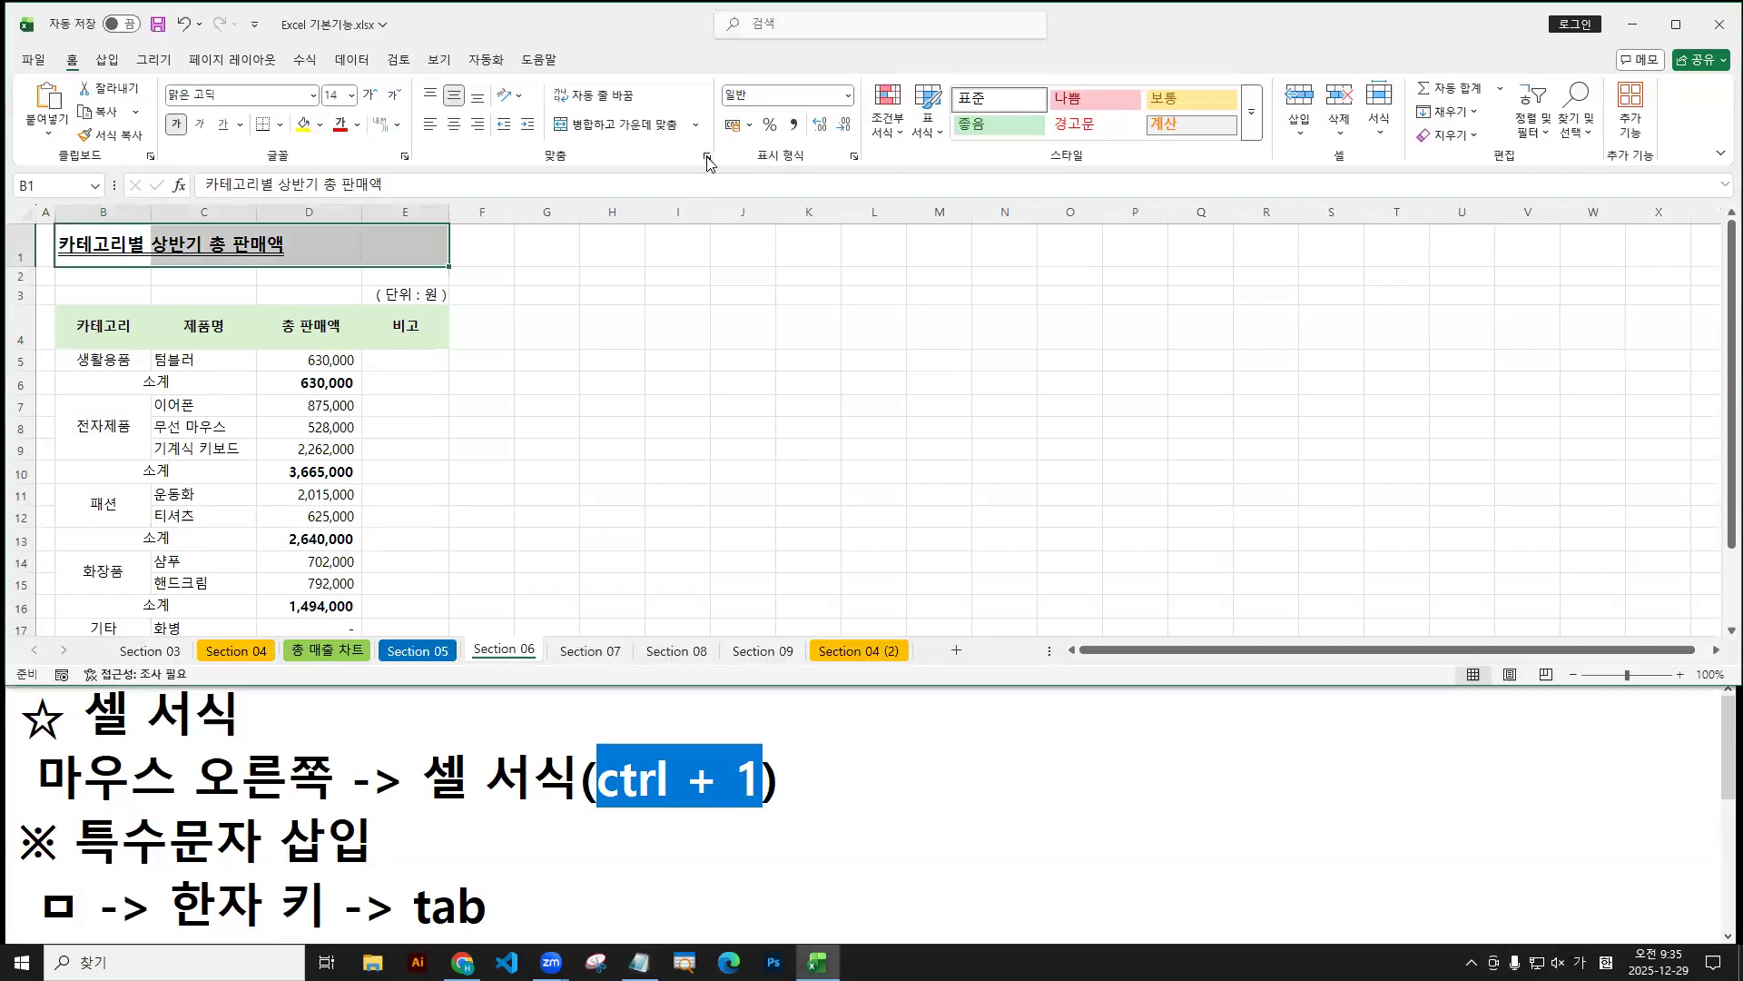
click(275, 238)
click(304, 238)
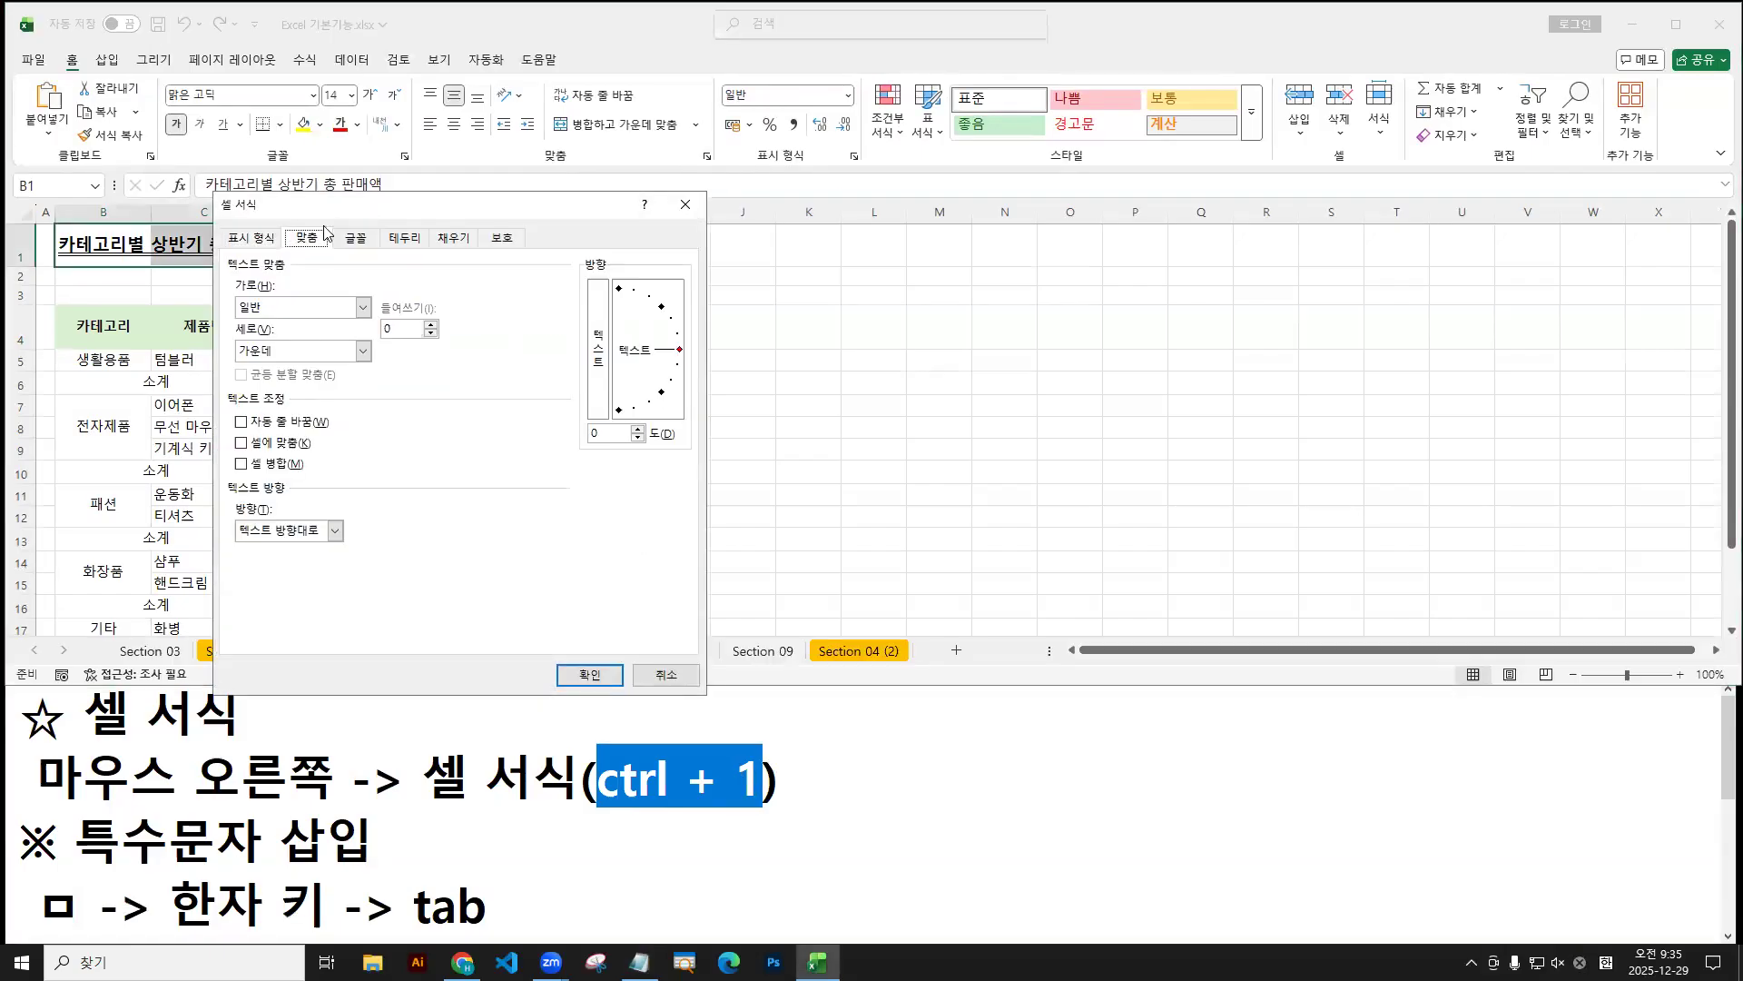
drag(388, 207, 667, 204)
click(520, 235)
click(585, 236)
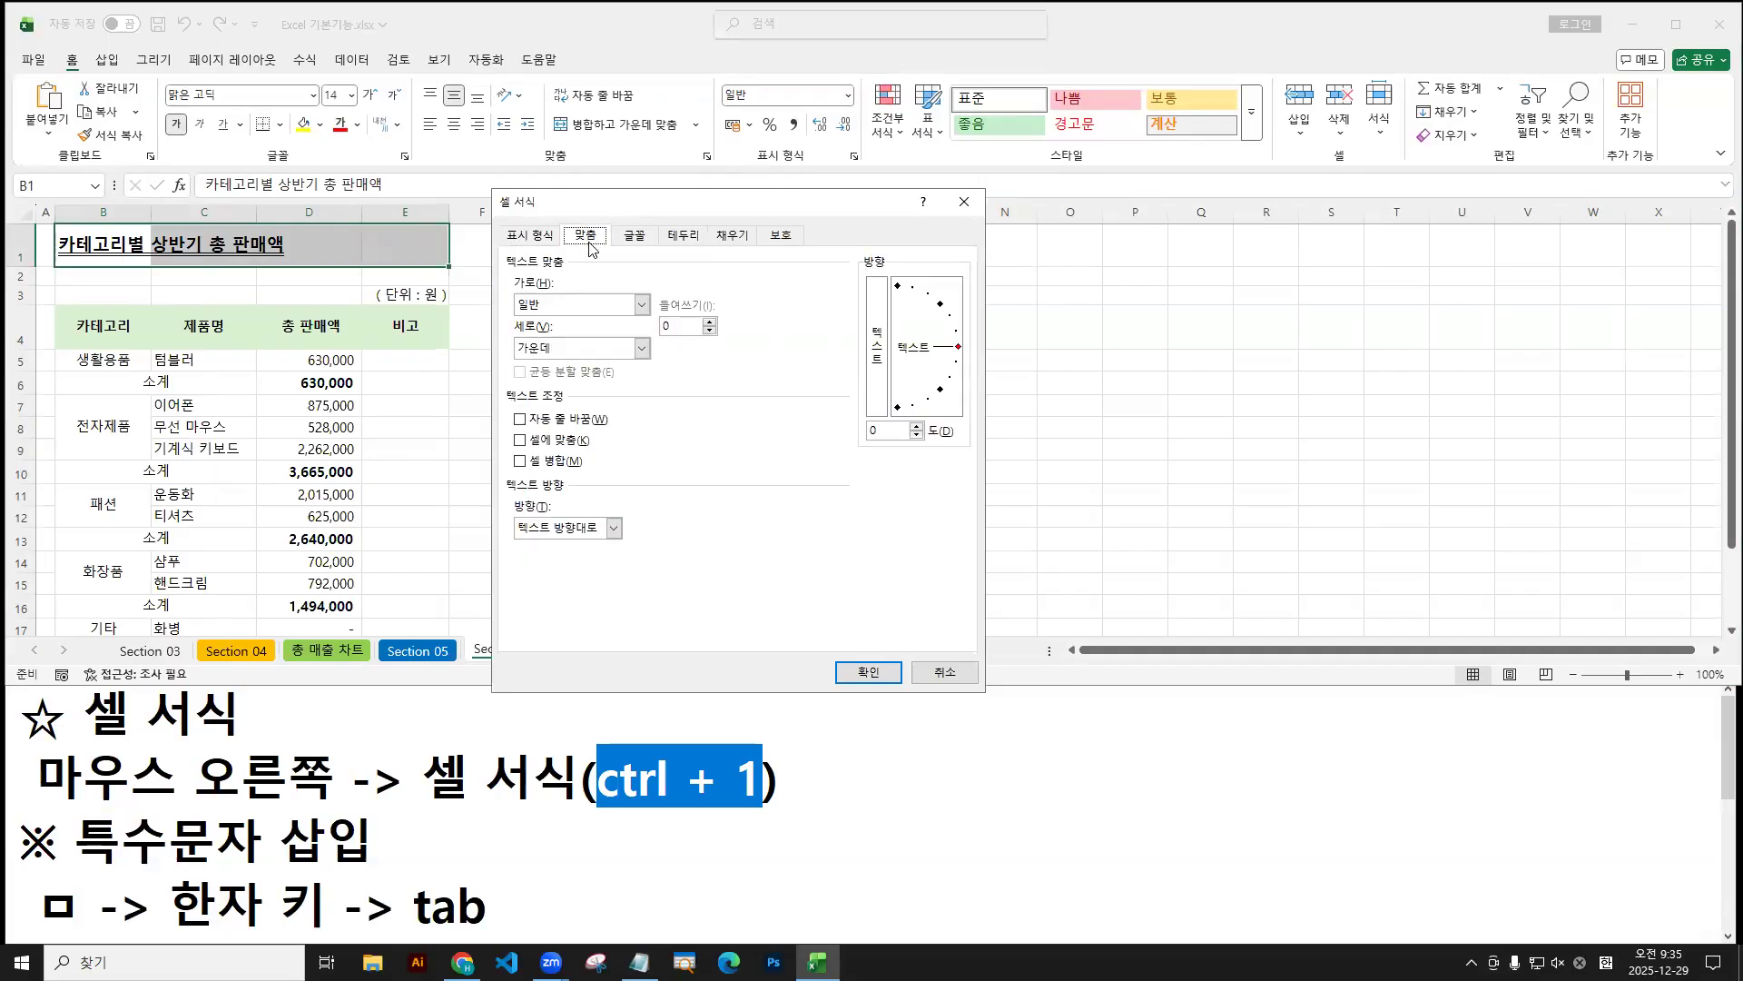
drag(598, 268, 589, 240)
Set the horizontal text alignment of the title range B1:E1 to 선택 영역의 가운데로.
click(641, 304)
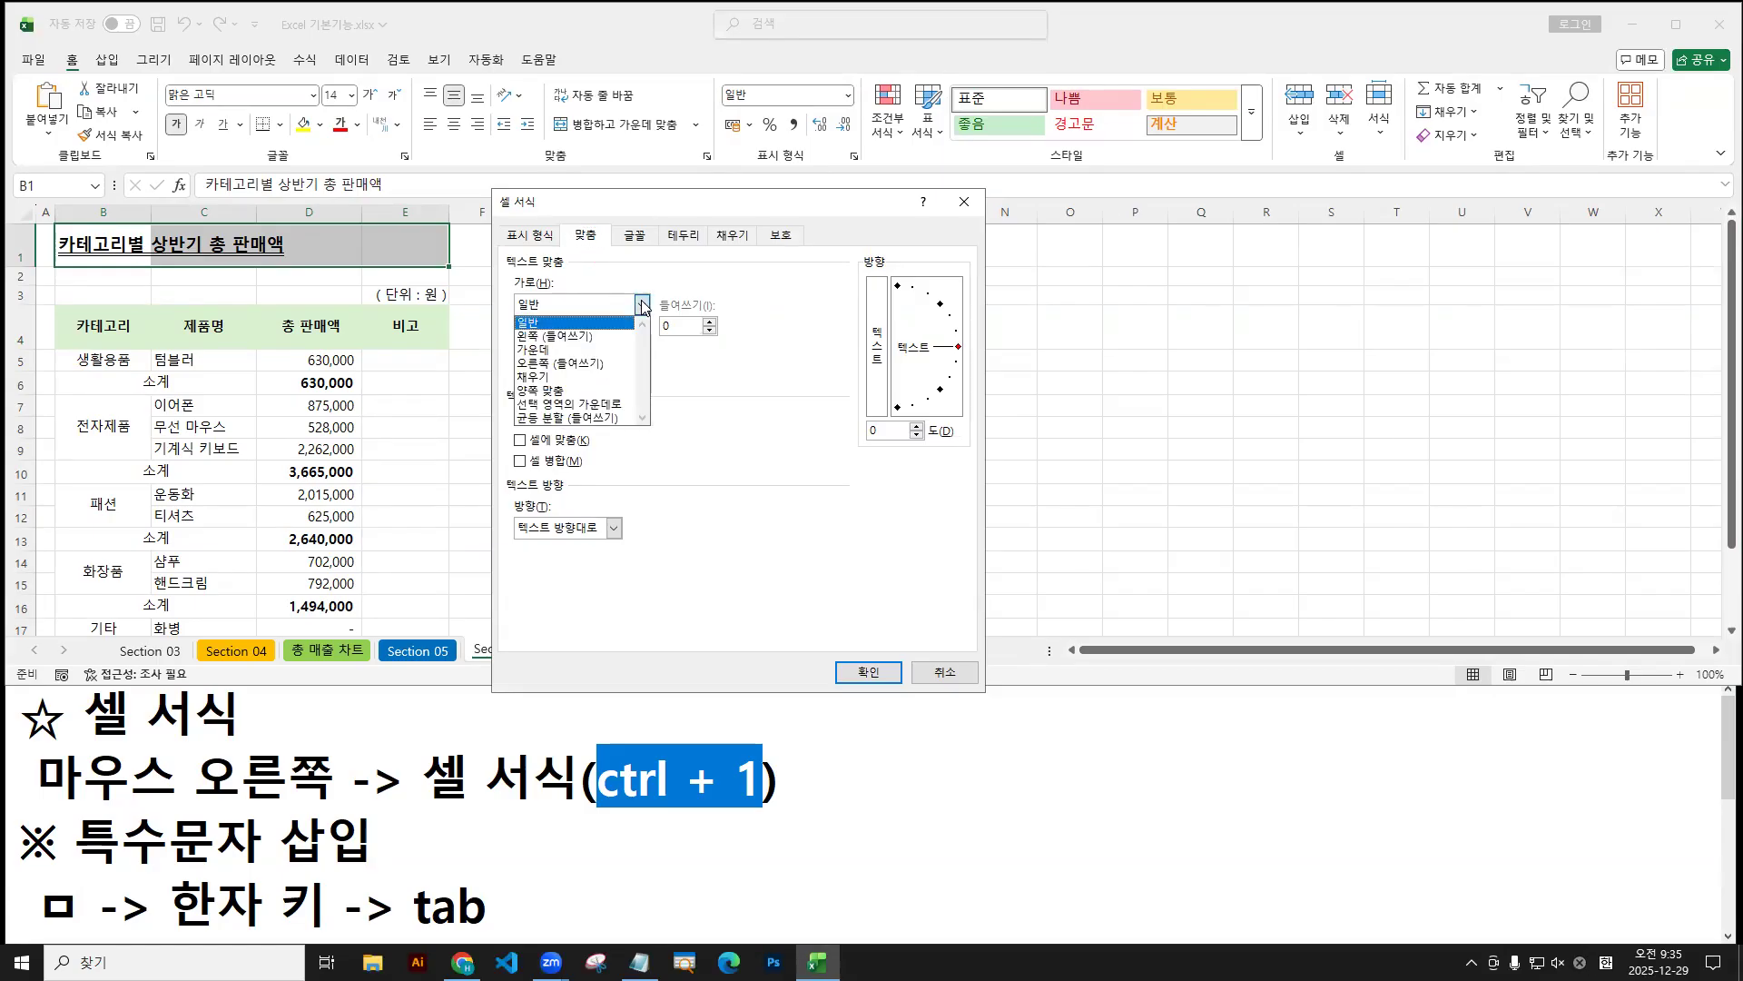
drag(636, 296, 648, 297)
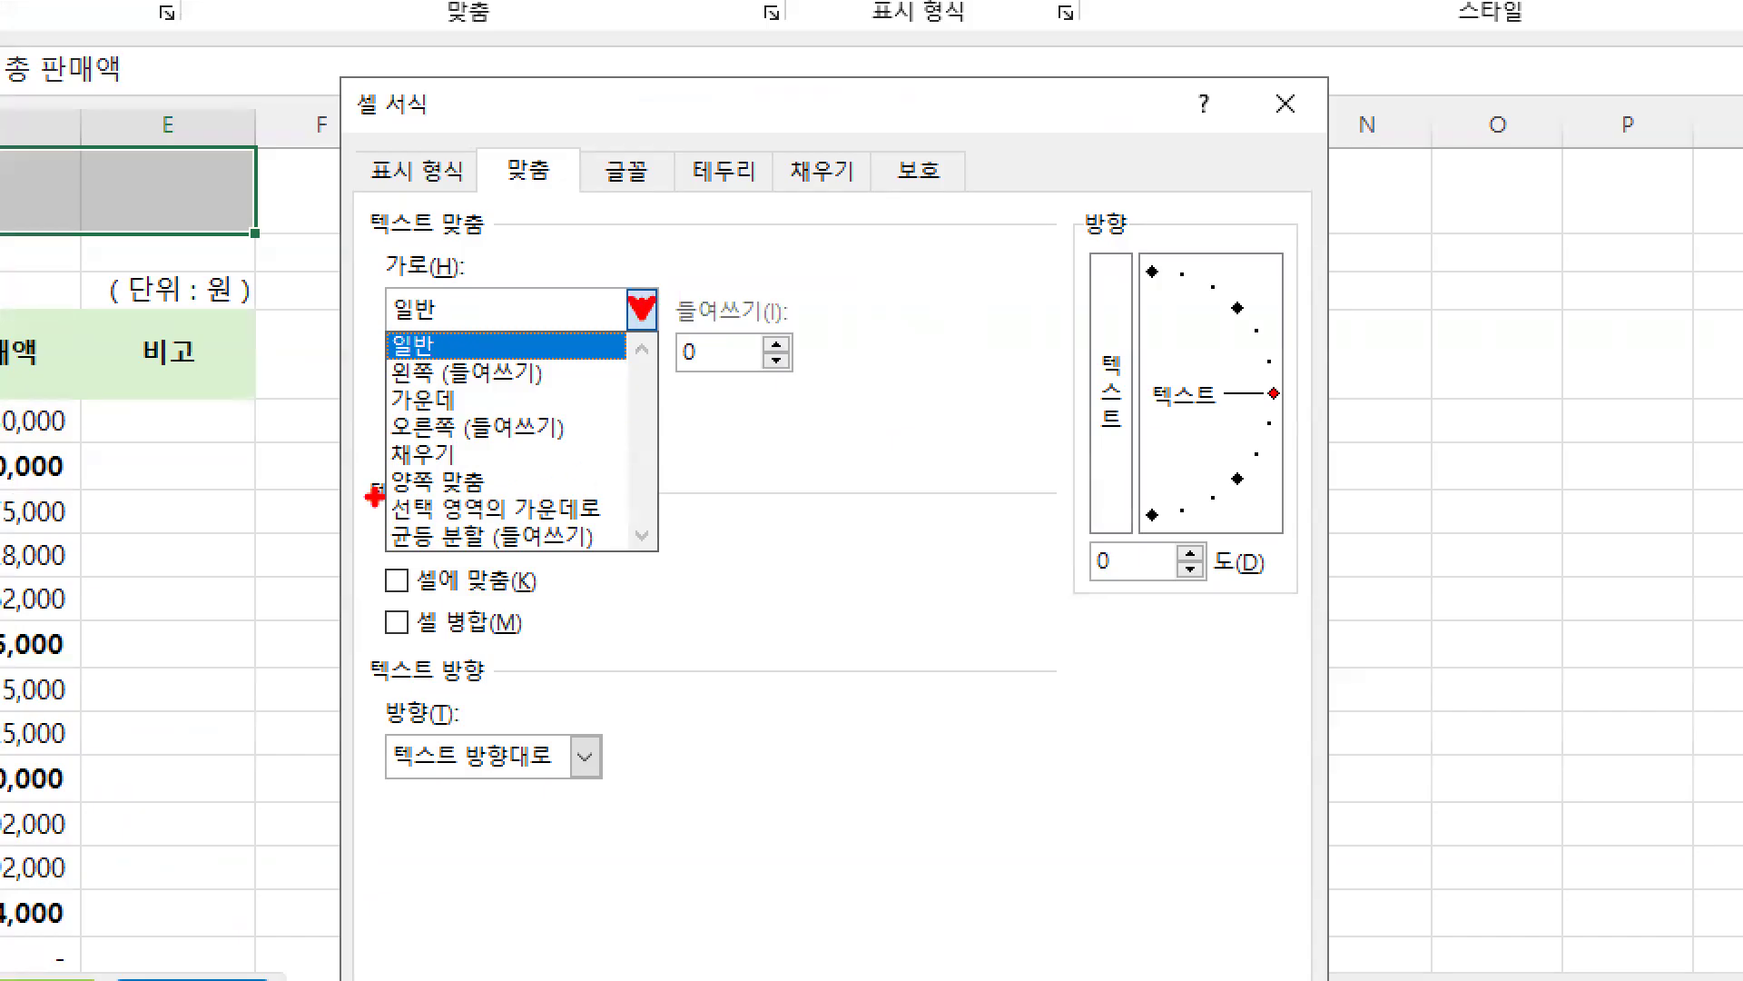
mouse_move(376, 489)
mouse_down()
mouse_move(646, 528)
mouse_move(570, 531)
mouse_up()
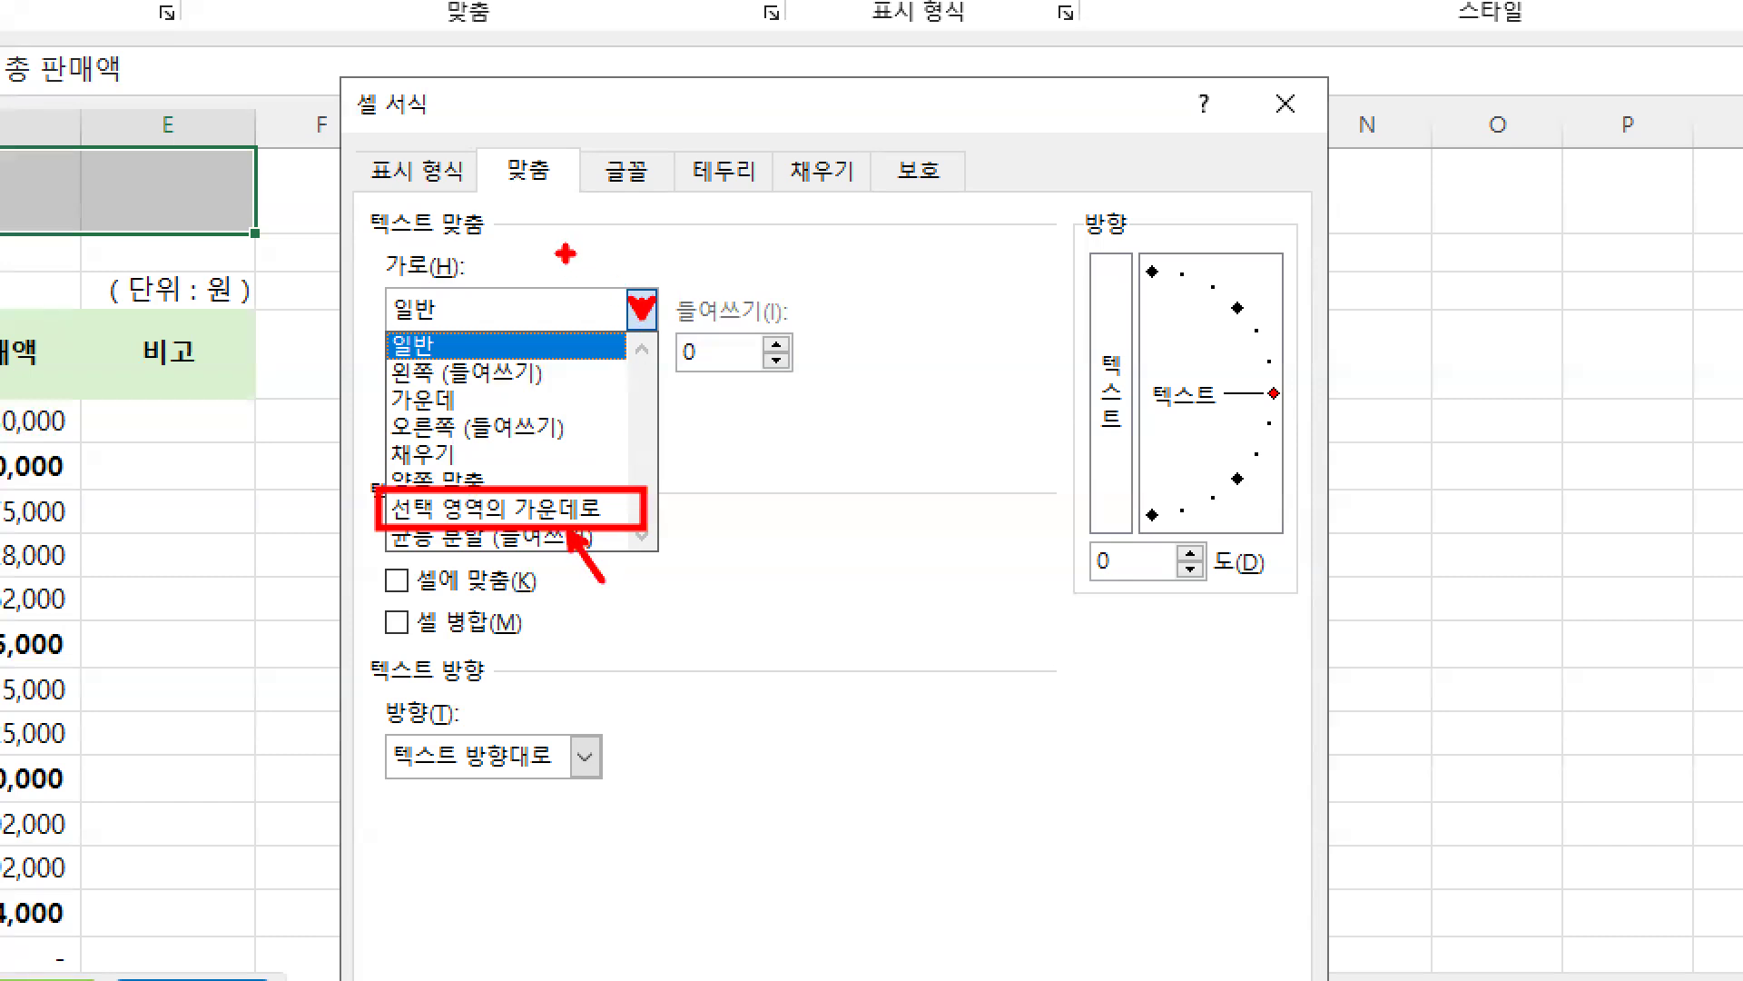
drag(470, 134, 581, 201)
drag(621, 282, 664, 332)
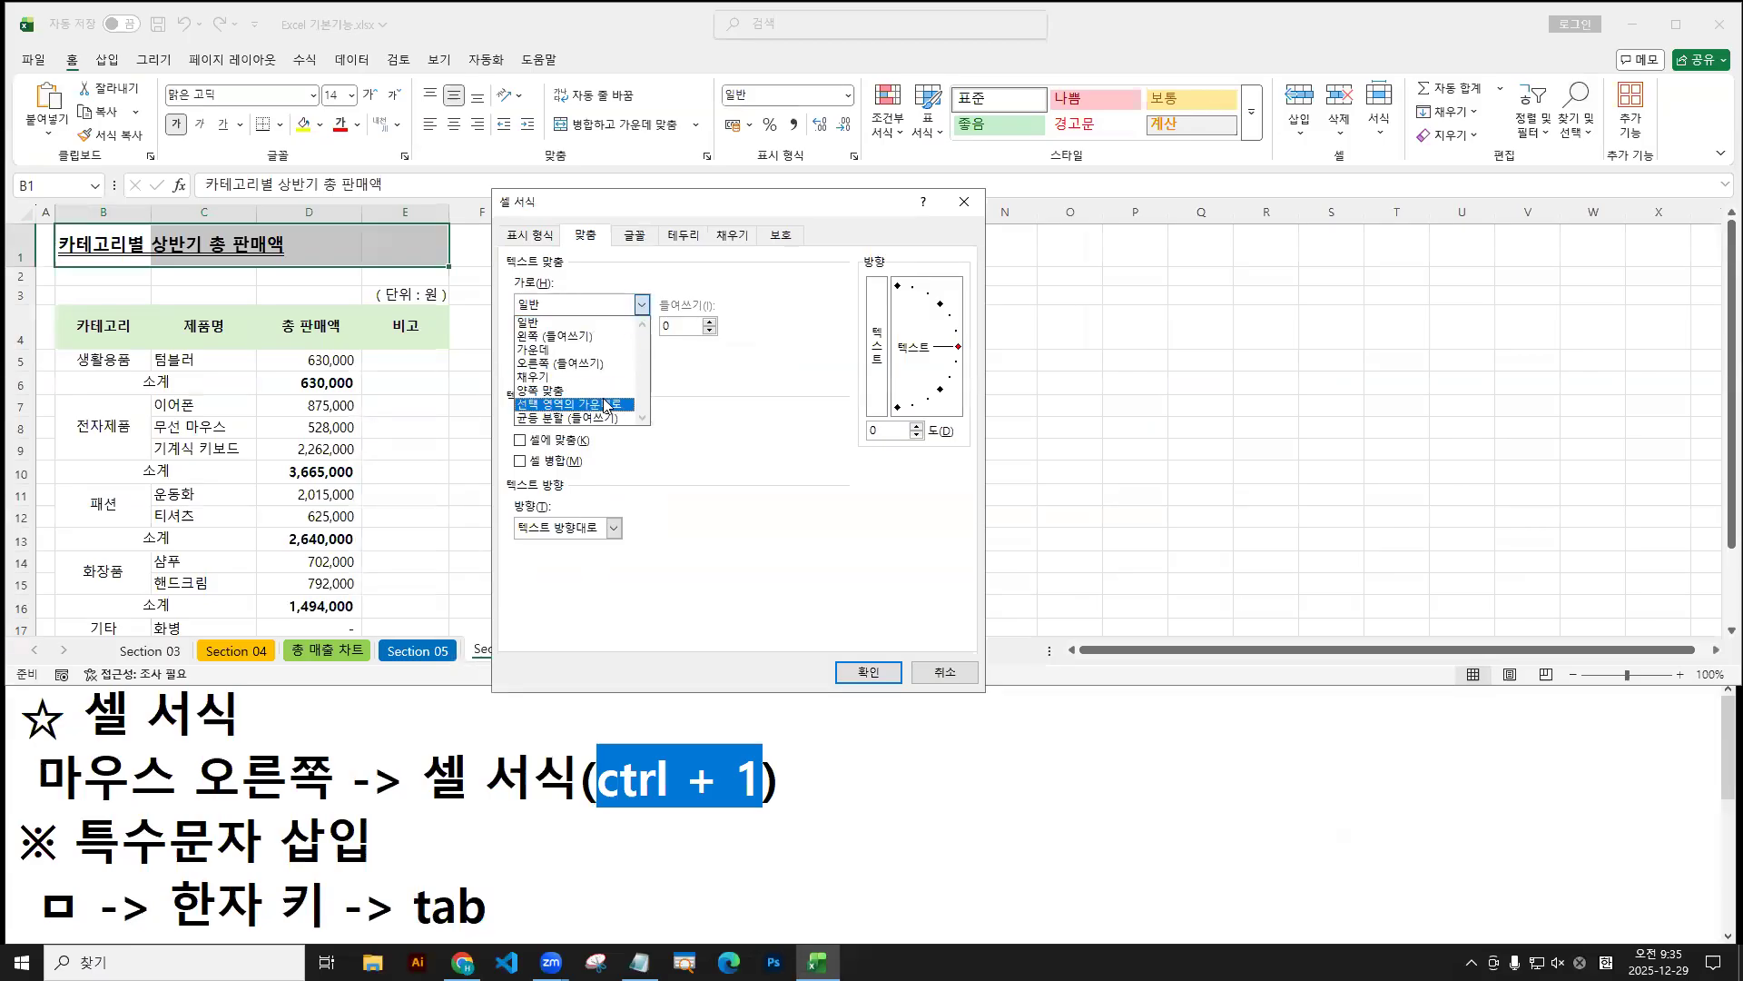
click(605, 405)
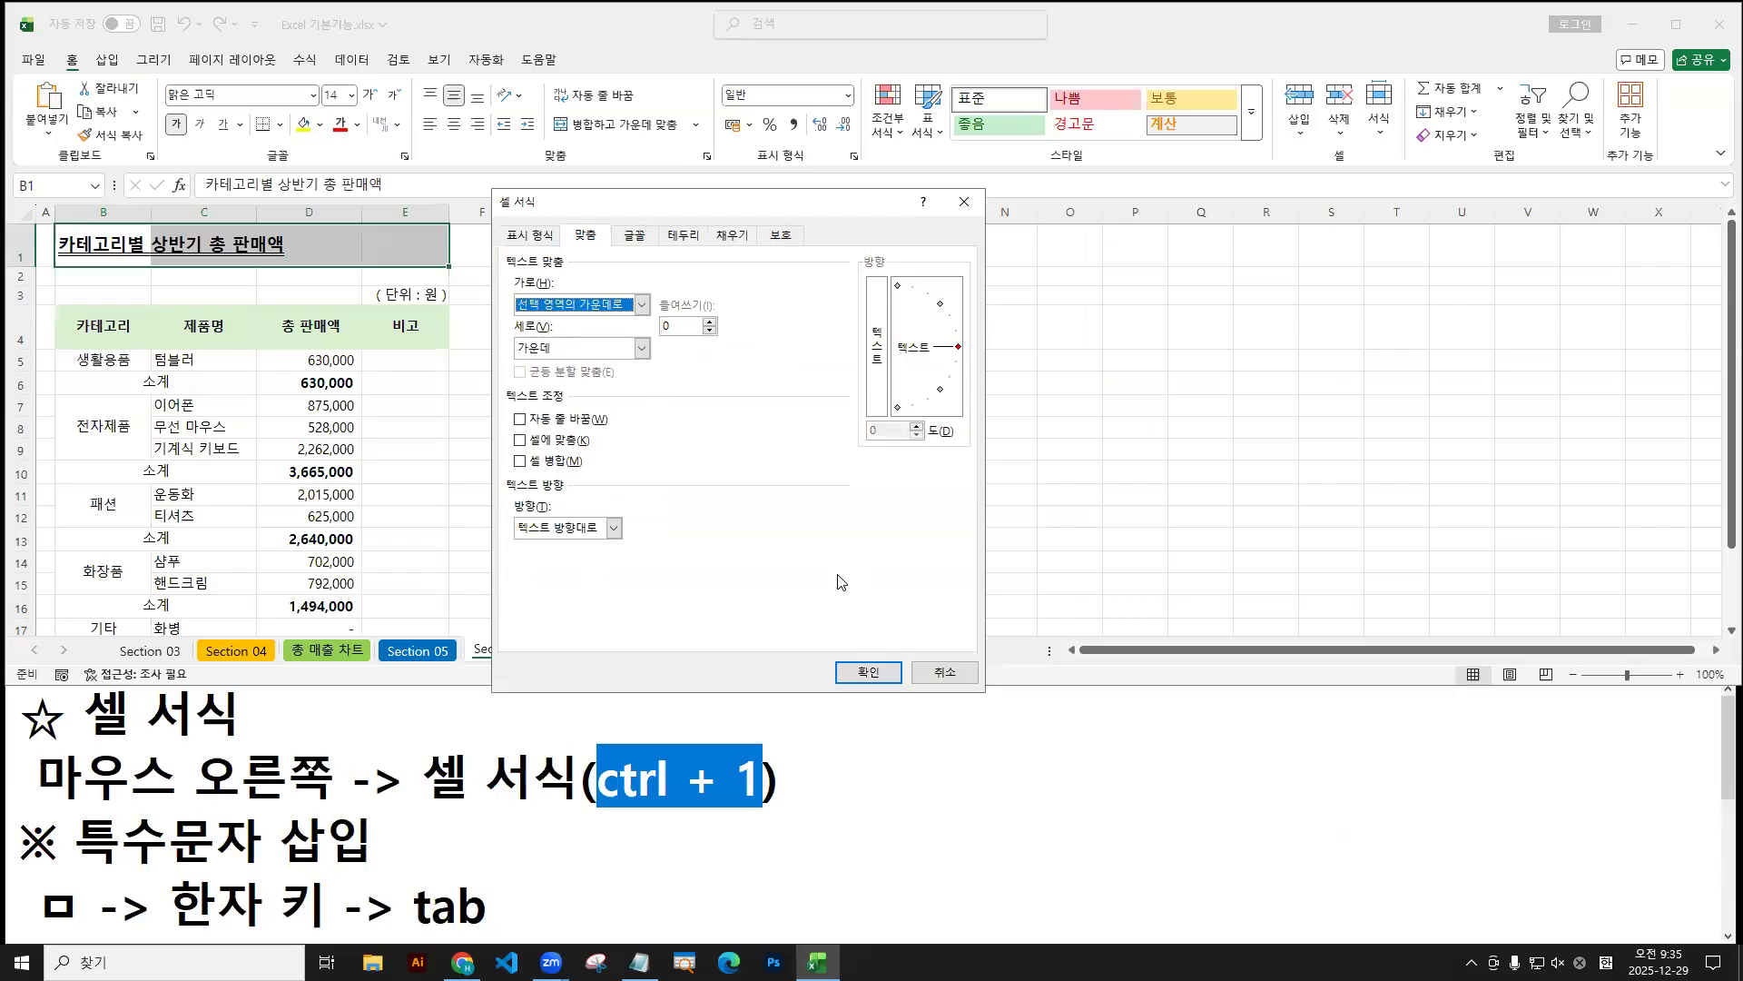
Apply the centre-across-selection alignment to the title in B1:E1 and maximise the workbook window.
click(863, 675)
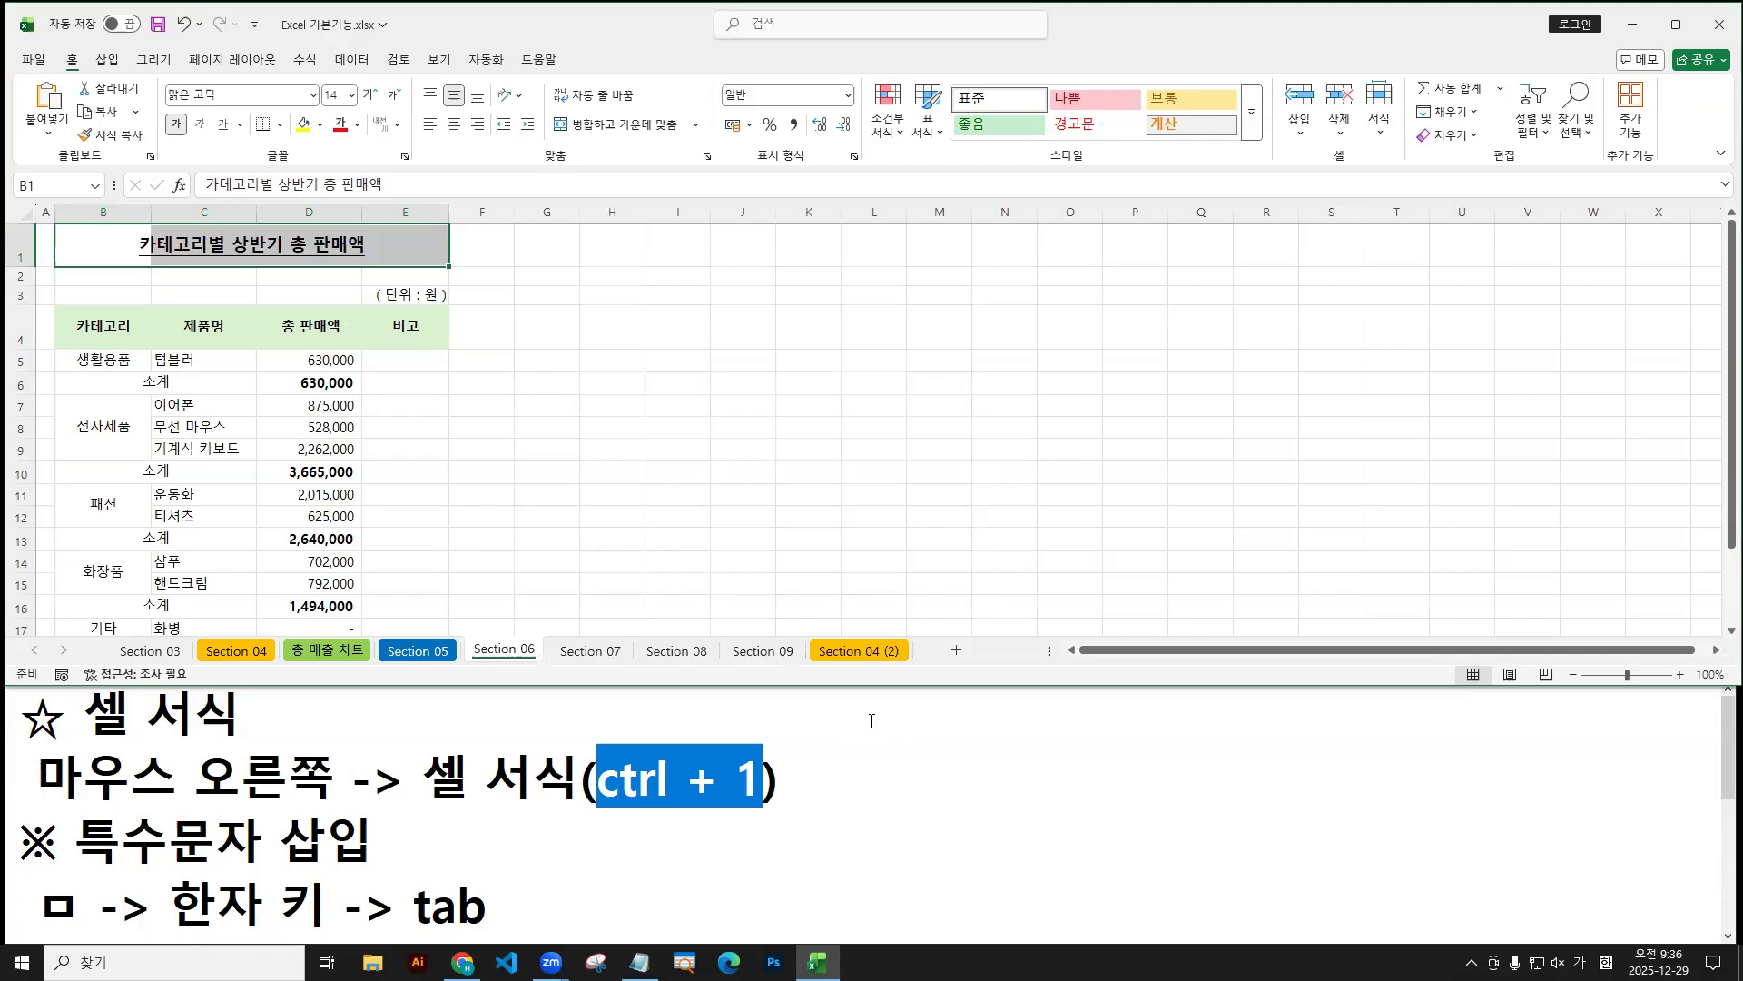
double_click(570, 24)
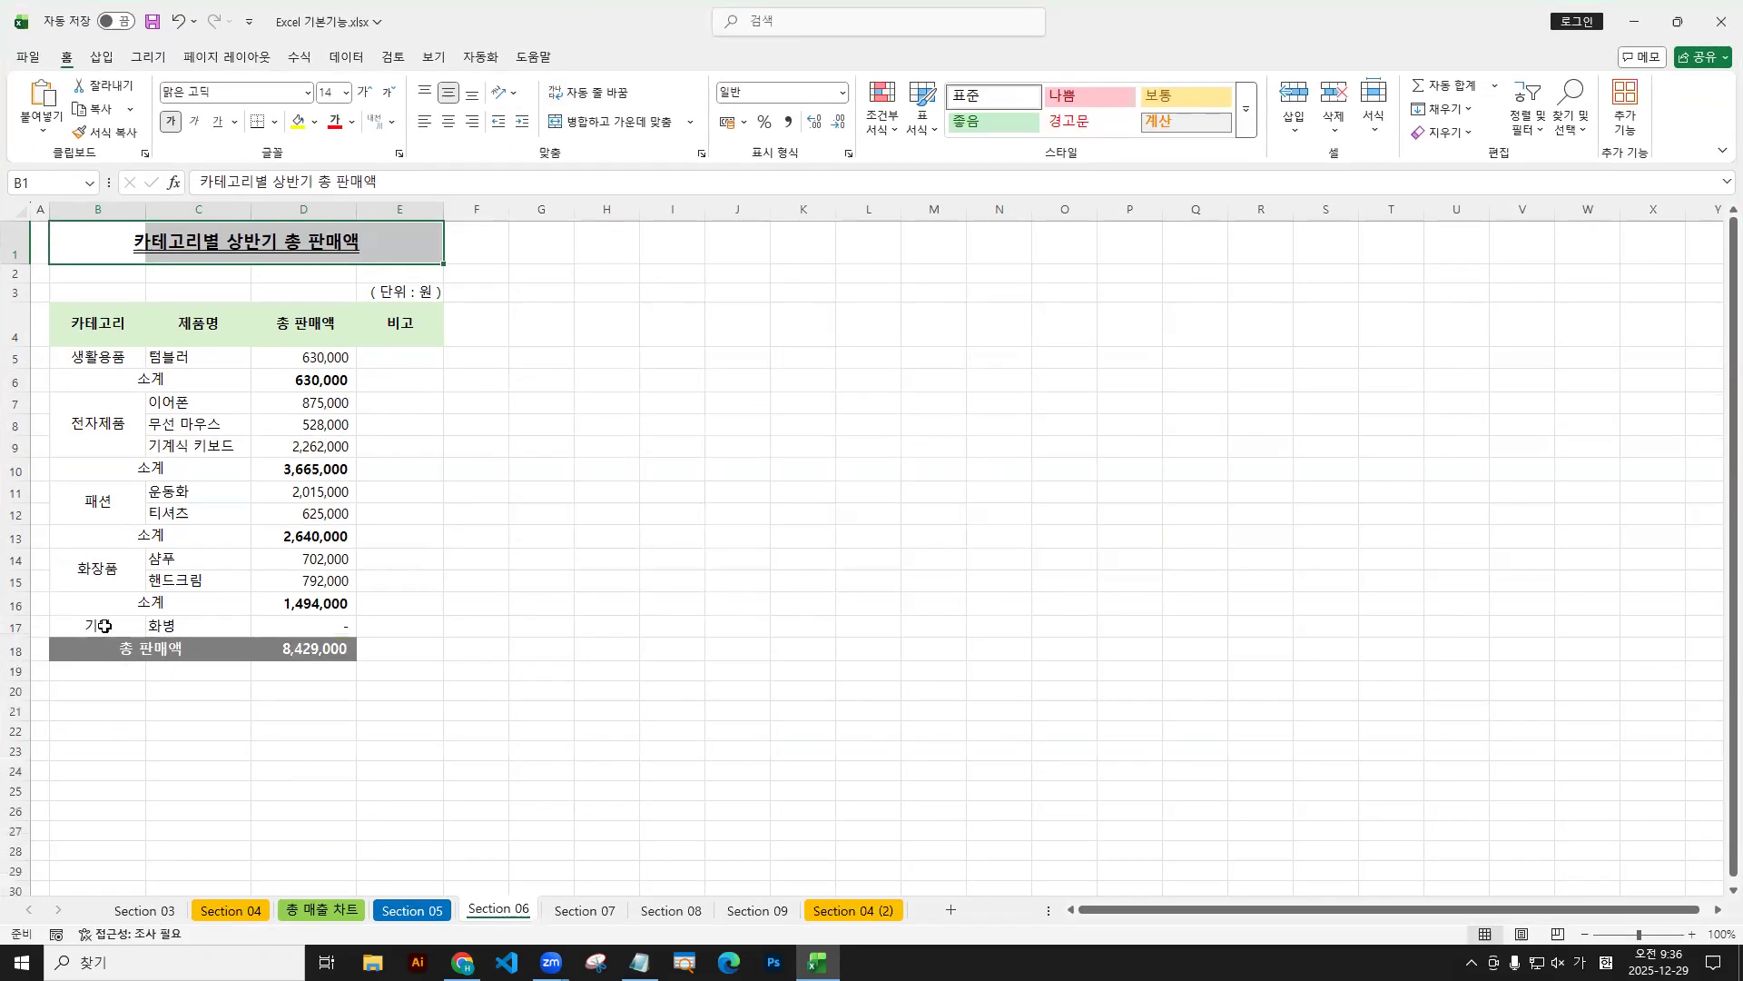
Apply strikethrough to the 기타 row in cells B17:D17 through the font settings of Format Cells.
click(104, 626)
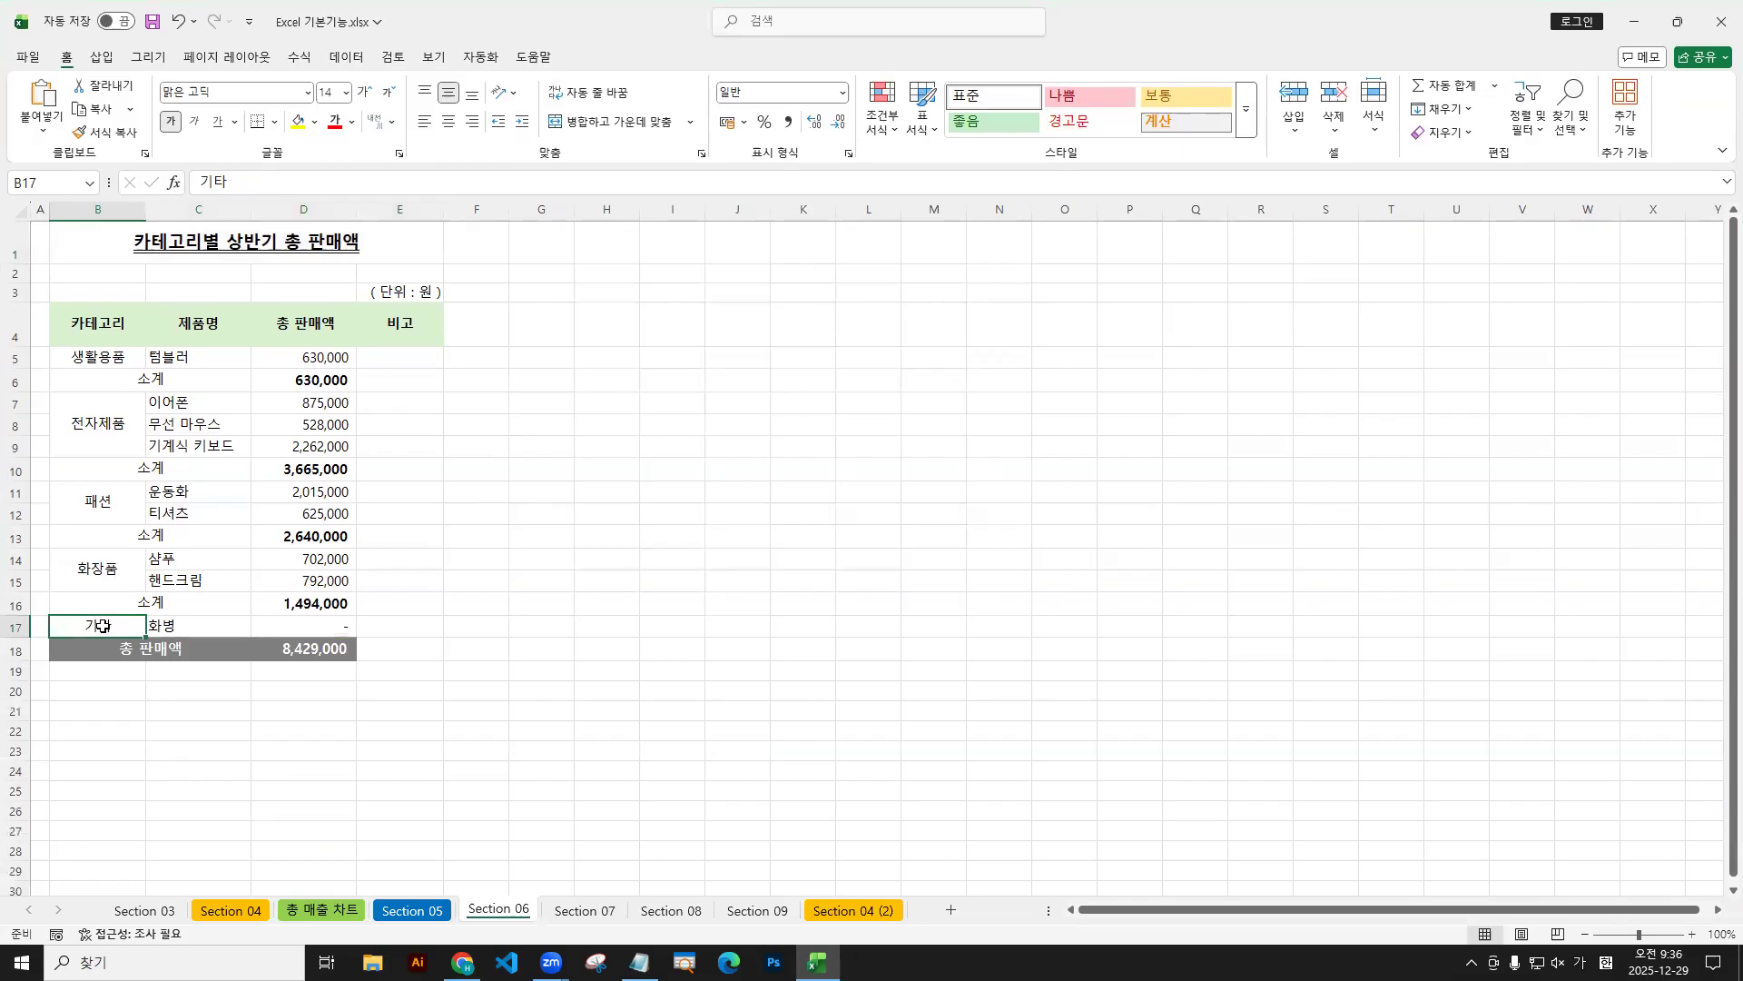
drag(102, 625, 293, 625)
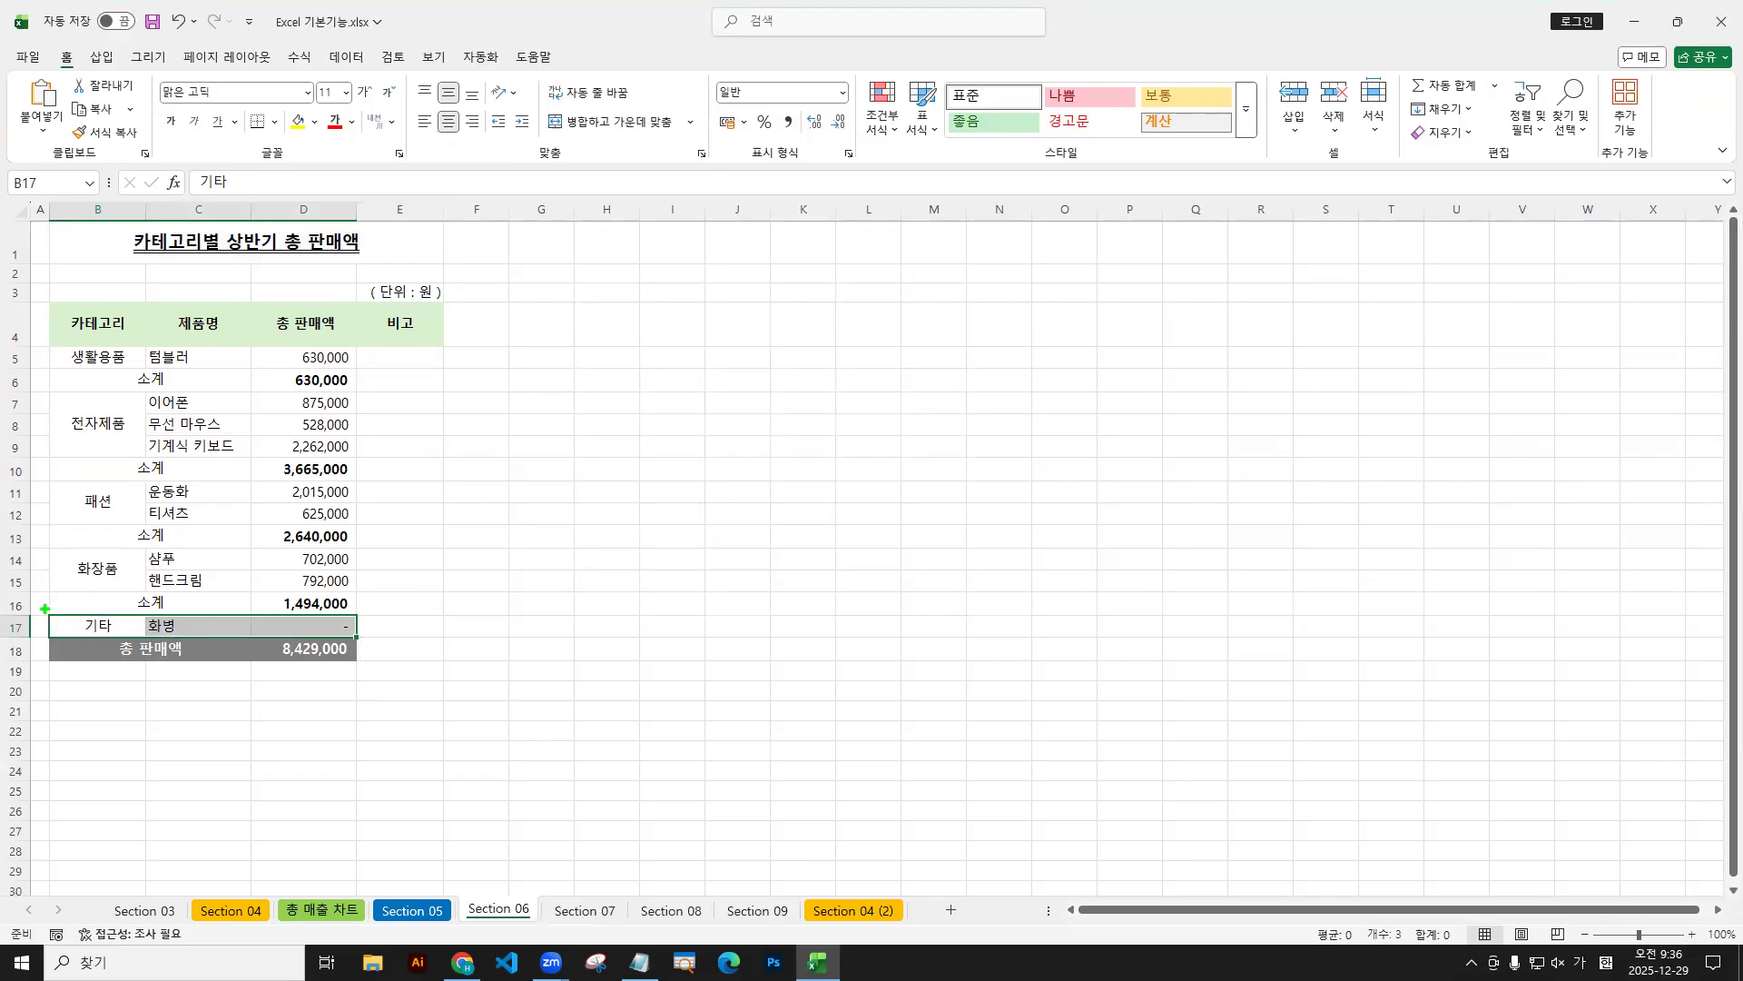
drag(45, 610, 356, 636)
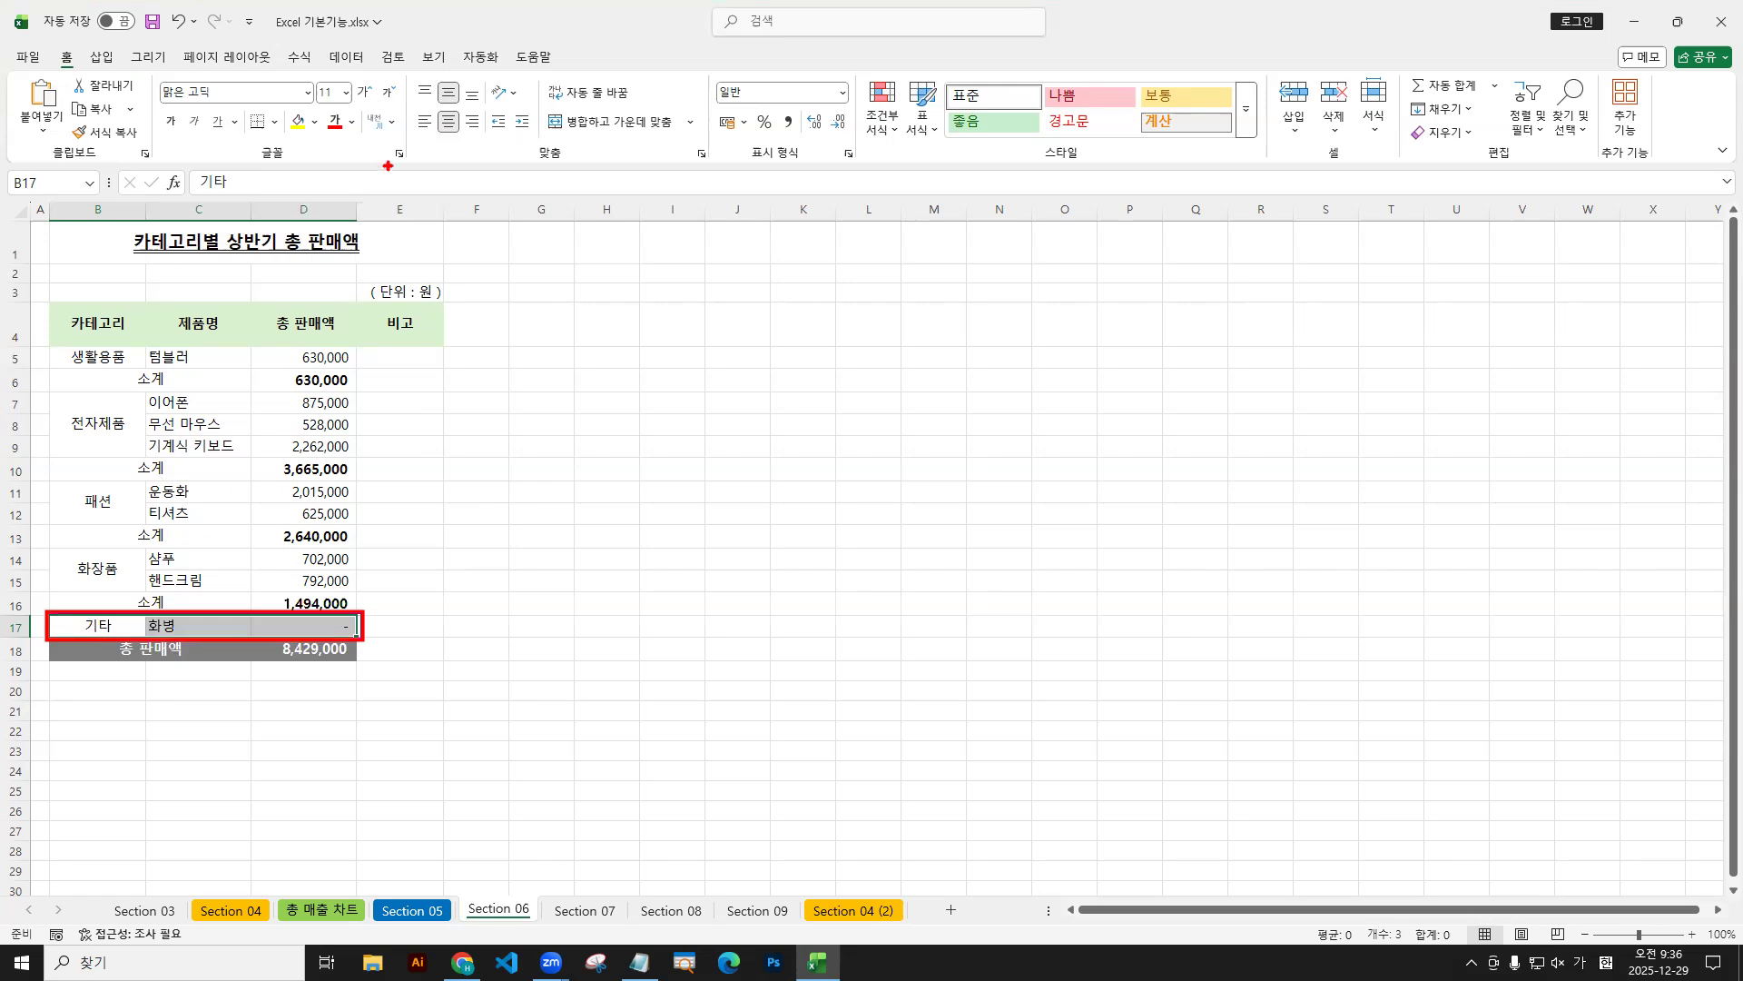
key(Escape)
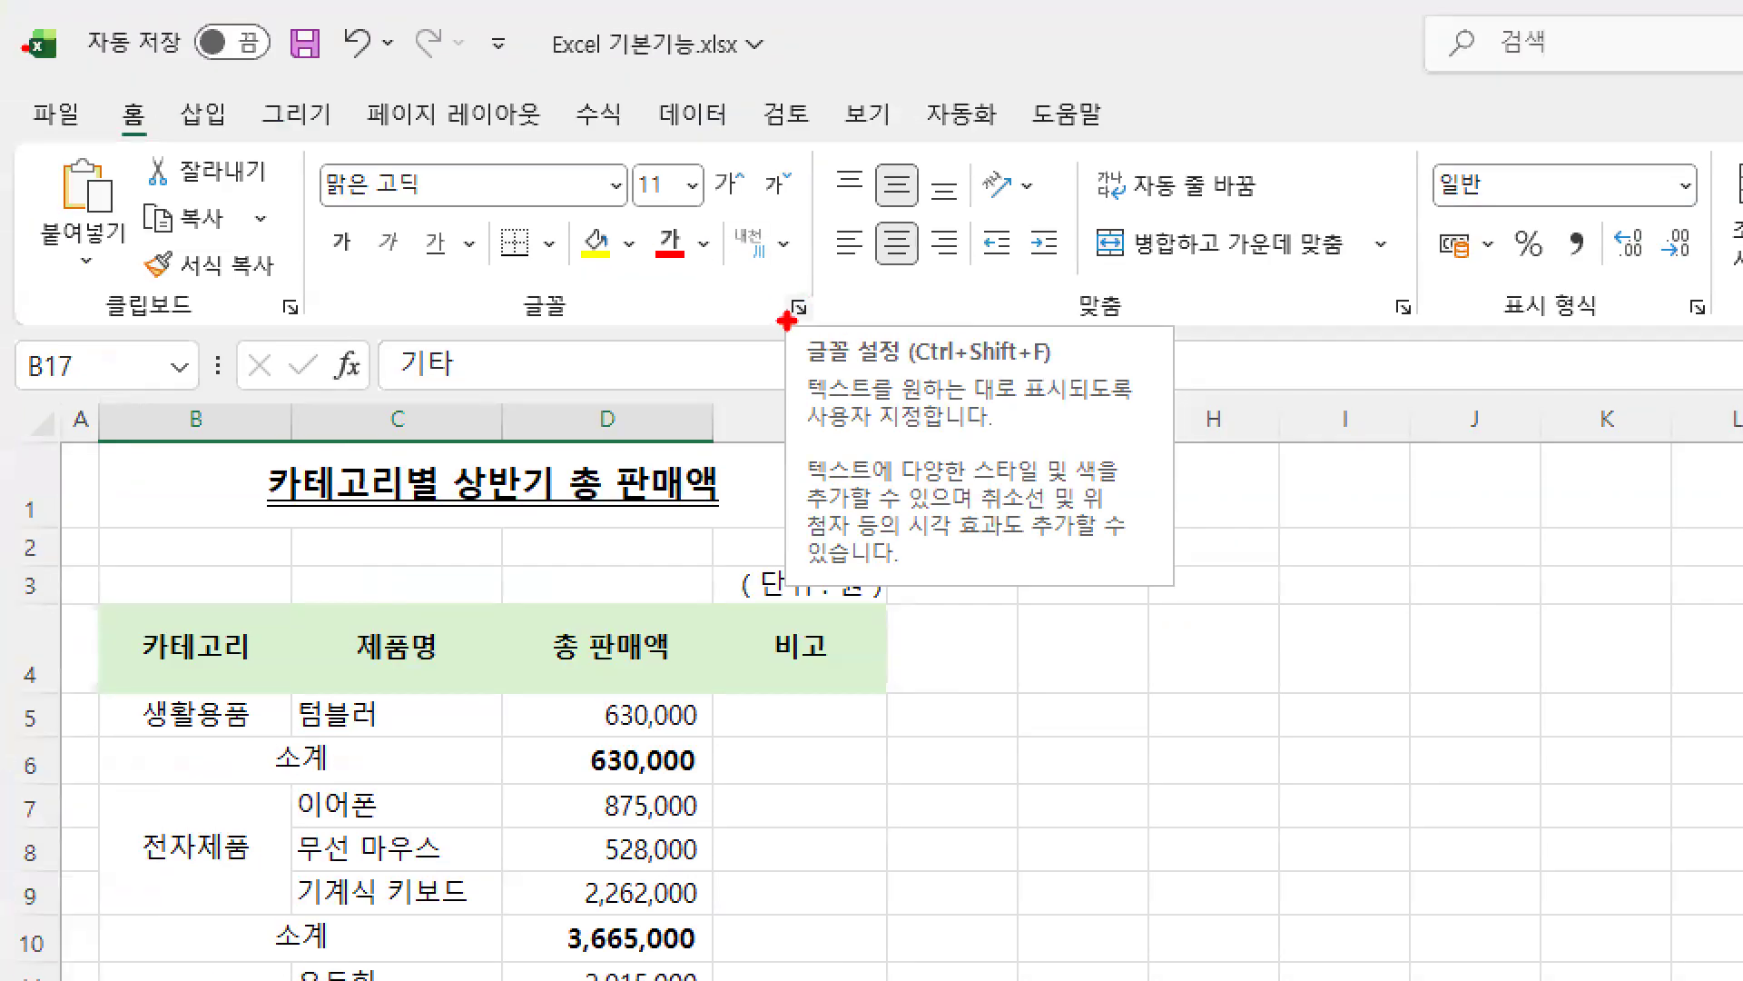
drag(778, 286, 815, 325)
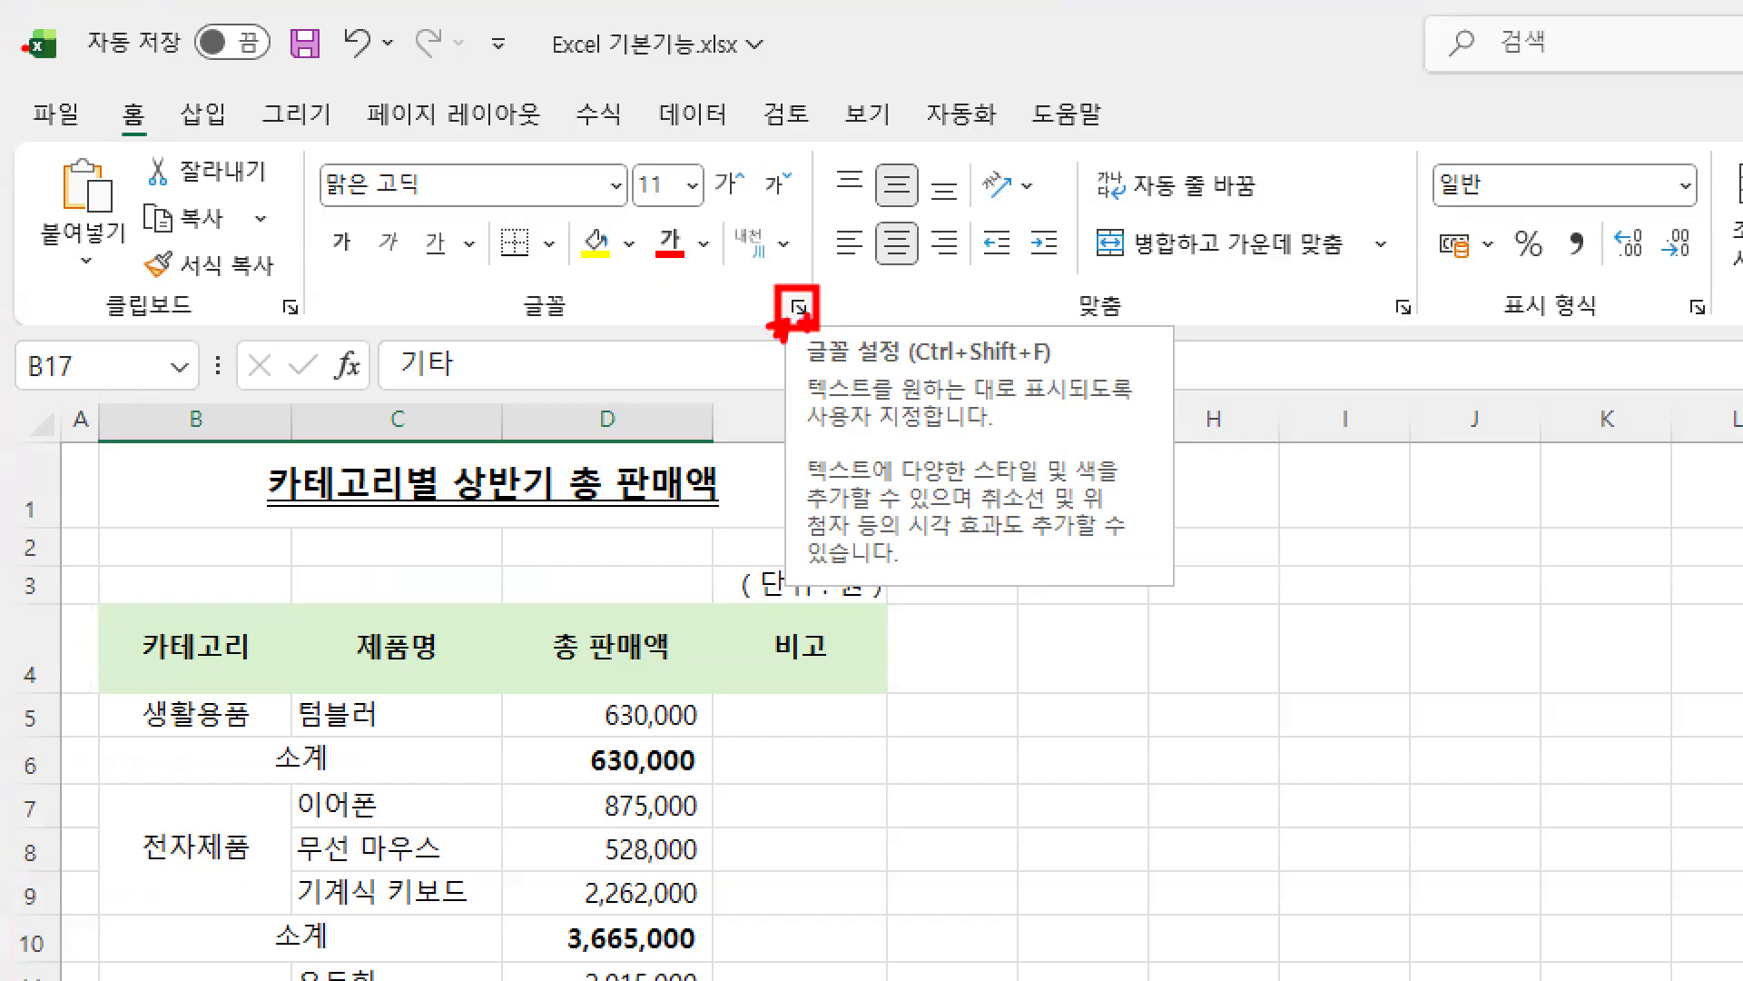
click(798, 307)
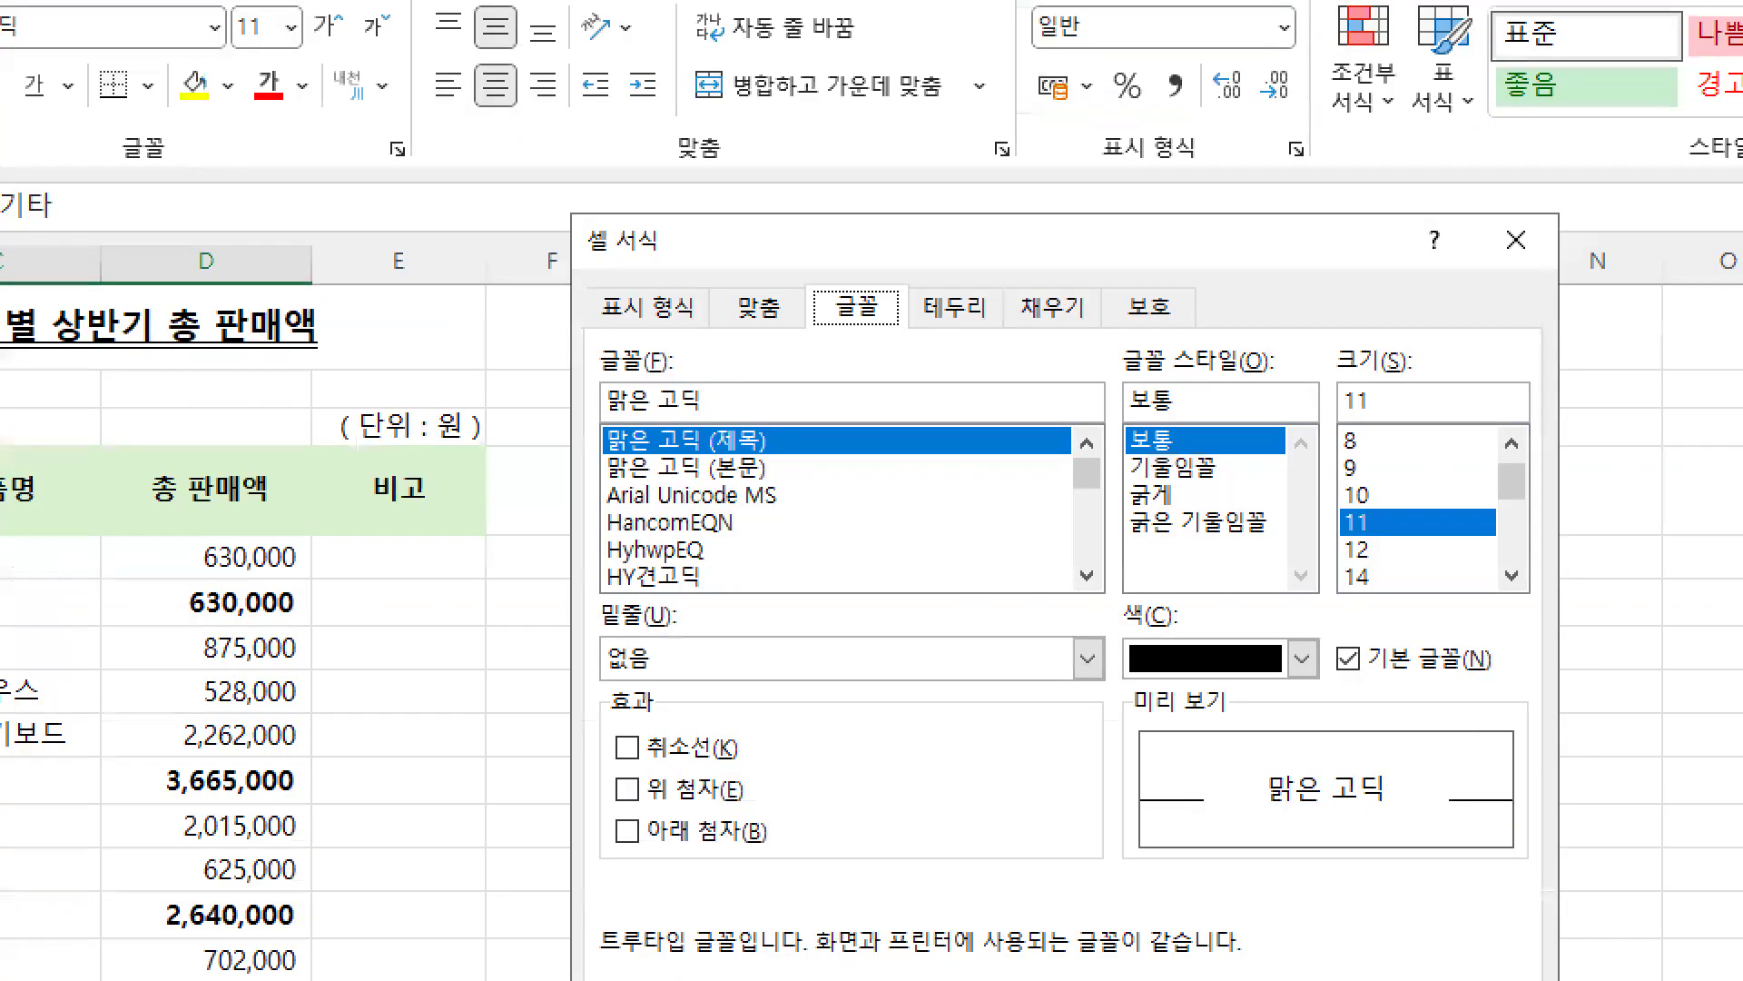
drag(390, 145, 409, 166)
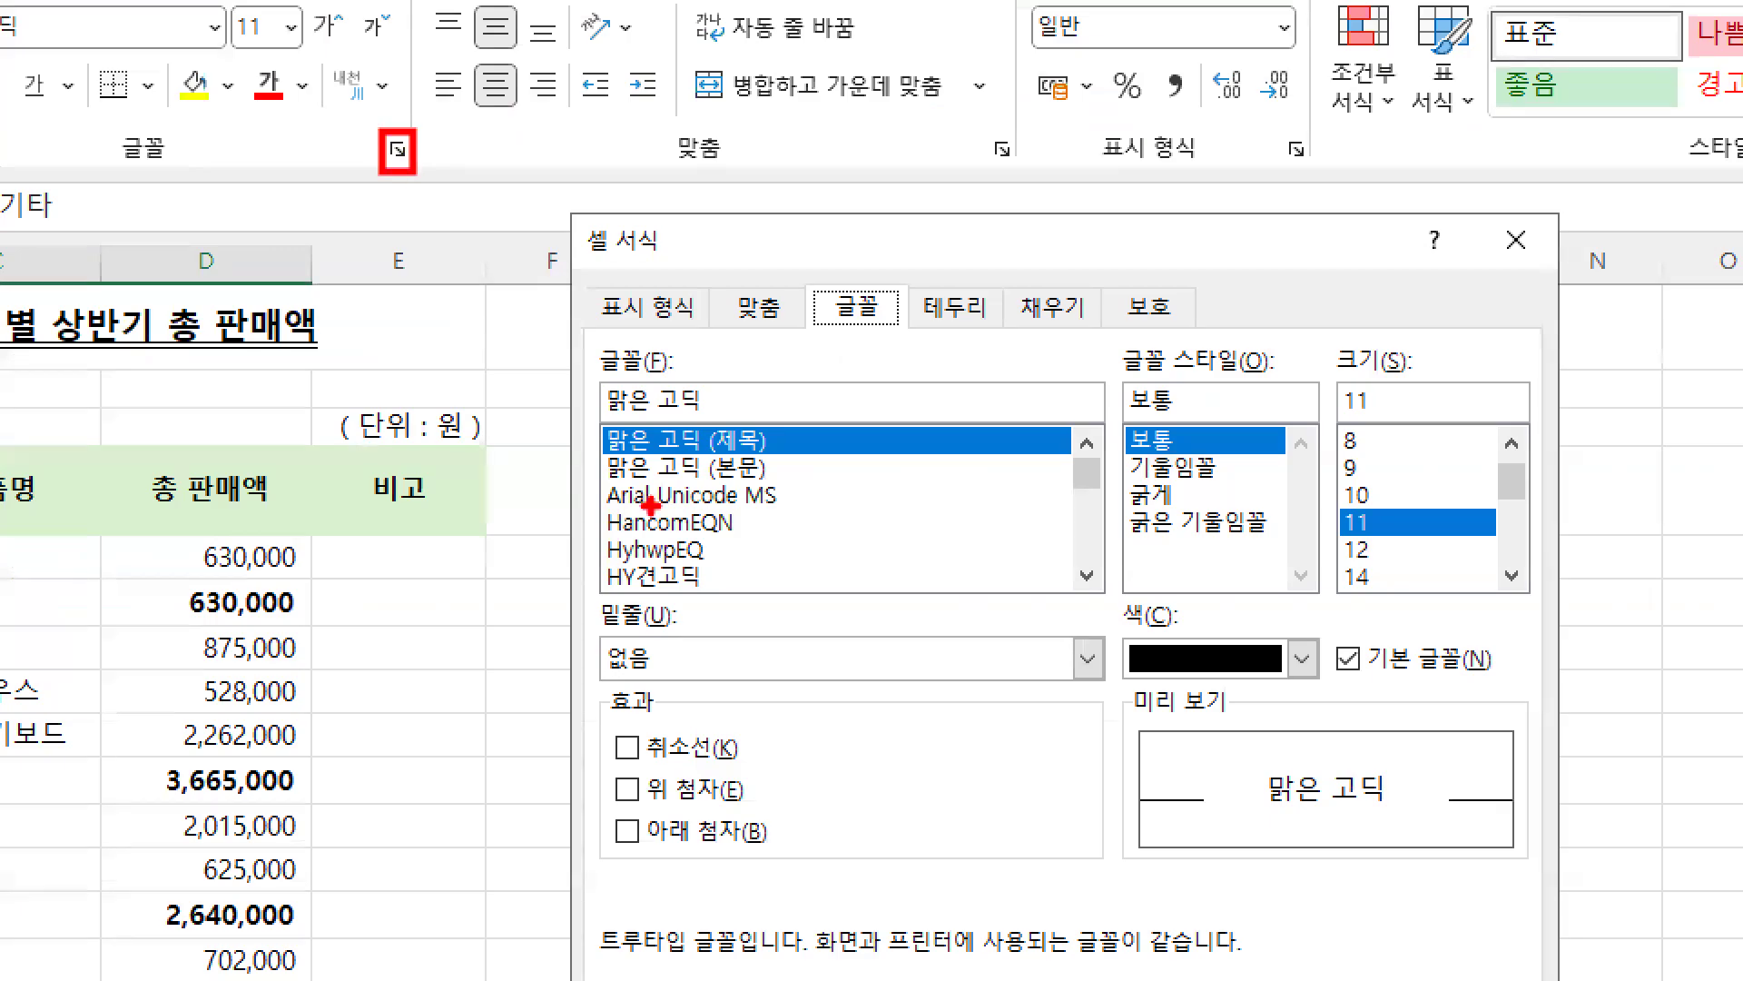
mouse_move(620, 734)
mouse_down()
mouse_move(626, 752)
mouse_move(642, 720)
mouse_move(692, 763)
mouse_move(732, 763)
mouse_up()
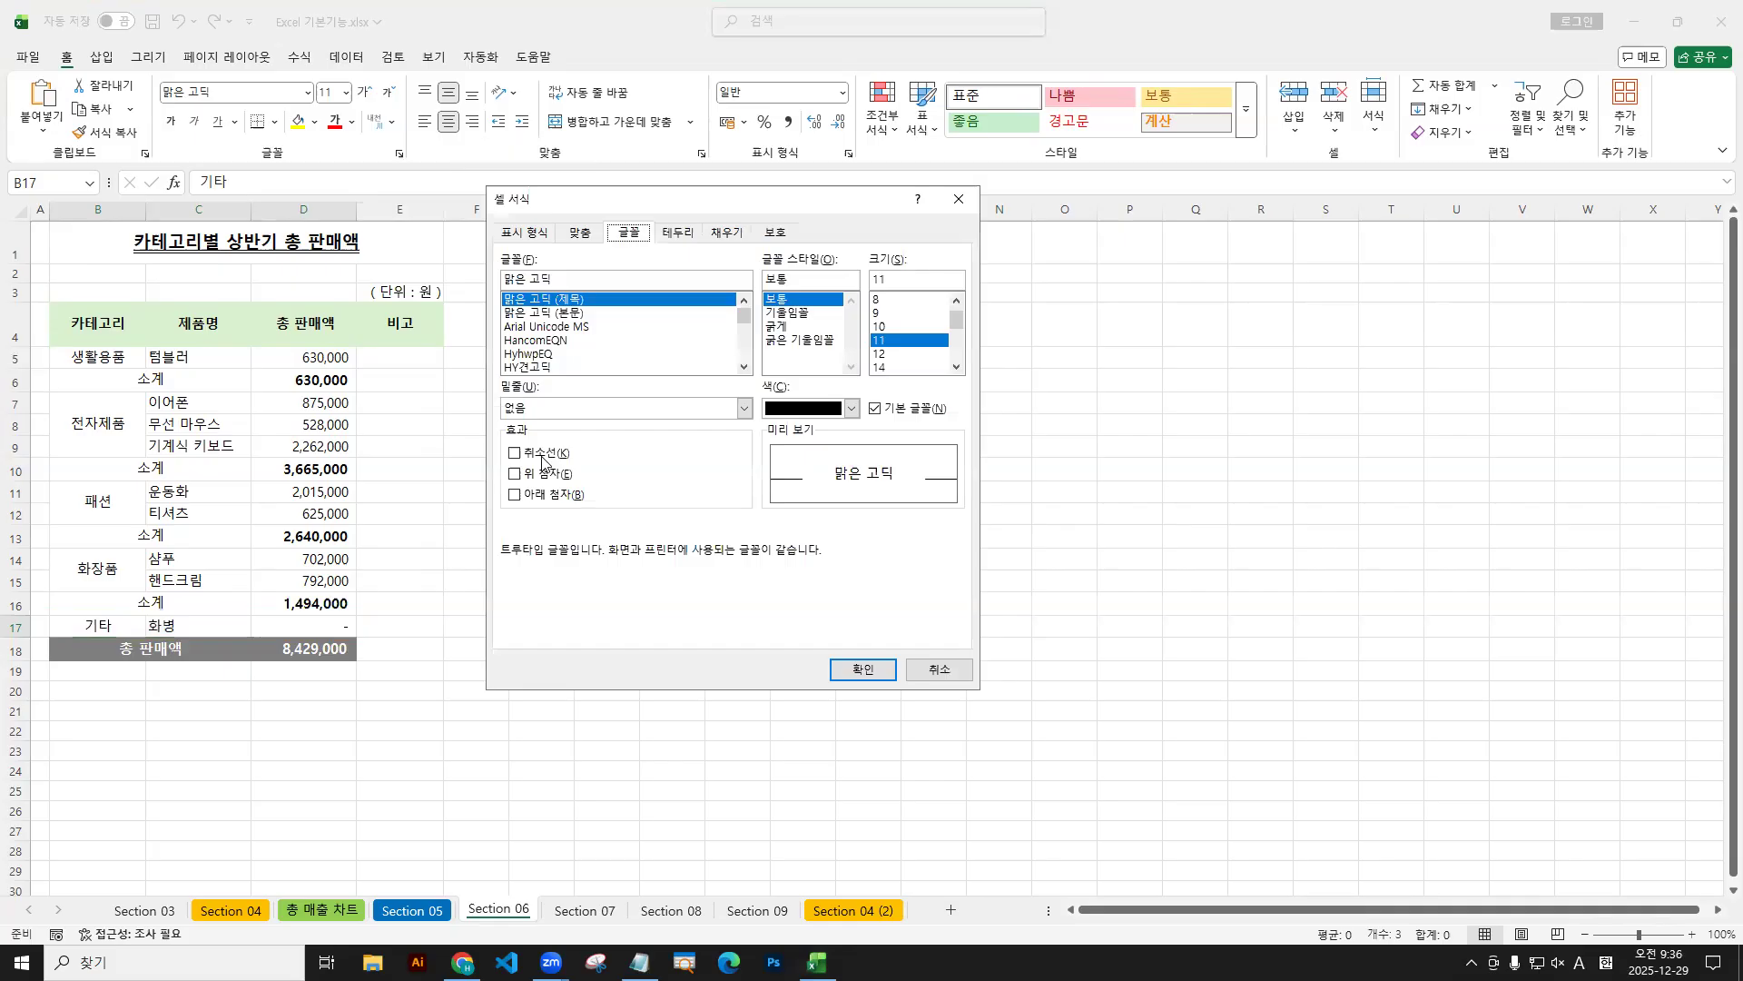
click(626, 748)
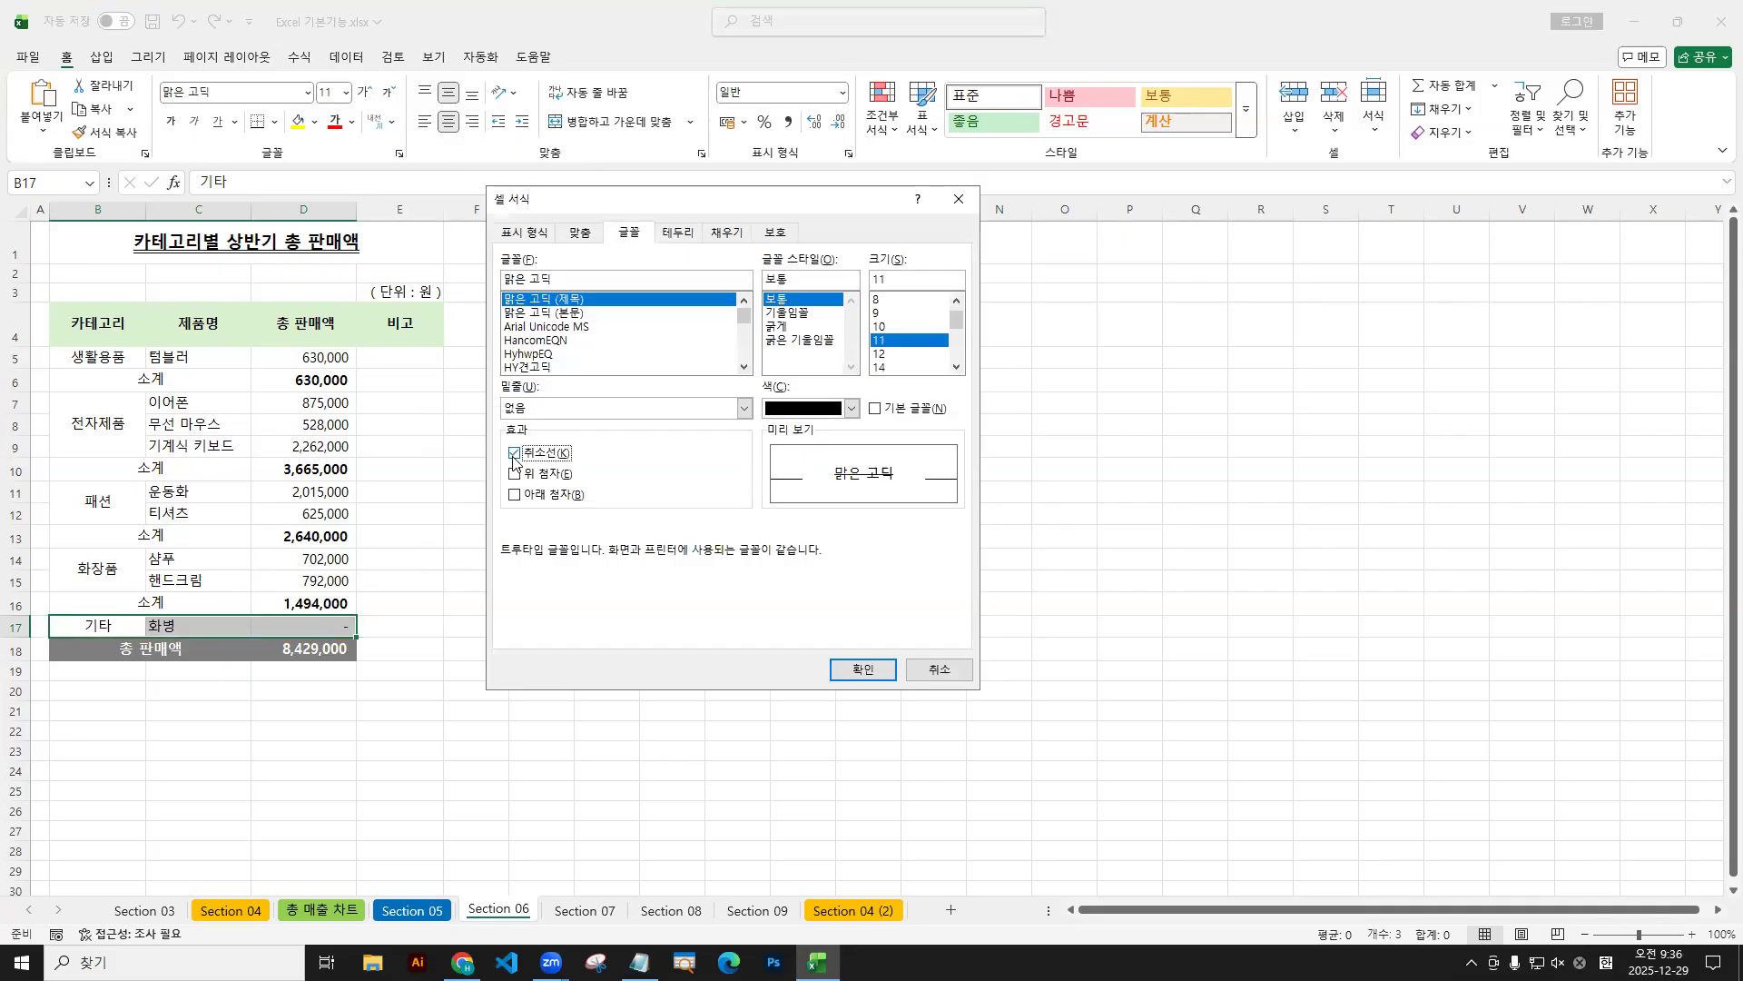
mouse_move(506, 440)
mouse_down()
mouse_move(514, 454)
mouse_move(530, 432)
mouse_up()
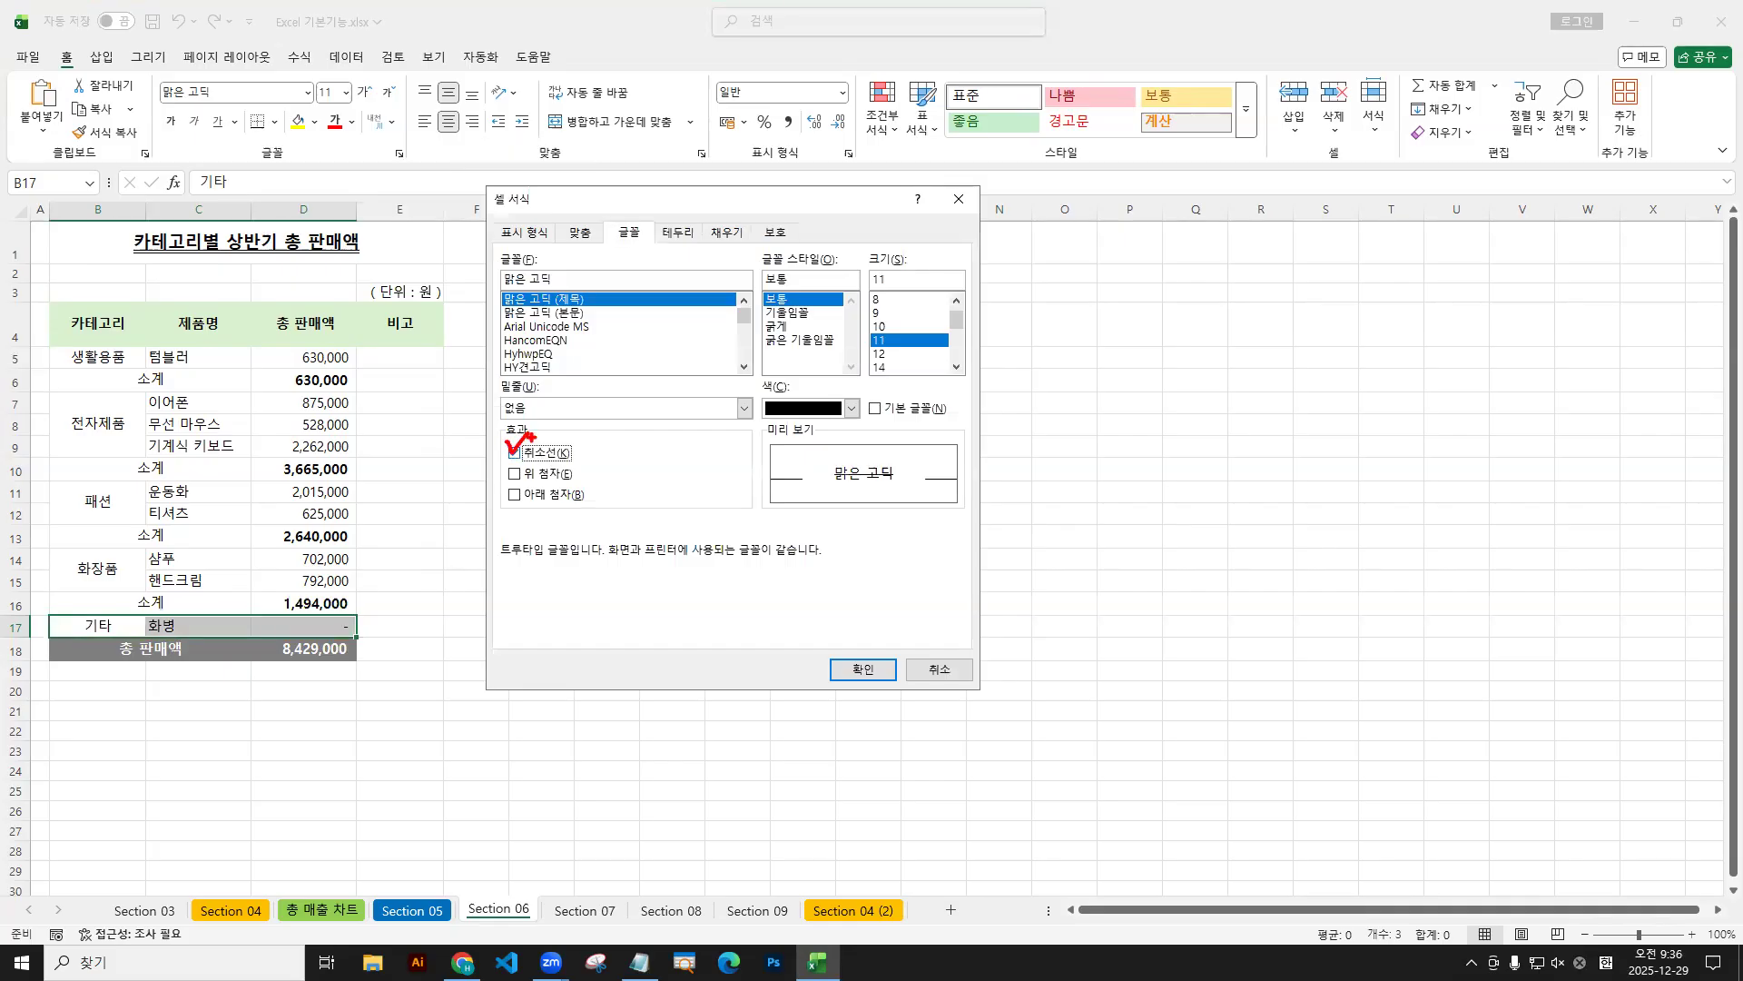
click(863, 669)
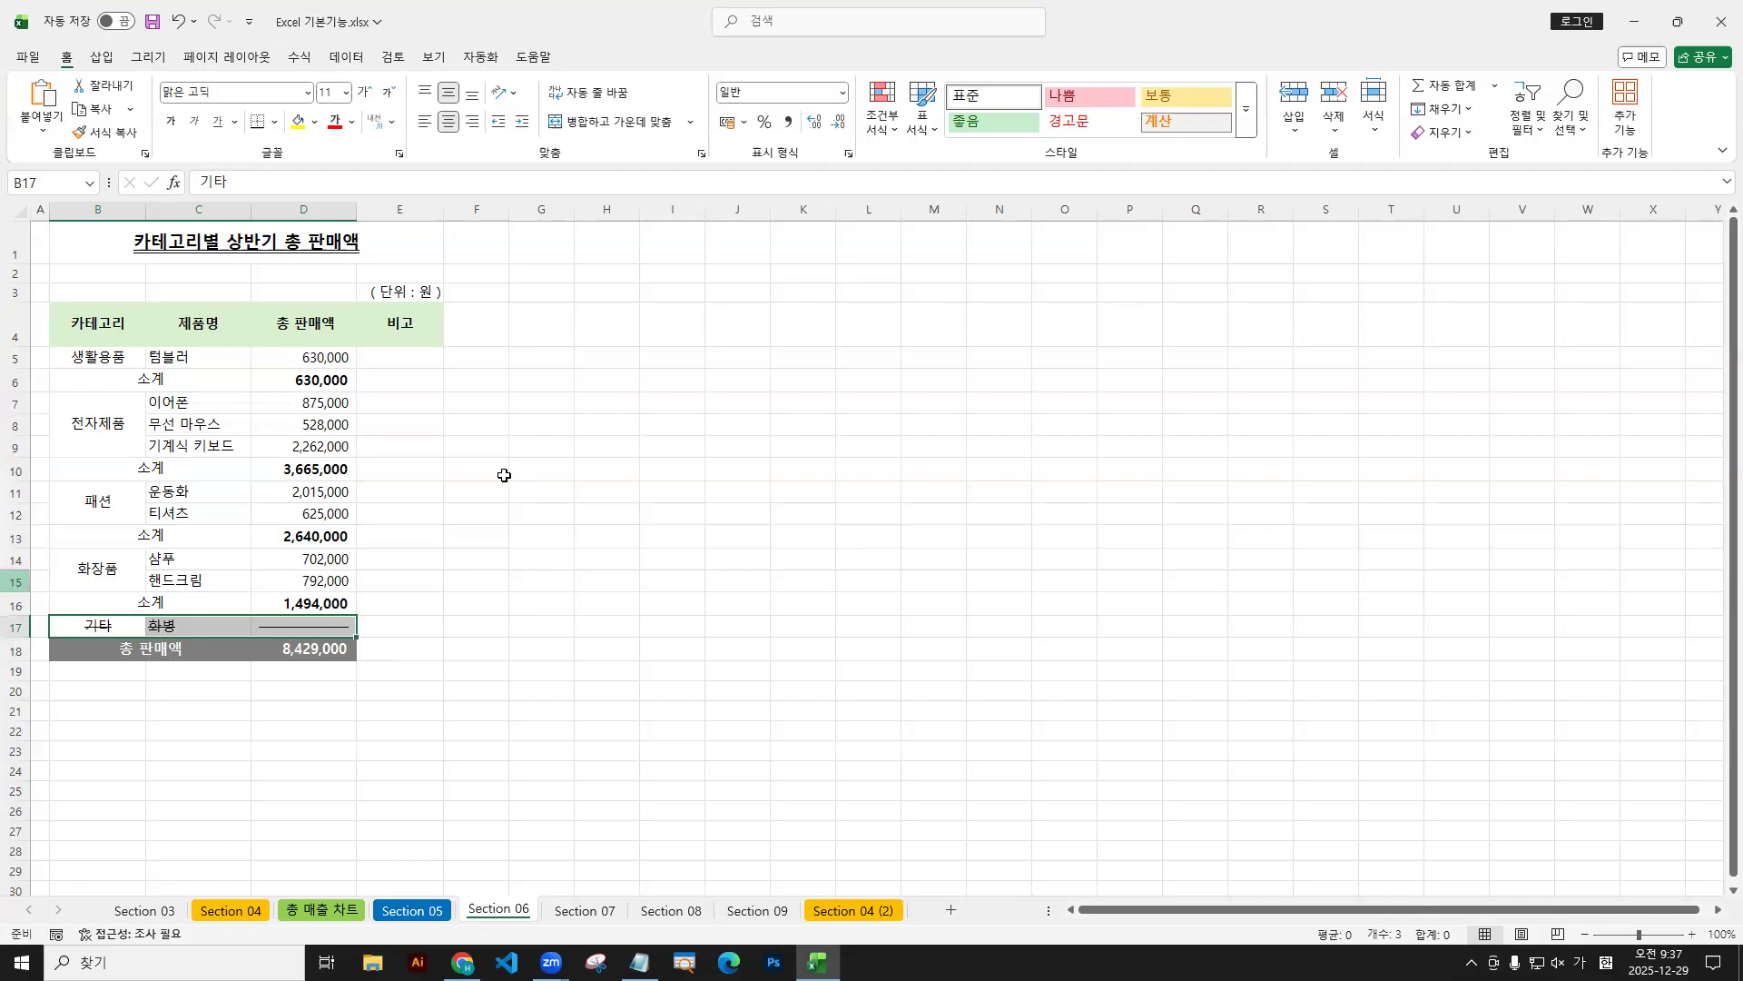
Fill the four 소계 label cells B6, B10, B13 and B16 with White, Background 1, Darker 15%.
click(318, 382)
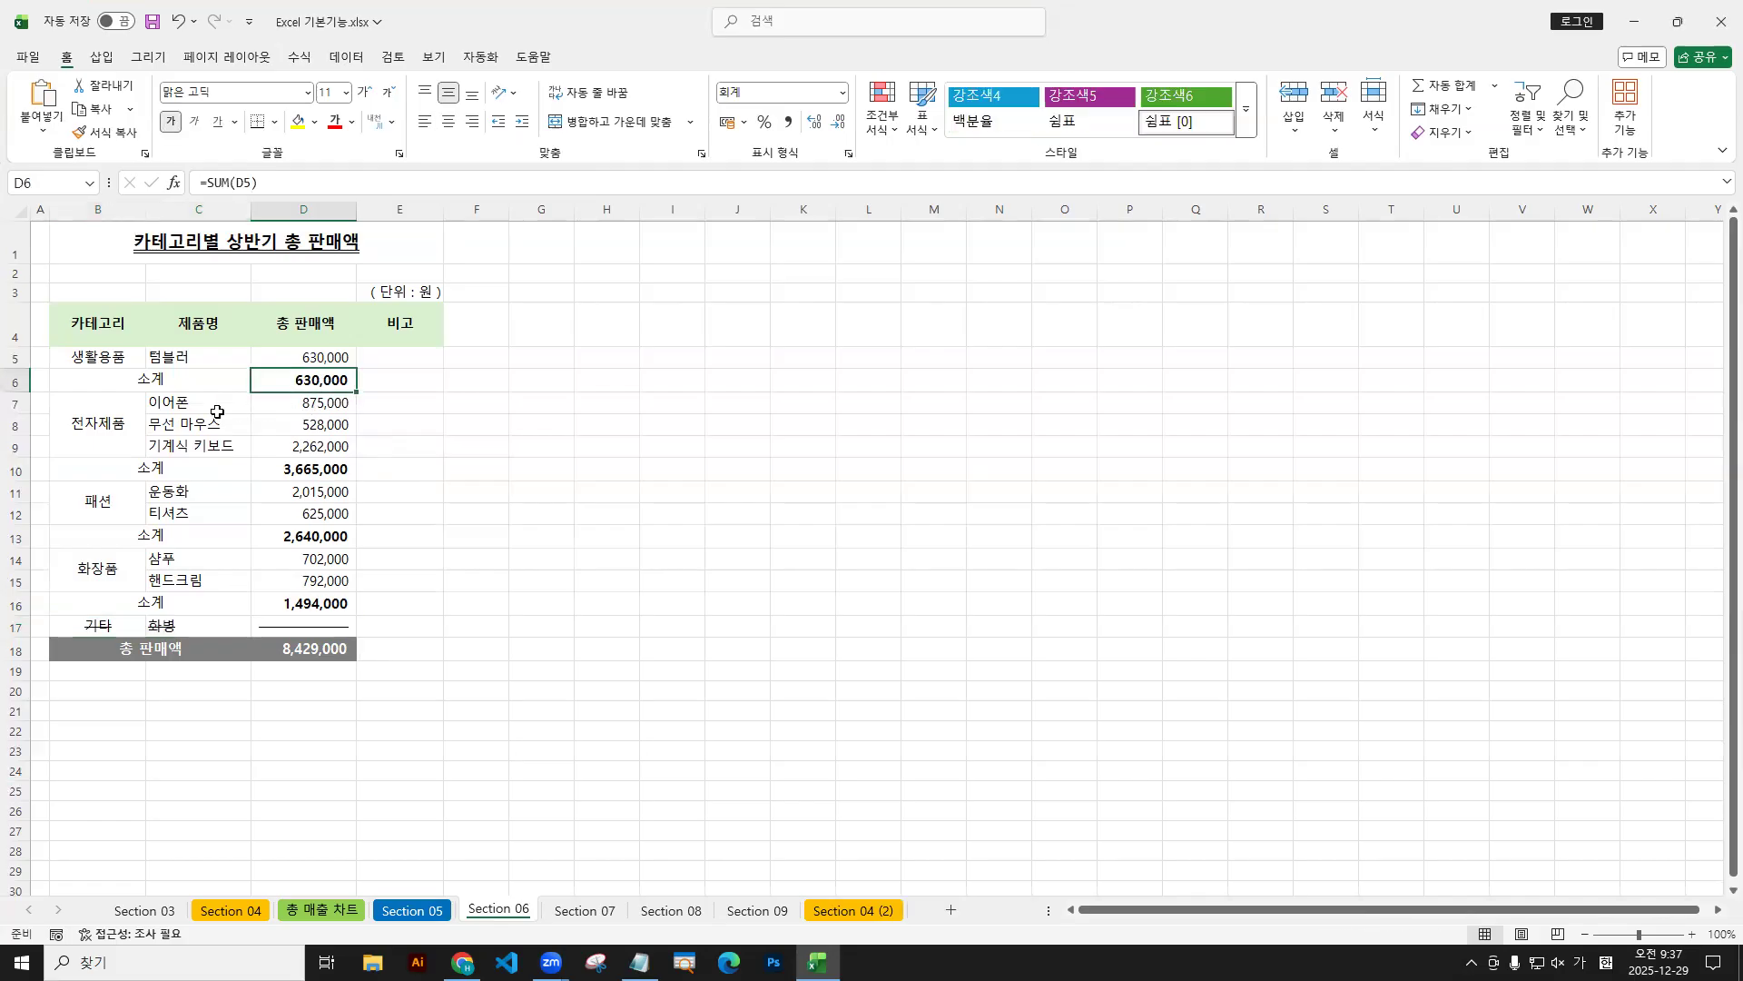
click(80, 384)
mouse_move(76, 384)
mouse_down()
mouse_move(30, 401)
mouse_move(253, 392)
mouse_up()
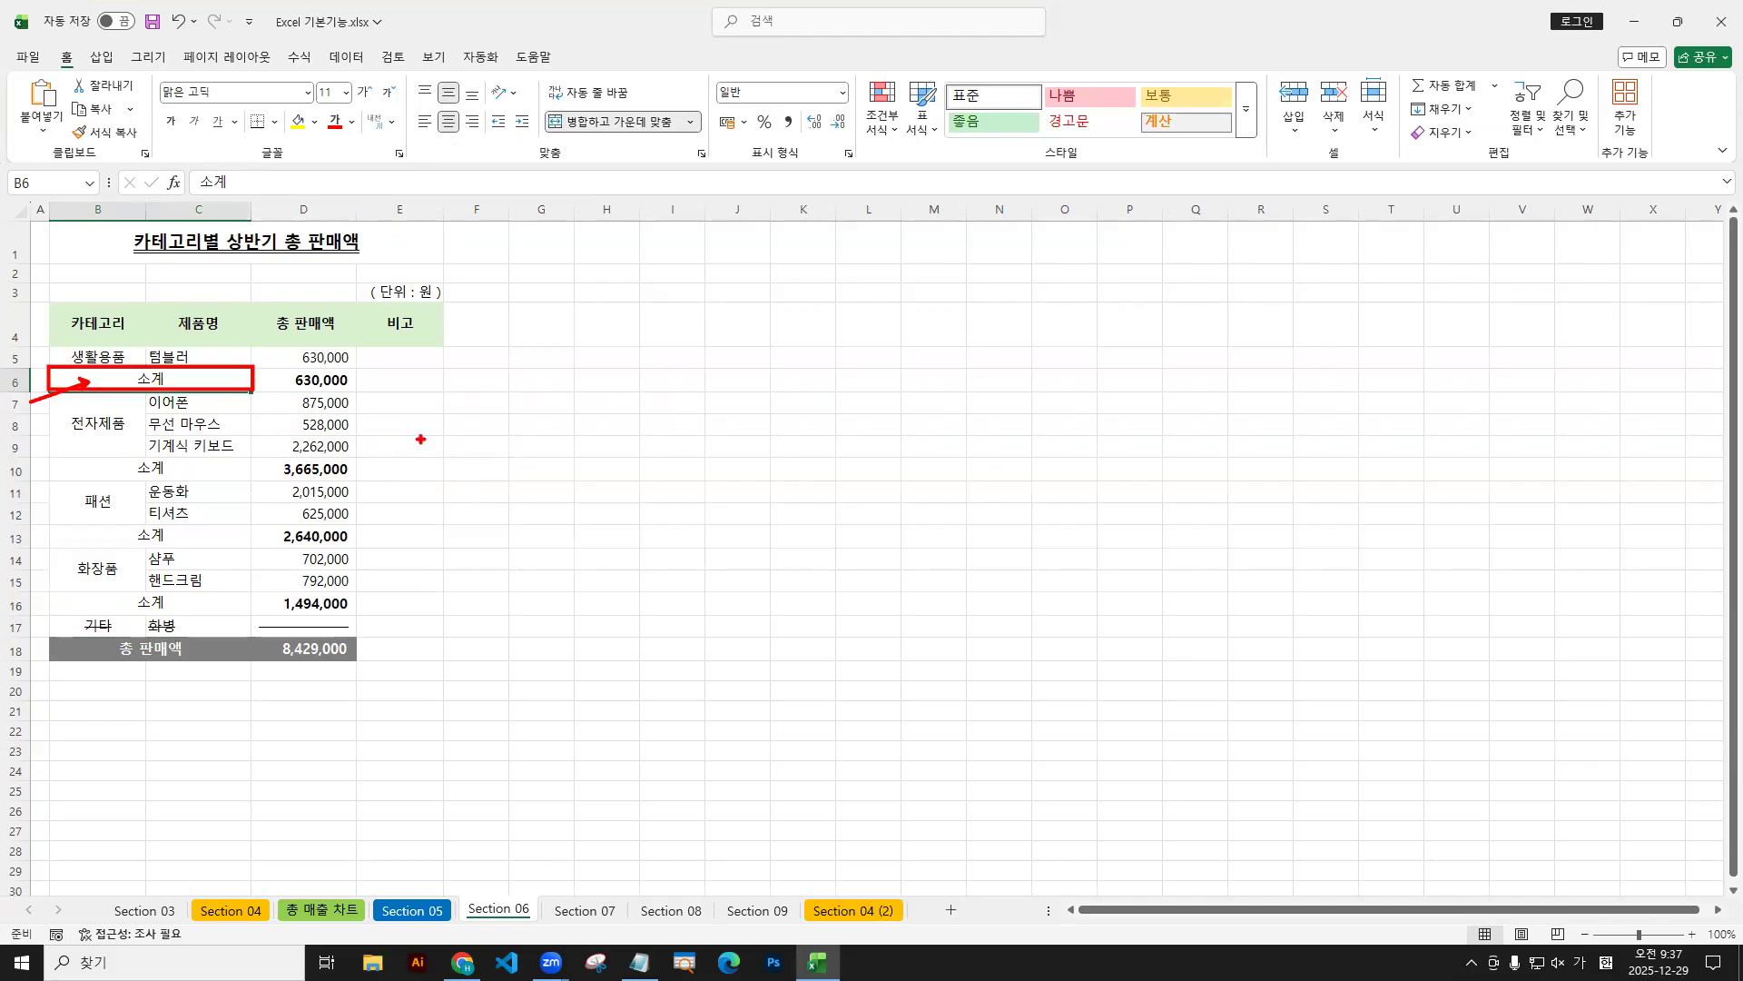
text(tctr)
text(l)
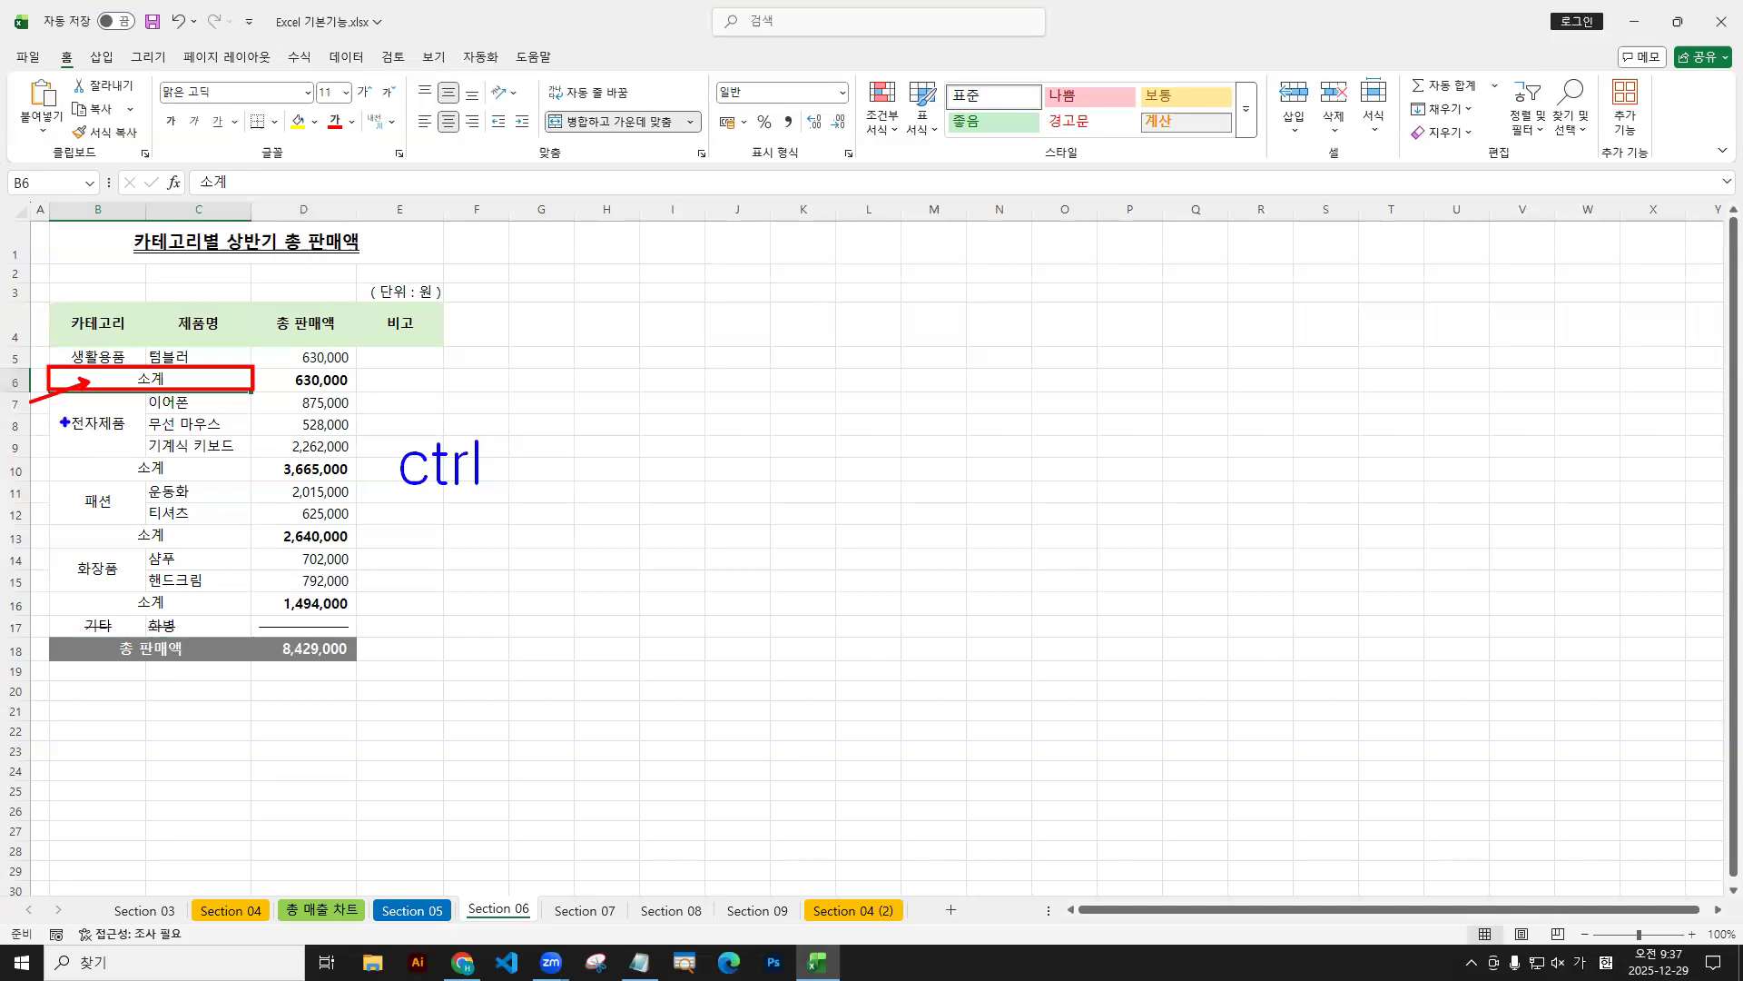
mouse_move(31, 430)
mouse_down()
mouse_move(8, 410)
mouse_move(34, 425)
mouse_up()
drag(391, 430, 510, 507)
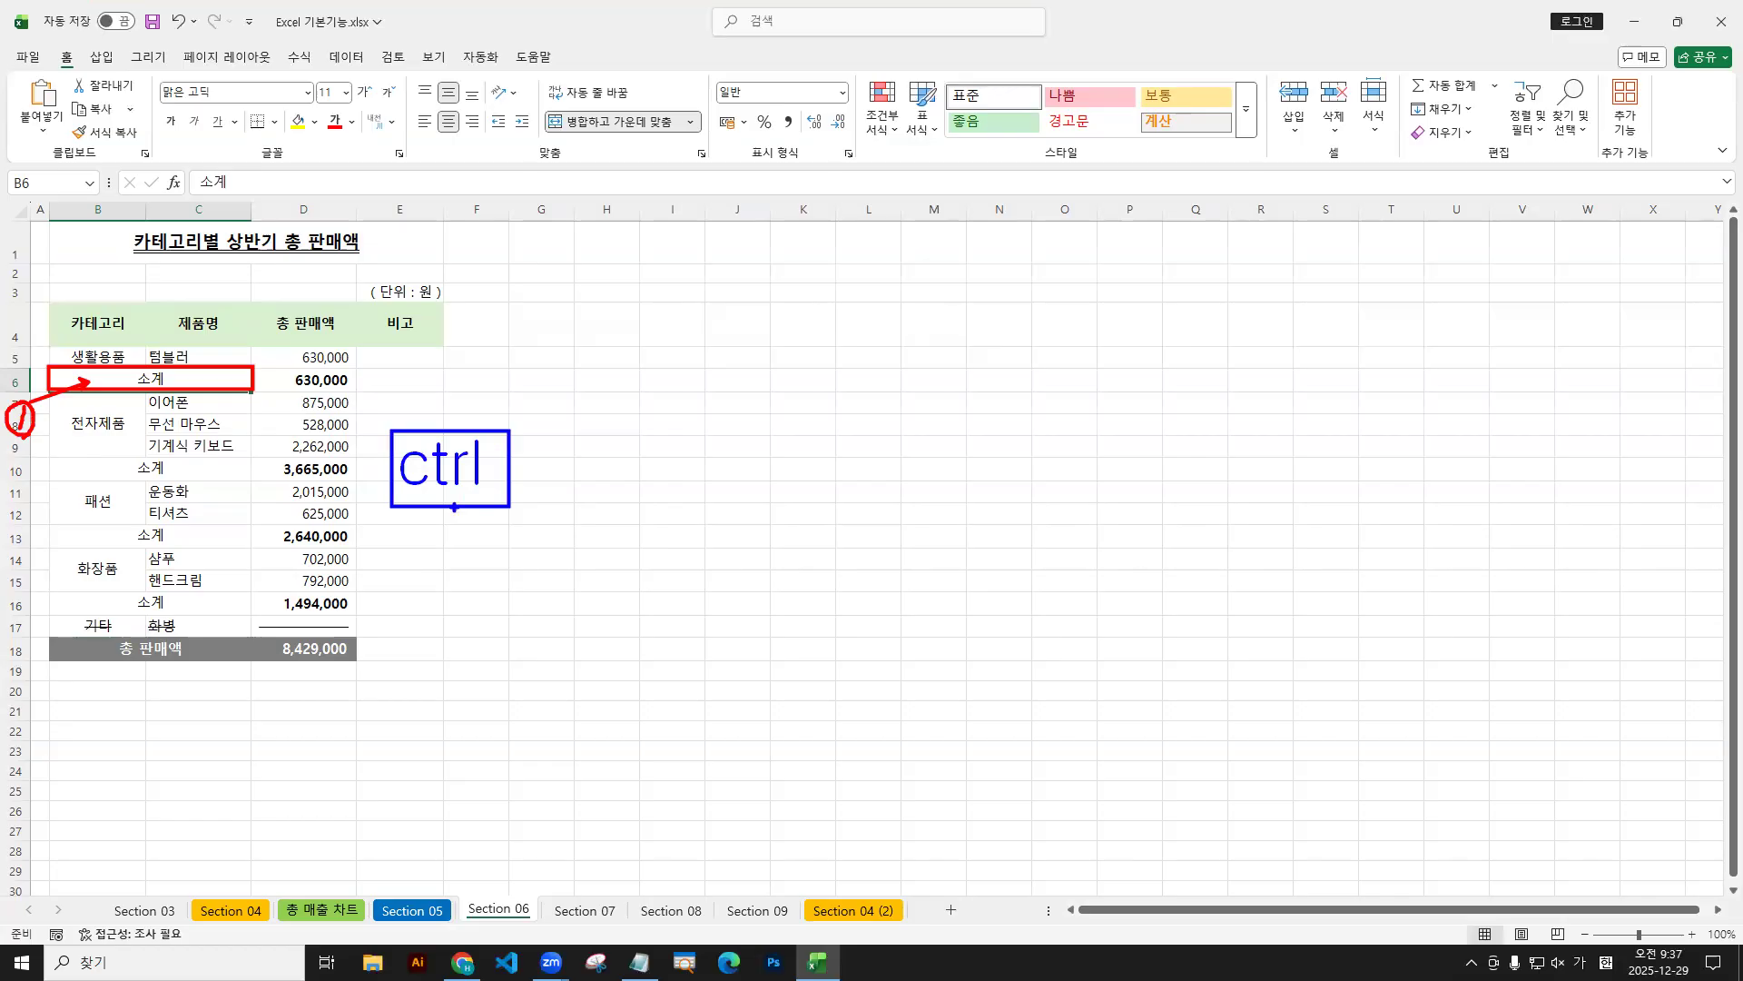
drag(116, 482, 136, 466)
drag(112, 557, 140, 534)
drag(119, 625, 141, 603)
mouse_move(163, 472)
mouse_down()
mouse_move(150, 443)
mouse_move(171, 525)
mouse_move(145, 612)
mouse_up()
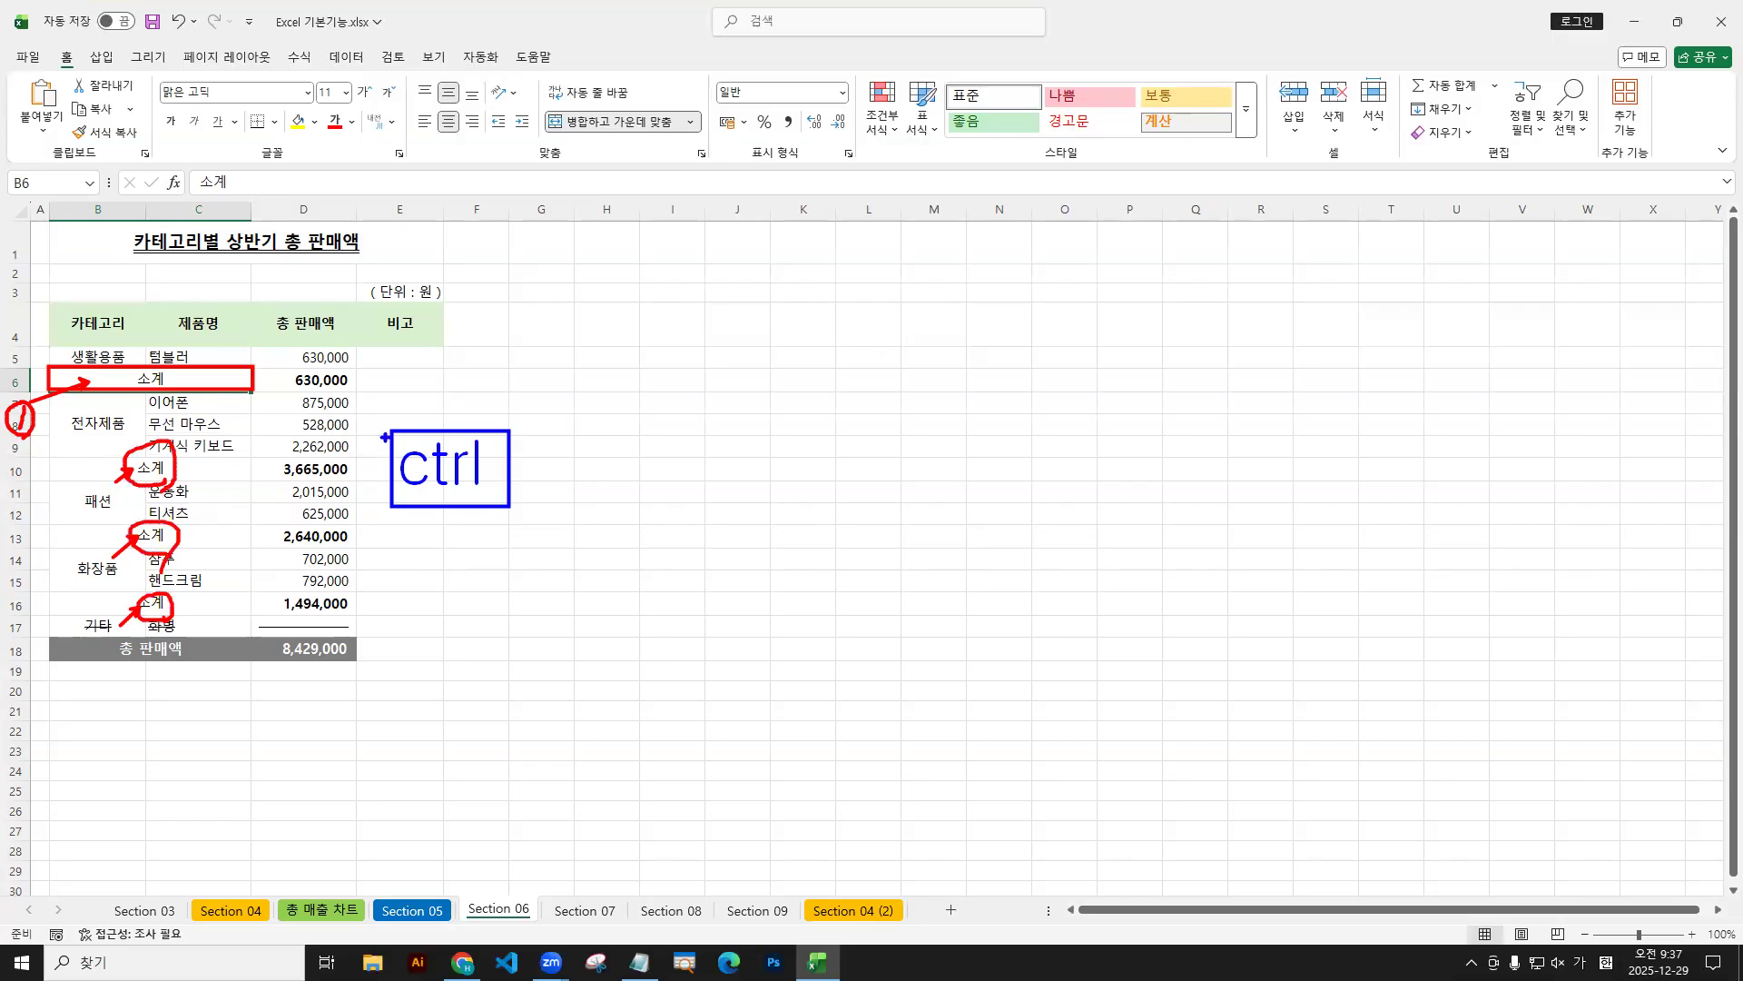
key(Escape)
ctrl+click(145, 466)
ctrl+click(141, 536)
ctrl+click(129, 606)
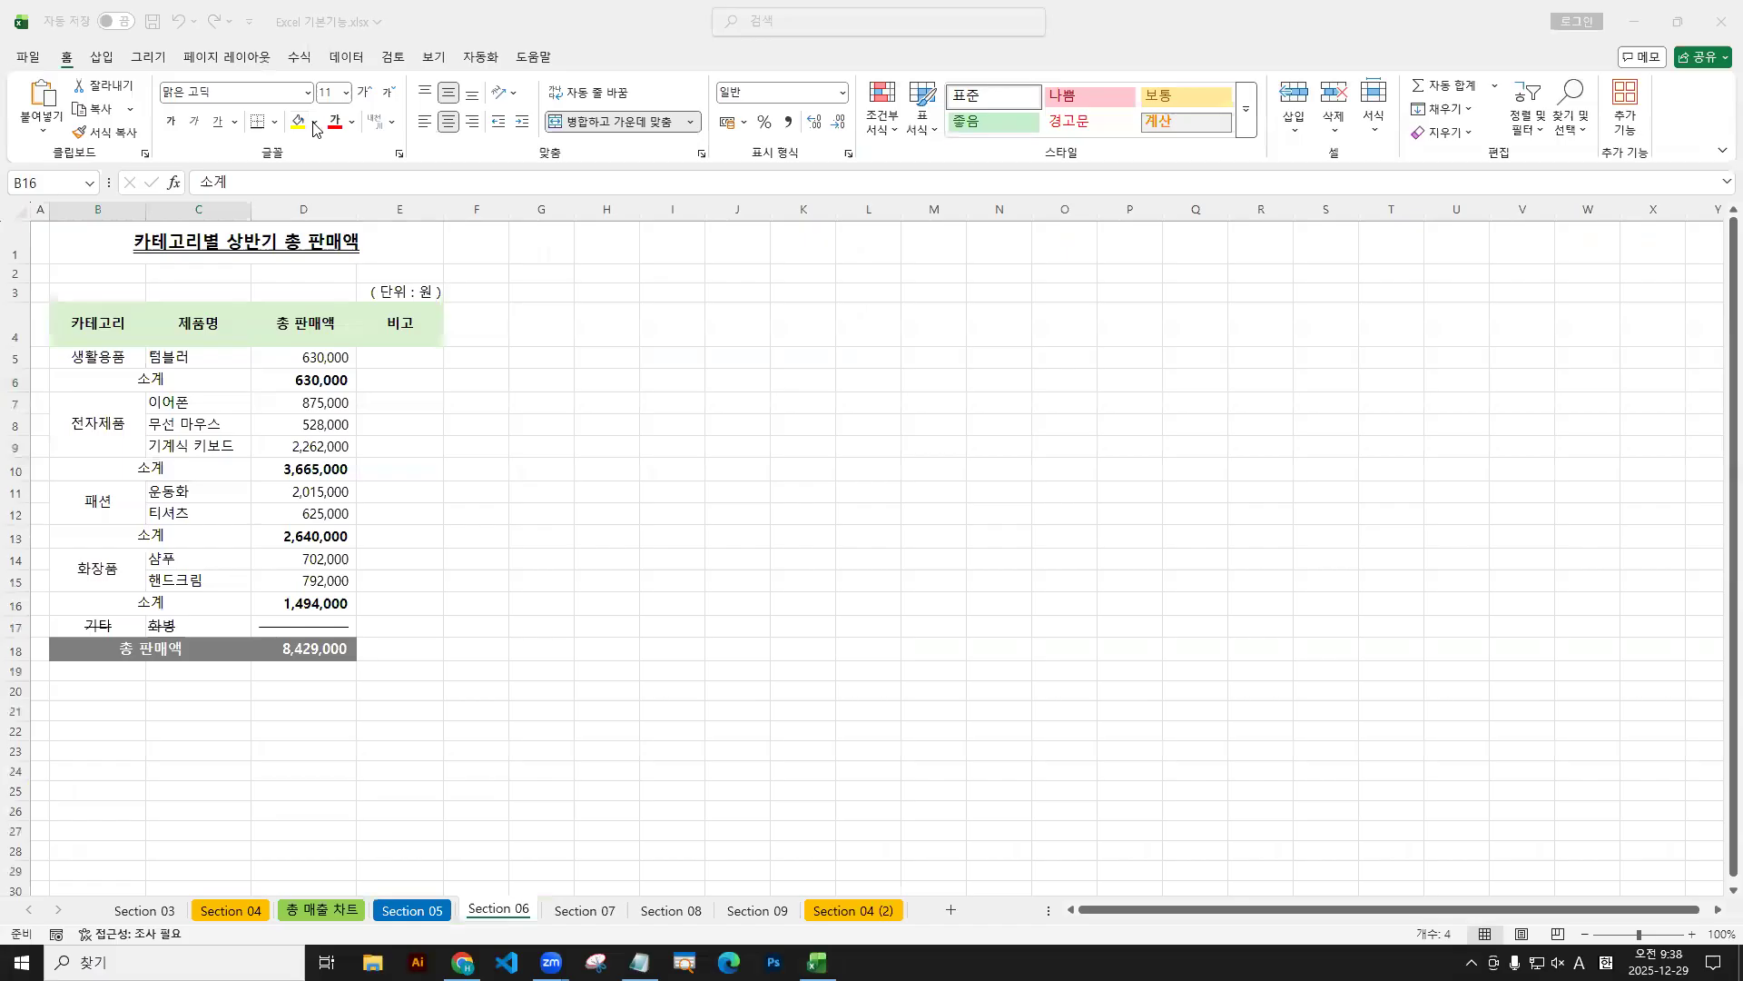
click(315, 123)
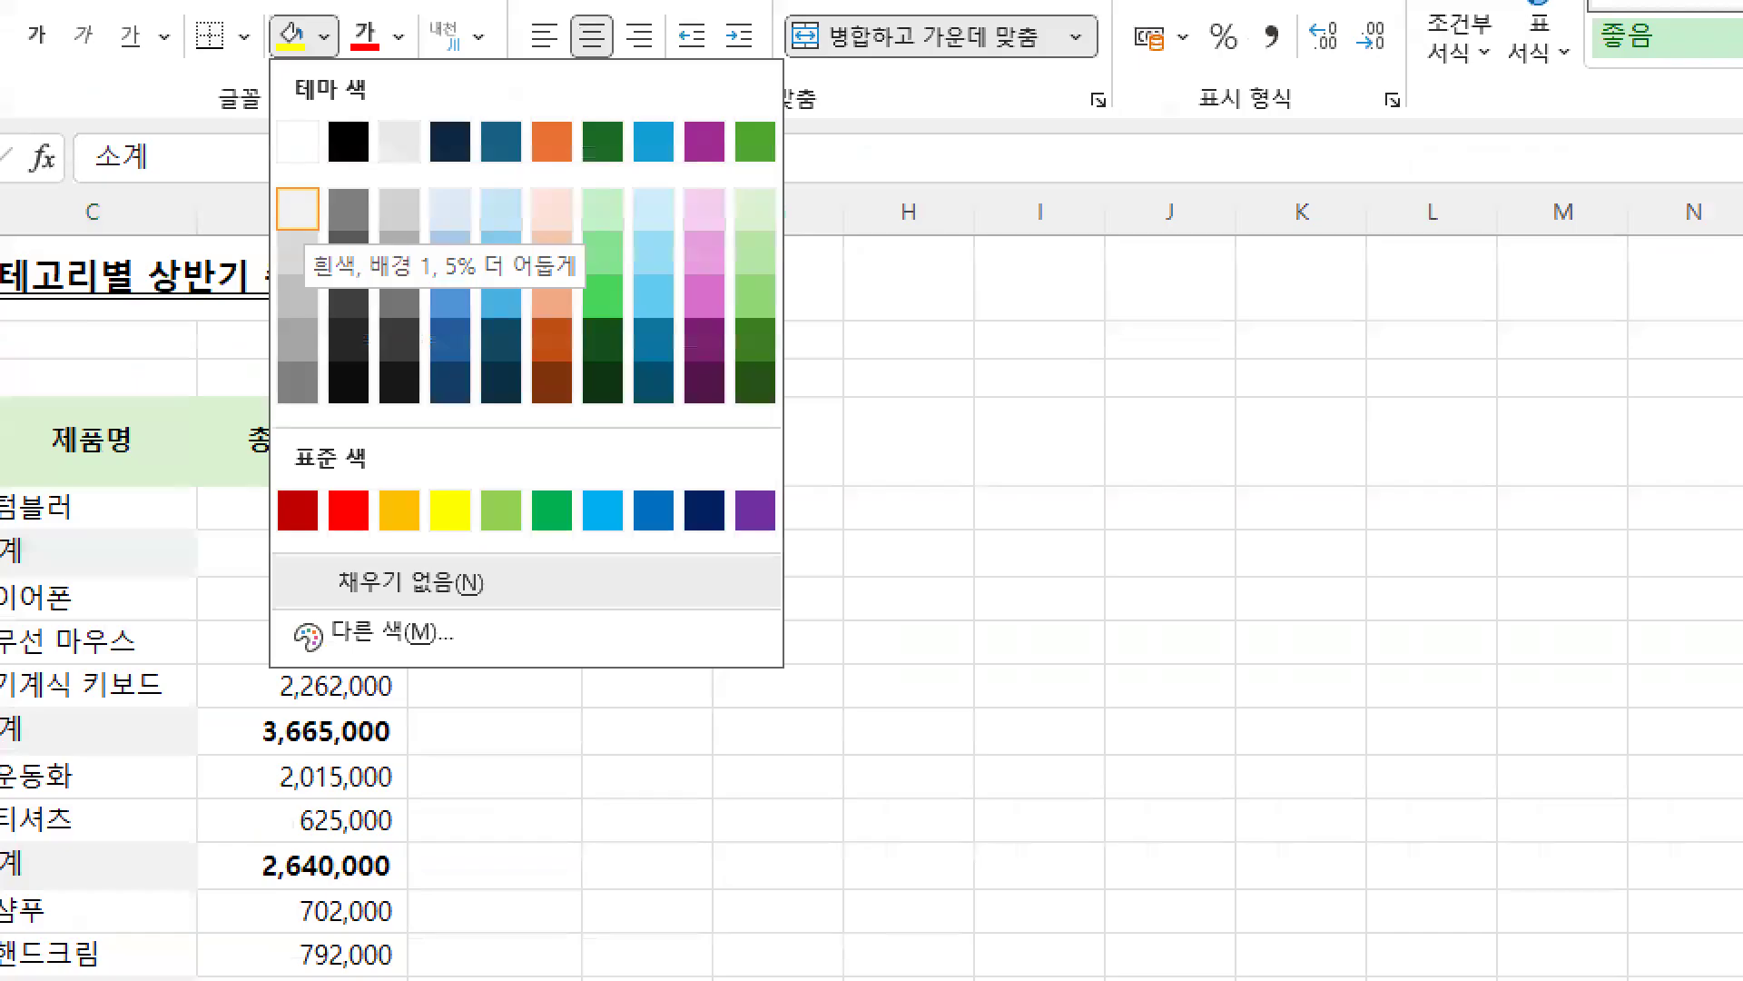
click(298, 211)
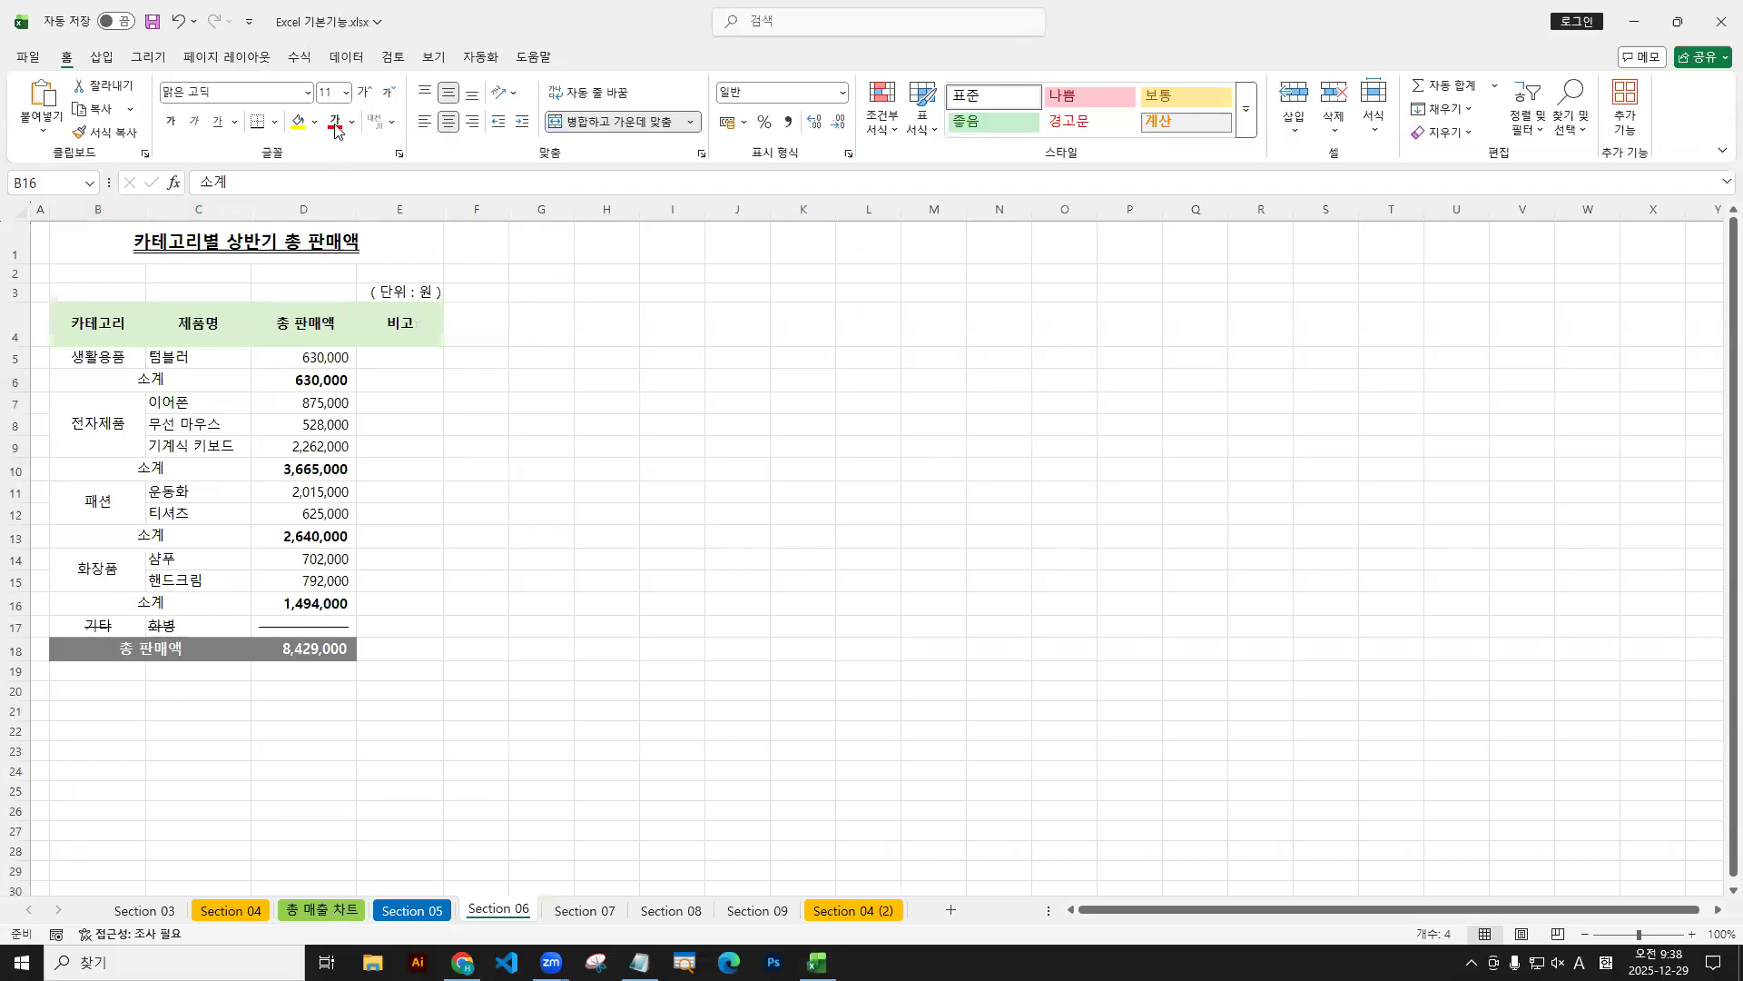
click(315, 121)
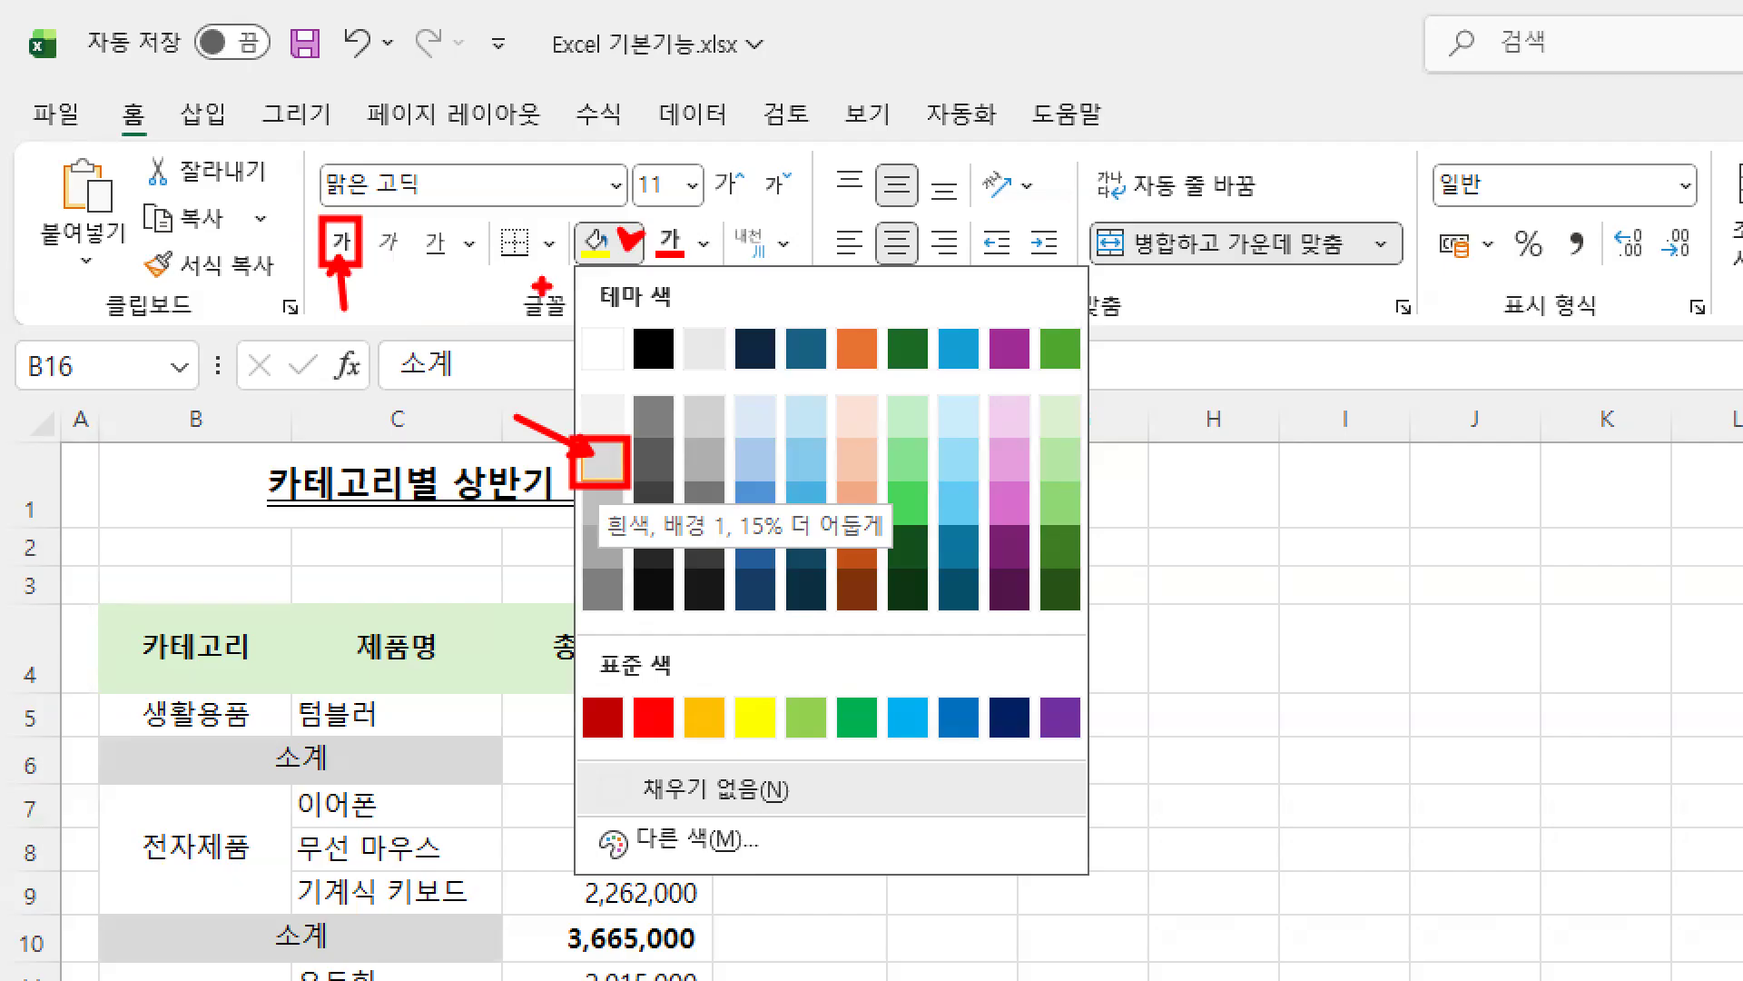
click(628, 242)
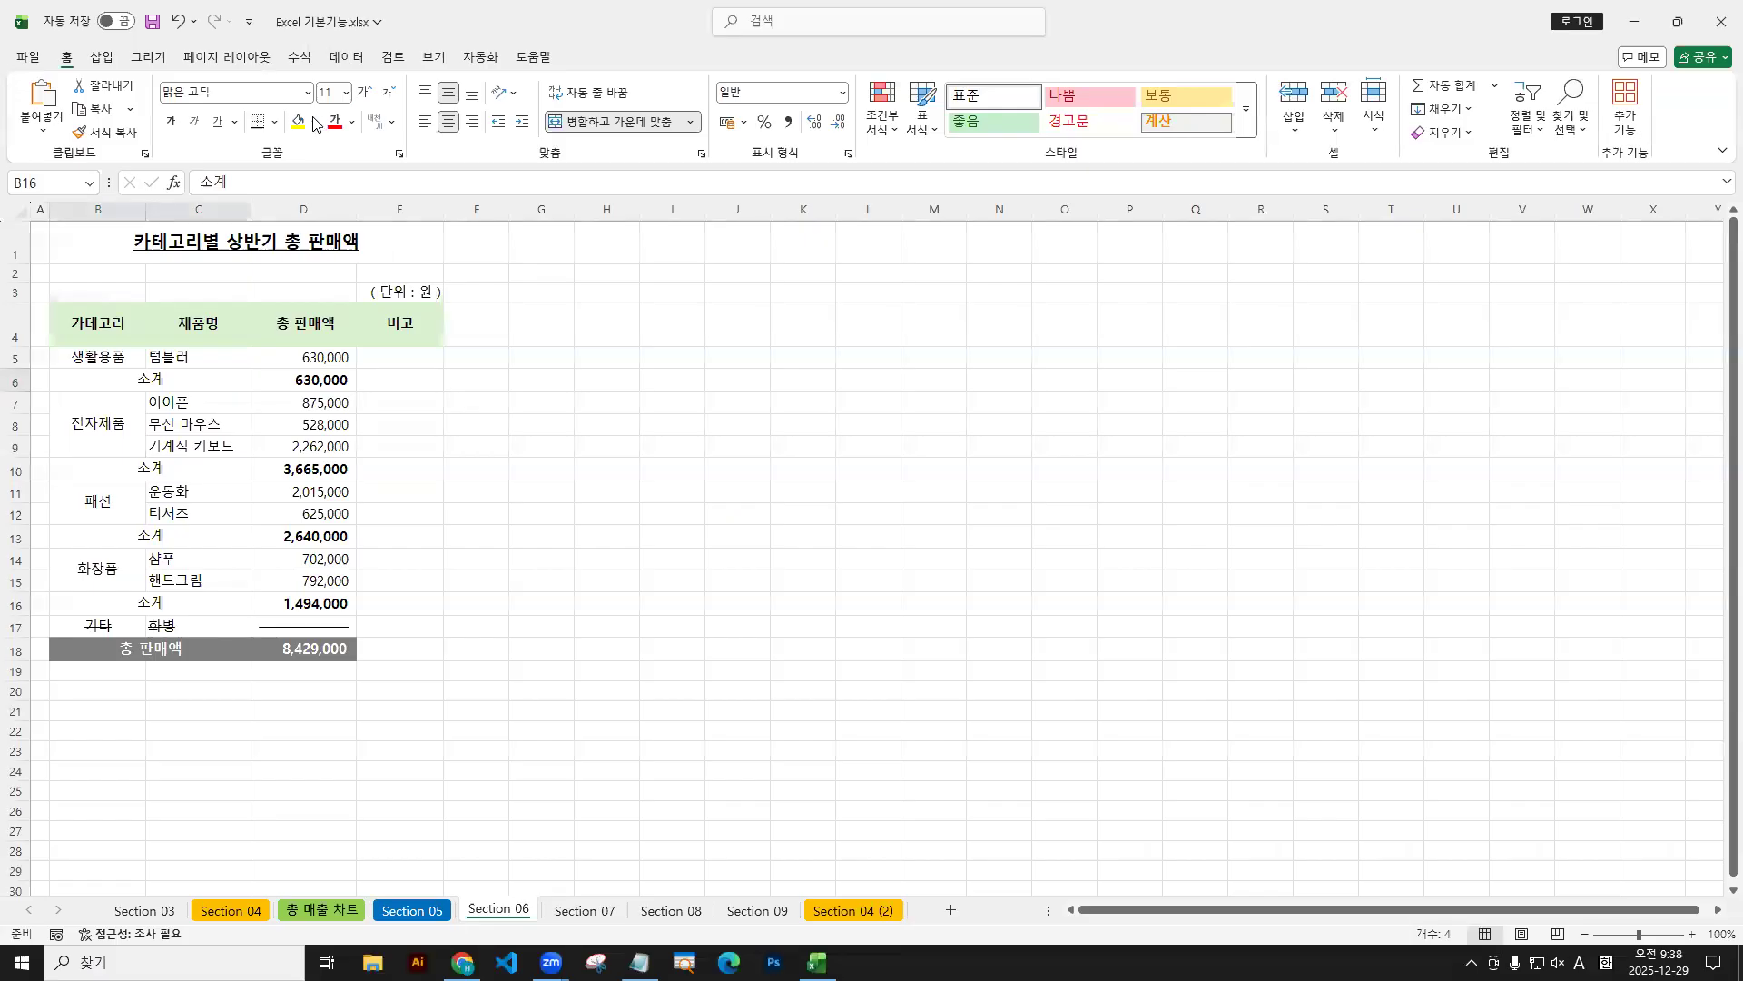
click(314, 121)
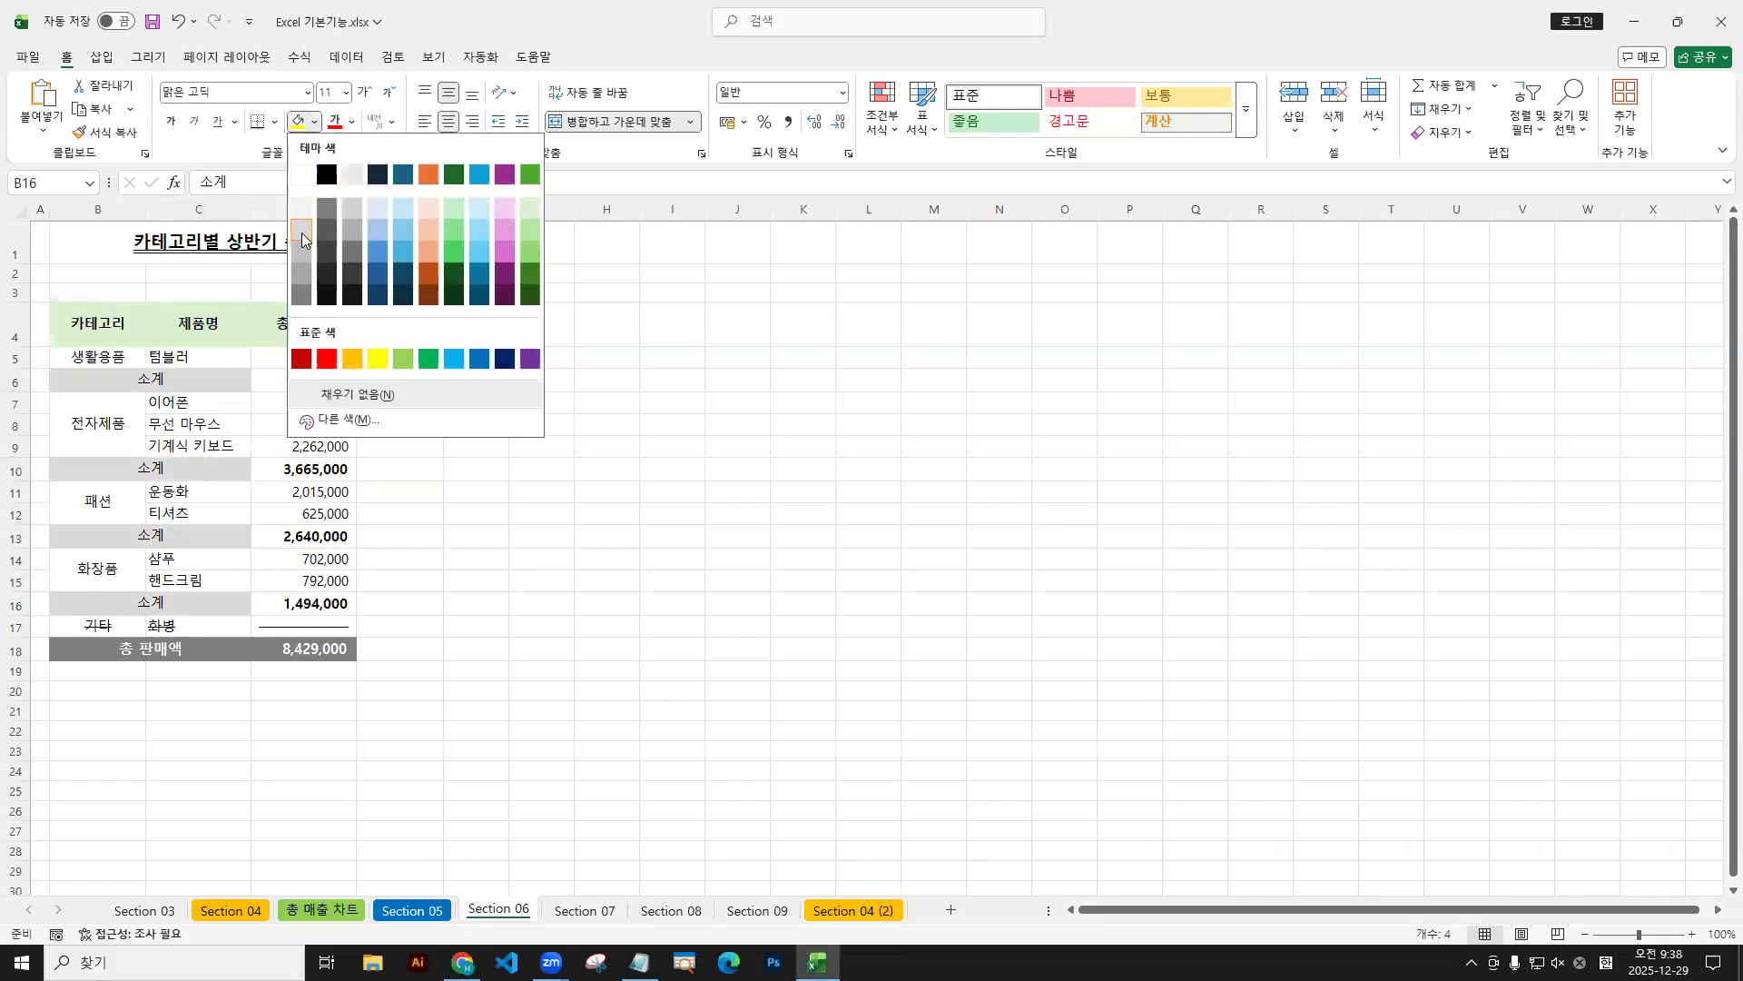
click(302, 252)
Make the text of the four selected 소계 label cells bold.
click(173, 127)
click(173, 127)
click(172, 127)
click(172, 127)
click(172, 127)
click(173, 127)
click(172, 127)
click(172, 127)
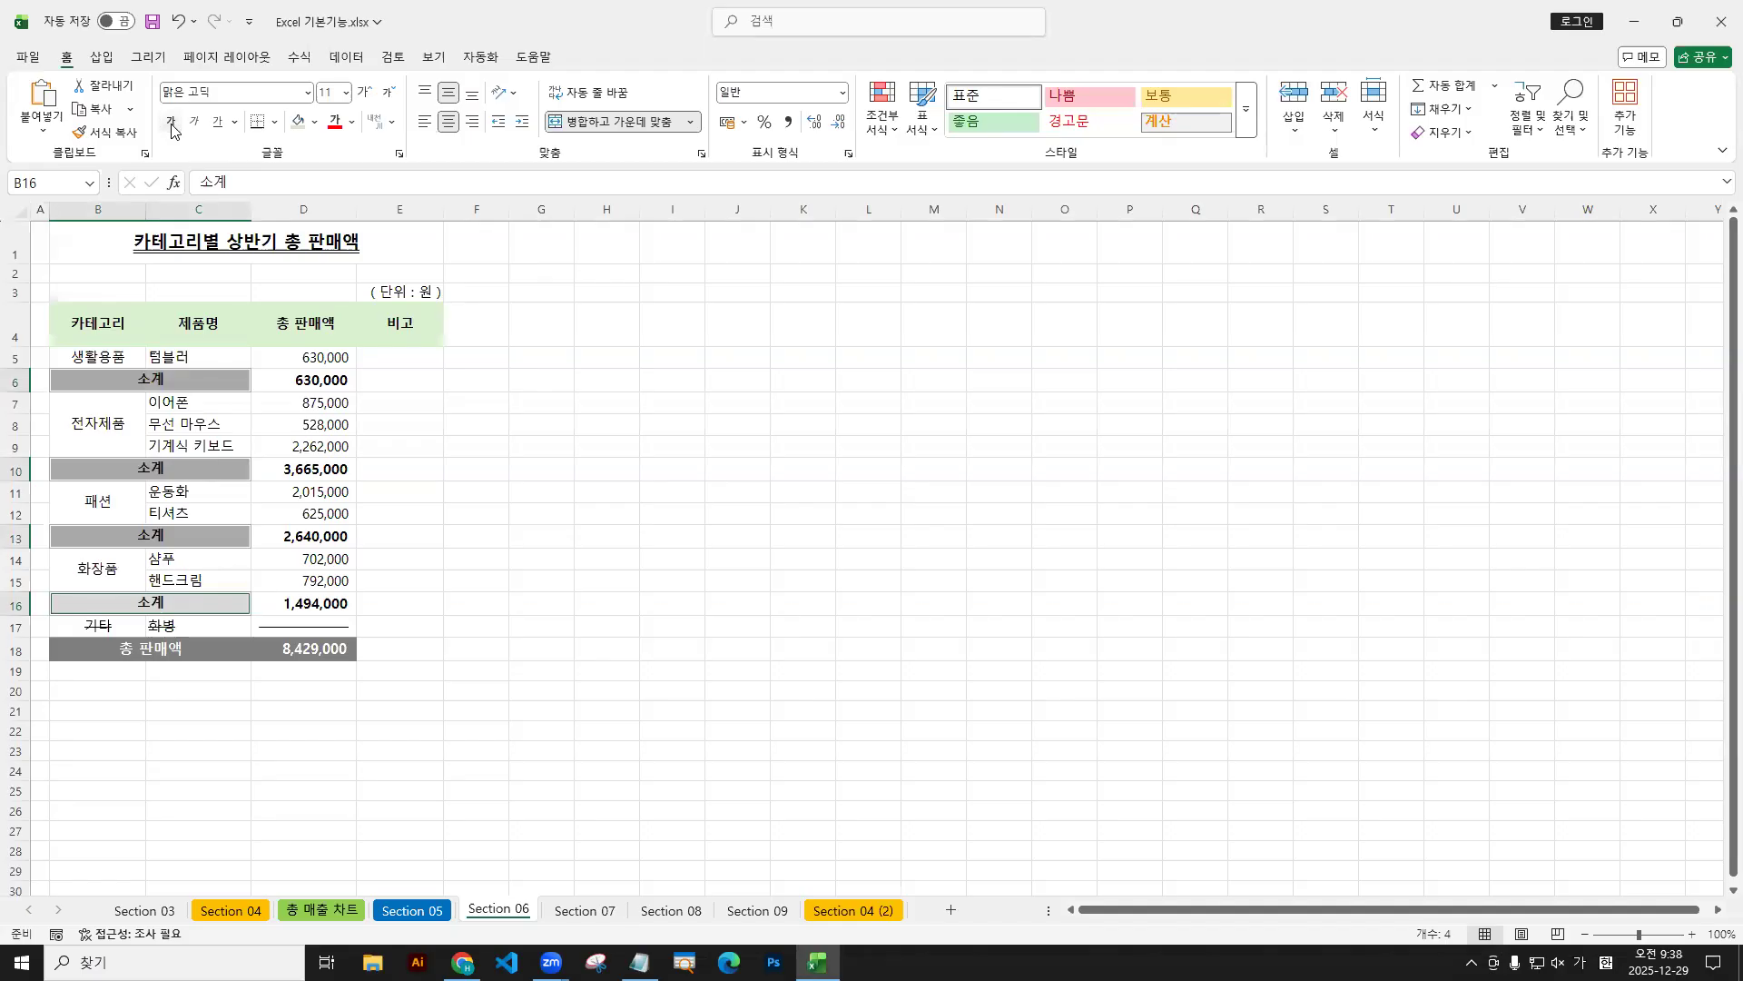
click(172, 127)
Try out selecting the table range B4:E18, both from its corner cells and by sweeping across all its cells.
click(92, 321)
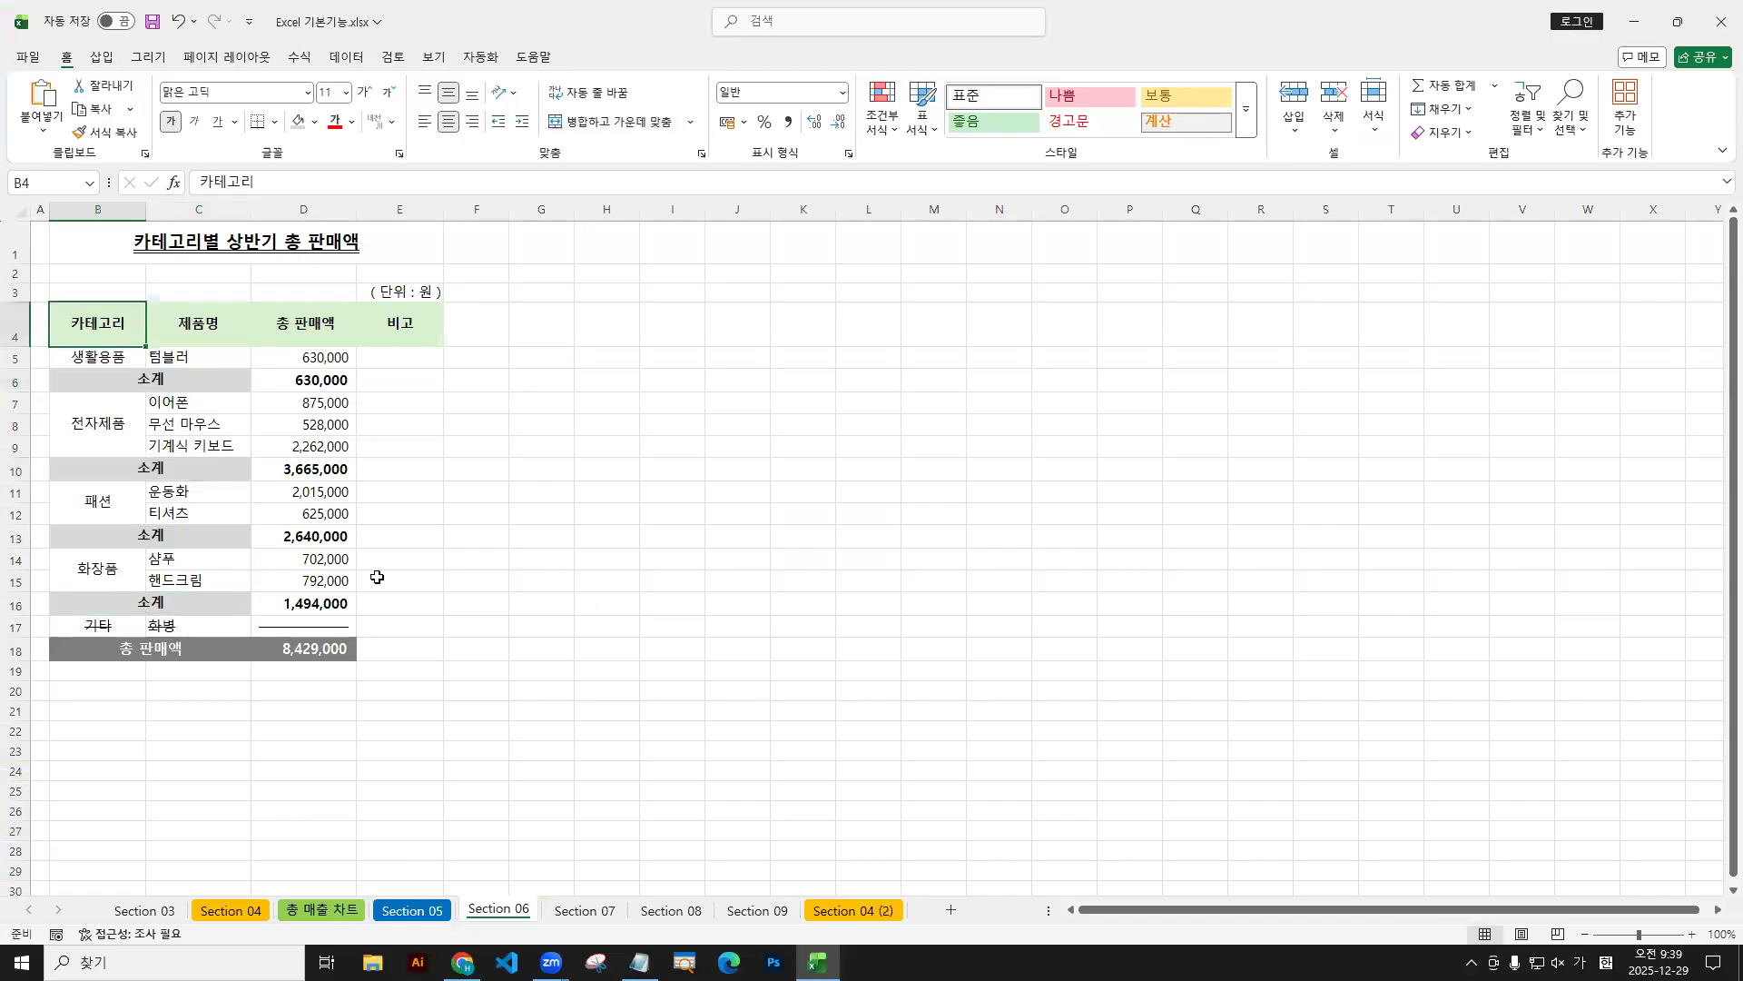
shift+click(415, 654)
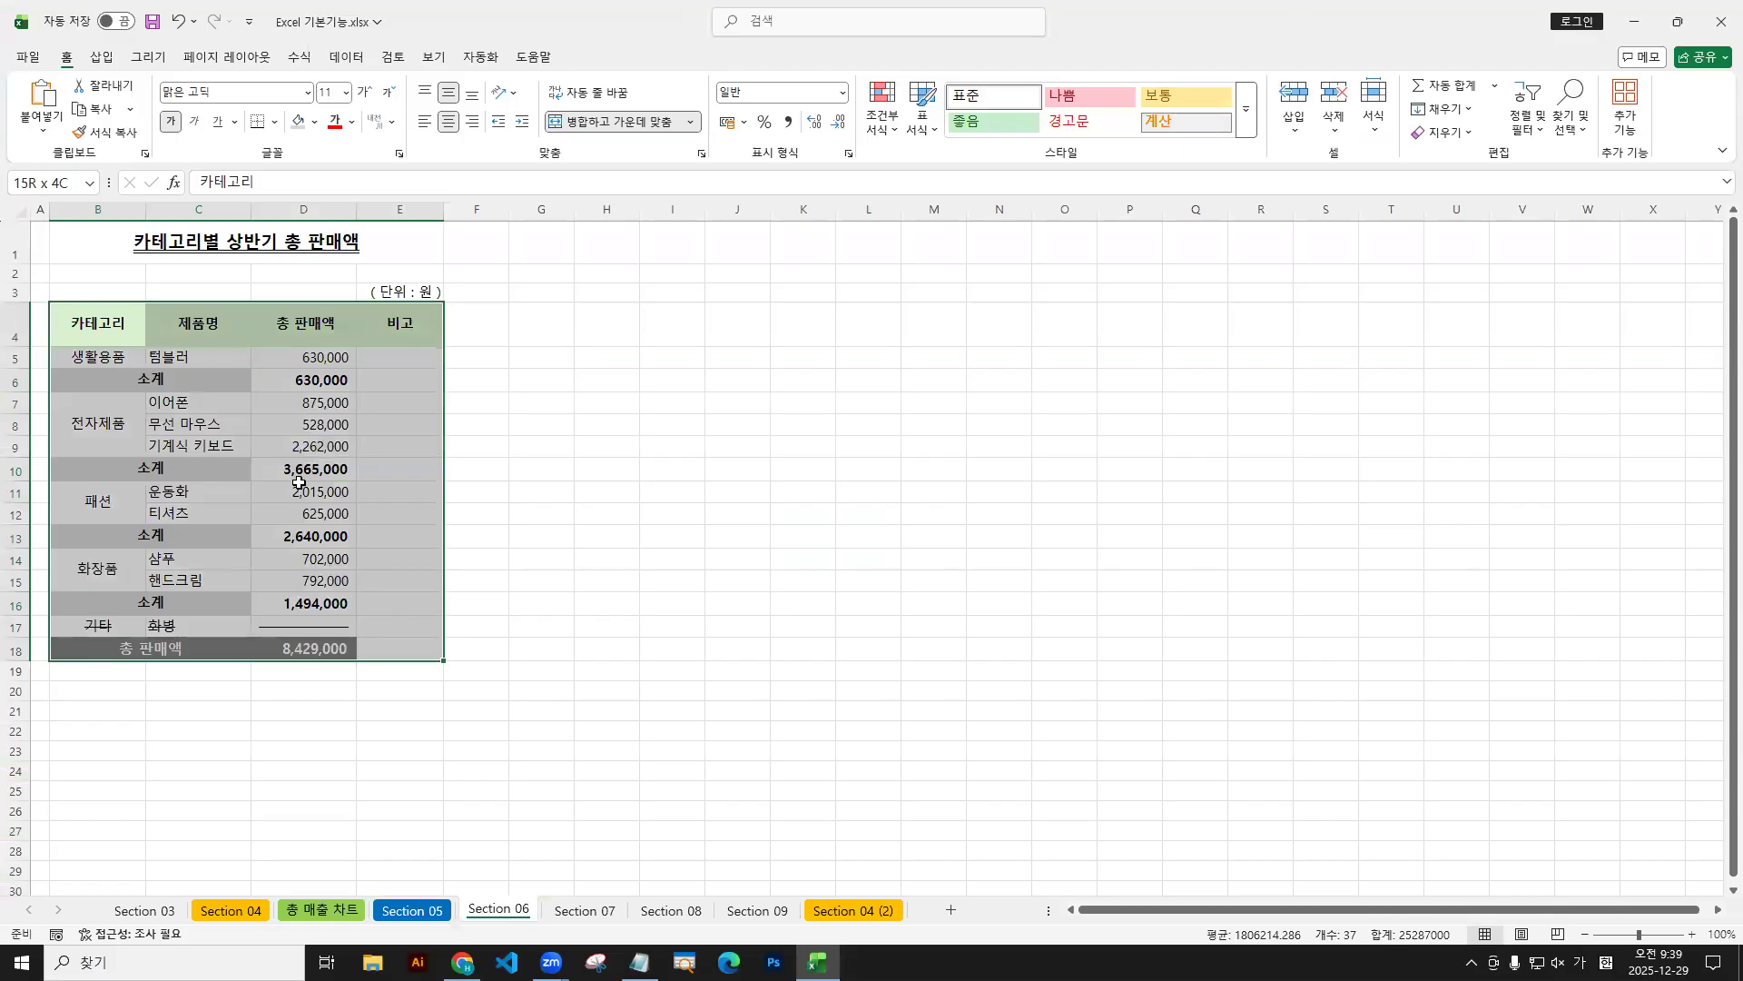
click(270, 435)
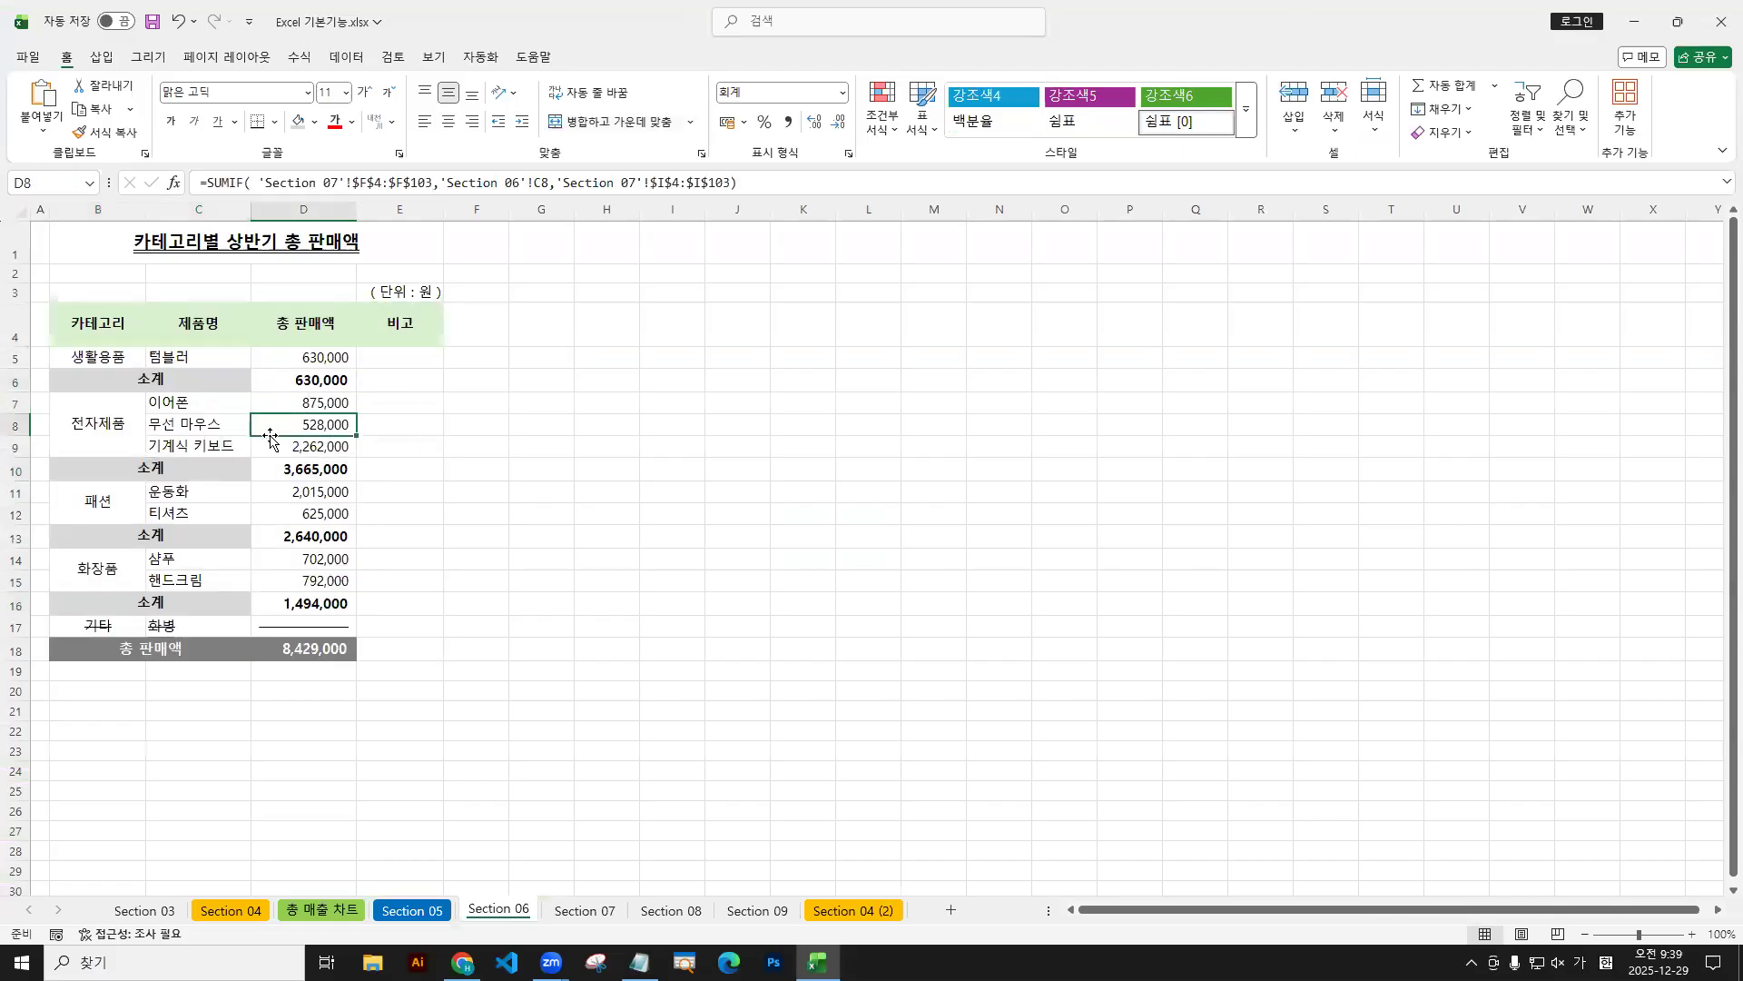
click(112, 325)
mouse_move(117, 272)
mouse_down()
mouse_move(99, 338)
mouse_move(116, 323)
mouse_up()
text(tshift)
drag(370, 698, 395, 652)
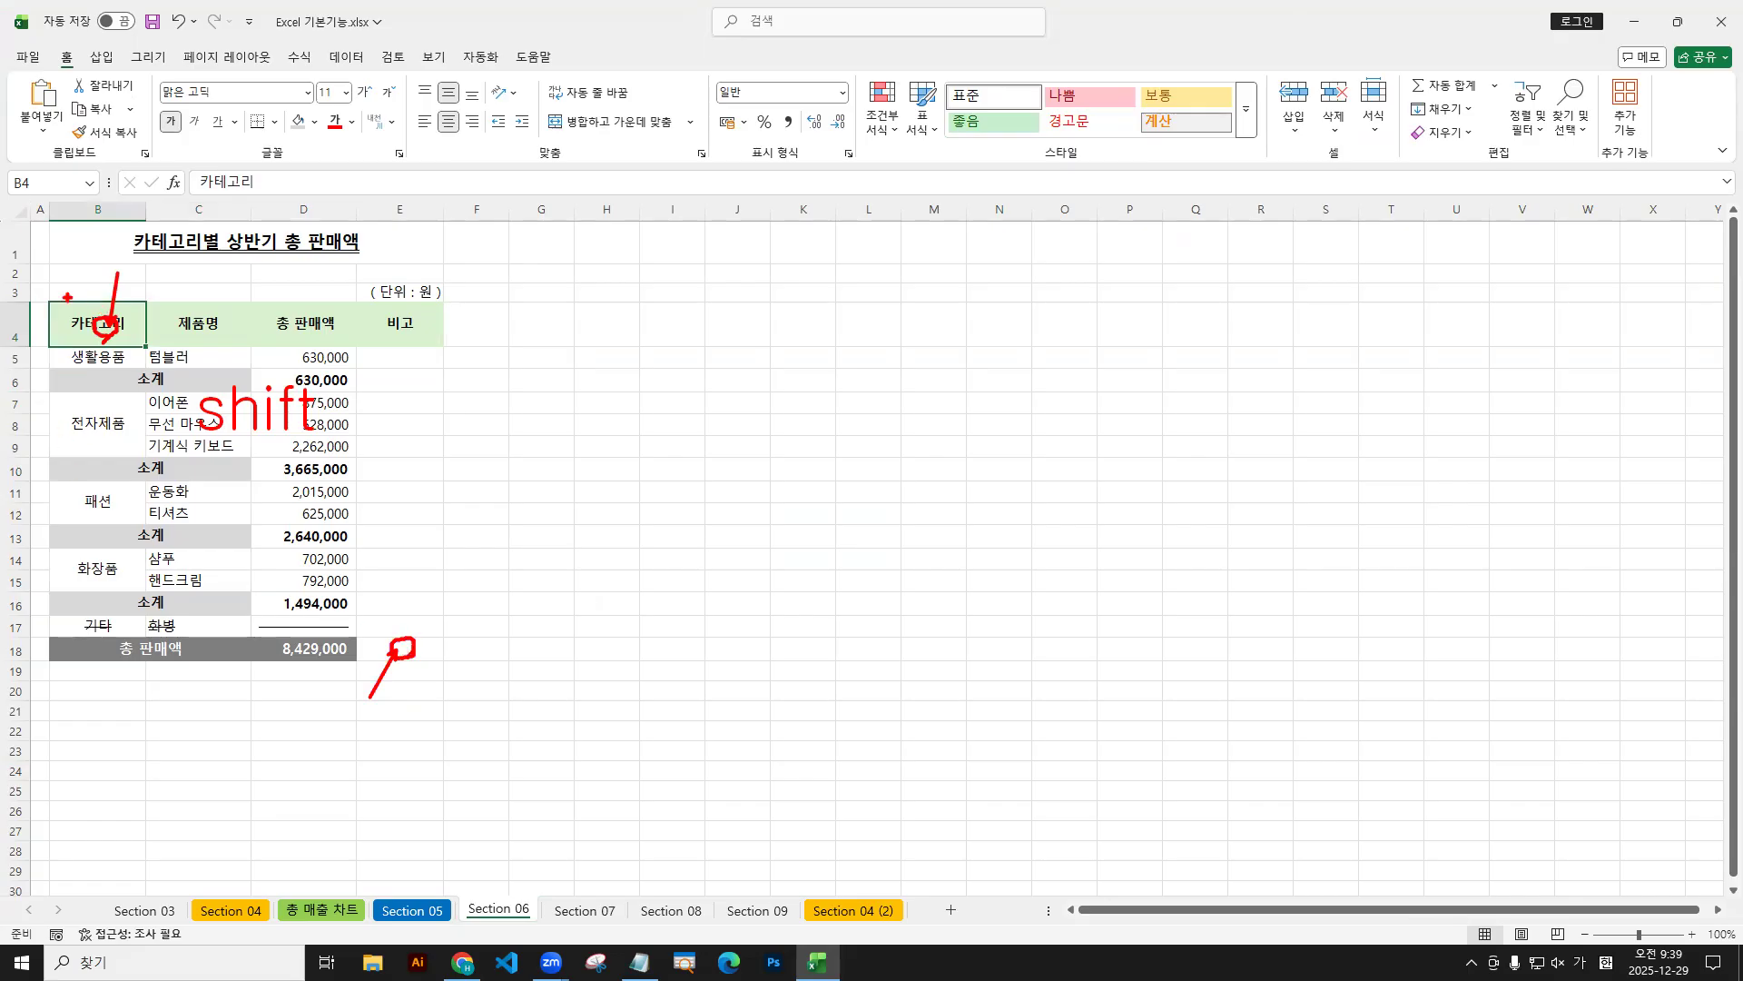
mouse_move(53, 296)
mouse_down()
mouse_move(142, 361)
mouse_move(329, 448)
mouse_up()
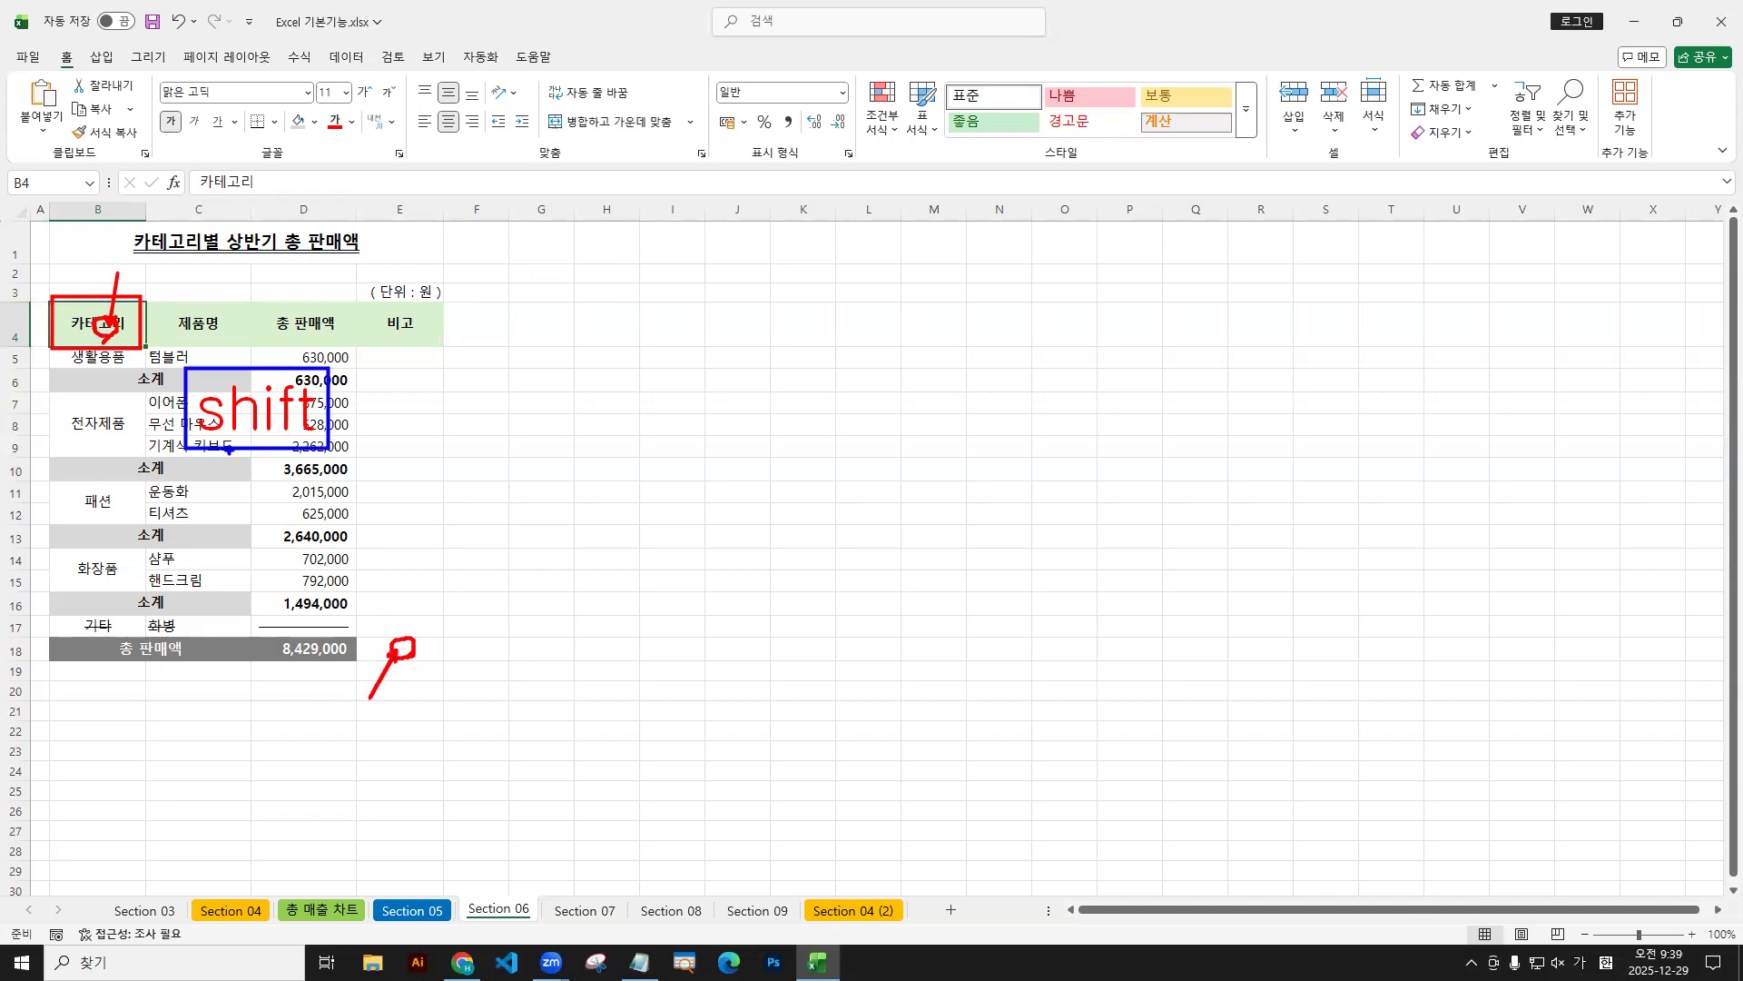
key(Escape)
shift+click(404, 651)
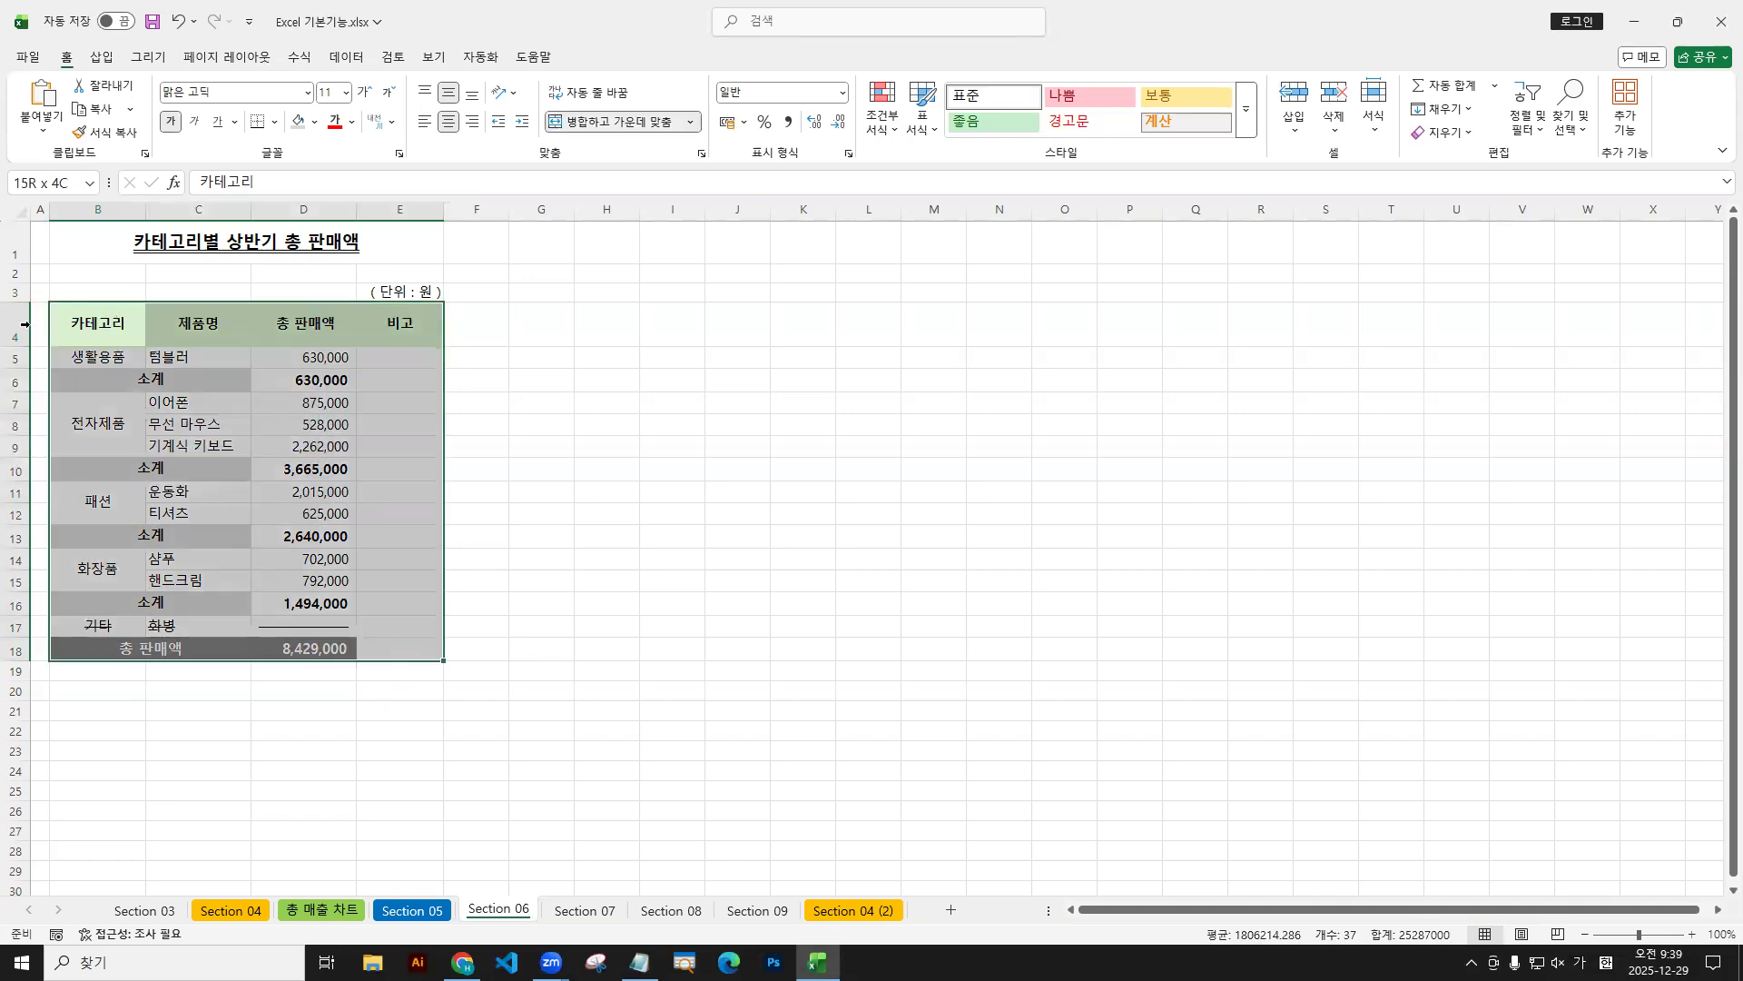
click(105, 327)
shift+click(386, 644)
drag(98, 327, 410, 659)
Select the whole table from the 카테고리 header in B4 to the last 비고 cell in E18.
click(108, 327)
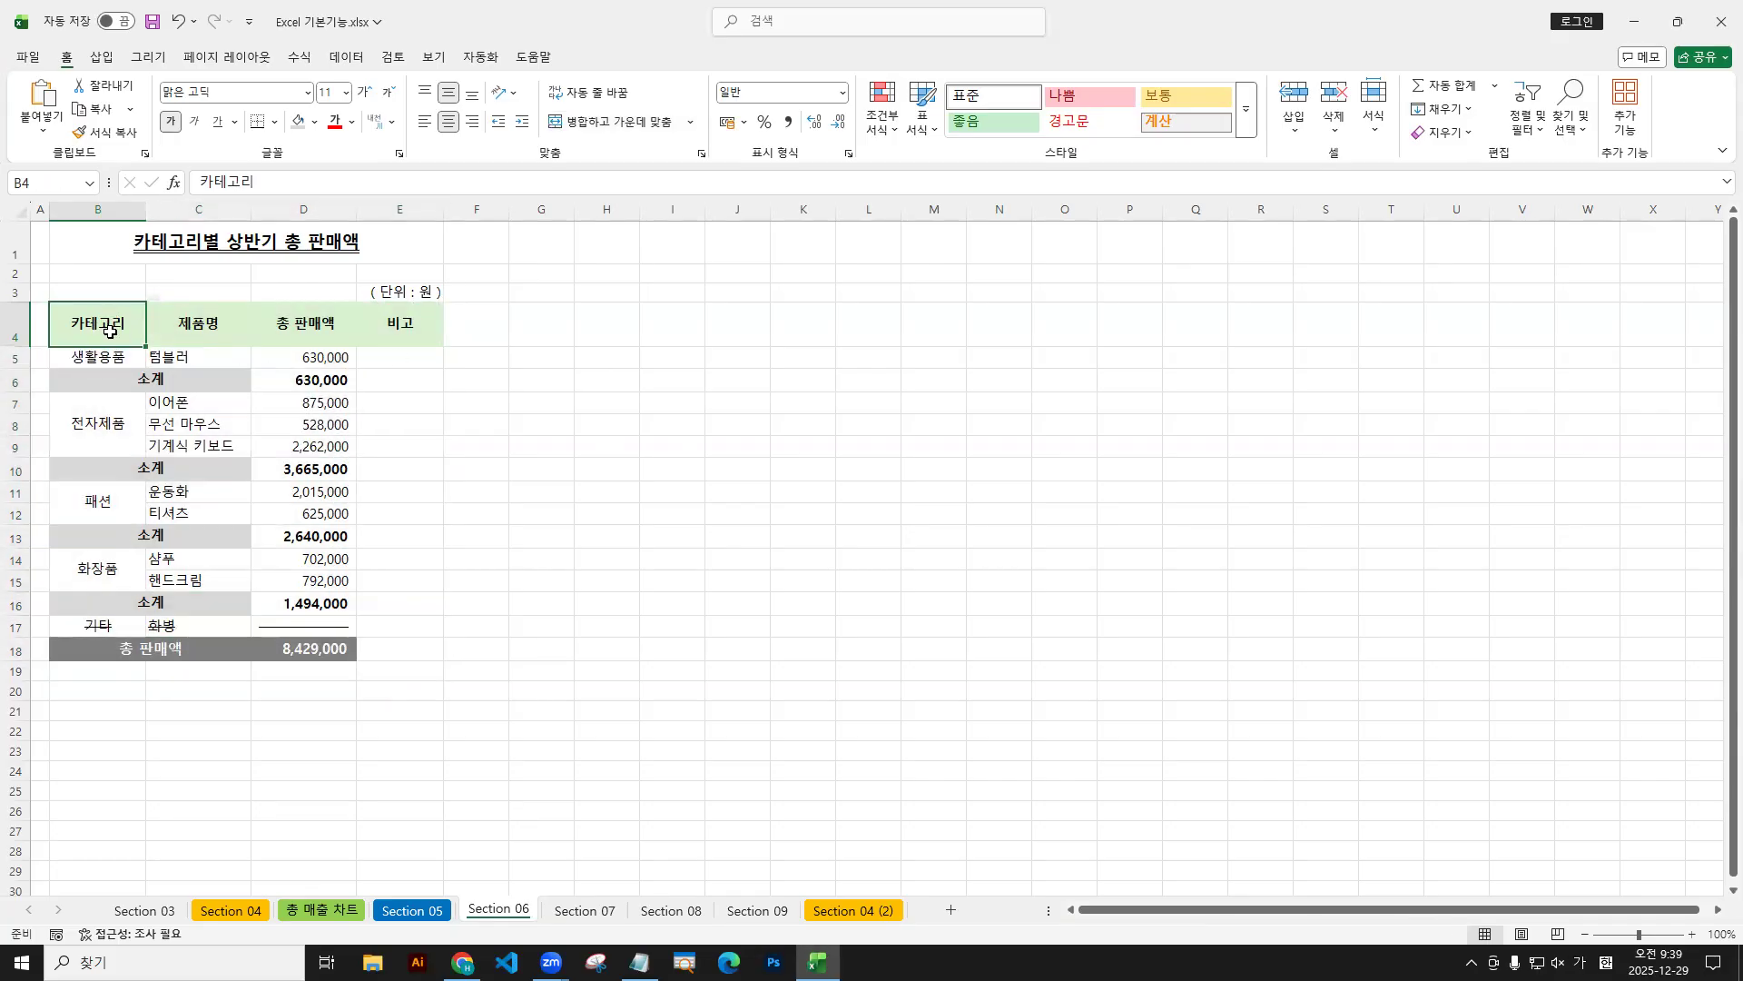
drag(101, 324, 109, 269)
text(tSgu)
key(BackSpace)
key(BackSpace)
text(hift)
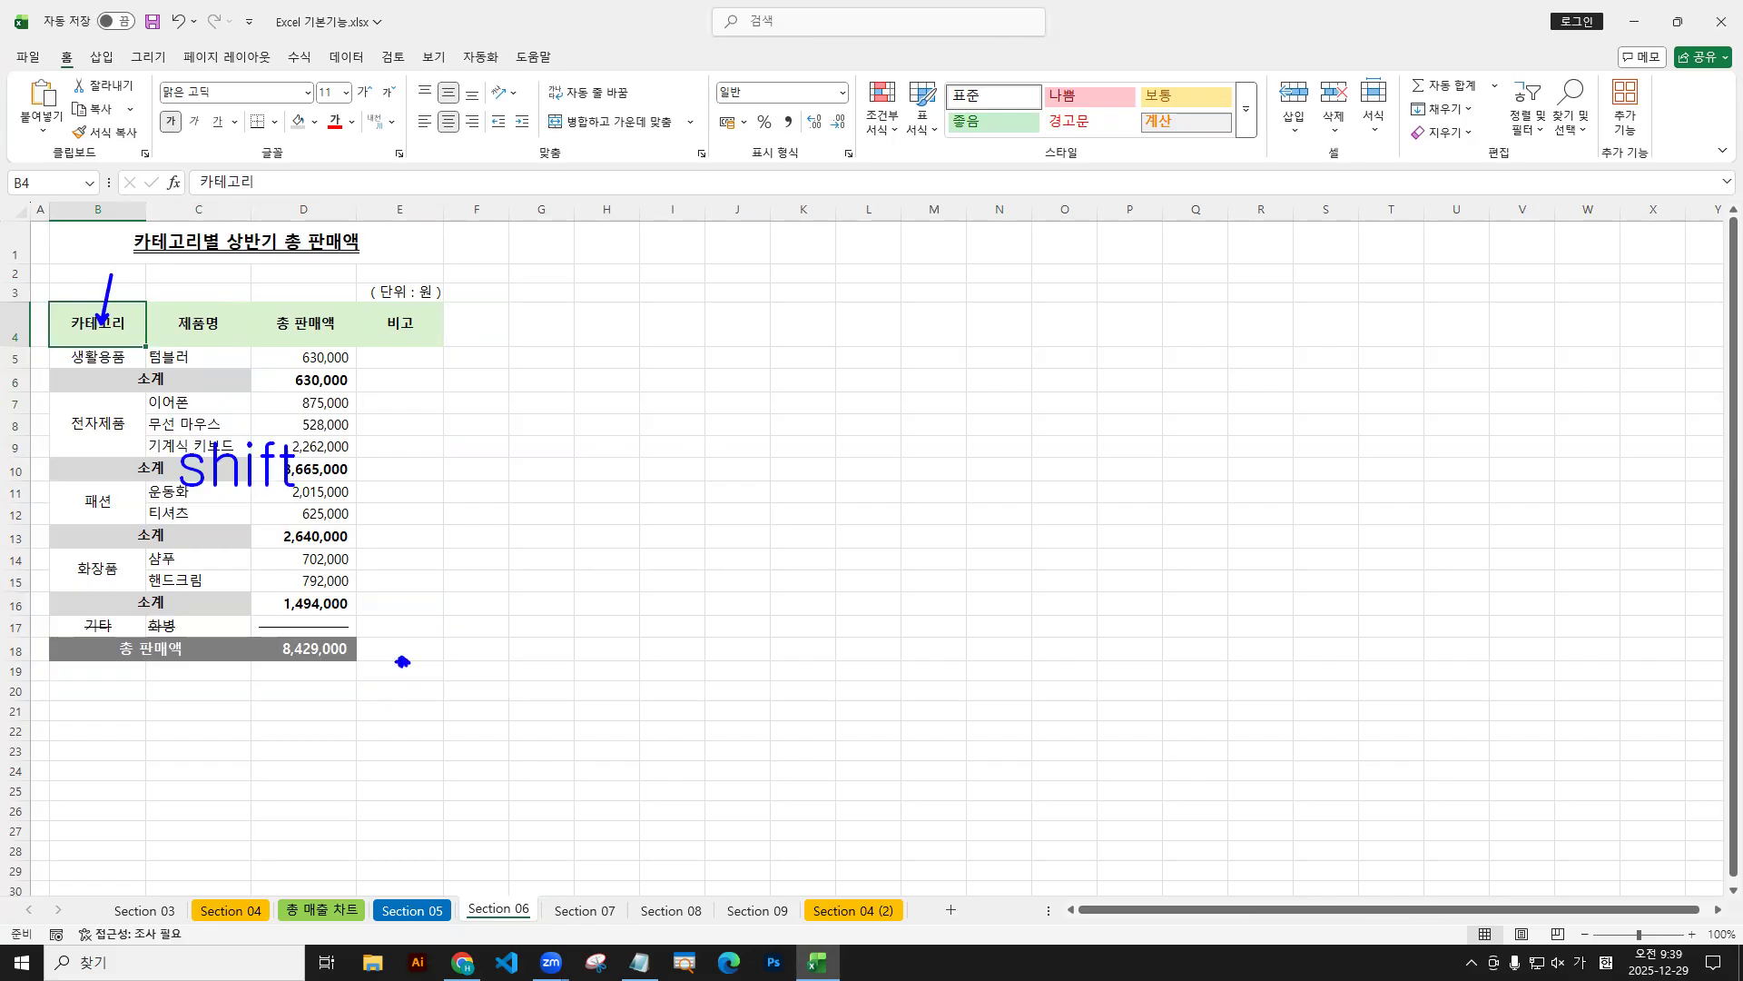
key(Escape)
shift+click(404, 656)
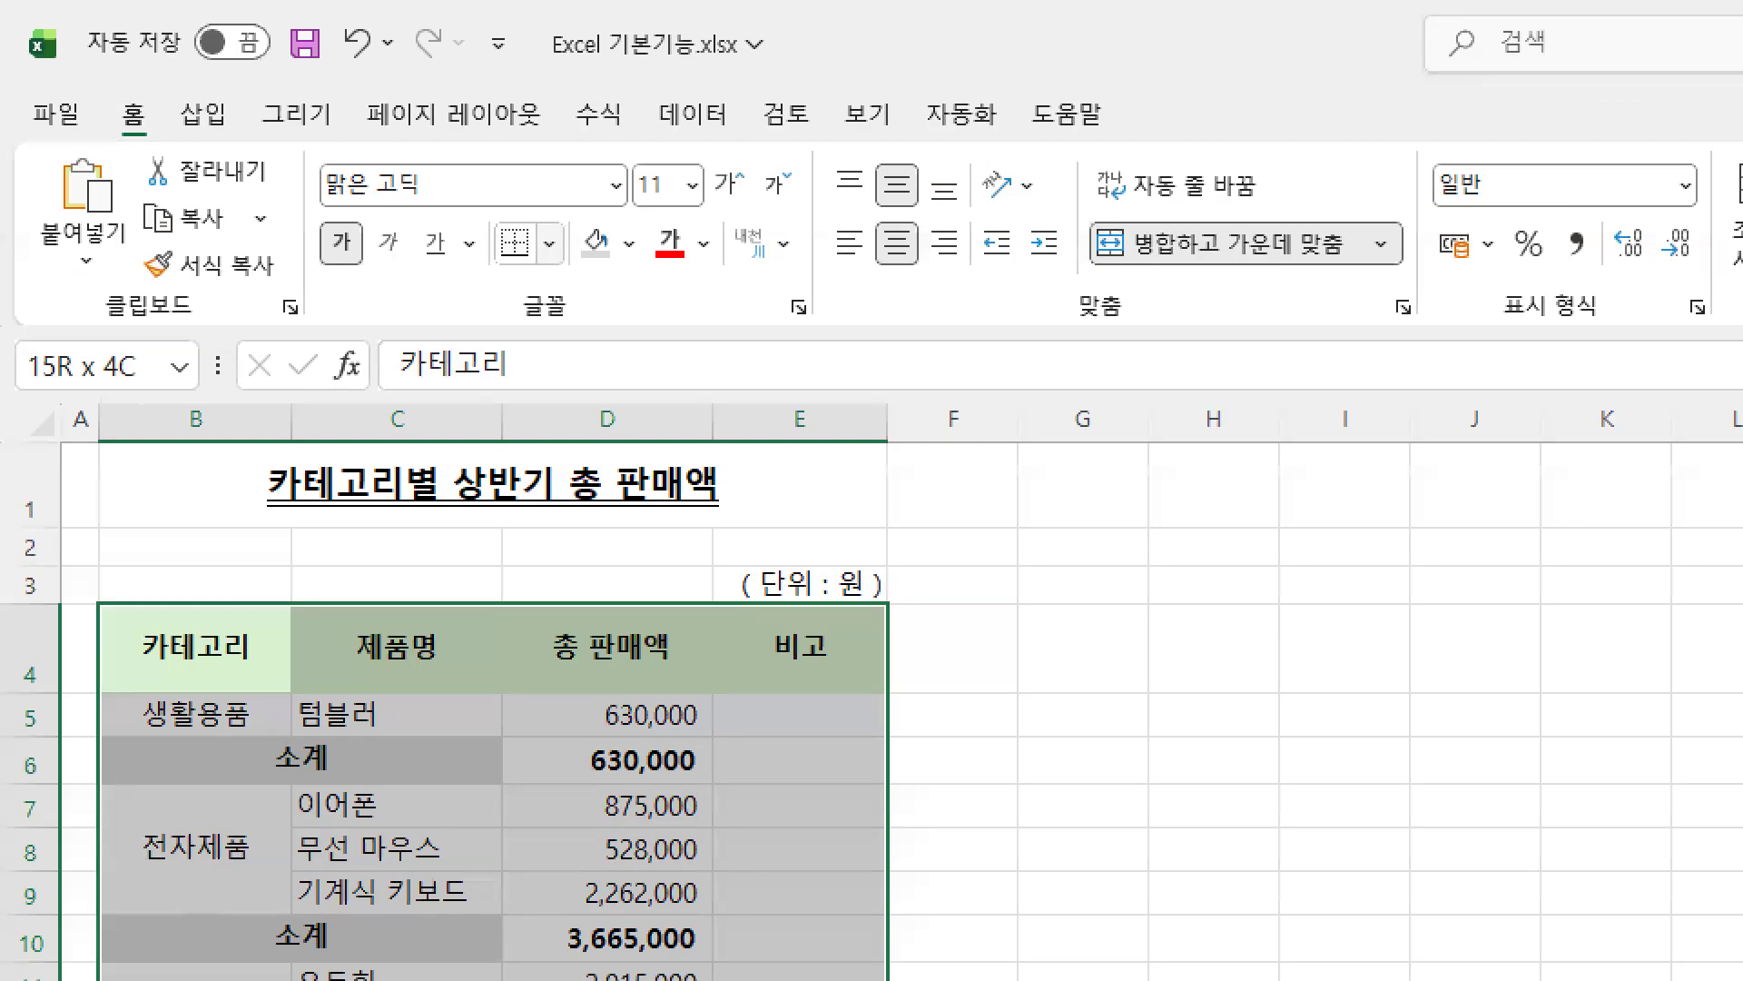
drag(53, 39, 78, 70)
mouse_move(293, 130)
mouse_down()
mouse_move(436, 295)
mouse_move(837, 345)
mouse_up()
mouse_move(486, 216)
mouse_down()
mouse_move(555, 272)
mouse_move(605, 260)
mouse_move(558, 272)
mouse_up()
key(g)
key(b)
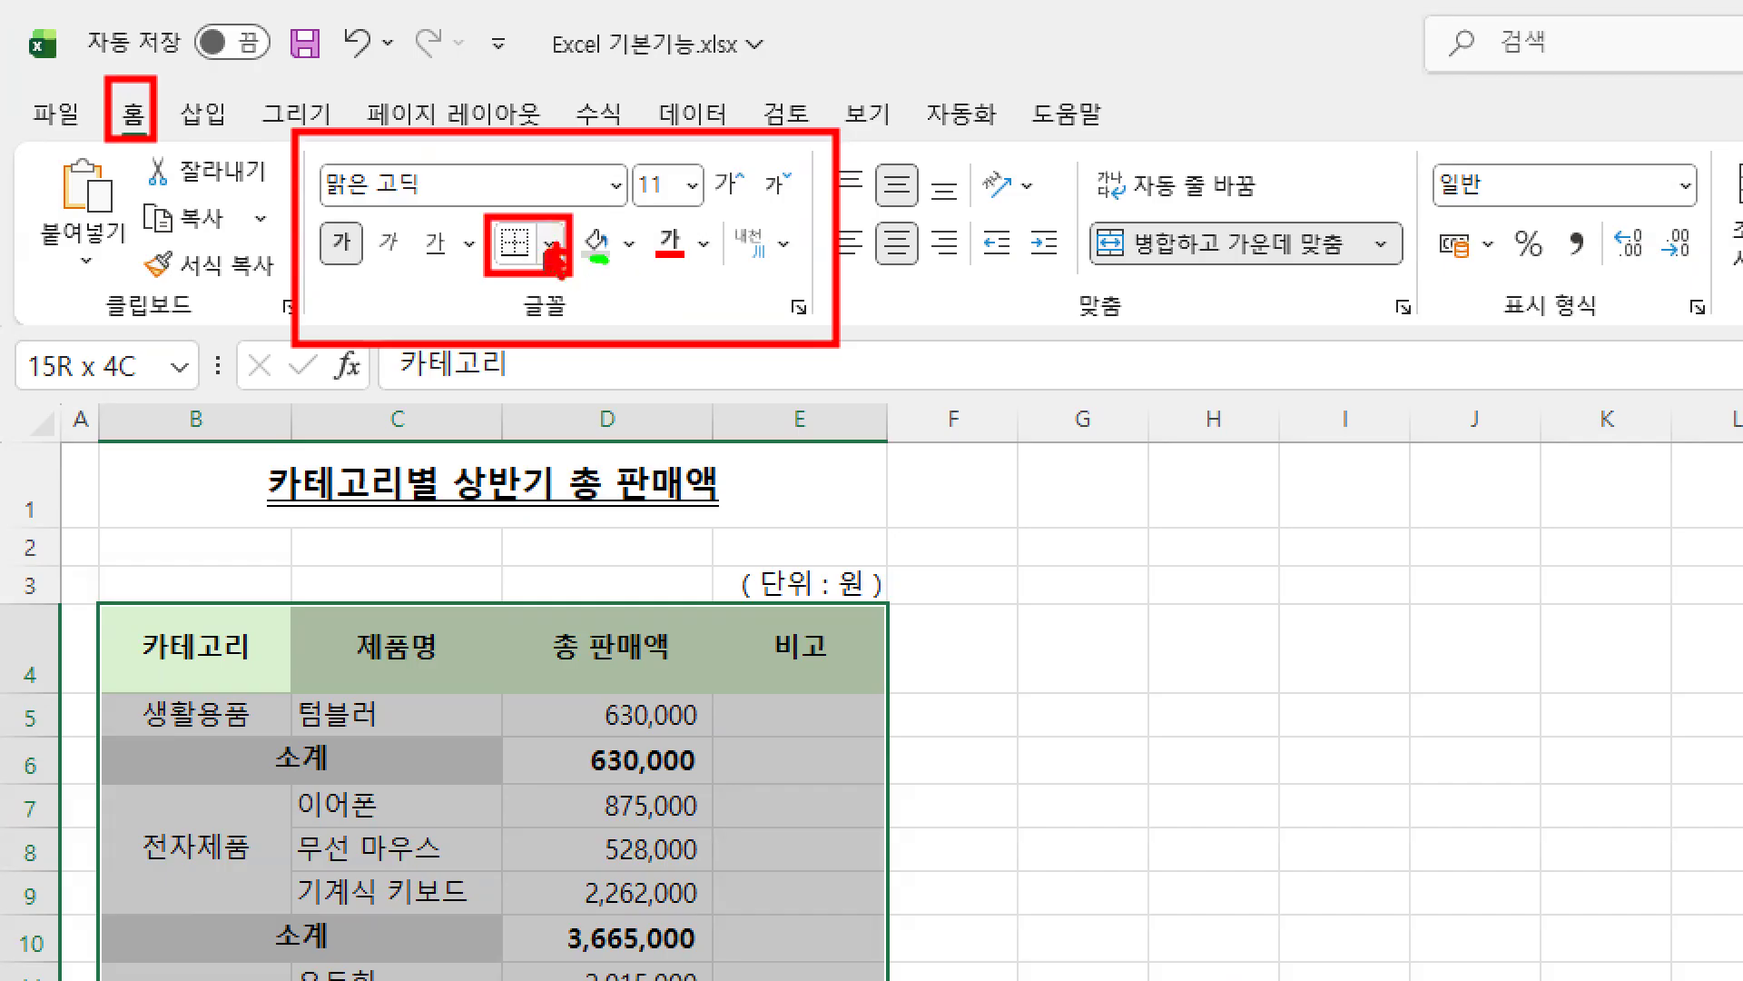
key(Escape)
click(275, 122)
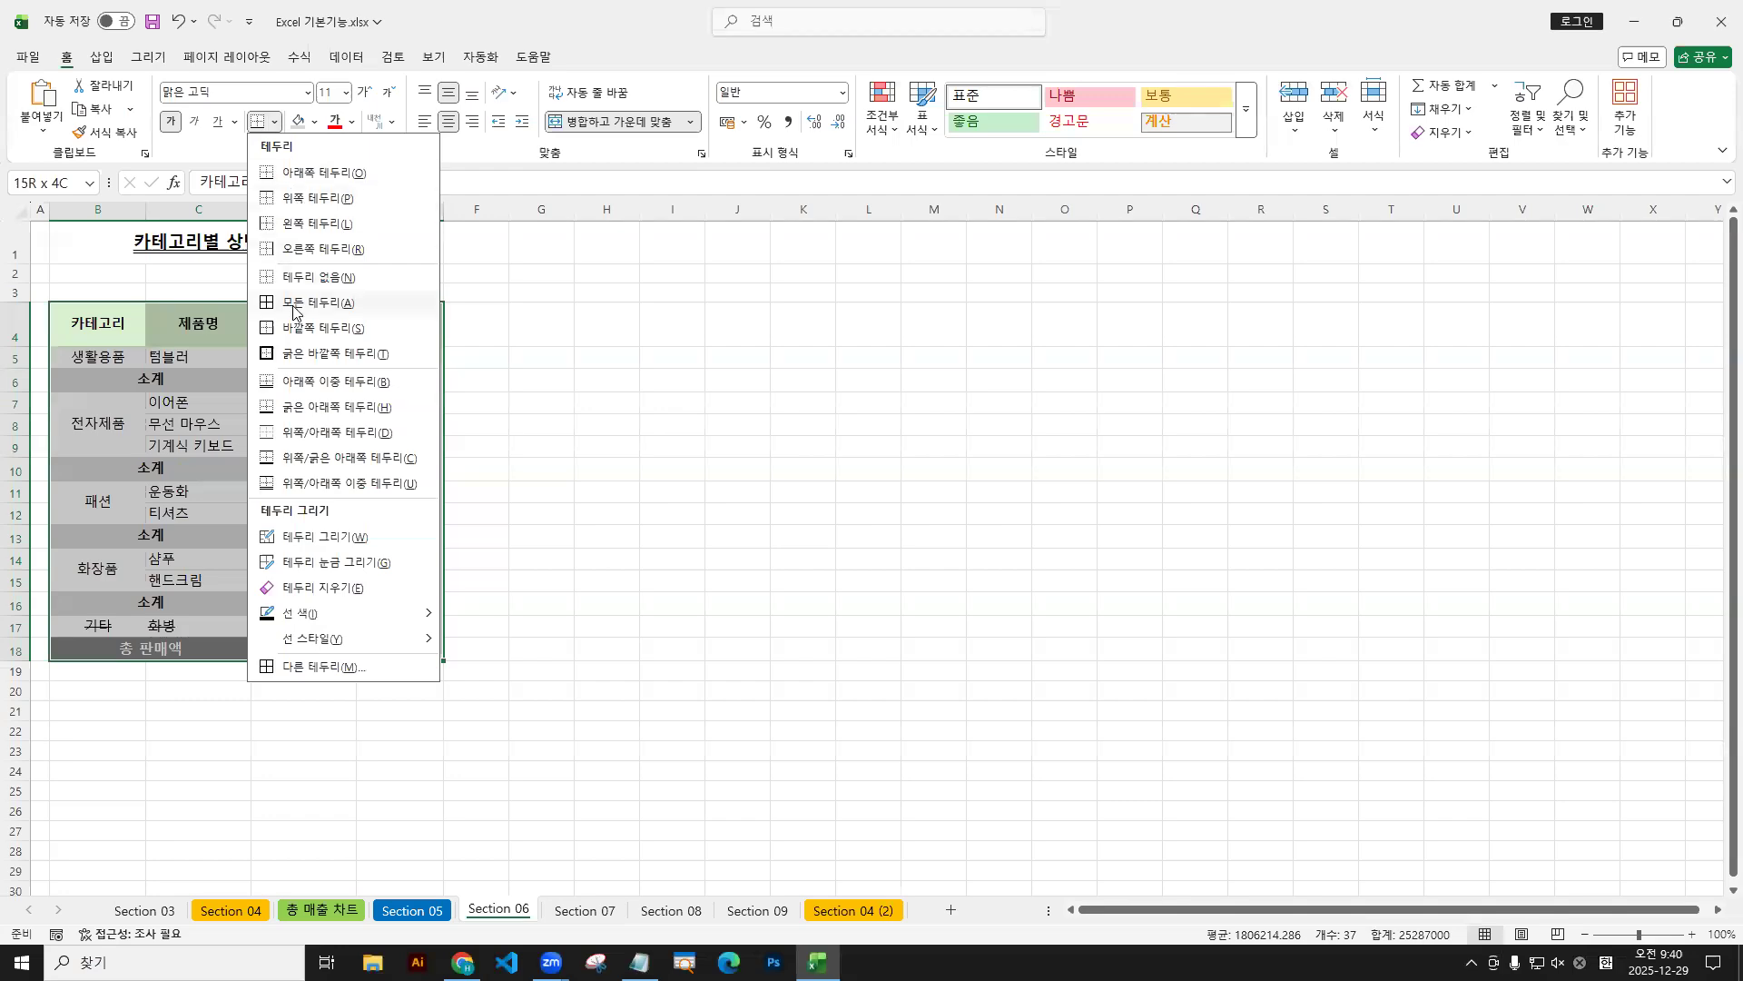
key(ctrl+1)
click(536, 163)
drag(550, 258, 550, 221)
drag(496, 579, 726, 627)
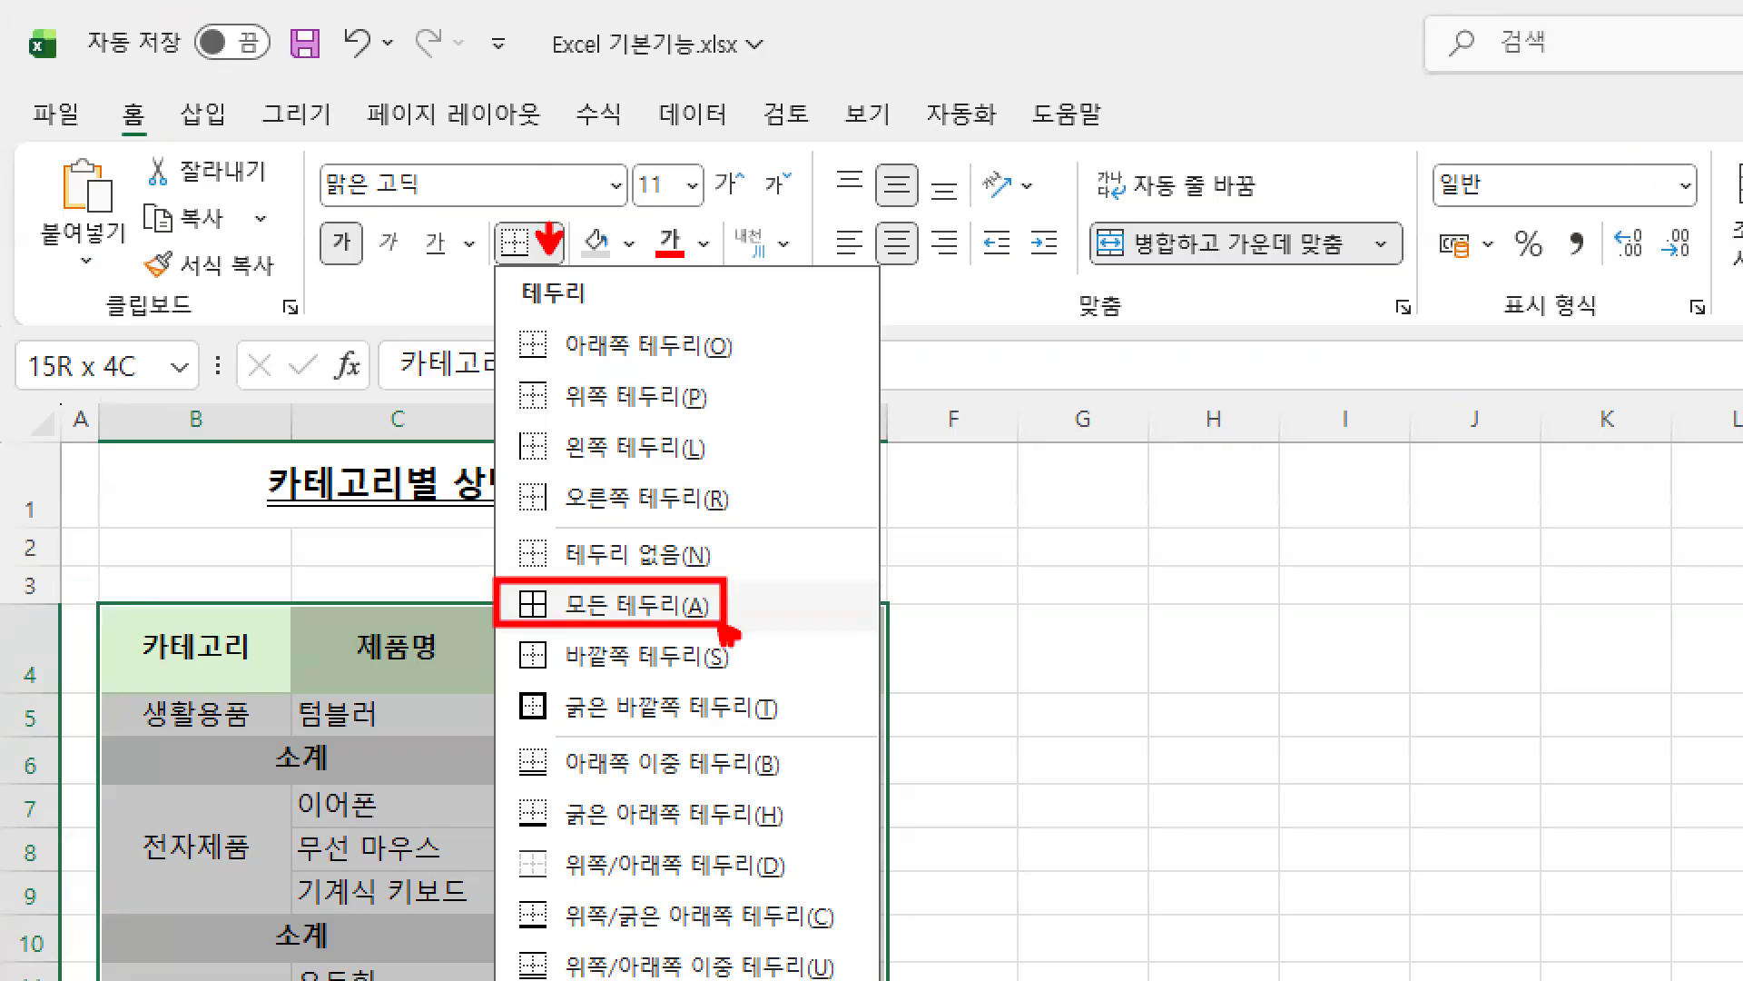
key(b)
mouse_move(505, 679)
mouse_down()
mouse_move(734, 752)
mouse_move(801, 740)
mouse_up()
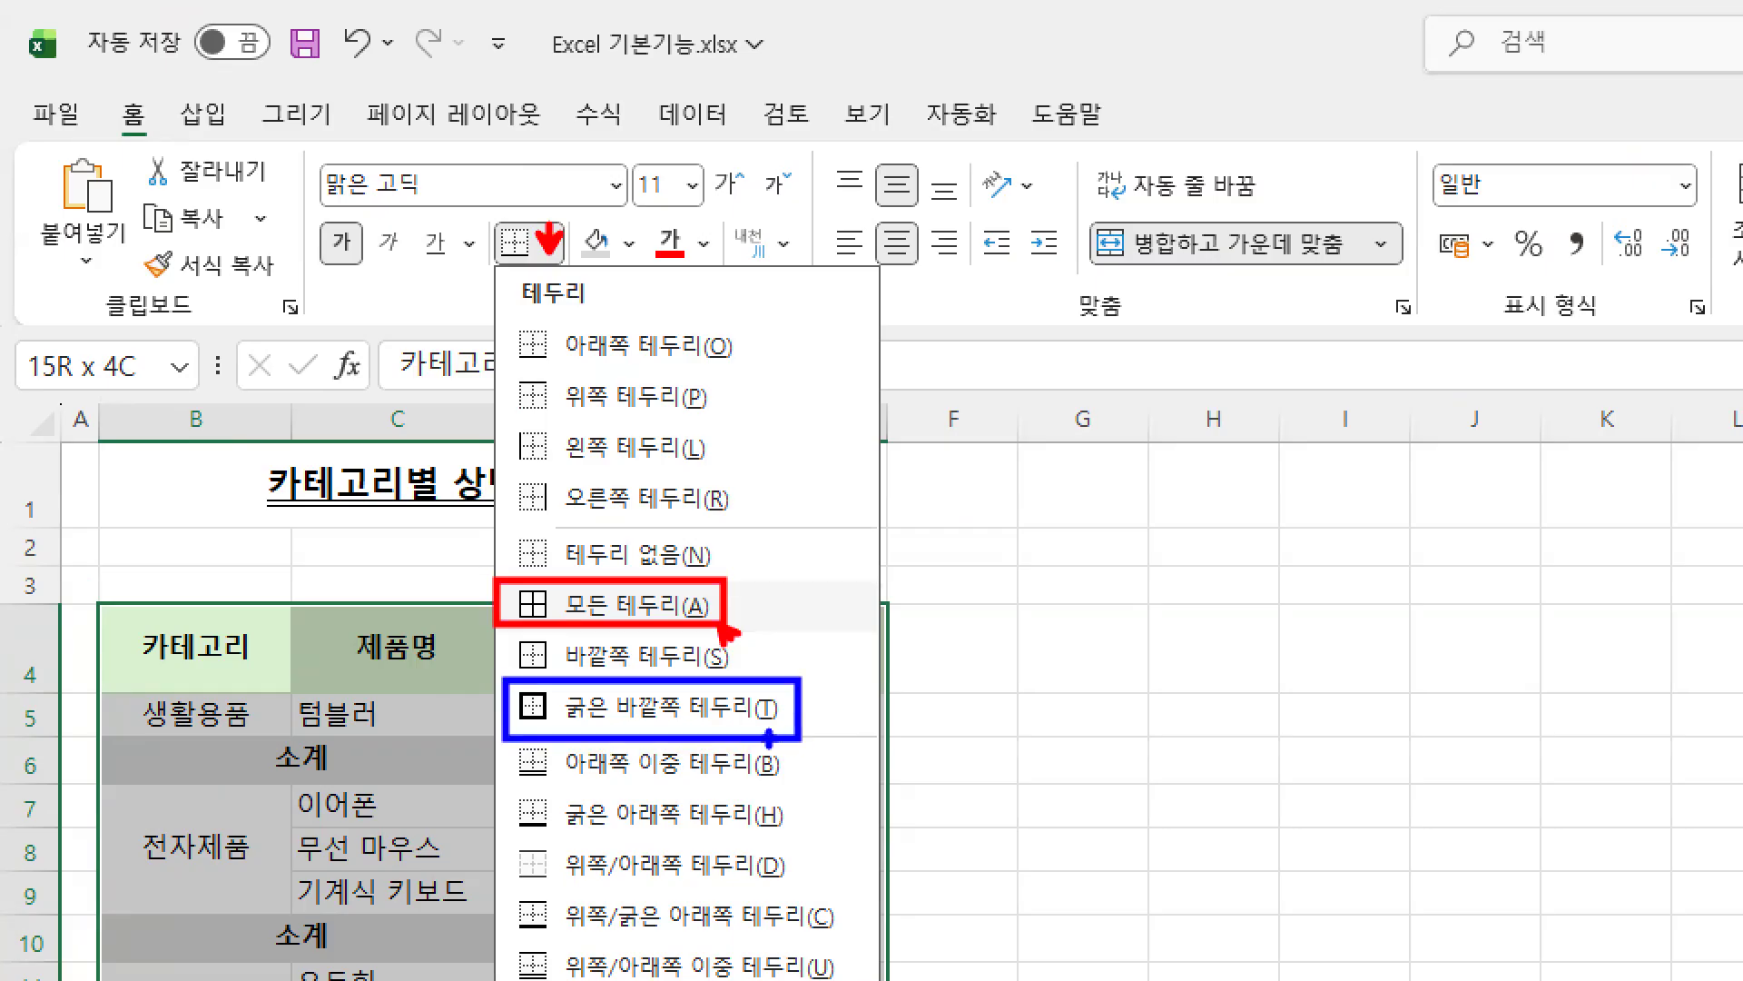
mouse_move(760, 621)
mouse_down()
mouse_move(761, 646)
mouse_move(780, 619)
mouse_move(765, 661)
mouse_up()
key(b)
mouse_move(828, 737)
mouse_down()
mouse_move(855, 761)
mouse_move(854, 719)
mouse_move(843, 783)
mouse_up()
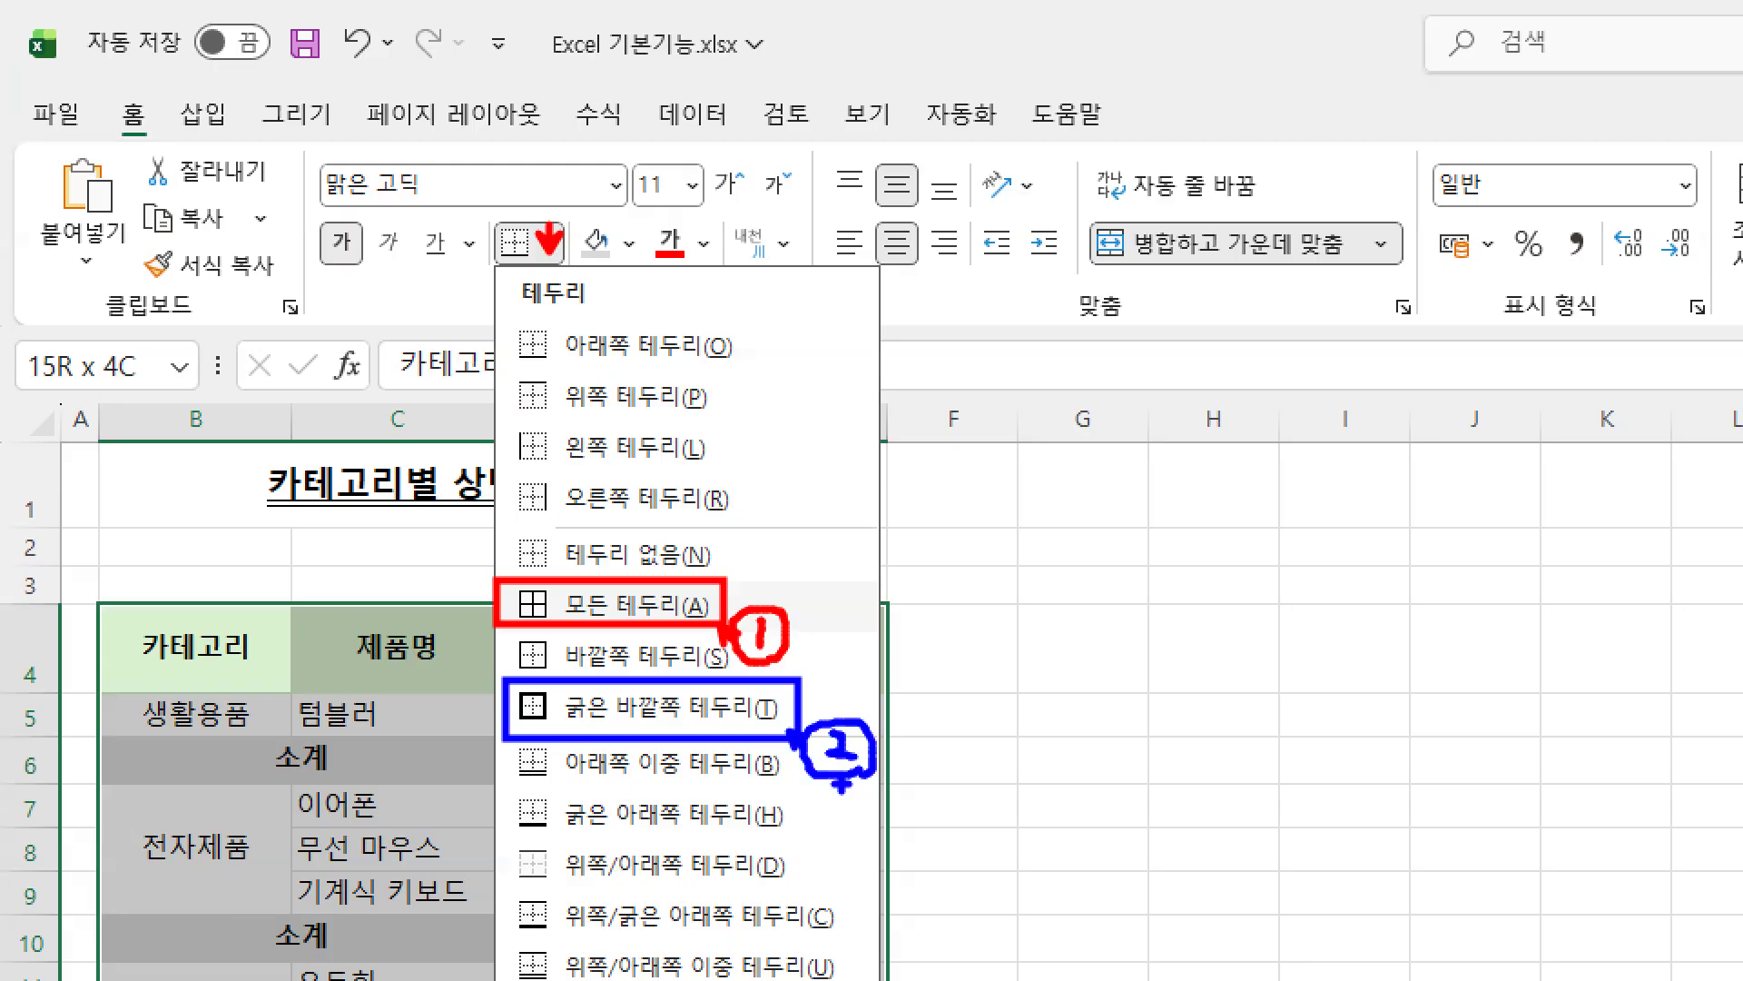
key(Escape)
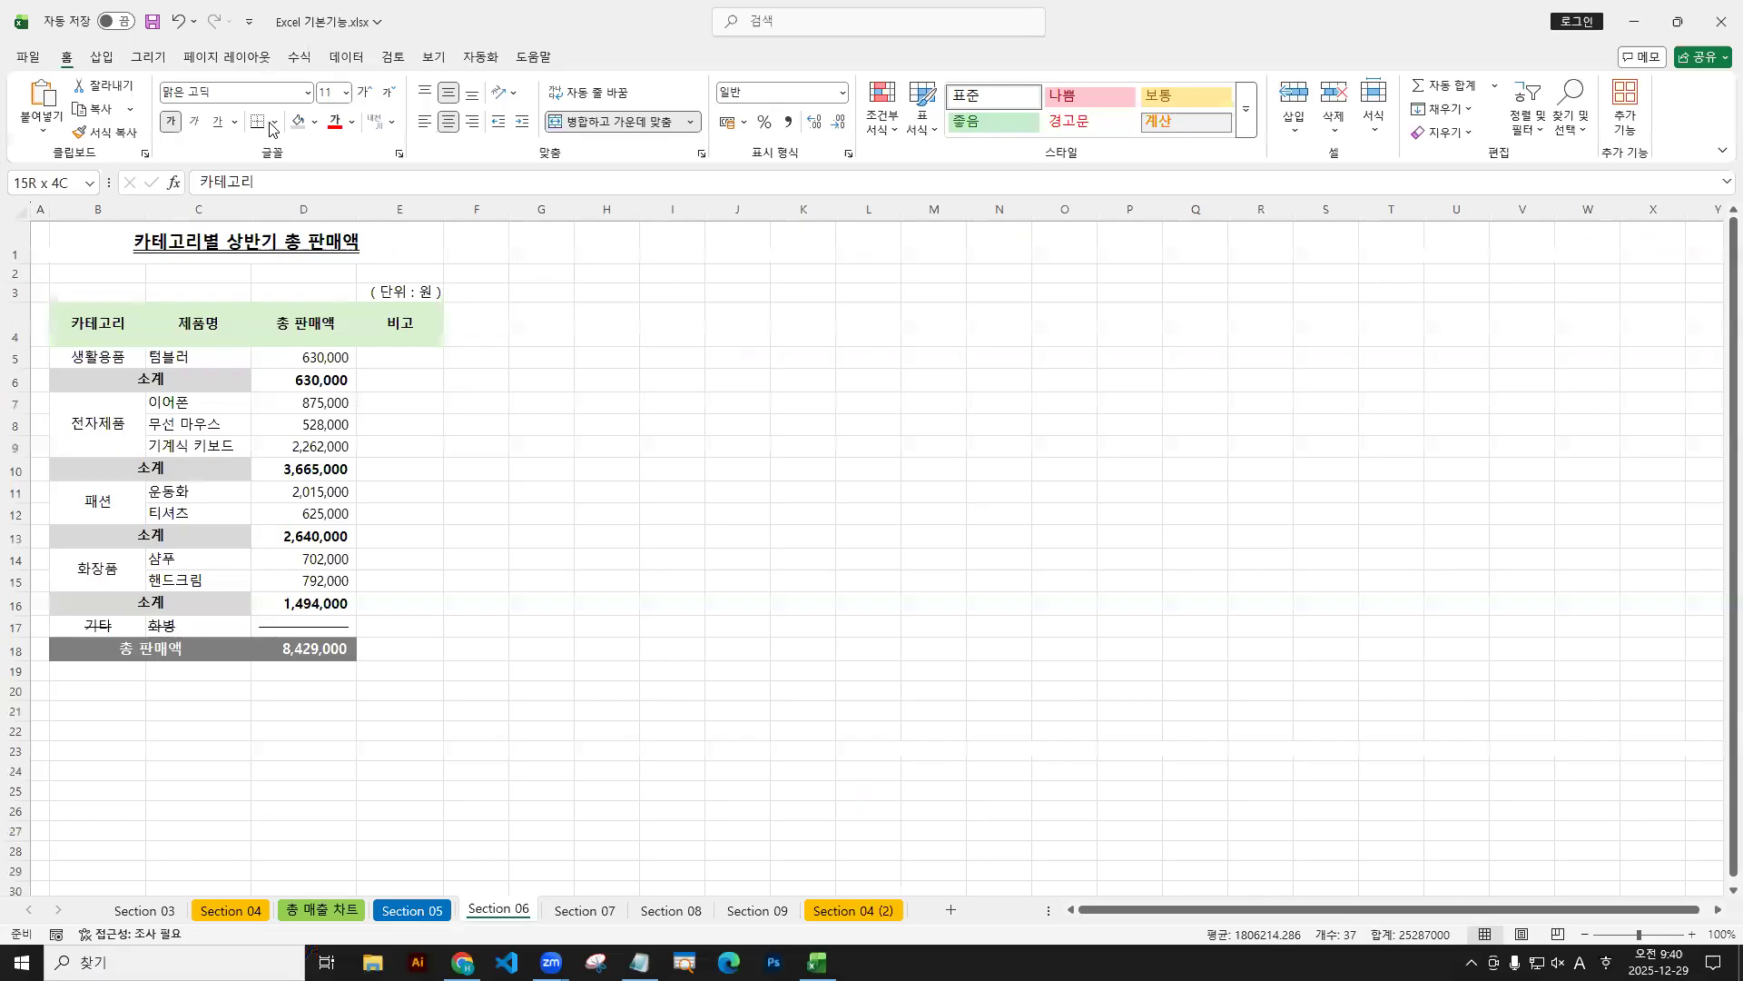
Apply all borders (모든 테두리) to the table range B4:E18 and add a thick outside border (굵은 바깥쪽 테두리).
click(273, 122)
click(337, 302)
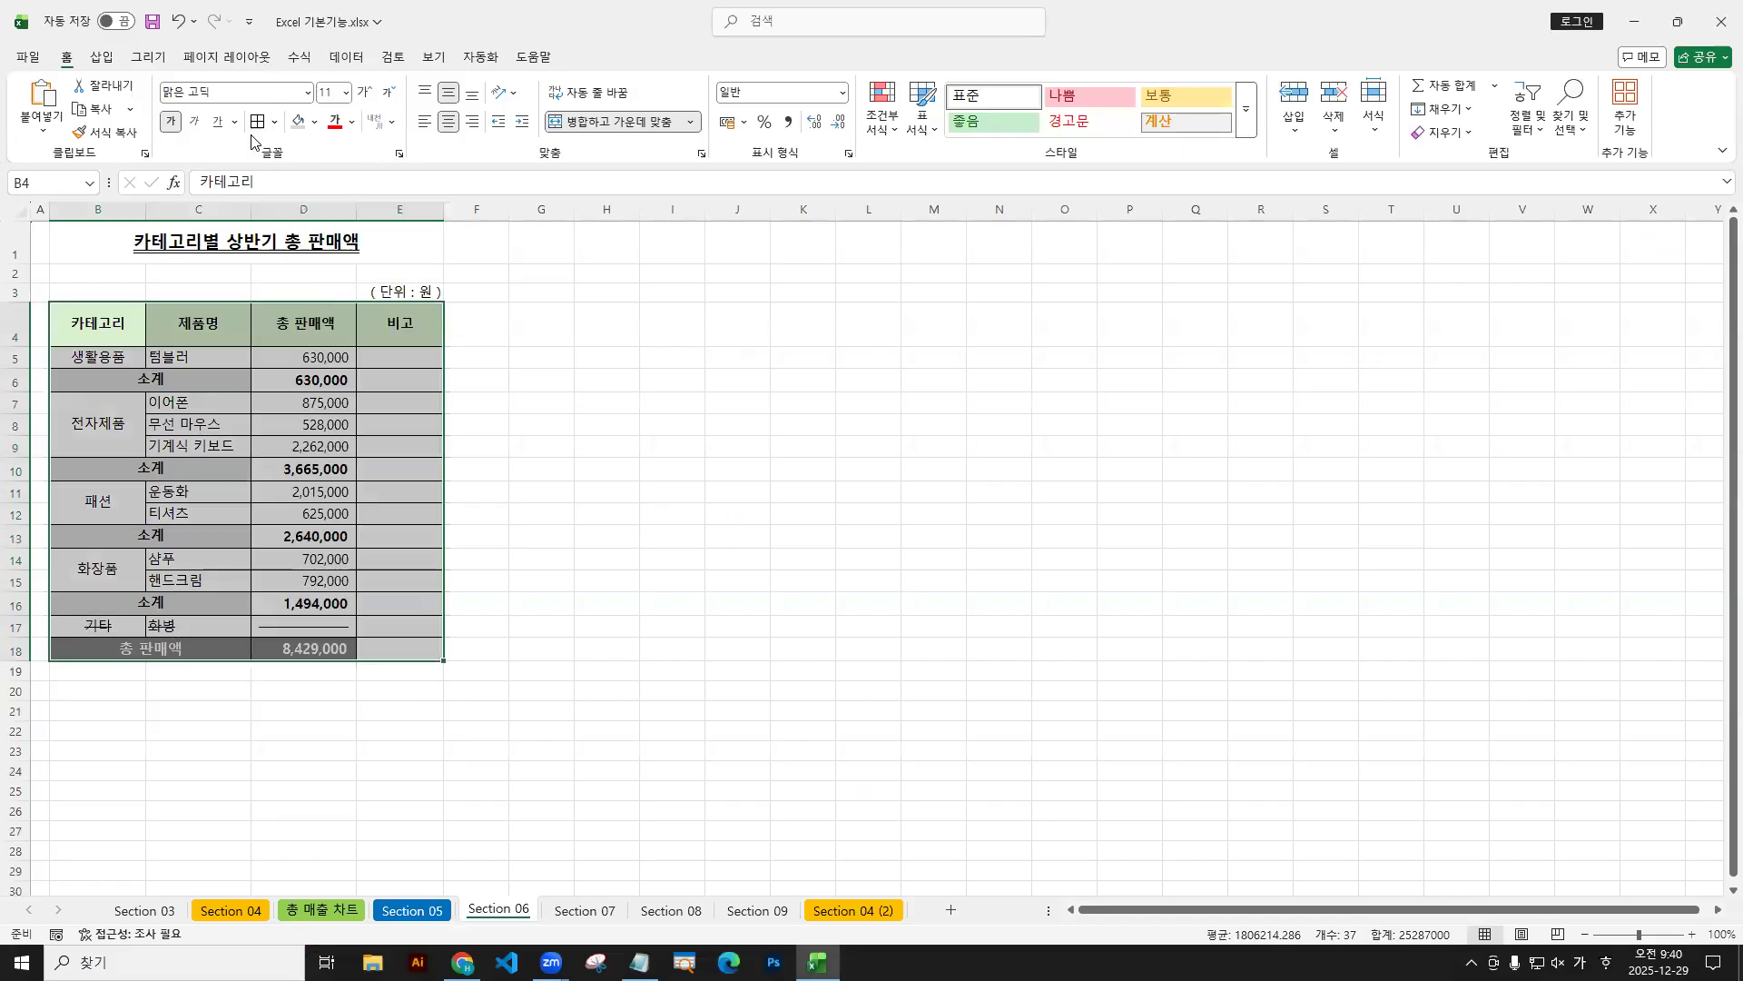
click(274, 122)
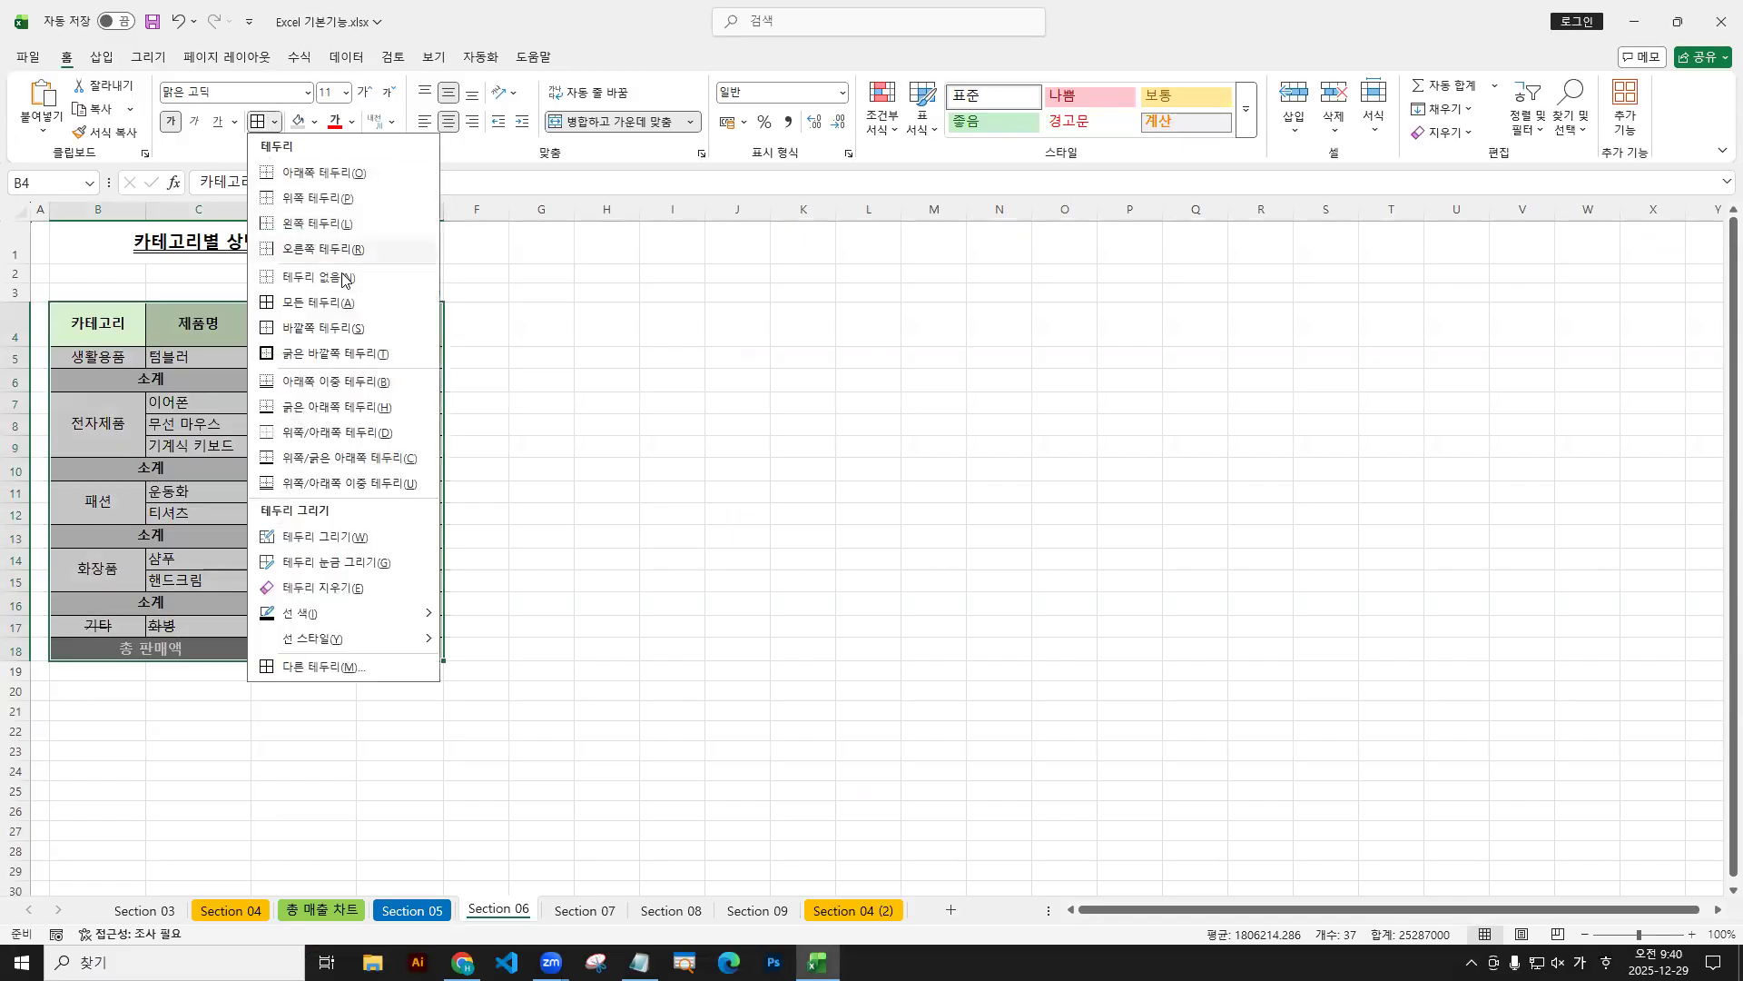
click(322, 354)
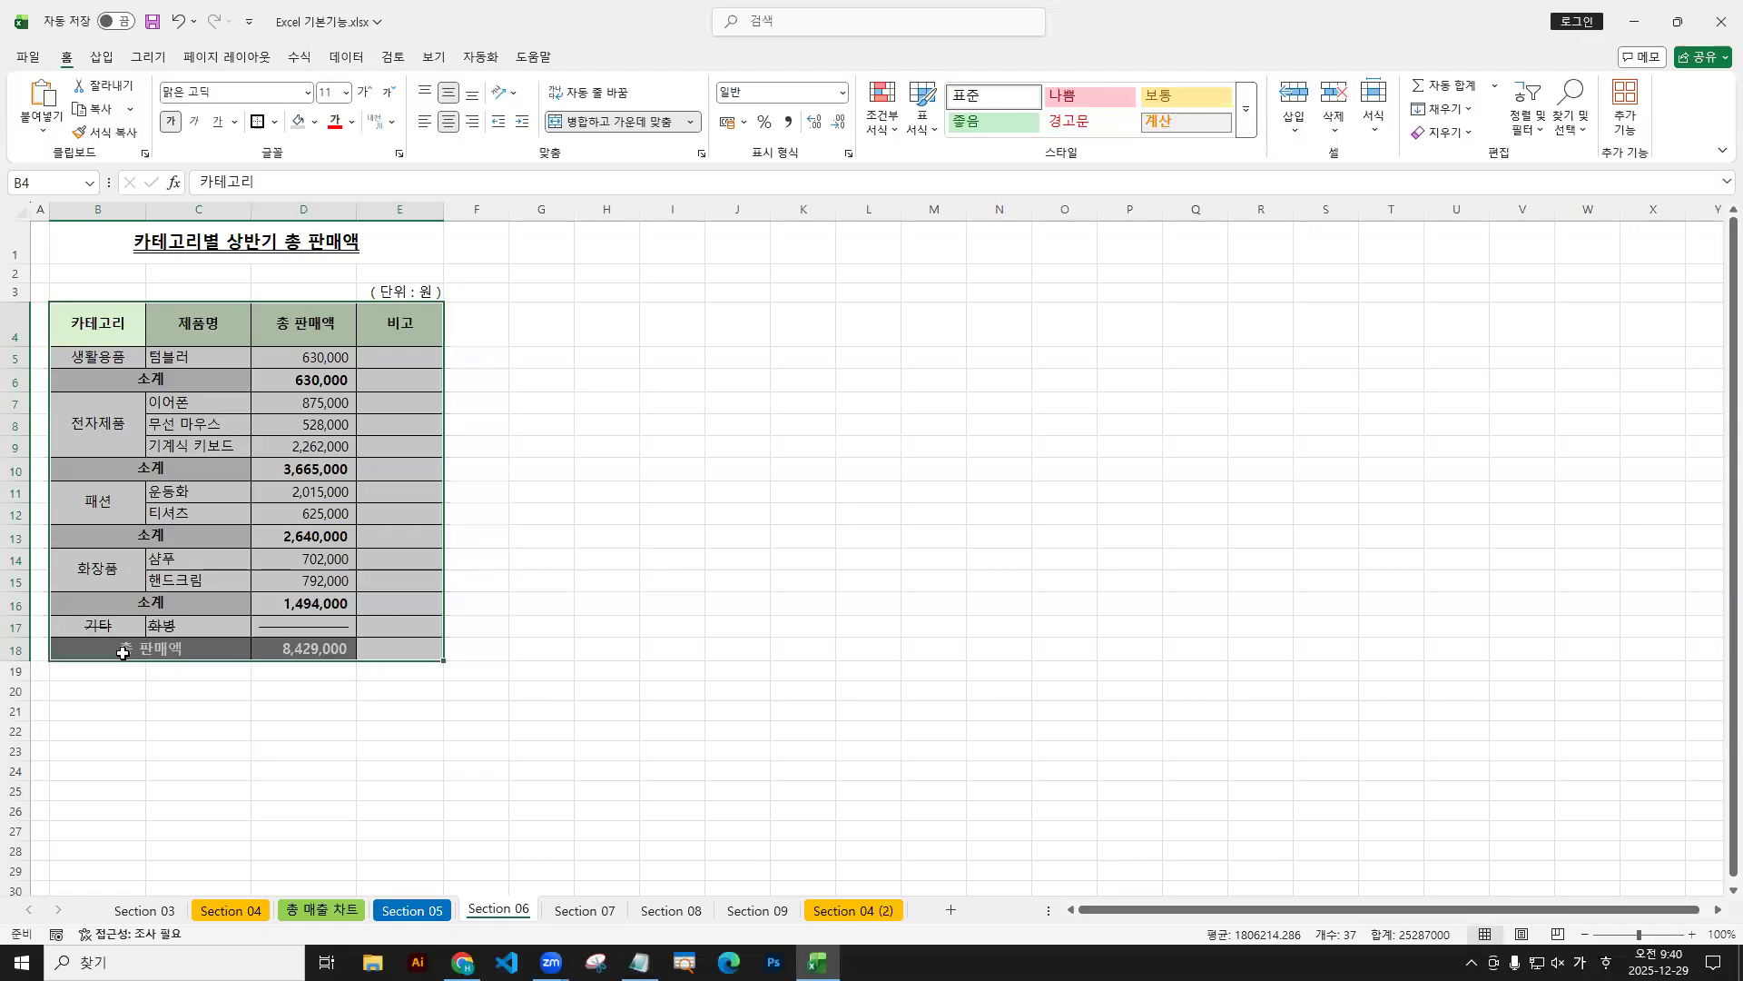
Apply a bottom double border (아래쪽 이중 테두리) to the 기타 row cells B17:E17.
drag(109, 624, 435, 623)
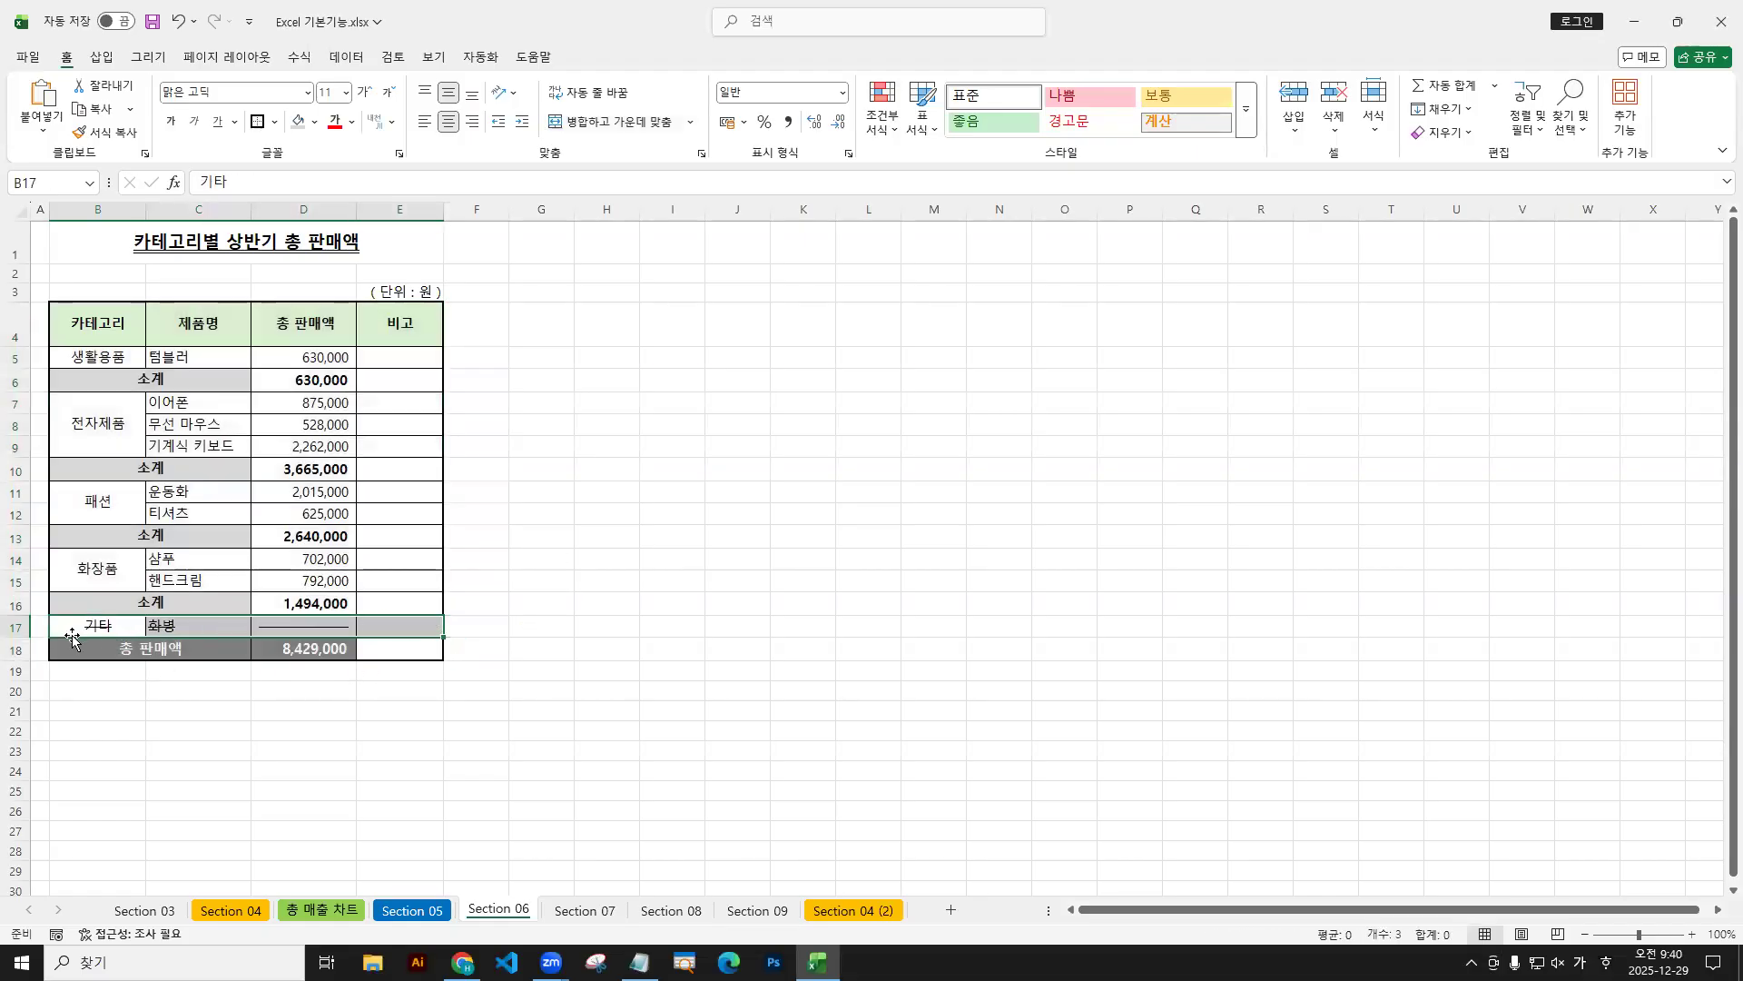
drag(84, 624, 406, 622)
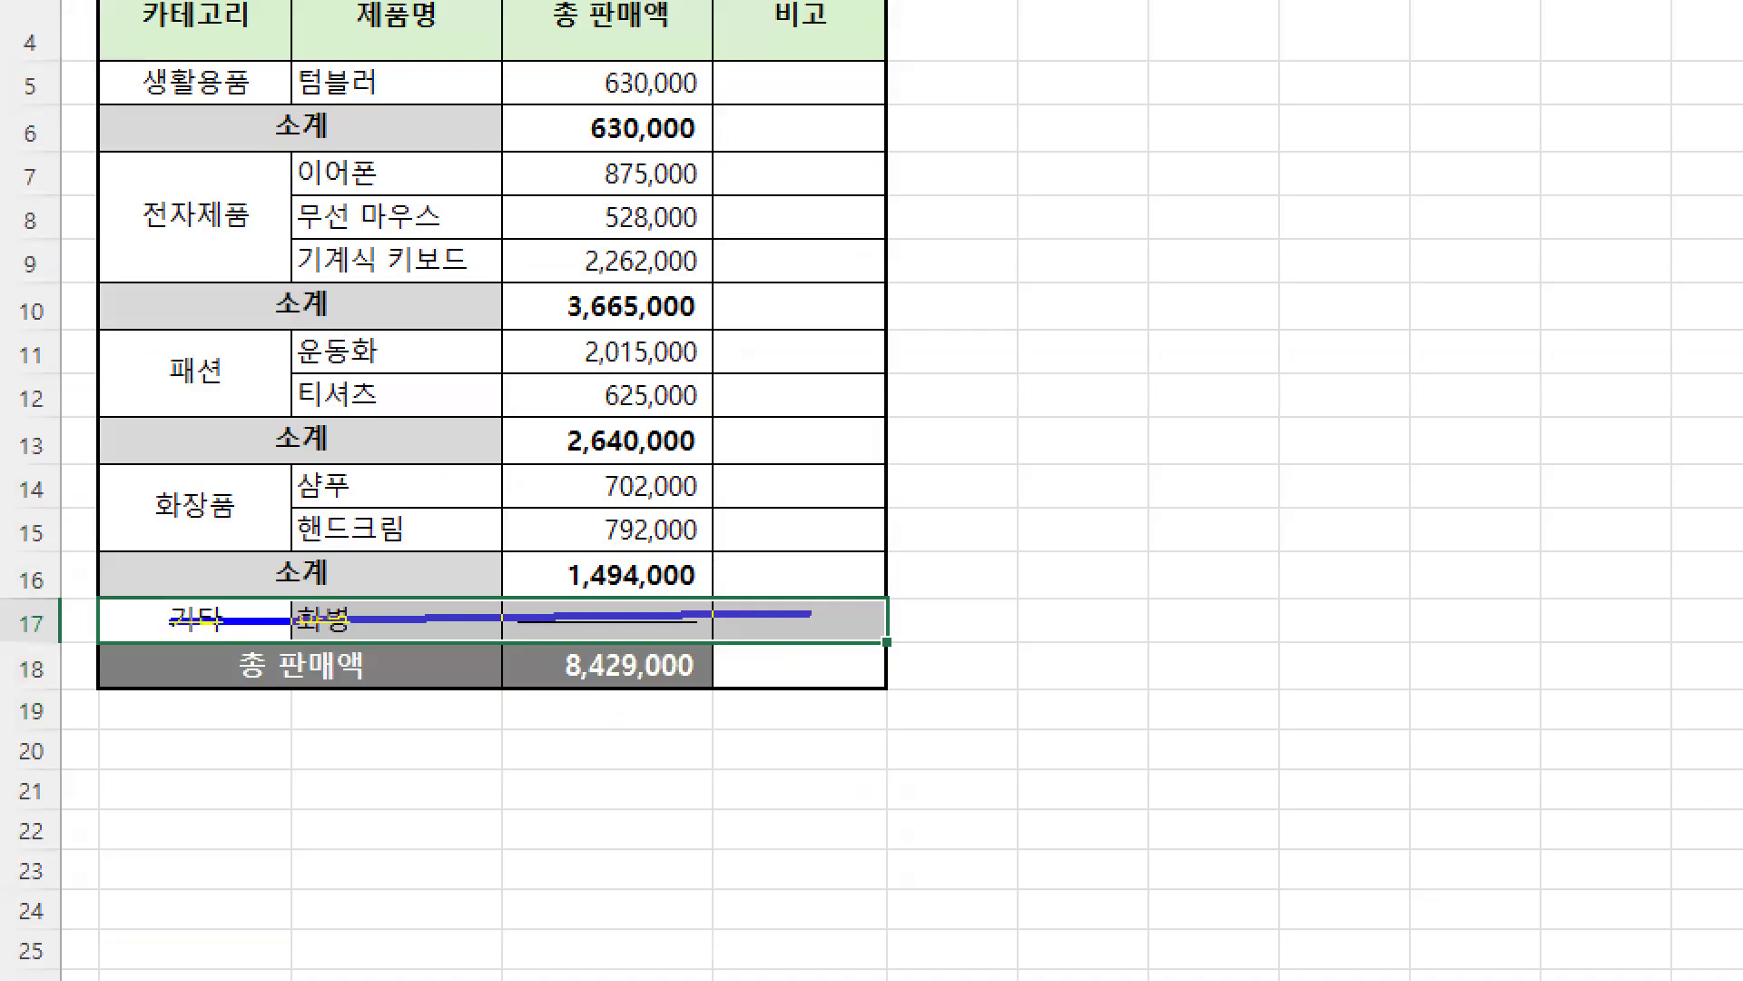
mouse_move(811, 614)
mouse_down()
mouse_move(829, 611)
mouse_move(828, 640)
mouse_up()
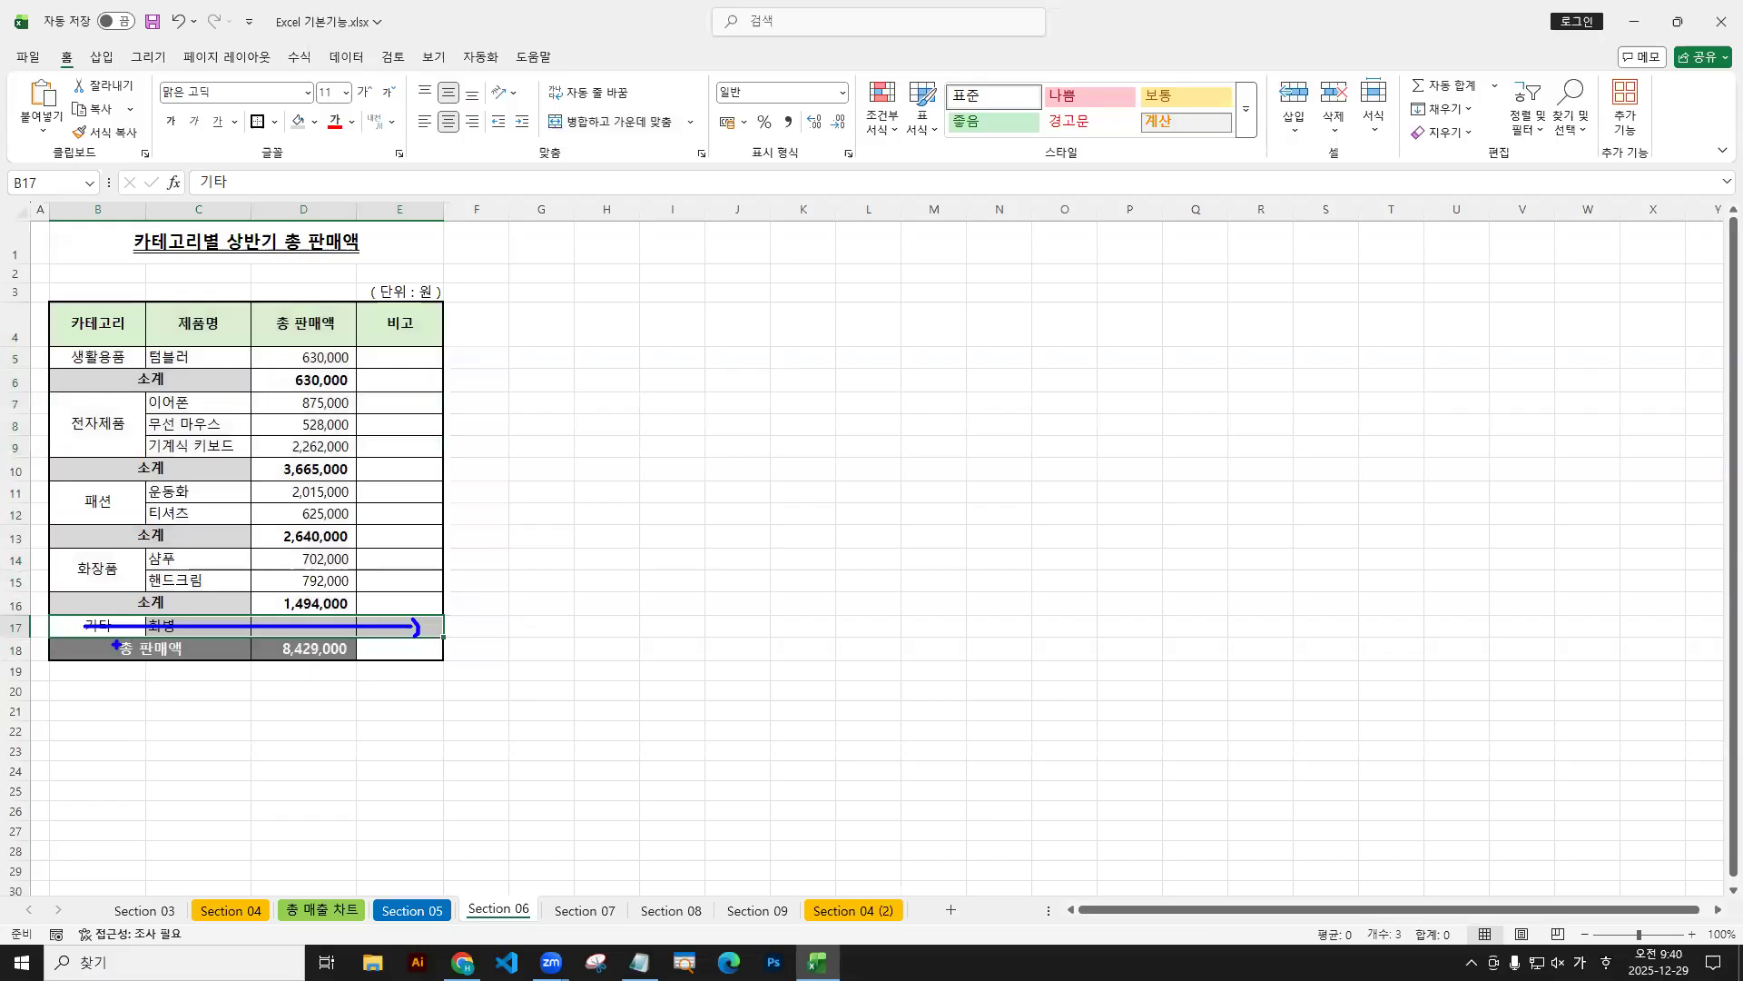
key(Escape)
drag(88, 626, 379, 626)
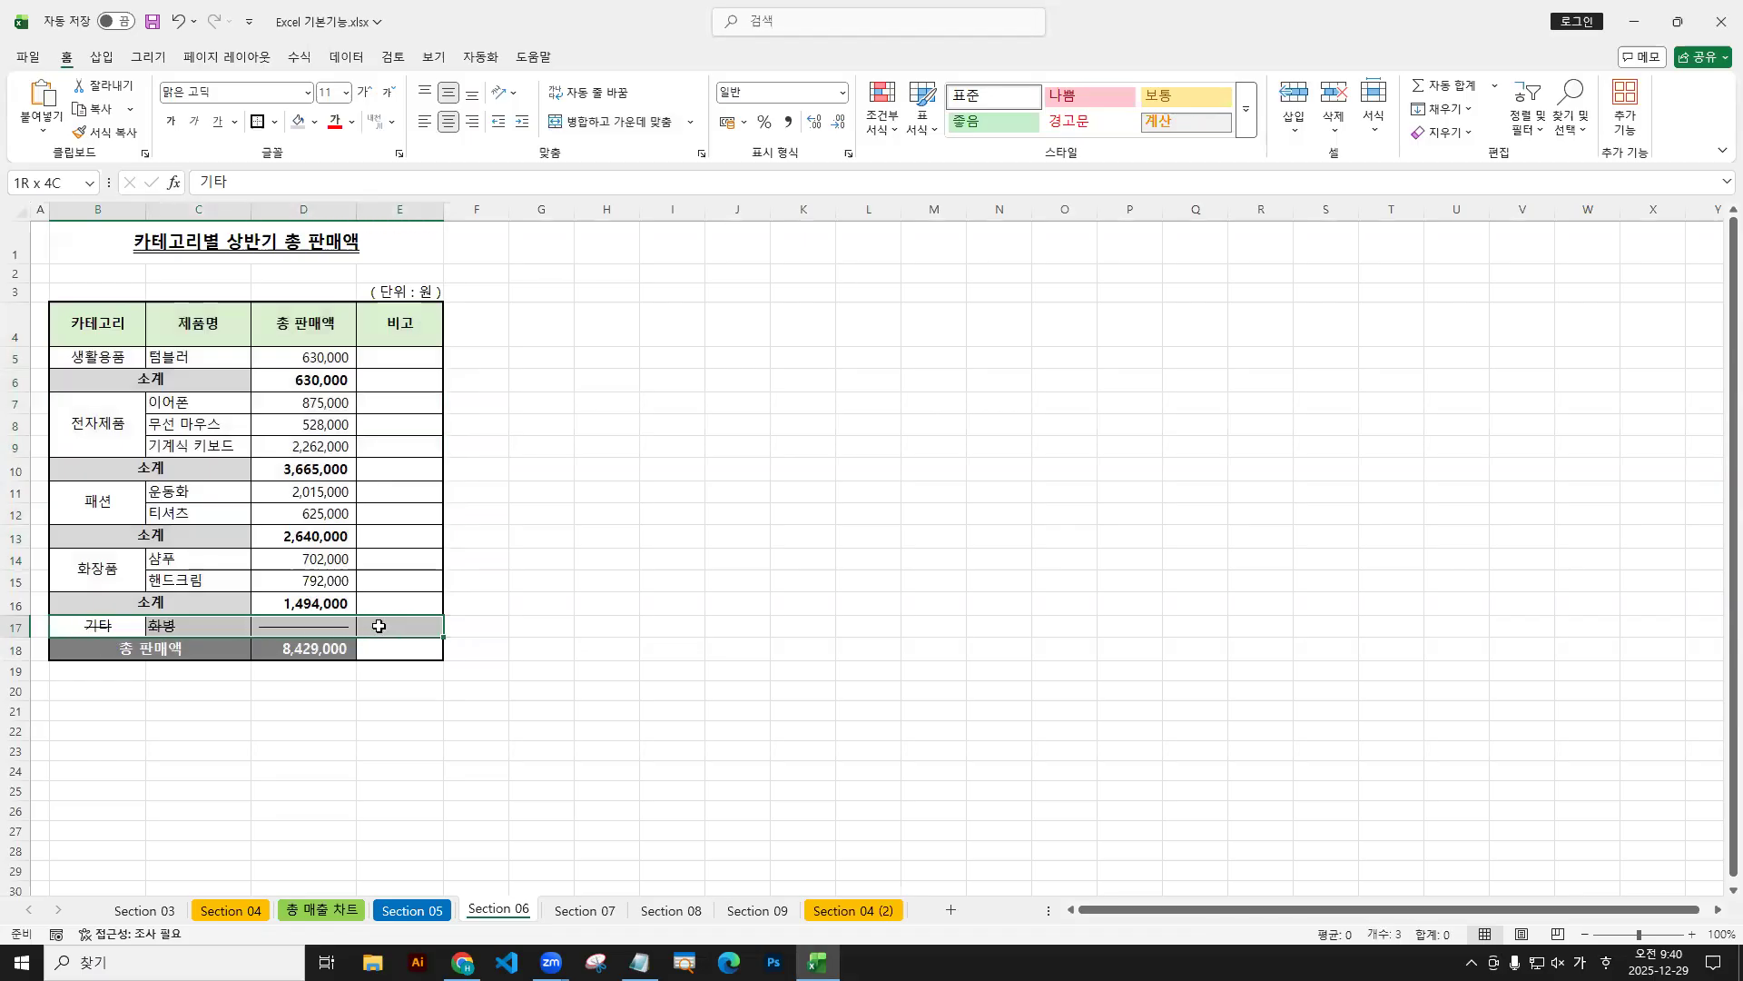
mouse_move(52, 635)
mouse_down()
mouse_move(336, 654)
mouse_move(445, 637)
mouse_up()
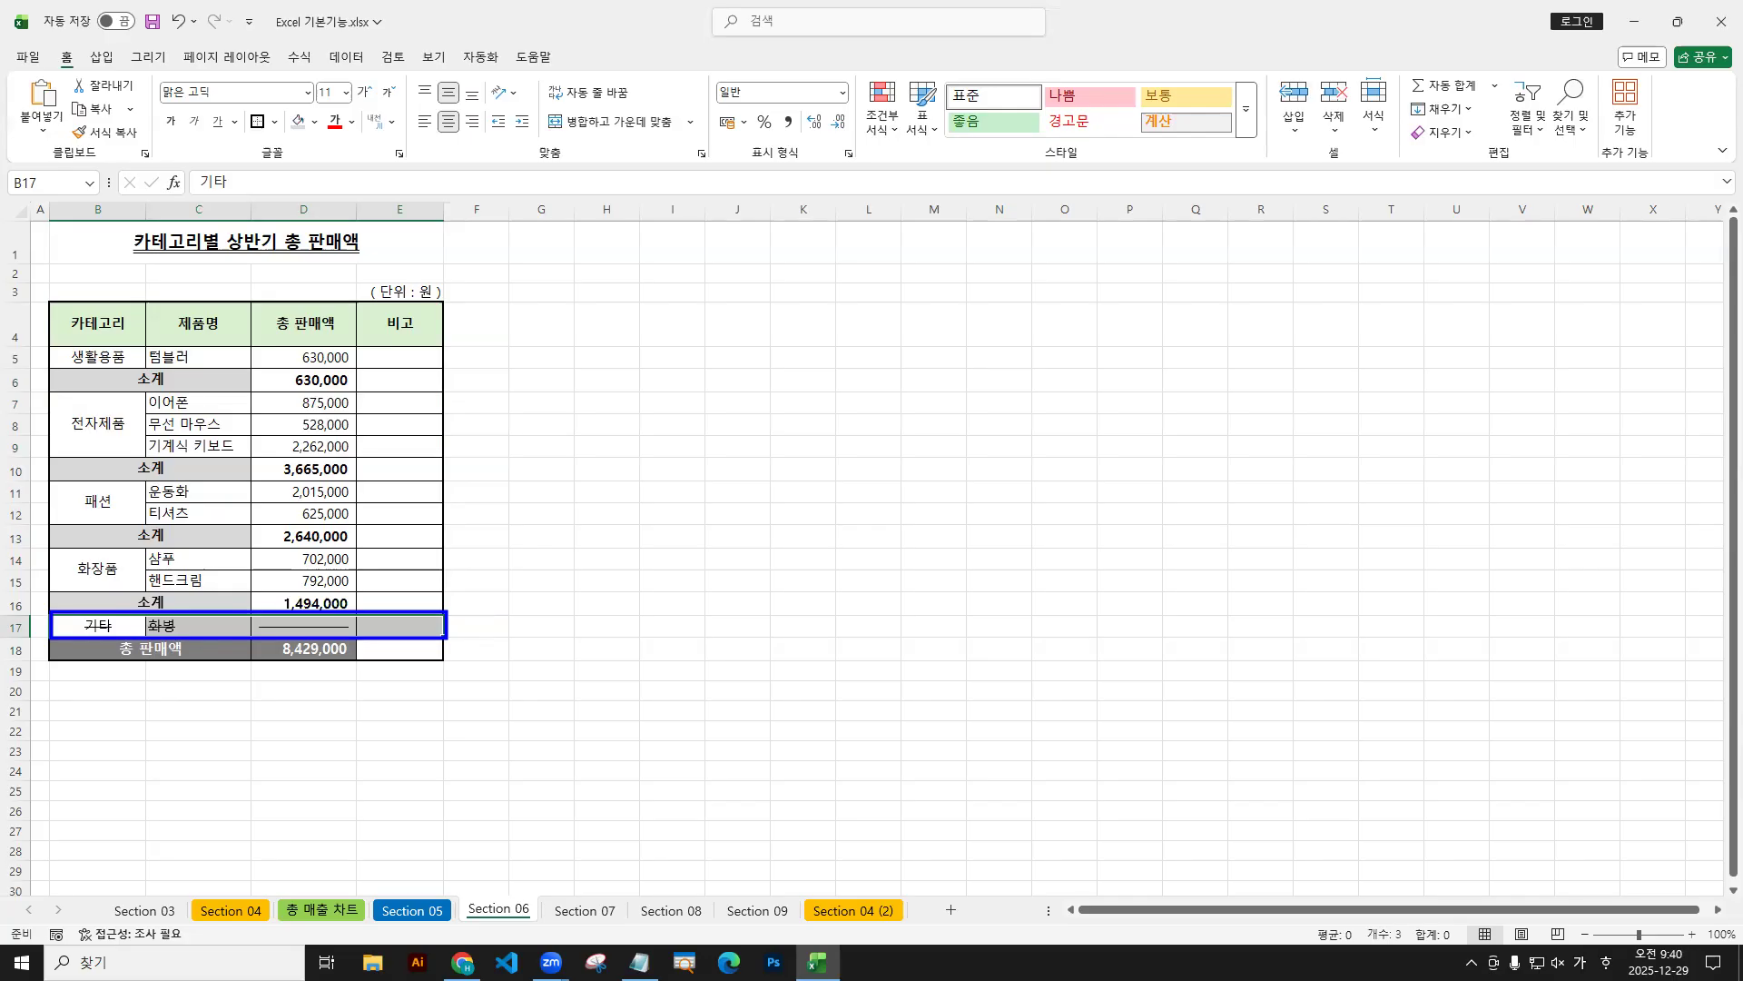
click(274, 123)
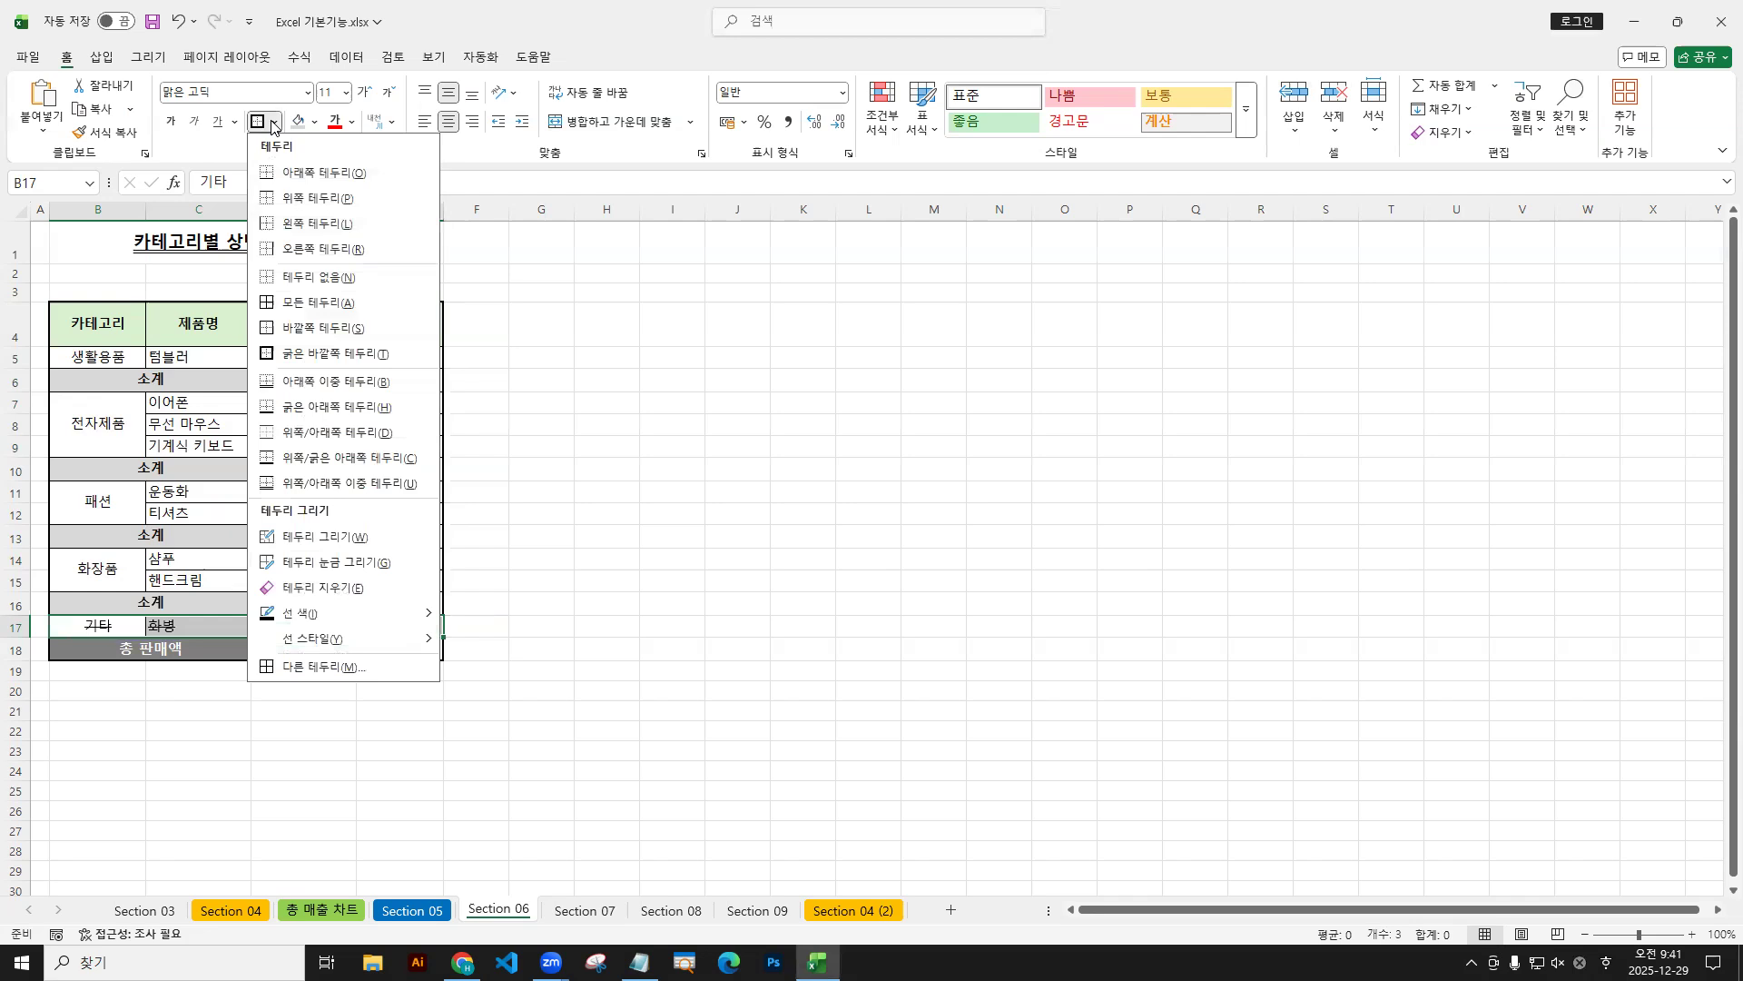
click(334, 388)
drag(75, 624, 427, 626)
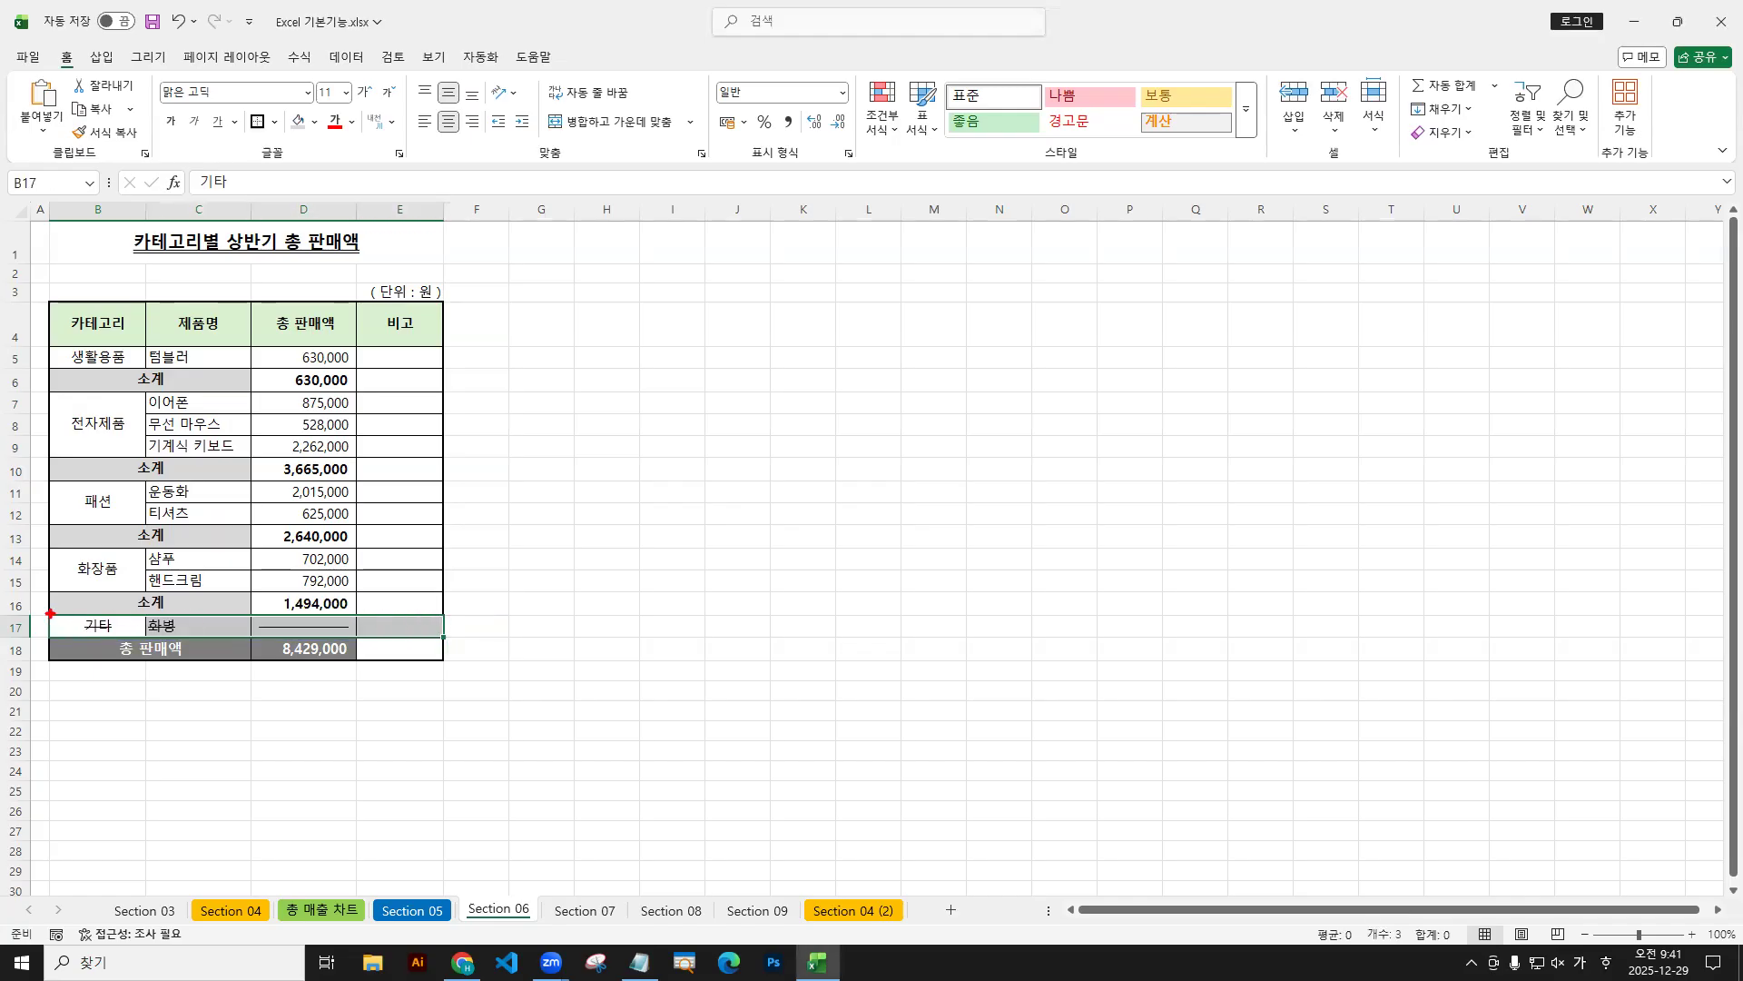
drag(48, 613, 445, 637)
drag(103, 625, 398, 625)
click(275, 121)
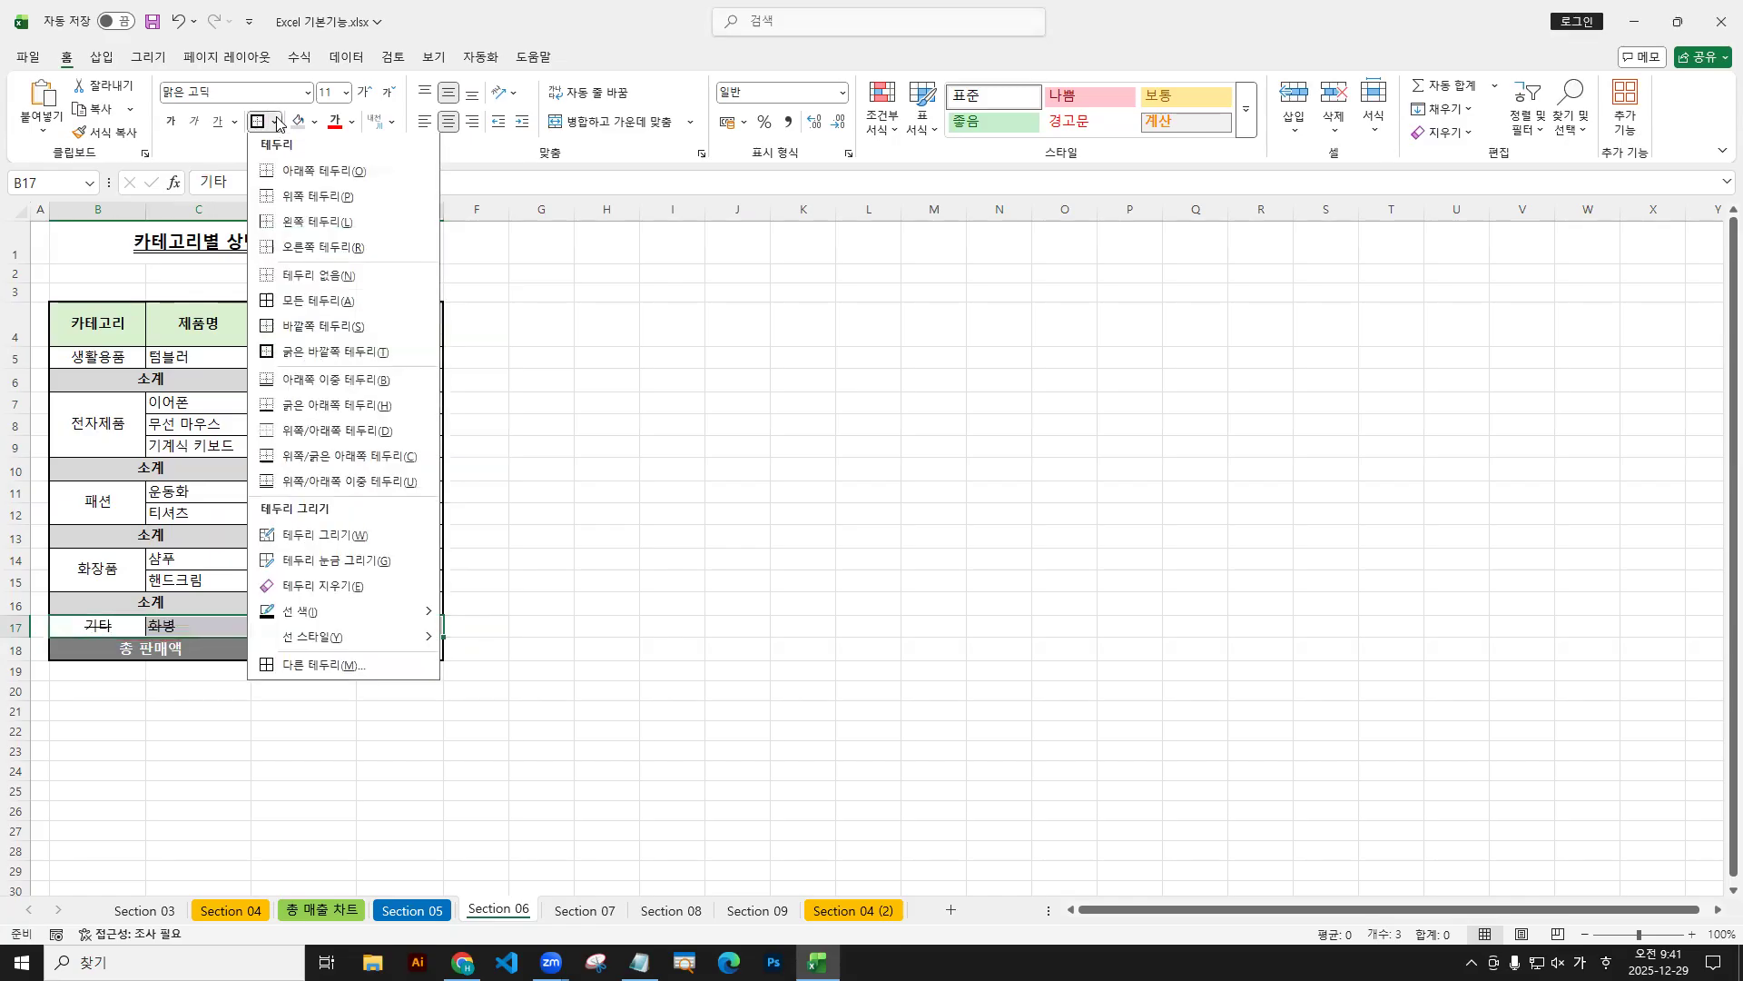
click(300, 391)
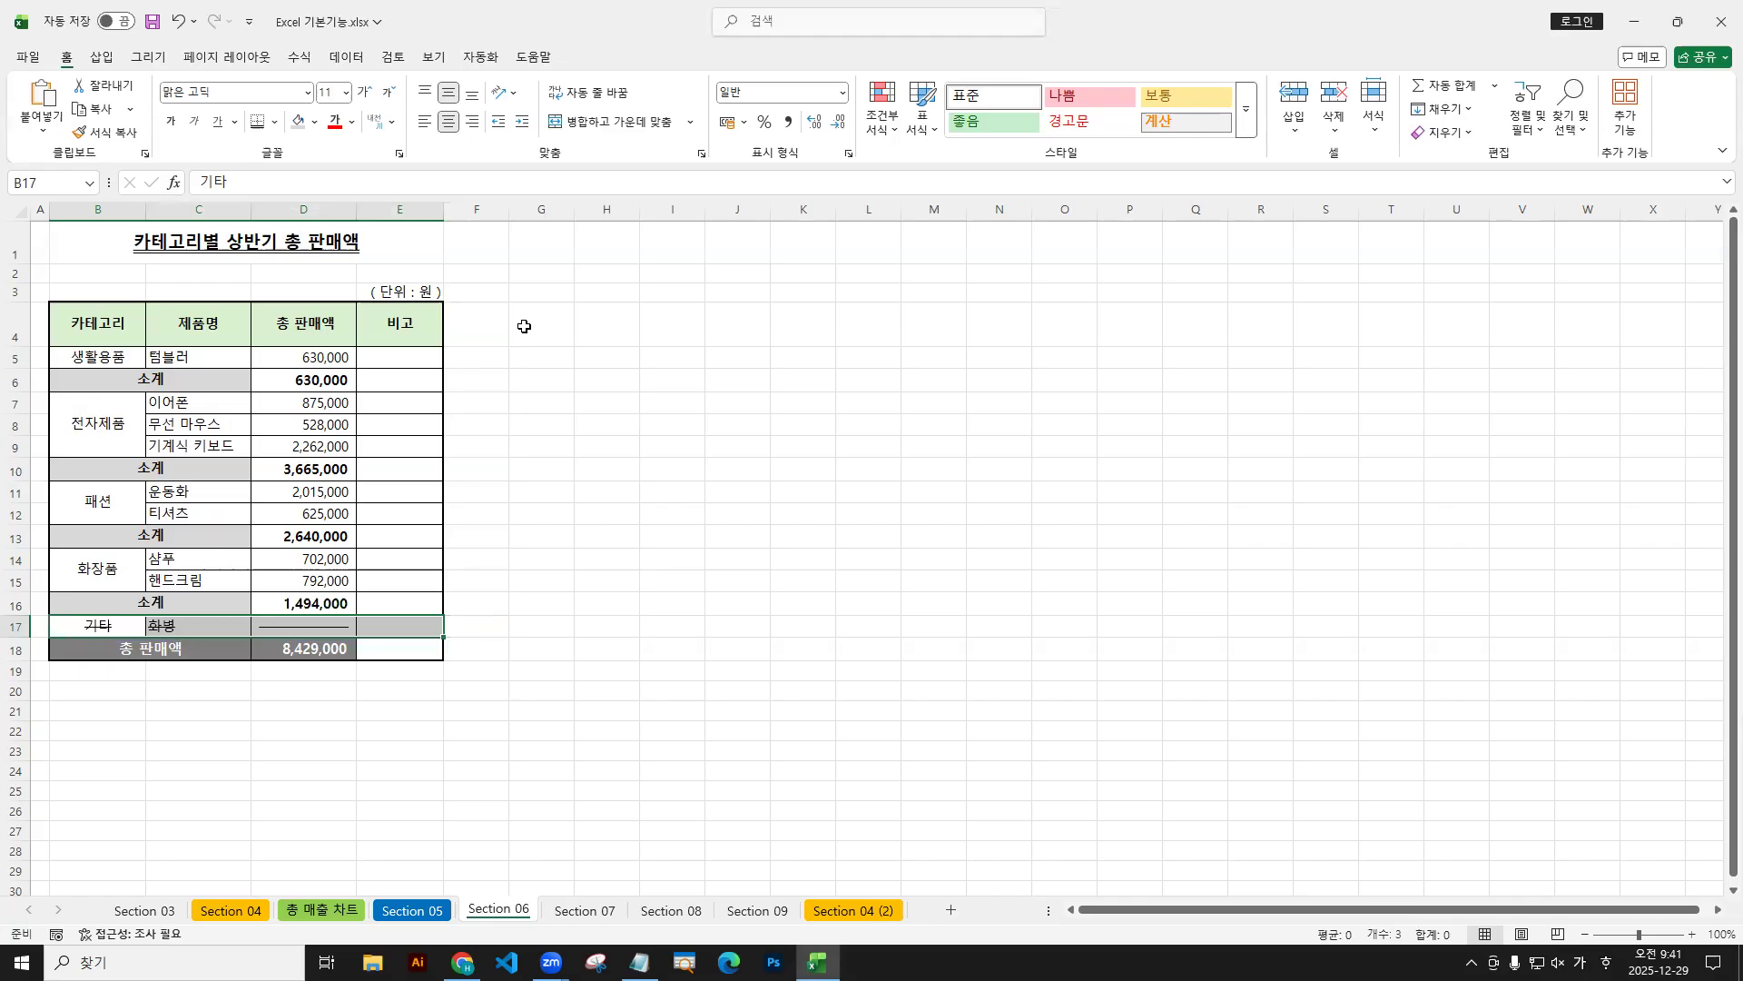
click(543, 232)
drag(547, 238, 572, 272)
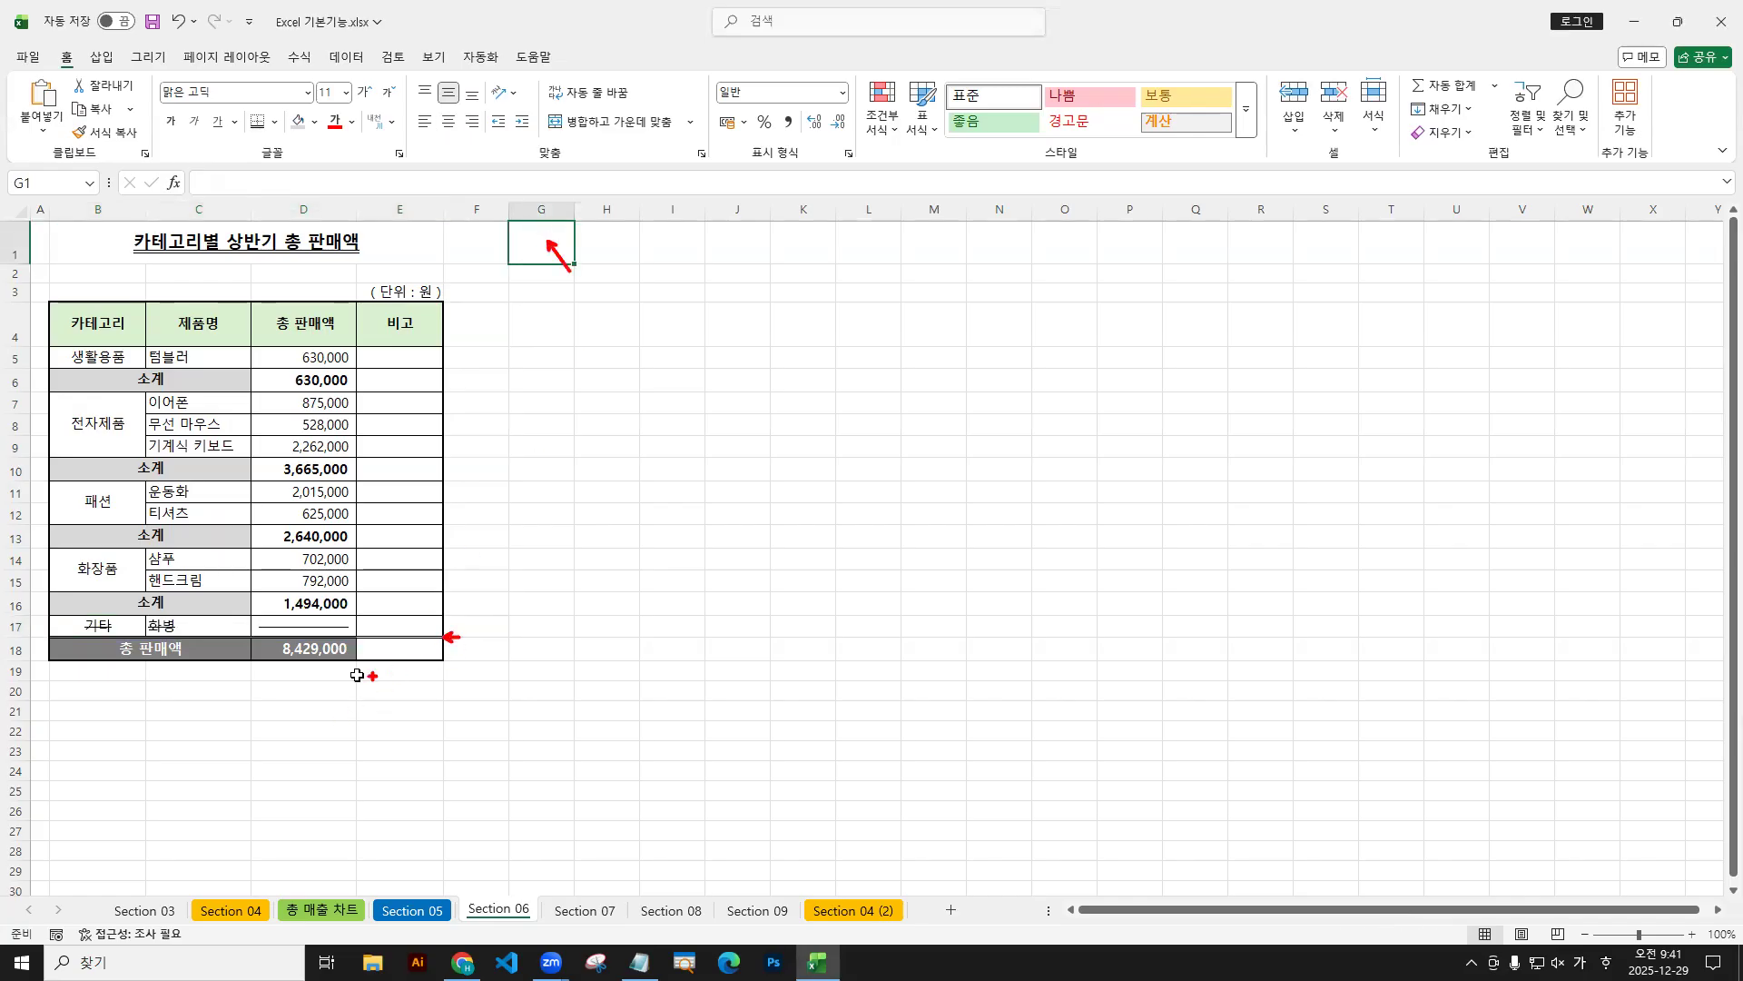
scroll(145, 765, up, 1)
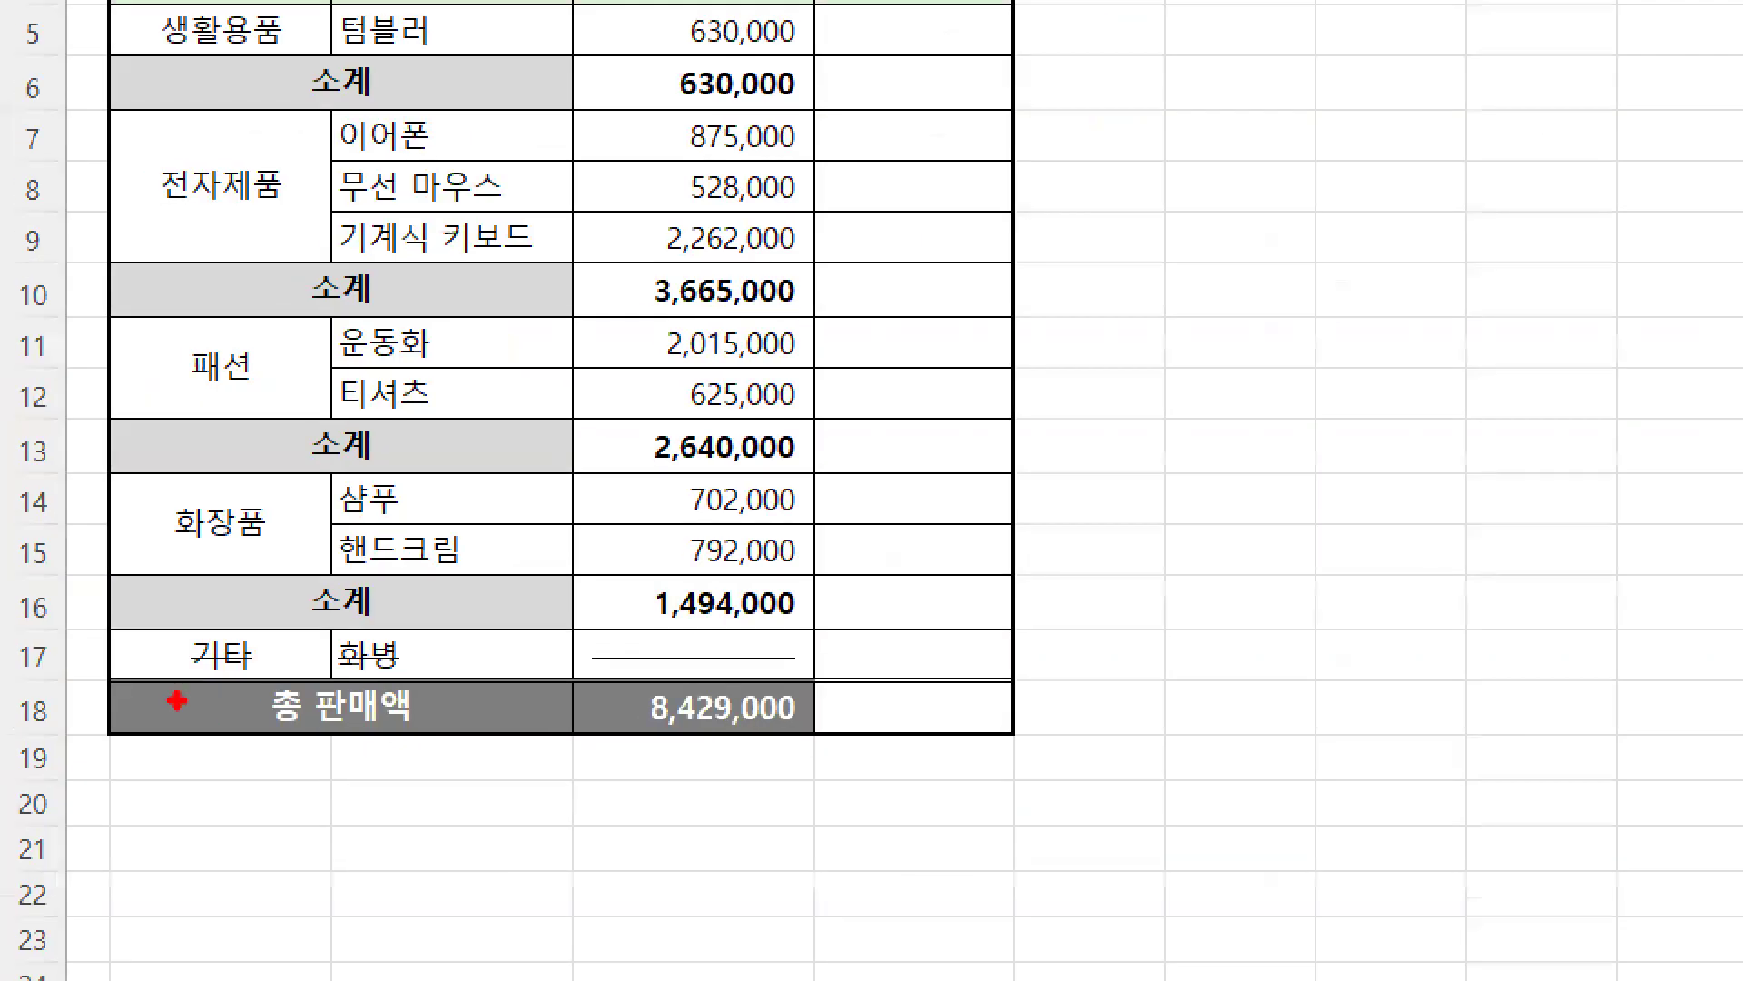
drag(1024, 679, 1093, 679)
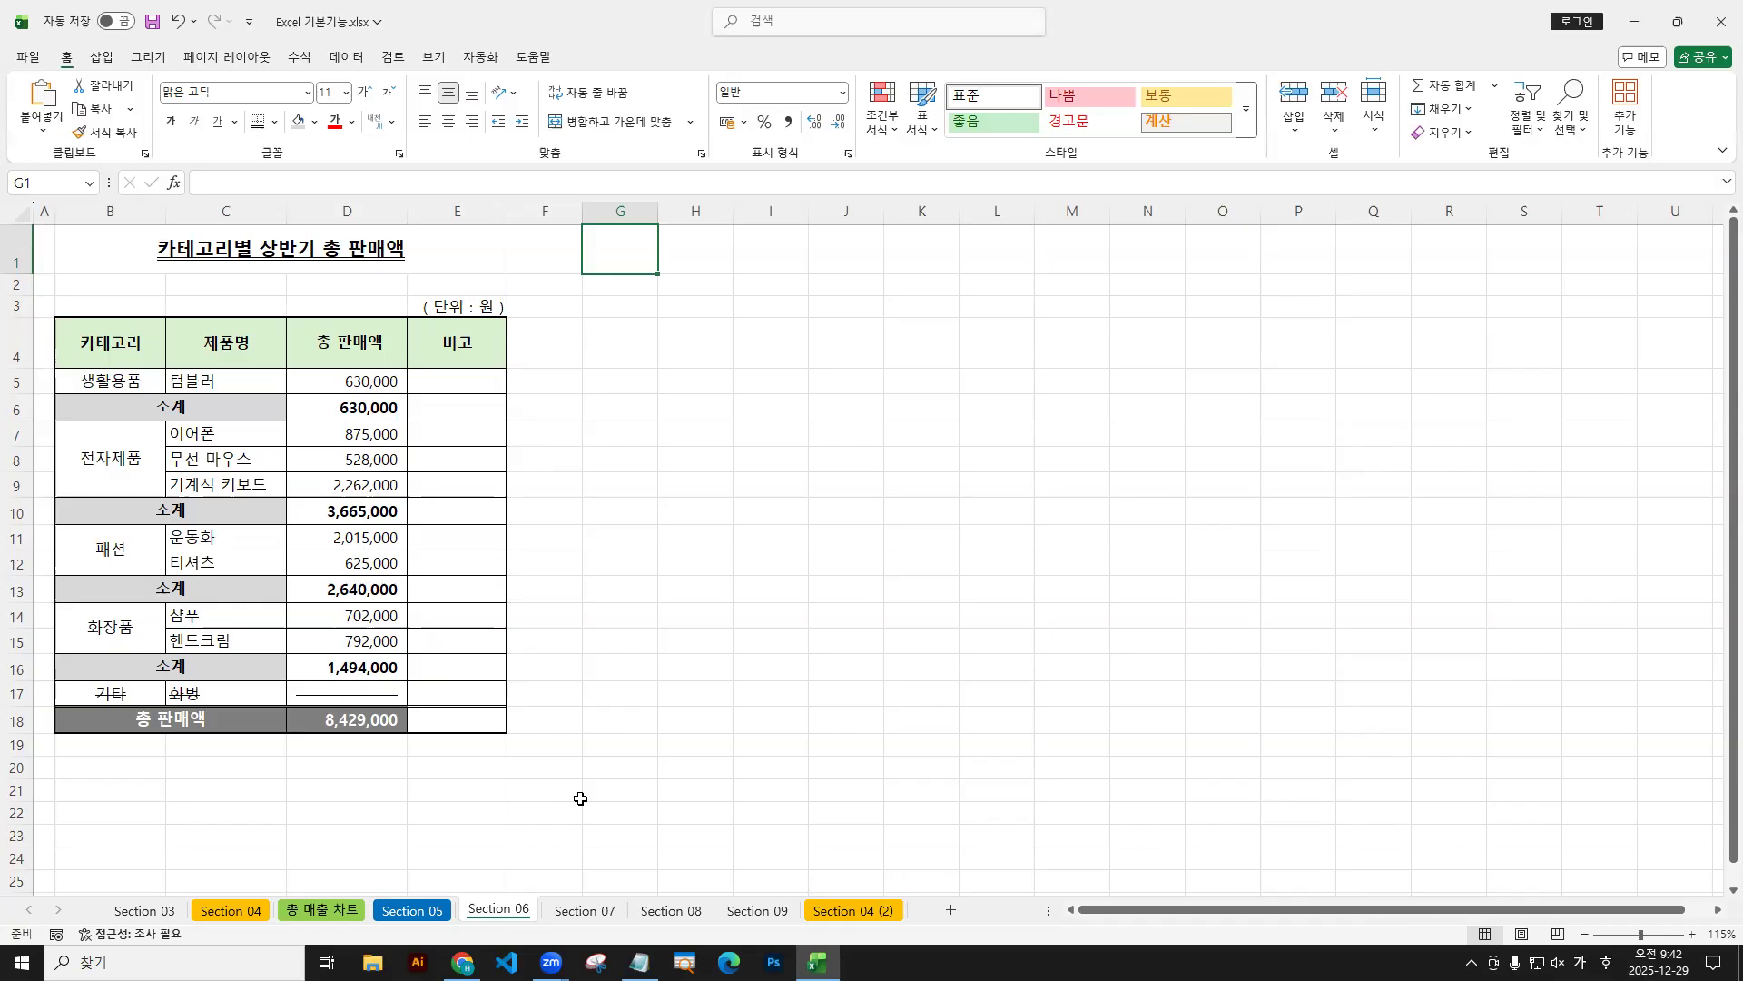
Open the Section 07 sheet and bring up the page layout commands.
click(604, 911)
click(504, 911)
click(574, 919)
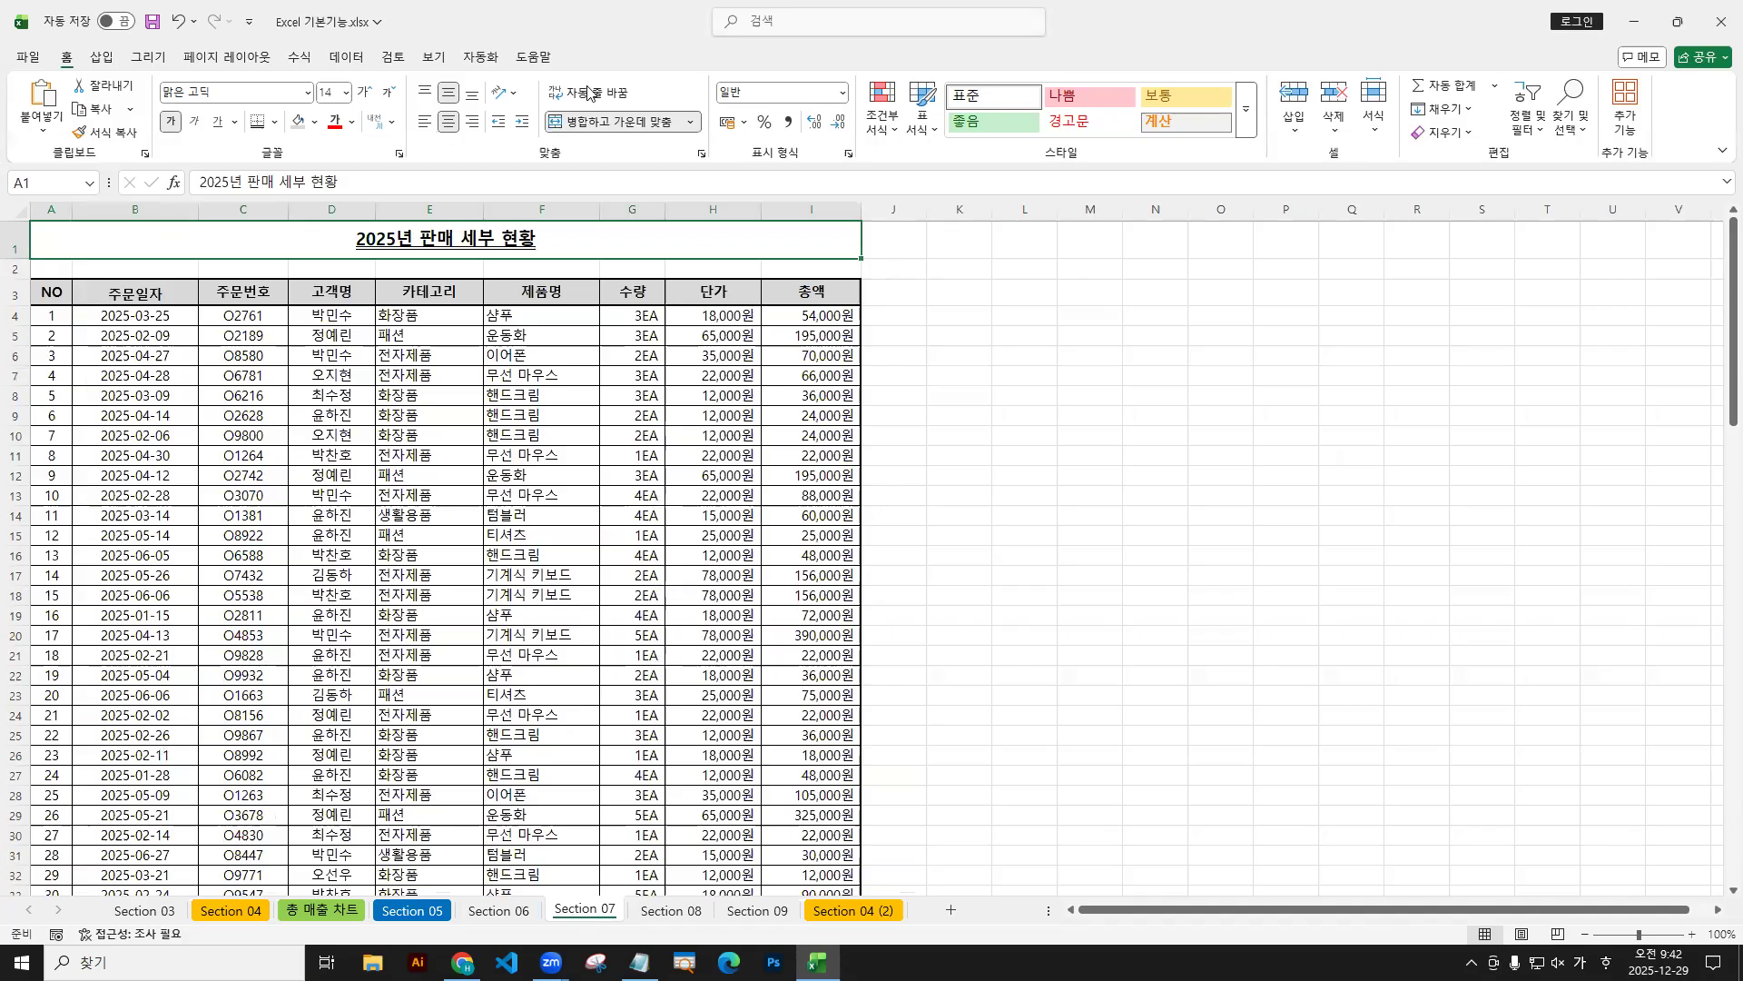
double_click(624, 11)
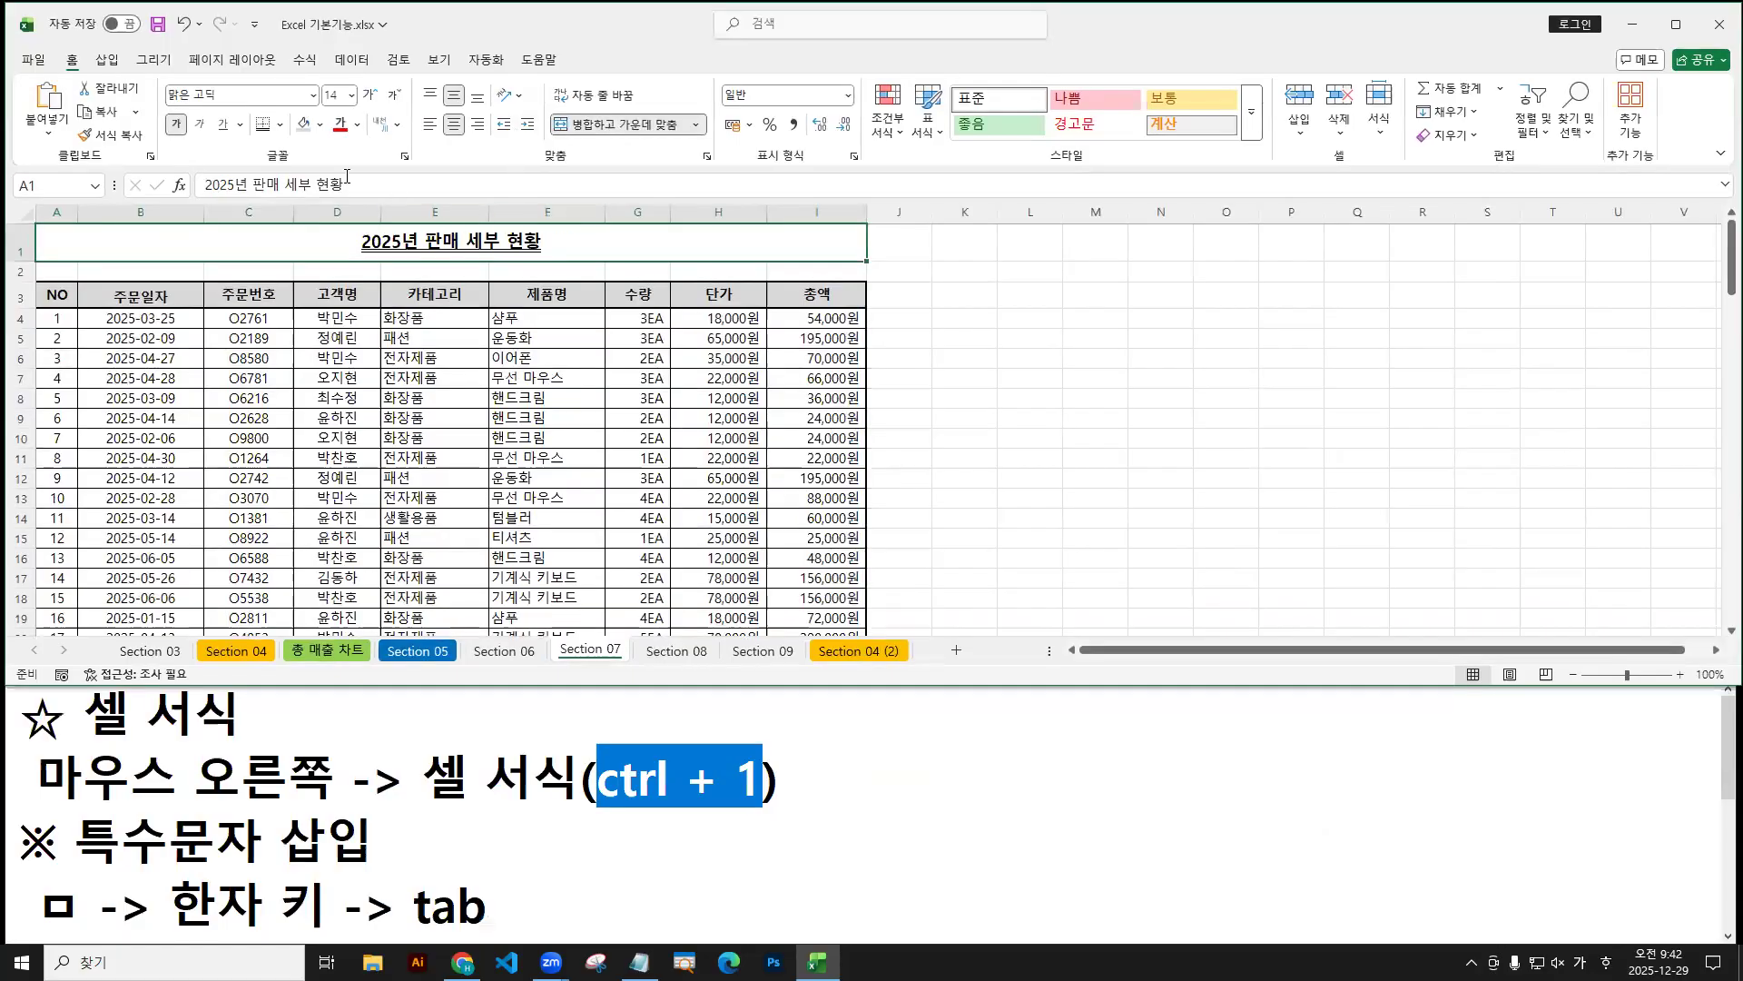
click(235, 65)
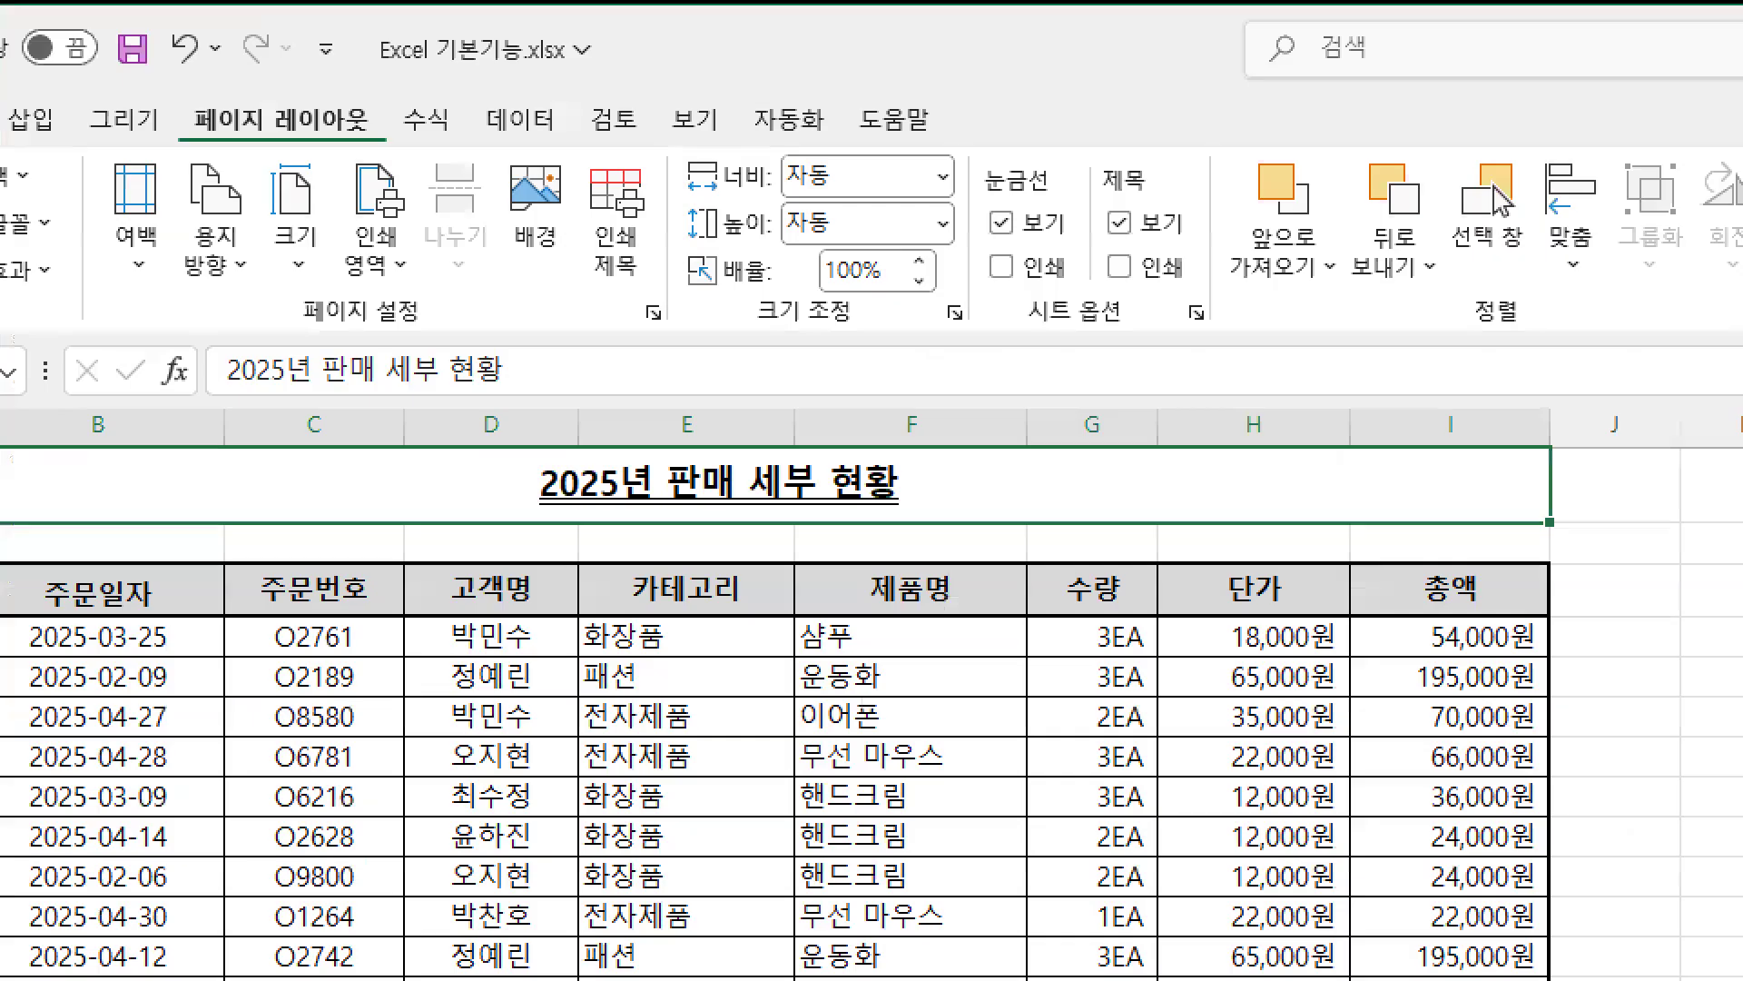
drag(180, 43, 208, 57)
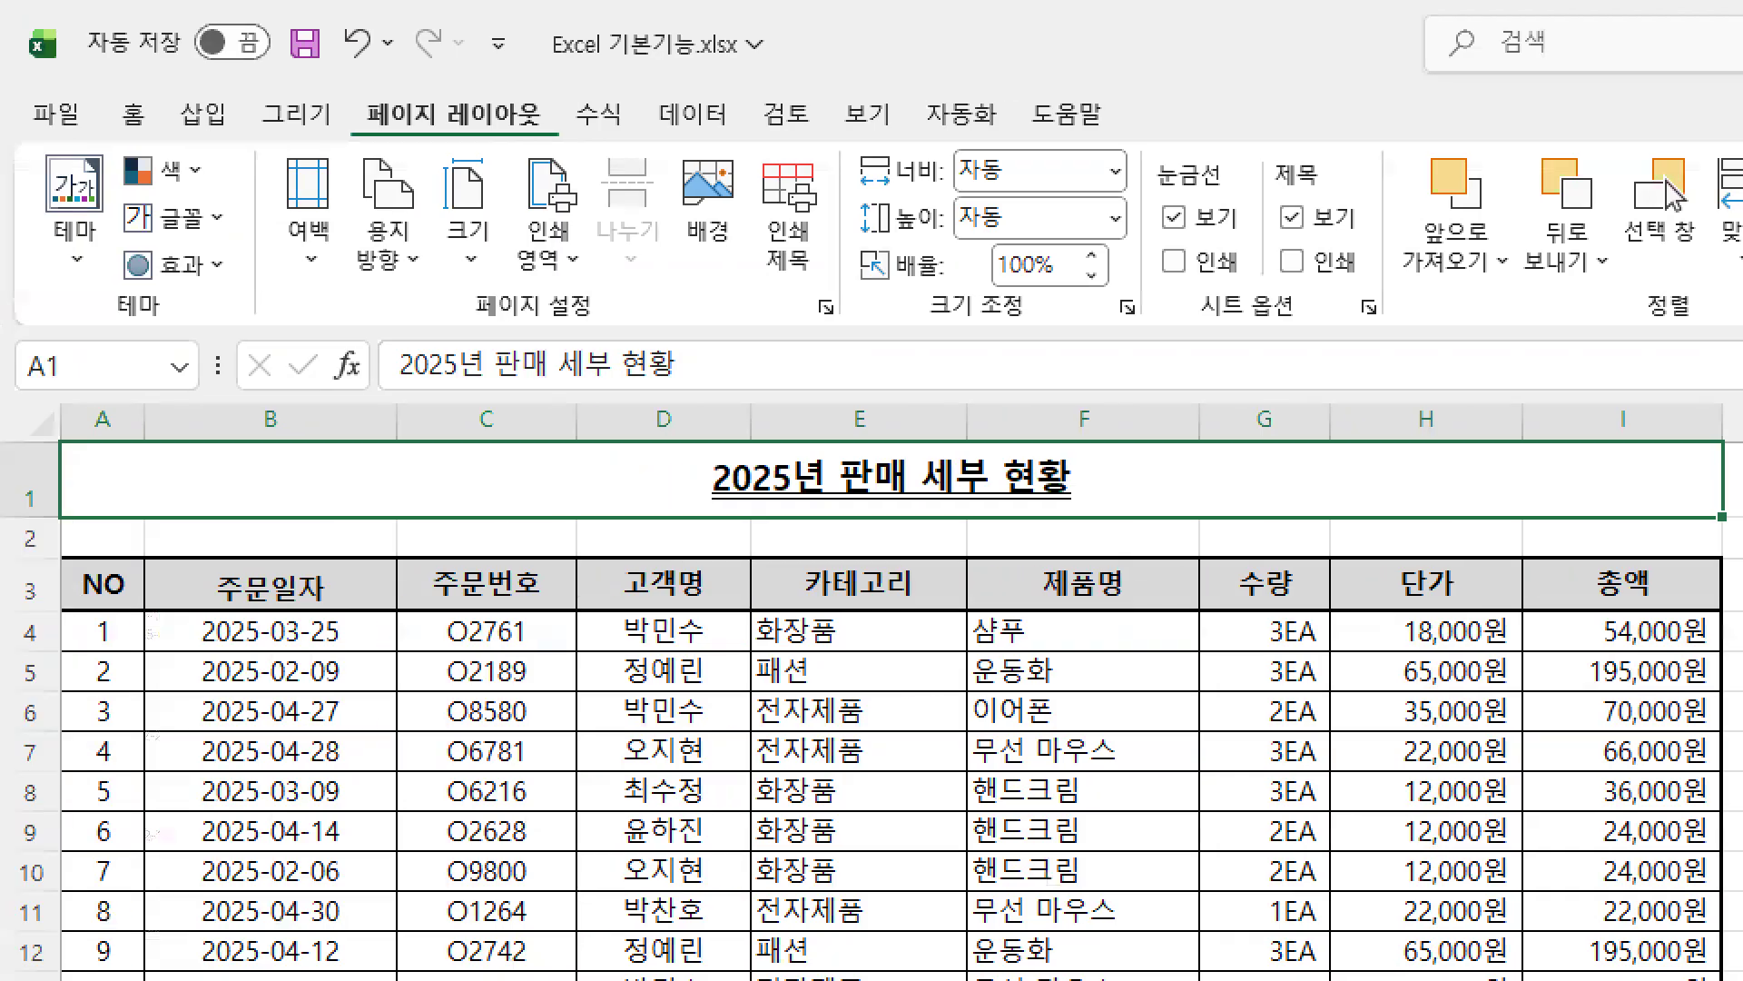
drag(345, 80, 578, 143)
mouse_move(812, 289)
mouse_down()
mouse_move(841, 332)
mouse_move(831, 358)
mouse_up()
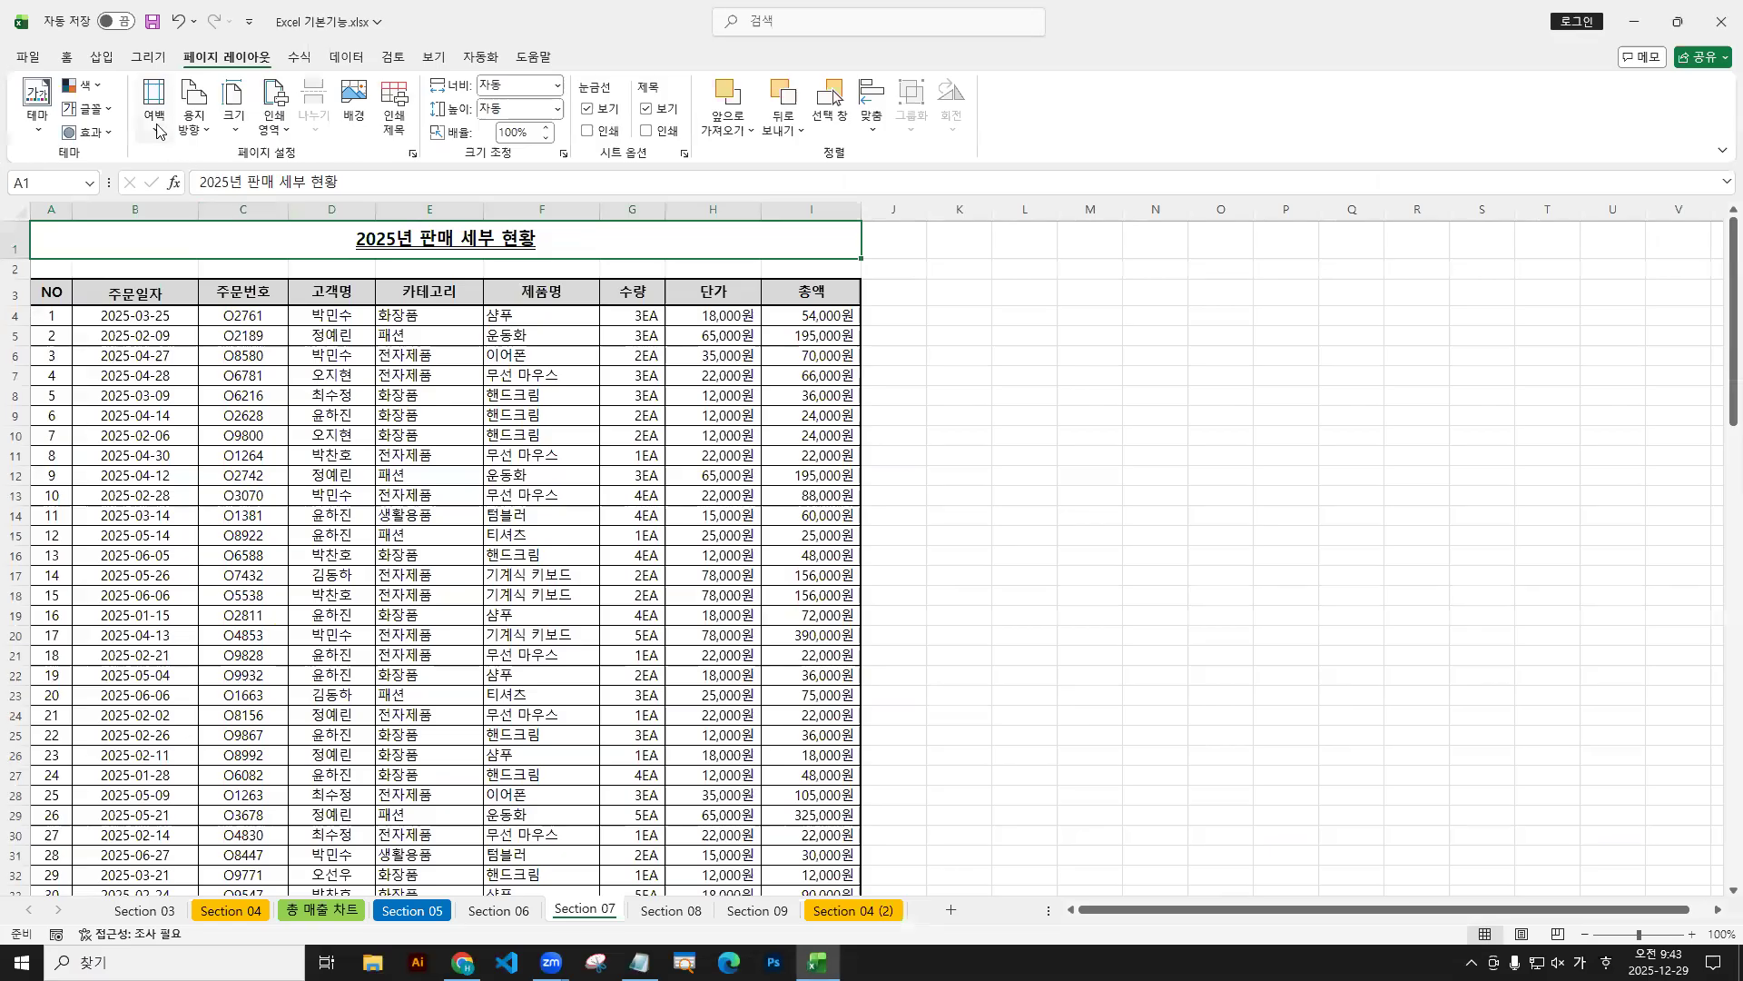
click(155, 122)
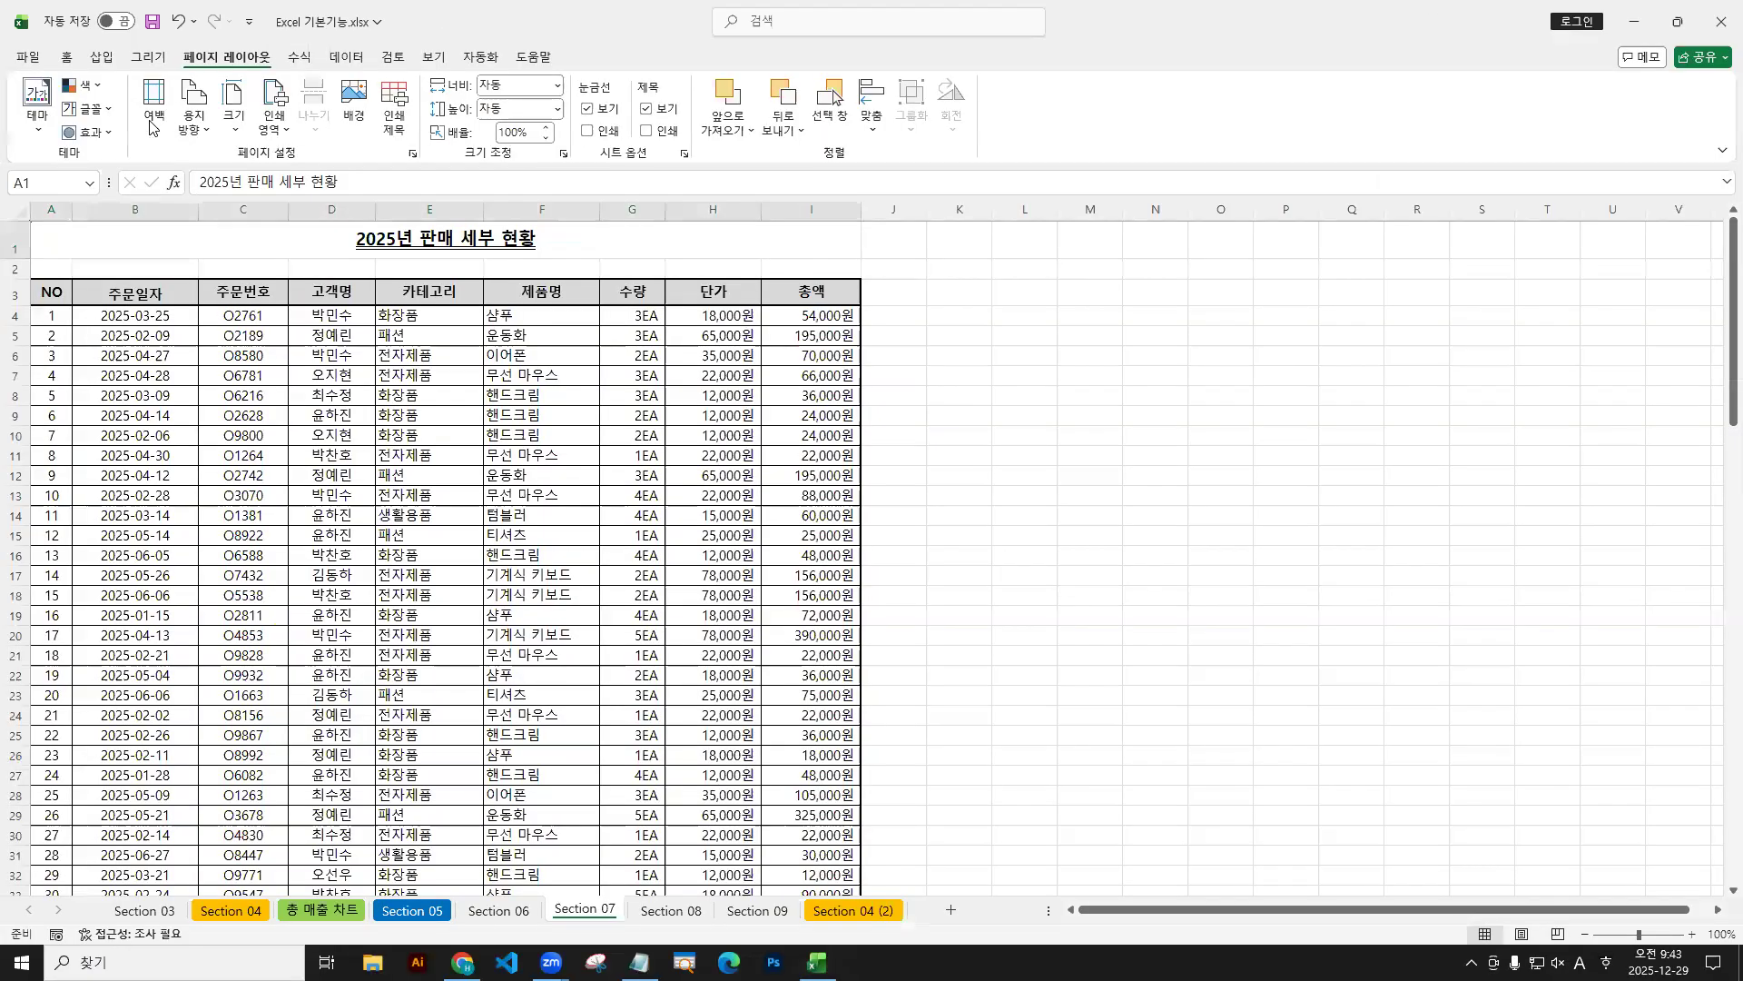
click(308, 213)
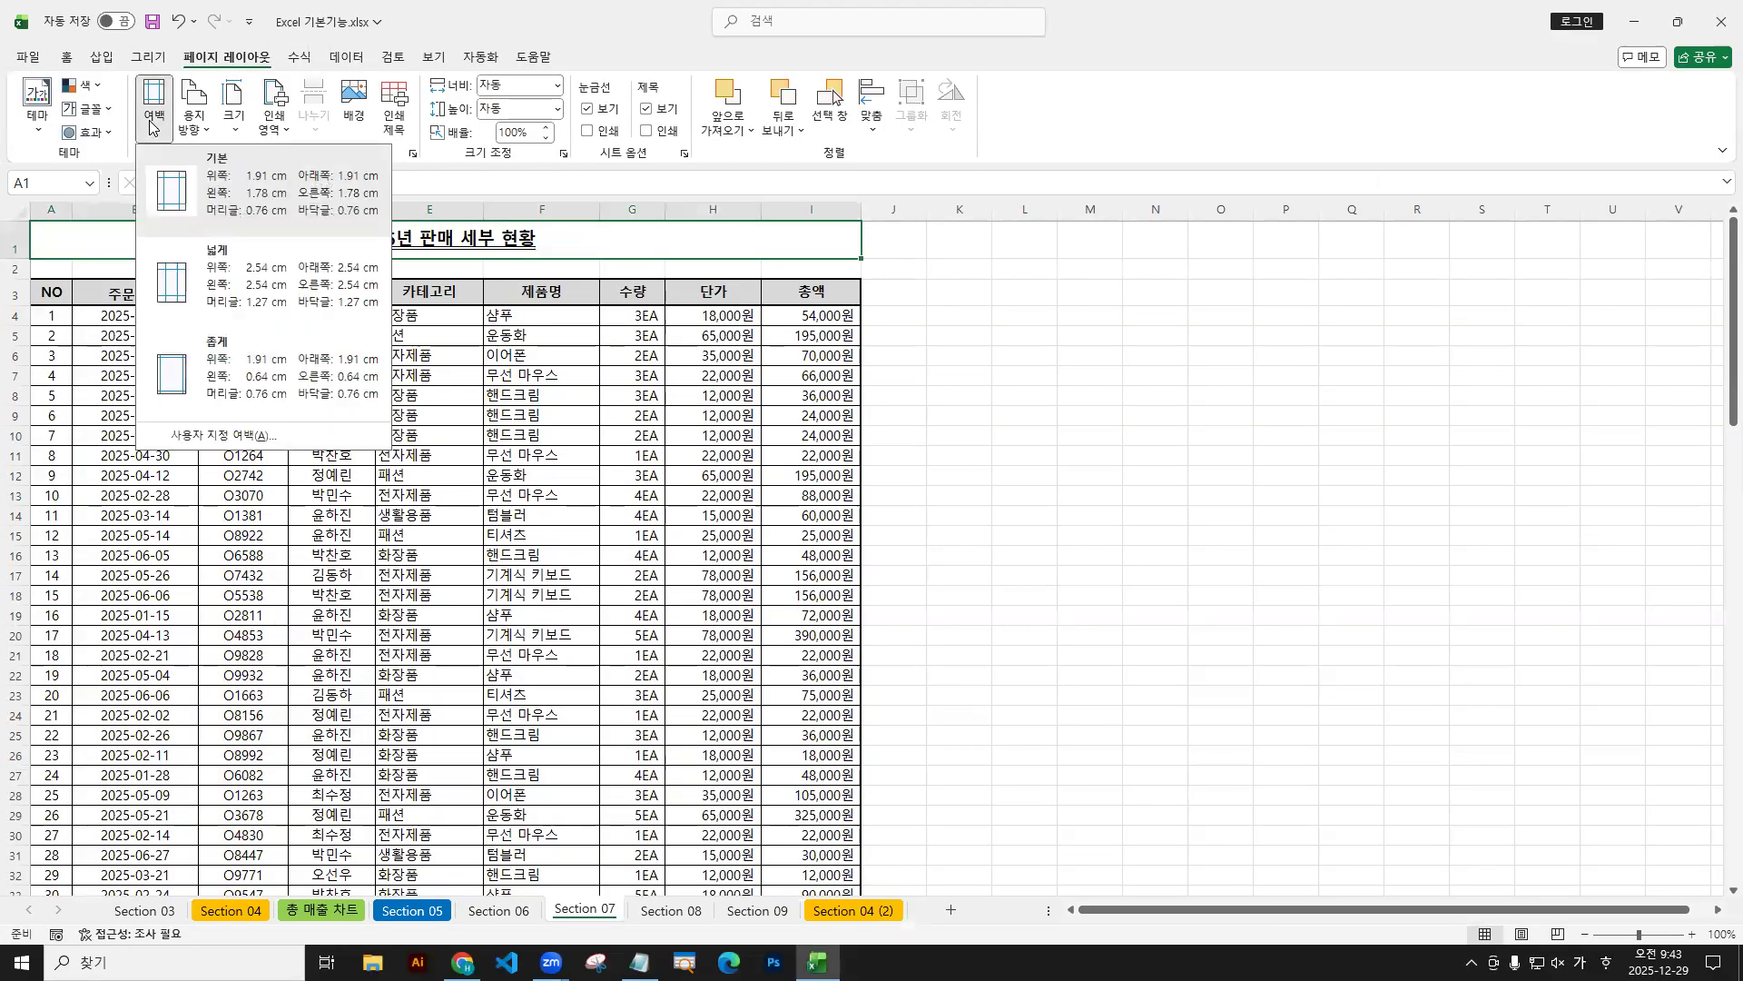
click(187, 154)
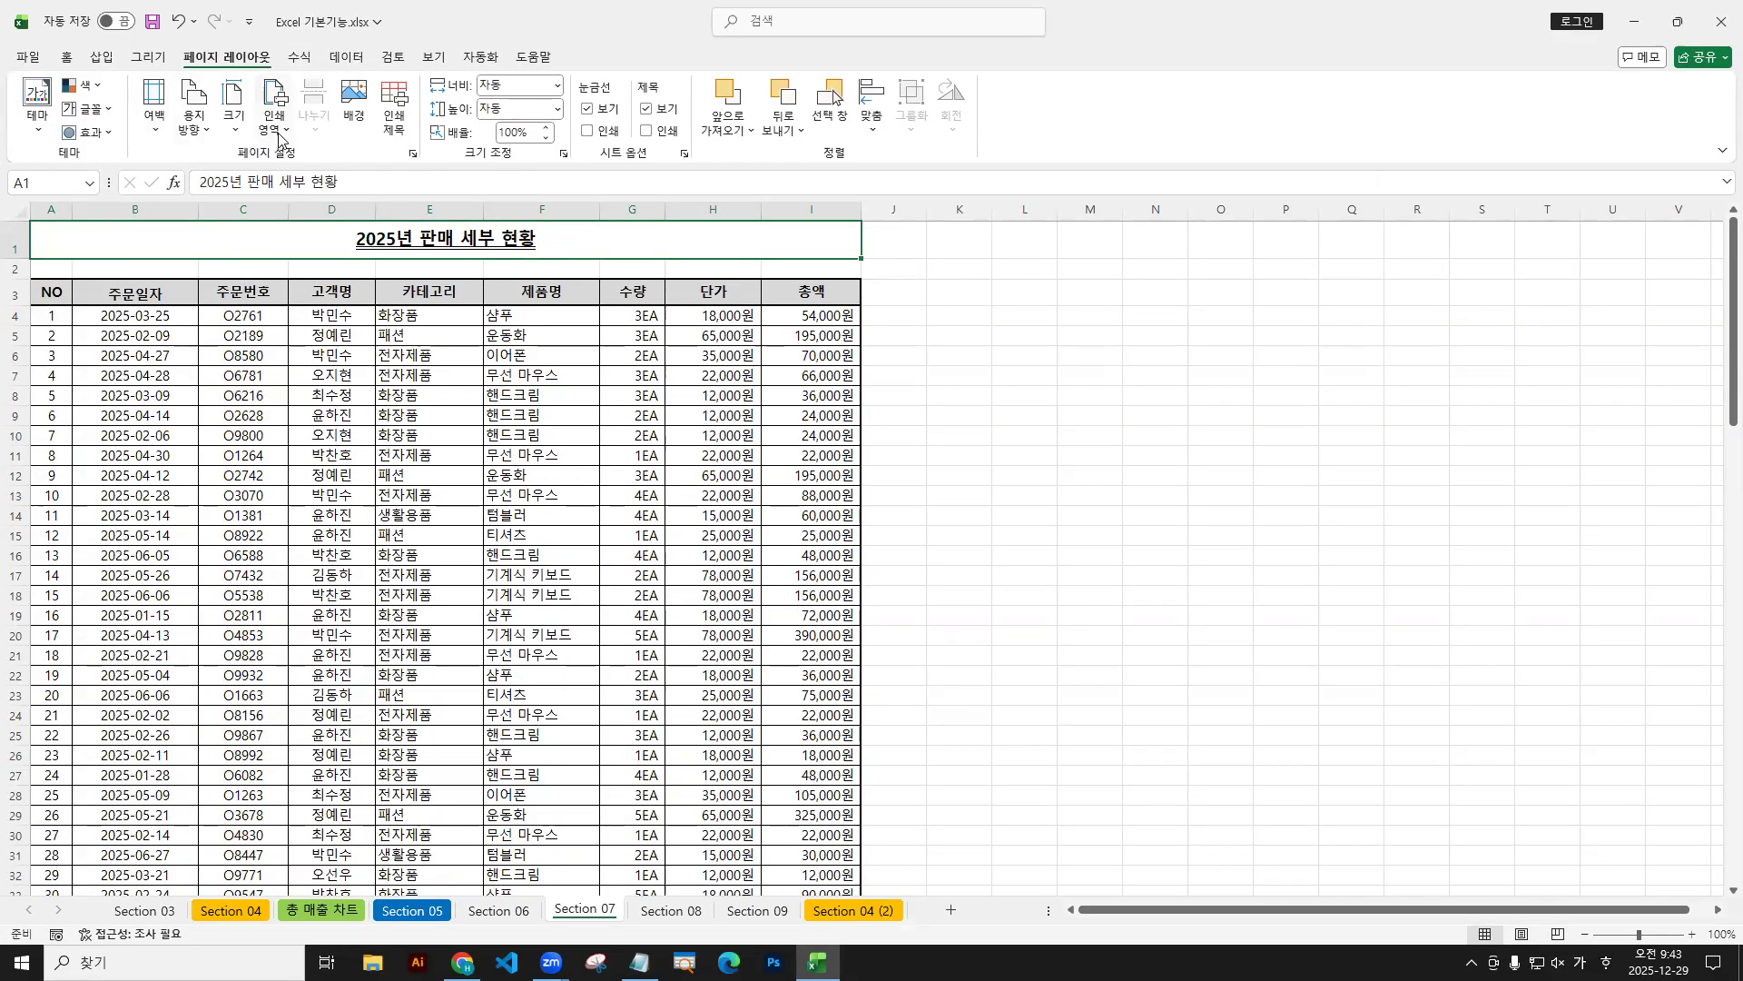
Preview how the Section 07 sheet prints and leaf through its pages to examine the column breaks and margins.
click(413, 157)
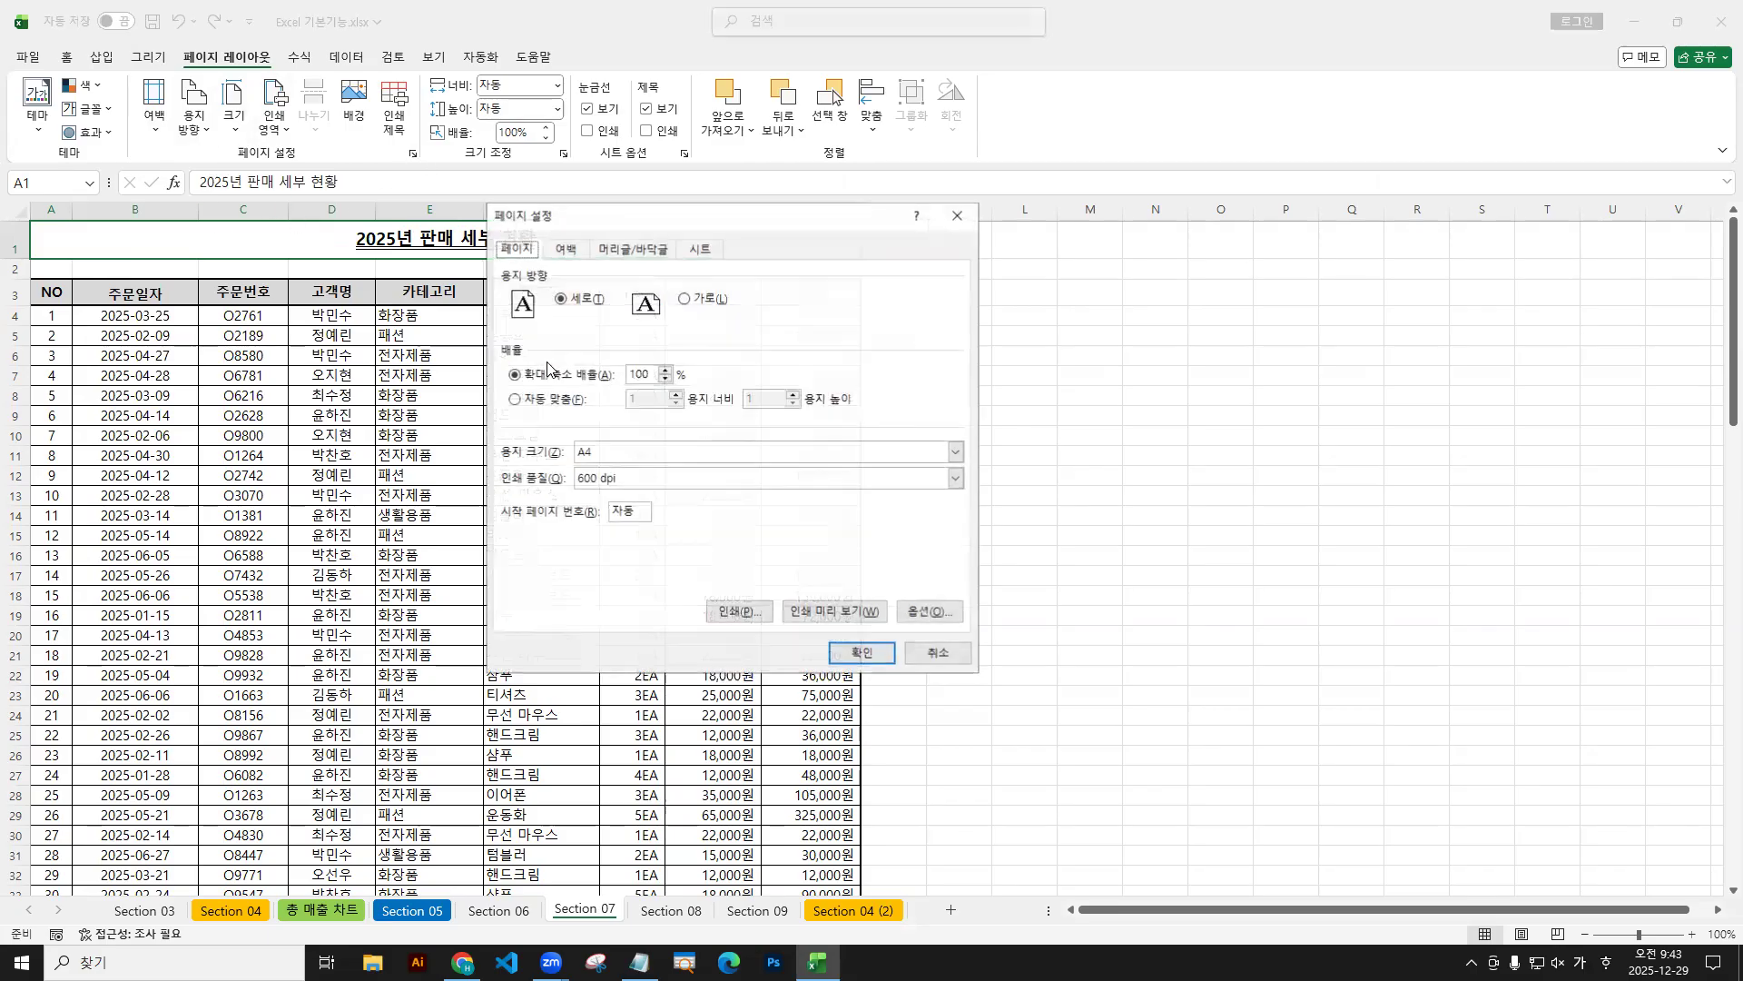
click(817, 610)
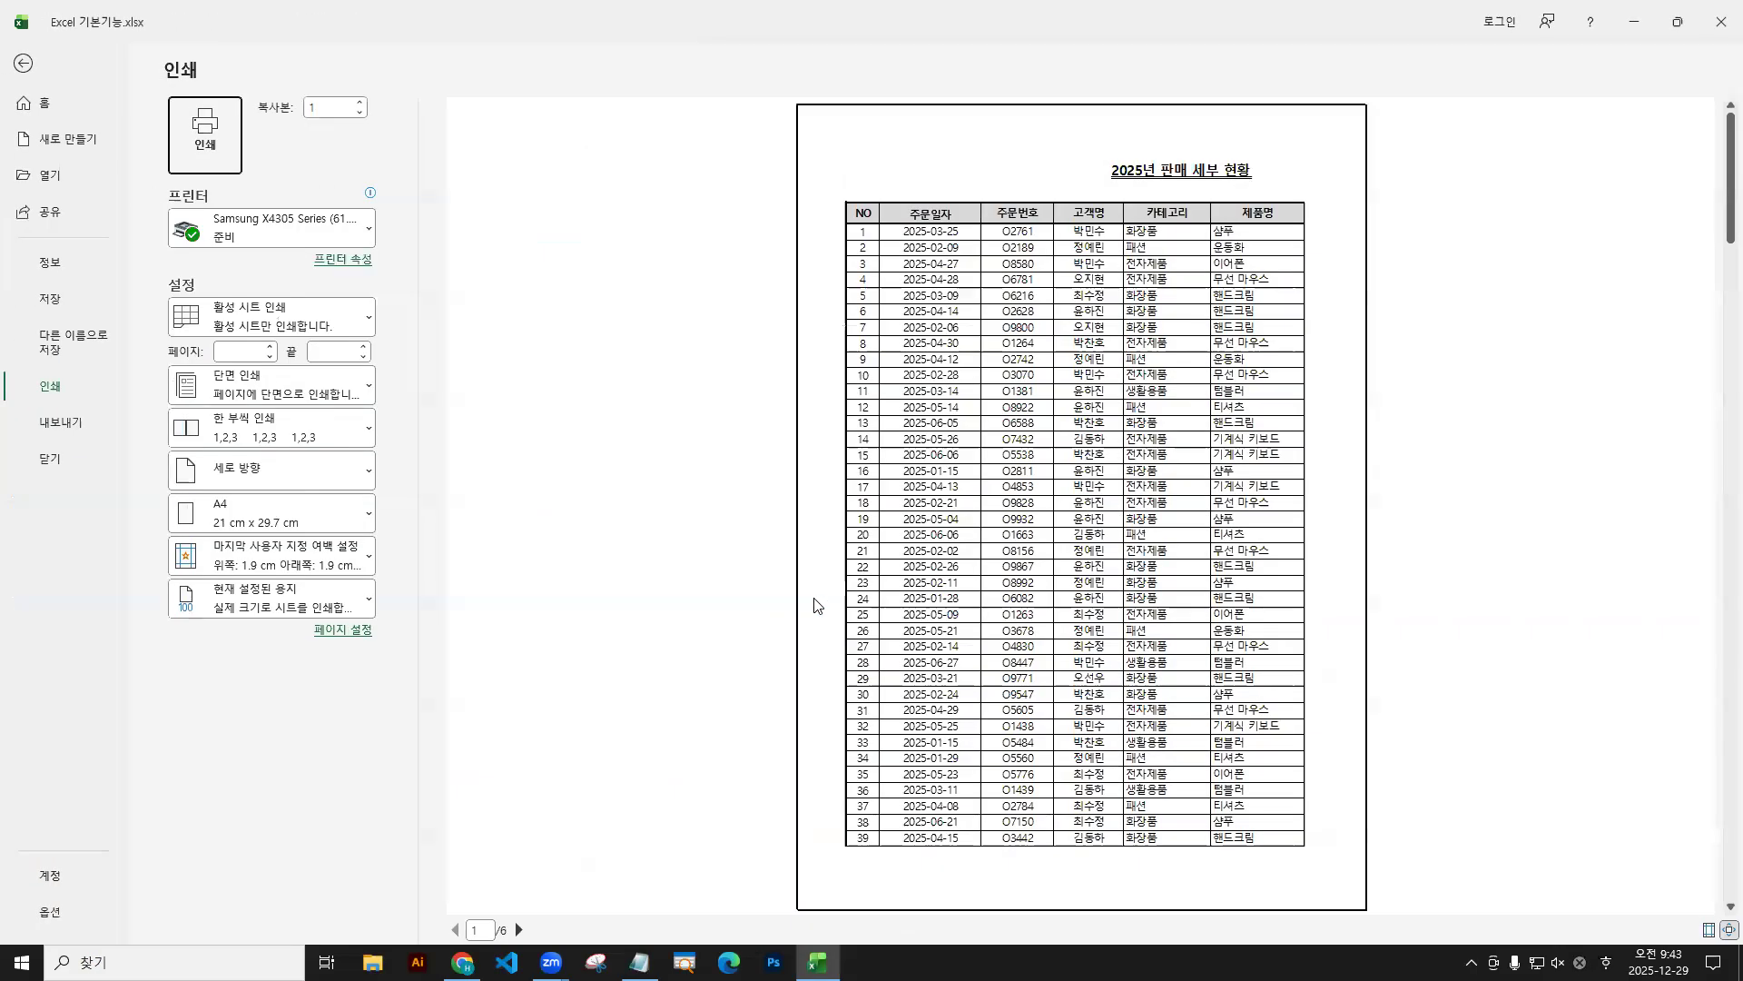
click(518, 929)
click(518, 930)
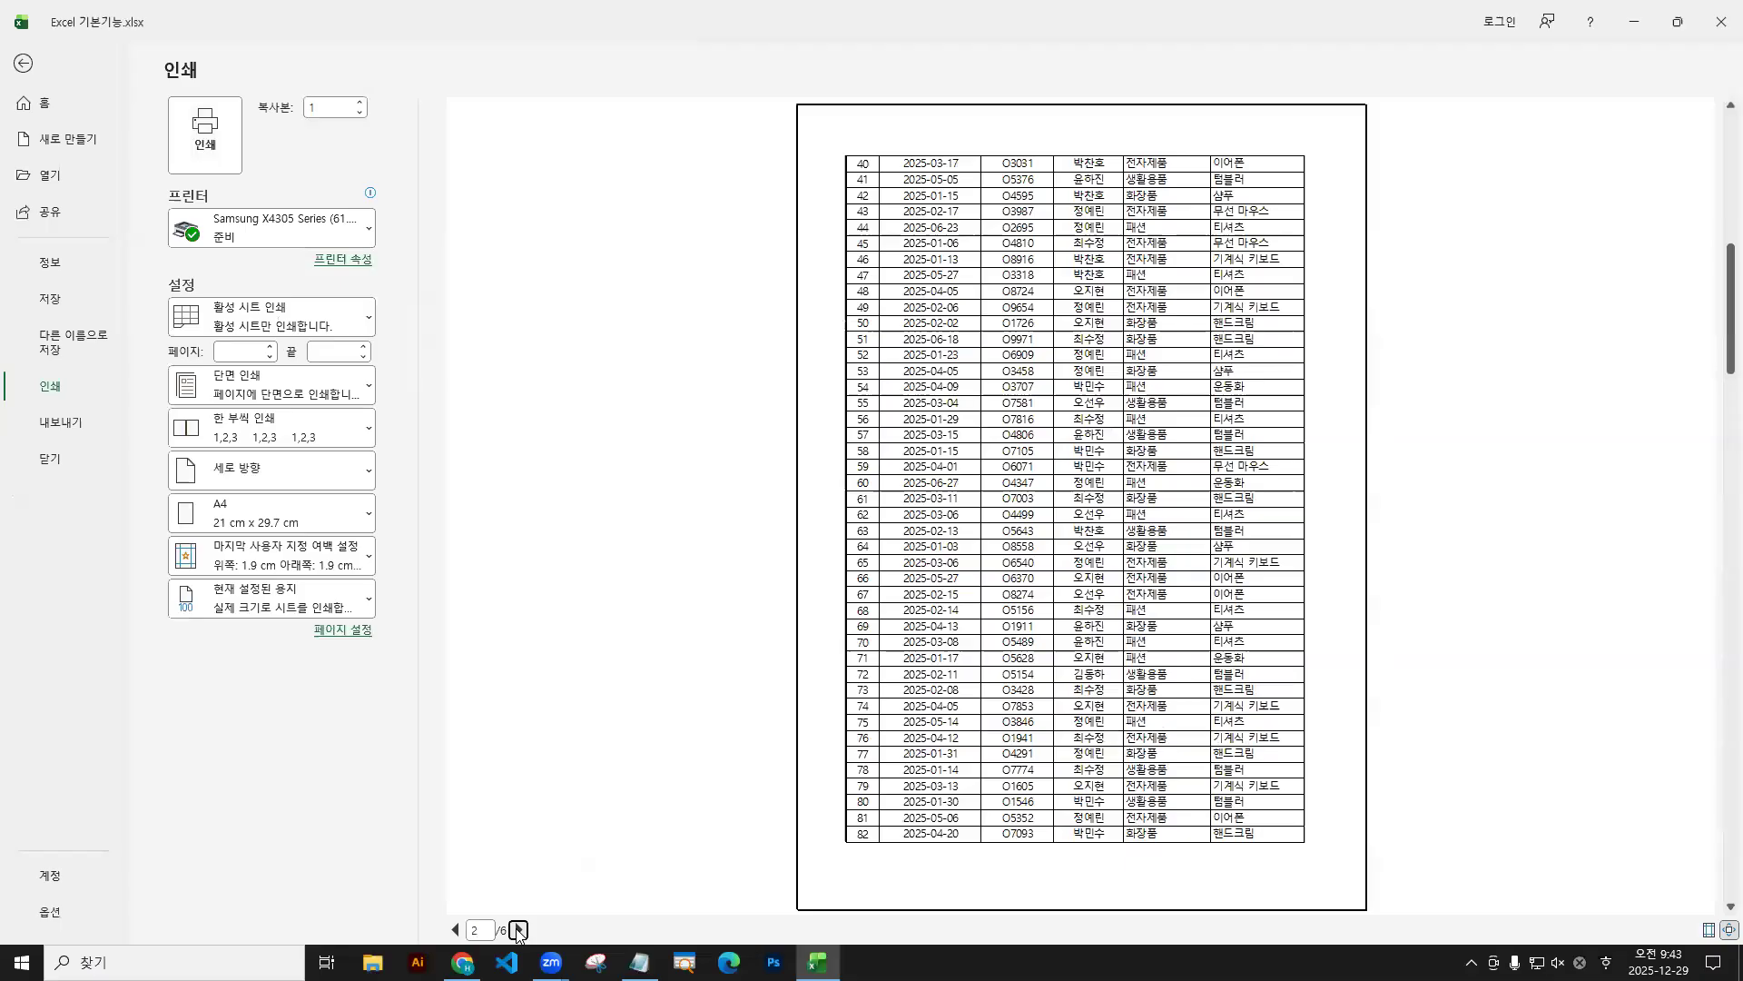
click(519, 930)
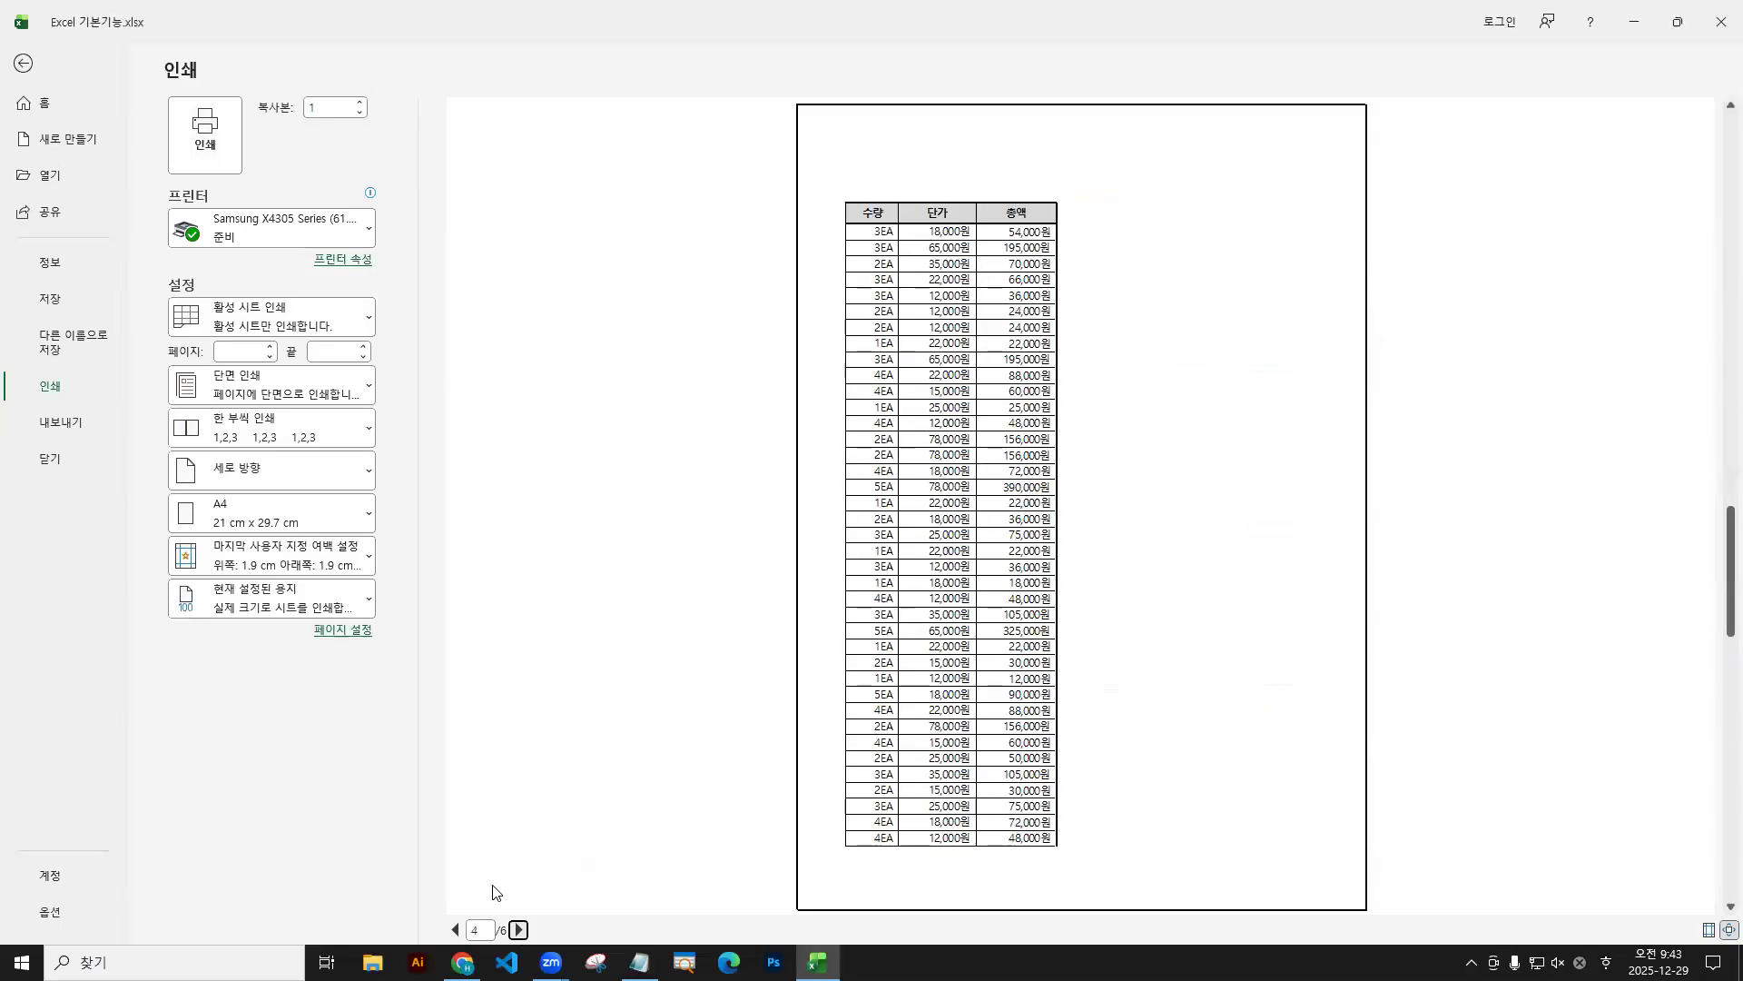
click(454, 929)
click(455, 929)
click(455, 929)
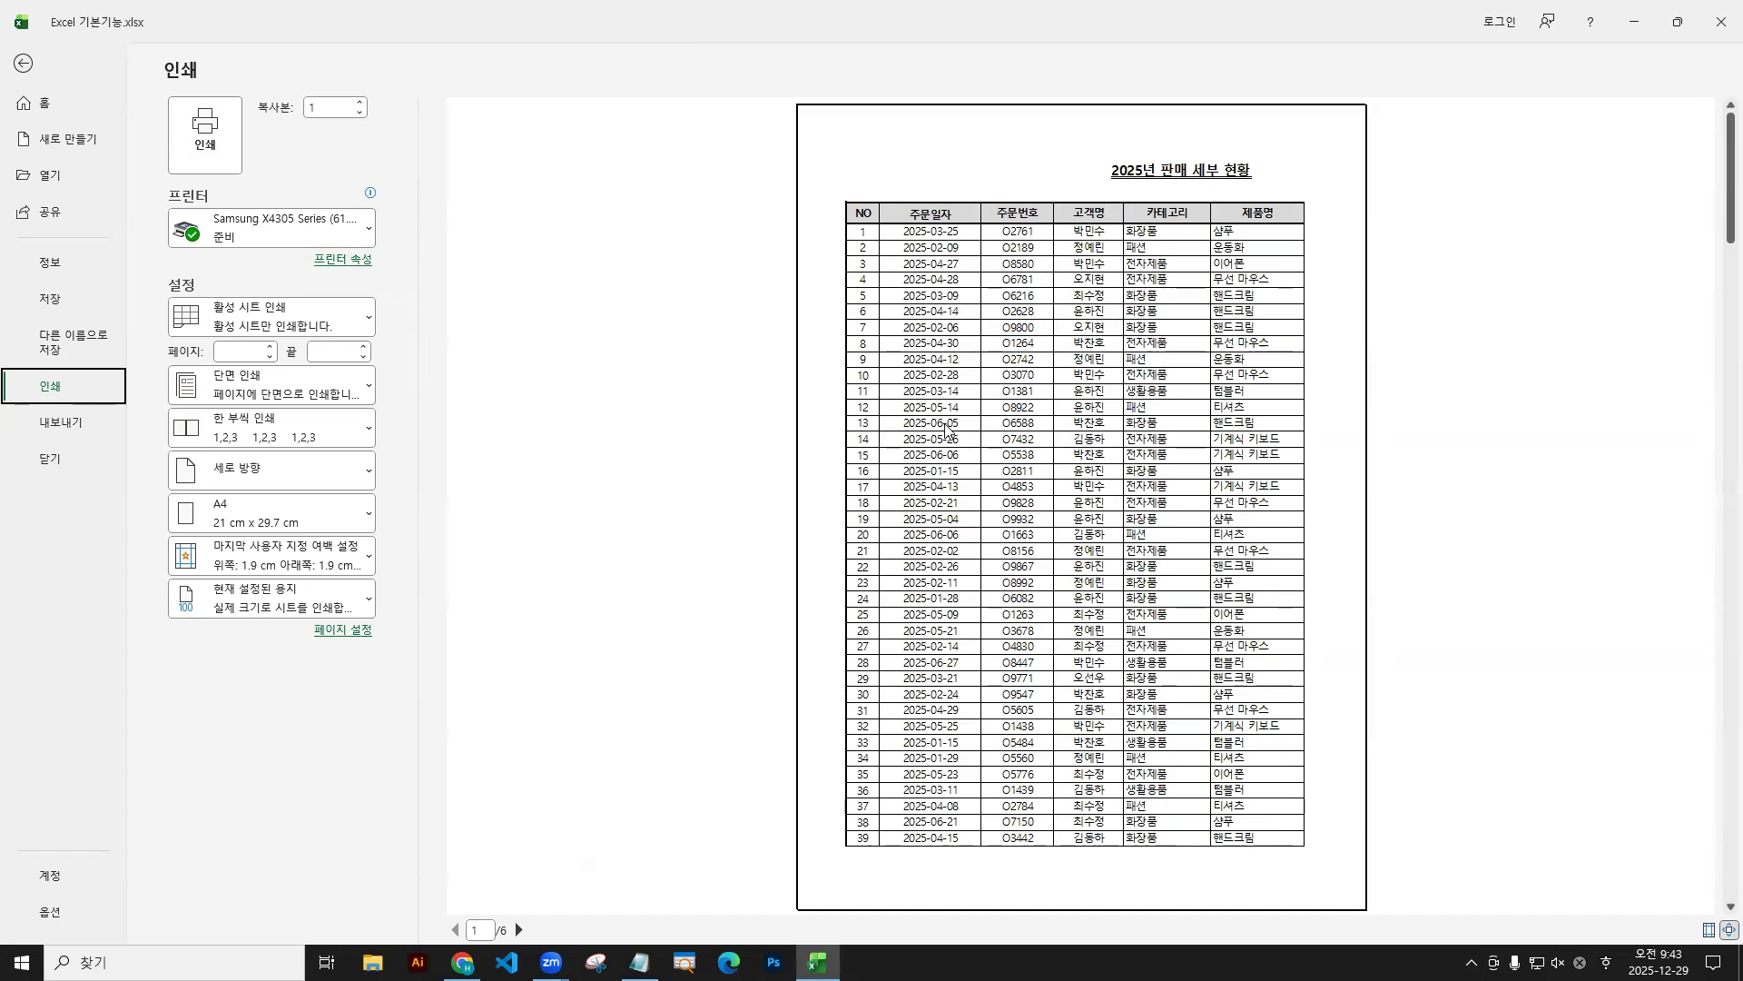
key(ctrl+2)
mouse_move(811, 253)
mouse_down()
mouse_move(793, 261)
mouse_move(808, 268)
mouse_up()
drag(836, 178, 836, 137)
drag(831, 149, 846, 150)
drag(855, 924, 857, 859)
drag(846, 890, 855, 913)
key(Escape)
Return from the print preview to the sheet and set its page margins to the narrow preset (좁게).
click(22, 65)
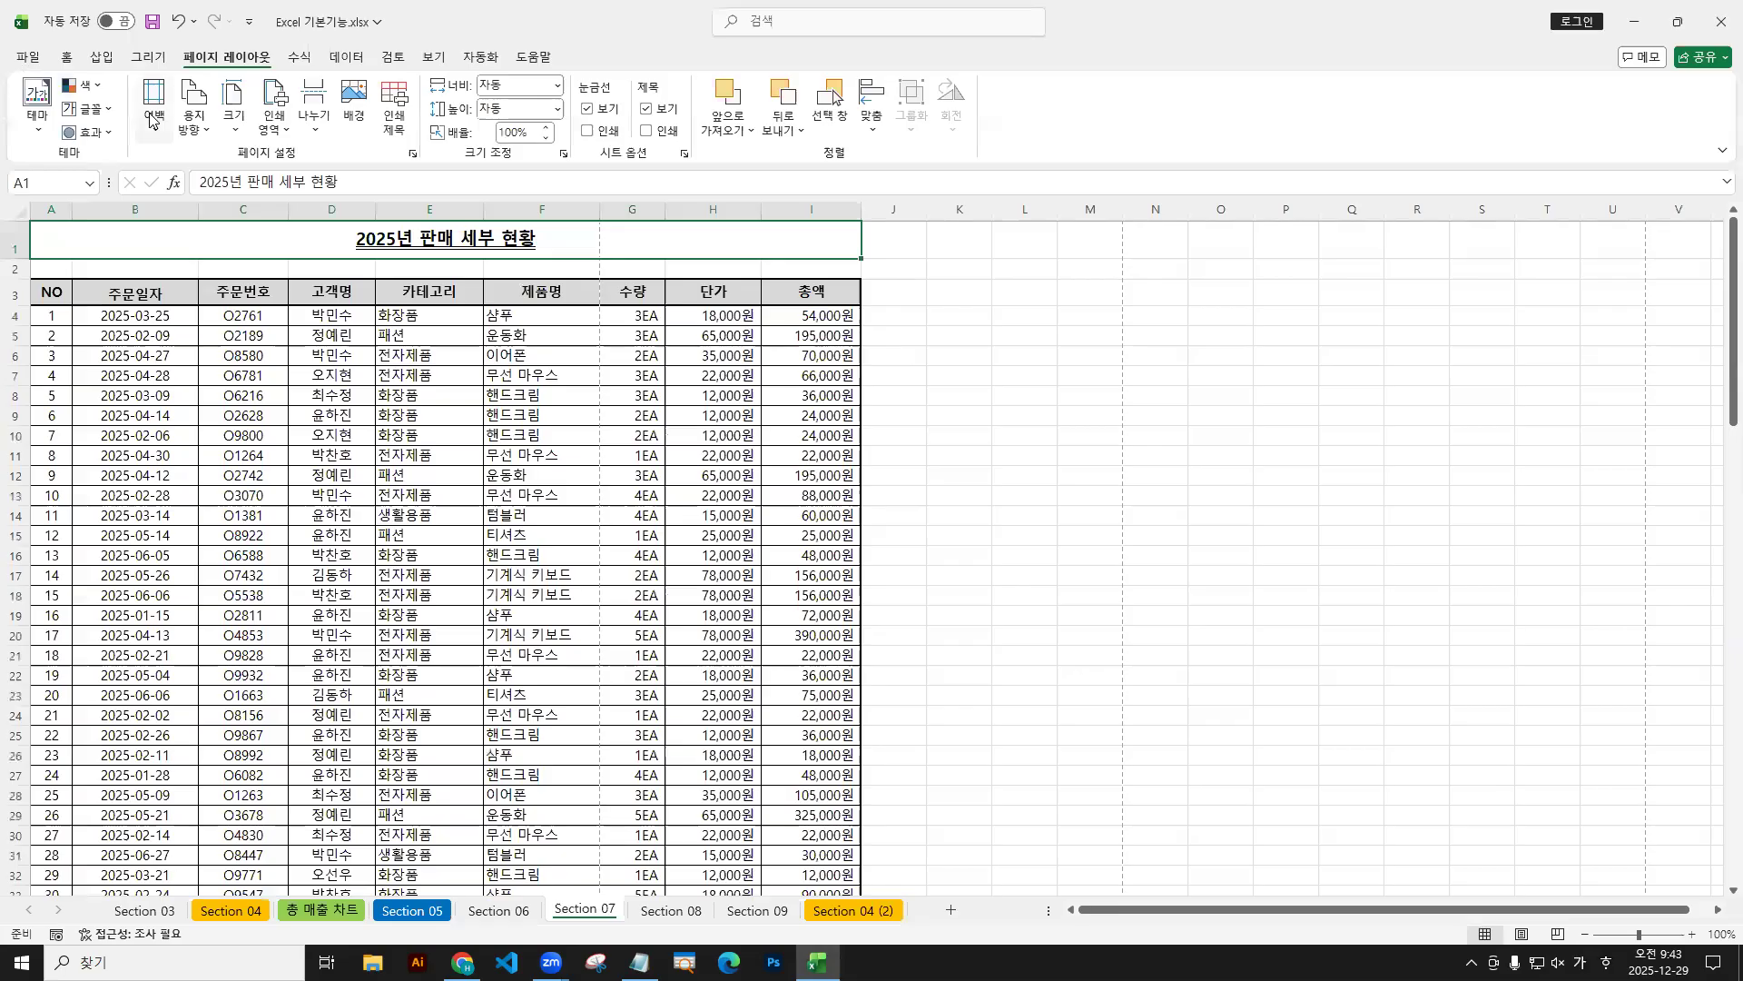
click(154, 107)
click(216, 480)
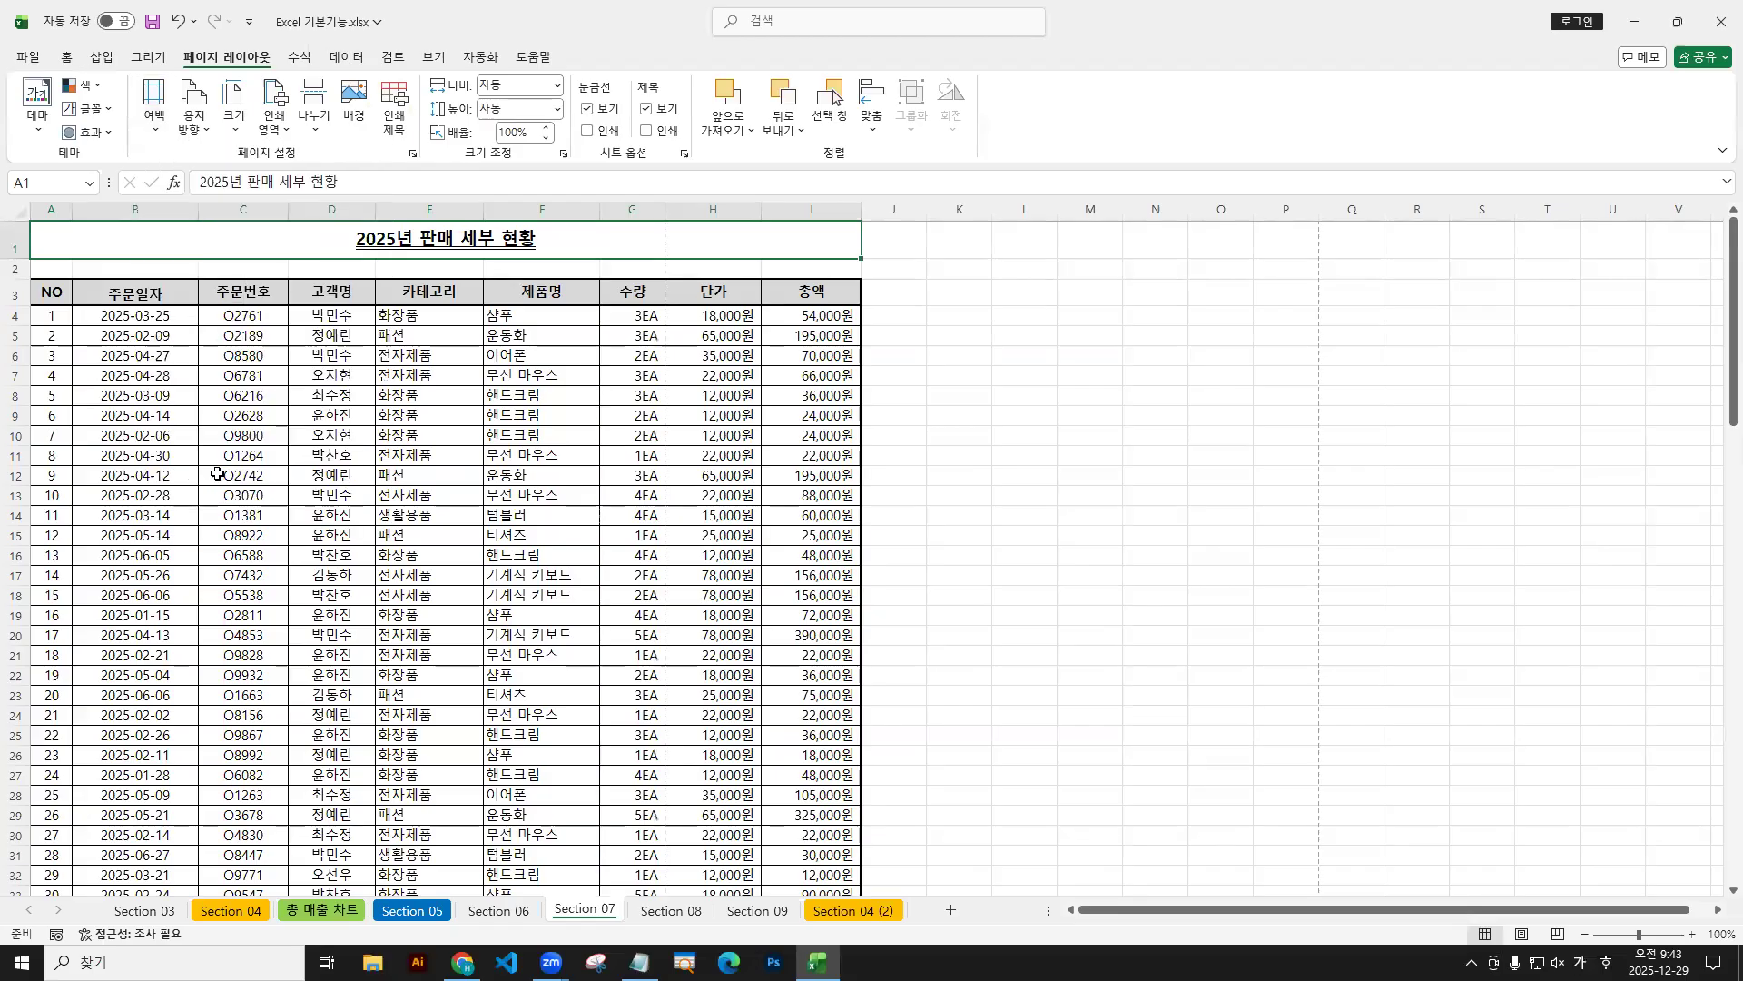
Look over the margin presets and preview the Section 07 sheet from its page setup options before returning to the sheet.
click(155, 107)
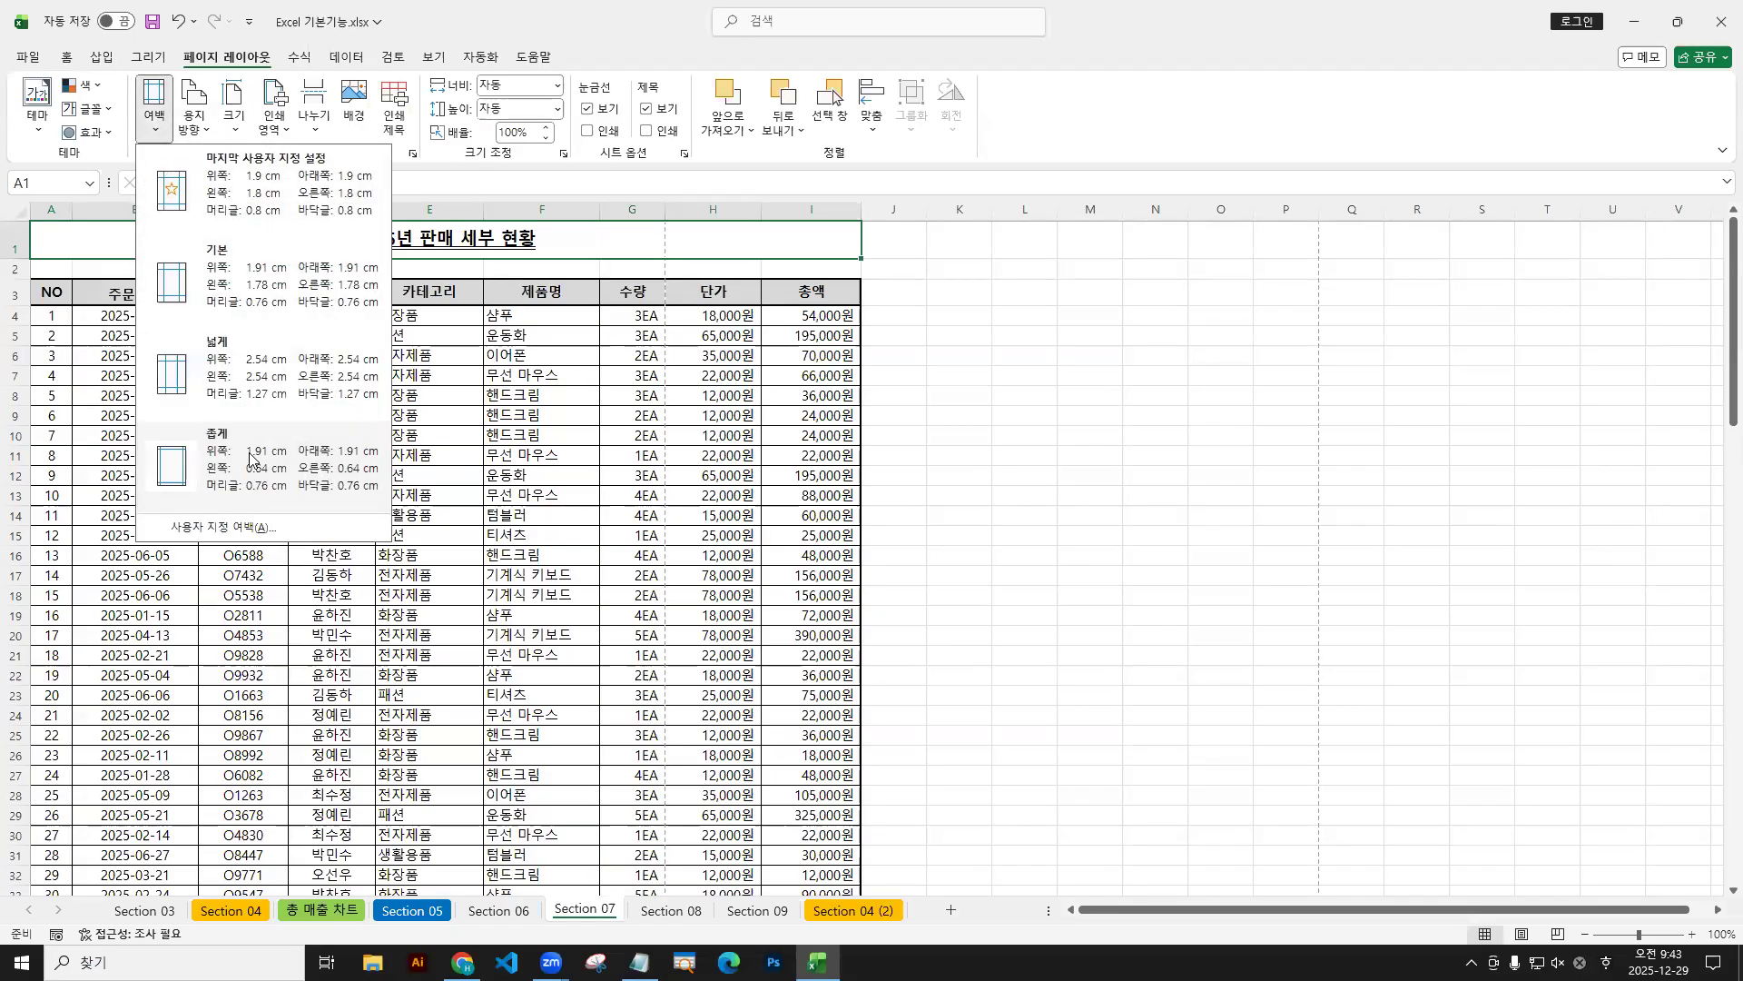
drag(251, 462, 257, 511)
key(Escape)
click(413, 153)
click(835, 612)
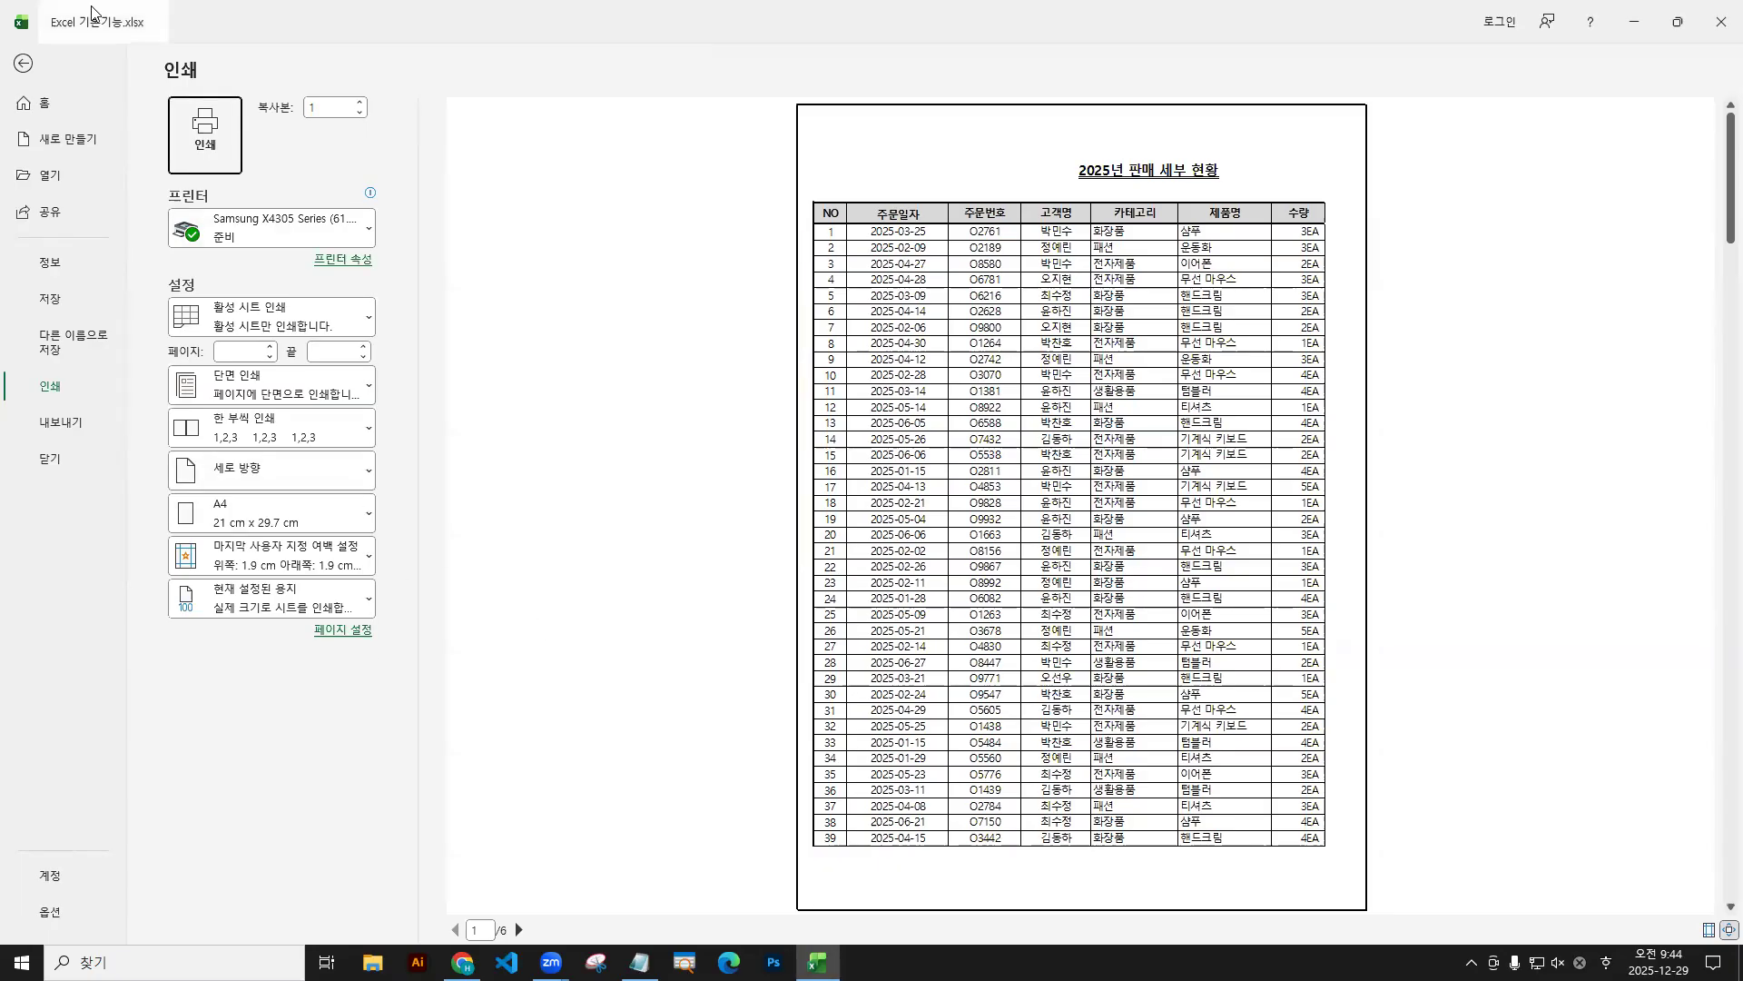
click(23, 62)
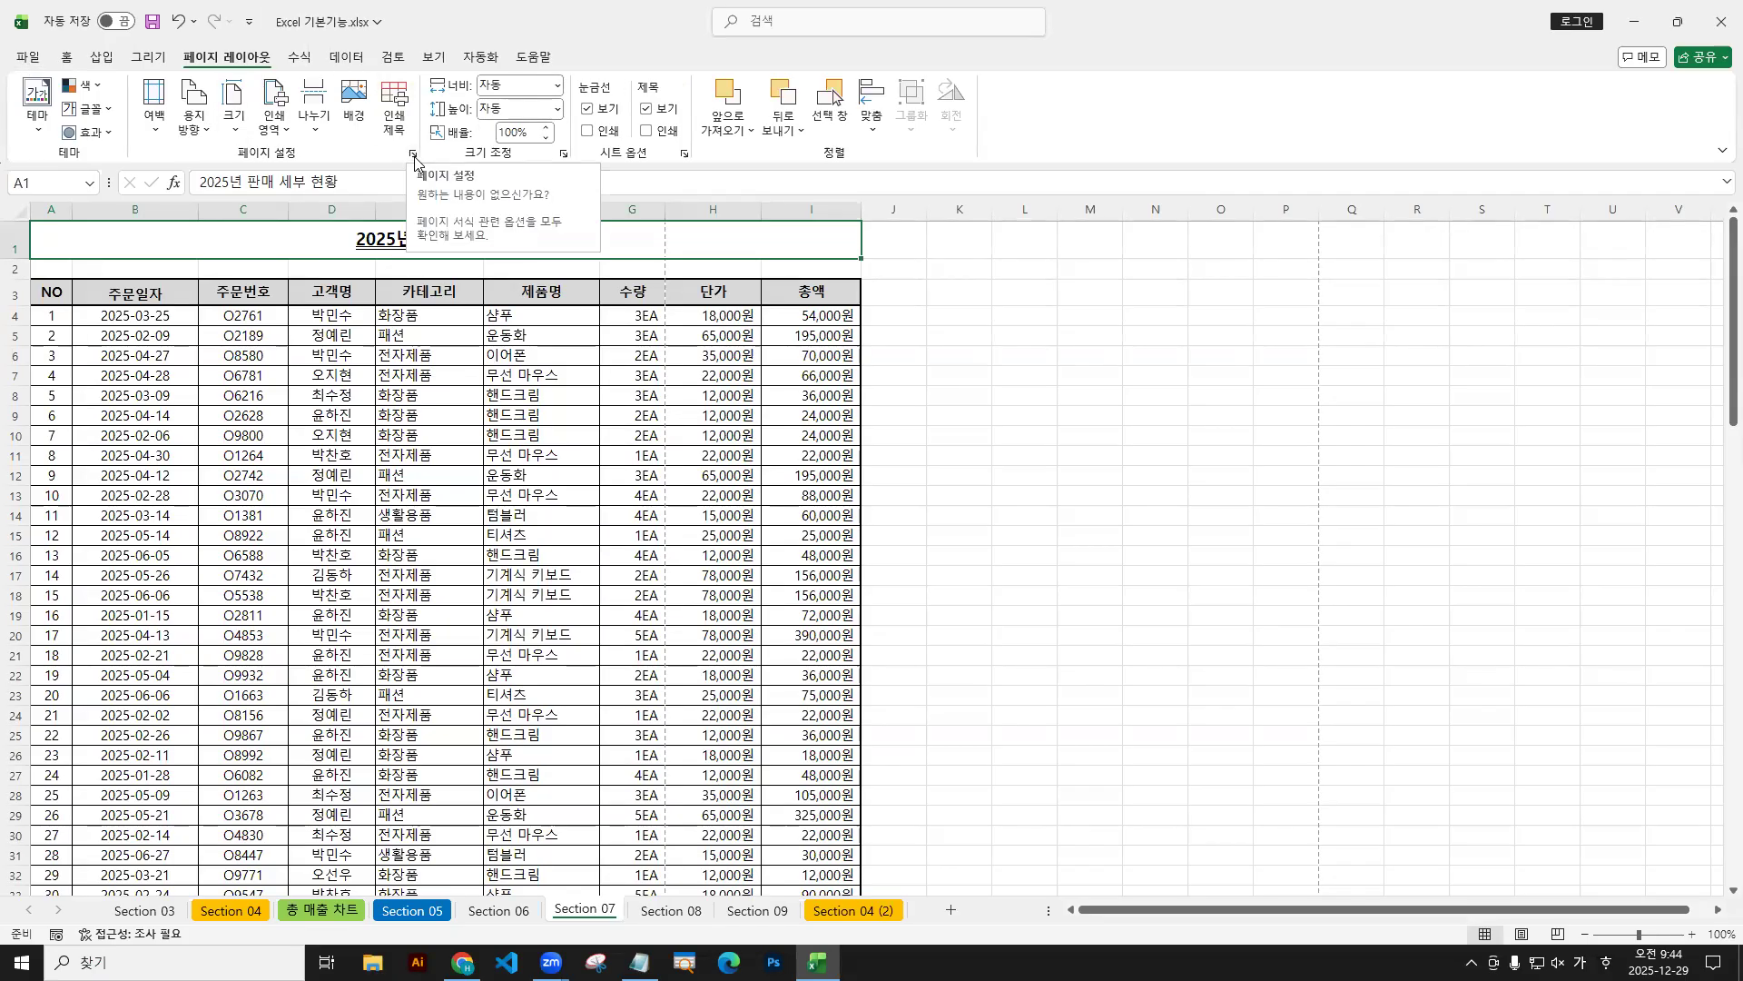
Preview the Section 07 sheet for printing and examine the title and header rows at the top of page 1.
click(27, 60)
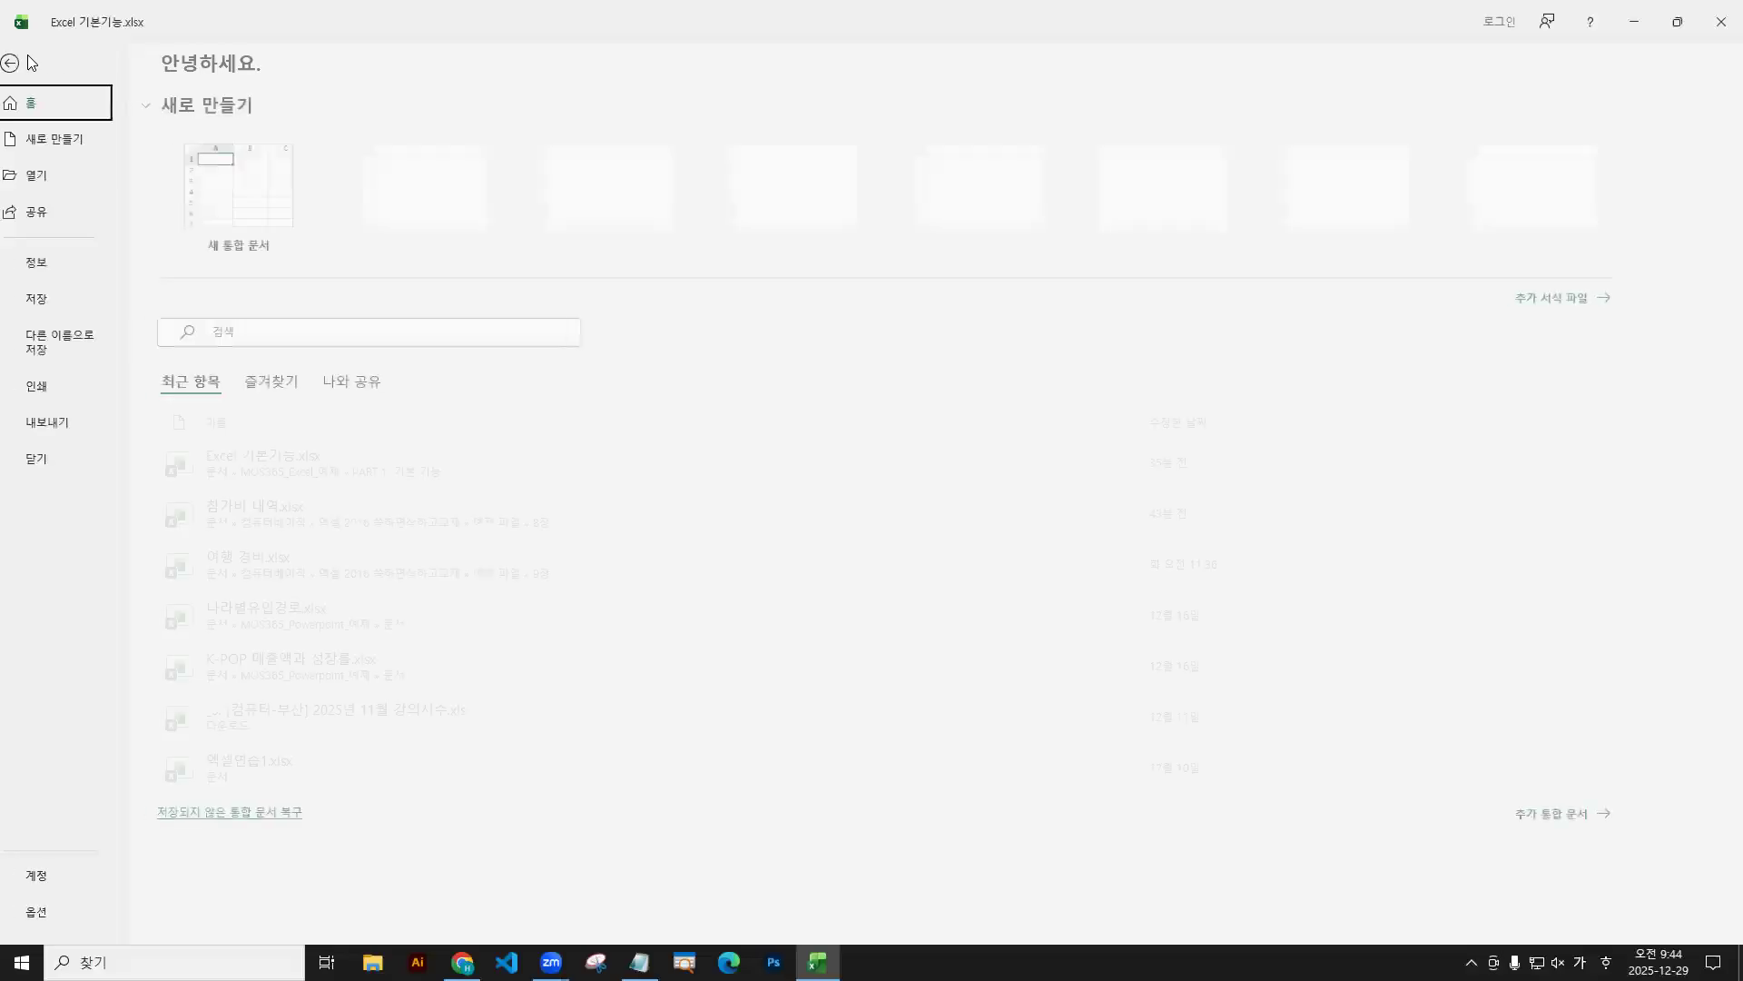
key(Escape)
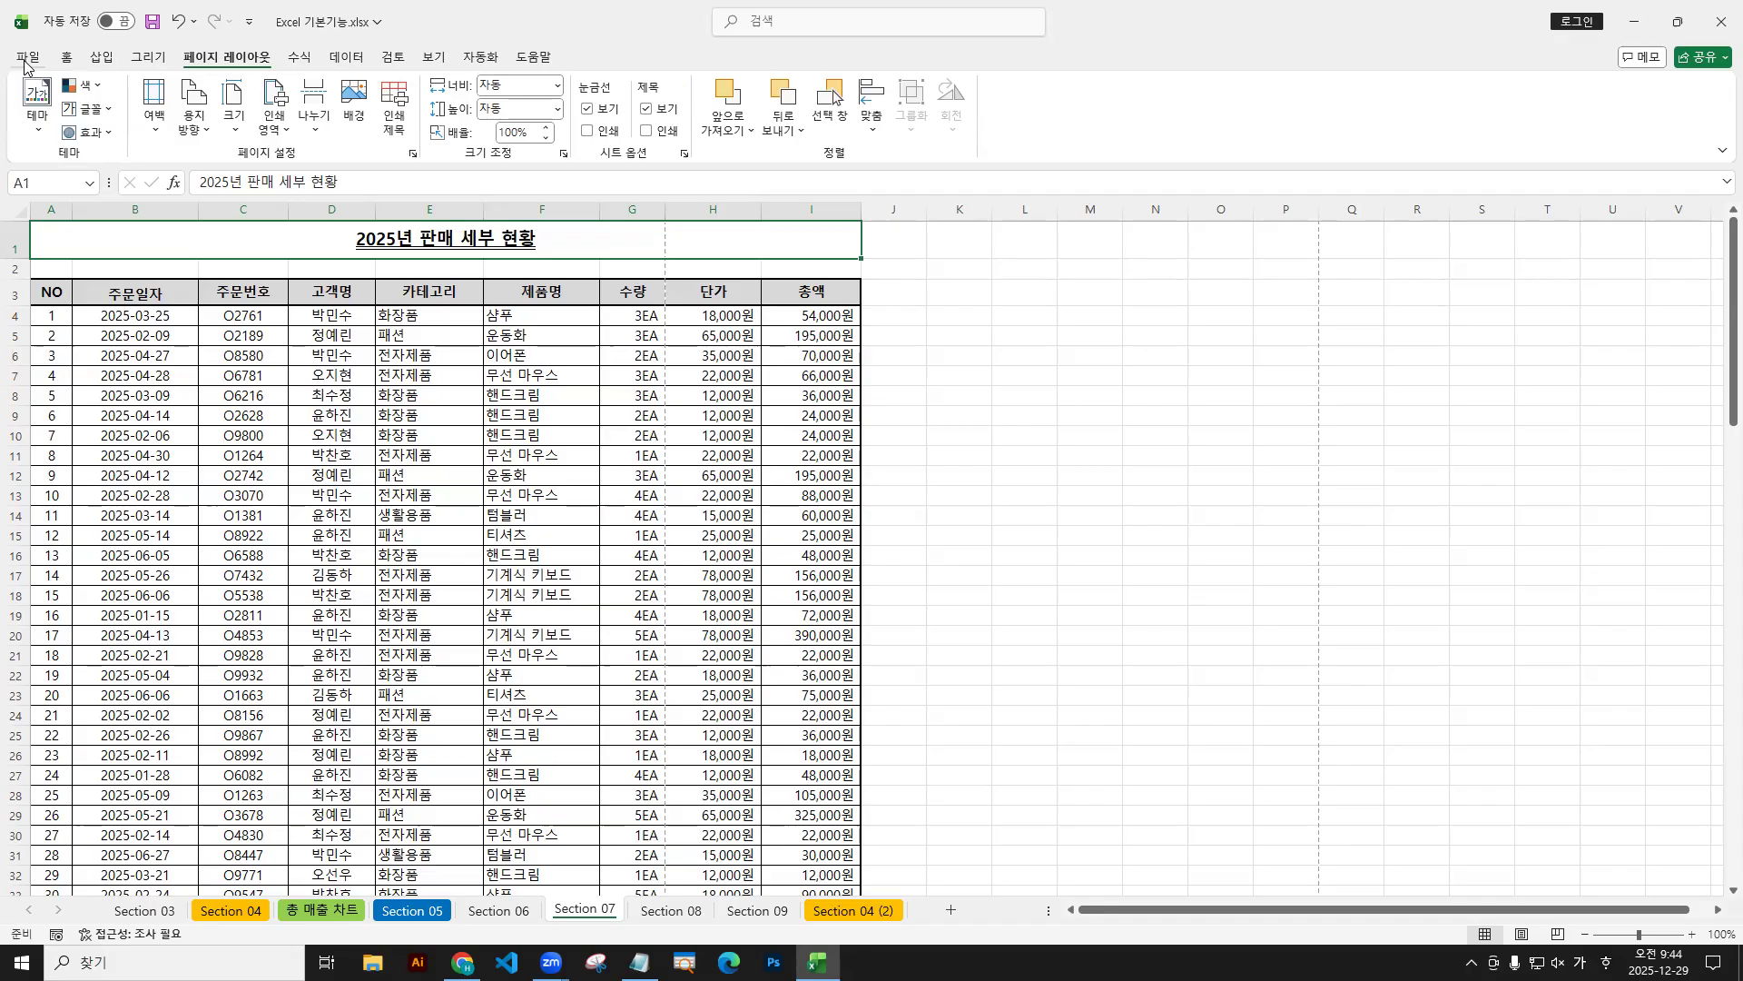
click(27, 62)
click(54, 390)
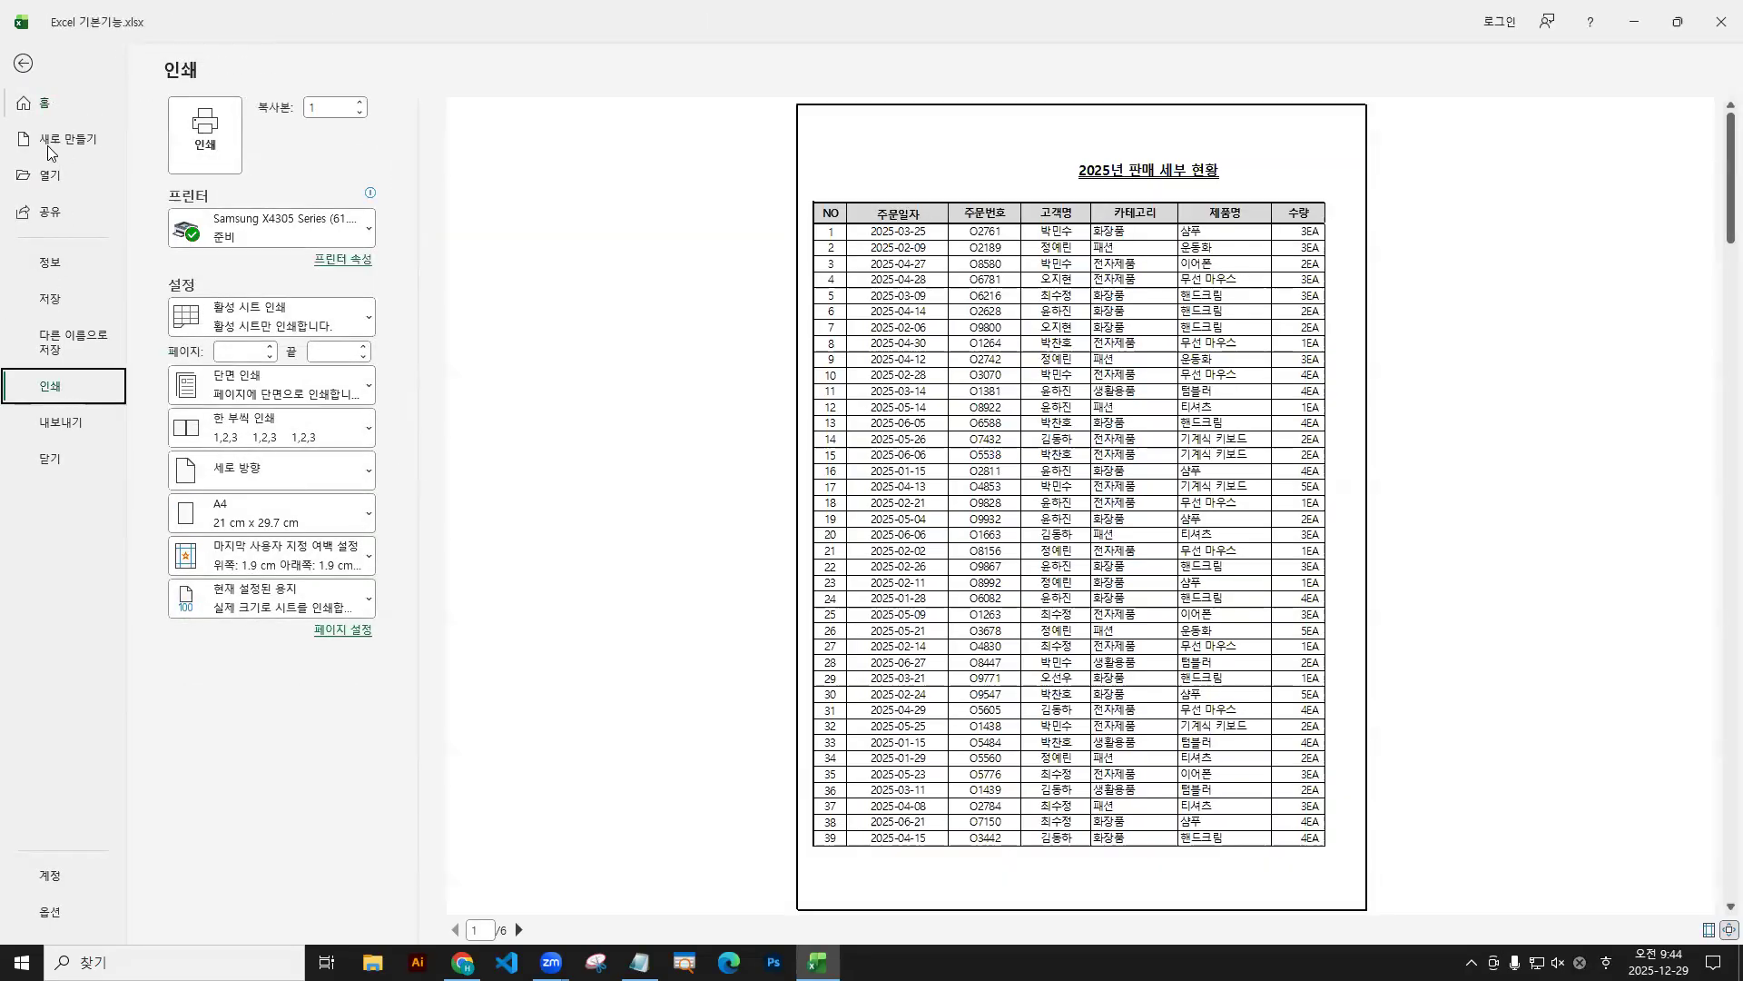
drag(804, 159, 1331, 223)
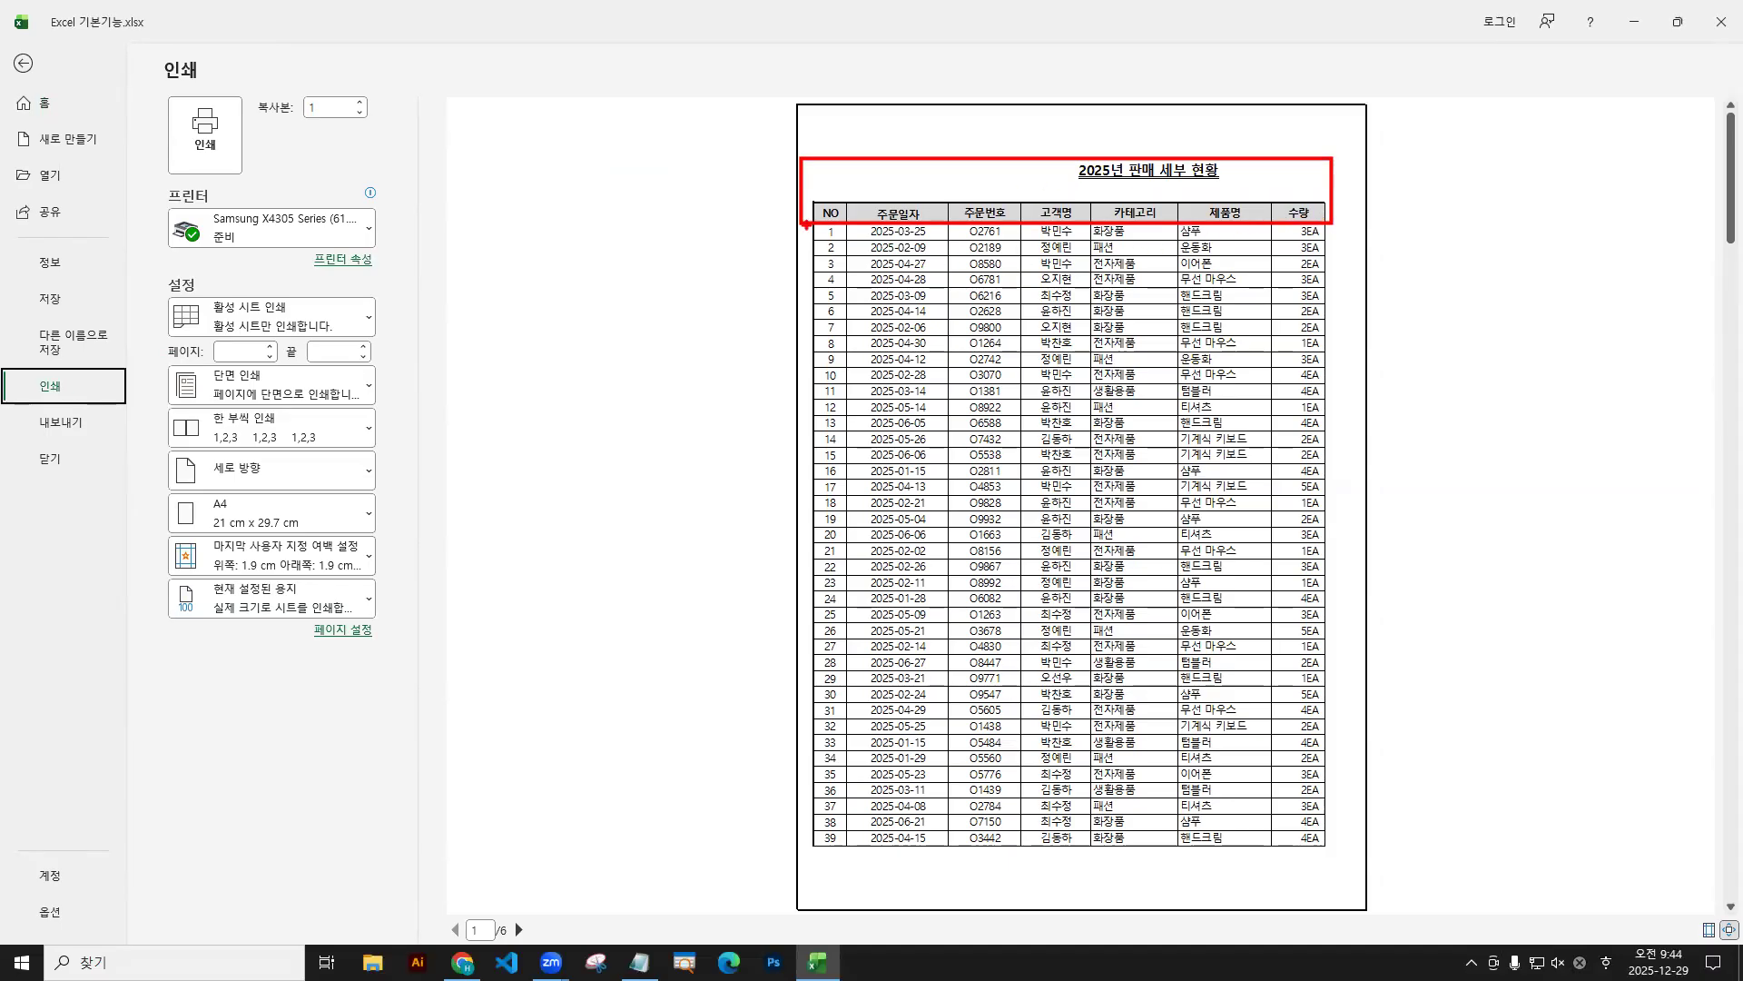
drag(820, 216, 788, 223)
key(Escape)
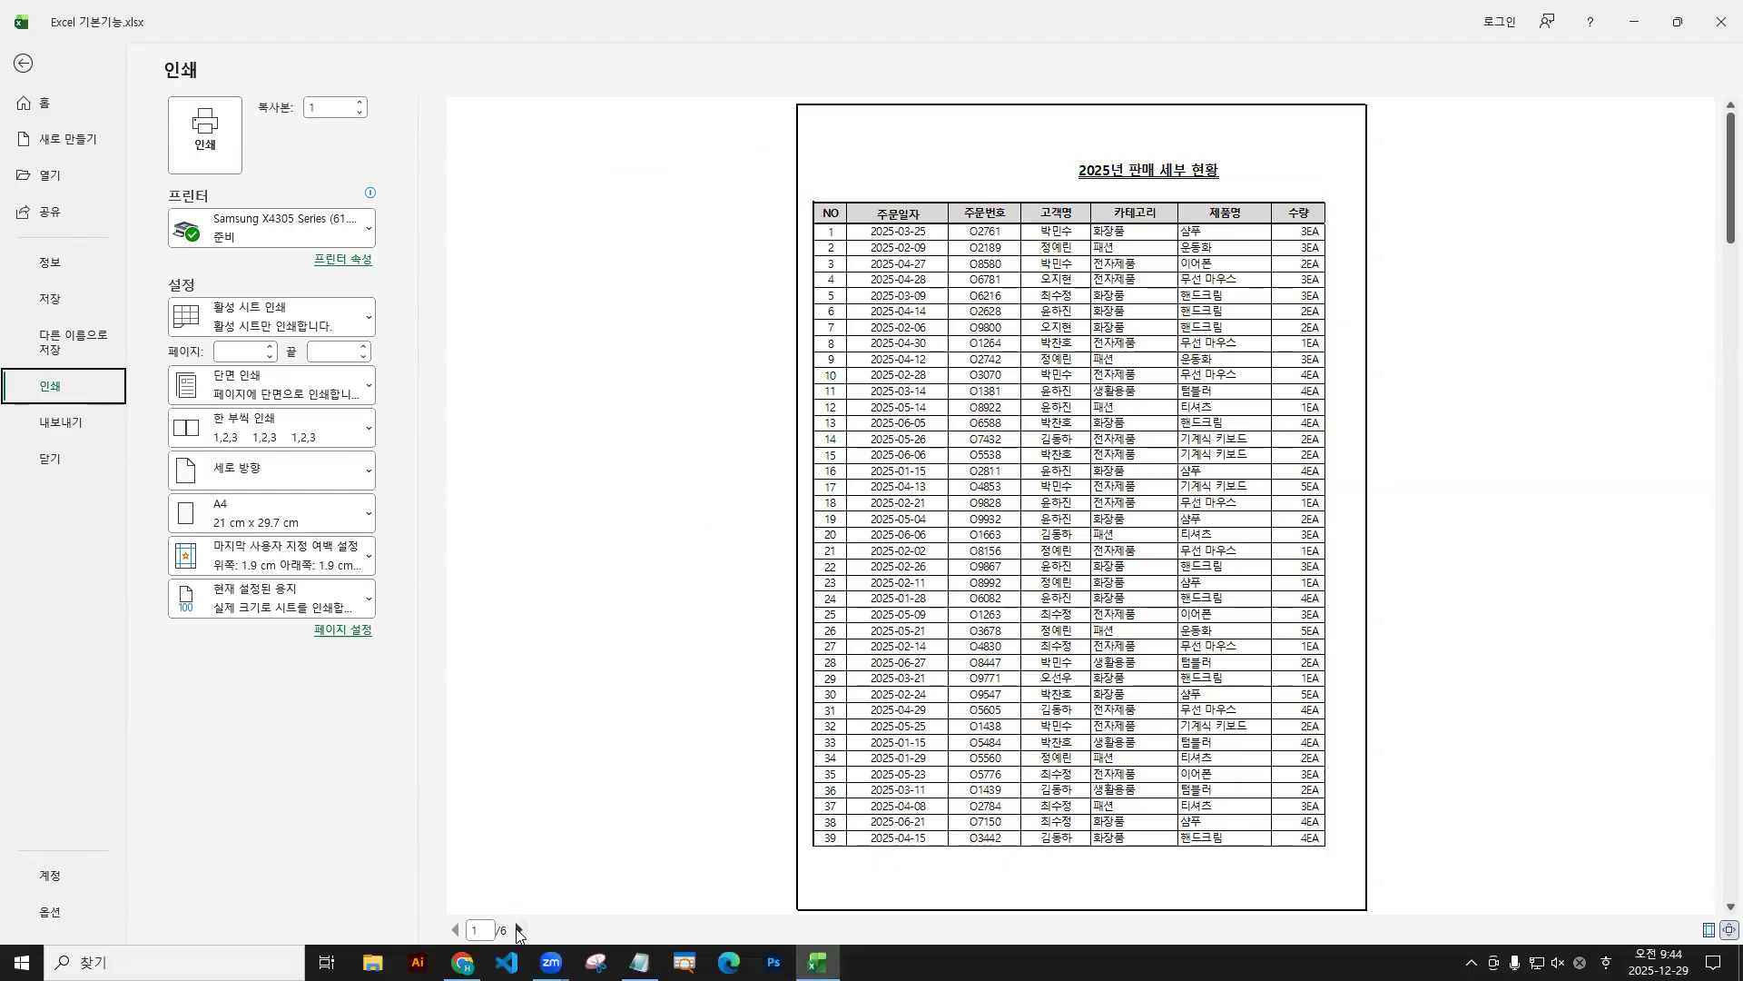
Check the top of page 2 in the print preview for the title and header rows, and return to the sheet.
click(518, 929)
key(ctrl+2)
drag(812, 136, 1328, 157)
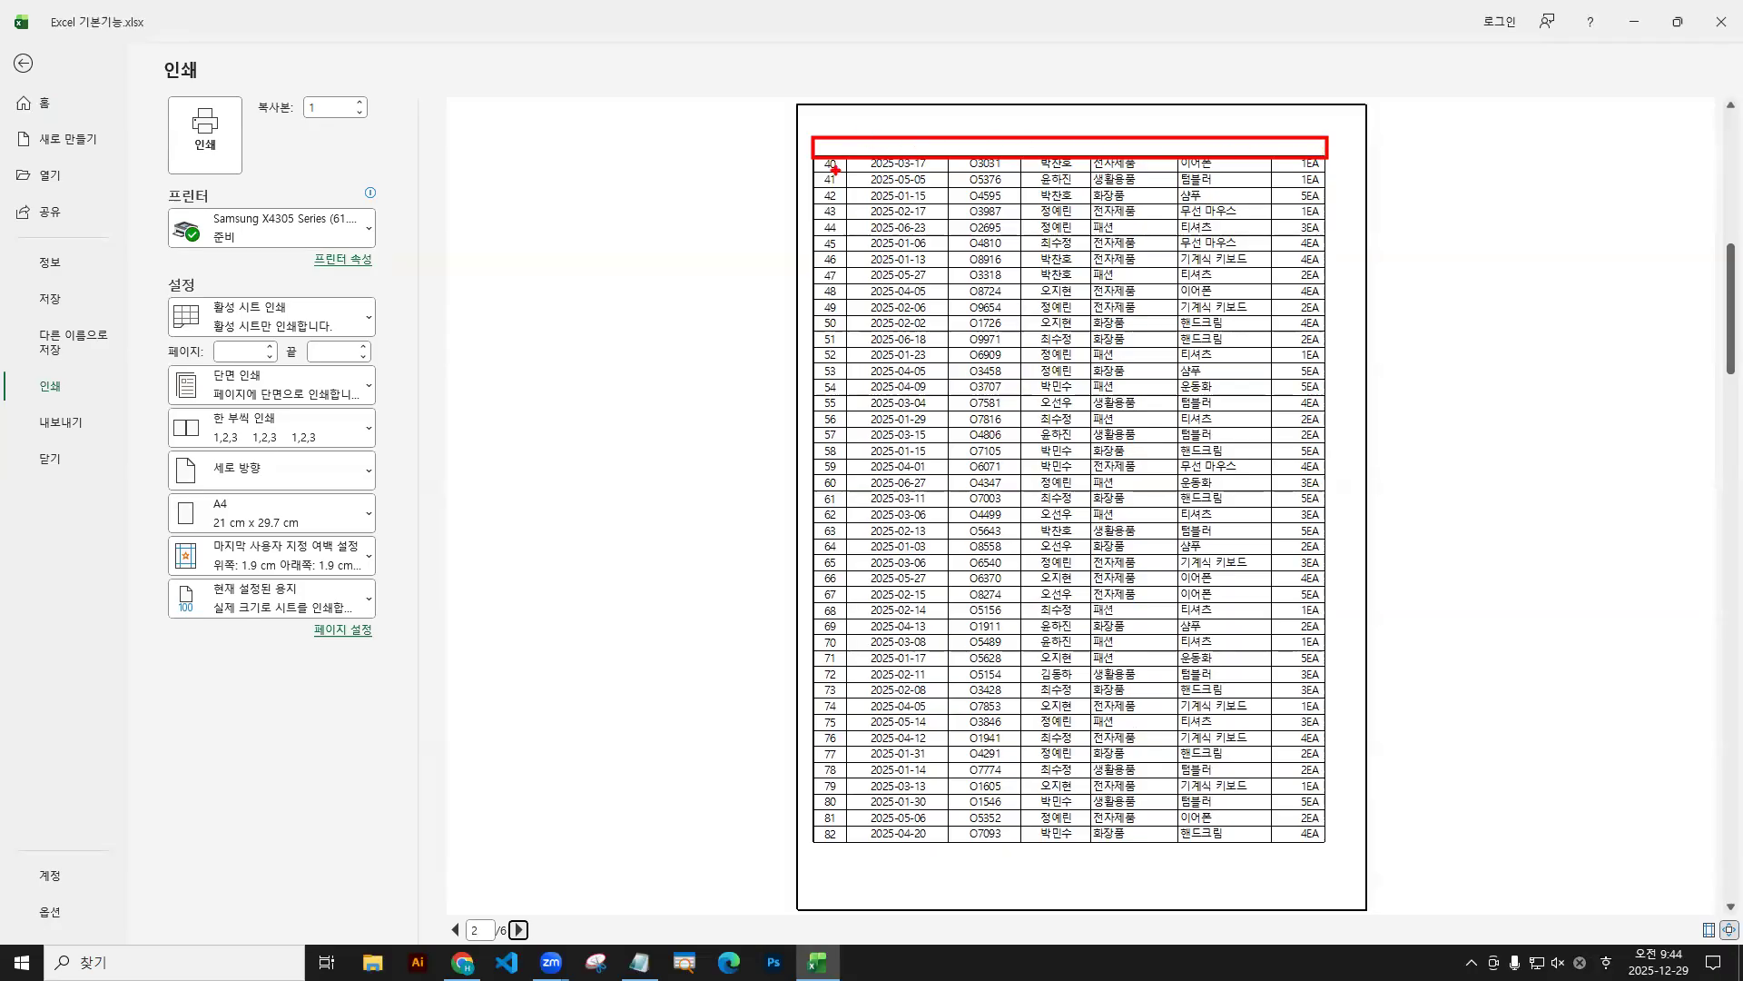
drag(1153, 116, 1164, 122)
drag(858, 145, 1342, 145)
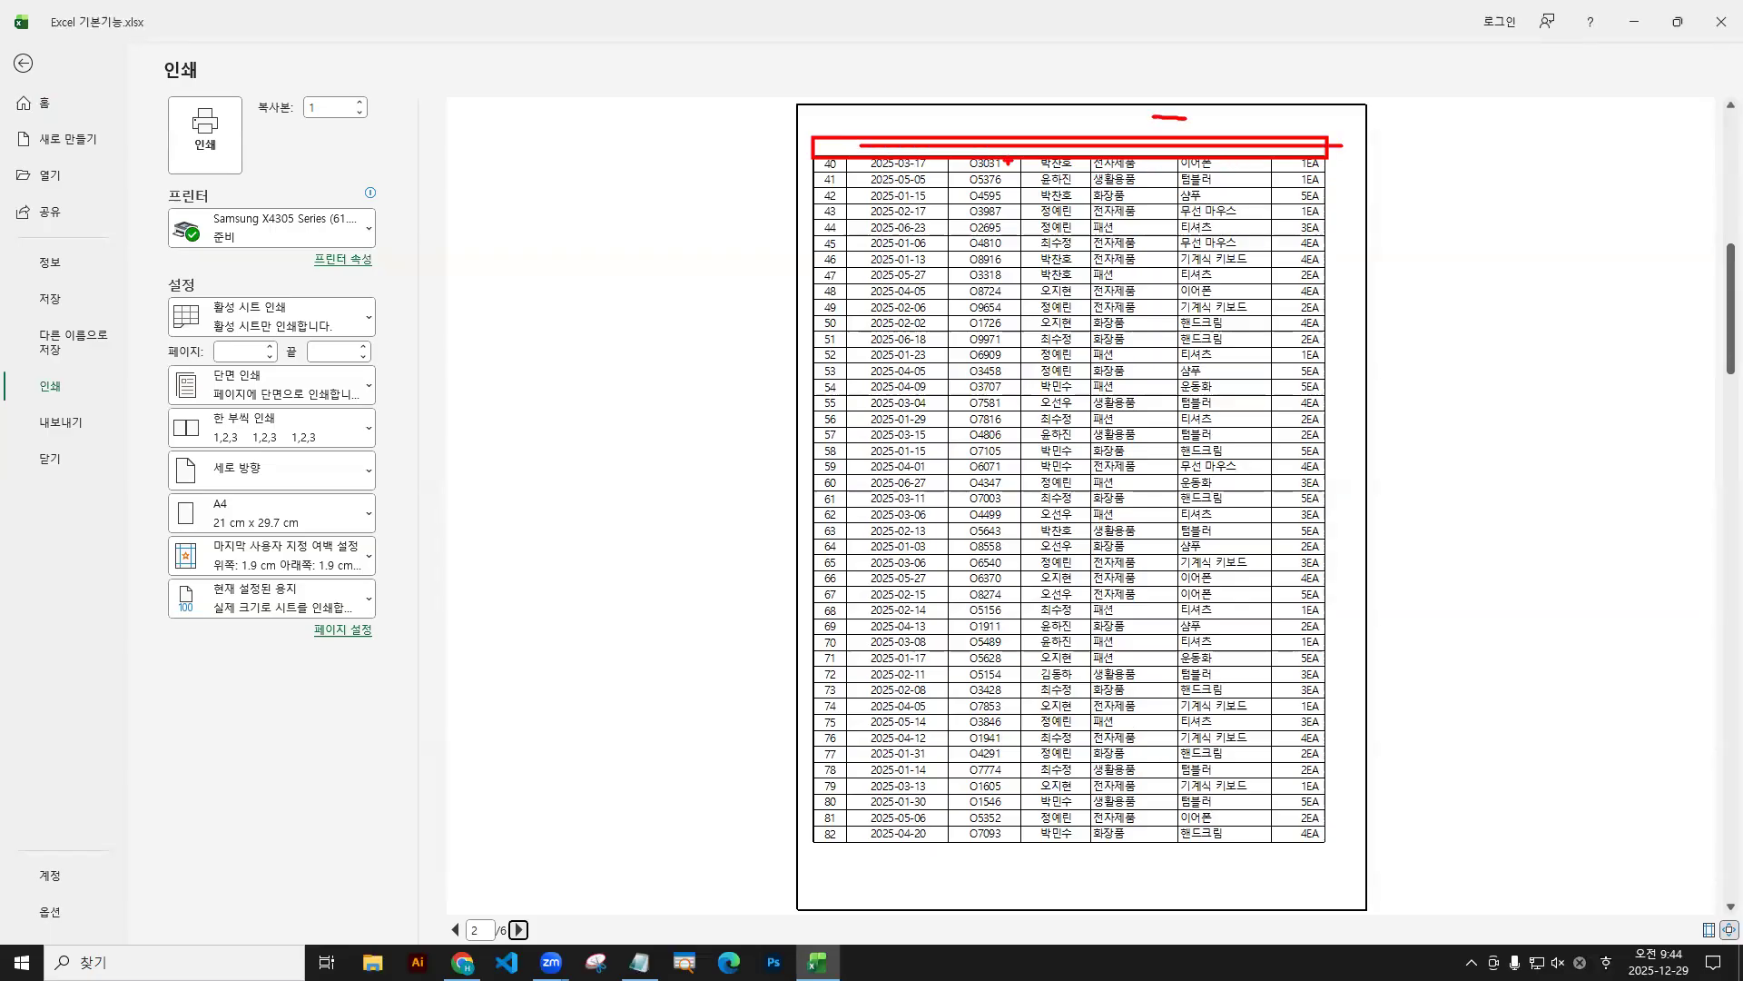
key(Escape)
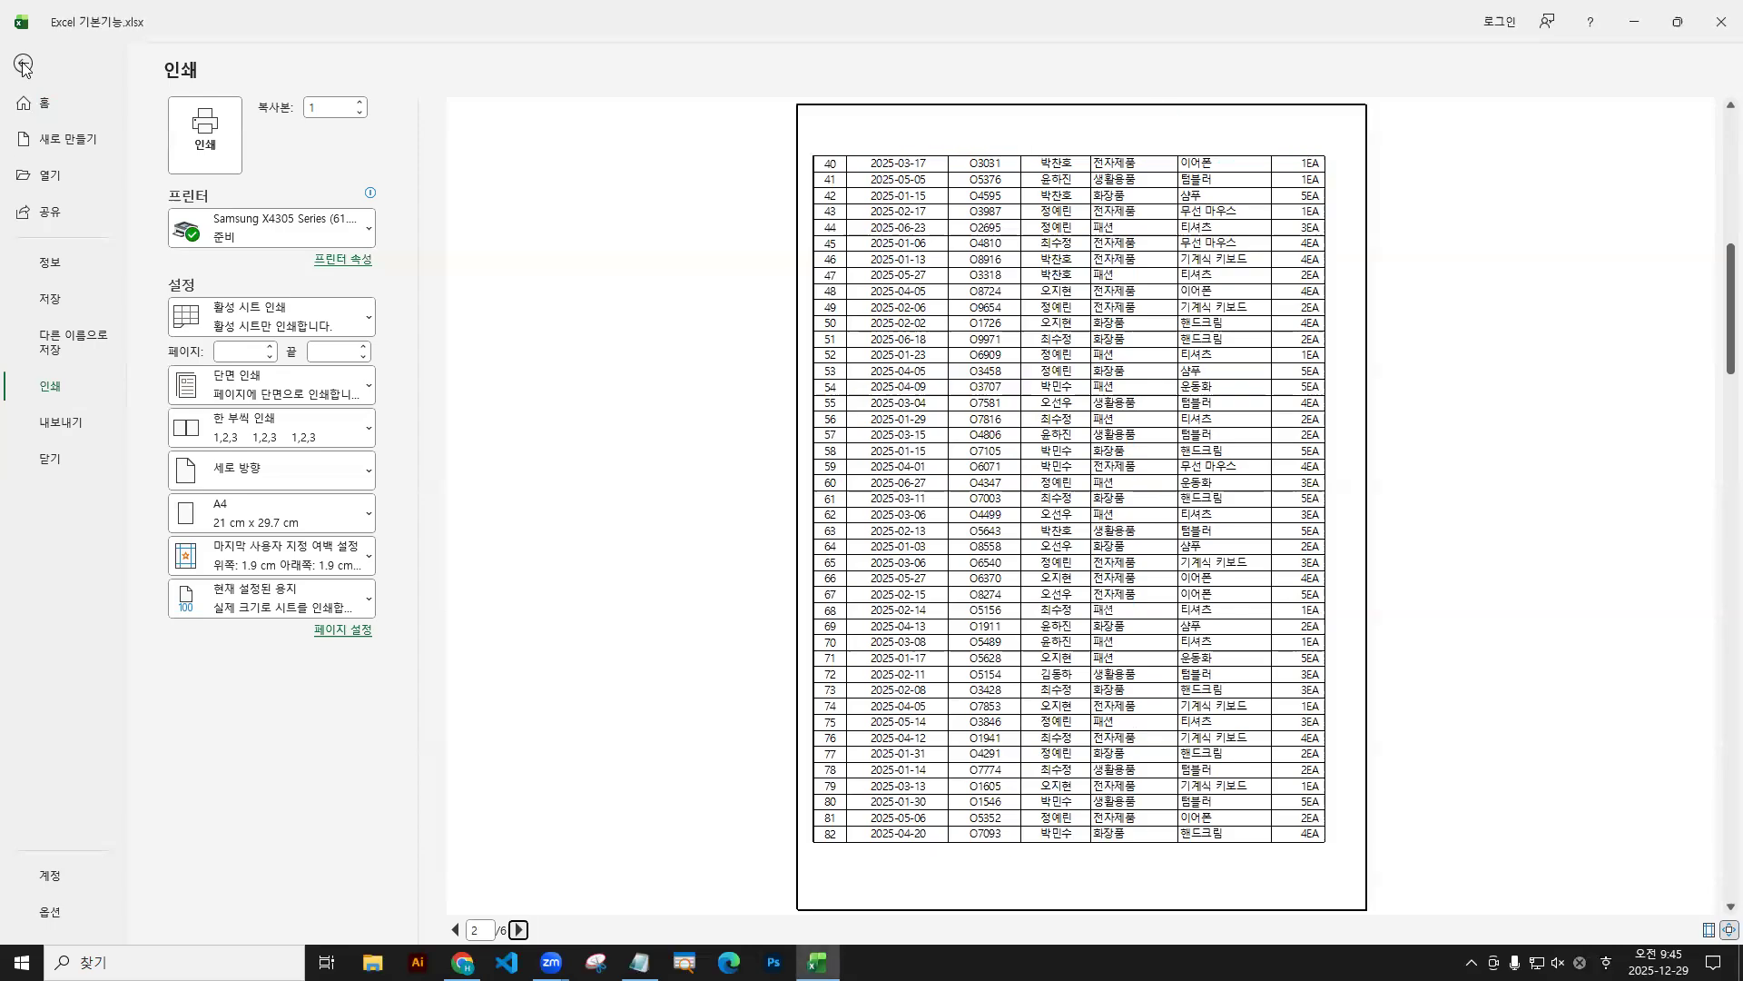
click(23, 64)
click(23, 65)
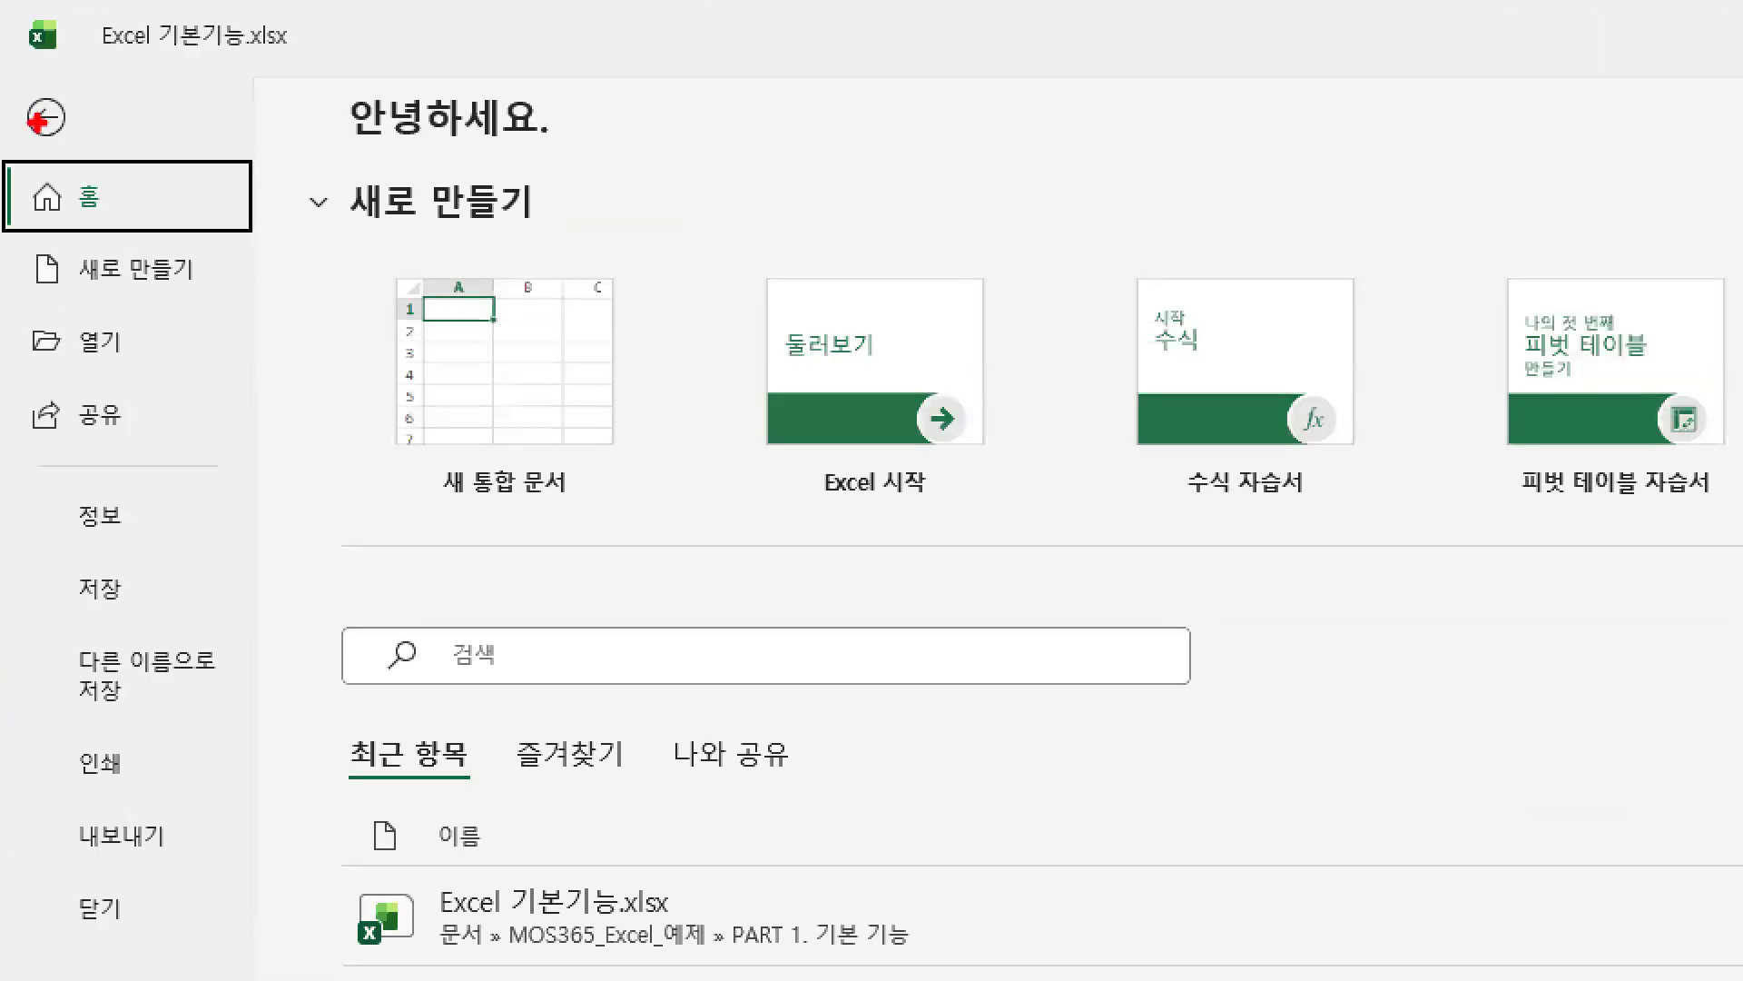
click(45, 117)
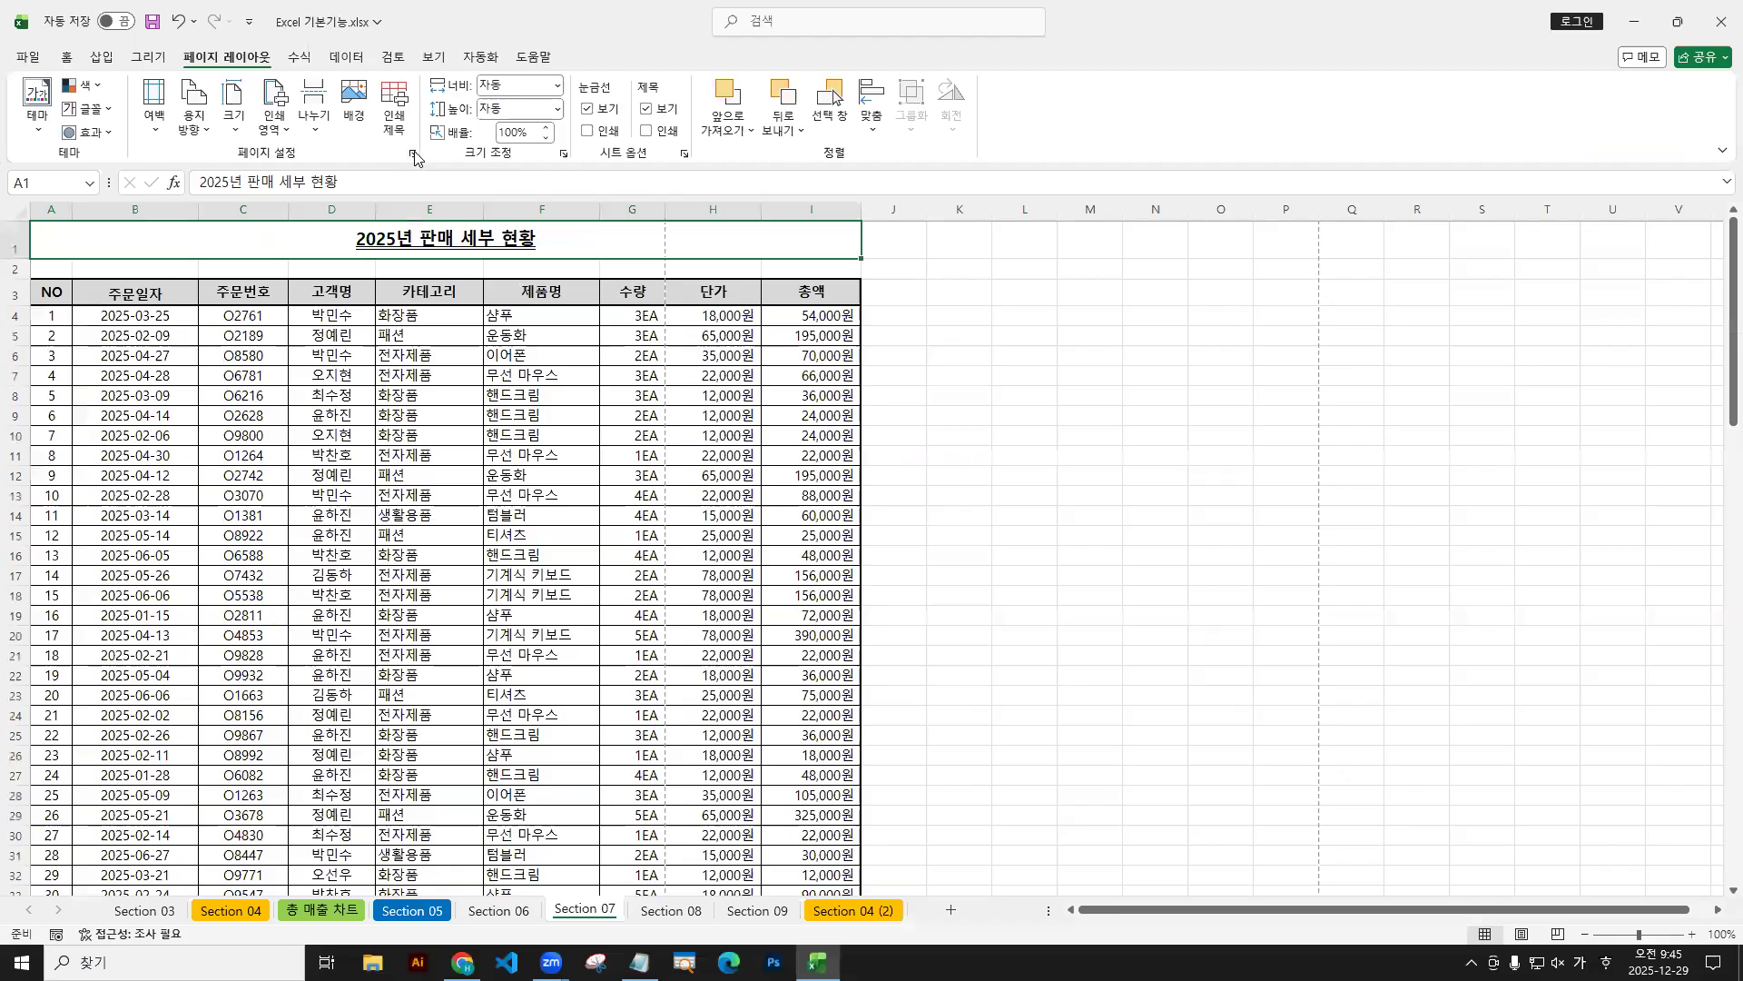
Open the page setup dialog (페이지 설정) and look over its paper, scaling, margin and page-centering options.
click(826, 307)
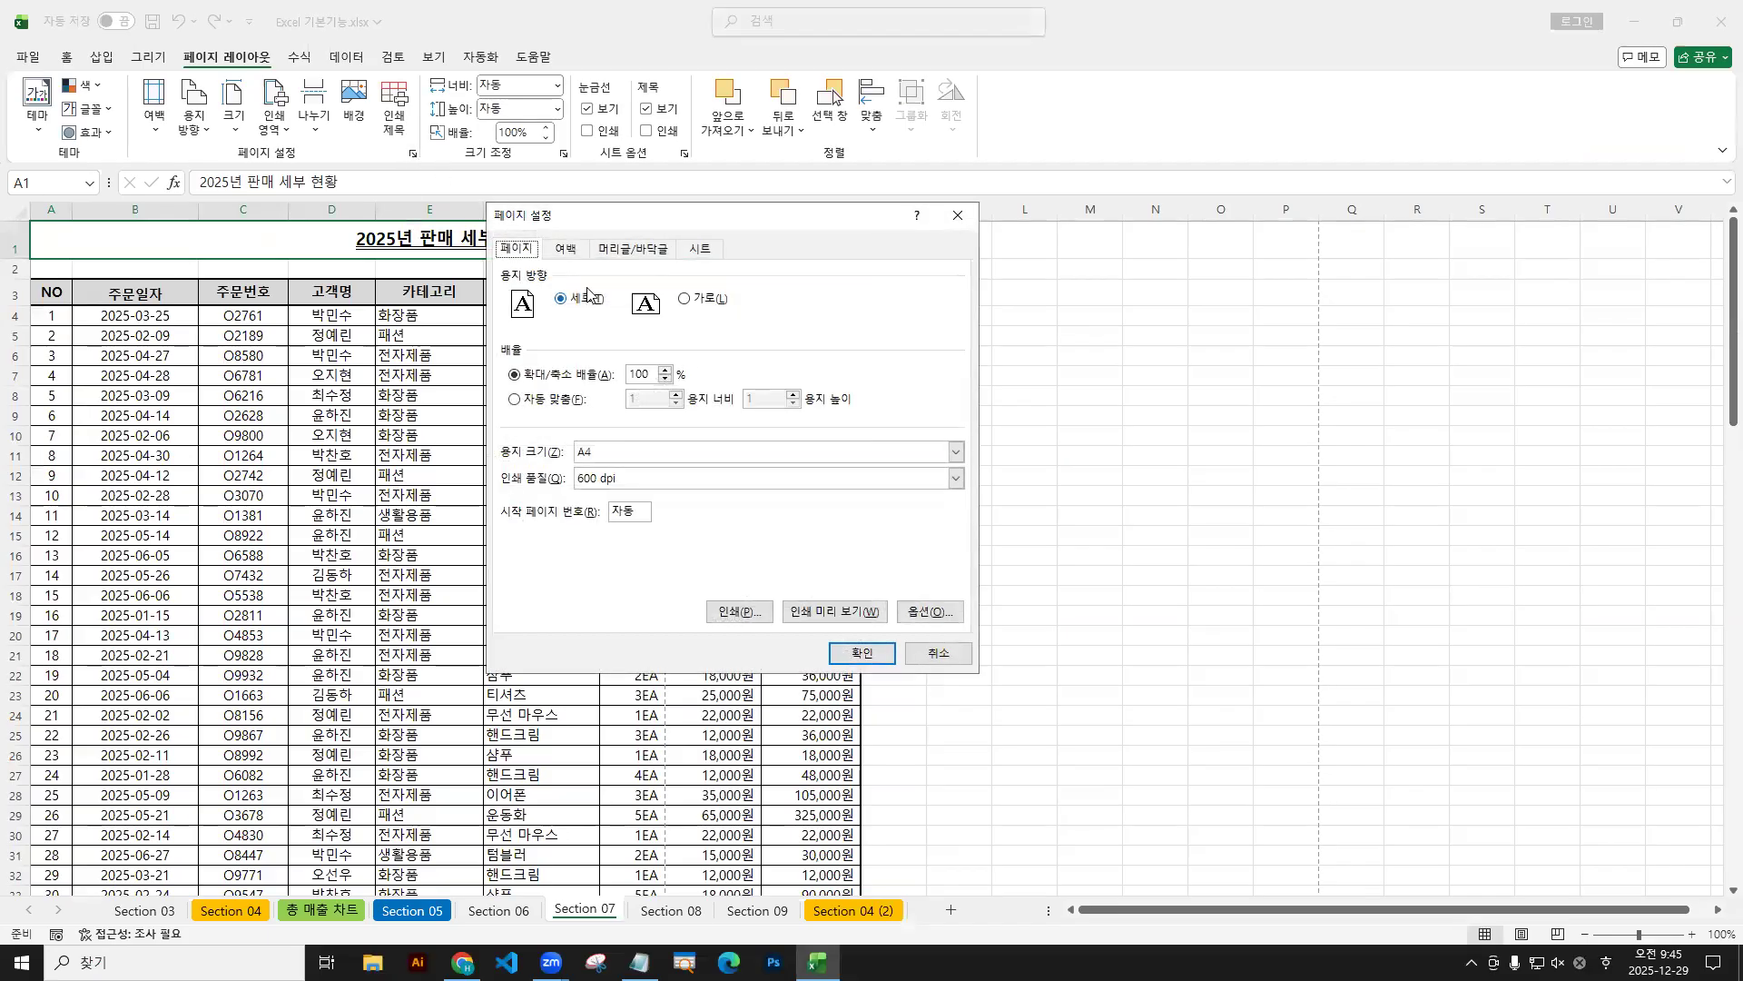
click(696, 253)
click(523, 253)
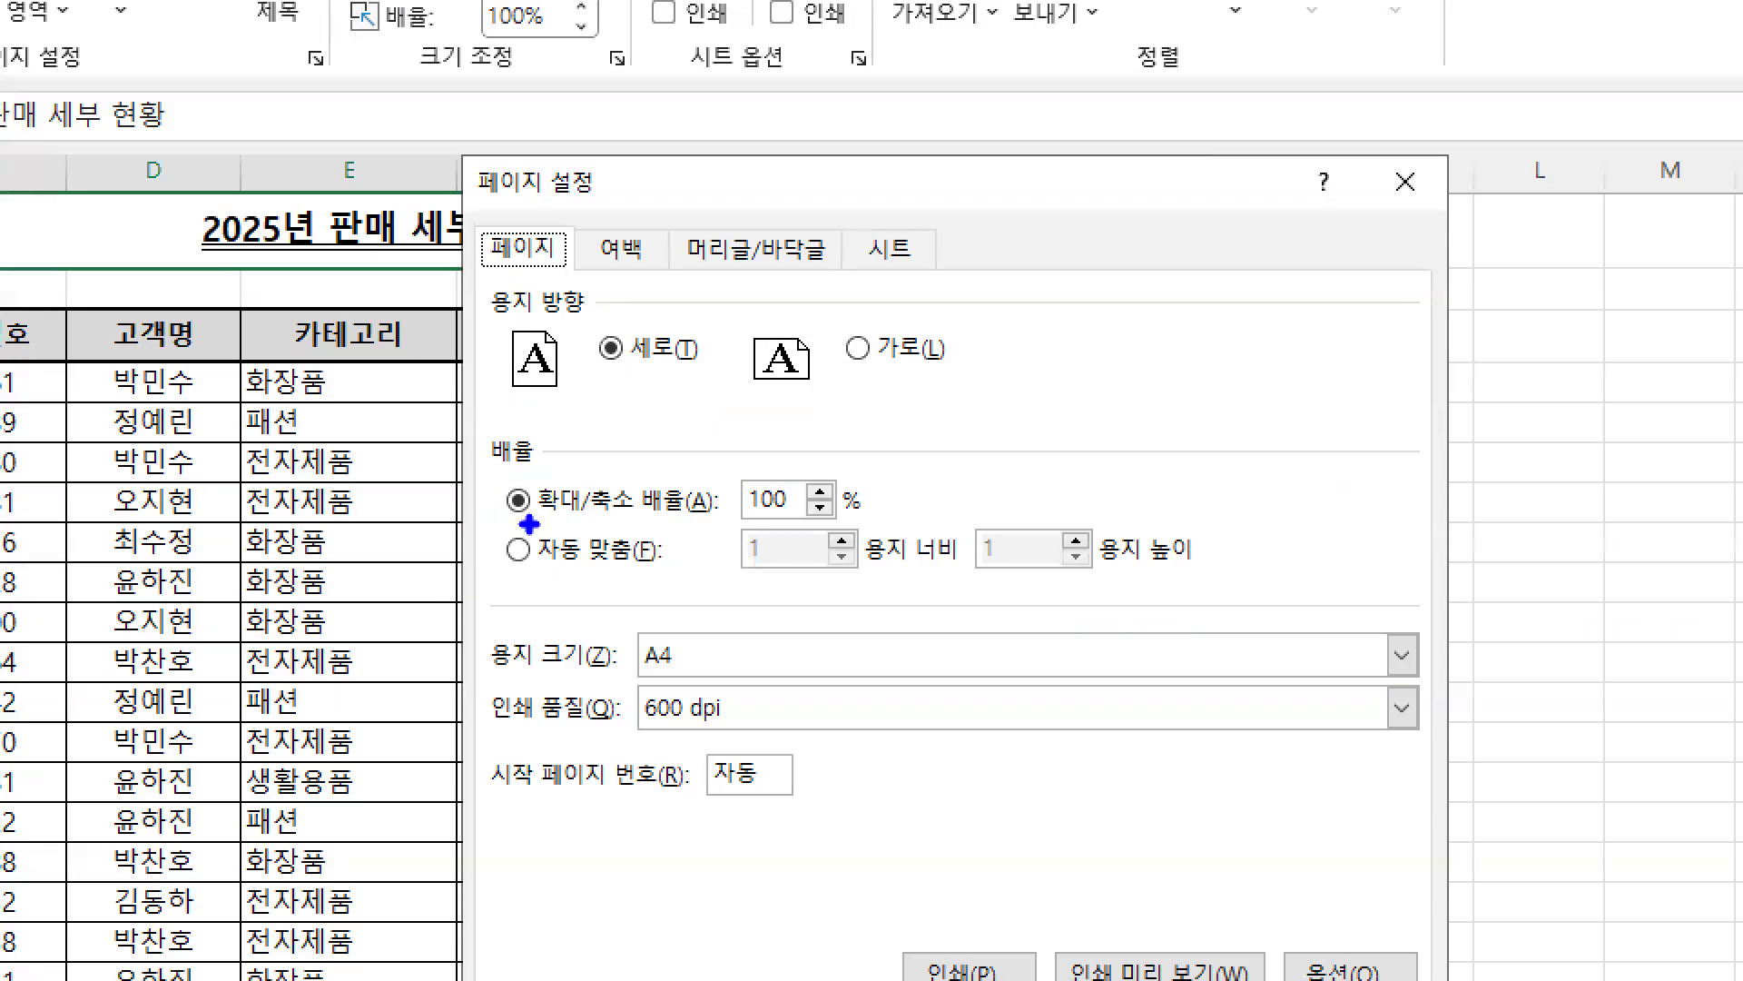
drag(531, 520, 869, 520)
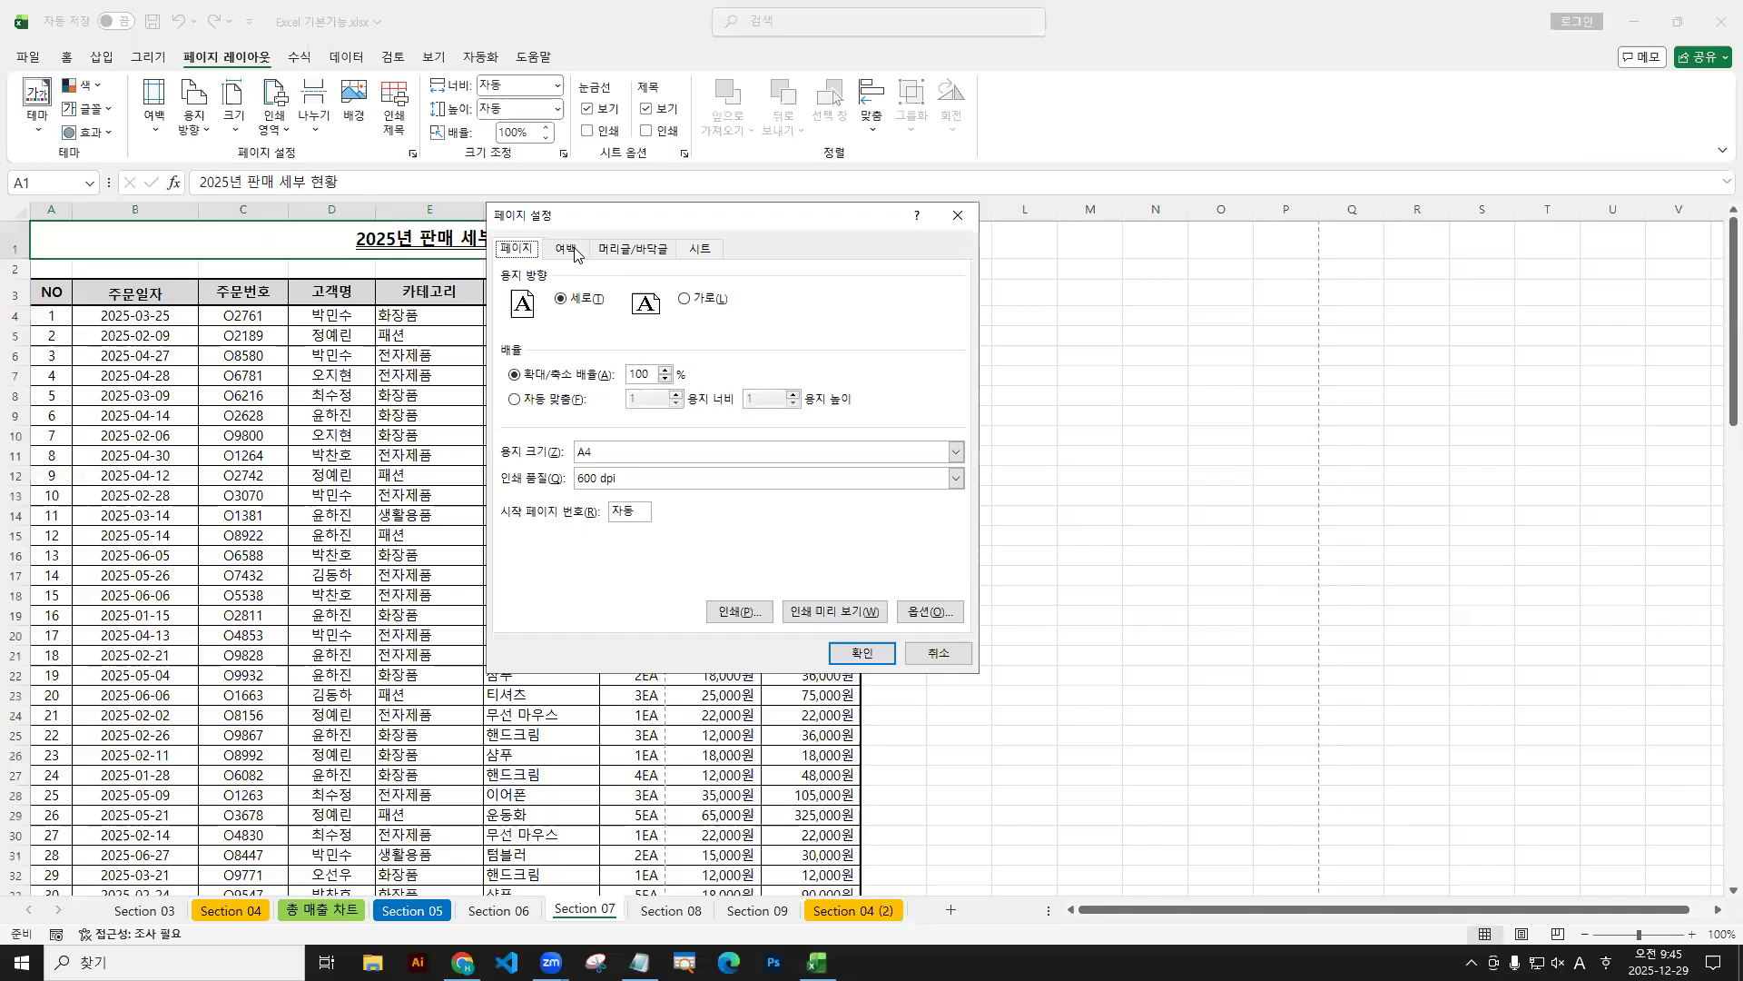
click(641, 252)
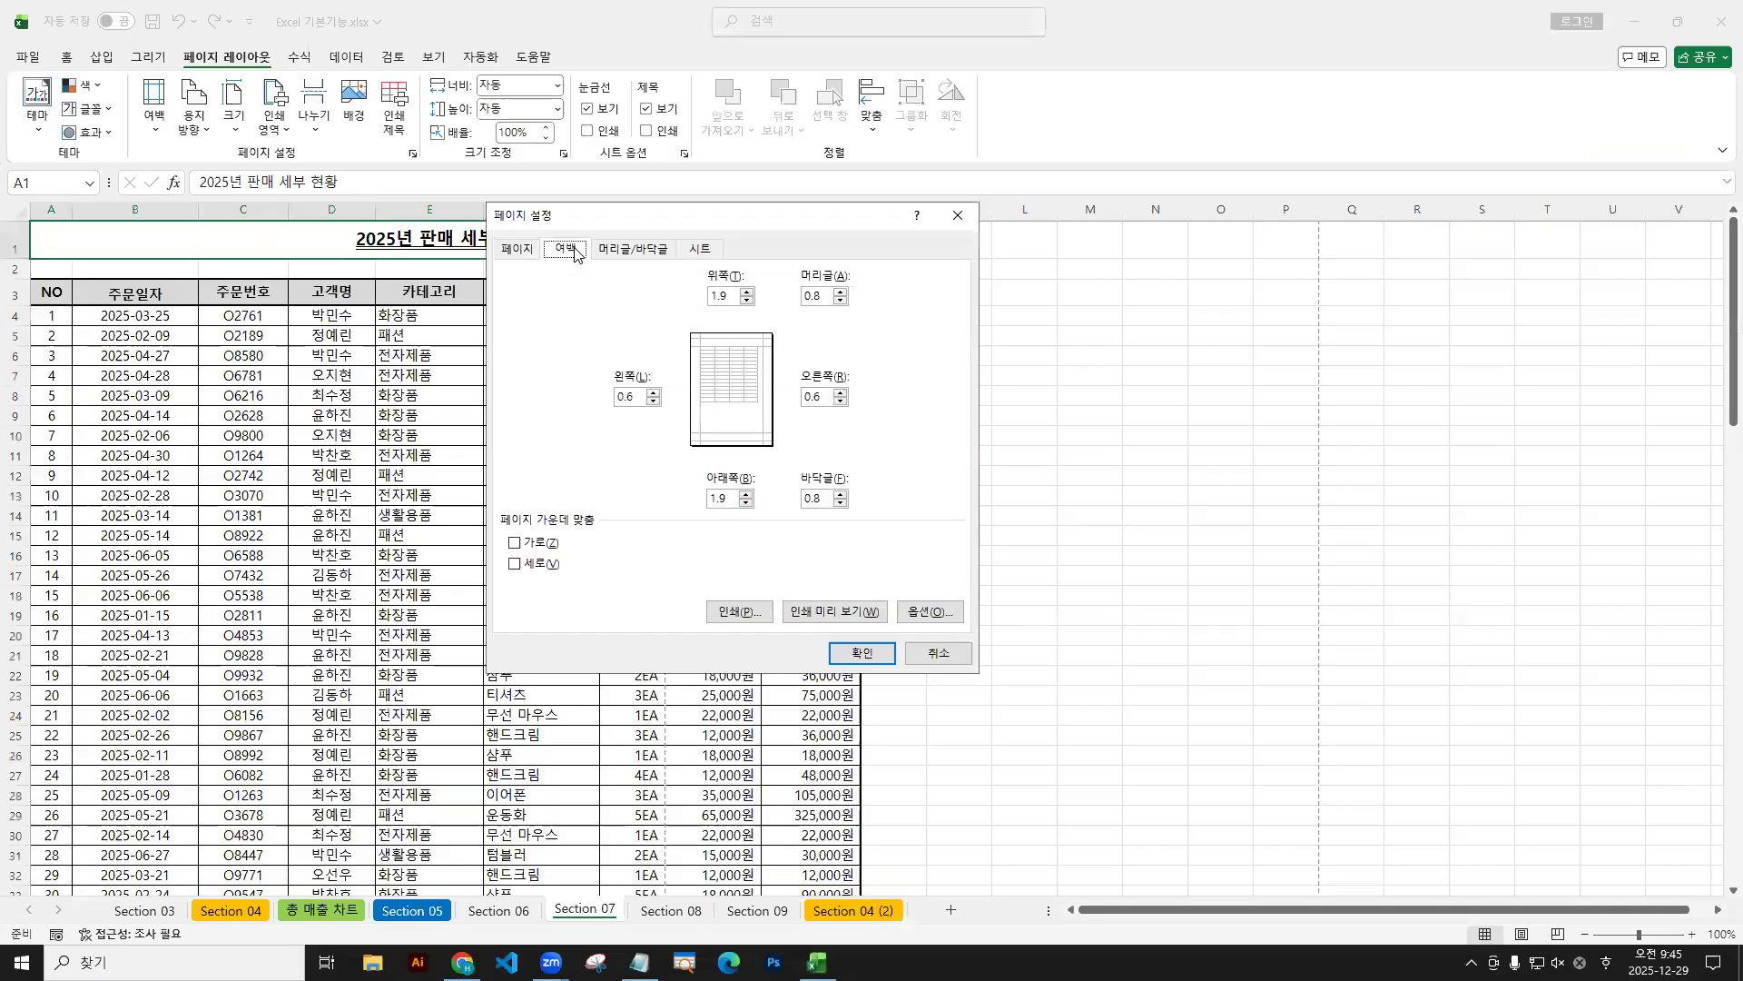
drag(571, 253, 570, 263)
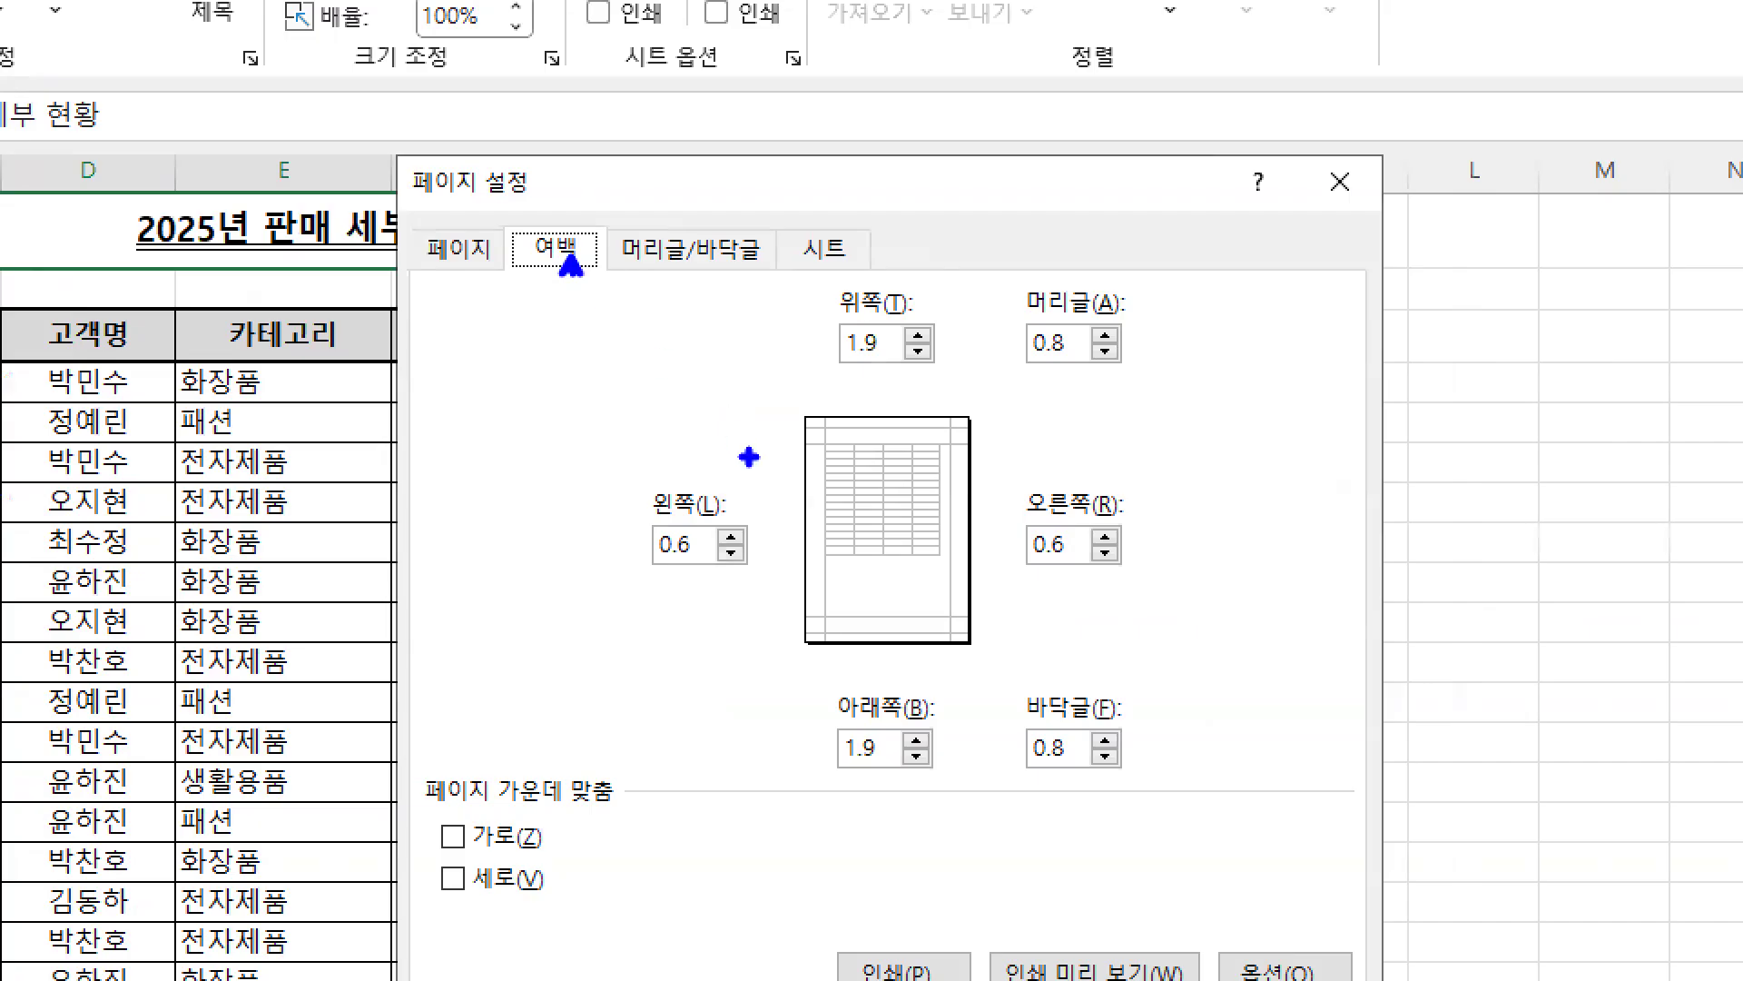
click(472, 837)
click(446, 899)
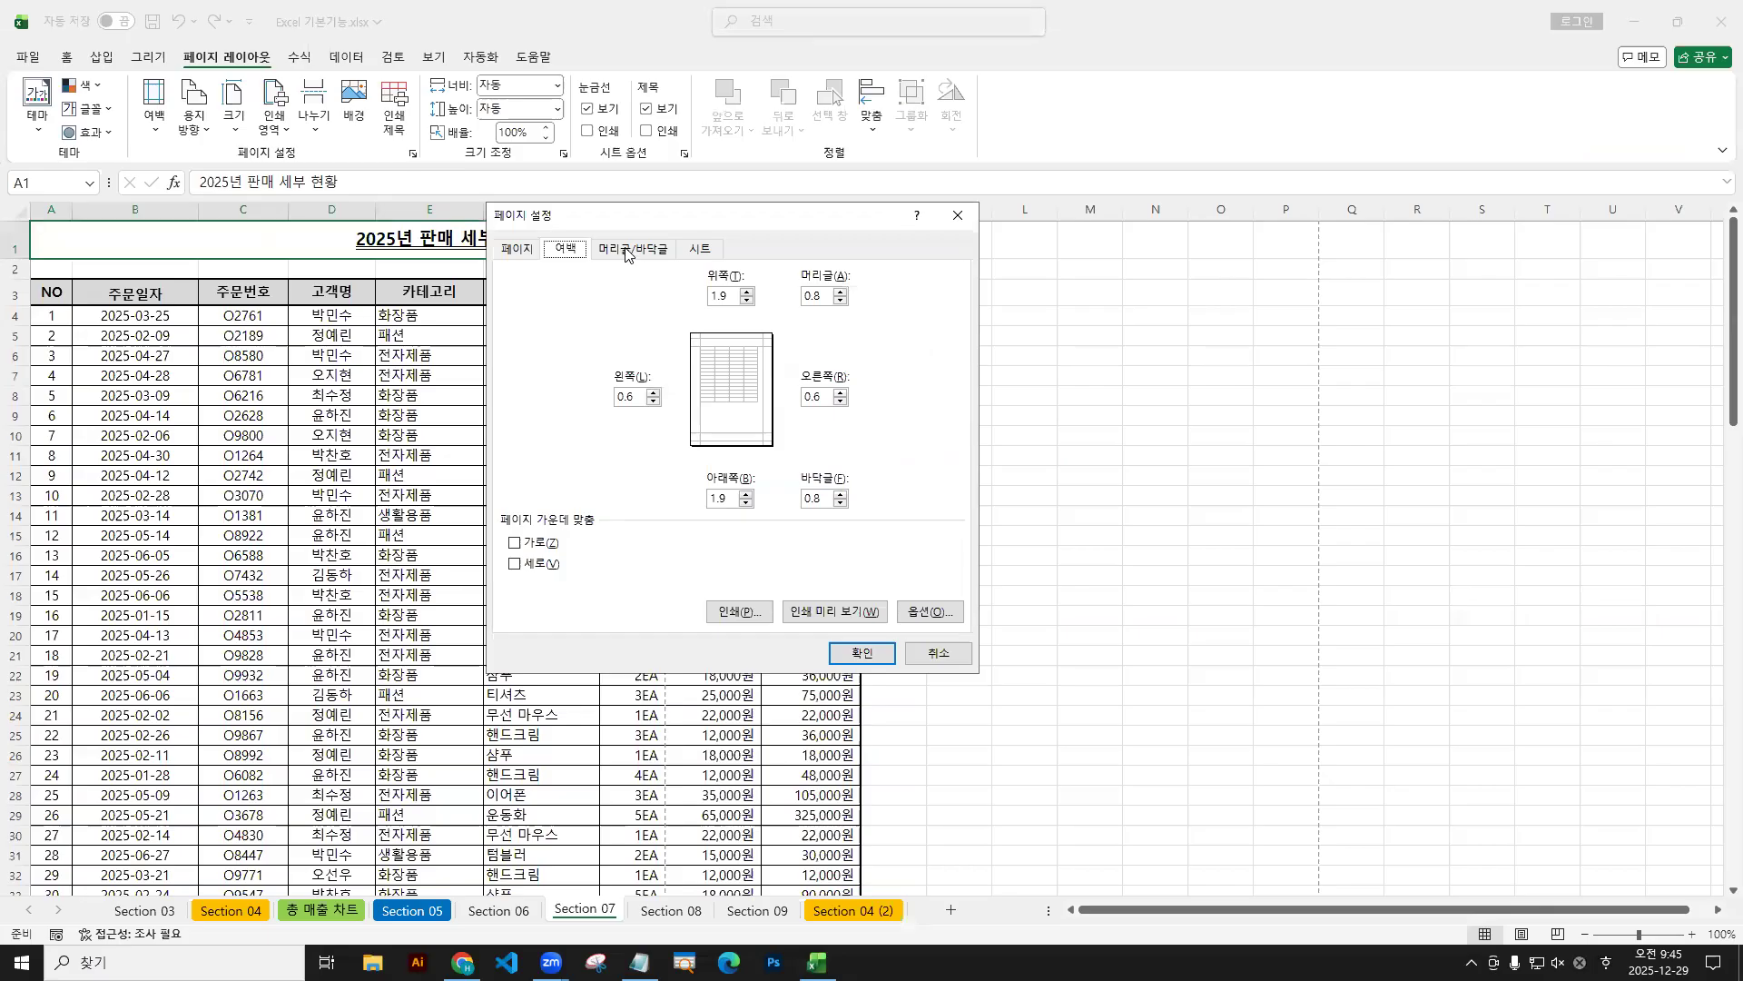
Look over the header/footer options and the sheet options for print titles (인쇄 제목) in the page setup dialog.
click(677, 257)
key(Left)
click(626, 253)
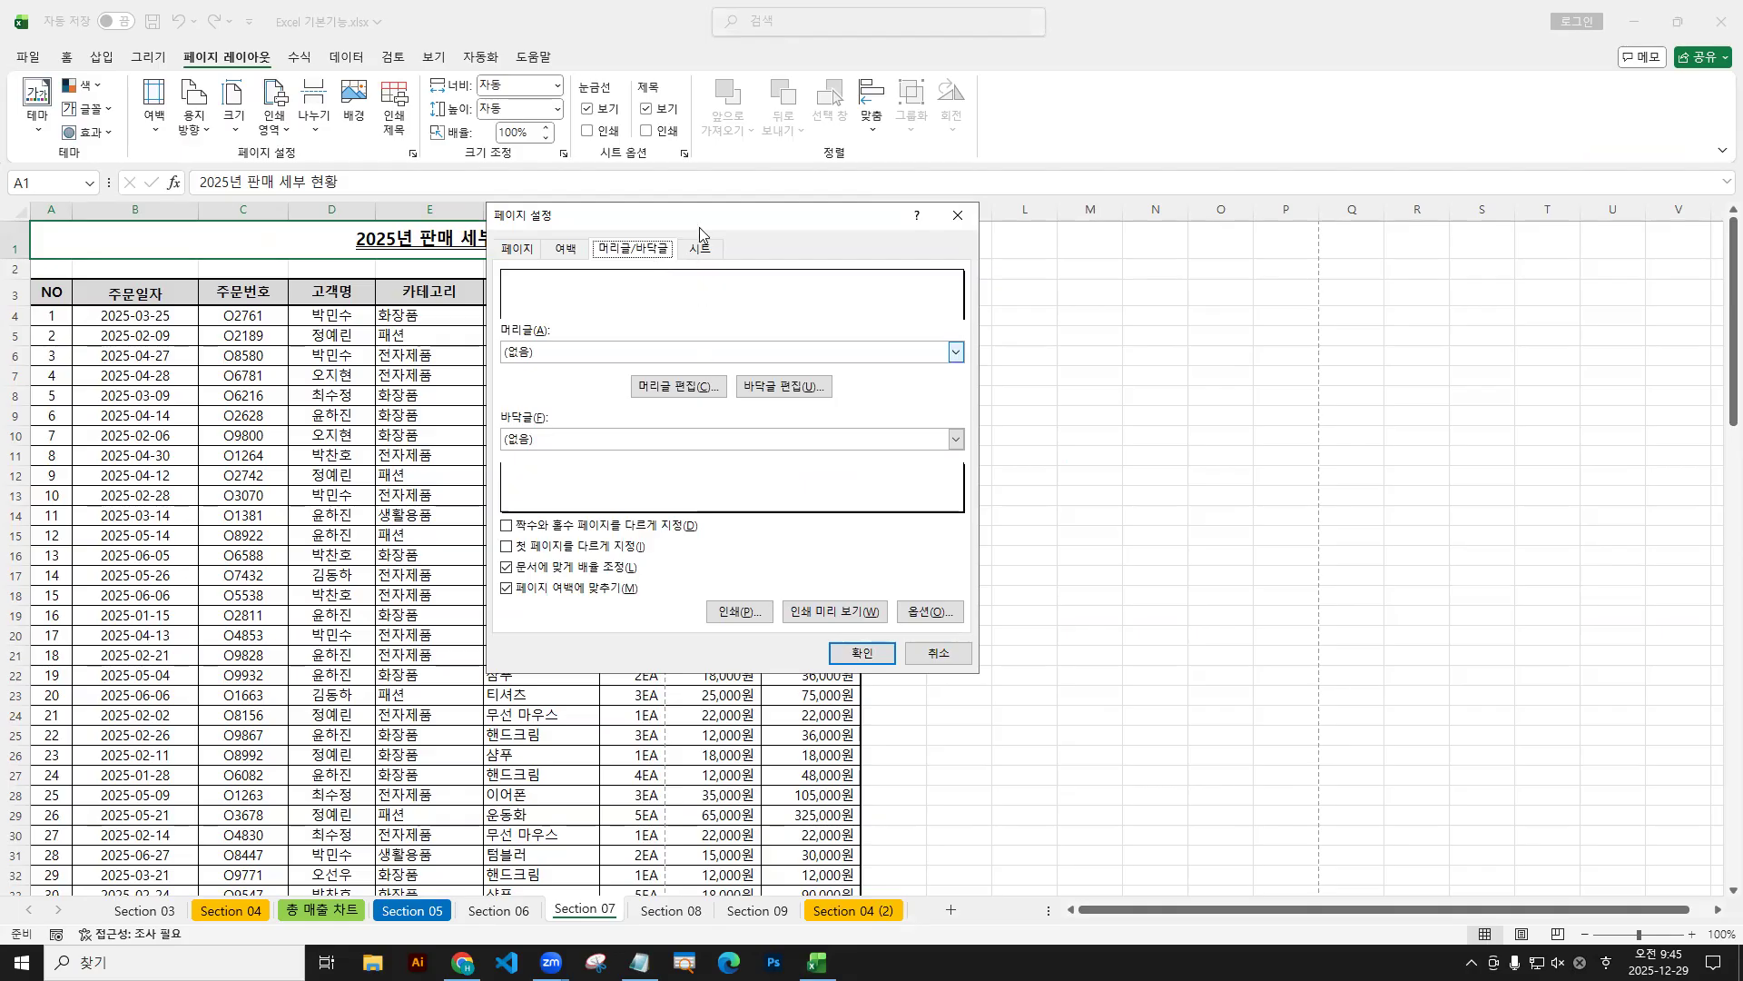
click(704, 250)
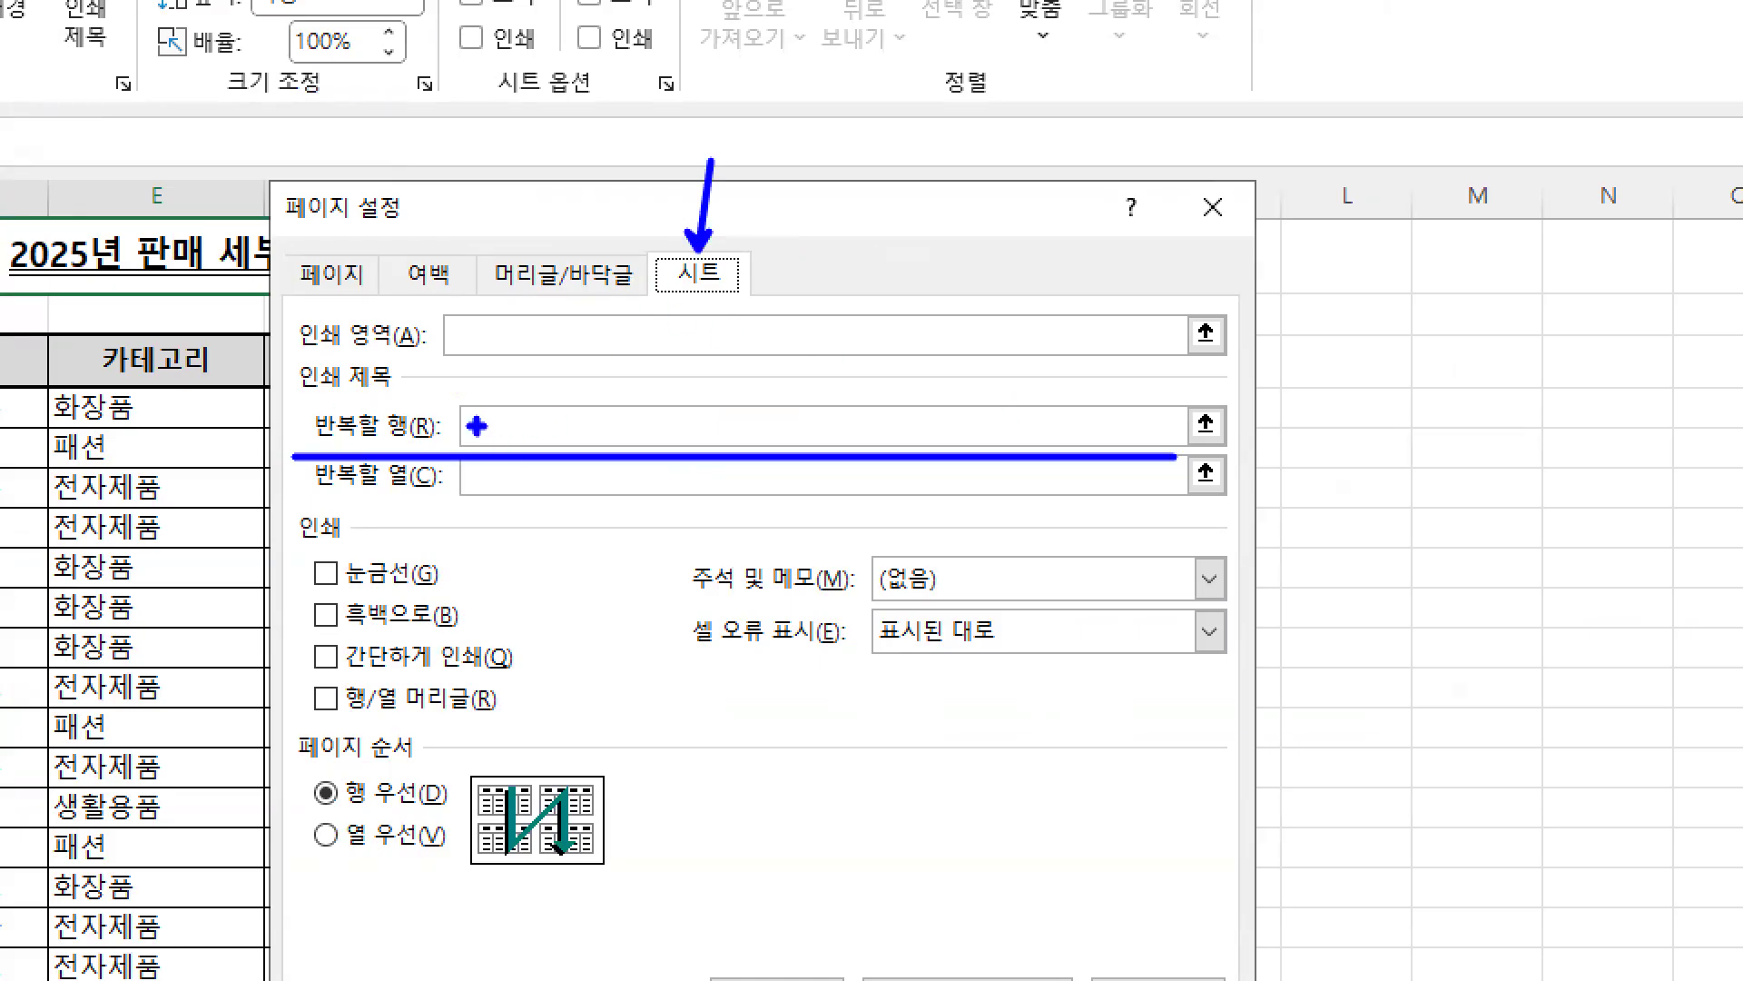
click(474, 427)
click(1213, 422)
mouse_move(1044, 517)
mouse_down()
mouse_move(1074, 794)
mouse_move(1051, 494)
mouse_move(1081, 508)
mouse_up()
key(Escape)
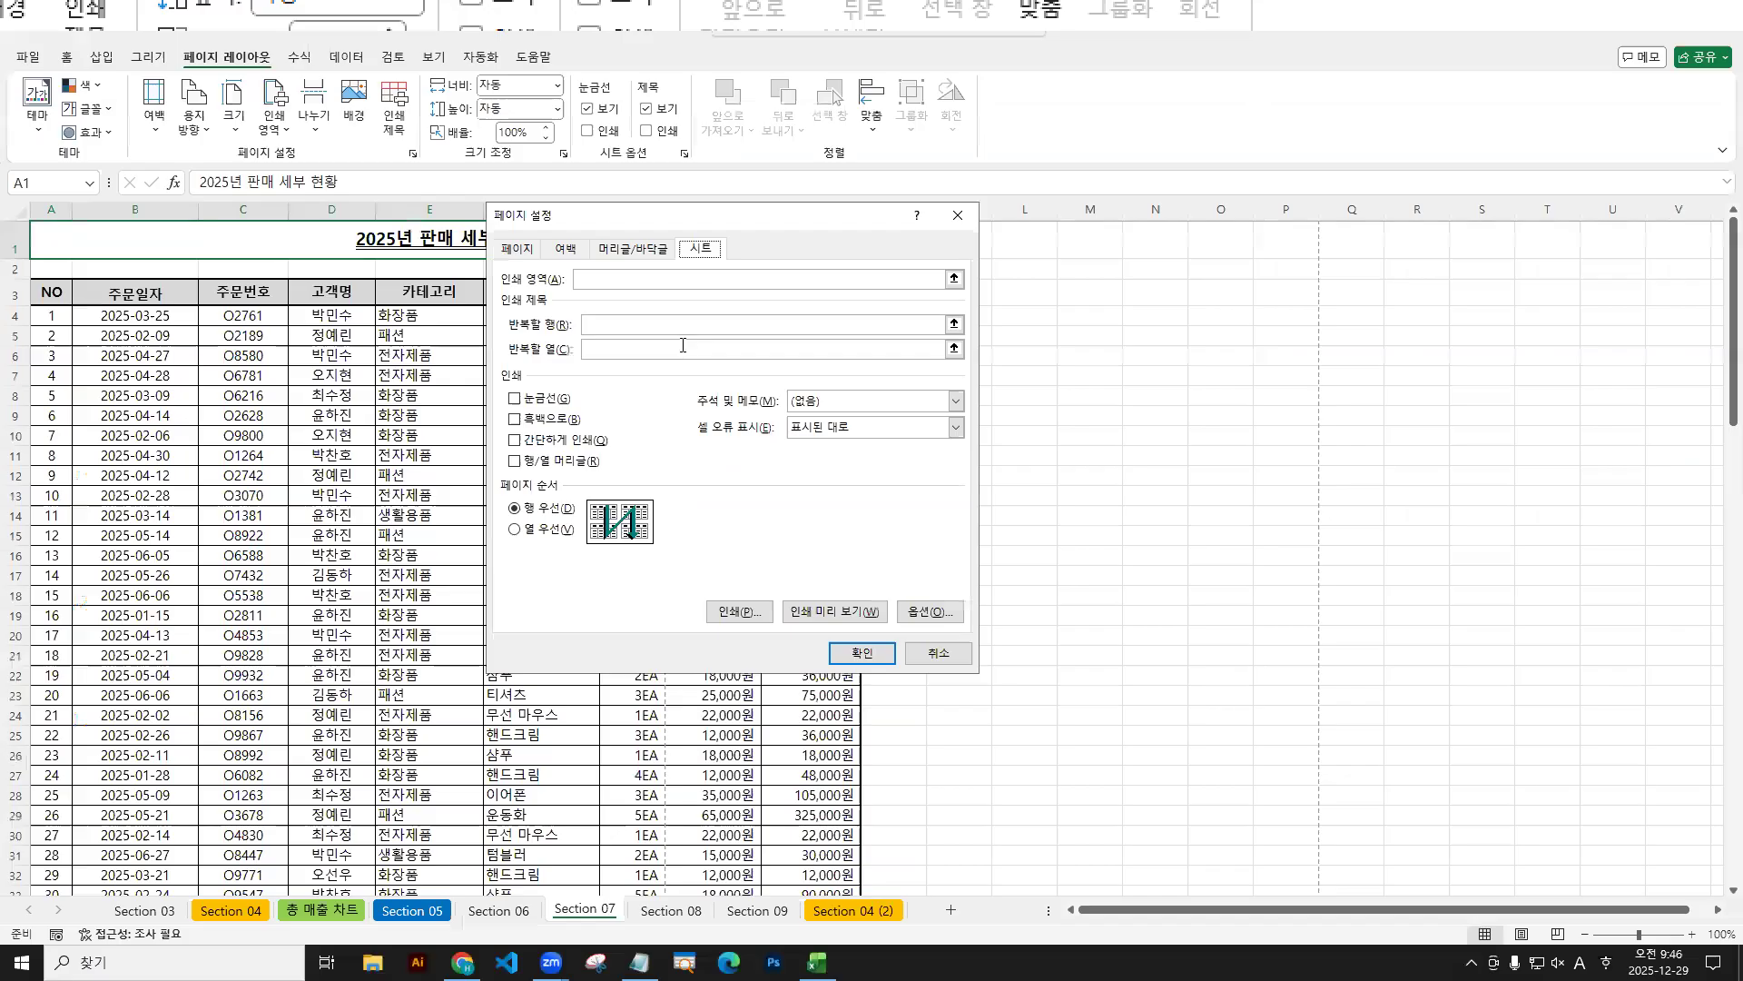
Set the rows to repeat on every printed page (반복할 행) to $1:$3, clearing the first entry and reselecting rows 1 to 3.
click(598, 325)
drag(587, 324, 585, 341)
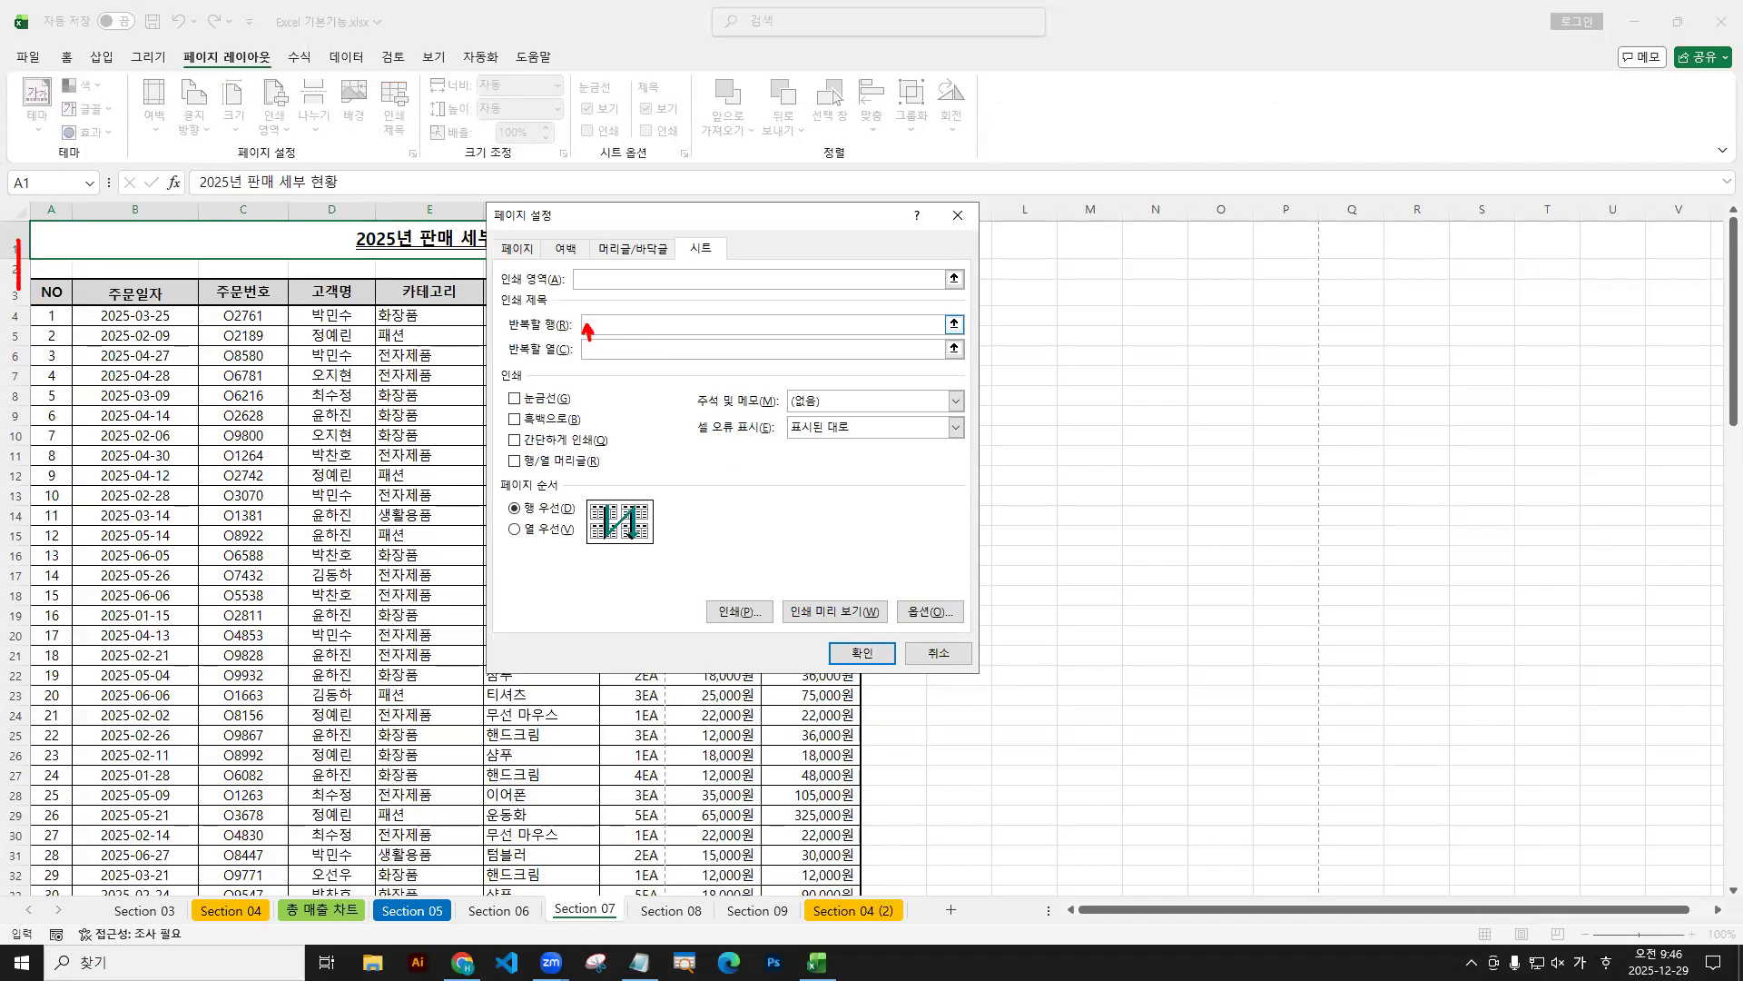
drag(15, 224, 16, 249)
key(Escape)
drag(14, 236, 12, 287)
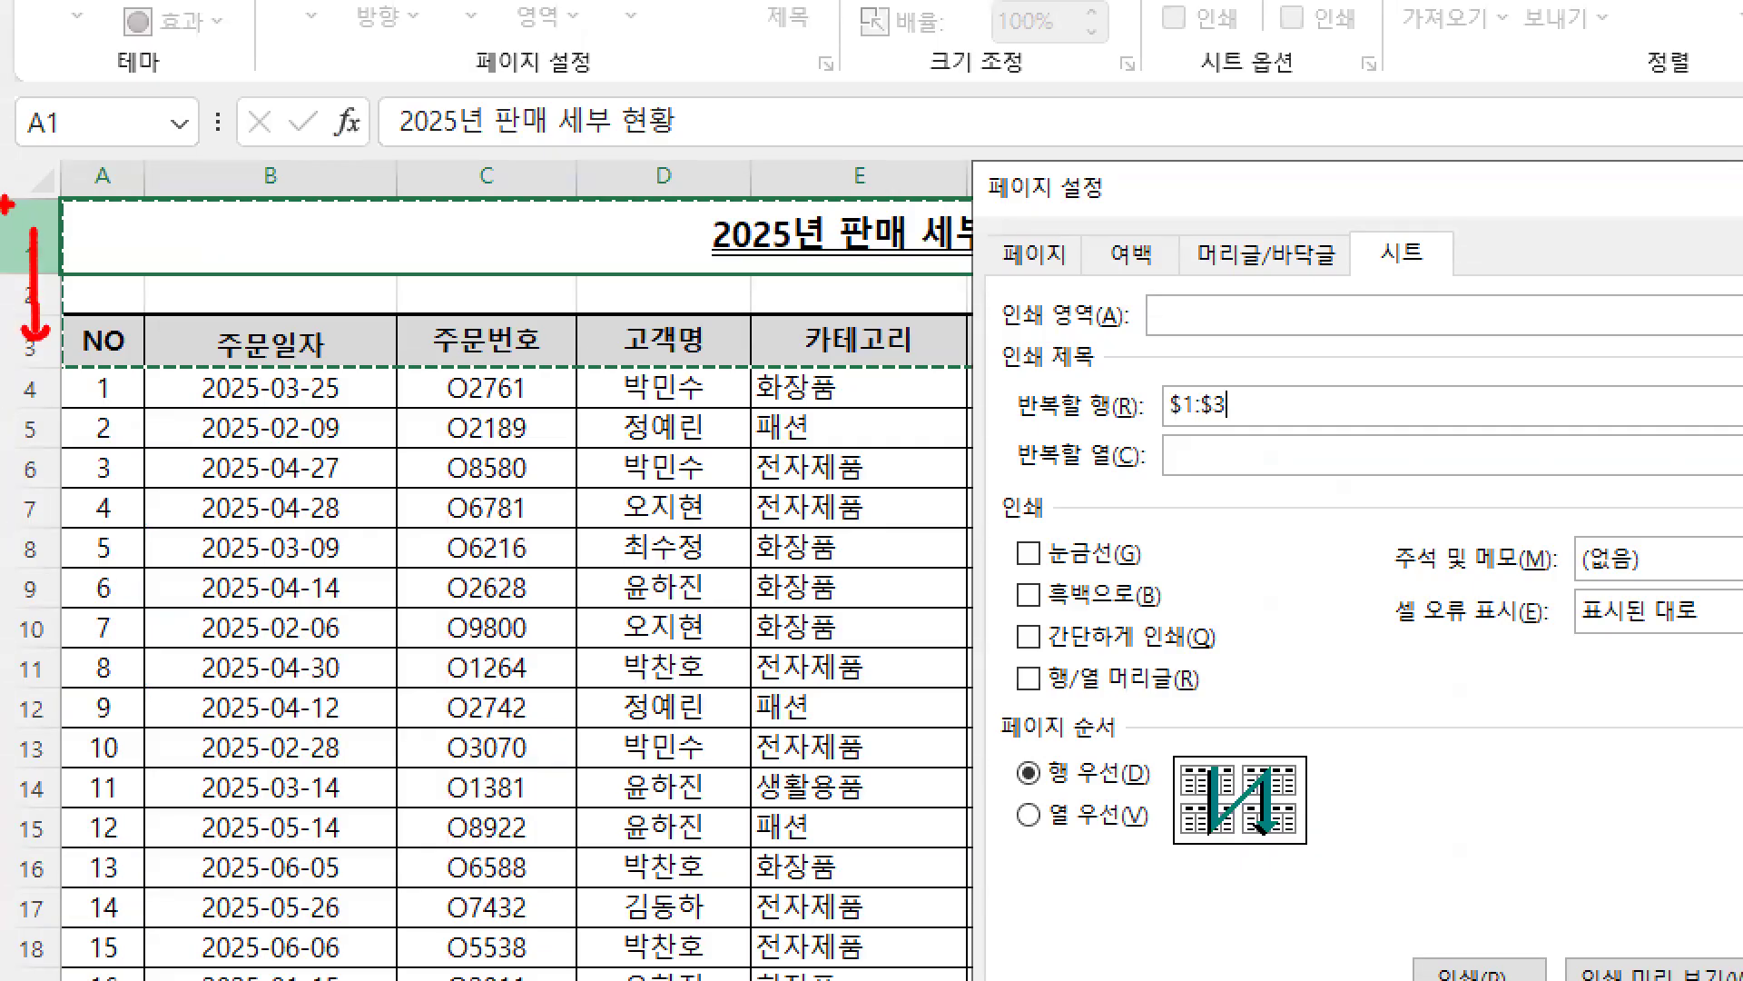
drag(1146, 427, 1257, 427)
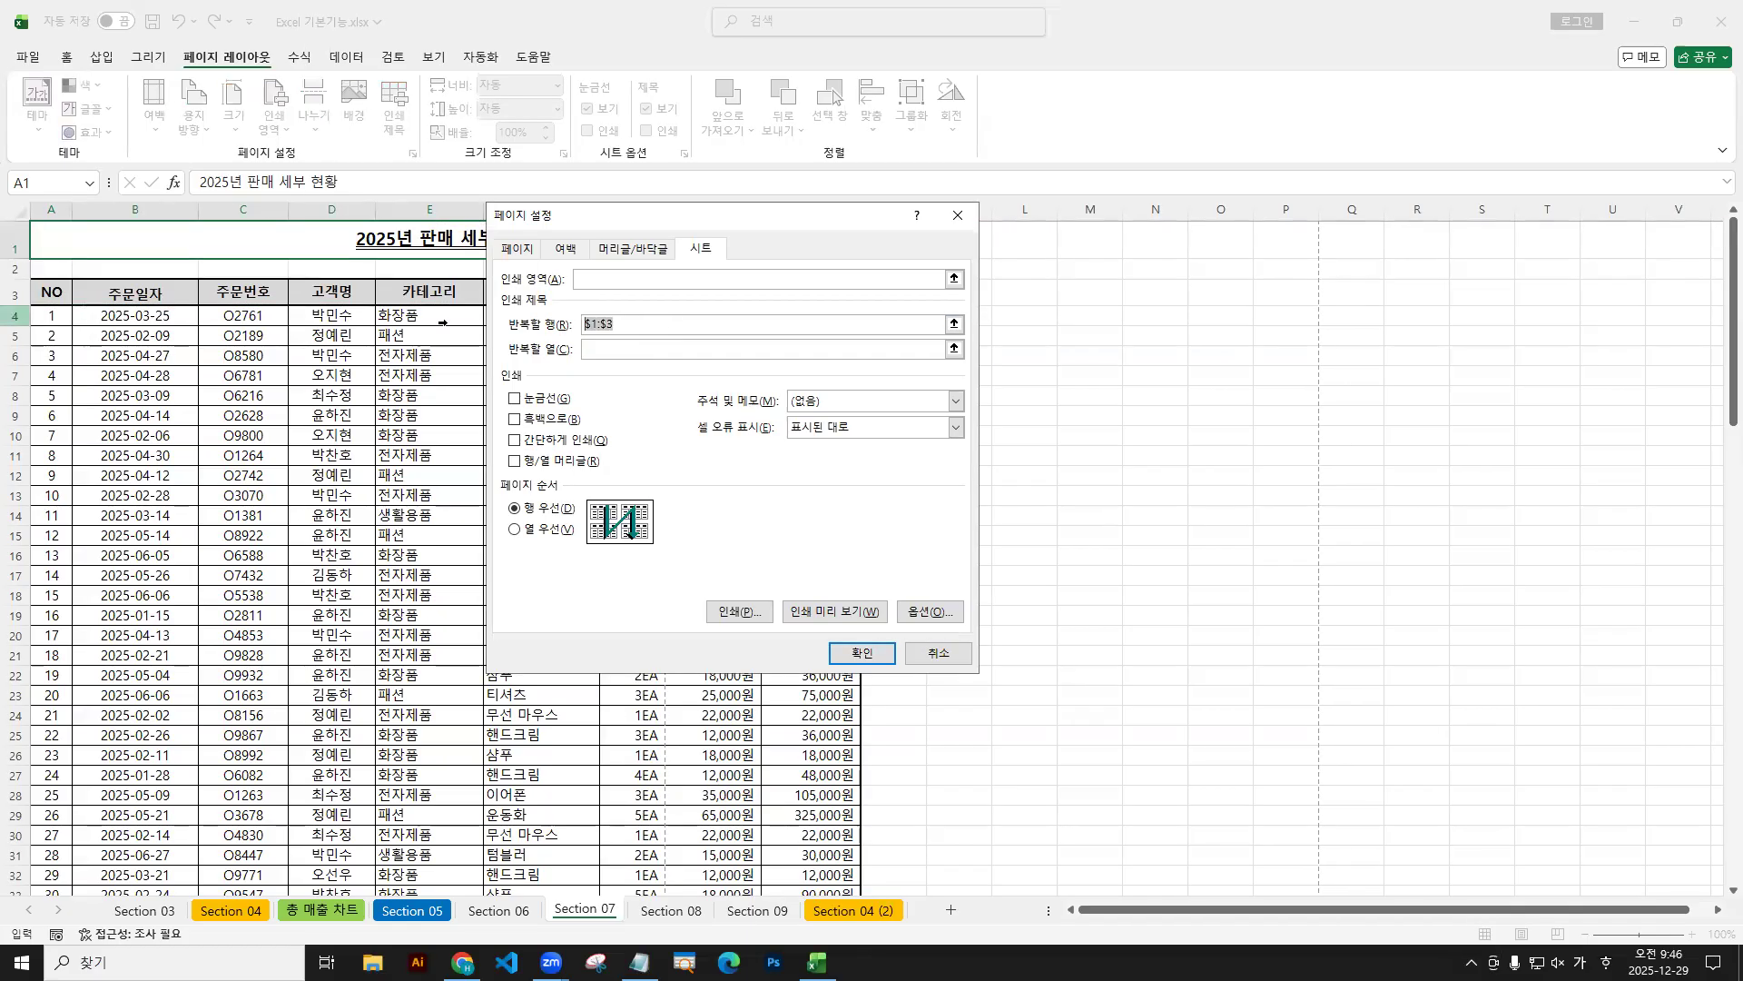
key(Delete)
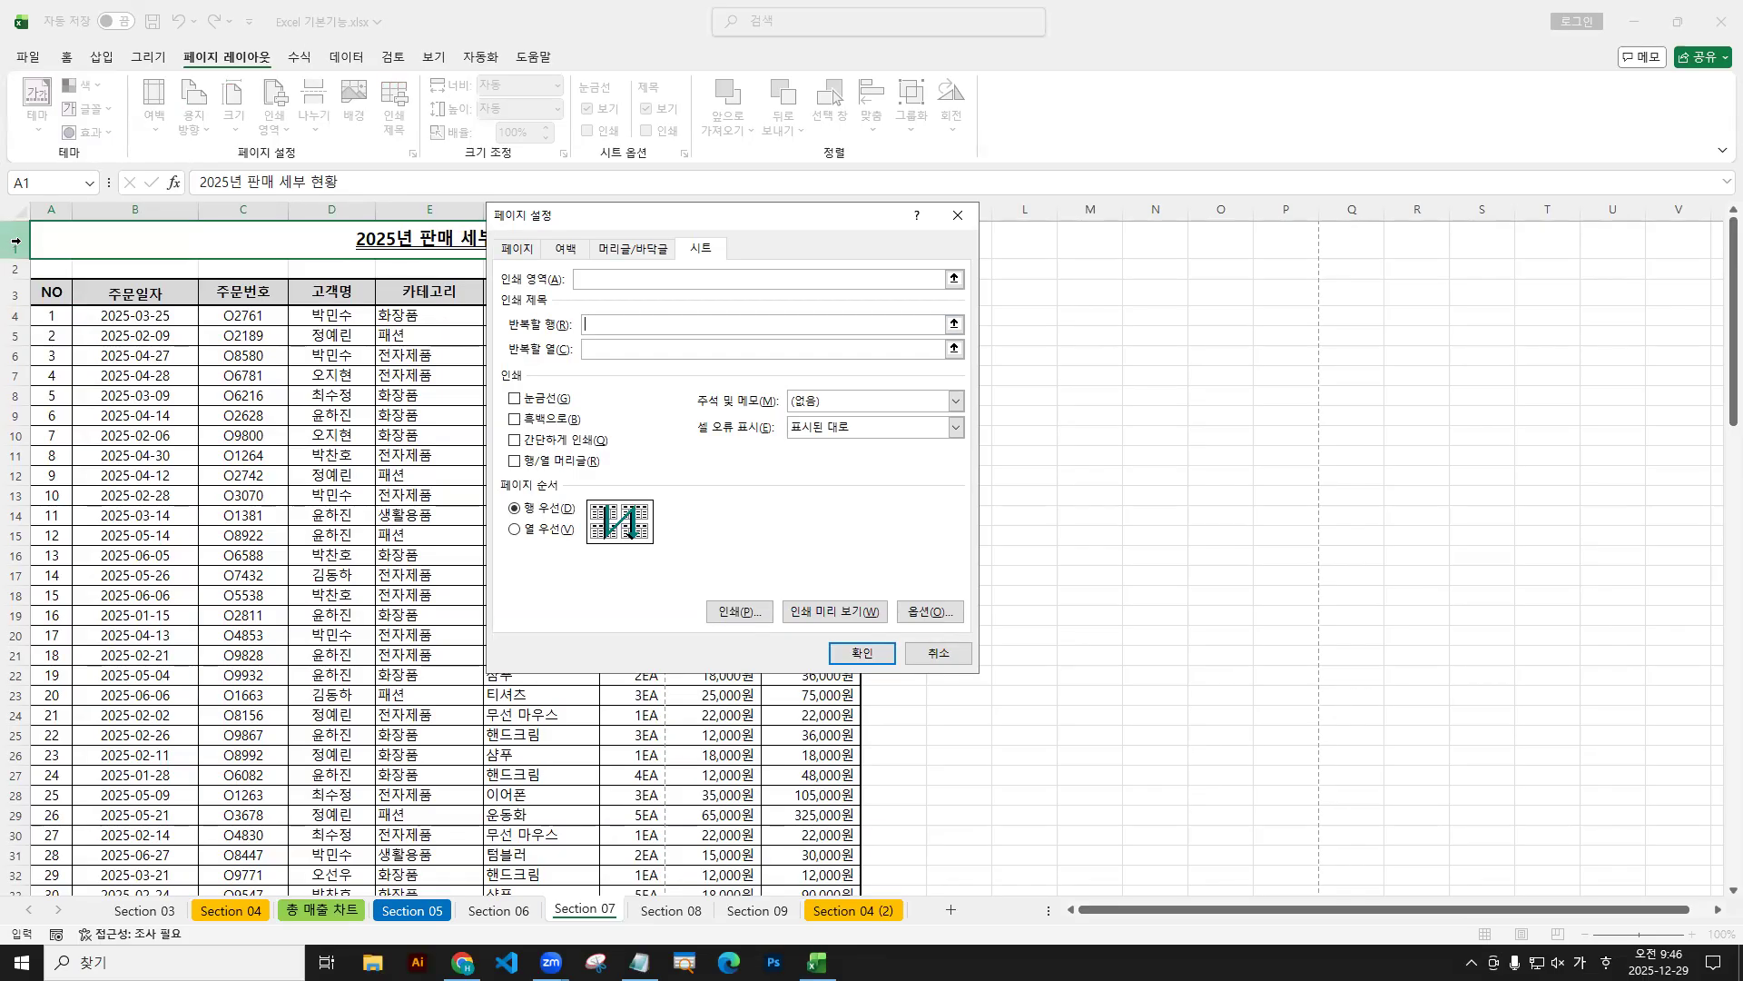
drag(13, 240, 14, 292)
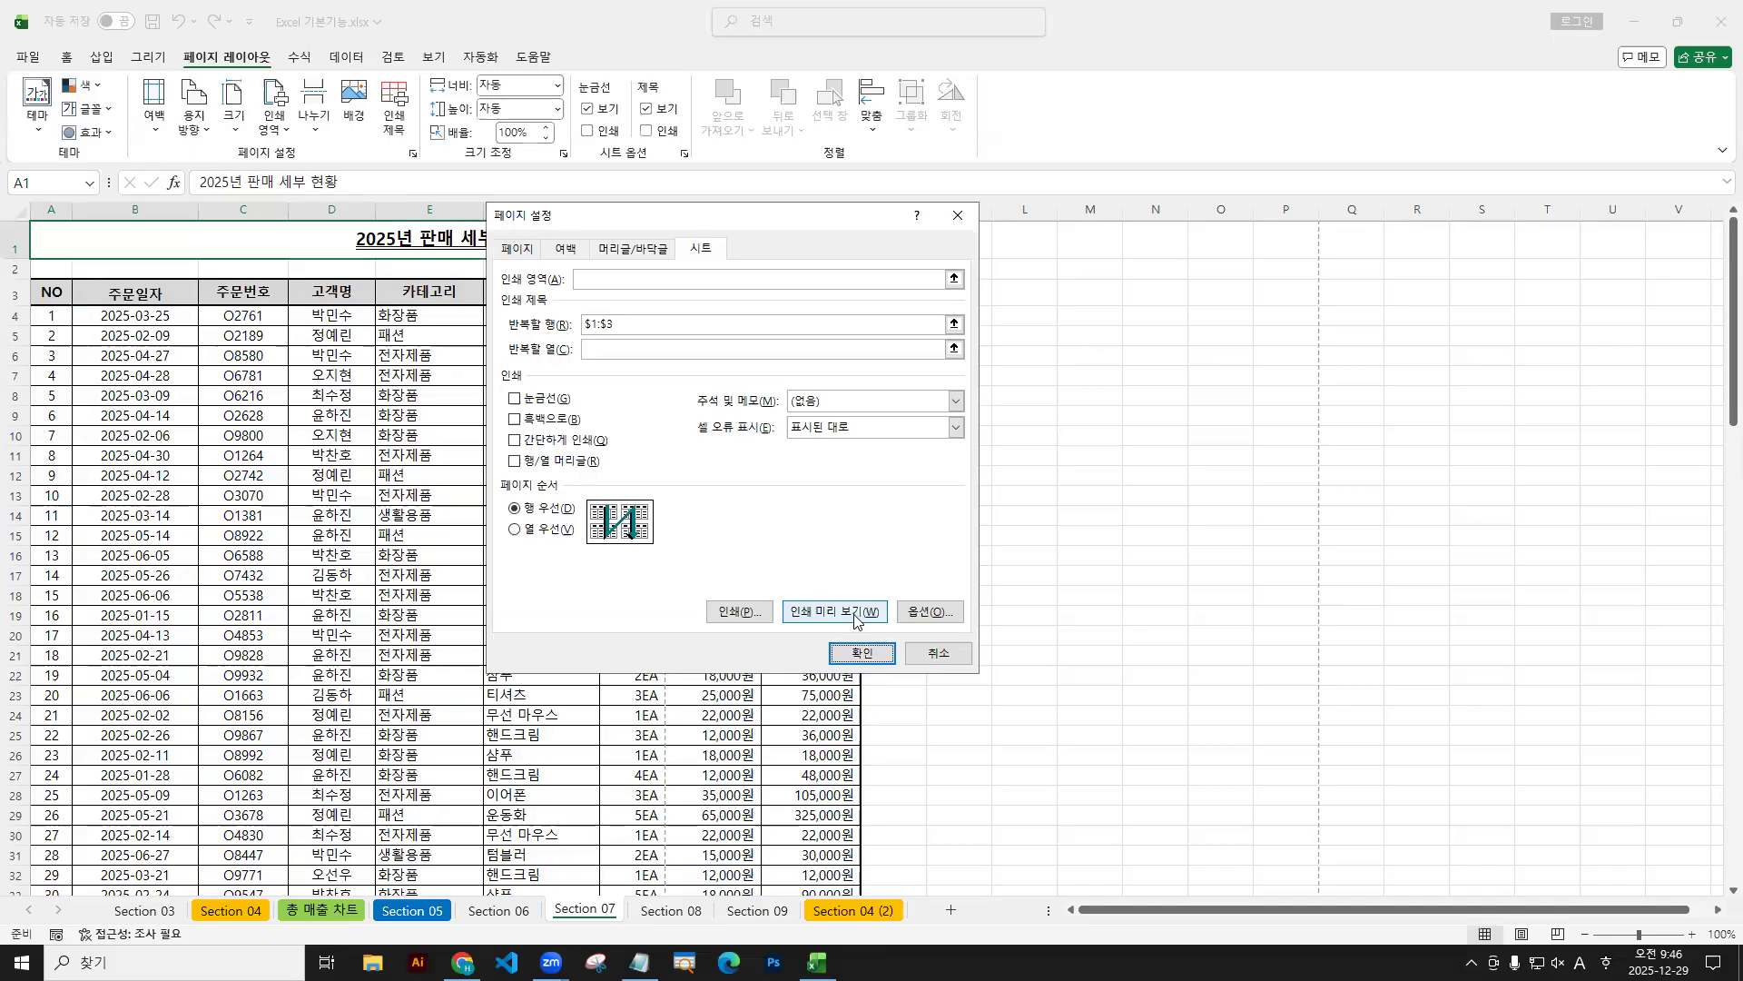
Preview the printout and leaf through pages 1 to 3 to check the repeated title and header rows.
click(1079, 857)
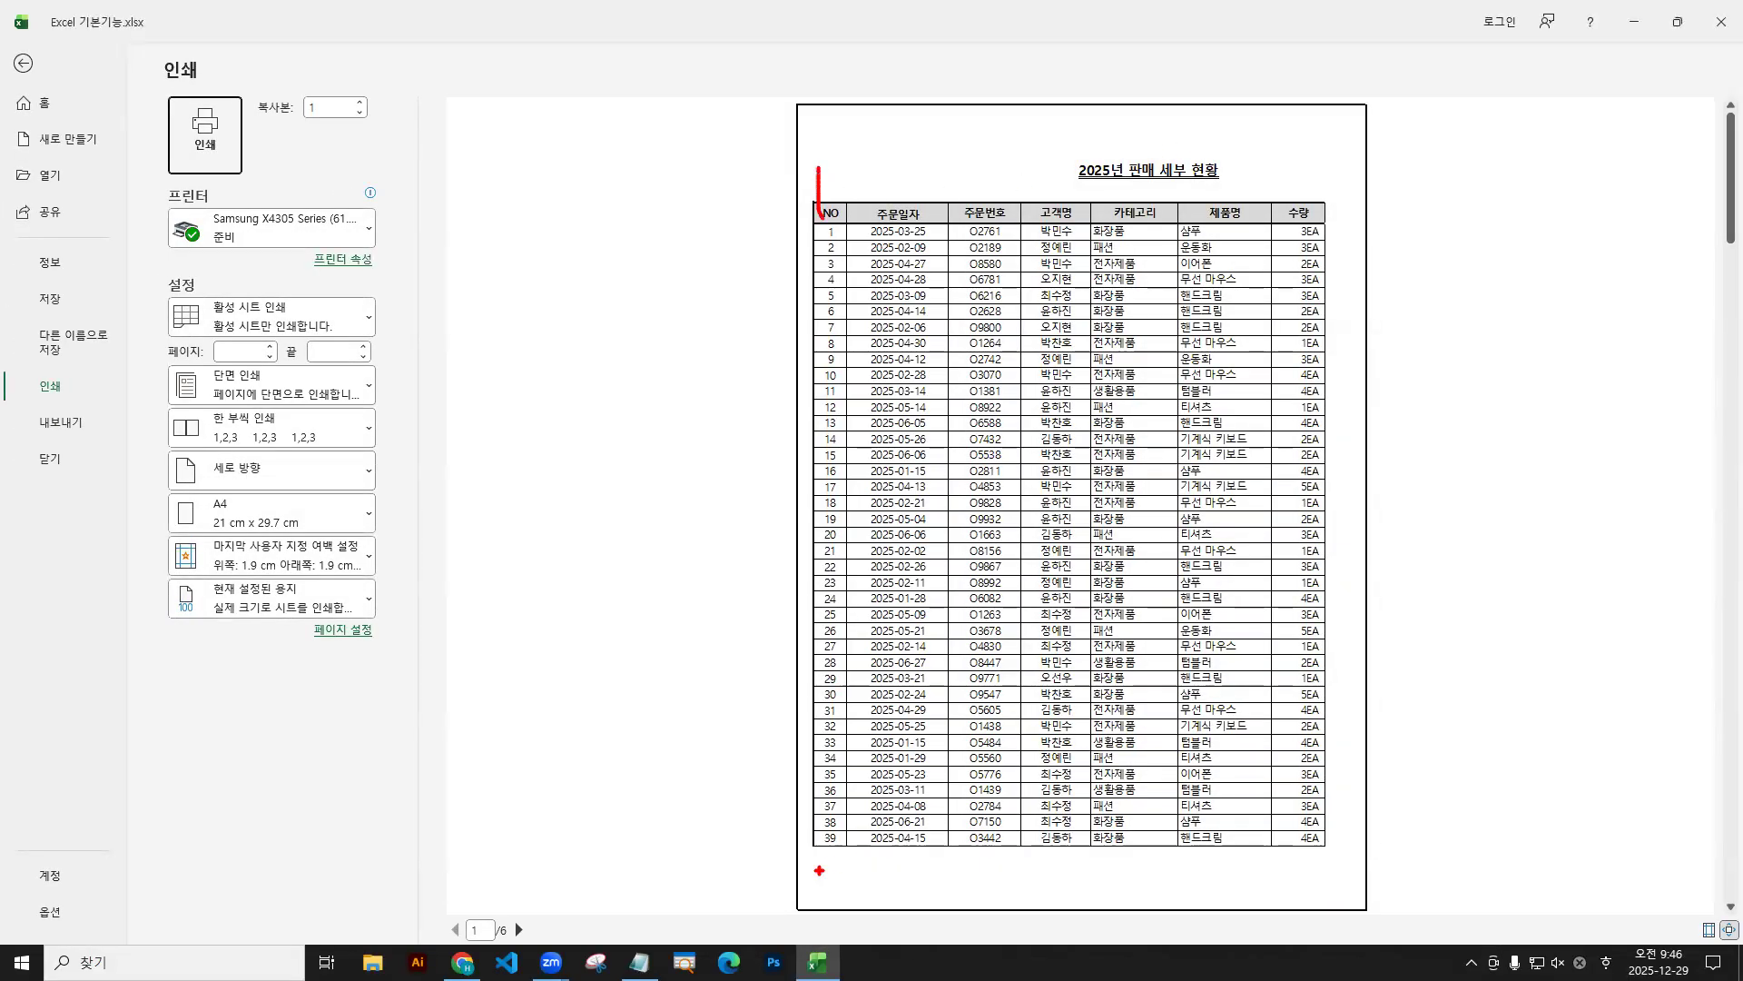
mouse_move(511, 920)
mouse_down()
mouse_move(529, 940)
mouse_move(534, 883)
mouse_up()
mouse_move(809, 147)
mouse_down()
mouse_move(1284, 233)
mouse_move(1342, 225)
mouse_up()
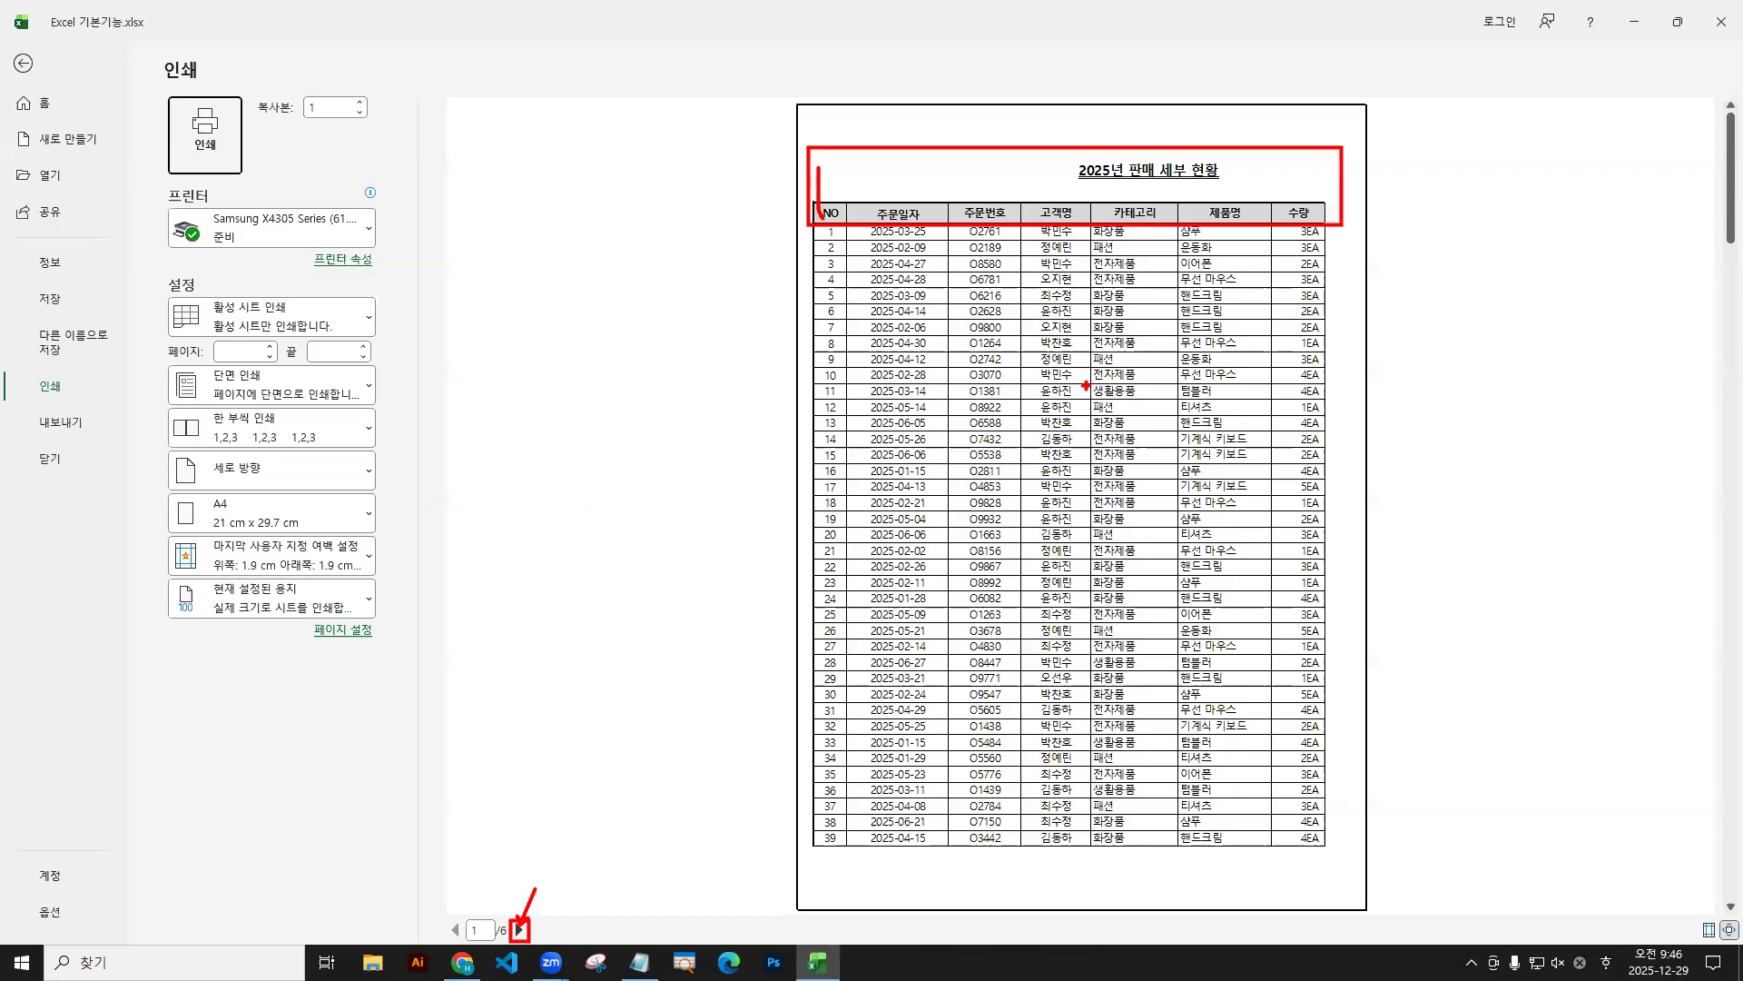
key(Escape)
click(521, 931)
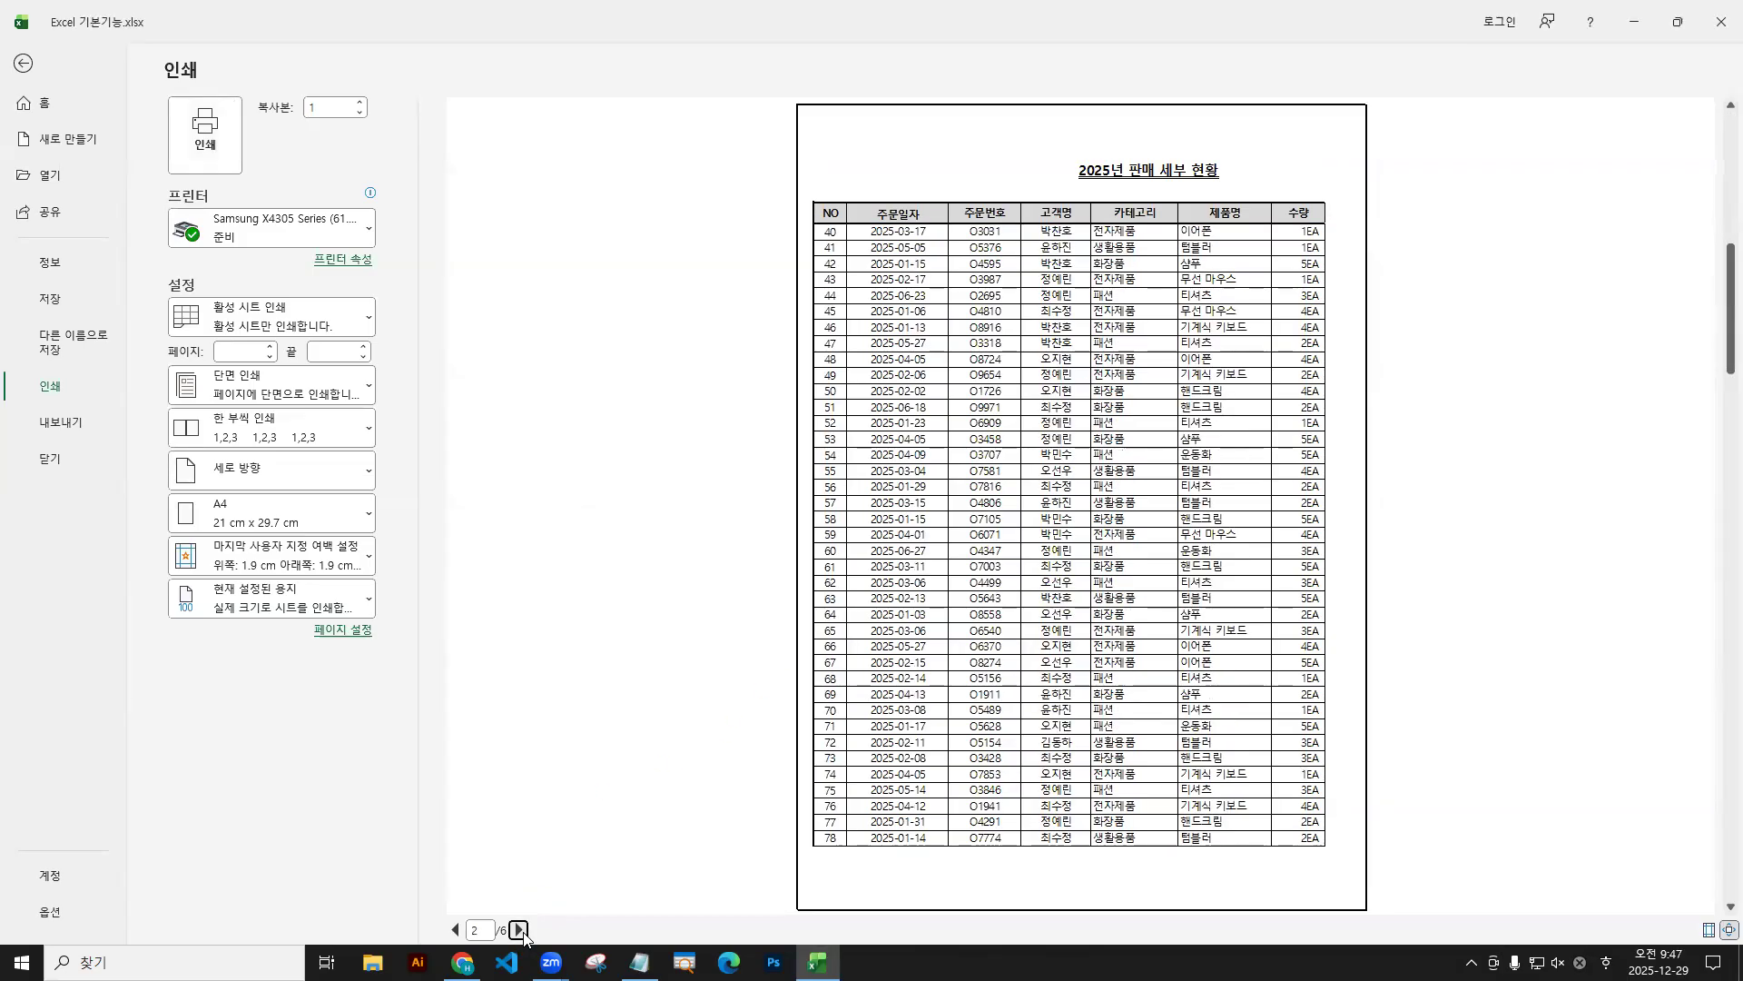
key(ctrl+2)
drag(812, 149, 1344, 224)
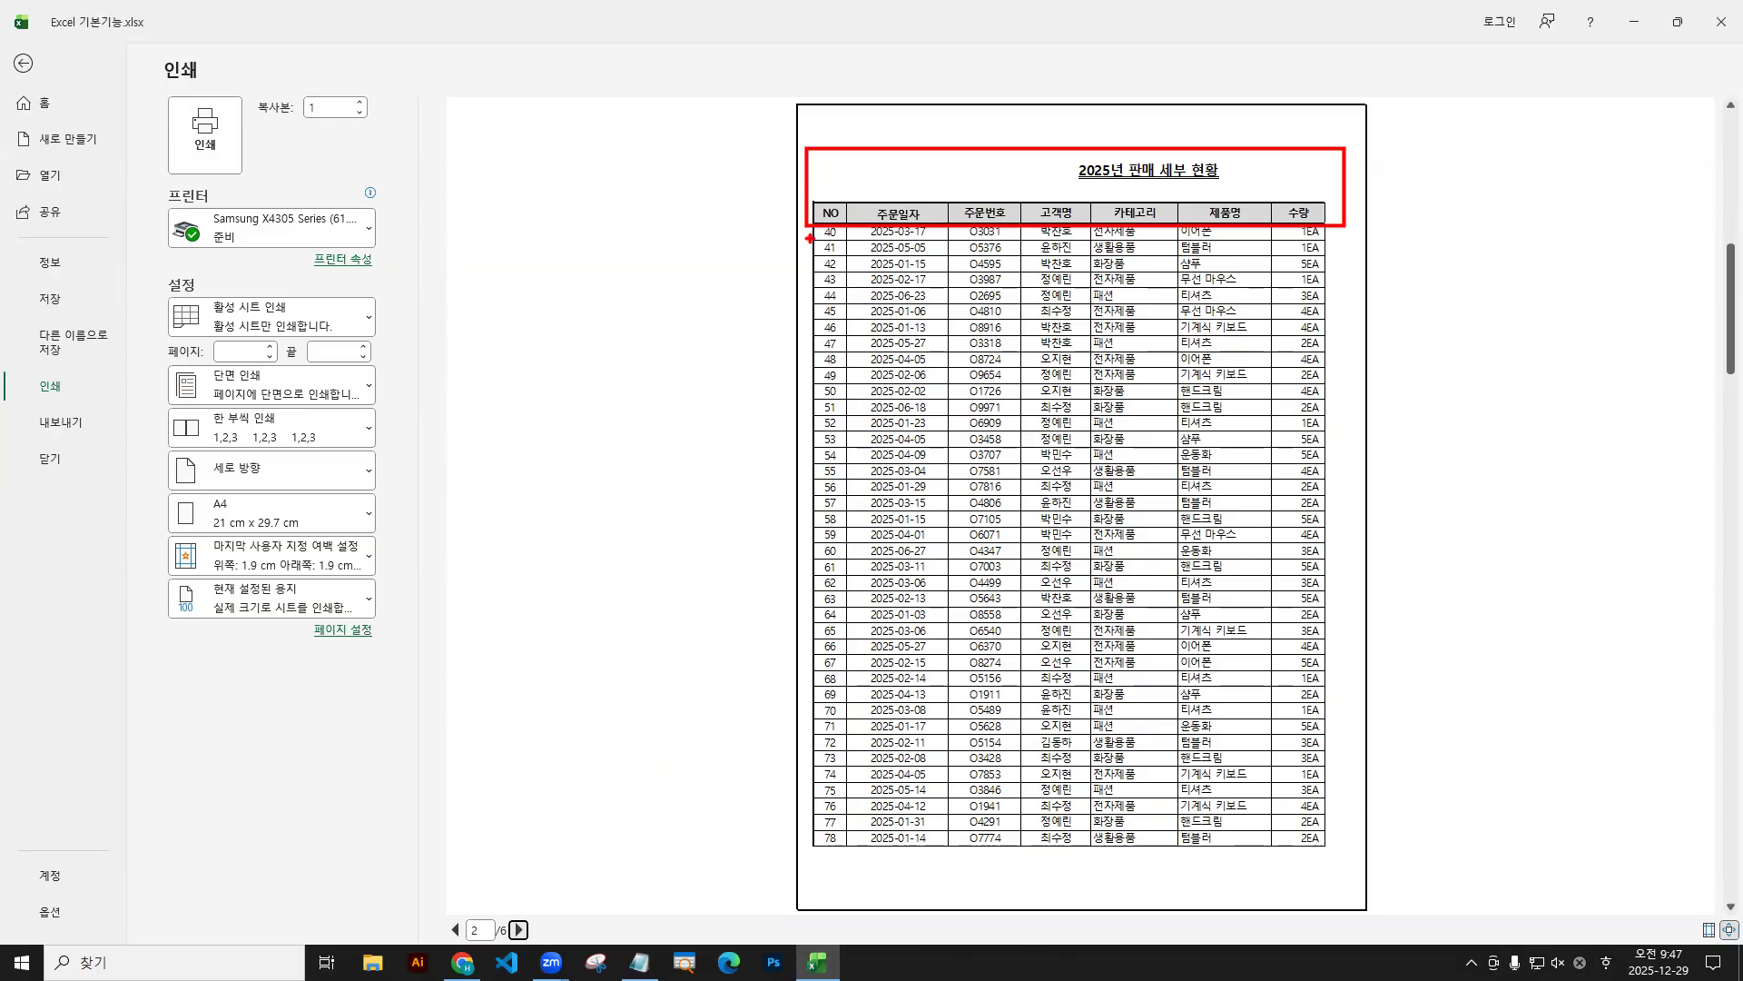
key(Escape)
click(518, 930)
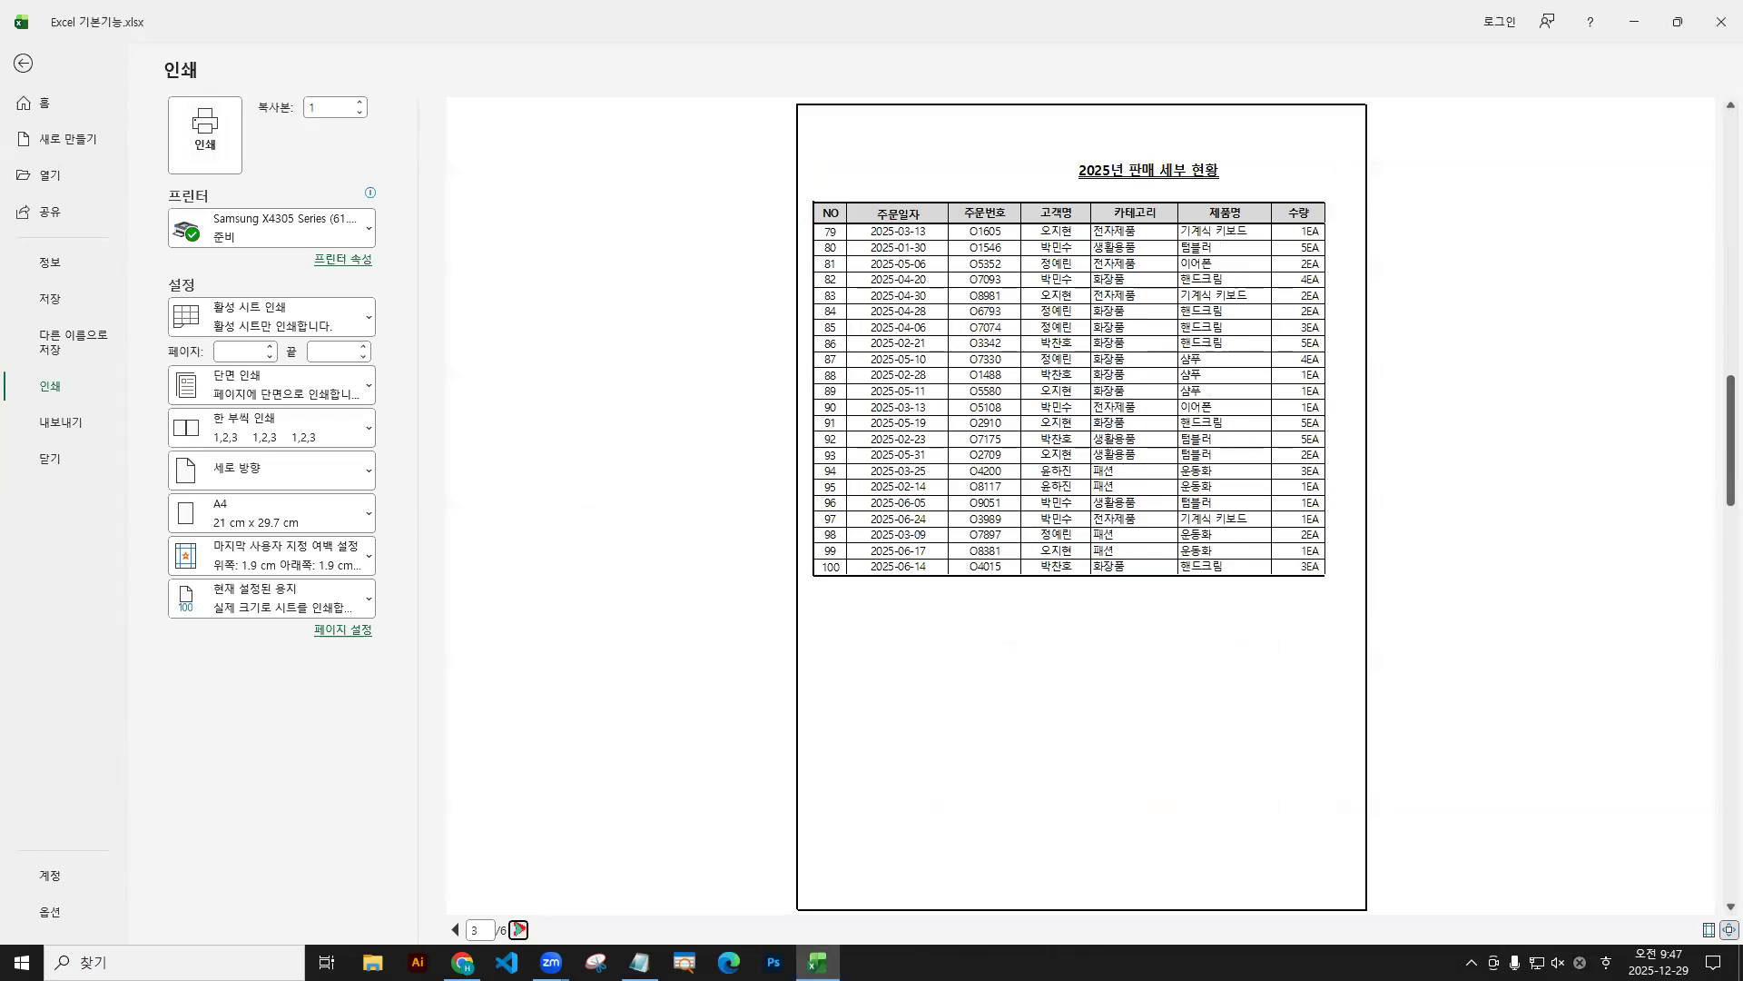
click(456, 931)
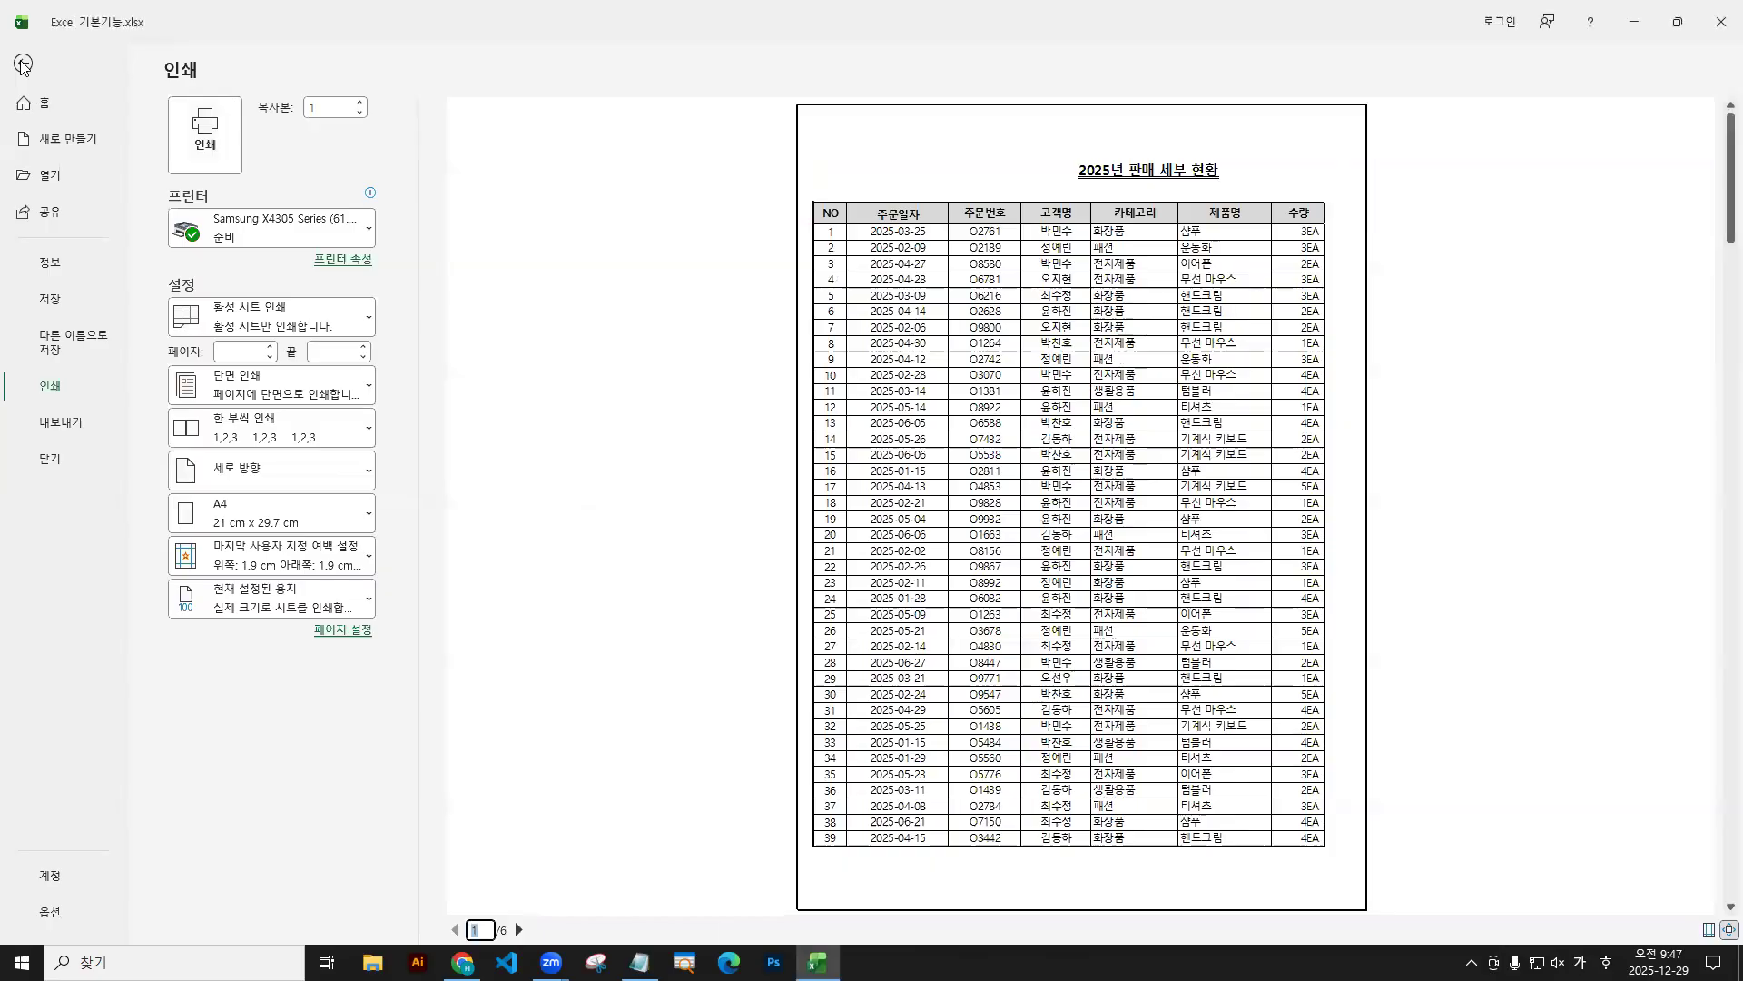
Return to the sheet and examine the page break line between columns G and H.
click(45, 126)
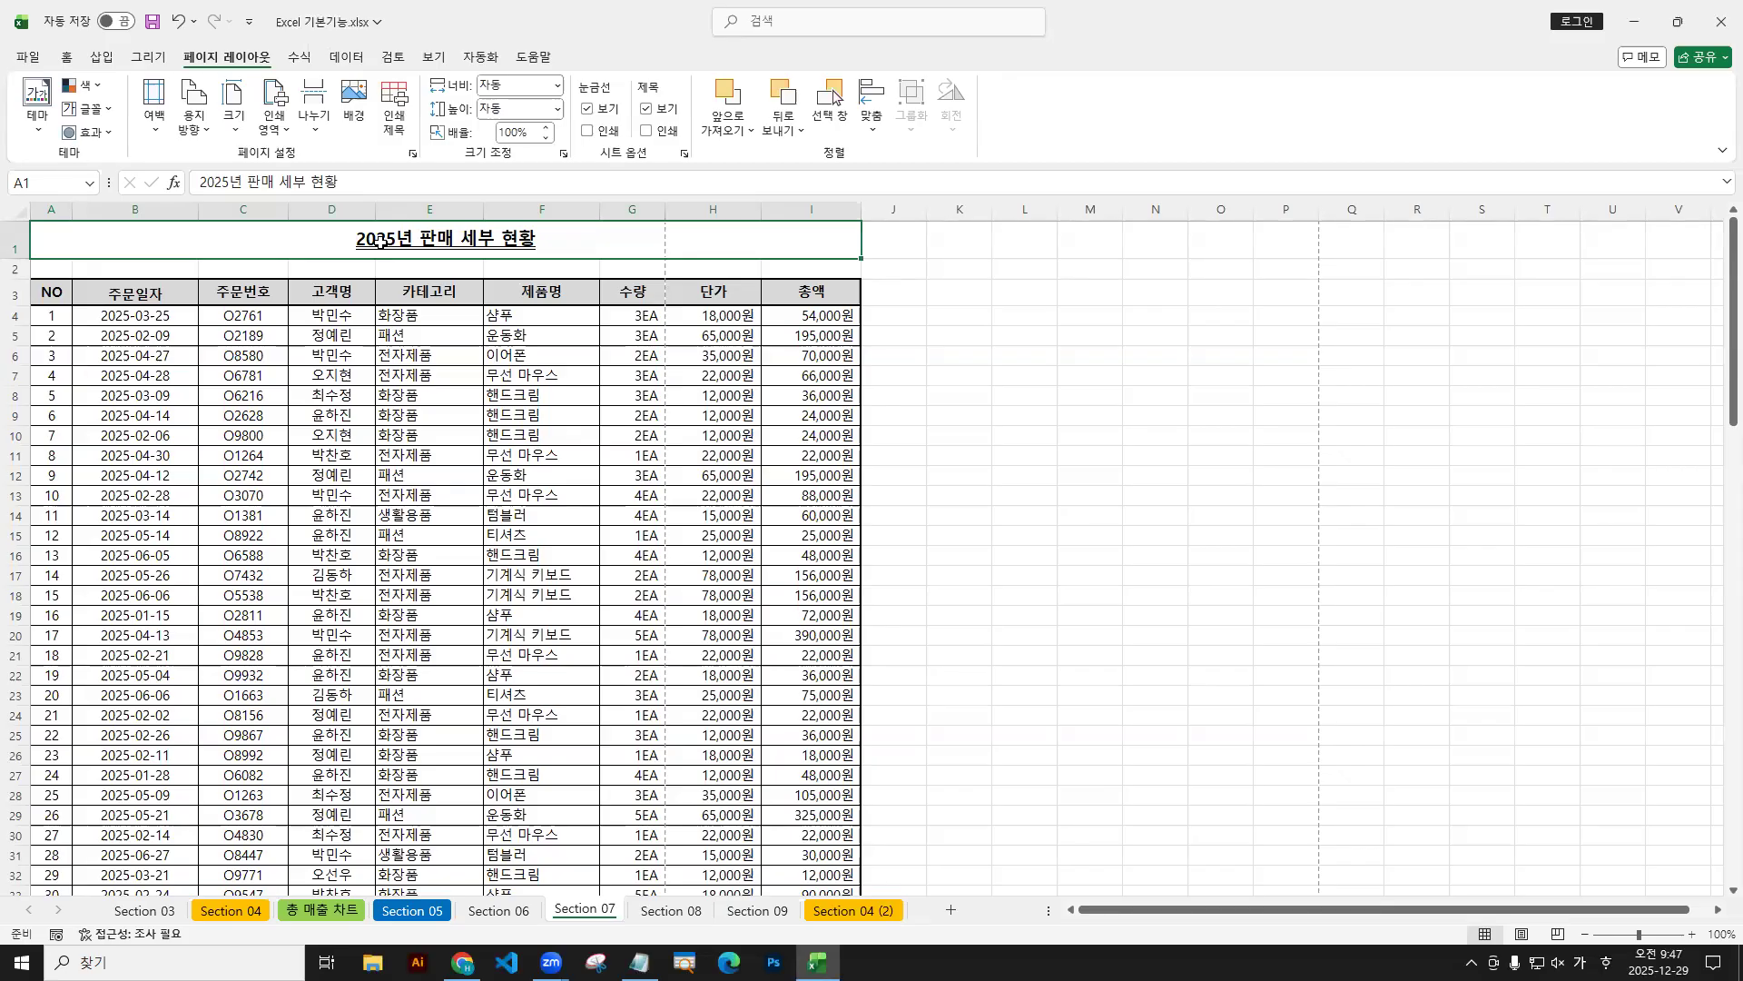
drag(669, 227, 669, 196)
drag(668, 307, 676, 643)
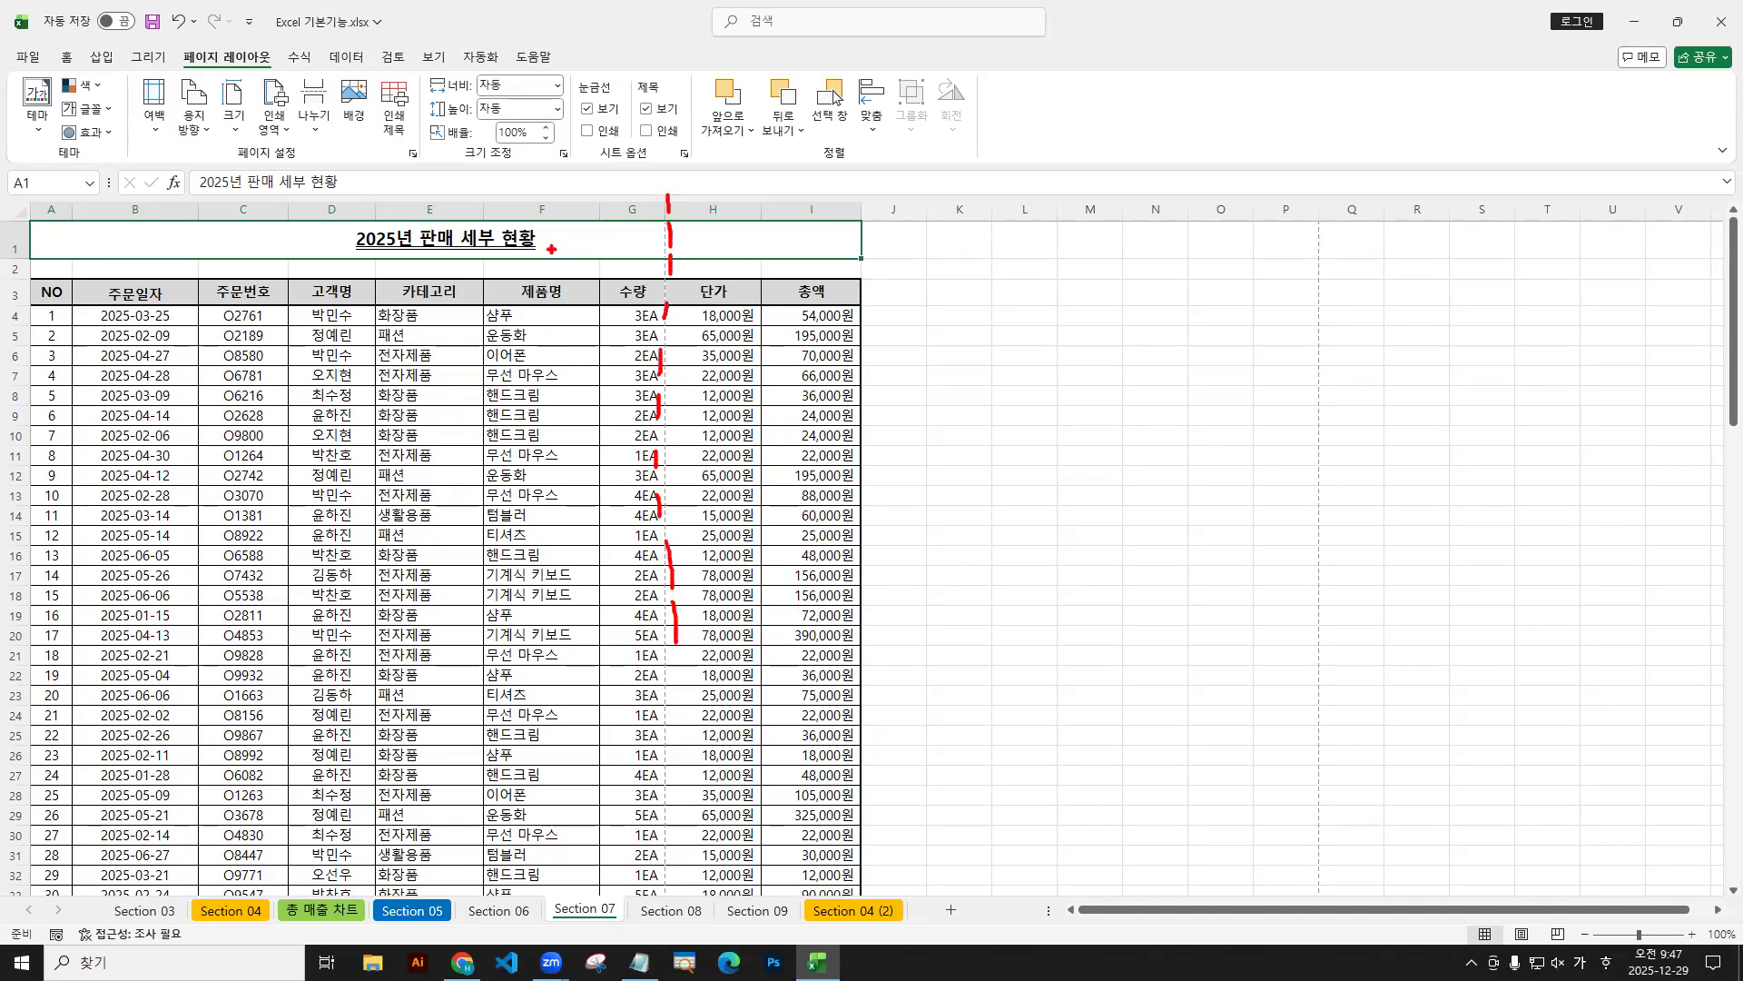
mouse_move(38, 212)
mouse_down()
mouse_move(626, 703)
mouse_move(668, 899)
mouse_up()
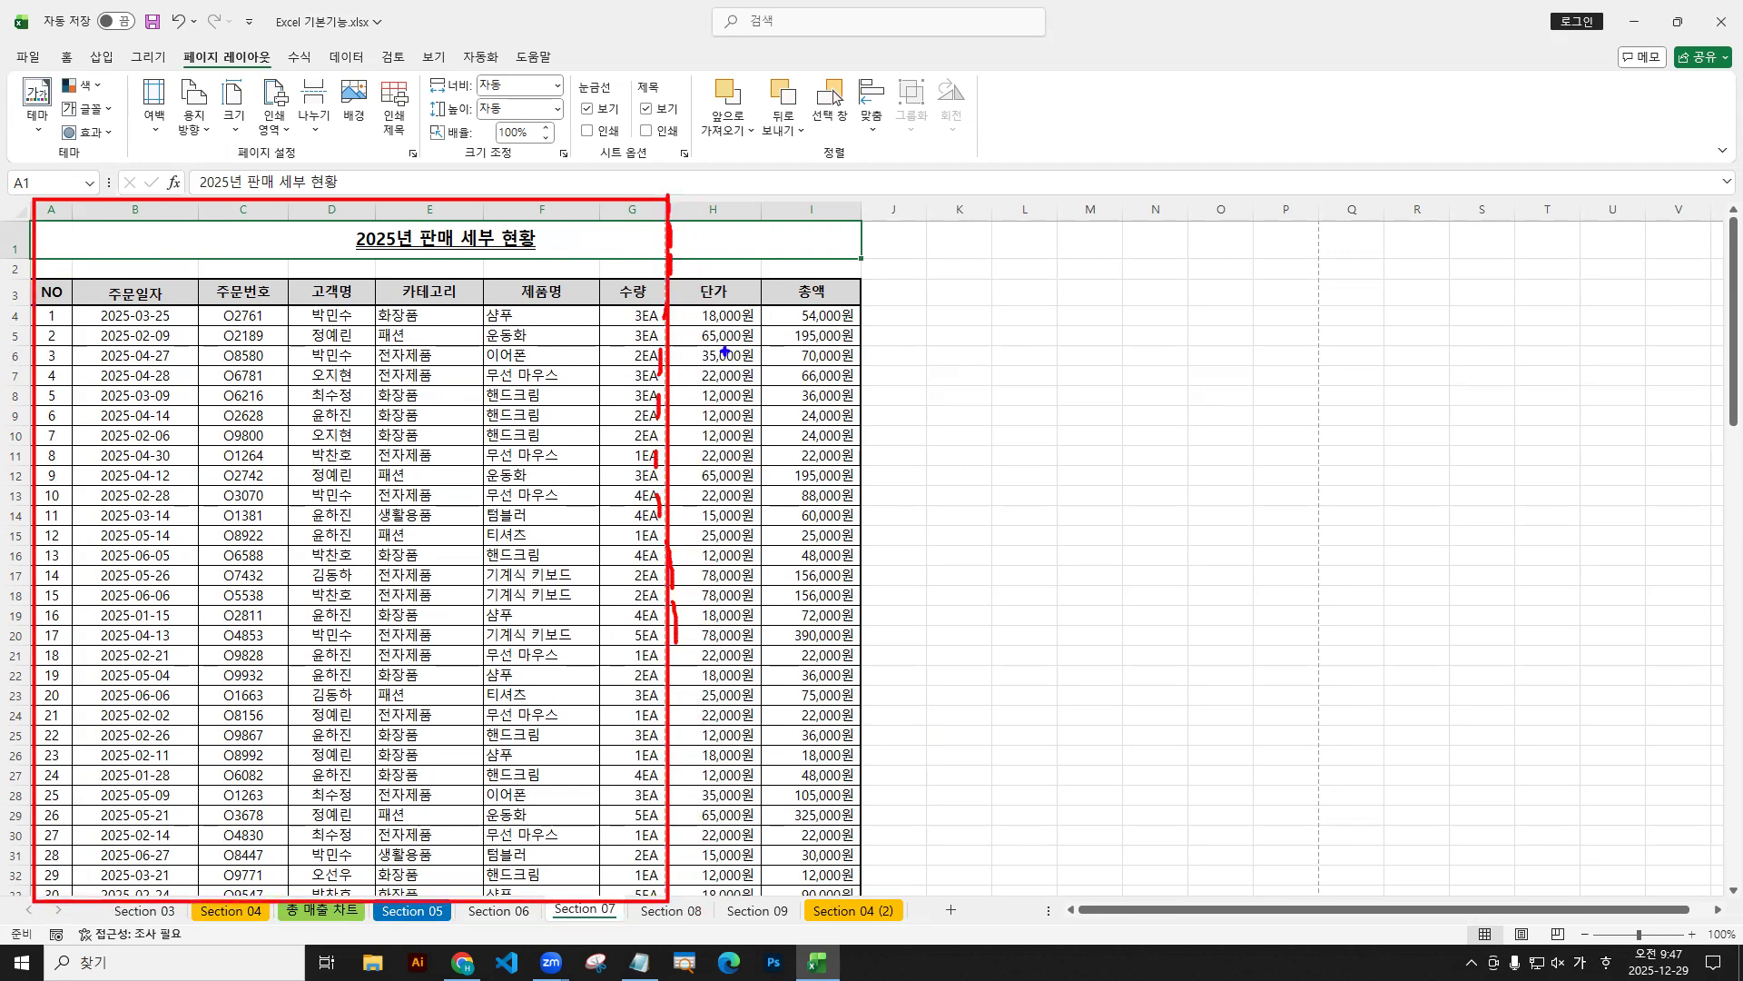
mouse_move(682, 272)
mouse_down()
mouse_move(840, 558)
mouse_move(860, 904)
mouse_up()
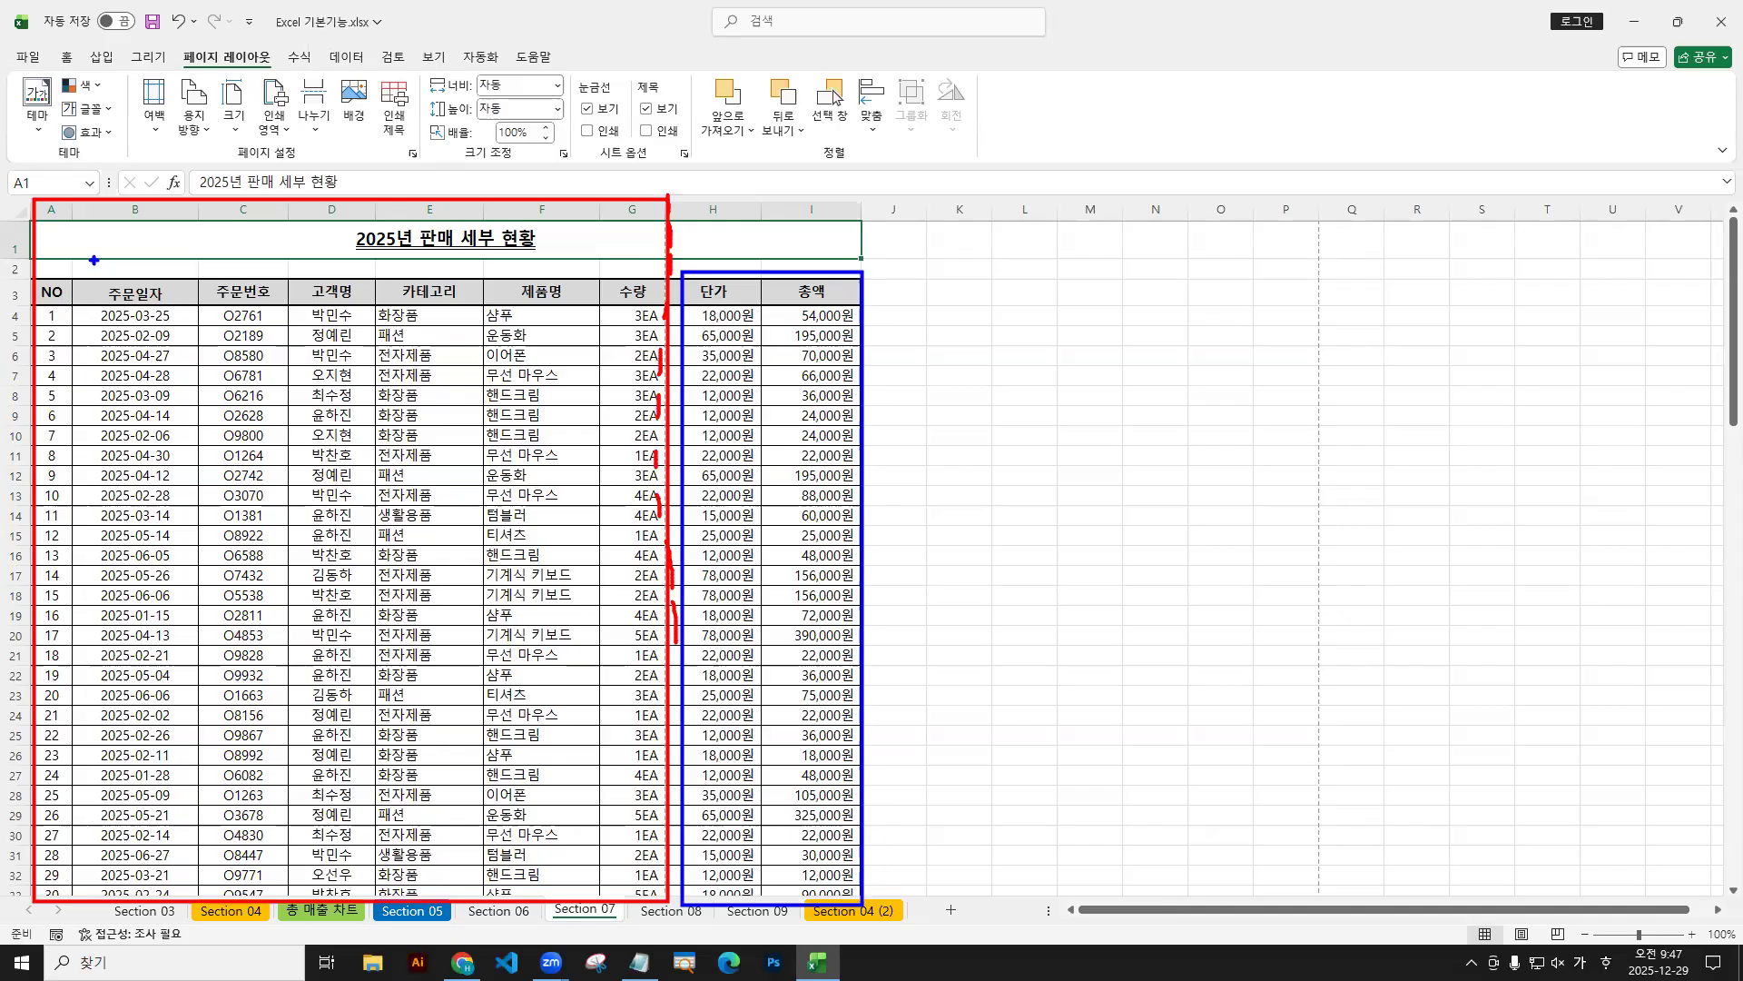
key(ctrl+z)
key(ctrl+z)
key(ctrl+z)
key(ctrl+z)
key(ctrl+z)
key(ctrl+z)
key(ctrl+z)
key(ctrl+z)
key(ctrl+z)
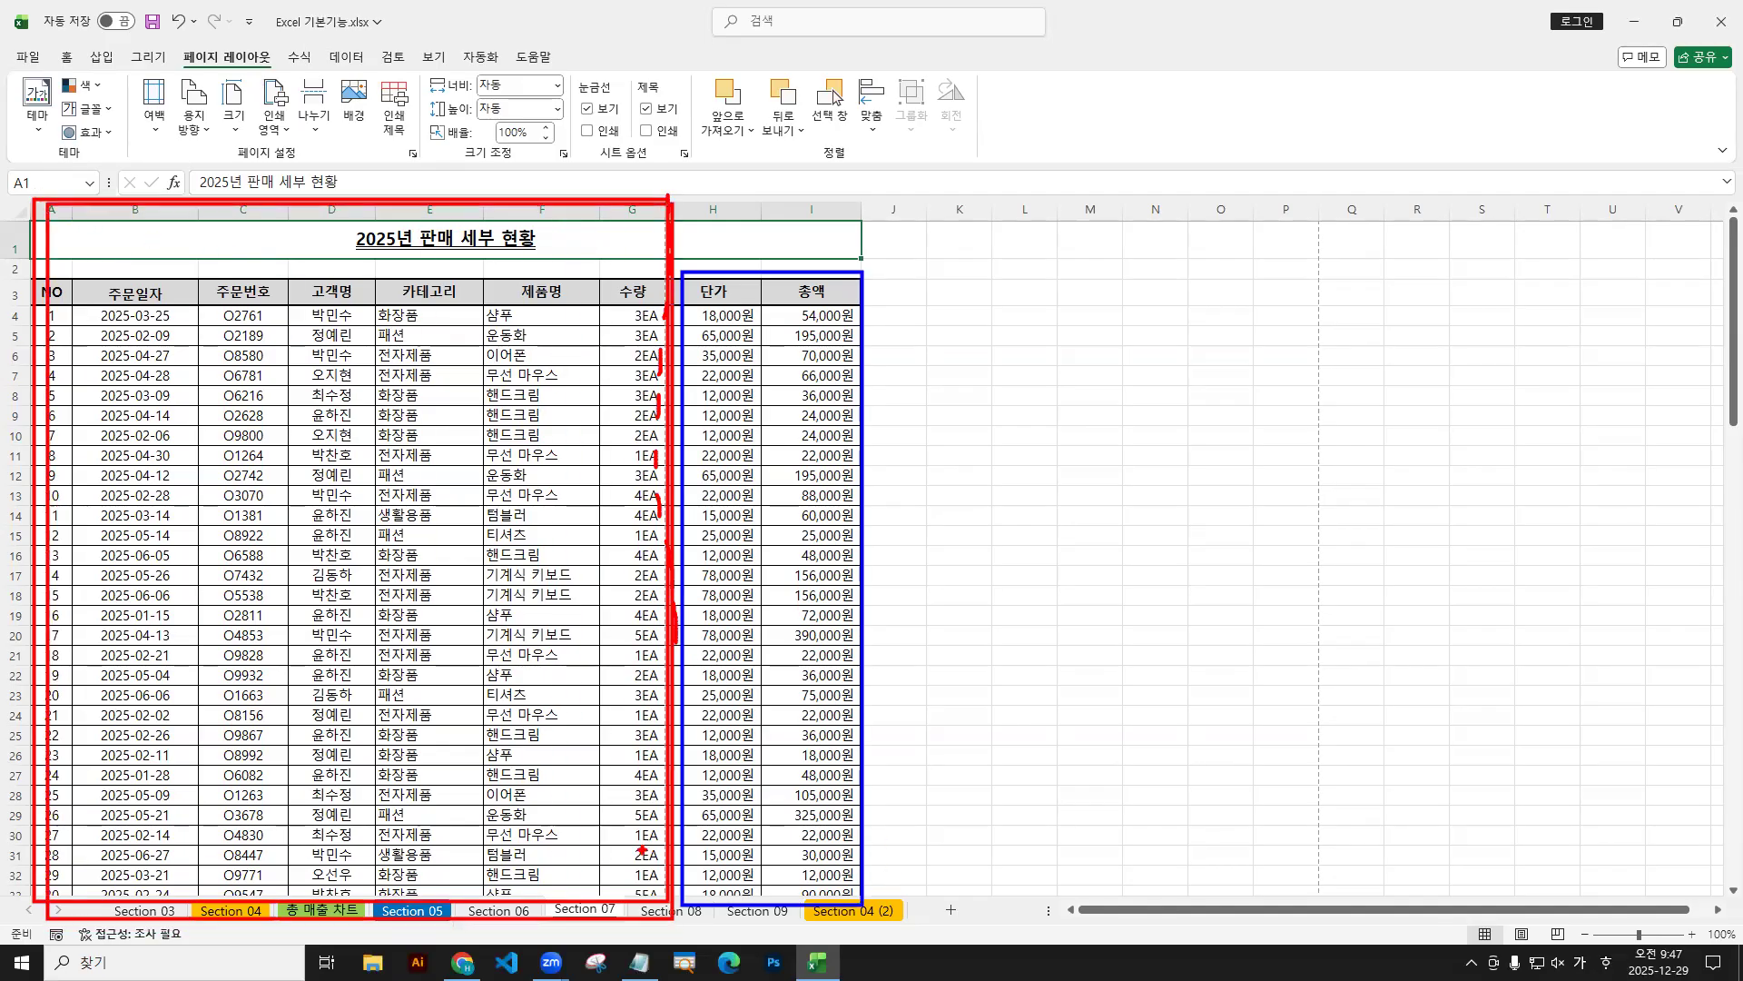
mouse_move(20, 209)
mouse_down()
mouse_move(1131, 646)
mouse_move(1021, 718)
mouse_move(1020, 861)
mouse_up()
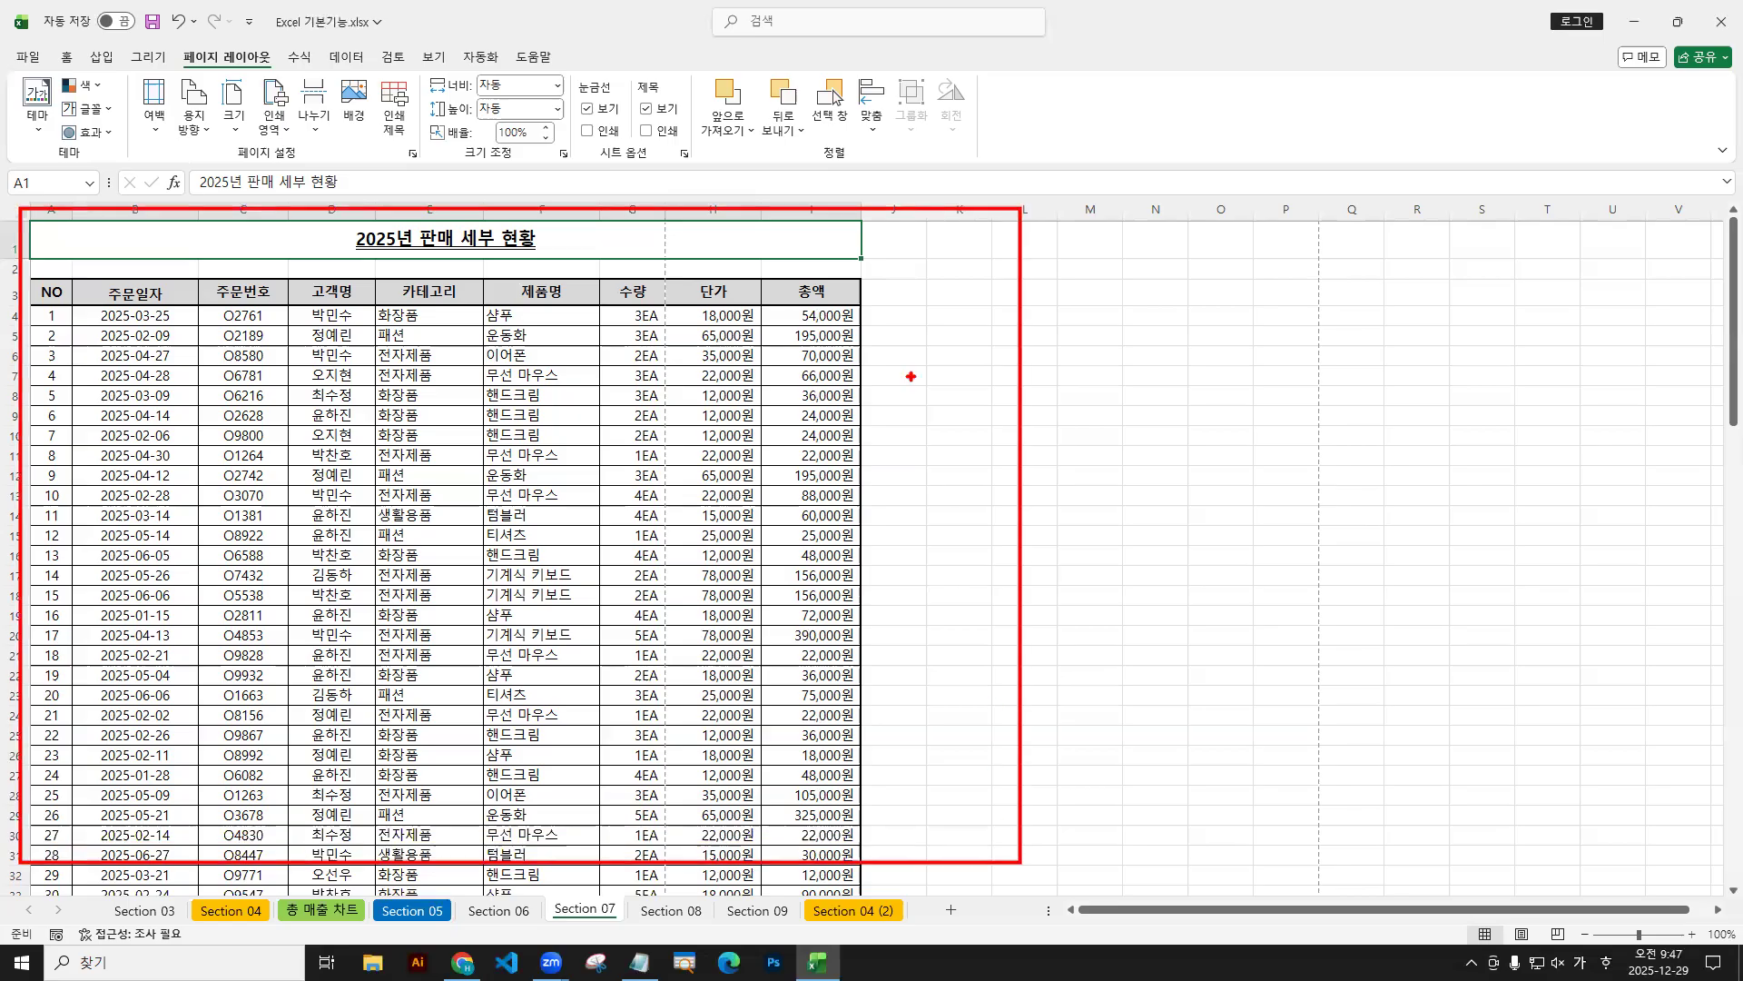
mouse_move(44, 492)
mouse_down()
mouse_move(15, 564)
mouse_move(45, 574)
mouse_up()
mouse_move(36, 547)
mouse_down()
mouse_move(951, 550)
mouse_move(968, 565)
mouse_up()
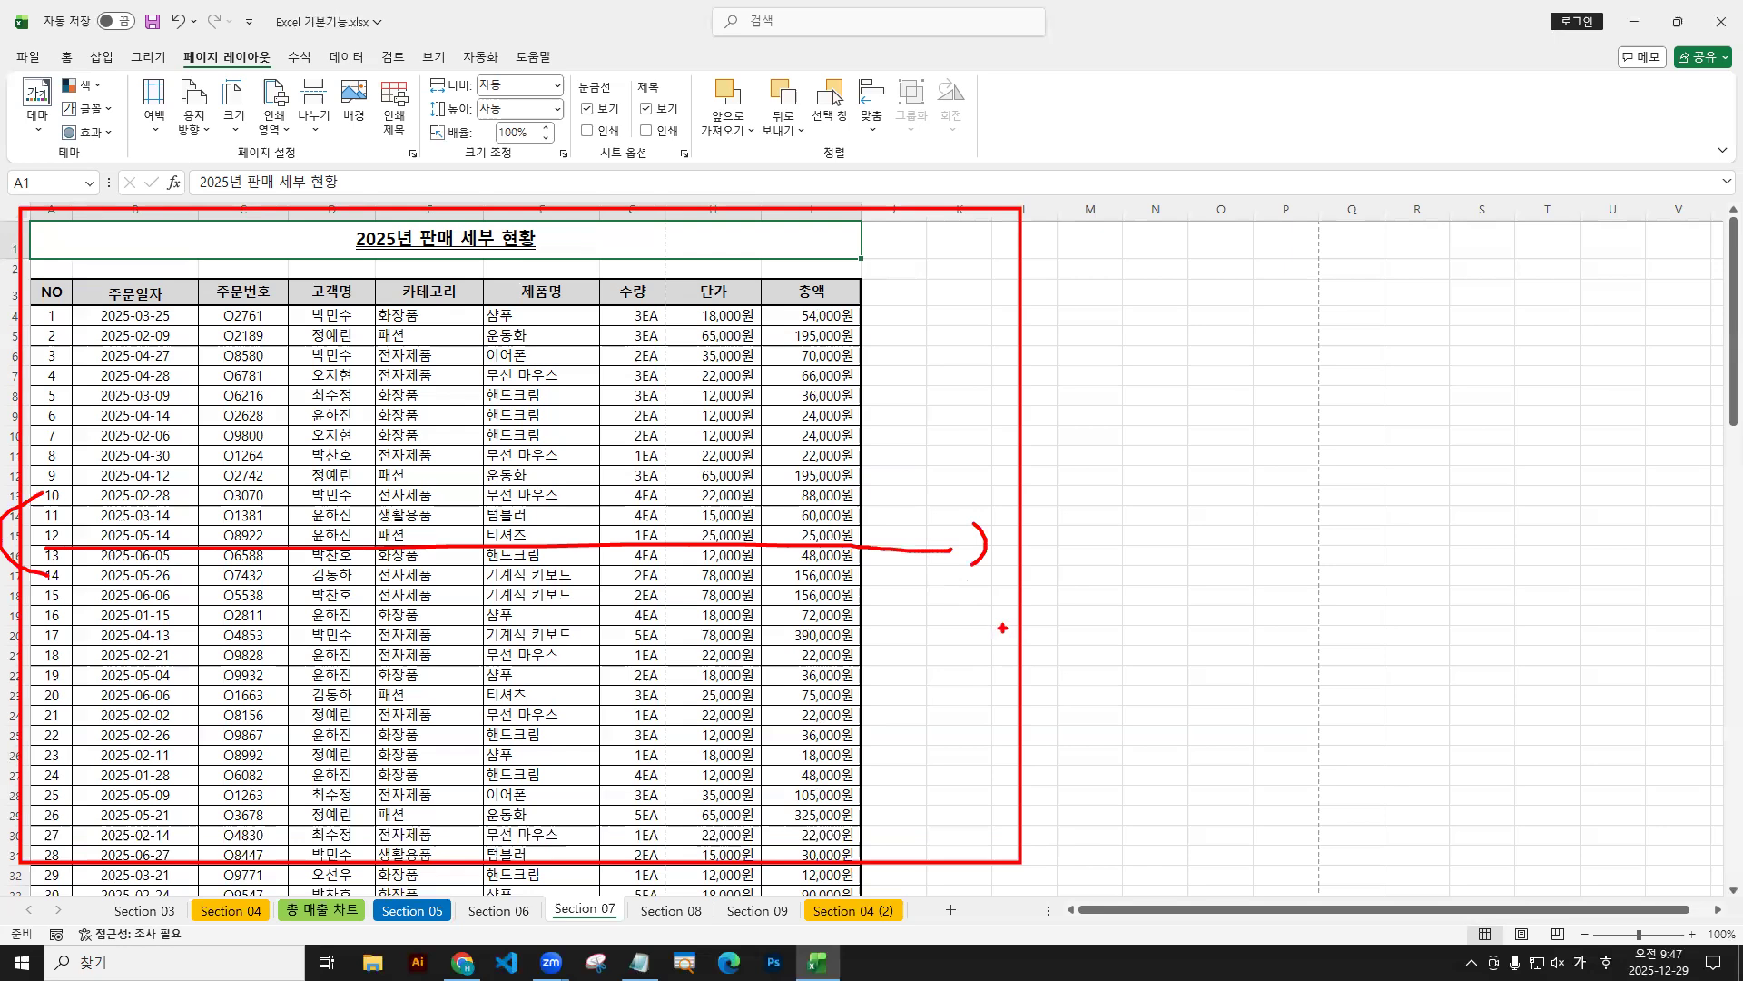
key(Escape)
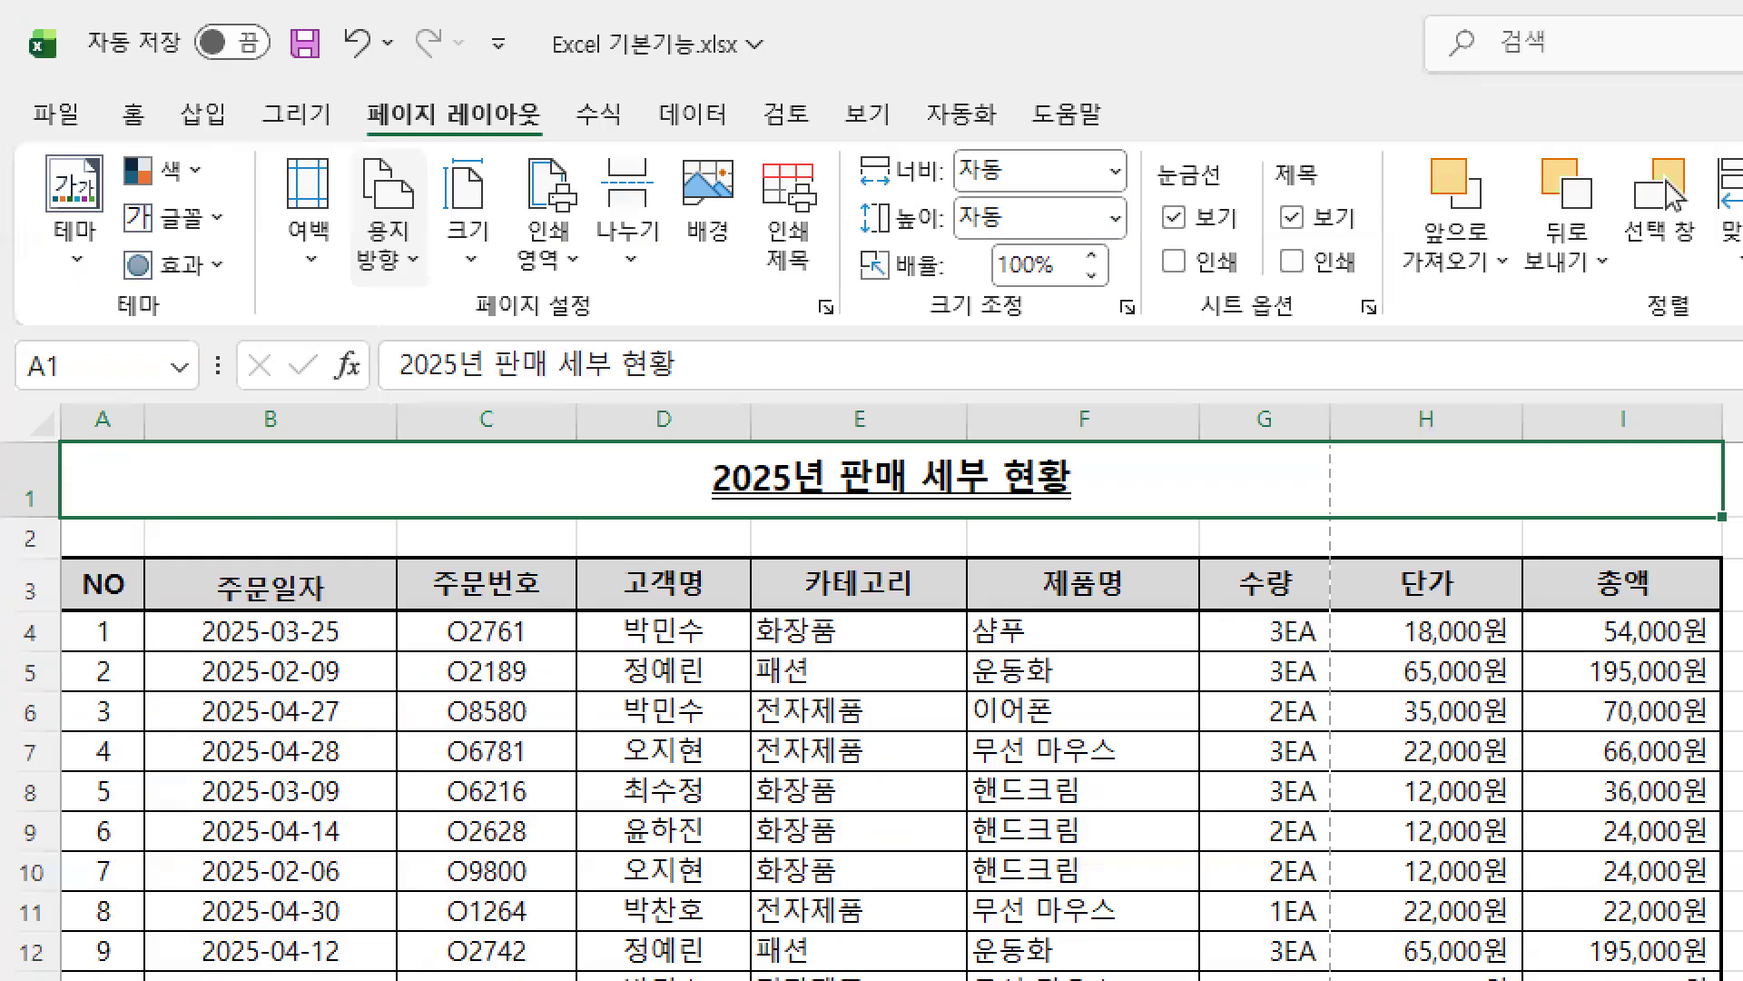
Open the page setup dialog for the Section 07 sheet and set the paper orientation to landscape (가로).
mouse_move(251, 138)
mouse_down()
mouse_move(843, 336)
mouse_move(846, 385)
mouse_up()
key(b)
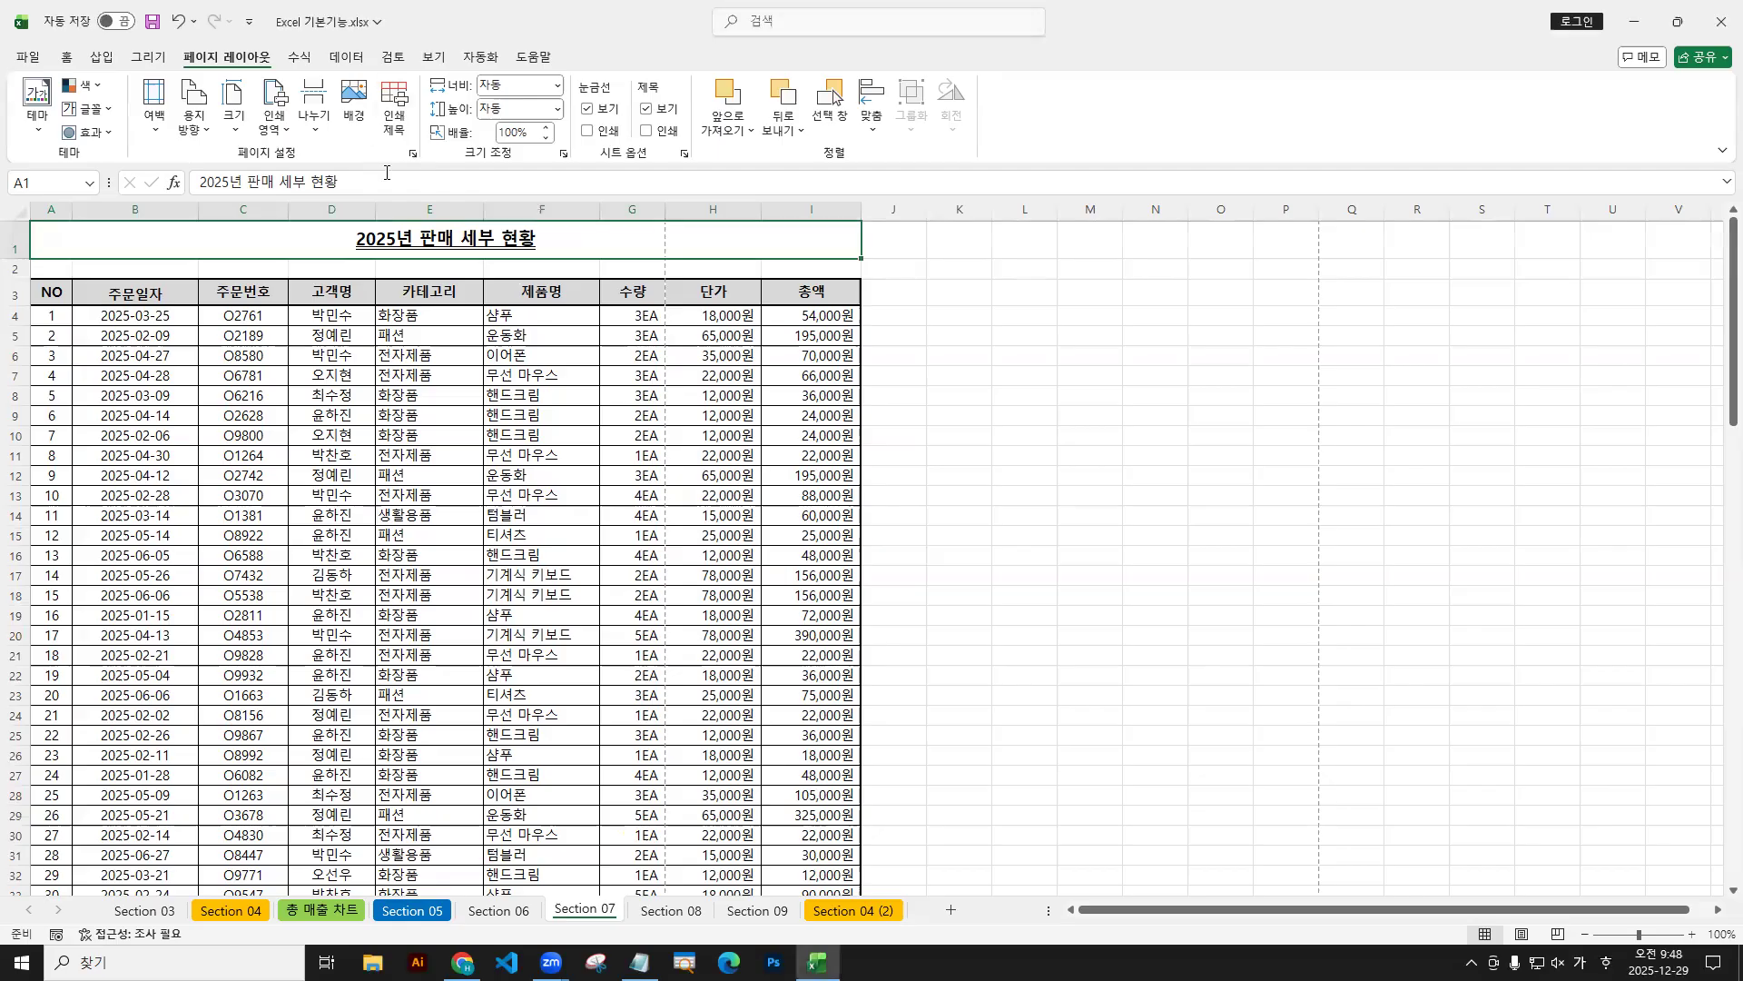
click(826, 307)
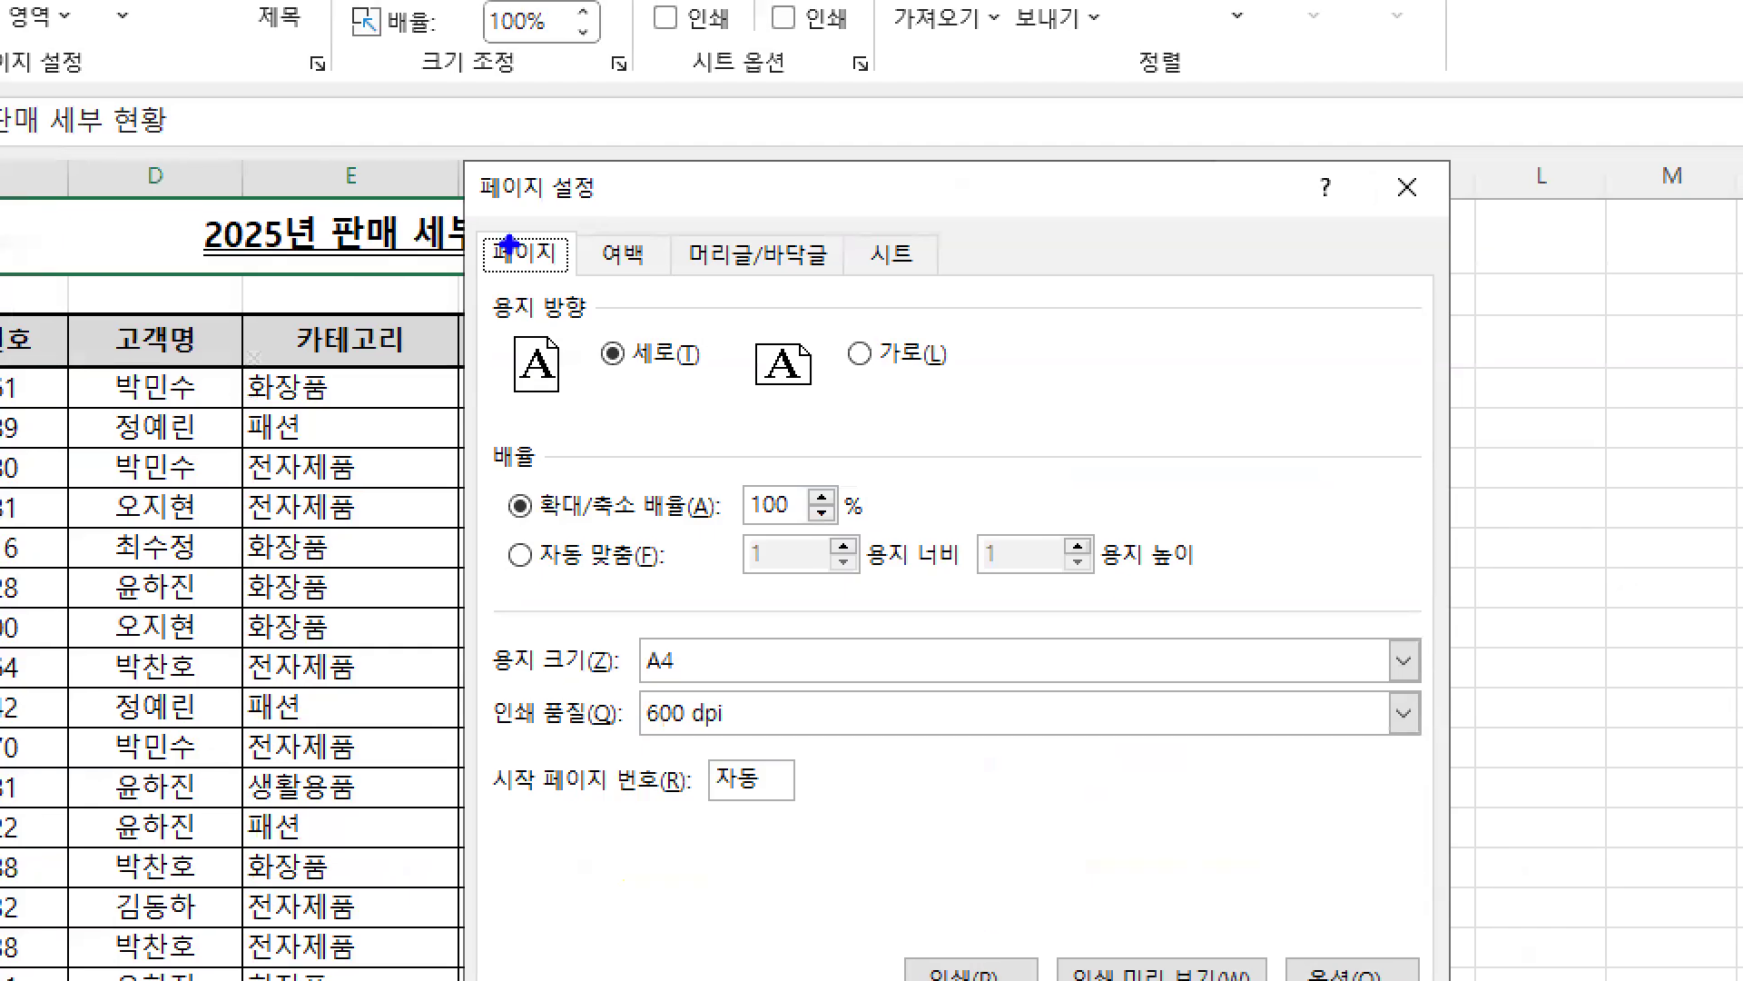
drag(512, 243, 537, 205)
drag(495, 276, 551, 268)
drag(843, 366, 855, 360)
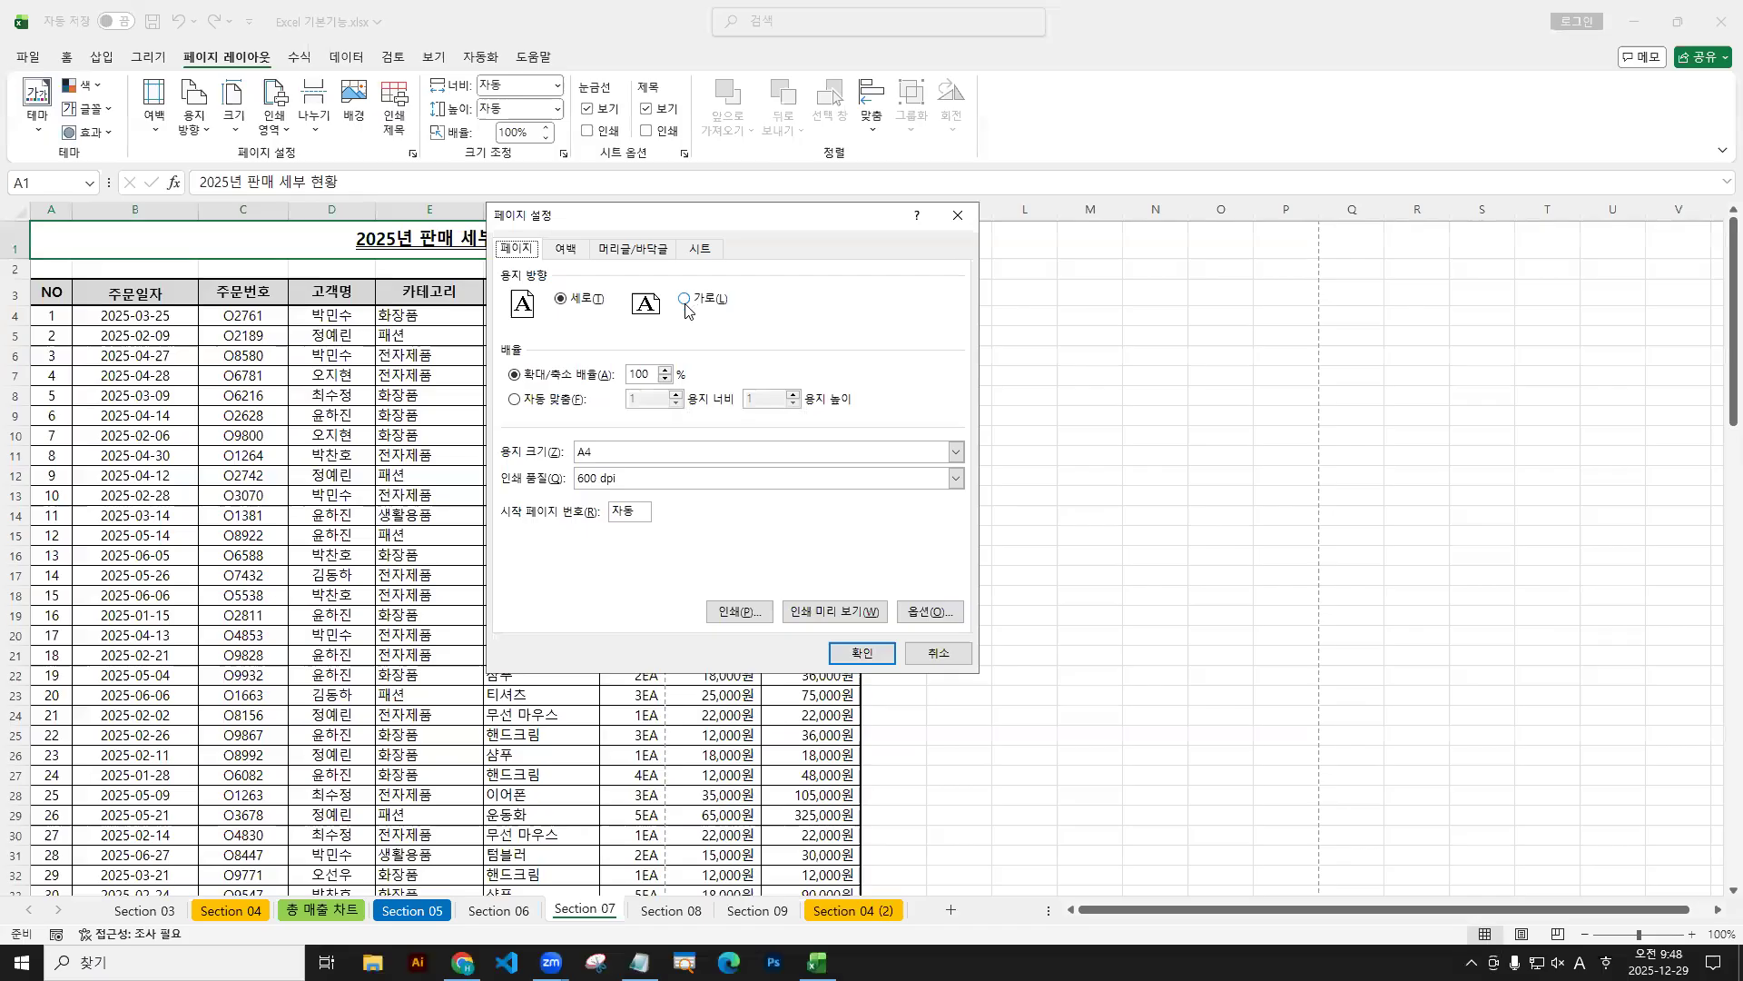
click(859, 353)
drag(684, 303, 685, 330)
drag(575, 239, 579, 229)
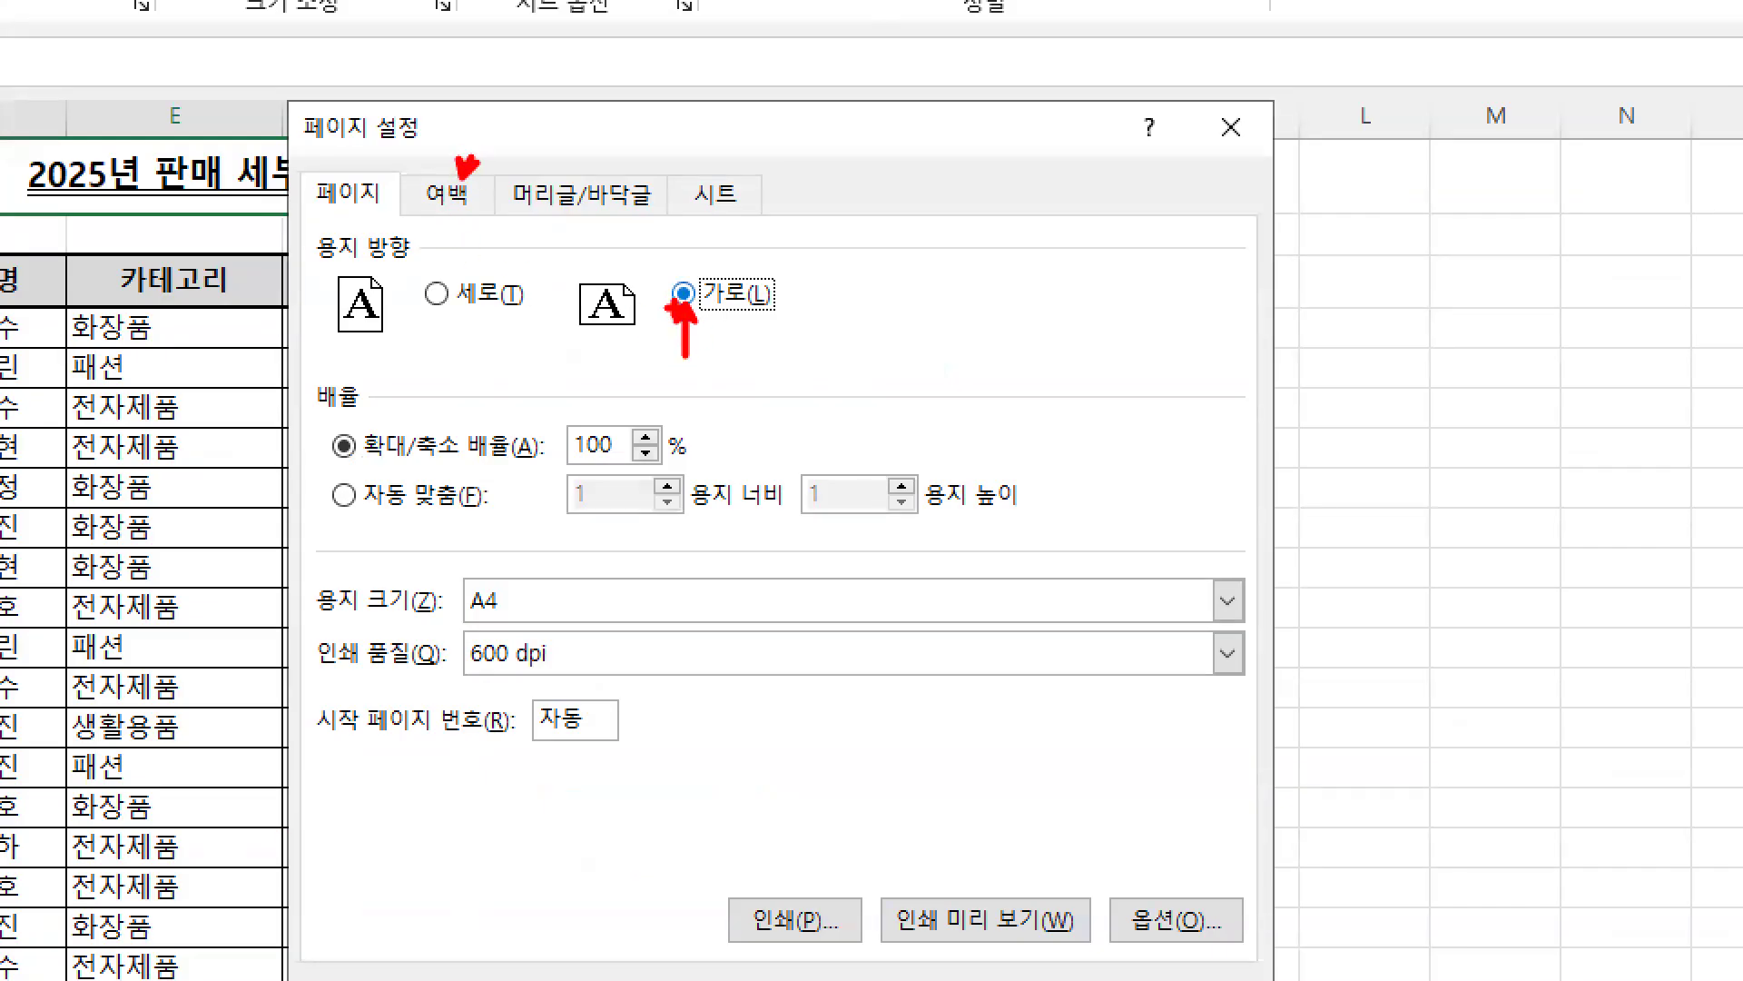
drag(315, 210, 486, 214)
key(r)
key(Escape)
In the margin settings, centre the printout horizontally (가로) on the page, trying vertical centring (세로) and clearing it.
click(569, 253)
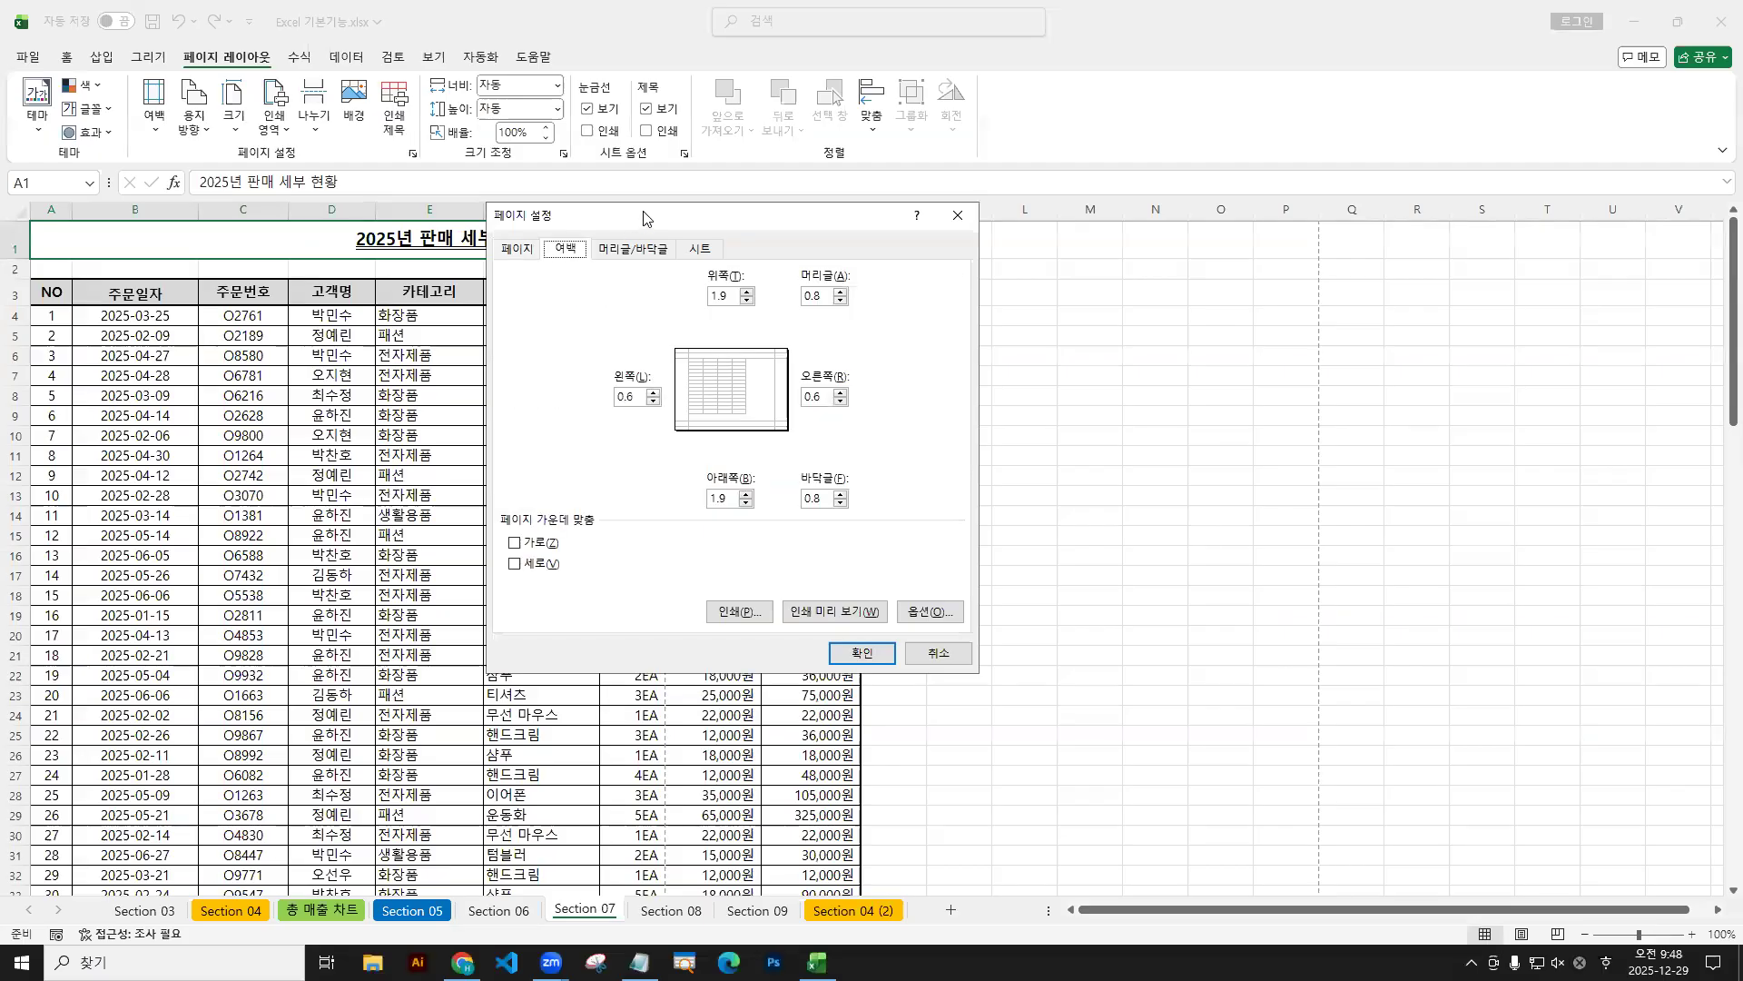
drag(643, 218, 632, 177)
key(ctrl+1)
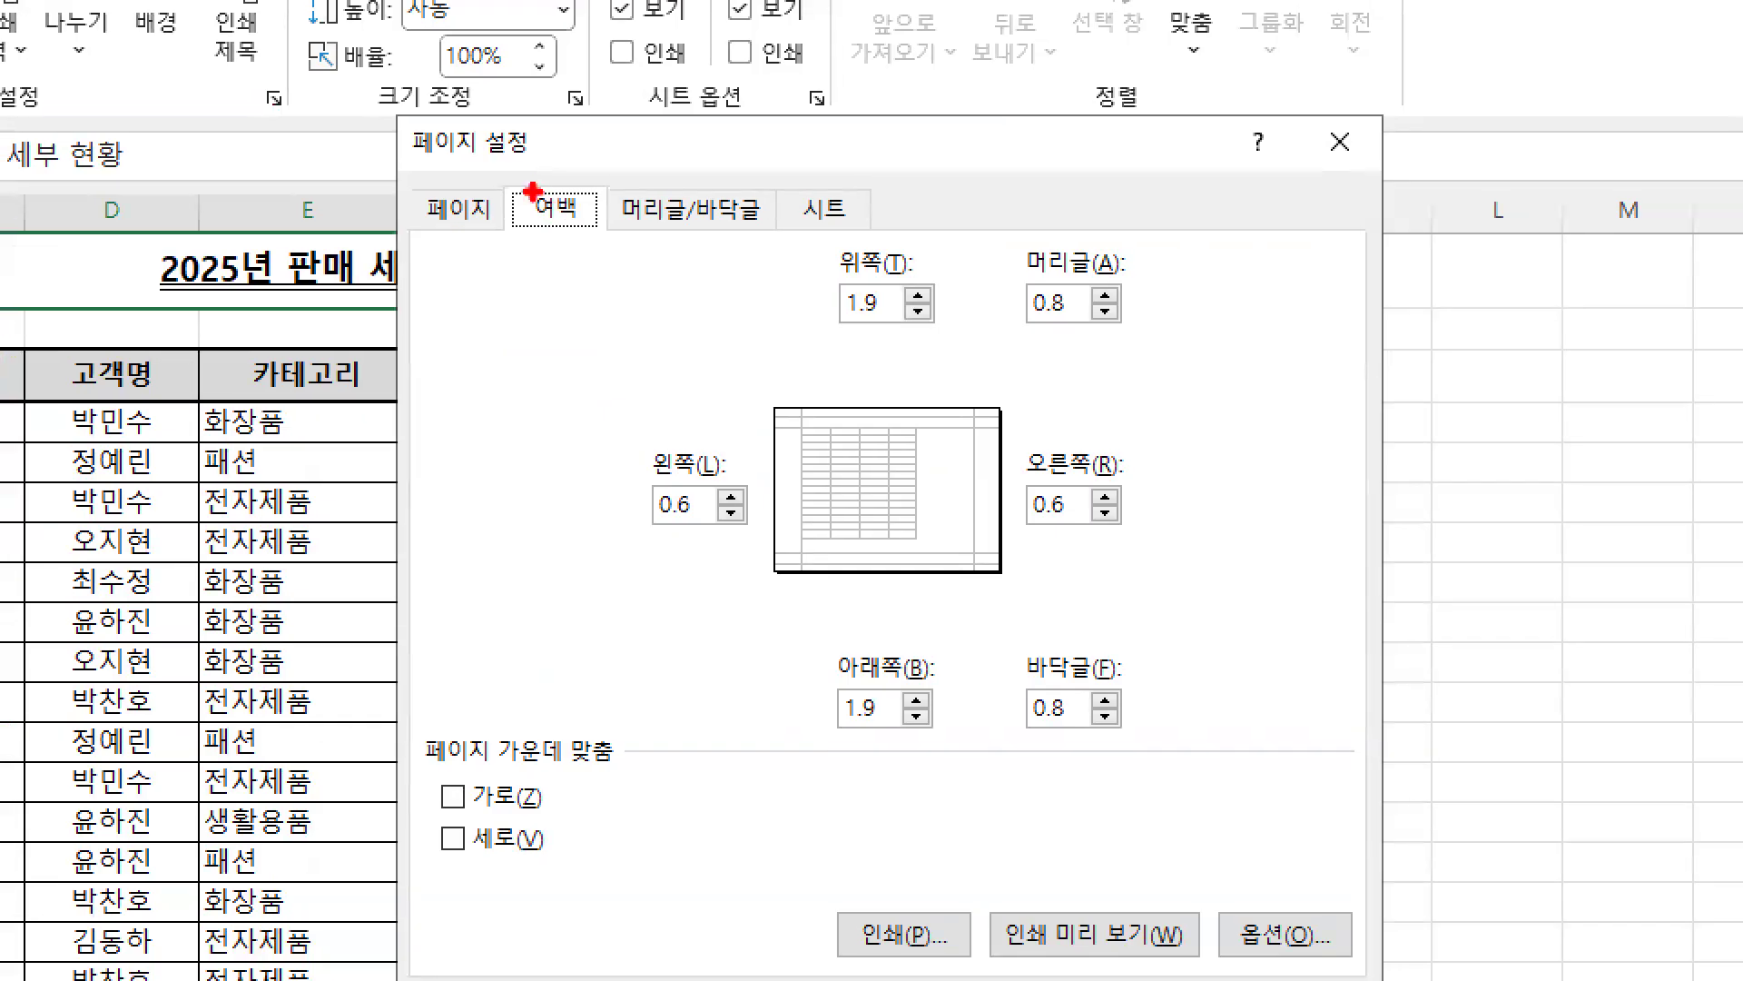
drag(511, 181, 598, 241)
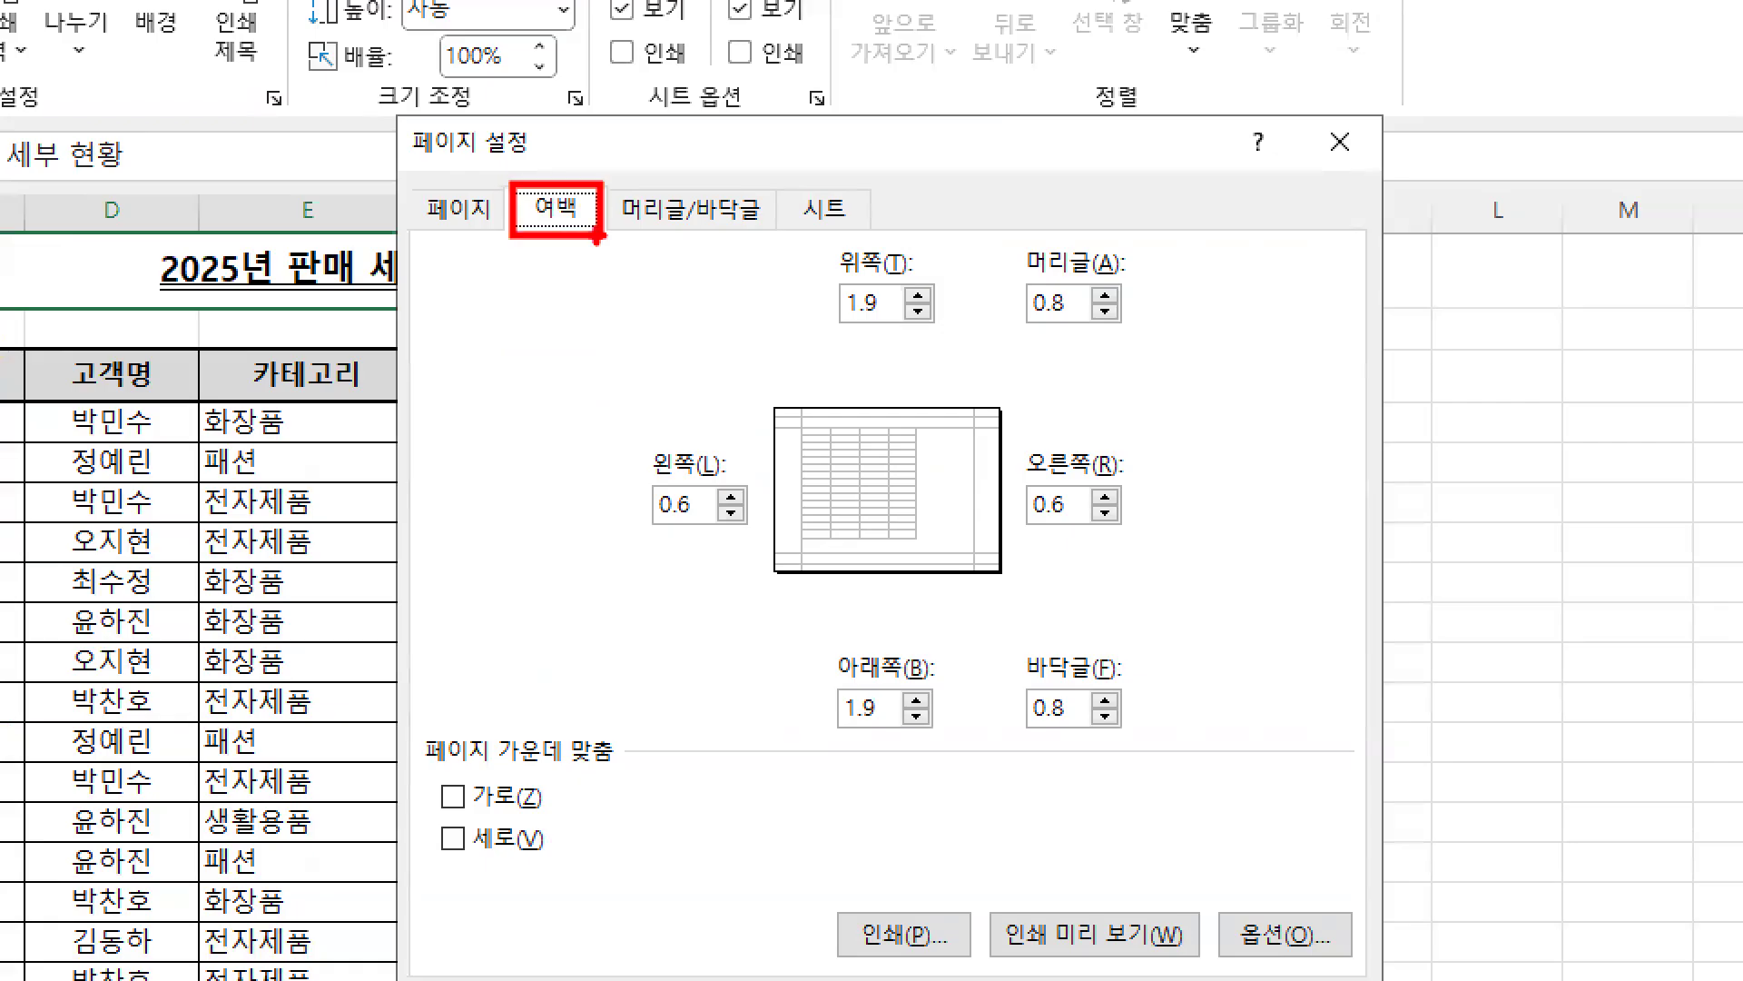
mouse_move(800, 424)
mouse_down()
mouse_move(886, 539)
mouse_move(917, 543)
mouse_up()
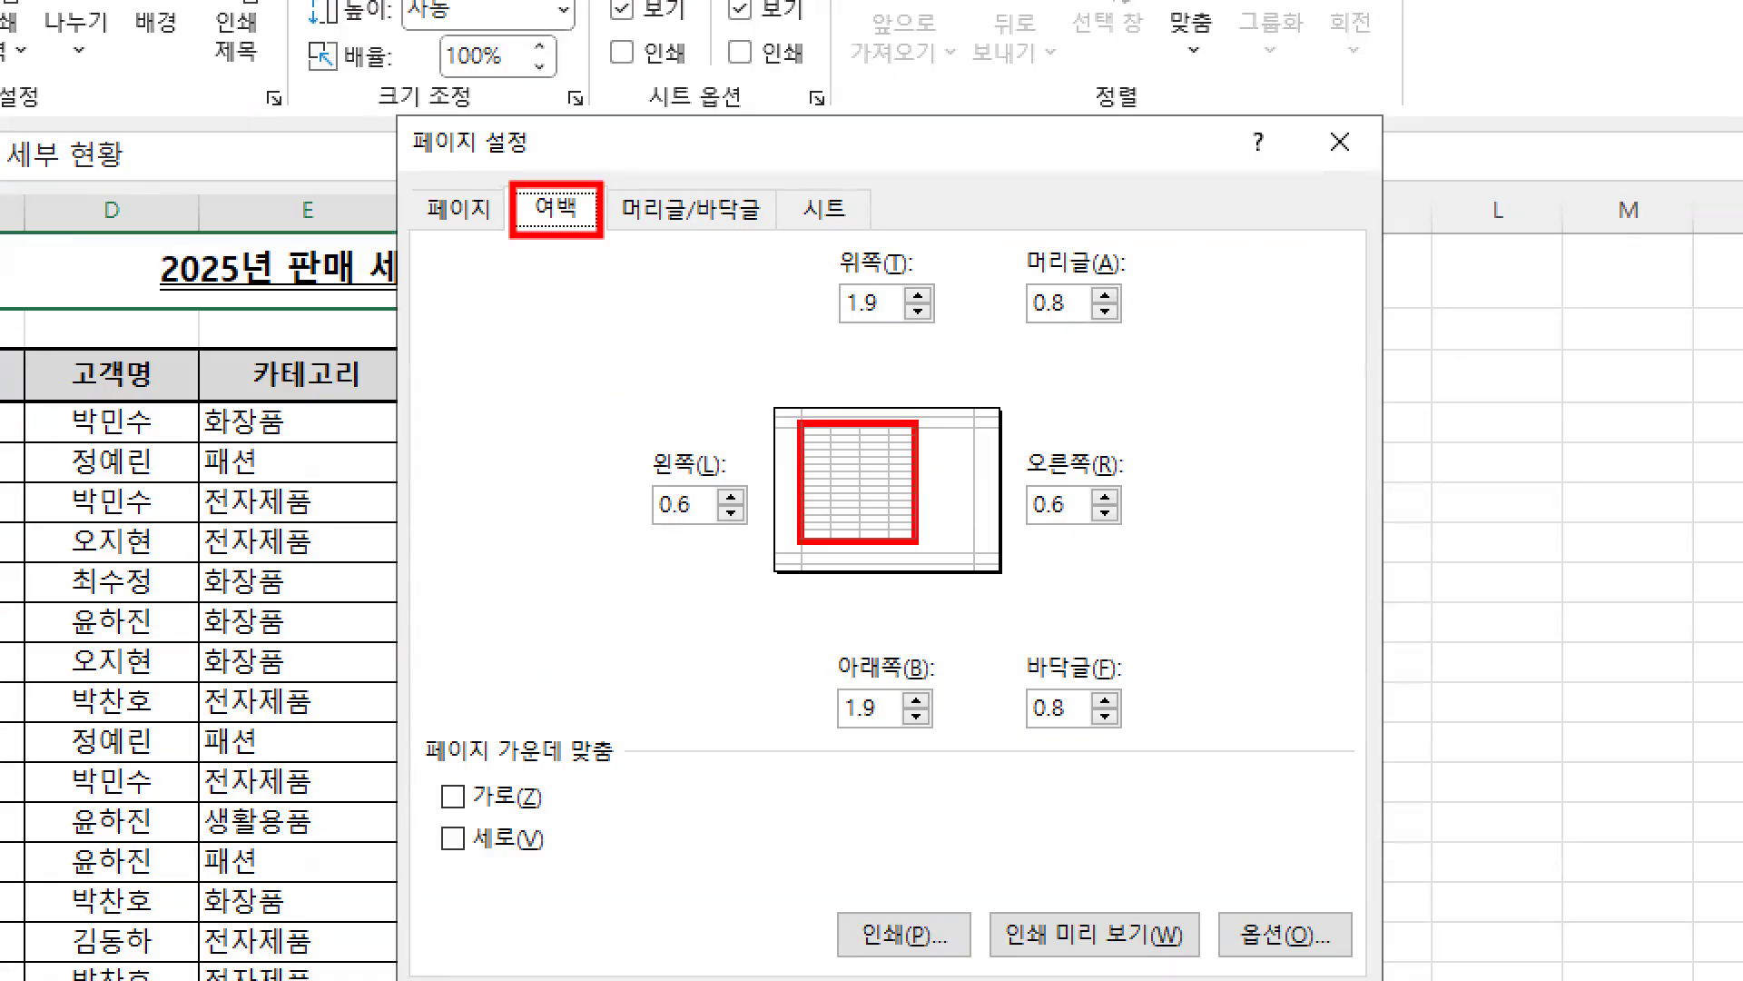
drag(764, 396, 1013, 580)
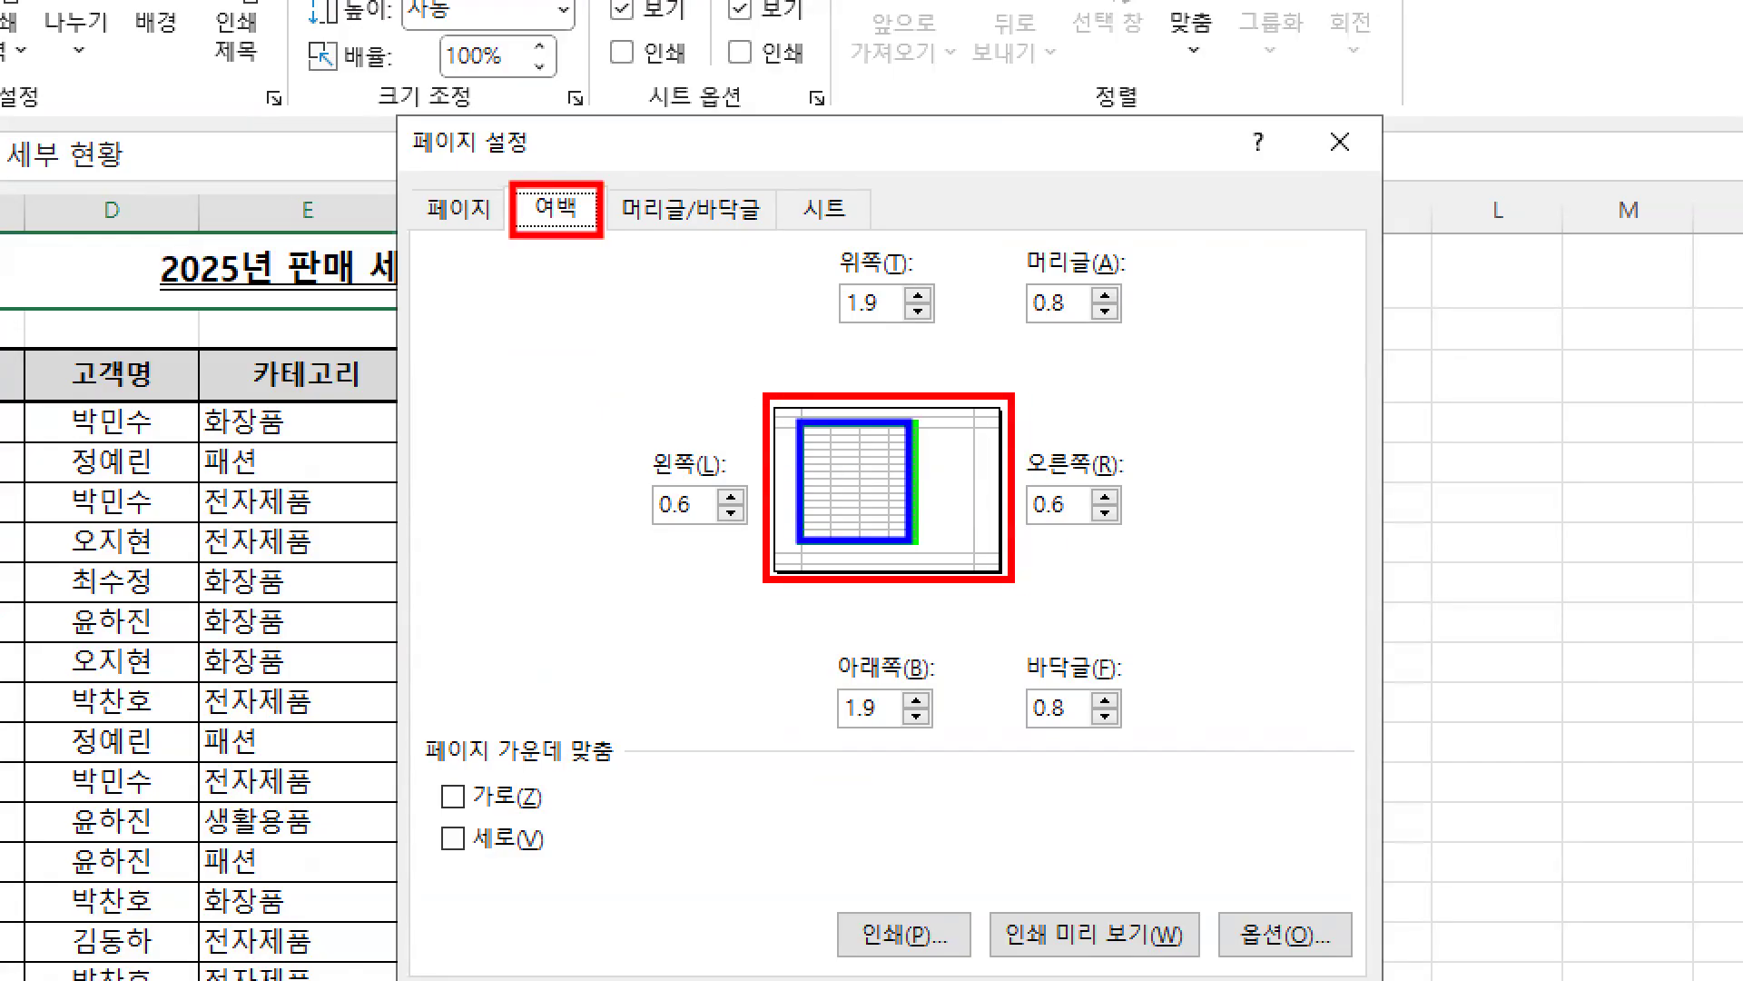
mouse_move(873, 473)
mouse_down()
mouse_move(941, 467)
mouse_move(940, 497)
mouse_move(922, 493)
mouse_up()
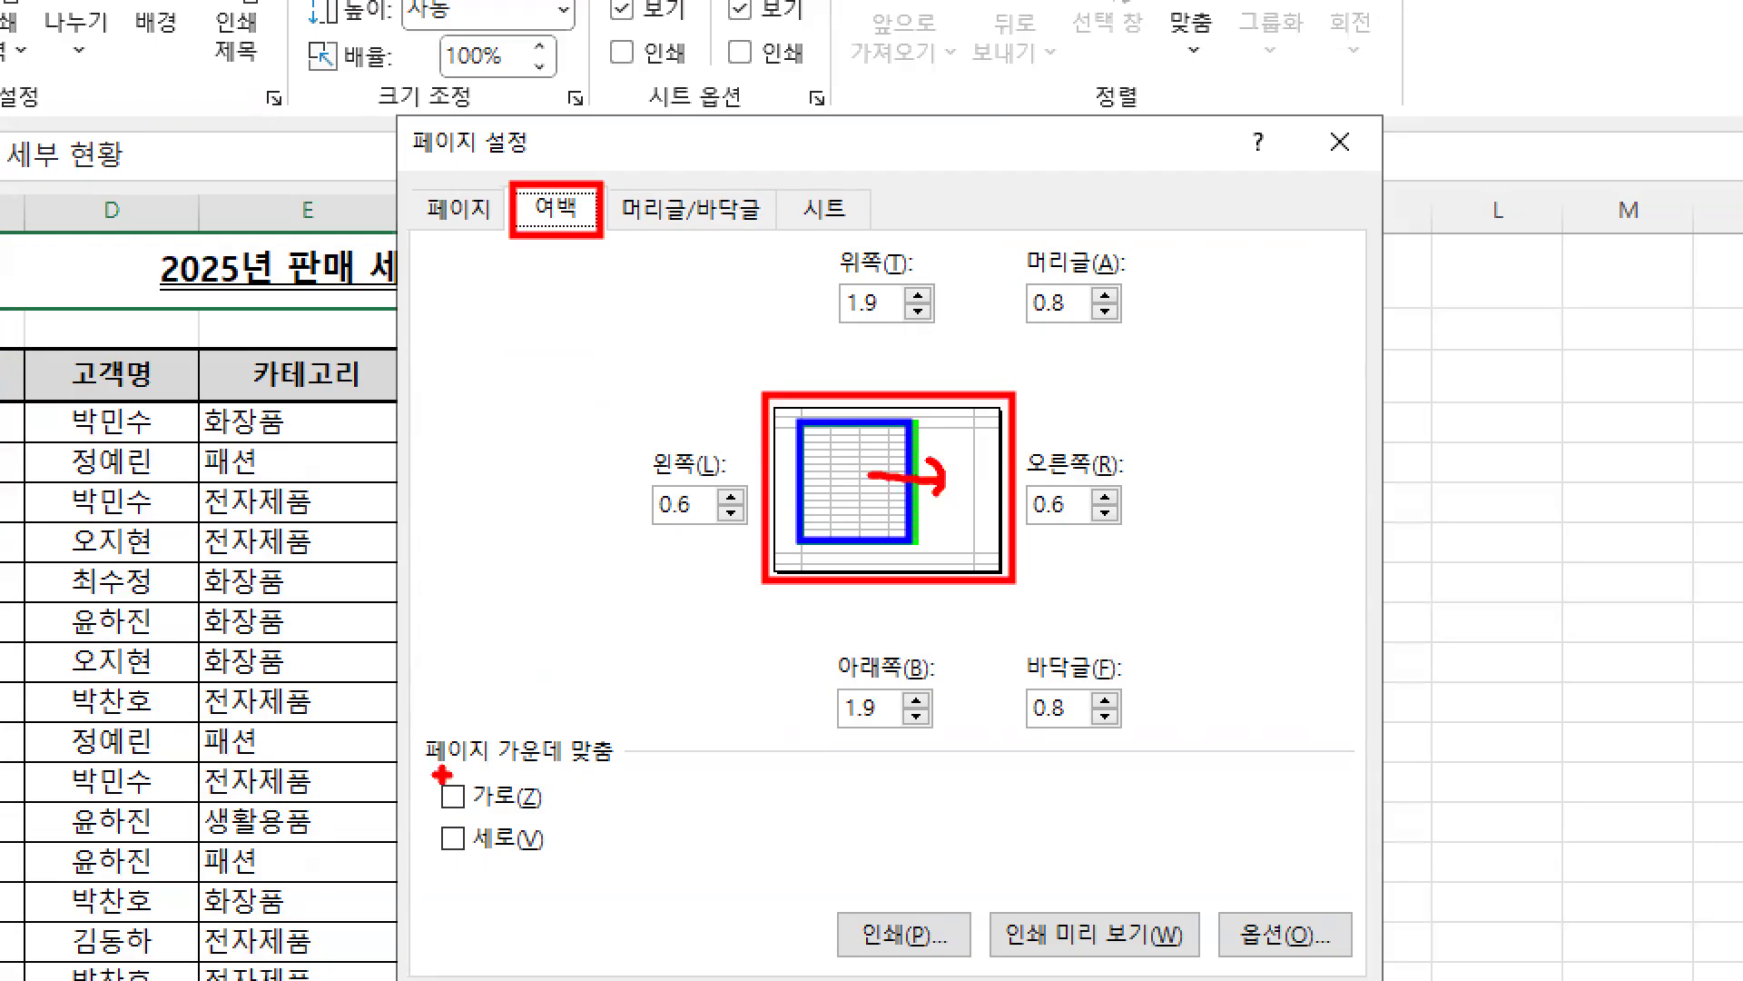
drag(439, 773, 486, 743)
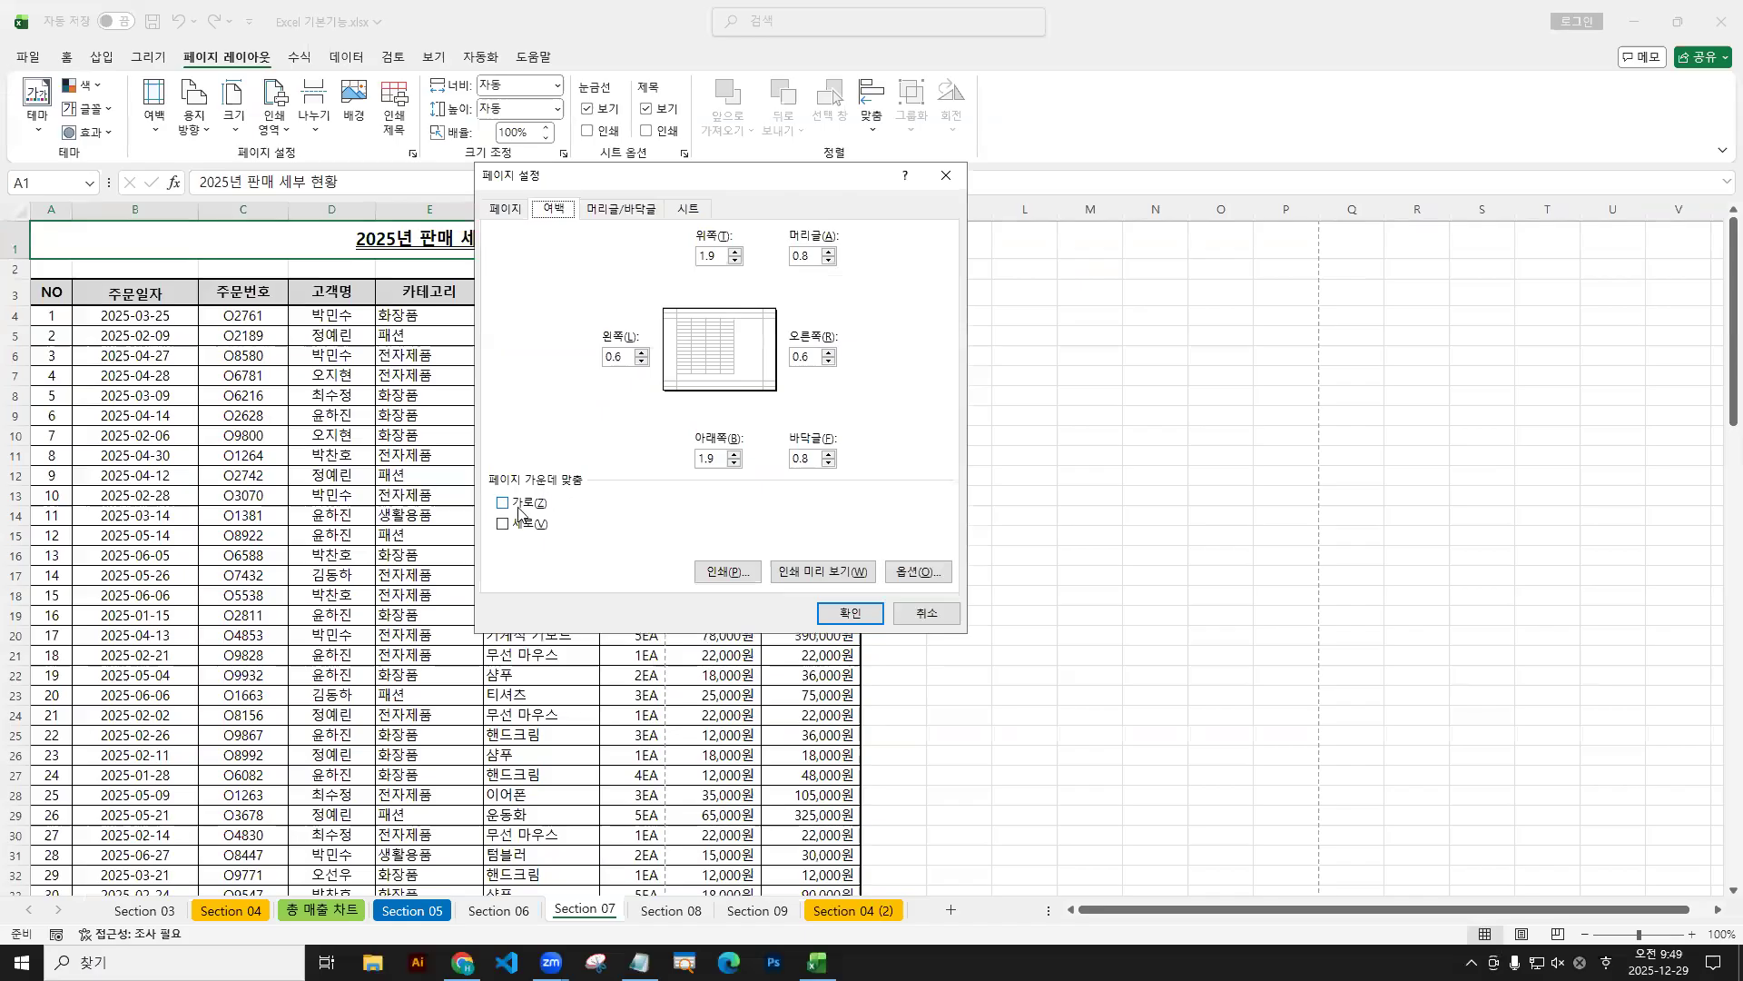
click(453, 796)
click(503, 524)
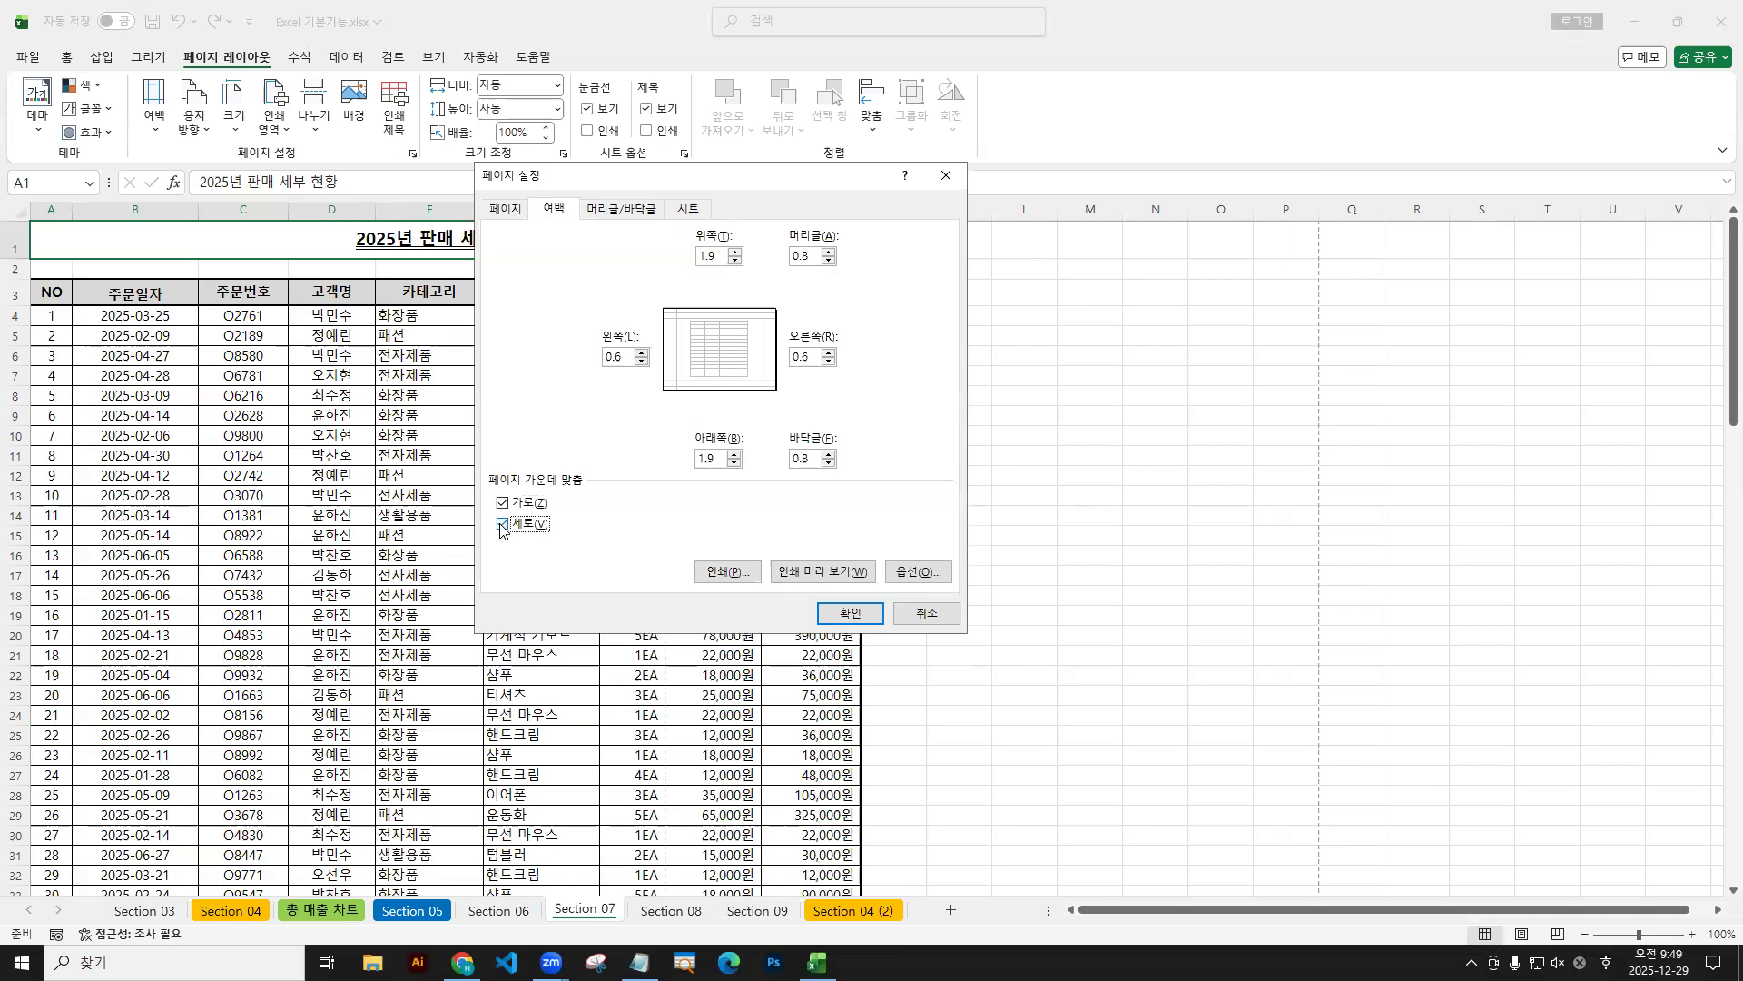
click(504, 524)
click(506, 529)
click(505, 527)
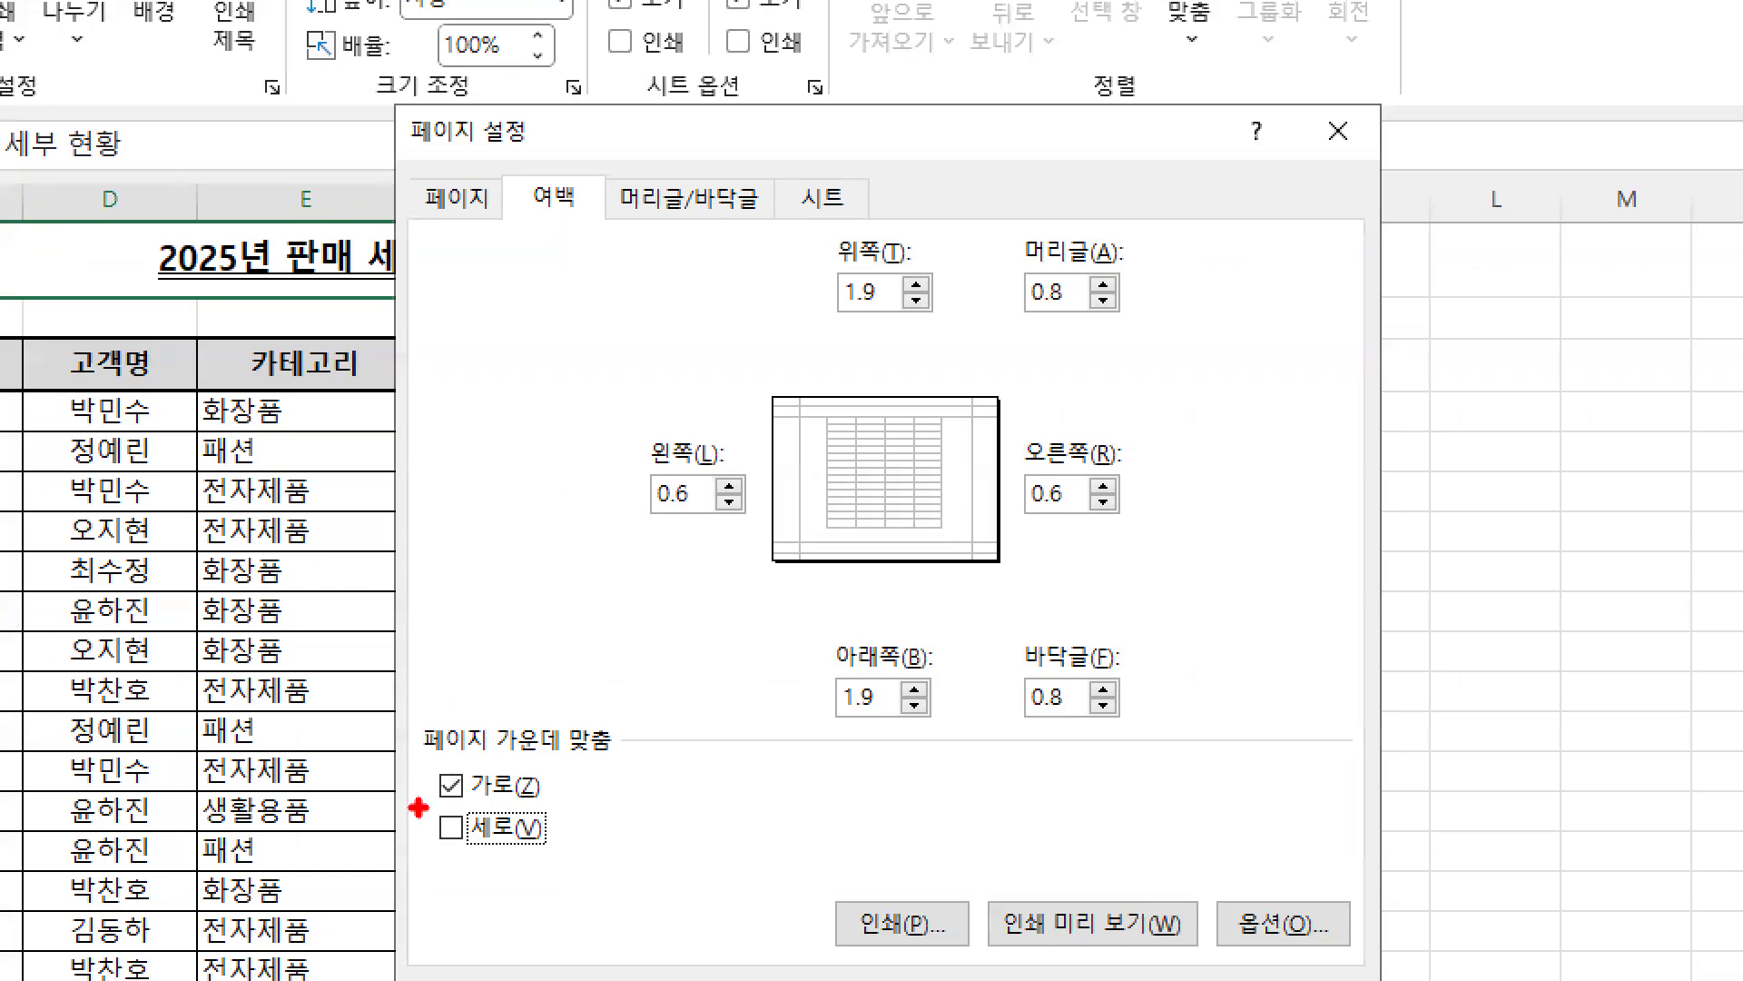
mouse_move(434, 769)
mouse_down()
mouse_move(449, 790)
mouse_move(472, 761)
mouse_move(537, 806)
mouse_up()
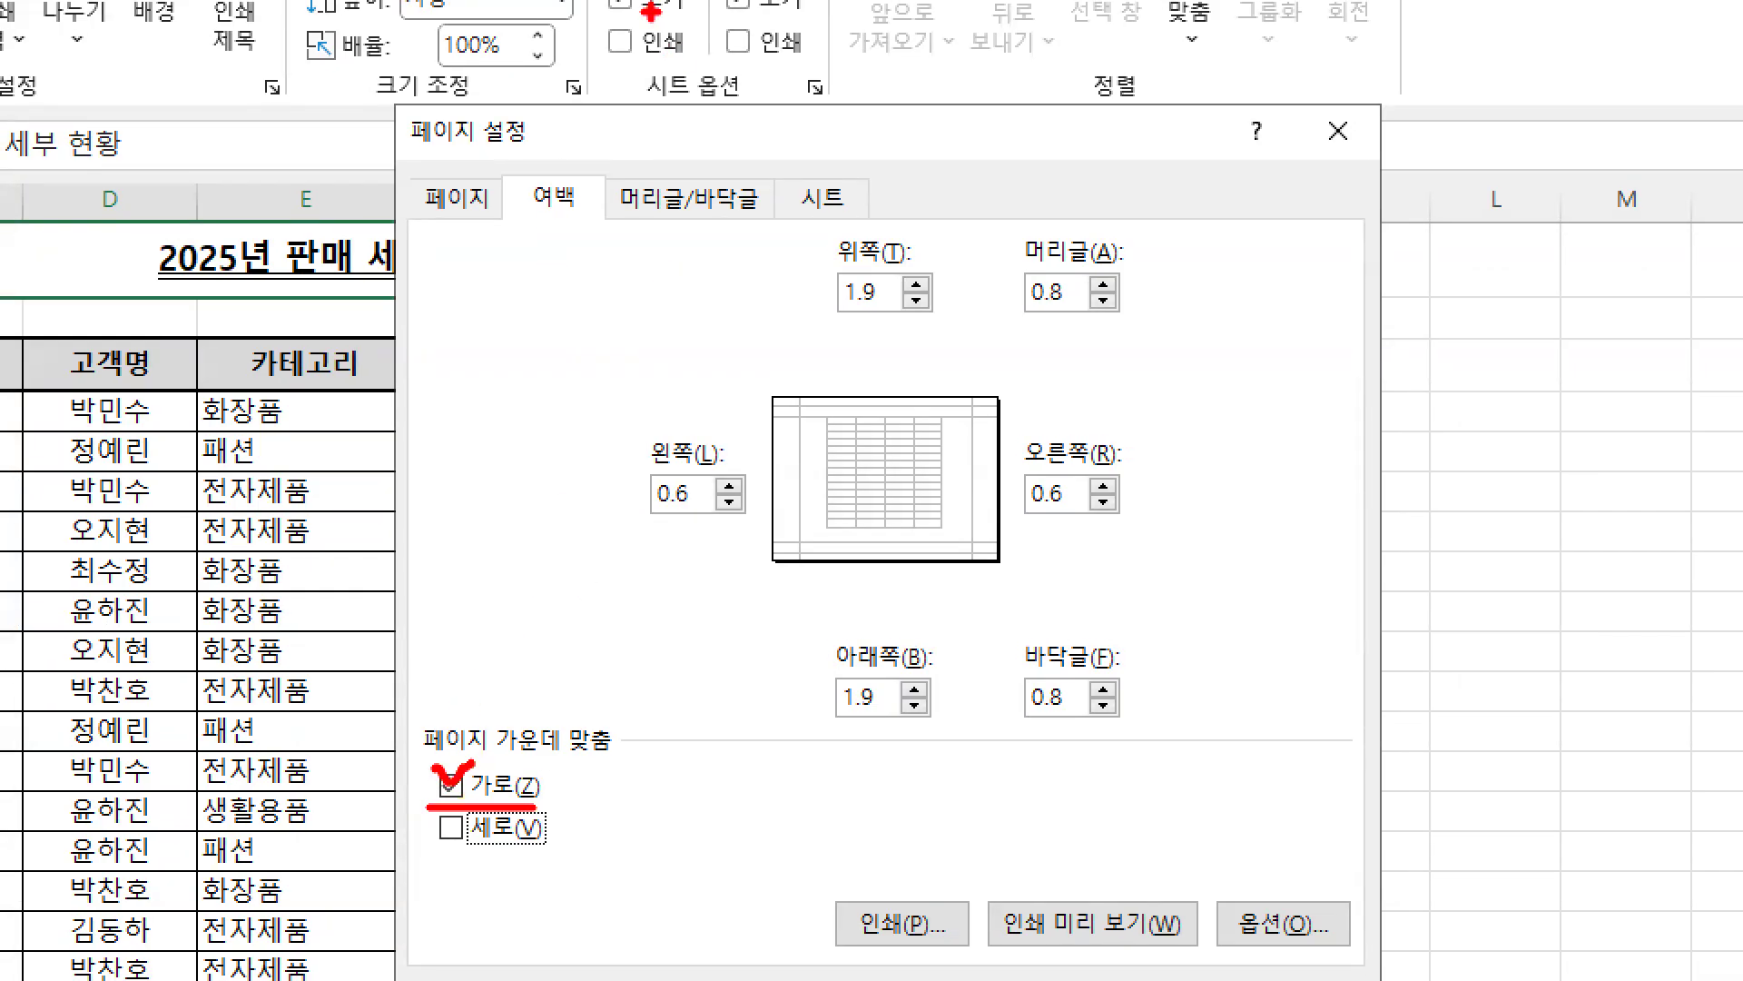
drag(551, 175, 581, 128)
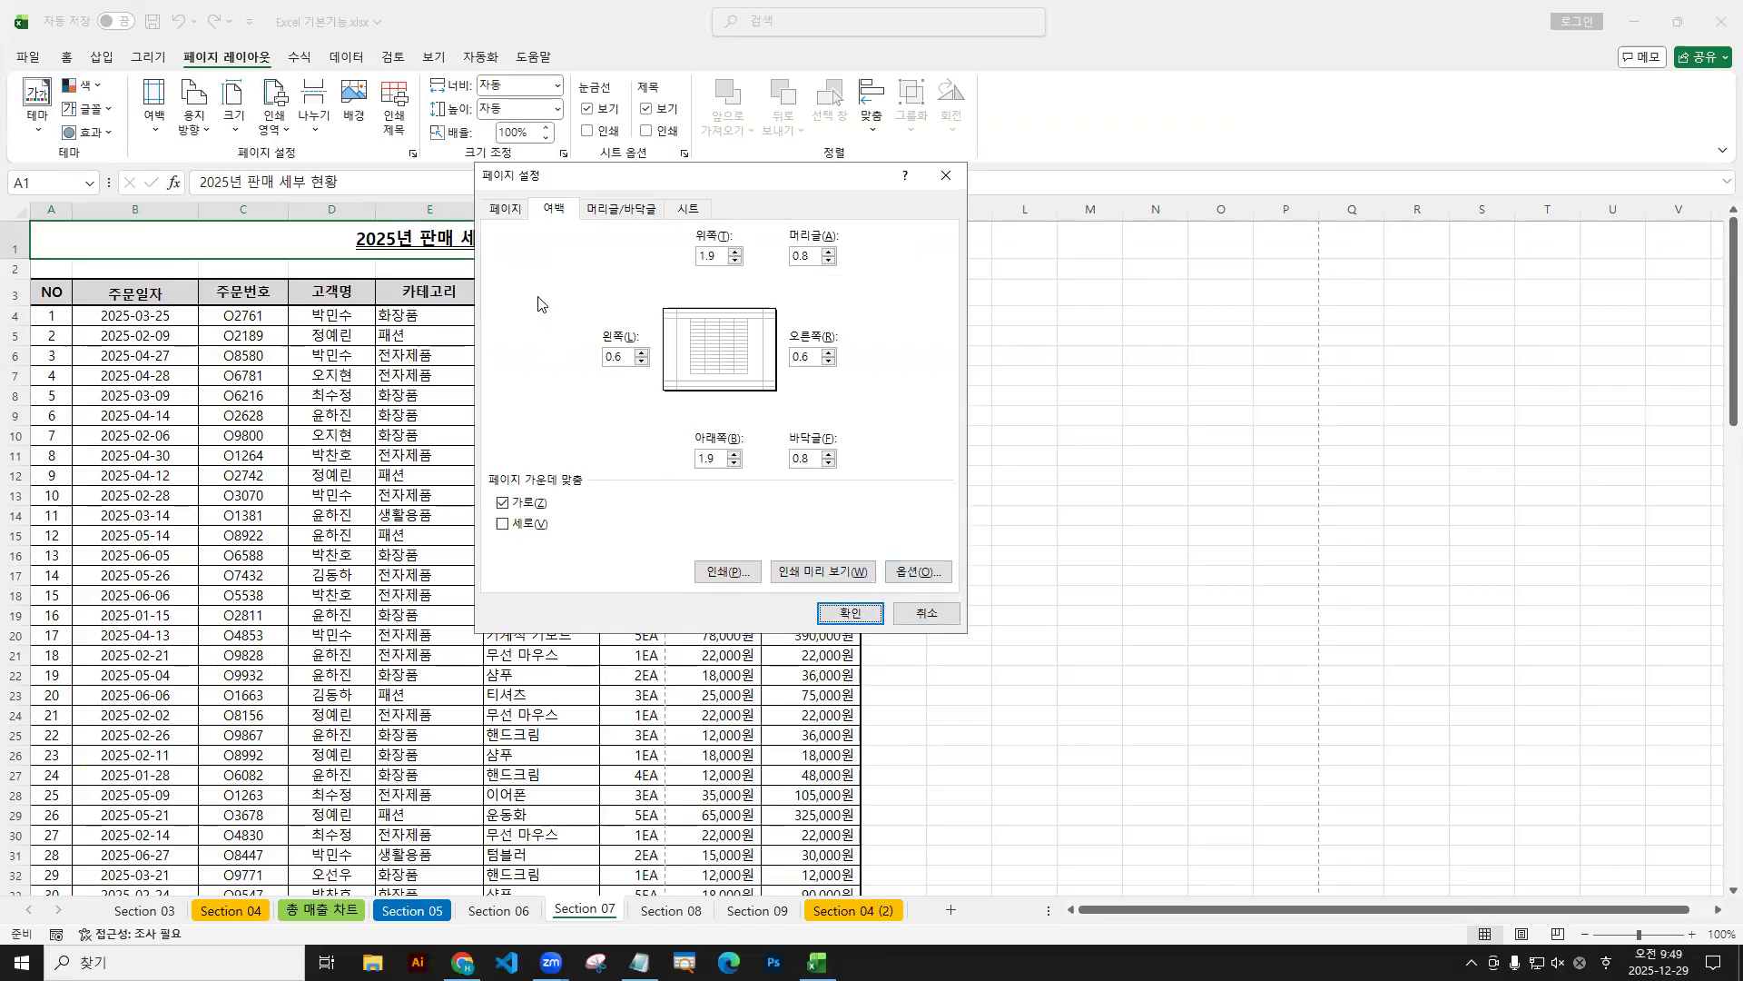
Review the page setup options, preview the printout to check the table's horizontal centring, and return to the sheet.
click(506, 205)
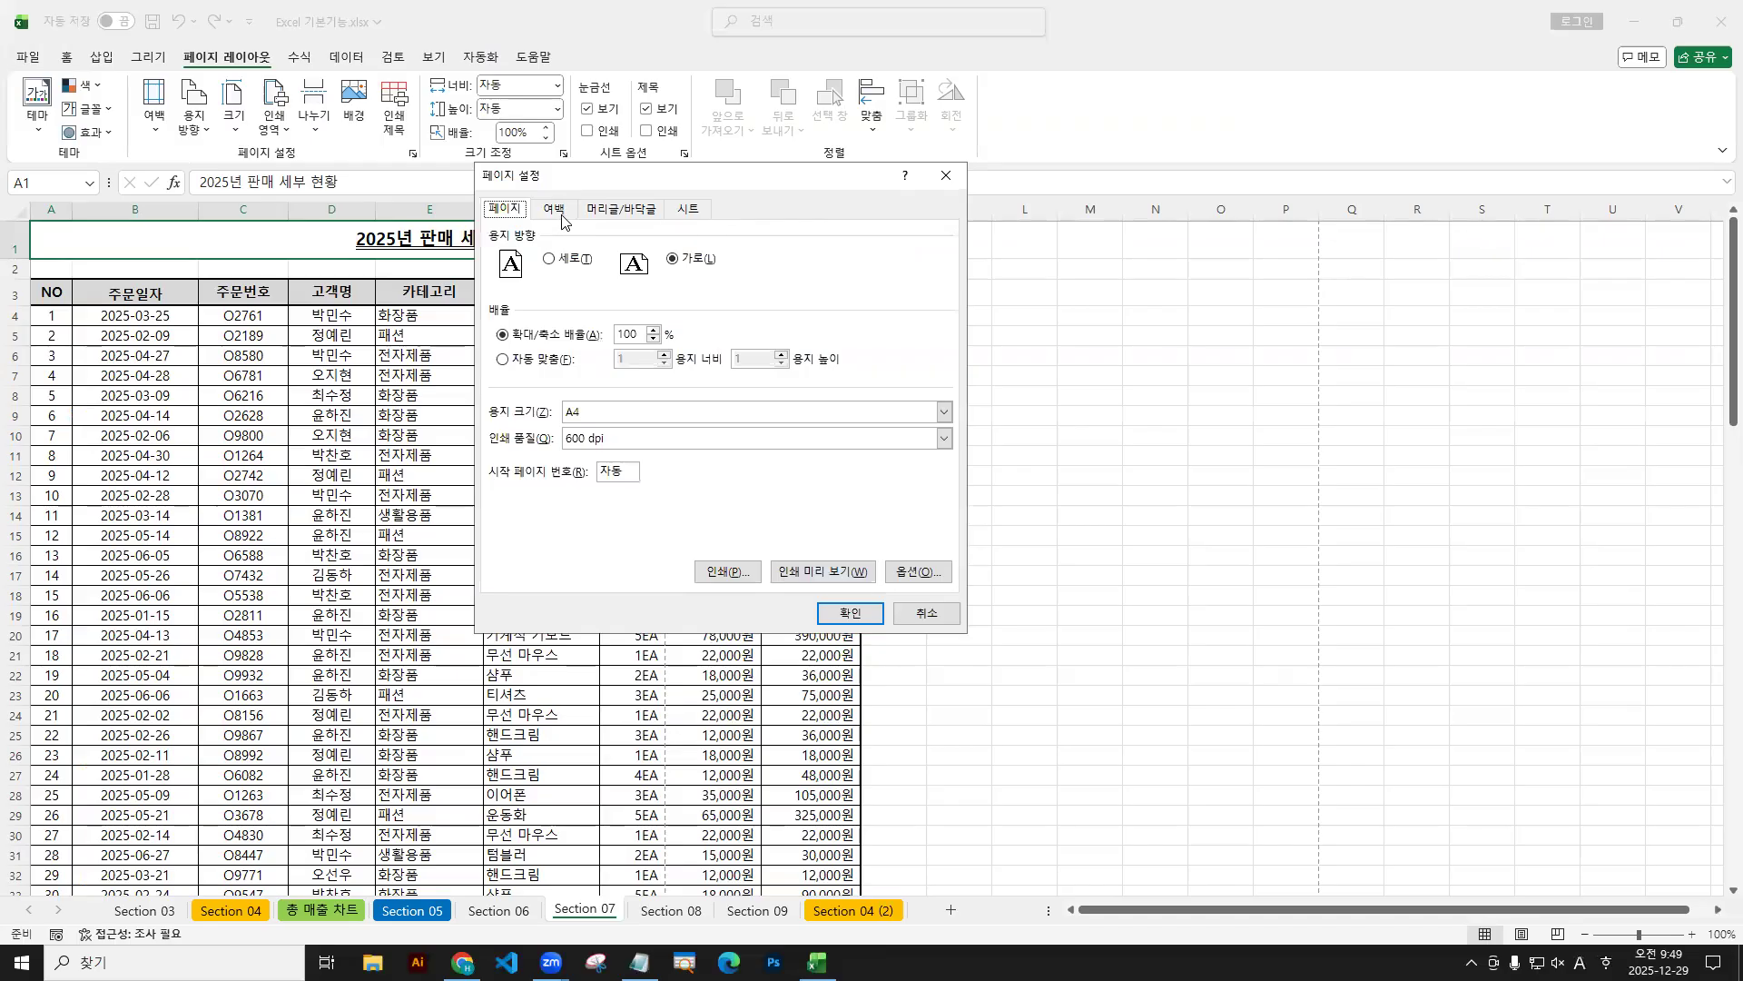
click(622, 210)
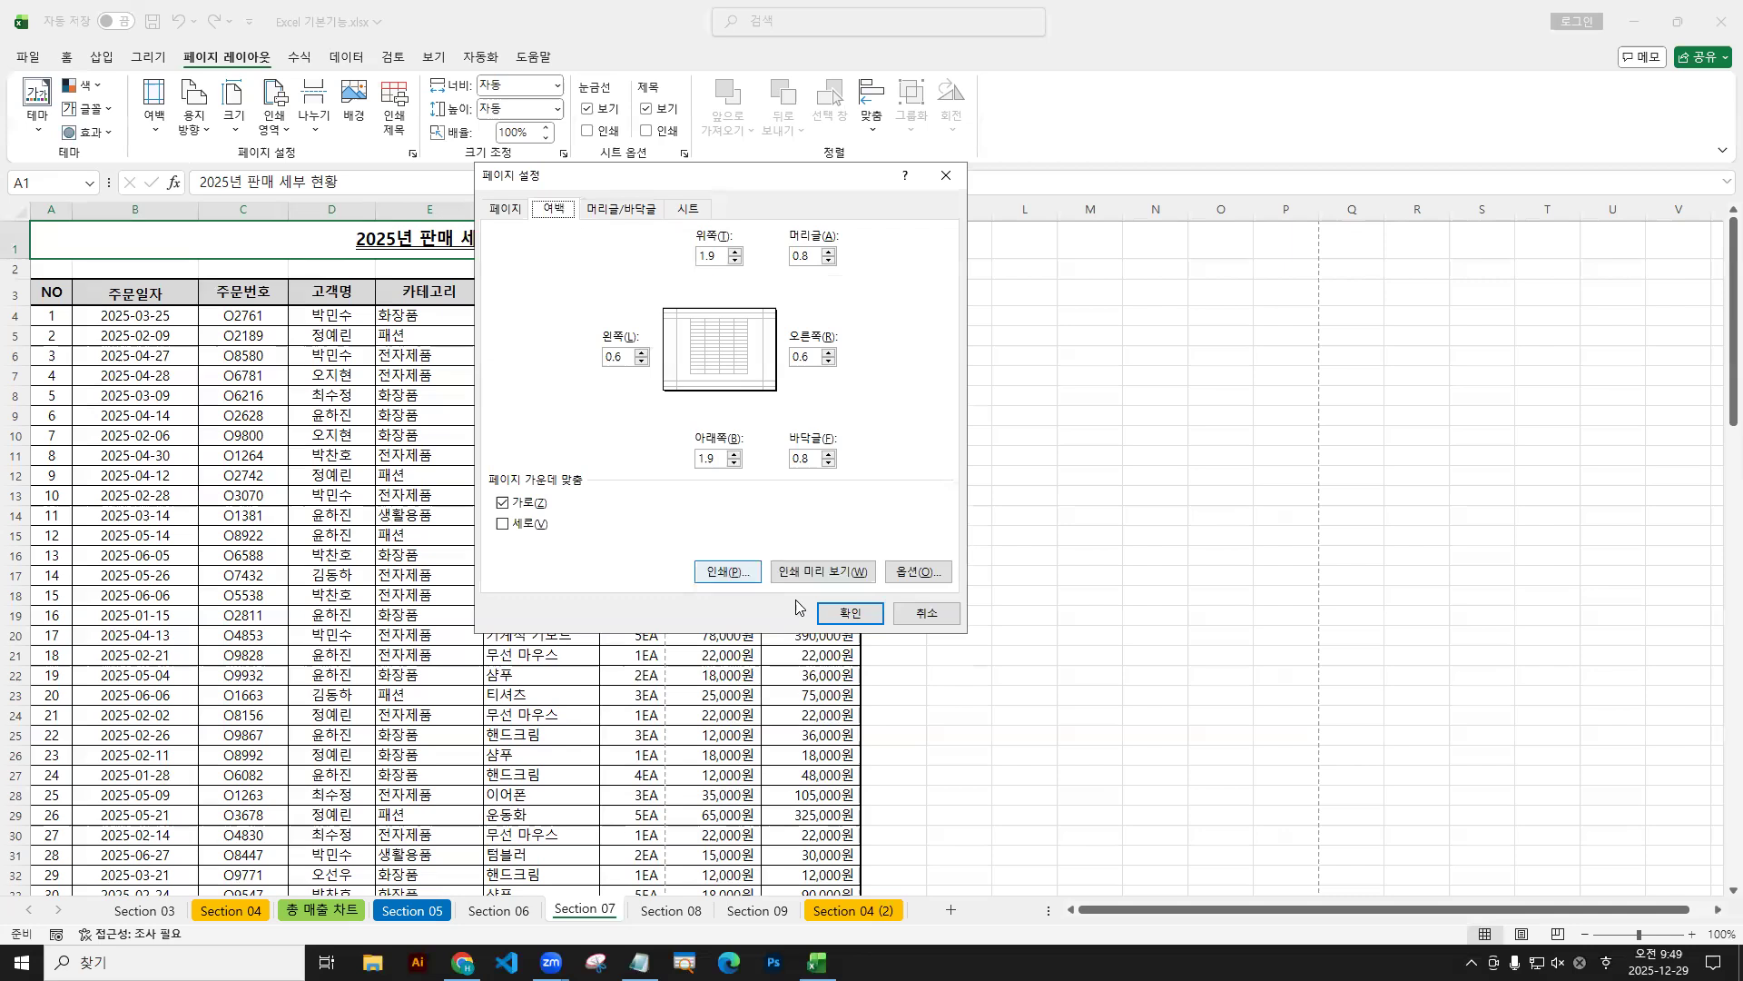
click(822, 572)
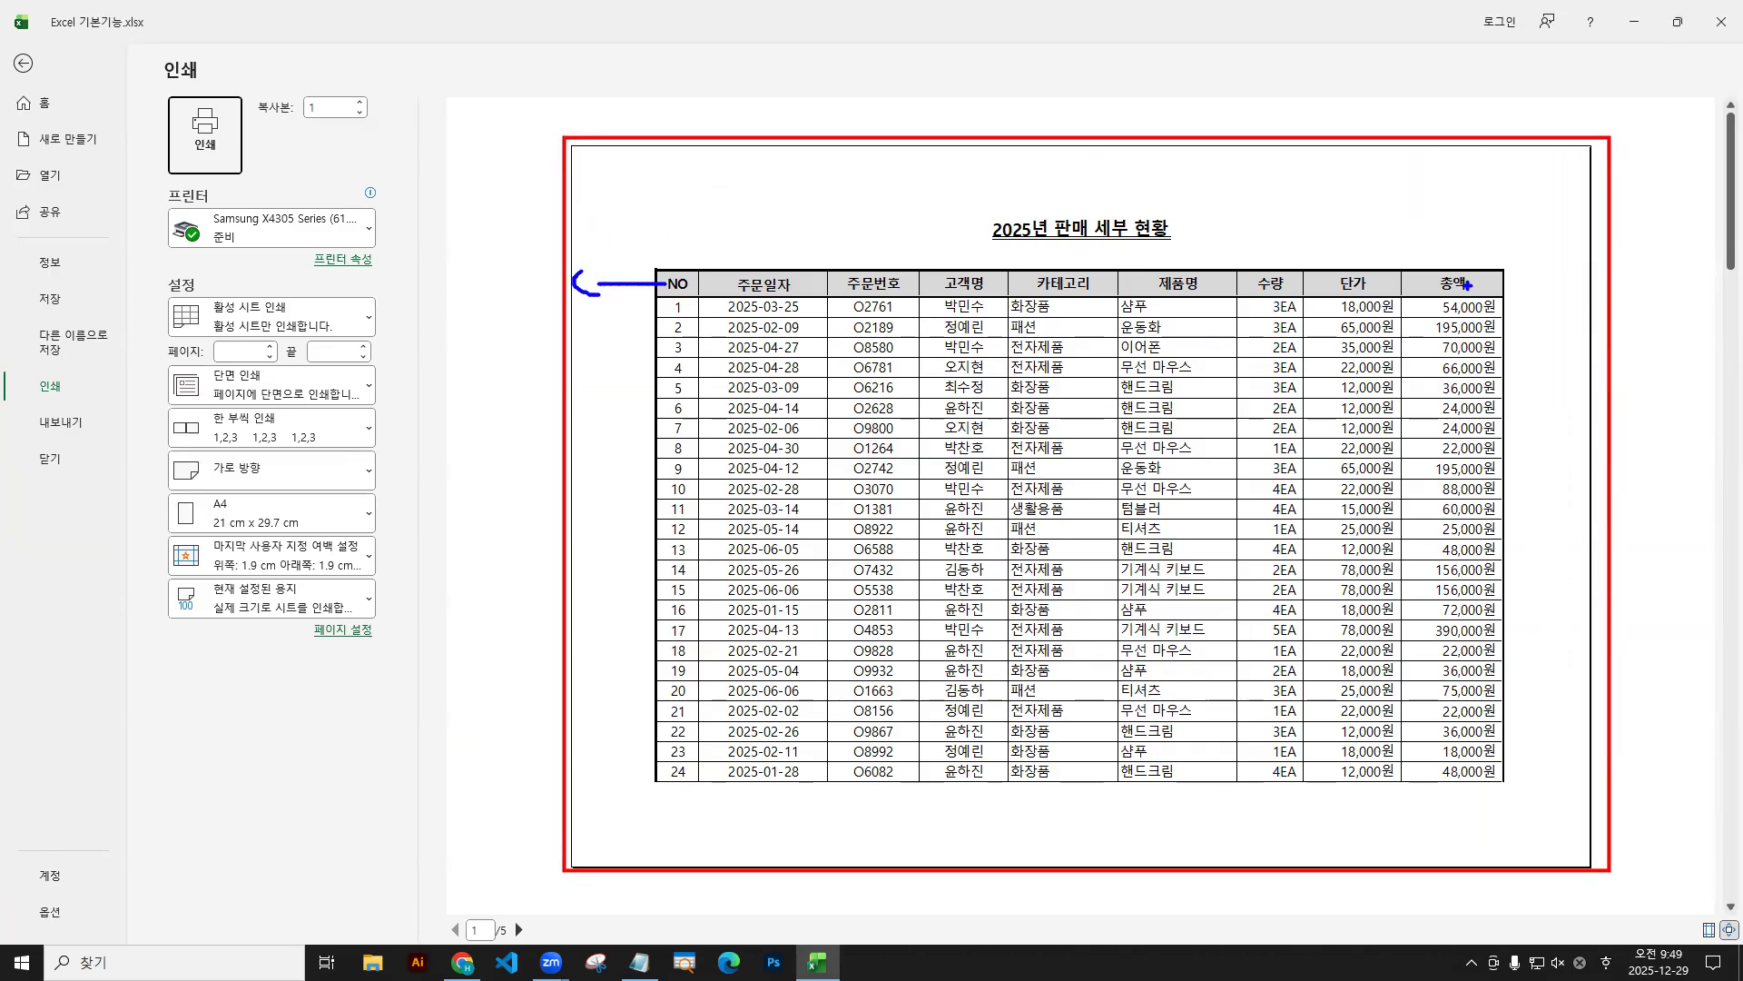
drag(1571, 280, 1573, 303)
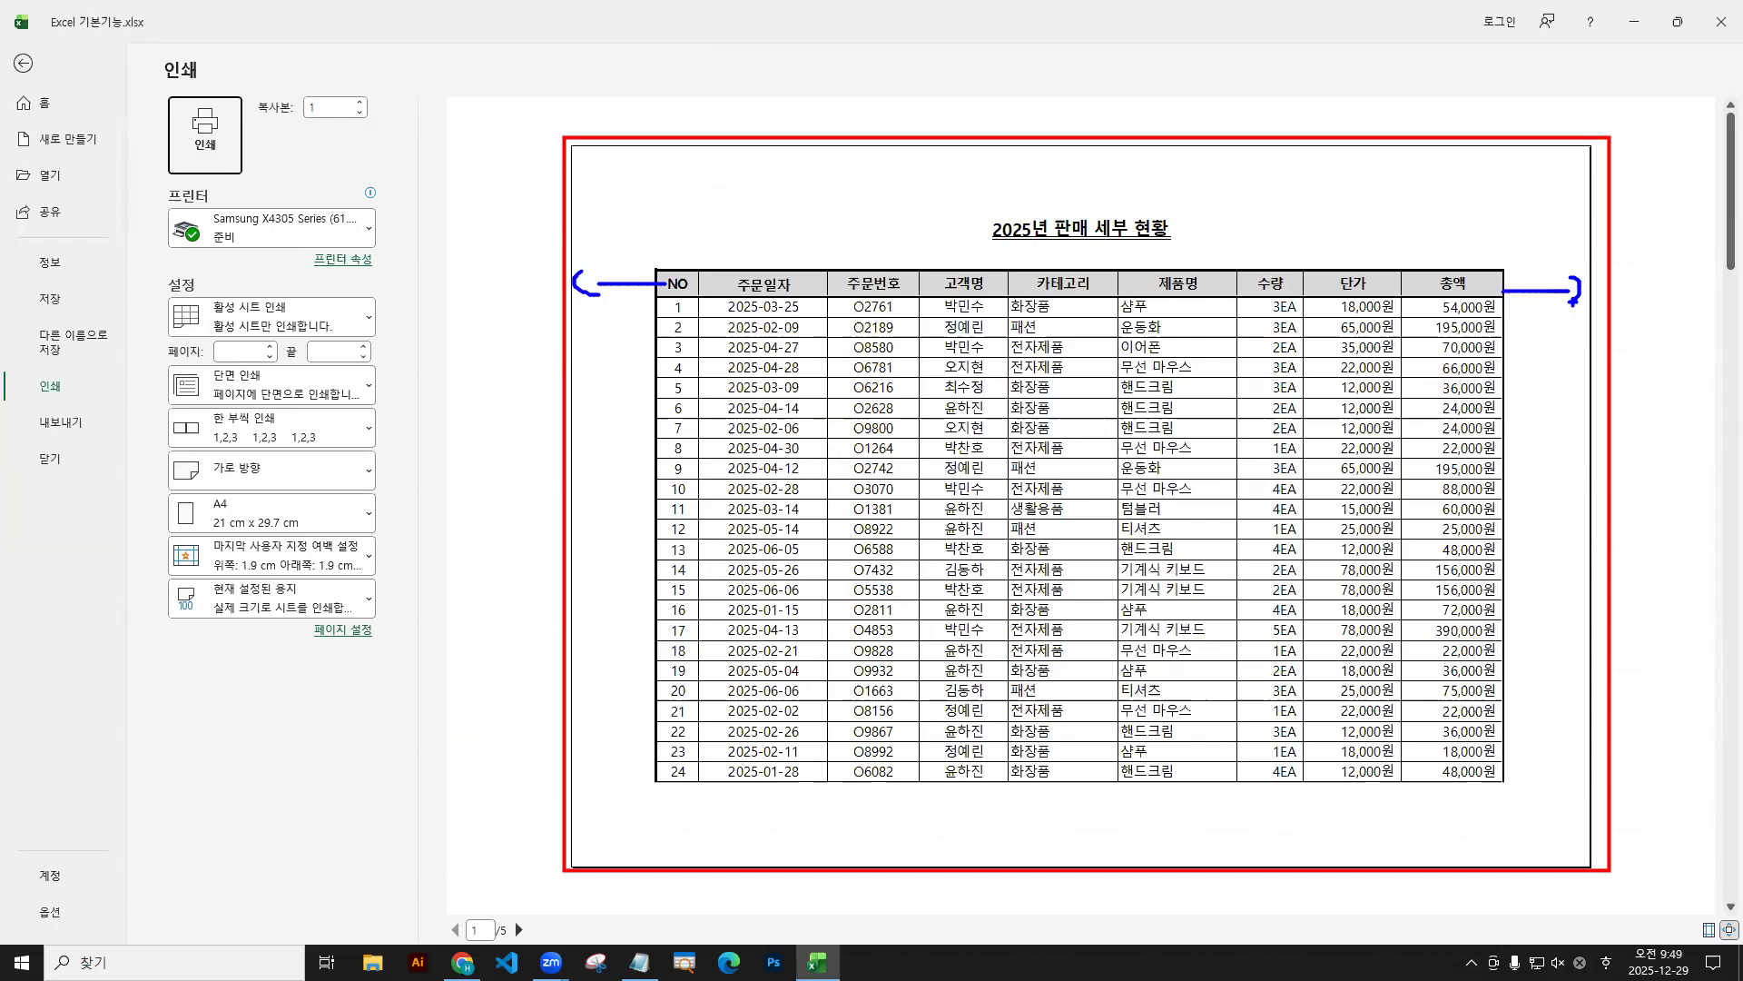
key(Escape)
click(23, 66)
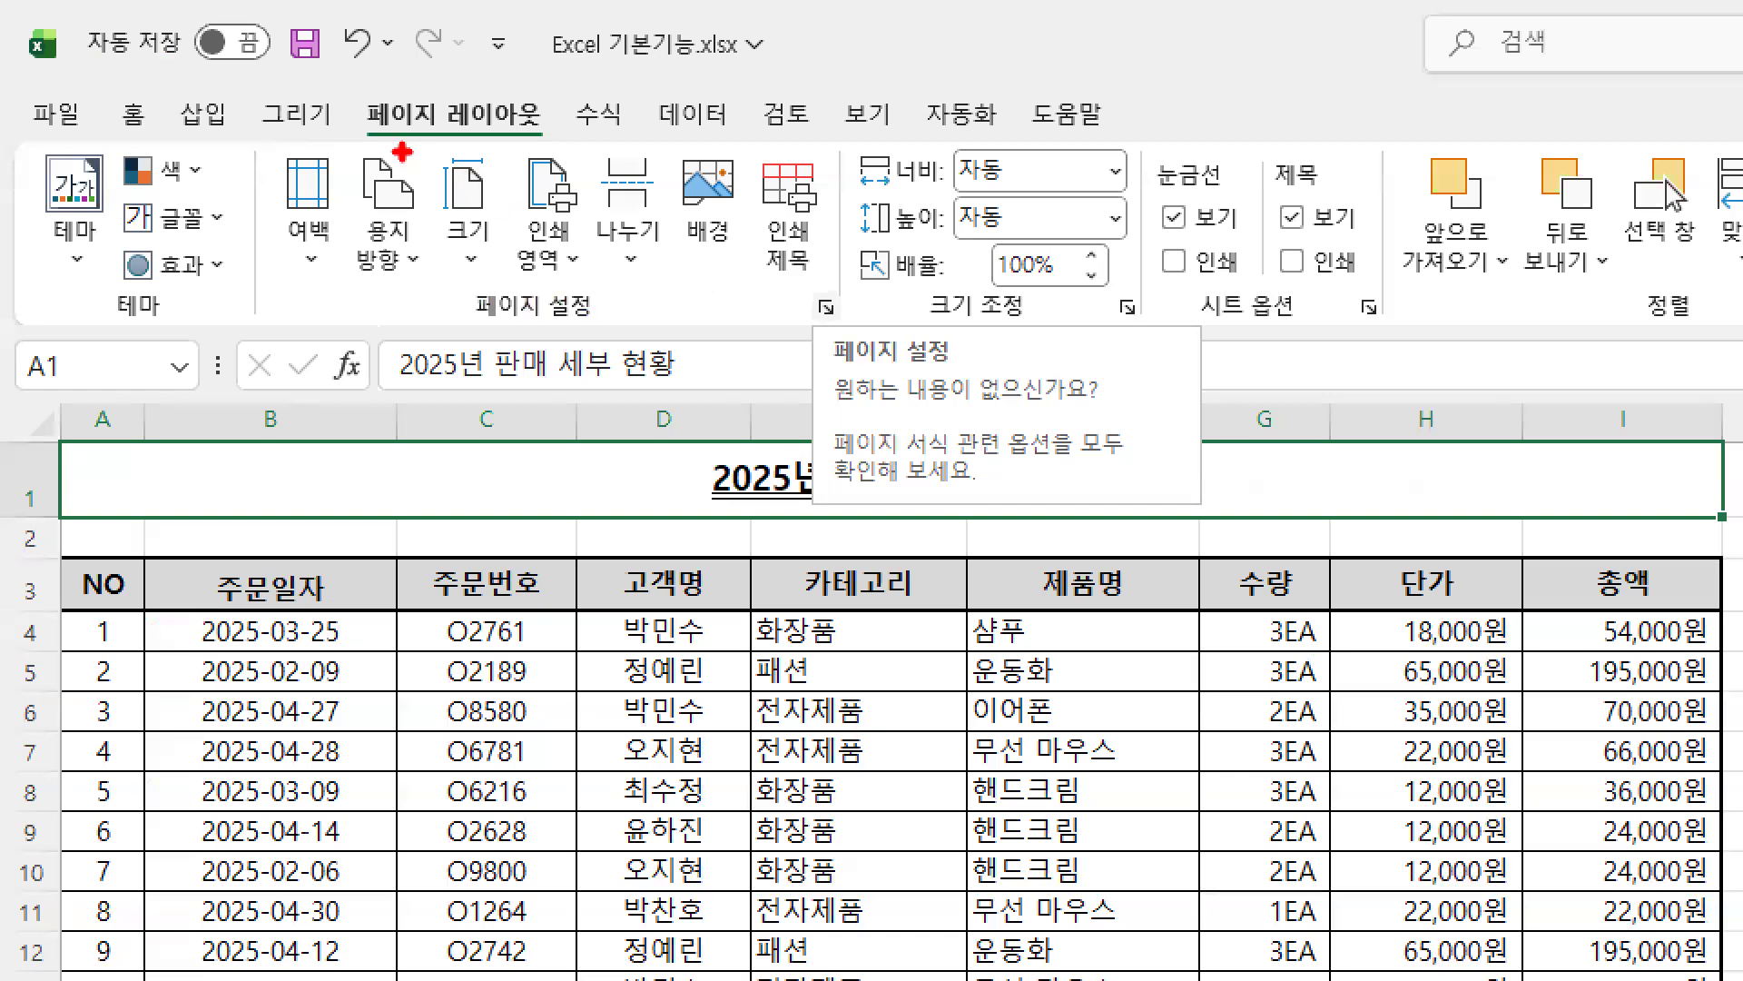
Reopen the page setup dialog and open the custom footer editor (바닥글 편집) from the header/footer settings.
drag(358, 133, 545, 134)
mouse_move(807, 289)
mouse_down()
mouse_move(850, 331)
mouse_move(806, 338)
mouse_move(837, 313)
mouse_up()
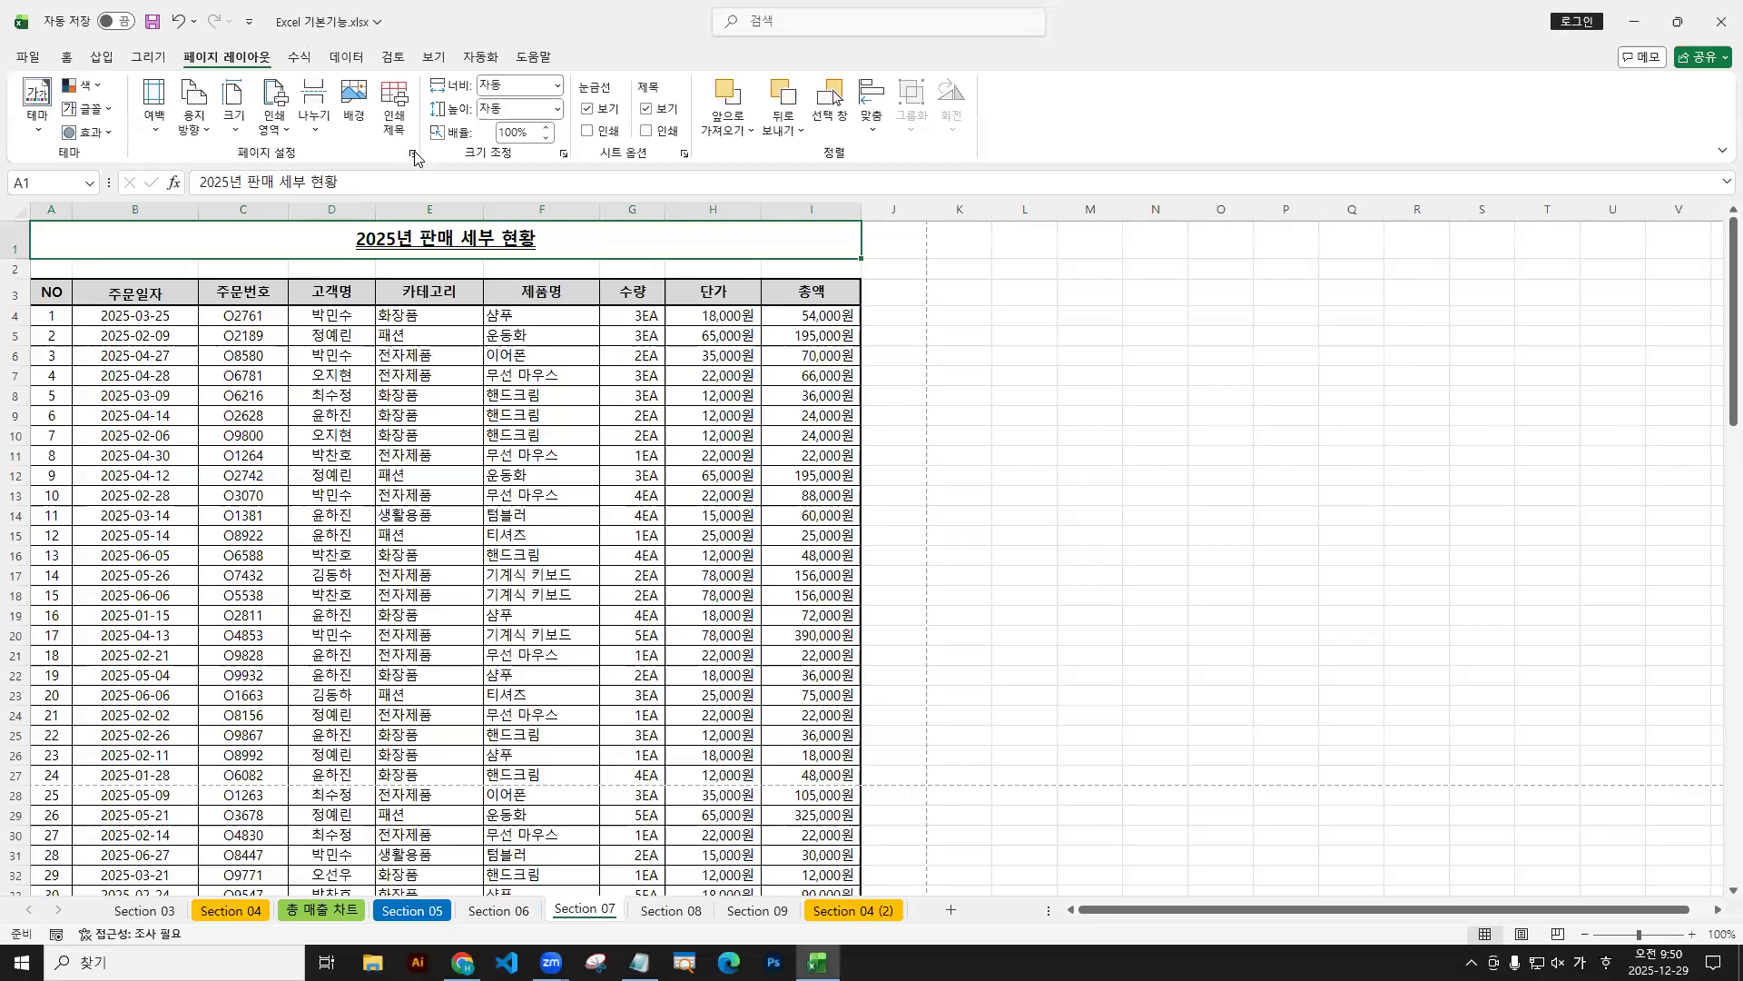
click(826, 307)
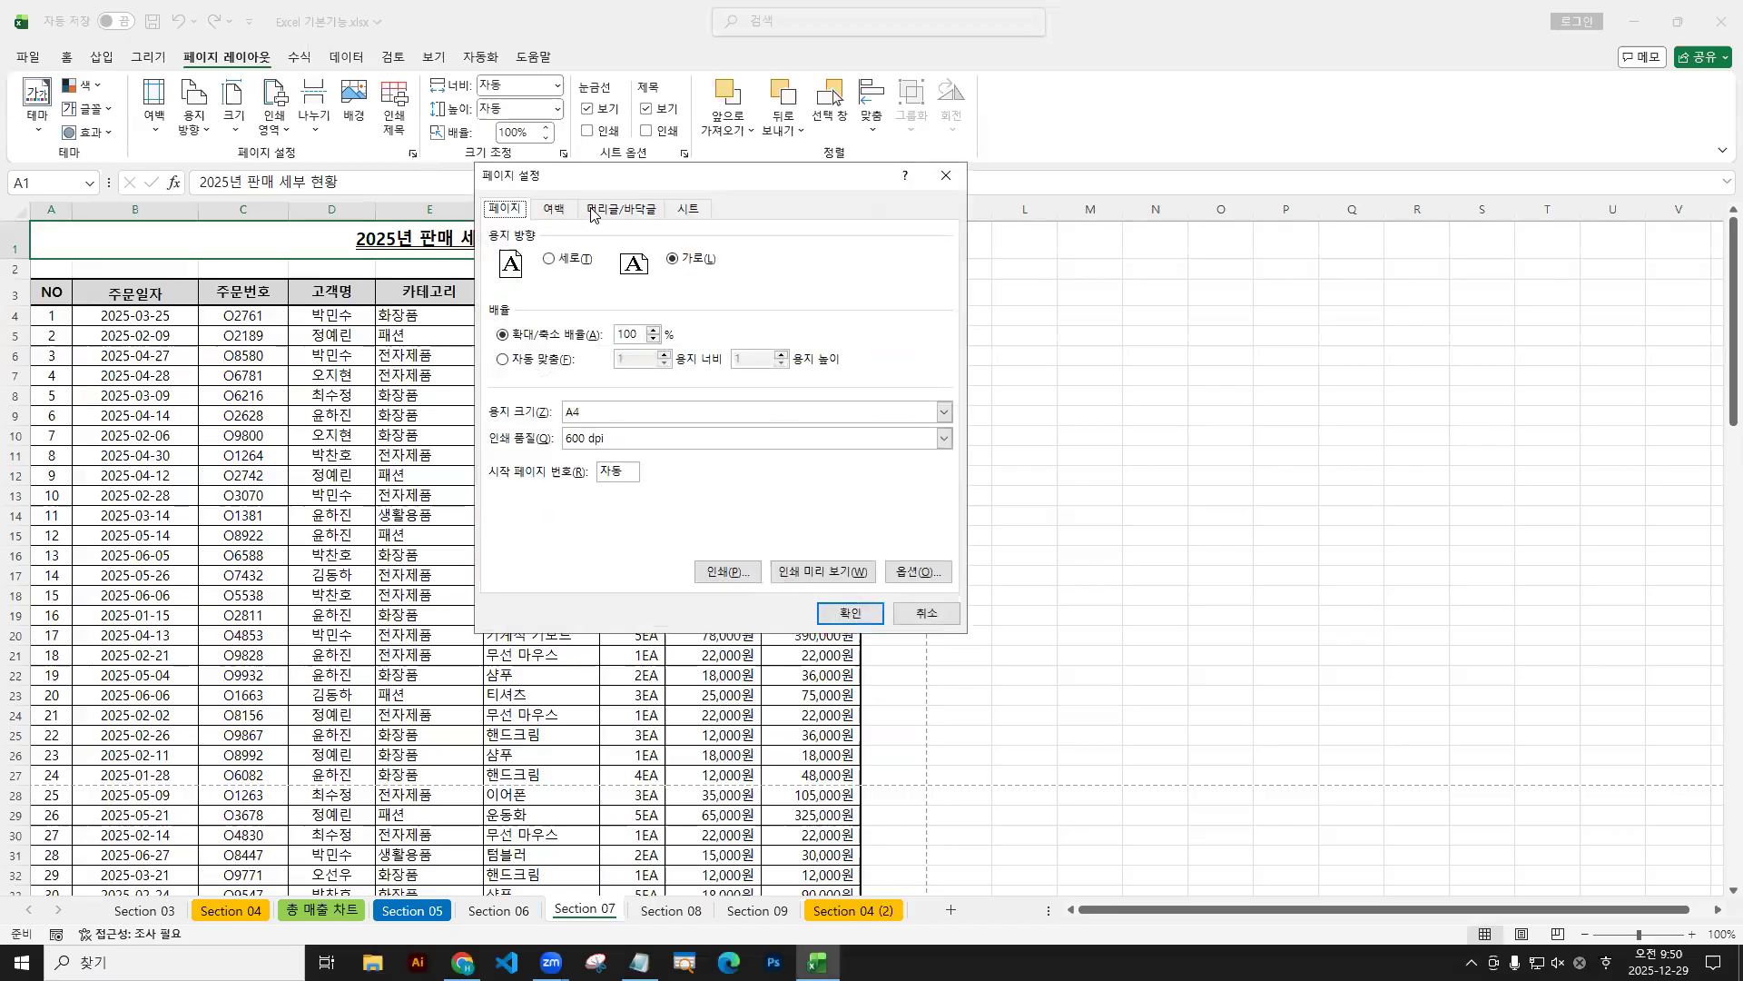
click(635, 210)
click(503, 209)
click(554, 209)
click(620, 211)
mouse_move(619, 200)
mouse_down()
mouse_move(630, 182)
mouse_move(662, 221)
mouse_up()
drag(825, 461, 1021, 513)
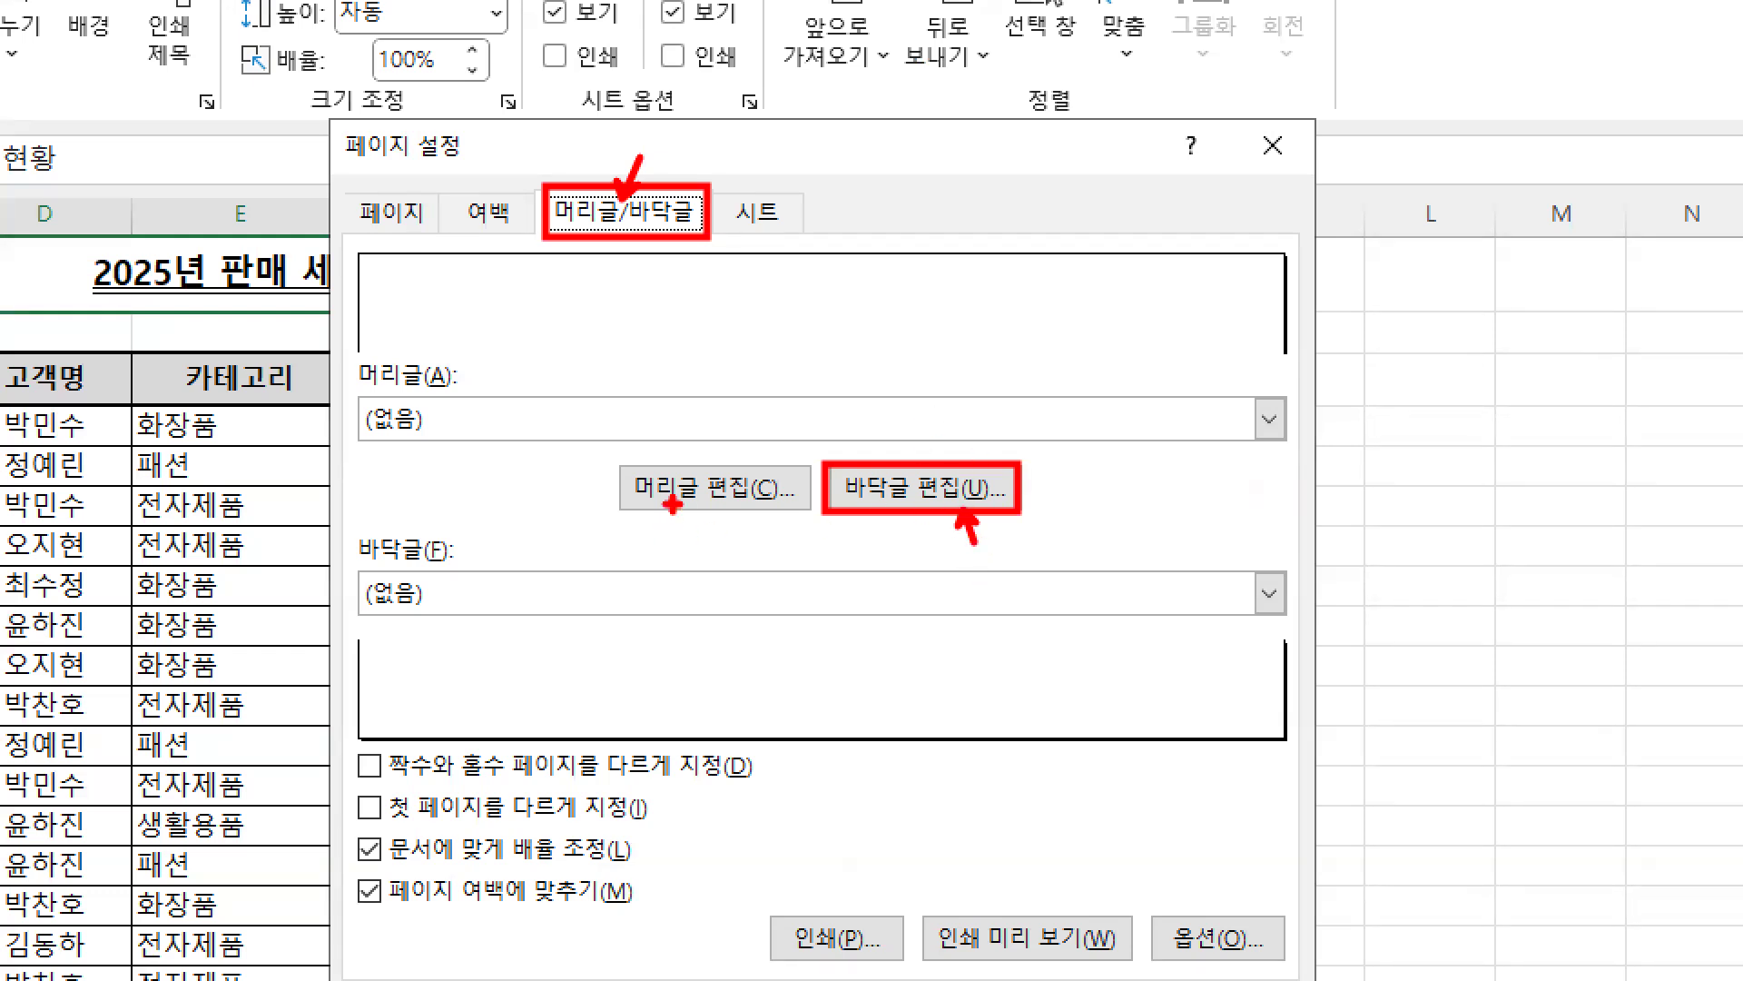
drag(928, 549, 962, 622)
mouse_move(983, 559)
mouse_down()
mouse_move(997, 599)
mouse_move(1044, 582)
mouse_move(1068, 610)
mouse_move(1056, 633)
mouse_move(1098, 641)
mouse_up()
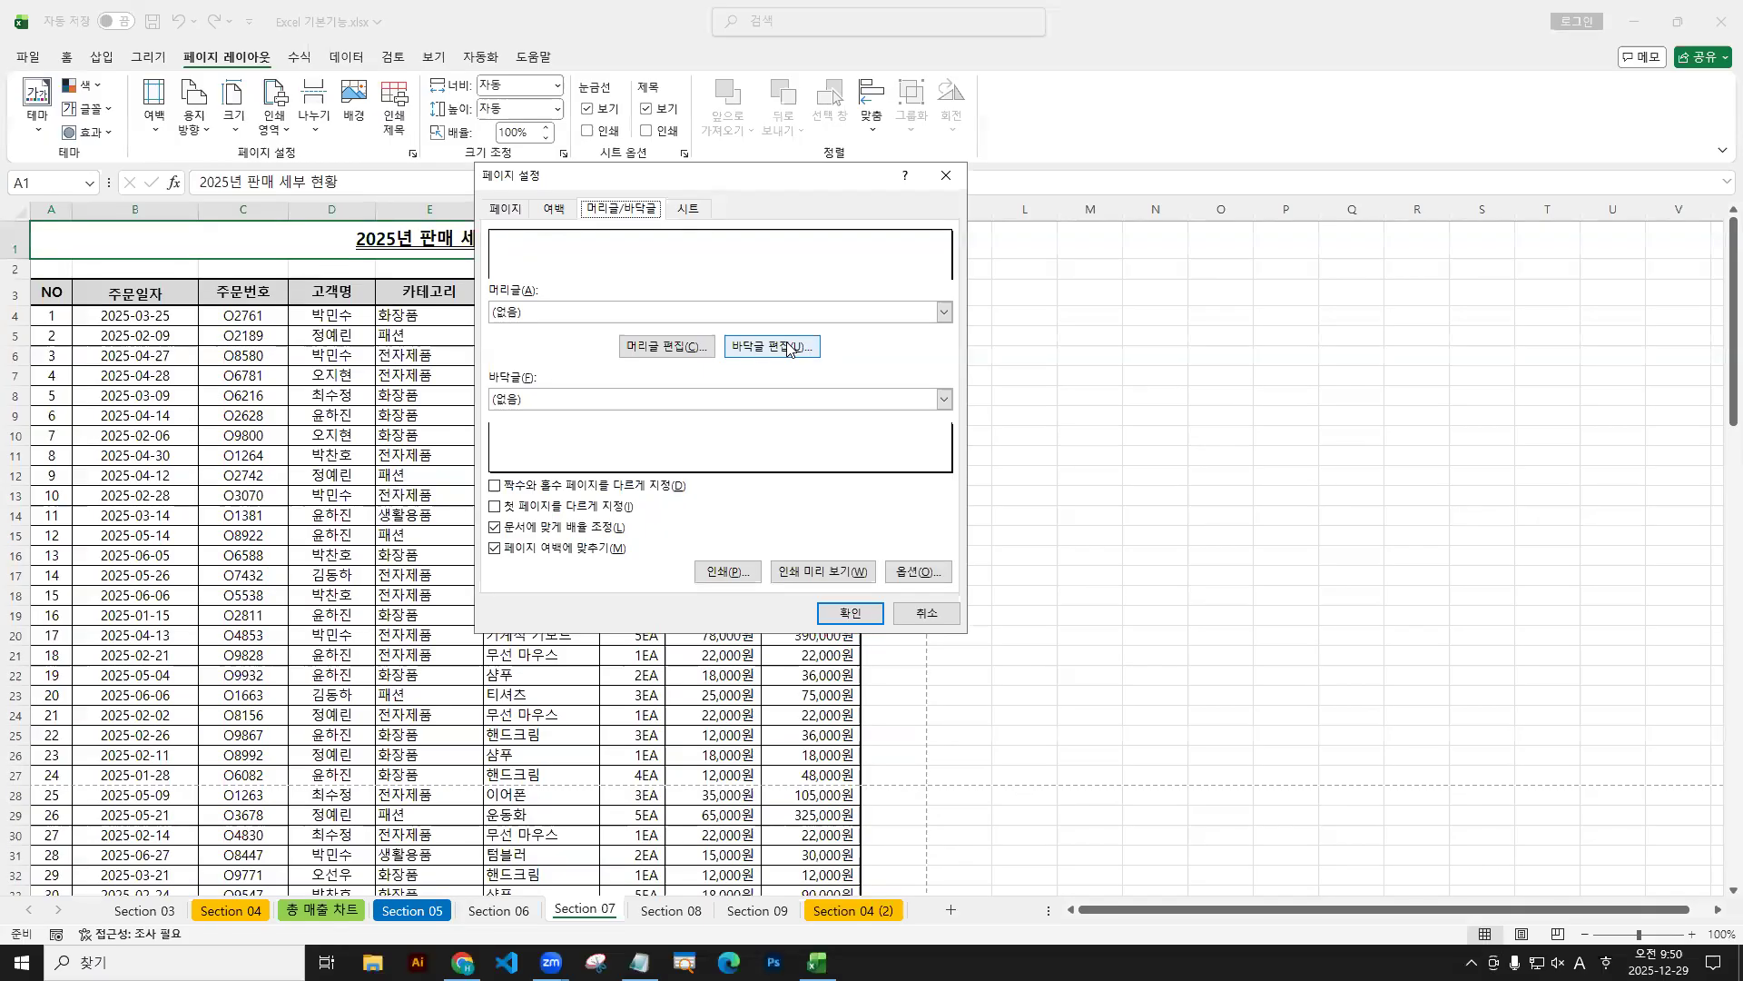
click(789, 349)
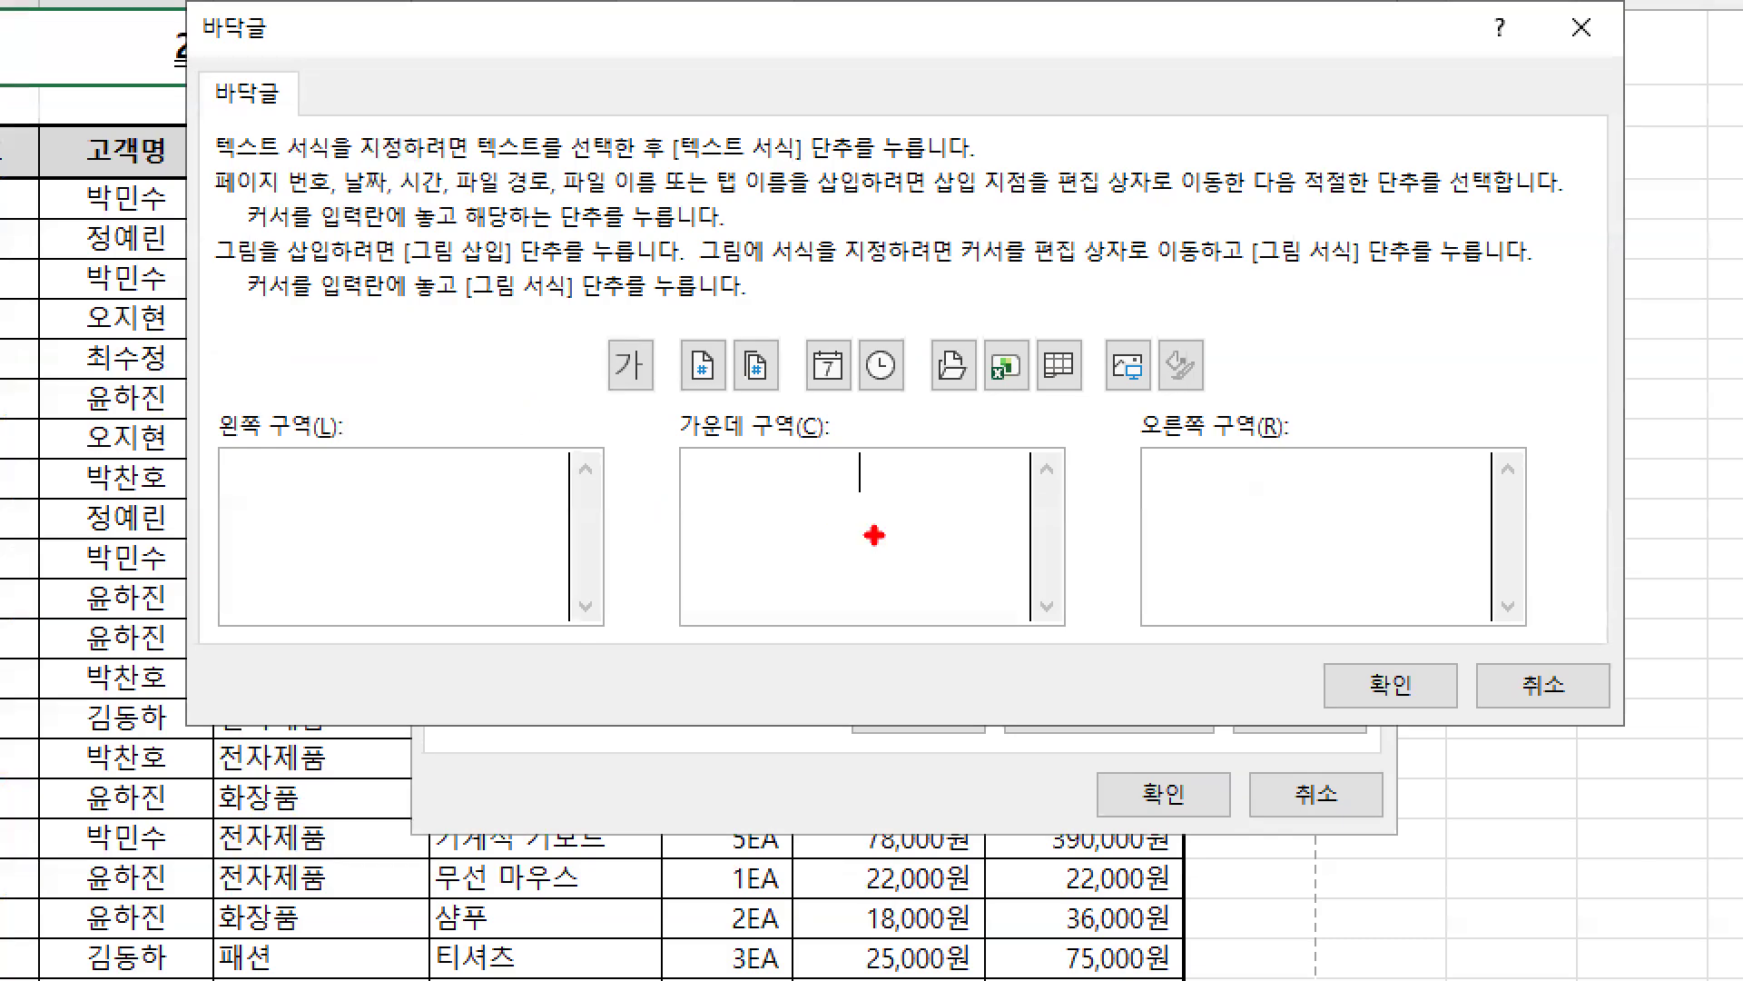
Insert the page number field &[페이지 번호] in the footer's centre section (가운데 구역).
drag(698, 454, 685, 470)
drag(692, 388, 850, 391)
drag(870, 387, 901, 392)
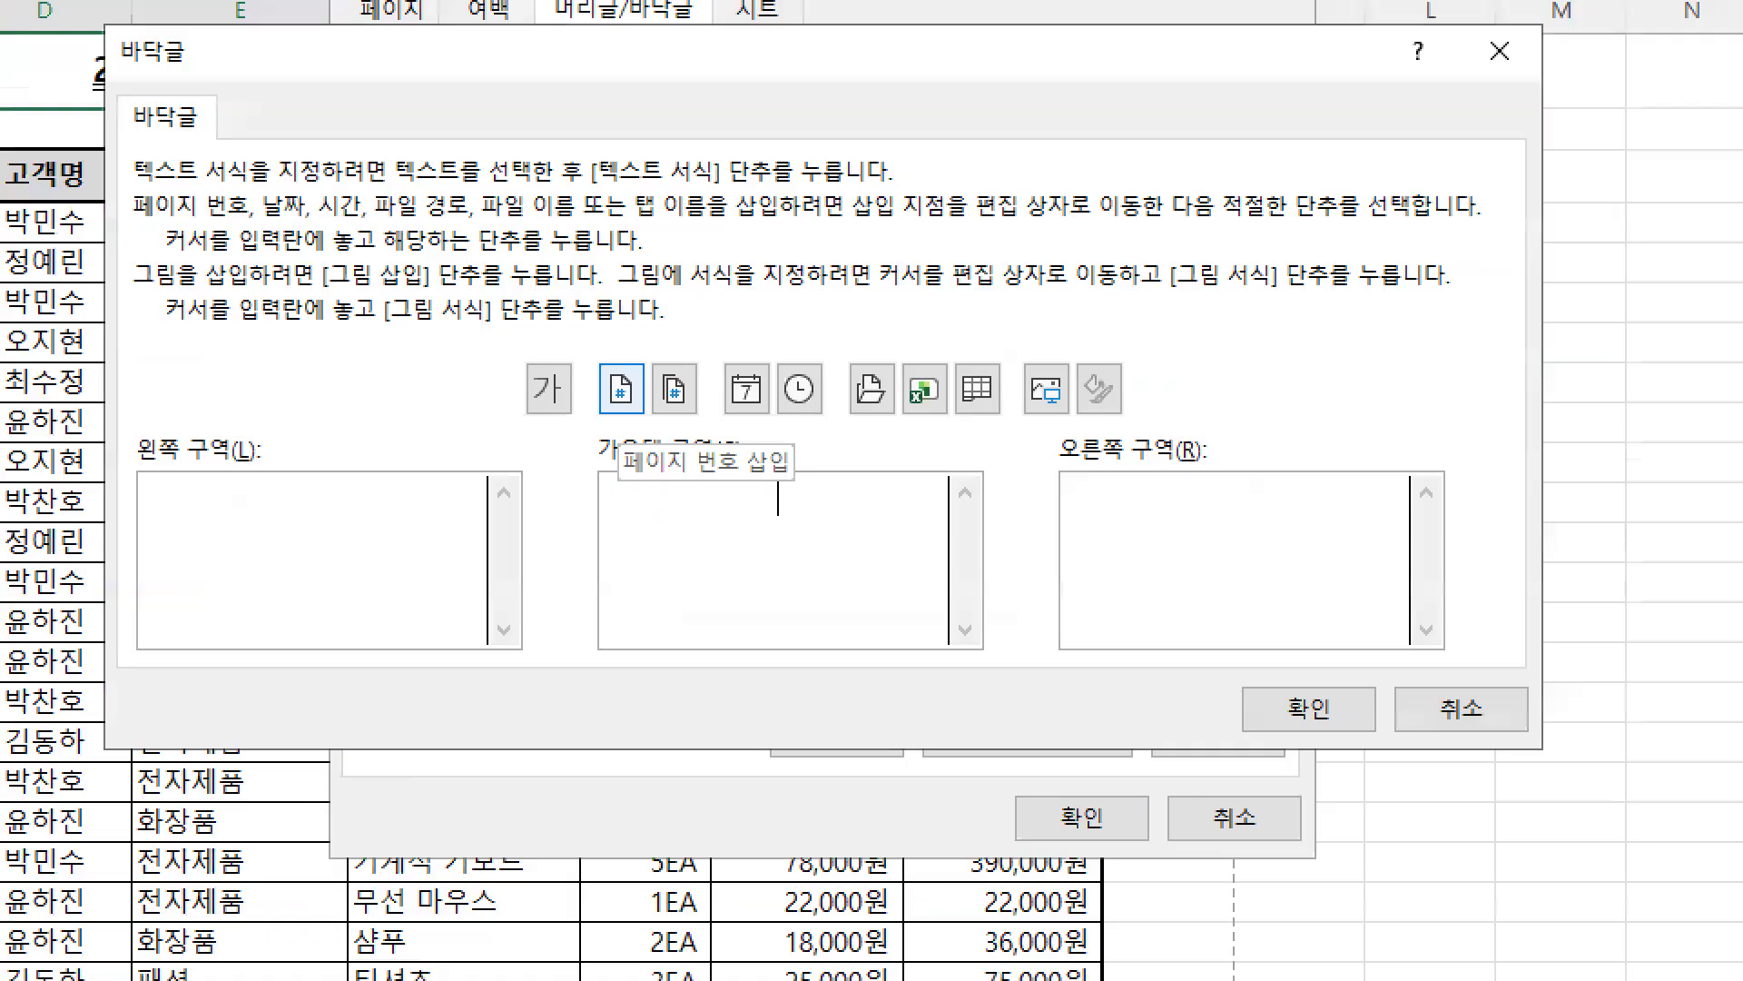
mouse_move(620, 398)
mouse_down()
mouse_move(631, 368)
mouse_move(627, 415)
mouse_move(636, 353)
mouse_move(626, 372)
mouse_up()
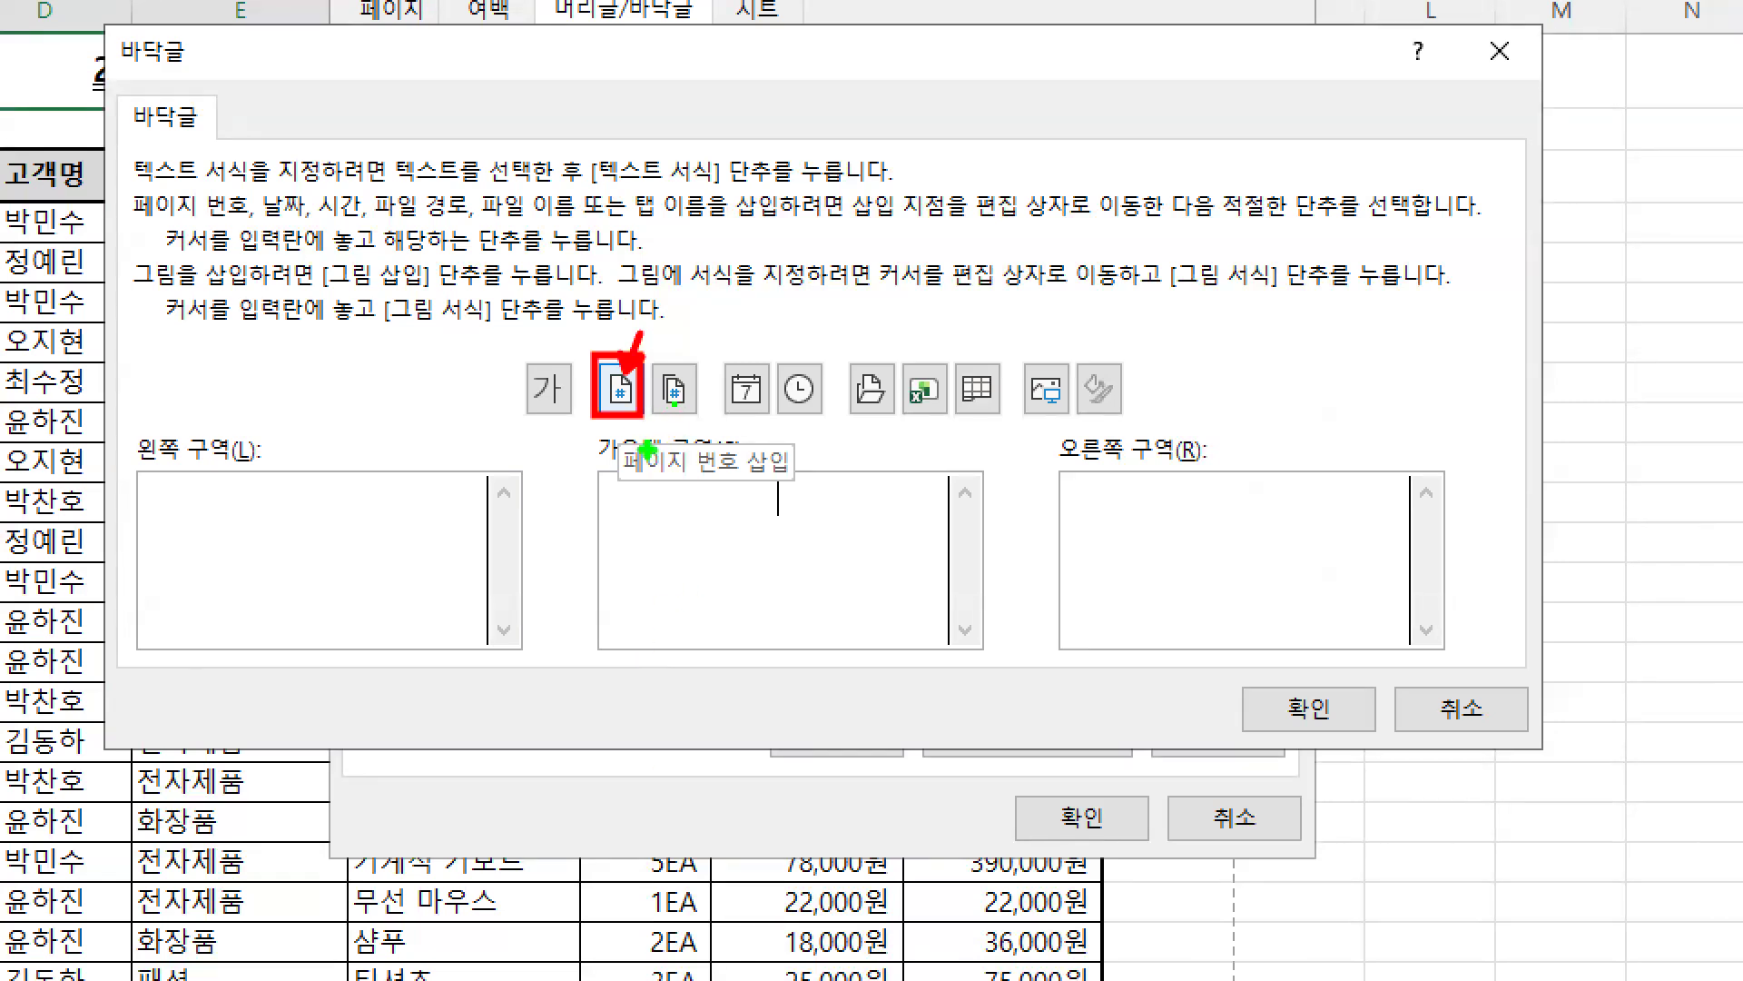
key(Escape)
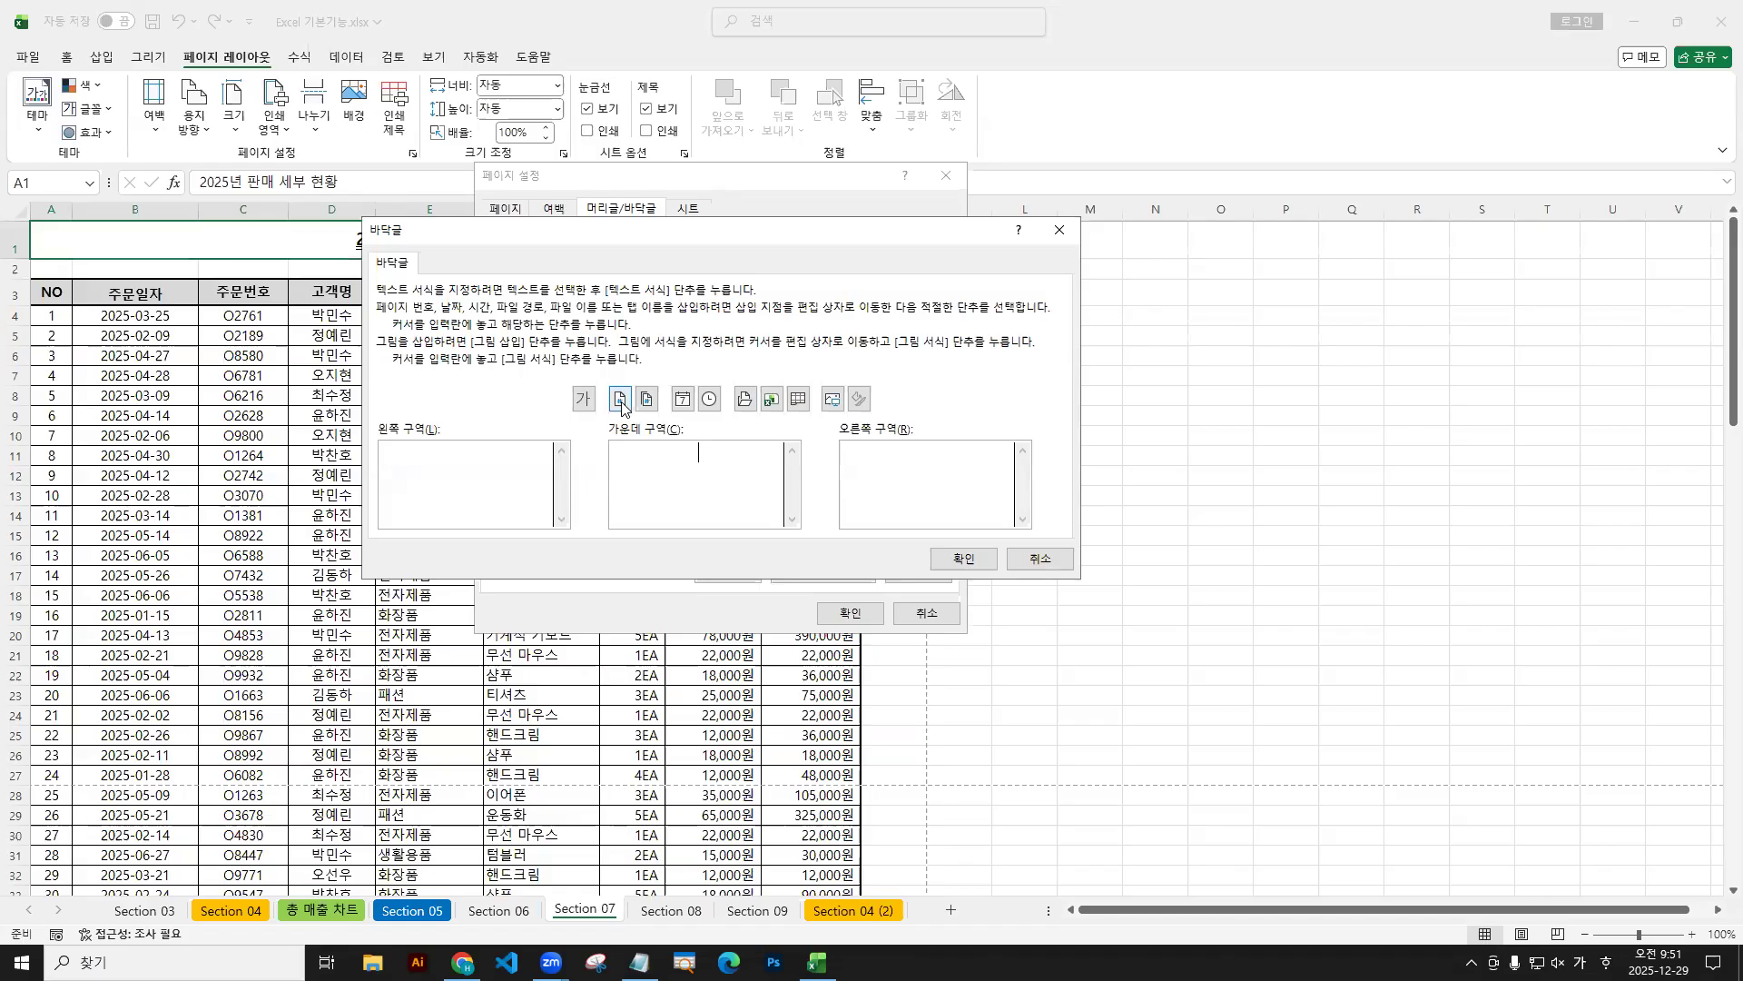
click(631, 407)
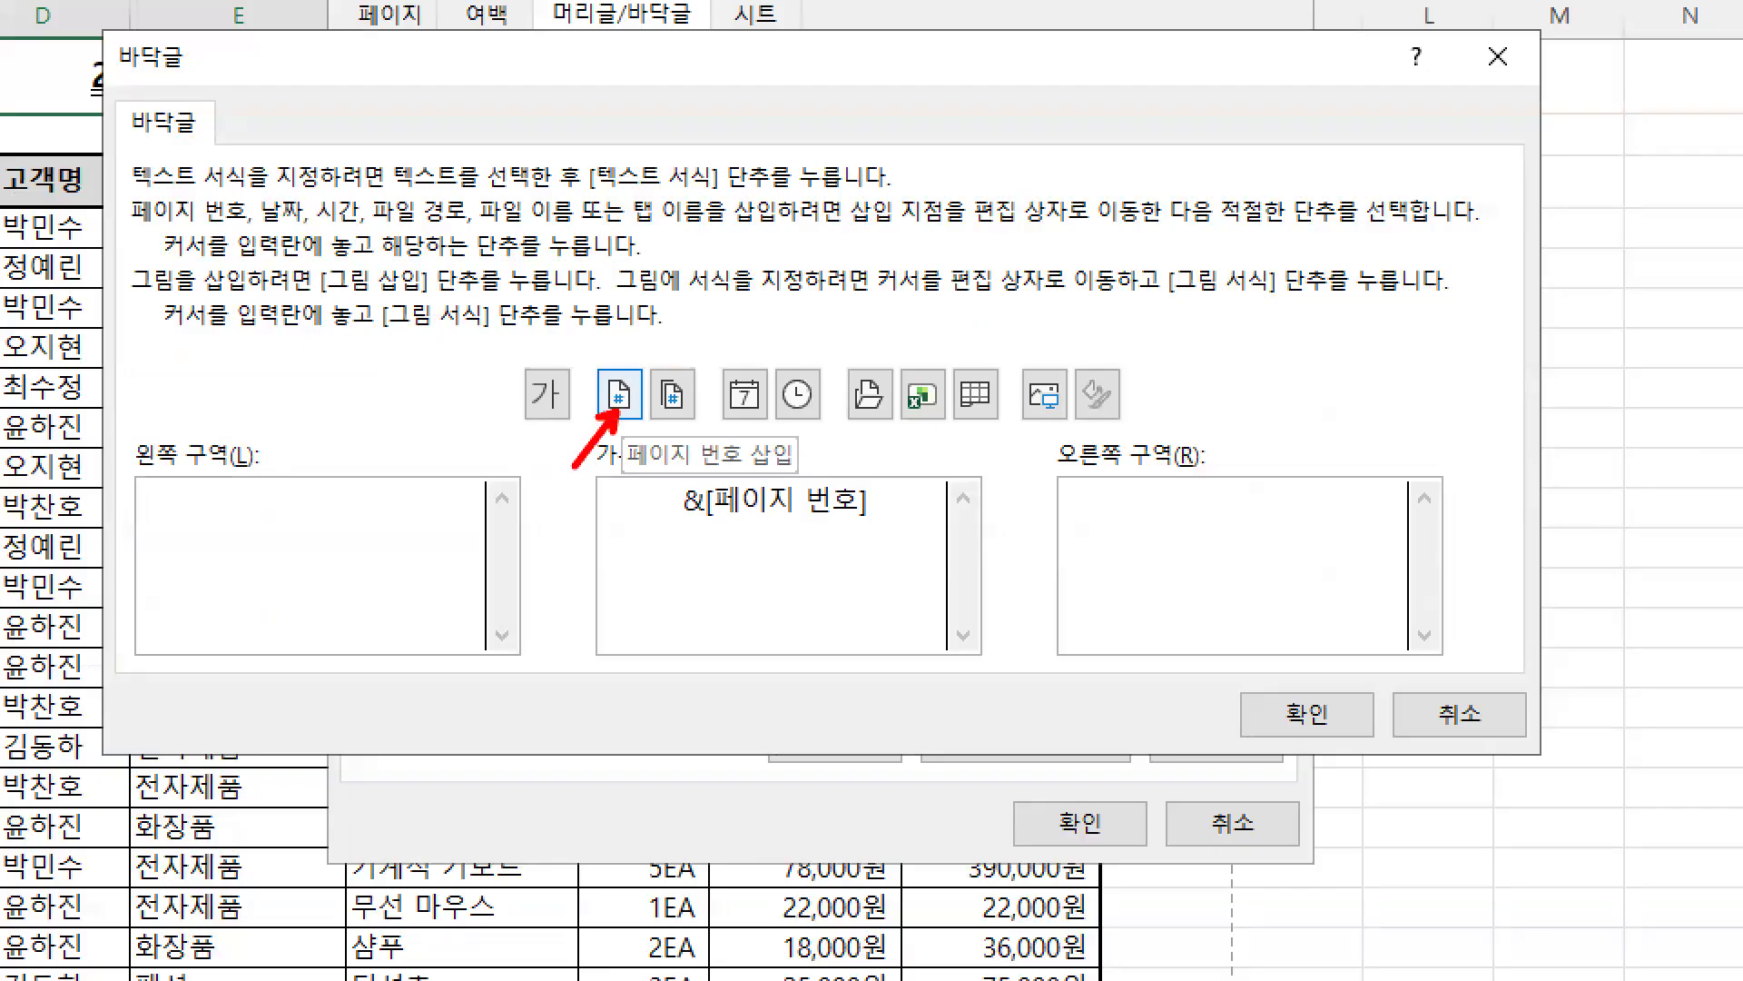
Apply the centred page-number footer and check it in the print preview, returning to the sheet.
drag(681, 525, 867, 525)
drag(1324, 713, 1324, 774)
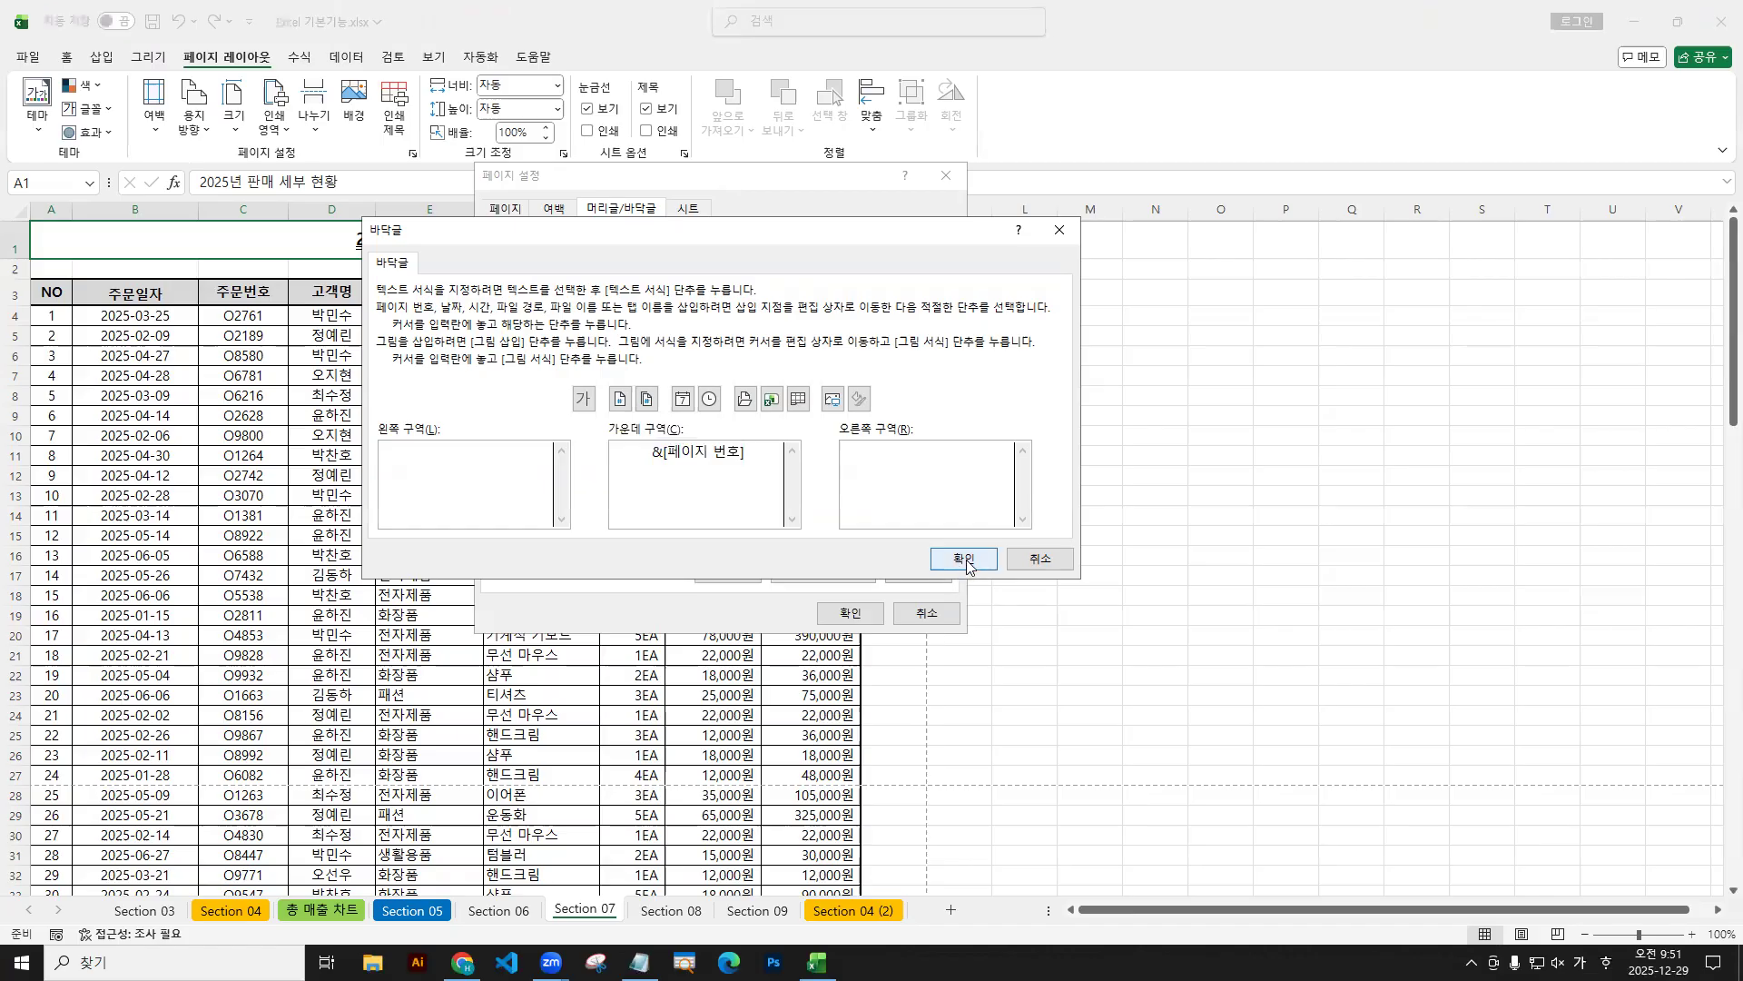
click(1307, 714)
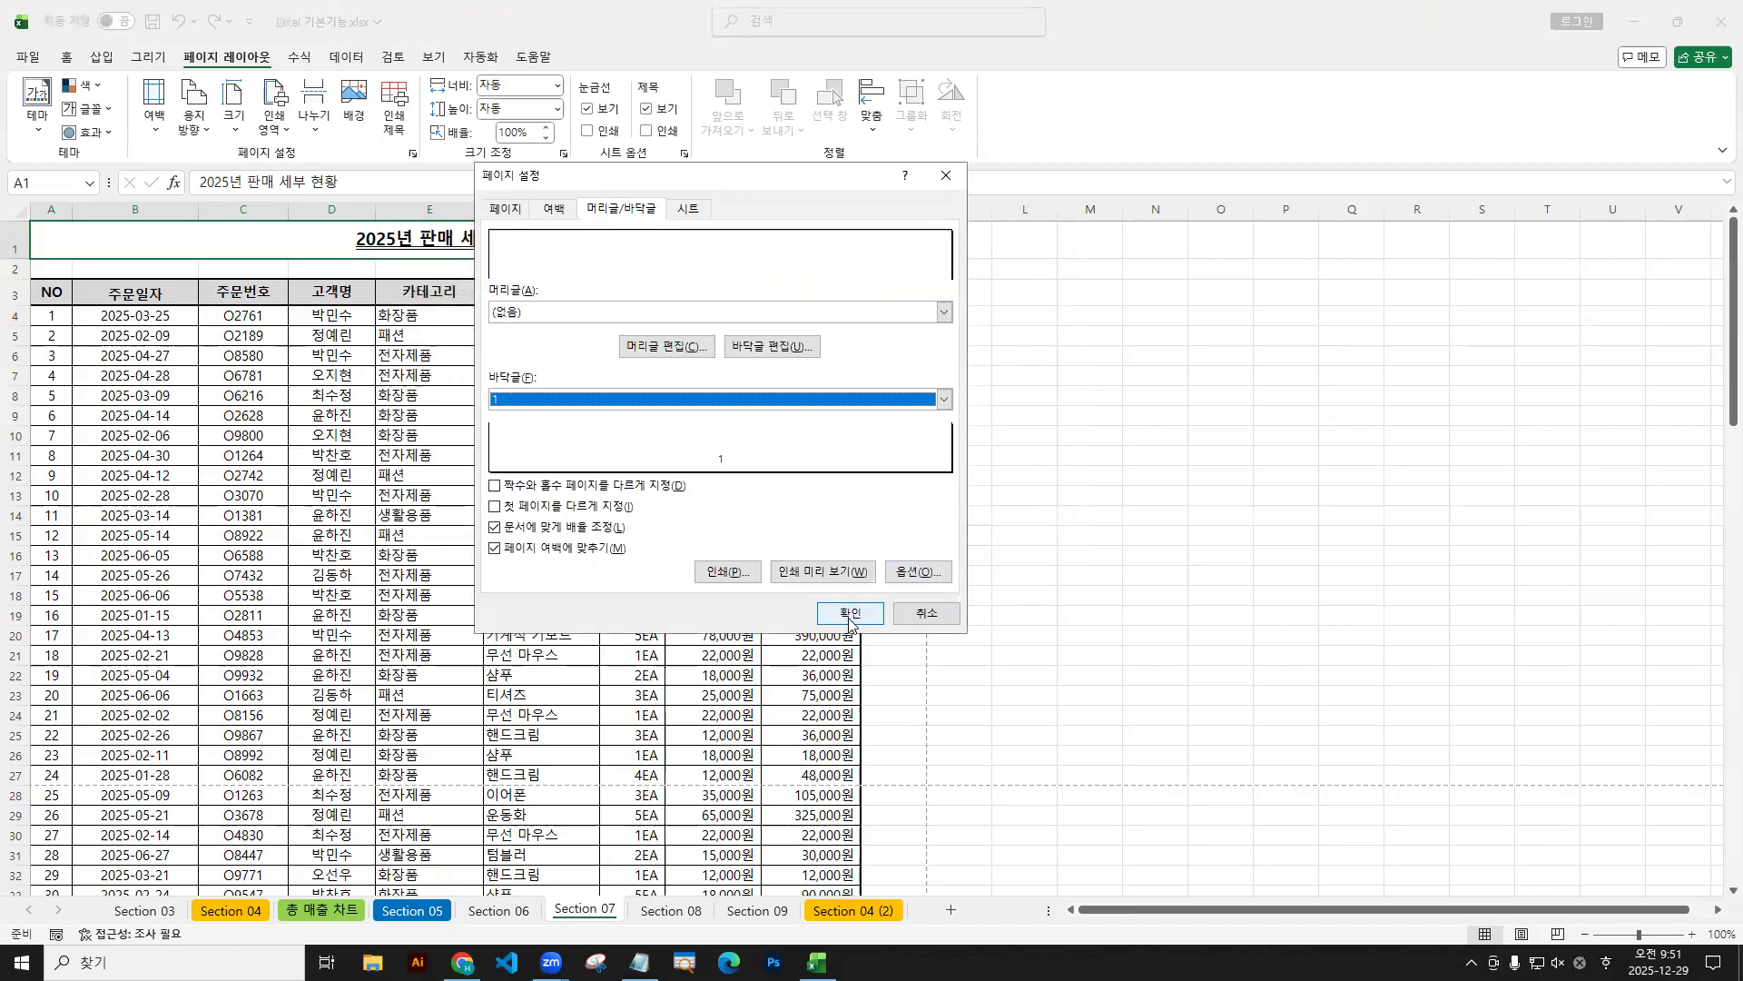
drag(851, 625, 820, 574)
click(820, 574)
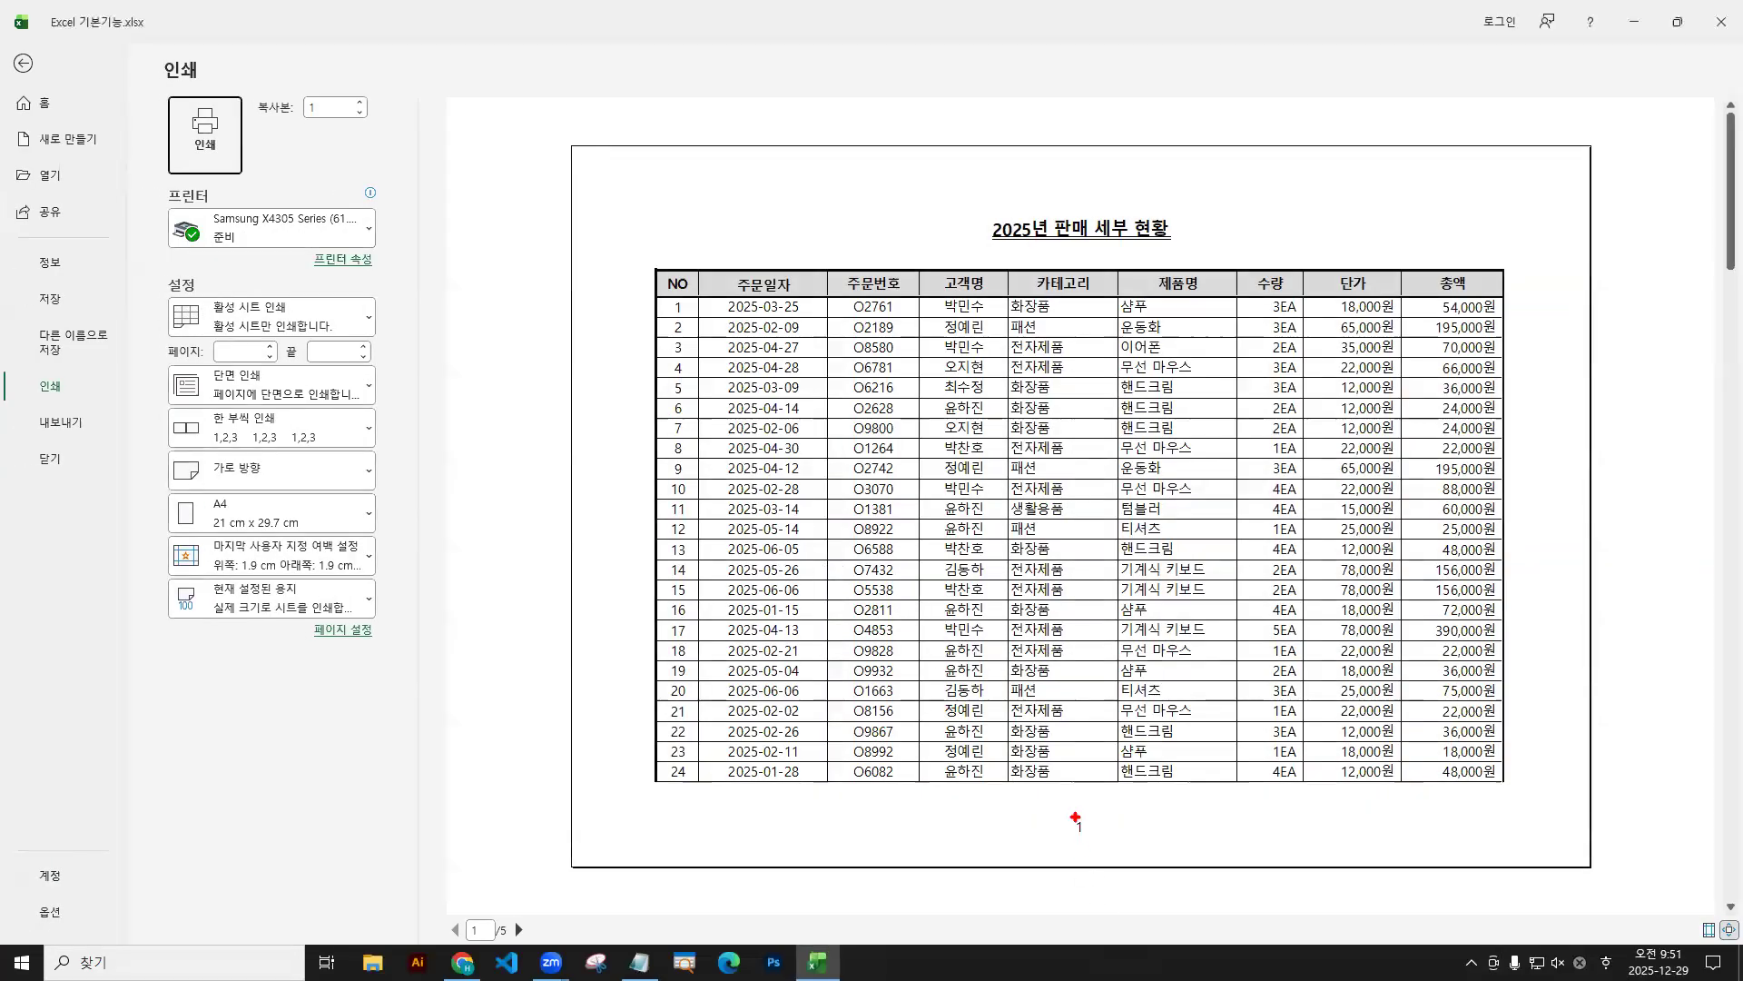
drag(1062, 811, 1097, 843)
key(Escape)
click(23, 63)
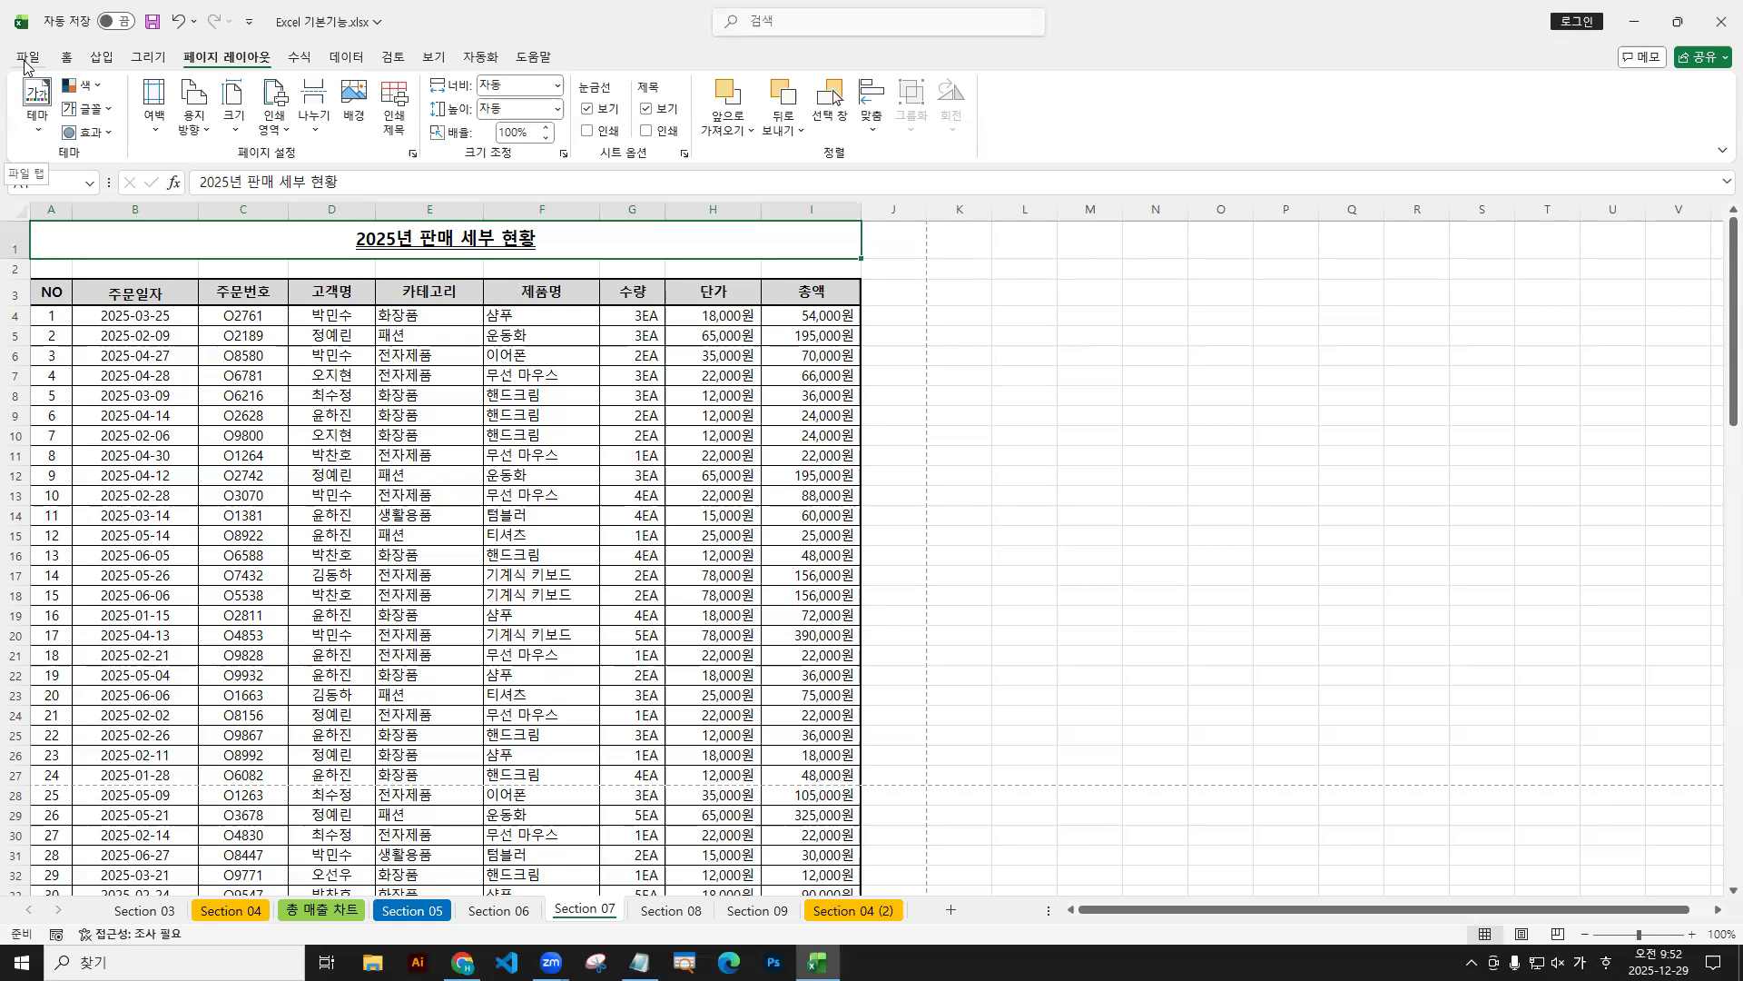
Show the Section 08 sheet in page break preview (페이지 나누기 미리 보기).
click(669, 911)
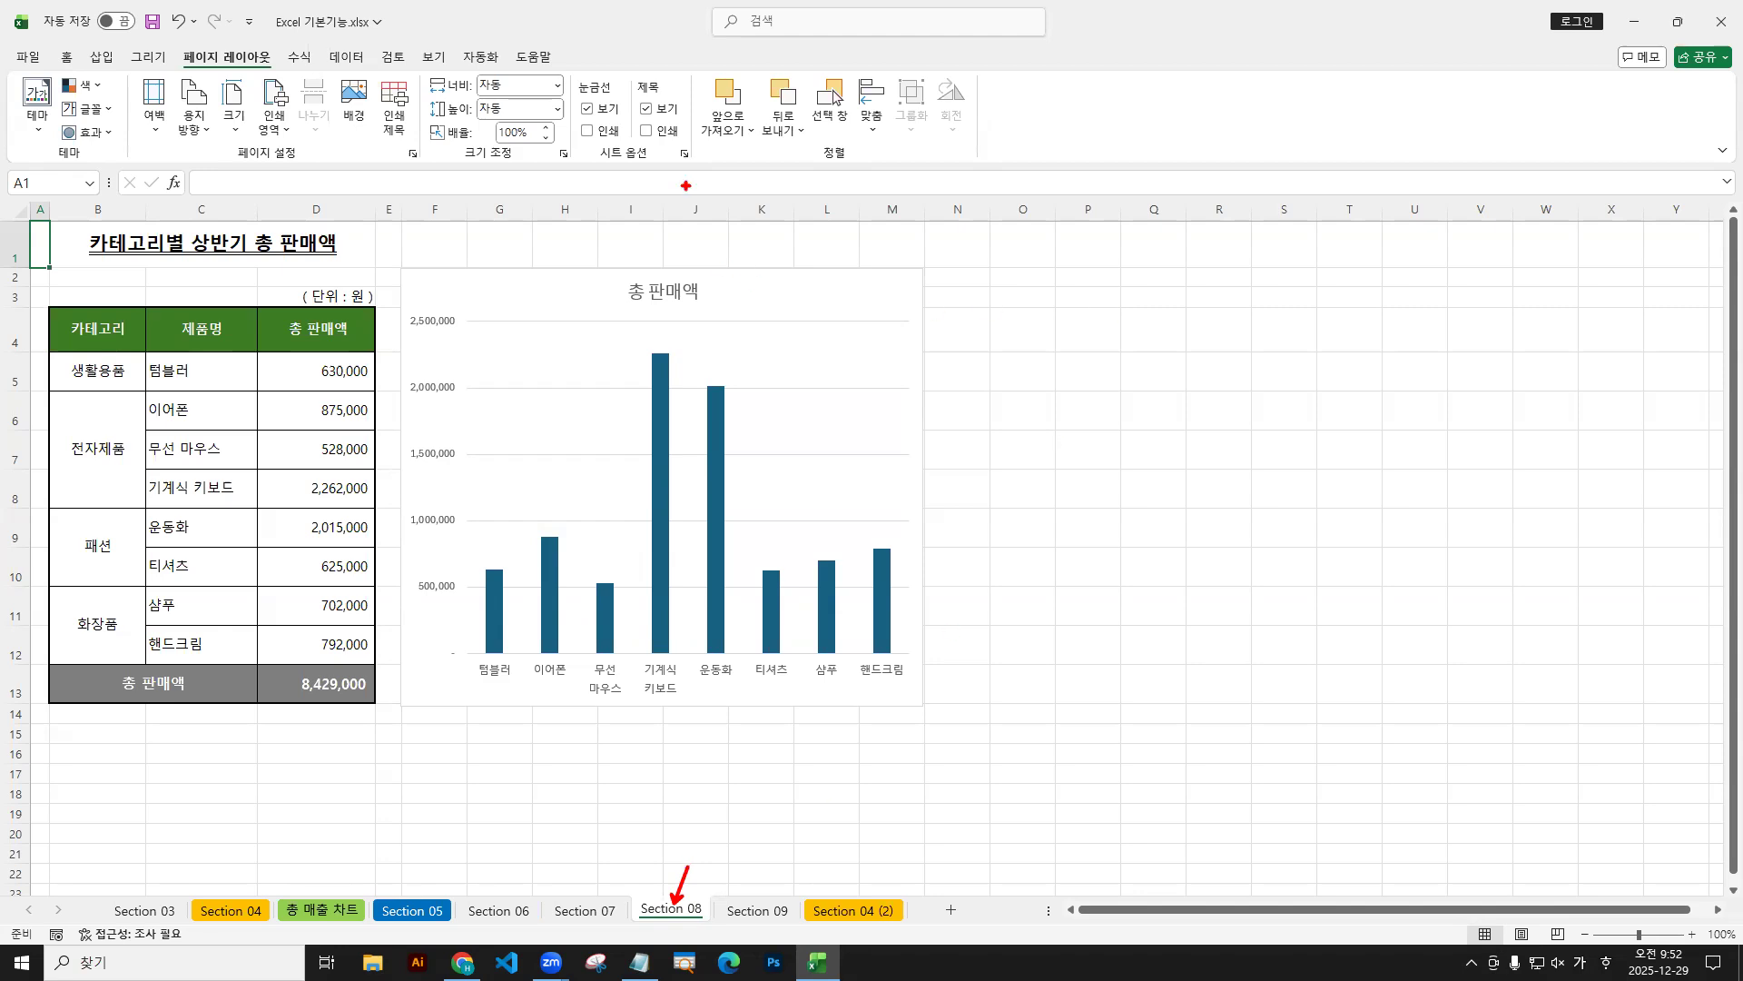
click(434, 60)
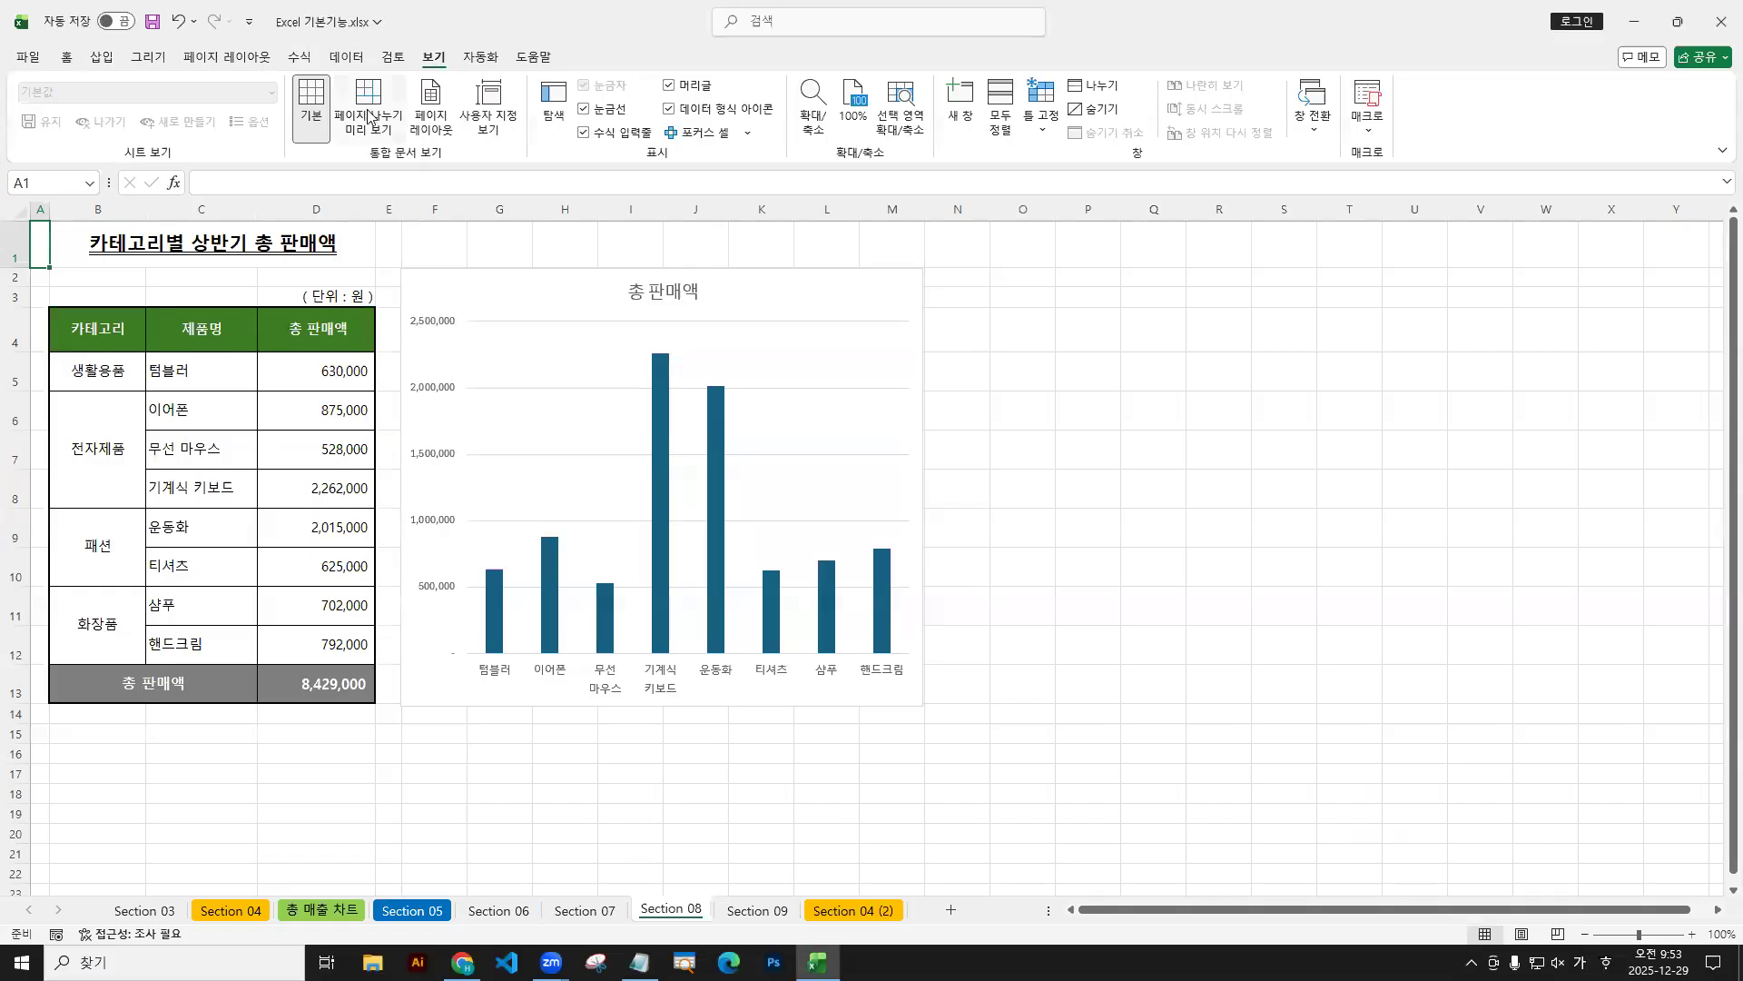
click(367, 114)
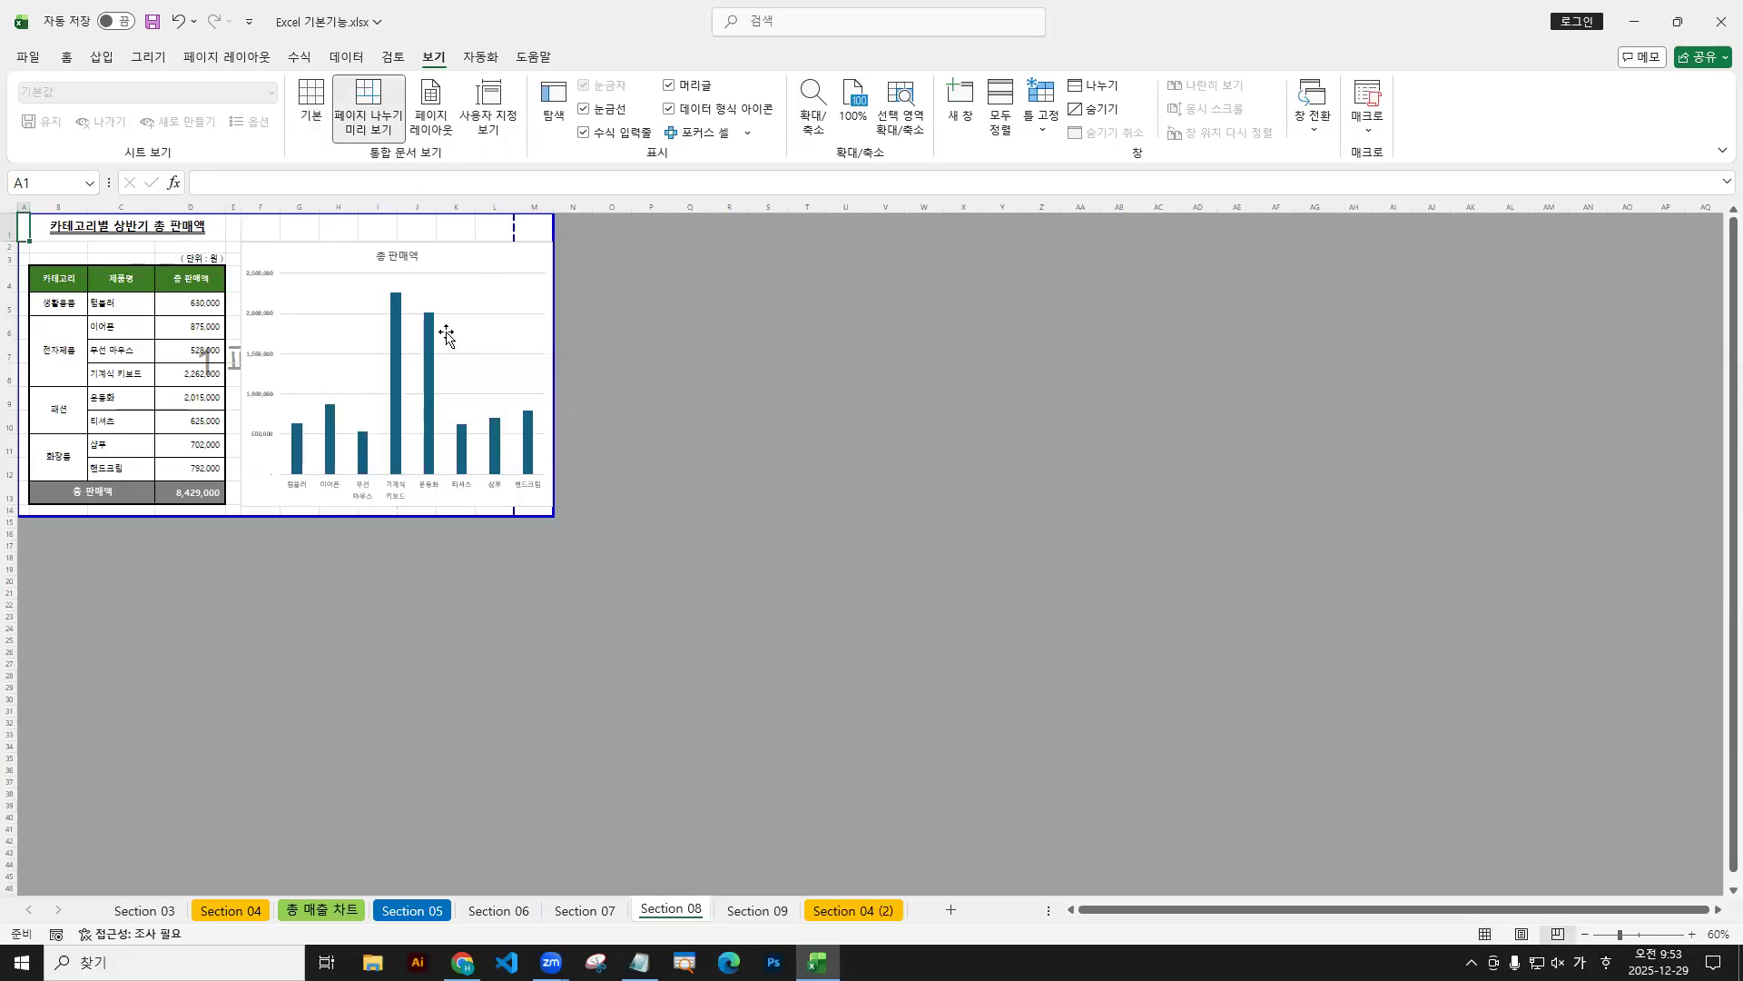
drag(16, 215, 513, 514)
mouse_move(15, 210)
mouse_down()
mouse_move(507, 469)
mouse_move(519, 518)
mouse_up()
key(r)
mouse_move(552, 339)
mouse_down()
mouse_move(520, 377)
mouse_move(557, 371)
mouse_up()
key(Escape)
Preview the printed pages of the Section 08 sheet to see where the chart is split, and return to the sheet.
click(23, 56)
click(49, 383)
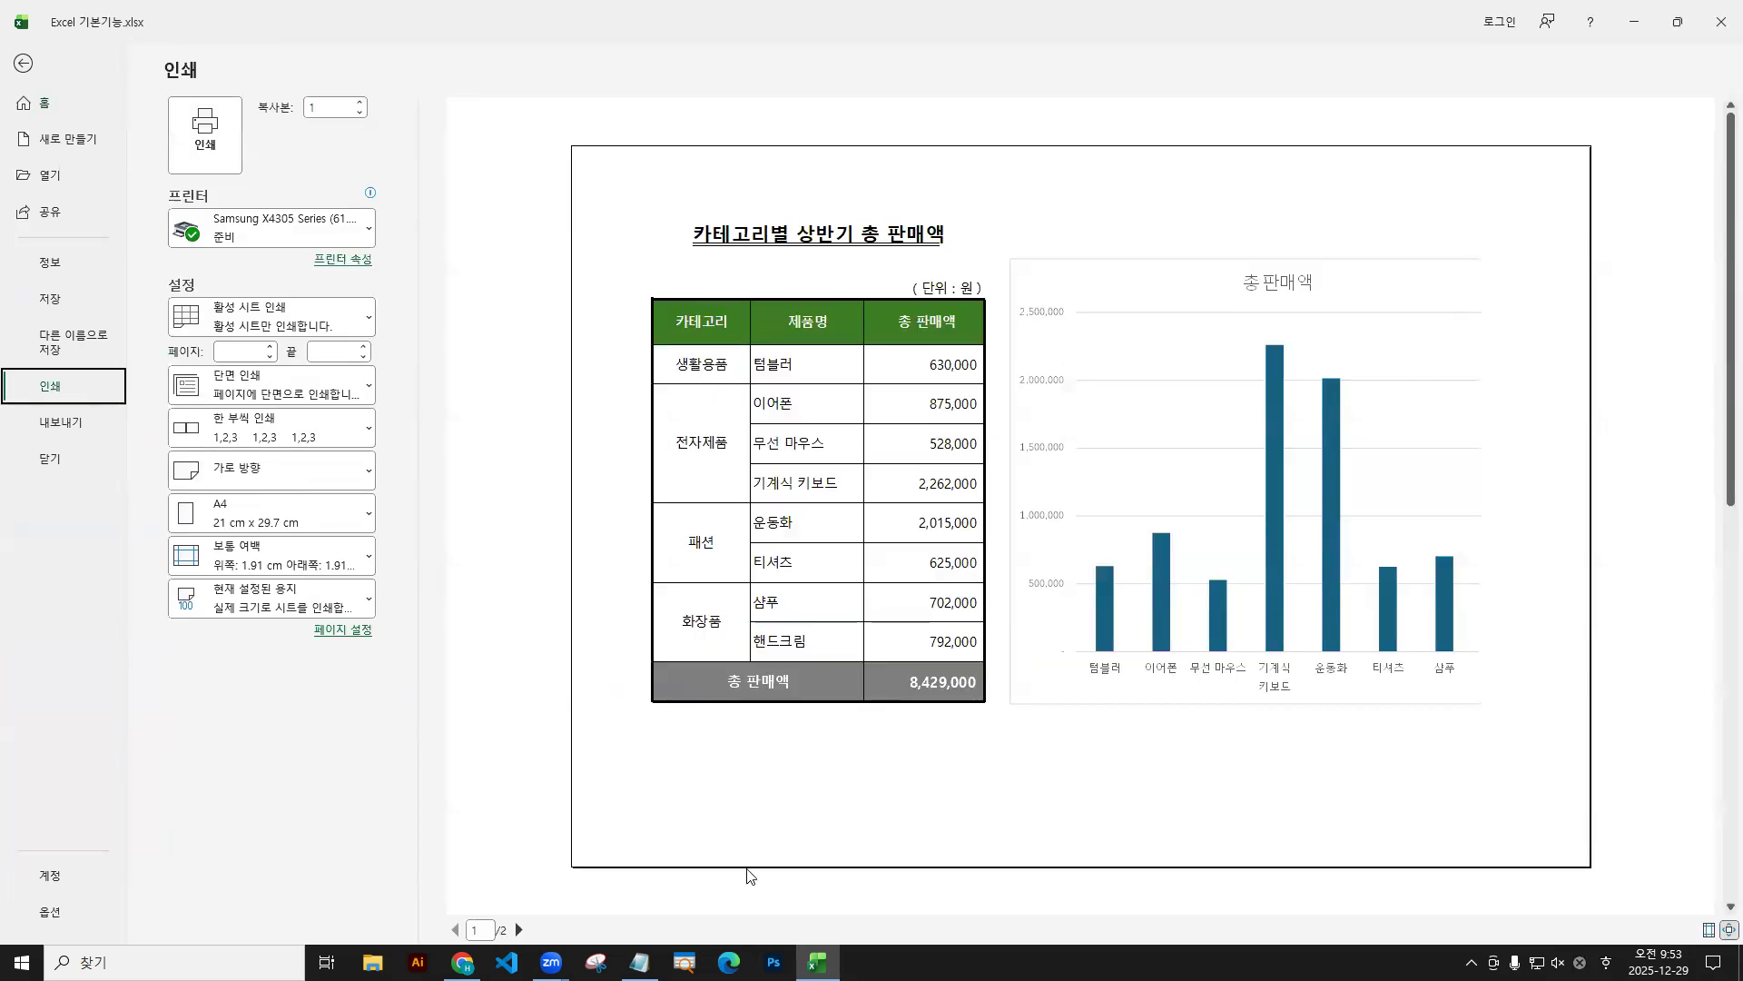
click(519, 929)
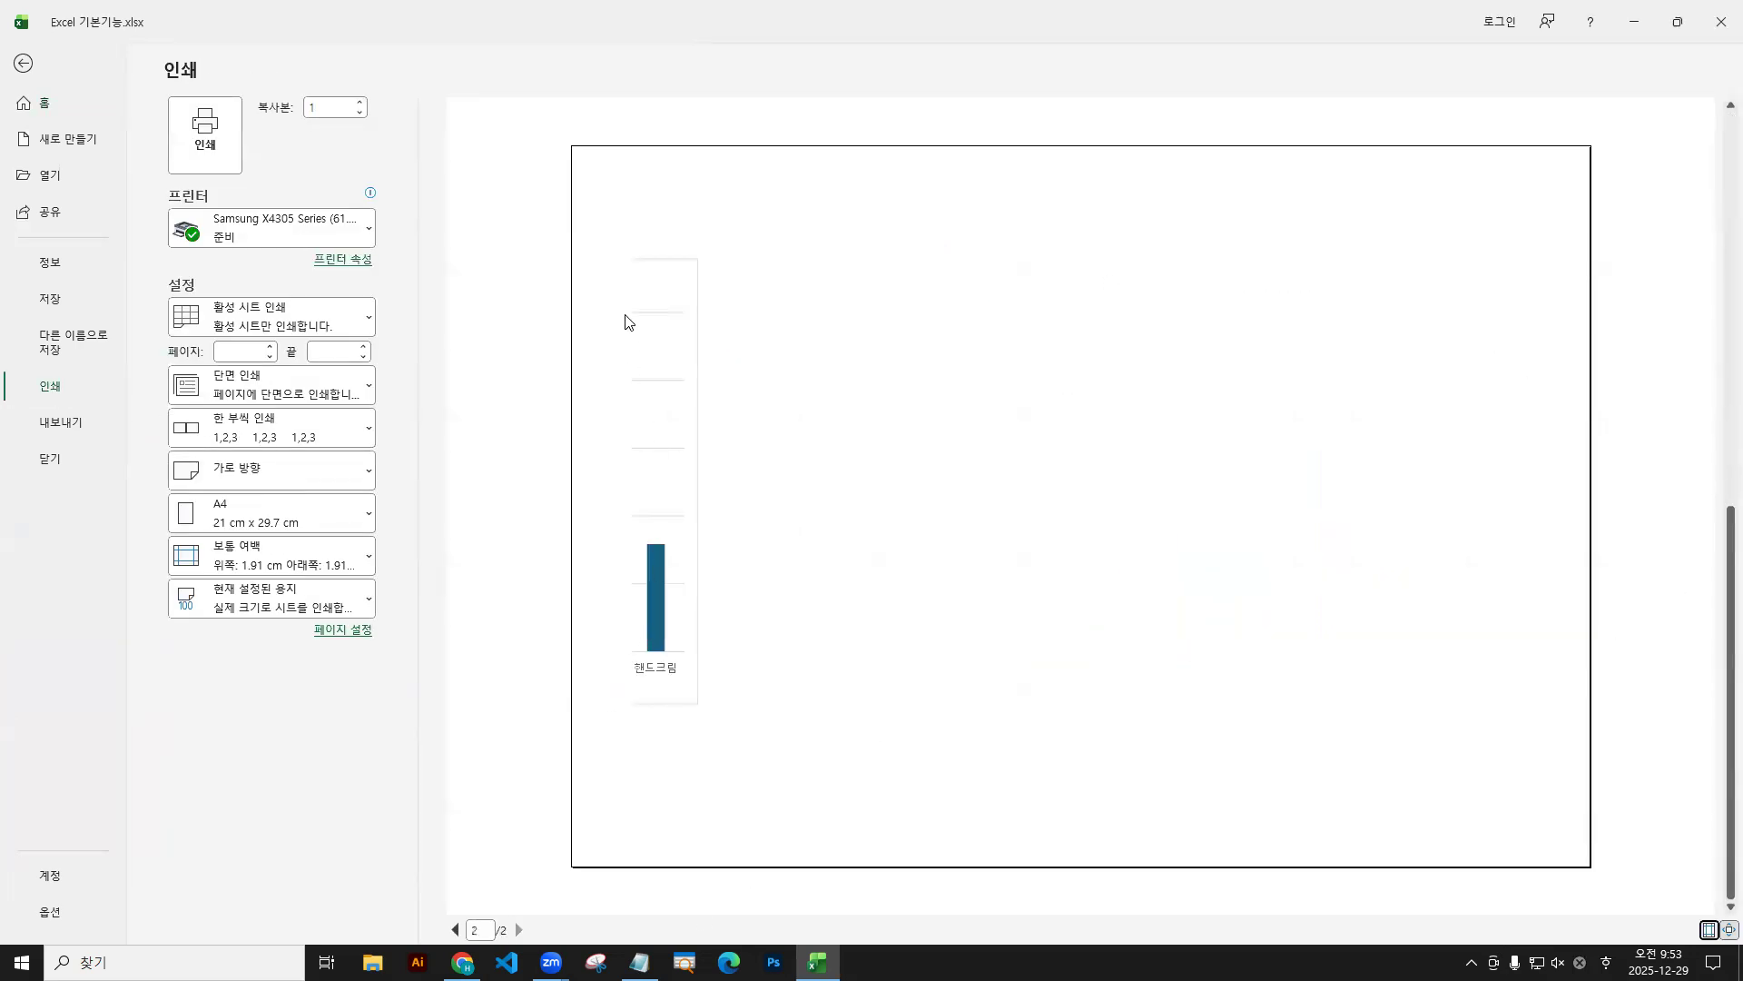
drag(603, 252, 707, 707)
click(455, 929)
click(23, 63)
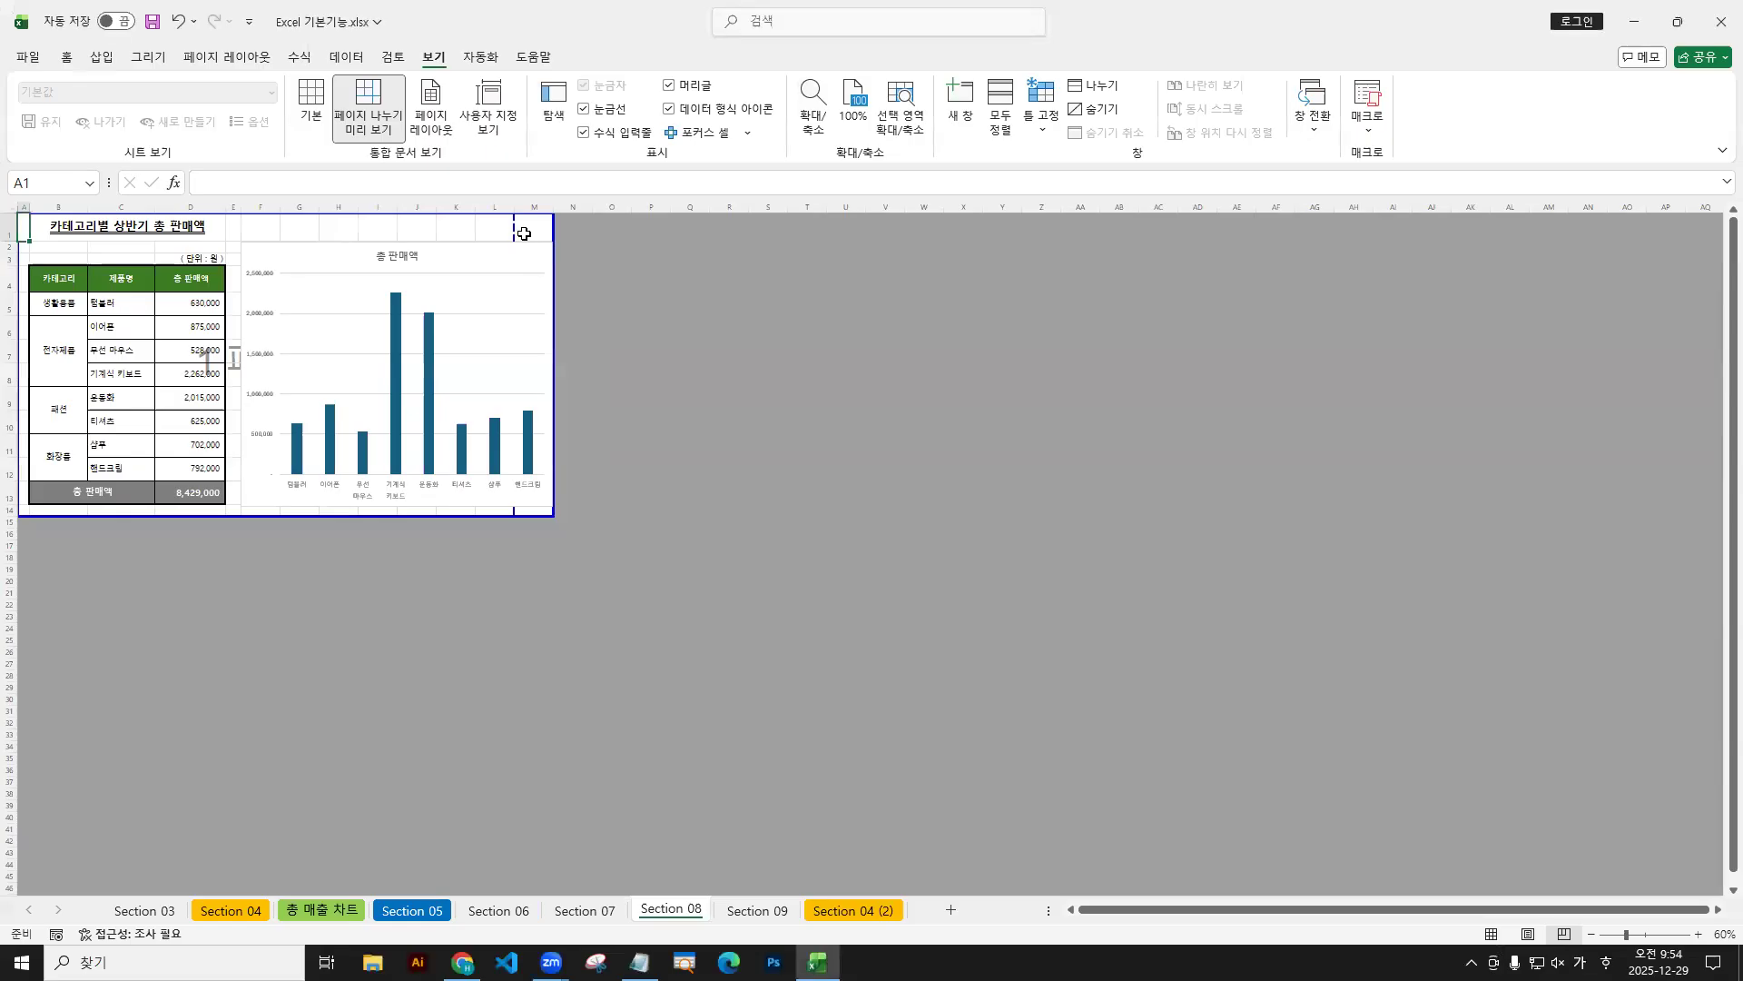
Move the dashed vertical page break to the outer edge of column M to include the whole chart, and check the print preview.
drag(514, 227, 554, 232)
click(30, 58)
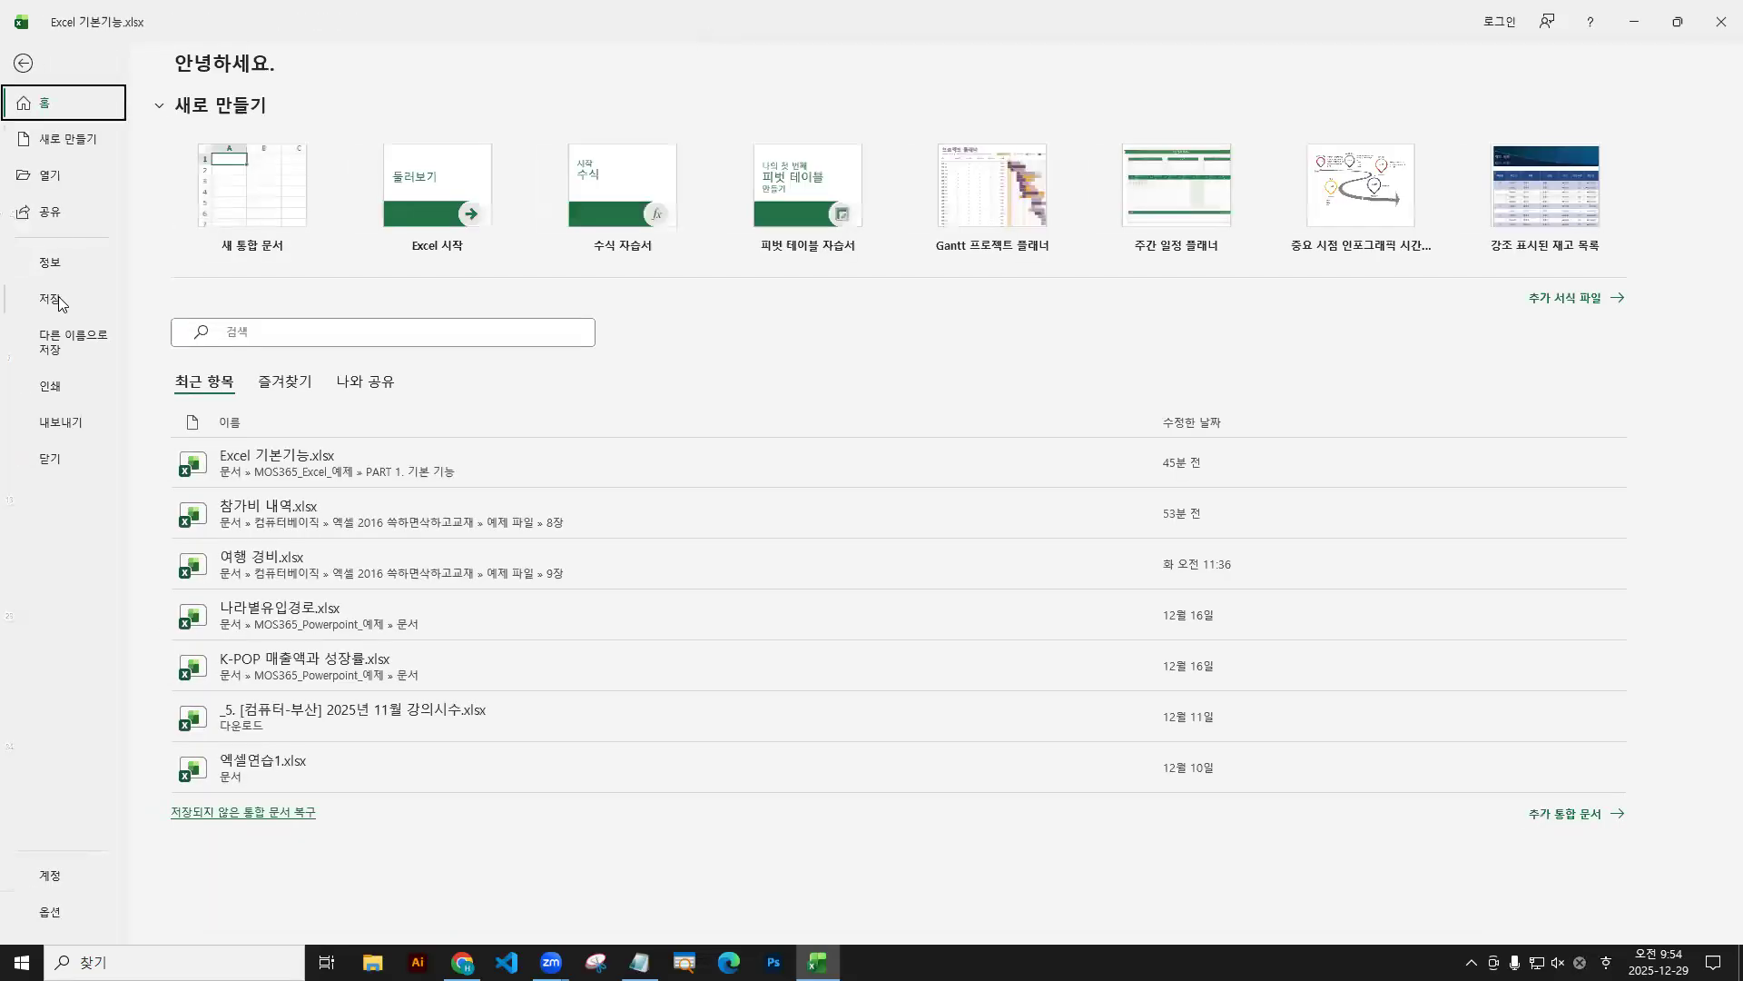
click(62, 393)
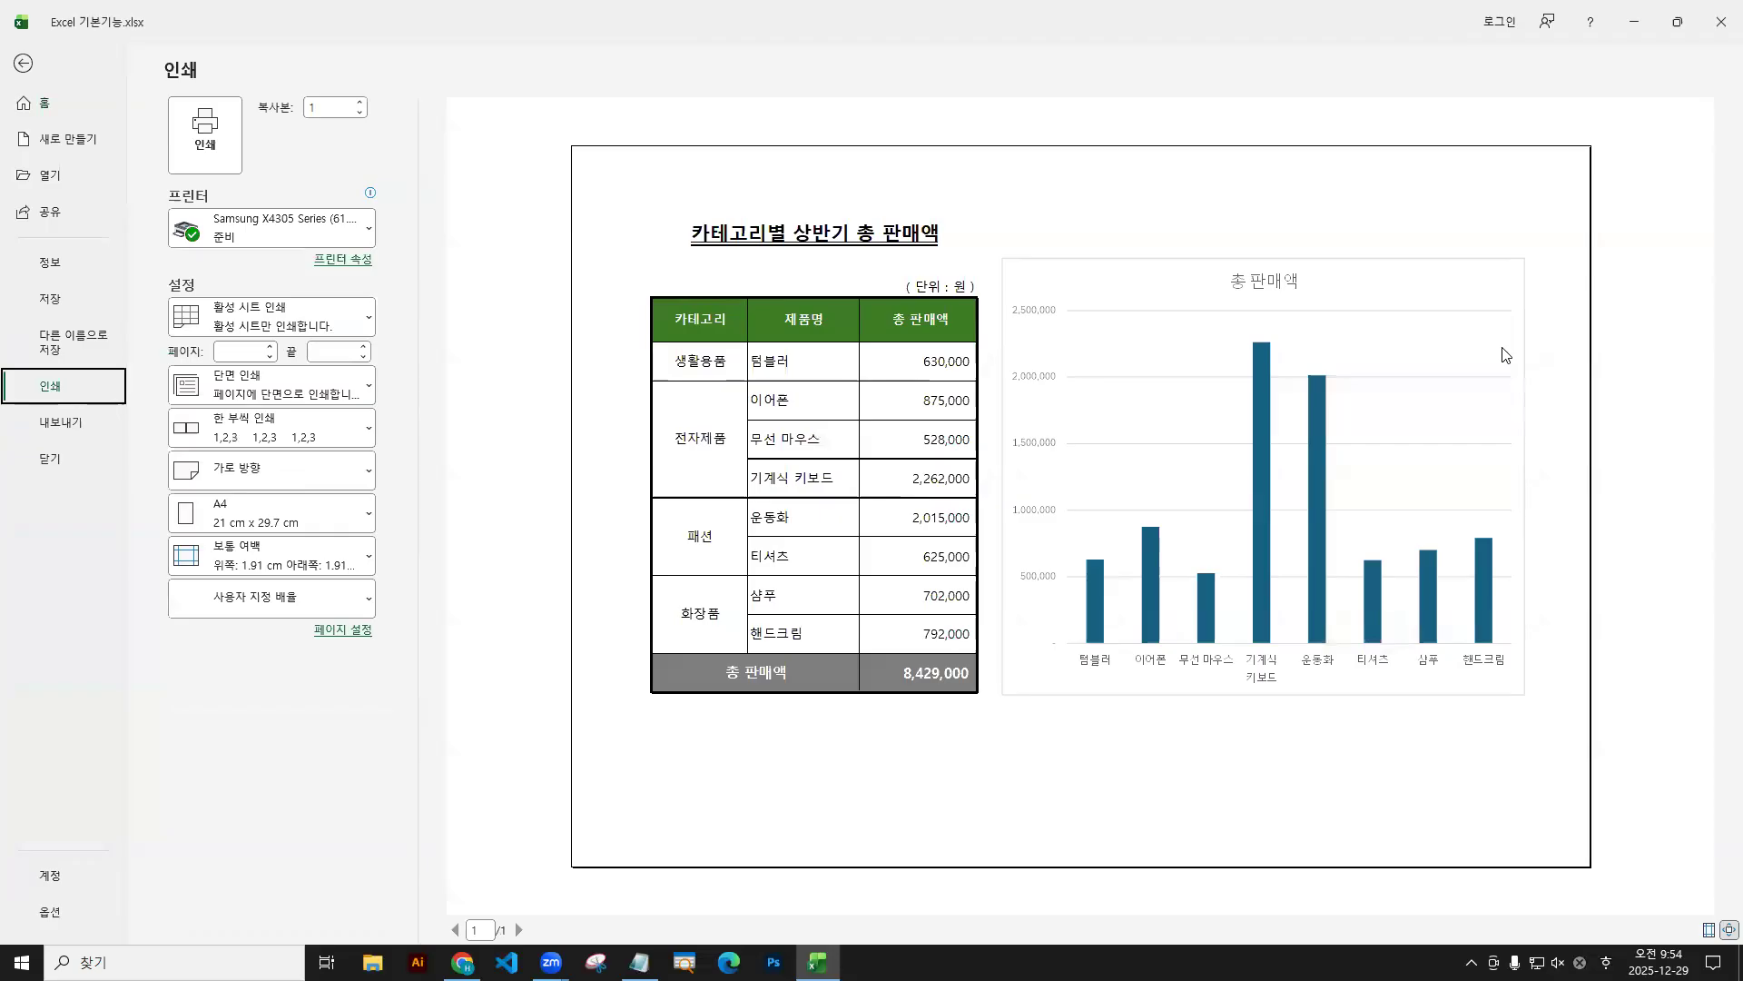
mouse_move(1000, 254)
mouse_down()
mouse_move(1492, 635)
mouse_move(1531, 698)
mouse_up()
key(Escape)
click(22, 63)
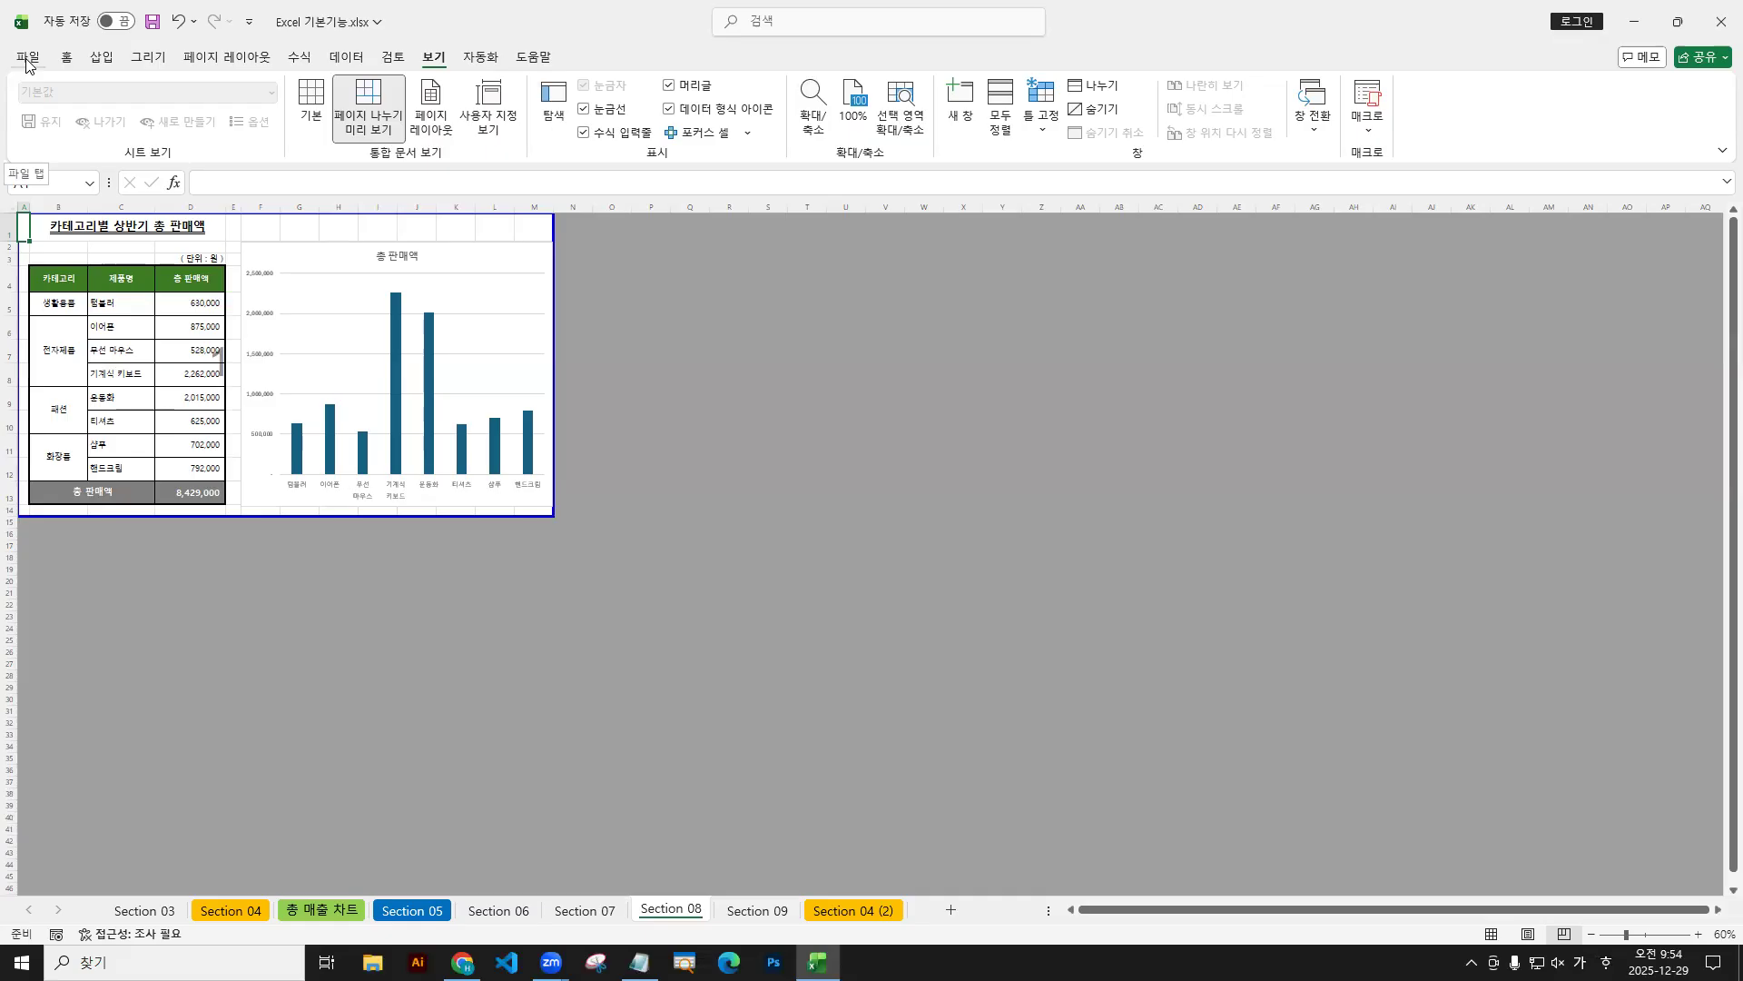
On the Section 04 (2) sheet, set the view zoom to a custom (사용자 지정) 150%.
click(853, 912)
key(ctrl+2)
drag(808, 894, 902, 924)
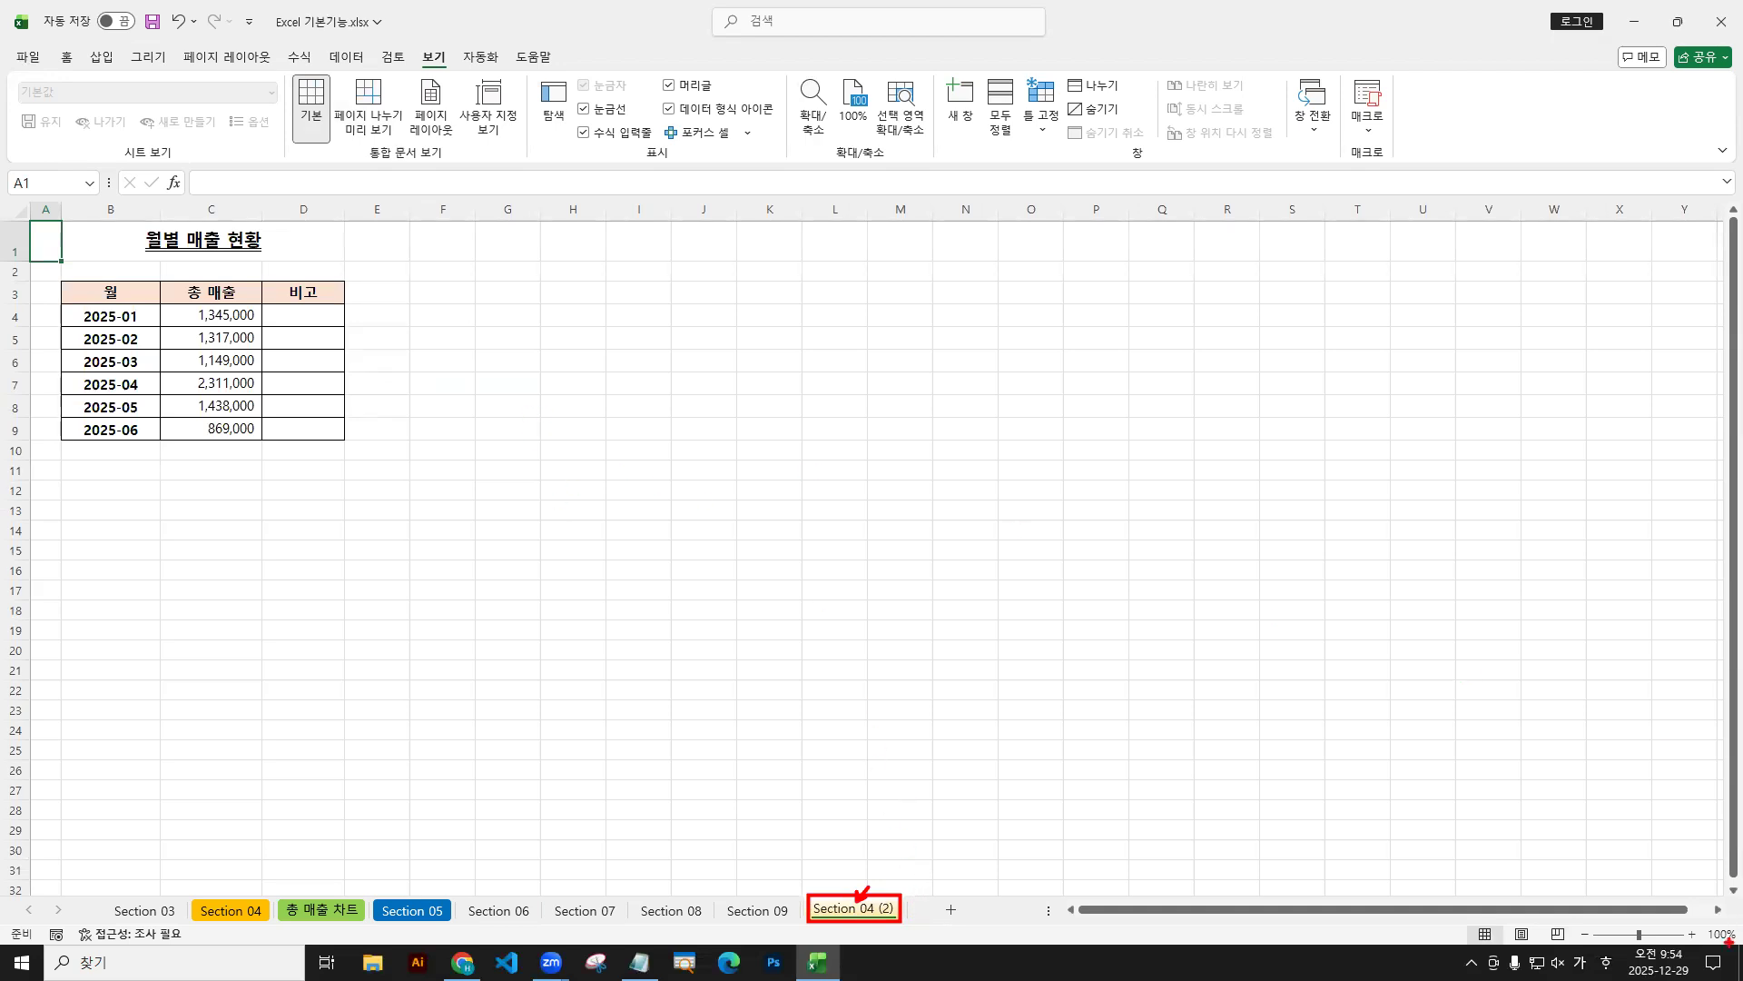
mouse_move(1700, 913)
mouse_down()
mouse_move(1739, 948)
mouse_move(1730, 874)
mouse_up()
mouse_move(869, 894)
mouse_down()
mouse_move(811, 897)
mouse_move(869, 892)
mouse_up()
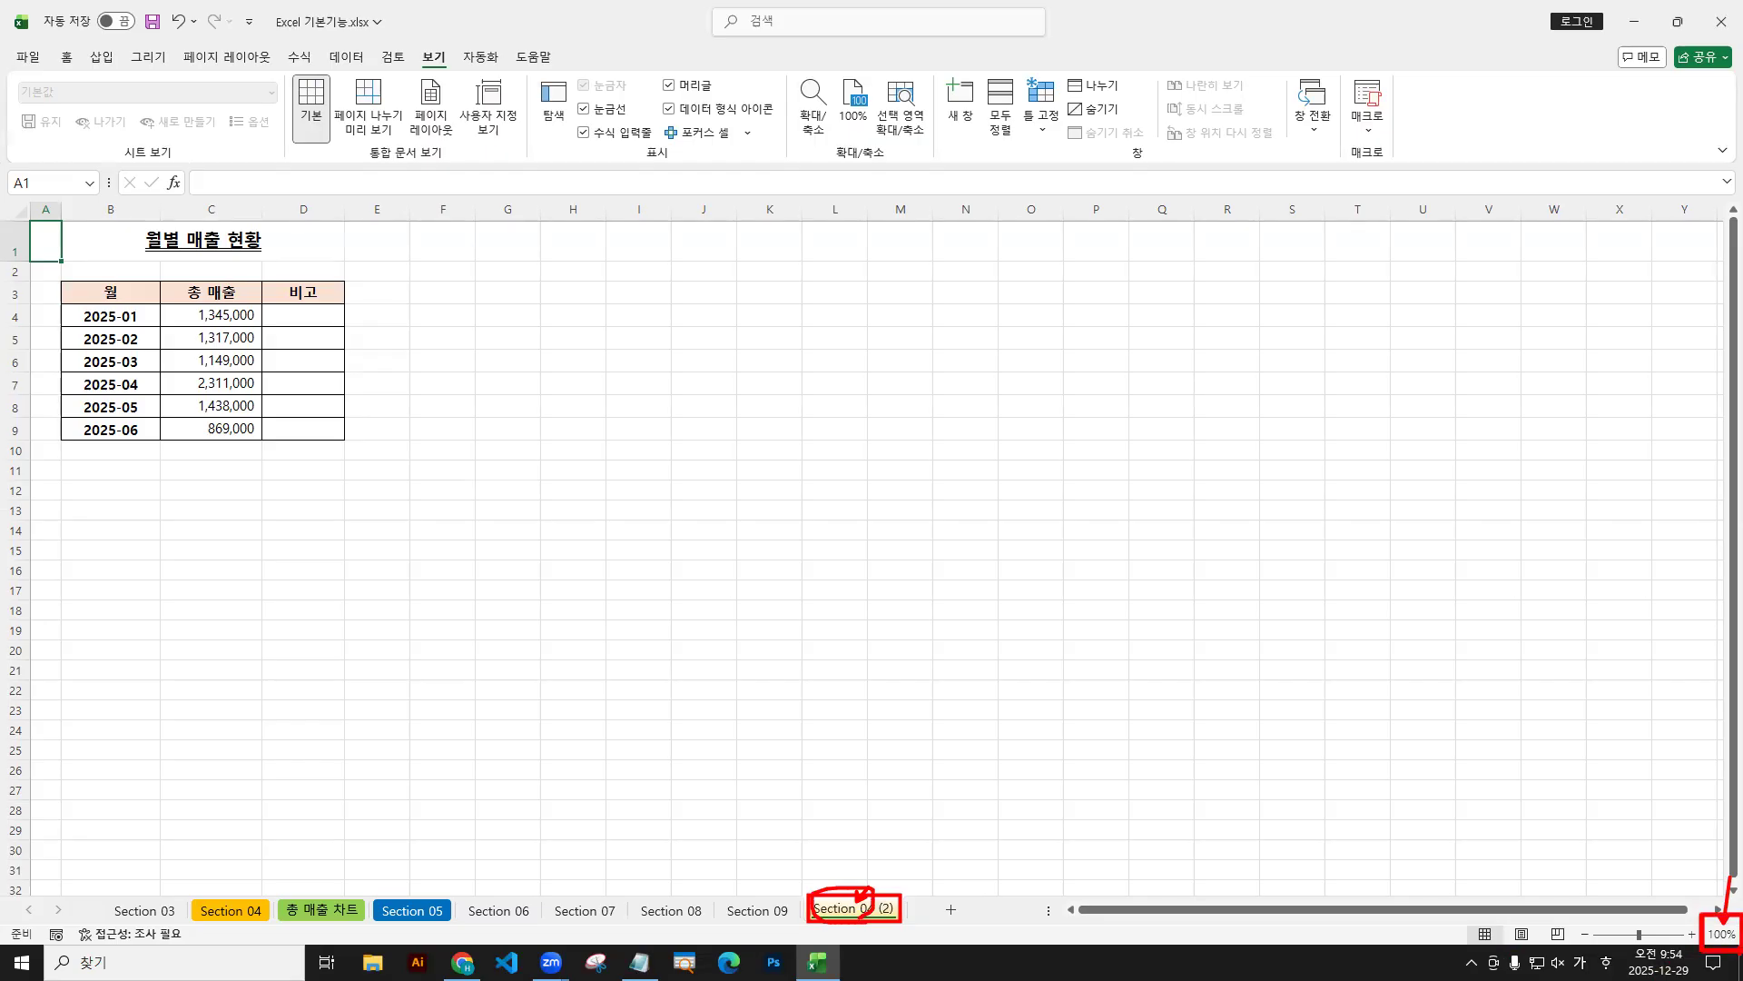
drag(792, 69, 835, 142)
drag(823, 222, 815, 143)
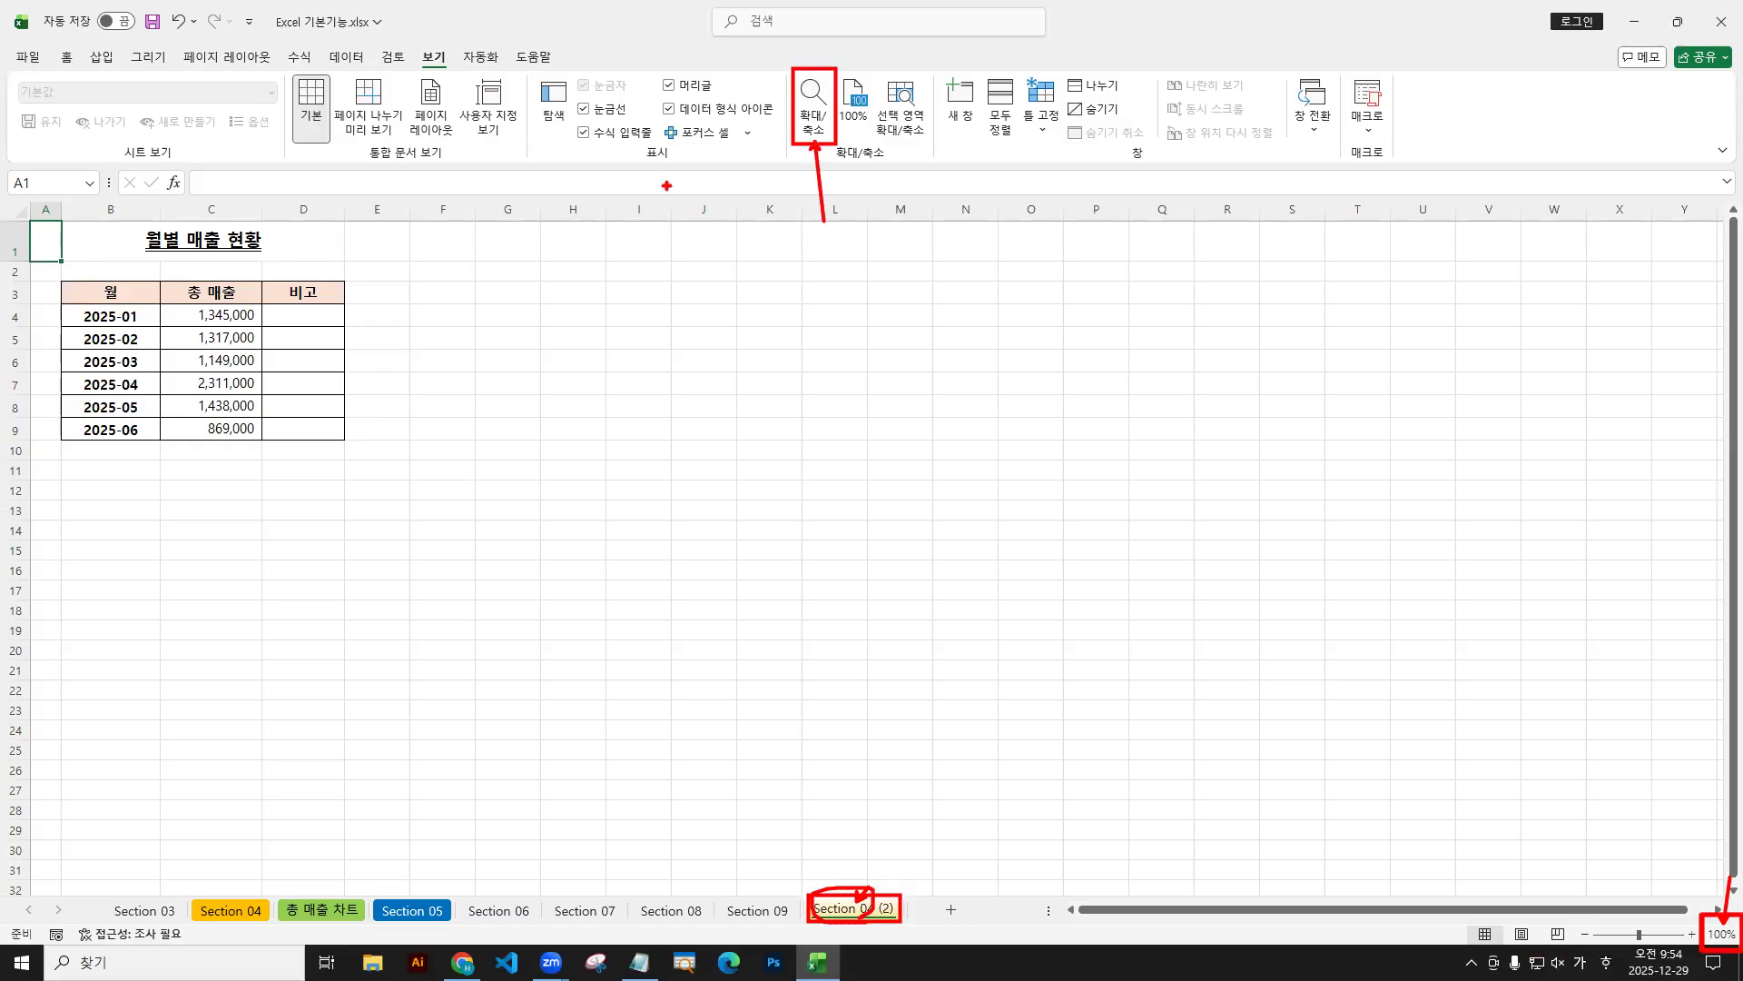
drag(418, 34, 450, 78)
drag(783, 68, 847, 152)
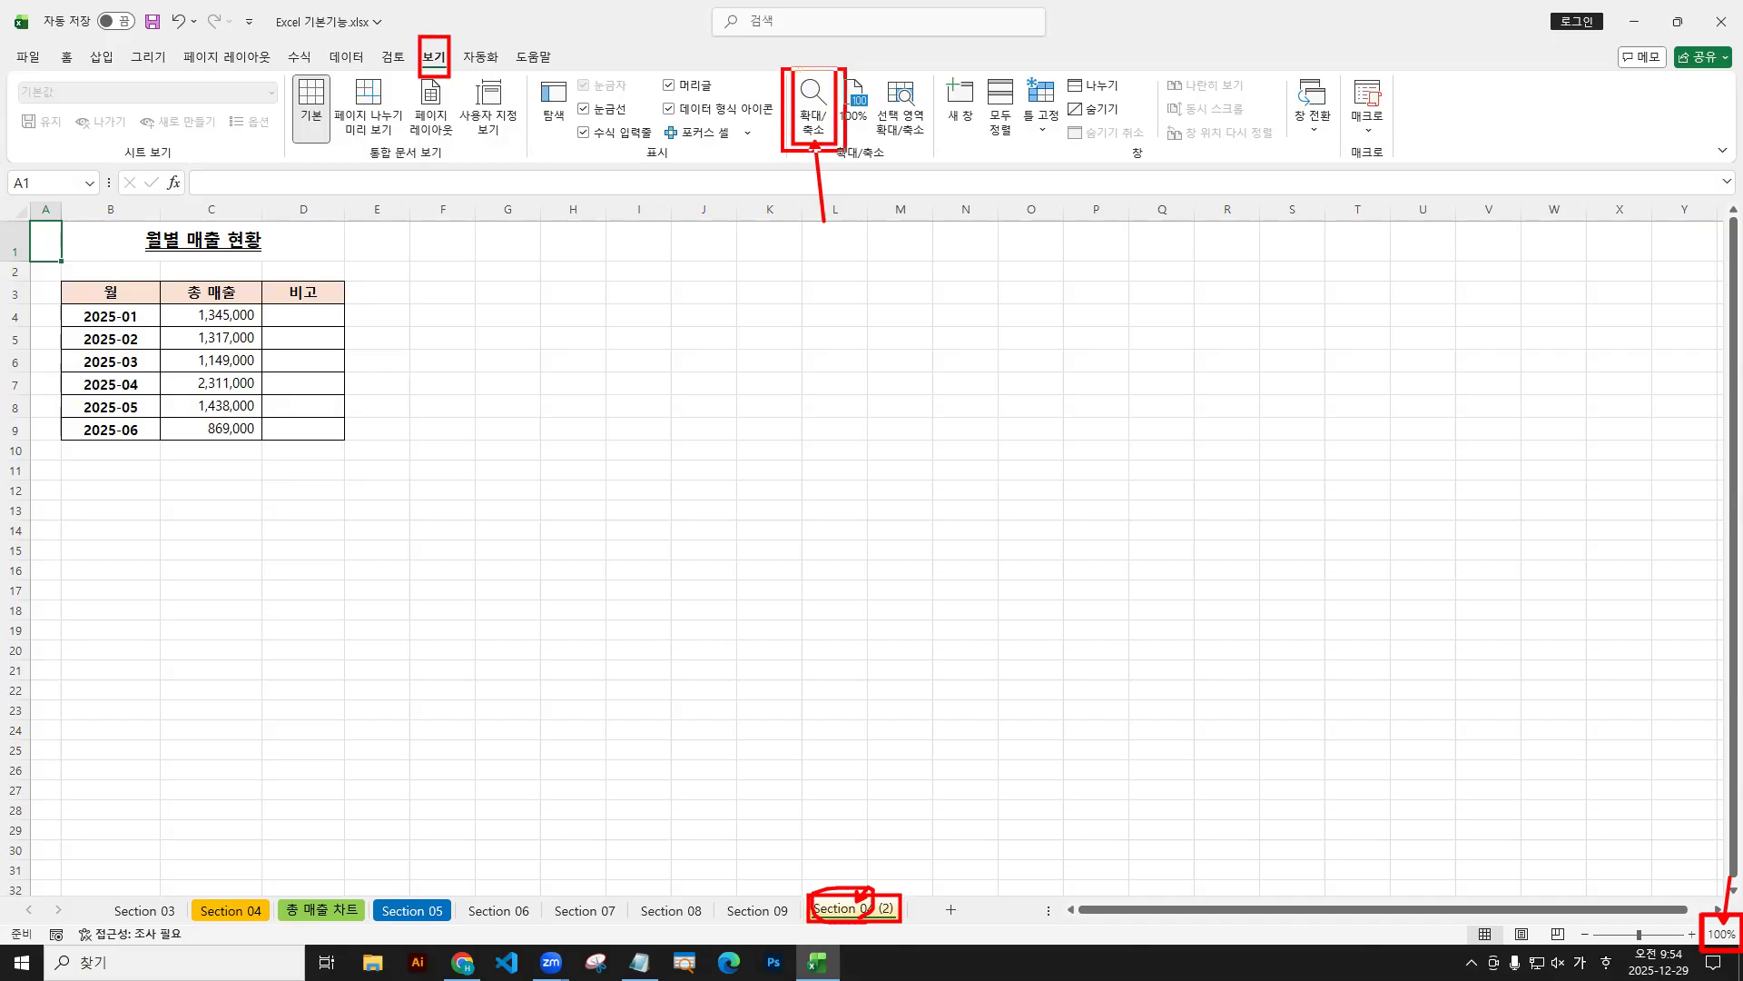
key(Escape)
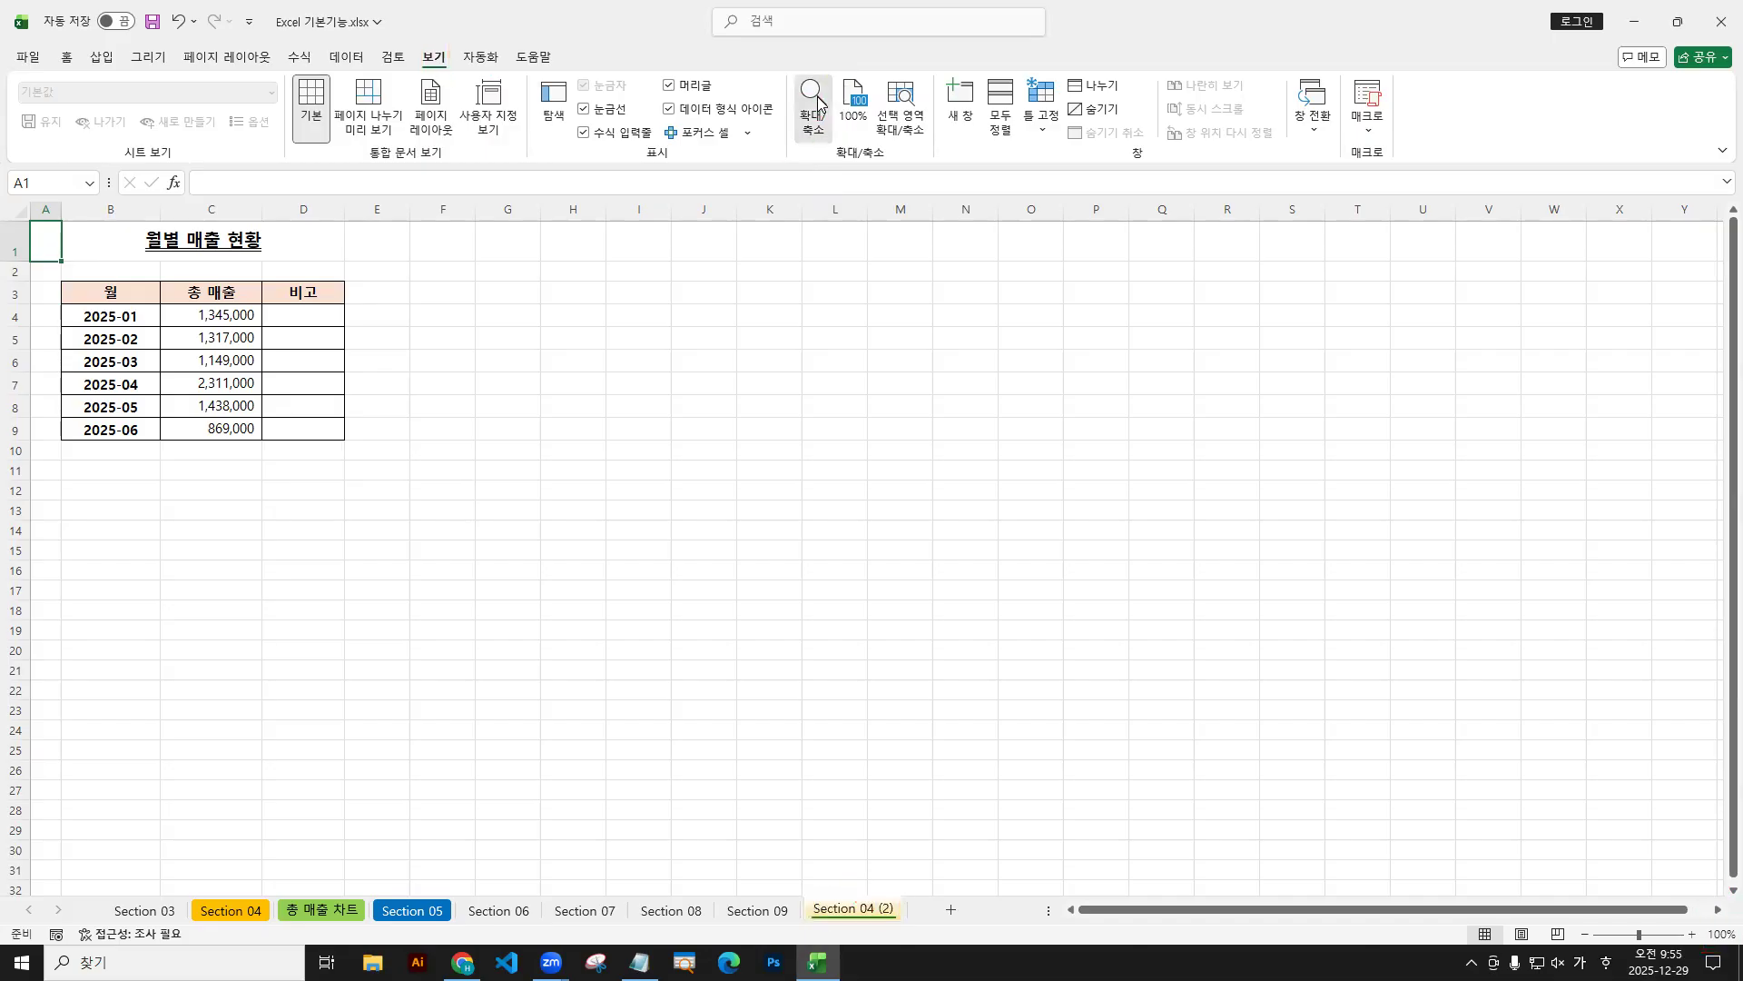
click(816, 103)
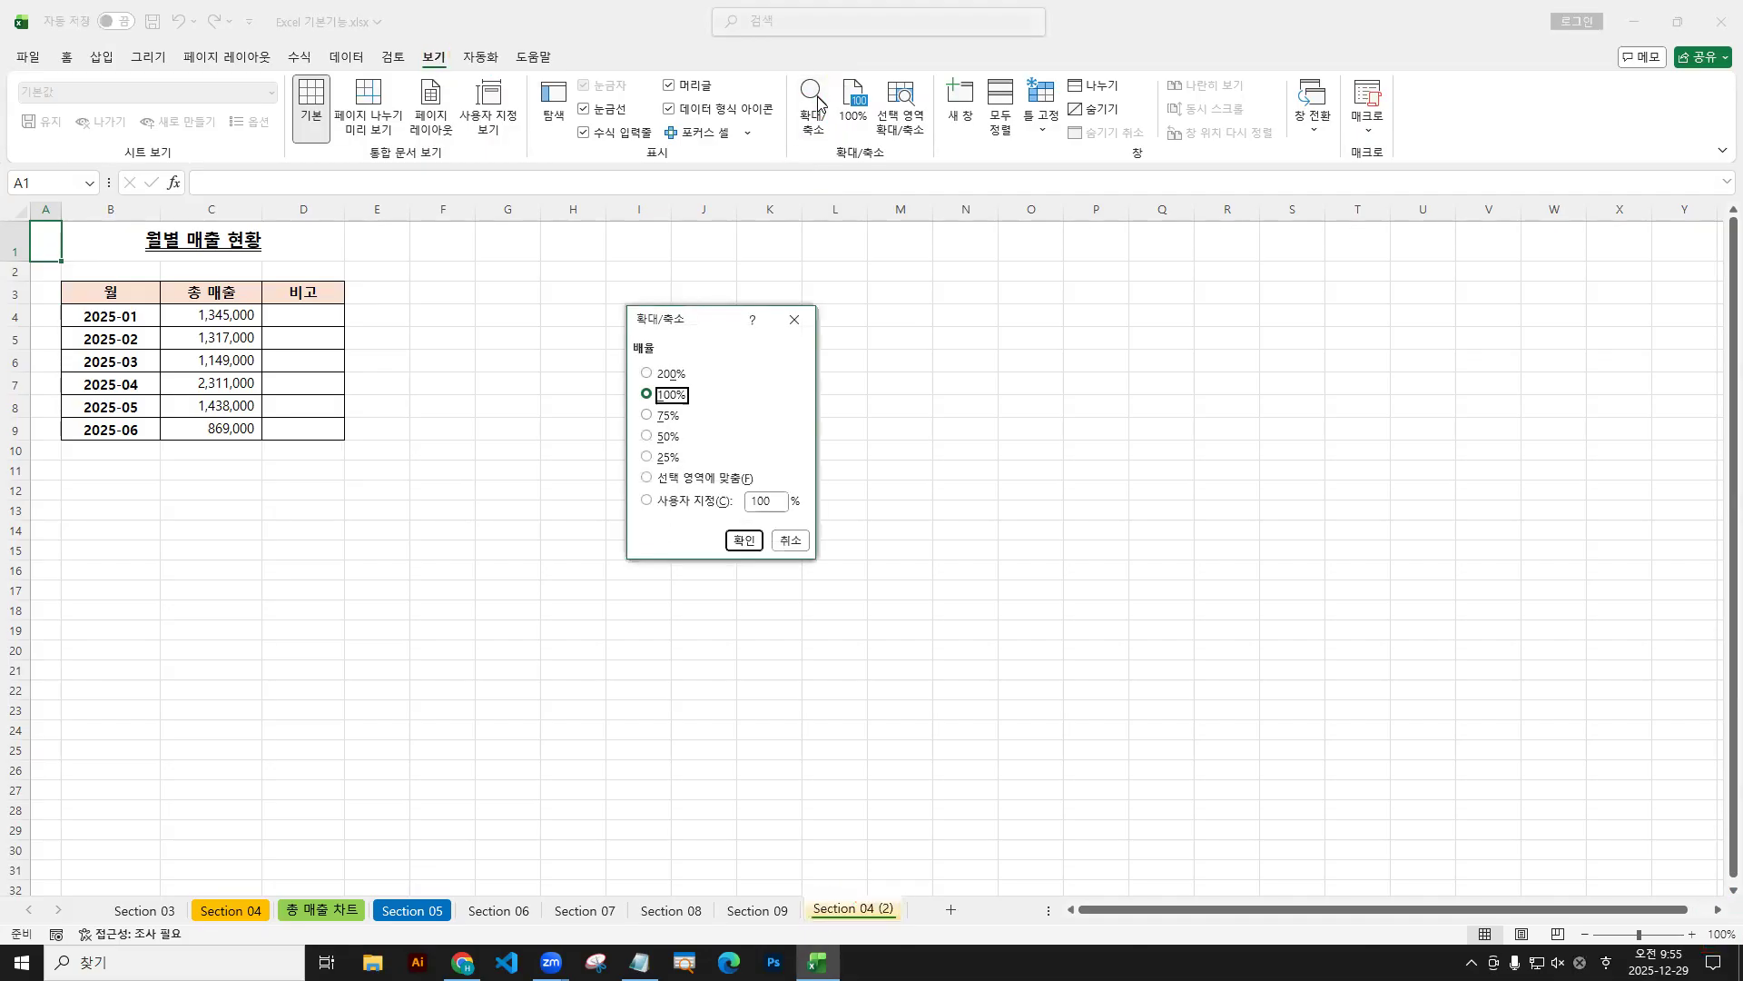
click(763, 505)
text(5)
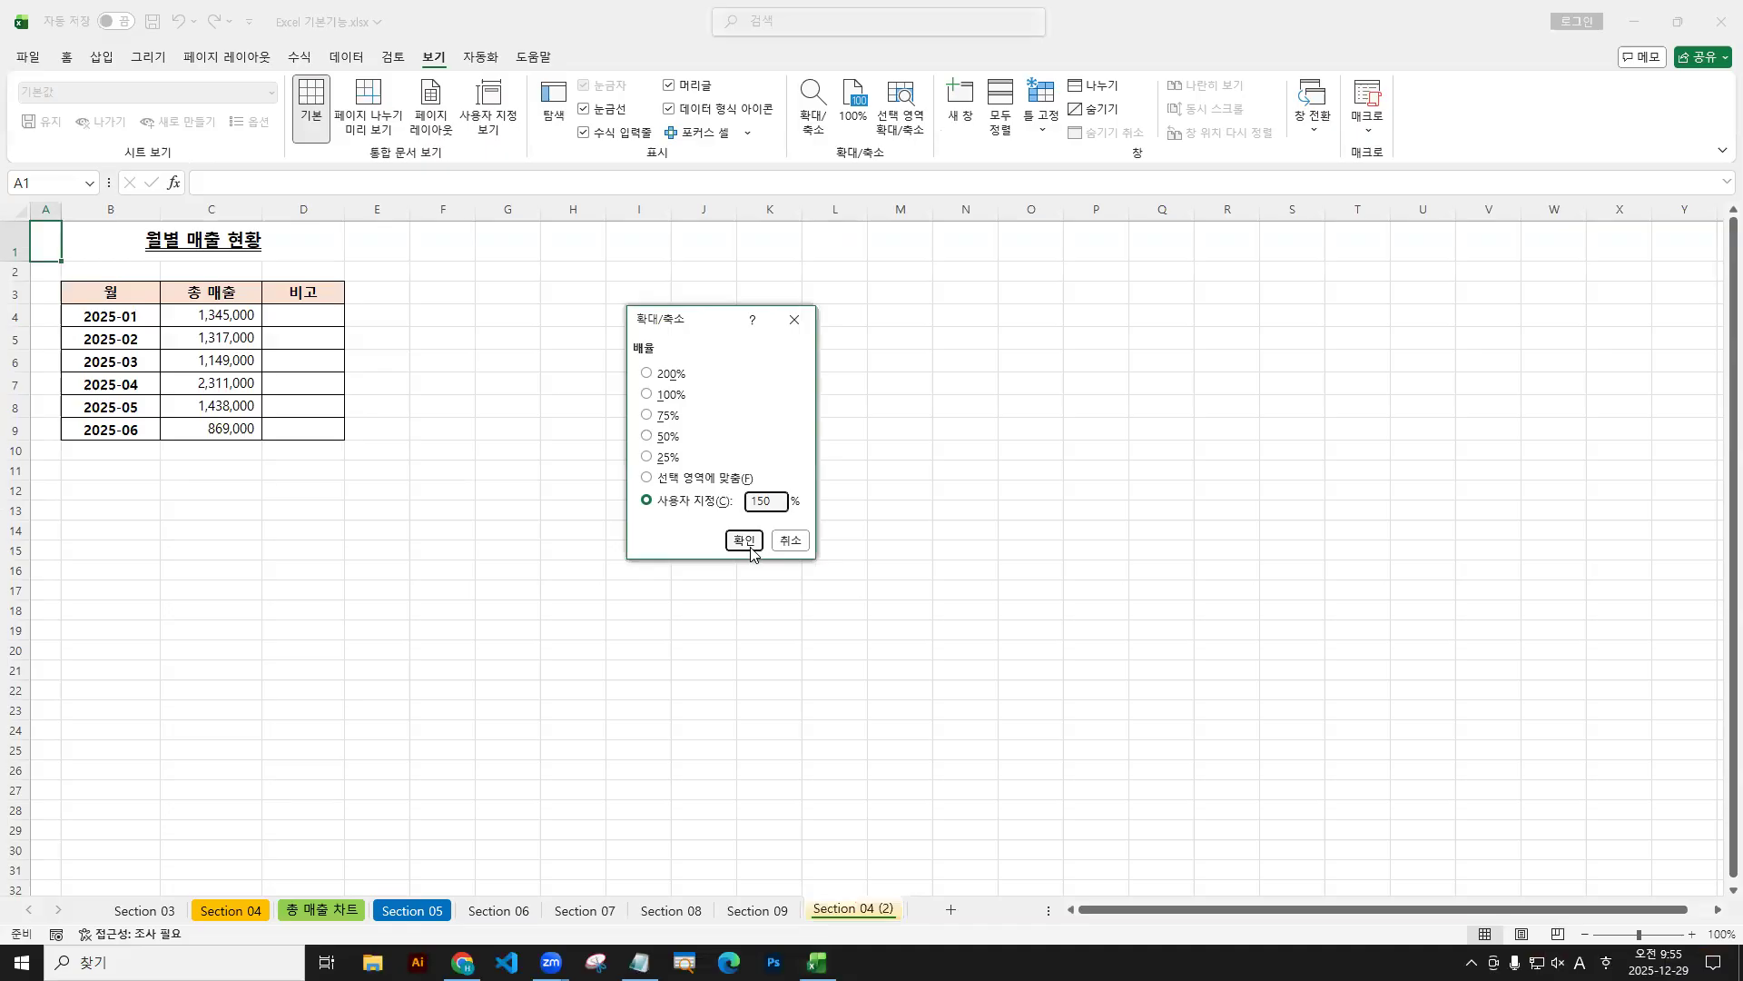
click(744, 541)
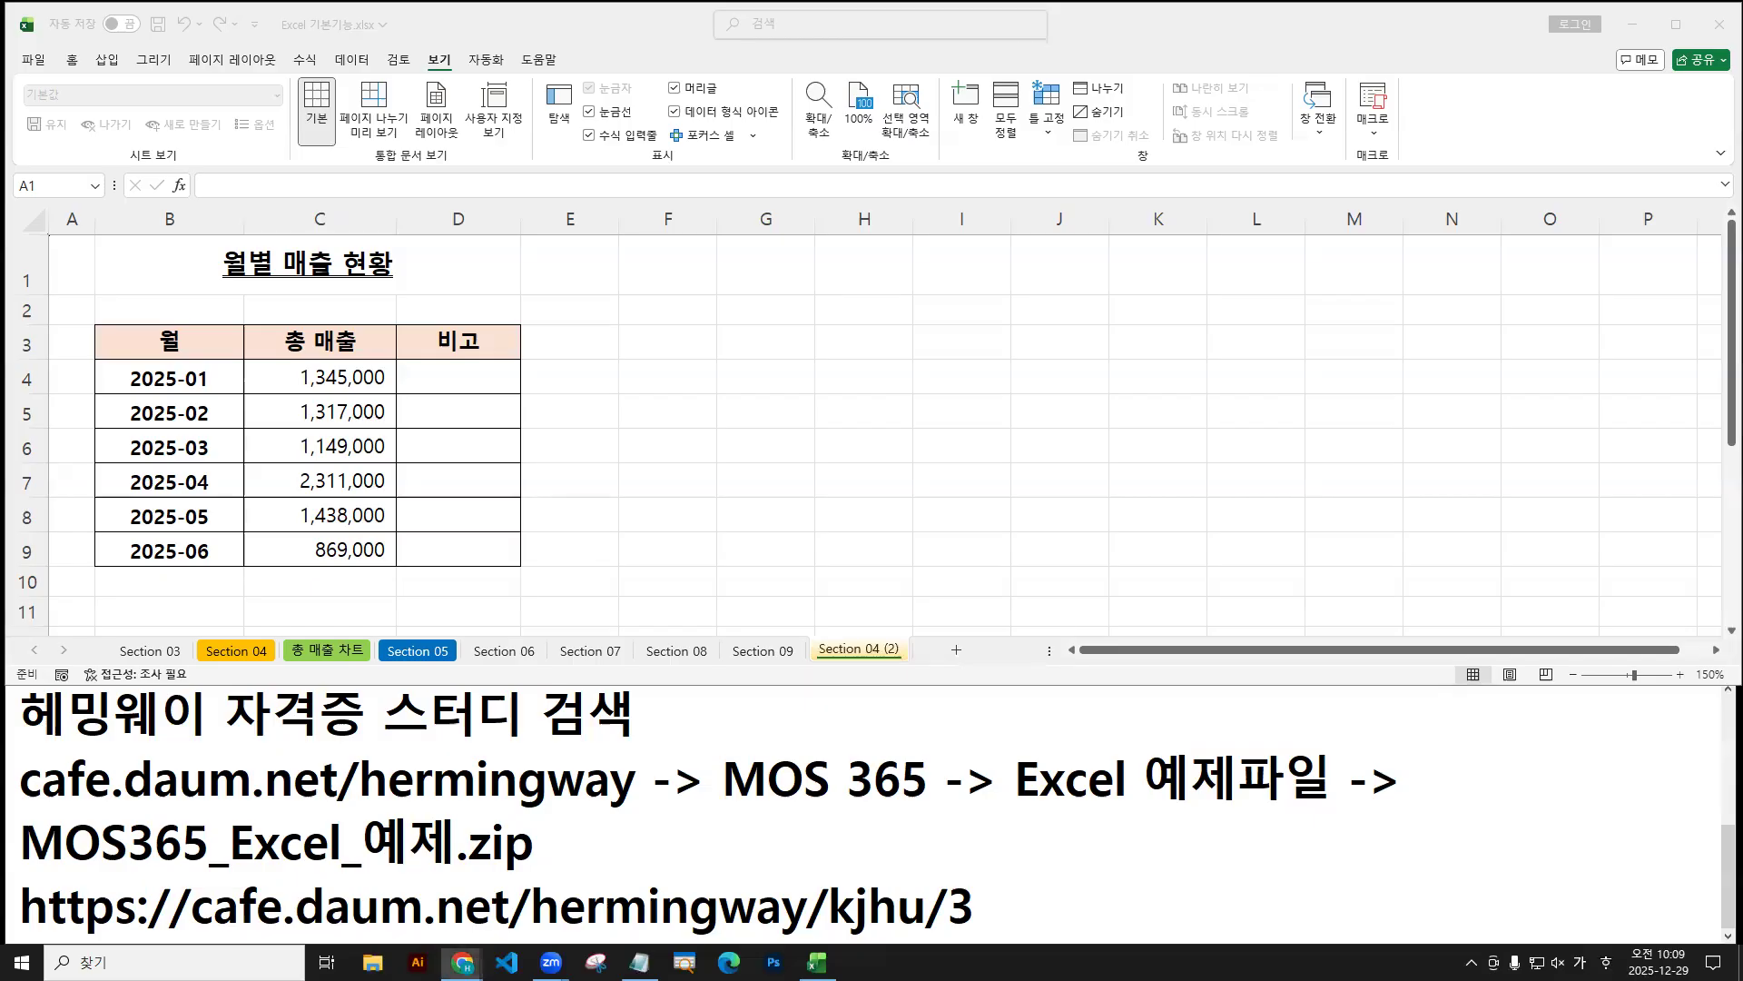
Open the Section 09 sheet and maximize the workbook window.
click(669, 395)
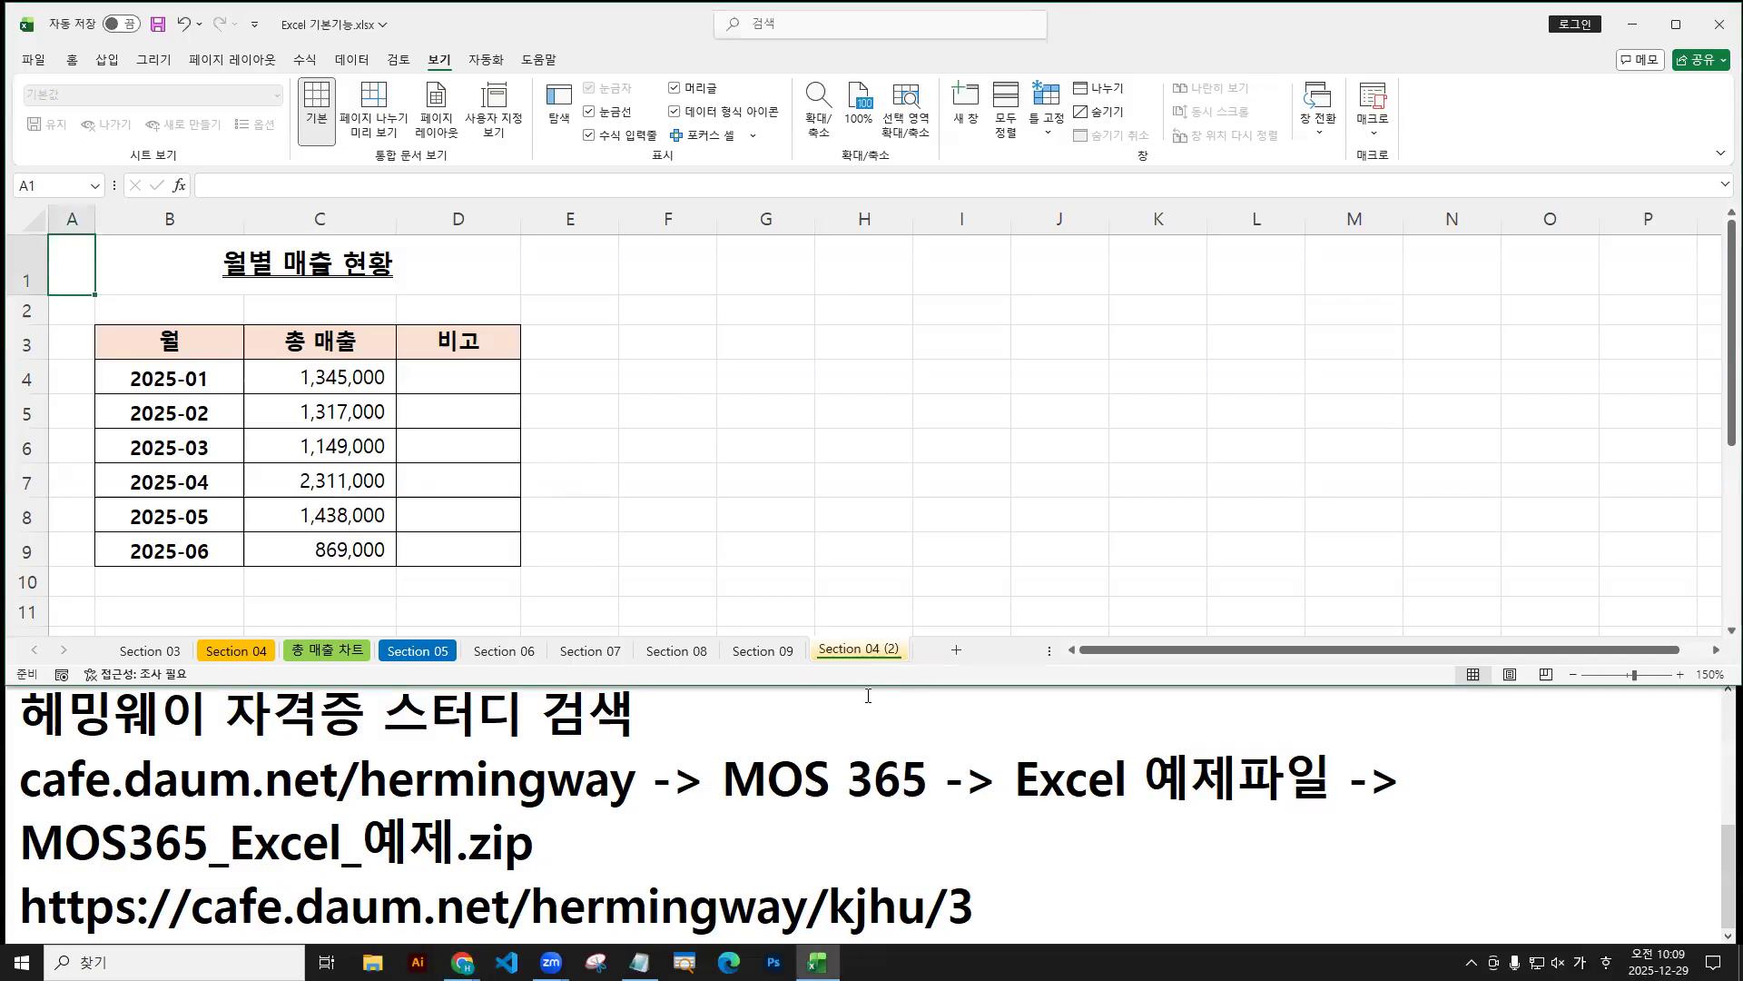
click(761, 651)
click(699, 650)
click(750, 657)
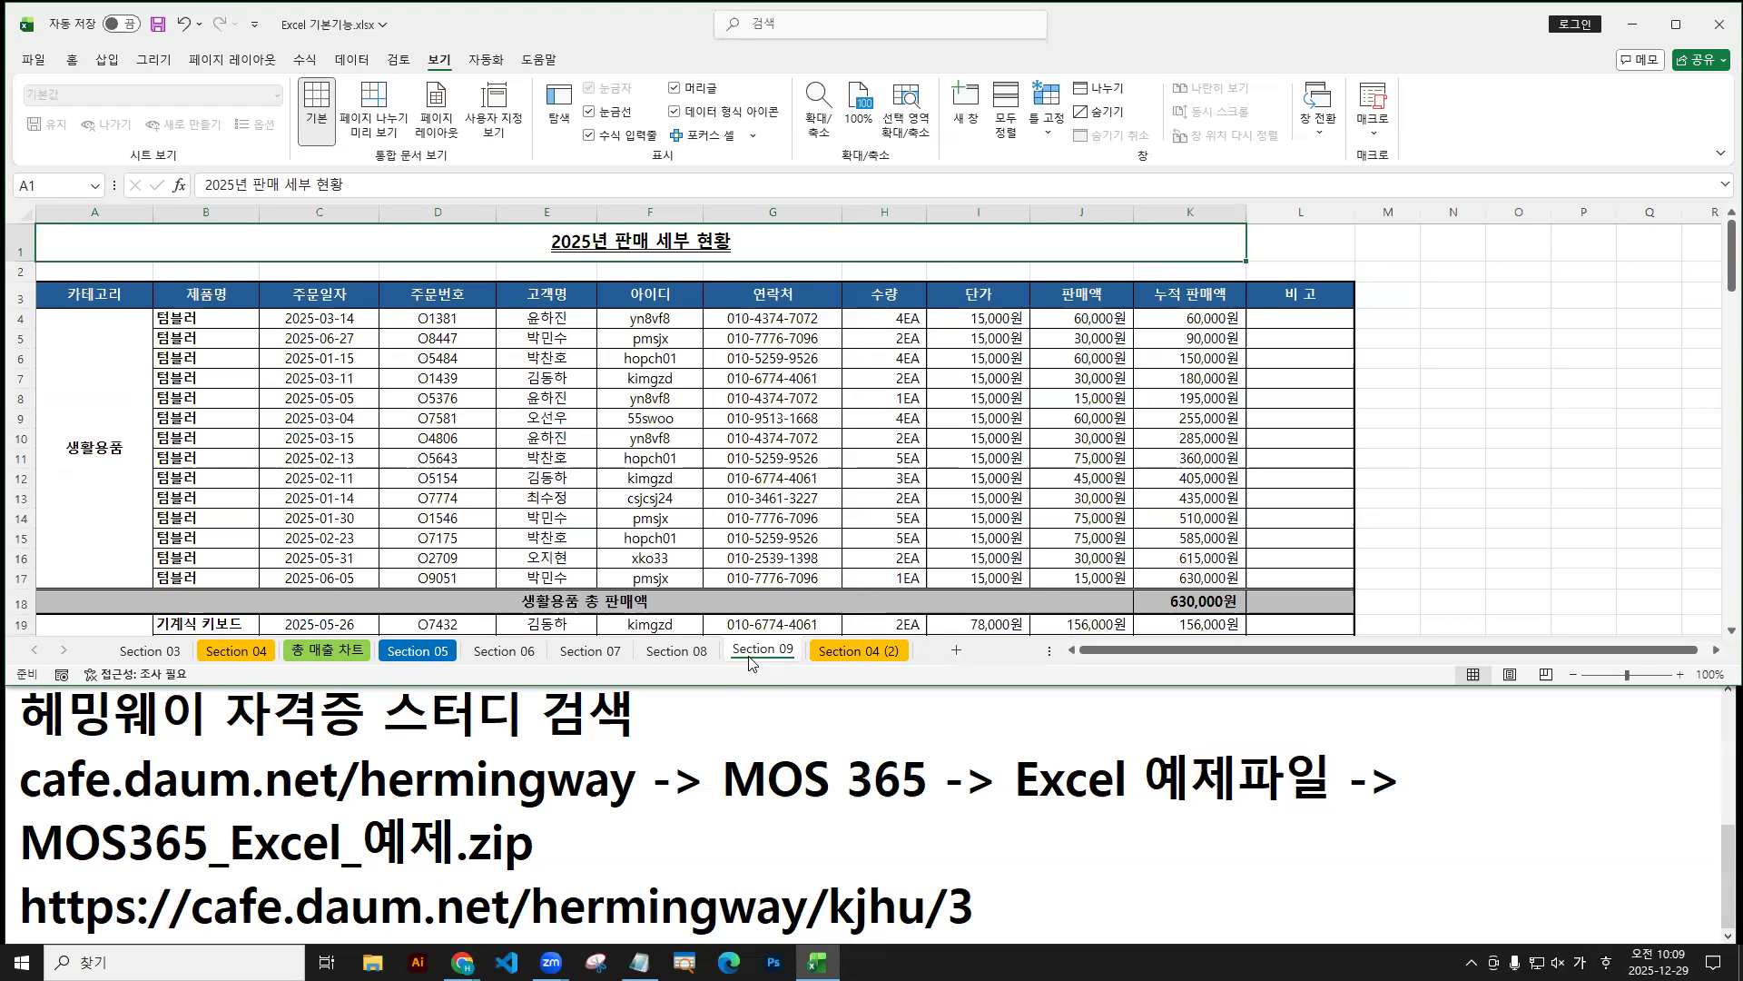
double_click(580, 34)
Look through the Section 09 table's rows and columns, examining how rows 1 to 3 and columns A and B move out of view.
scroll(462, 386, down, 9)
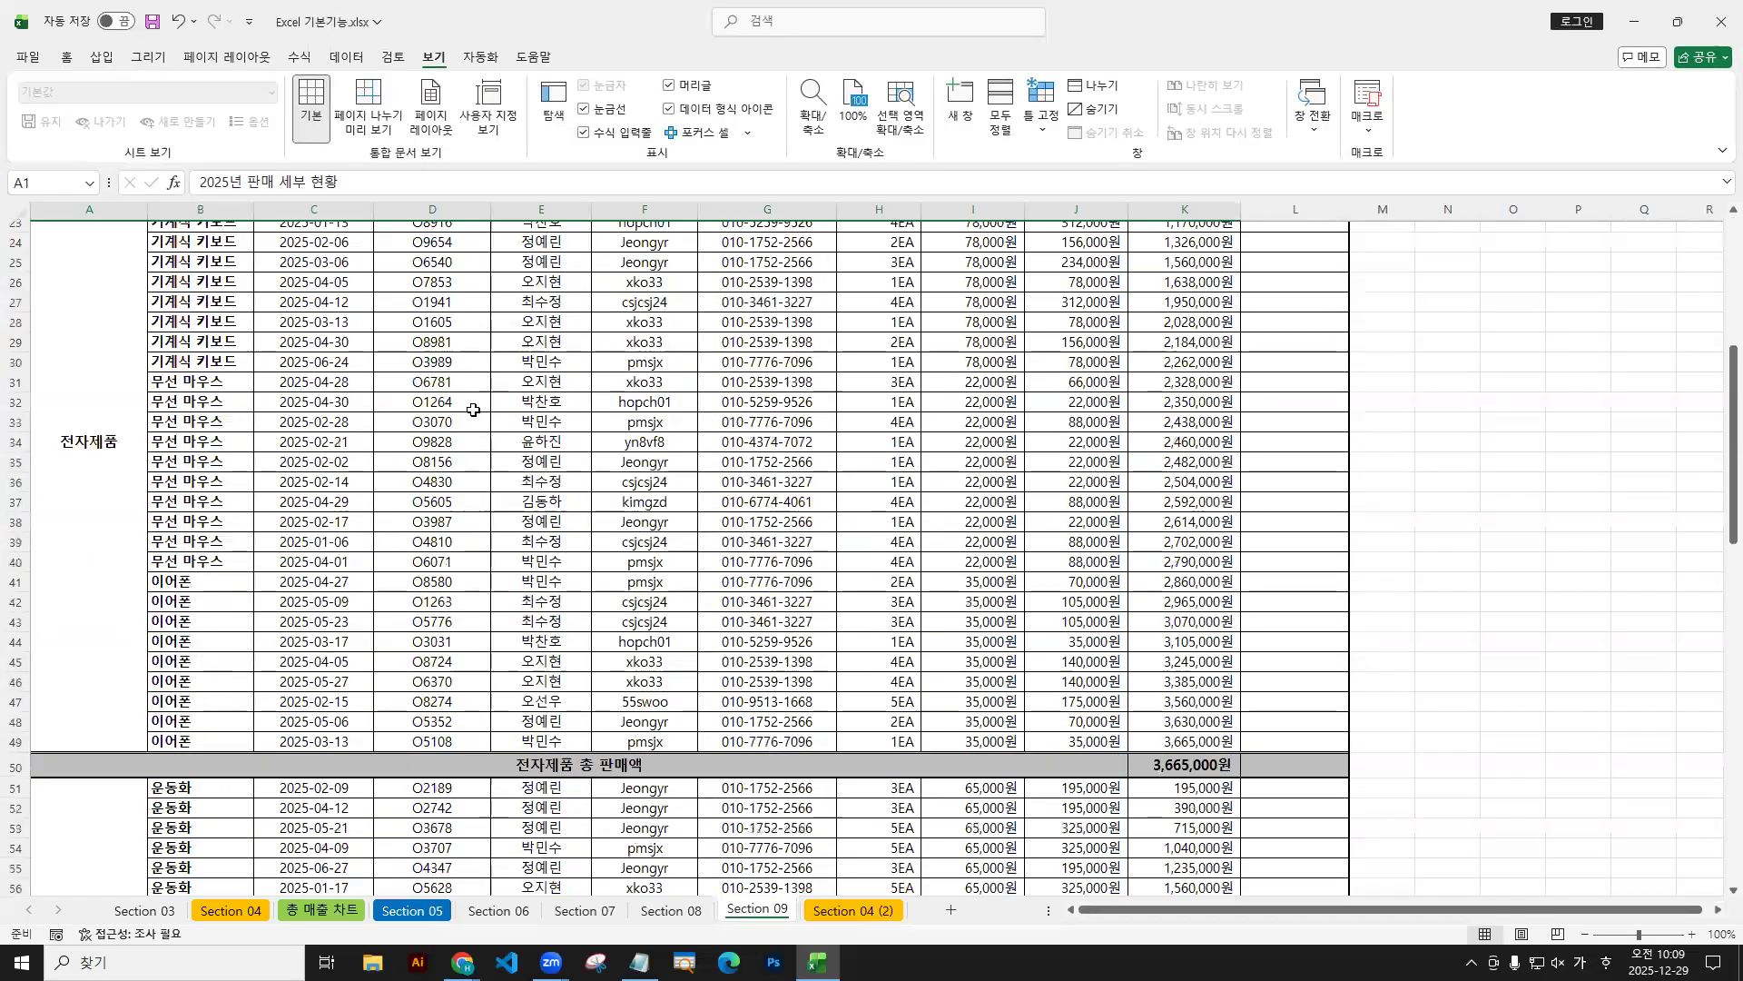
scroll(472, 436, up, 9)
scroll(474, 427, down, 20)
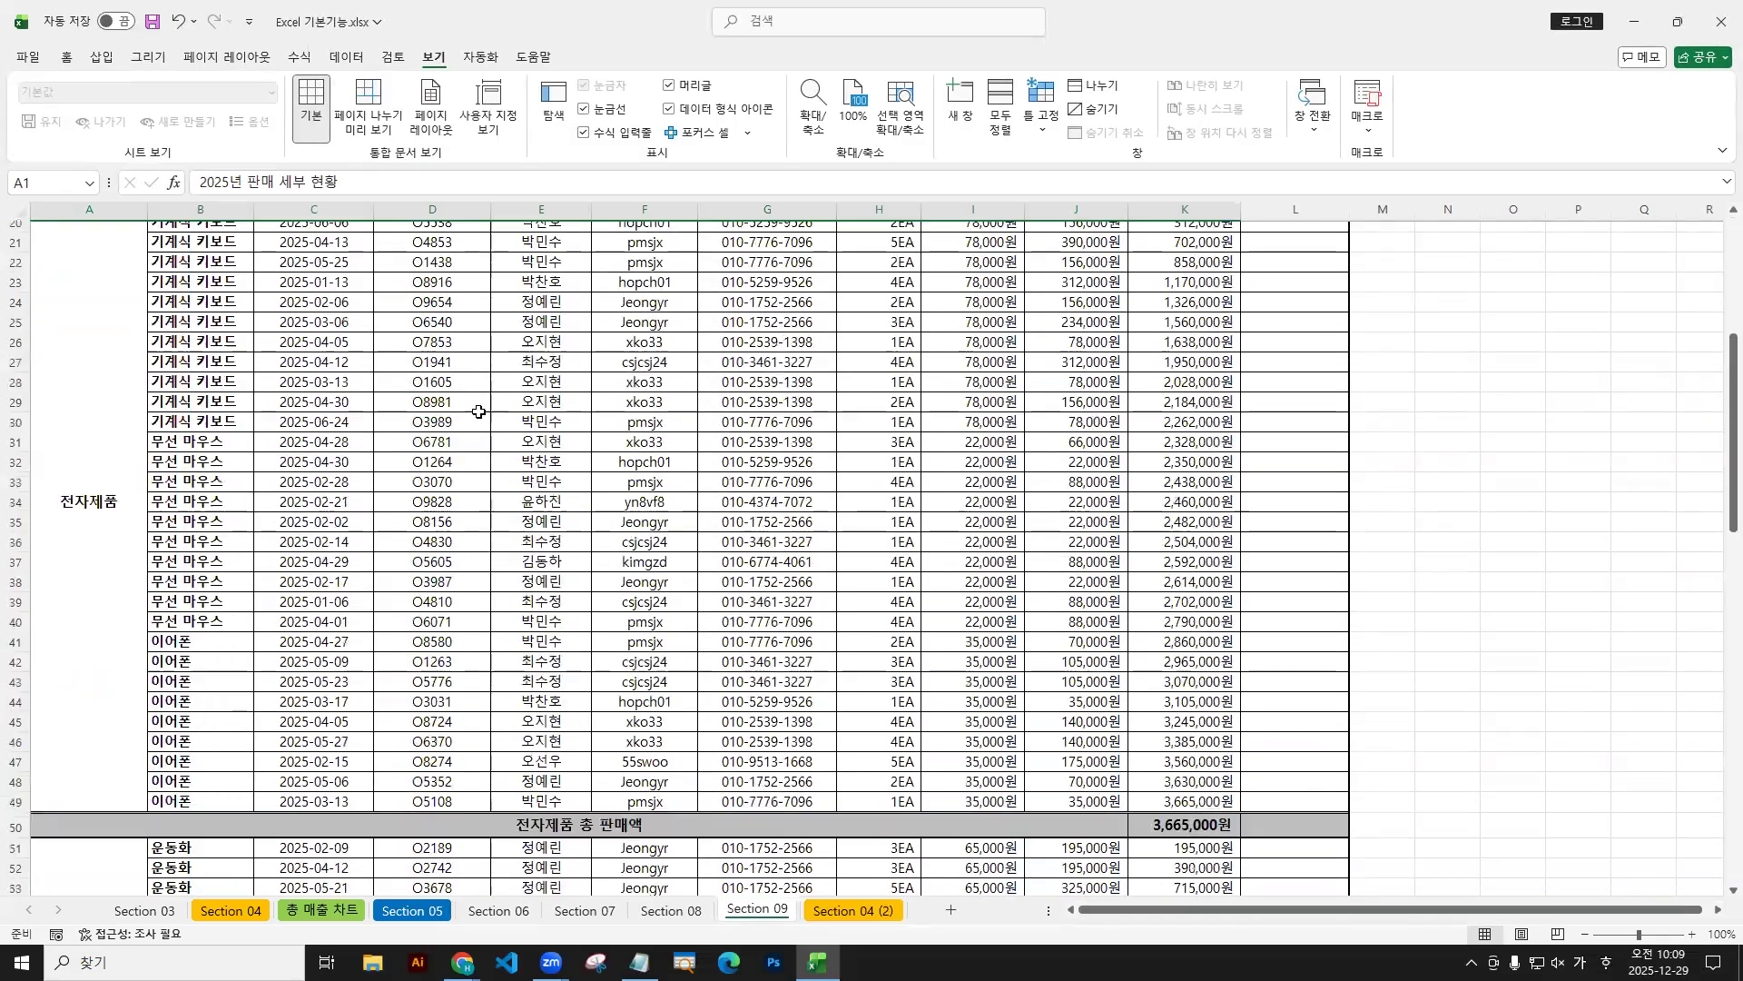
scroll(533, 452, up, 20)
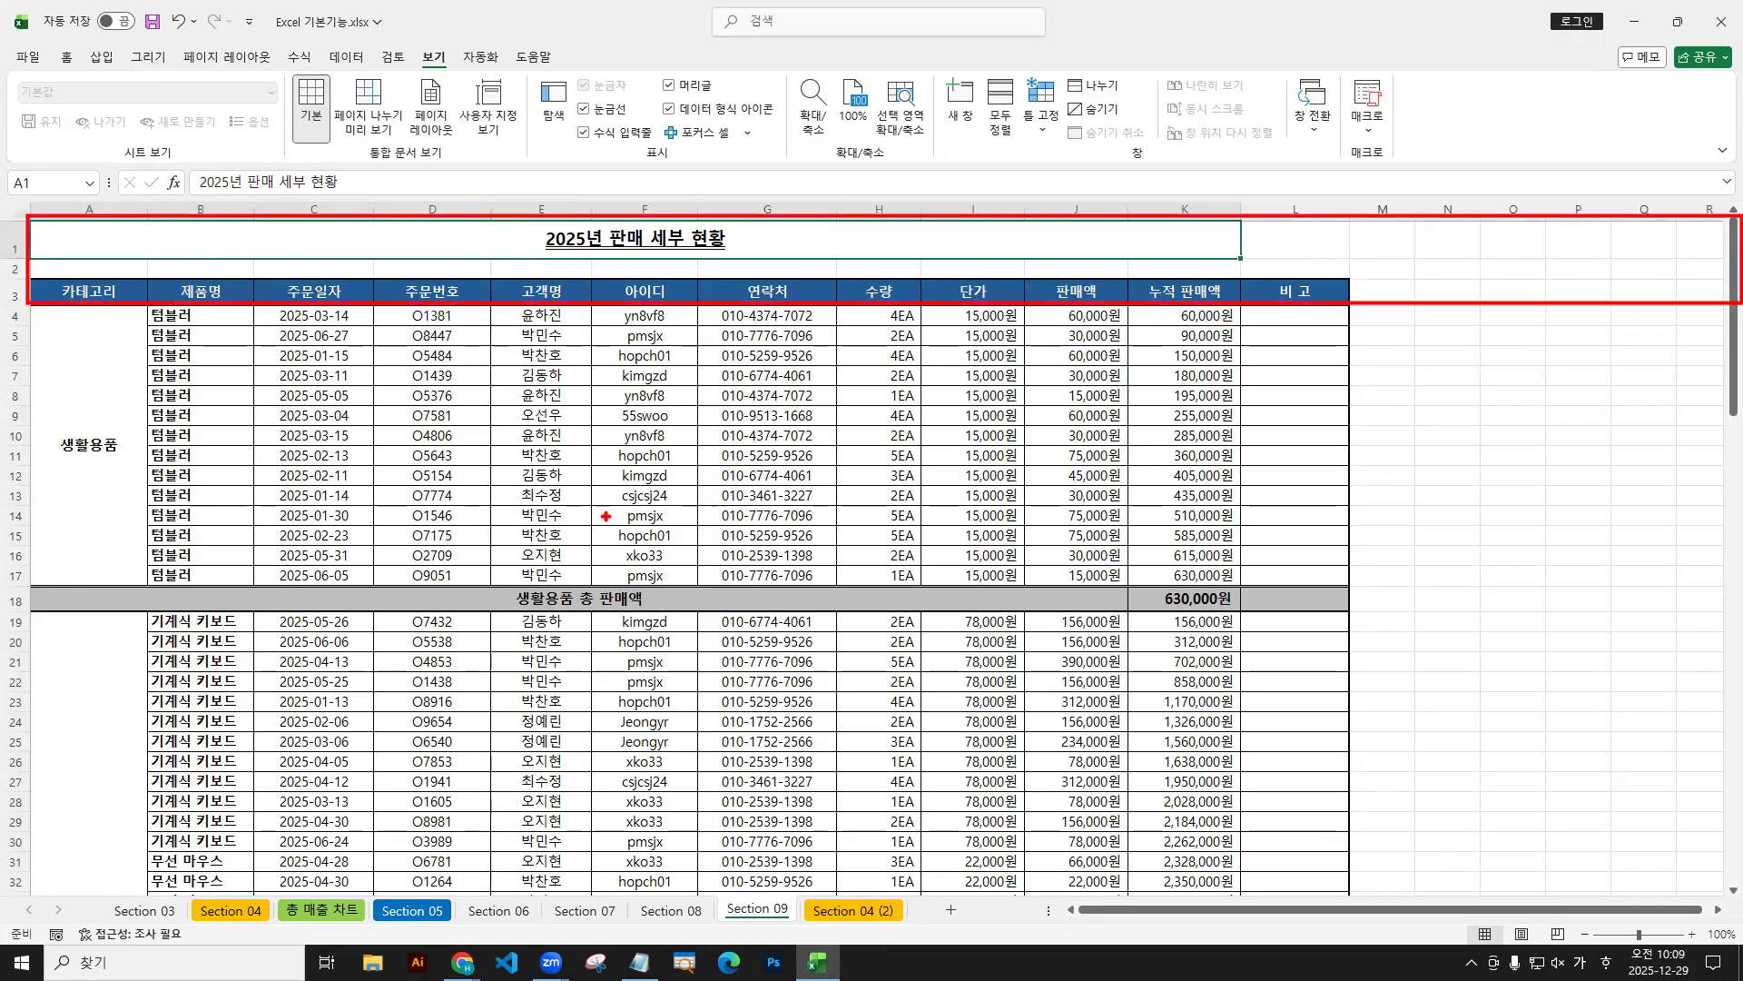
drag(713, 321, 717, 776)
mouse_move(687, 747)
mouse_down()
mouse_move(804, 764)
mouse_move(823, 736)
mouse_up()
drag(937, 872, 858, 392)
drag(861, 345, 926, 391)
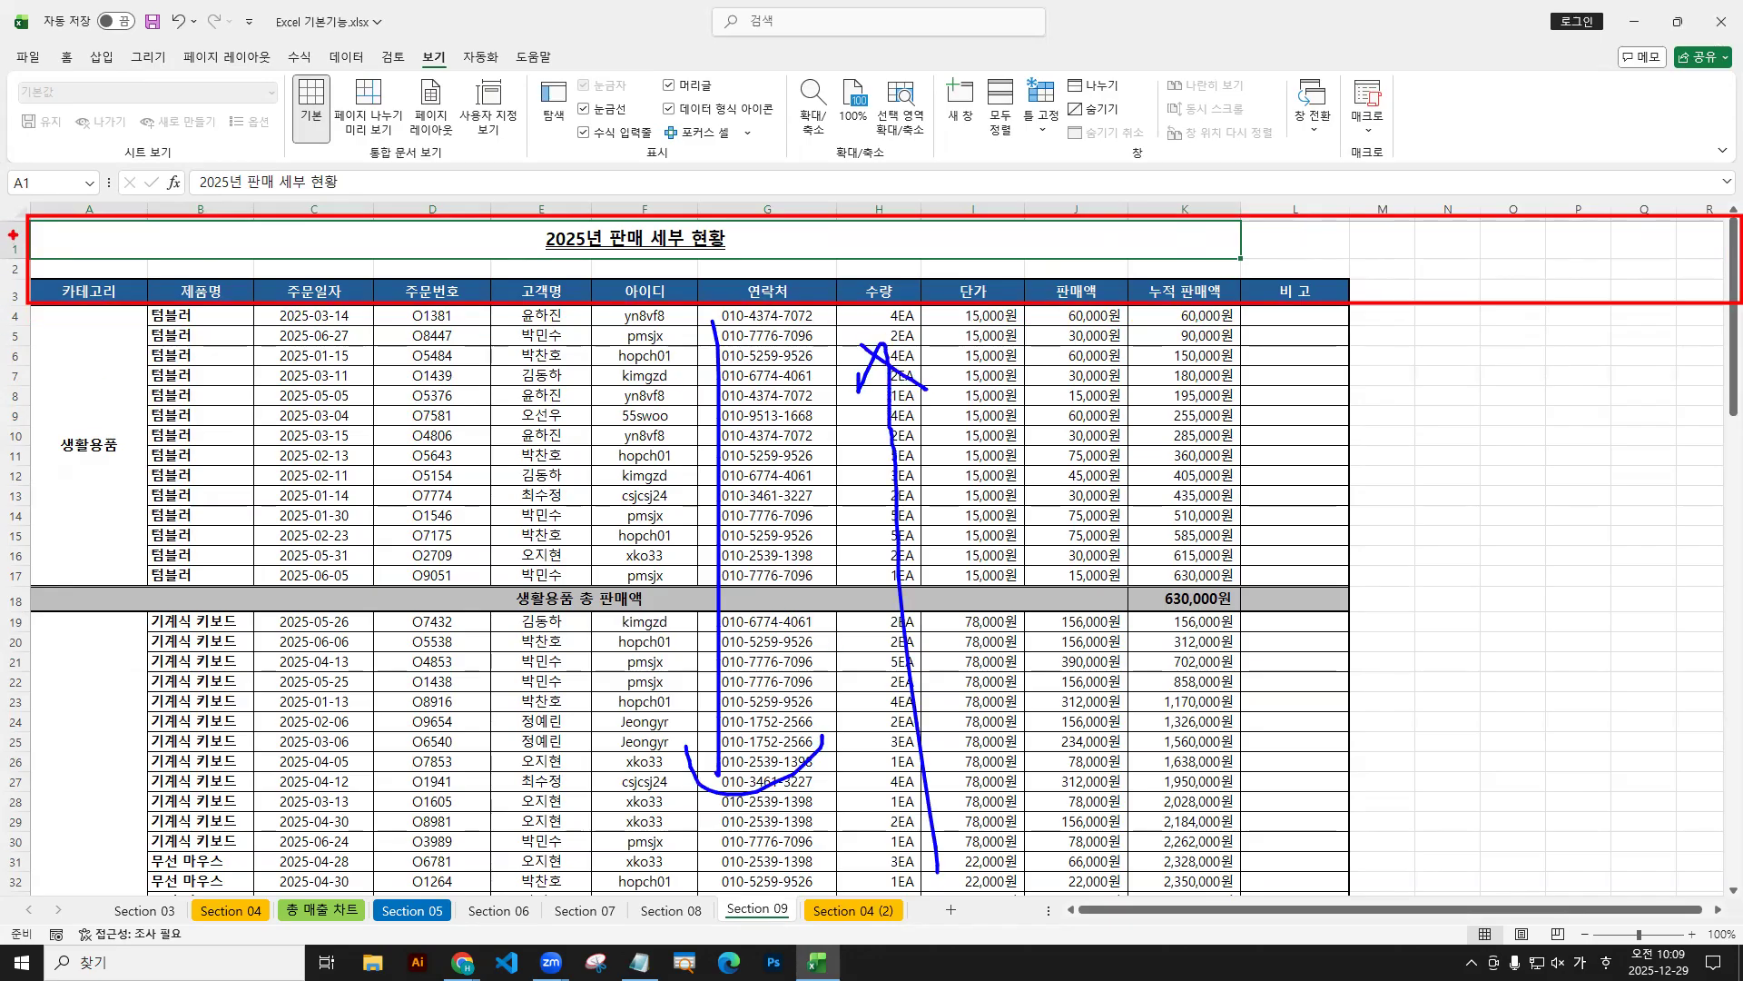
drag(14, 231, 15, 301)
key(e)
drag(25, 220, 259, 890)
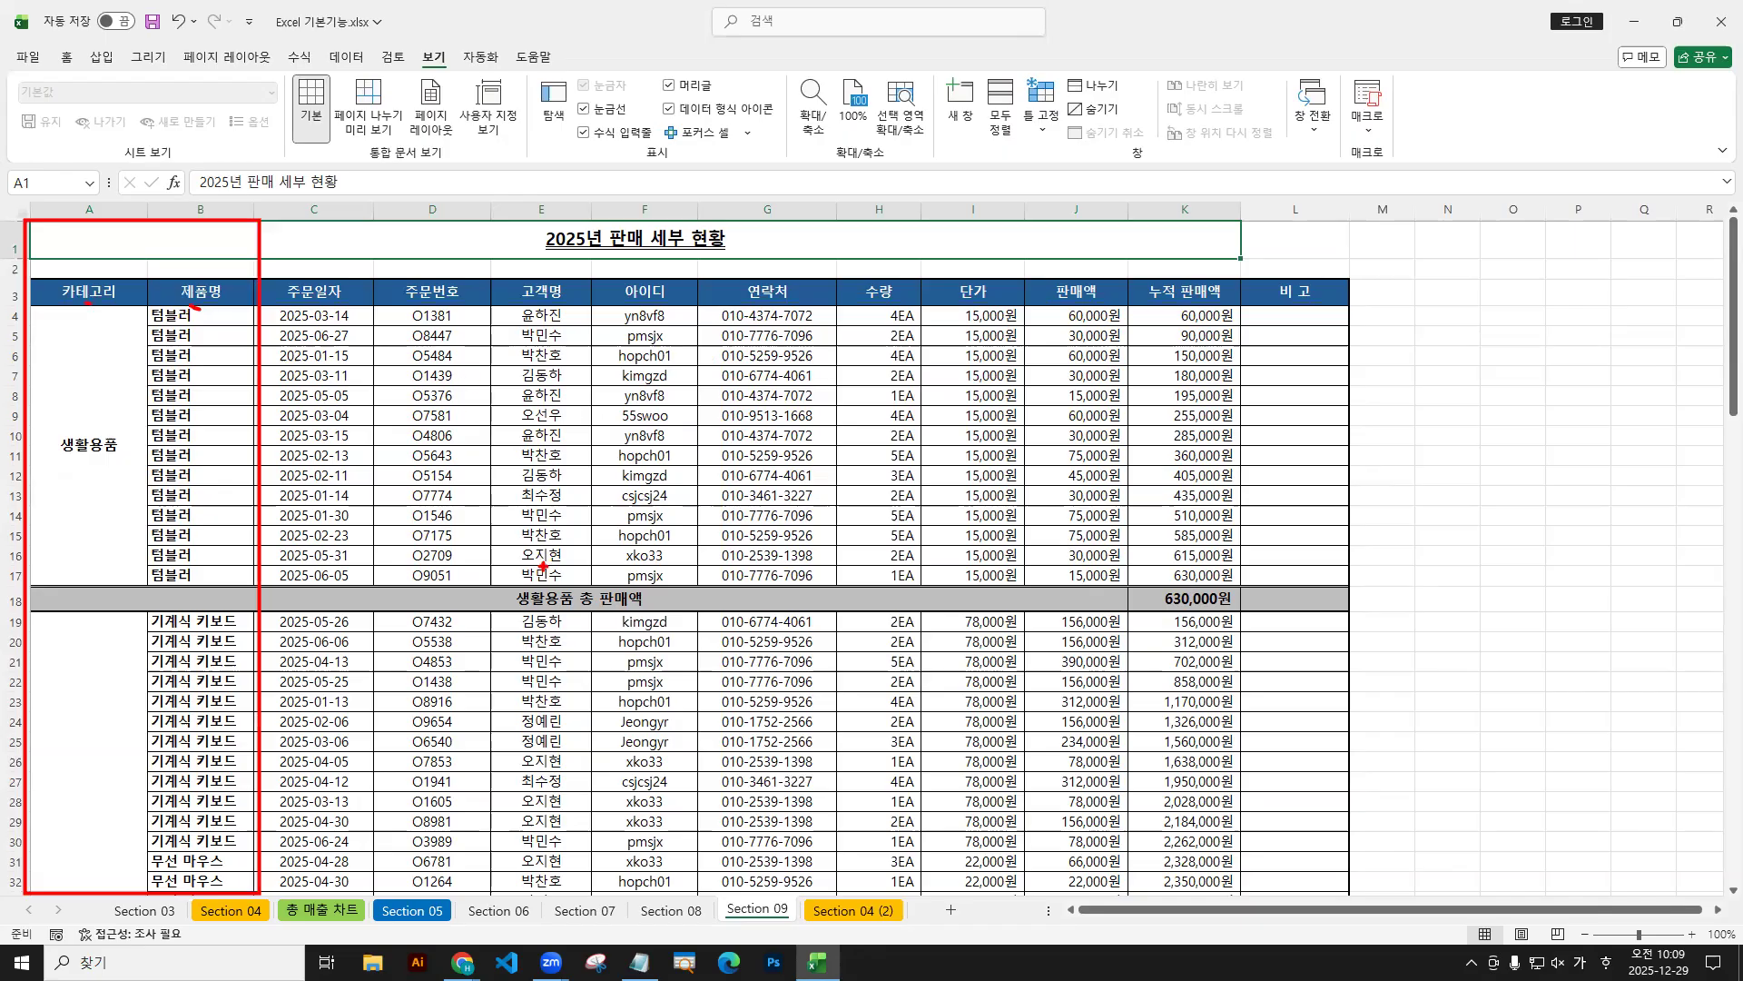
key(Escape)
click(1717, 910)
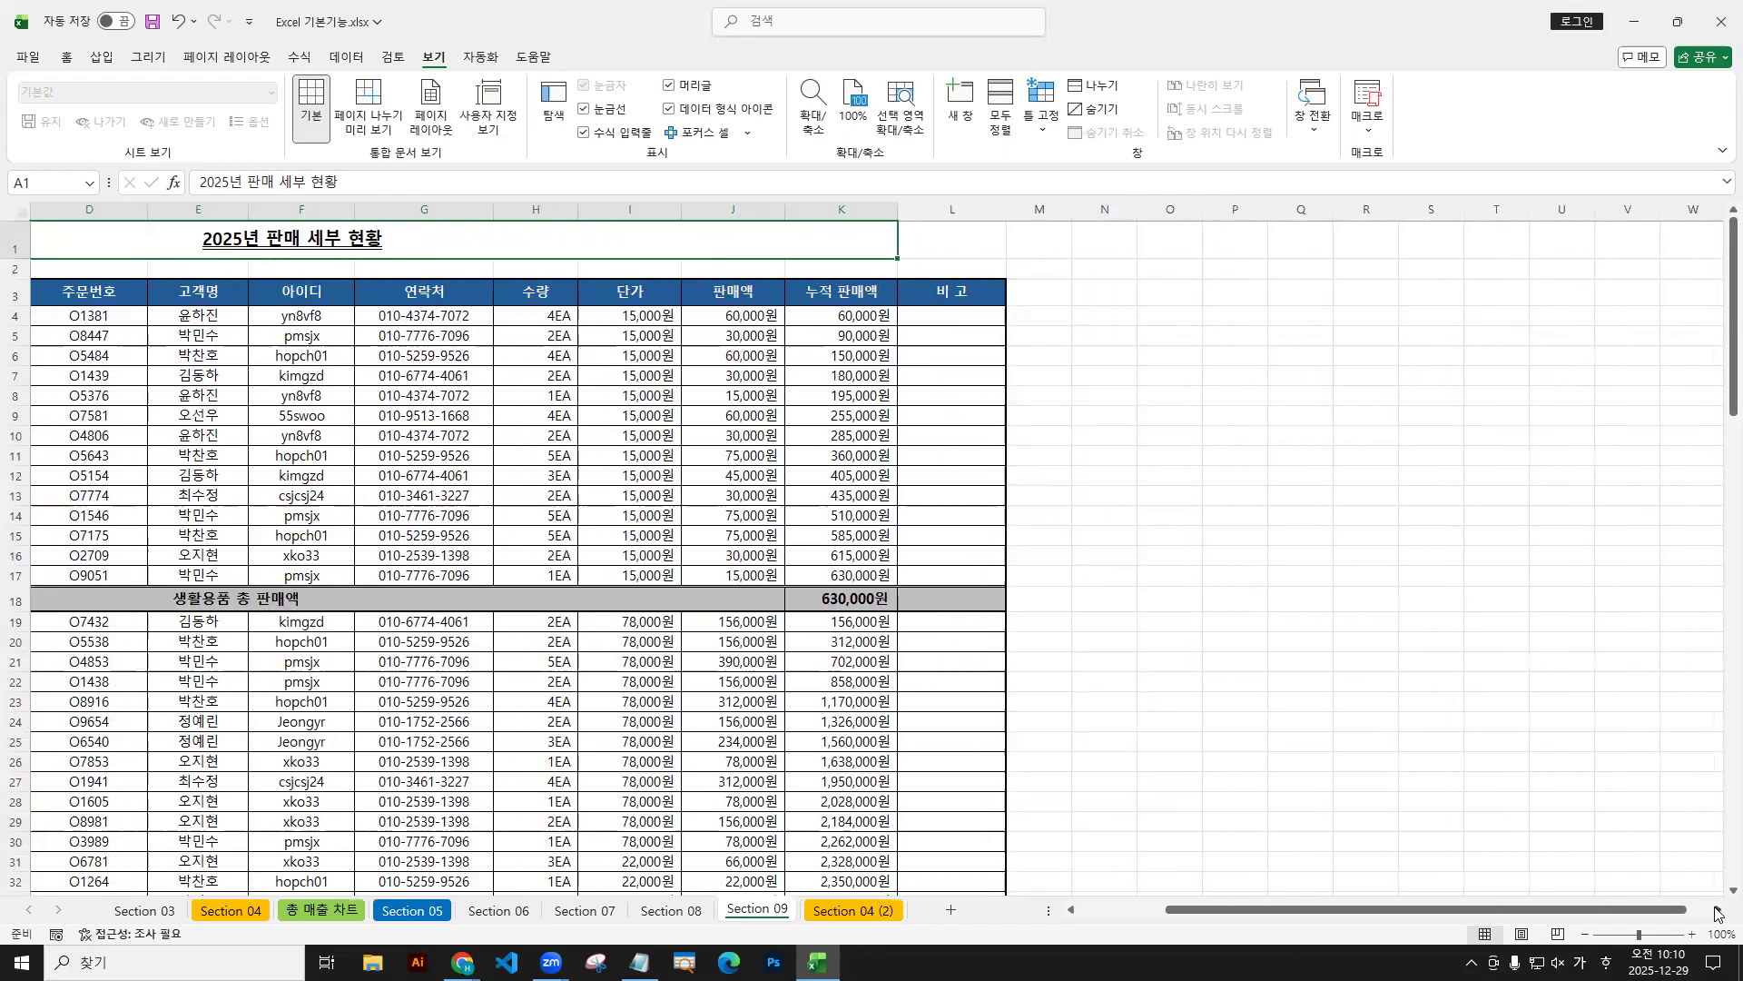
drag(1717, 910, 1732, 926)
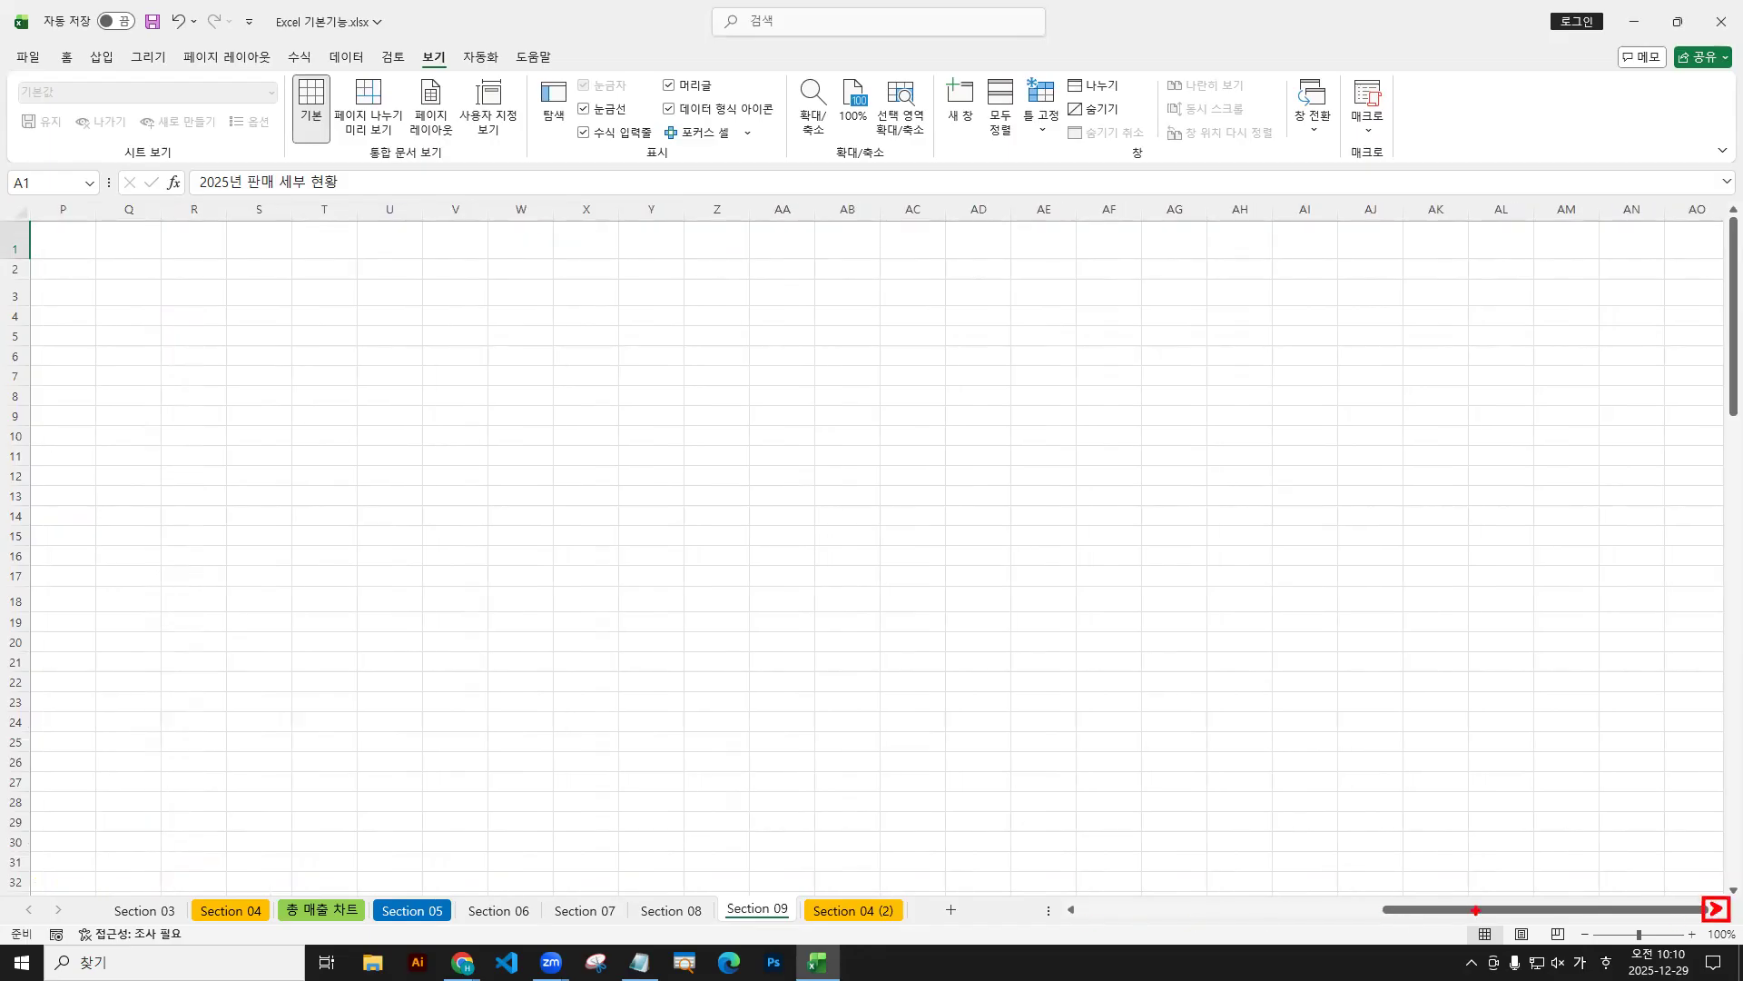
key(Escape)
mouse_move(1430, 913)
mouse_down()
mouse_move(1135, 917)
mouse_move(1372, 919)
mouse_move(1067, 940)
mouse_up()
key(ctrl+2)
mouse_move(27, 195)
mouse_down()
mouse_move(173, 558)
mouse_move(257, 892)
mouse_up()
key(b)
mouse_move(2, 194)
mouse_down()
mouse_move(338, 319)
mouse_move(1402, 349)
mouse_move(1741, 308)
mouse_up()
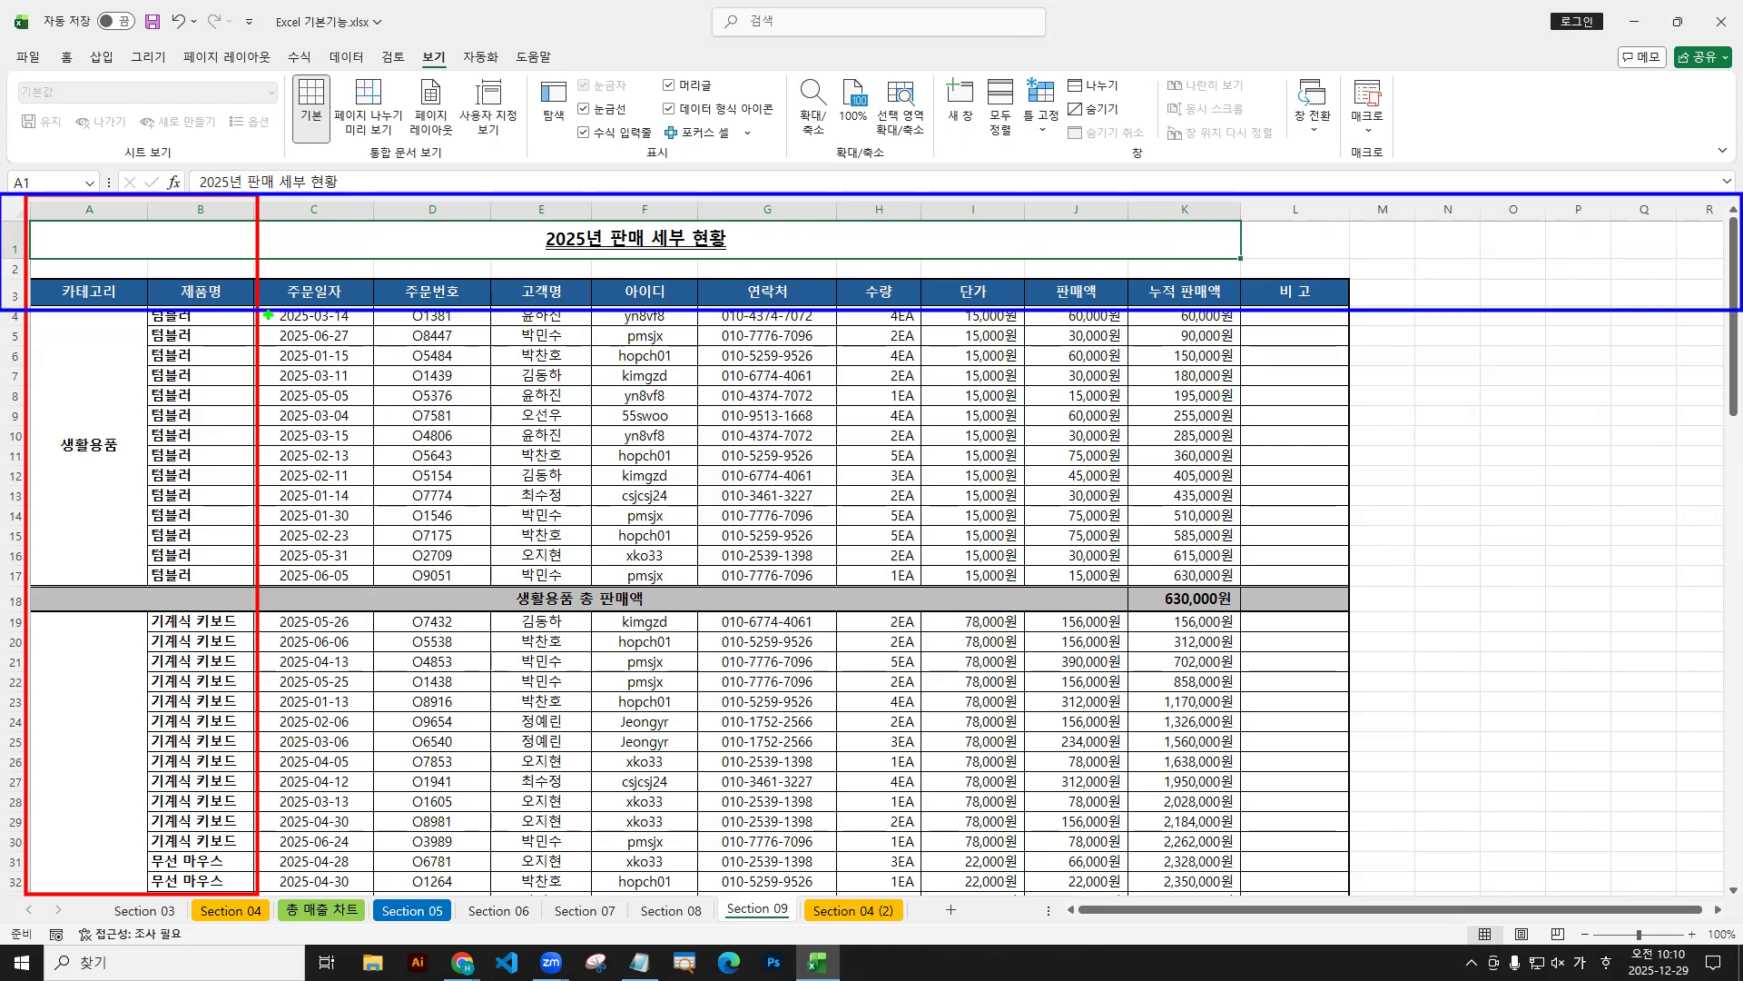
drag(266, 313, 370, 327)
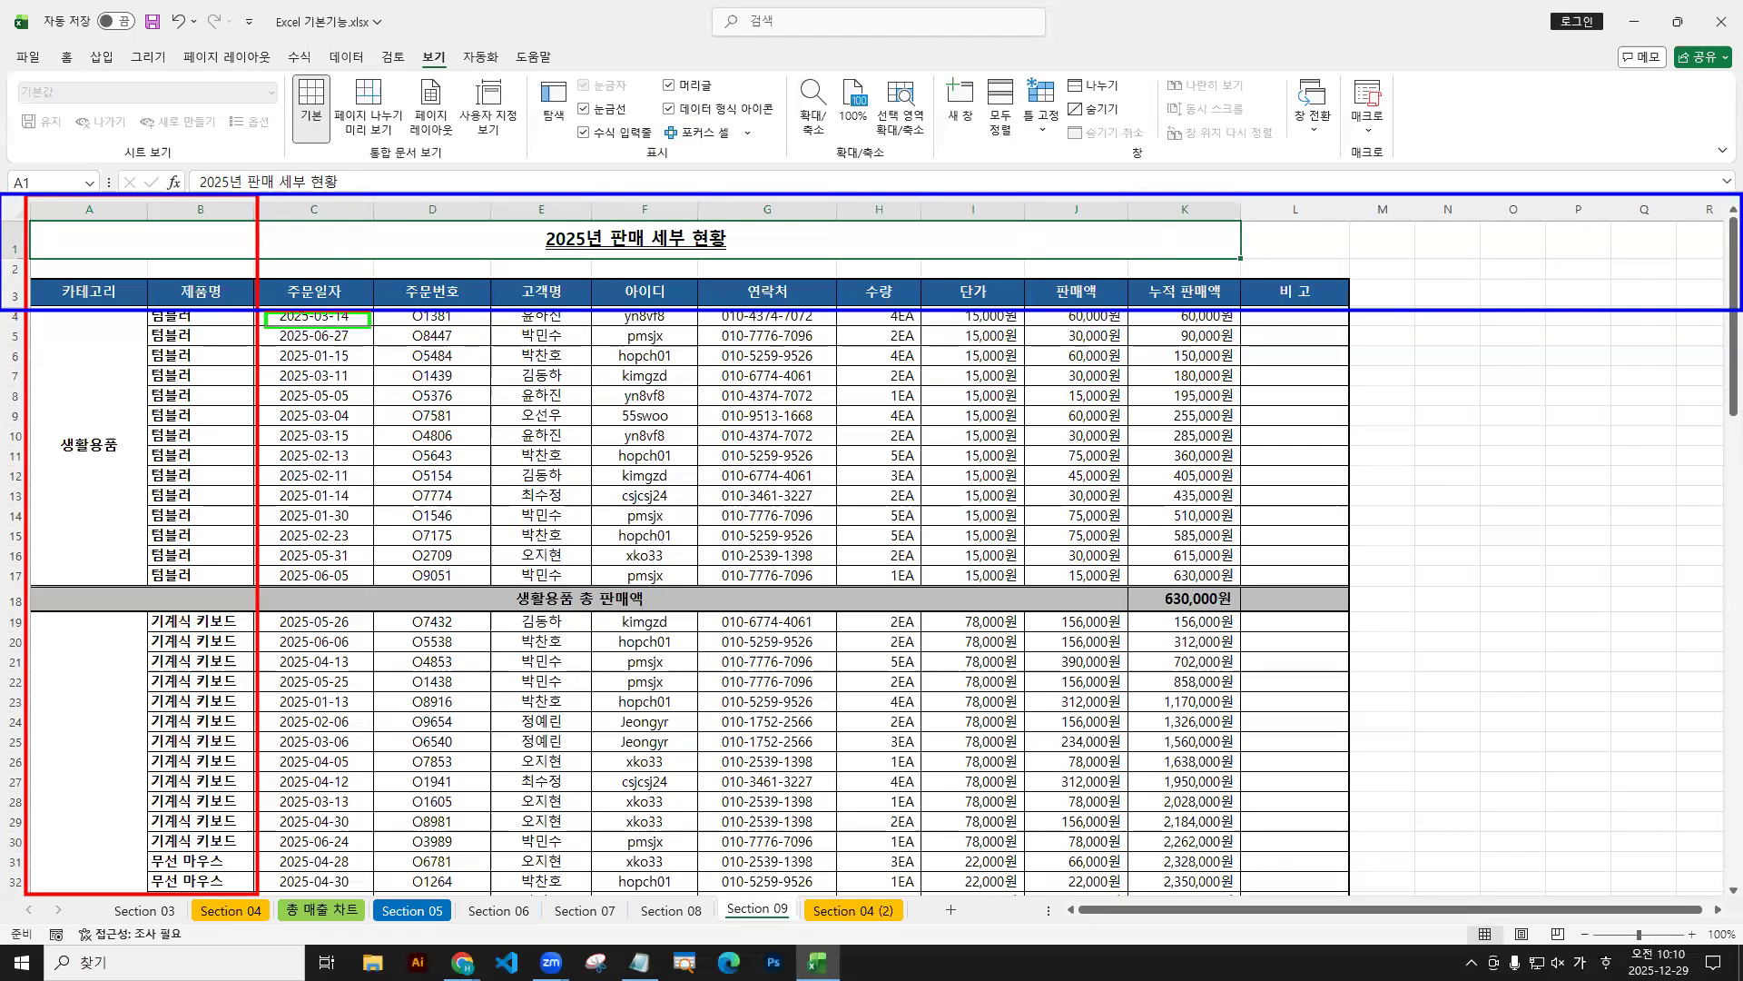
key(Escape)
Freeze the Section 09 panes (틀 고정) at cell C4 so that rows 1 to 3 and columns A and B stay fixed.
click(320, 325)
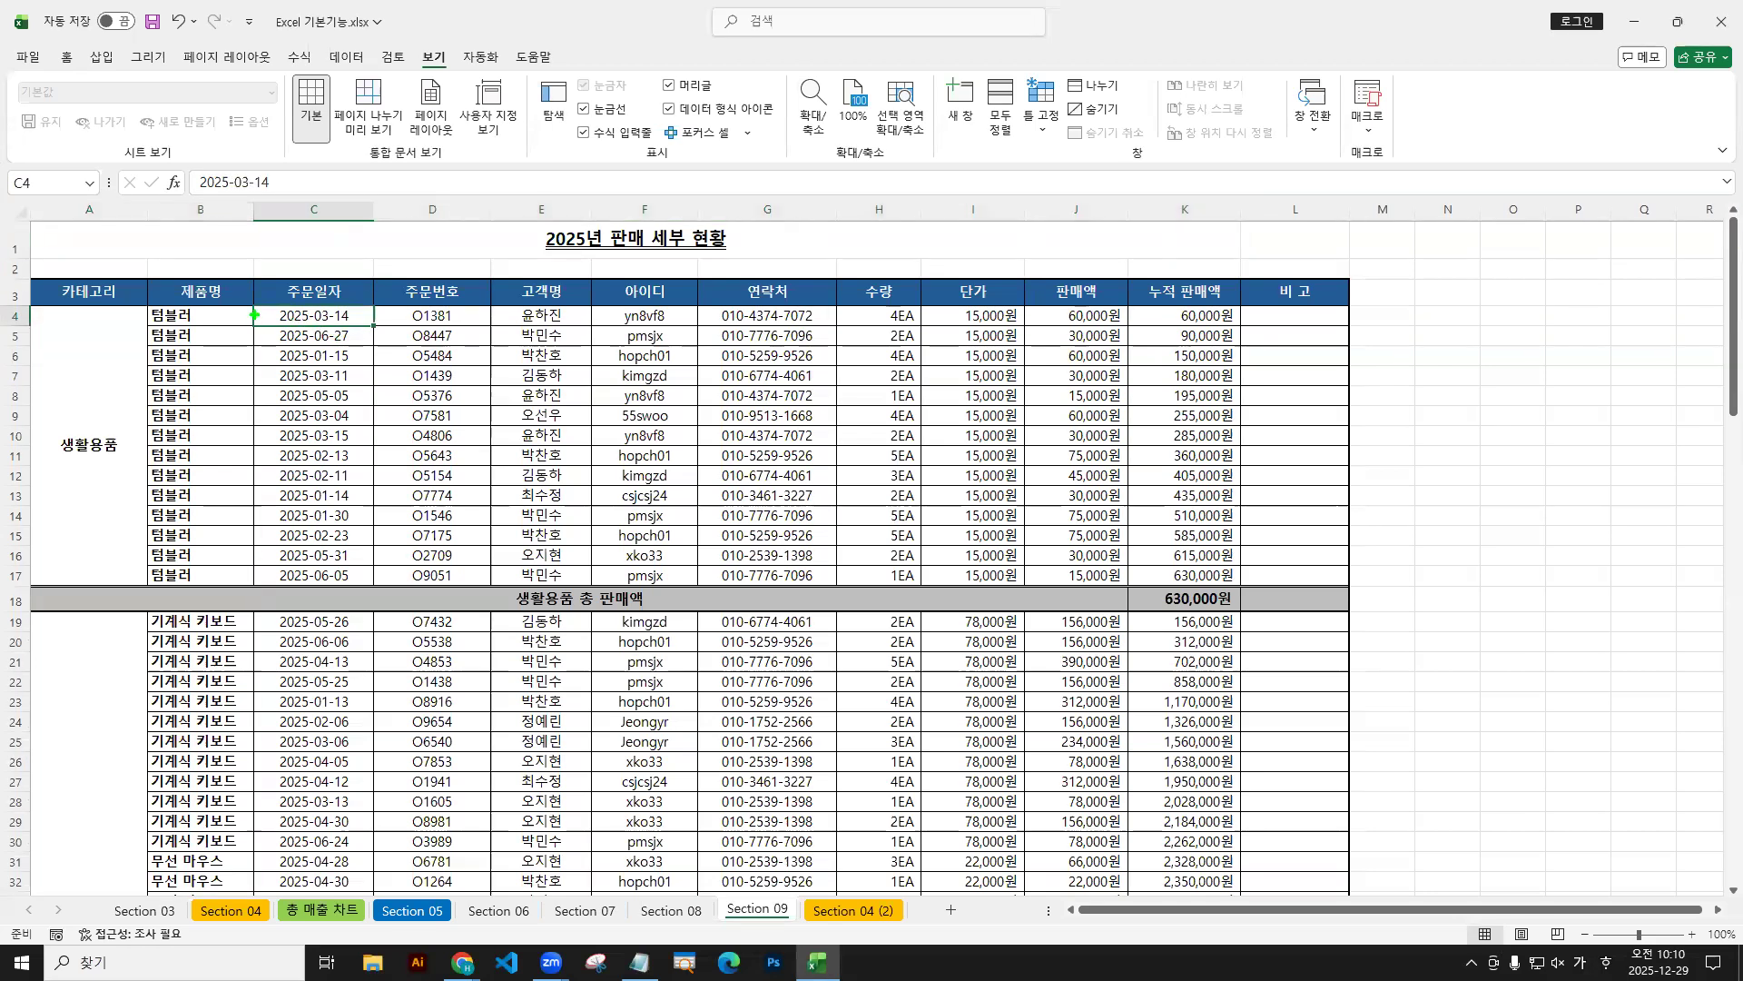
mouse_move(256, 309)
mouse_down()
mouse_move(359, 329)
mouse_move(372, 309)
mouse_move(258, 308)
mouse_up()
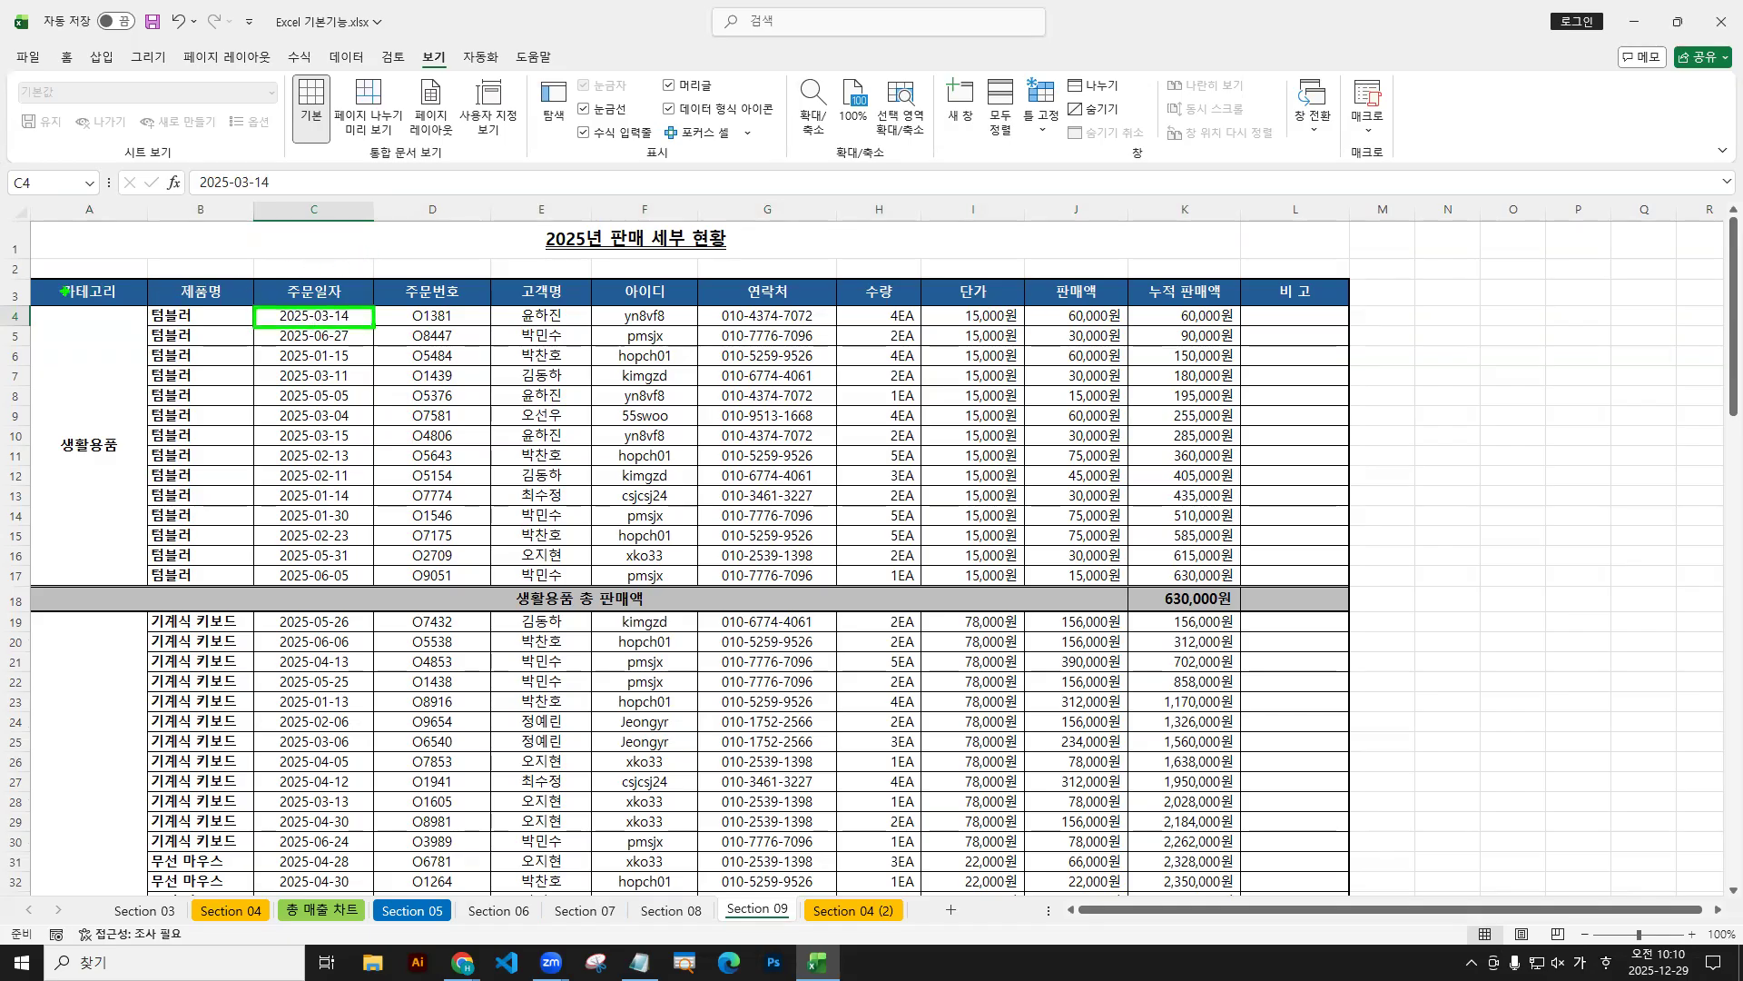
drag(13, 303, 1380, 299)
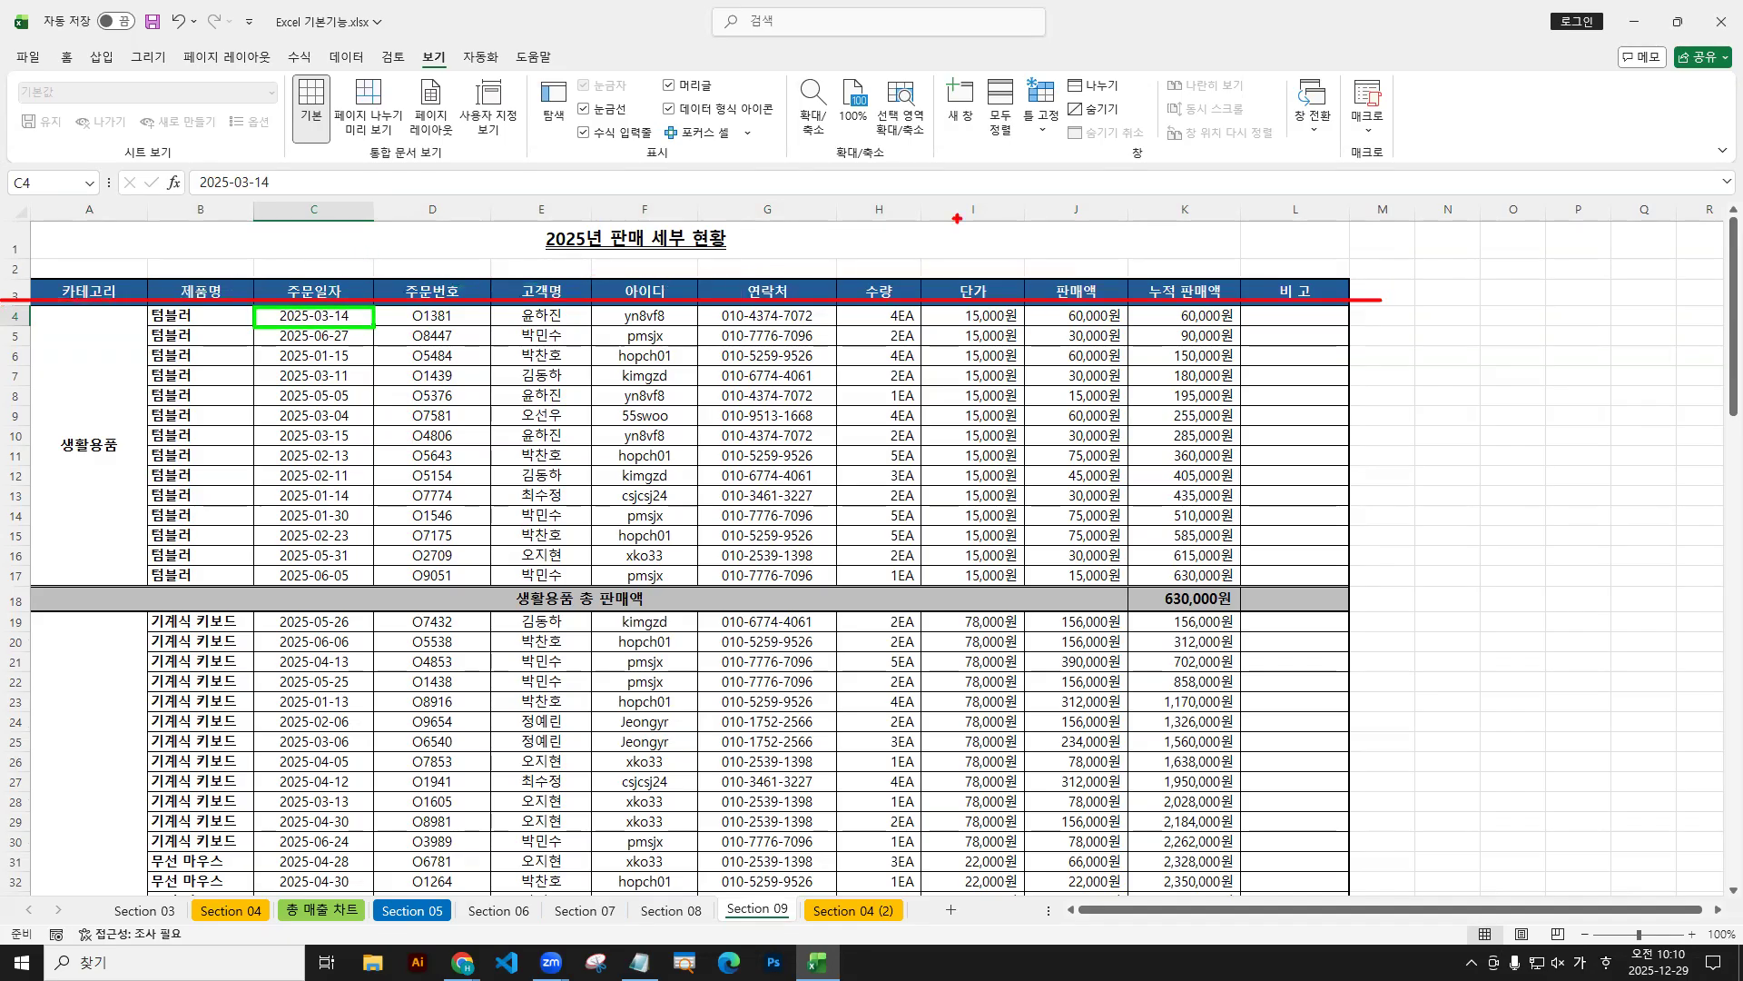
drag(252, 191, 251, 881)
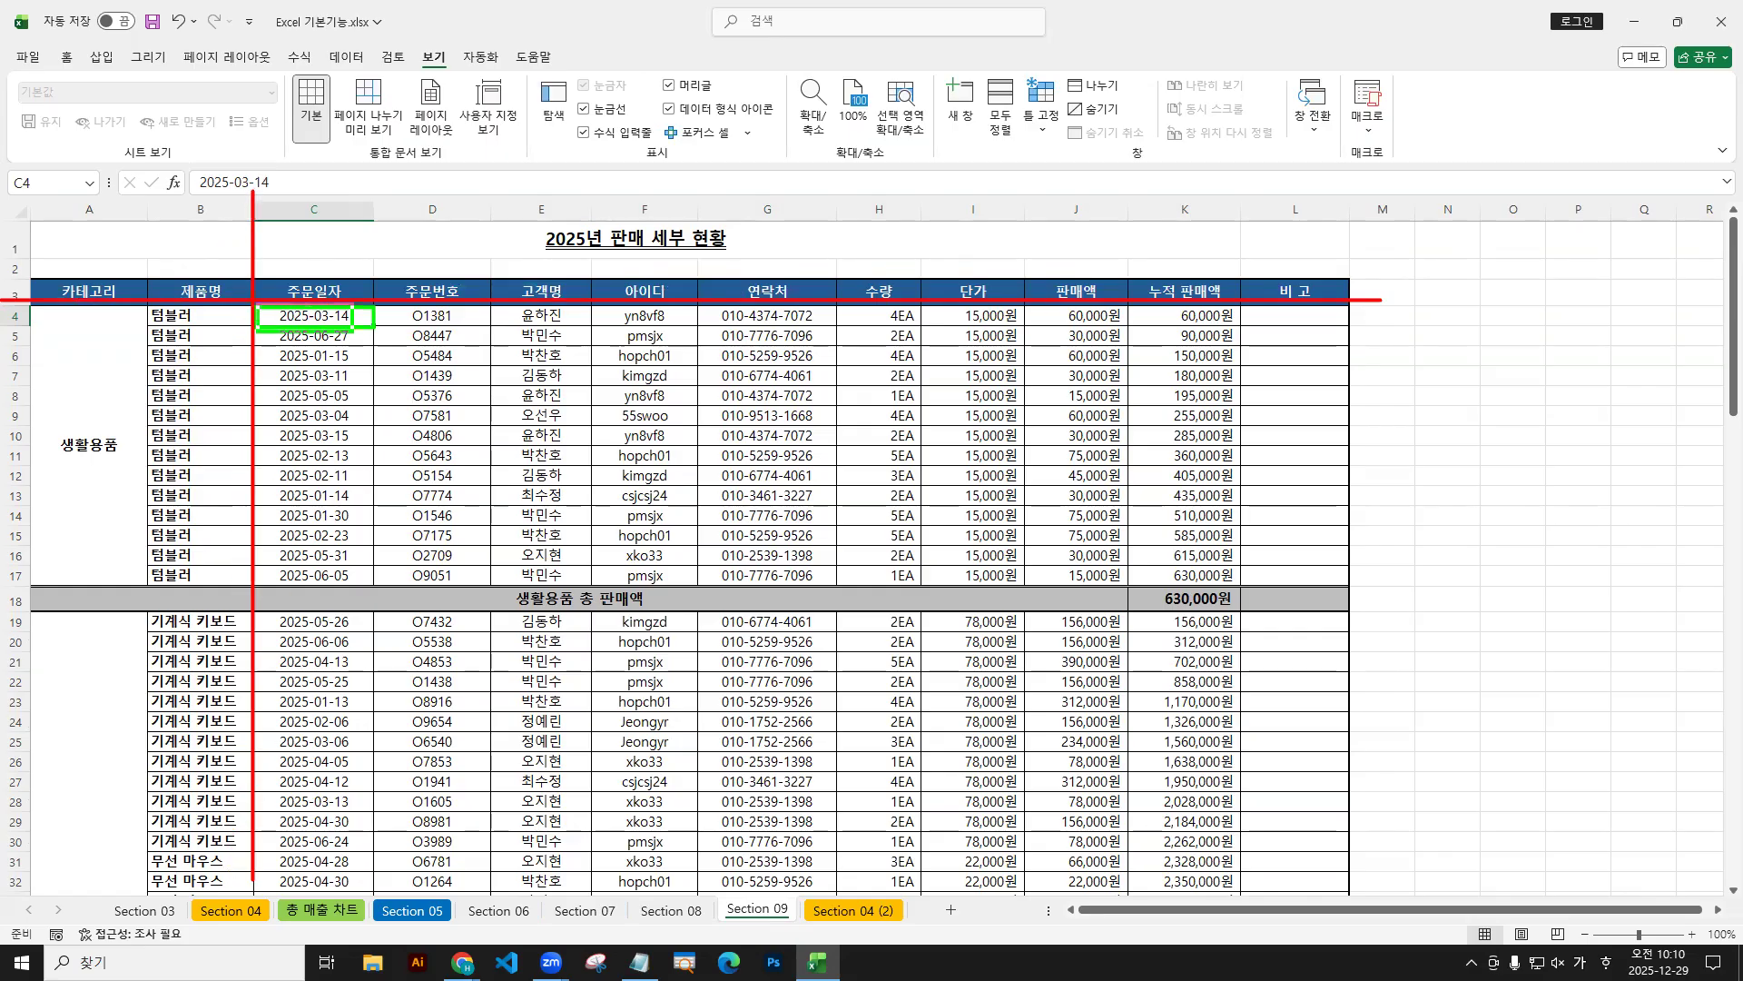
drag(5, 300, 0, 300)
drag(253, 193, 253, 877)
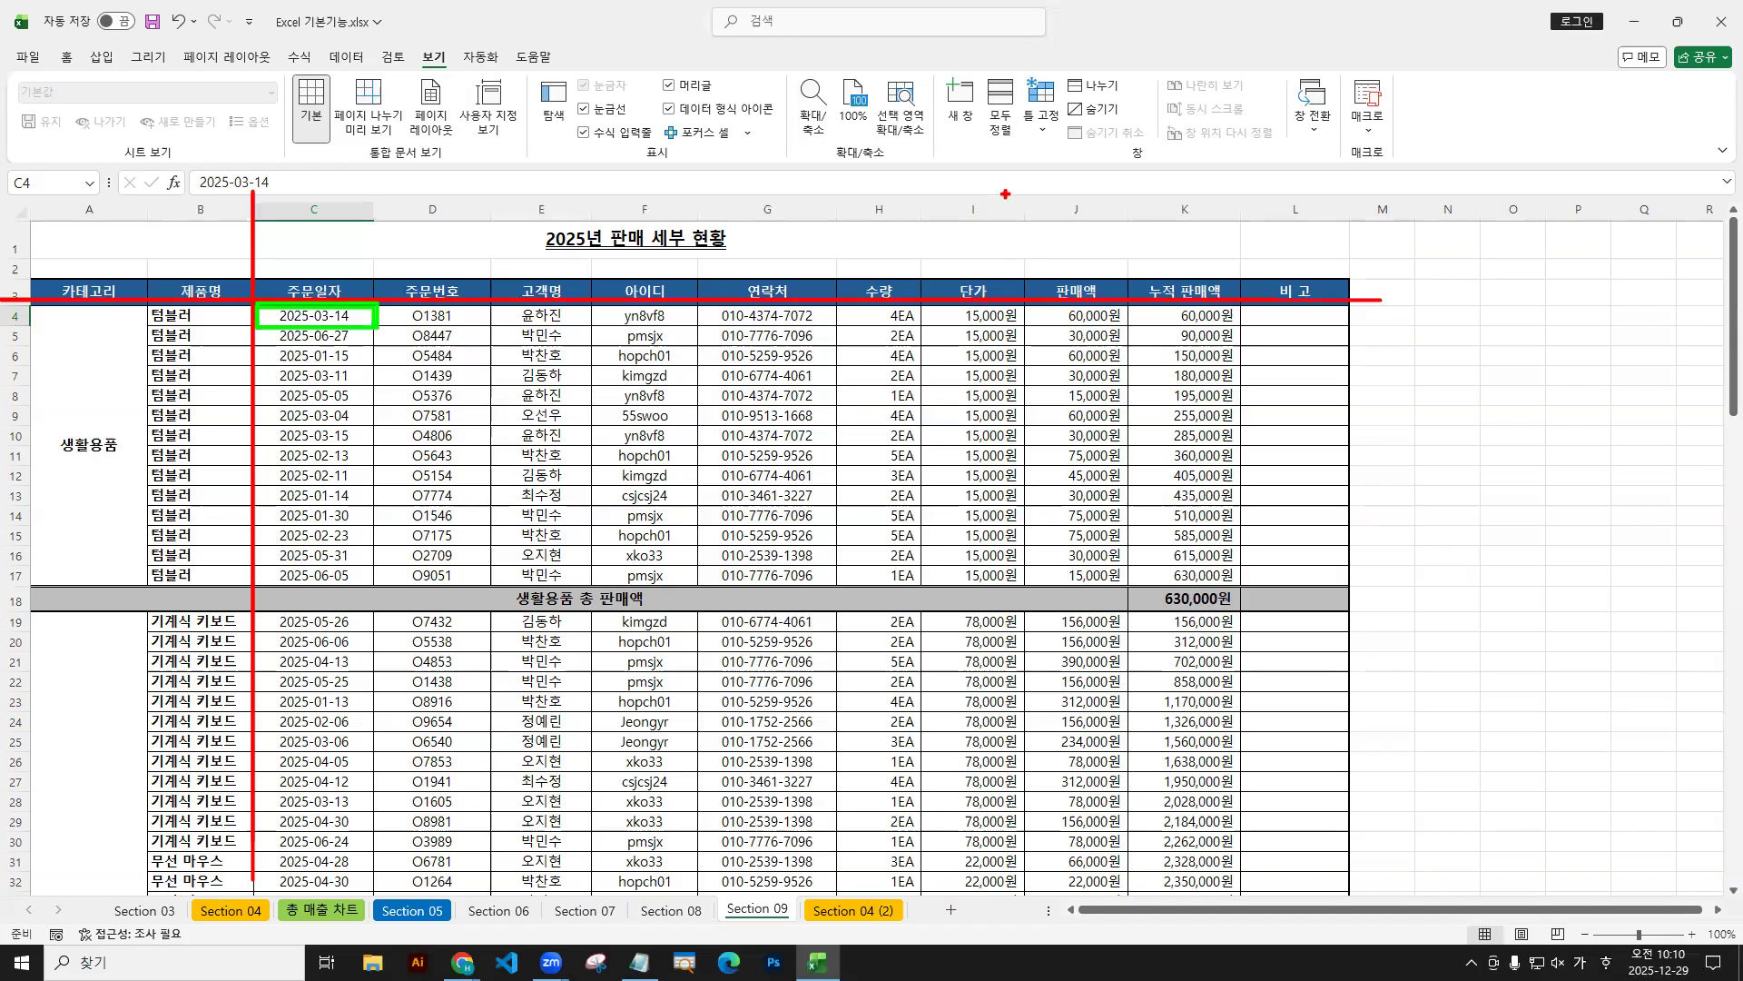
key(Escape)
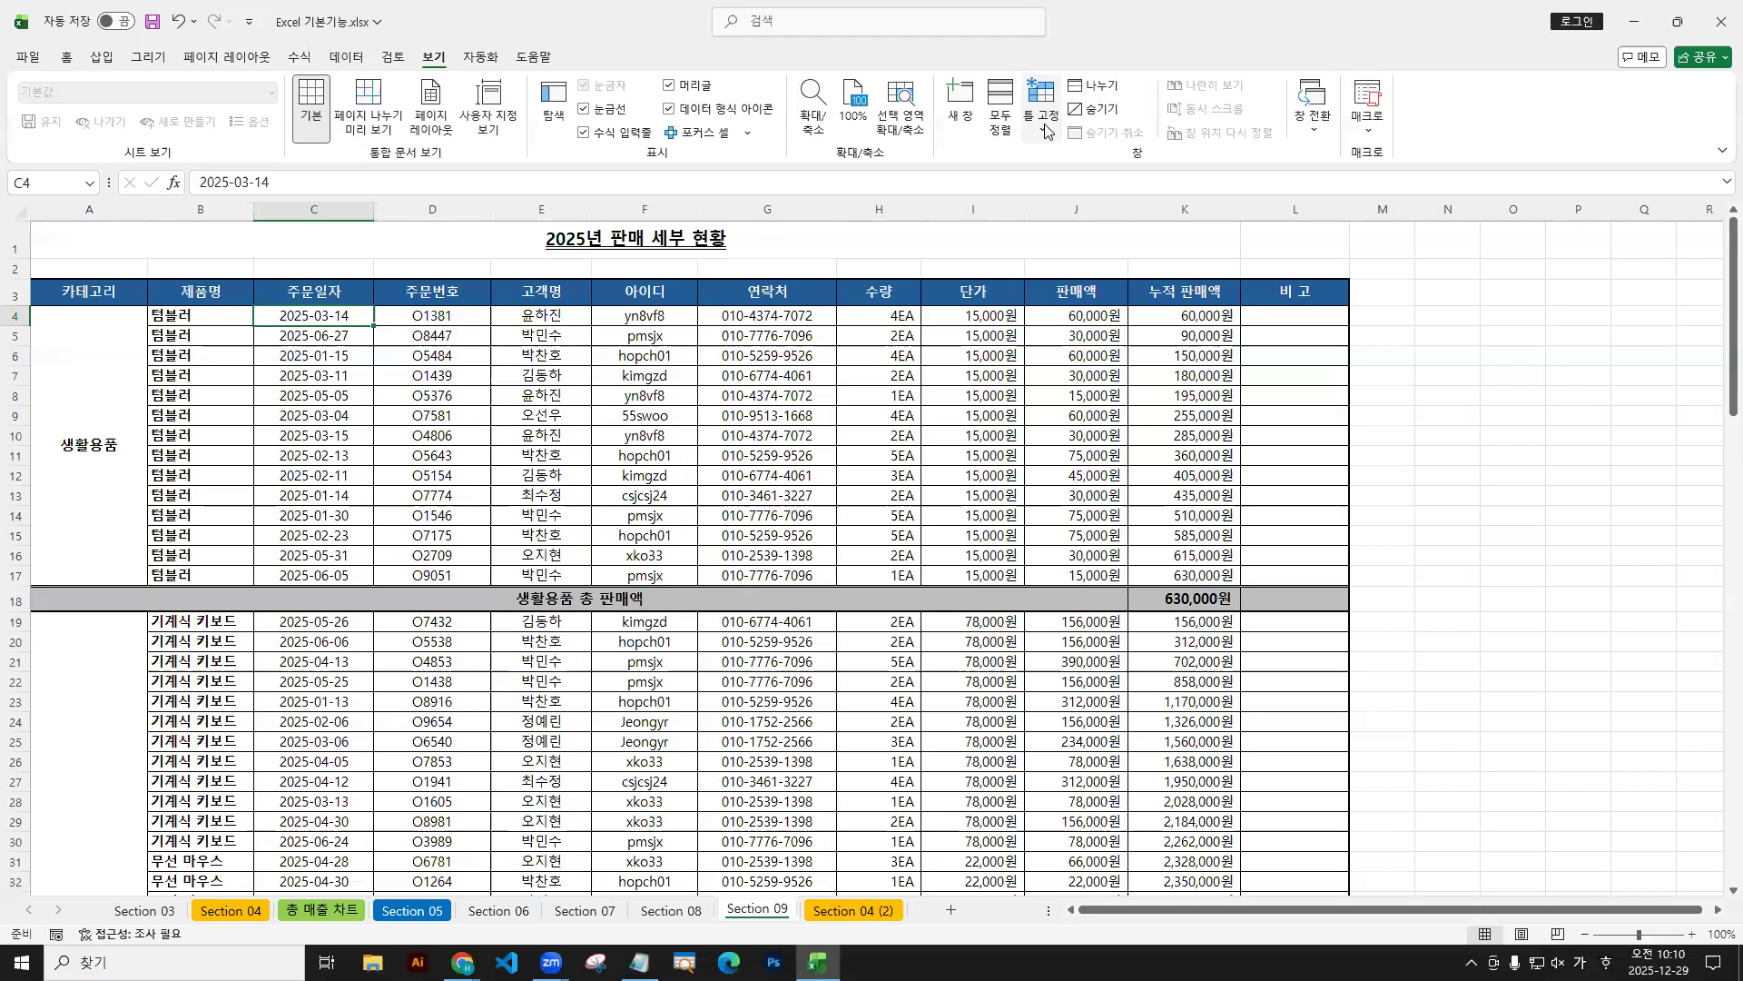
drag(1020, 70, 1065, 144)
drag(415, 40, 446, 75)
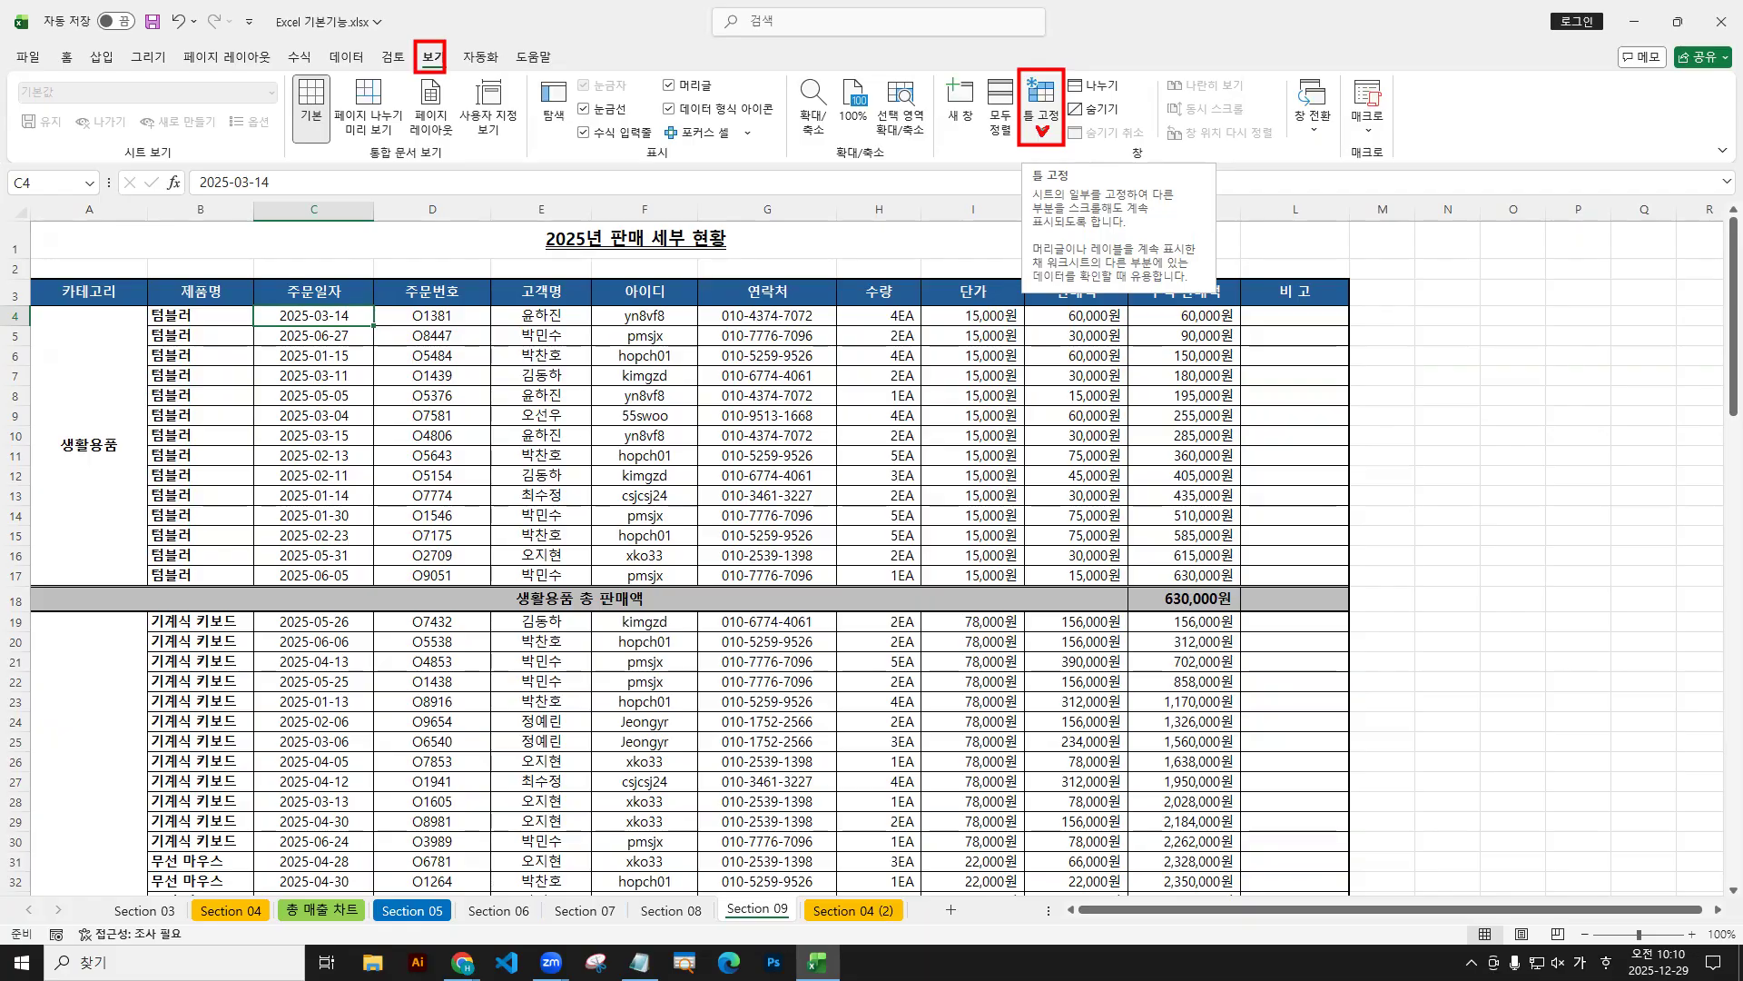
key(Escape)
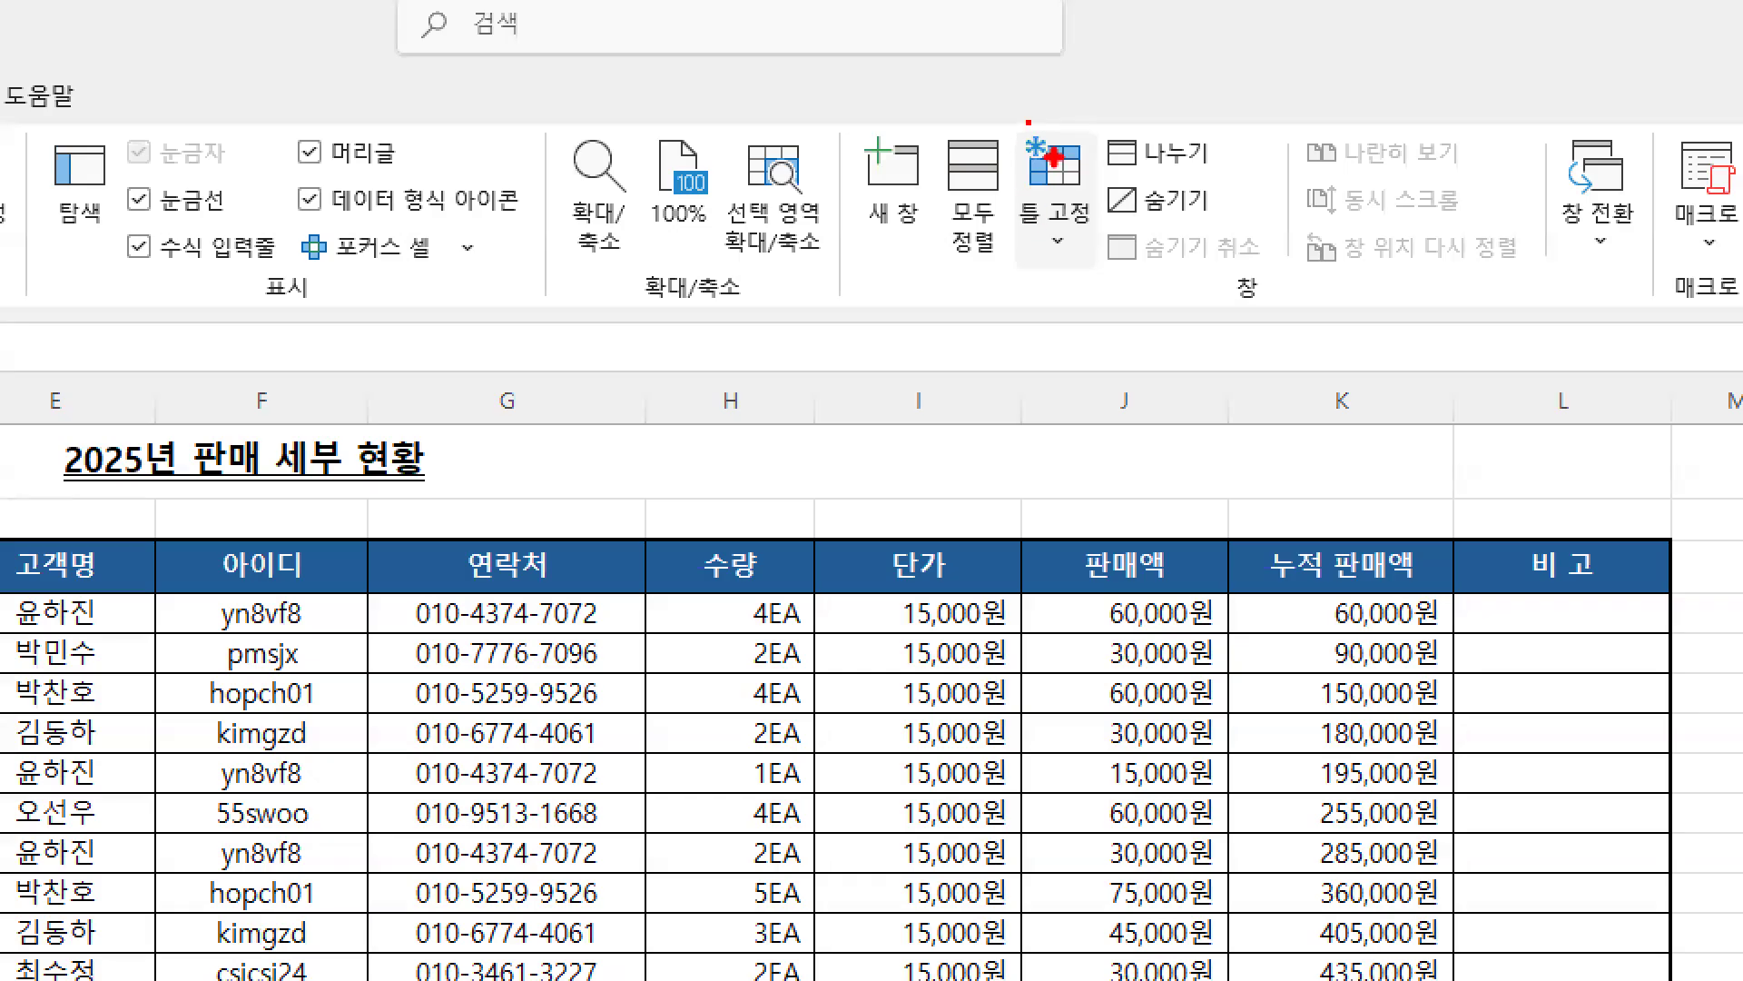
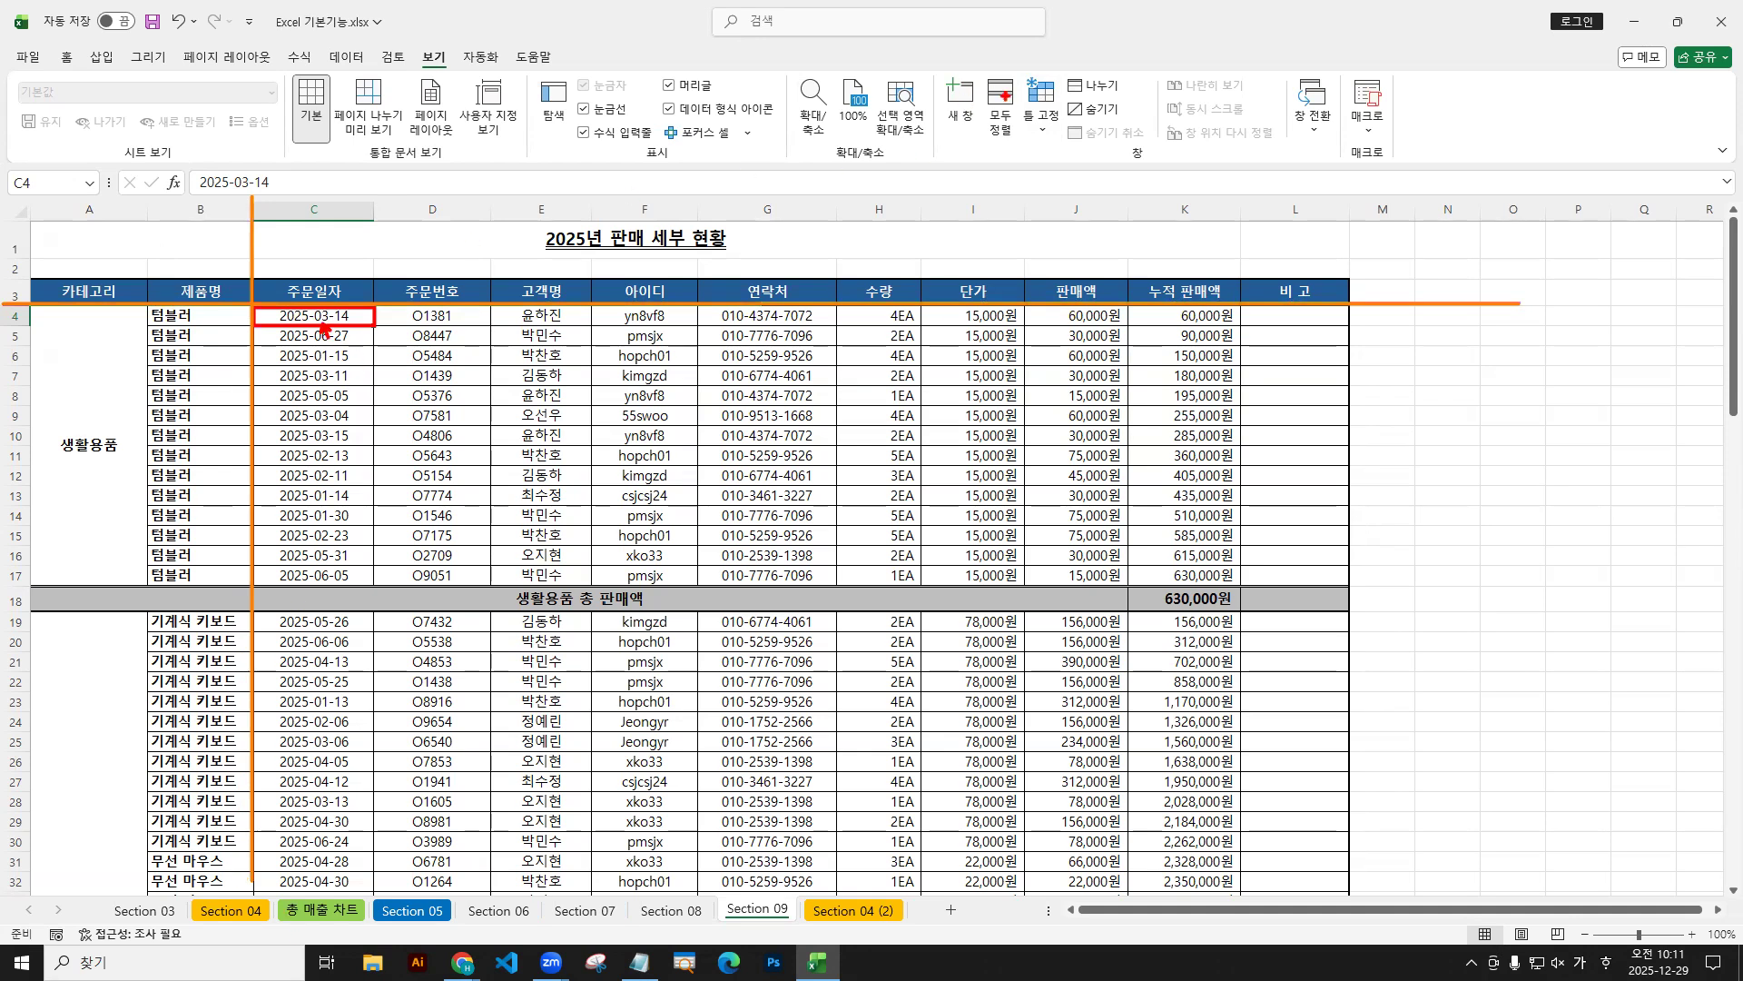
click(1042, 107)
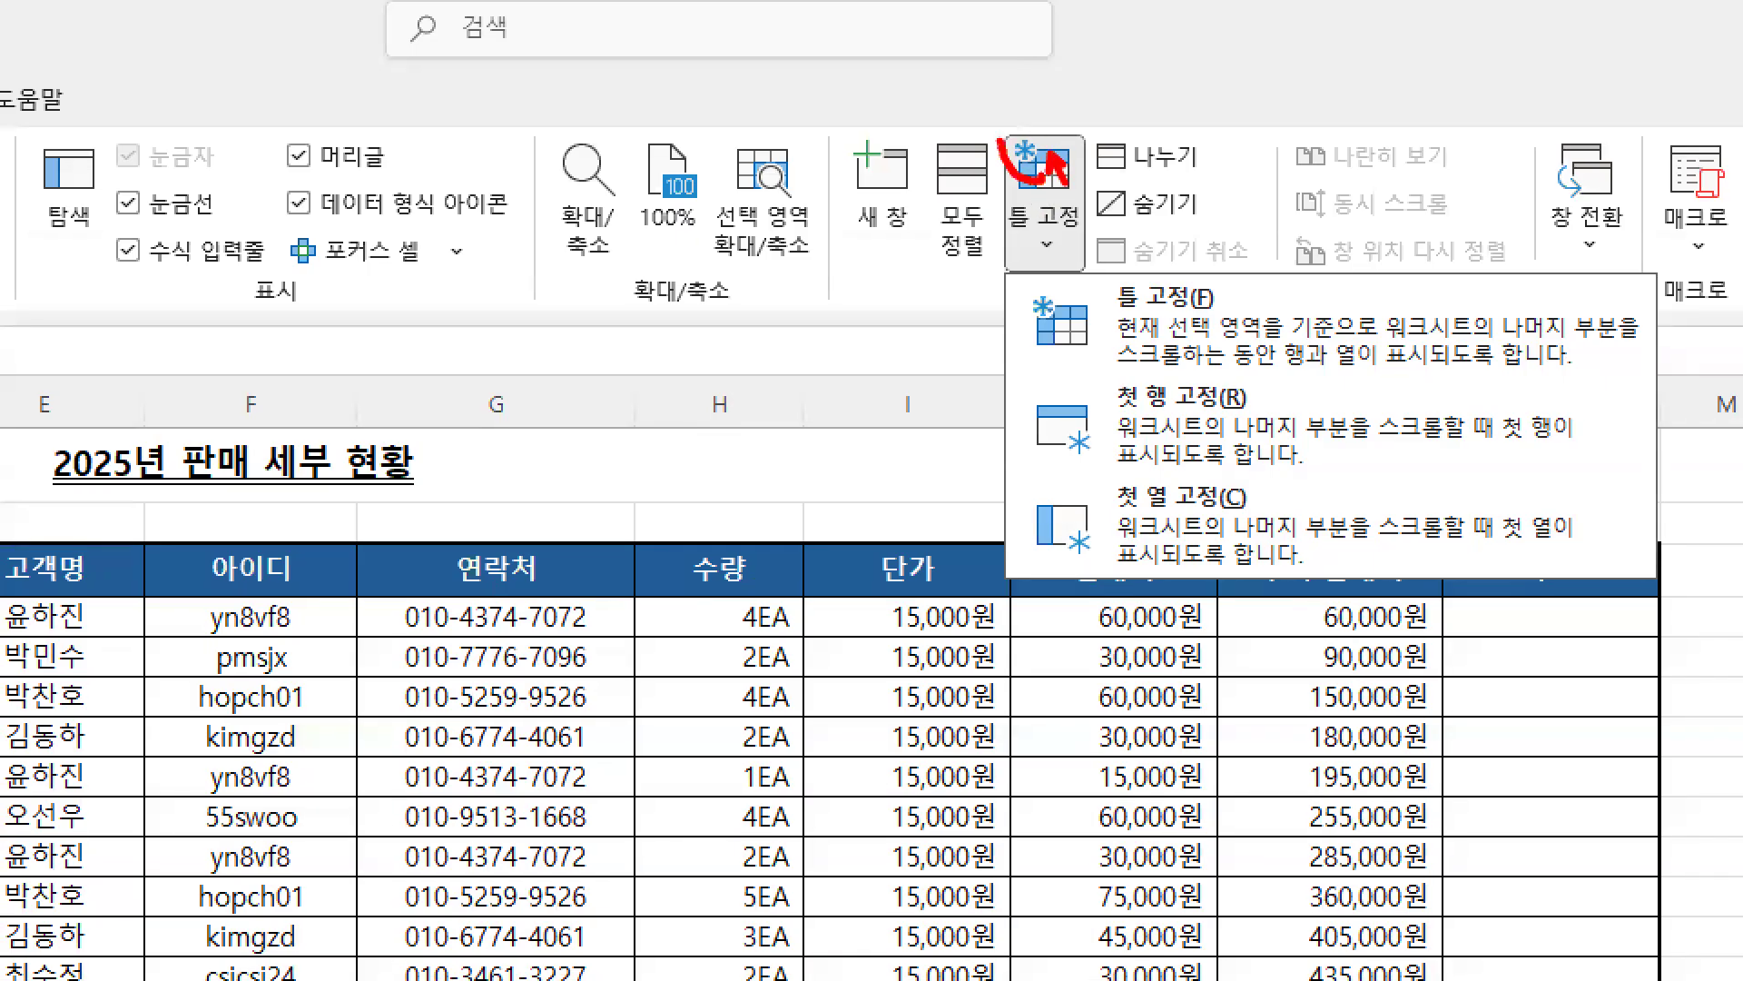
click(1029, 185)
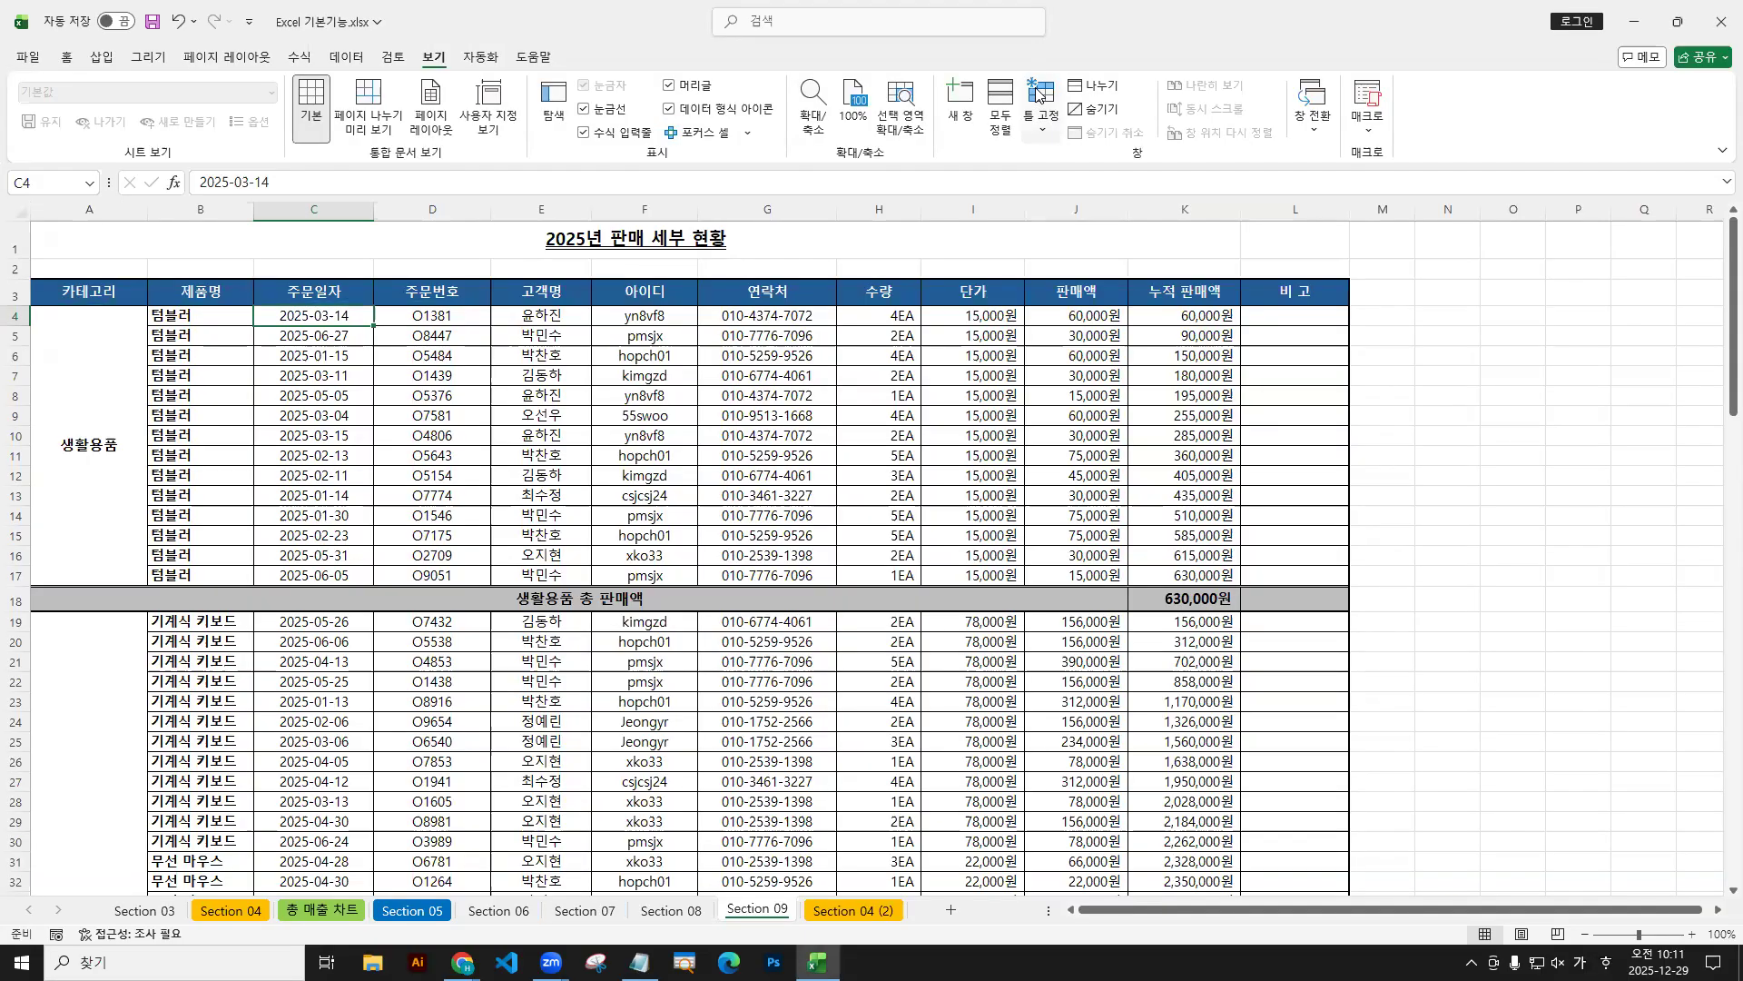
click(1042, 96)
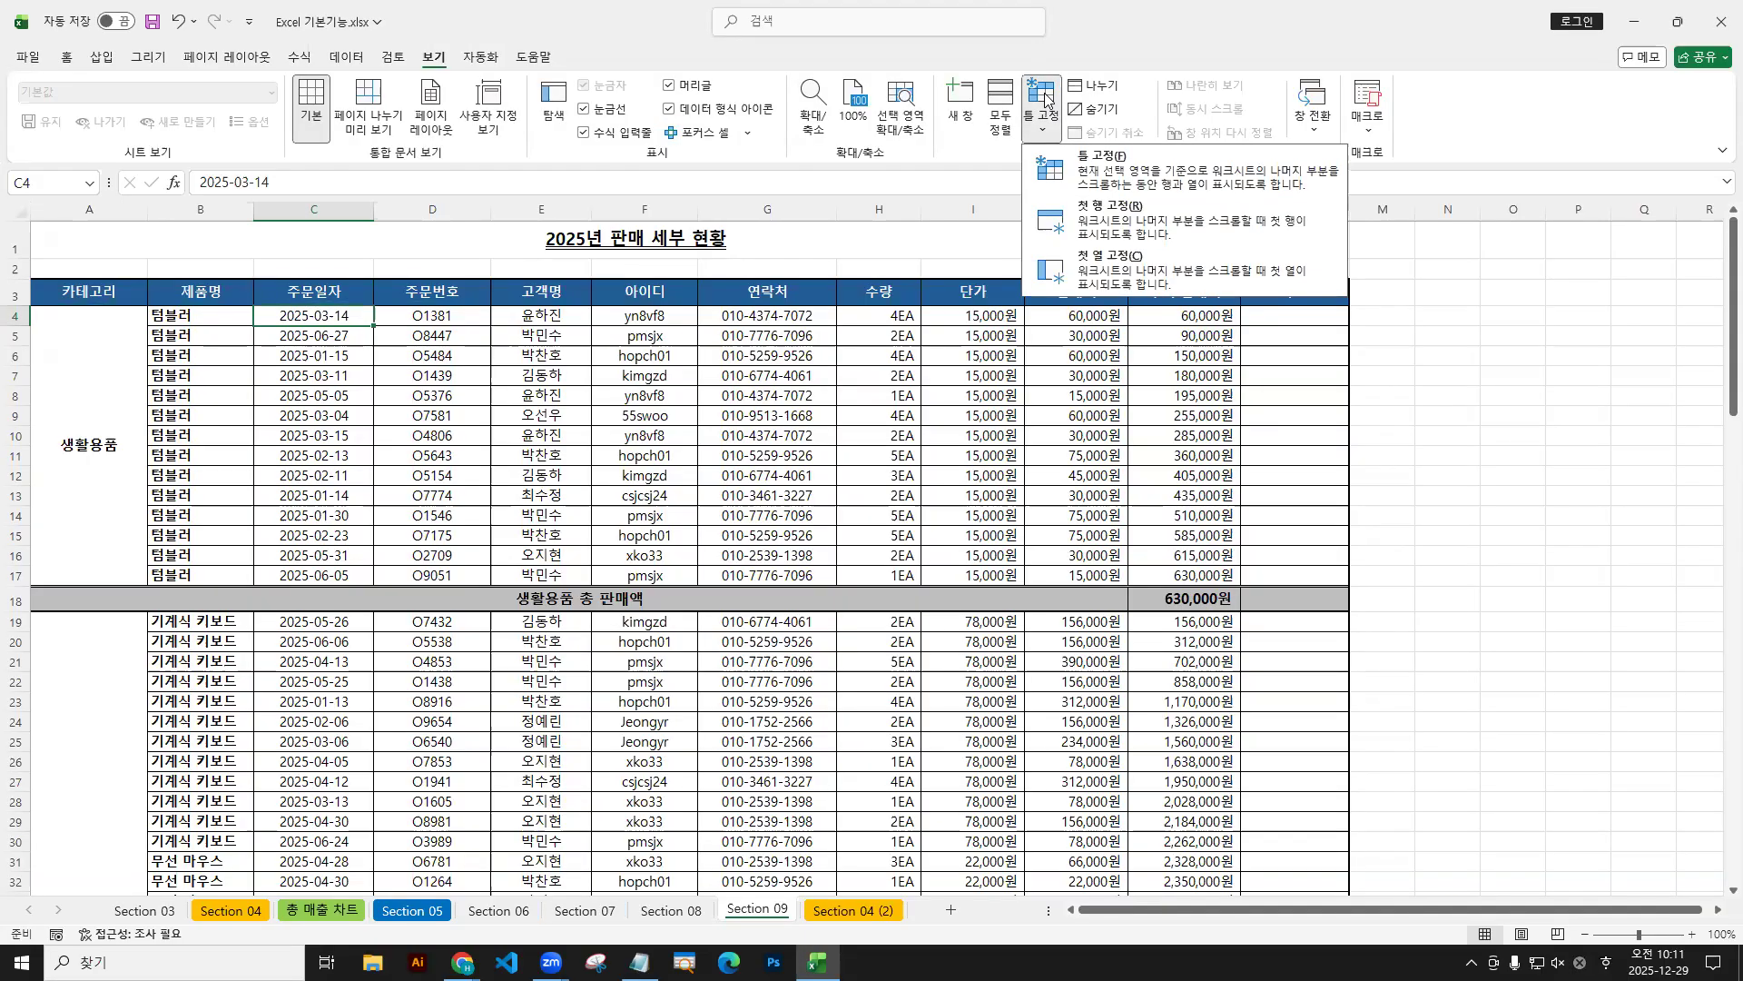
click(1042, 96)
click(1042, 96)
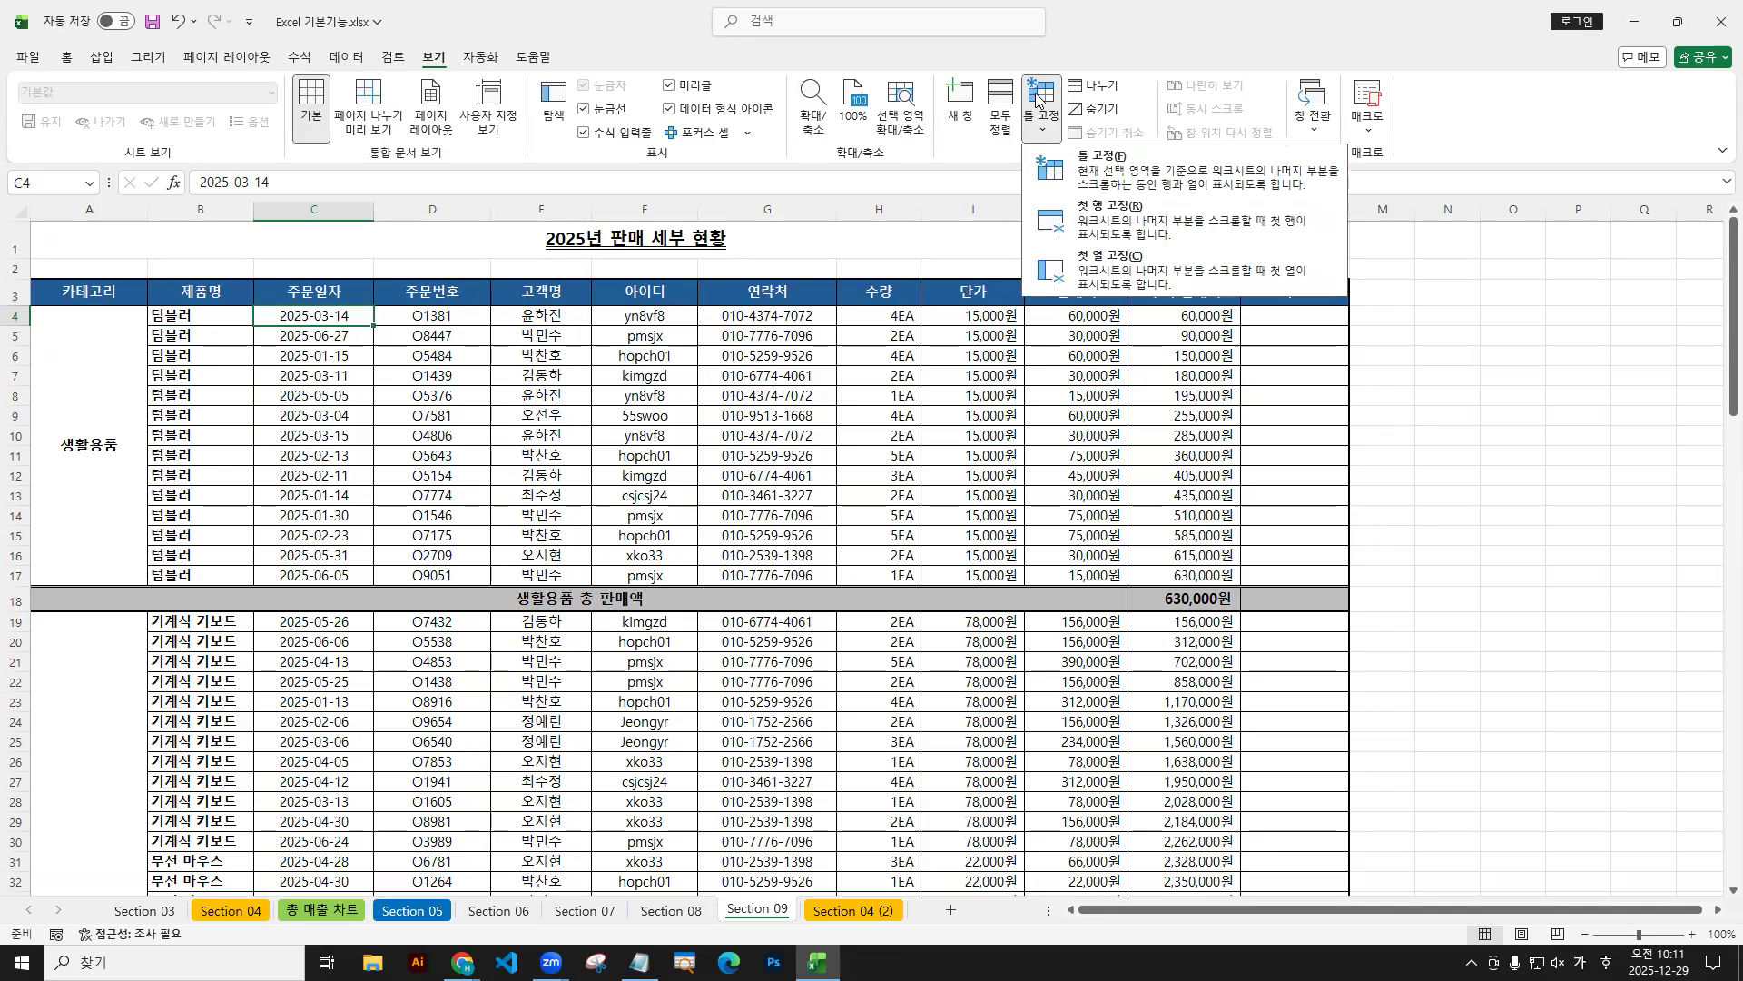
click(1101, 170)
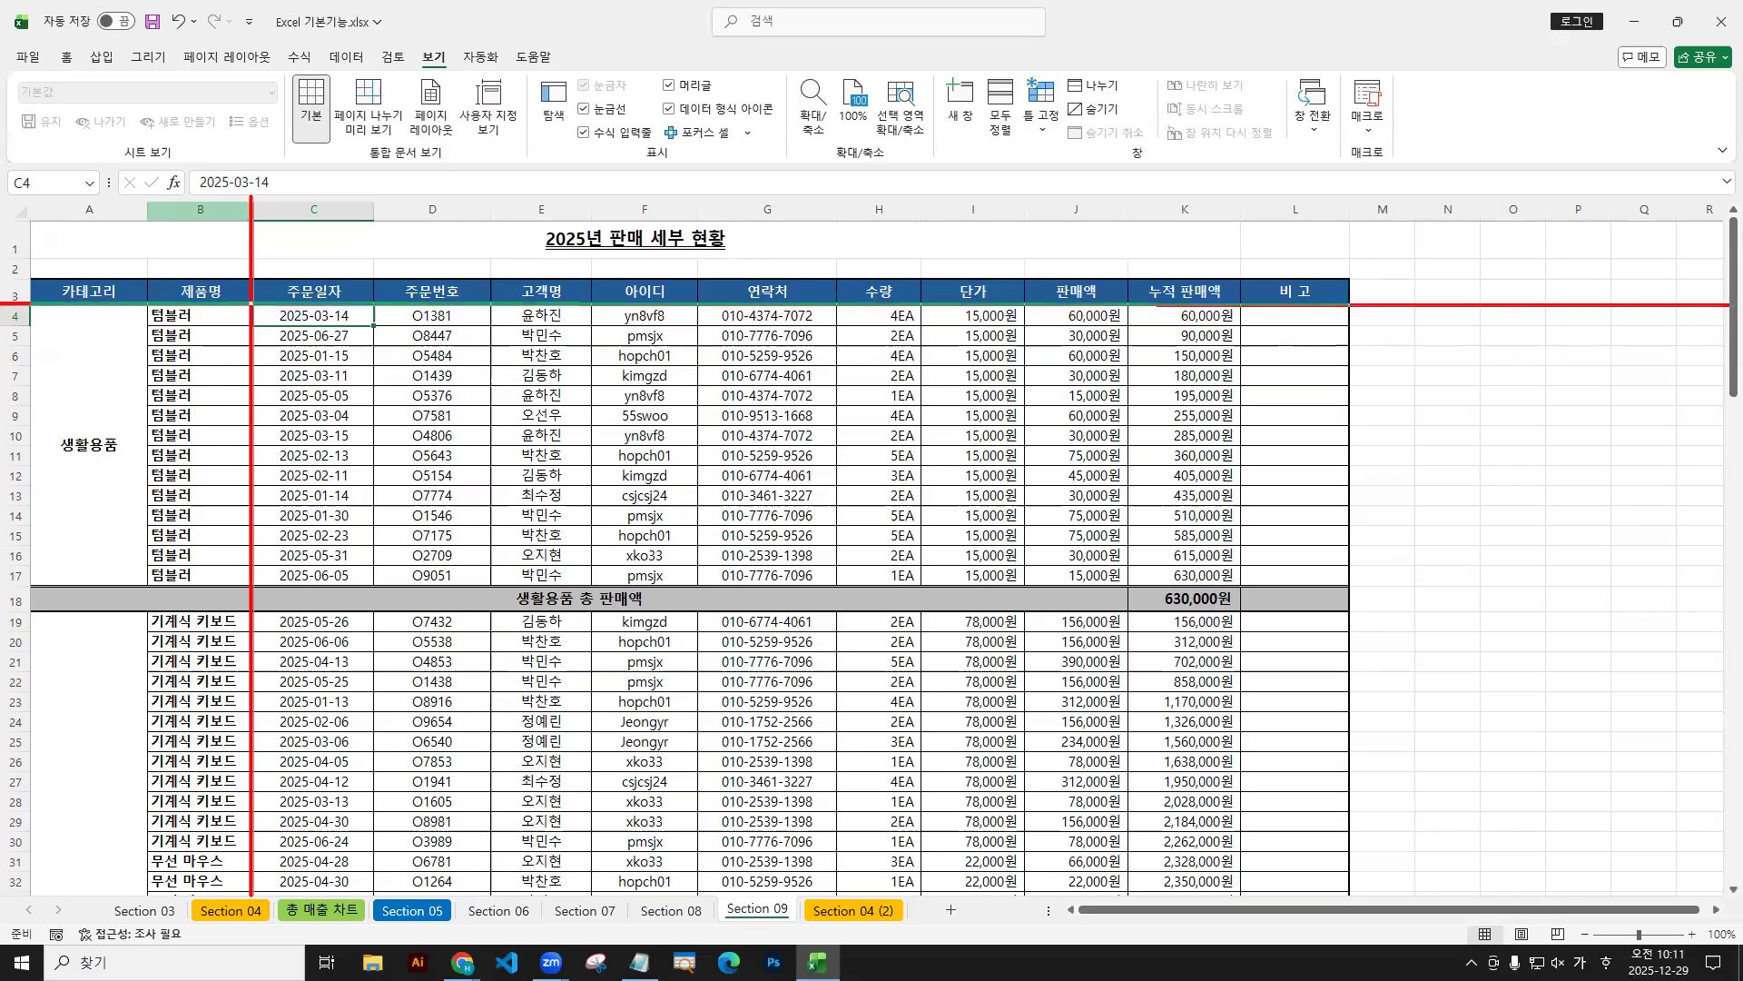
key(Escape)
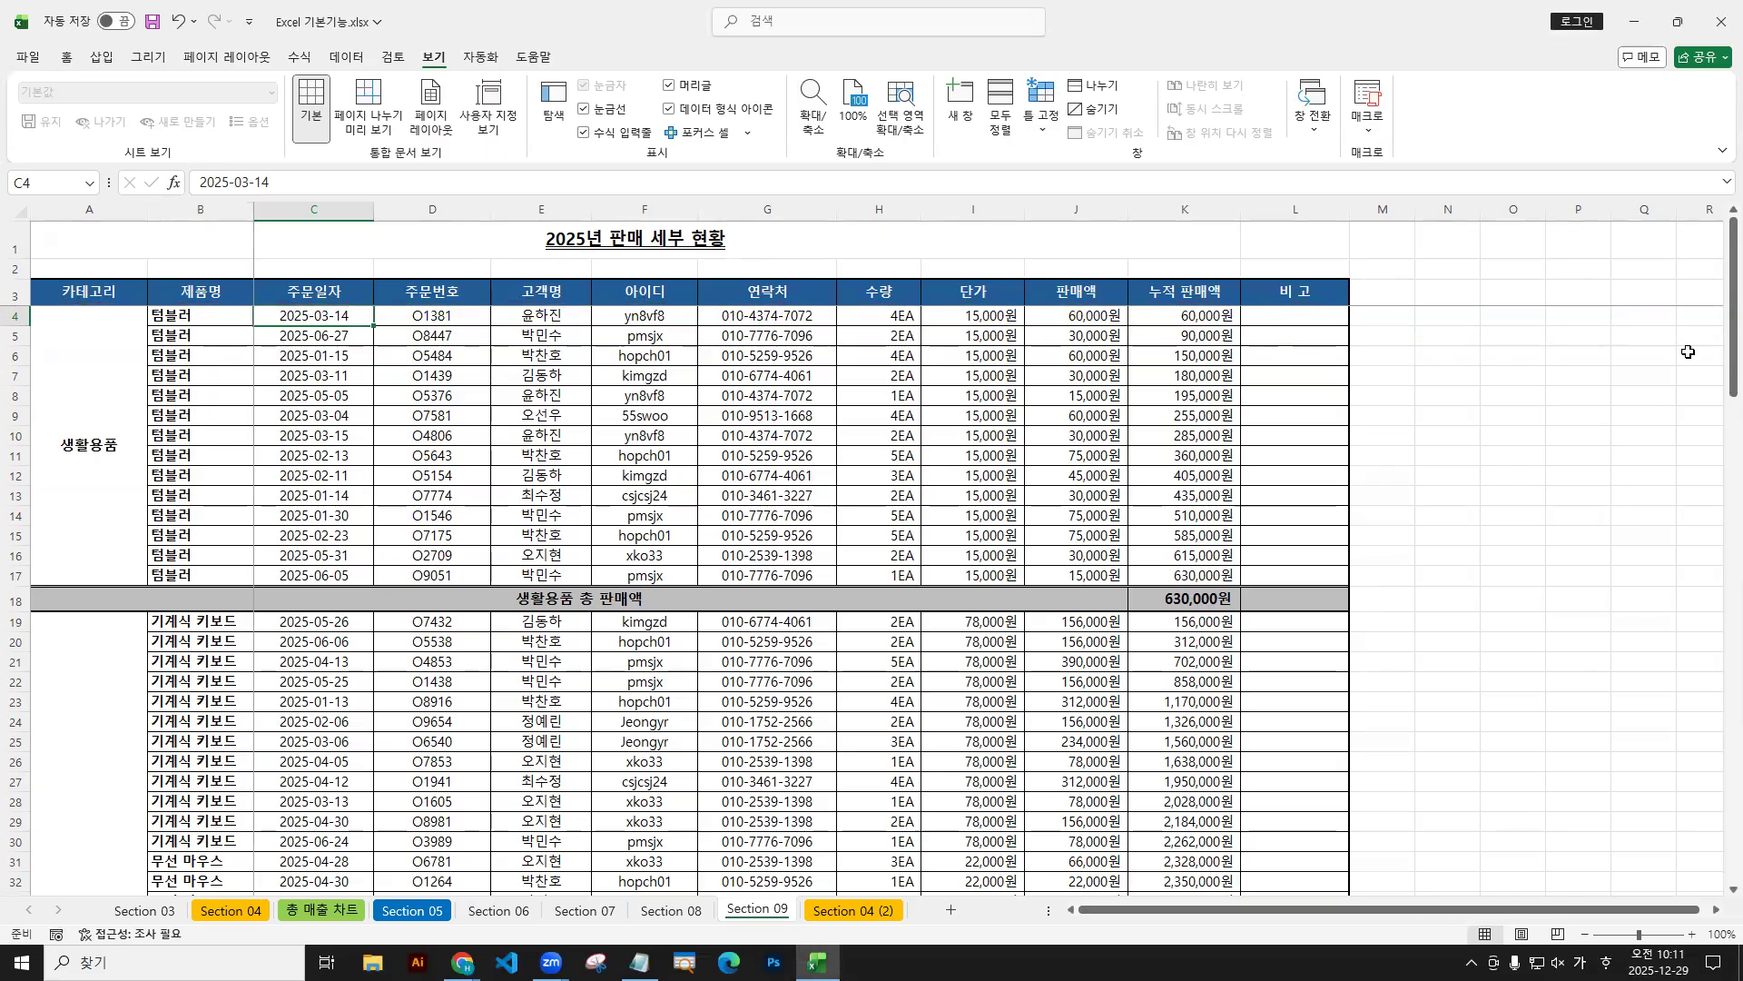
Look through the Section 09 table's lower rows and outer columns, examining how the frozen rows 1 to 3 and columns A and B behave.
drag(1719, 238, 1716, 295)
scroll(1058, 507, down, 7)
scroll(1058, 508, up, 7)
scroll(1058, 508, down, 16)
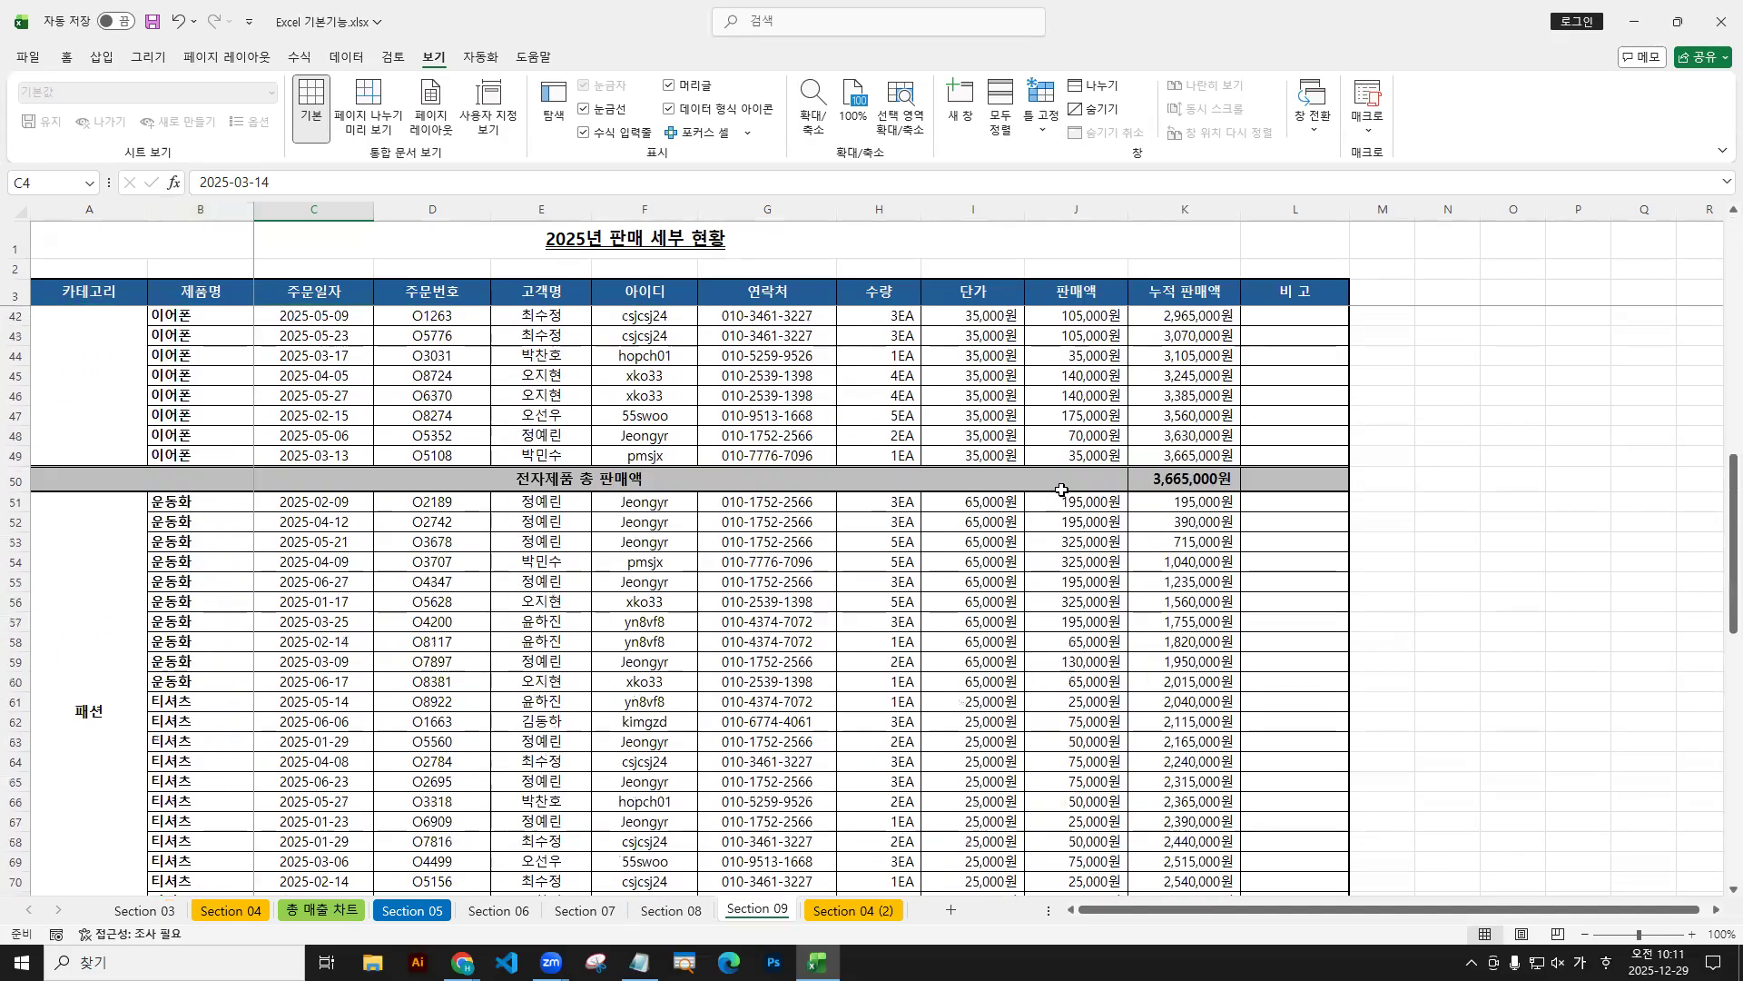
scroll(1057, 508, up, 7)
scroll(1058, 507, down, 9)
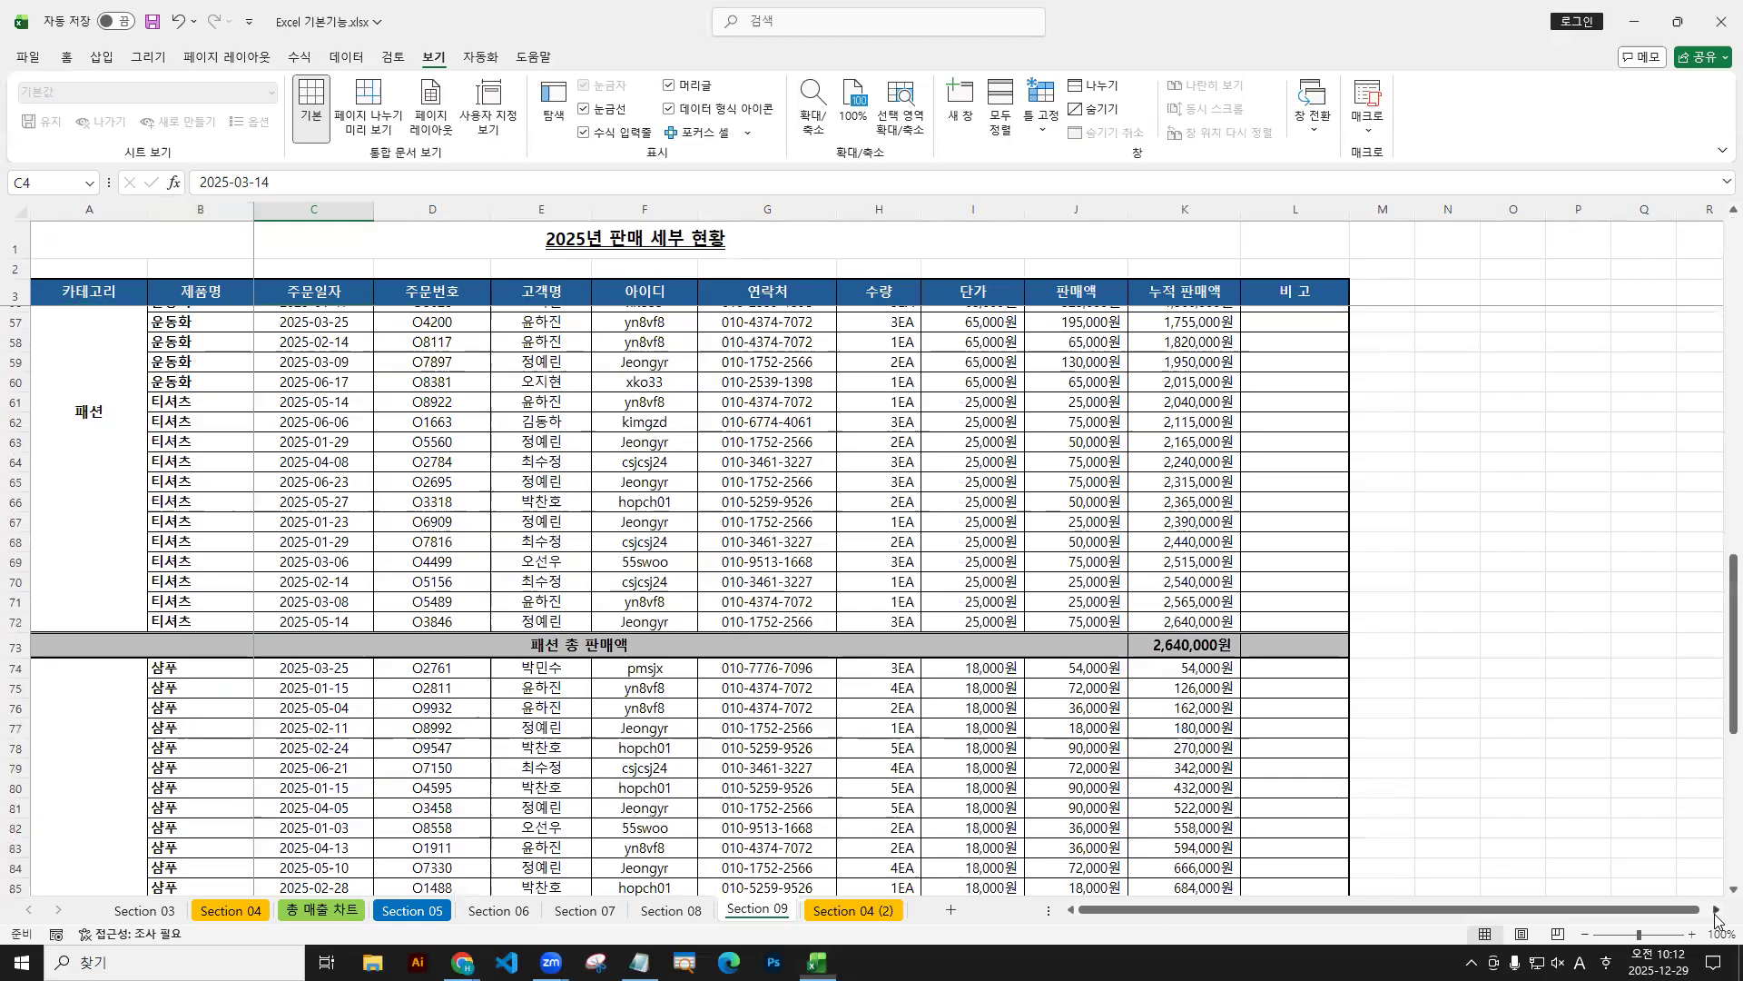
click(1690, 864)
drag(1715, 913, 1715, 913)
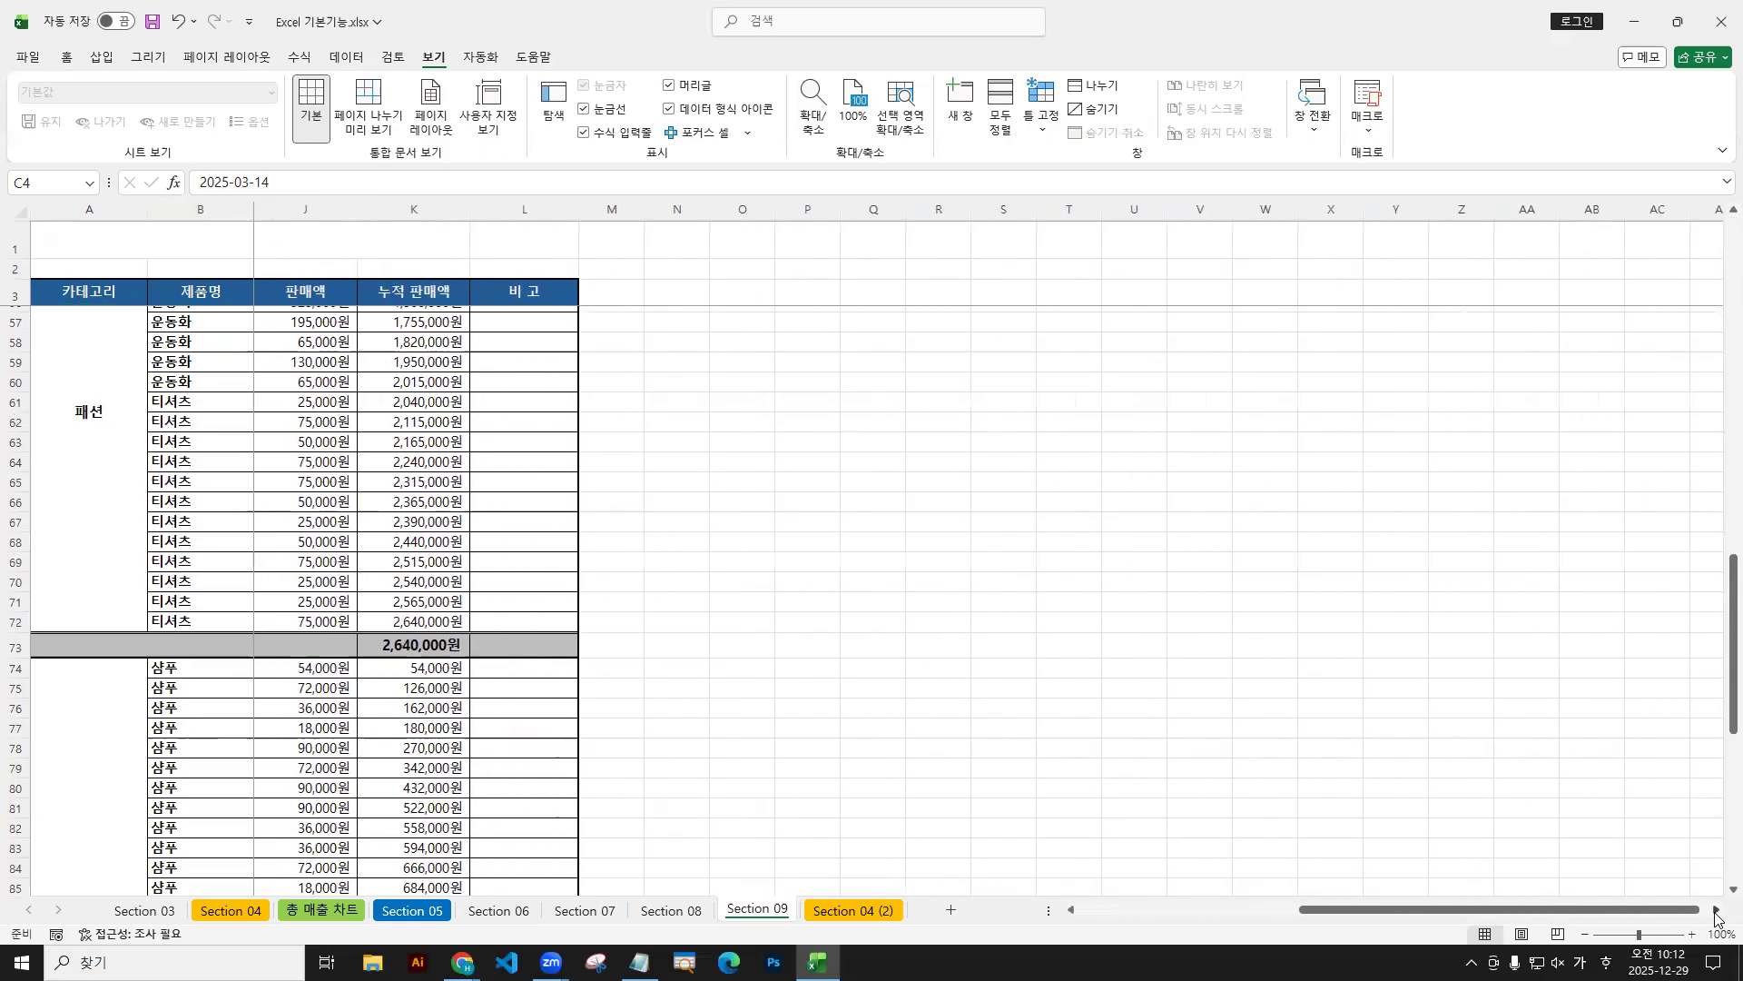
drag(1549, 909, 1193, 935)
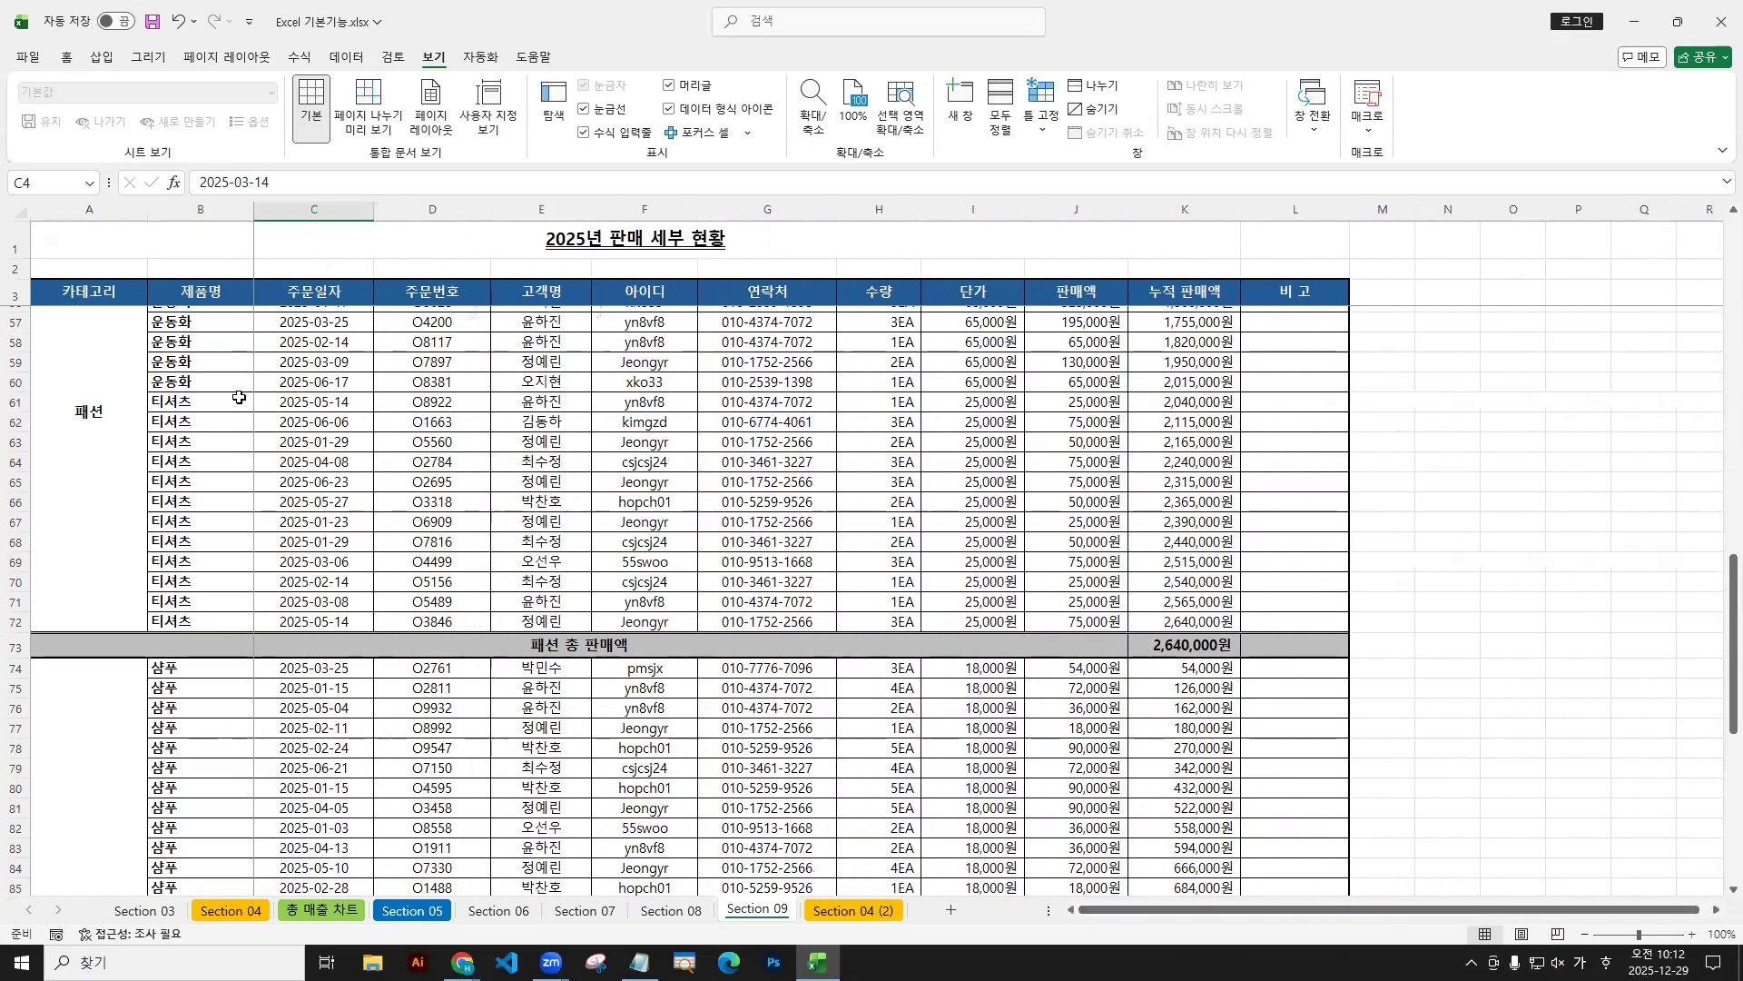
scroll(255, 352, up, 5)
scroll(255, 352, up, 13)
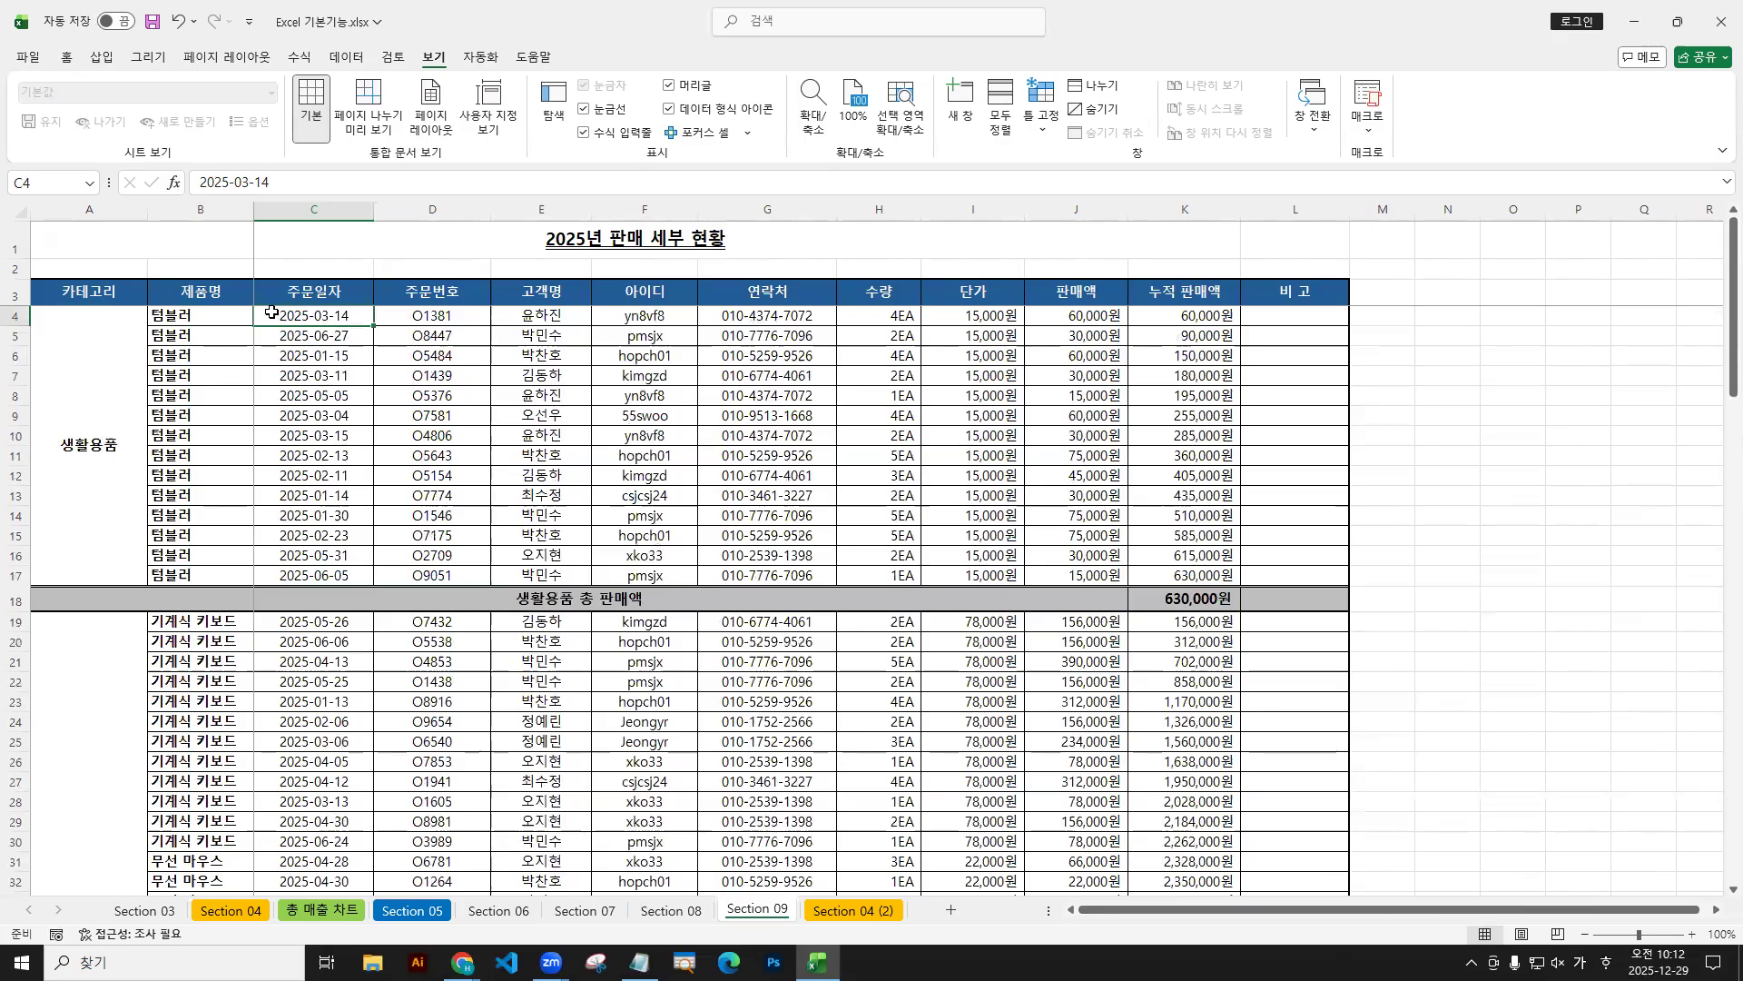
Display the 틀 고정 options and examine the 틀 고정 취소 command for the panes frozen at cell C4.
mouse_move(255, 307)
mouse_down()
mouse_move(373, 342)
mouse_move(377, 325)
mouse_up()
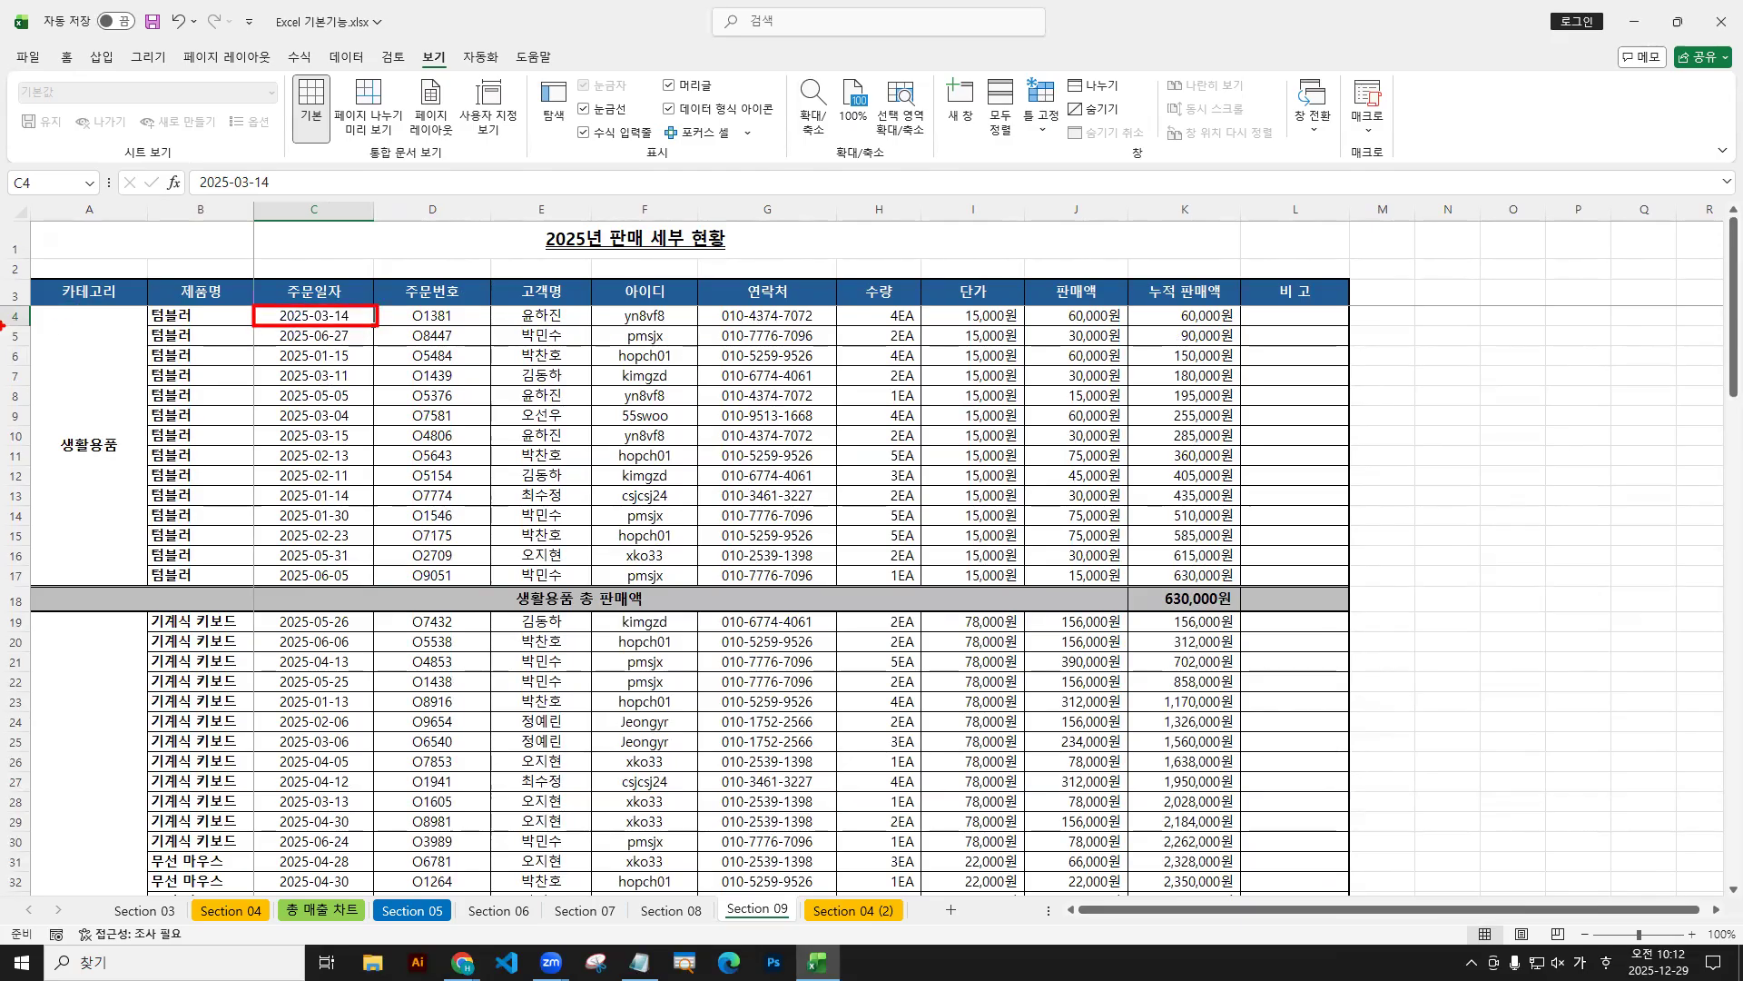
drag(3, 306, 1664, 304)
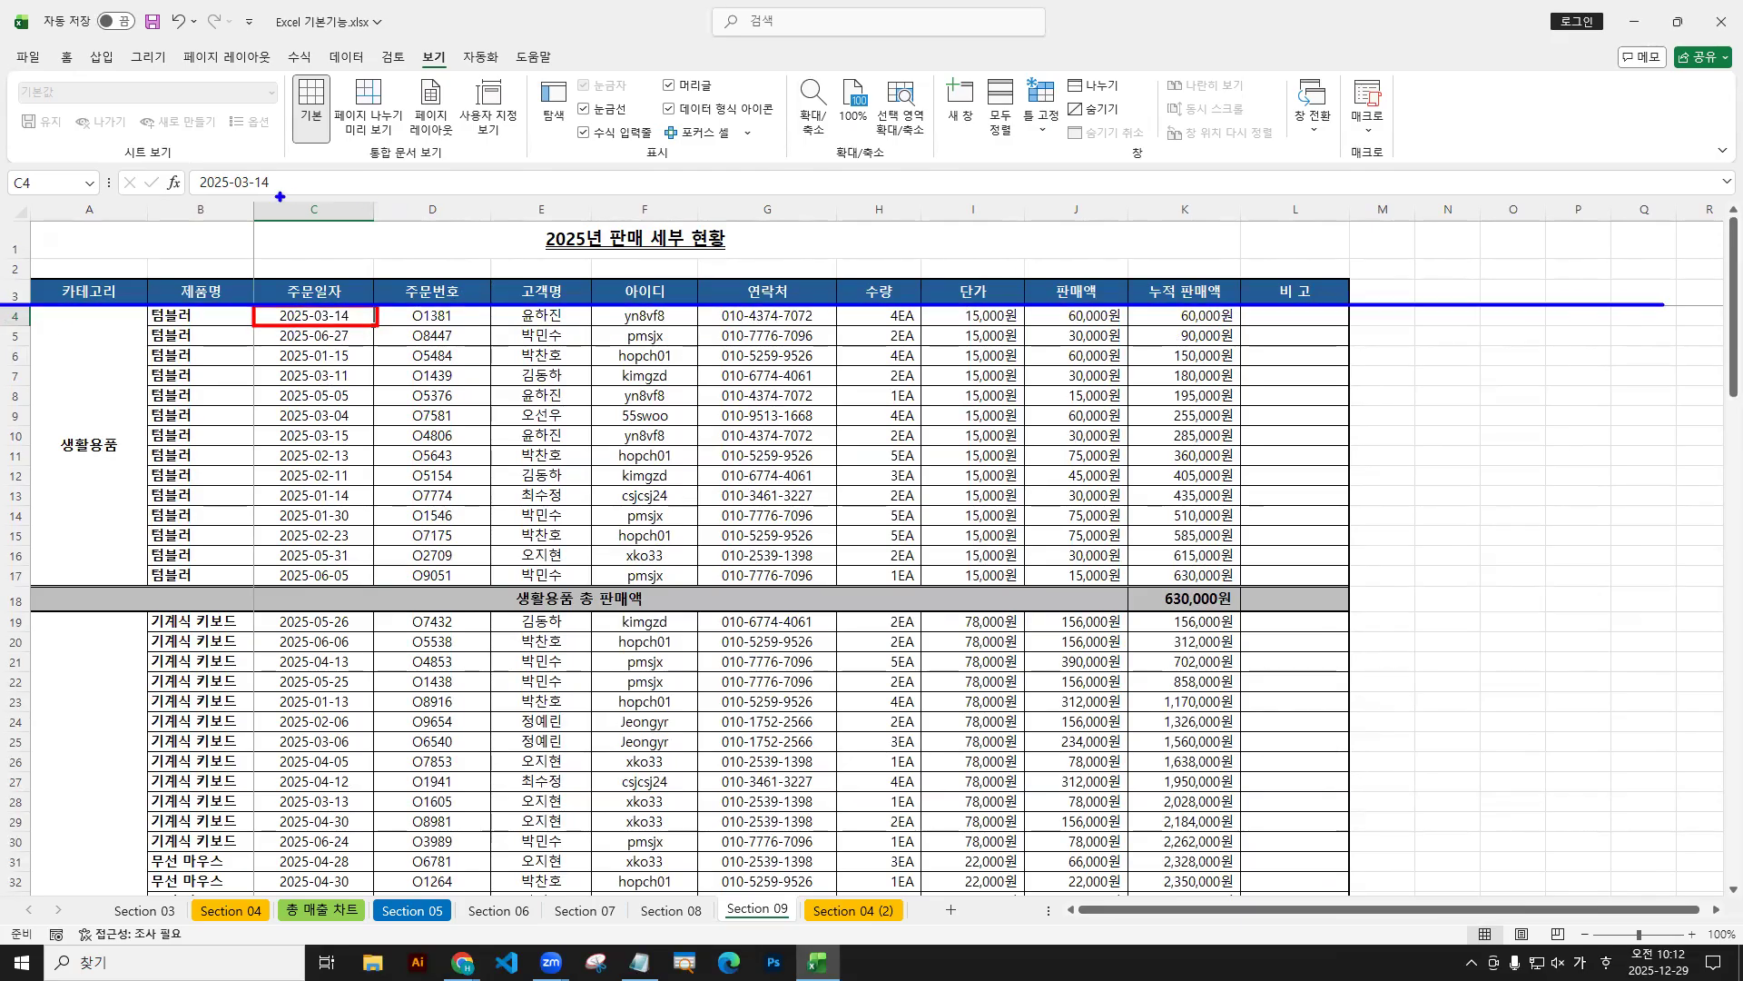
drag(251, 190, 252, 895)
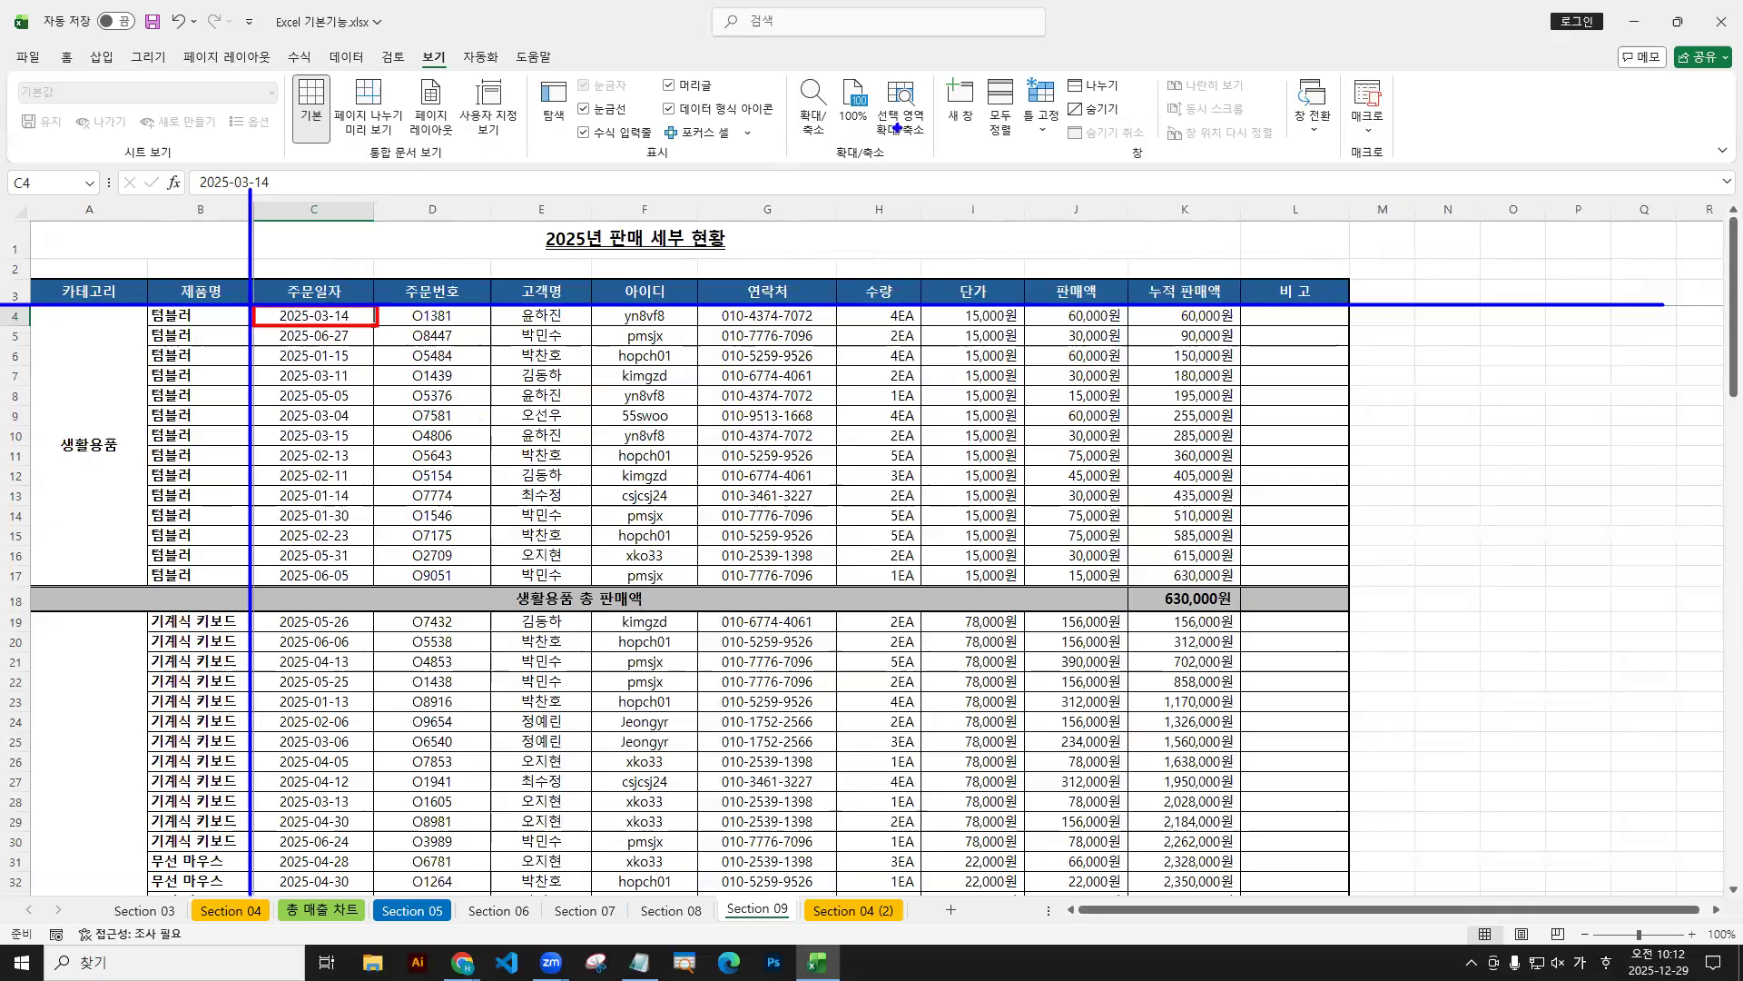
key(Escape)
click(1044, 127)
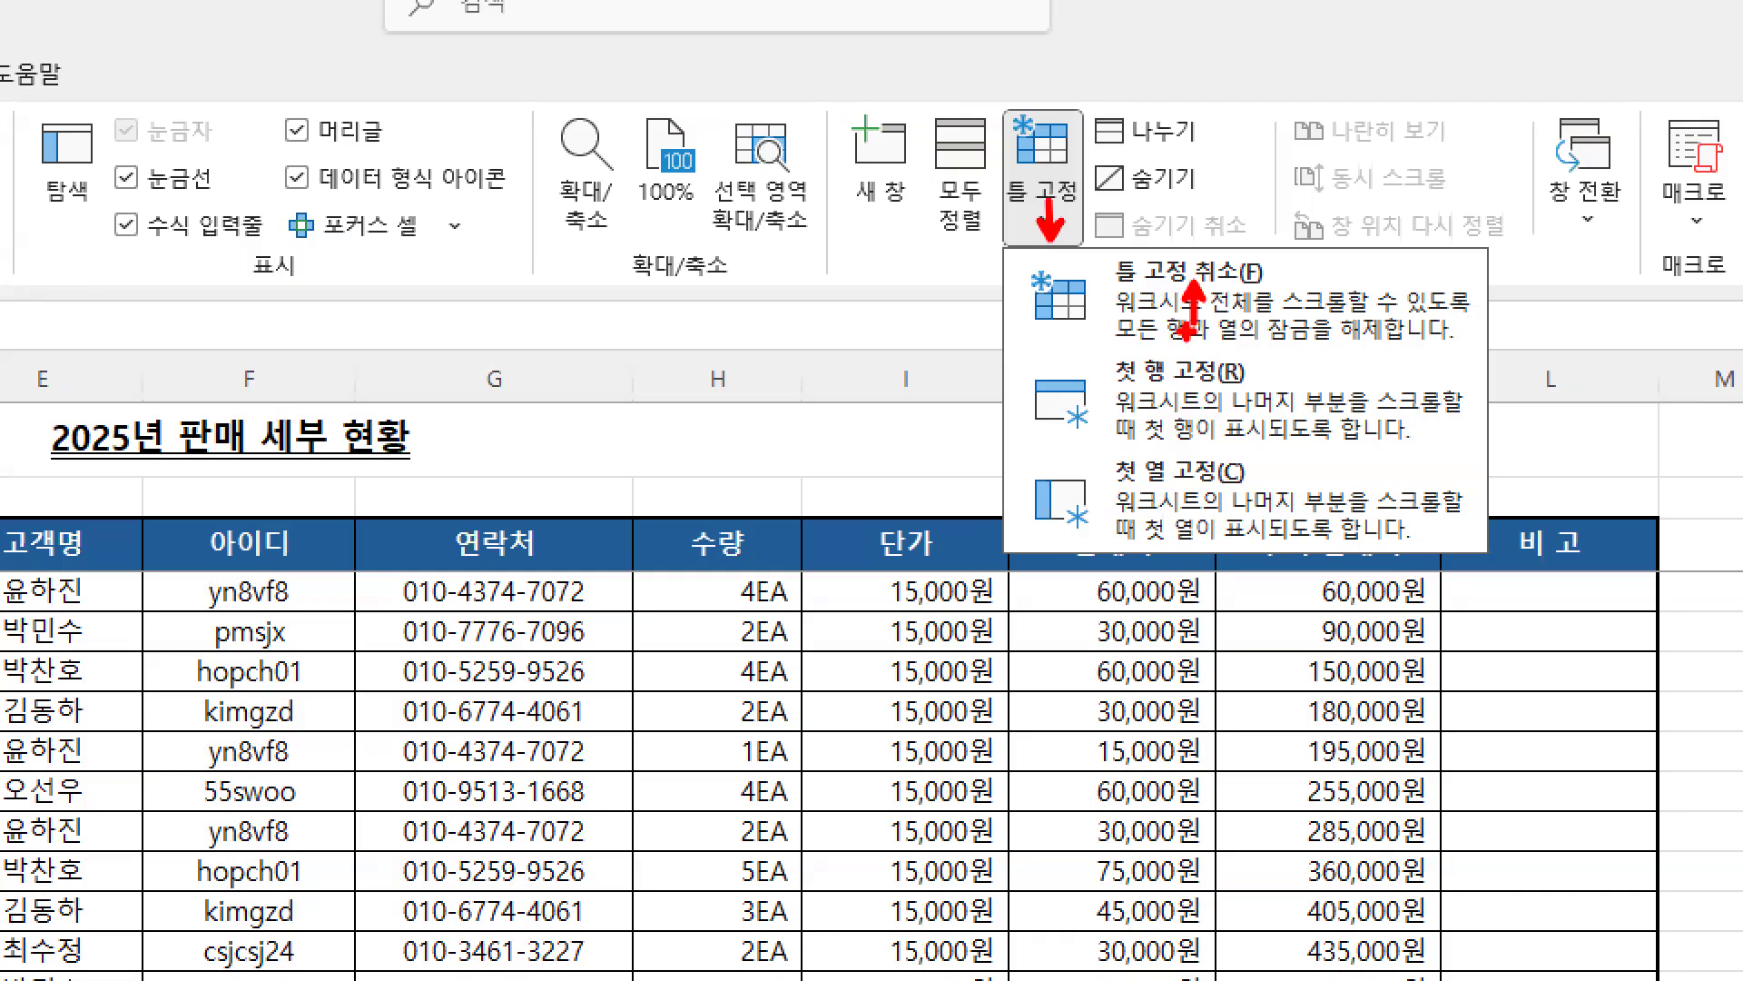
click(1181, 300)
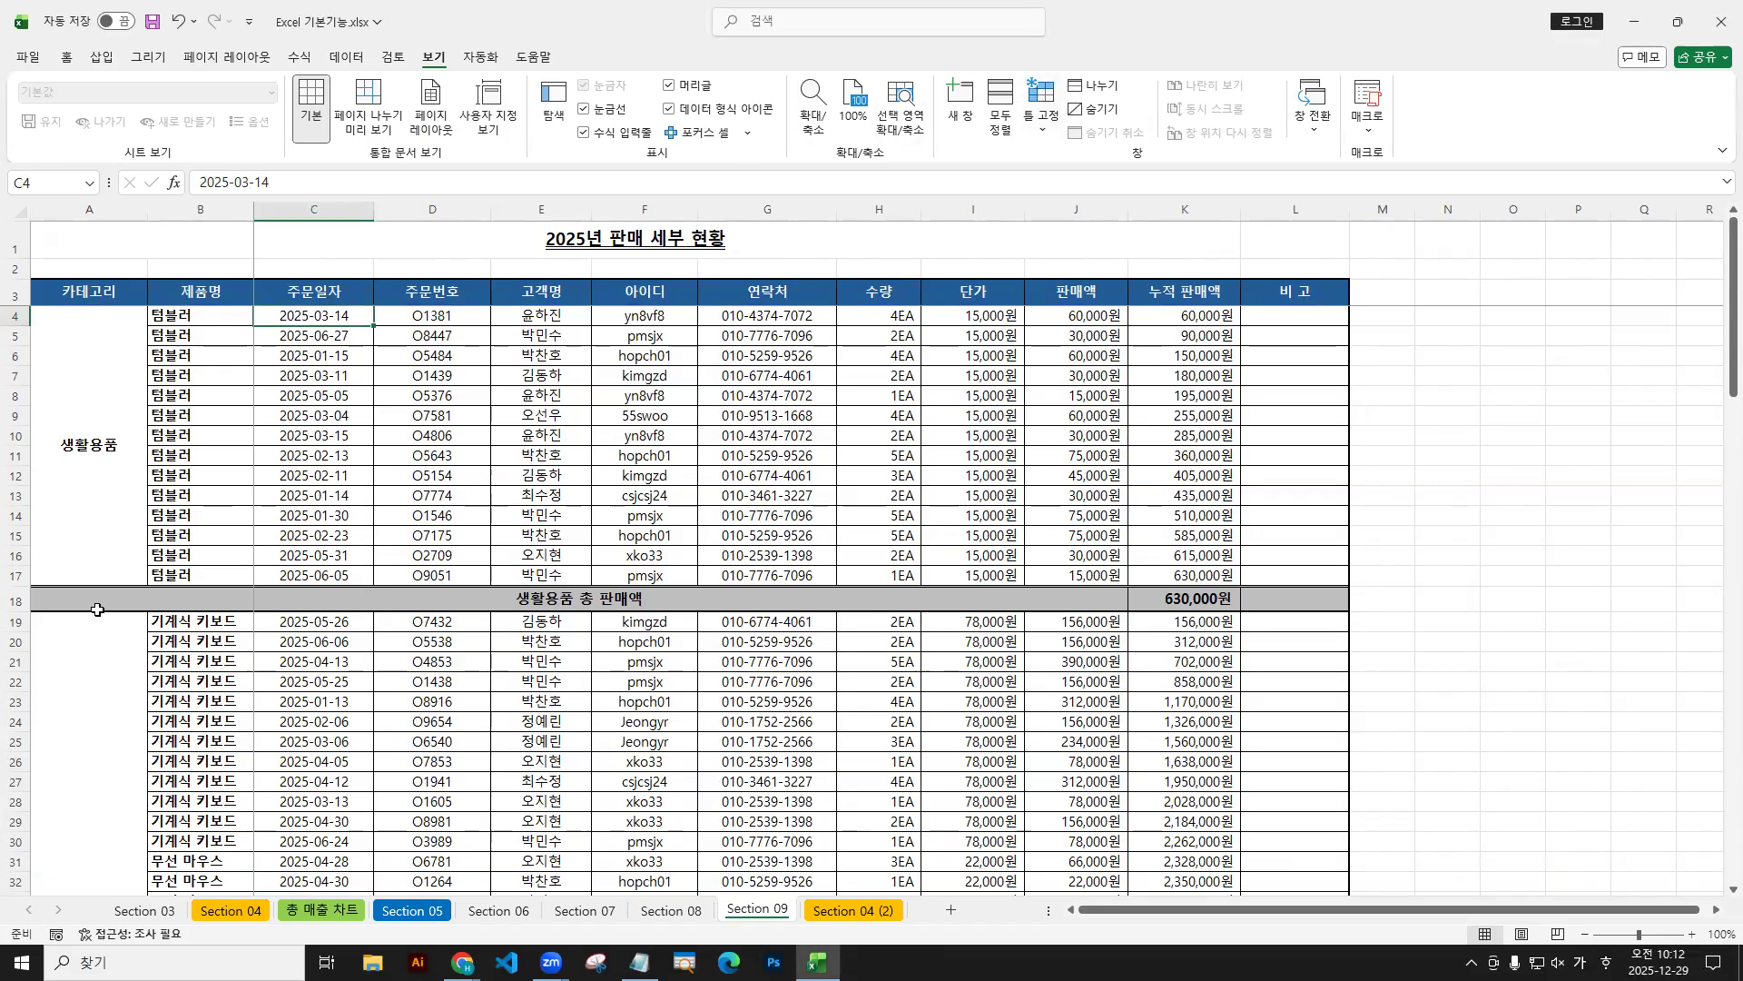
Try to split the window (나누기) at row 18, the 생활용품 총 판매액 row, check the pane scrolling, and undo the last action.
click(128, 605)
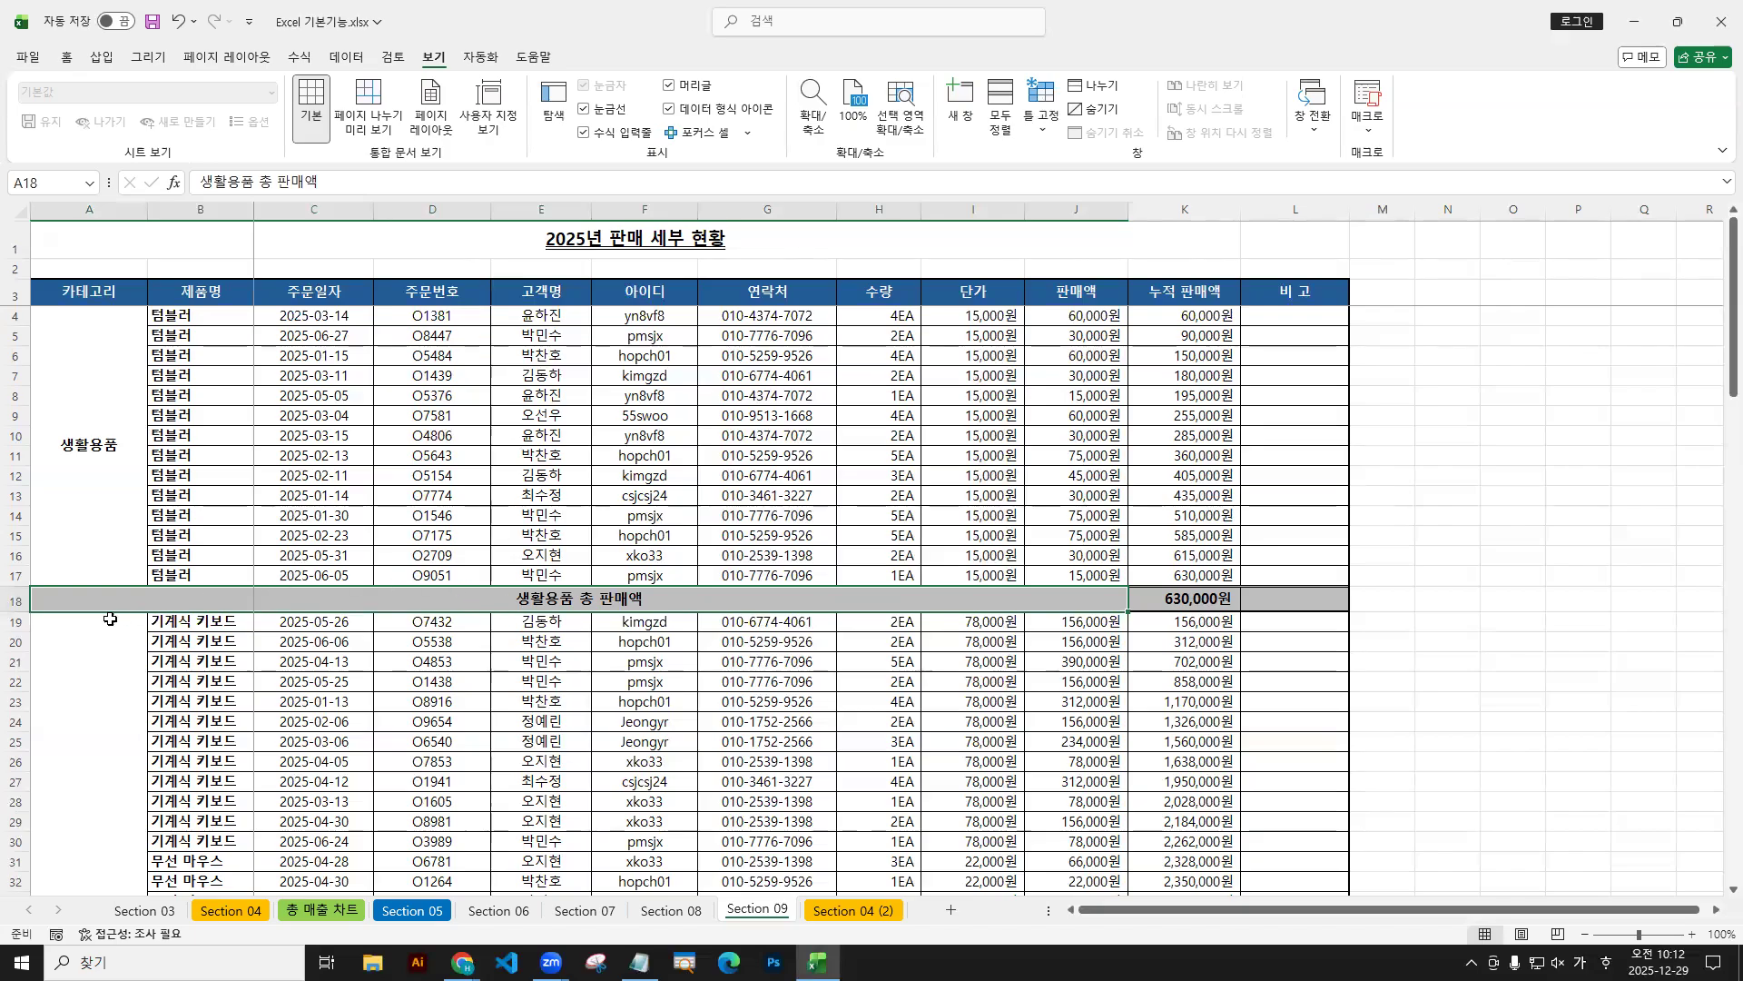
drag(2, 588, 1722, 591)
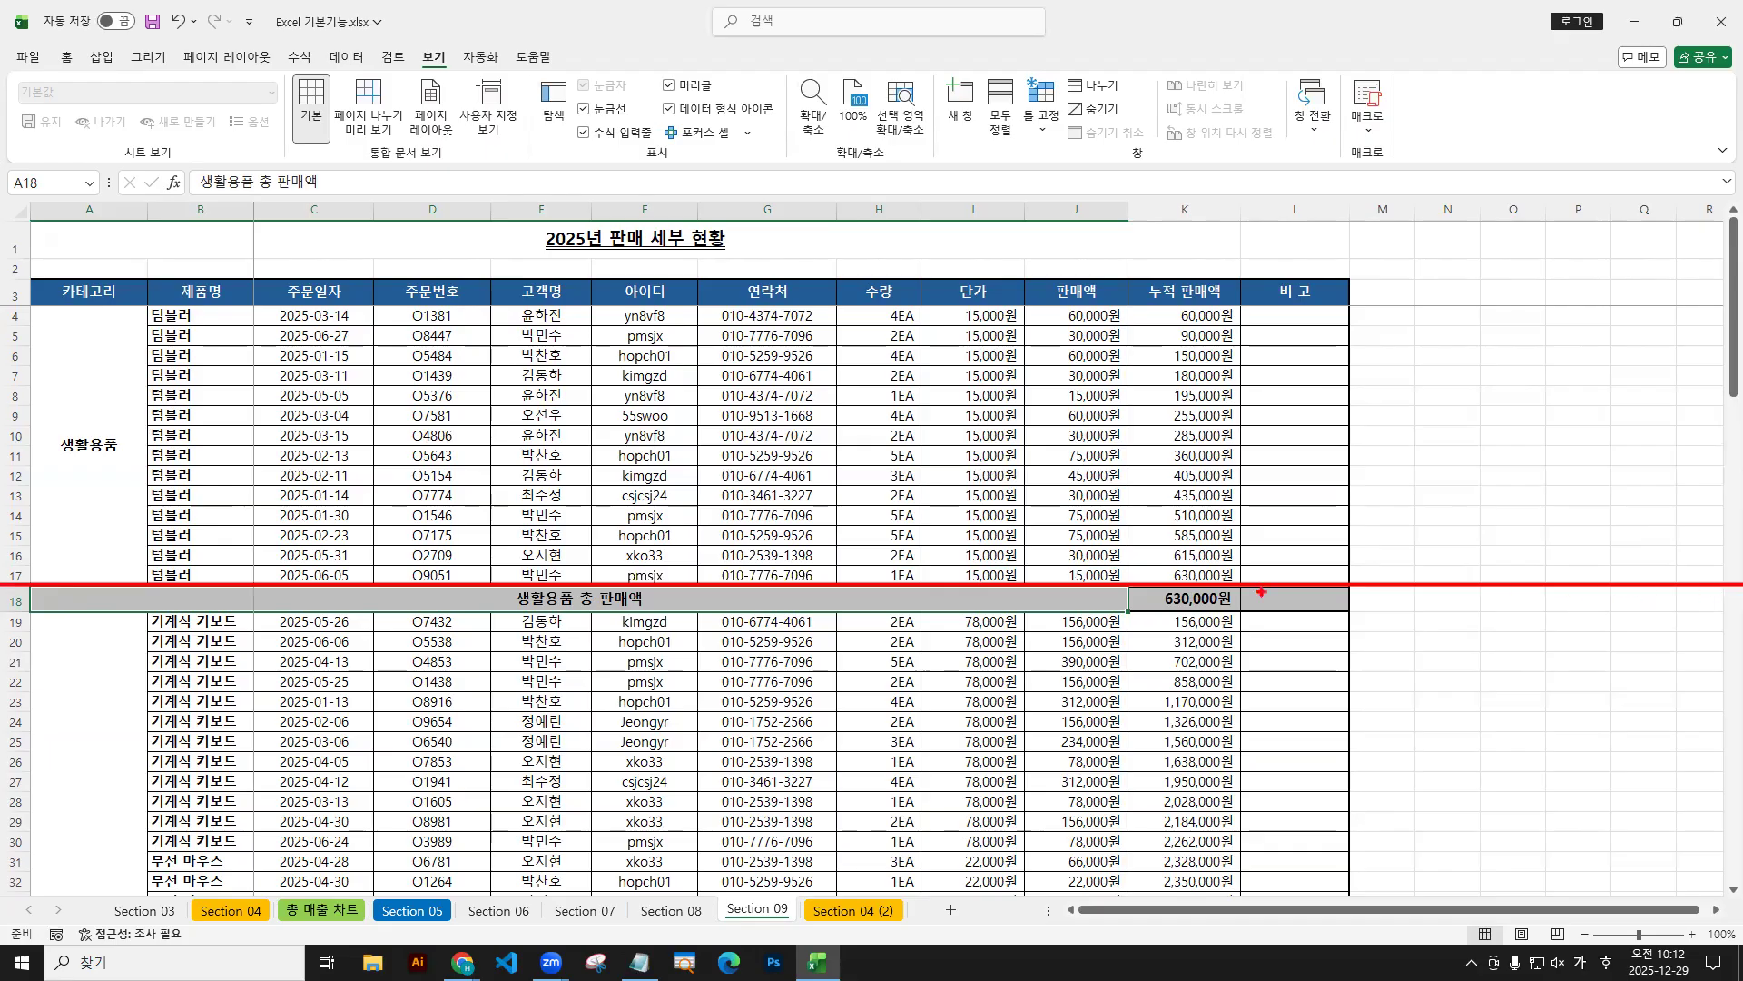
key(Escape)
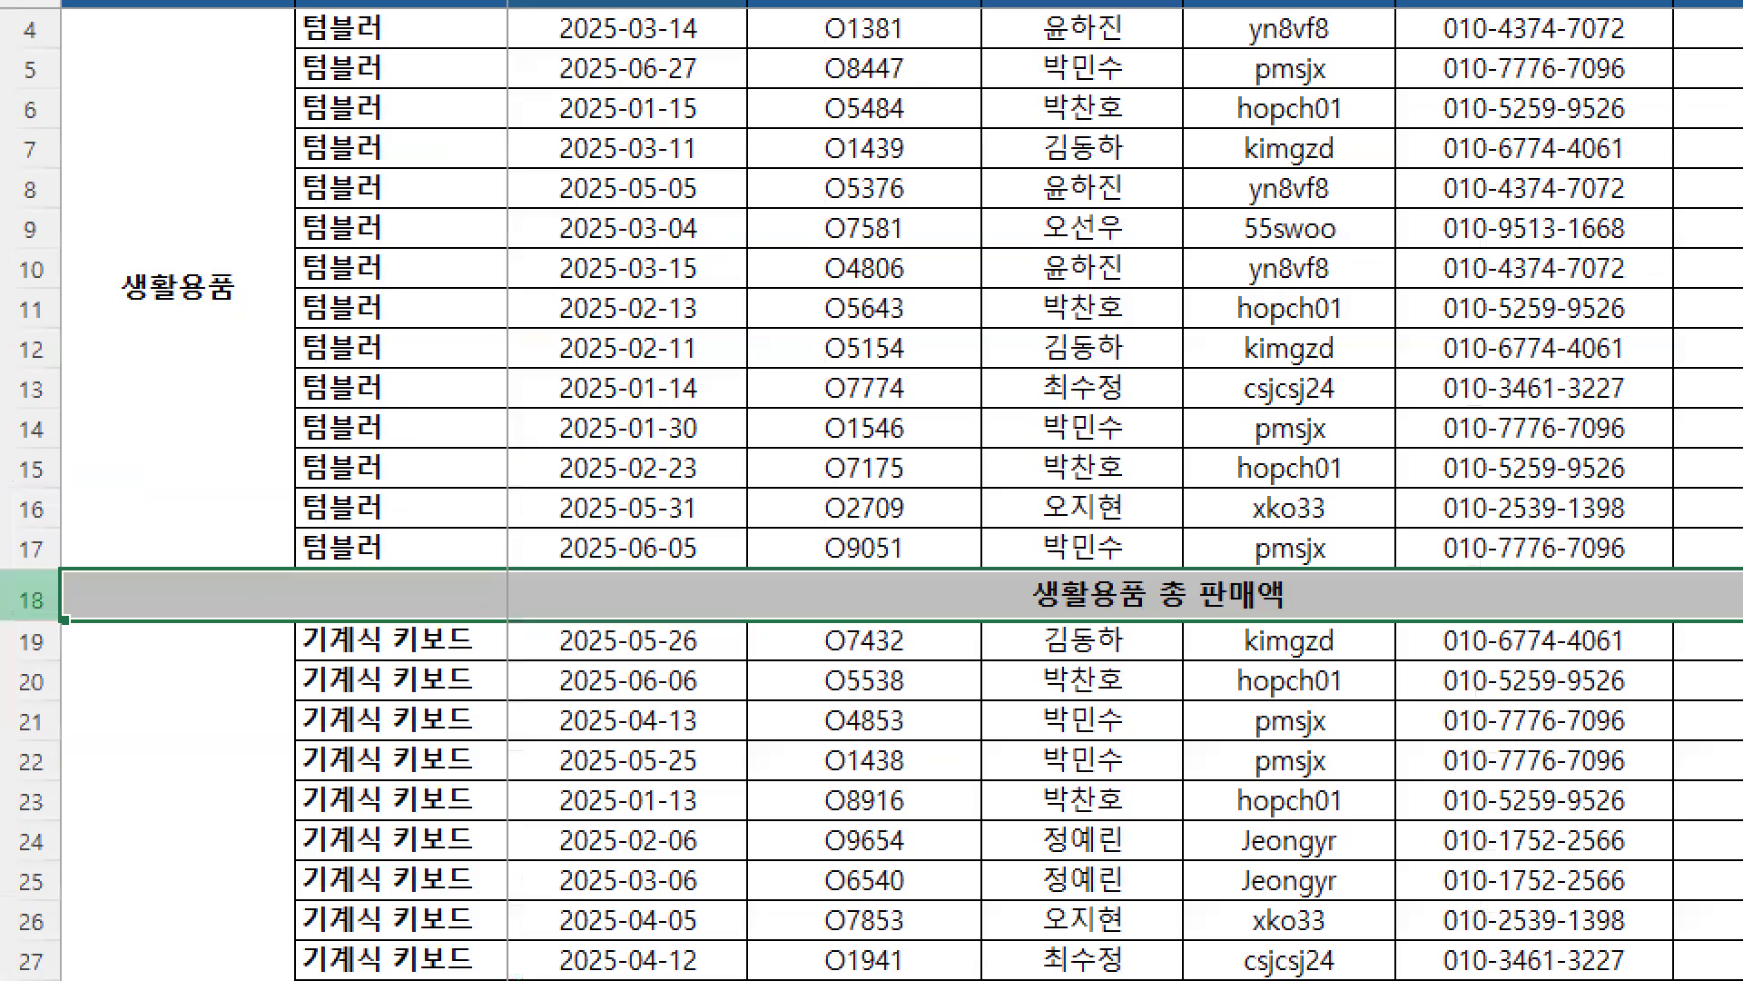
mouse_move(14, 603)
mouse_down()
mouse_move(1, 631)
mouse_move(23, 610)
mouse_move(20, 577)
mouse_move(65, 627)
mouse_move(36, 634)
mouse_up()
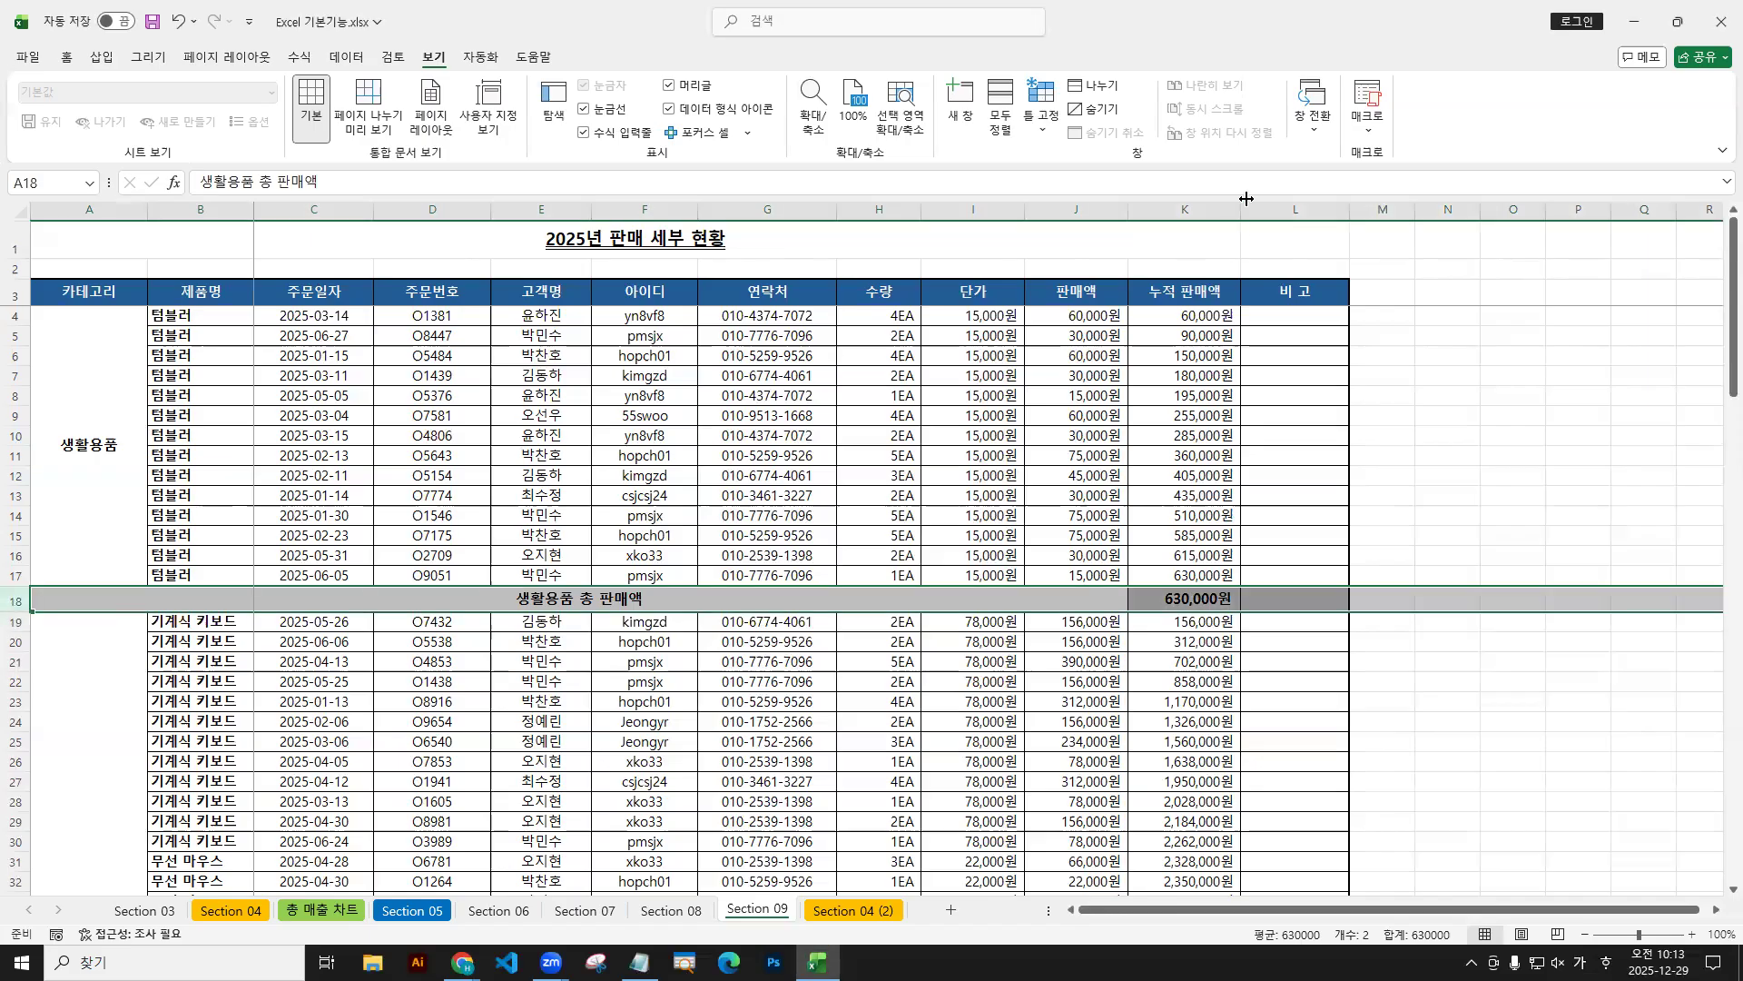
click(1101, 87)
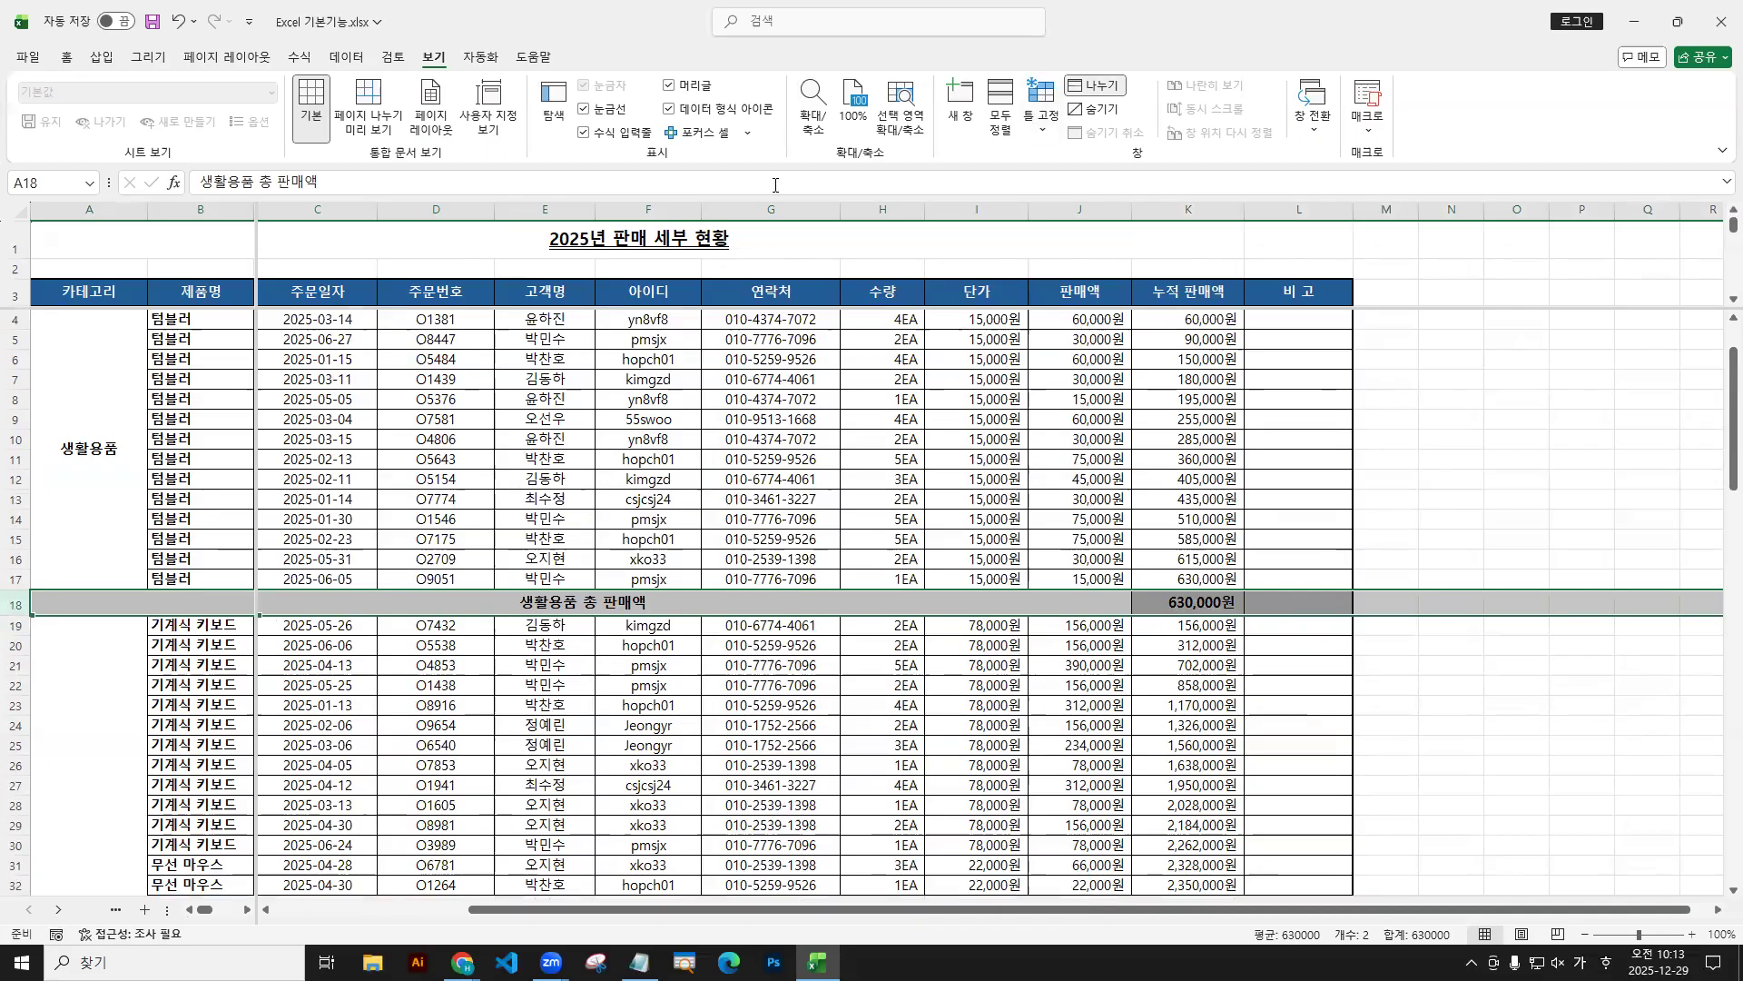
scroll(545, 609, down, 2)
scroll(508, 607, up, 3)
scroll(487, 605, down, 1)
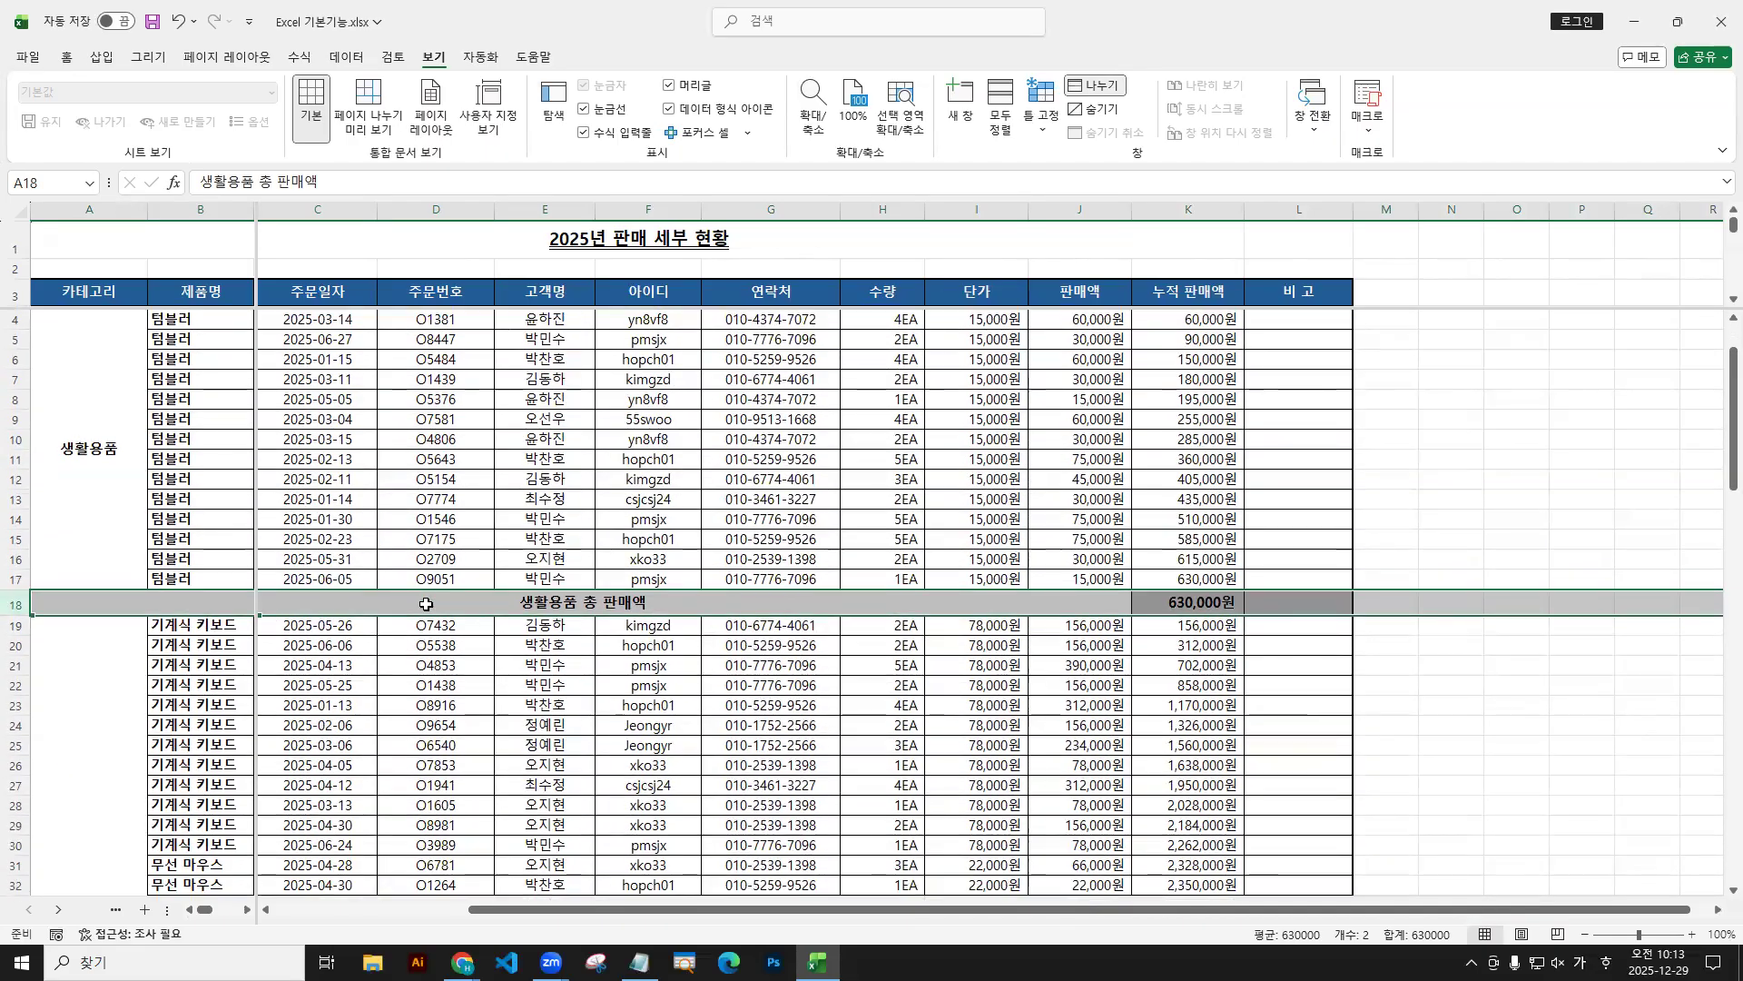
scroll(486, 554, up, 2)
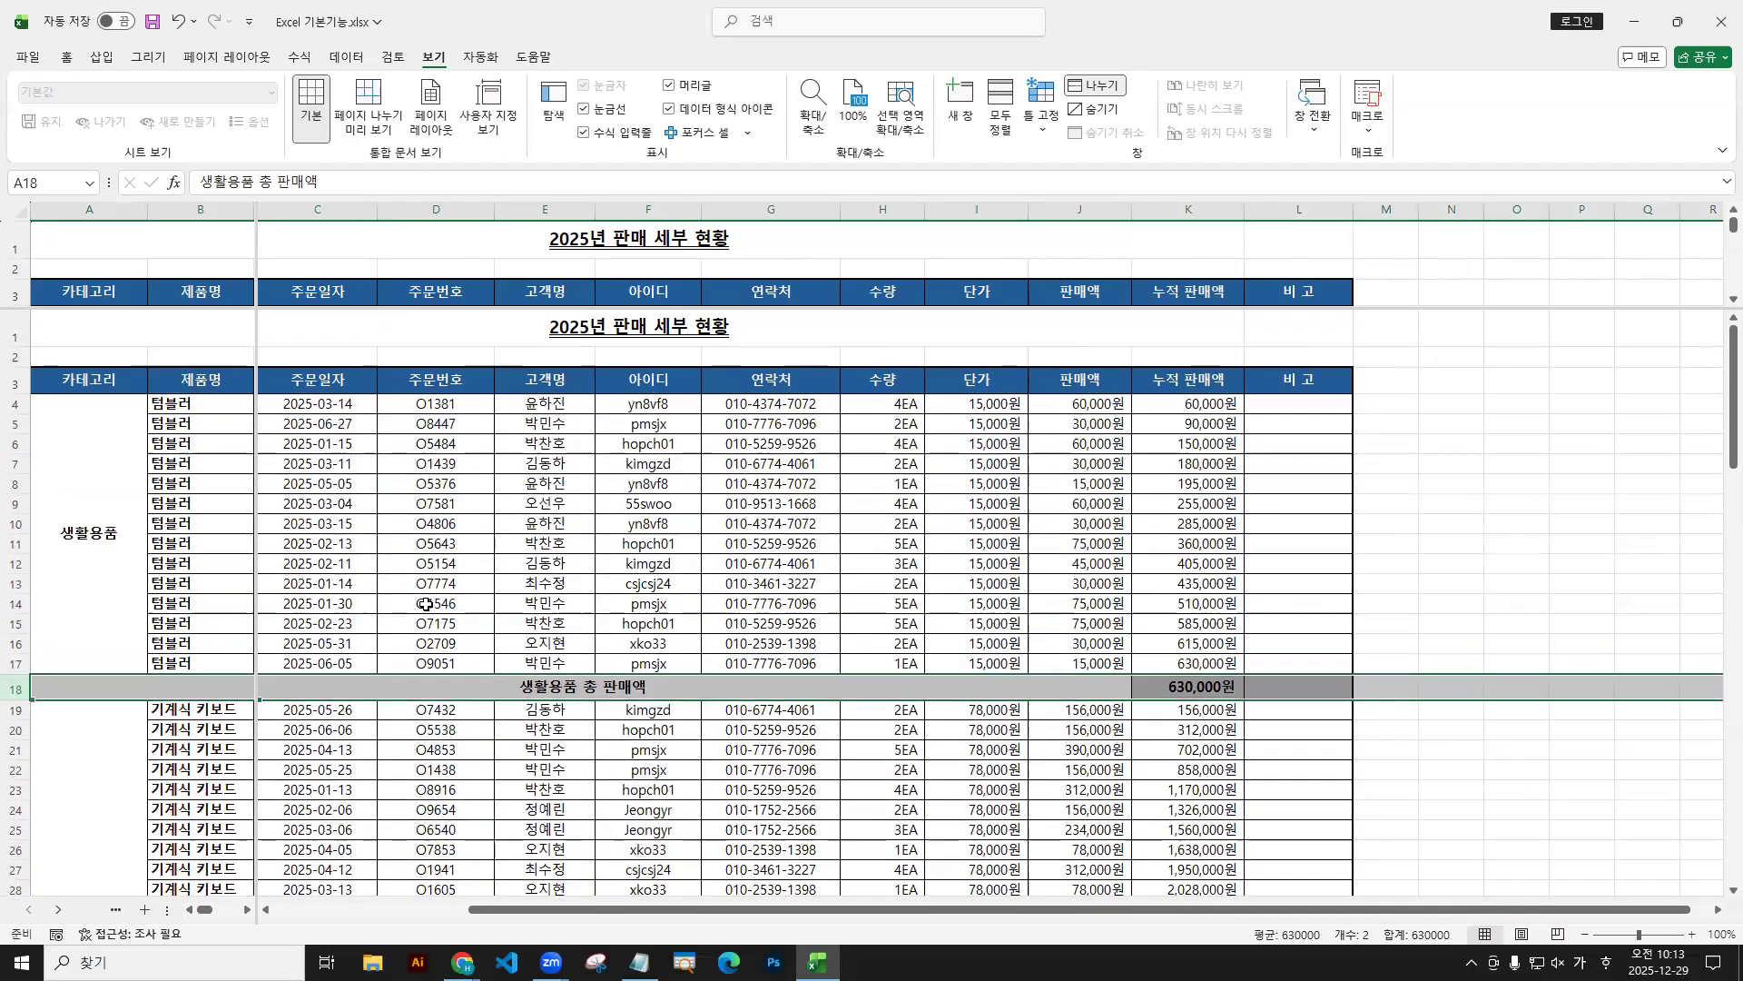
click(184, 23)
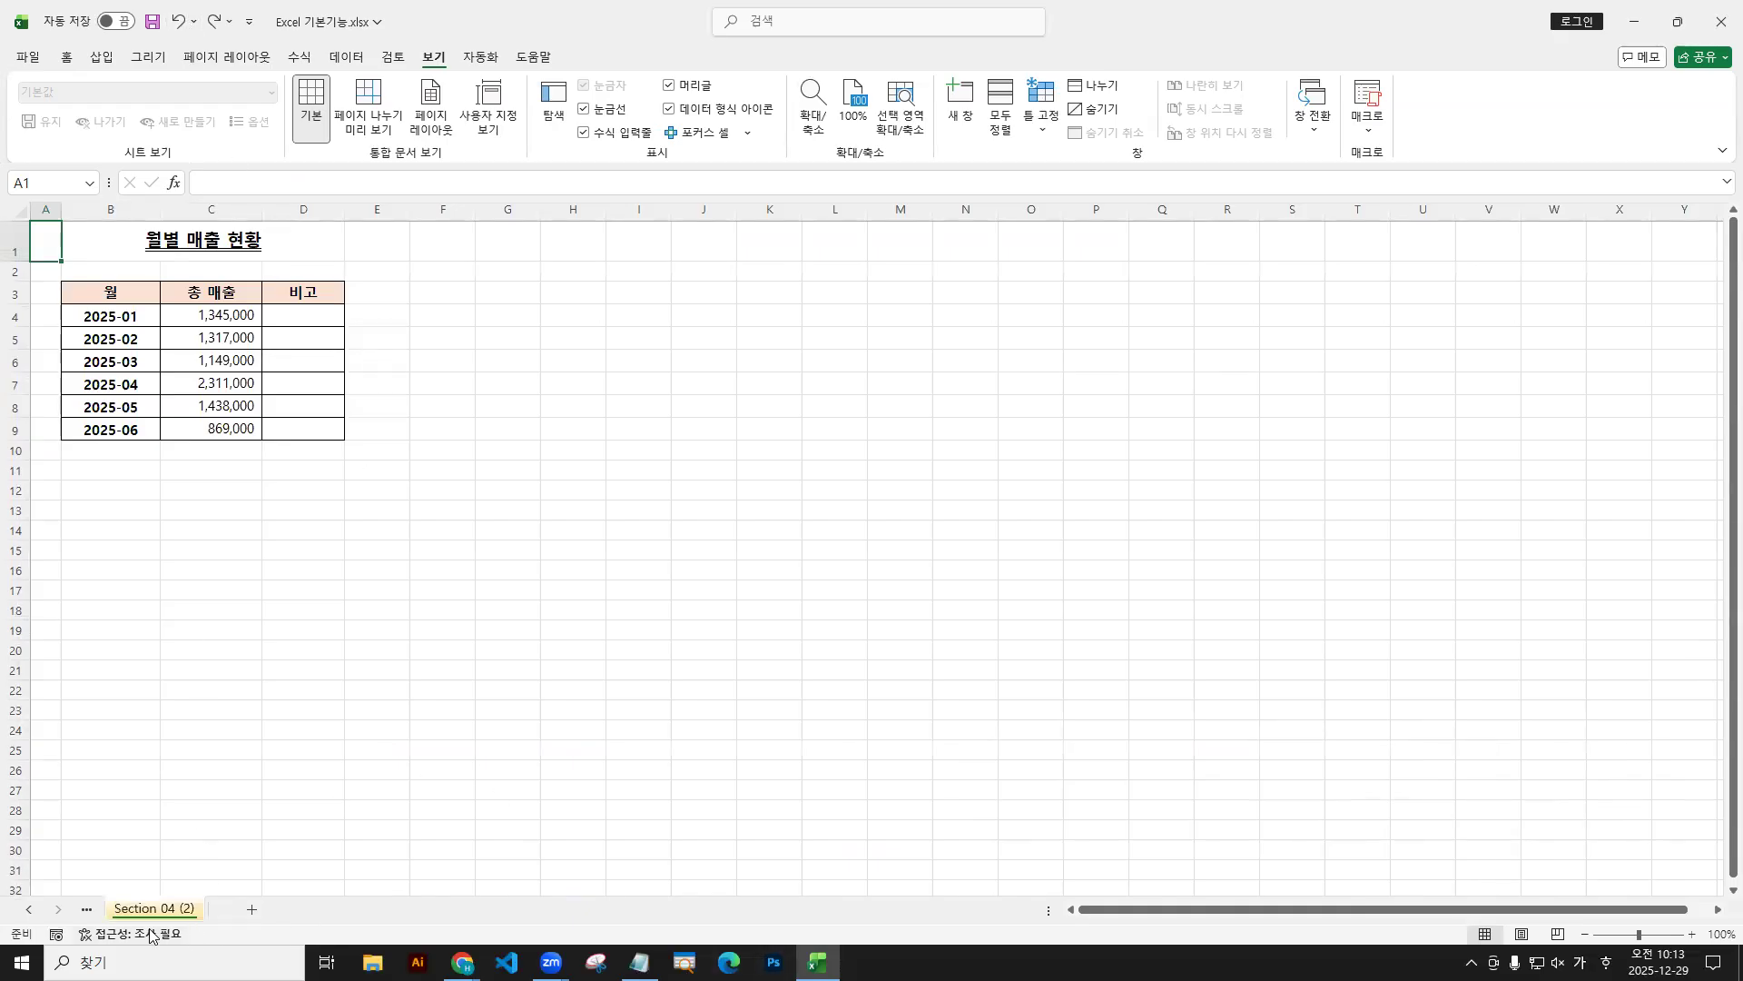
Return to the Section 09 sheet and remove its window split (나누기).
click(87, 909)
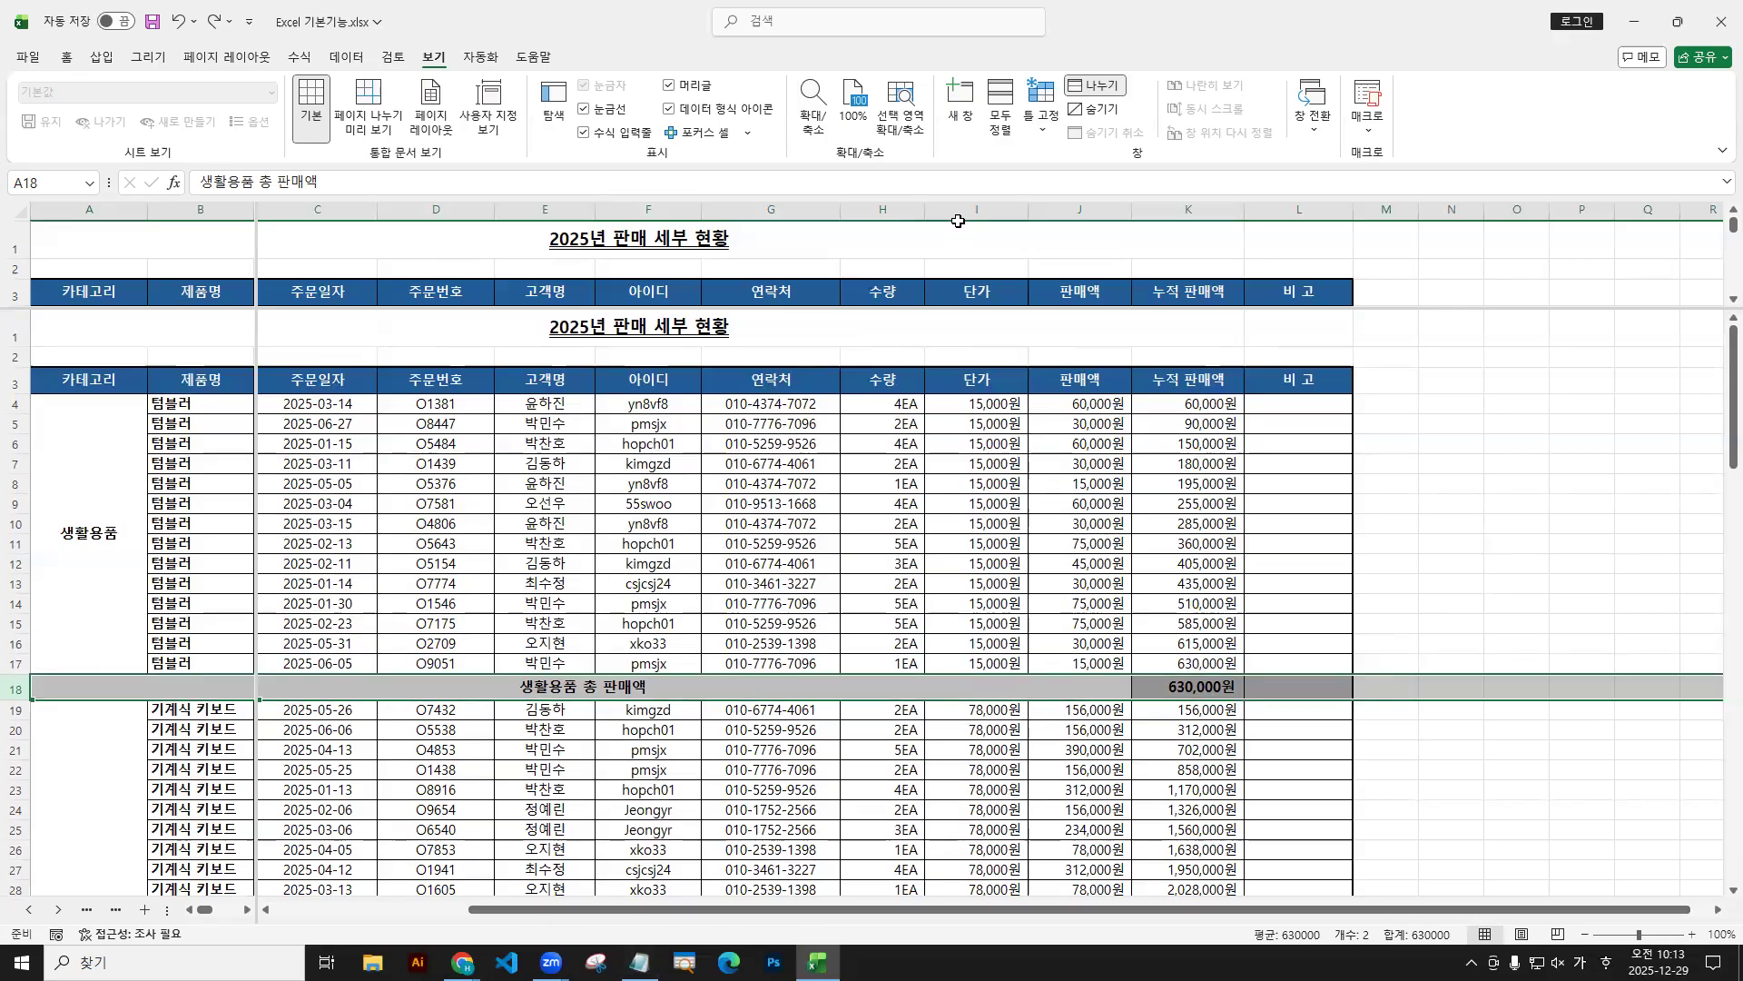
click(1099, 87)
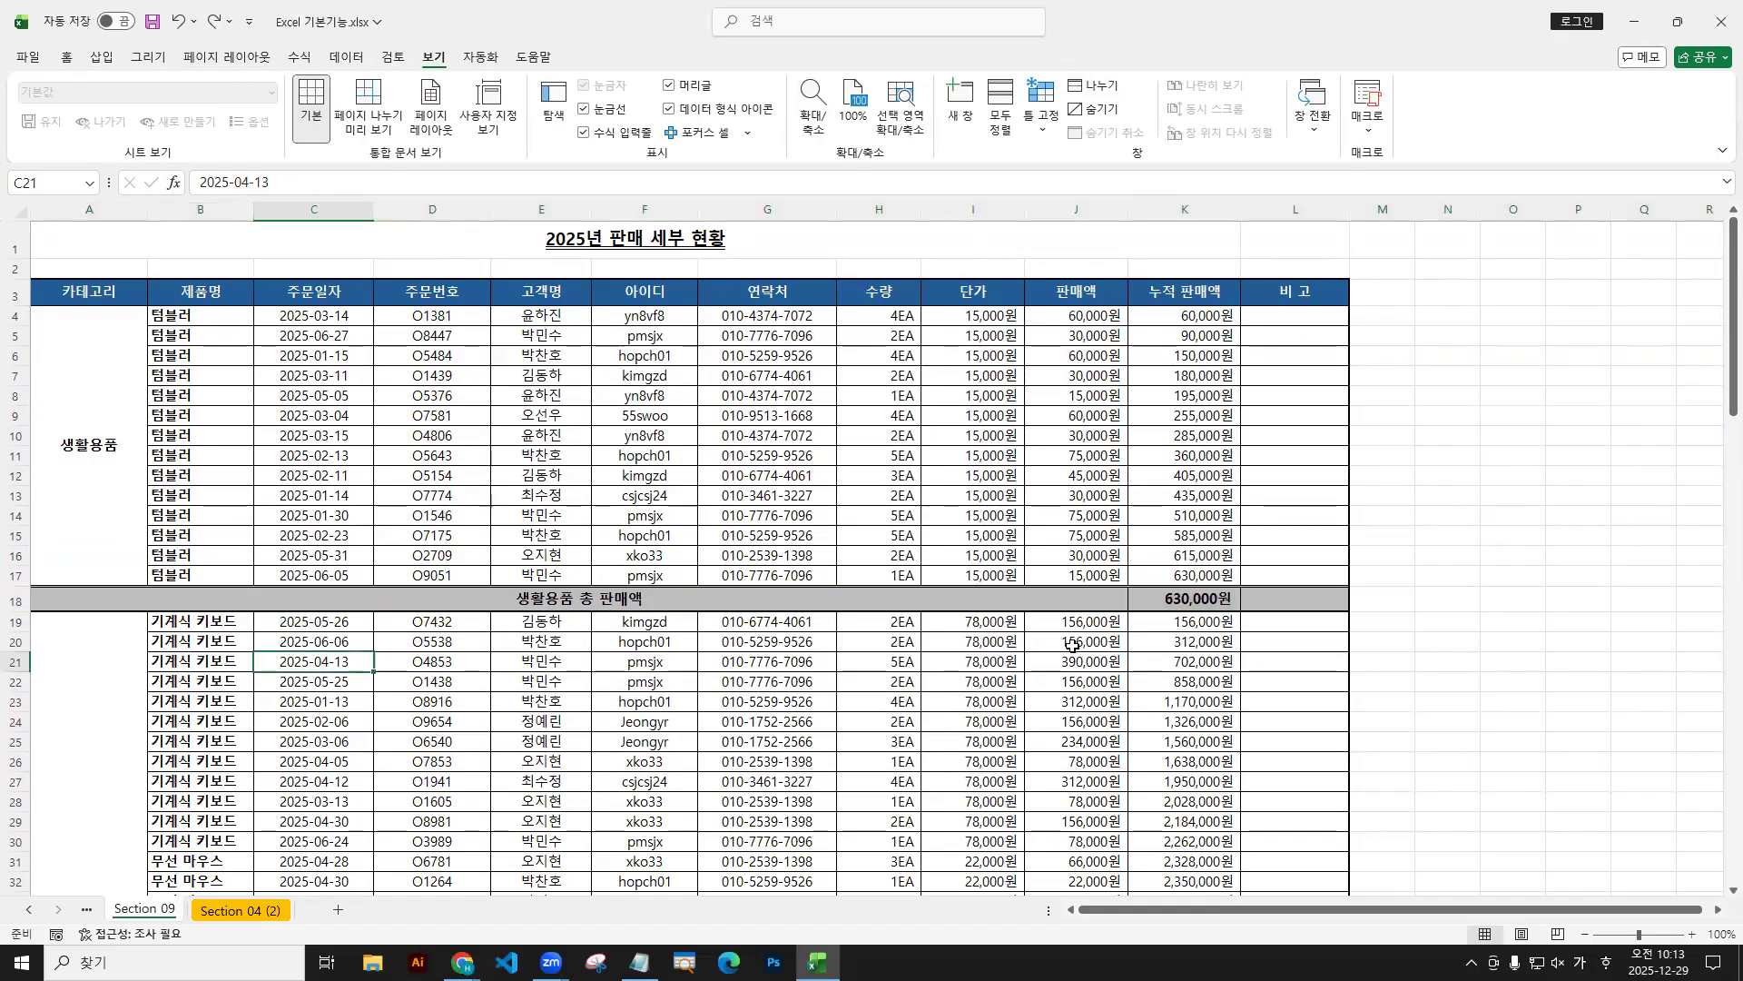
Split the window (나누기) at row 18, the 생활용품 총 판매액 row, and turn the split off again.
click(1271, 596)
click(581, 598)
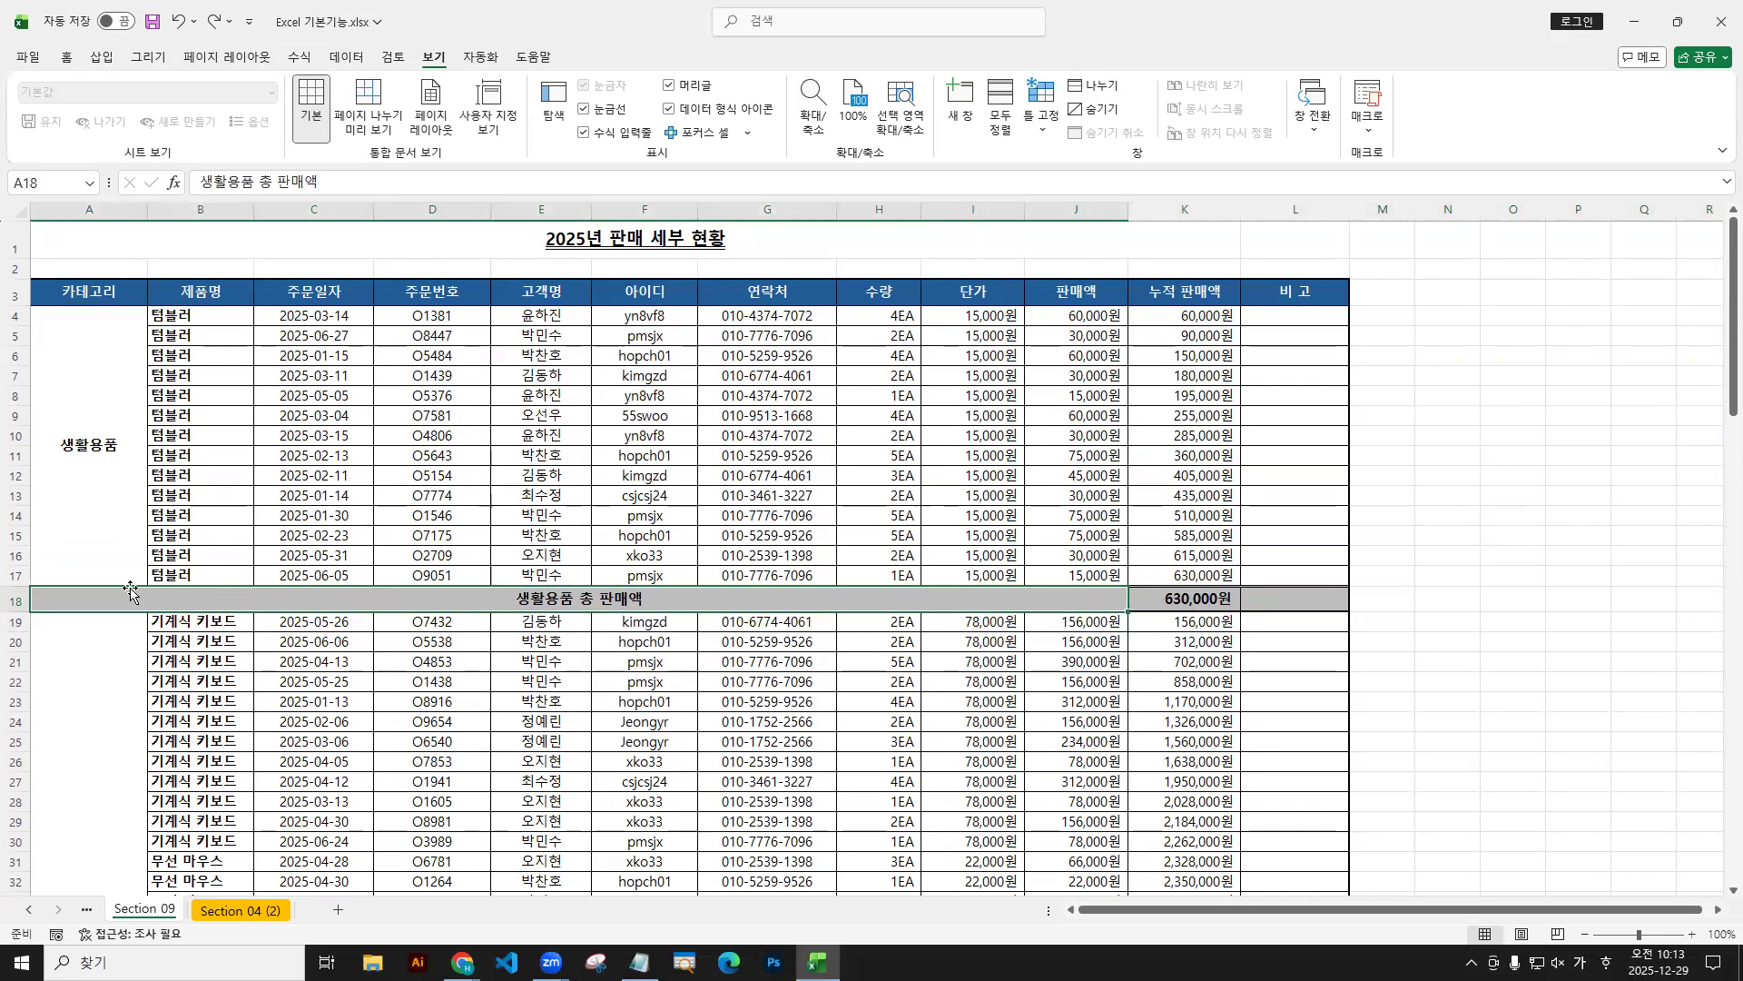
click(15, 600)
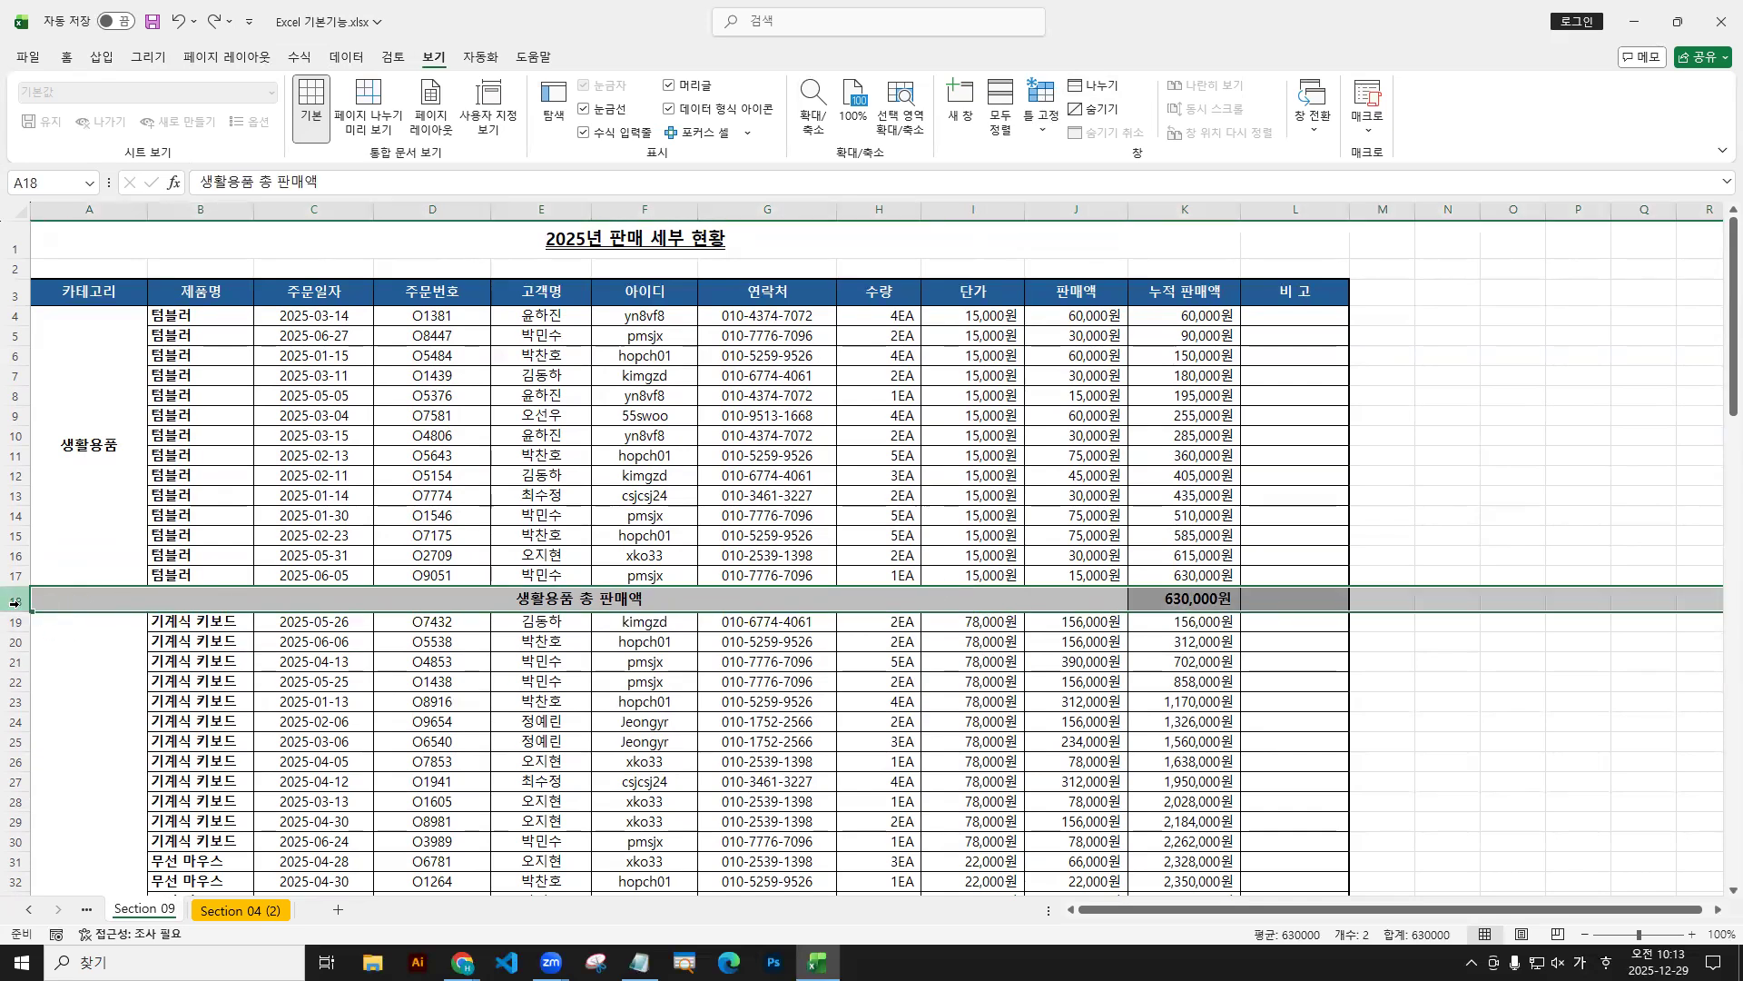
click(1097, 86)
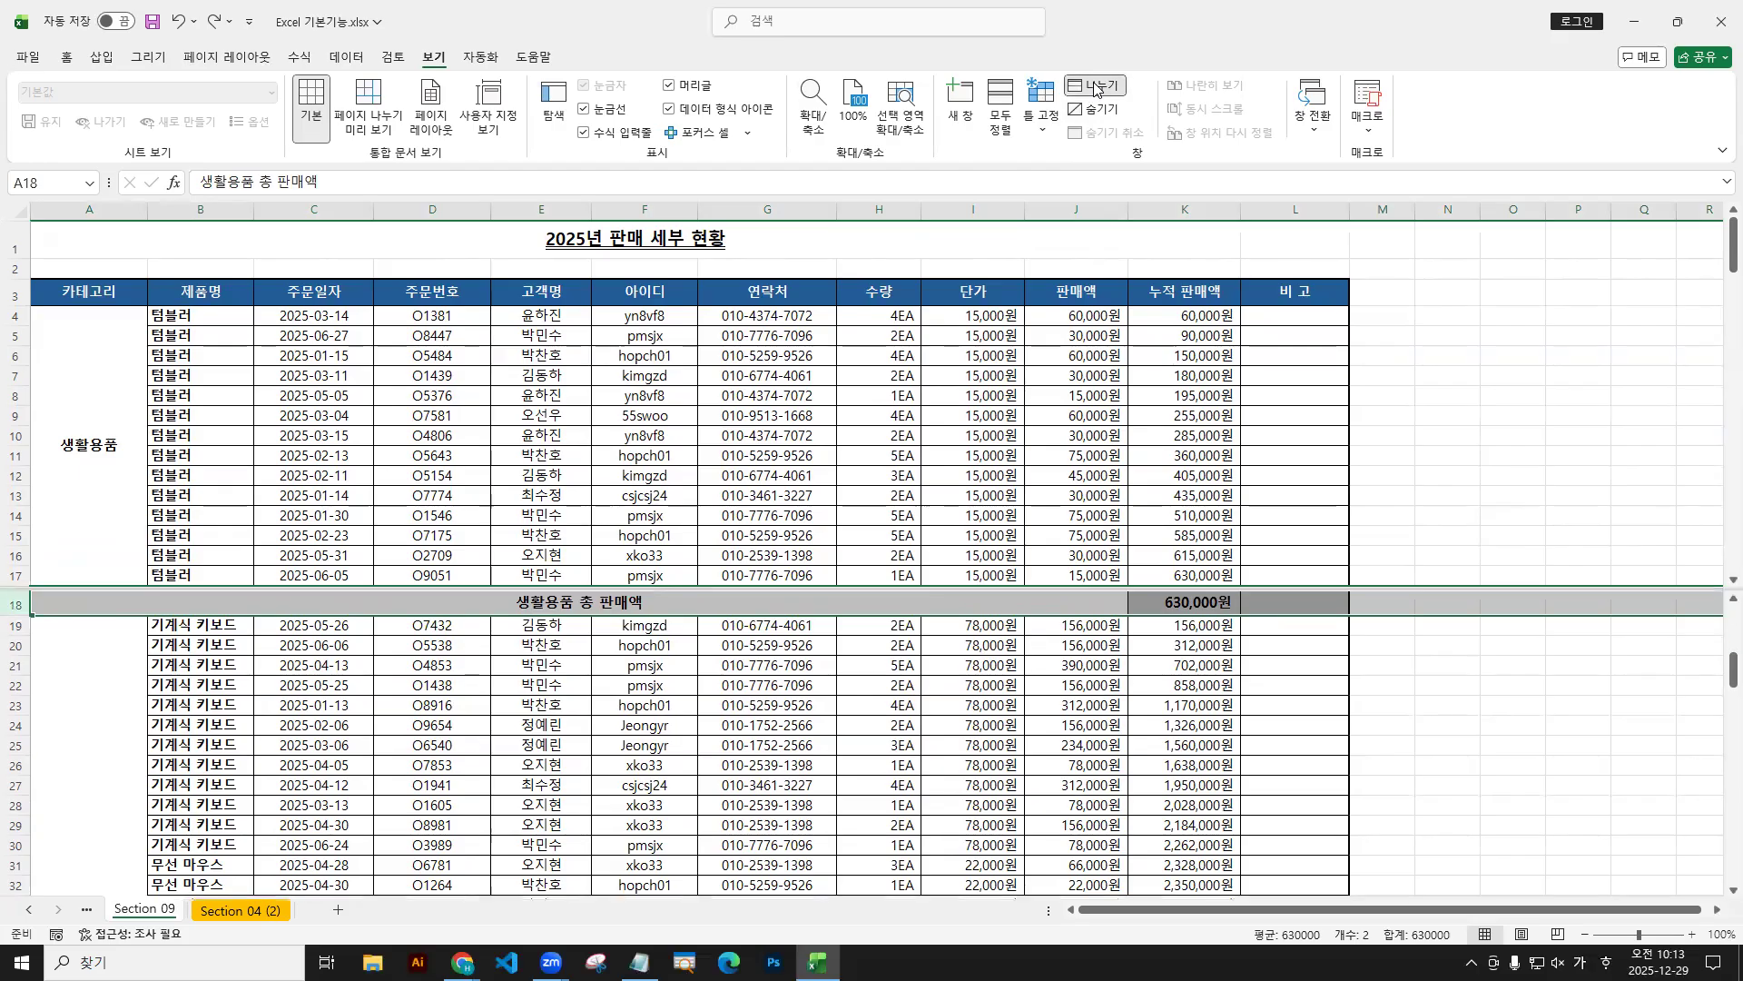
click(1097, 86)
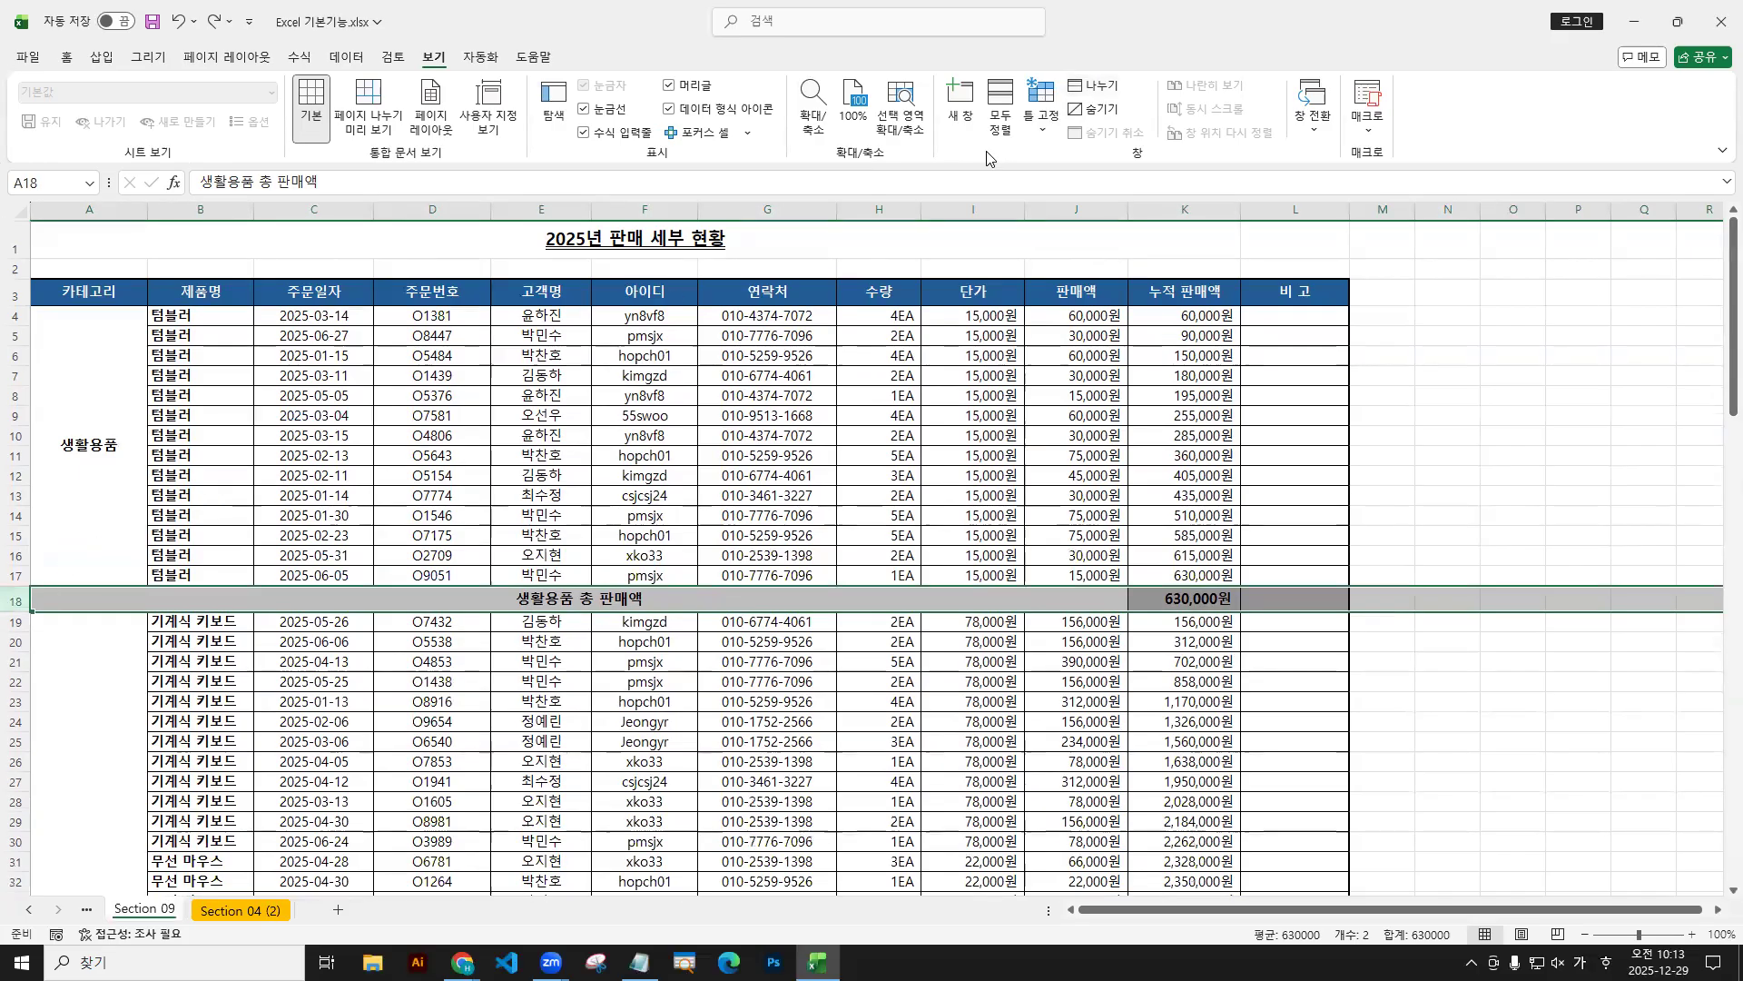
Split the window at row 18 again, scroll the lower and upper panes separately, and remove the split.
click(1119, 87)
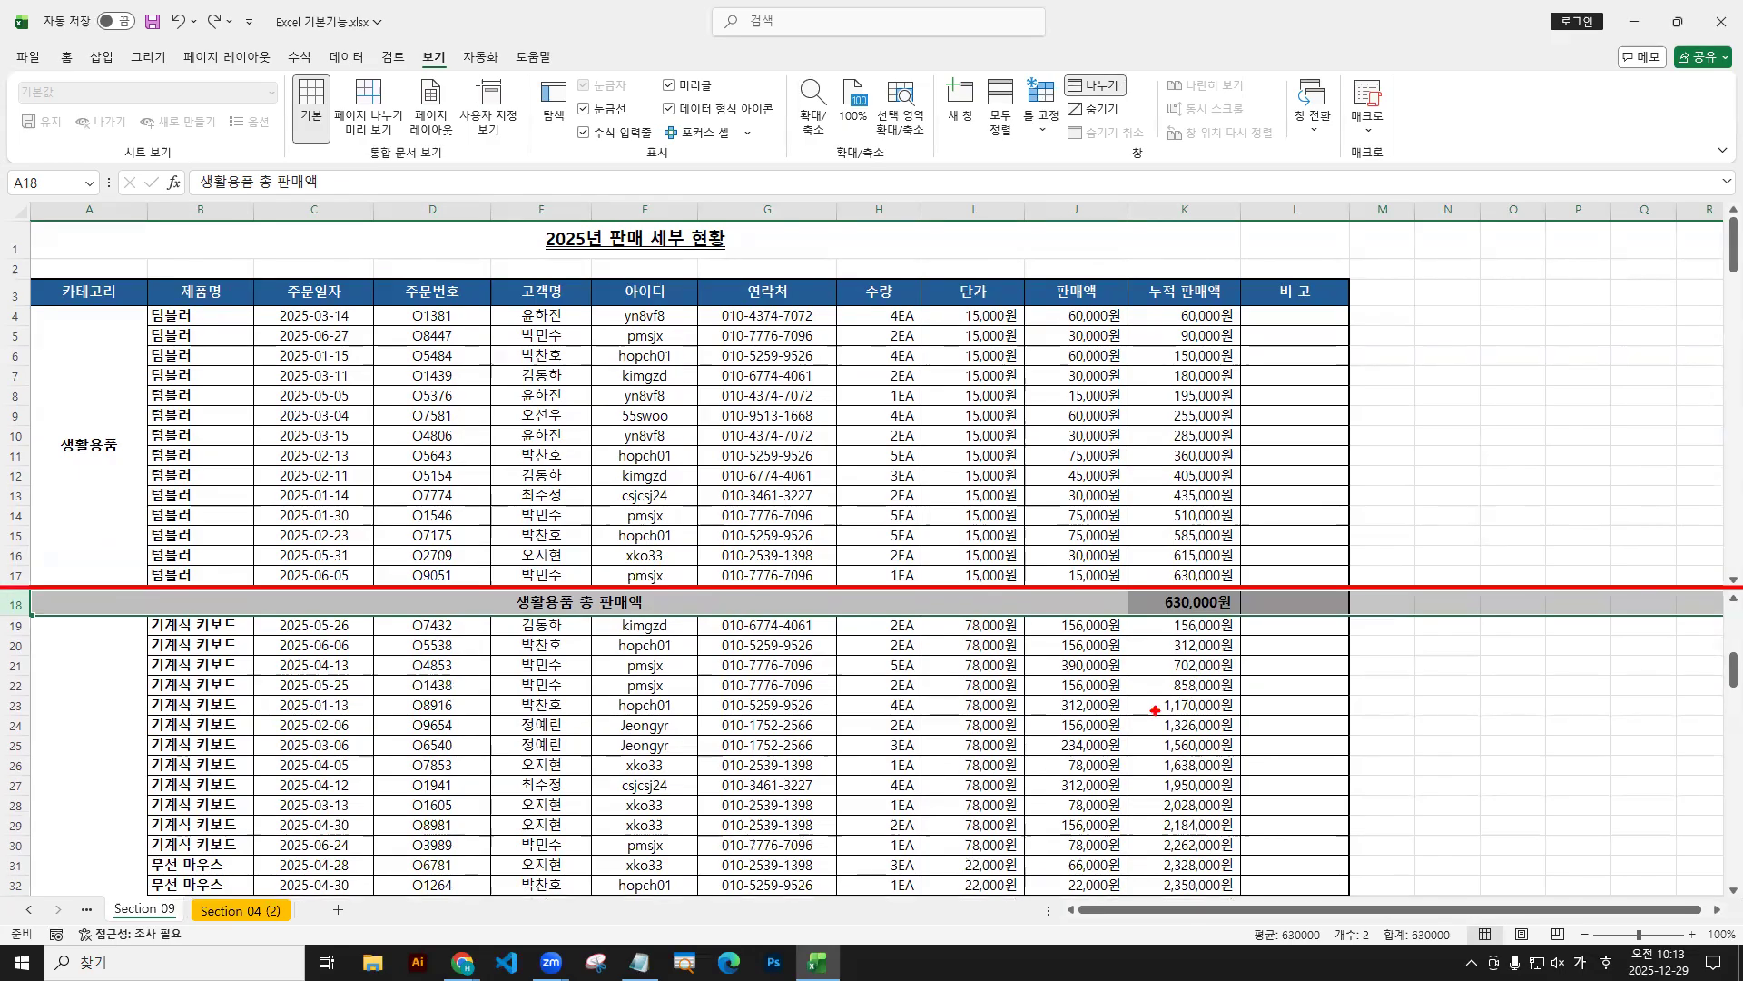
scroll(810, 742, down, 3)
scroll(811, 742, up, 3)
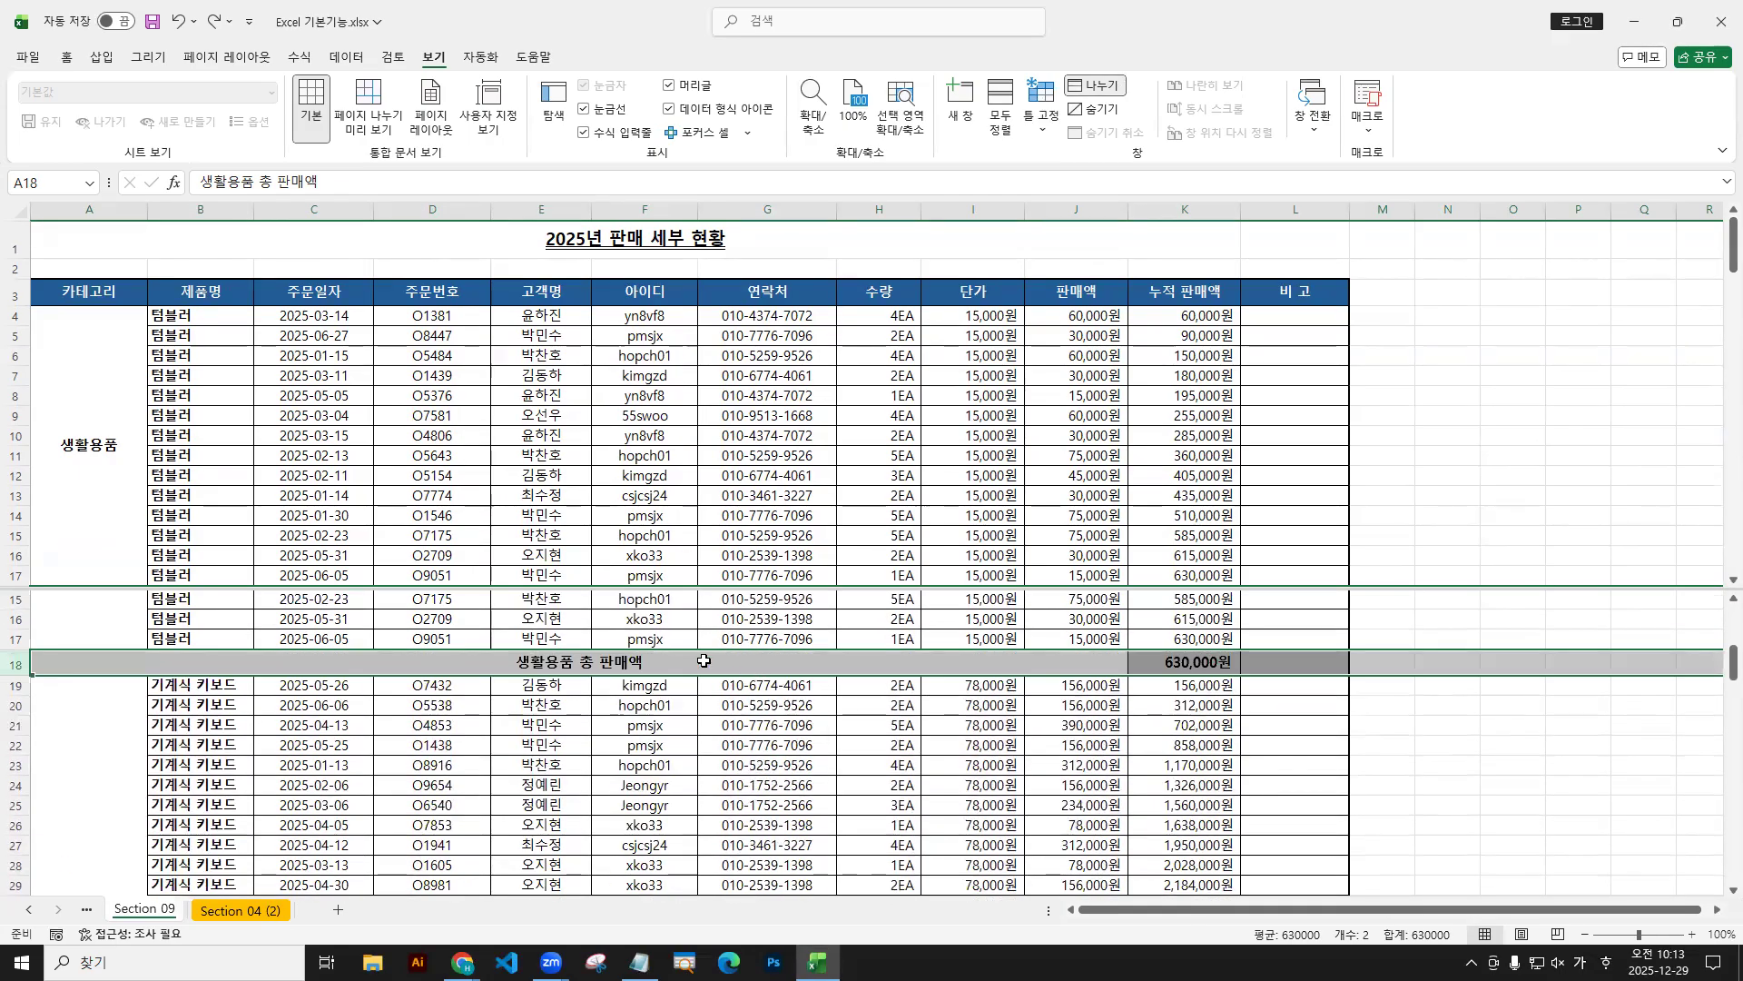
click(673, 455)
scroll(677, 452, down, 1)
scroll(686, 448, up, 1)
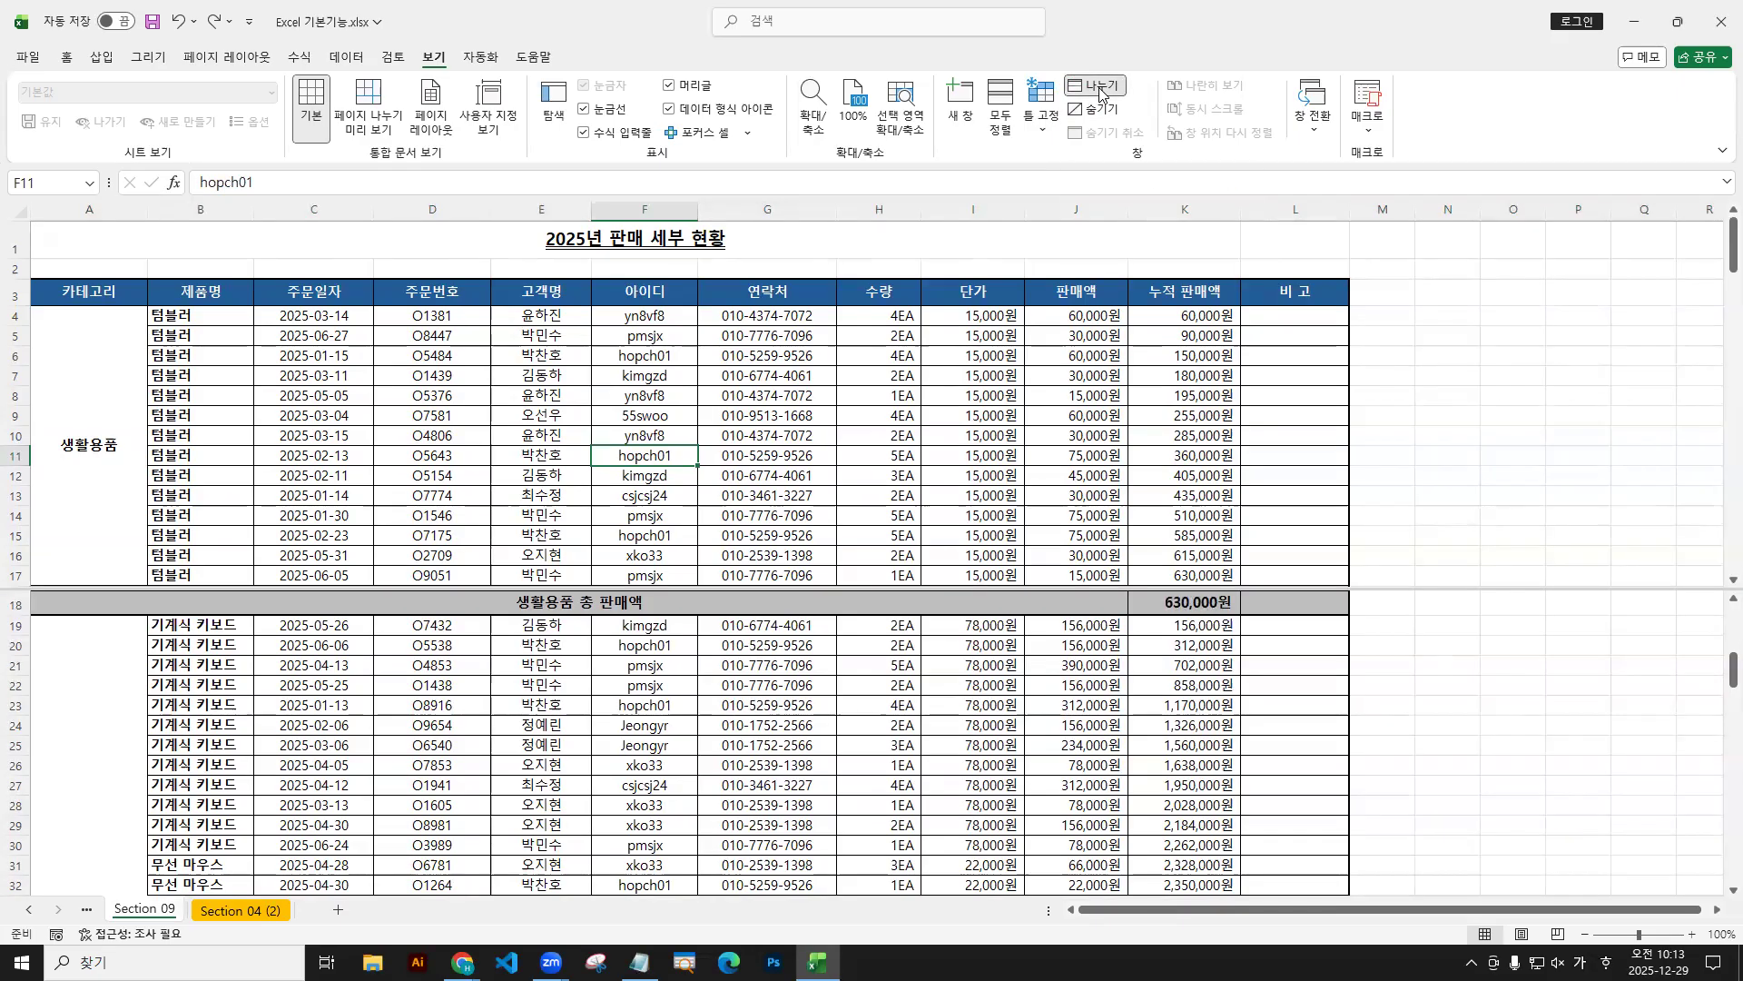
click(1099, 91)
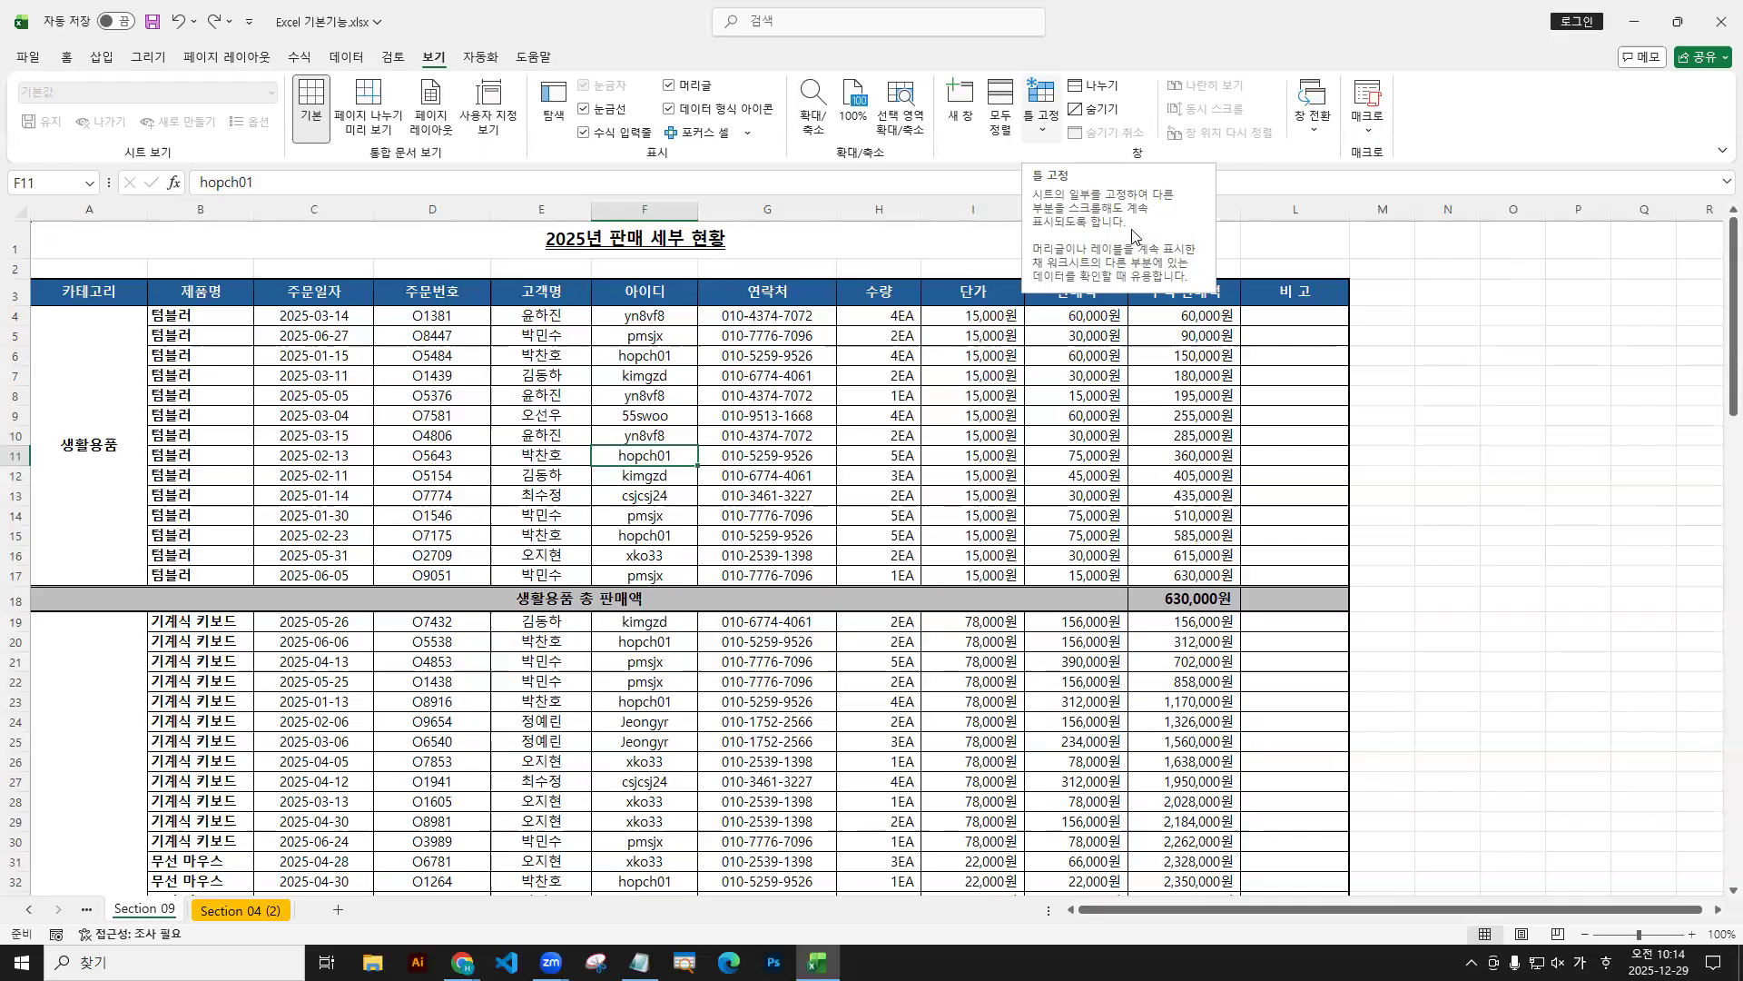
Close the Excel 기본기능.xlsx workbook without saving it.
click(28, 57)
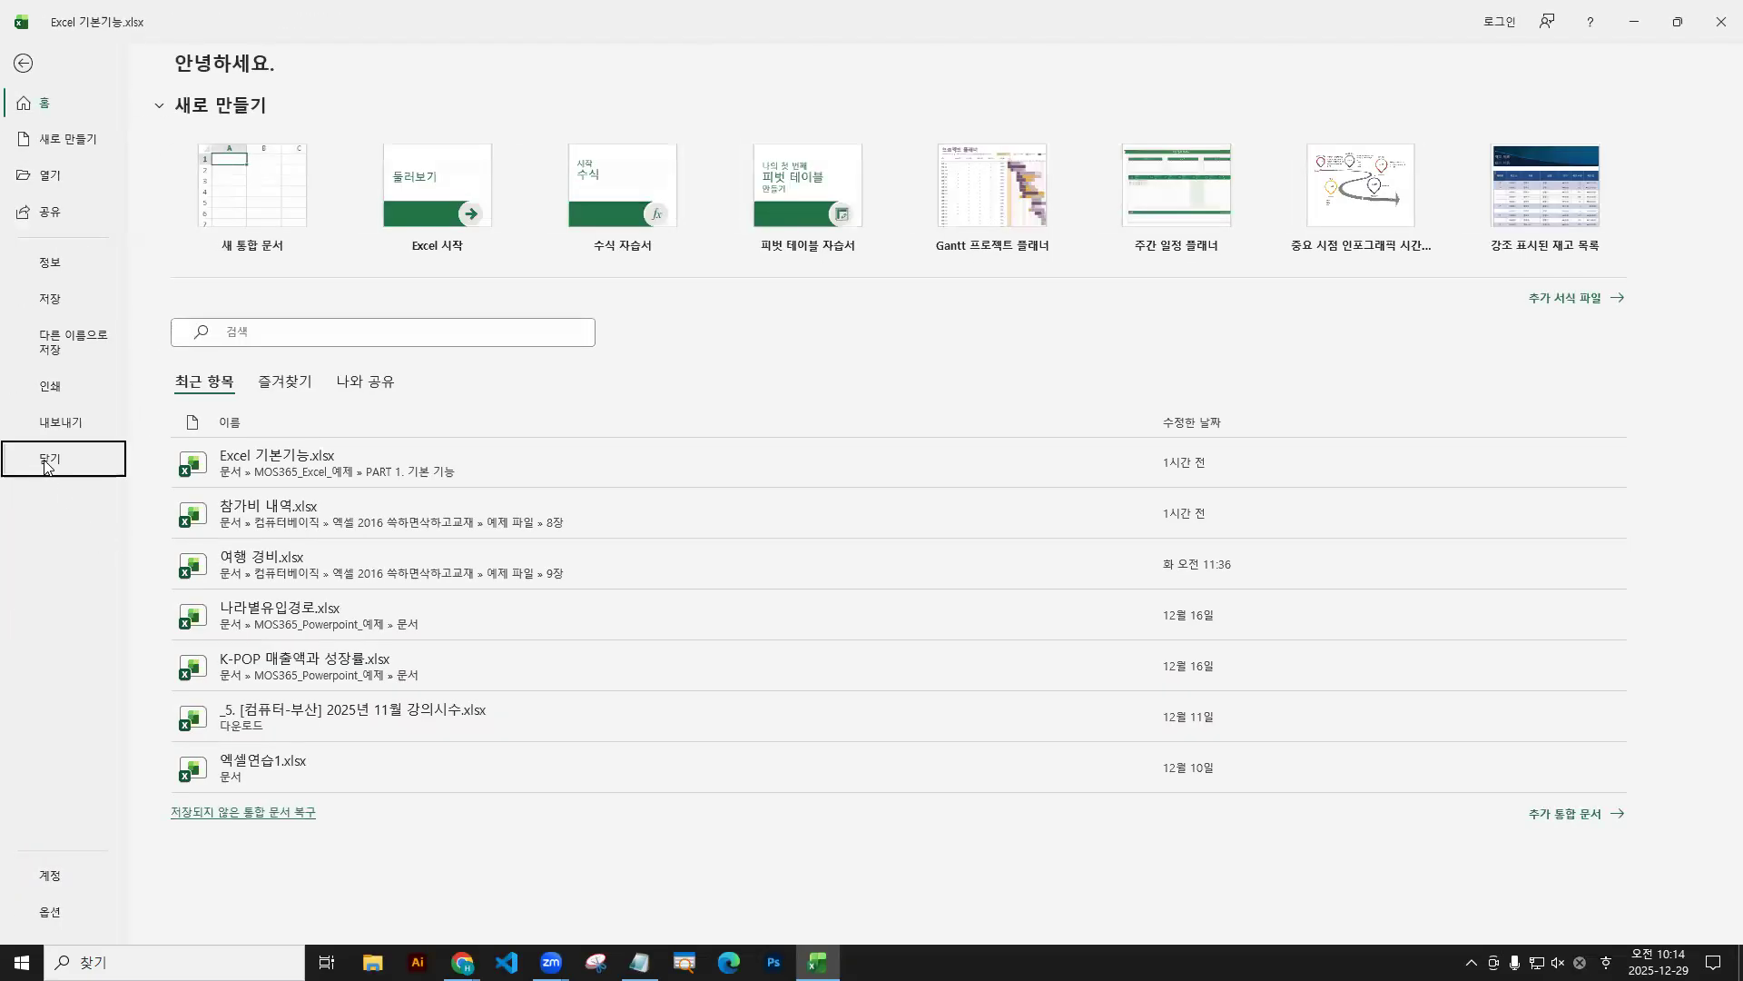
click(48, 461)
click(939, 517)
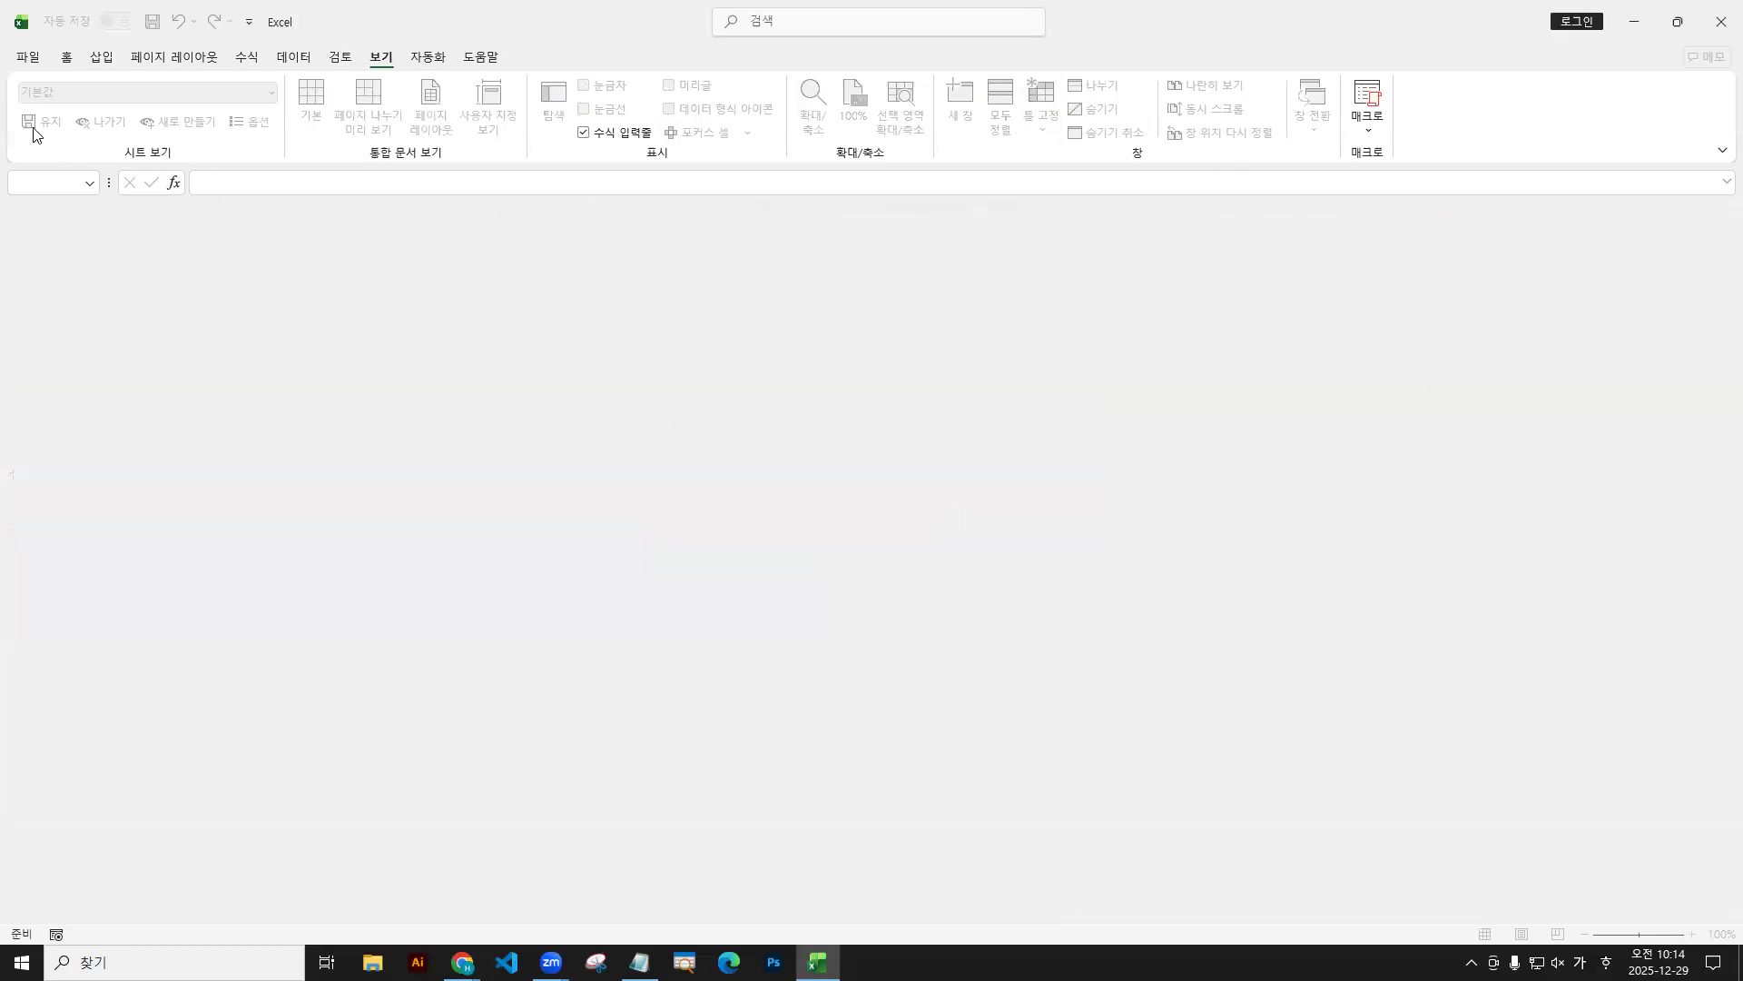
Browse for a workbook to open in MOS365_Excel_예제, going to the PART 2. 유형 분석 > Chapter 01 folder.
click(28, 58)
click(56, 186)
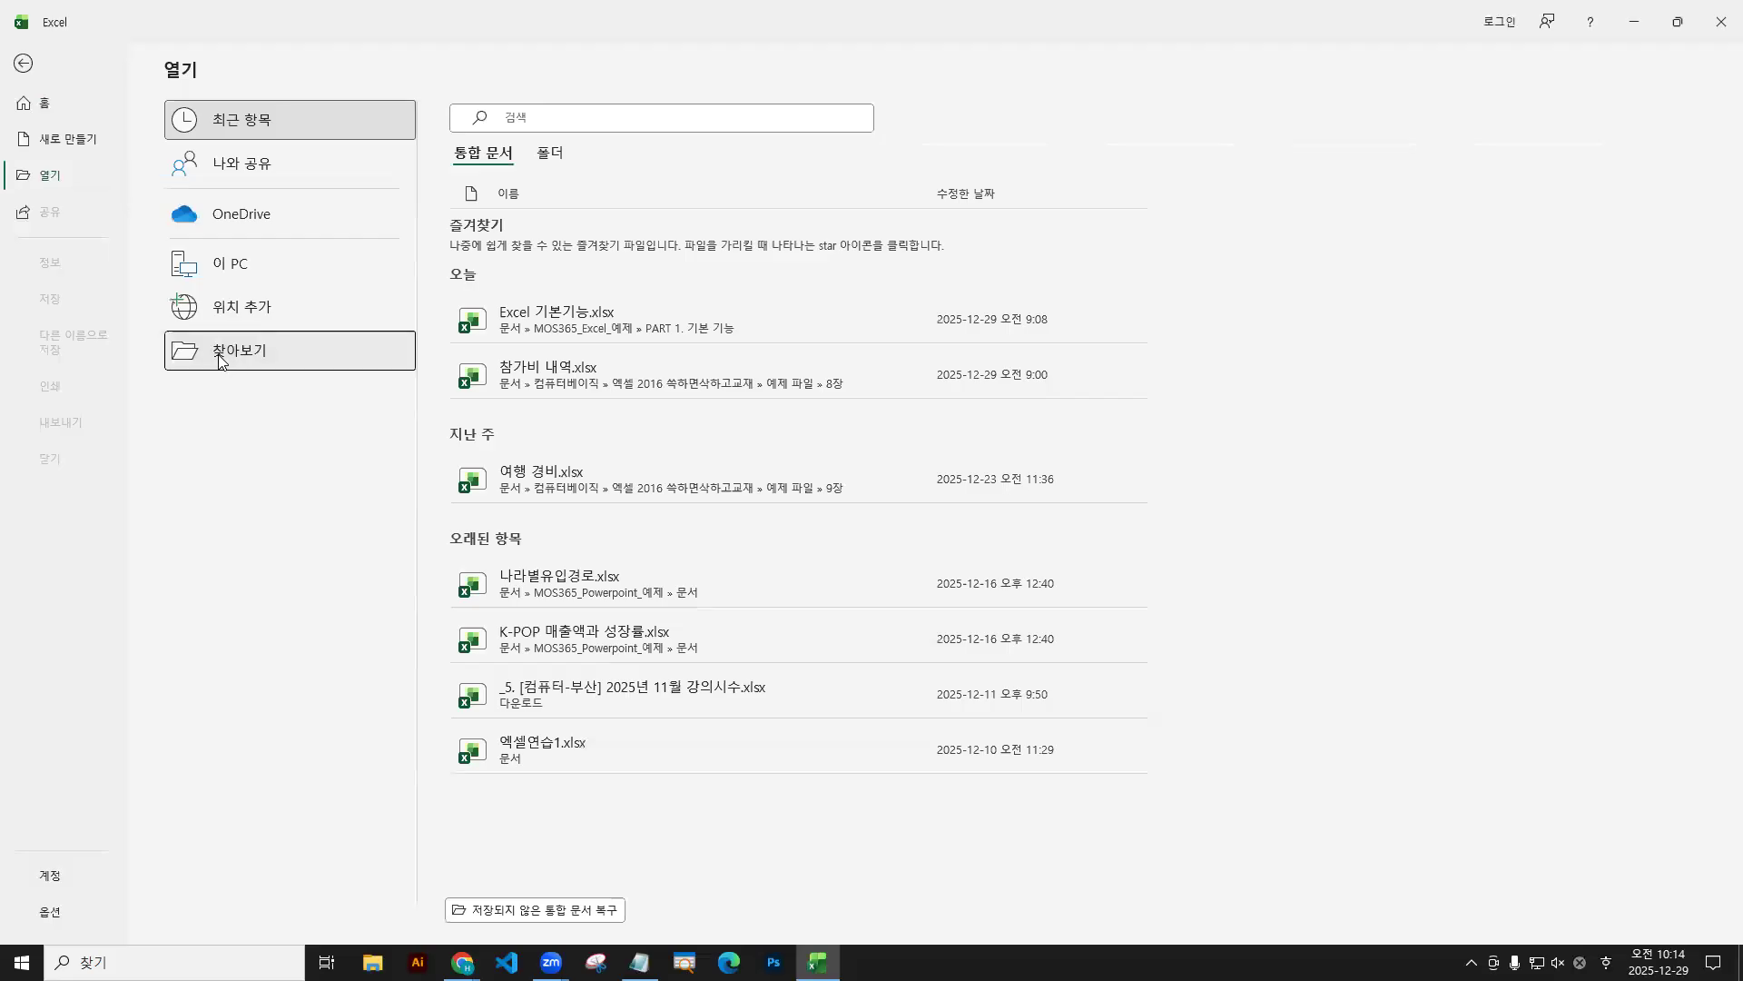
click(272, 350)
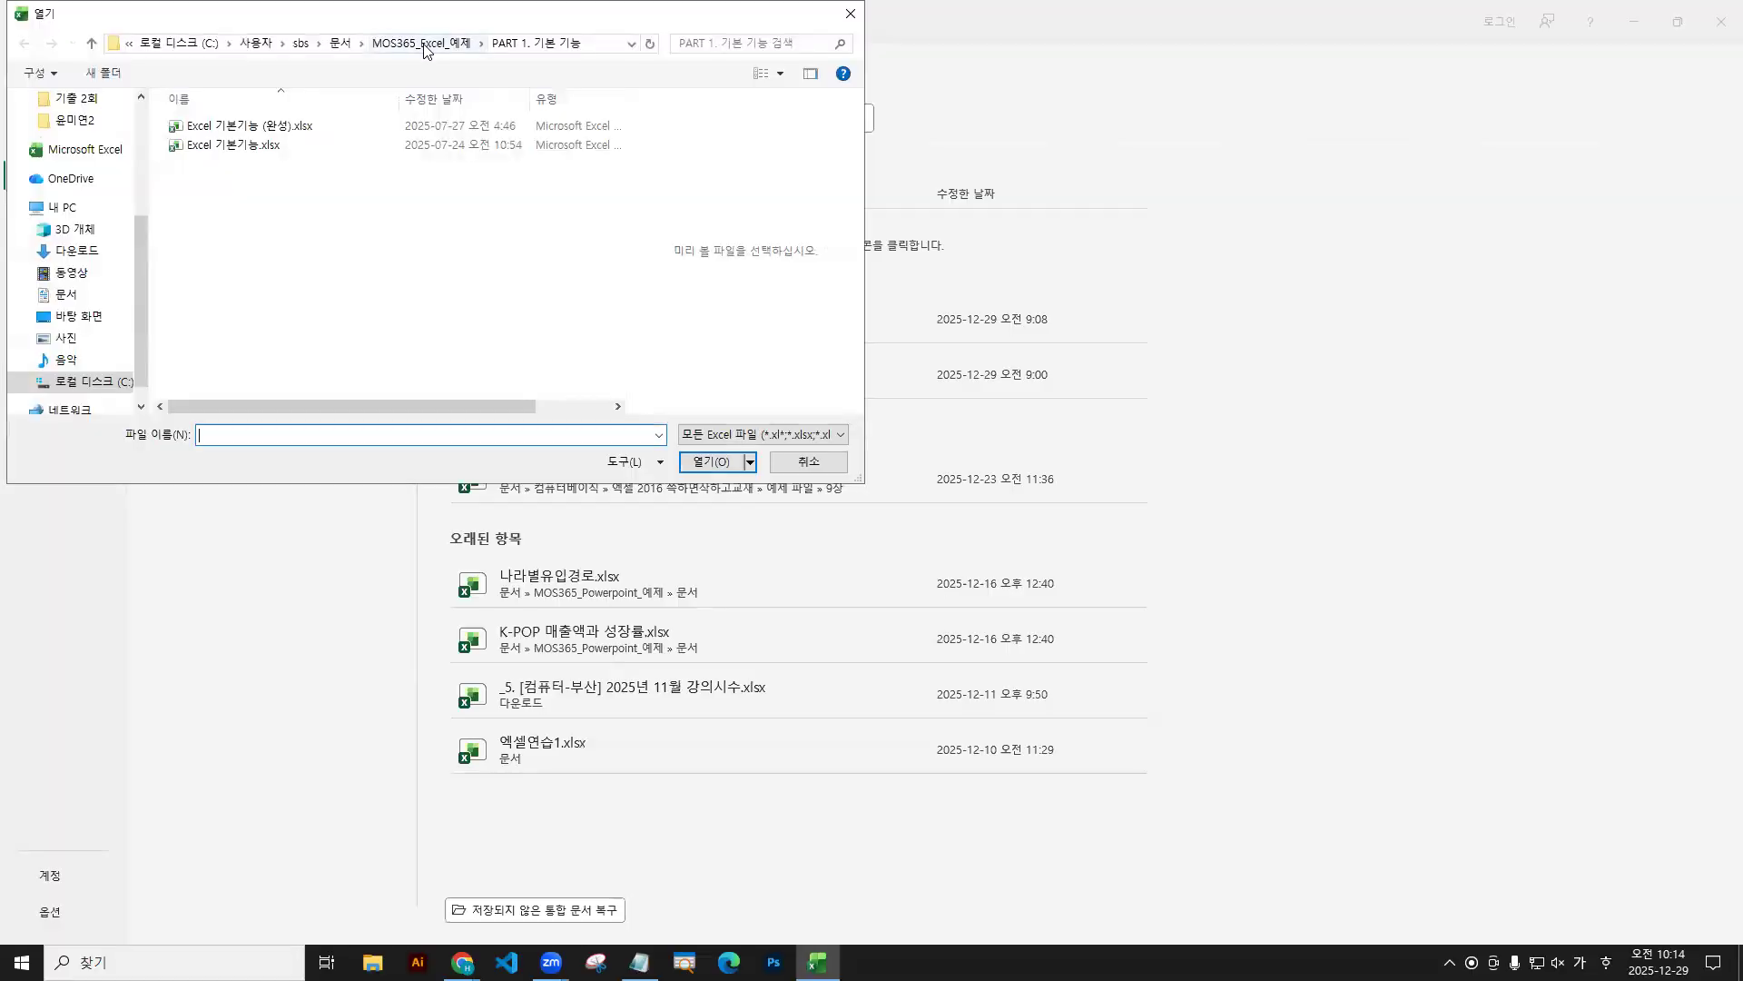
click(383, 98)
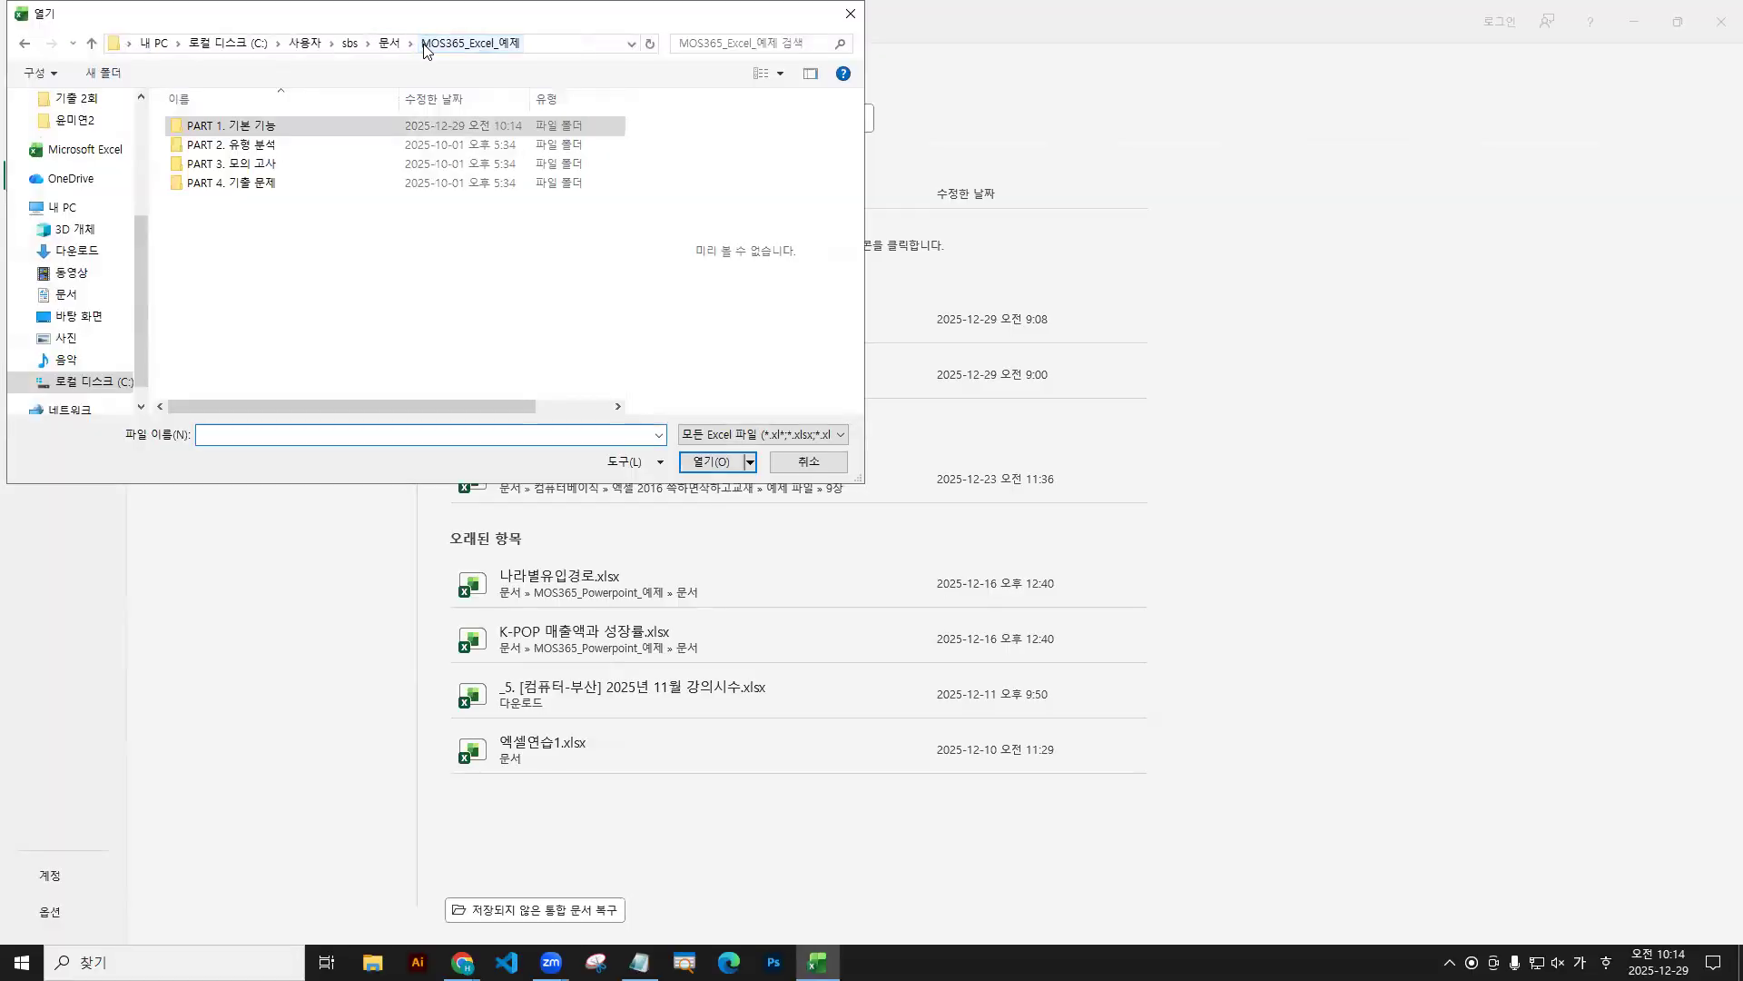
double_click(204, 149)
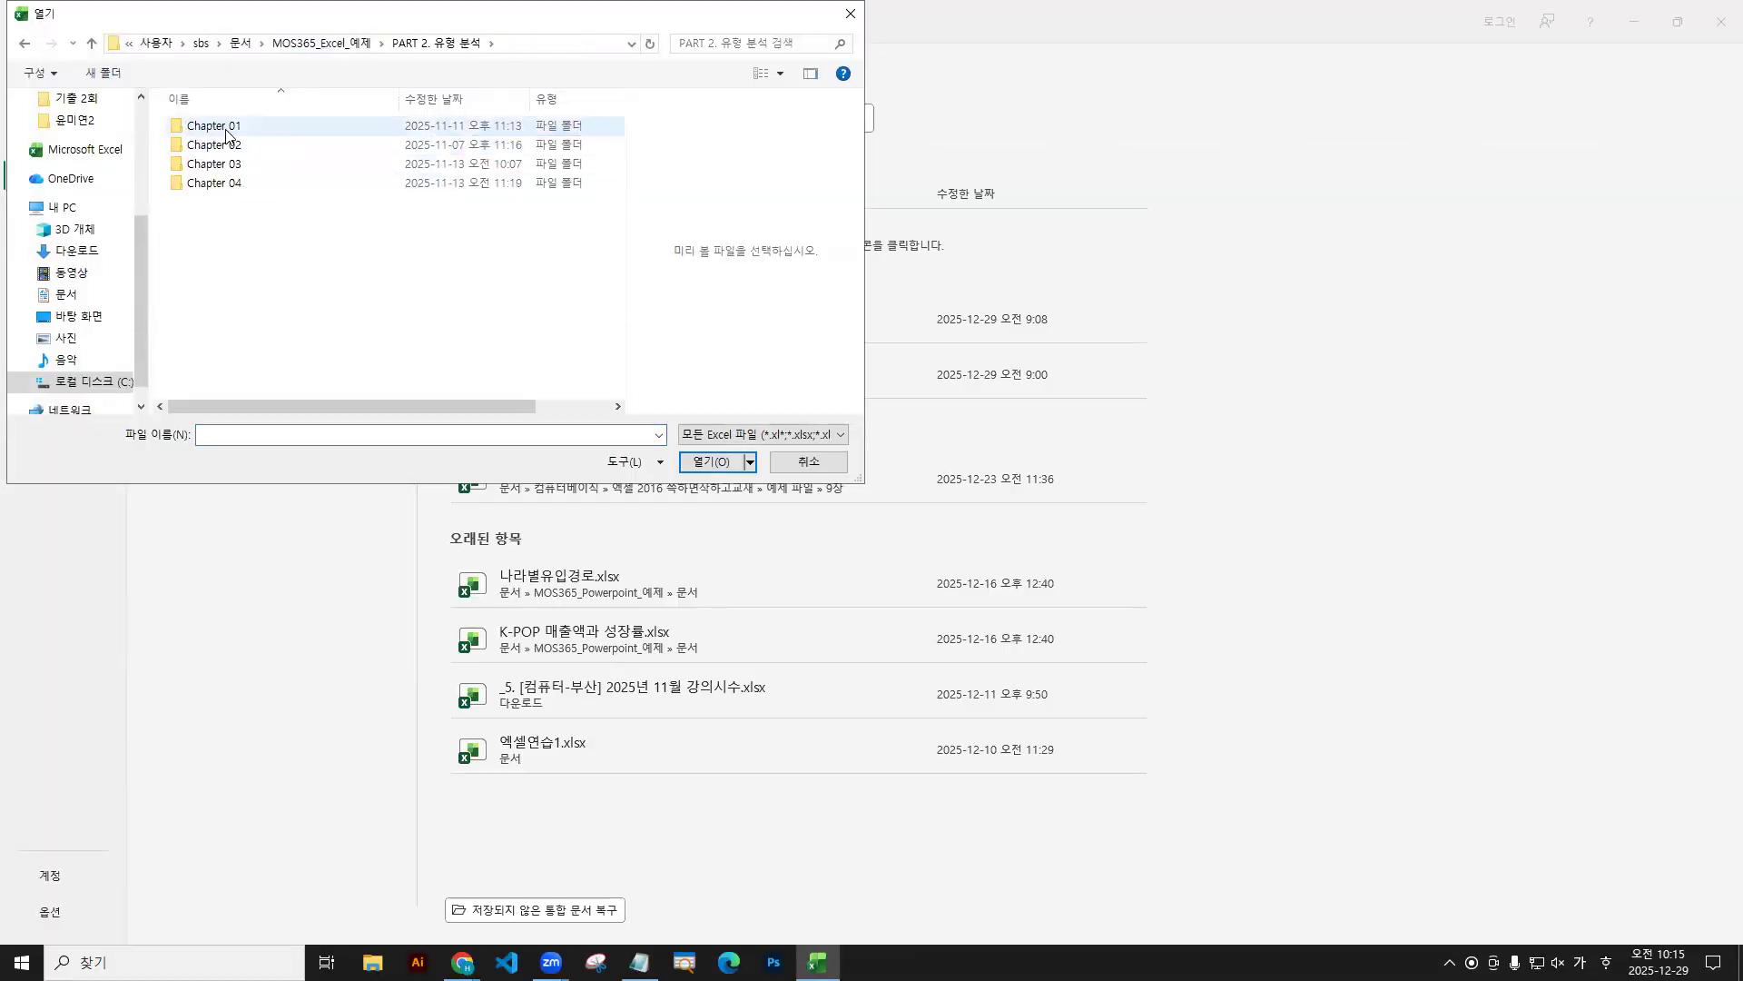
double_click(226, 135)
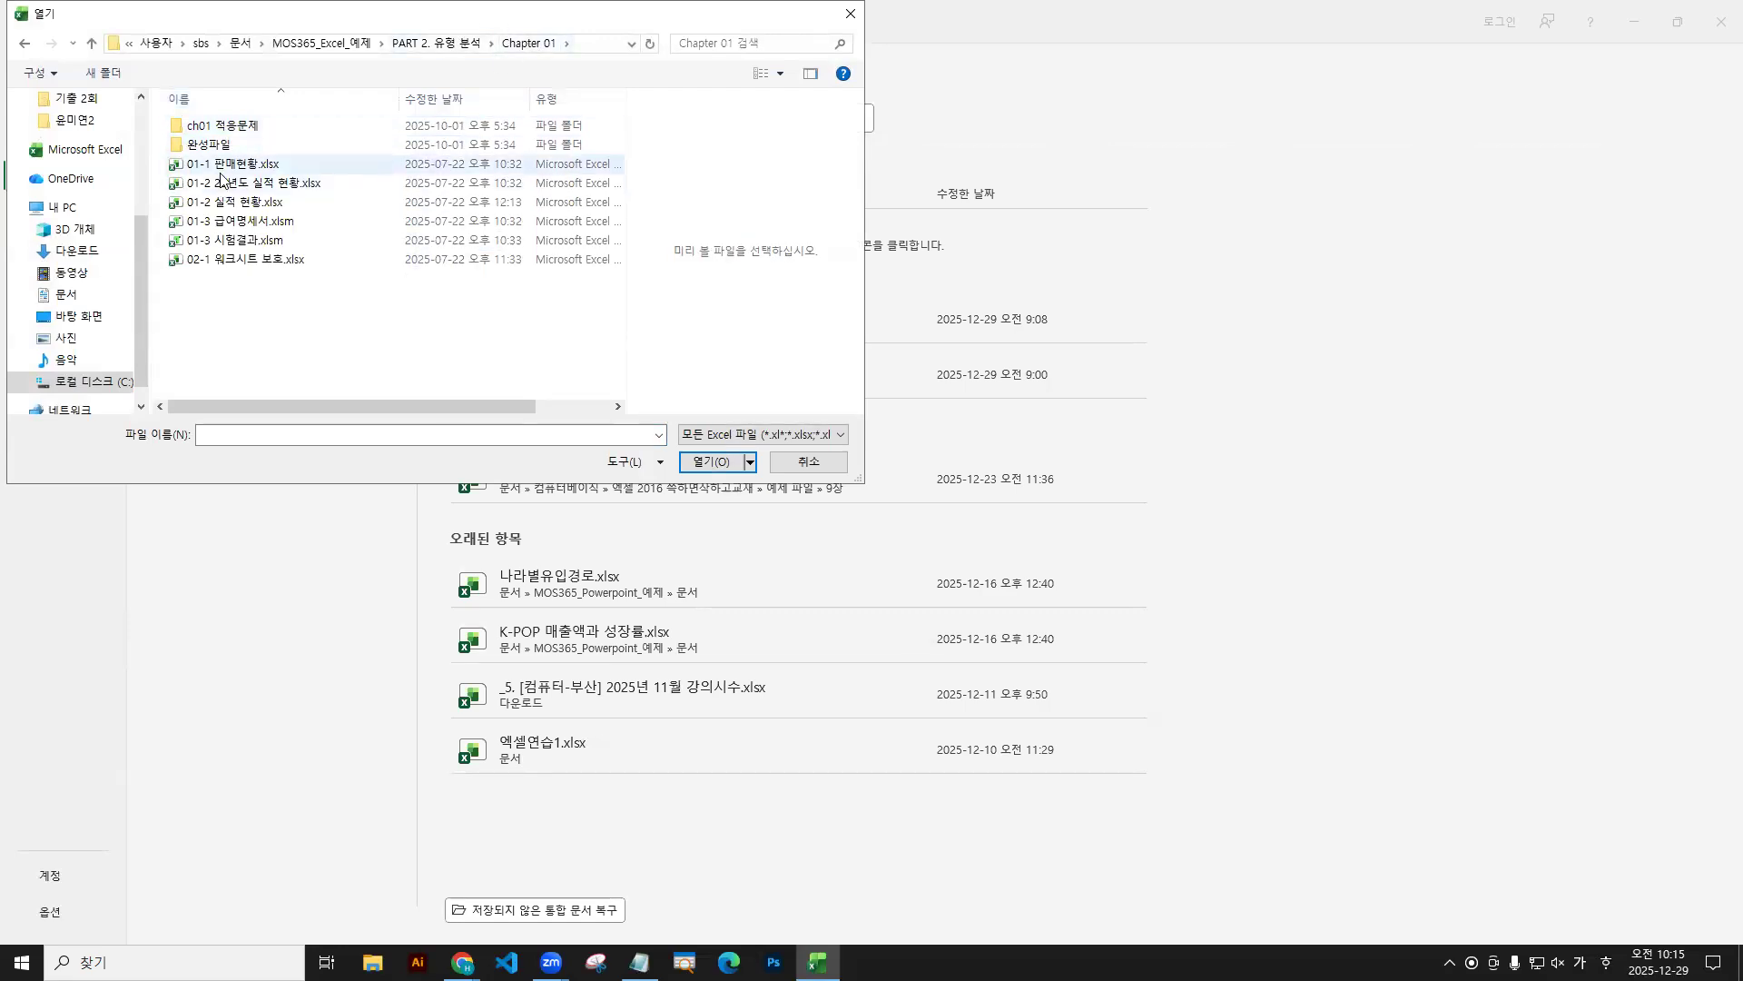
Open 01-1 판매현황.xlsx from the Chapter 01 folder and enable editing for it.
click(220, 171)
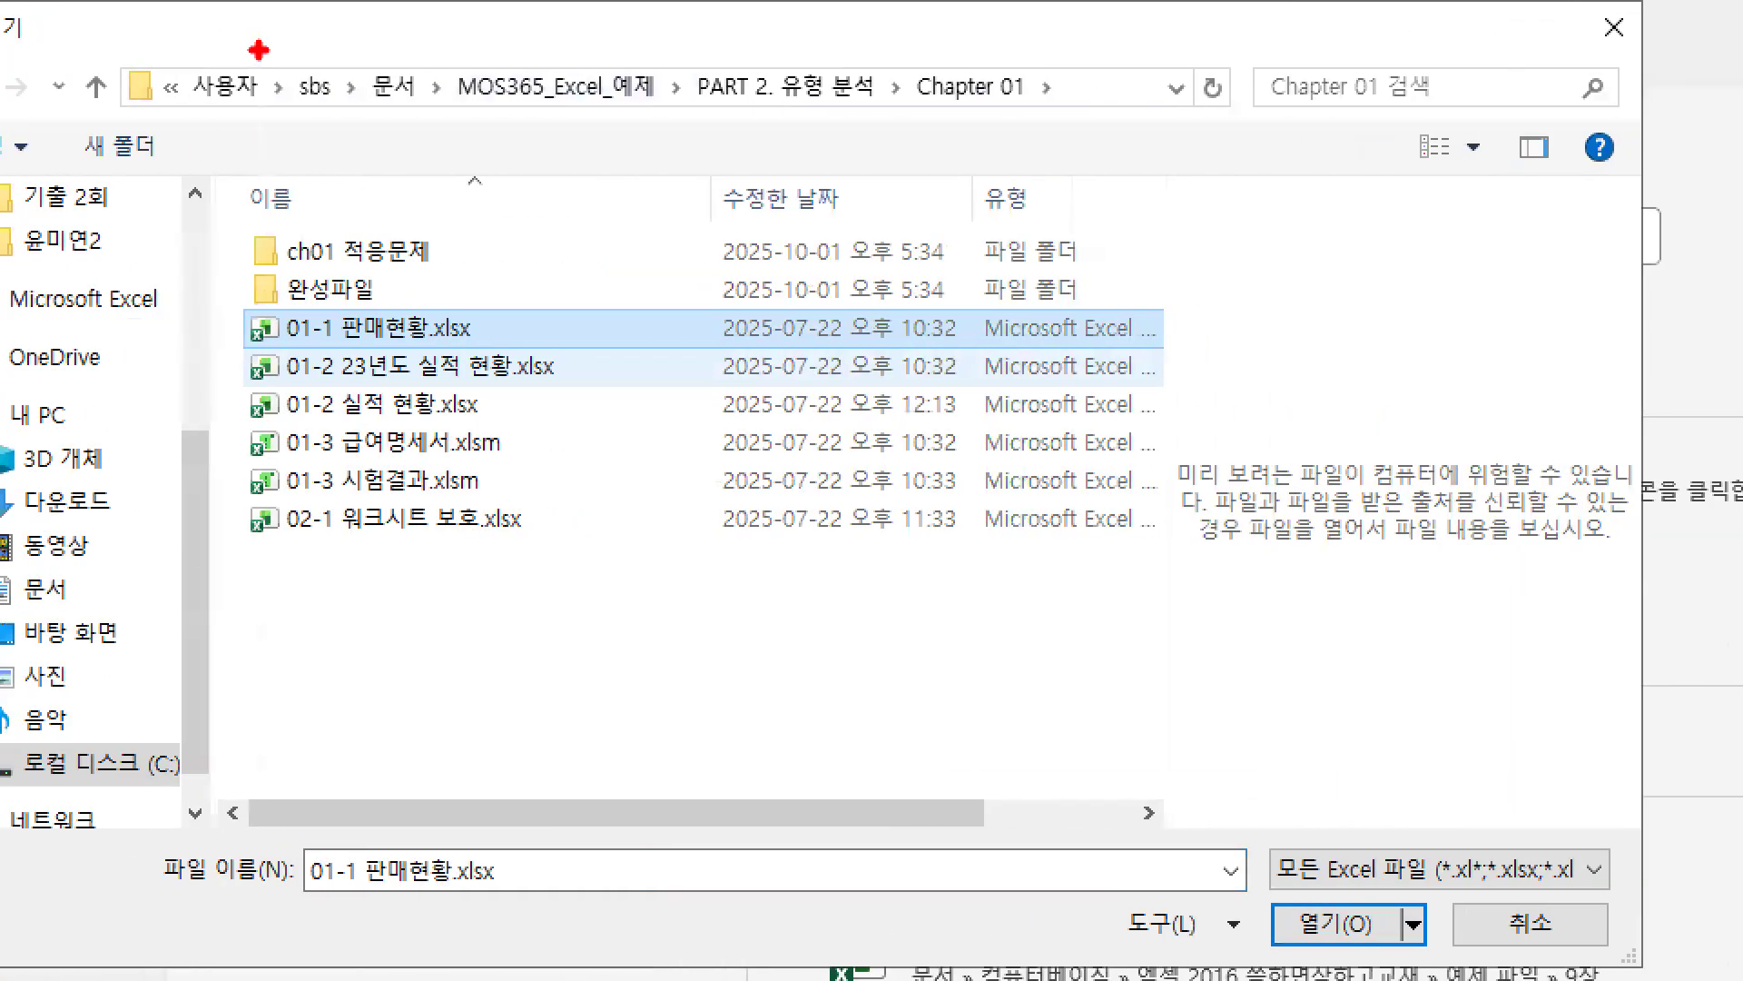
drag(697, 110, 1051, 110)
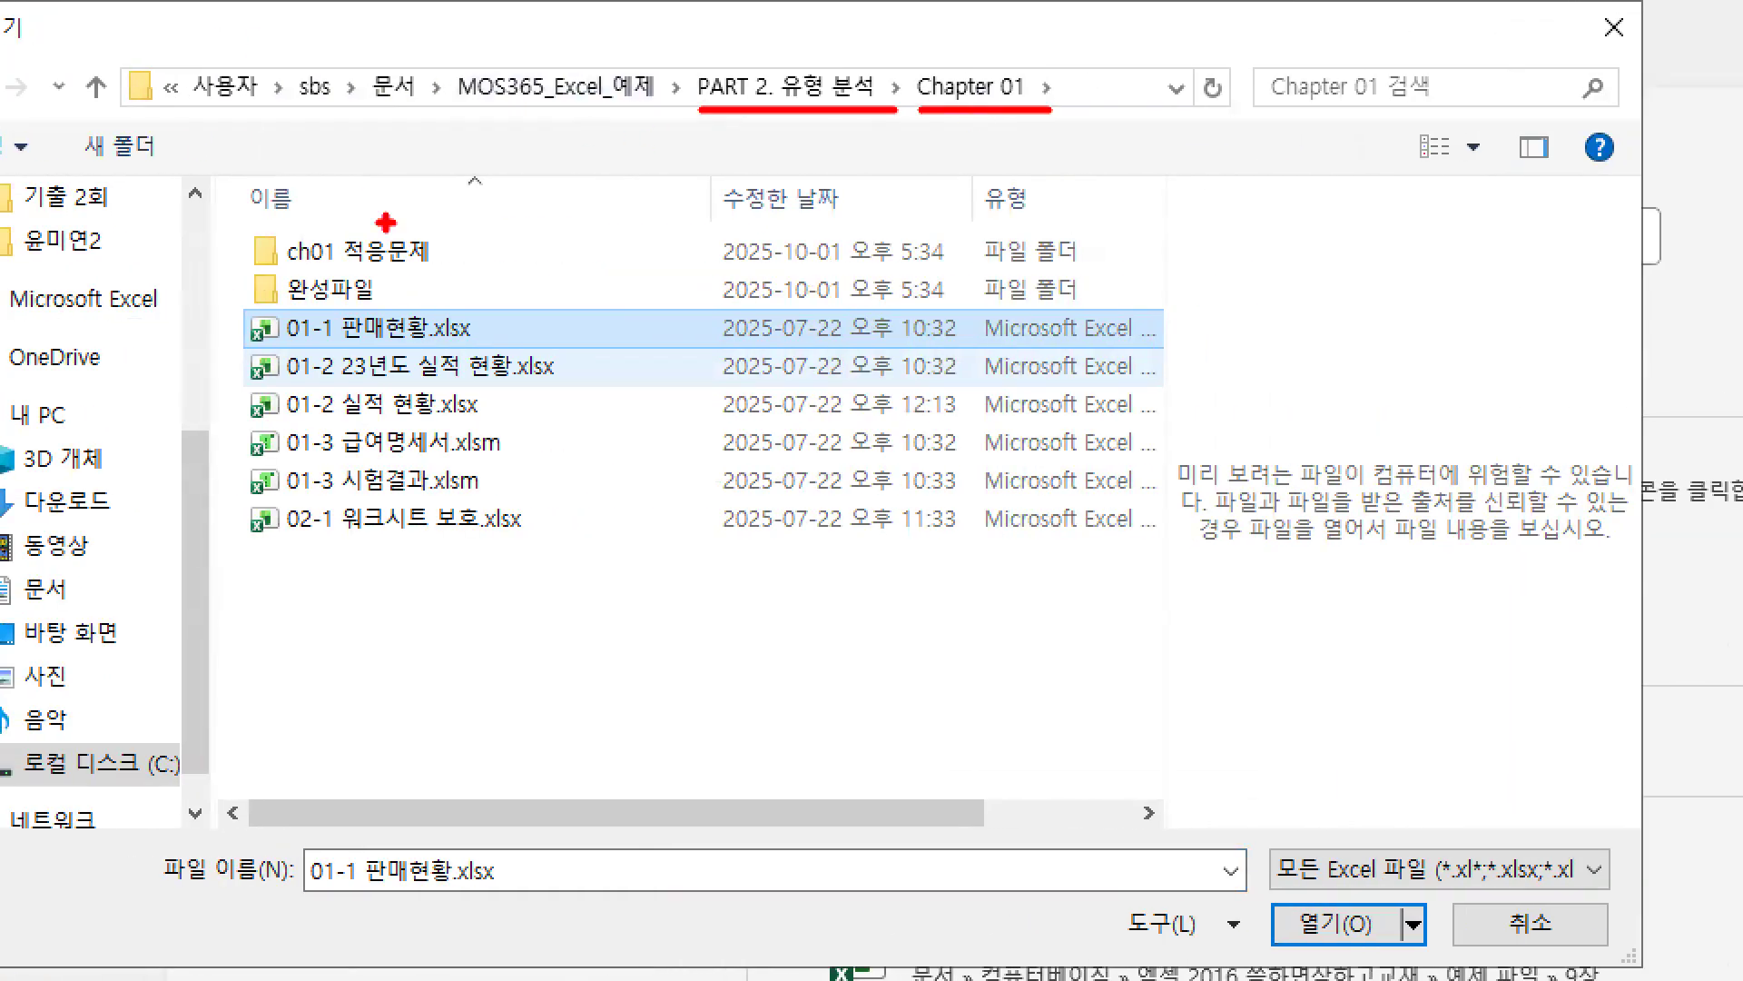
mouse_move(227, 308)
mouse_down()
mouse_move(518, 352)
mouse_move(524, 273)
mouse_up()
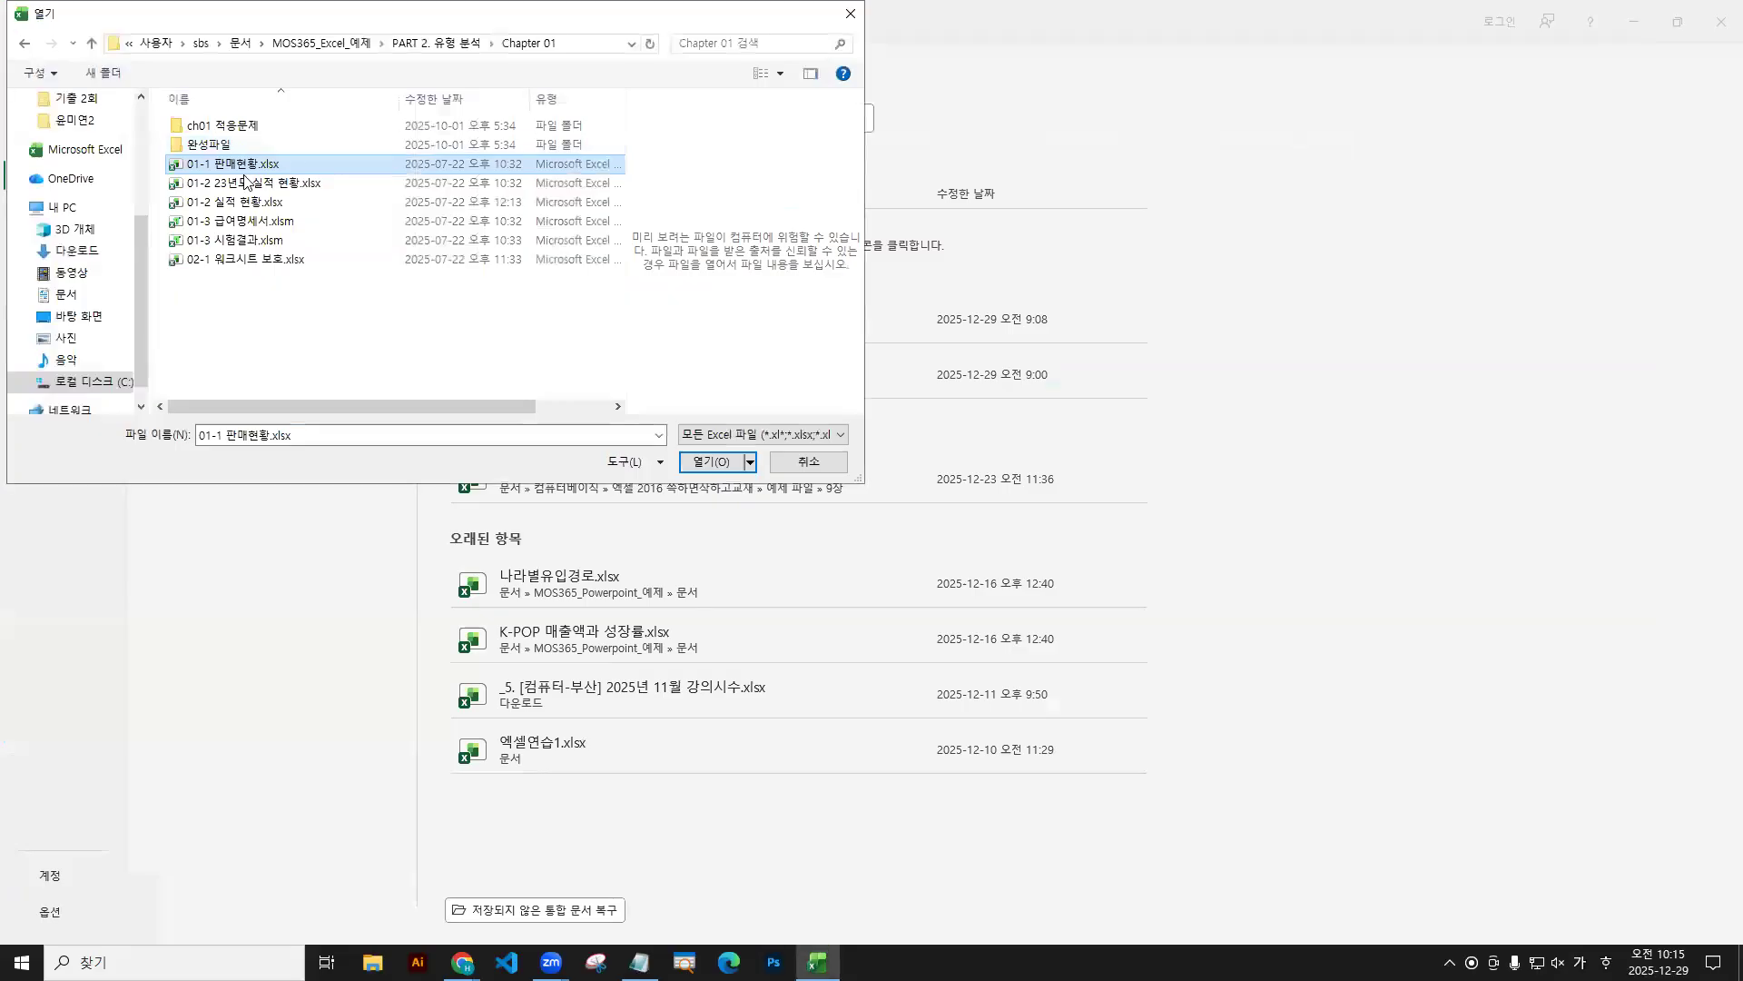
double_click(269, 329)
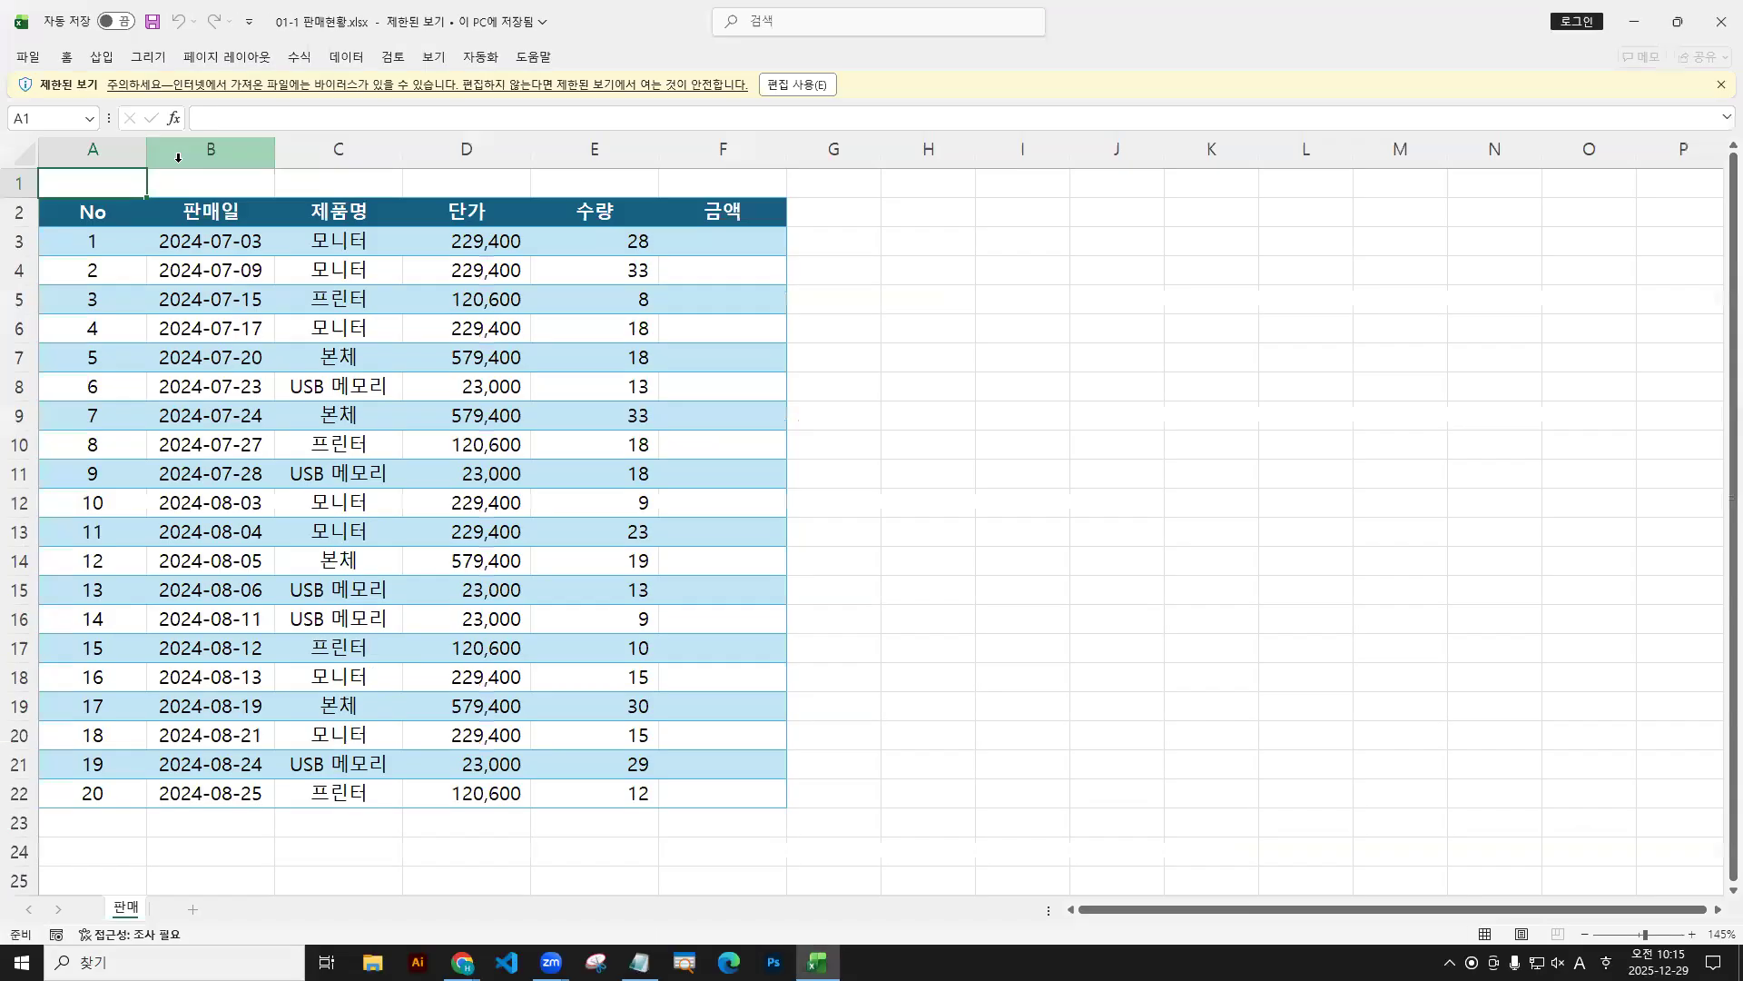
drag(799, 87, 800, 105)
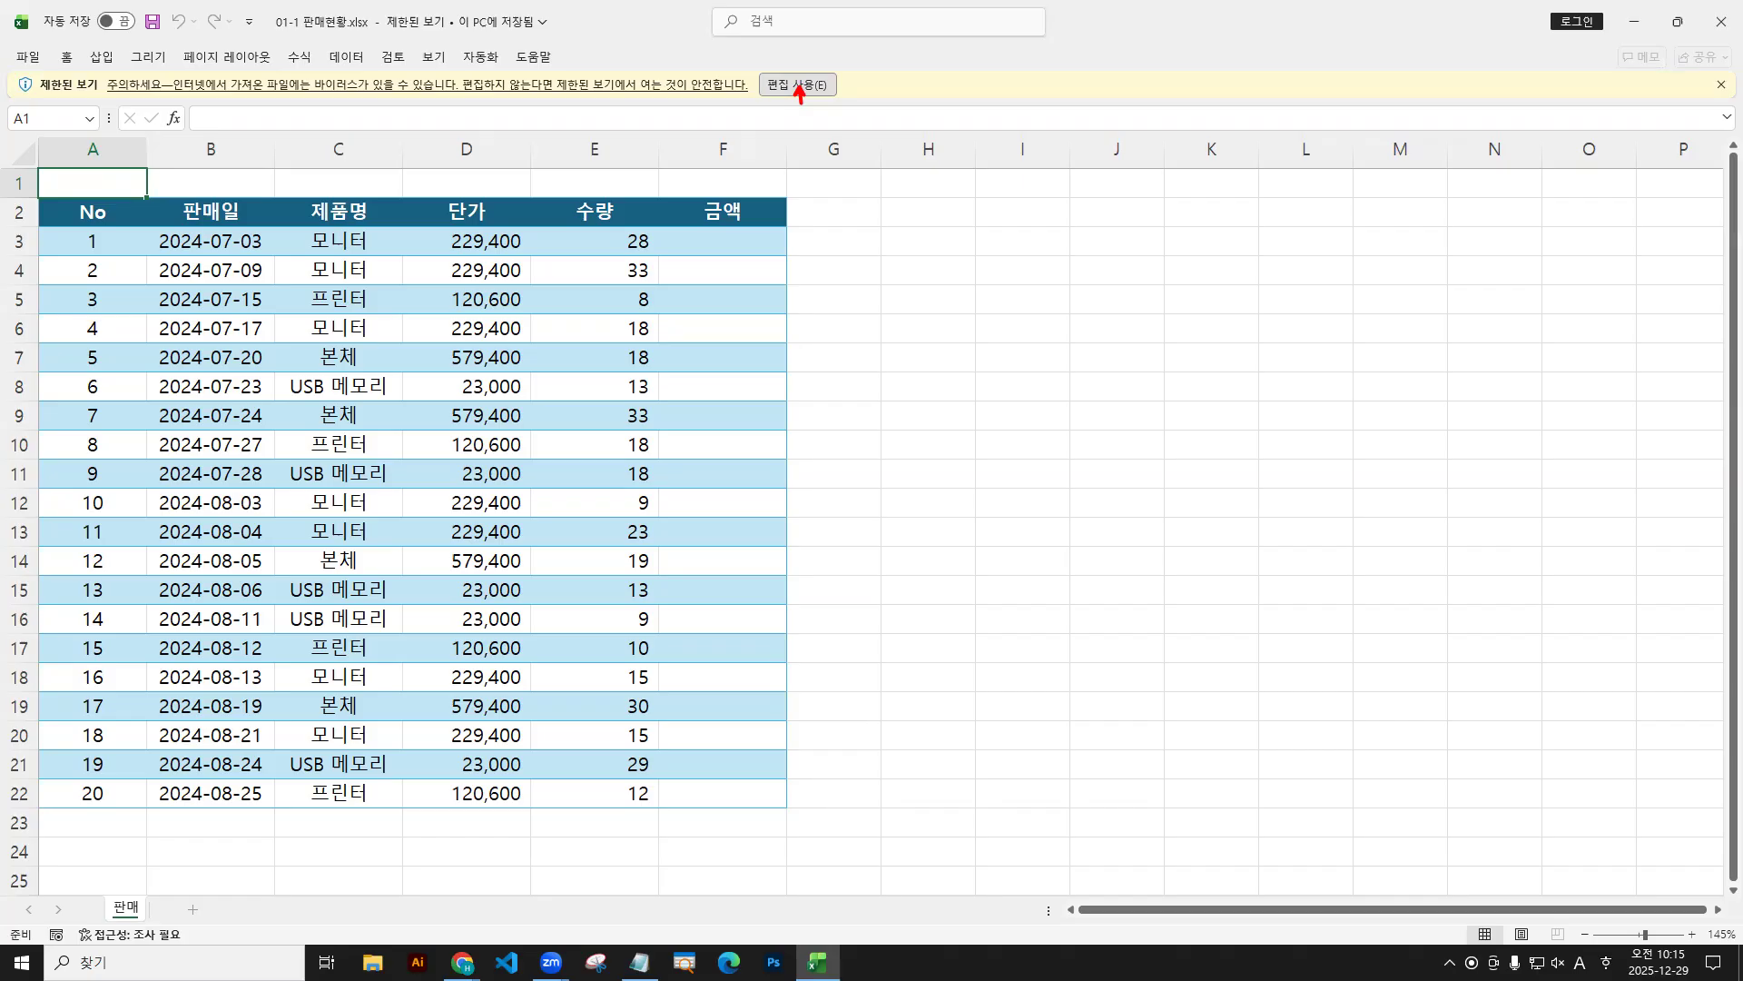
click(800, 86)
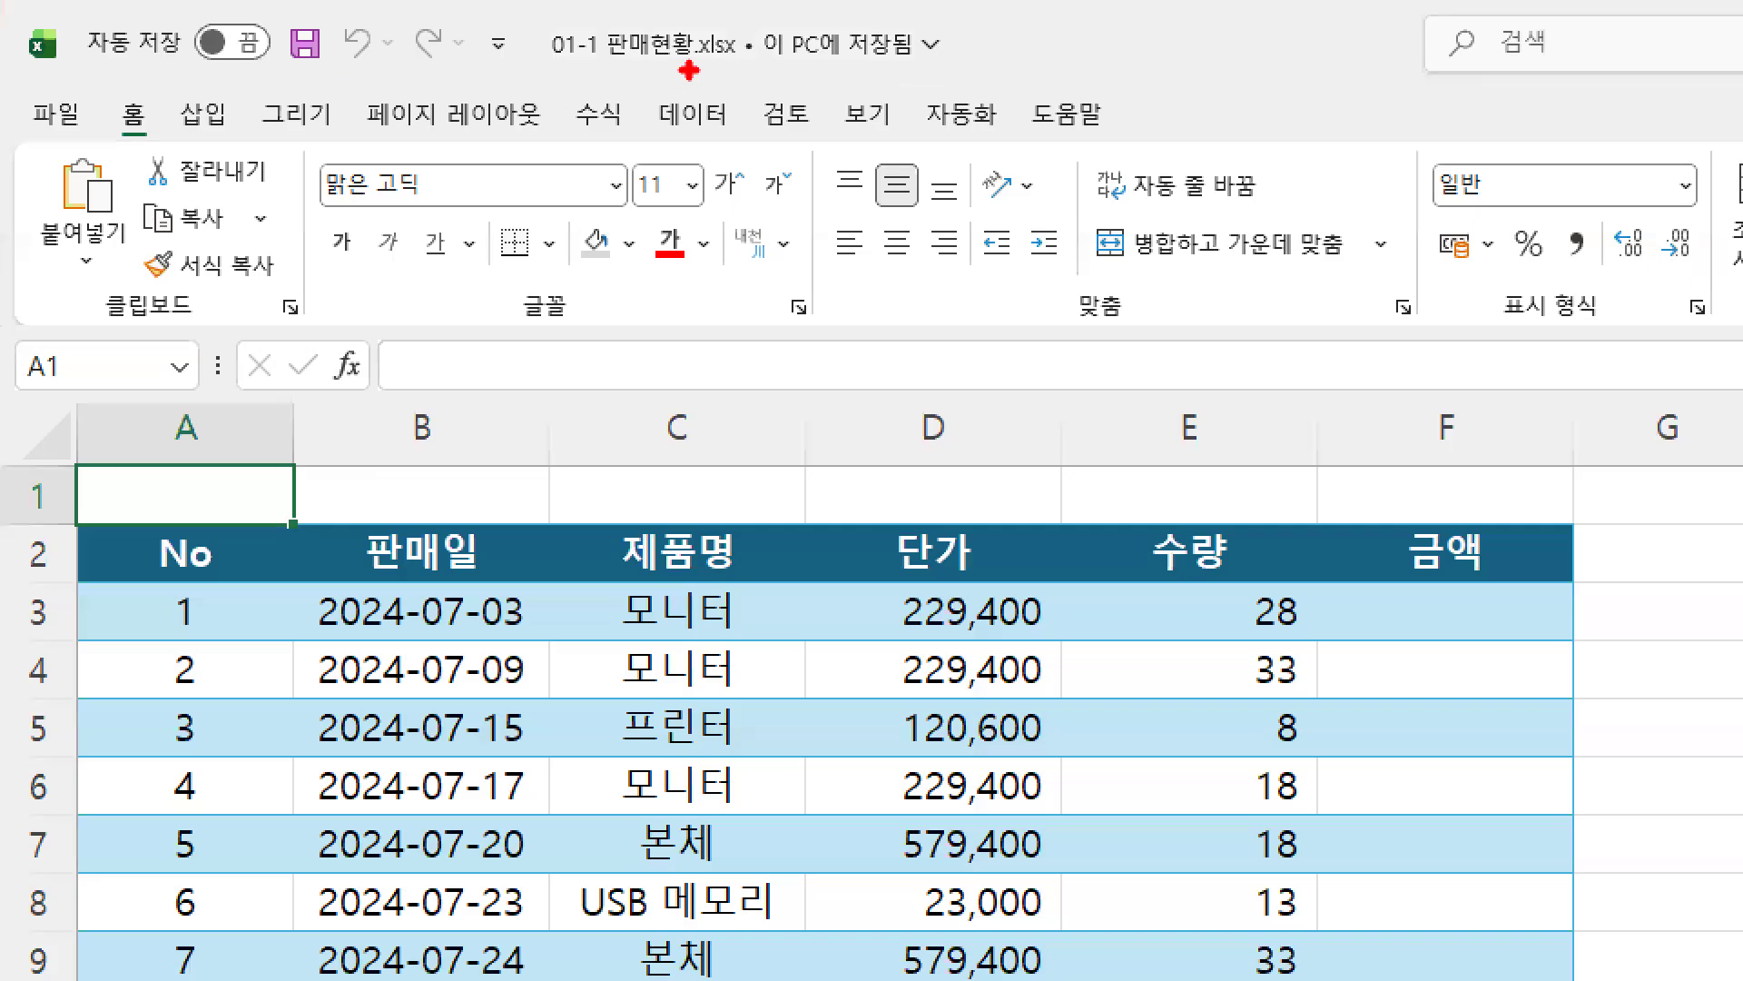
drag(688, 60, 735, 60)
drag(745, 72, 768, 91)
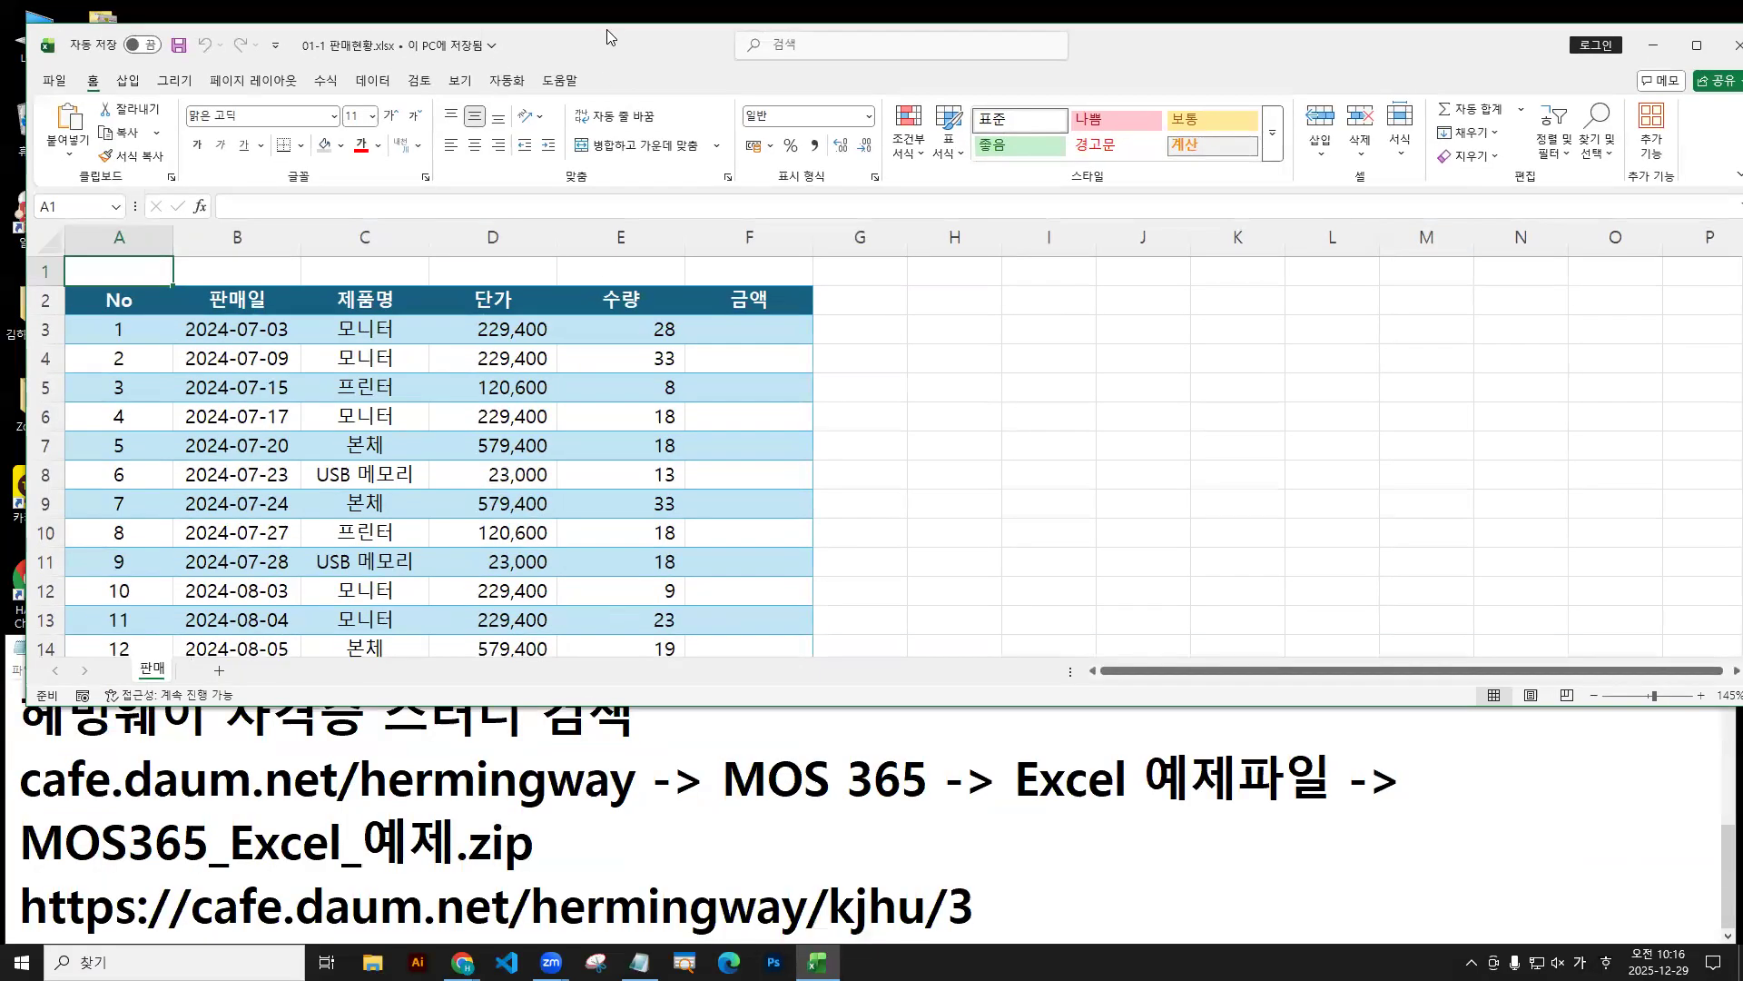
Move the workbook window aside, switch to Notepad, and insert a blank line above 헤밍웨이 자격증 스터디 검색.
drag(606, 29, 588, 7)
click(676, 711)
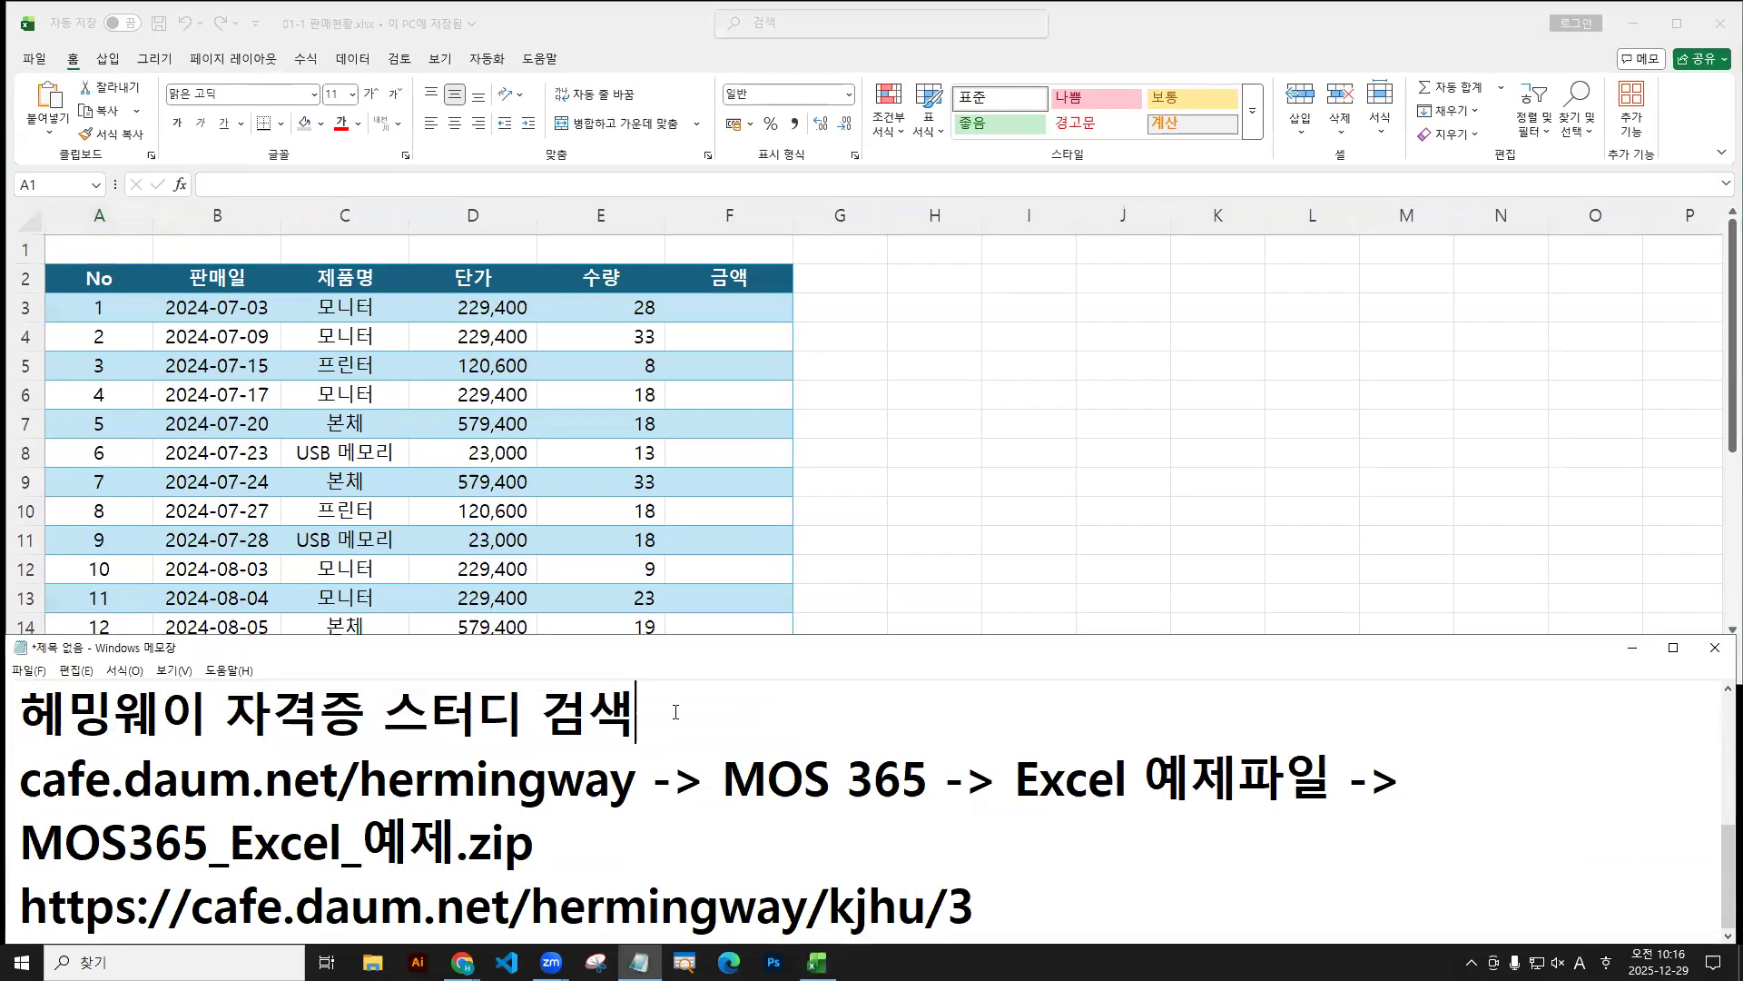
key(Home)
key(Up)
key(Up)
key(Down)
key(Down)
key(Down)
key(Down)
key(Up)
key(Up)
key(Up)
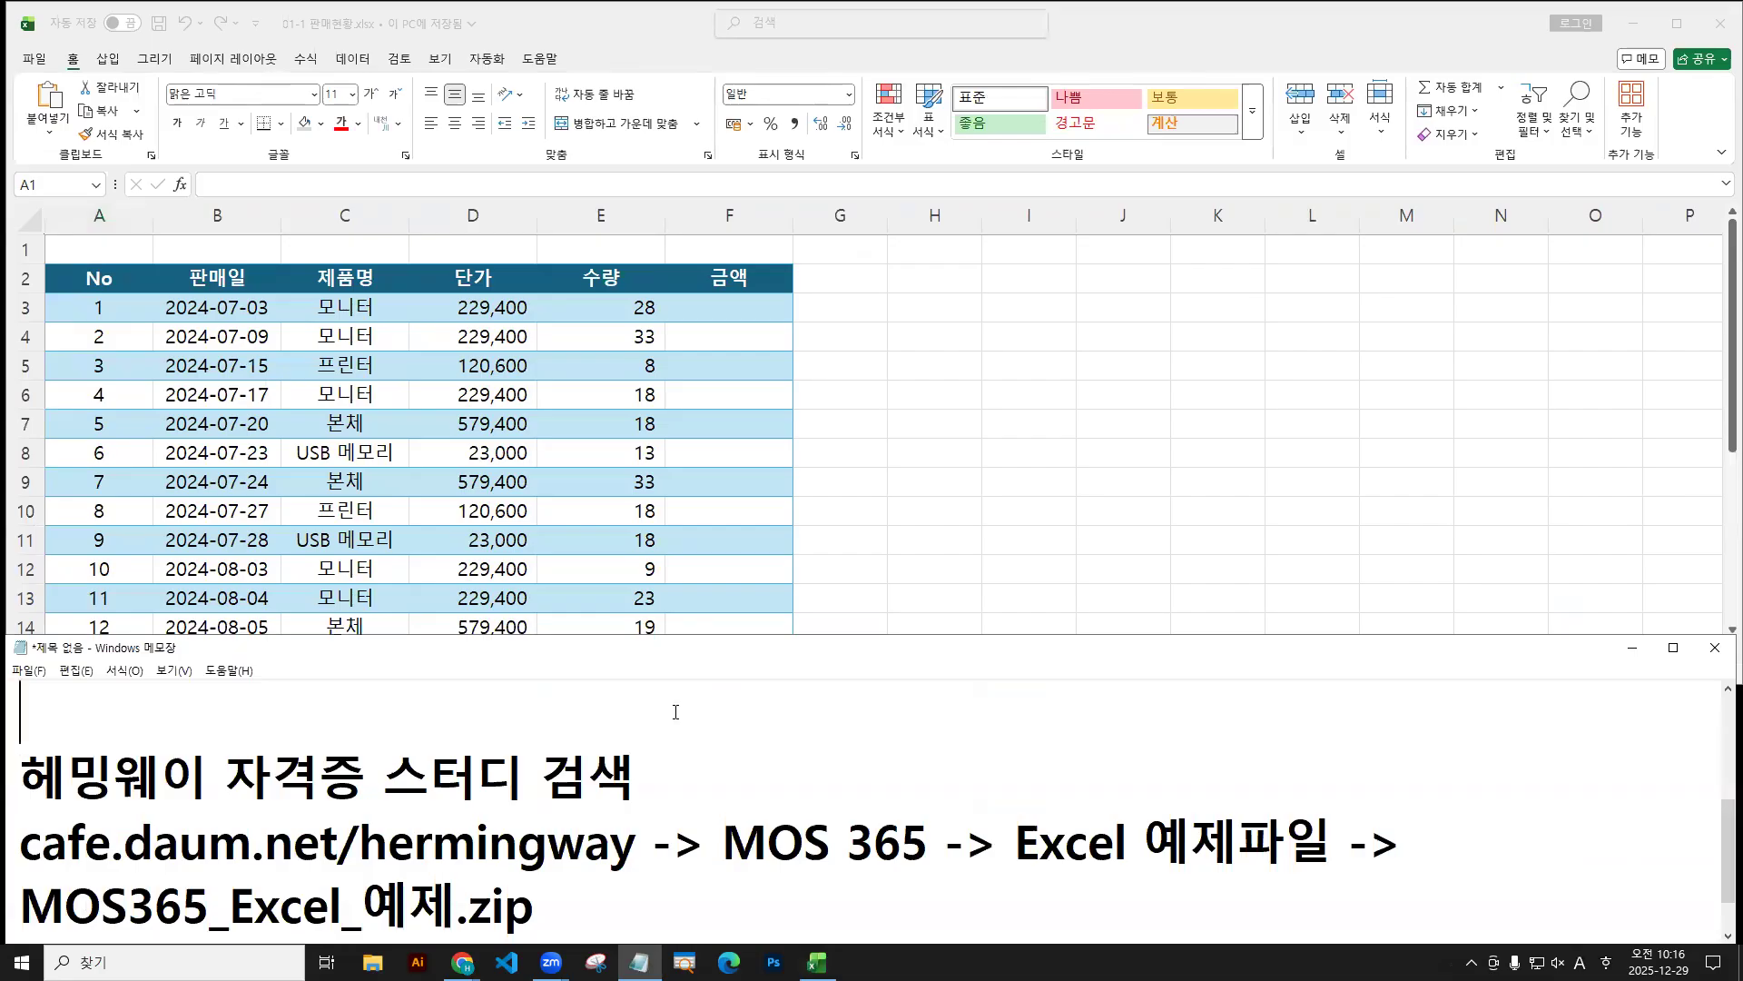
key(Return)
Add the note heading ★엑셀 파일 주요 확장자, inserting the filled star as a special symbol, and start a new line.
text(a)
key(BackSpace)
key(Hangul)
text(ㅁ)
key(Hangul_Hanja)
key(Tab)
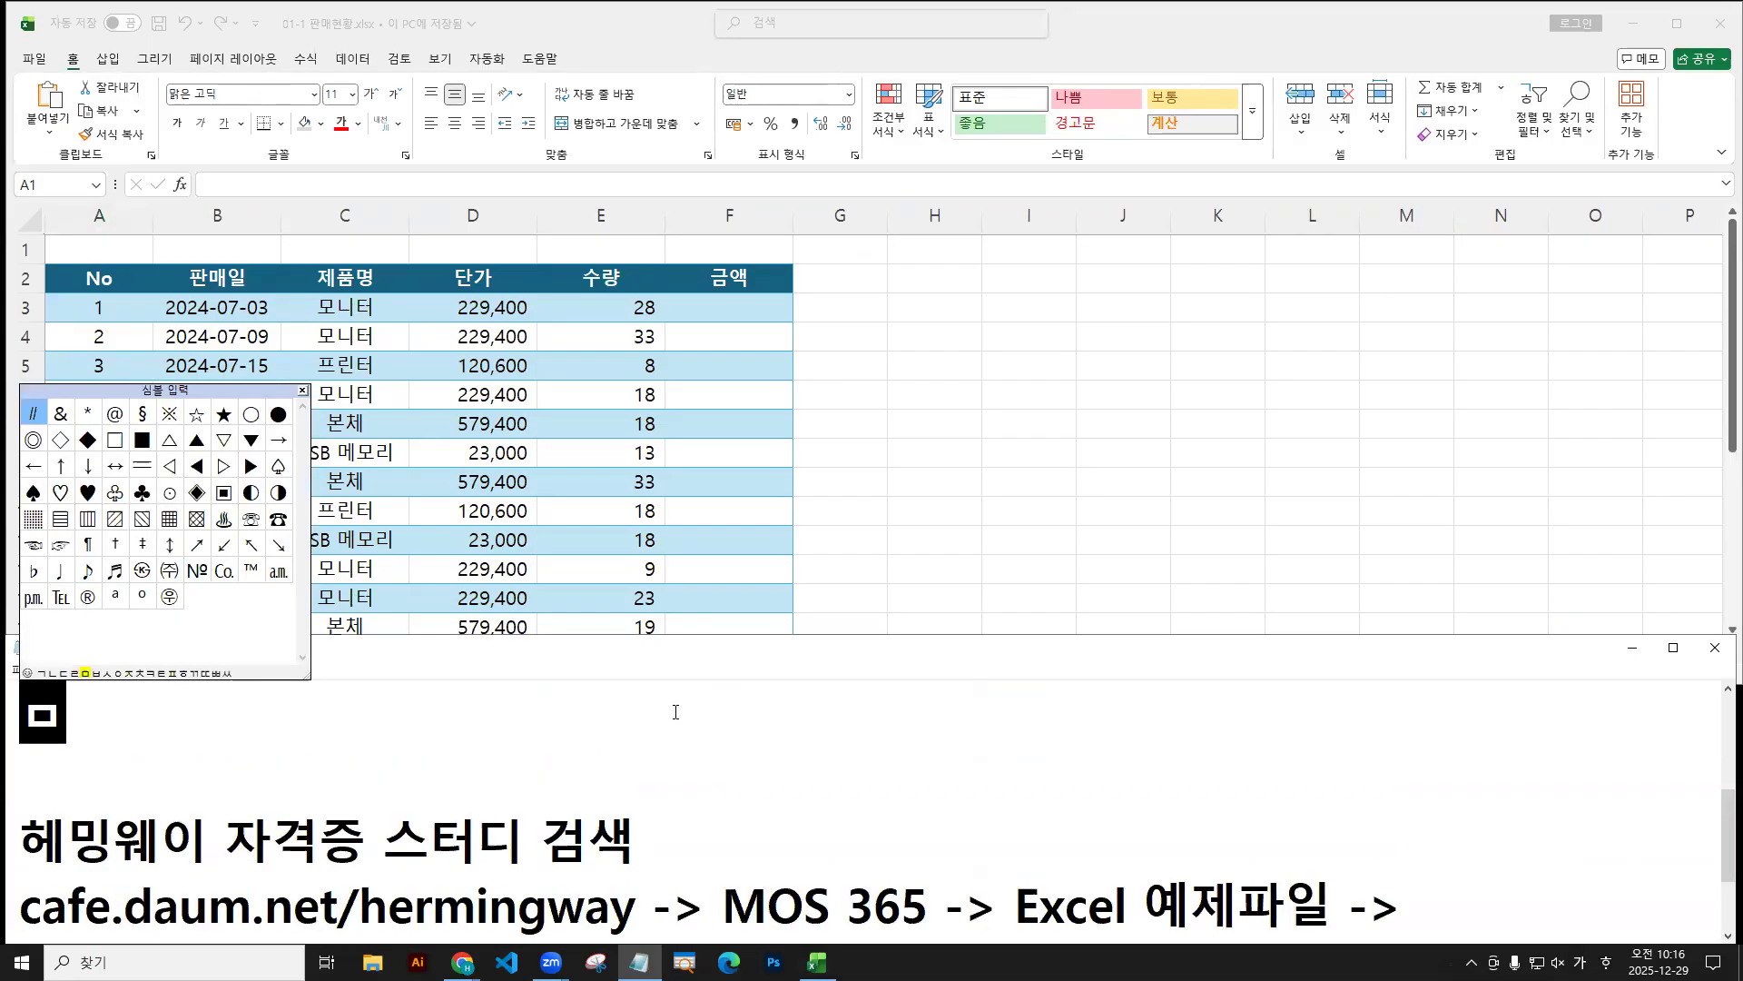
click(224, 415)
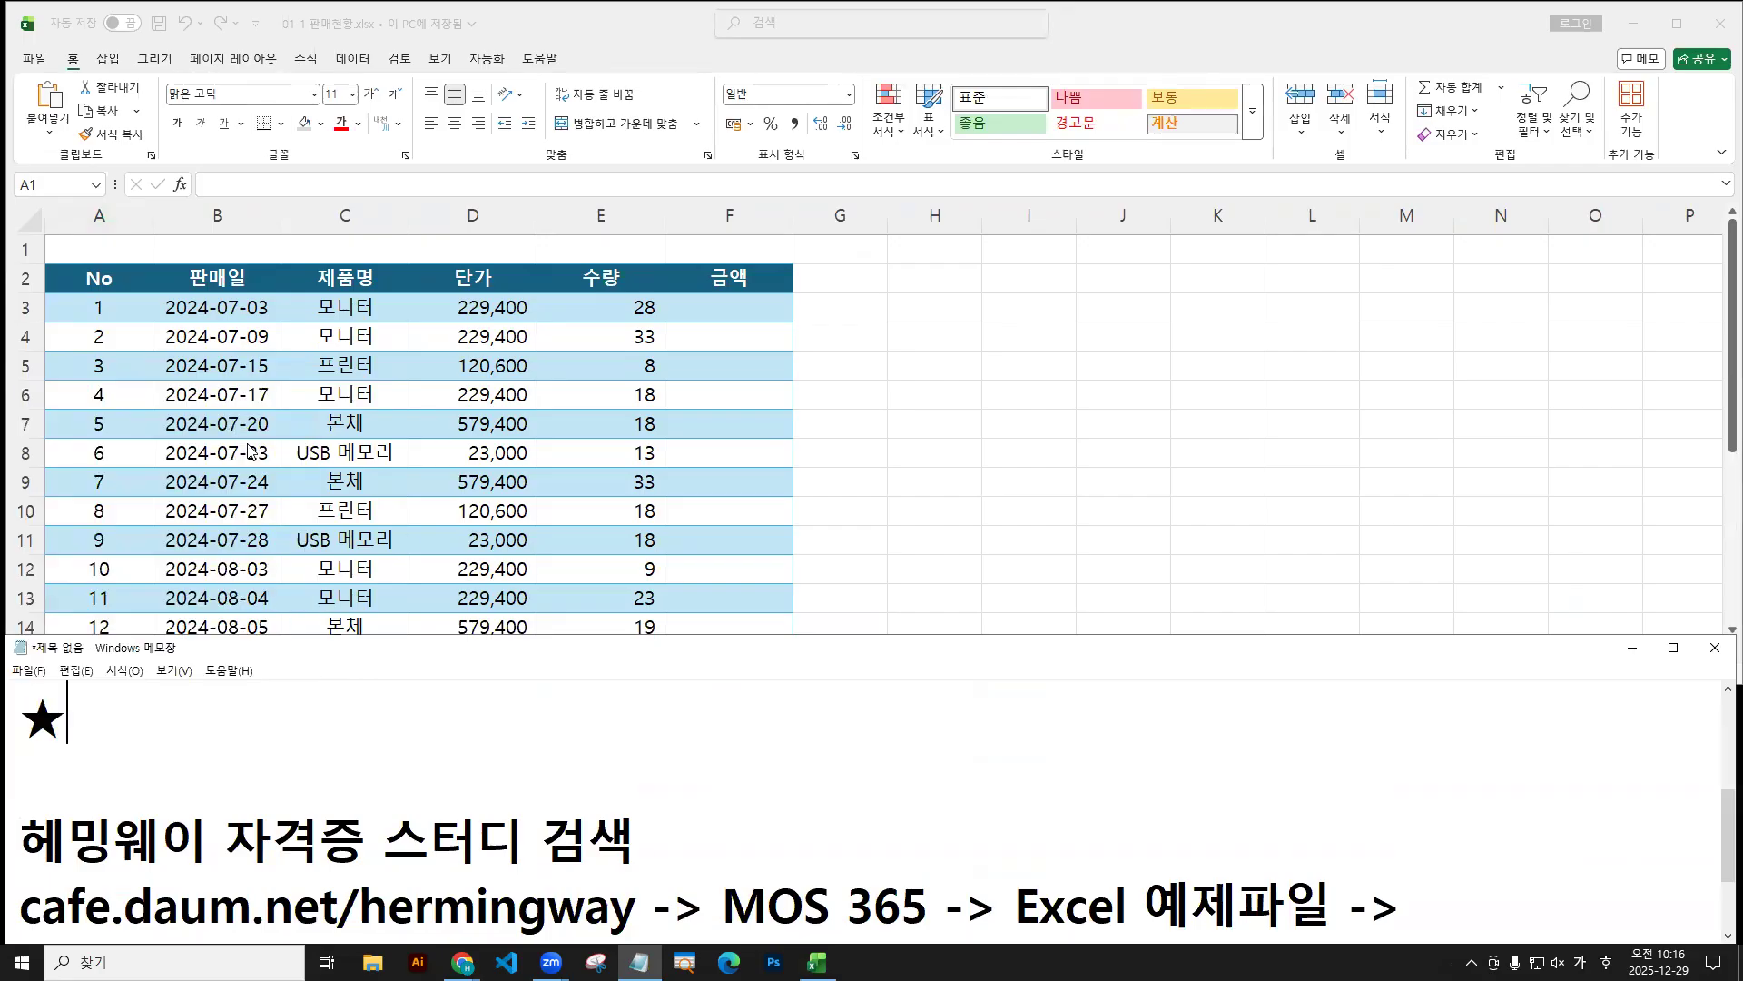
text(엑셀 파일 주요 확장자)
key(Return)
Write the entry Excel 통합 문서(.xlsx) on the line under the ★ heading.
key(Hangul)
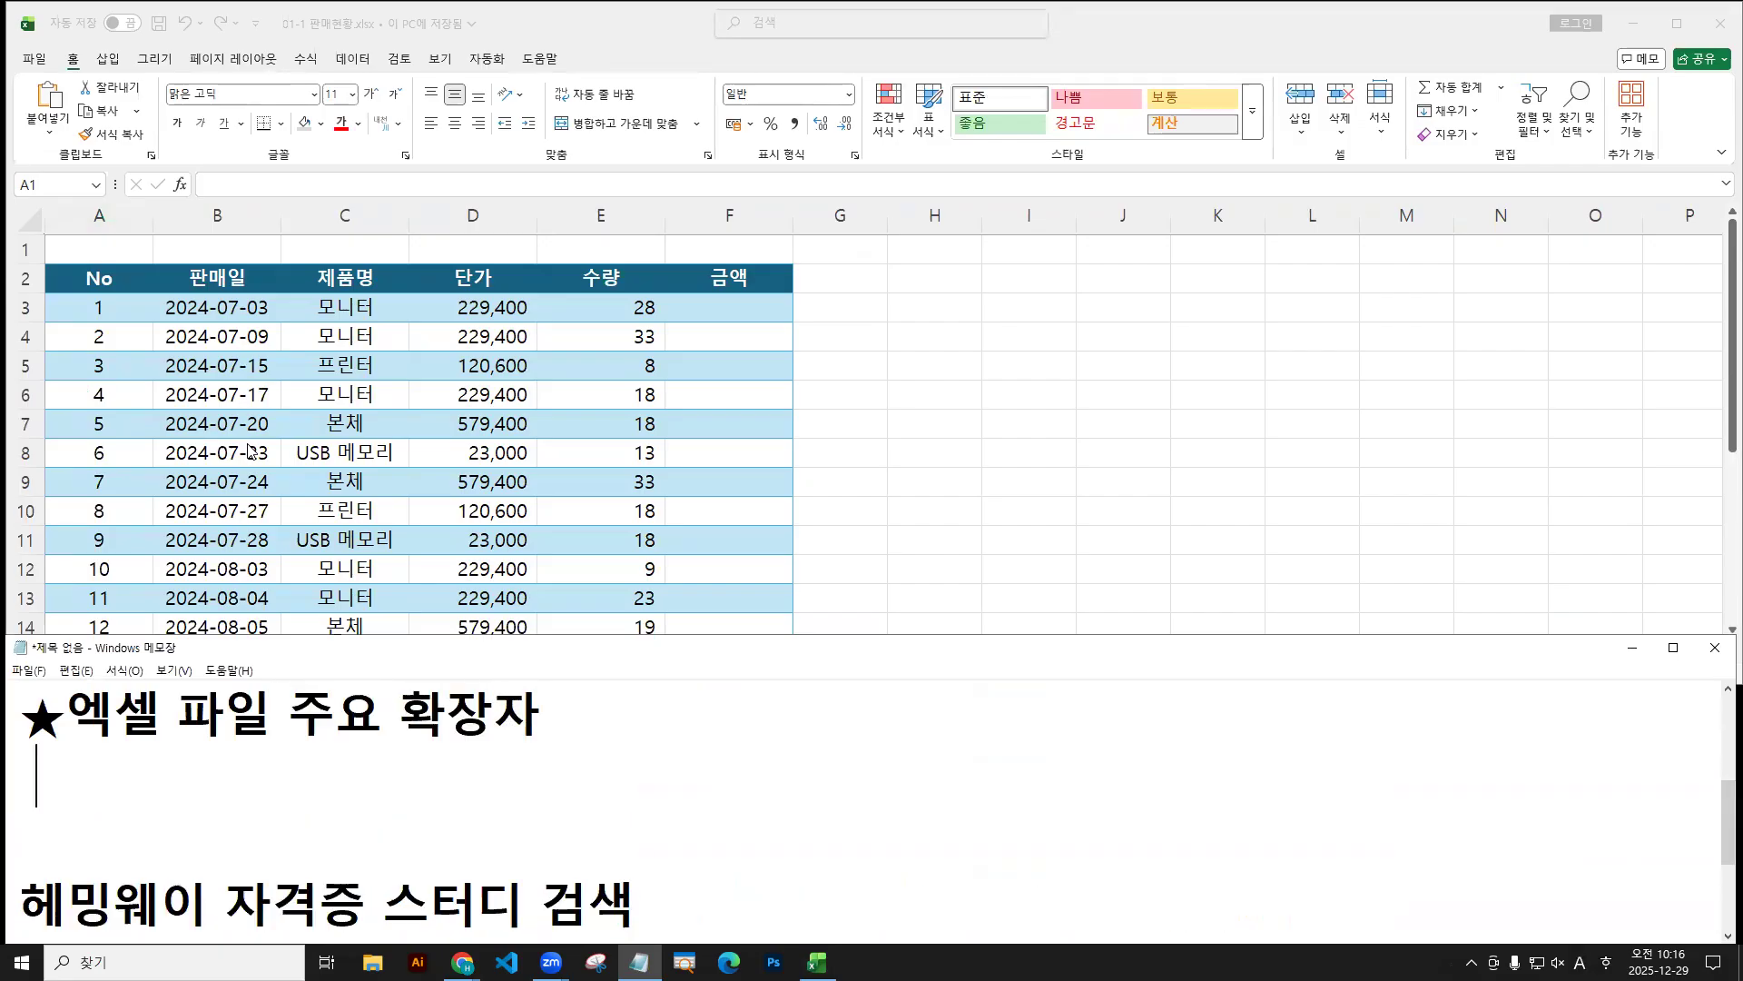
text(x)
key(BackSpace)
text(Excel)
key(Hangul)
text(통합 문서(.)
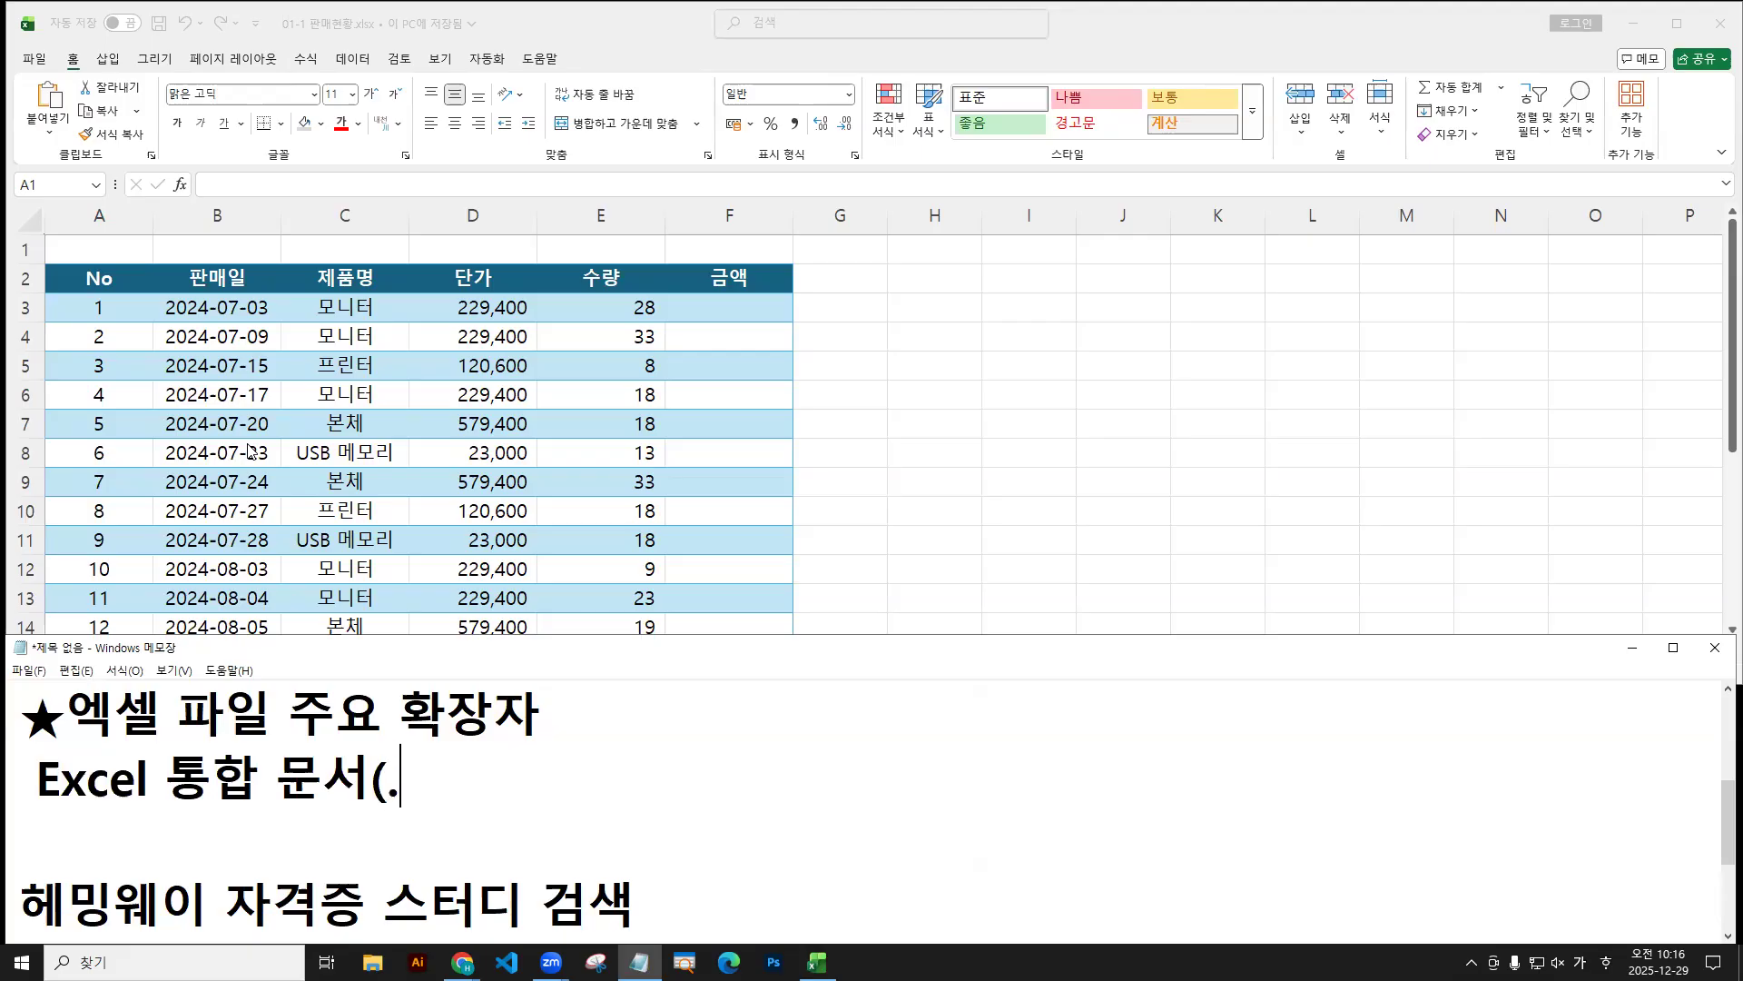
key(Hangul)
text(xlsx))
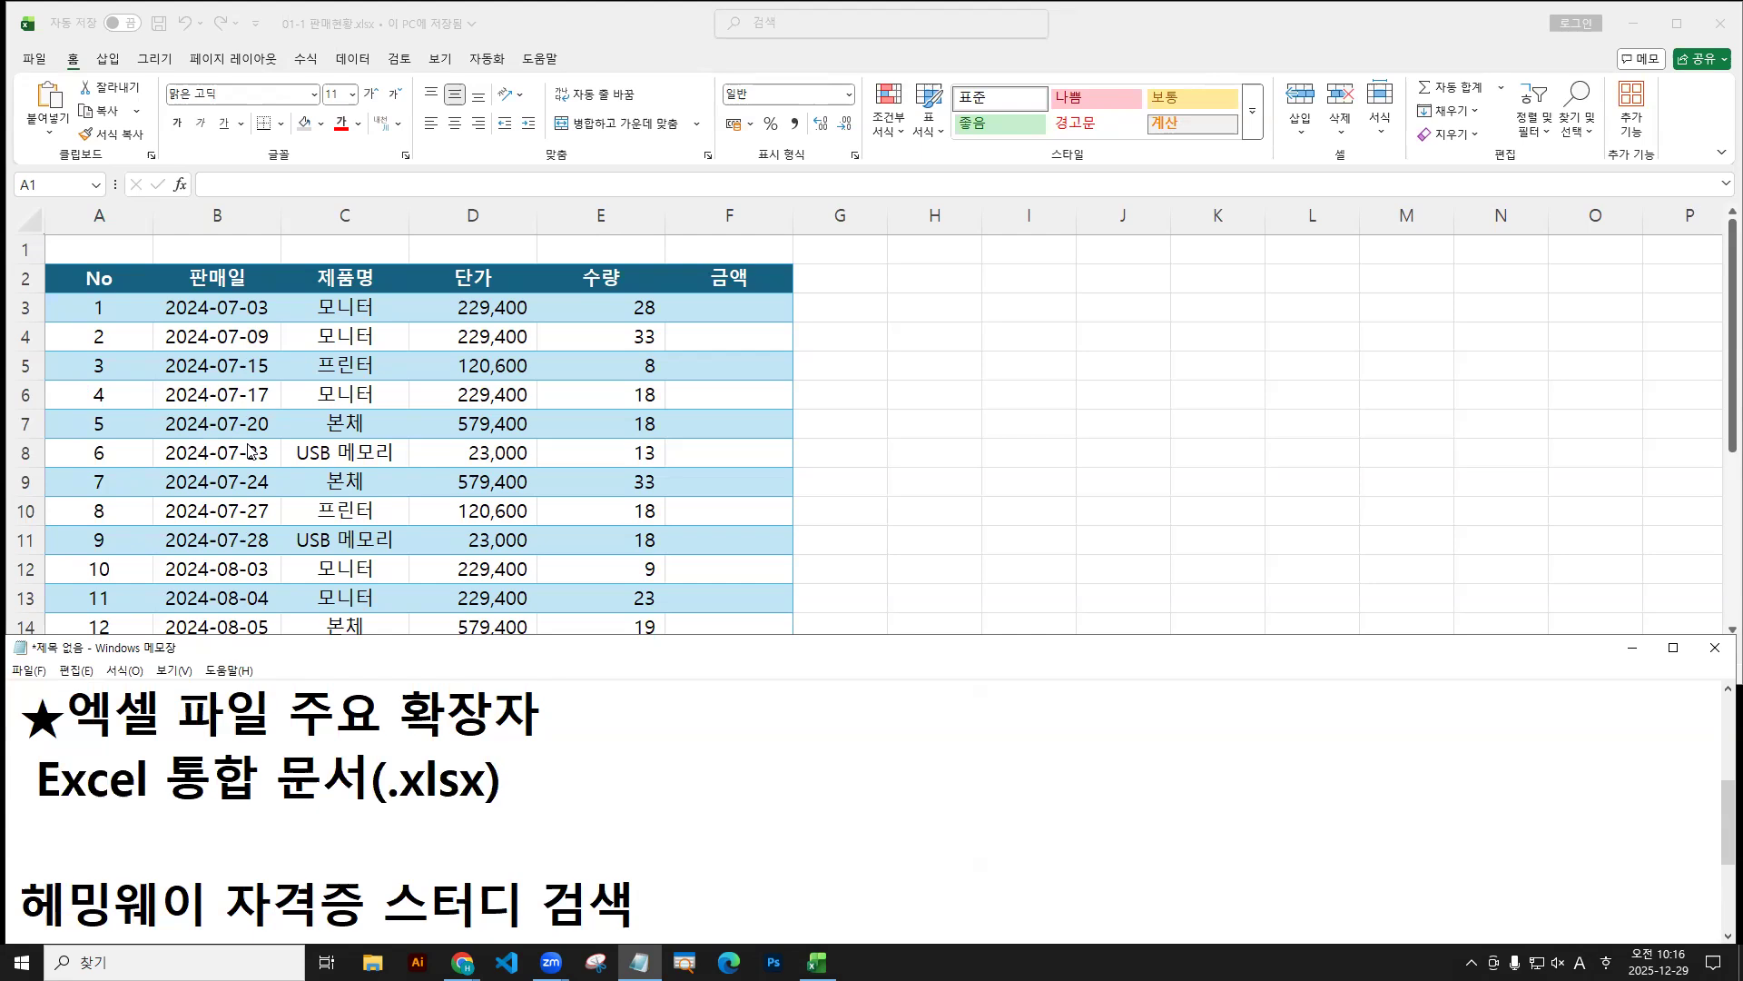
Duplicate the Excel 통합 문서(.xlsx) entry on the same line, separated by a comma.
key(Home)
key(shift+End)
key(ctrl+c)
key(Right)
text(,)
key(ctrl+v)
Insert 매크로 사용 before 통합 문서 in the second entry on the line.
key(Left)
key(Left)
key(Left)
key(Left)
key(Left)
key(Left)
key(Left)
key(Left)
key(Left)
key(Left)
key(Left)
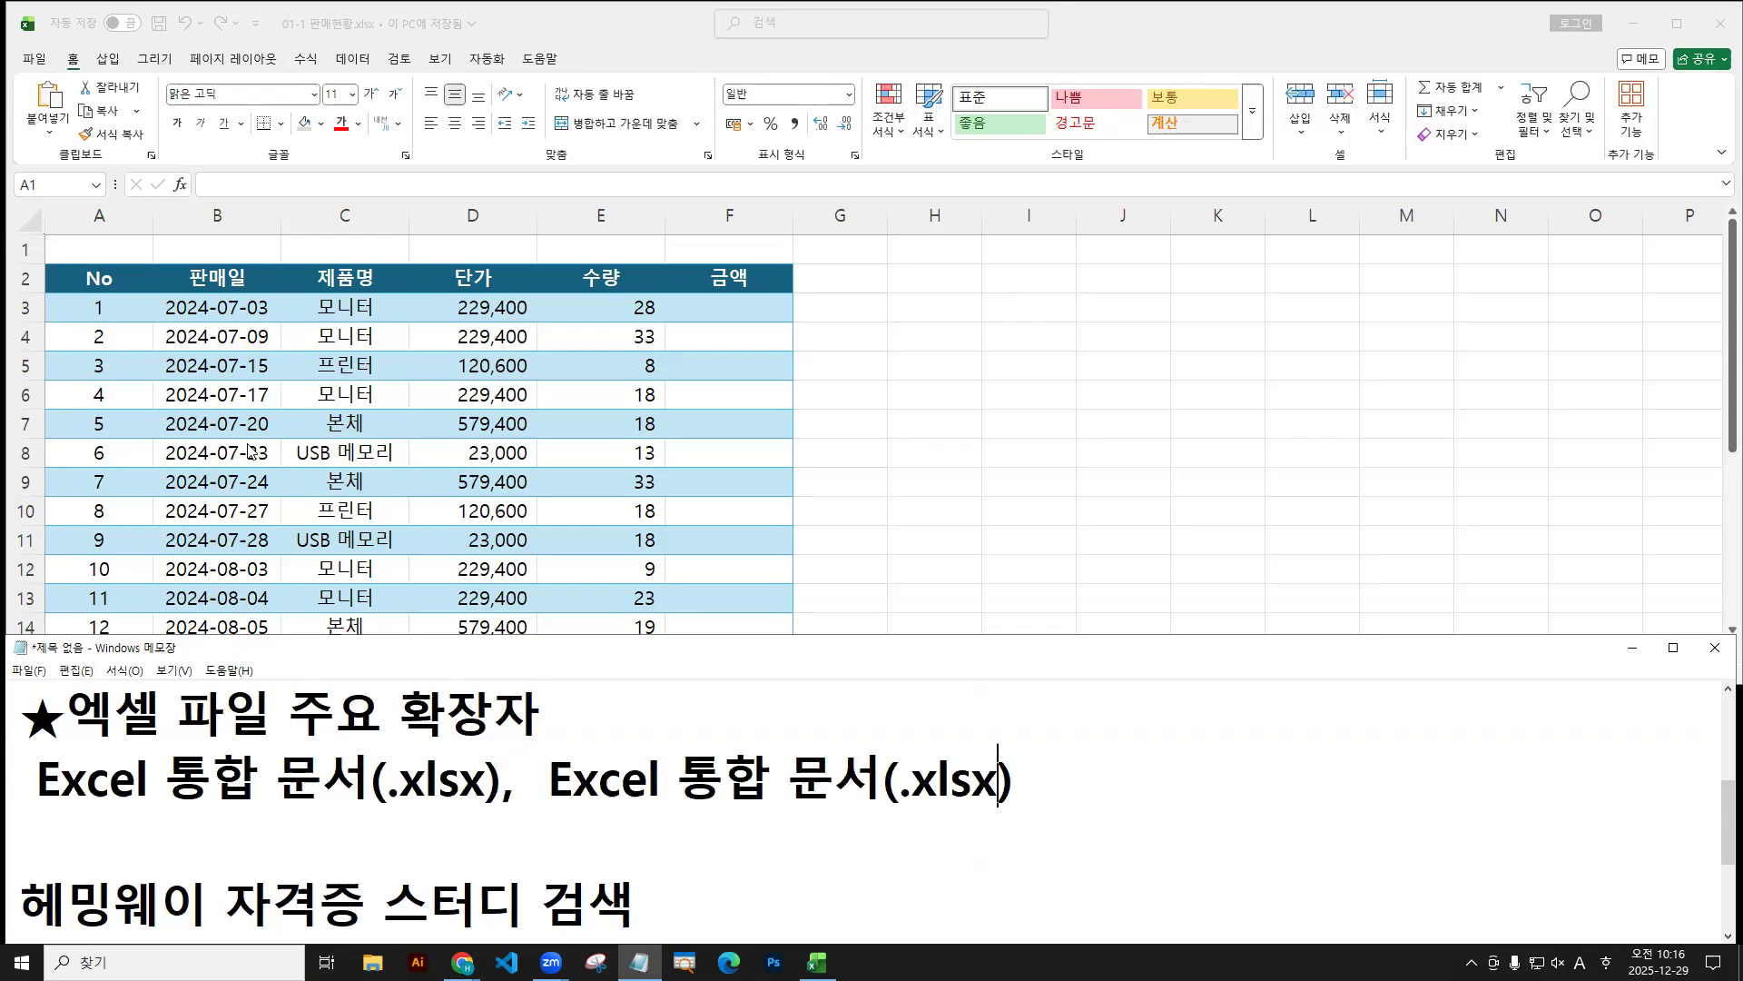
key(Left)
key(Left)
key(Right)
key(Hangul)
text(매)
text(크로 사용)
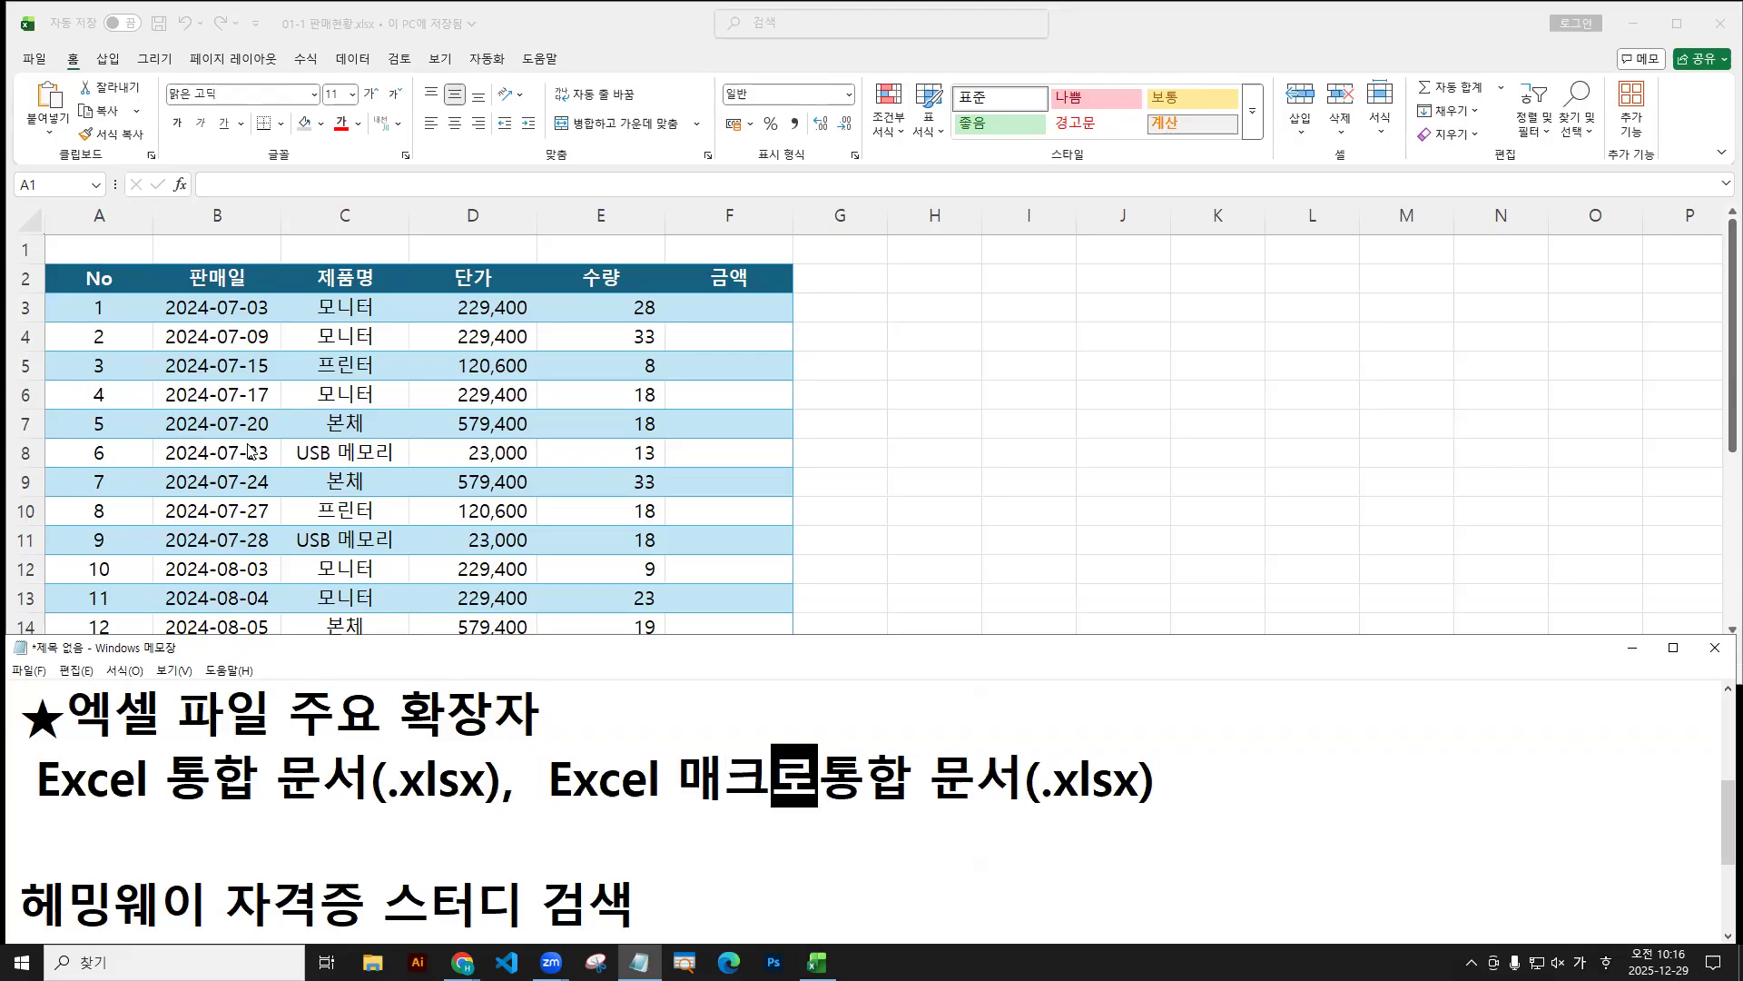
Change the second entry's file extension to .xlsm.
key(Right)
key(Right)
key(Right)
key(Right)
key(Right)
key(Right)
key(Right)
key(Right)
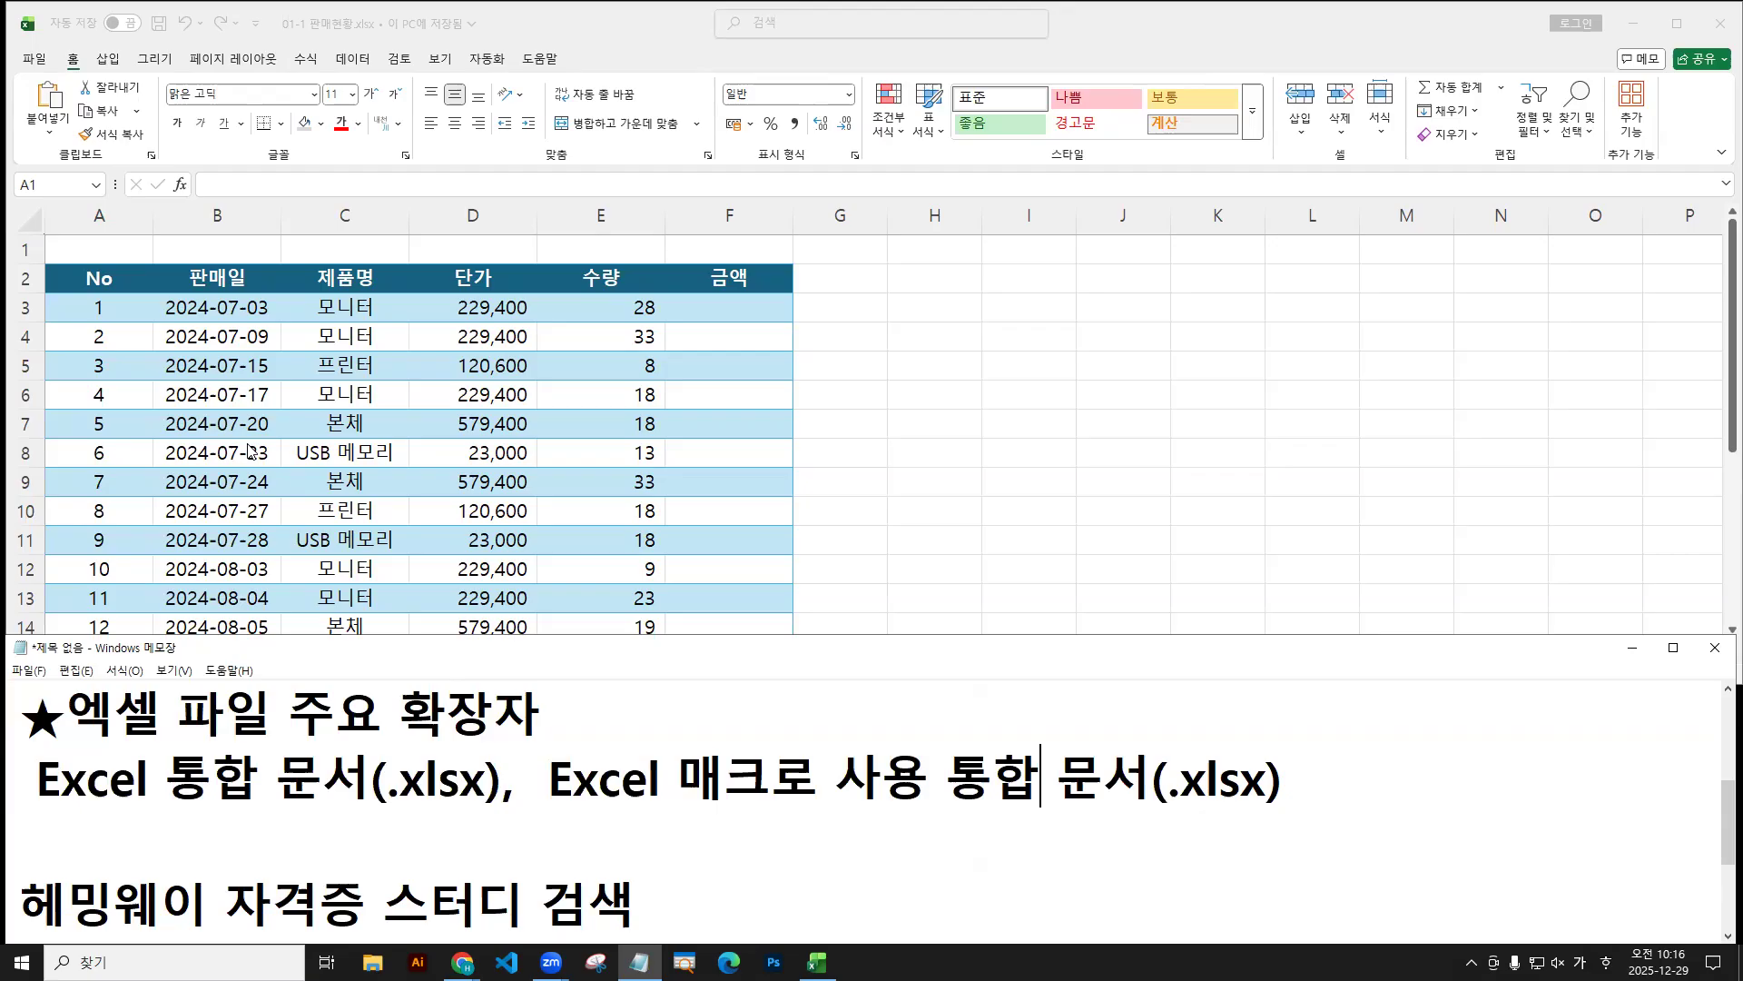
key(Right)
key(Right)
key(Delete)
key(Hangul)
text(m)
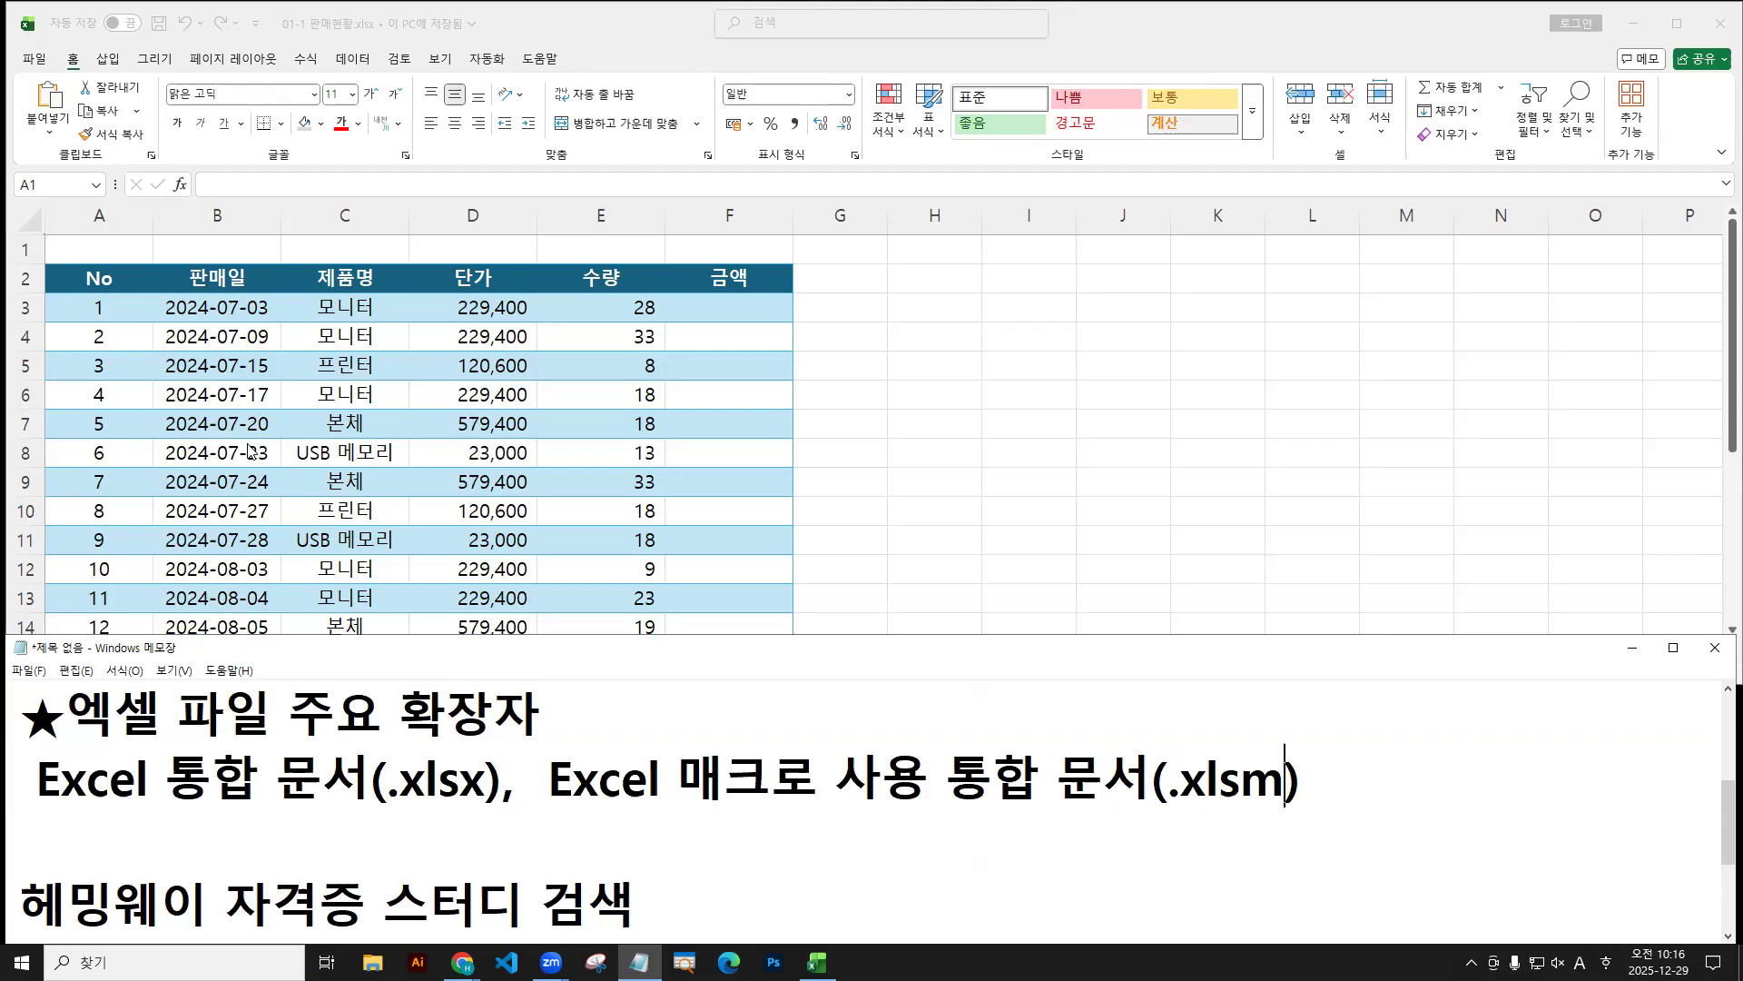
Delete the leftover text below the extension entries and paste a copy of the Excel 통합 문서(.xlsx) entry on that line.
key(Right)
key(Down)
key(shift+ctrl+End)
key(Delete)
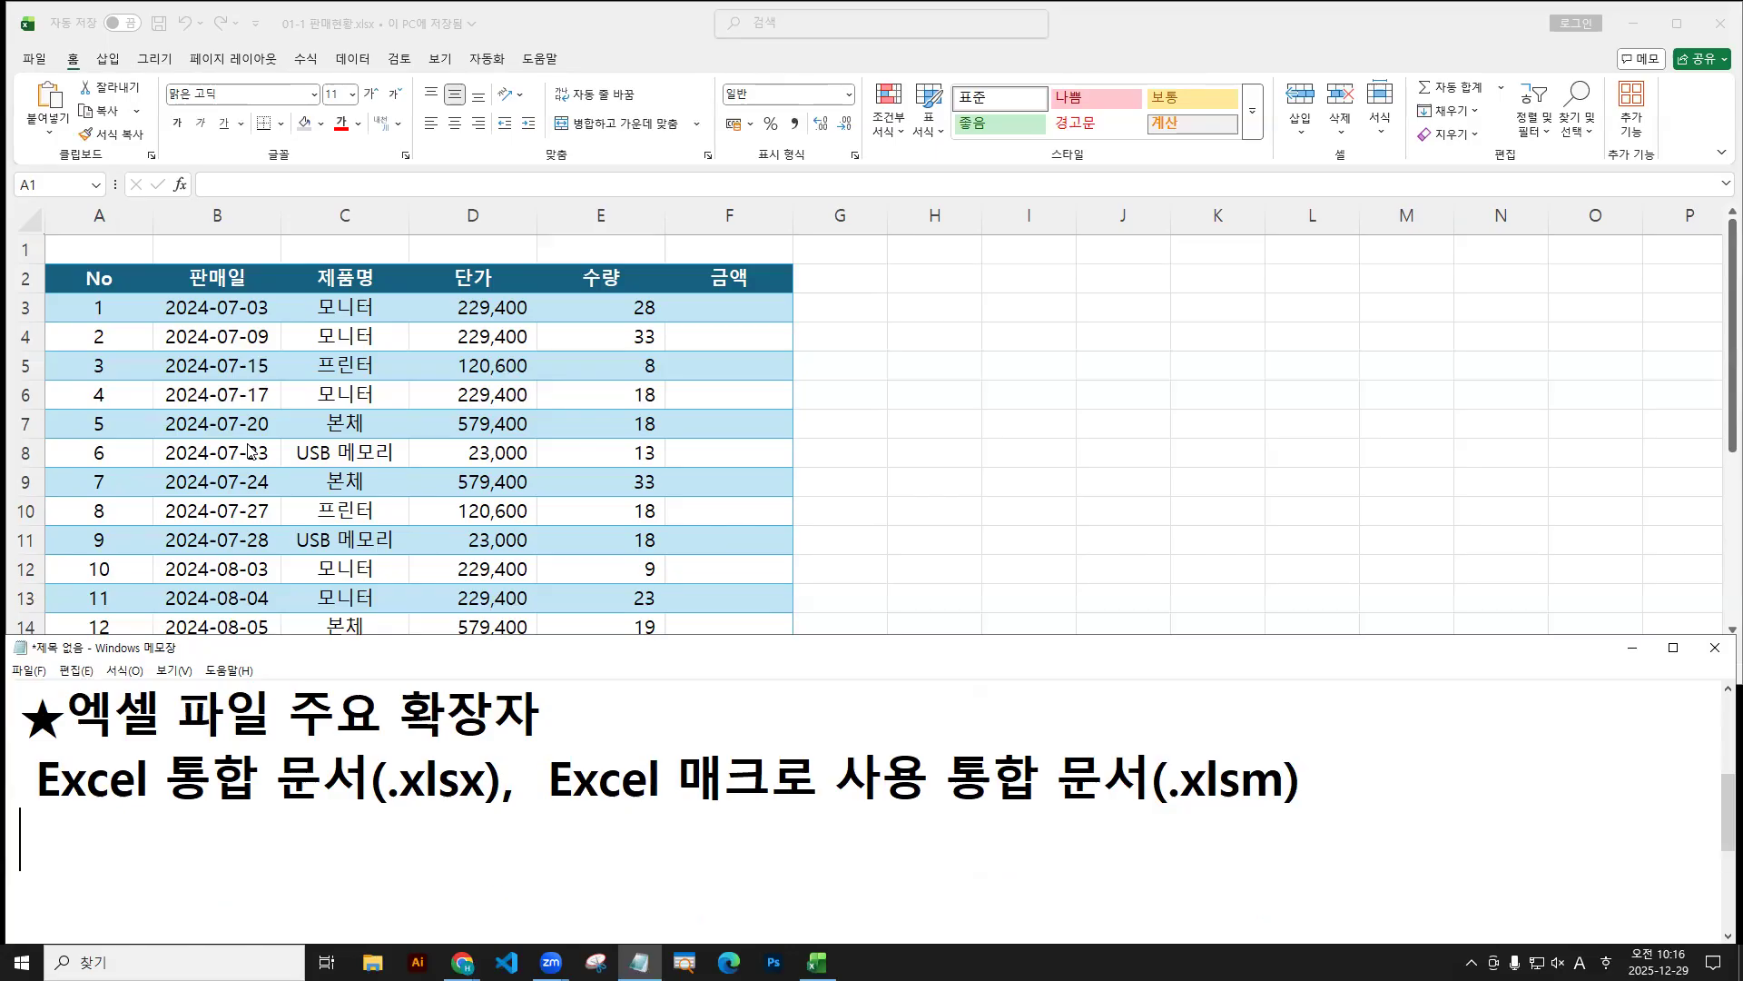
key(ctrl+v)
Replace 통합 문서 with 서식 파일 in the entry on the second extension line.
key(Left)
key(Left)
key(Left)
key(Left)
key(Left)
key(Left)
key(Left)
key(Left)
key(Left)
key(Left)
key(Left)
key(Left)
key(shift+Right)
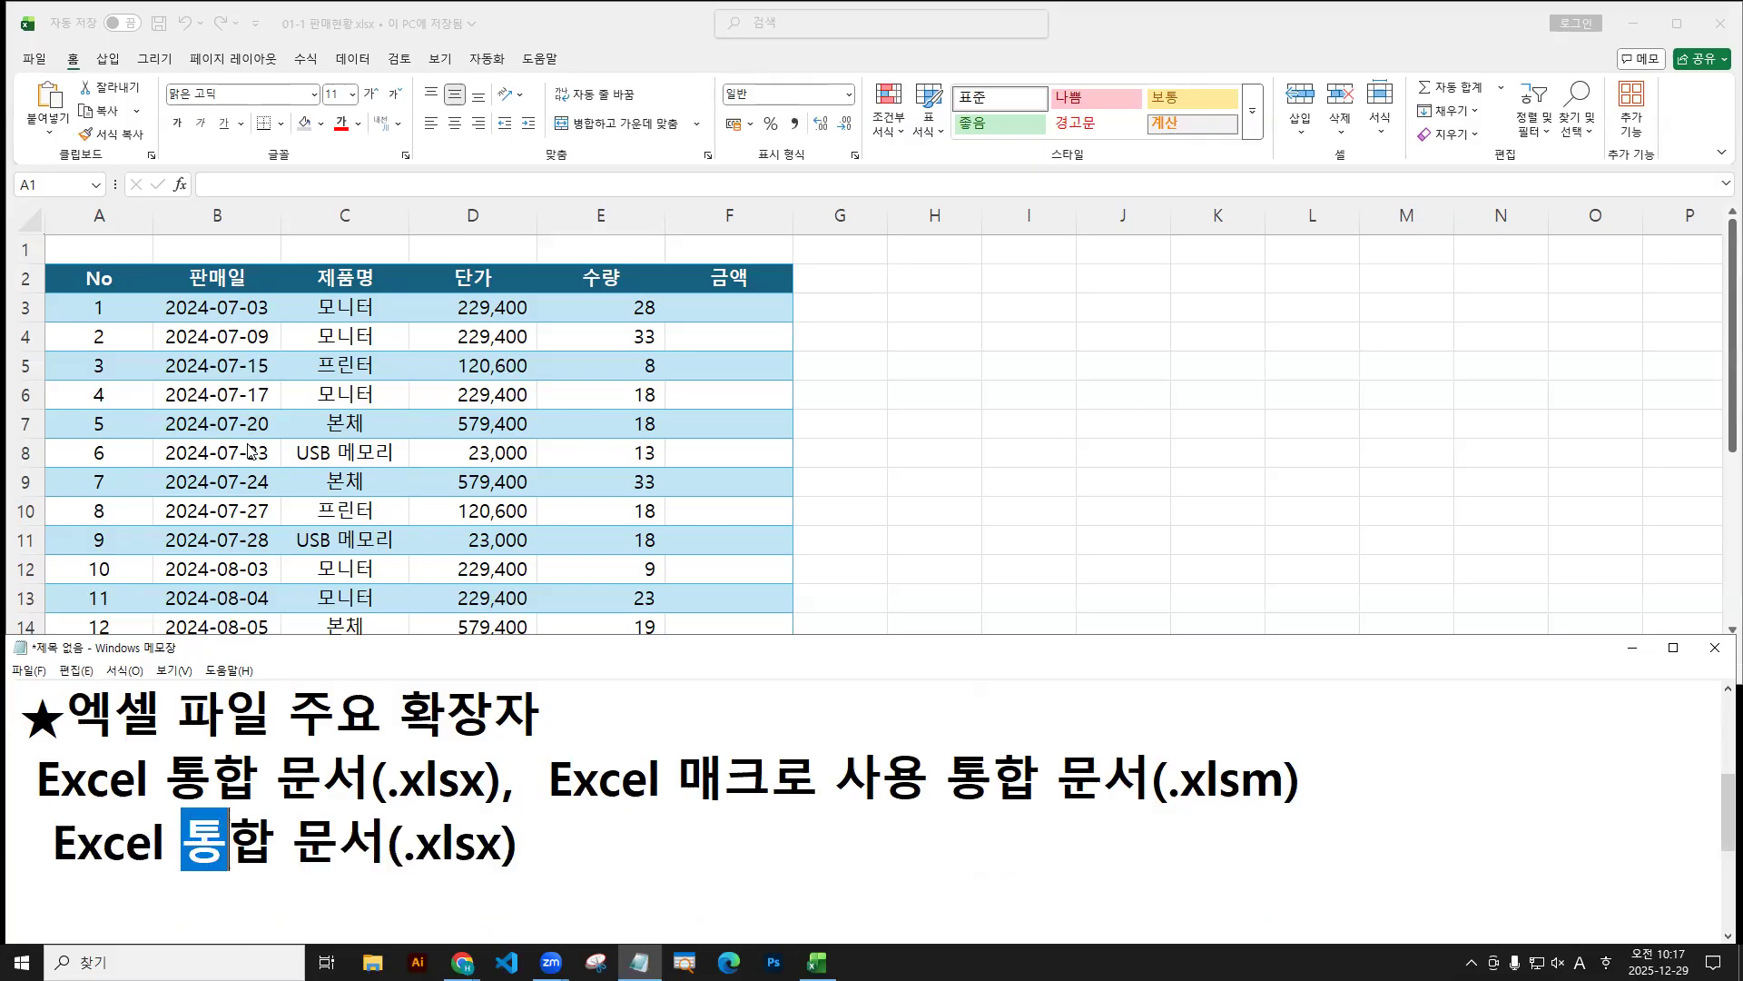
key(shift+Right)
key(shift+Right)
key(shift+Right)
key(BackSpace)
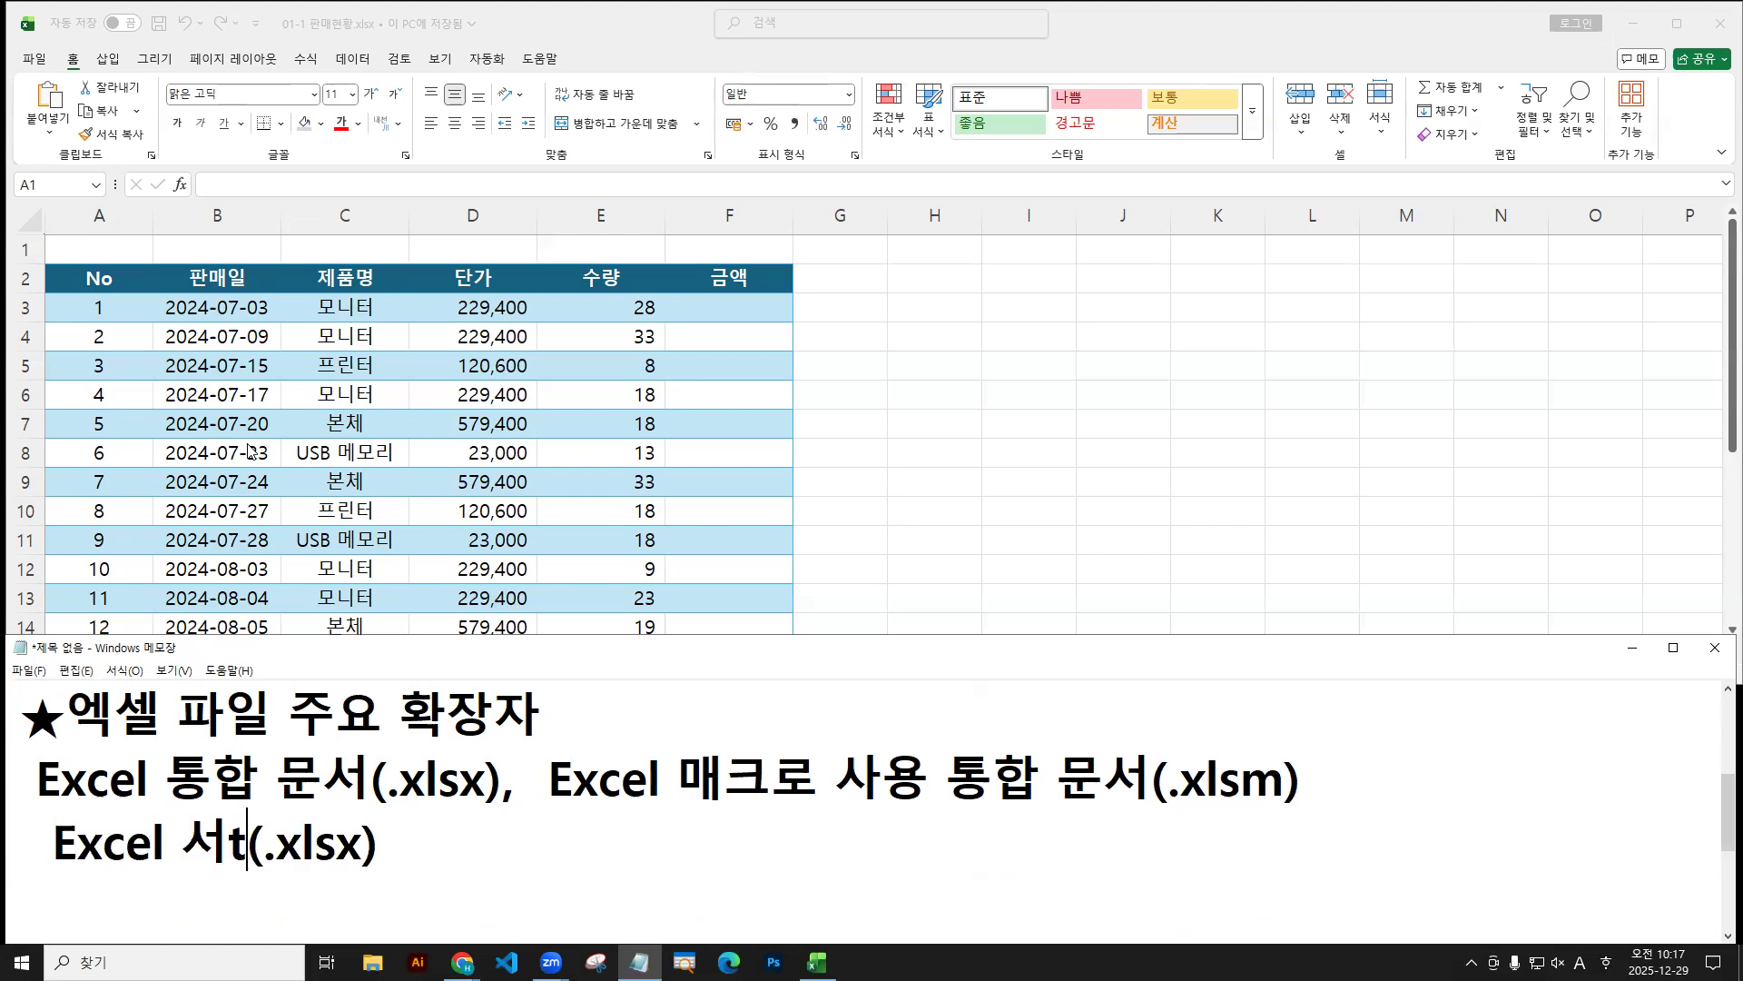
key(Hangul)
text(ㅅ식 파일)
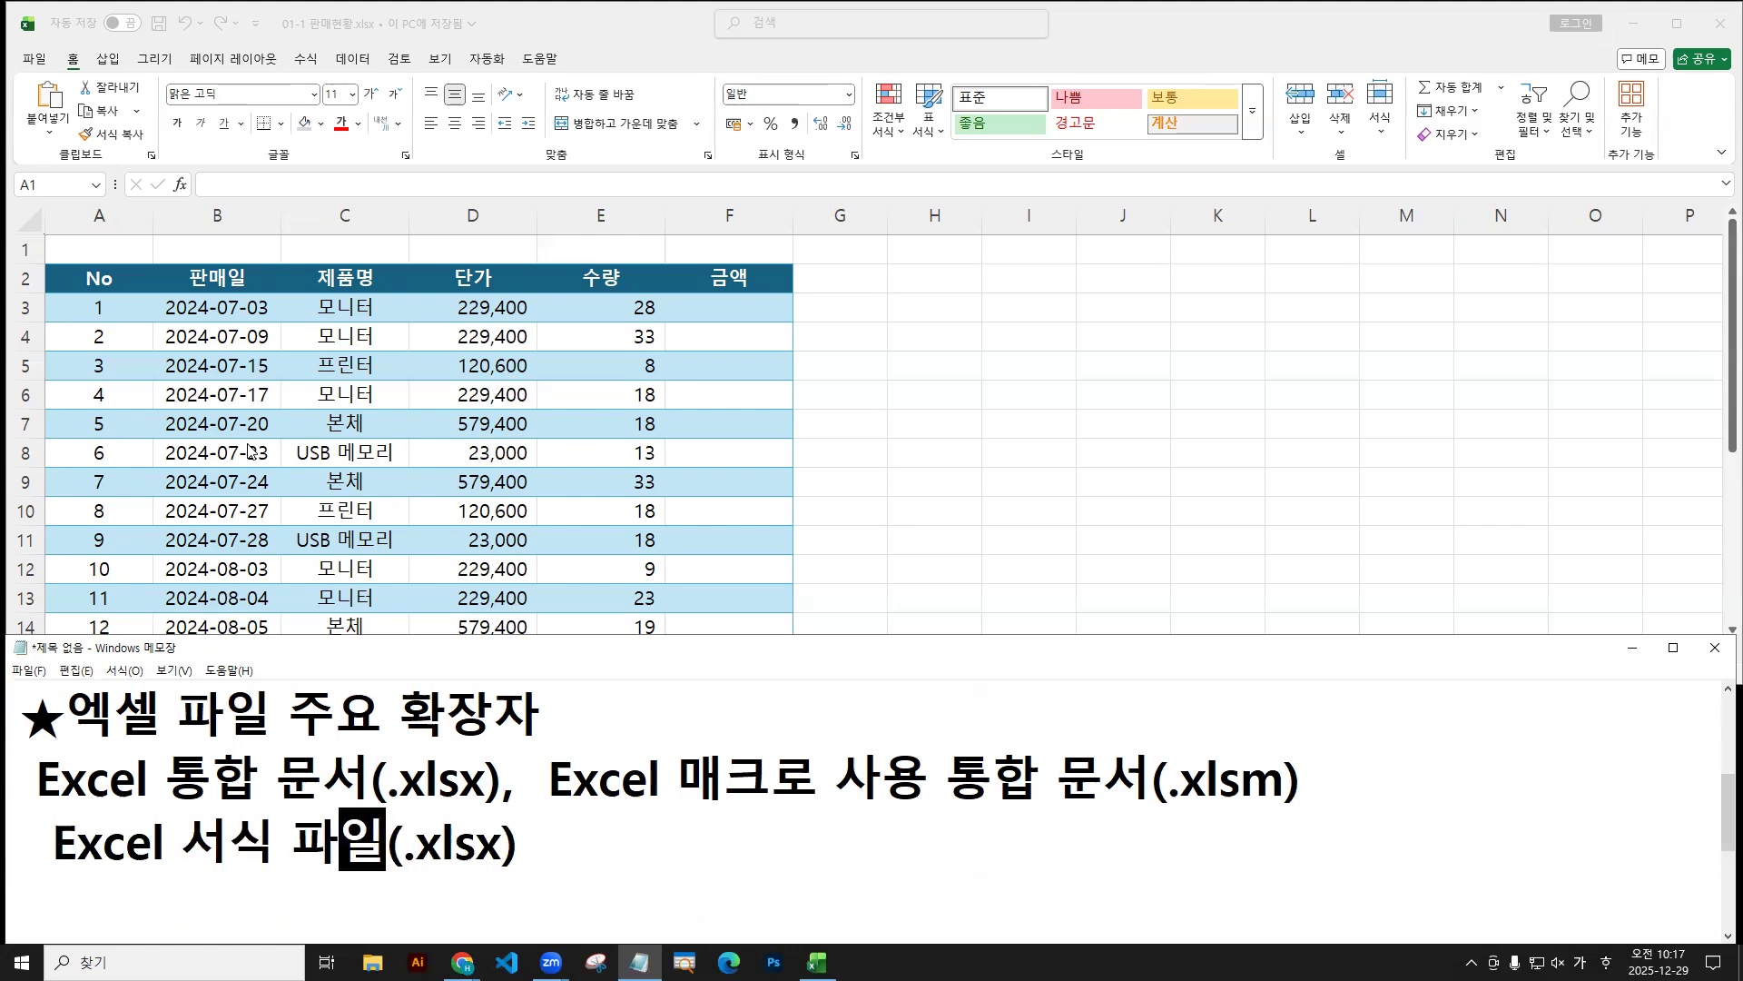
Change the Excel 서식 파일 entry's extension to .xltx and add the word templates after it.
key(Right)
key(Right)
key(Right)
key(Right)
key(Delete)
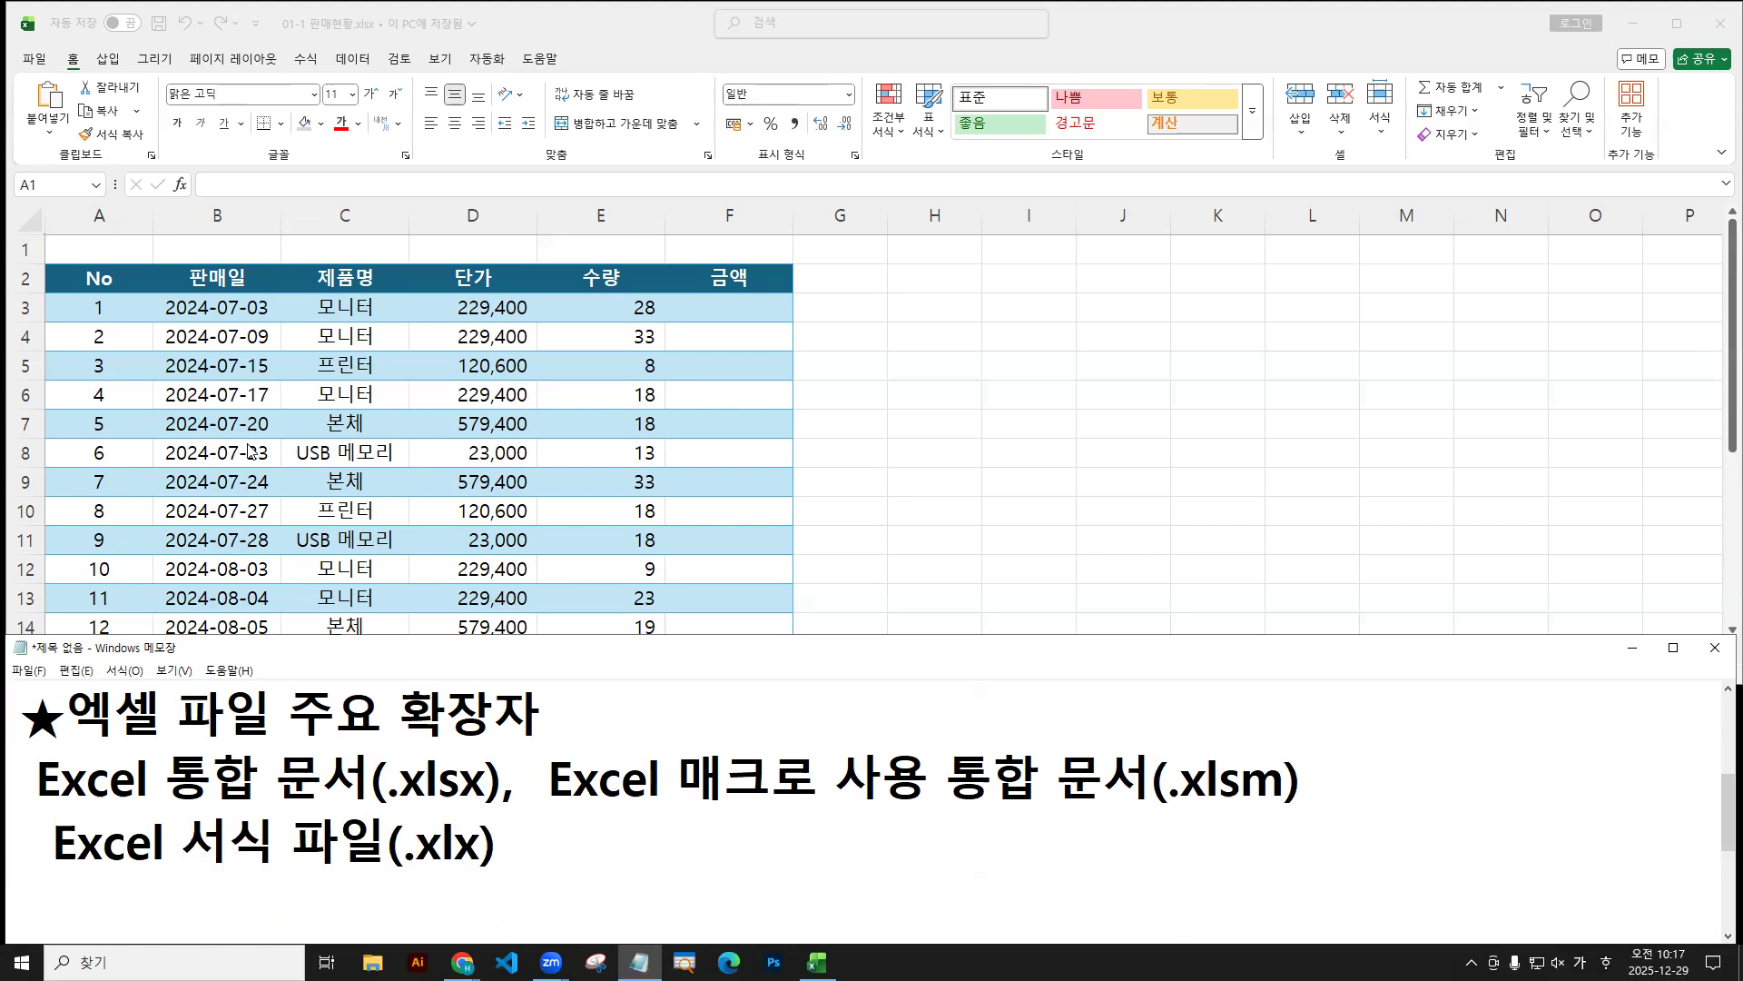
key(Hangul)
text(t)
key(End)
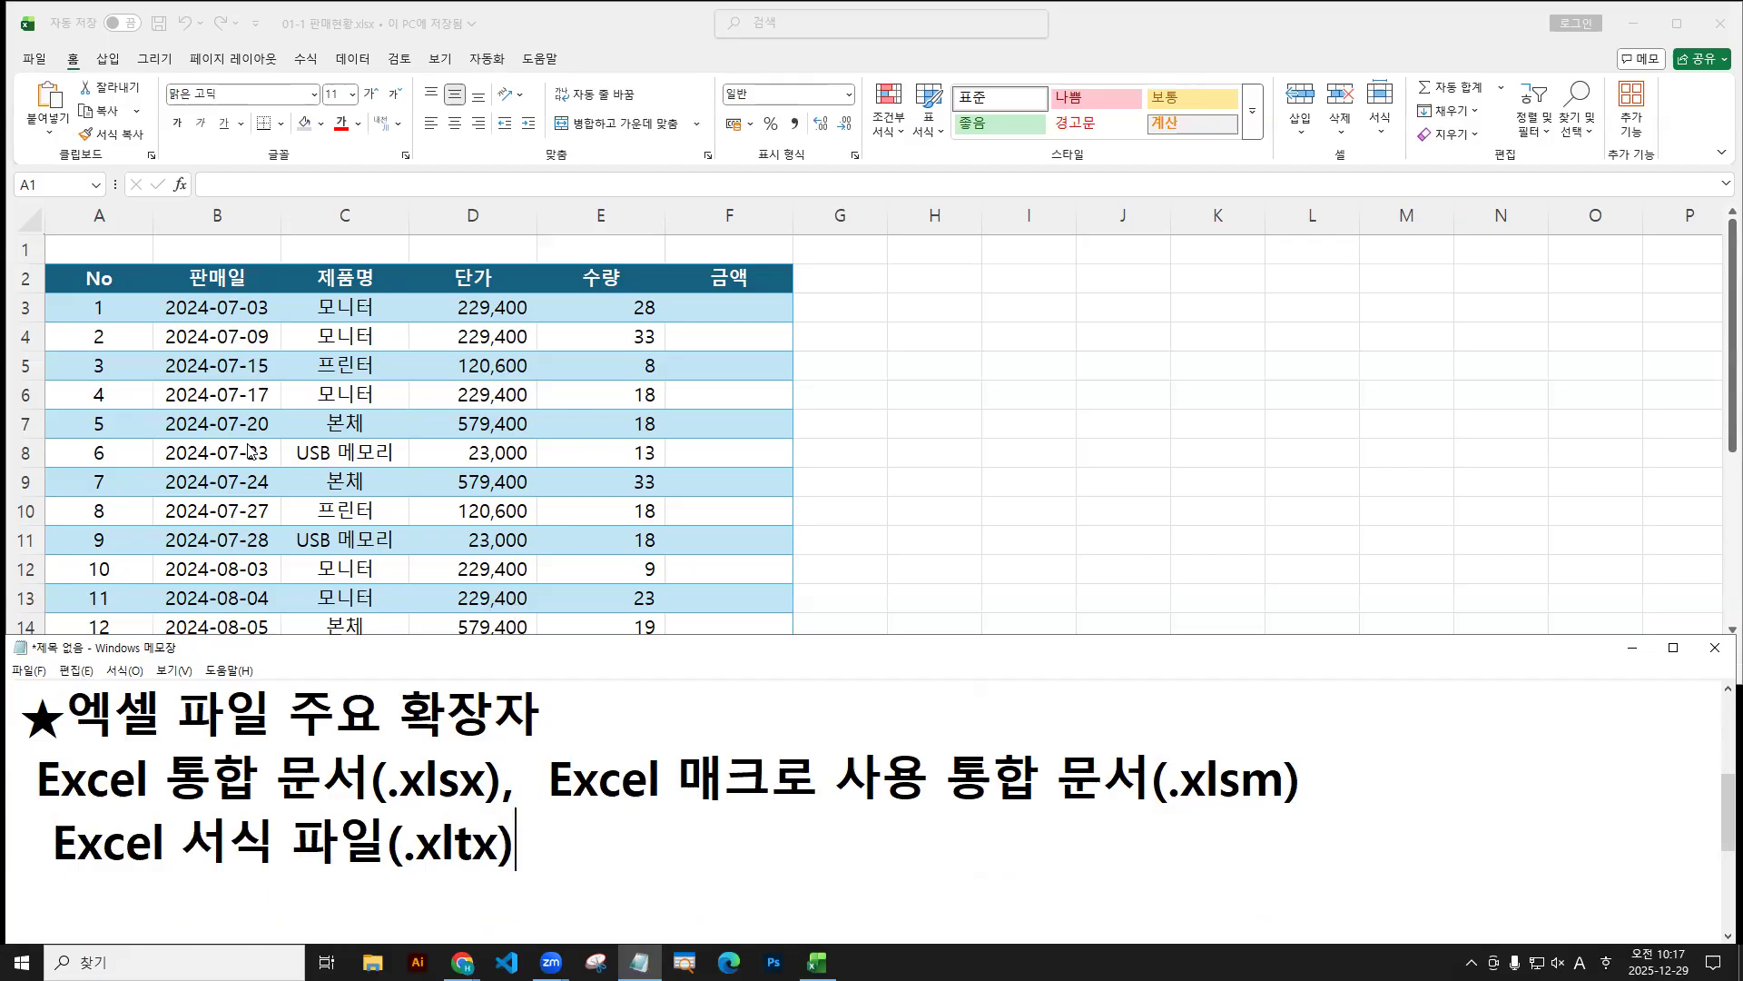
text(templates)
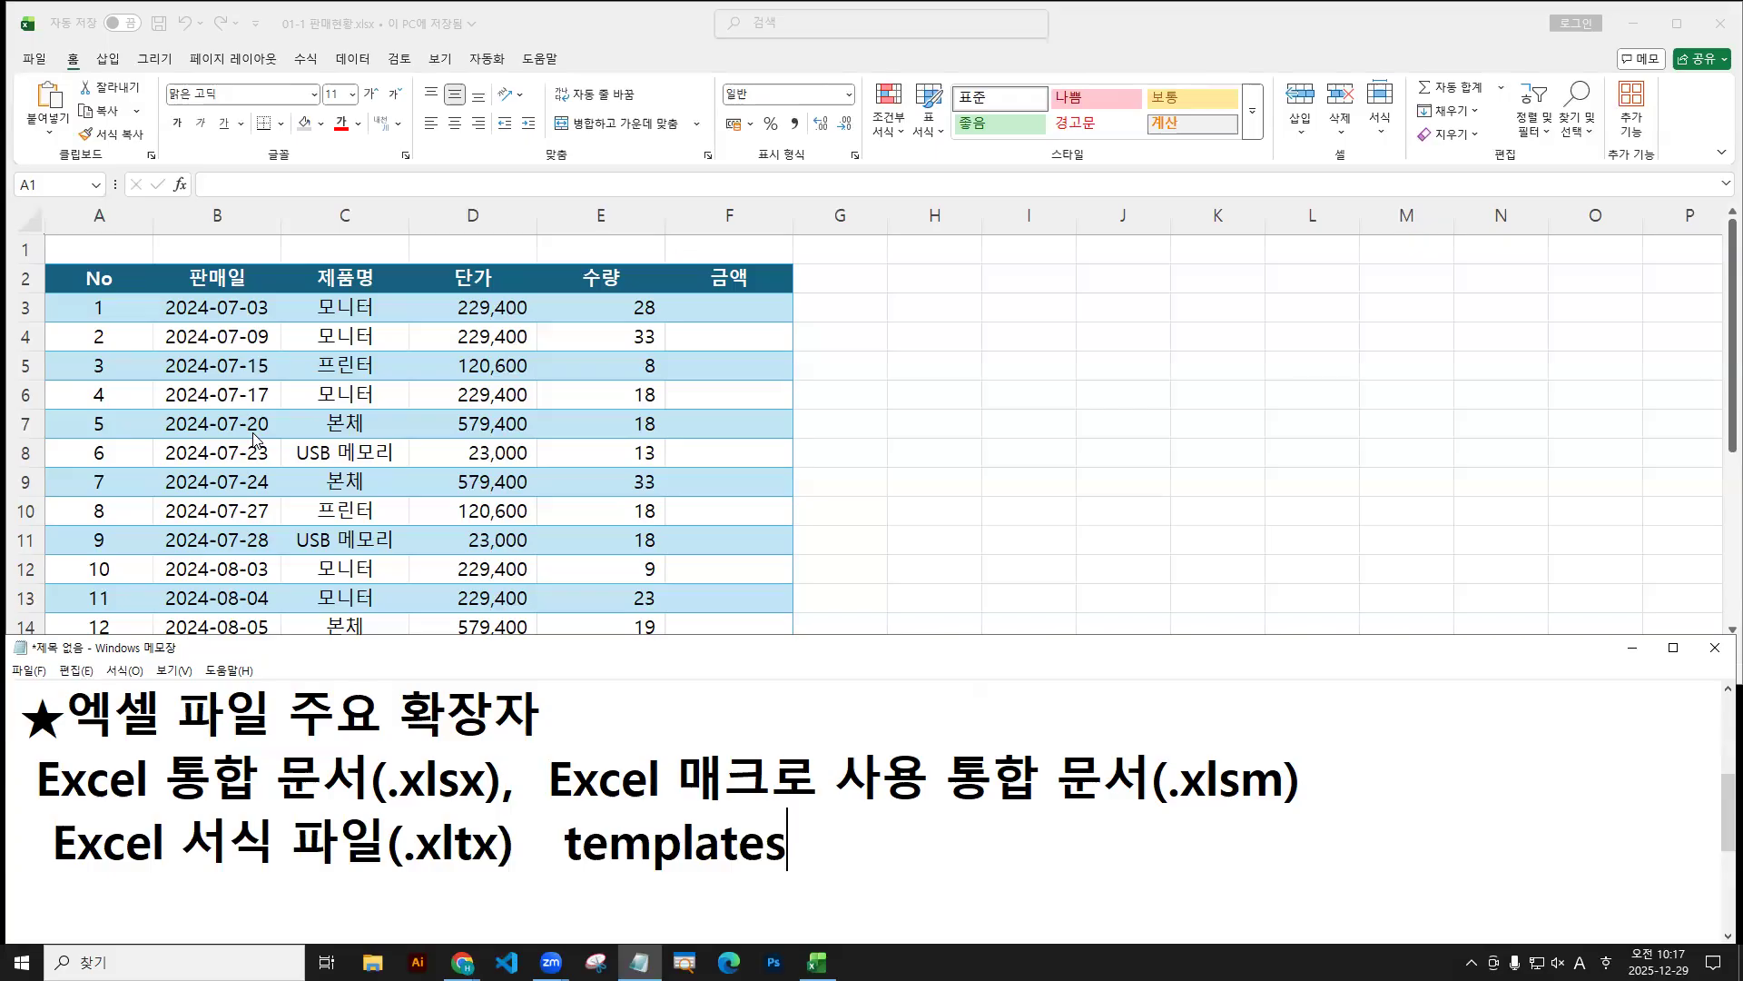
key(ctrl+2)
mouse_move(1081, 132)
mouse_down()
mouse_move(1123, 115)
mouse_move(1071, 132)
mouse_up()
key(Escape)
Remove the space after the ★ and insert an empty line above the 엑셀 파일 주요 확장자 heading.
click(618, 728)
key(Home)
key(Right)
key(Home)
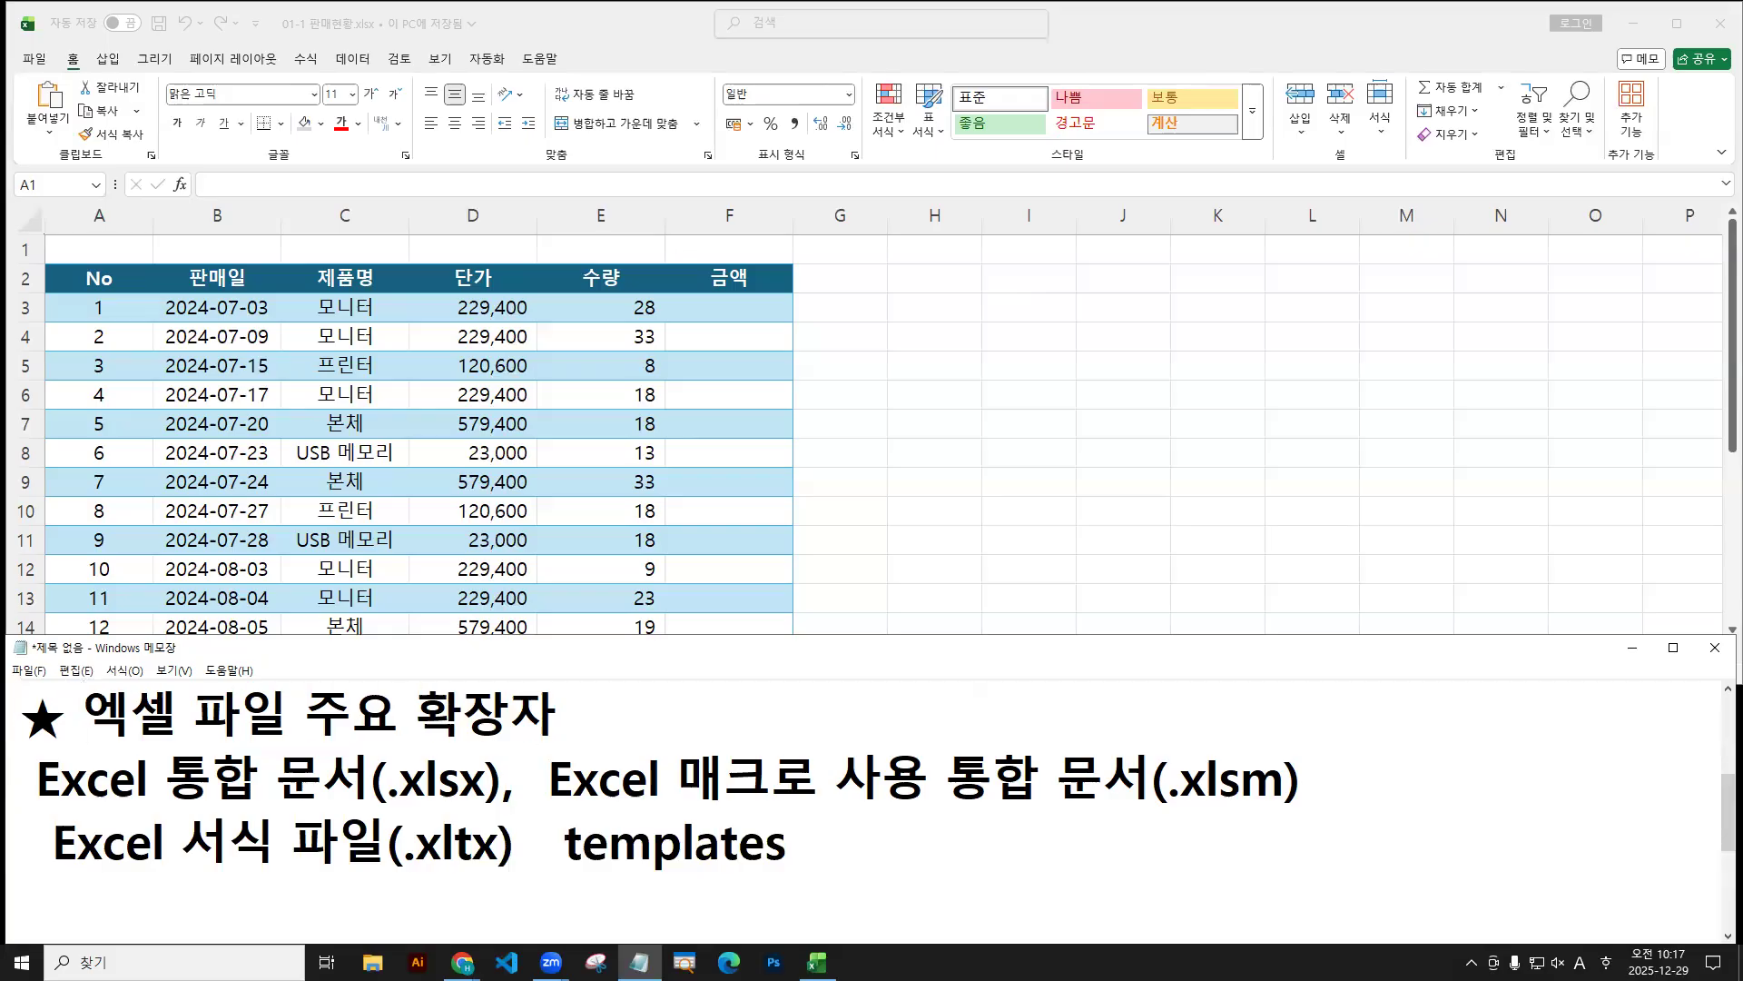
key(Right)
key(Delete)
key(Home)
key(Return)
key(Up)
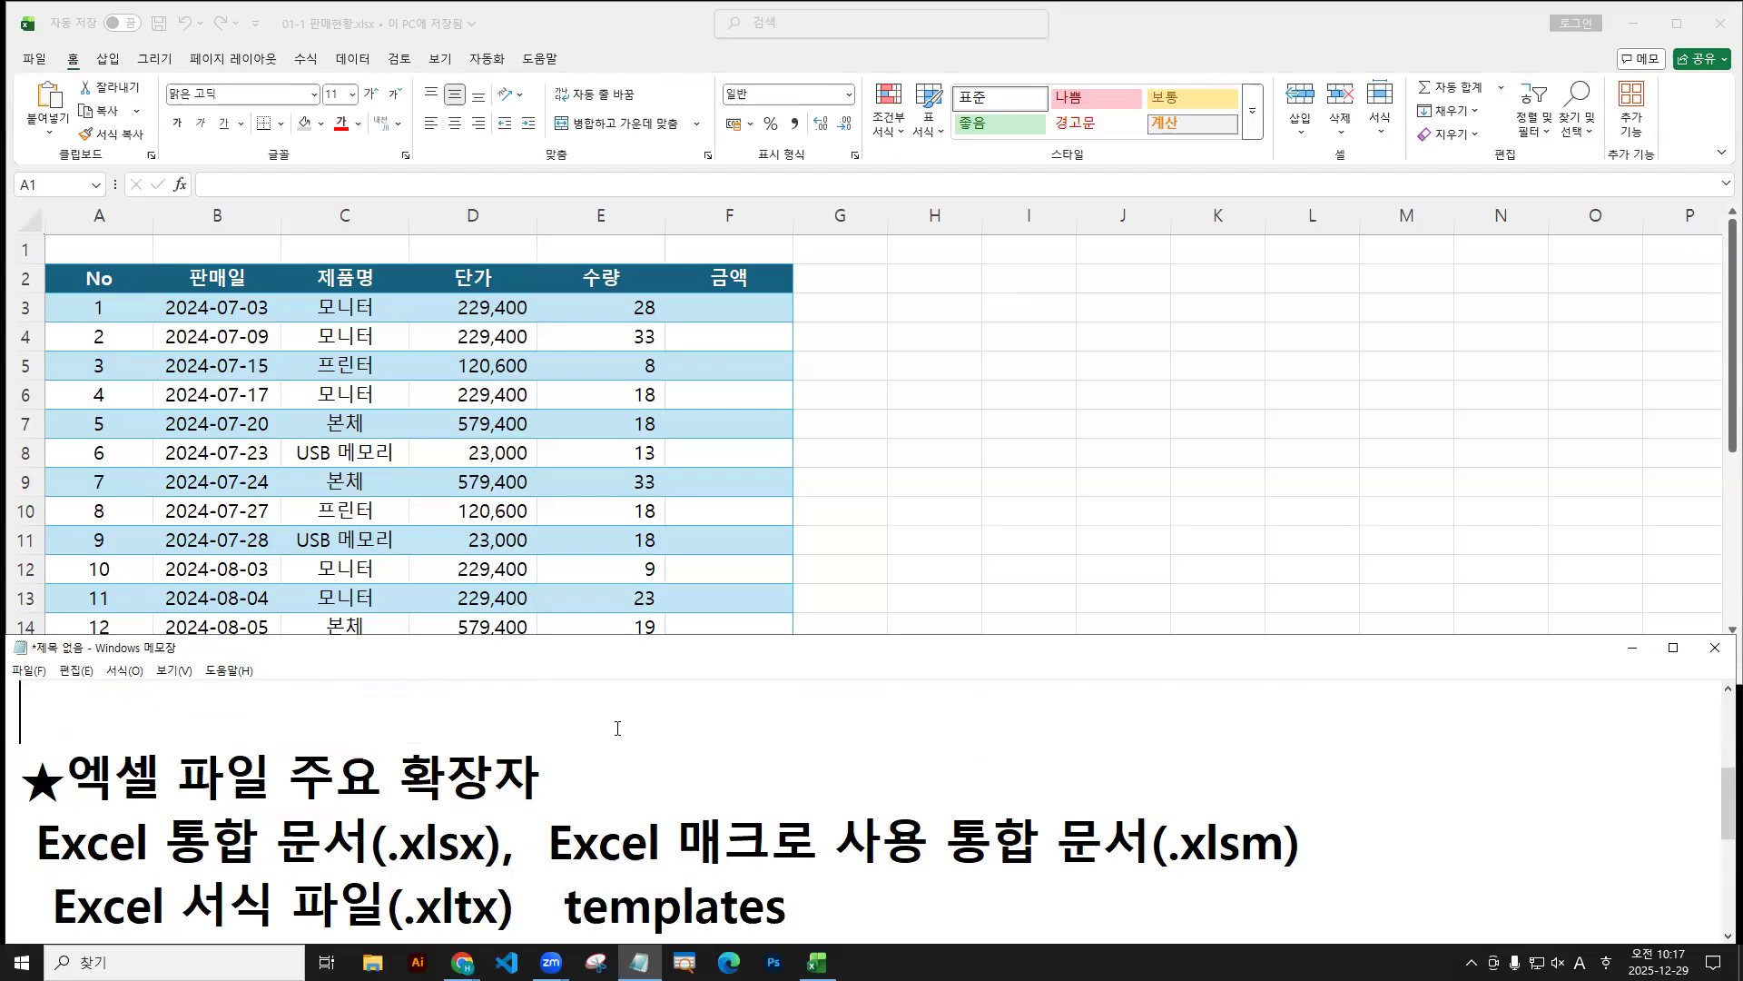
Write ☆다른 이름으로 저장(F12) on the empty line above the ★ heading, using the ☆ symbol.
text(a)
key(BackSpace)
key(Hangul)
text(ㅁ)
key(Hangul_Hanja)
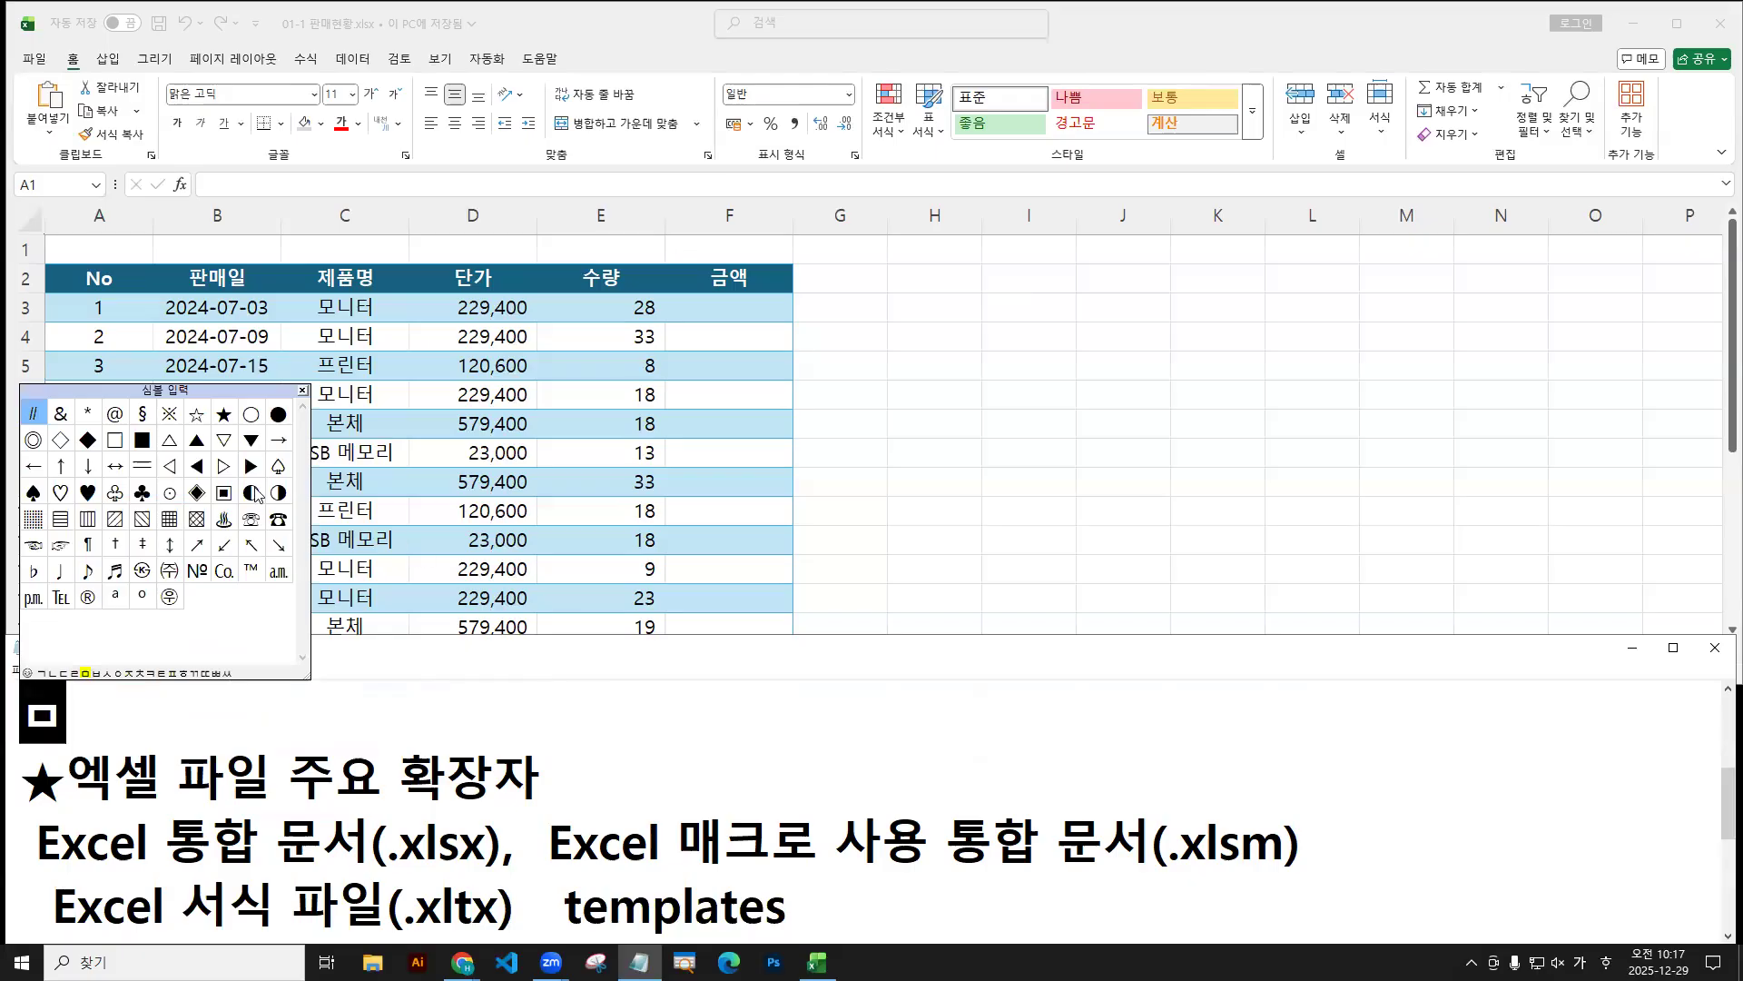
click(197, 414)
text(다르 이름으로 저)
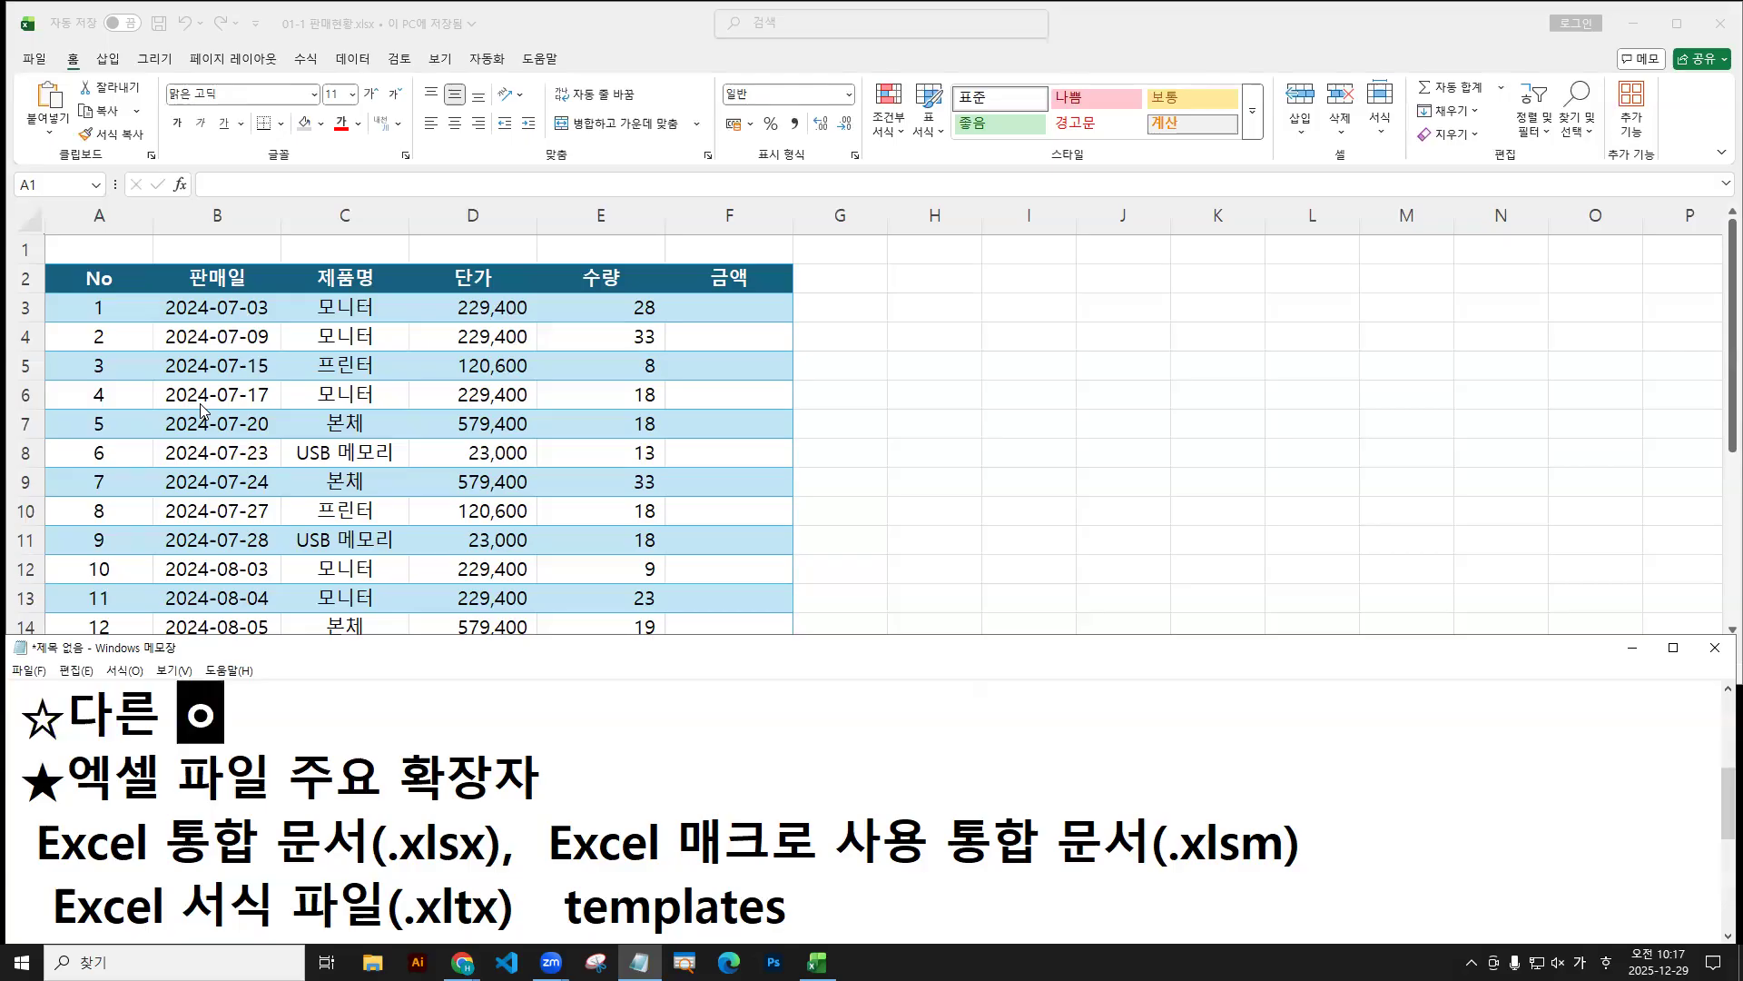
text(장()
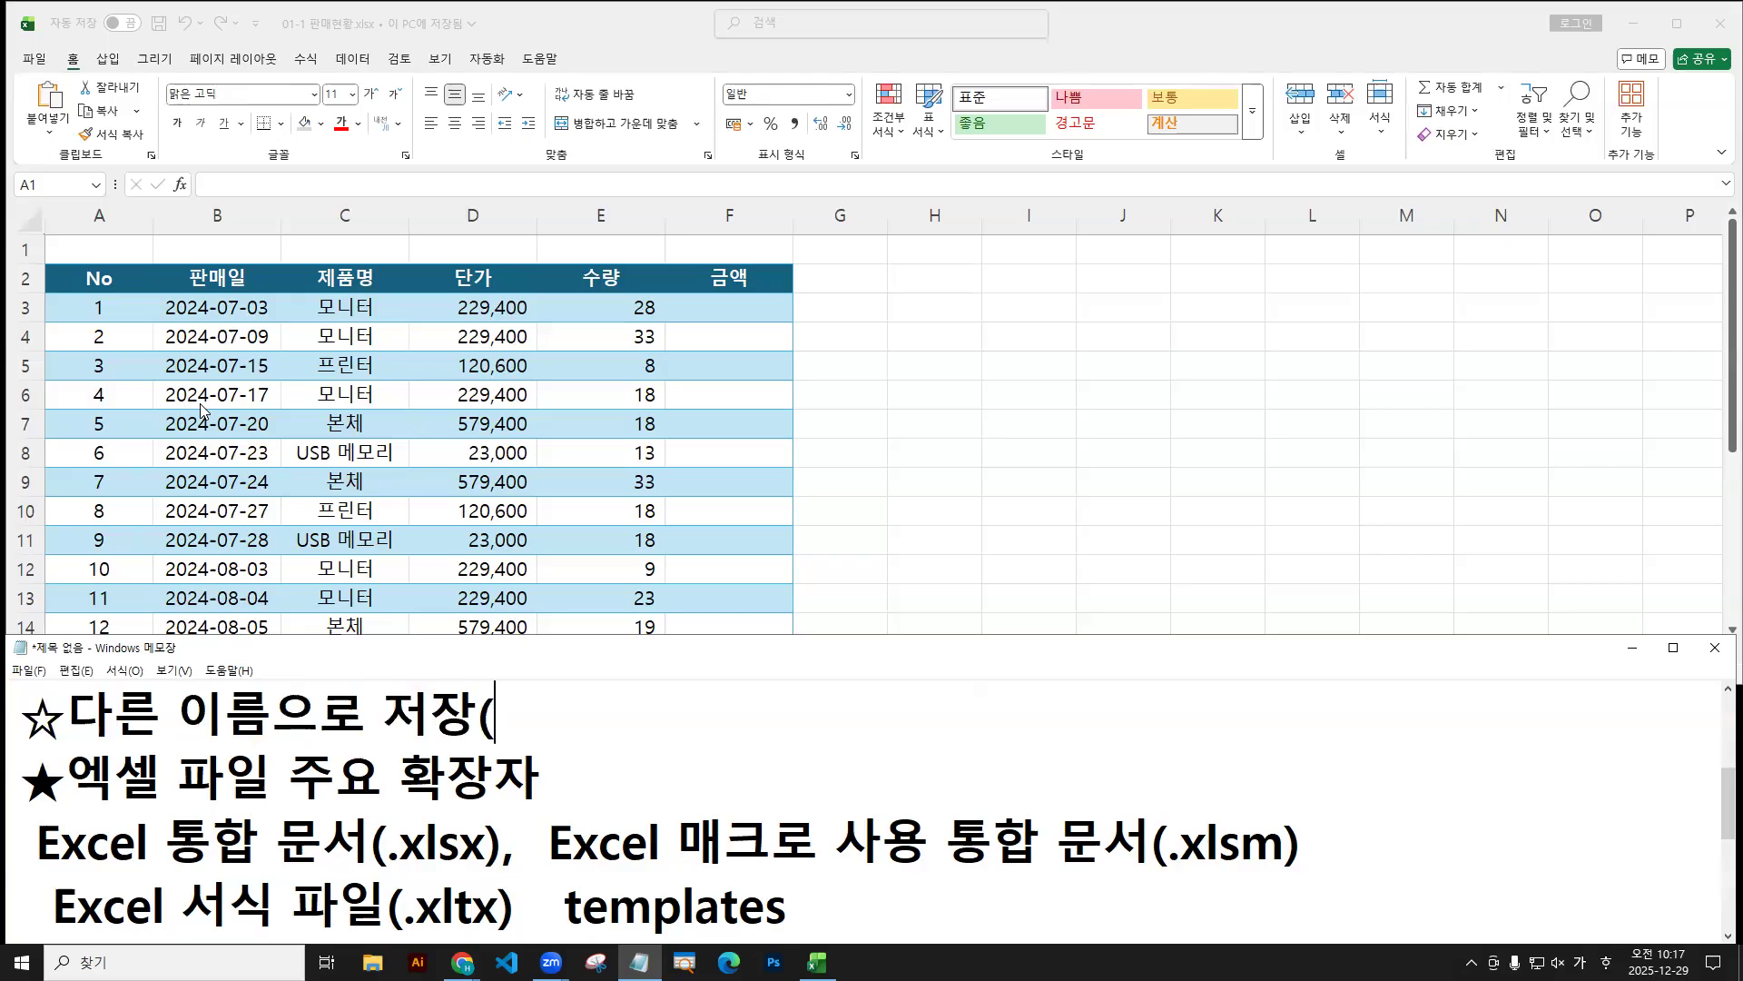
key(Hangul)
text(F12))
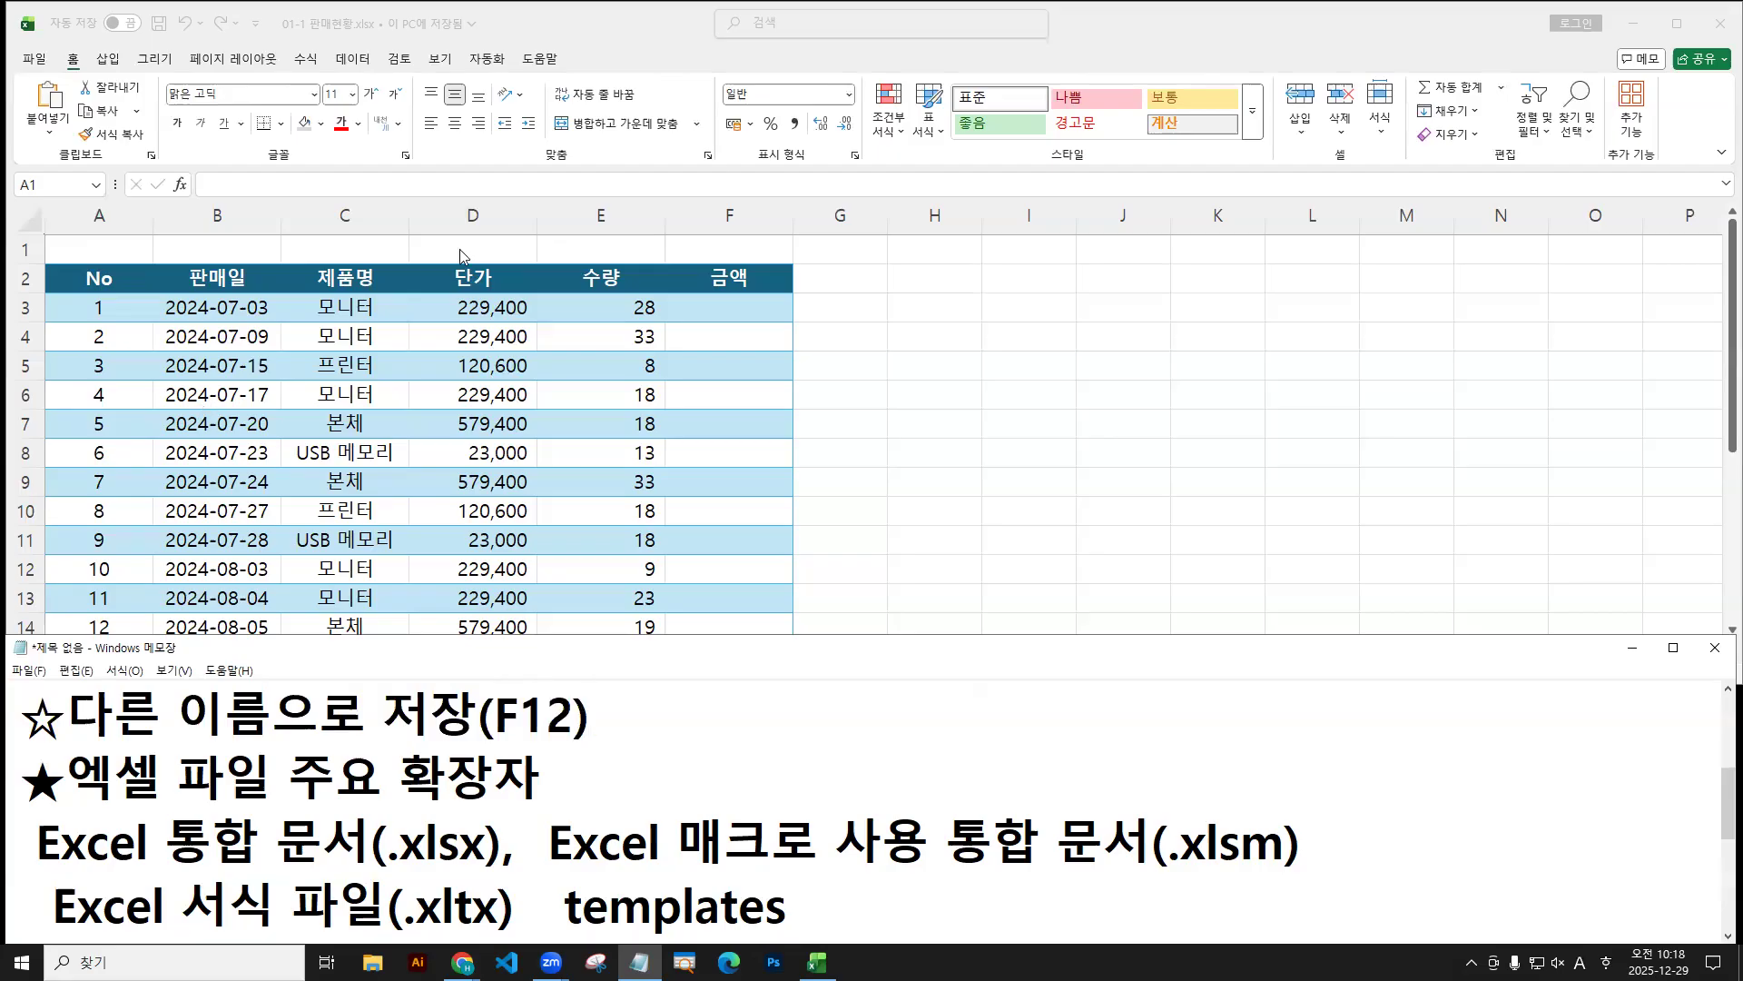
Switch to the 01-1 판매현황 workbook in Excel and start saving it under another name in the Excel 서식 파일 (*.xltx) format.
key(alt+Tab)
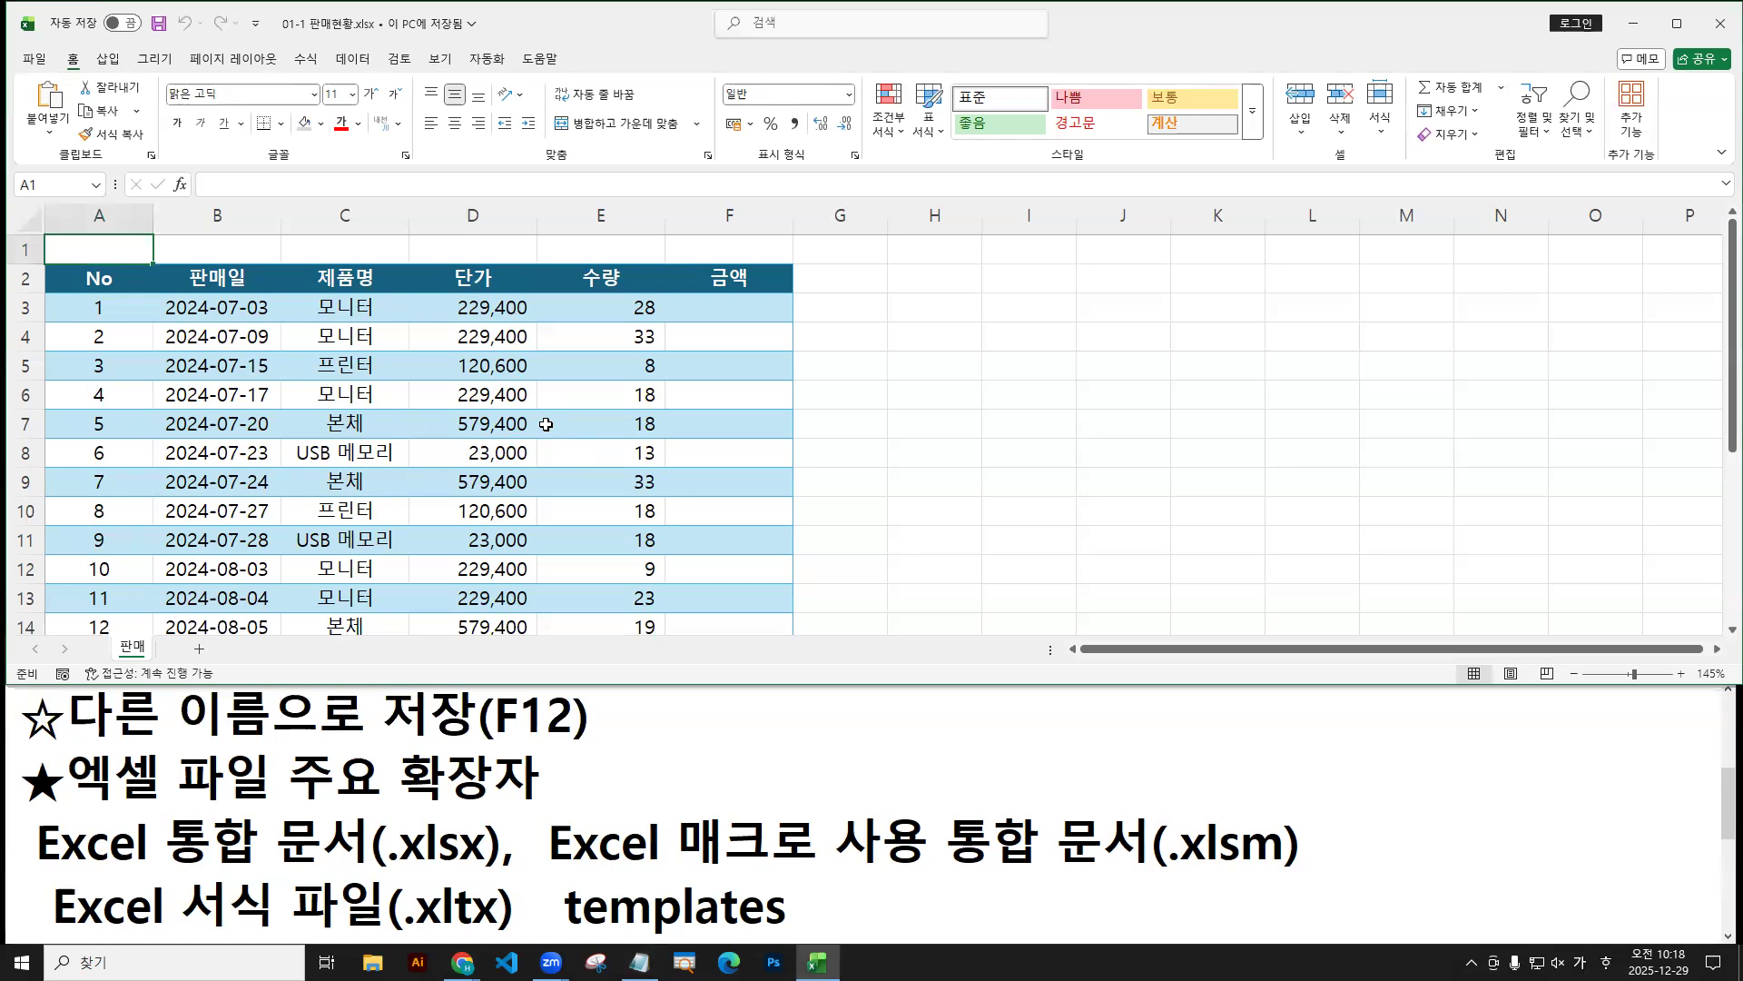
key(F12)
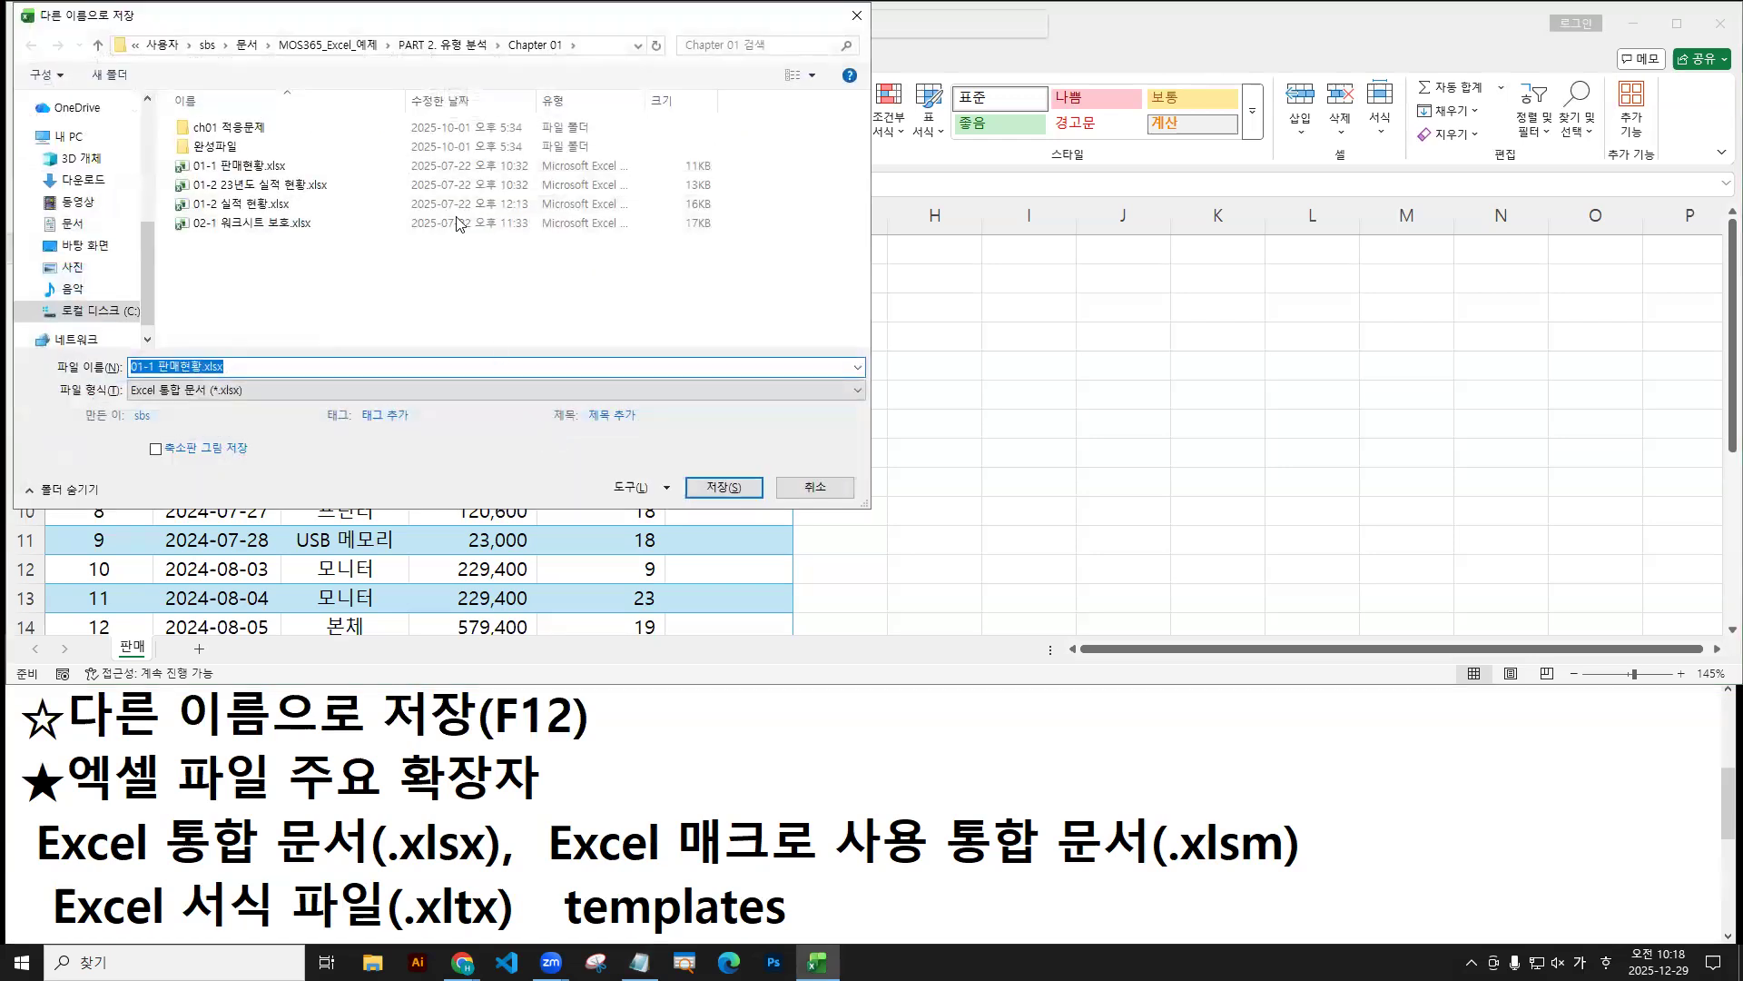
drag(449, 30, 931, 131)
drag(480, 747, 592, 739)
drag(539, 502, 752, 502)
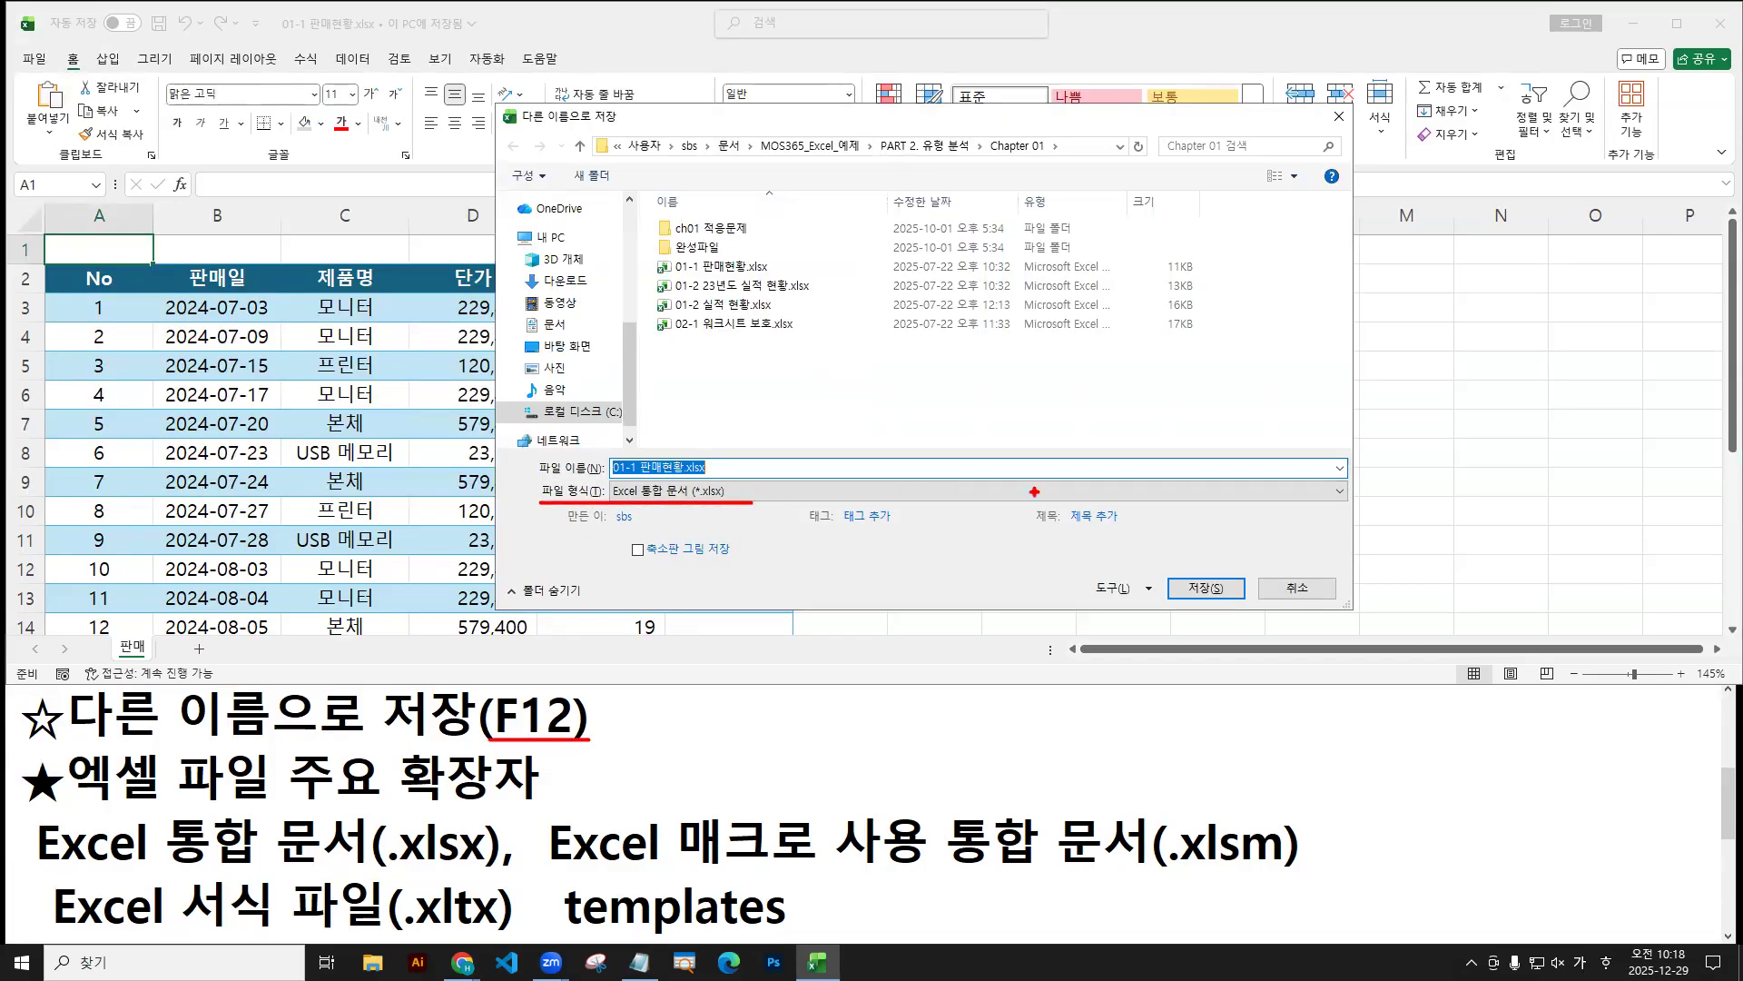
key(Escape)
click(1342, 493)
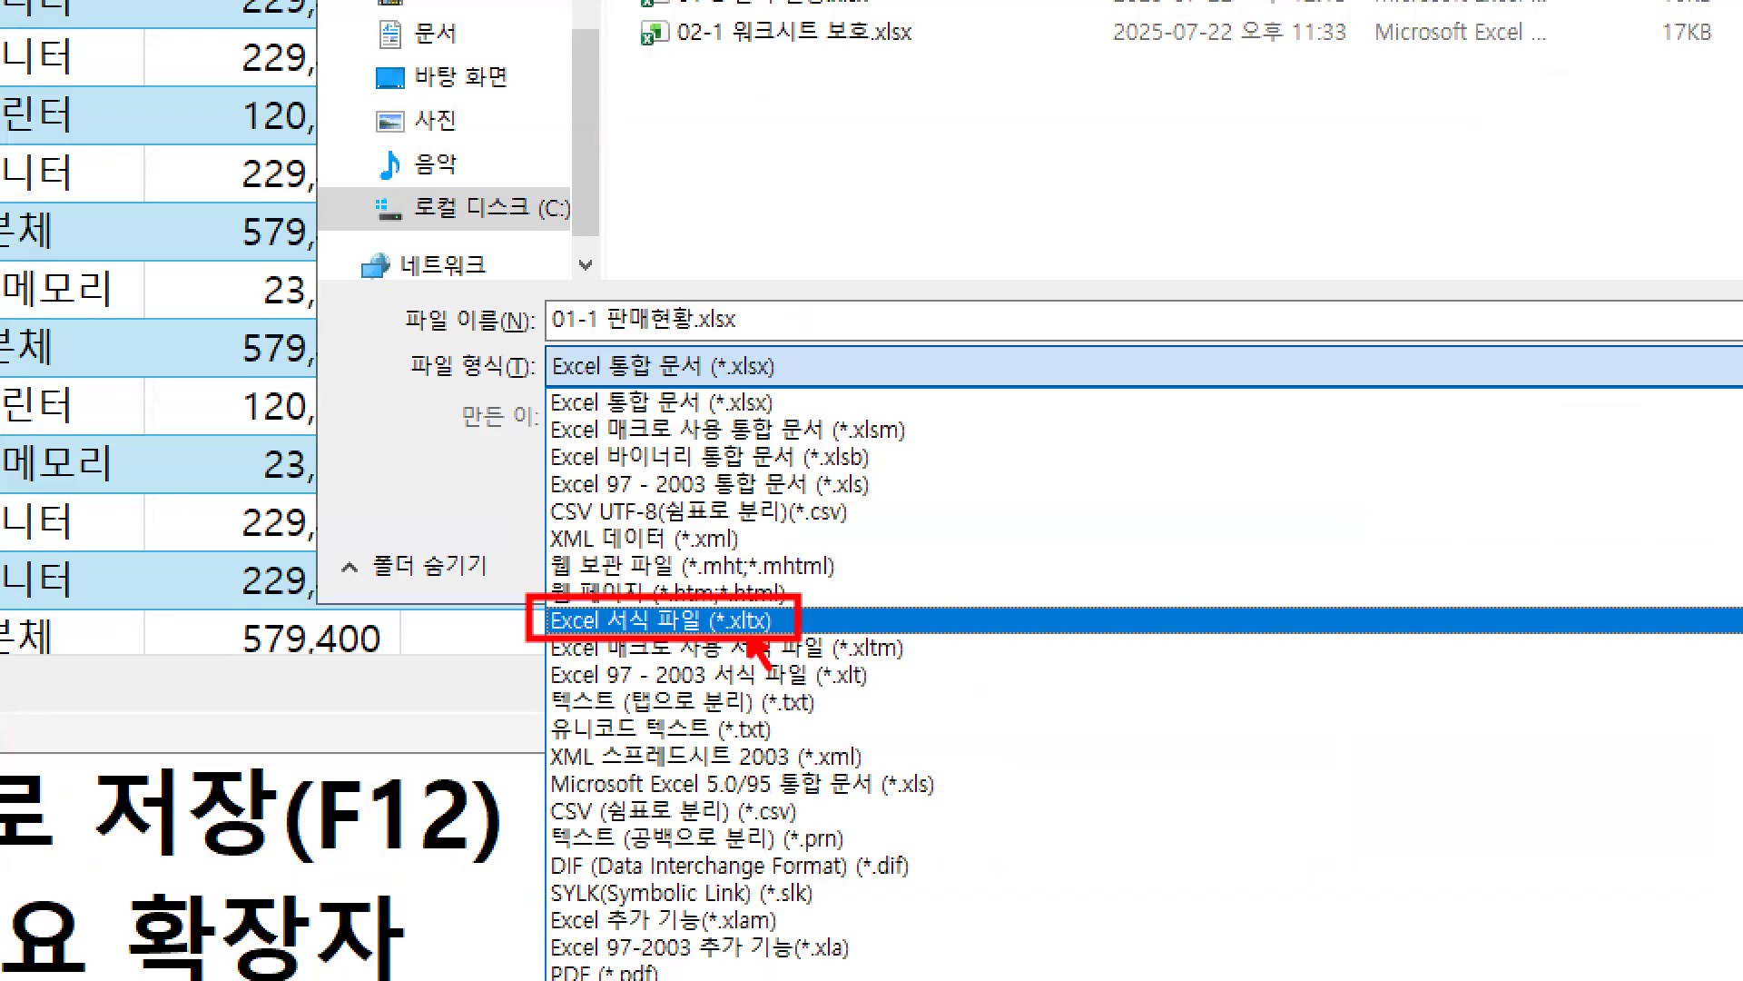
click(716, 400)
click(703, 367)
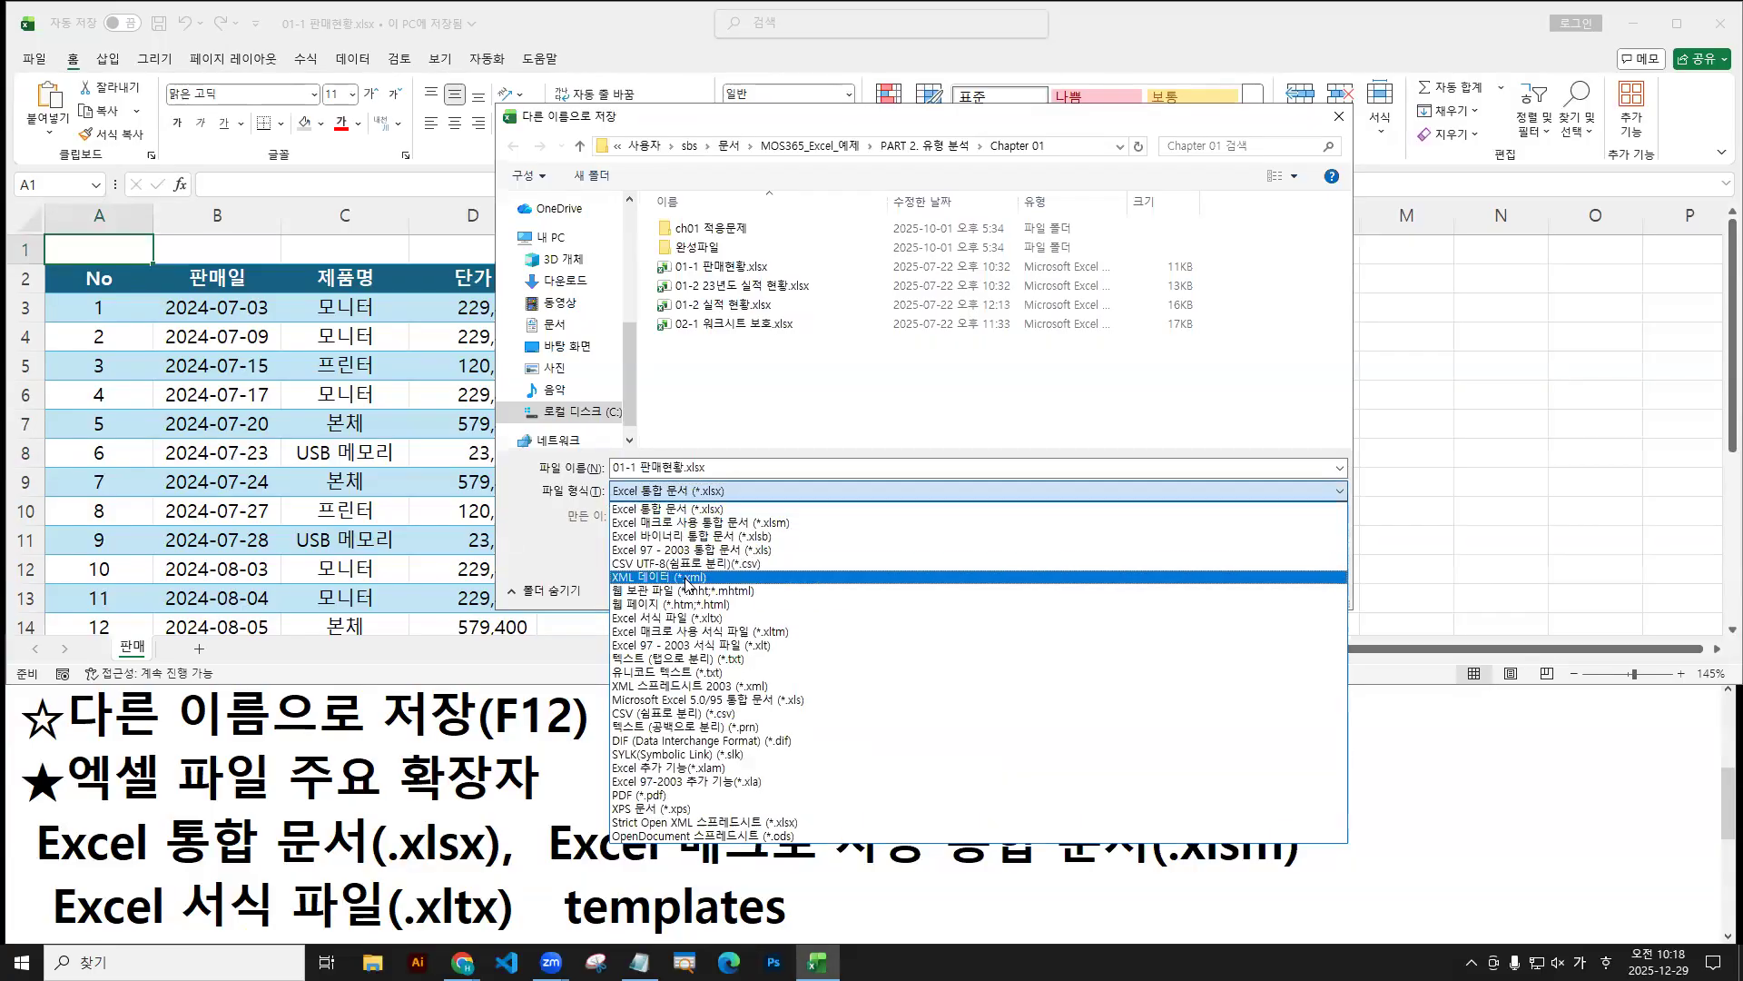
click(681, 619)
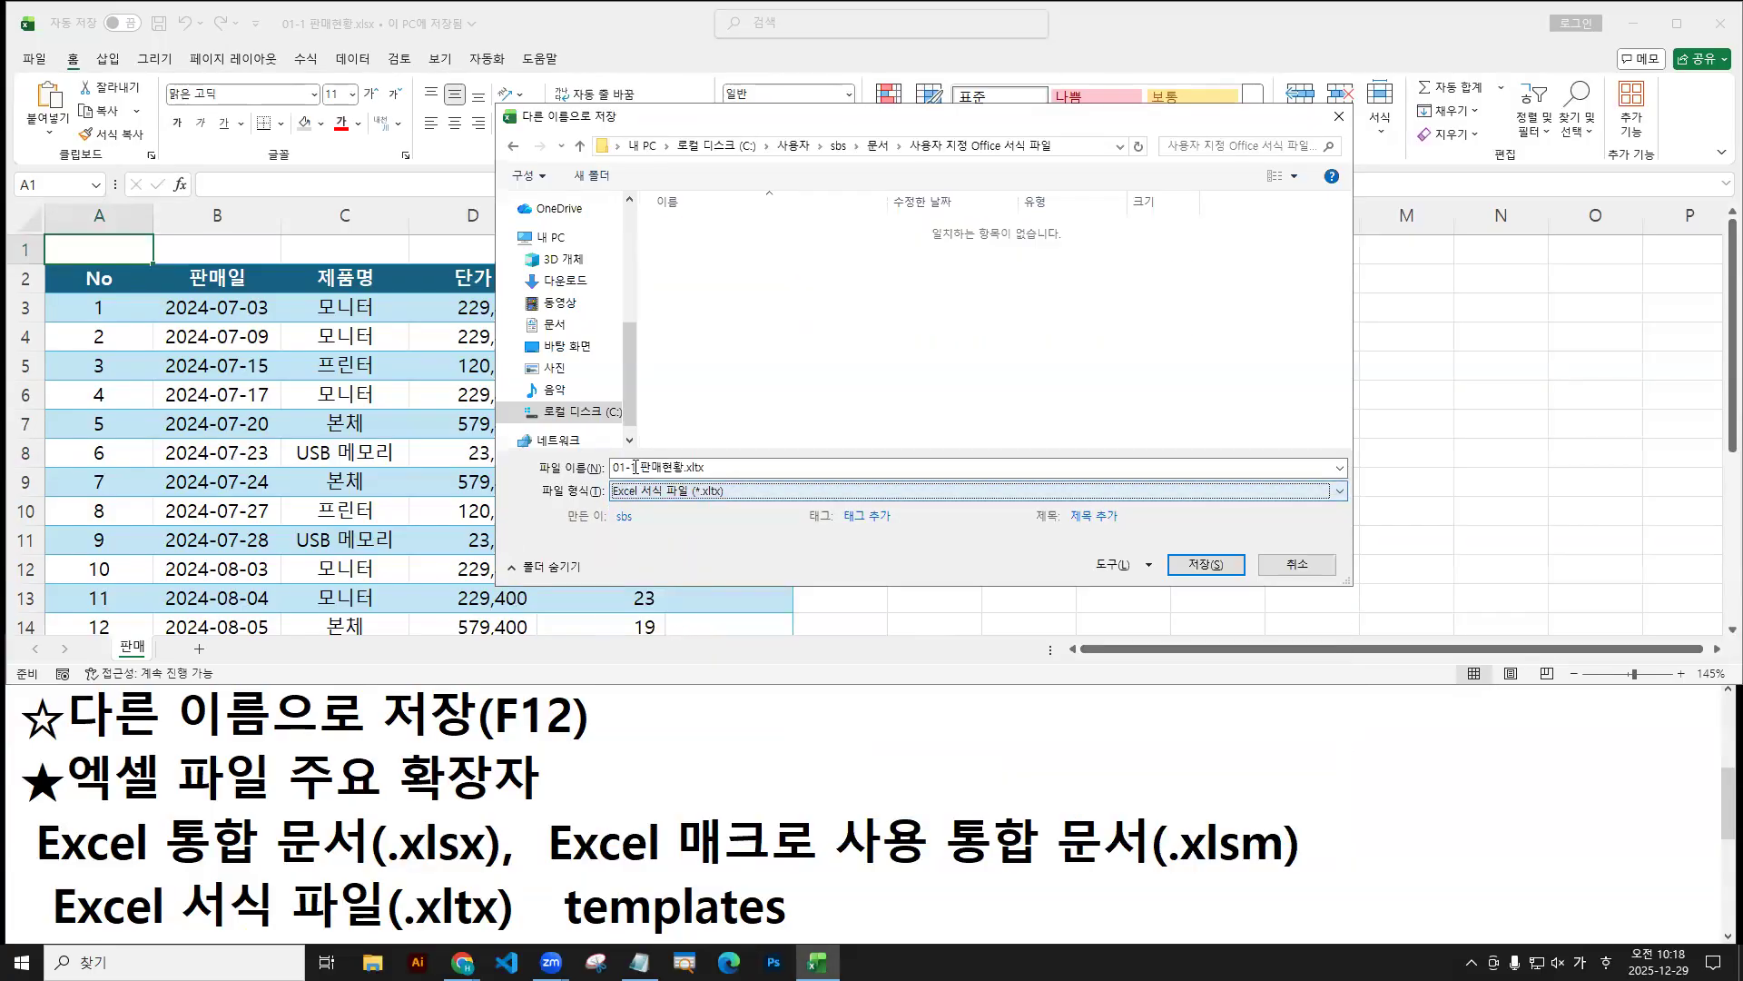
Name the template 판매 and save it in the custom Office templates folder.
text(판)
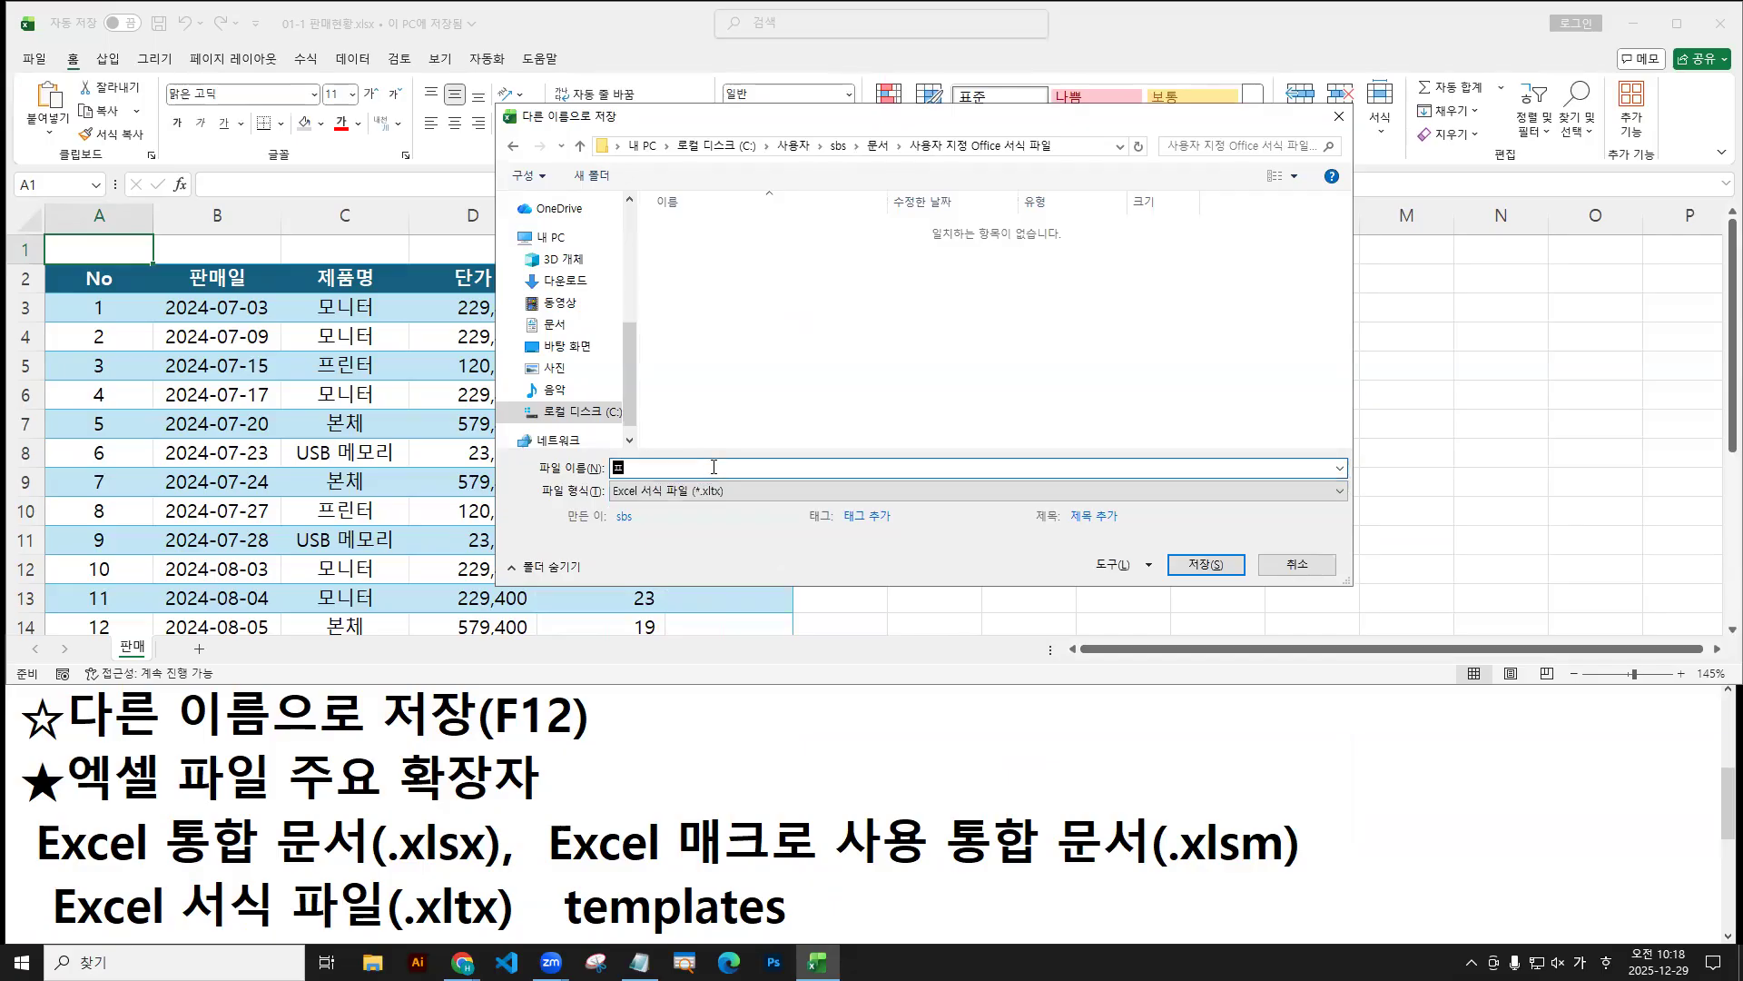
text(매)
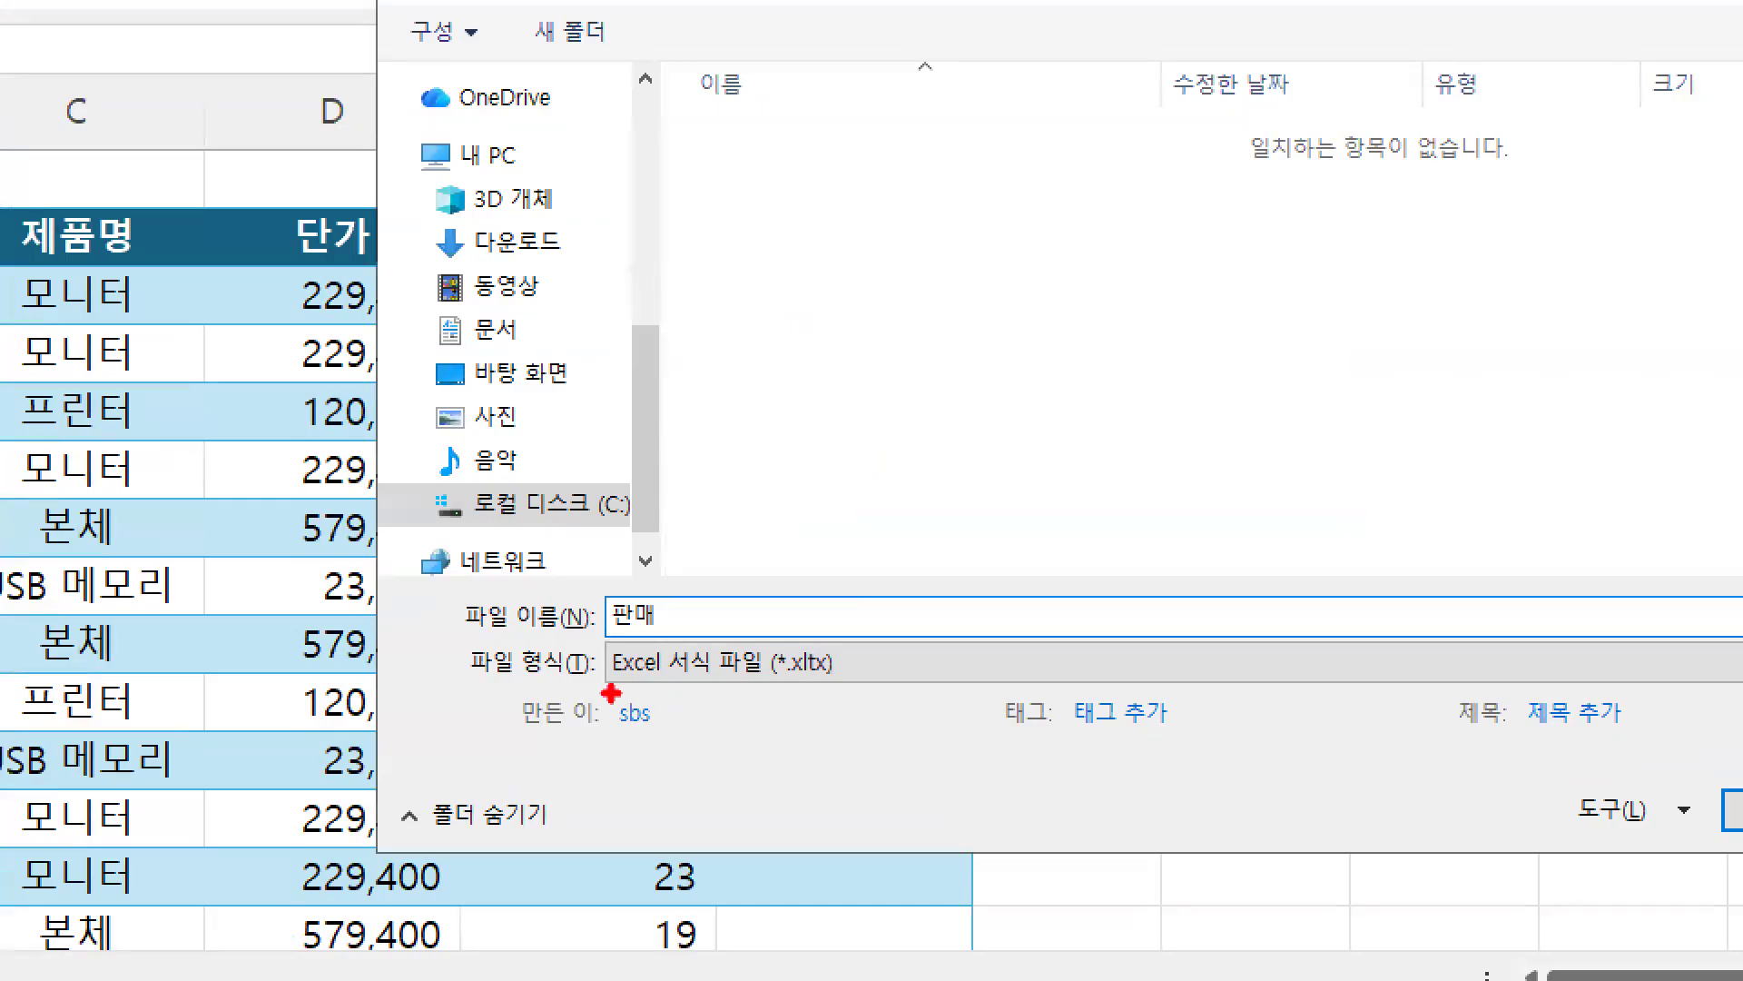
drag(605, 504, 703, 504)
drag(610, 628, 692, 630)
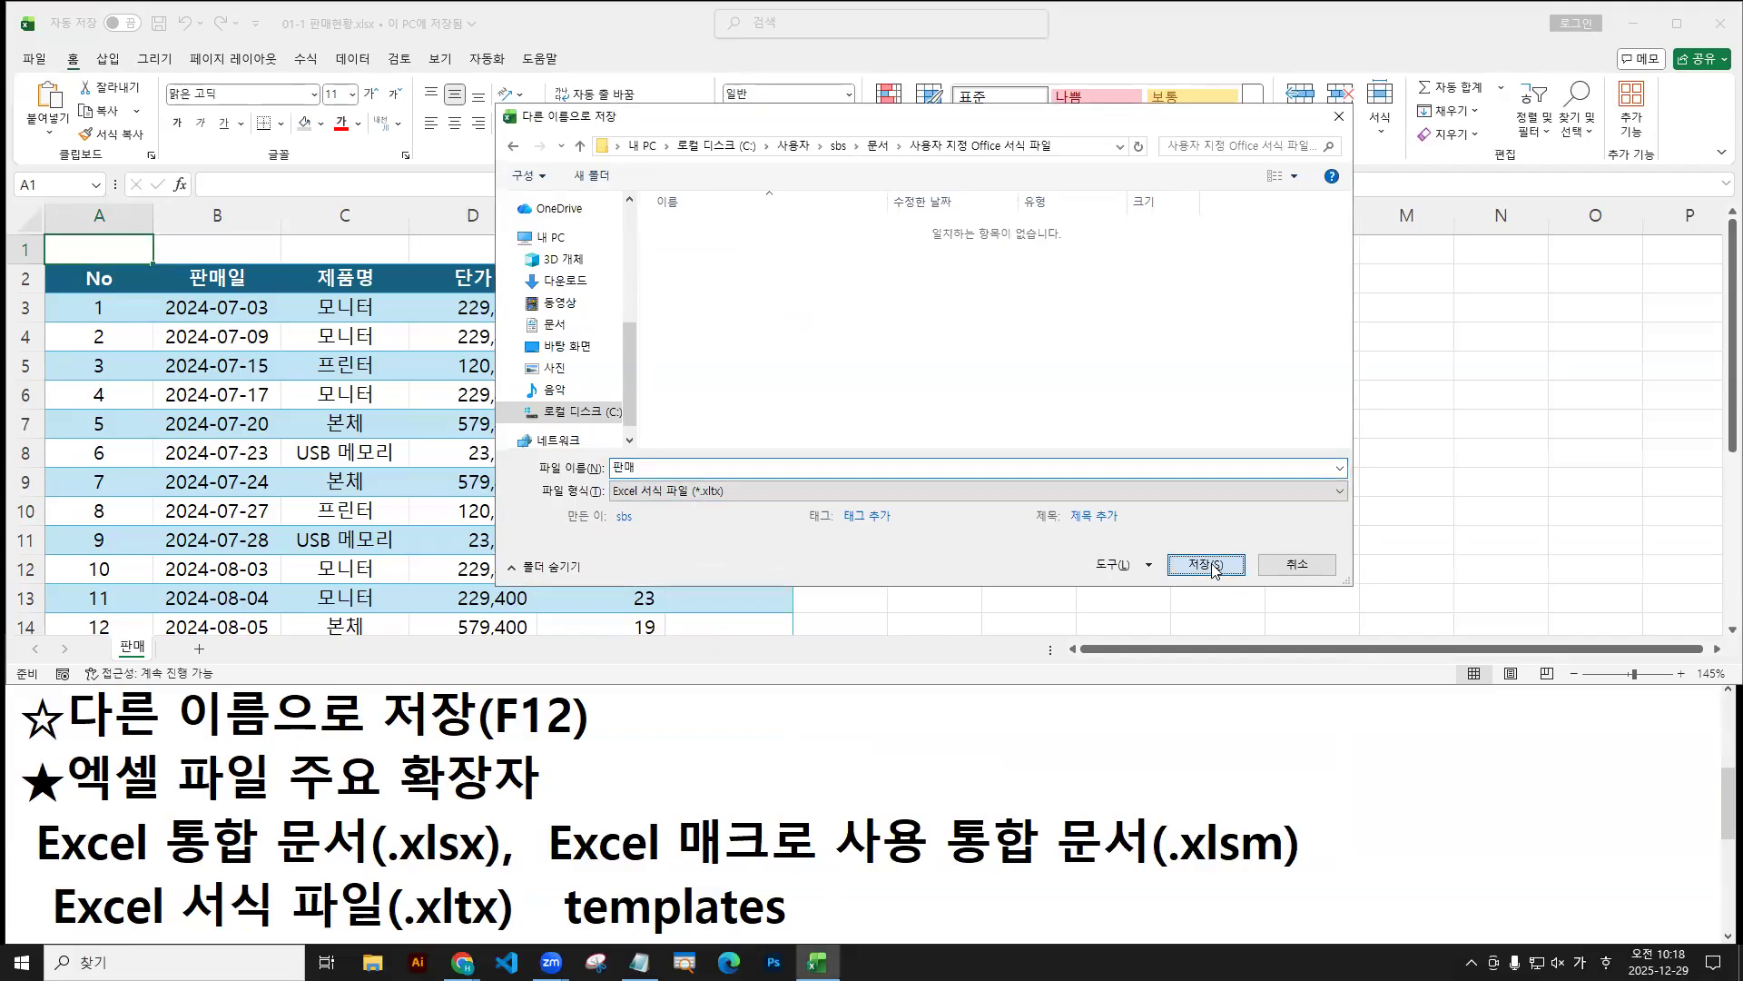
click(1221, 573)
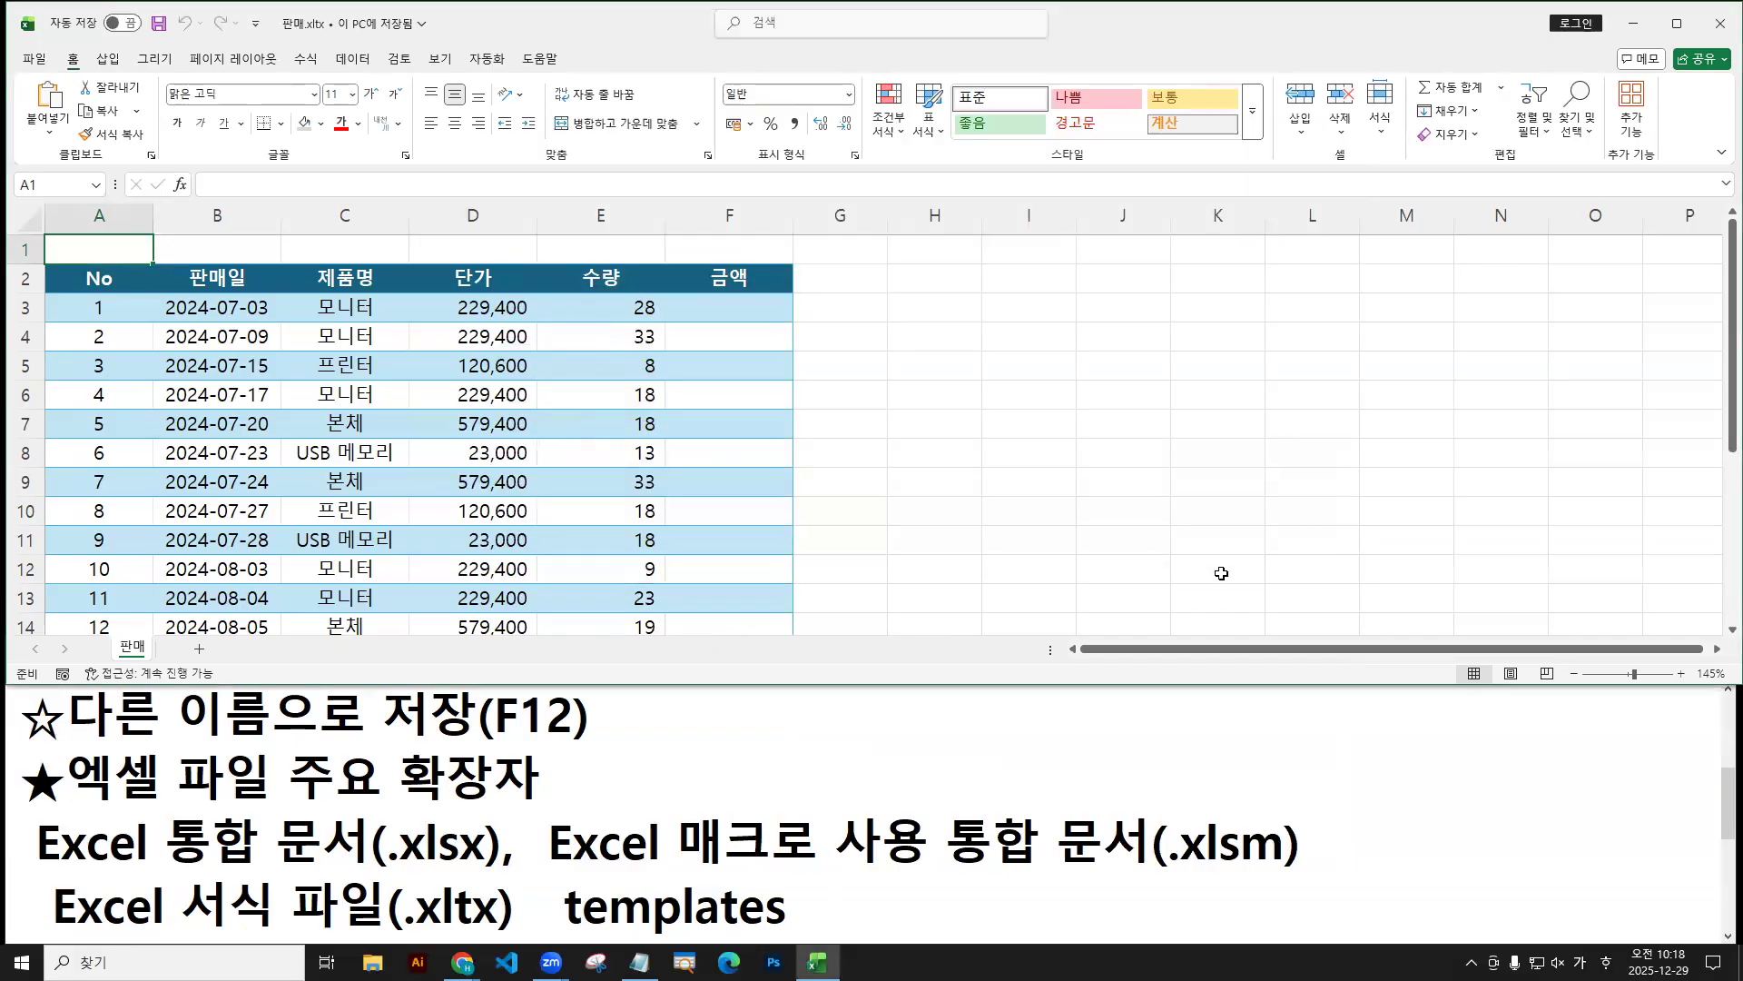
Examine the file format choices for saving under another name, and check the saved template's file name and location.
click(36, 60)
click(89, 343)
drag(80, 357, 141, 386)
drag(448, 175, 823, 175)
drag(1068, 163, 1061, 175)
drag(454, 146, 519, 142)
drag(1123, 224, 1129, 212)
key(Escape)
click(1066, 166)
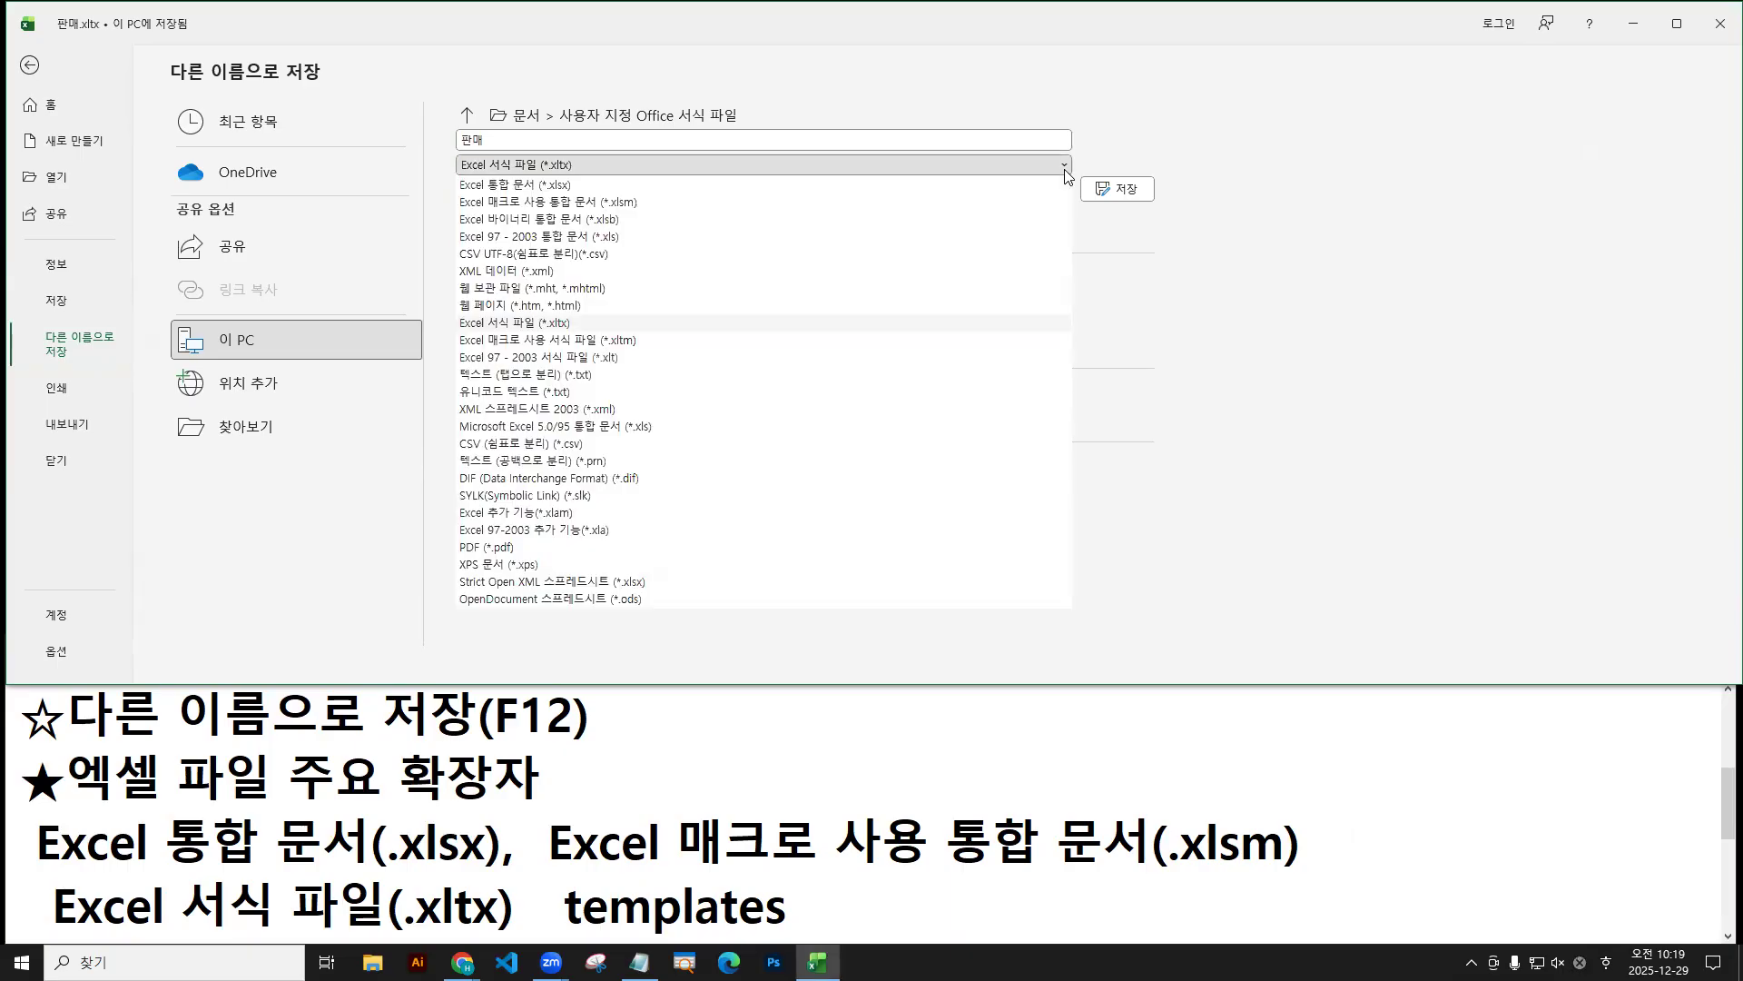
click(577, 325)
drag(460, 182, 580, 182)
key(Escape)
click(30, 65)
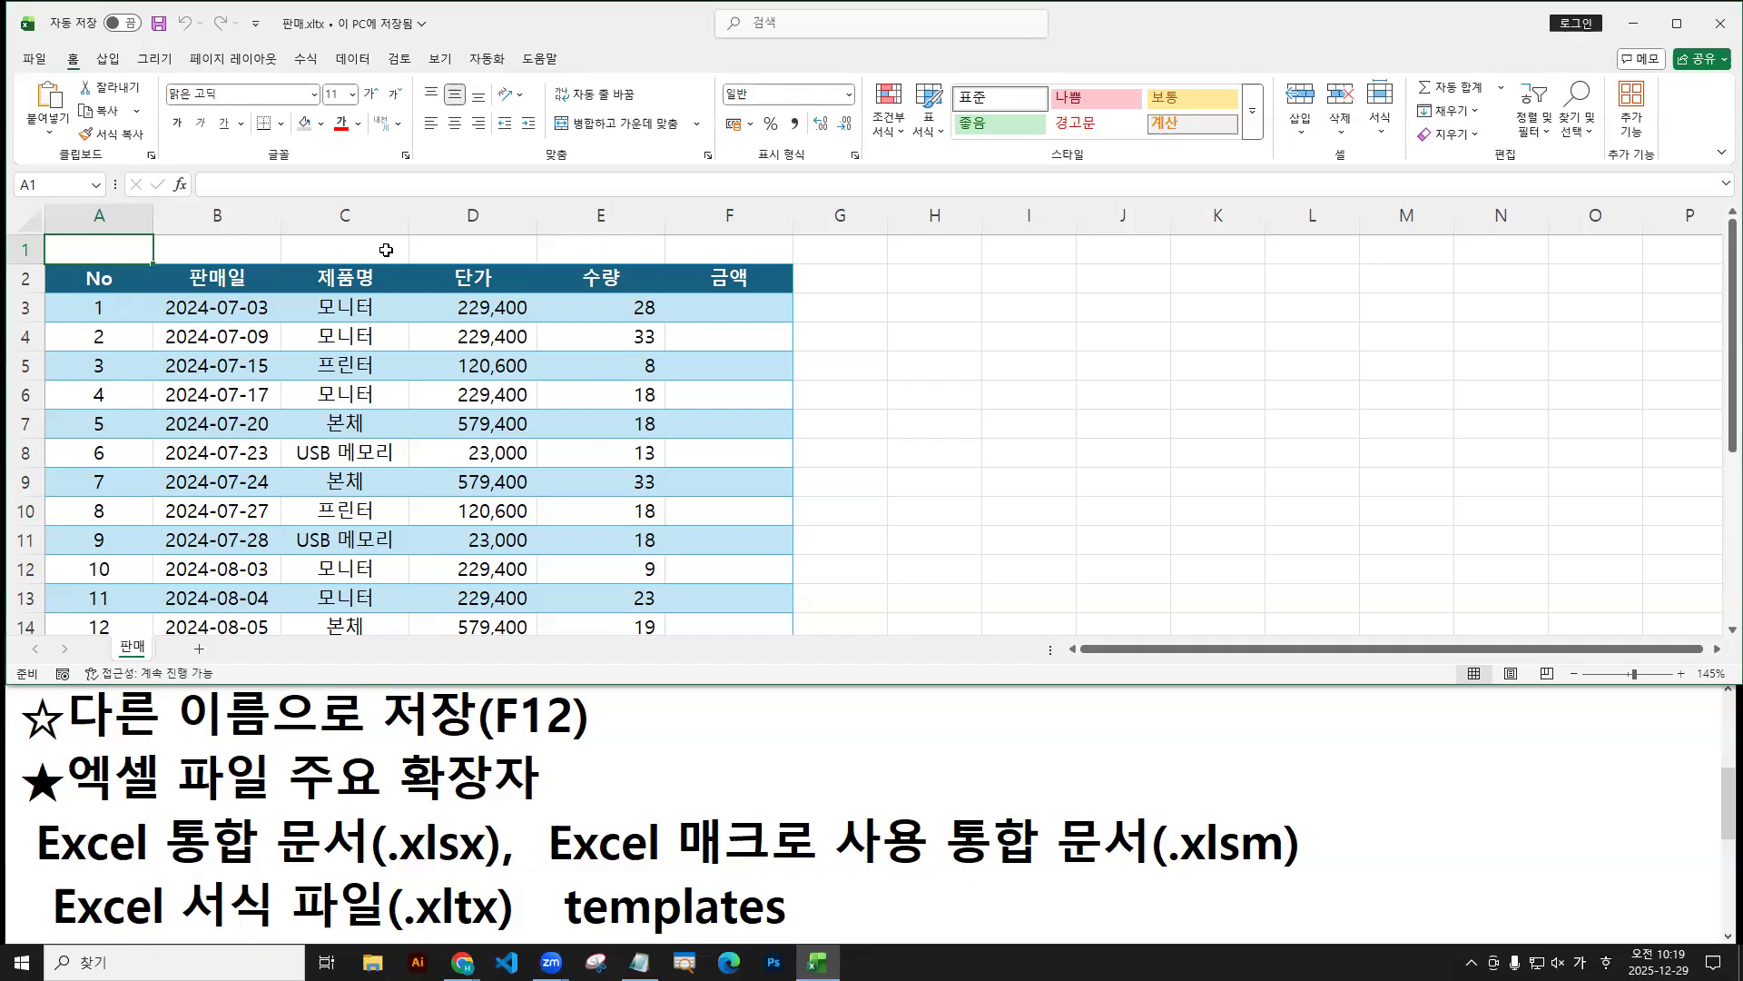
click(351, 23)
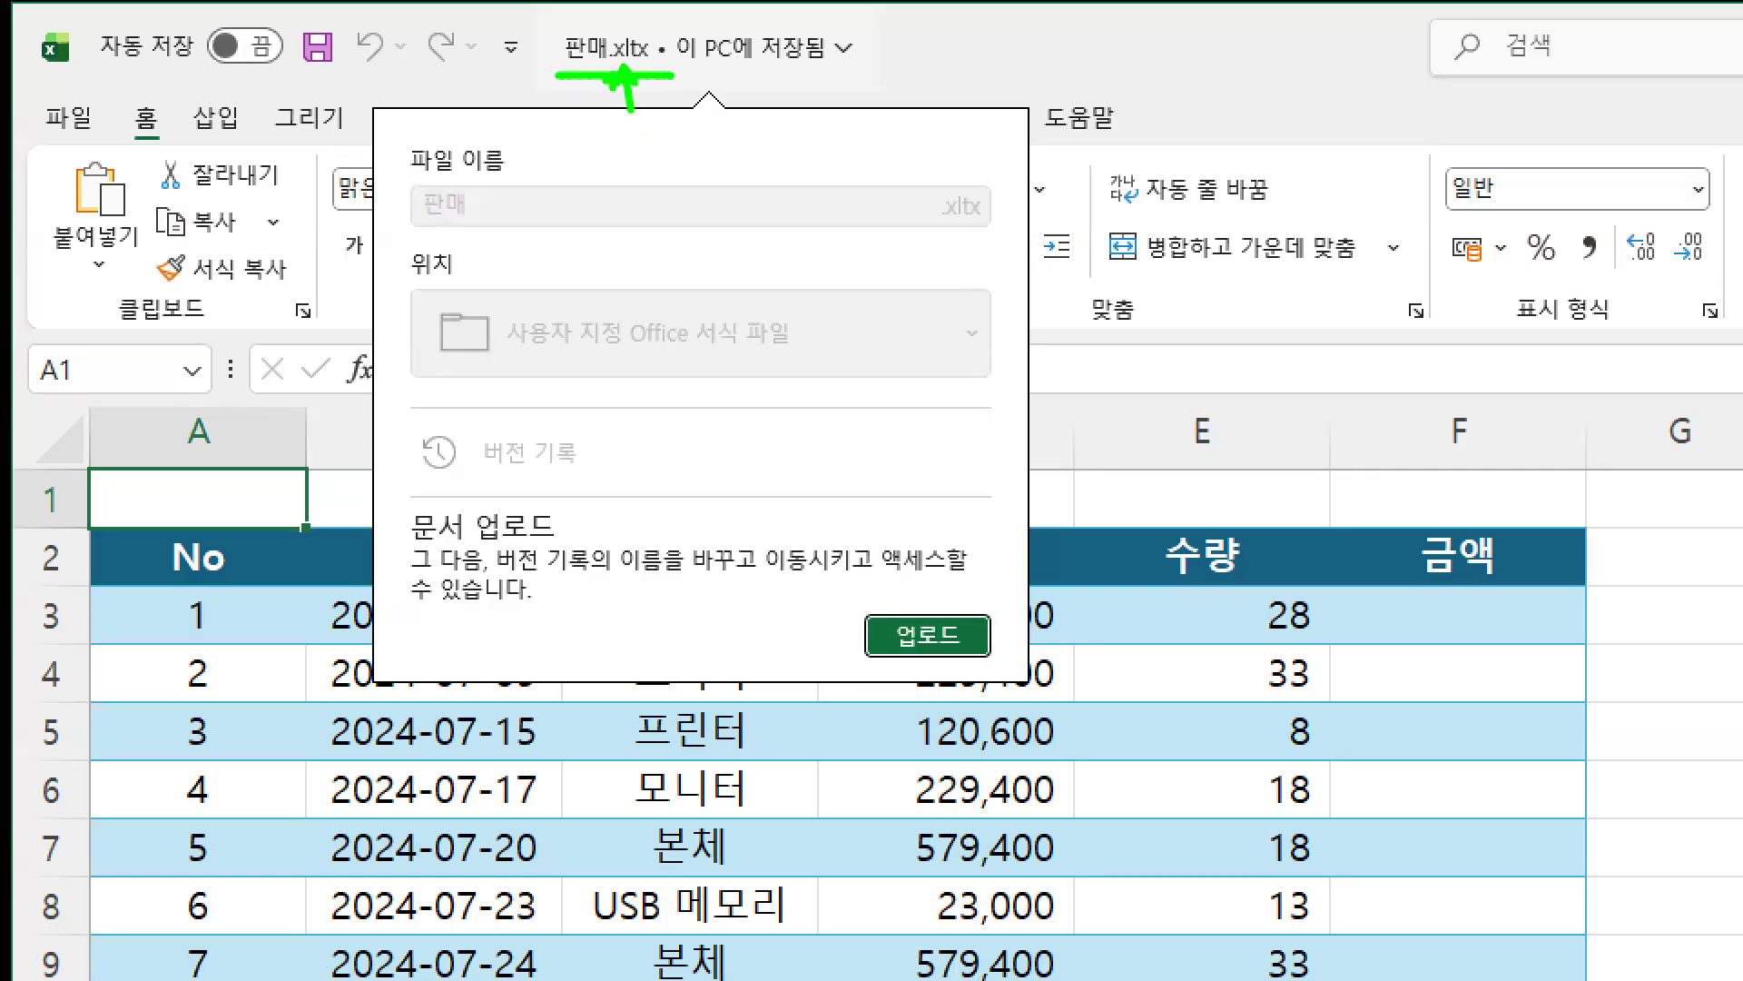
key(Escape)
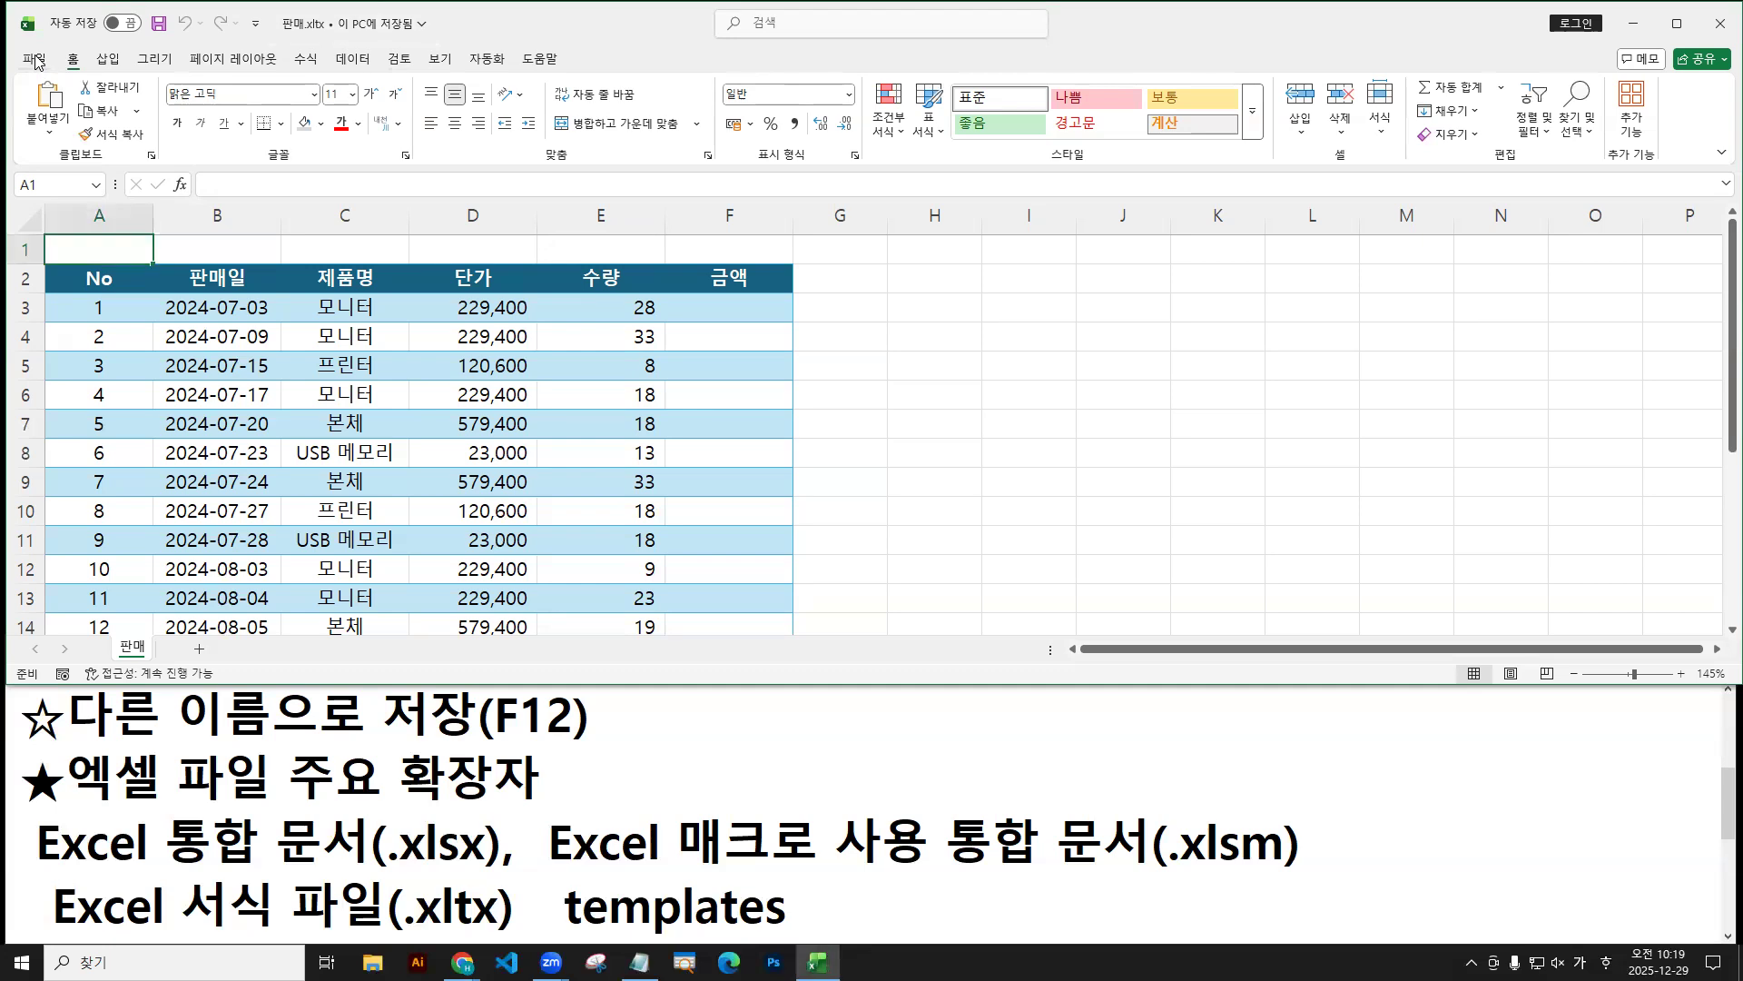
Close the 판매.xltx template and maximize the empty Excel window.
click(34, 59)
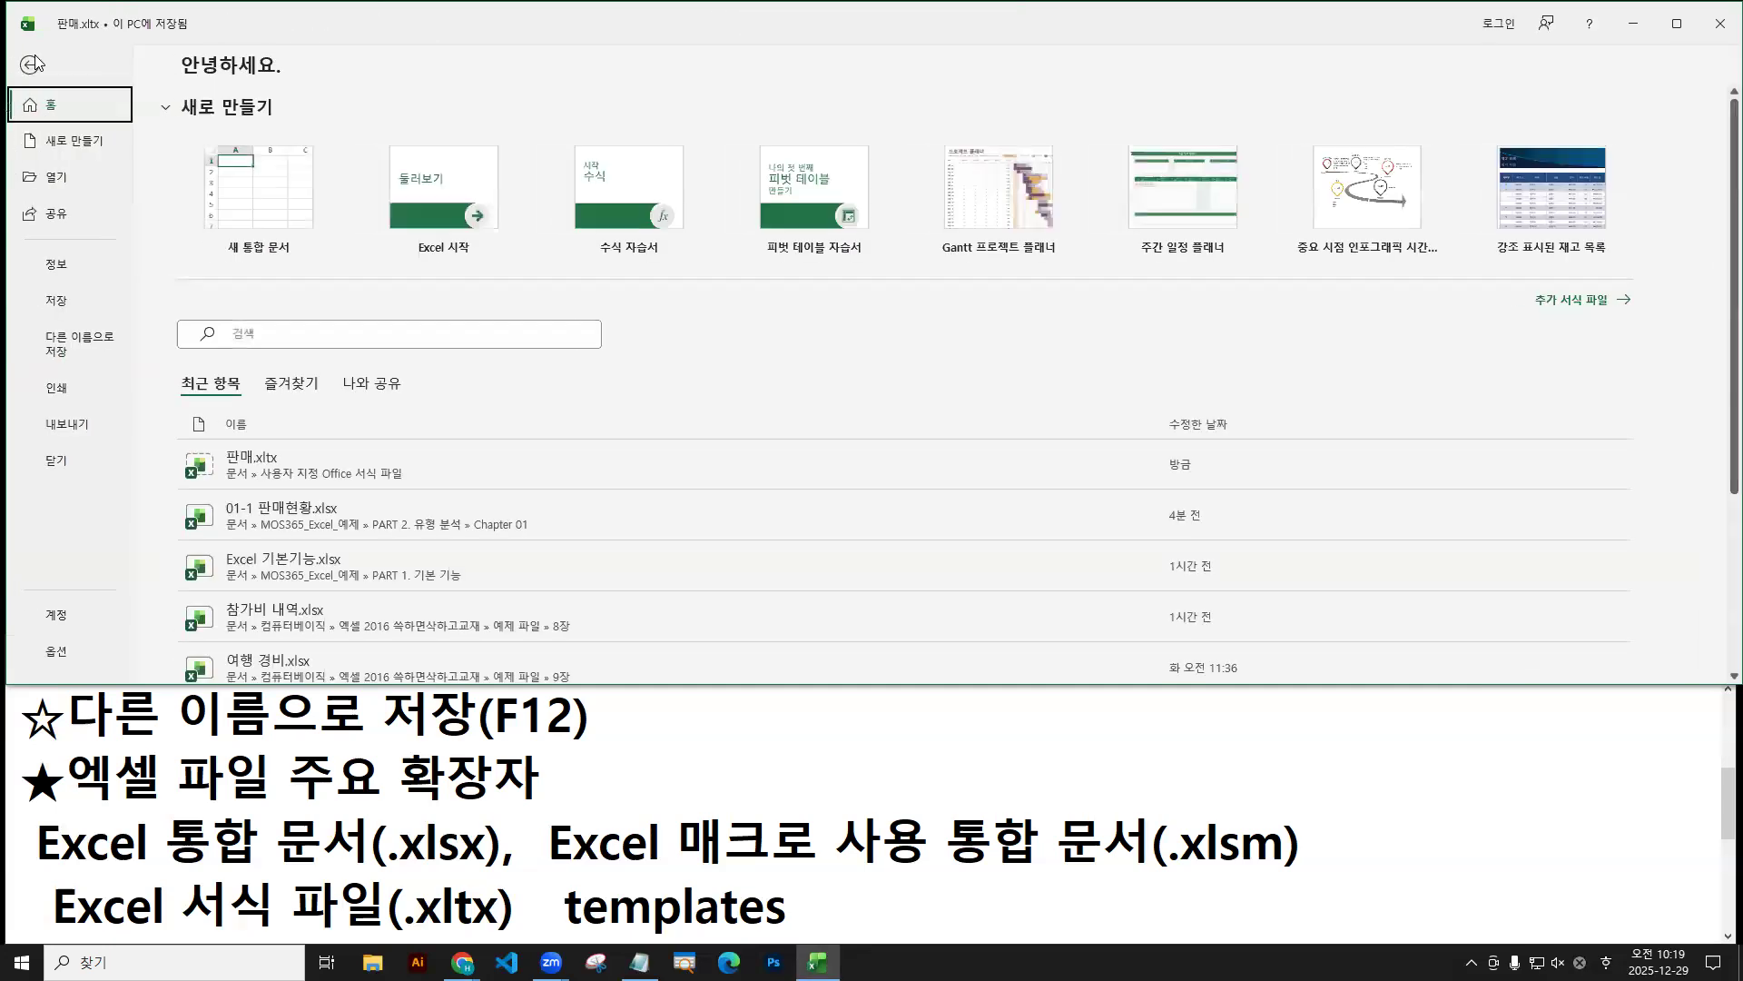
click(58, 467)
double_click(449, 22)
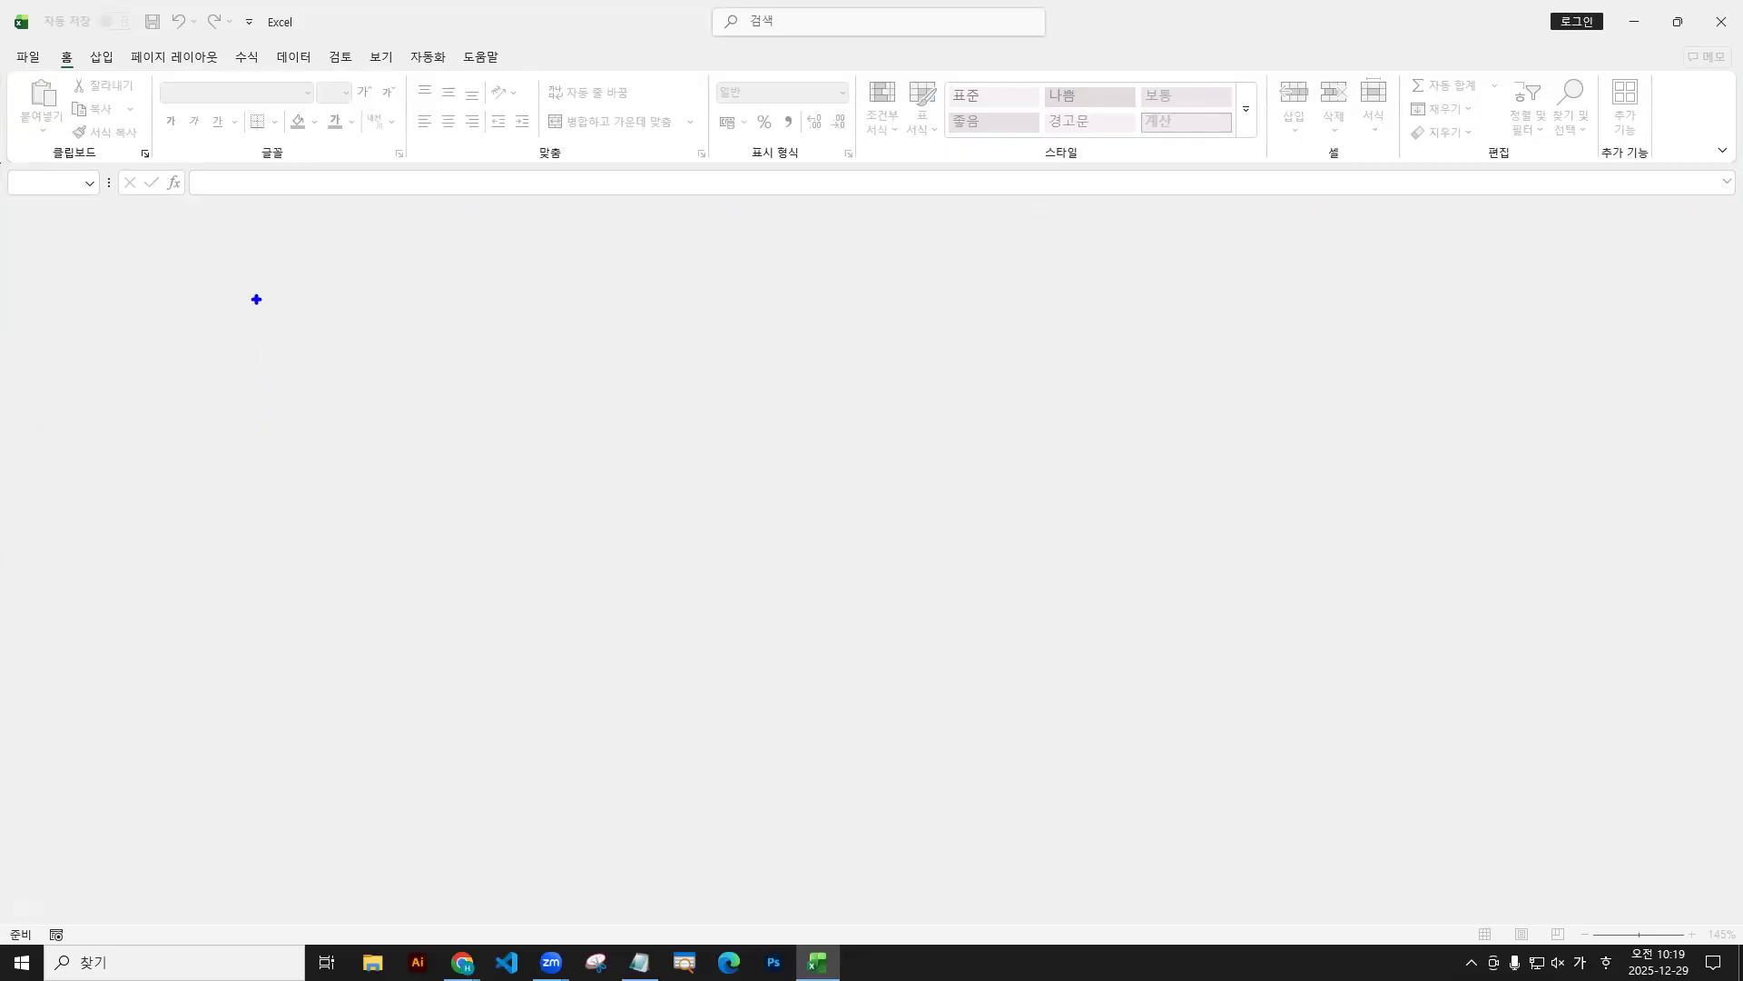
Create a new workbook from the personal (개인) template 판매.
click(30, 60)
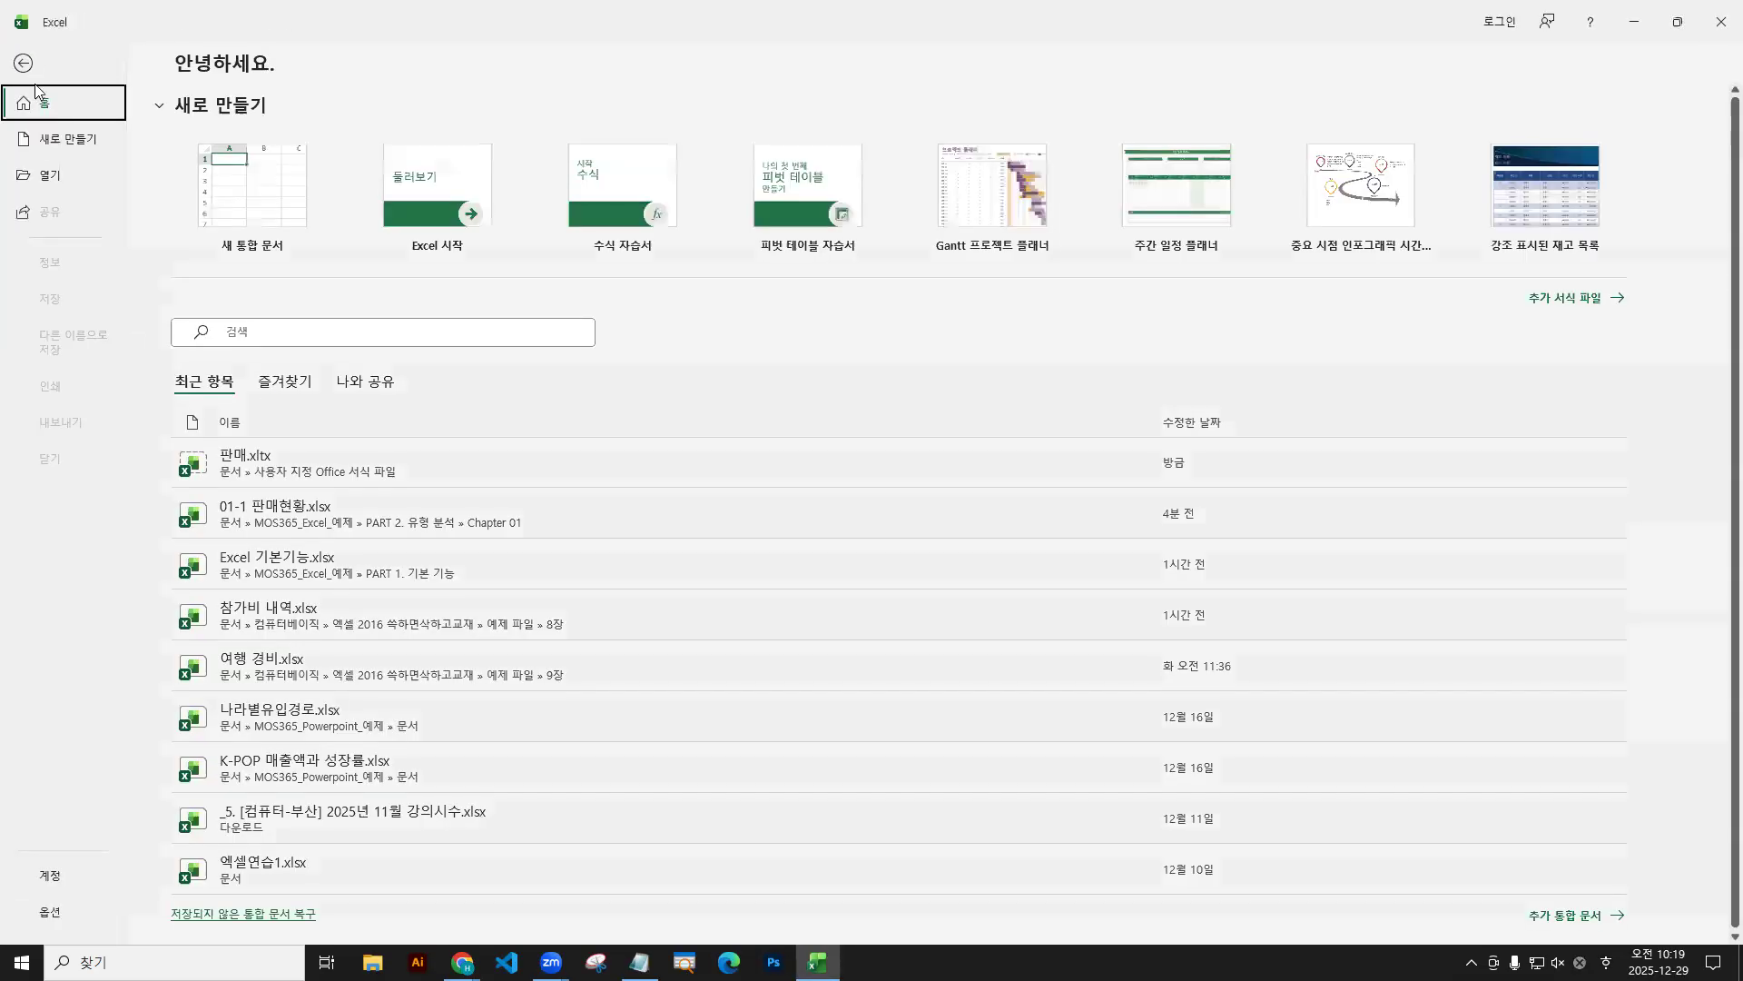
click(76, 148)
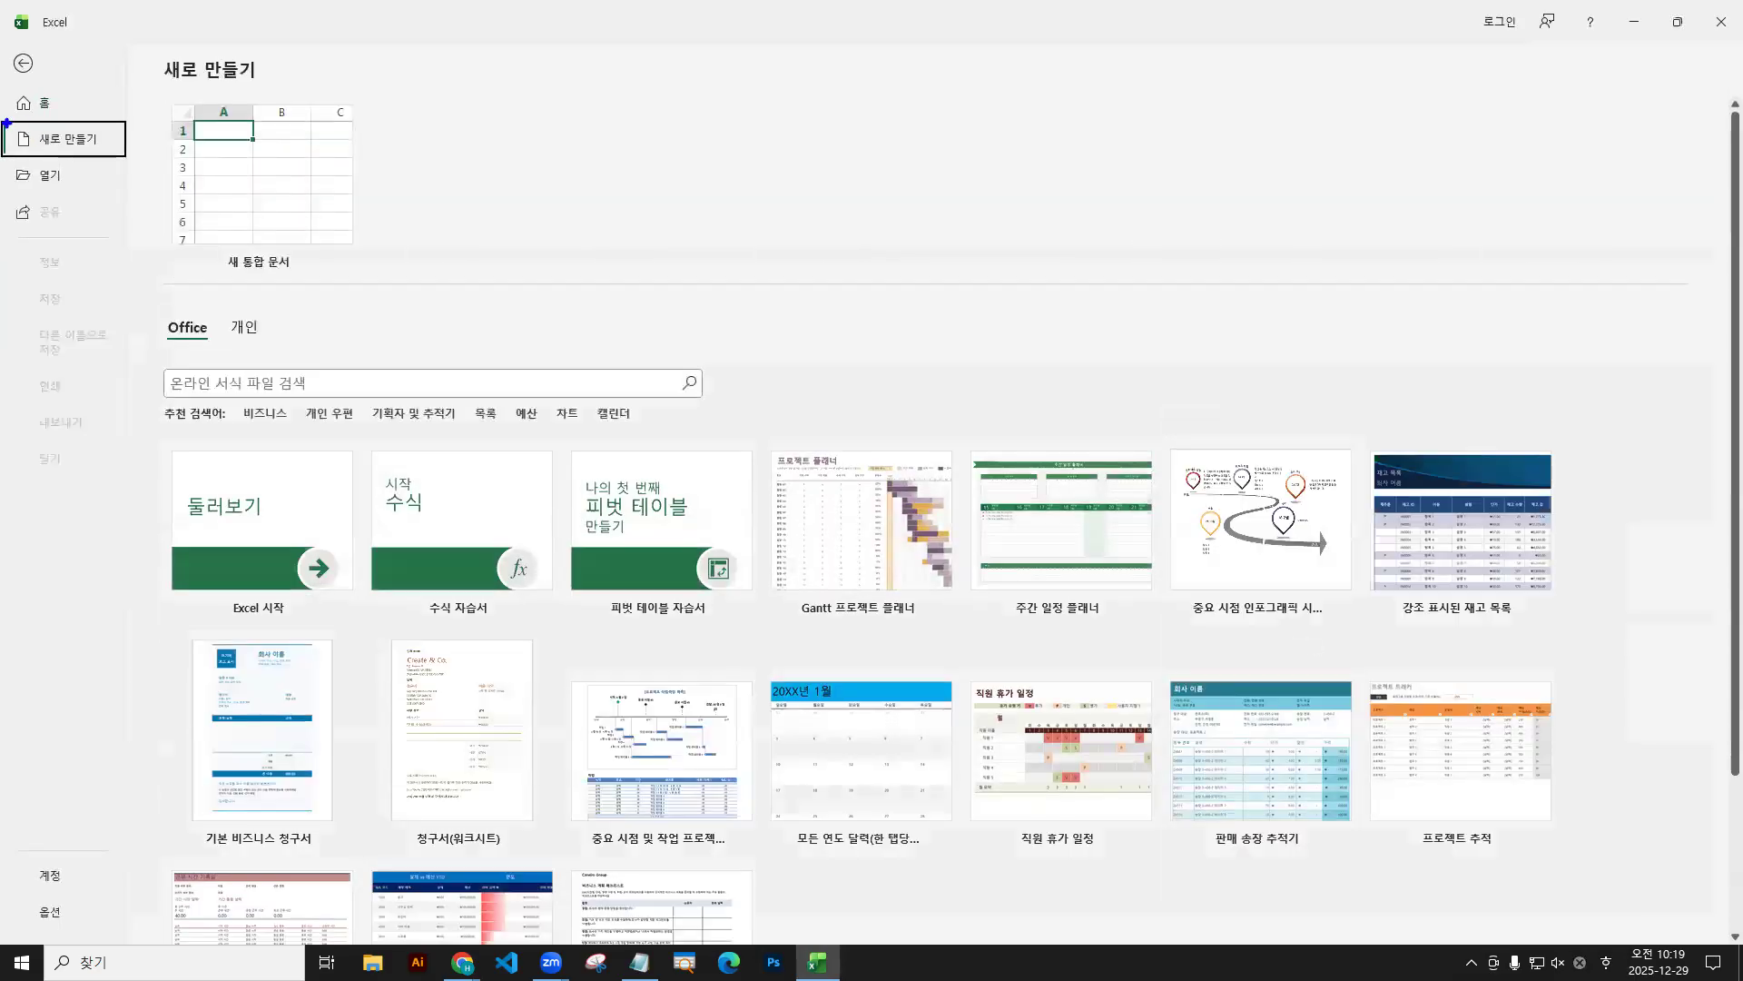
mouse_move(218, 306)
mouse_down()
mouse_move(269, 344)
mouse_move(322, 251)
mouse_up()
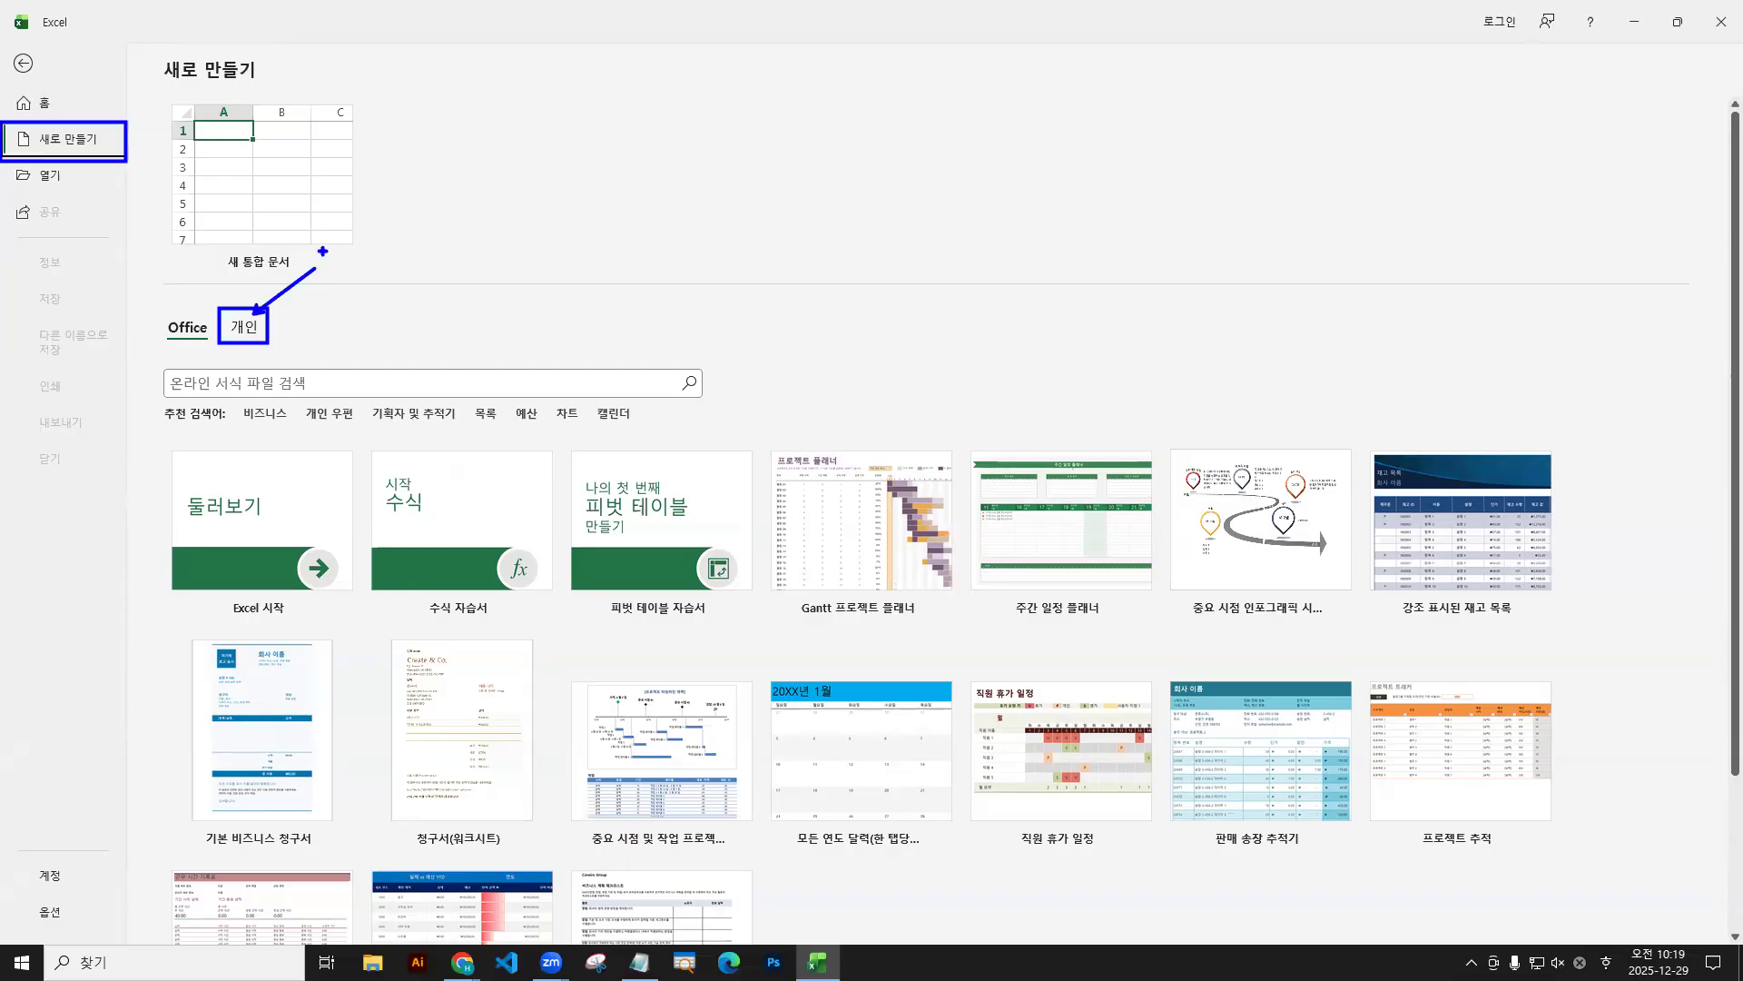
click(243, 327)
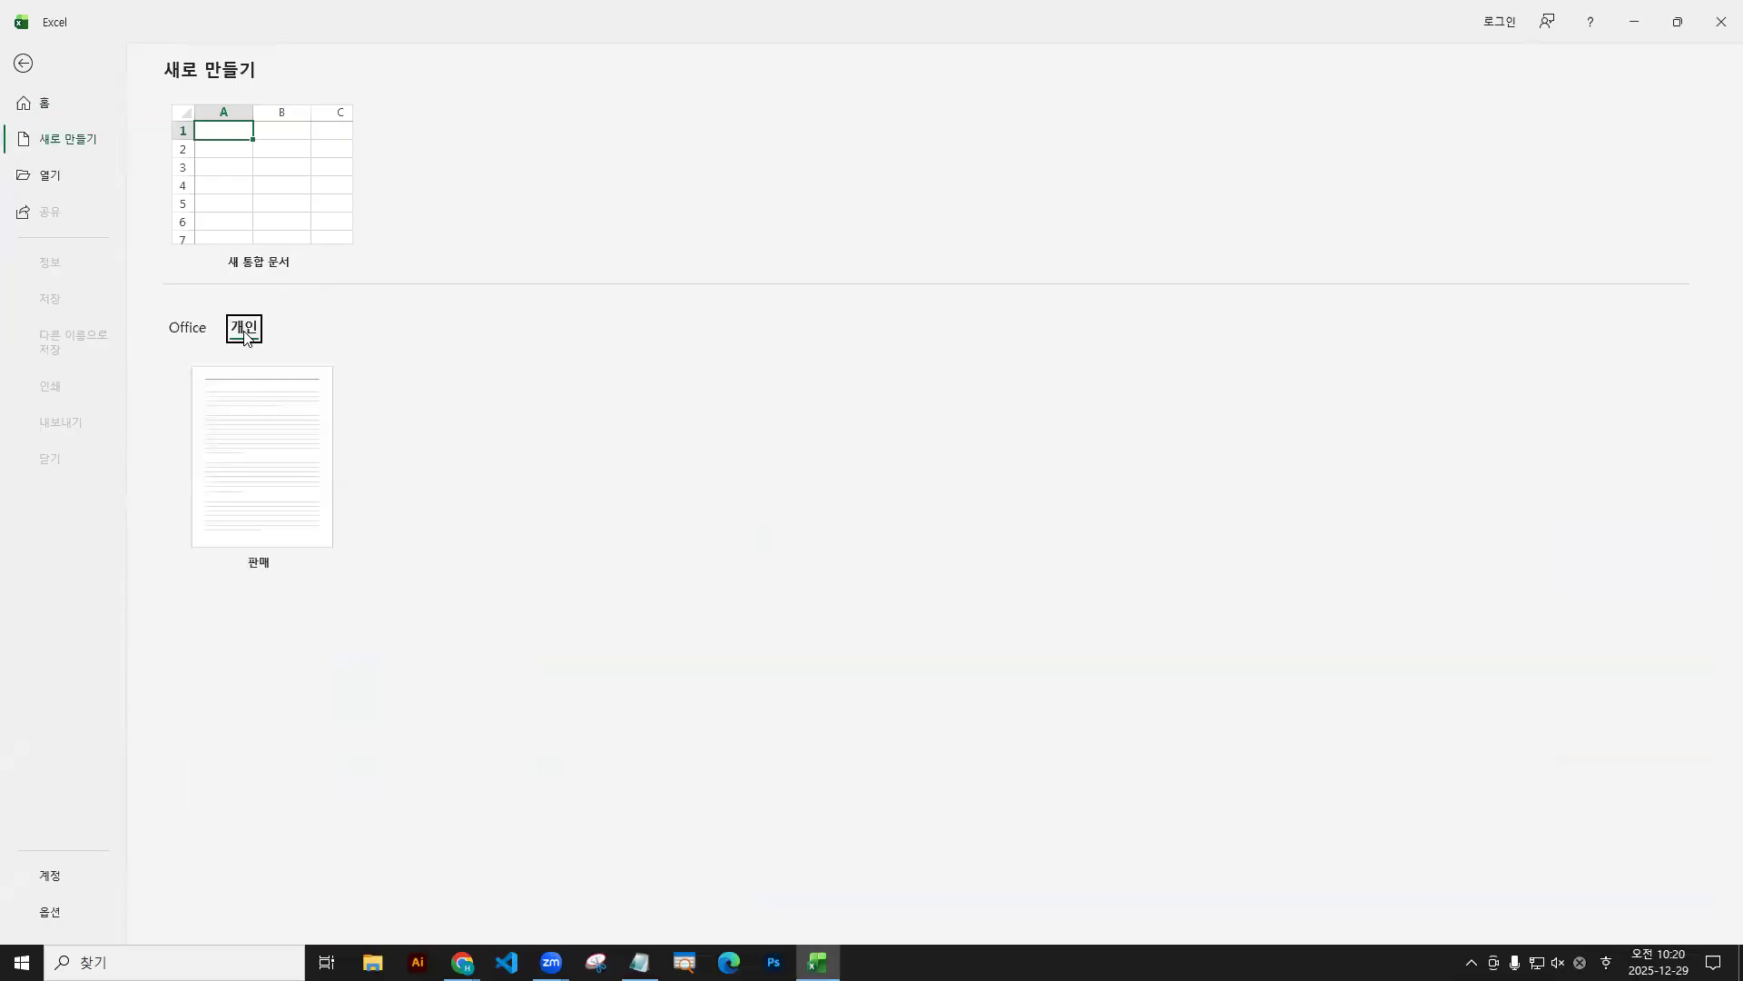
key(ctrl+2)
mouse_move(291, 438)
mouse_down()
mouse_move(337, 374)
mouse_move(285, 471)
mouse_move(271, 461)
mouse_up()
key(Escape)
click(273, 466)
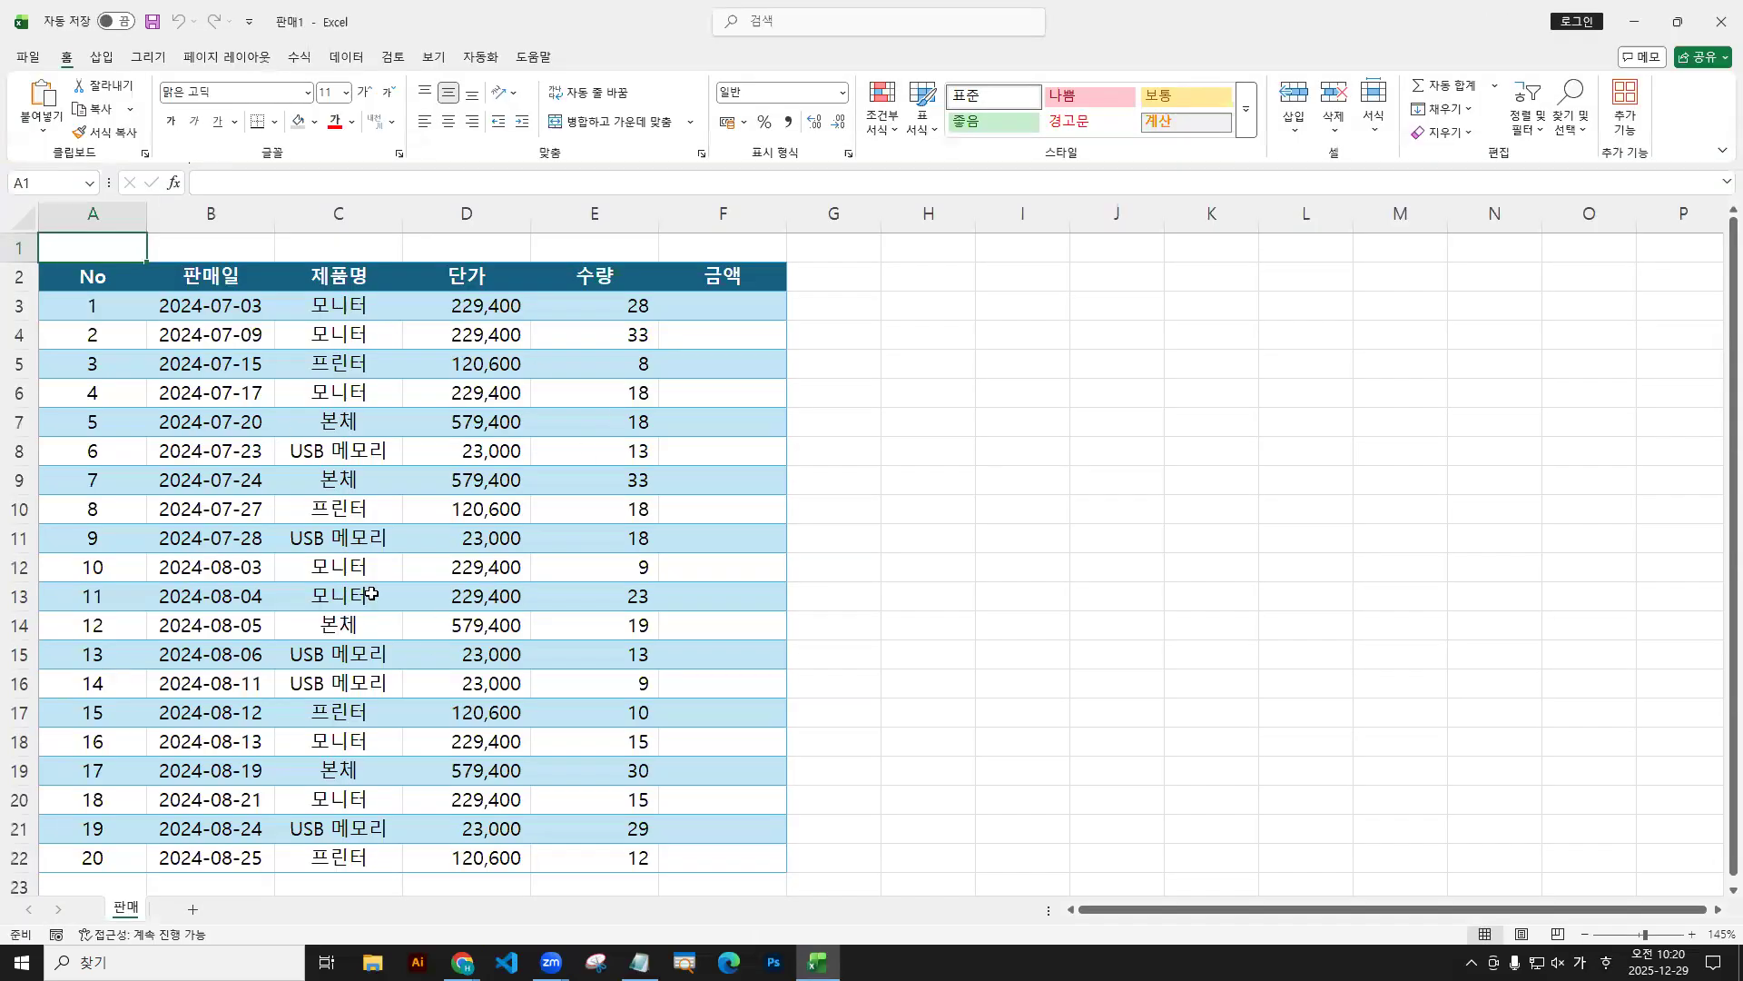
key(ctrl+1)
click(480, 48)
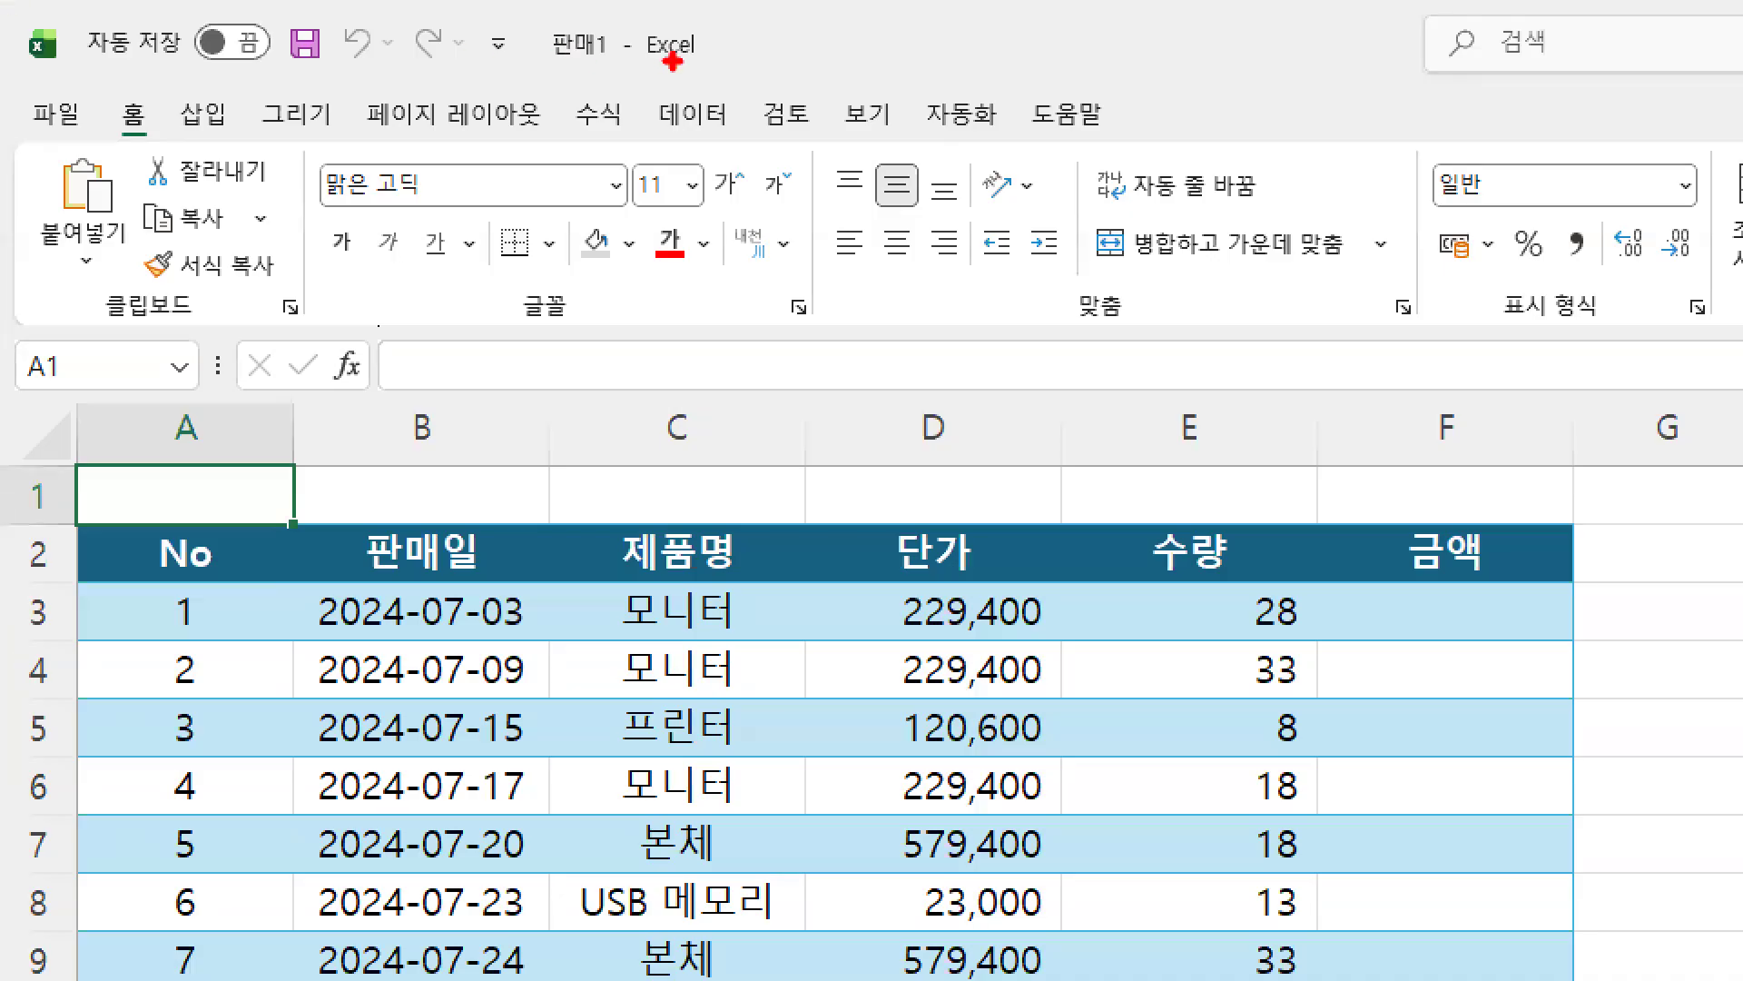
drag(542, 66, 617, 65)
key(Escape)
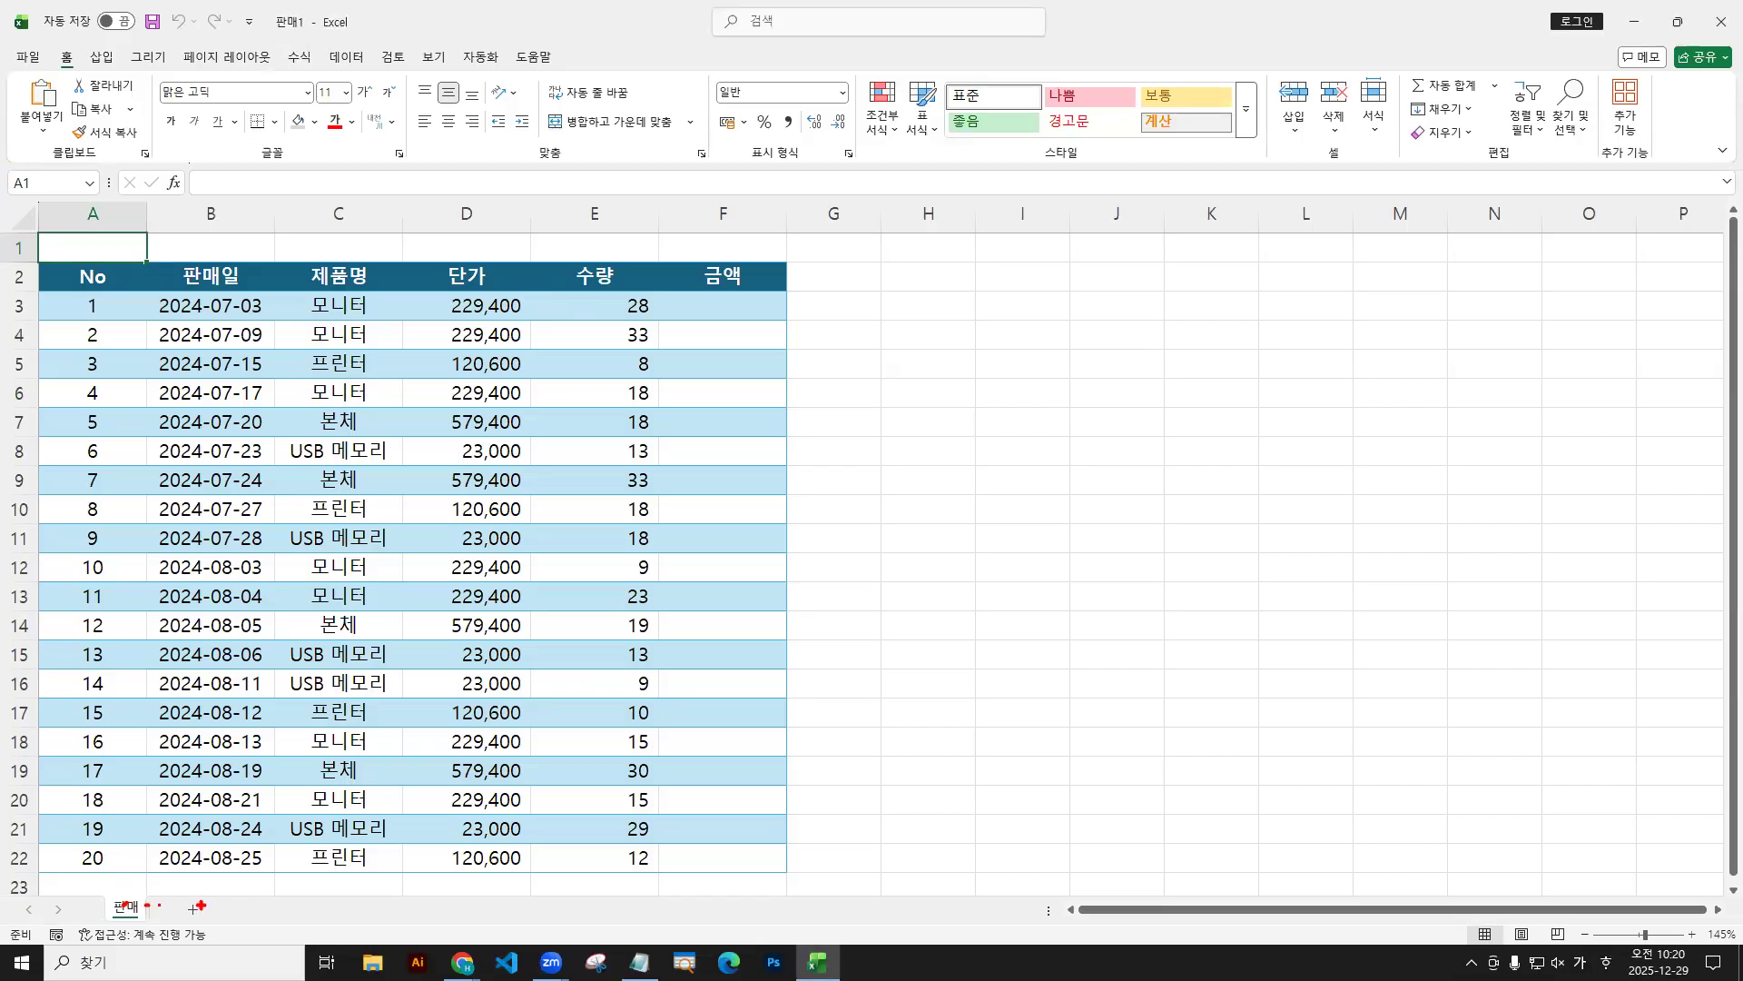
mouse_move(920, 78)
mouse_down()
mouse_move(1305, 162)
mouse_move(1262, 147)
mouse_up()
key(Escape)
Close the 판매1 workbook created from the 판매 template.
click(27, 58)
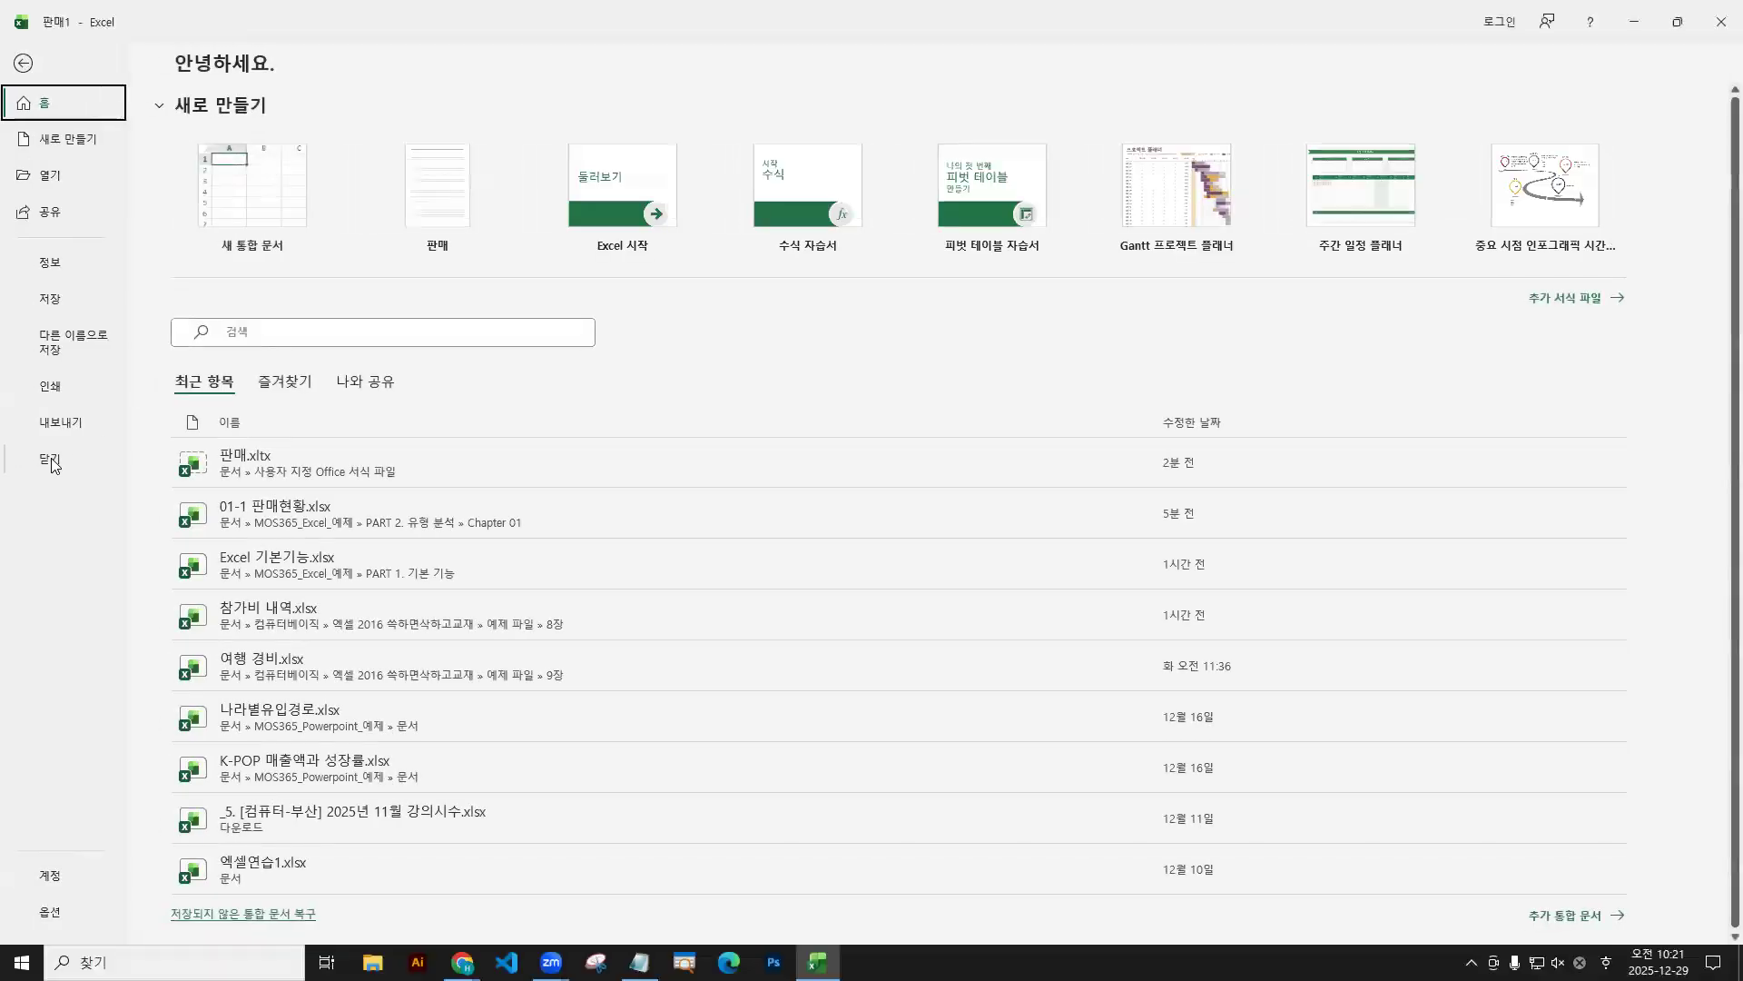
click(54, 458)
Open 01-2 실적 현황.xlsx from the Documents (문서) subfolder MOS365_Excel_예제 > PART 2. 유형 분석 > Chapter 01.
click(27, 58)
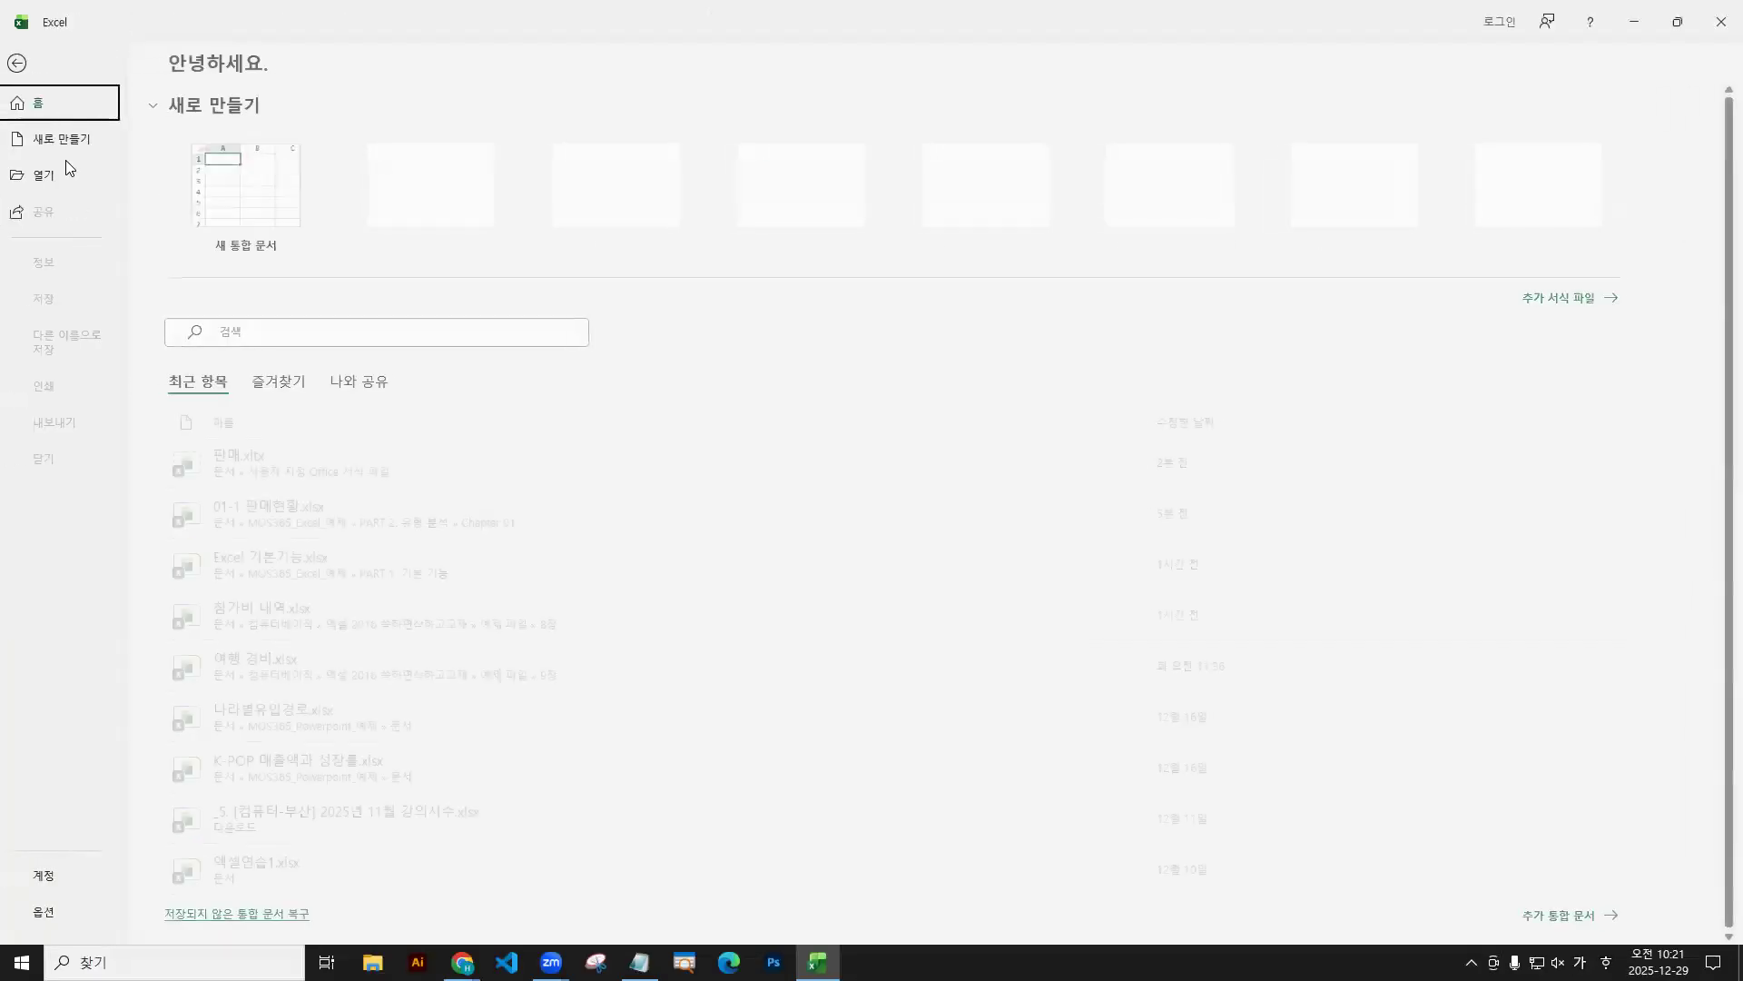
click(50, 176)
click(250, 361)
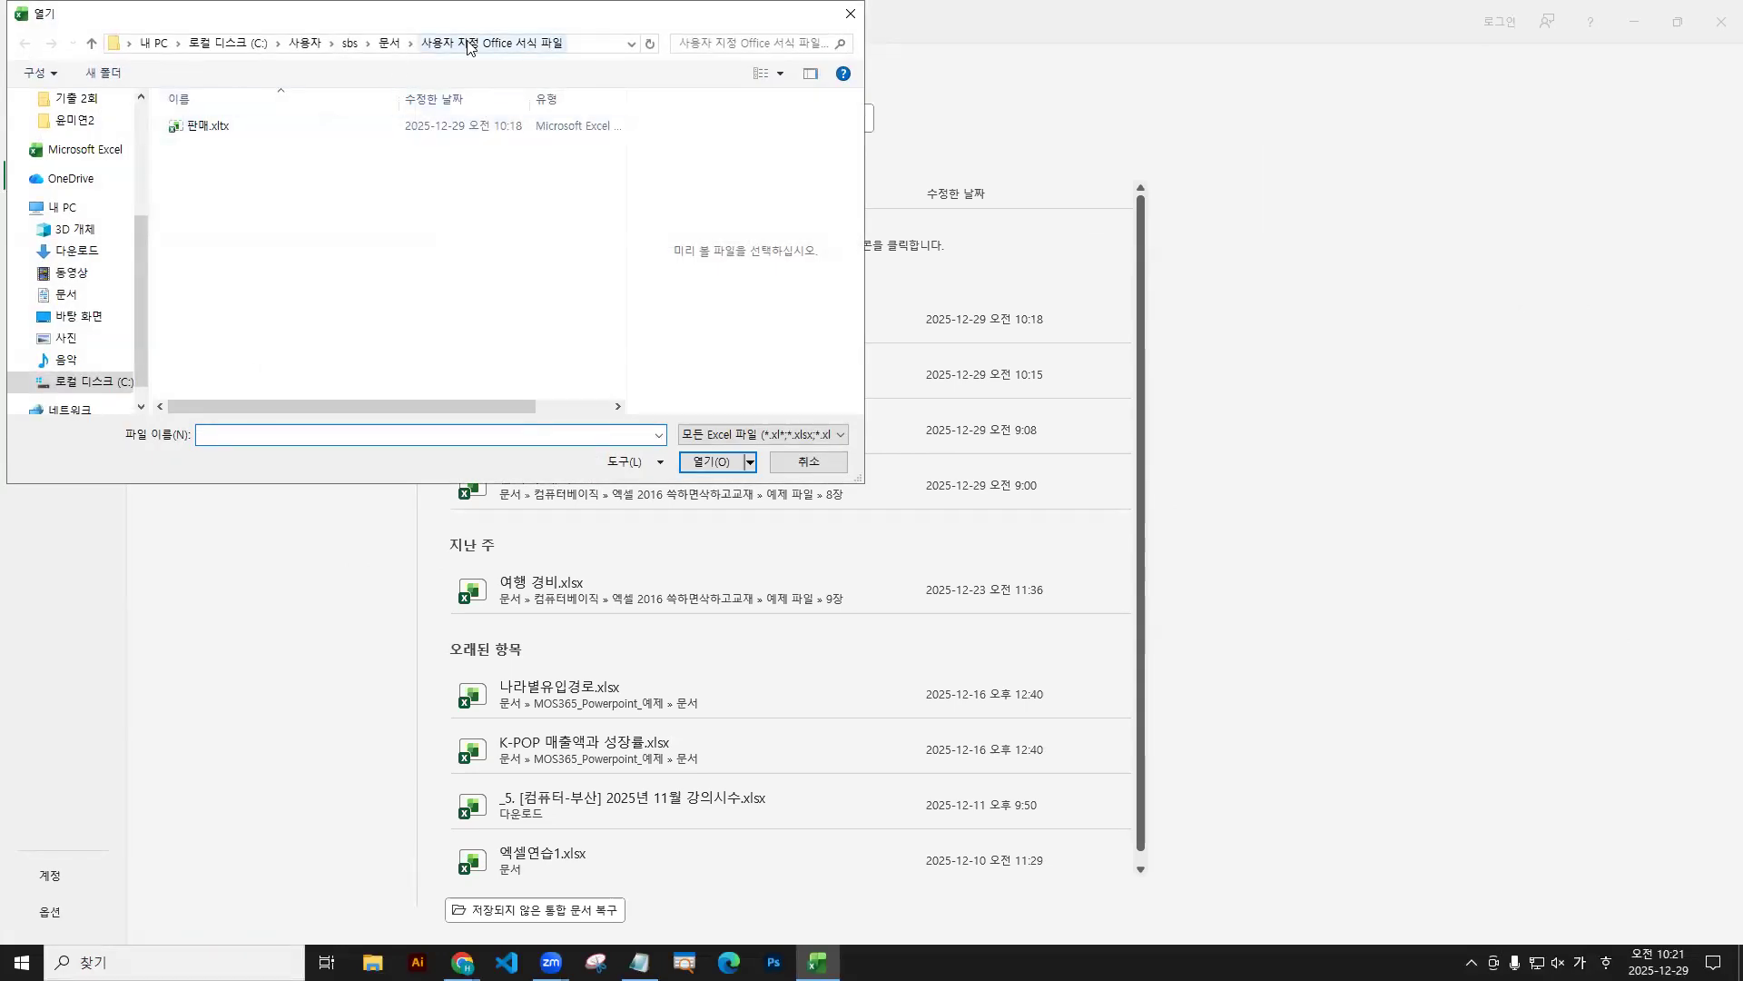
click(64, 295)
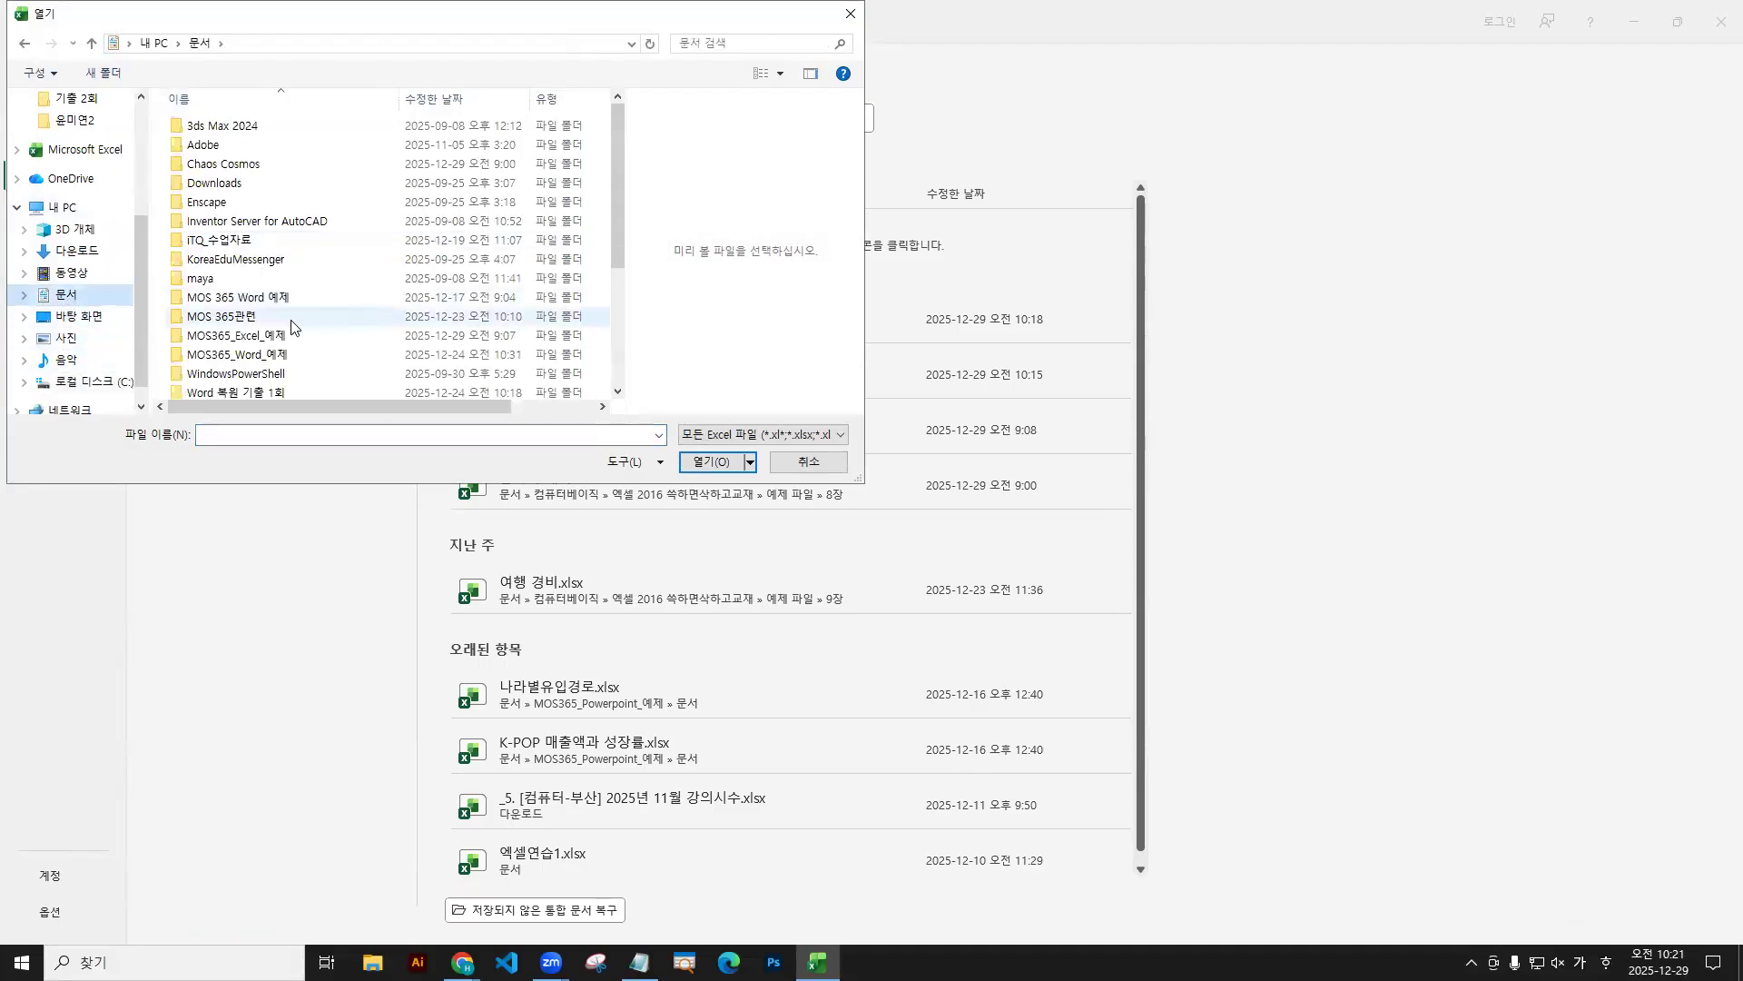
double_click(231, 337)
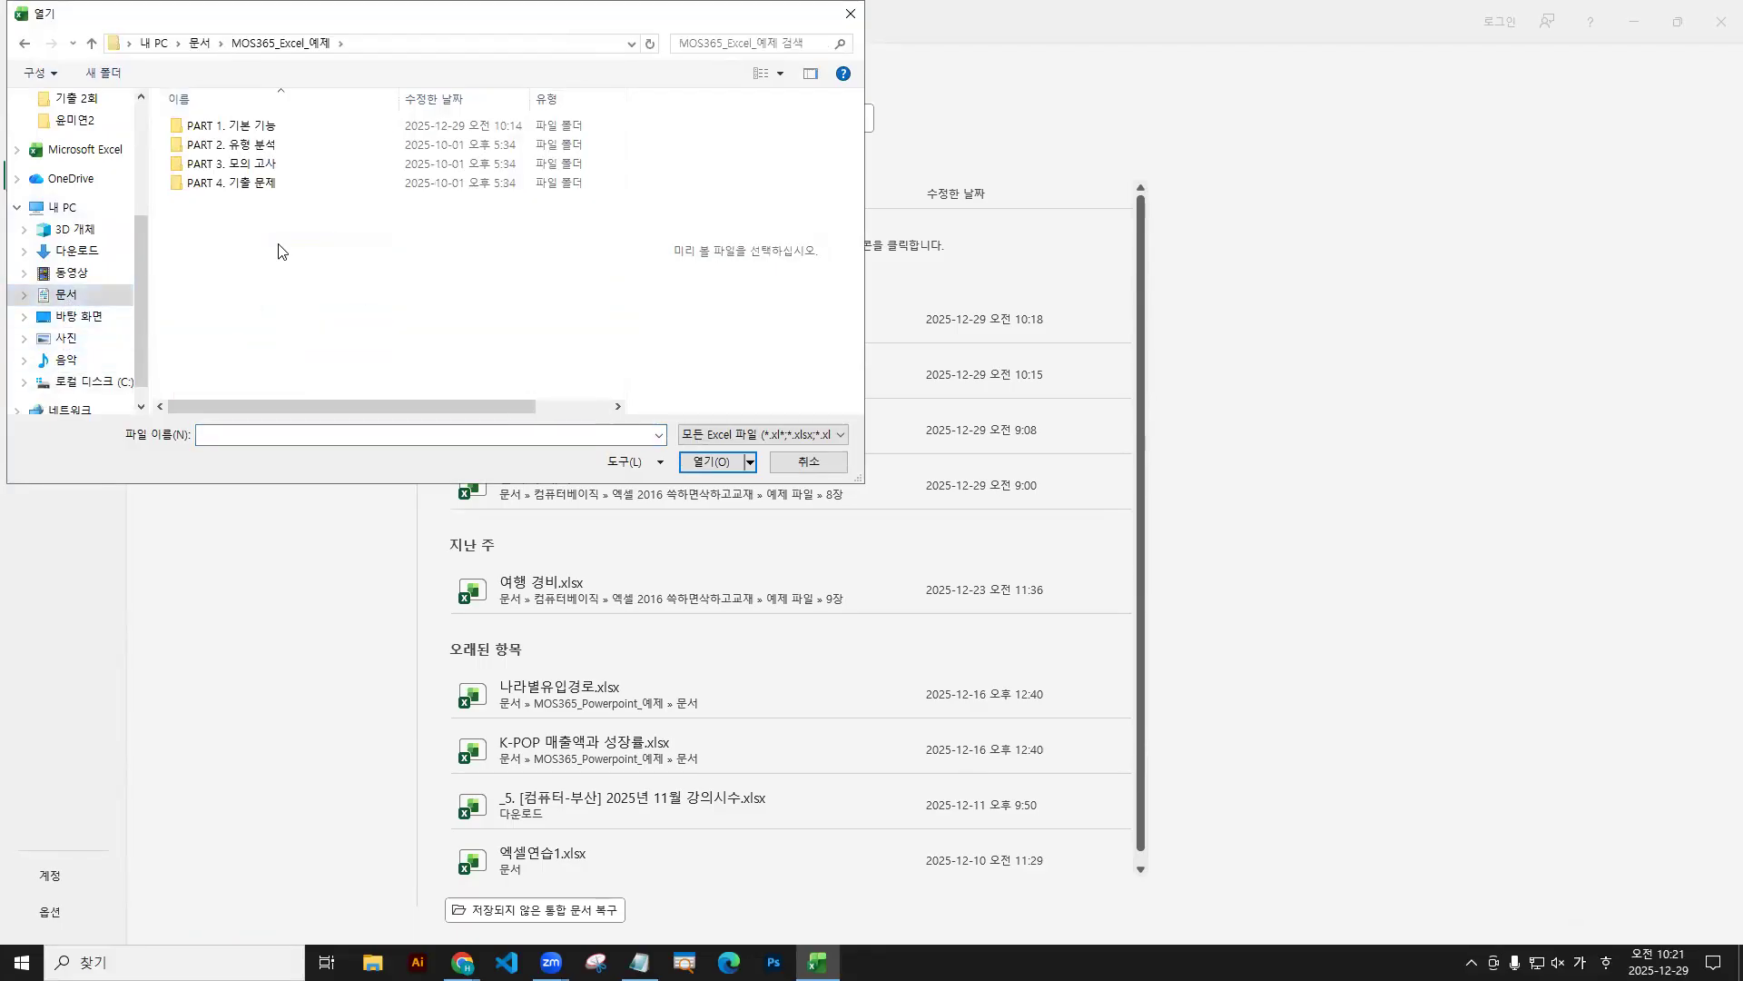
double_click(230, 150)
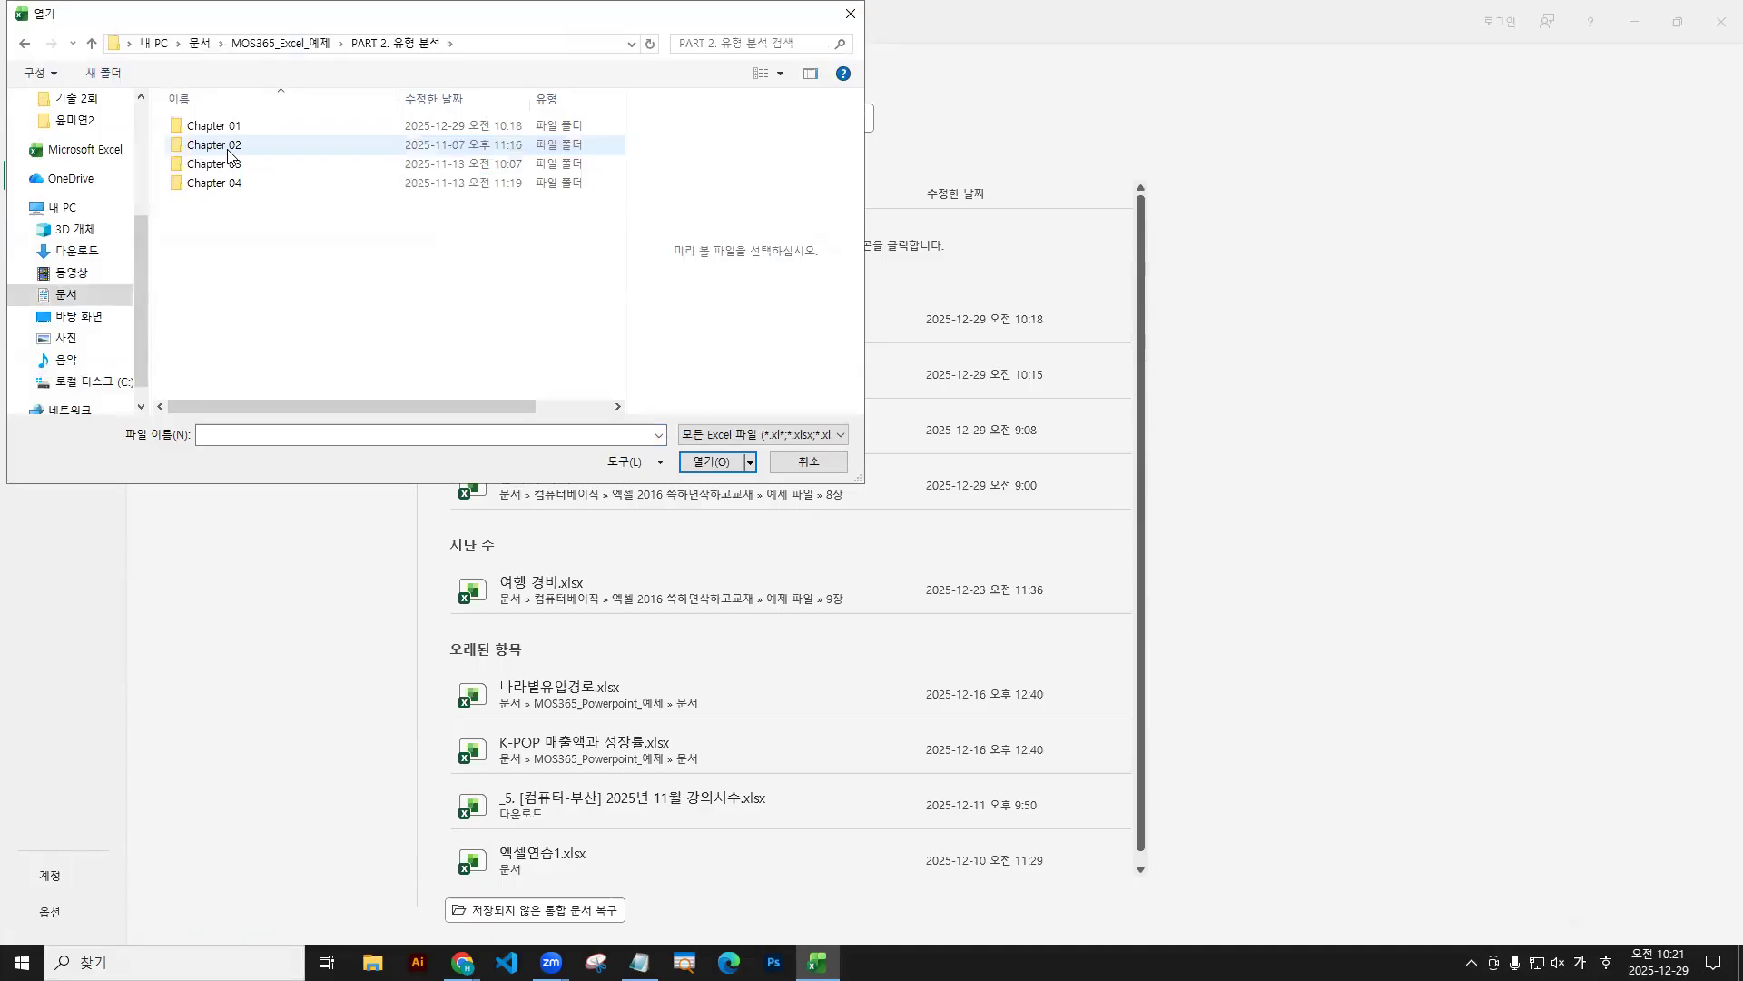
double_click(221, 126)
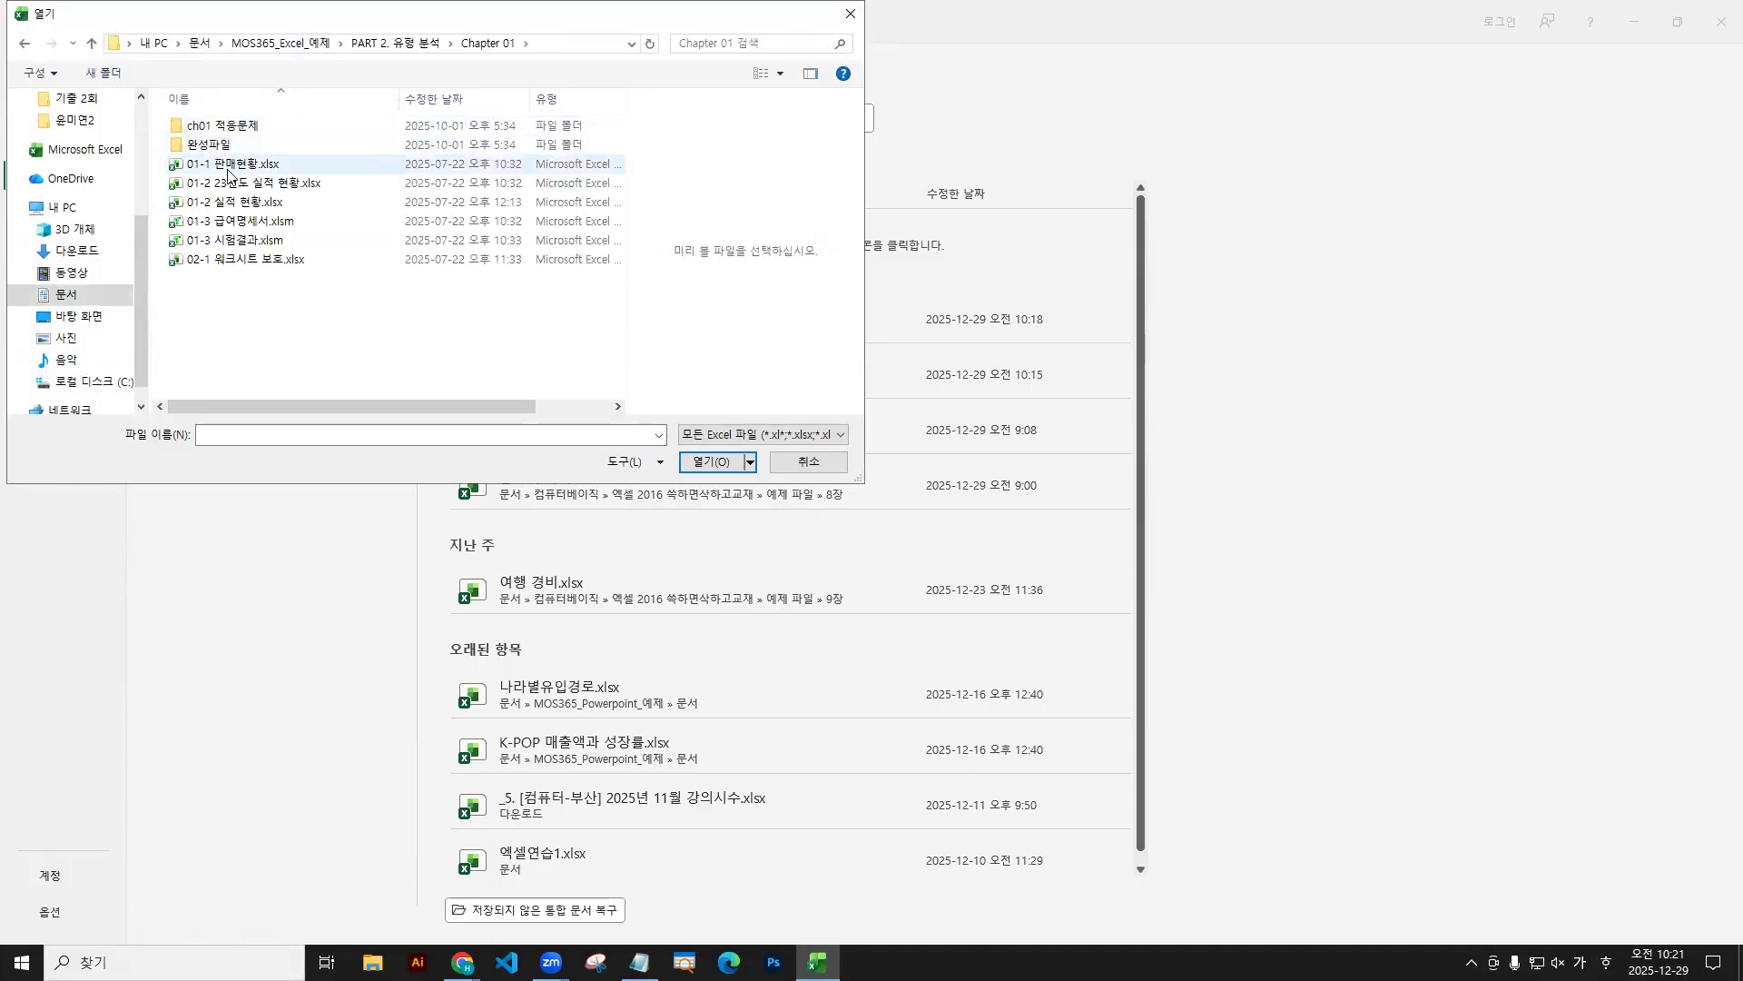
click(247, 206)
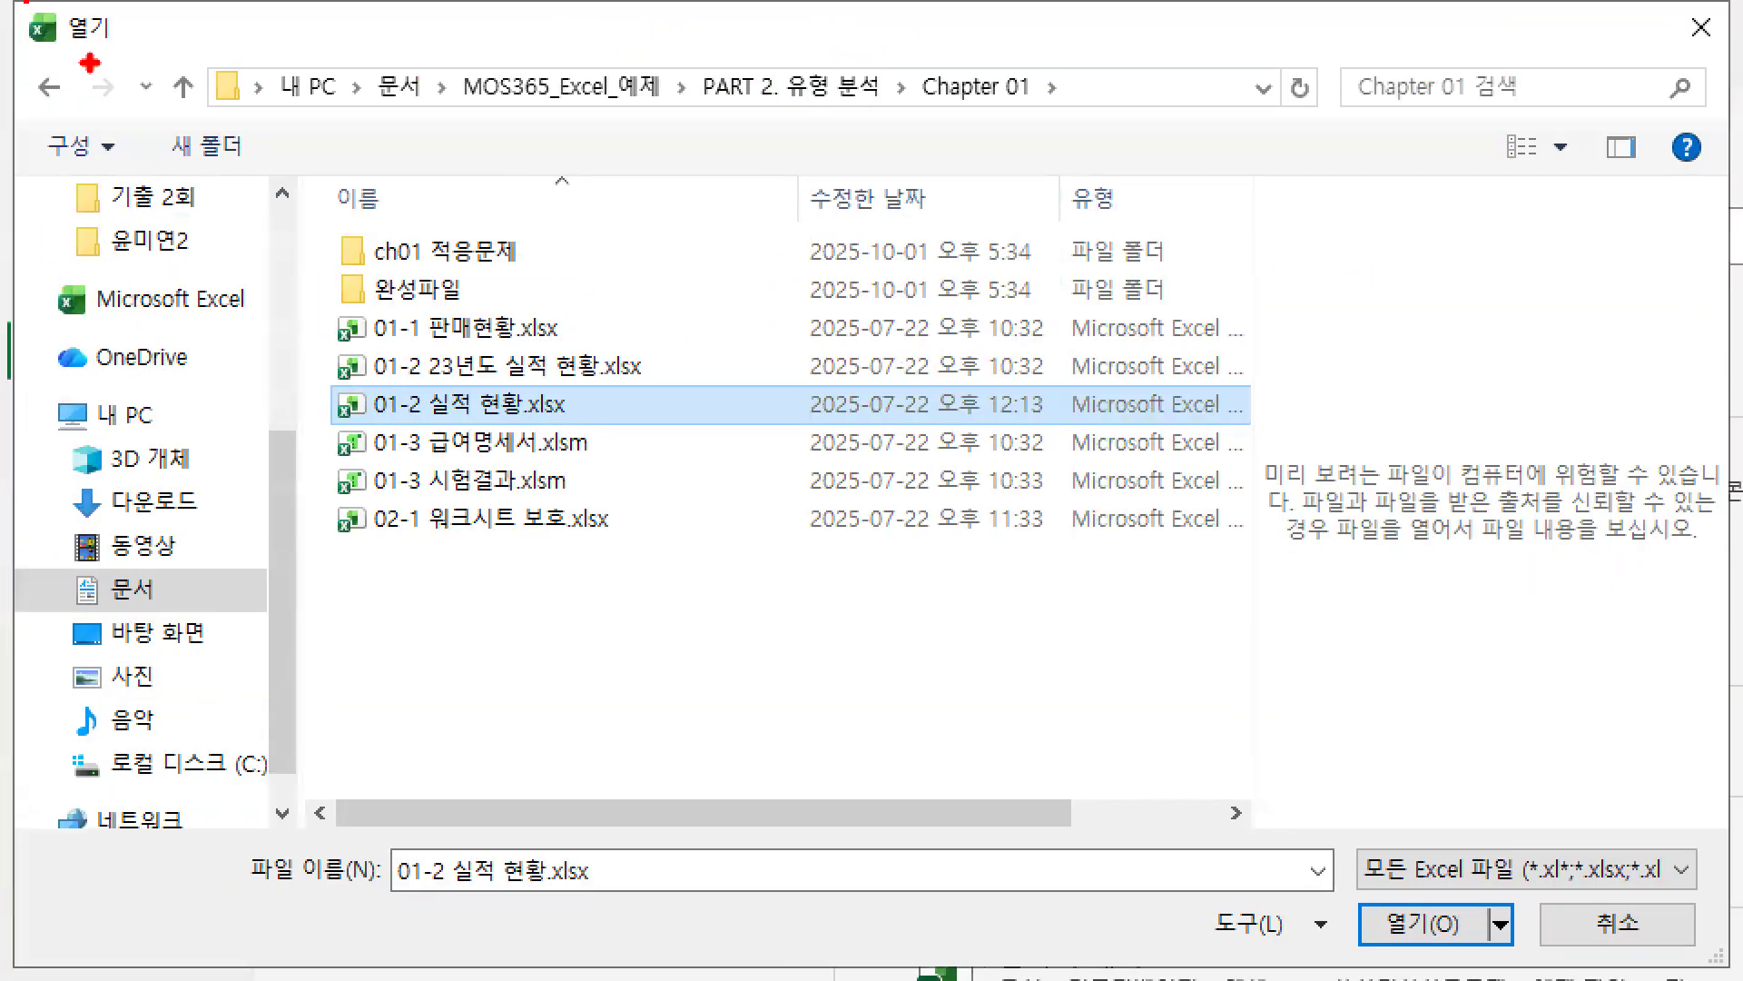
drag(328, 388, 596, 427)
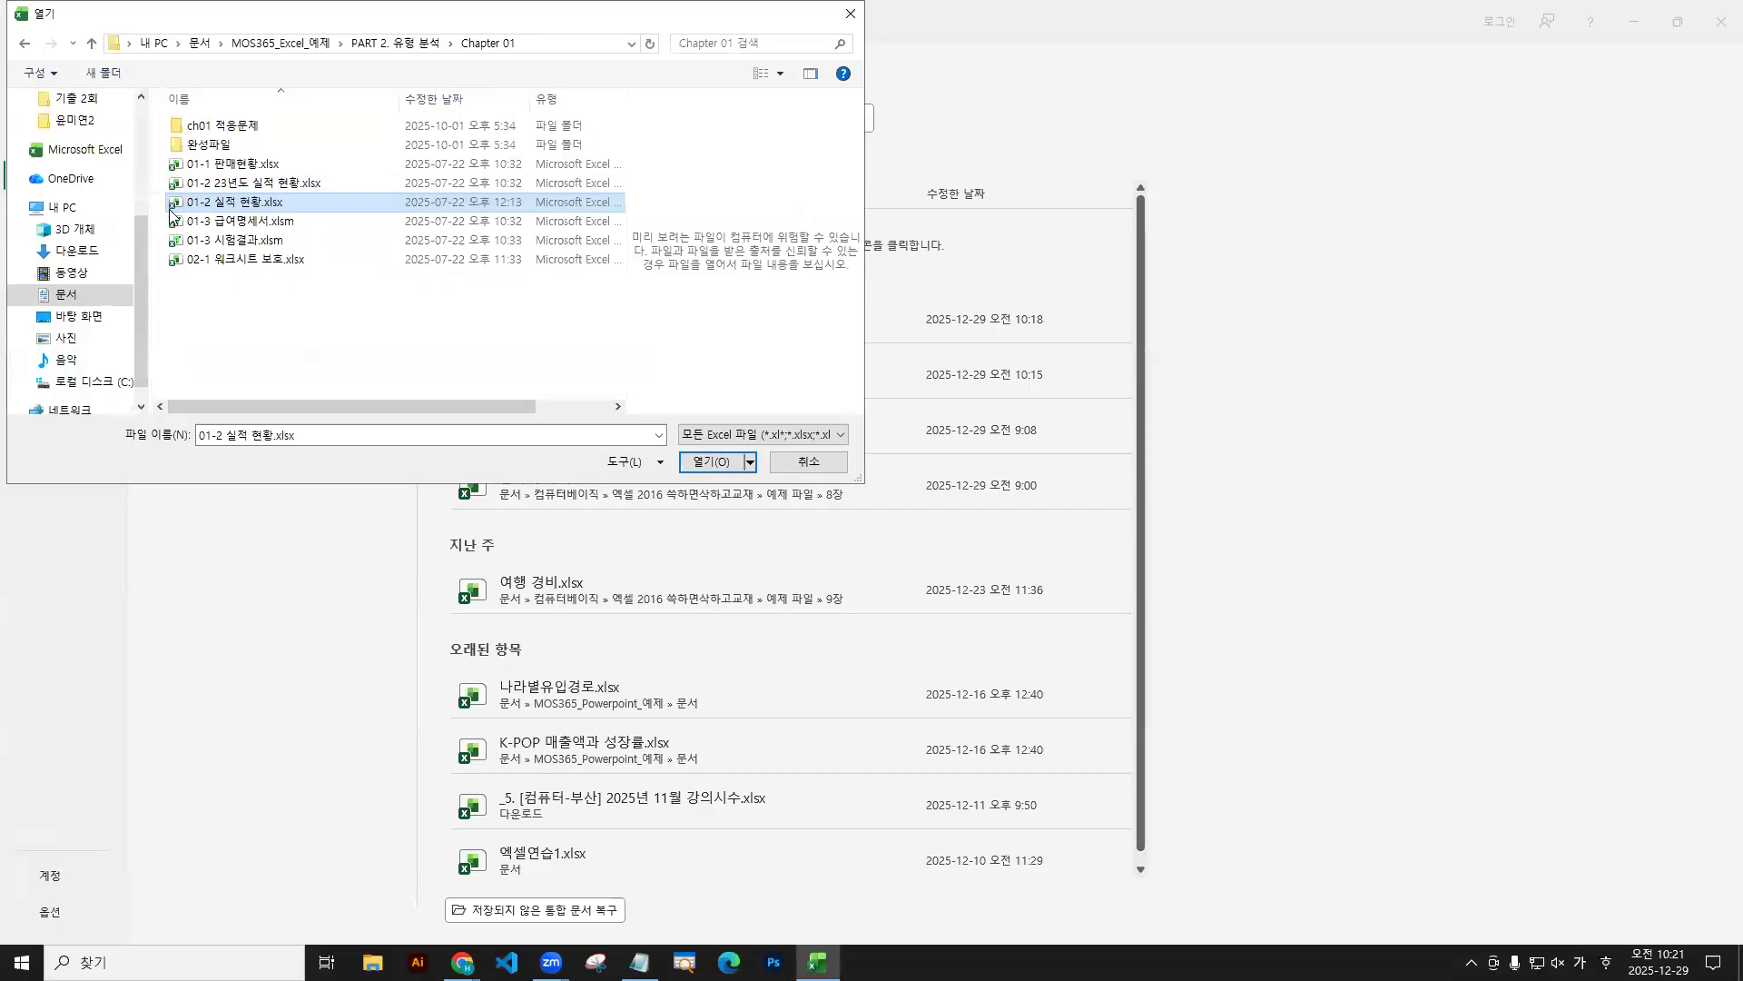
double_click(171, 208)
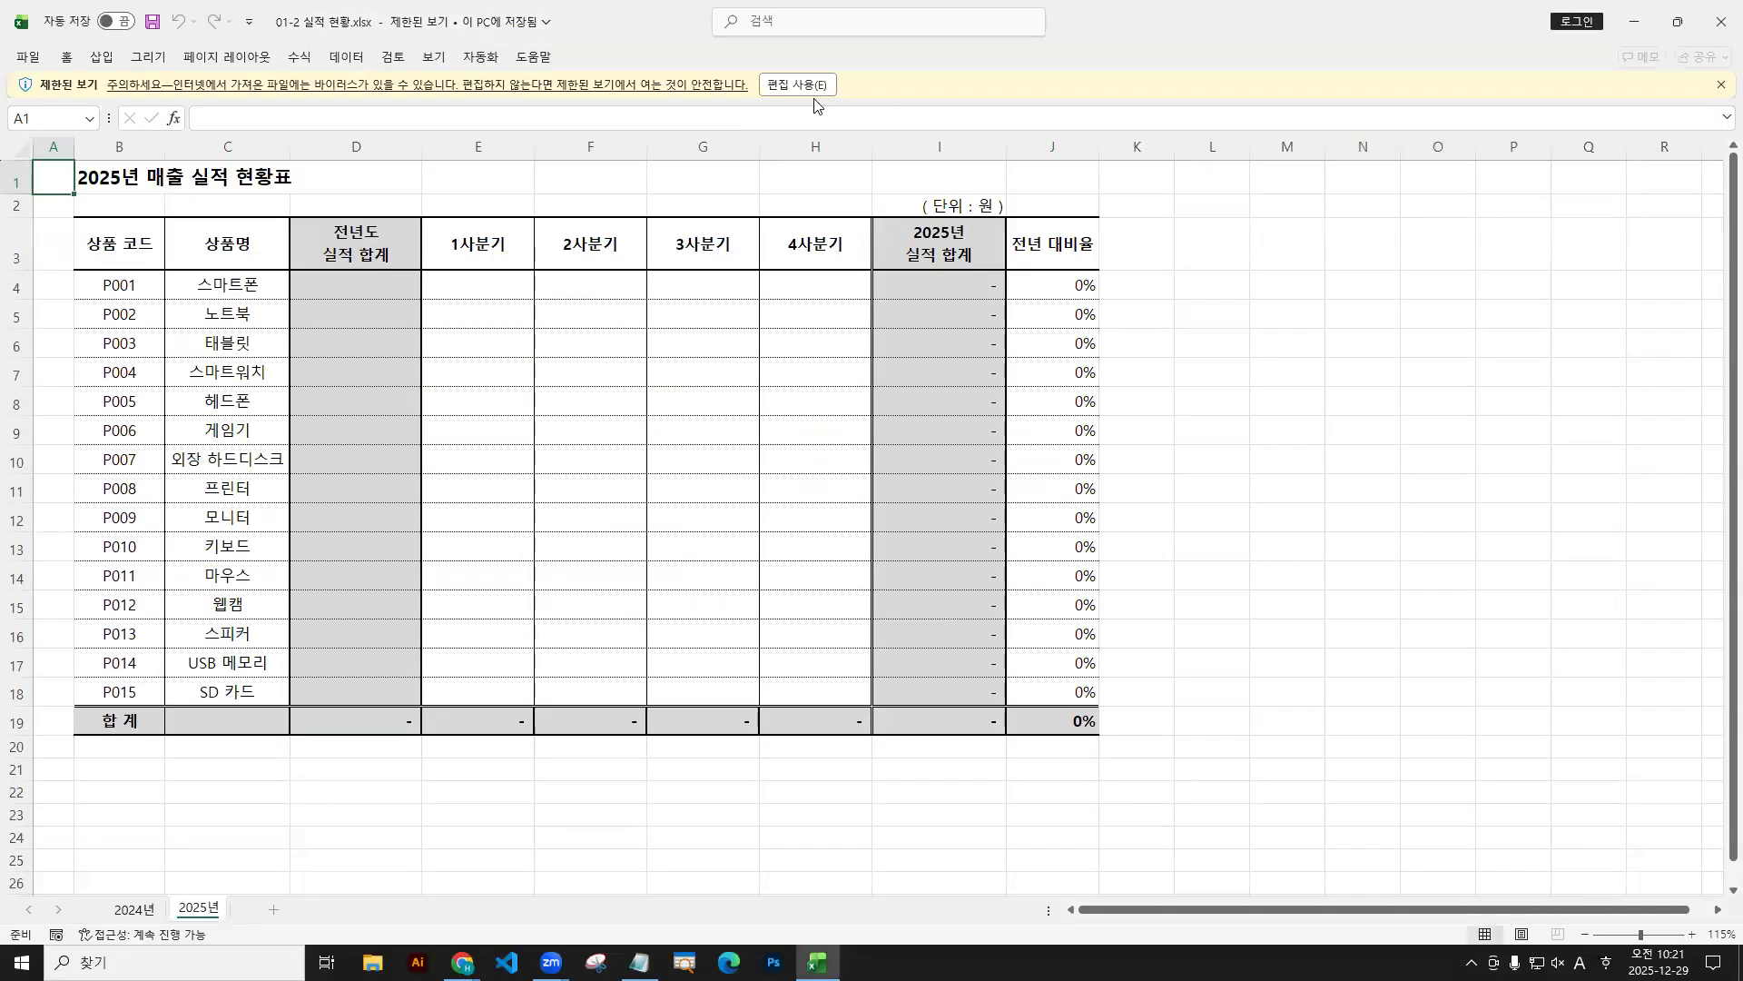
Enable editing for the protected workbook and shrink its window so the notes beneath it show.
drag(761, 70, 779, 80)
click(796, 85)
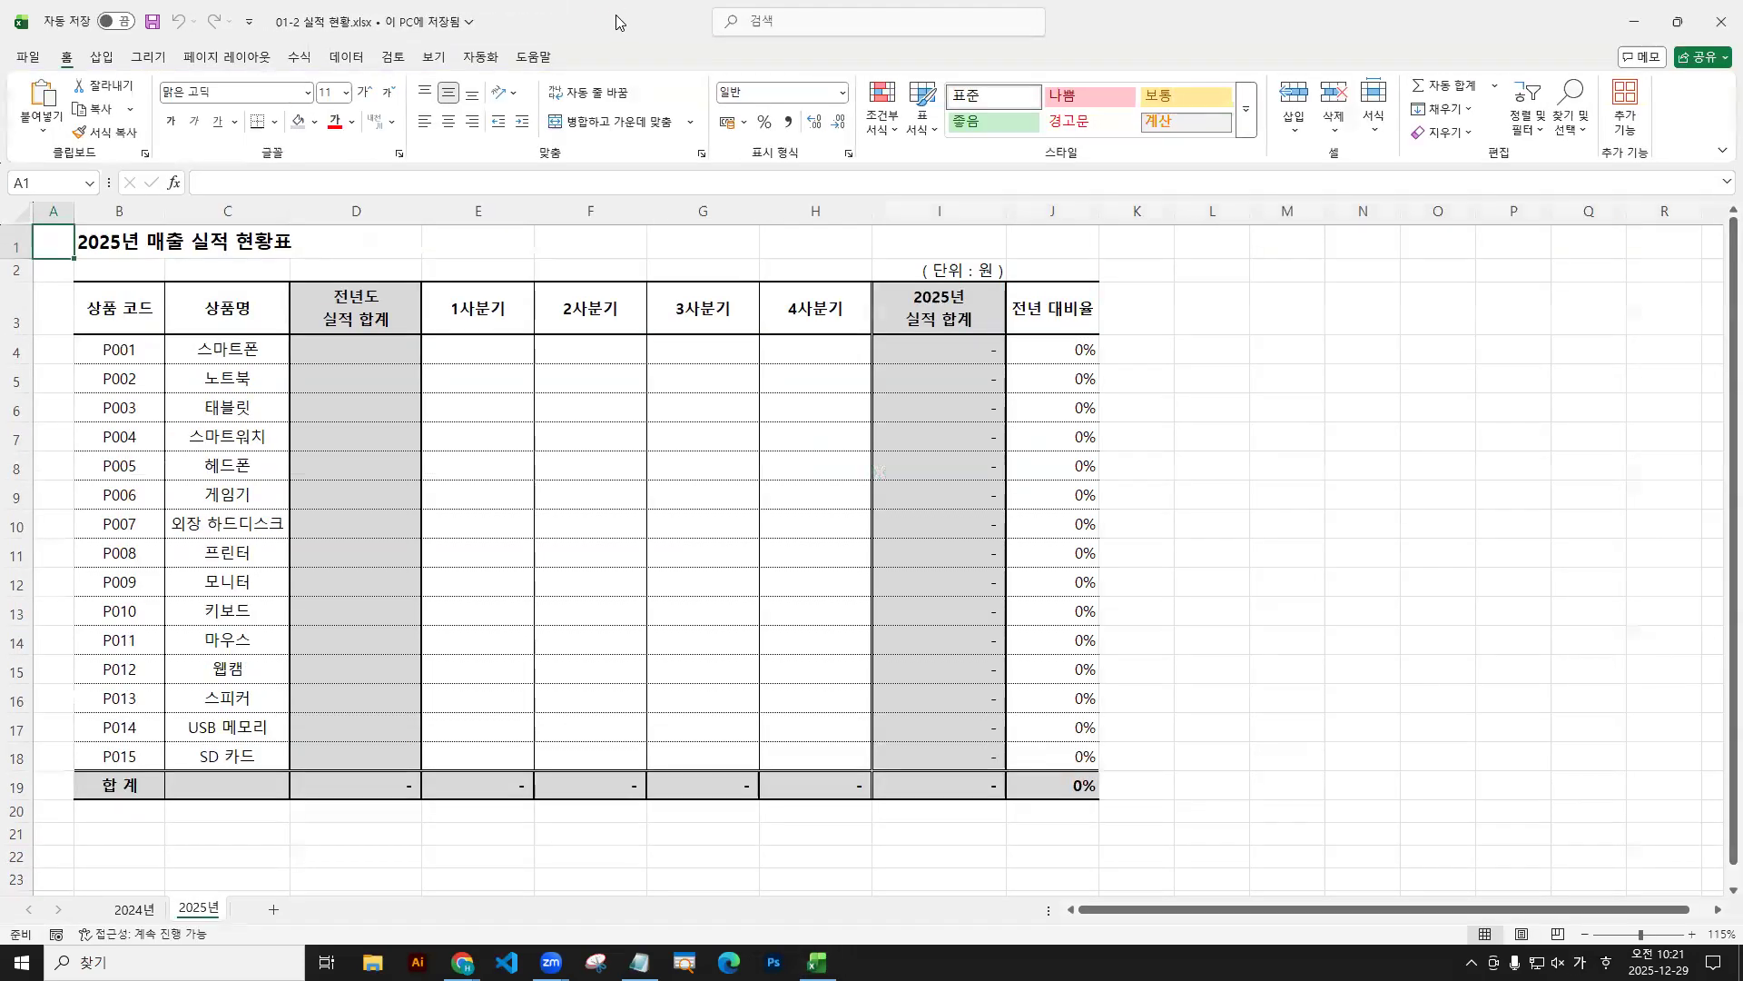
double_click(616, 15)
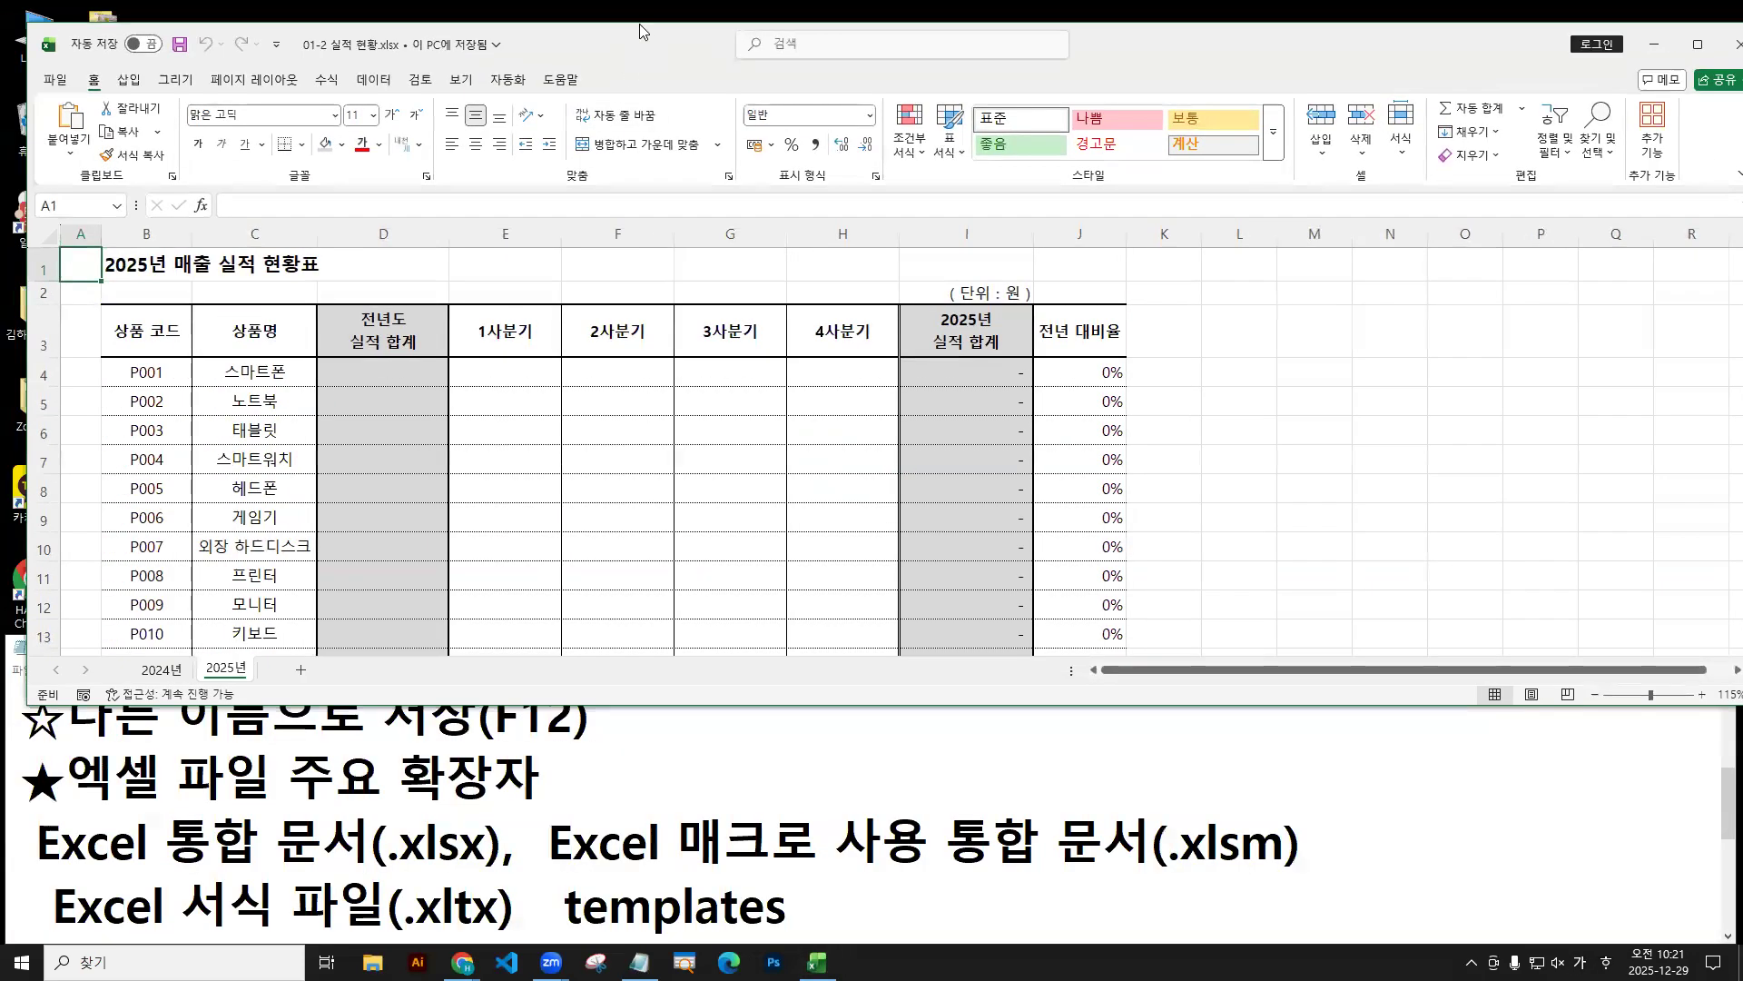
drag(639, 32, 614, 10)
Switch to Notepad and insert a new ★ bullet line above the "다른 이름으로 저장(F12)" note.
click(612, 712)
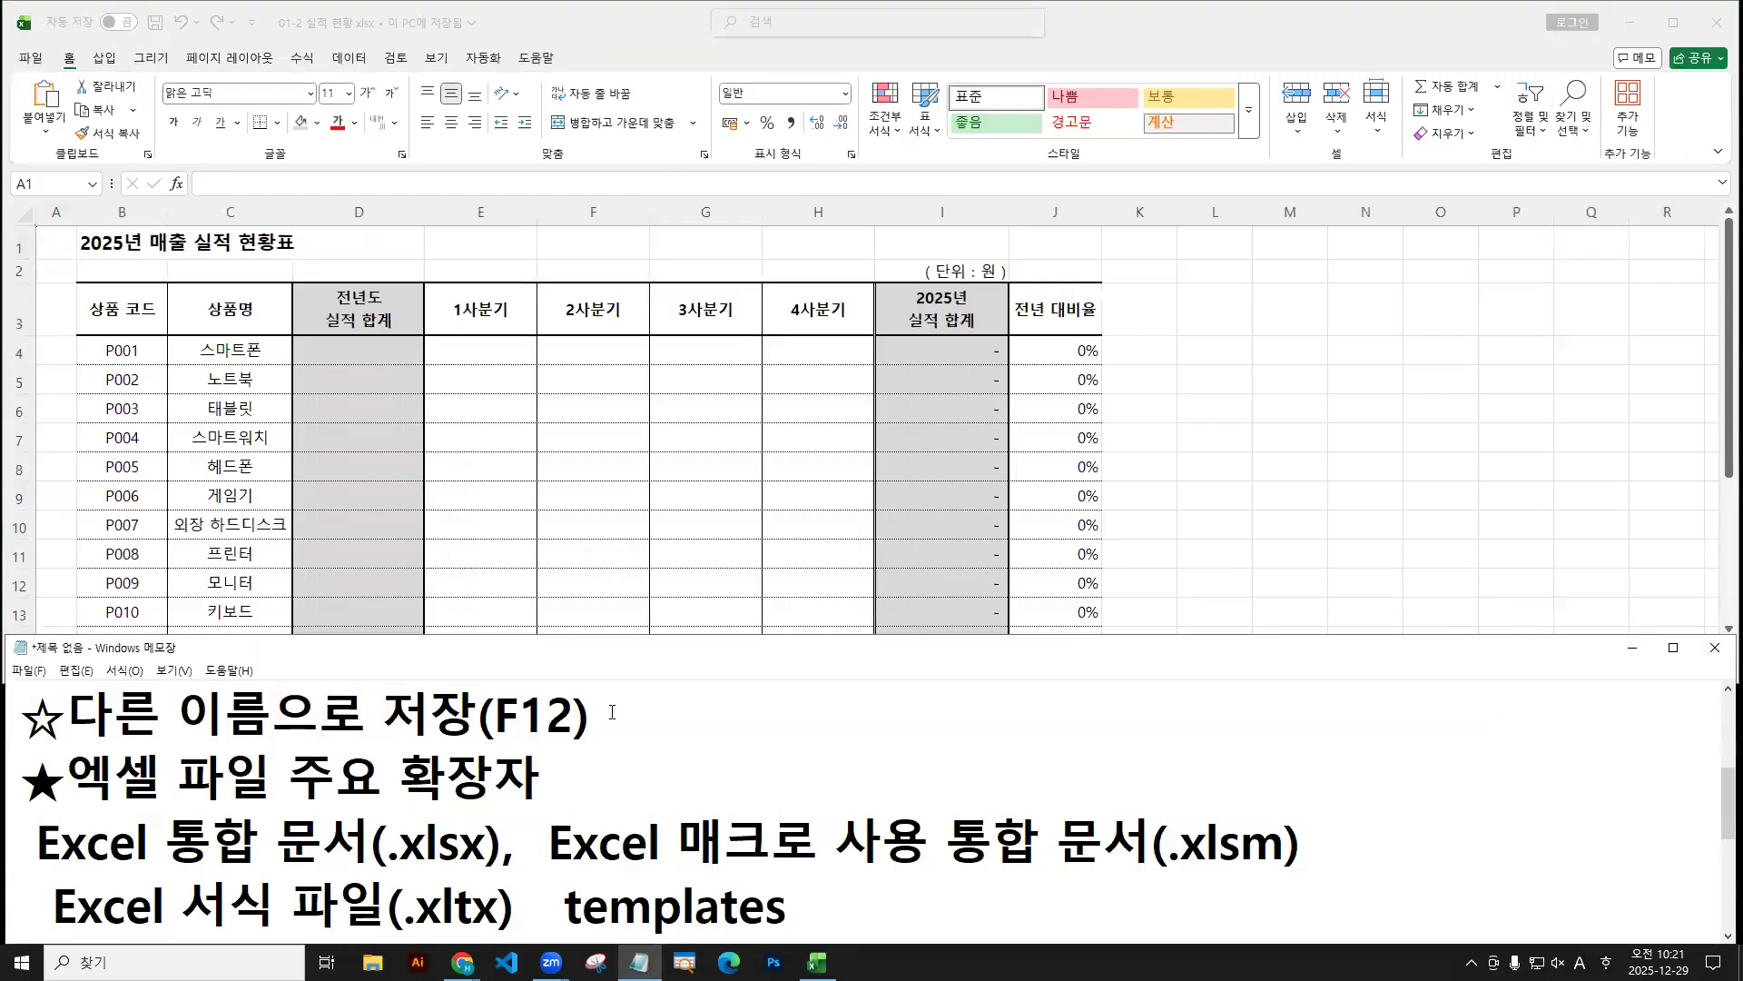
key(Right)
key(shift+Right)
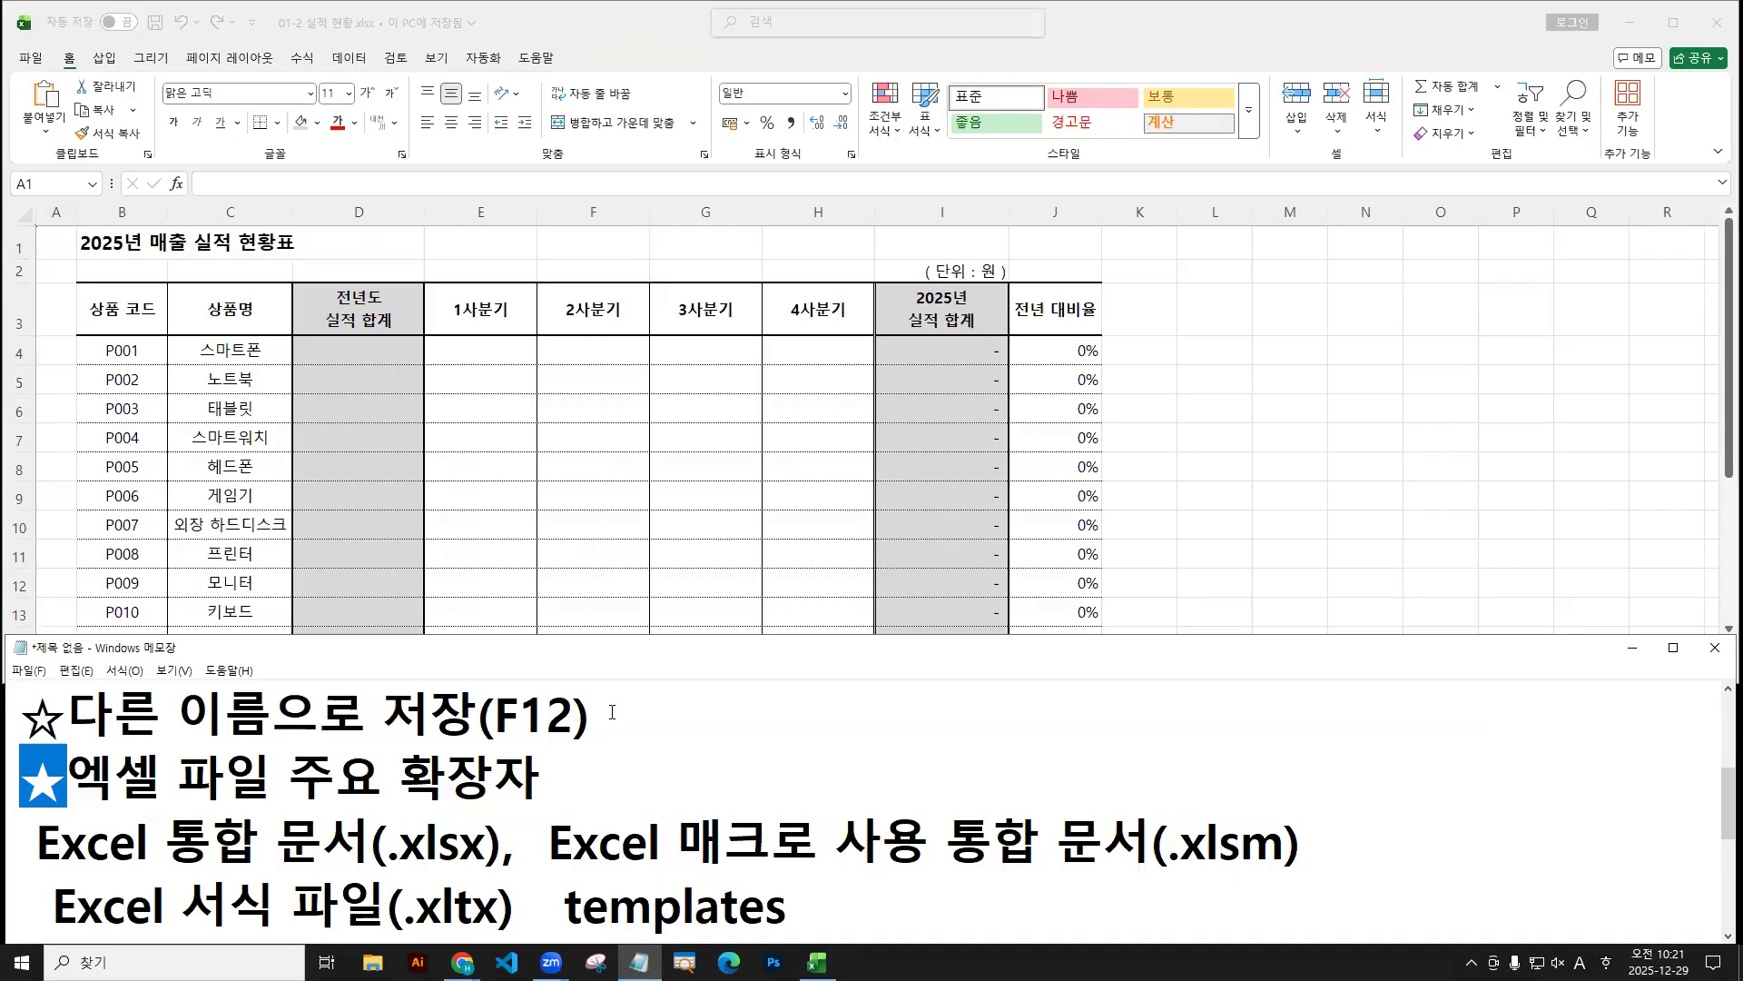
key(ctrl+c)
key(Left)
key(Up)
key(Return)
key(Up)
key(ctrl+v)
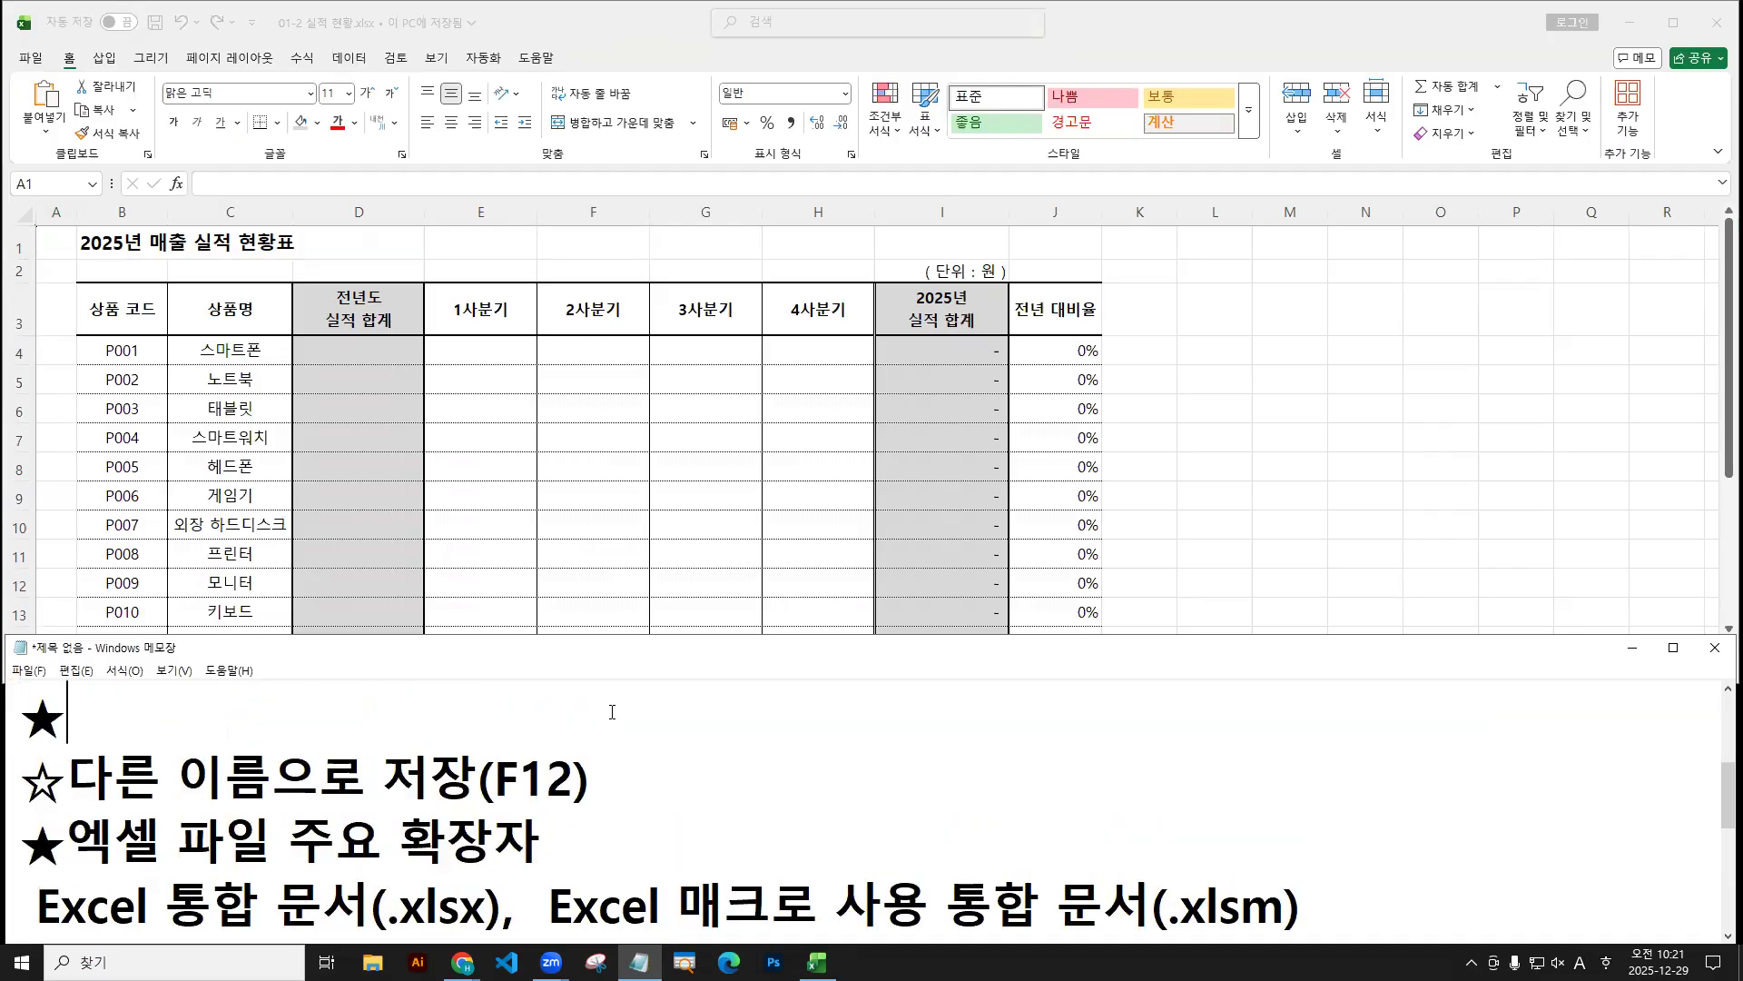
Write the heading "다른 워크시트의 내용을 참조(3차원 참조)" after the new bullet and add a blank line below it.
text(ej)
key(BackSpace)
key(BackSpace)
key(Hangul)
text(ㄷ)
key(BackSpace)
key(BackSpace)
text(다른 워크시트의 내용)
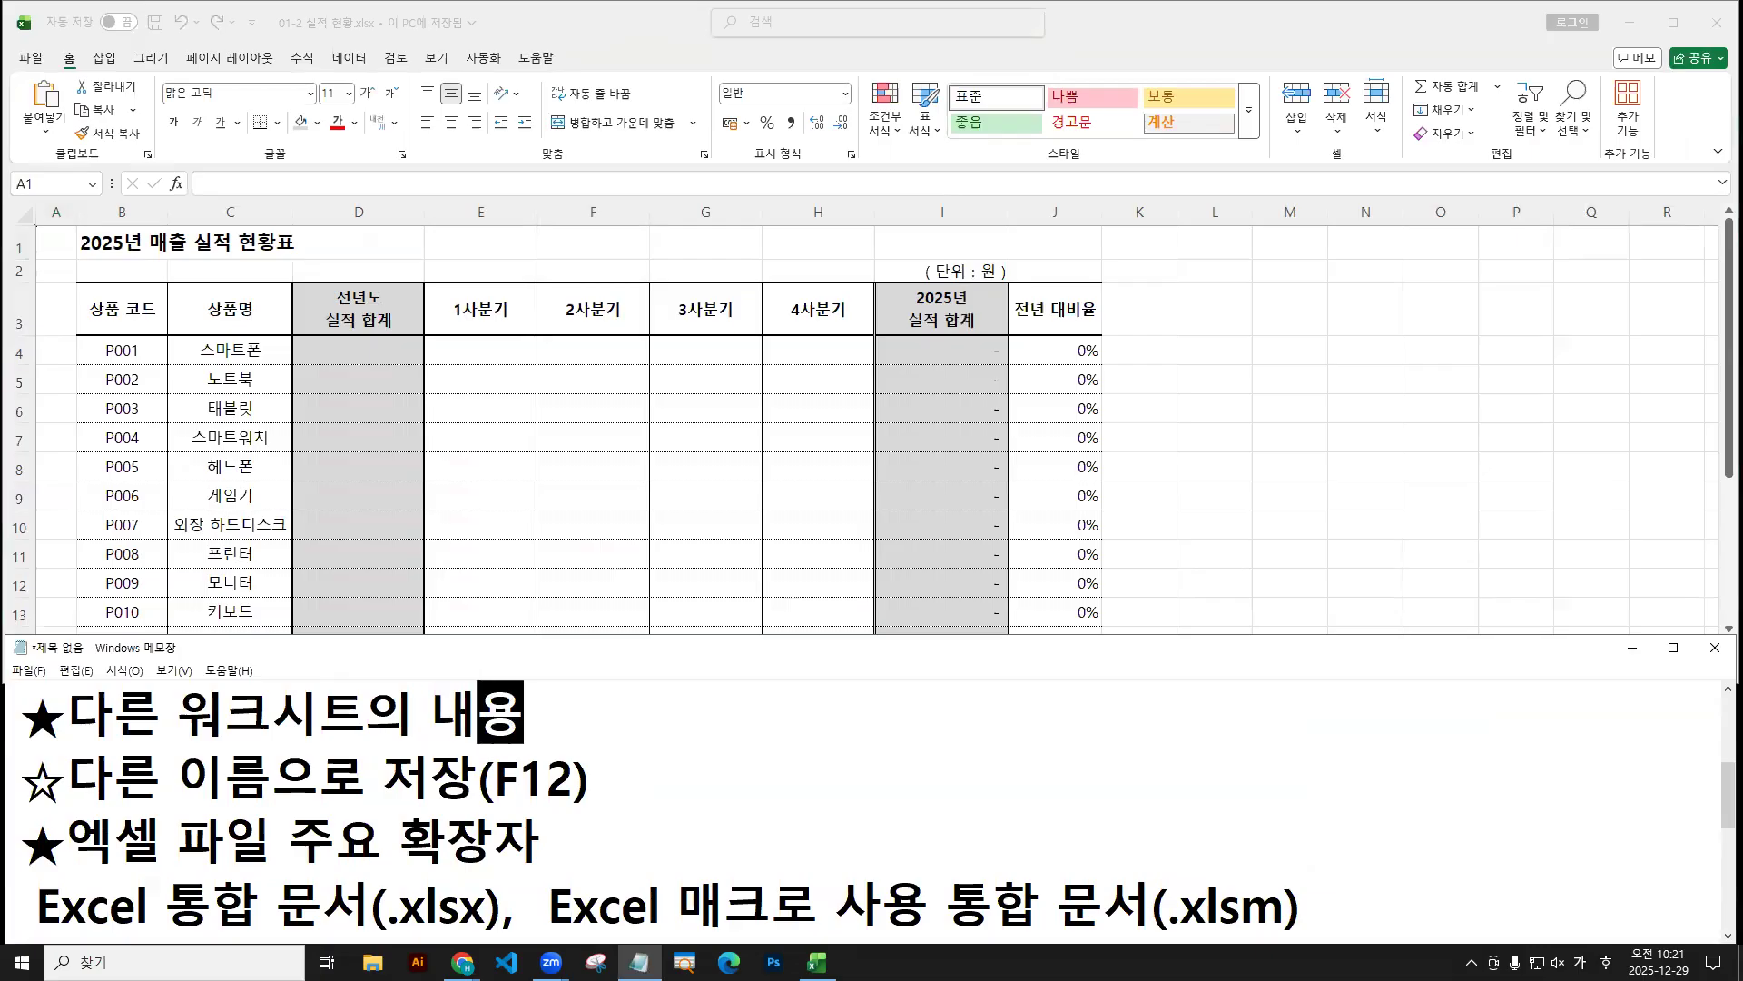
text(을 참조)
key(Return)
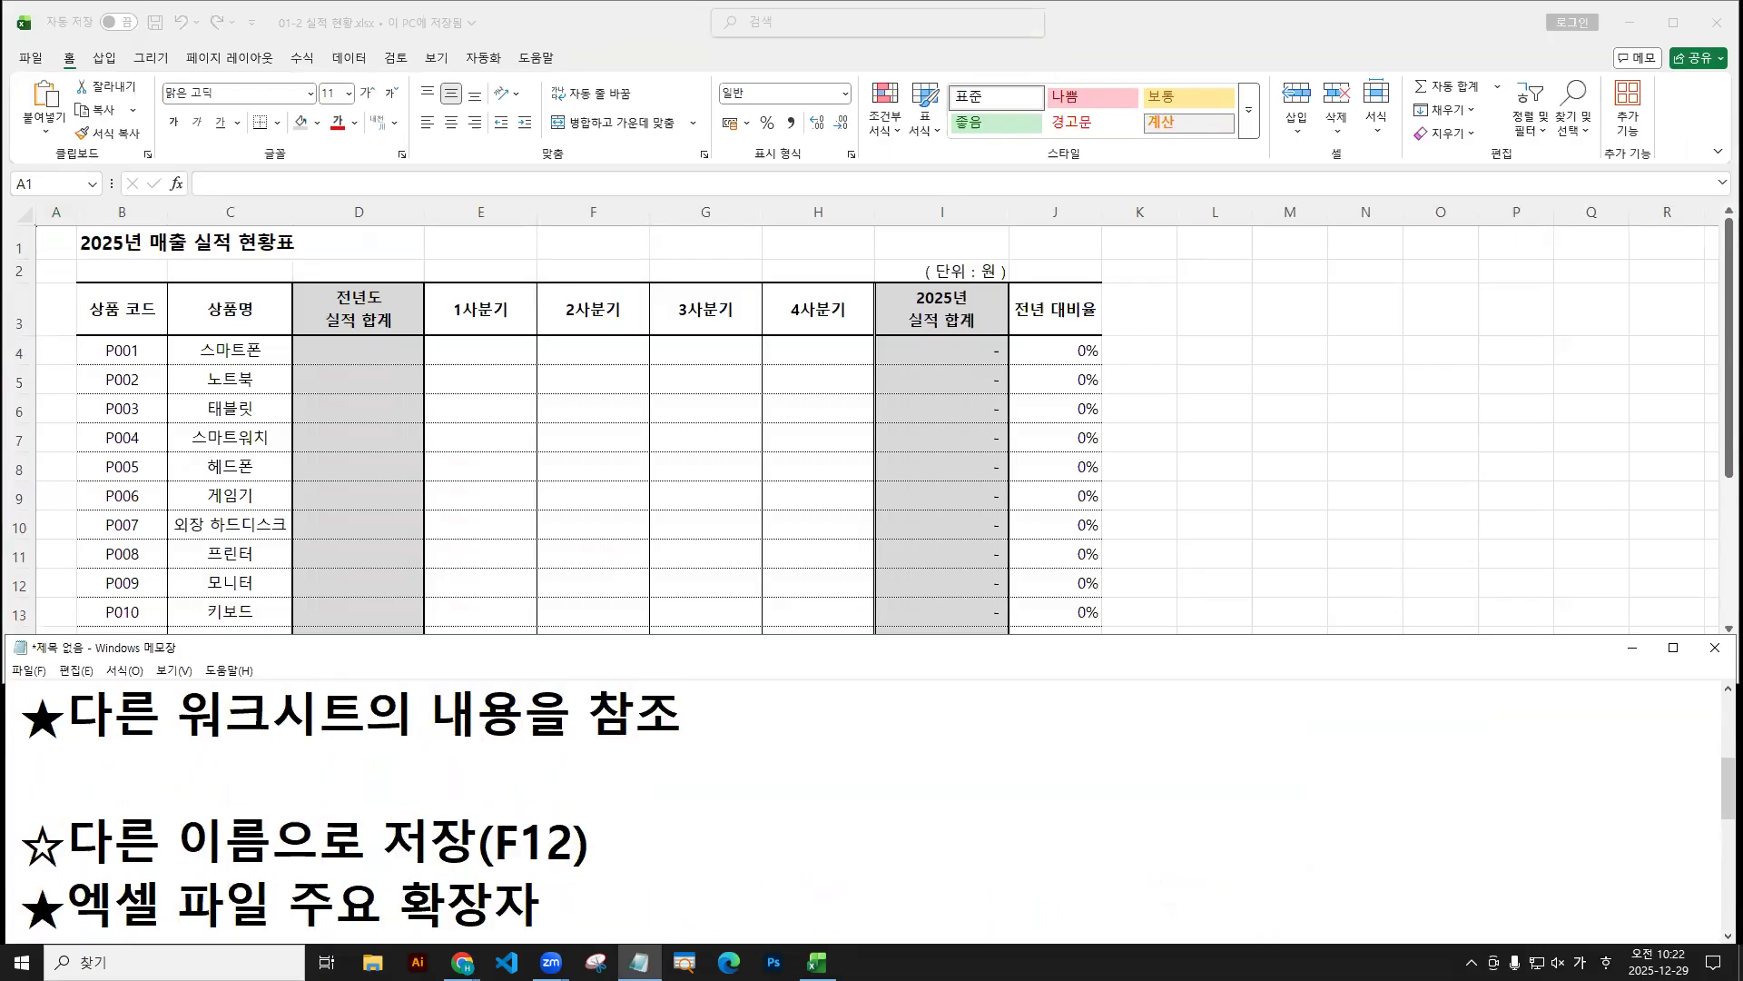
click(682, 715)
text((3차원 참조)
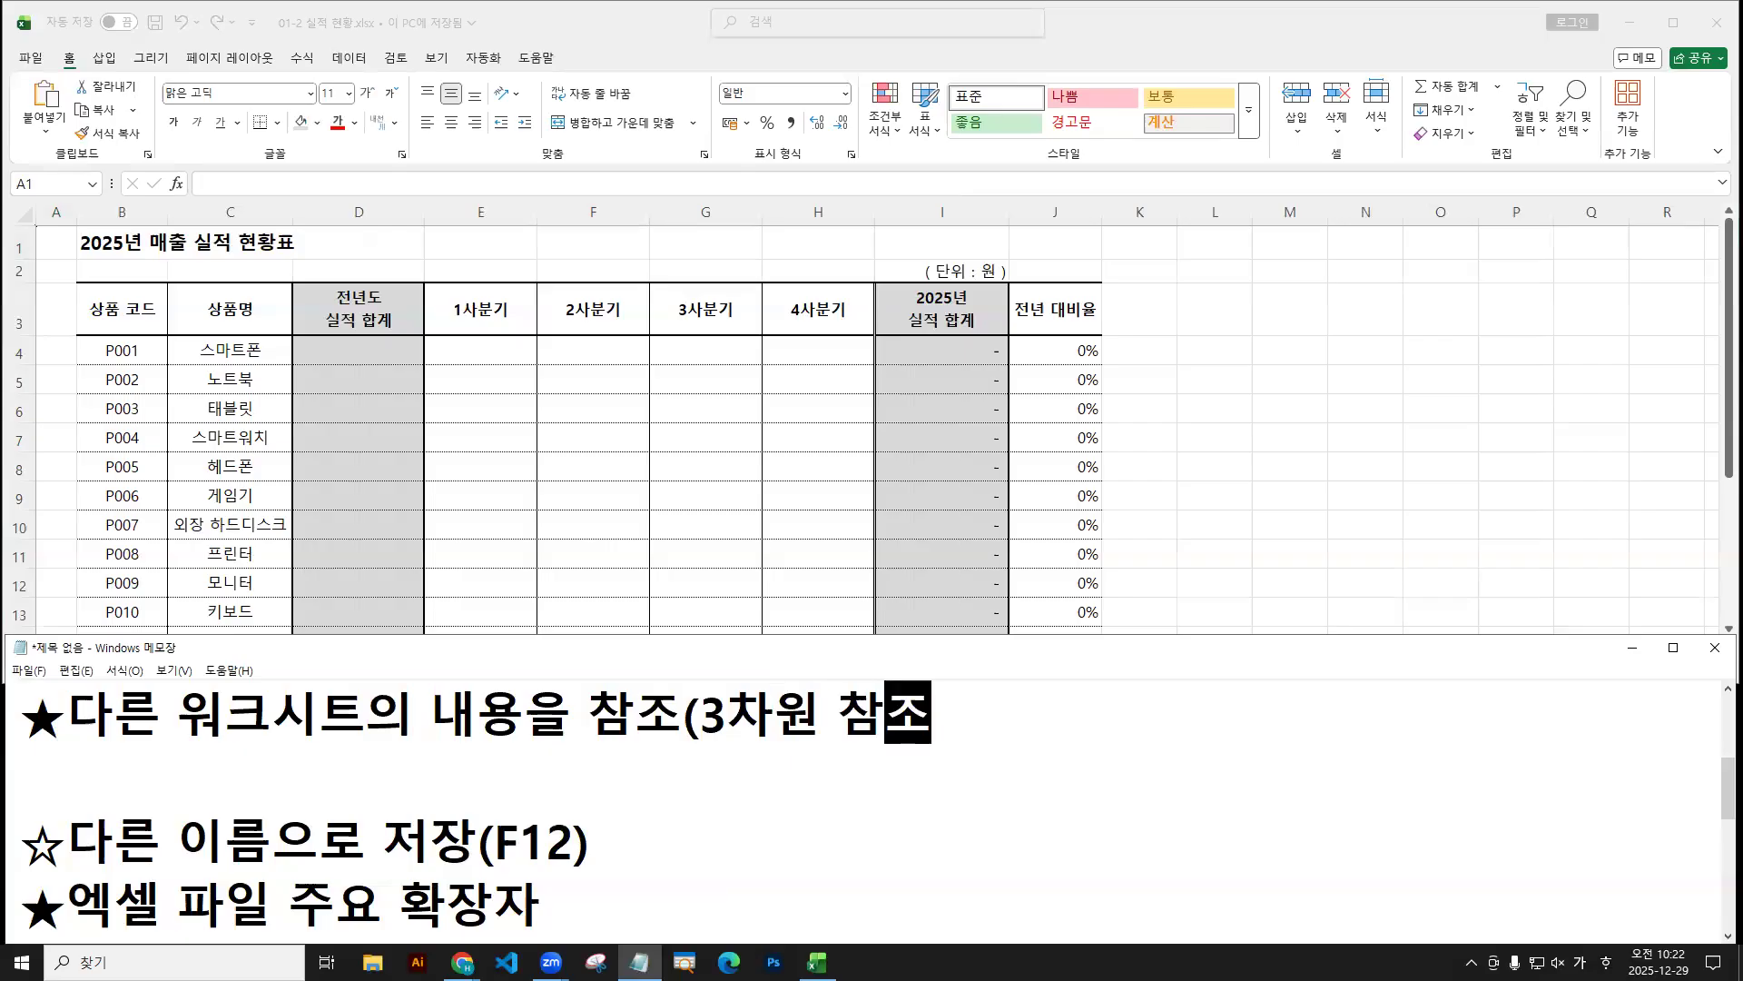
text())
key(Down)
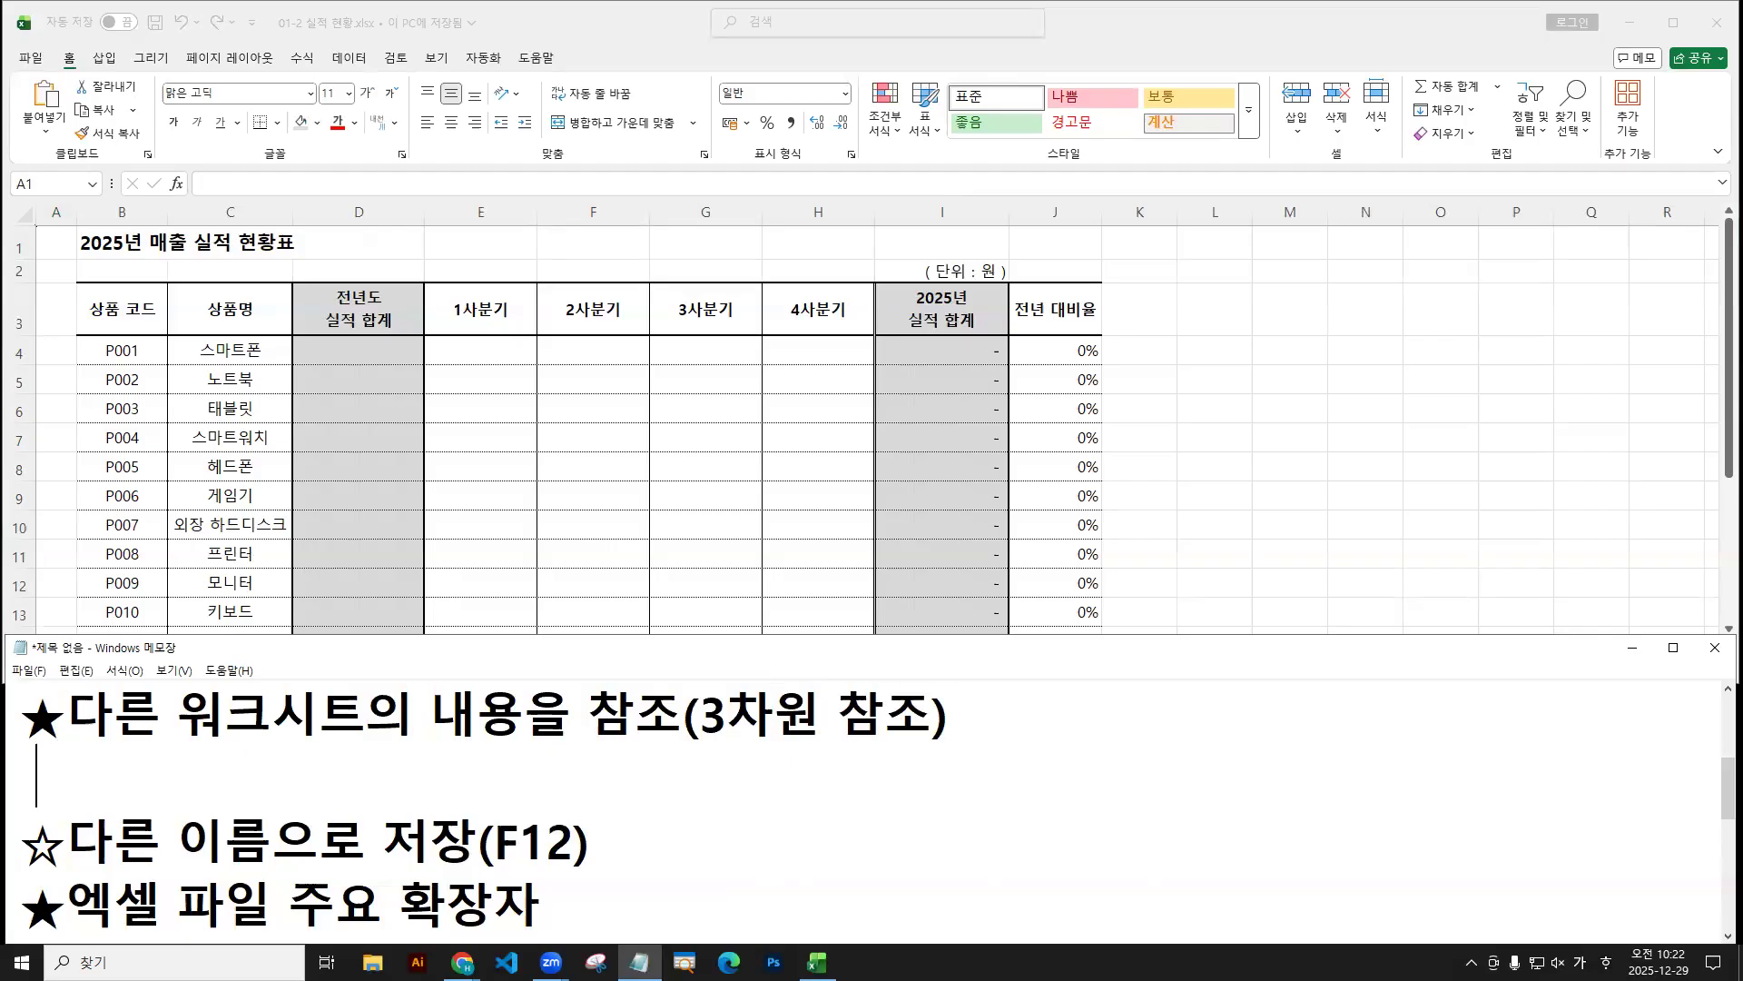
Write the reference syntax "='시트명'!셀범위" on the line below the heading.
text(=)
key(Hangul)
text('t)
key(BackSpace)
key(Hangul)
text(시틈)
text(명'!)
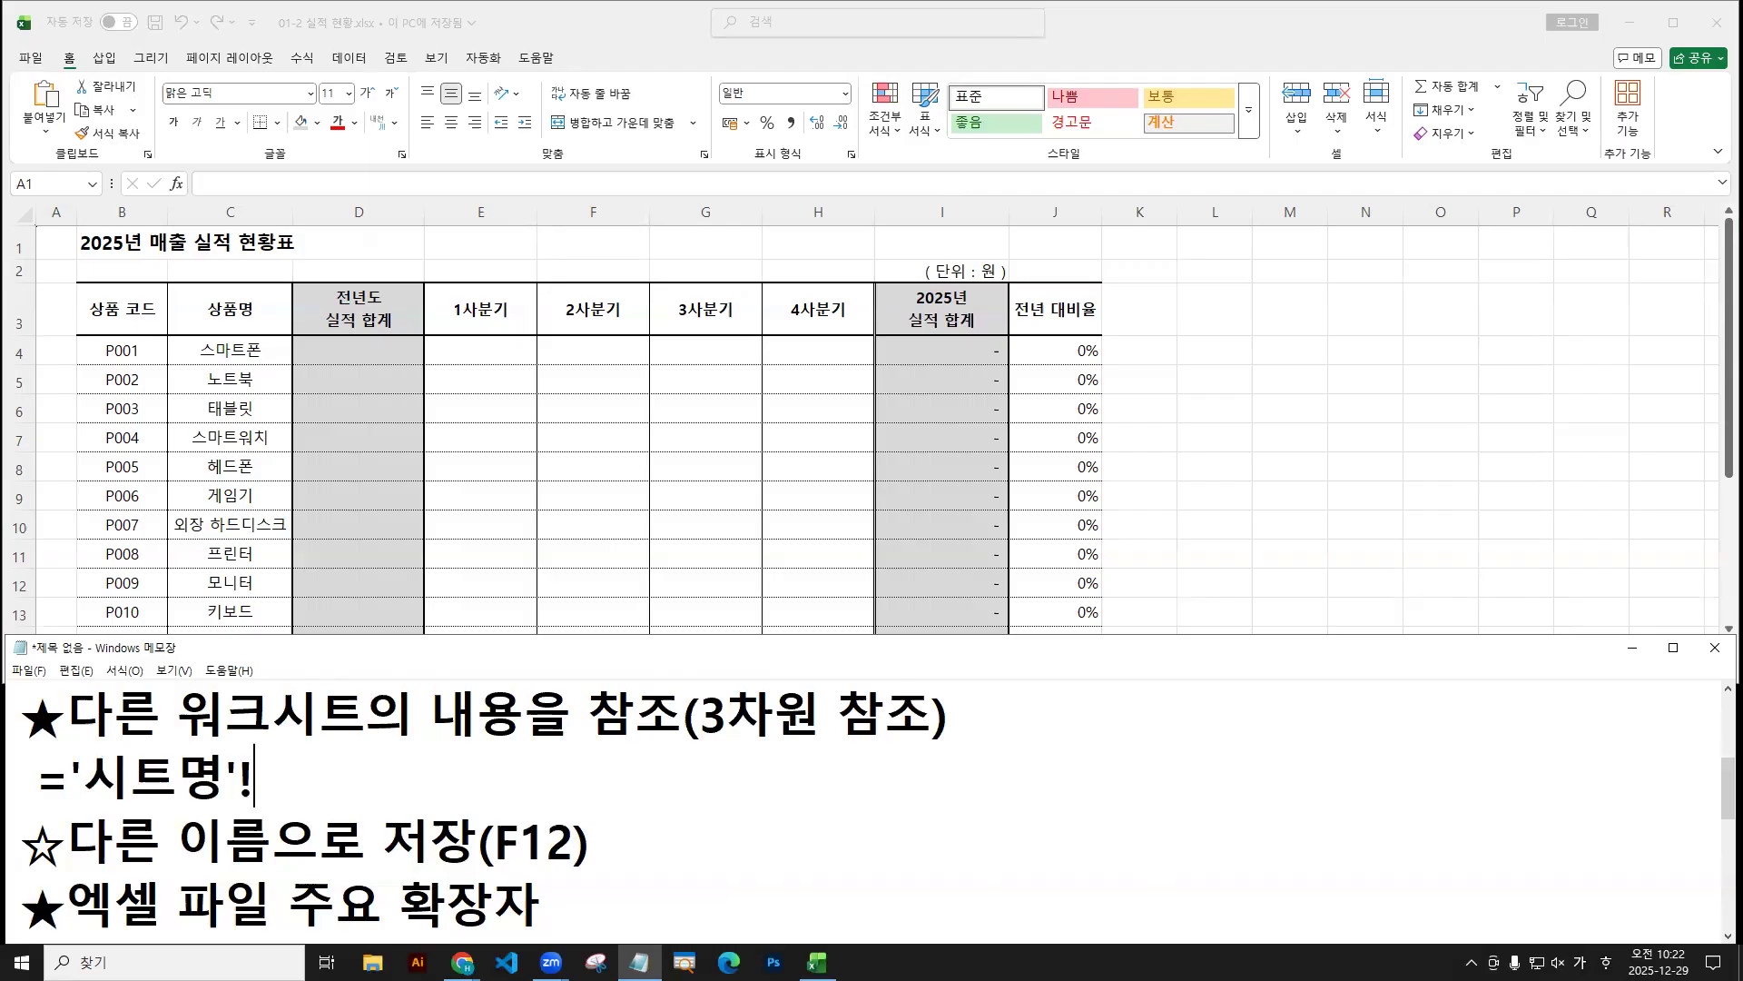
text(세ㄹ범위)
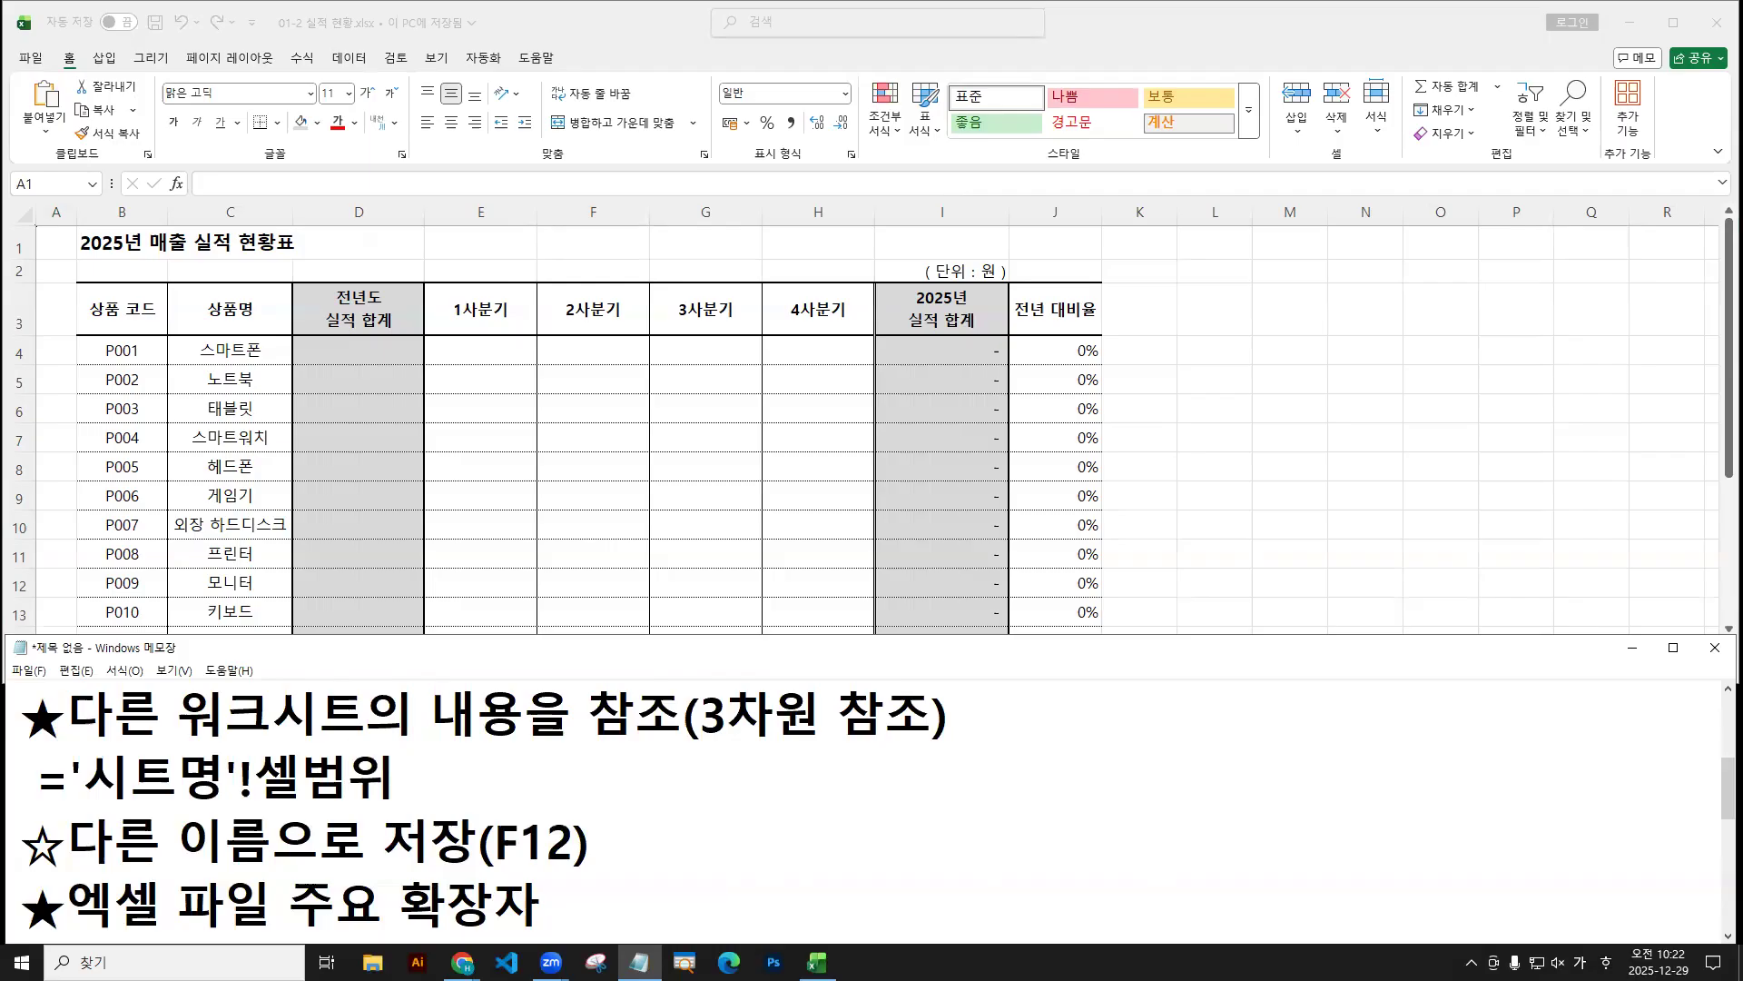
Revise the syntax note to read "='시트명'!셀주소(범위)".
key(Left)
key(Left)
key(Left)
text(ㅈㅜㅅㅗ)
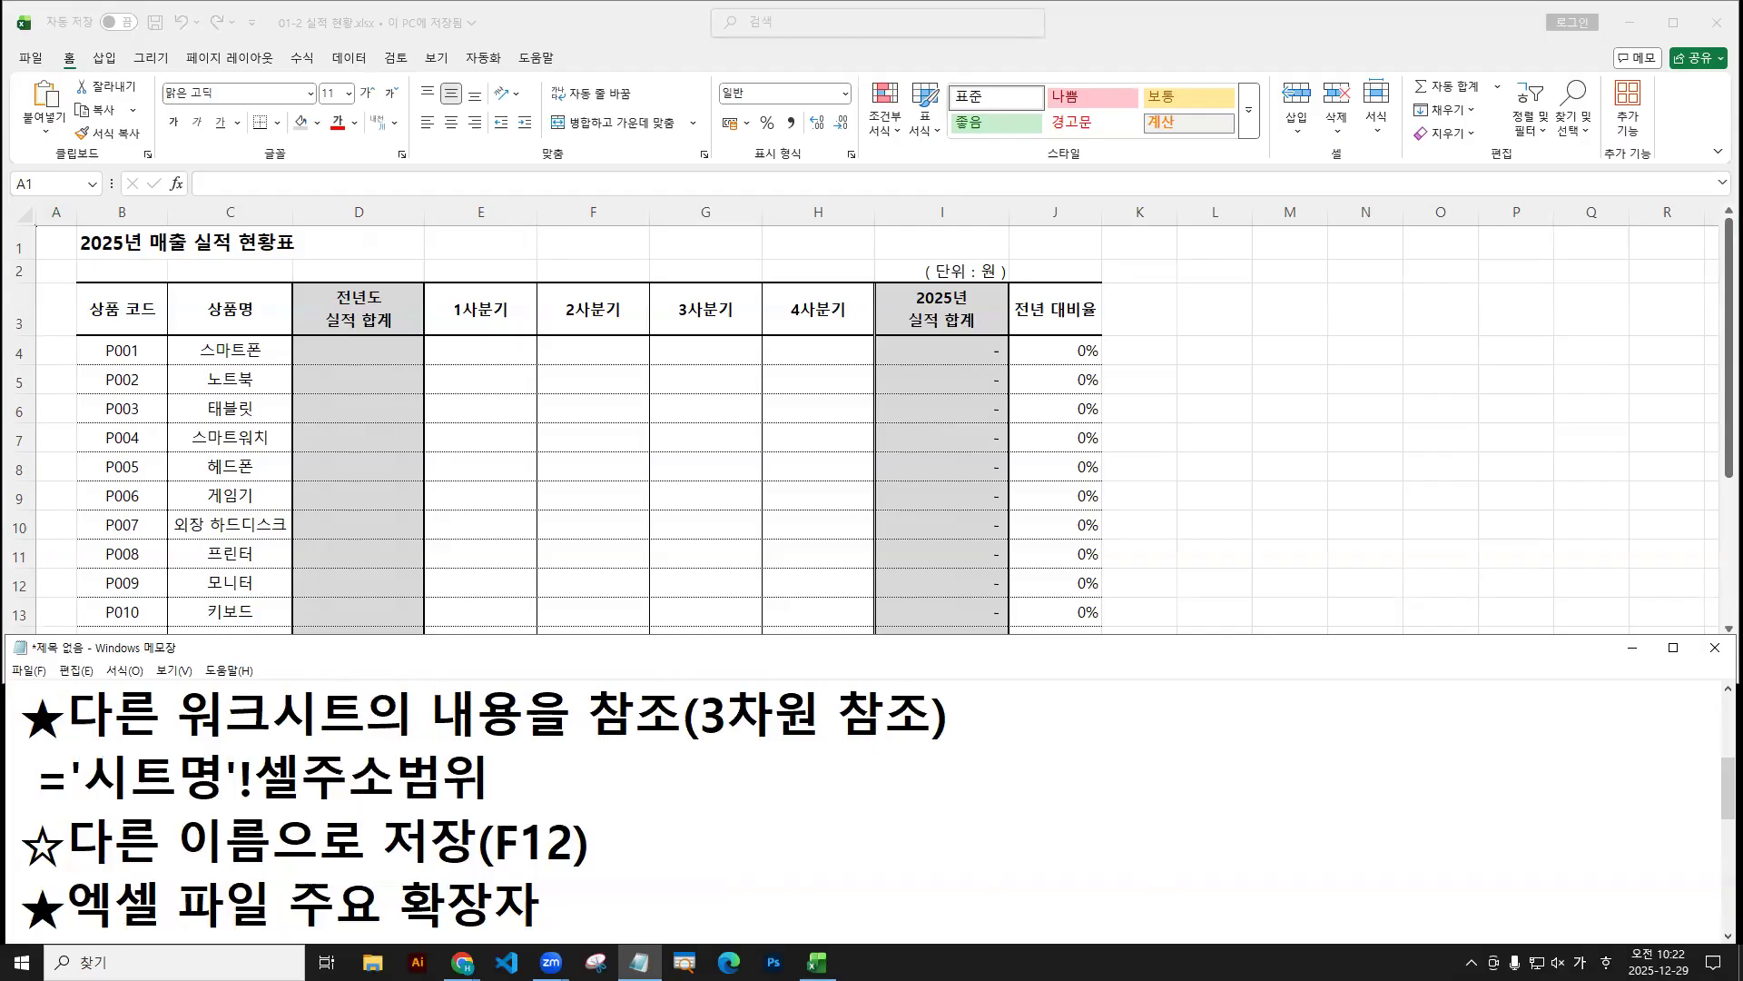
key(BackSpace)
text(()
key(Right)
key(Right)
text())
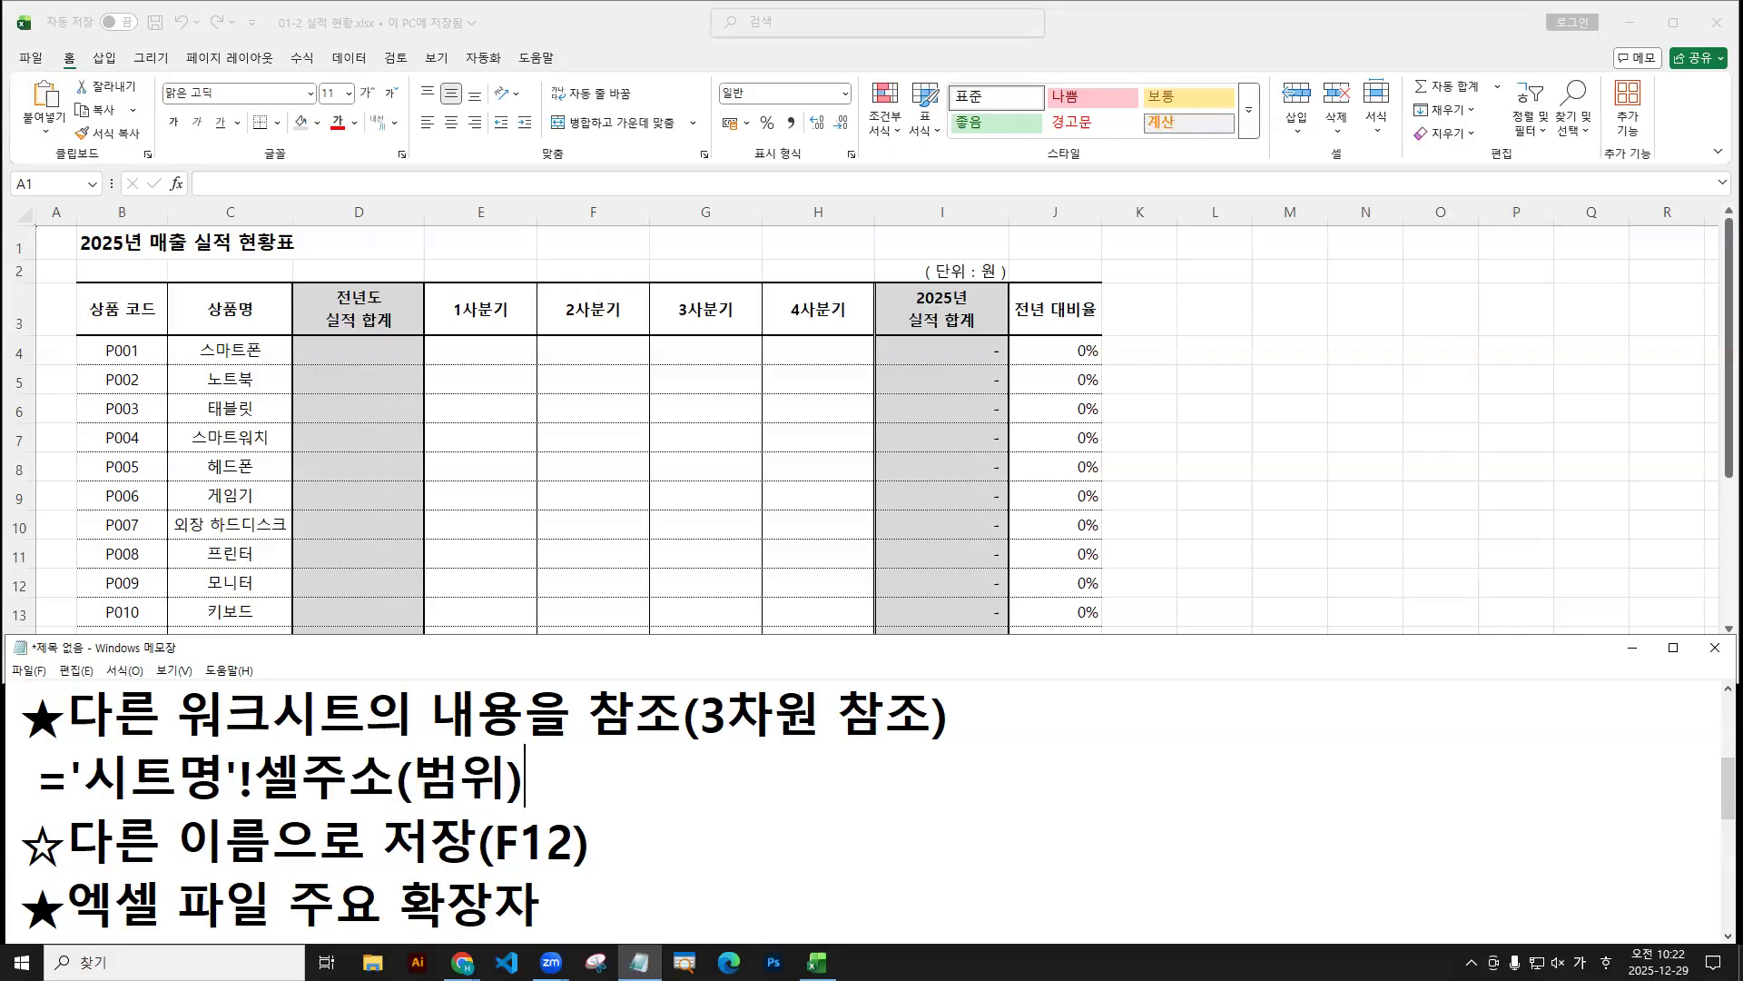
In Excel, begin a formula in D4 of the 2025년 sheet that references cell I4 of the 2024년 sheet.
click(371, 349)
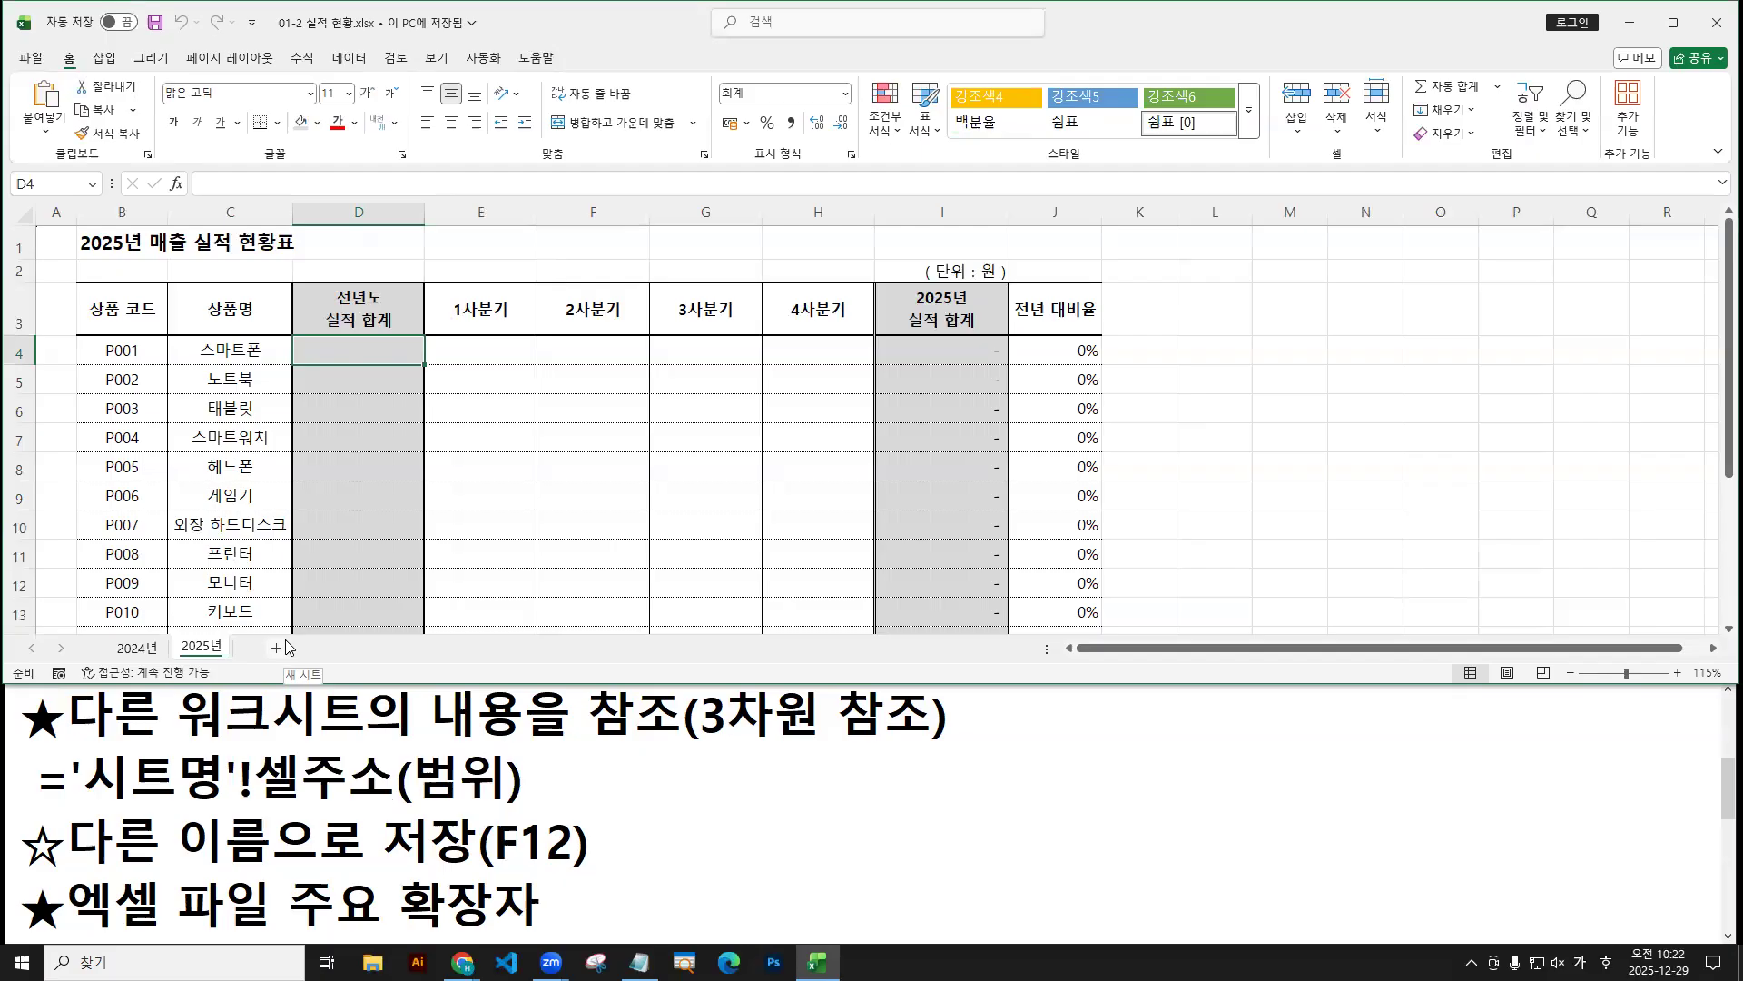
click(156, 652)
click(199, 648)
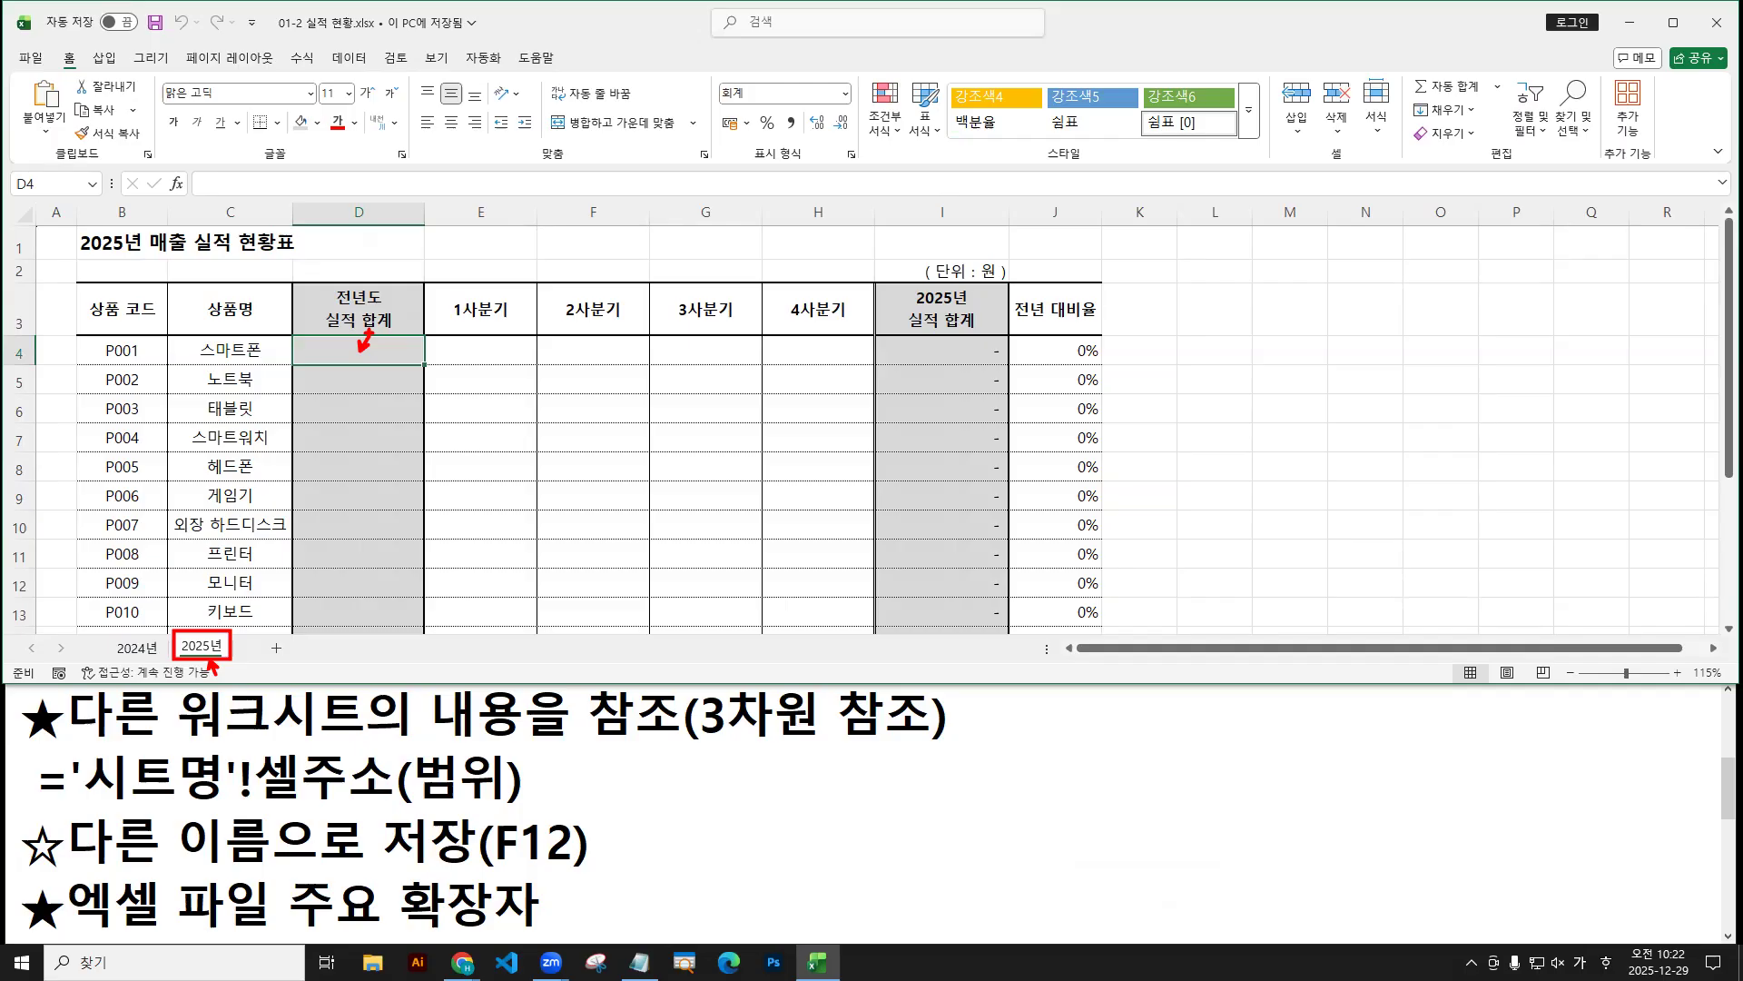
key(Escape)
text(=)
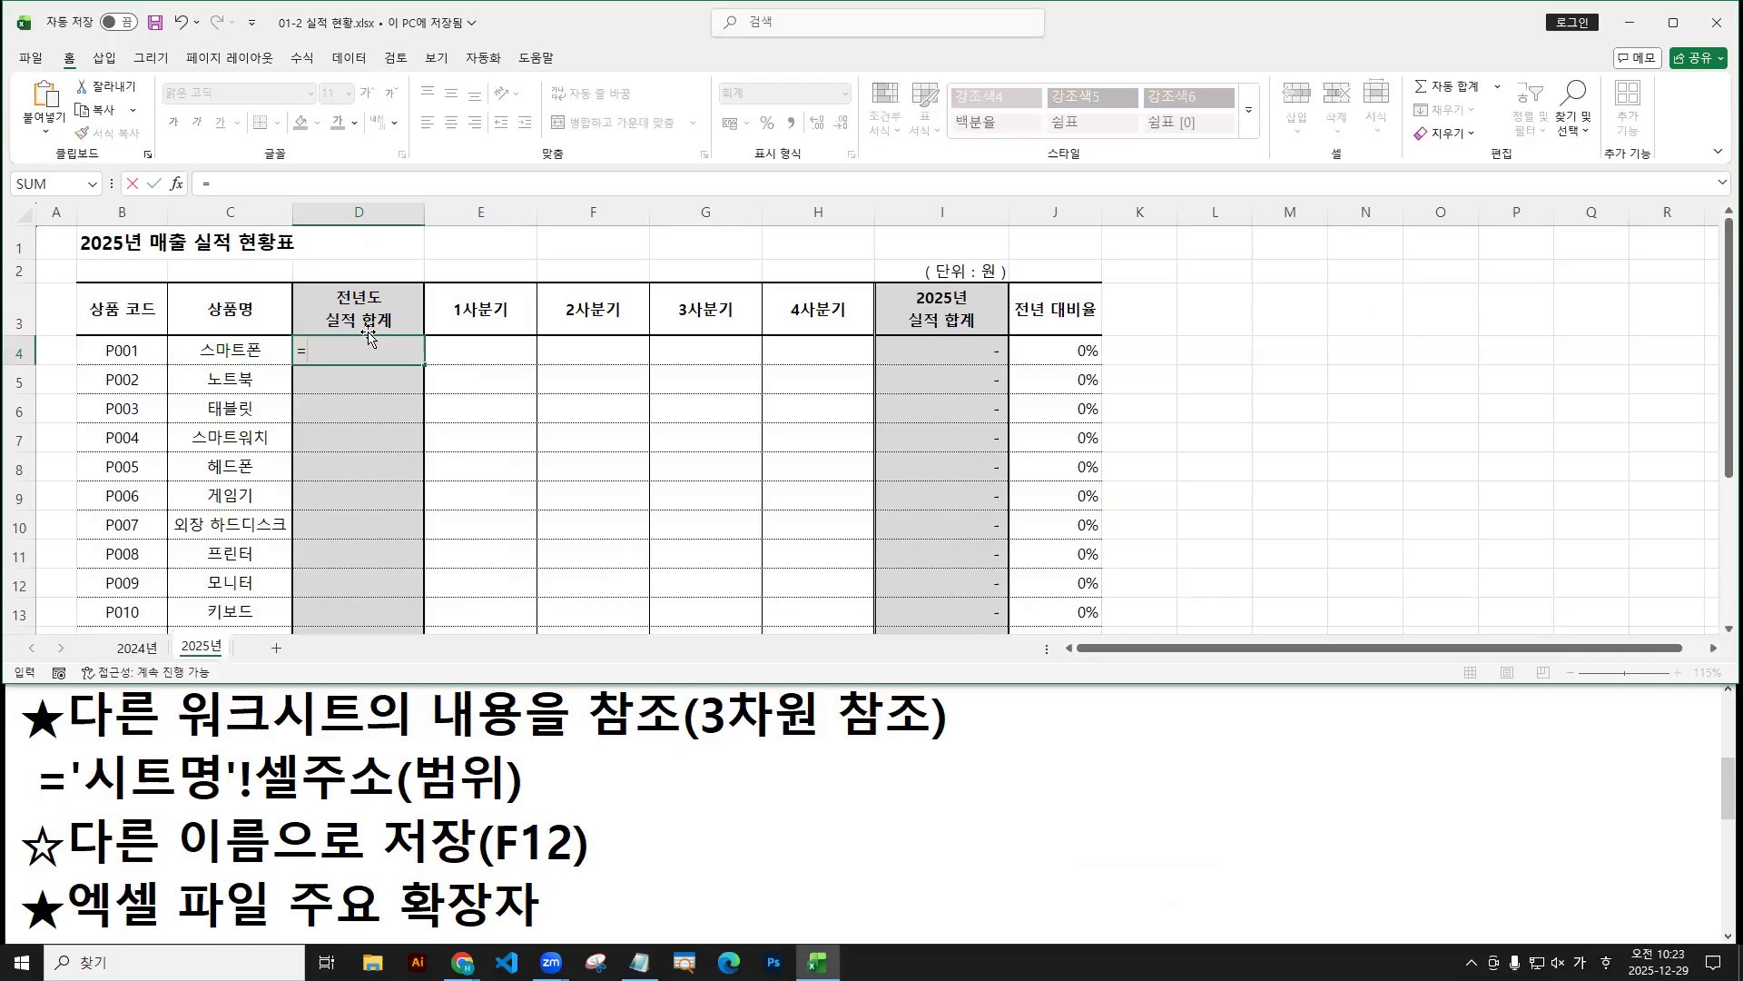
drag(301, 349, 302, 359)
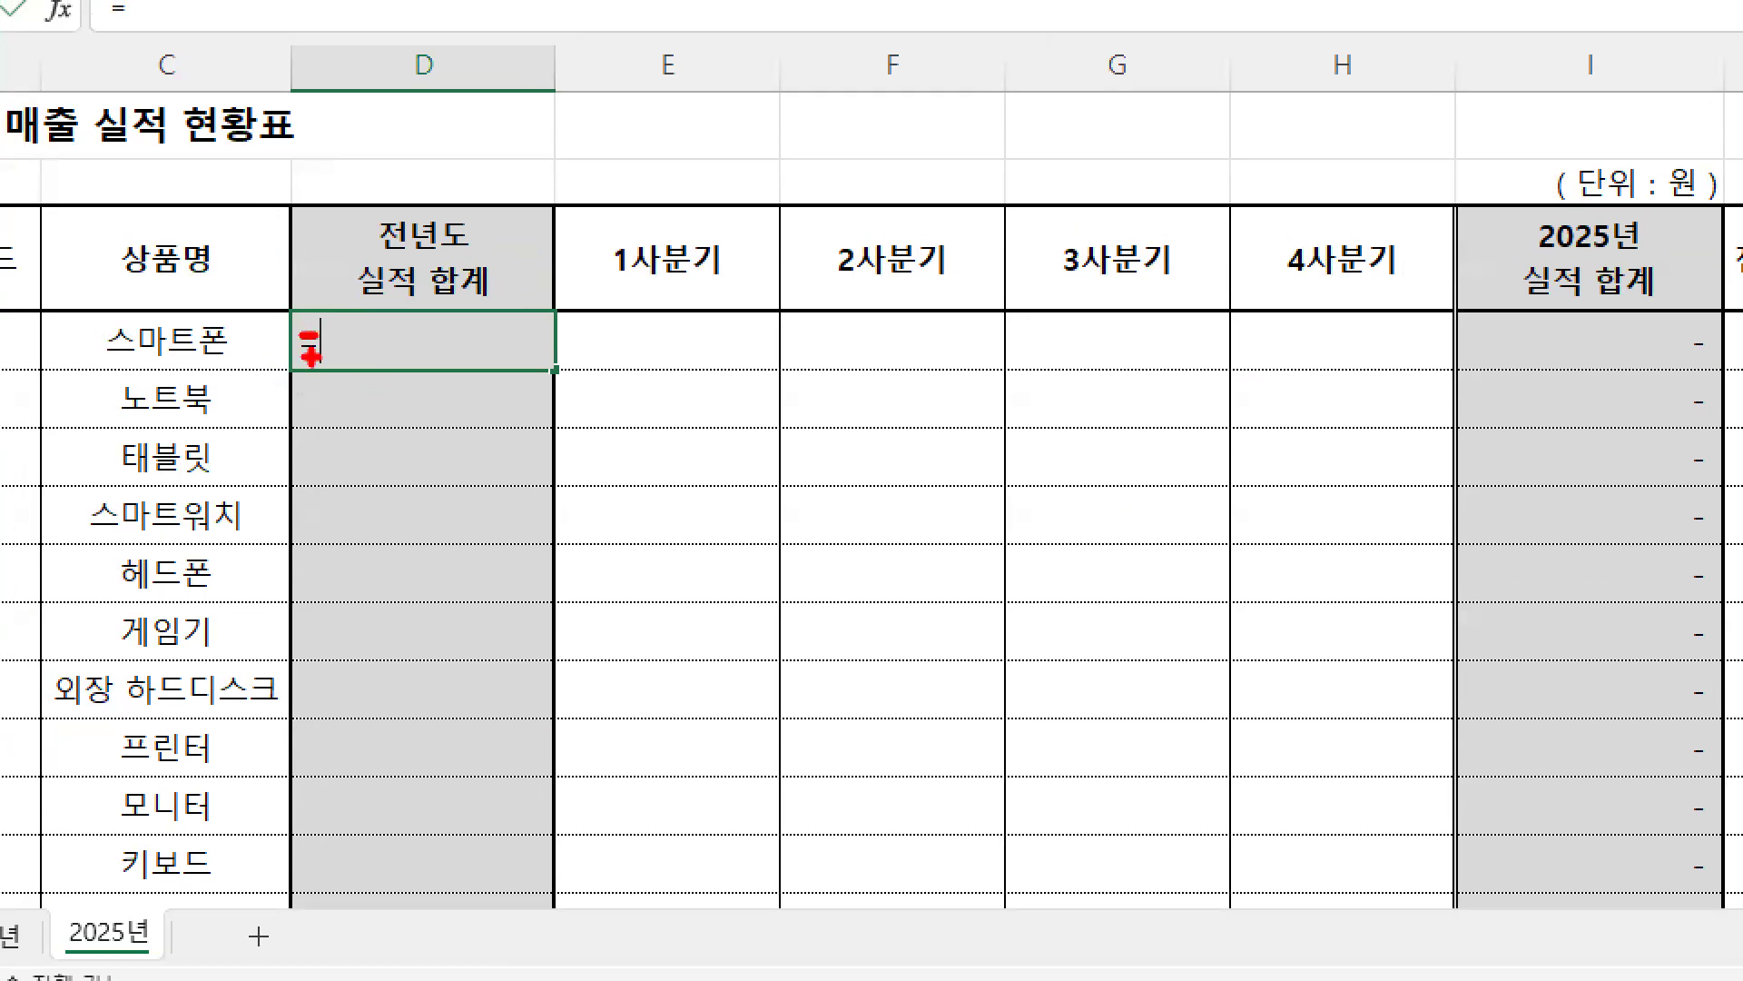
key(Escape)
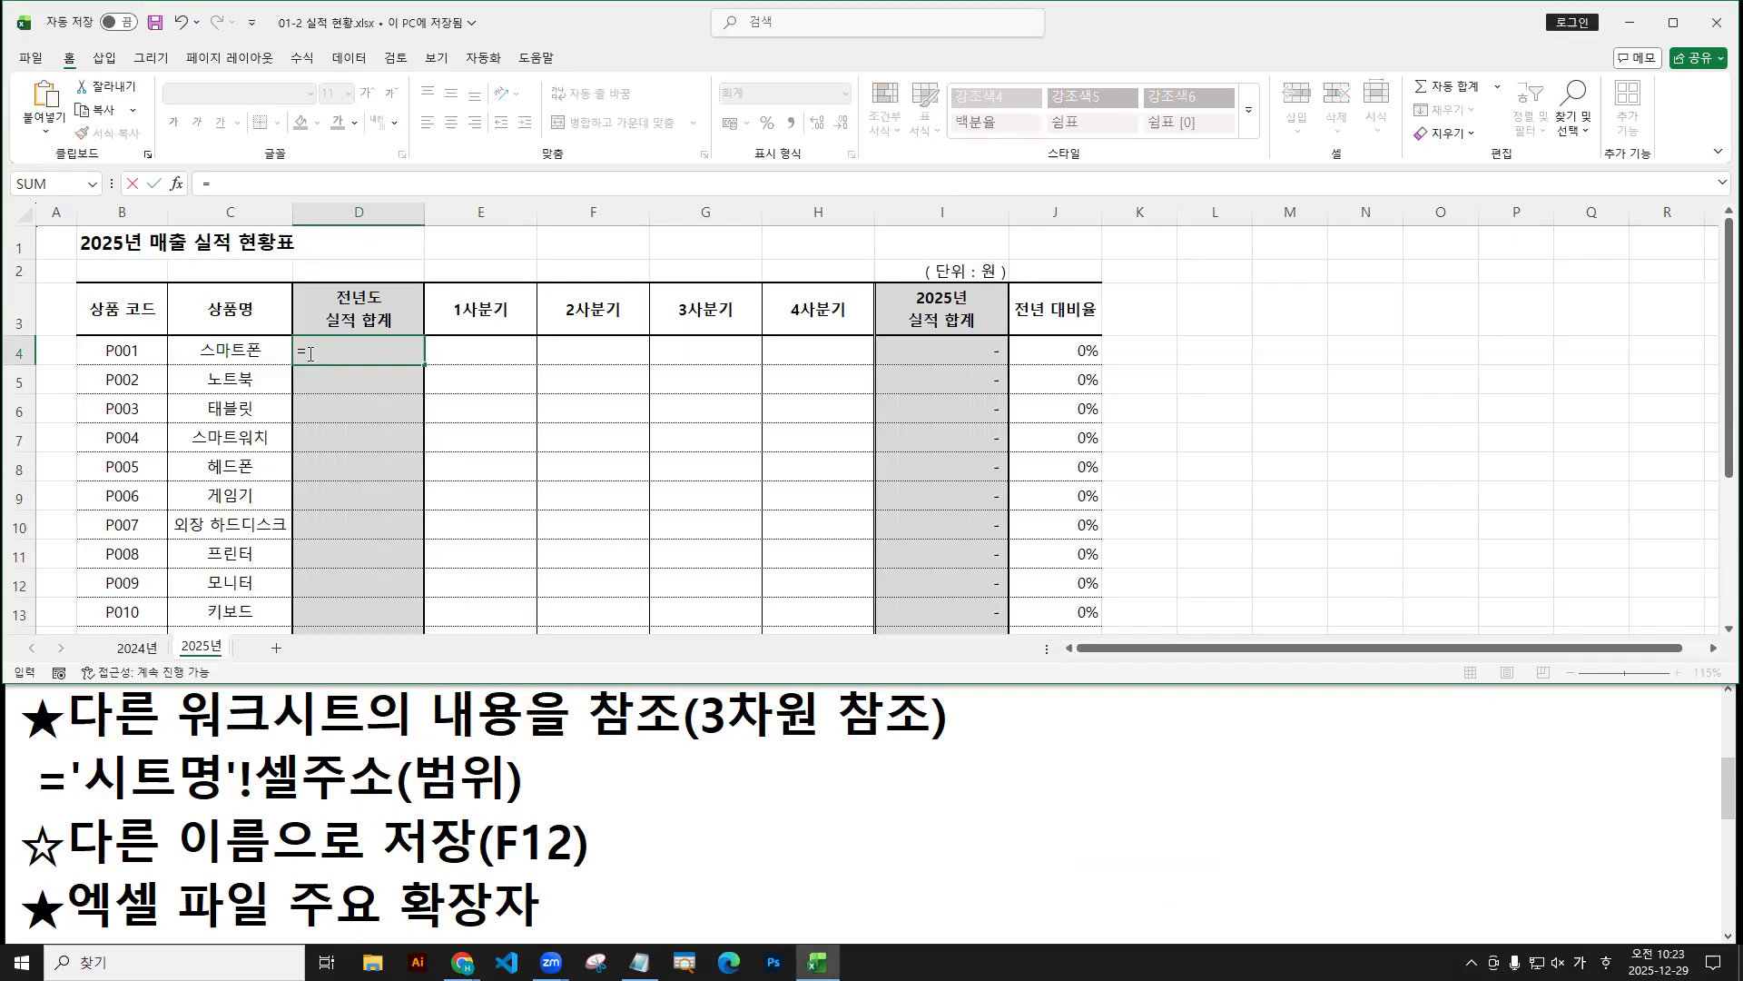
click(134, 647)
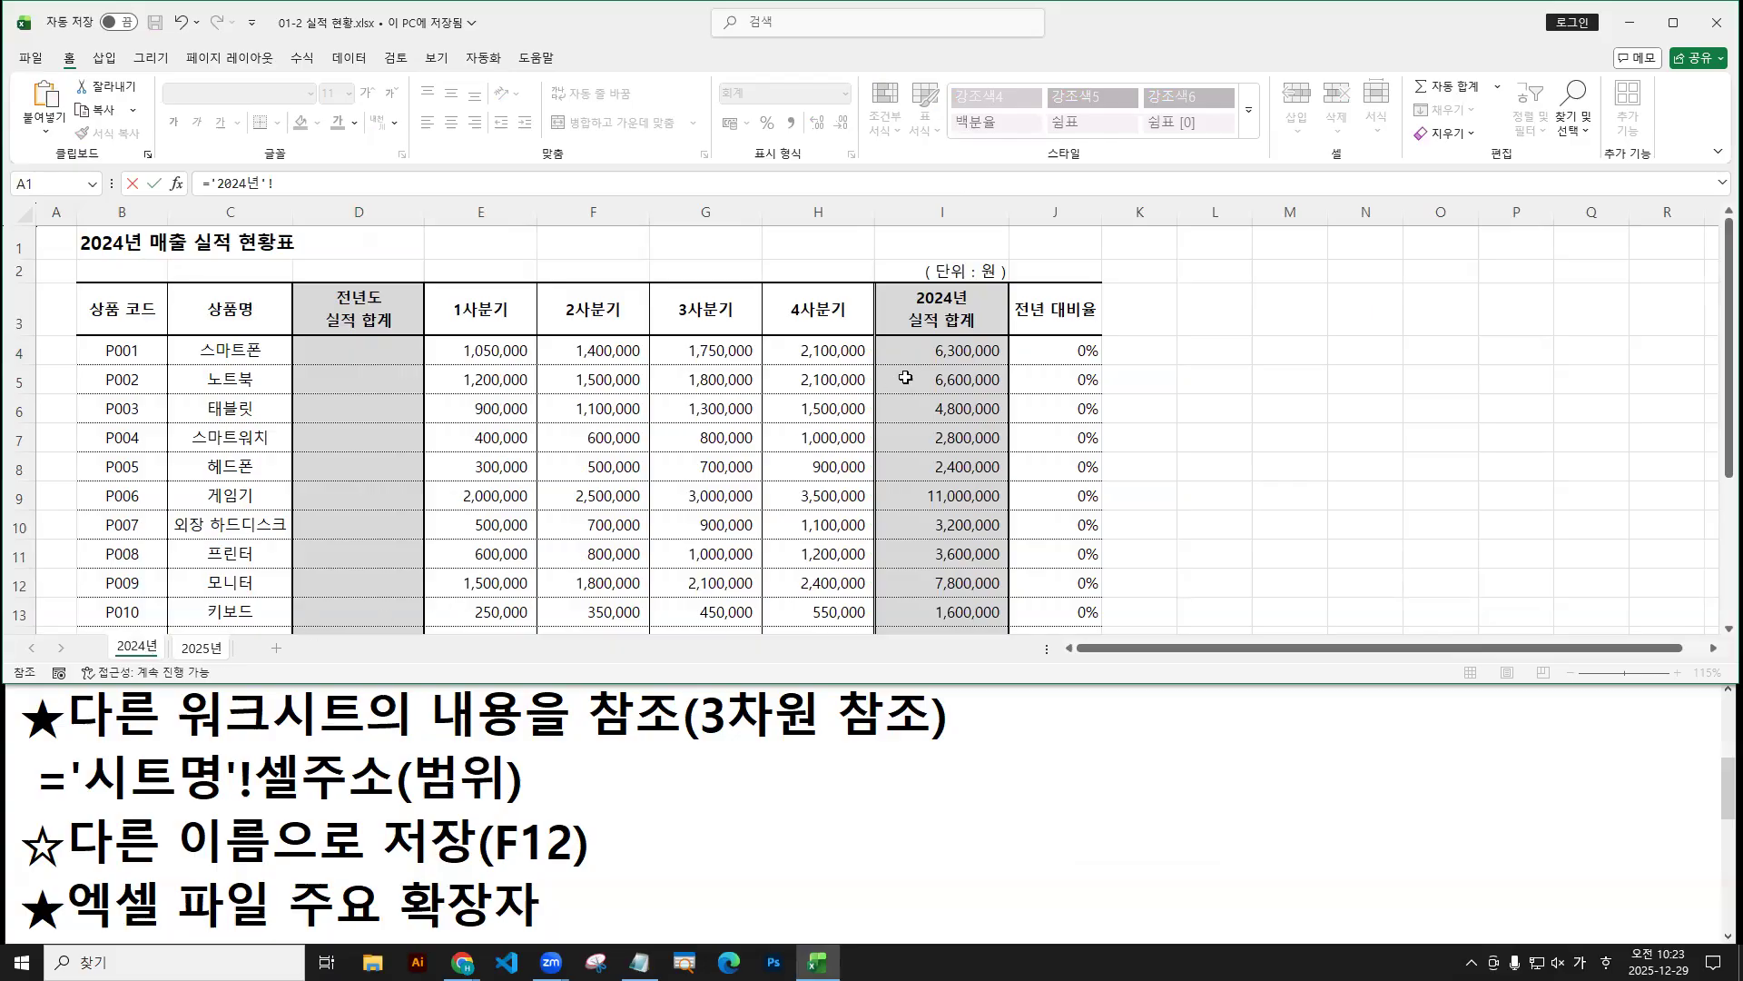
drag(140, 676, 139, 641)
mouse_move(927, 380)
mouse_down()
mouse_move(939, 356)
mouse_move(1015, 363)
mouse_up()
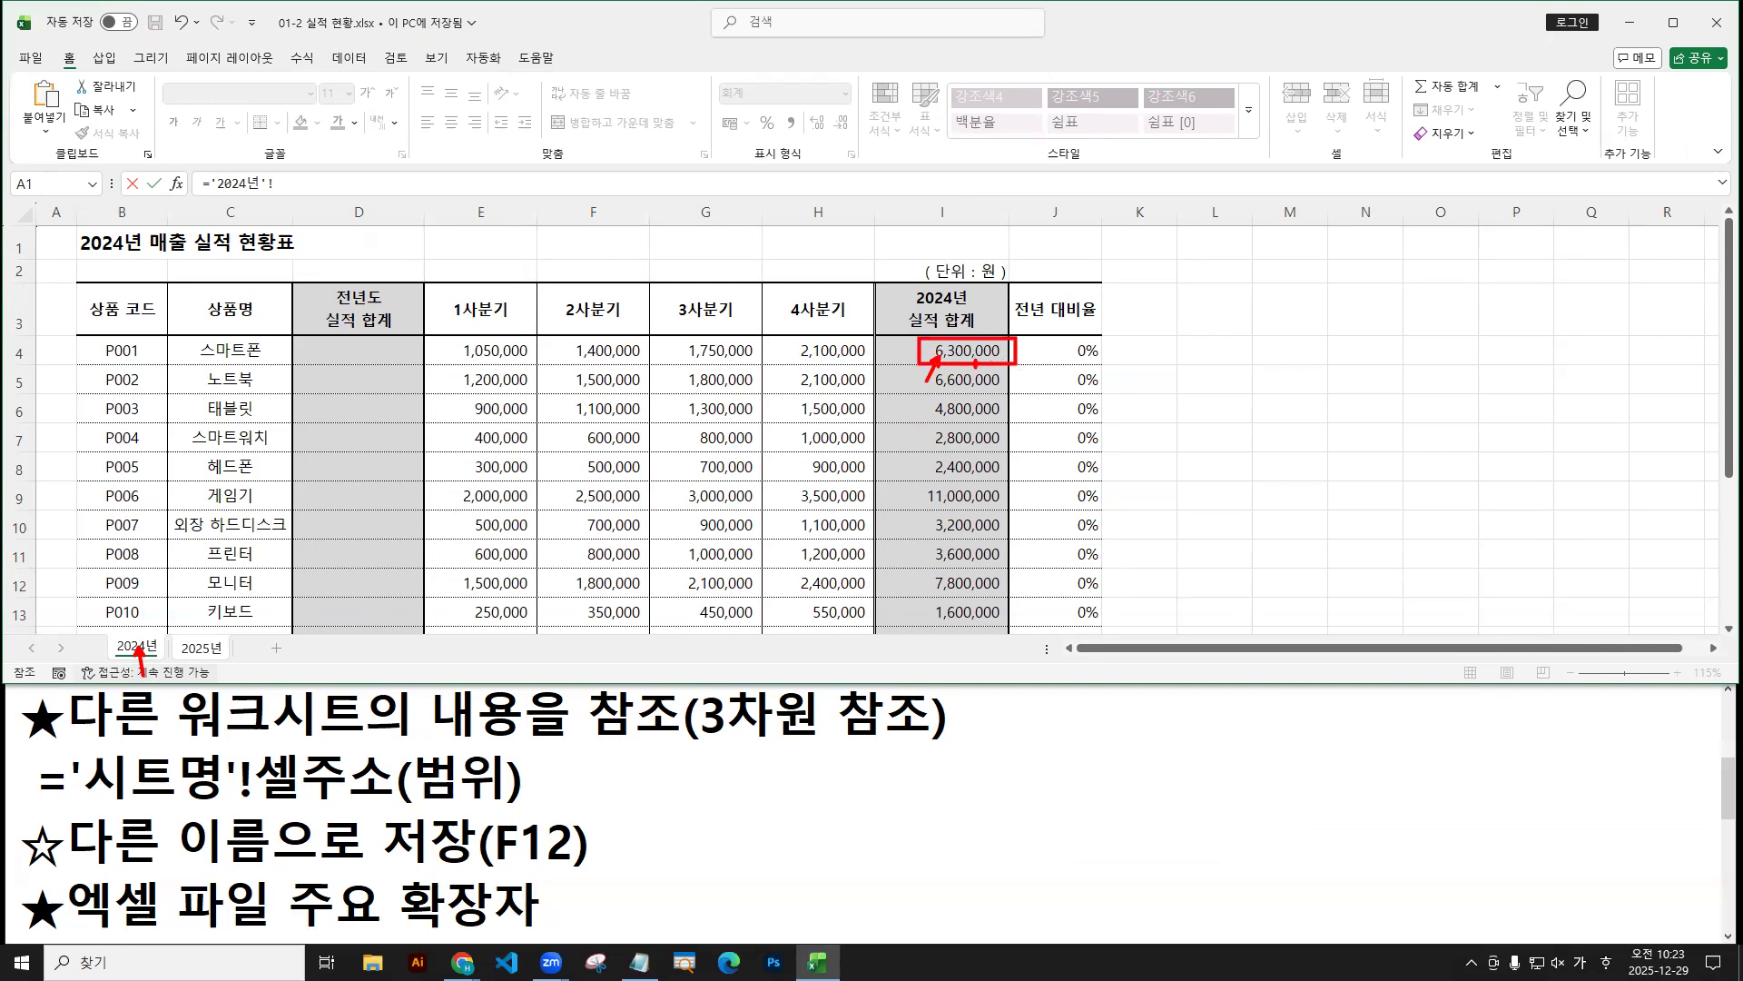
click(961, 352)
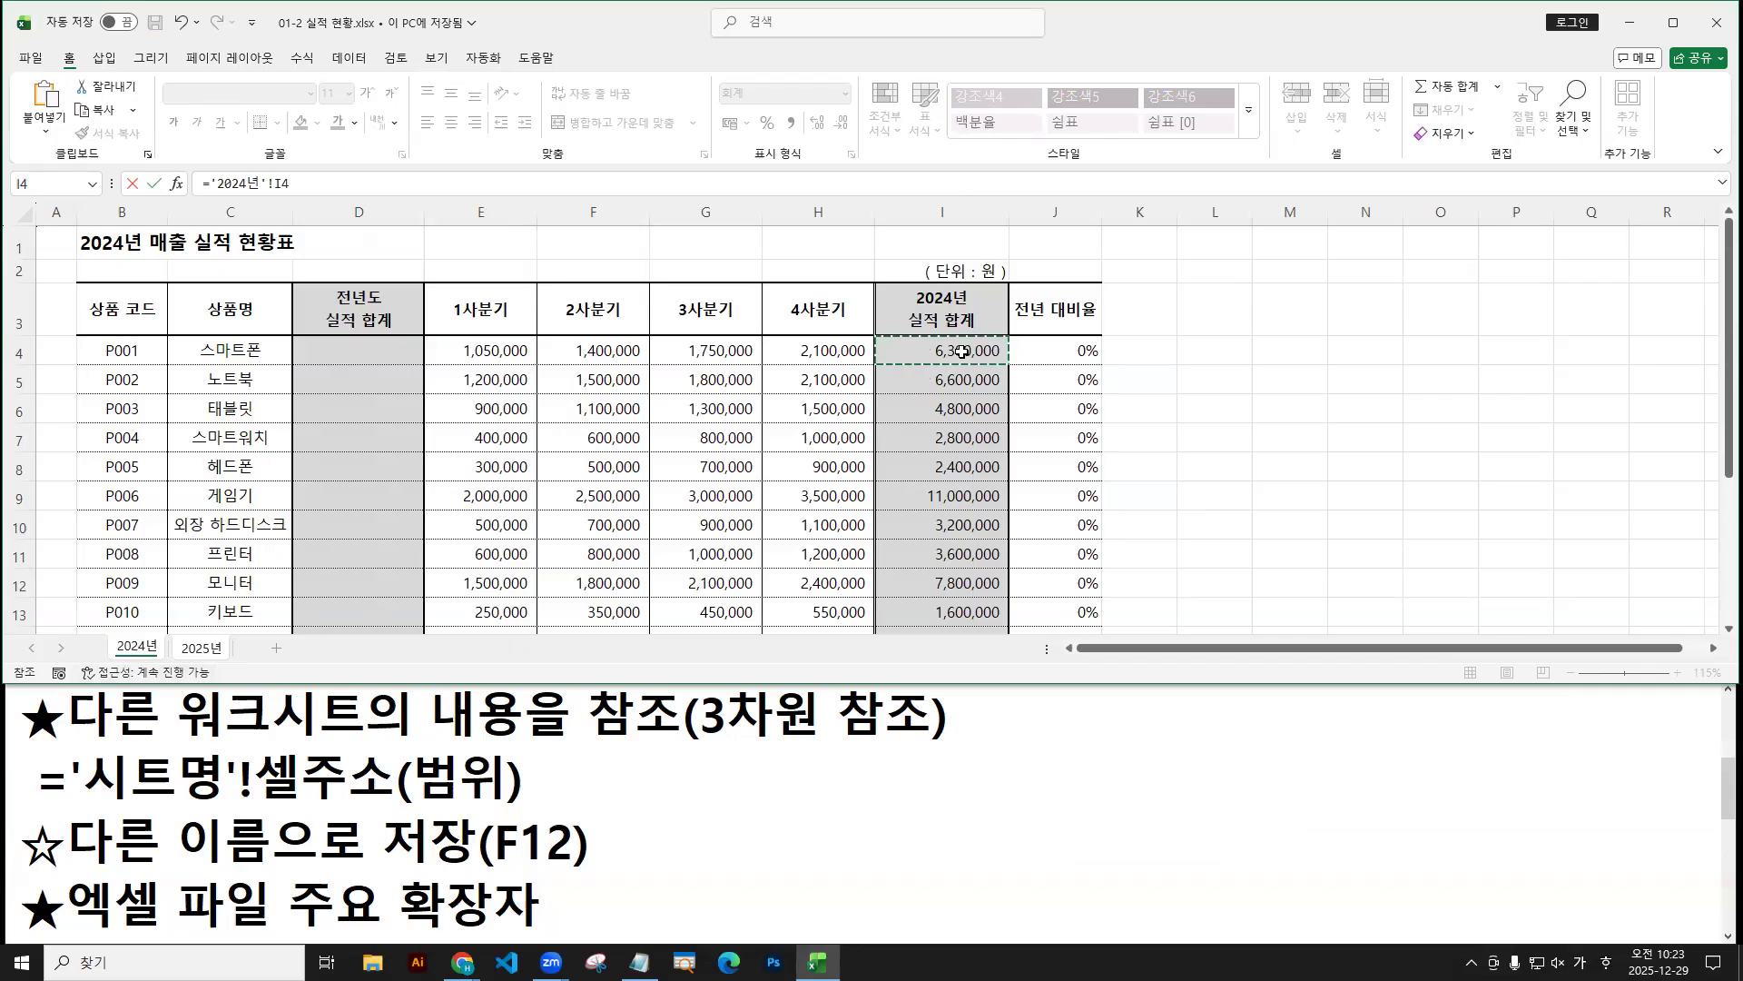
drag(954, 363, 954, 352)
drag(218, 192, 288, 193)
key(Escape)
Extend the formula's reference down the 2024년 total column to I4:I18, excluding the 합계 row.
key(ctrl+shift+Down)
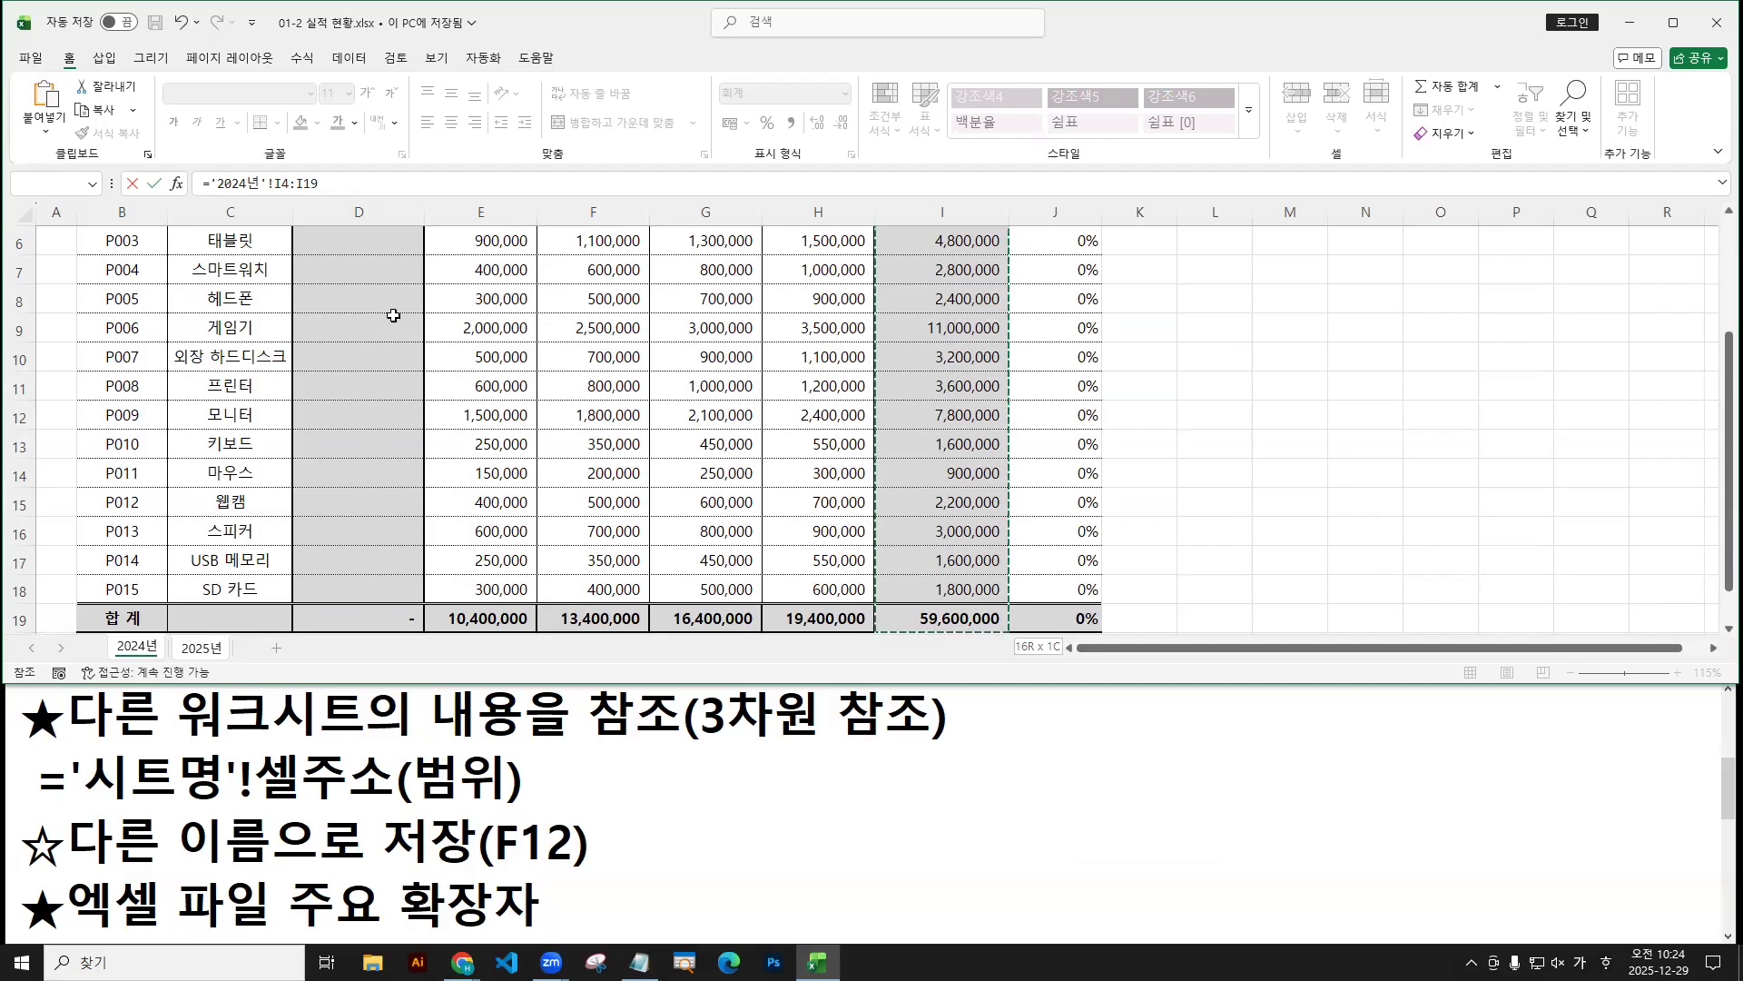
key(ctrl+2)
drag(273, 197, 322, 194)
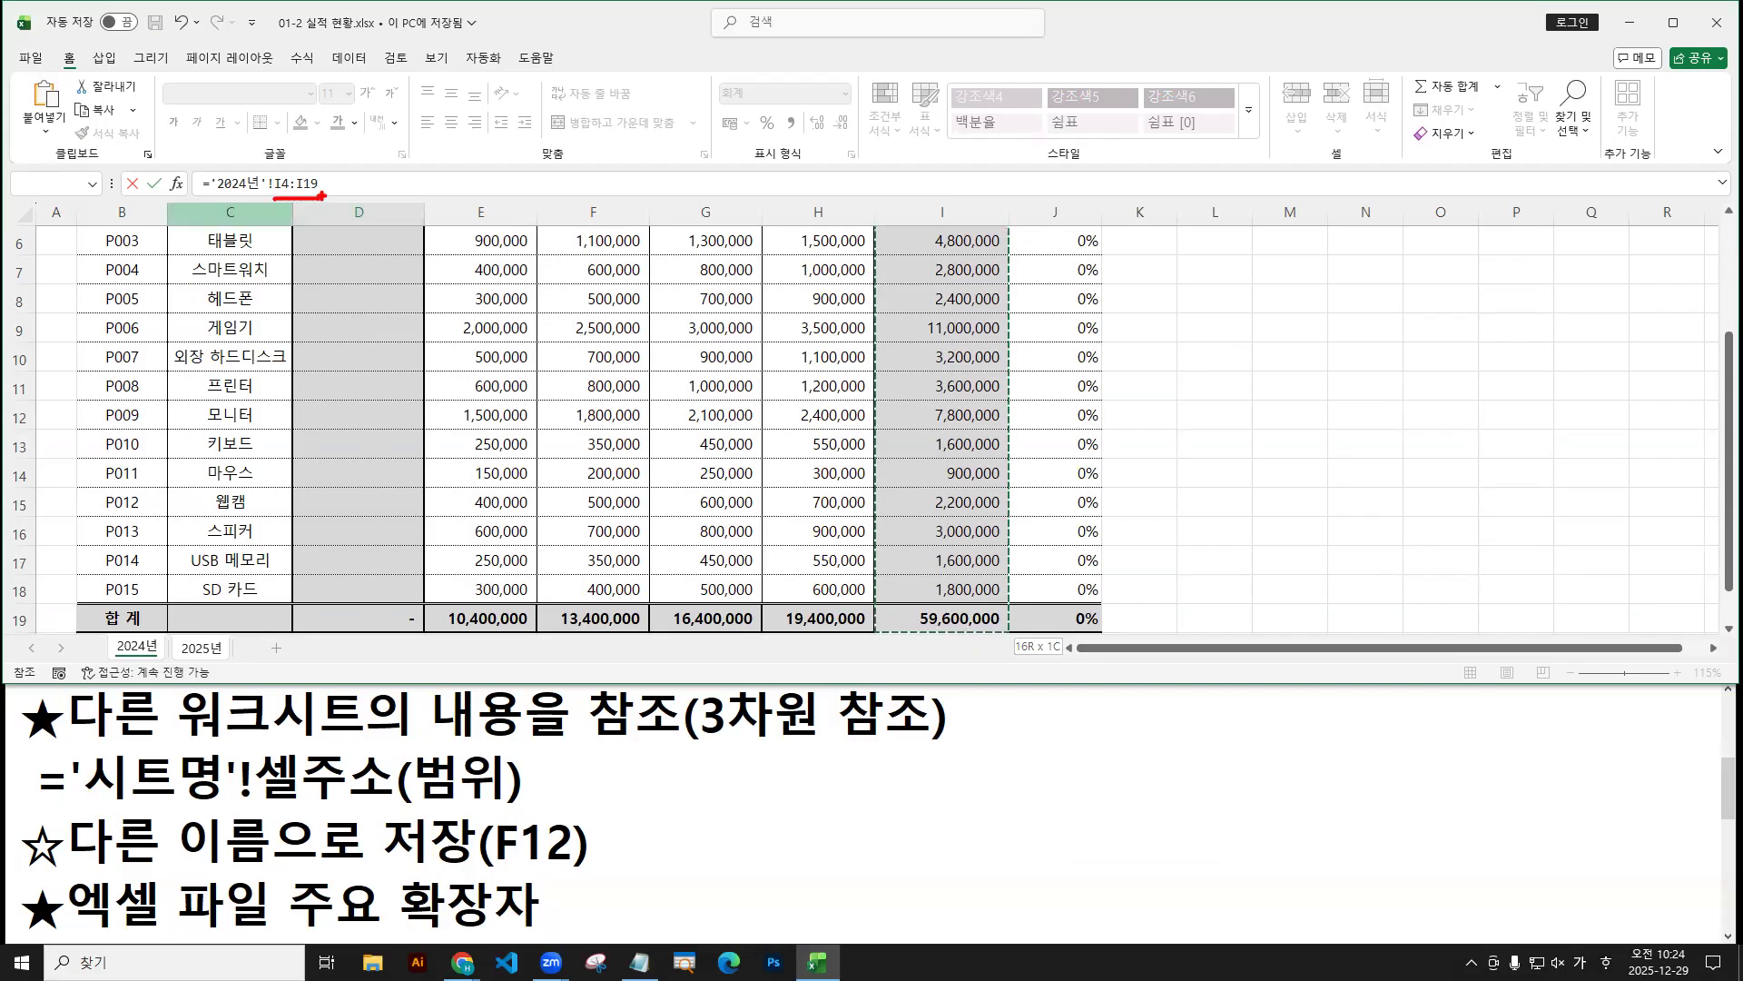
drag(967, 236, 958, 609)
text(tS)
text(hift +)
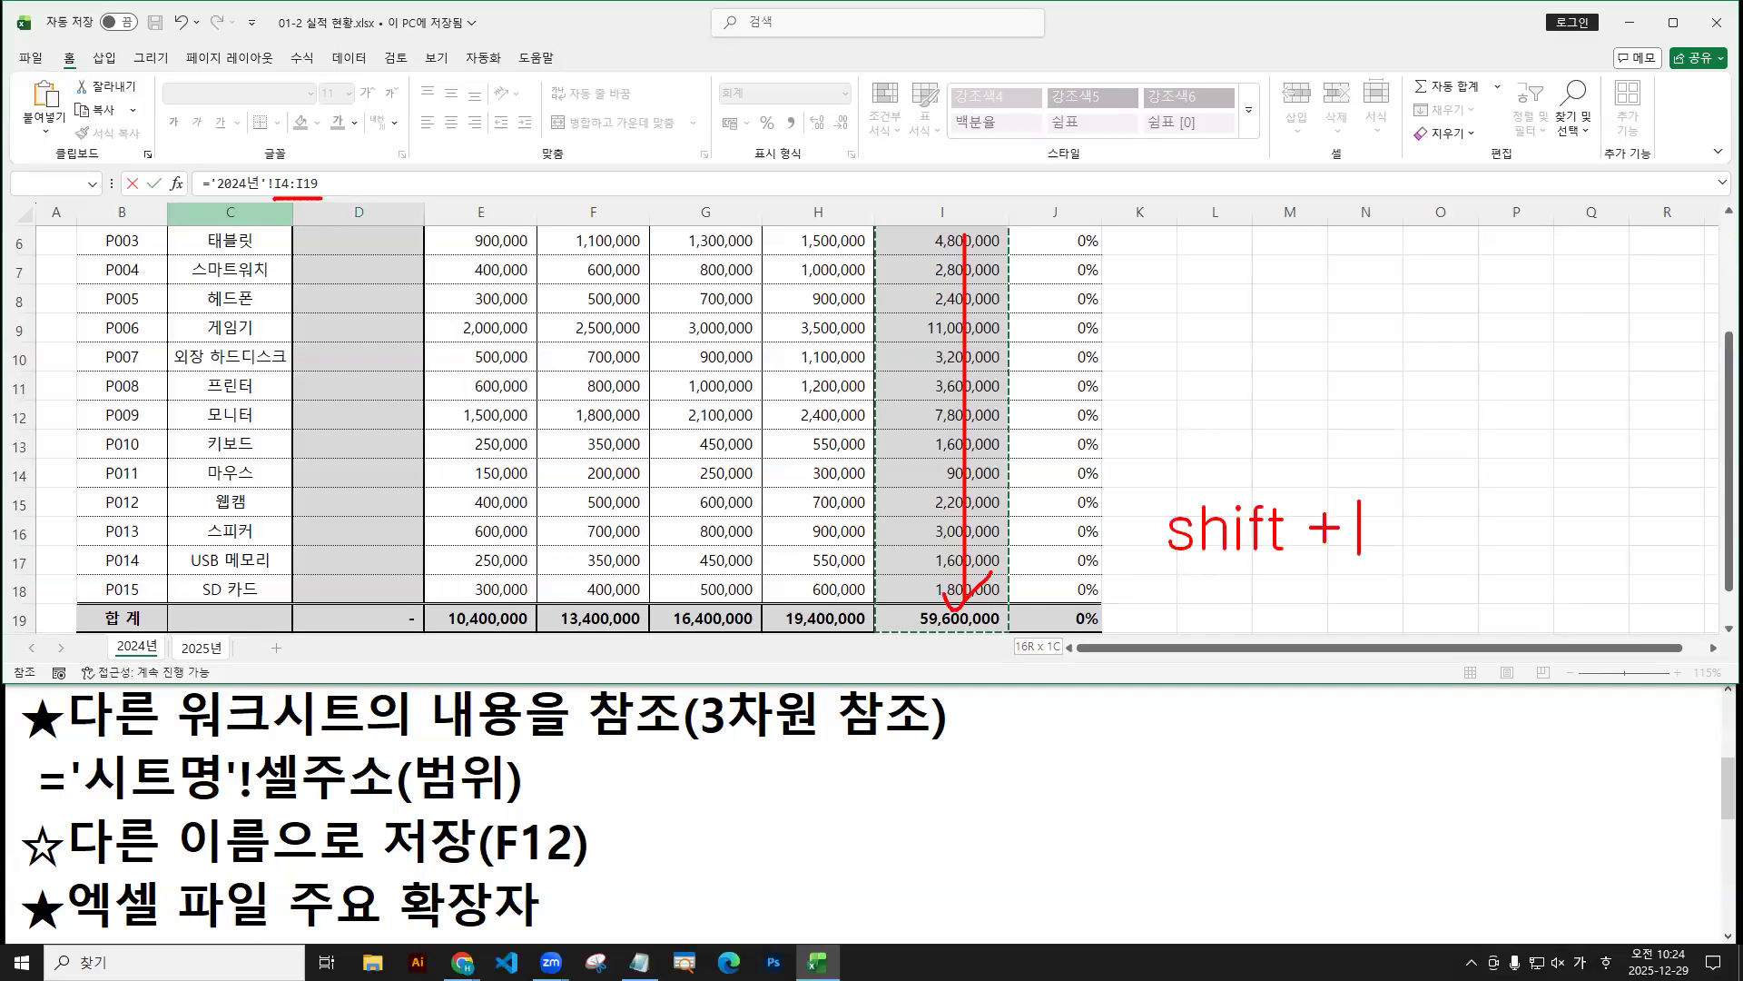
key(Escape)
drag(1417, 497, 1418, 554)
drag(1384, 484, 1447, 553)
key(Escape)
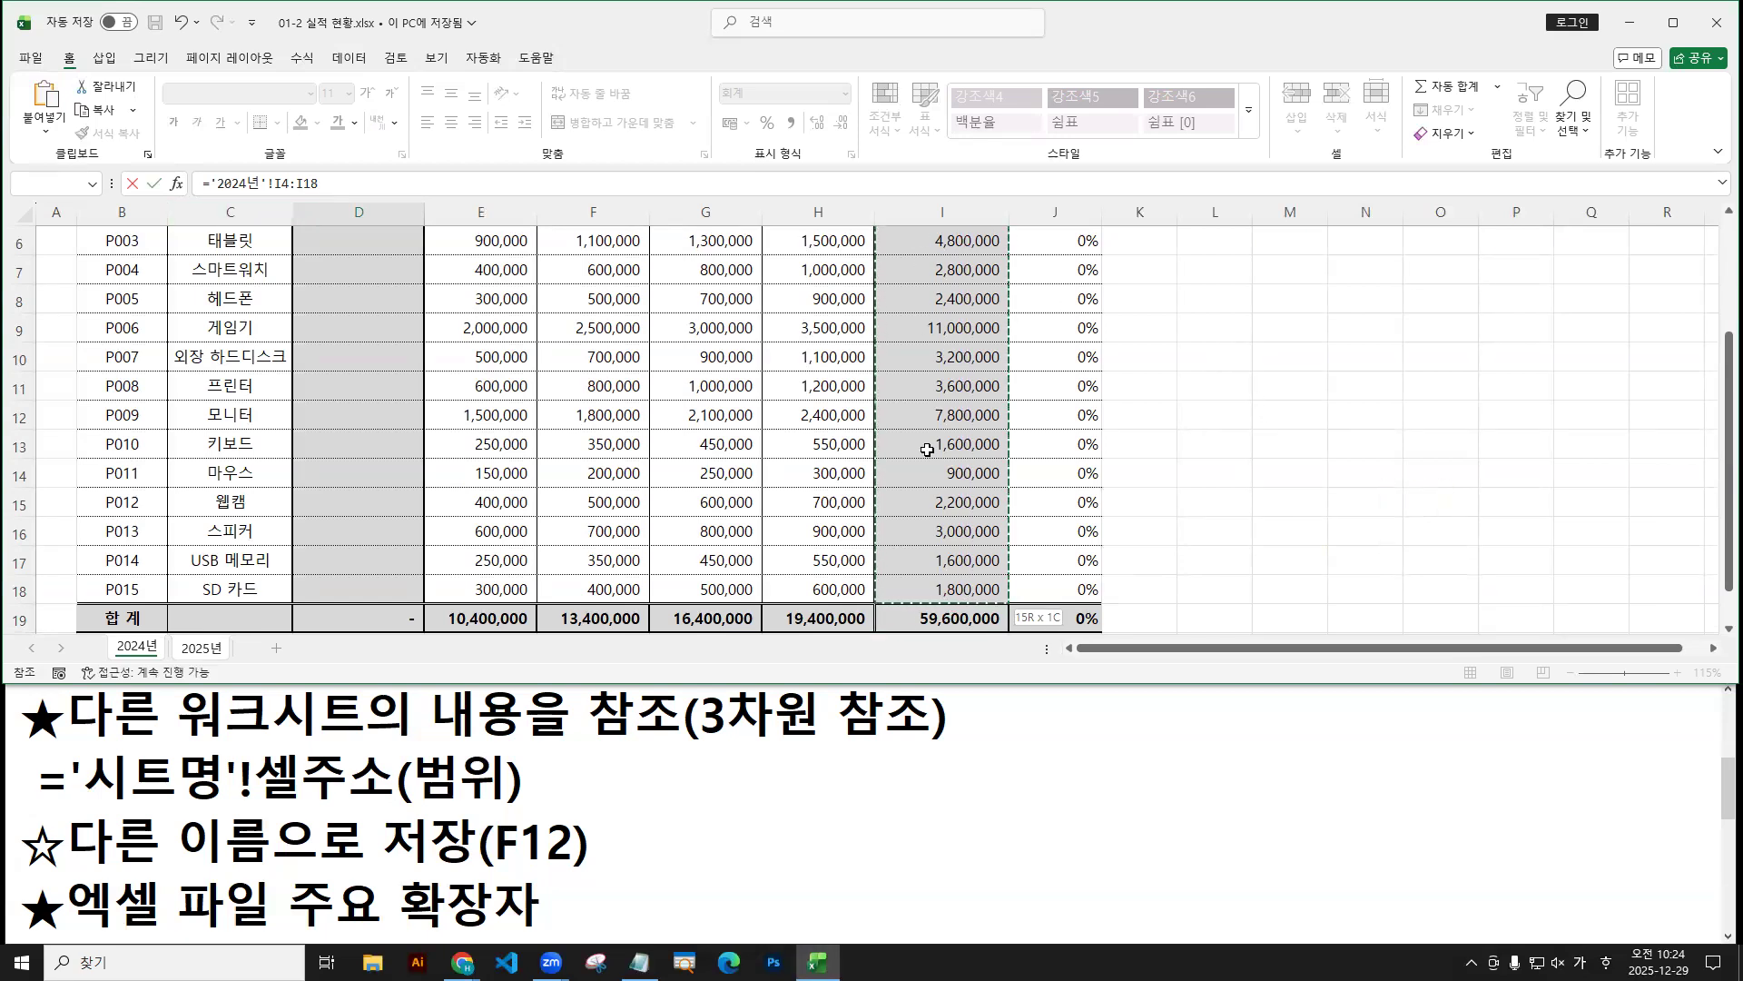
scroll(934, 570, up, 2)
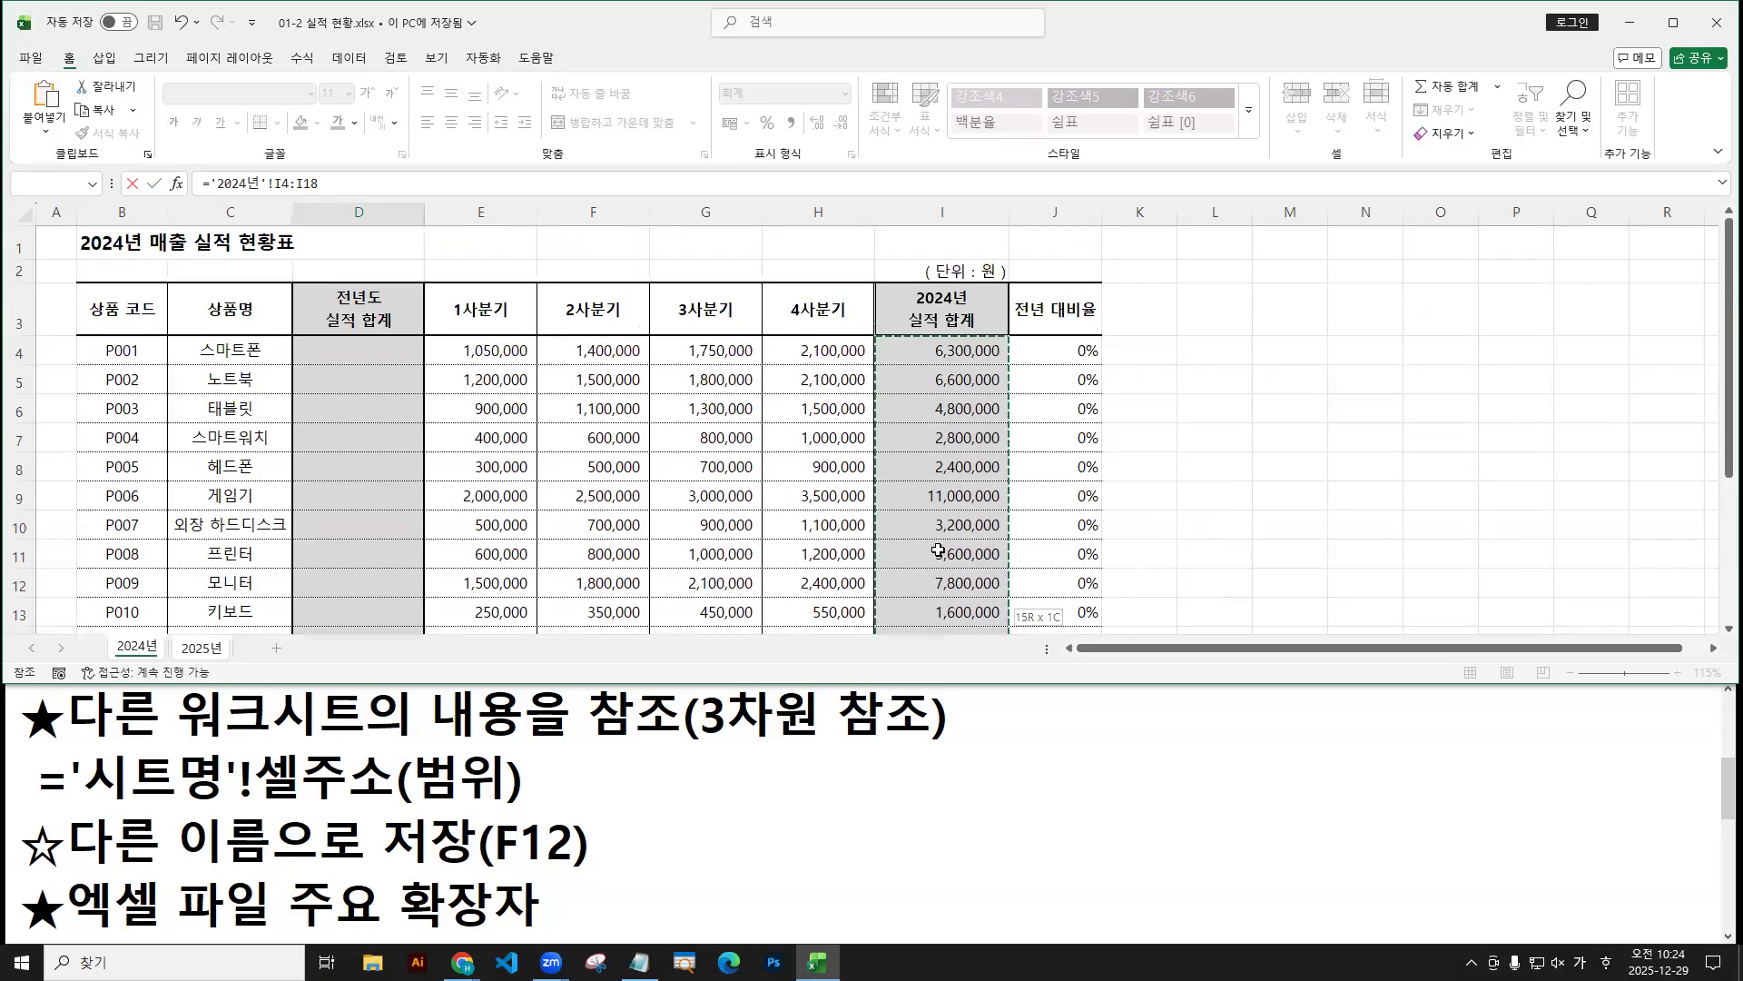
Maximize the Excel window, reselect the range down to I18 and enter ='2024년'!I4:I18 in D4.
key(super+Up)
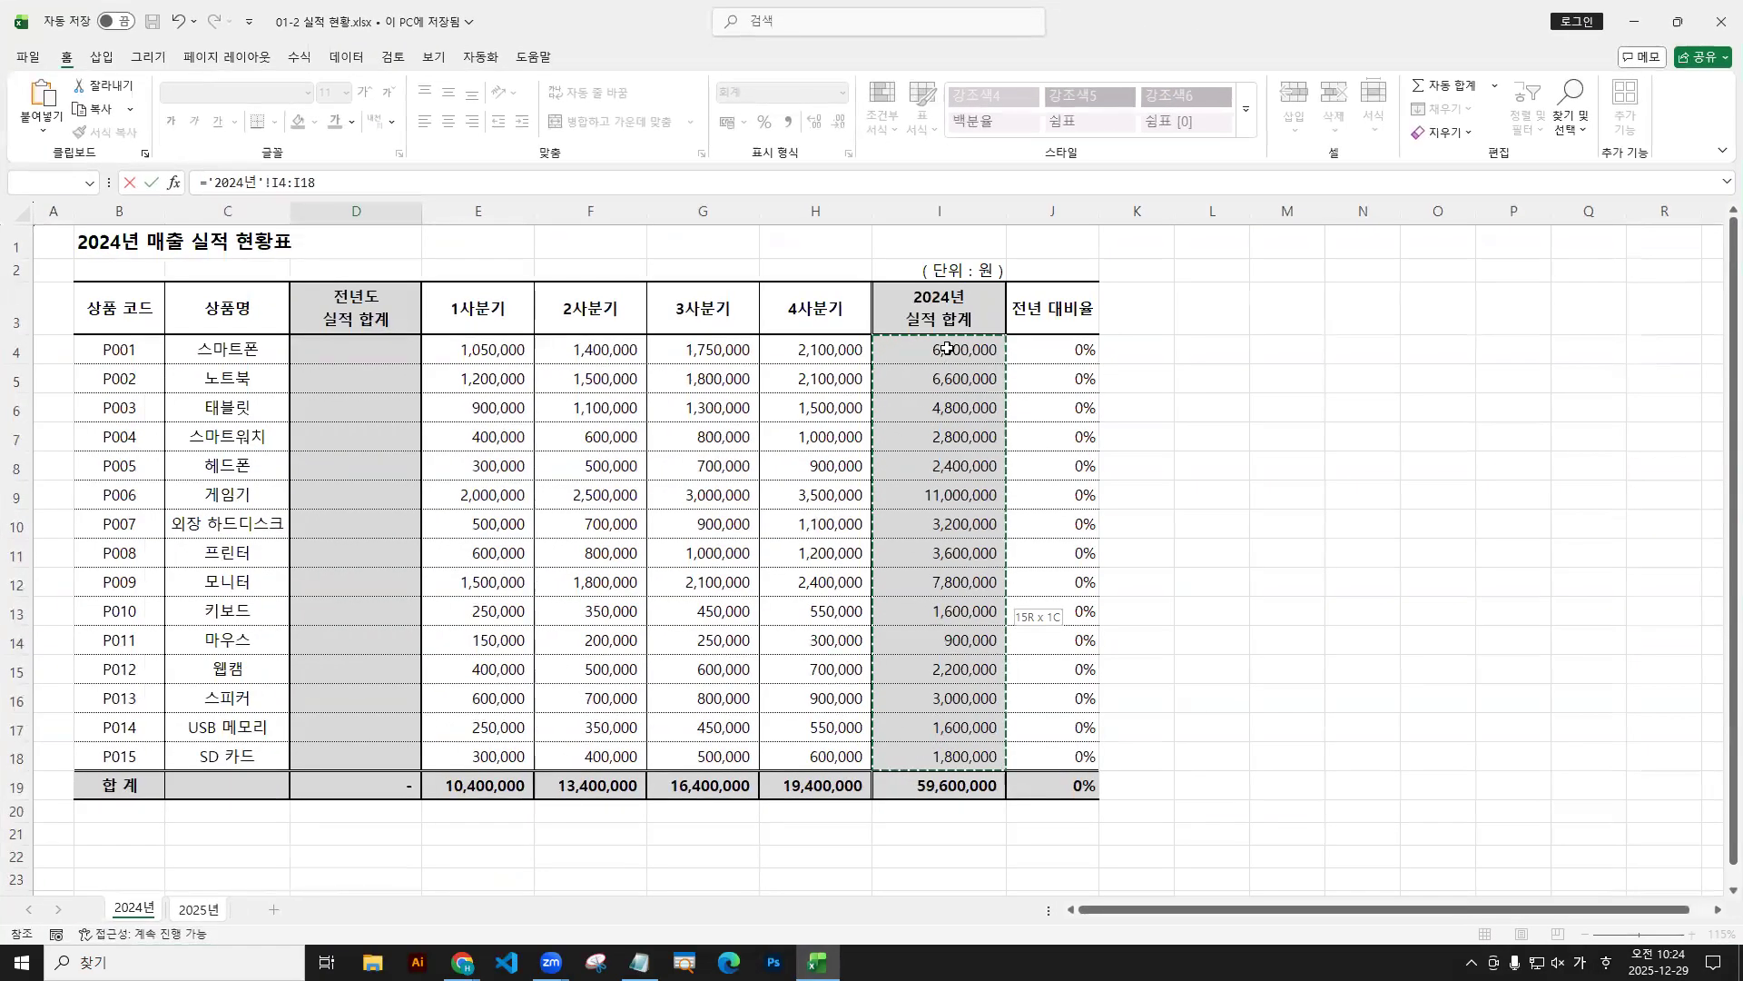
drag(954, 761, 941, 350)
key(ctrl+shift+Down)
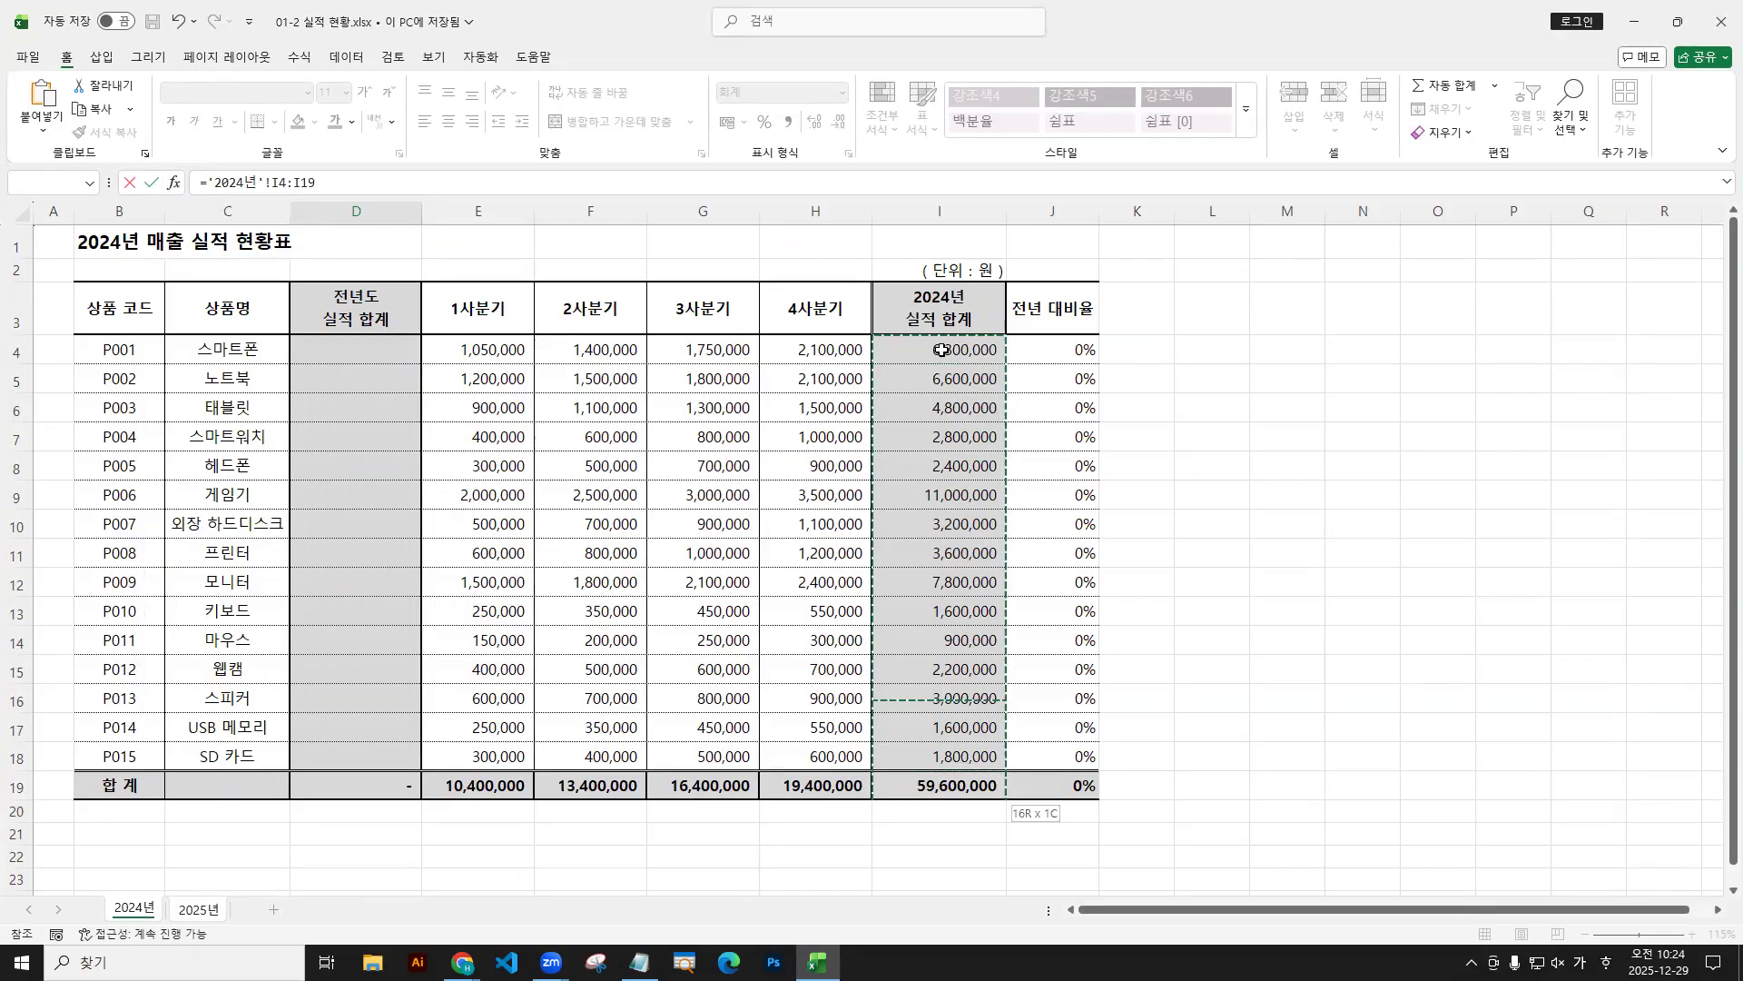
key(ctrl+2)
text(tS)
text(hift +)
key(Escape)
mouse_move(1407, 690)
mouse_down()
mouse_move(1406, 746)
mouse_move(1446, 755)
mouse_up()
key(Escape)
key(shift+Up)
key(Return)
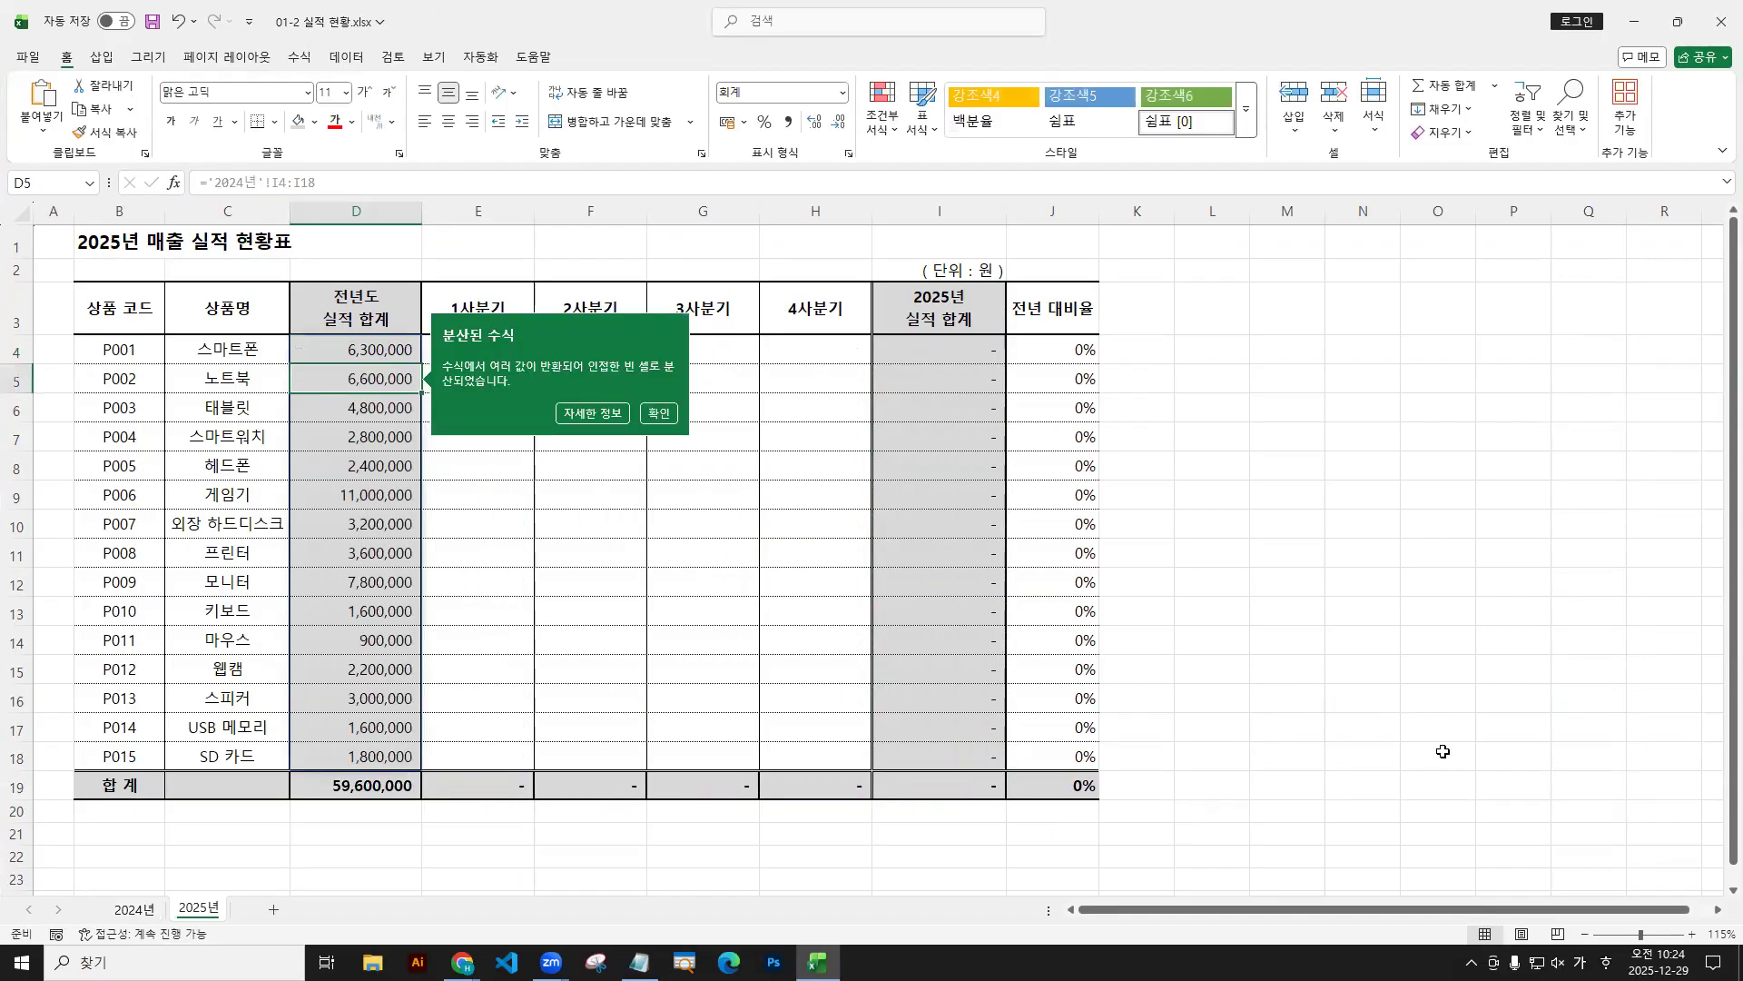
Inspect the formula in D4, then clear the previous-year totals in D4:D18.
click(386, 351)
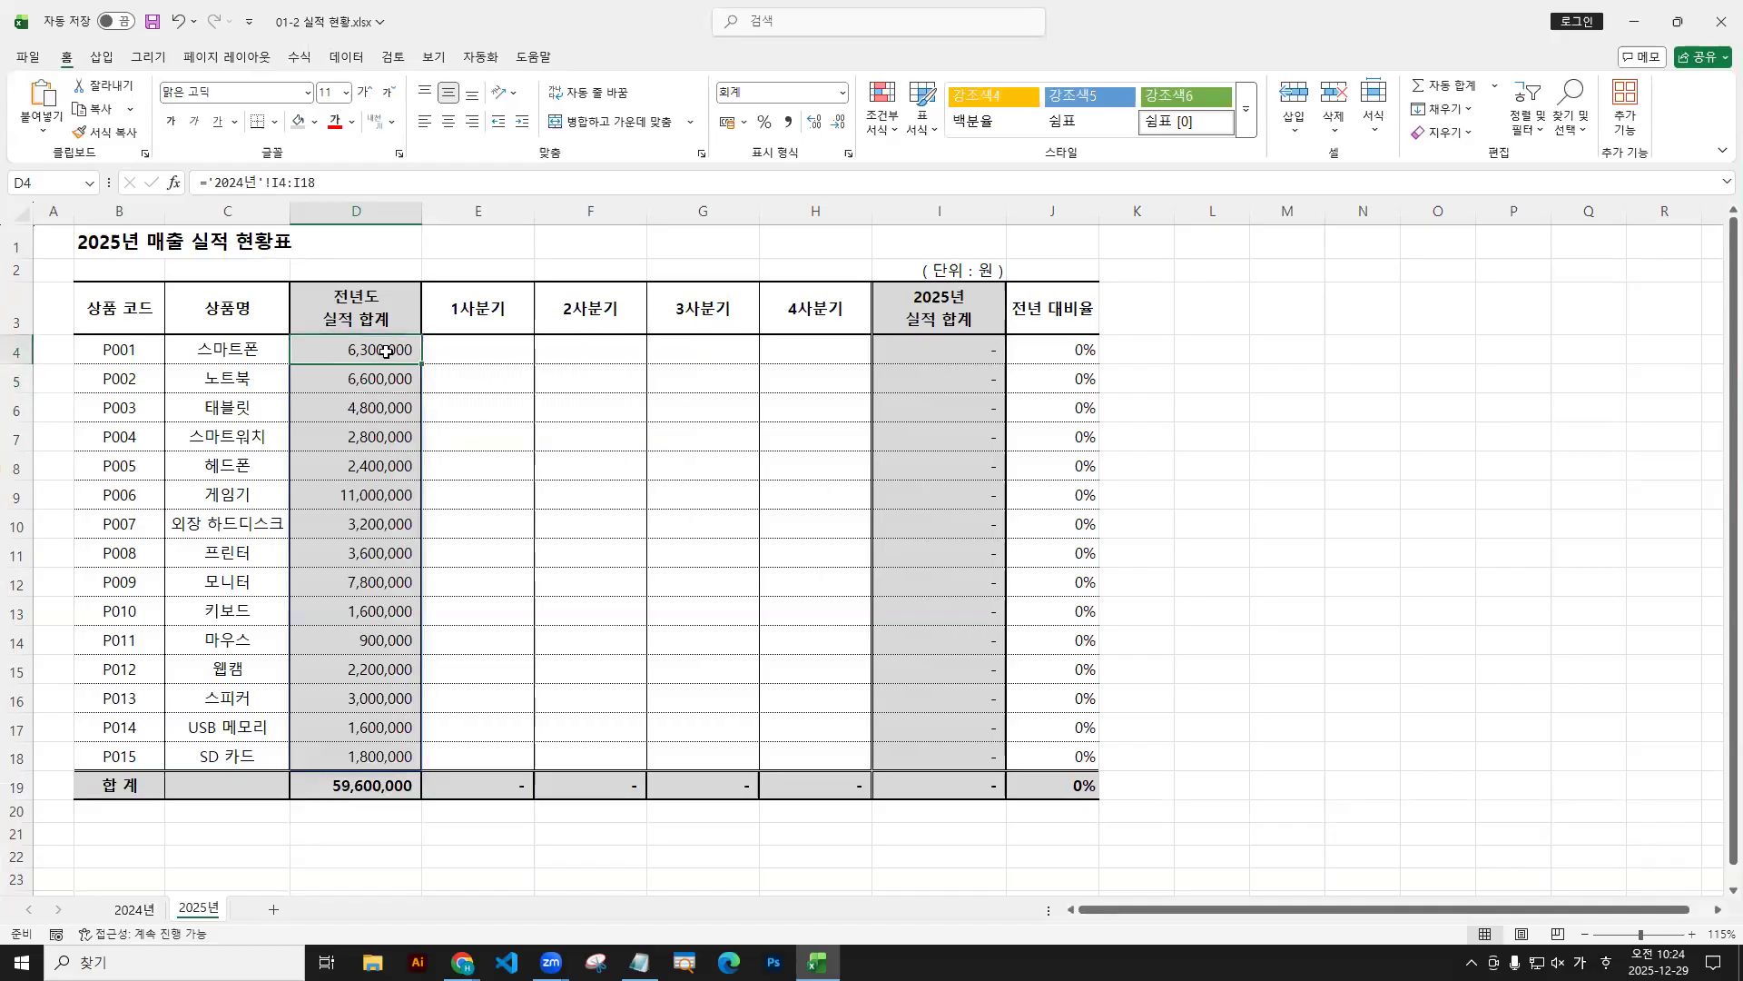
double_click(386, 351)
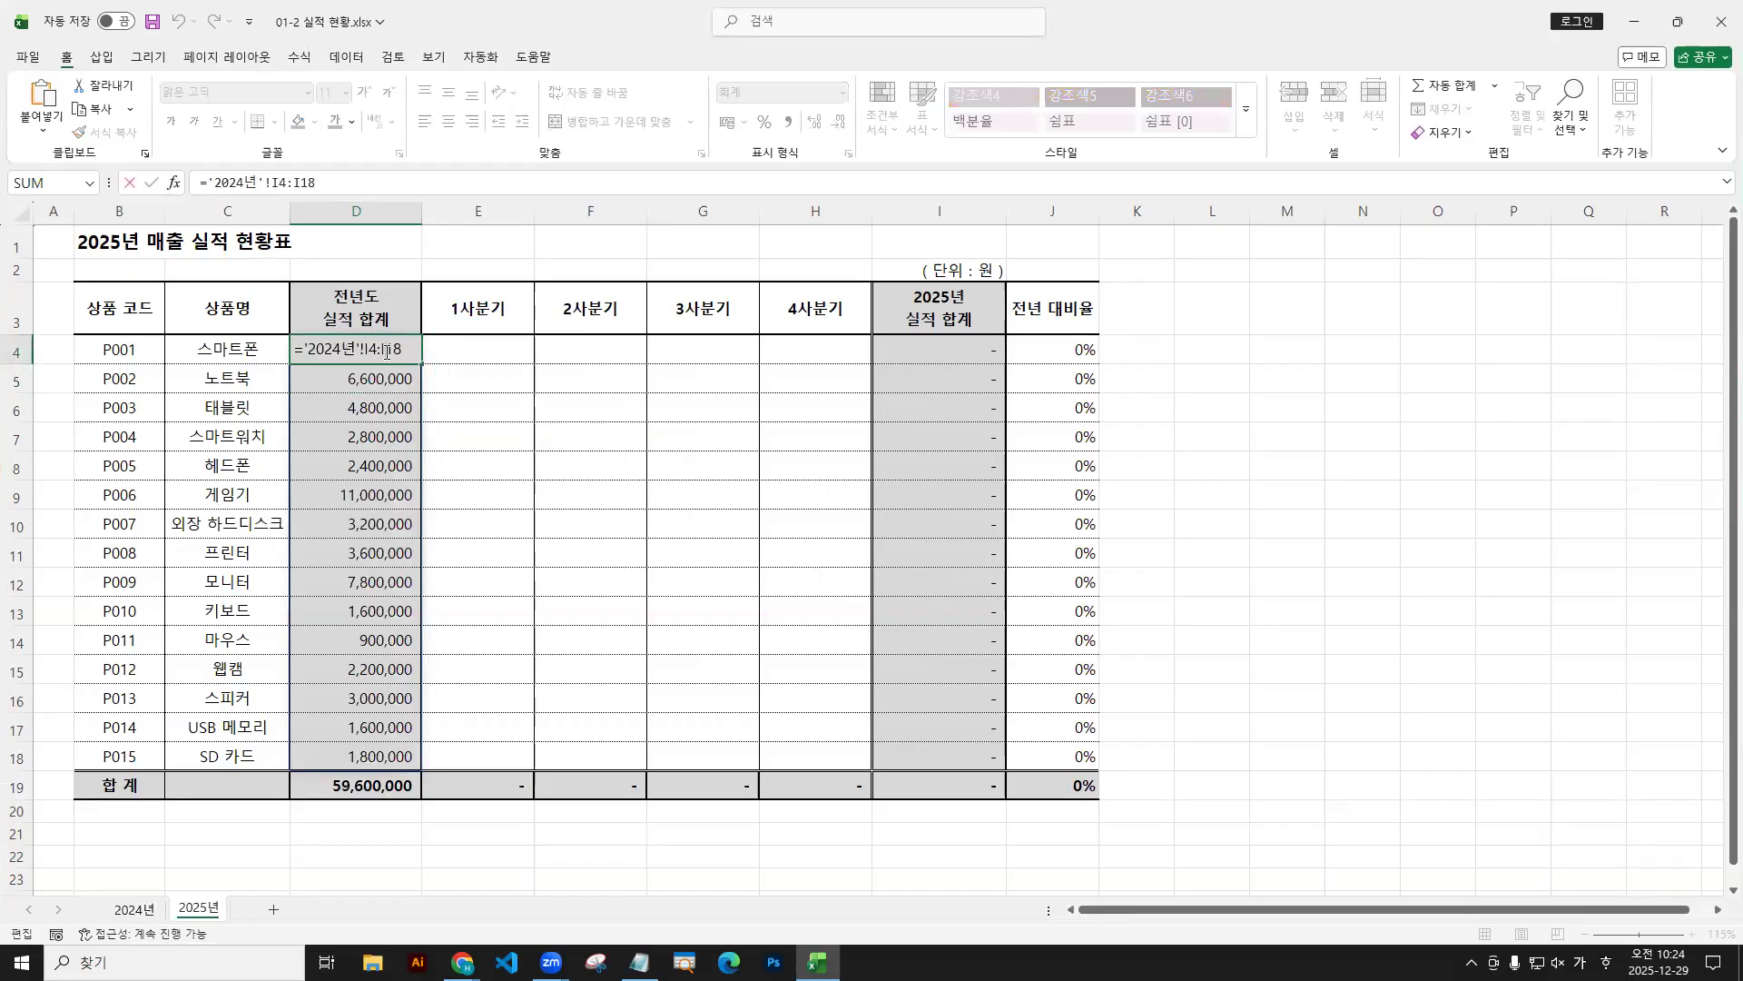
key(Escape)
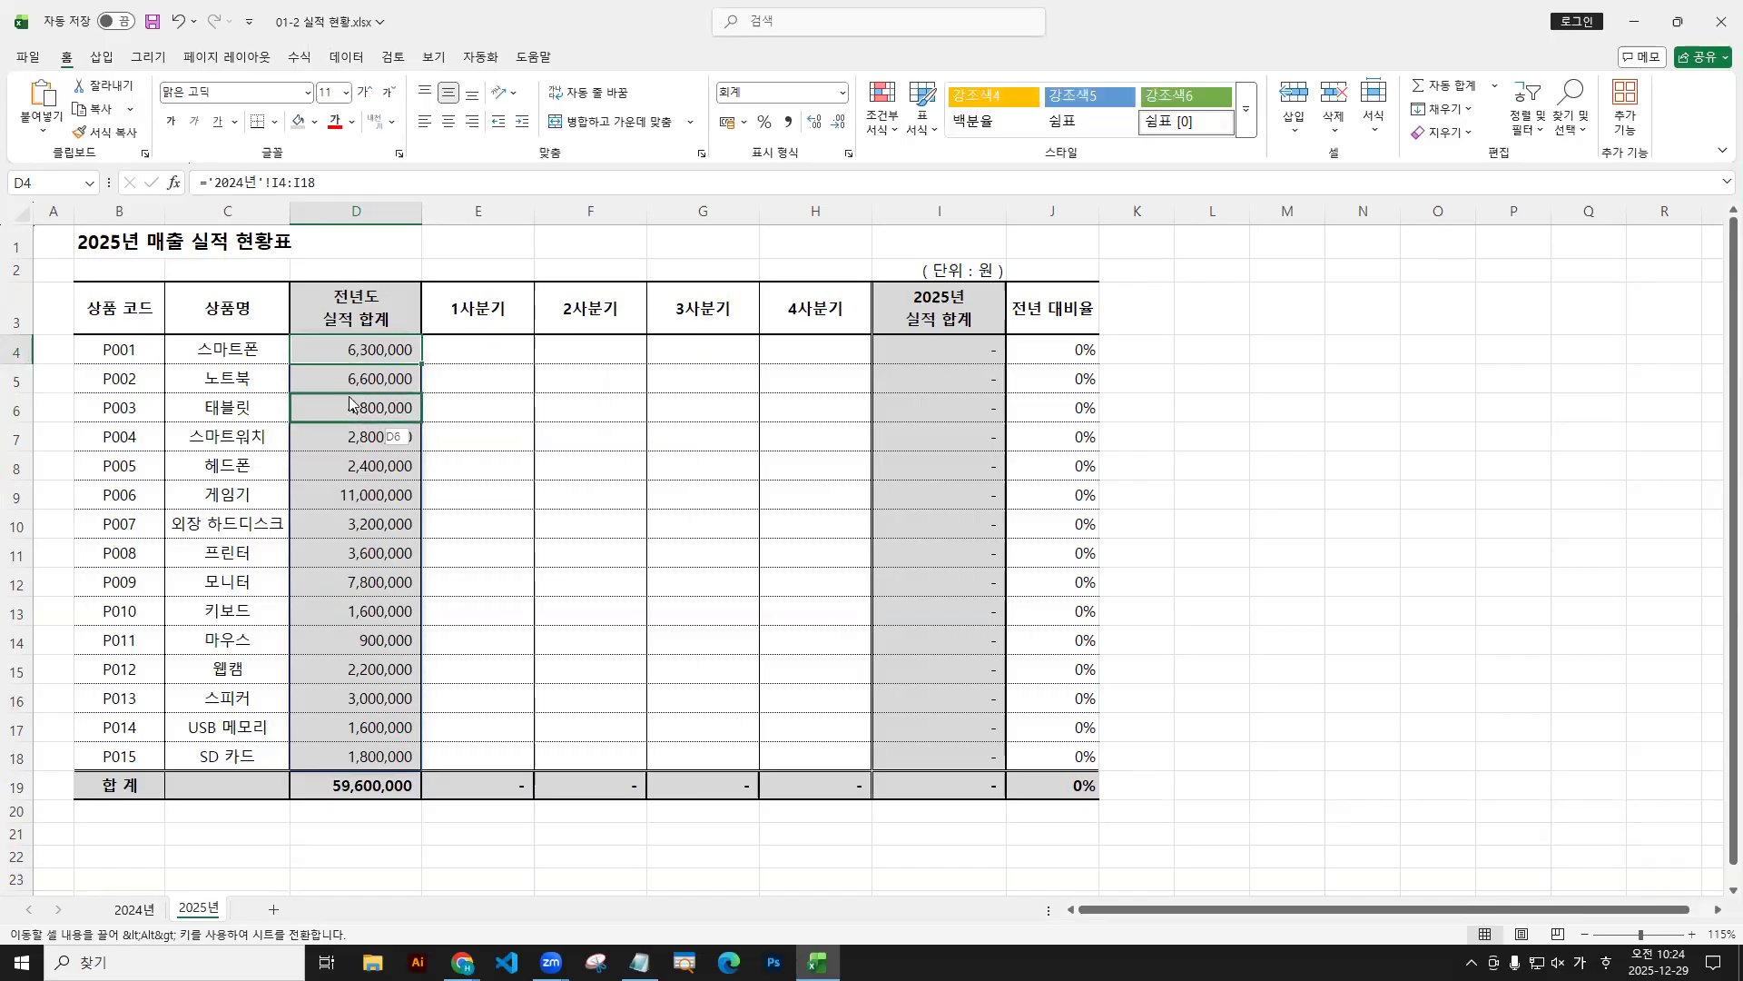
drag(355, 350, 364, 748)
key(Delete)
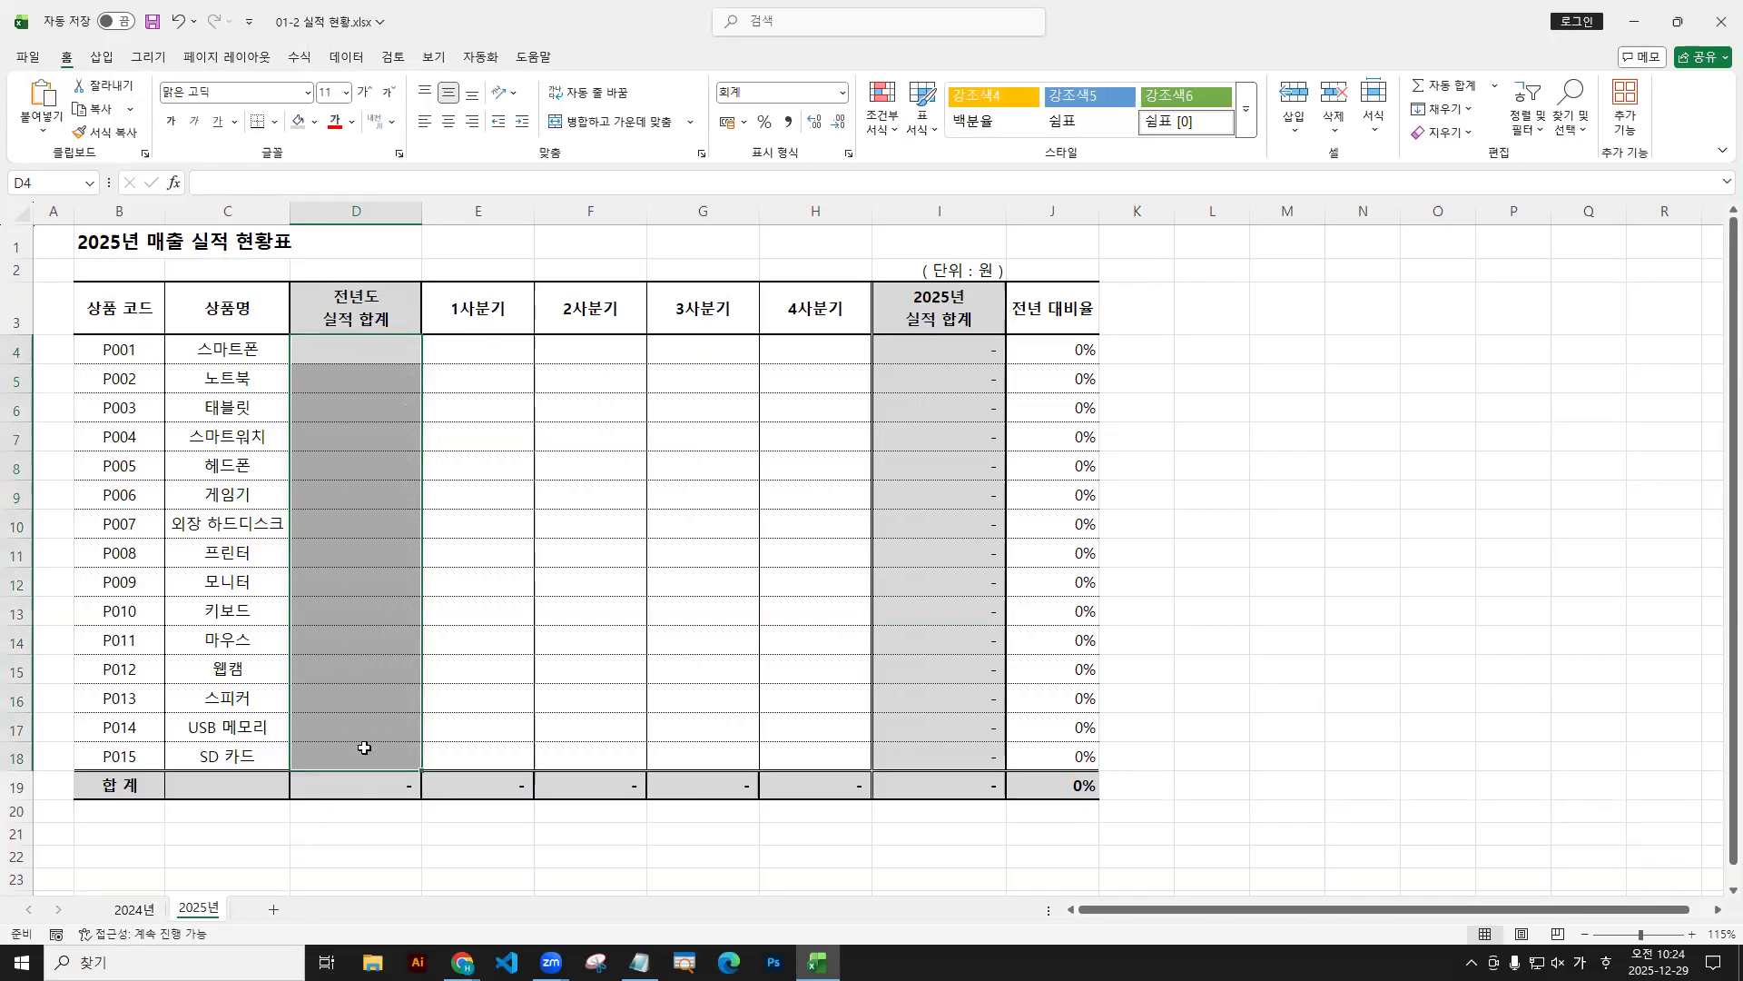
Start a formula in D4 of the 2025년 sheet that references I4:I18 on the 2024년 sheet.
click(381, 348)
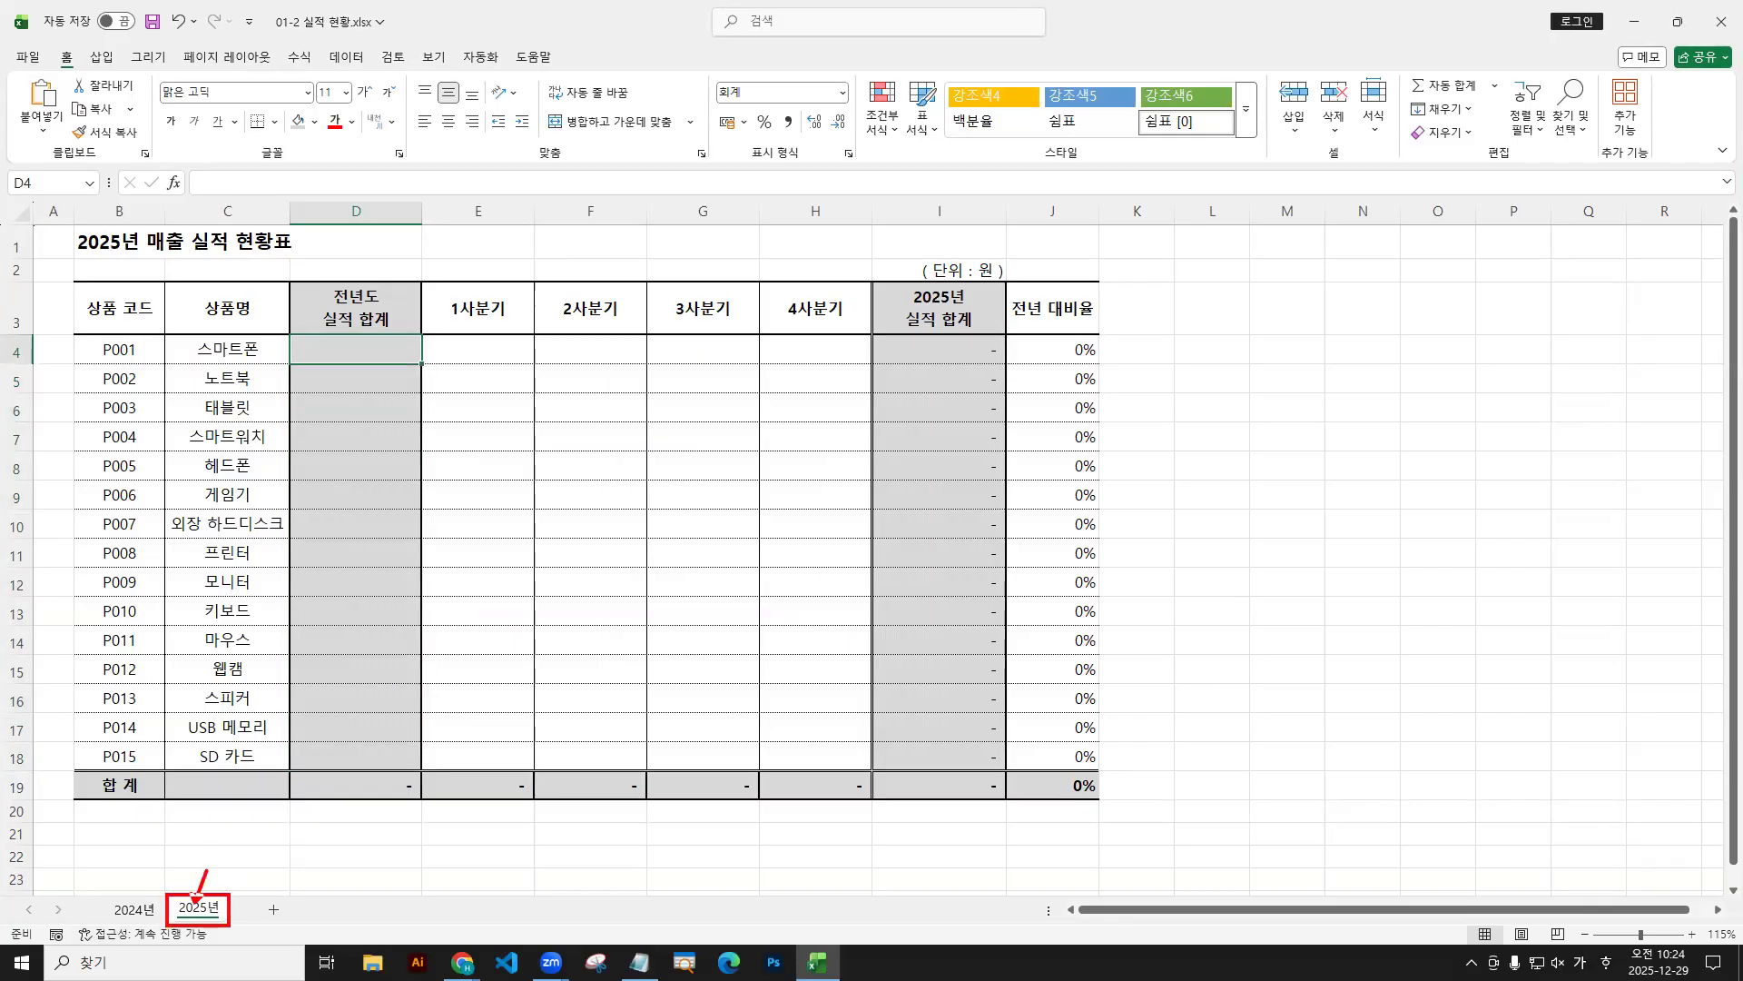
mouse_move(352, 358)
mouse_down()
mouse_move(362, 343)
mouse_move(361, 362)
mouse_up()
key(Escape)
text(=)
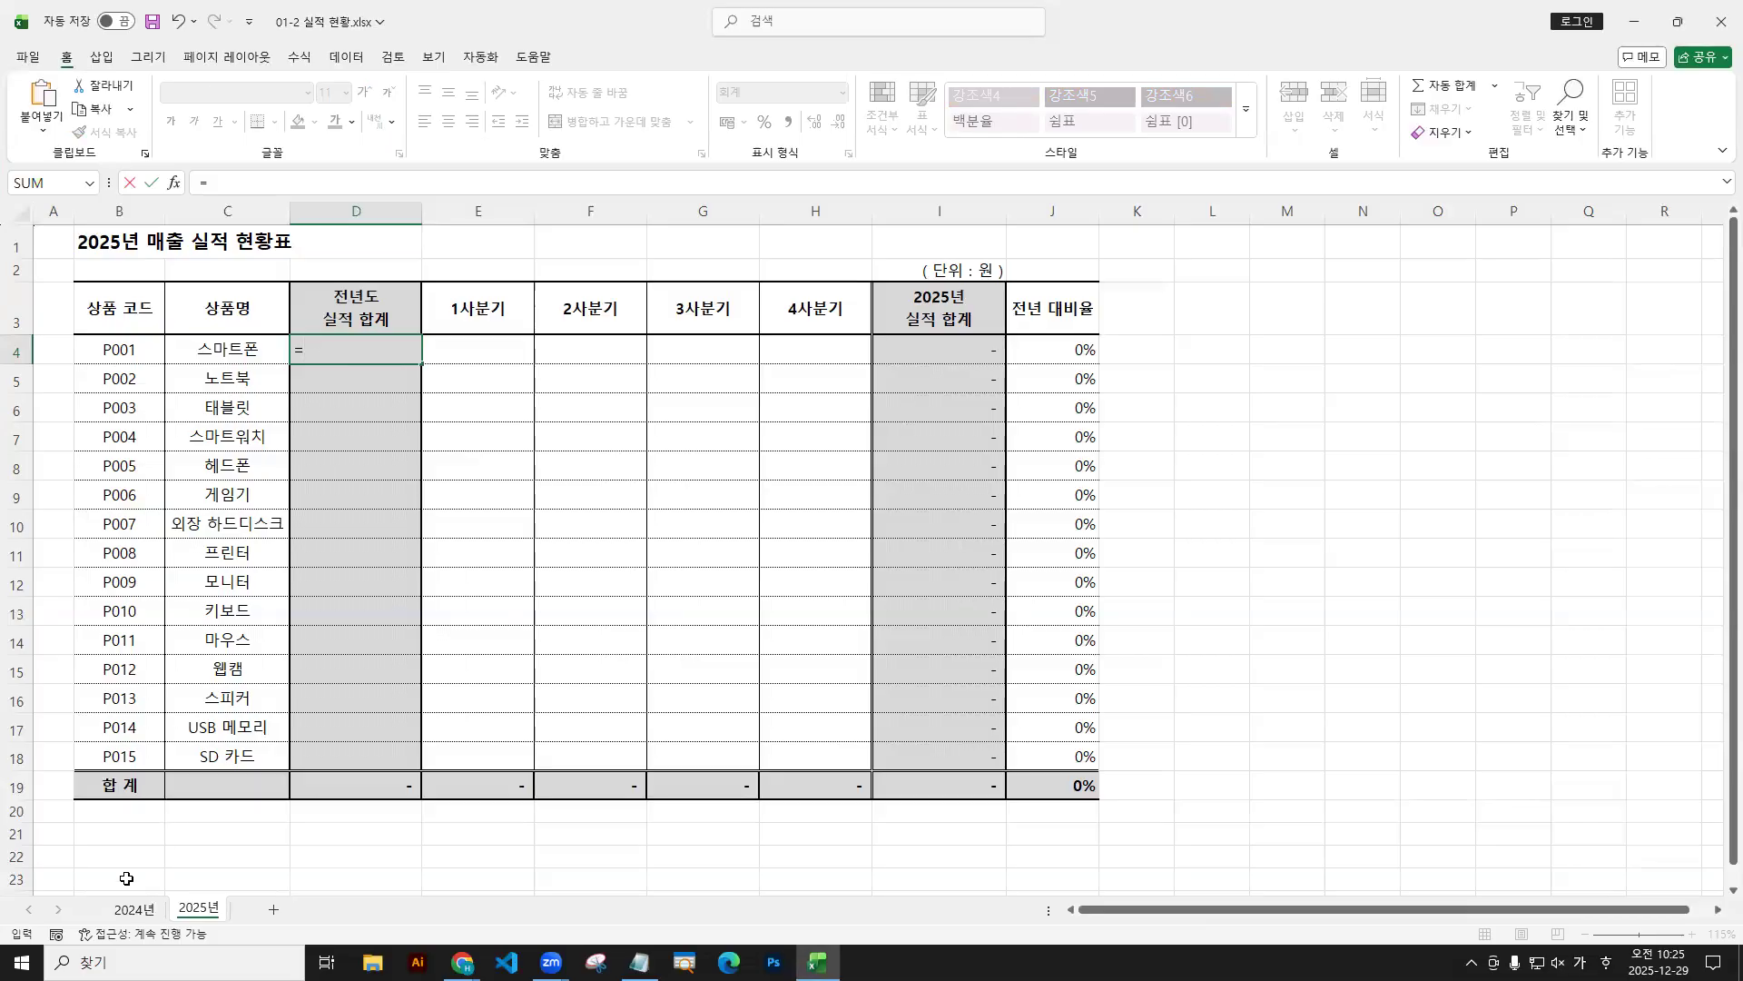
click(134, 909)
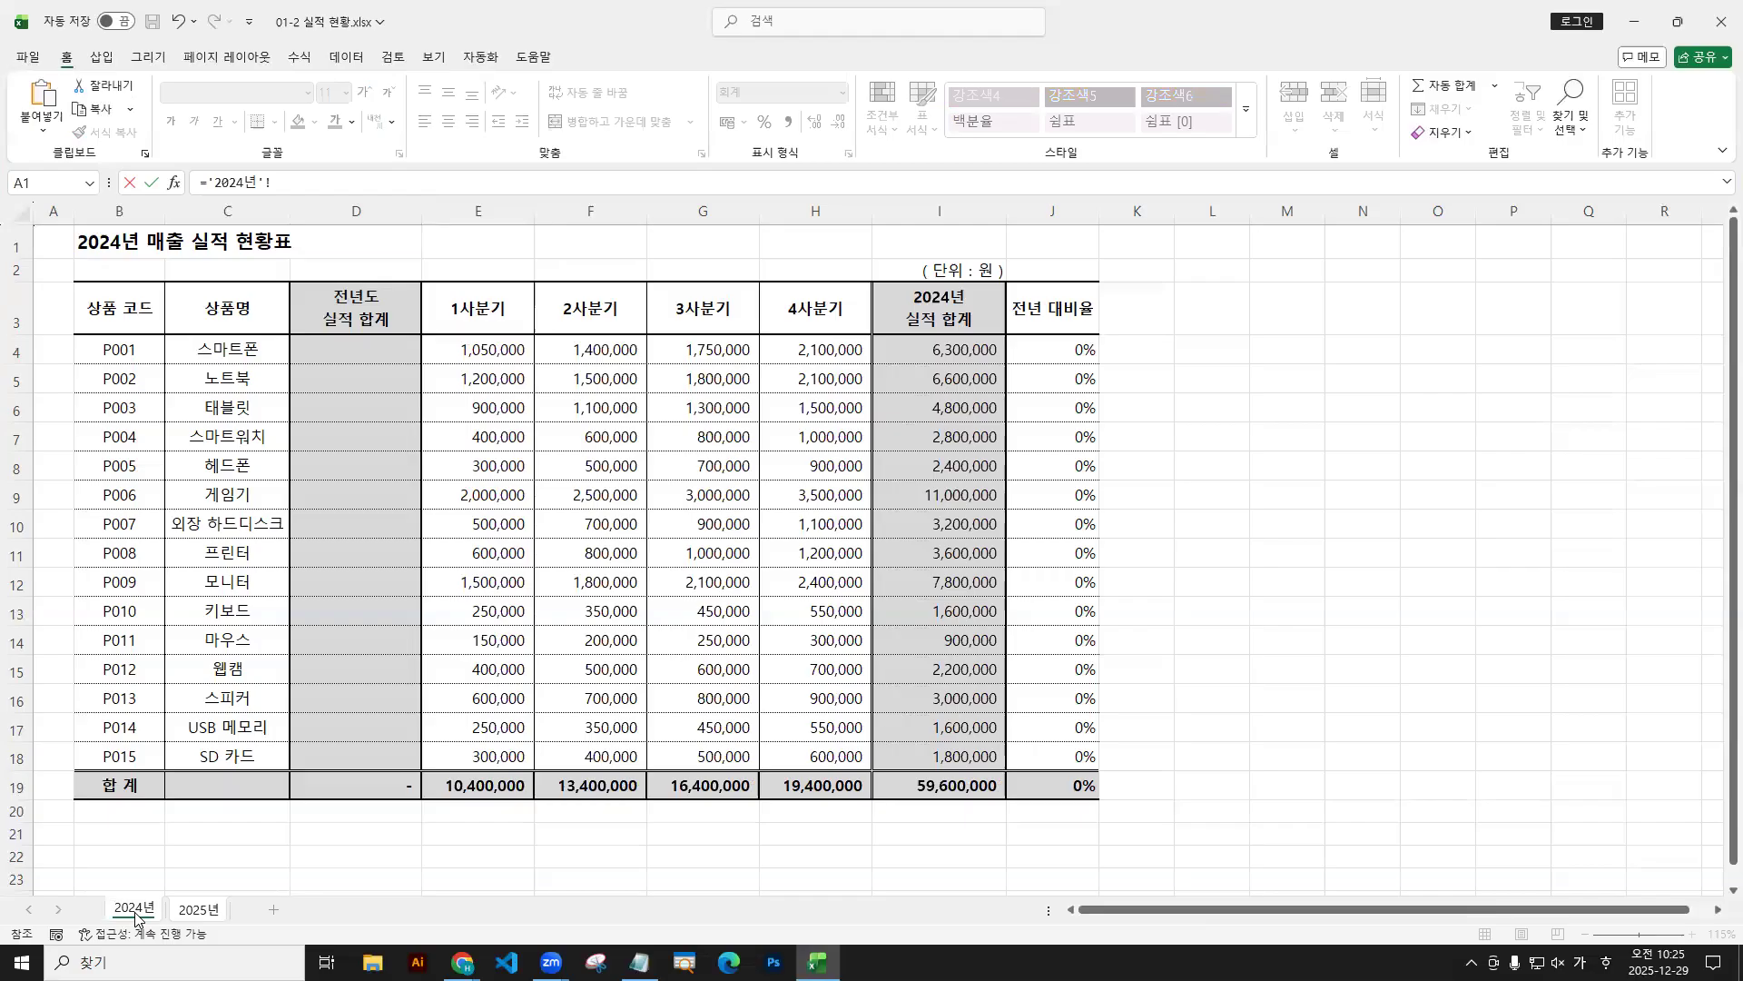
mouse_move(157, 837)
mouse_down()
mouse_move(134, 903)
mouse_move(156, 894)
mouse_up()
mouse_move(955, 343)
mouse_down()
mouse_move(954, 754)
mouse_move(941, 741)
mouse_move(976, 746)
mouse_up()
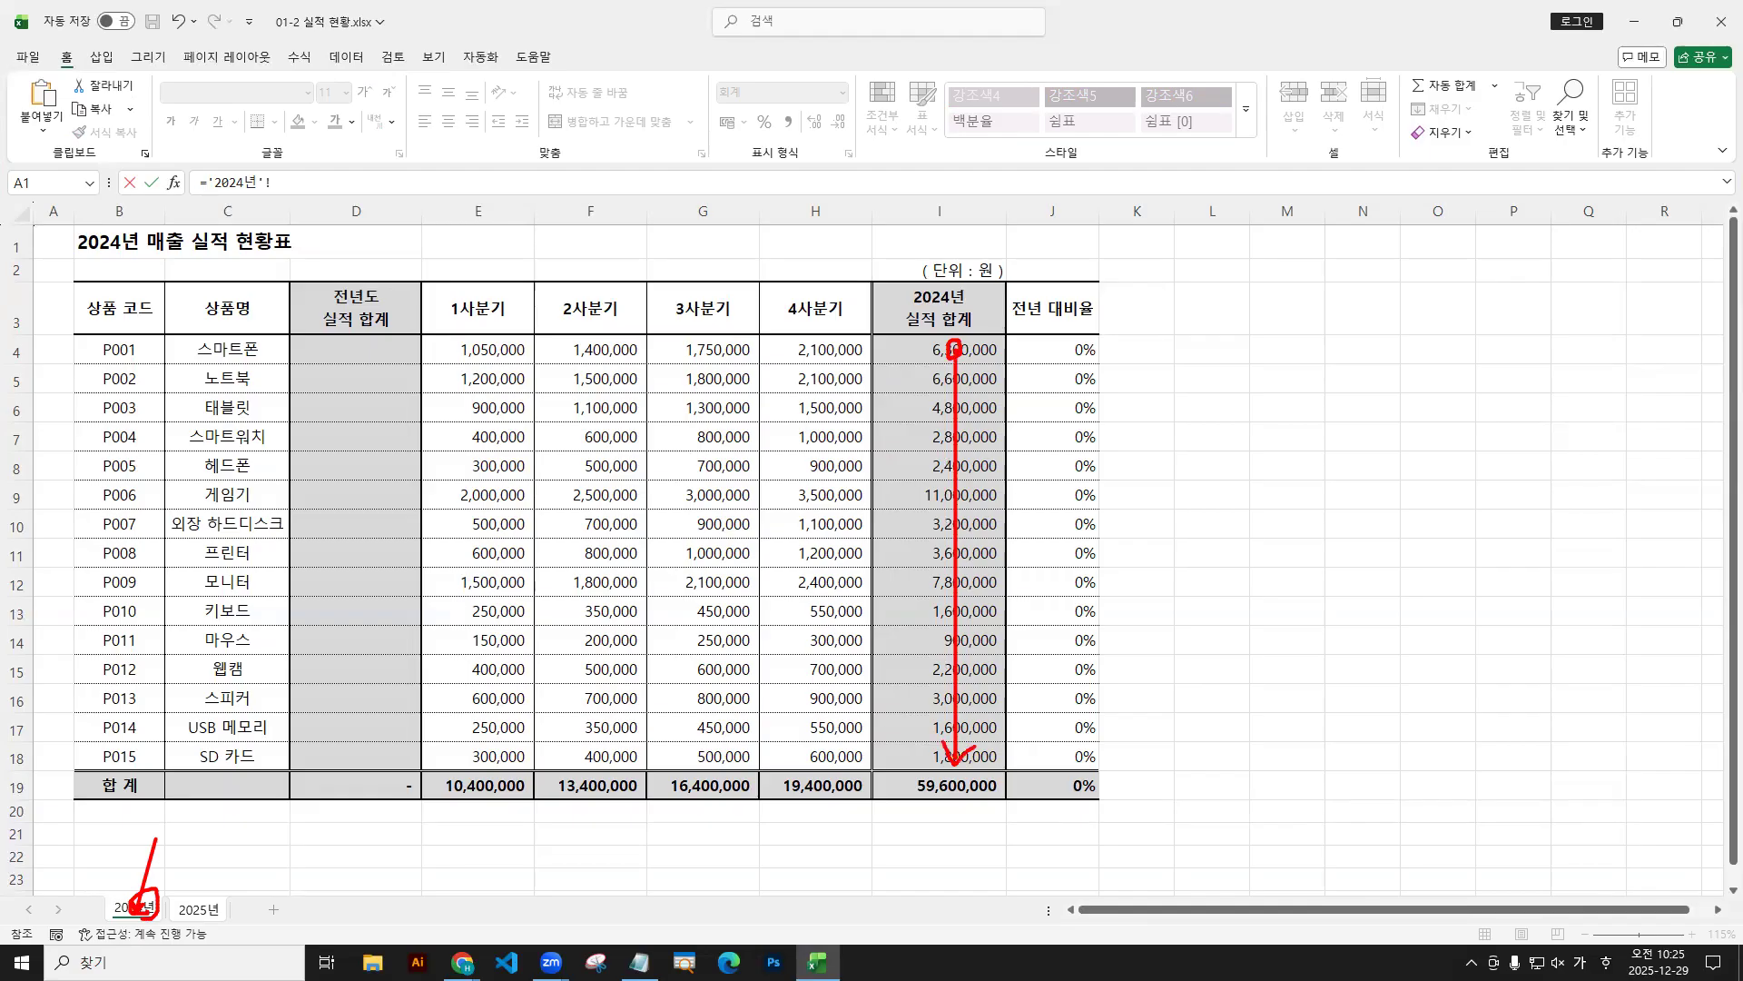
drag(951, 350, 954, 759)
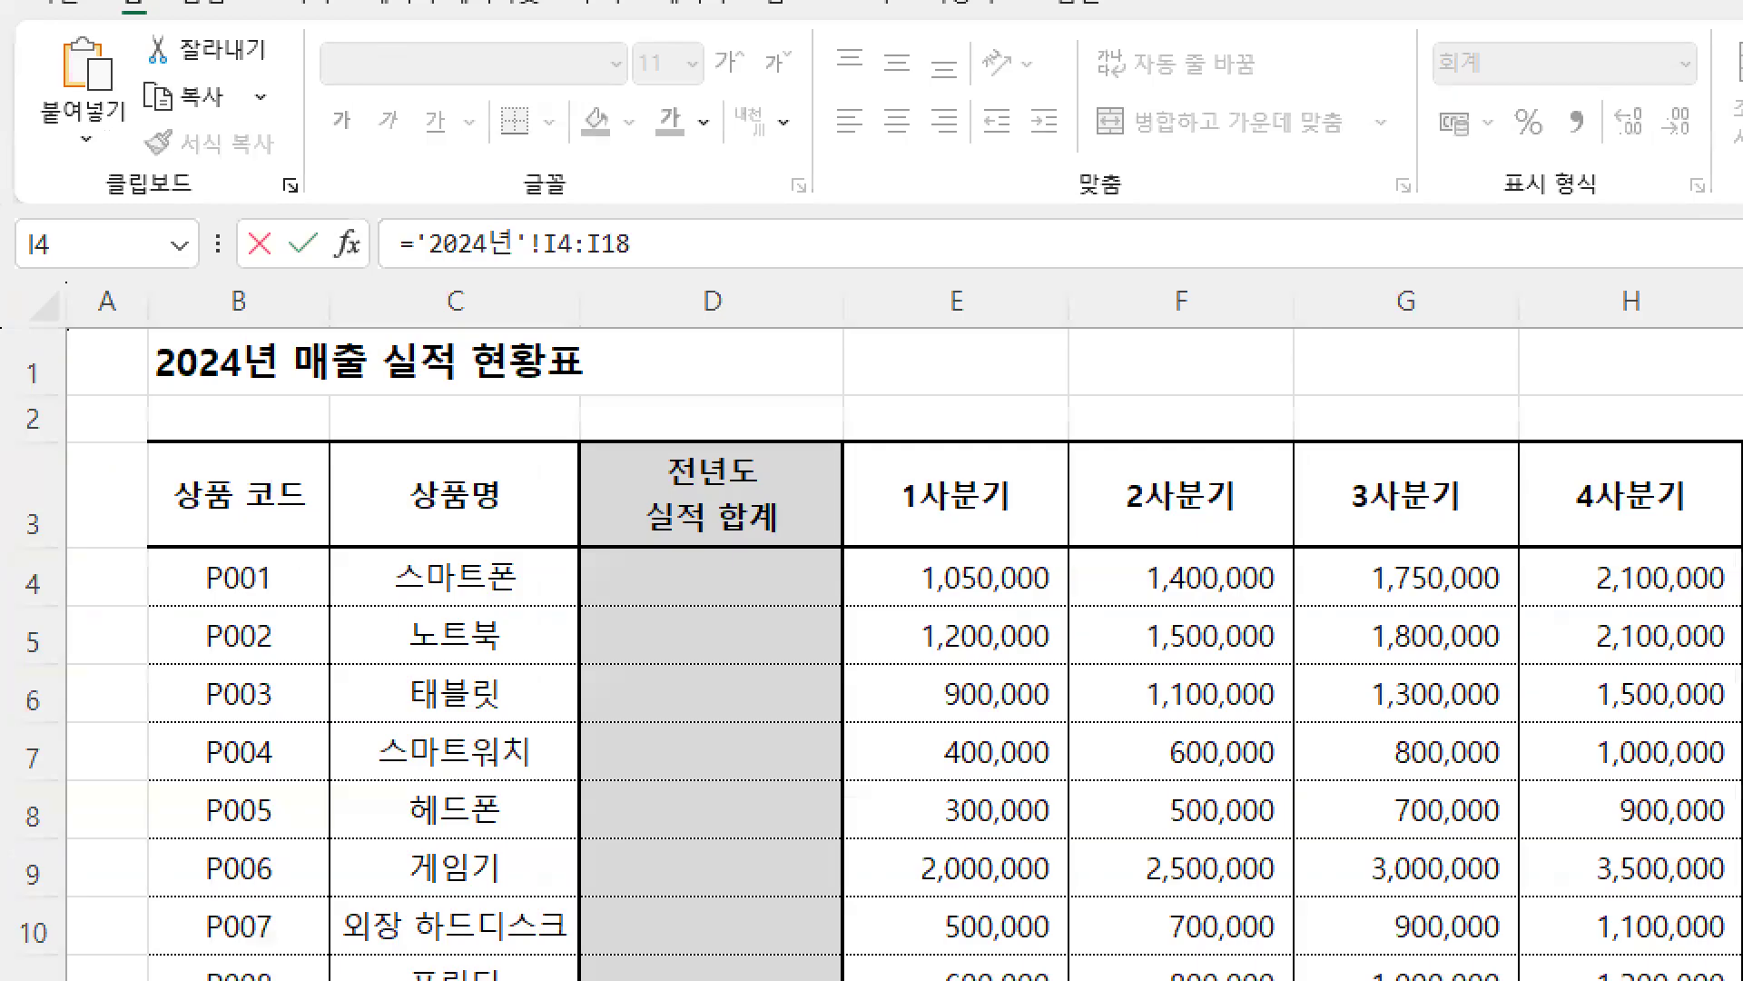
Examine the sheet name, exclamation mark and cell range that make up the cross-sheet reference in the formula.
mouse_move(425, 269)
mouse_down()
mouse_move(537, 255)
mouse_move(656, 269)
mouse_up()
key(b)
click(535, 266)
key(g)
key(ctrl+z)
drag(548, 264, 641, 264)
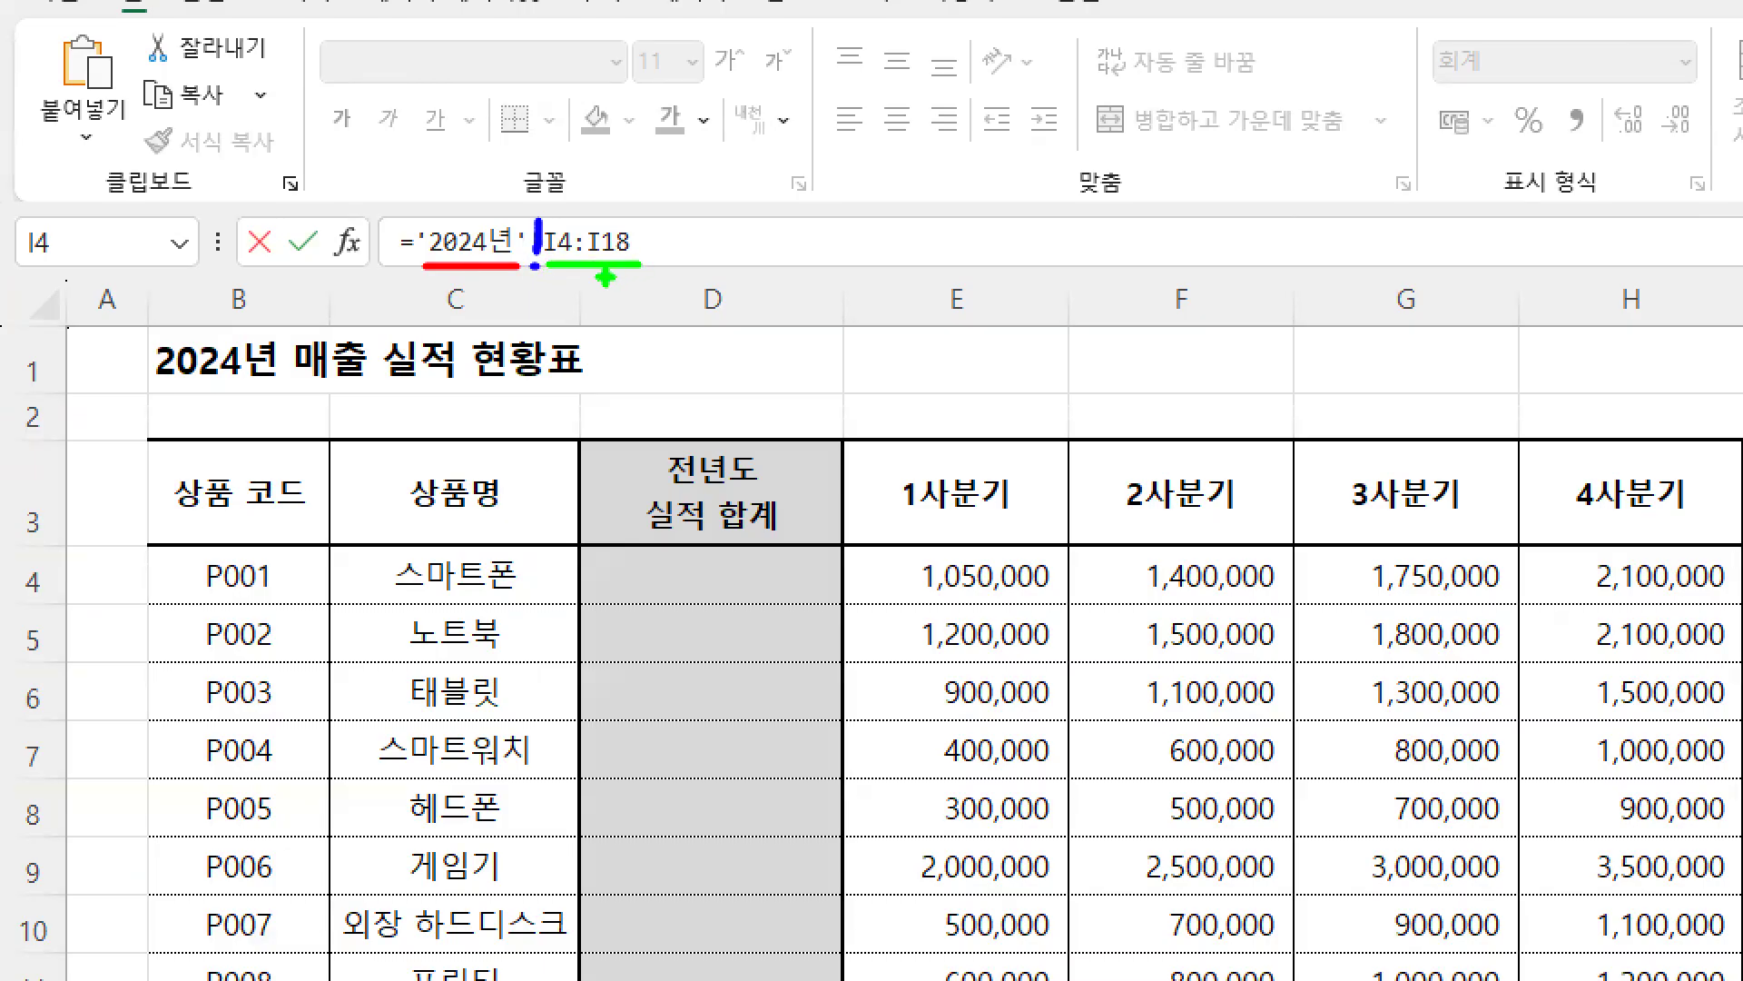
key(e)
key(r)
drag(425, 266, 518, 258)
key(e)
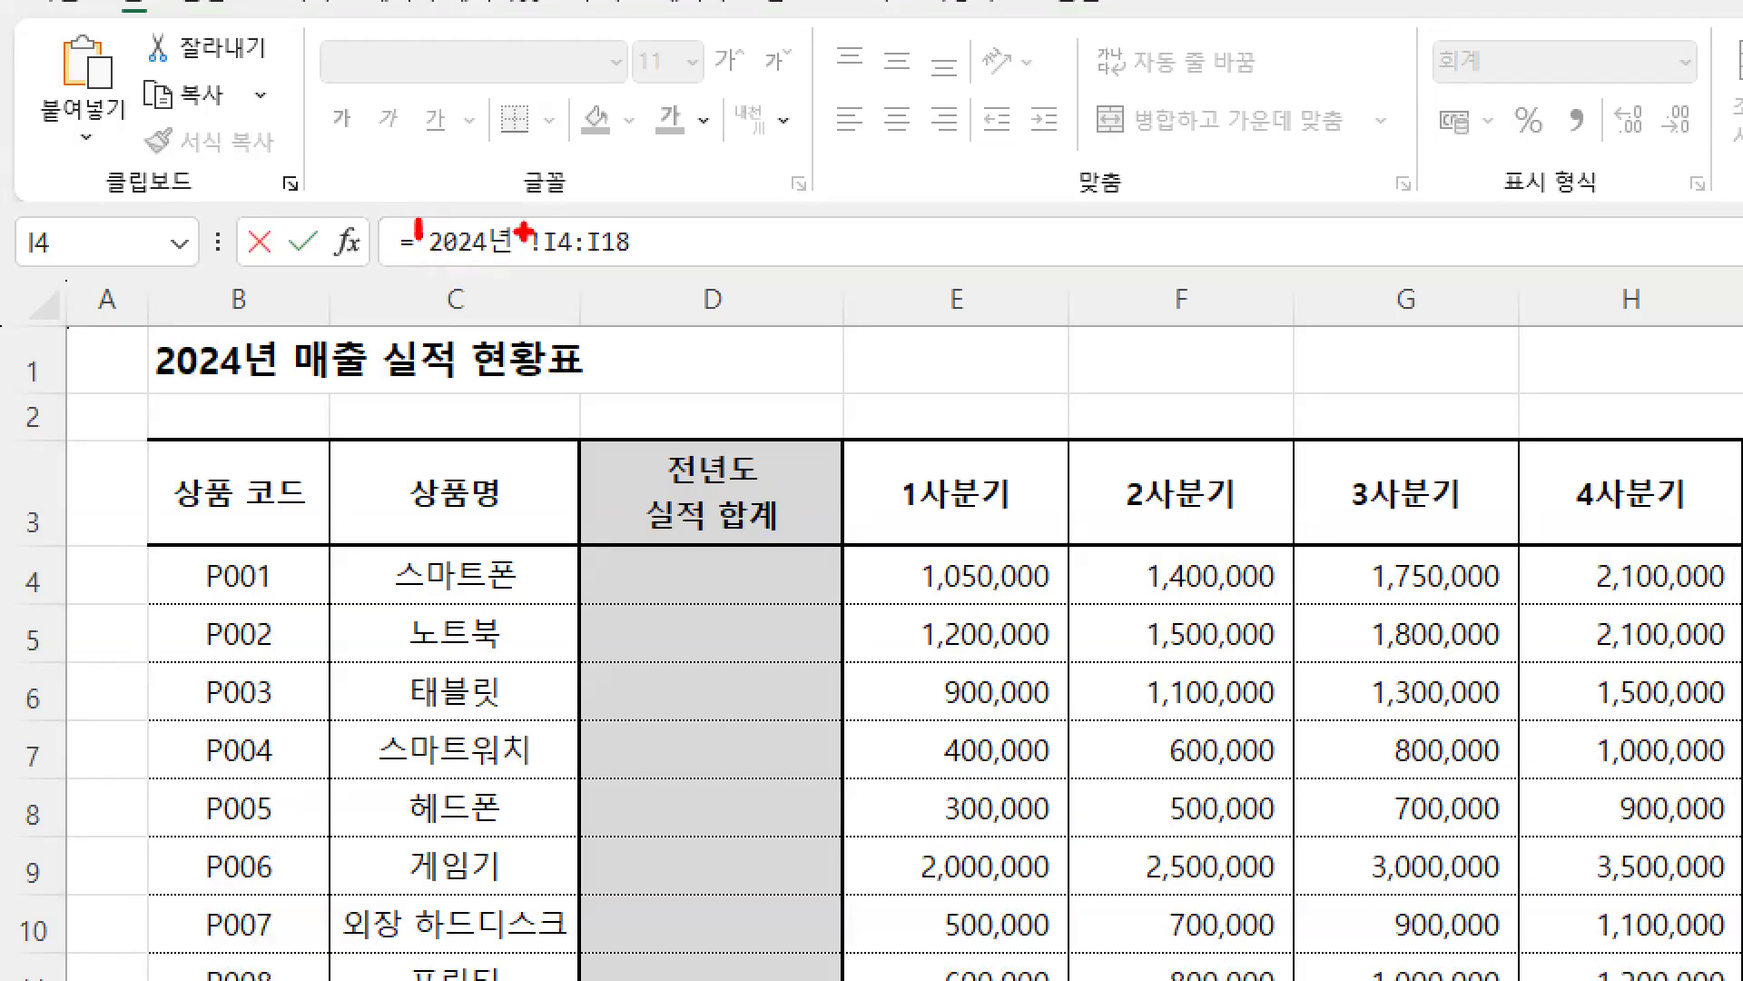
drag(415, 260, 640, 264)
key(g)
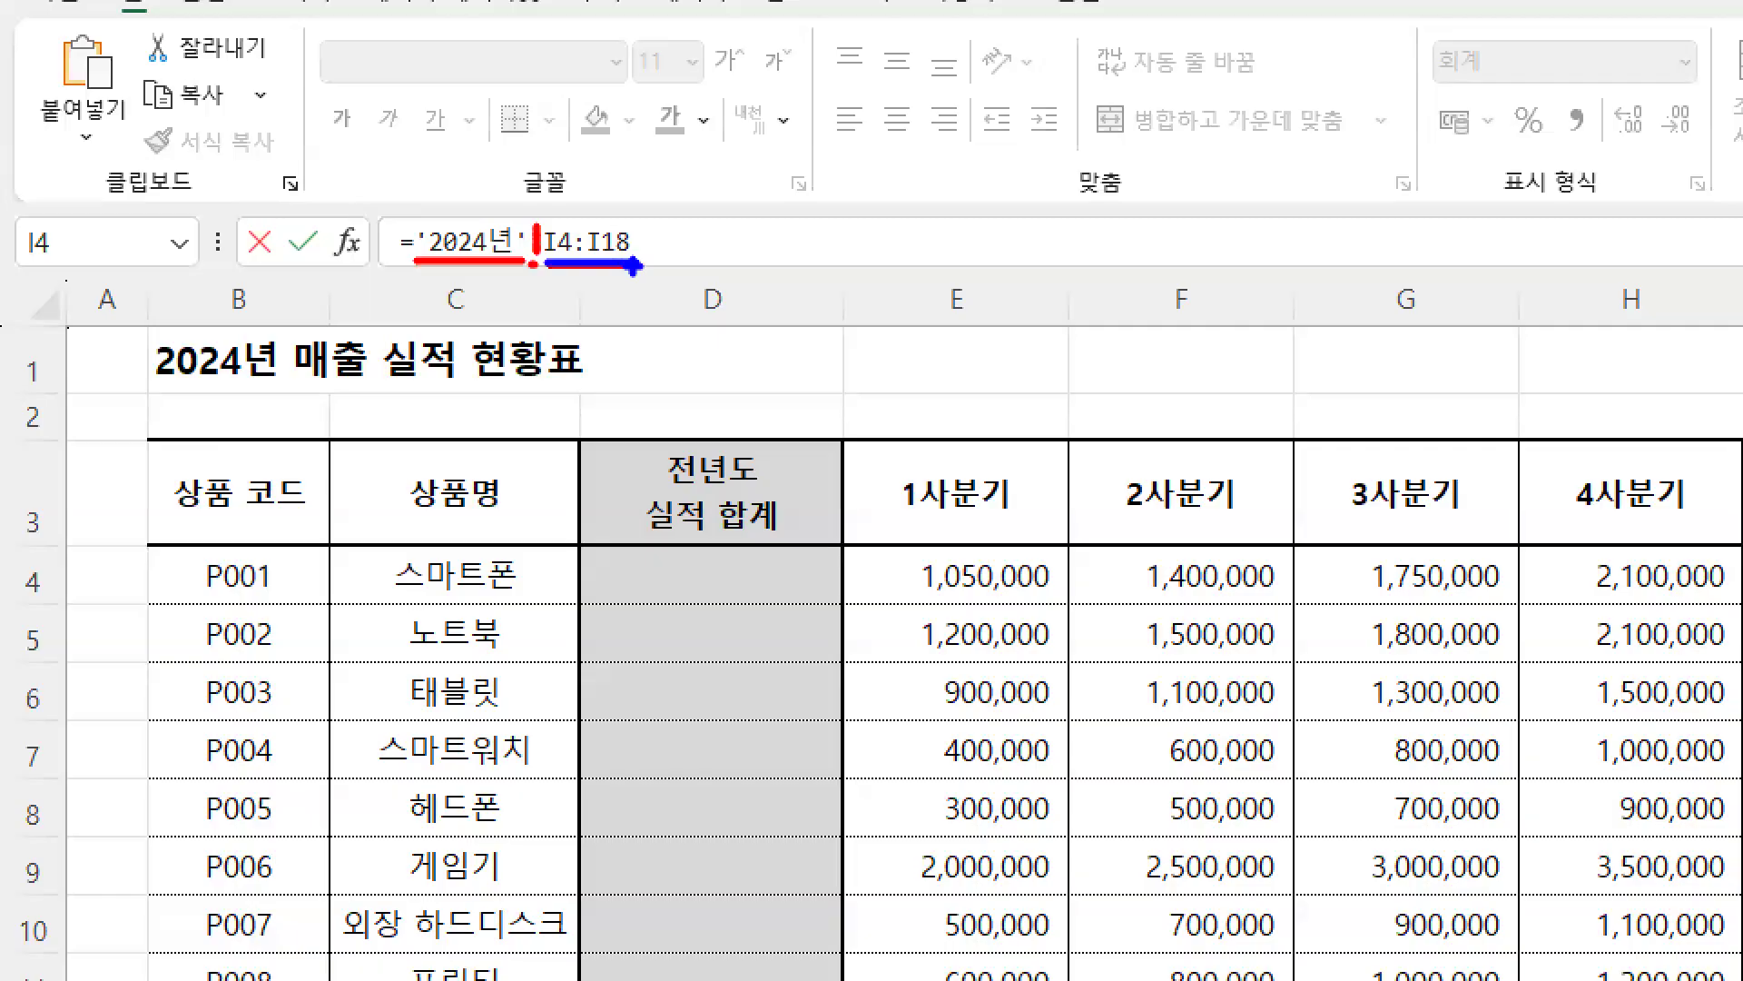
Commit the formula ='2024년'!I4:I18 so the previous-year totals fill down from D4 on the 2025년 sheet.
key(Escape)
drag(76, 811, 518, 807)
mouse_move(953, 352)
mouse_down()
mouse_move(961, 670)
mouse_move(1005, 599)
mouse_up()
drag(344, 163, 329, 186)
click(330, 183)
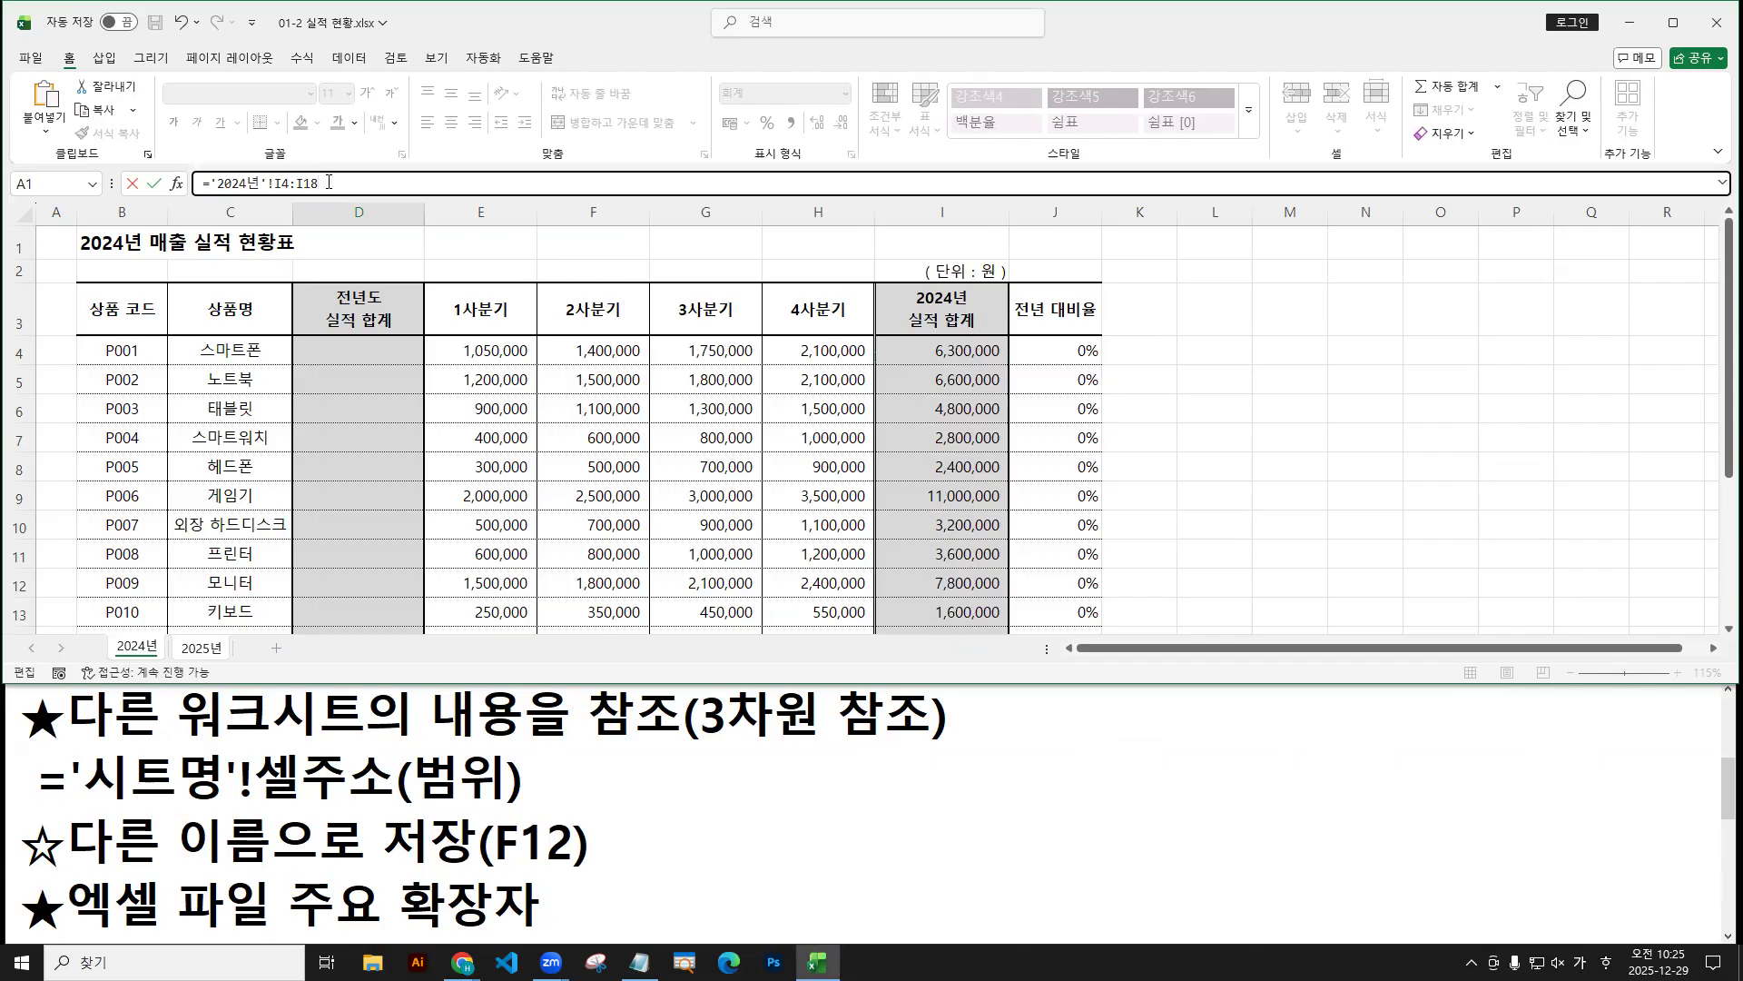
key(Return)
drag(390, 354, 391, 563)
key(Escape)
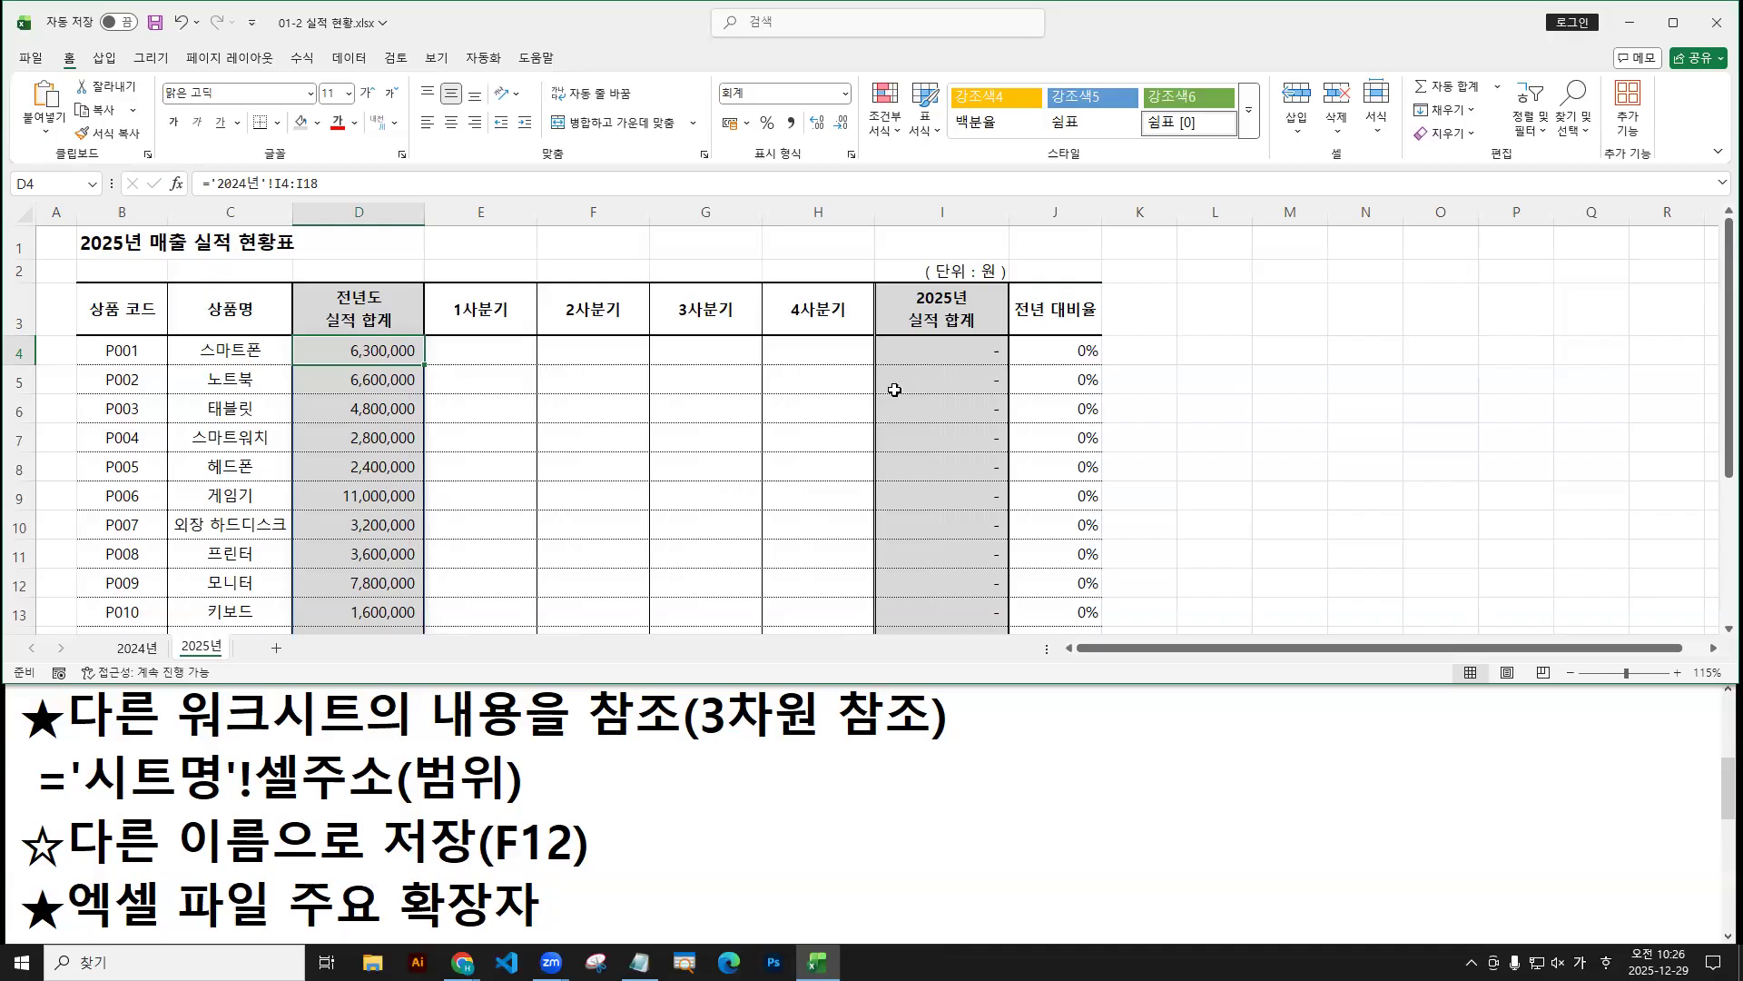
Go to the 2024년 sheet and select the first previous-year total cell, D4.
click(138, 648)
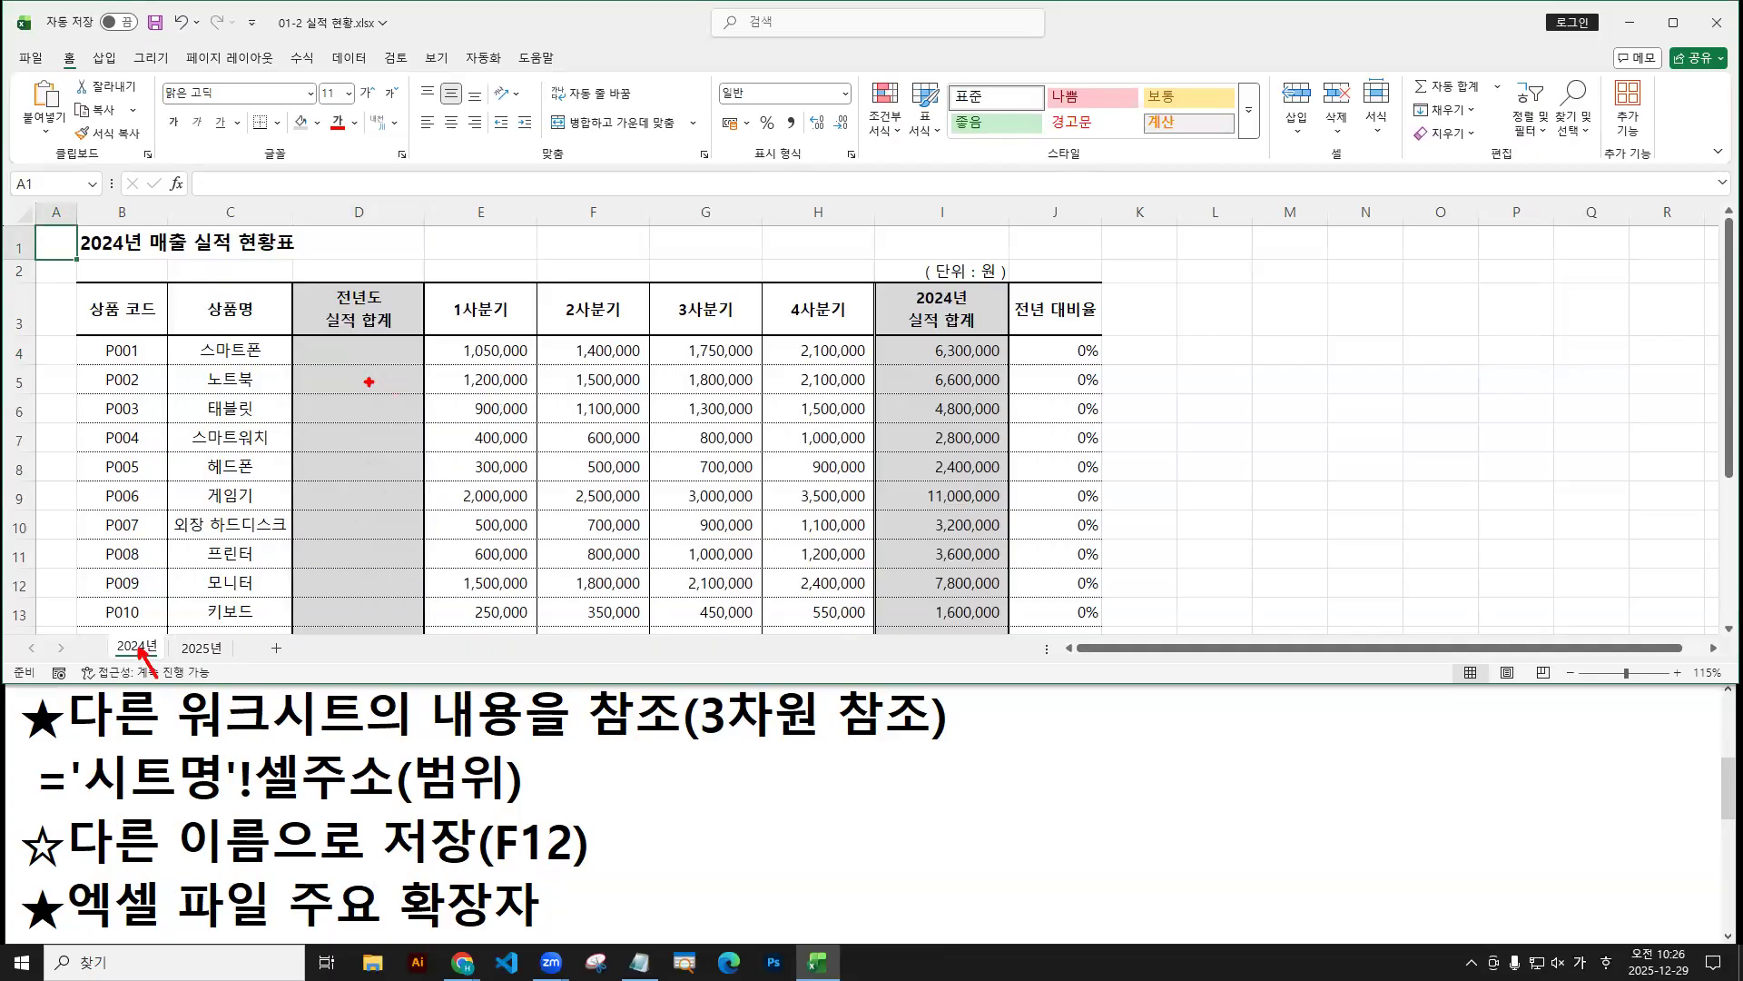
drag(369, 353, 366, 353)
key(Escape)
click(358, 349)
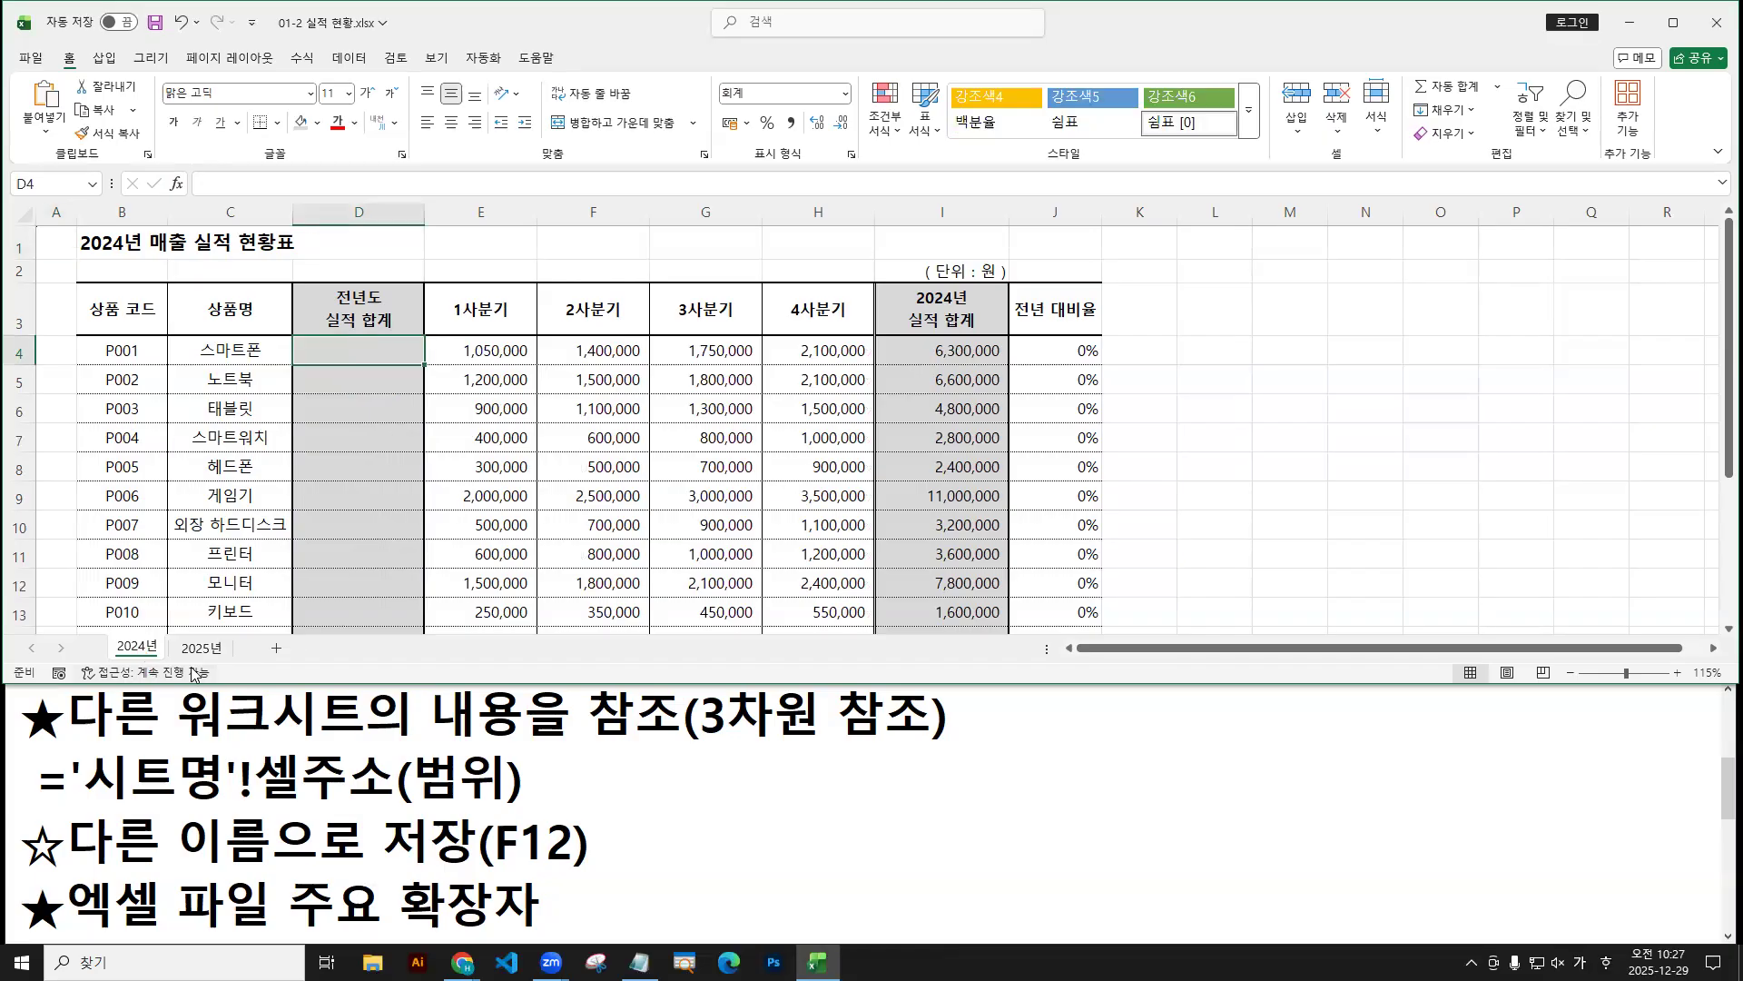
drag(141, 652, 145, 690)
mouse_move(372, 356)
mouse_down()
mouse_move(377, 383)
mouse_move(372, 349)
mouse_up()
key(Escape)
In the Notepad notes, insert [파일명] before 시트명 so the reference syntax reads ='[파일명]시트명'!셀주소(범위).
click(90, 778)
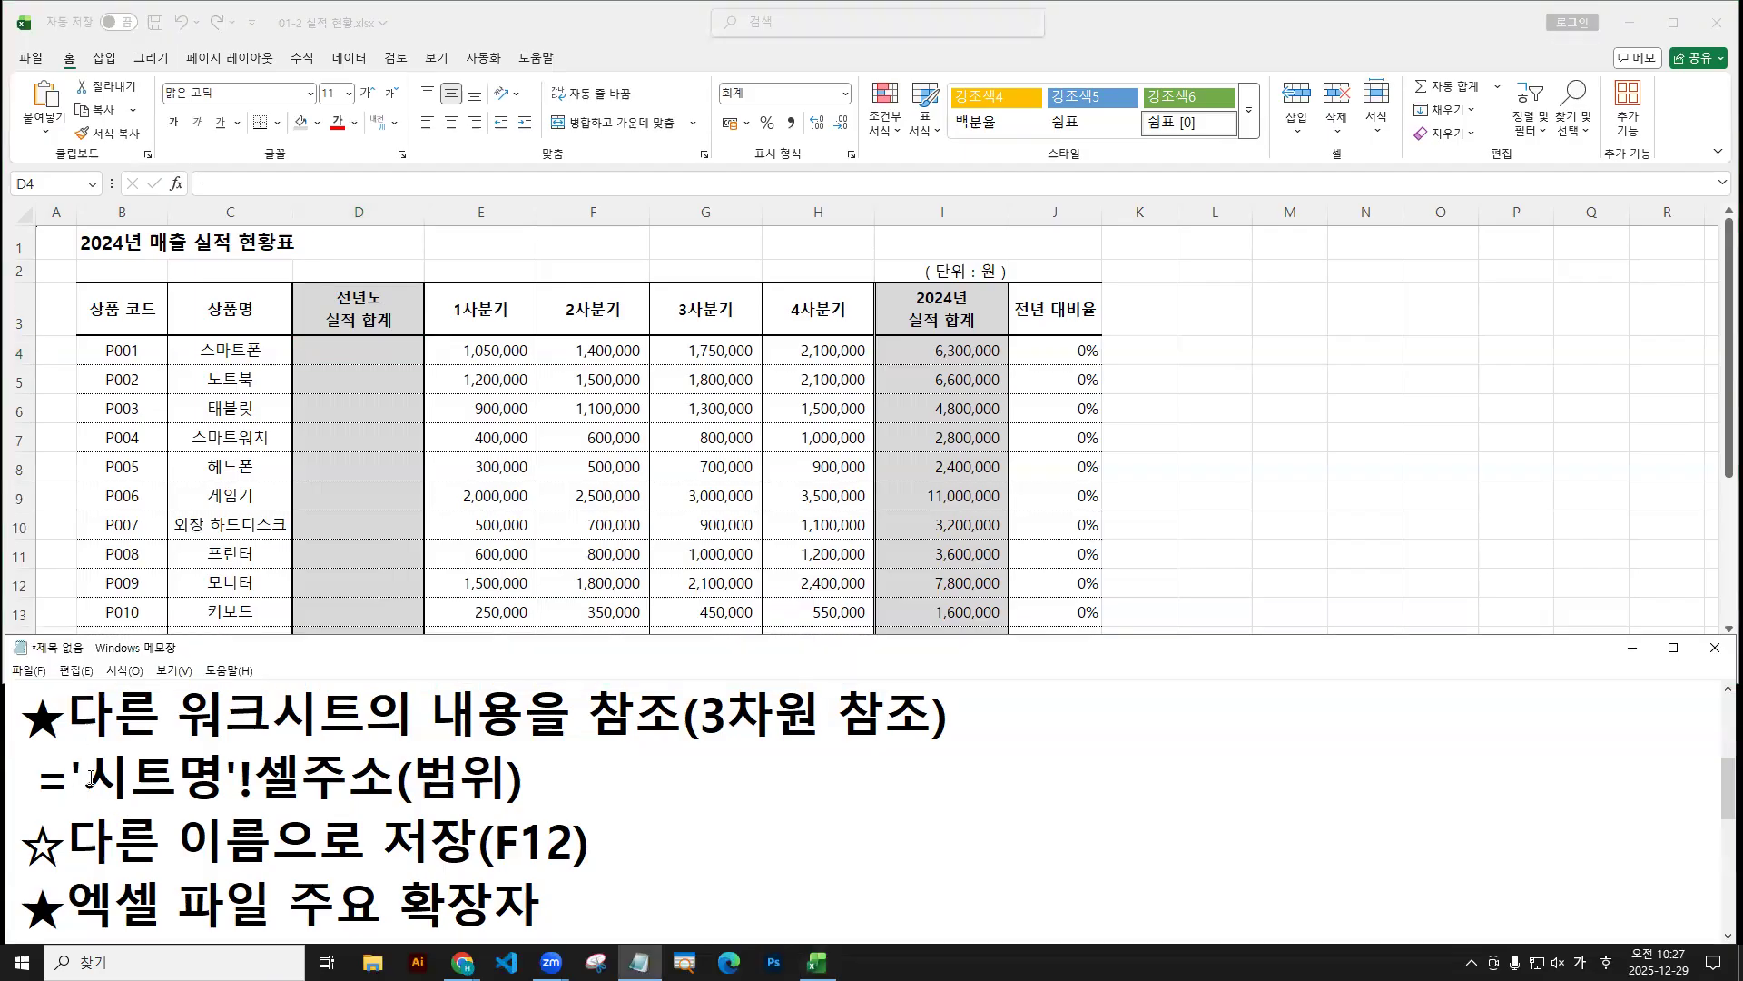
text([ㅍㅏㅇㅣㄹㅁㅕㅇ)
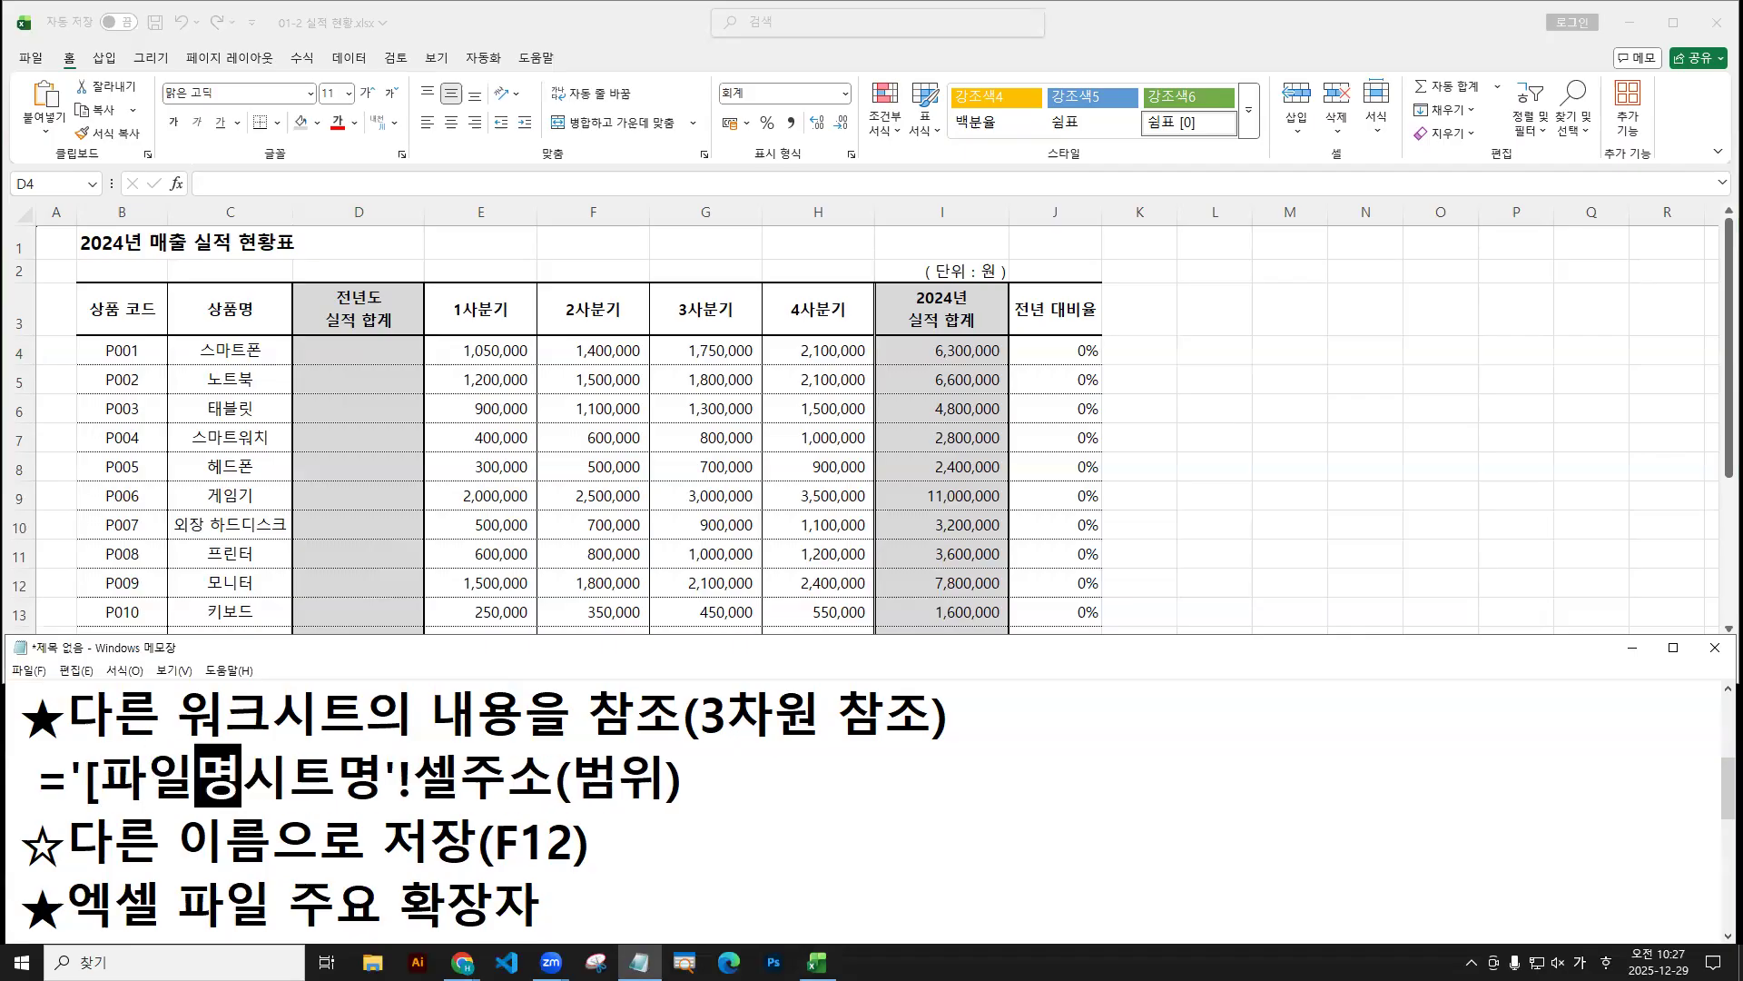
text(])
drag(91, 810, 251, 812)
drag(268, 808, 676, 806)
key(g)
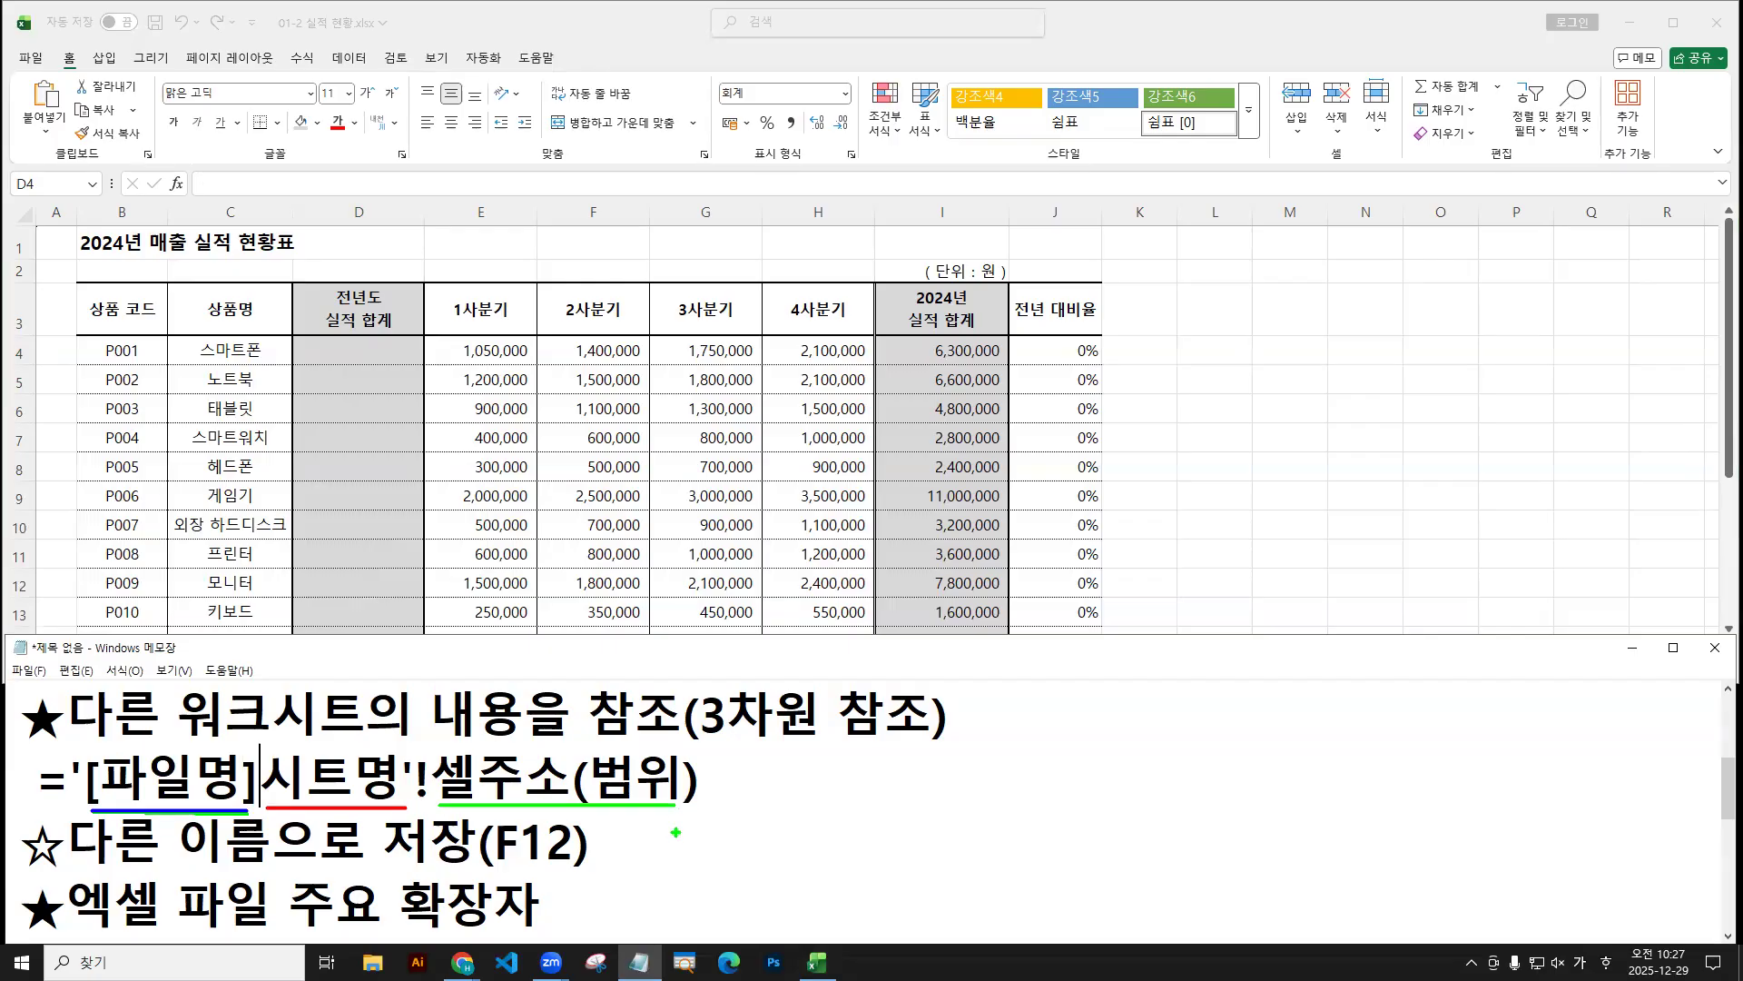
key(Escape)
Switch back to Excel and browse the computer for another workbook to open.
click(377, 350)
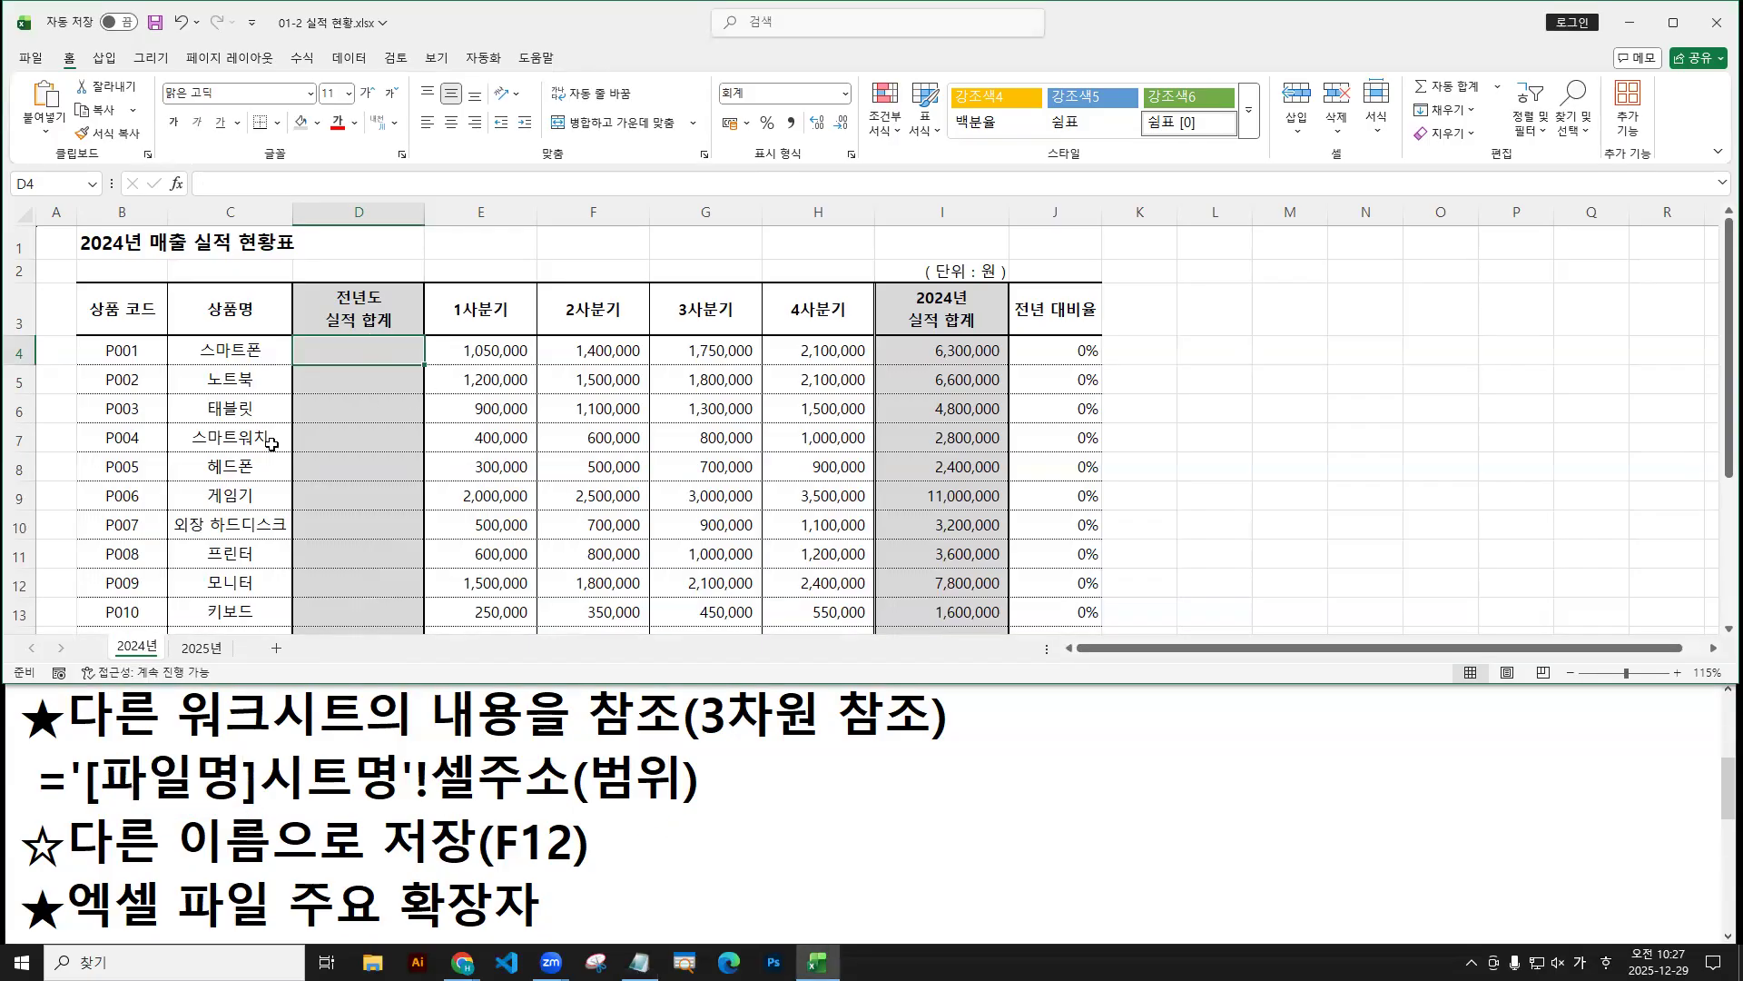
click(36, 64)
click(26, 64)
click(29, 66)
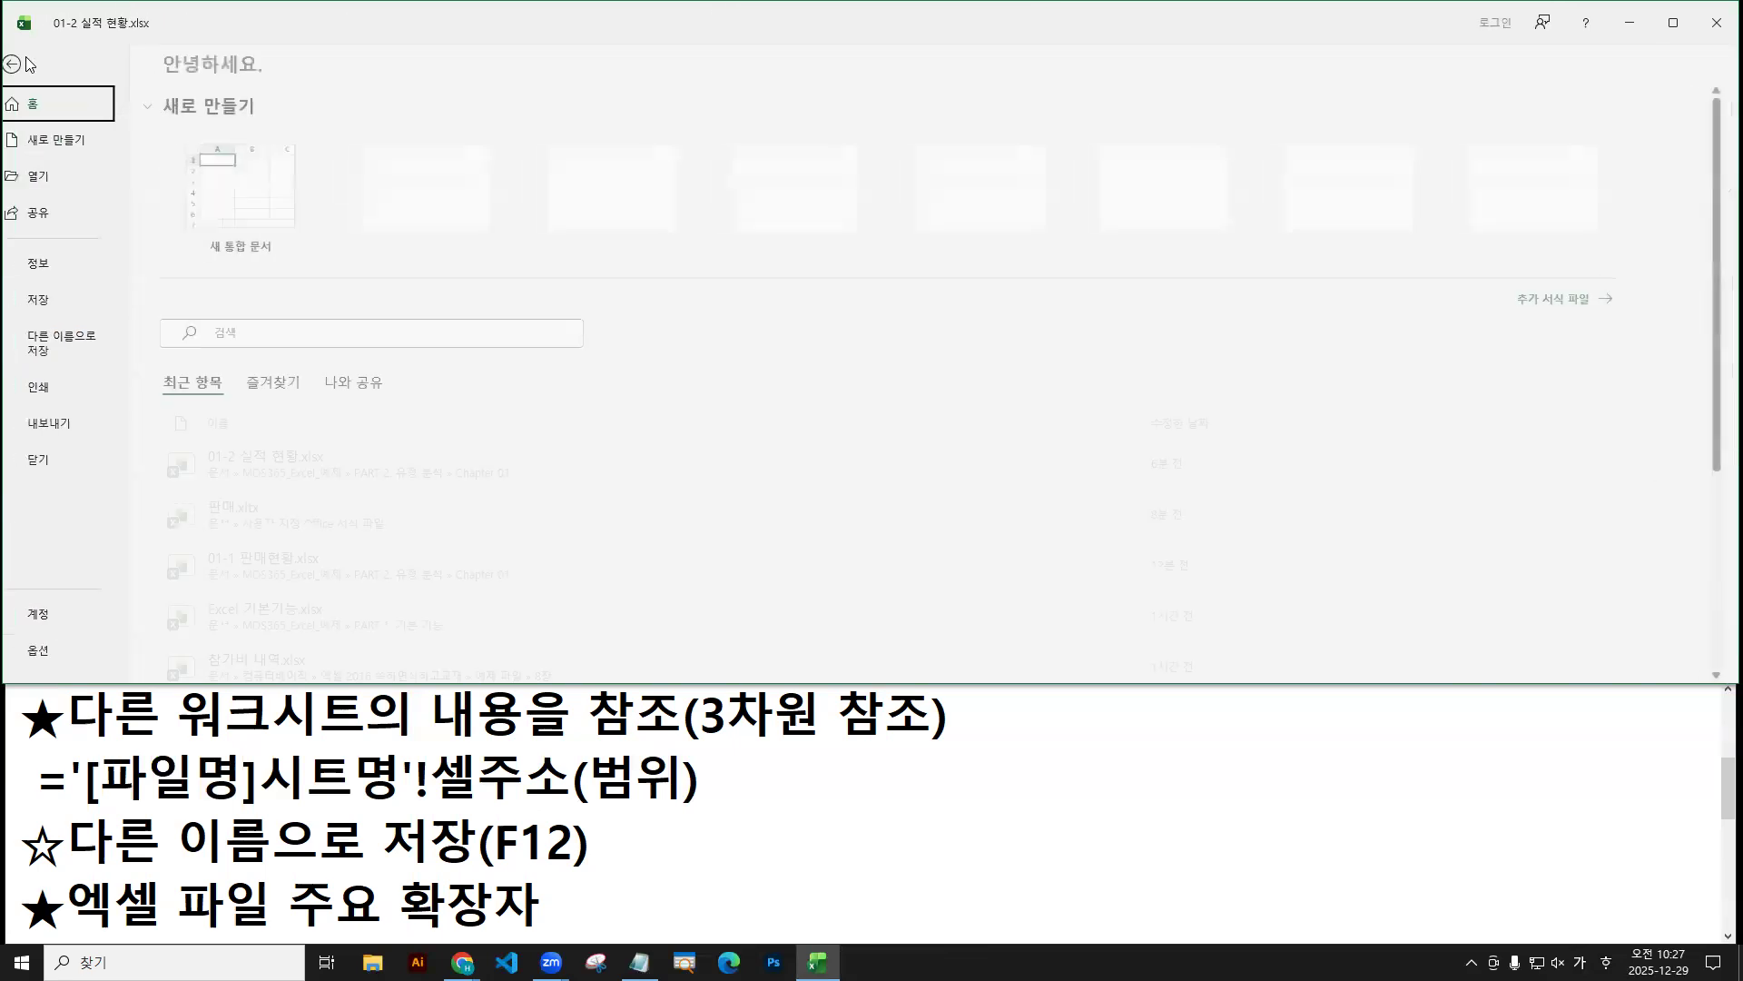
click(48, 179)
drag(6, 158, 113, 196)
drag(156, 324, 297, 379)
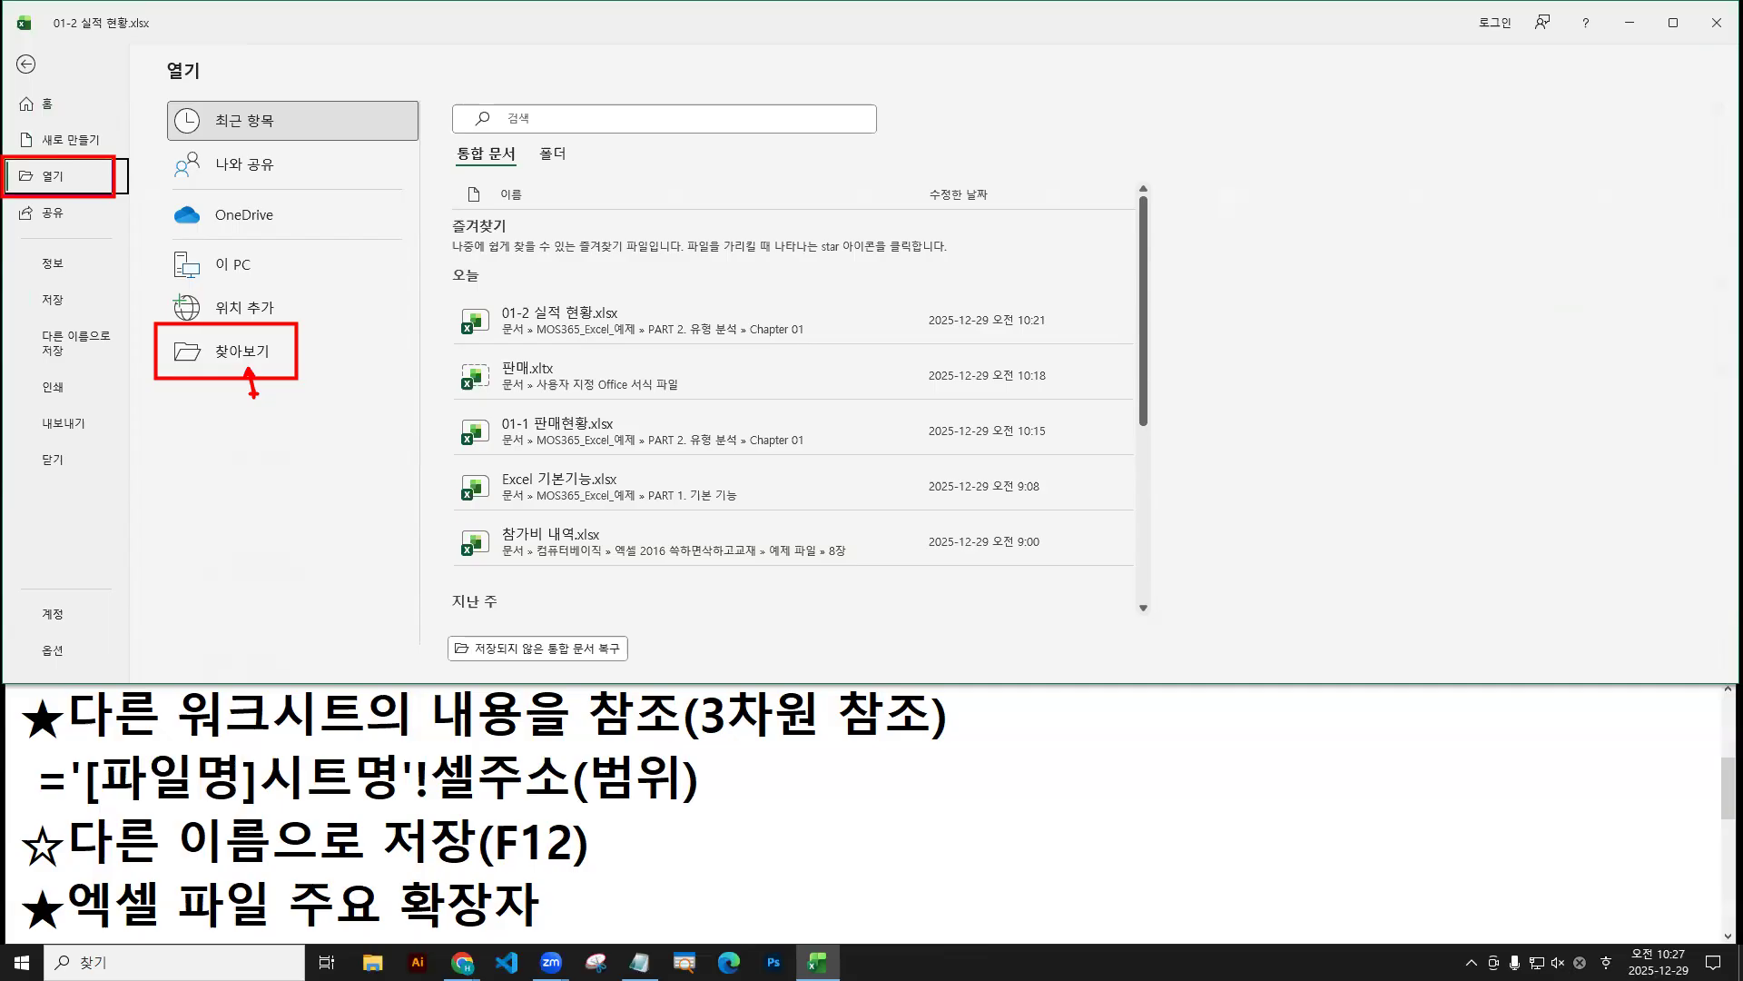
key(Escape)
click(272, 359)
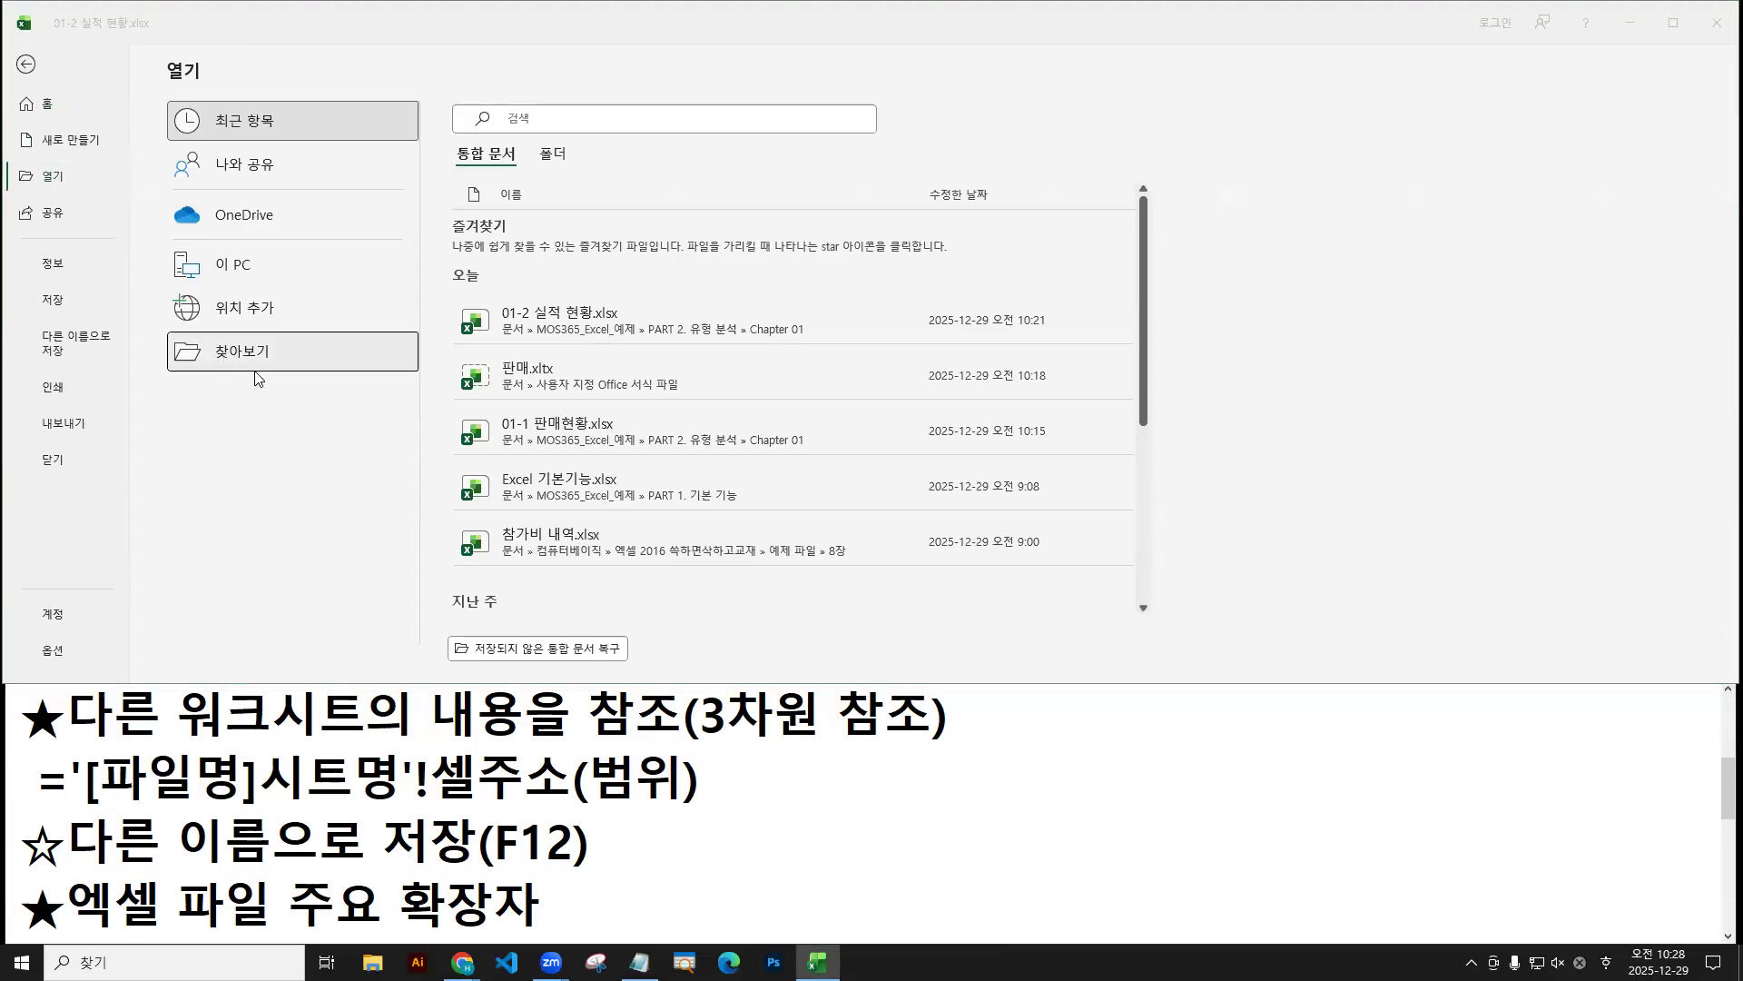
Open 01-2 23년도 실적 현황.xlsx from the Chapter 01 folder and move its window up so the notes stay visible.
click(229, 186)
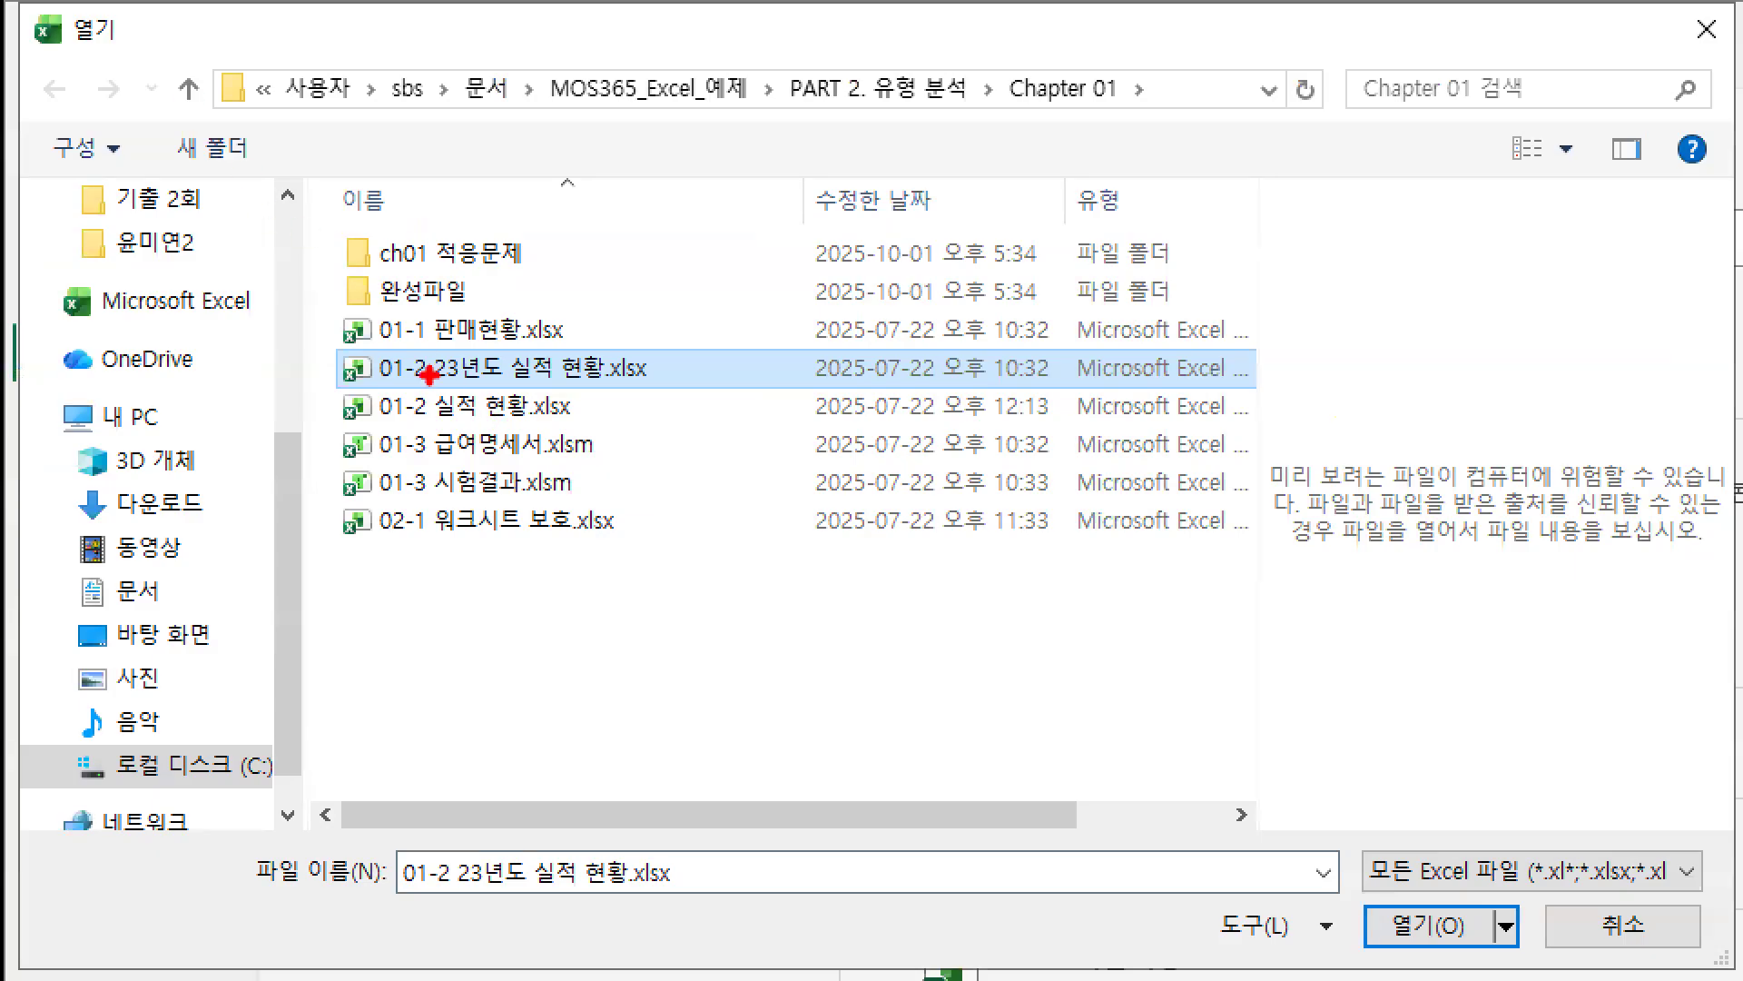
drag(428, 373, 414, 442)
mouse_move(327, 344)
mouse_down()
mouse_move(563, 400)
mouse_move(687, 388)
mouse_up()
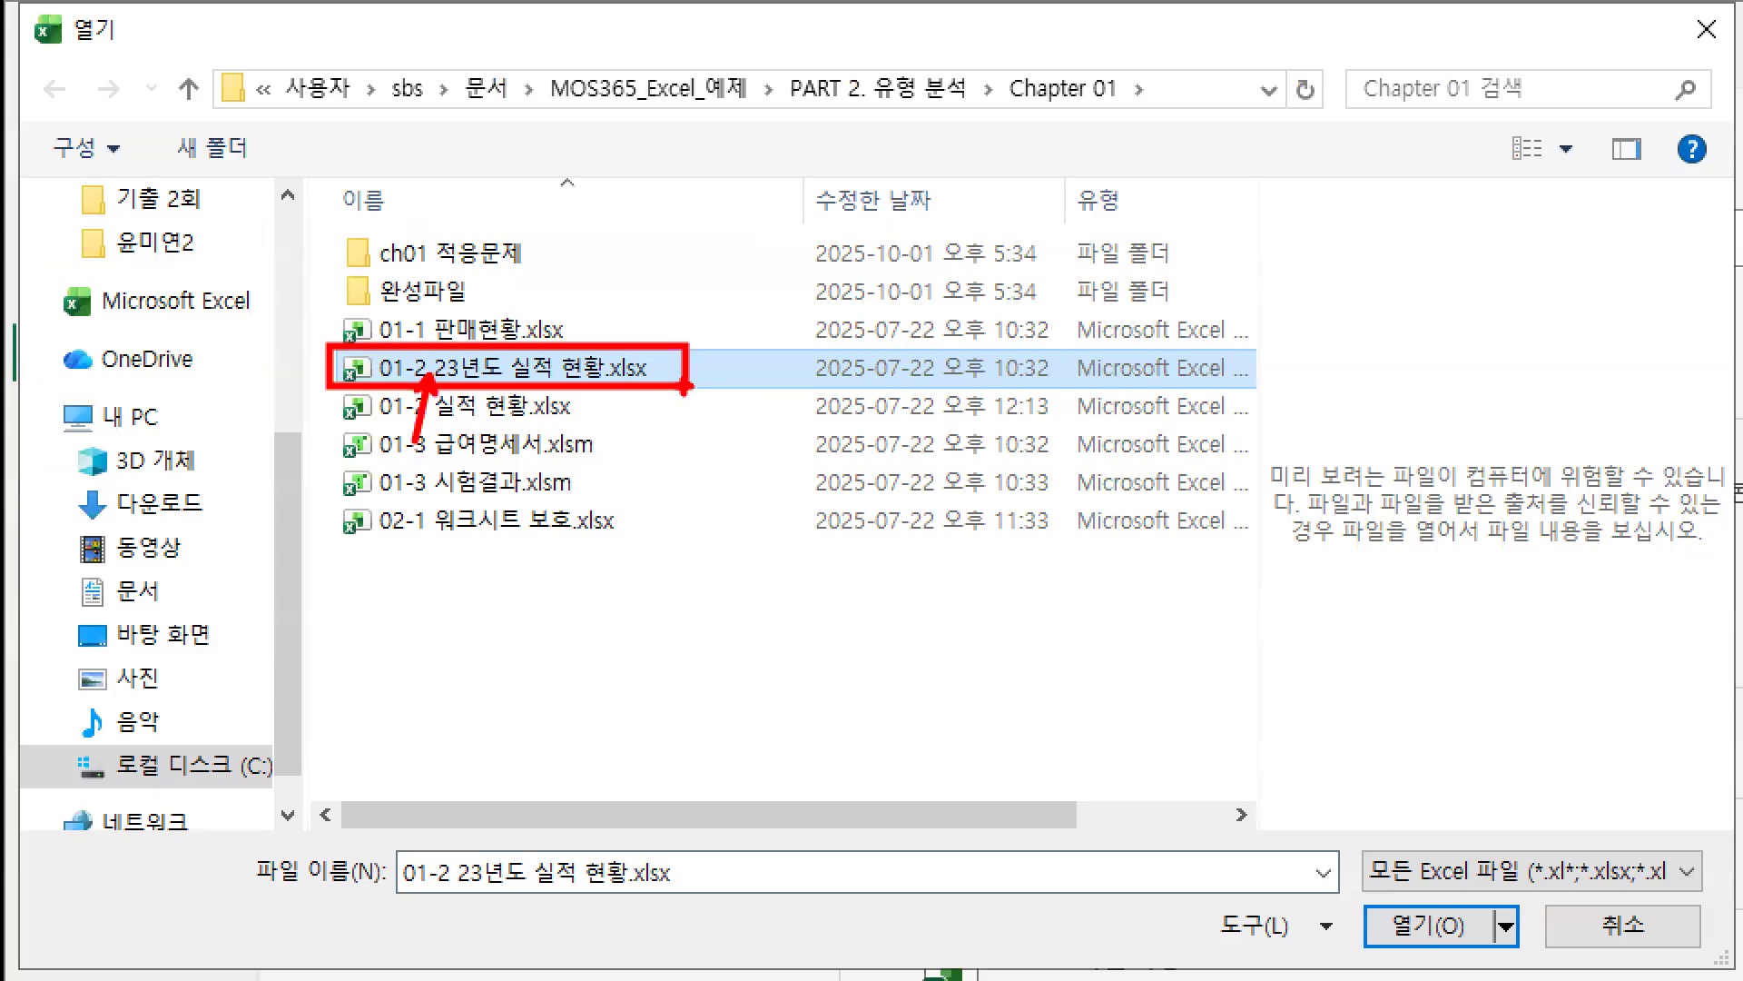
drag(1450, 919, 1459, 867)
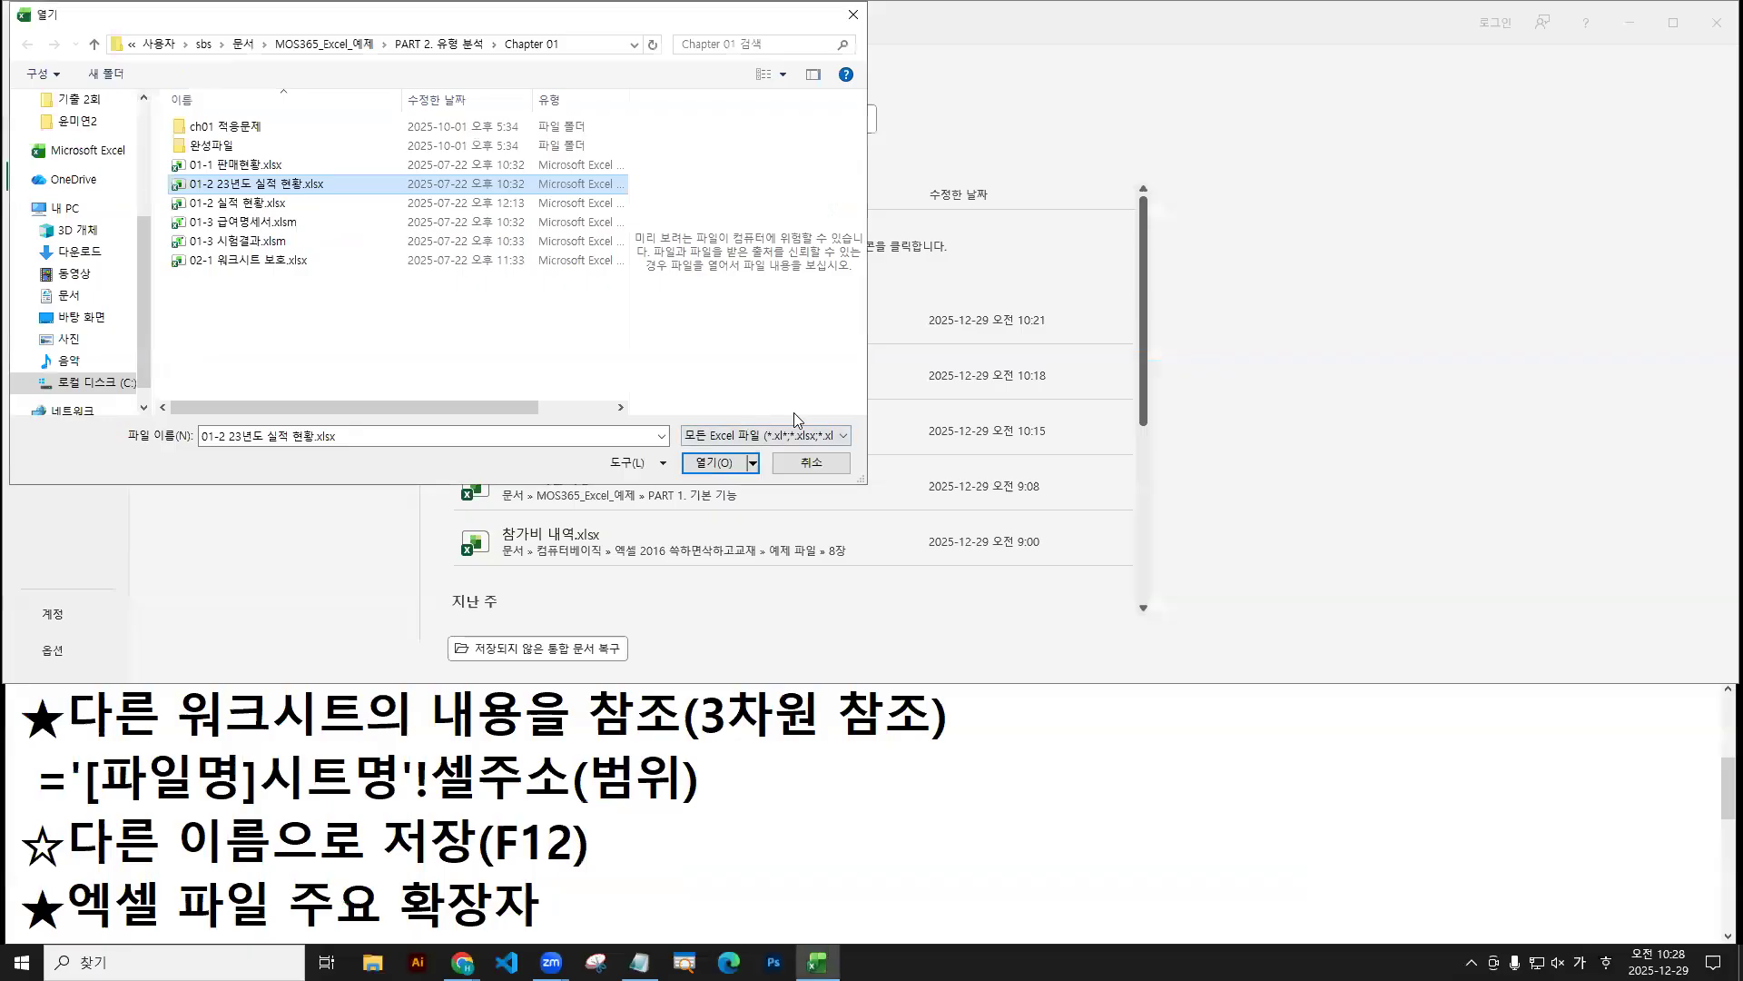
click(1466, 913)
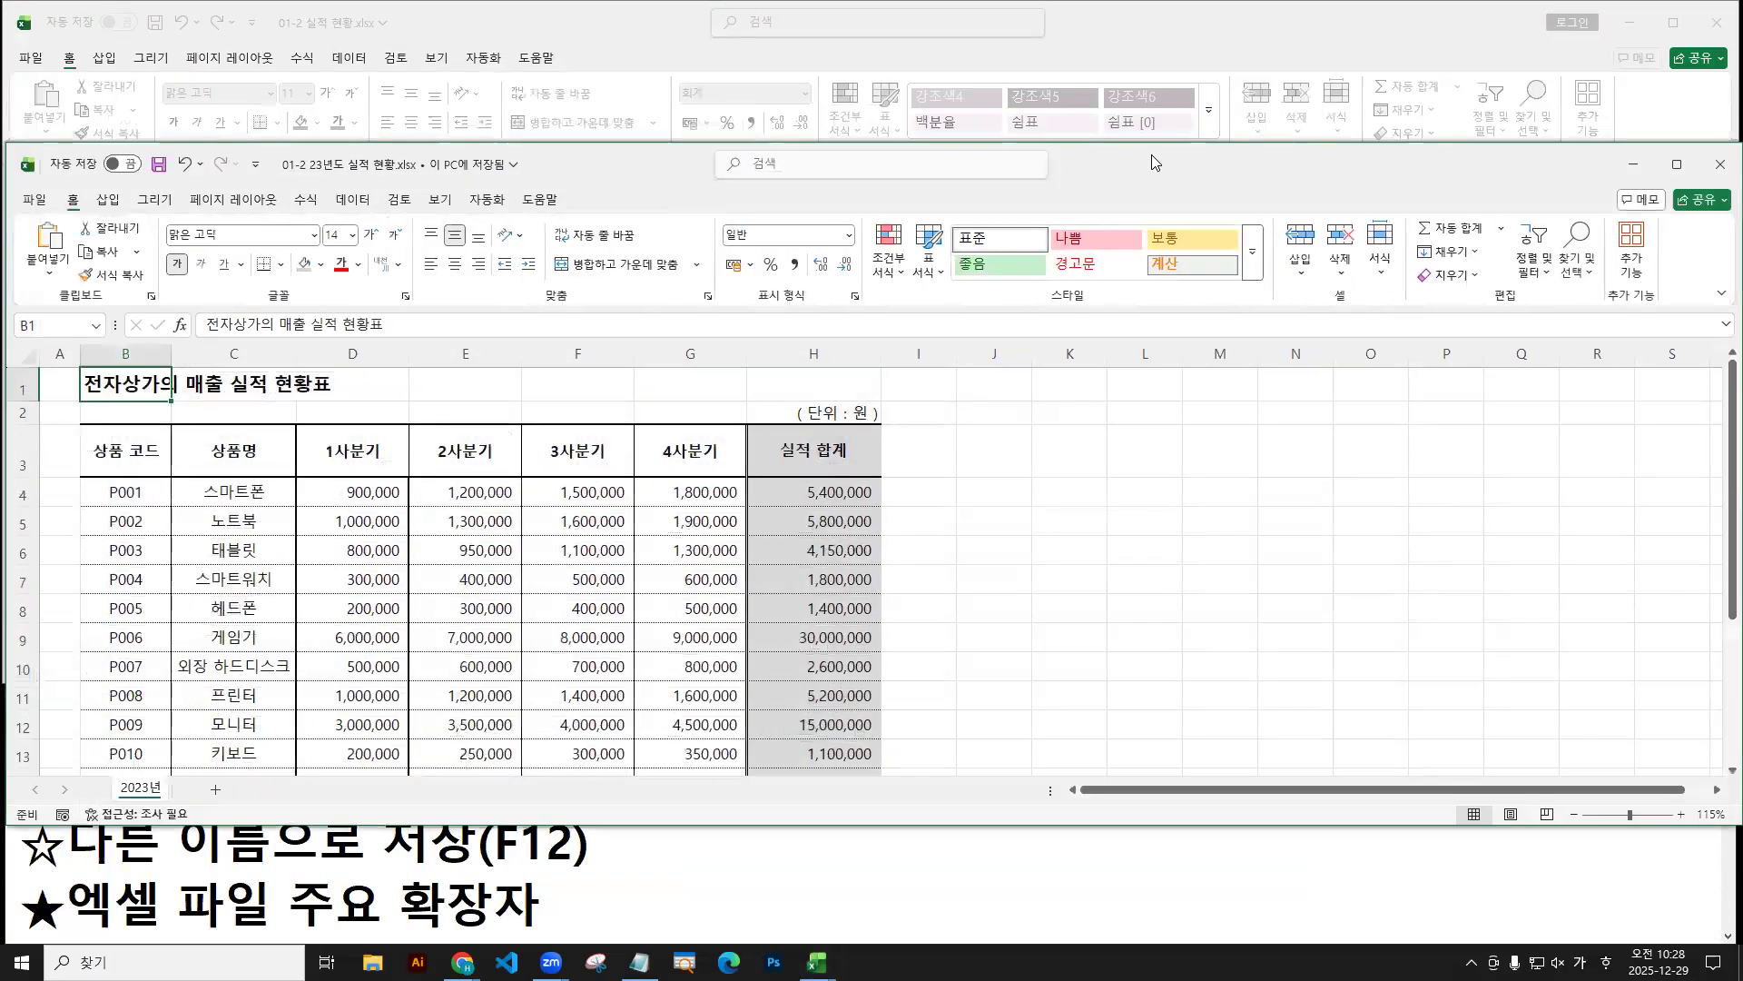
drag(1151, 157, 1148, 22)
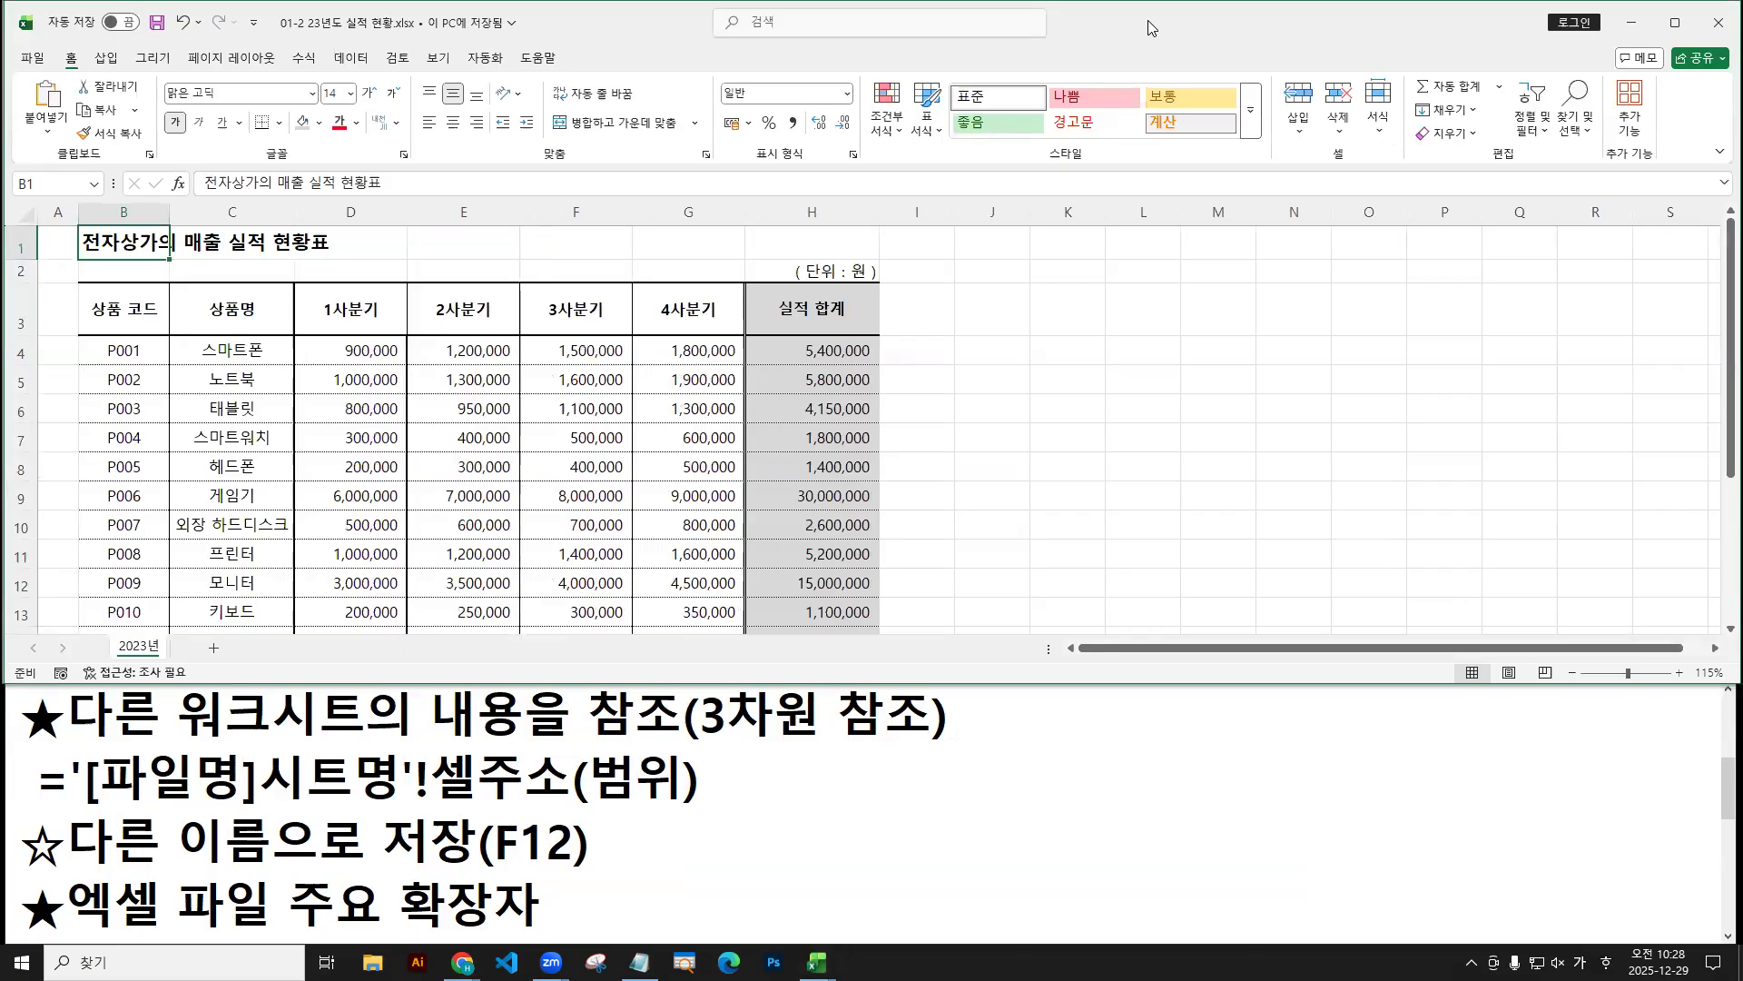
Switch windows from the 2023 workbook to 01-2 실적 현황.xlsx.
click(438, 58)
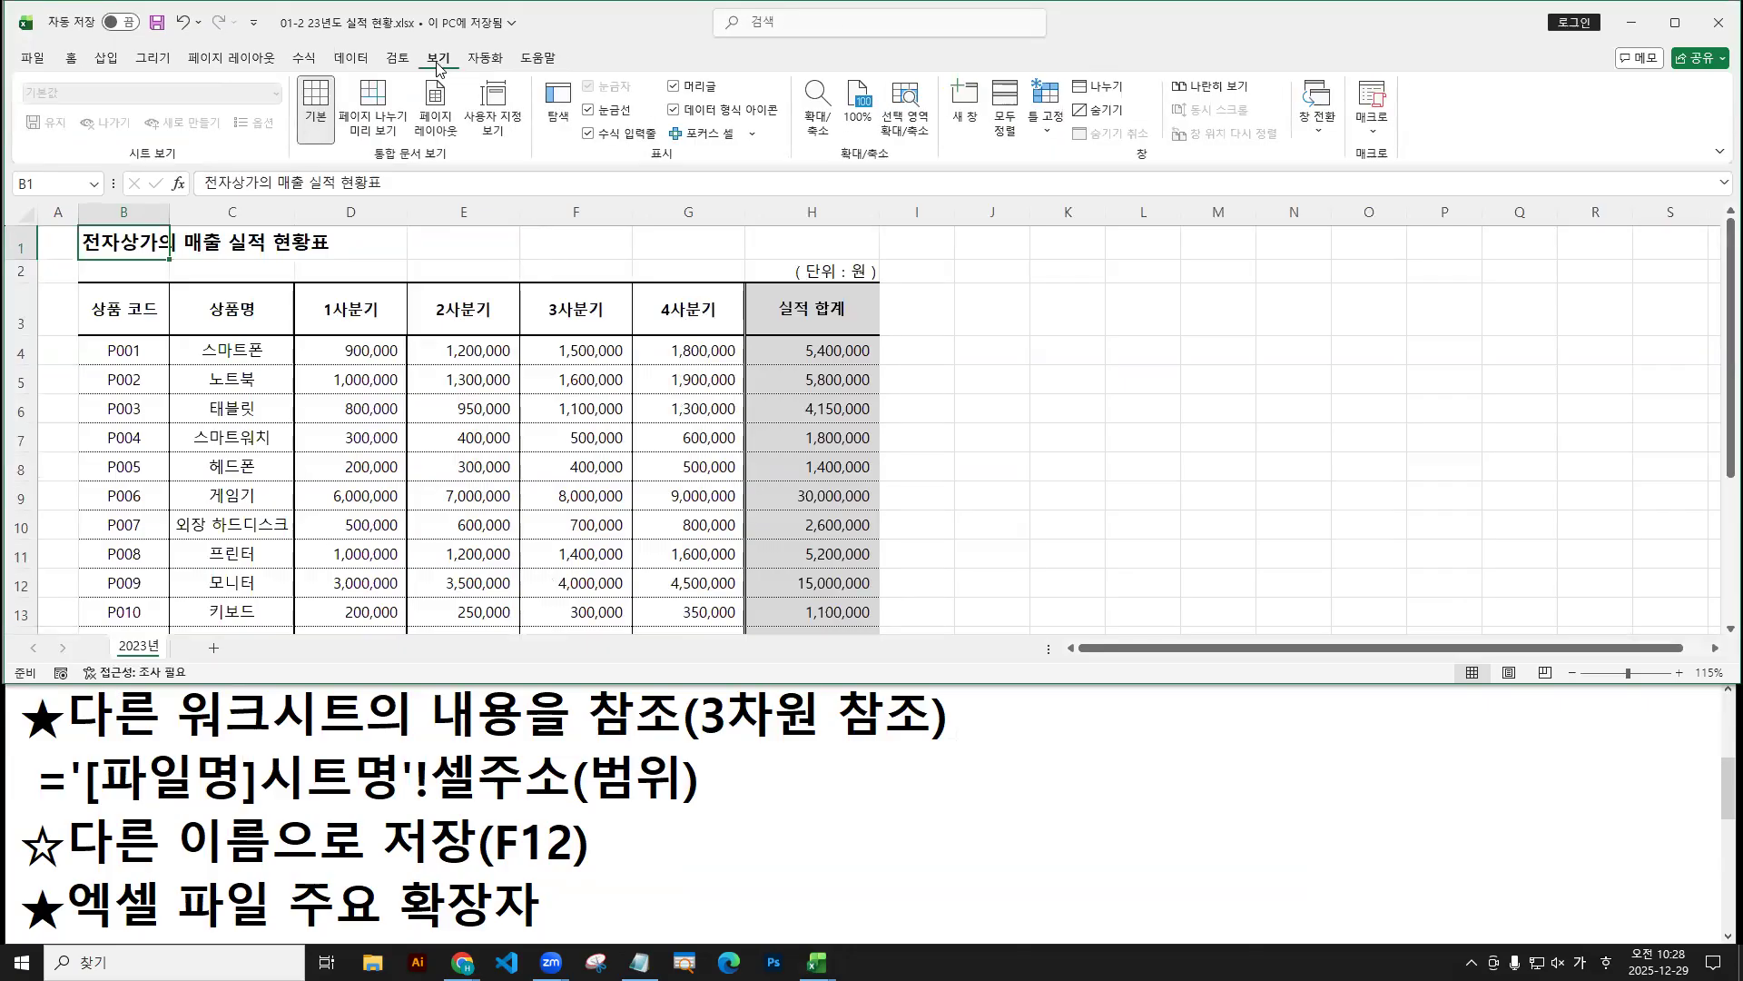
drag(422, 43, 462, 72)
drag(1322, 123, 1322, 142)
drag(1290, 70, 1341, 149)
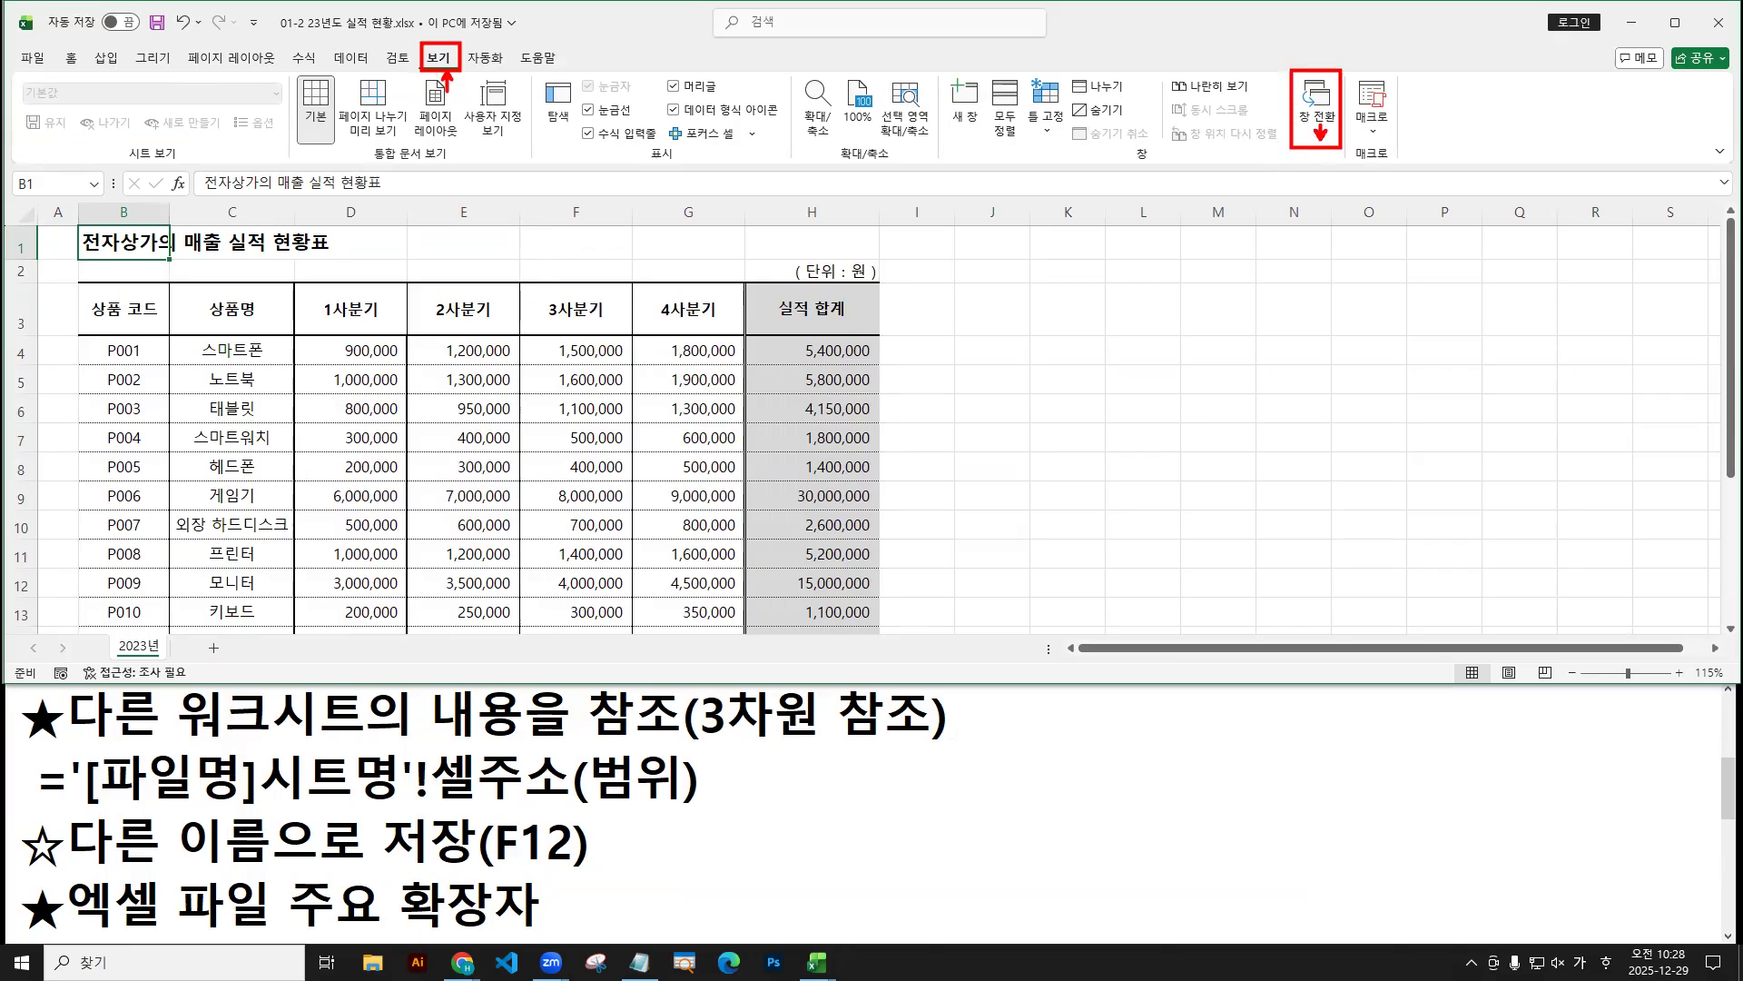
click(1316, 127)
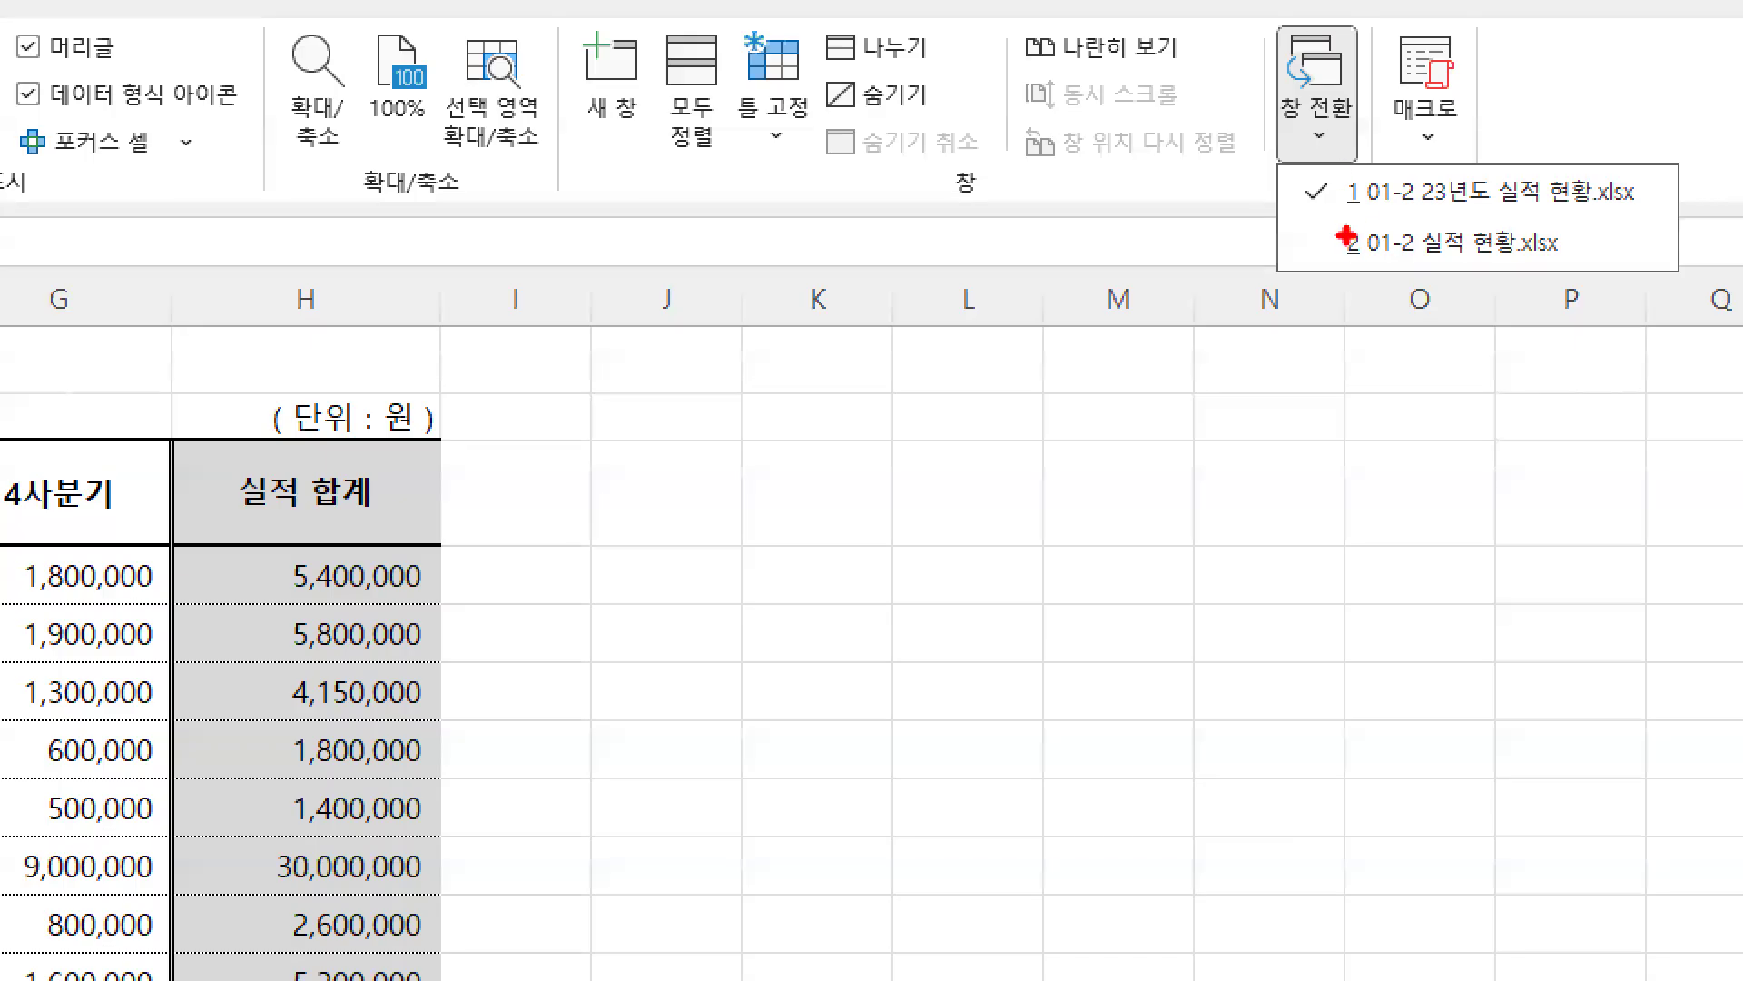
mouse_move(1331, 220)
mouse_down()
mouse_move(1595, 266)
mouse_move(1503, 265)
mouse_up()
drag(1319, 111, 1319, 145)
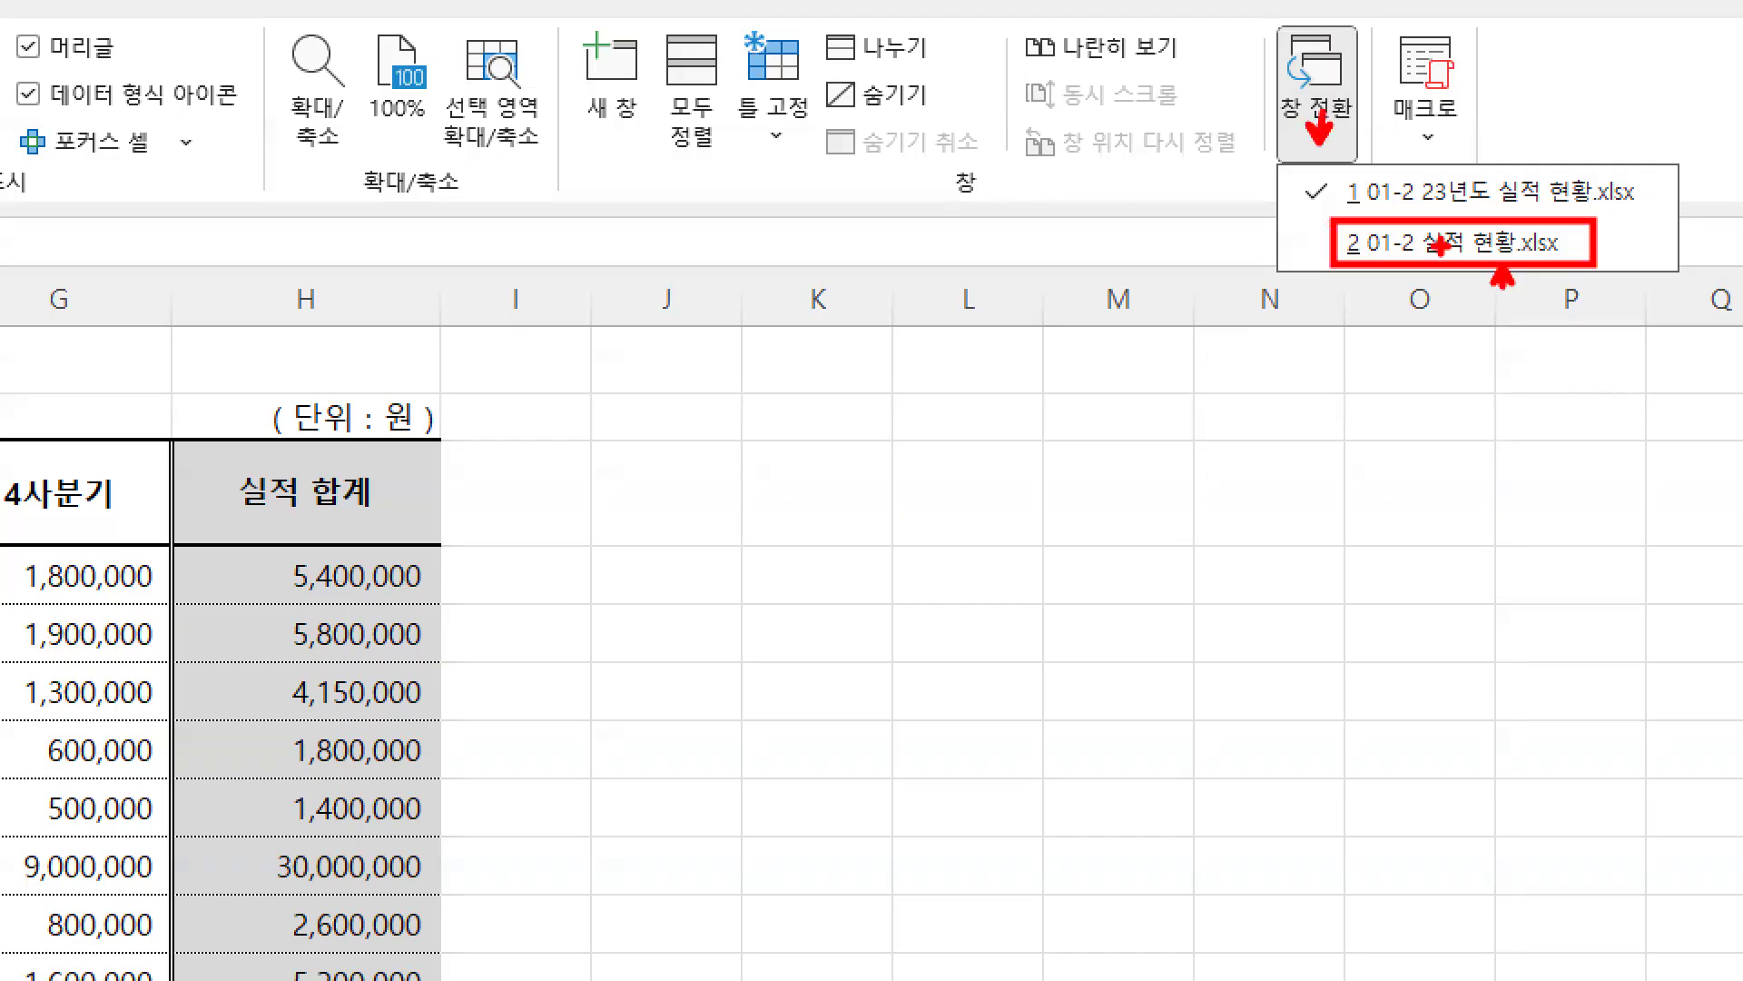
drag(1359, 259, 1507, 262)
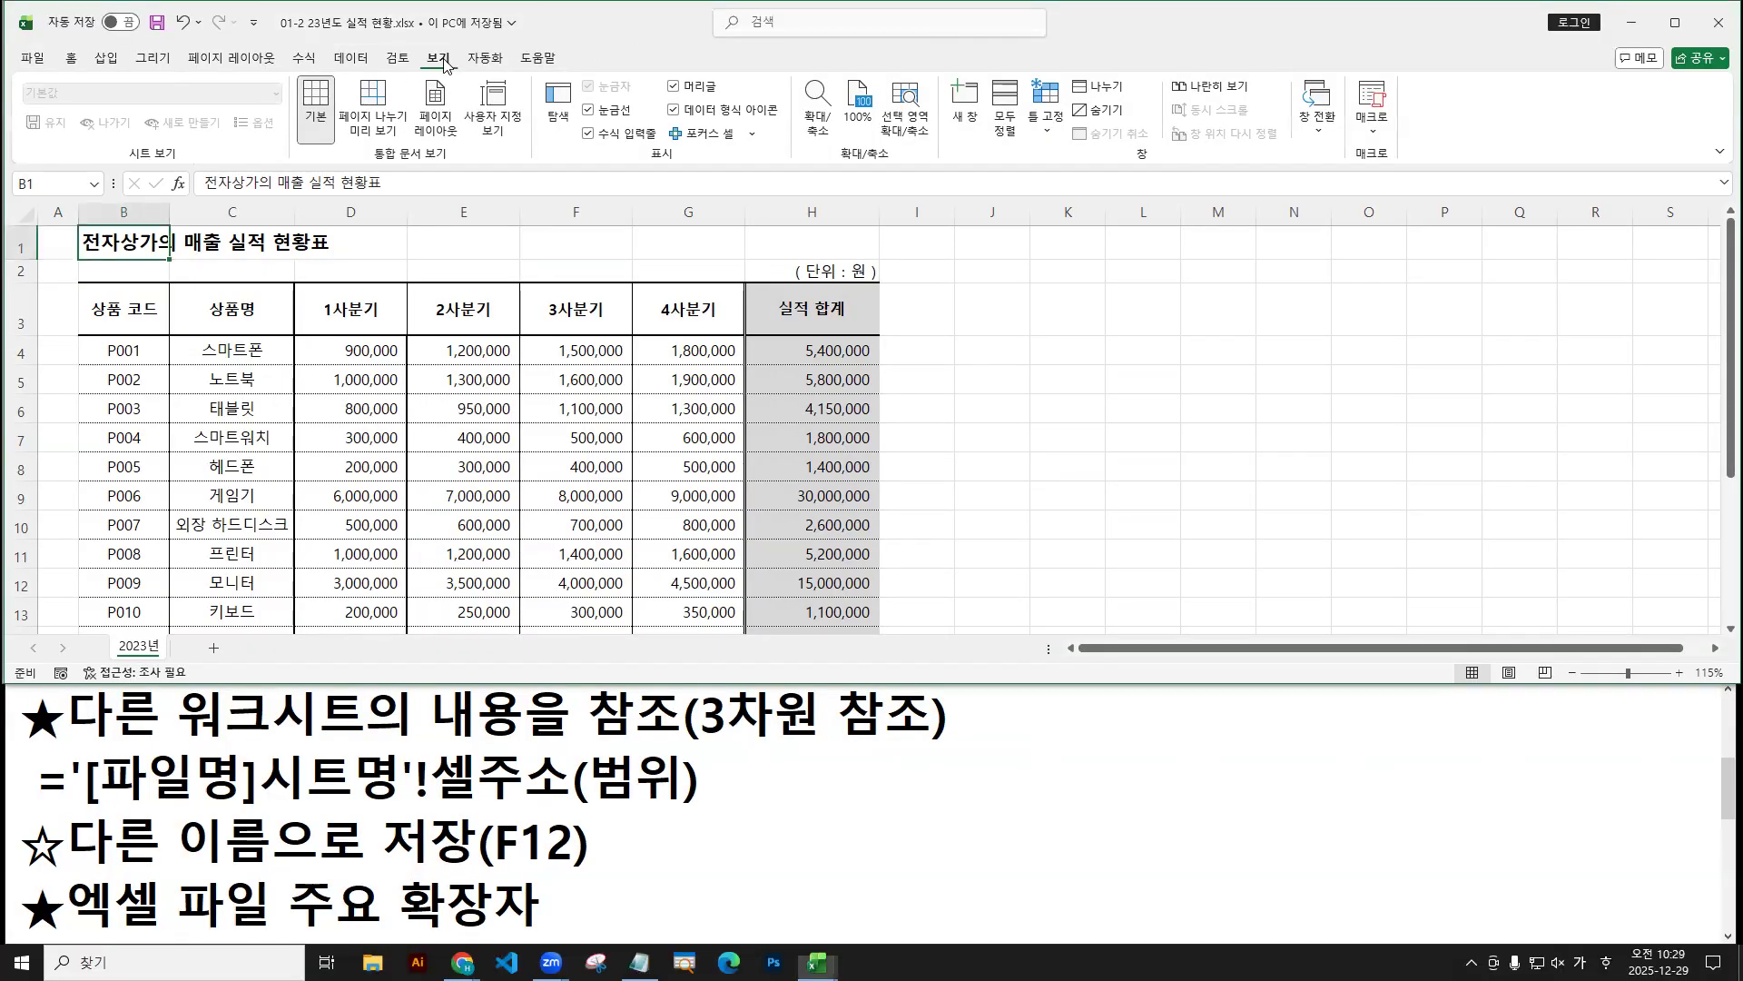
click(1318, 114)
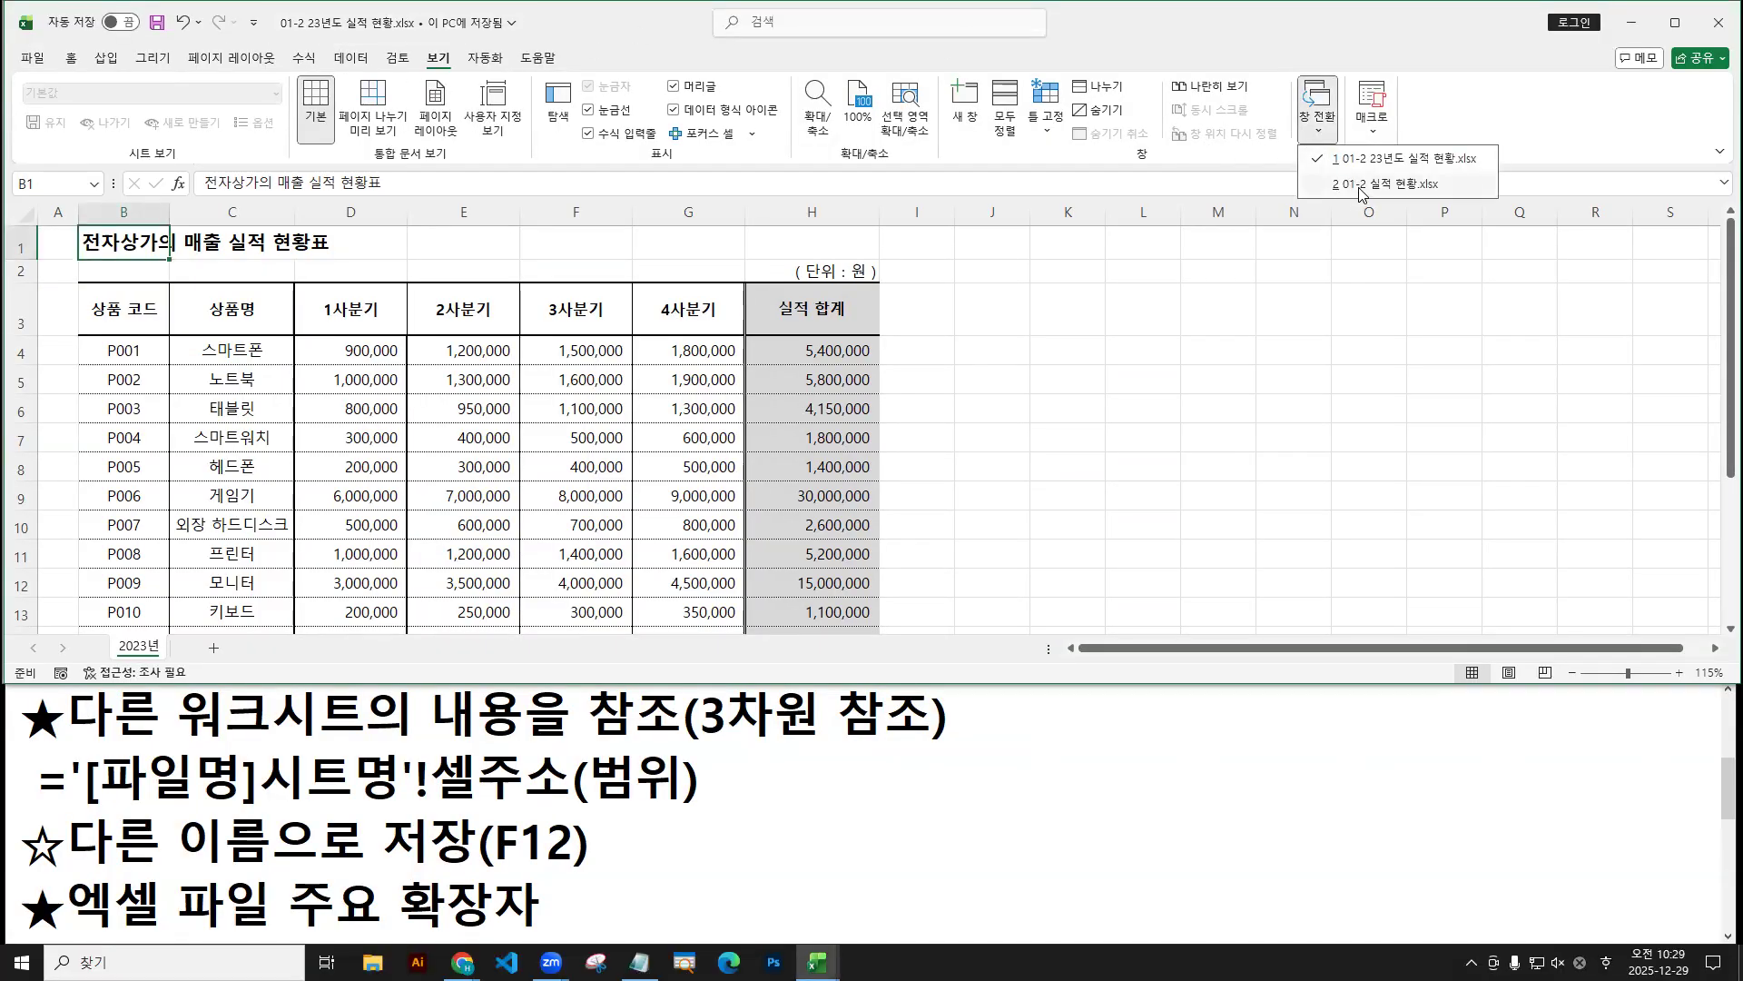
click(1384, 183)
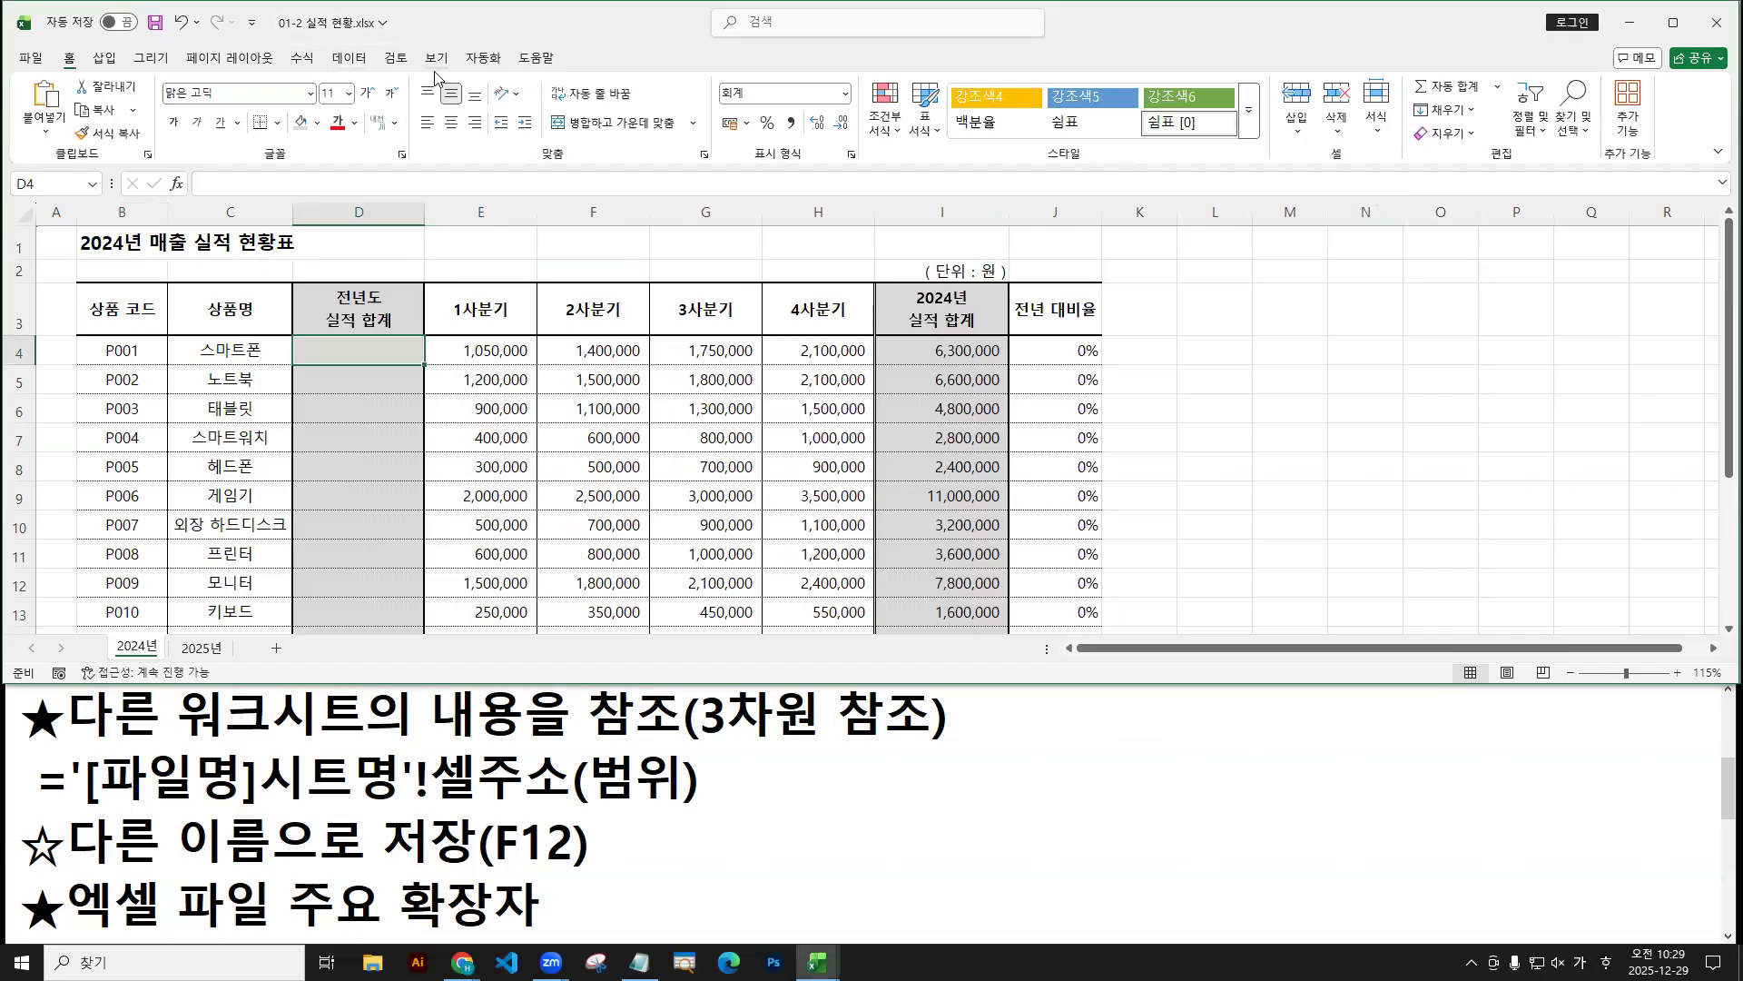
drag(358, 368, 386, 411)
drag(105, 633, 168, 663)
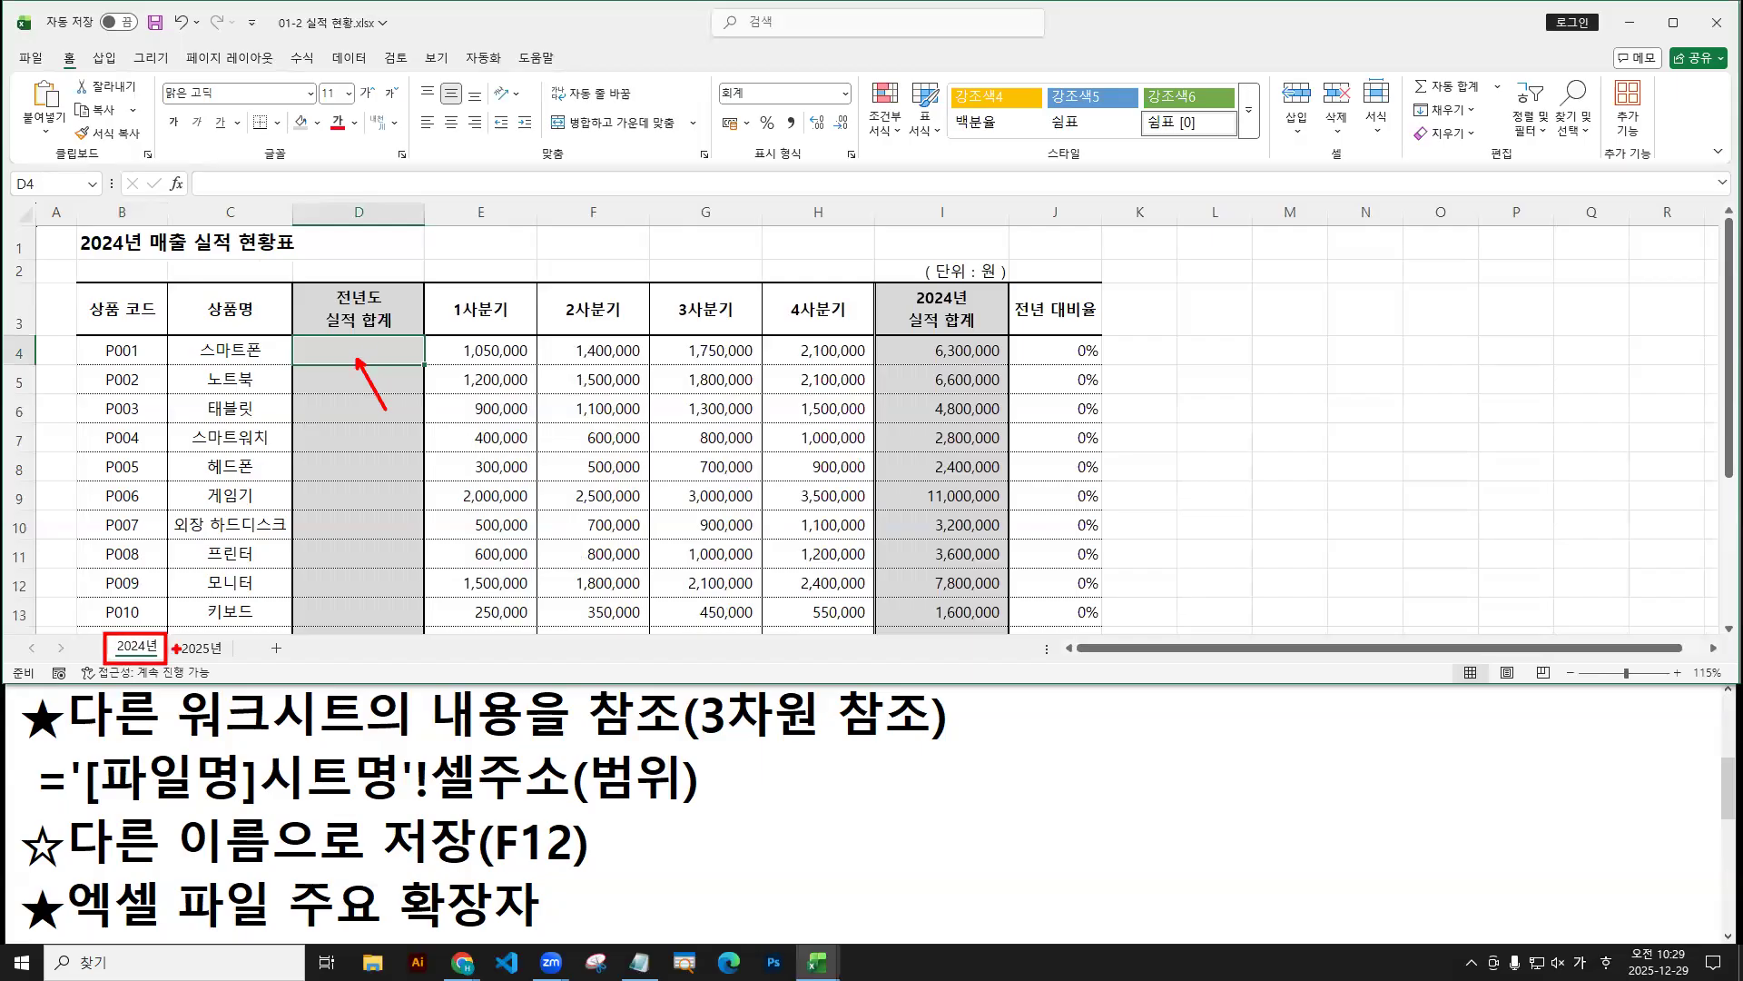
drag(362, 348, 366, 342)
key(e)
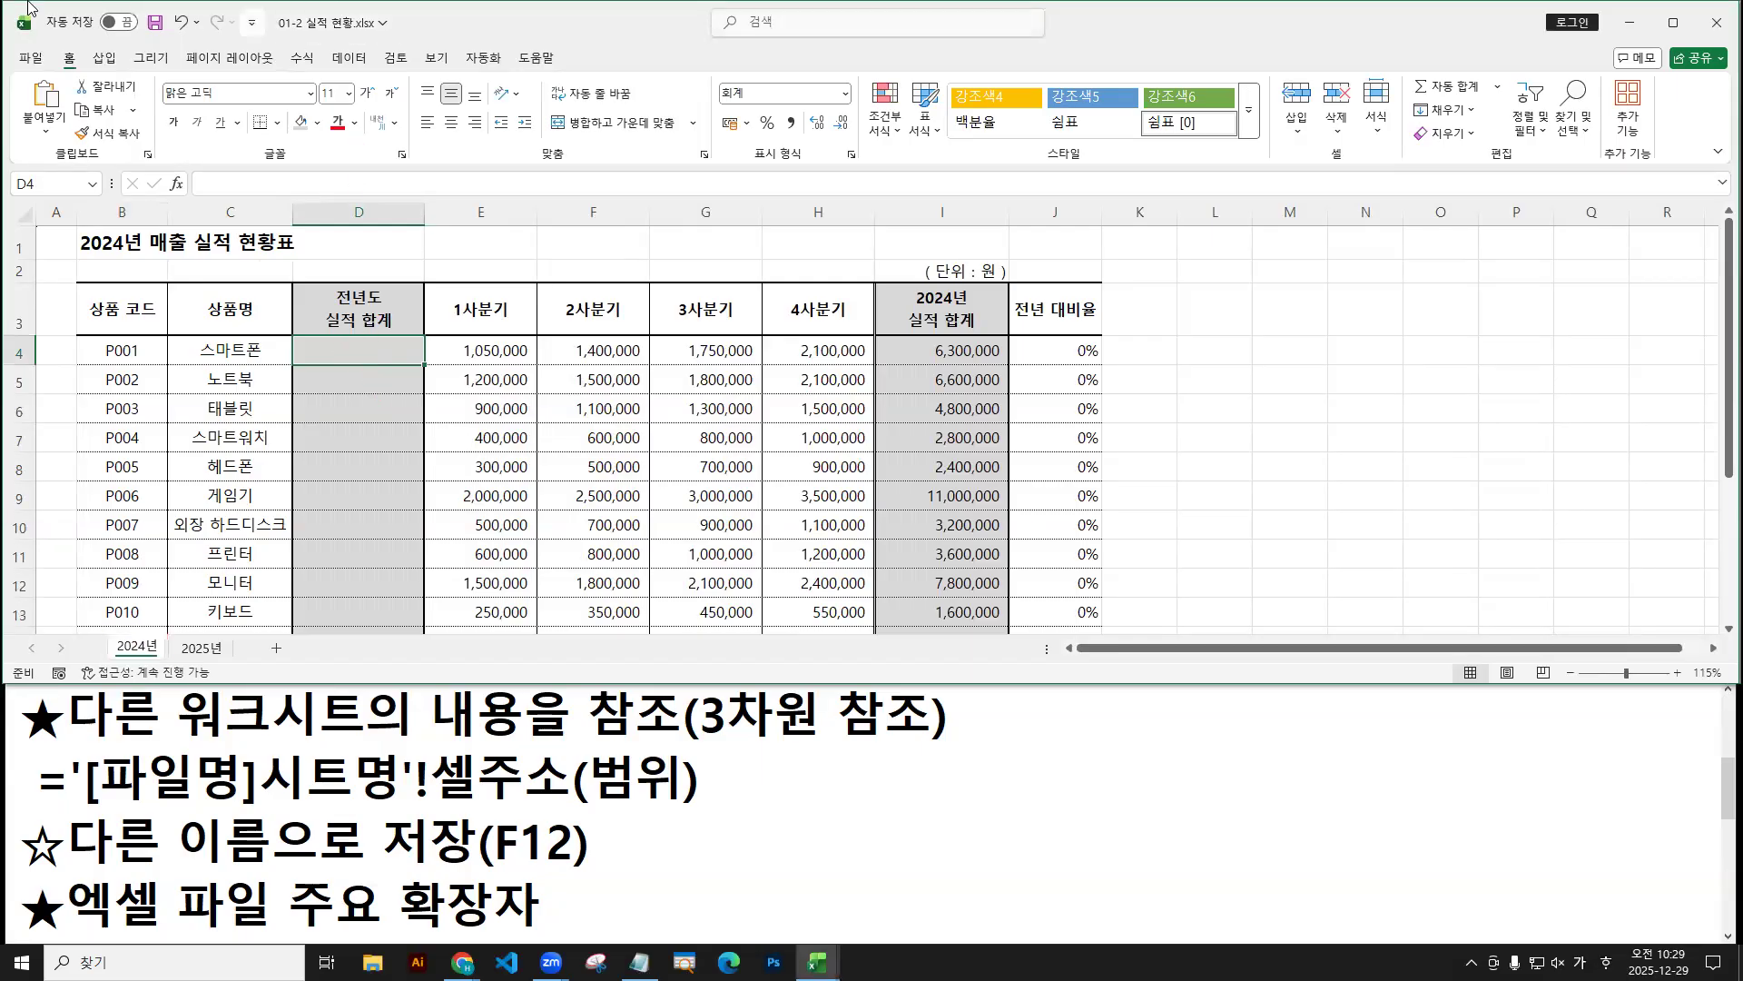
drag(531, 2, 755, 82)
drag(712, 706, 724, 758)
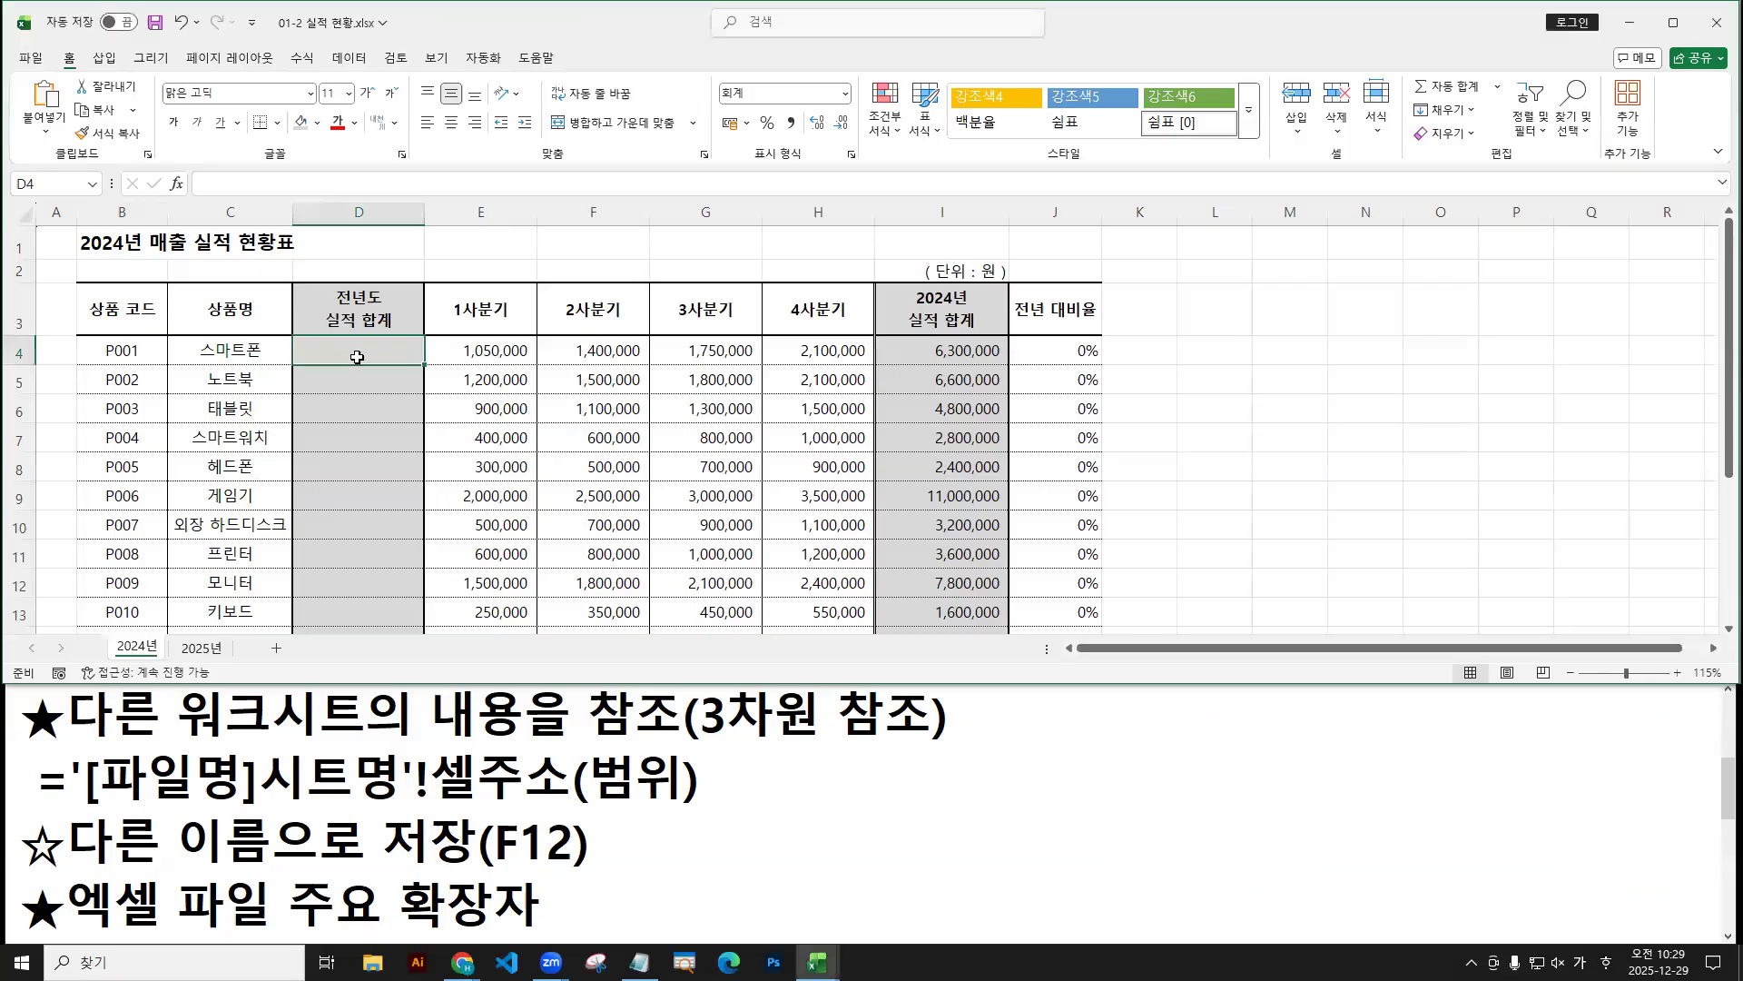
Start a formula in D4 of the 2024년 sheet and switch to the 01-2 23년도 실적 현황.xlsx window to pick its source.
text(=)
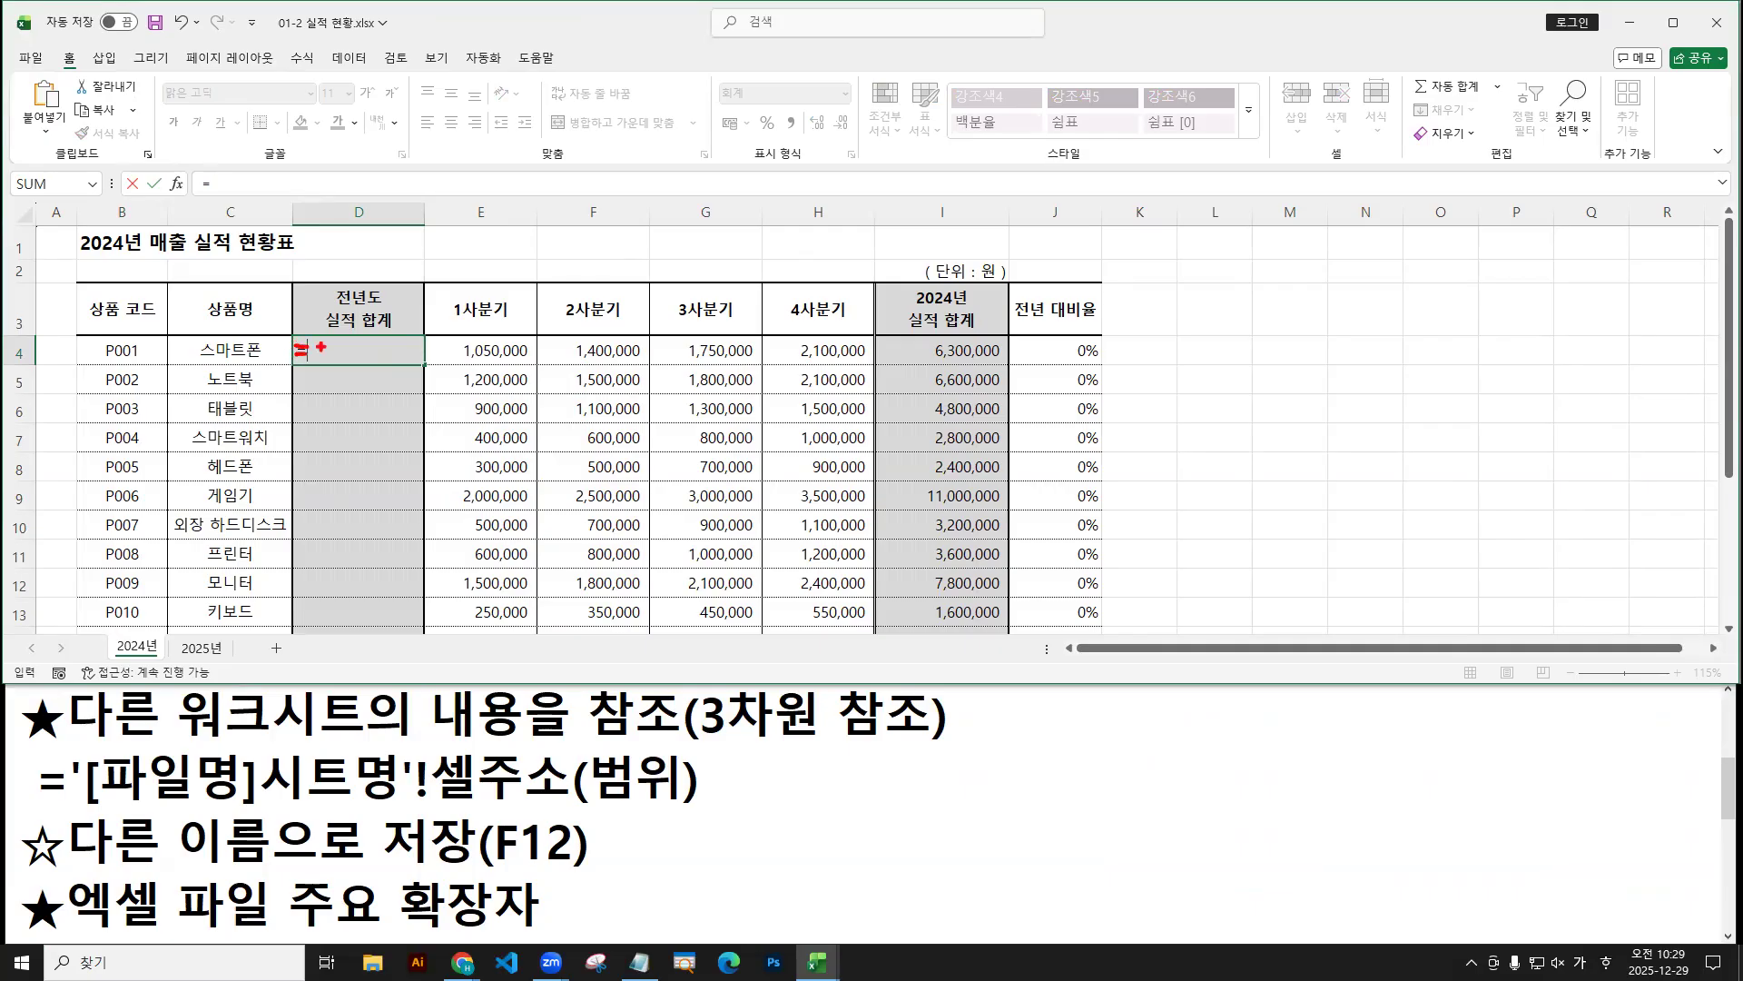
click(437, 57)
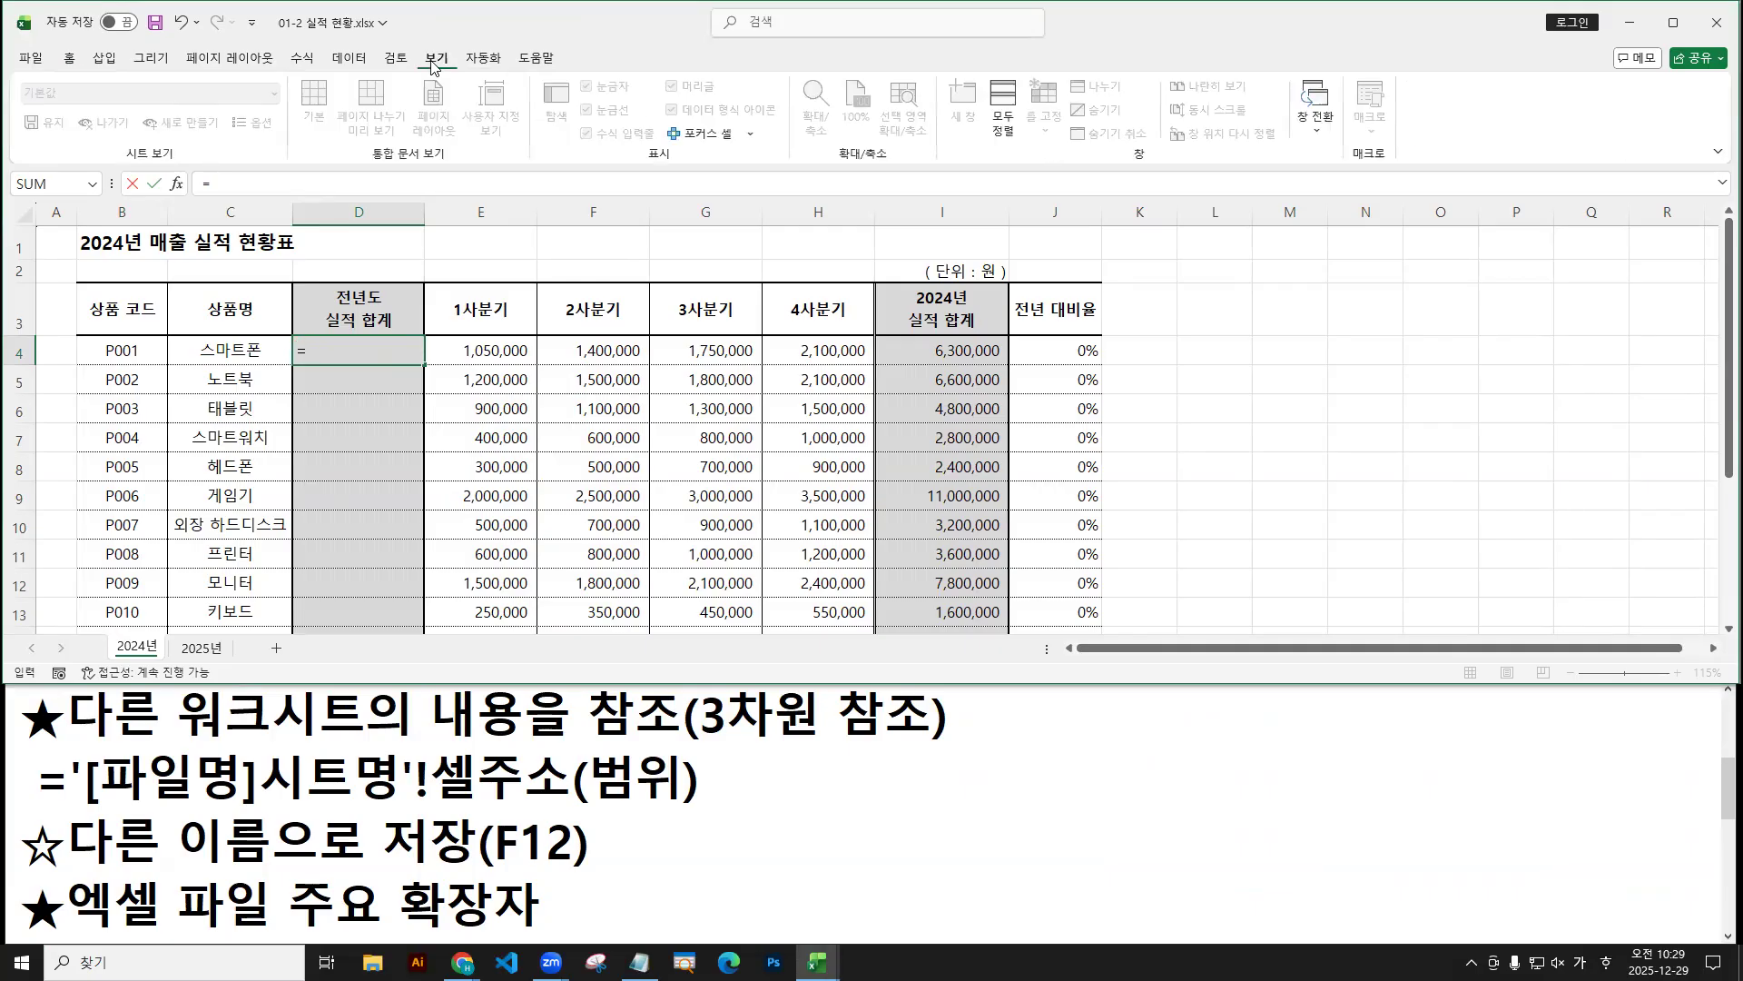
click(1318, 135)
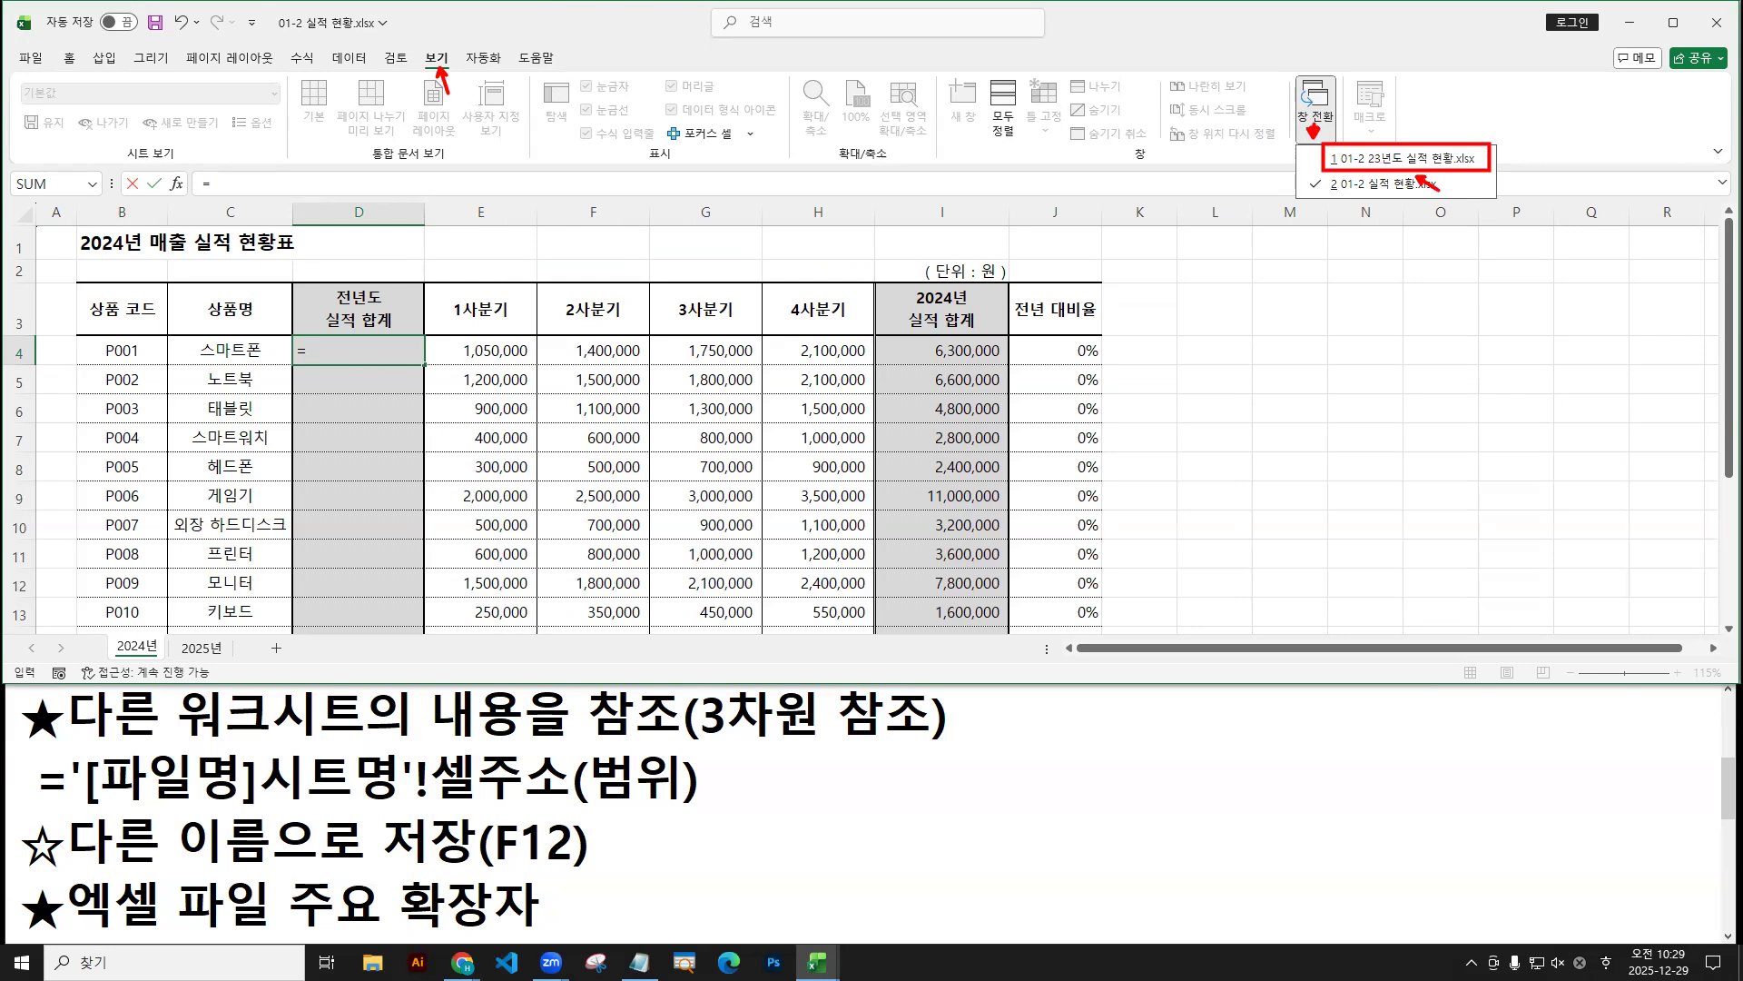
mouse_move(1387, 150)
mouse_down()
mouse_move(1376, 160)
mouse_move(1416, 156)
mouse_up()
click(1316, 109)
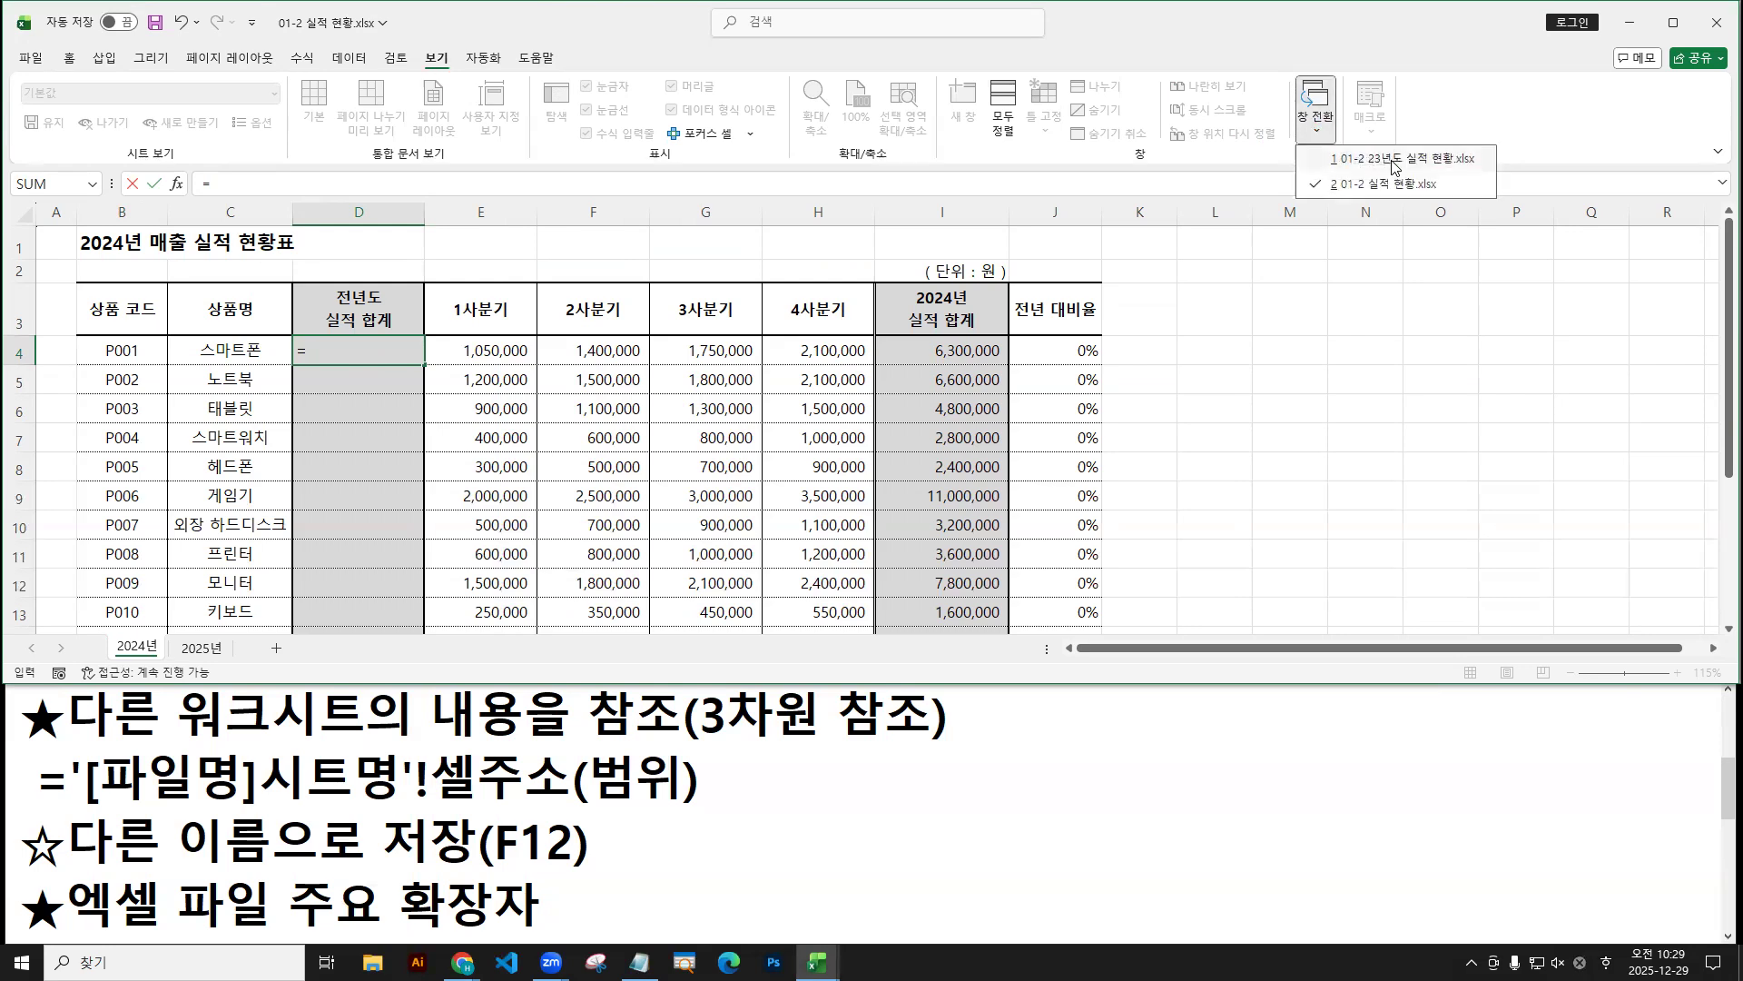
click(1395, 160)
text(=)
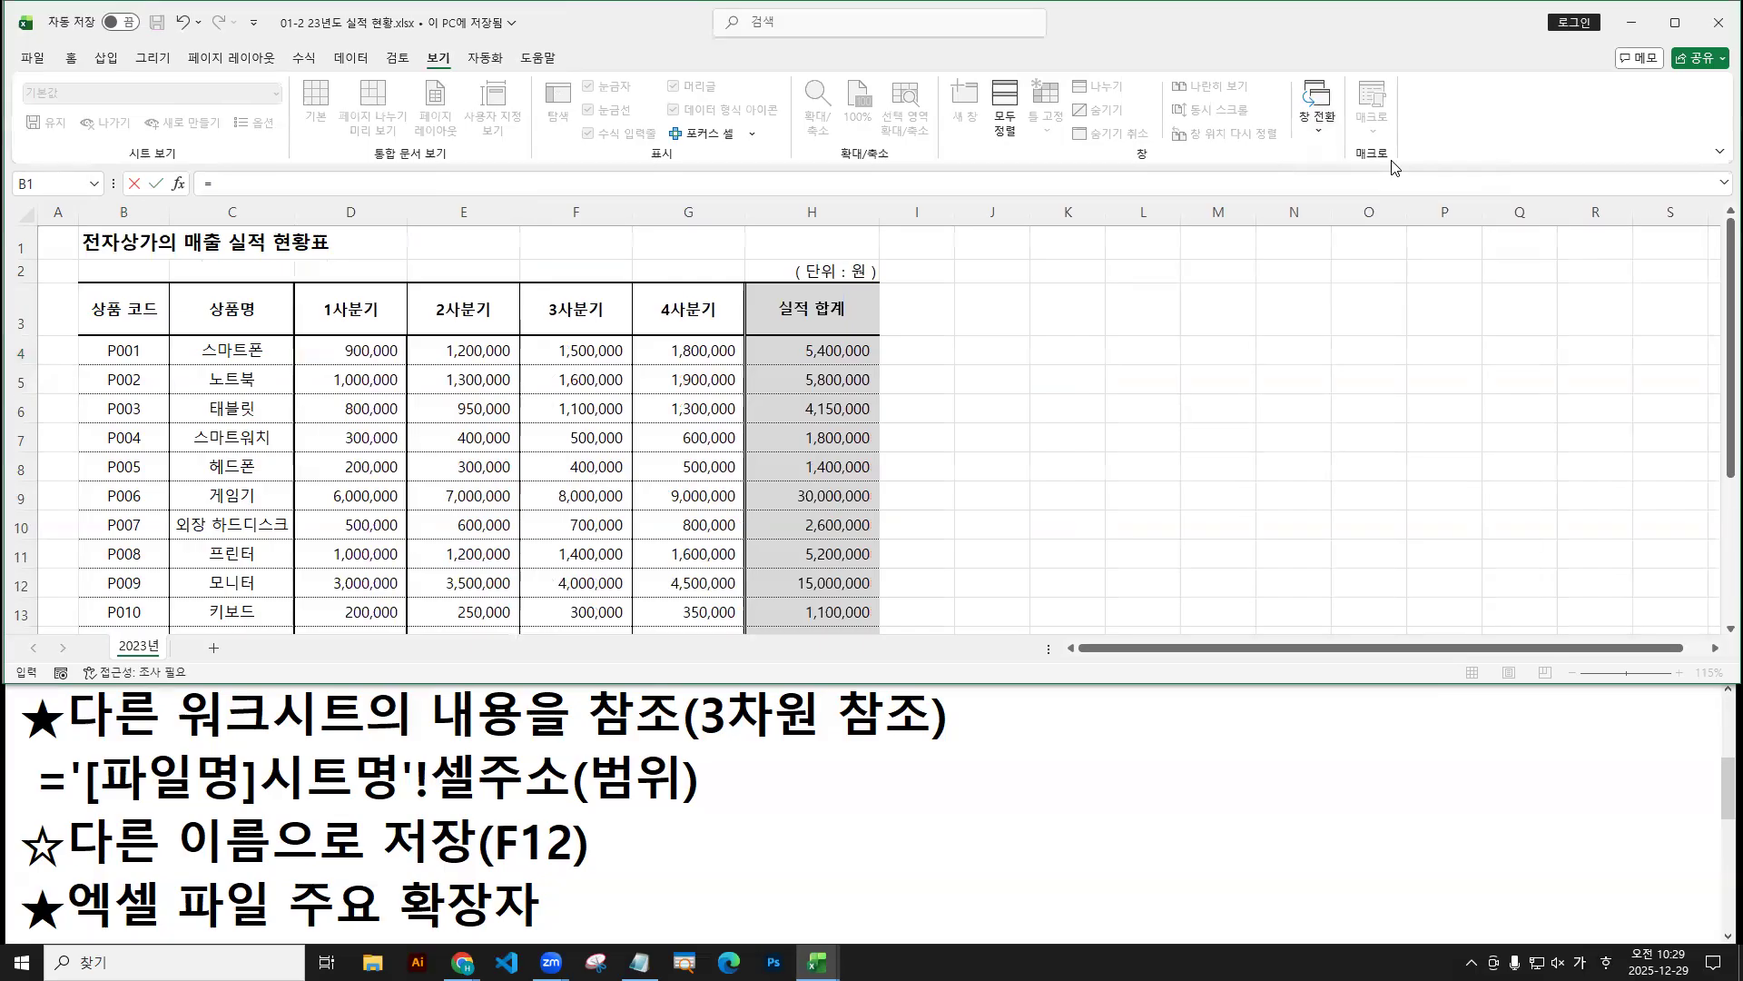
Reference H4:H18 of the 2023년 sheet in the formula, leaving out the 합계 row, and maximize the workbook window.
click(827, 351)
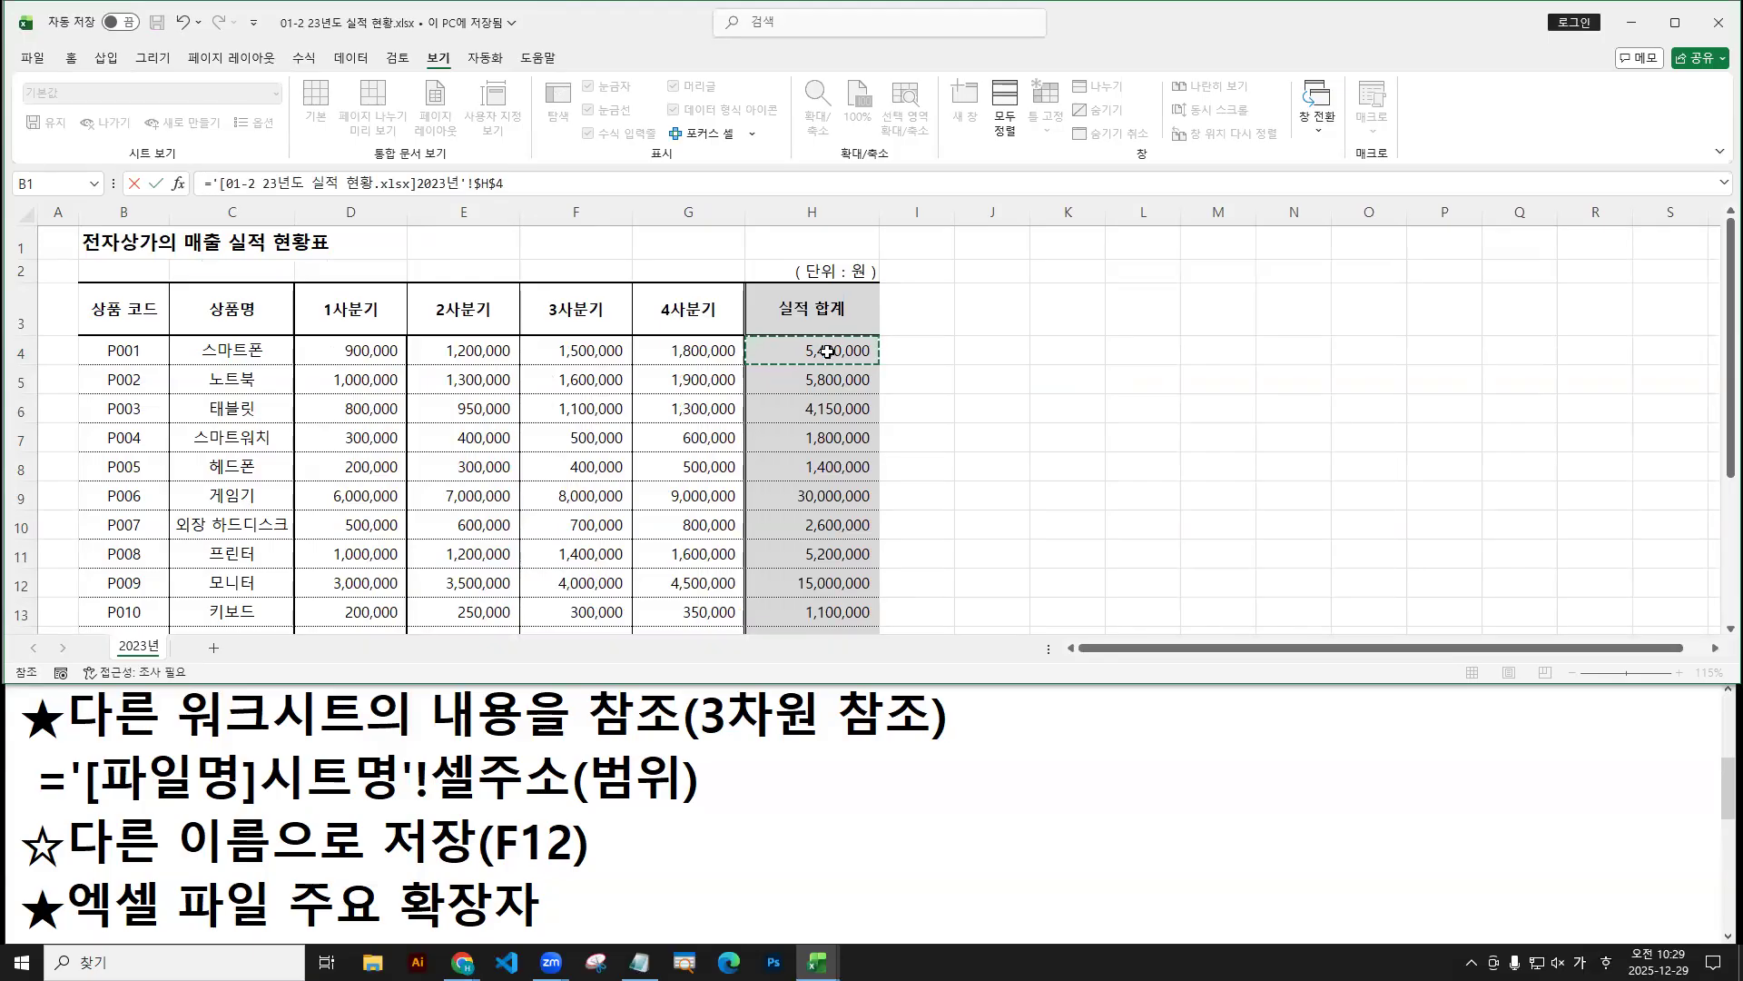
key(ctrl+shift+Down)
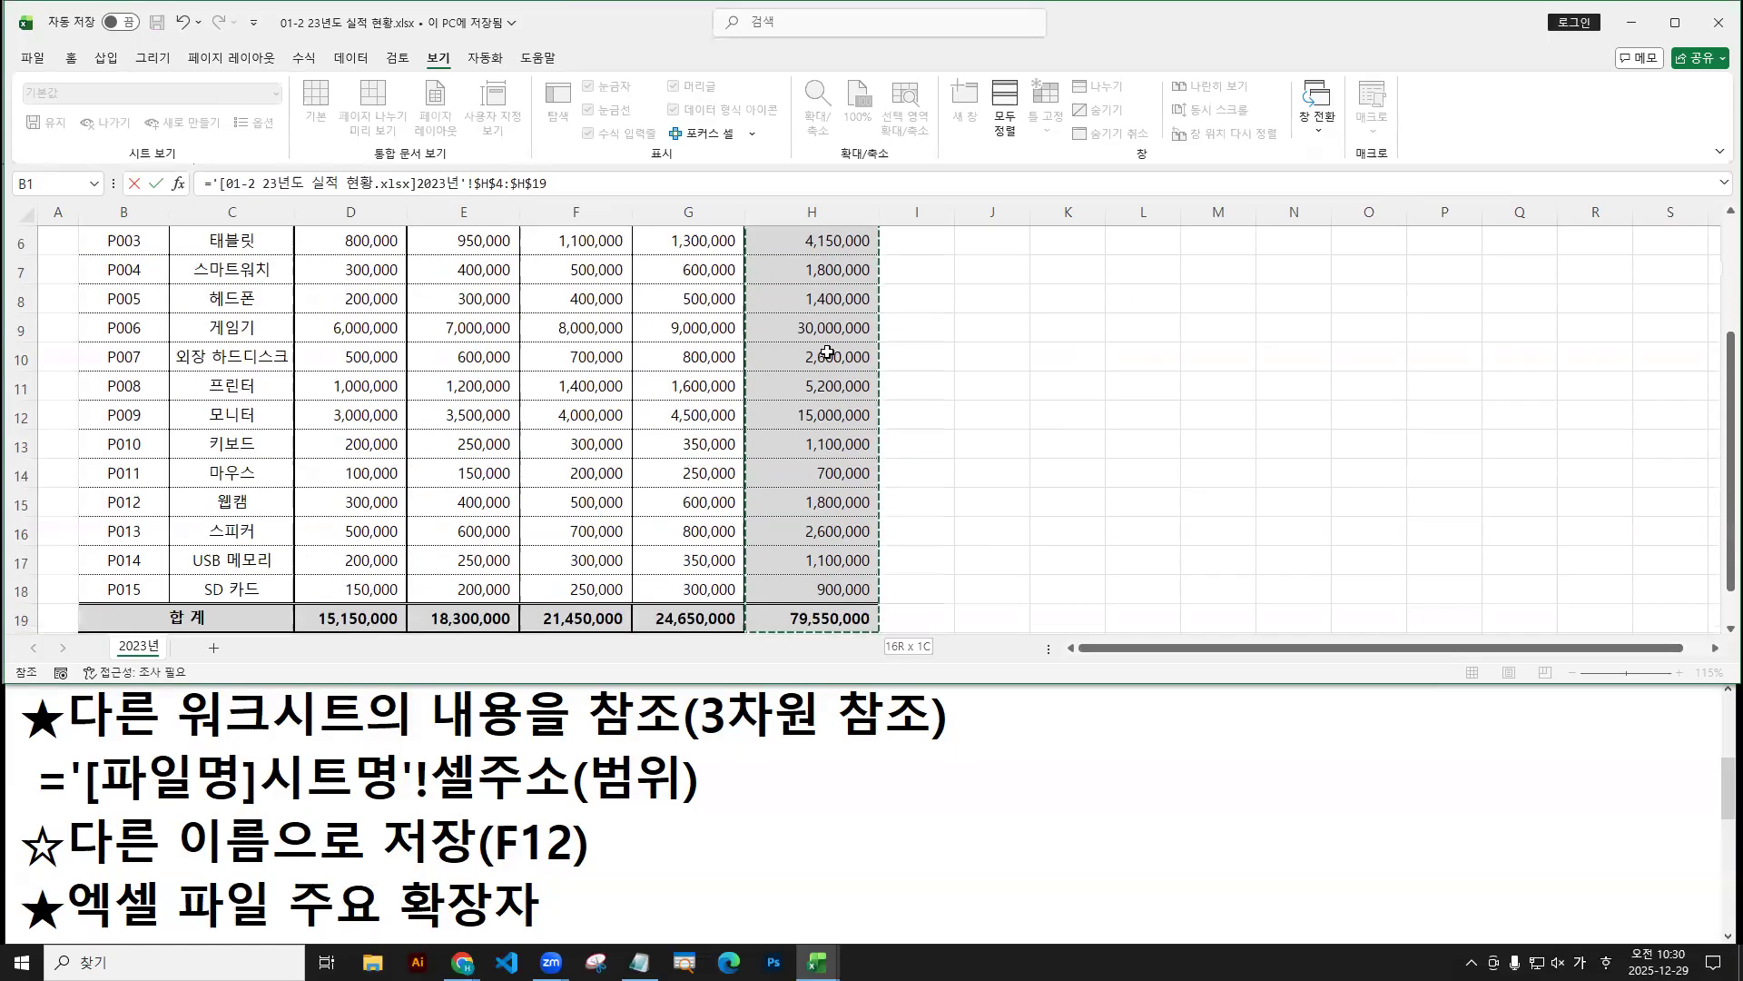
key(shift+Up)
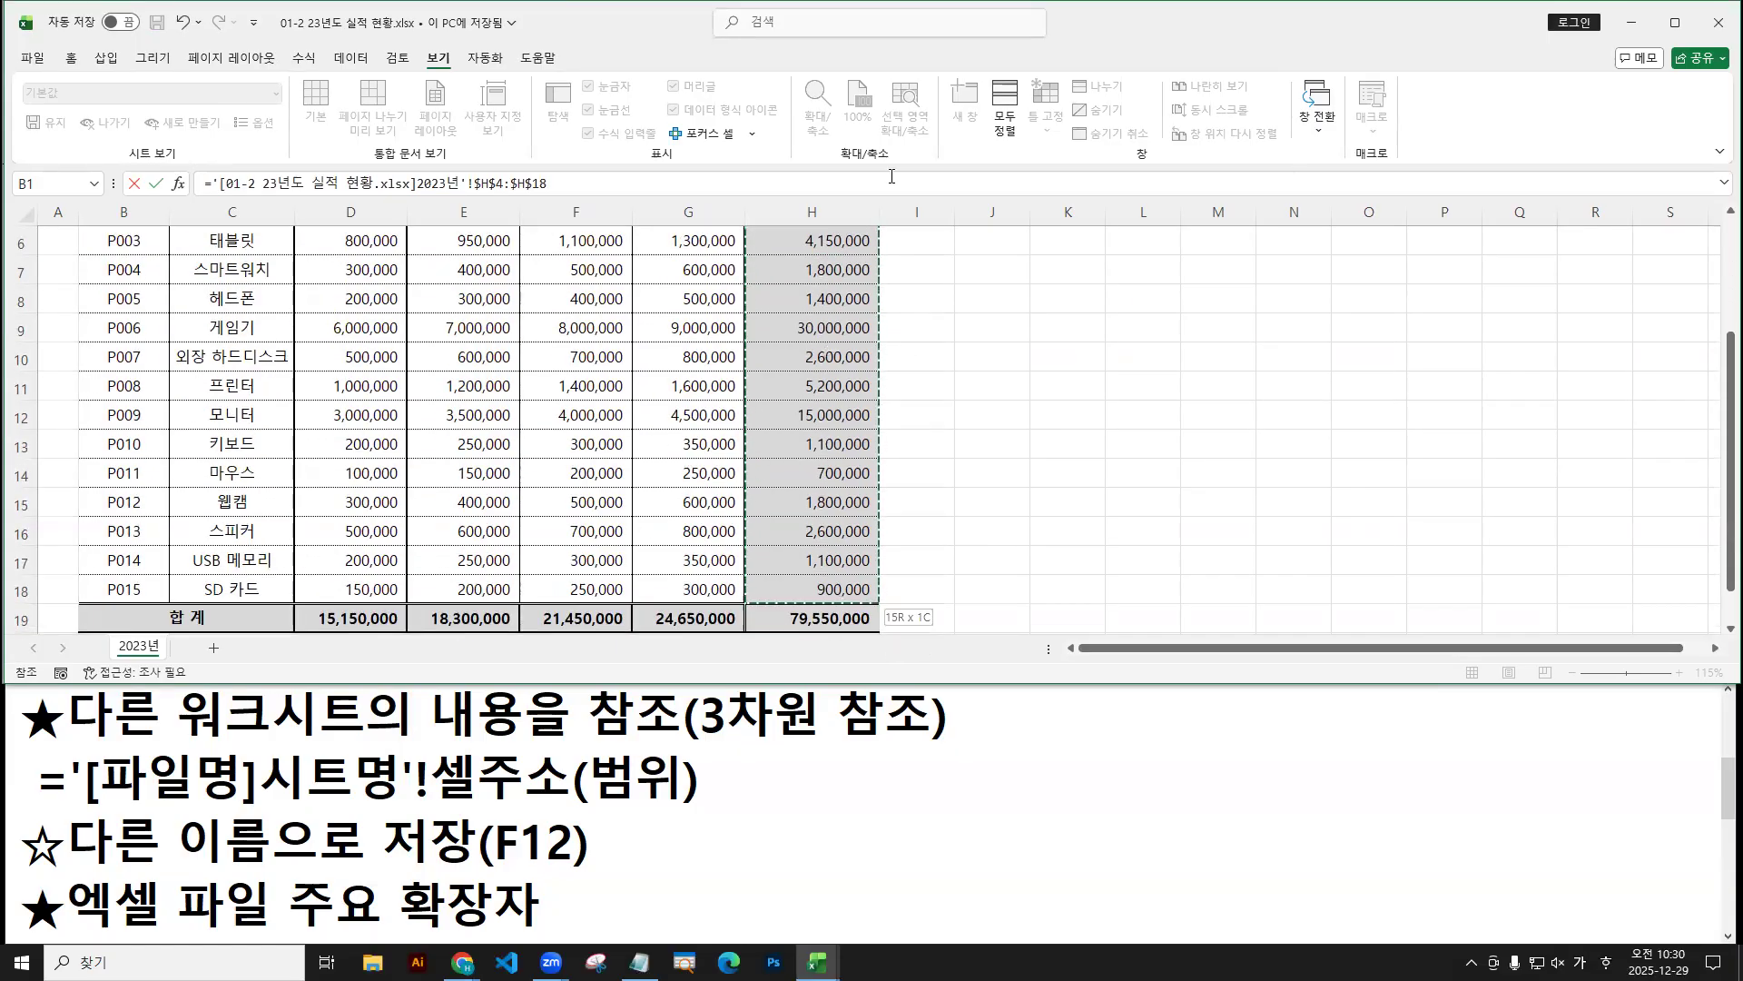
key(super+Up)
drag(820, 319, 815, 726)
drag(818, 318, 813, 720)
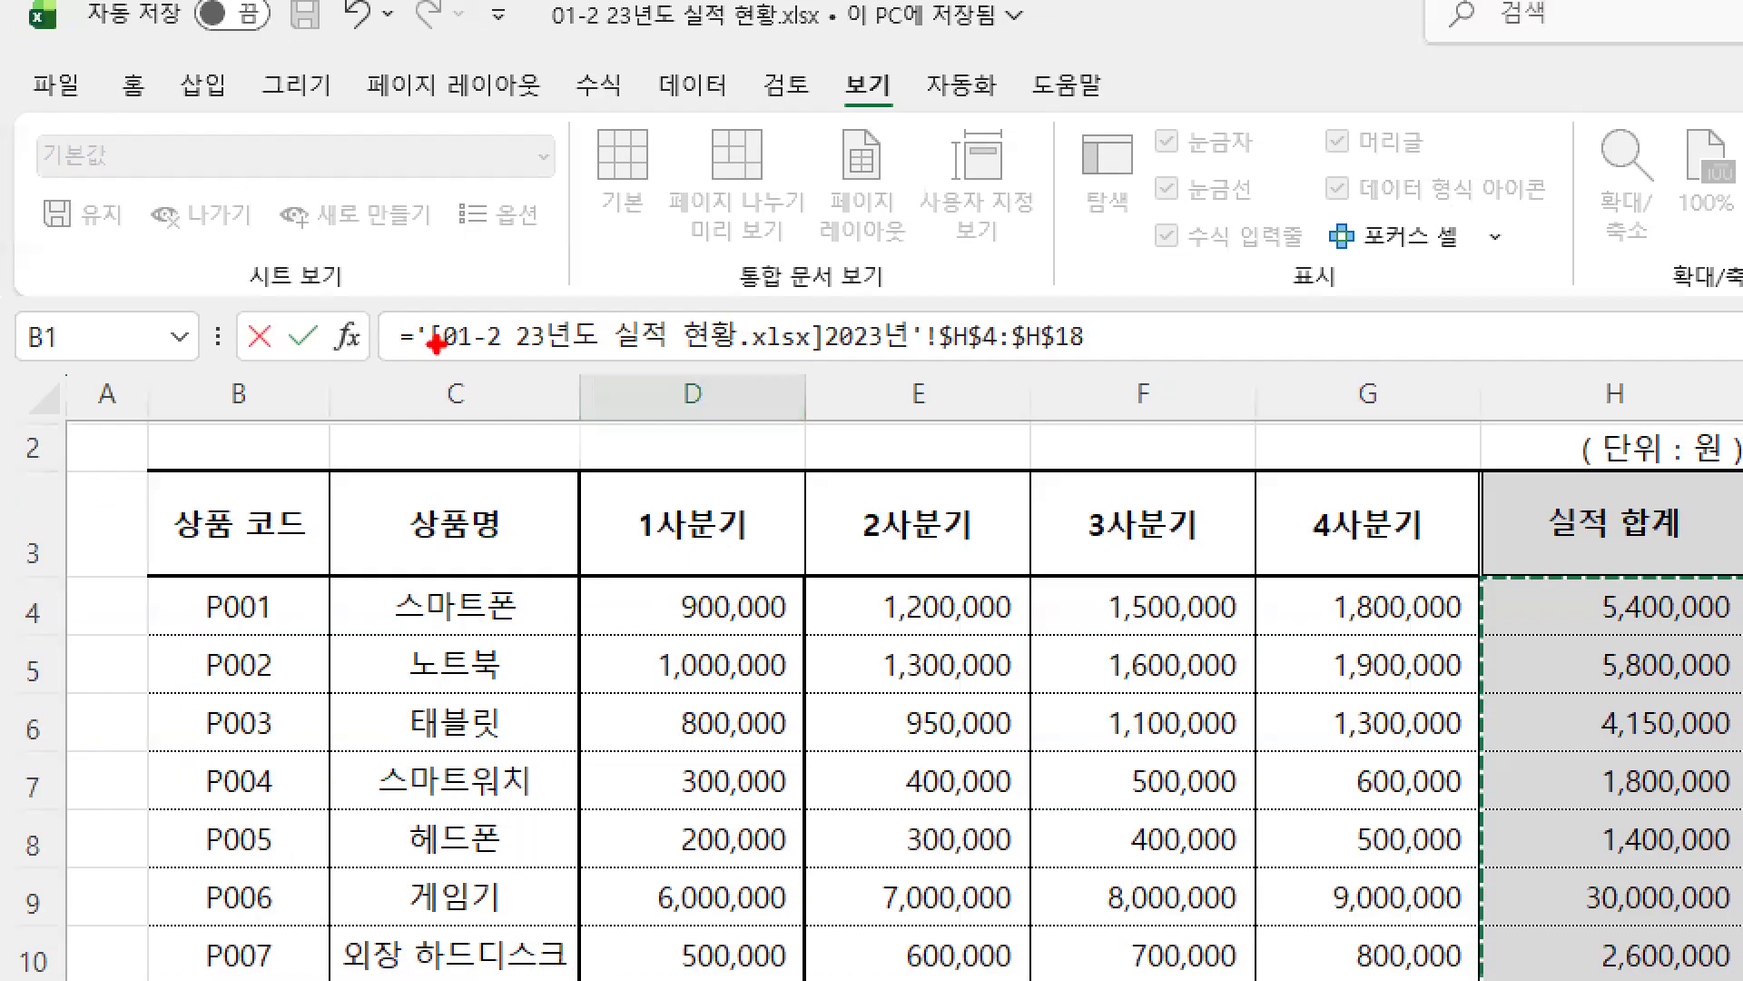
key(b)
drag(436, 362, 1094, 357)
key(r)
key(g)
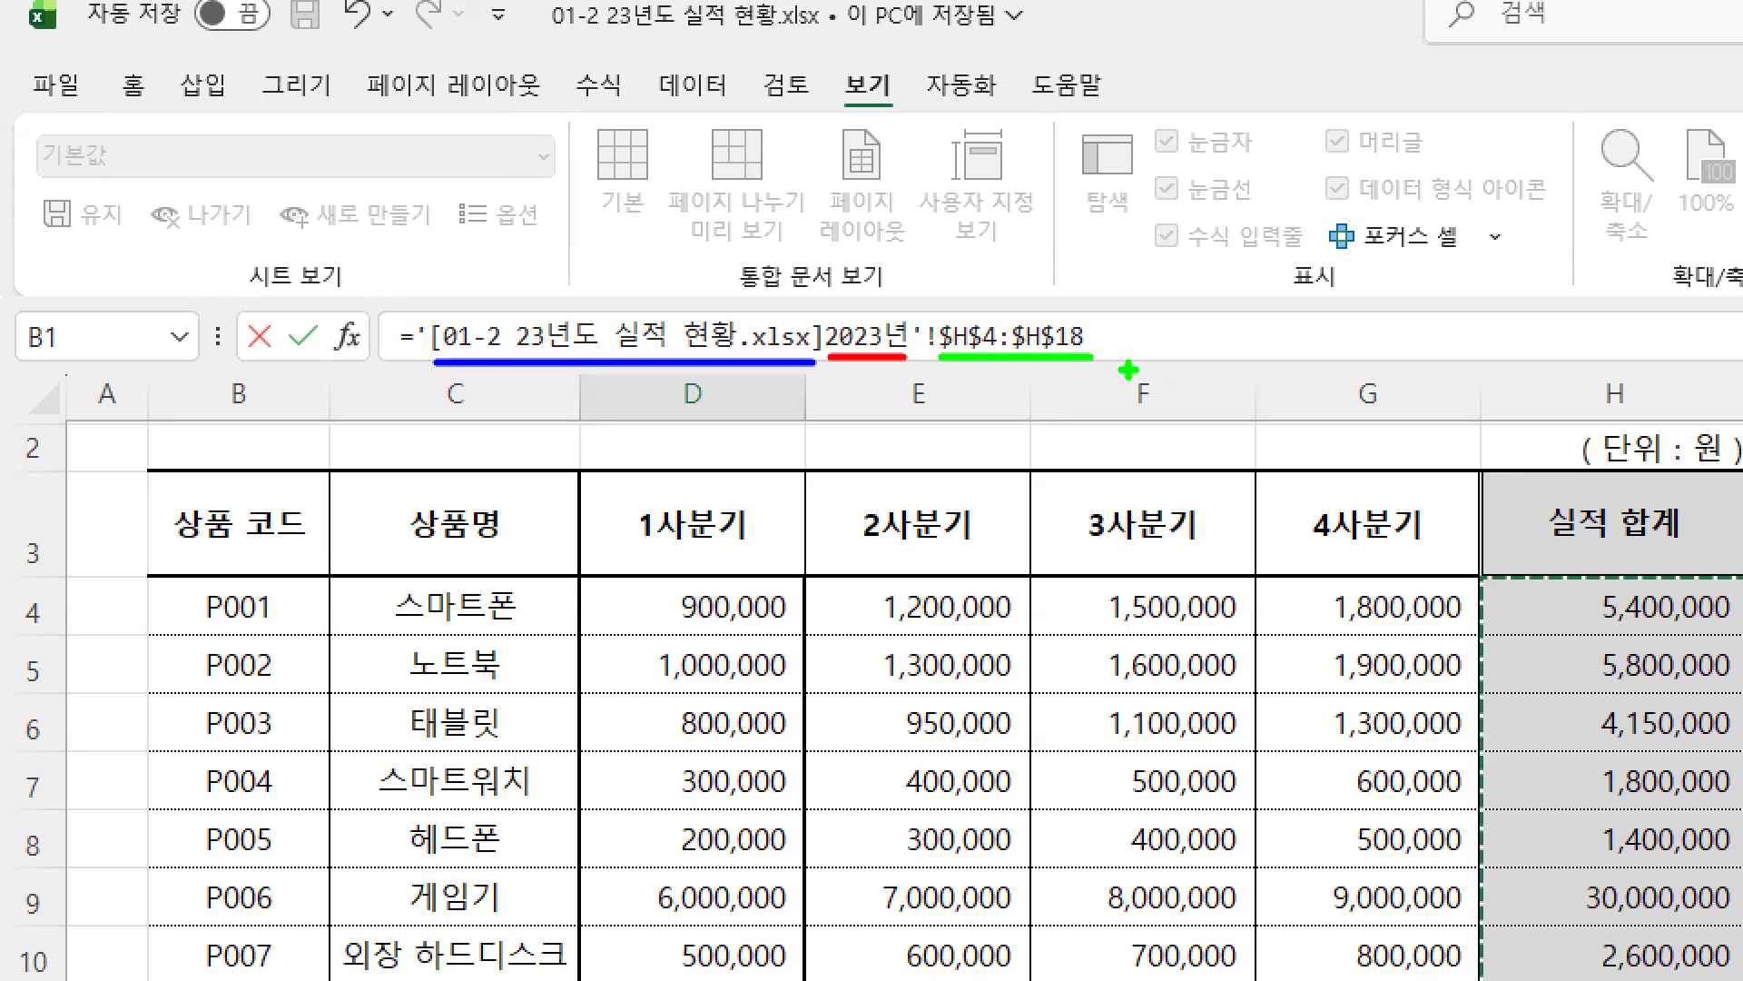
key(b)
mouse_move(428, 361)
mouse_down()
mouse_move(907, 358)
mouse_move(930, 328)
mouse_move(925, 346)
mouse_move(1103, 361)
mouse_up()
key(r)
key(o)
key(g)
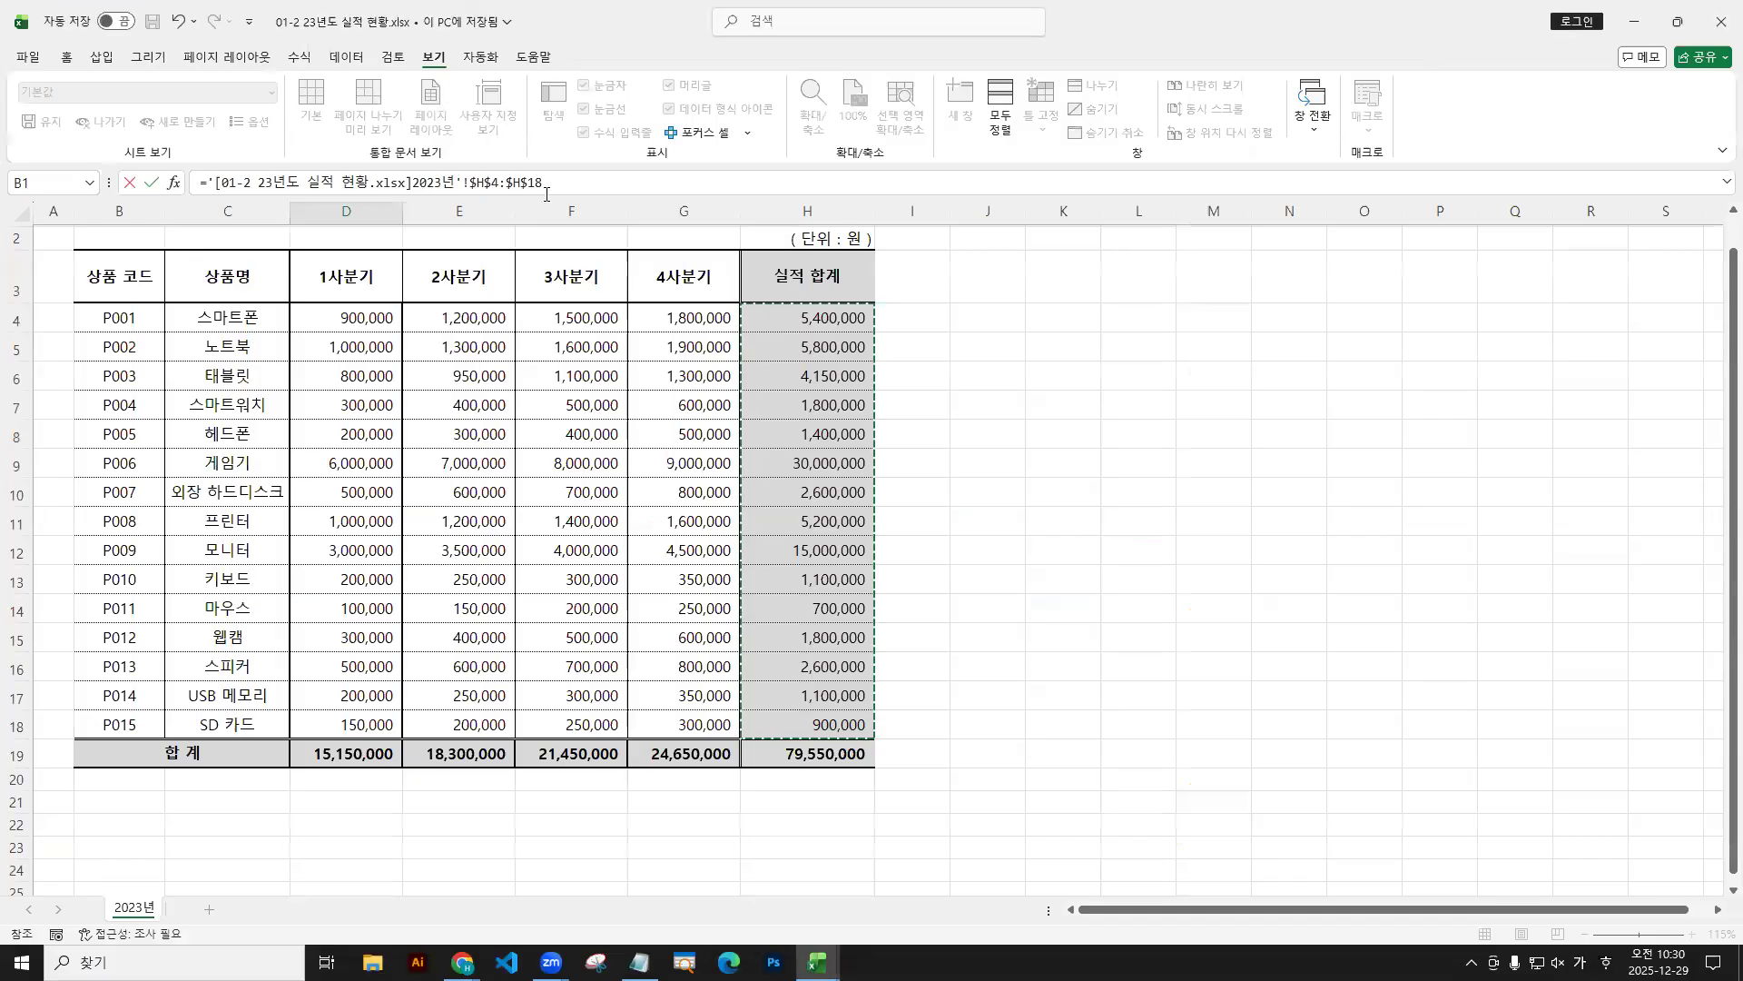
Enter the external reference formula, maximize the 01-2 실적 현황.xlsx window and select D4 to check its formula.
key(alt+Tab)
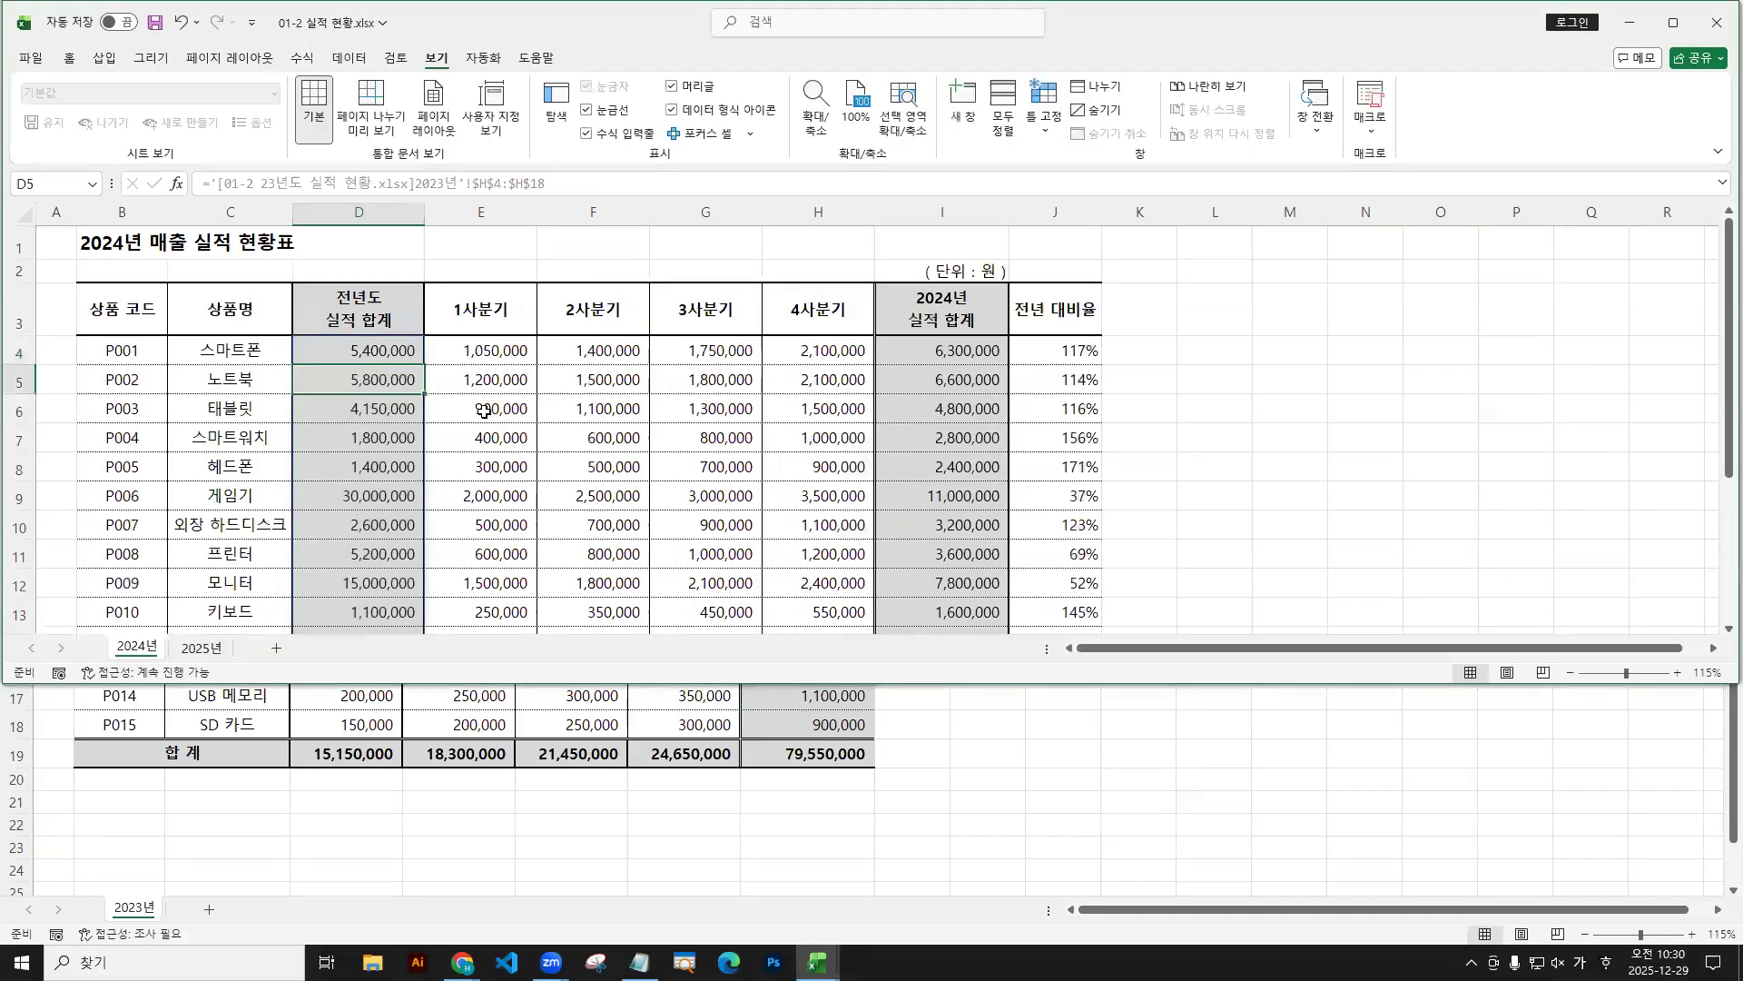
double_click(578, 11)
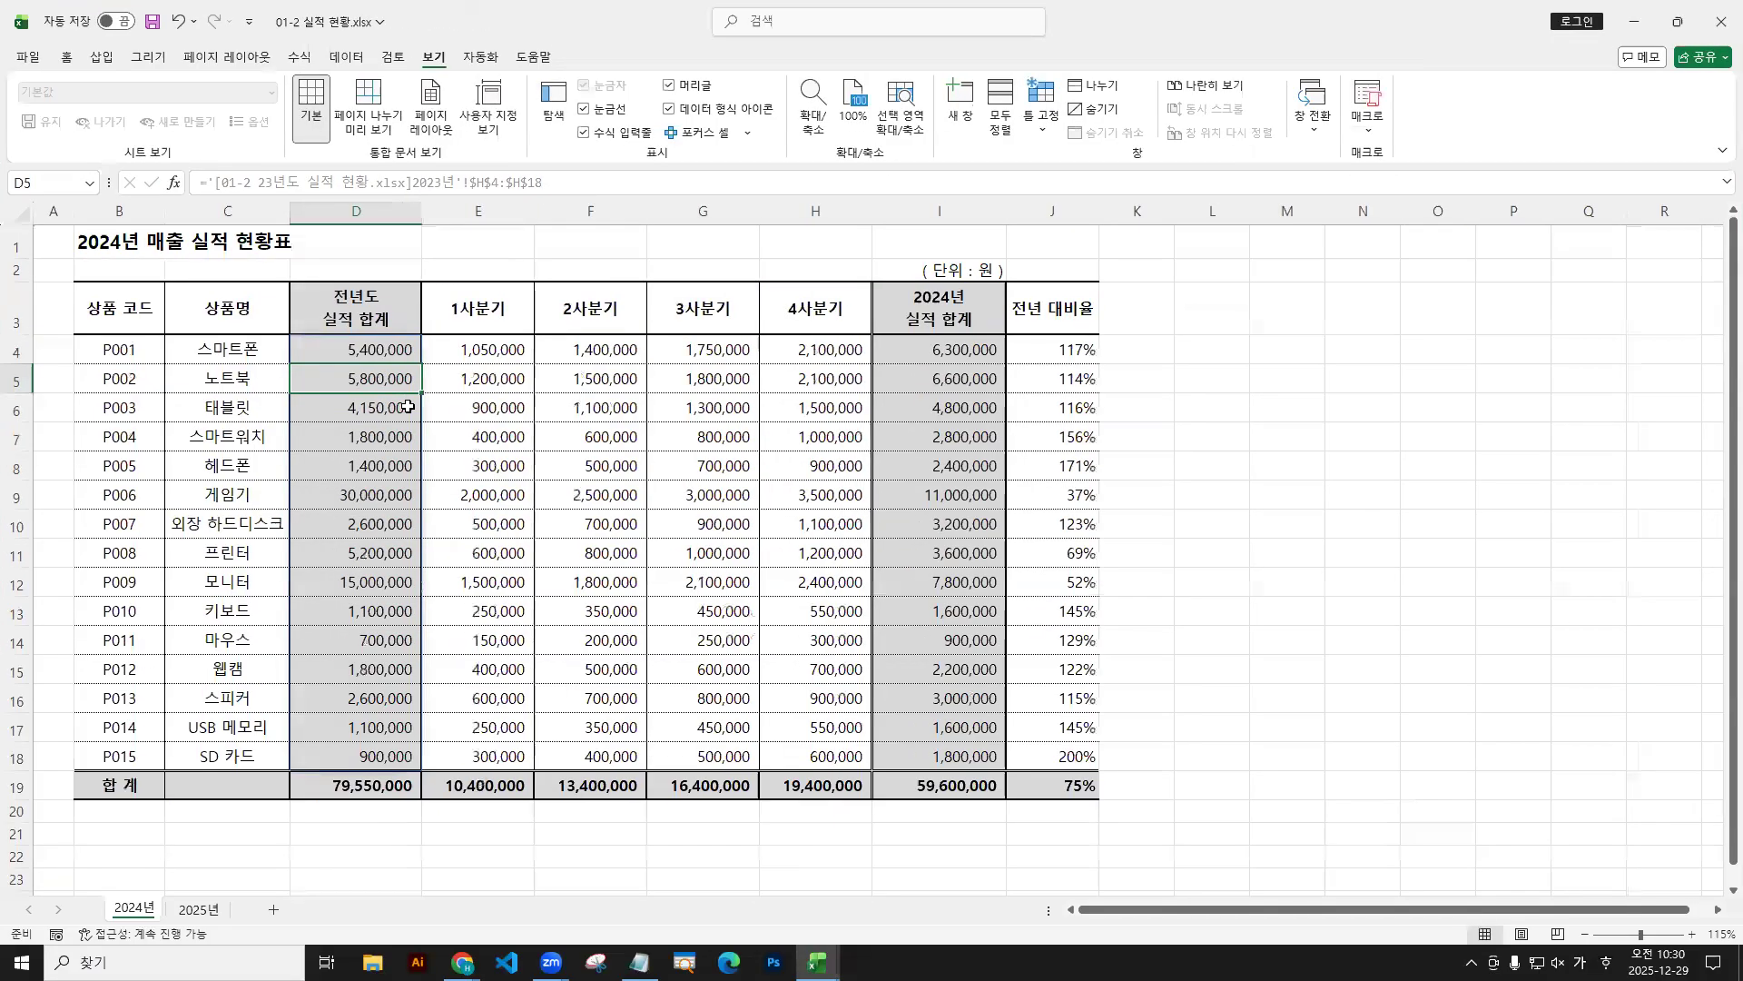
click(370, 346)
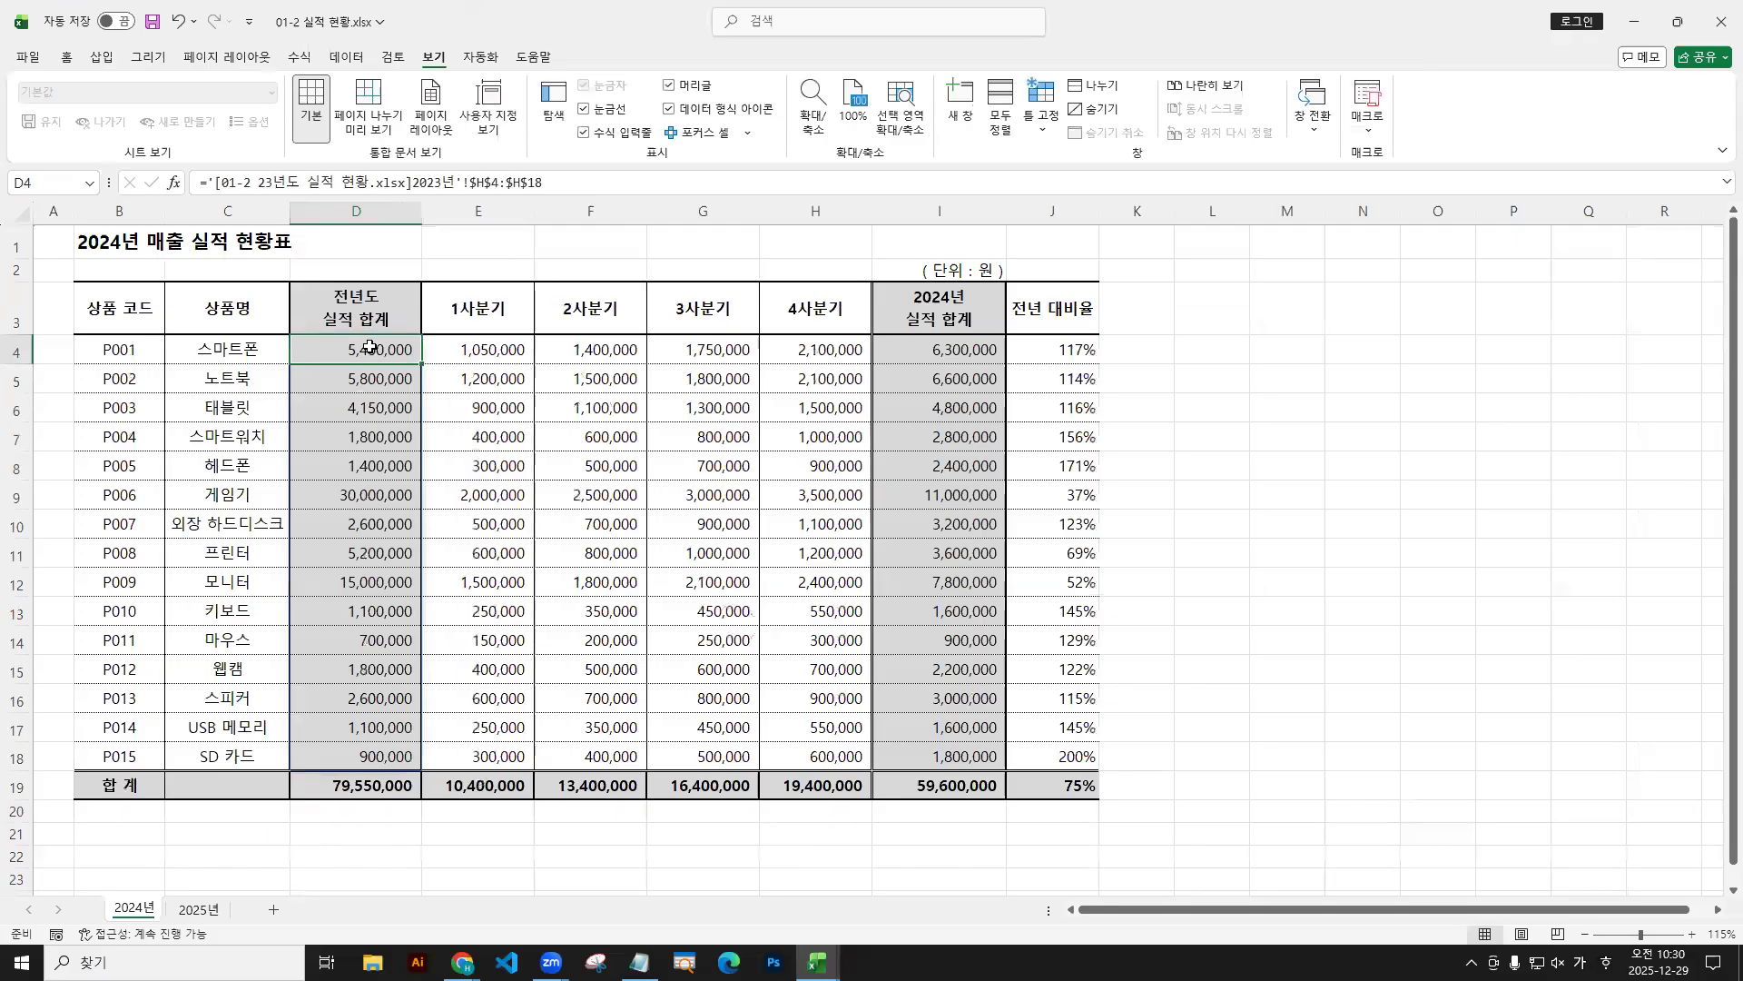
drag(334, 365, 452, 364)
key(Escape)
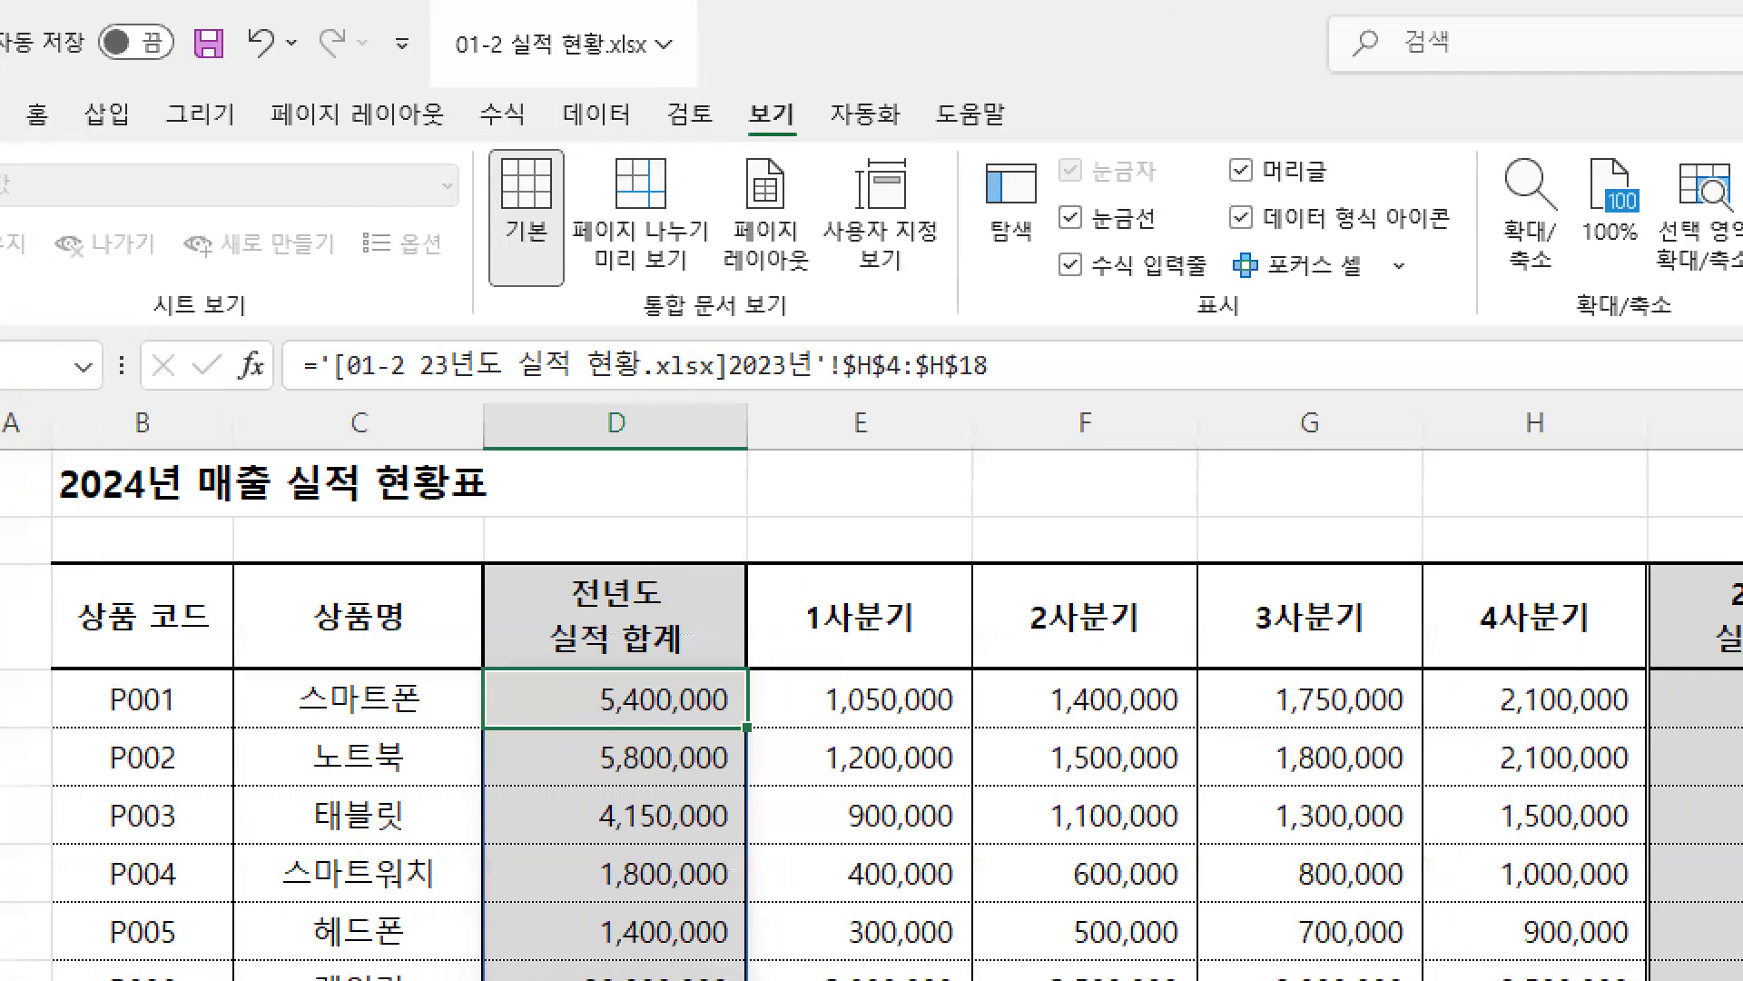
drag(459, 65, 638, 67)
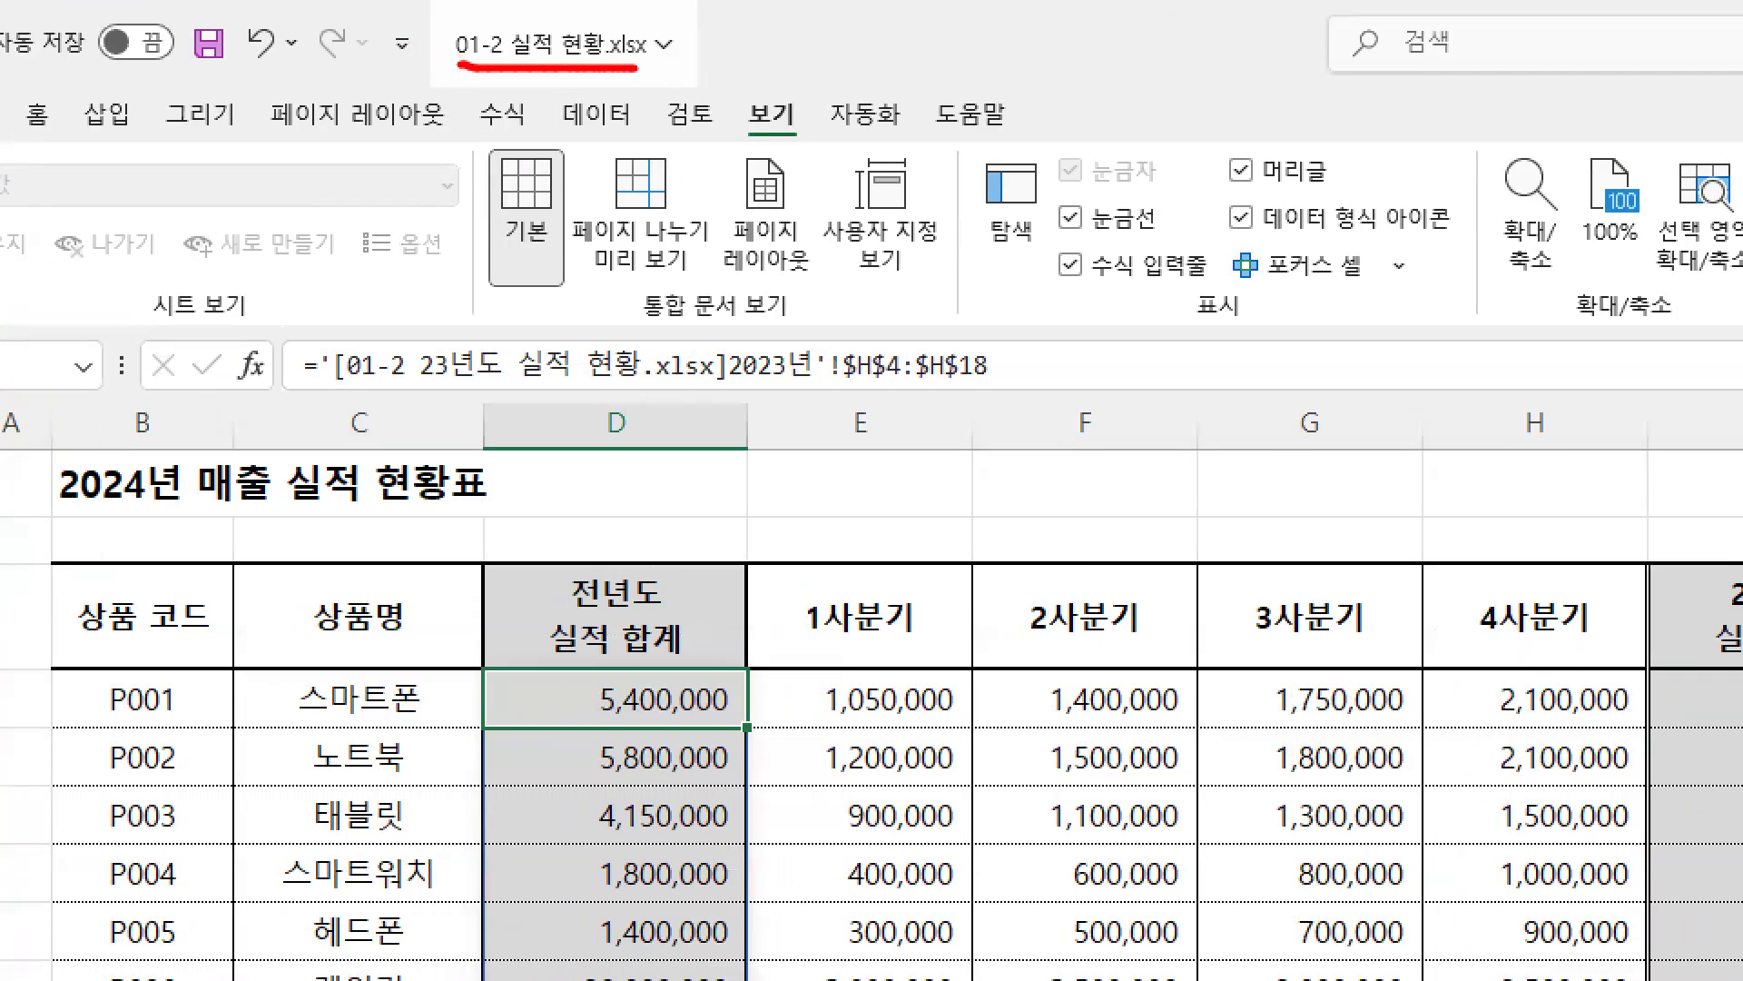
key(Escape)
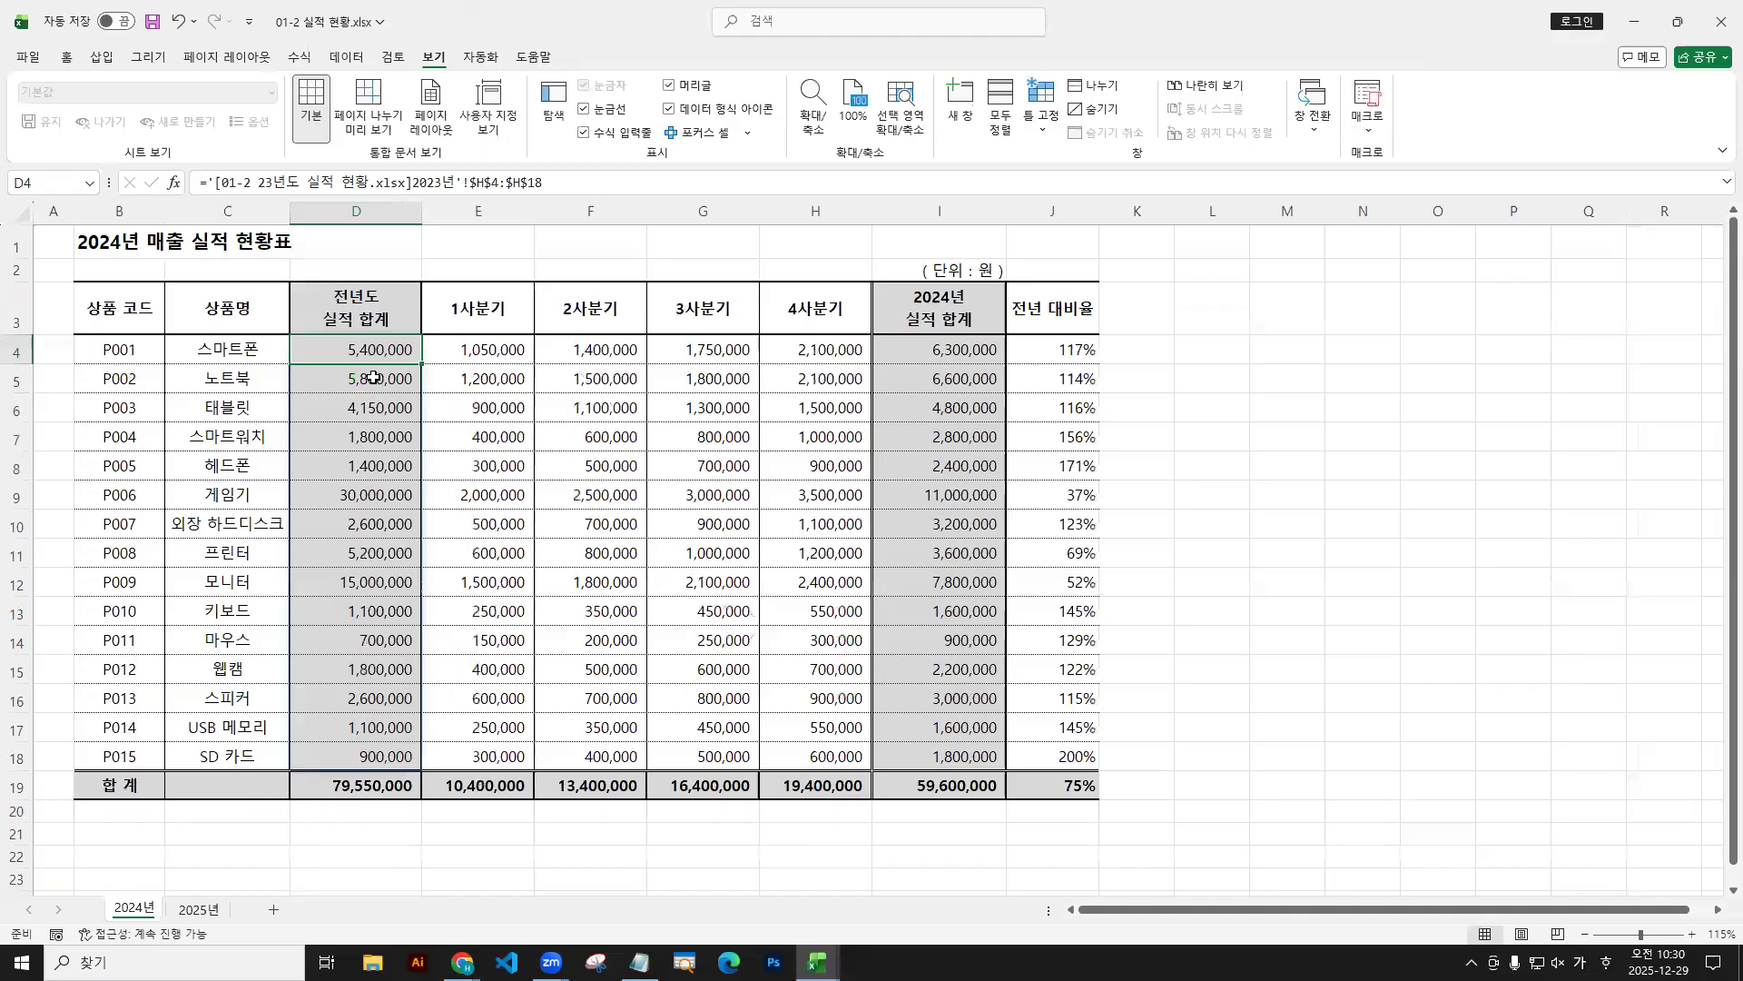
drag(202, 199, 568, 200)
key(Escape)
drag(274, 241, 743, 236)
key(g)
key(b)
key(r)
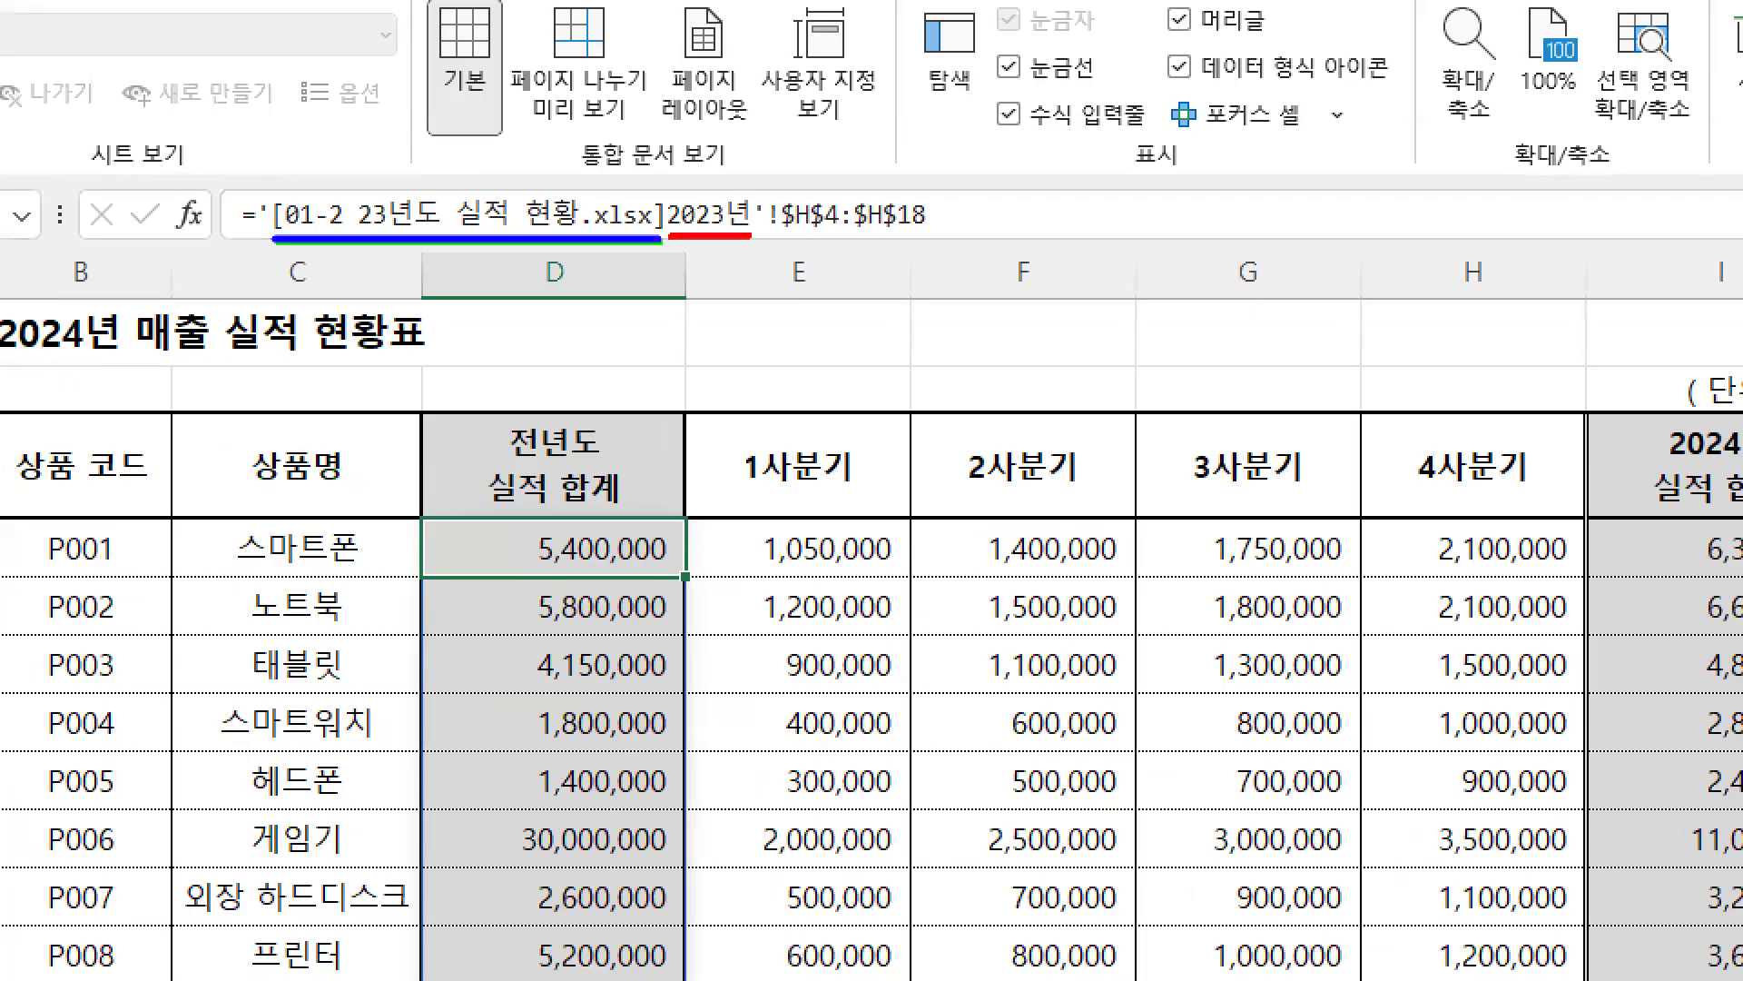
drag(788, 237, 933, 236)
drag(786, 237, 927, 241)
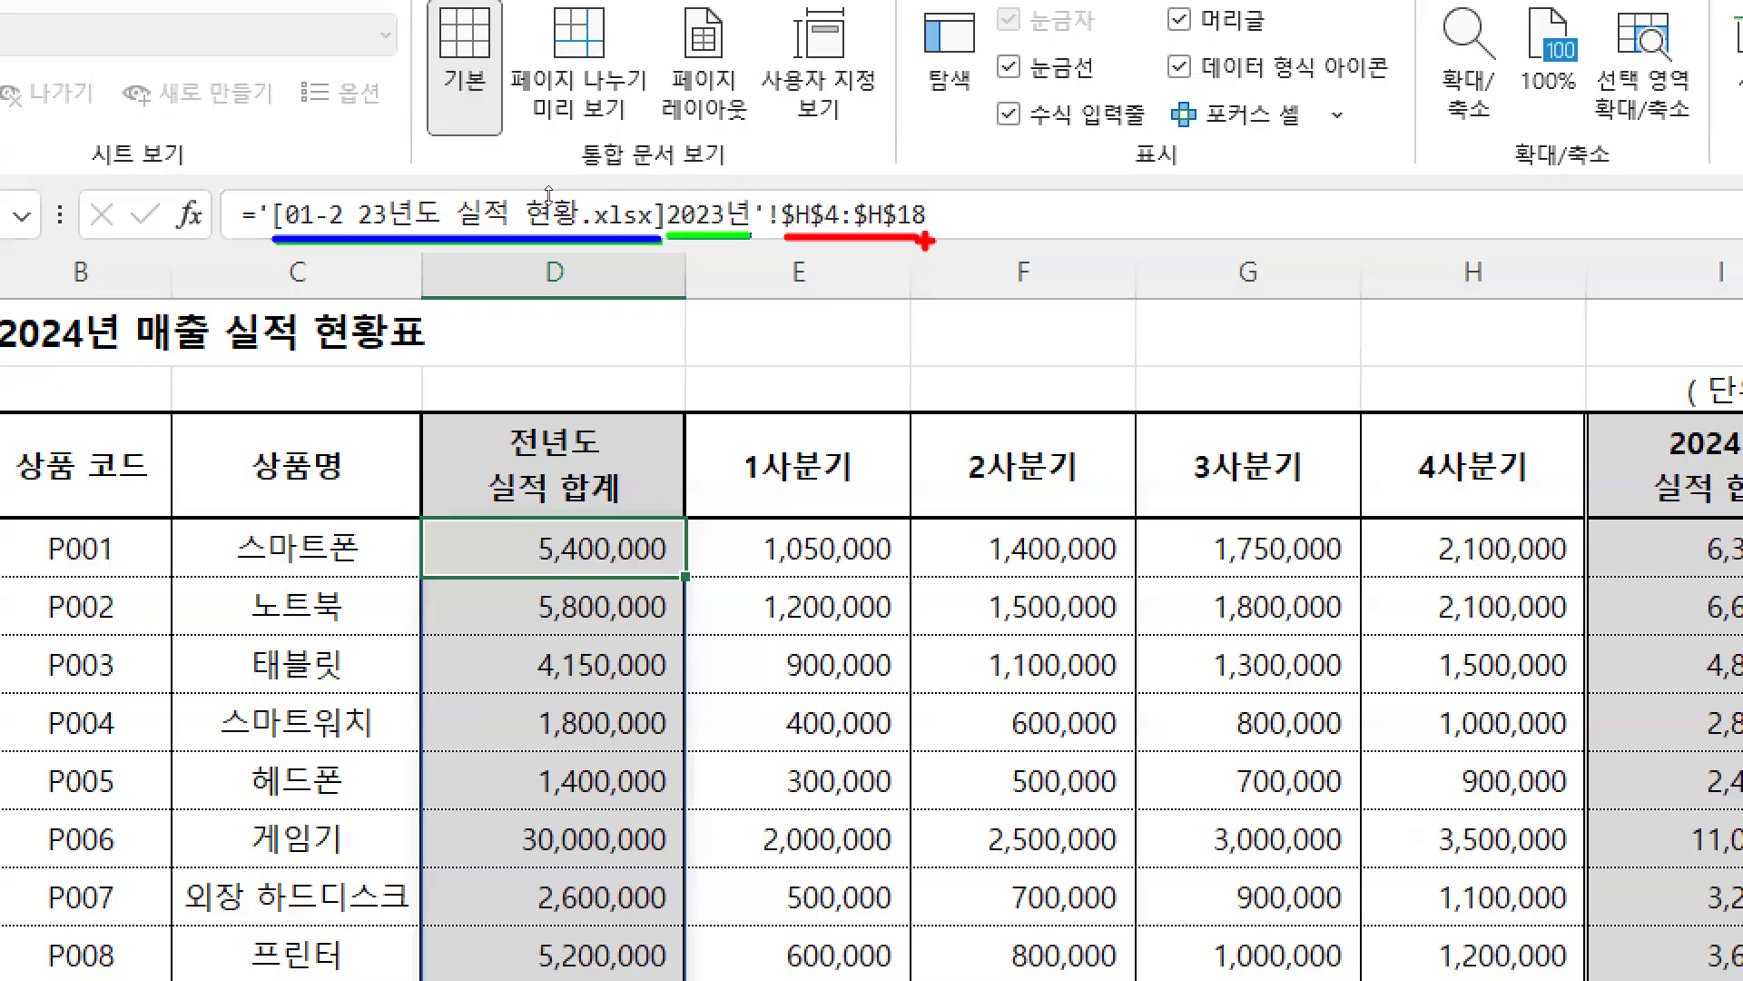
key(Escape)
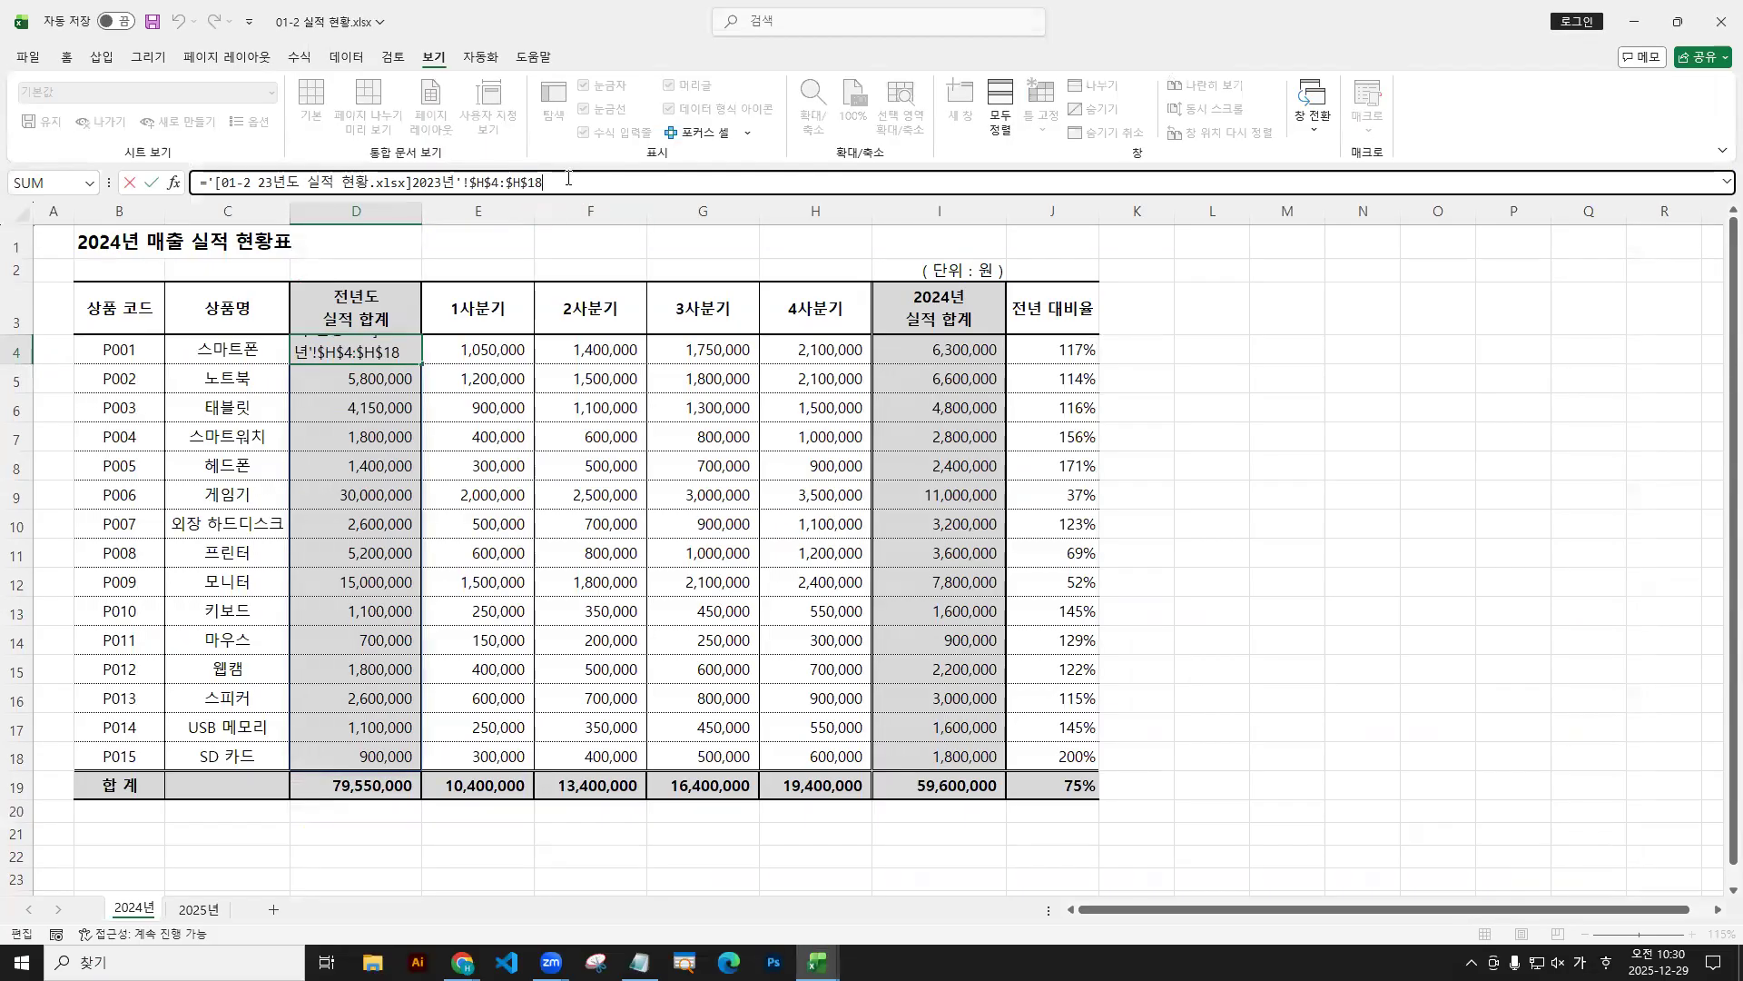
Copy D4's formula ='[01-2 23년도 실적 현황.xlsx]2023년'!$H$4:$H$18 and paste it on its own line below the reference syntax in the Notepad notes.
drag(567, 178, 5, 150)
double_click(633, 15)
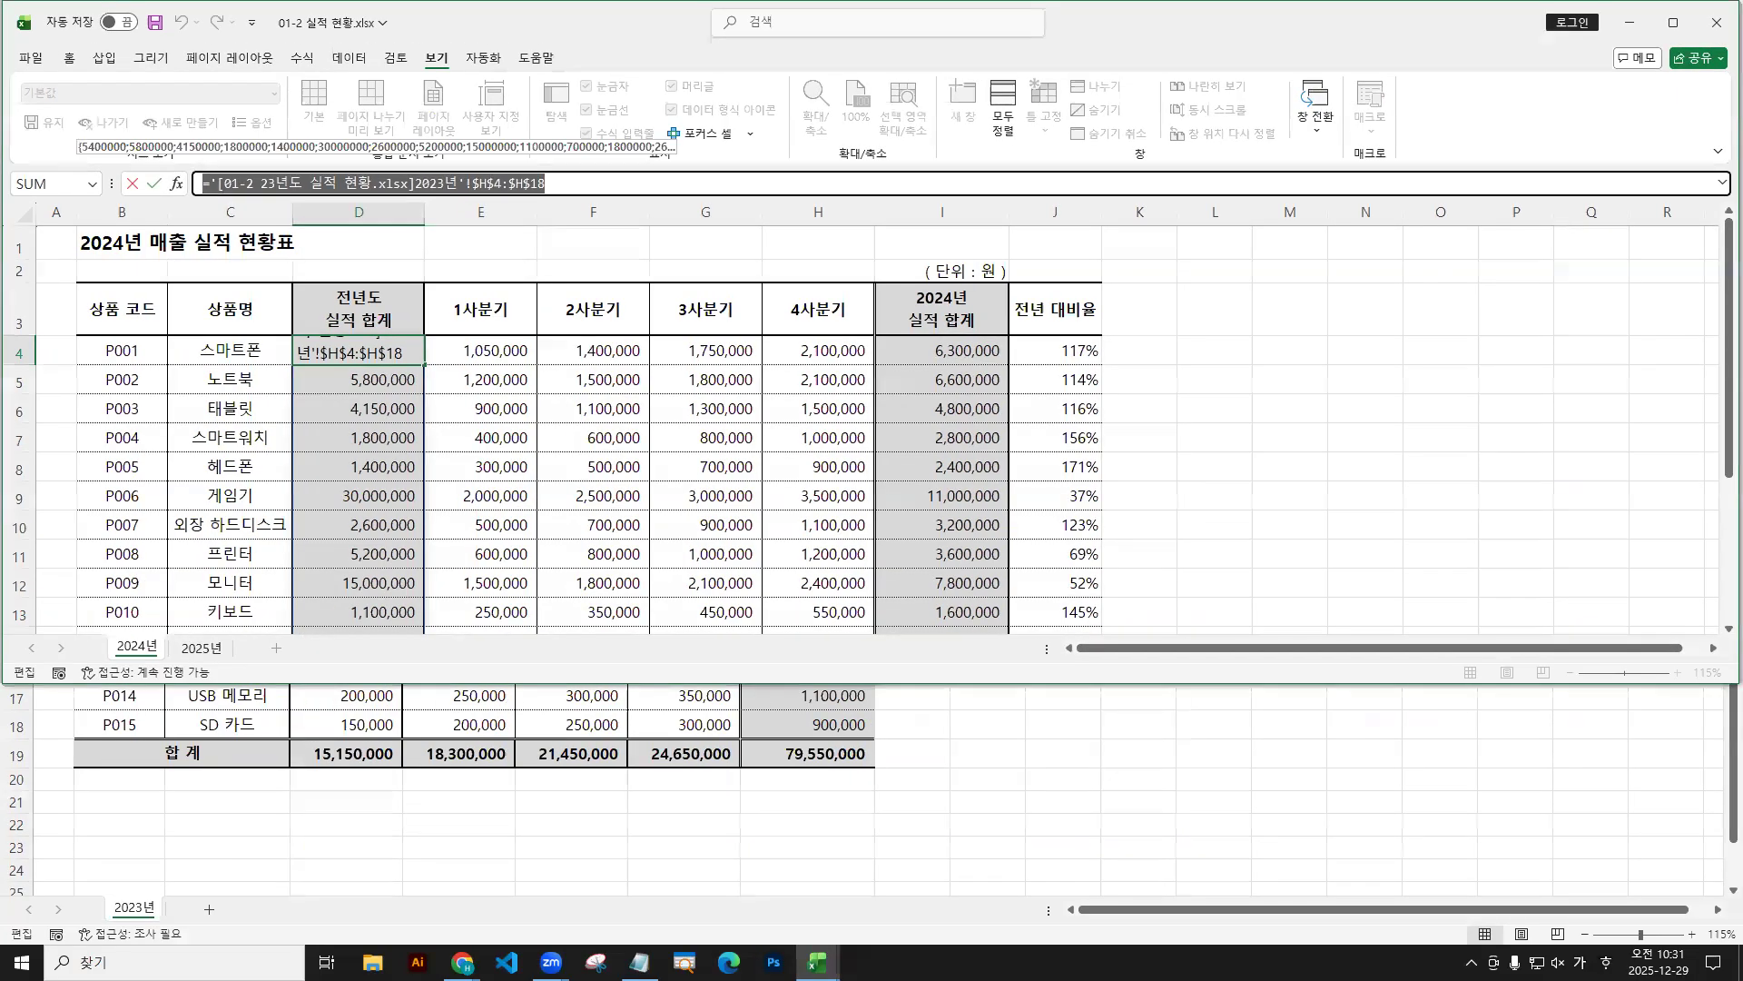
click(546, 848)
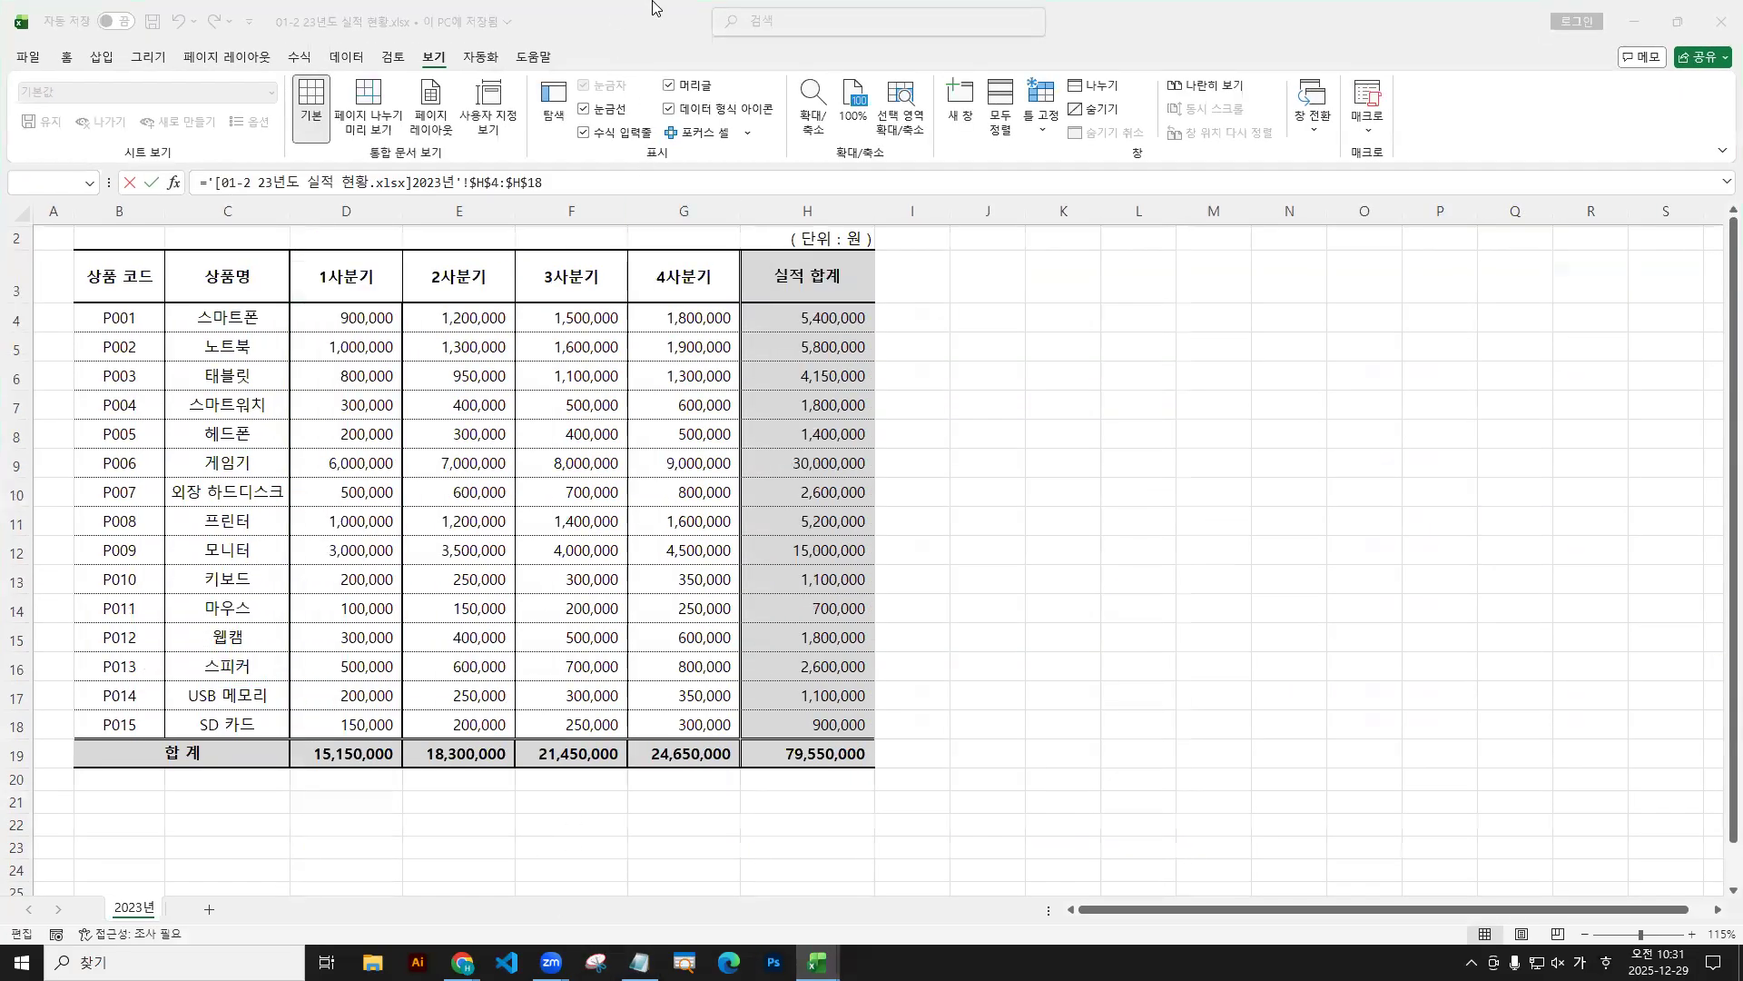
click(863, 732)
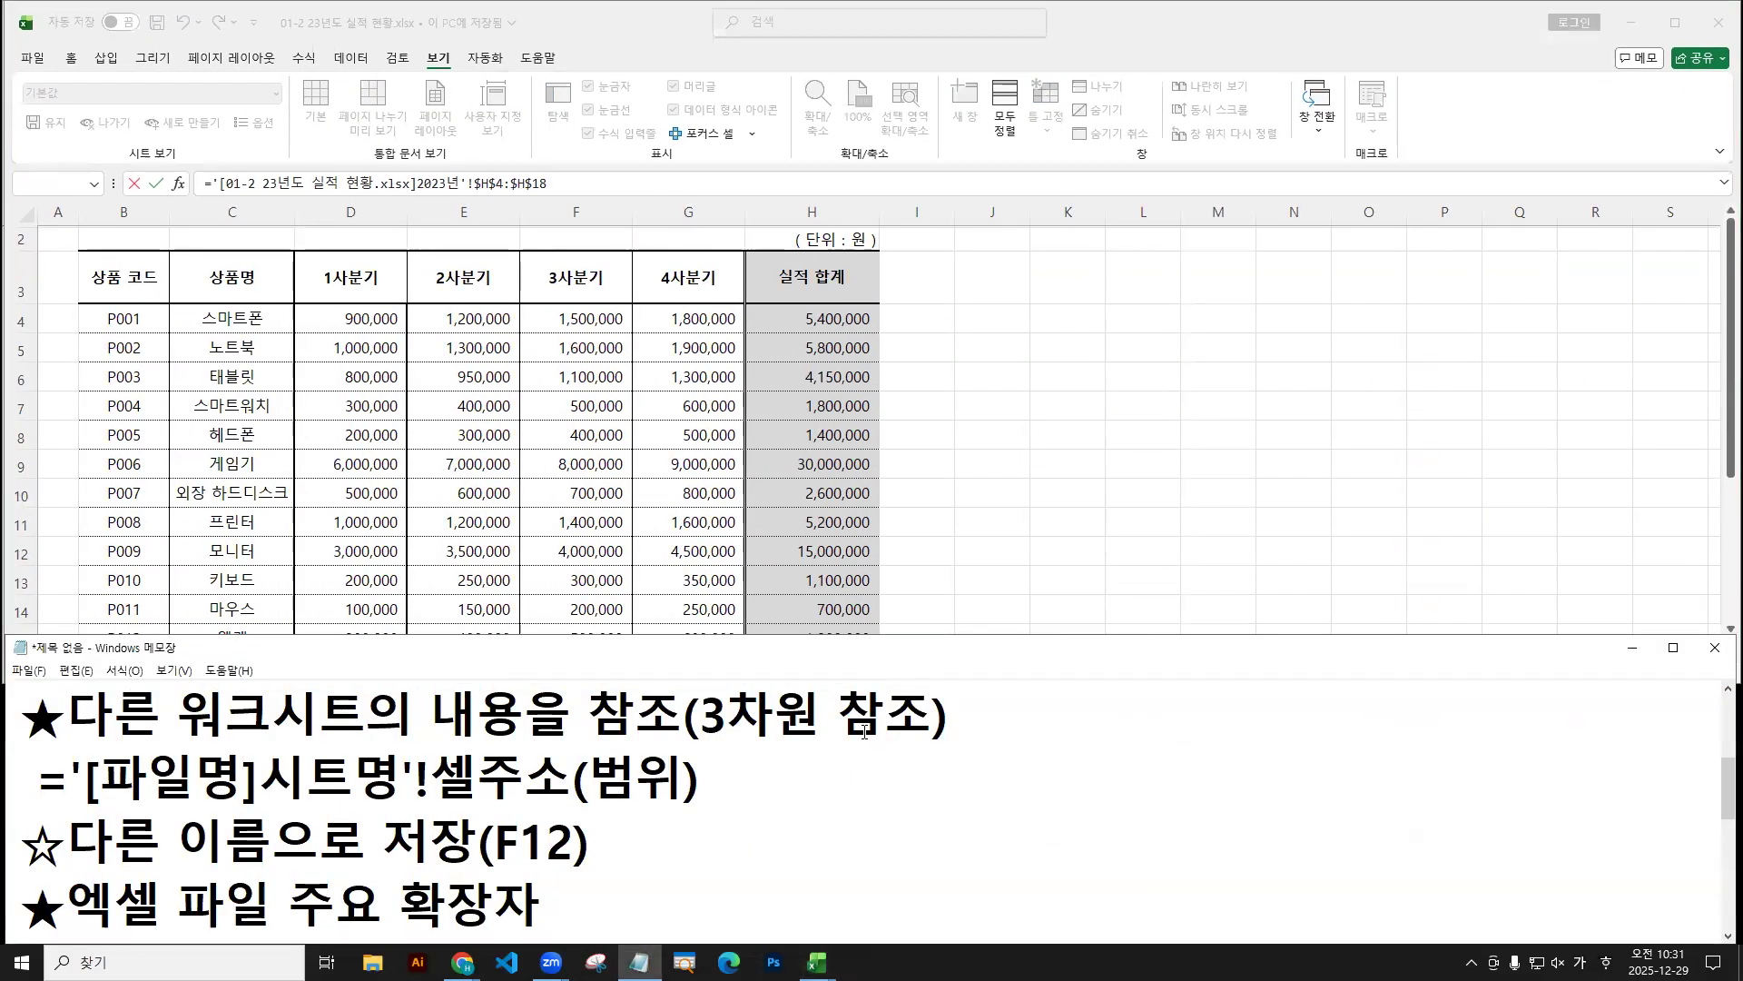
key(Down)
key(ctrl+v)
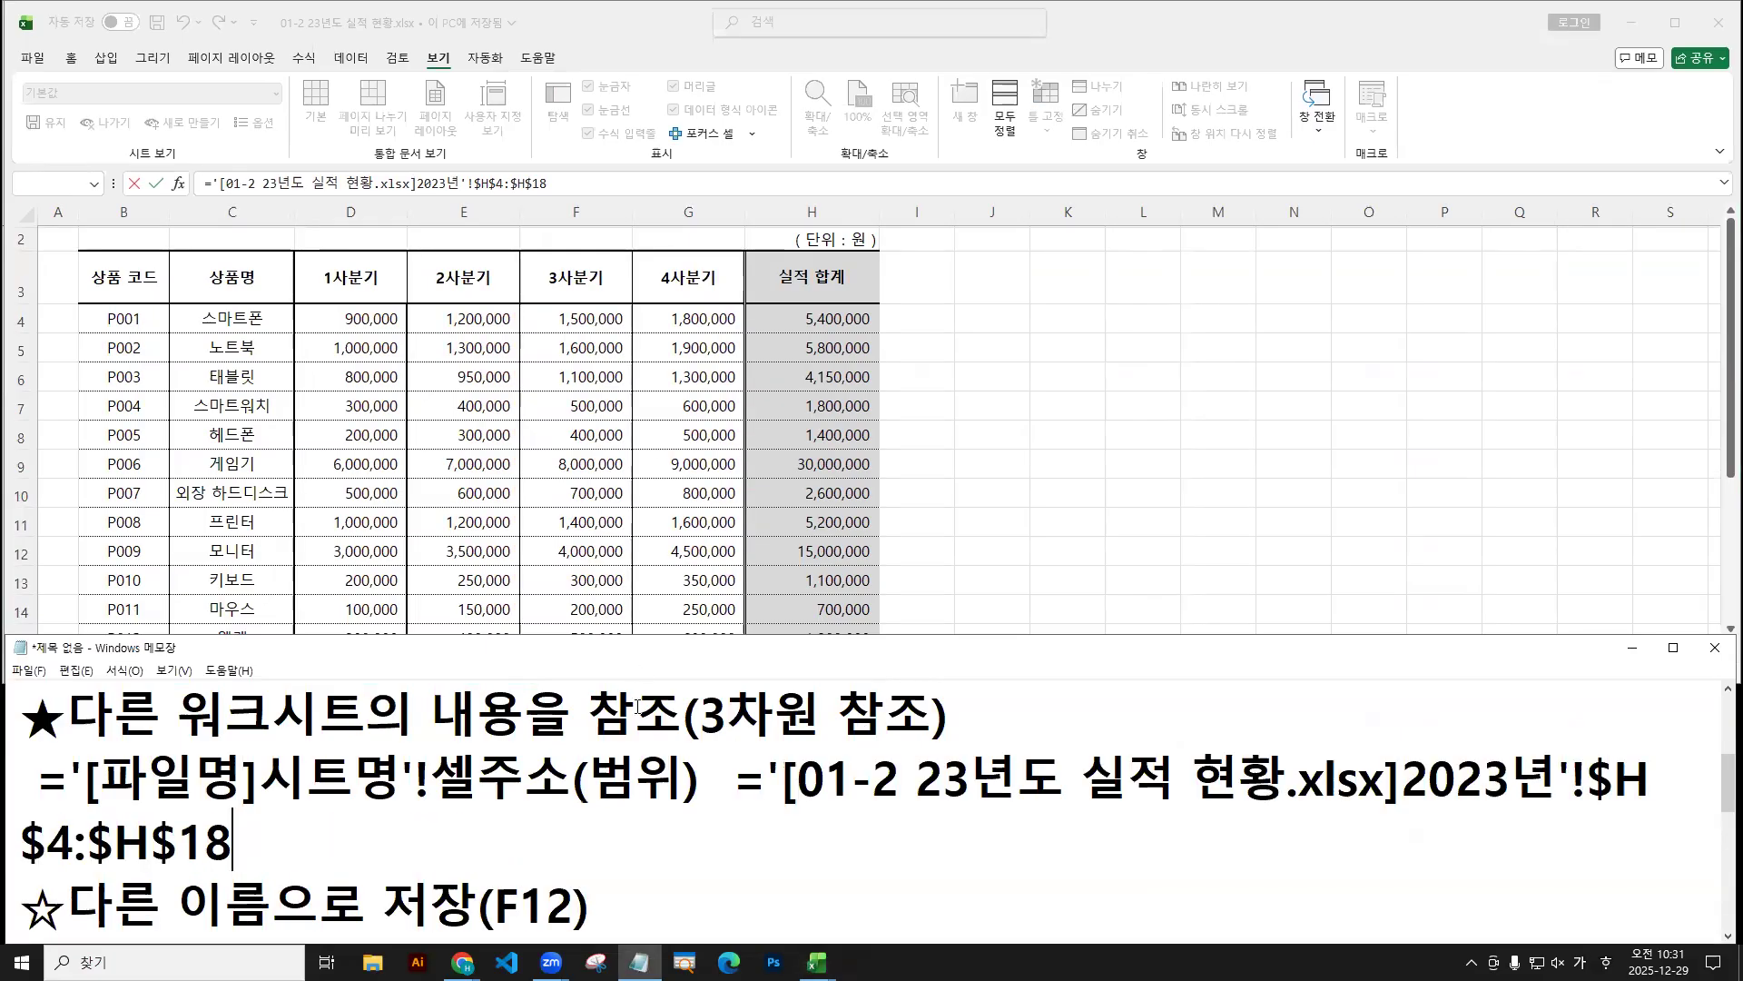
click(736, 777)
key(Return)
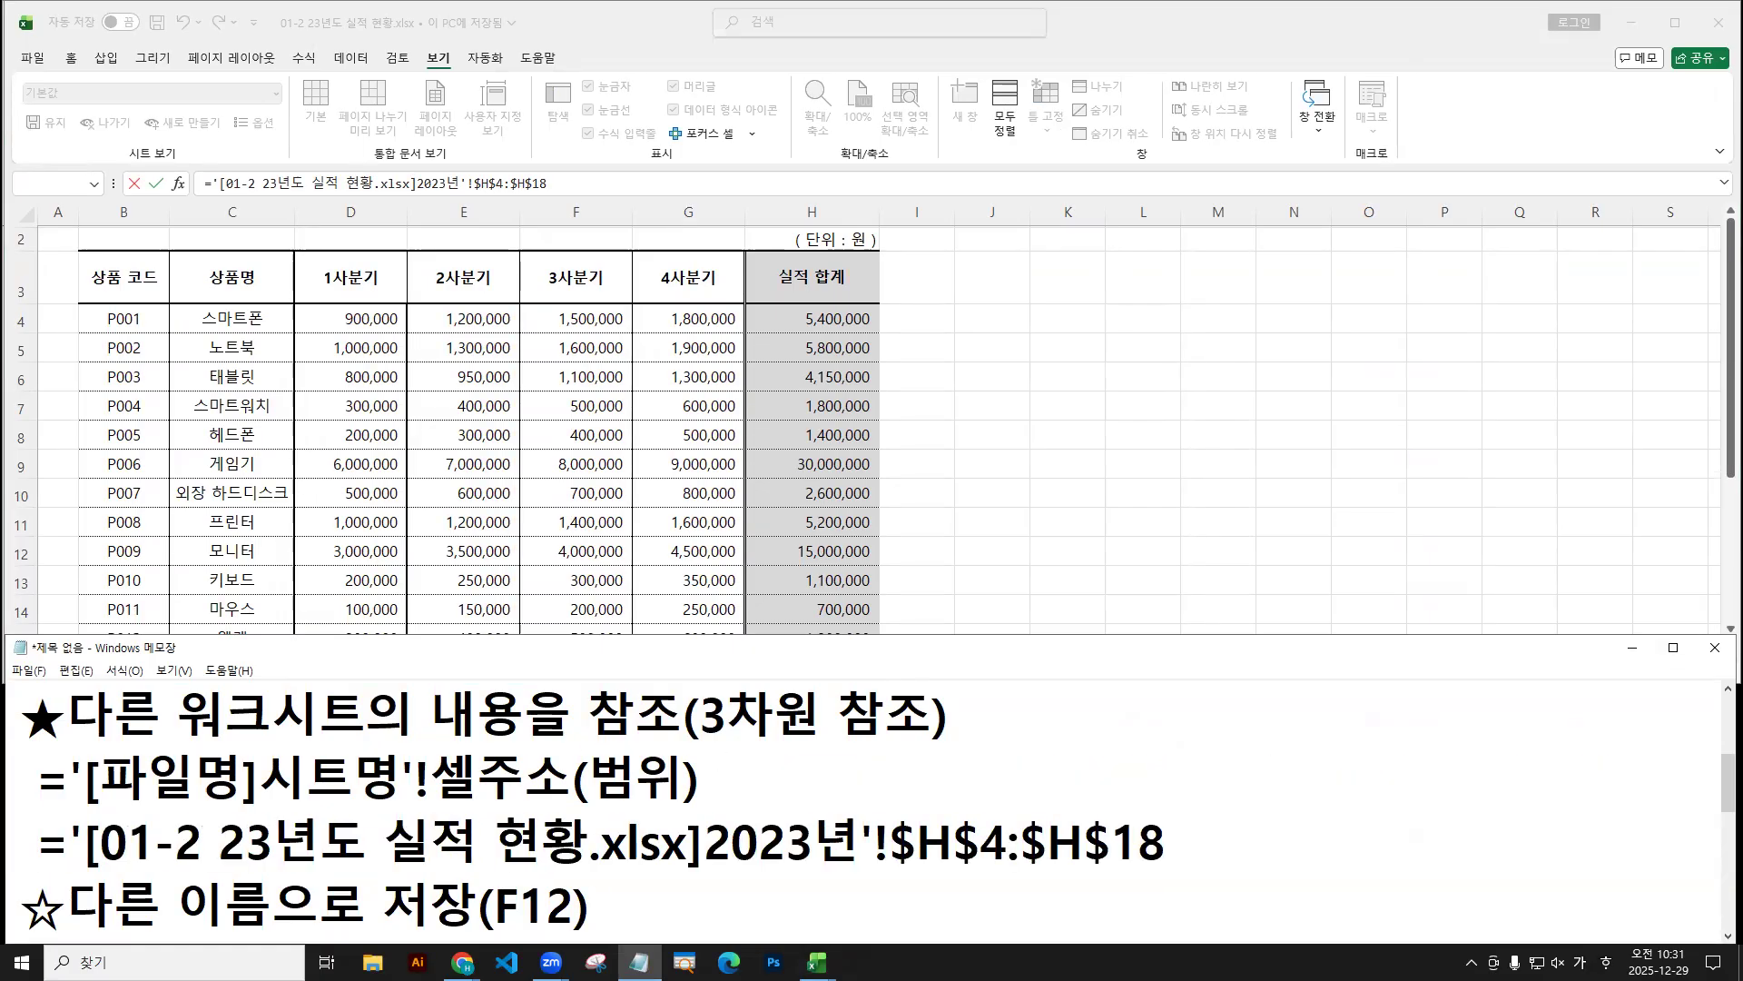
Switch back to Excel and close the 01-2 23년도 실적 현황.xlsx workbook.
key(alt+Tab)
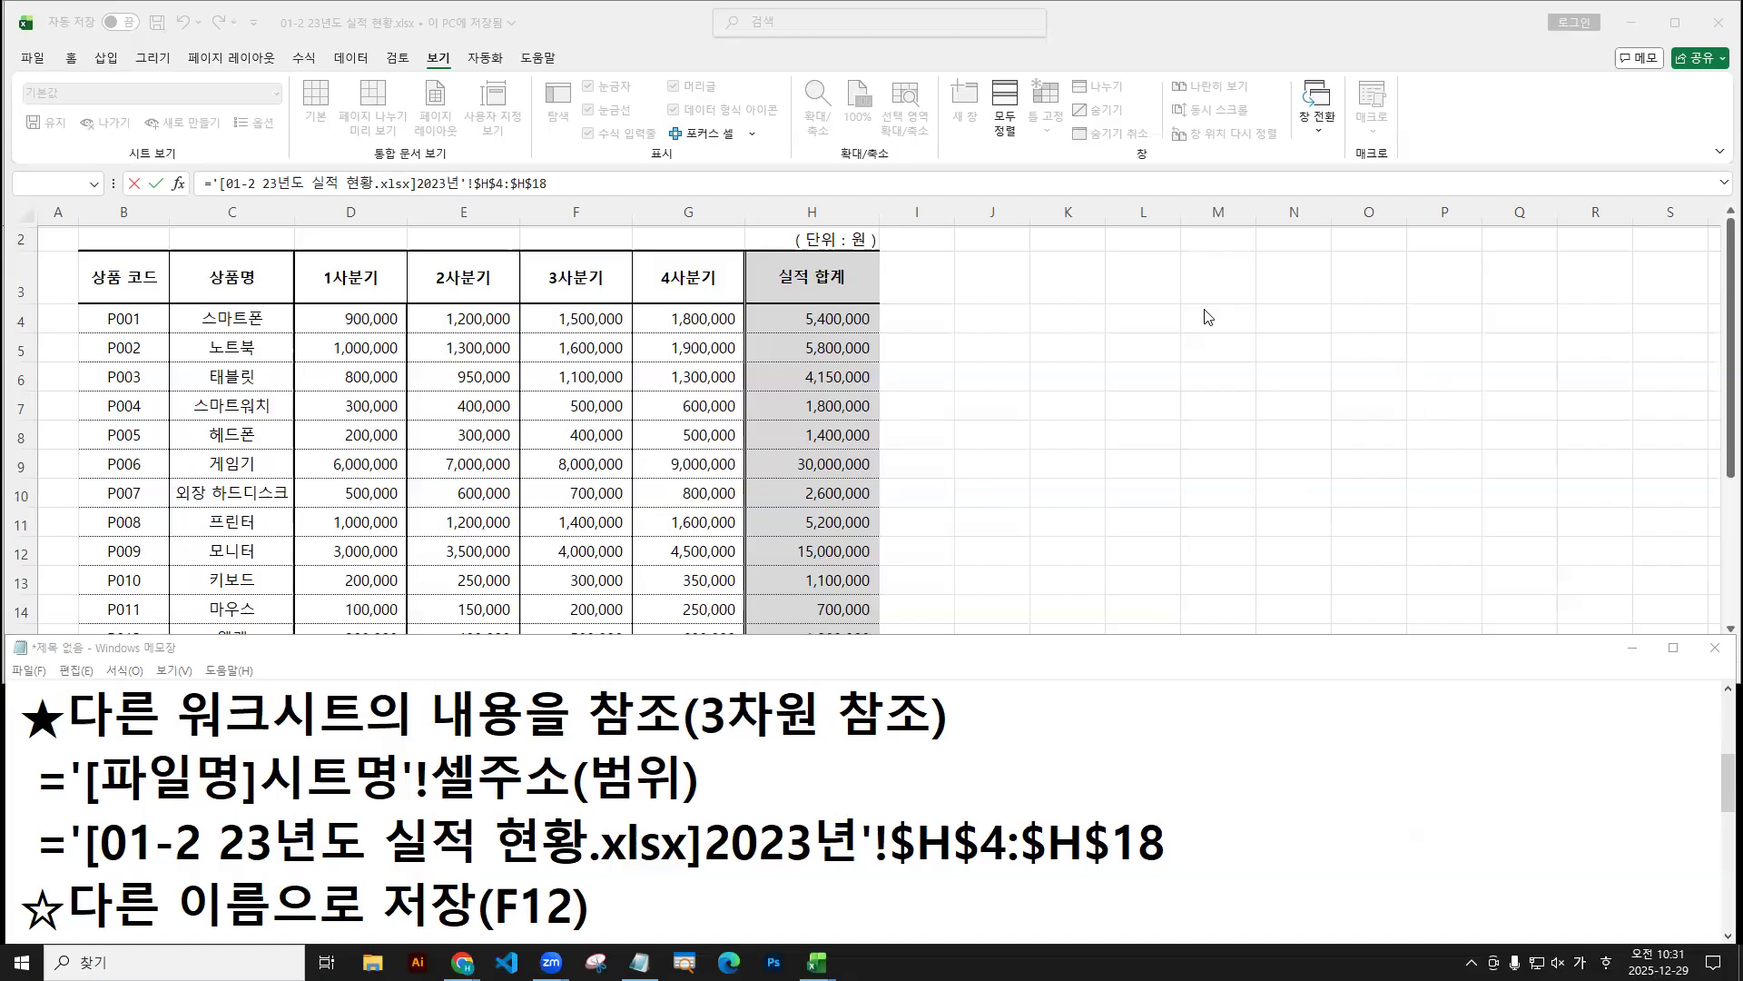
click(690, 301)
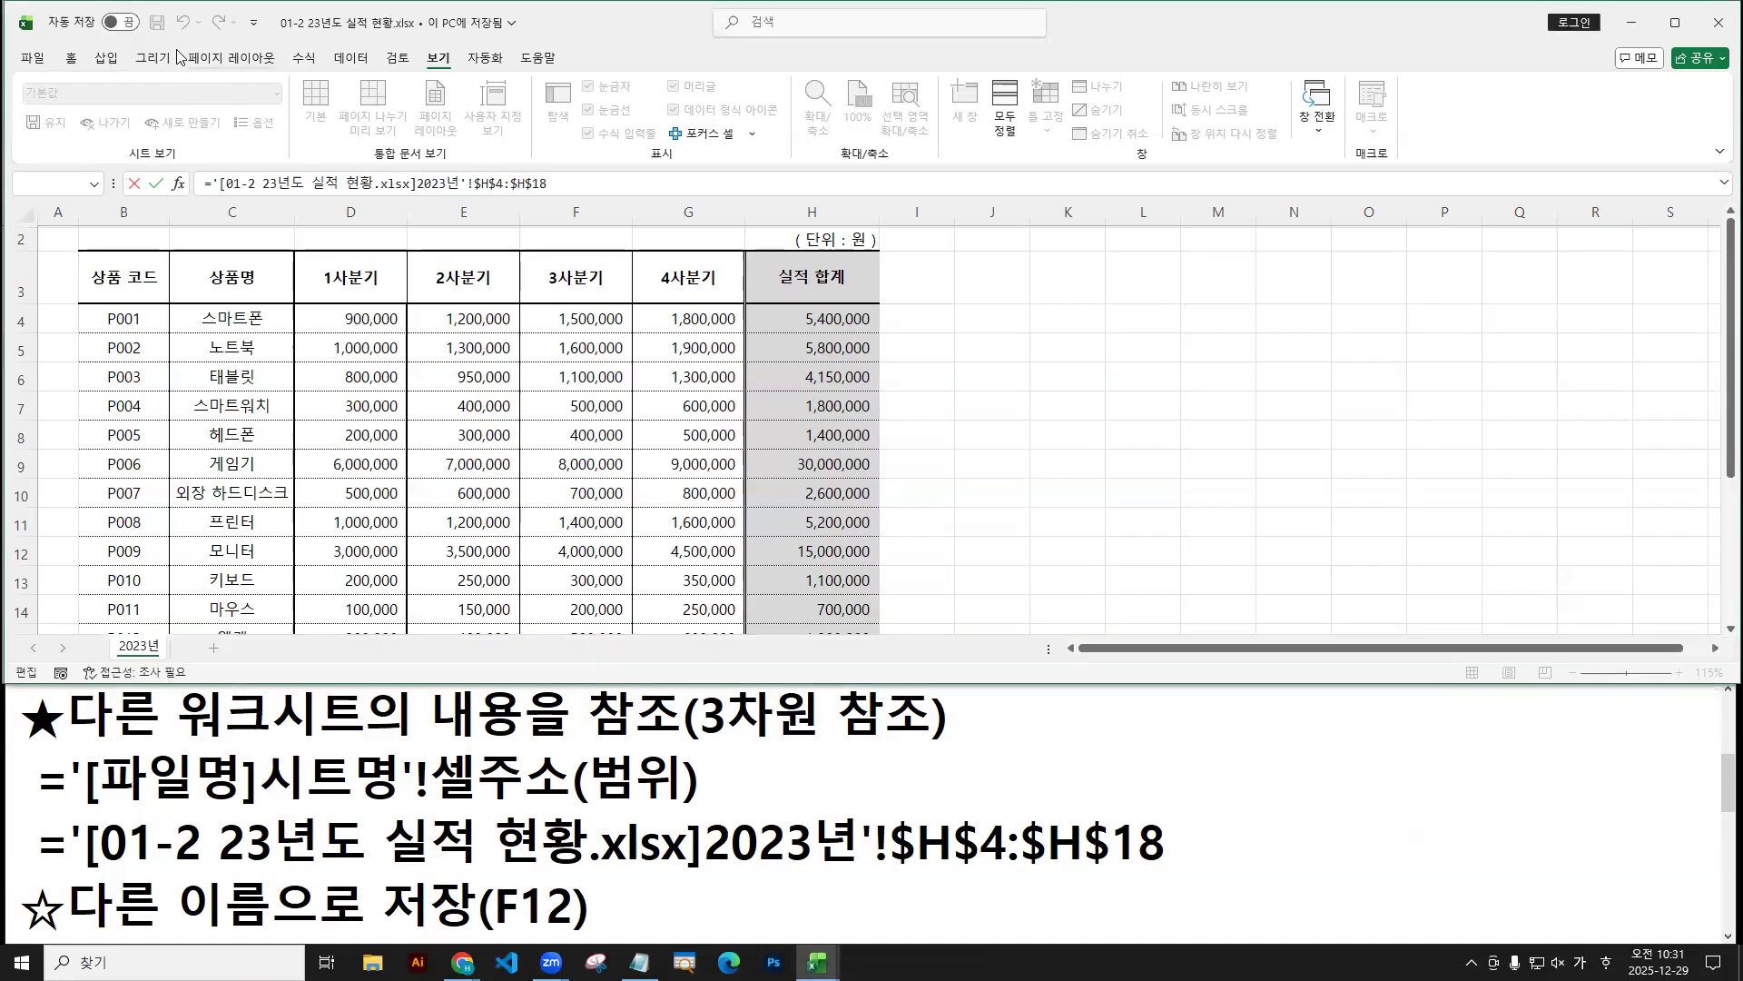
click(32, 57)
click(20, 73)
click(27, 60)
click(62, 454)
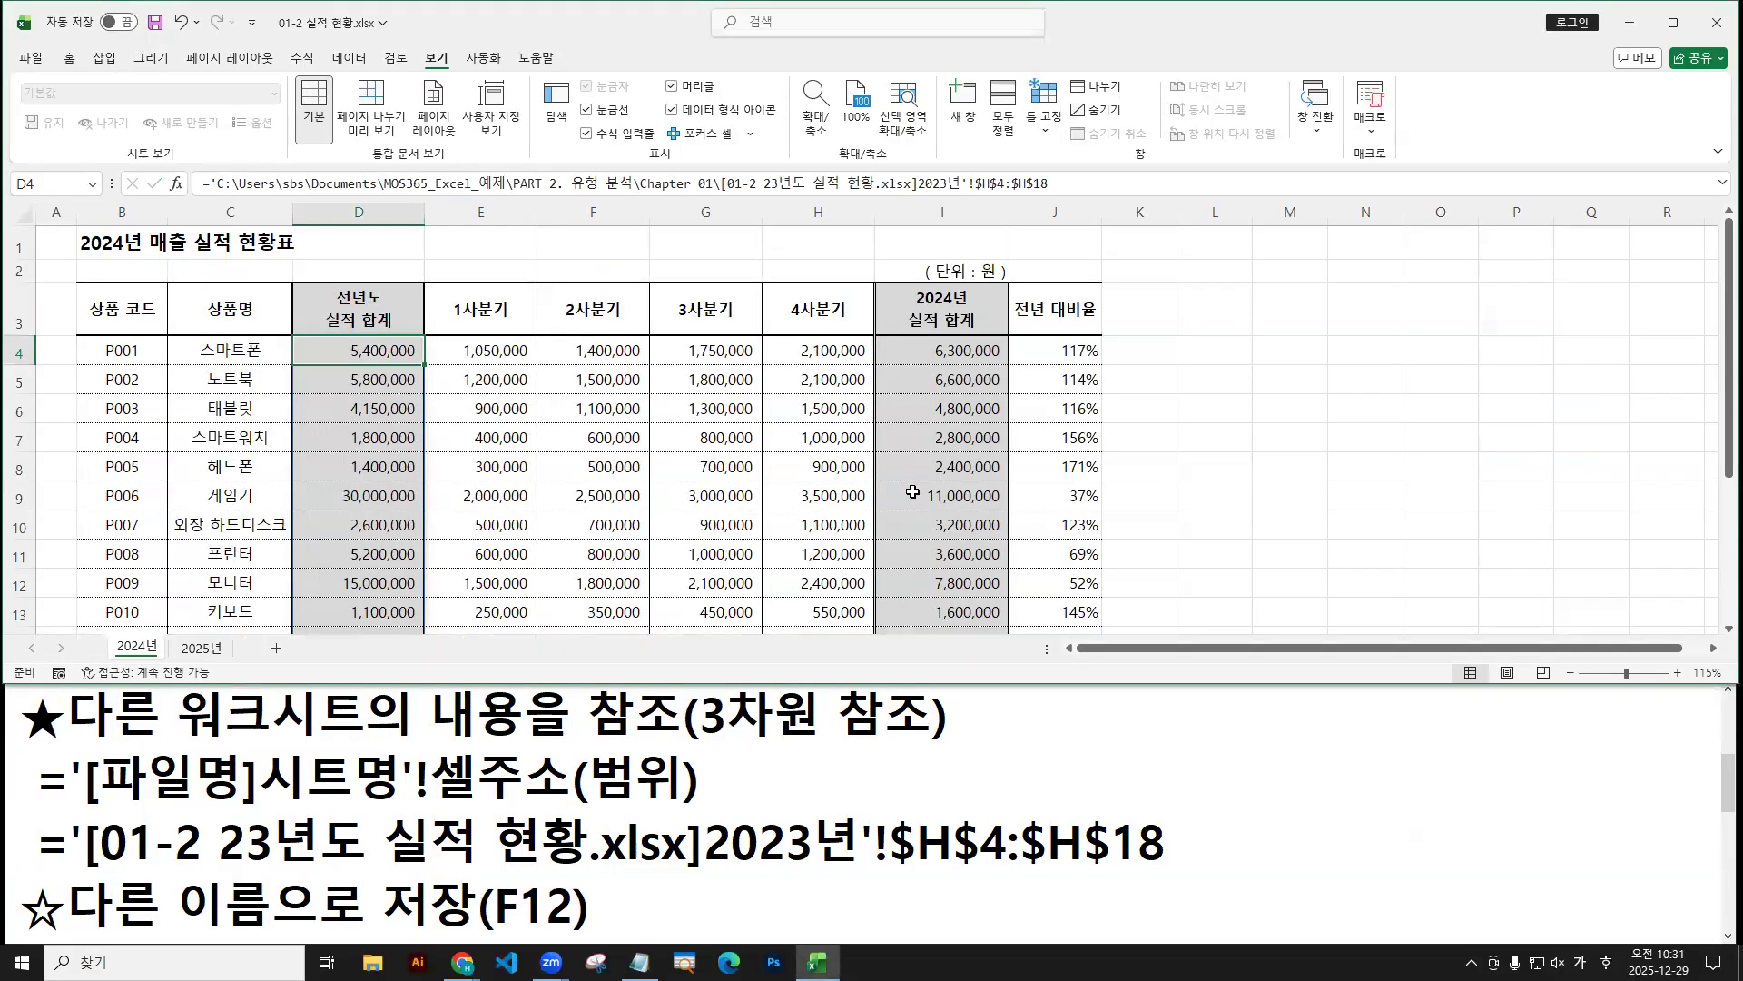
Close the 01-2 실적 현황.xlsx workbook without saving its changes.
click(22, 60)
click(98, 471)
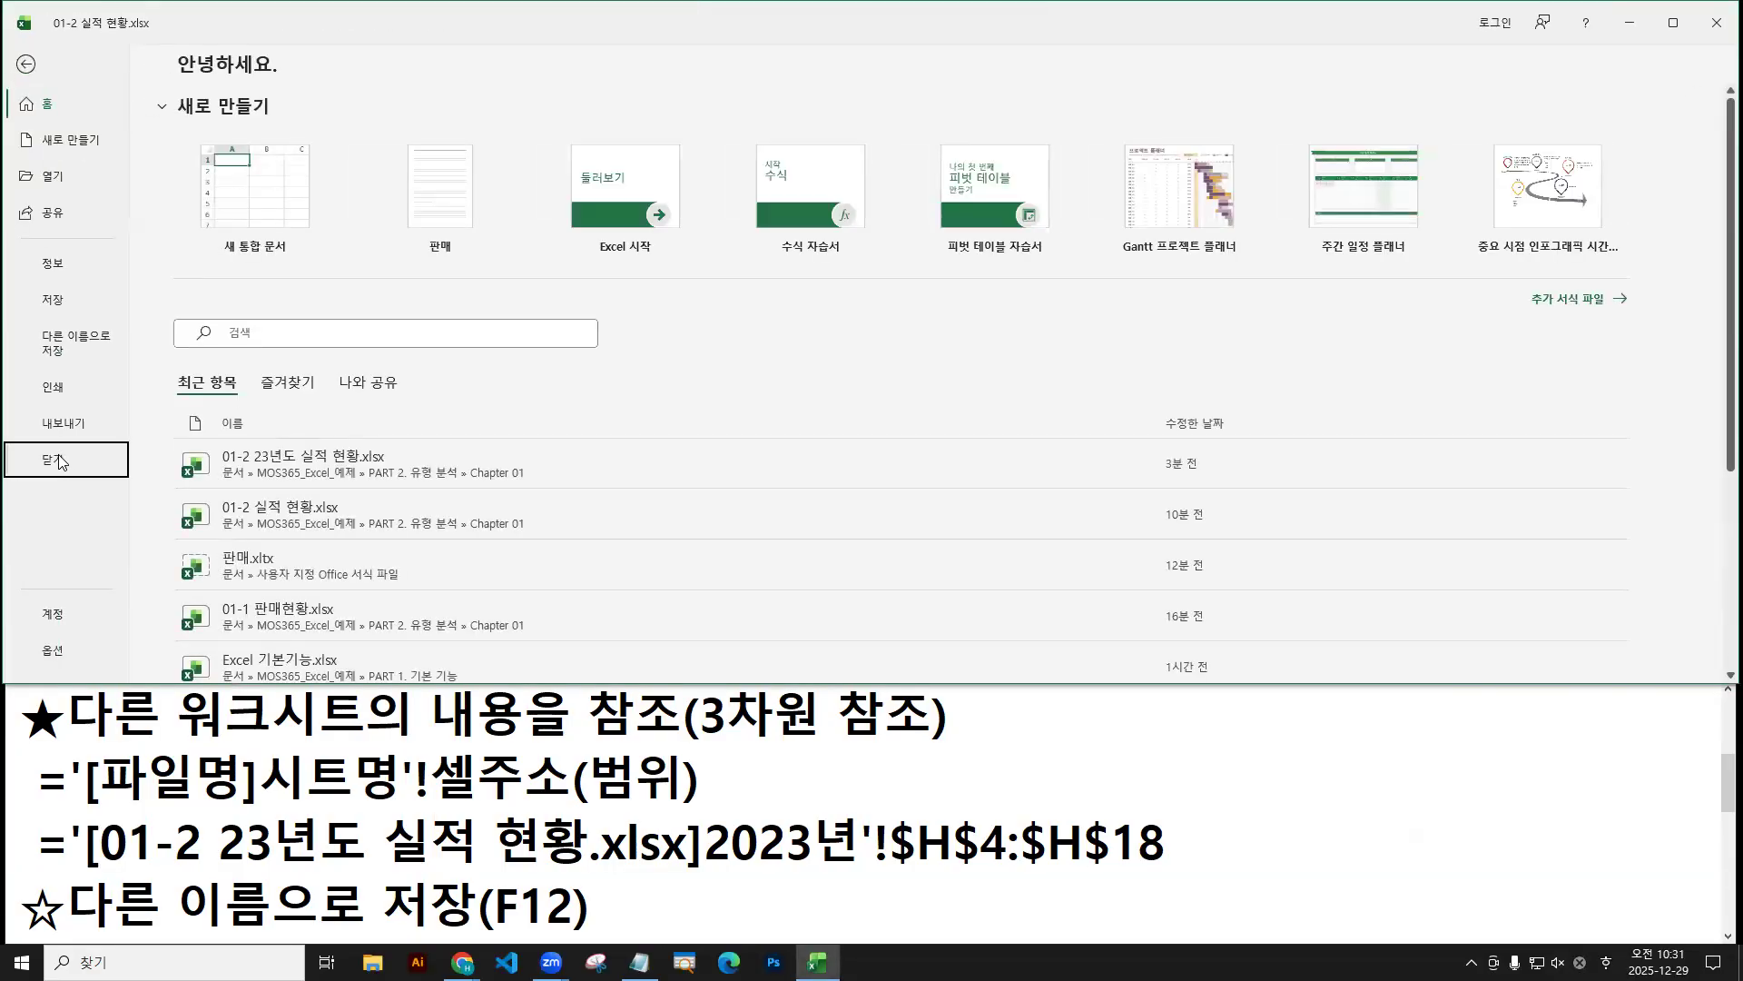
click(894, 547)
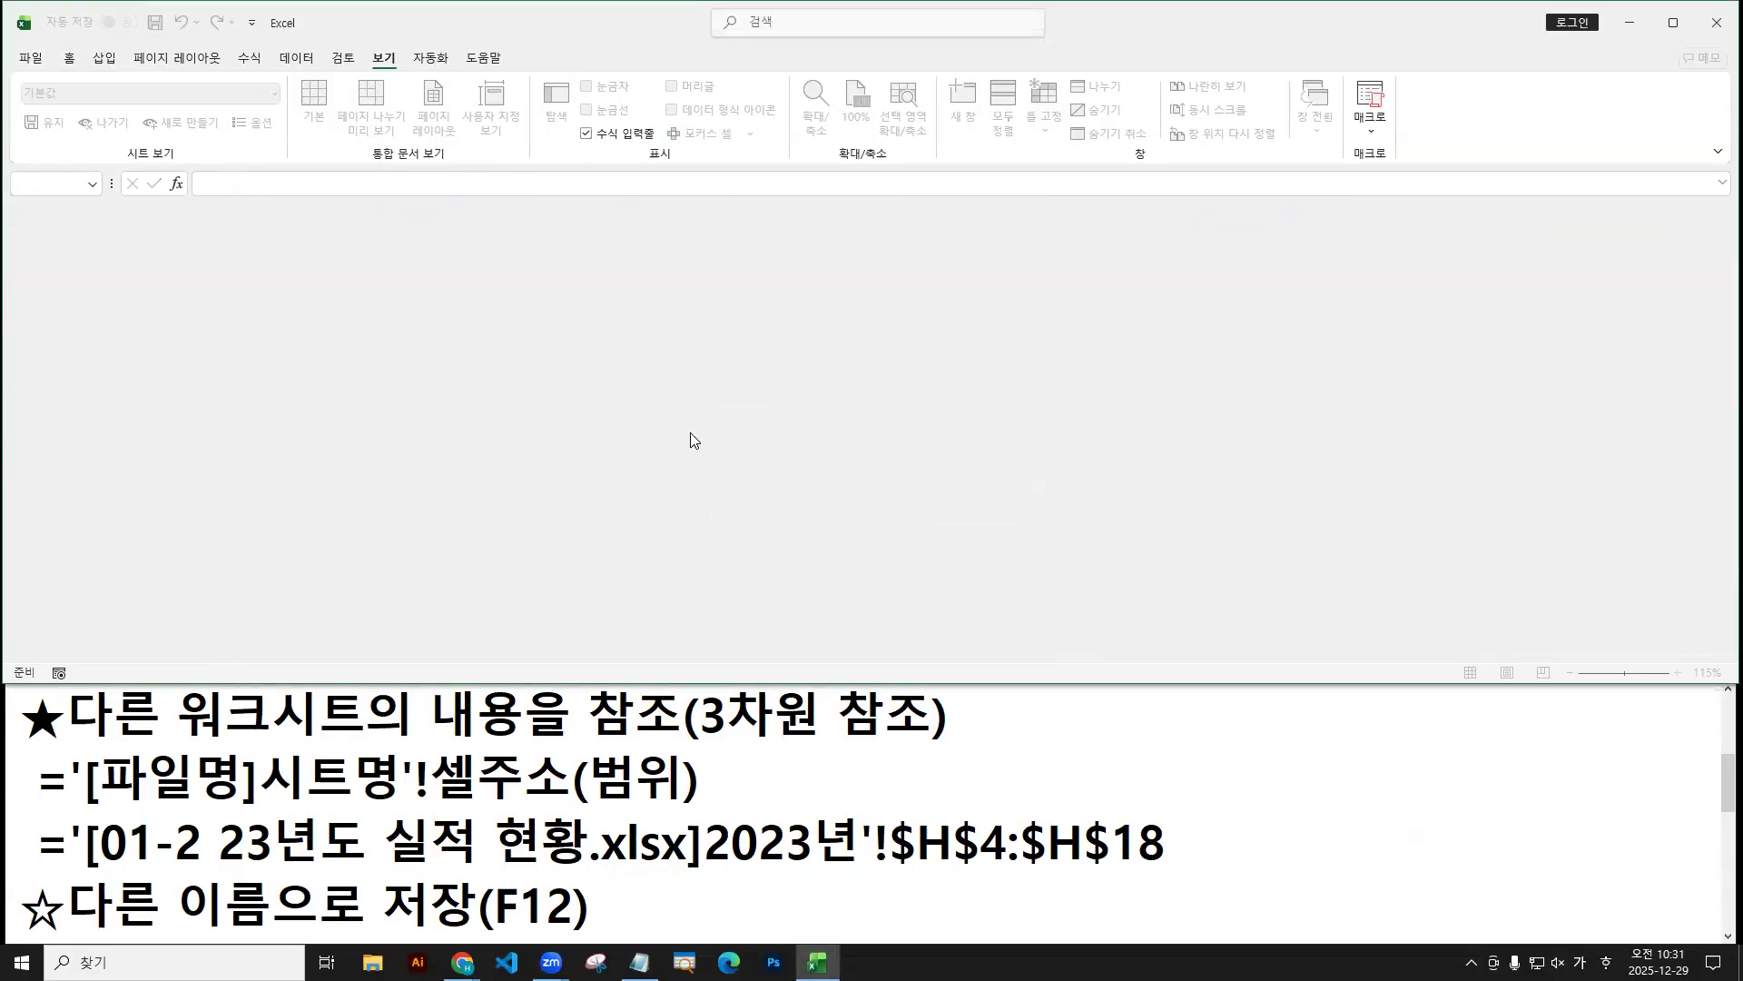
Open 01-3 시험결과.xlsm from the Chapter 01 exercise folder and place its window above the notes.
click(31, 60)
click(54, 176)
click(242, 350)
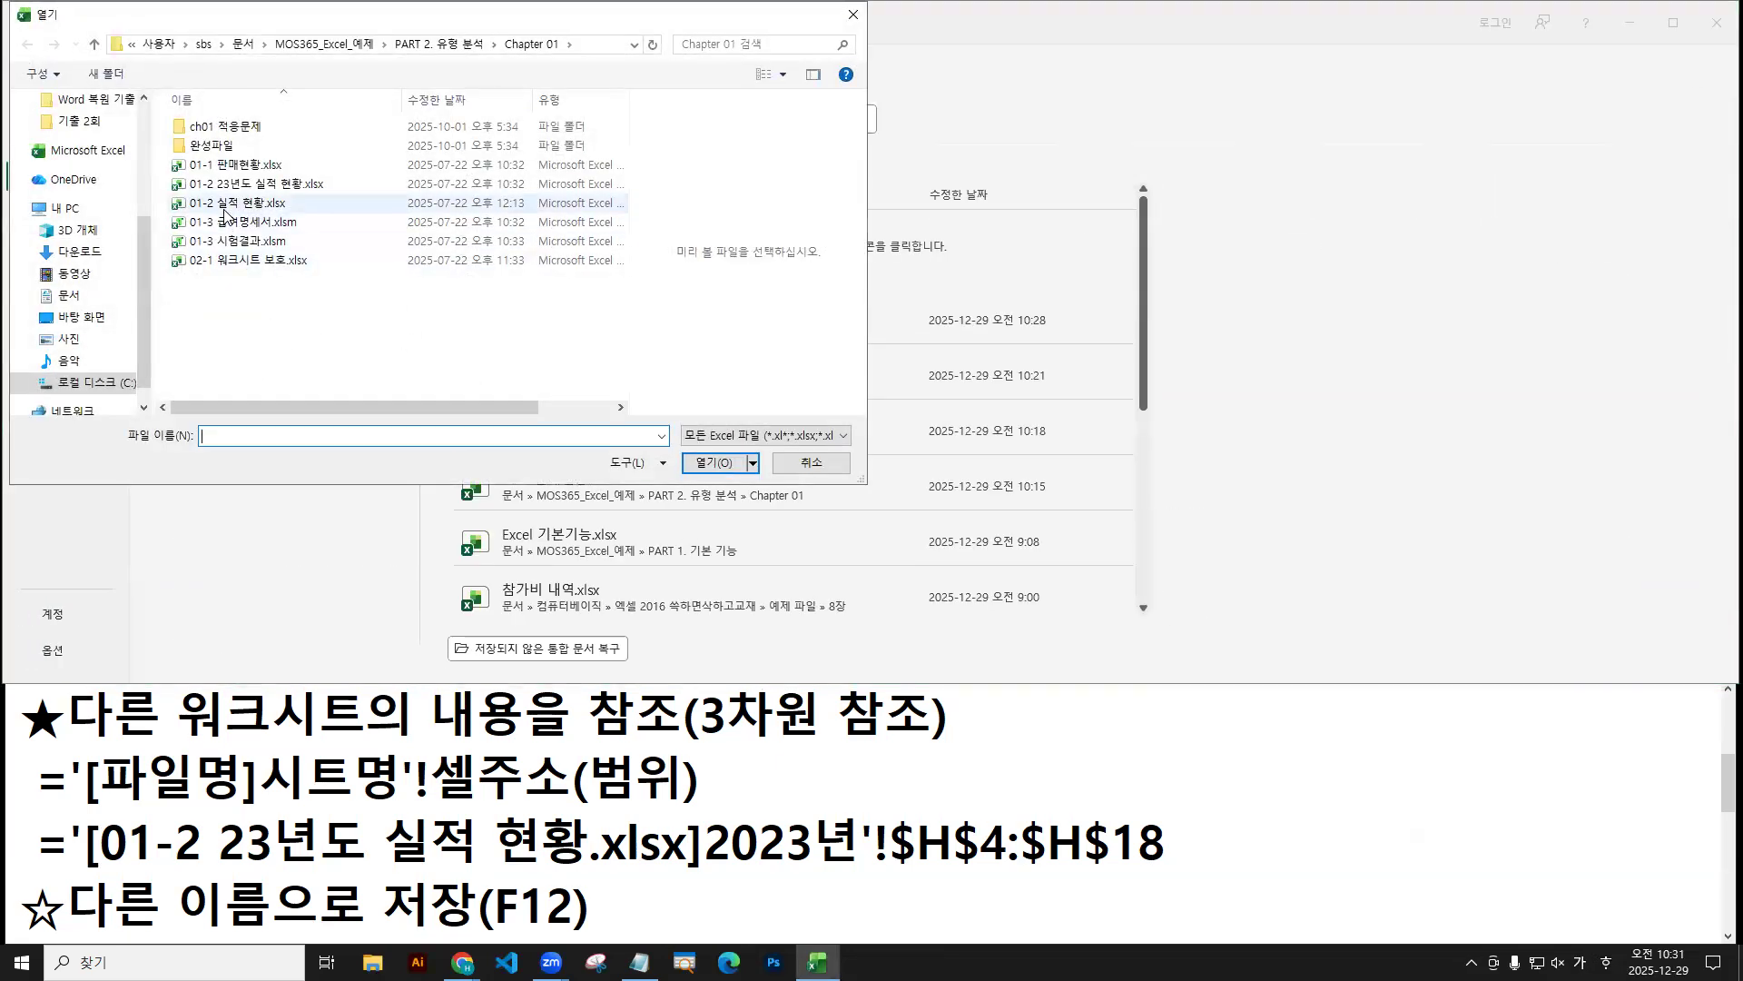
click(240, 241)
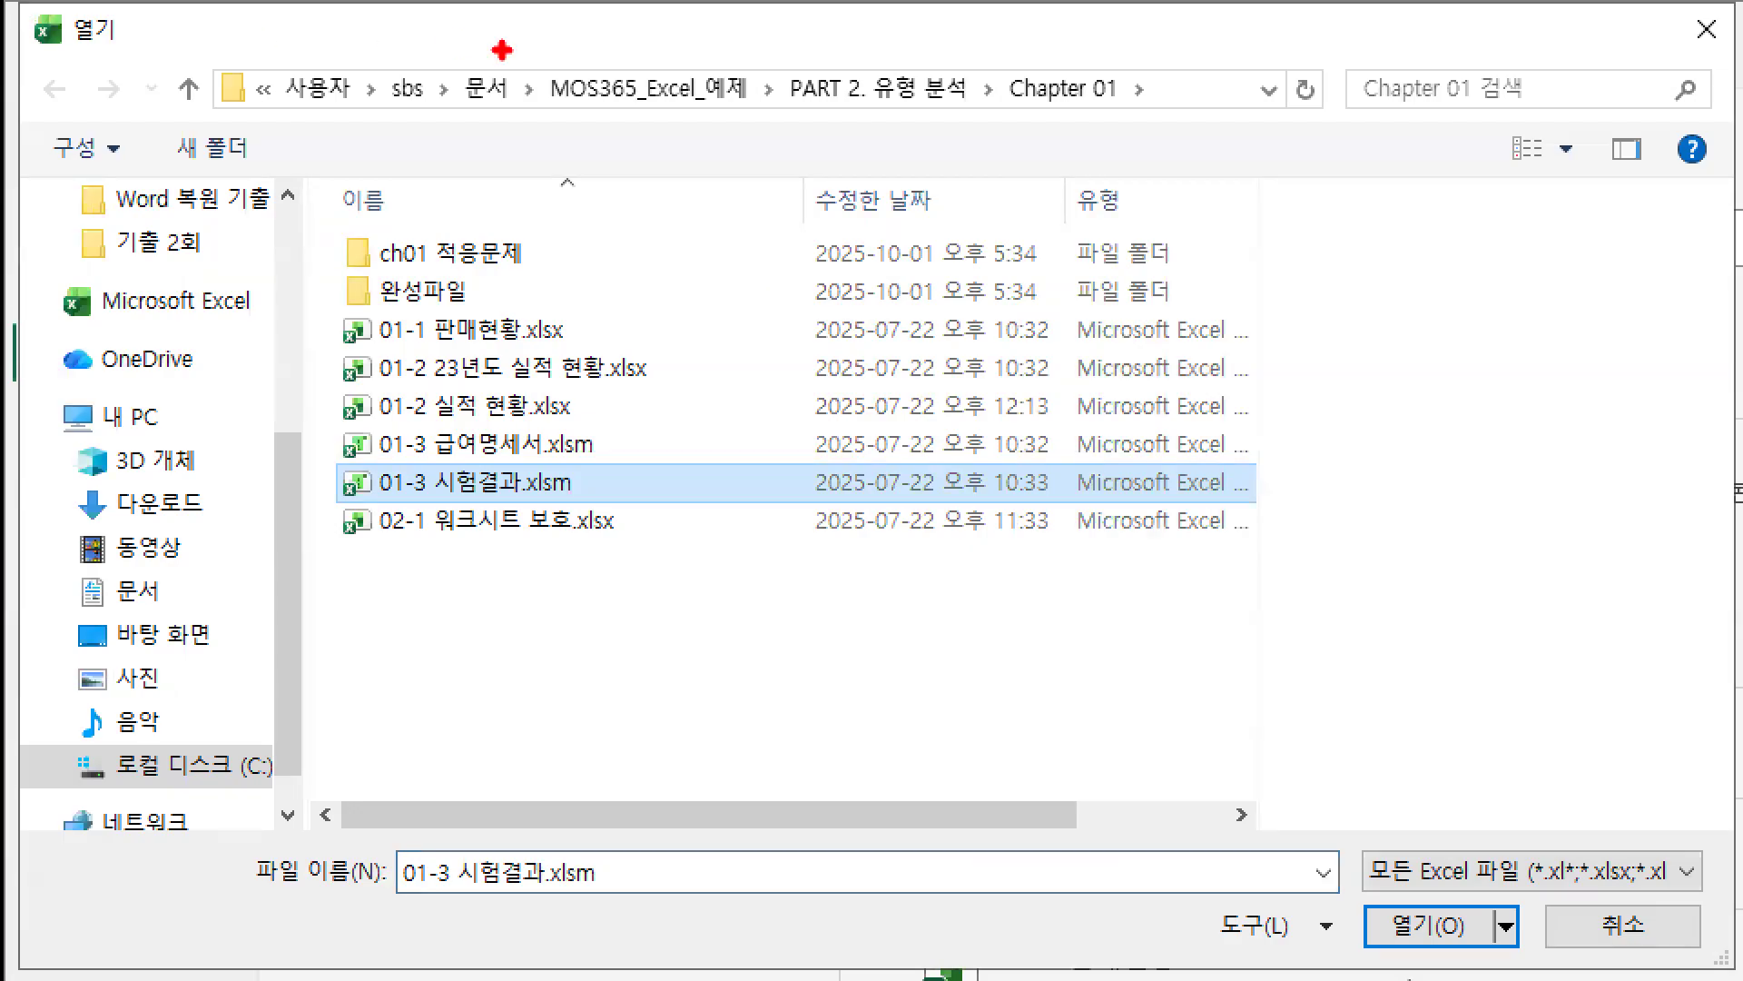
drag(787, 114, 970, 115)
drag(1000, 58, 1149, 109)
drag(326, 457, 620, 514)
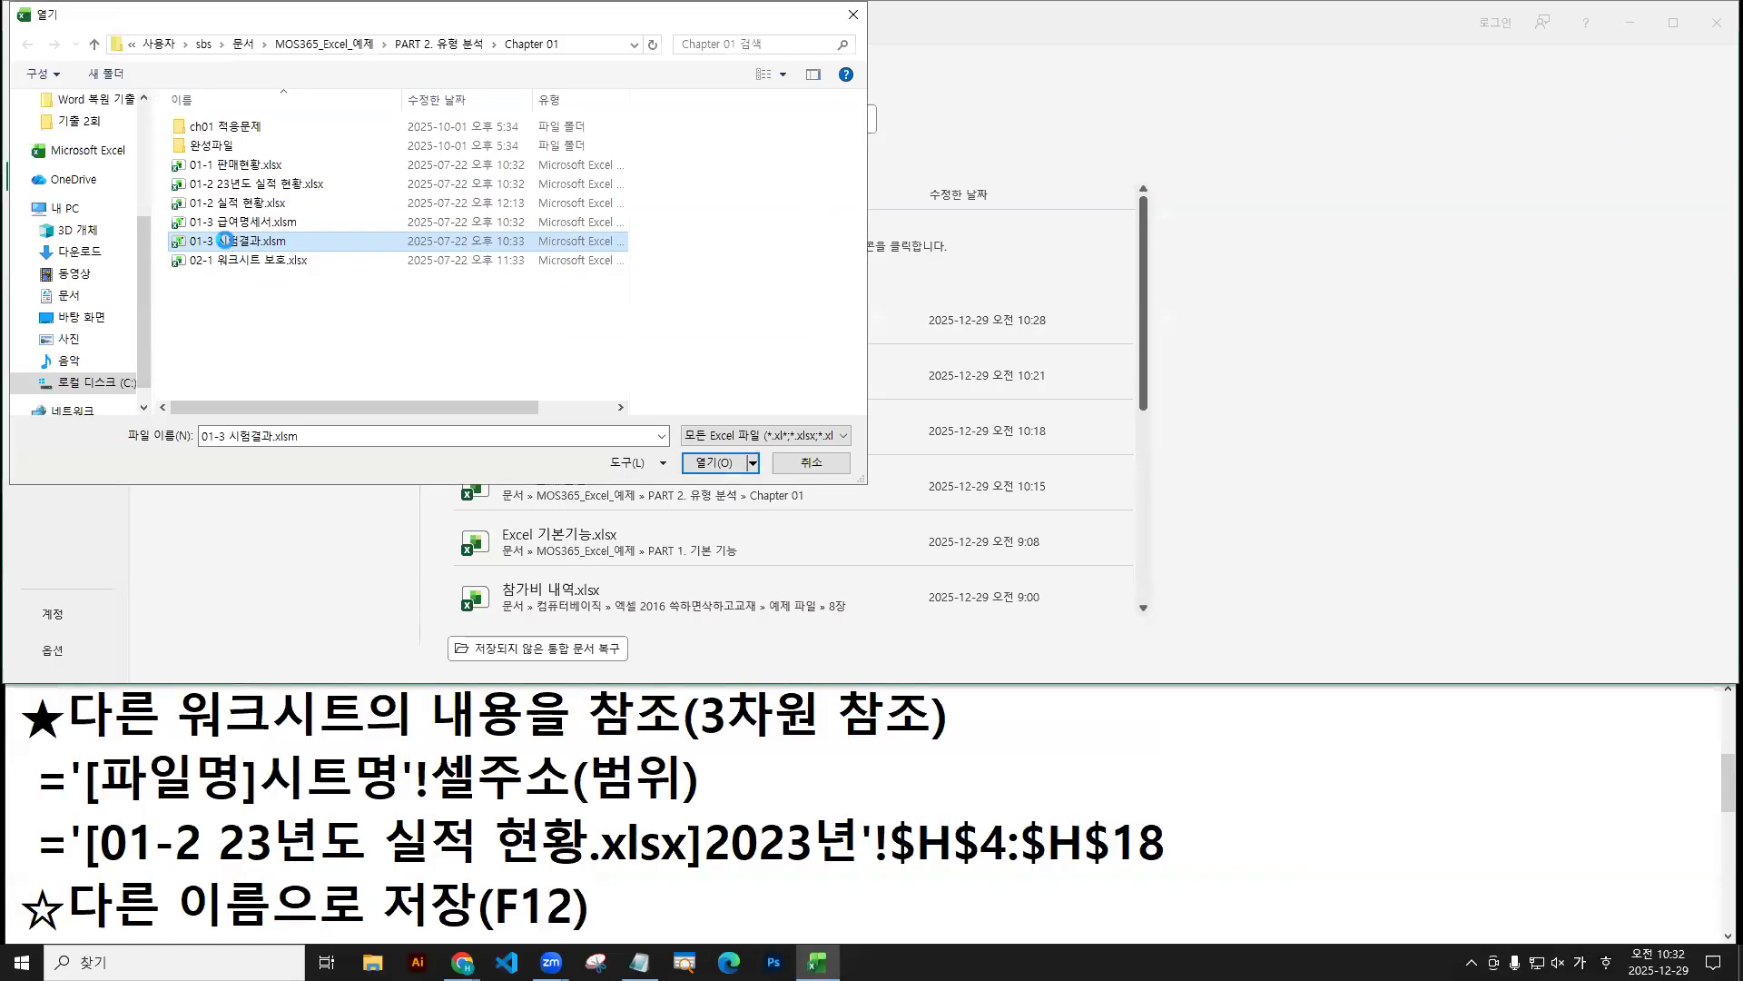
key(Return)
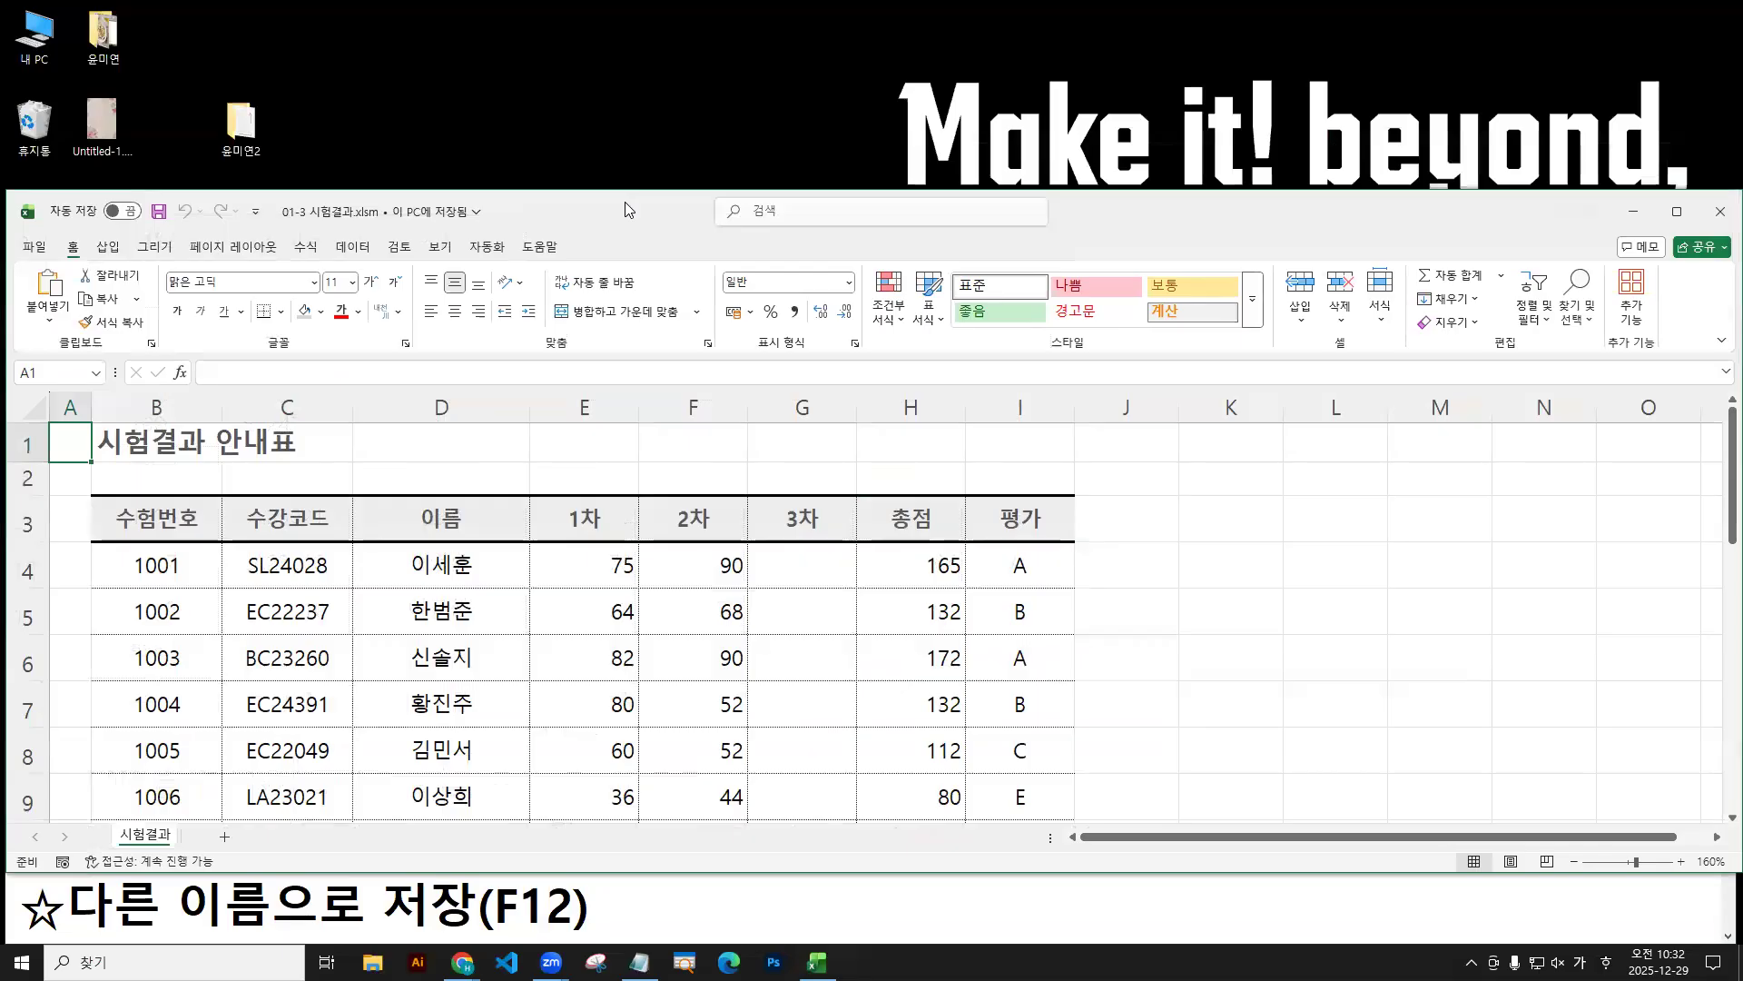
drag(624, 210, 625, 19)
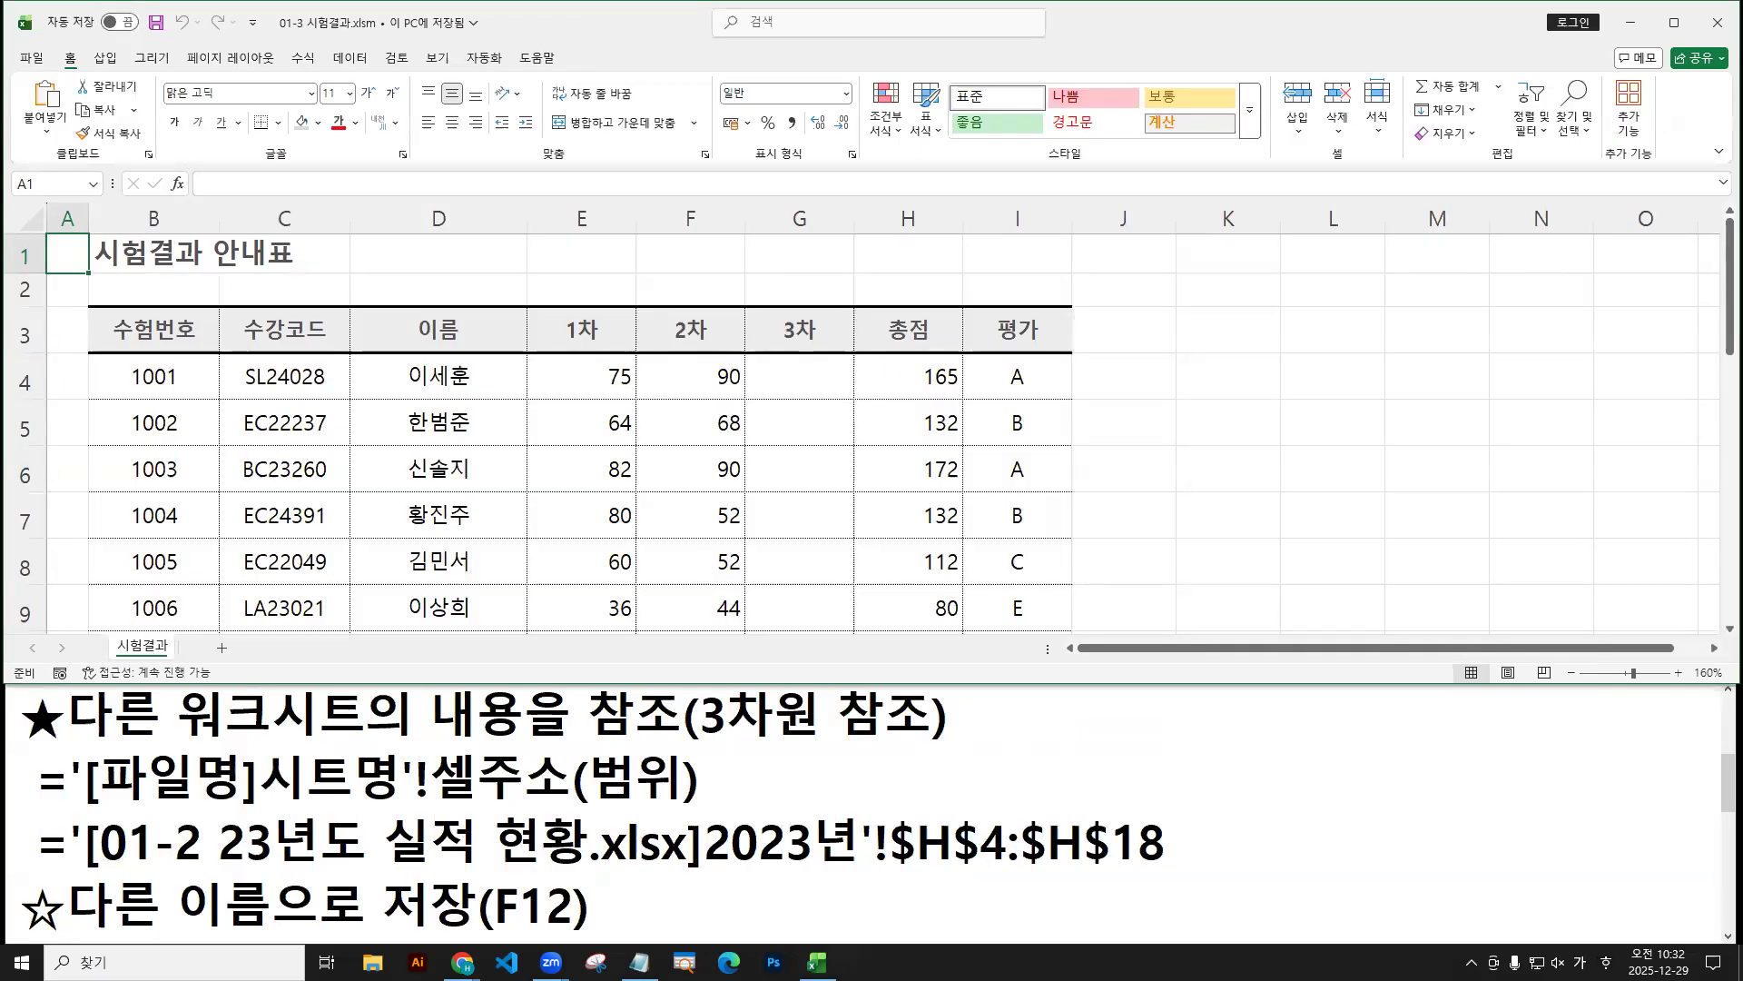
key(F12)
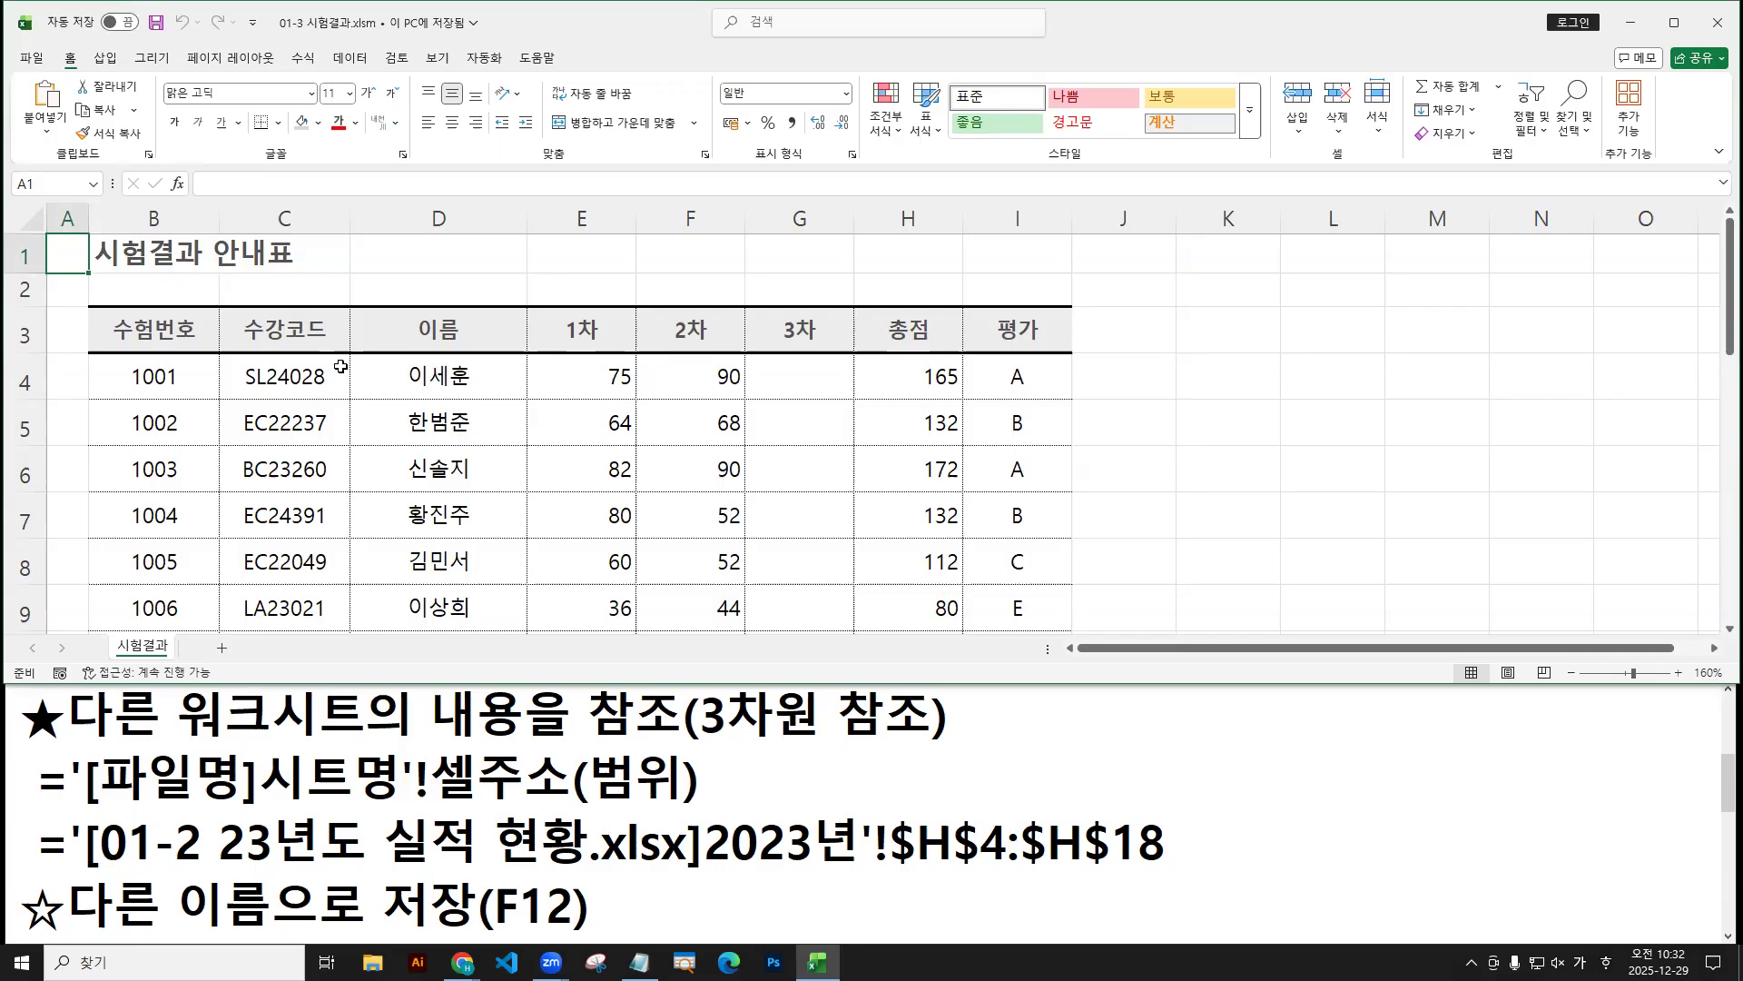
Maximize the workbook window and enable the 개발 도구 ribbon tab in the Excel options for ribbon customization.
double_click(1157, 17)
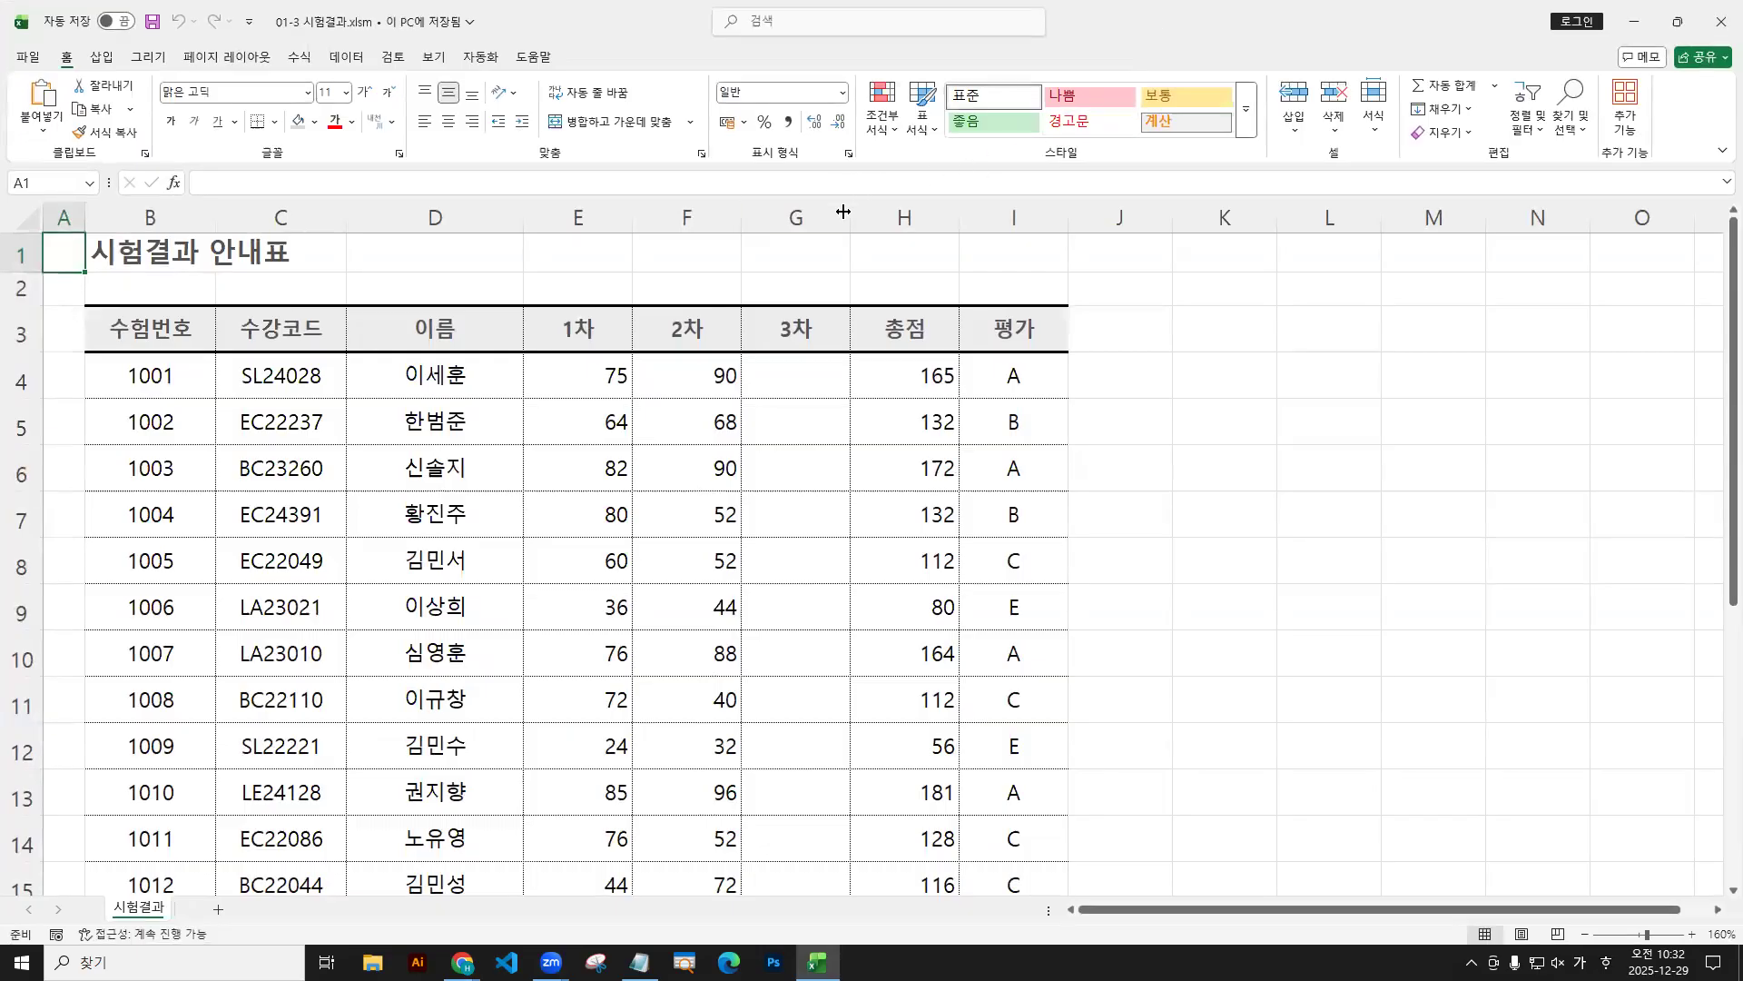
click(28, 57)
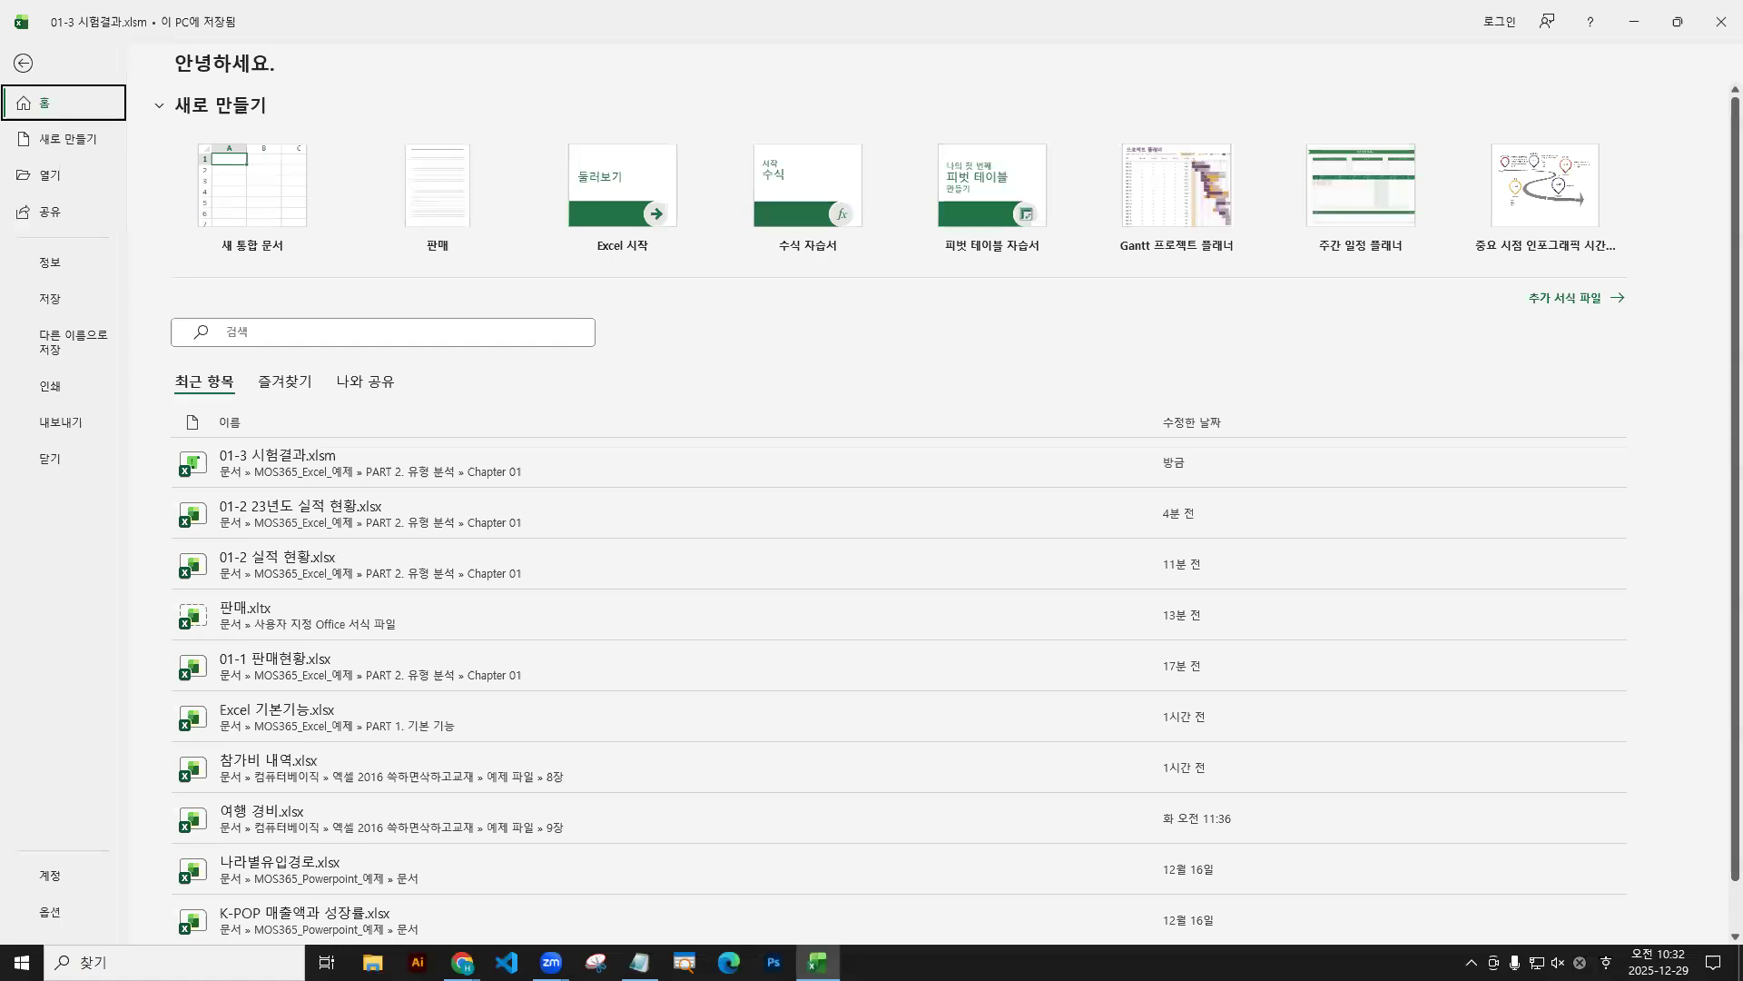
click(50, 913)
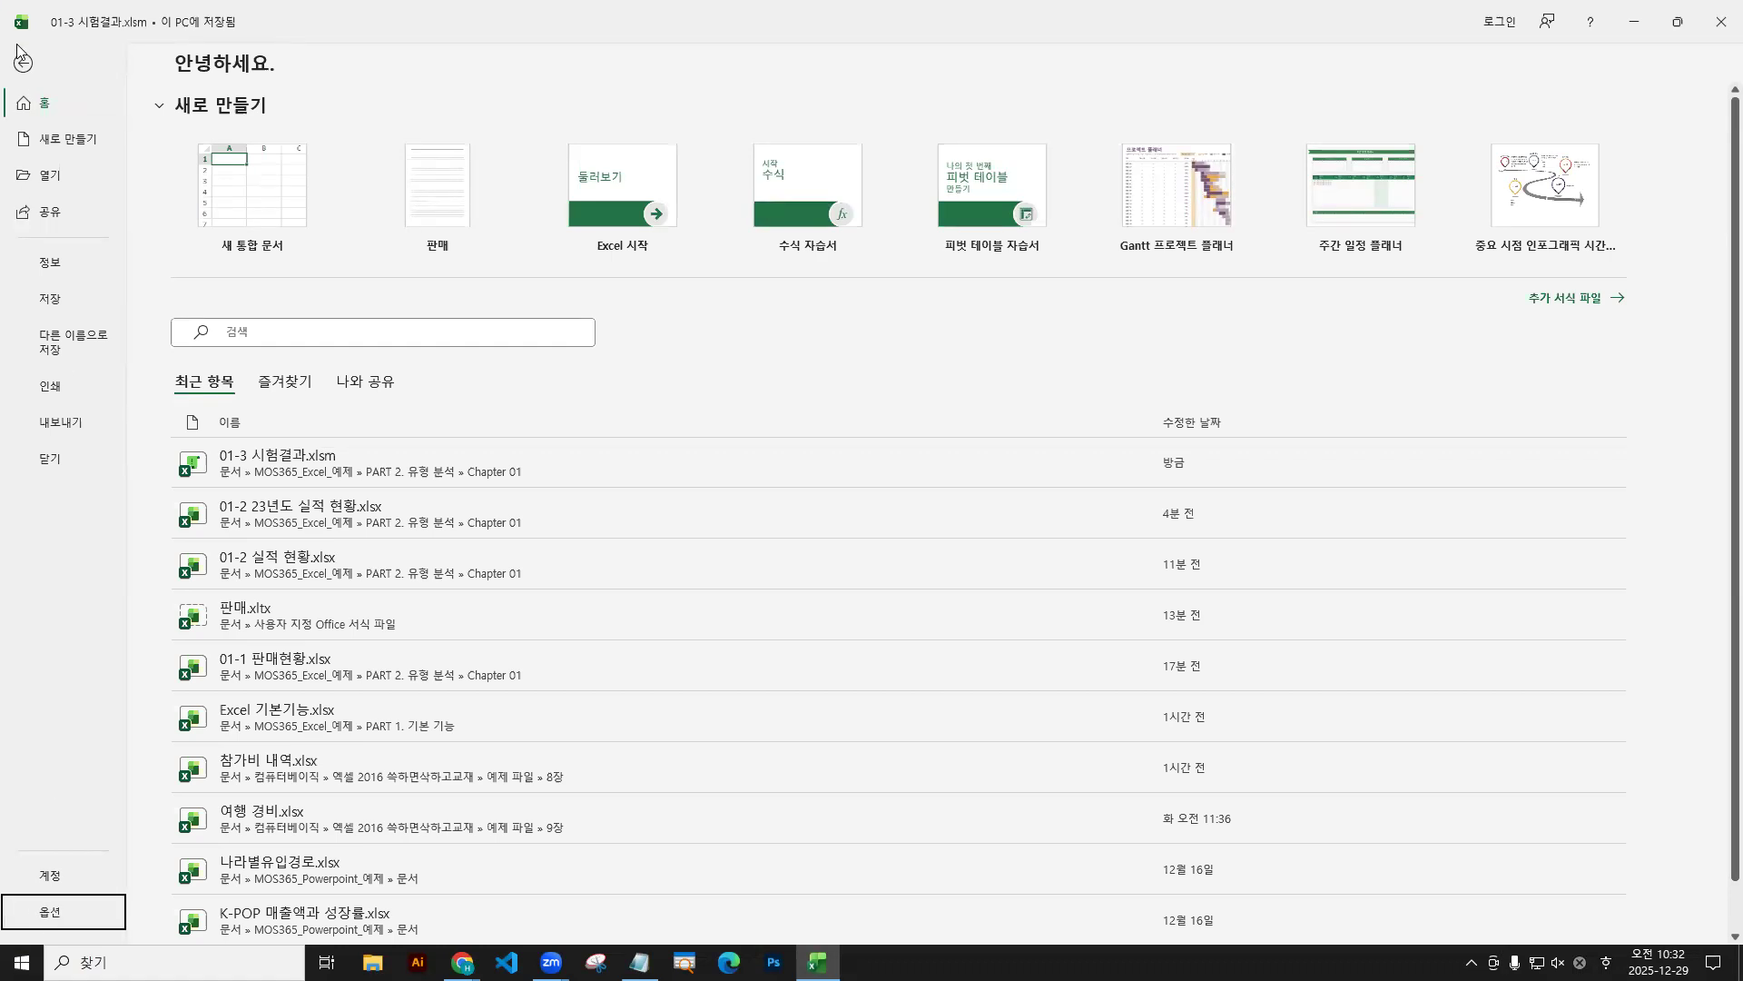
click(55, 915)
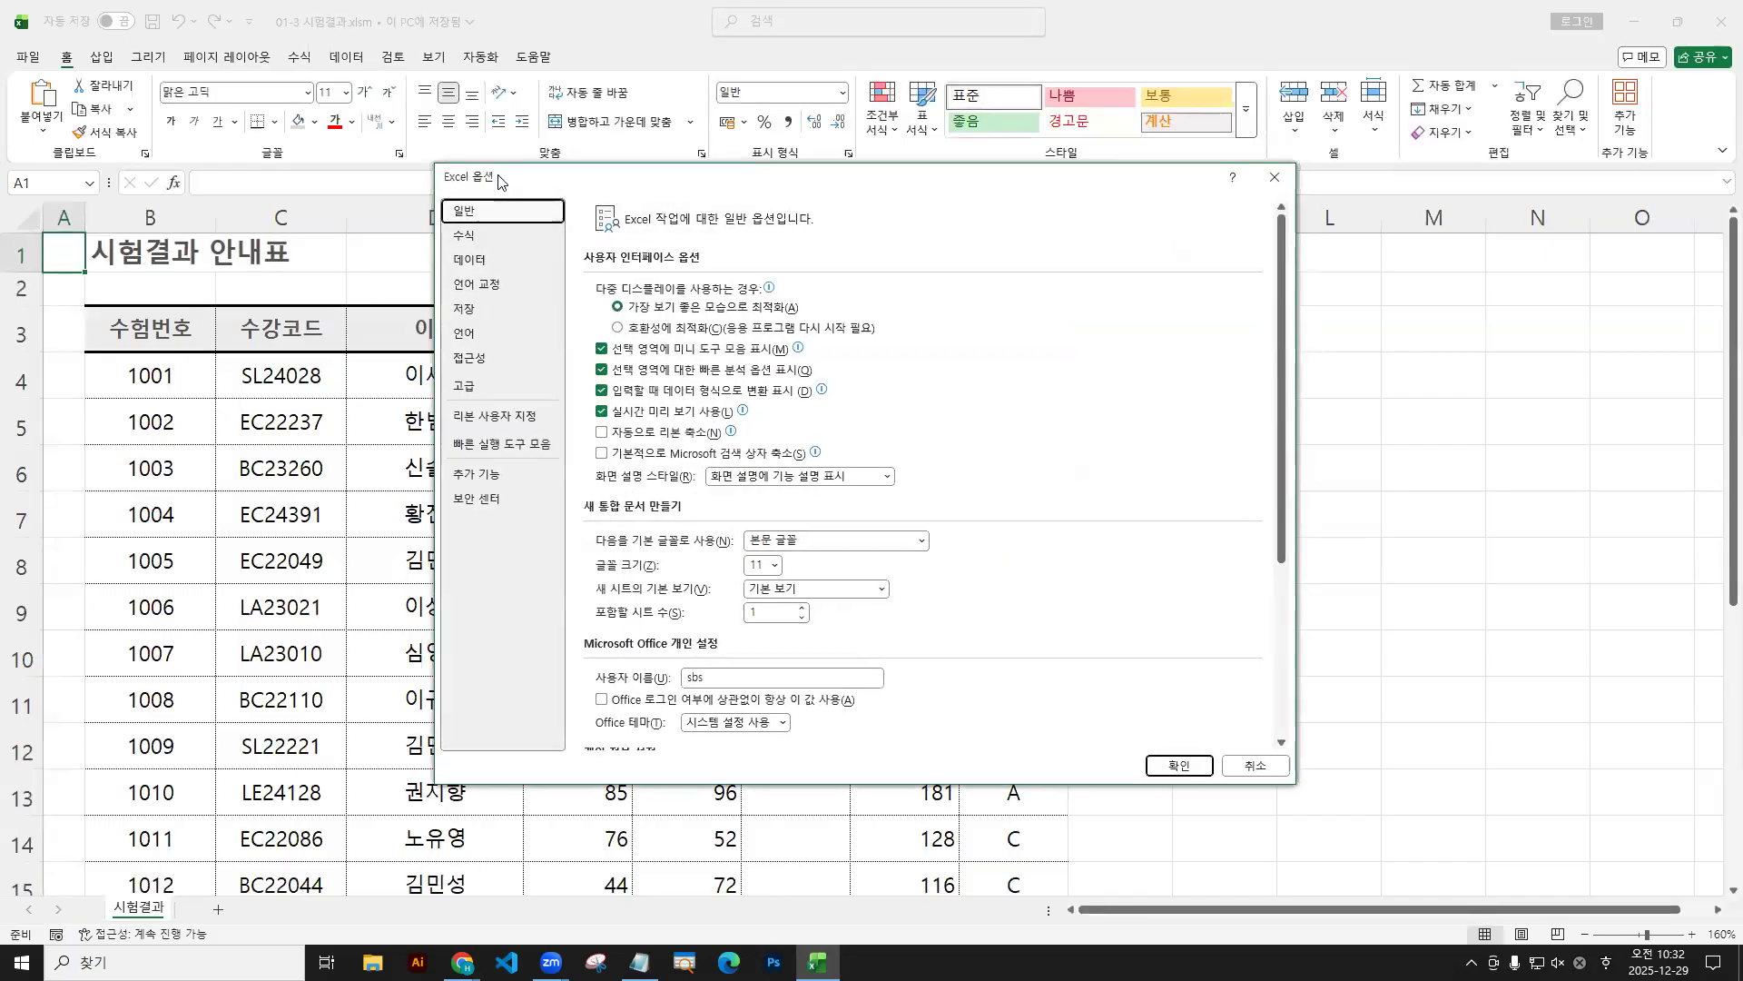
drag(497, 180, 105, 138)
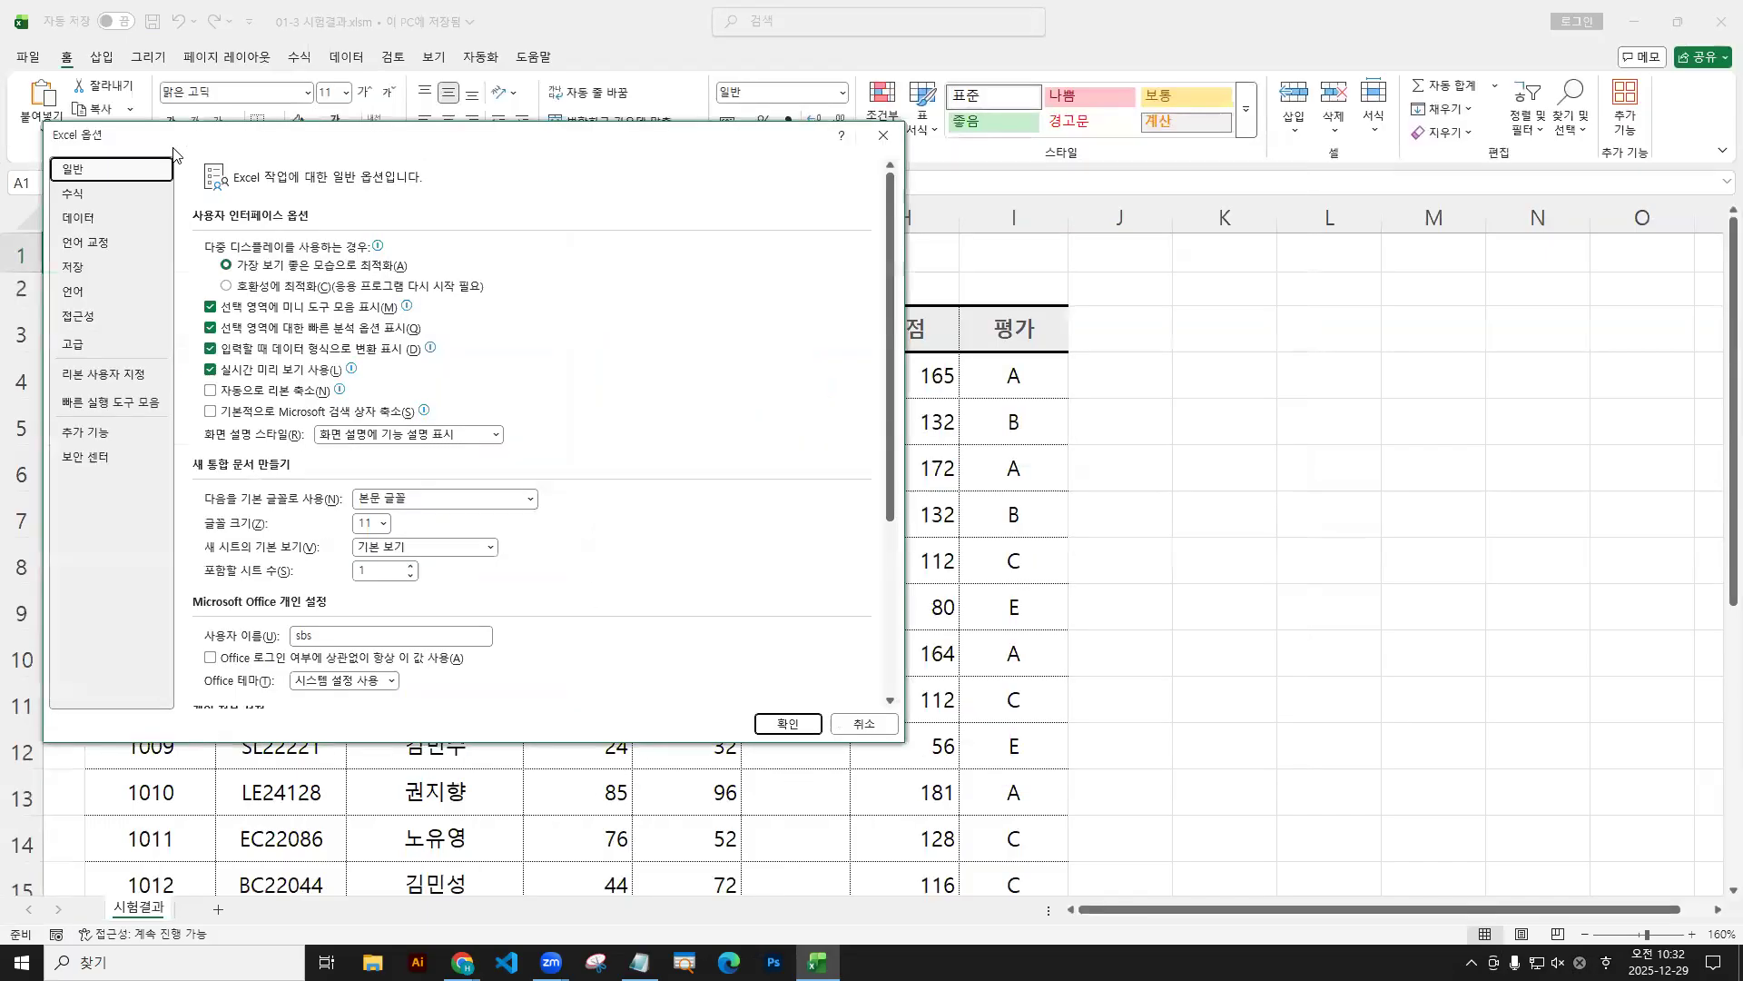
click(126, 379)
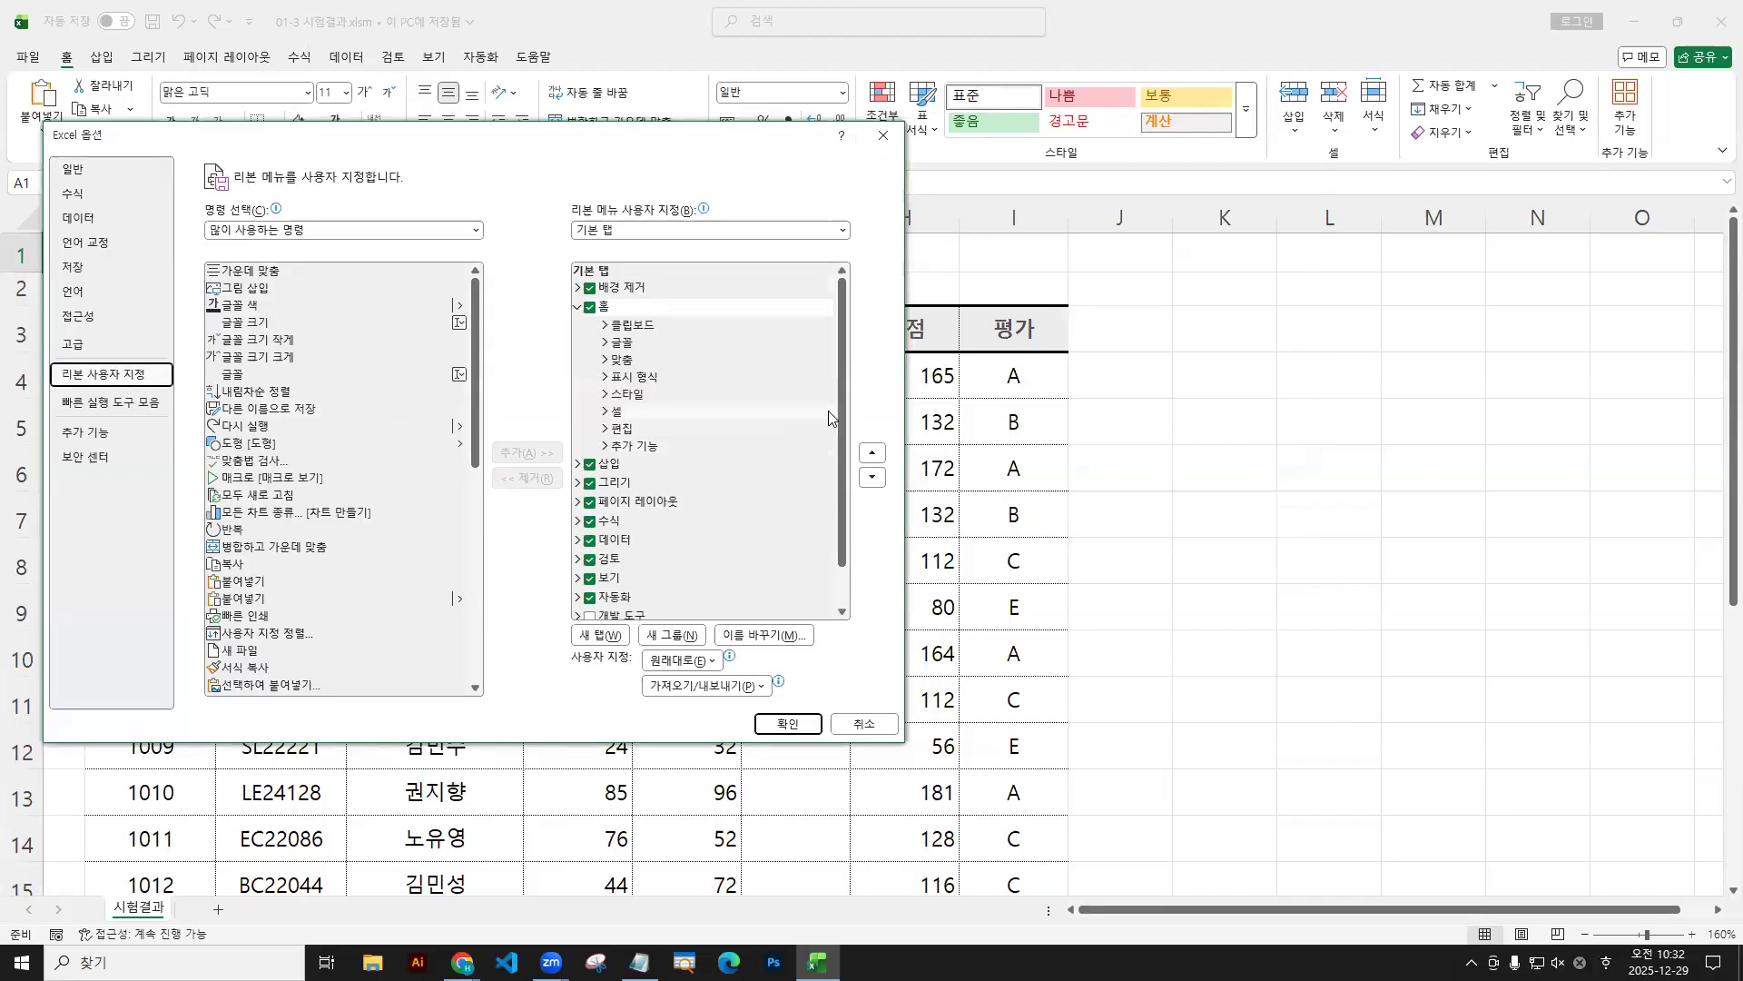
scroll(590, 544, down, 1)
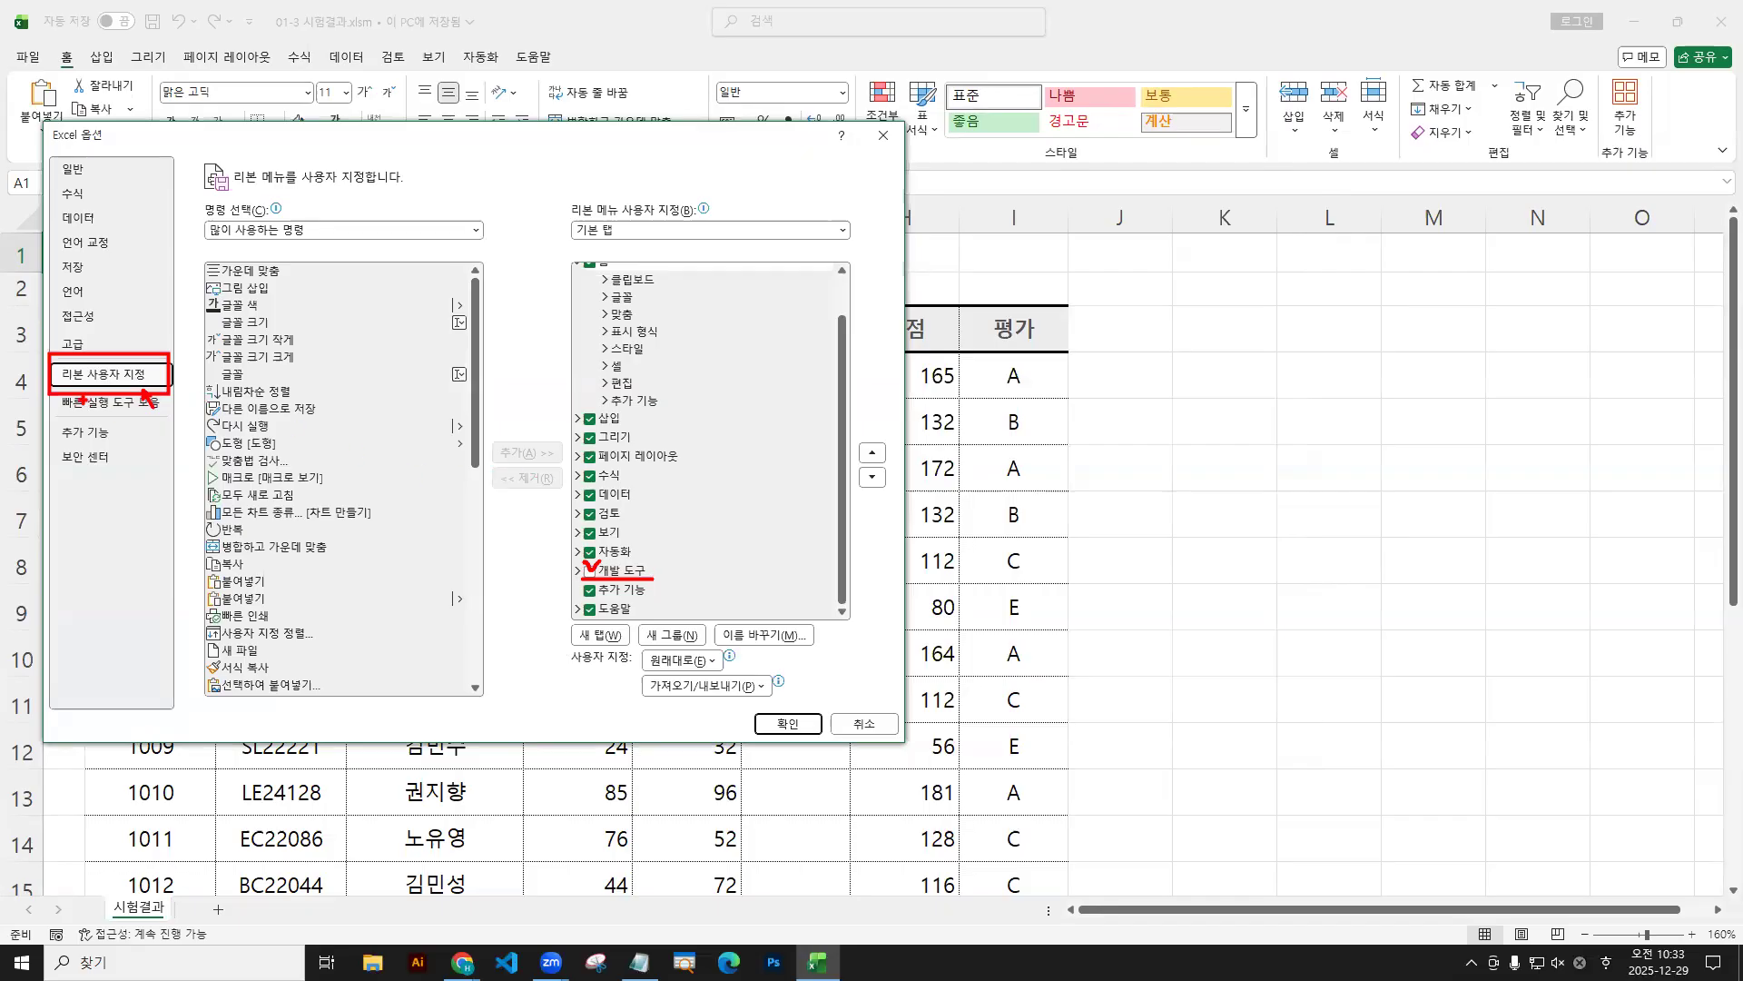
click(589, 570)
click(787, 724)
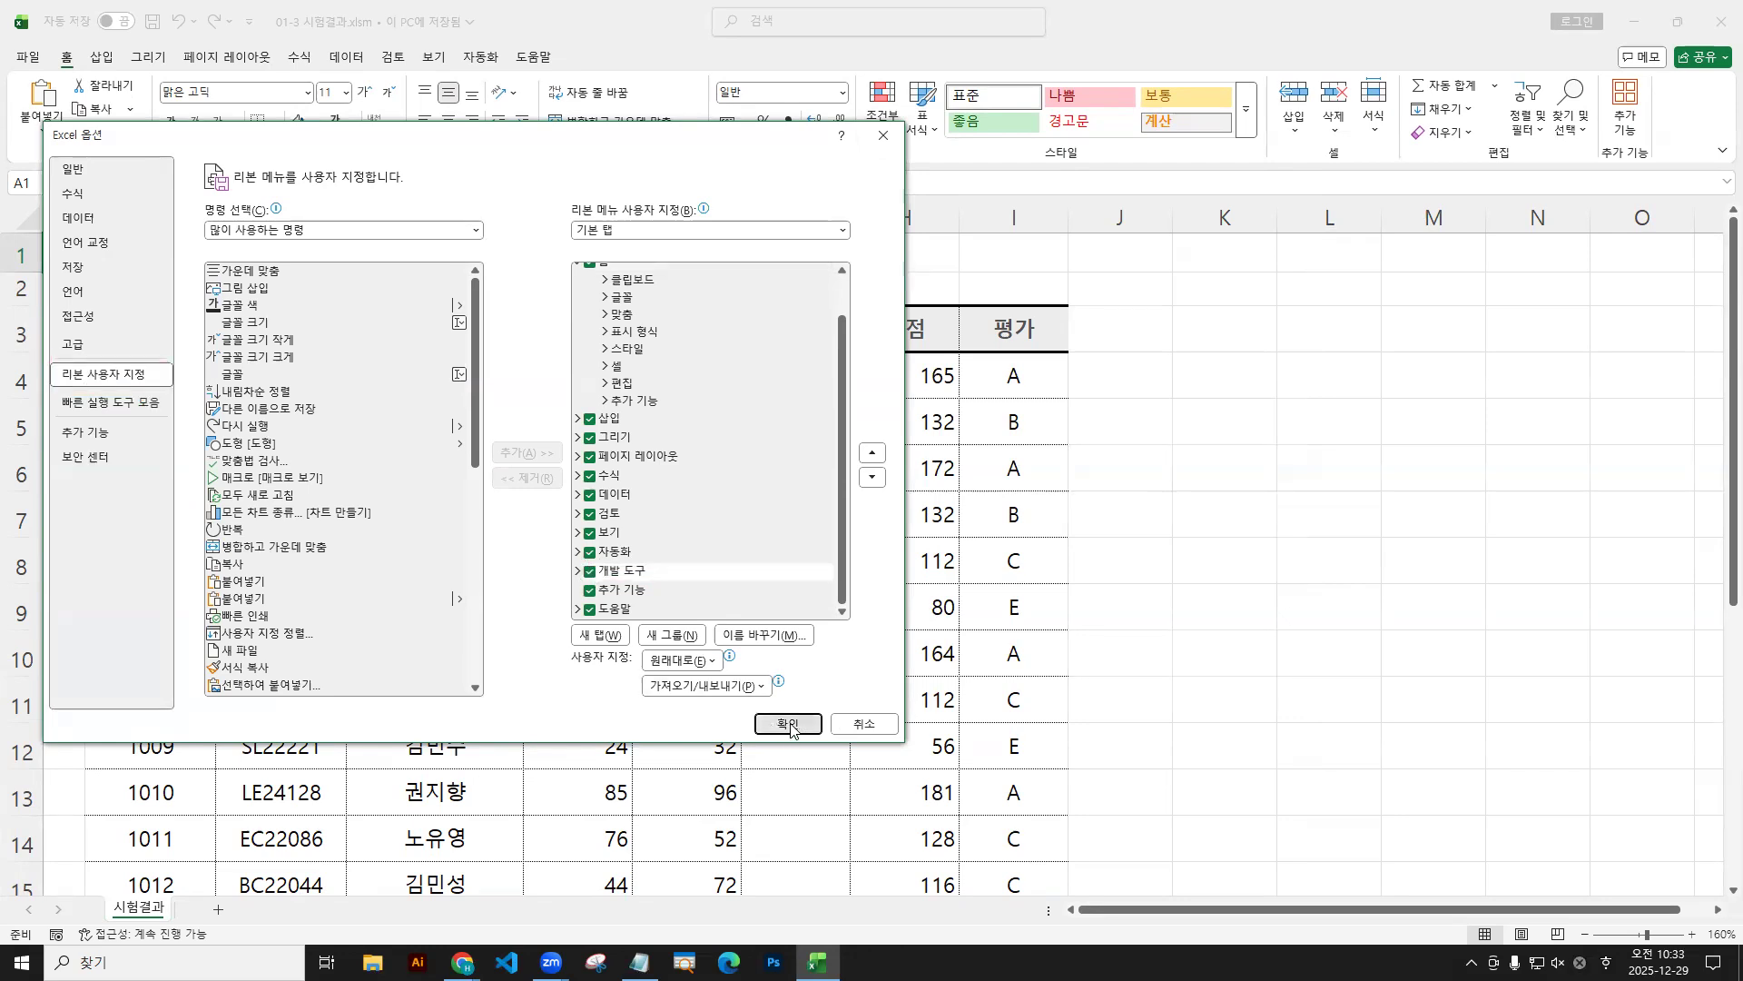
Restore the workbook's smaller window and add the heading "※개발 도구 탭 표시" above the ★다른 워크시트 entry in the Notepad notes.
double_click(1270, 15)
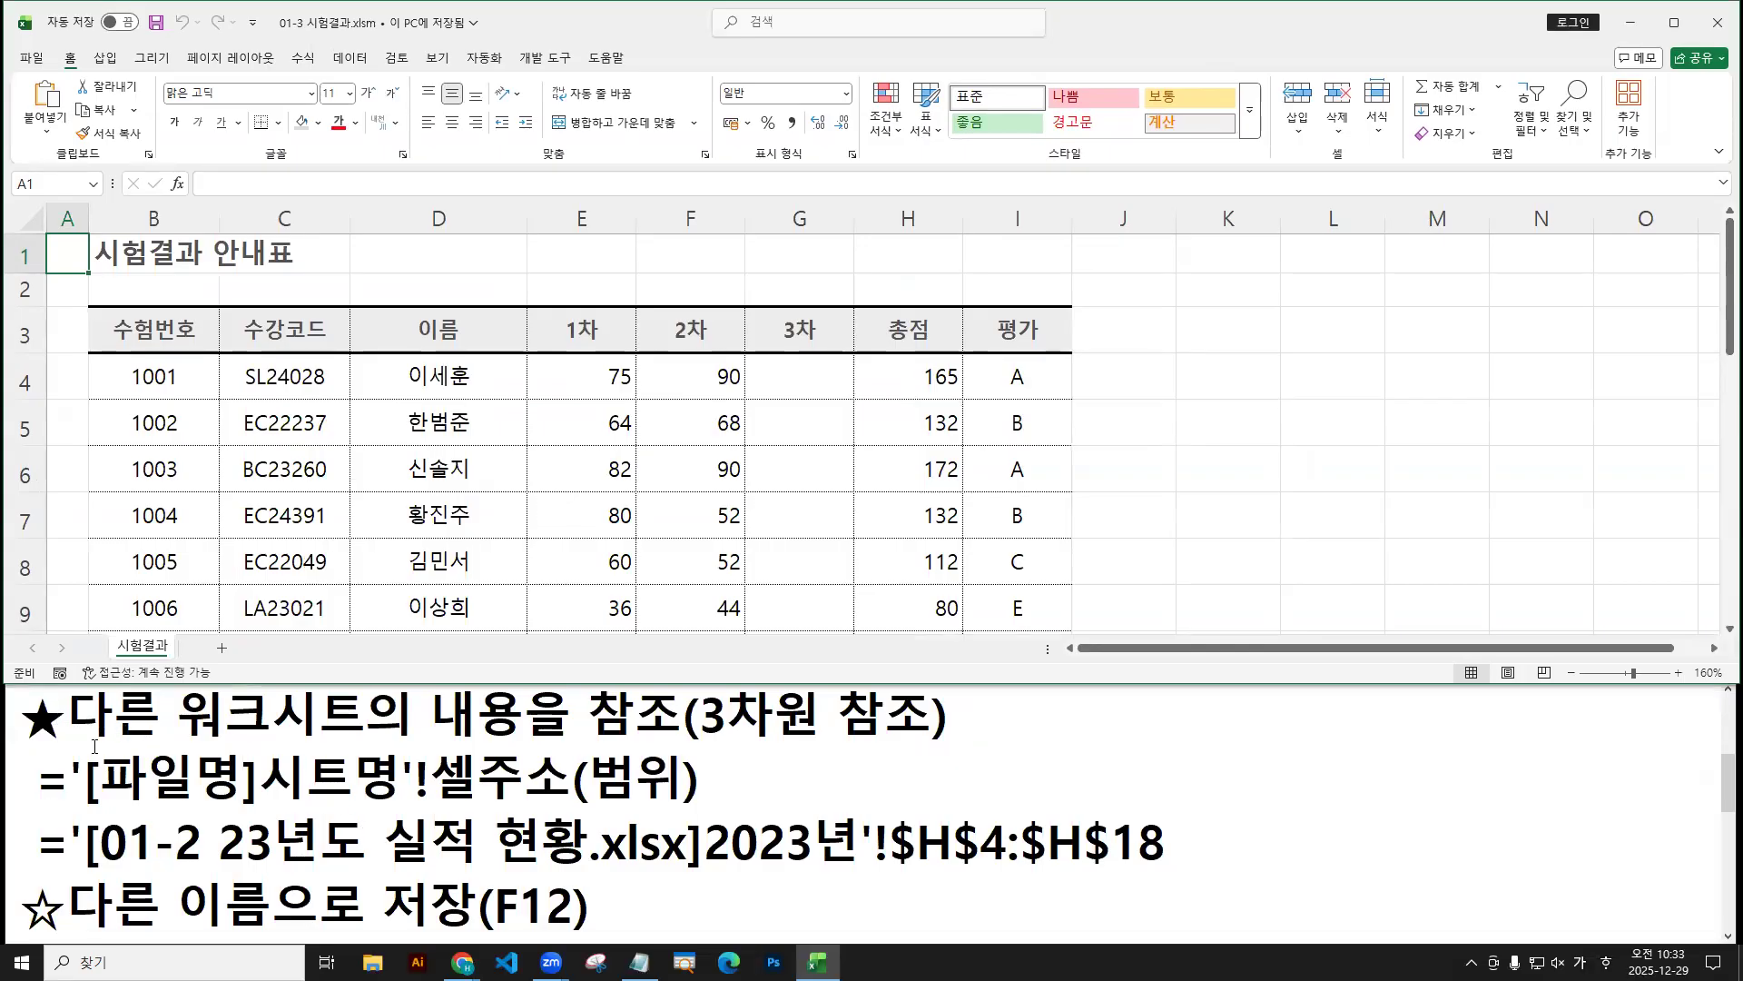
scroll(54, 729, down, 1)
scroll(80, 783, down, 1)
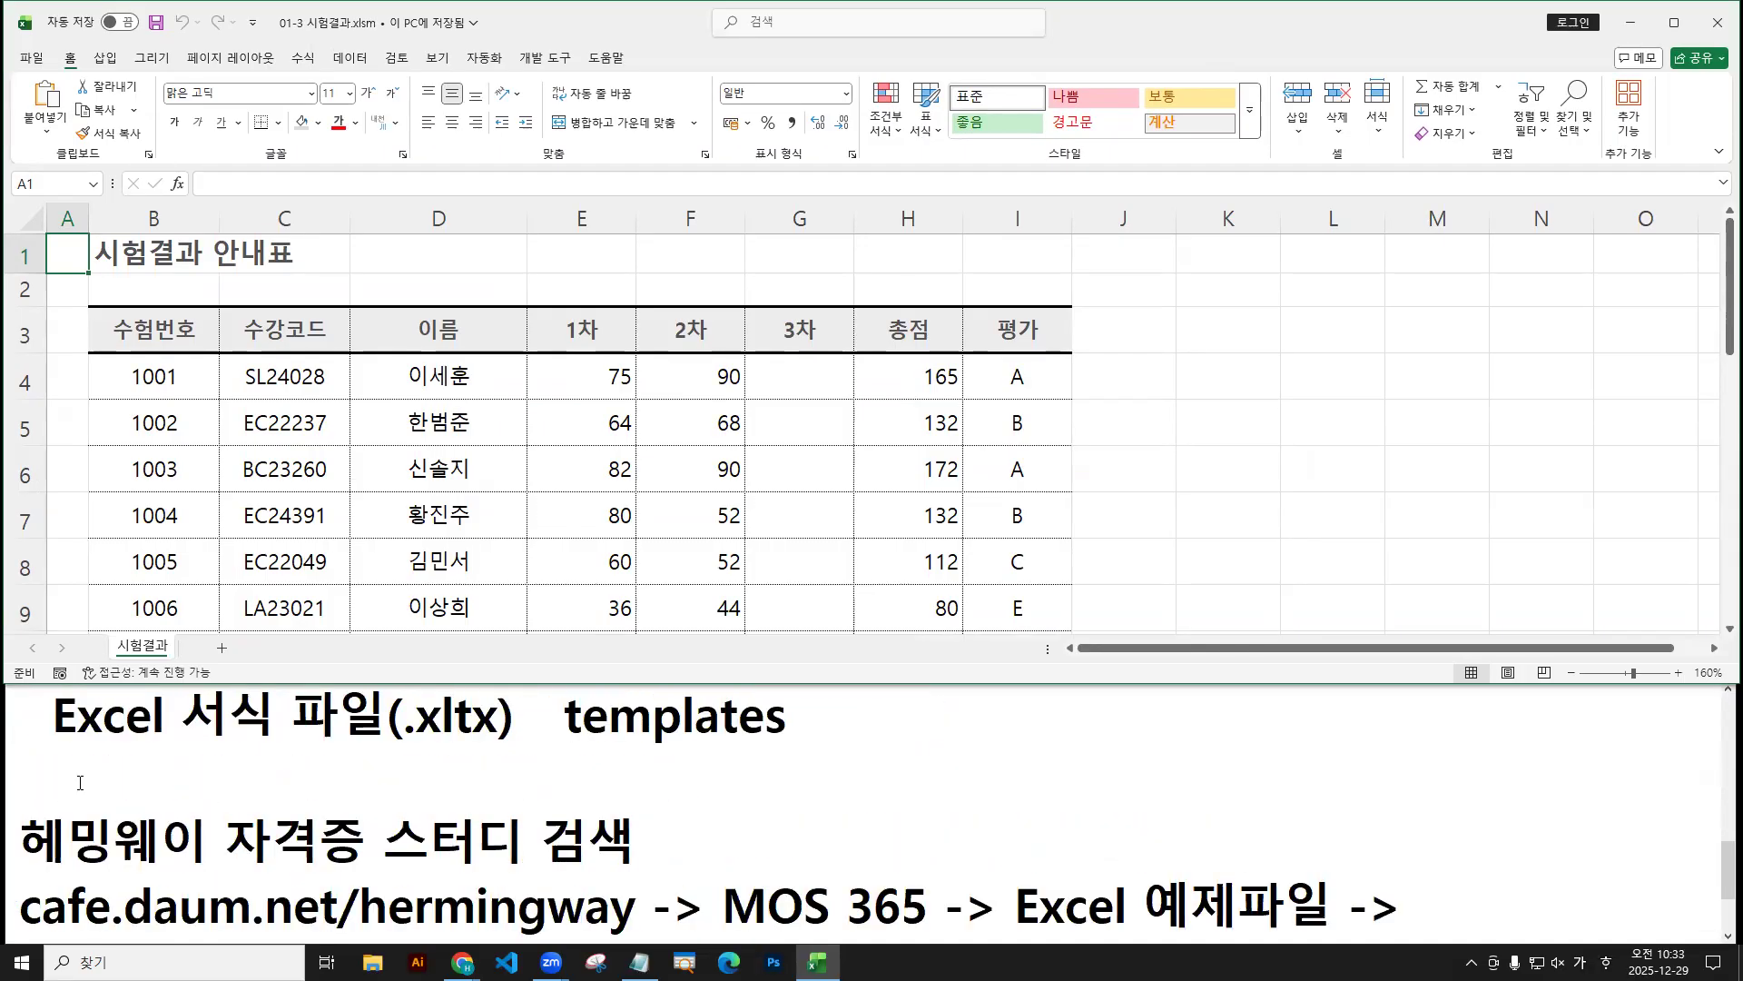
scroll(88, 806, up, 3)
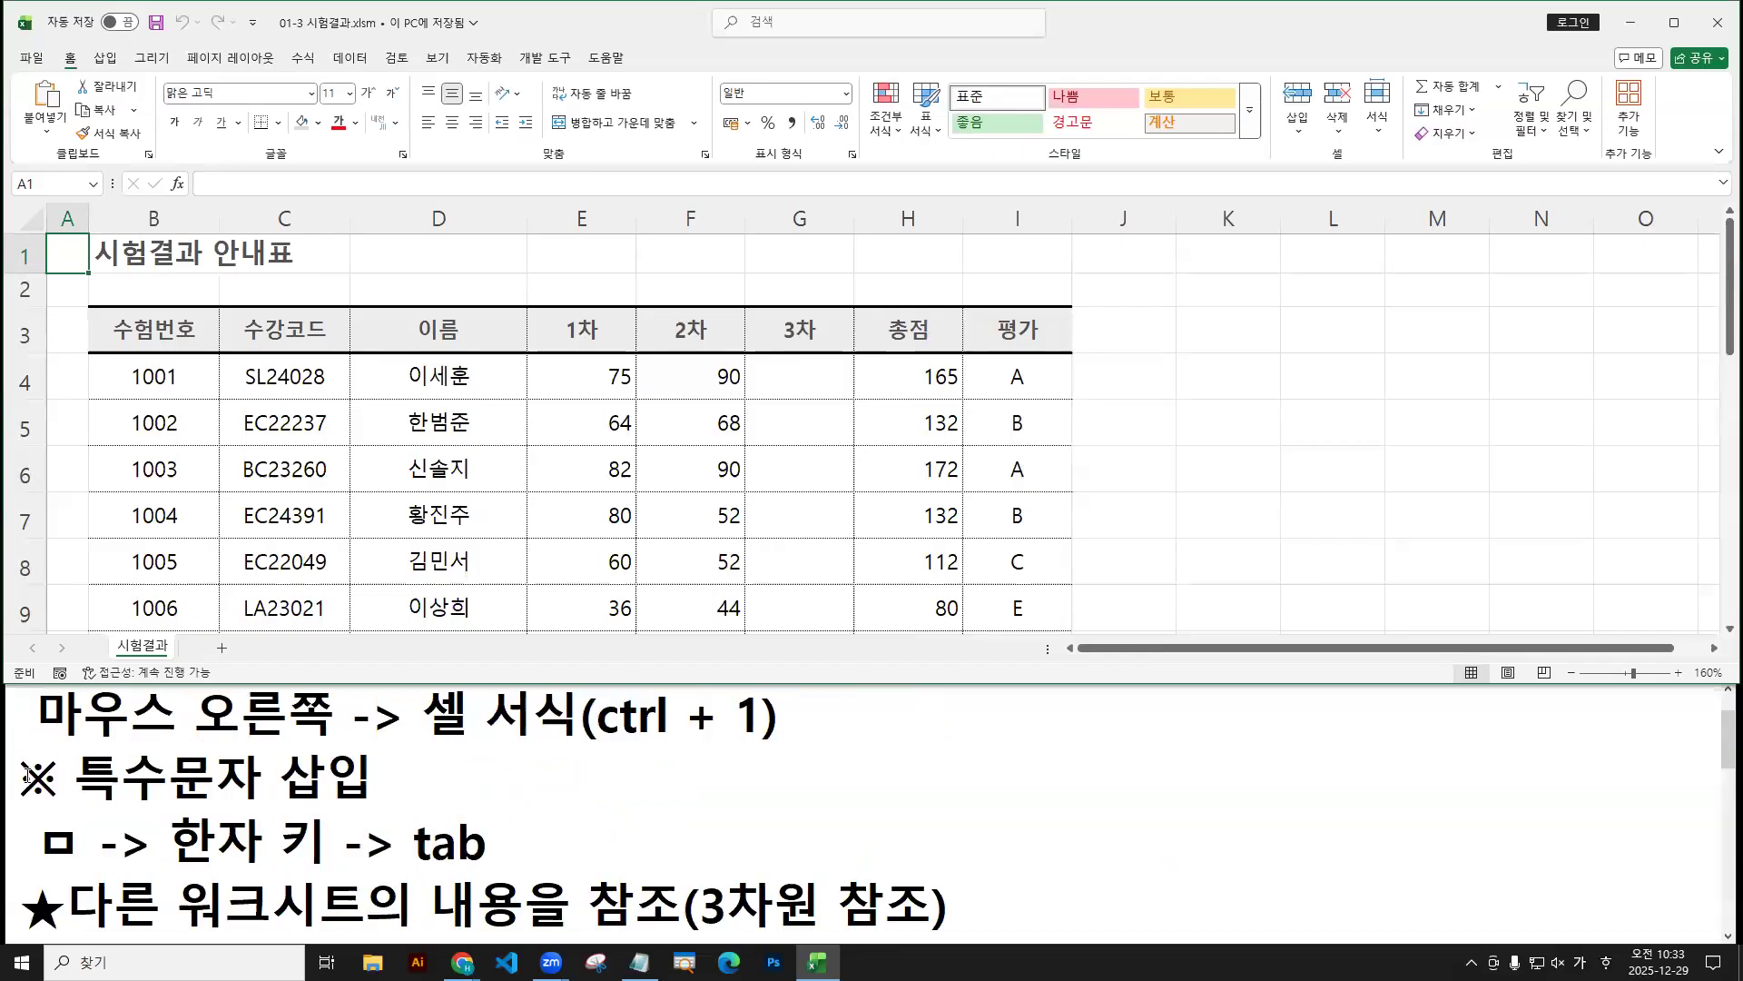
drag(25, 776, 47, 778)
scroll(48, 779, down, 1)
click(148, 811)
key(Up)
key(Up)
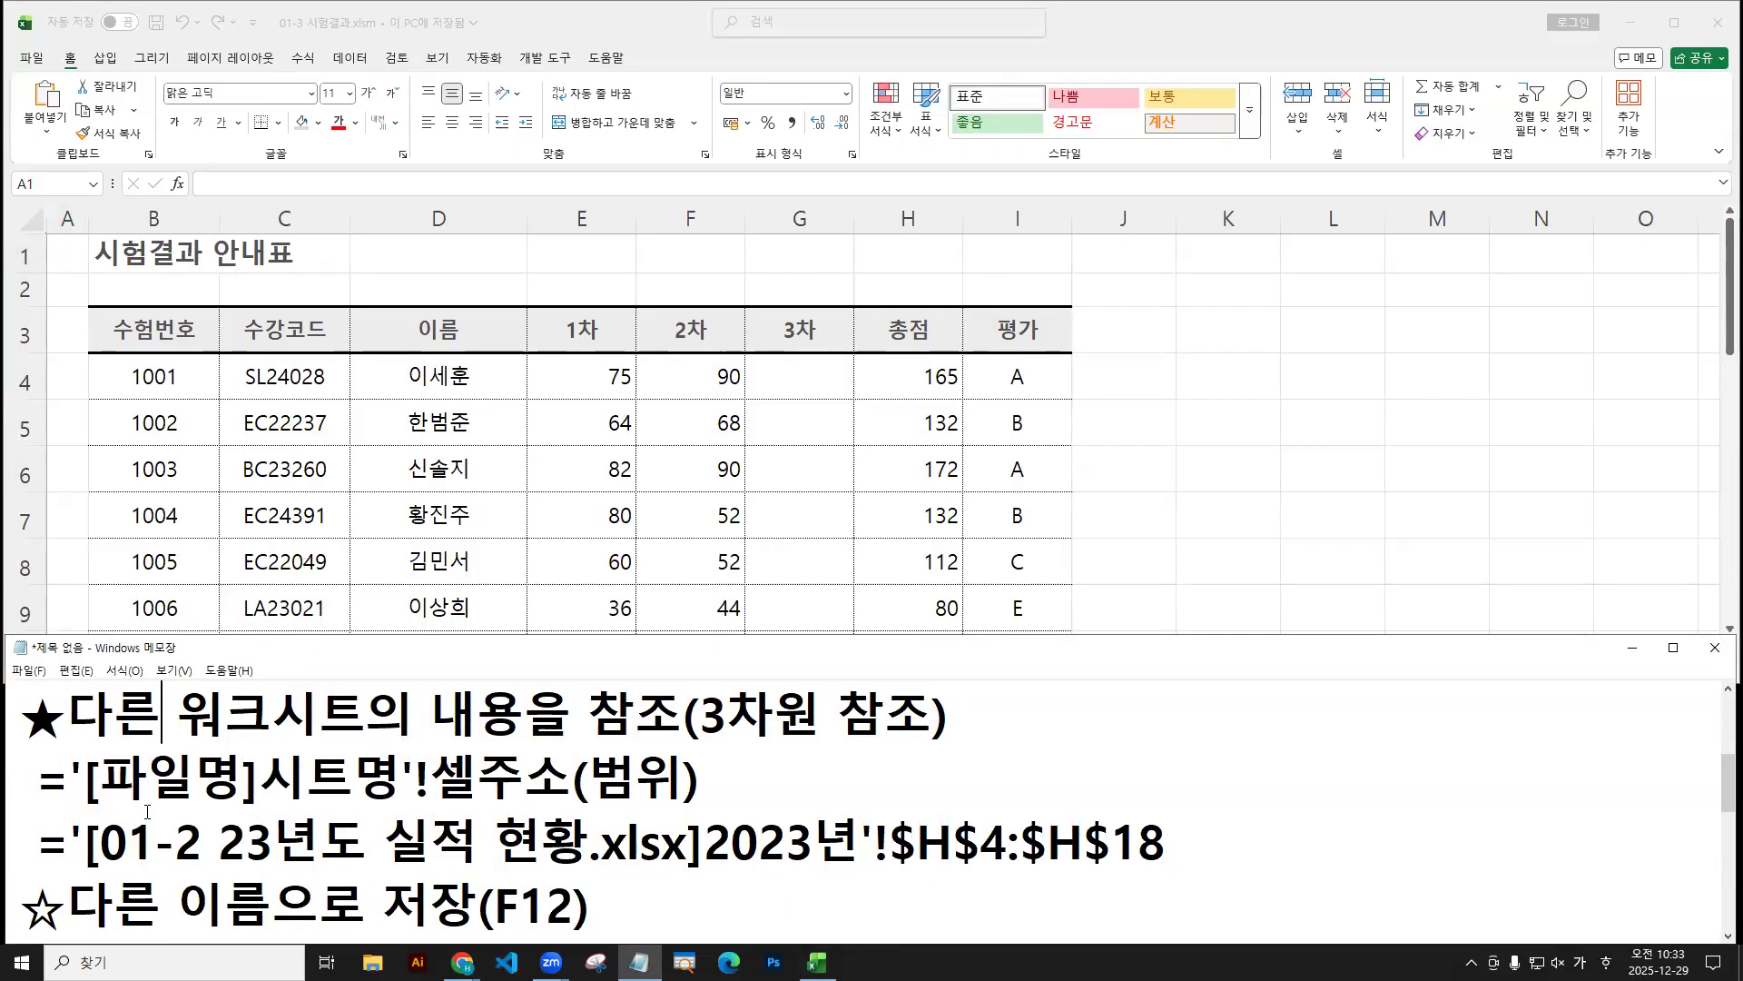
key(Home)
key(Return)
key(Up)
text(※ )
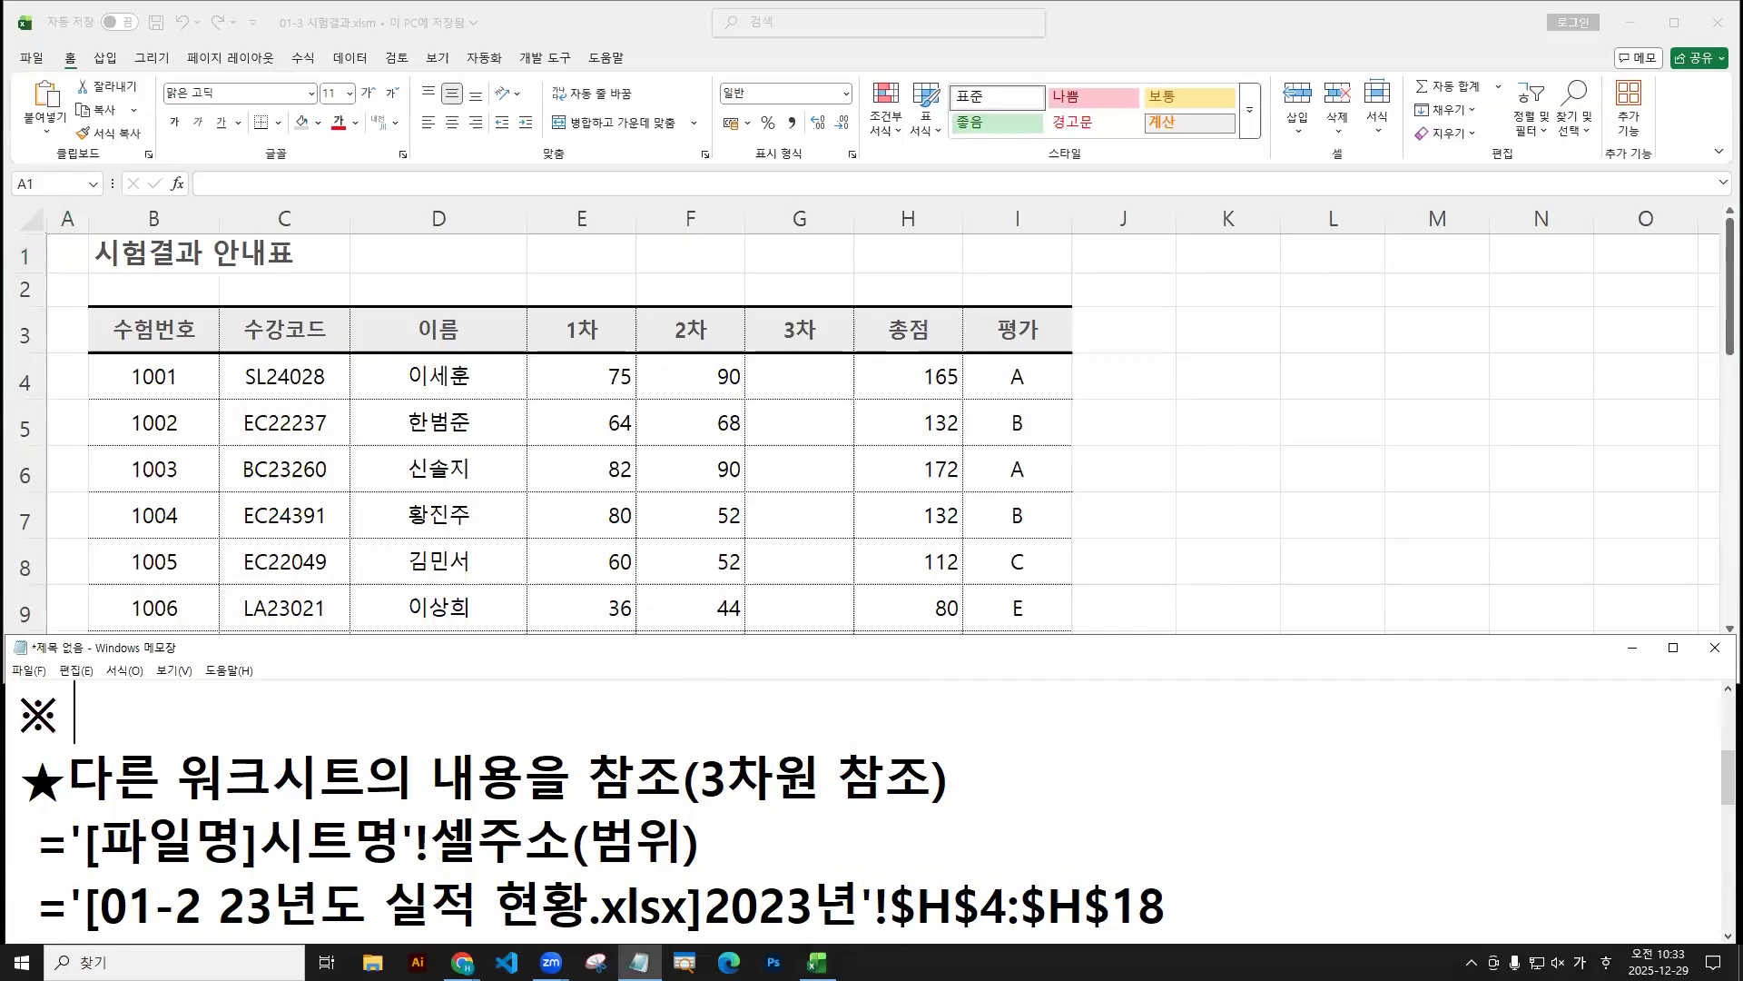
text(개발도구탭 표시)
key(Left)
key(Left)
key(Left)
key(Left)
key(Left)
key(Left)
key(End)
Add "파일 탭 -> 옵션 -> 리본 사용자 지정 -> 개발 도구 체크" below the new heading and save the notes as 엑셀 수업내용.txt.
key(Return)
text(파일 탭 -> 옵션 -><)
key(BackSpace)
text(리본 사용자 지정)
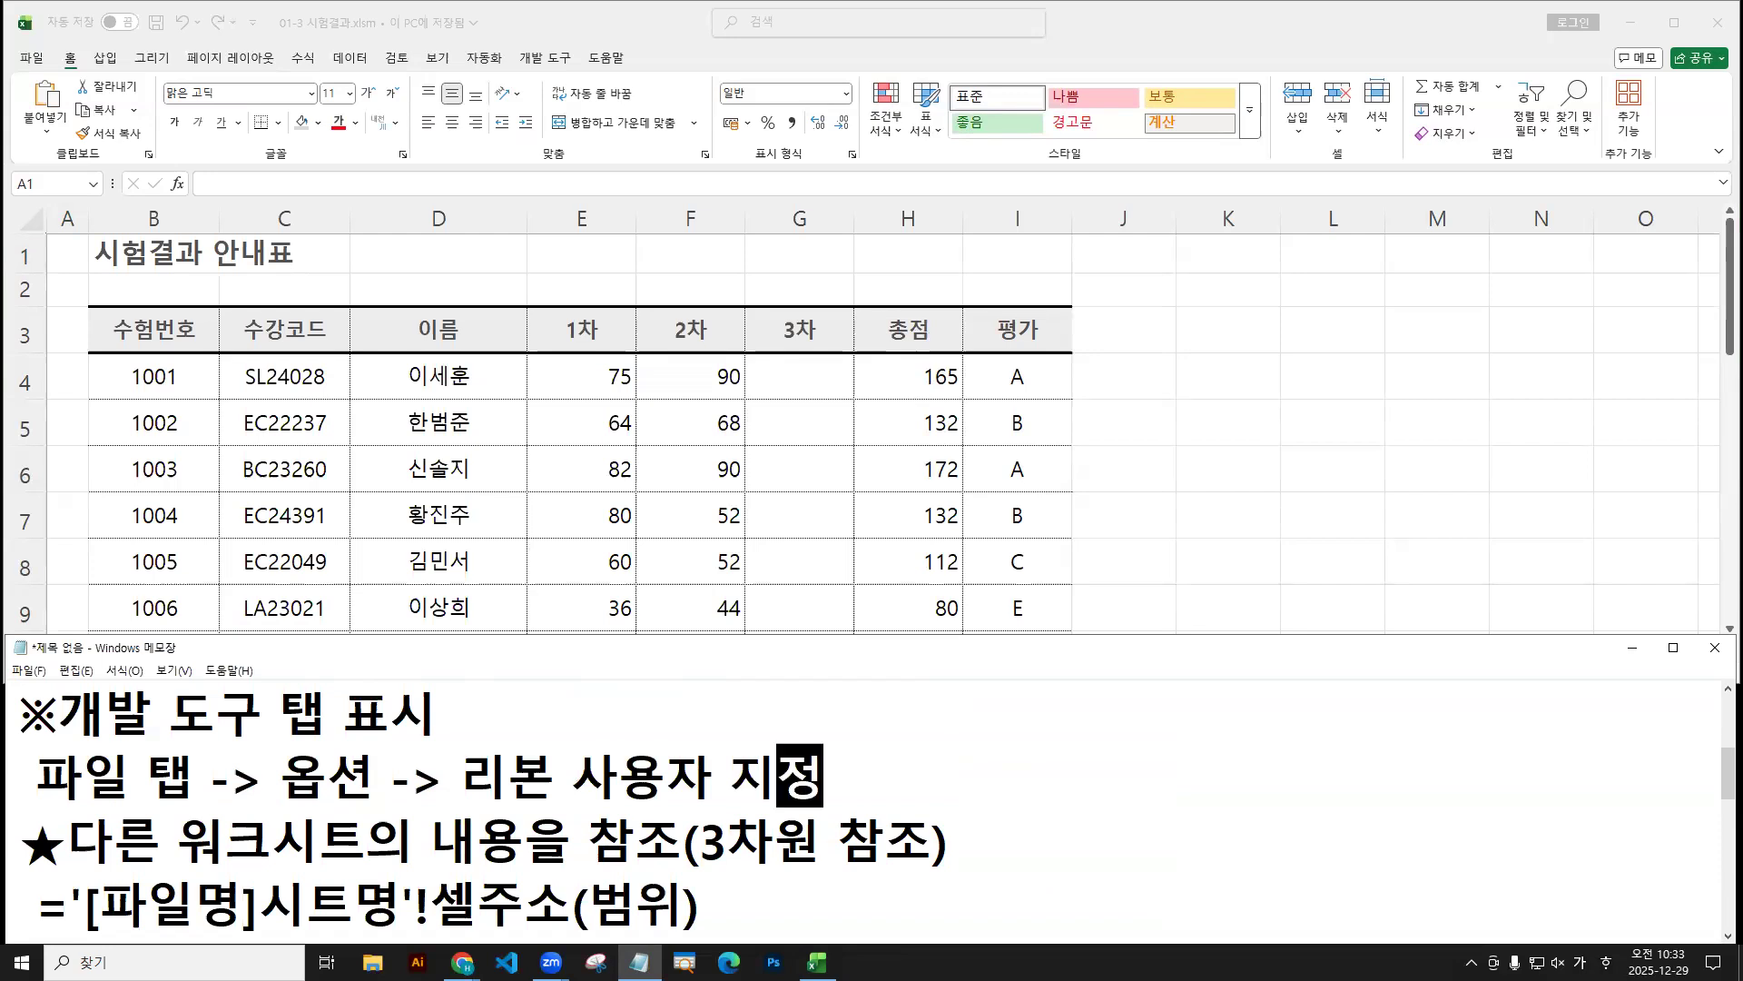
text( -> 갭)
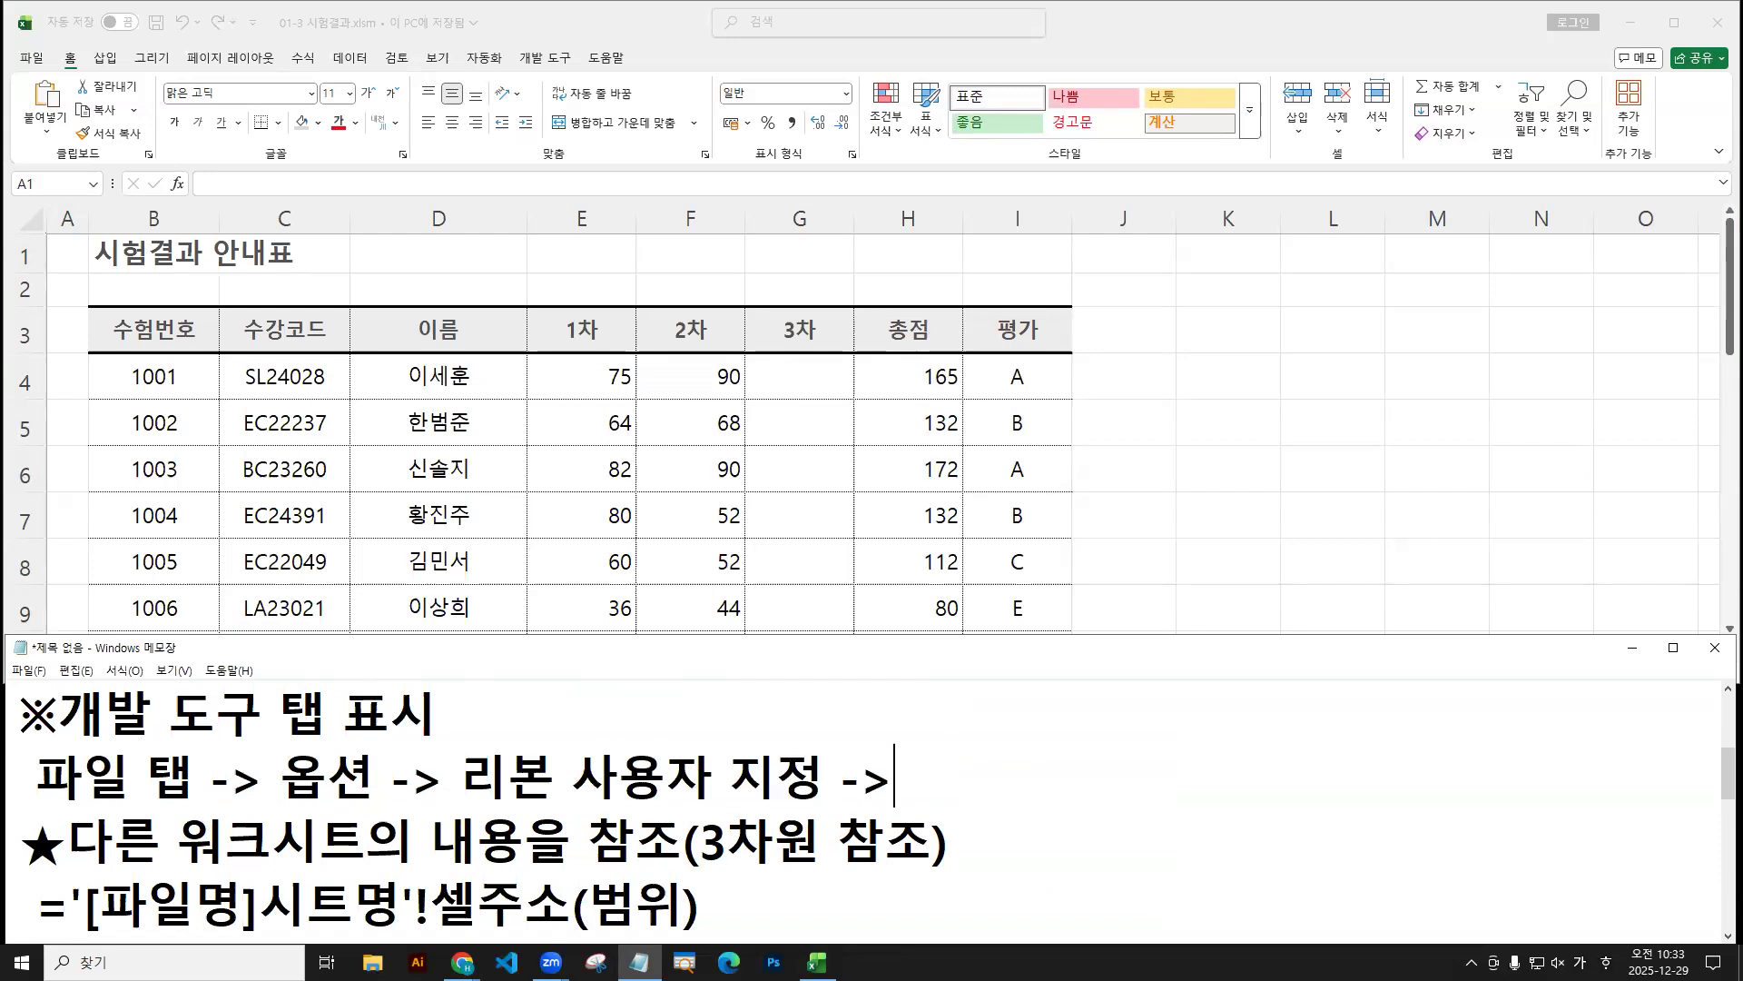
text(발 도구 체크)
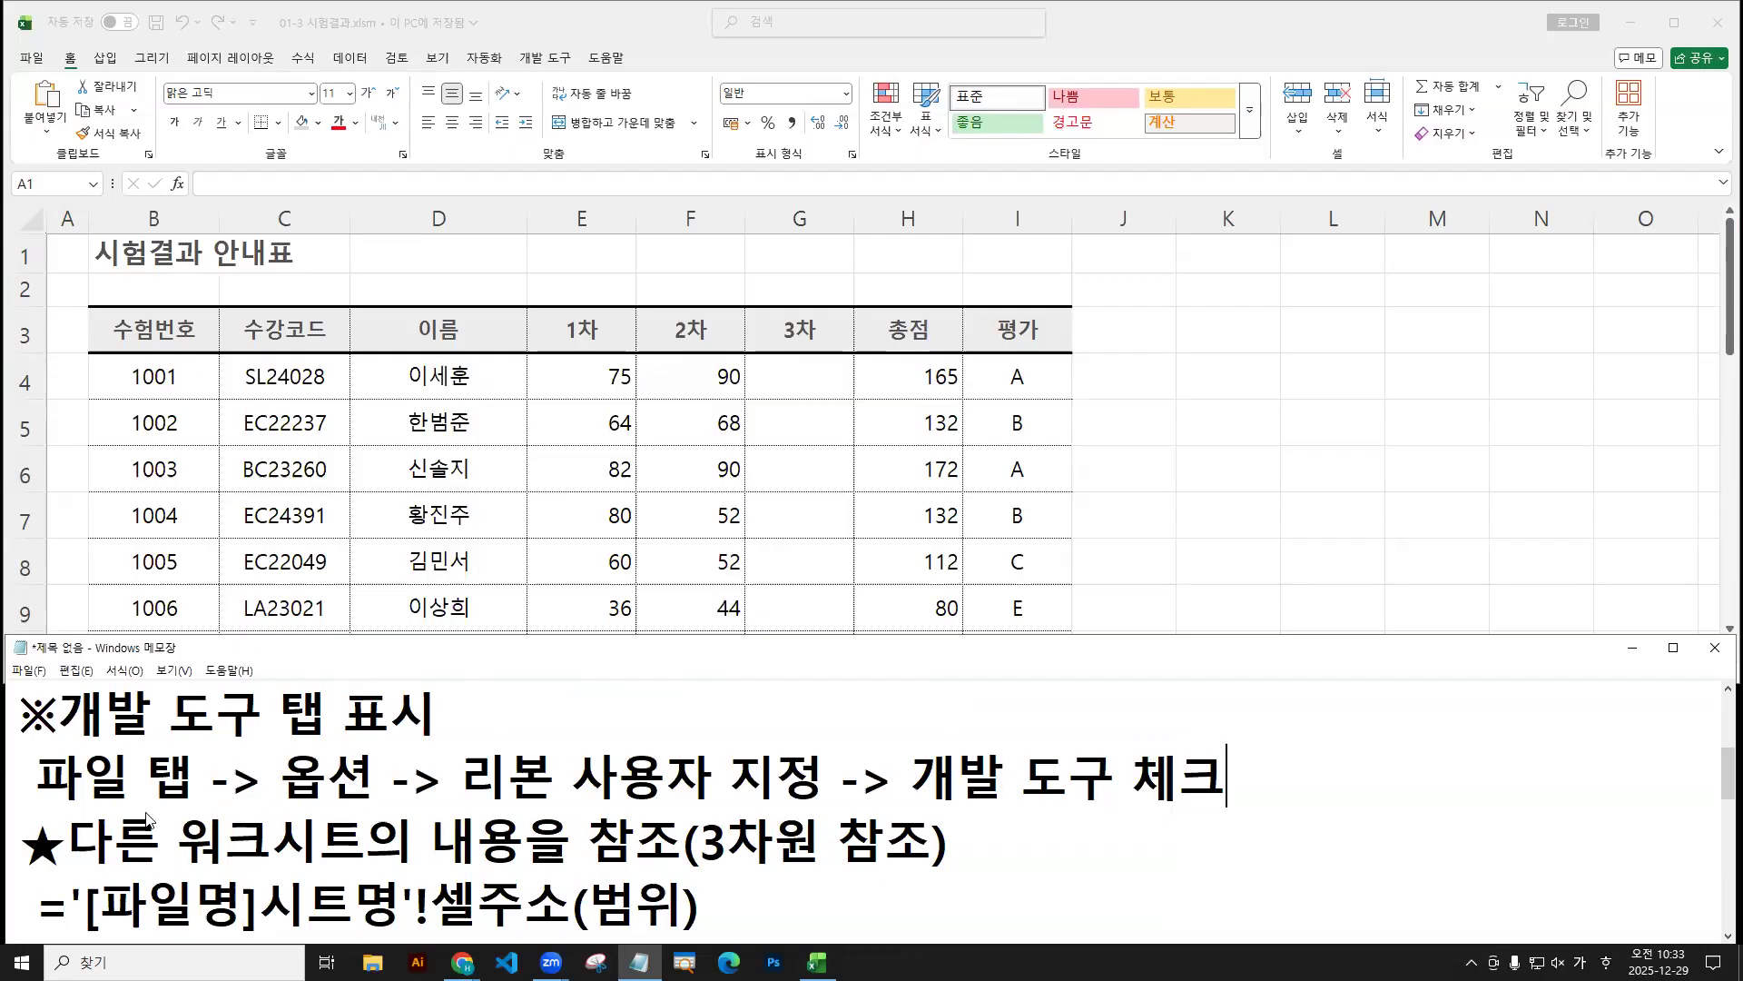
key(ctrl+s)
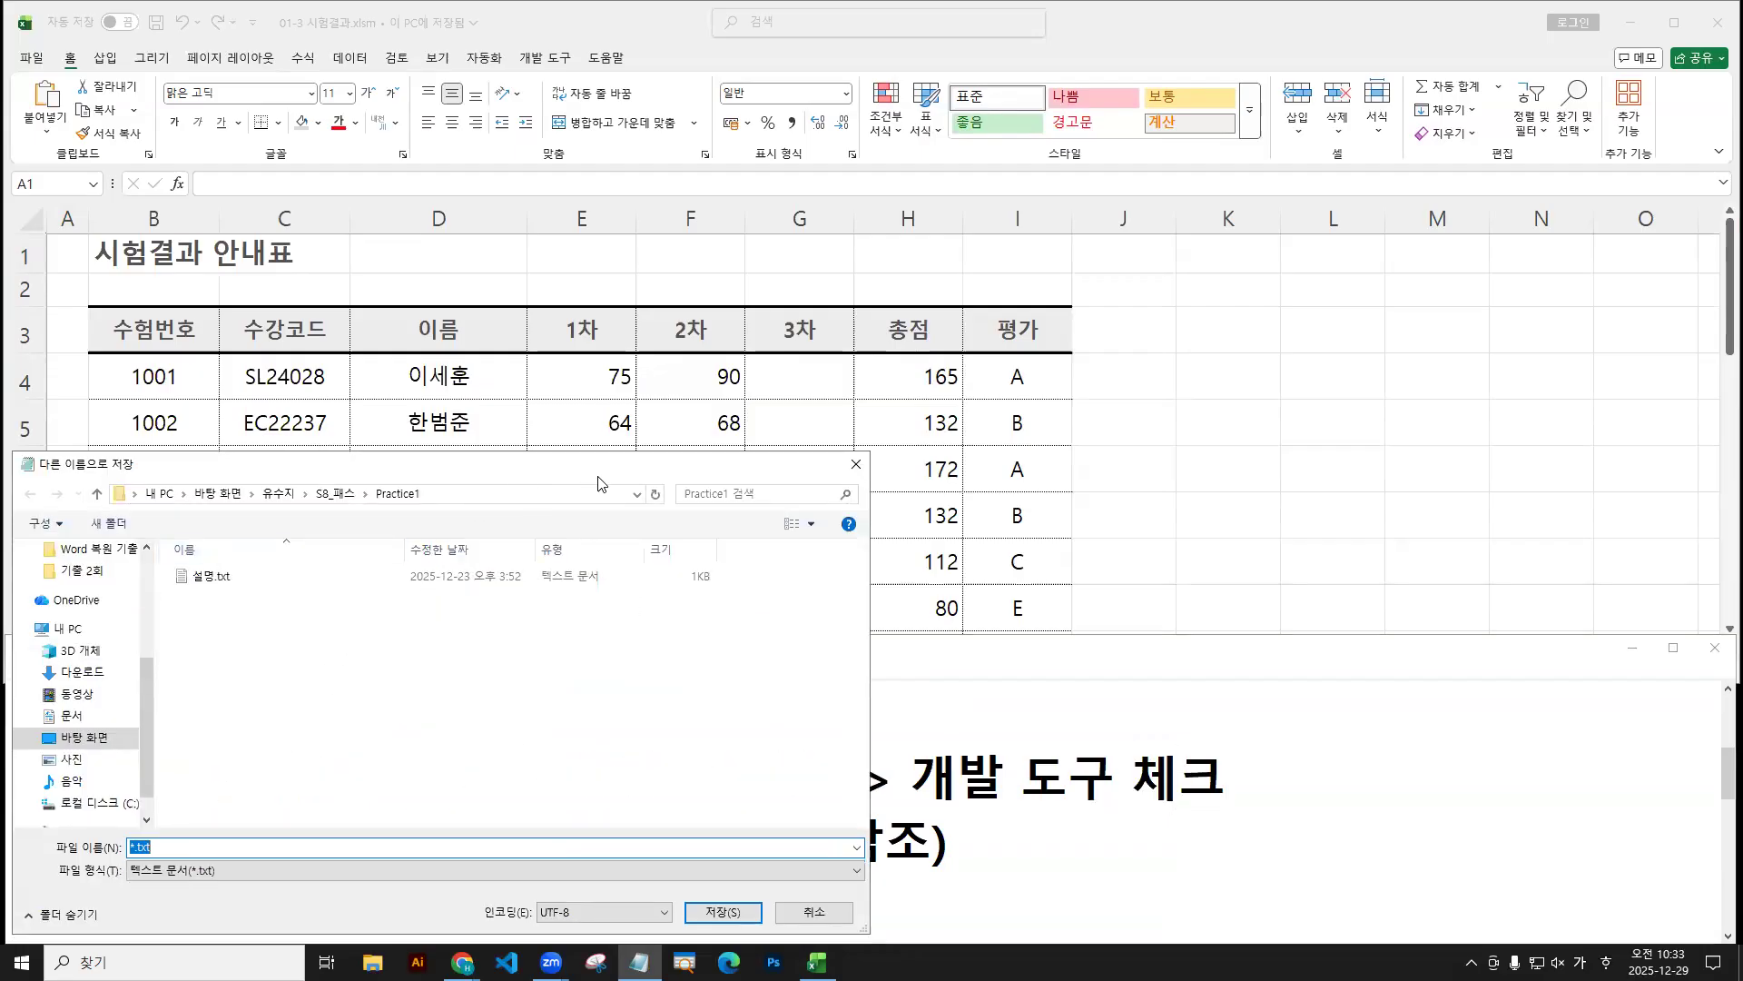
key(Escape)
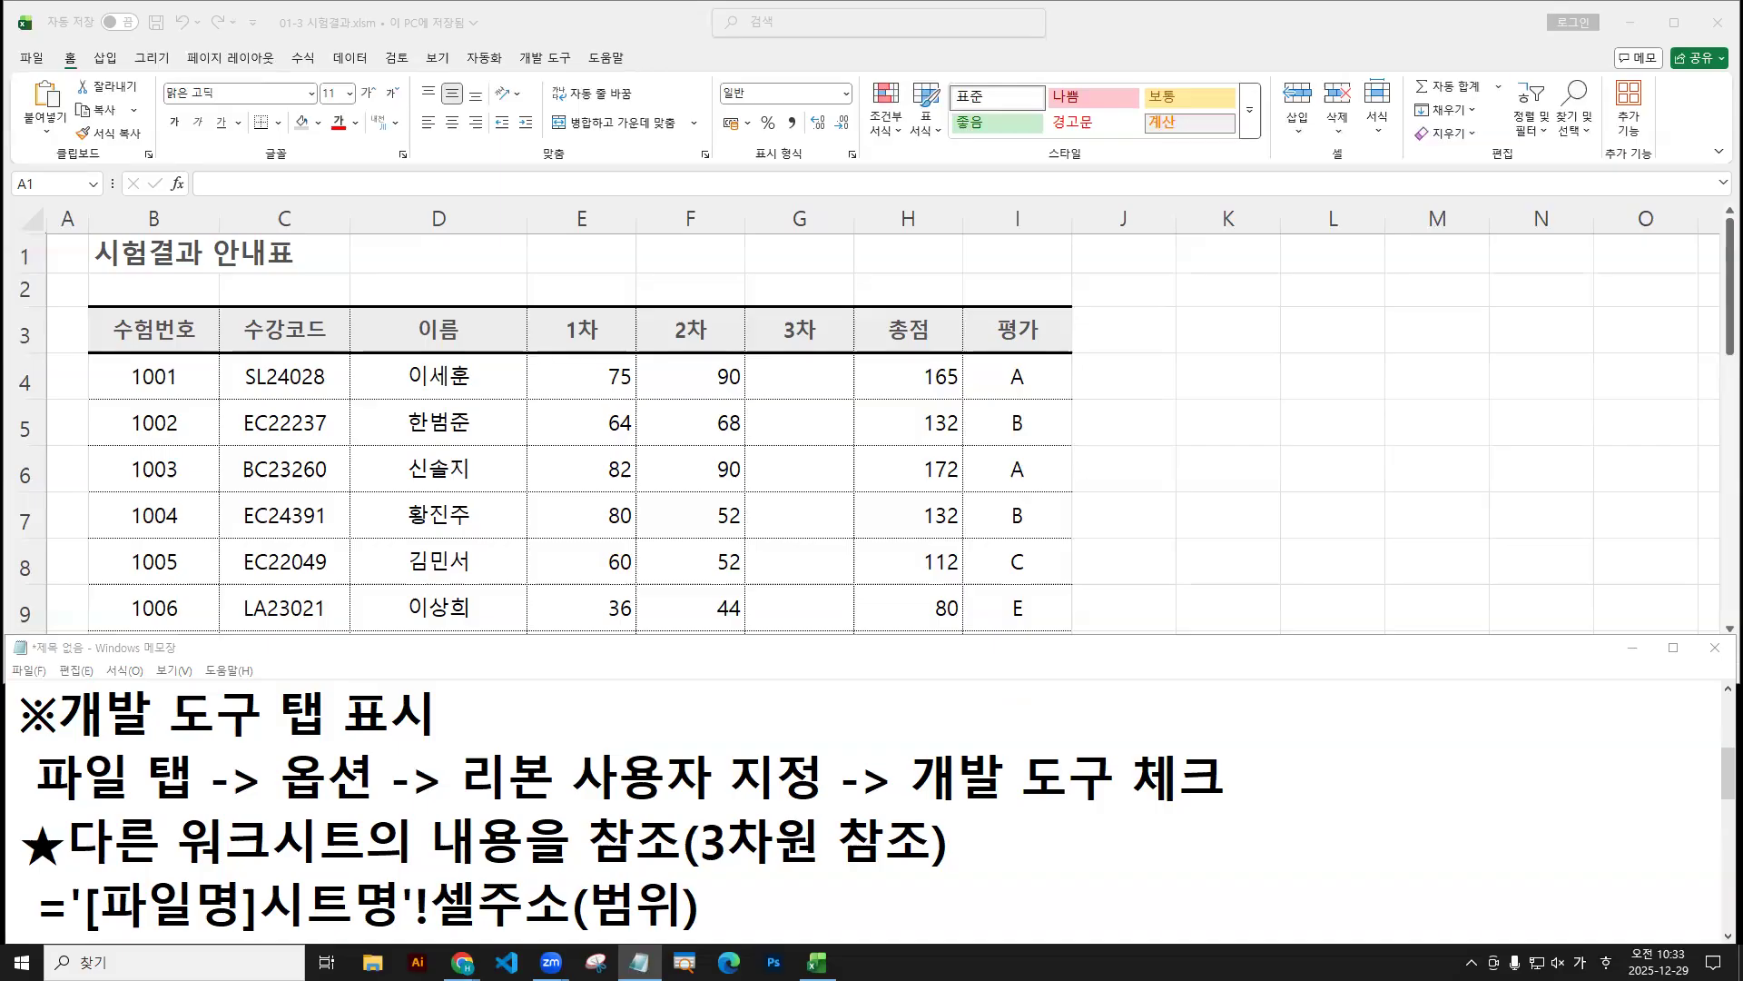
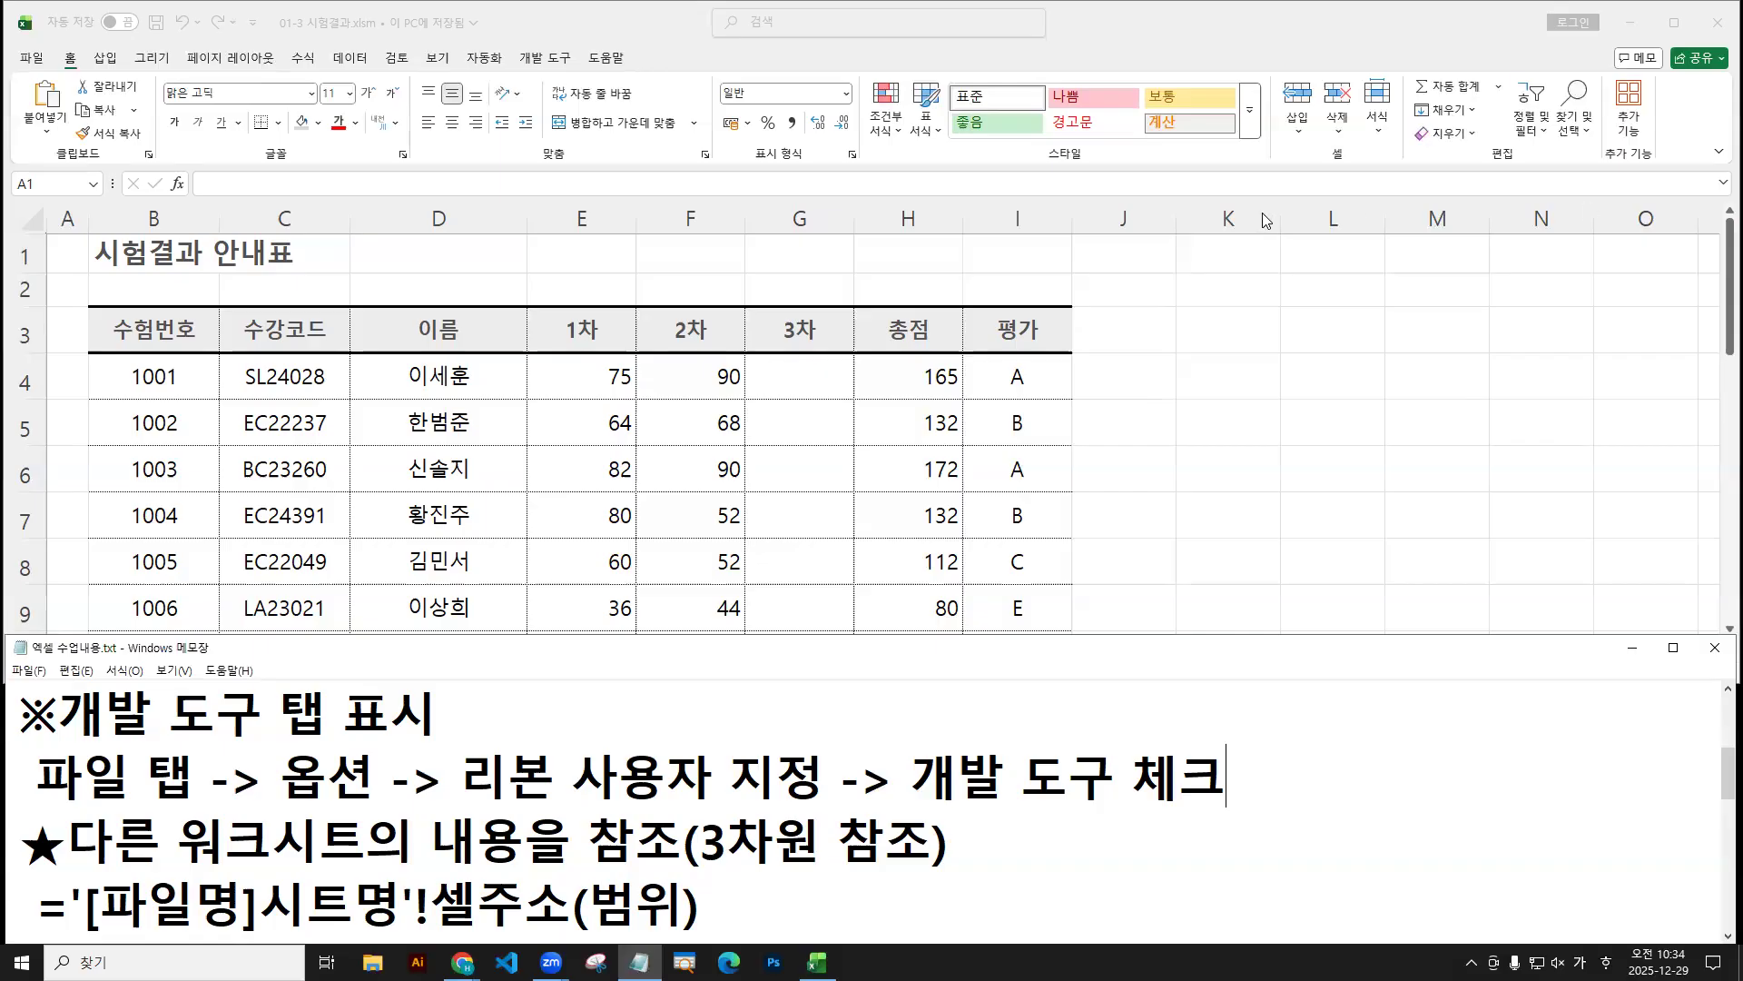
Switch back to Excel and set the macro security to "디지털 서명된 매크로를 제외하고 VBA 매크로 사용 안 함".
click(545, 71)
click(543, 63)
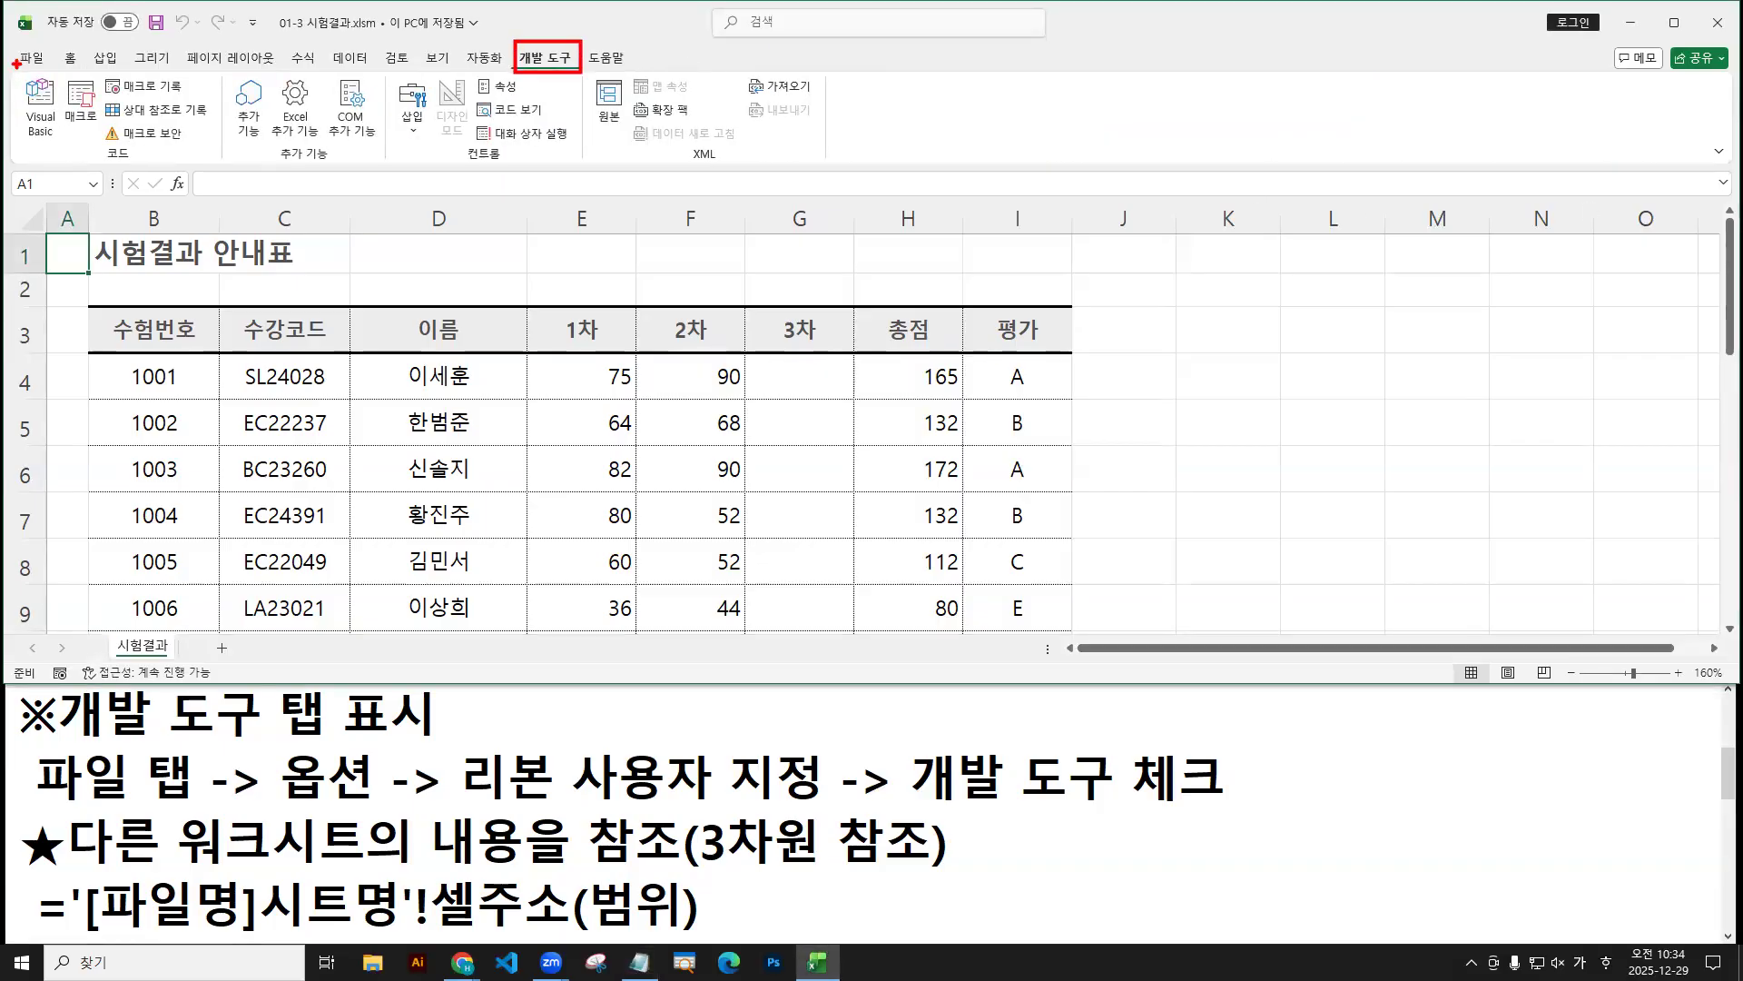
mouse_move(103, 121)
mouse_down()
mouse_move(193, 147)
mouse_move(167, 140)
mouse_up()
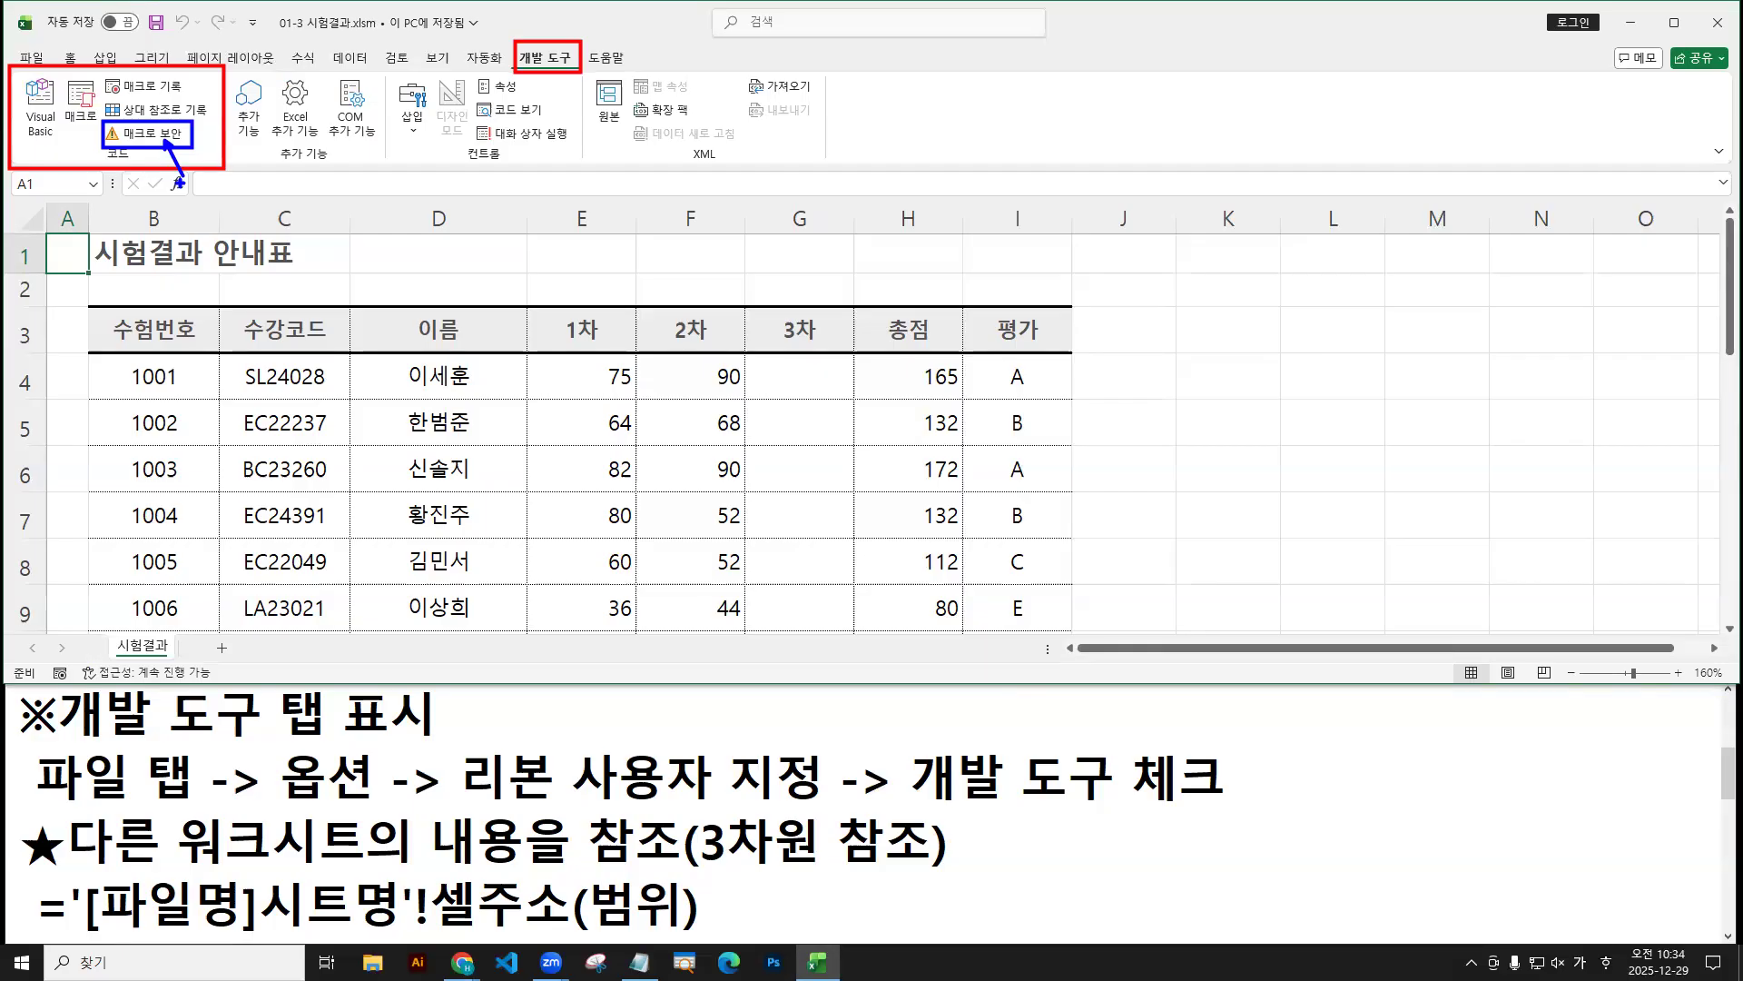
click(152, 133)
click(722, 177)
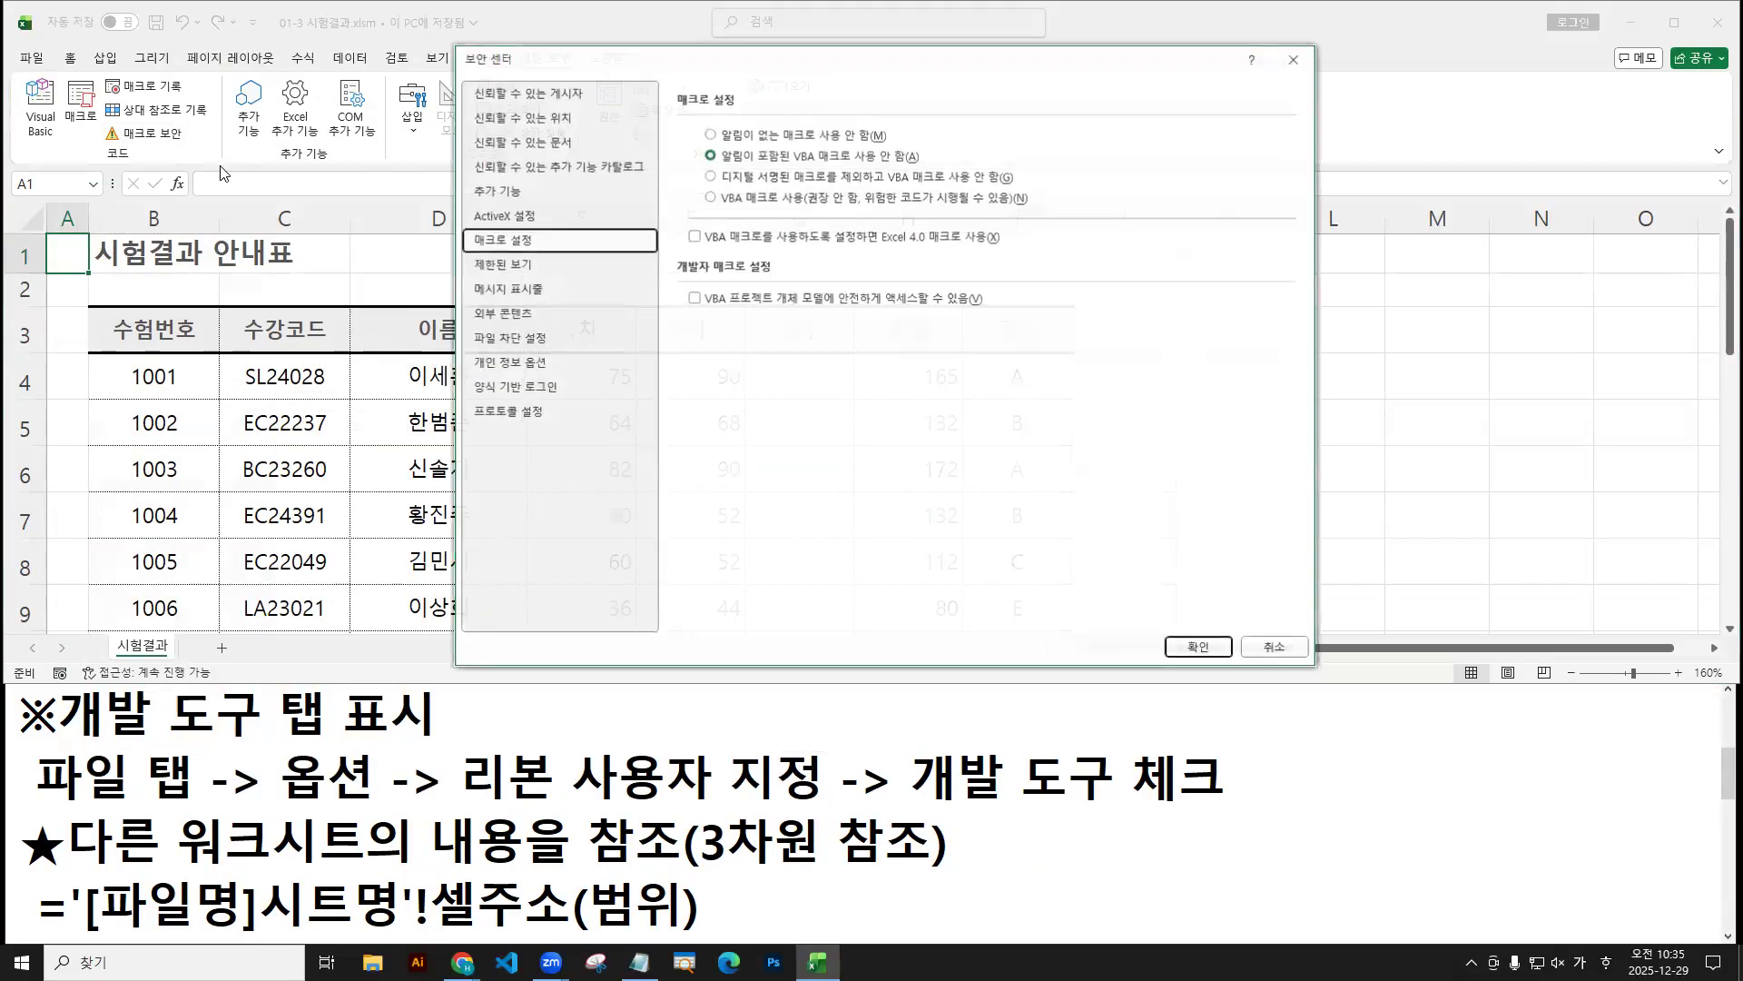
drag(700, 64, 361, 225)
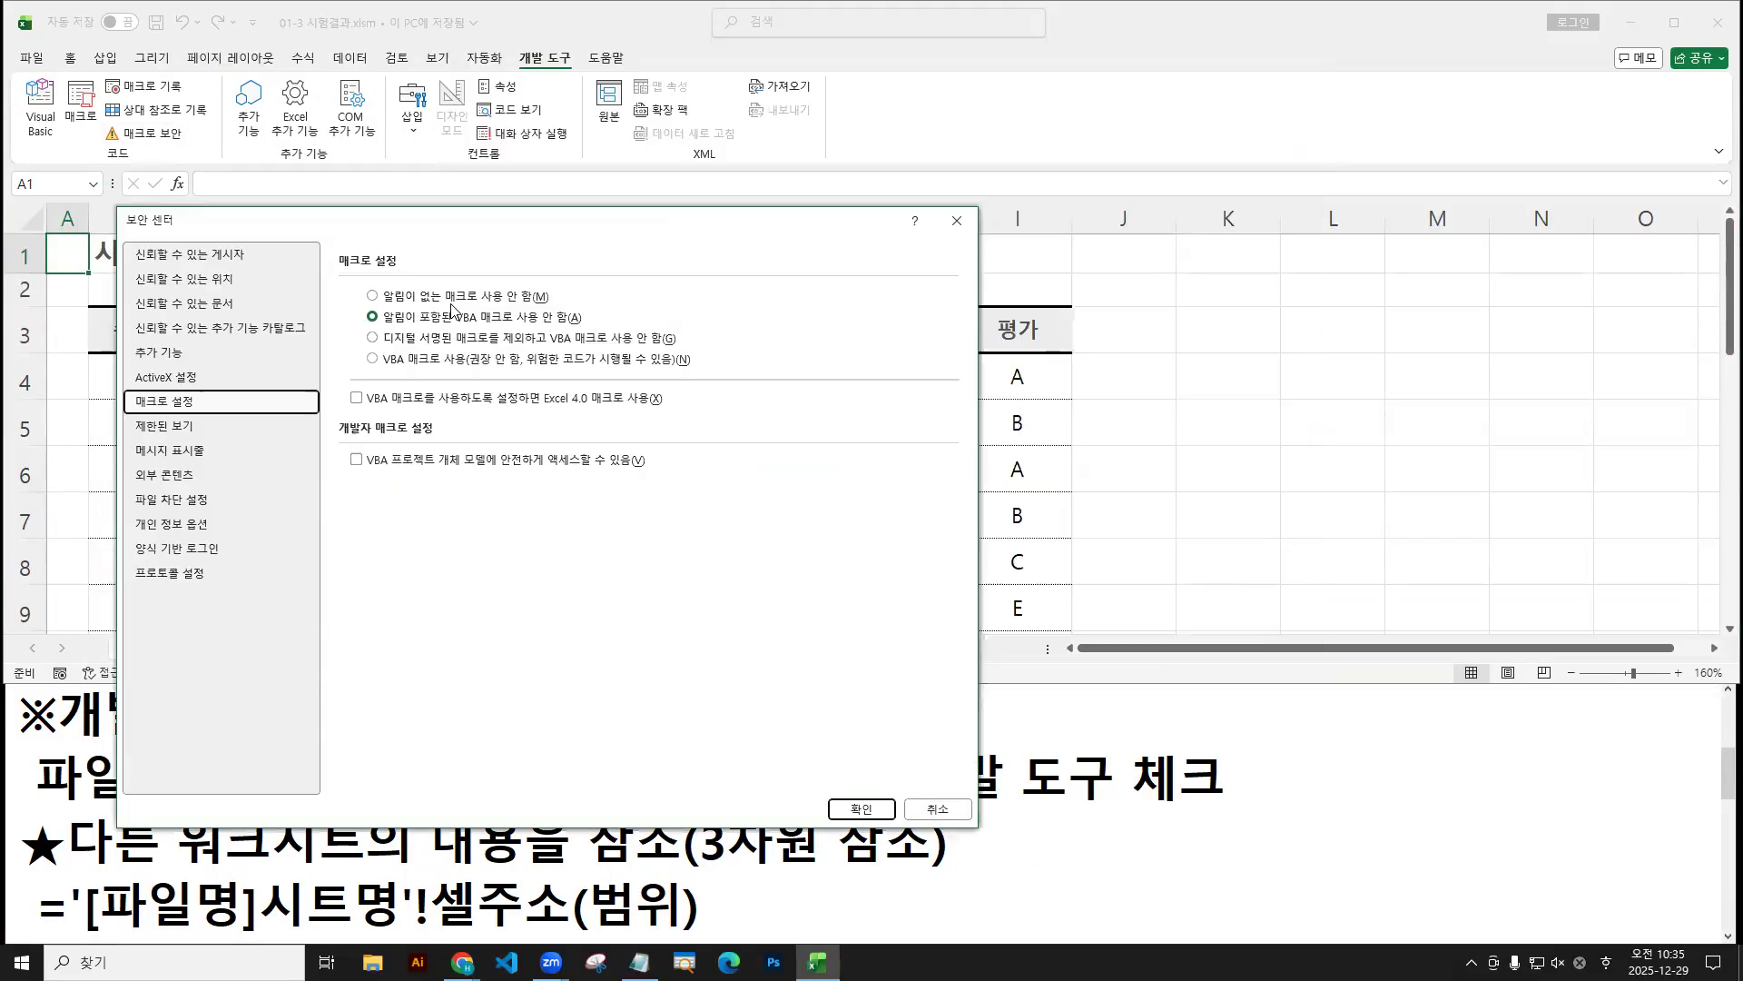
click(372, 338)
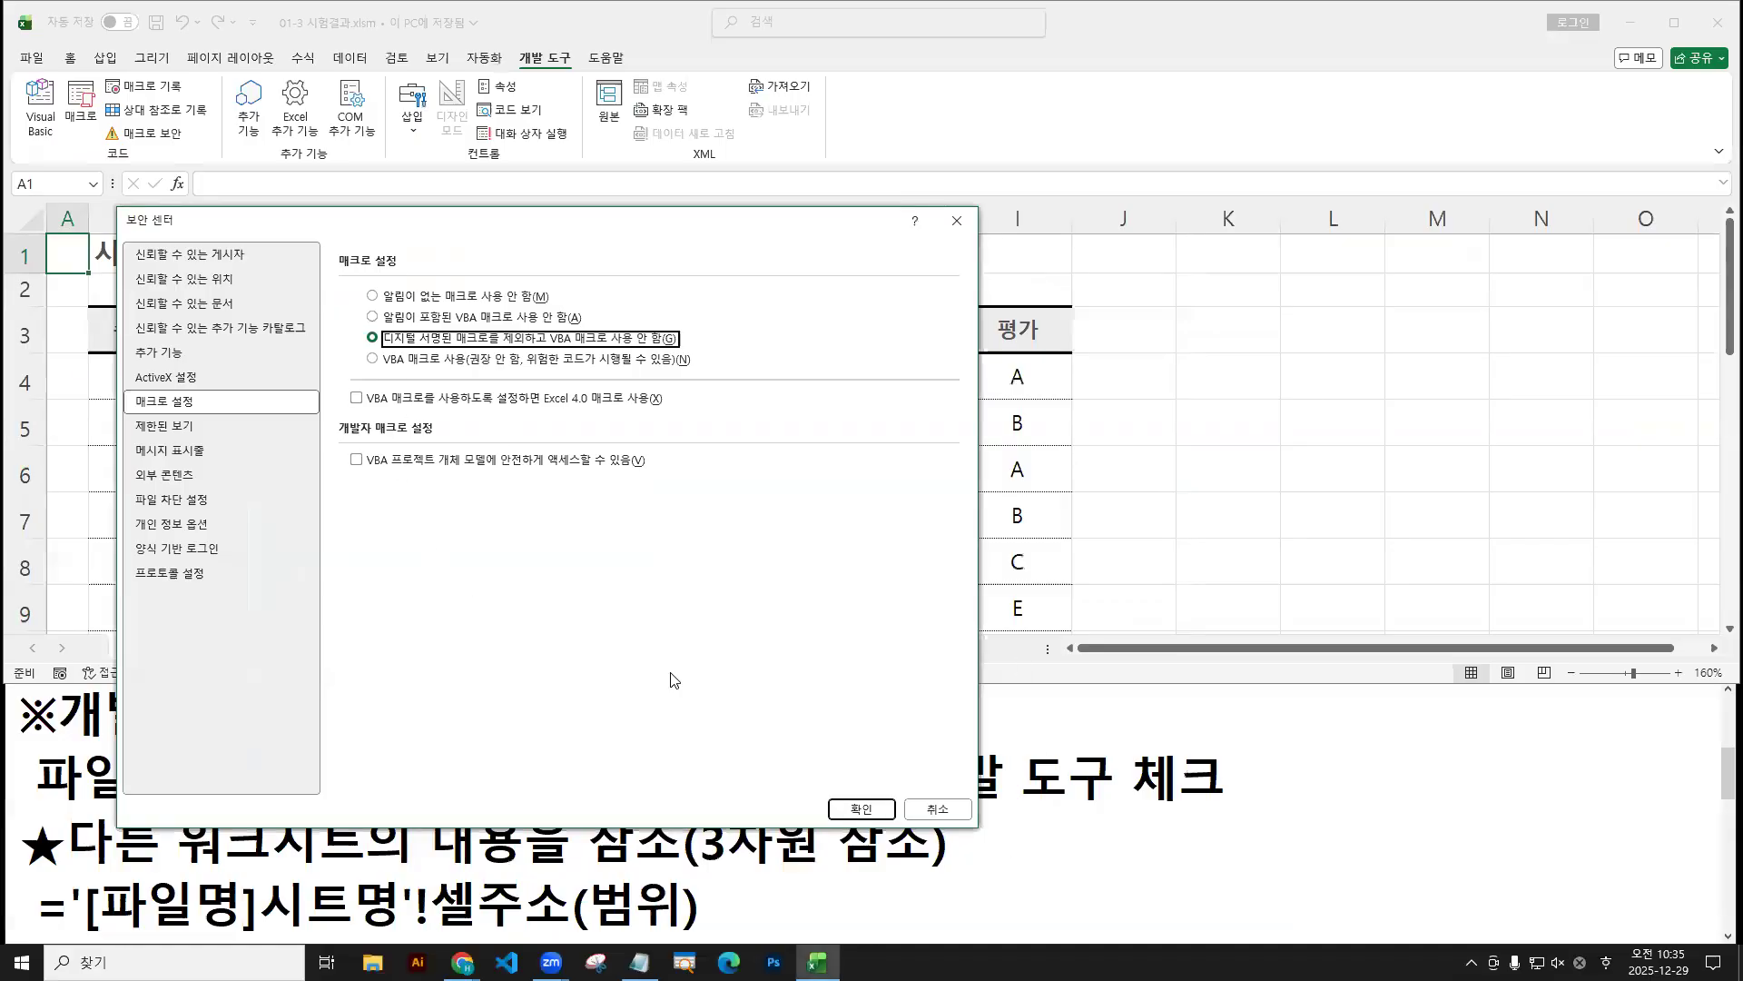
click(879, 808)
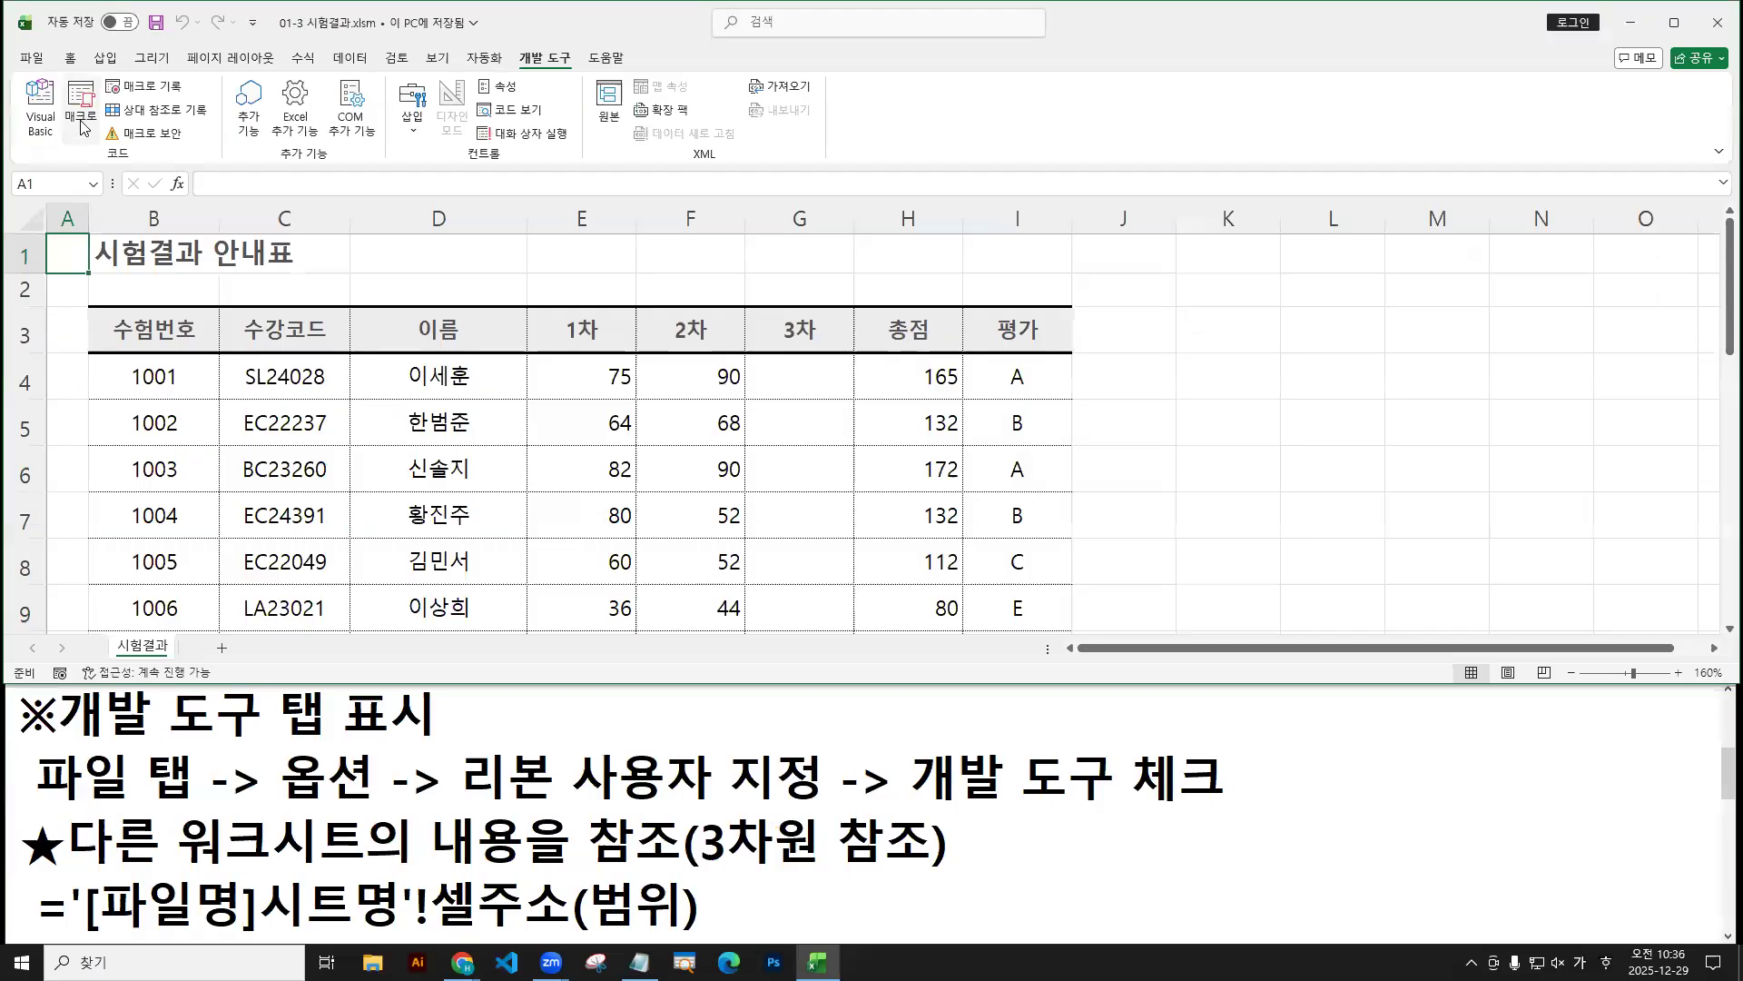
Check the list of available macros across all open workbooks, and close the macro dialog without running anything.
click(161, 209)
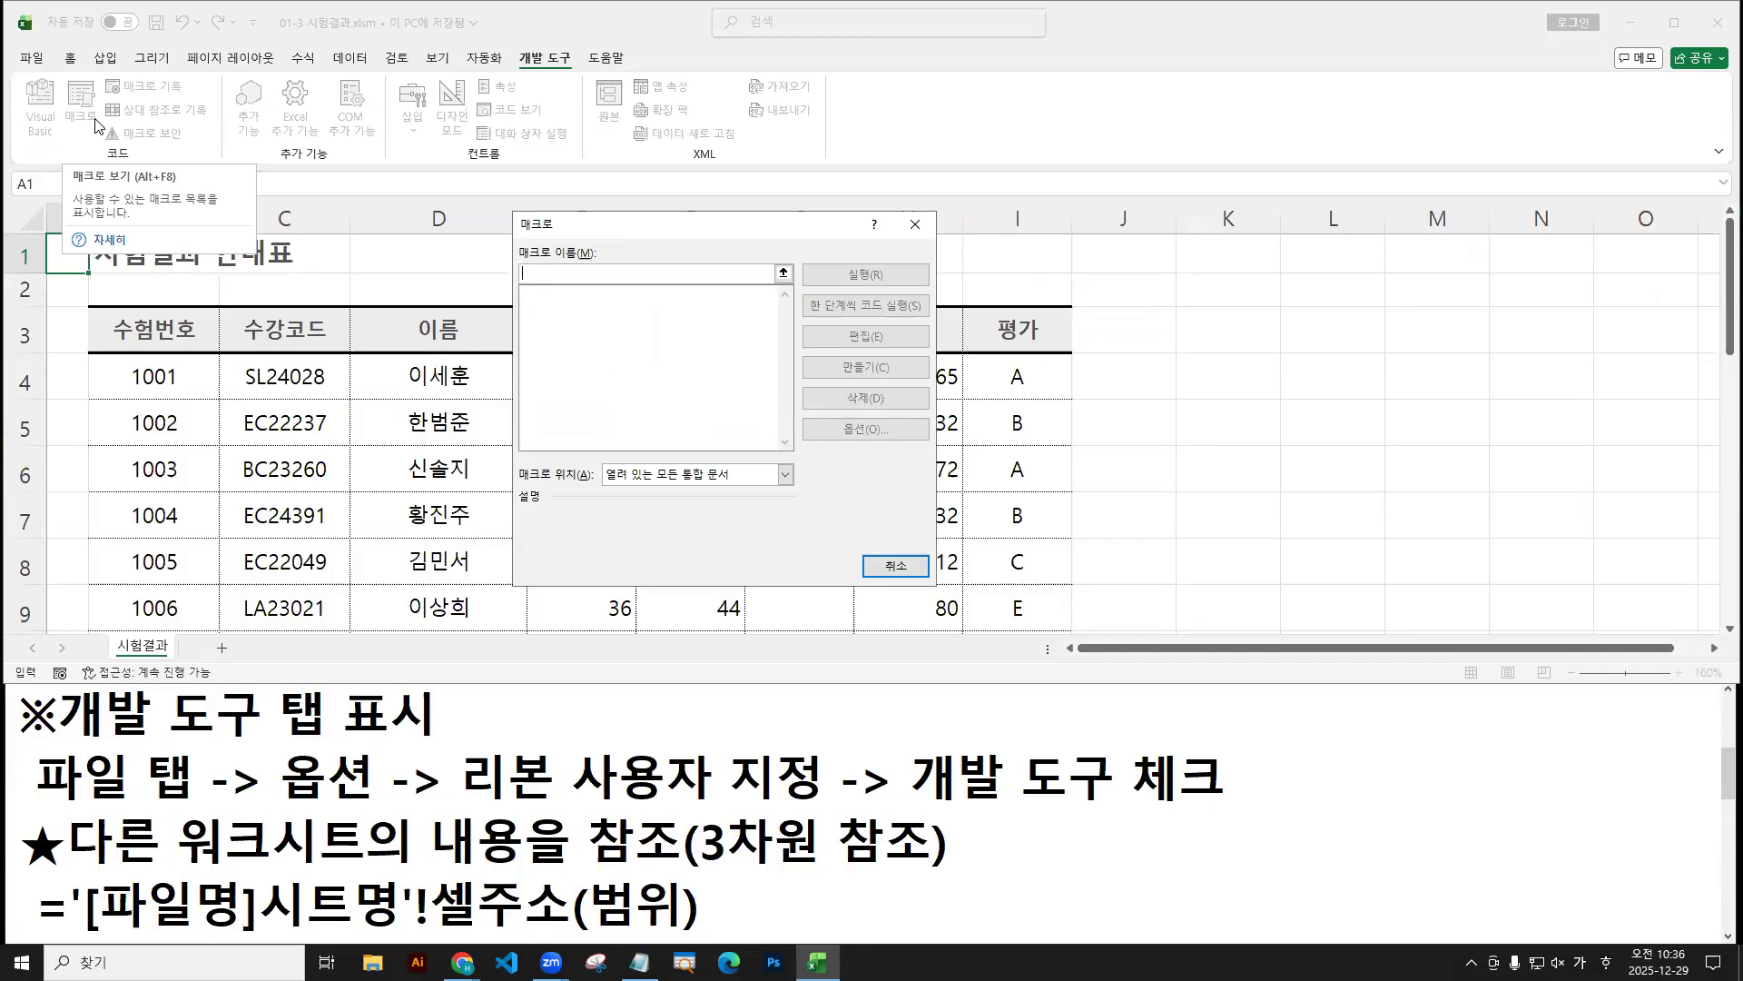
key(Escape)
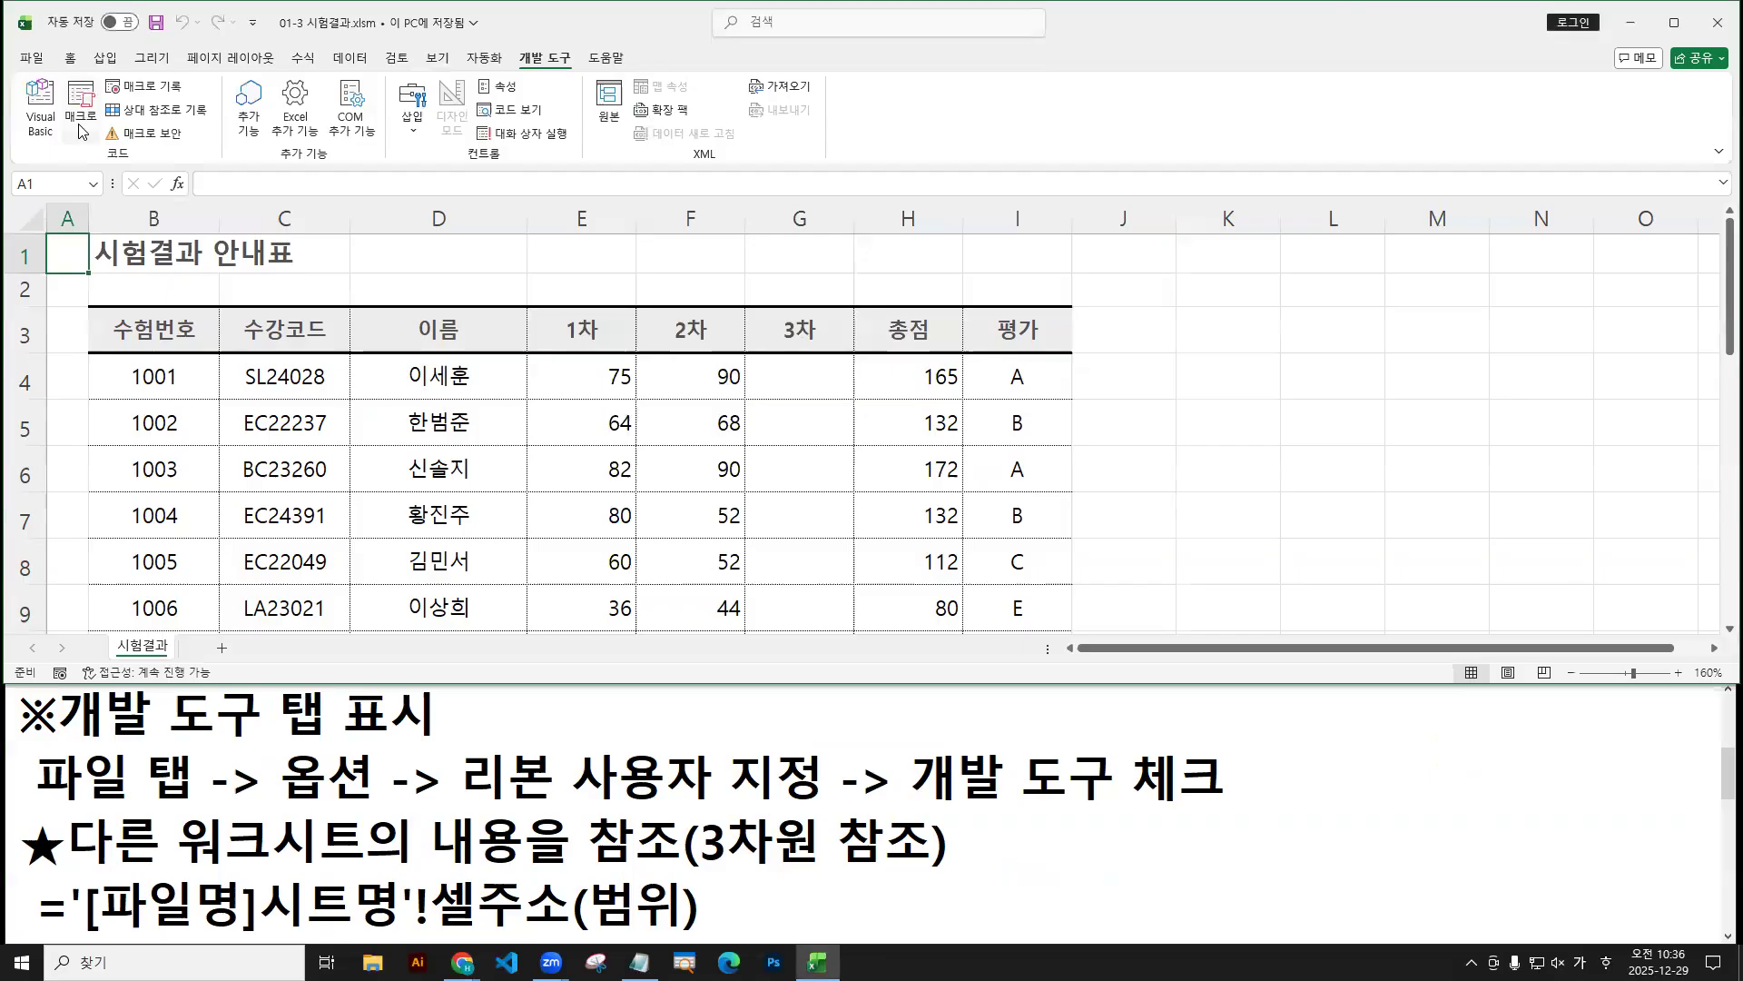
click(161, 256)
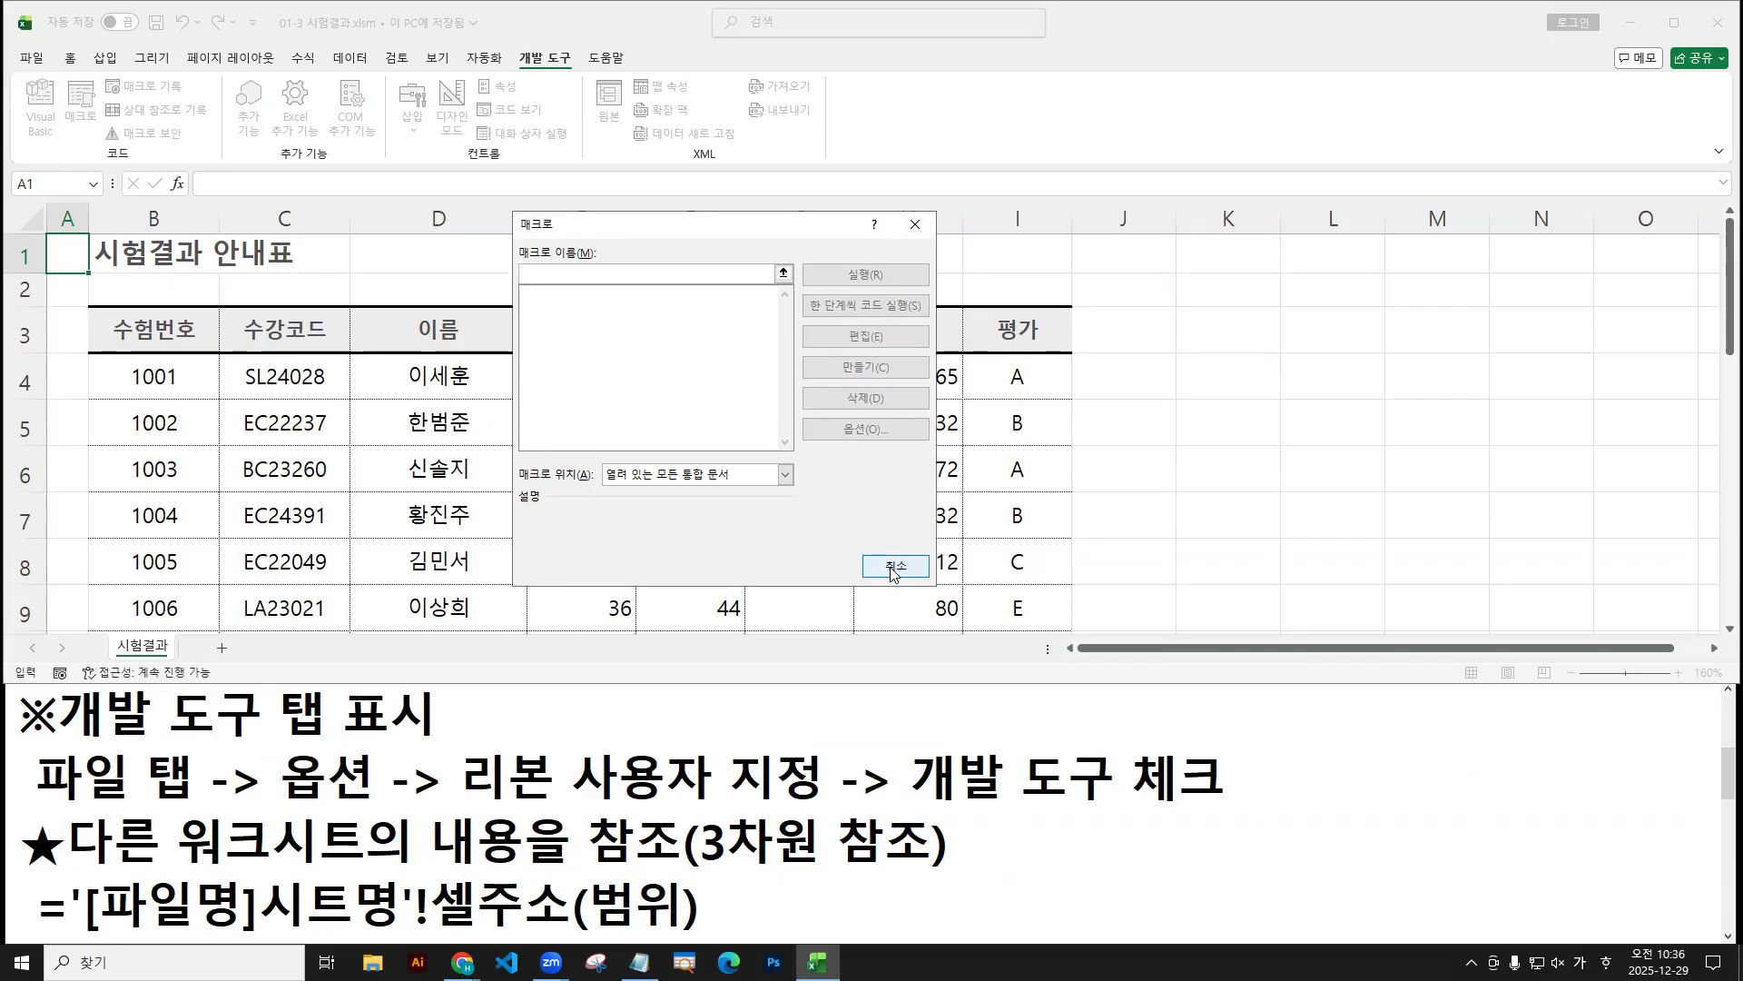
click(547, 299)
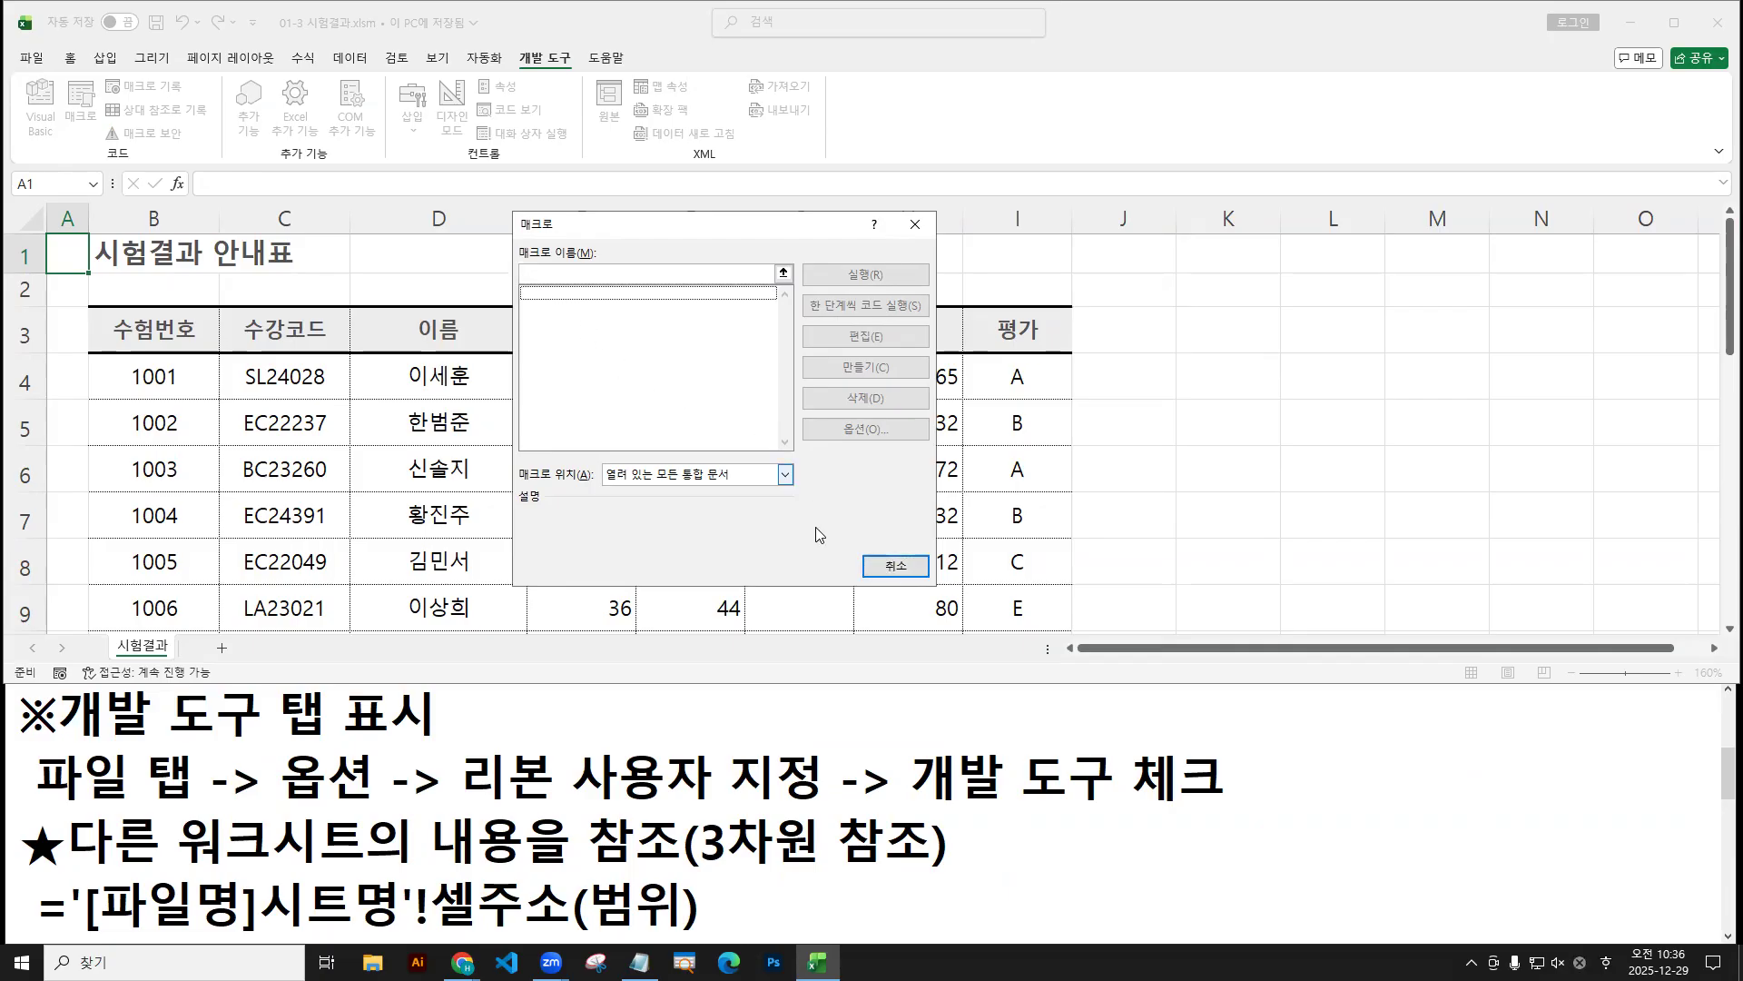
click(888, 568)
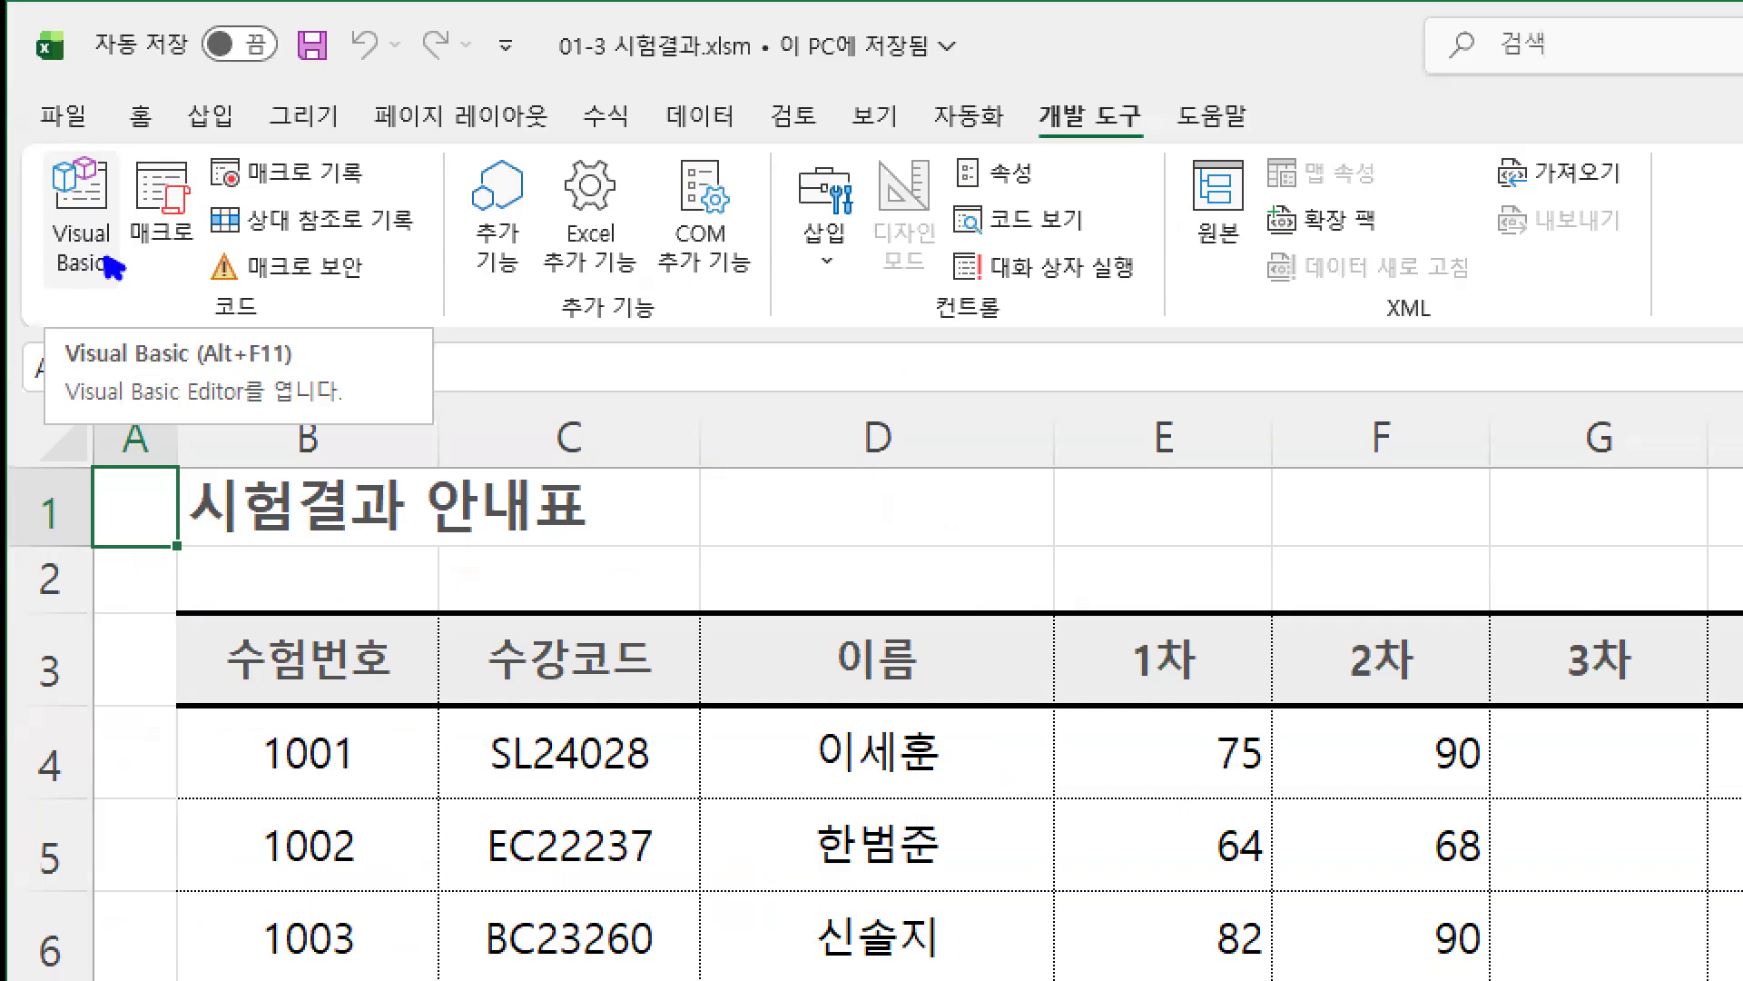
Open the Visual Basic Editor to examine the 01-3 시험결과.xlsm project, and return to the worksheet.
click(107, 261)
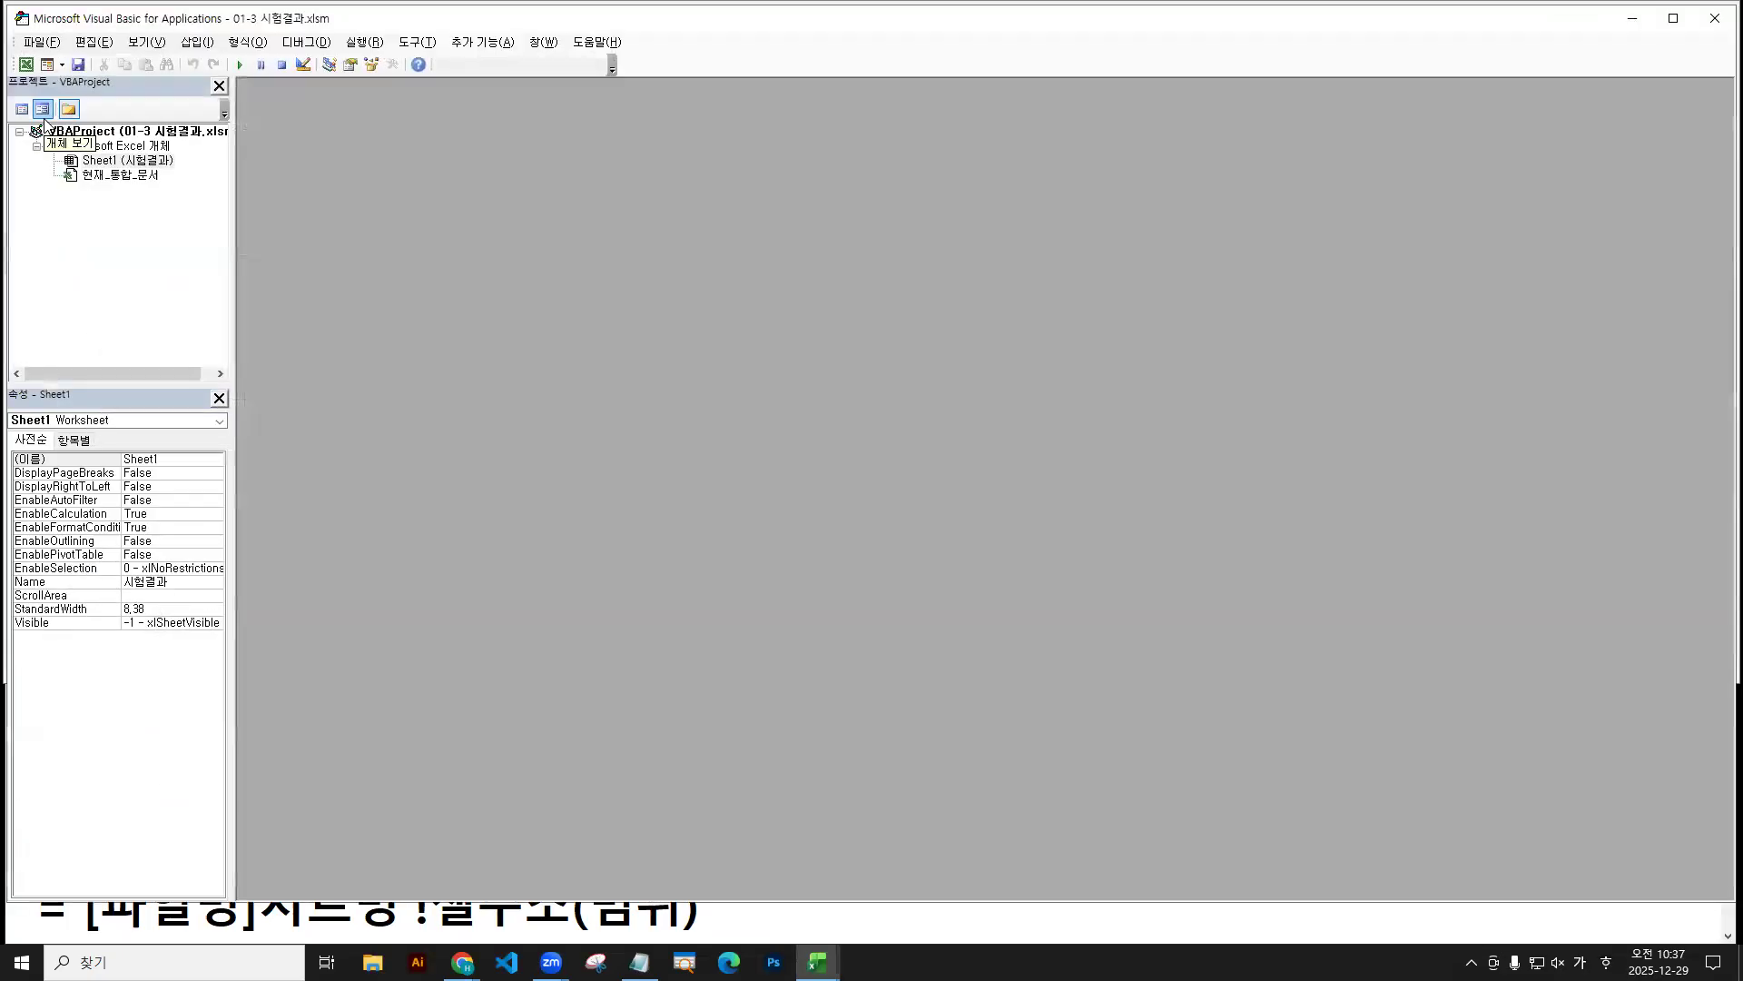
click(41, 42)
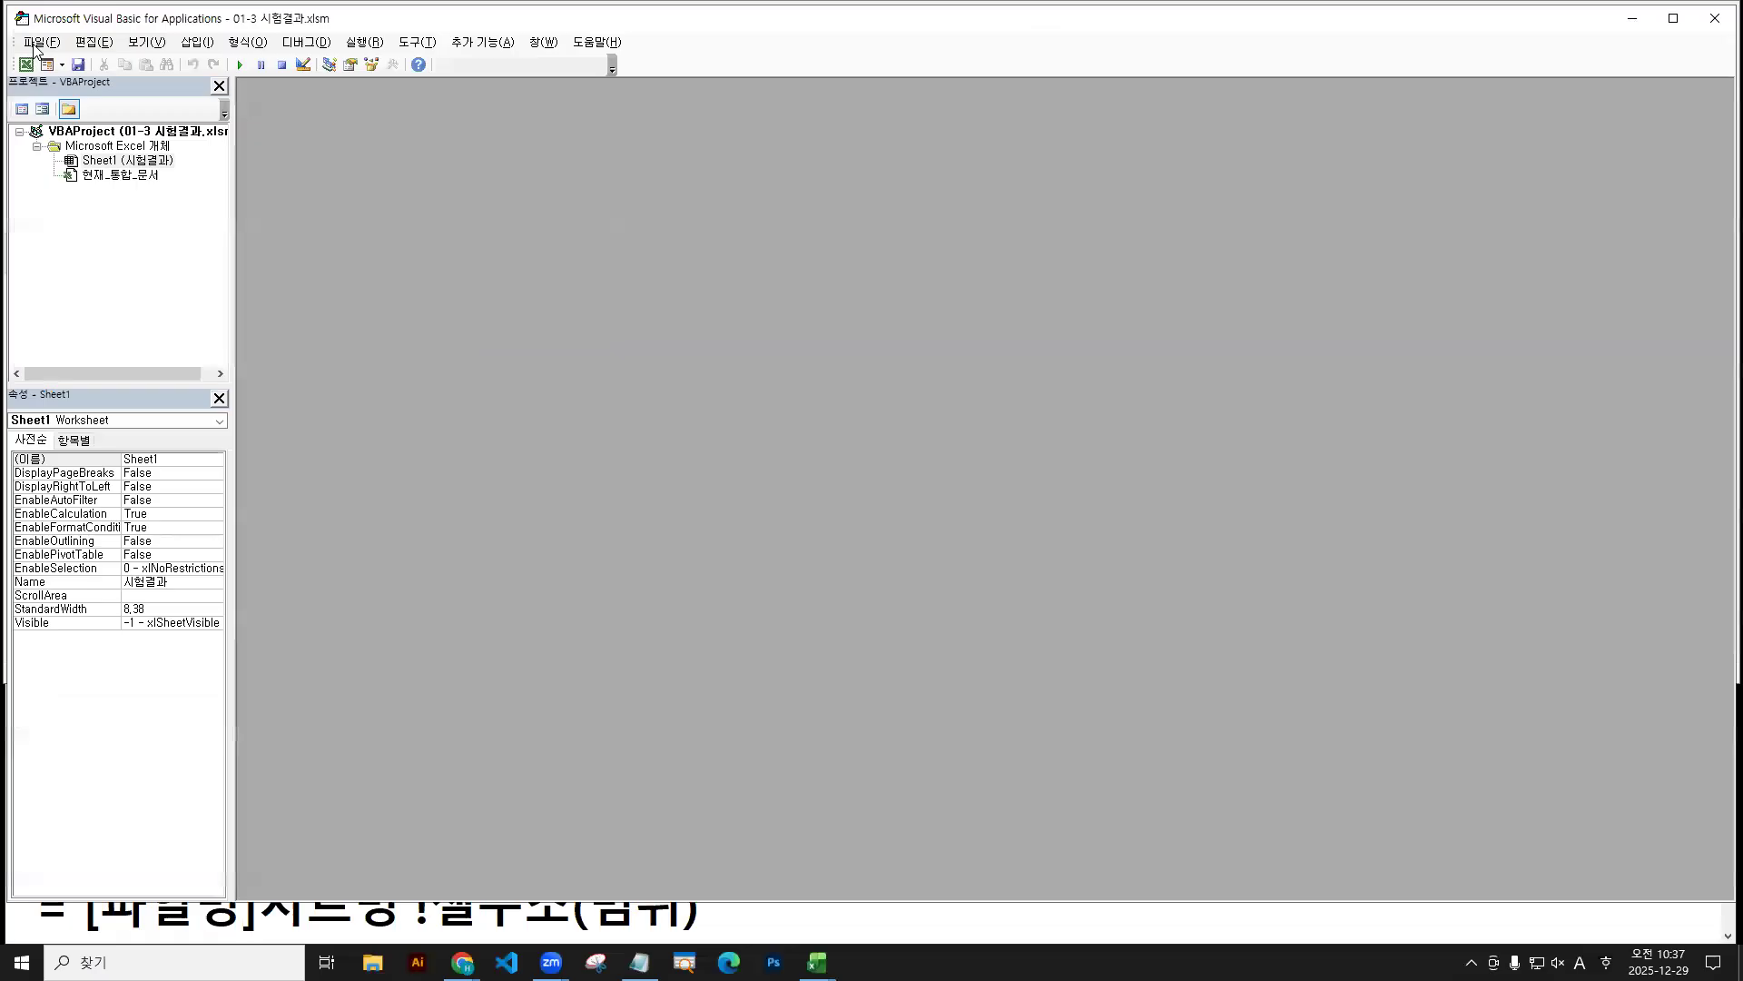
click(77, 58)
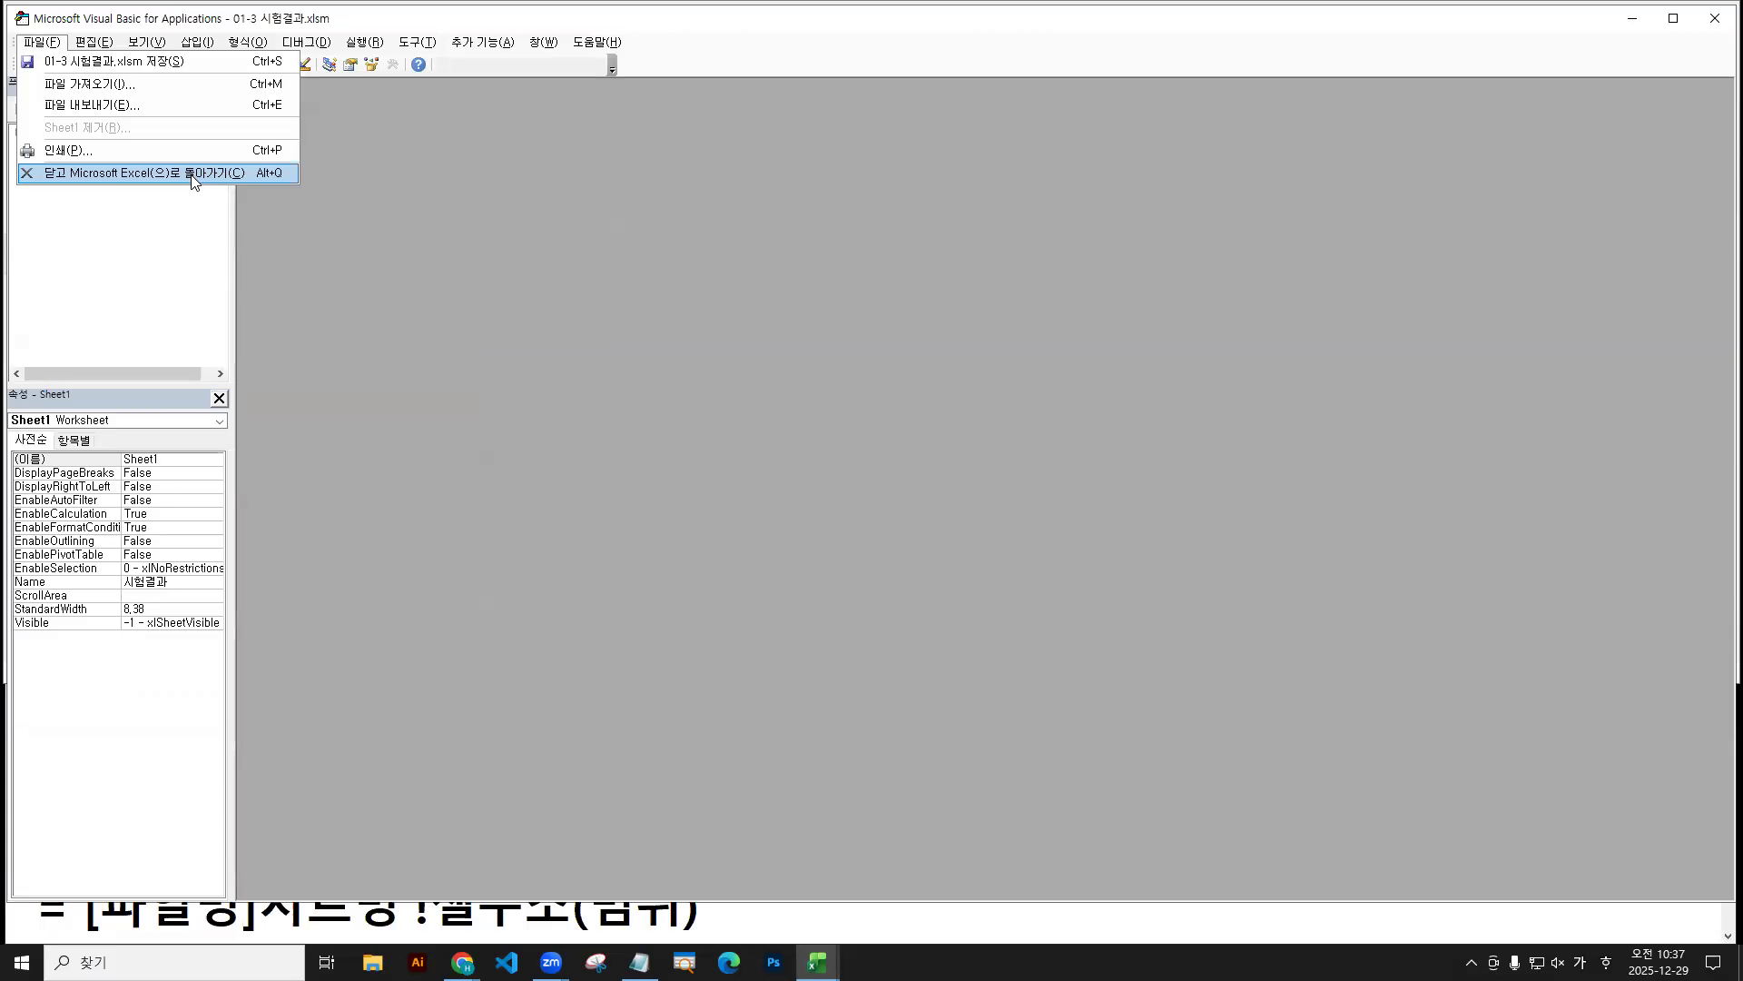
click(193, 174)
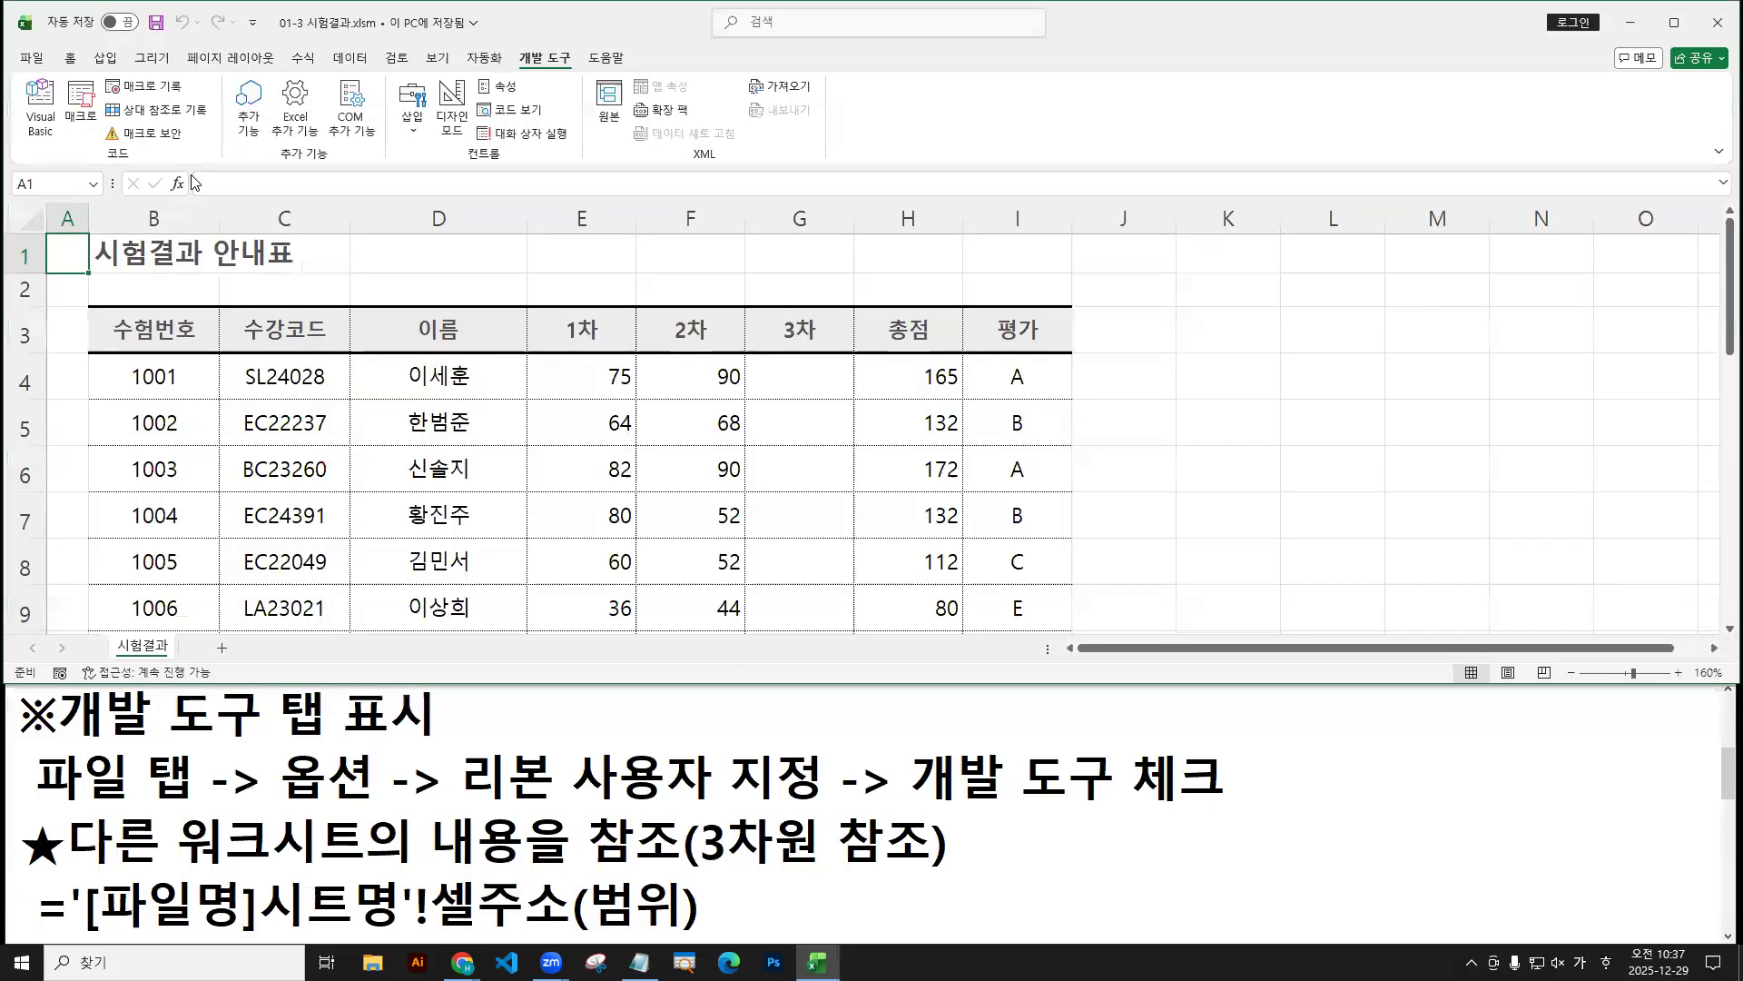
Browse for a workbook to open and select 01-3 급여명세서.xlsm in the Chapter 01 folder.
click(32, 58)
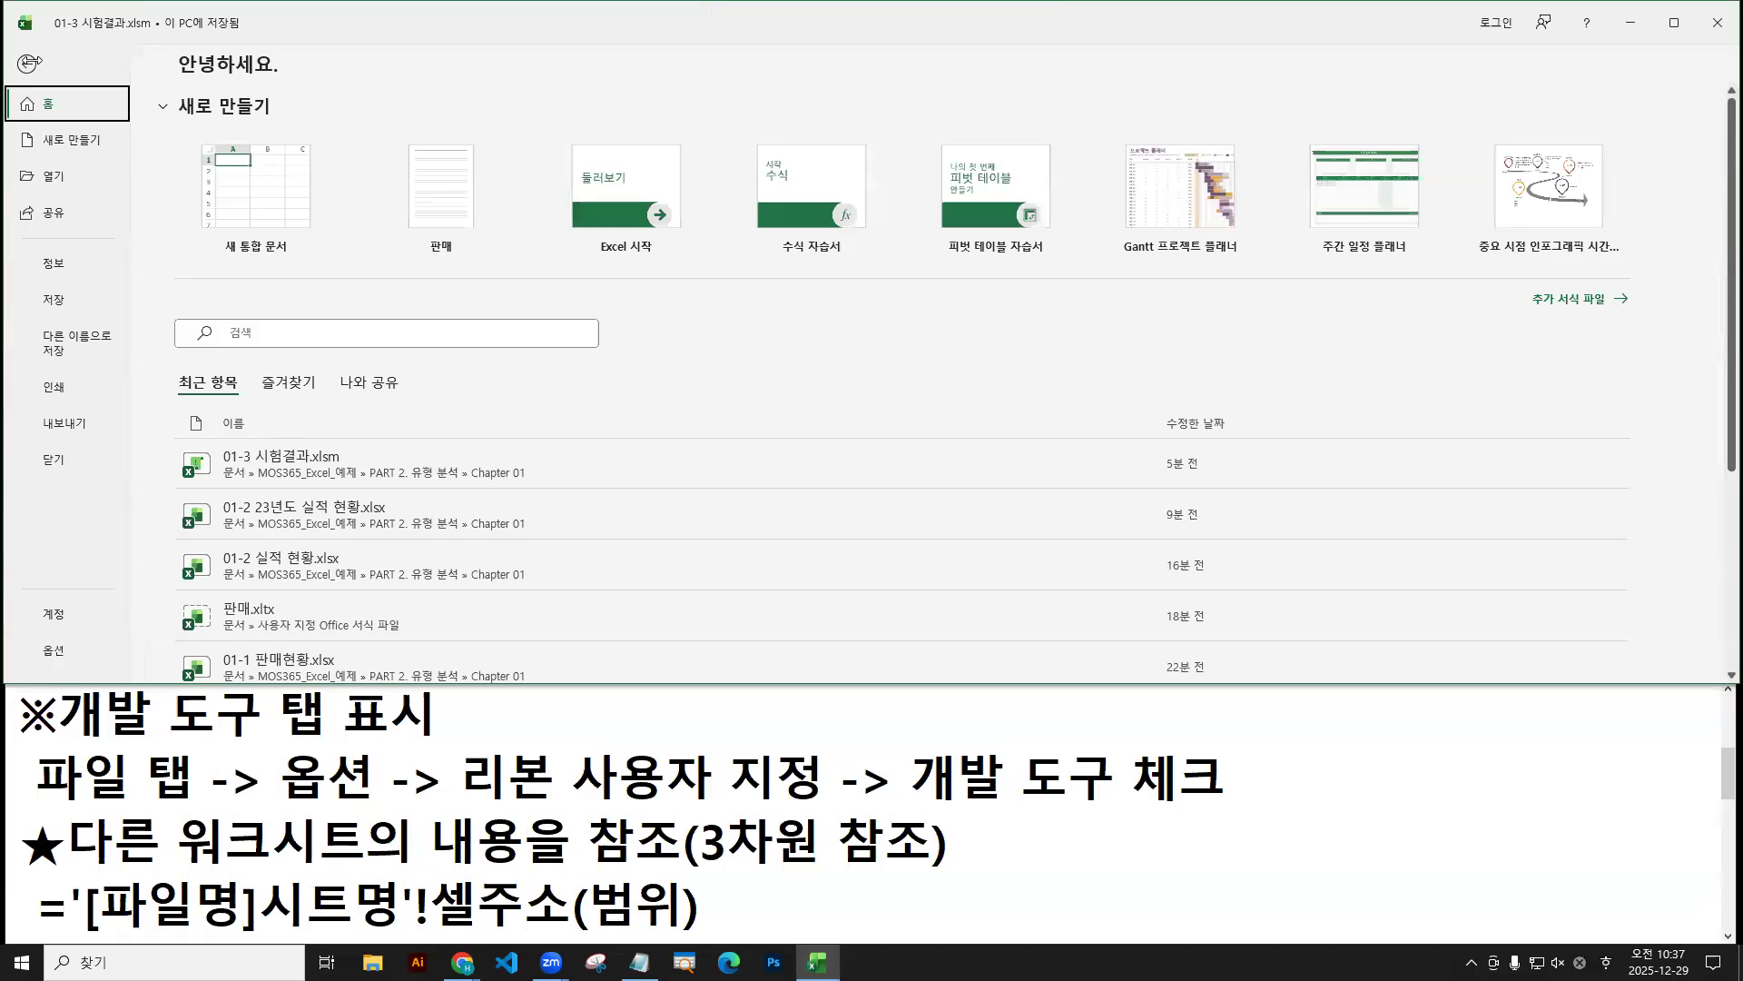
click(30, 63)
click(32, 58)
click(52, 172)
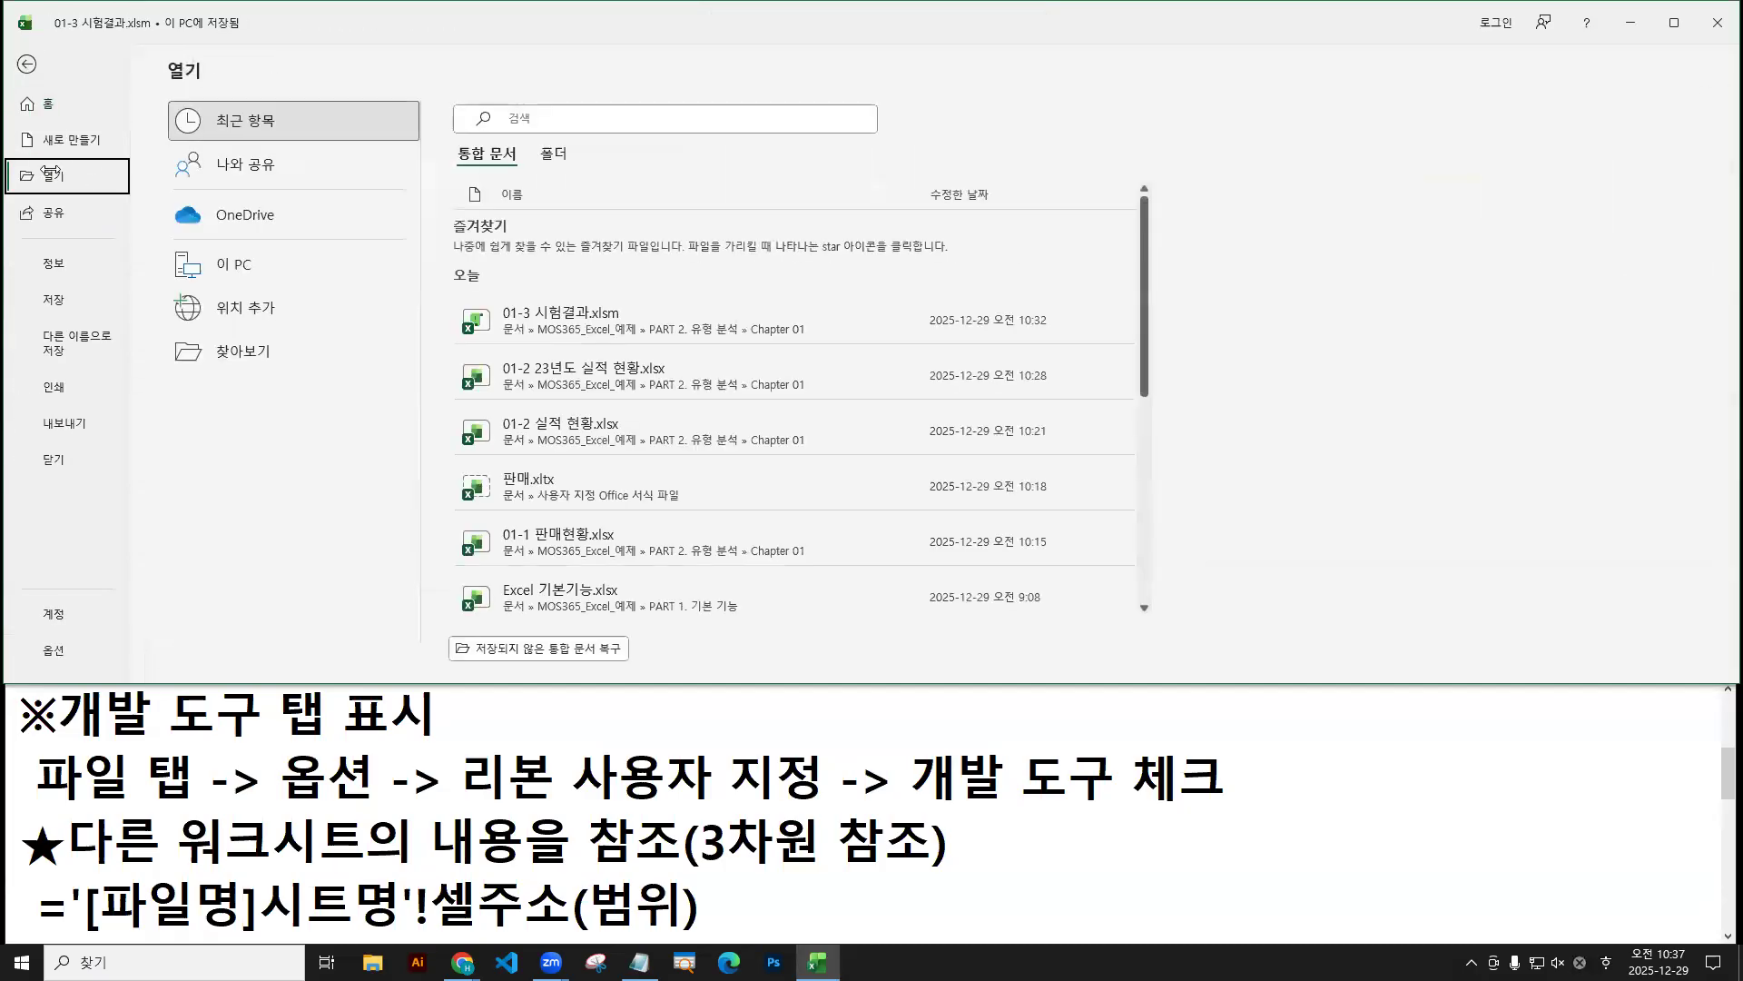
click(195, 352)
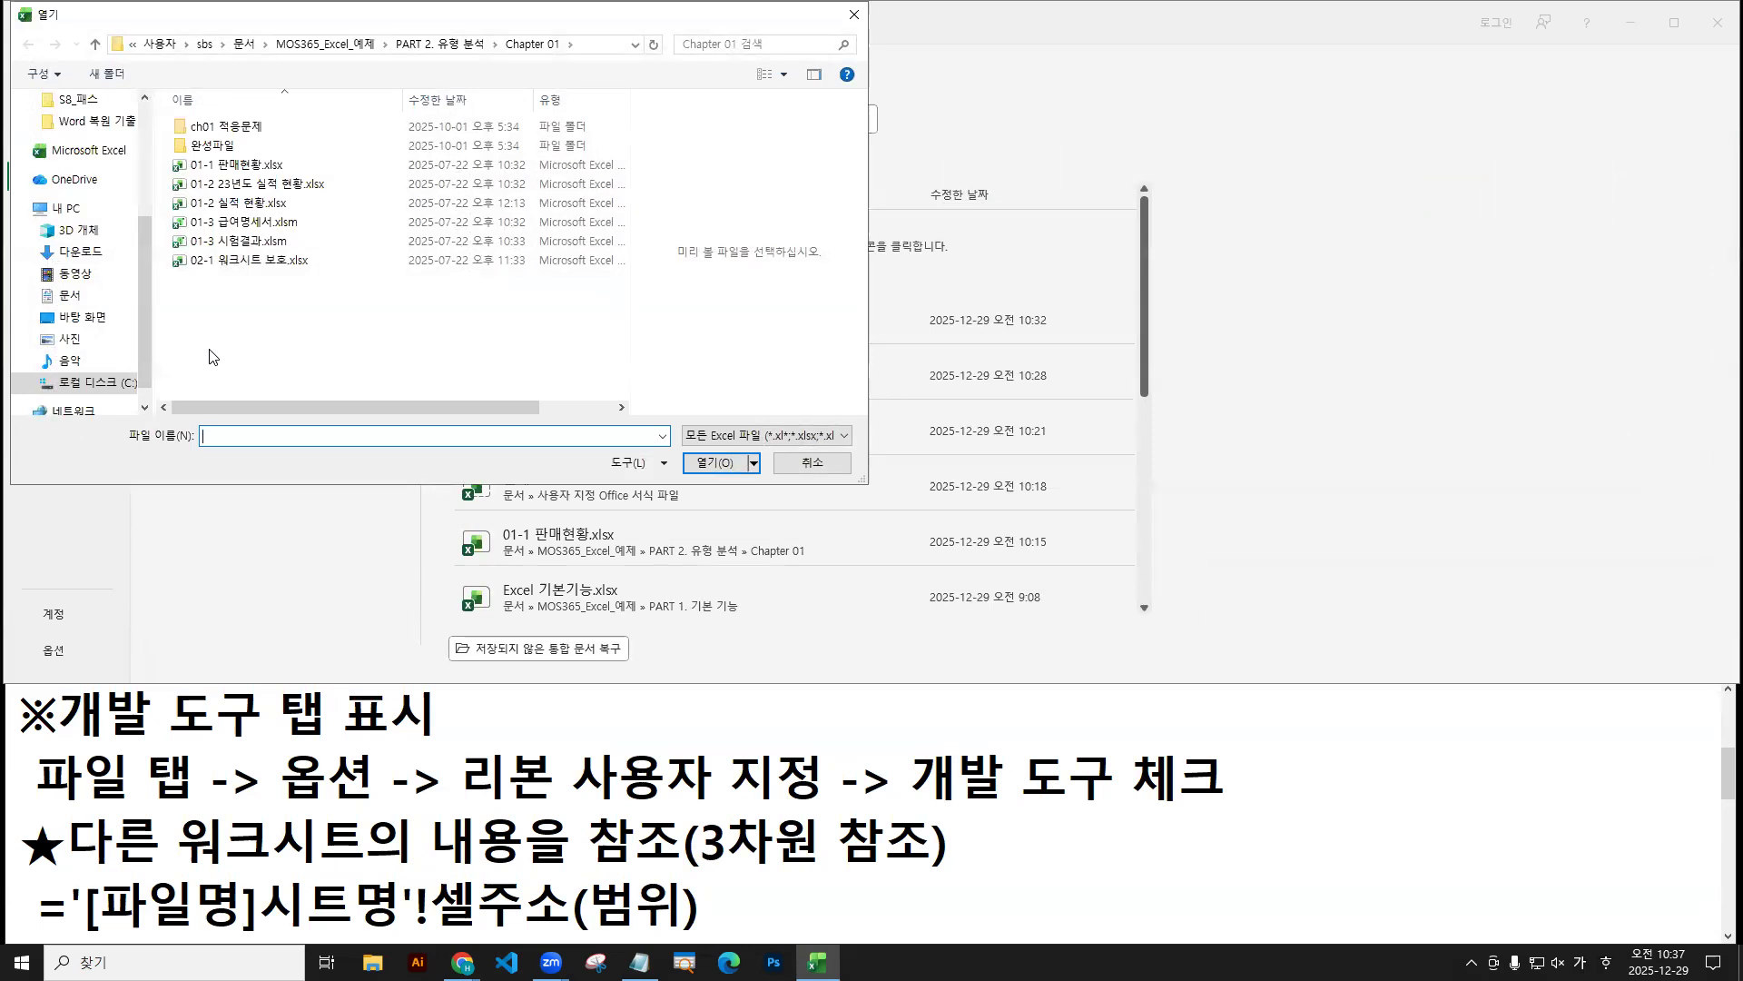
click(238, 222)
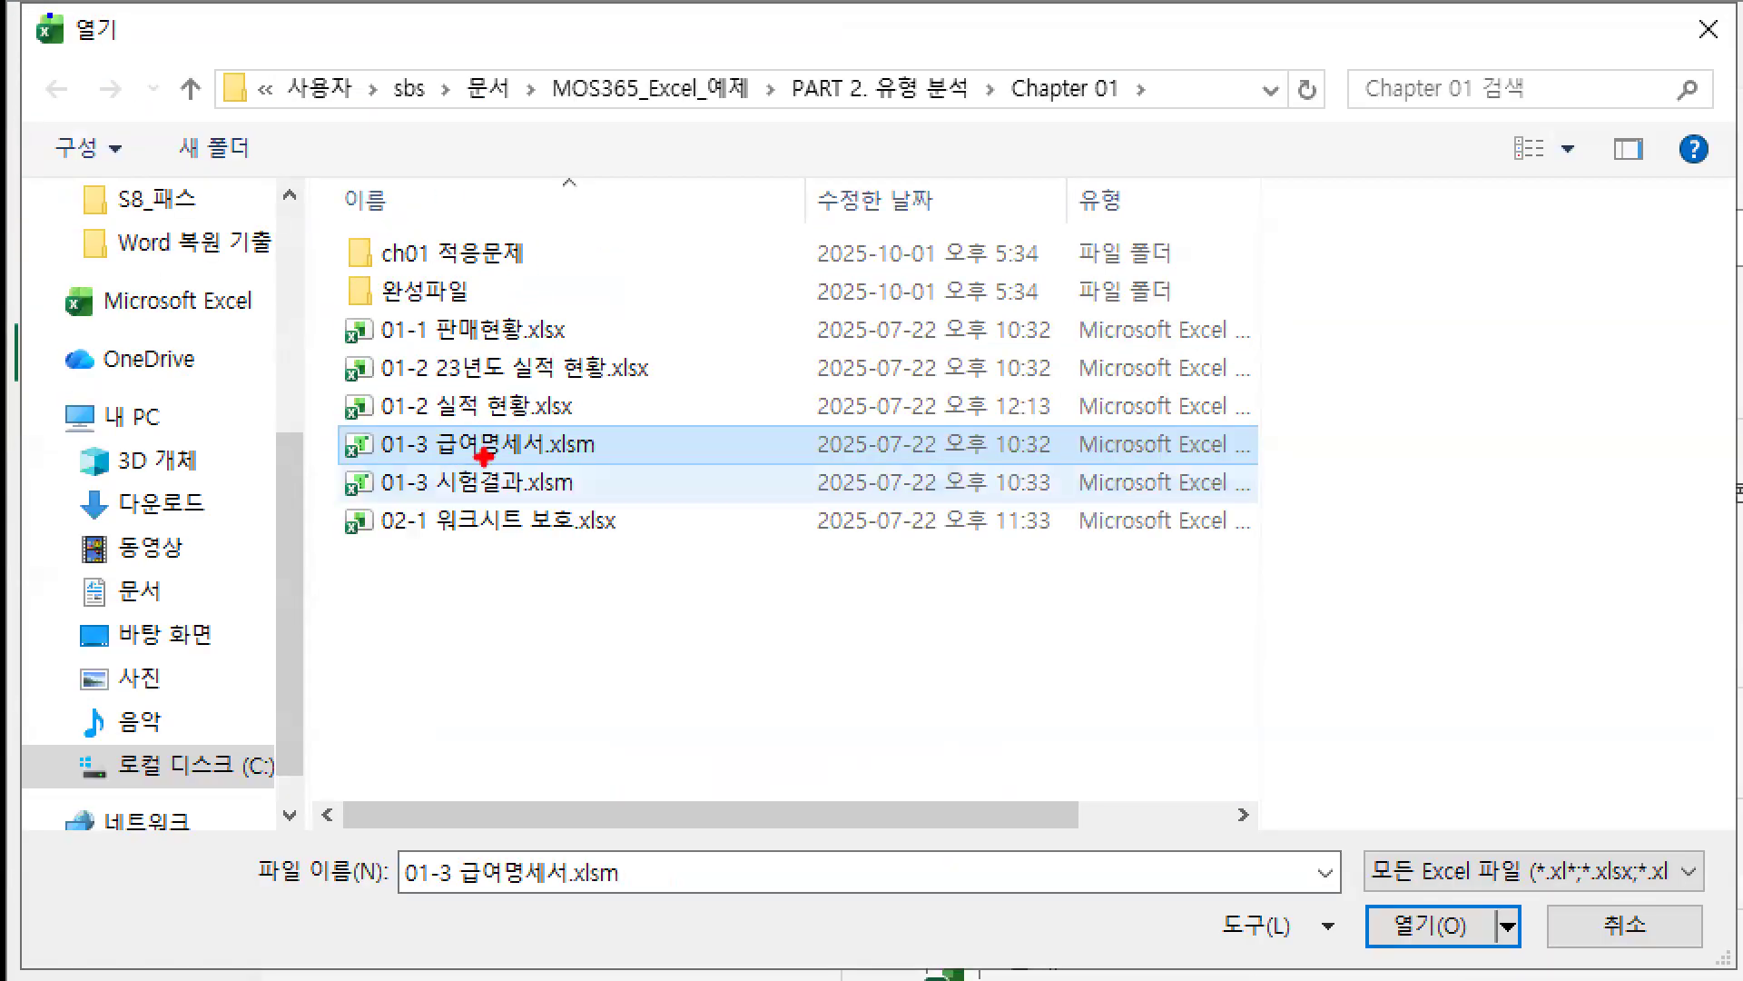
drag(483, 456, 486, 495)
drag(341, 421, 636, 469)
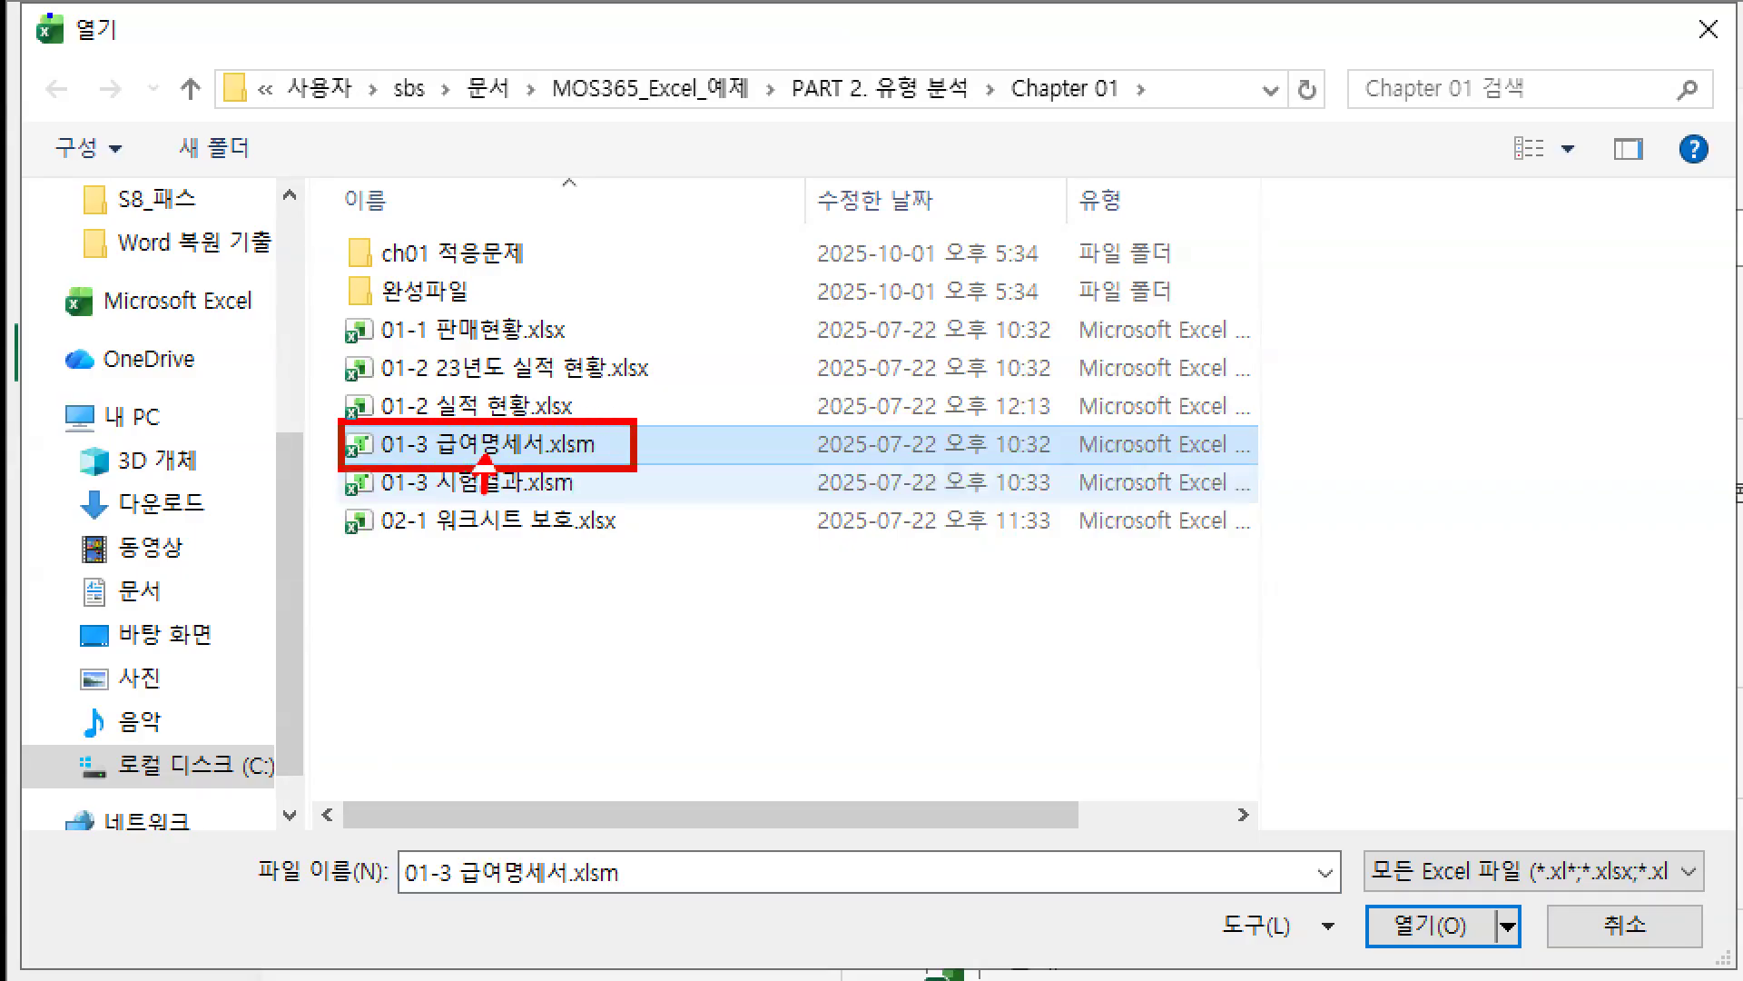
key(g)
mouse_move(438, 502)
mouse_down()
mouse_move(532, 502)
mouse_move(459, 474)
mouse_up()
key(e)
key(r)
drag(335, 422, 631, 478)
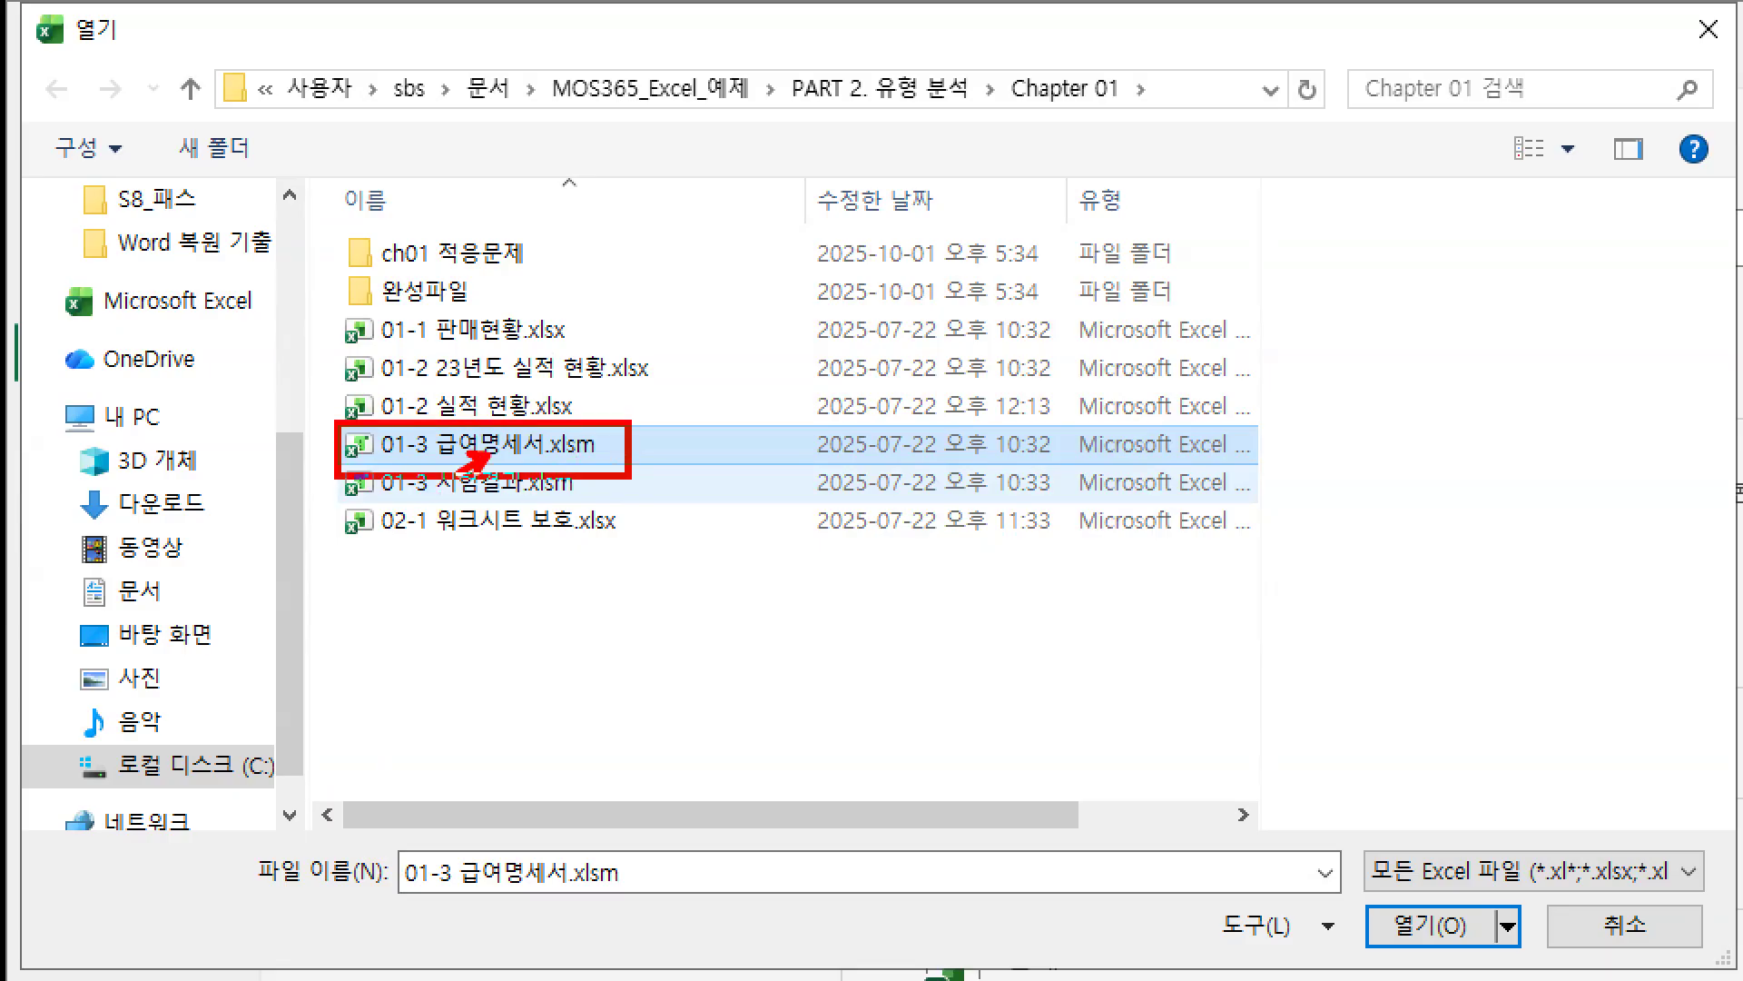
key(Escape)
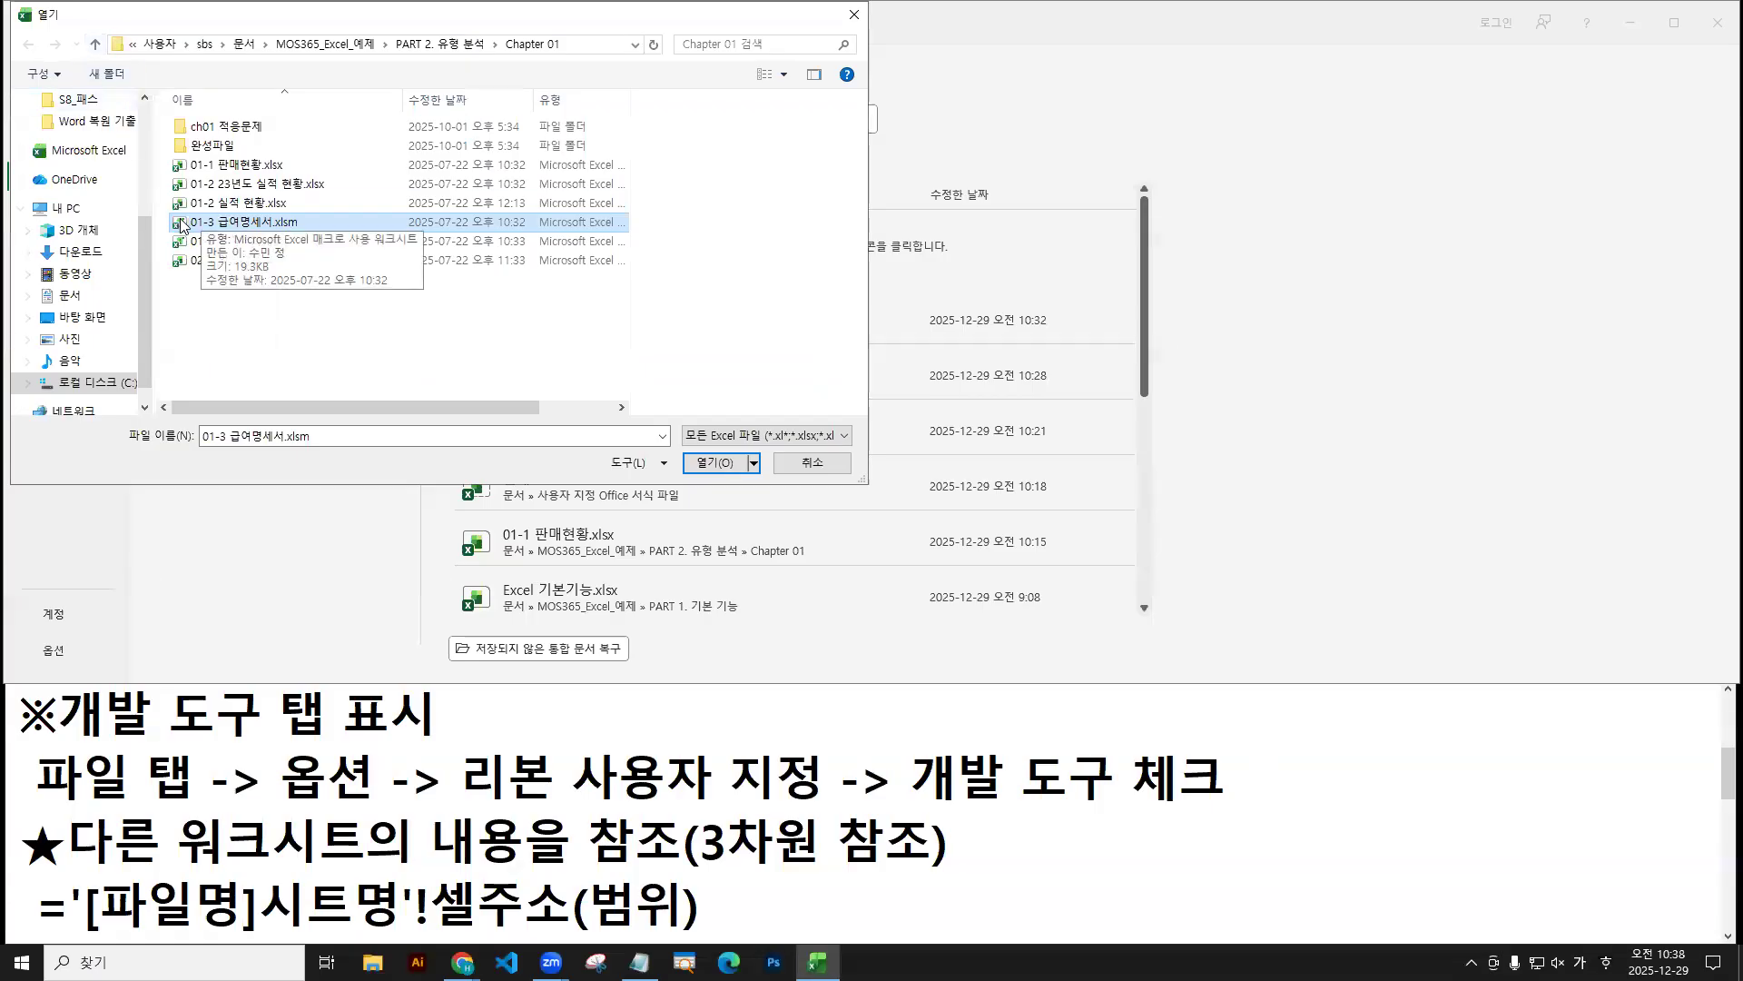
Open the selected 01-3 급여명세서.xlsm, enable editing in it, and place its window above the notes.
click(723, 462)
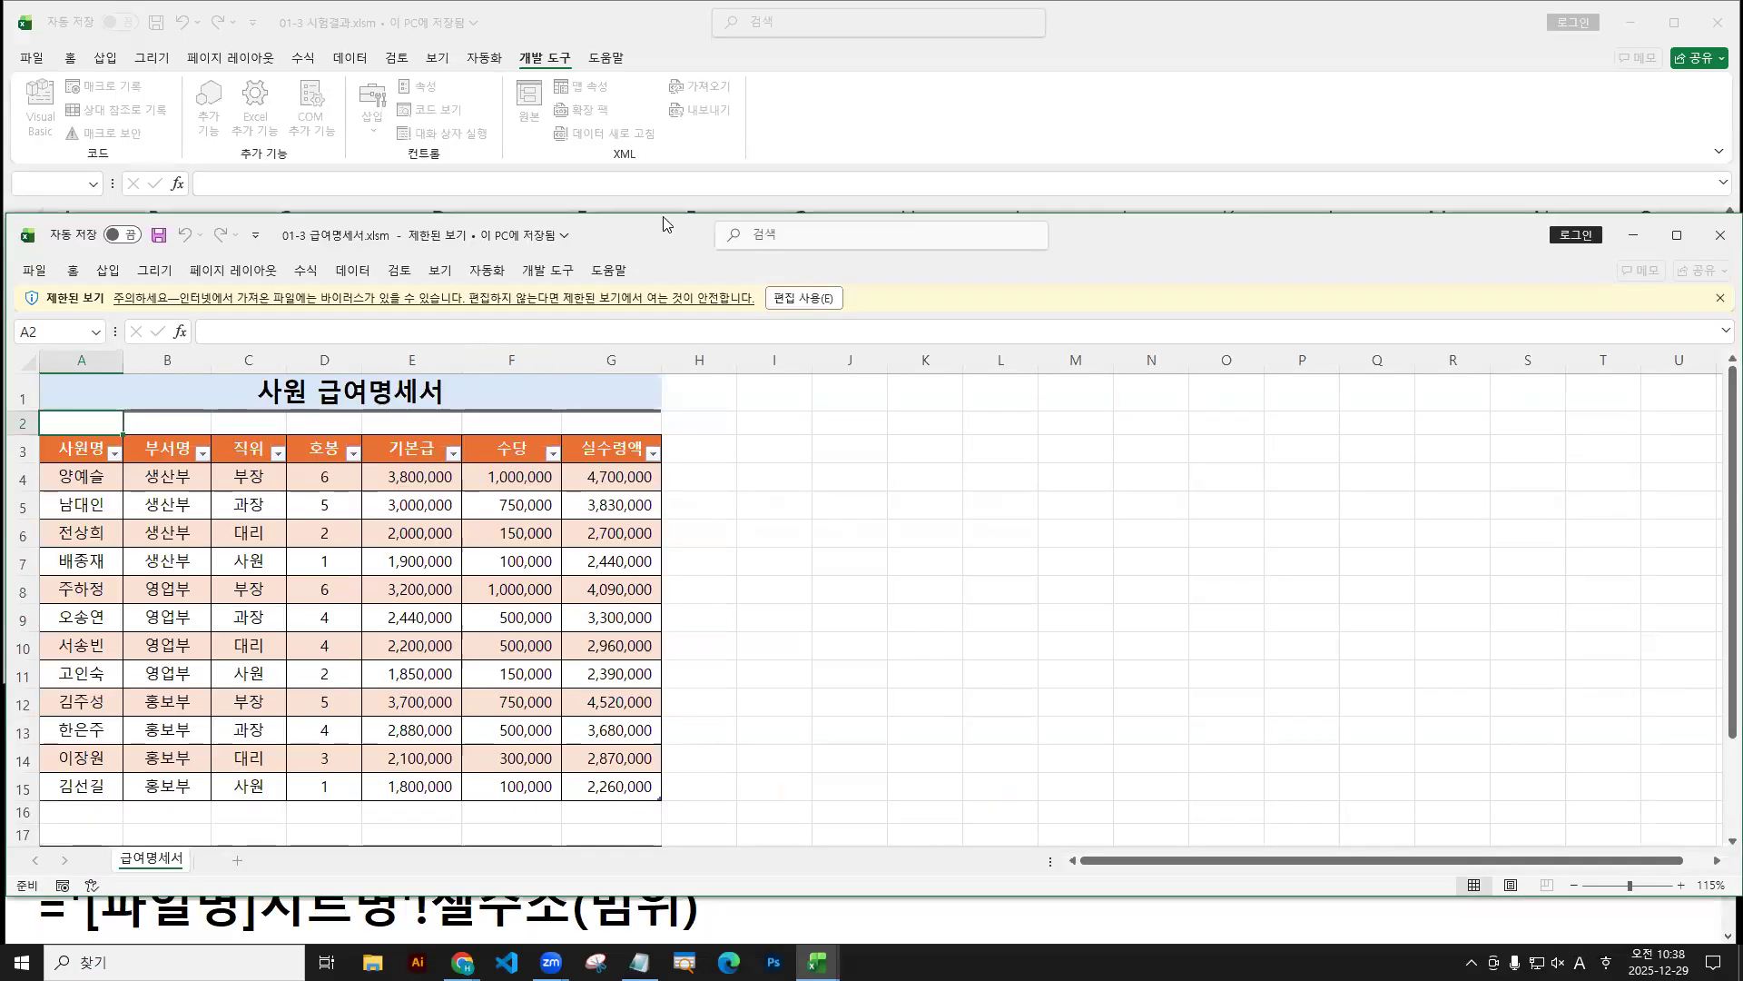
drag(664, 223, 668, 11)
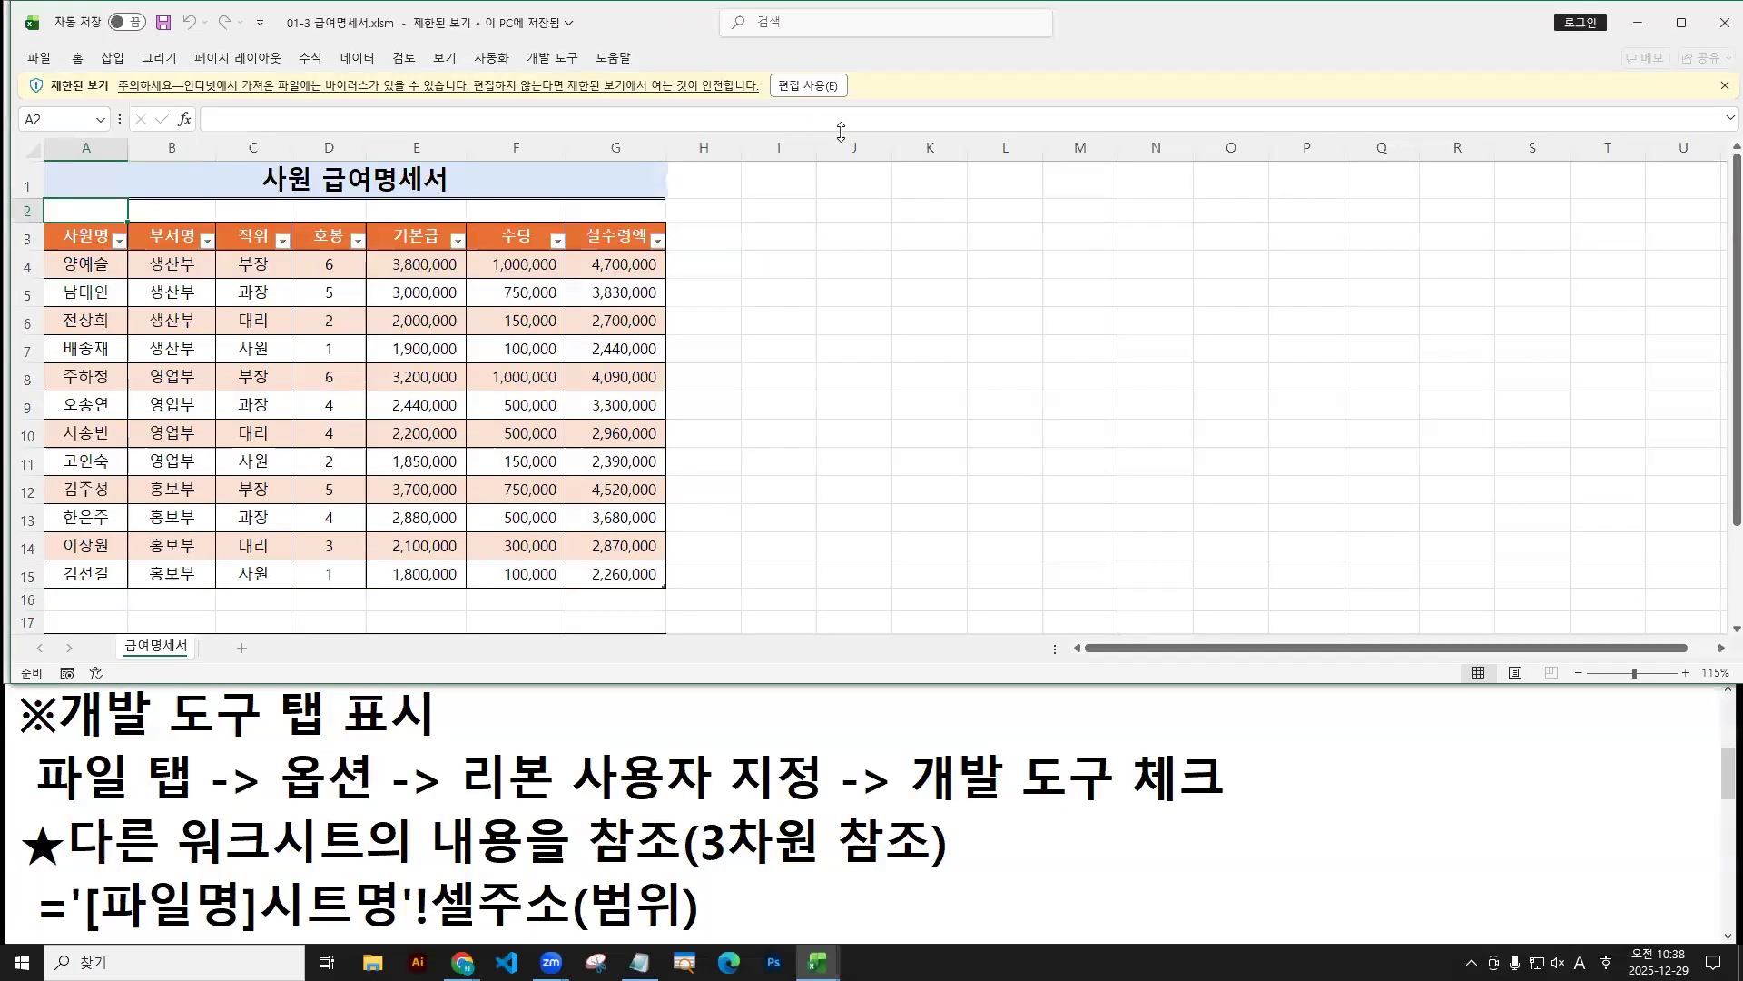
click(809, 86)
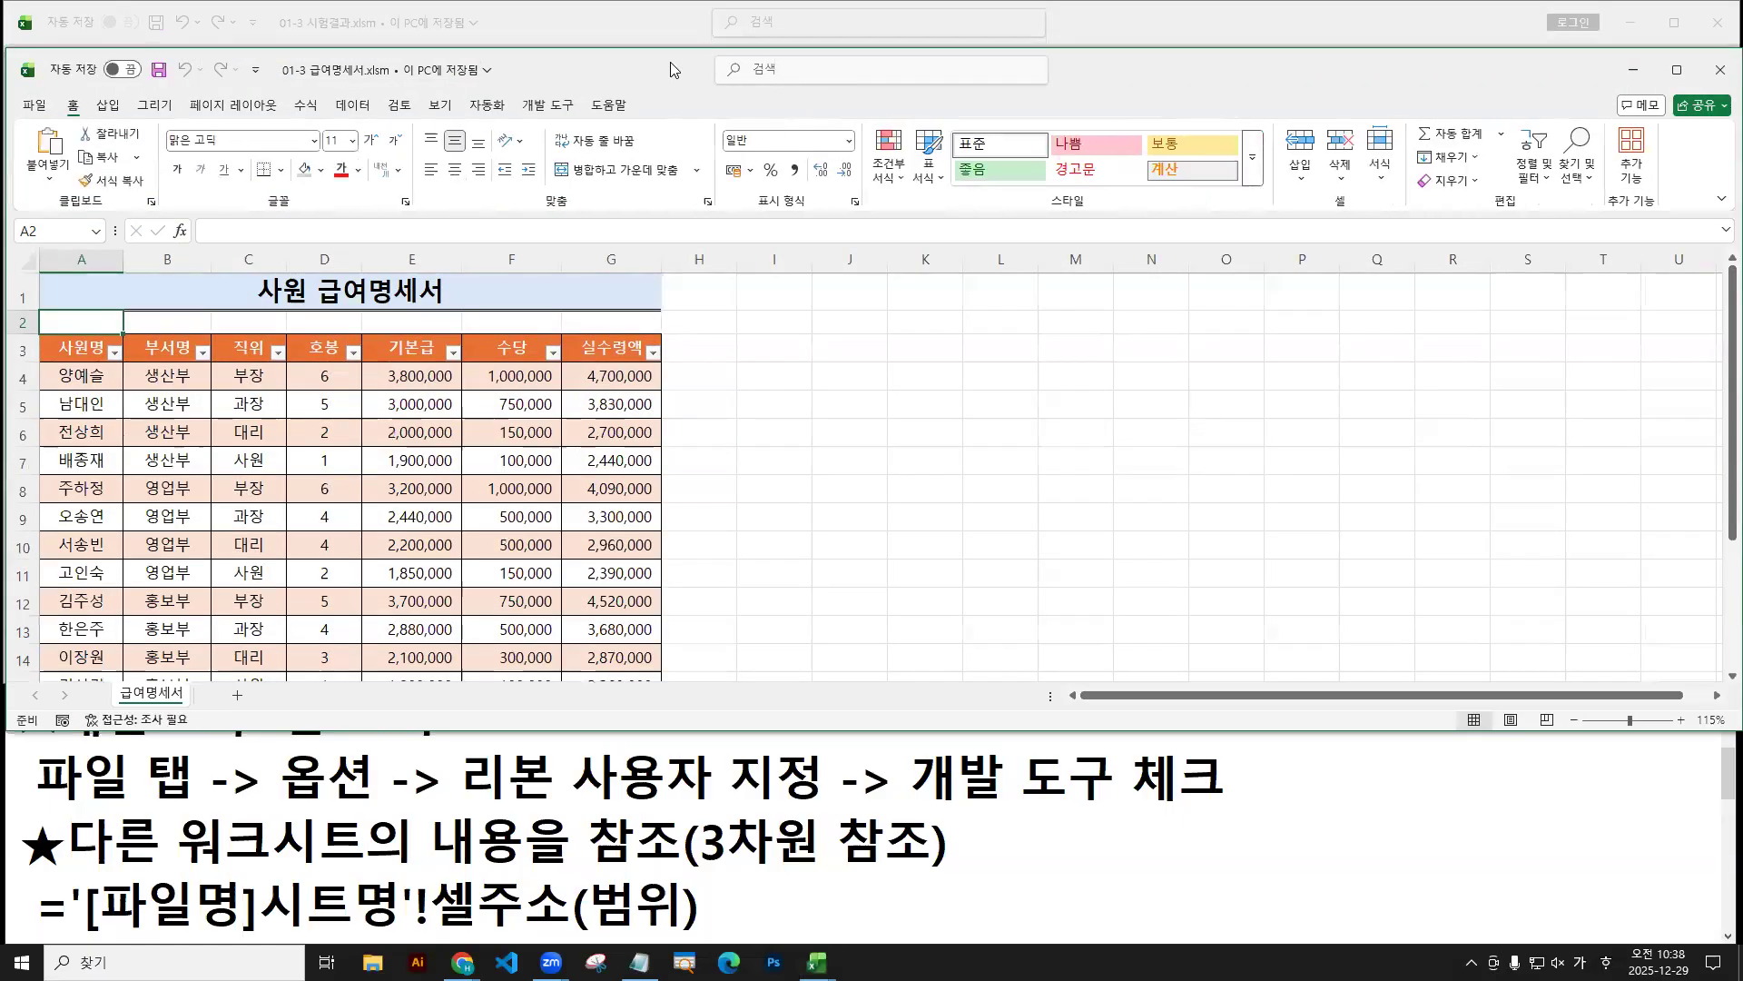
drag(670, 70, 670, 28)
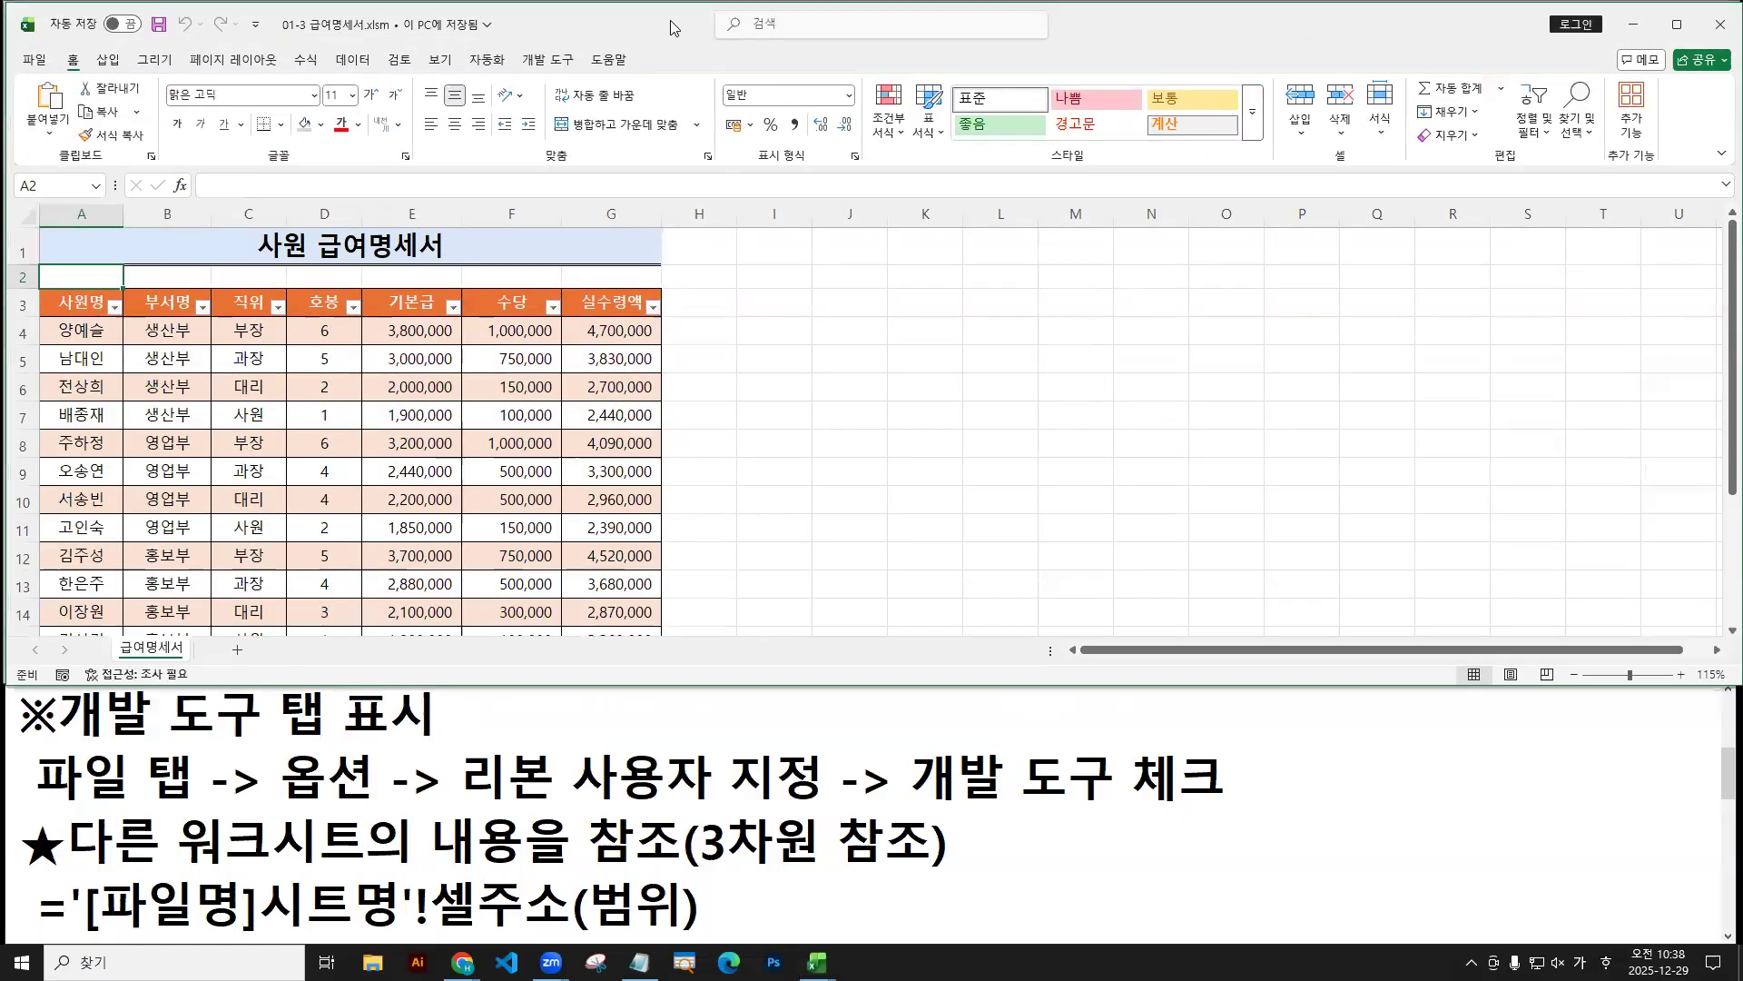
Open the Visual Basic Editor and display the code of Module1 in the 01-3 급여명세서.xlsm project.
click(549, 60)
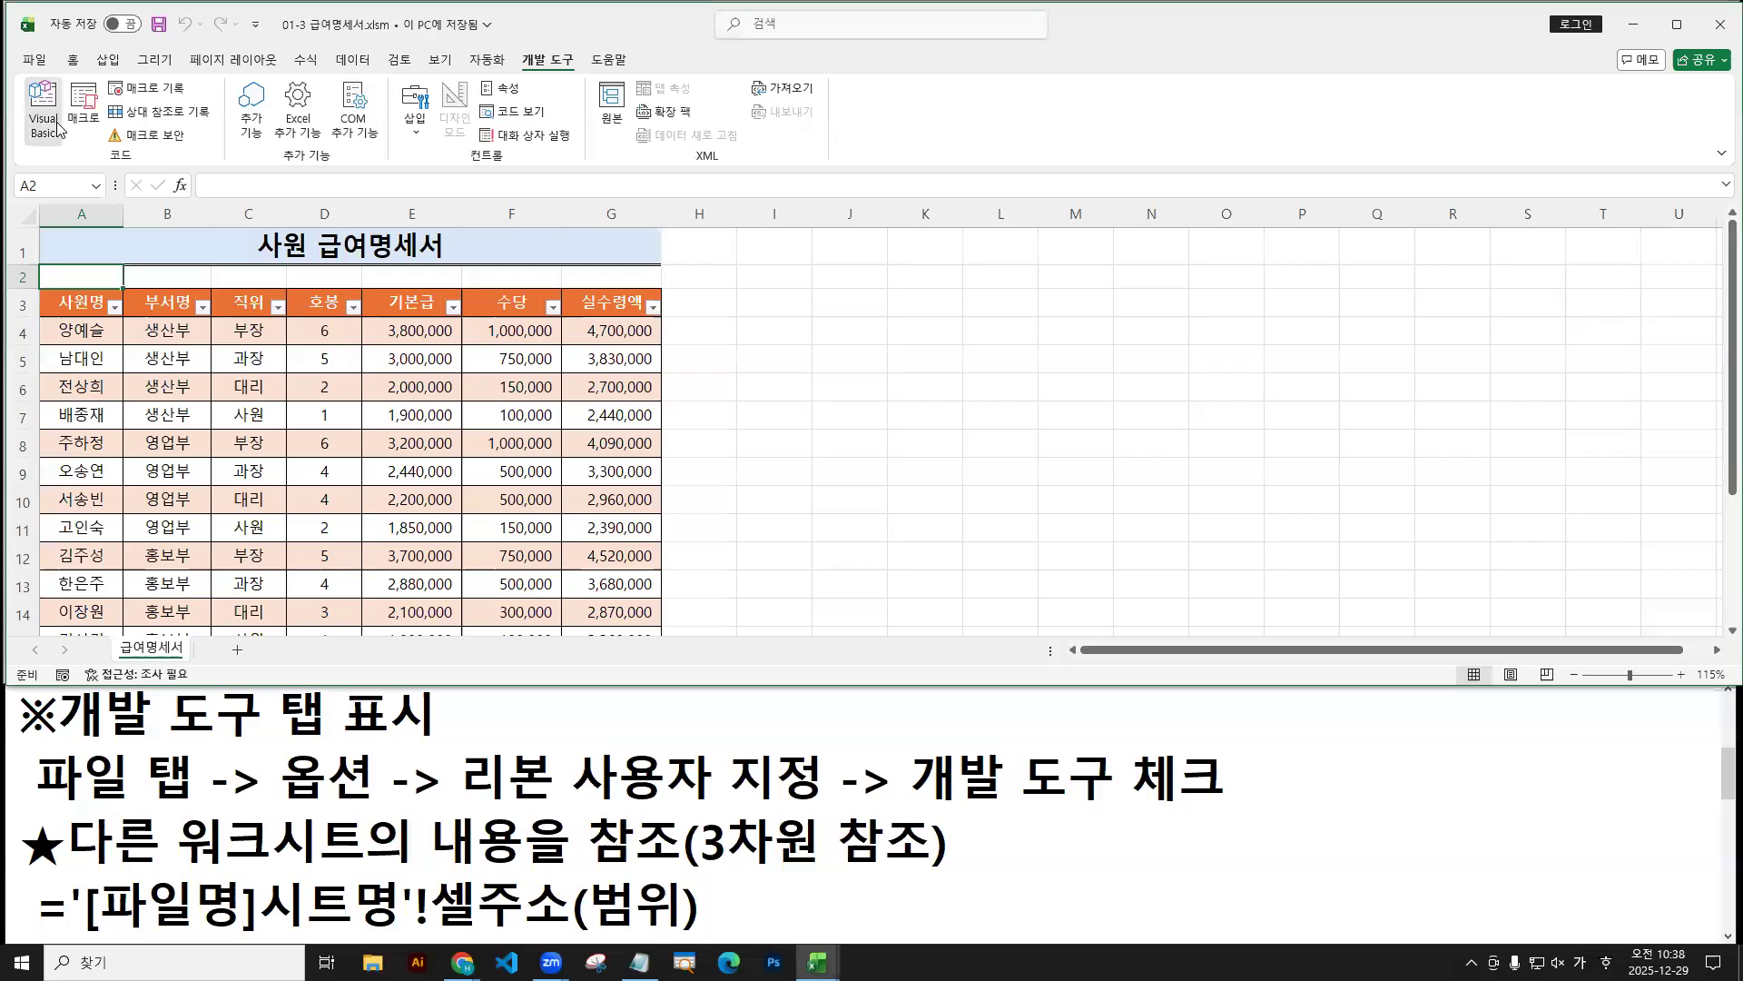
click(58, 128)
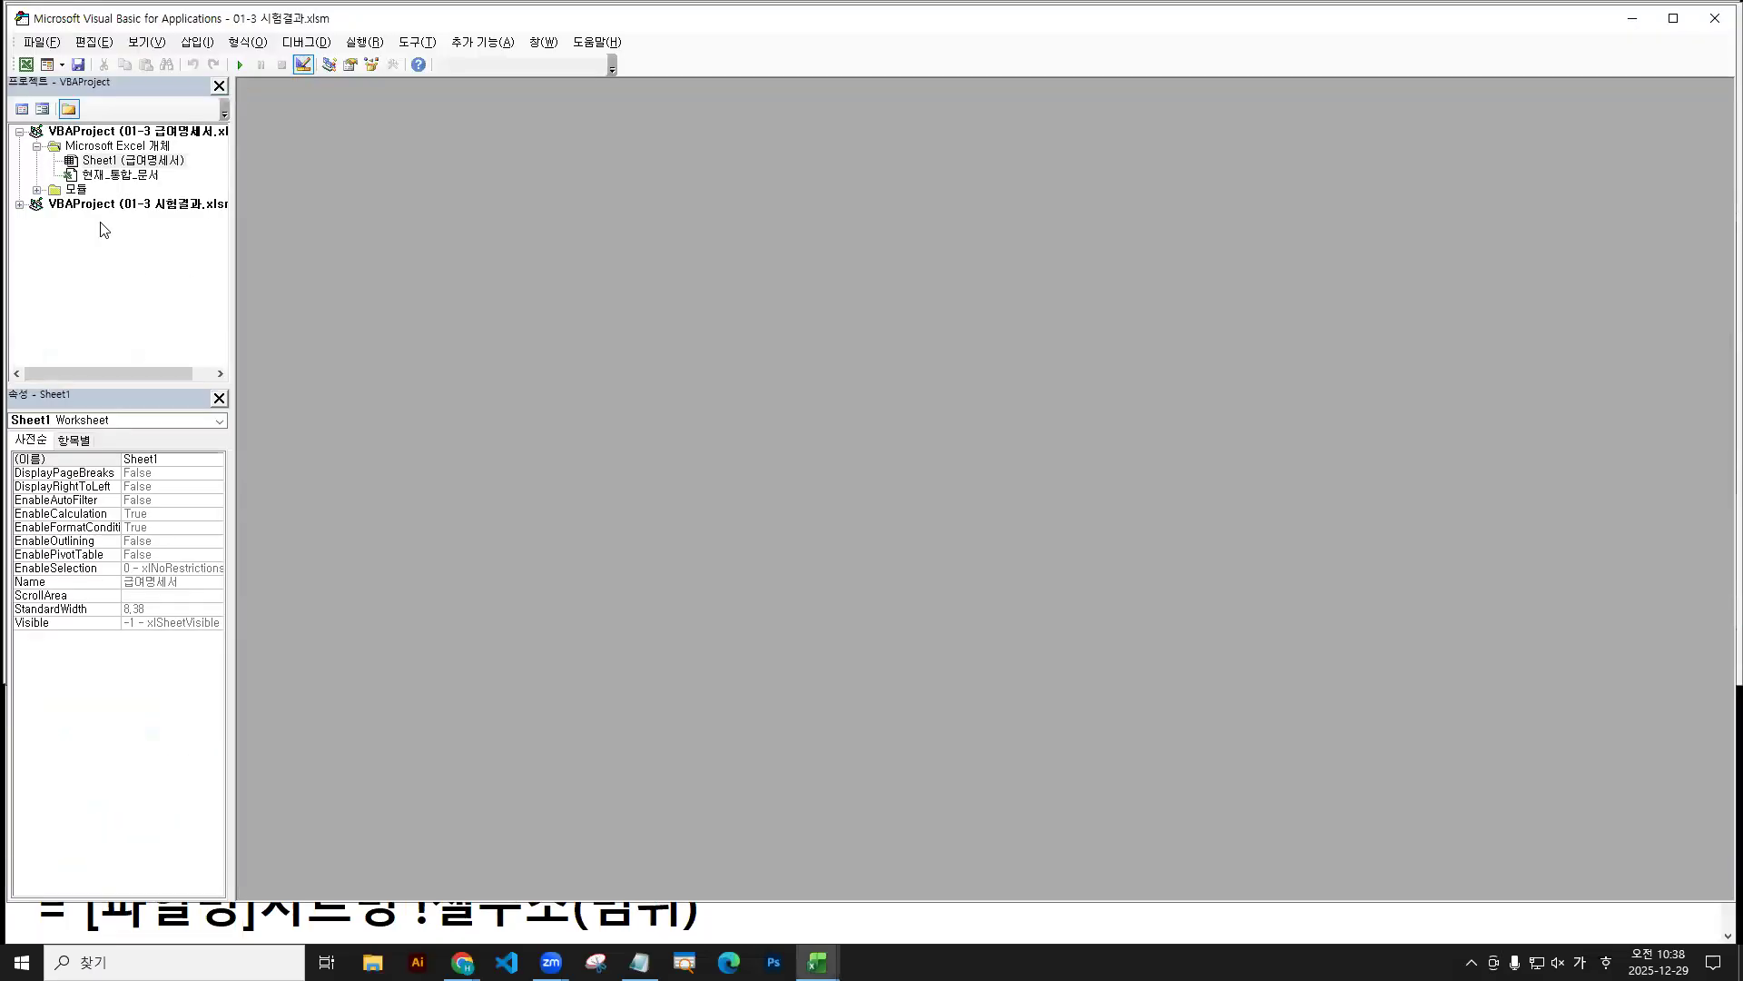
drag(234, 283, 436, 281)
key(b)
drag(250, 424, 425, 425)
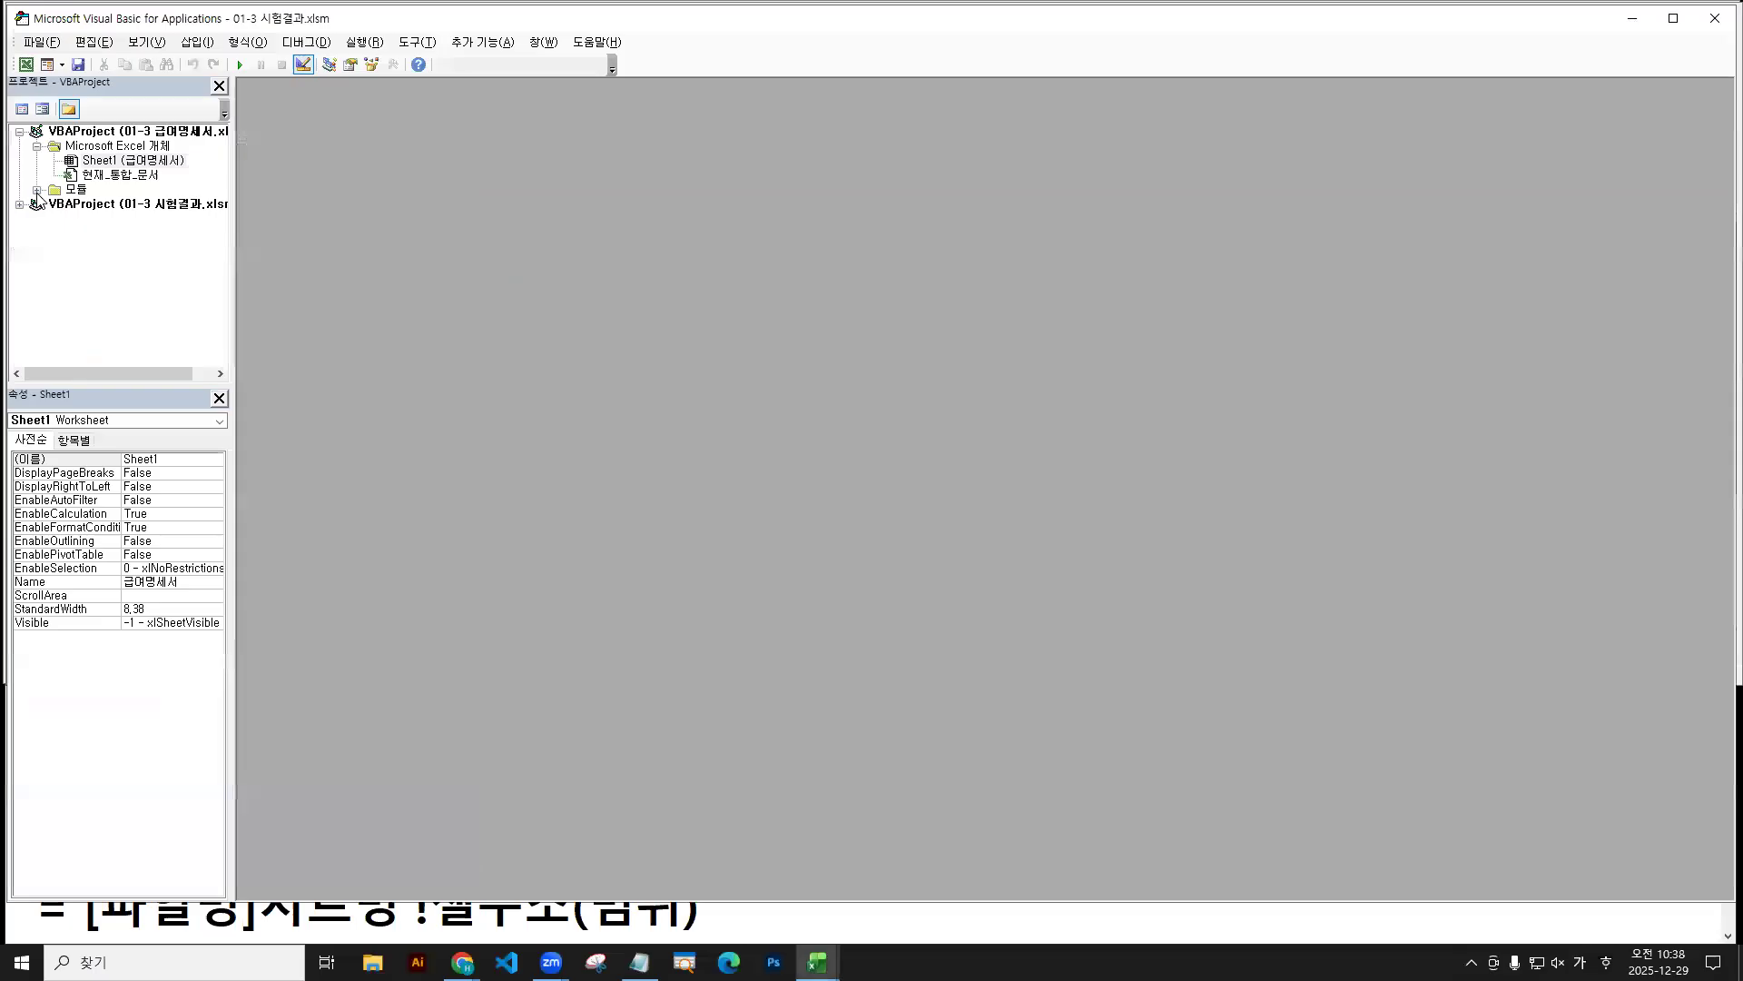
click(36, 189)
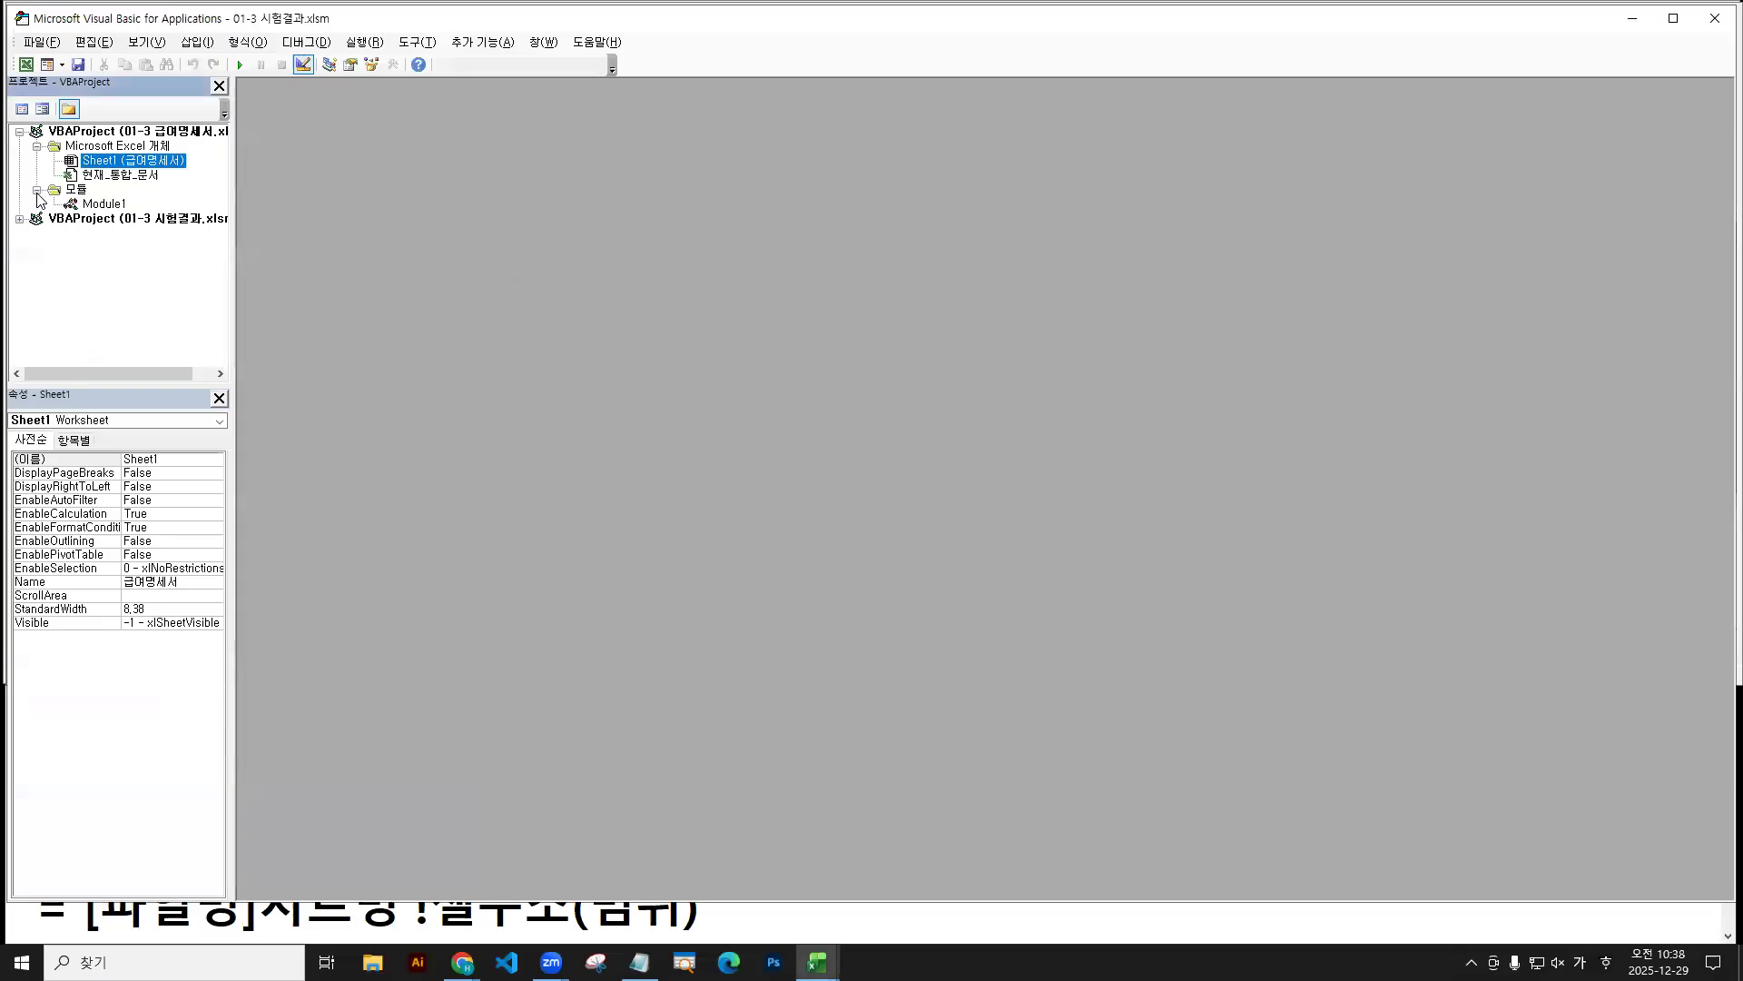
click(103, 205)
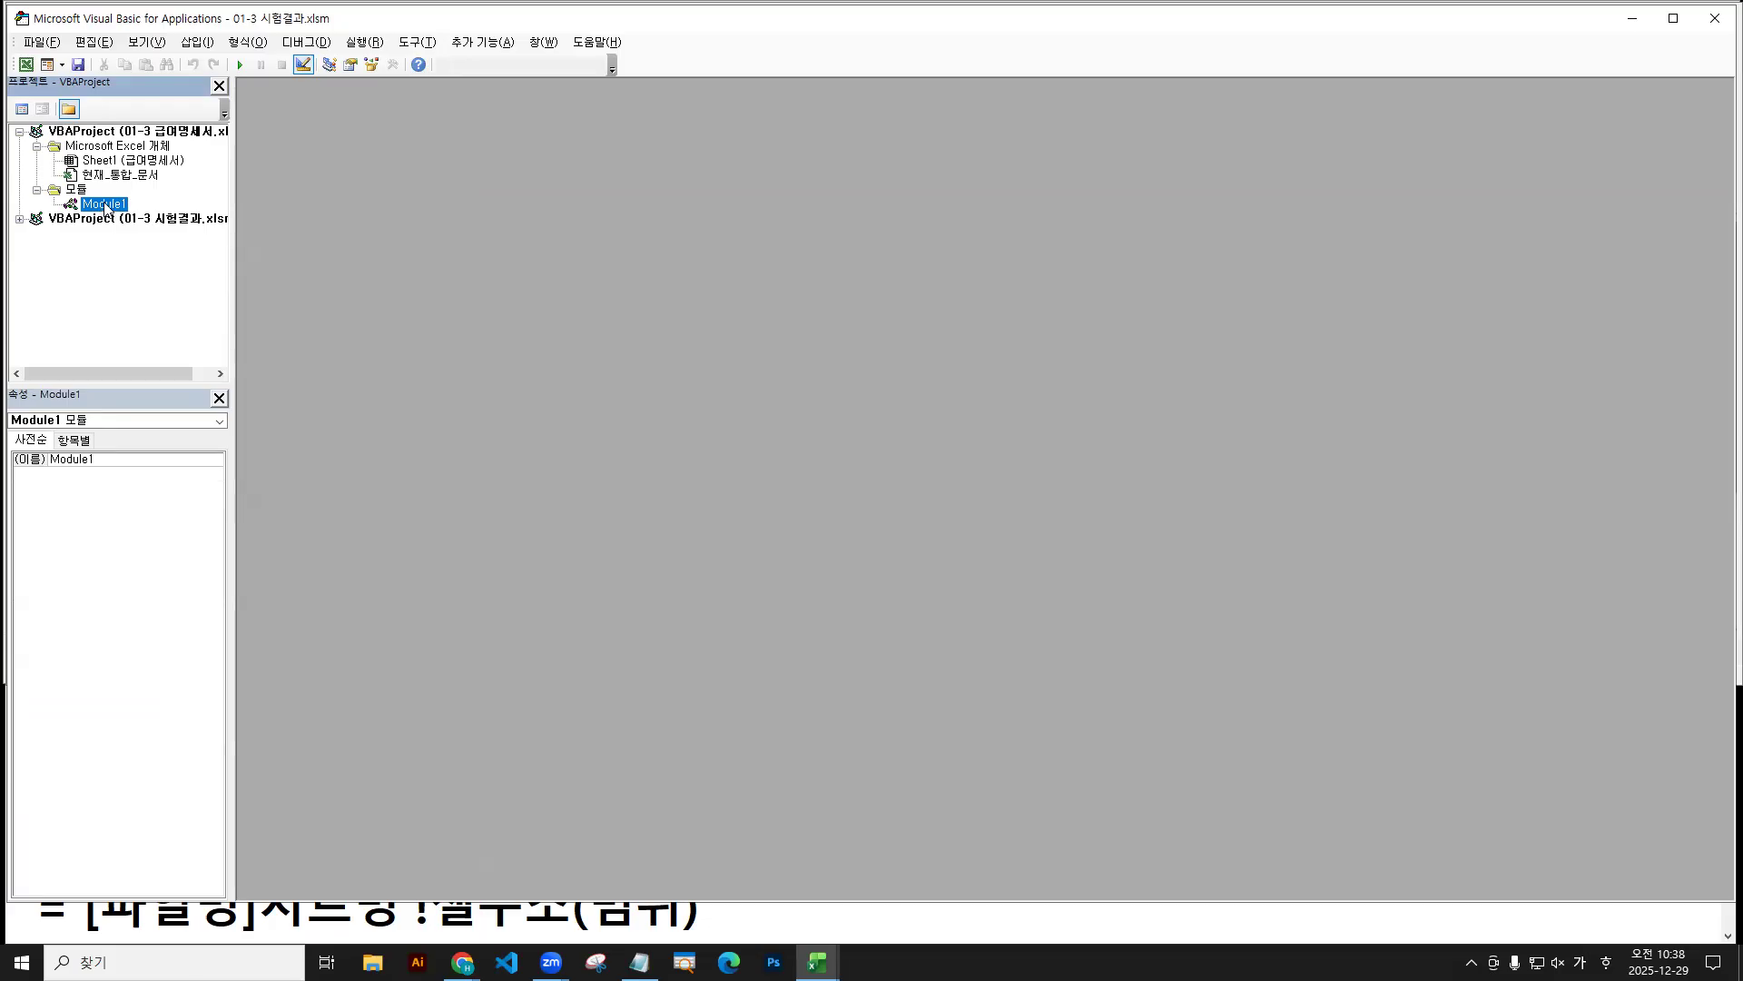
double_click(102, 205)
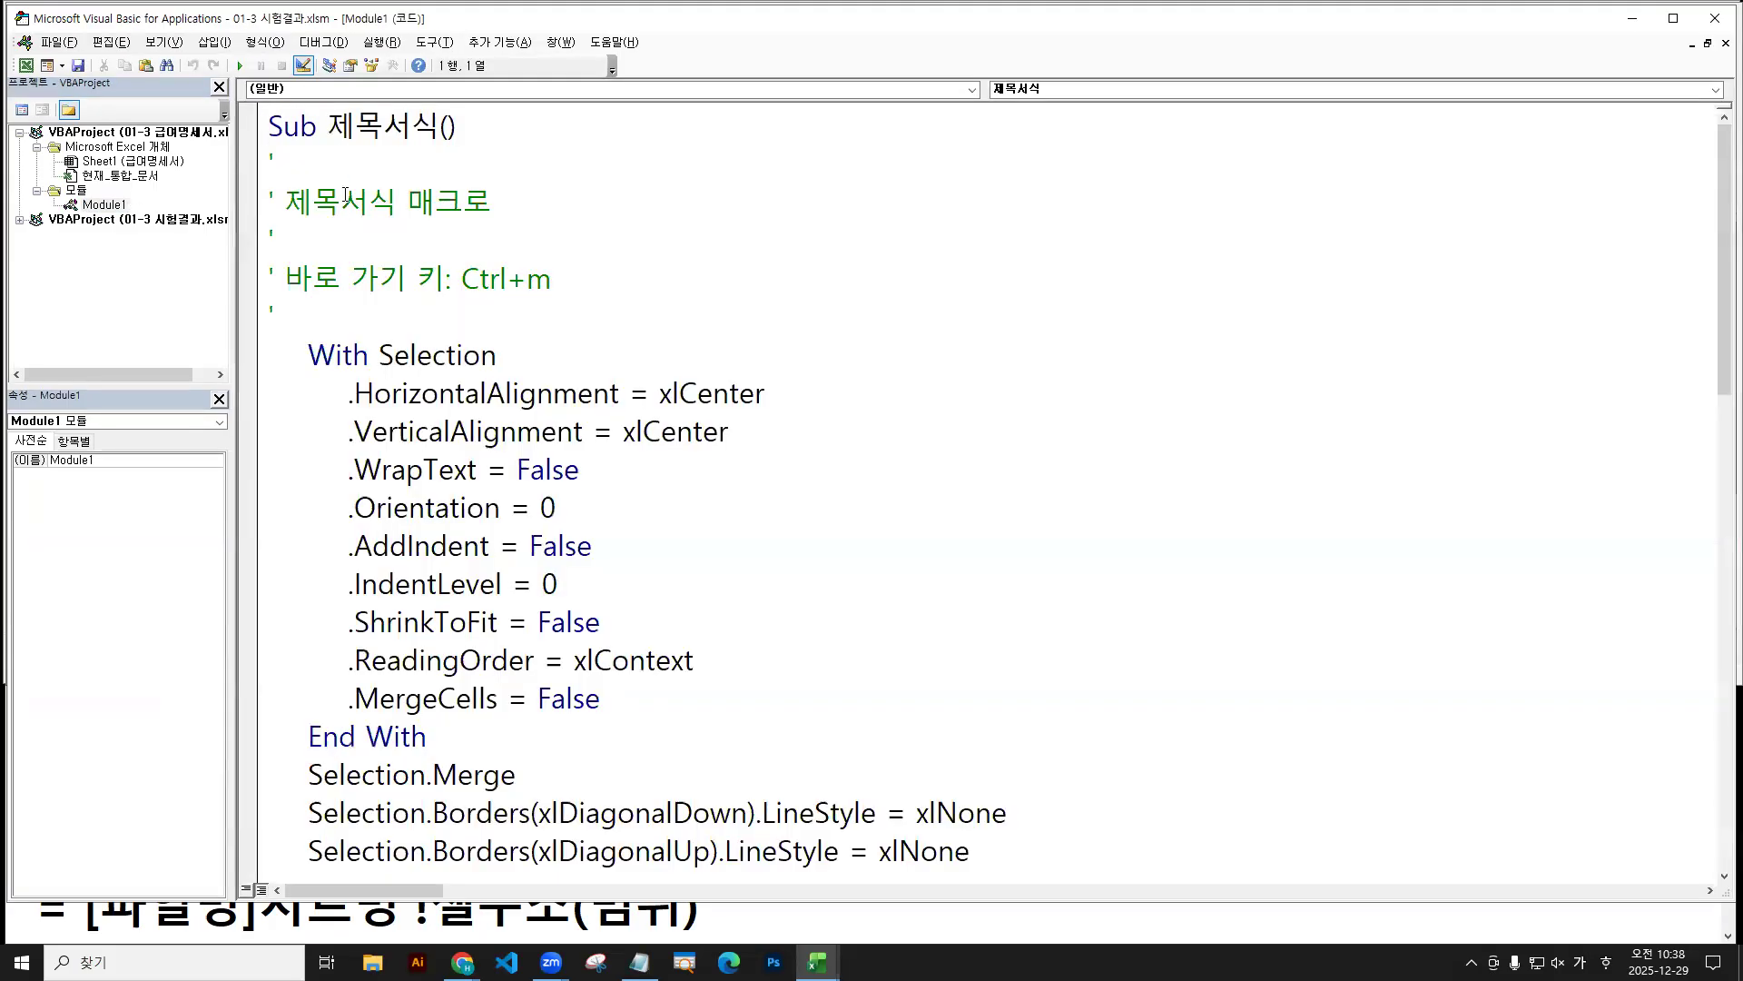
click(36, 190)
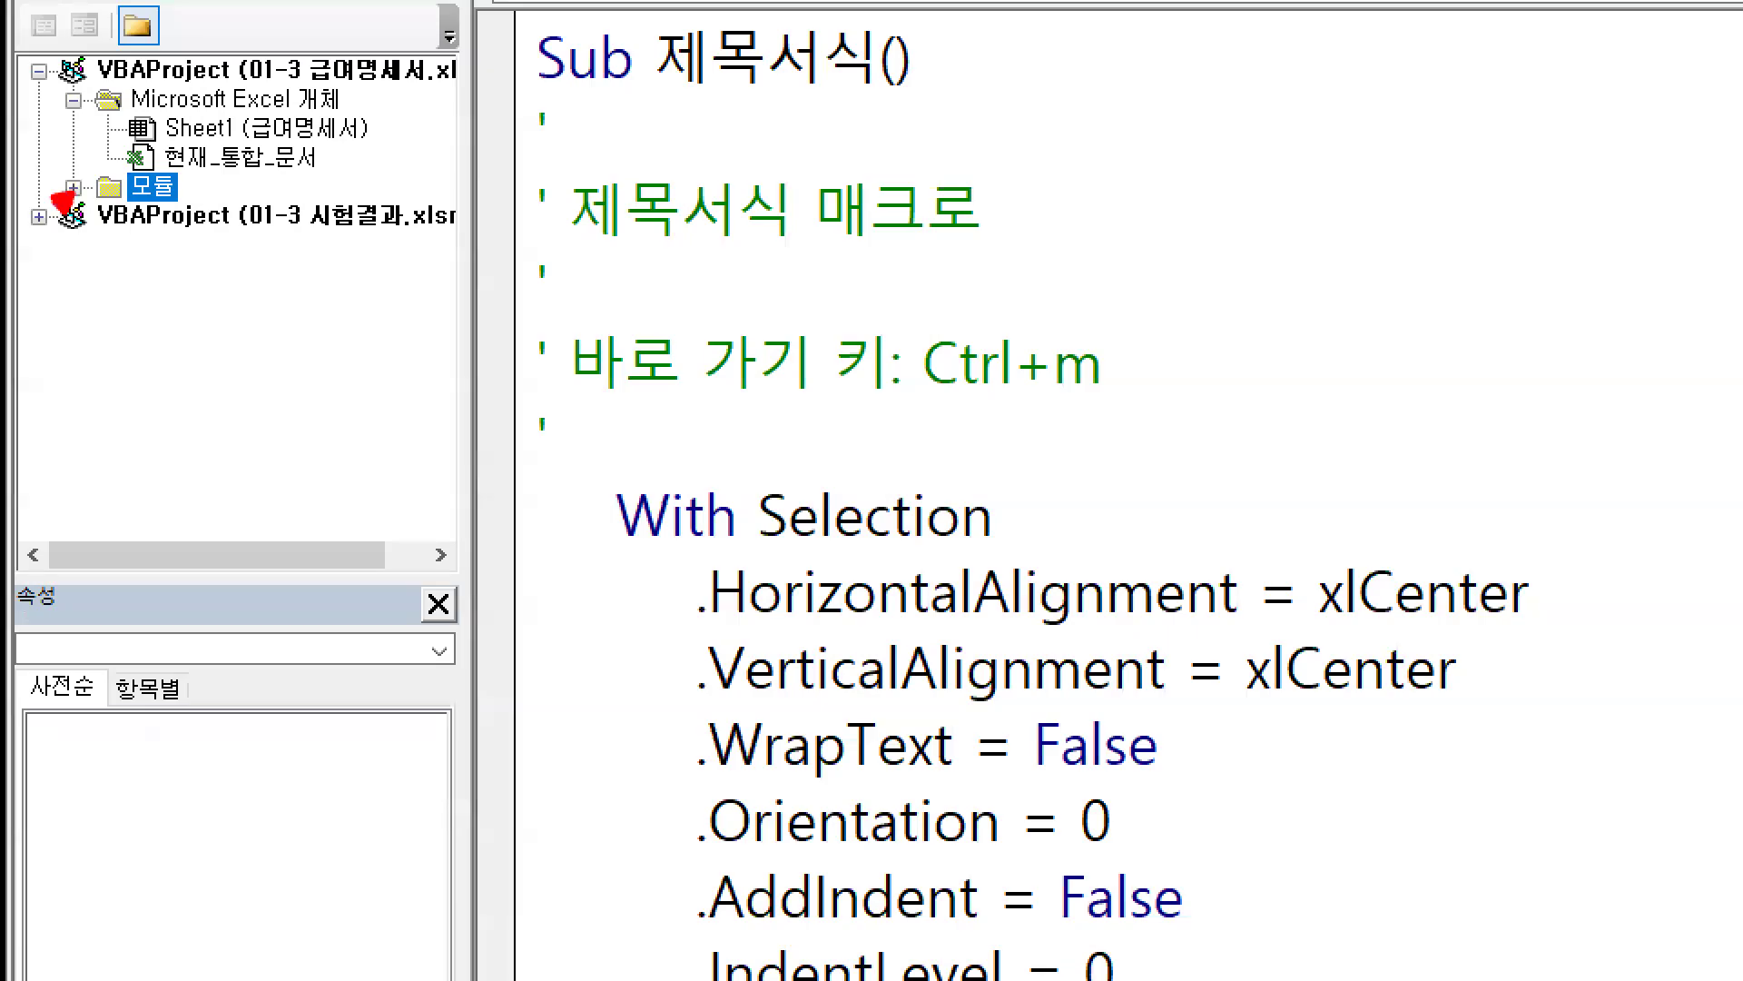
click(73, 188)
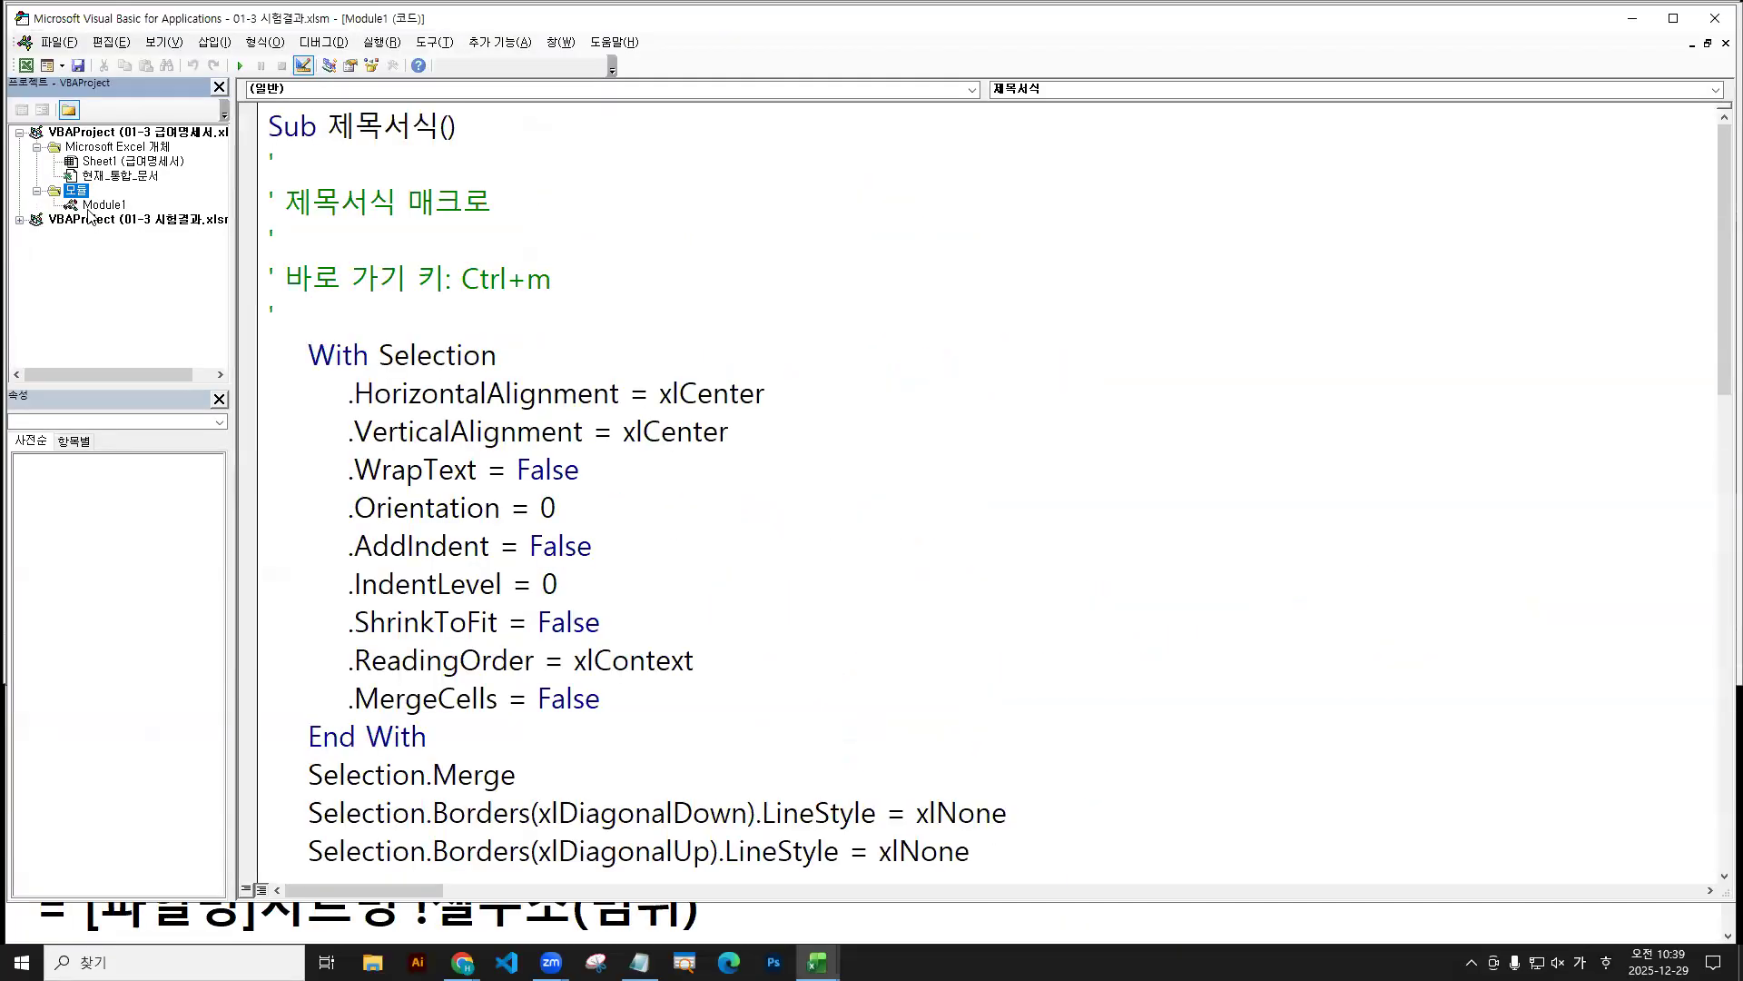
Copy Module1 from the 01-3 급여명세서.xlsm project into the 01-3 시험결과.xlsm project.
click(205, 219)
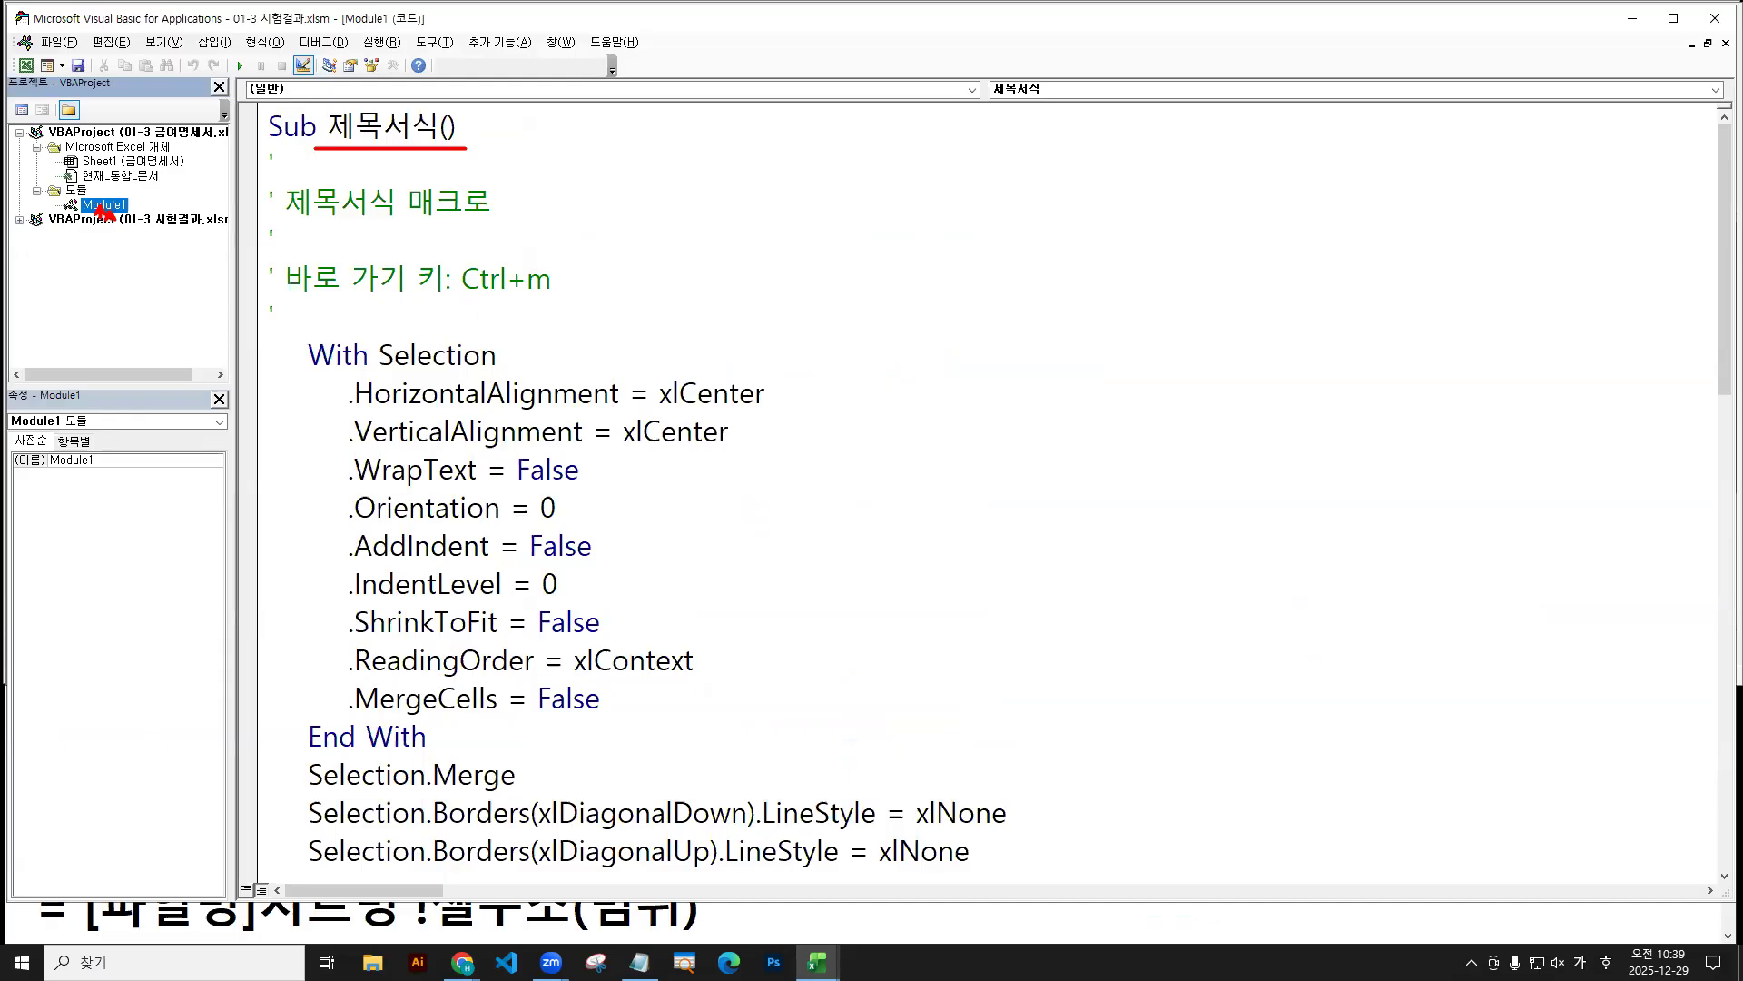
right_click(105, 207)
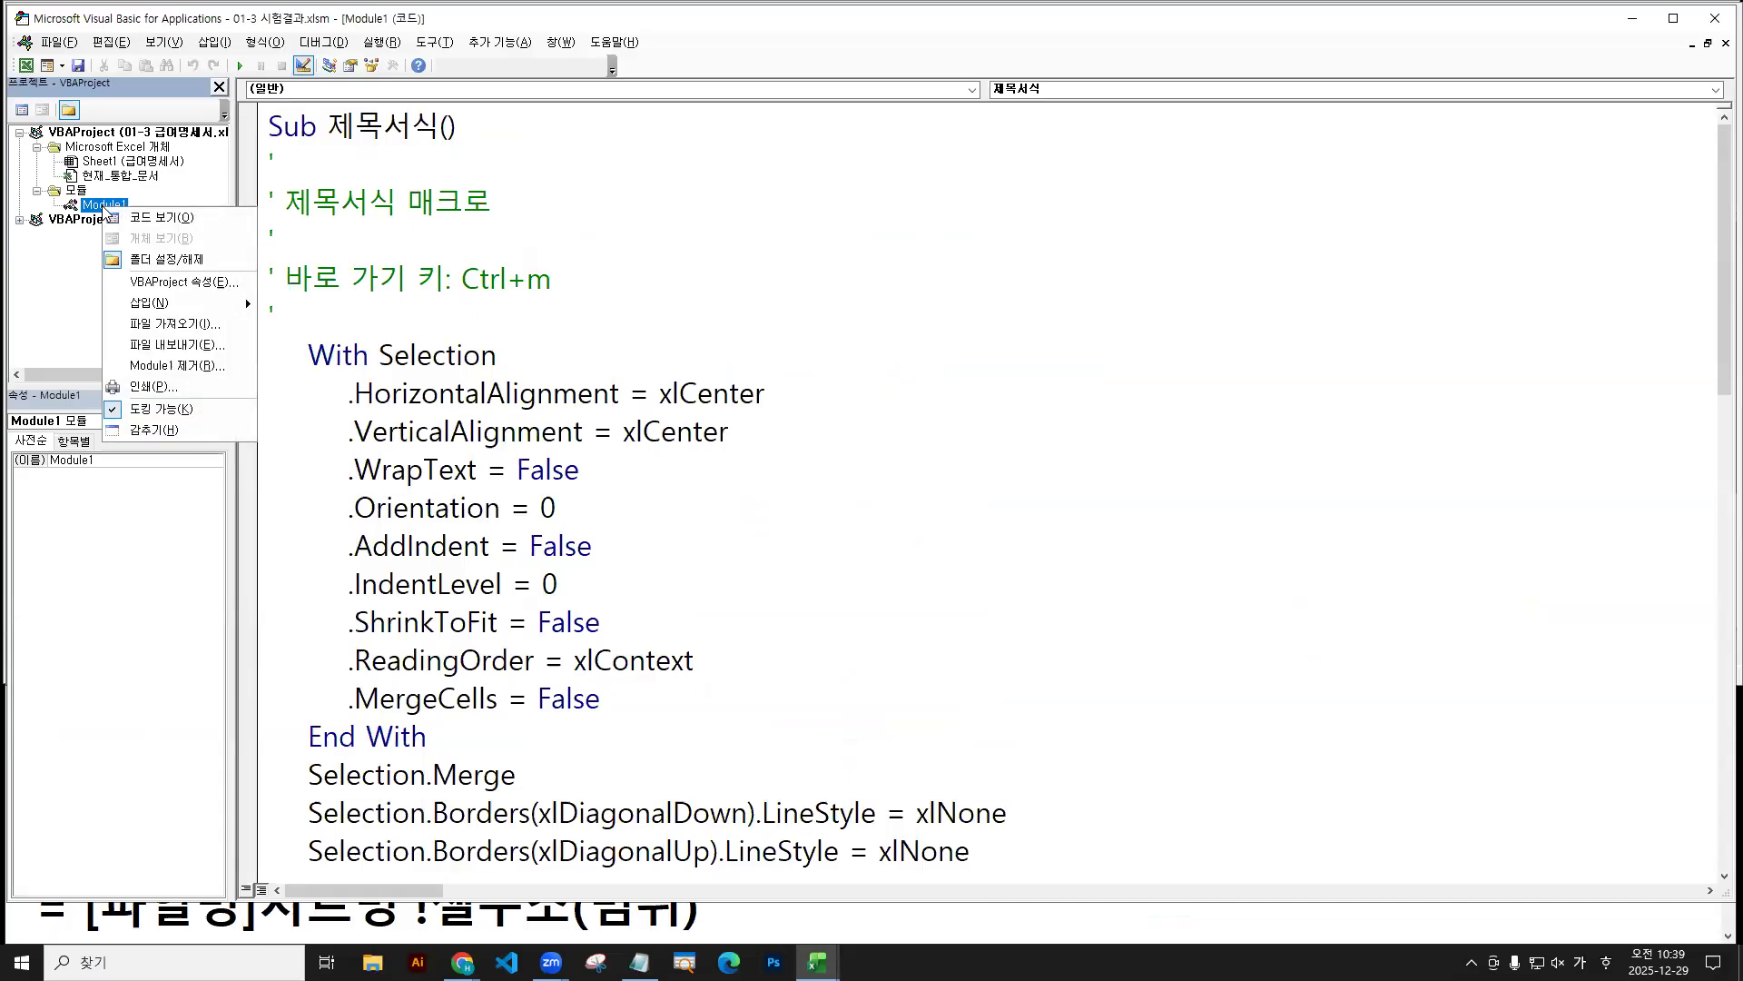
mouse_move(106, 205)
mouse_down()
mouse_move(96, 240)
mouse_move(93, 207)
mouse_up()
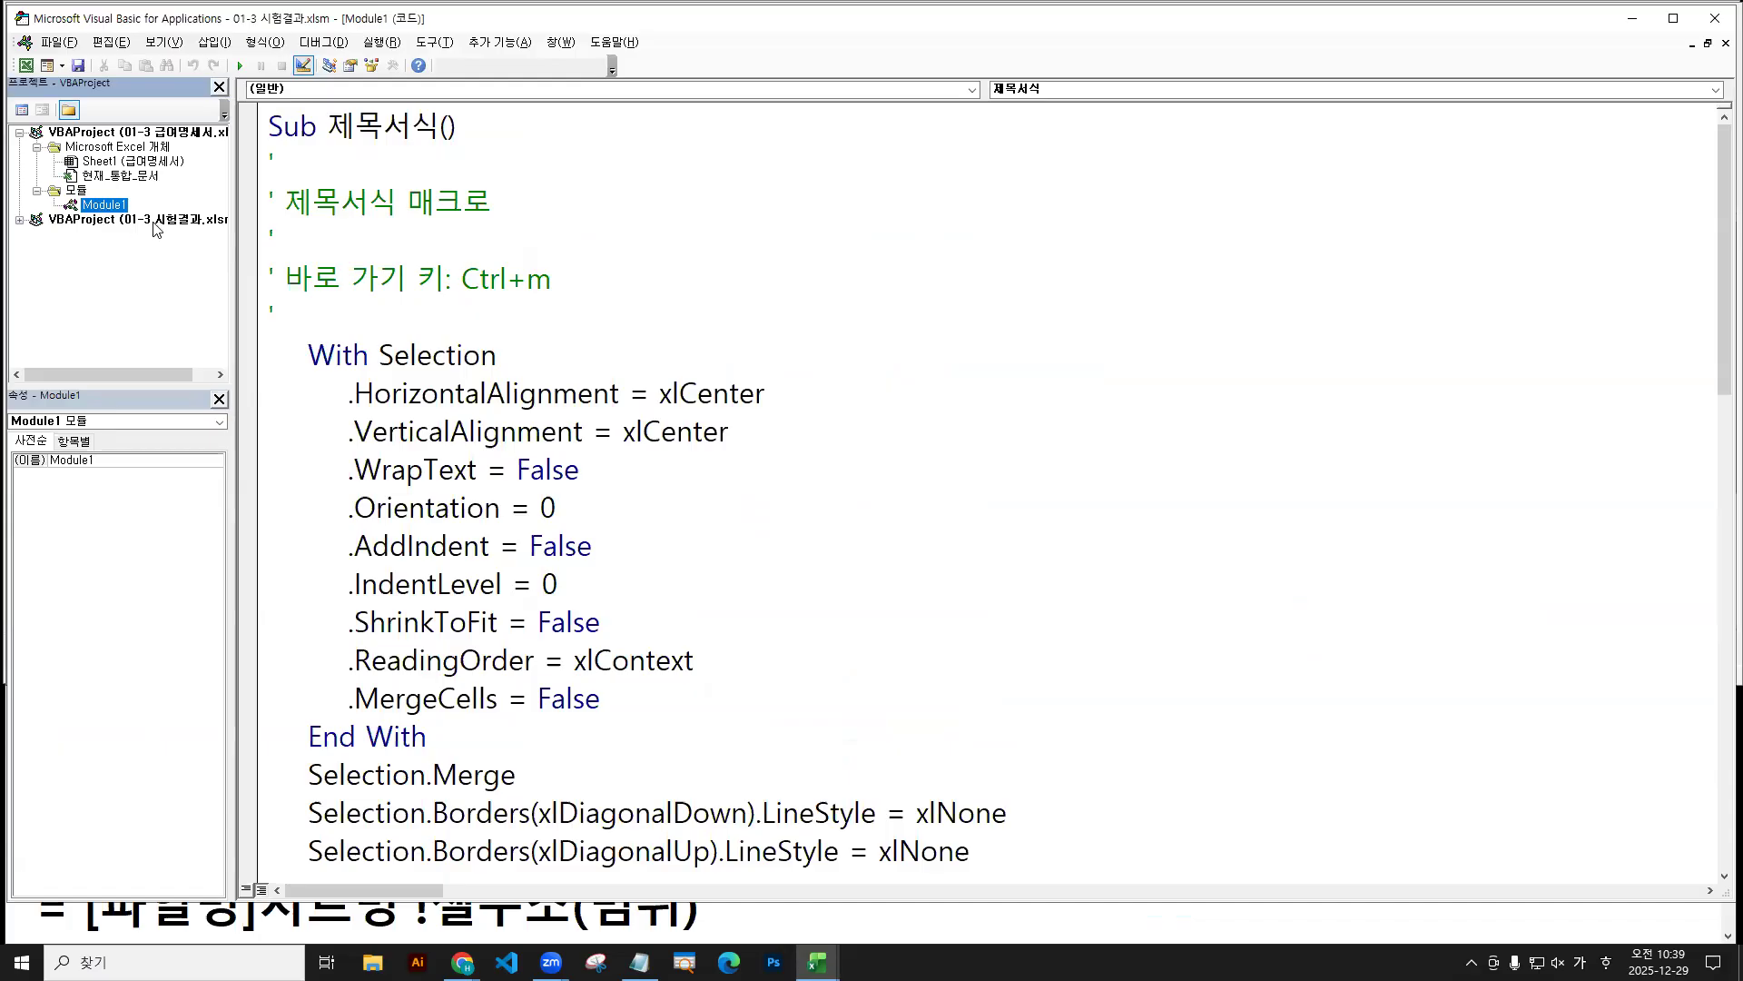
mouse_move(100, 205)
mouse_down()
mouse_move(96, 229)
mouse_move(91, 135)
mouse_move(93, 207)
mouse_up()
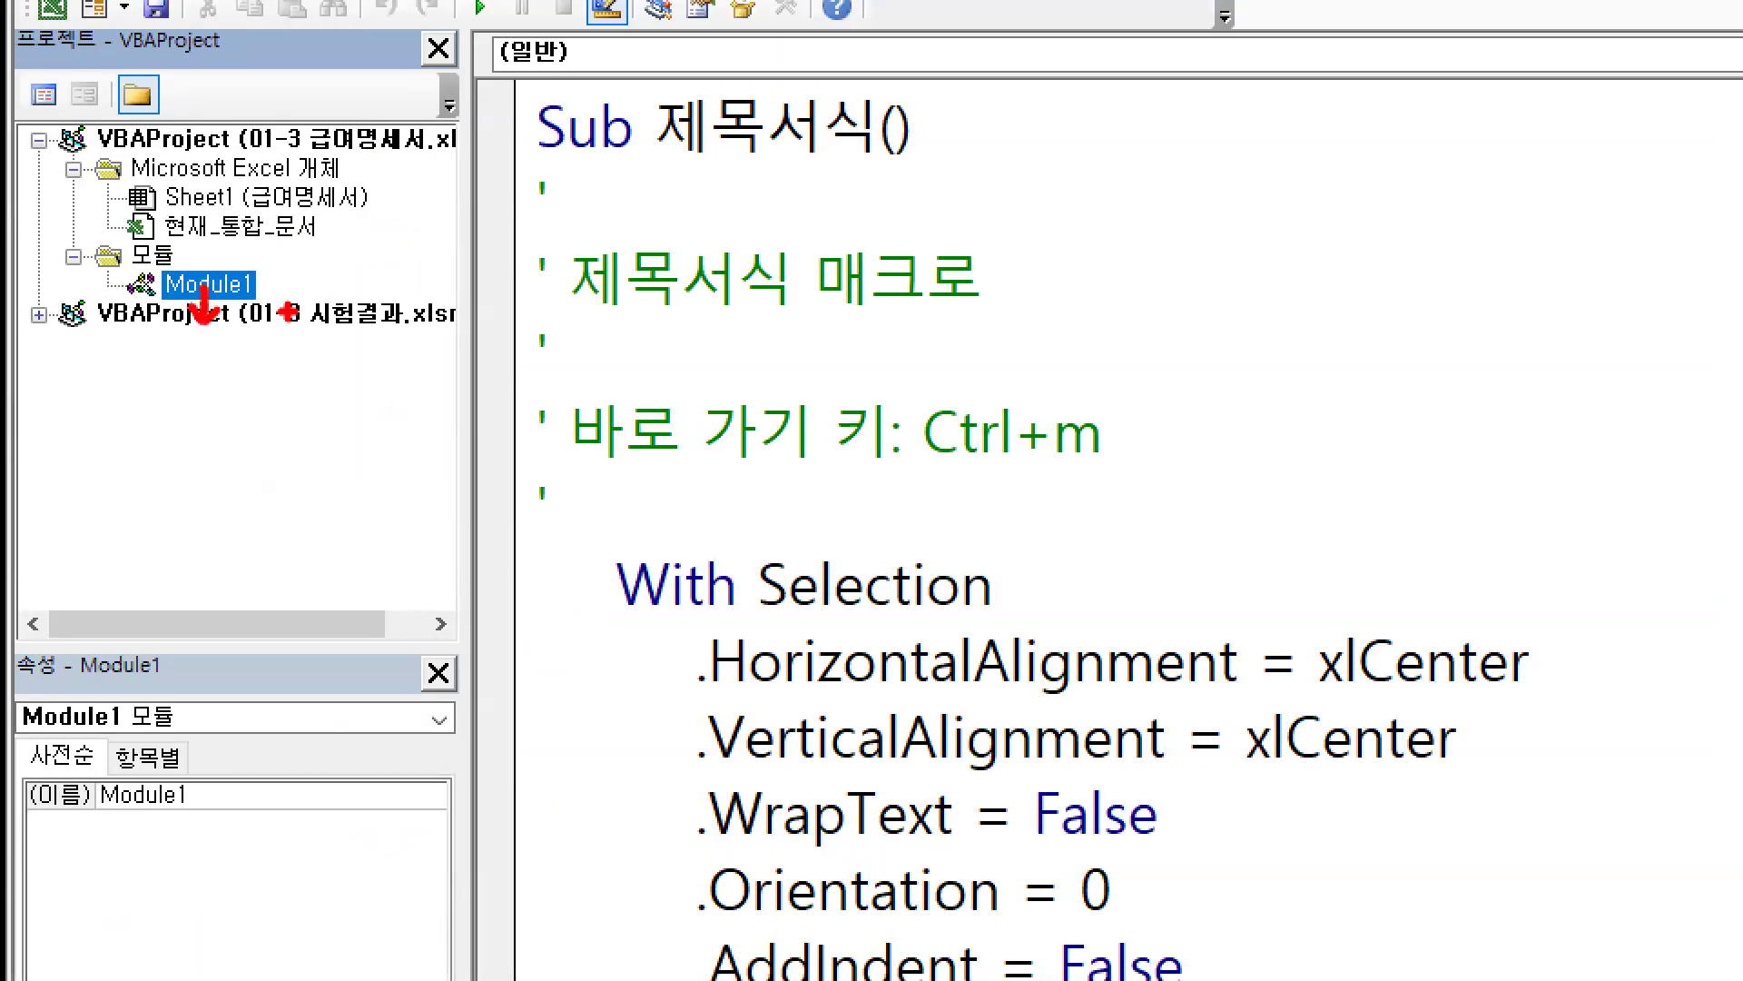
drag(234, 329, 432, 319)
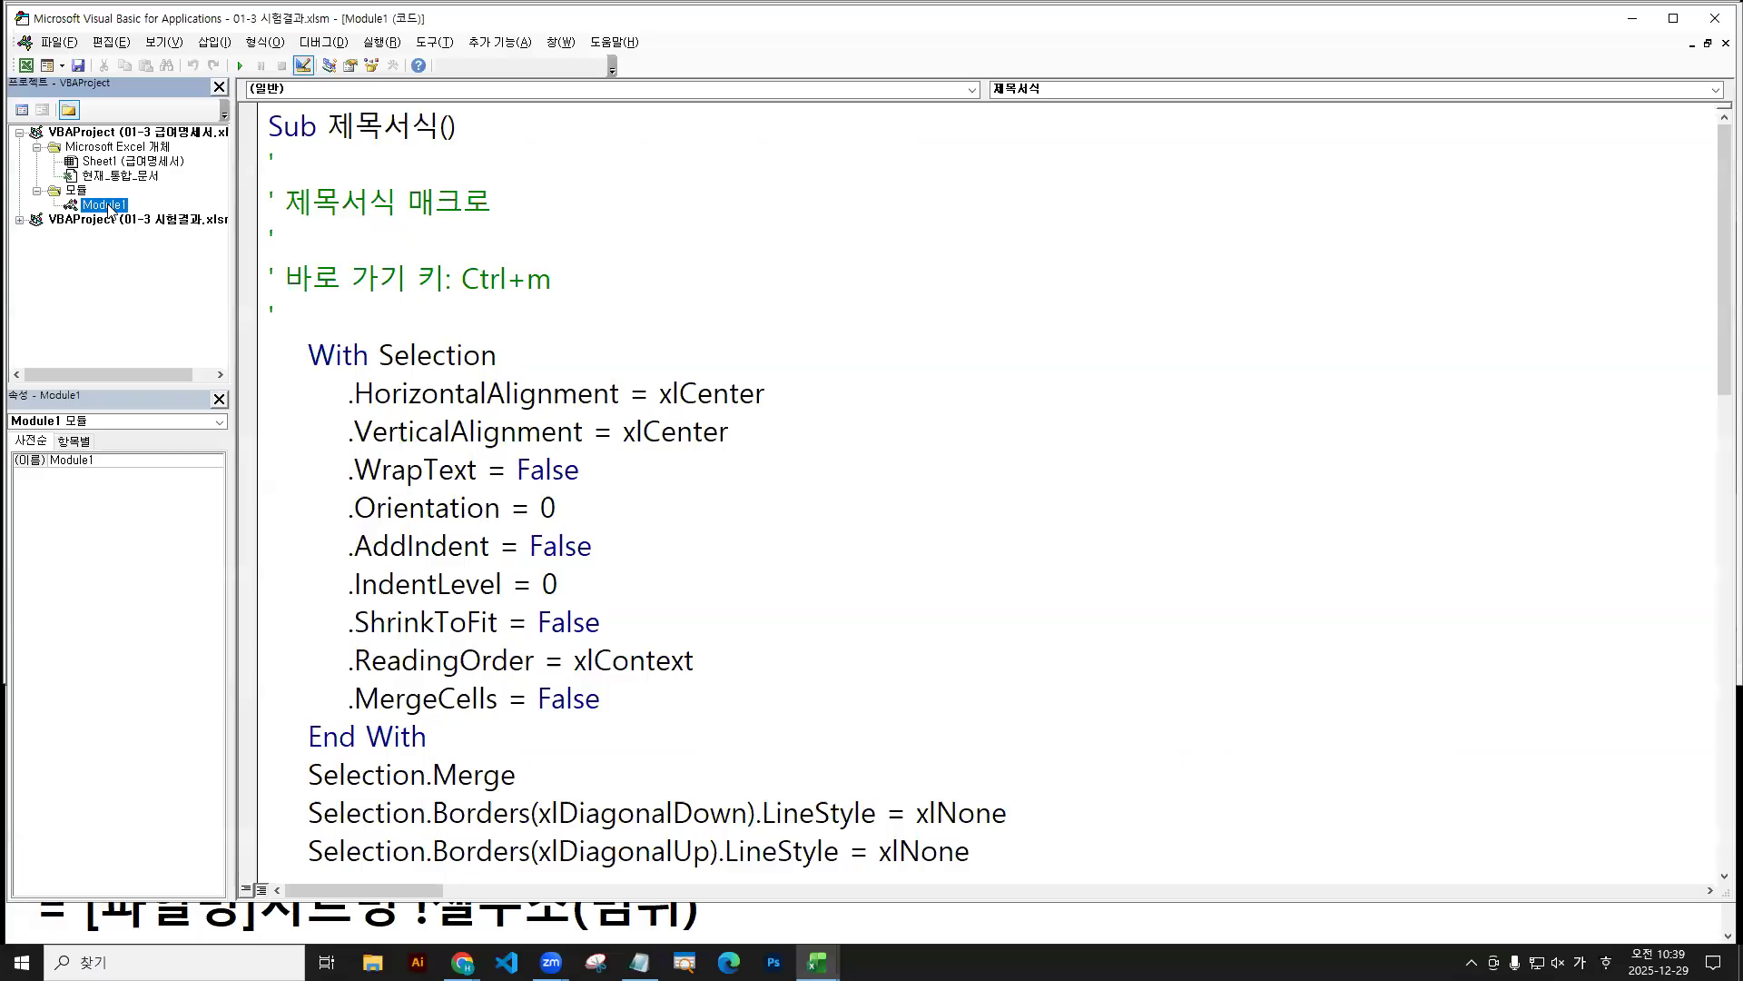
drag(215, 283, 218, 330)
drag(108, 225, 108, 225)
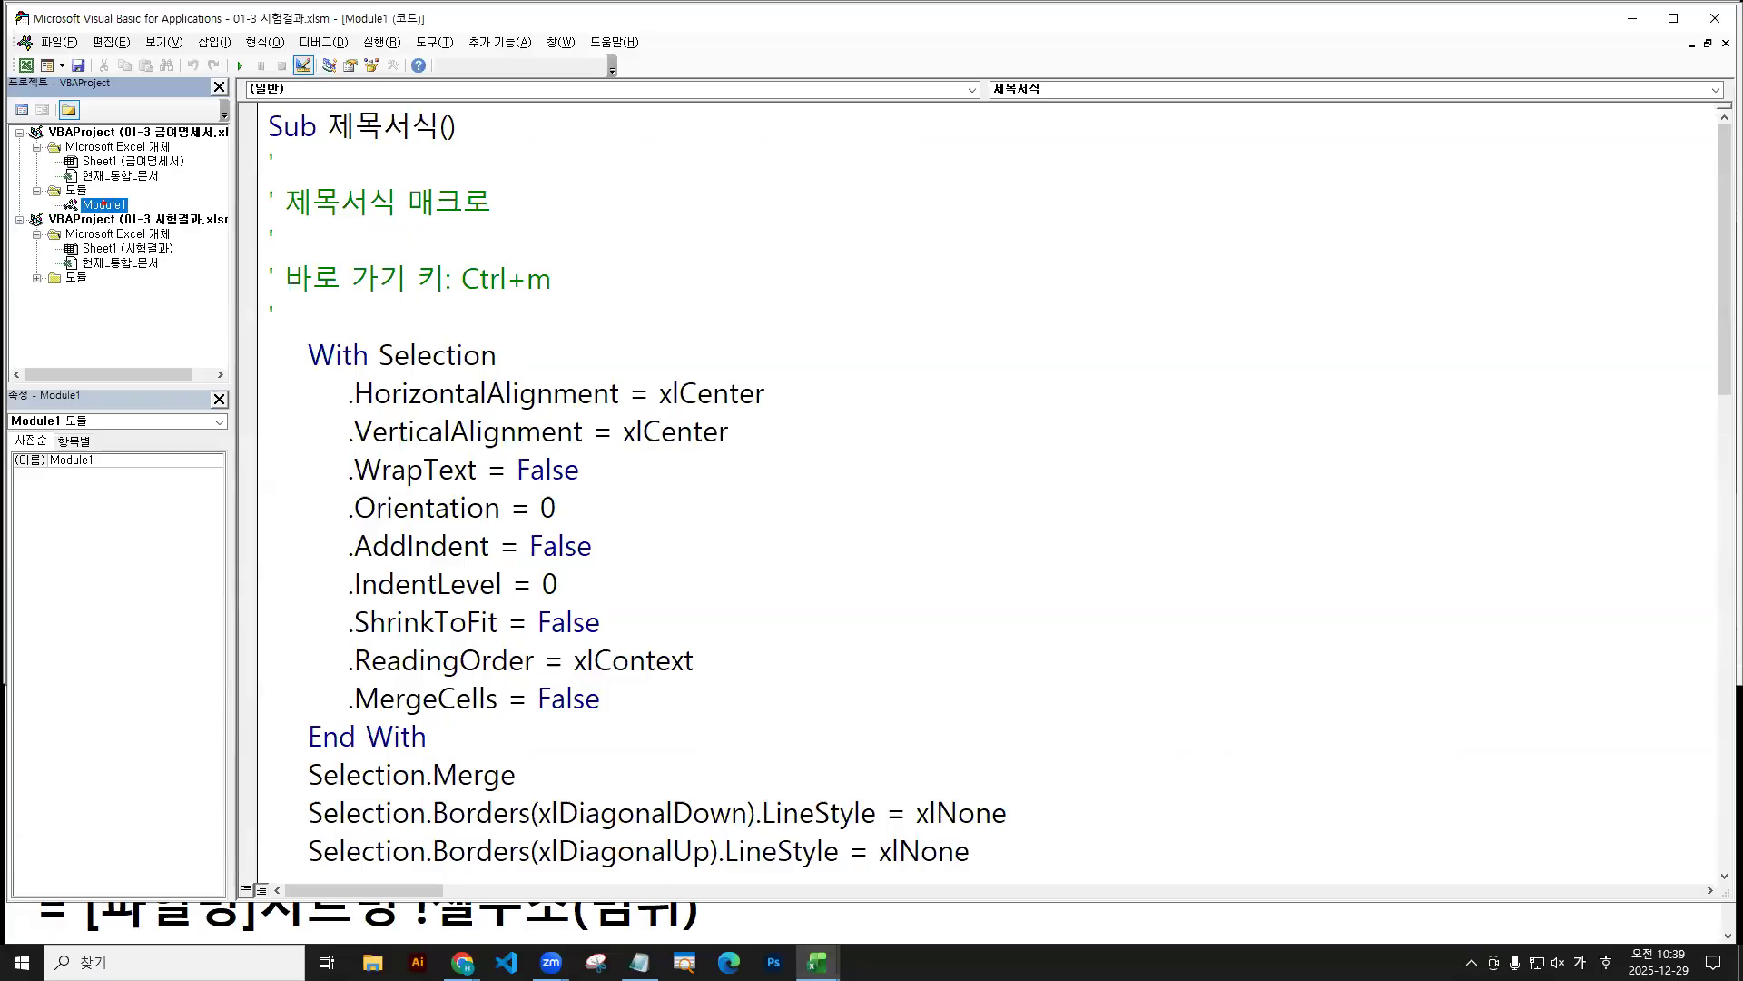
drag(60, 285, 93, 290)
key(e)
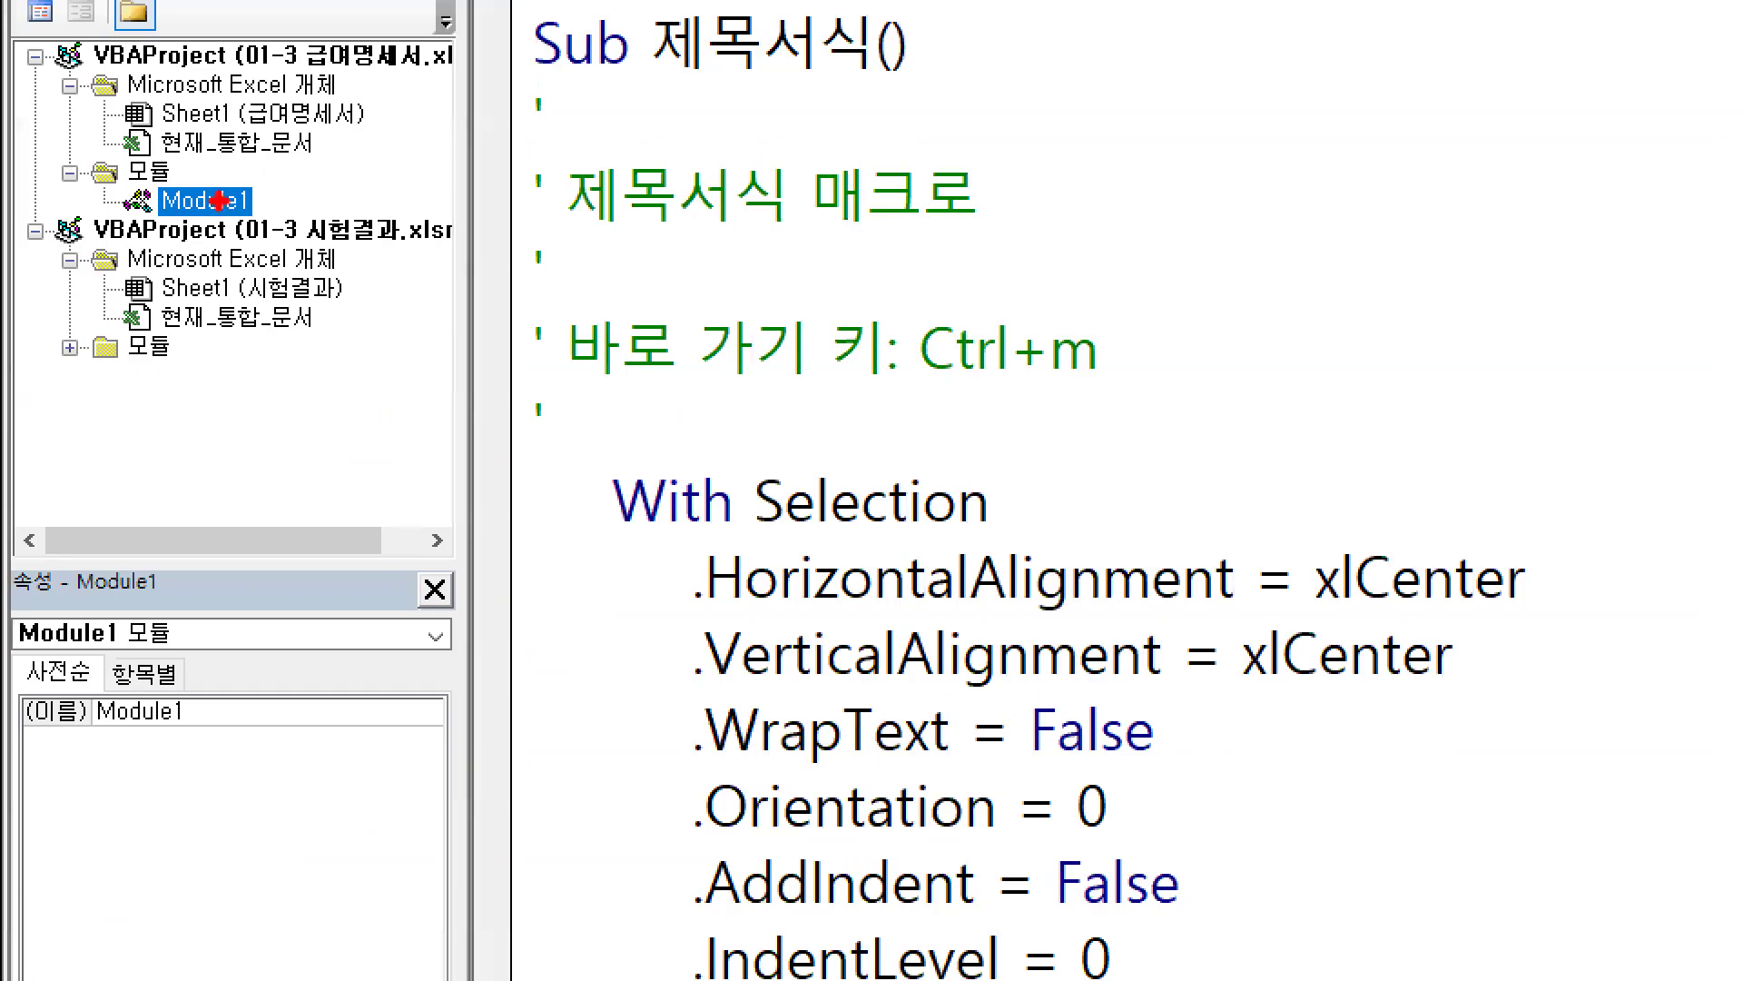
Compare the code of Module1 in the 01-3 시험결과.xlsm project with Module1 in the 01-3 급여명세서.xlsm project.
click(70, 346)
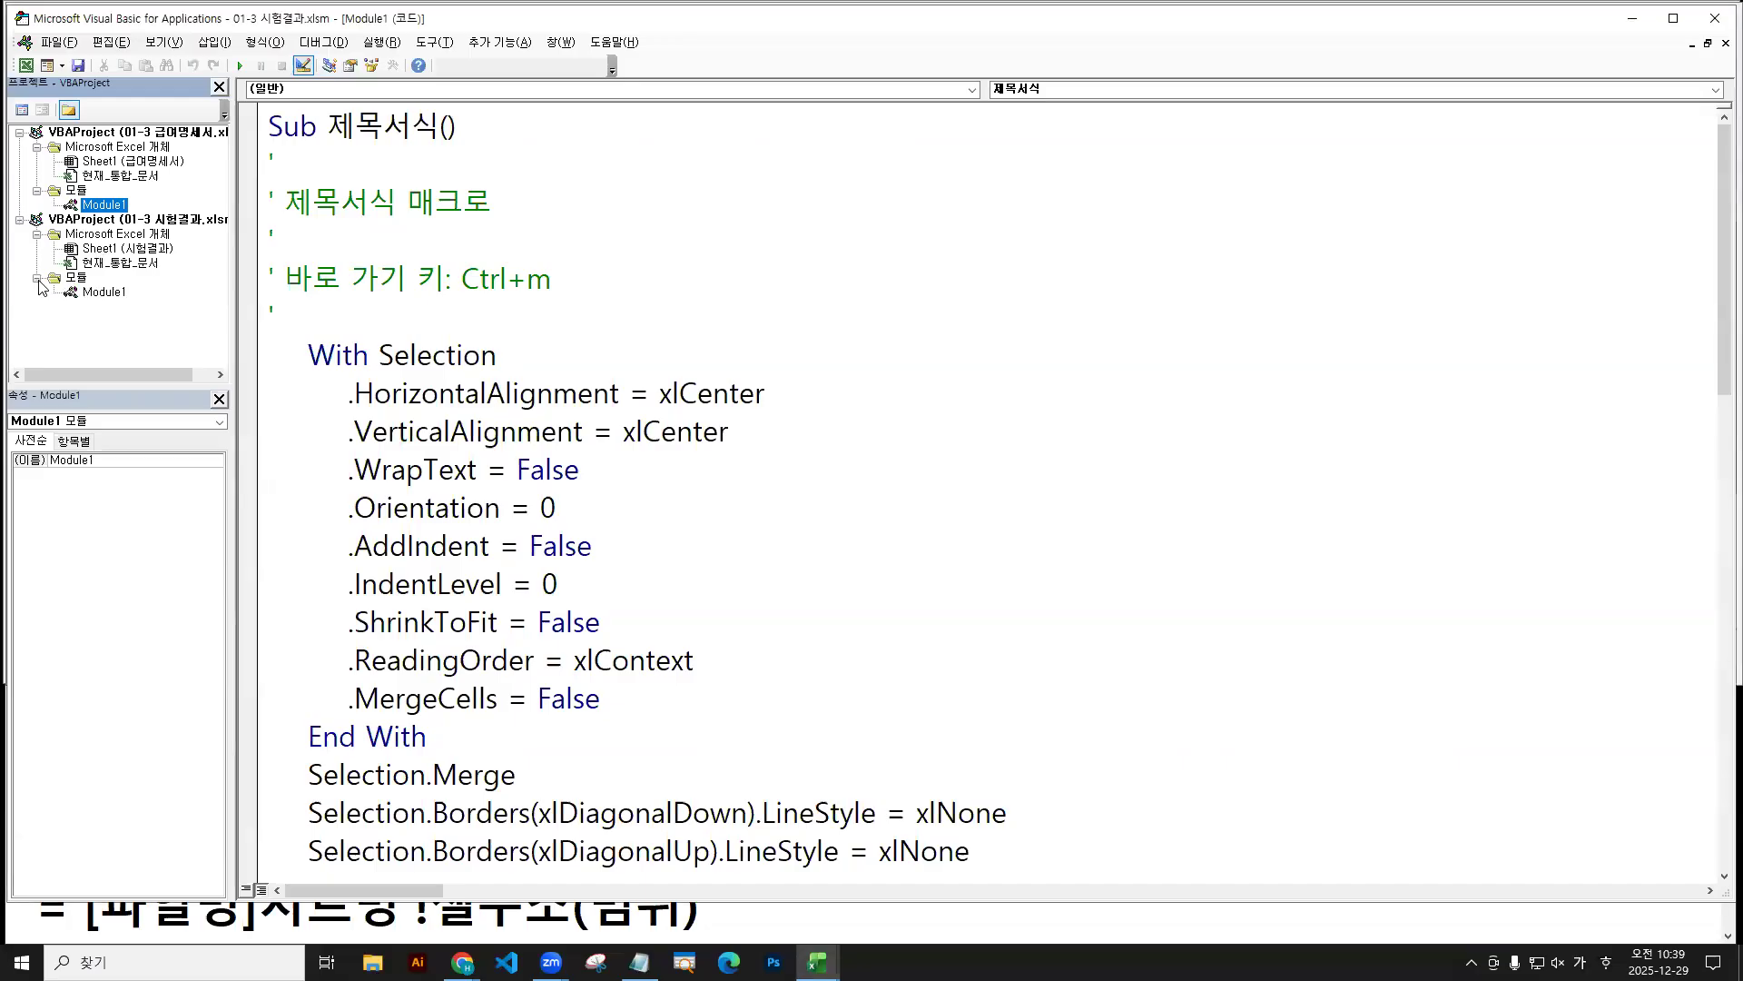
double_click(104, 292)
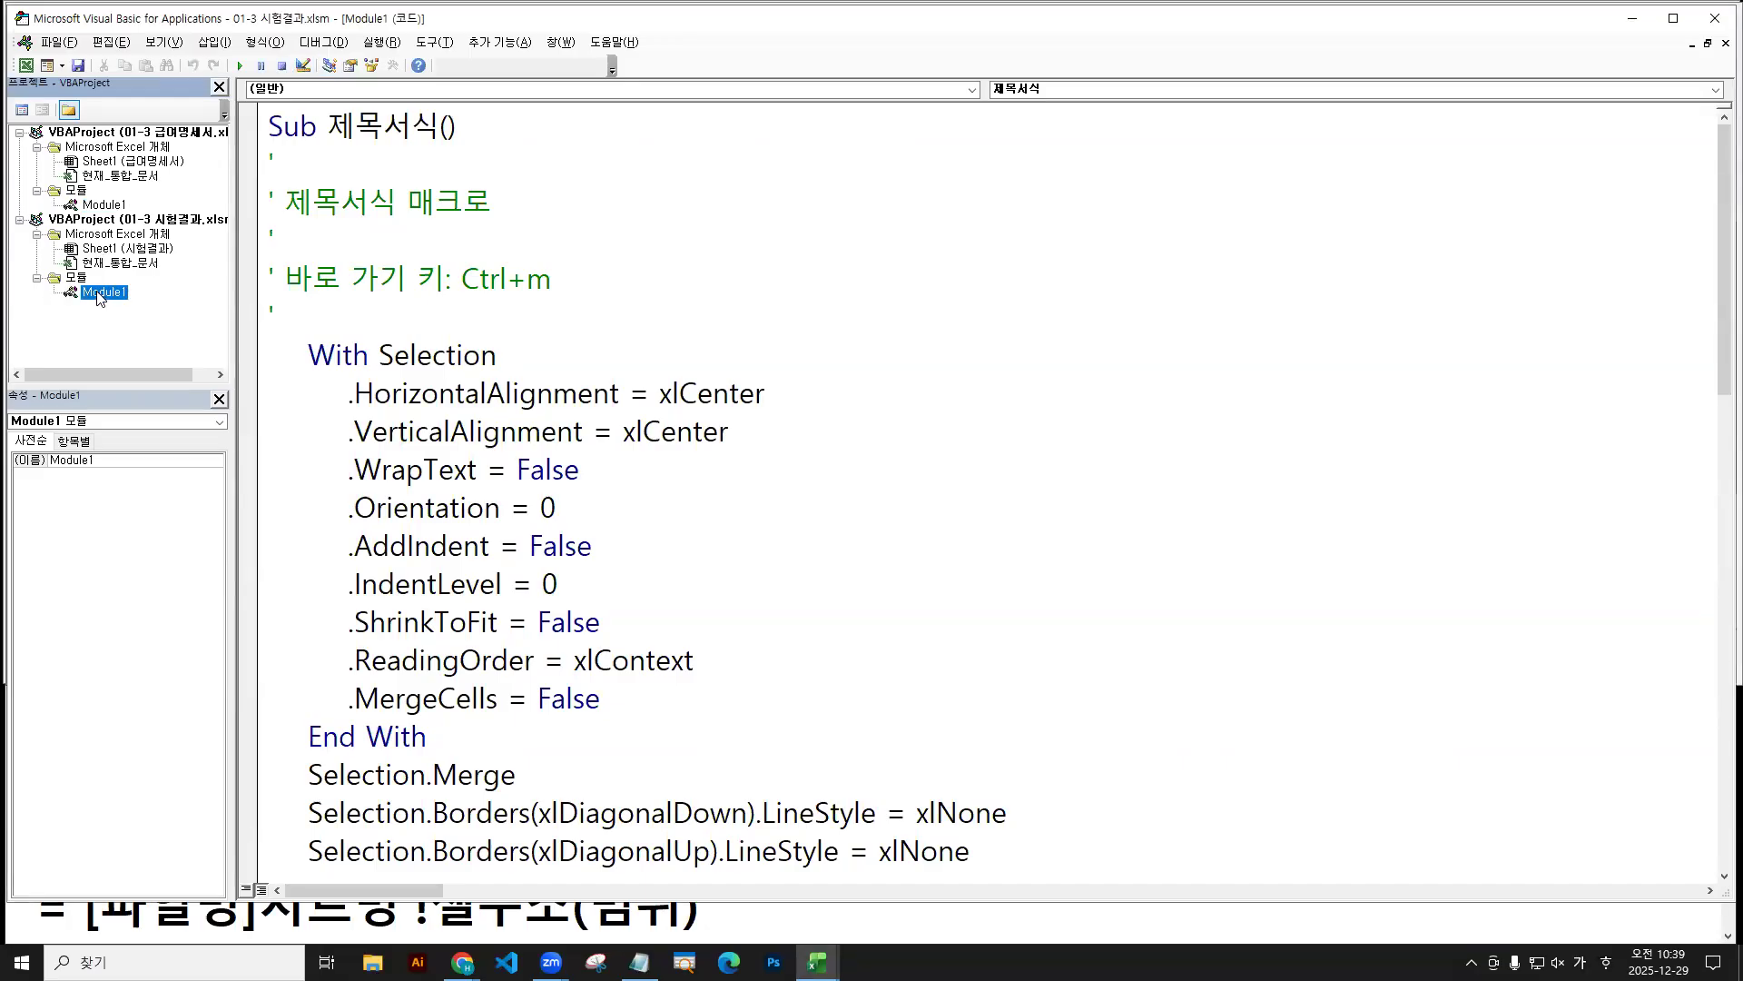
double_click(106, 205)
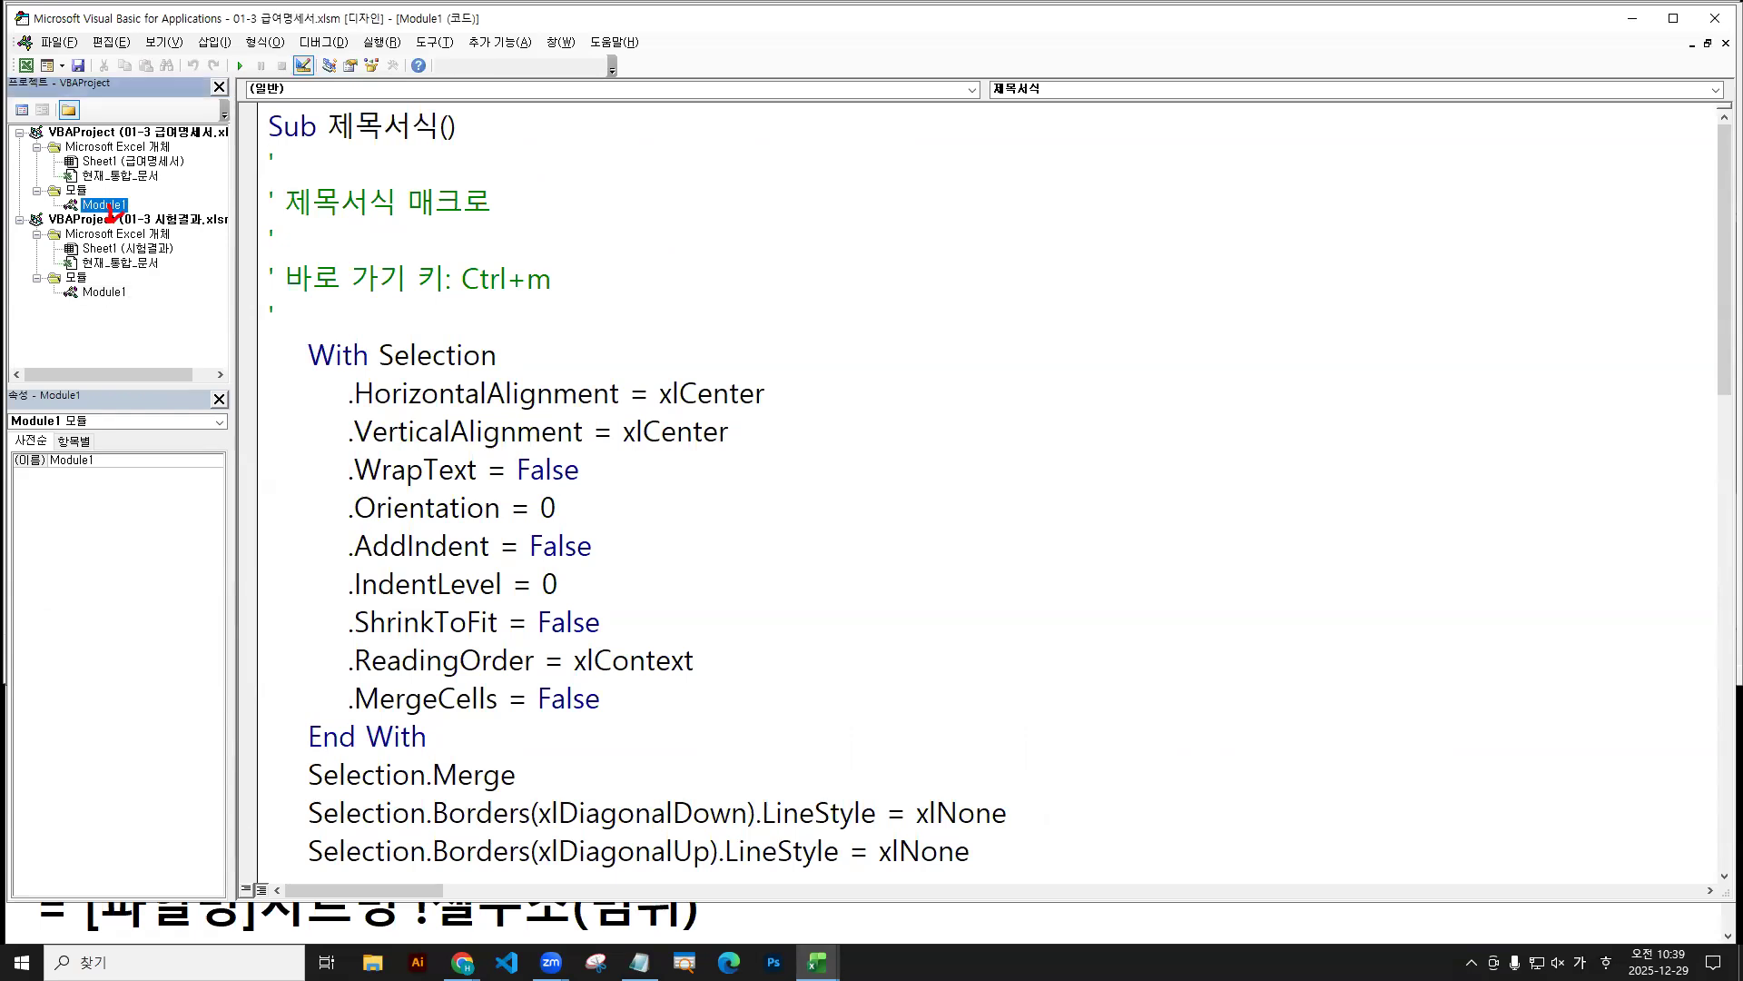
Remove Module1 from the 01-3 시험결과.xlsm project without exporting it, and copy it there again from the 01-3 급여명세서.xlsm project.
right_click(103, 292)
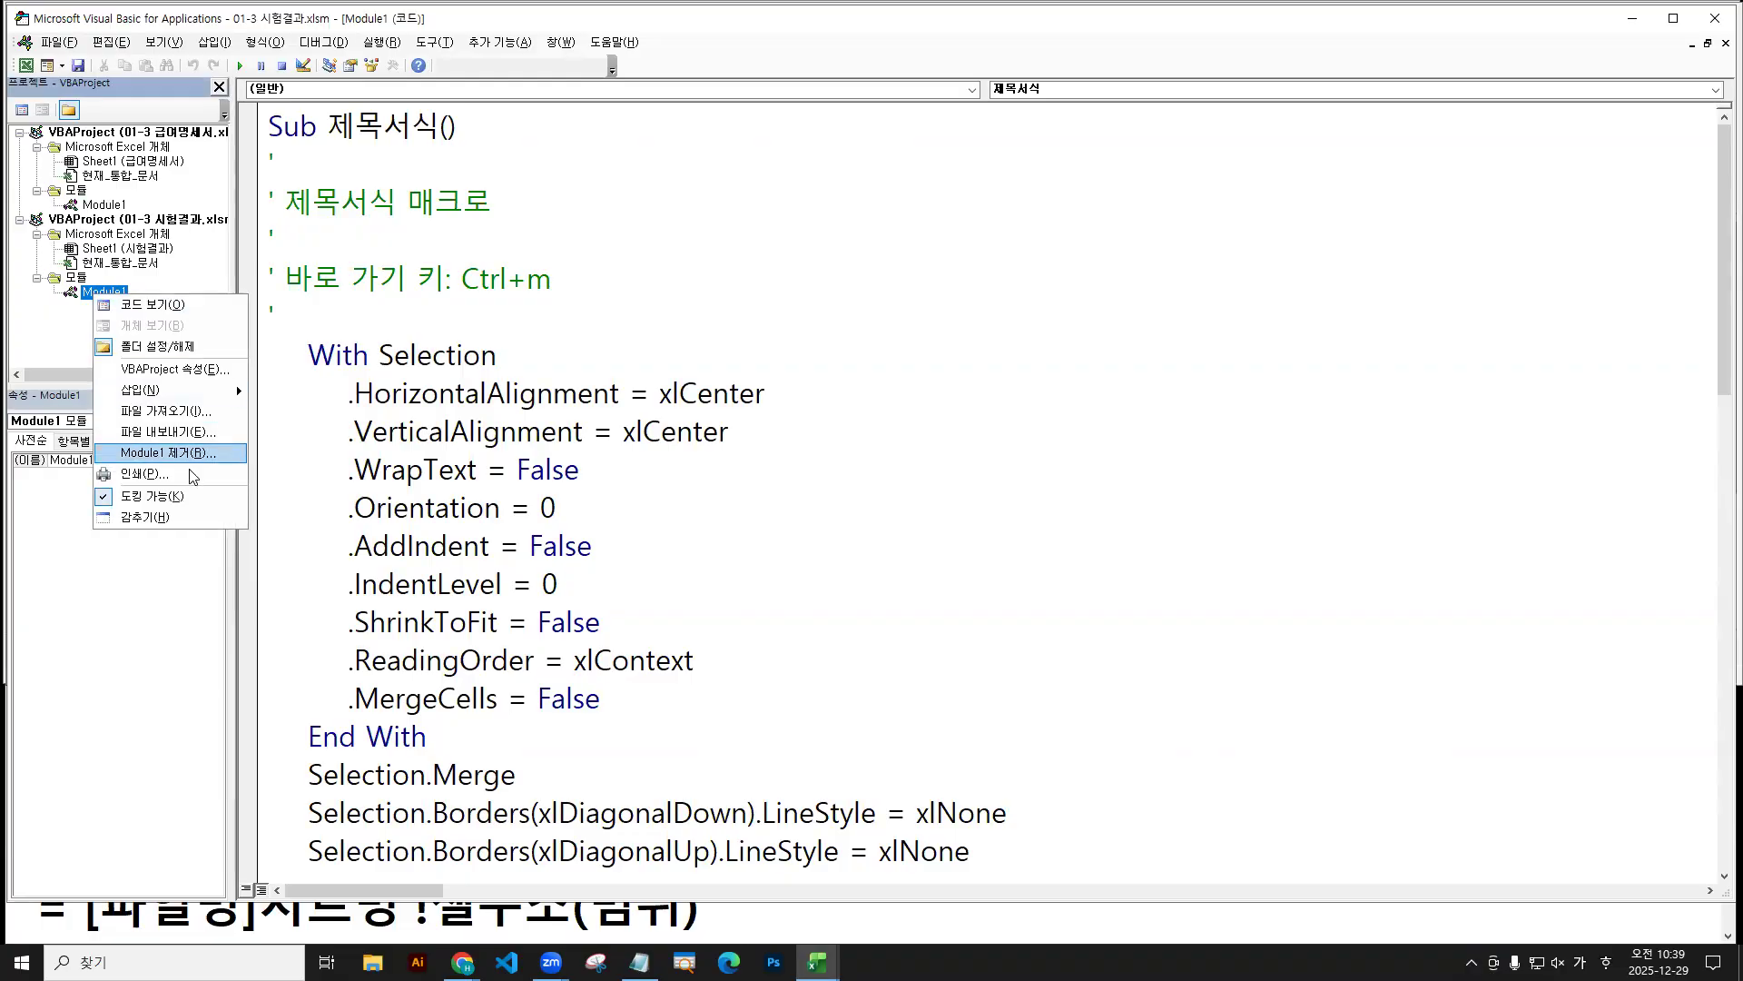
click(152, 453)
key(n)
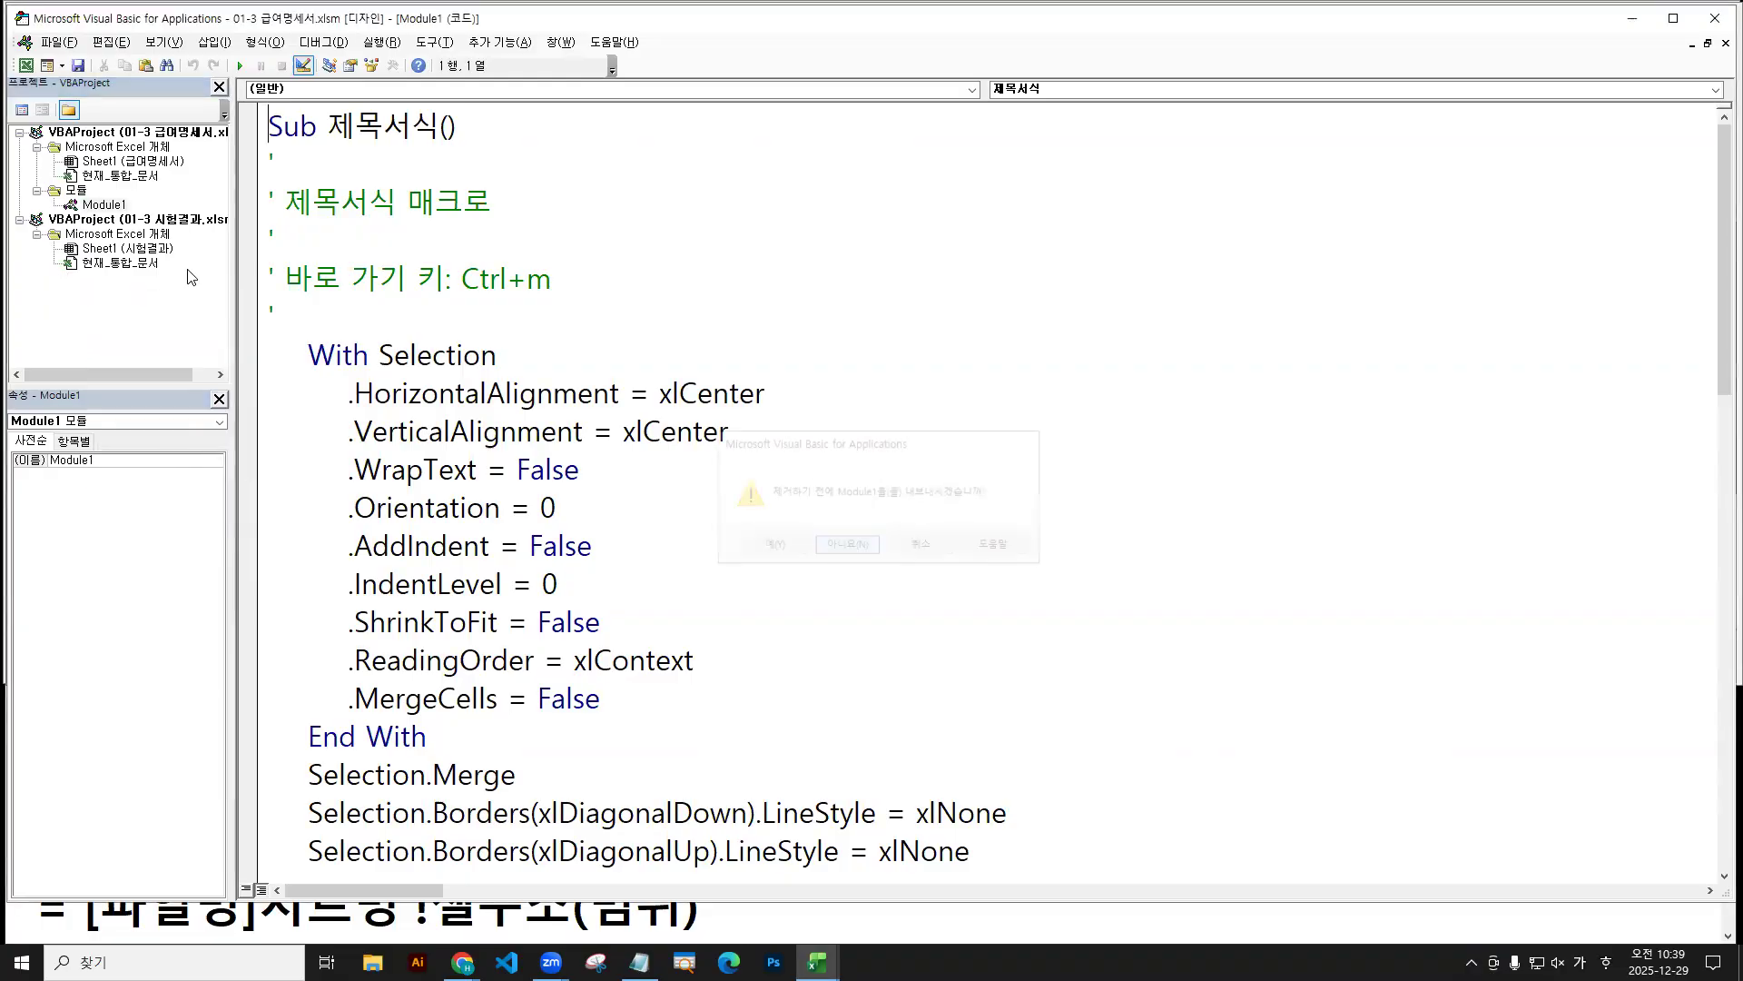
click(104, 223)
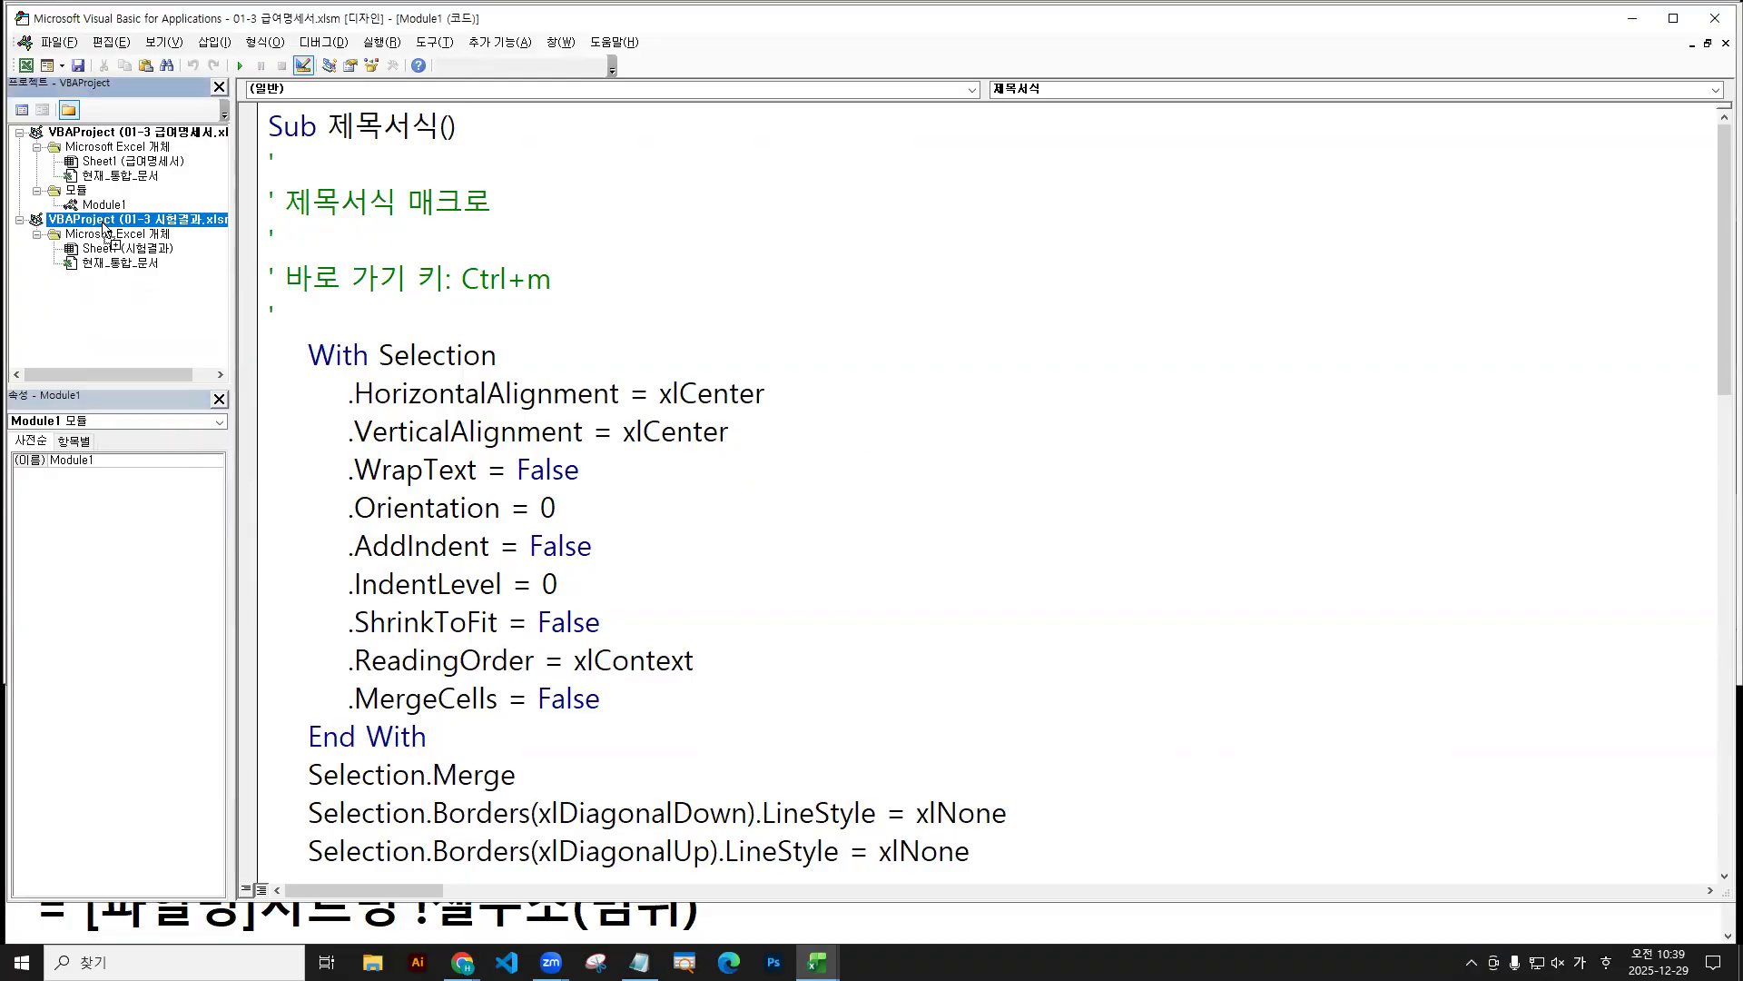
drag(103, 227, 104, 227)
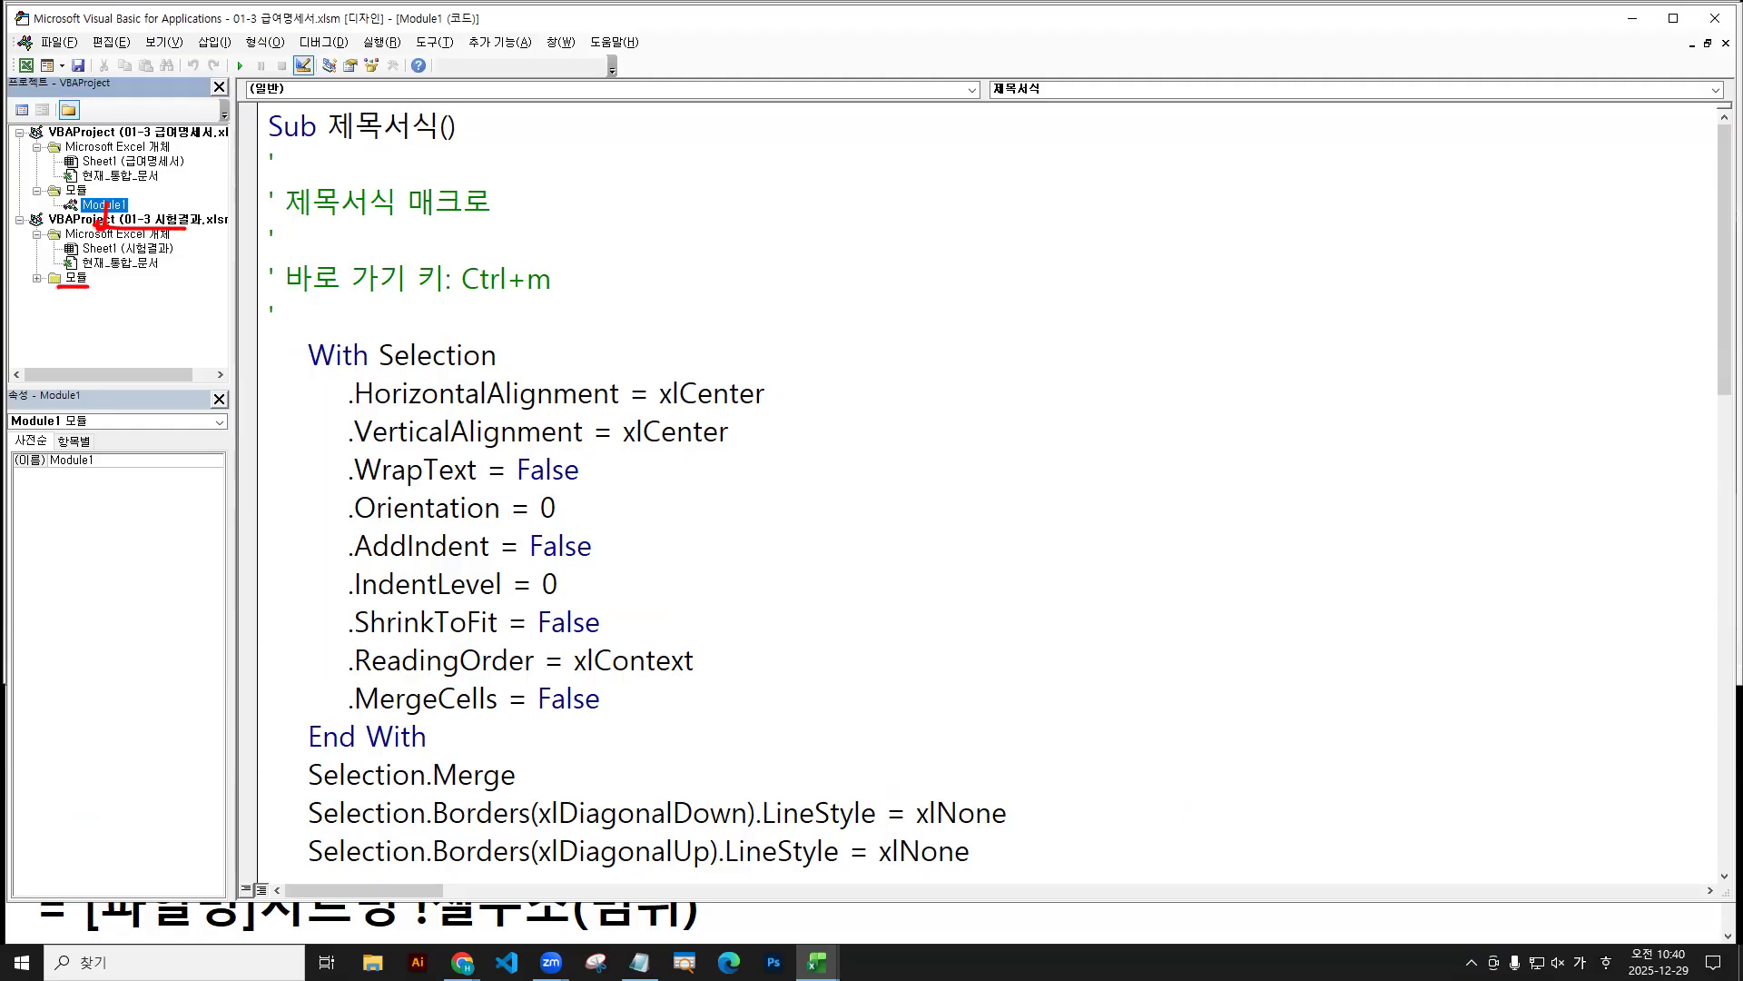
Display the code of Module1 in the 01-3 시험결과.xlsm project, and close the editor to return to Excel.
click(37, 279)
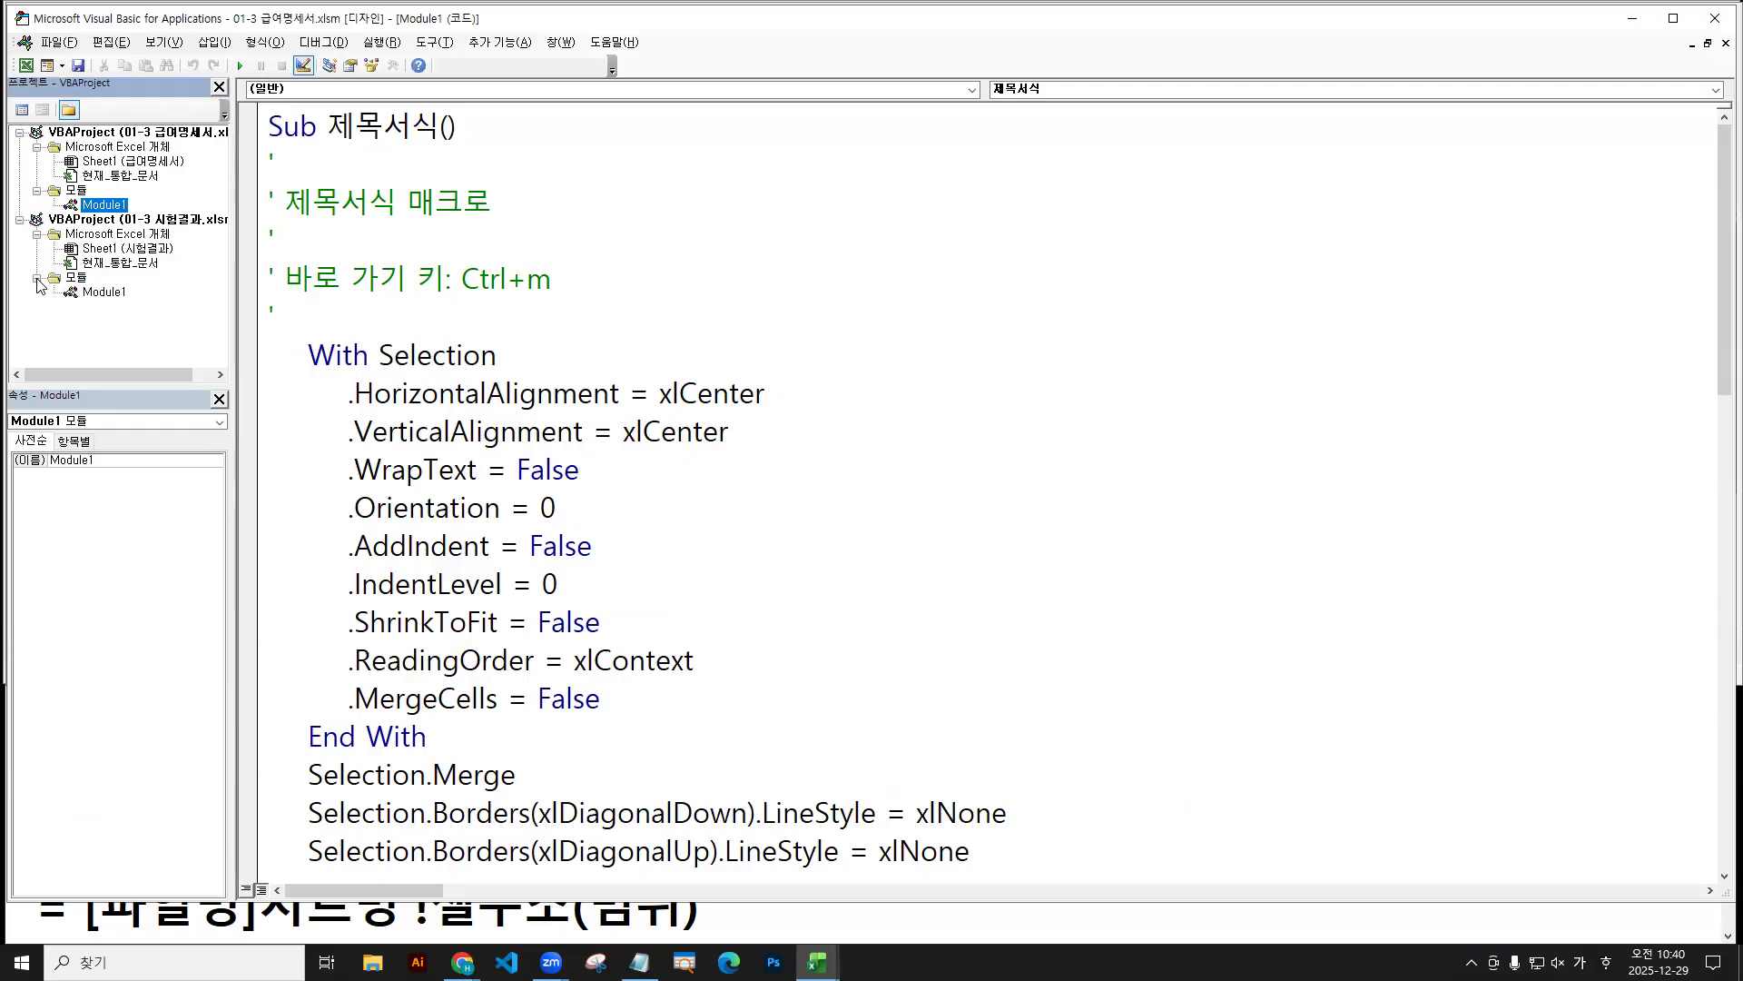
double_click(105, 292)
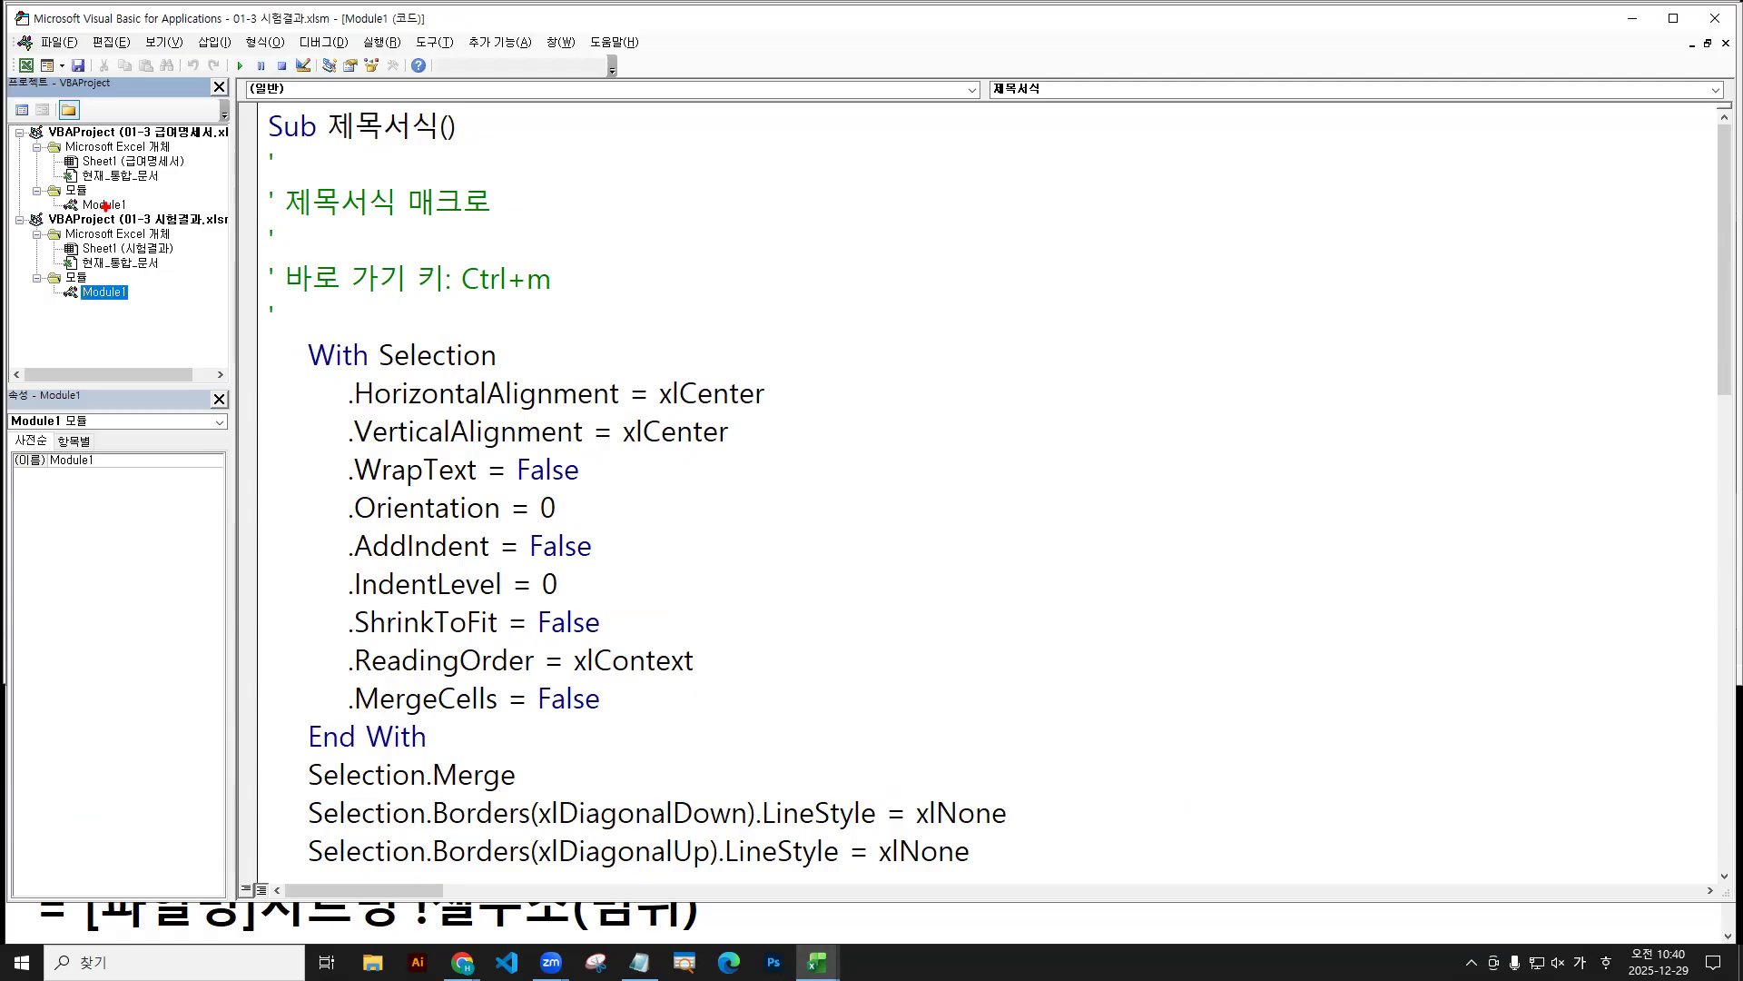
click(51, 48)
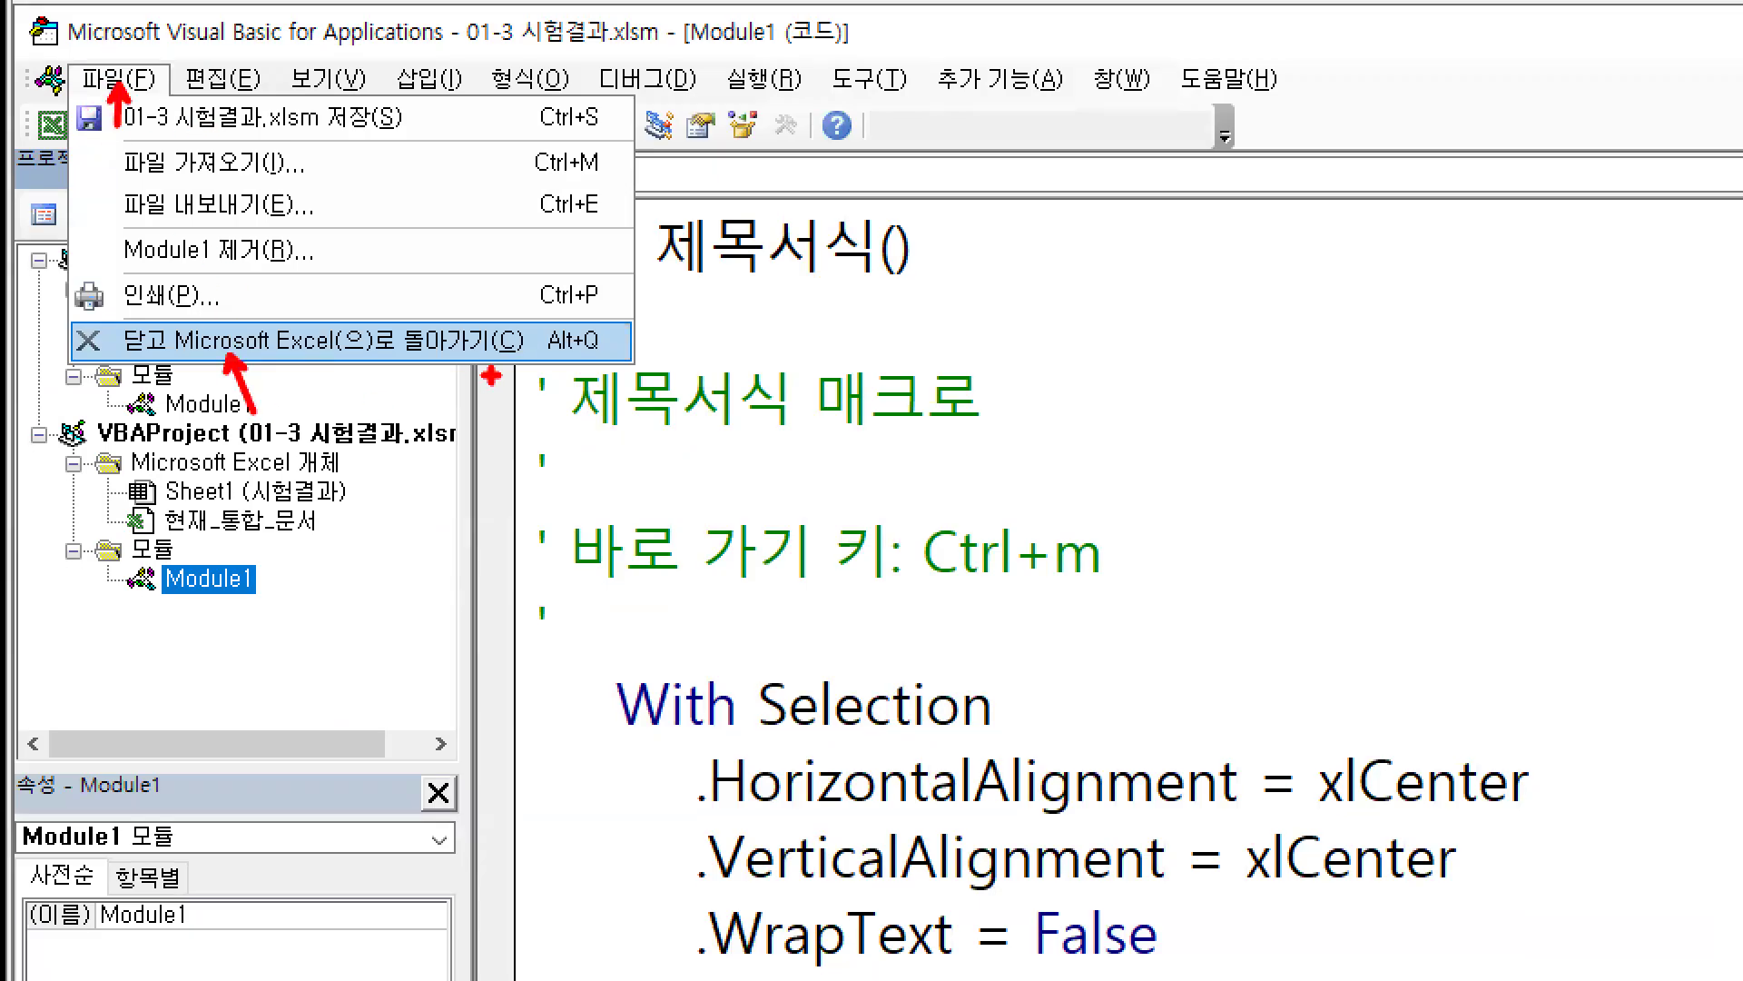
click(113, 77)
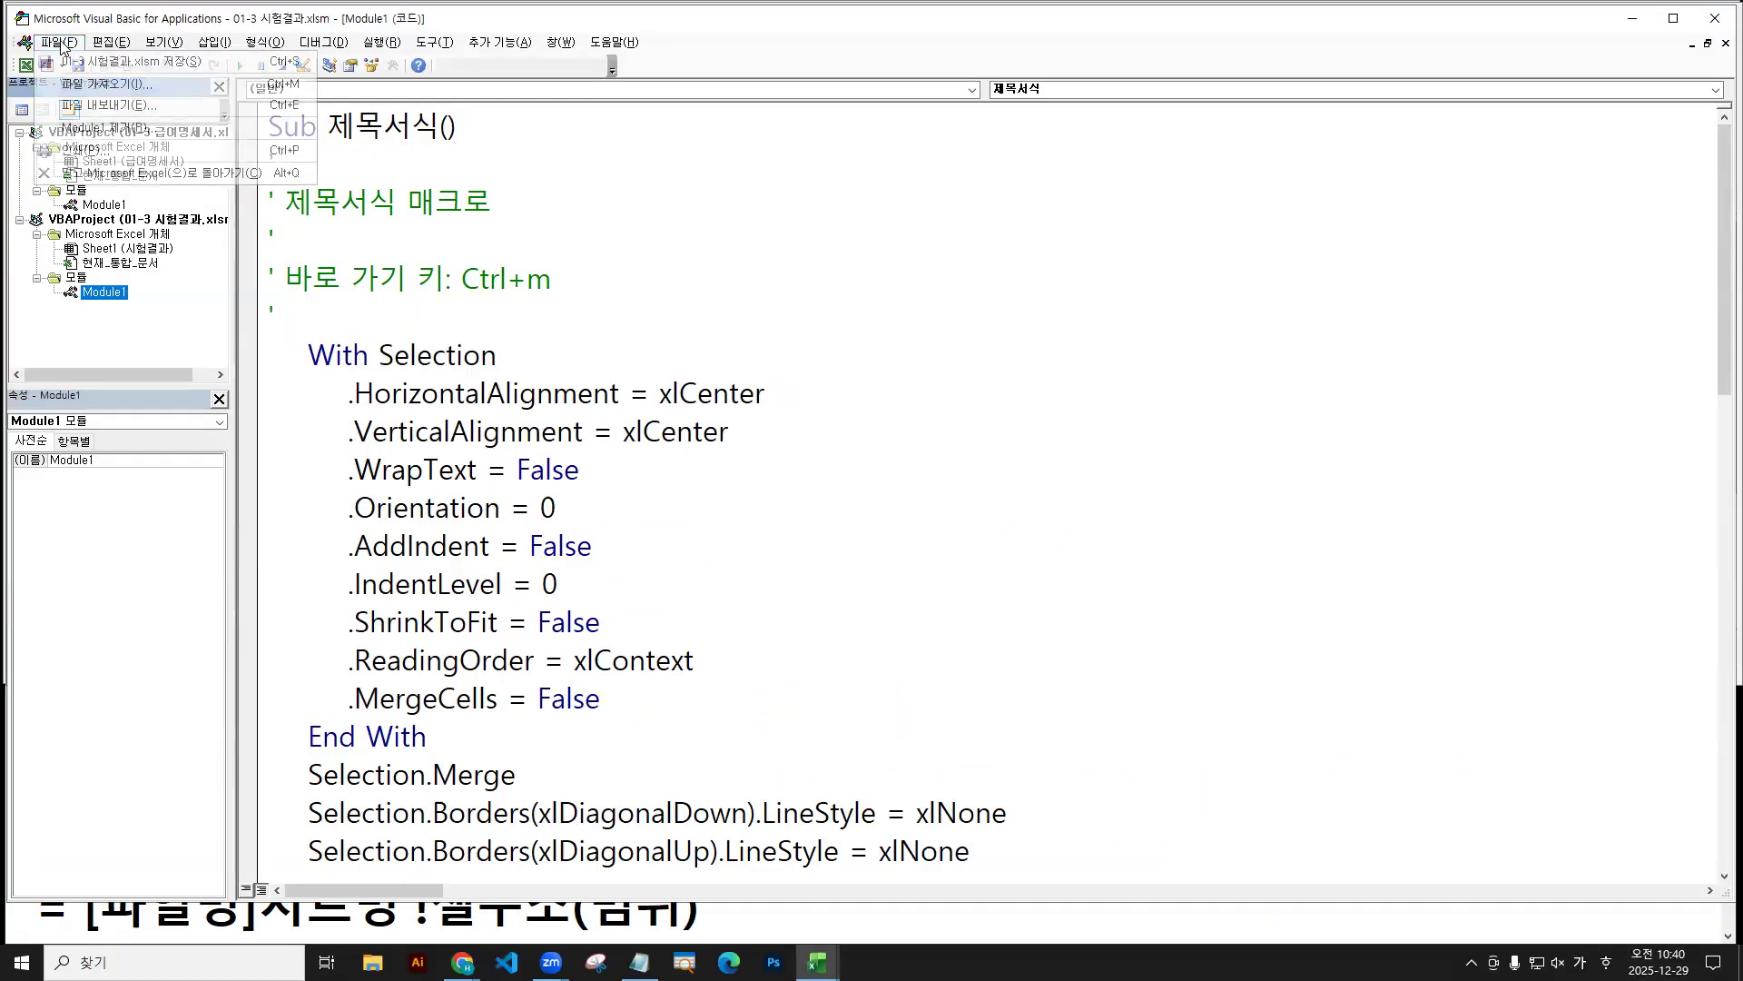
click(158, 173)
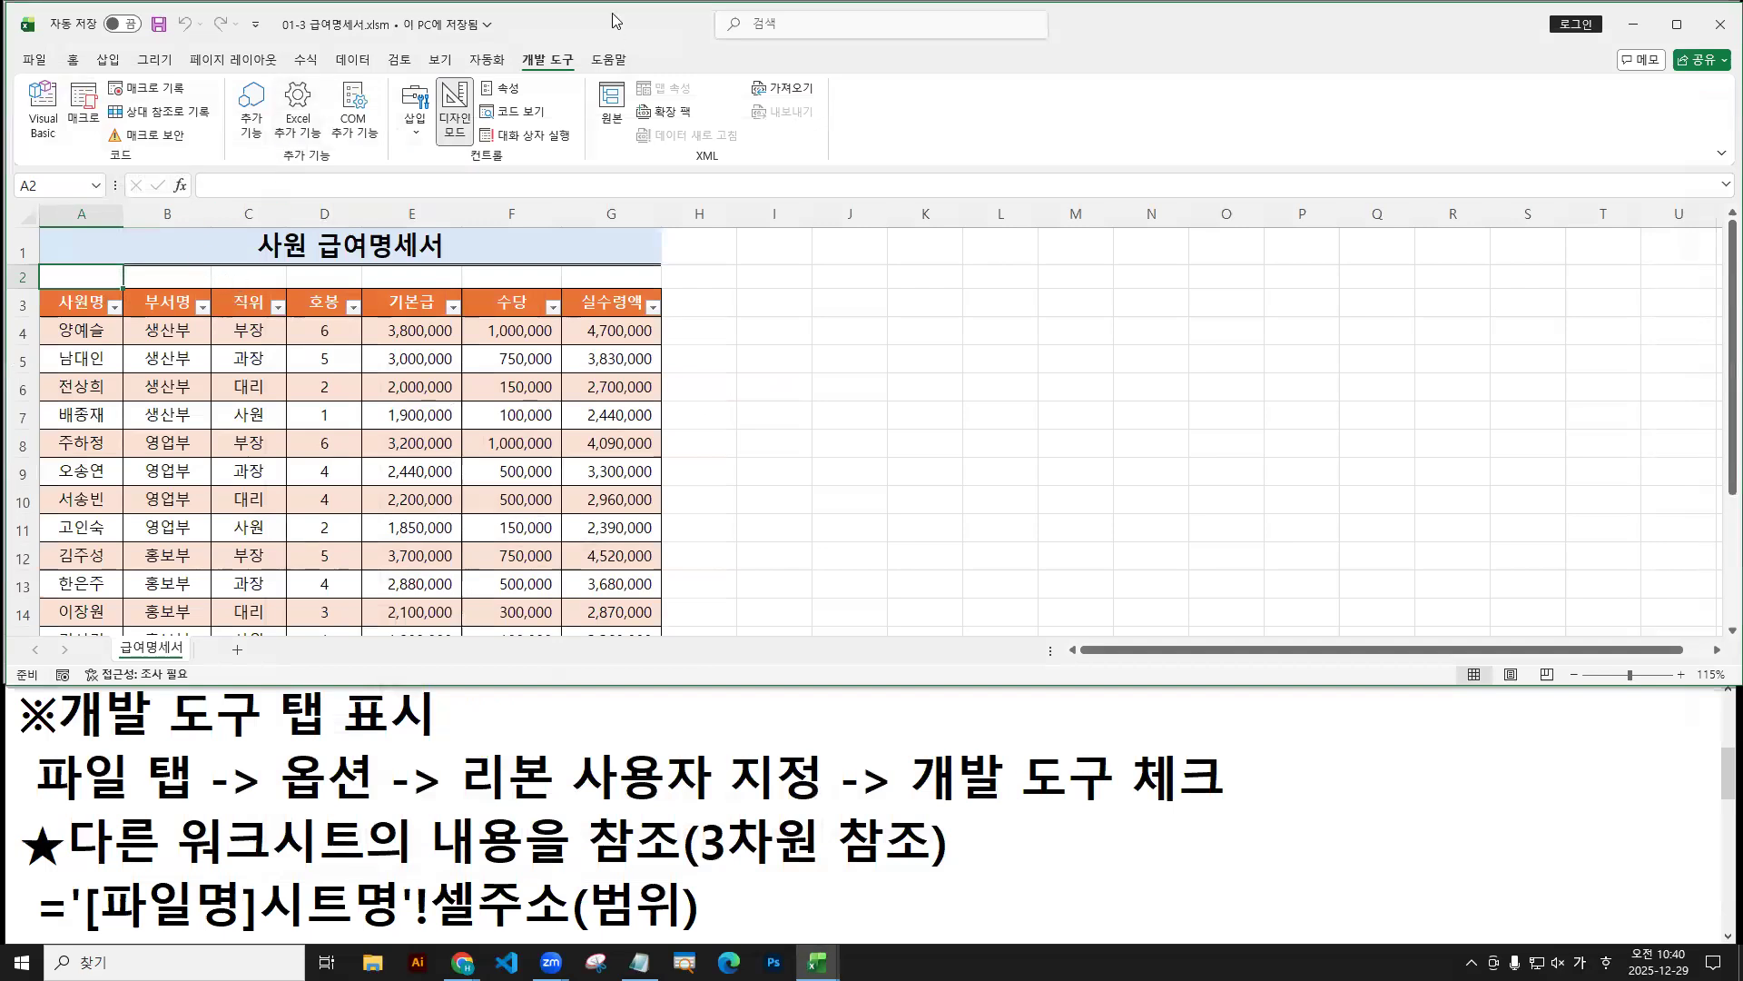
Close the 01-3 급여명세서.xlsm workbook and go back to the 시험결과 sheet.
click(36, 62)
click(53, 469)
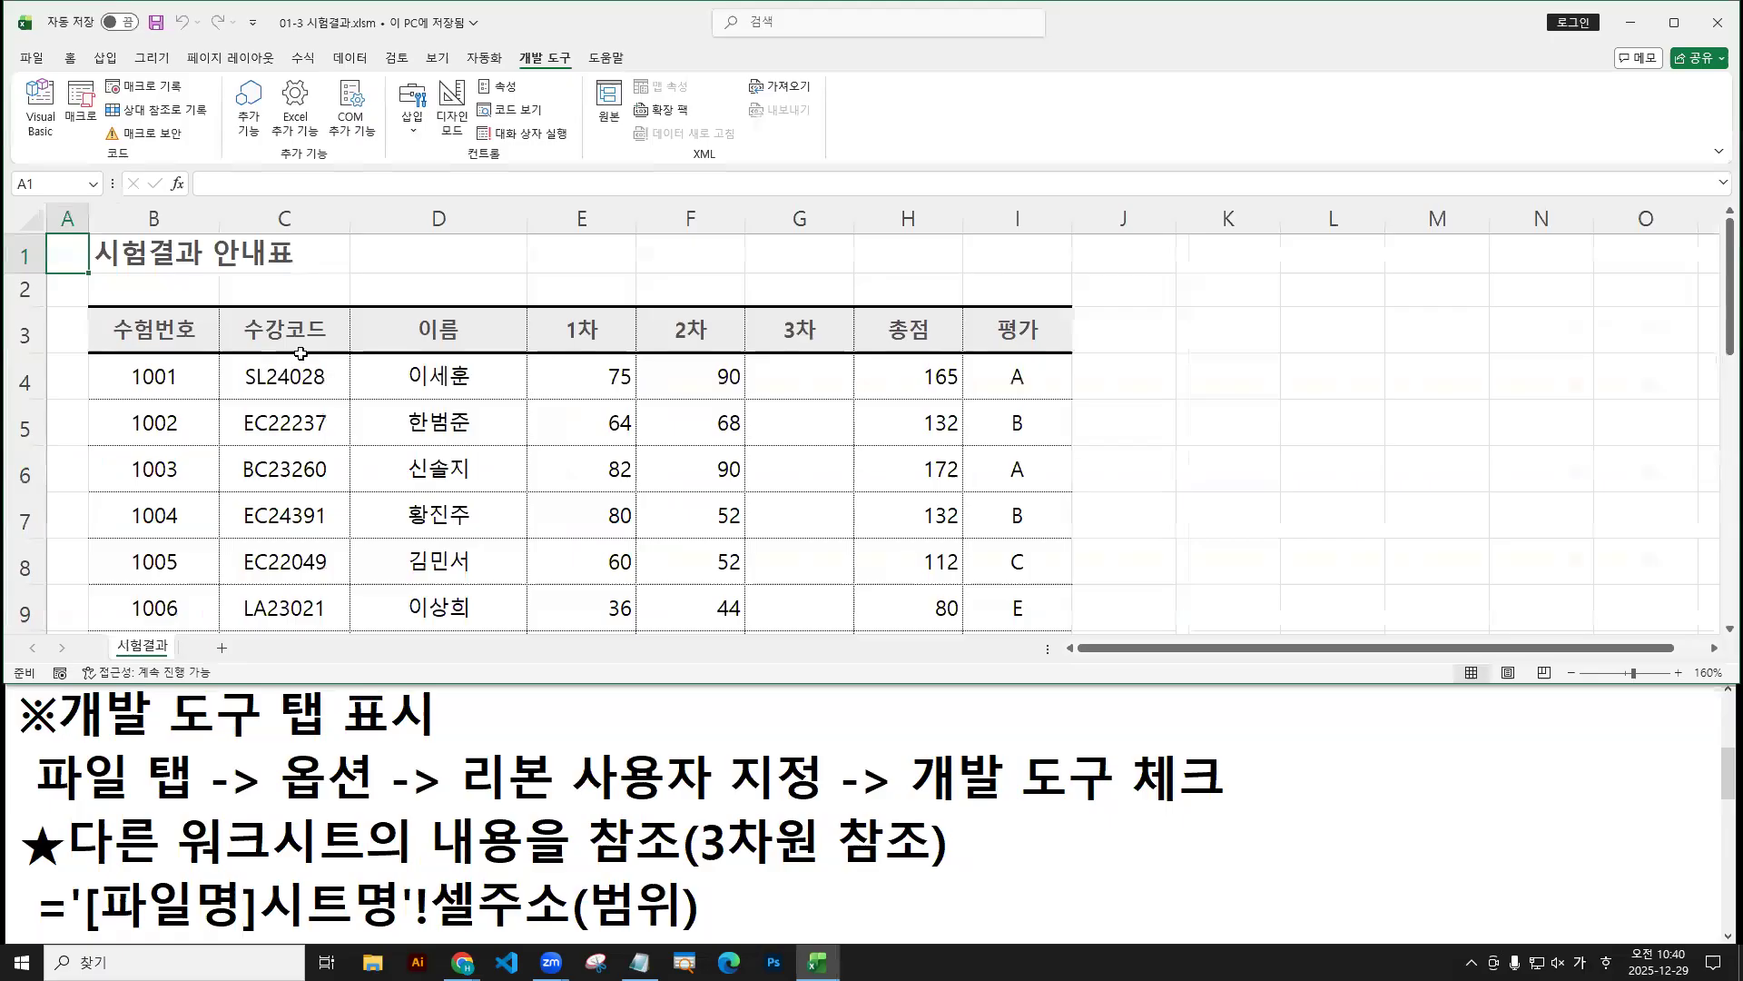
click(490, 432)
click(667, 373)
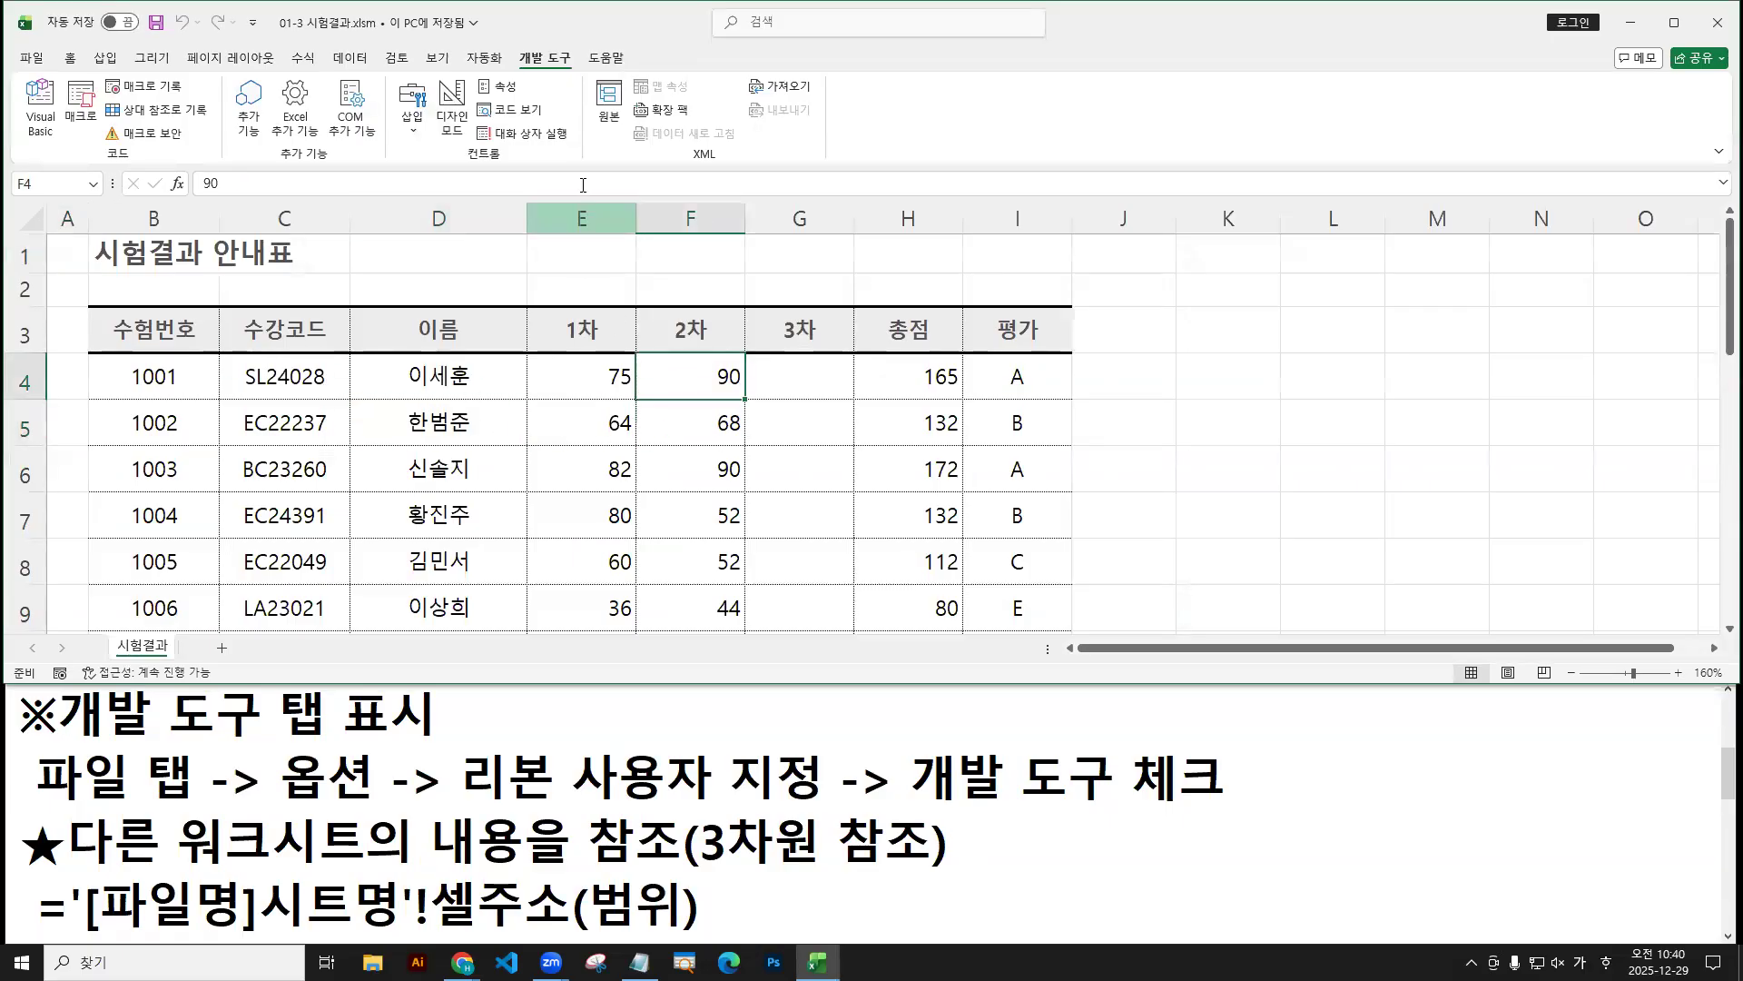
Check the macro list for the copied 제목서식 macro, and close the list without running anything.
click(94, 107)
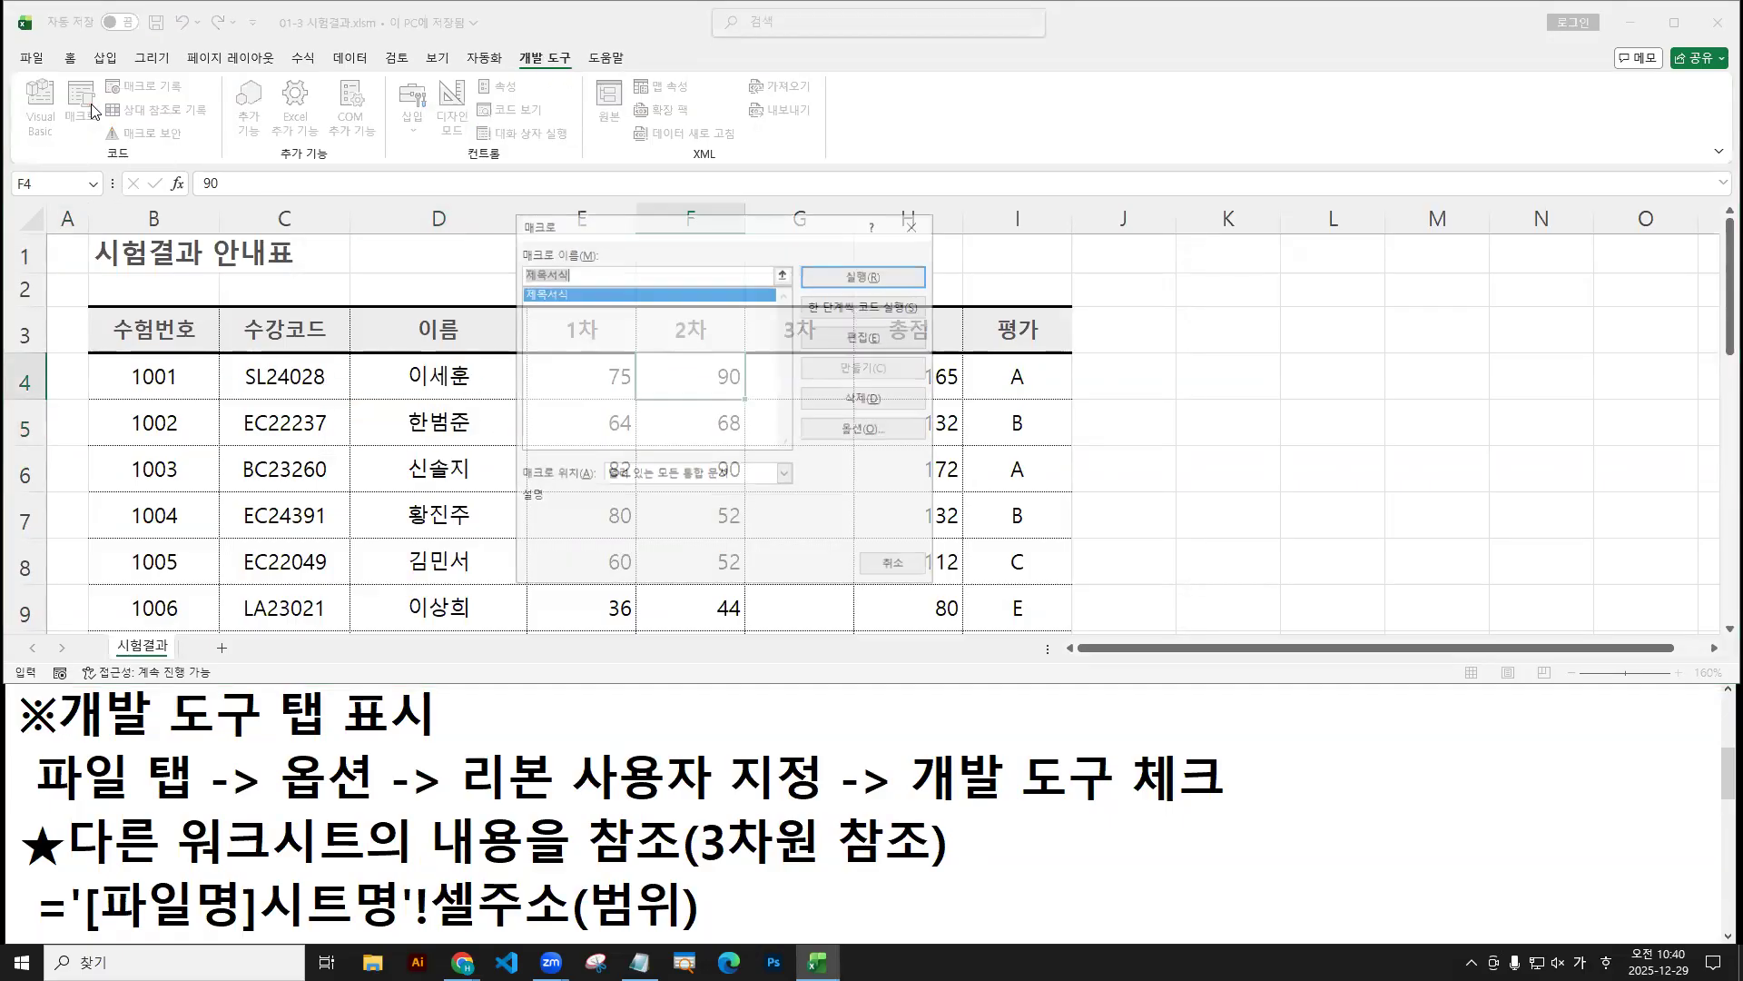
key(ctrl+2)
drag(551, 300, 550, 314)
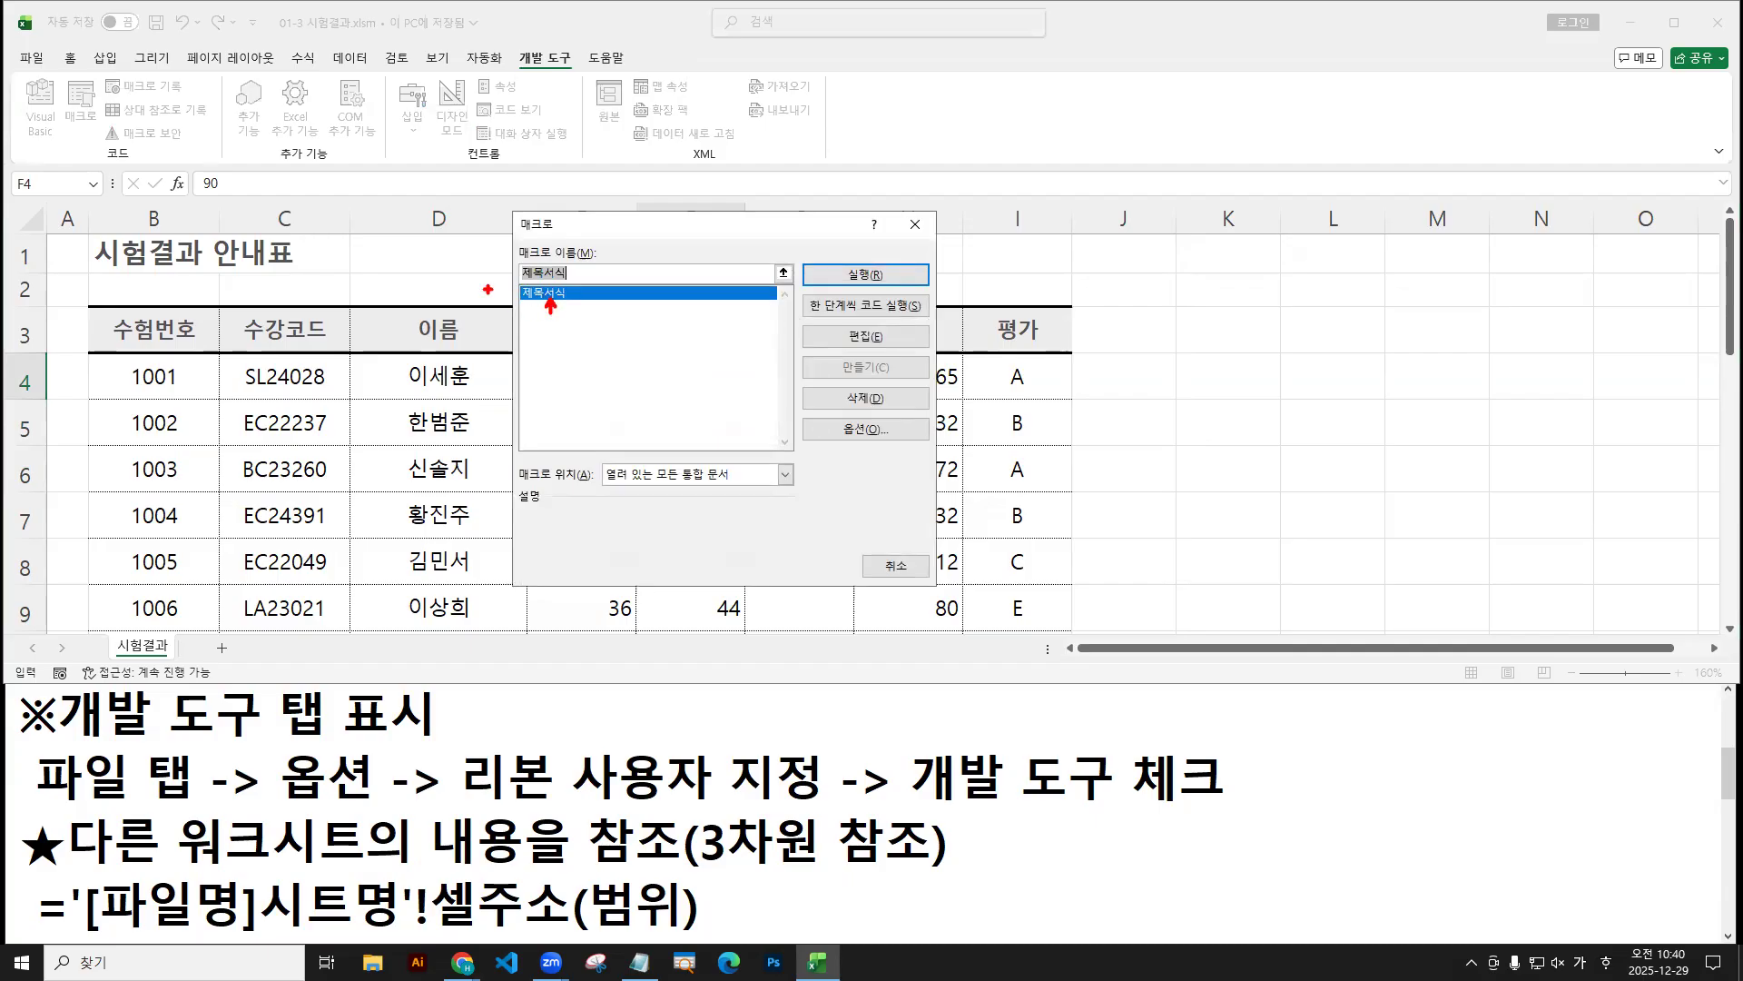
drag(86, 123, 94, 146)
key(Escape)
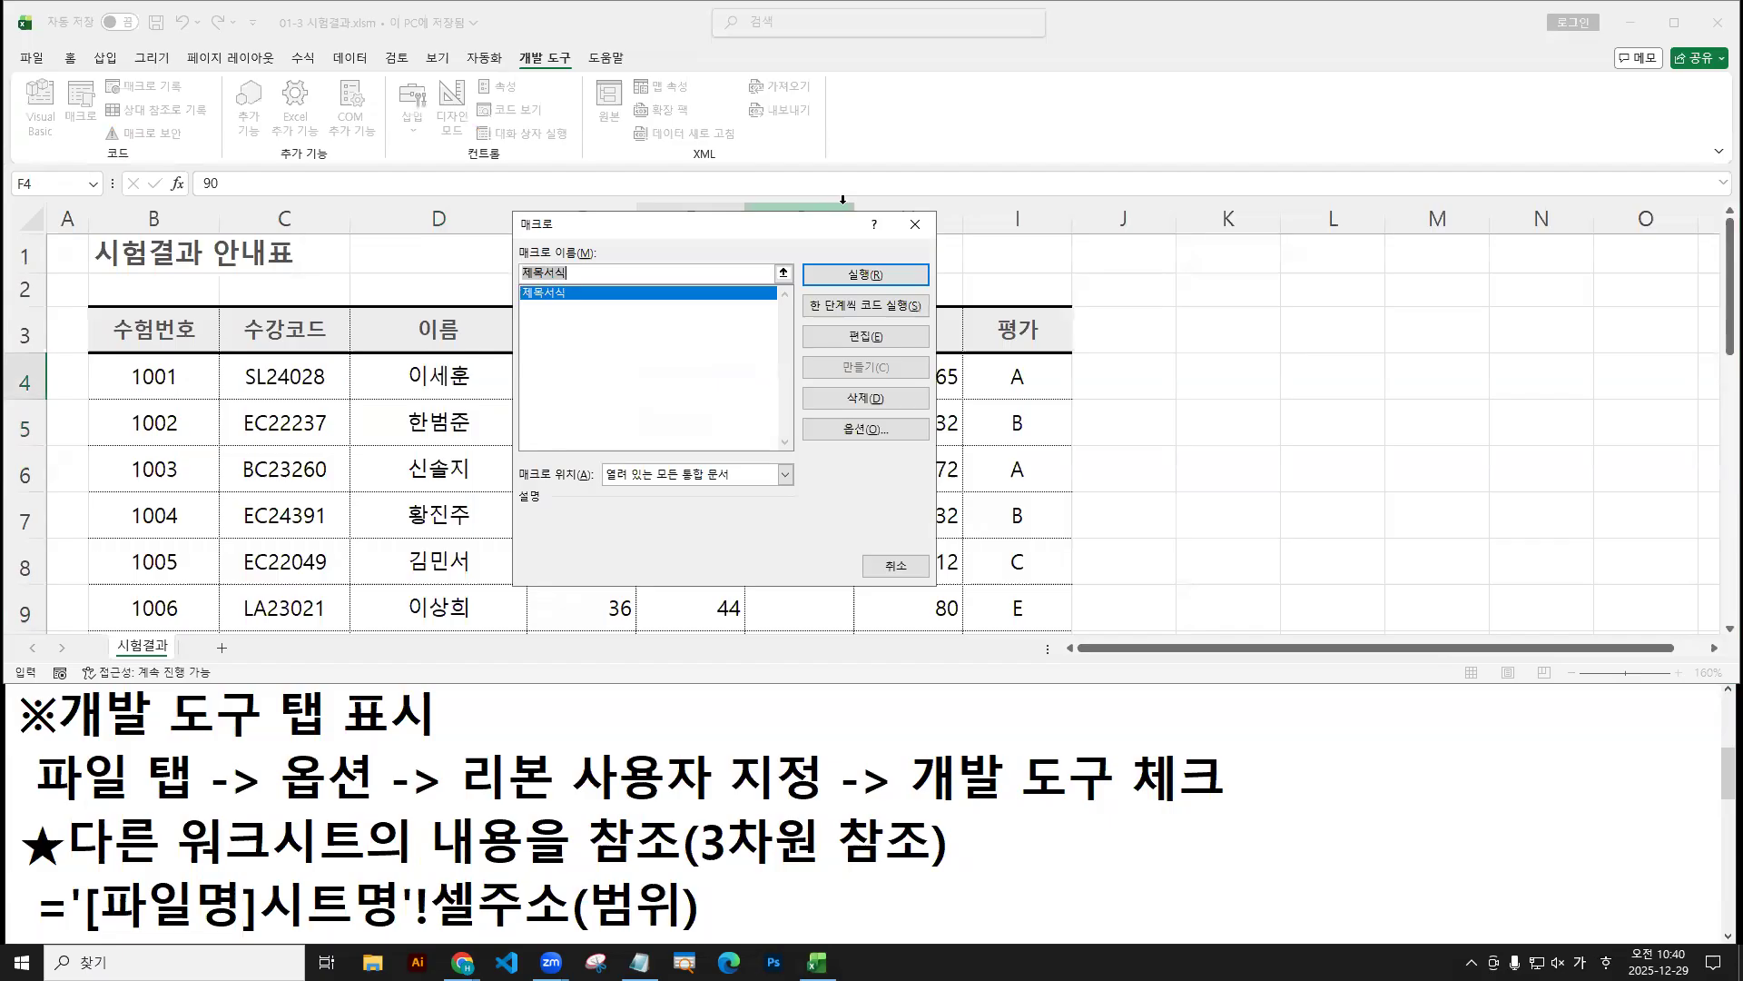
click(915, 223)
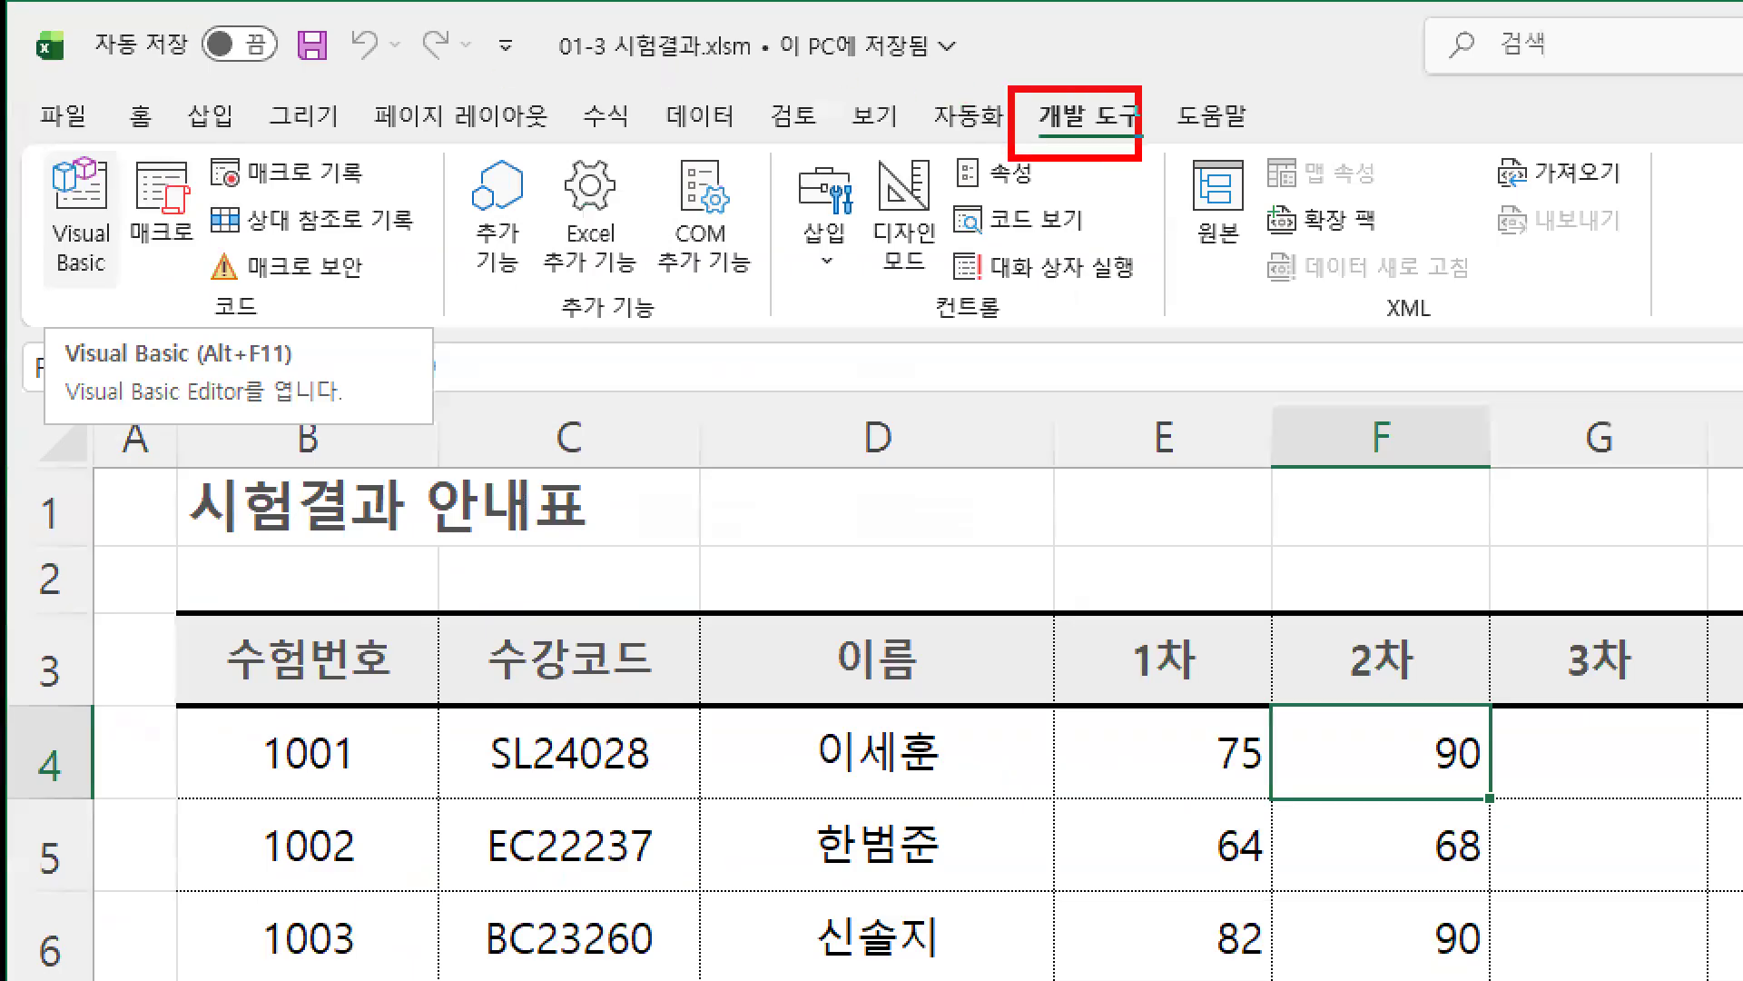
Reopen Module1 in the Visual Basic Editor and rename the Sub procedure from 제목서식 to 제목글꼴.
click(82, 256)
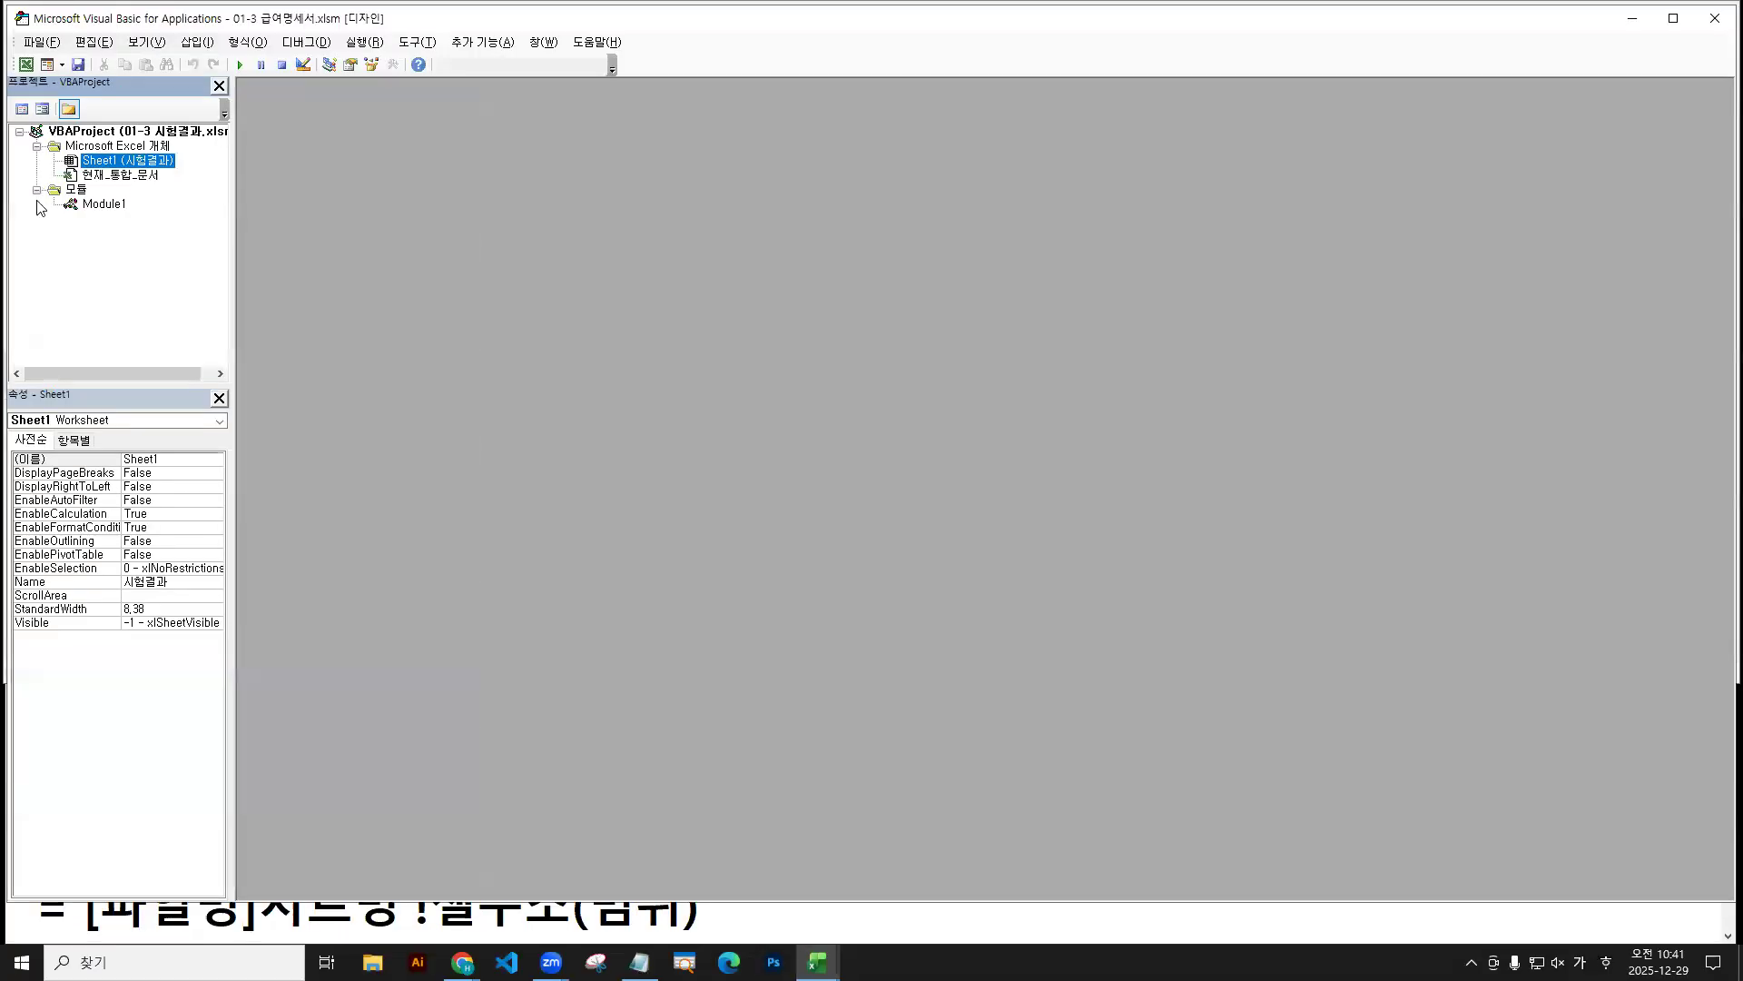
double_click(101, 205)
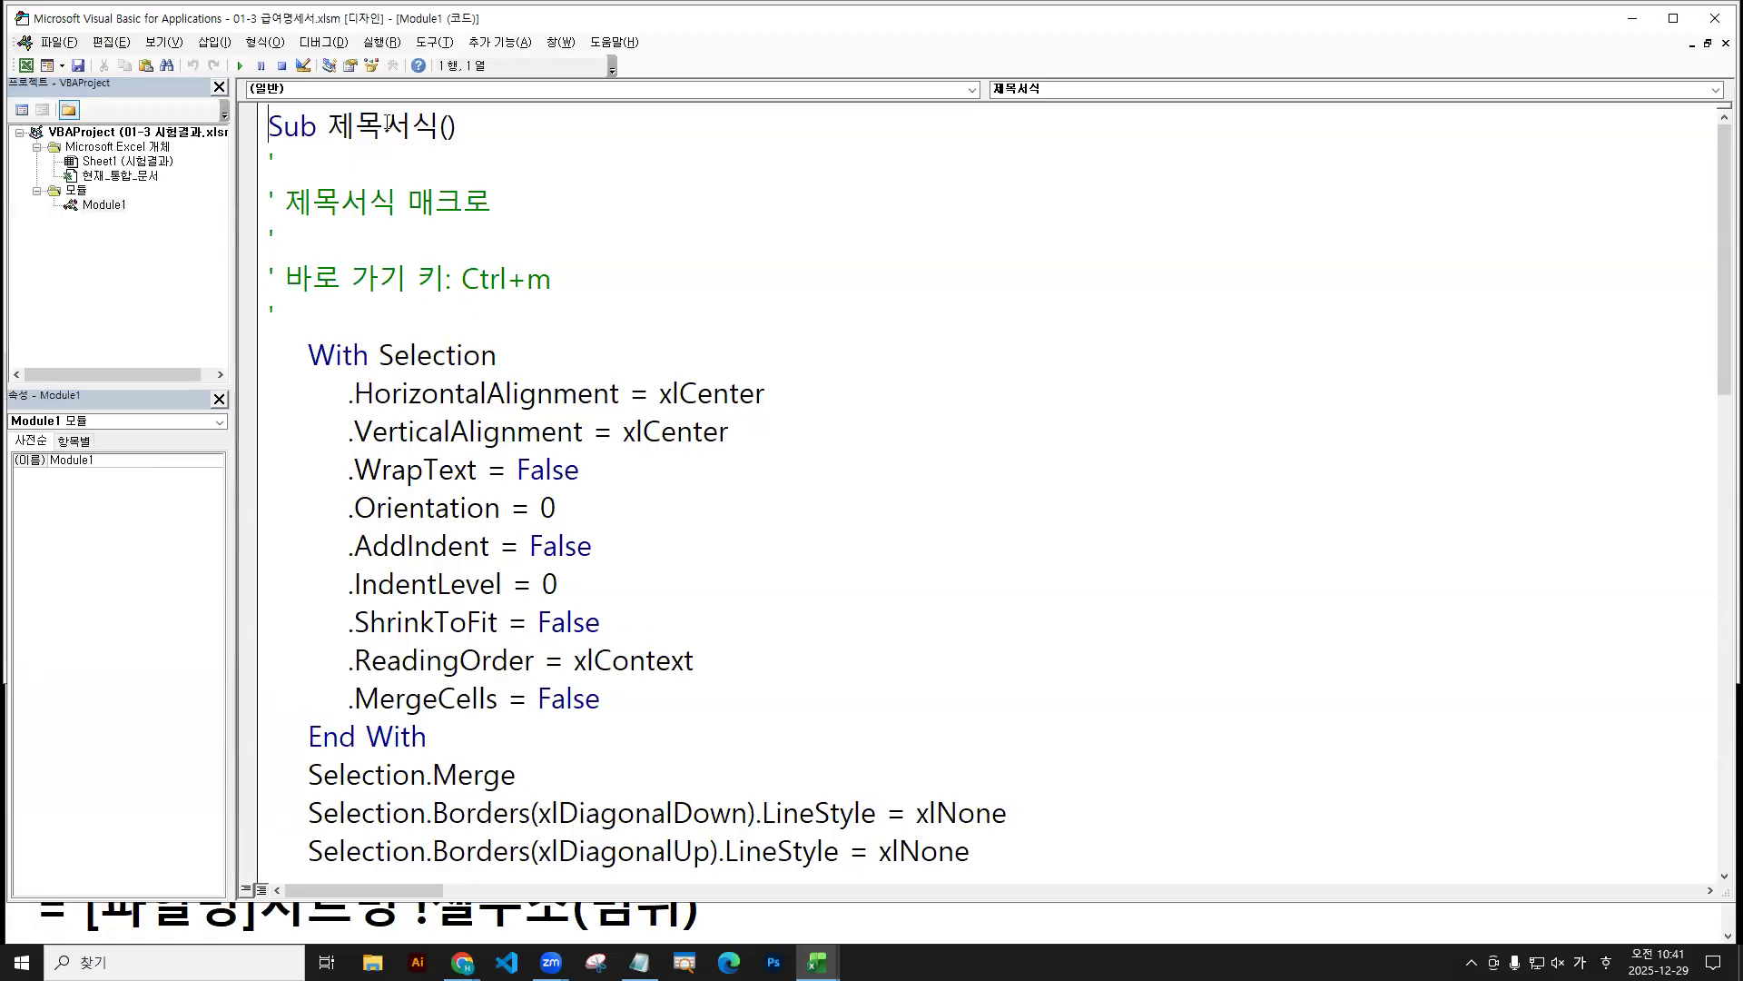
drag(385, 124, 437, 133)
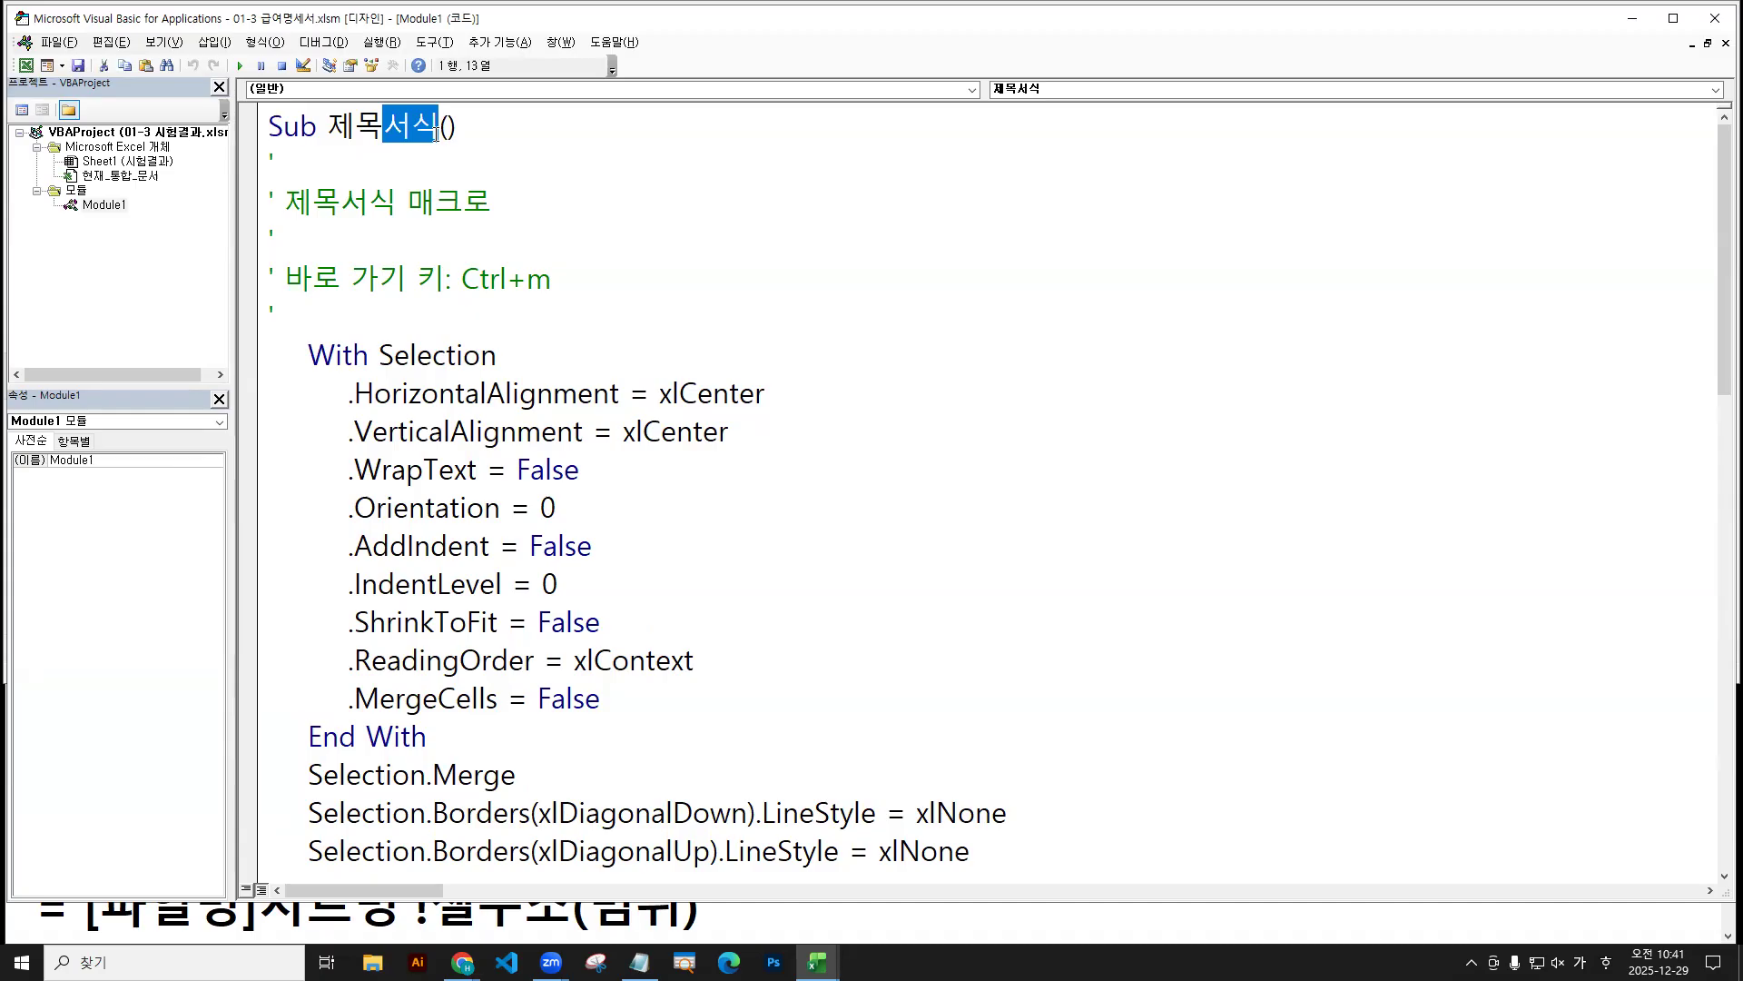
drag(330, 148, 454, 147)
key(Escape)
text(글꼴)
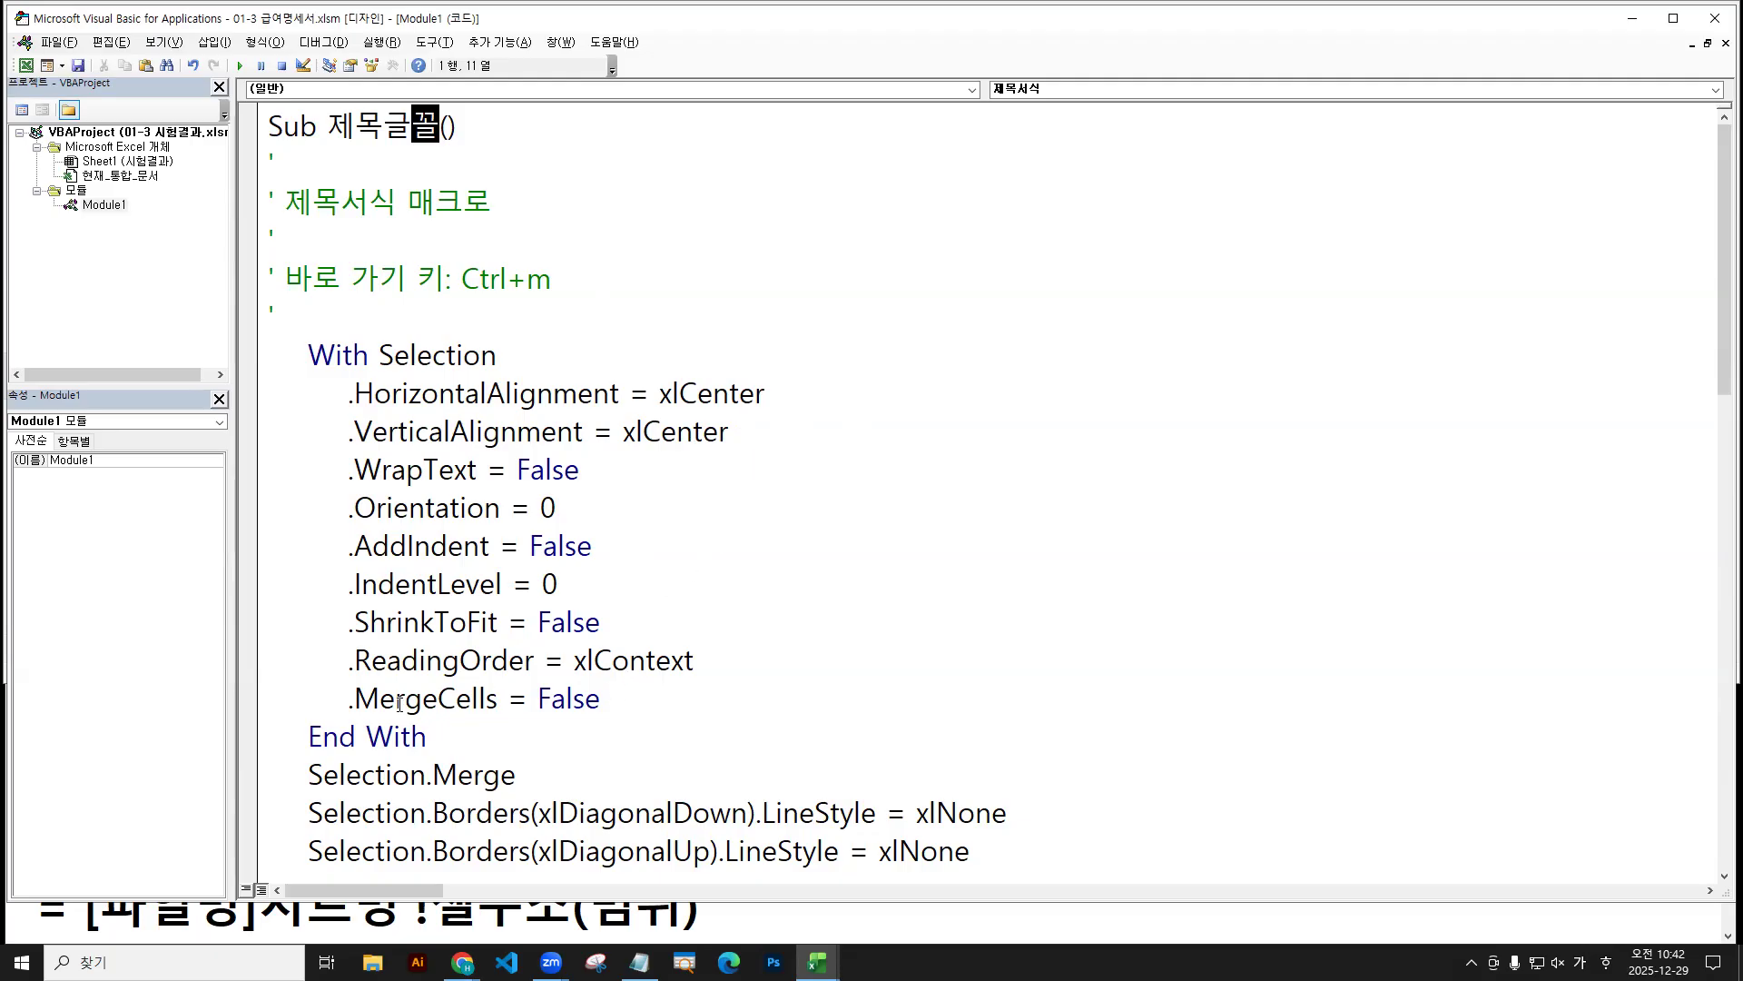
Set the MergeCells property in the With Selection block of the 제목글꼴 macro to True.
drag(344, 720, 503, 716)
mouse_move(420, 719)
mouse_down()
mouse_move(470, 753)
mouse_move(474, 732)
mouse_move(495, 766)
mouse_move(514, 743)
mouse_move(545, 750)
mouse_move(530, 780)
mouse_up()
drag(514, 759, 520, 755)
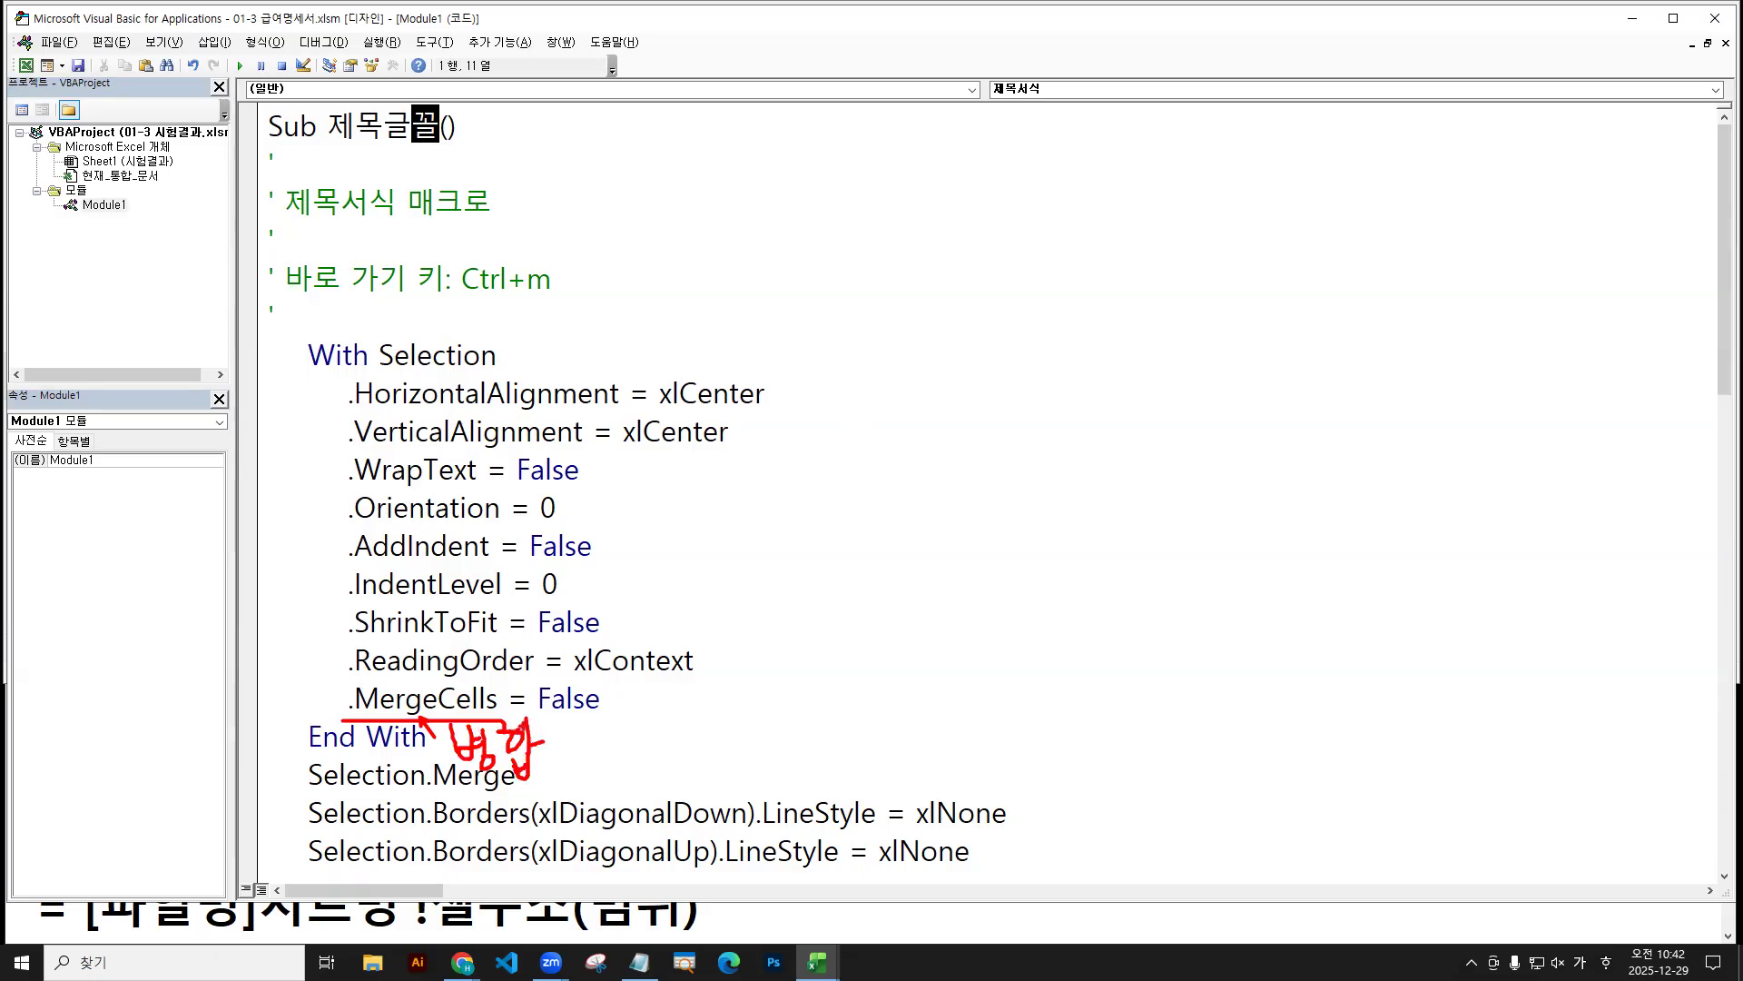
key(Escape)
double_click(549, 697)
text(ㅅ)
key(BackSpace)
text(ㅅ)
key(BackSpace)
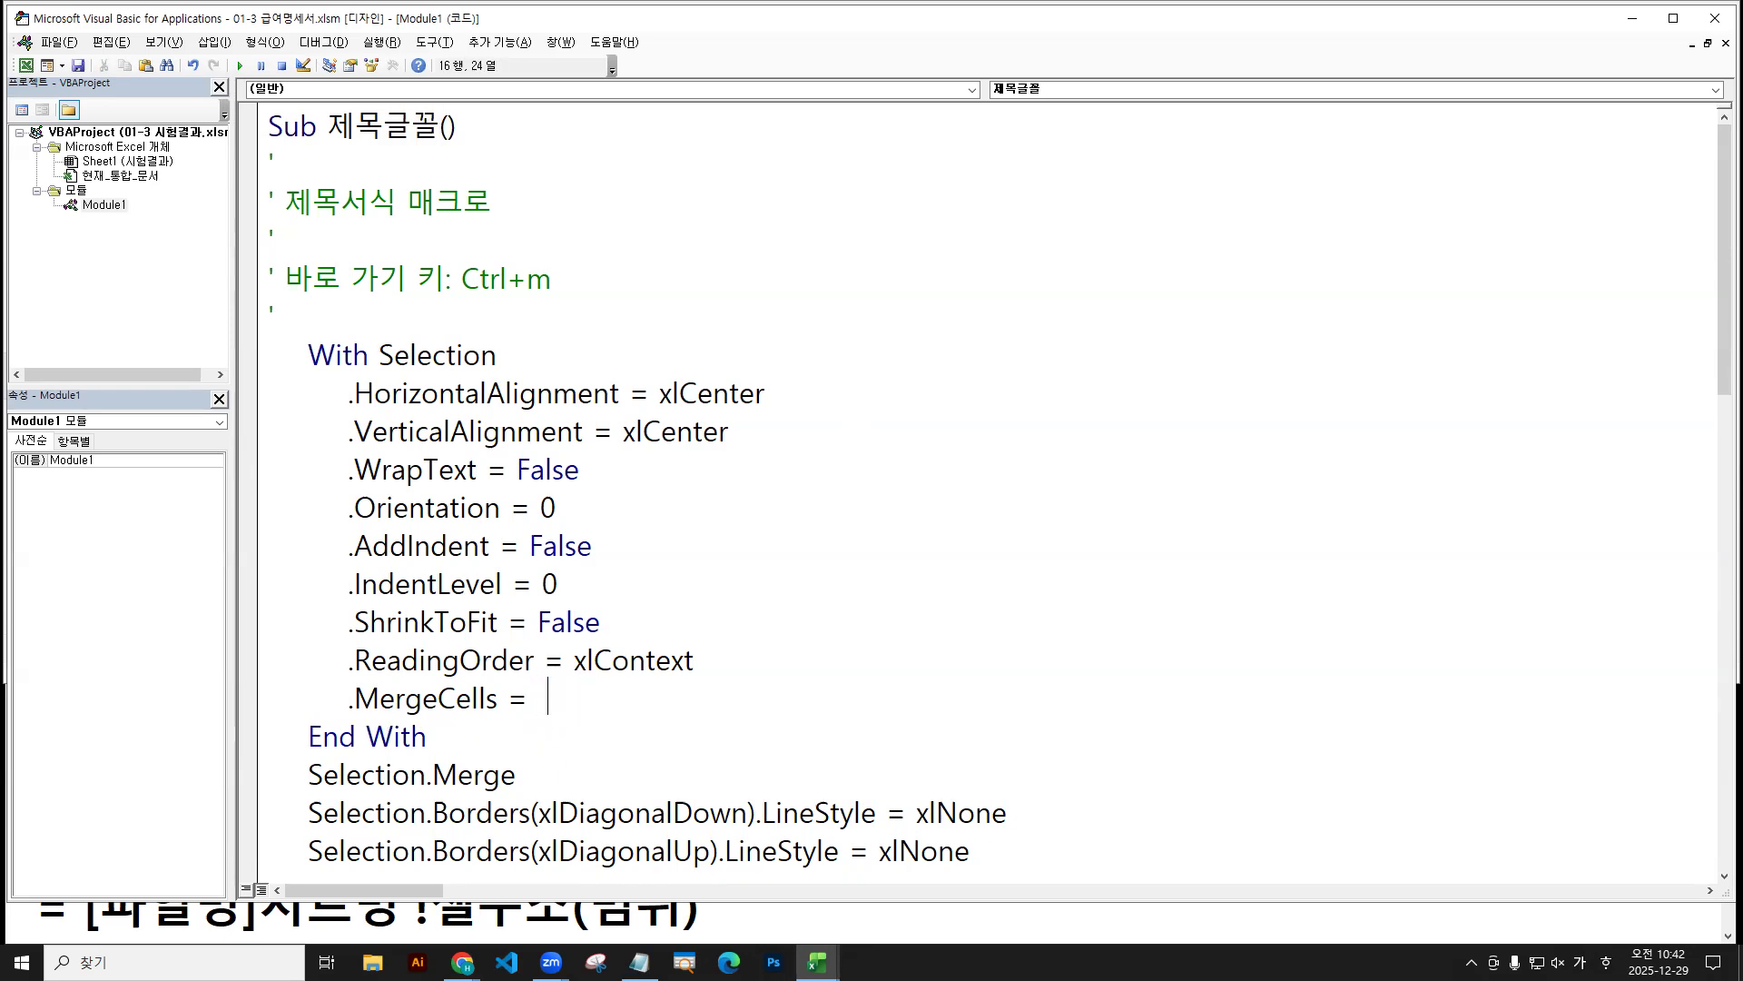
key(Hangul)
text(ty)
key(BackSpace)
text(rue)
key(Down)
drag(529, 715, 611, 715)
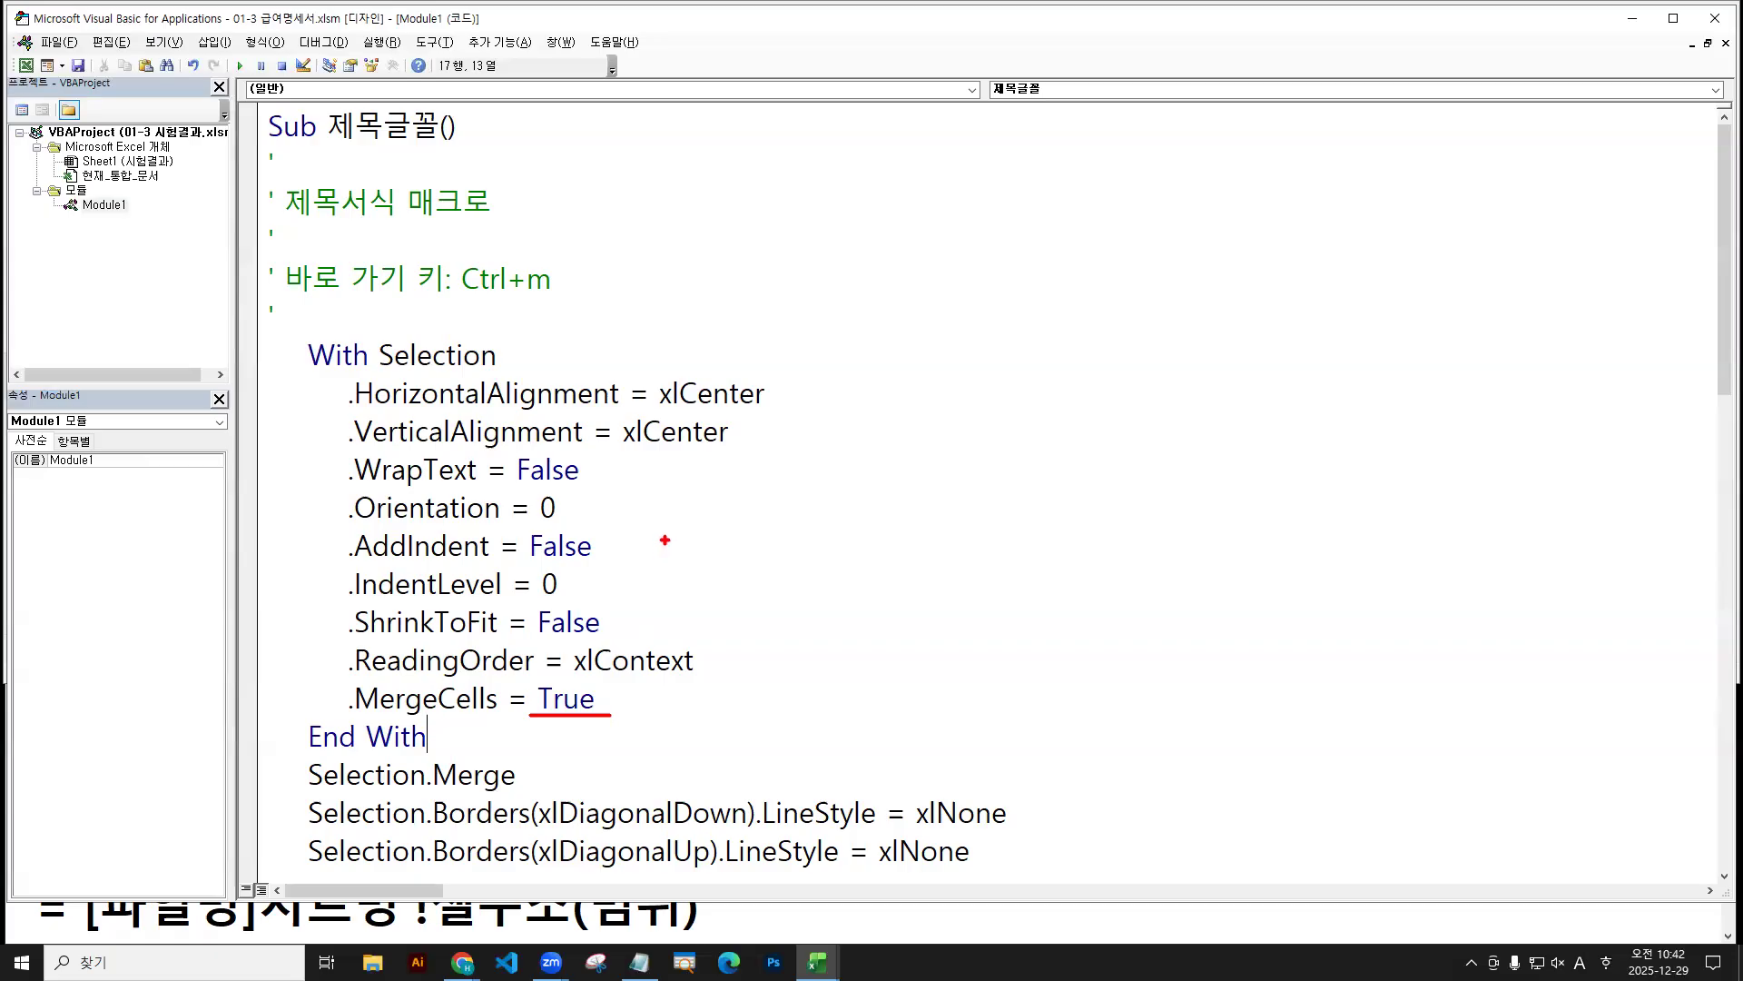
key(g)
drag(353, 717, 489, 718)
drag(348, 411, 620, 410)
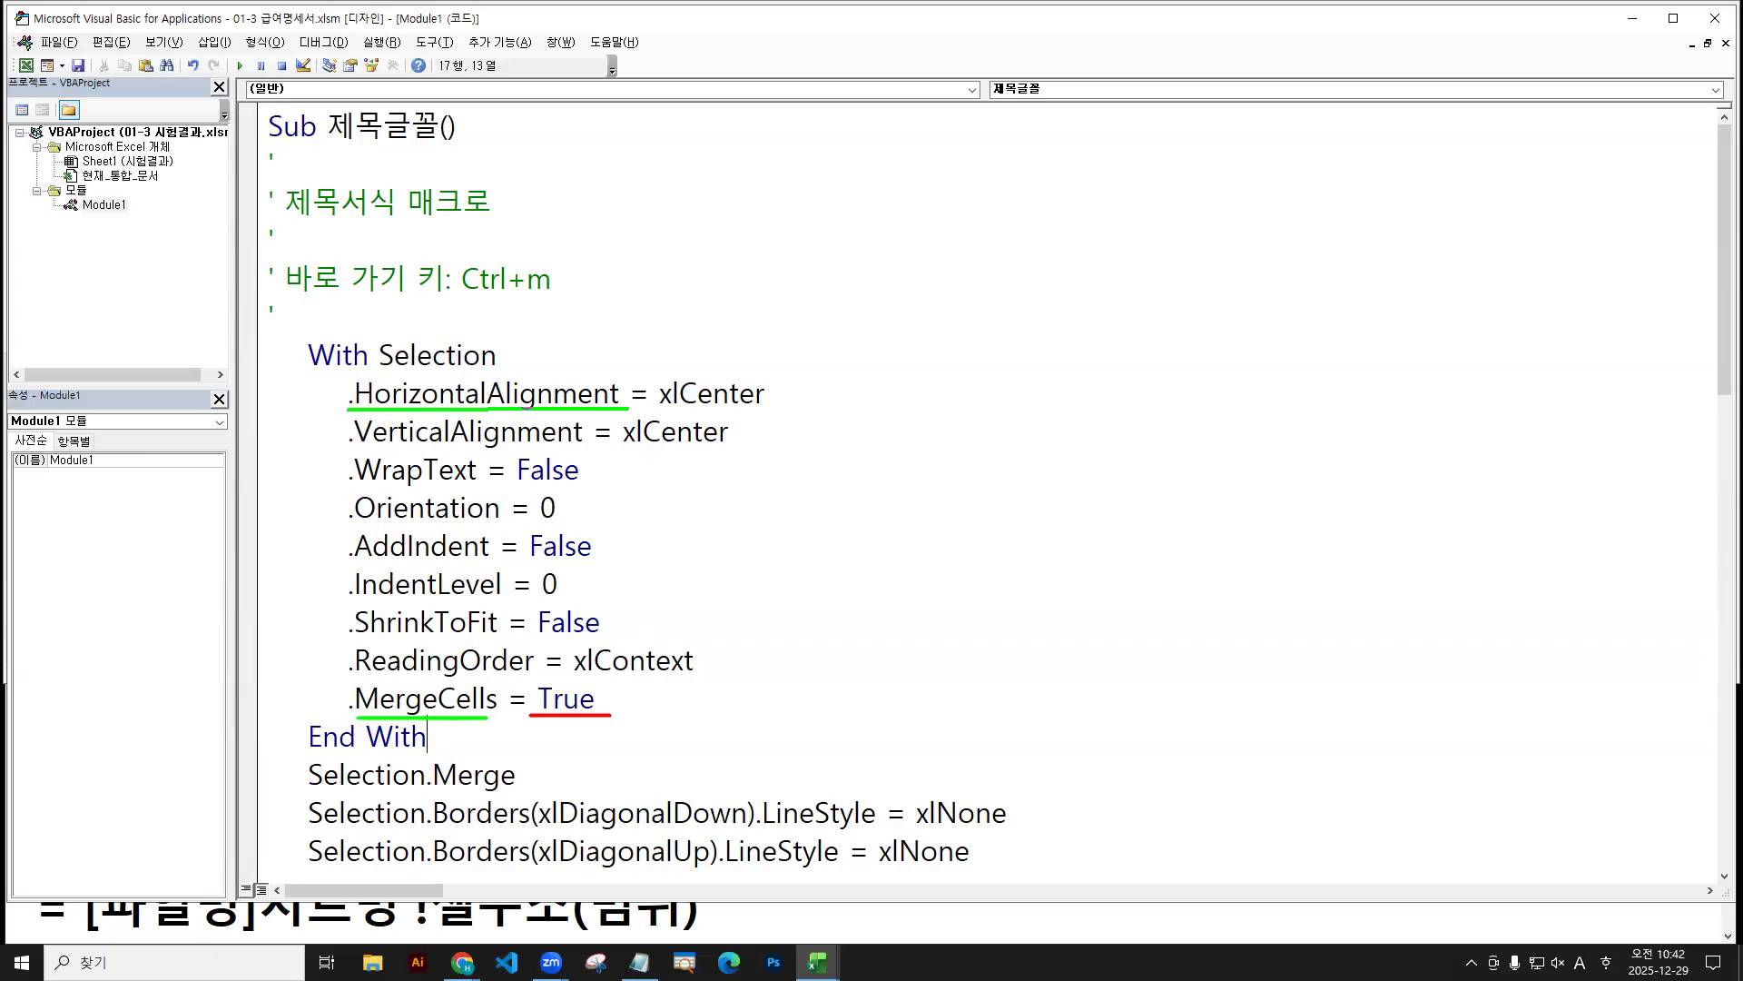
mouse_move(595, 331)
mouse_down()
mouse_move(595, 383)
mouse_move(604, 370)
mouse_up()
drag(685, 412, 757, 407)
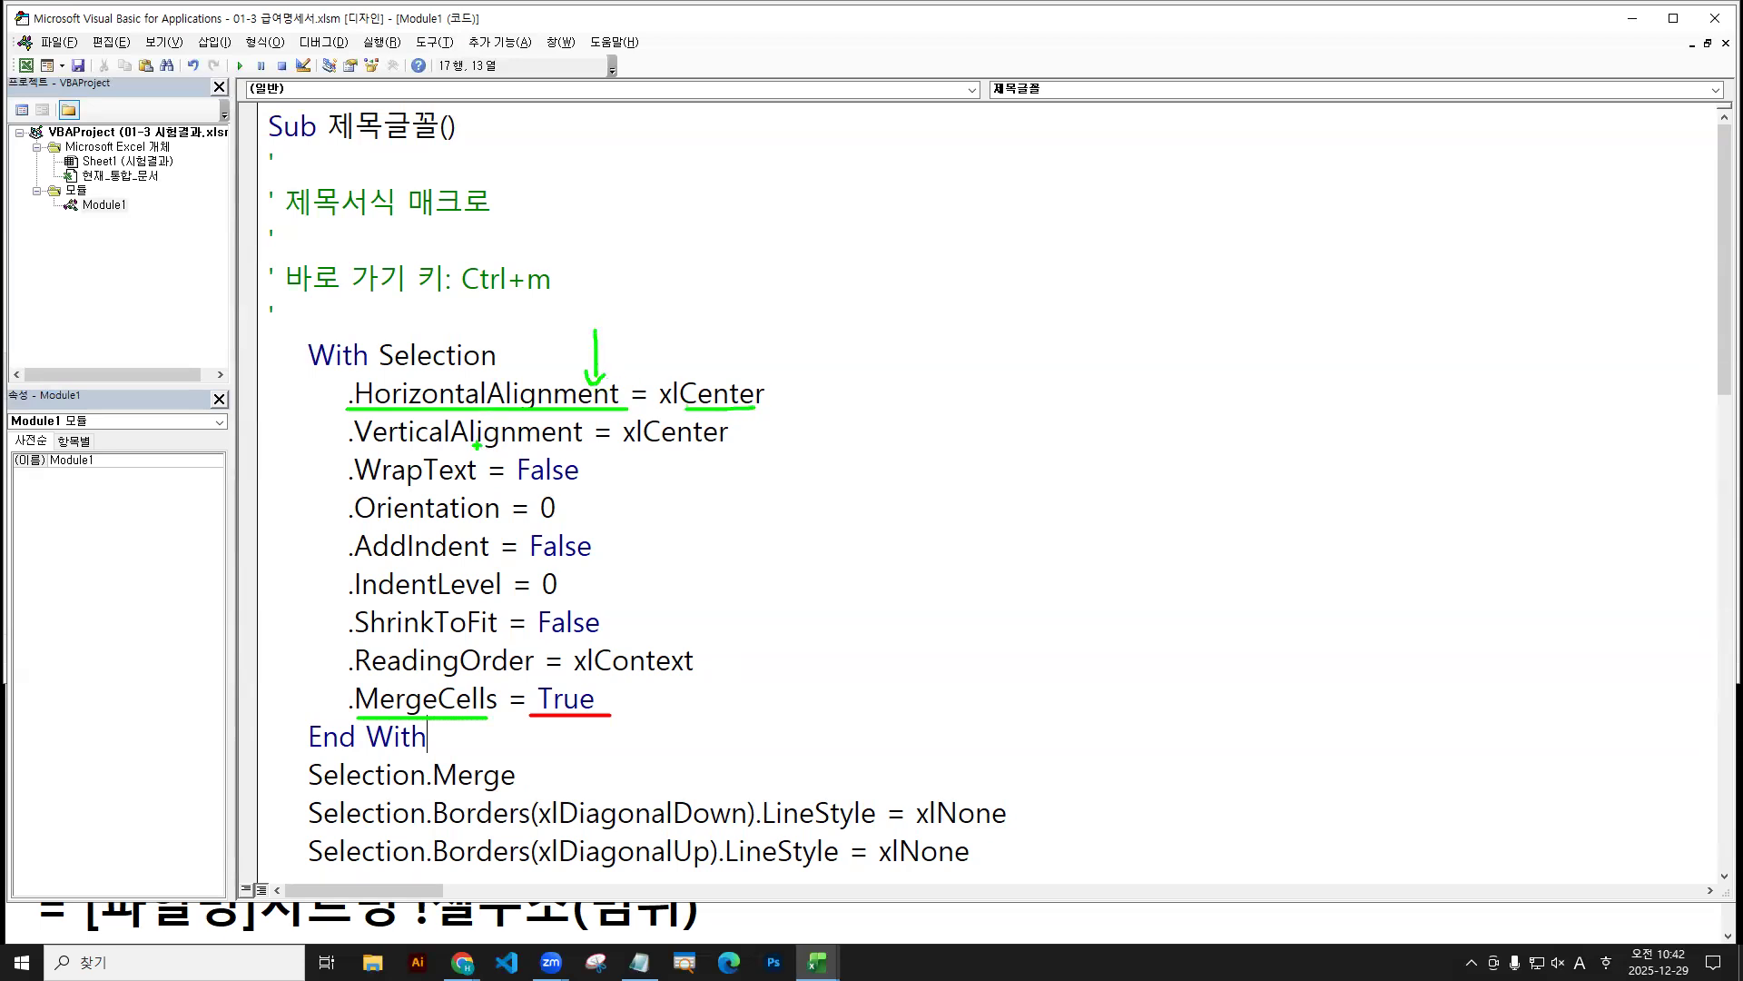
key(r)
key(e)
key(b)
mouse_move(355, 448)
mouse_down()
mouse_move(626, 448)
mouse_move(594, 479)
mouse_move(735, 447)
mouse_up()
key(r)
drag(354, 412, 620, 411)
drag(406, 374, 489, 382)
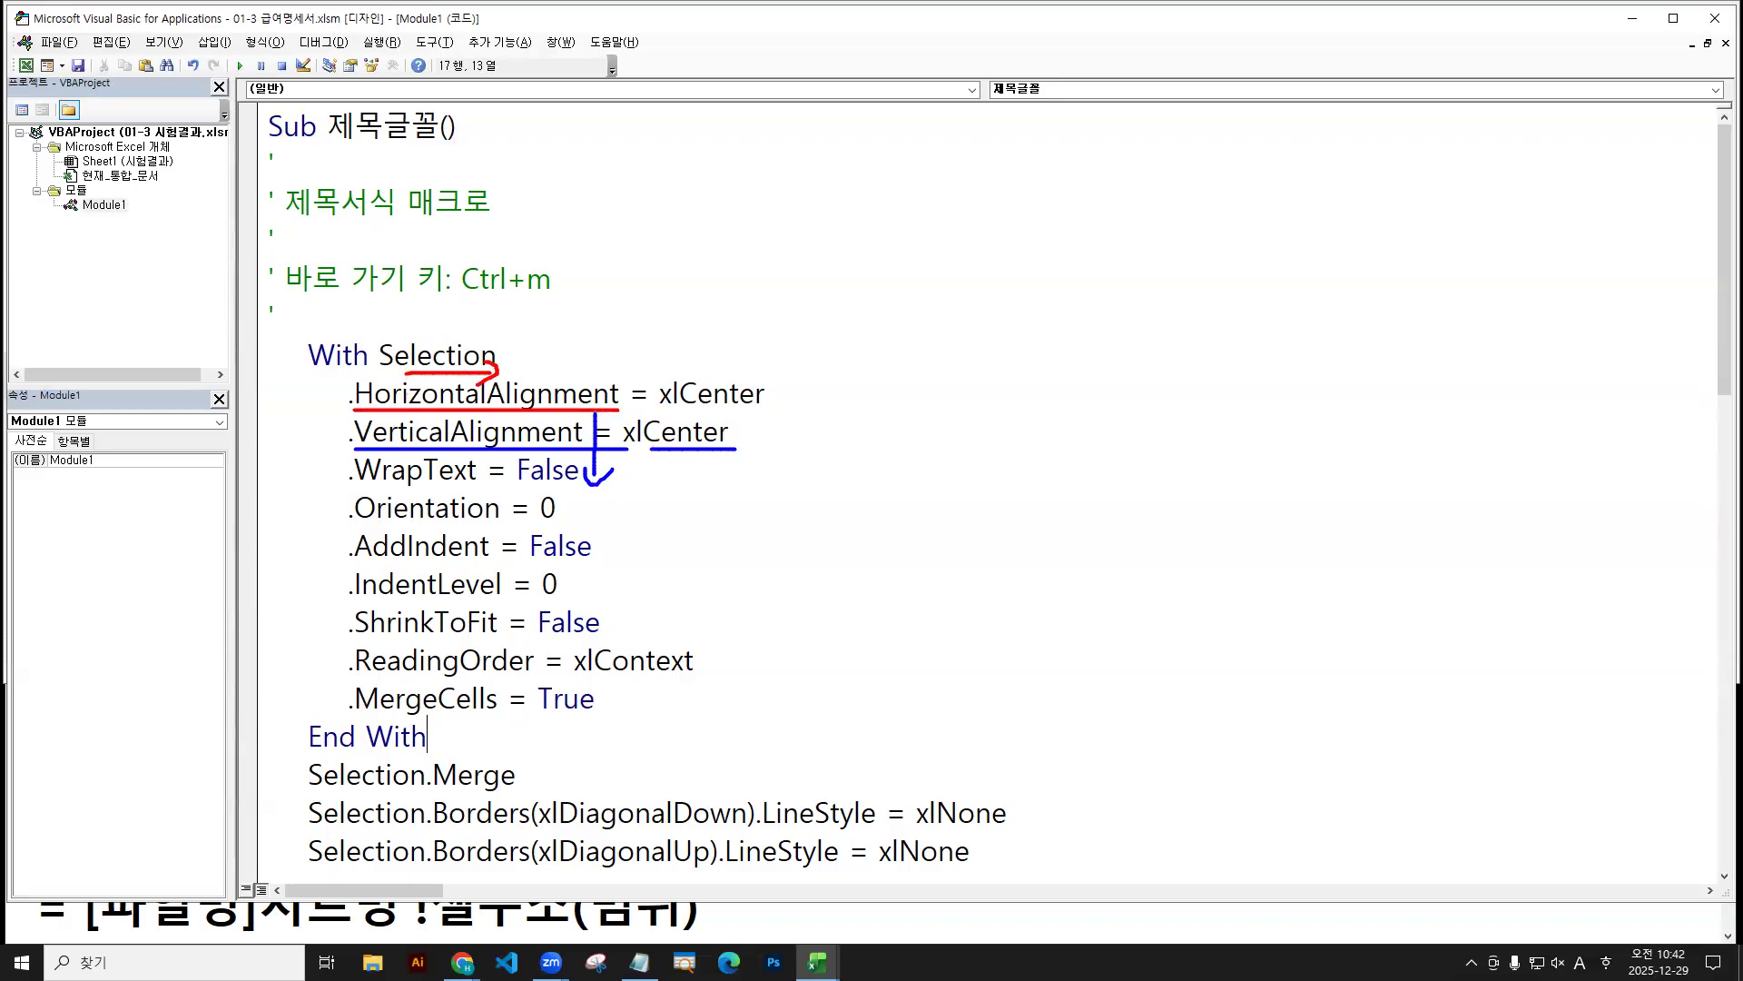
drag(681, 410, 767, 411)
mouse_move(691, 376)
mouse_down()
mouse_move(692, 403)
mouse_move(737, 390)
mouse_move(724, 407)
mouse_move(748, 382)
mouse_move(745, 418)
mouse_up()
mouse_move(701, 332)
mouse_down()
mouse_move(702, 371)
mouse_move(719, 359)
mouse_up()
mouse_move(725, 350)
mouse_down()
mouse_move(753, 364)
mouse_move(746, 392)
mouse_up()
click(733, 334)
drag(760, 331, 763, 367)
drag(765, 356, 790, 372)
drag(779, 352, 799, 350)
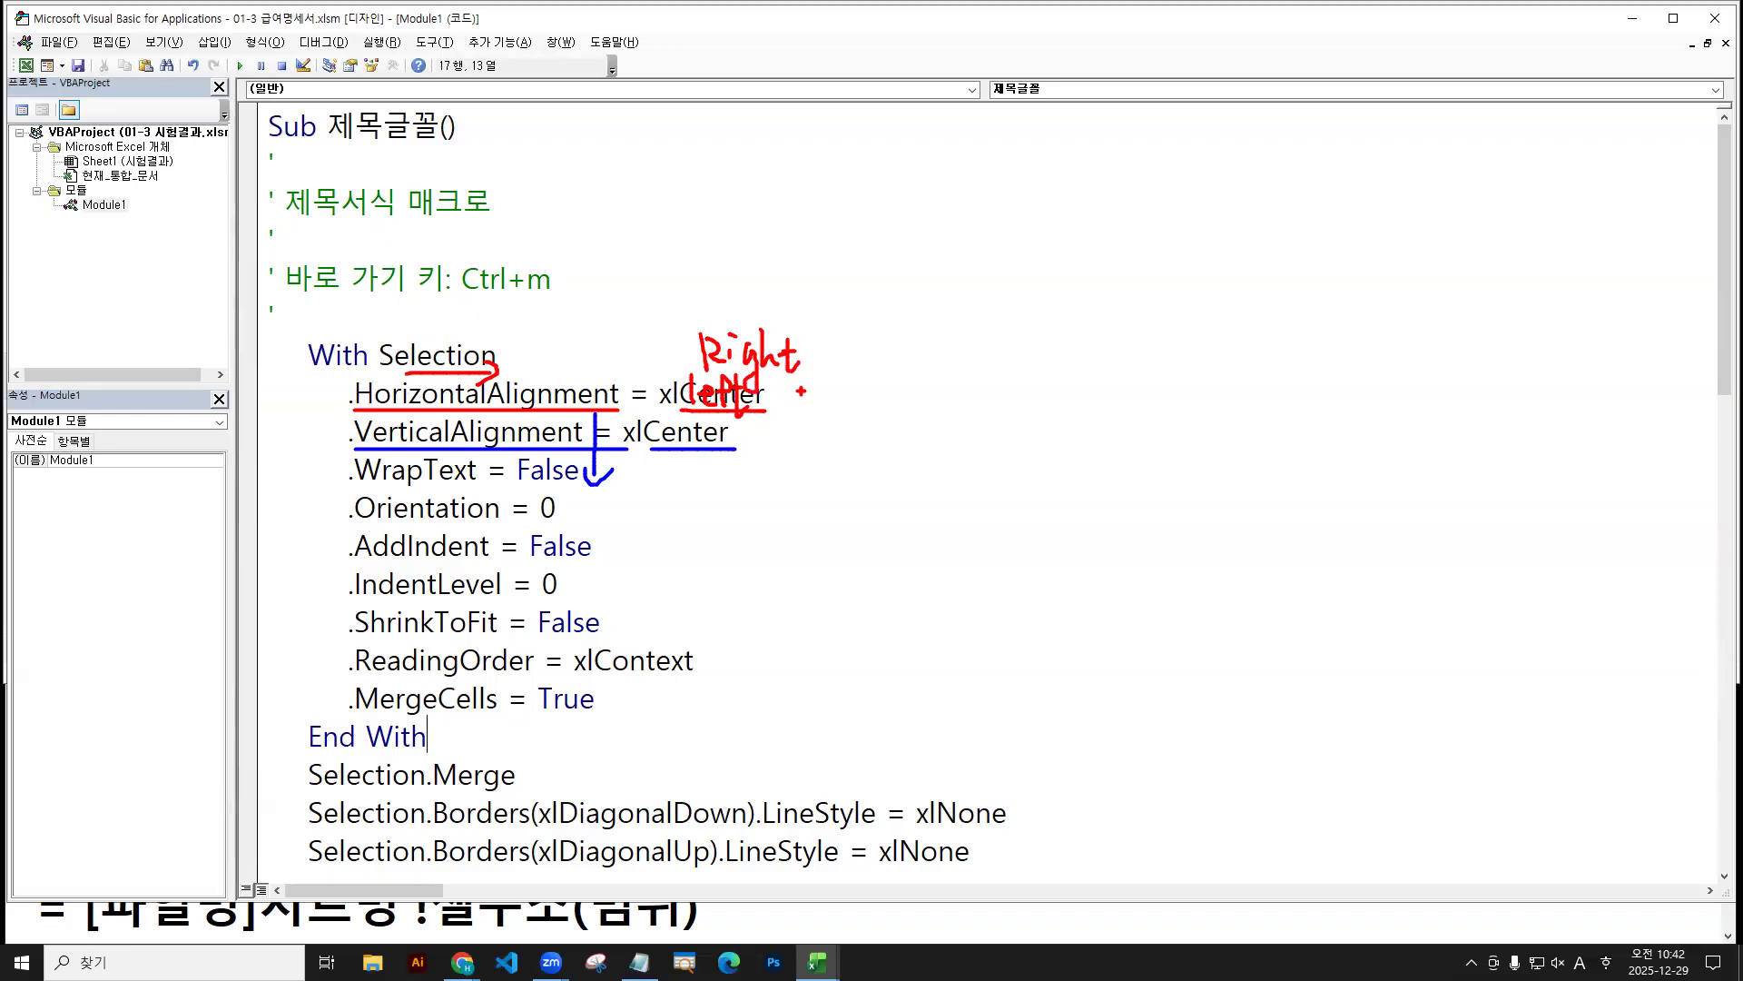
key(Escape)
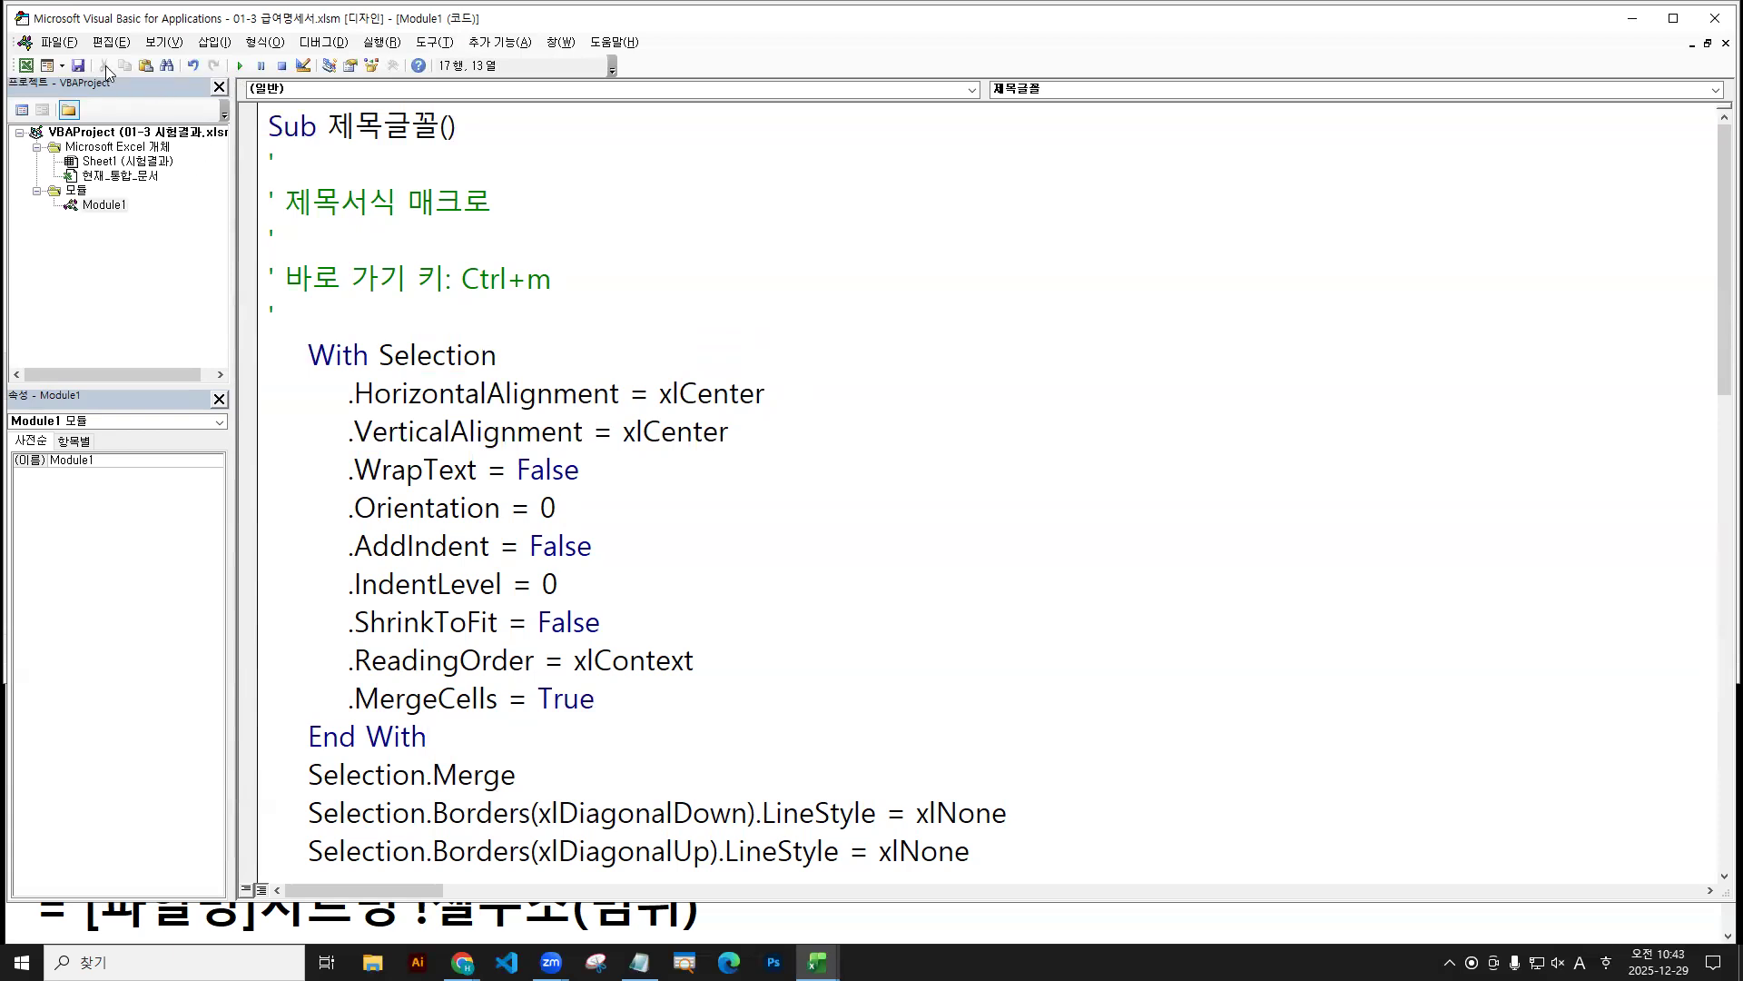
click(59, 43)
key(ctrl+1)
drag(52, 43, 48, 67)
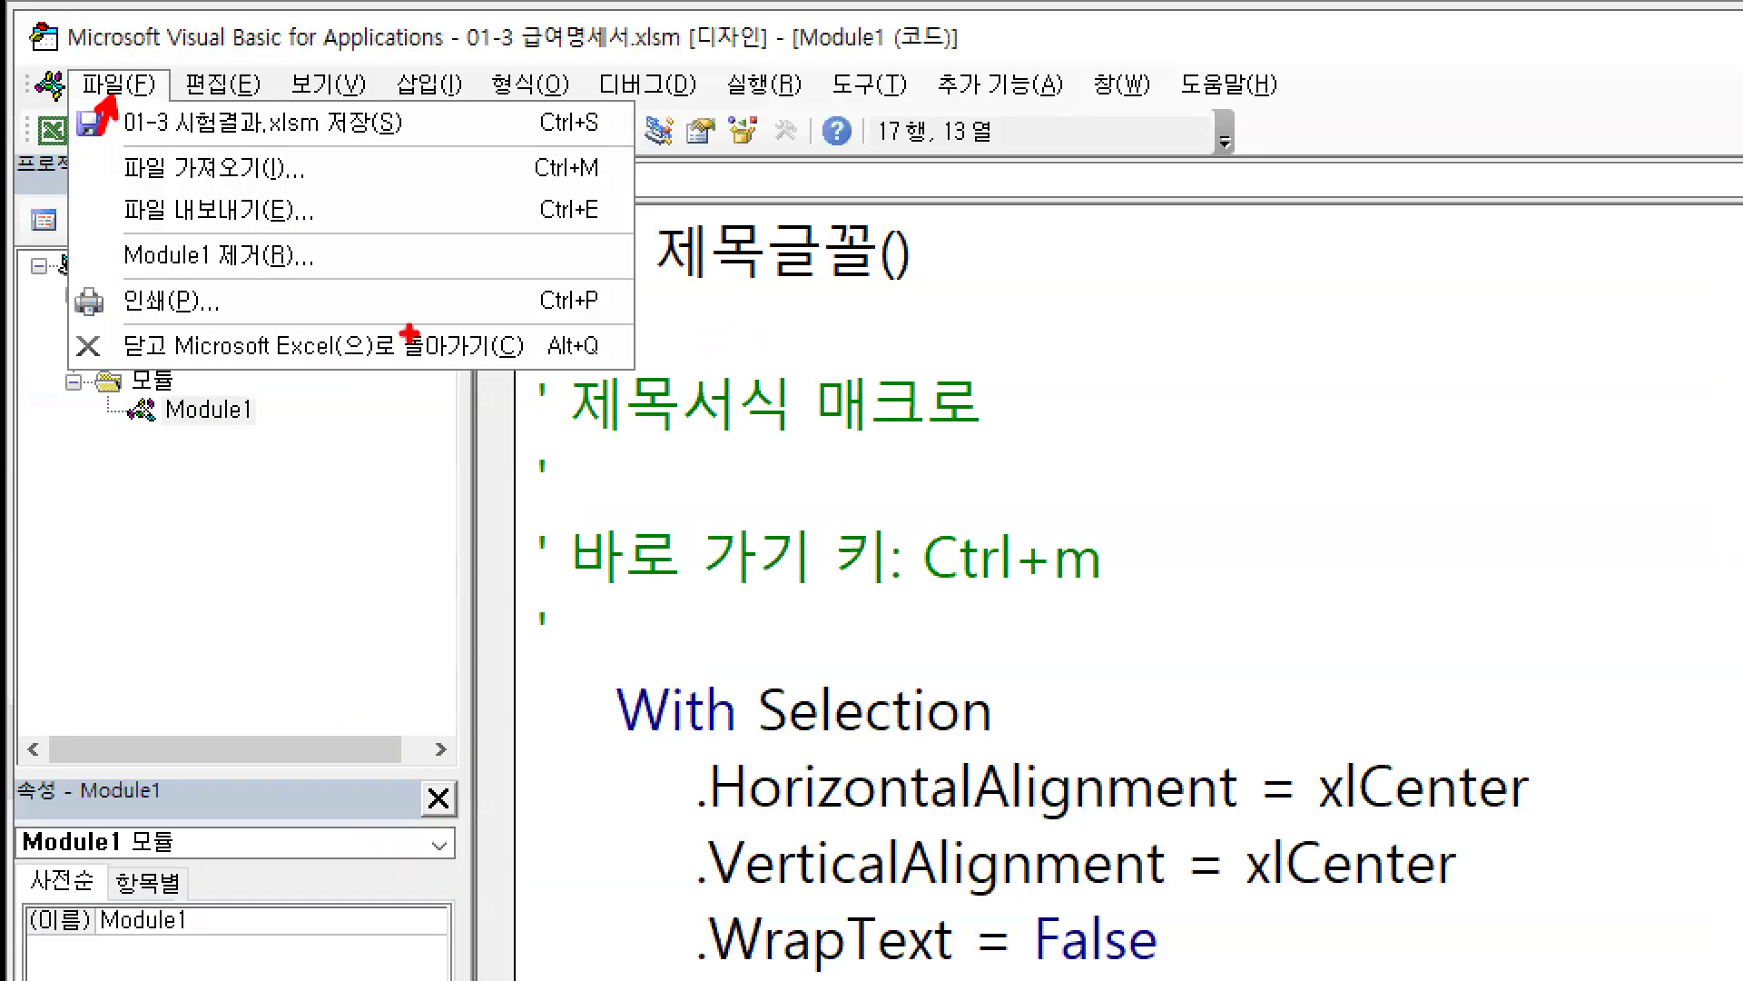
drag(661, 284, 961, 278)
key(Escape)
key(ctrl+2)
drag(334, 145, 478, 144)
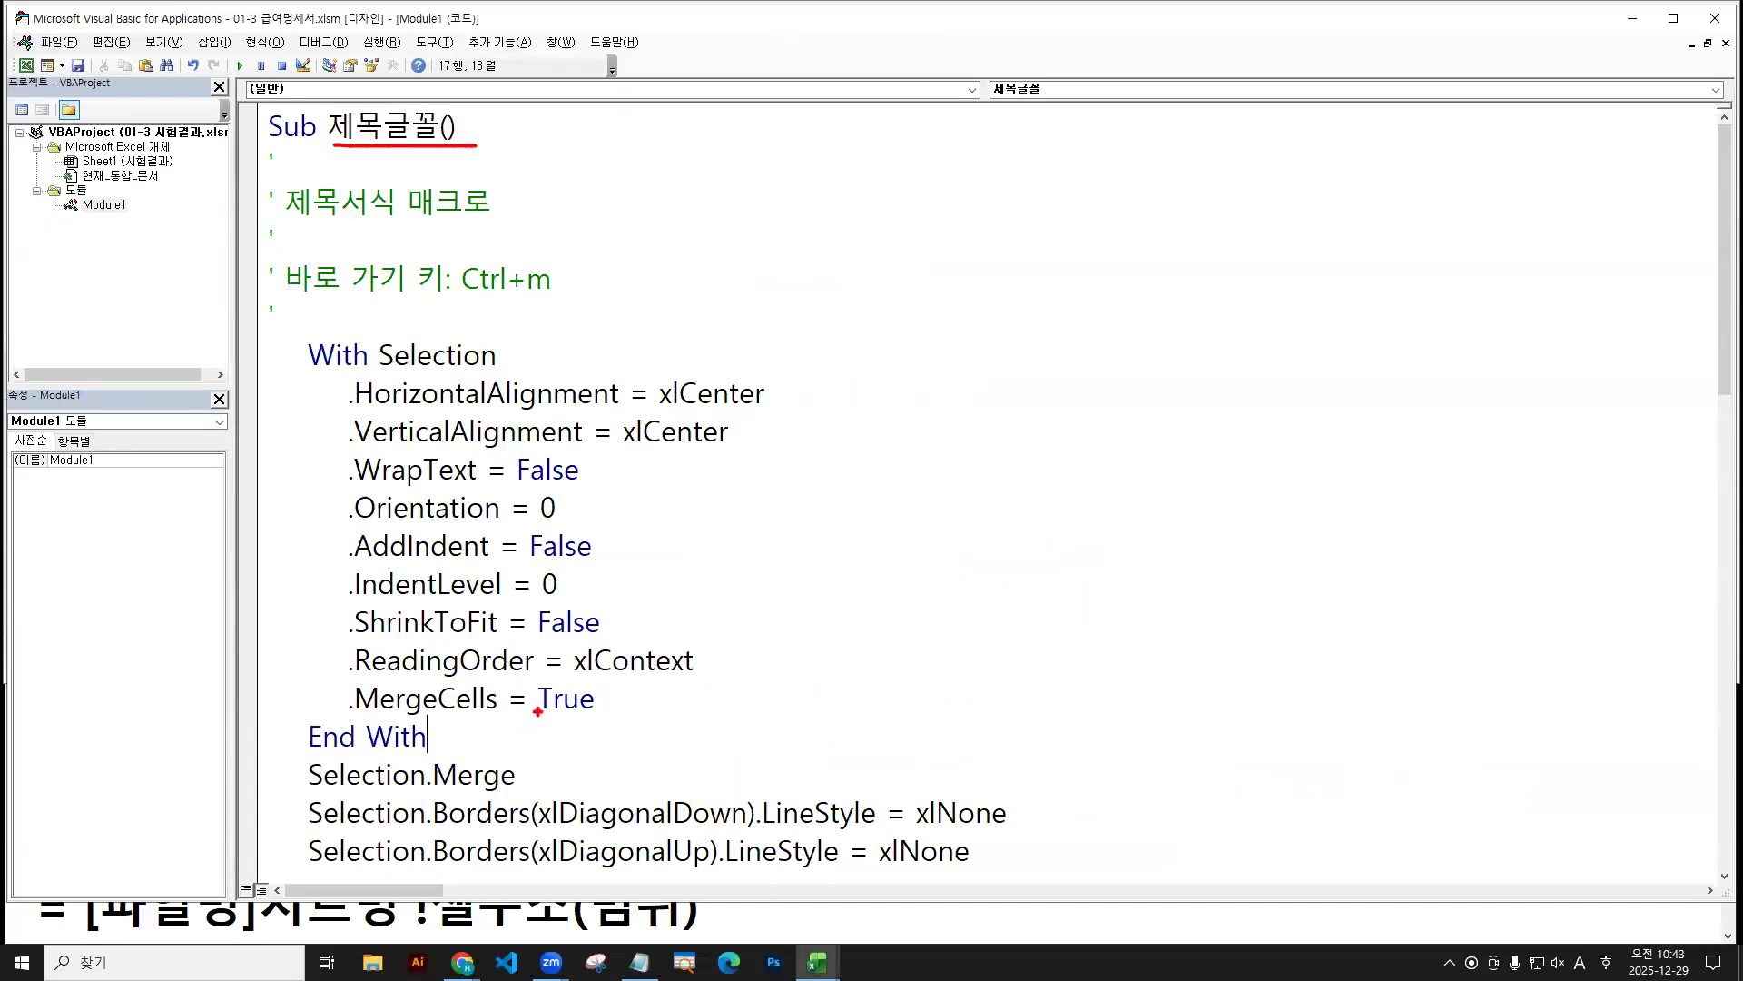
drag(372, 720, 655, 723)
key(Escape)
Set the font Name in the With Selection.Font block of the 제목글꼴 macro to 궁서체.
scroll(783, 735, down, 4)
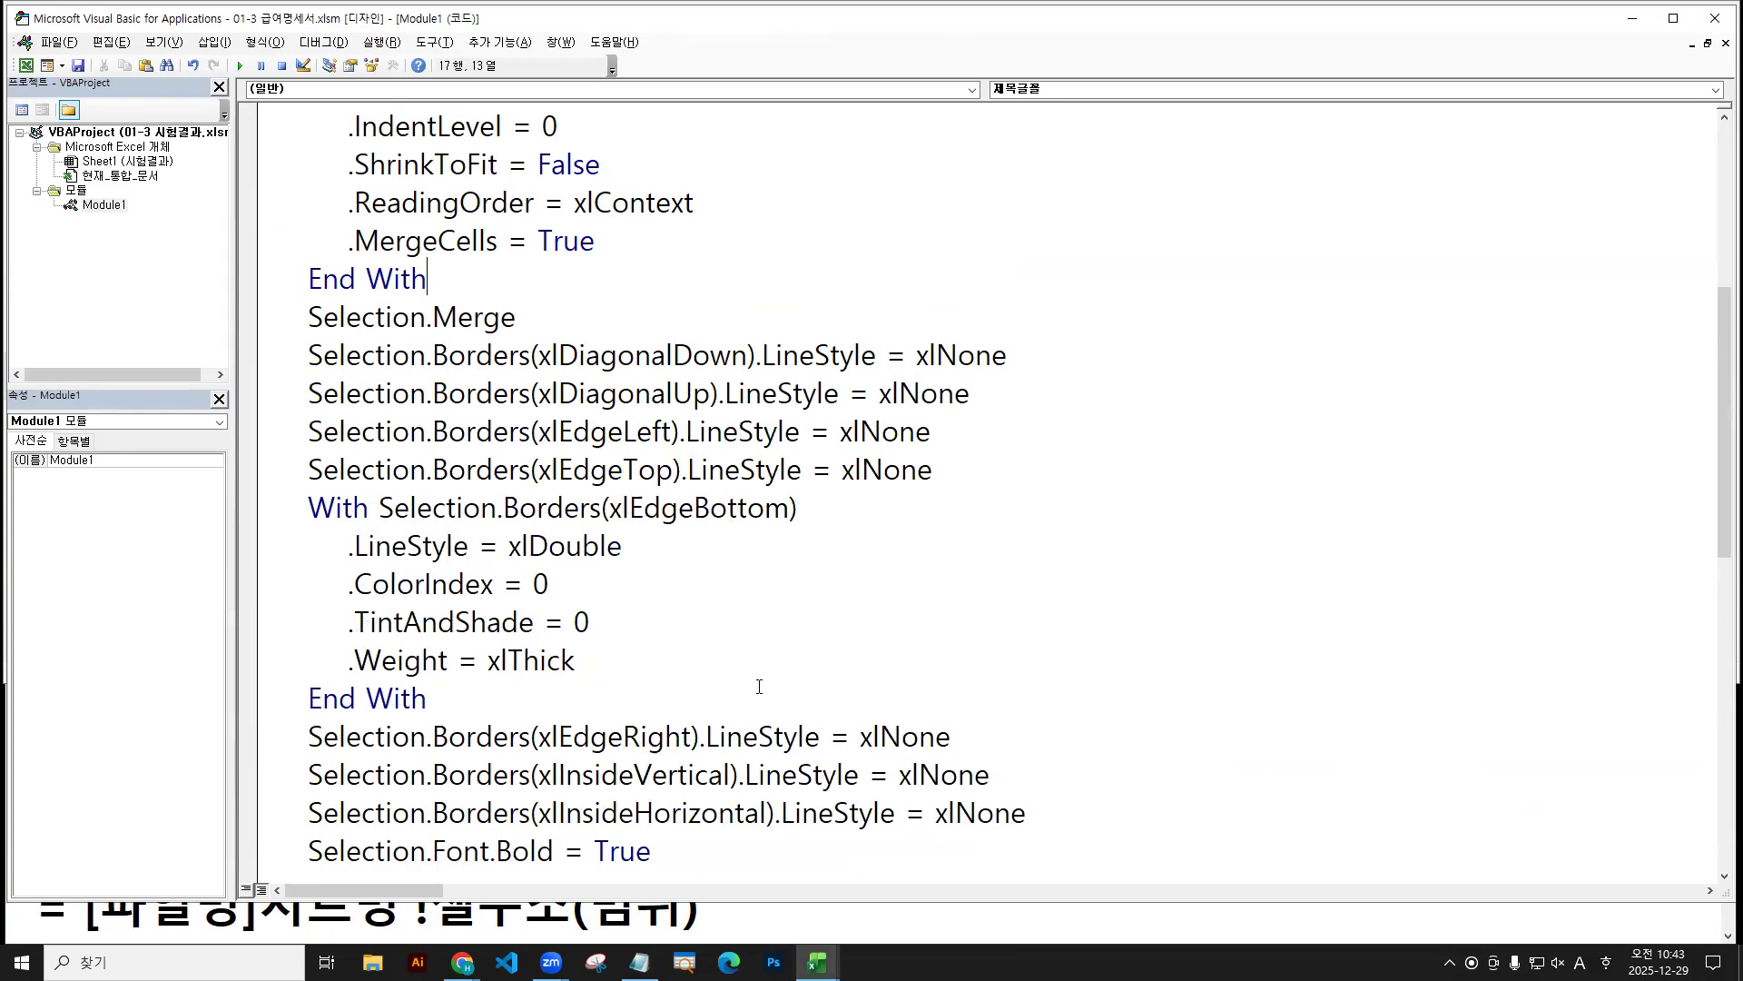
scroll(760, 690, down, 2)
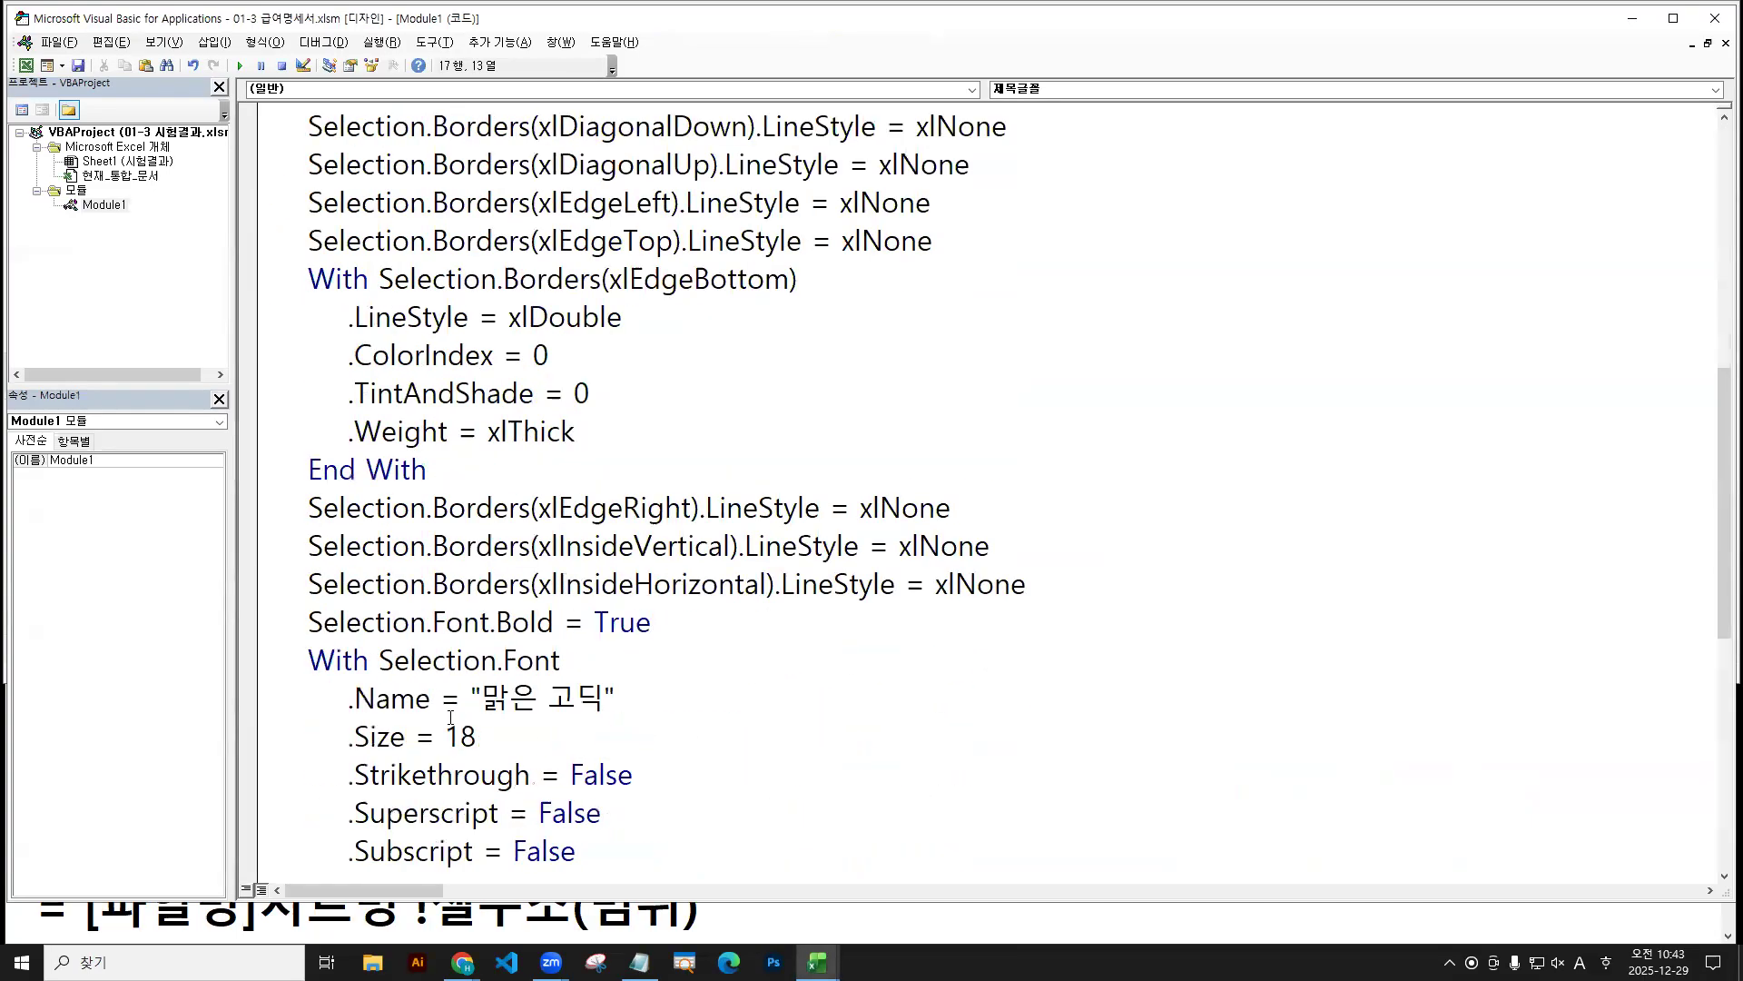
key(ctrl+2)
drag(302, 646, 667, 646)
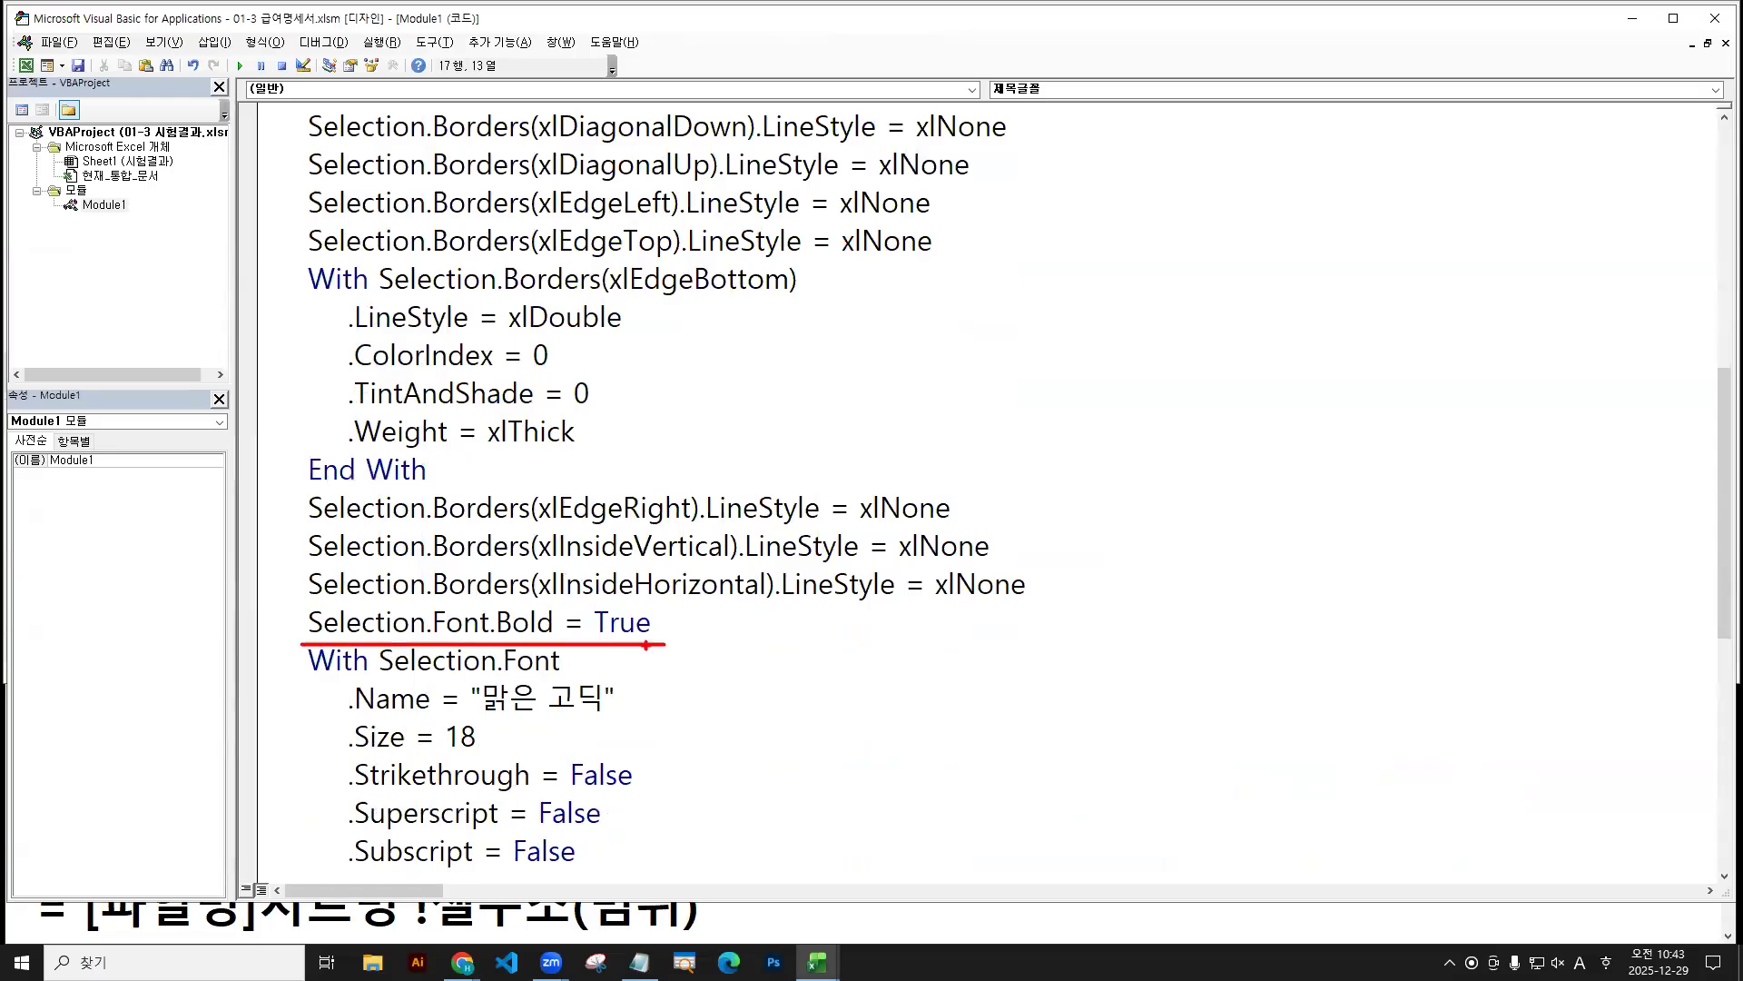
key(g)
drag(498, 677, 581, 678)
drag(349, 717, 610, 718)
key(r)
drag(487, 714, 607, 710)
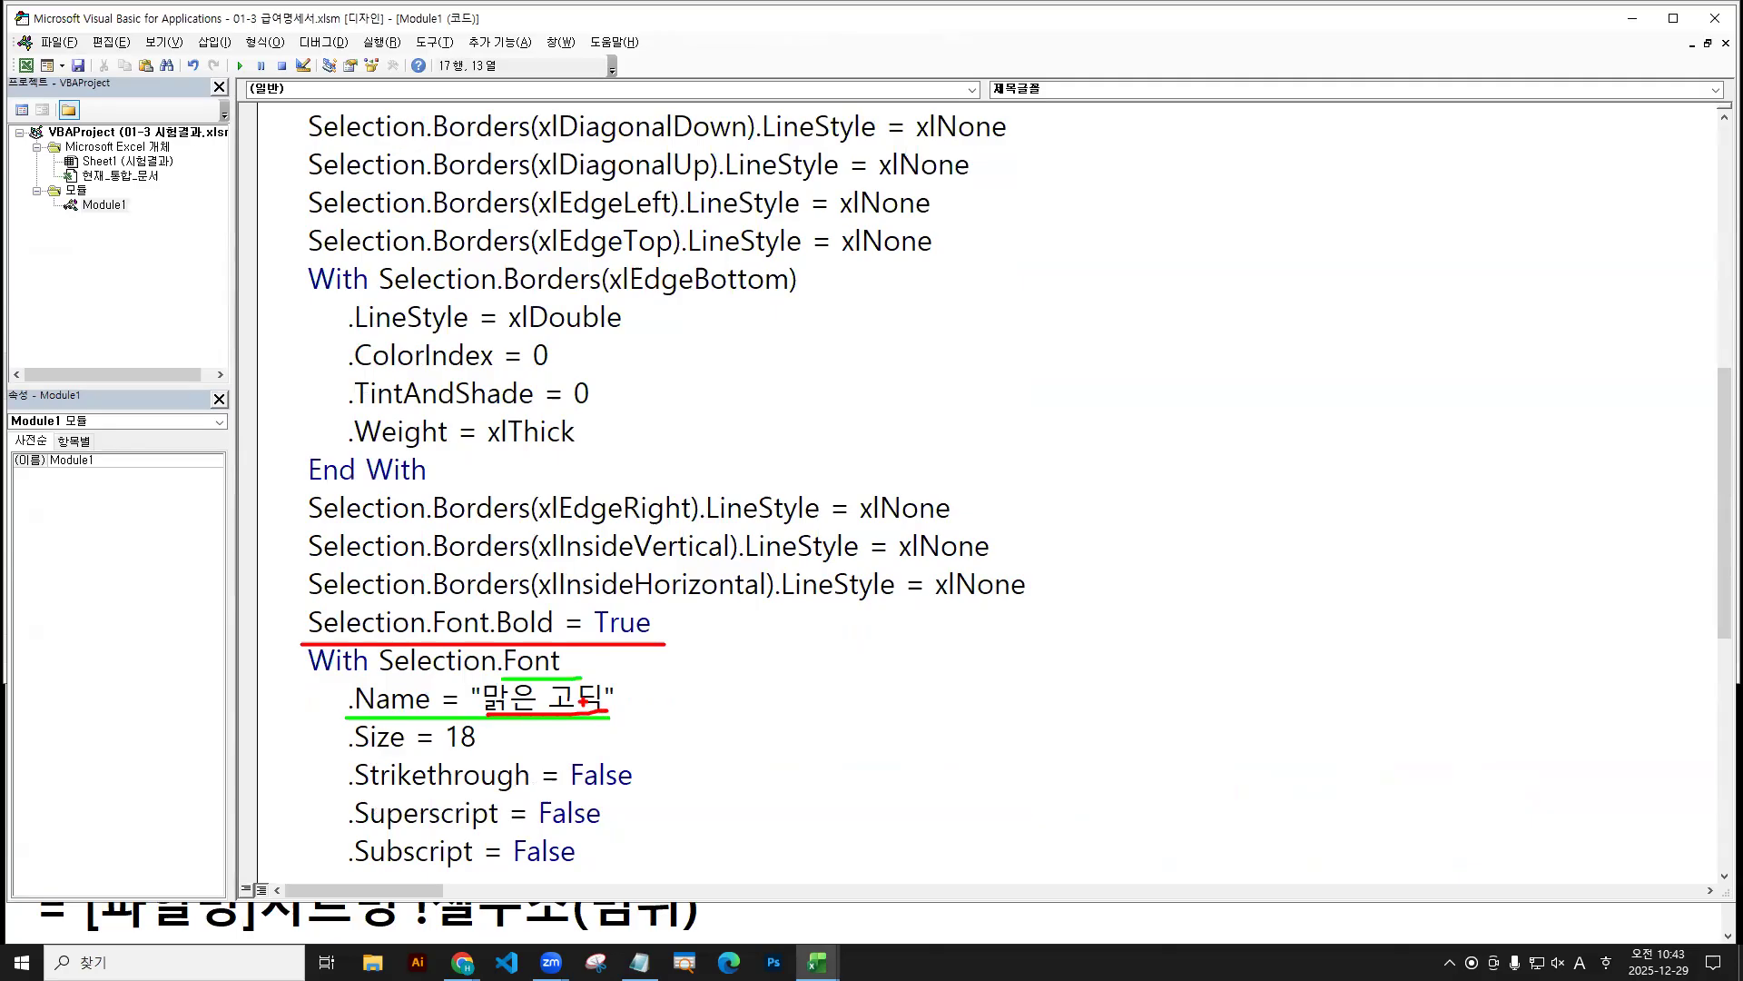
key(Escape)
drag(482, 698, 611, 697)
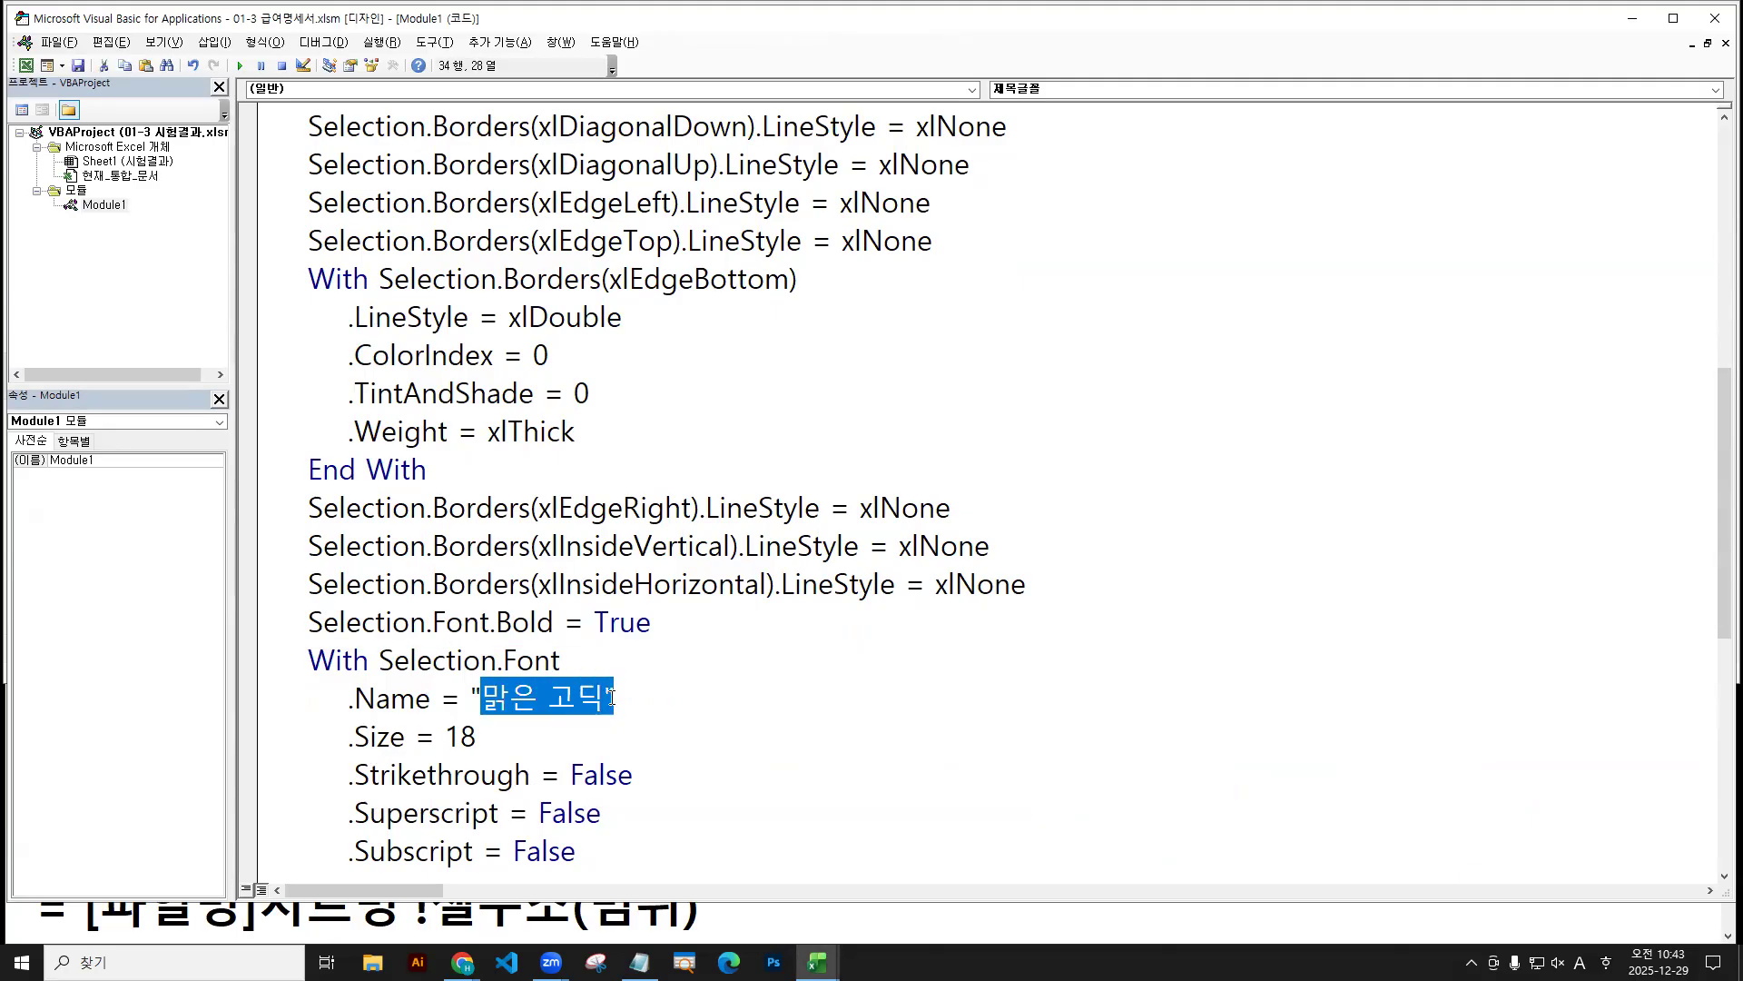
text(r)
key(BackSpace)
key(Hangul)
text(궁섯)
text(체)
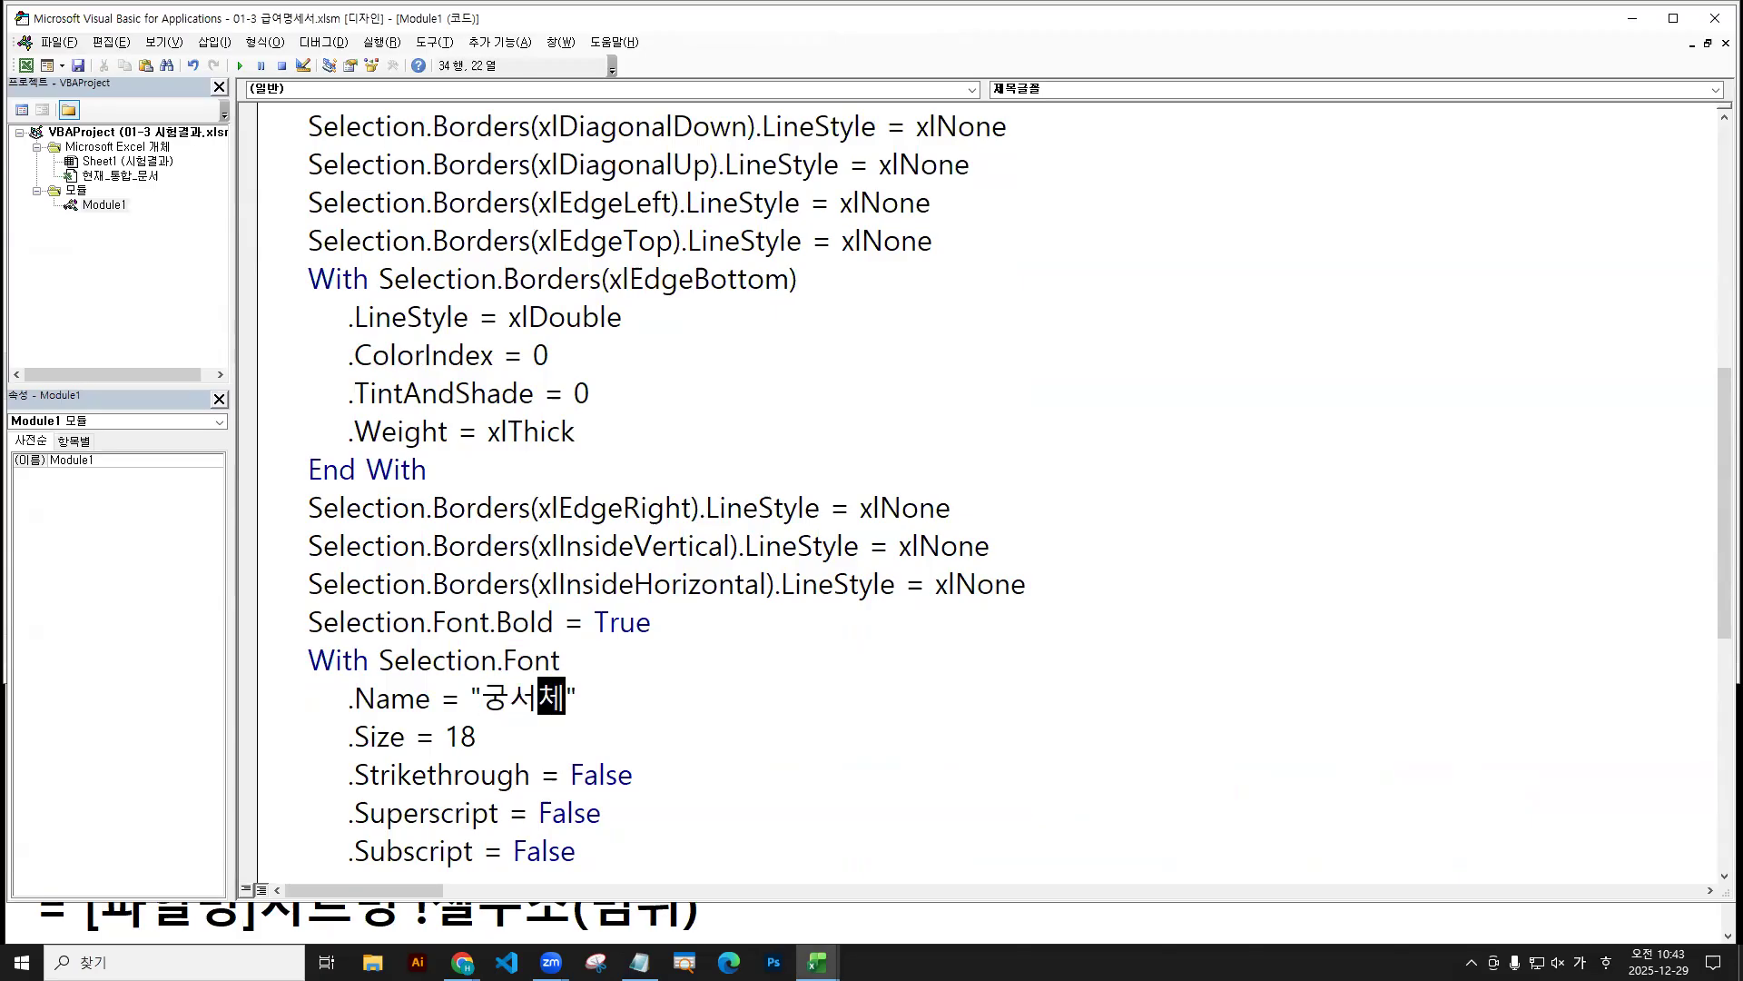
mouse_move(499, 635)
mouse_down()
mouse_move(653, 638)
mouse_move(576, 651)
mouse_move(601, 666)
mouse_up()
mouse_move(578, 672)
mouse_down()
mouse_move(615, 664)
mouse_move(627, 701)
mouse_move(652, 683)
mouse_move(664, 701)
mouse_up()
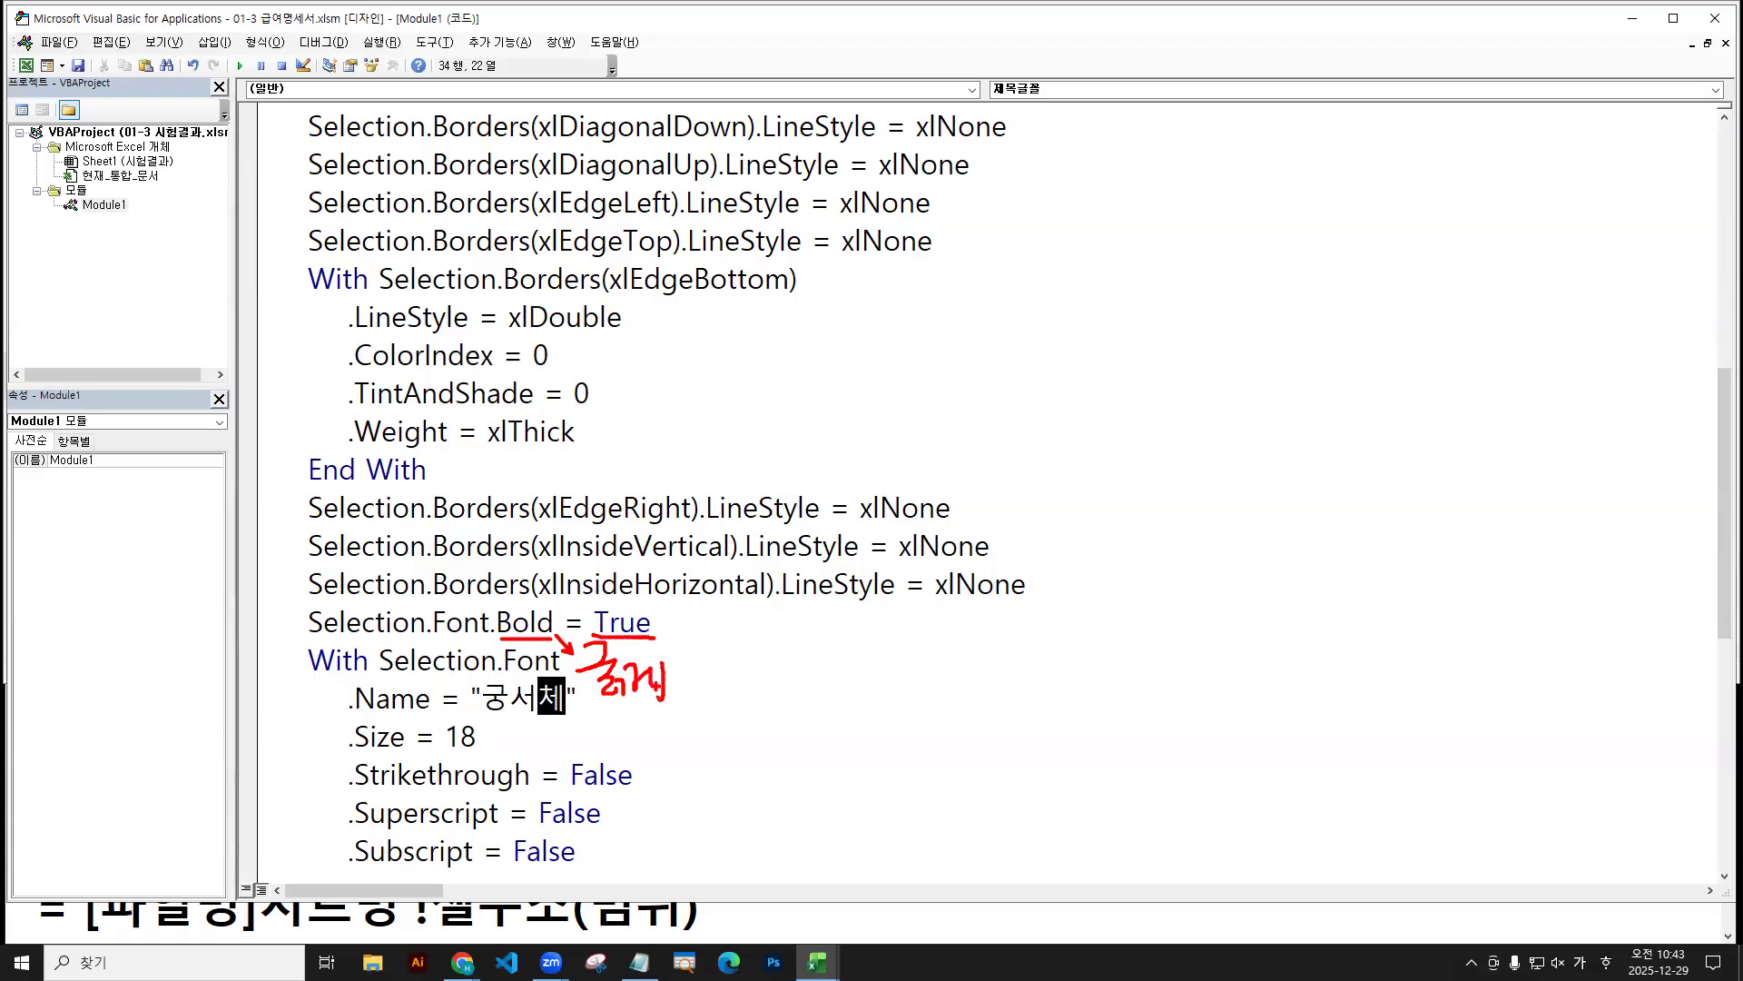
mouse_move(593, 601)
mouse_down()
mouse_move(622, 598)
mouse_move(596, 634)
mouse_move(651, 624)
mouse_move(646, 639)
mouse_up()
drag(663, 631, 690, 640)
key(Escape)
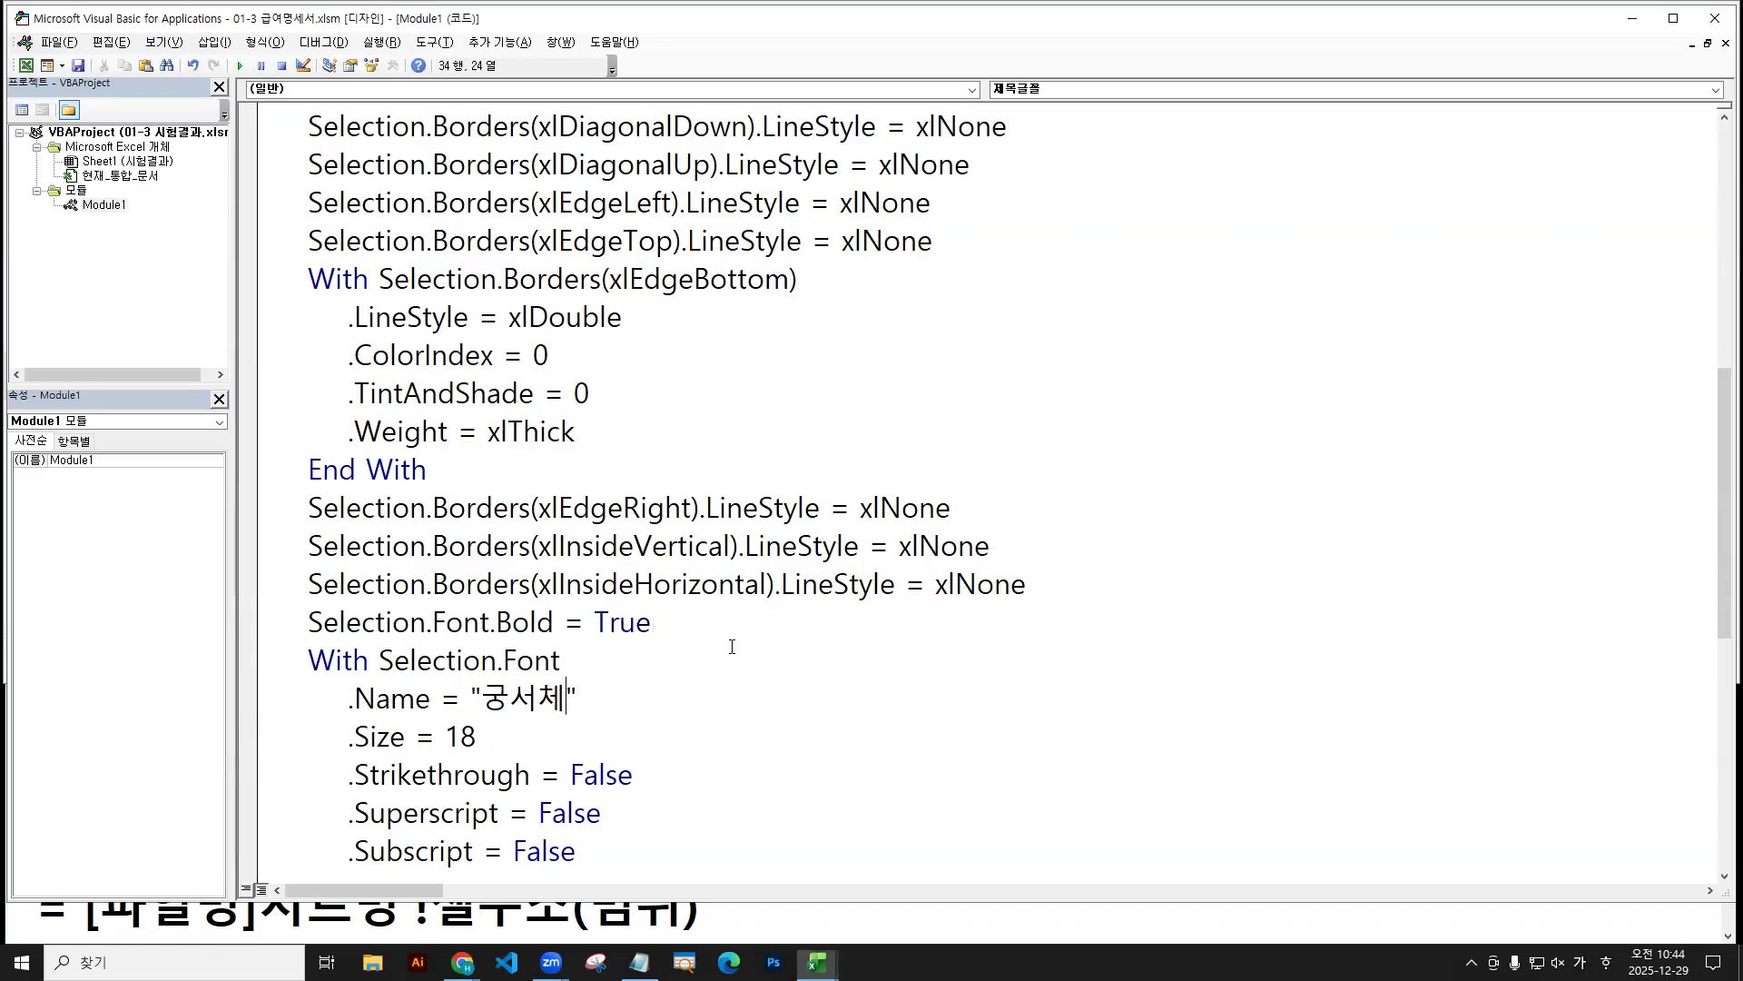
Leave the Visual Basic Editor and close the 01-3 시험결과.xlsm workbook.
click(58, 42)
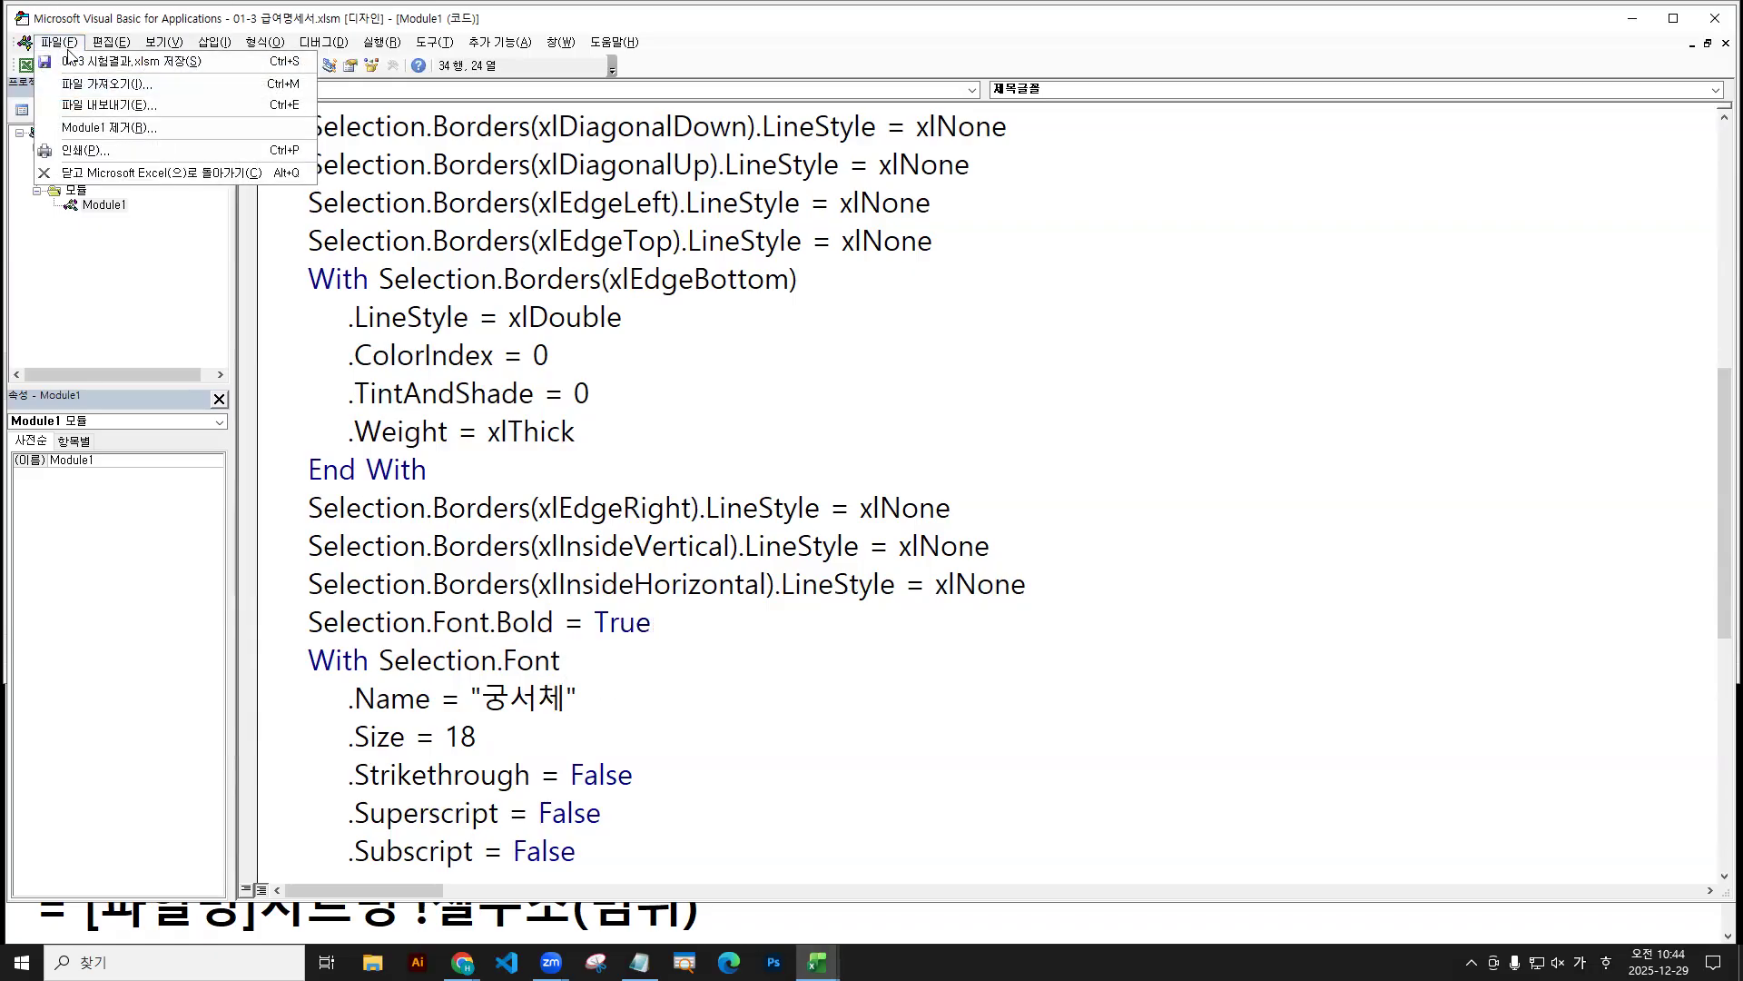
click(157, 174)
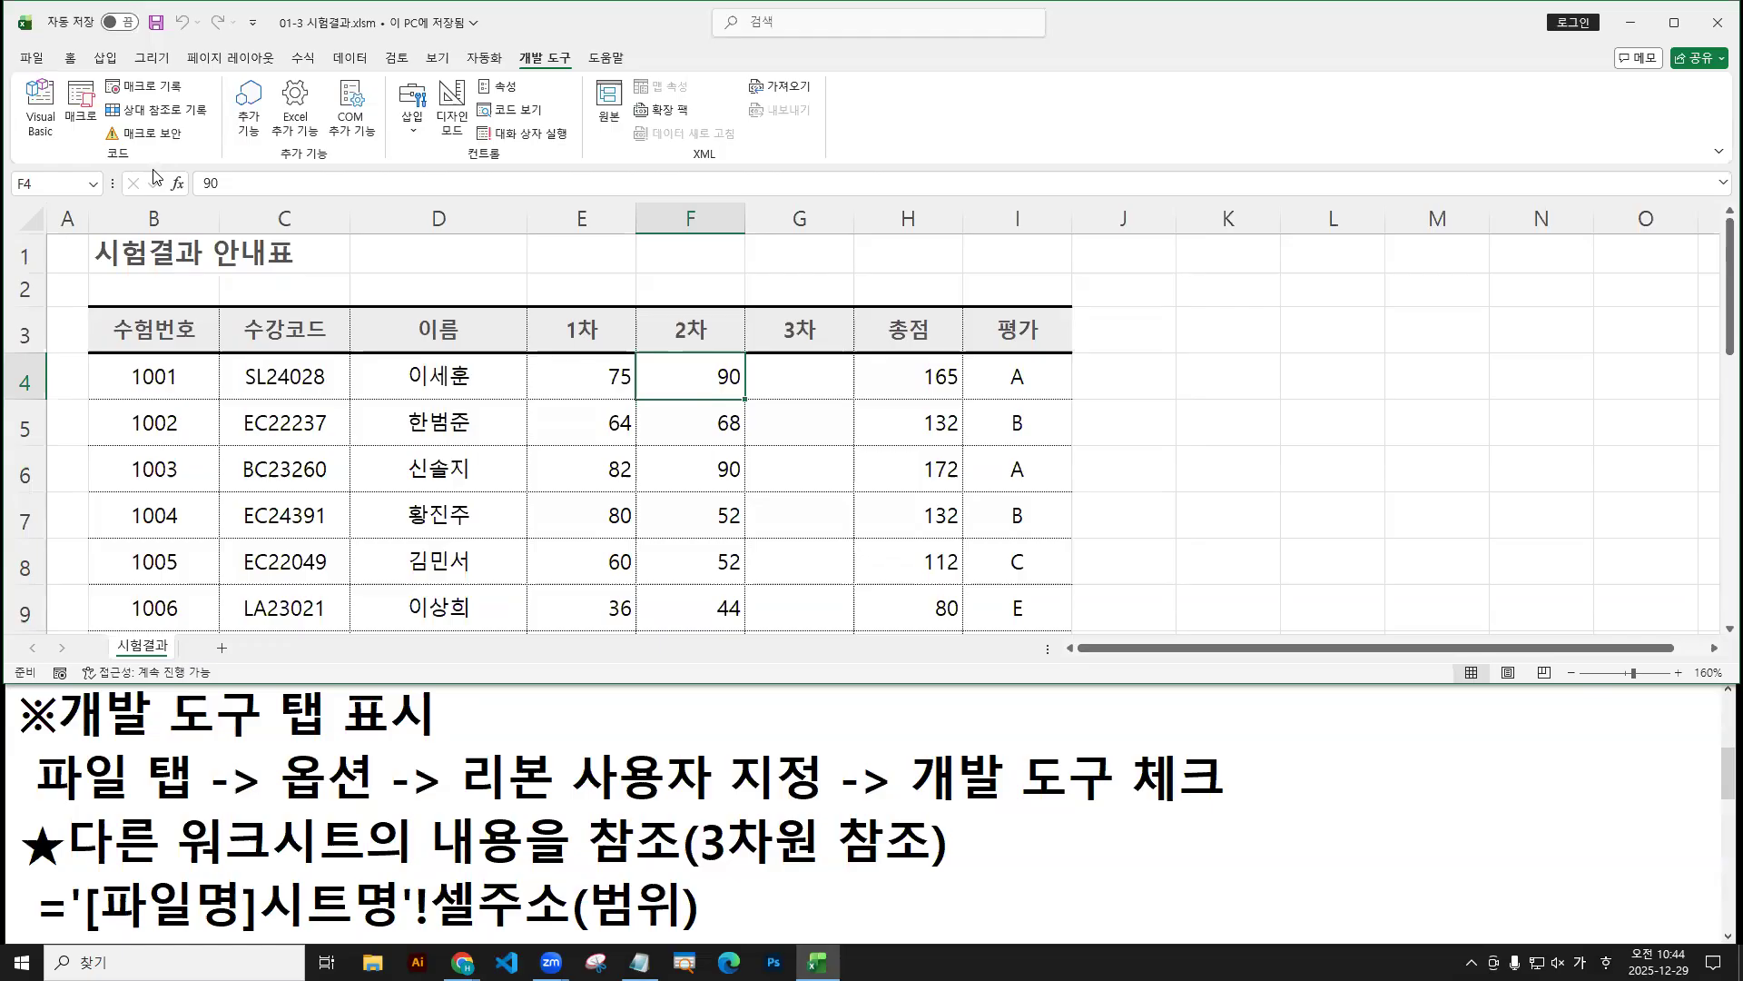
click(391, 246)
click(30, 58)
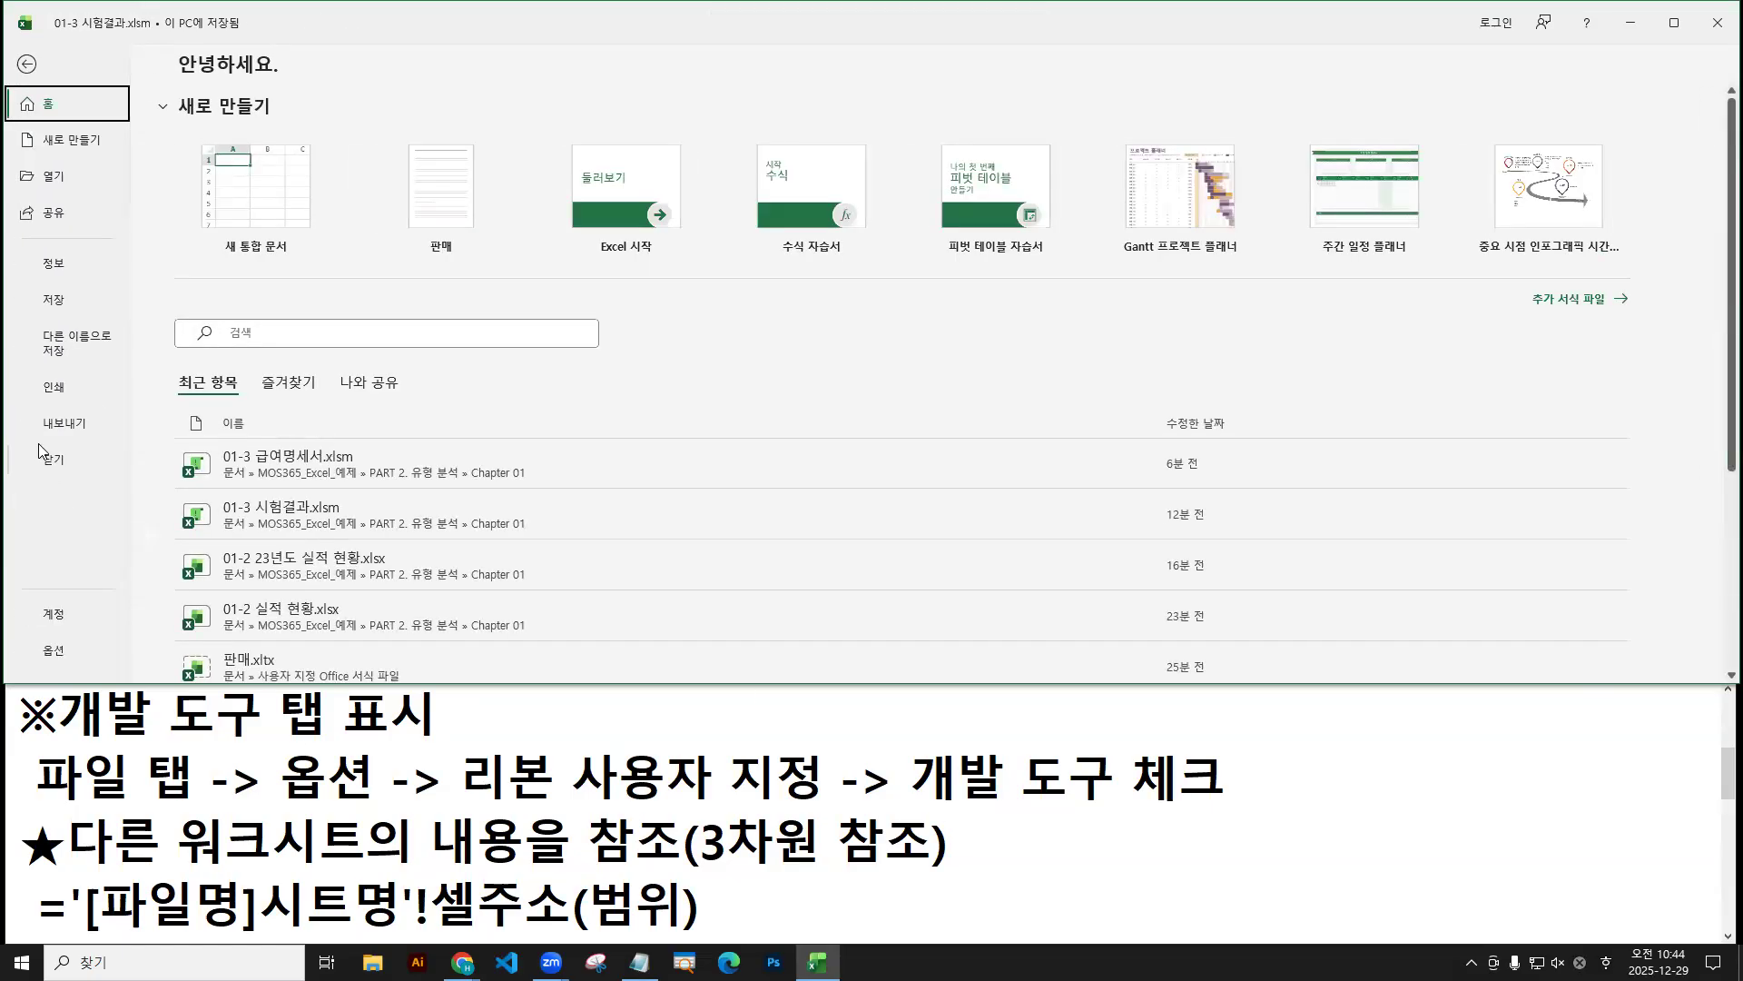
click(54, 459)
click(879, 505)
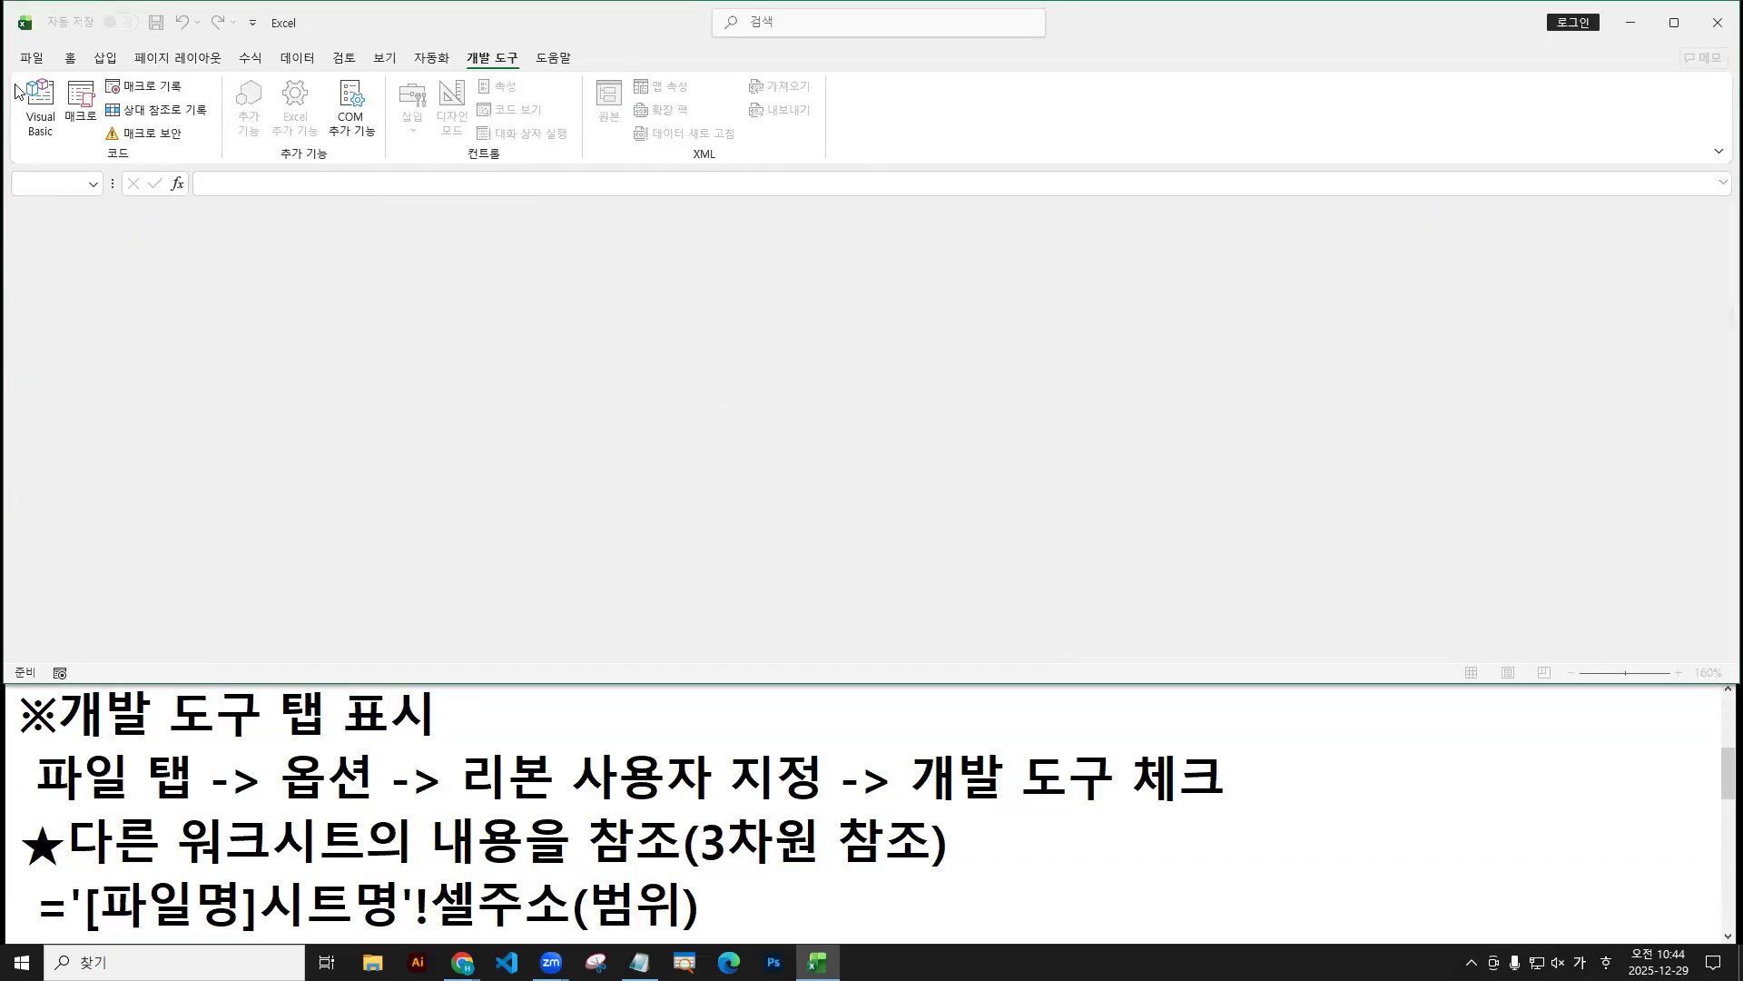
Browse for a workbook to open and enter the ch01 적응문제 folder inside Chapter 01.
click(32, 58)
click(55, 175)
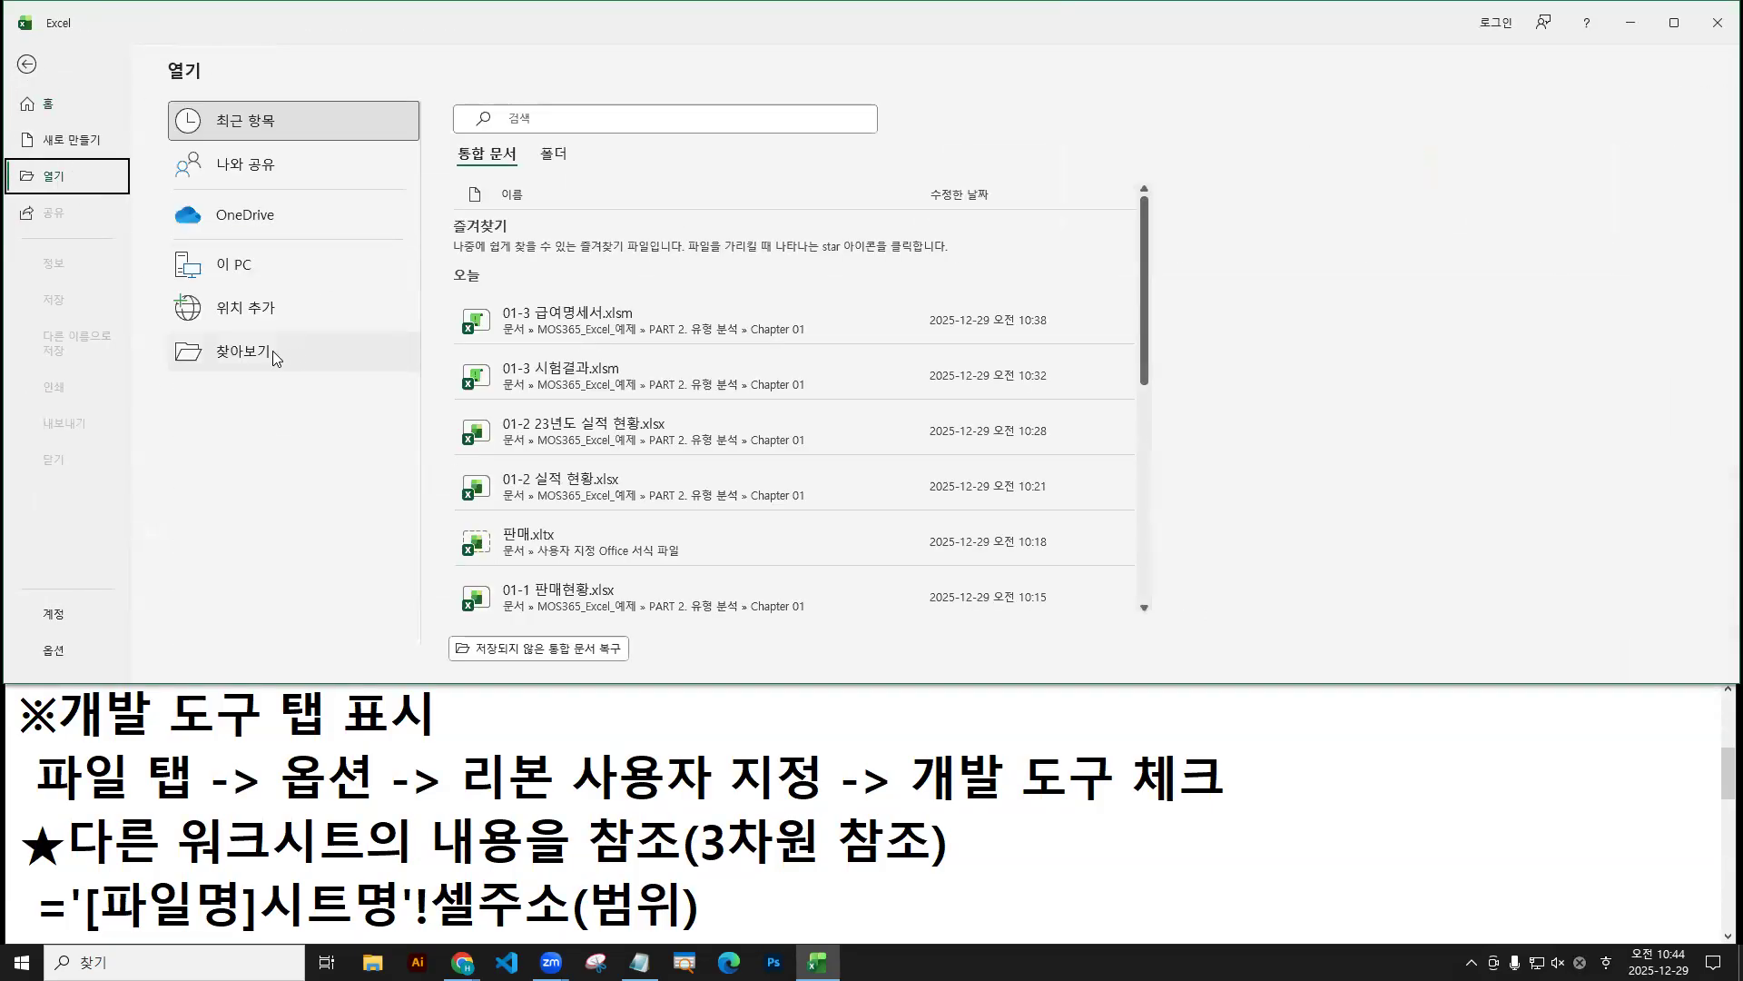
click(243, 352)
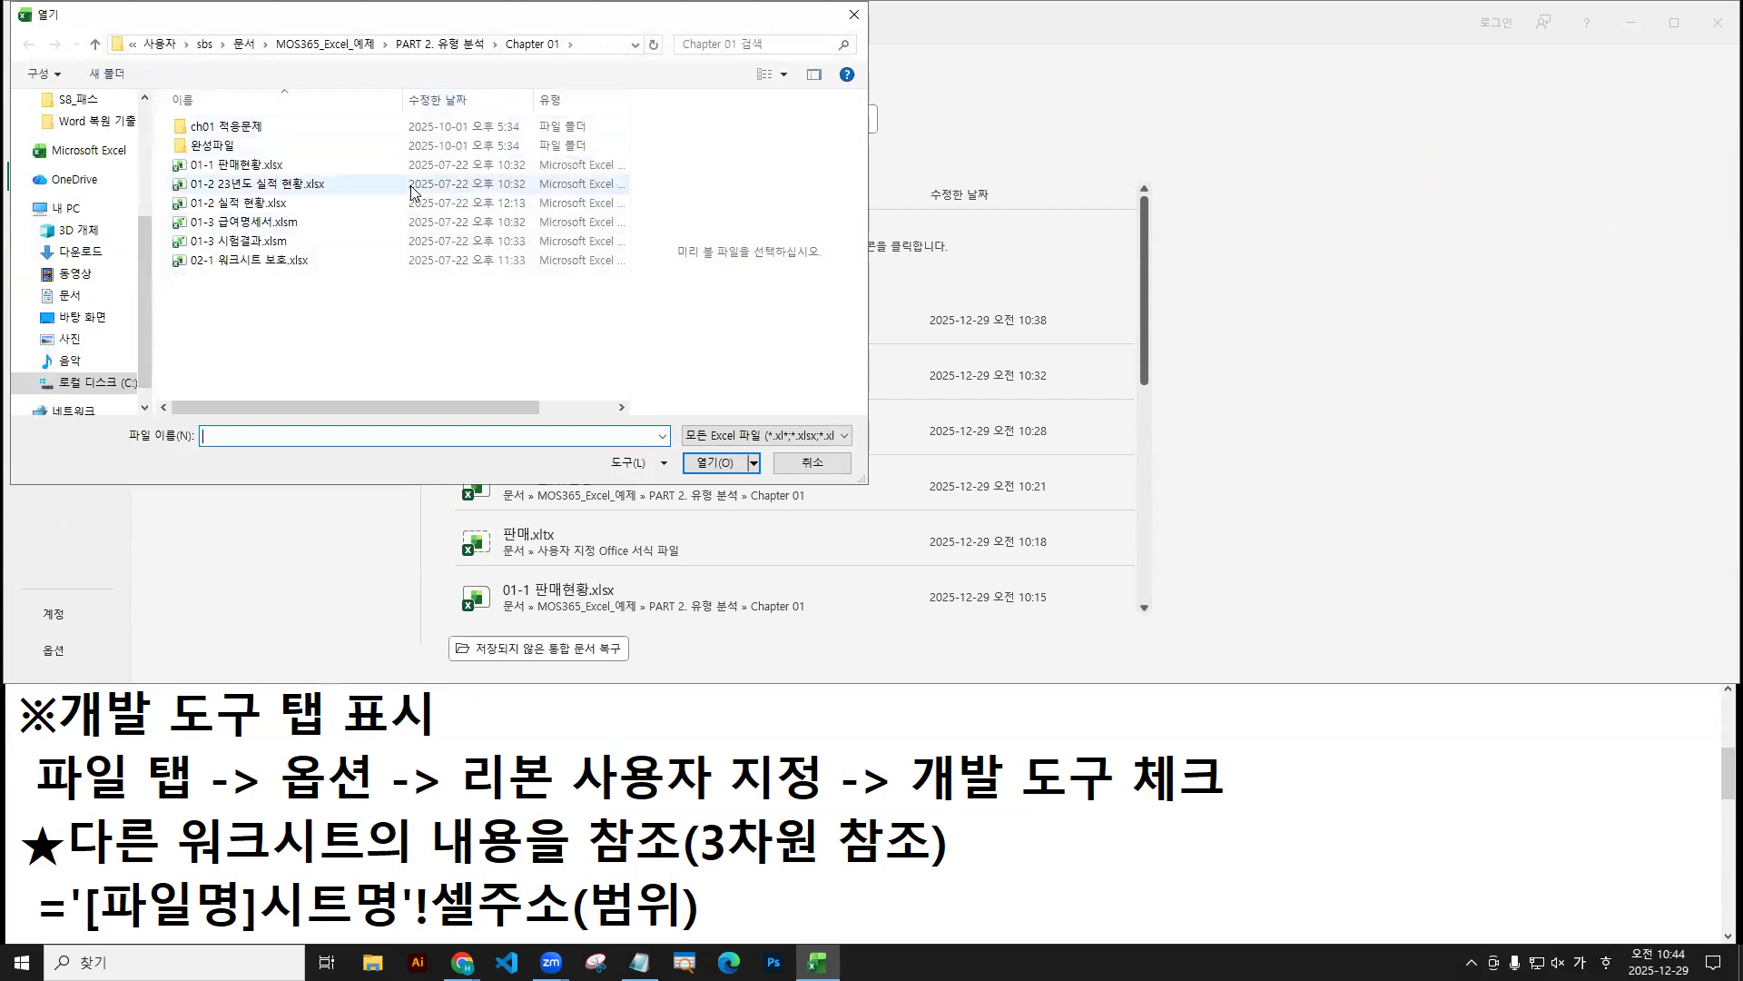
click(238, 126)
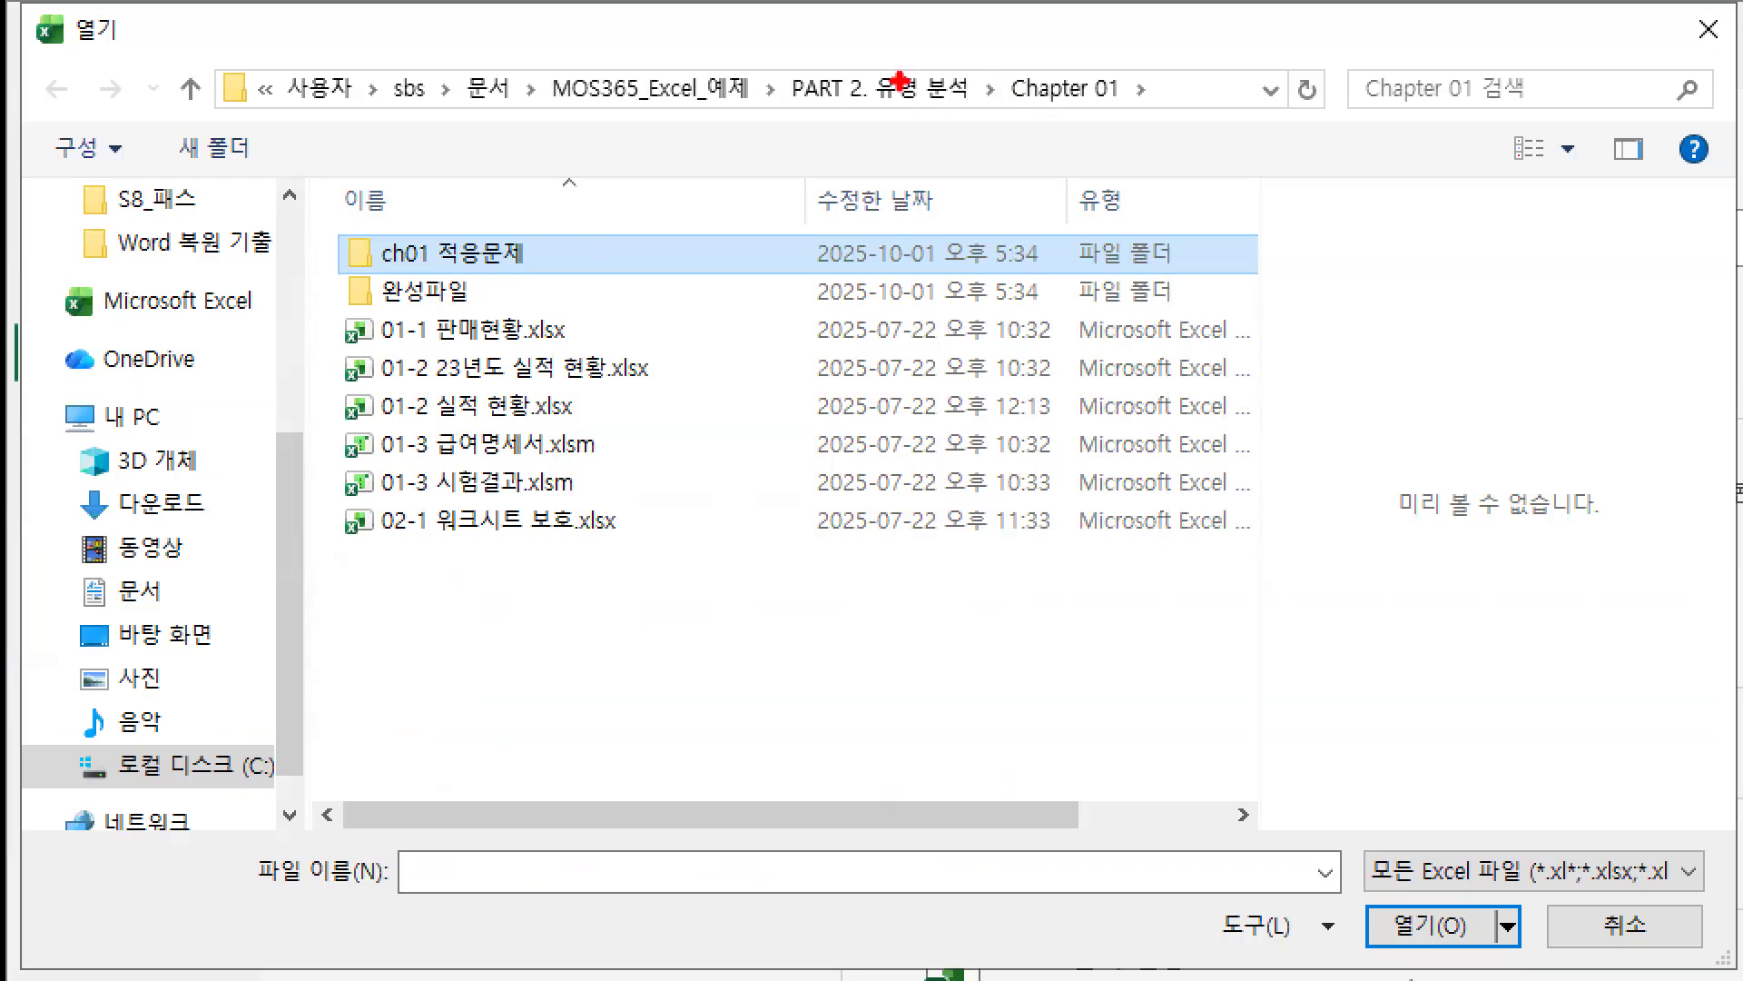
drag(1010, 110, 1142, 109)
key(b)
drag(325, 231, 589, 280)
mouse_move(511, 334)
mouse_down()
mouse_move(501, 277)
mouse_move(527, 283)
mouse_up()
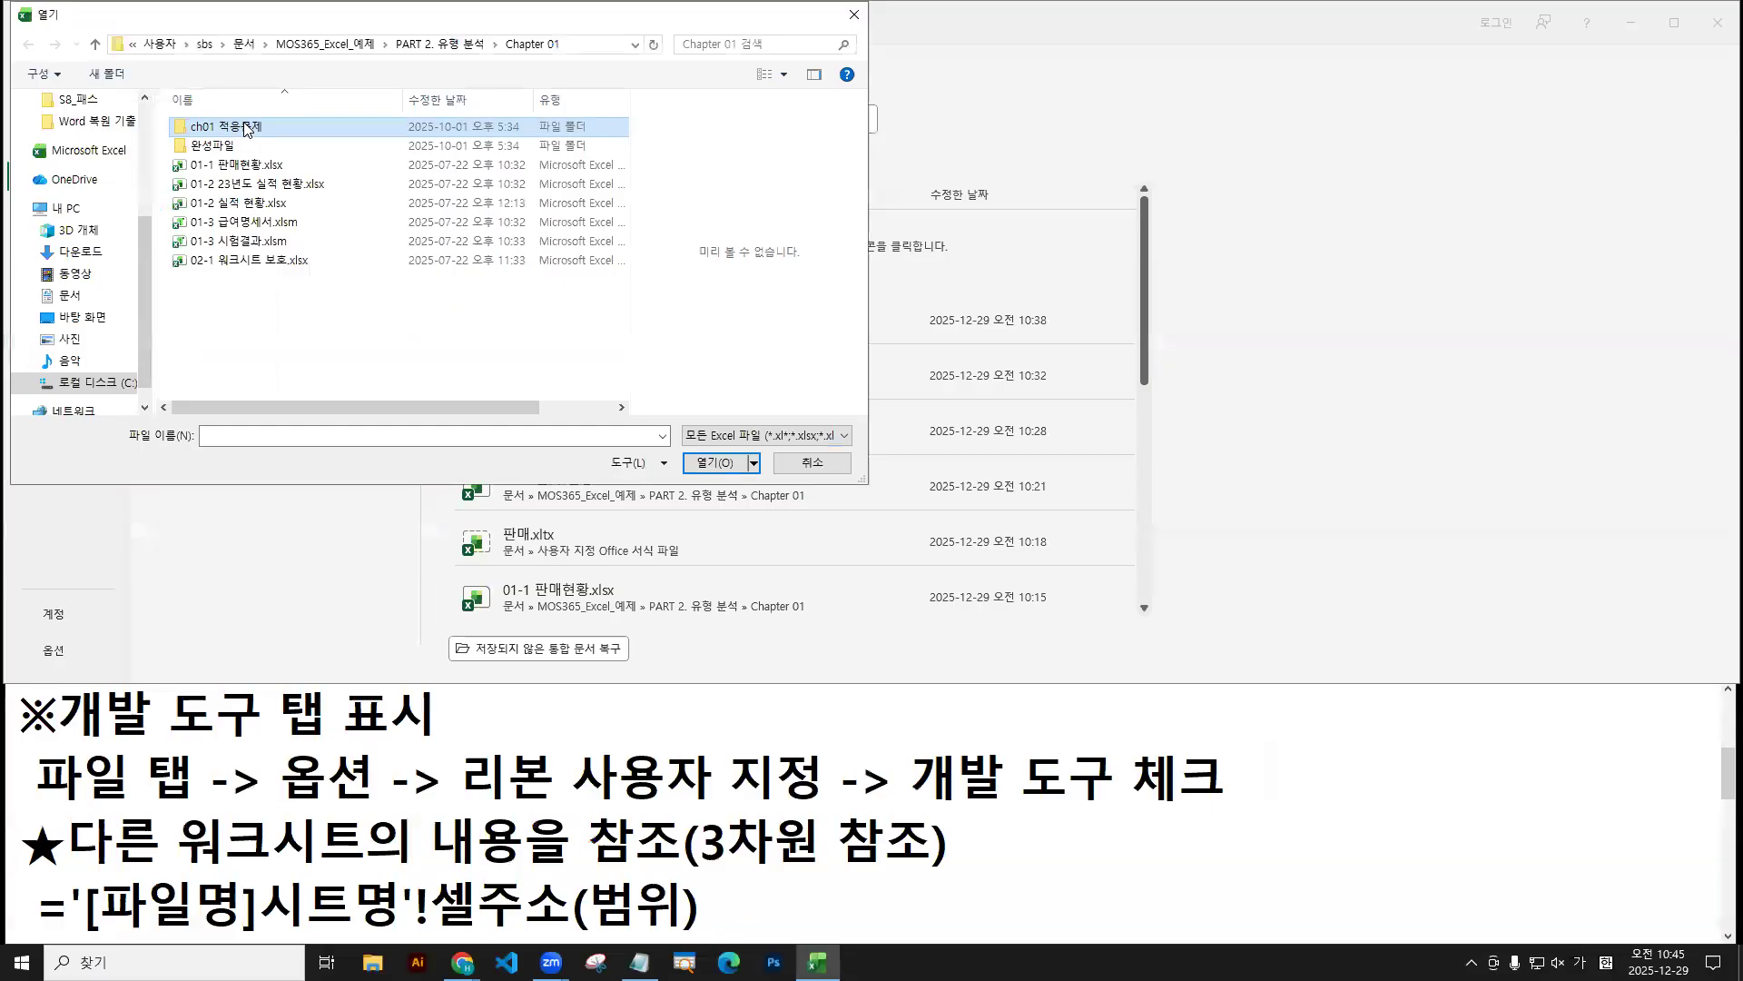
double_click(494, 259)
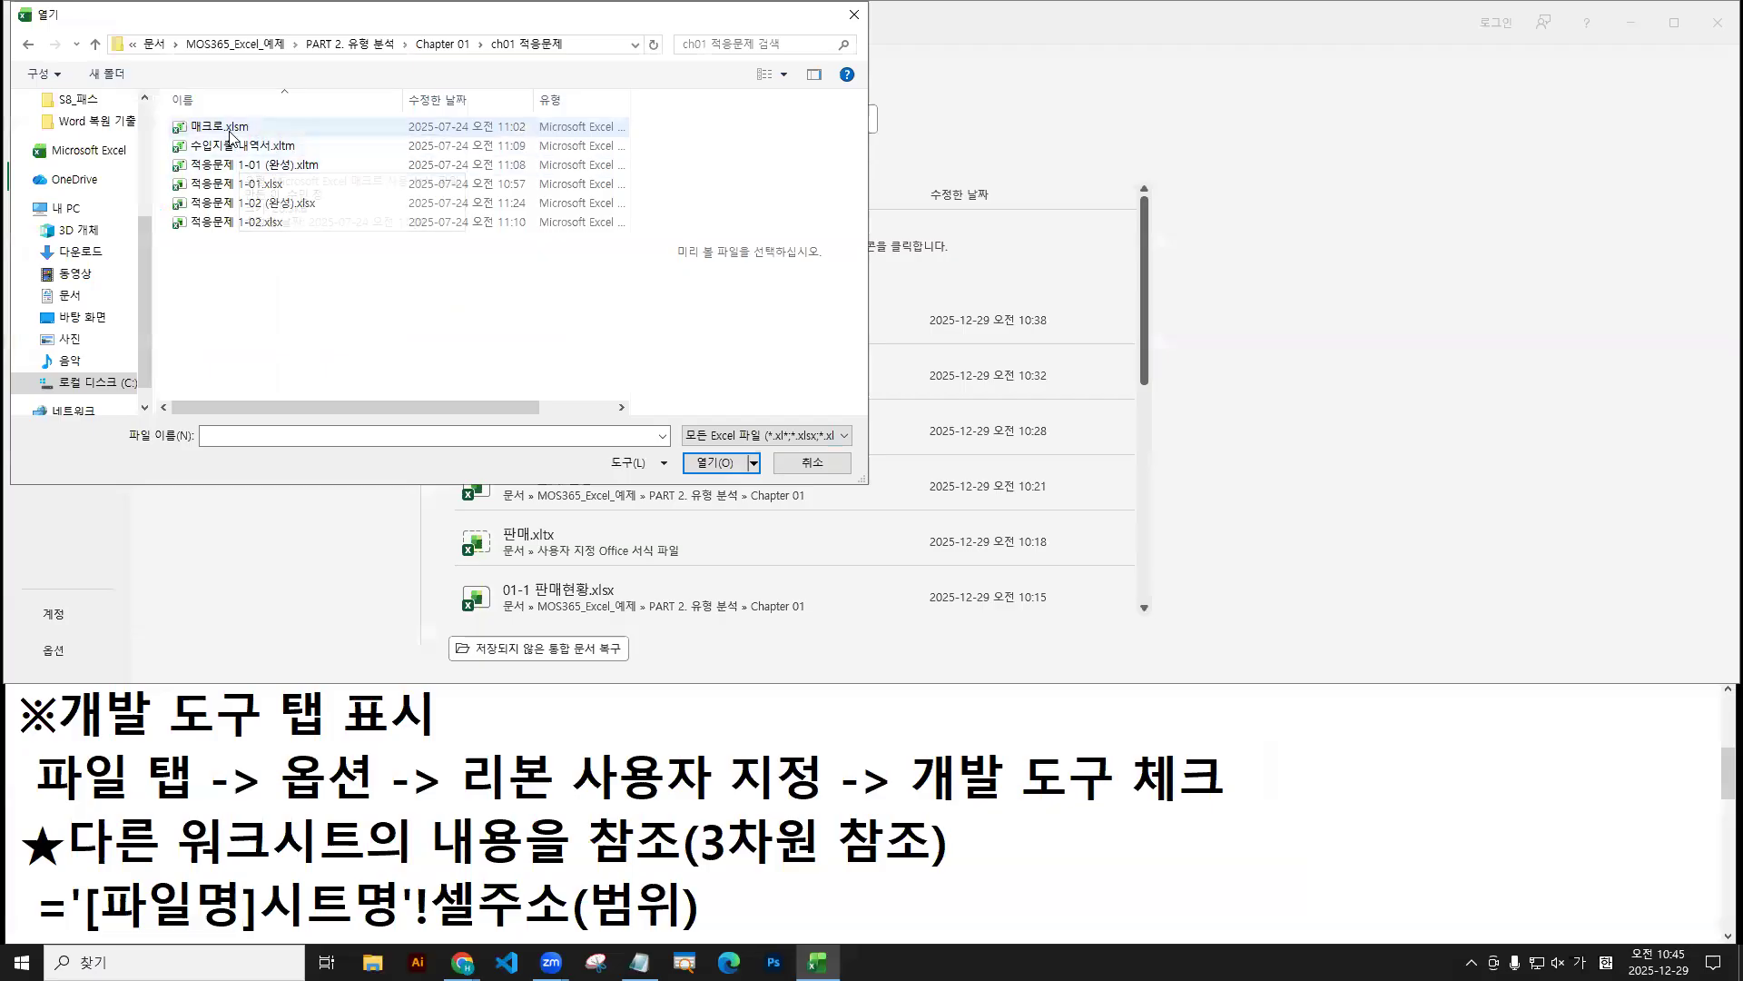
Open 매크로.xlsm and 적응문제 1-01.xlsx together and enable editing in both protected-view workbooks.
click(227, 128)
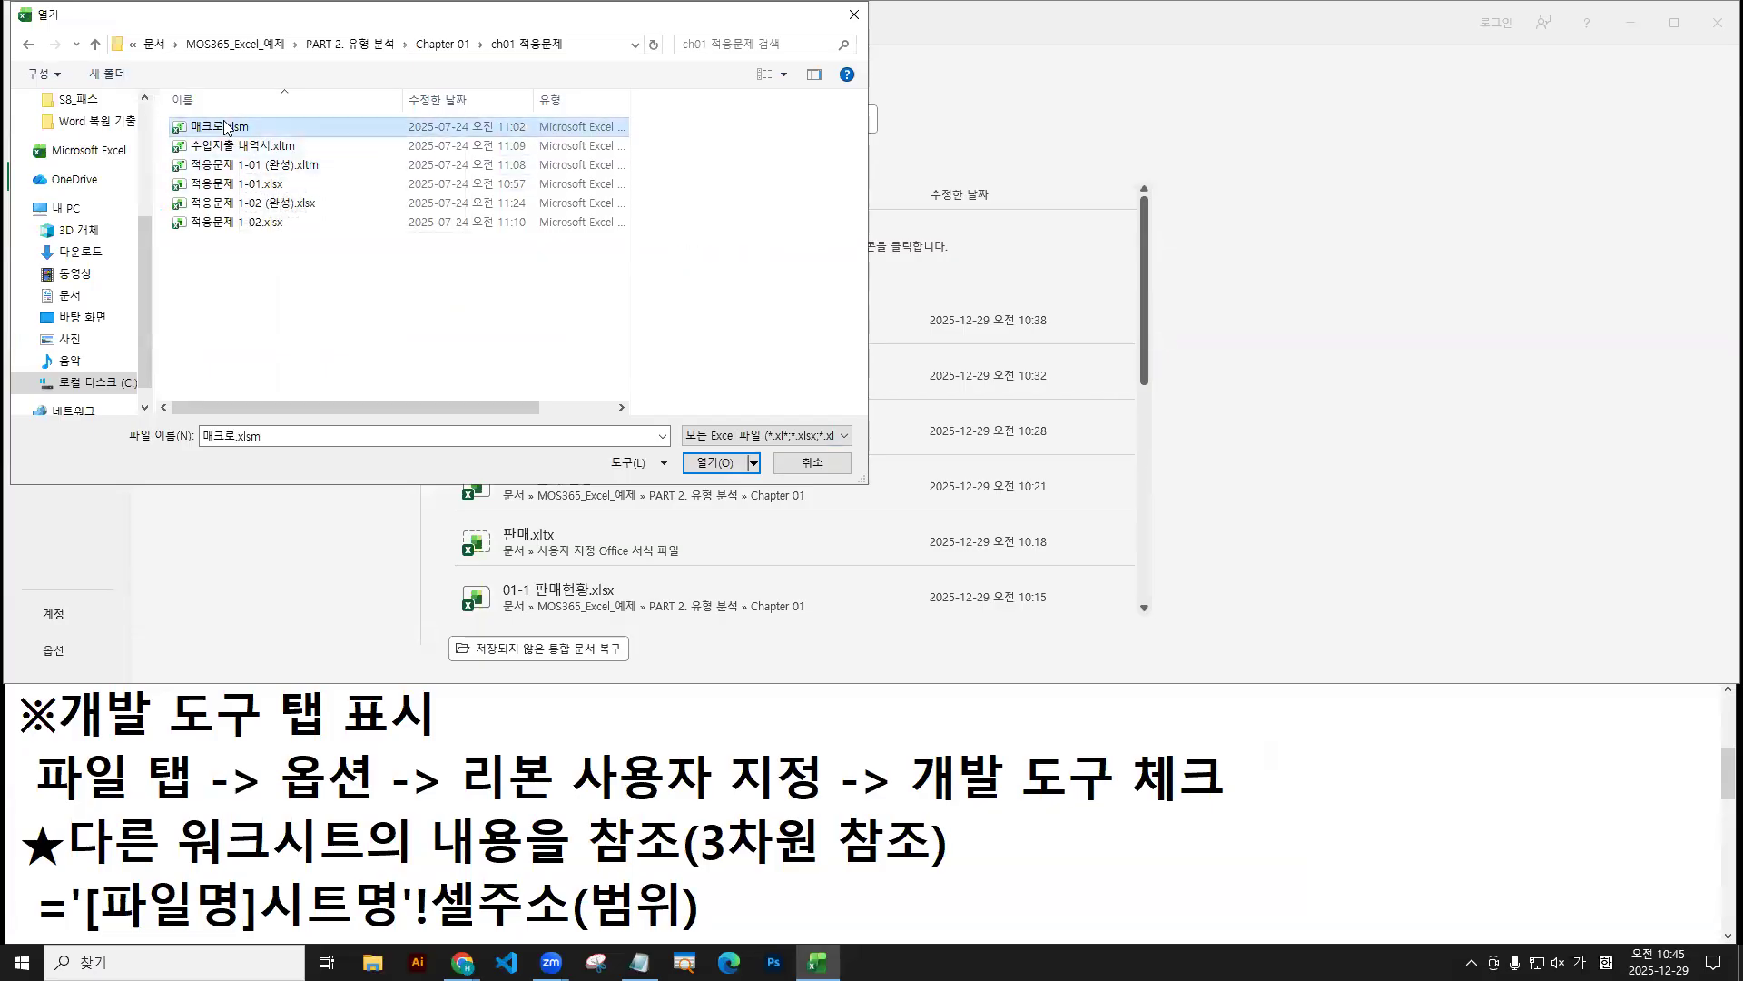
ctrl+click(225, 185)
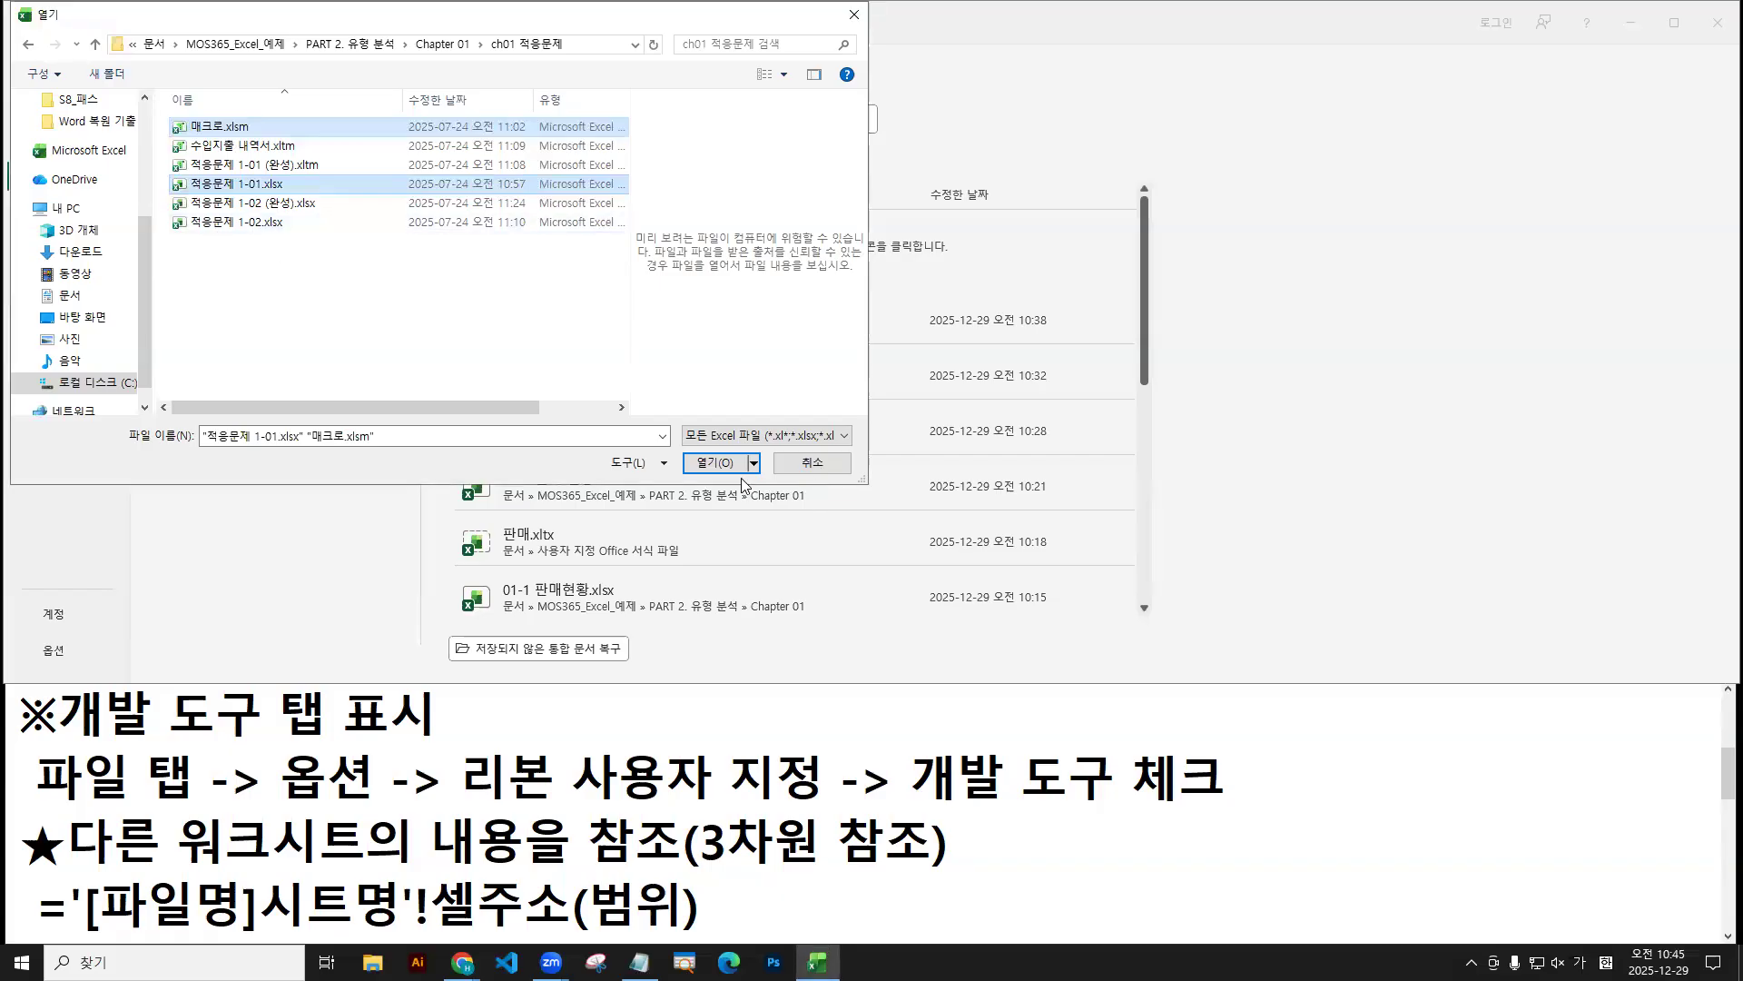
click(720, 464)
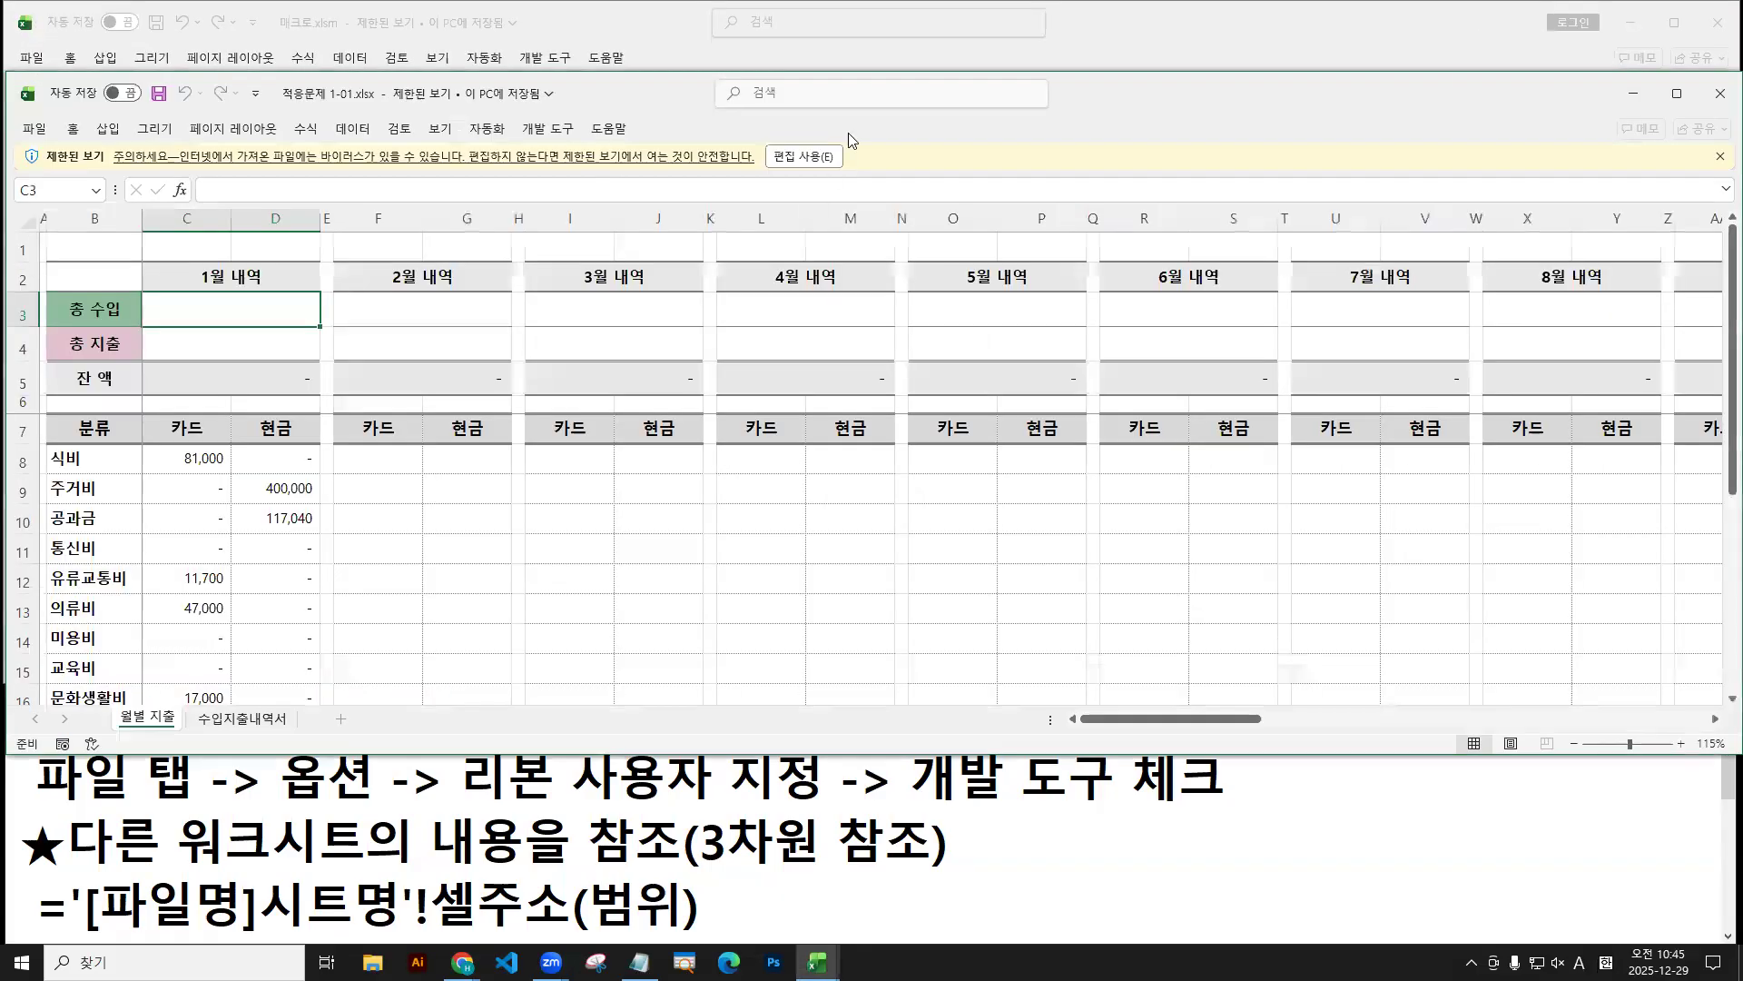
click(803, 156)
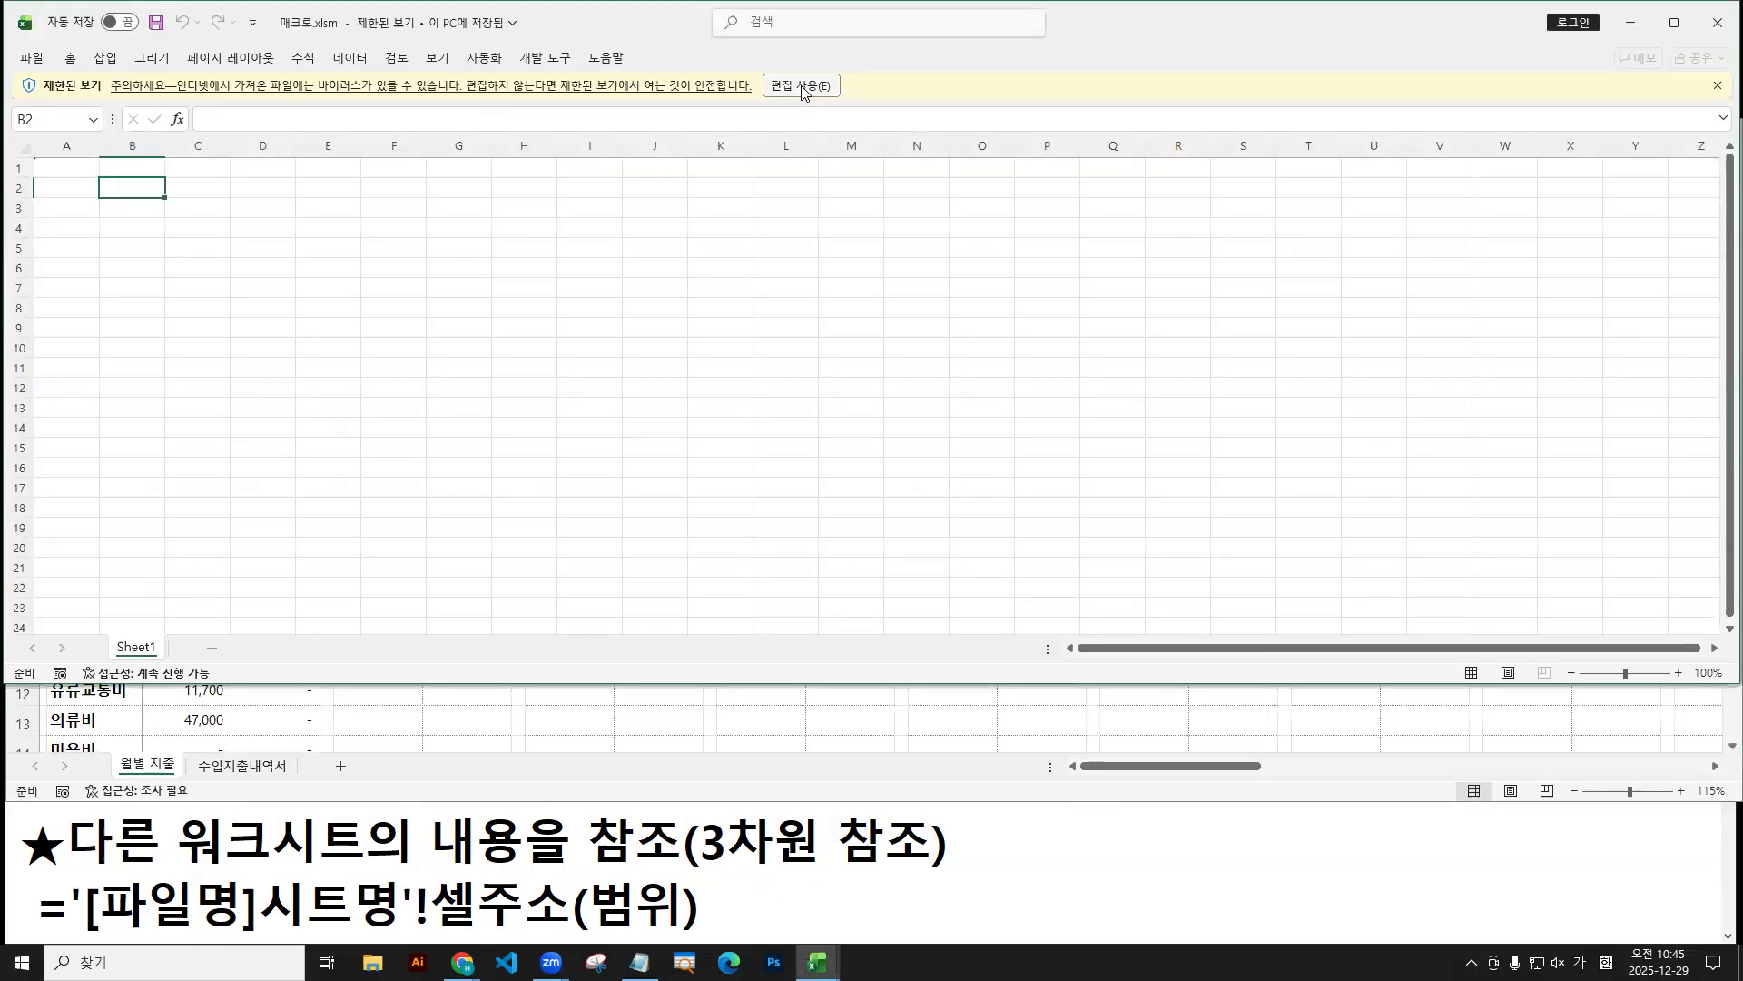
click(803, 87)
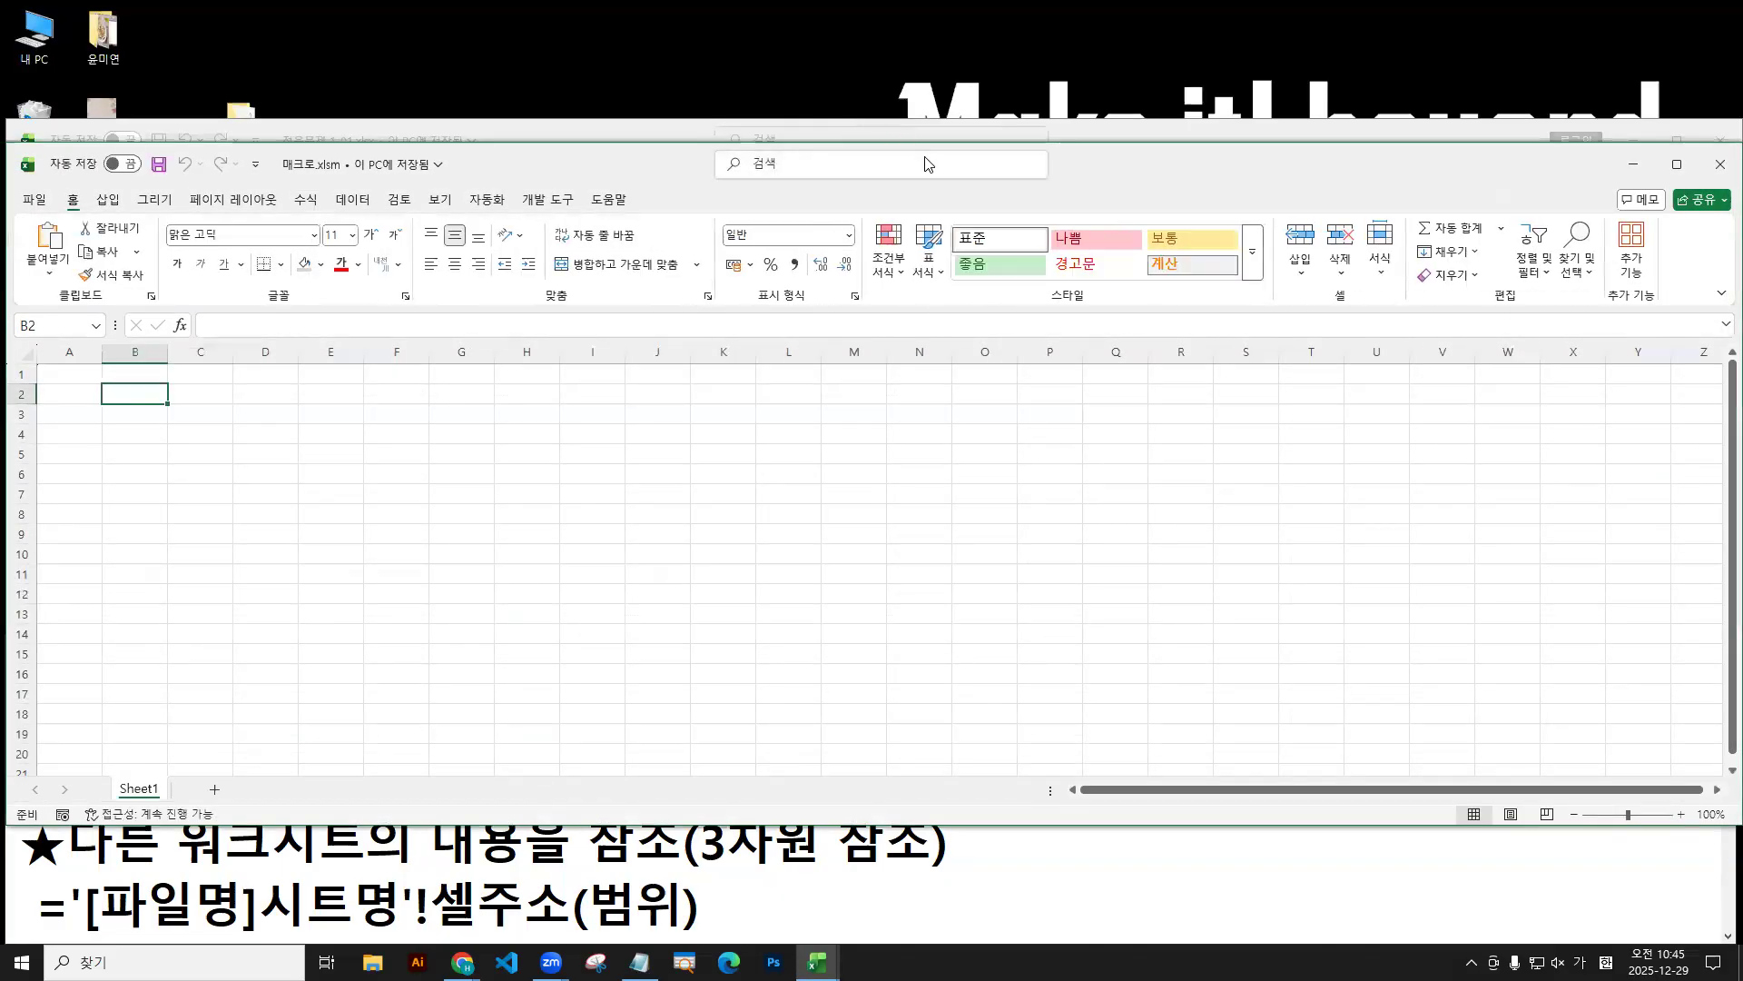
Move the 적응문제 1-01.xlsx and 매크로.xlsm windows up so both sit above the notes.
drag(927, 164, 940, 237)
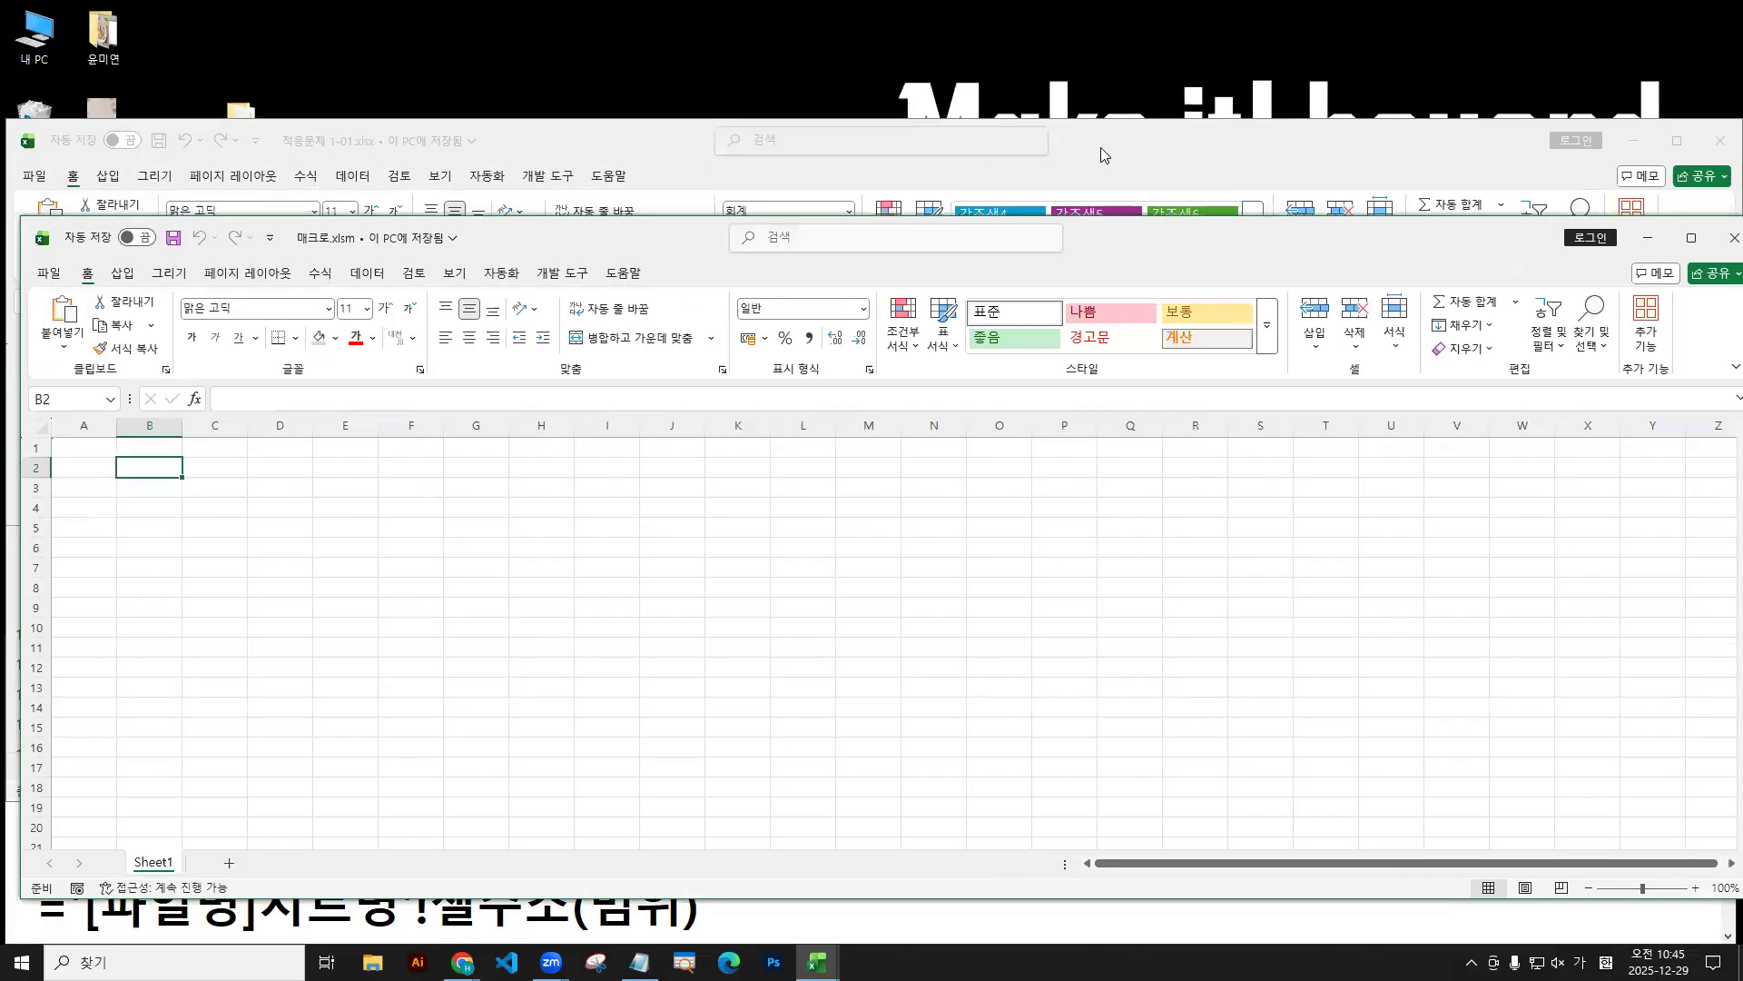
click(1147, 124)
drag(1147, 124, 1154, 12)
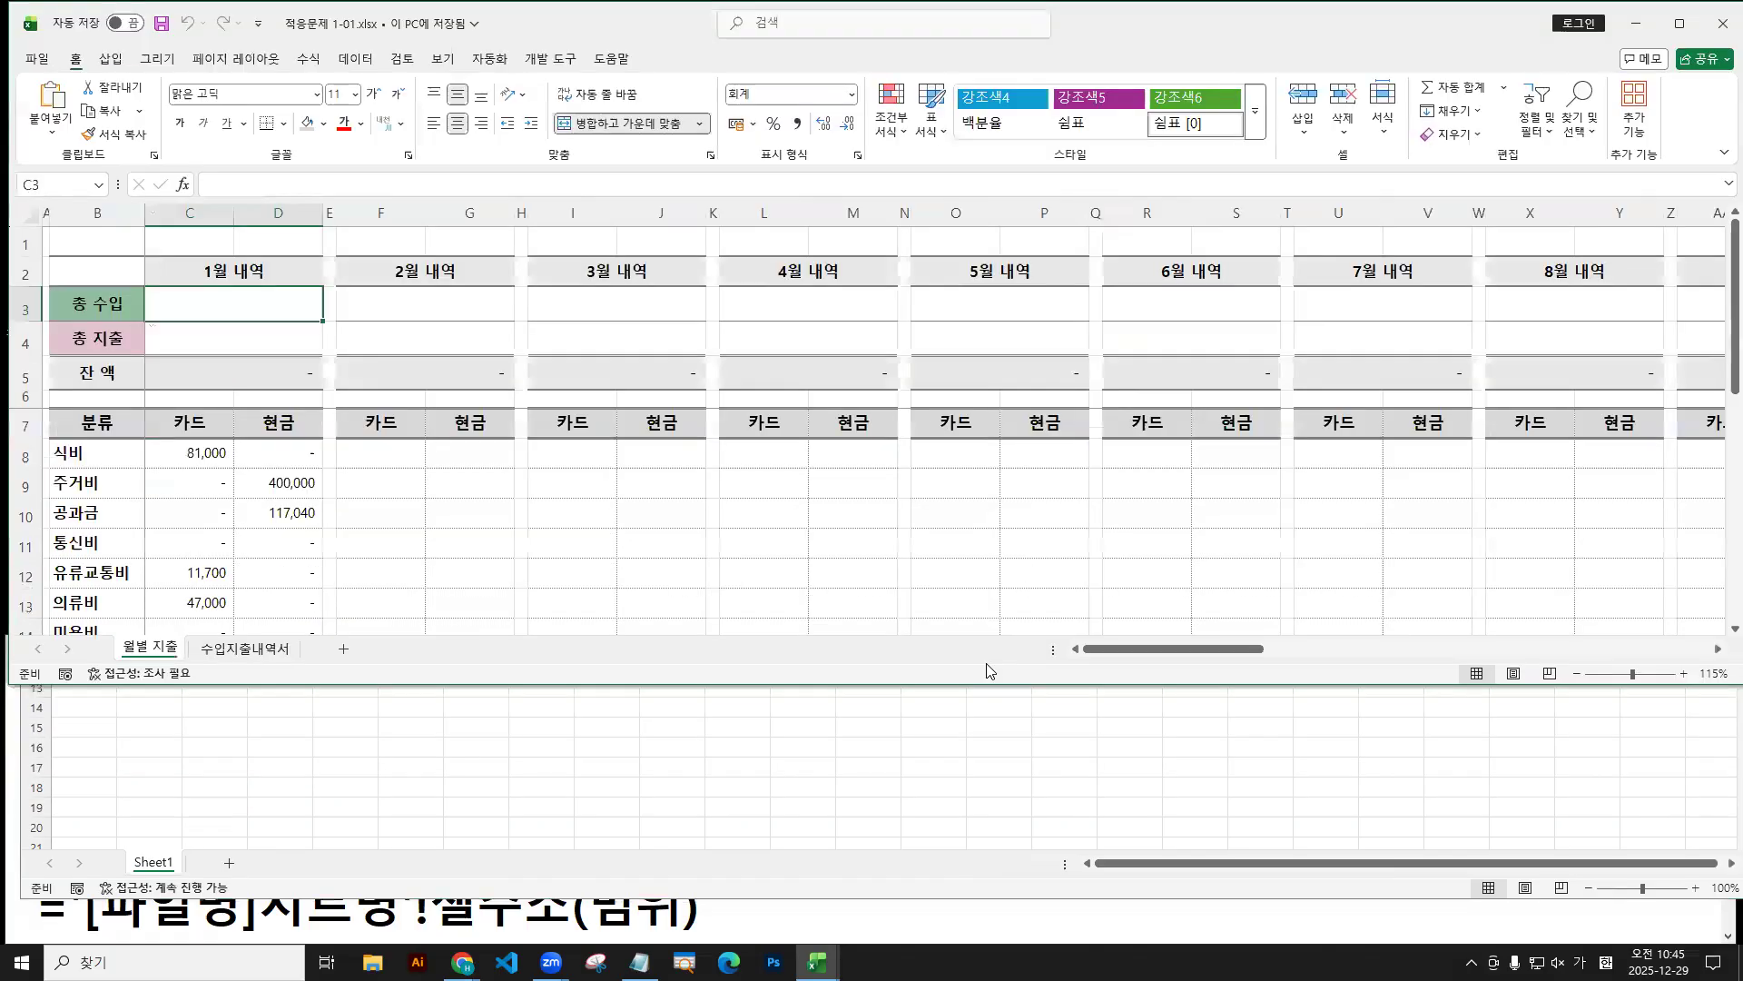
click(1170, 227)
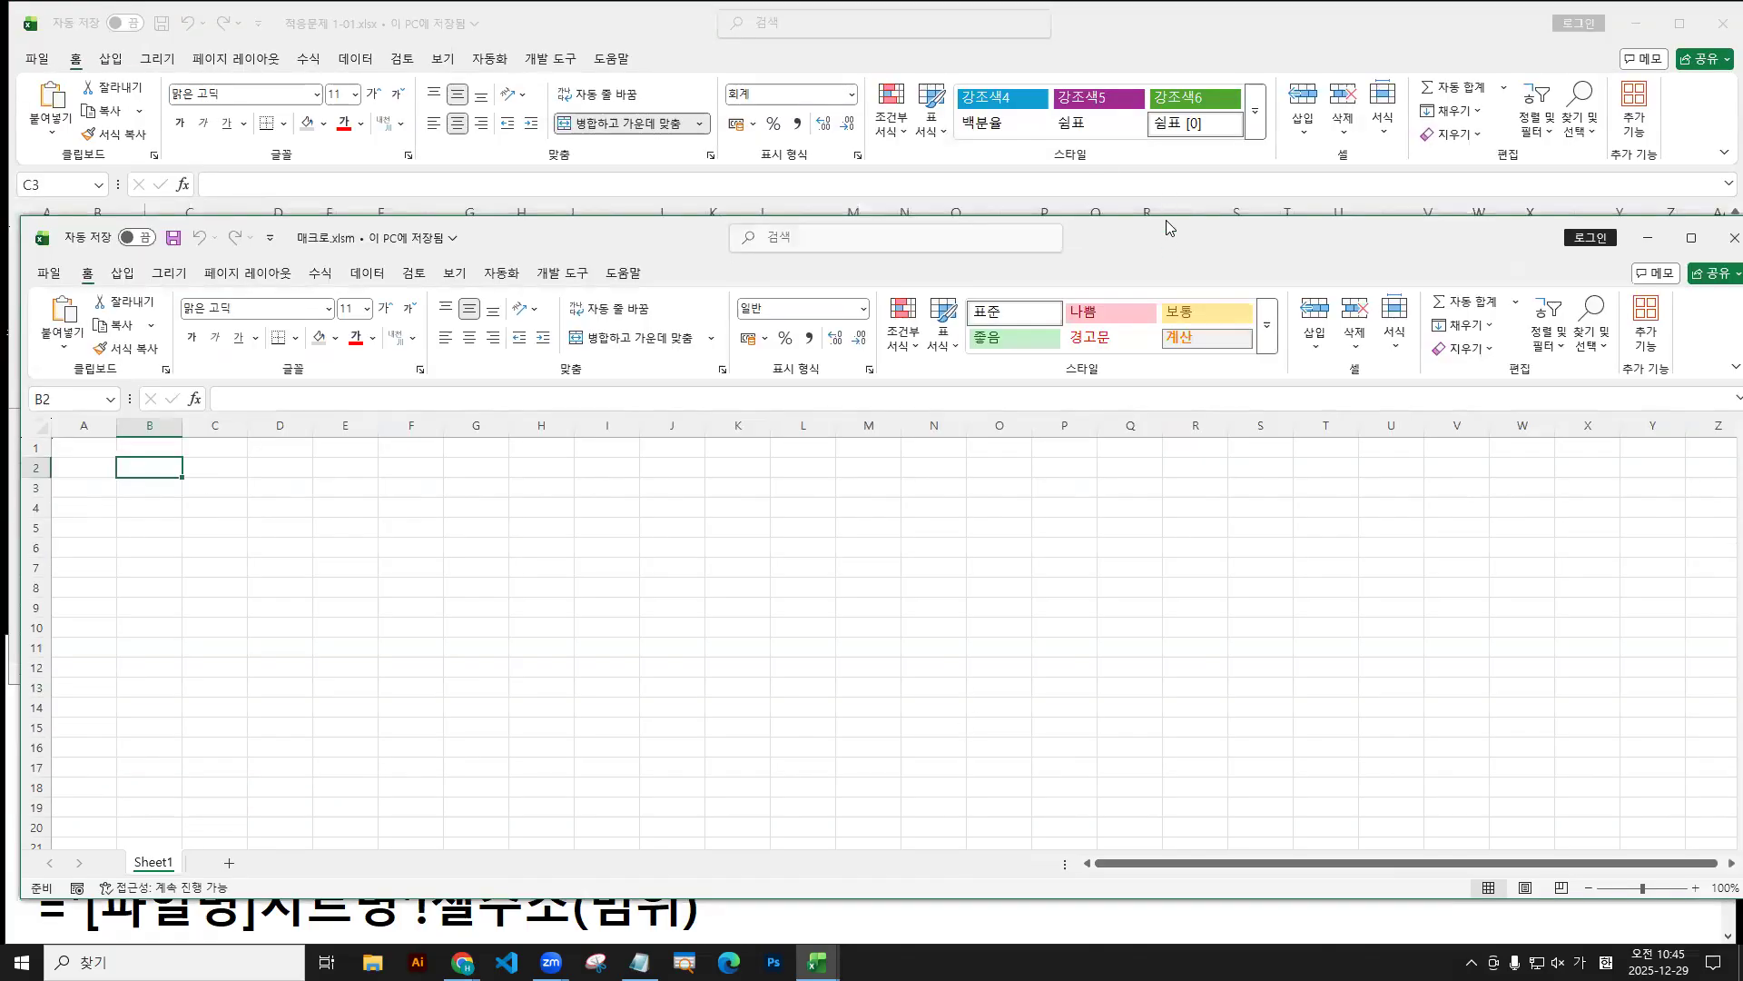
drag(1170, 227, 1161, 14)
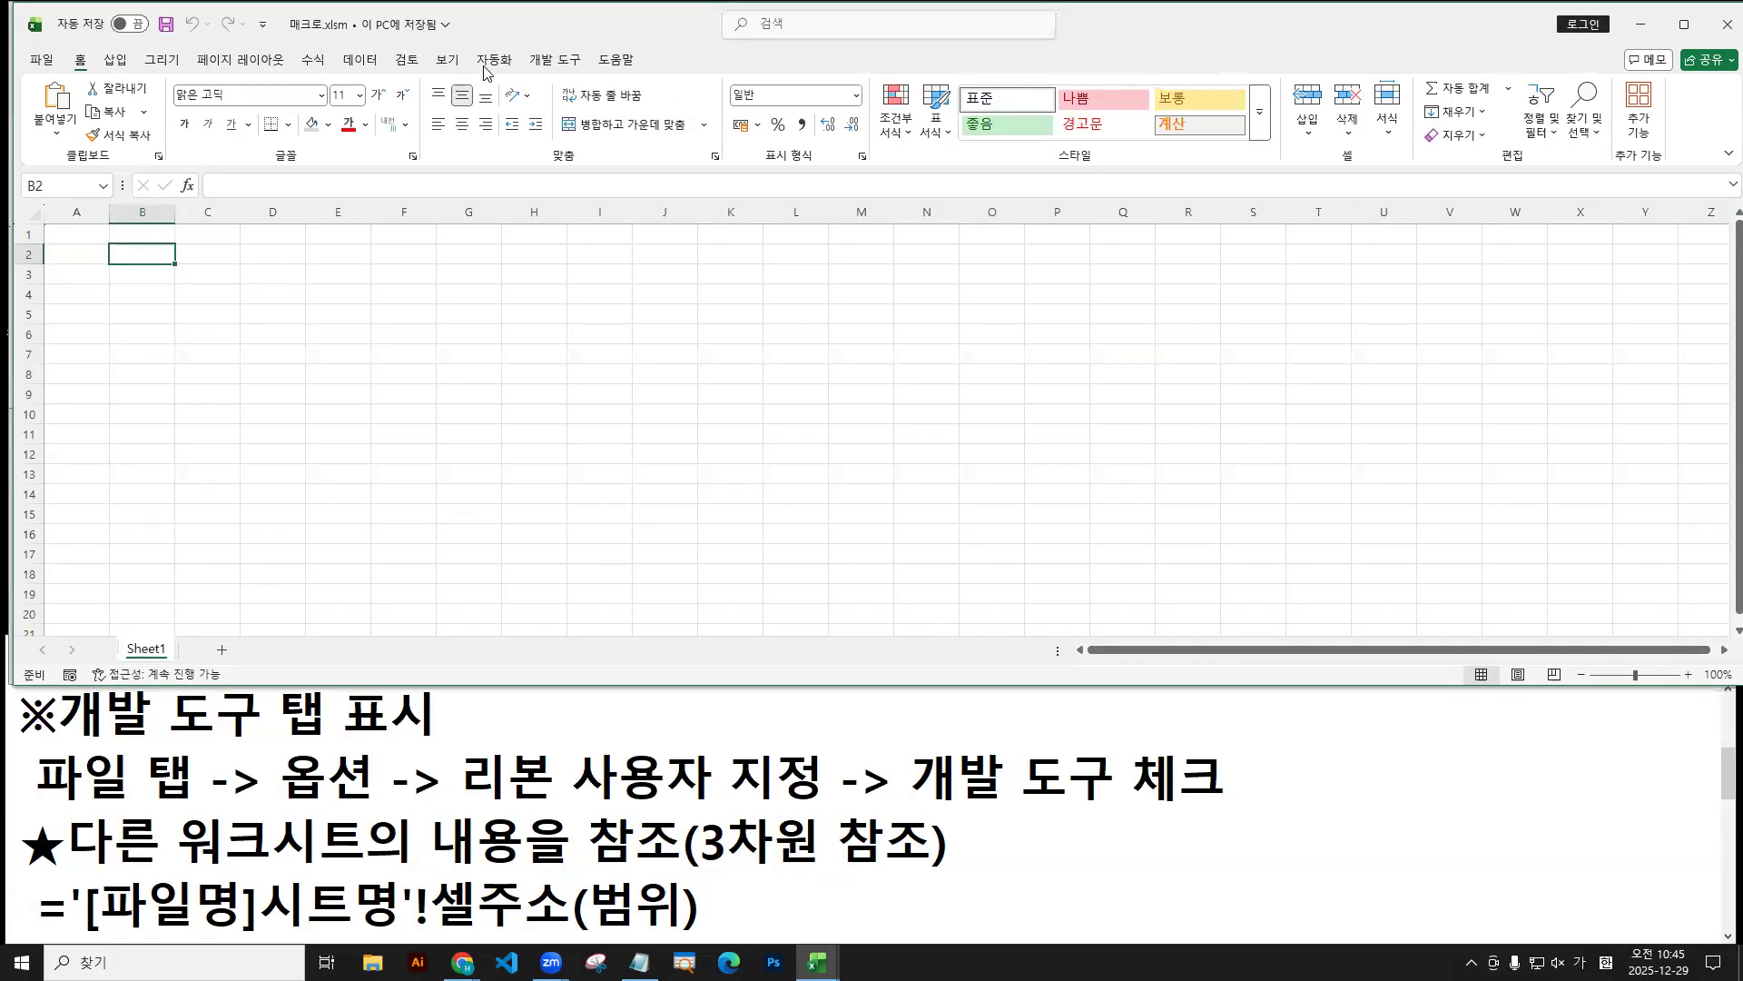
Switch from 매크로.xlsm to the 적응문제 1-01.xlsx workbook window.
click(448, 59)
click(1327, 107)
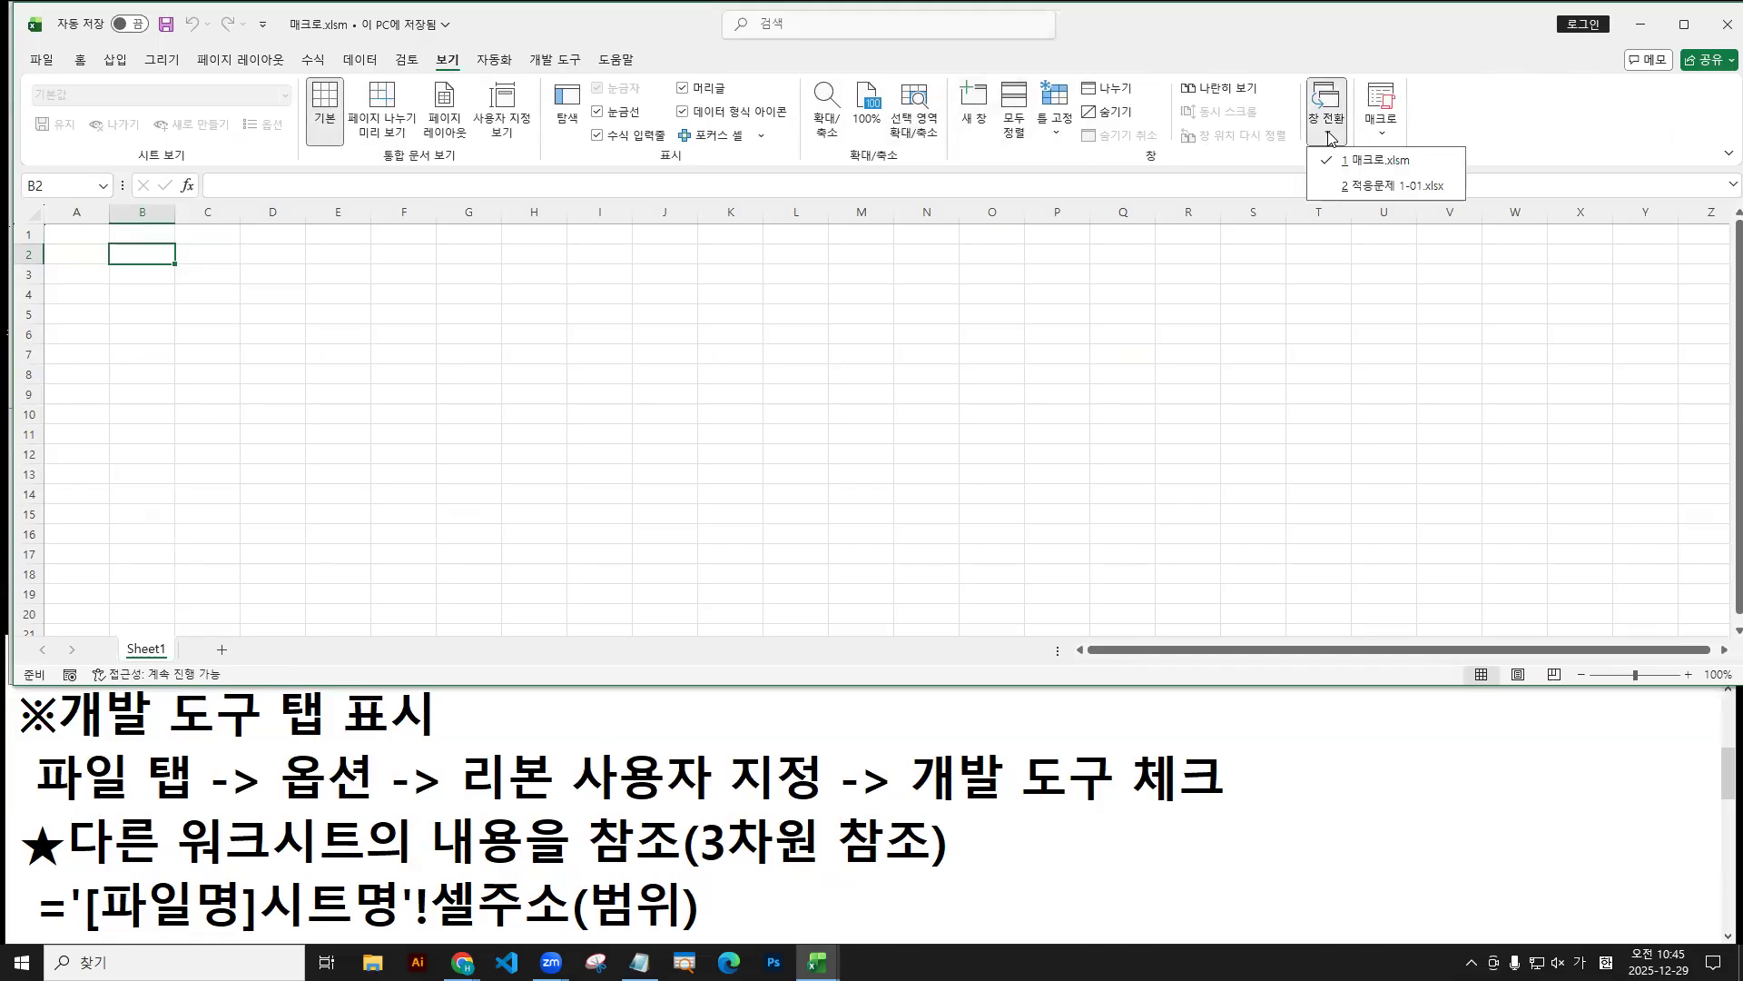
click(1351, 209)
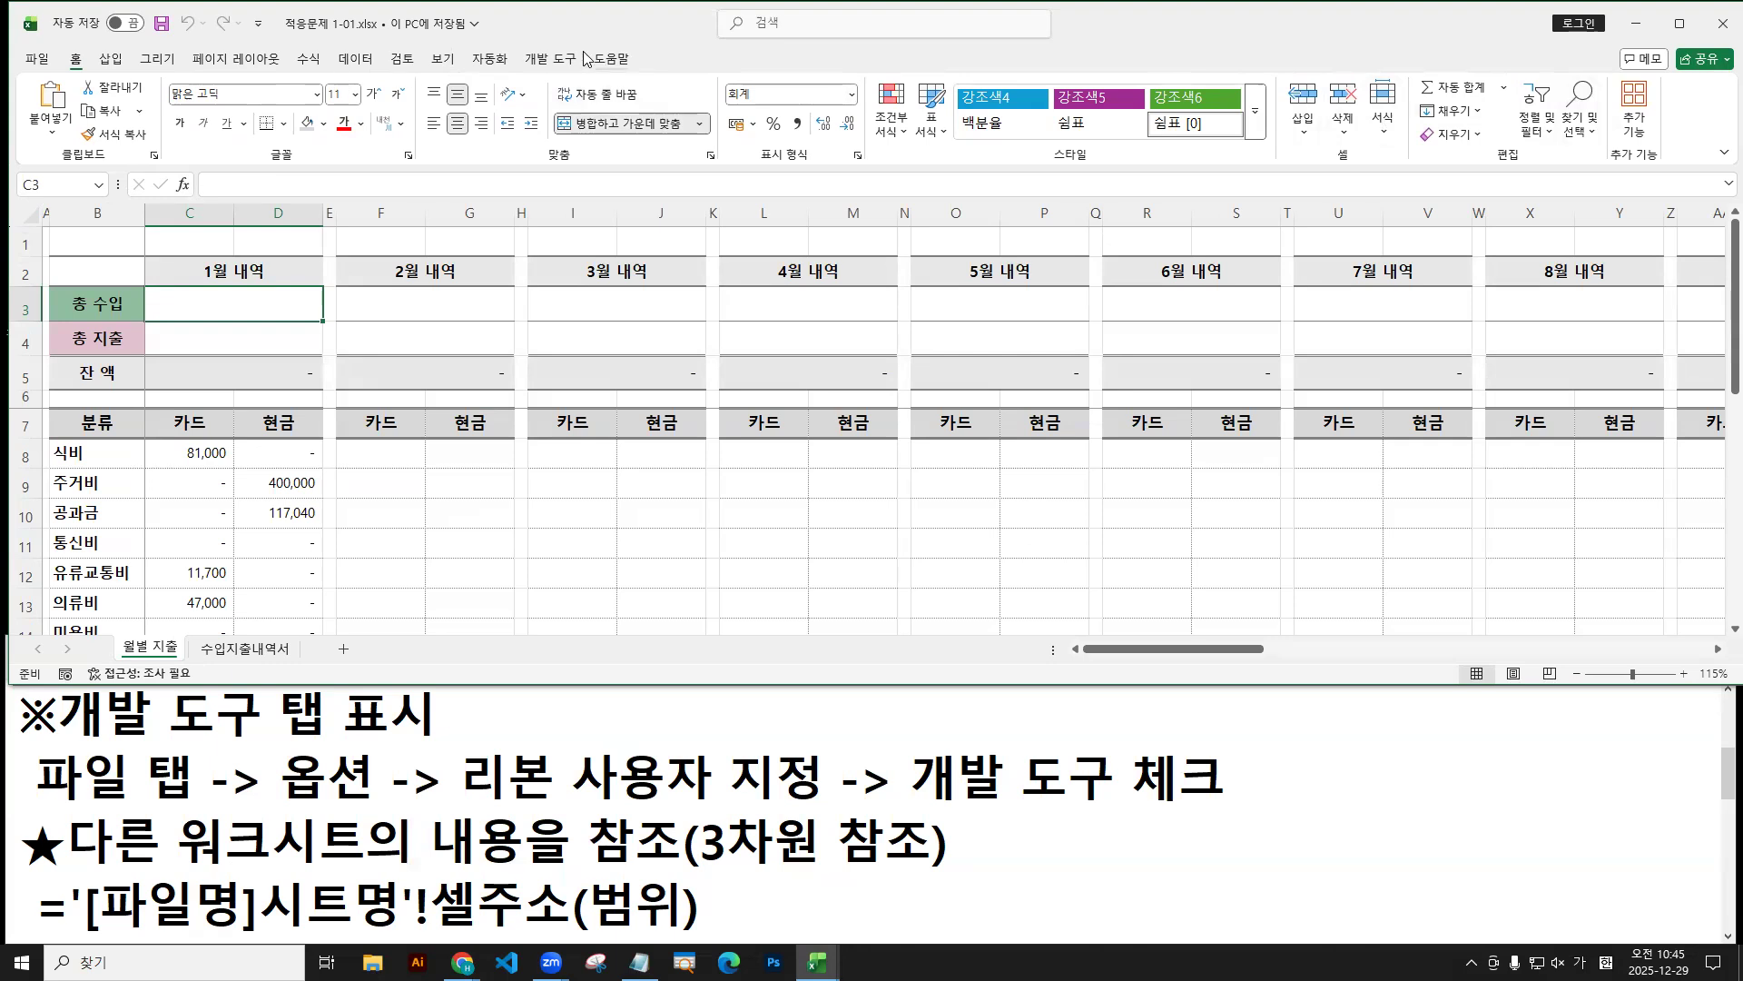
Switch to the 매크로.xlsm window and return to 적응문제 1-01.xlsx.
click(443, 59)
drag(442, 62, 442, 102)
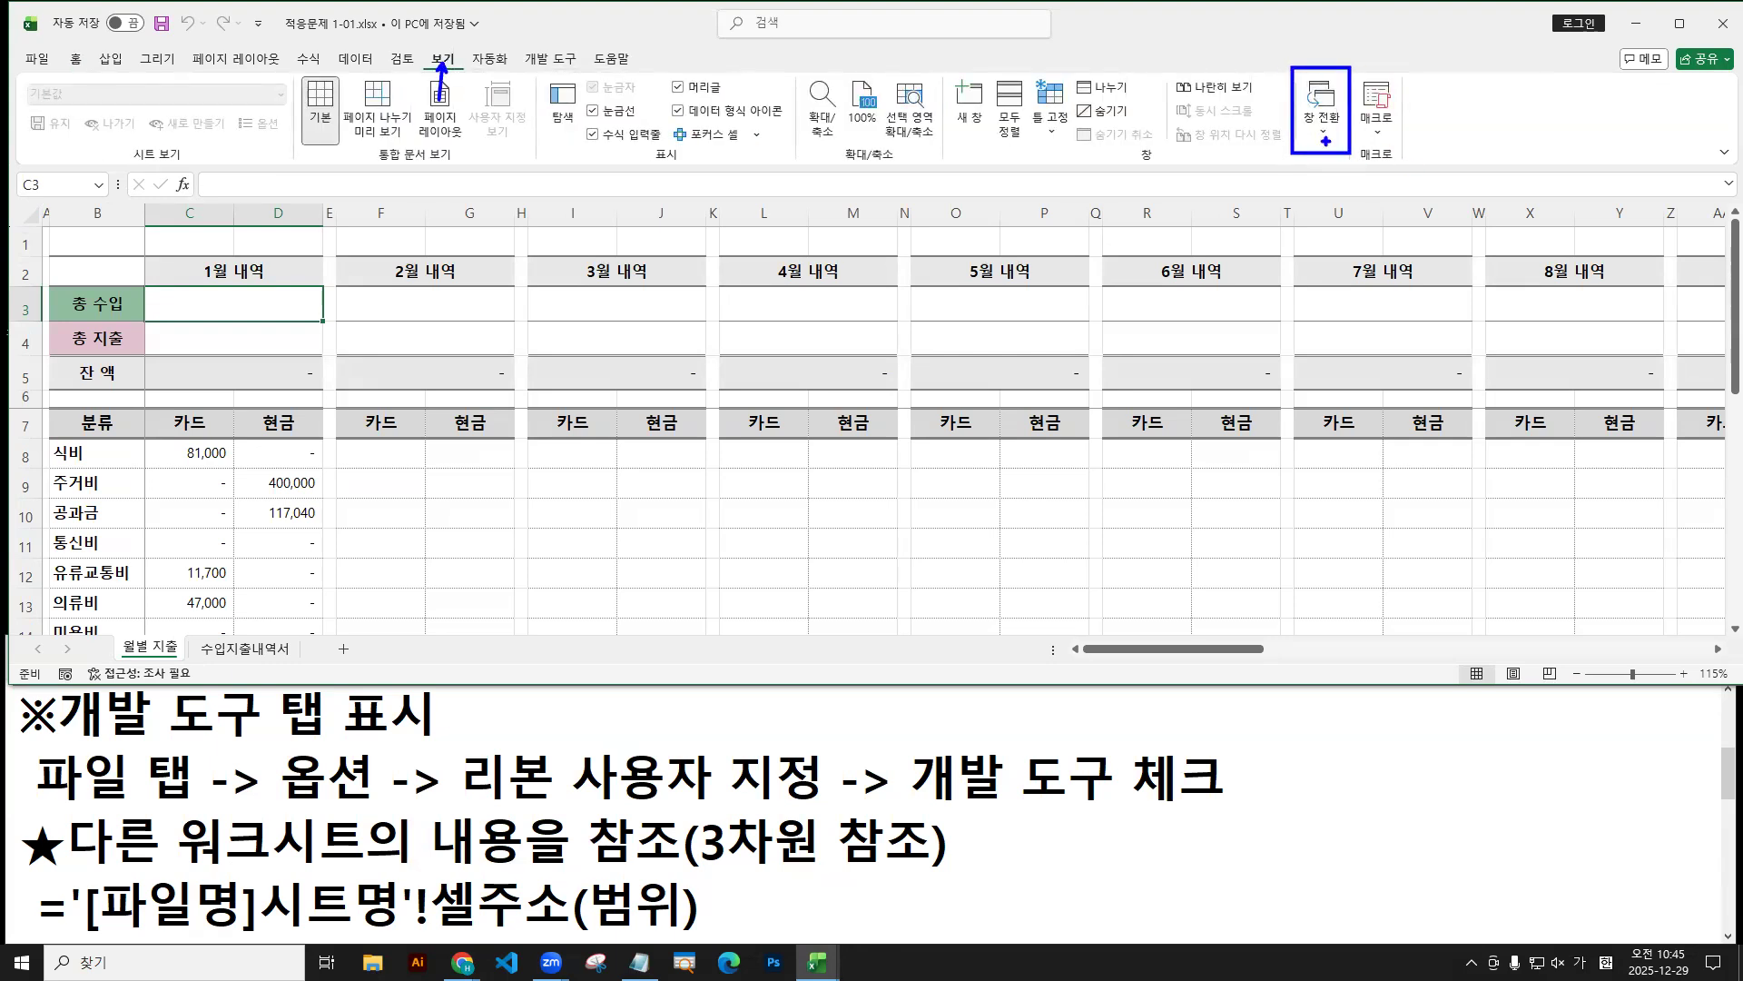
click(1328, 134)
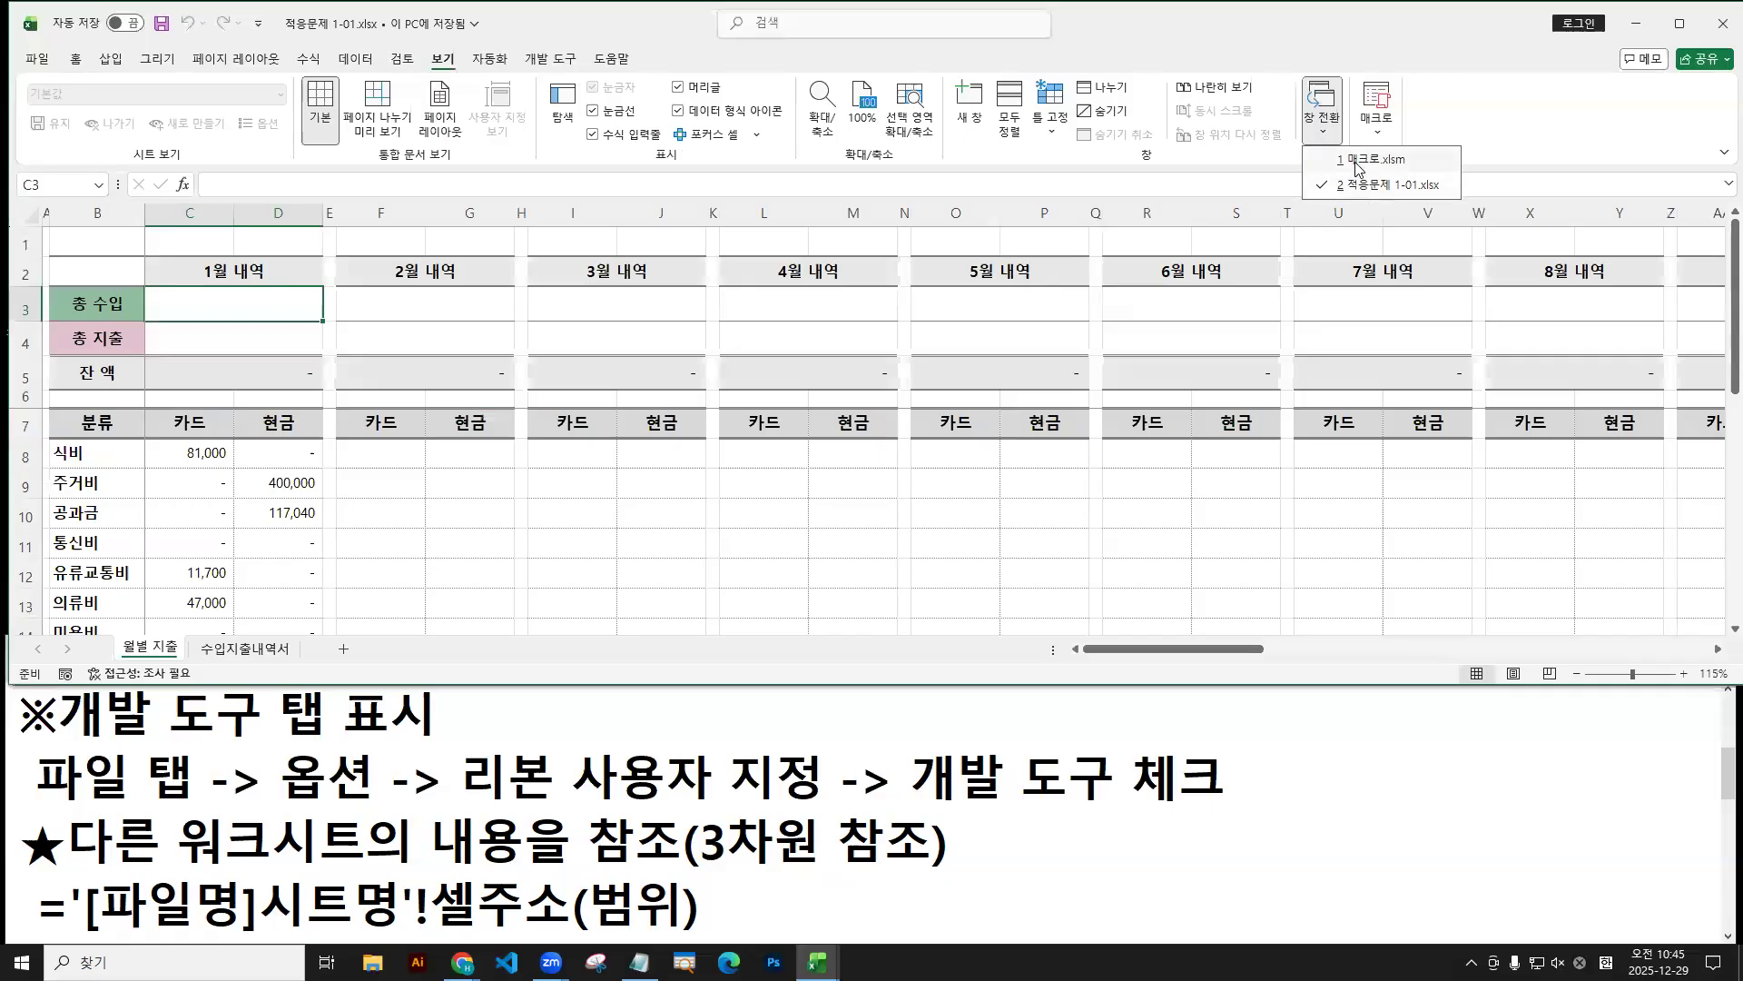
click(1362, 160)
click(1340, 136)
click(1353, 185)
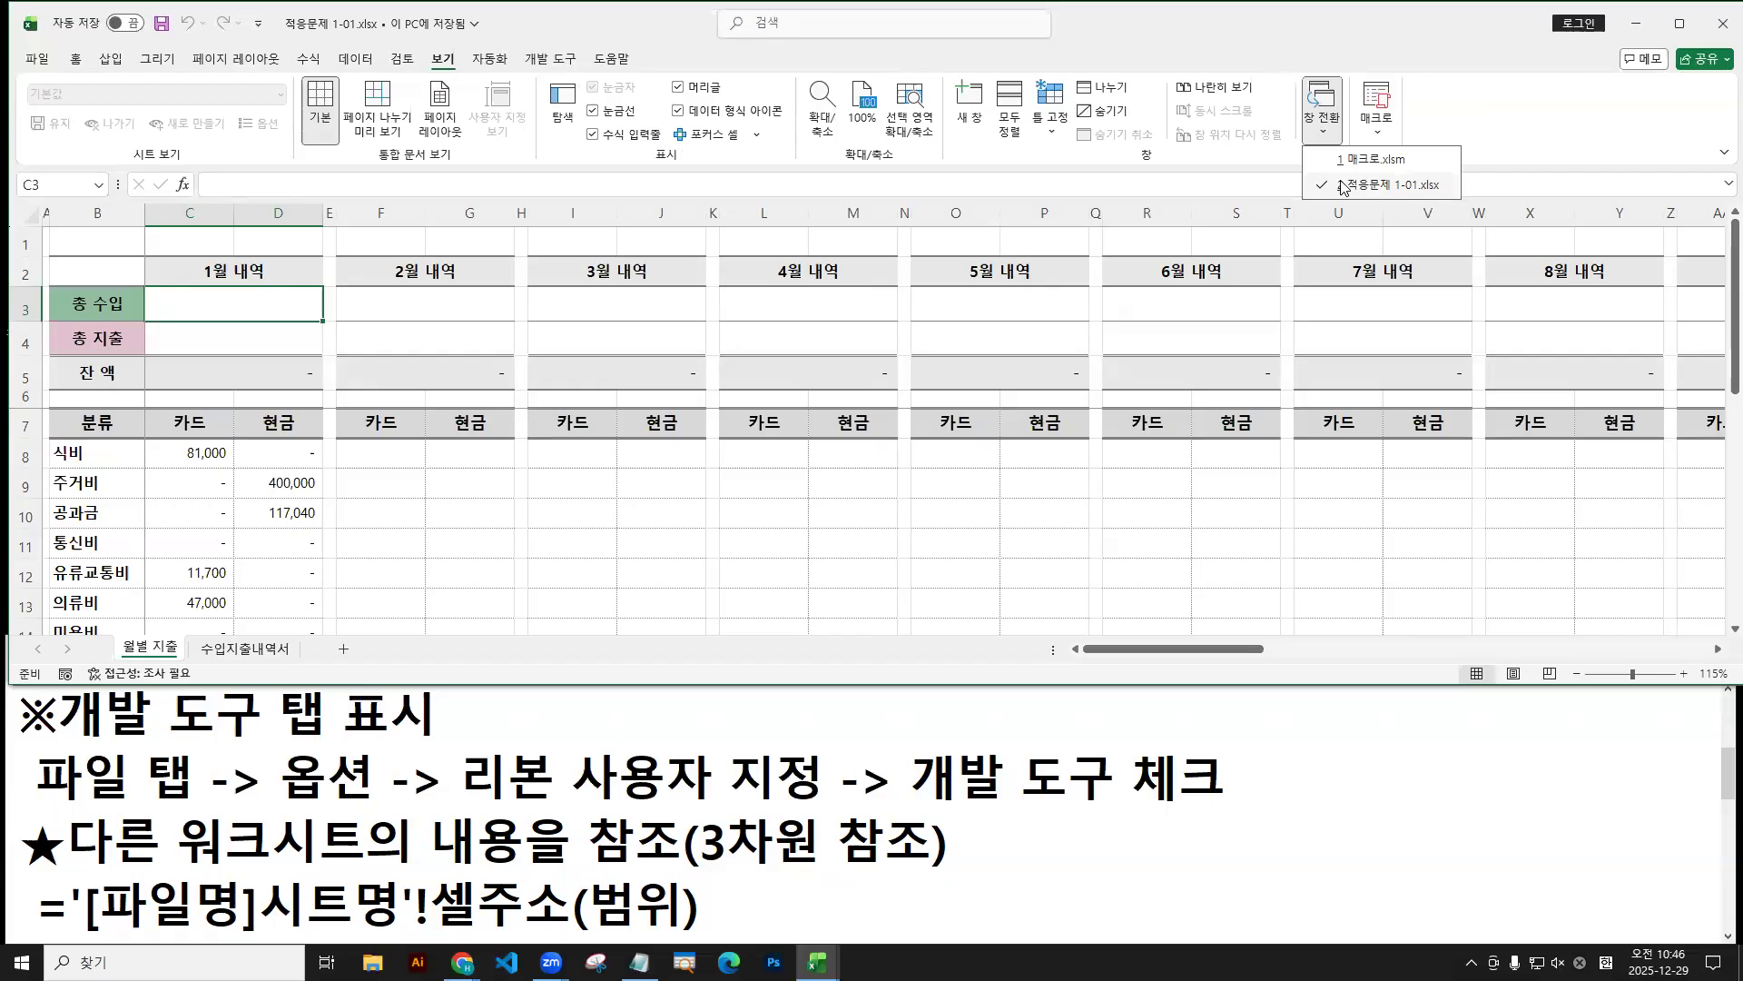
click(1343, 185)
Set the macro security to allow VBA macros (VBA 매크로 사용) and apply the setting.
click(550, 58)
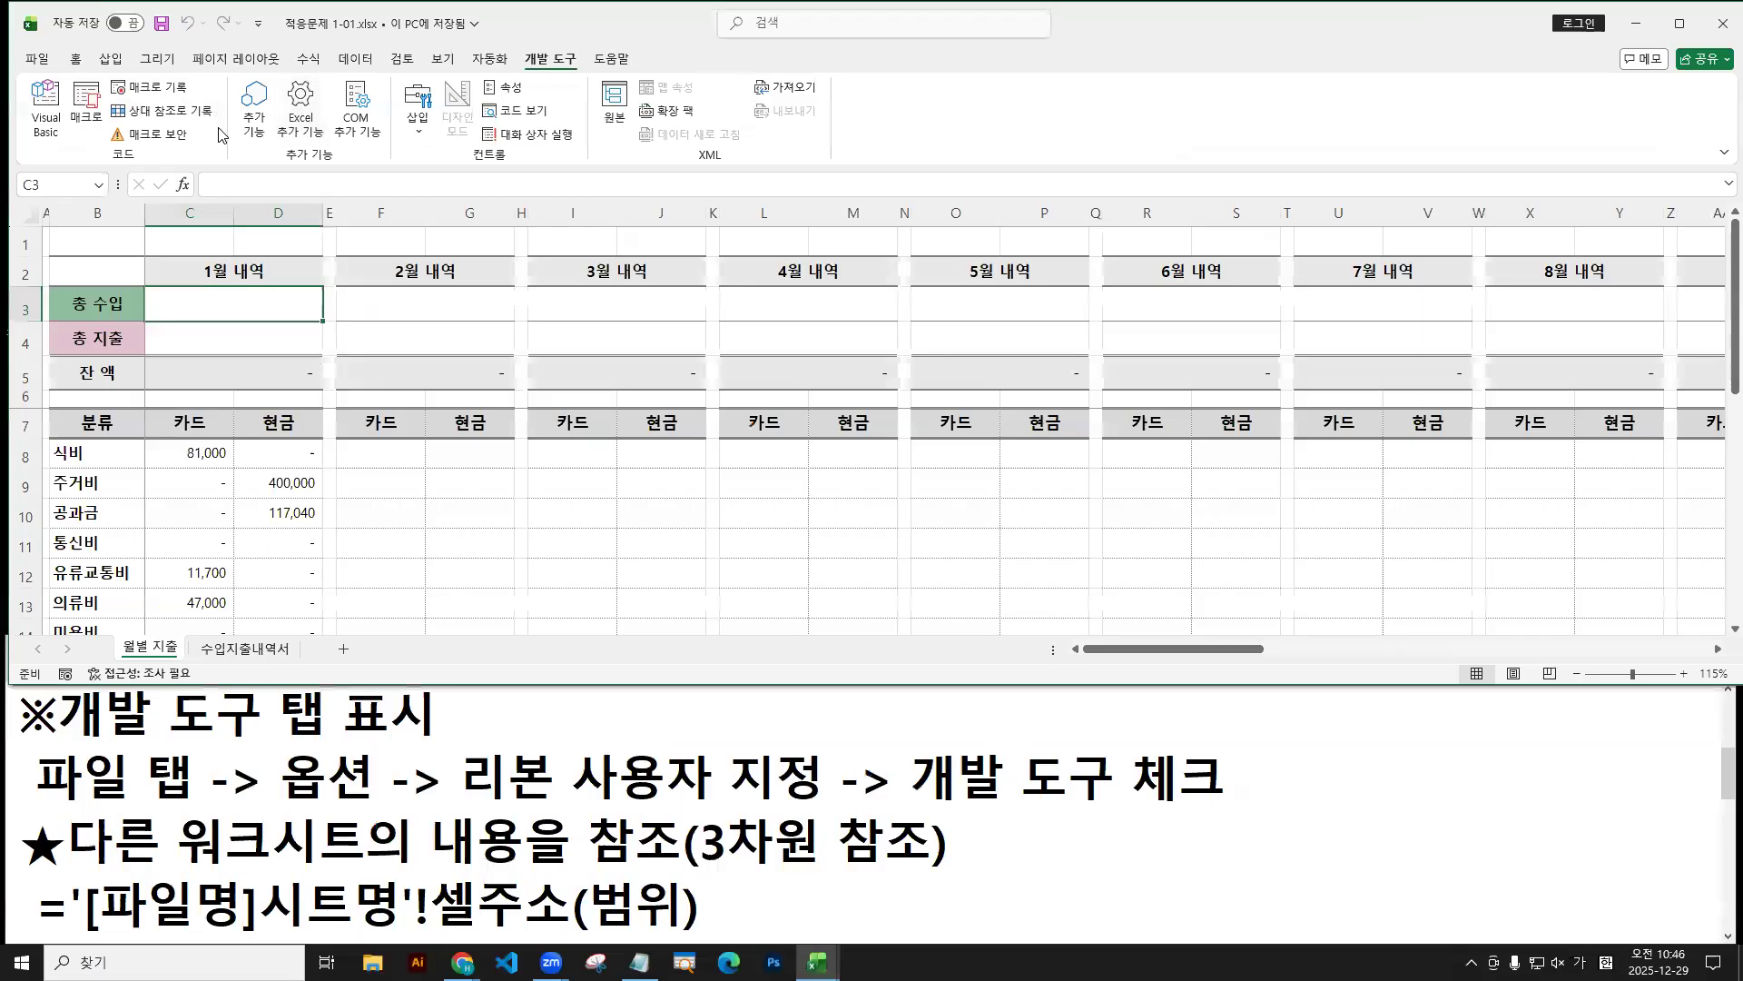
click(159, 142)
click(716, 197)
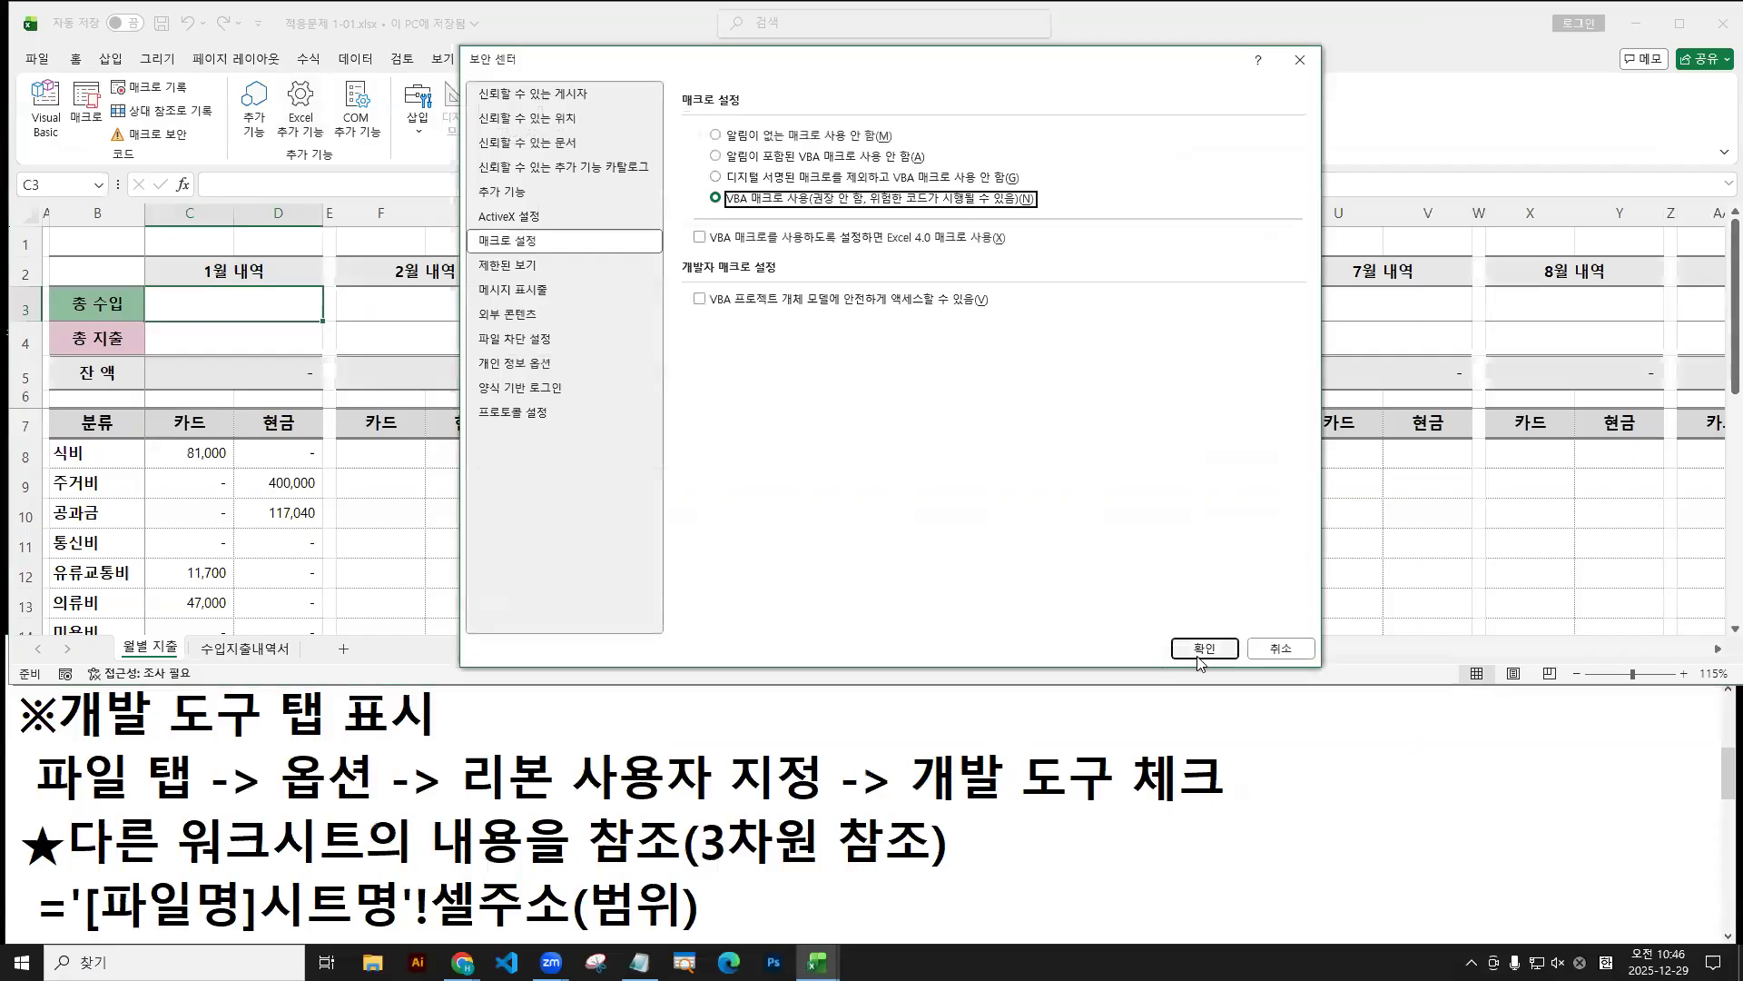
click(1203, 650)
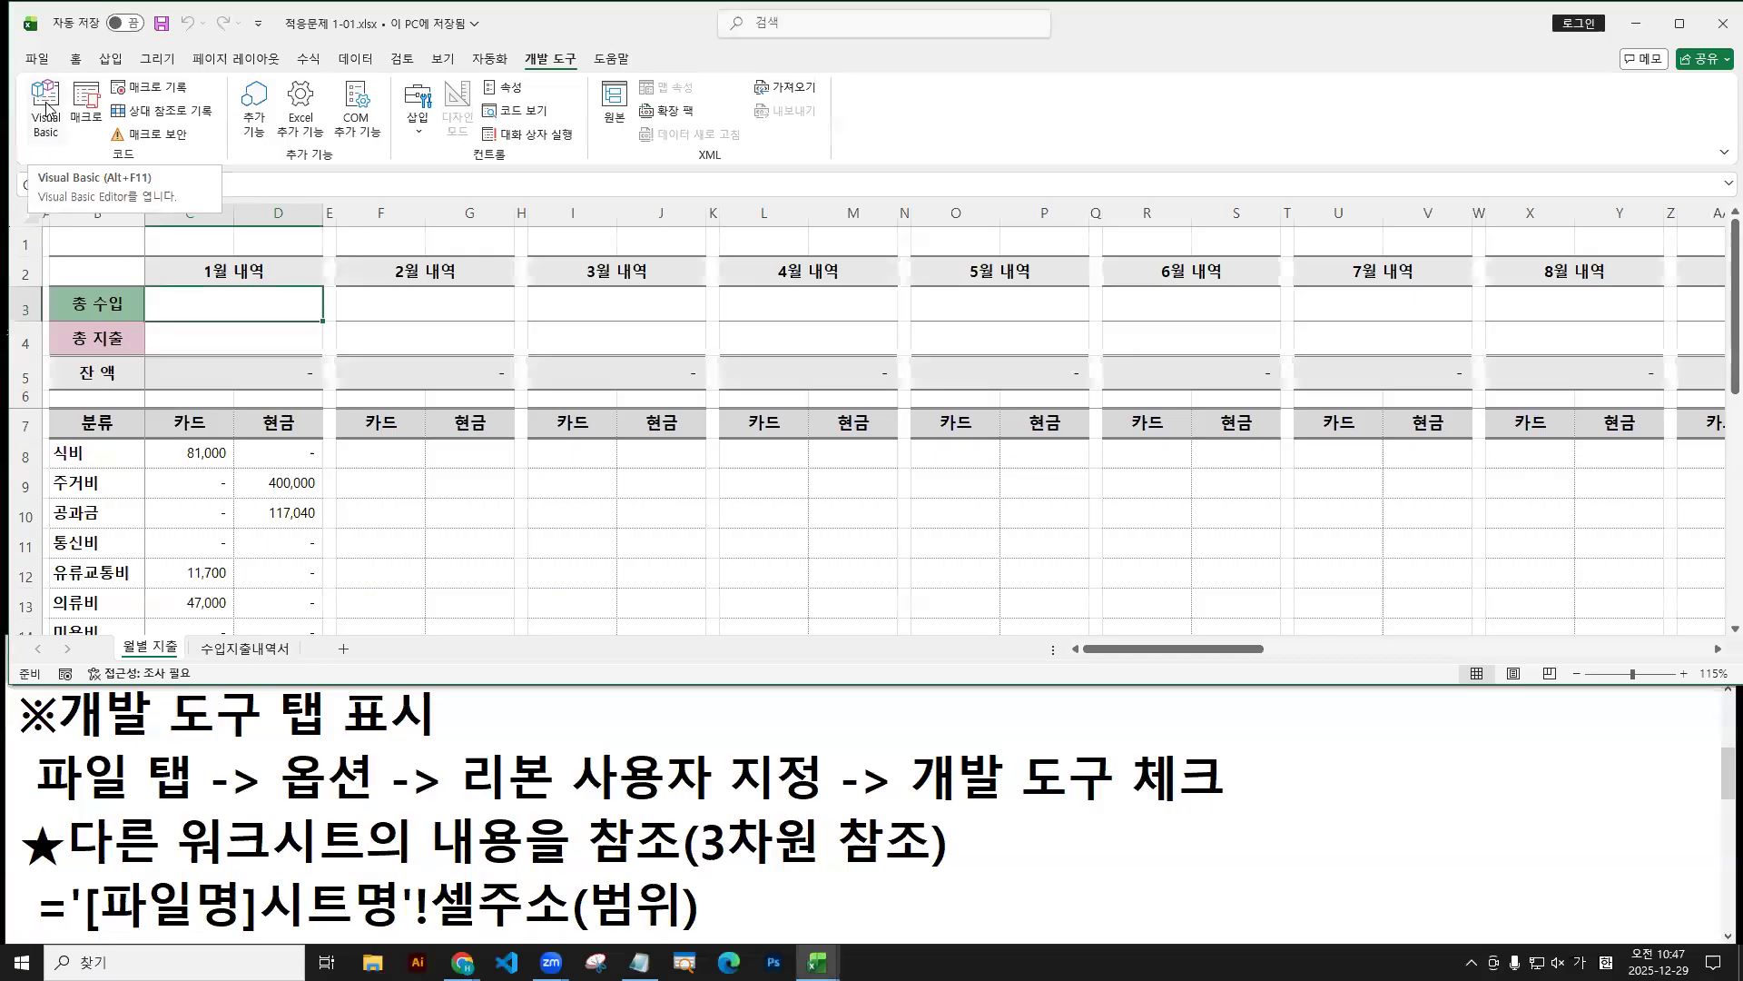
Open the Visual Basic Editor and expand the 매크로.xlsm project and its 모듈 folder down to Module1.
click(46, 118)
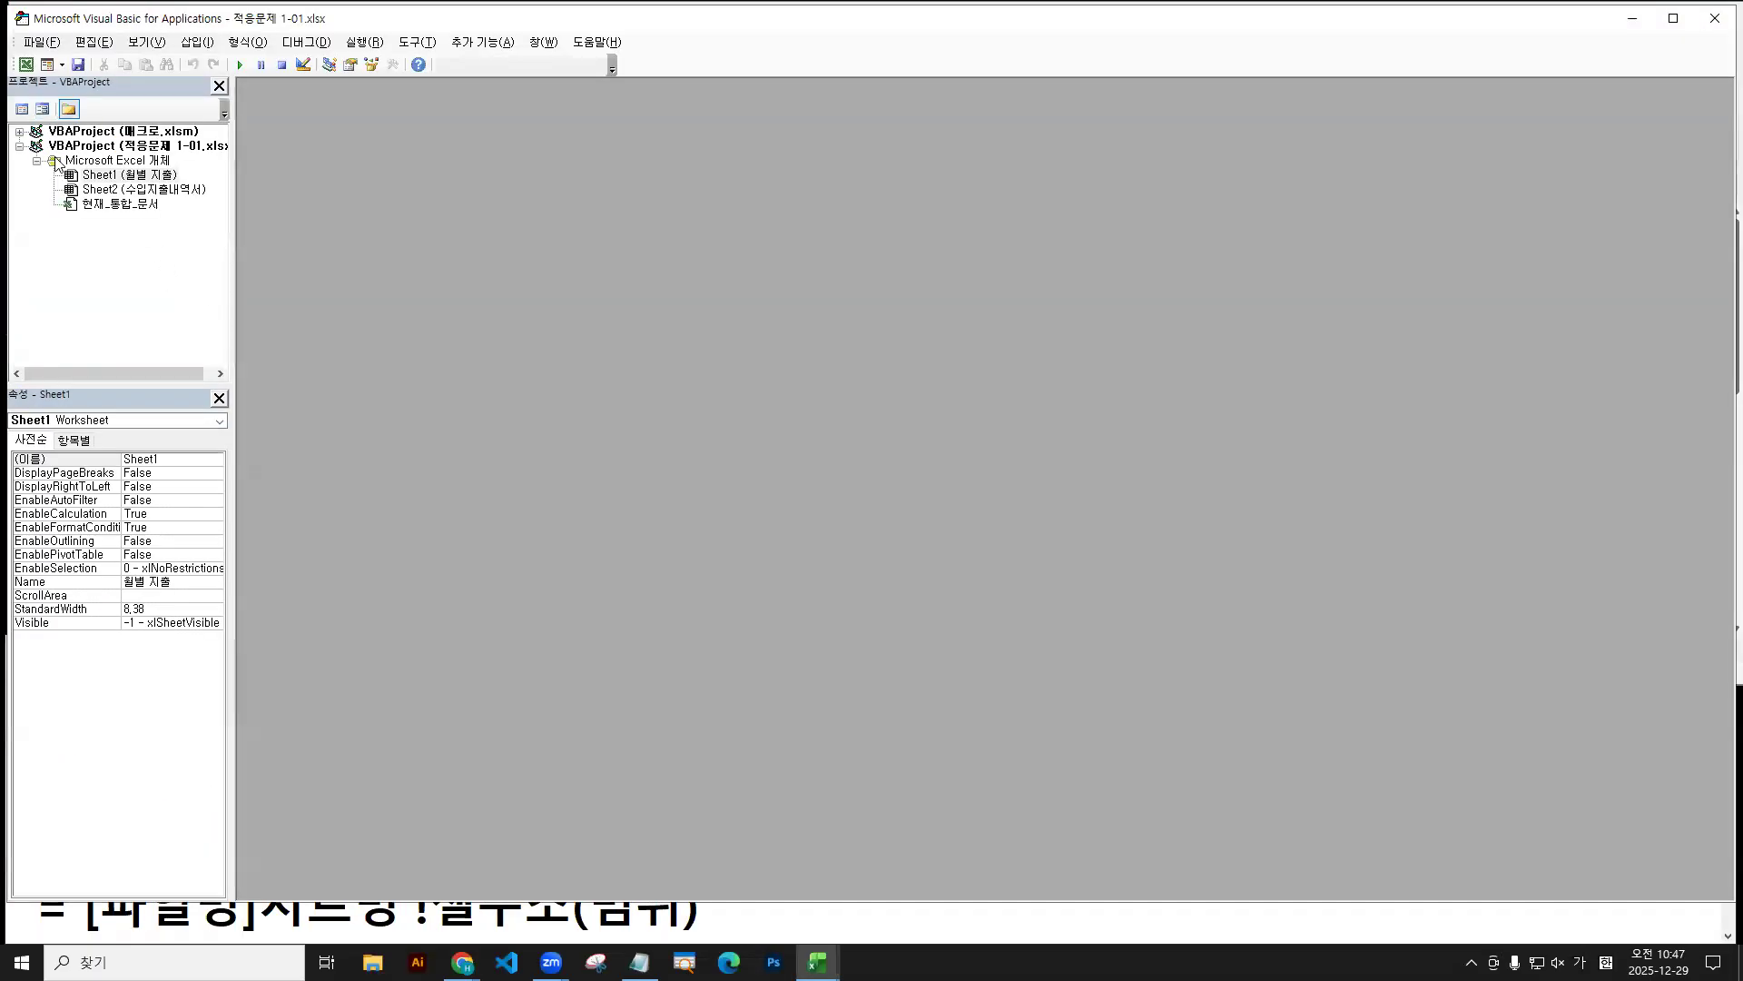
click(19, 132)
click(19, 131)
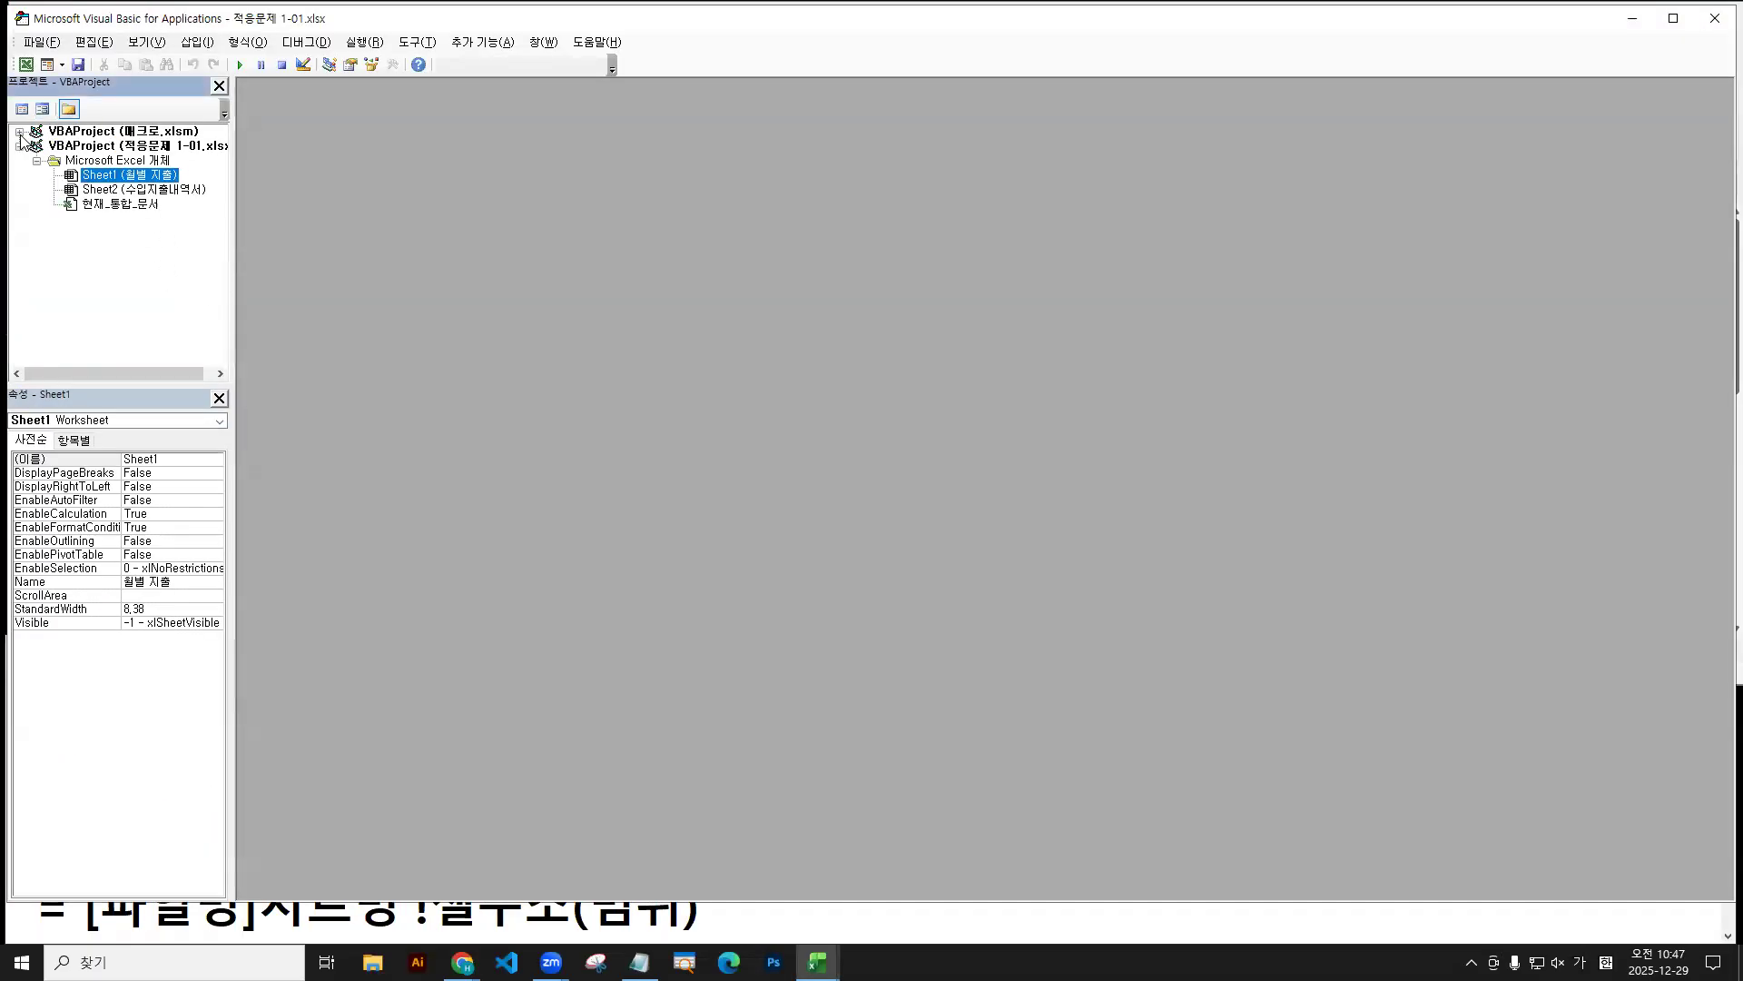
click(19, 132)
click(19, 132)
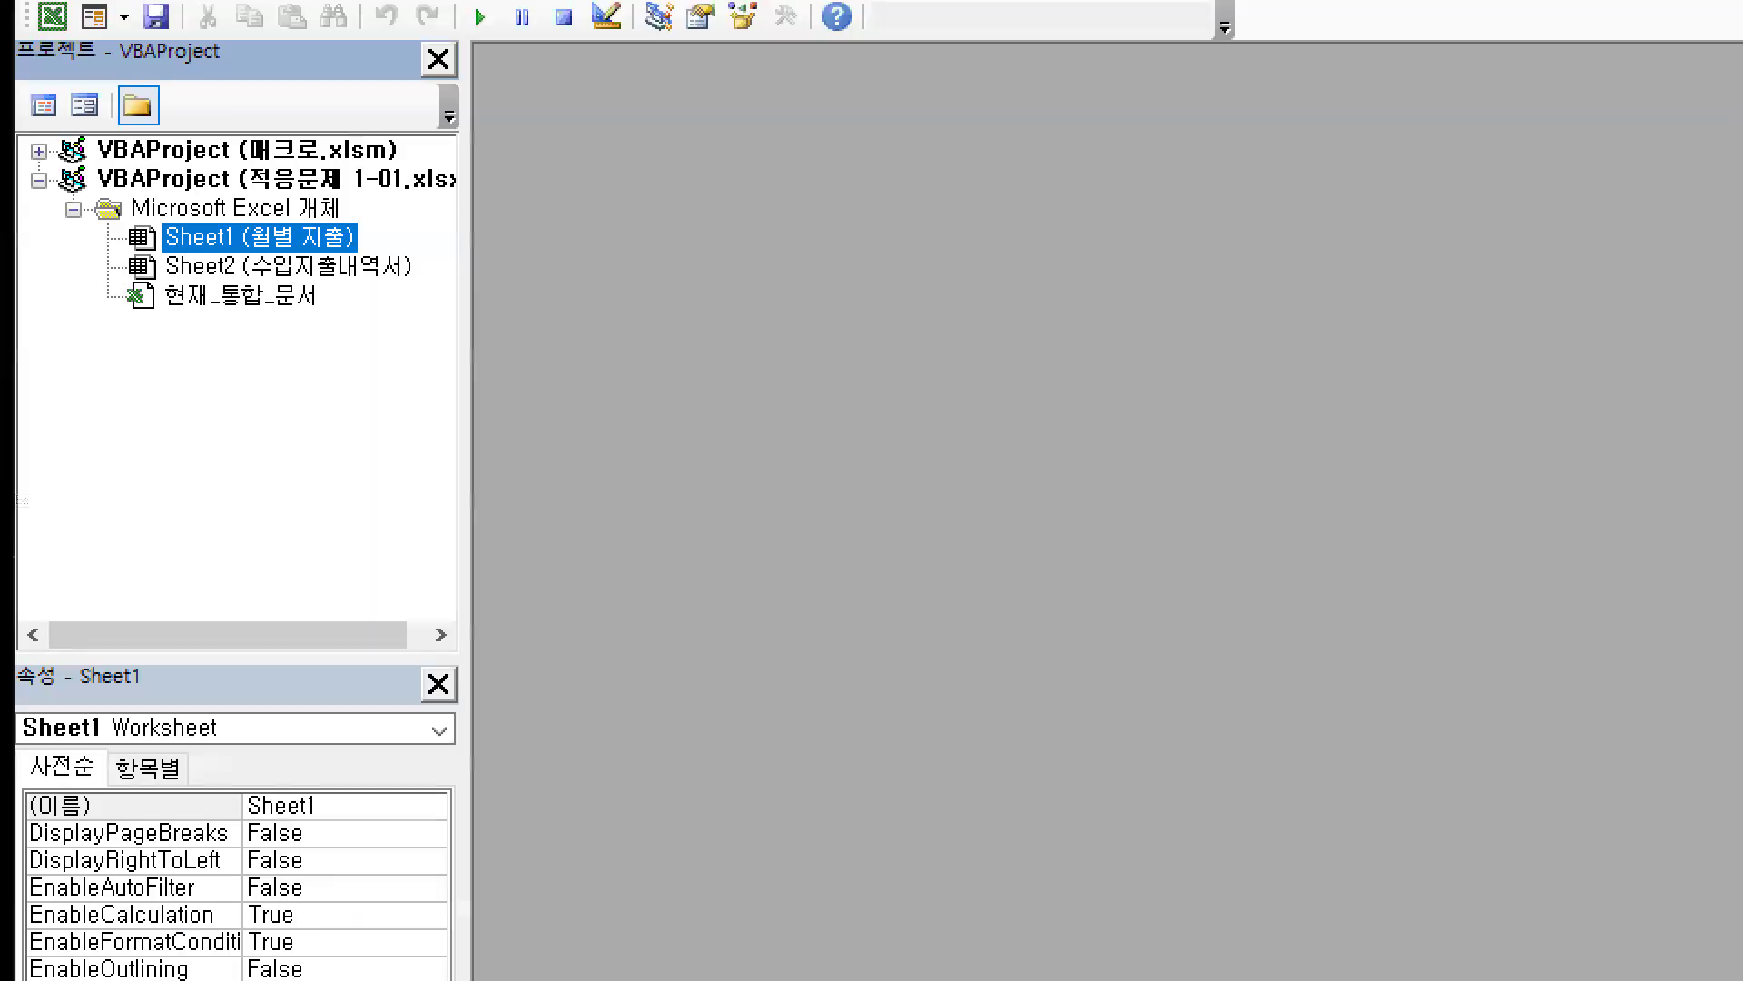
mouse_move(36, 154)
mouse_down()
mouse_move(9, 177)
mouse_move(54, 166)
mouse_up()
drag(234, 168, 375, 165)
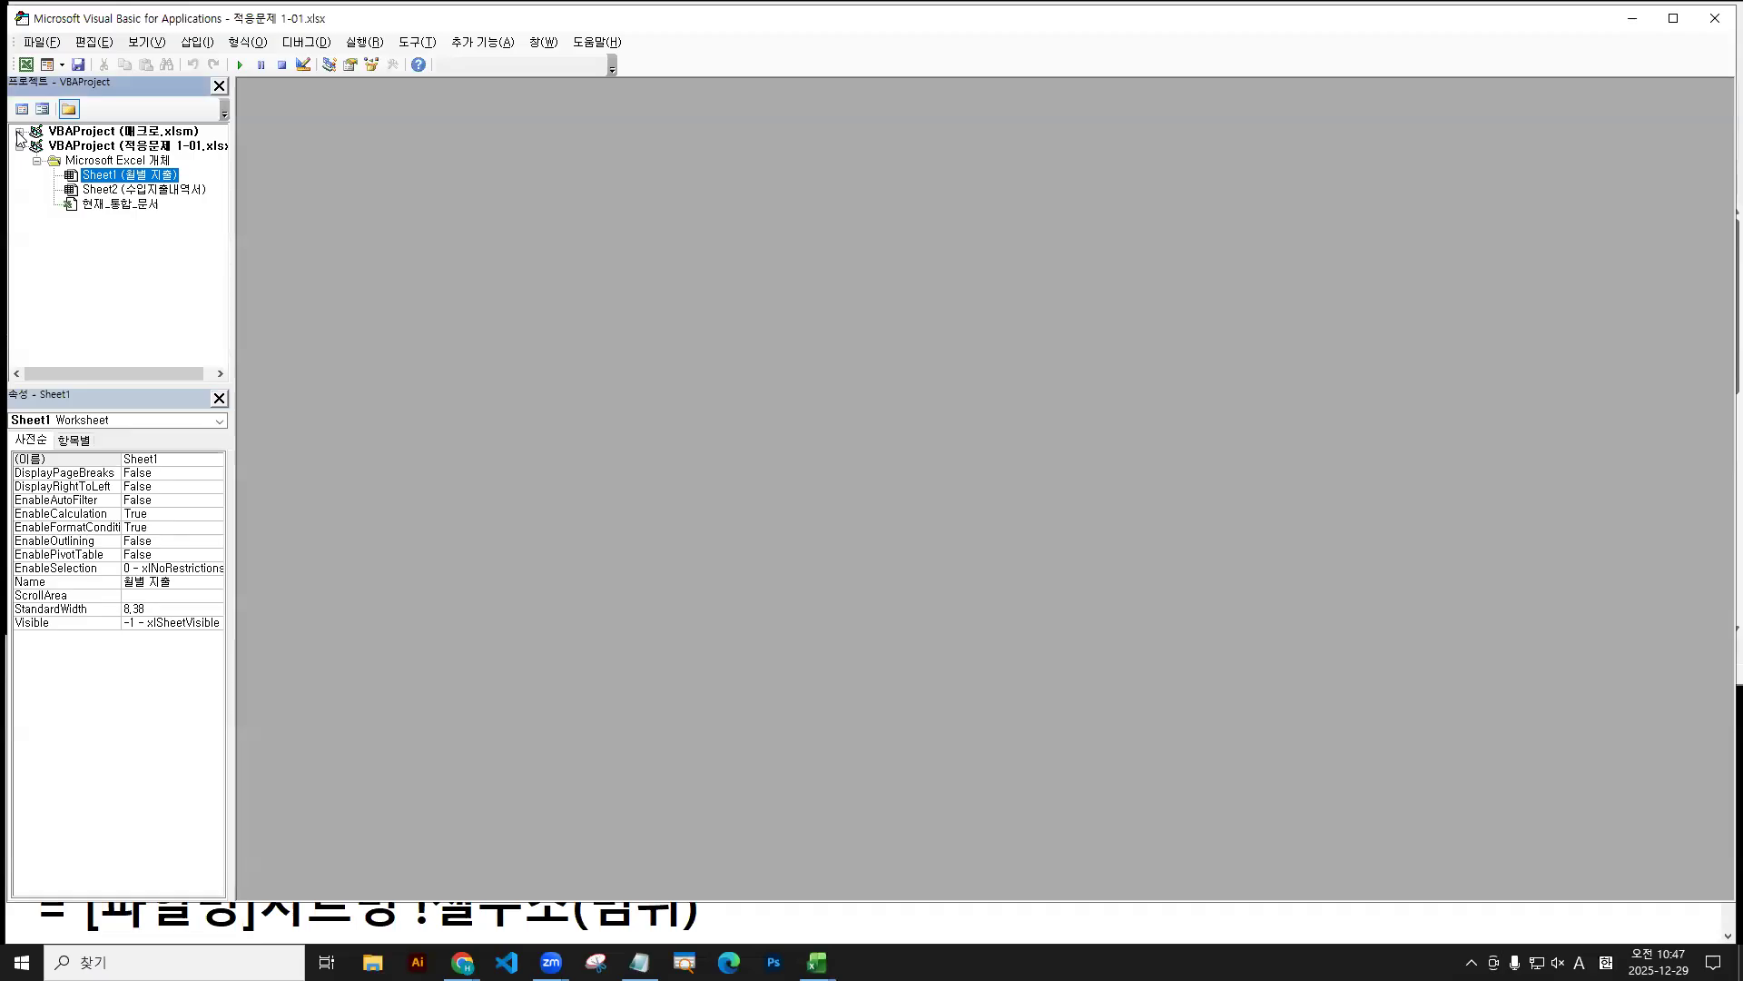
click(39, 150)
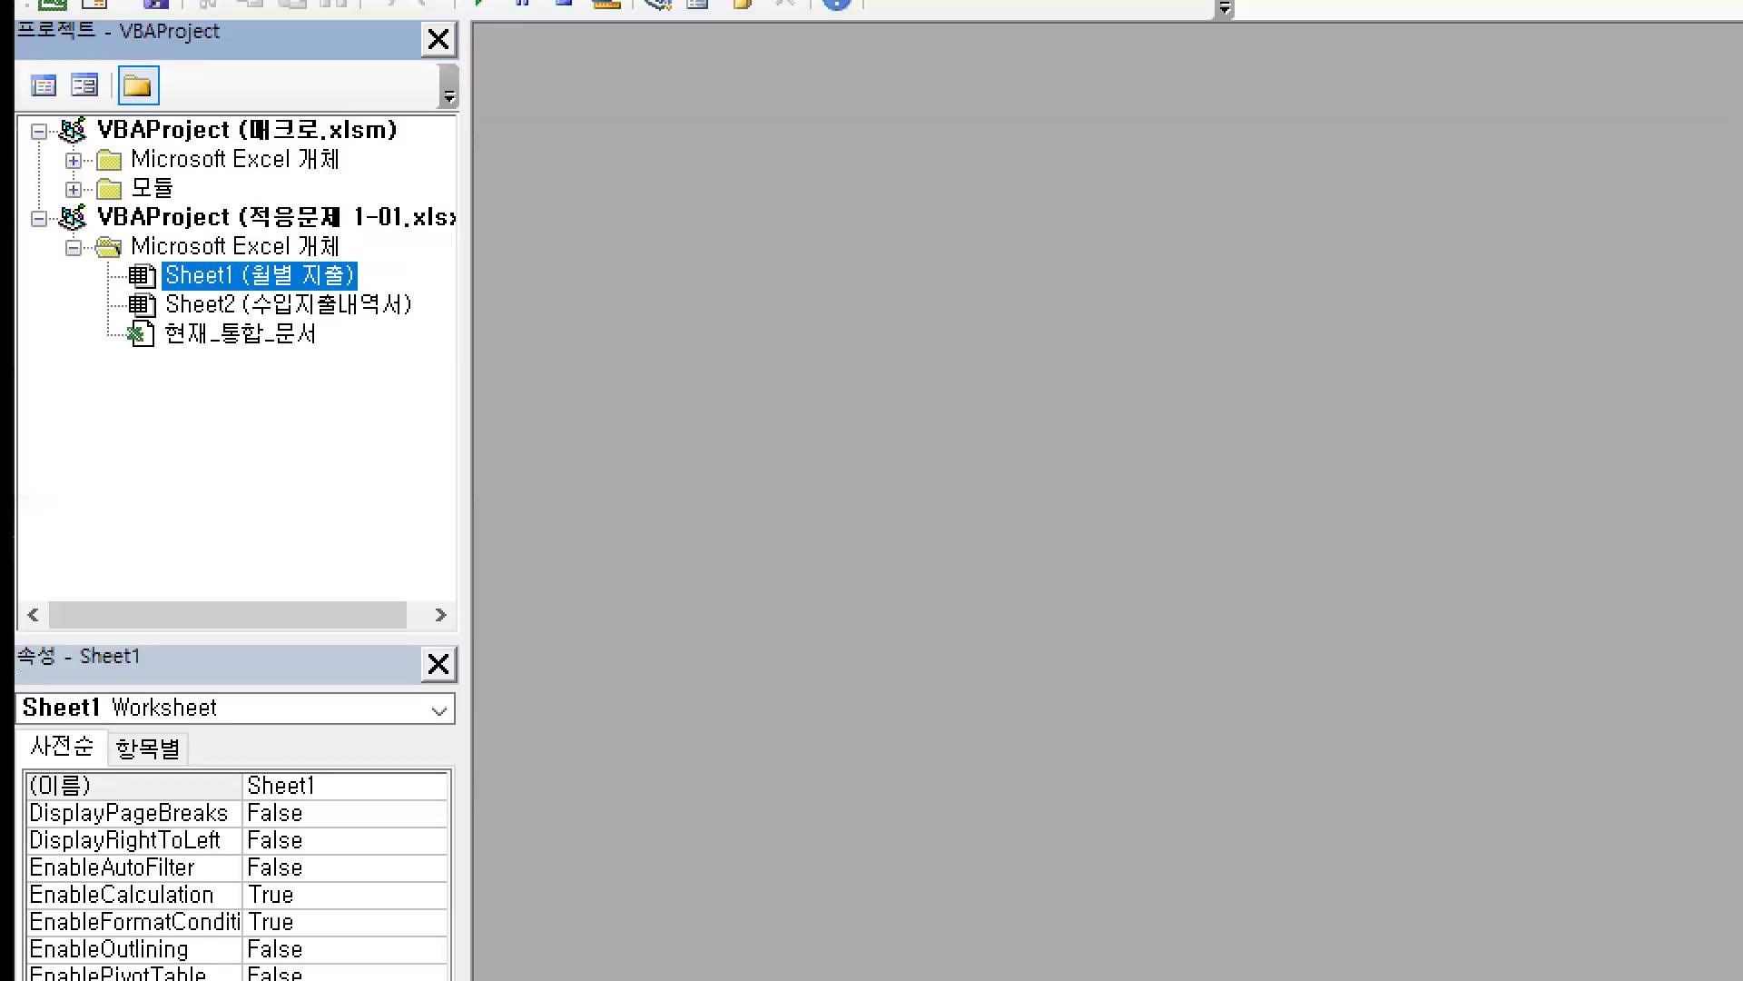
mouse_move(38, 149)
mouse_down()
mouse_move(59, 214)
mouse_move(72, 177)
mouse_move(74, 191)
mouse_up()
drag(28, 131, 41, 136)
click(72, 188)
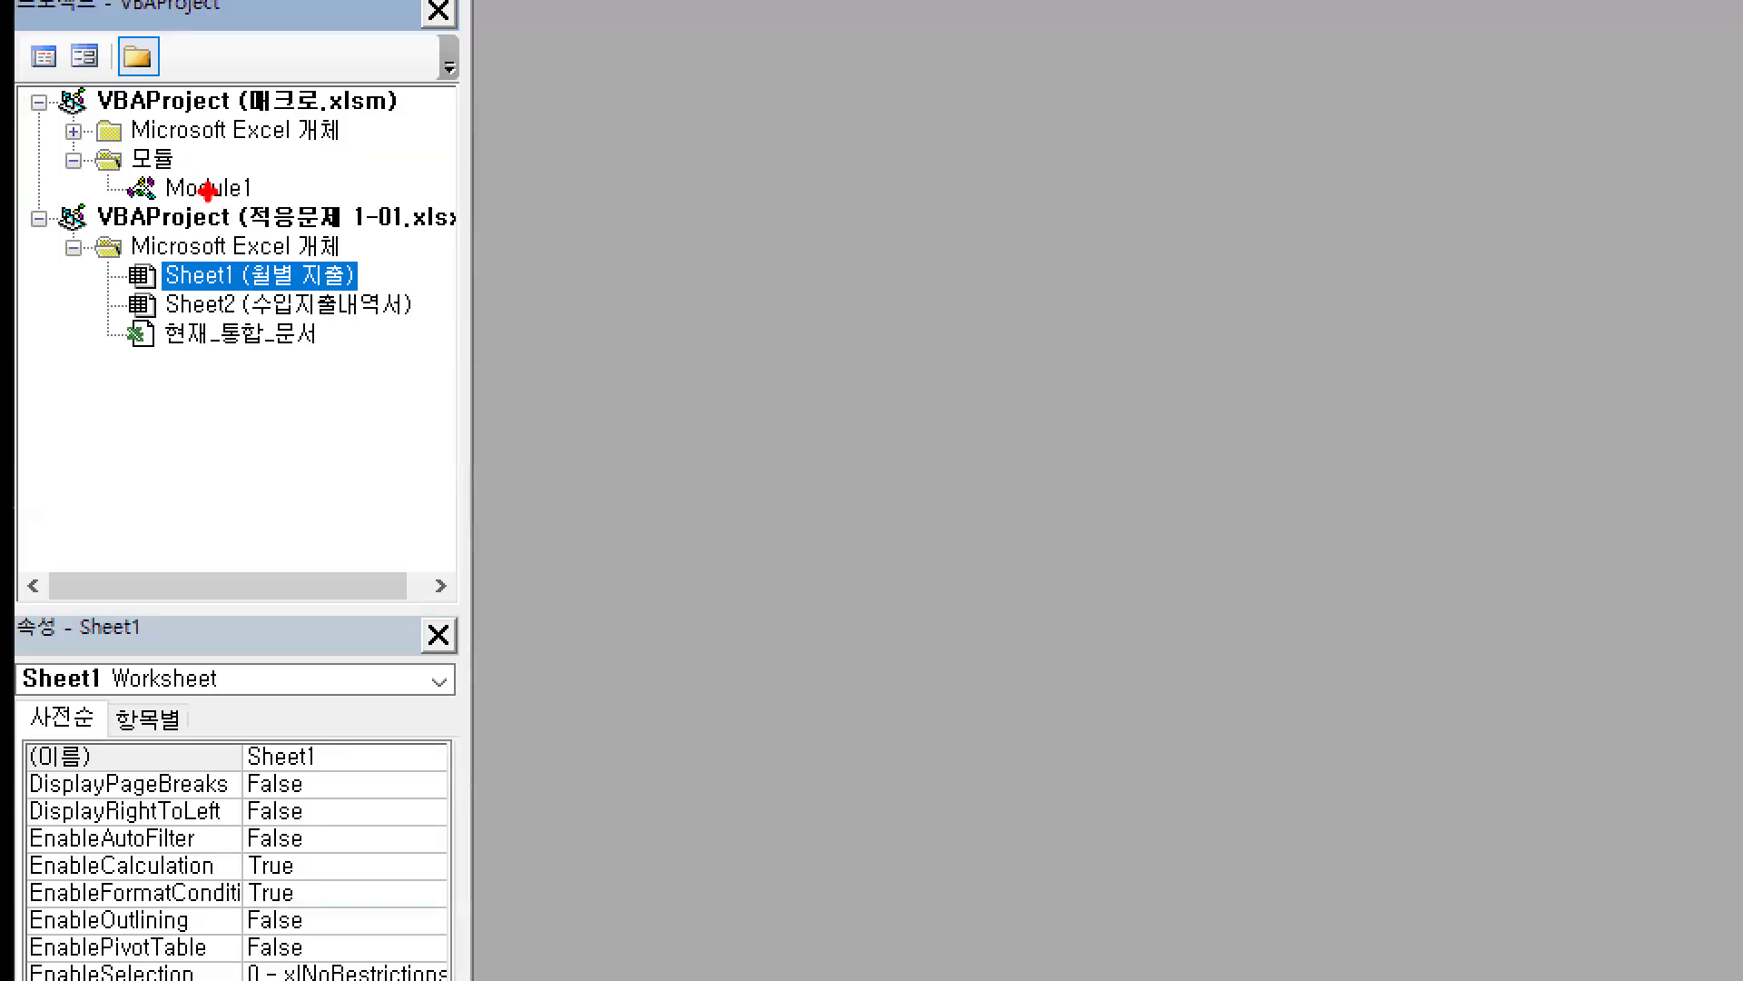
Copy Module1 from the 매크로.xlsm project into the 적응문제 1-01.xlsx project.
drag(209, 188, 229, 345)
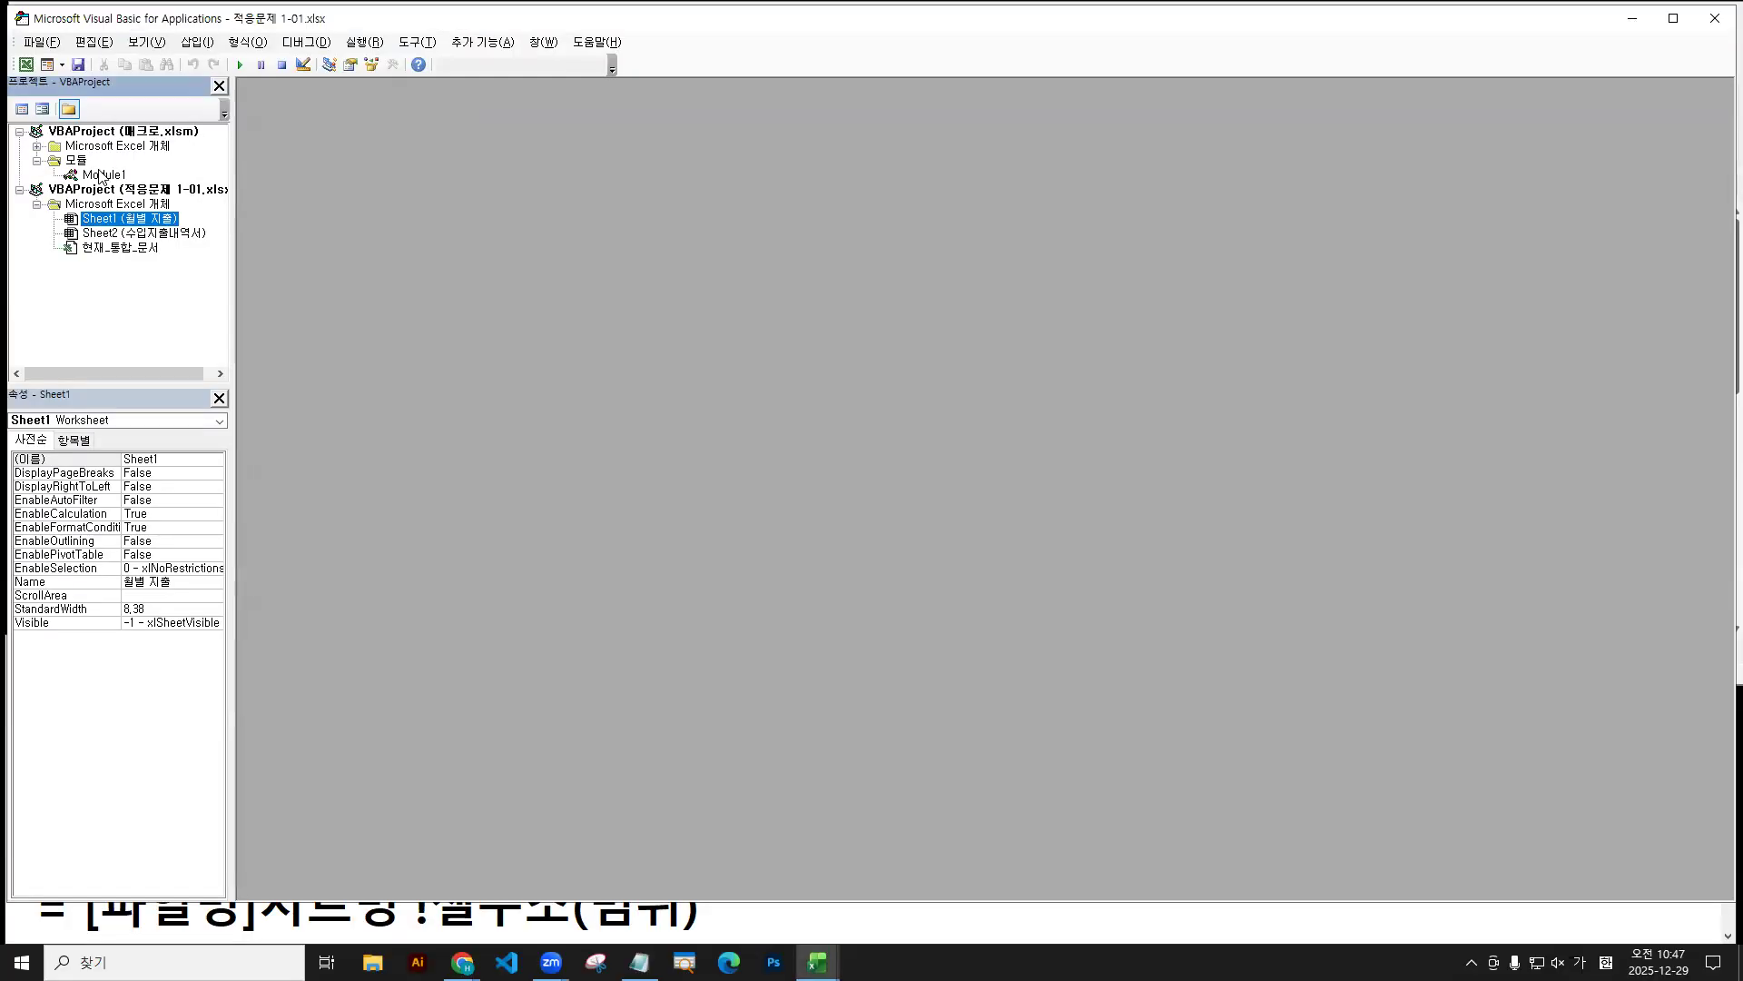
click(108, 190)
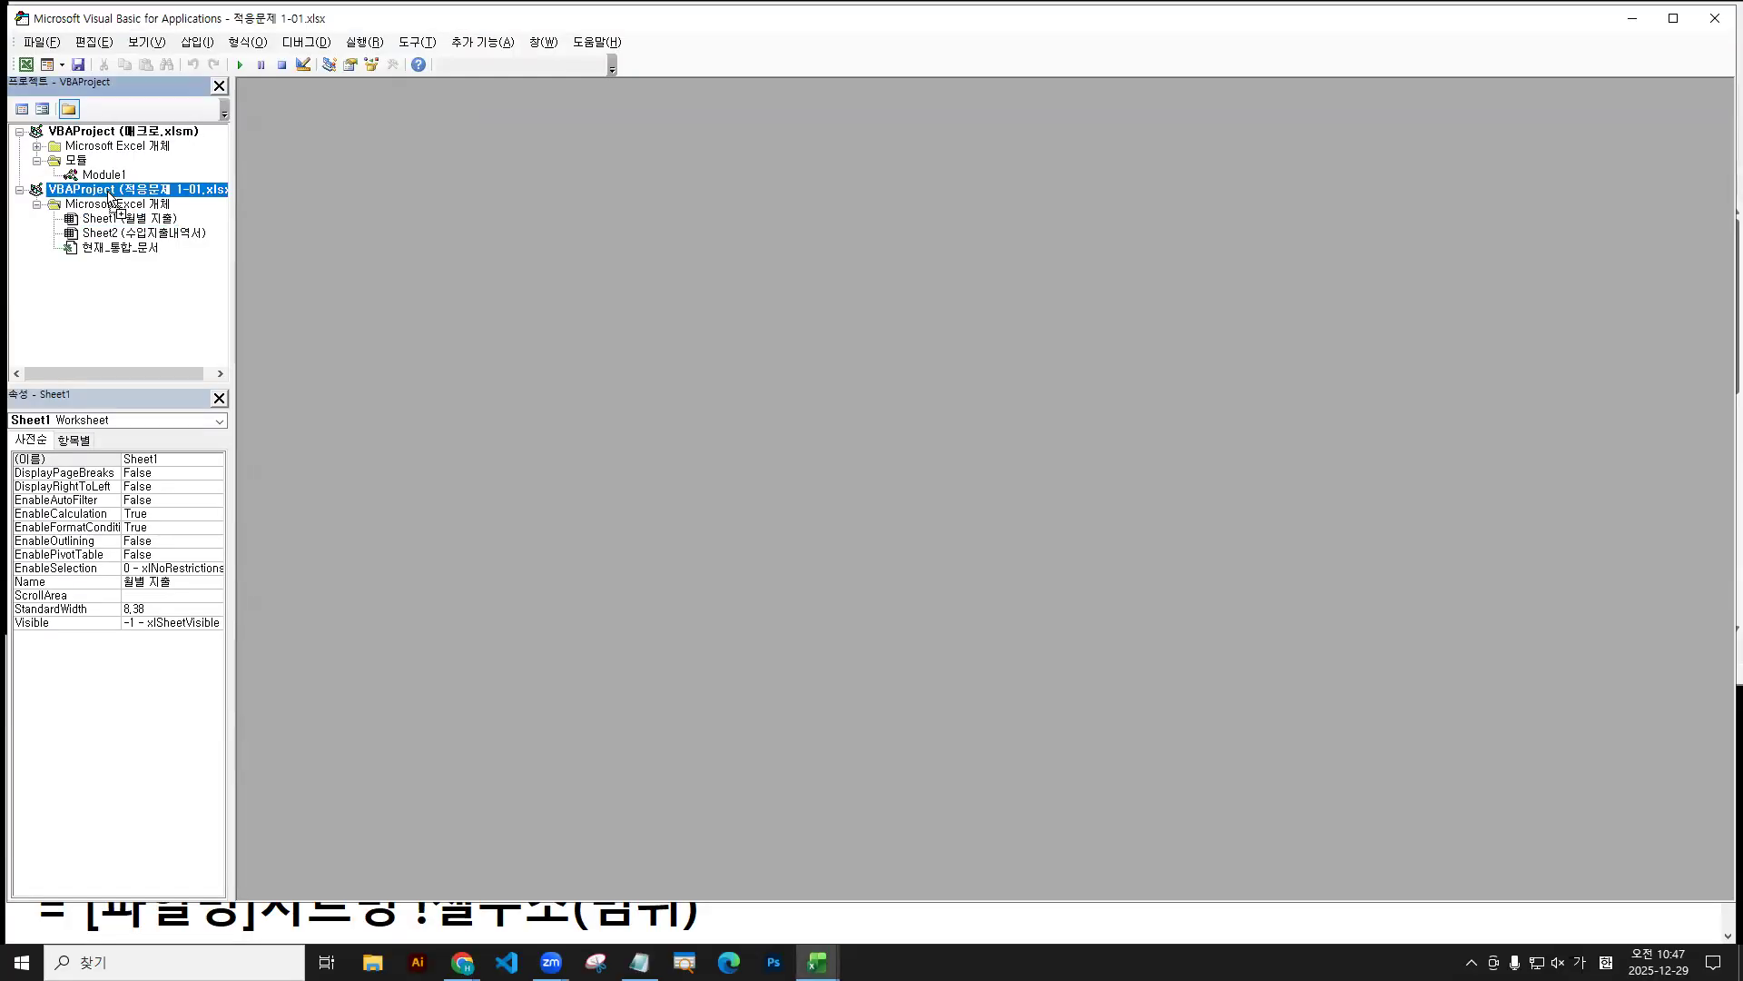
drag(108, 191, 102, 180)
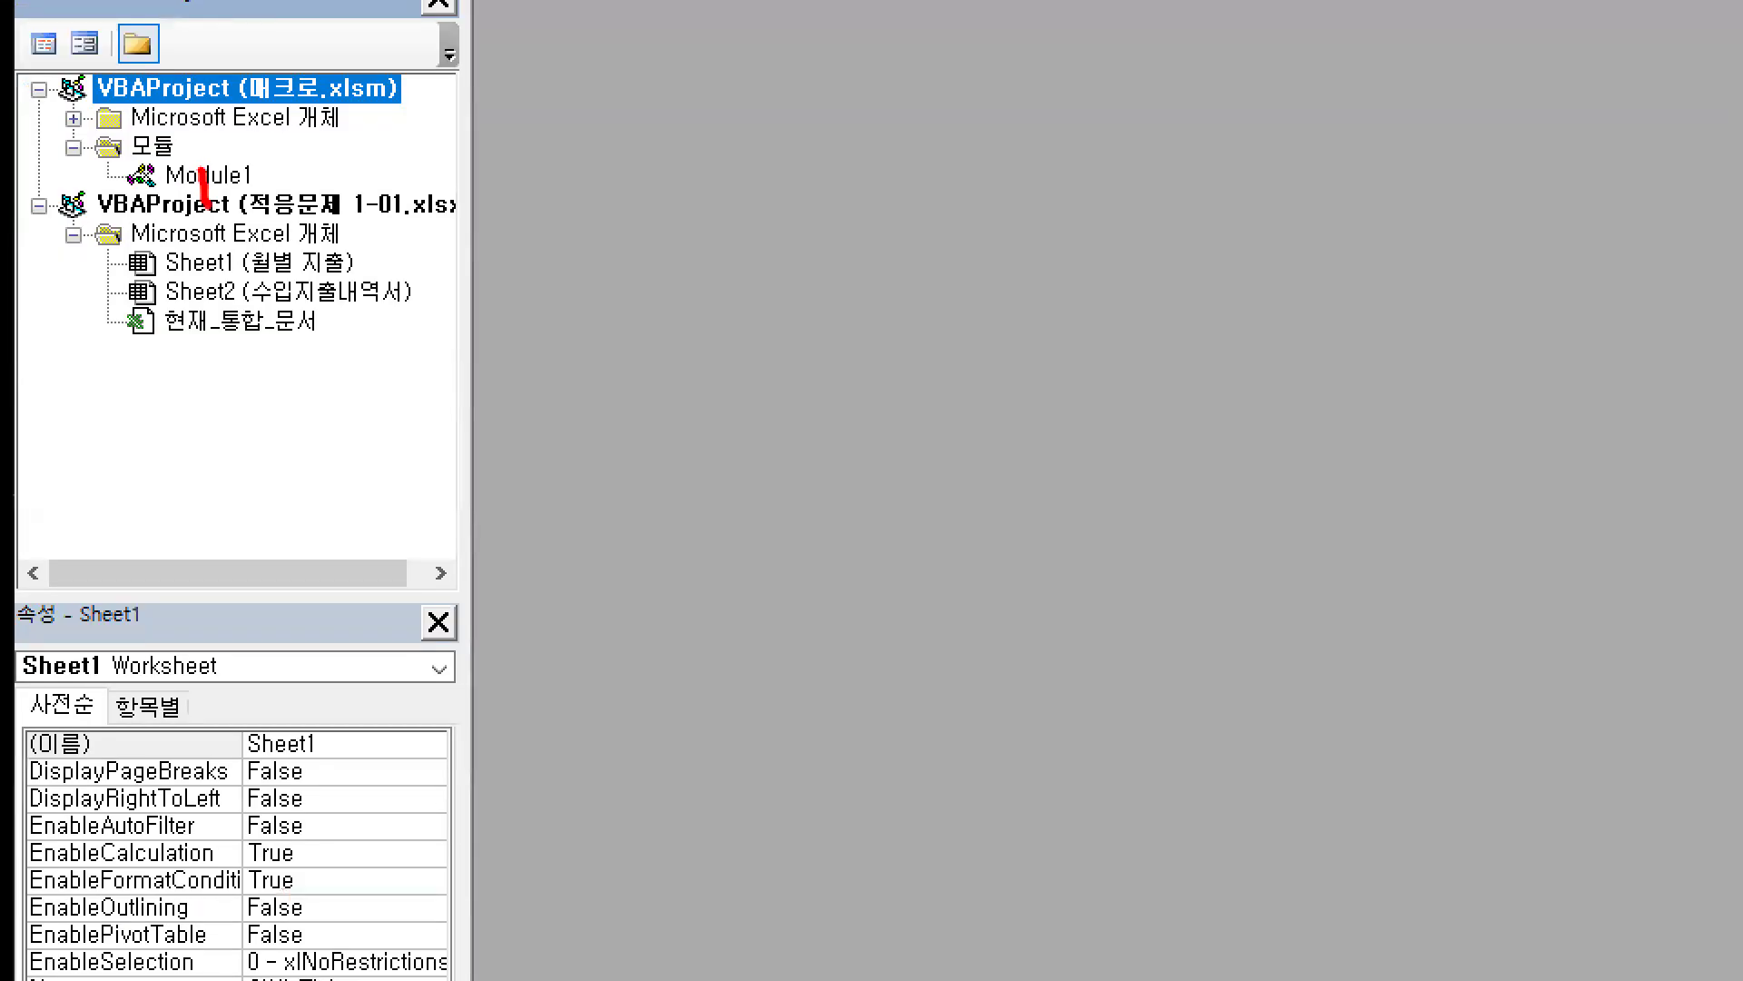
mouse_move(205, 182)
mouse_down()
mouse_move(215, 261)
mouse_move(214, 175)
mouse_move(216, 212)
mouse_up()
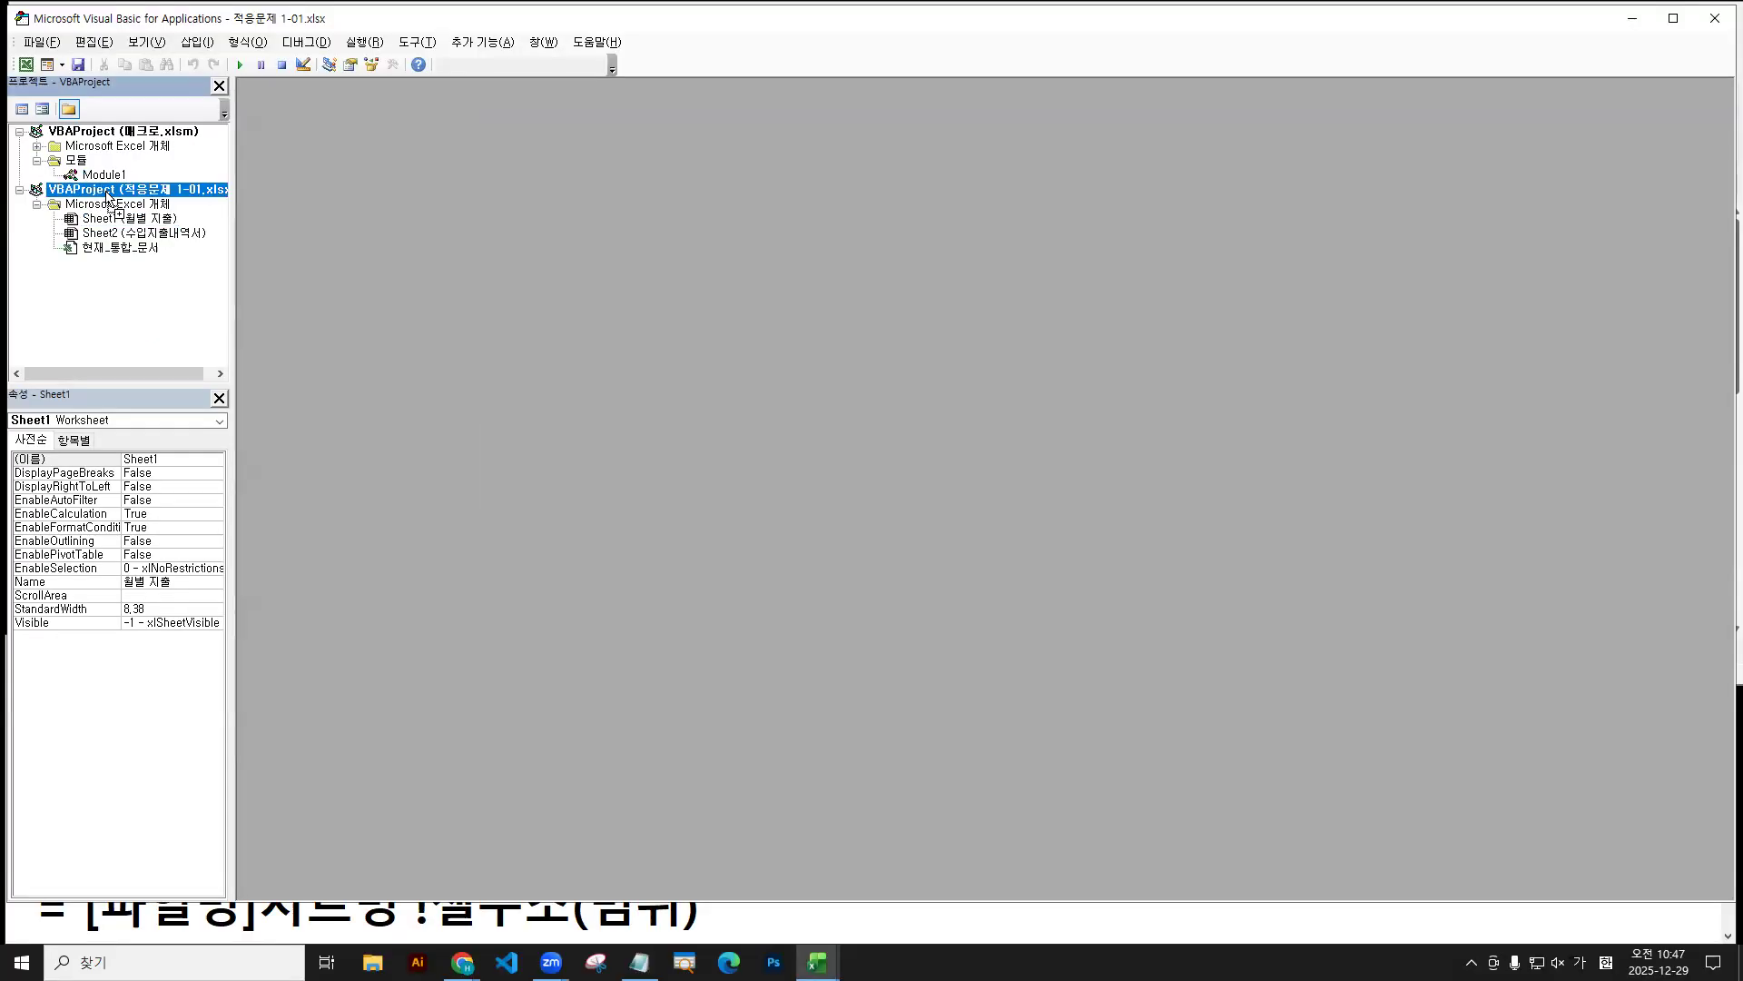
drag(108, 193, 109, 194)
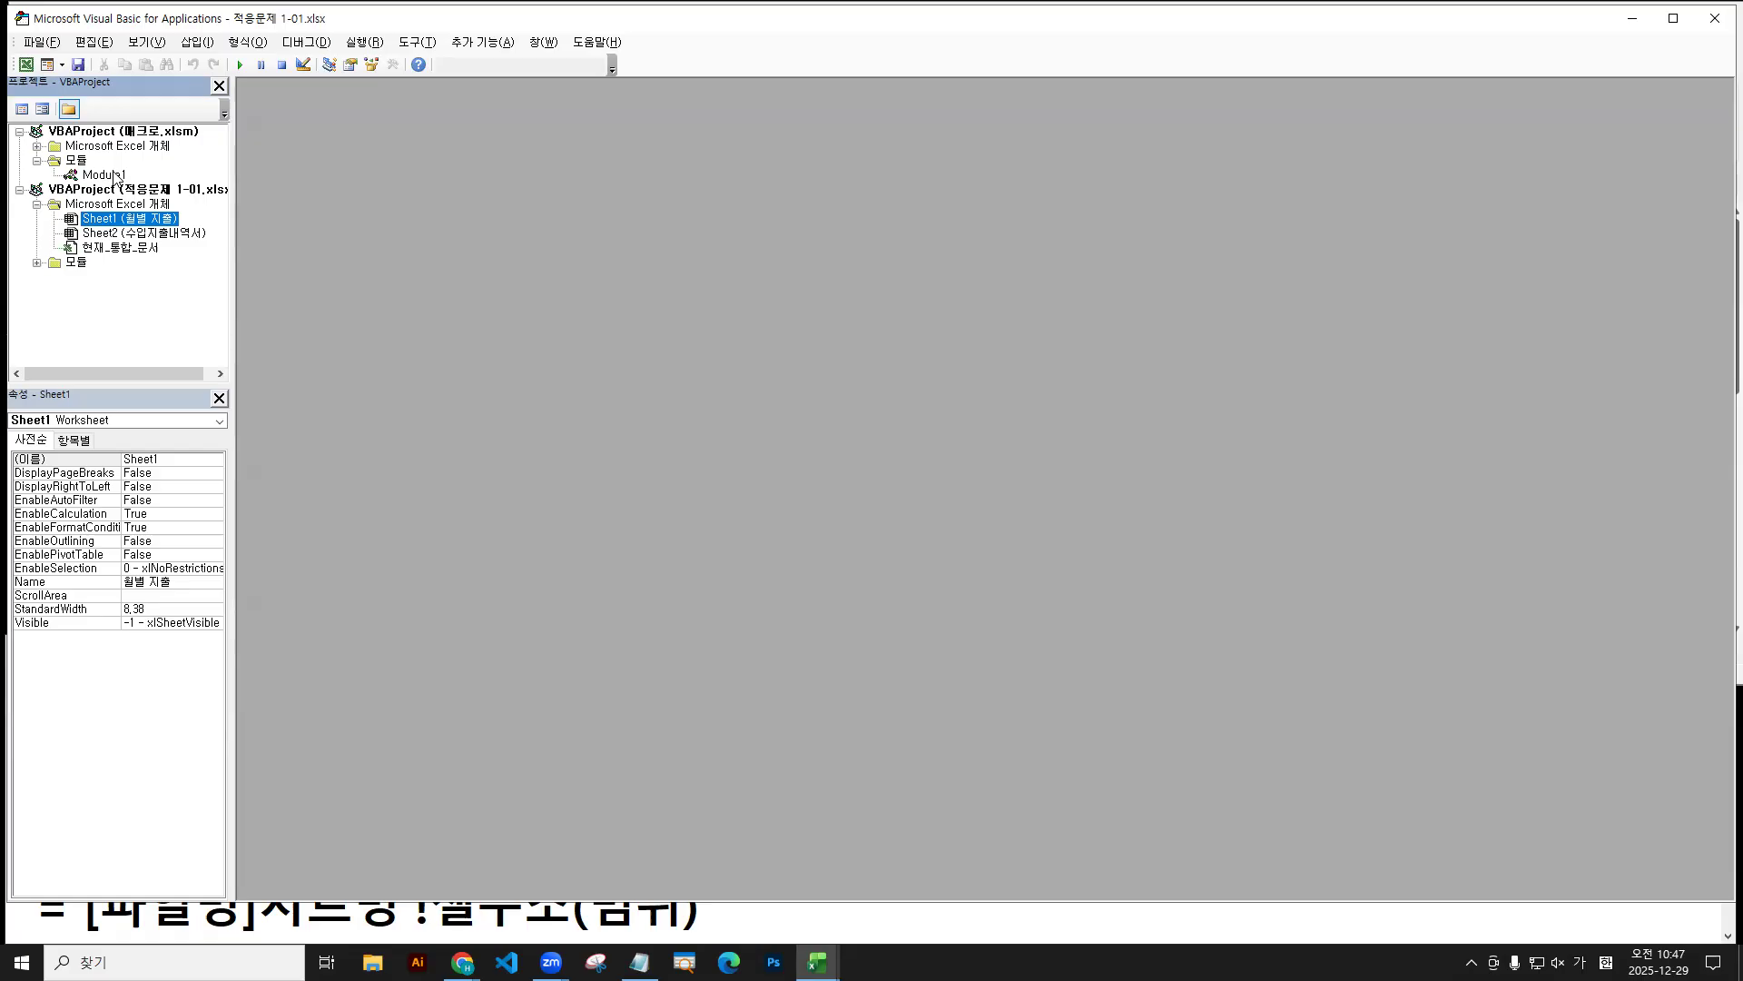
Close the Visual Basic Editor and return to the 적응문제 1-01.xlsx workbook.
click(41, 42)
drag(86, 84, 100, 184)
drag(358, 361, 363, 434)
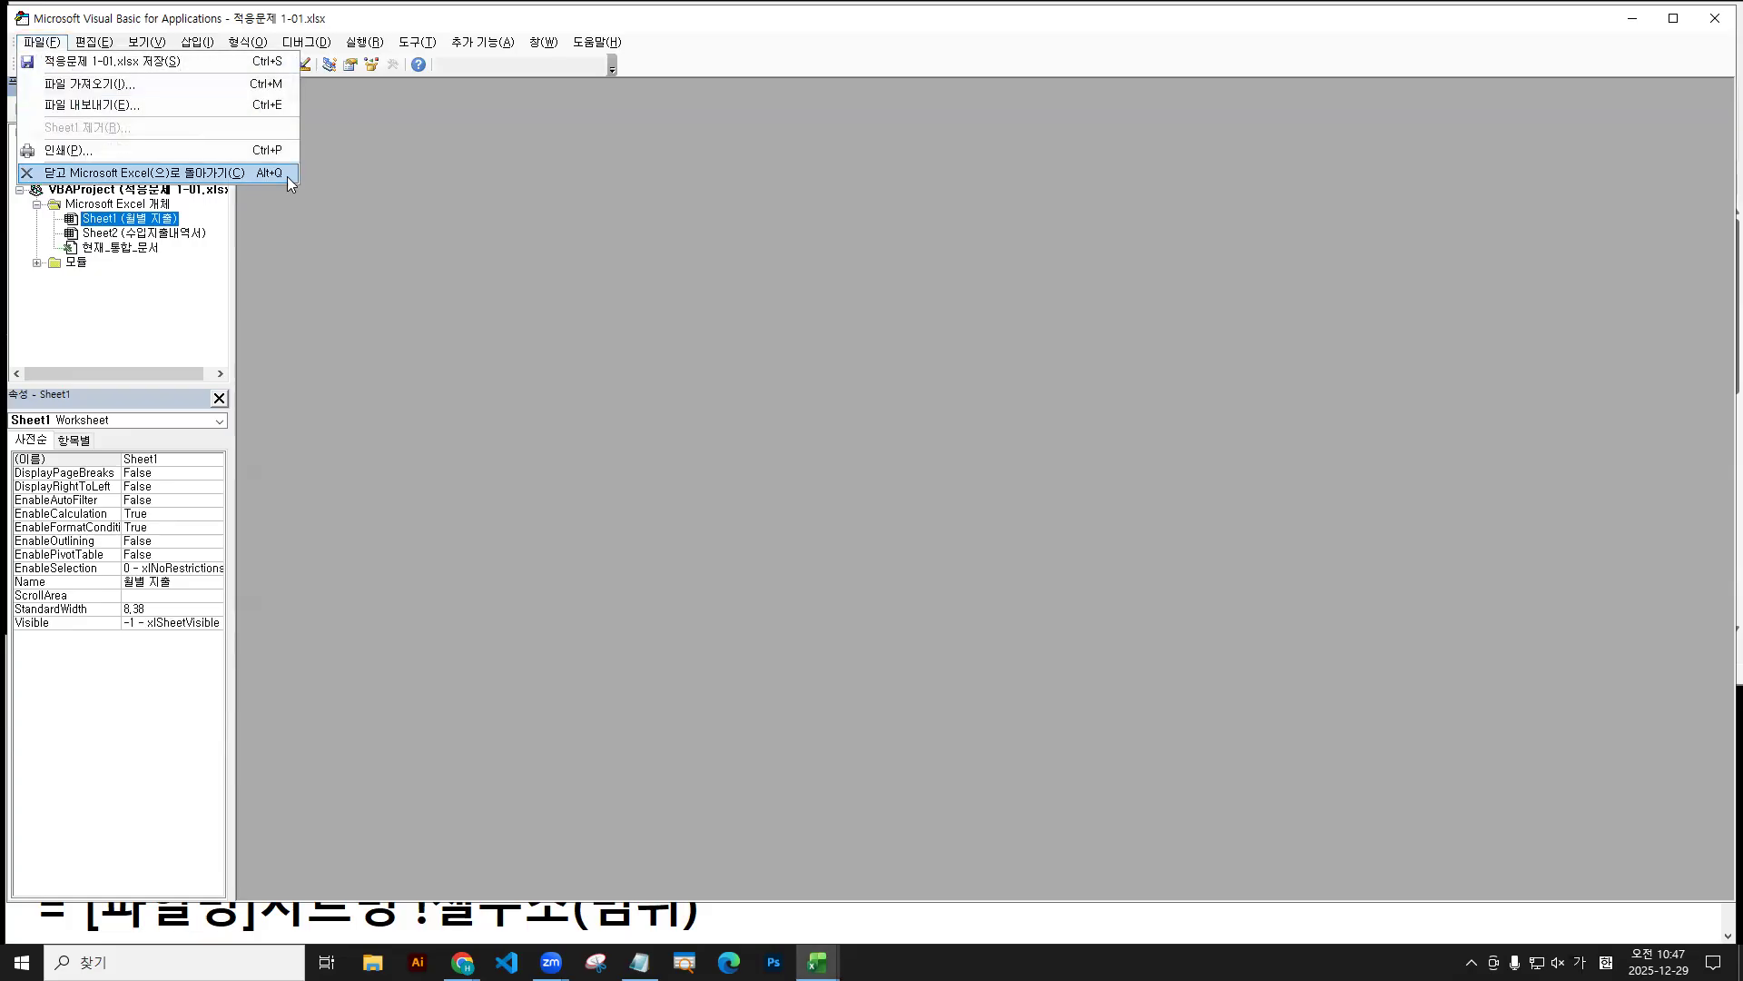
click(279, 170)
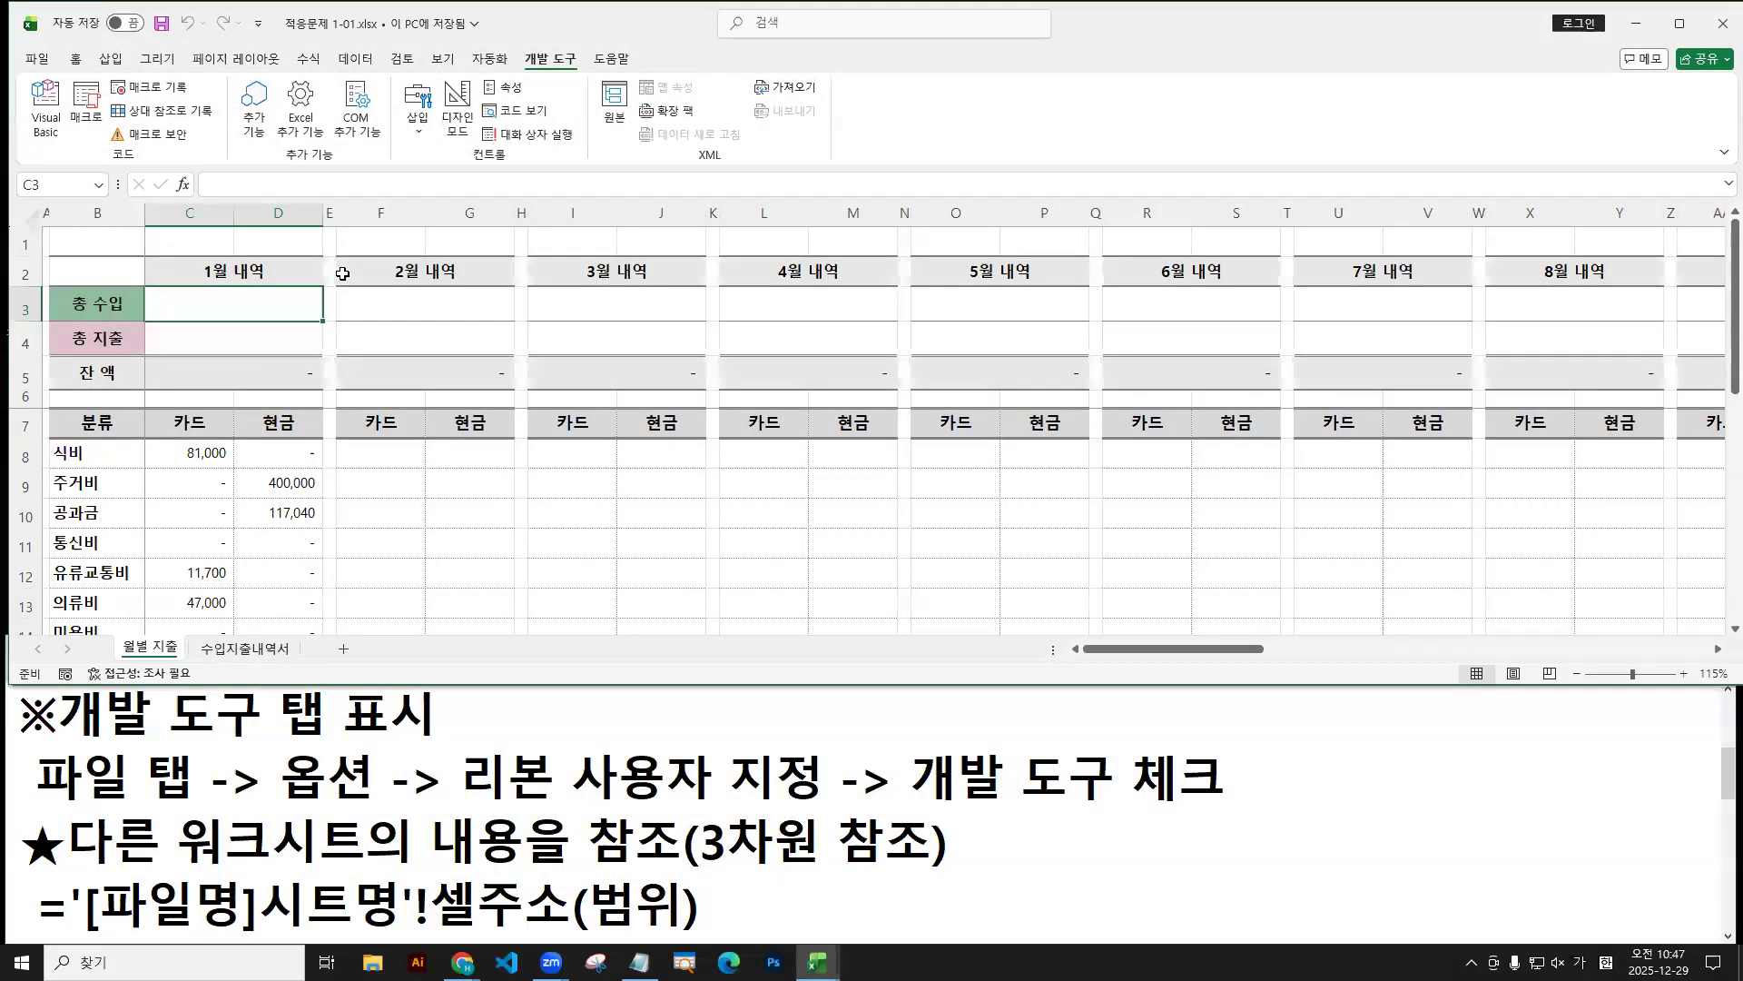
Check in the list of open windows that 적응문제 1-01.xlsx is the active workbook, and close the list.
drag(181, 687, 169, 657)
click(442, 60)
click(1338, 116)
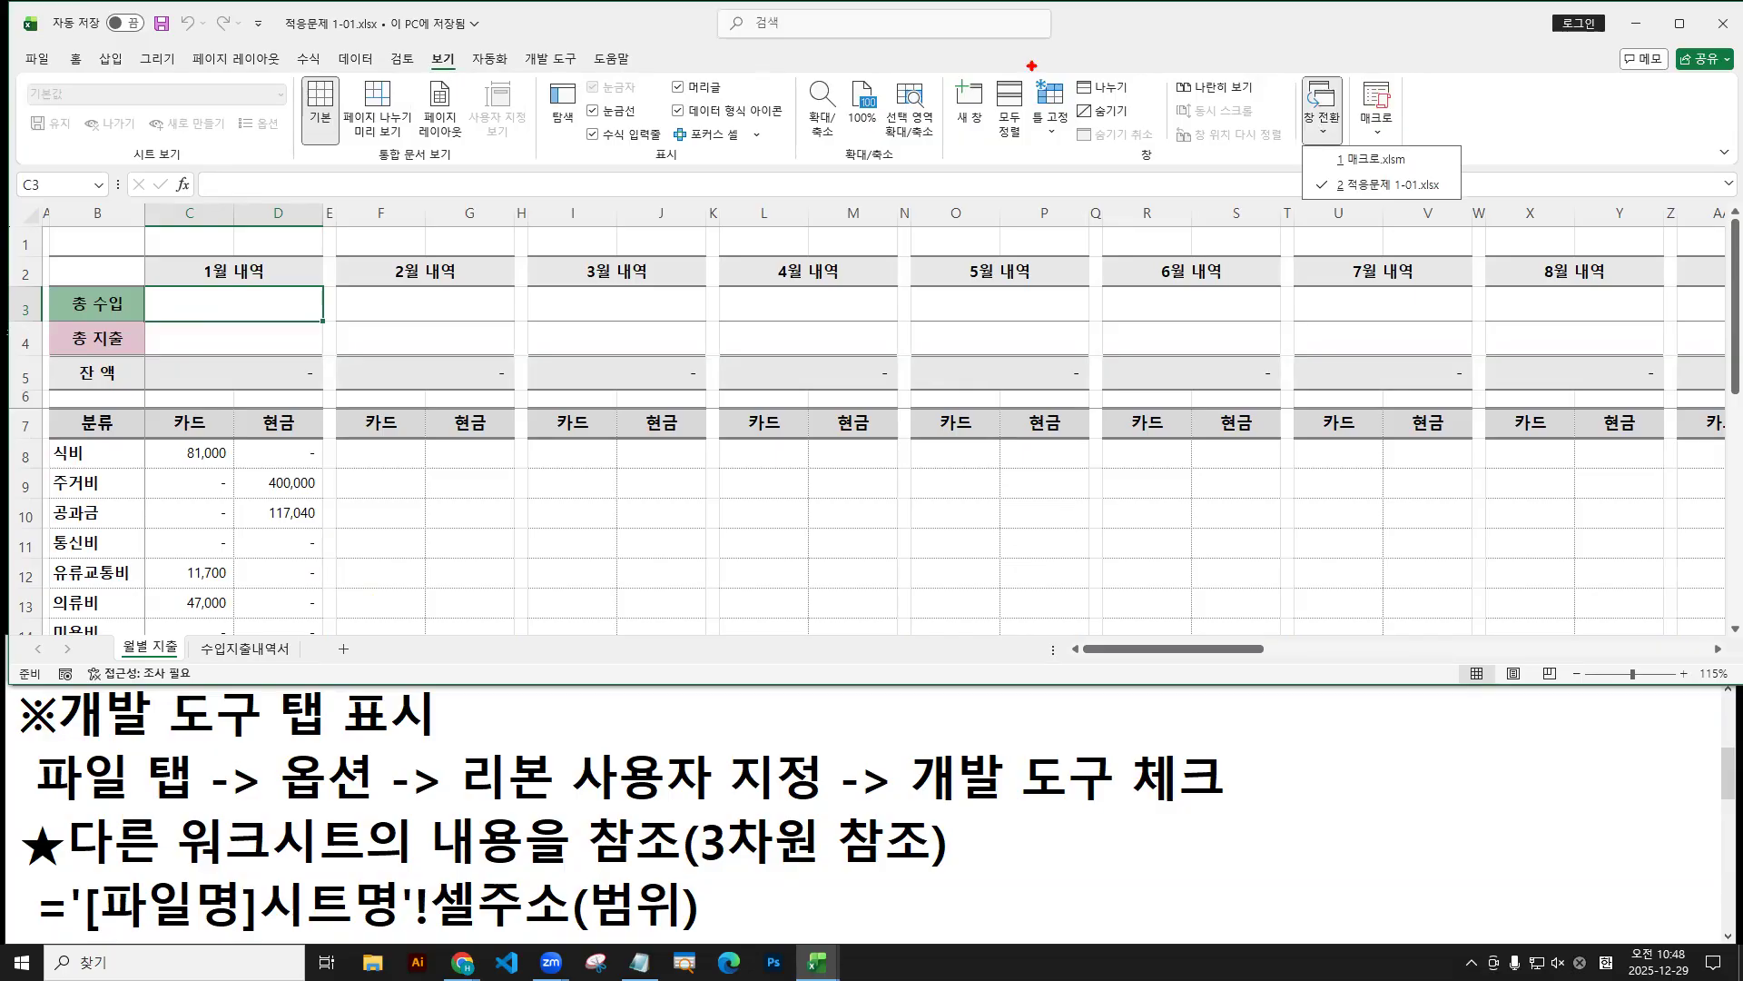
mouse_move(1332, 120)
mouse_down()
mouse_move(1326, 135)
mouse_move(1459, 198)
mouse_up()
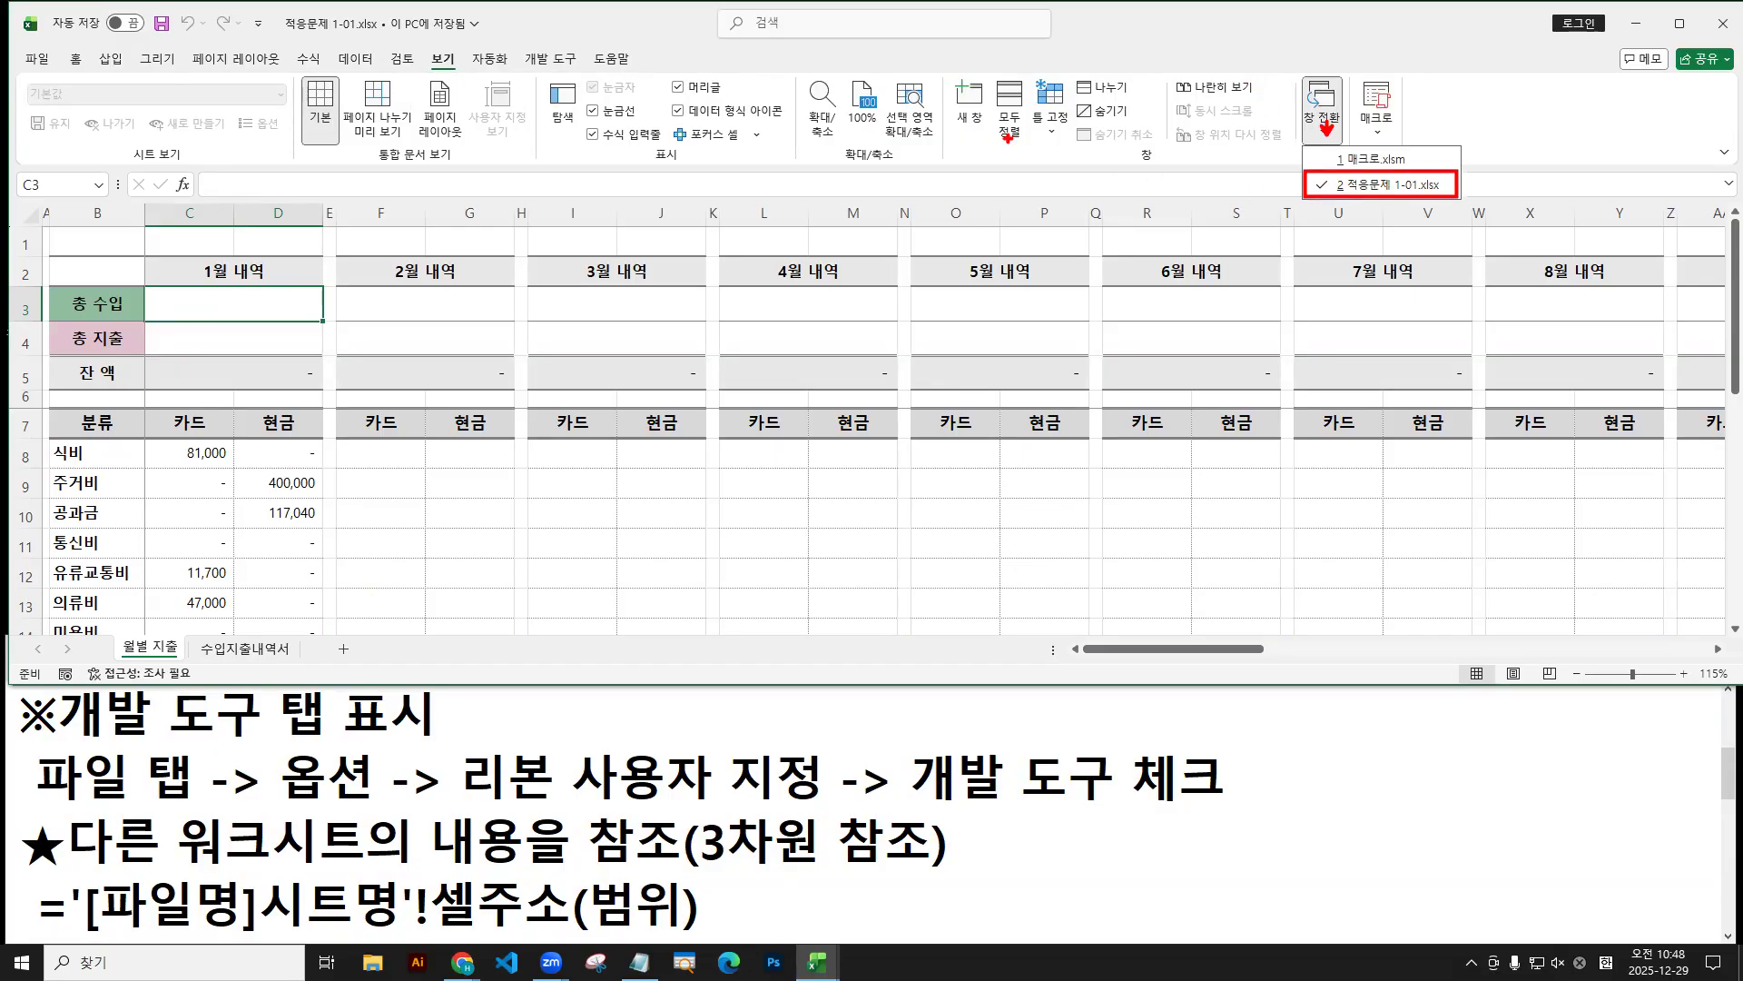
drag(444, 88, 439, 70)
drag(113, 632, 183, 660)
key(Escape)
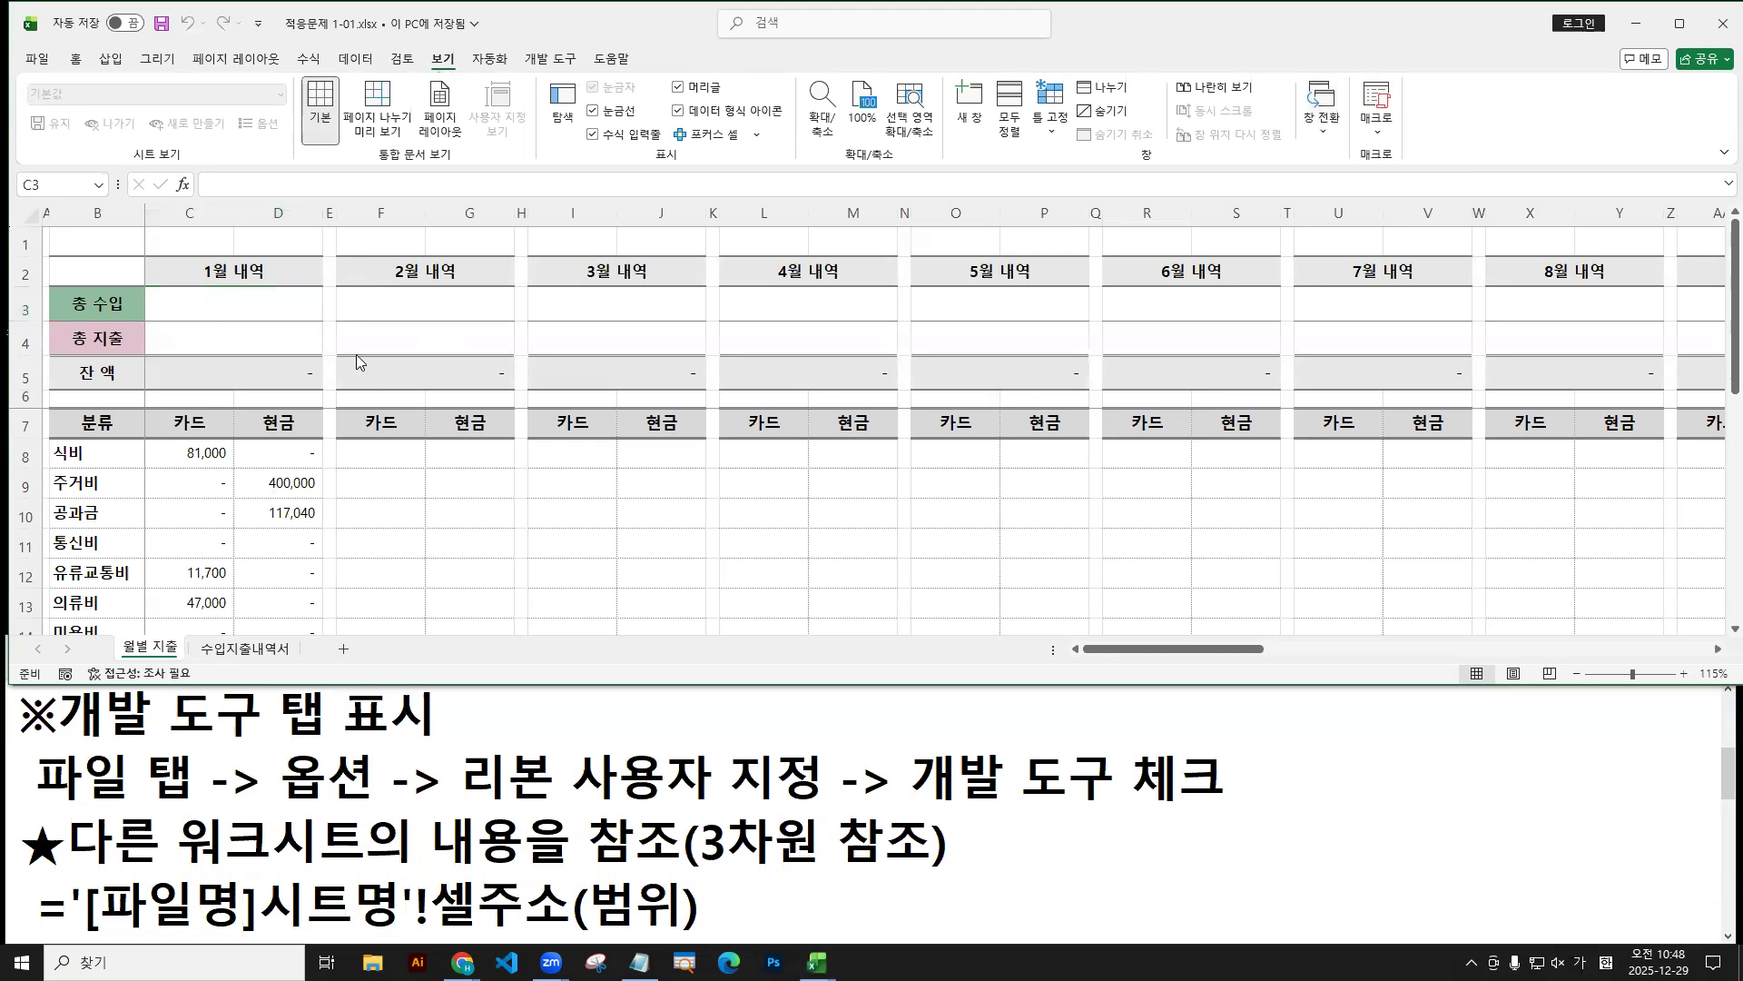
Link the January 총 수입 cell C3 to the 총 수입 total with the formula =수입지출내역서!K2.
click(199, 315)
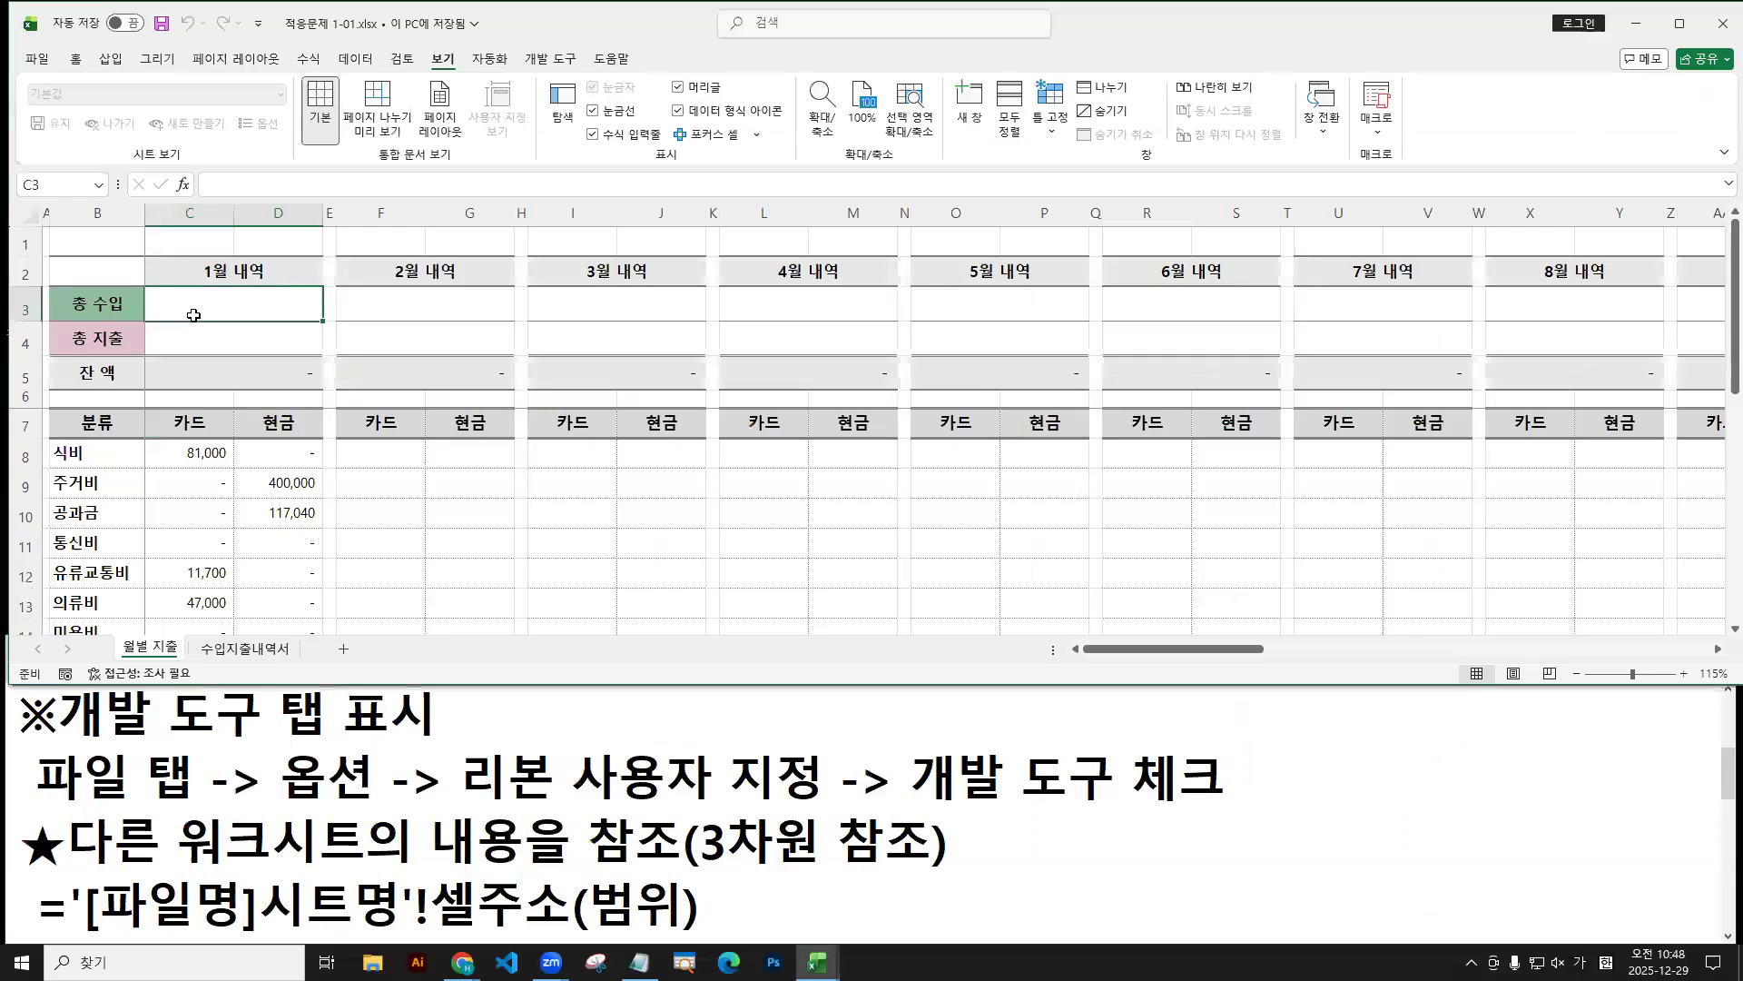
text(=)
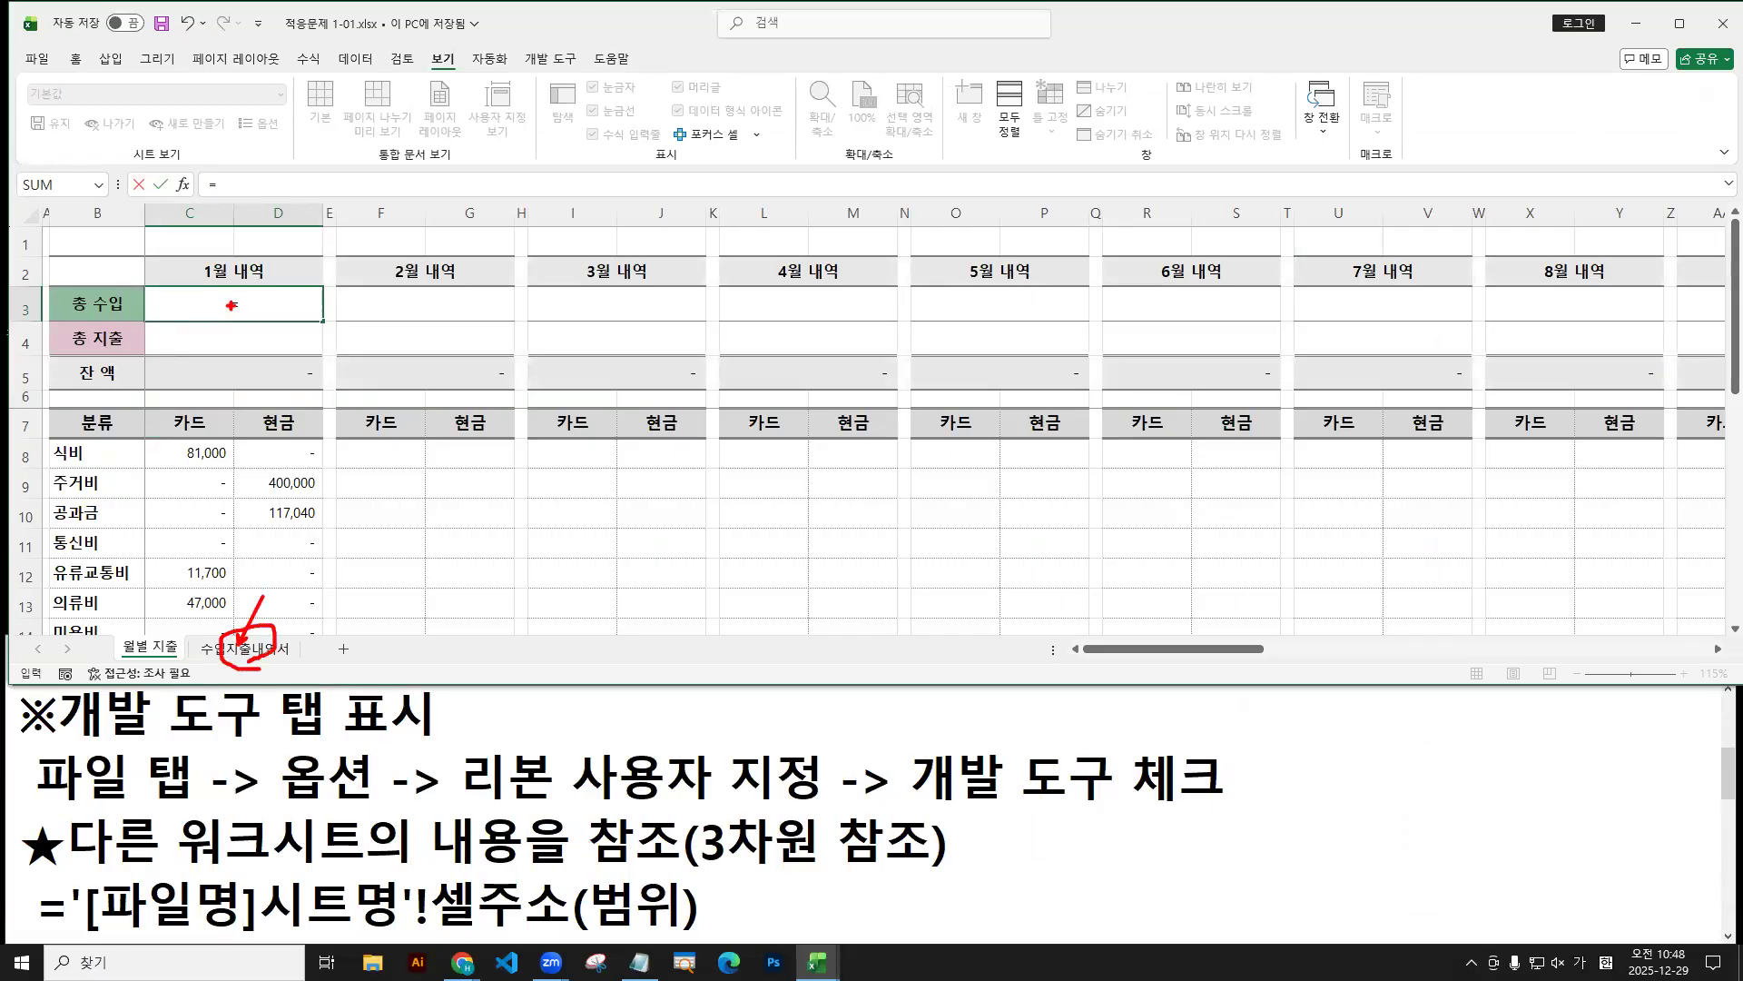
drag(227, 302, 247, 303)
drag(227, 308, 249, 308)
key(Escape)
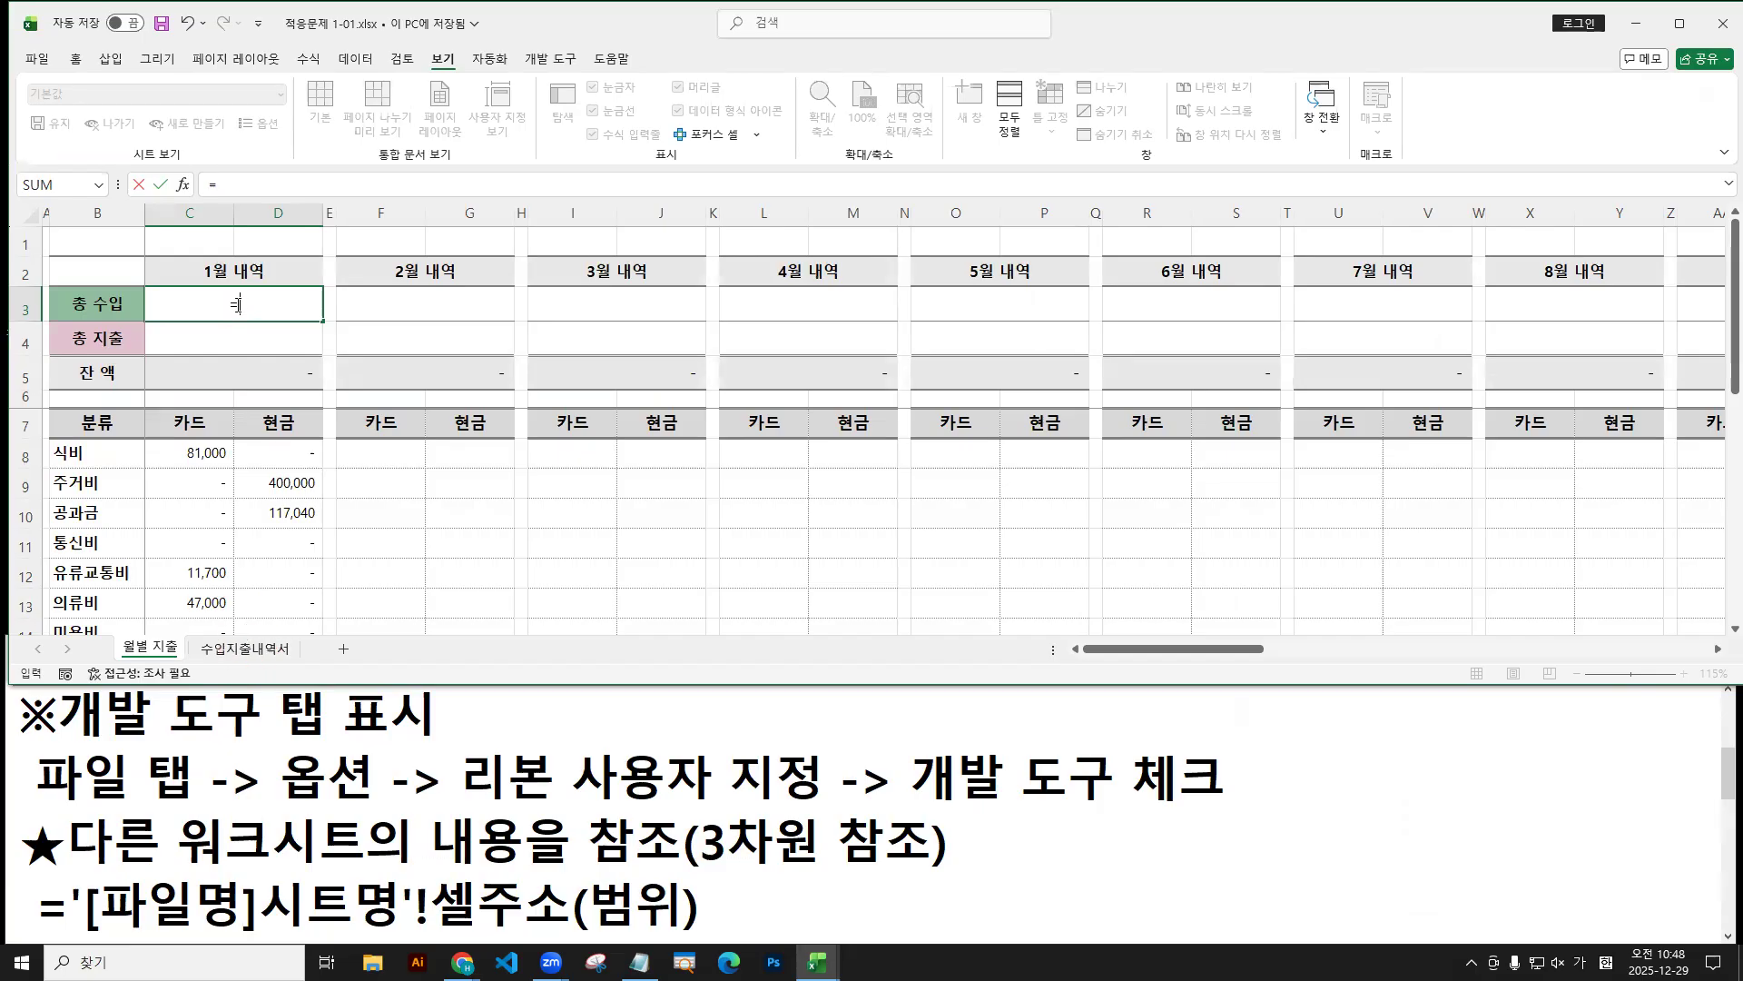
click(247, 648)
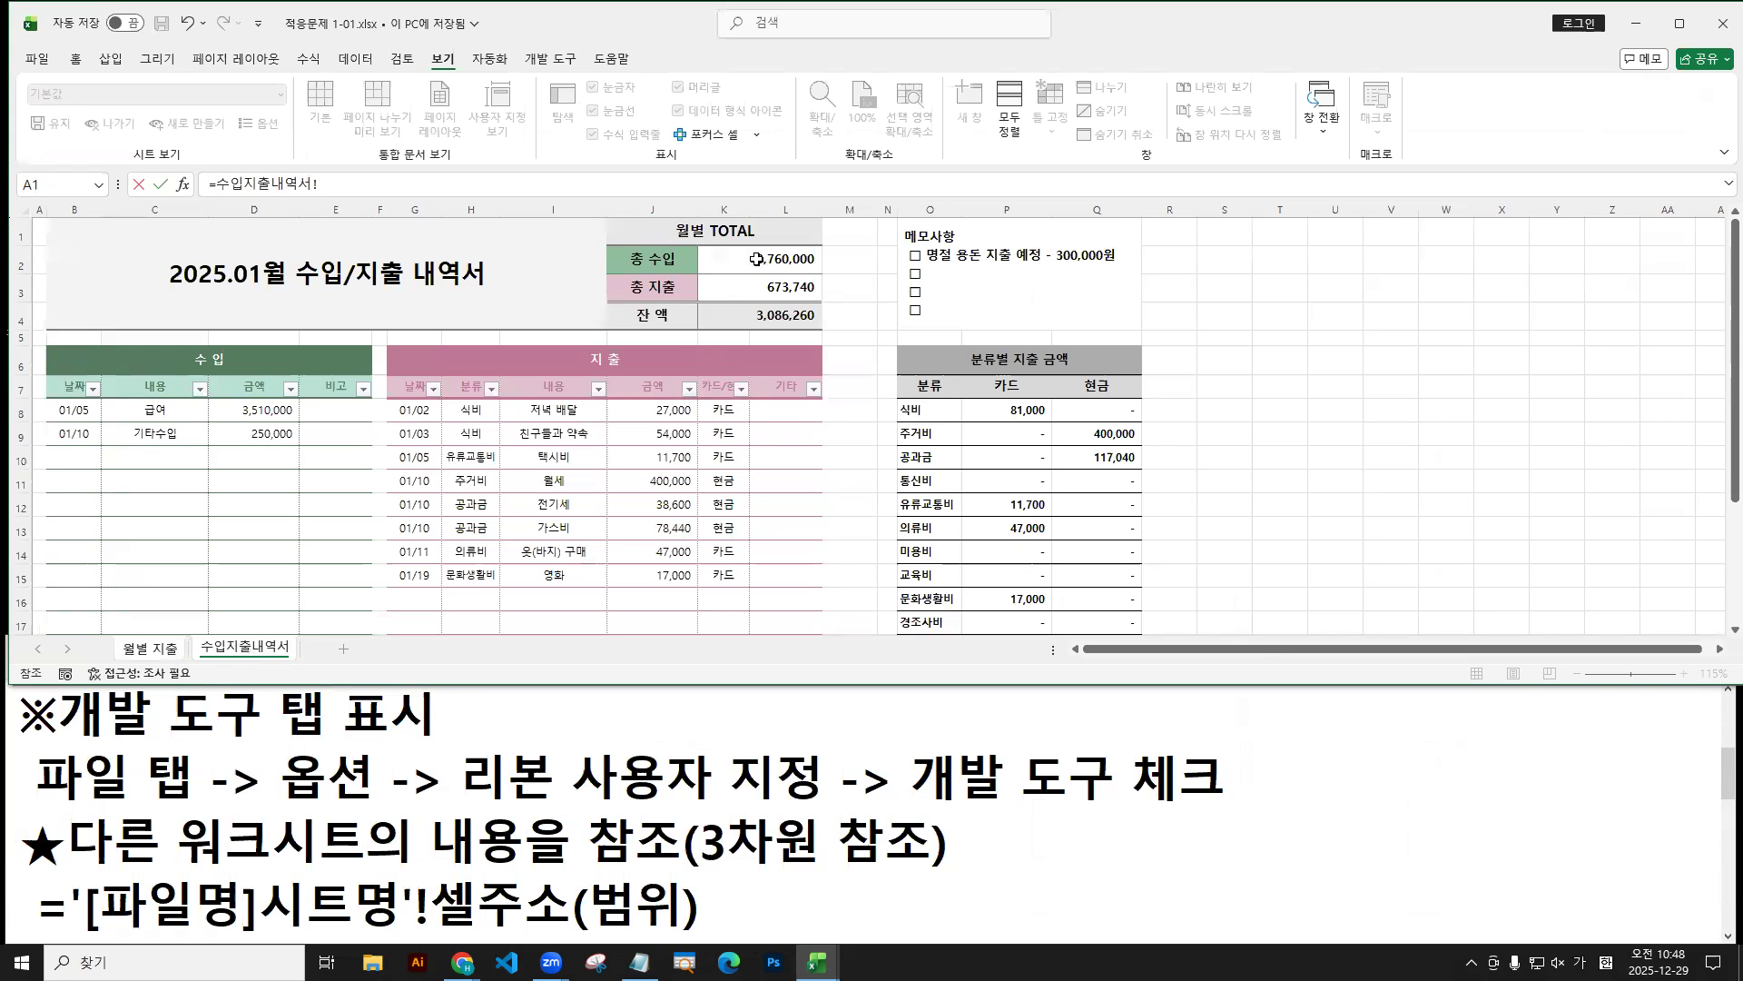
drag(758, 292, 760, 261)
drag(760, 261, 751, 279)
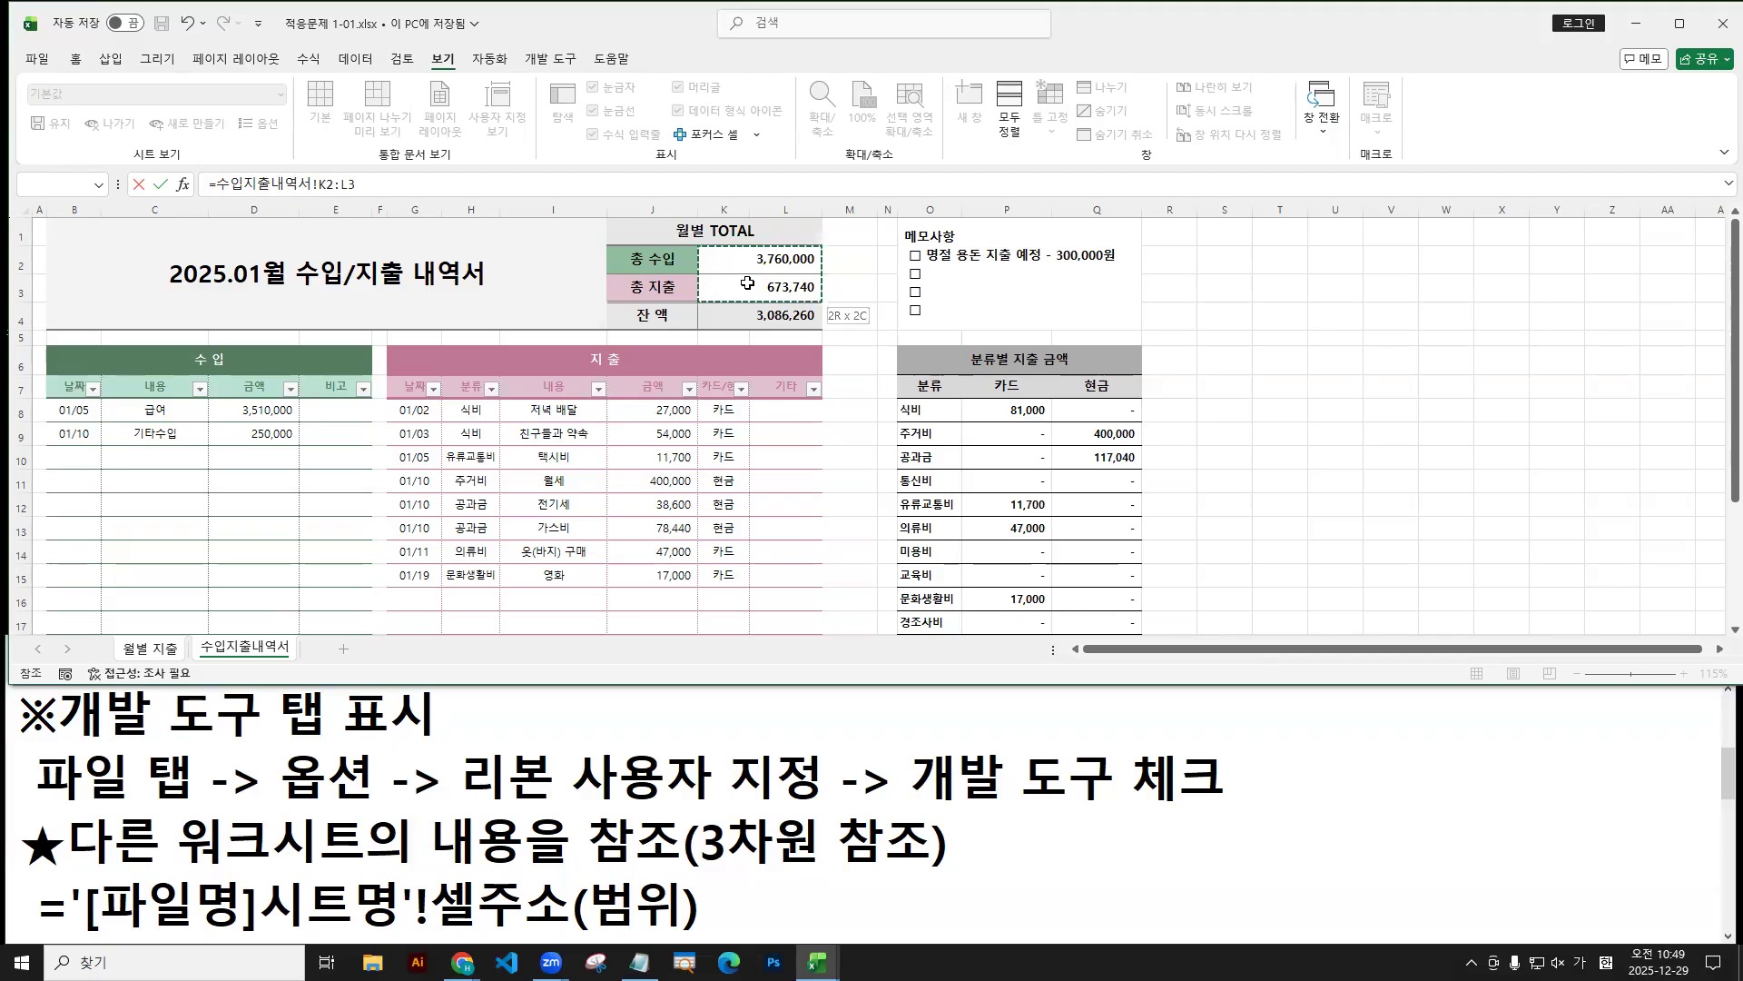
drag(743, 285, 727, 286)
drag(730, 277, 733, 264)
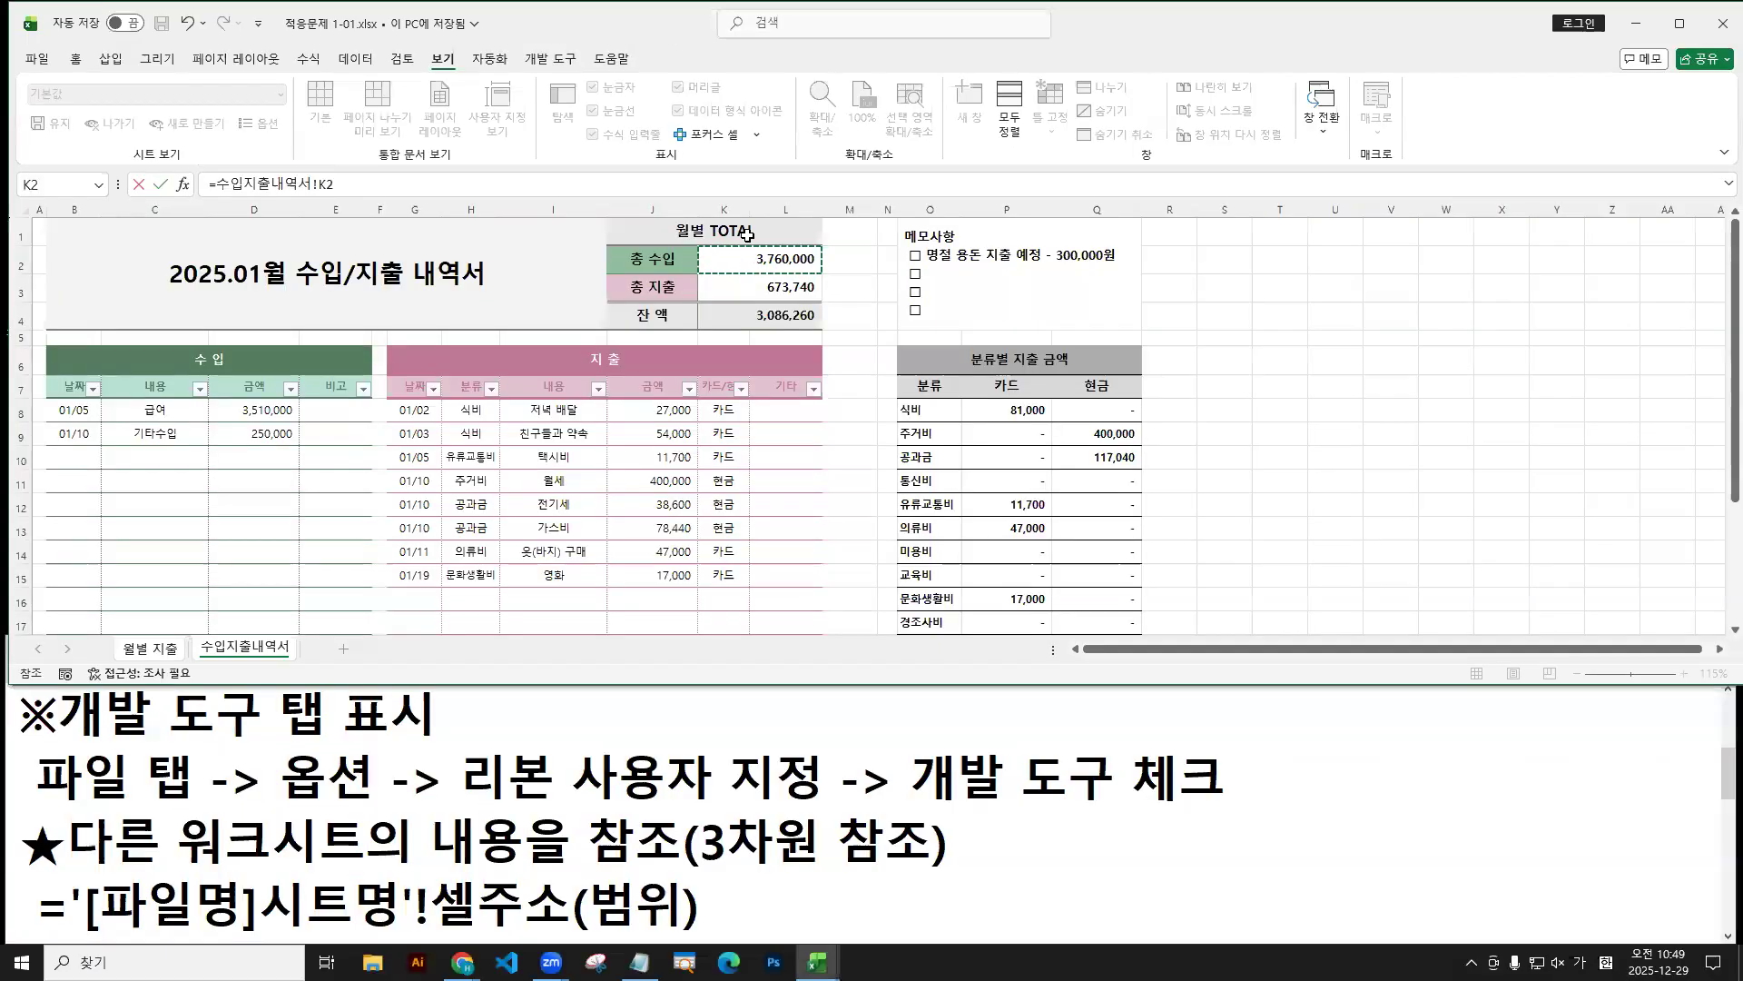
key(Return)
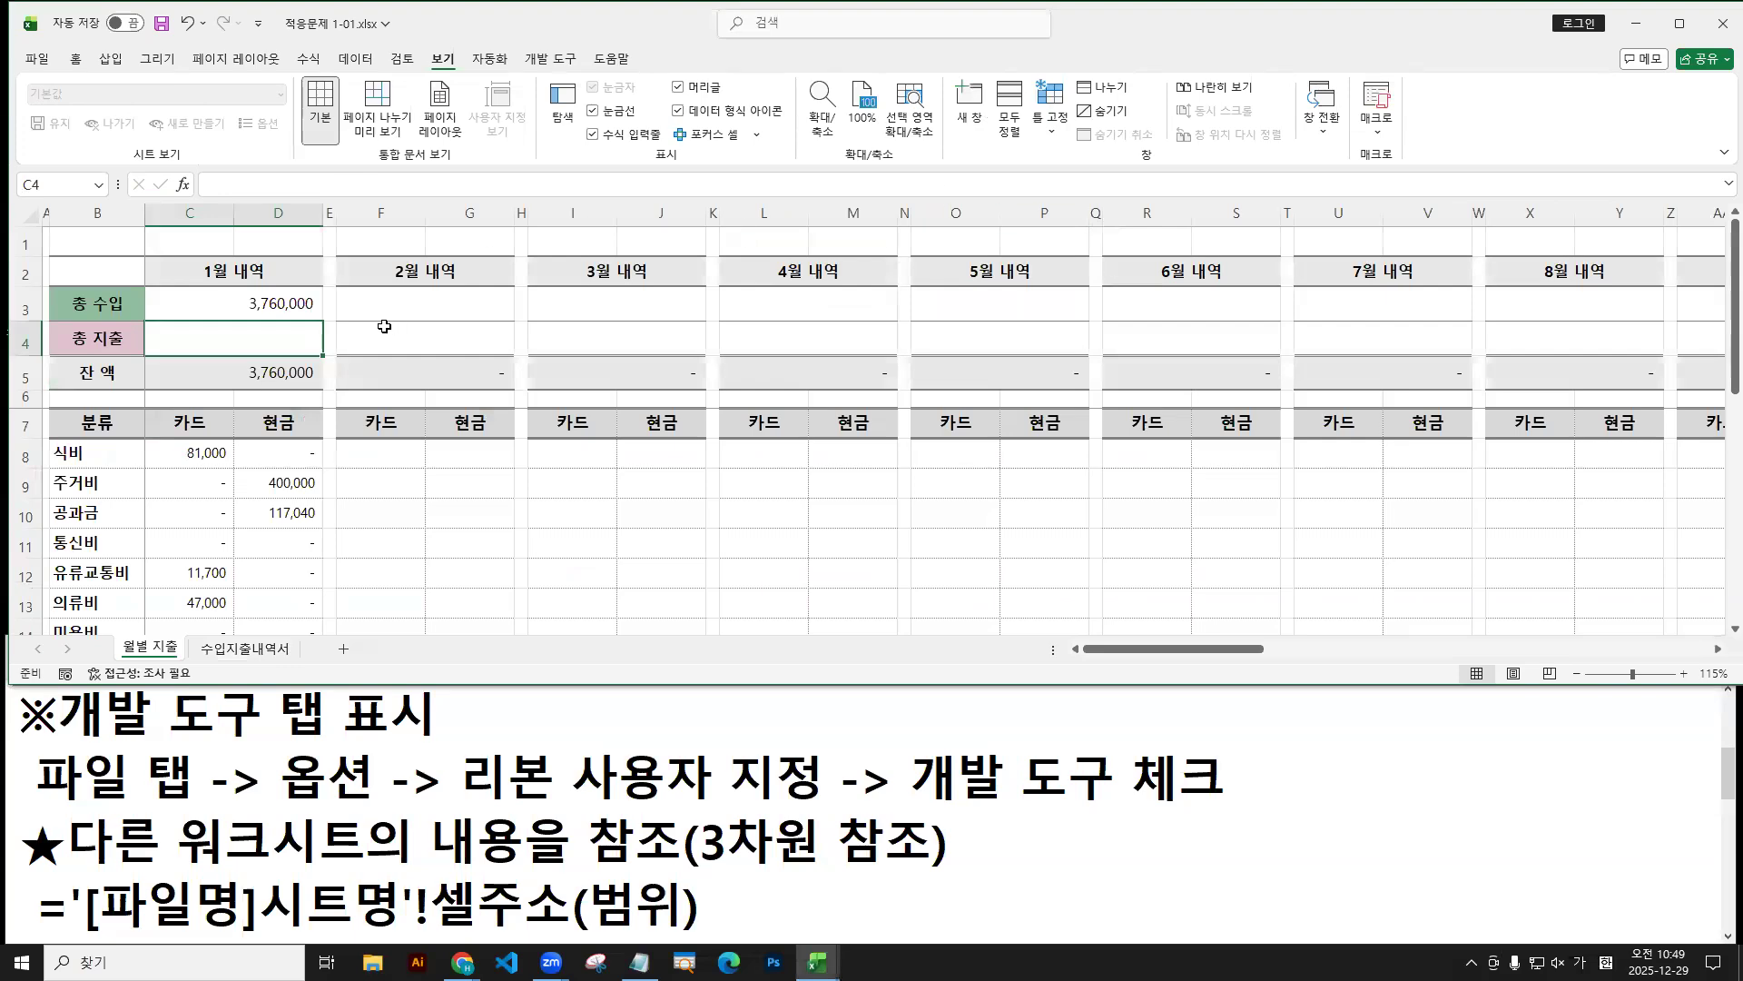
Try filling the 총 수입 formula from C3 down to C4, look at both cells, and undo the fill.
click(268, 305)
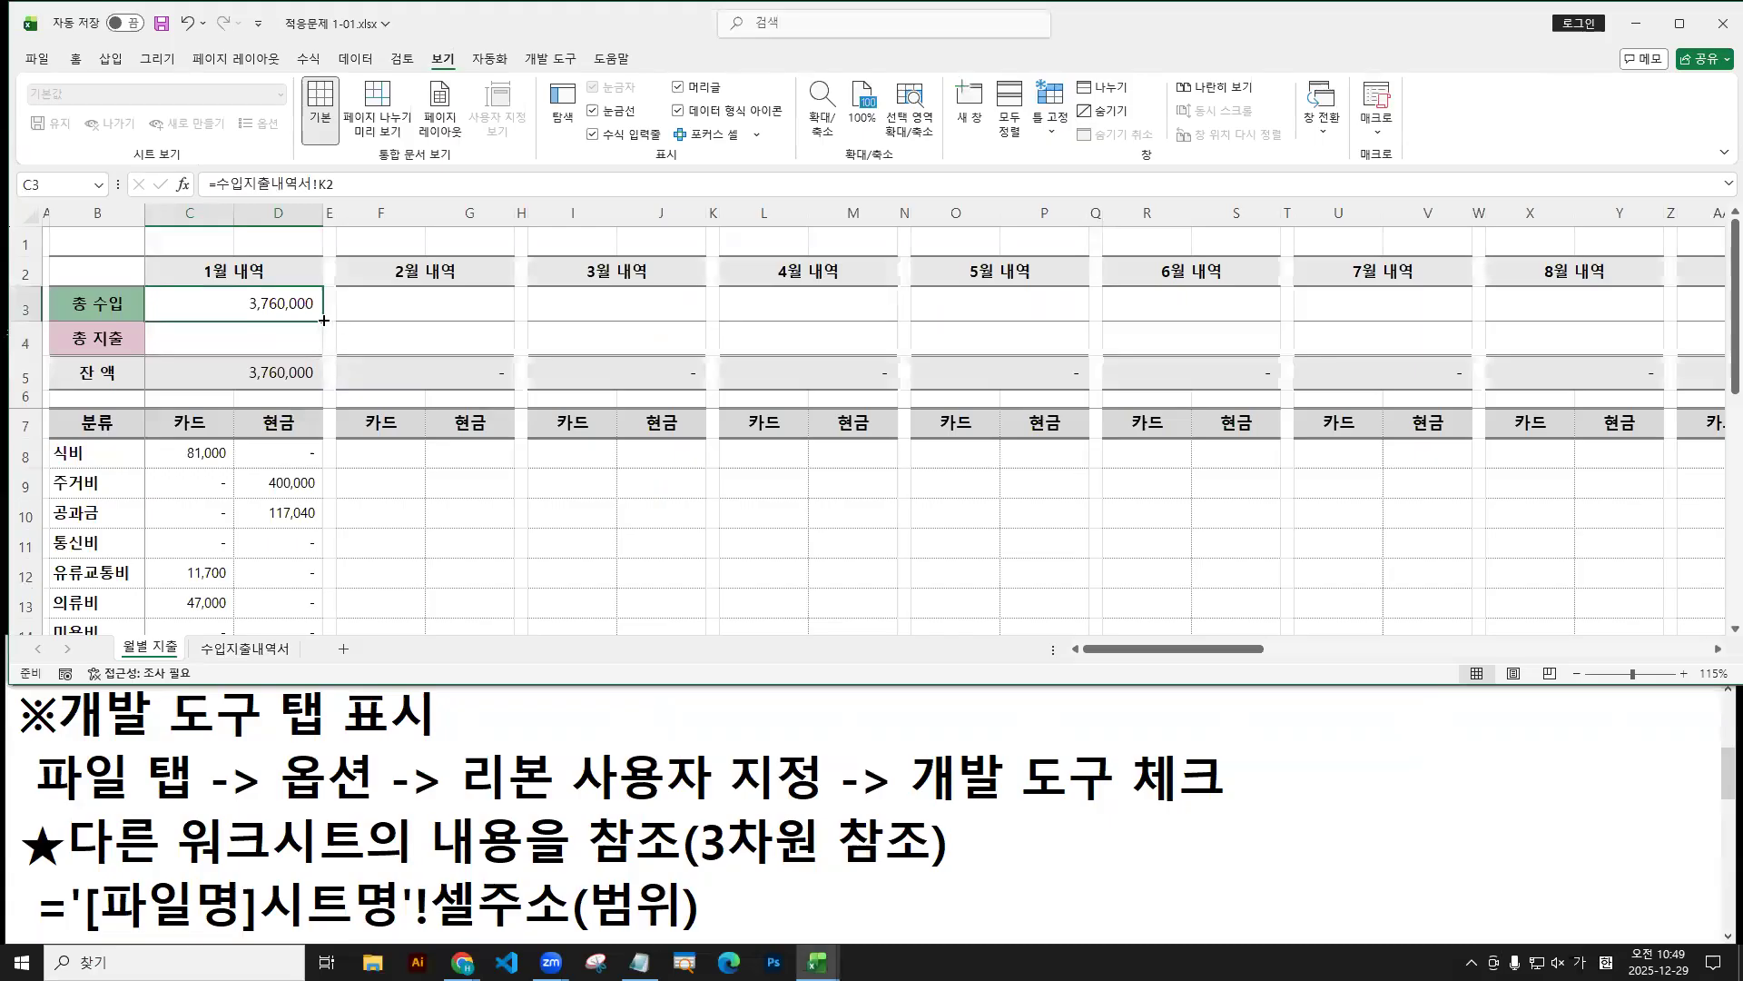
drag(646, 461, 649, 503)
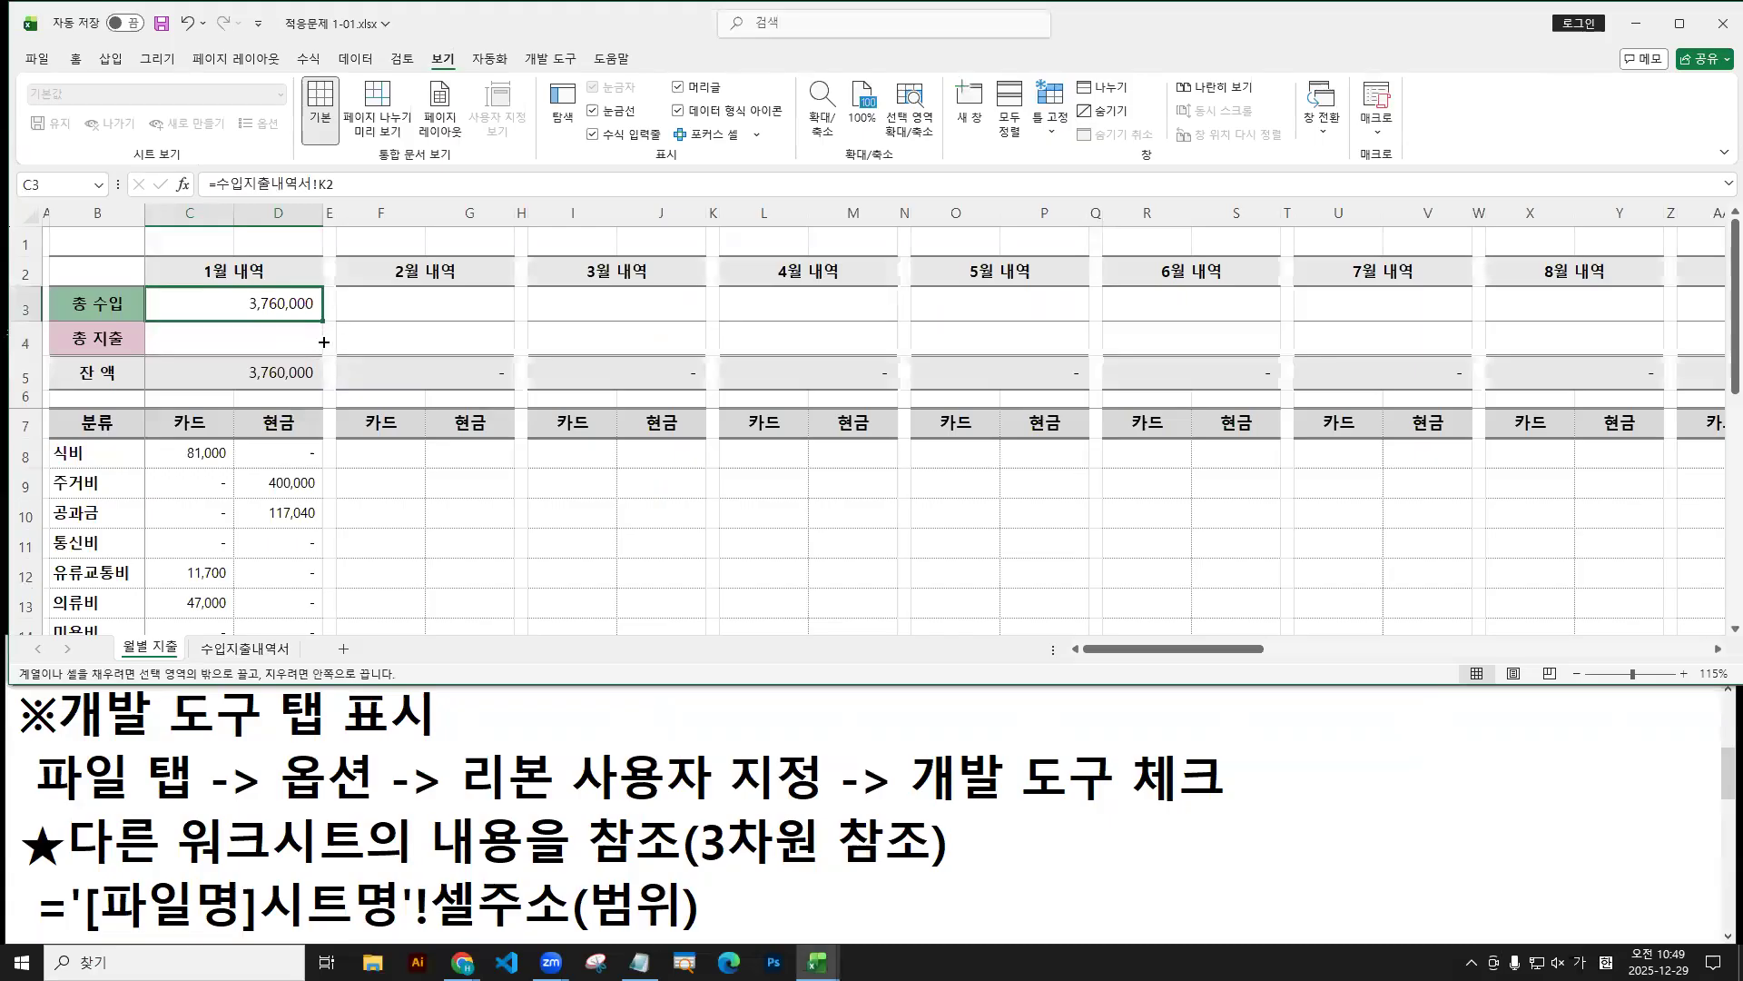
drag(324, 343, 324, 350)
click(281, 338)
click(281, 304)
key(ctrl+z)
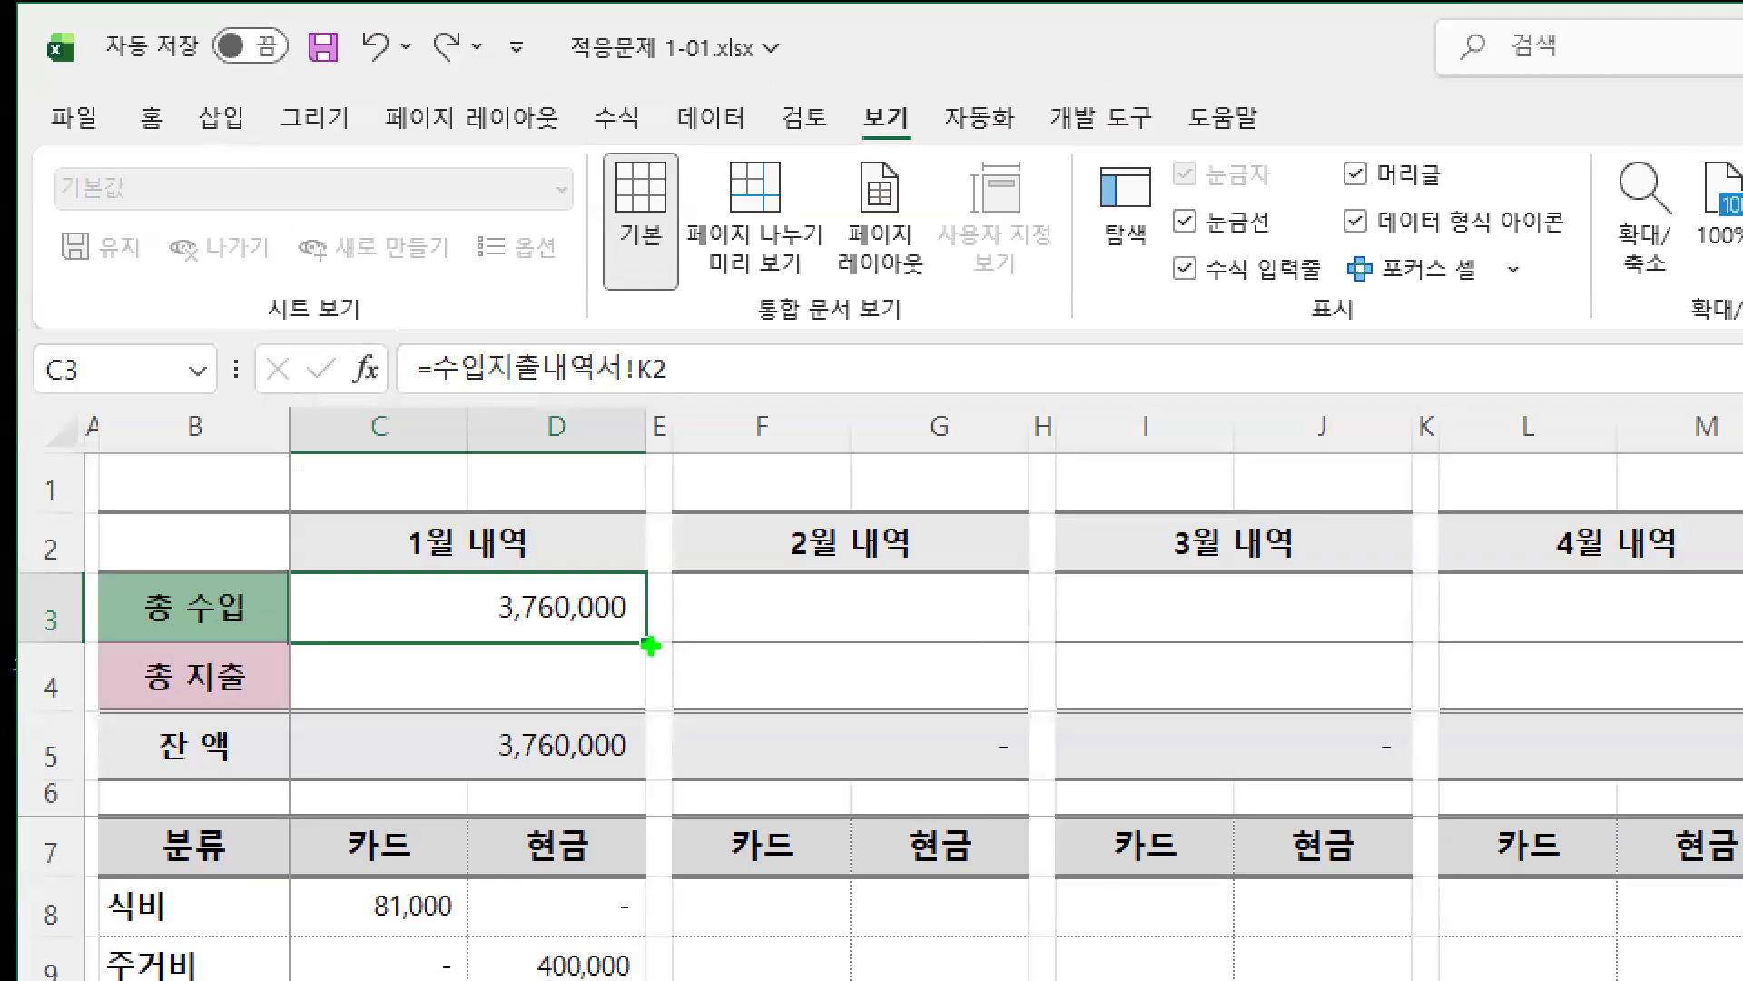
Fill the formula in C3 down to the January 총 지출 cell C4.
mouse_move(646, 638)
mouse_down()
mouse_move(644, 717)
mouse_move(648, 645)
mouse_up()
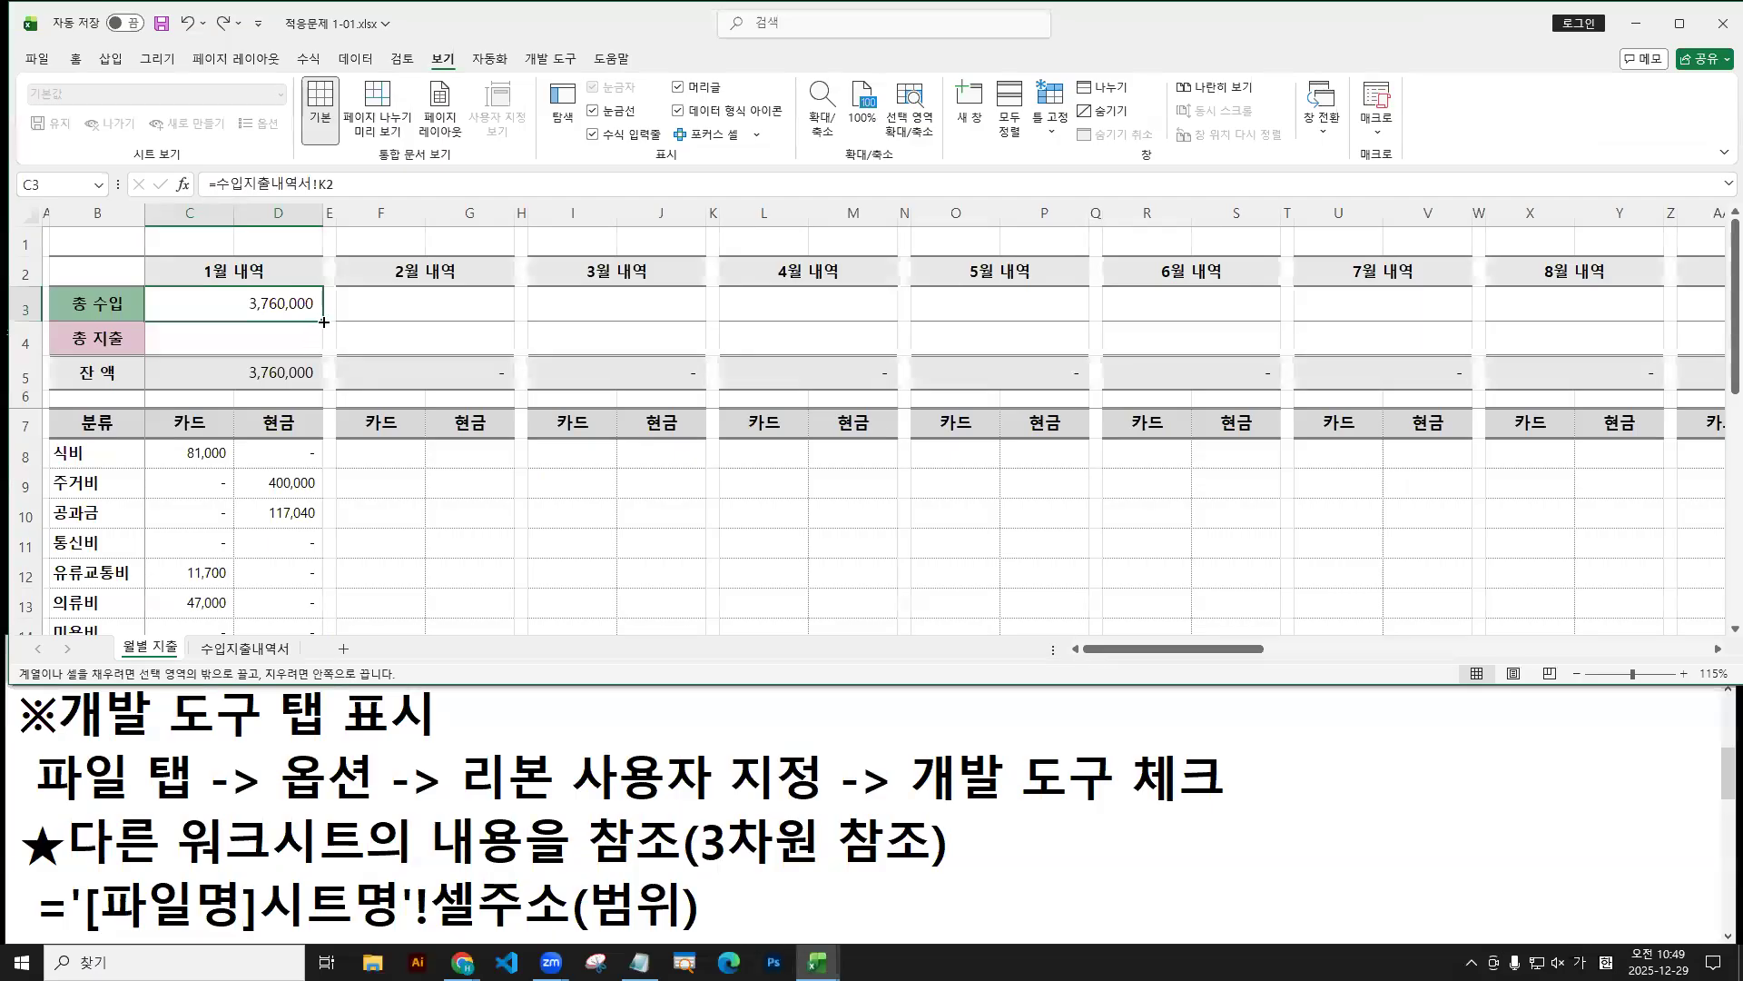
drag(325, 321, 324, 321)
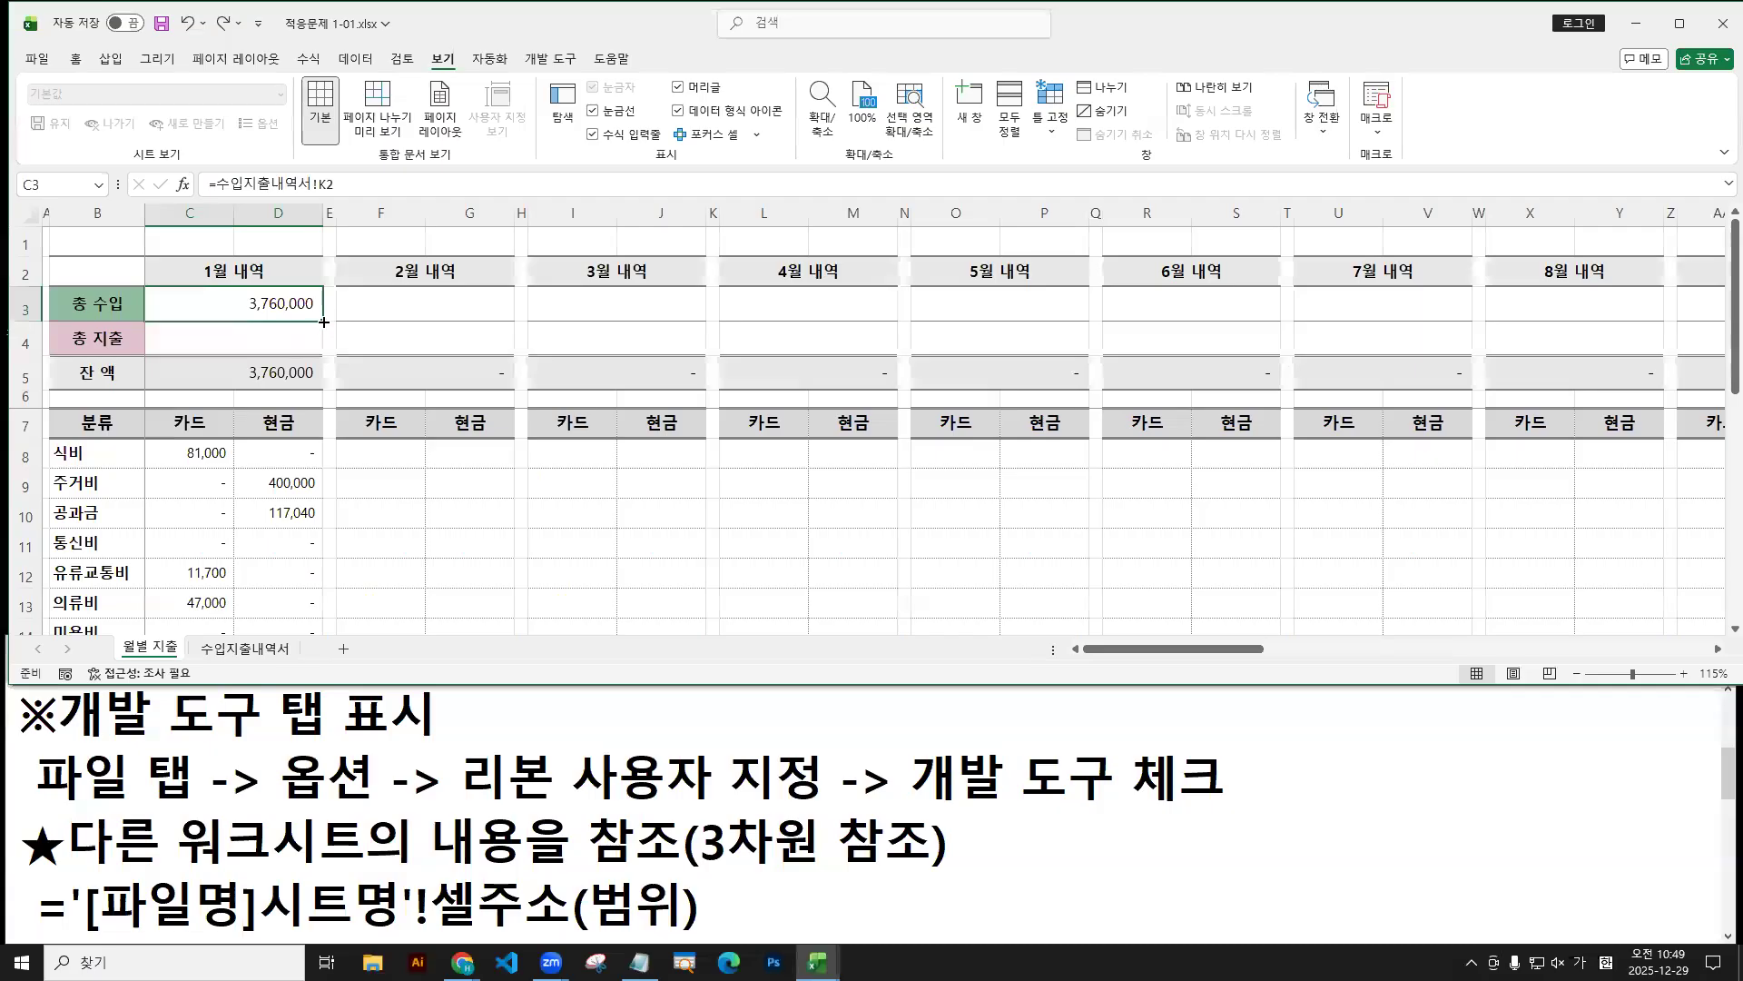
drag(644, 382, 594, 436)
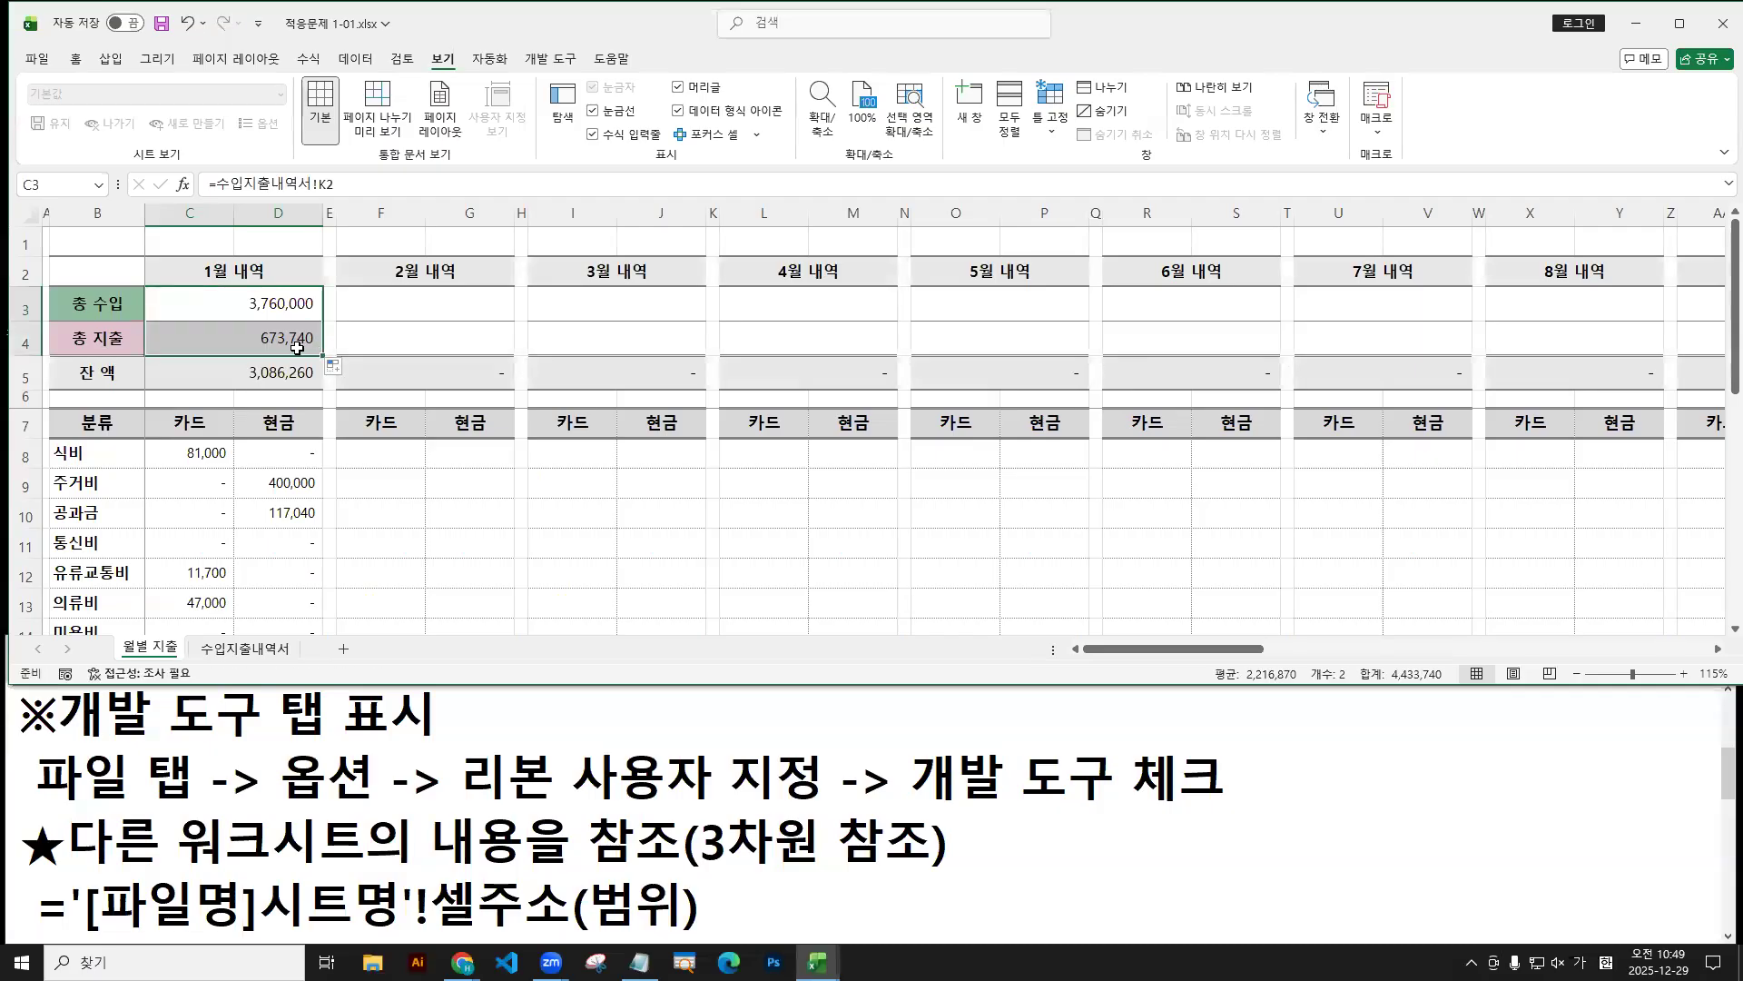
Compare the formulas in C3 and C4 to see how the reference to the 수입지출내역서 sheet shifts.
click(294, 344)
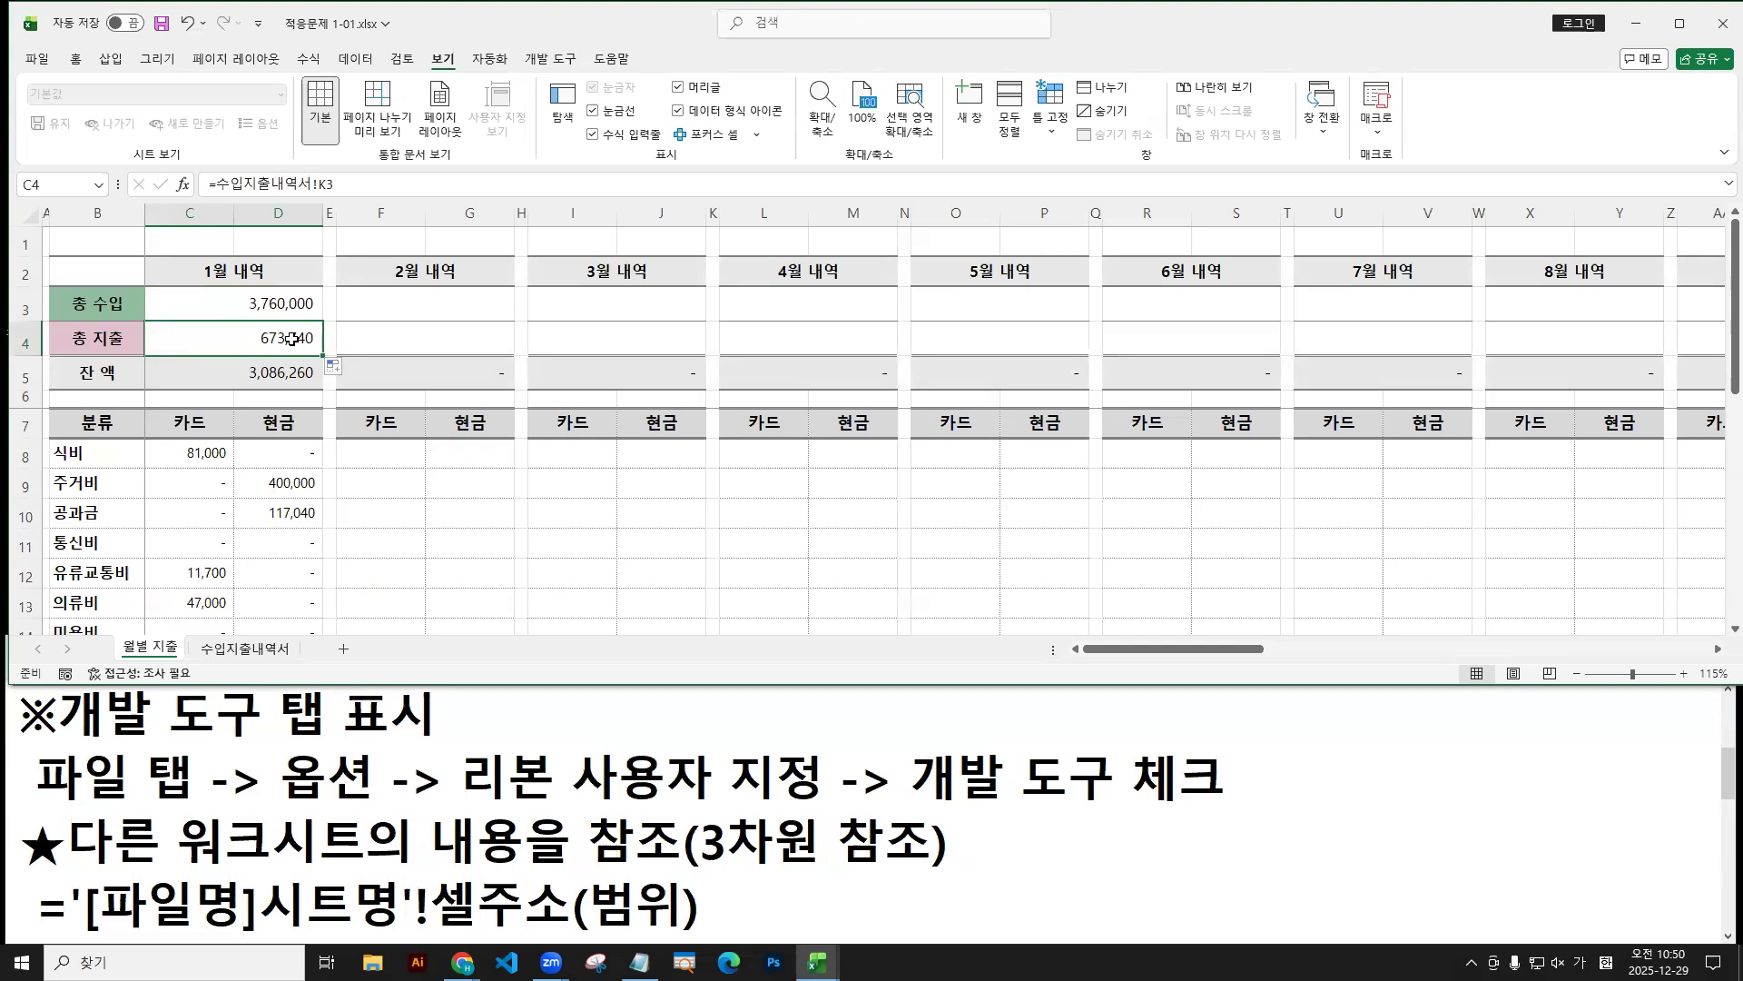
click(273, 308)
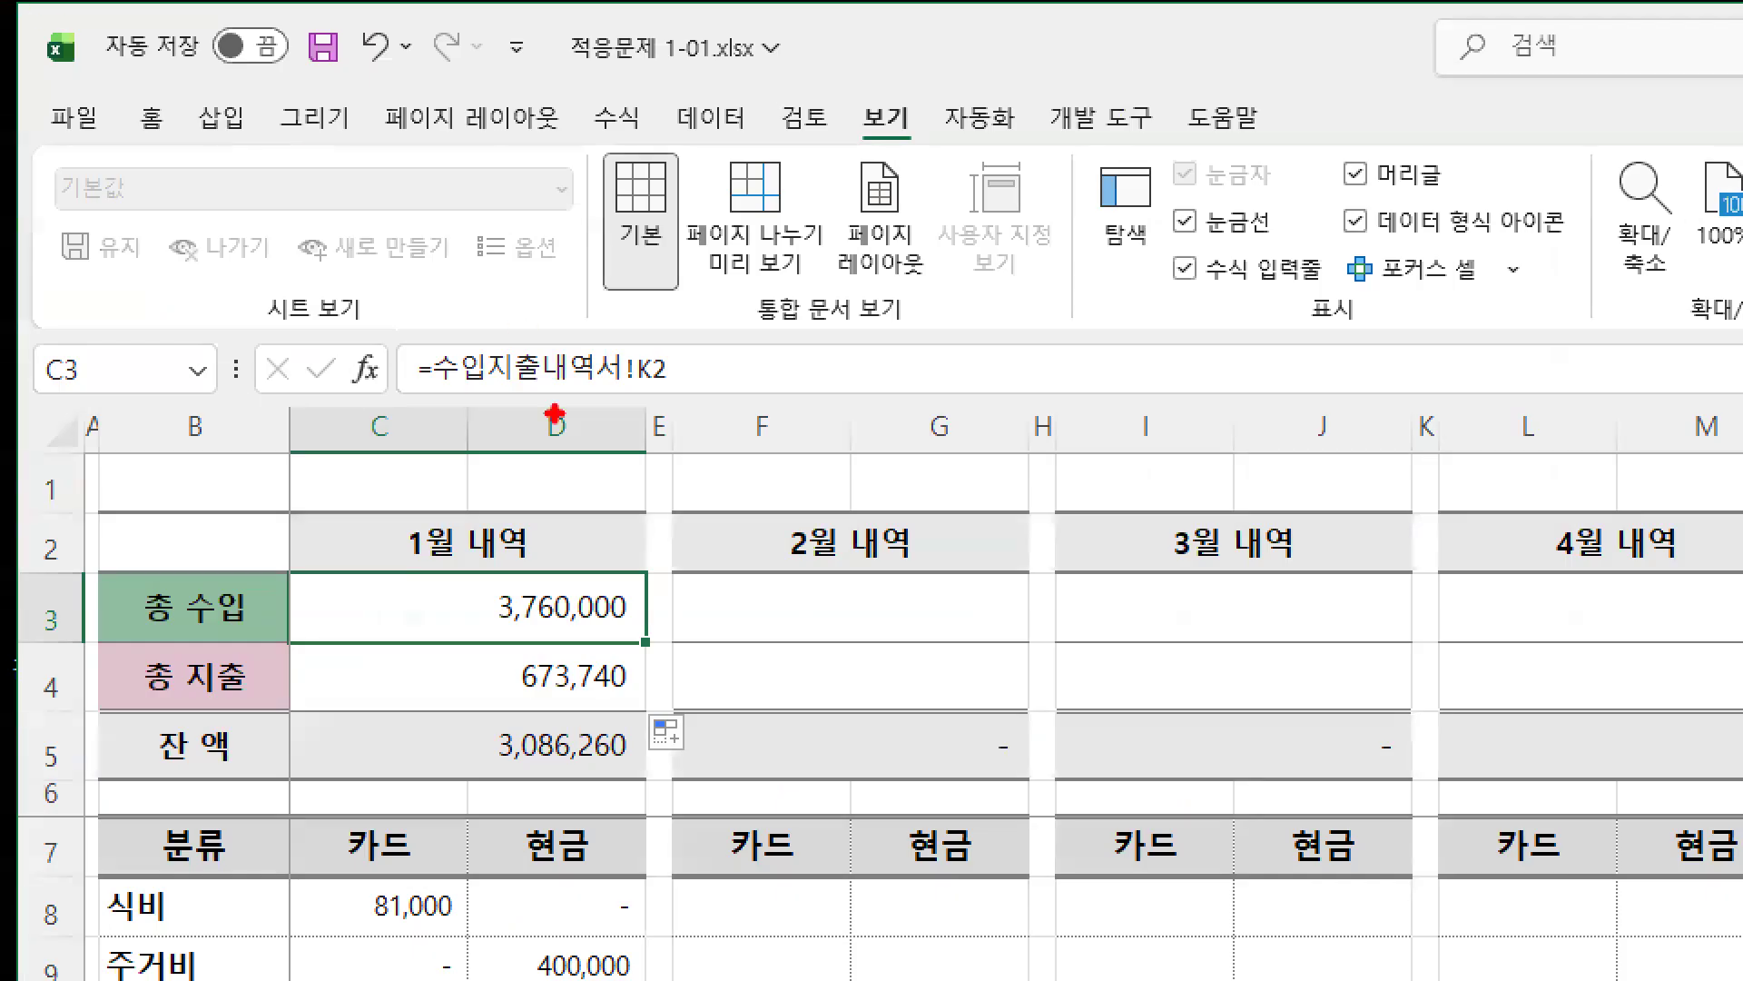
mouse_move(646, 640)
mouse_down()
mouse_move(638, 708)
mouse_move(659, 695)
mouse_up()
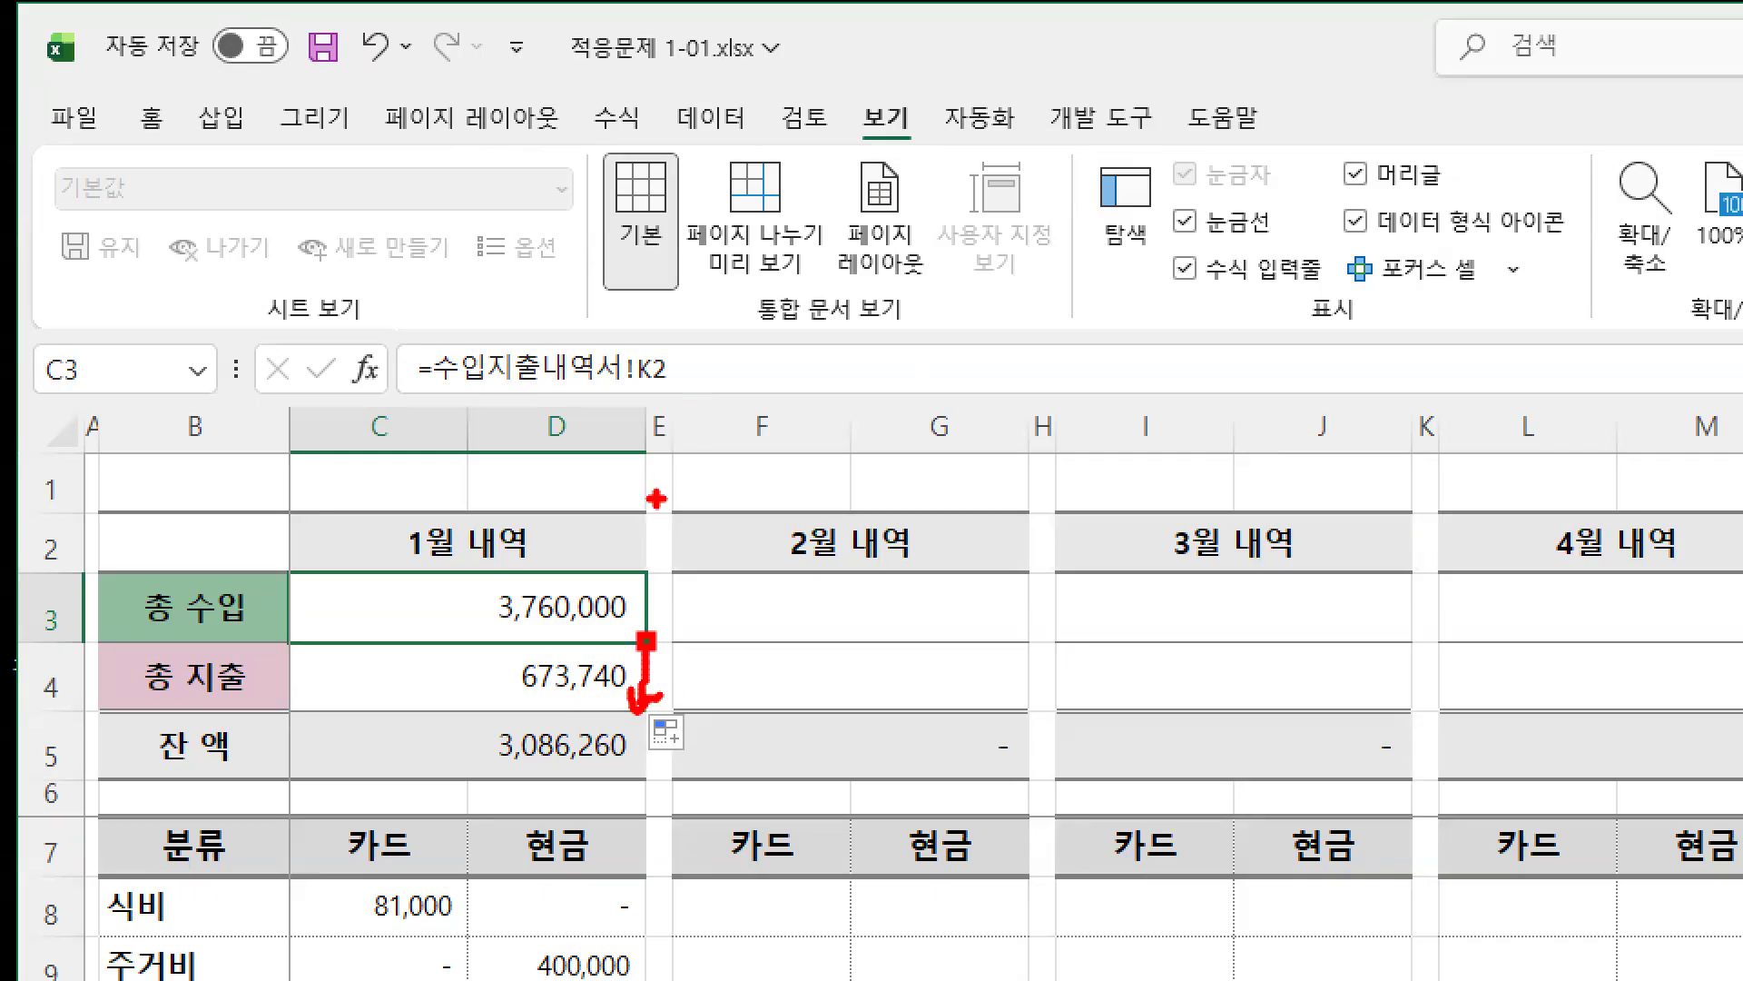
mouse_move(563, 617)
mouse_down()
mouse_move(544, 699)
mouse_move(583, 670)
mouse_up()
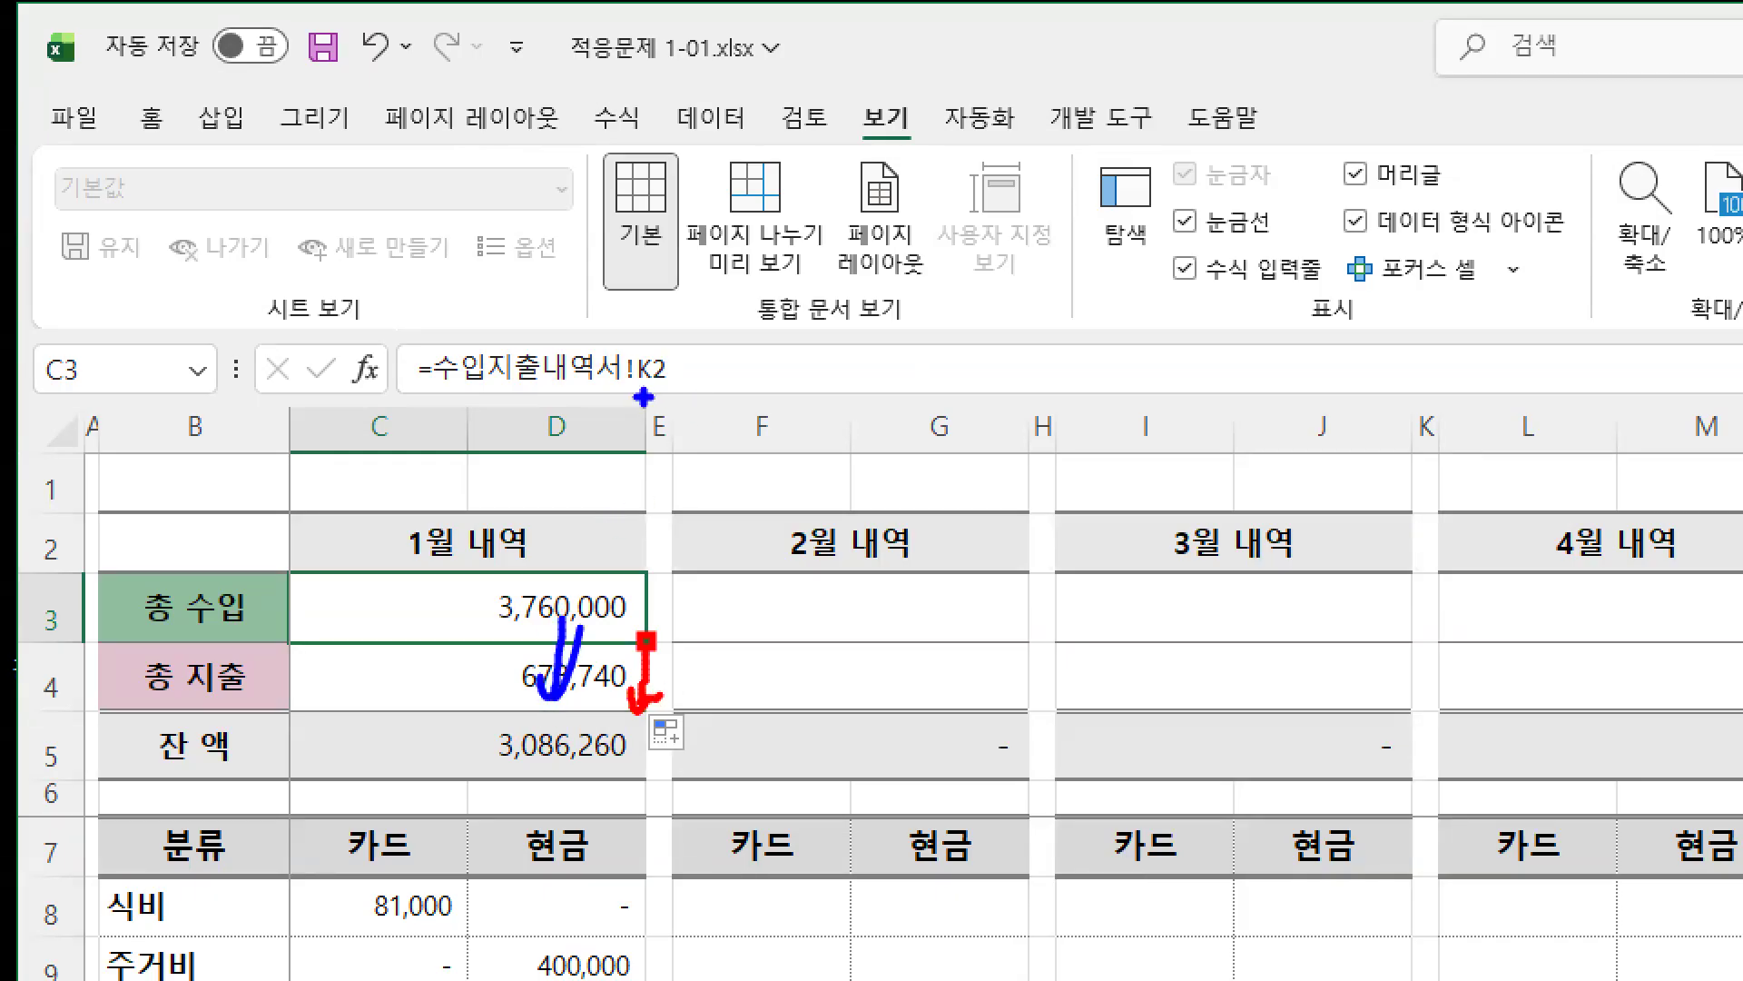
click(299, 340)
double_click(299, 339)
key(Escape)
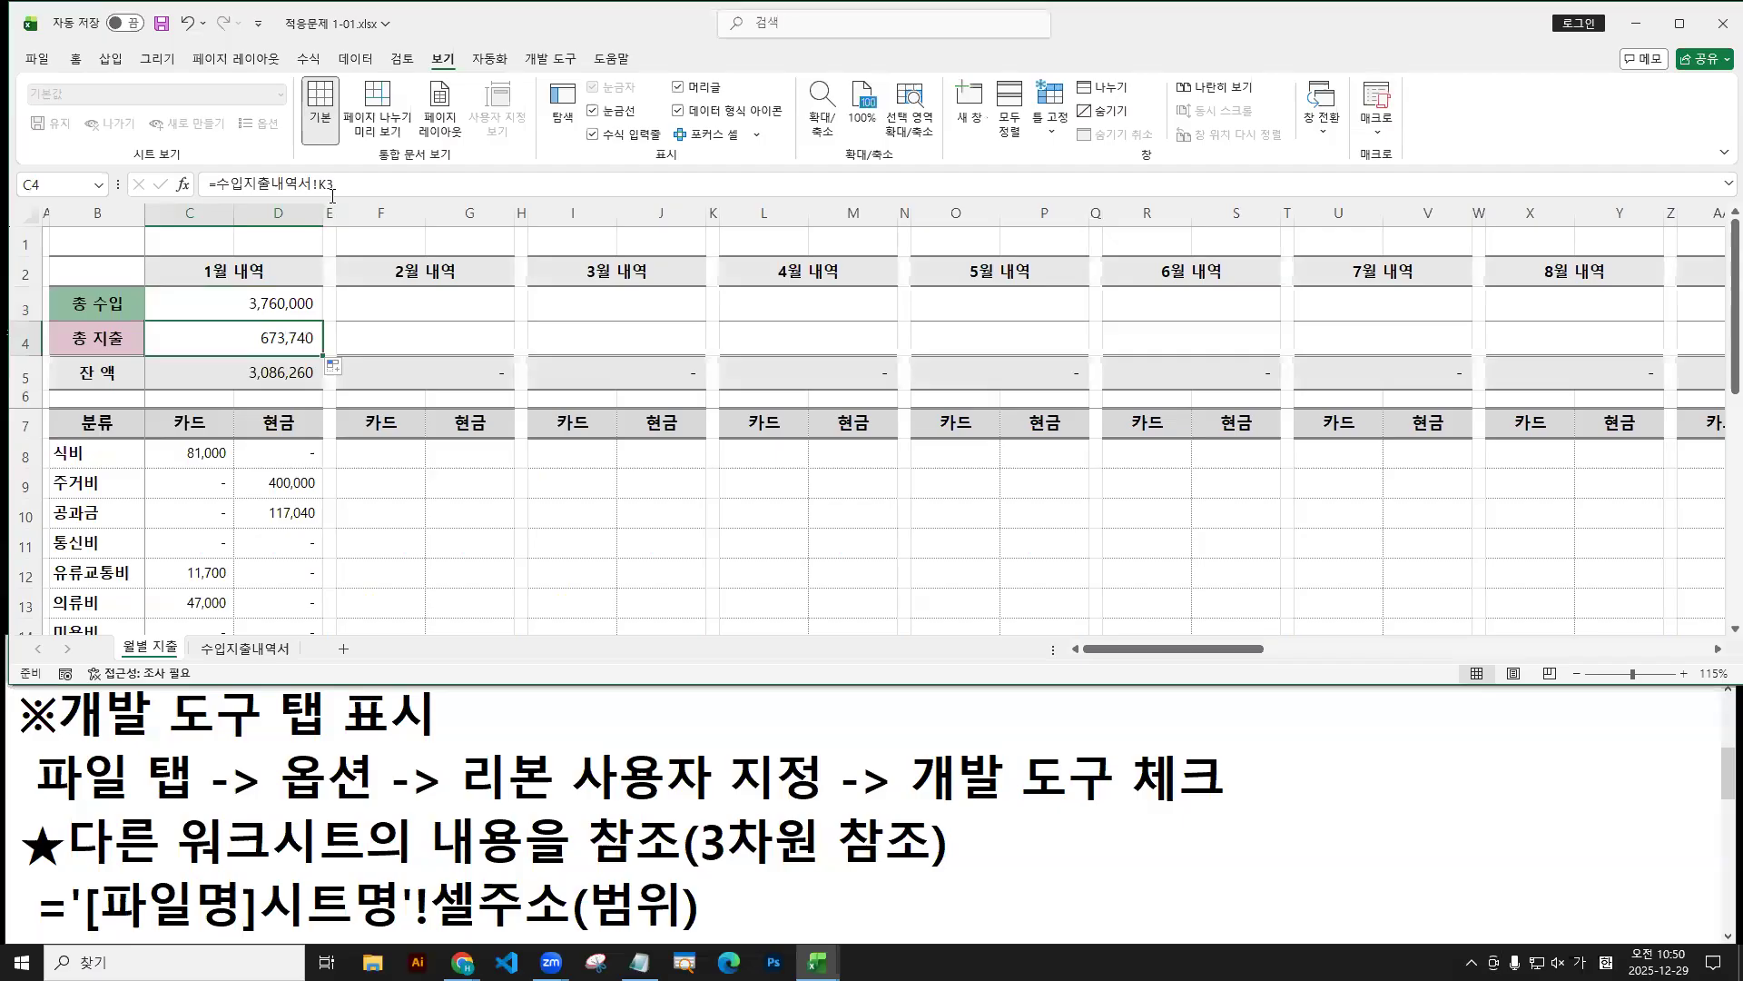
Copy the formula =수입지출내역서!K2 from C3 into the 엑셀 수업내용.txt notes in Notepad, on a new line below the 3차원 참조 syntax.
mouse_move(299, 305)
mouse_down()
mouse_move(300, 339)
mouse_move(324, 342)
mouse_move(326, 320)
mouse_move(321, 349)
mouse_move(9, 269)
mouse_up()
key(ctrl+c)
click(309, 315)
double_click(270, 304)
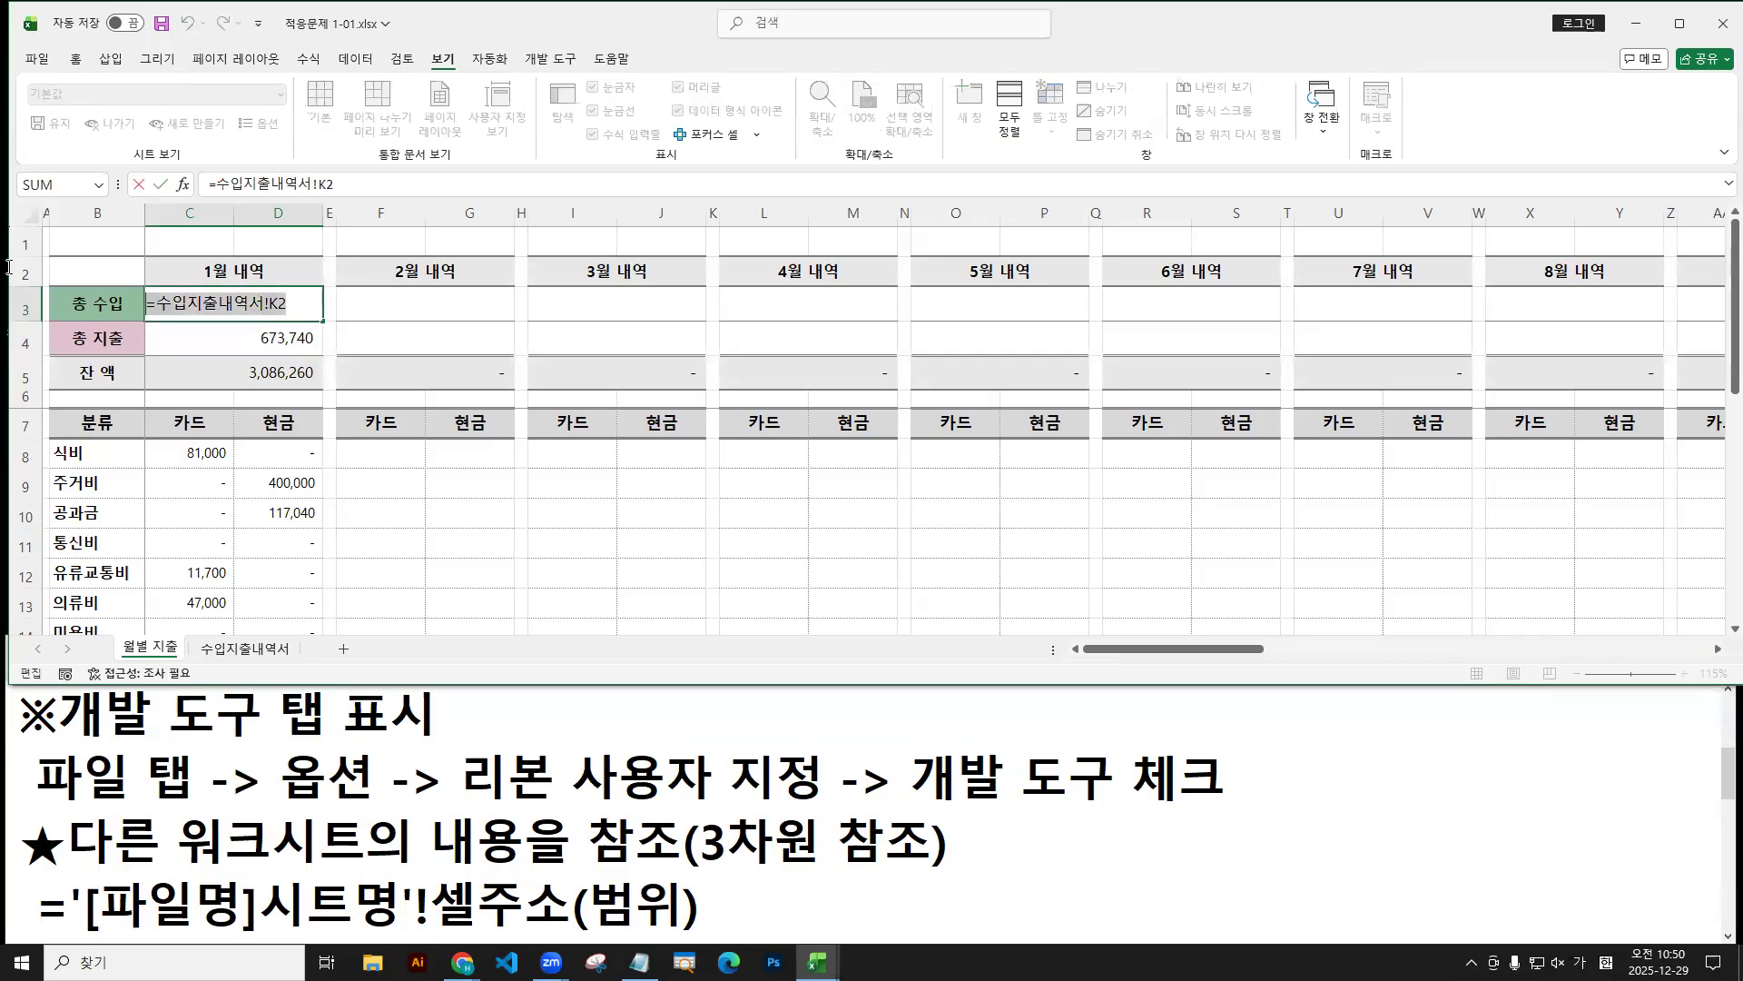
double_click(526, 718)
key(Down)
key(Down)
key(Down)
key(Down)
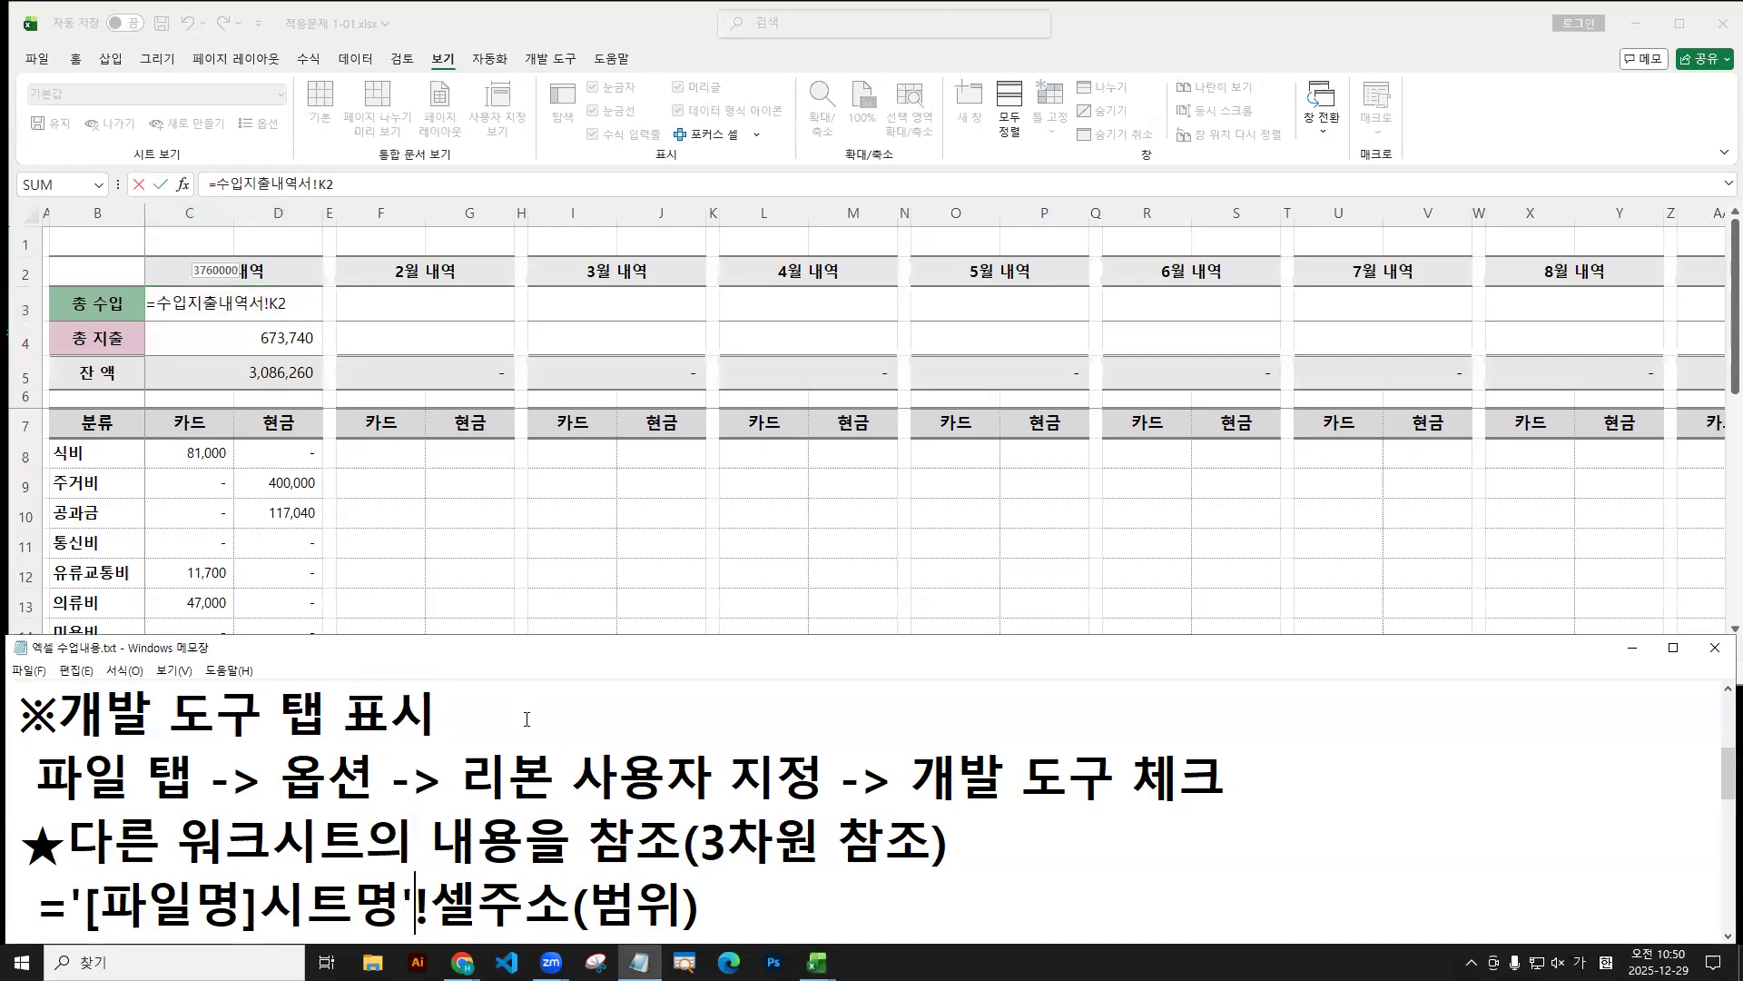
key(Up)
key(End)
key(Return)
key(ctrl+v)
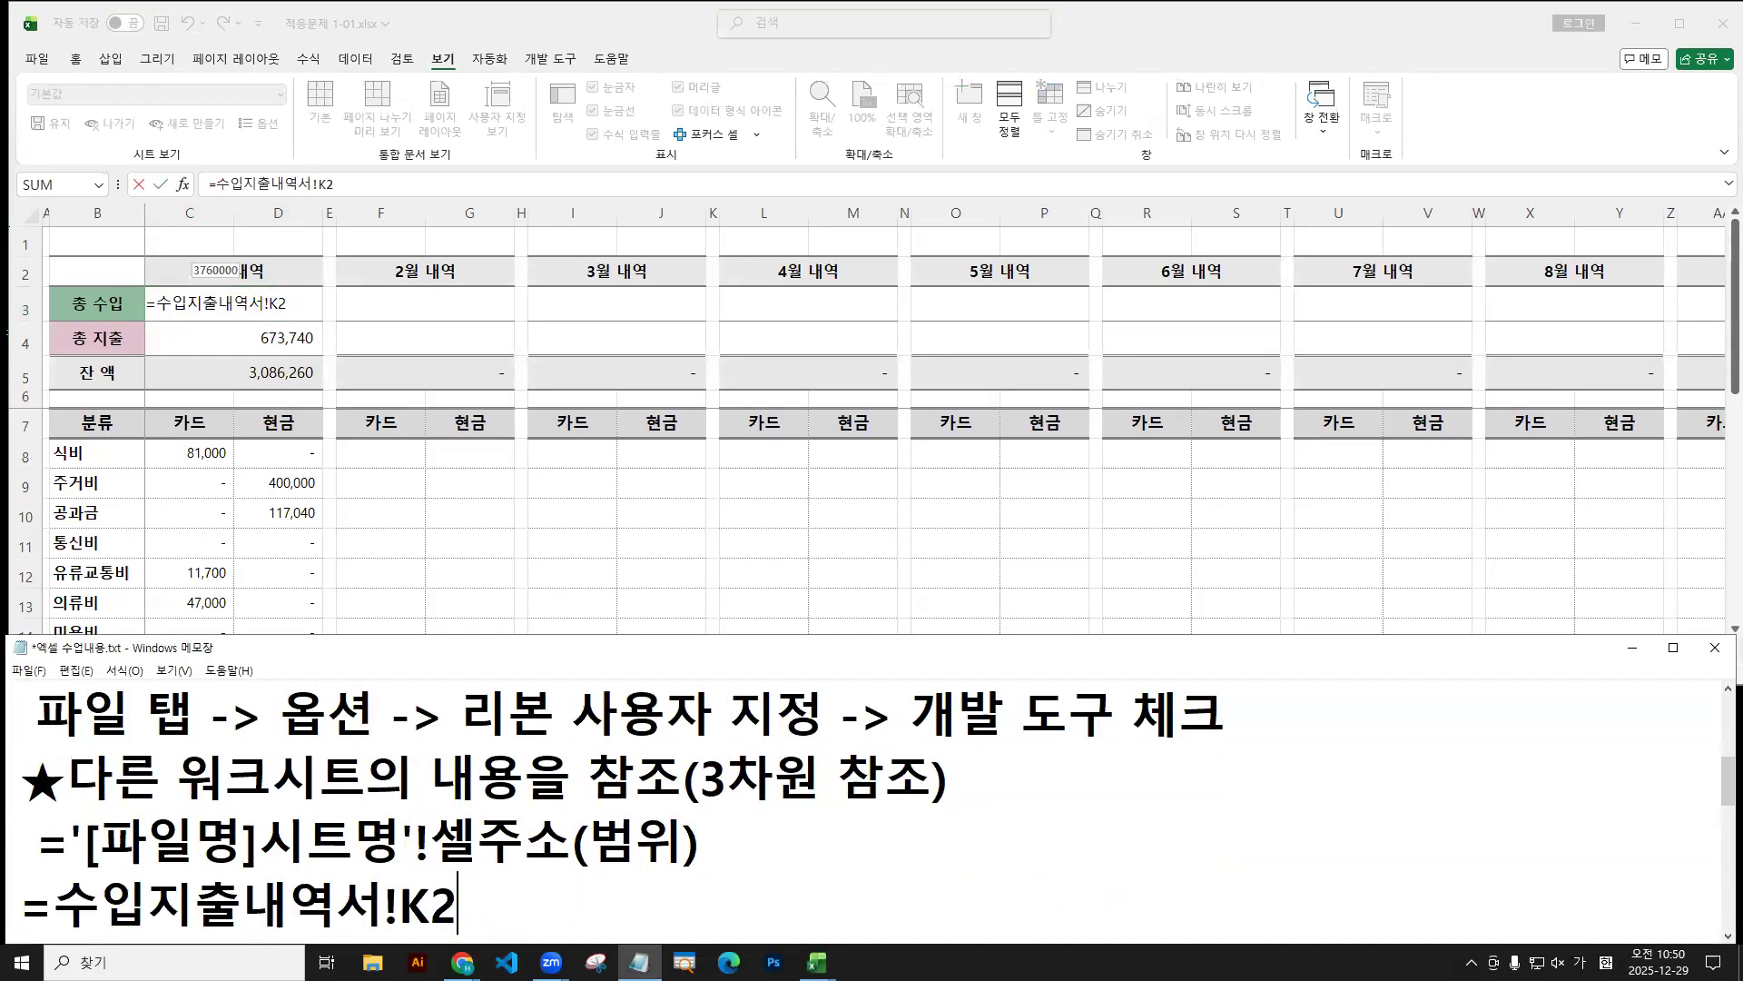
Indent the pasted formula line in the notes and add a second example line below it, =수입지출내역서!K3.
scroll(527, 718, down, 1)
key(Home)
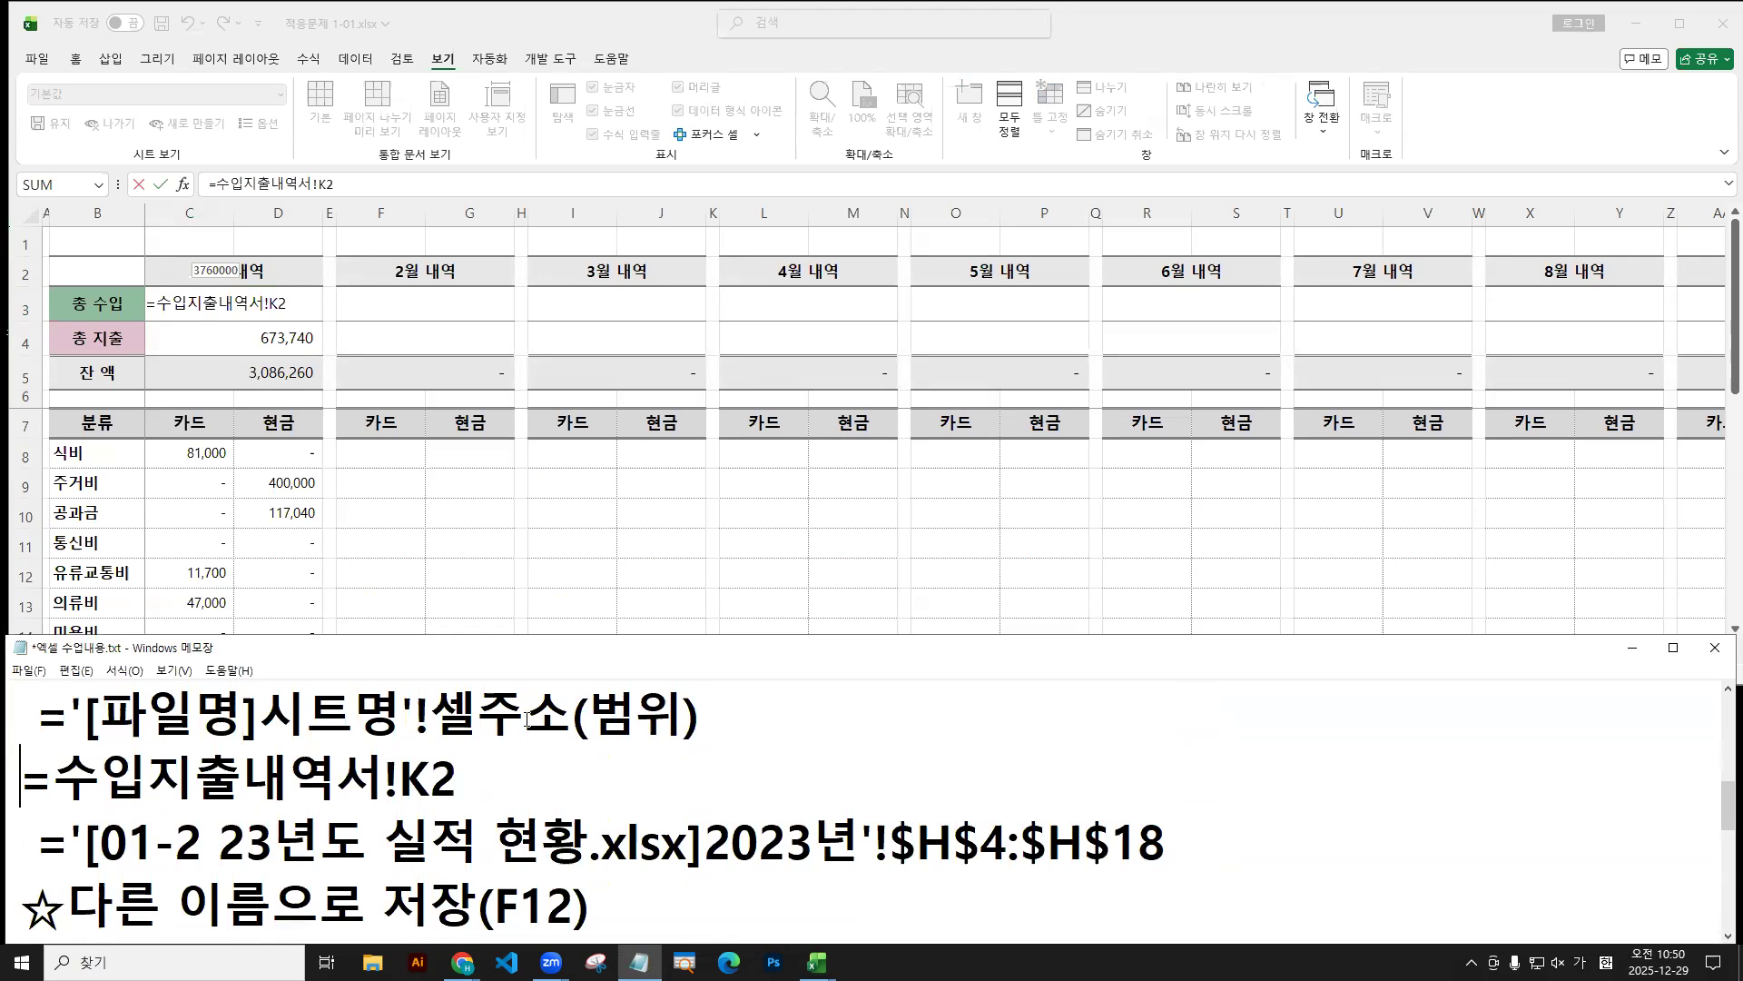
key(End)
key(Return)
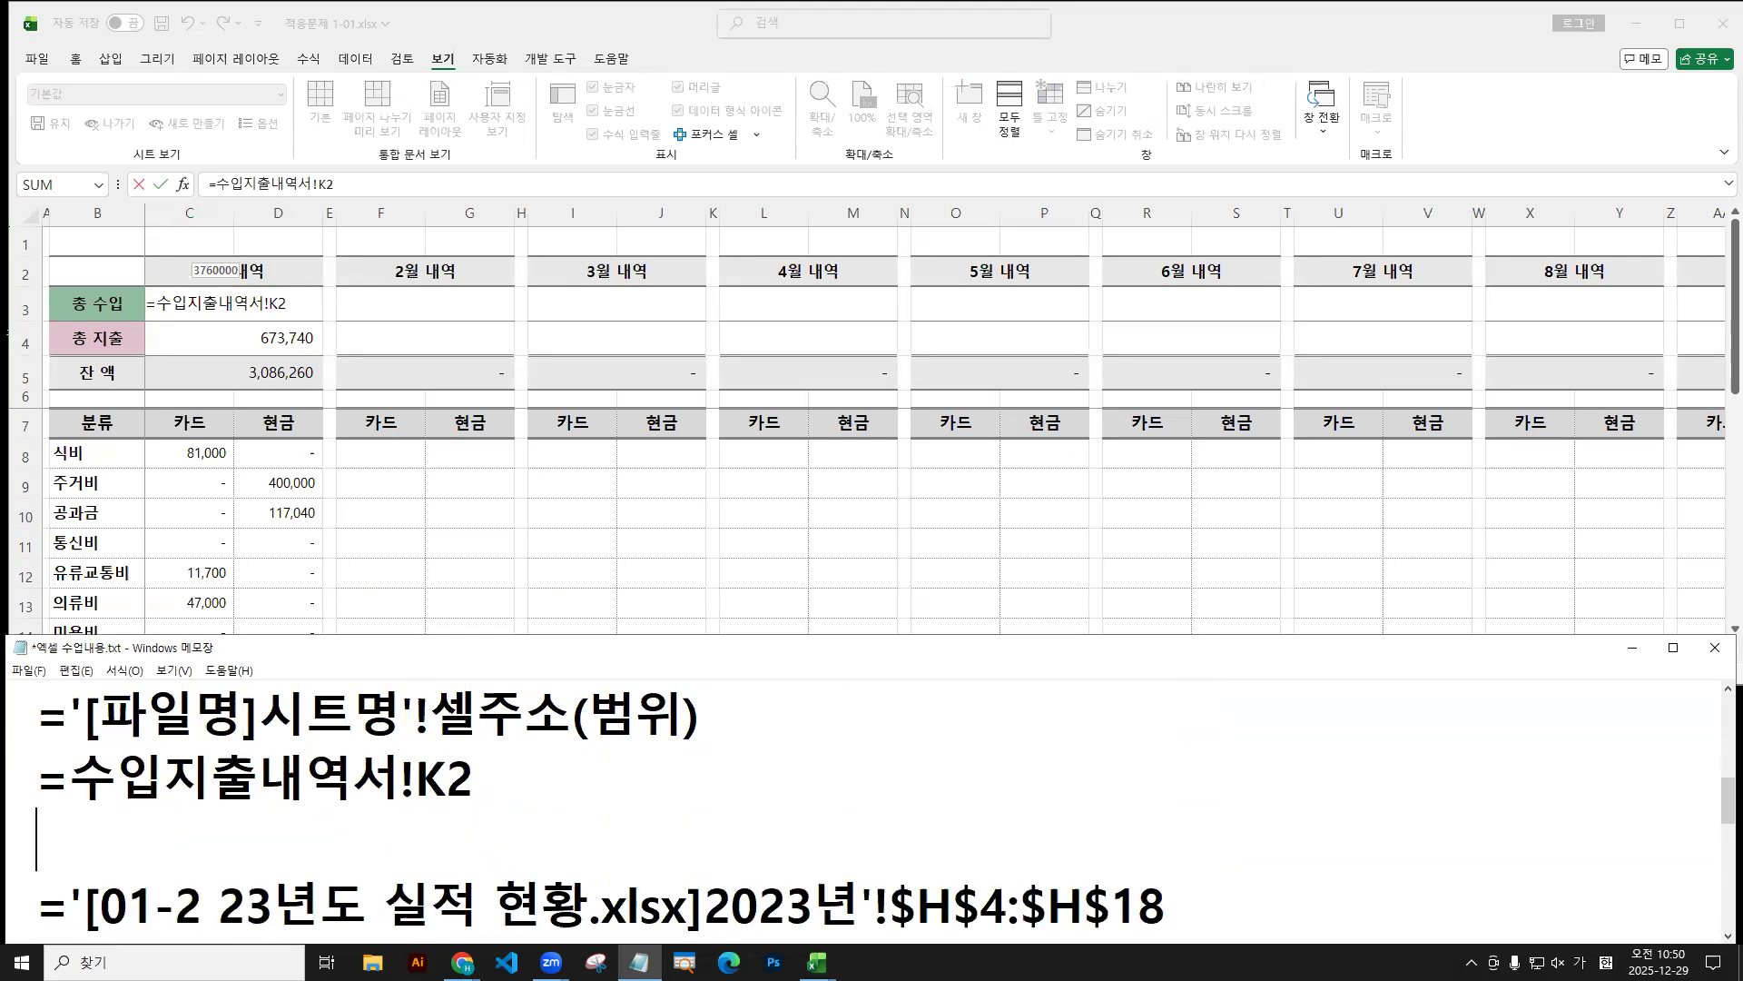
key(ctrl+v)
key(BackSpace)
text(3)
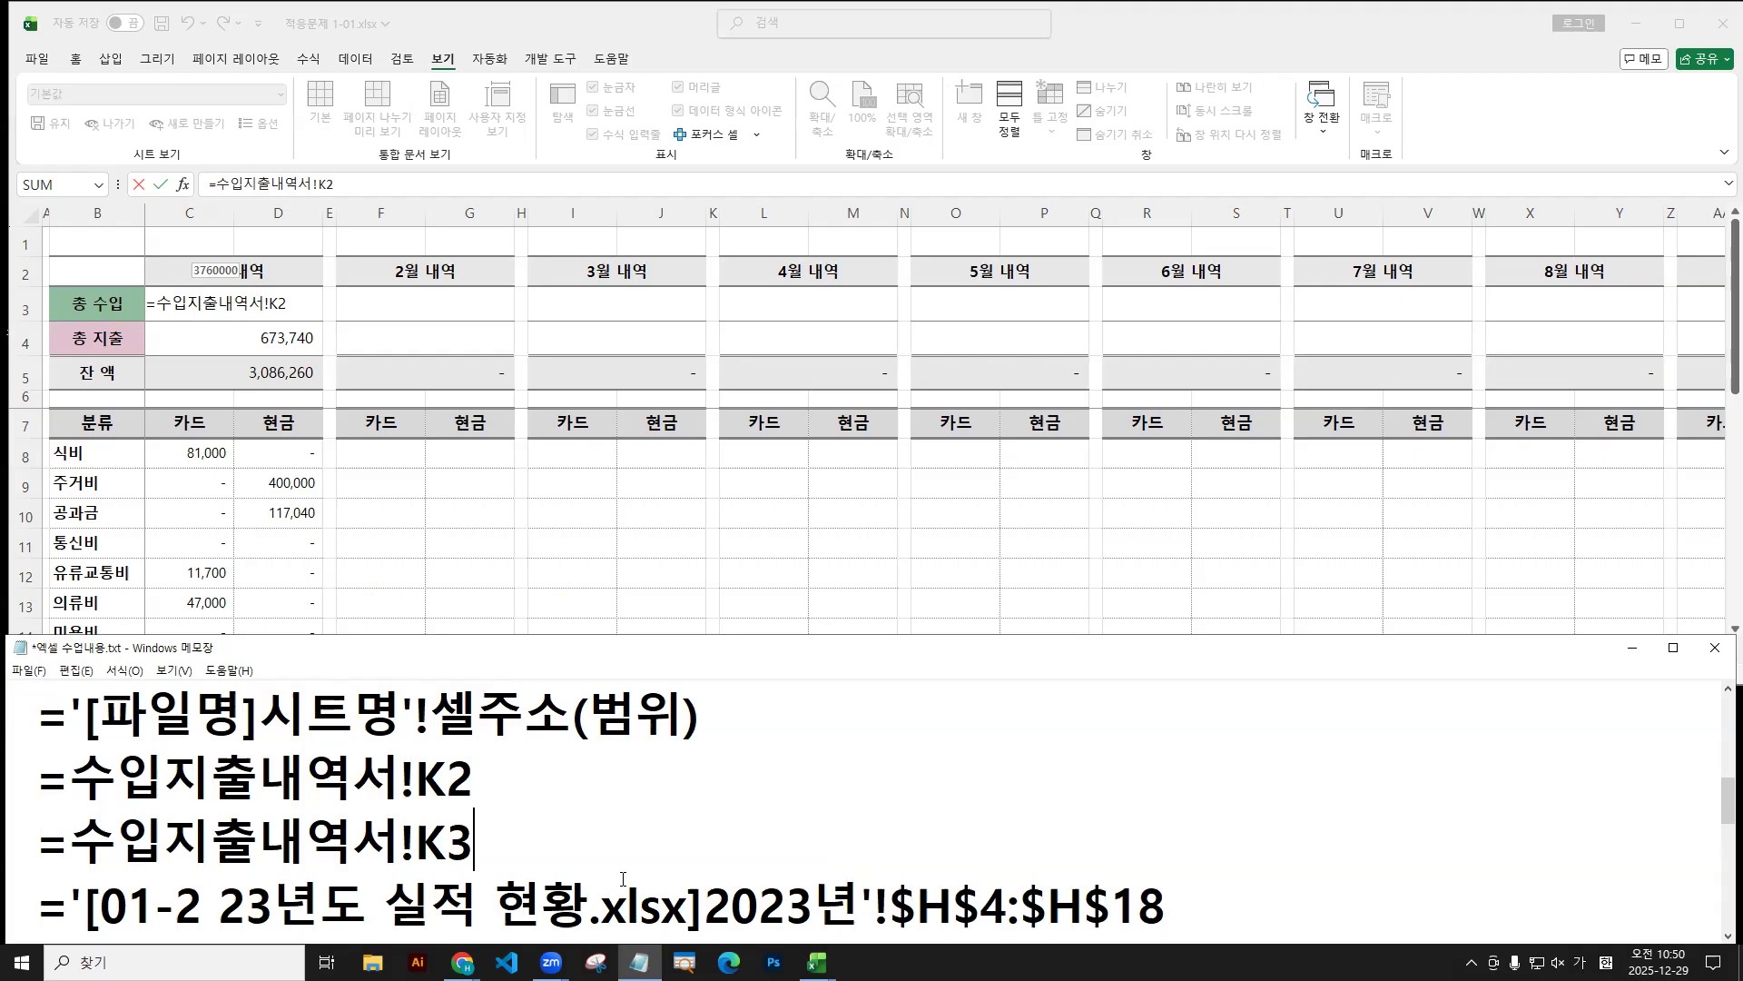
Return to Excel, leave the cell edit and hide the 개발 도구 tab through the ribbon customization options.
click(427, 86)
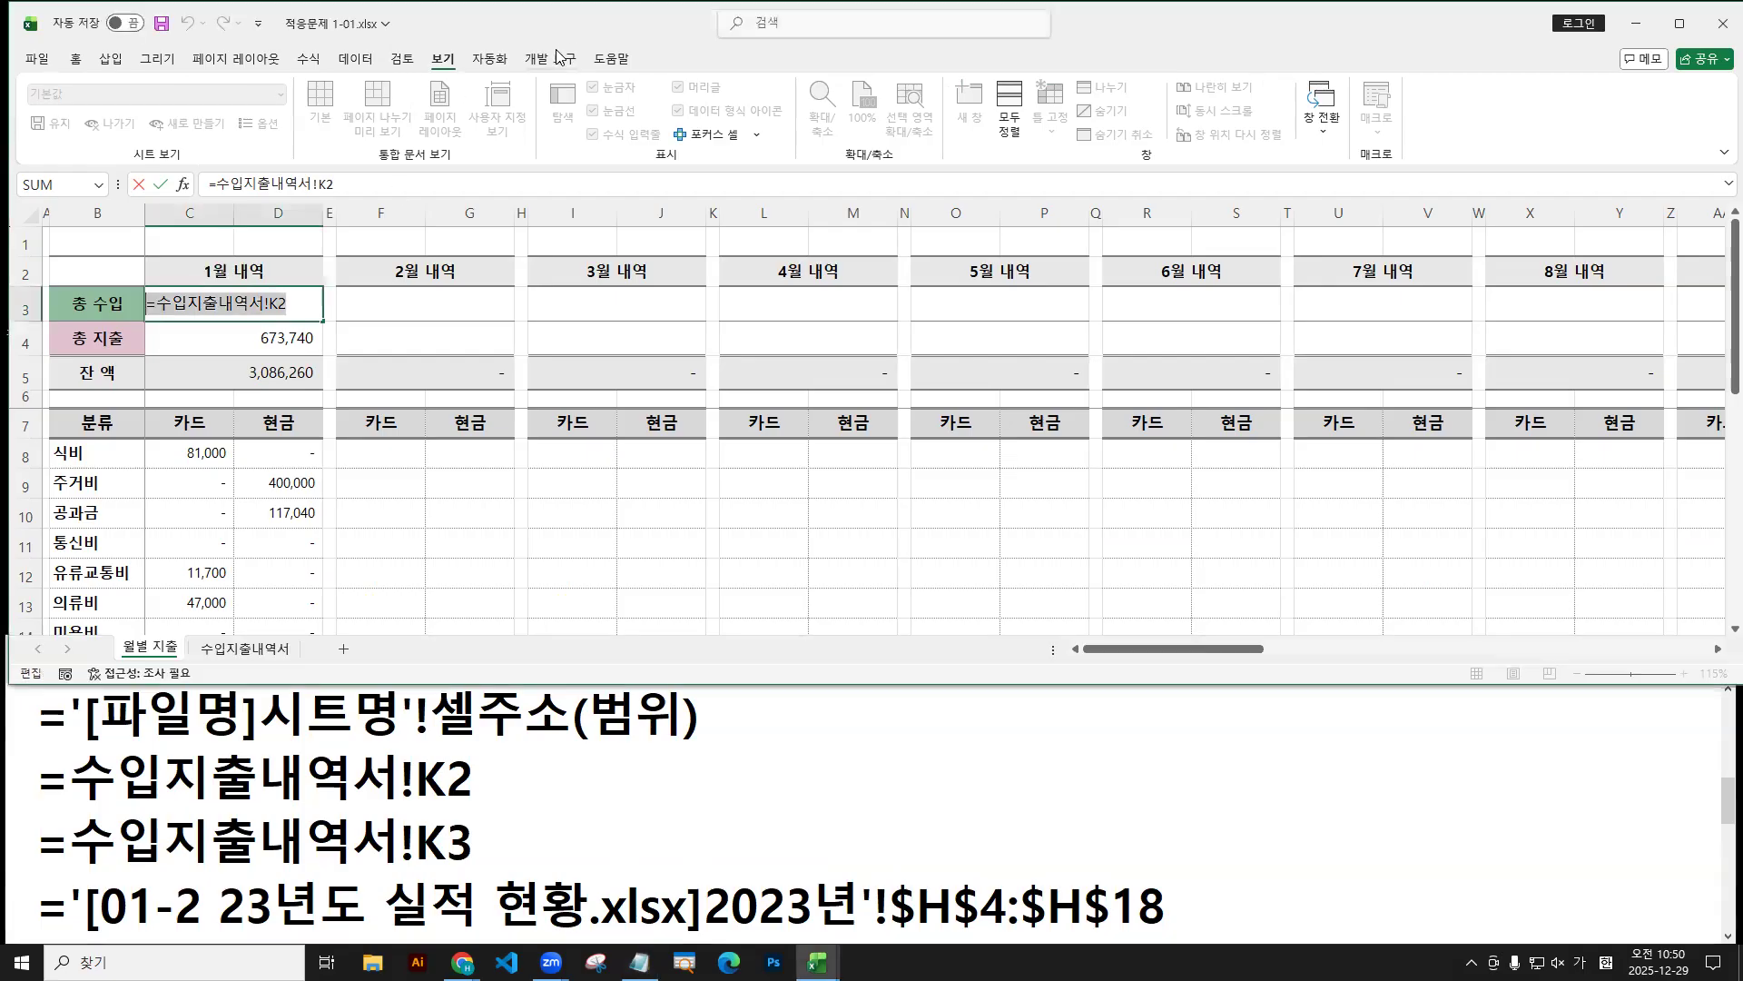
click(37, 60)
click(31, 65)
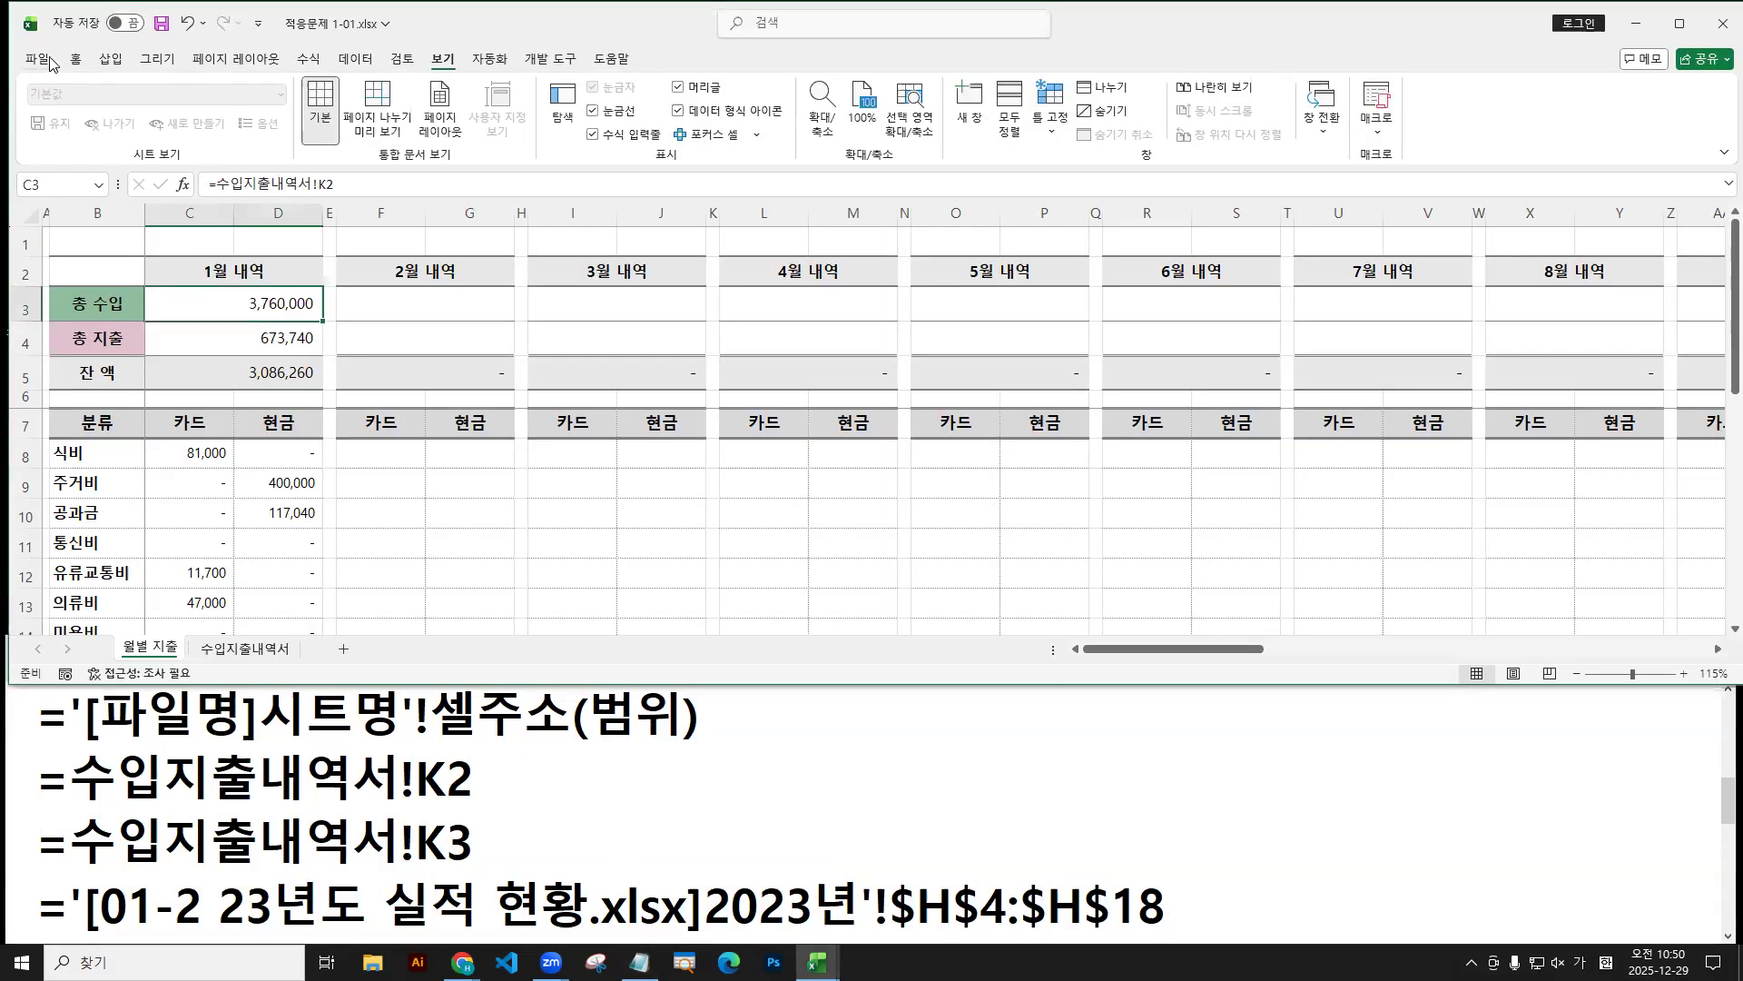
click(28, 52)
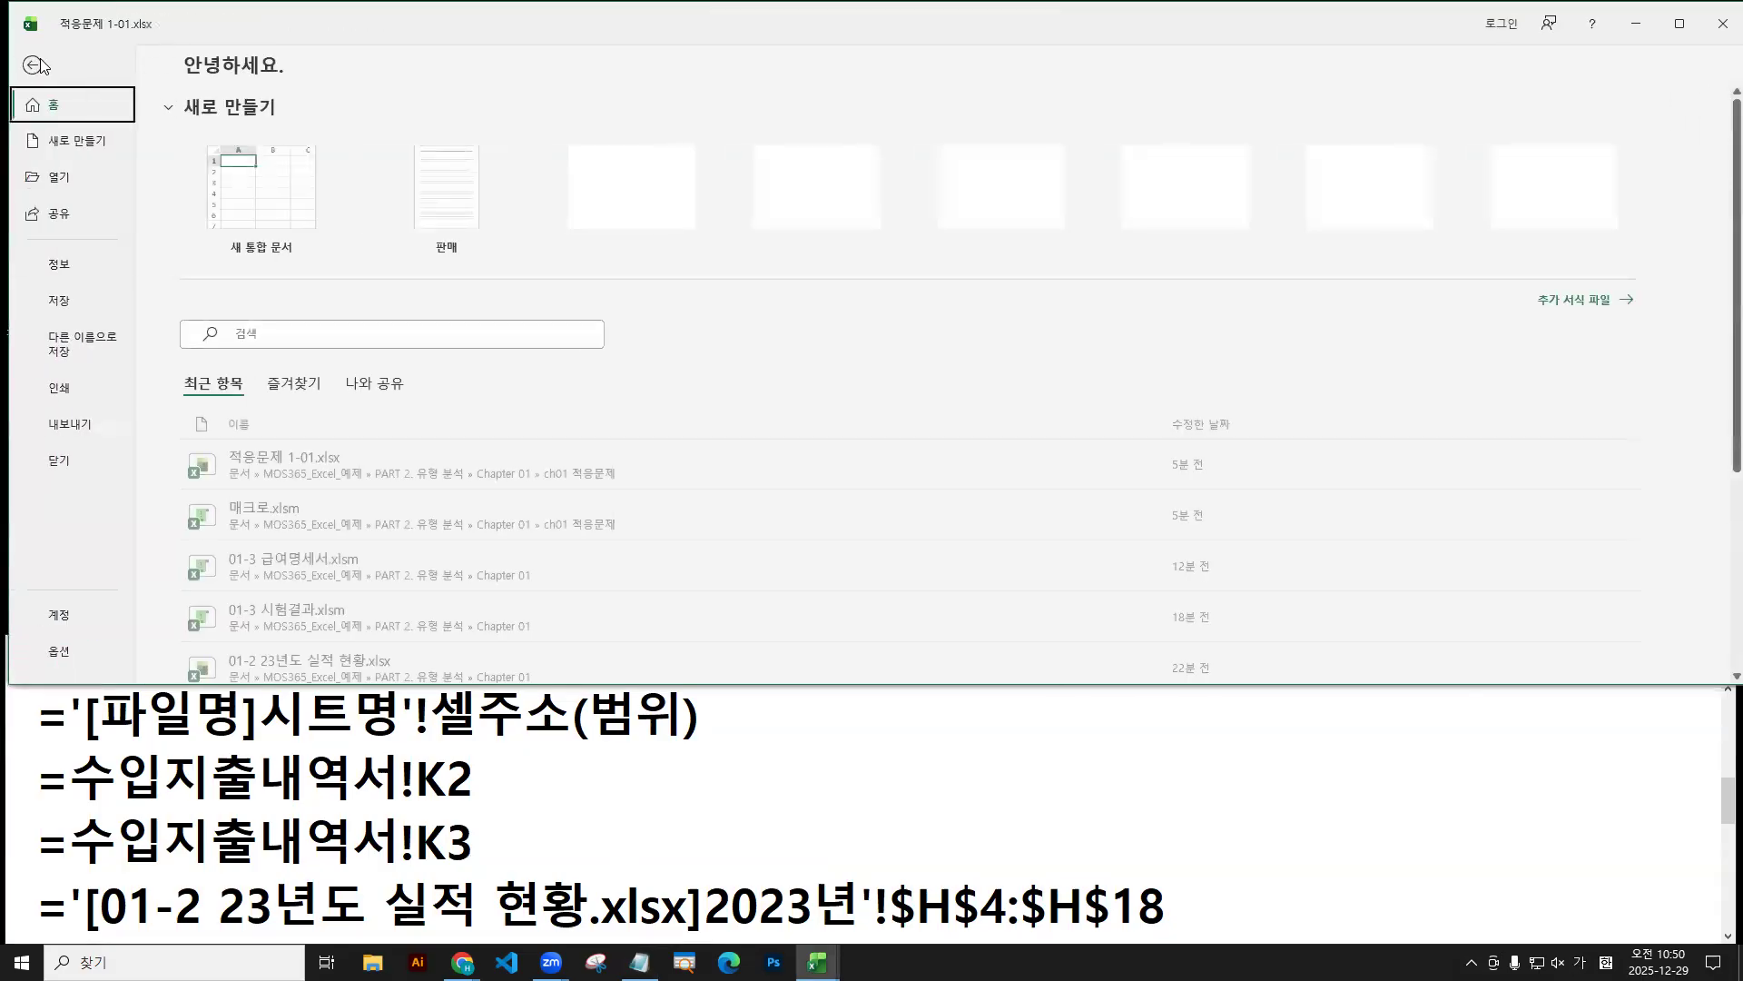
click(65, 653)
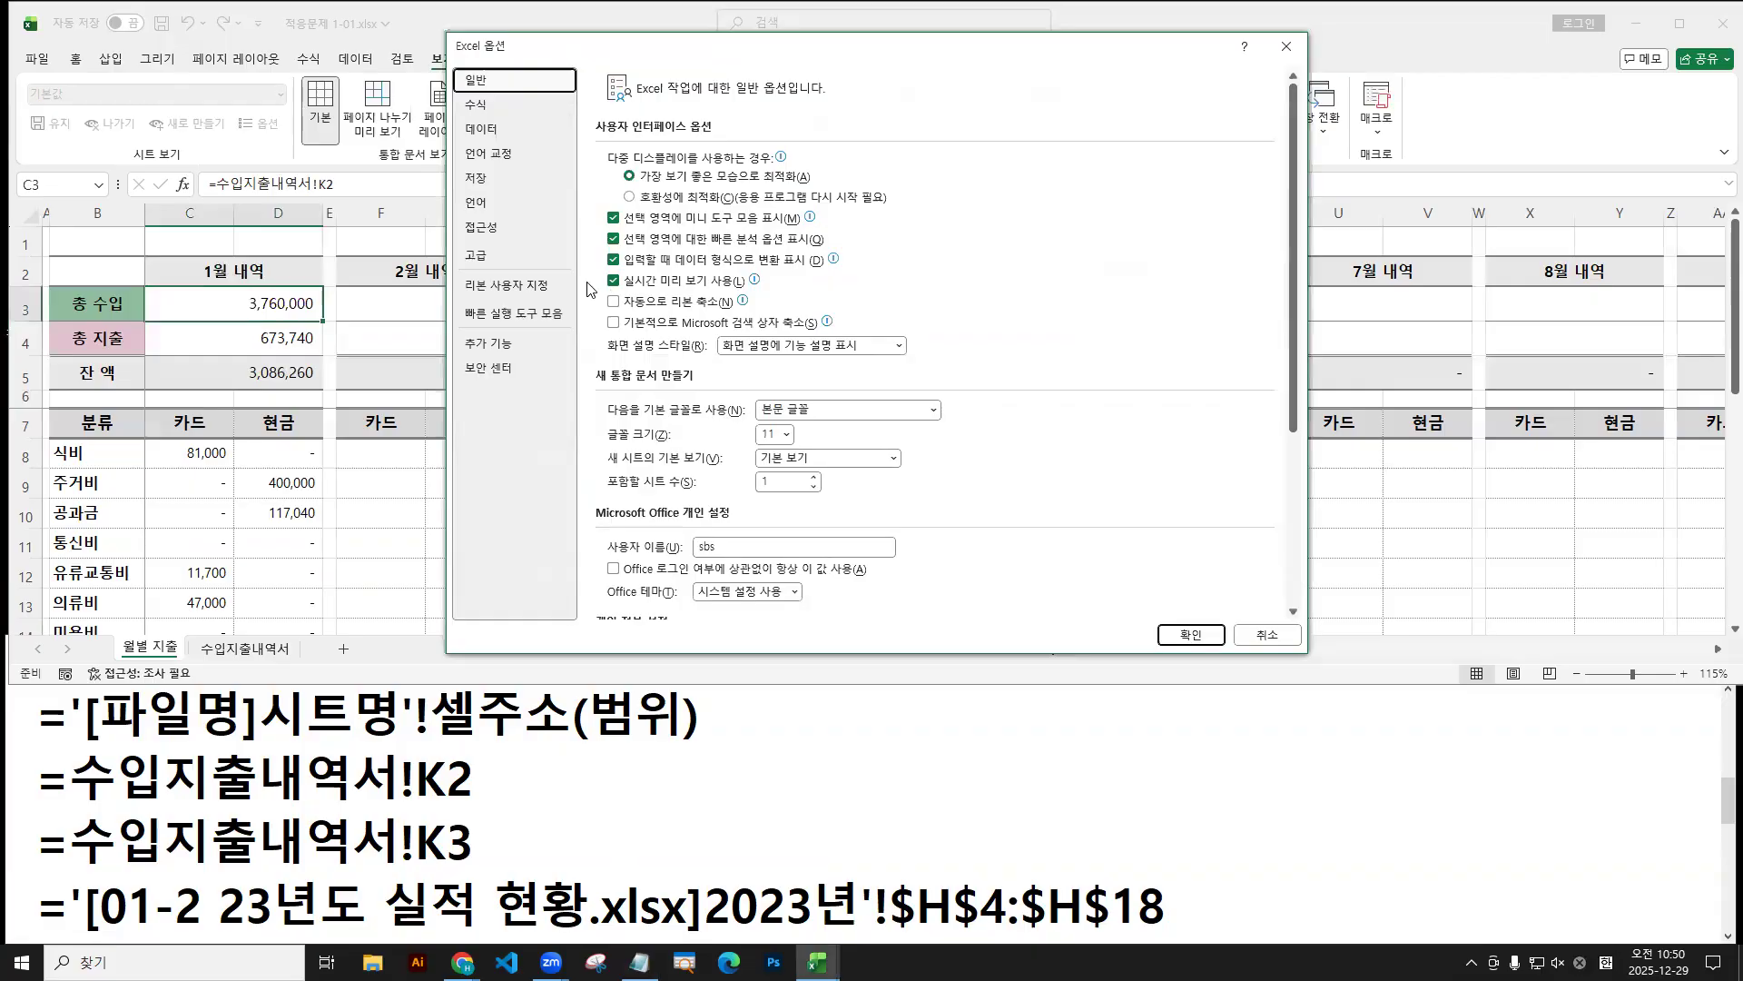
click(514, 285)
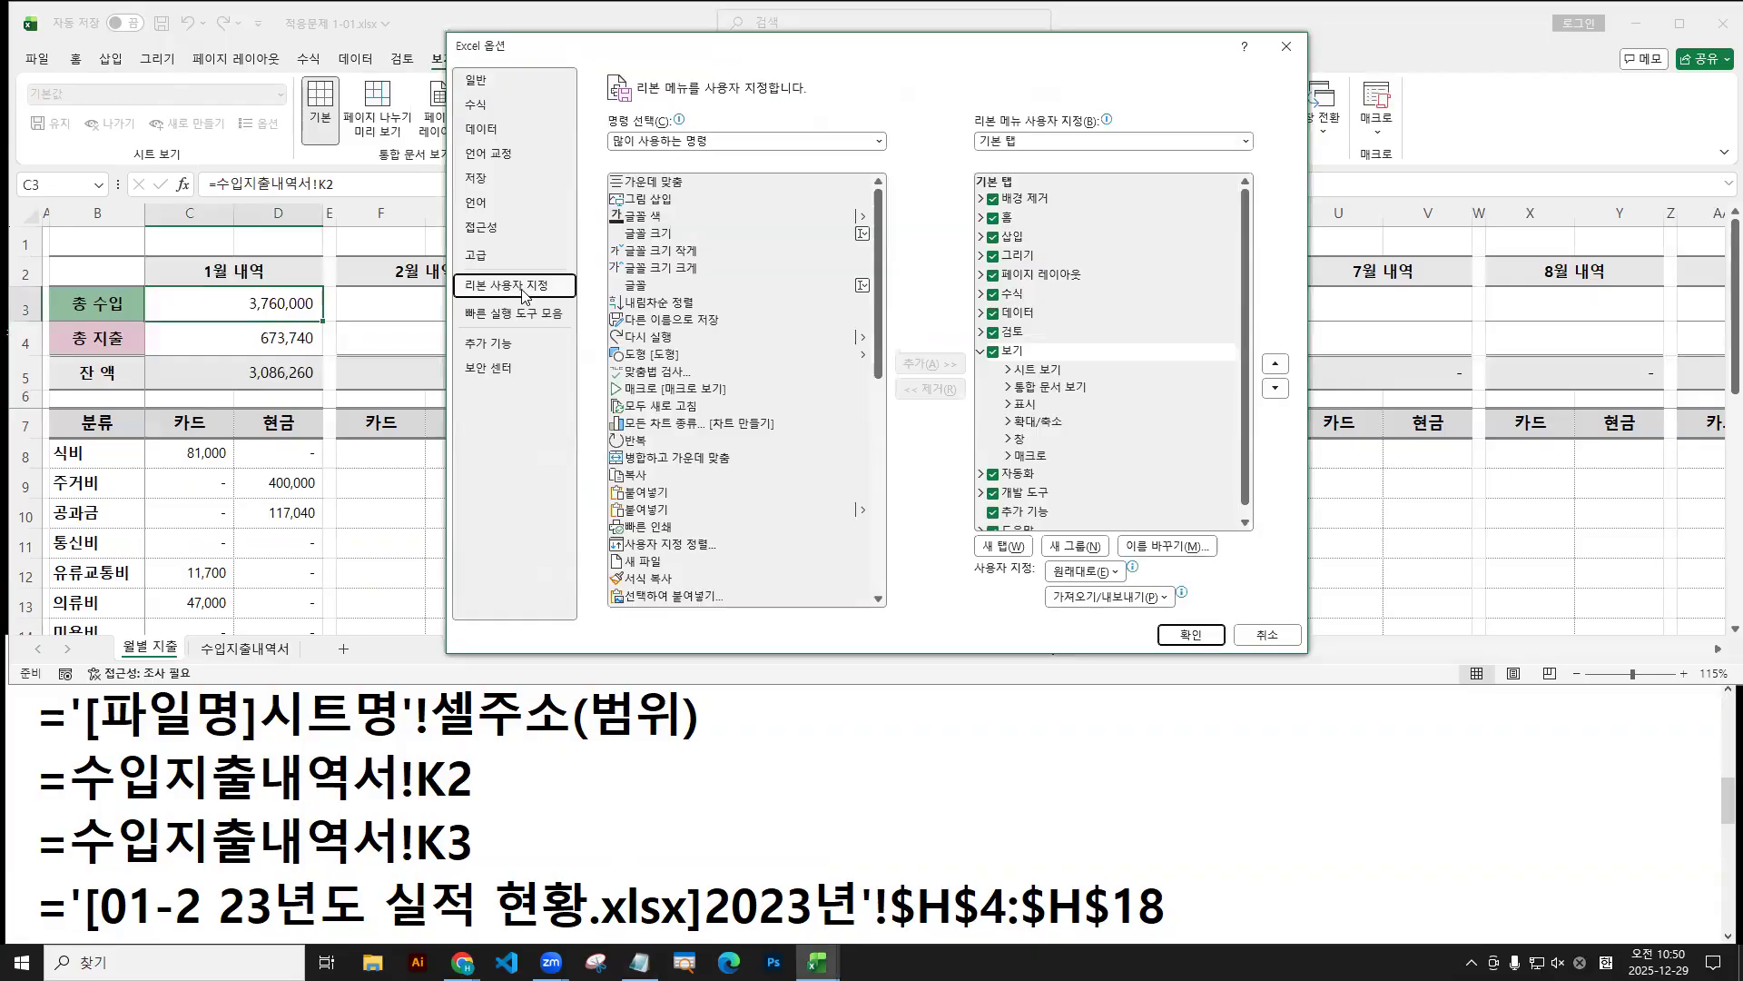
click(992, 494)
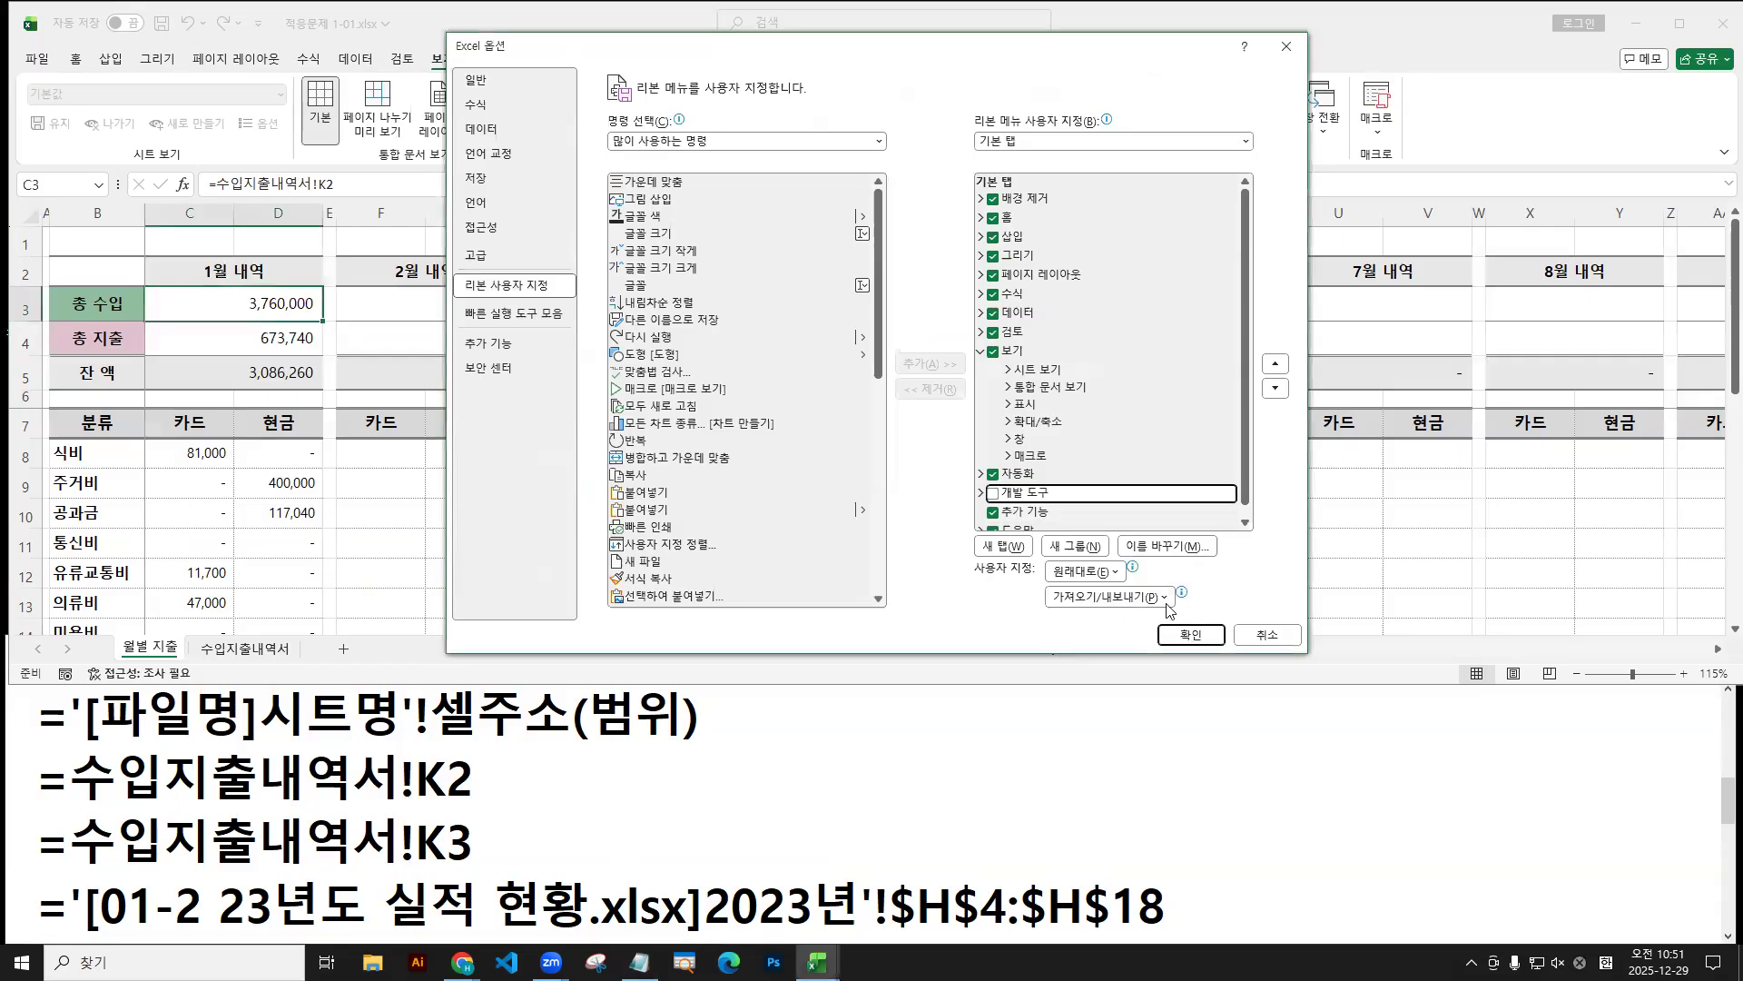
key(Return)
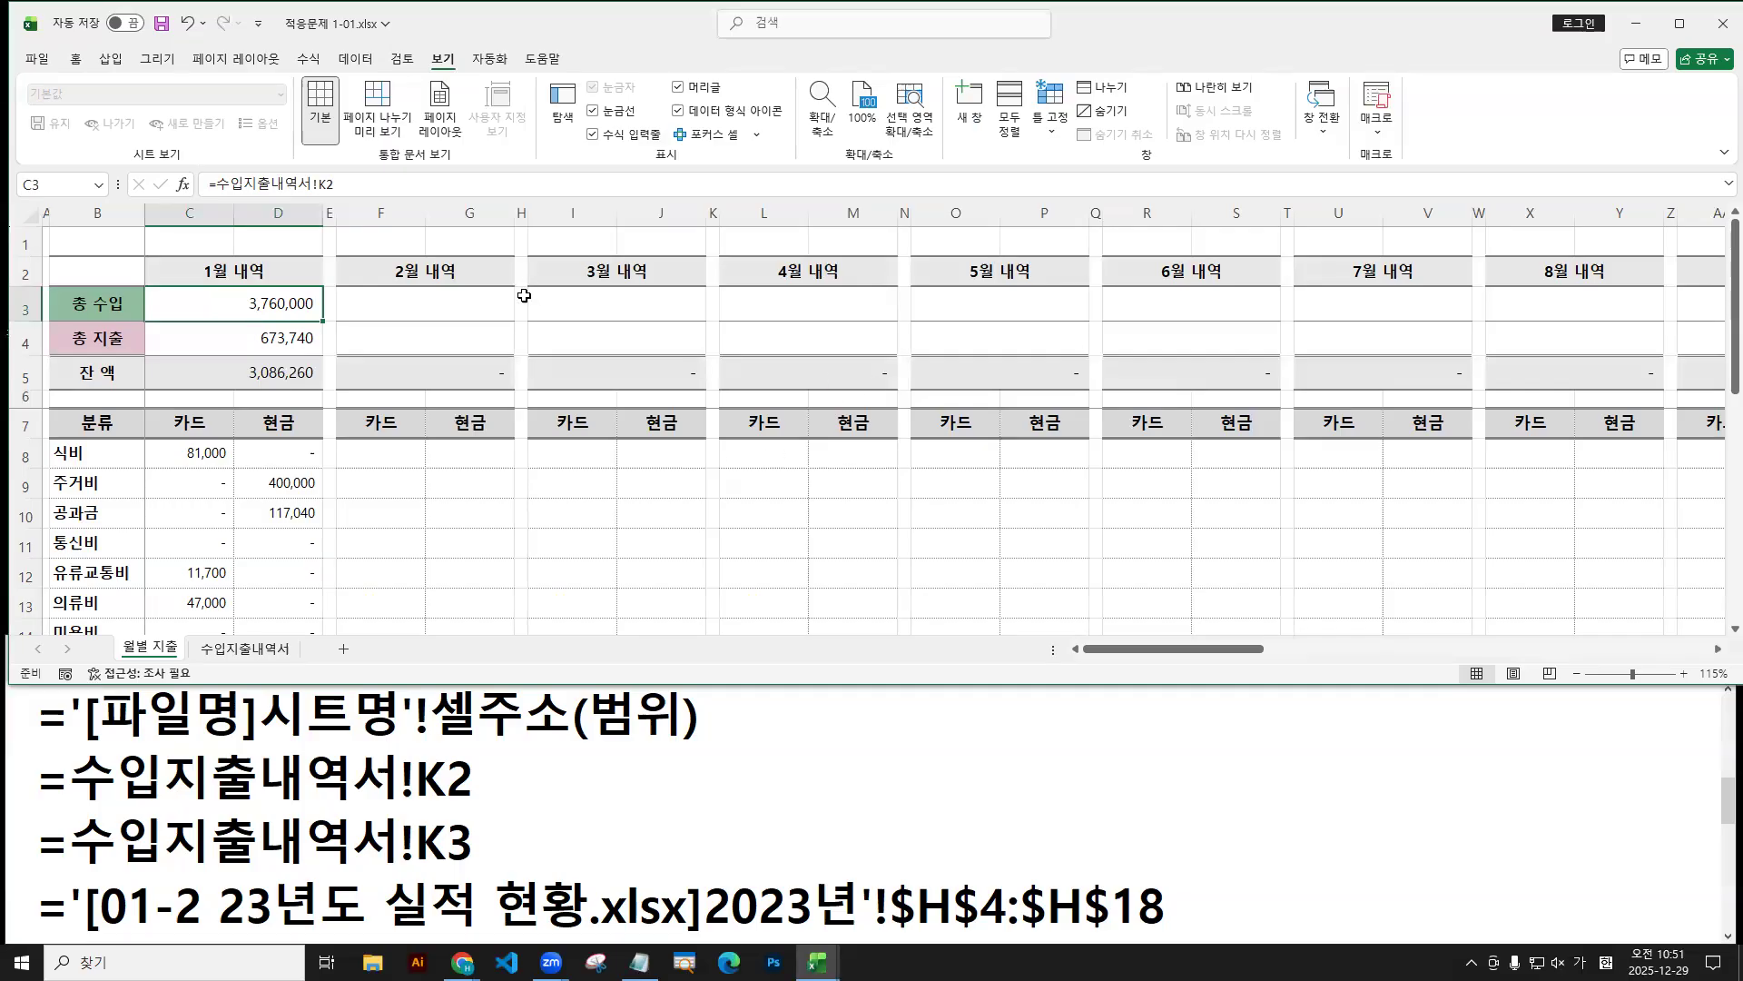
click(463, 402)
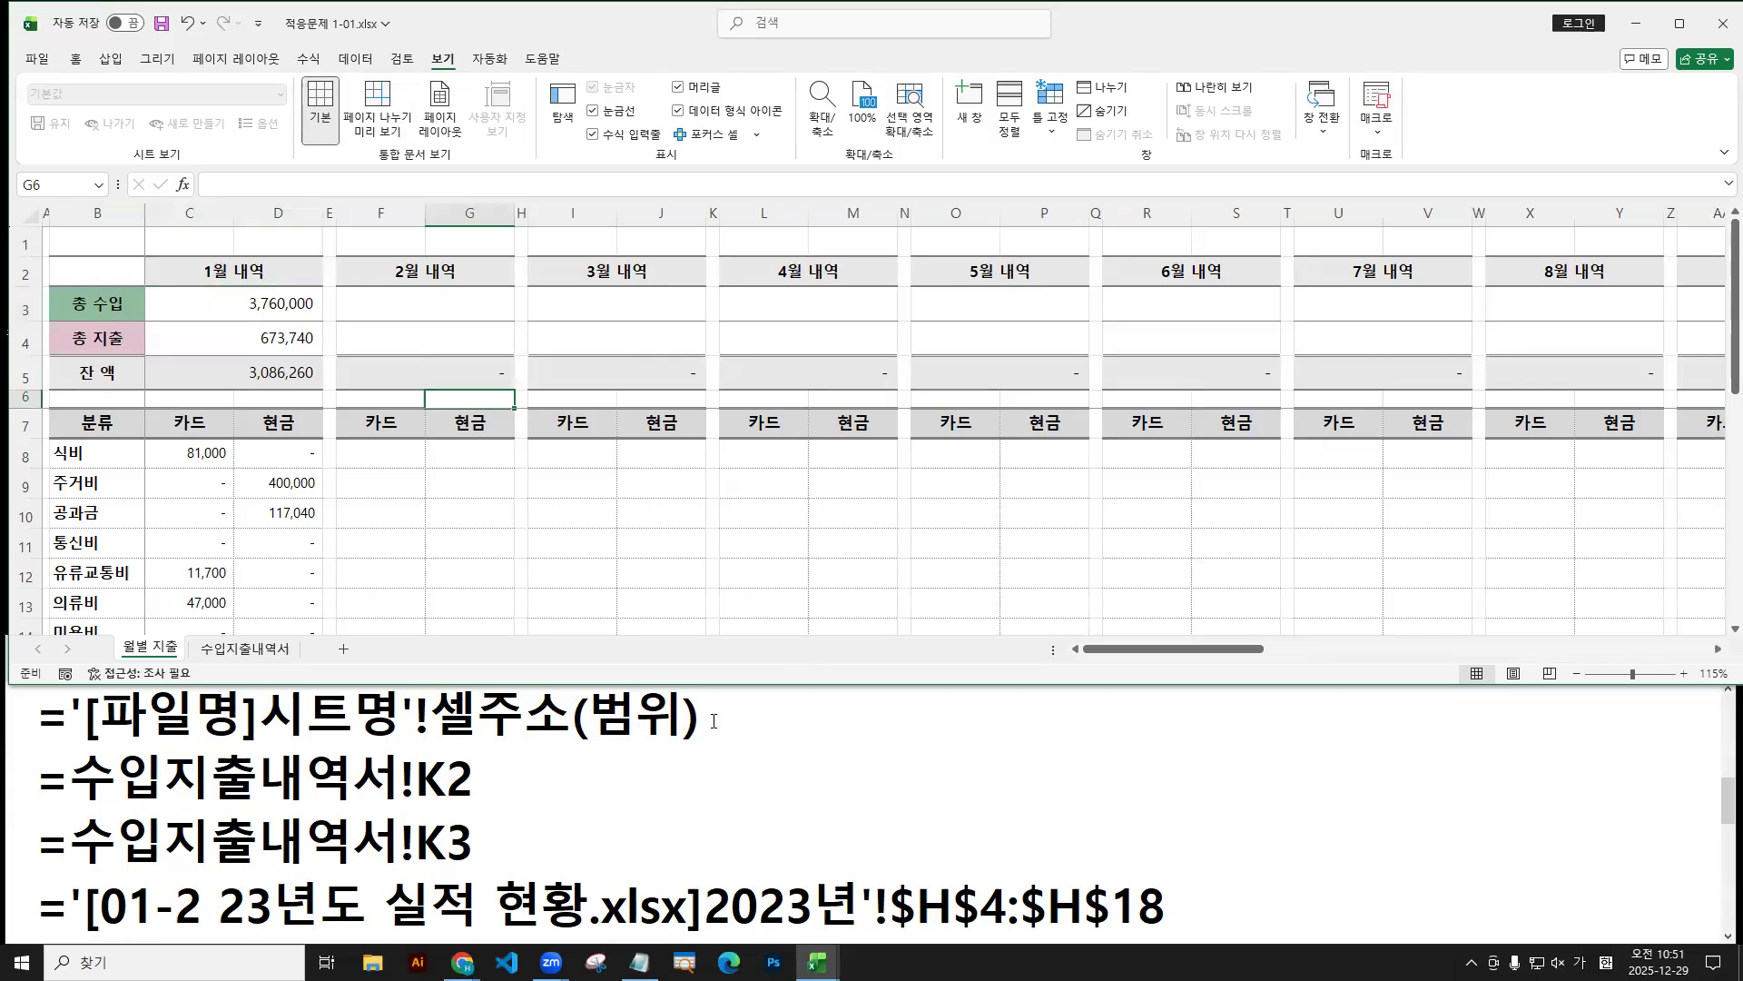
mouse_move(810, 489)
mouse_down()
mouse_move(811, 543)
mouse_move(832, 490)
mouse_up()
drag(811, 515, 830, 515)
mouse_move(842, 499)
mouse_down()
mouse_move(849, 537)
mouse_move(899, 535)
mouse_up()
drag(776, 469, 920, 572)
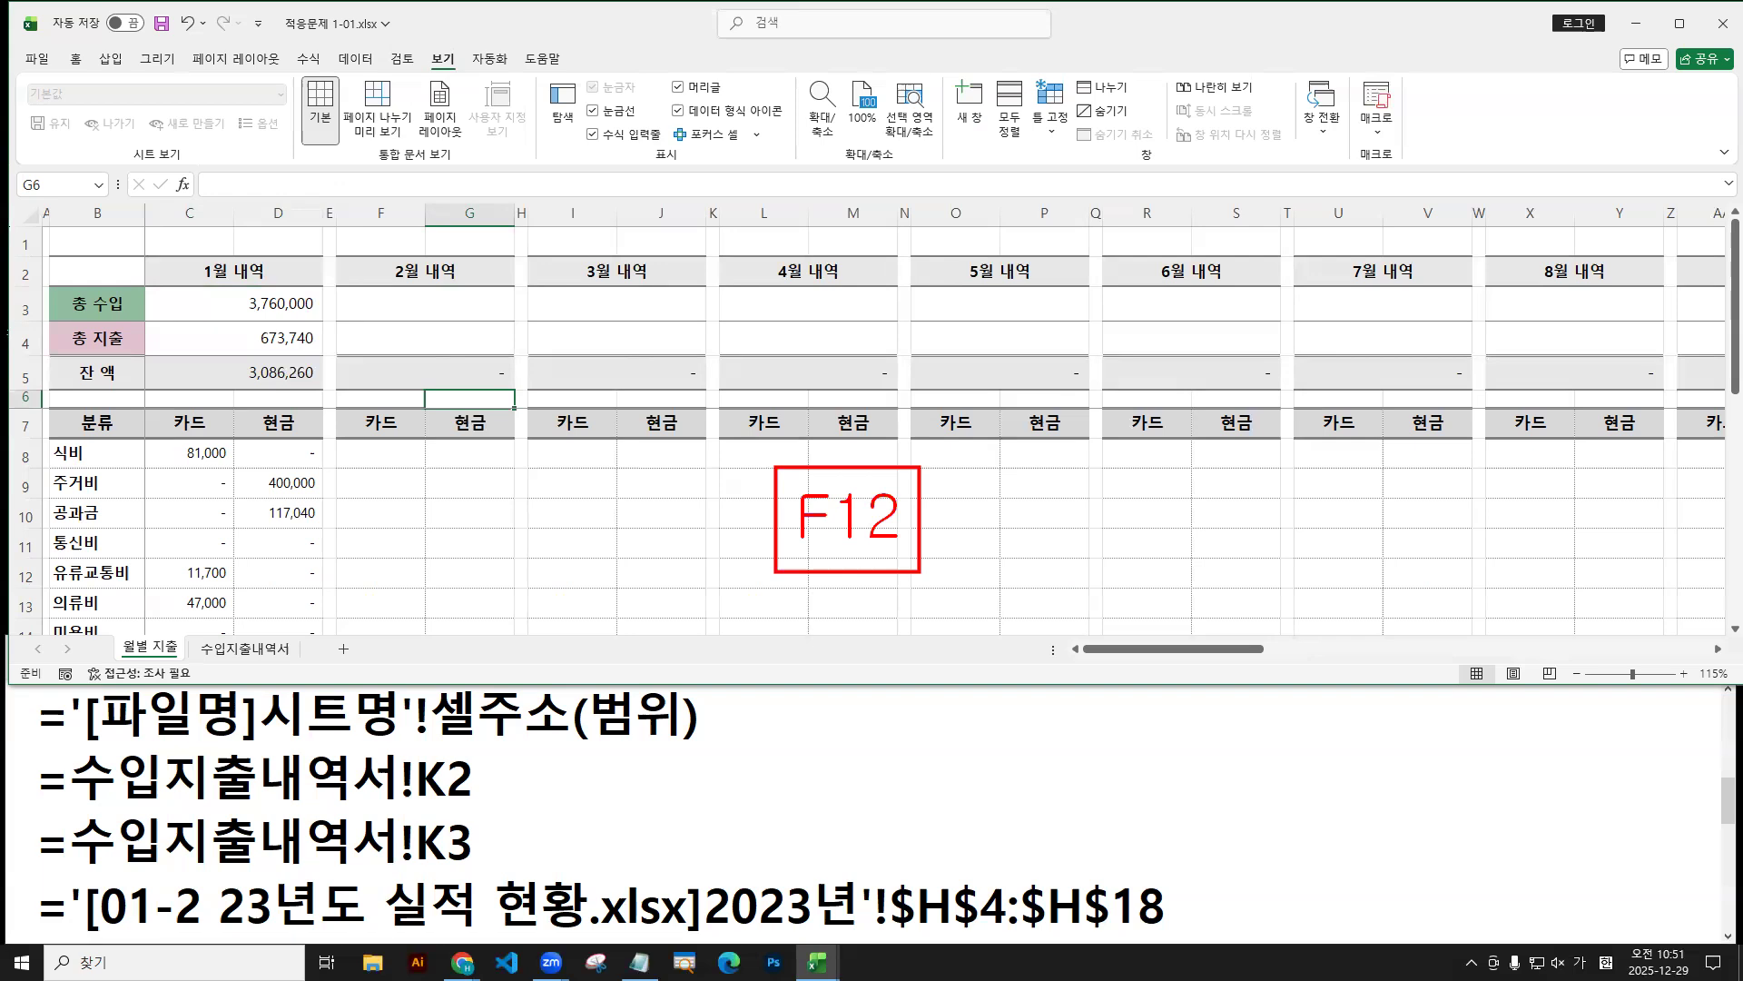
drag(772, 464, 921, 573)
drag(772, 464, 919, 577)
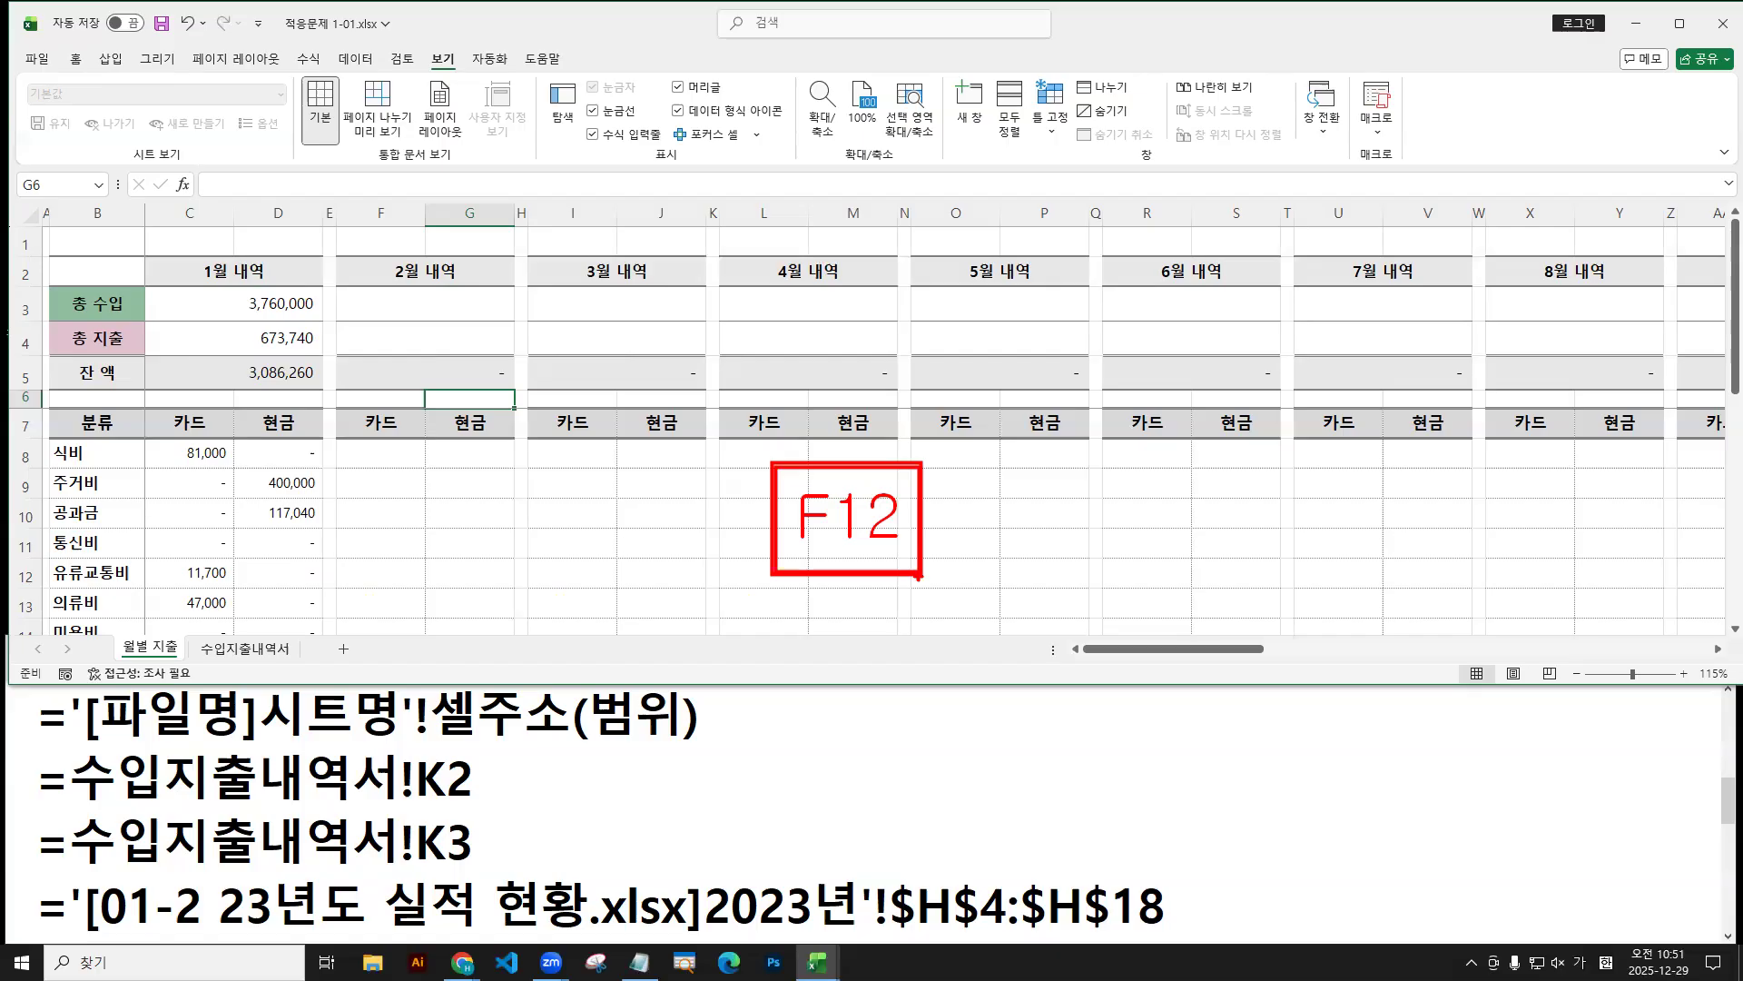
key(Escape)
Start saving the workbook under another name and show the available file formats.
key(F12)
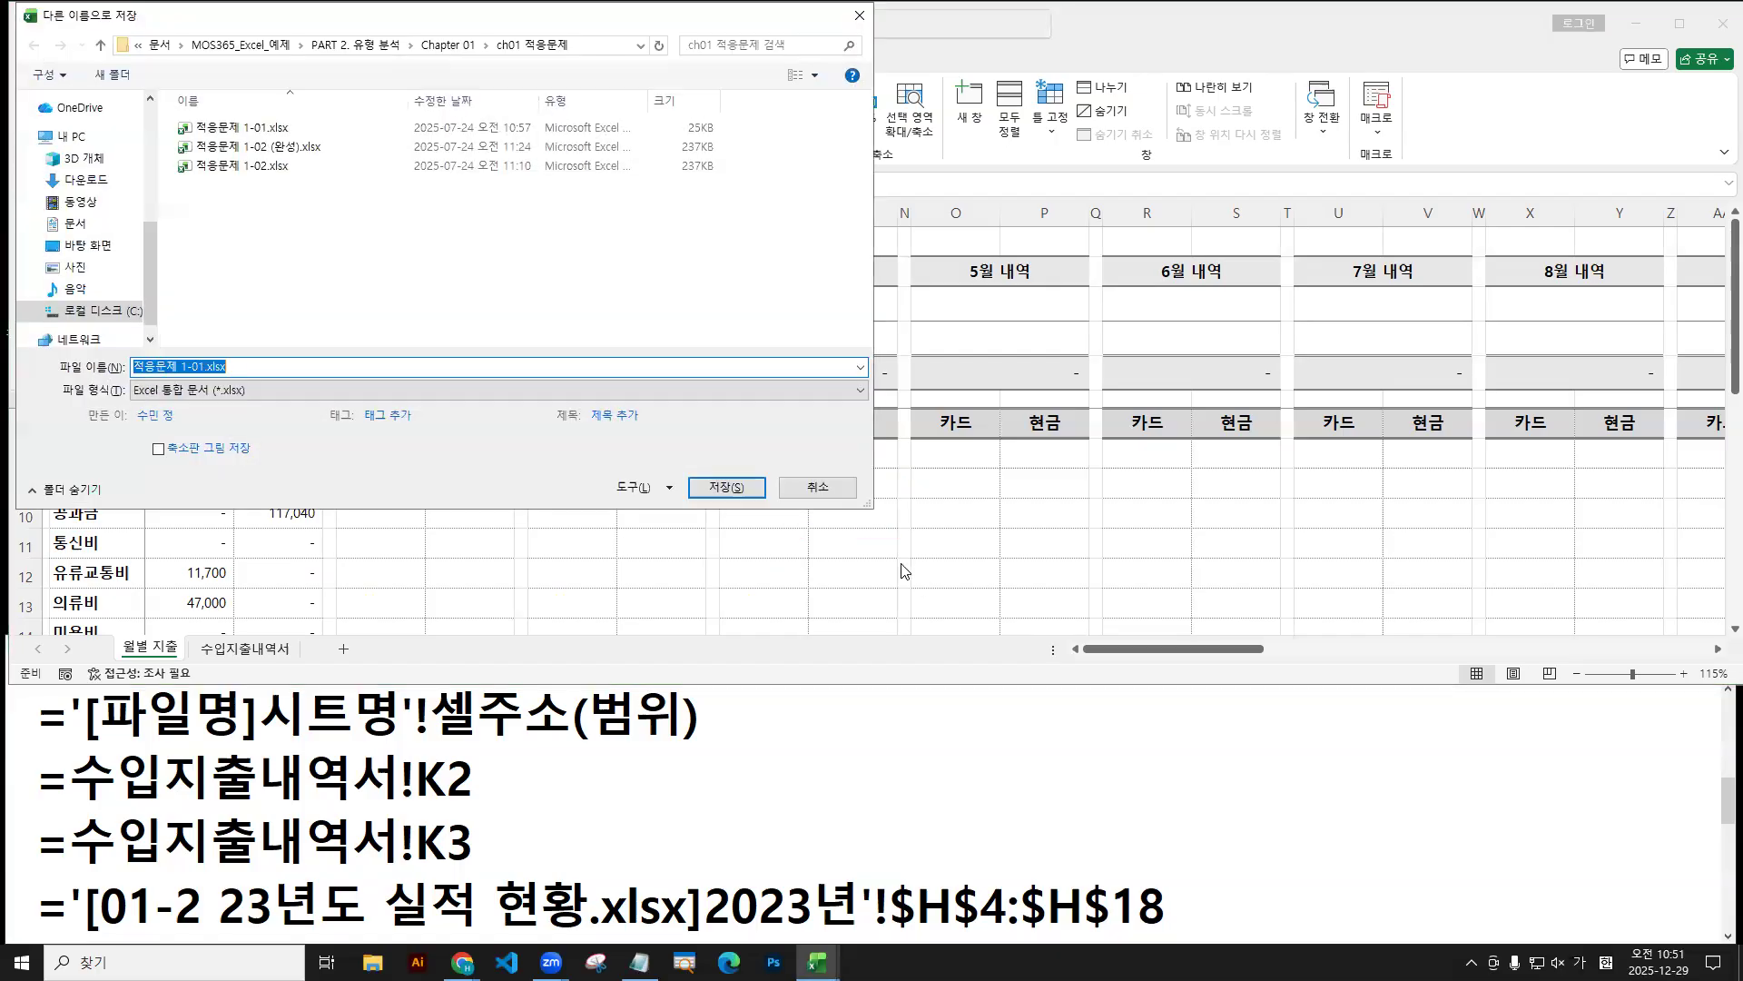
click(235, 390)
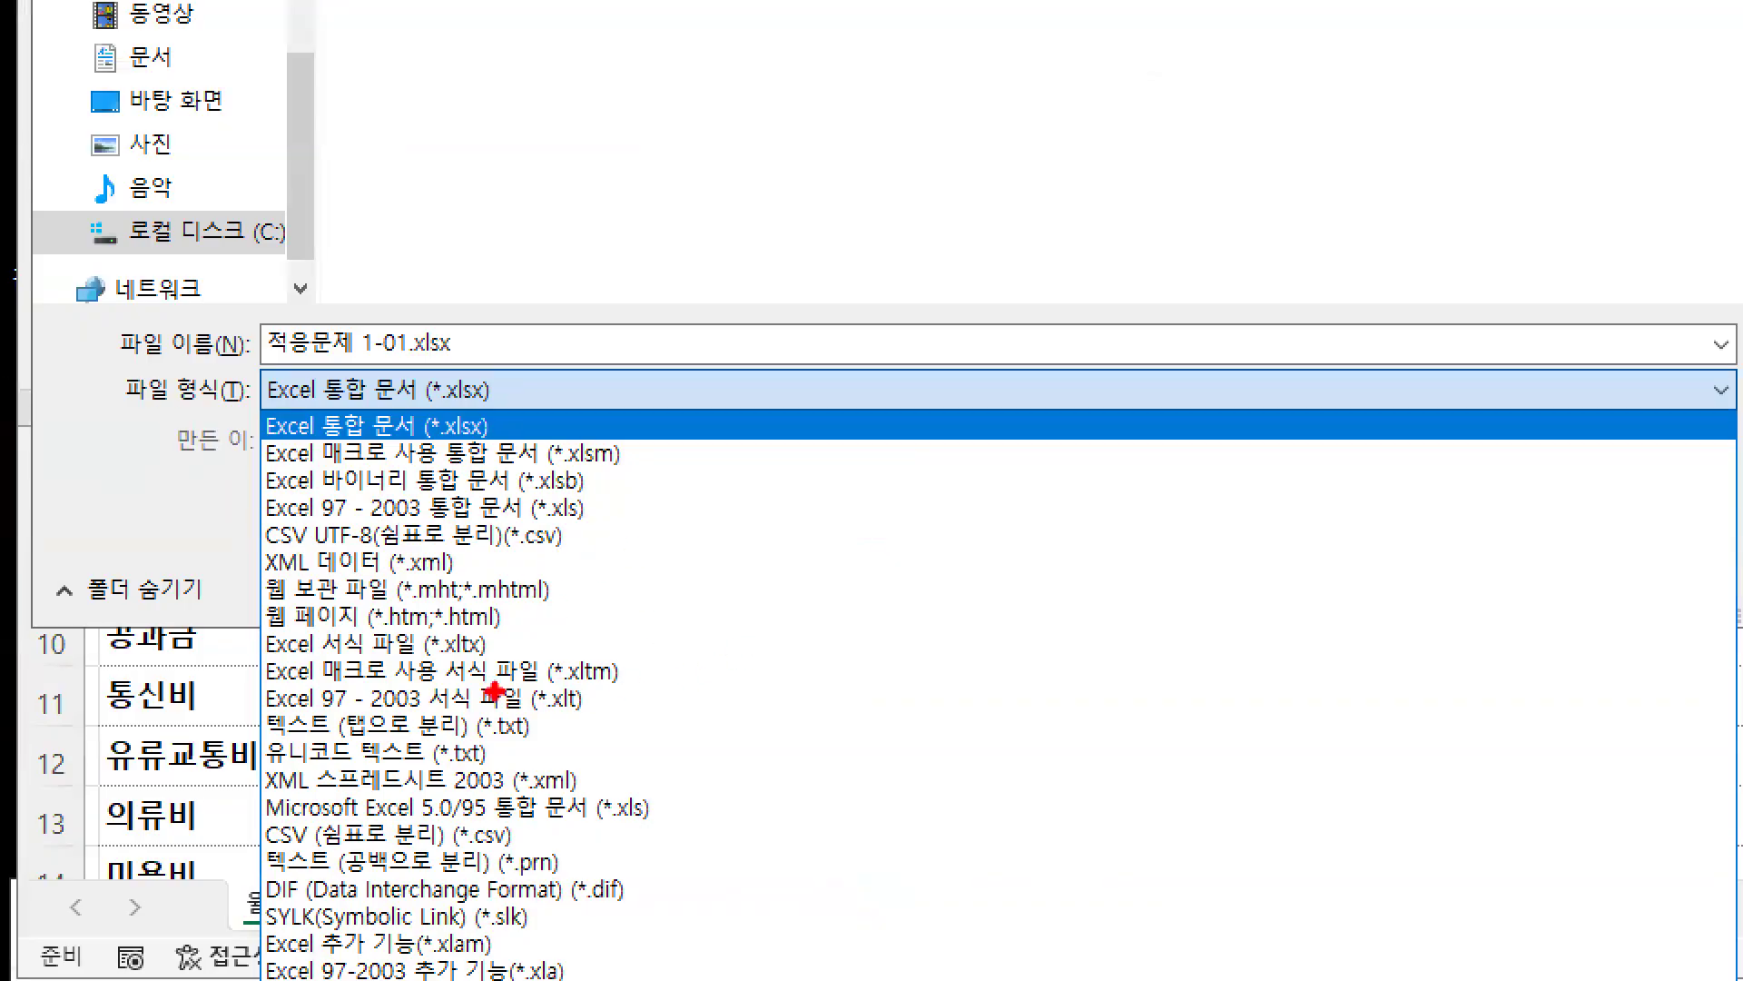
mouse_move(247, 650)
mouse_down()
mouse_move(638, 690)
mouse_move(612, 754)
mouse_move(608, 704)
mouse_move(622, 761)
mouse_up()
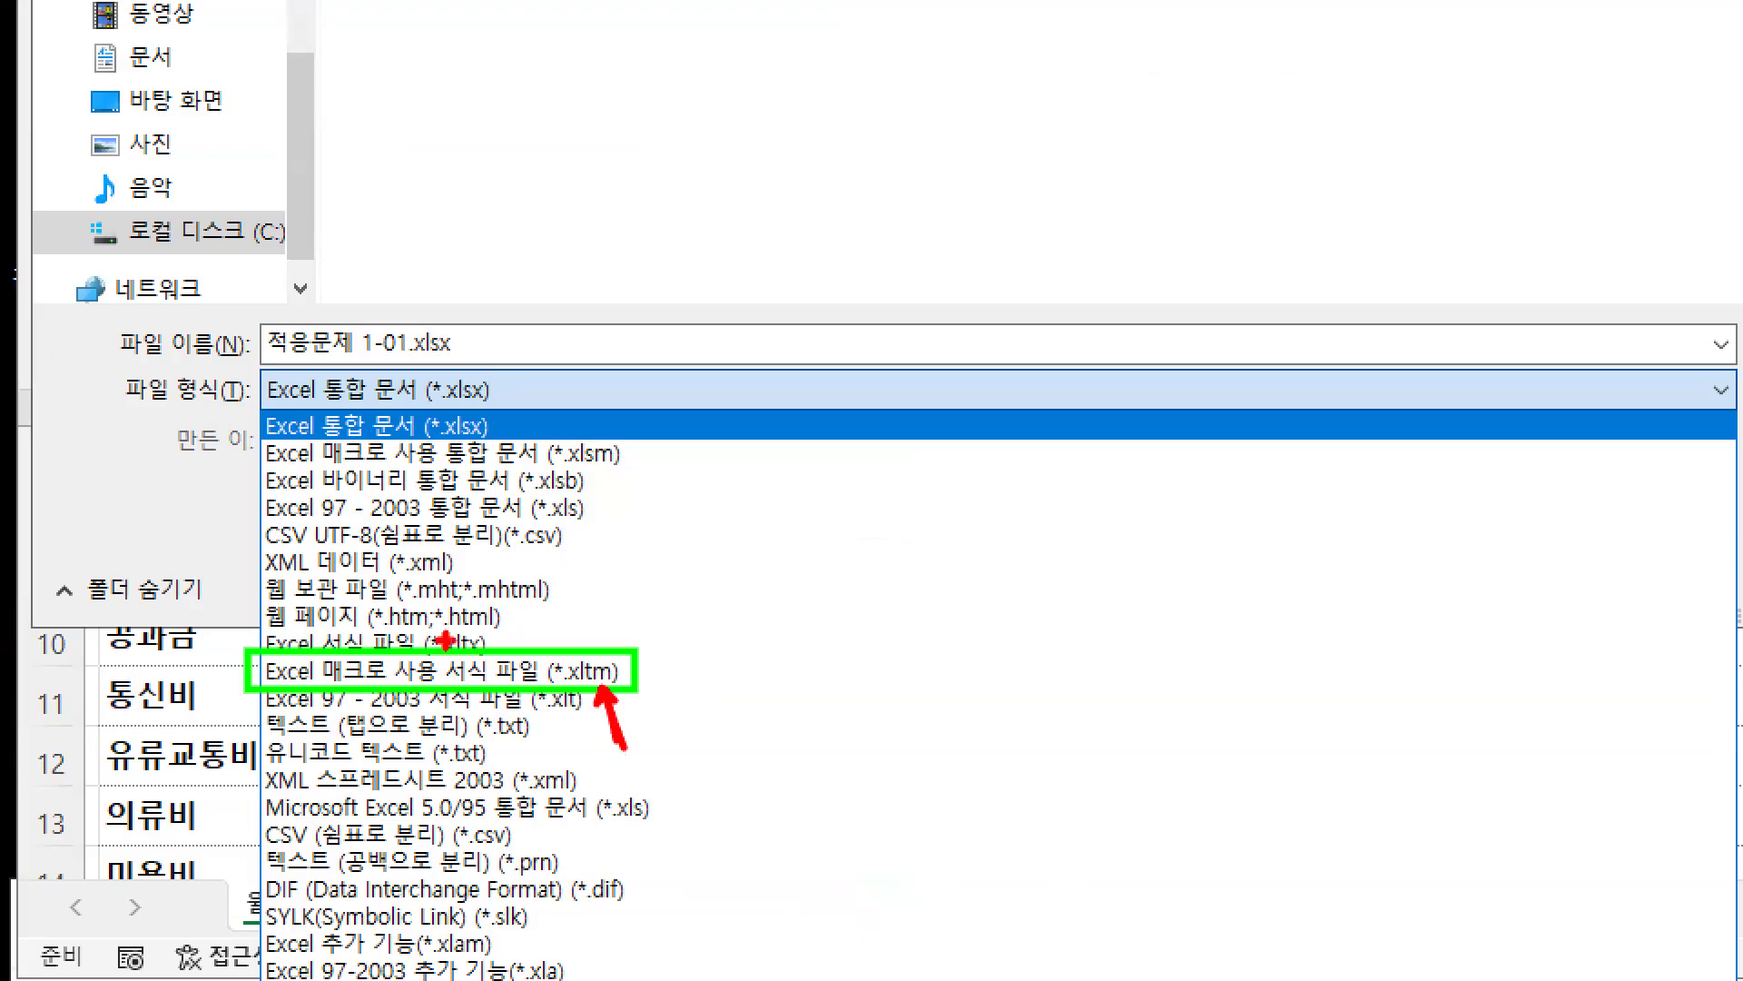
drag(264, 469, 666, 469)
mouse_move(532, 436)
mouse_down()
mouse_move(463, 470)
mouse_move(504, 468)
mouse_up()
drag(321, 688, 546, 687)
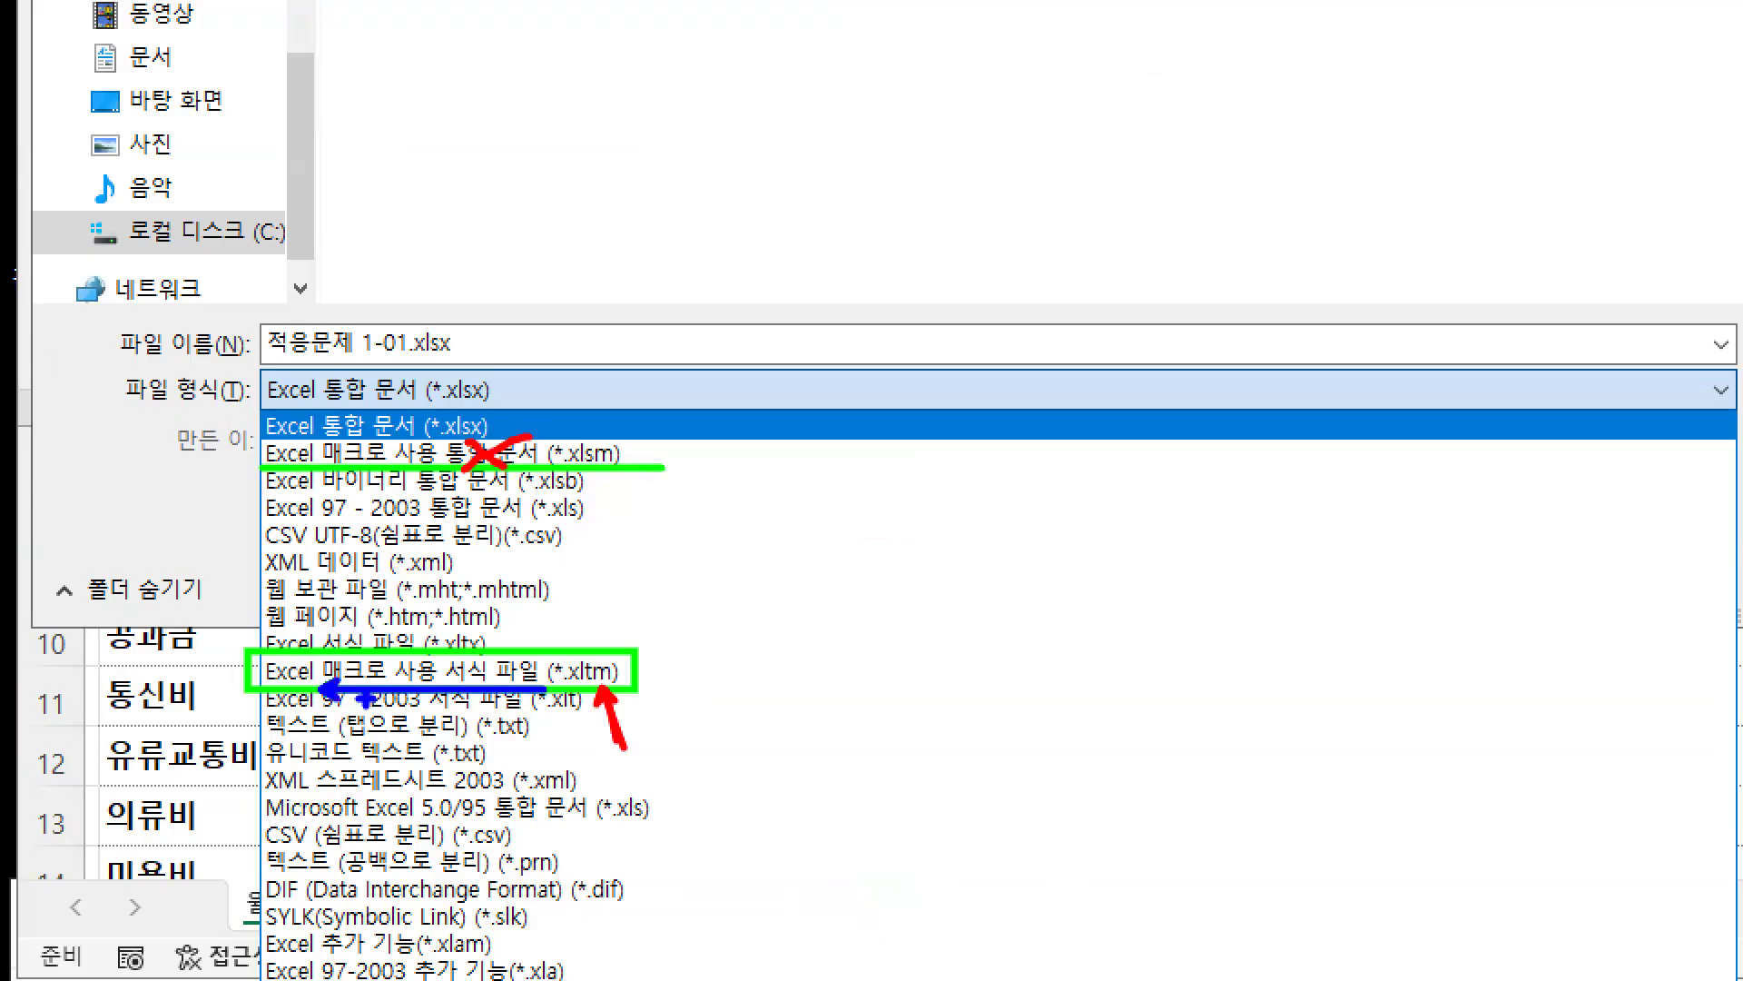
drag(309, 695, 631, 694)
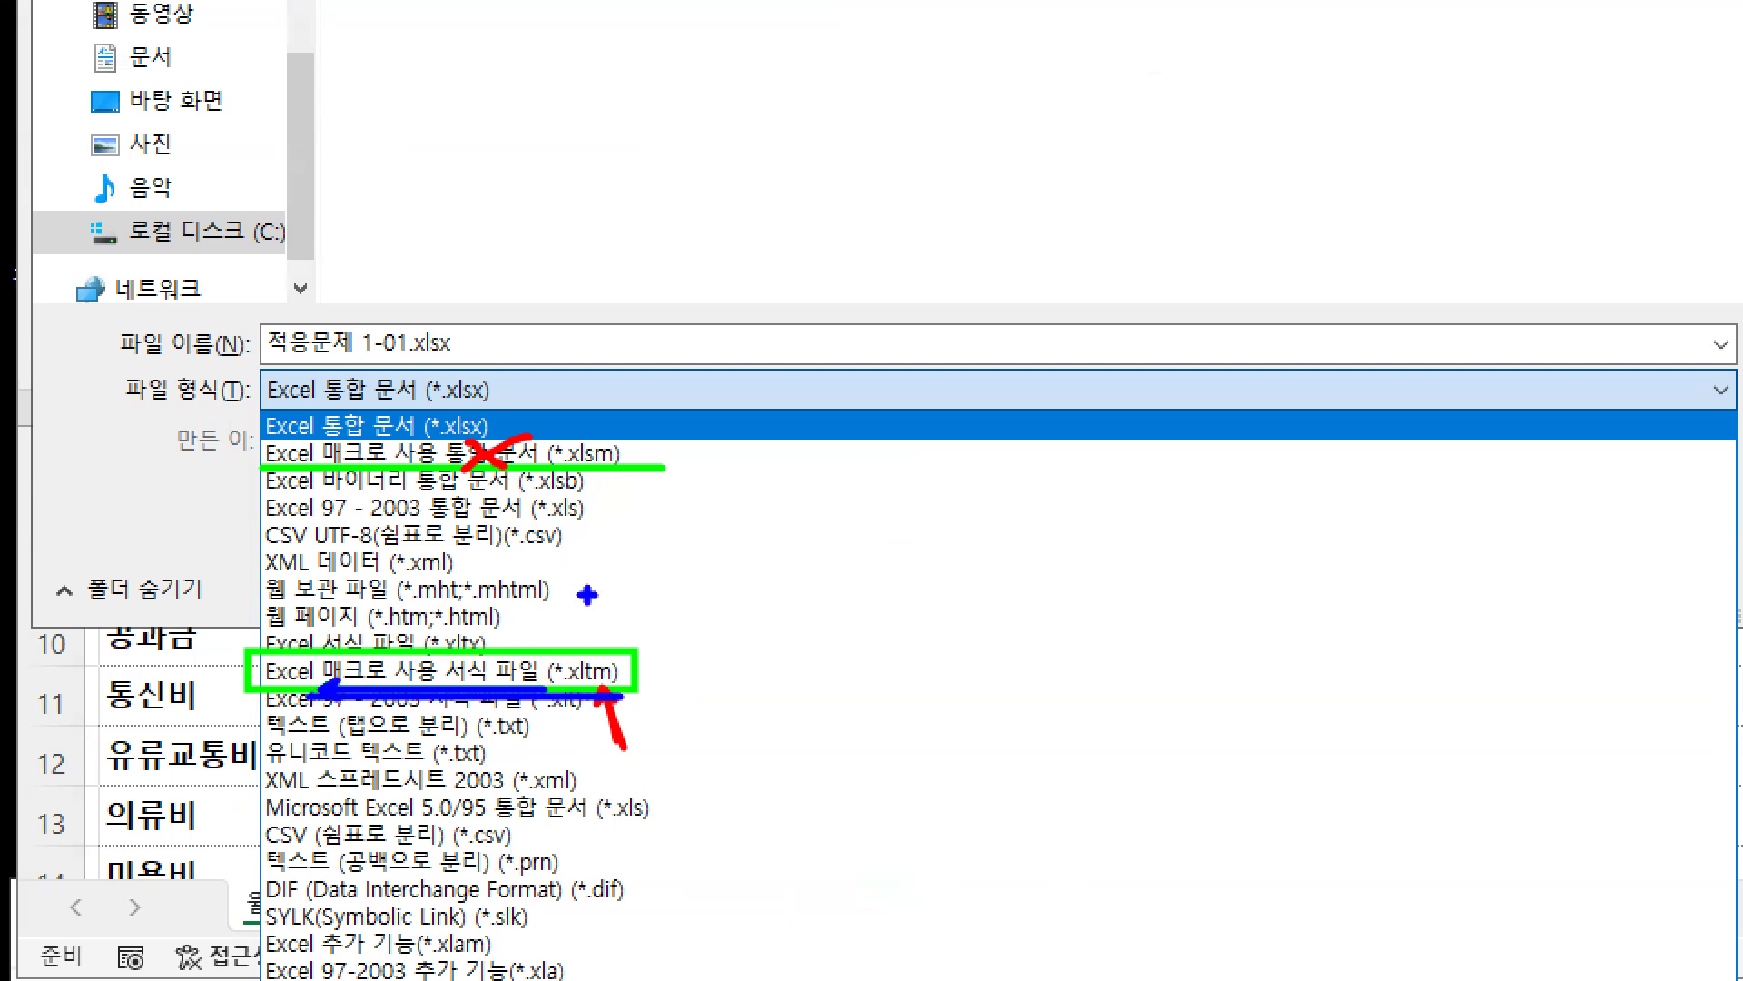
drag(270, 339, 459, 339)
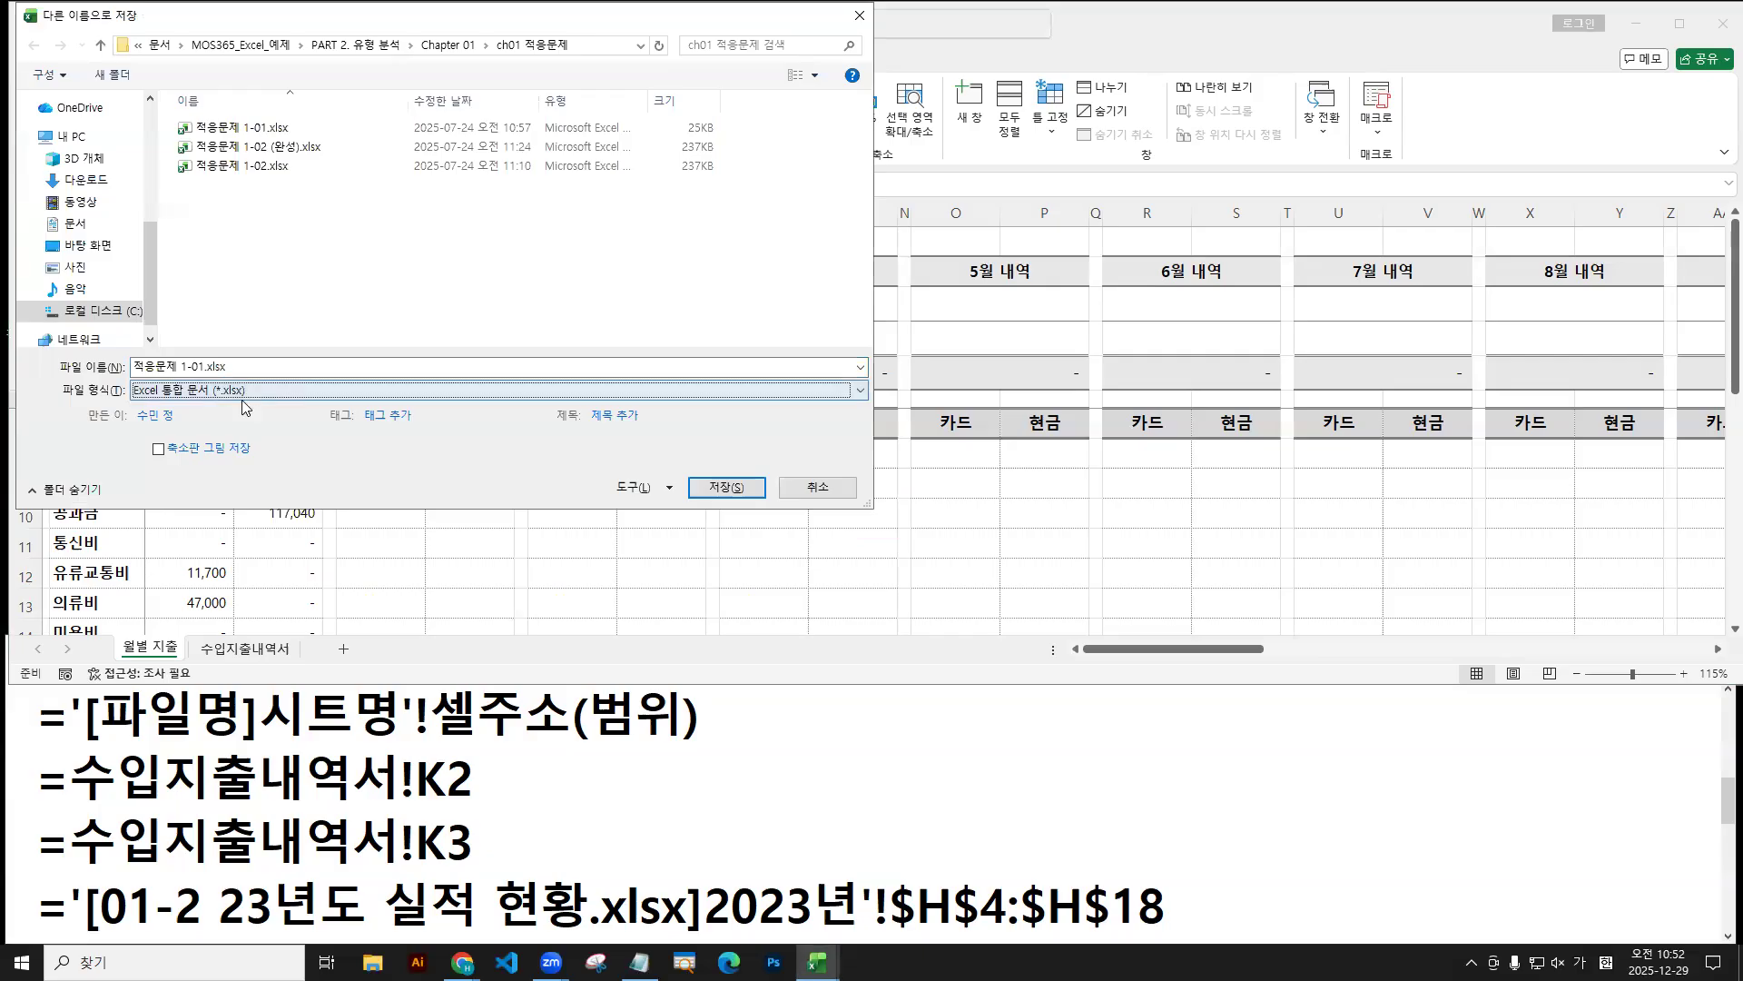
Save the workbook as a macro-enabled template, Excel 매크로 사용 서식 파일 (*.xltm), with the file name 수입지출 내역서.
click(473, 397)
click(254, 534)
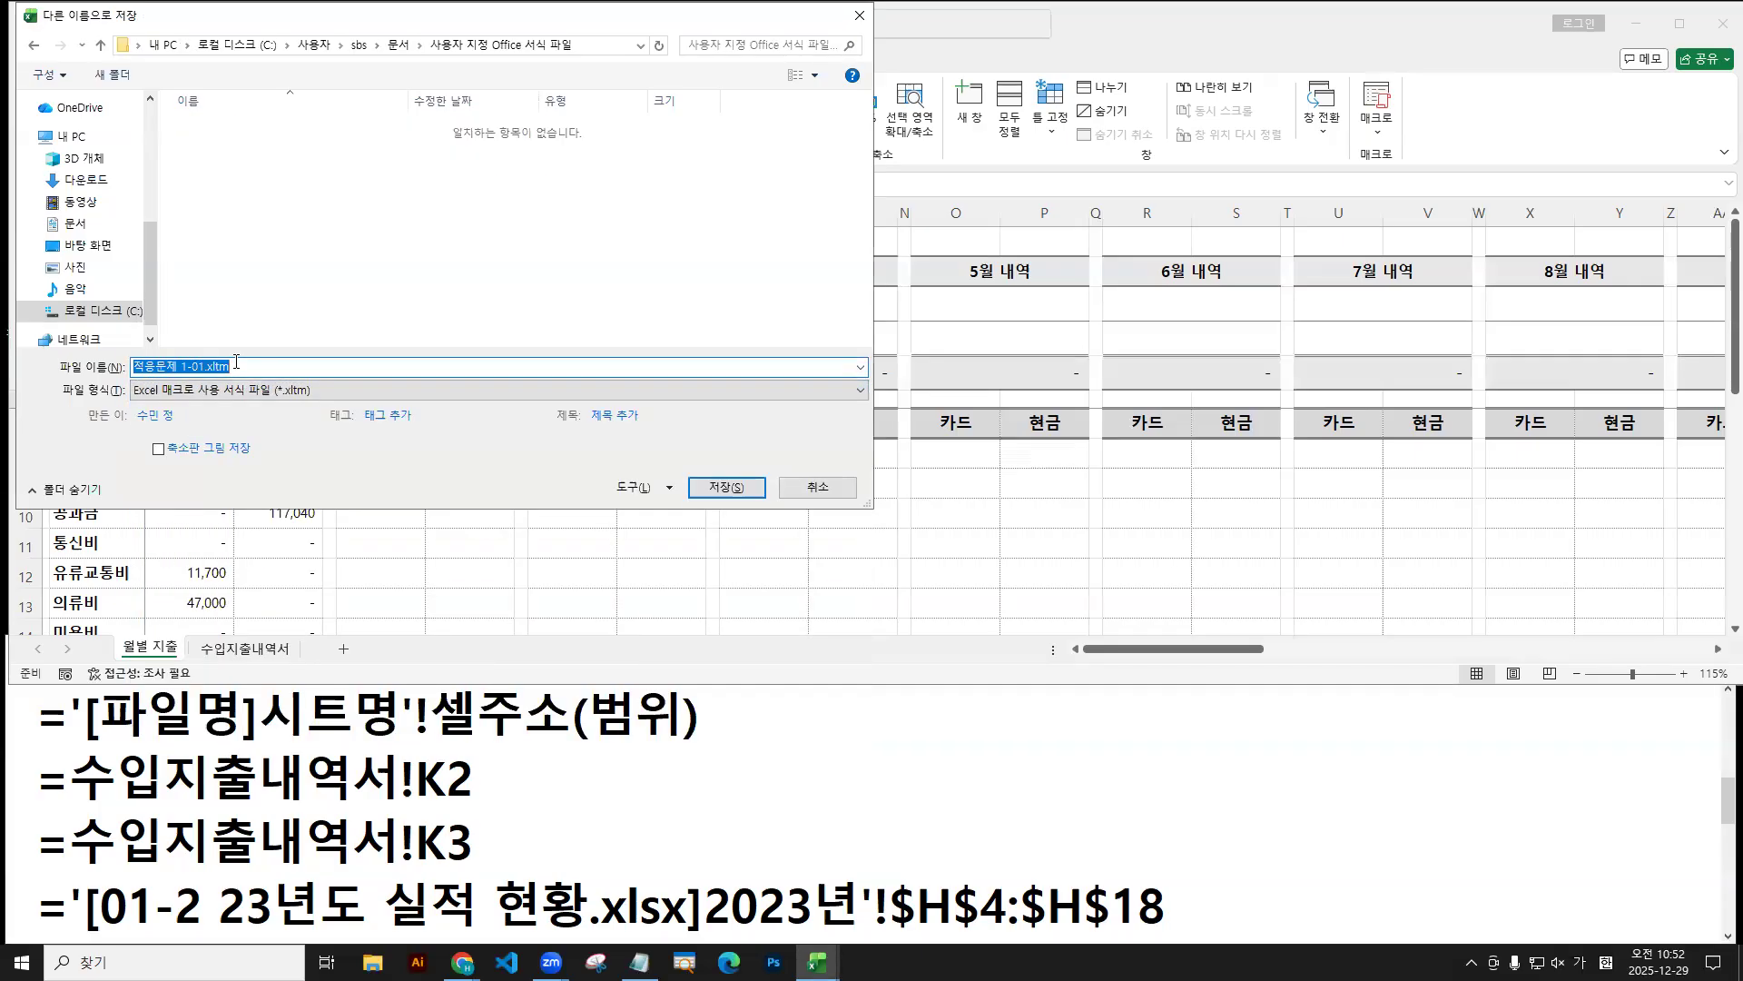
text(수입지출 내역서)
click(726, 492)
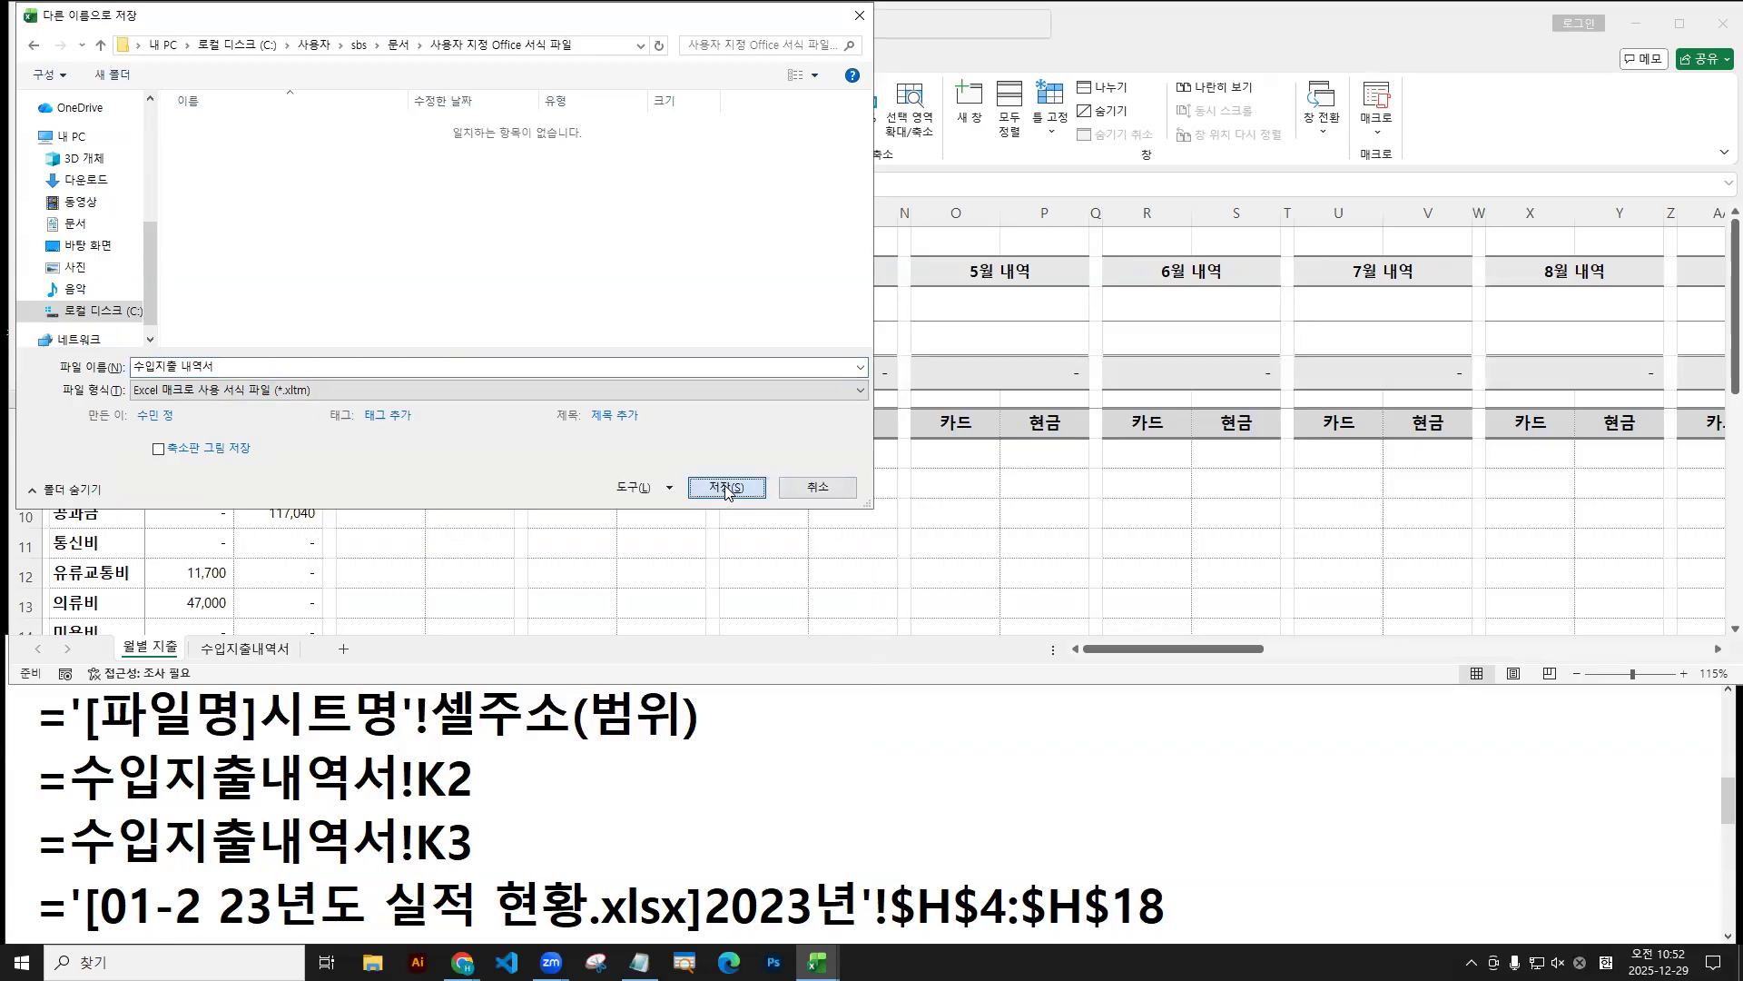